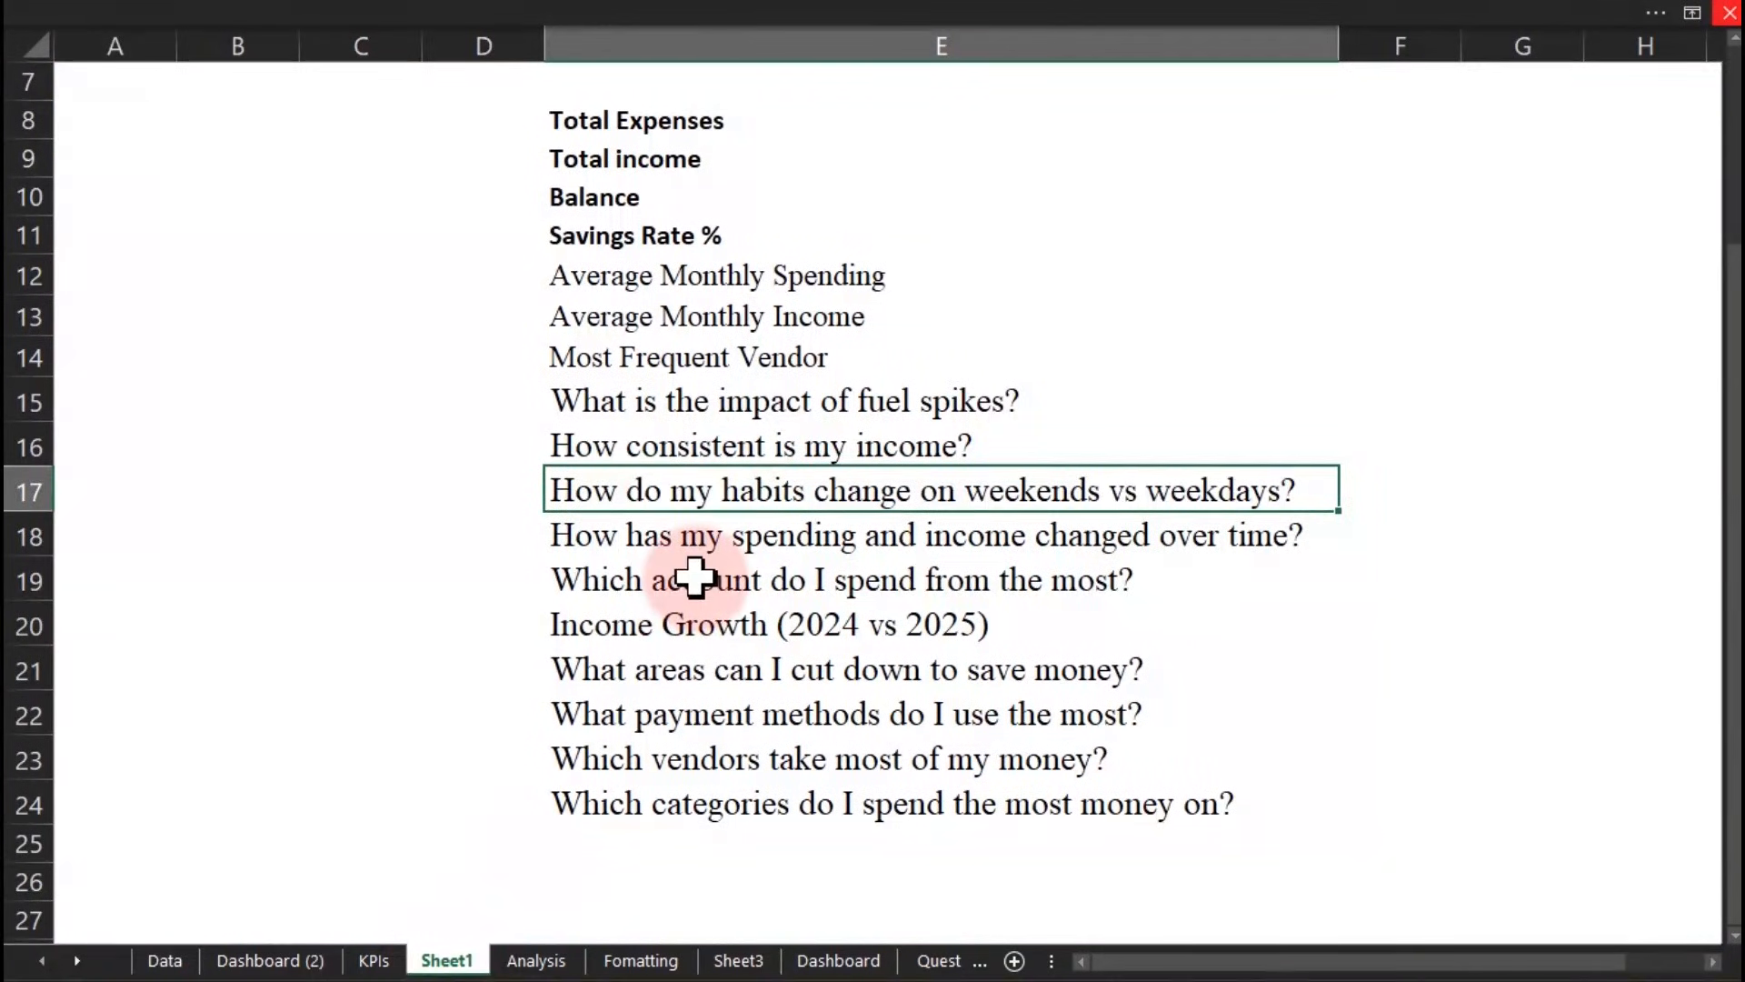
# Step: Review the list of personal finance questions in column E of Sheet1
pyautogui.click(695, 579)
pyautogui.press('Down')
pyautogui.press('Down')
pyautogui.press('Down')
pyautogui.press('Down')
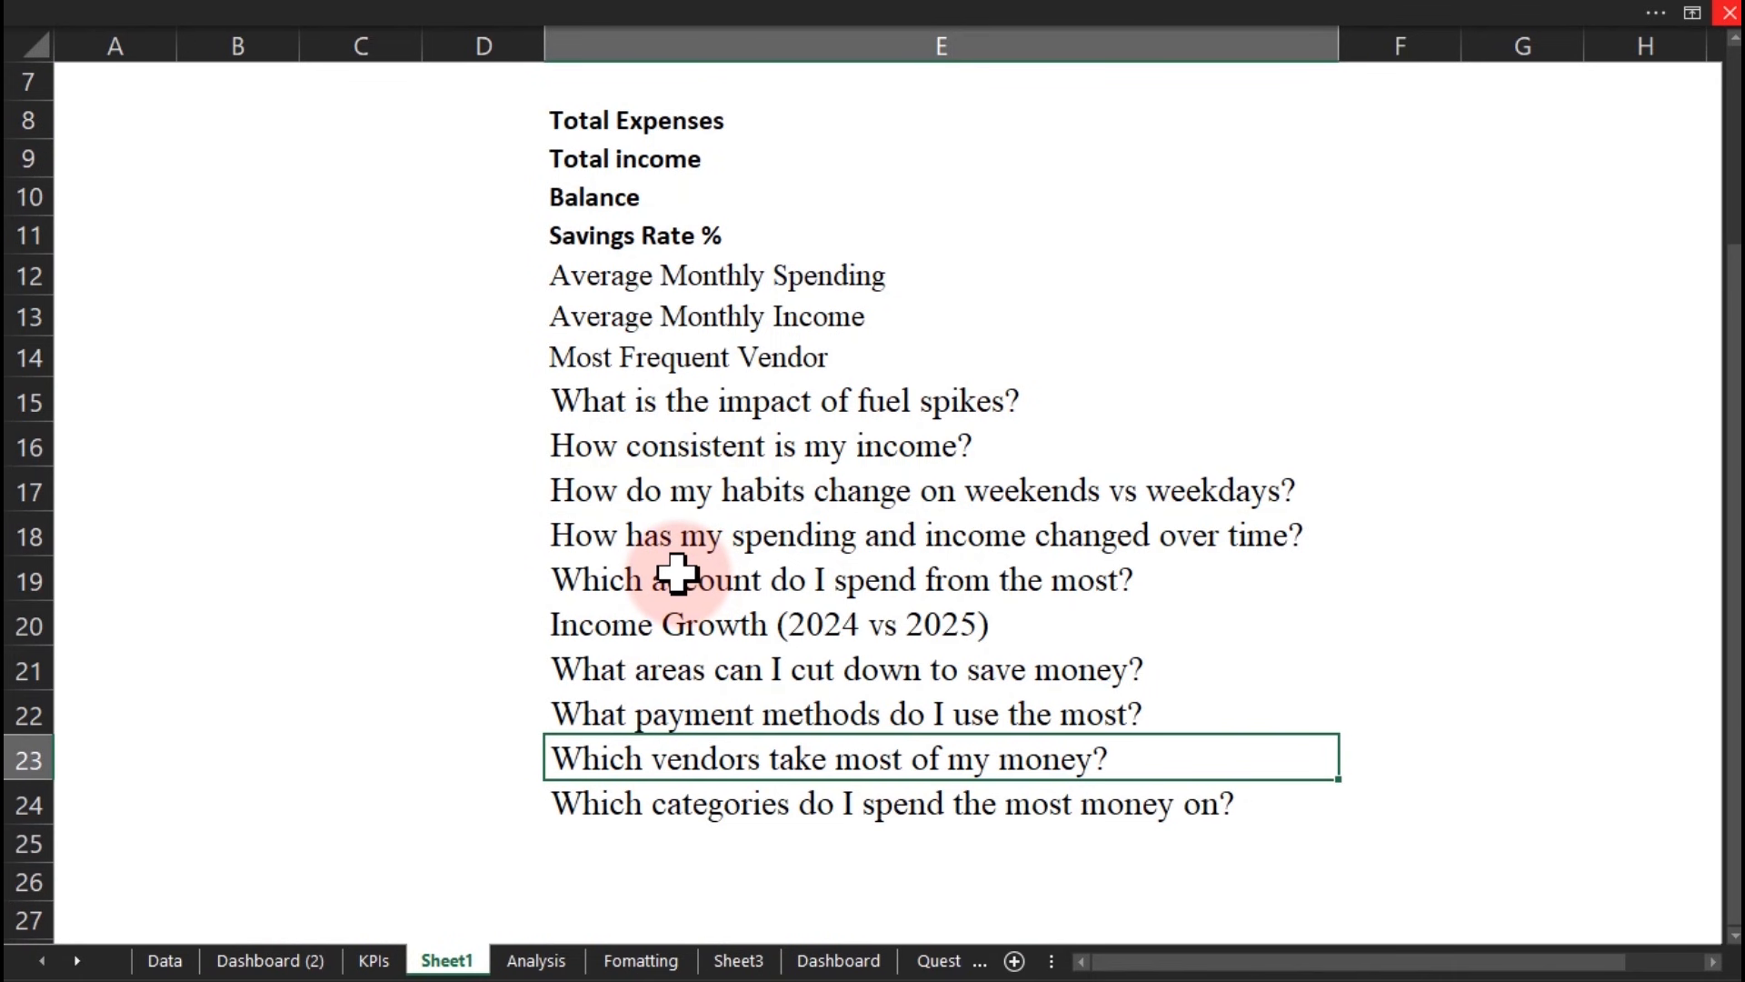
# Step: Explore Dashboard (2) by switching its account filter between Business, Savings and Main Account and filtering the Business Account to 2024
pyautogui.click(273, 961)
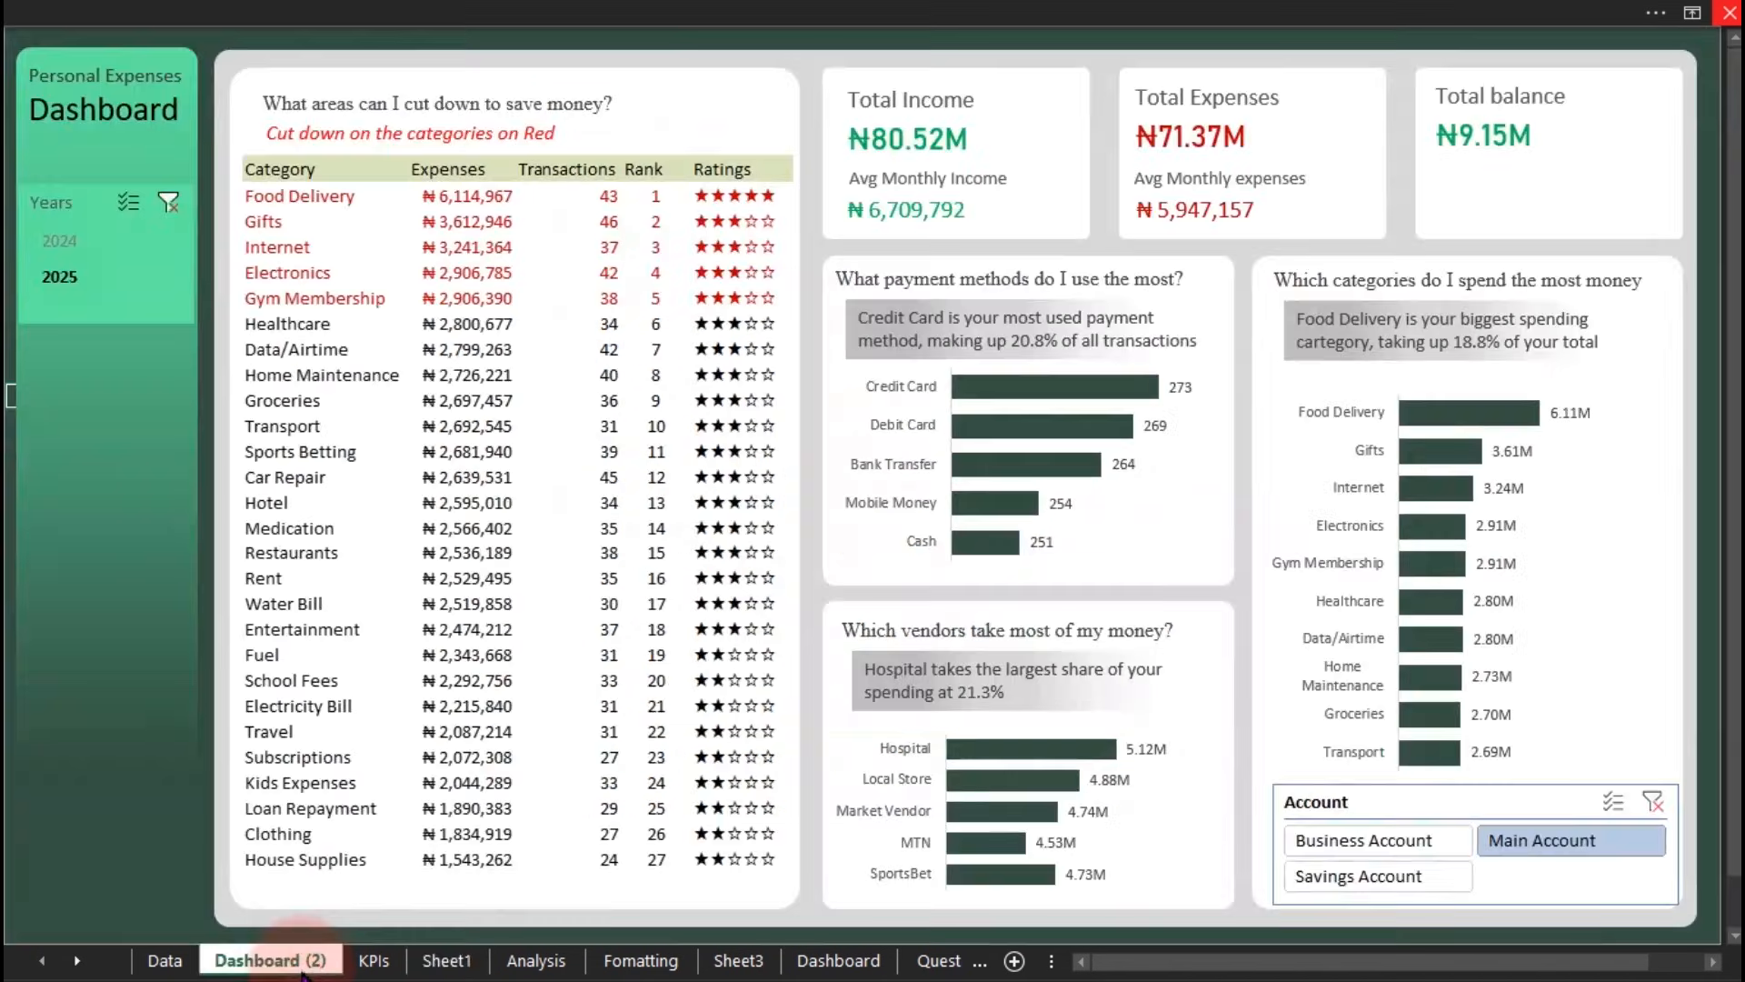
pyautogui.click(192, 971)
pyautogui.click(266, 962)
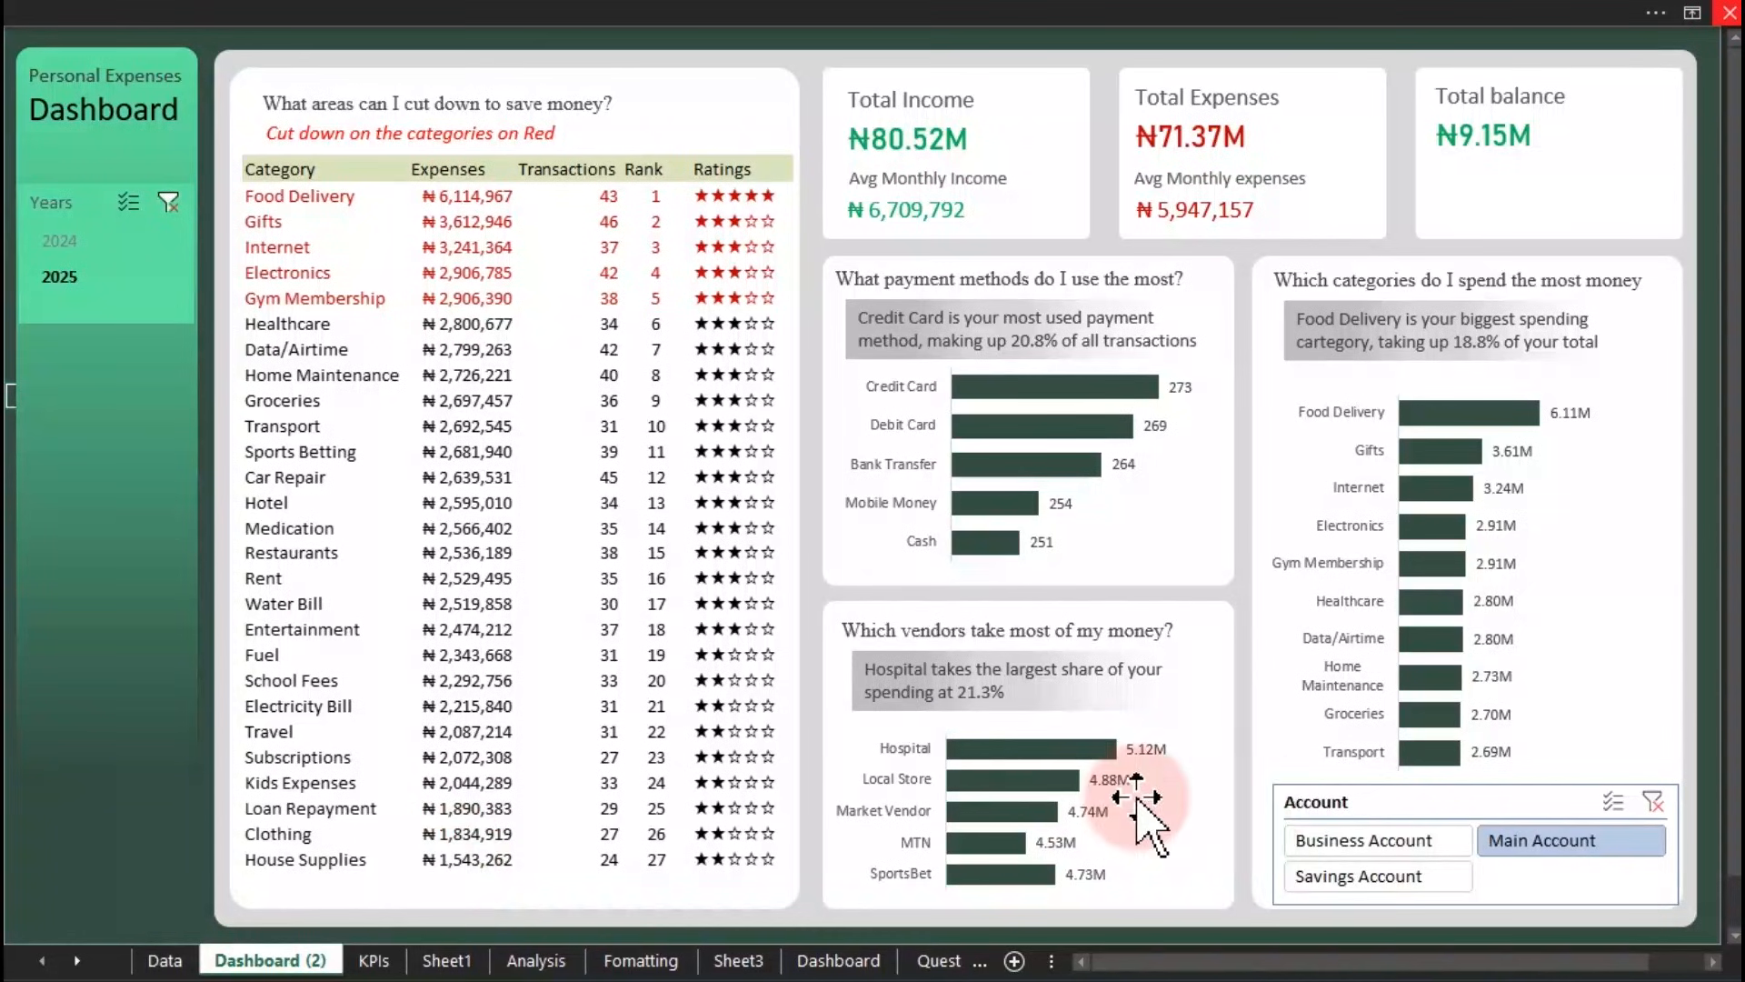
pyautogui.click(1359, 839)
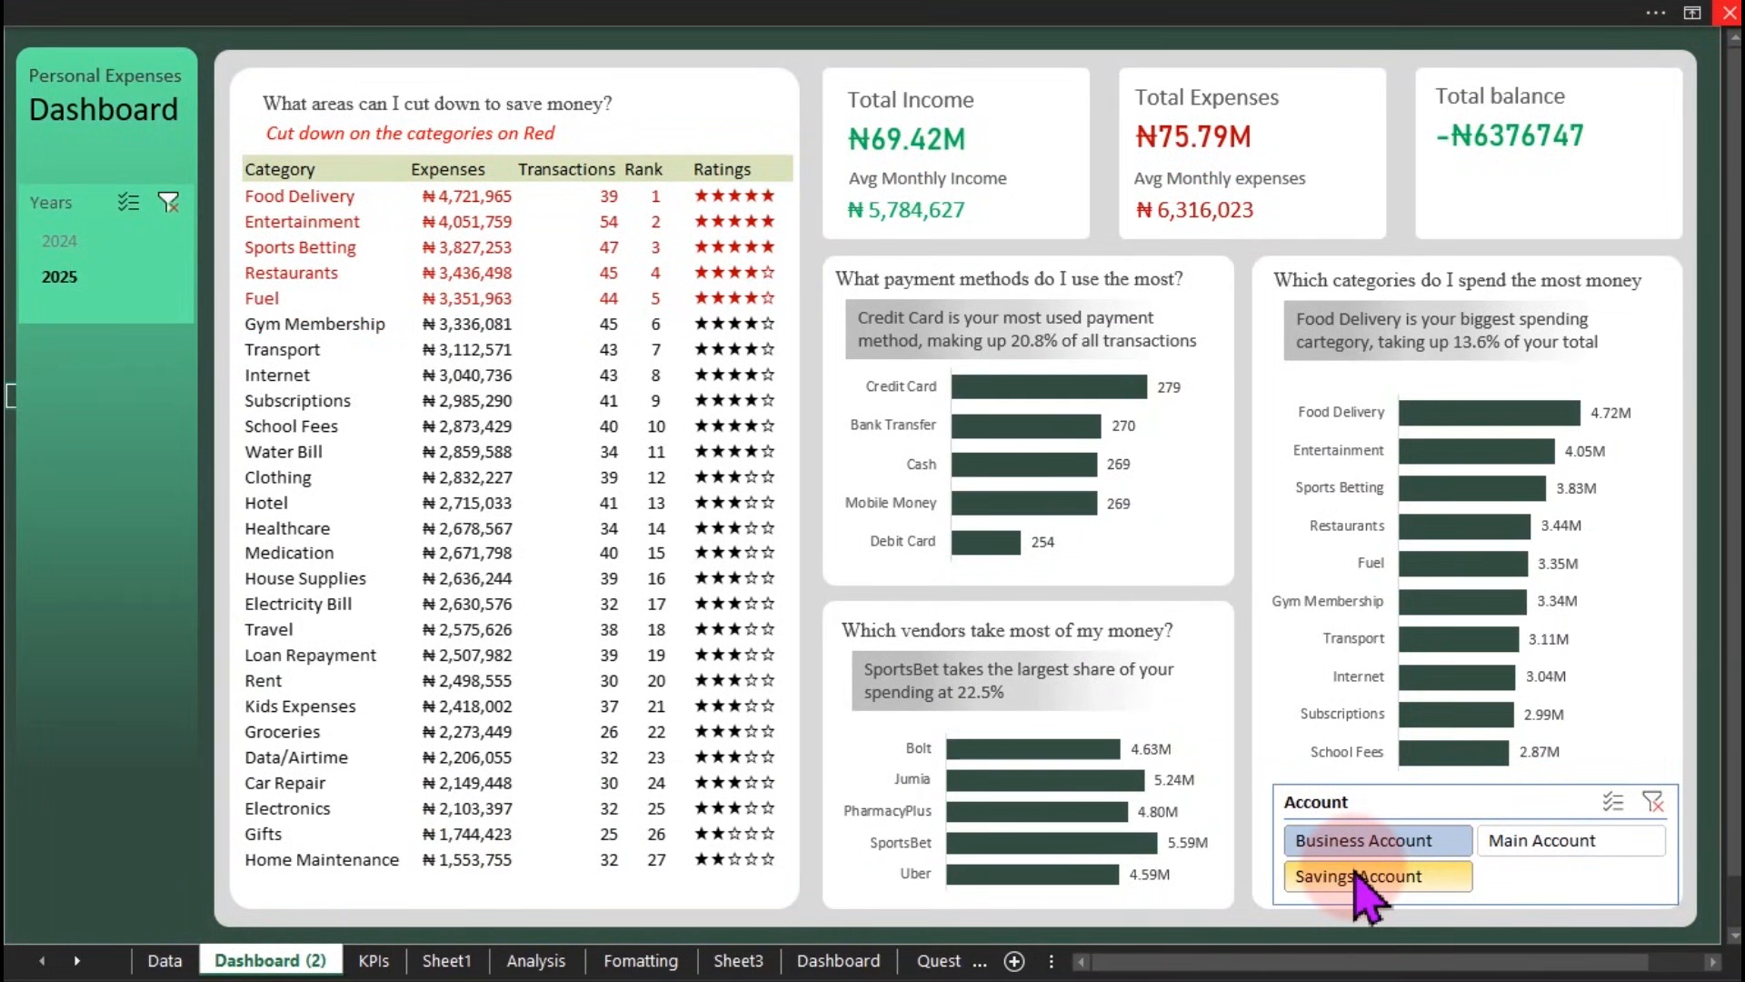
pyautogui.click(1359, 875)
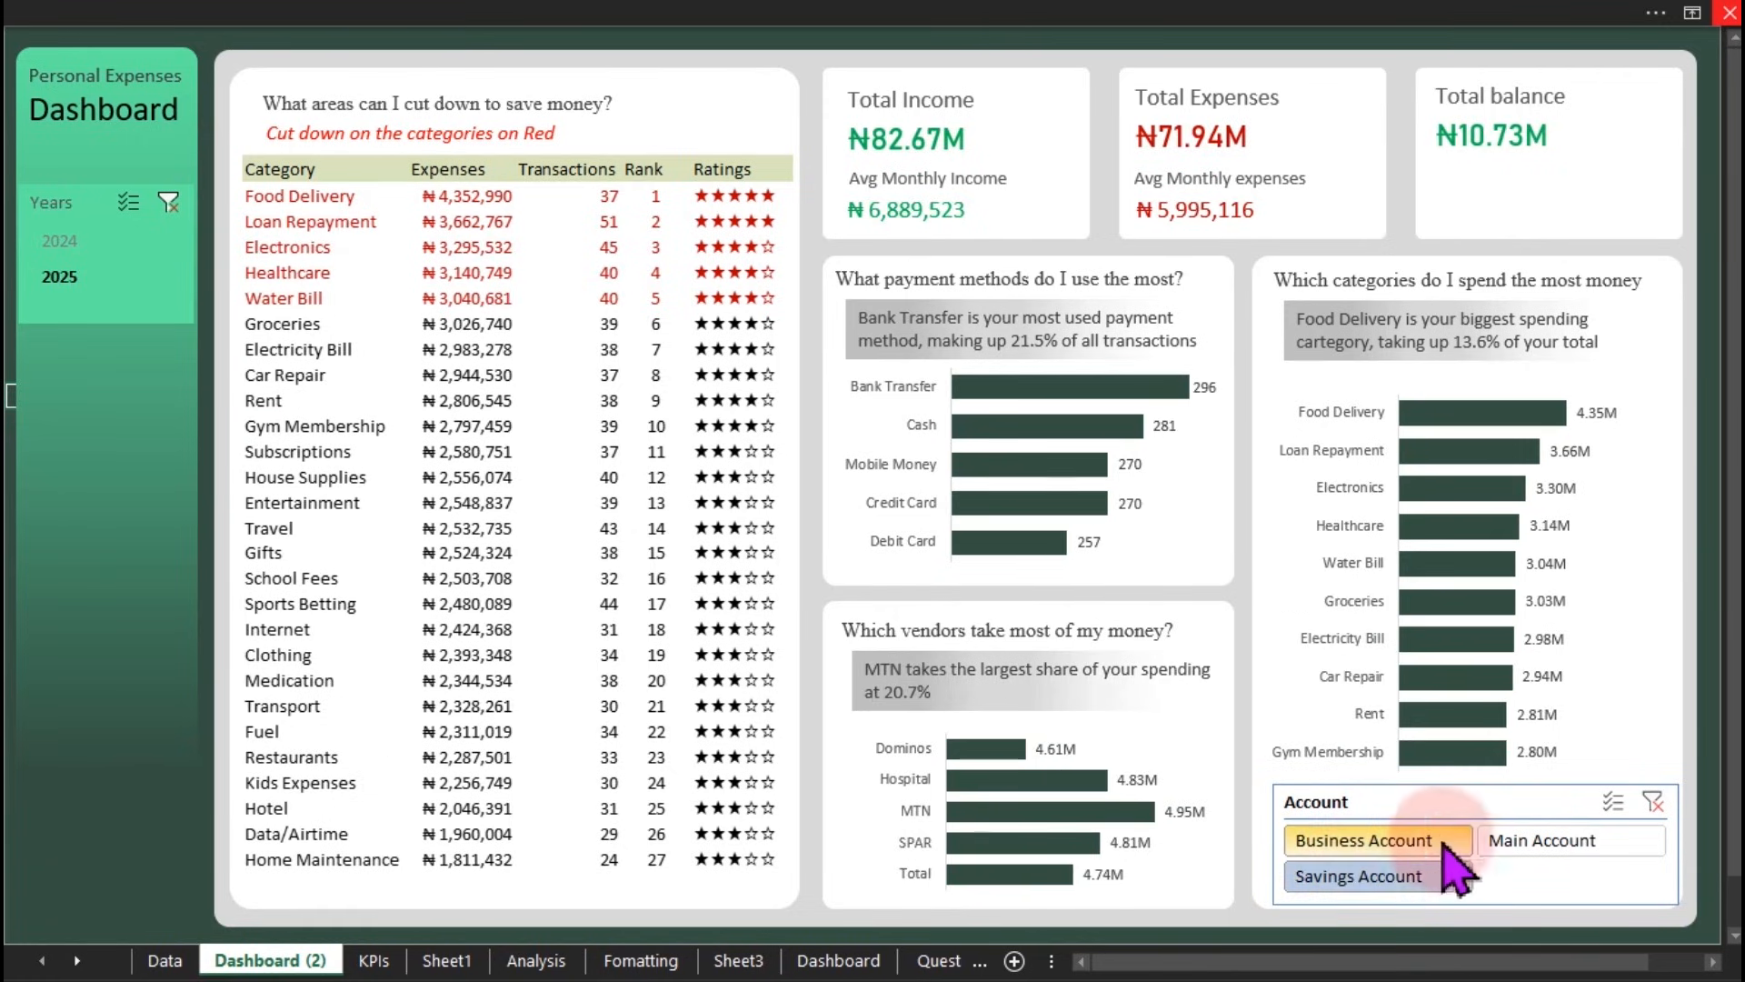
pyautogui.click(1505, 841)
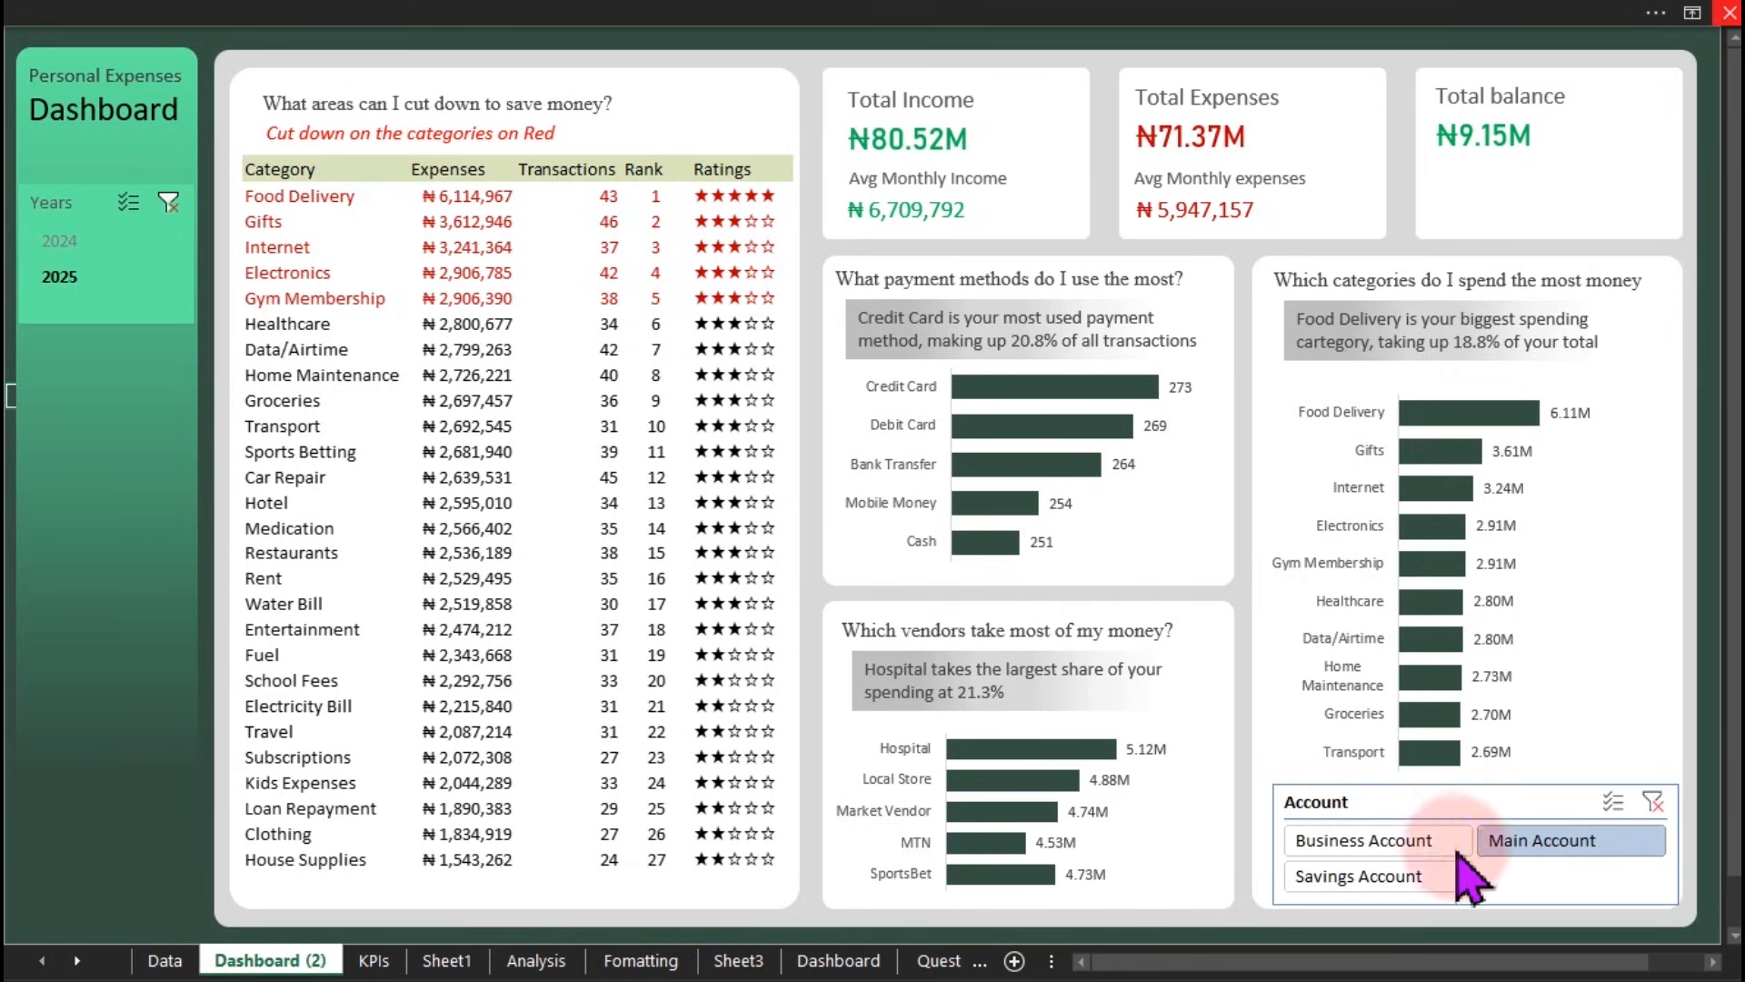
pyautogui.click(1400, 843)
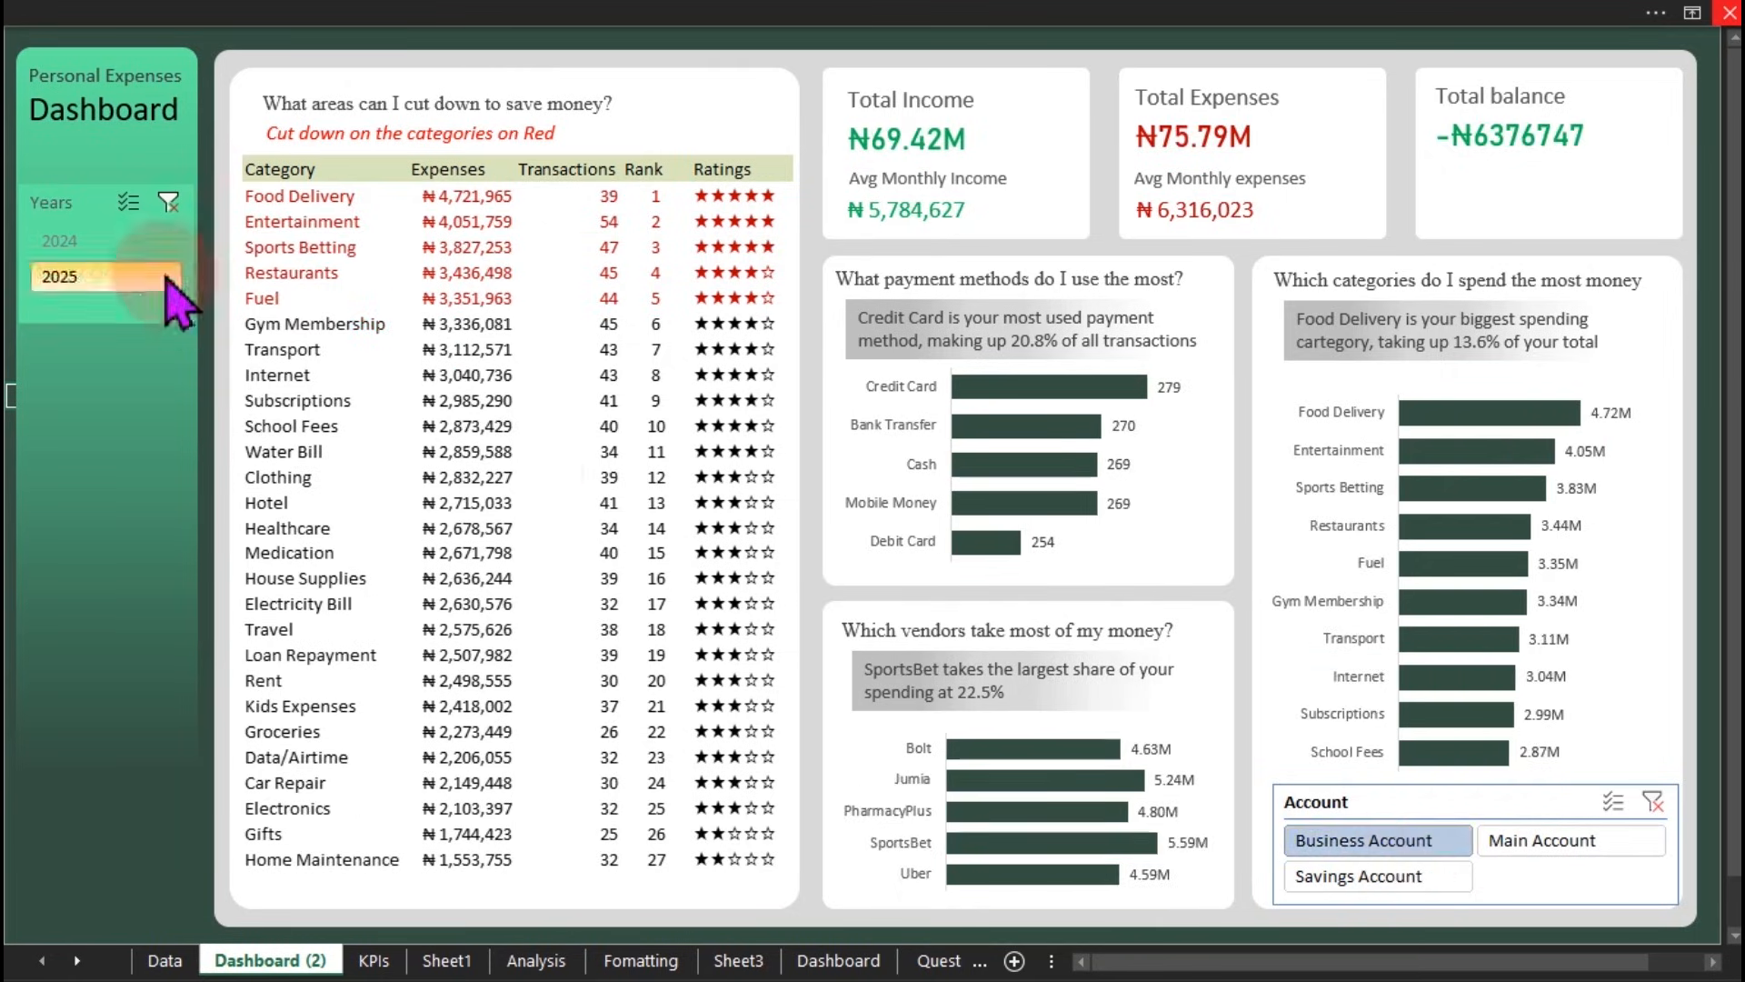
pyautogui.click(124, 240)
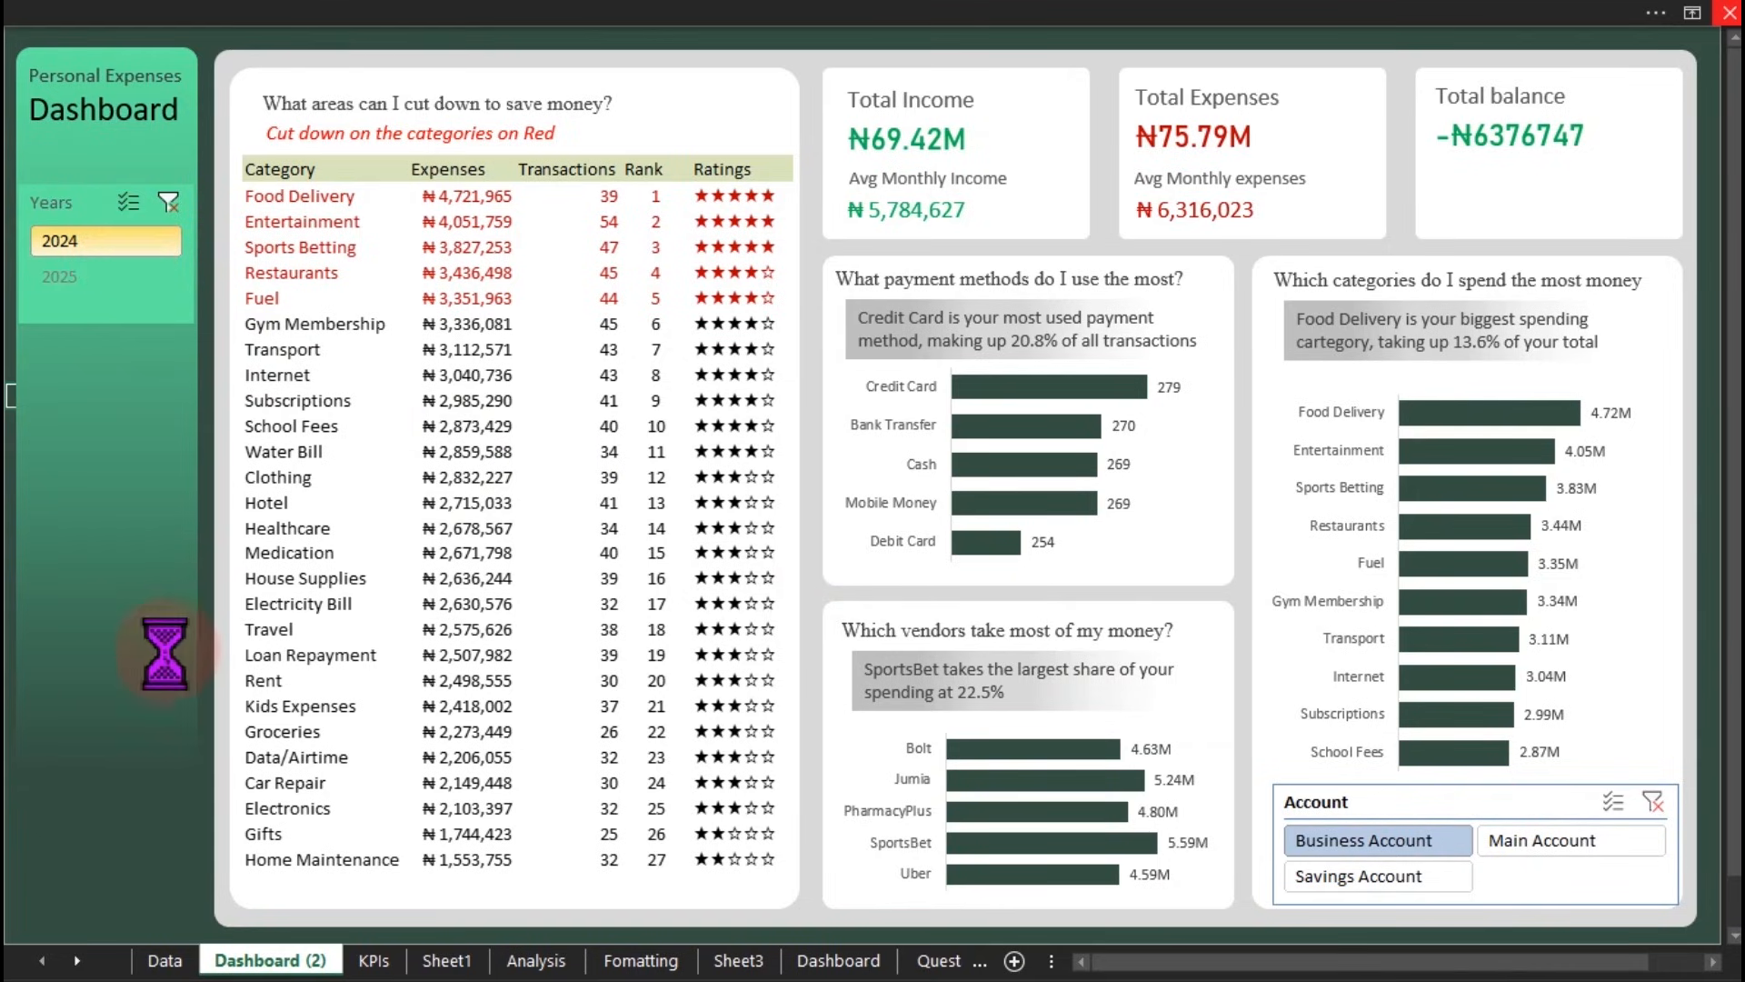
# Step: Look over the transaction records on the Data sheet and the question list on Sheet1
pyautogui.click(171, 956)
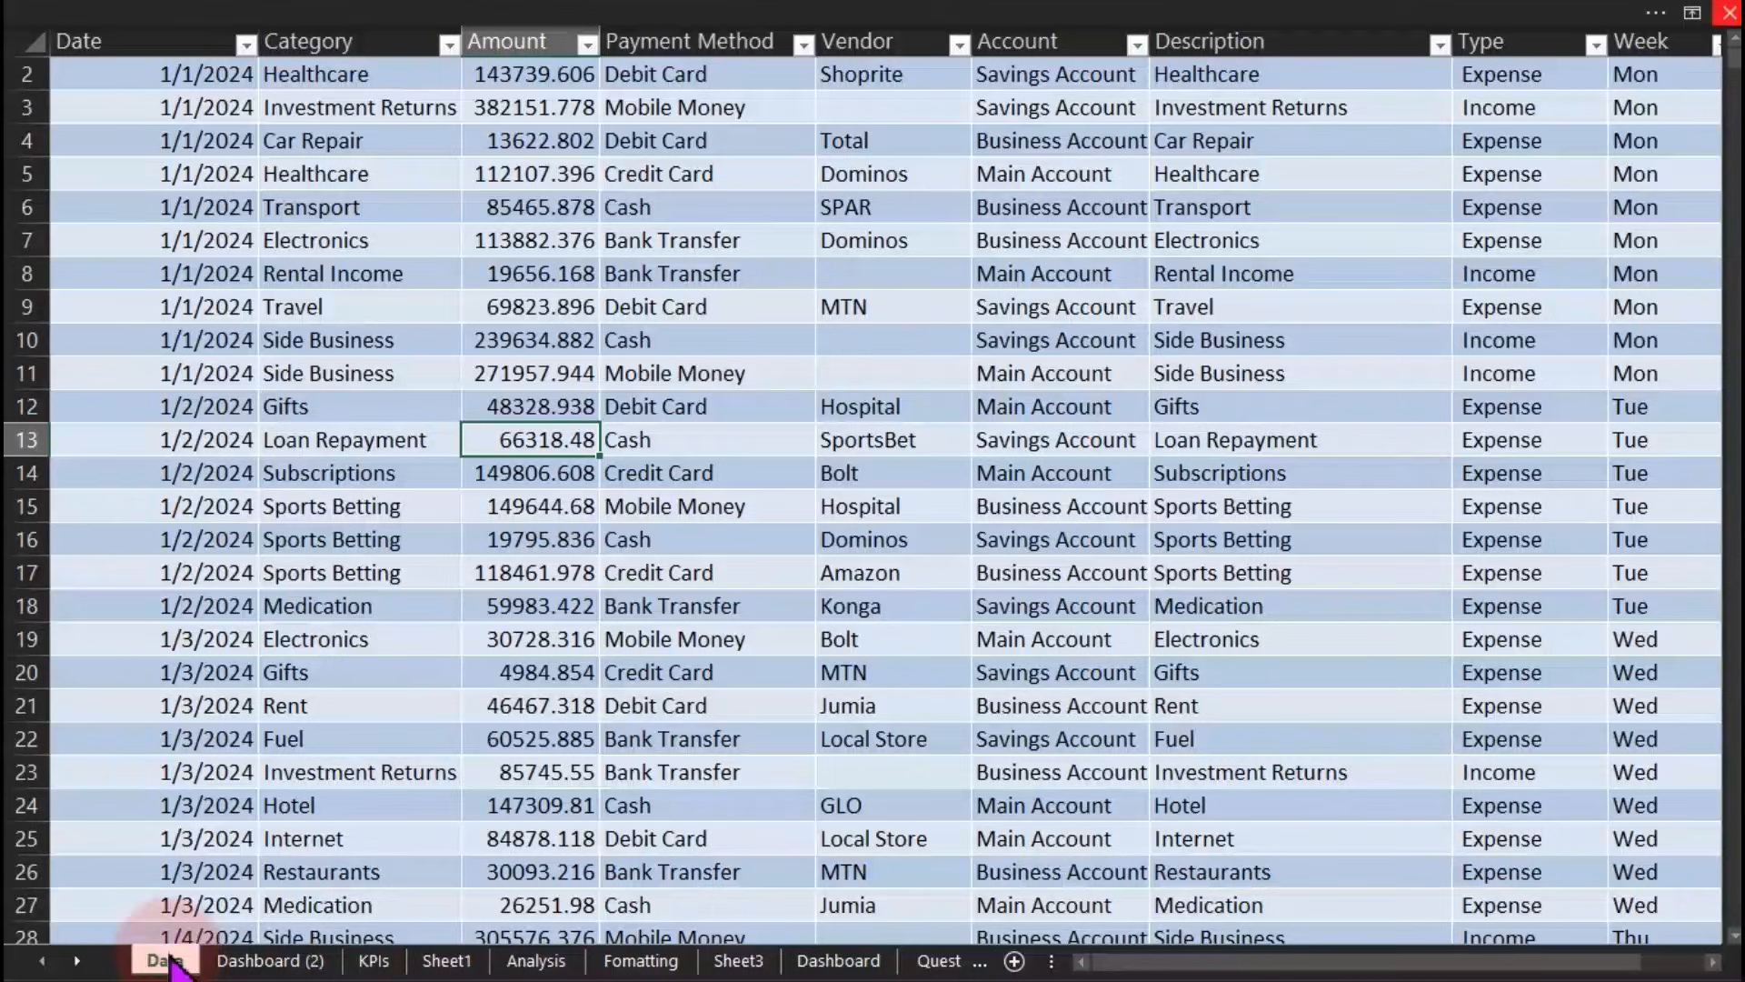
pyautogui.click(424, 966)
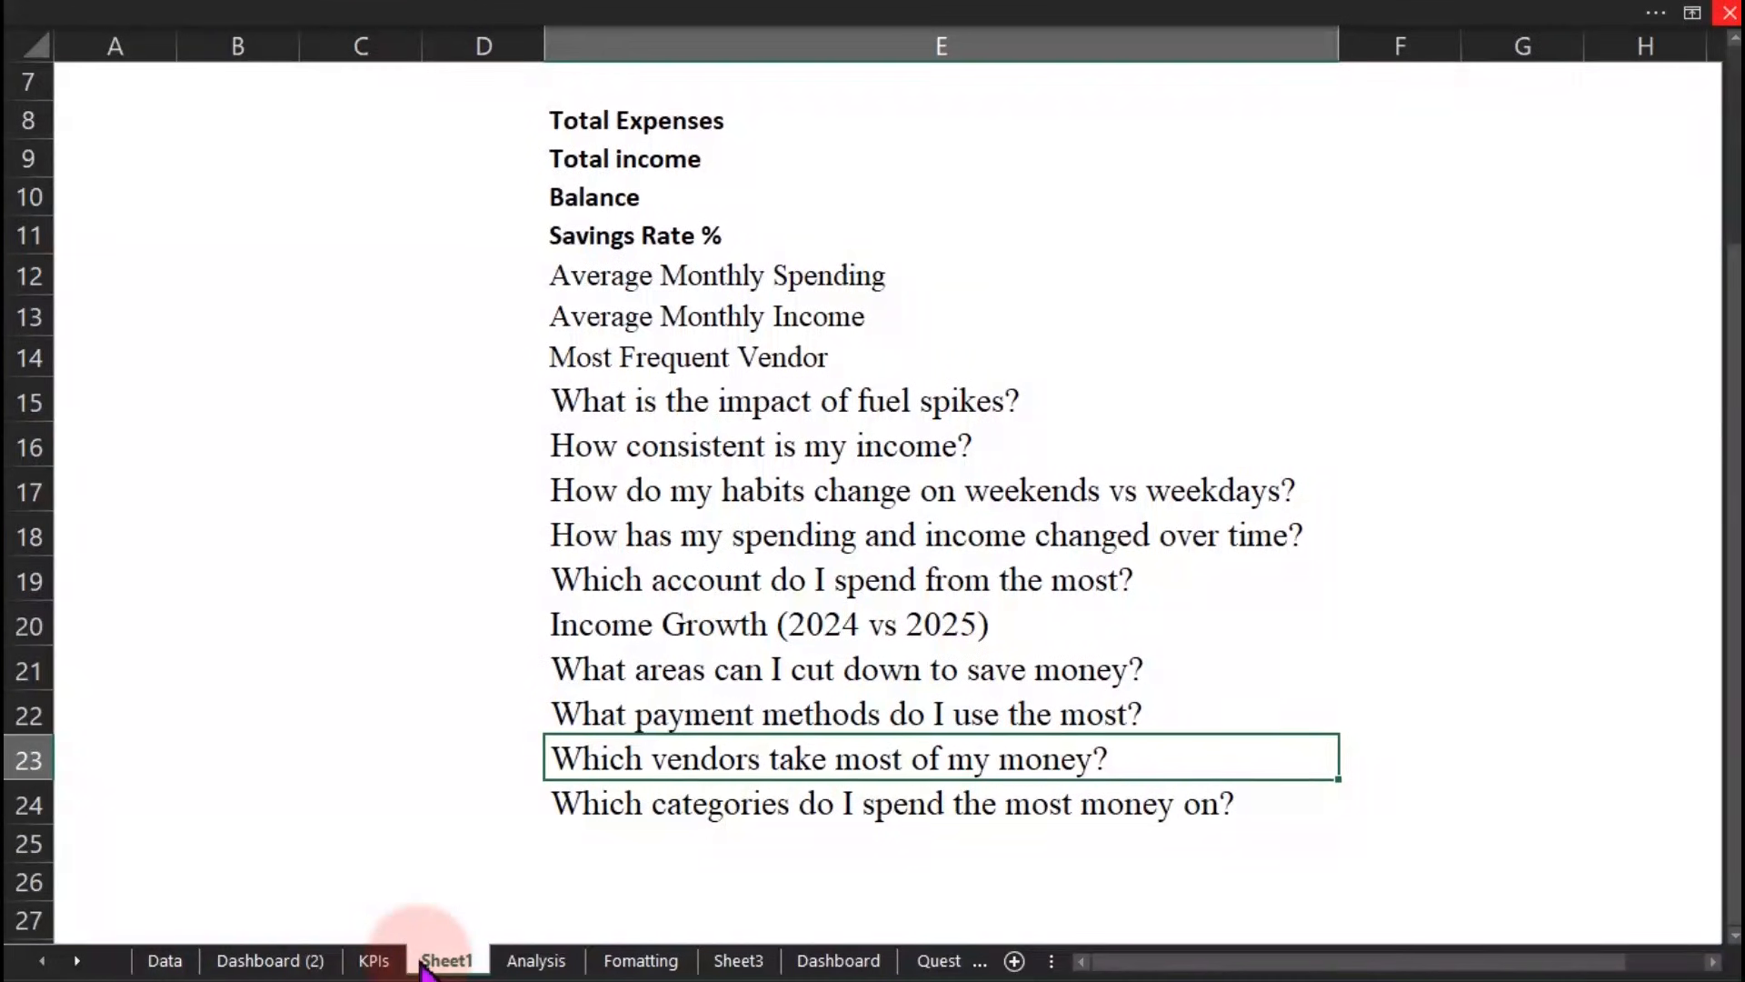
pyautogui.click(326, 965)
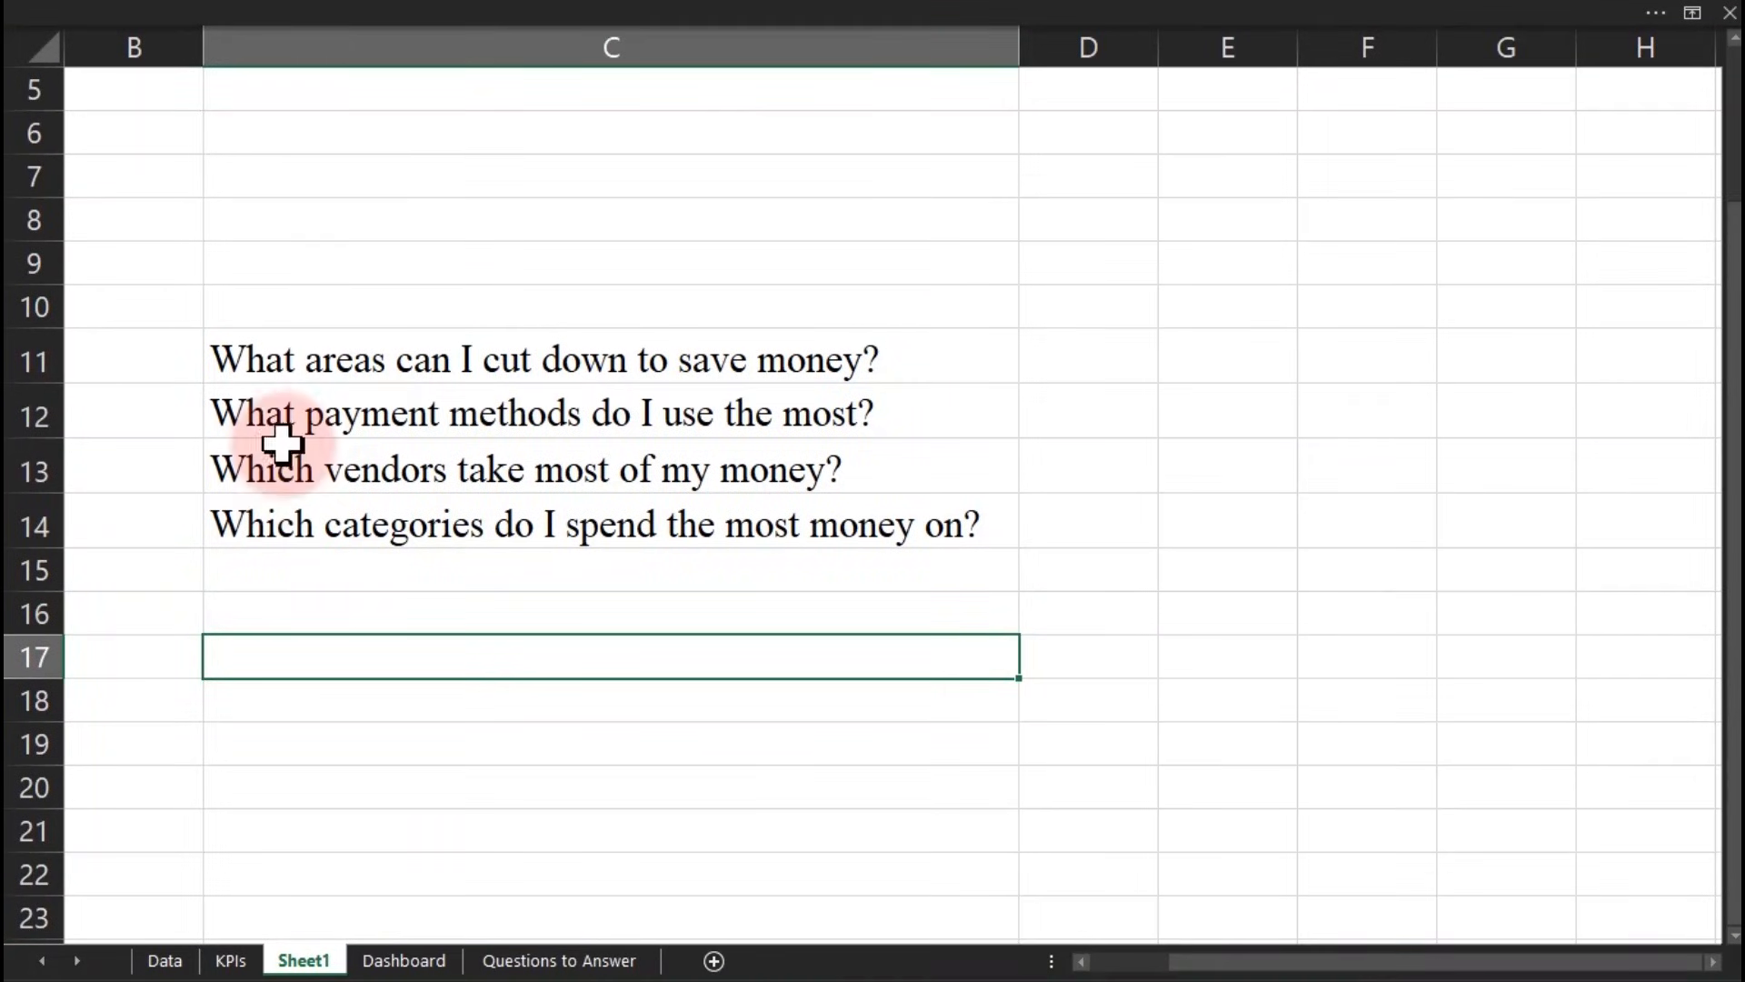
# Step: Move the question "What areas can I cut down to save money?" from cell C11 to F11 on Sheet1
pyautogui.click(270, 360)
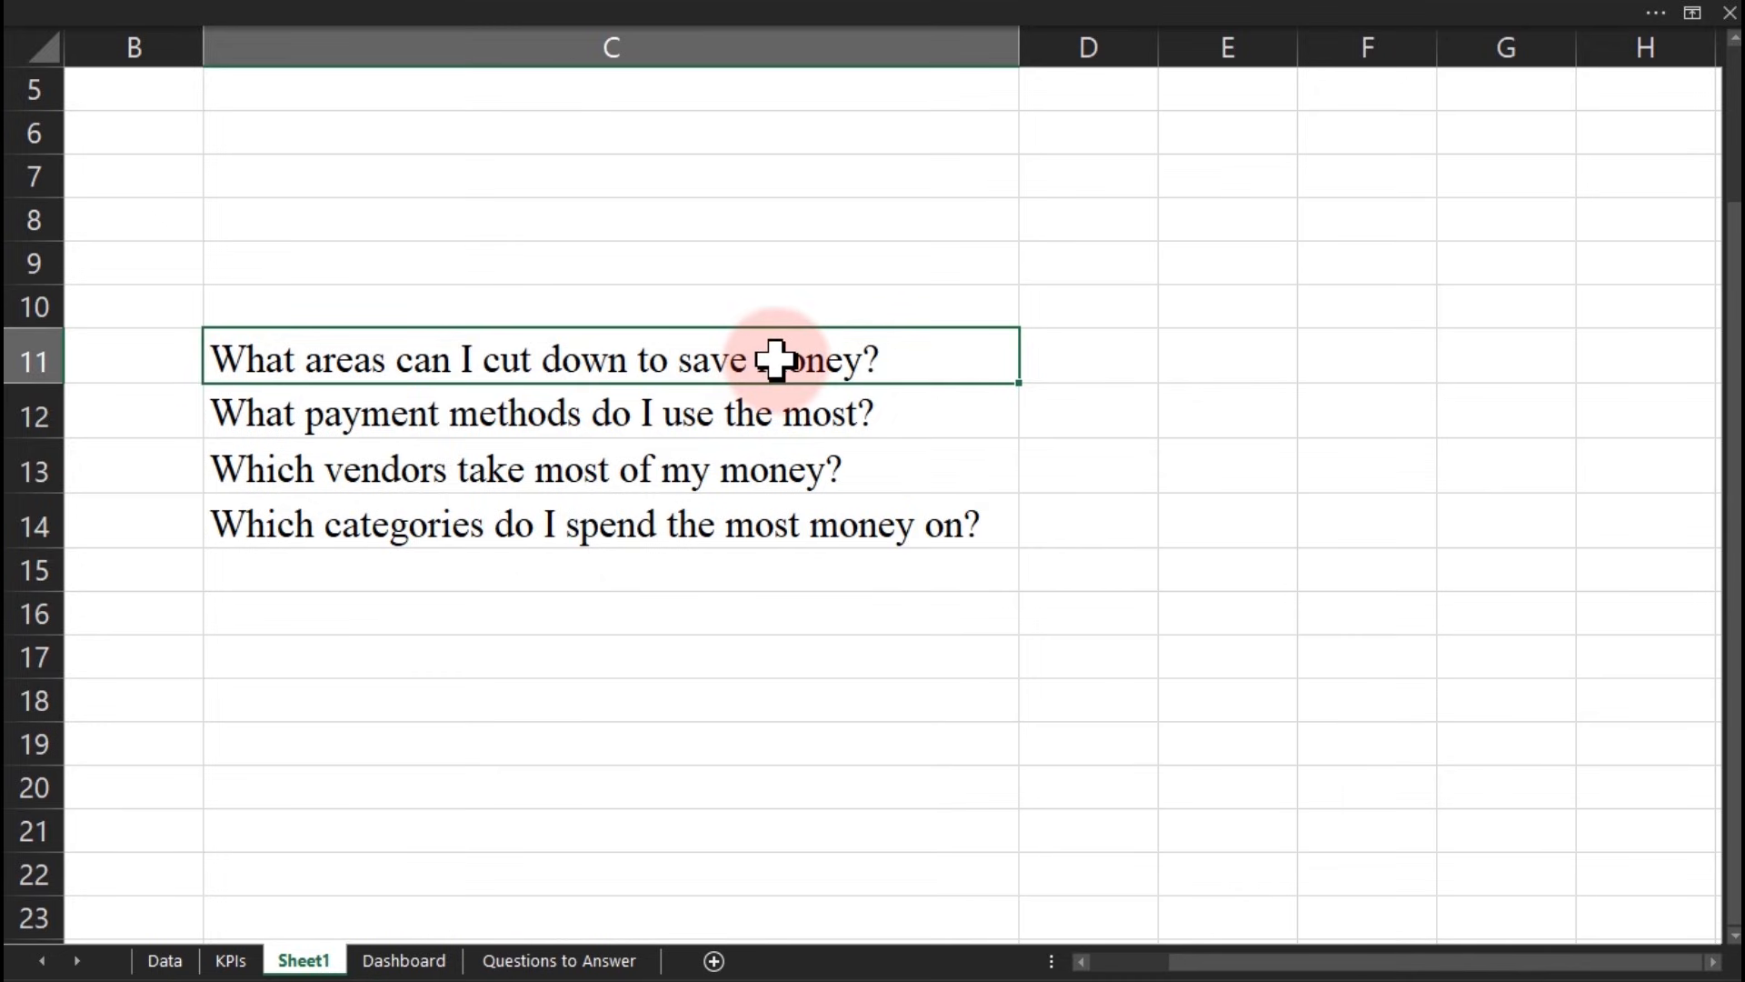
pyautogui.hotkey('ctrl', 'c')
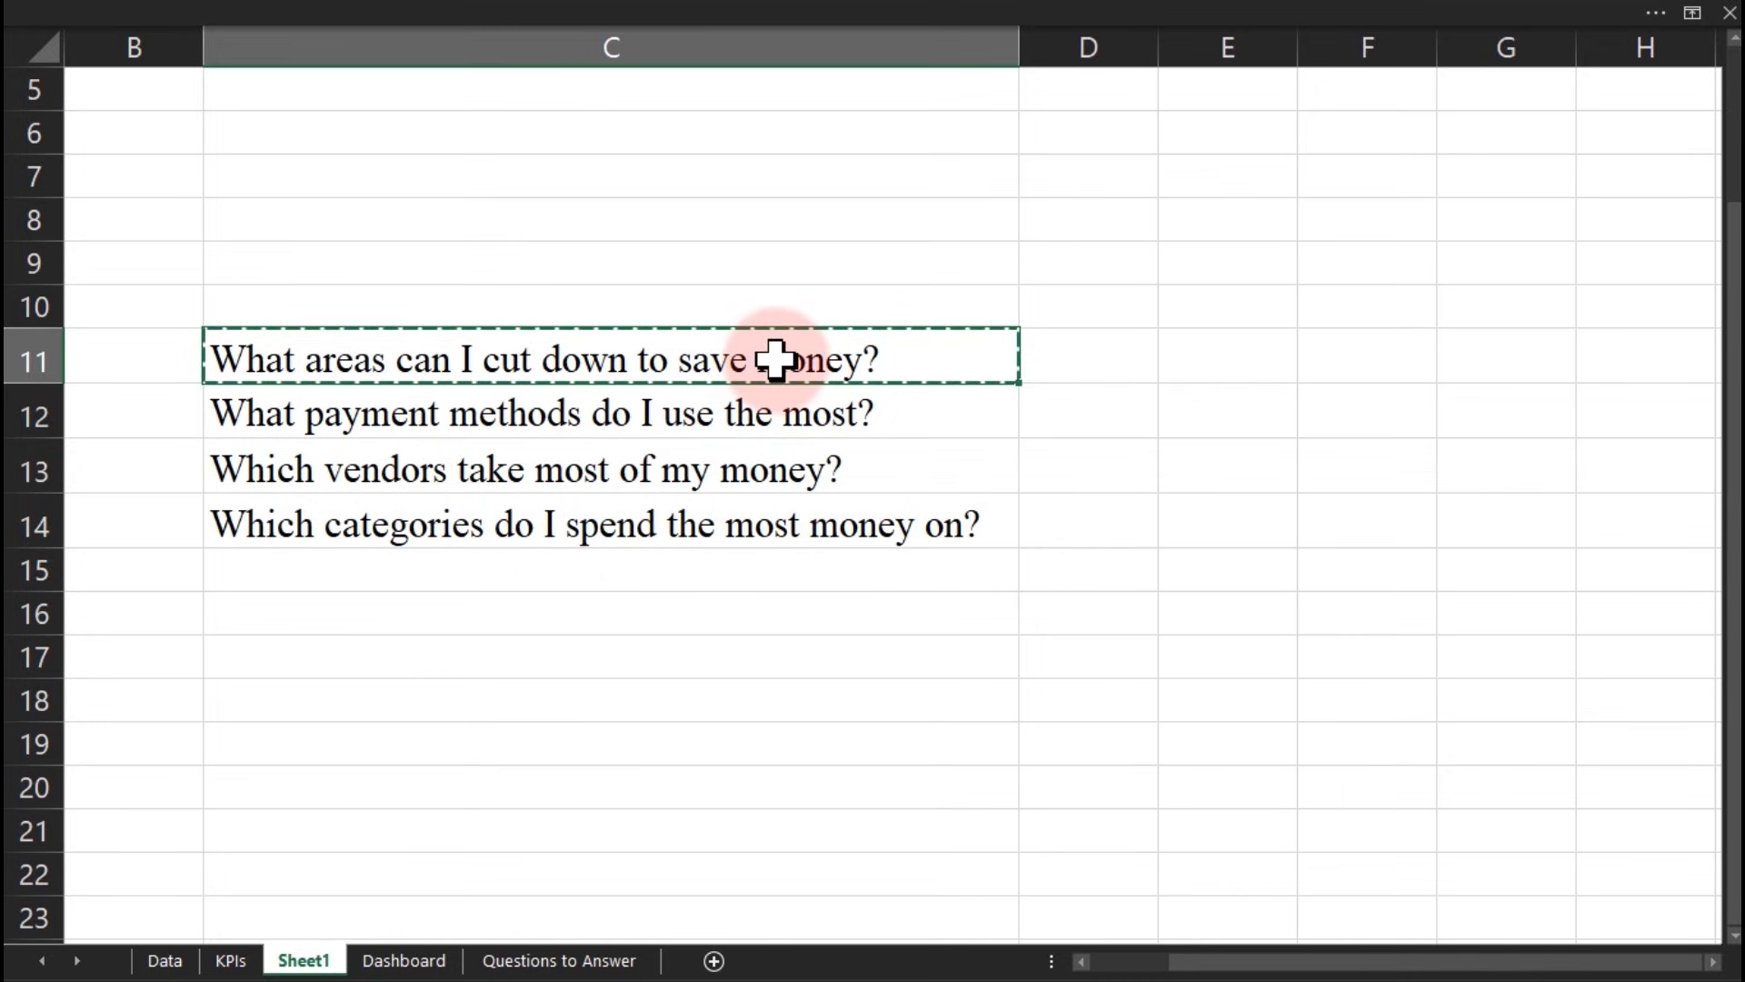
pyautogui.click(1377, 359)
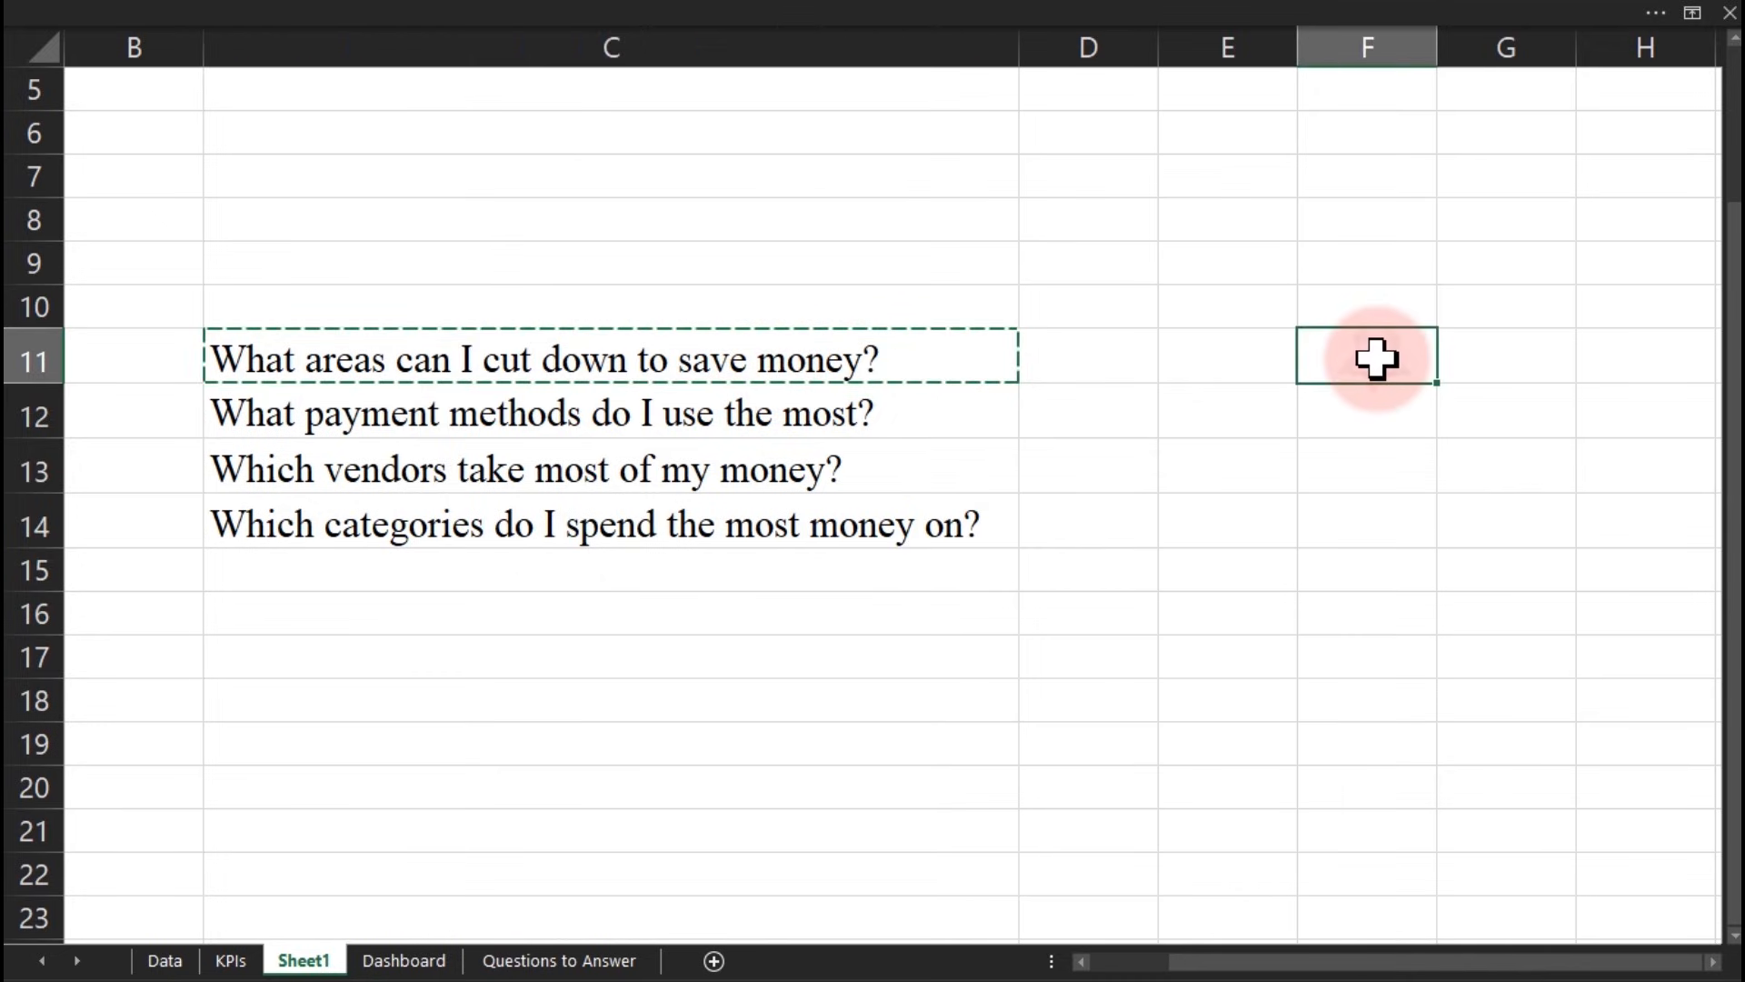
pyautogui.hotkey('ctrl', 'v')
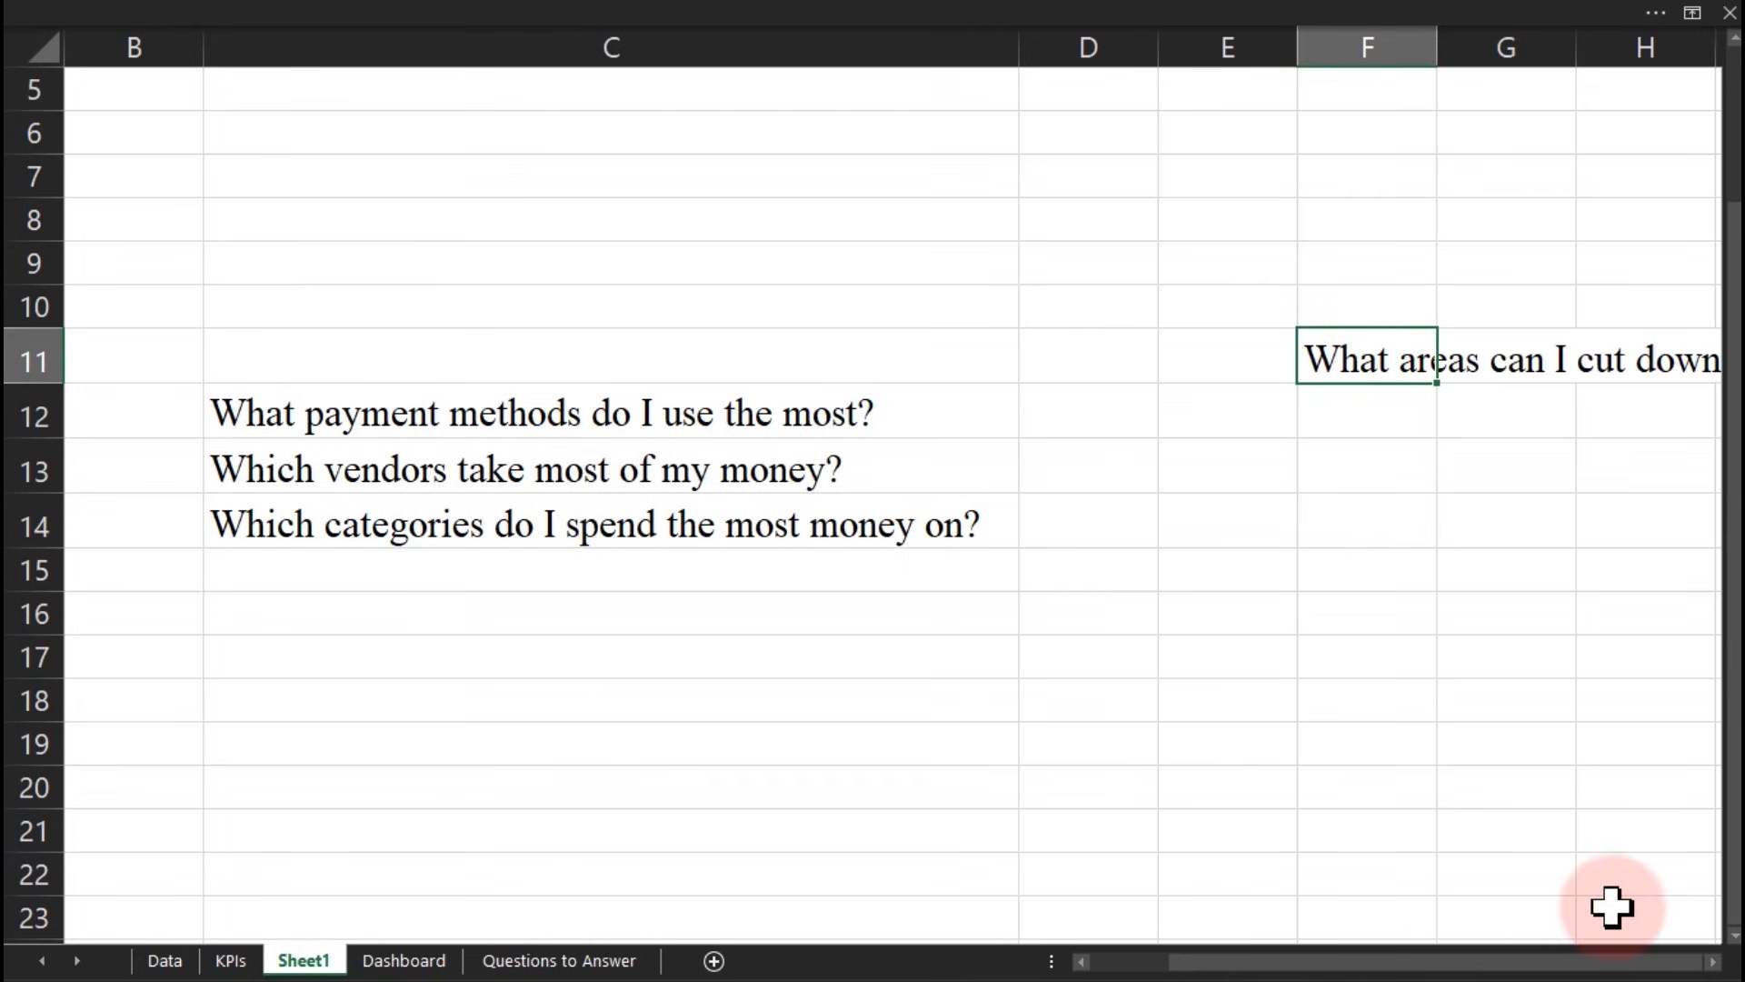
# Step: Create a PivotTable from Table1 on the Data sheet, placed in the existing worksheet at Sheet1 cell F13
pyautogui.click(1711, 961)
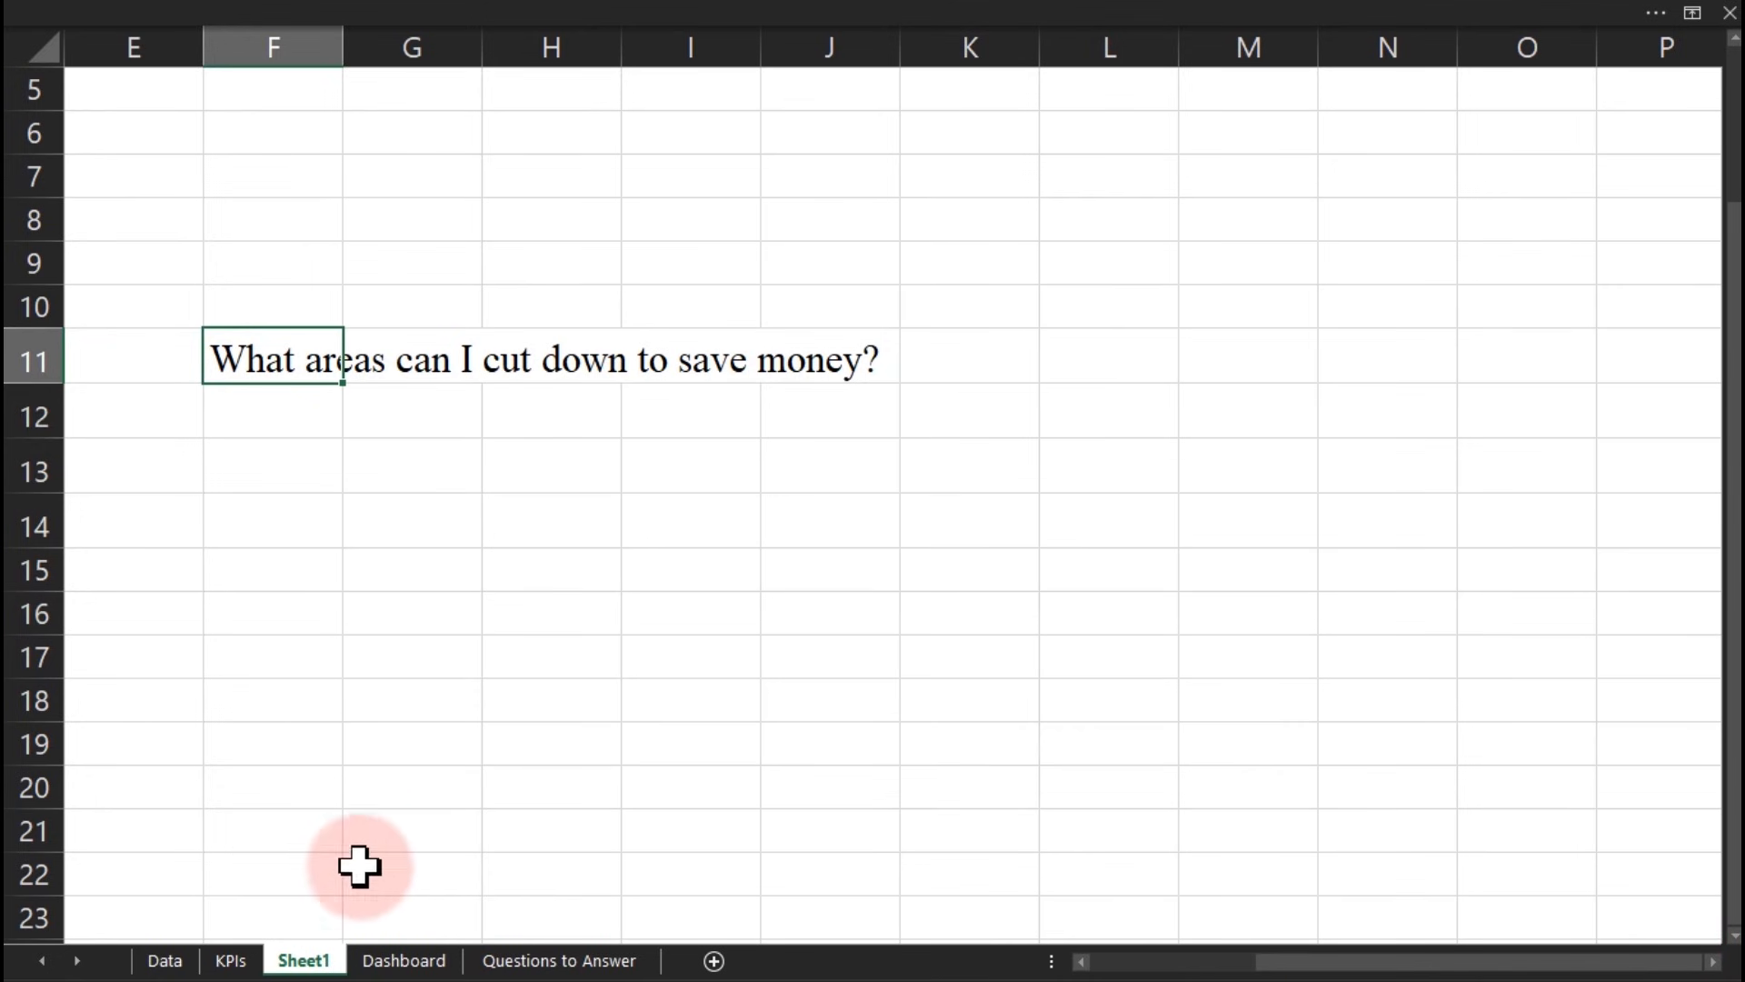
pyautogui.click(163, 960)
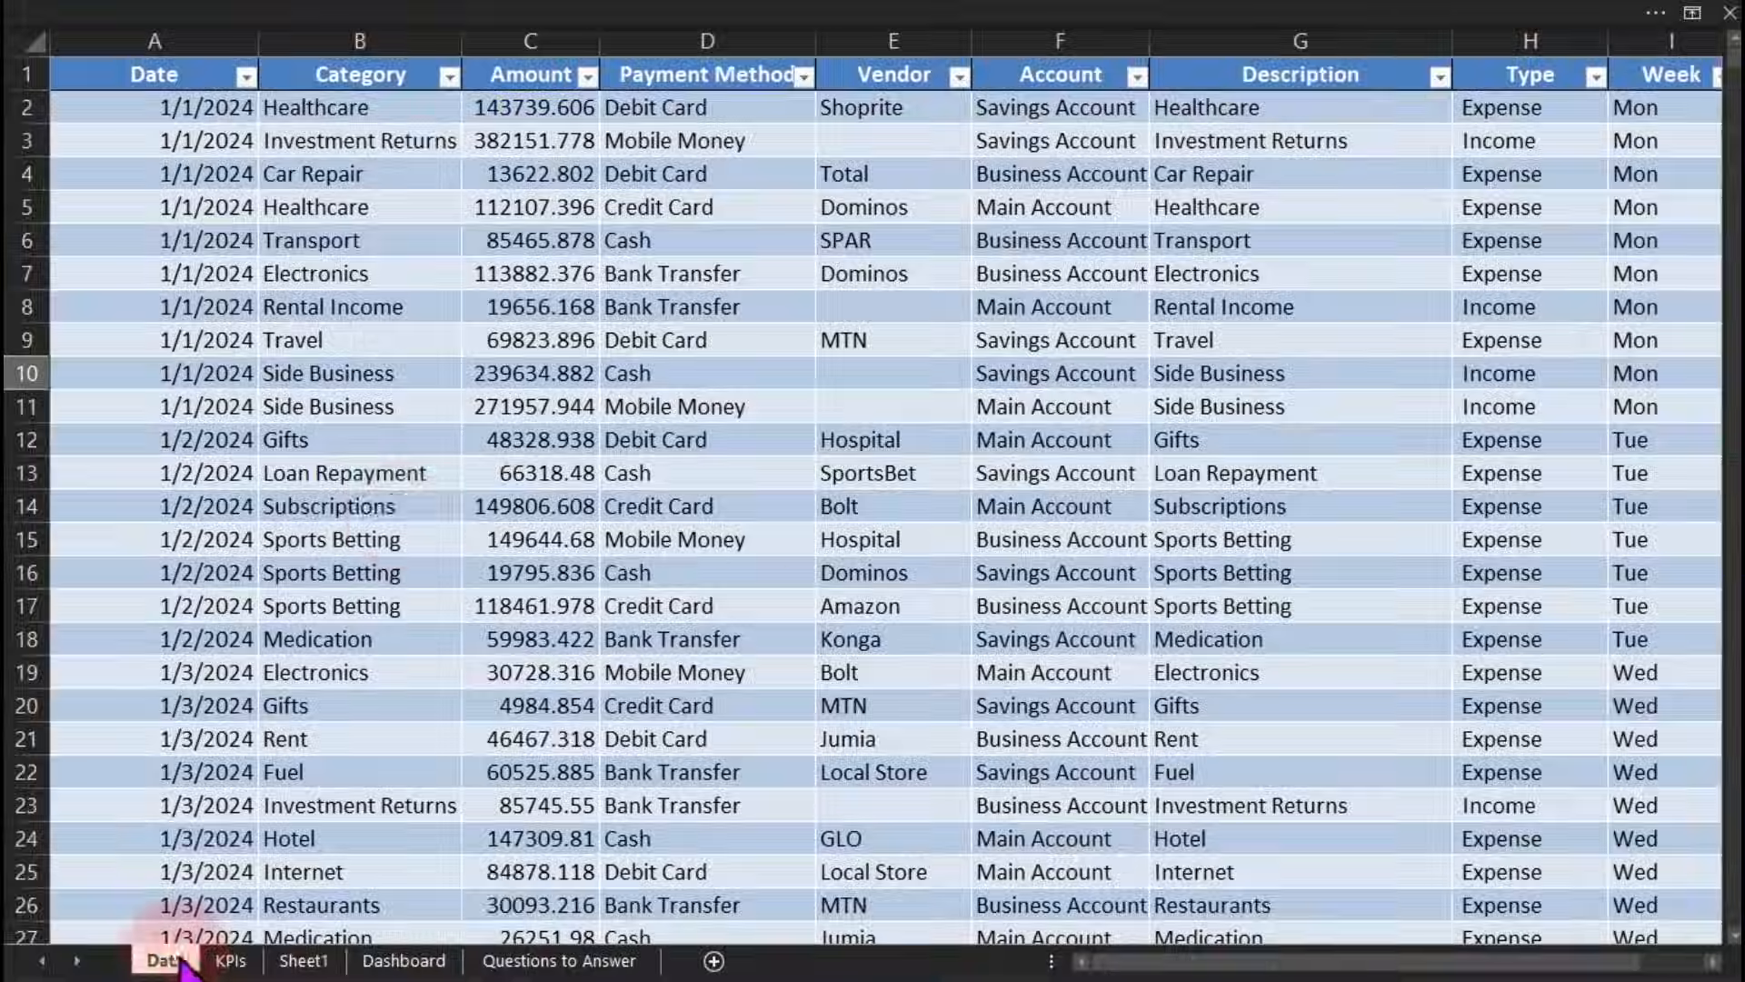
pyautogui.click(429, 444)
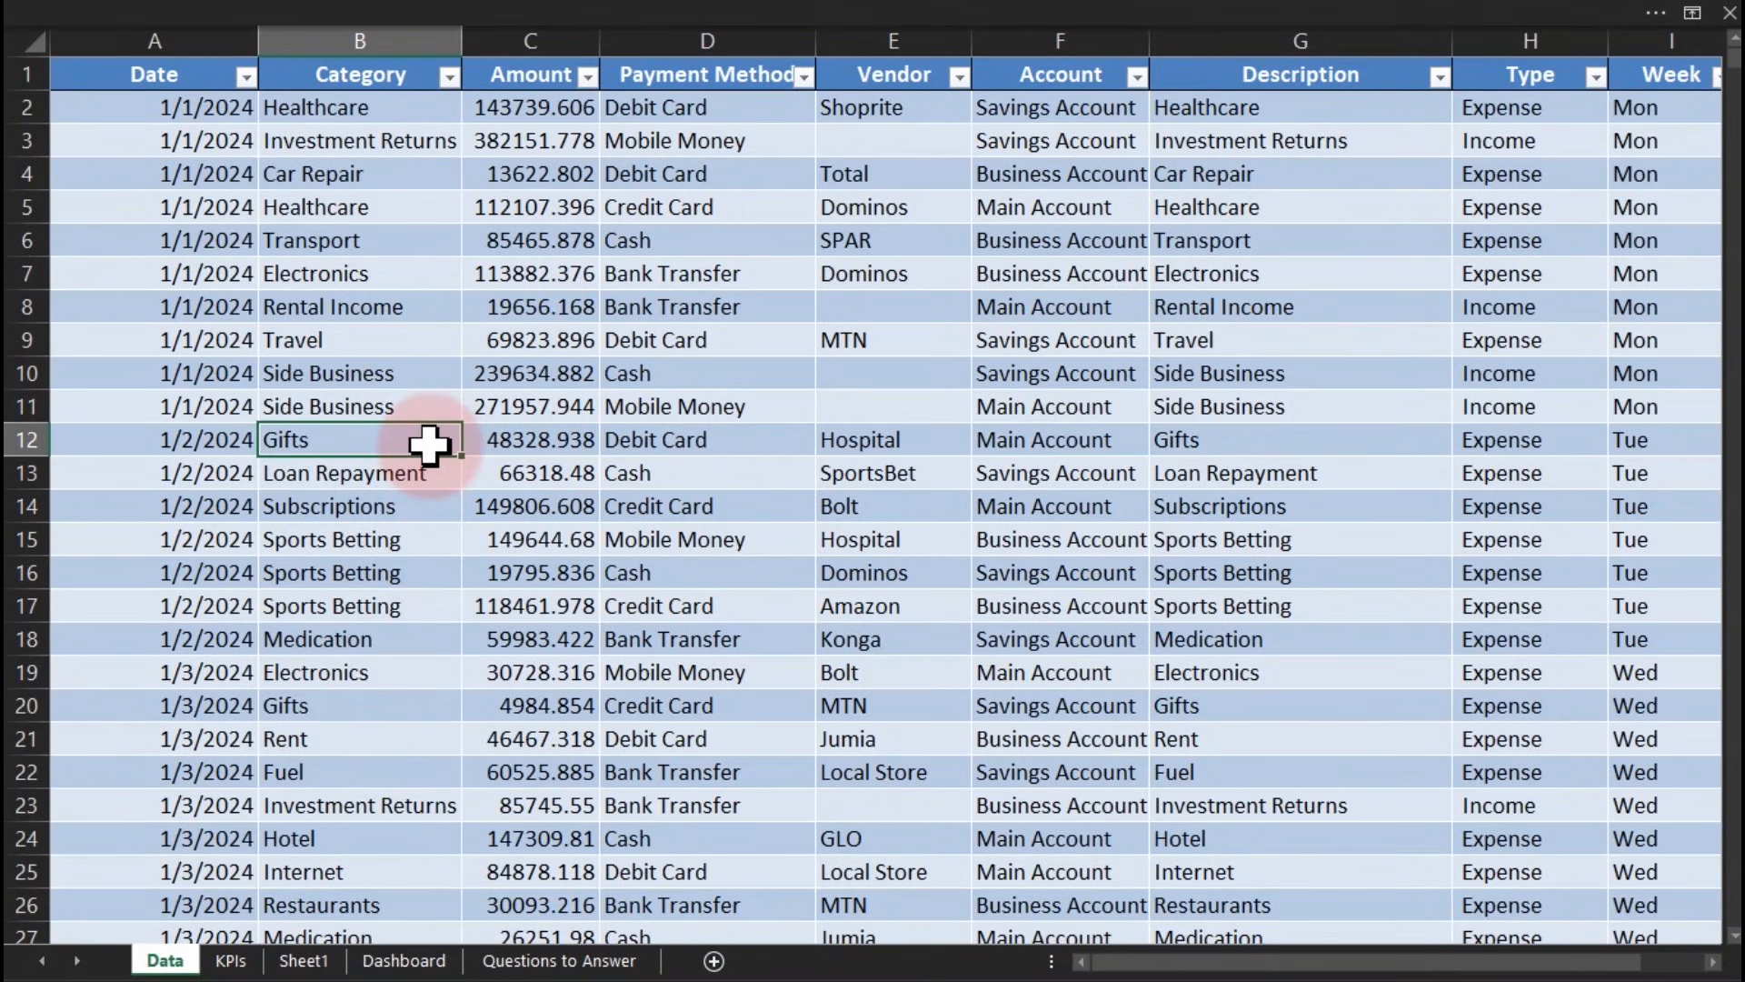
pyautogui.click(264, 19)
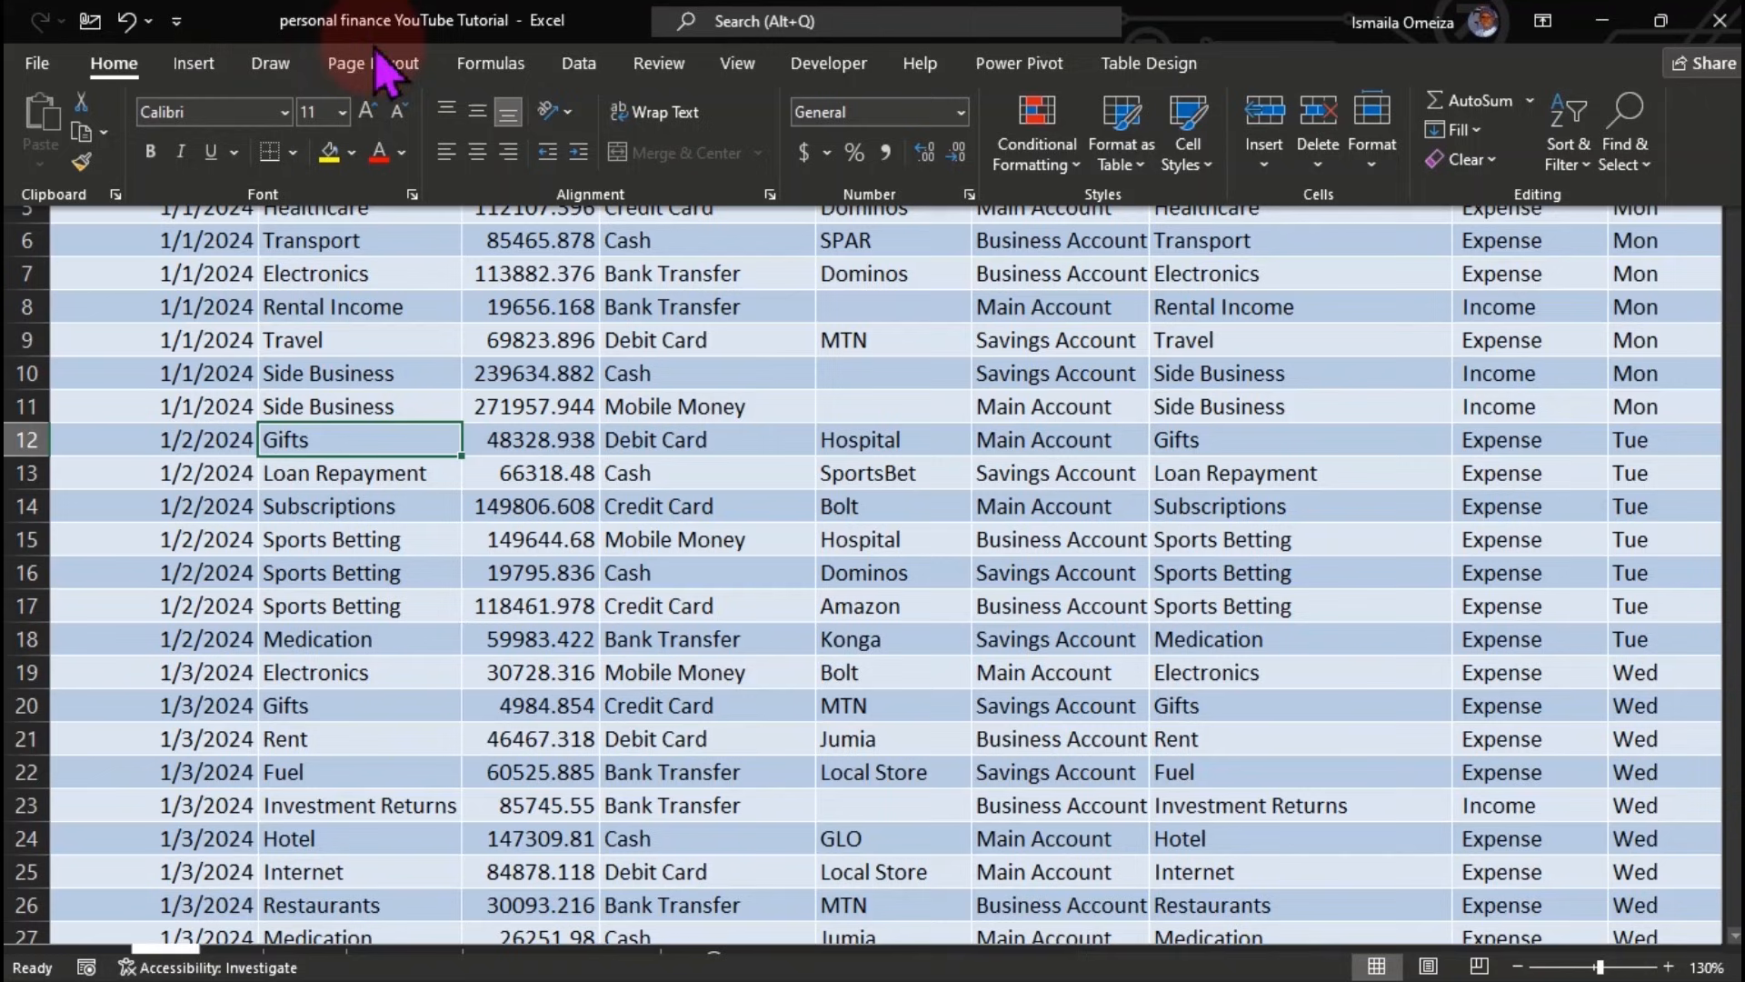
pyautogui.click(572, 73)
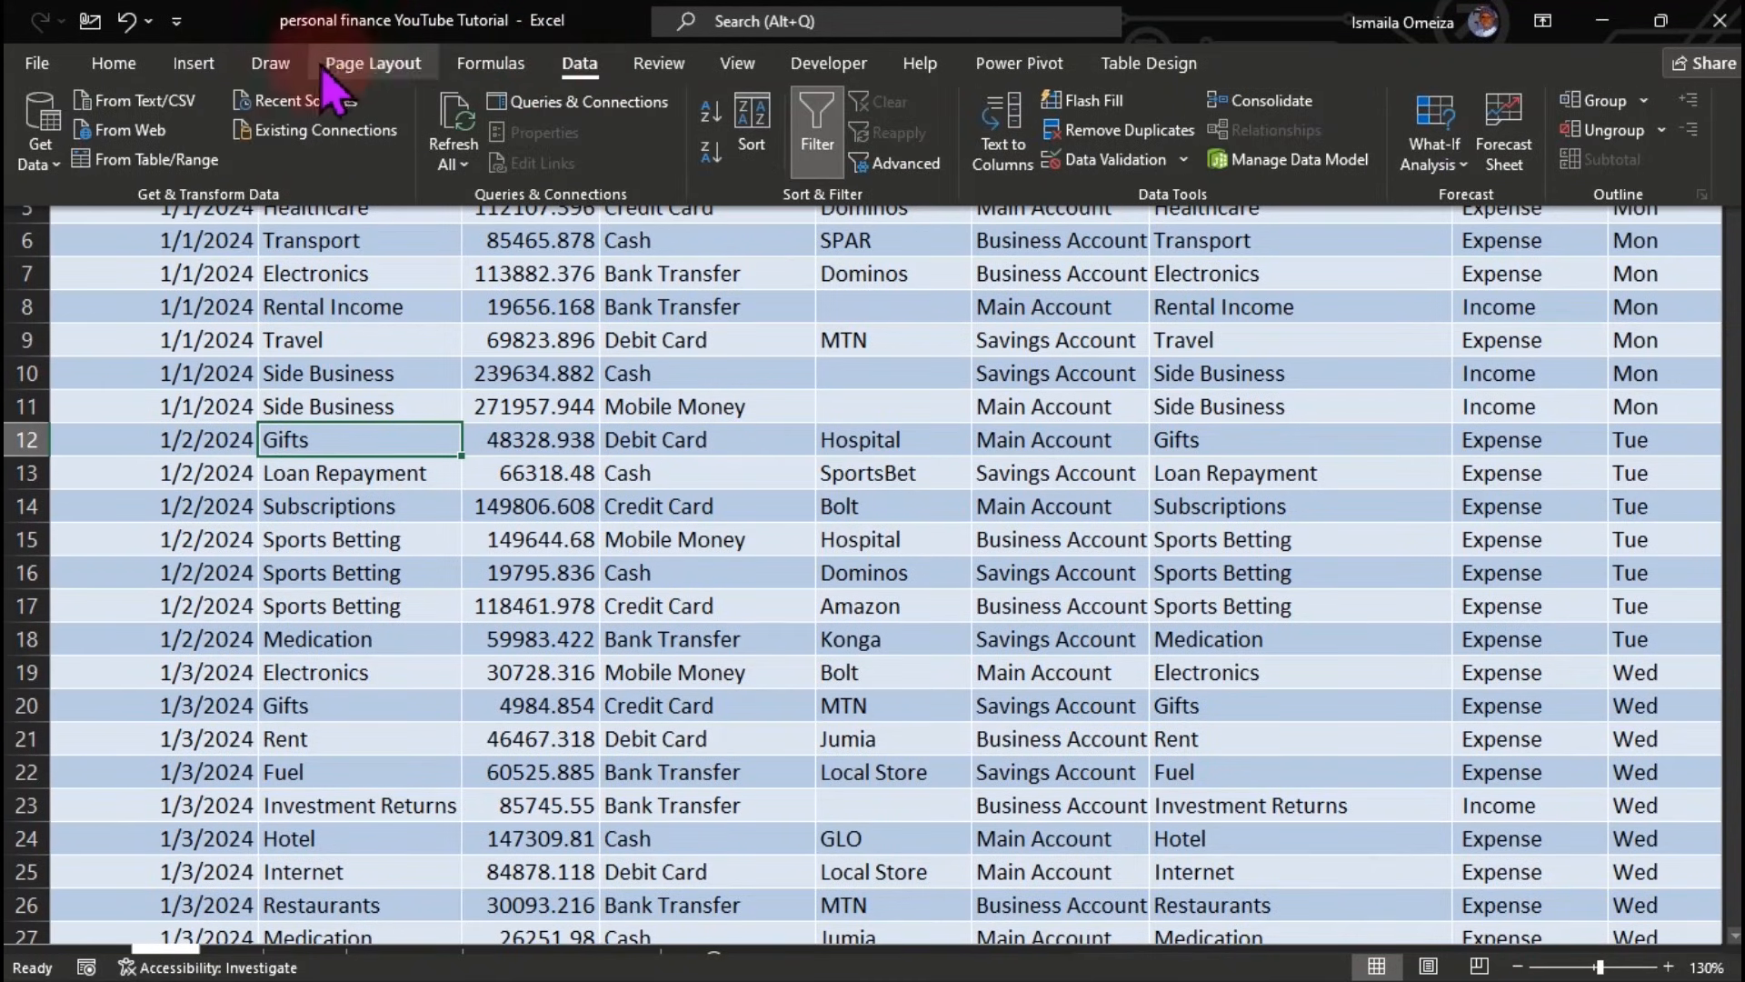
pyautogui.click(218, 71)
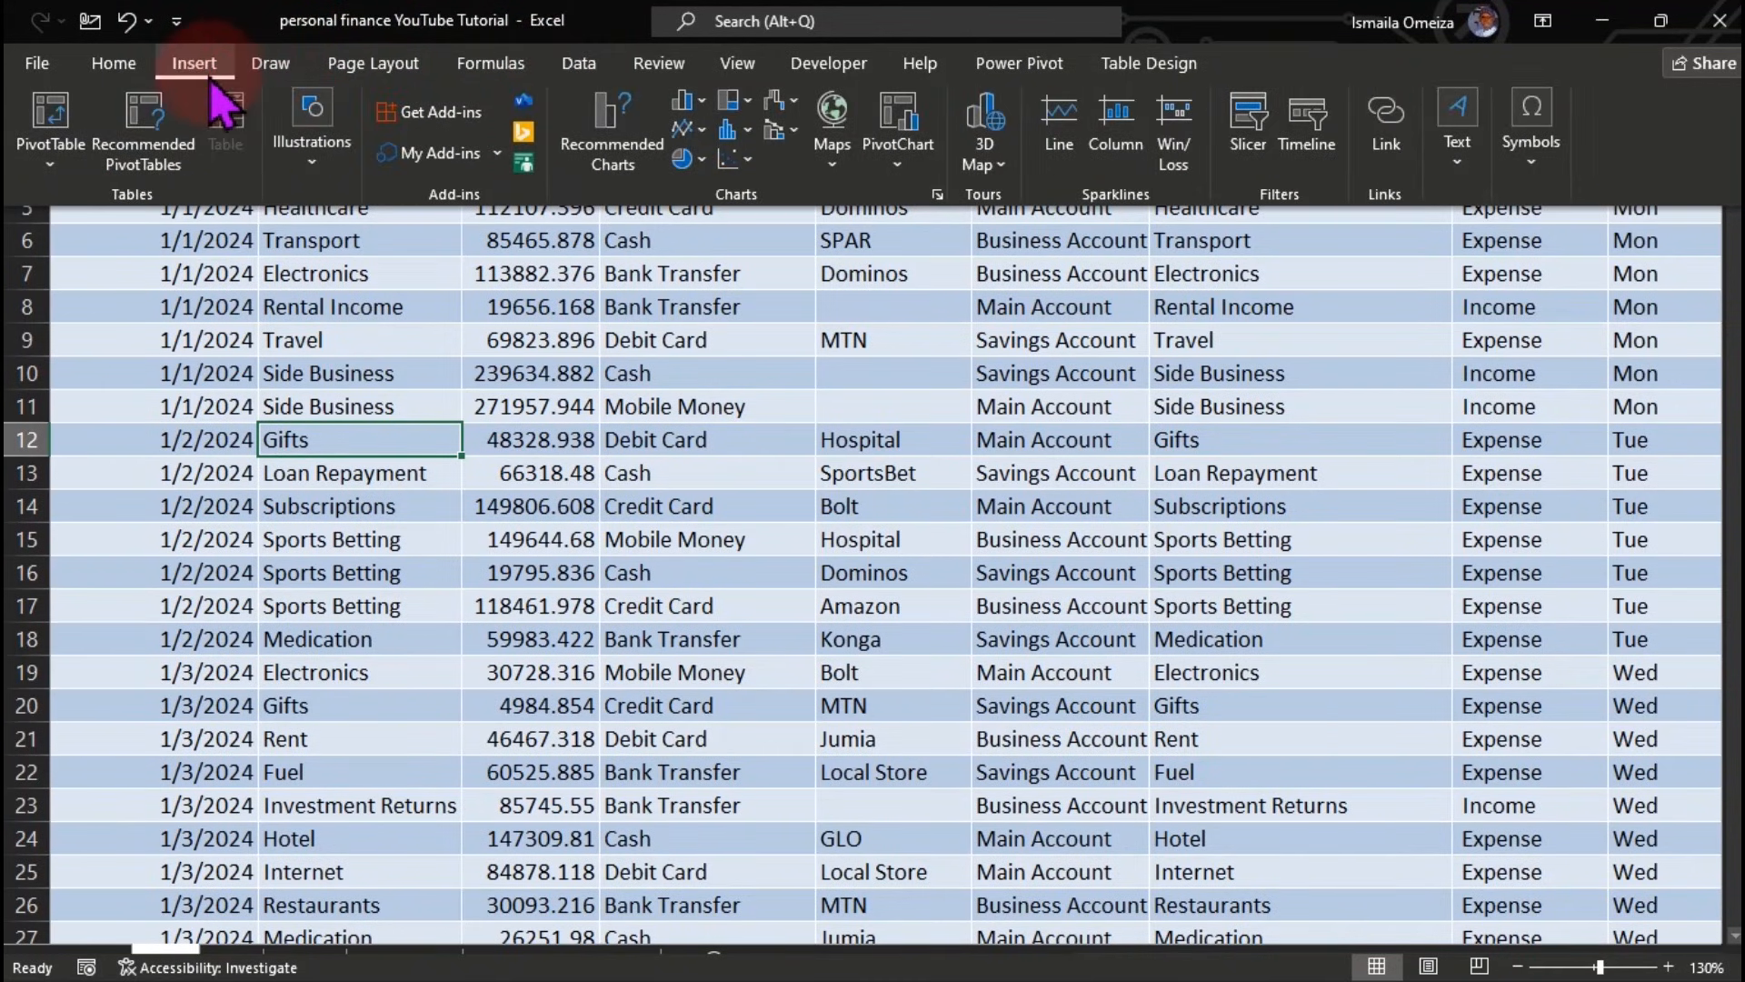
pyautogui.click(77, 127)
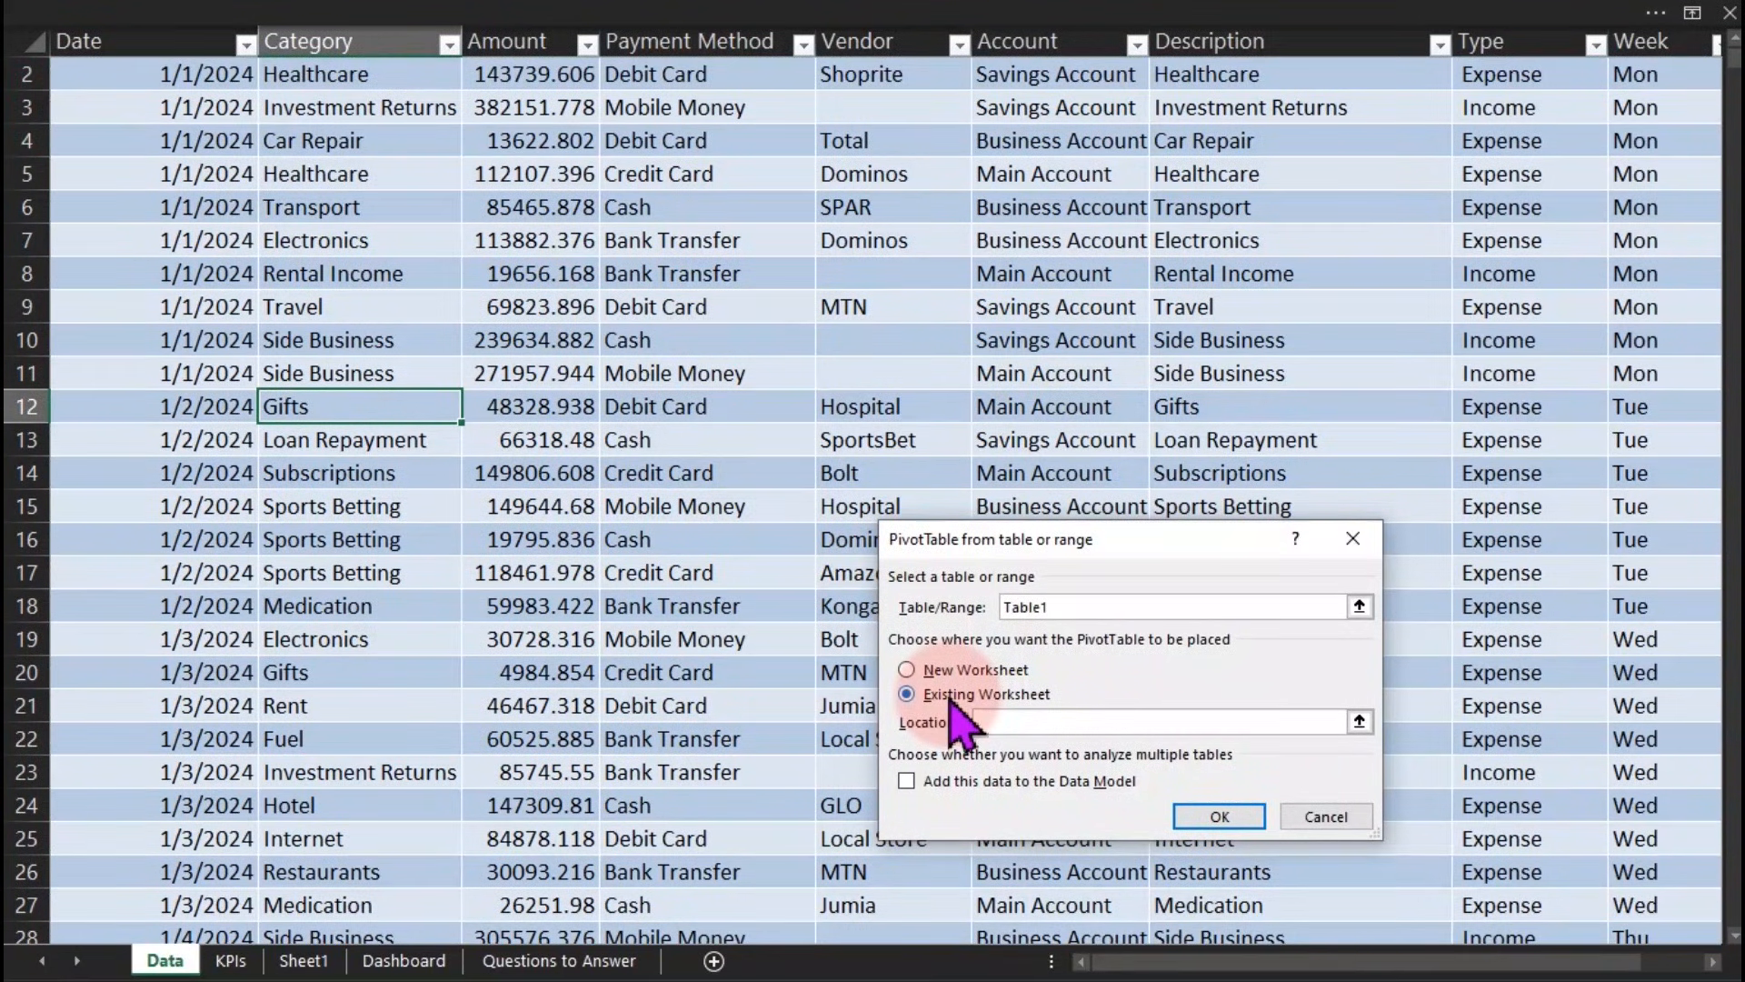
pyautogui.click(950, 696)
pyautogui.click(330, 962)
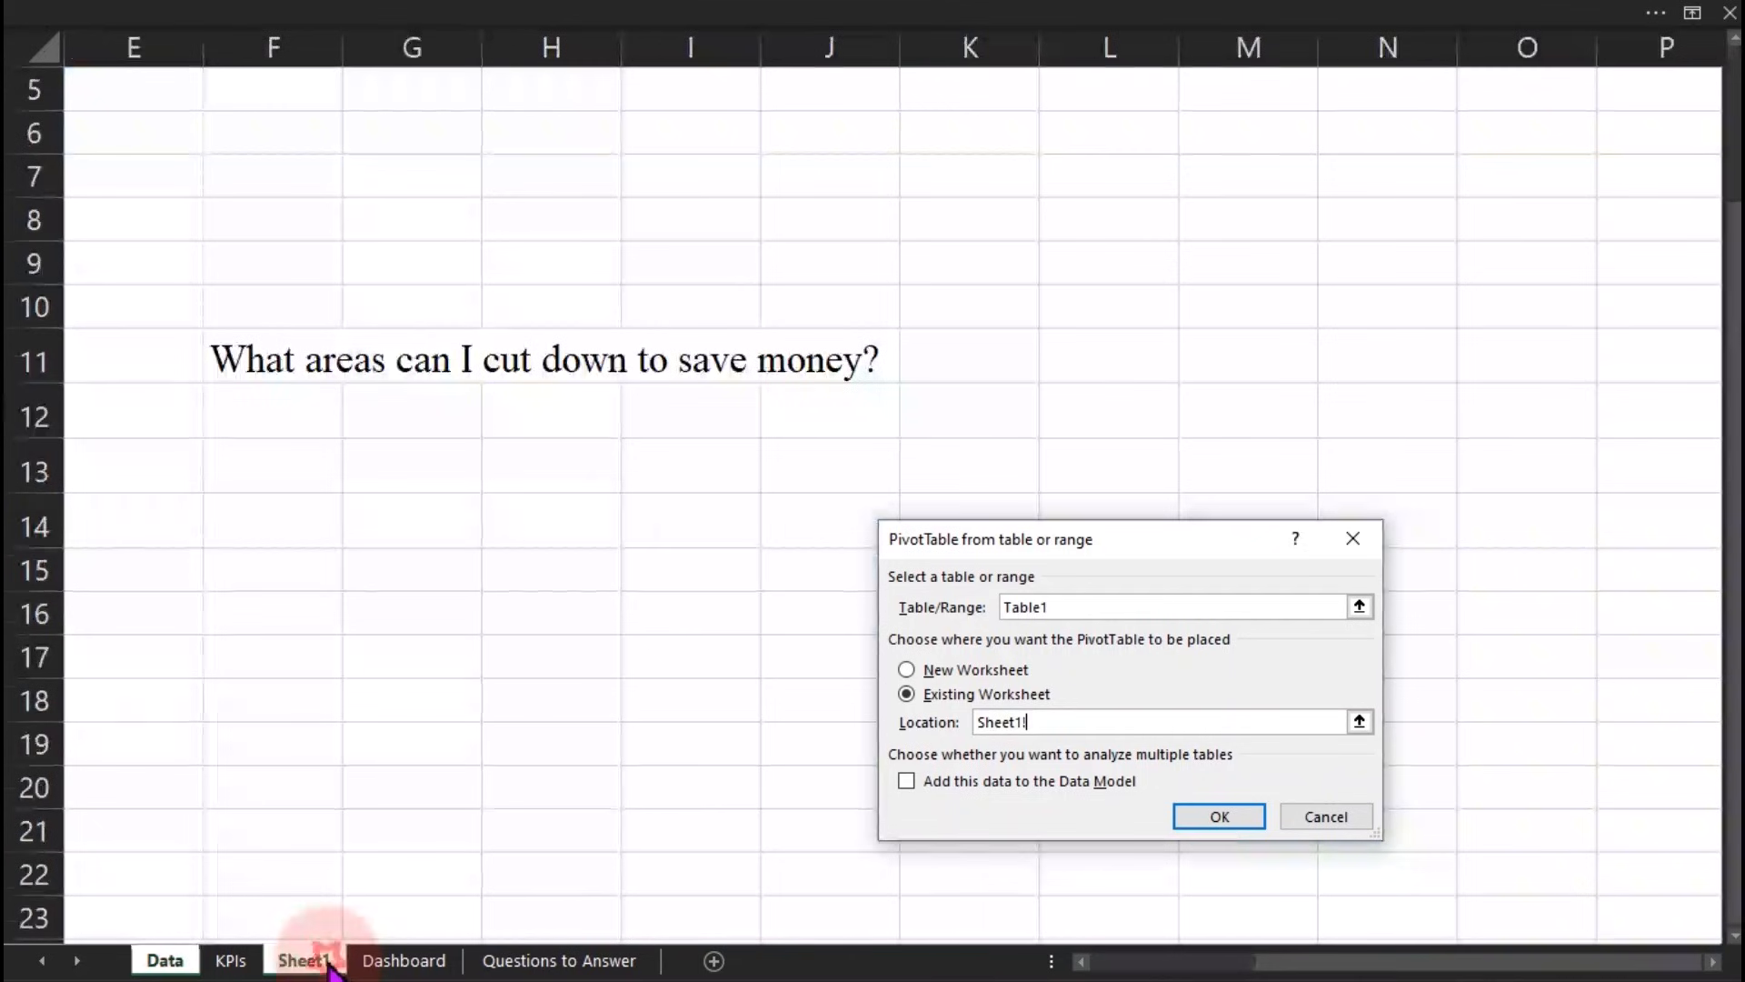
pyautogui.click(324, 455)
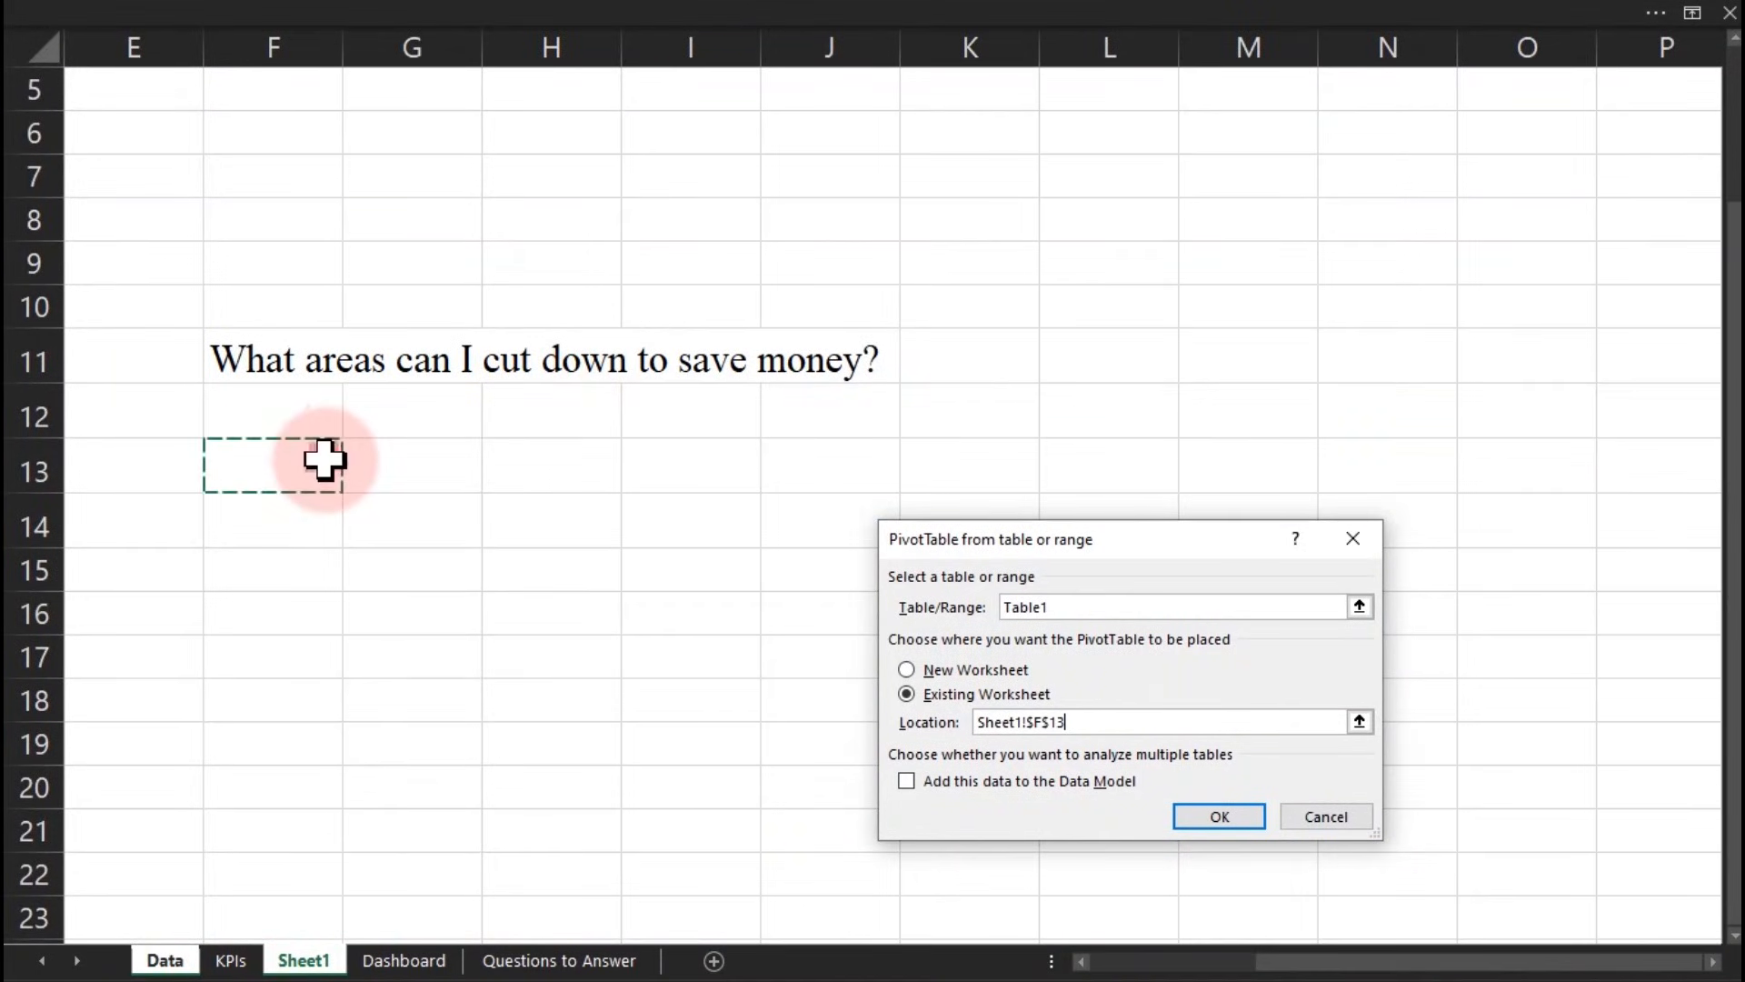
pyautogui.click(1182, 818)
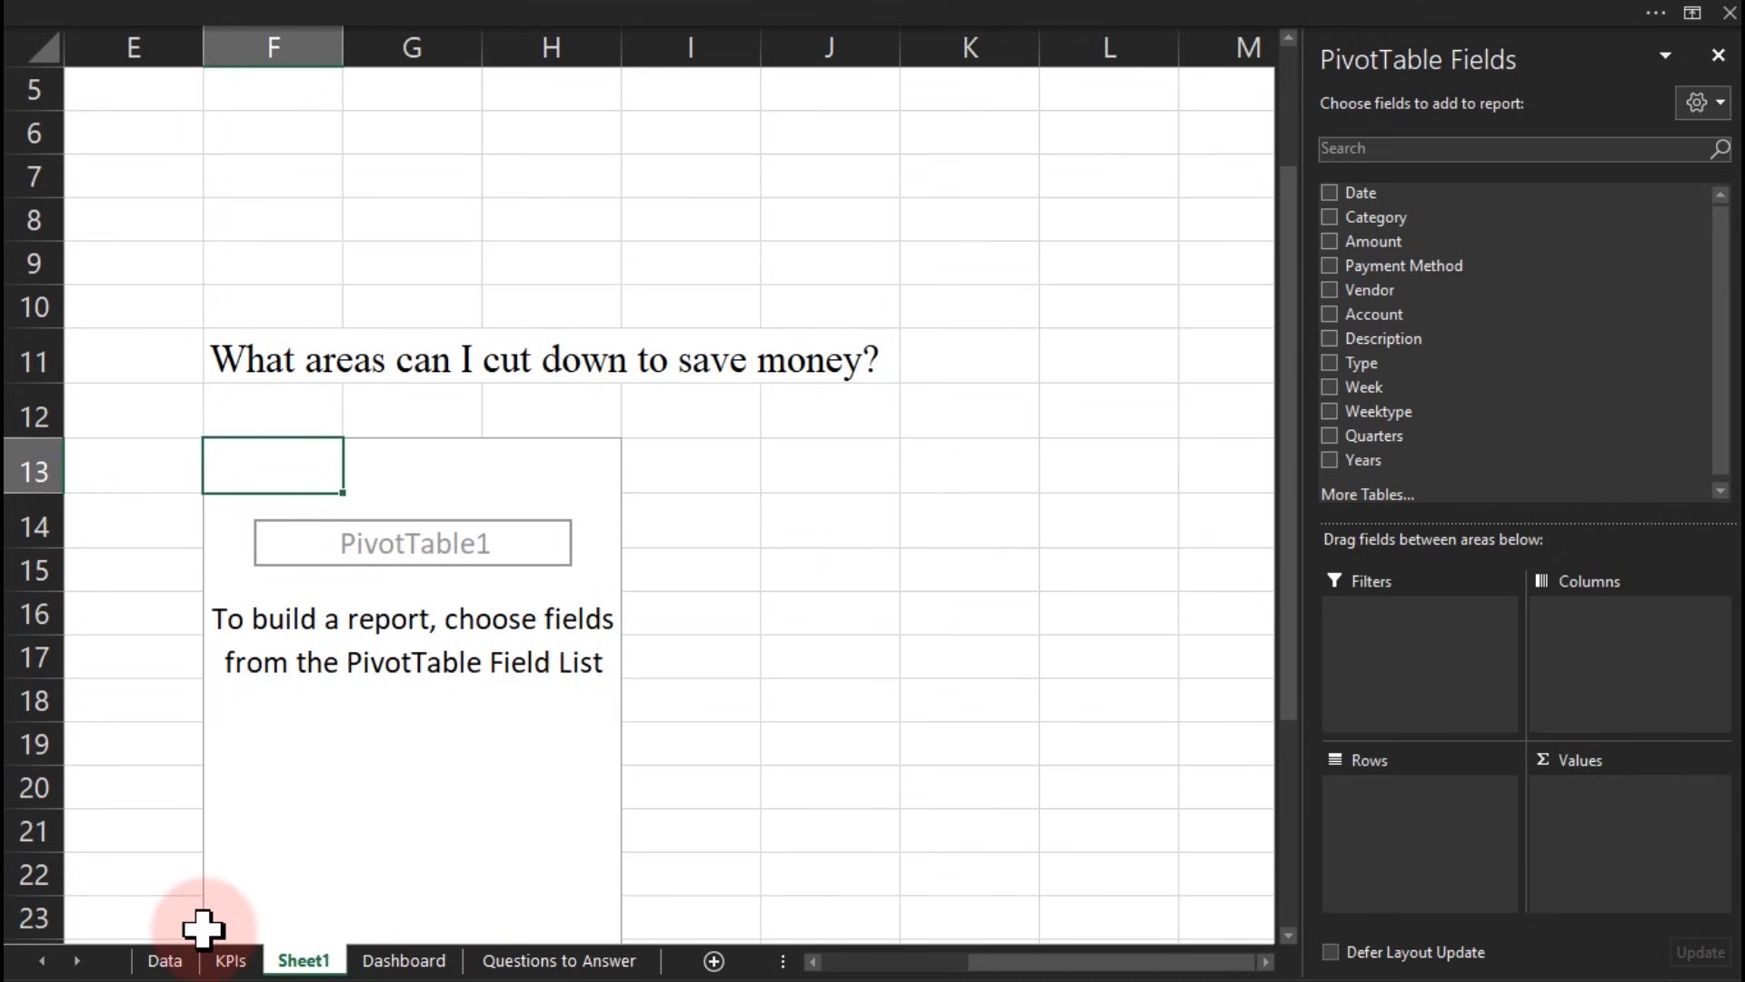
# Step: Examine the Category, Amount and Type columns of the transaction table on the Data sheet
pyautogui.click(166, 962)
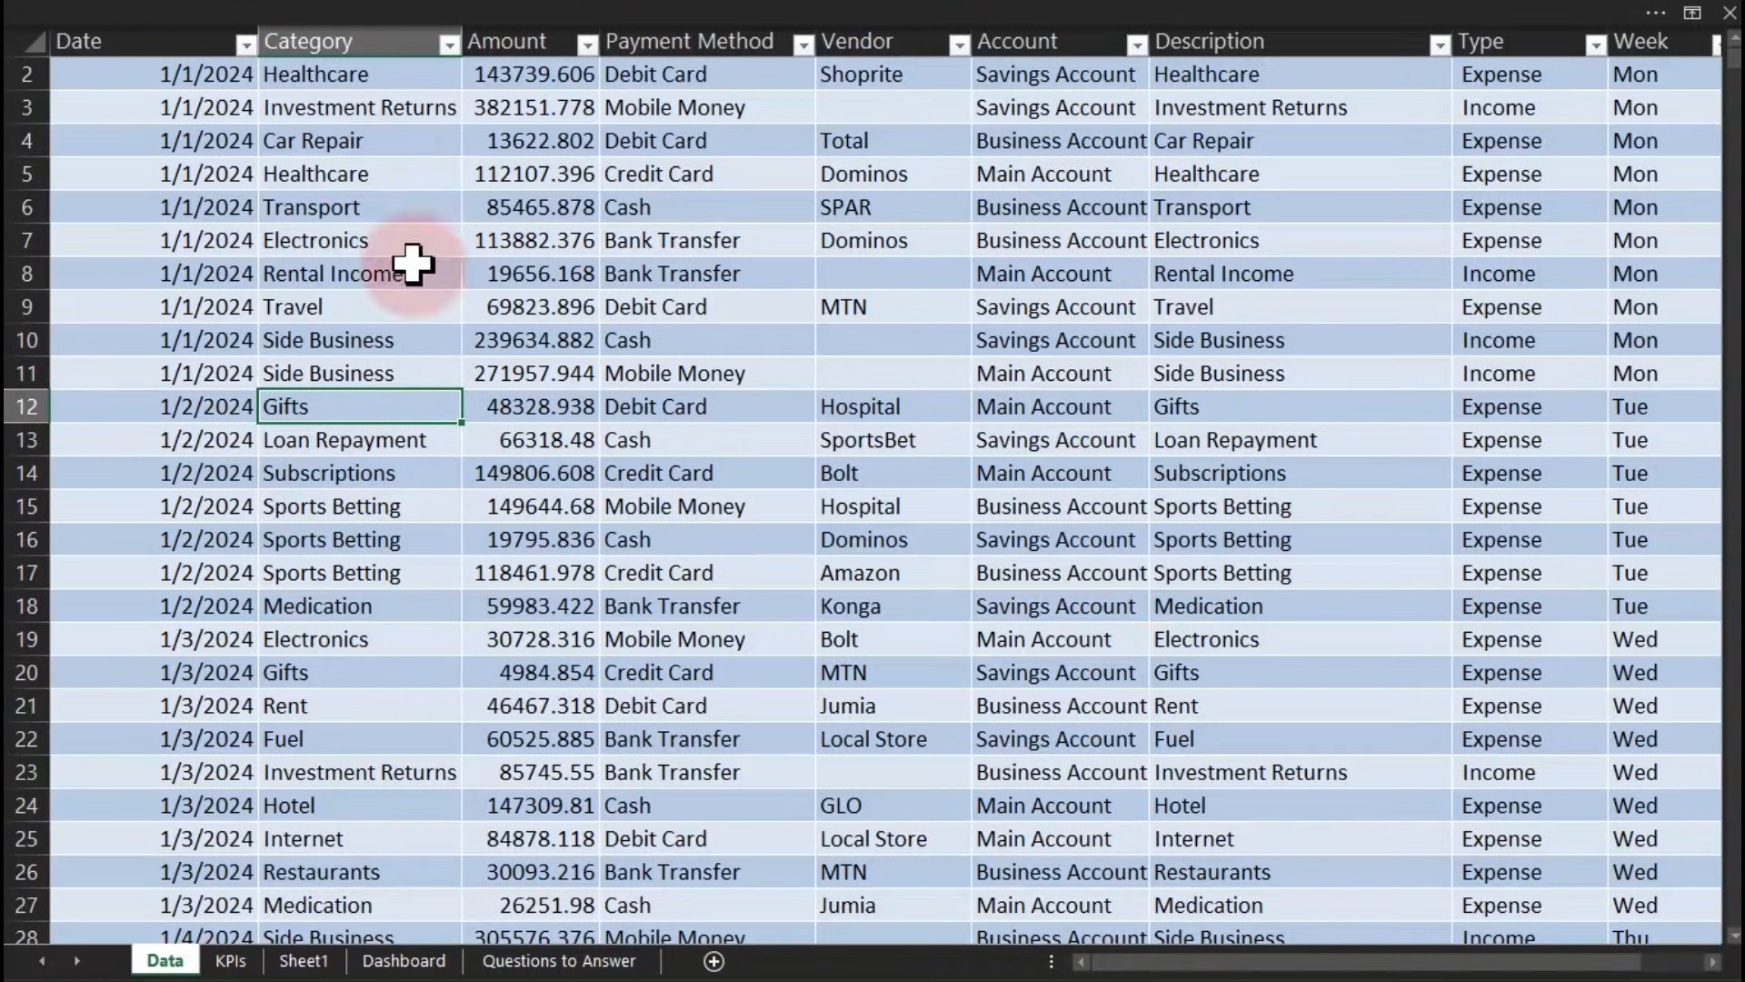
pyautogui.moveTo(332, 77); pyautogui.dragTo(336, 388)
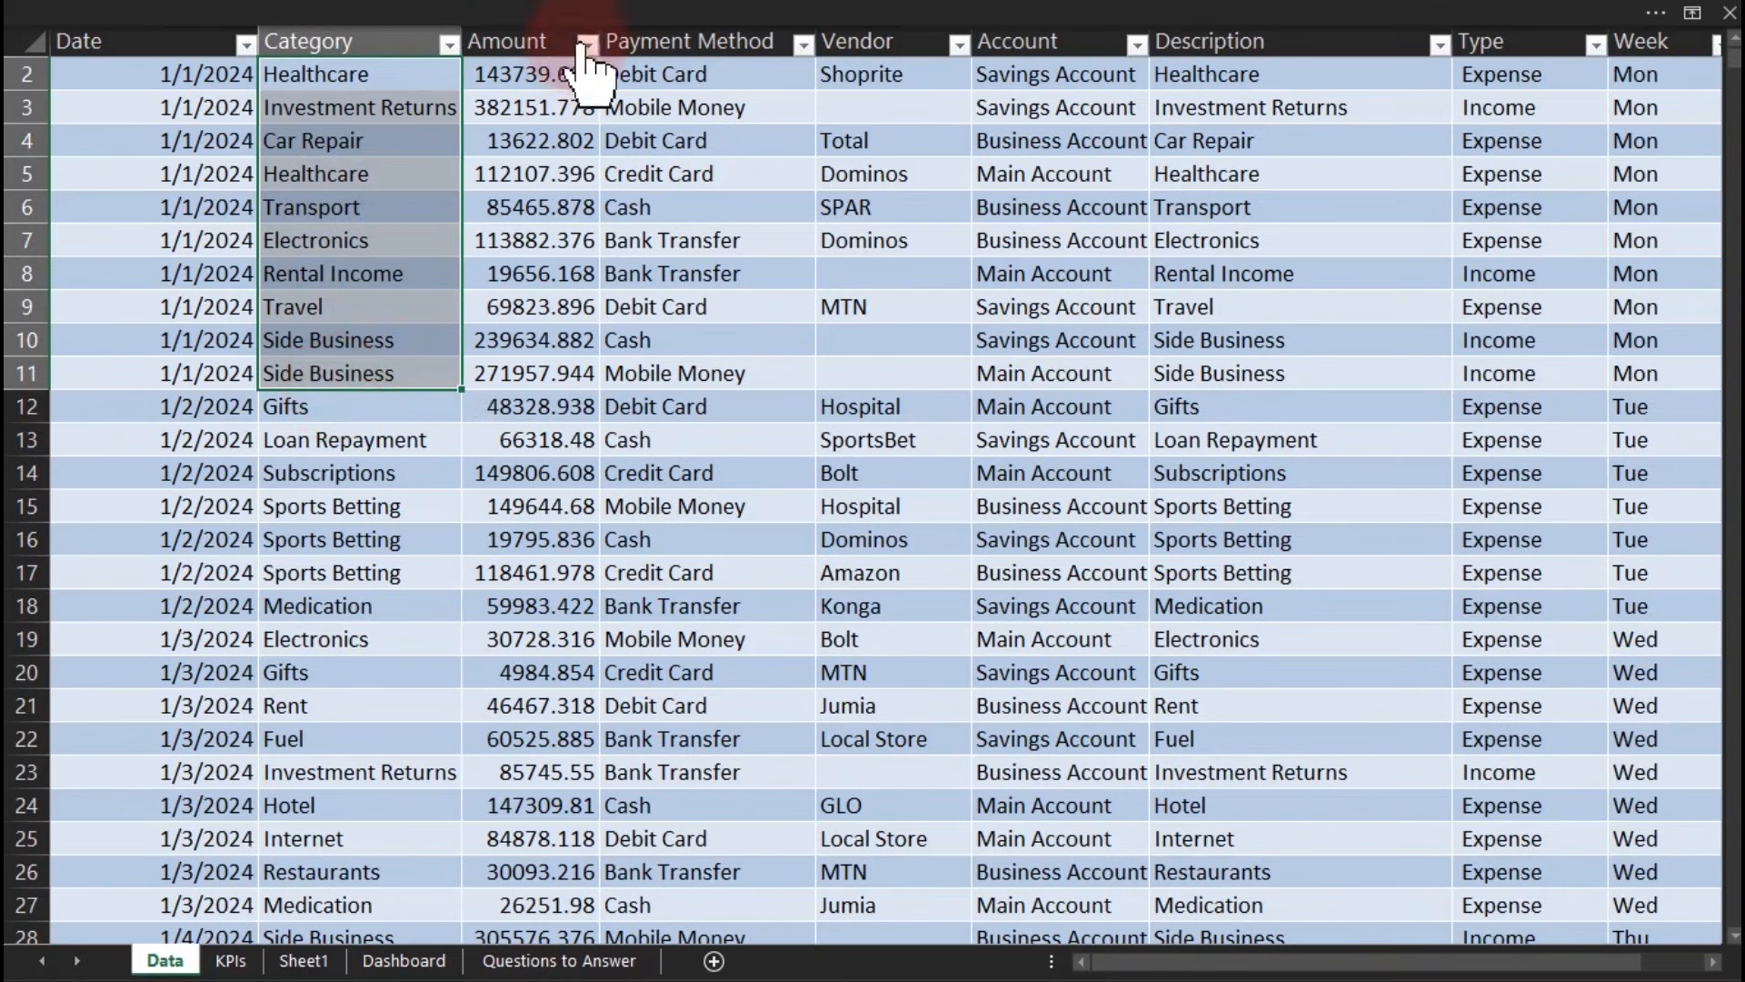
pyautogui.click(549, 73)
pyautogui.moveTo(549, 73); pyautogui.dragTo(569, 272)
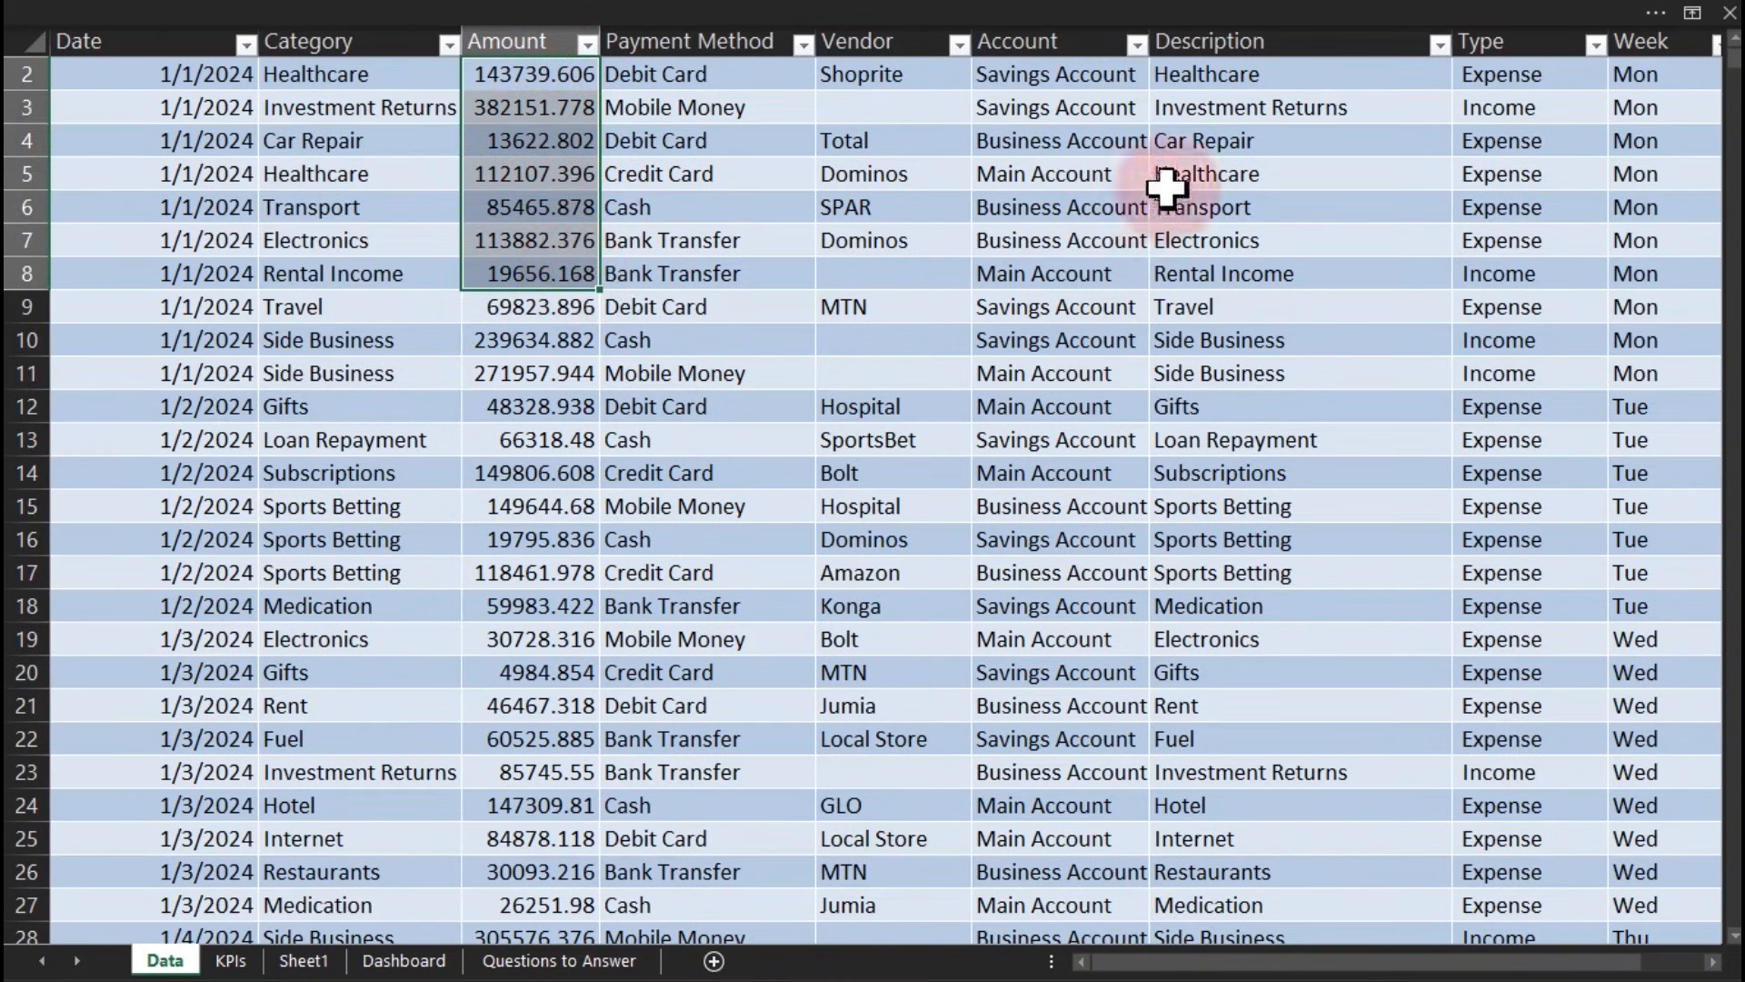
pyautogui.moveTo(1478, 75); pyautogui.dragTo(1498, 207)
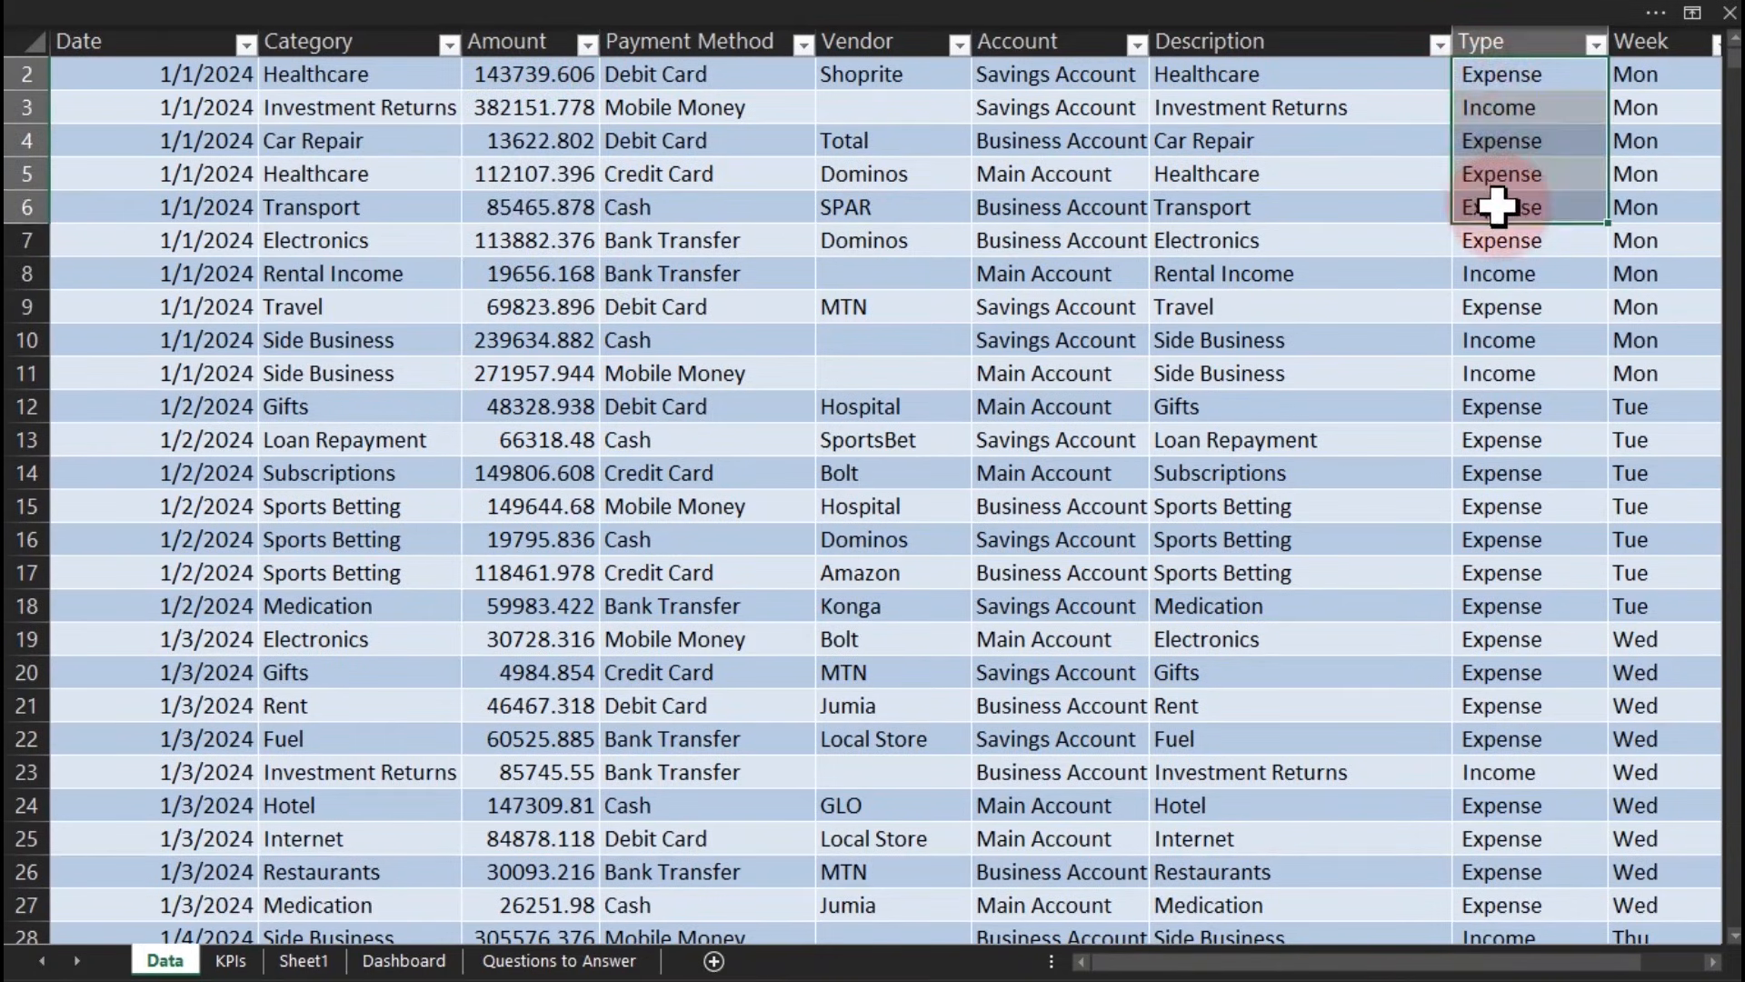
pyautogui.click(446, 268)
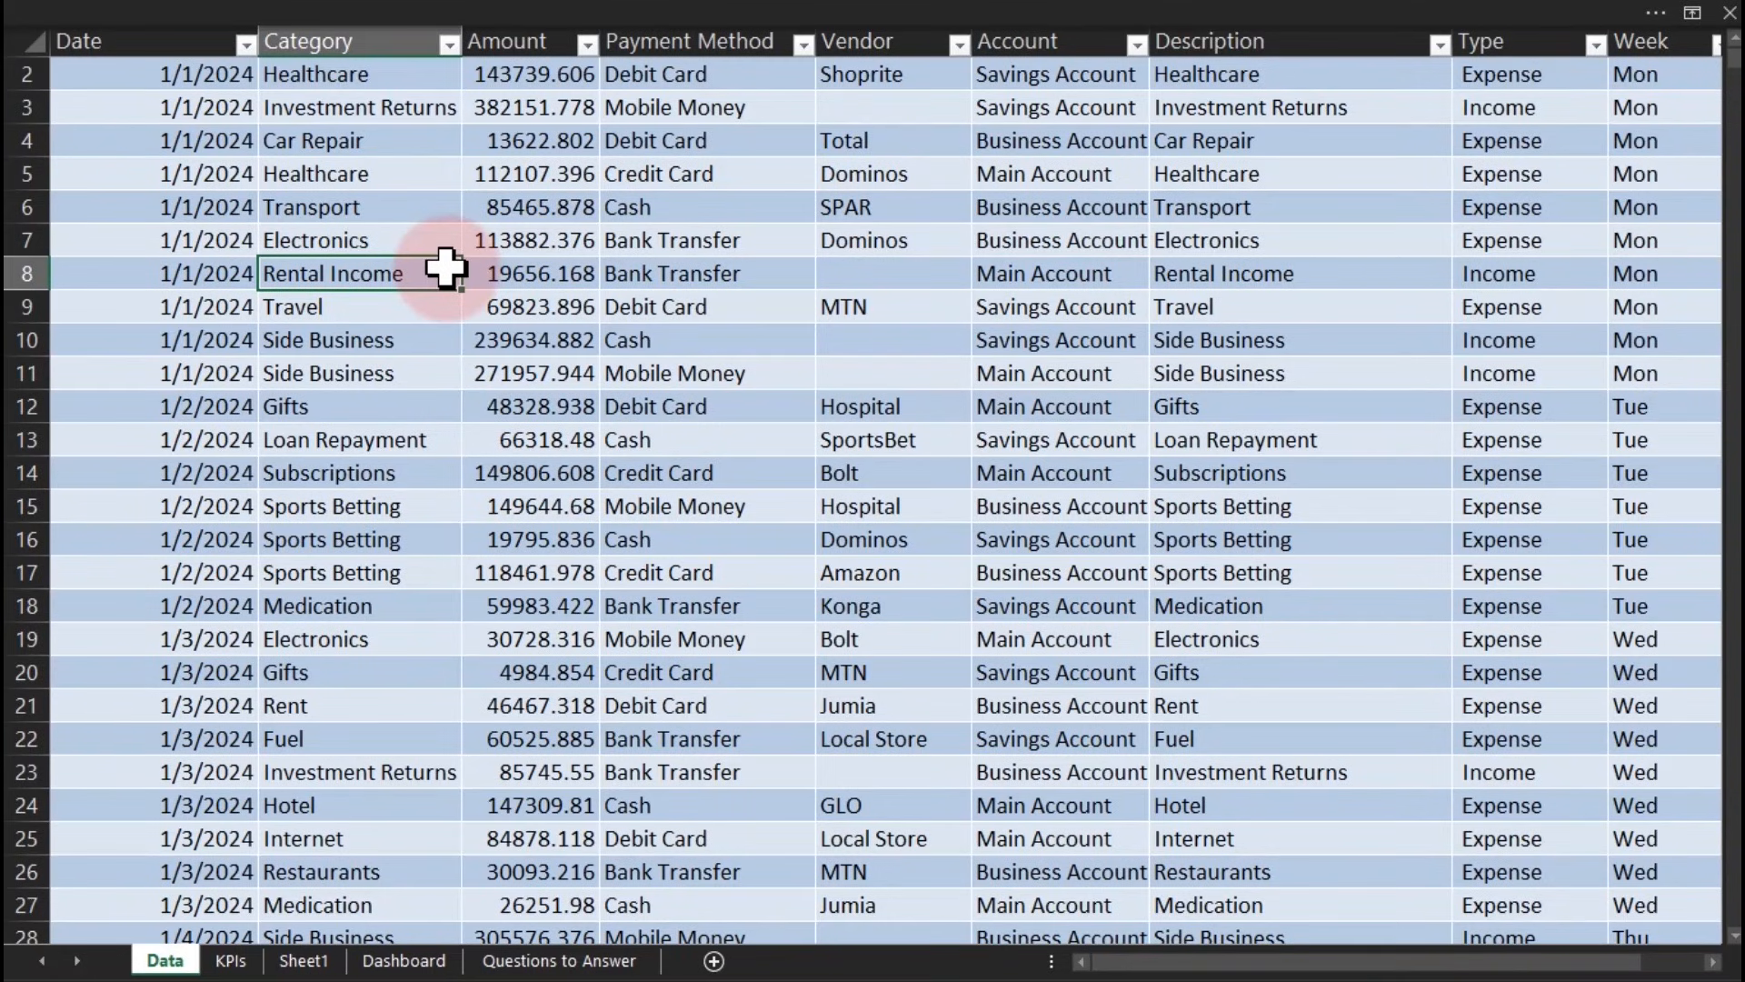
# Step: Build the Sheet1 PivotTable with Category as the row field and Amount as a summed value
pyautogui.click(293, 963)
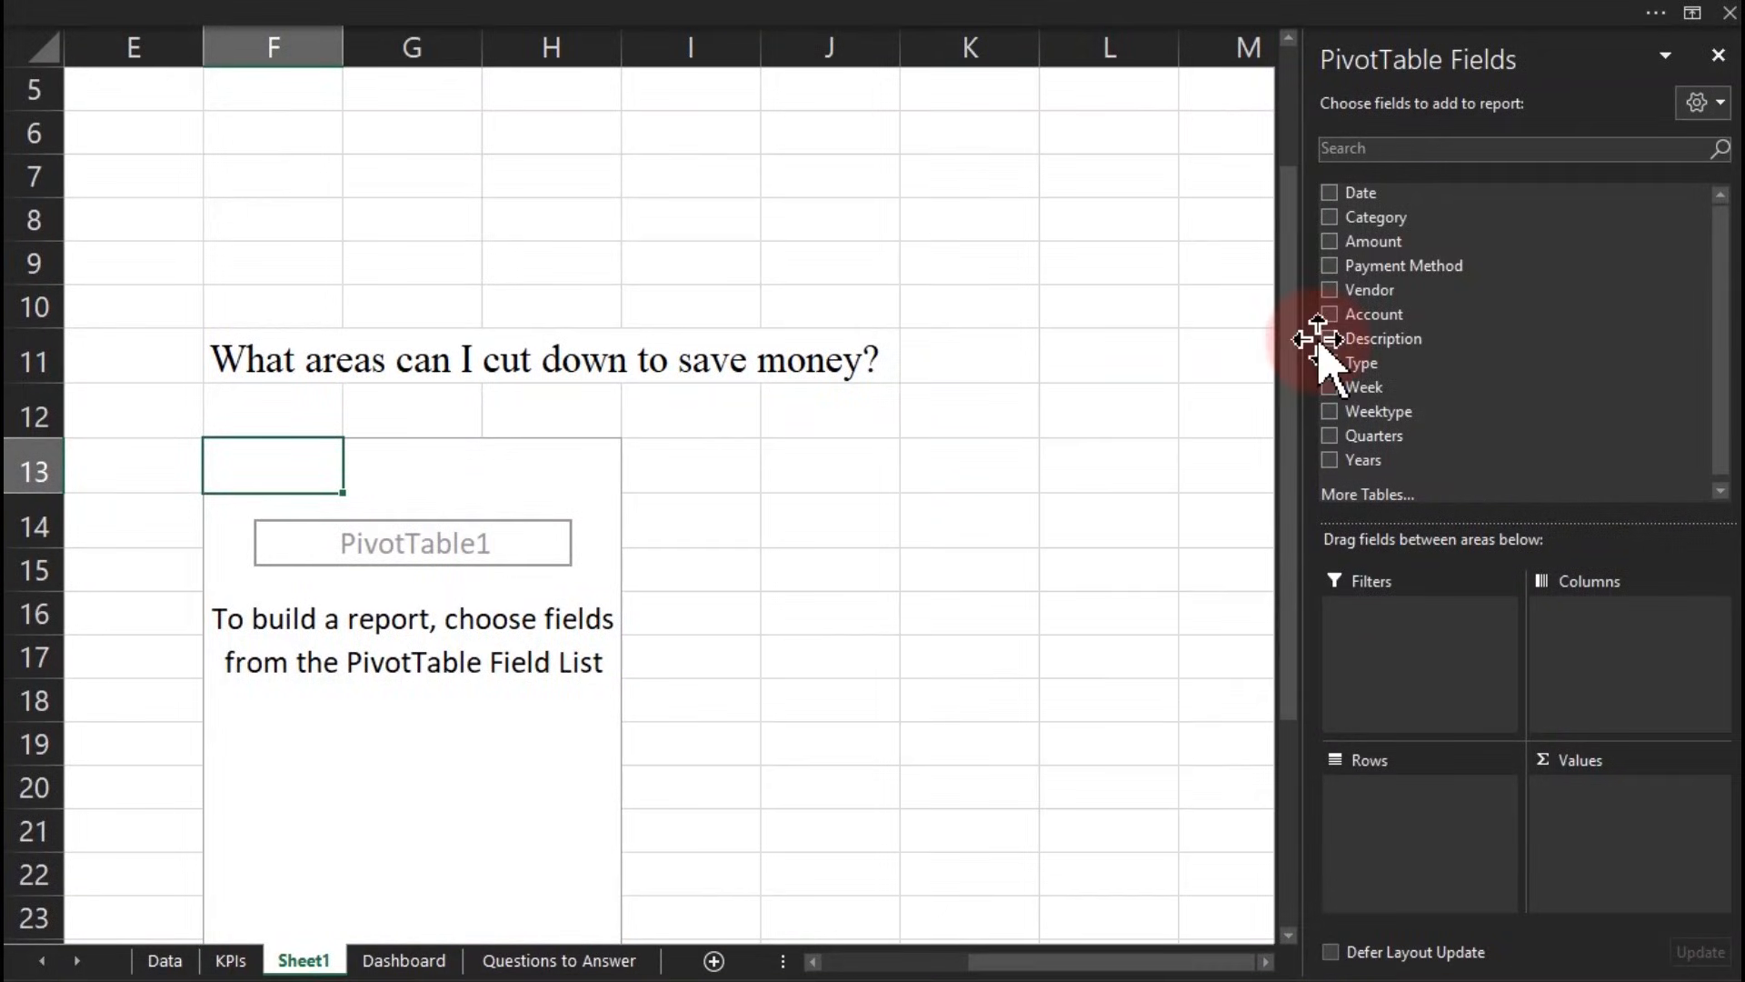
pyautogui.moveTo(1361, 218); pyautogui.dragTo(1418, 812)
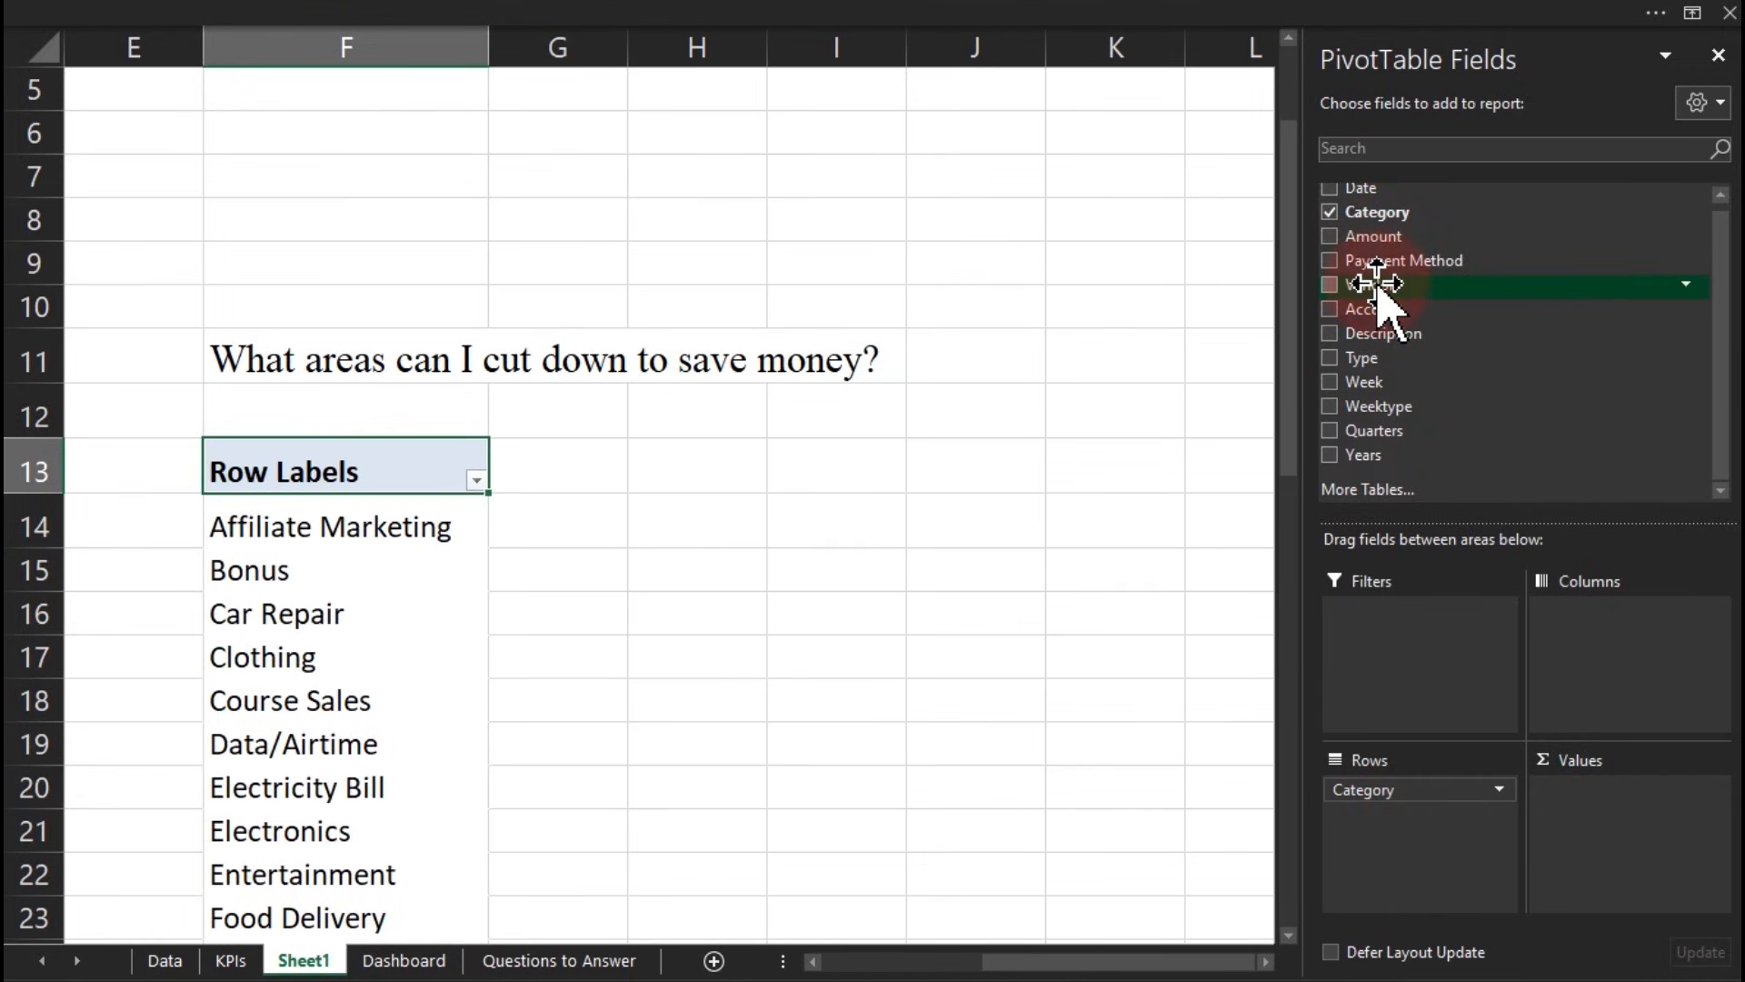
pyautogui.moveTo(1374, 237); pyautogui.dragTo(1653, 853)
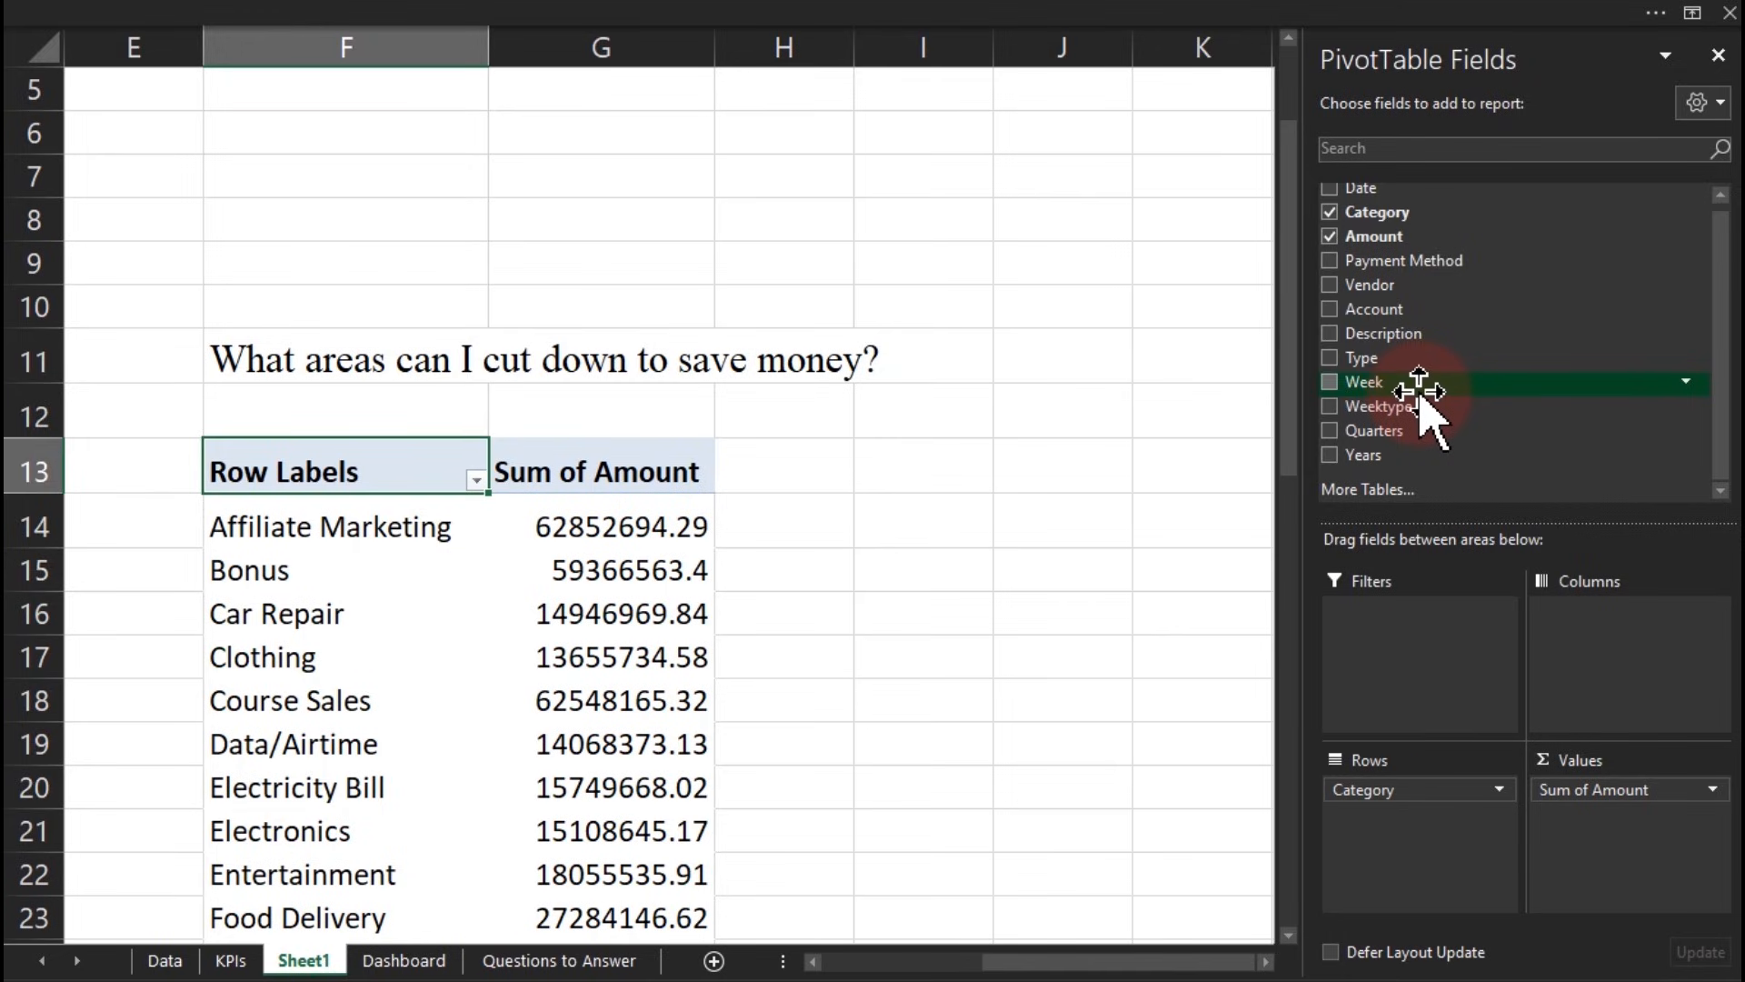
# Step: Add Amount to the PivotTable values a second time, summarized by Count and named Transactions
pyautogui.moveTo(1387, 261); pyautogui.dragTo(1668, 846)
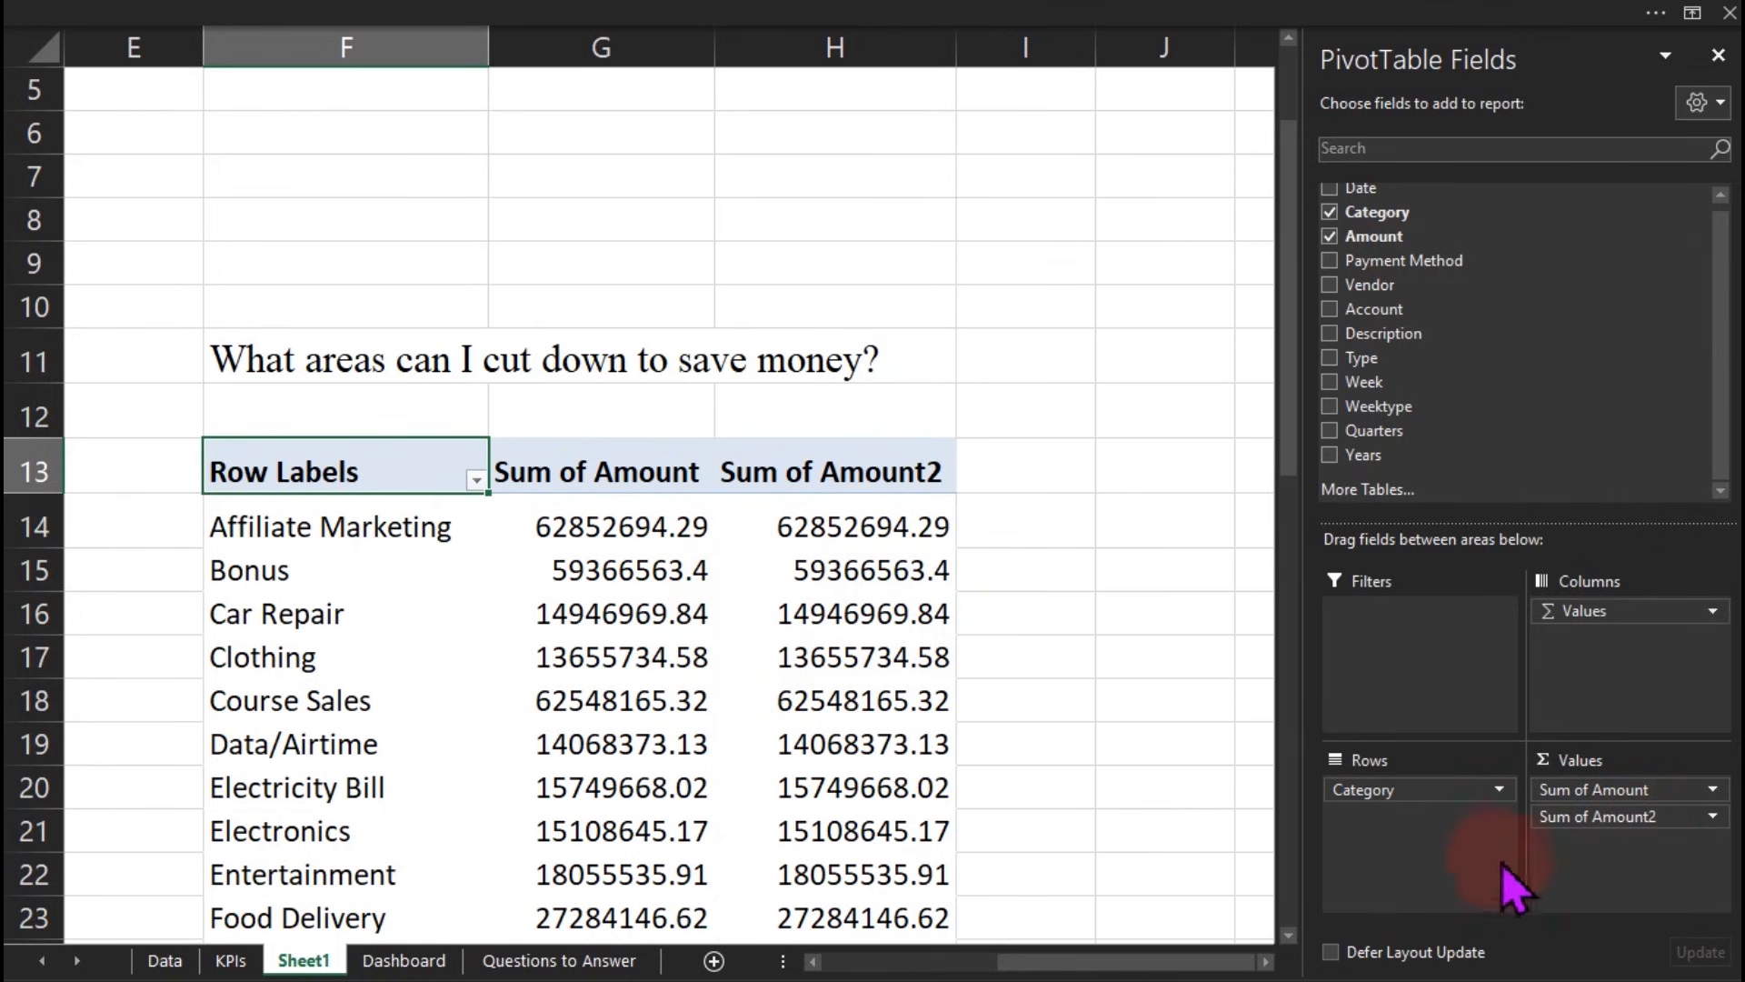
pyautogui.click(1556, 799)
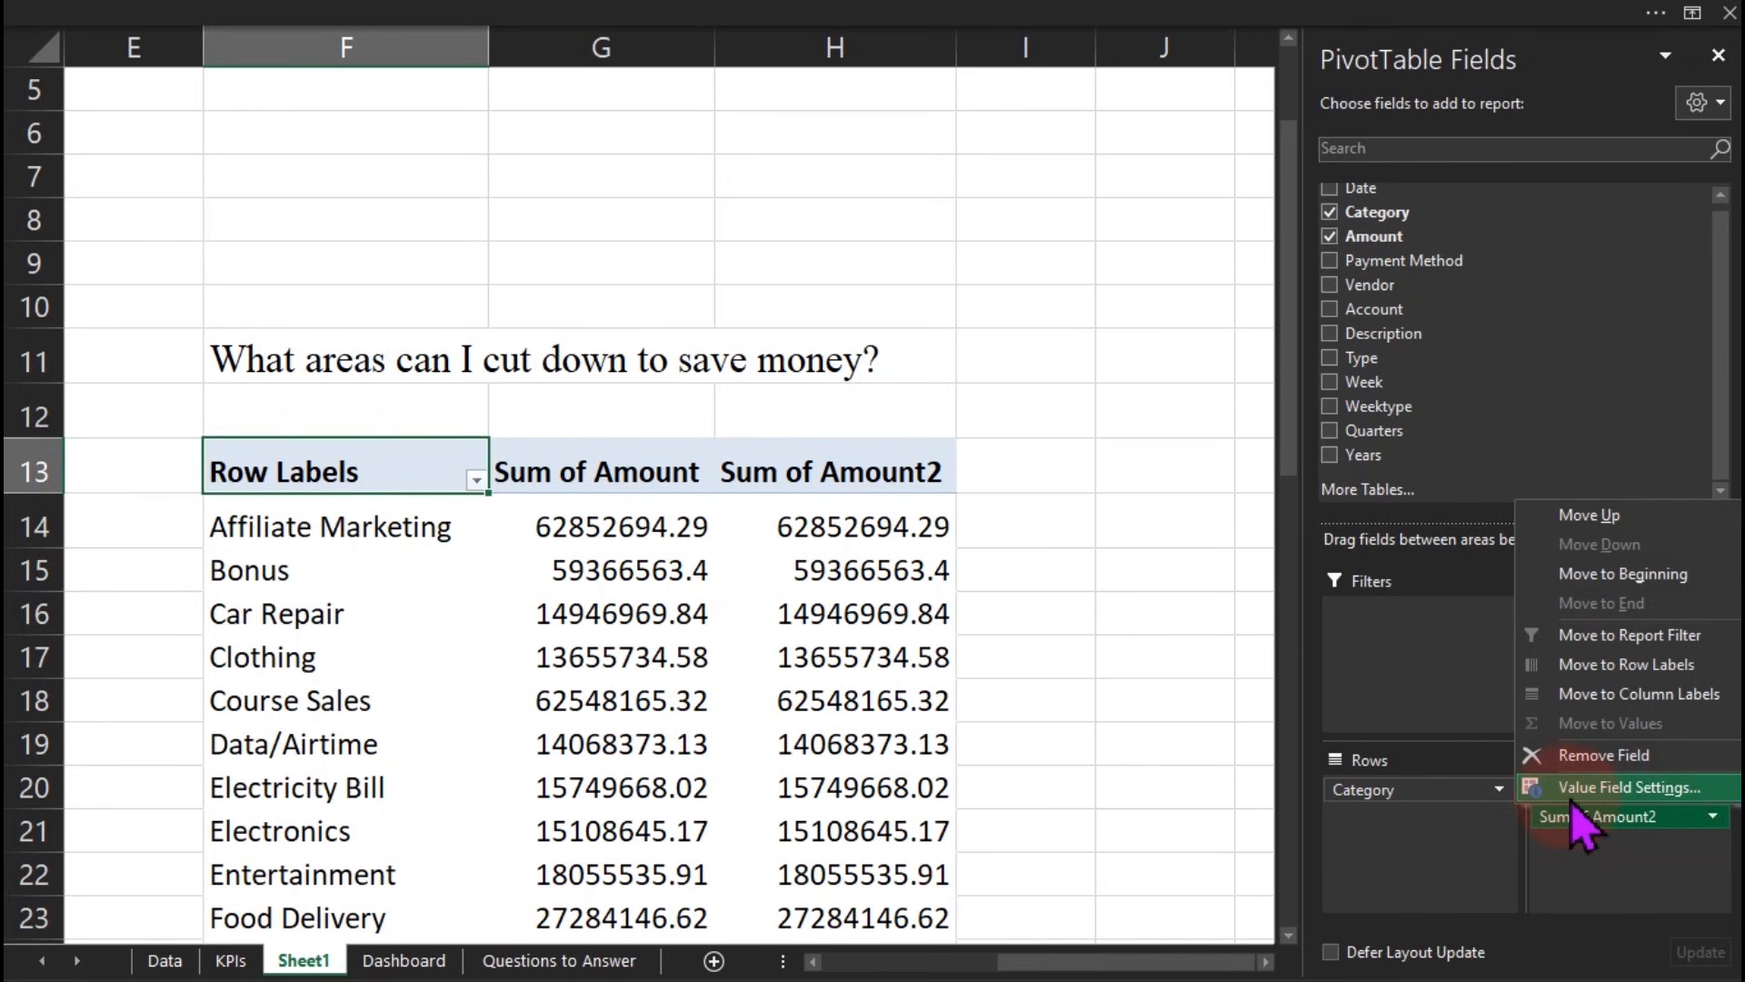
pyautogui.click(1578, 789)
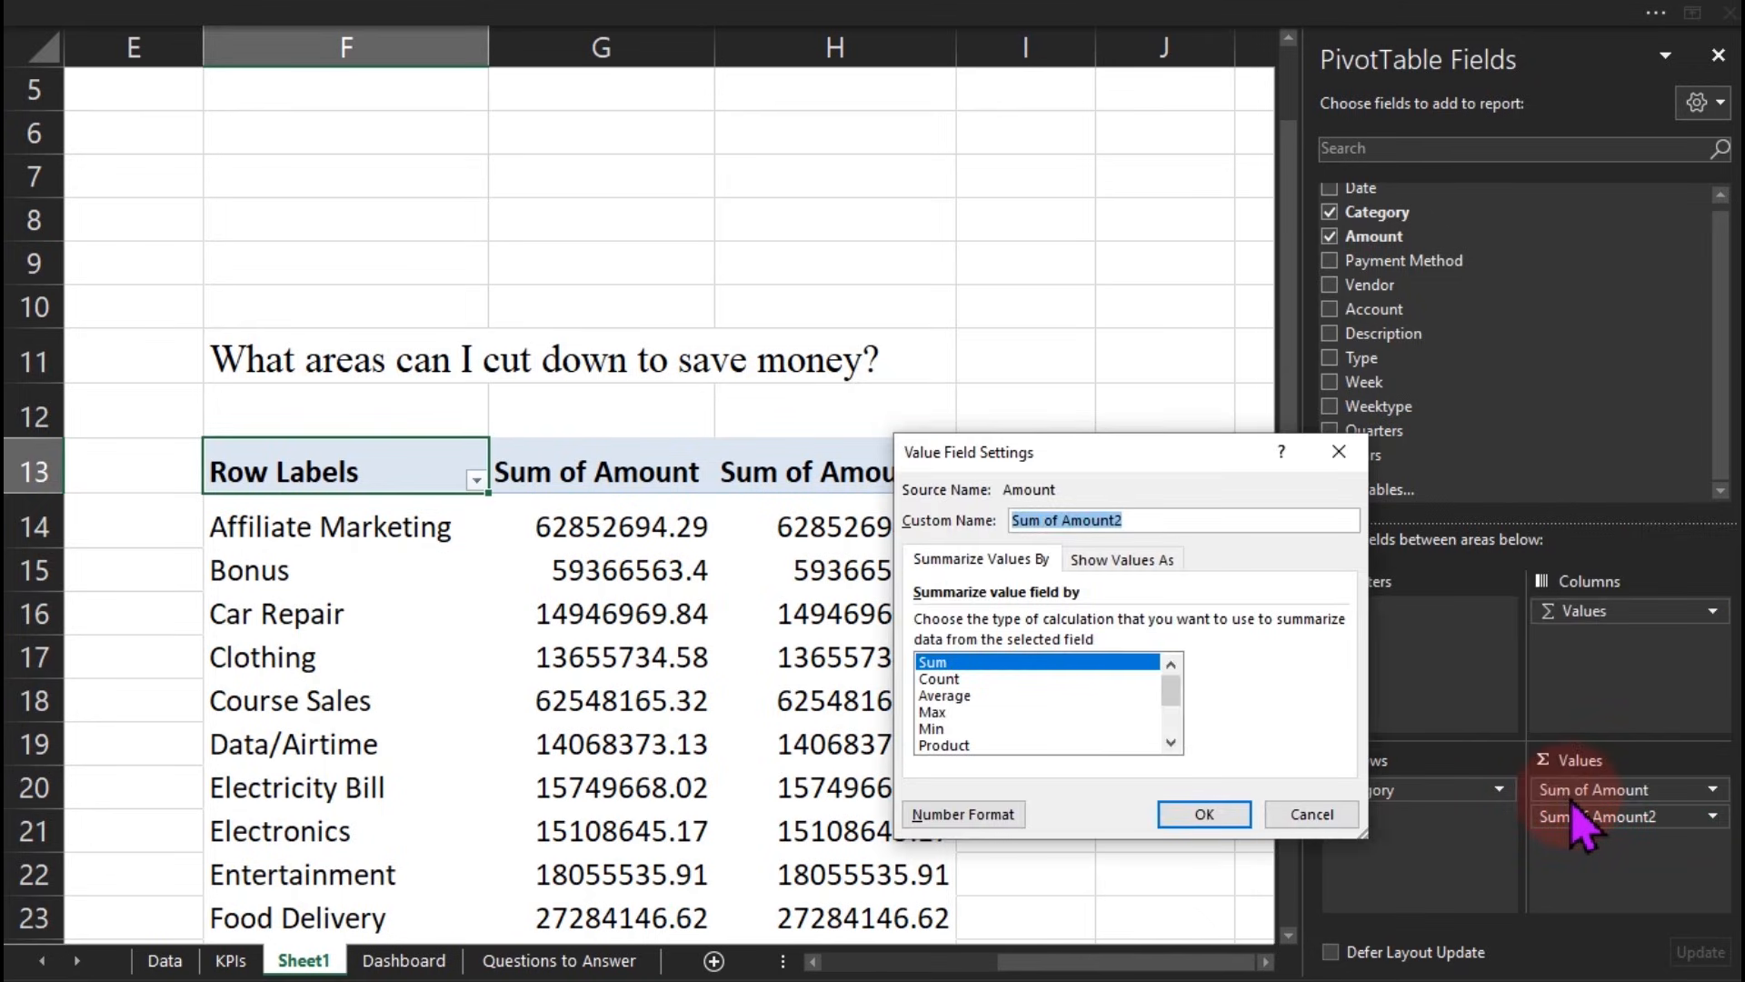
pyautogui.click(1087, 680)
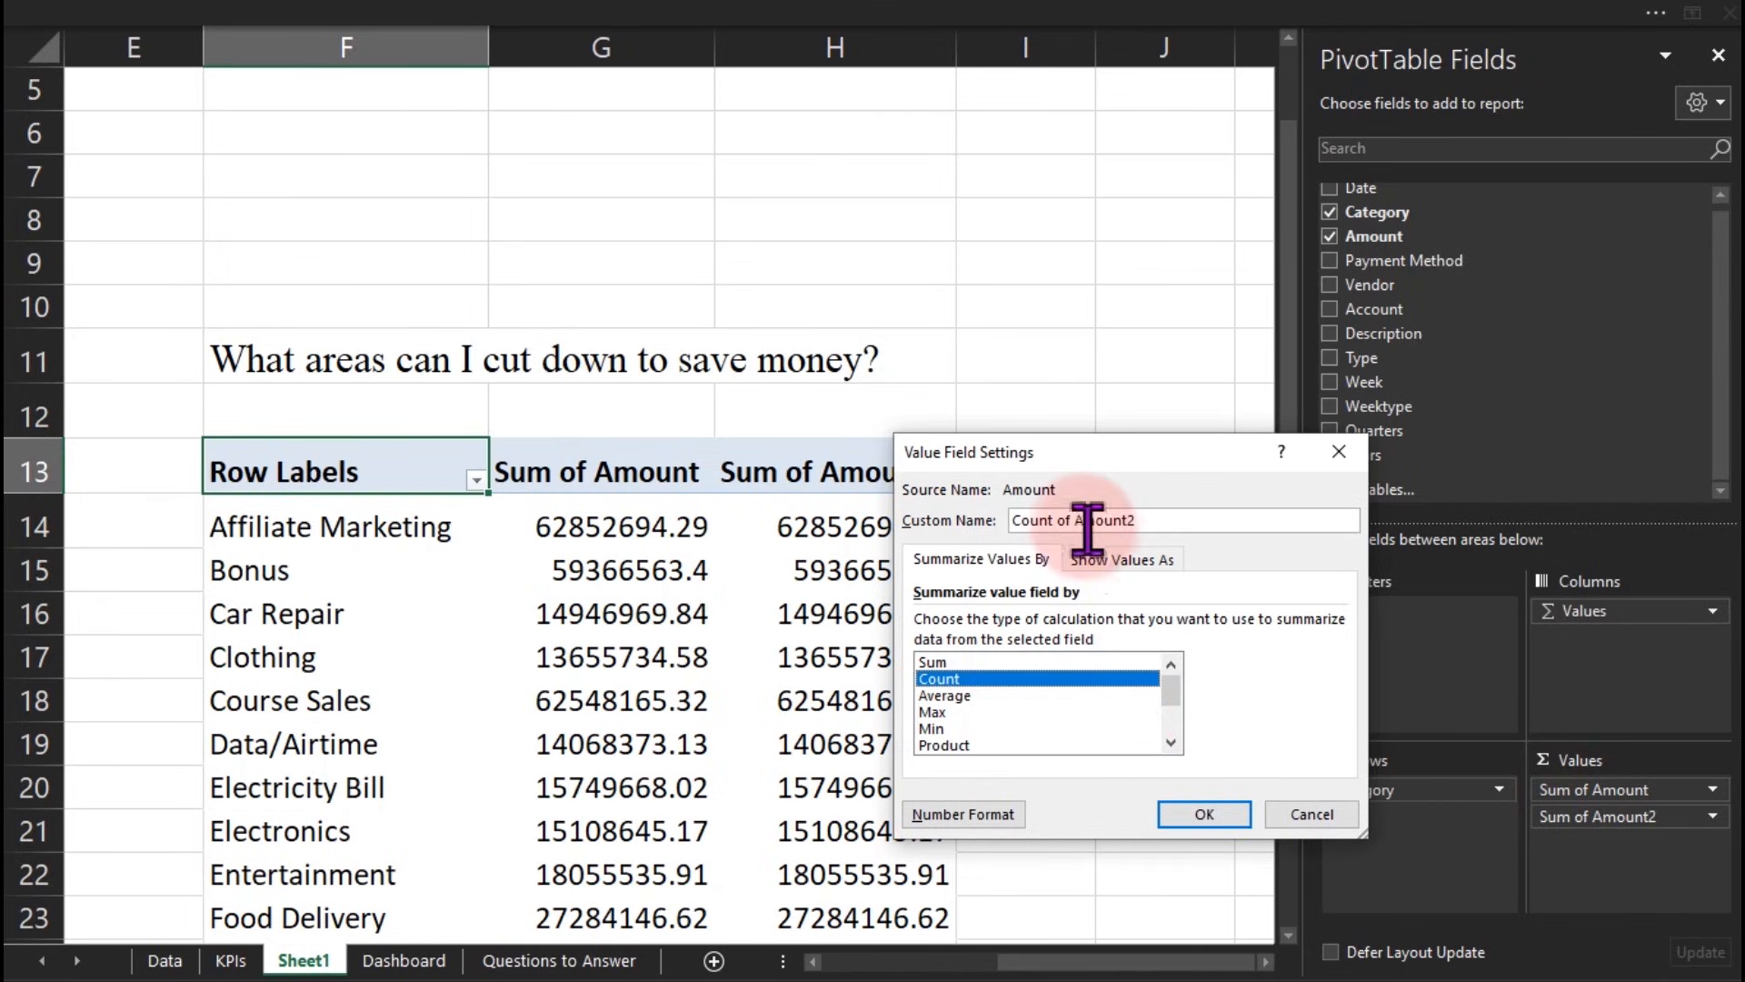
pyautogui.moveTo(1147, 525); pyautogui.dragTo(959, 536)
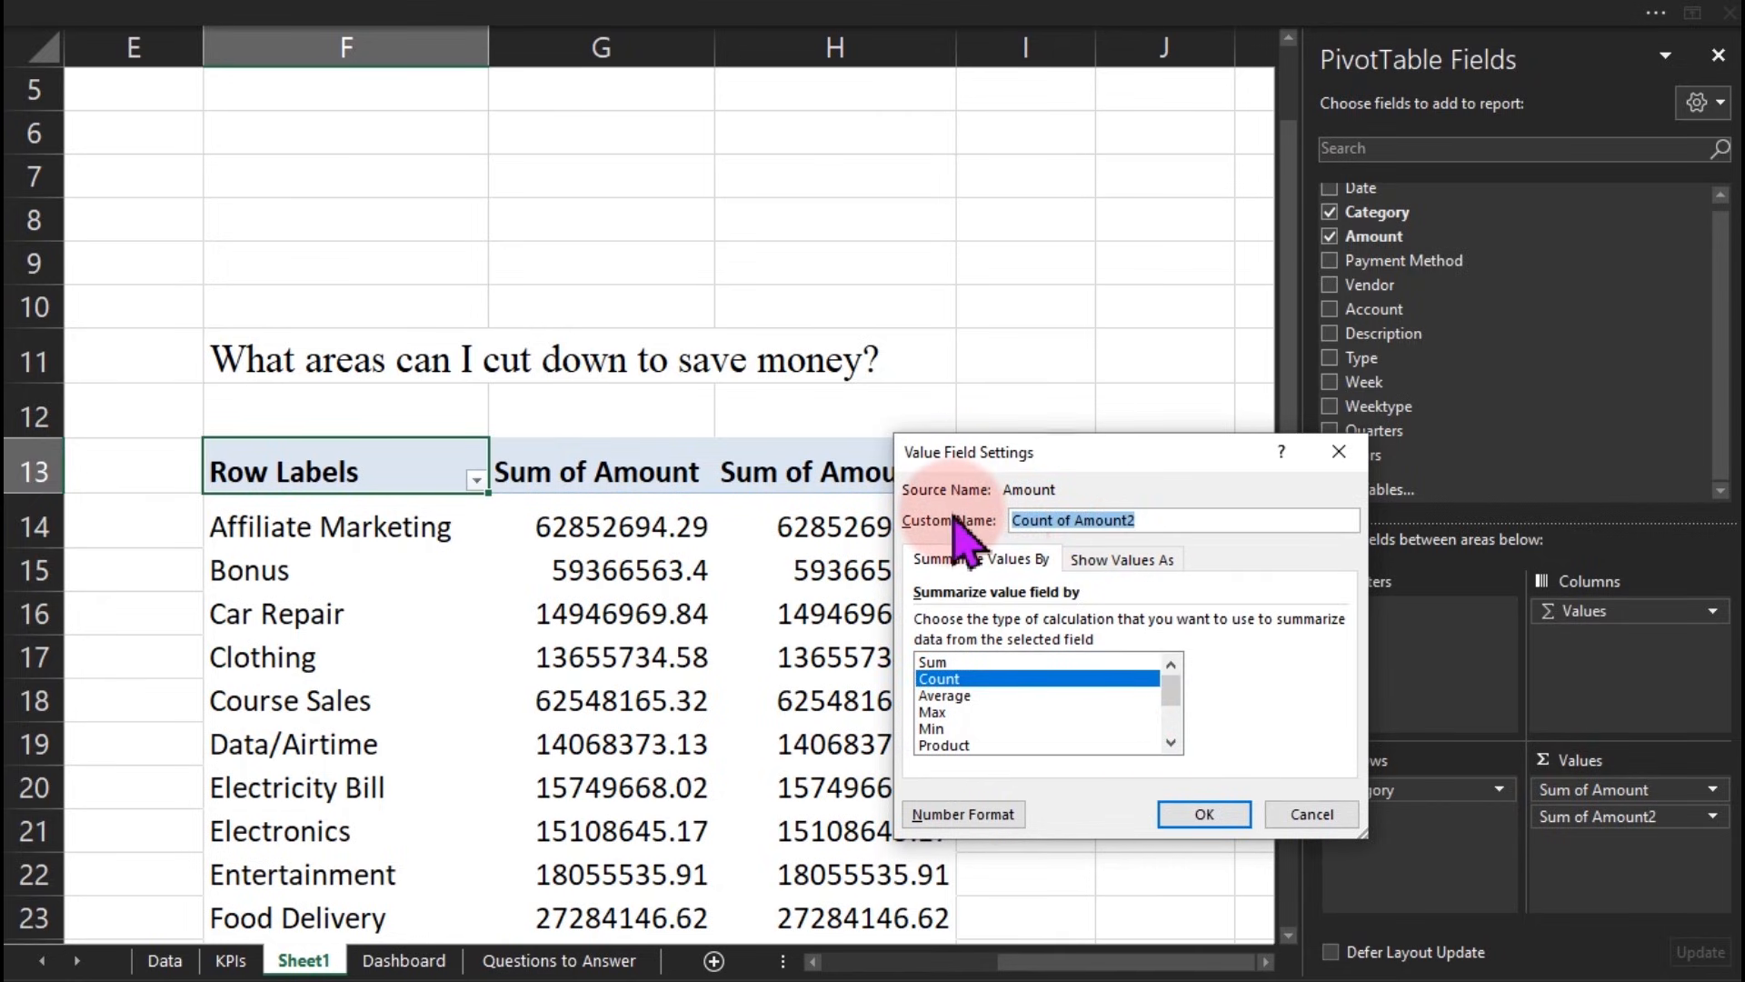
pyautogui.write('Tra')
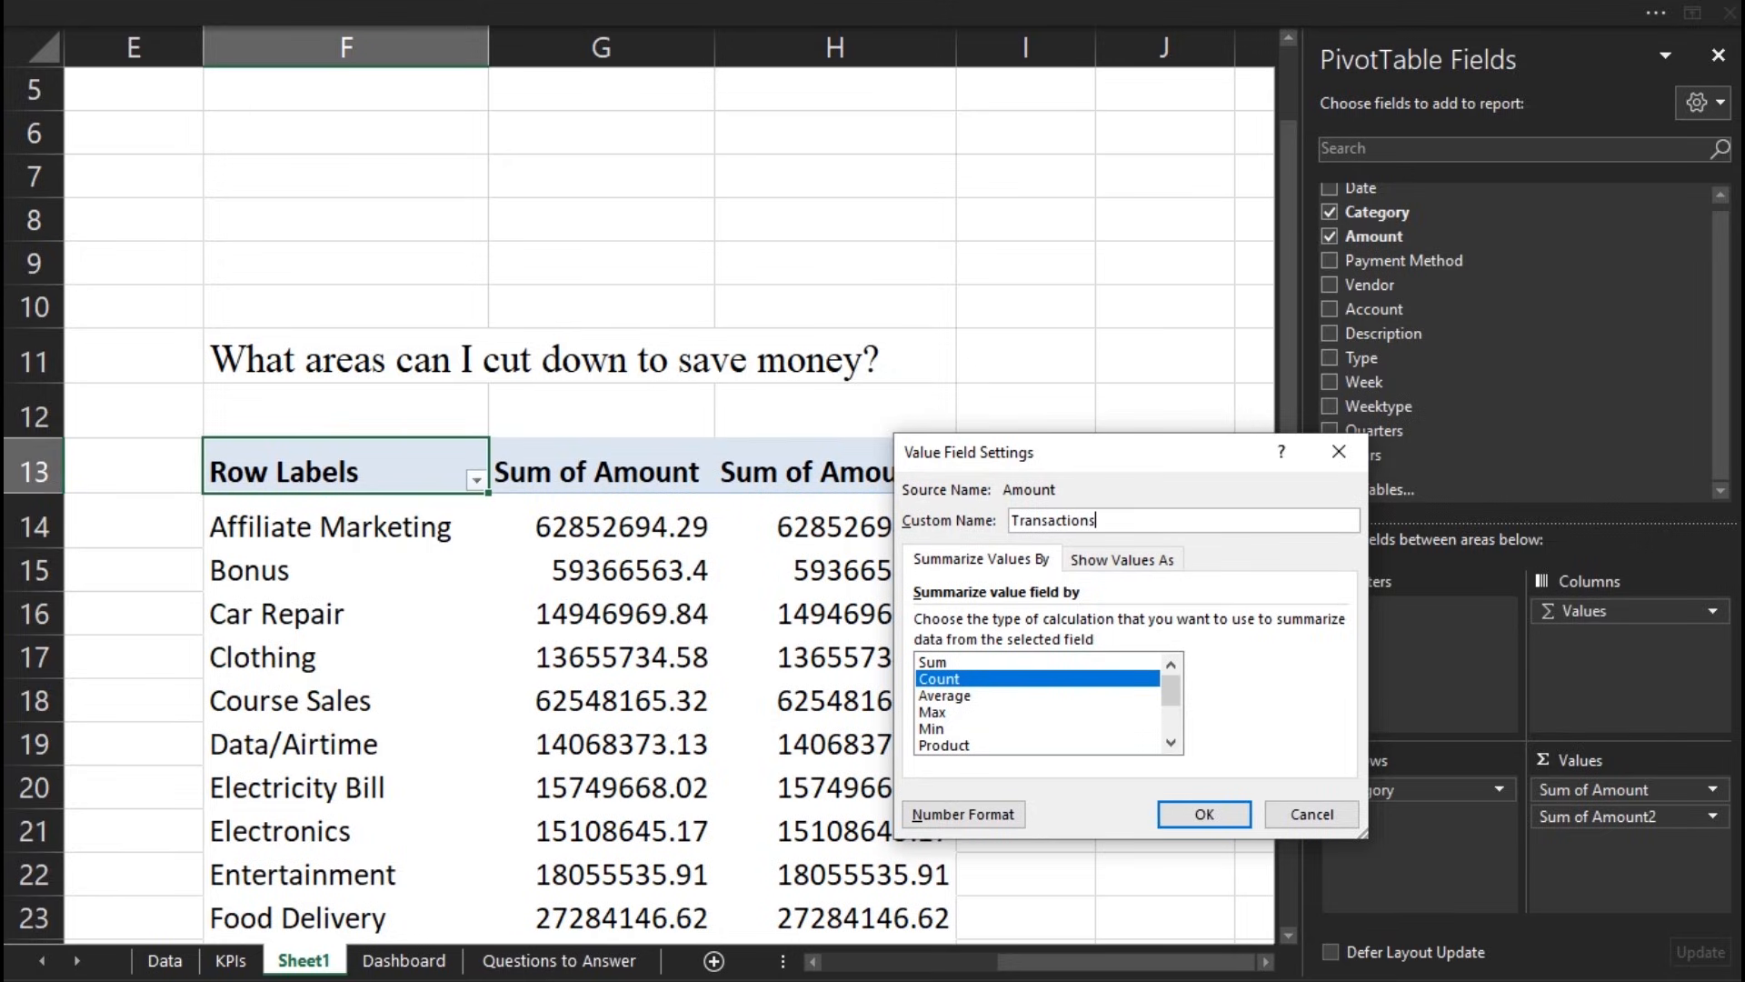
pyautogui.write('nsactions')
pyautogui.press('Return')
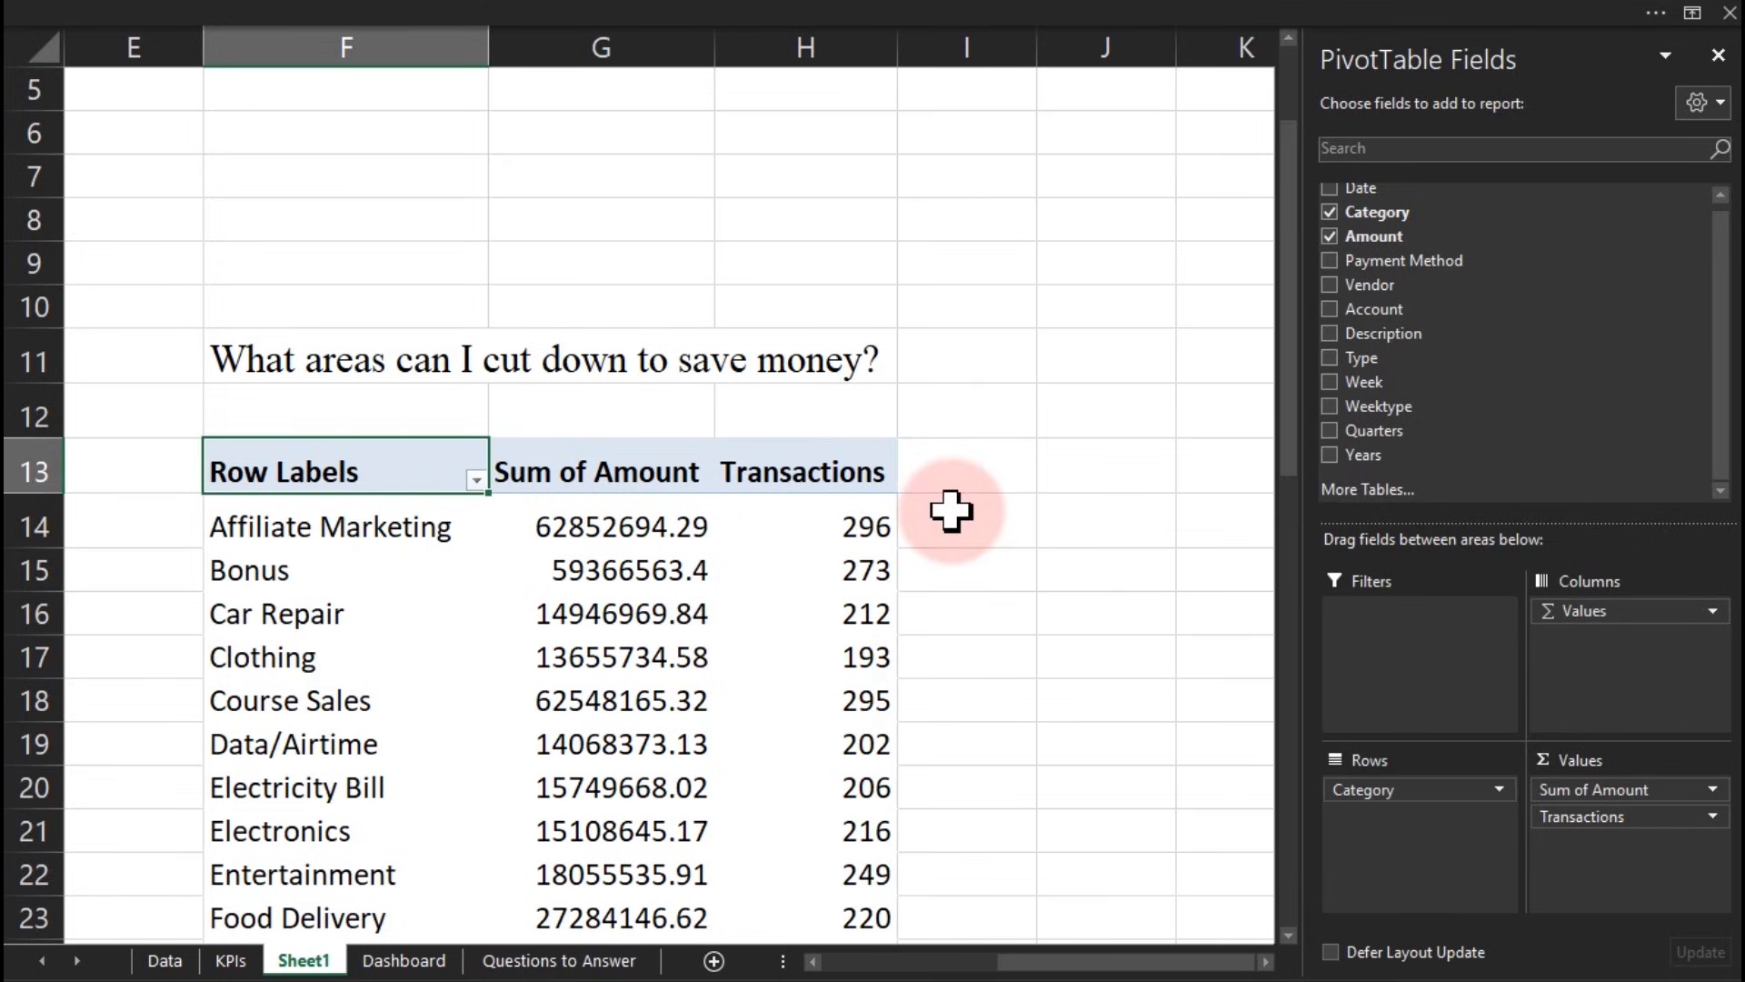
# Step: Switch the PivotTable's report layout to tabular form
pyautogui.moveTo(825, 570)
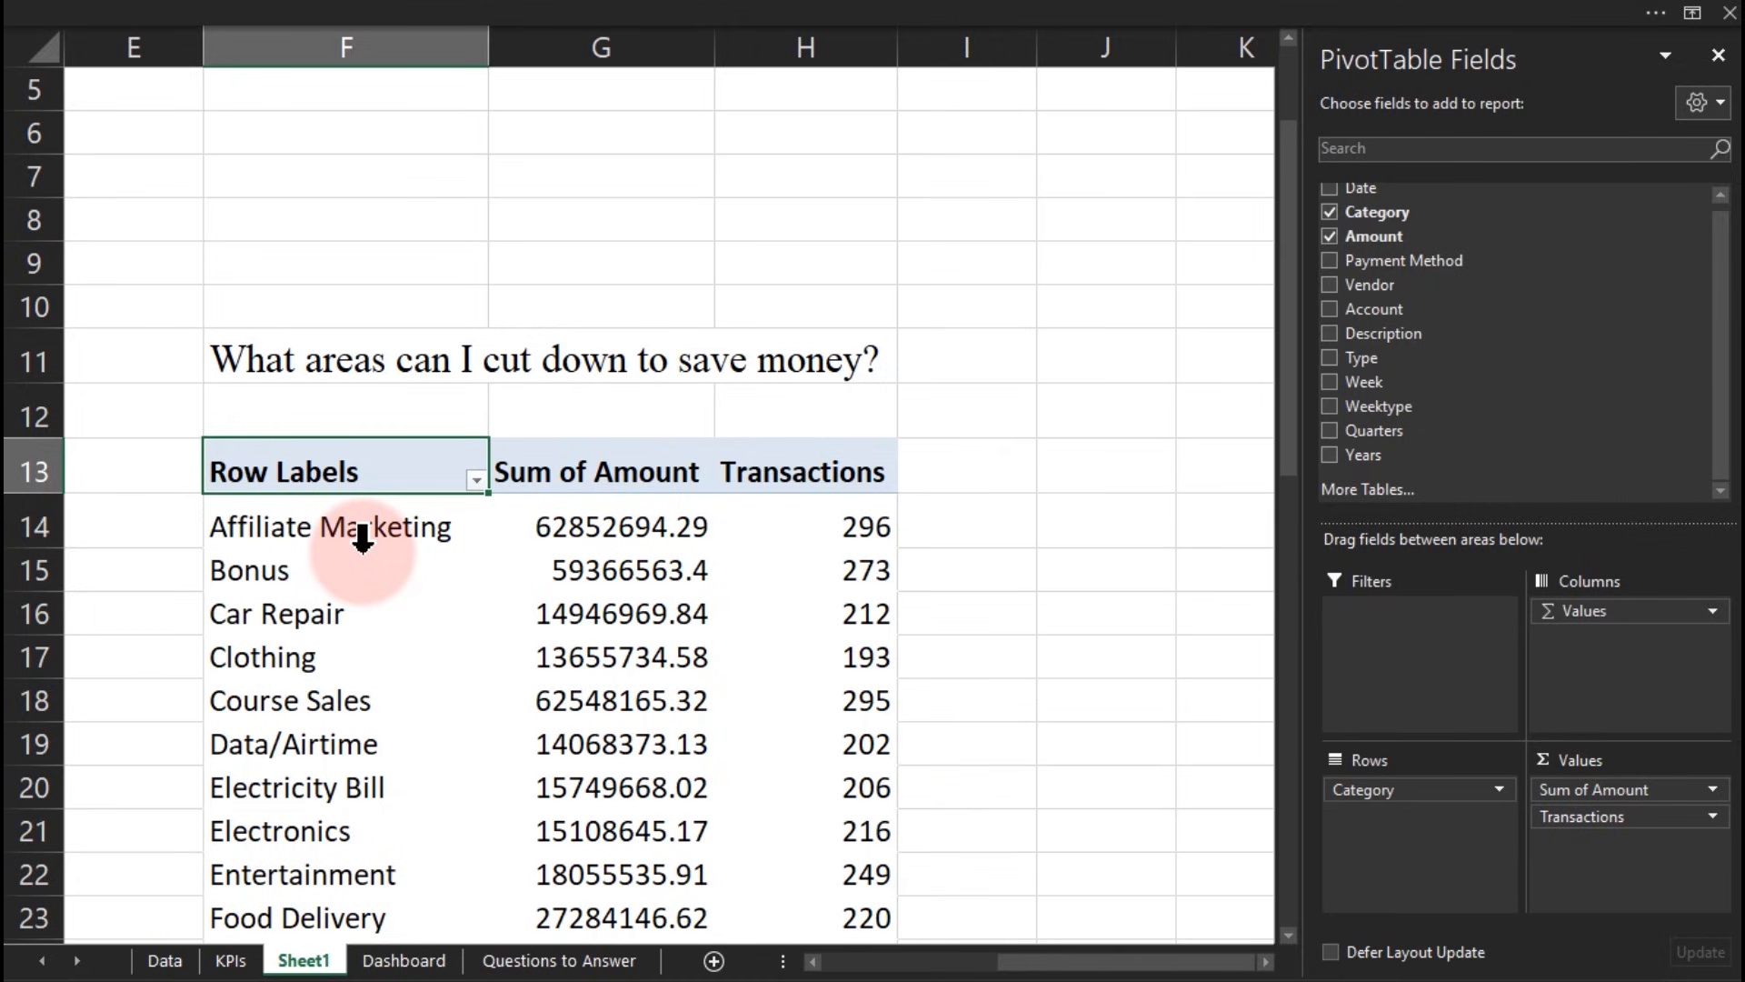
pyautogui.moveTo(1285, 346); pyautogui.dragTo(1297, 421)
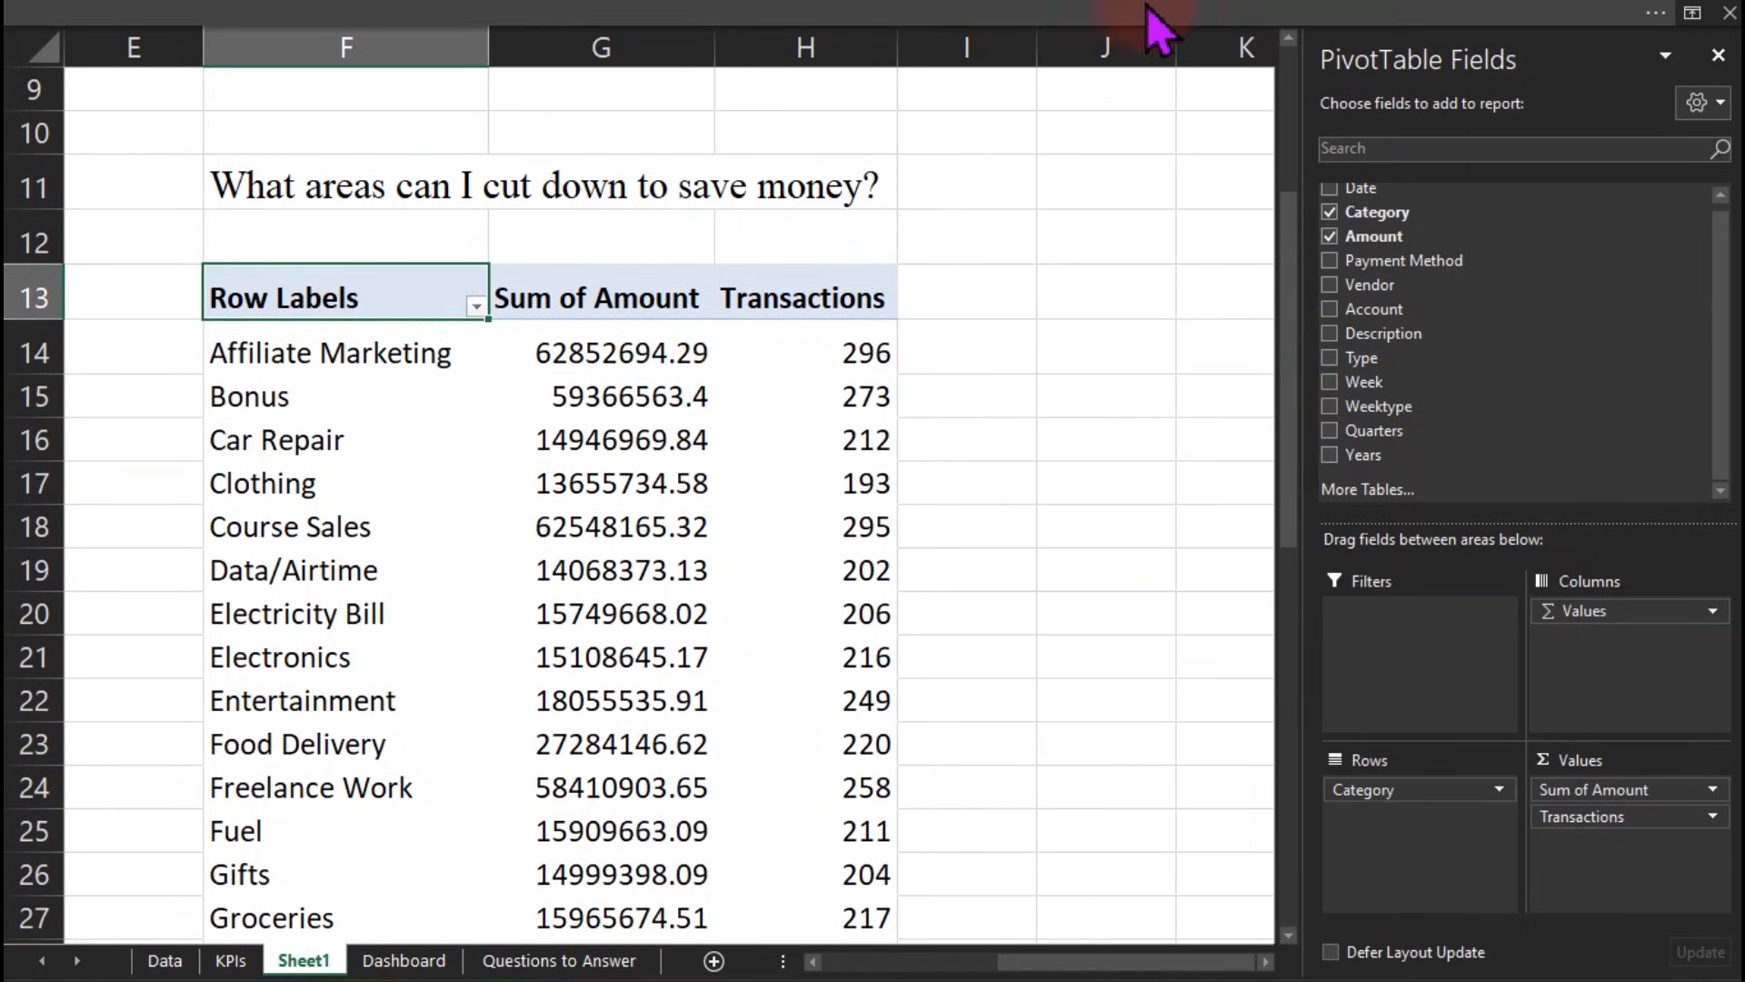
pyautogui.click(1173, 16)
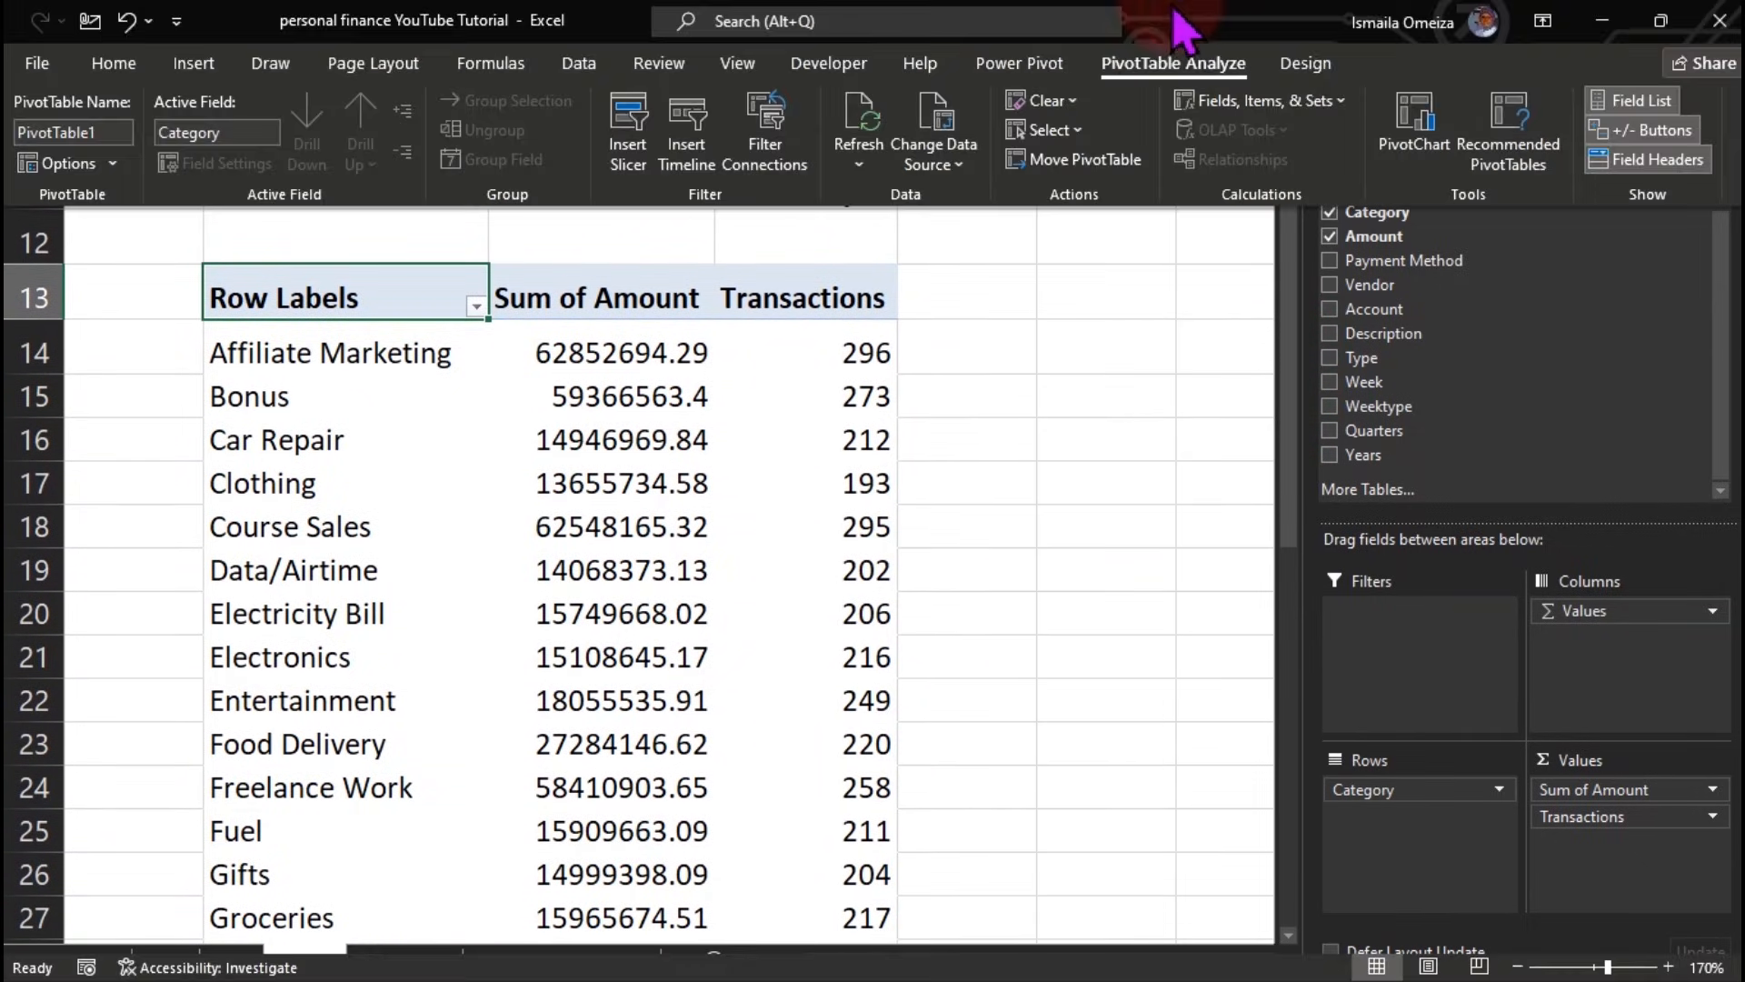
pyautogui.click(1323, 73)
pyautogui.click(211, 168)
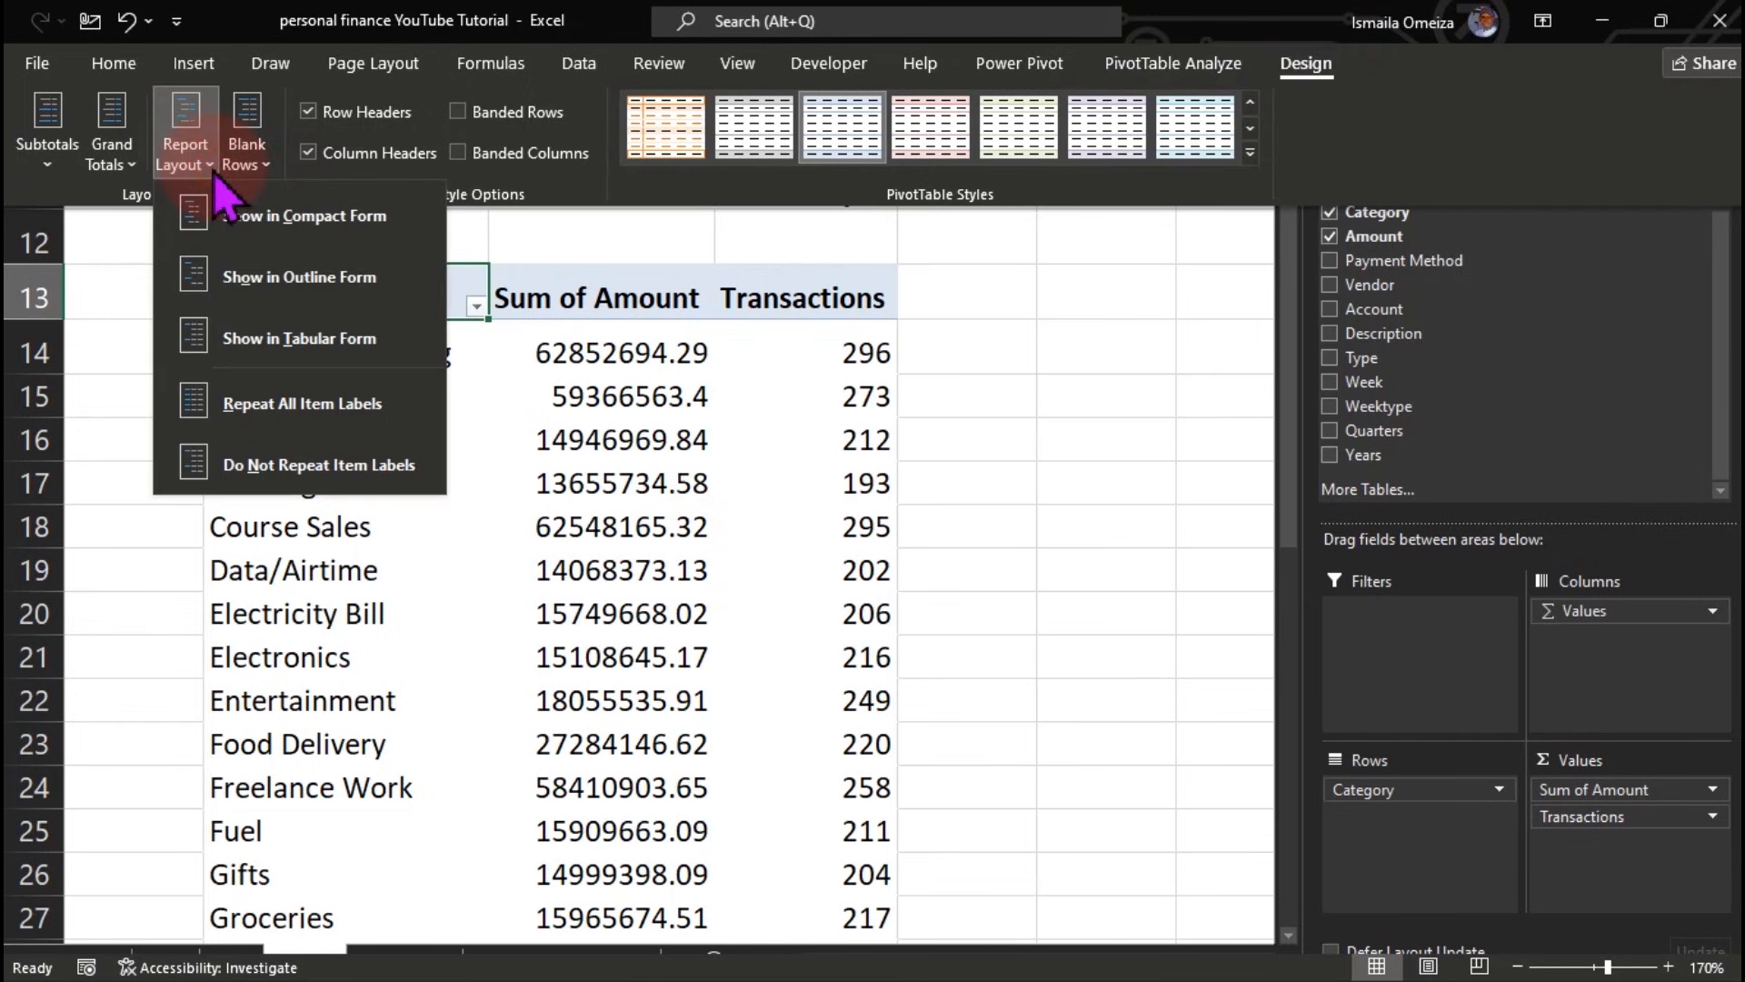
pyautogui.click(266, 339)
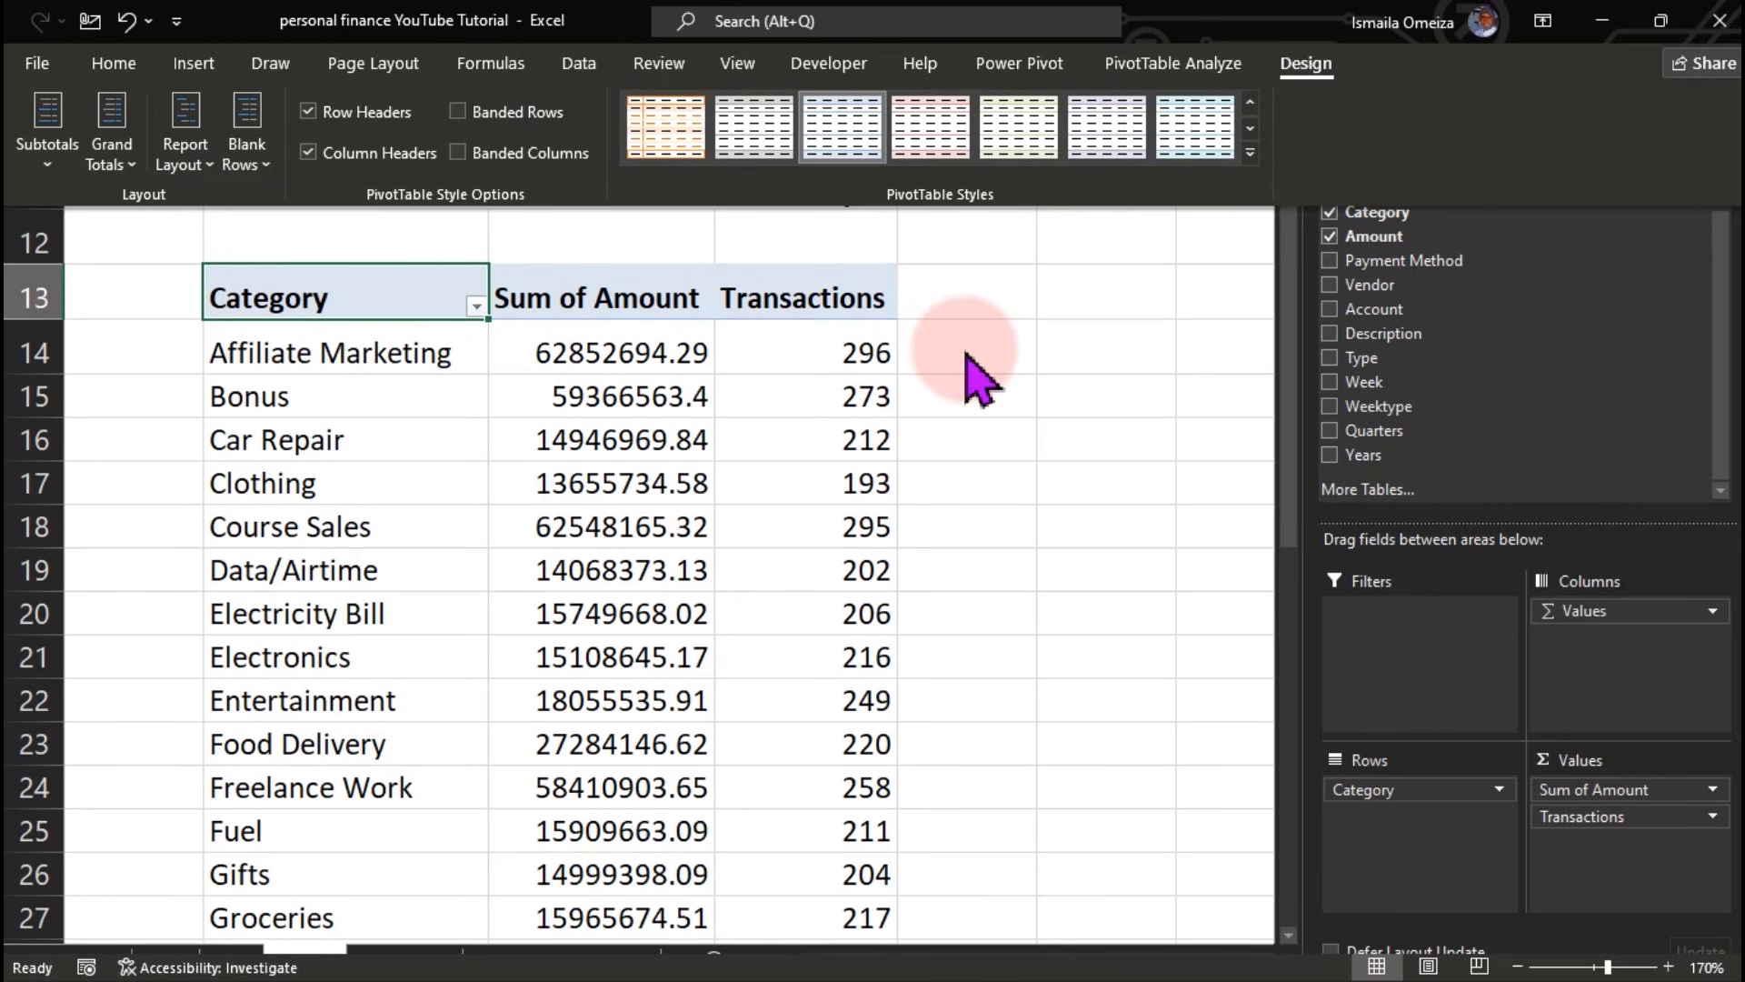
# Step: Remove the Grand Total row from the PivotTable
pyautogui.moveTo(1291, 391); pyautogui.dragTo(1271, 873)
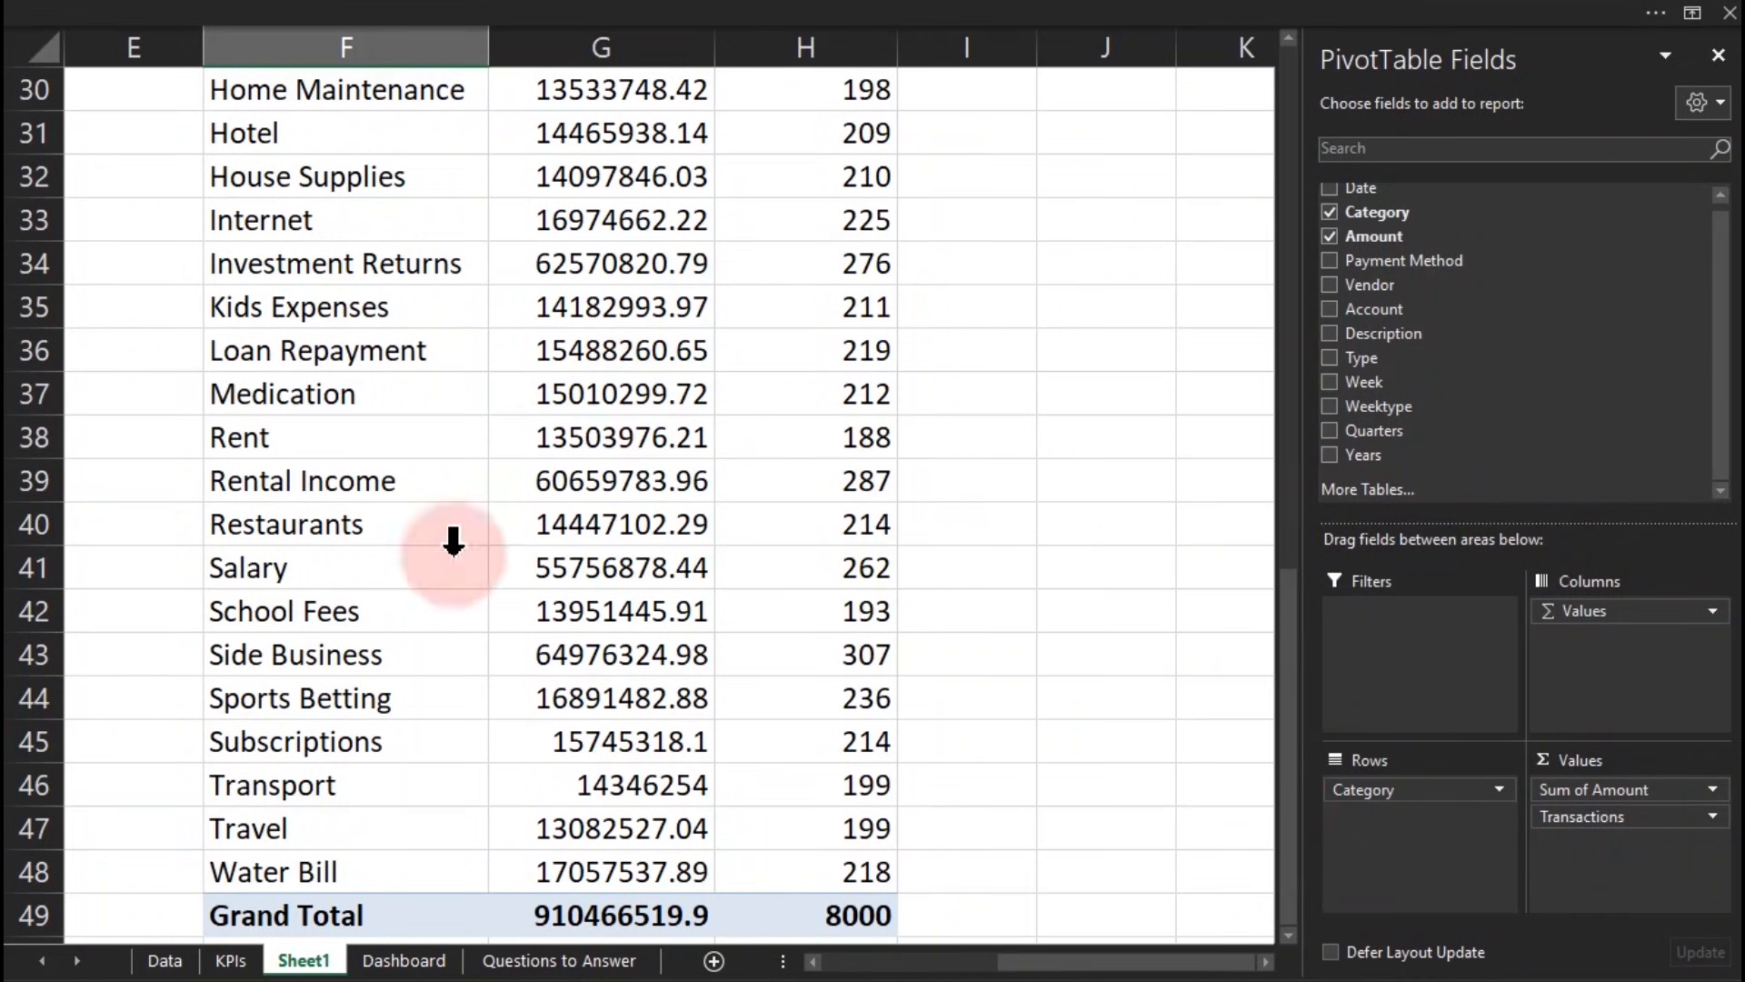
pyautogui.rightClick(266, 918)
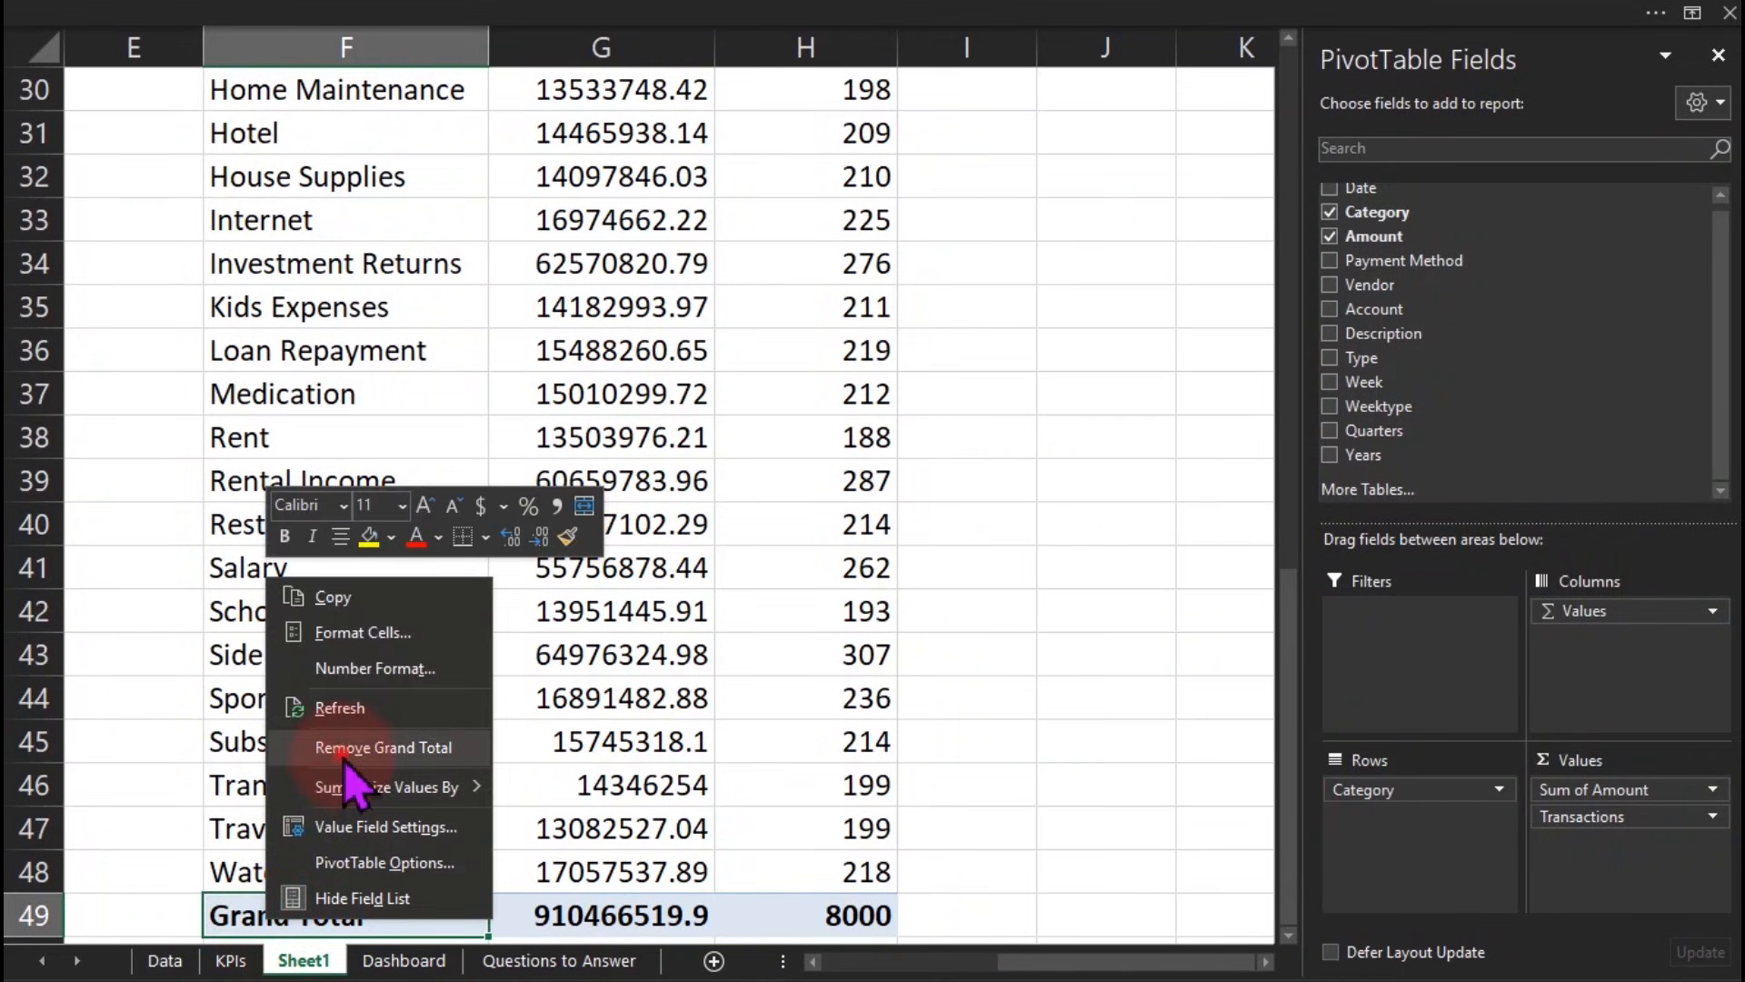
pyautogui.click(383, 749)
pyautogui.click(467, 706)
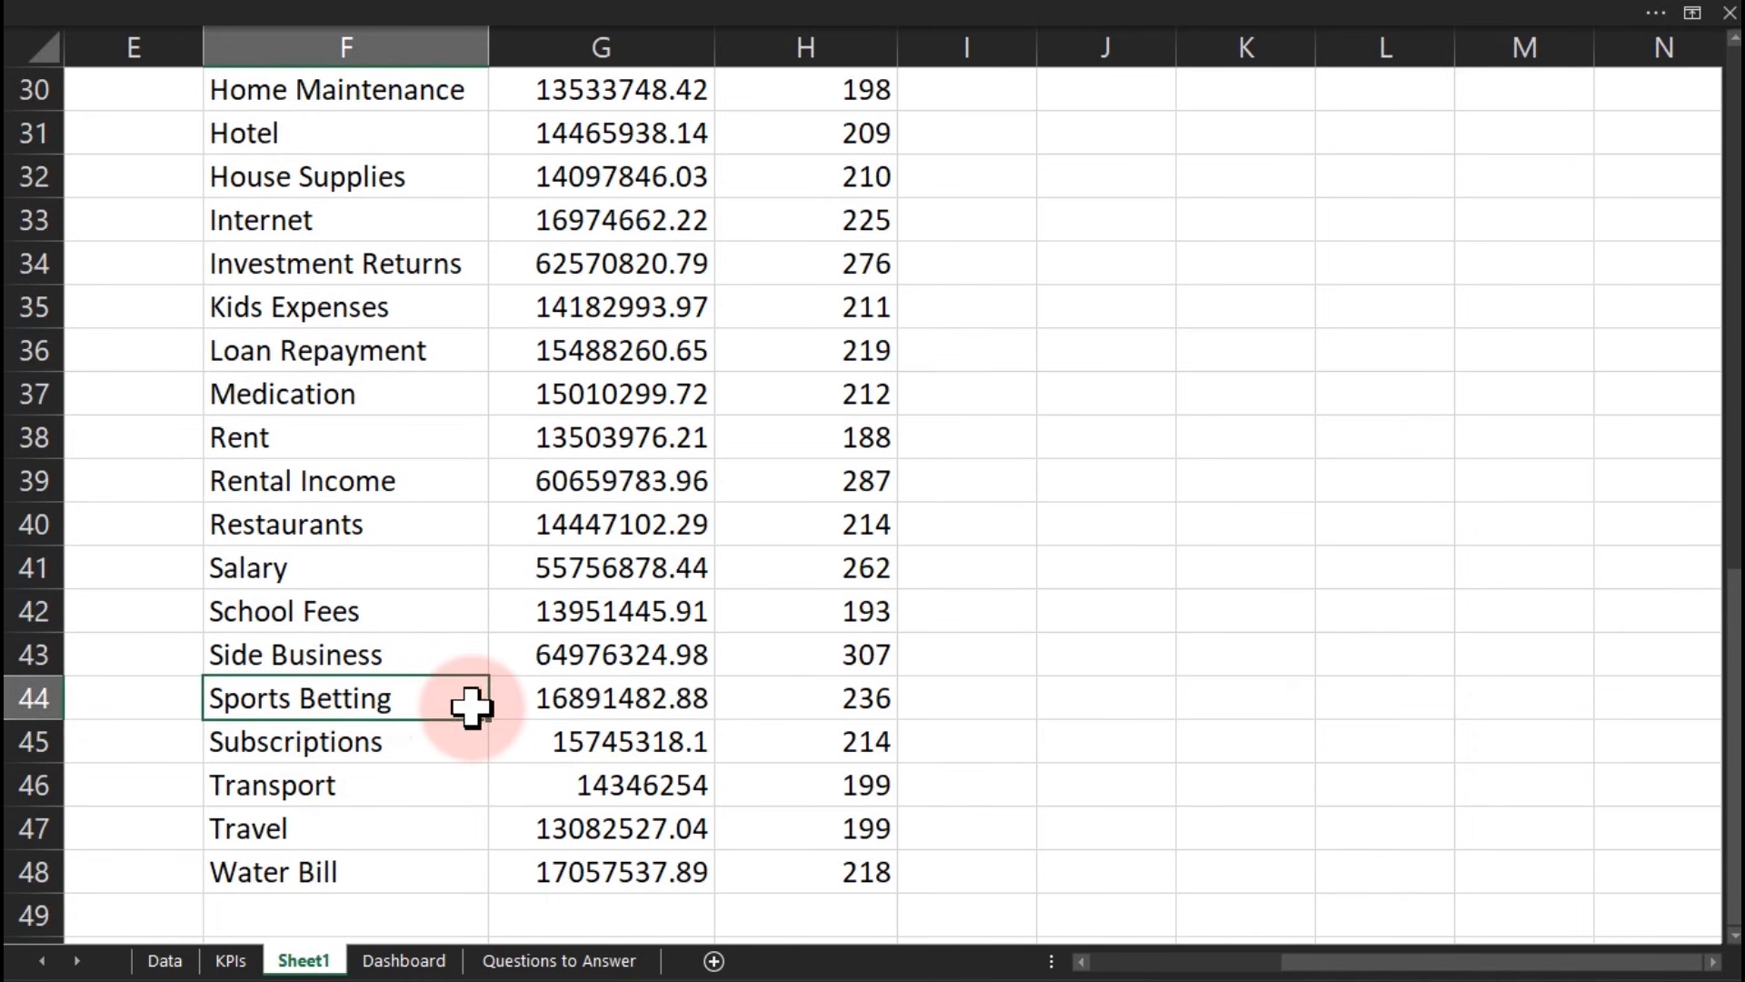
# Step: Rename the PivotTable's Sum of Amount value field to Expenses
pyautogui.moveTo(1289, 605); pyautogui.dragTo(1267, 222)
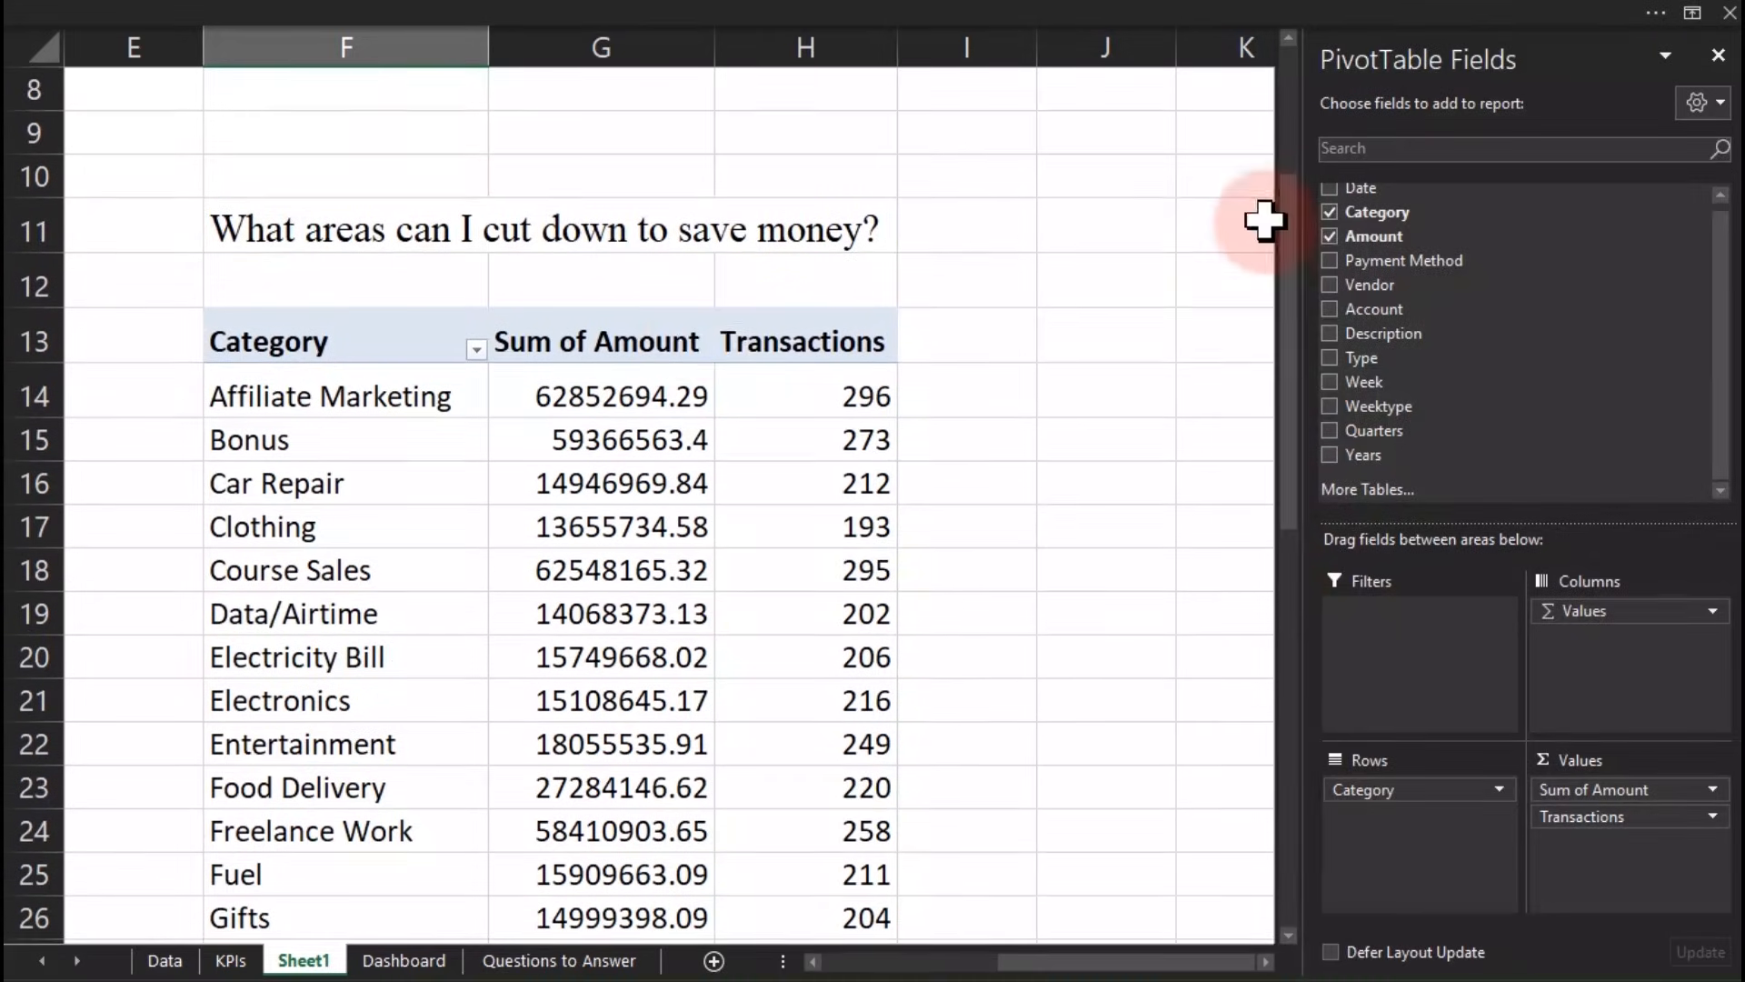
pyautogui.doubleClick(536, 346)
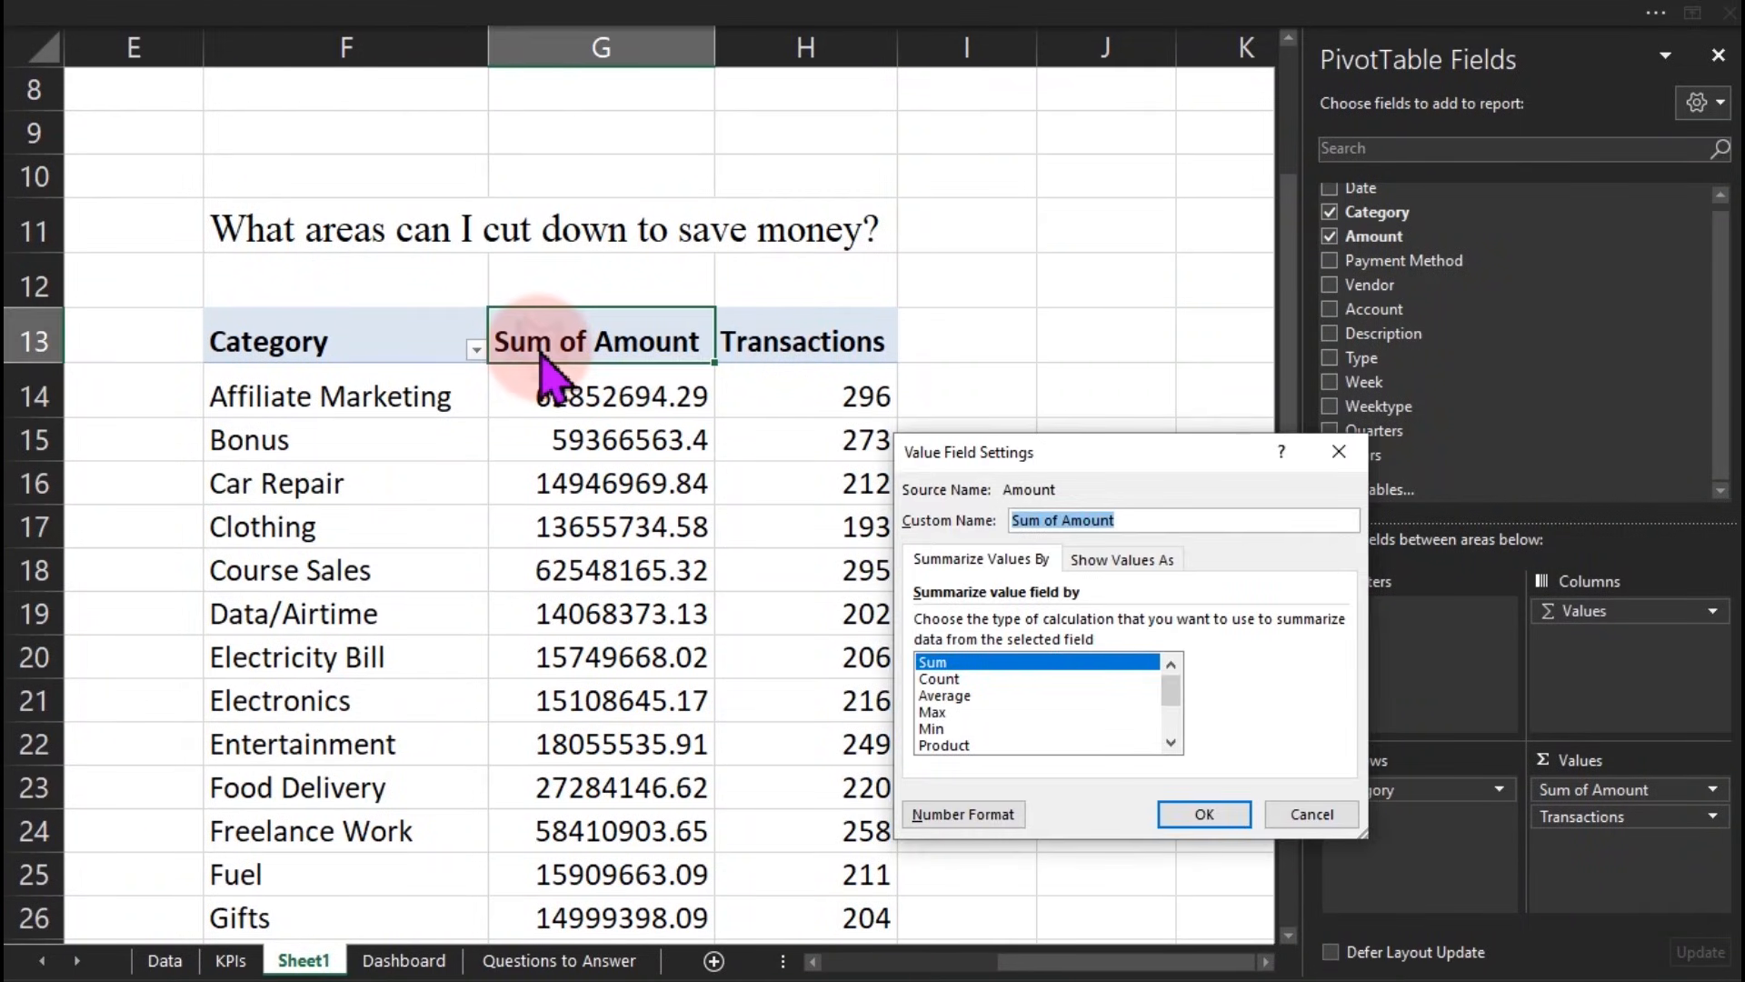
pyautogui.write('Ex')
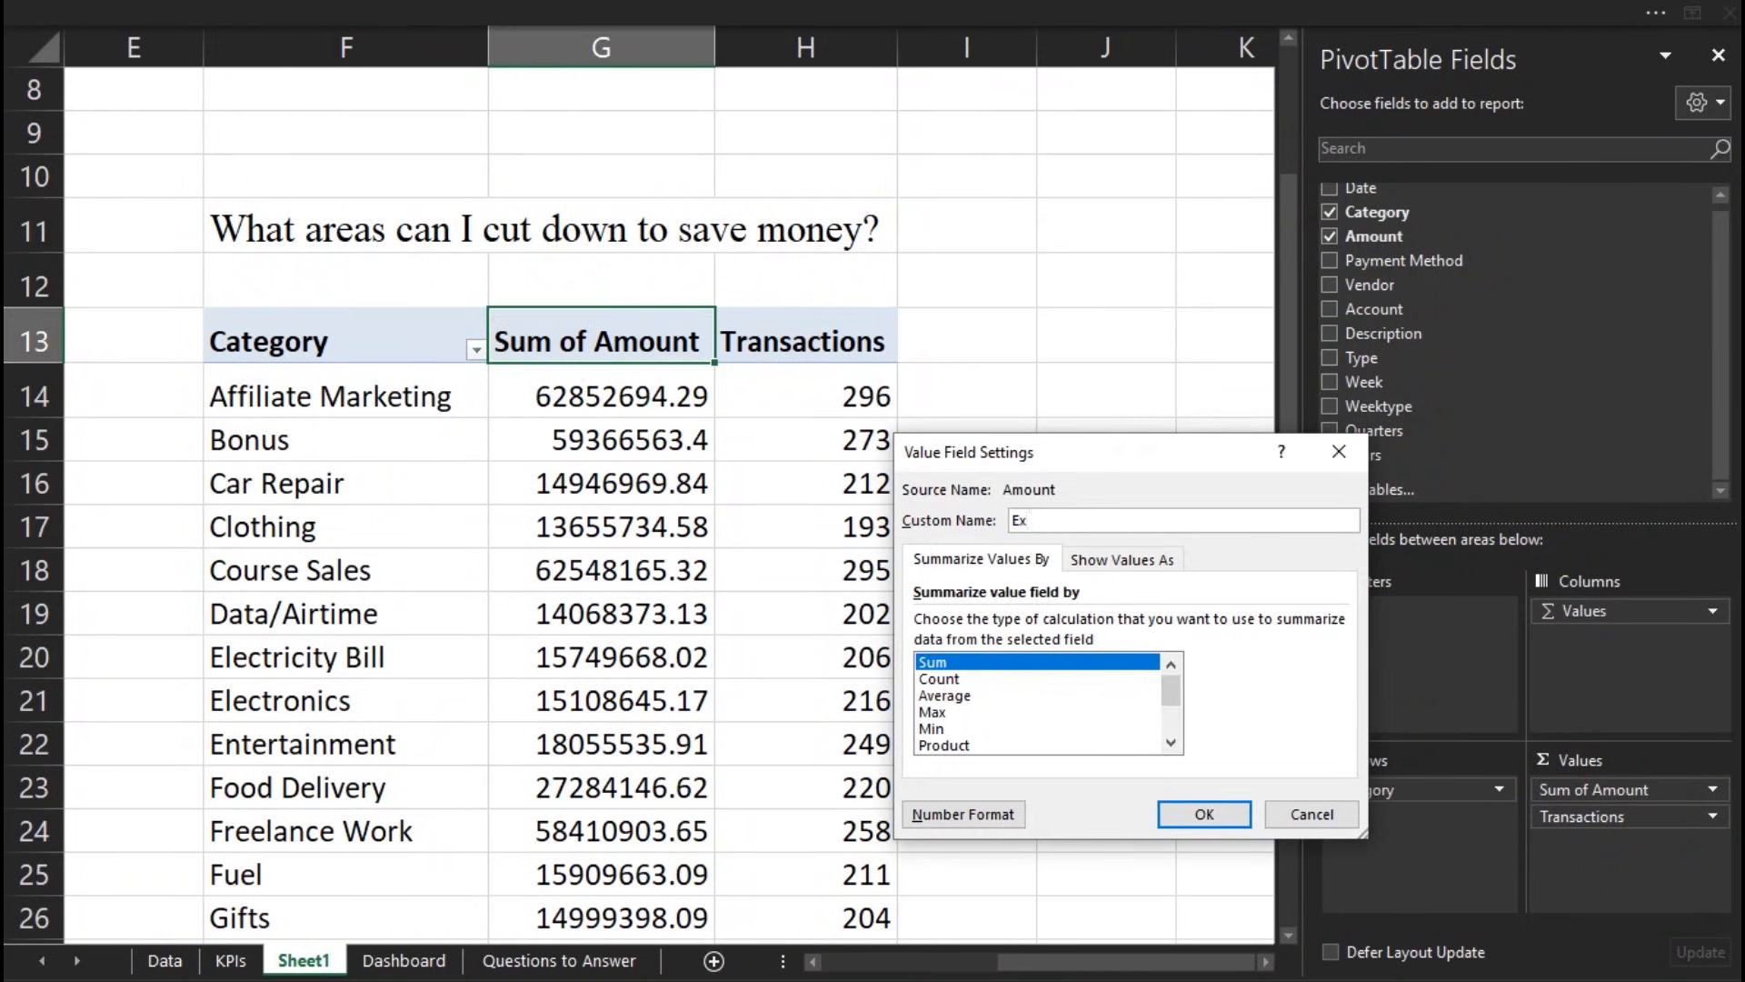
pyautogui.write('penses')
pyautogui.press('Return')
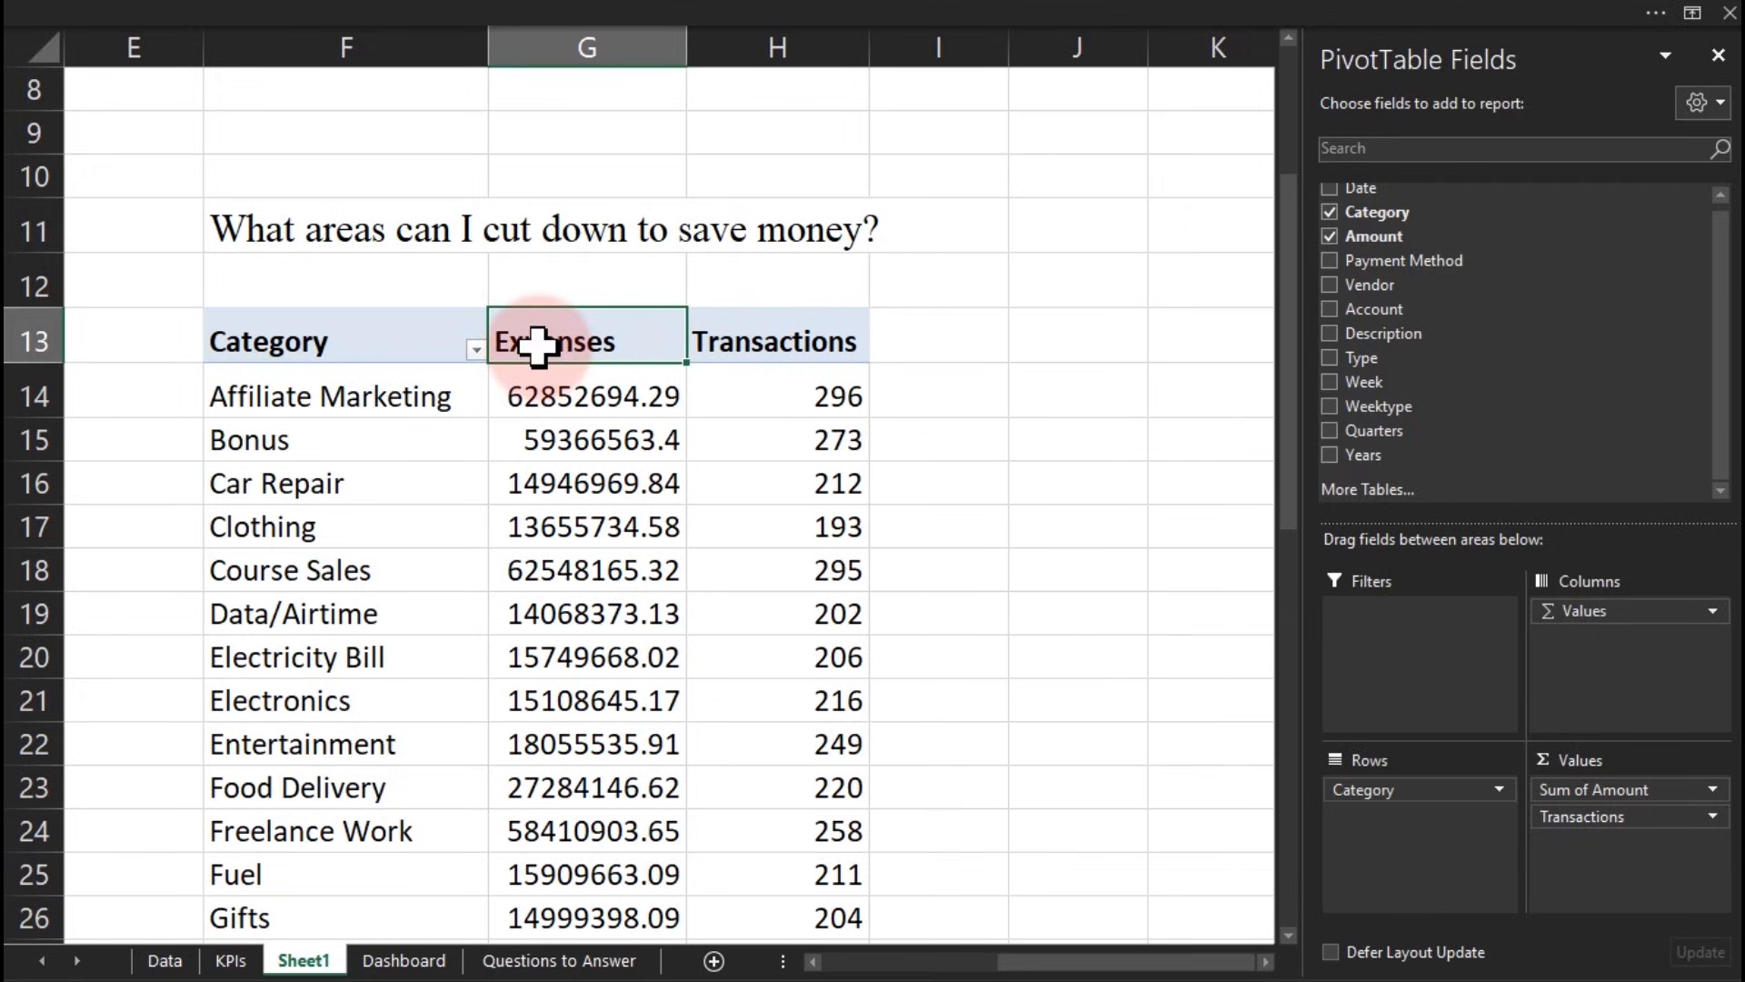
# Step: Move the question text from F11 up to F9 and add Type as a report filter of the PivotTable
pyautogui.click(390, 238)
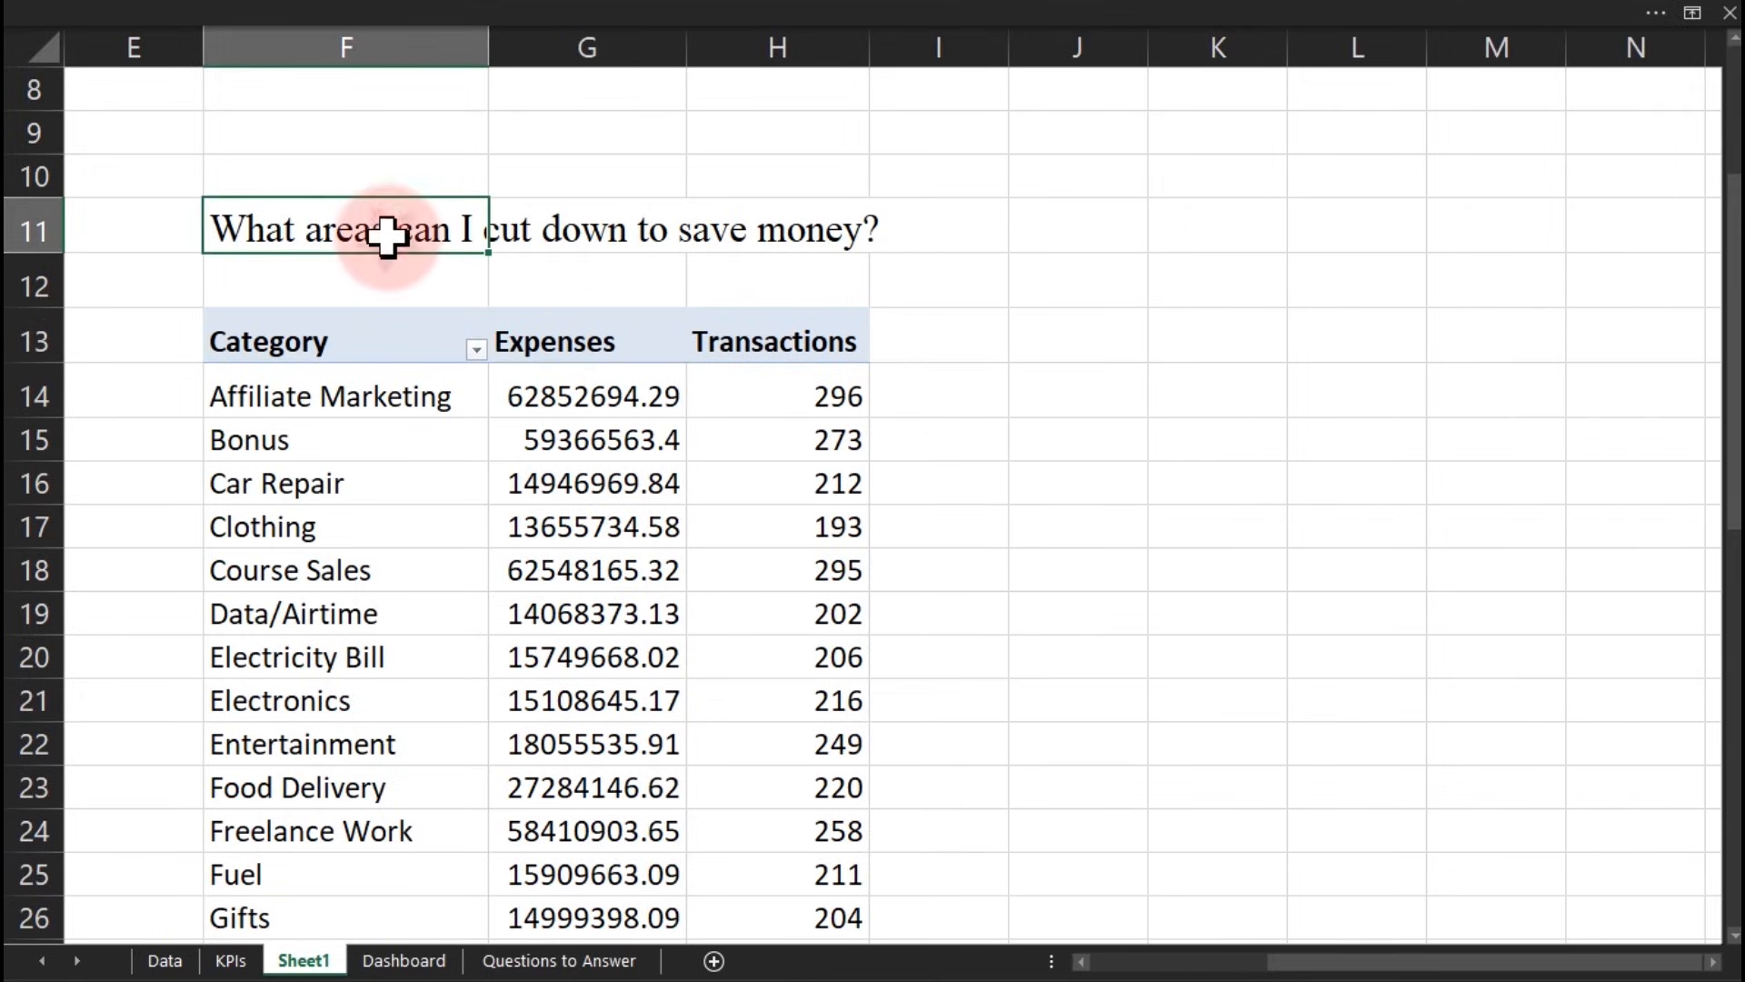
pyautogui.moveTo(356, 199); pyautogui.dragTo(339, 119)
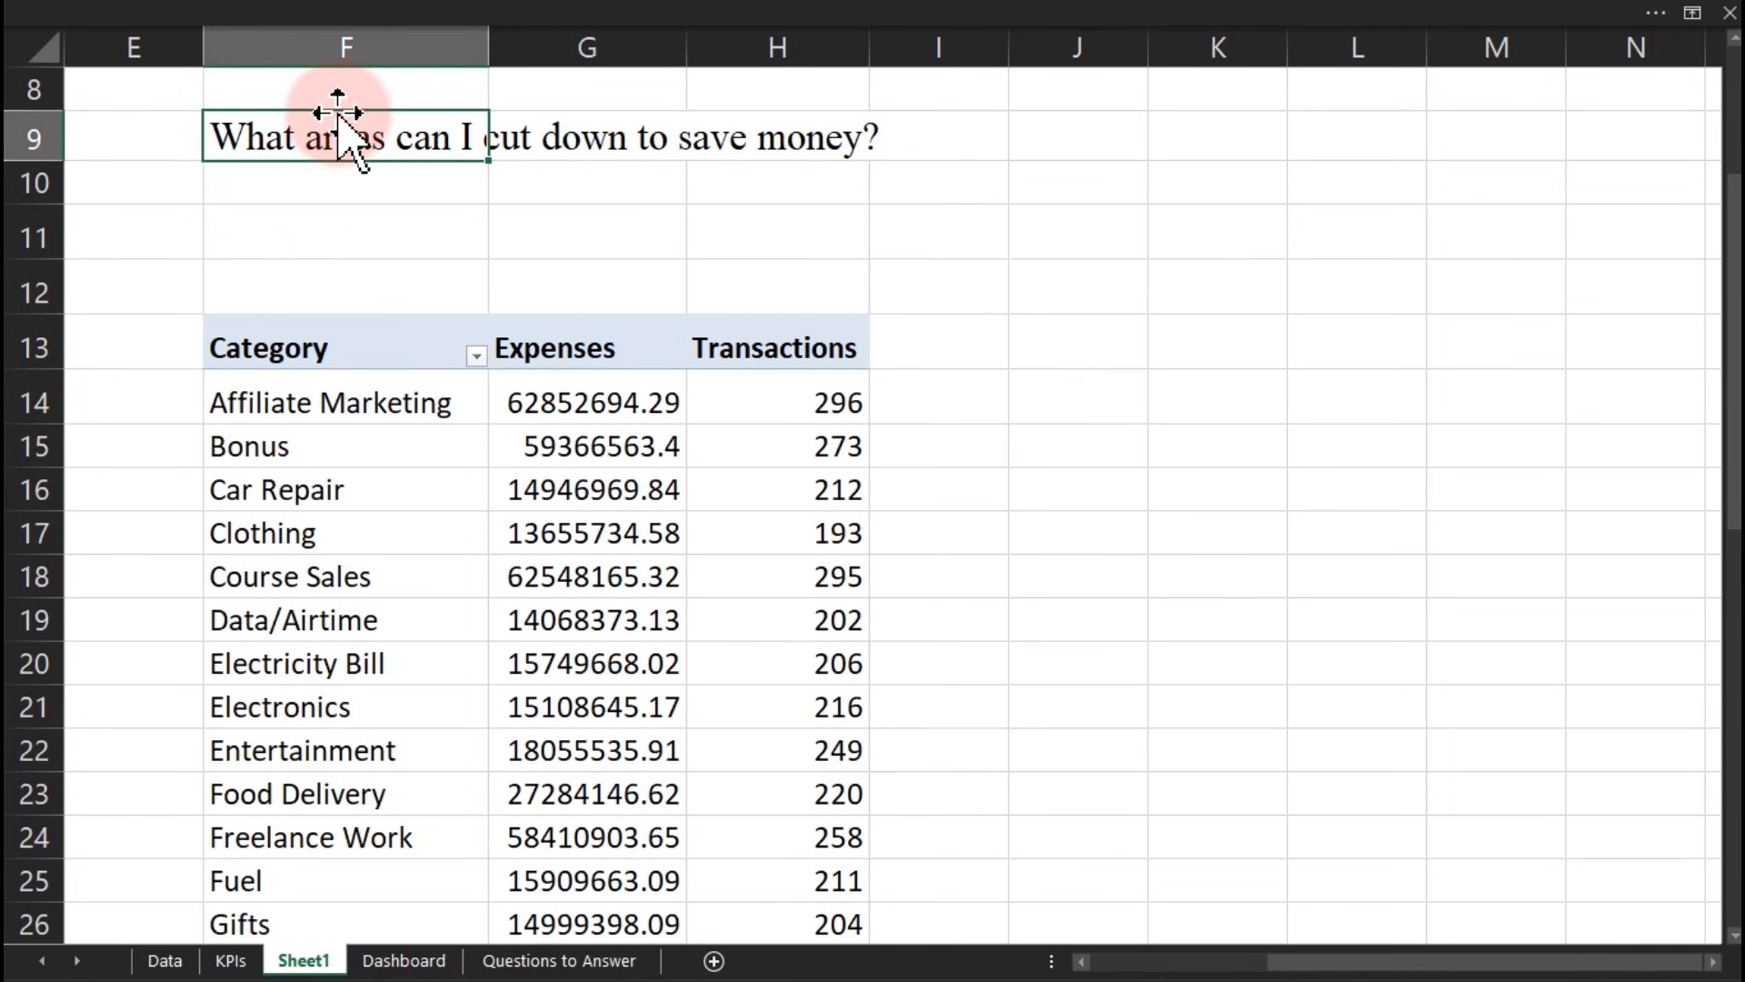
pyautogui.click(509, 563)
pyautogui.moveTo(1361, 358); pyautogui.dragTo(1391, 668)
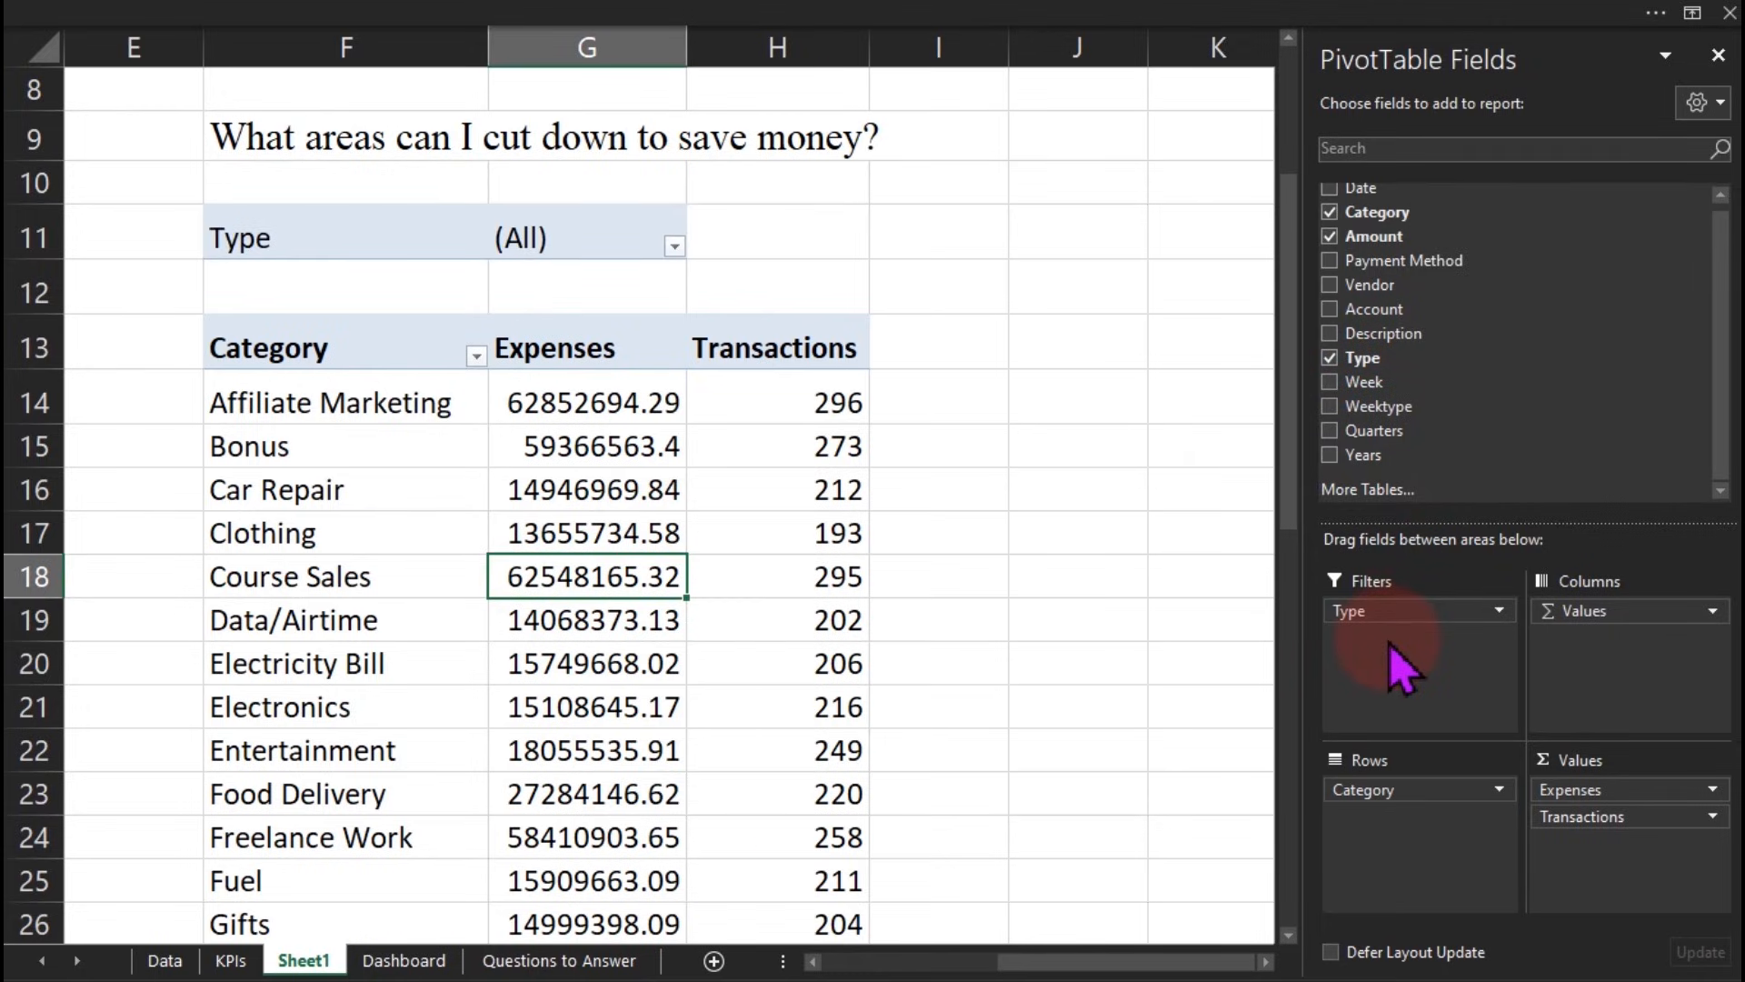
# Step: Filter the PivotTable by Type to show only Expense
pyautogui.moveTo(783, 308); pyautogui.dragTo(684, 243)
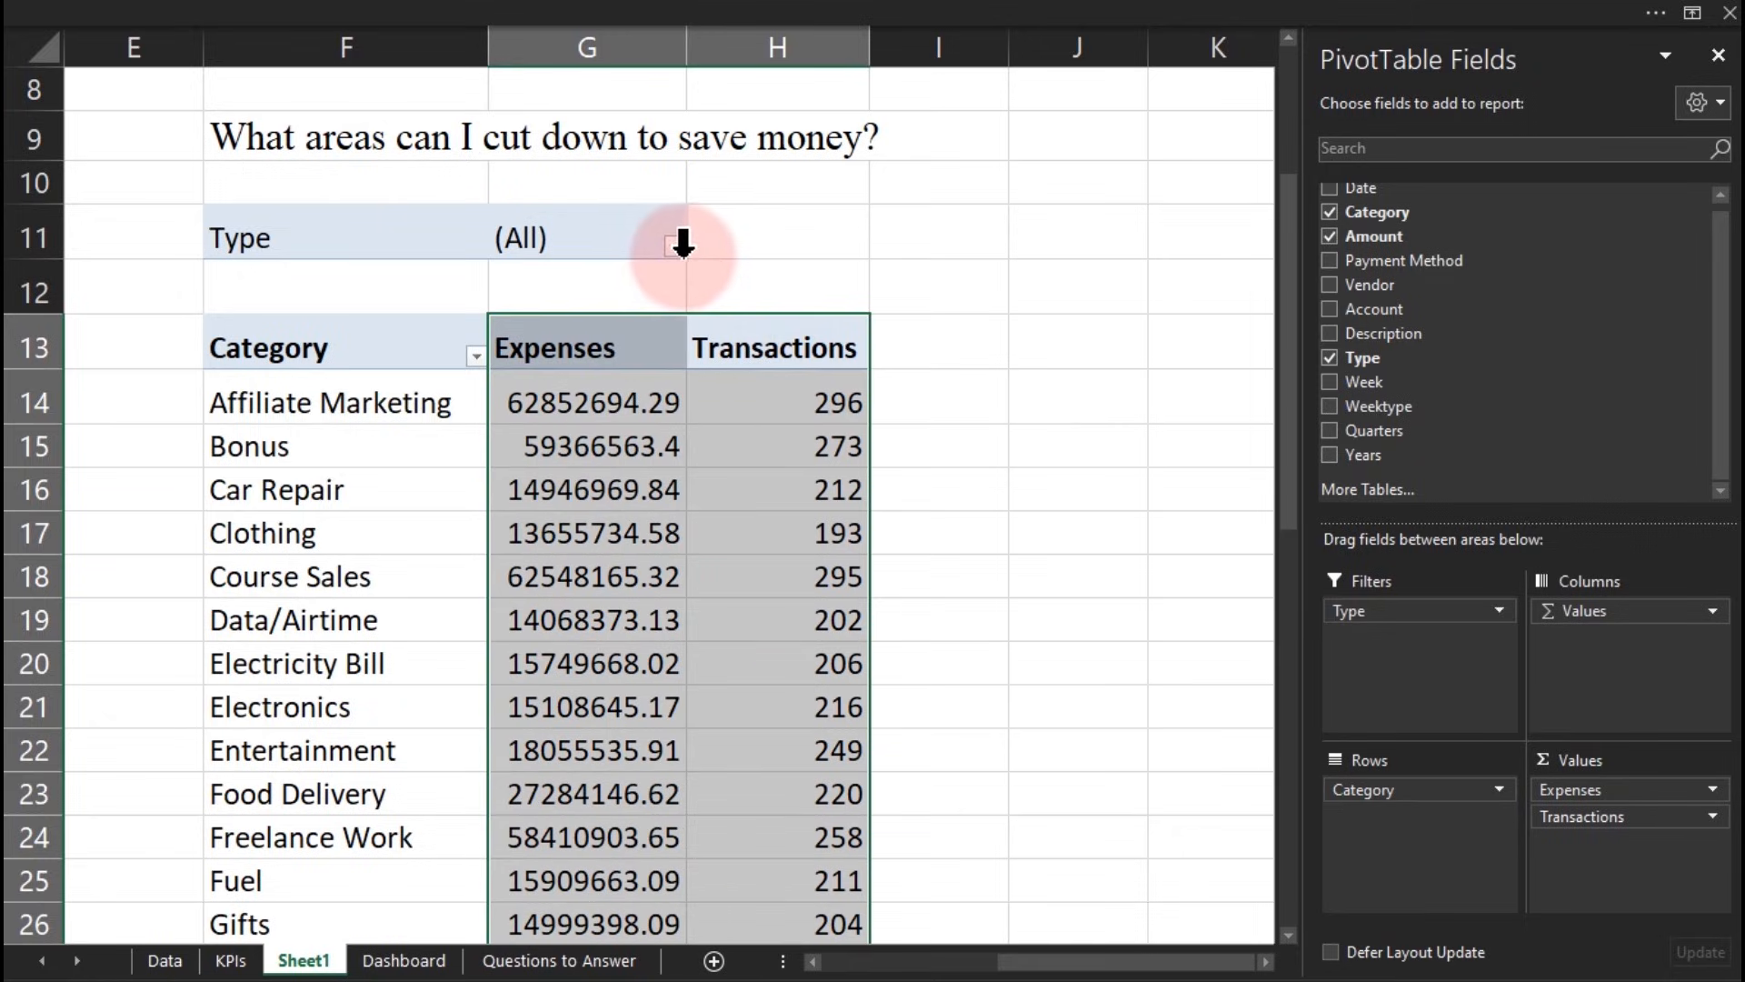
pyautogui.click(674, 245)
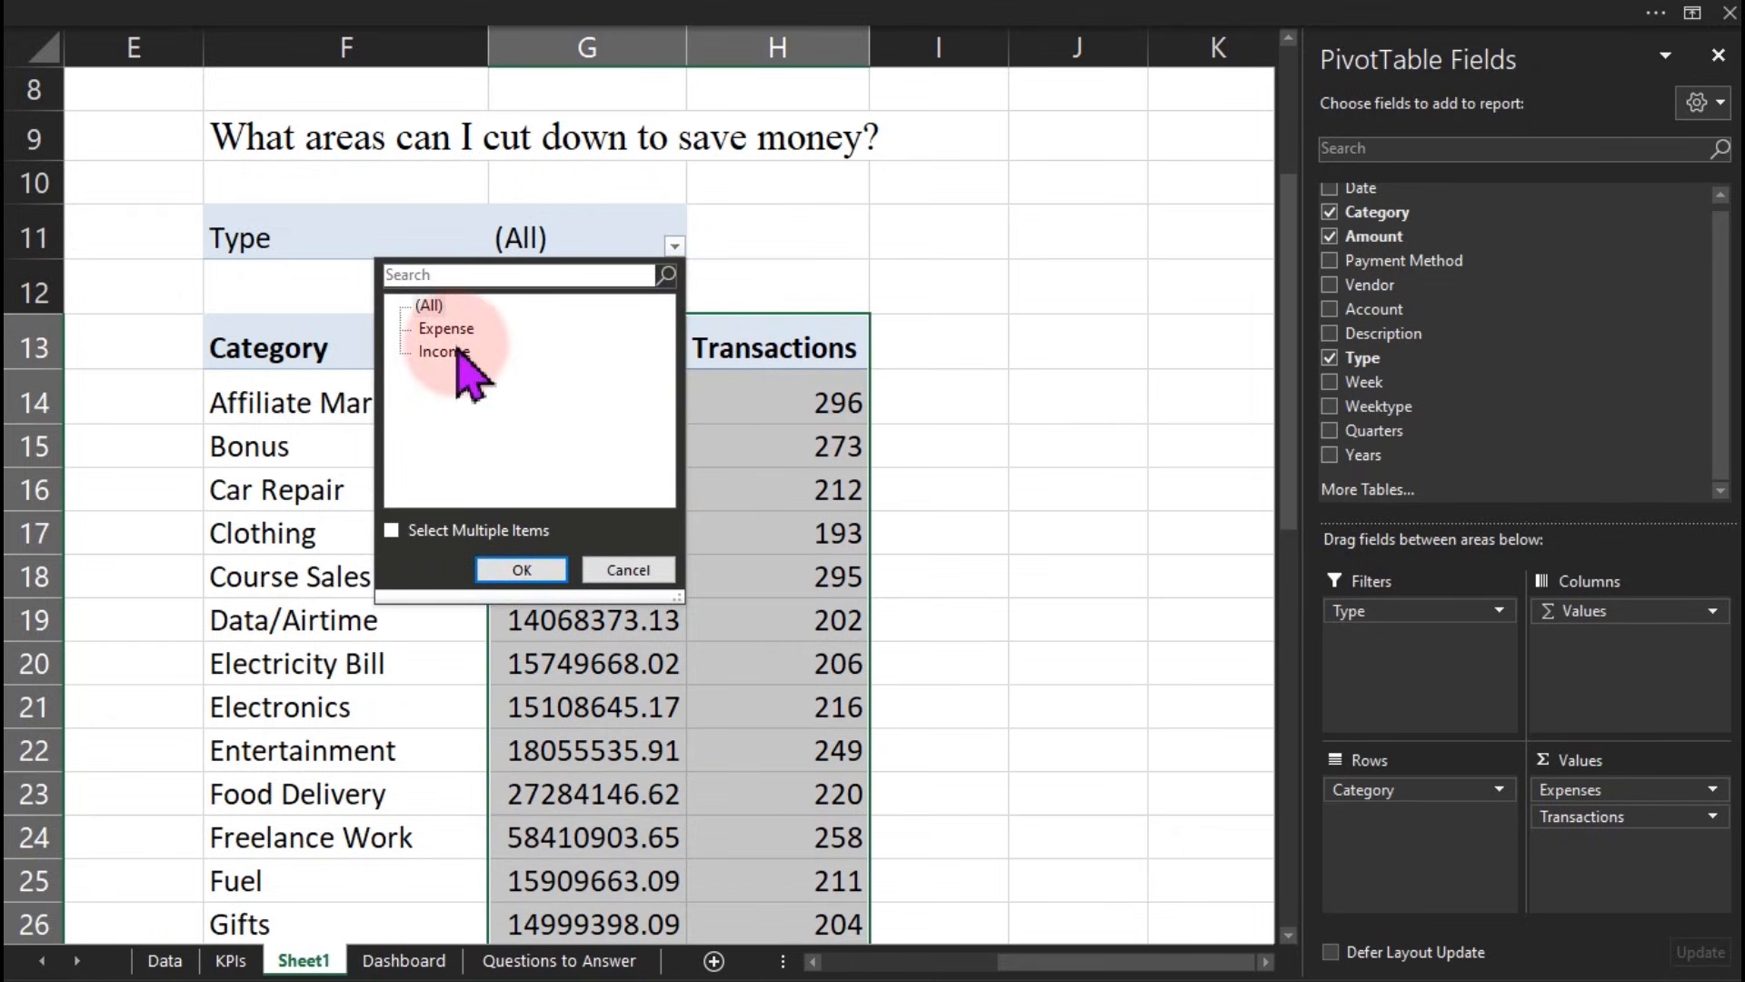
pyautogui.click(445, 328)
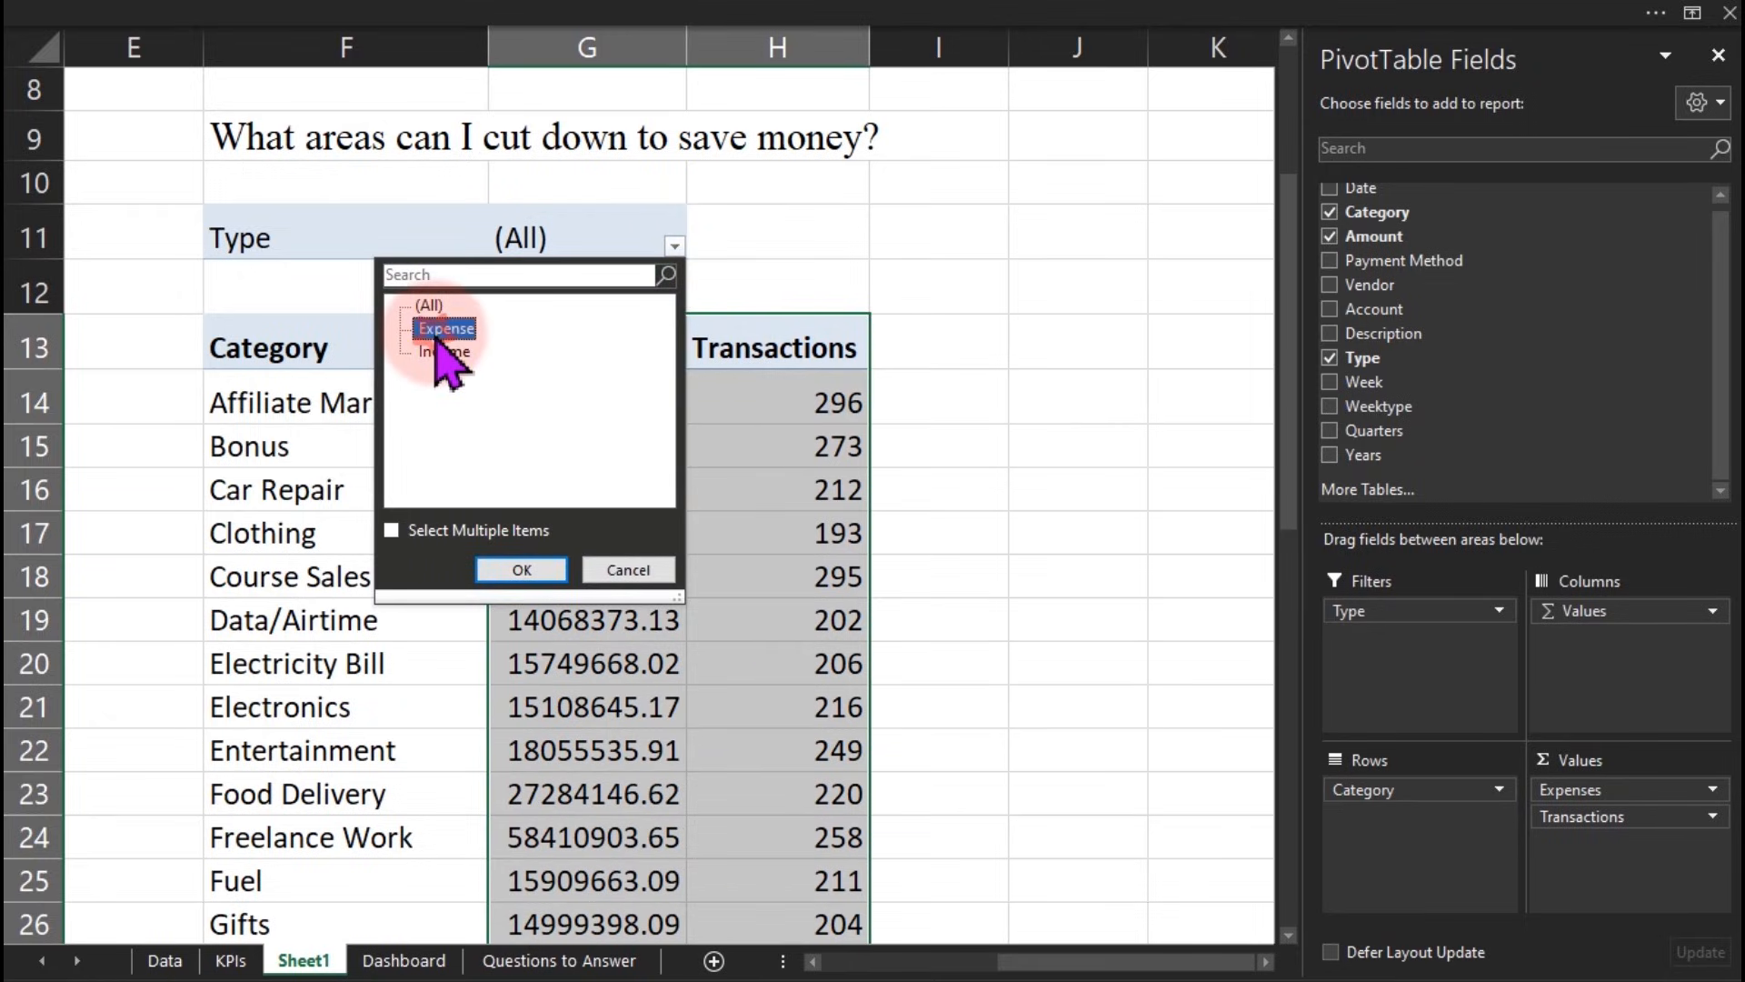
pyautogui.click(523, 570)
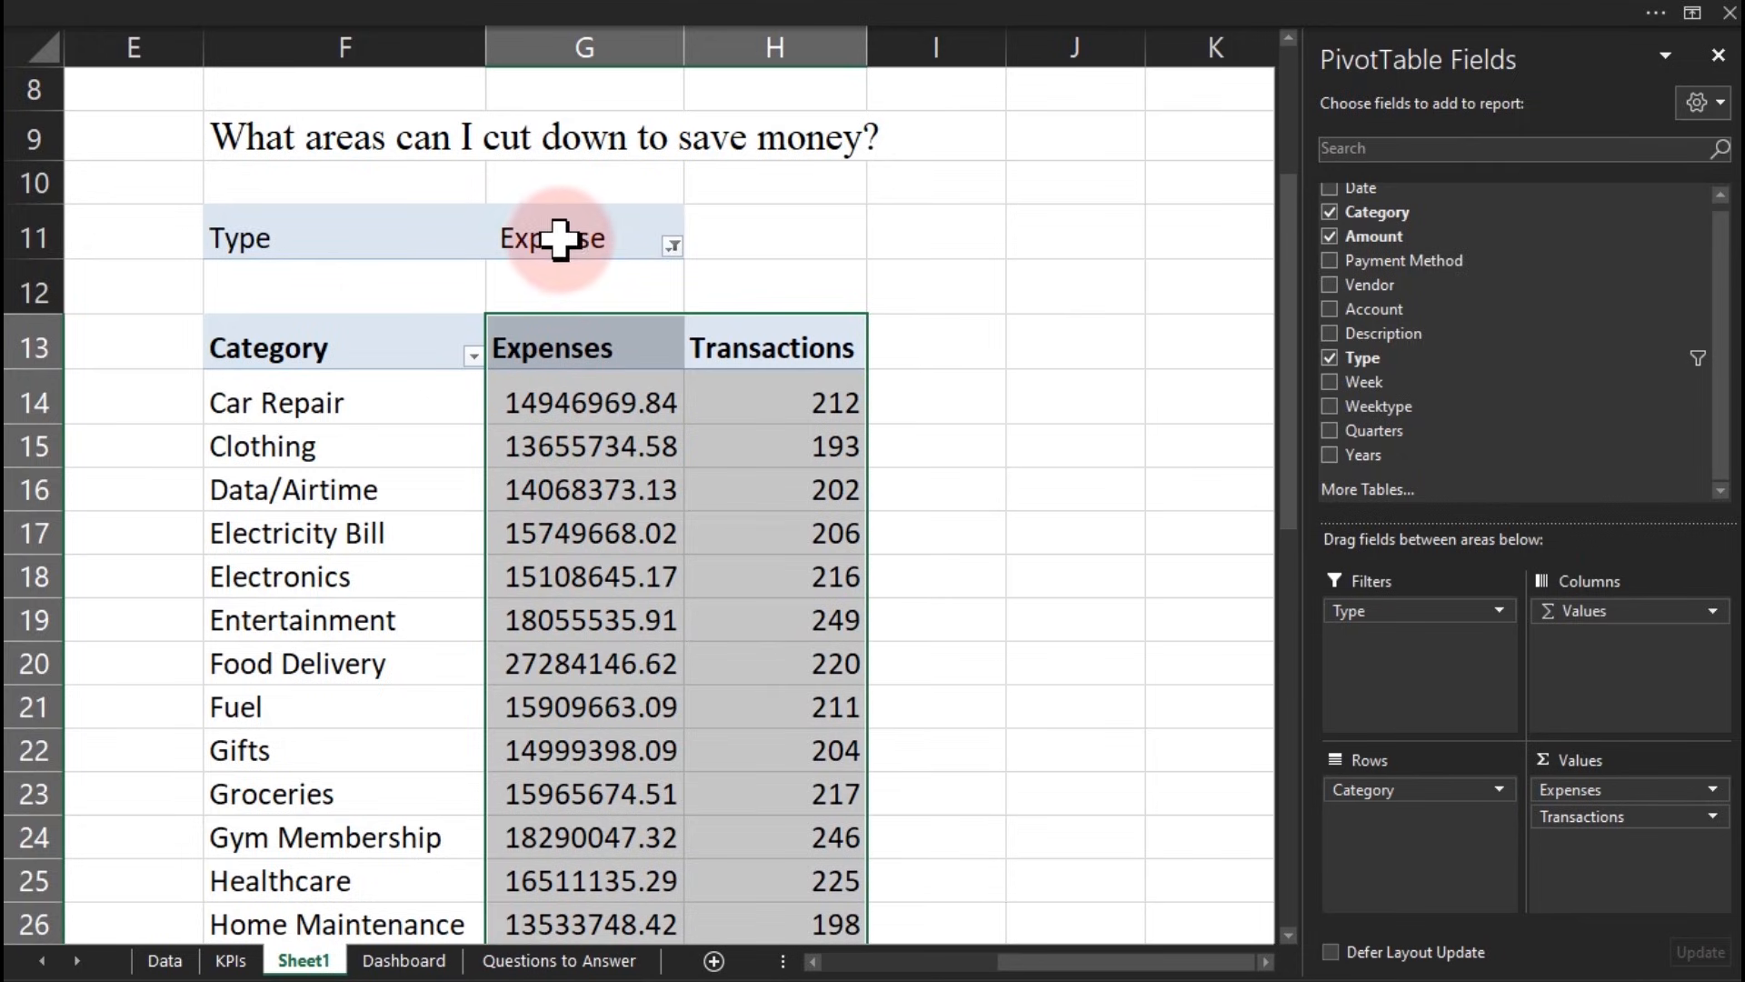
# Step: Format all values in the PivotTable's Expenses column with thousands separators and no decimal places
pyautogui.click(545, 407)
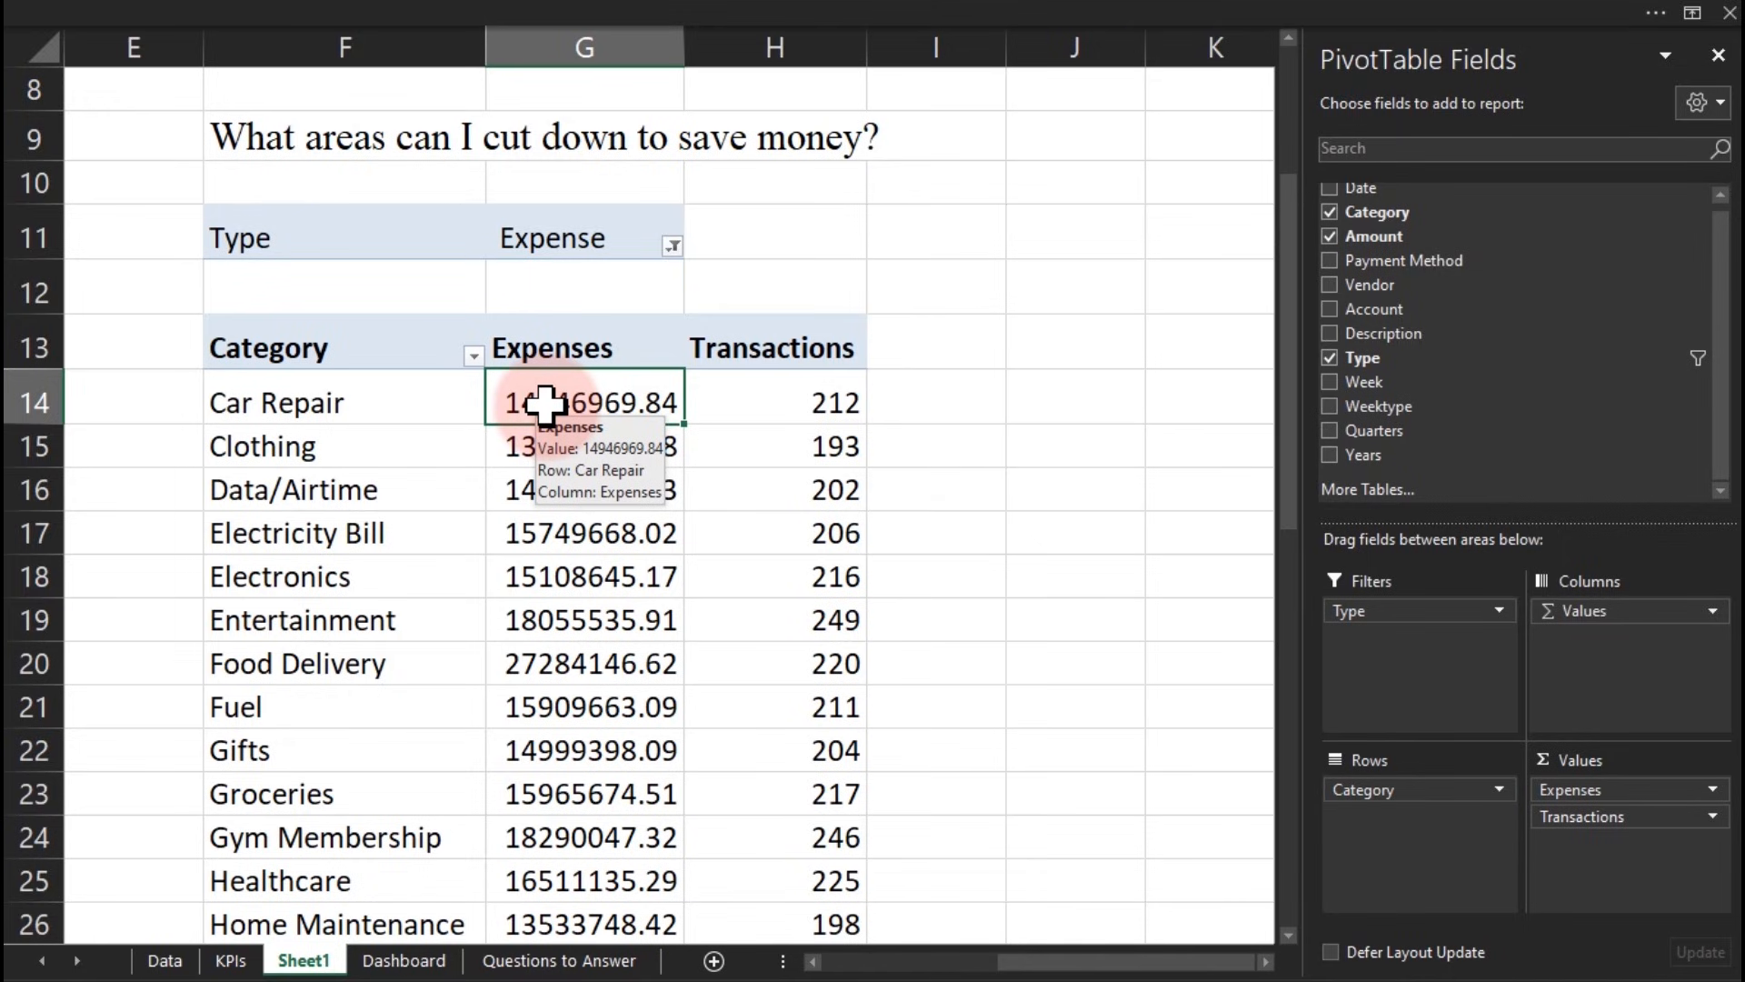
pyautogui.hotkey('ctrl', 'shift', 'Down')
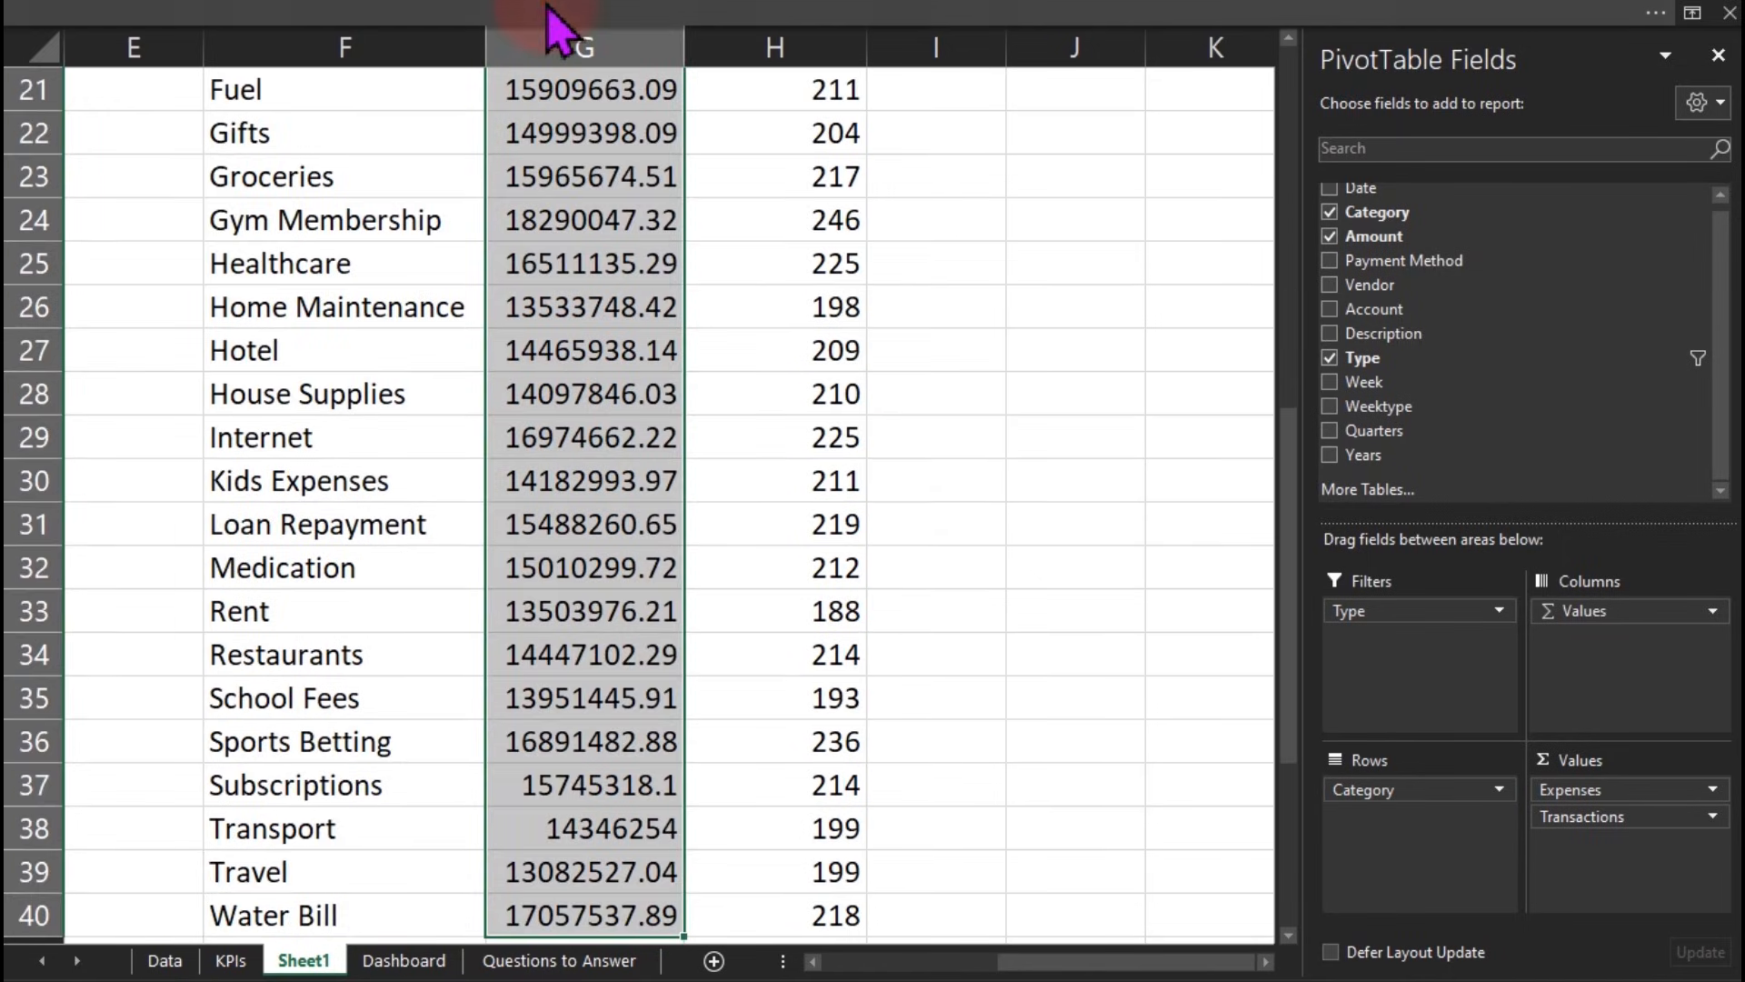
pyautogui.click(545, 18)
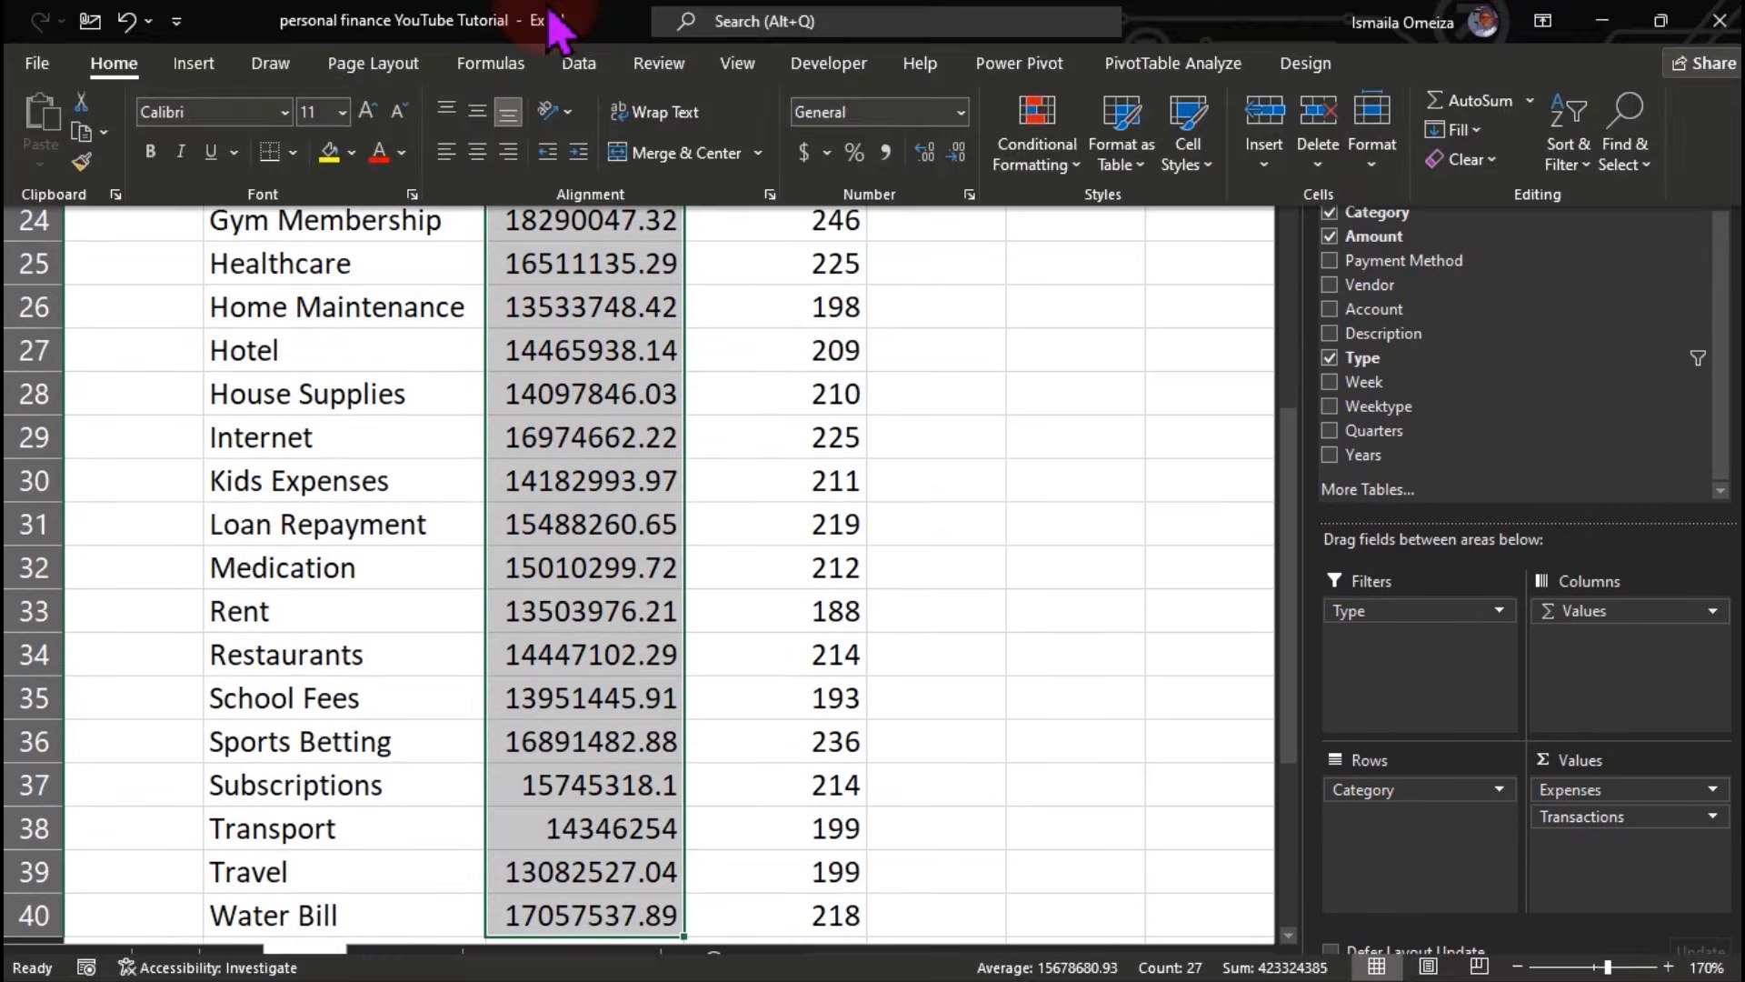
pyautogui.click(886, 151)
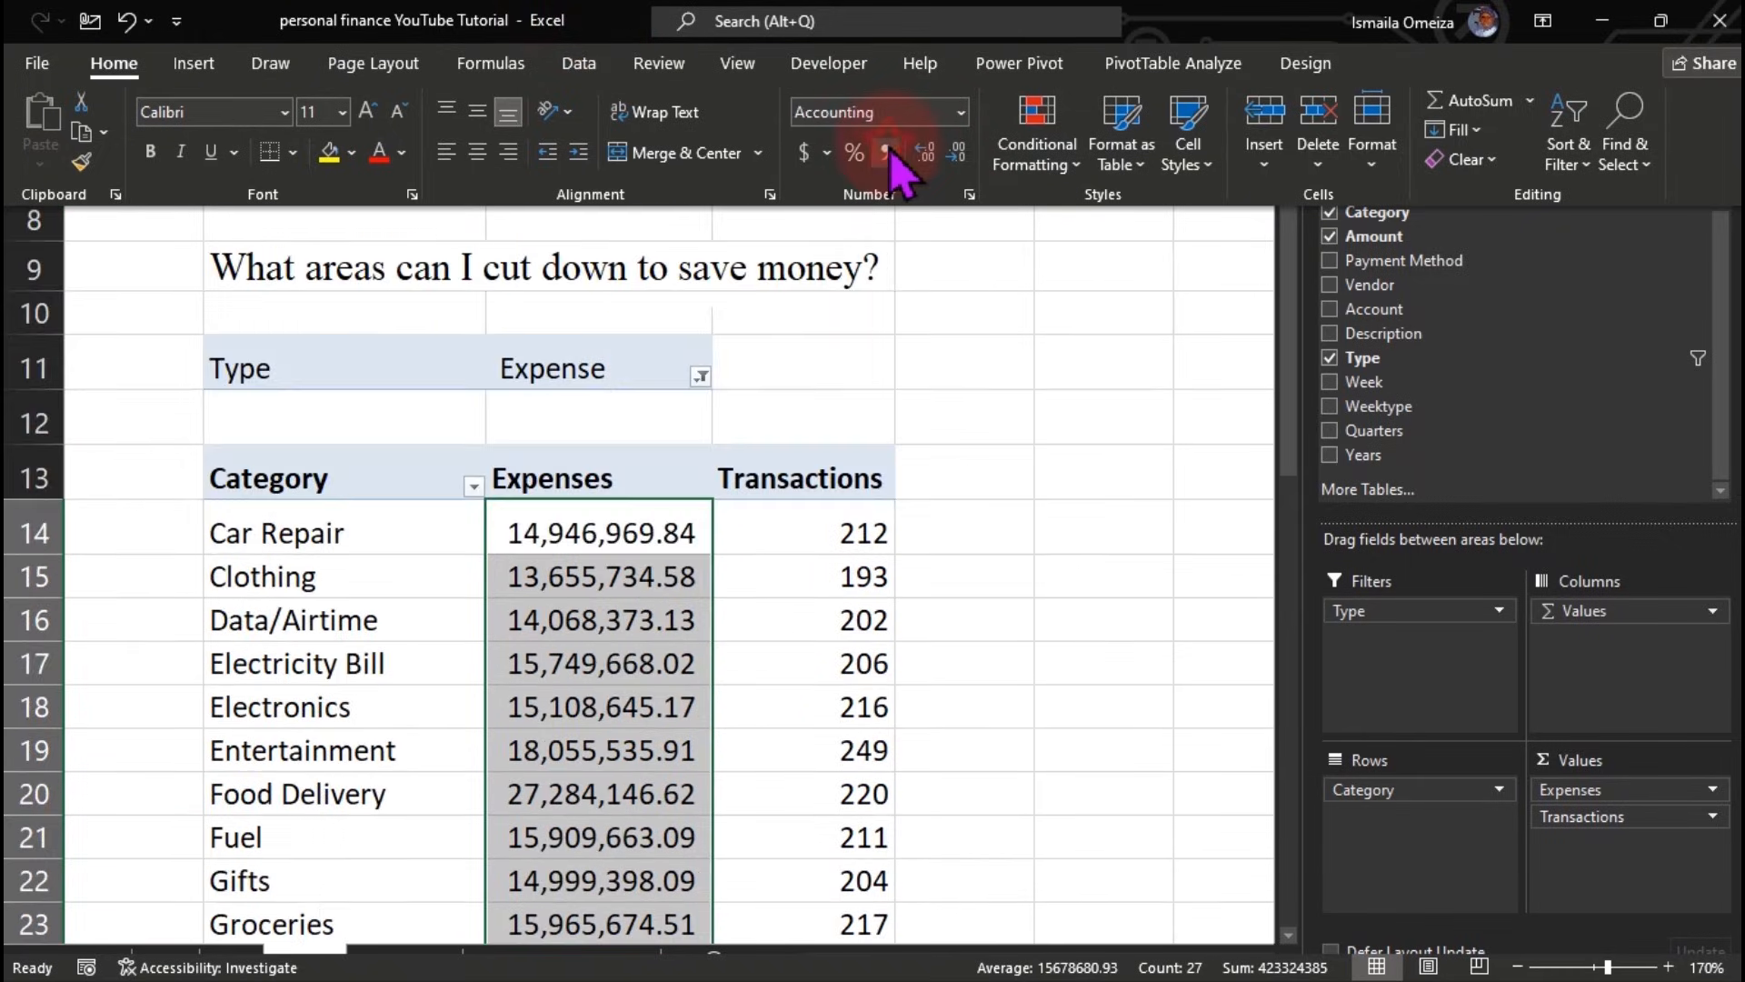
pyautogui.click(956, 152)
pyautogui.click(956, 152)
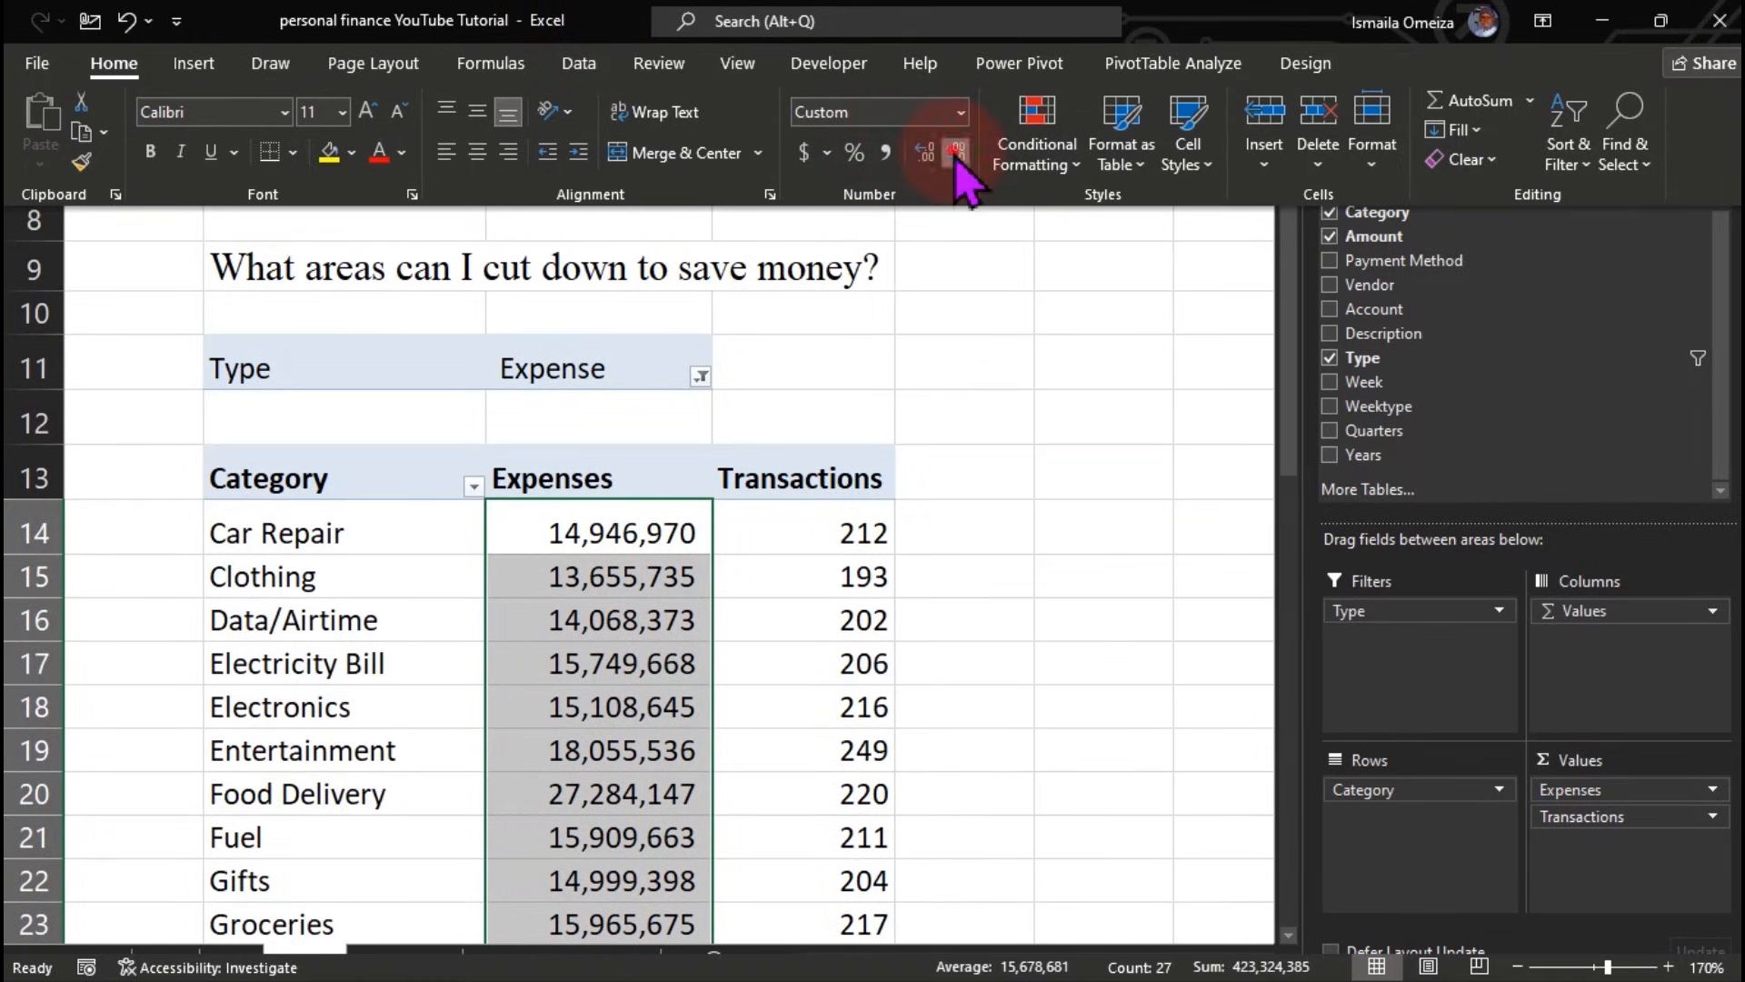
pyautogui.click(773, 516)
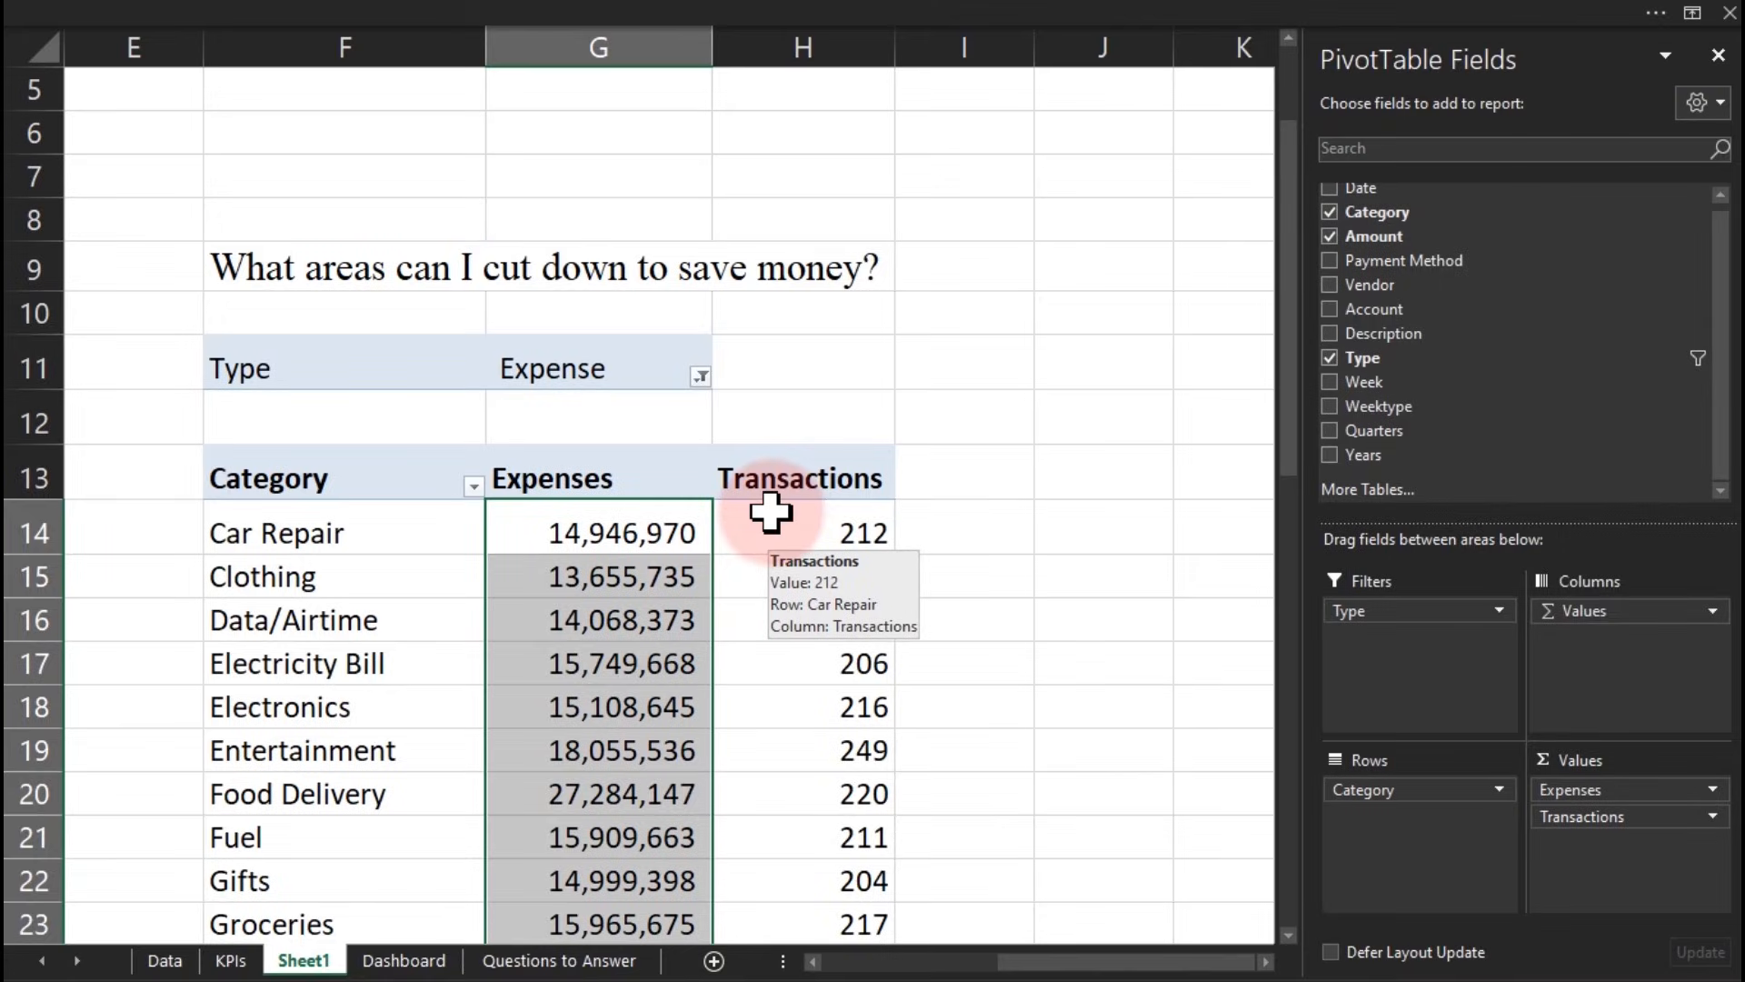
# Step: Rename the PivotTable's worksheet from Sheet1 to Analysis
pyautogui.click(954, 489)
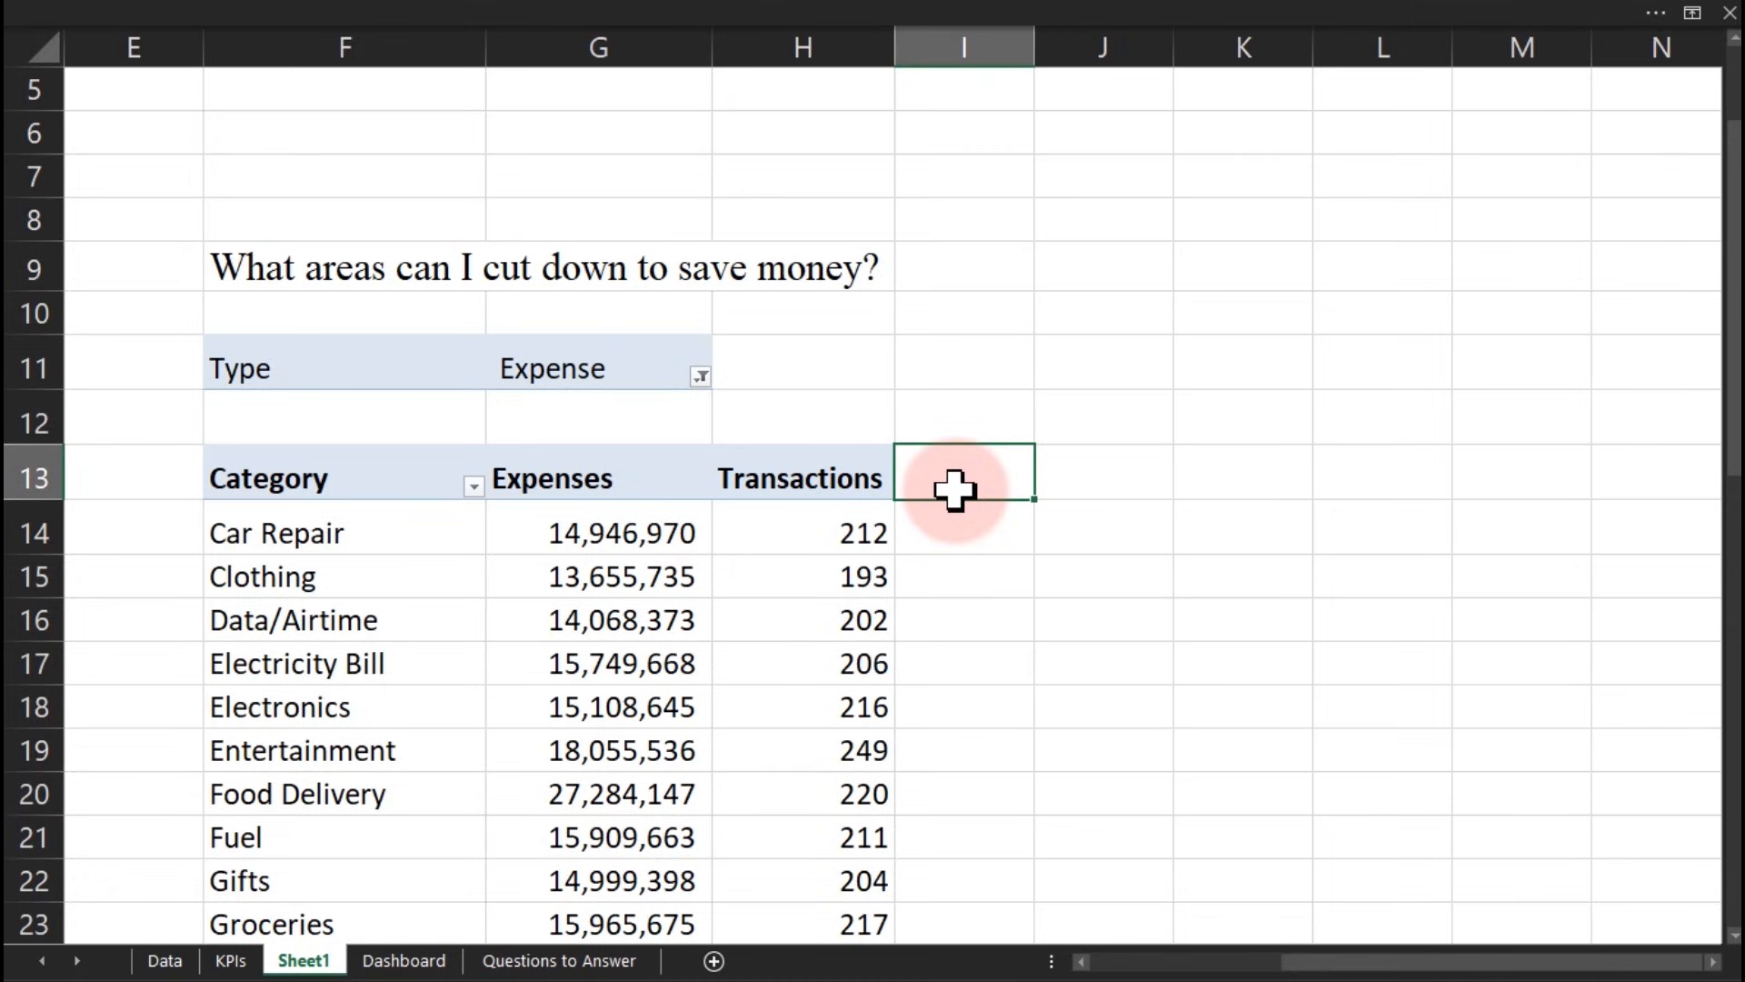
pyautogui.doubleClick(296, 961)
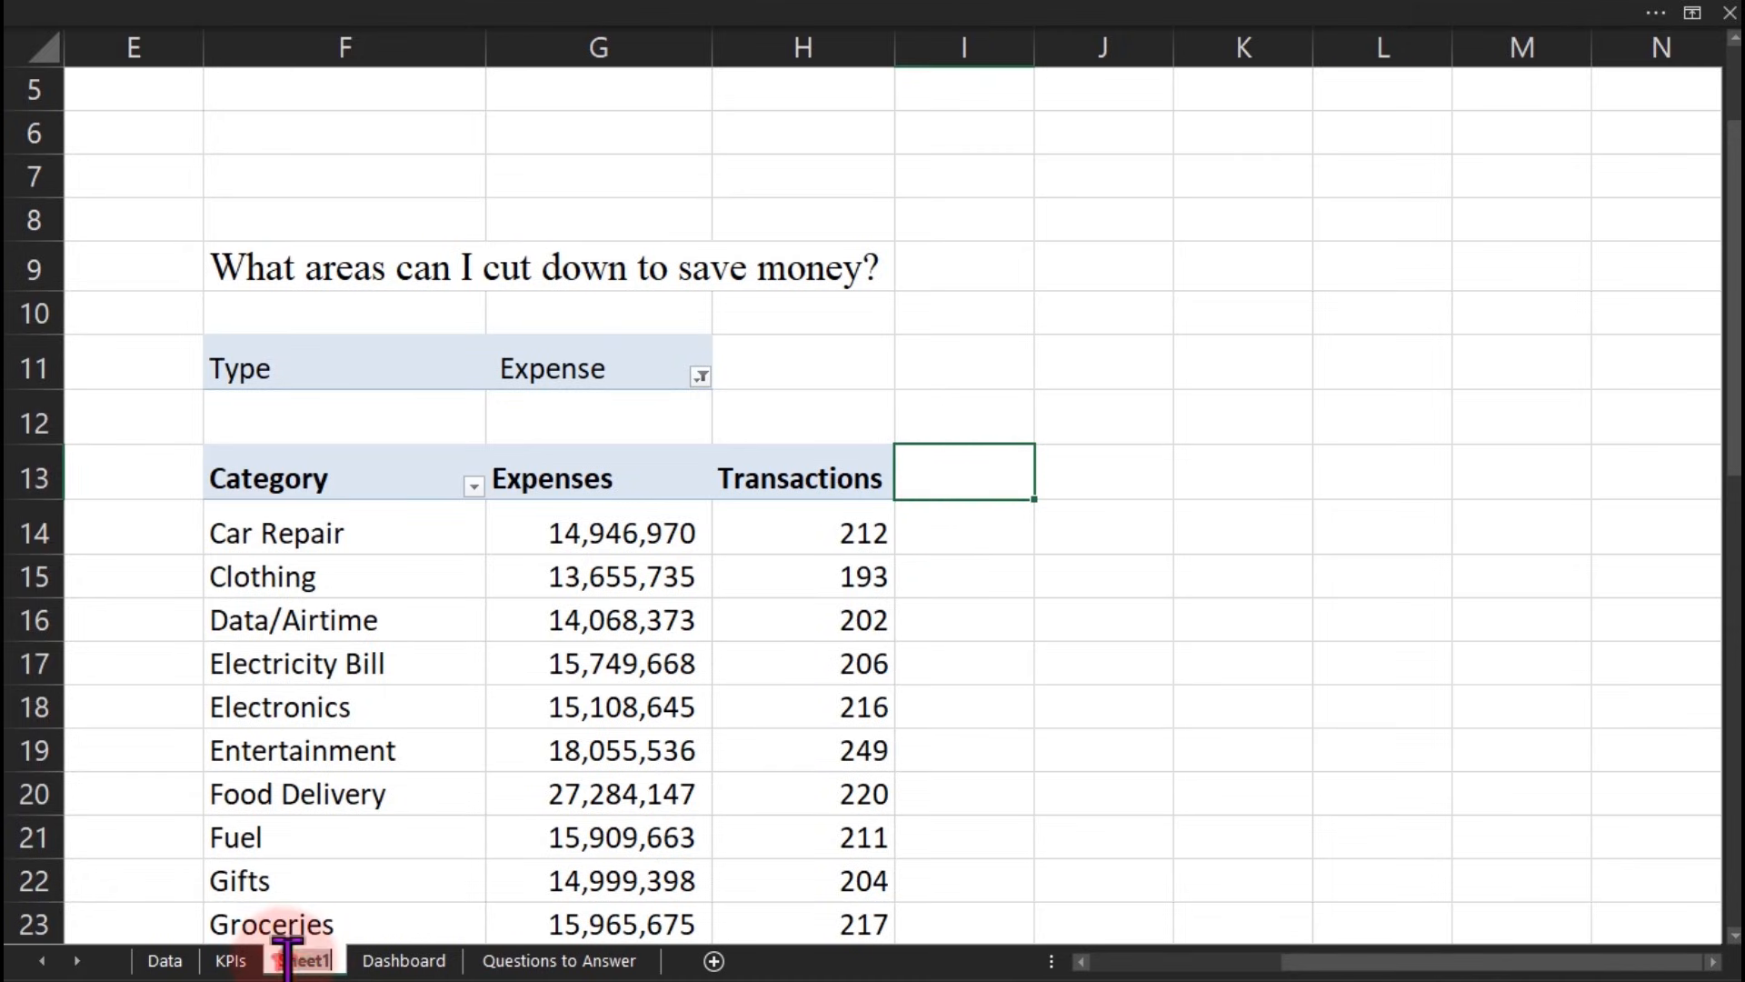
pyautogui.write('Analysis')
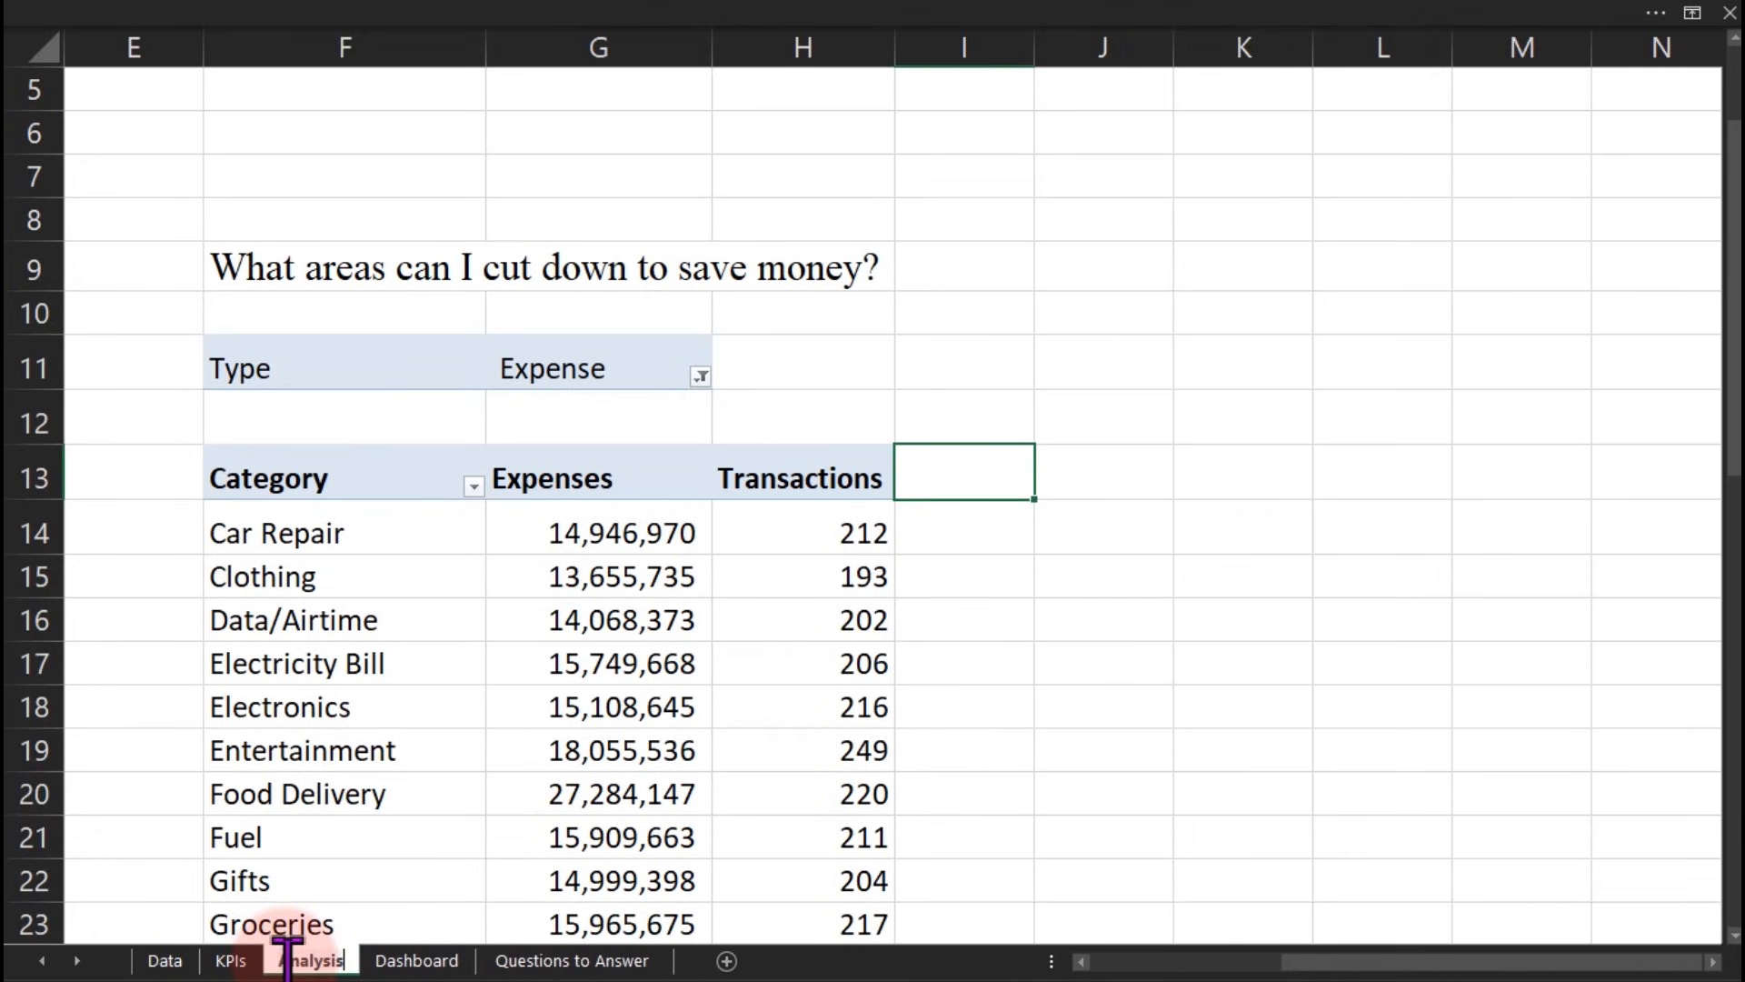
pyautogui.press('Return')
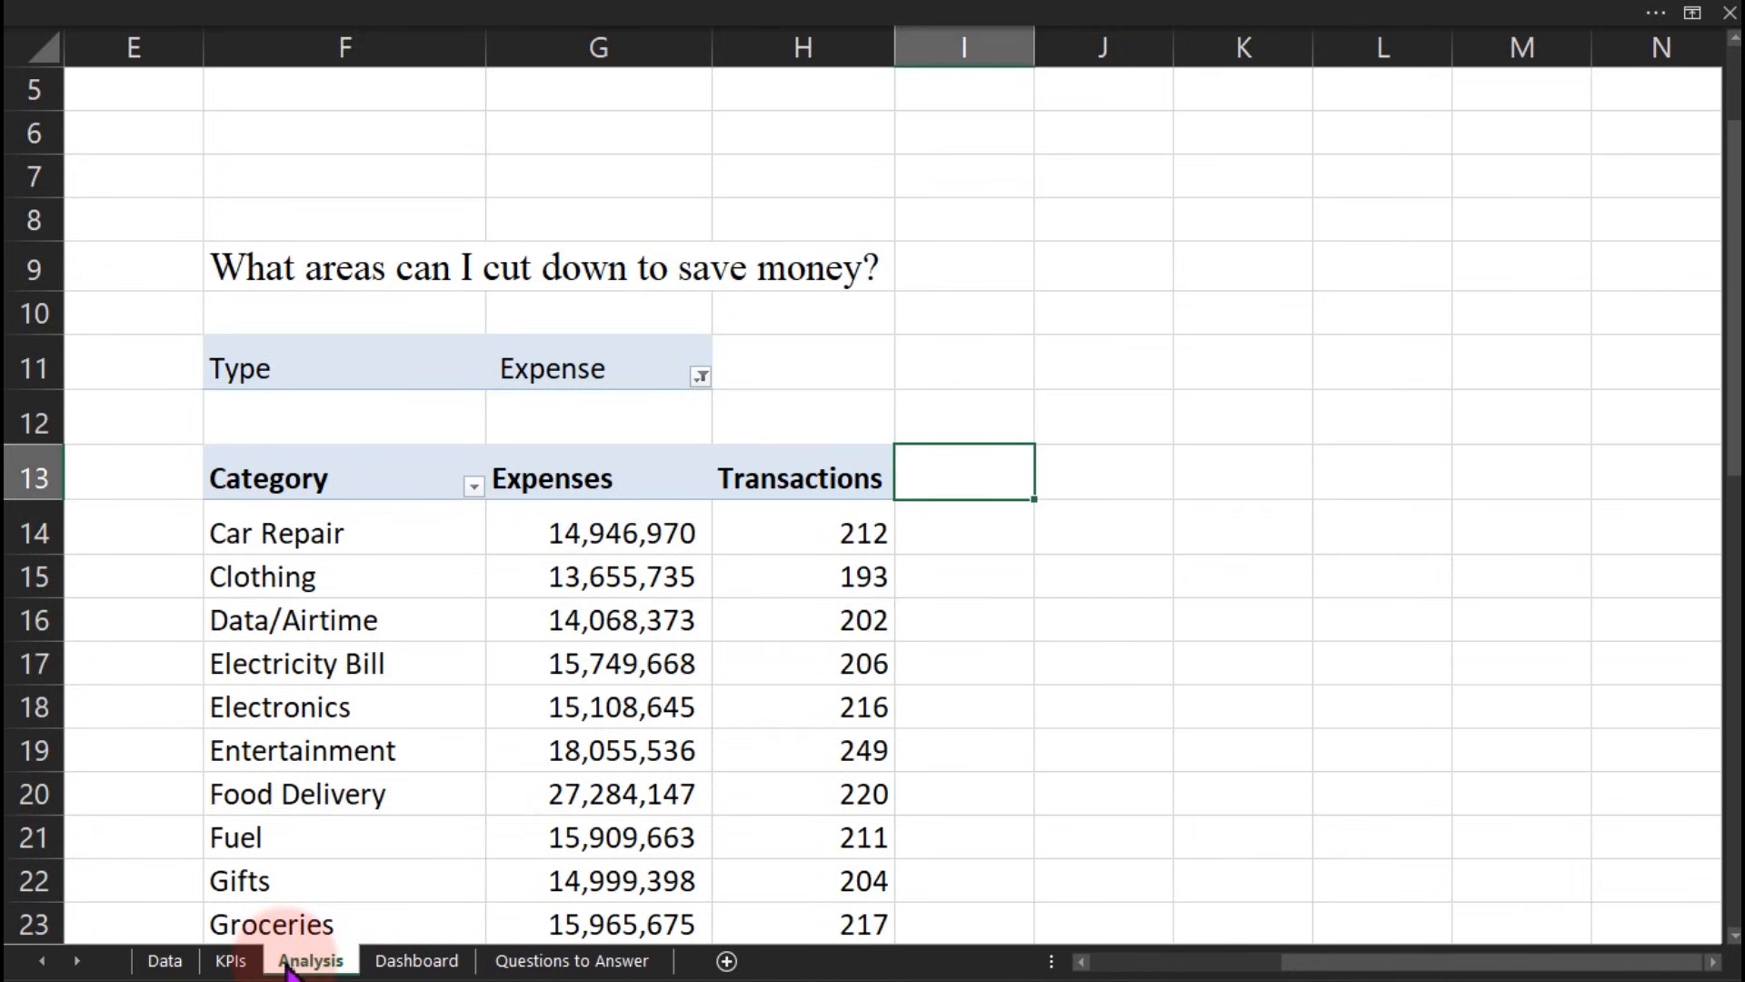
# Step: Add a new worksheet after Analysis and name it Fomatting
pyautogui.click(726, 961)
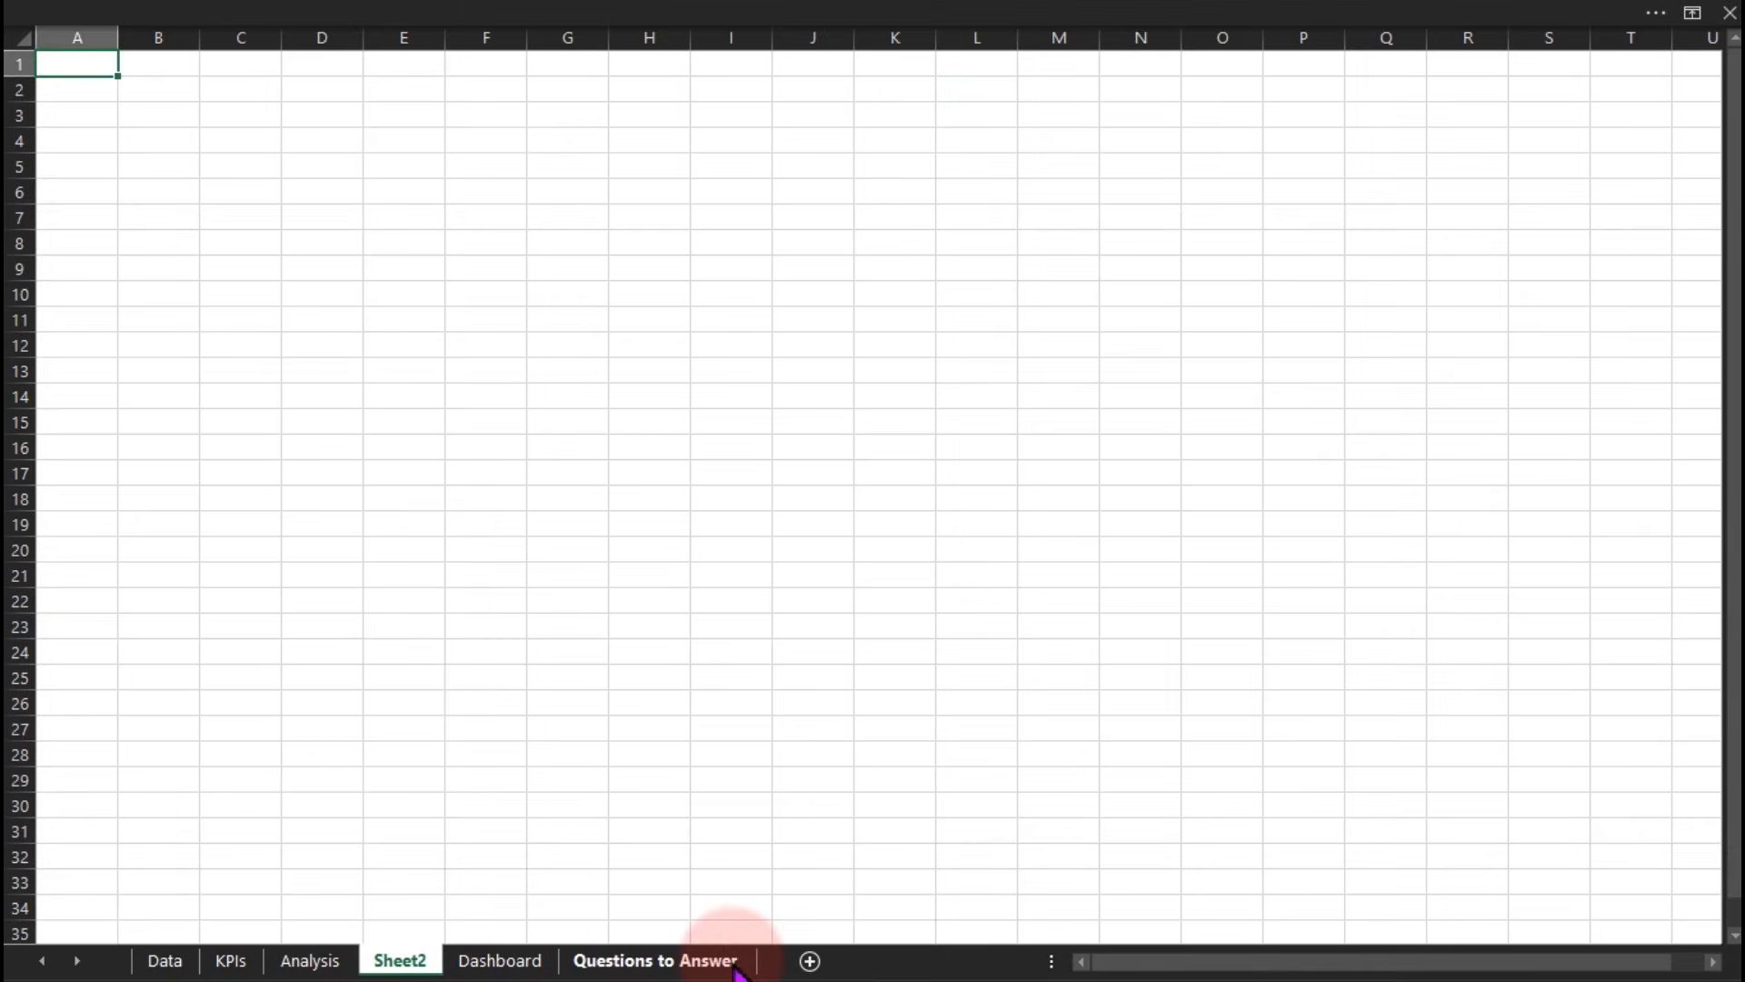
pyautogui.doubleClick(402, 962)
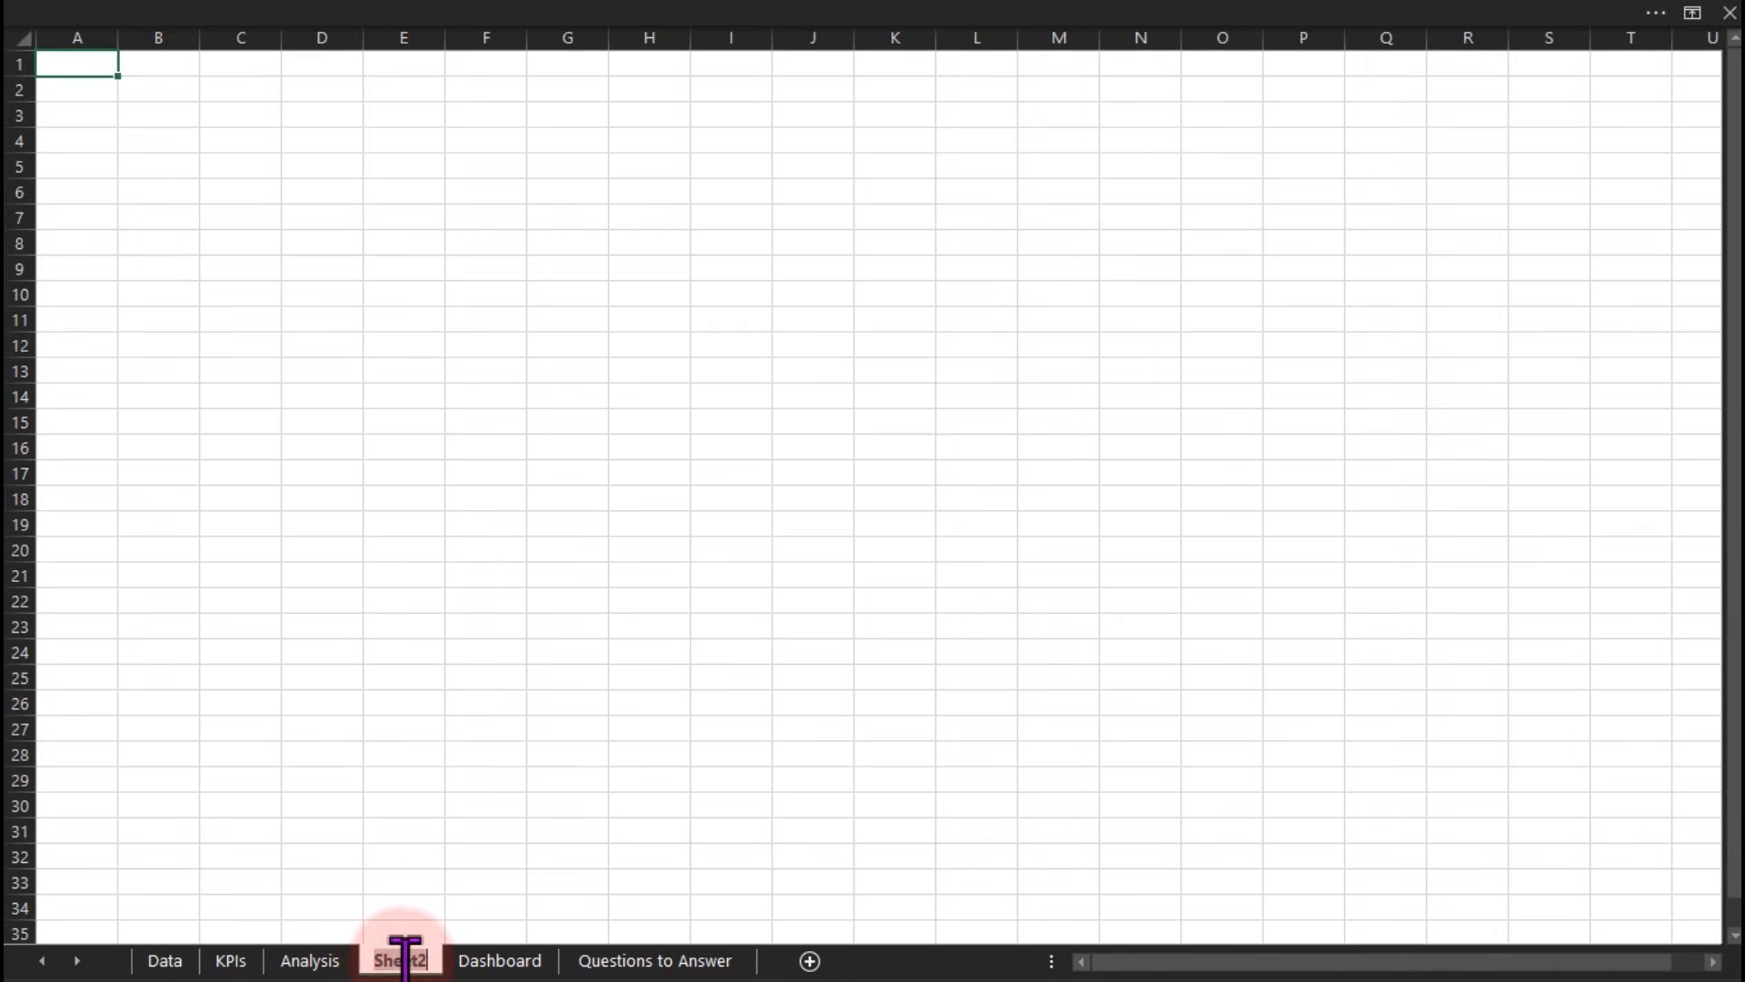
pyautogui.write('For')
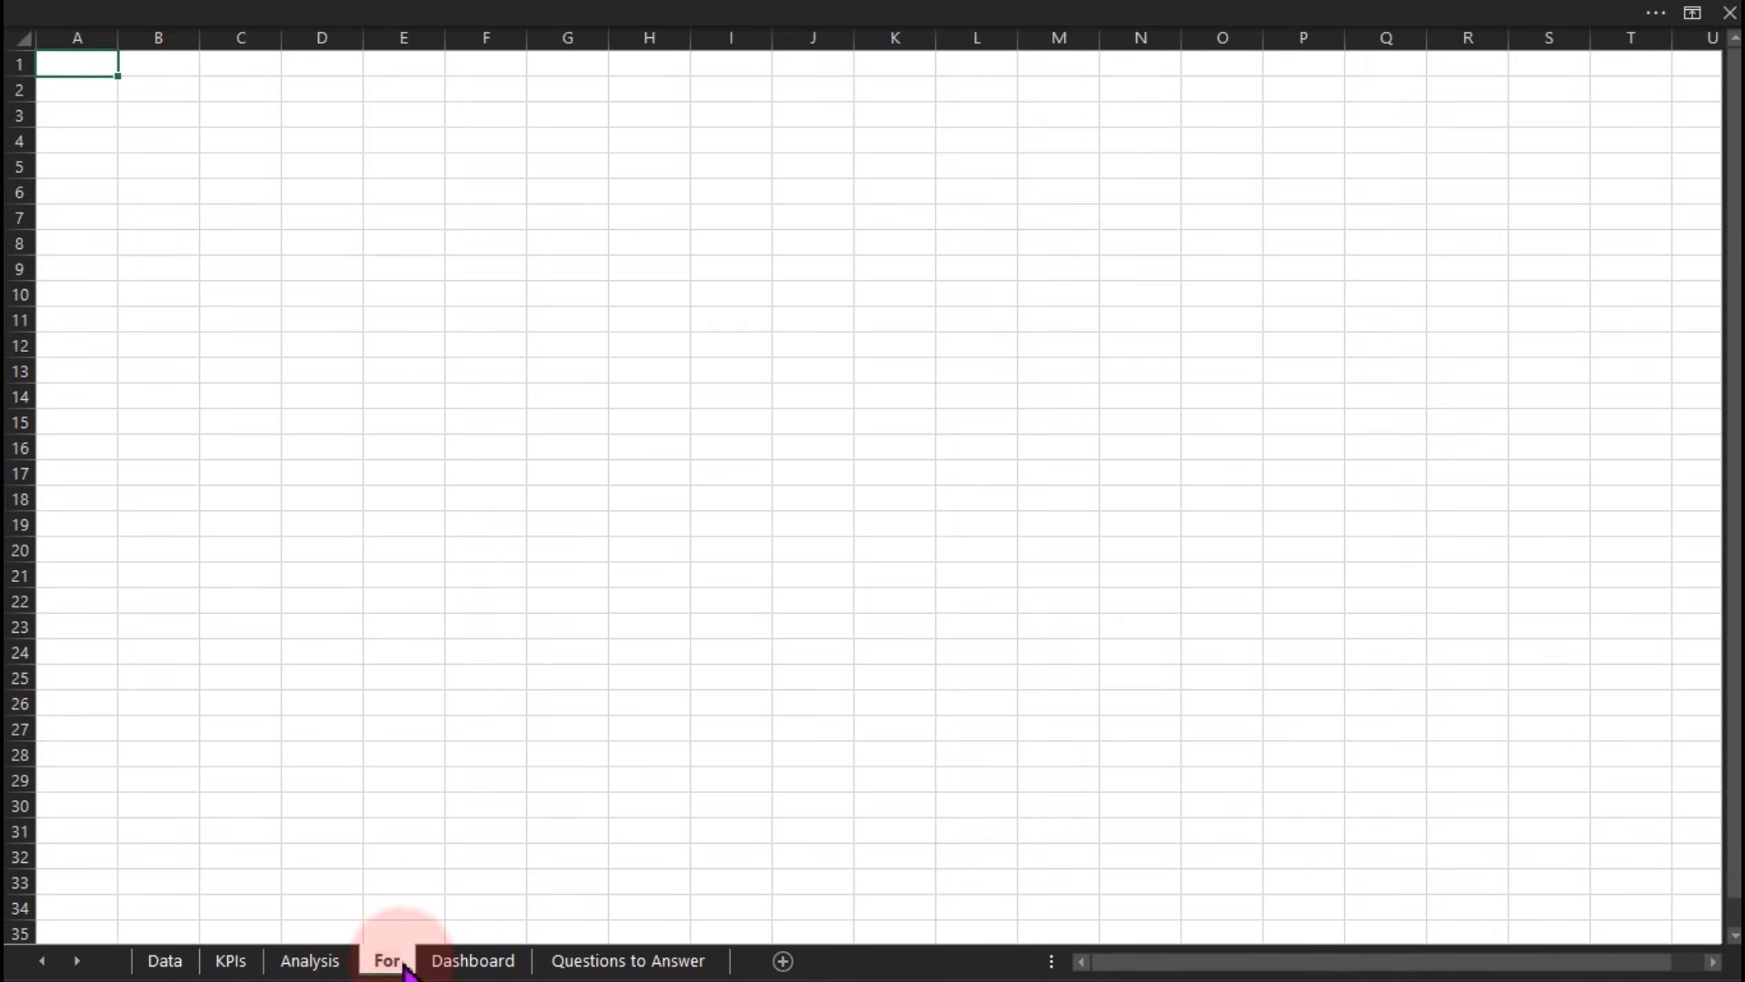
pyautogui.write('ma')
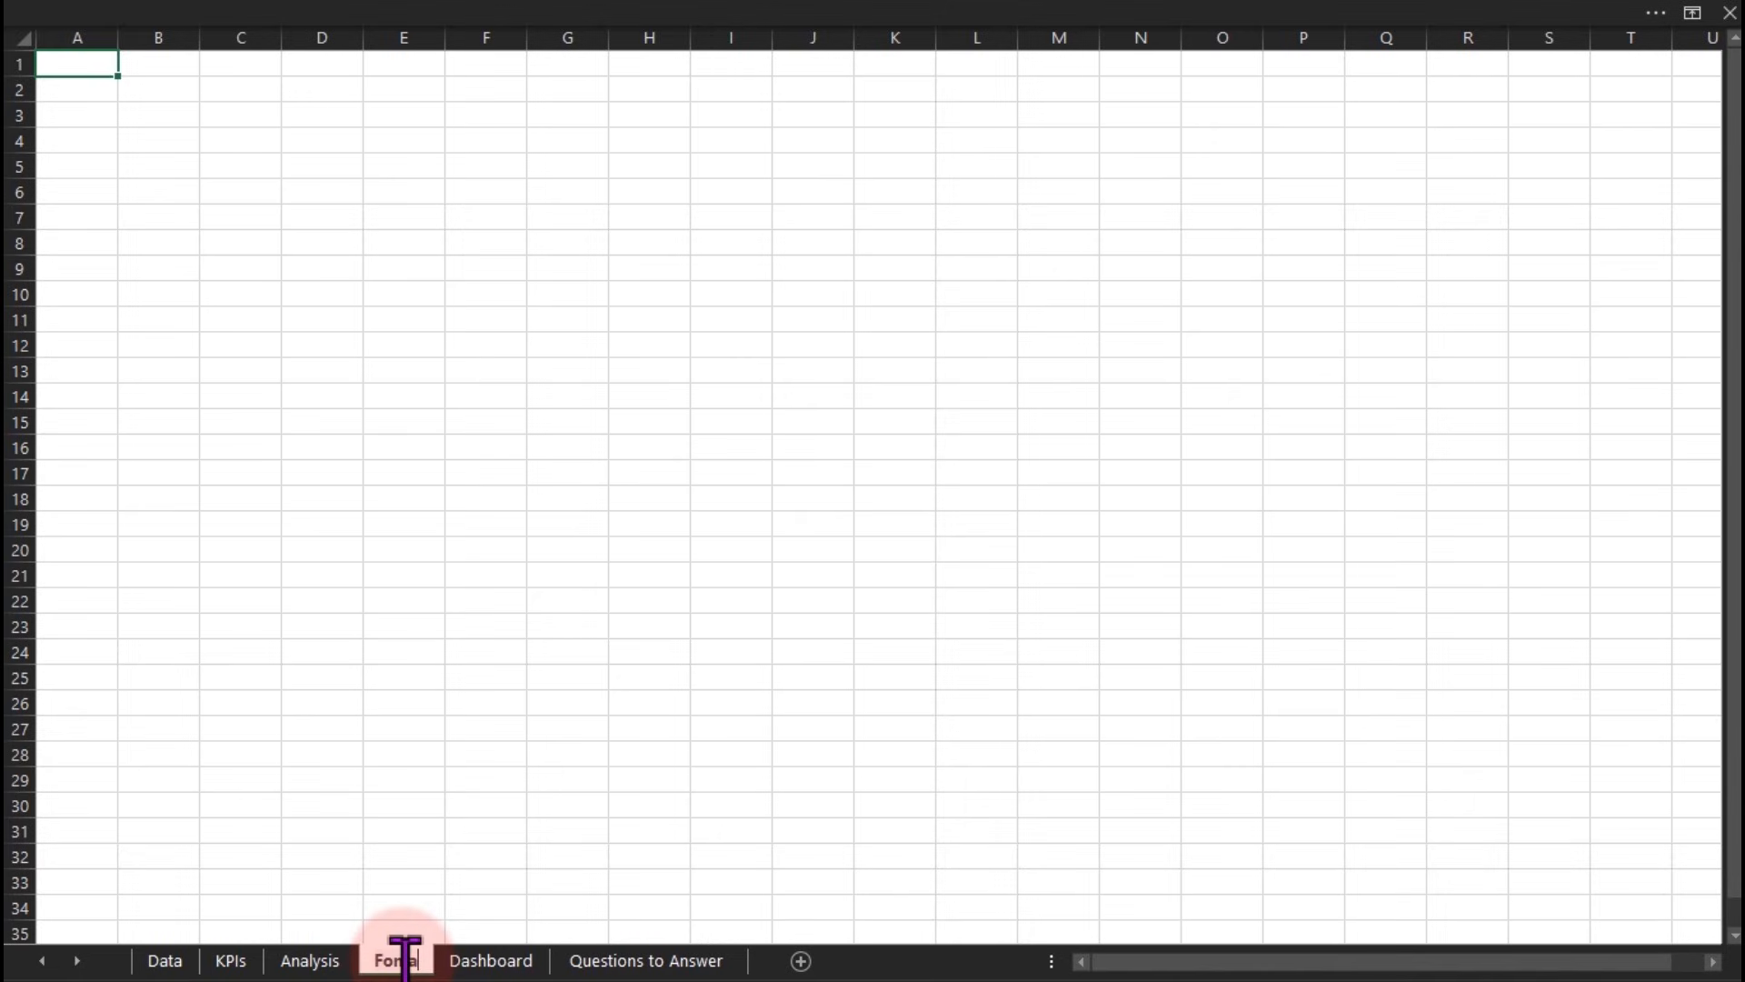
pyautogui.click(645, 862)
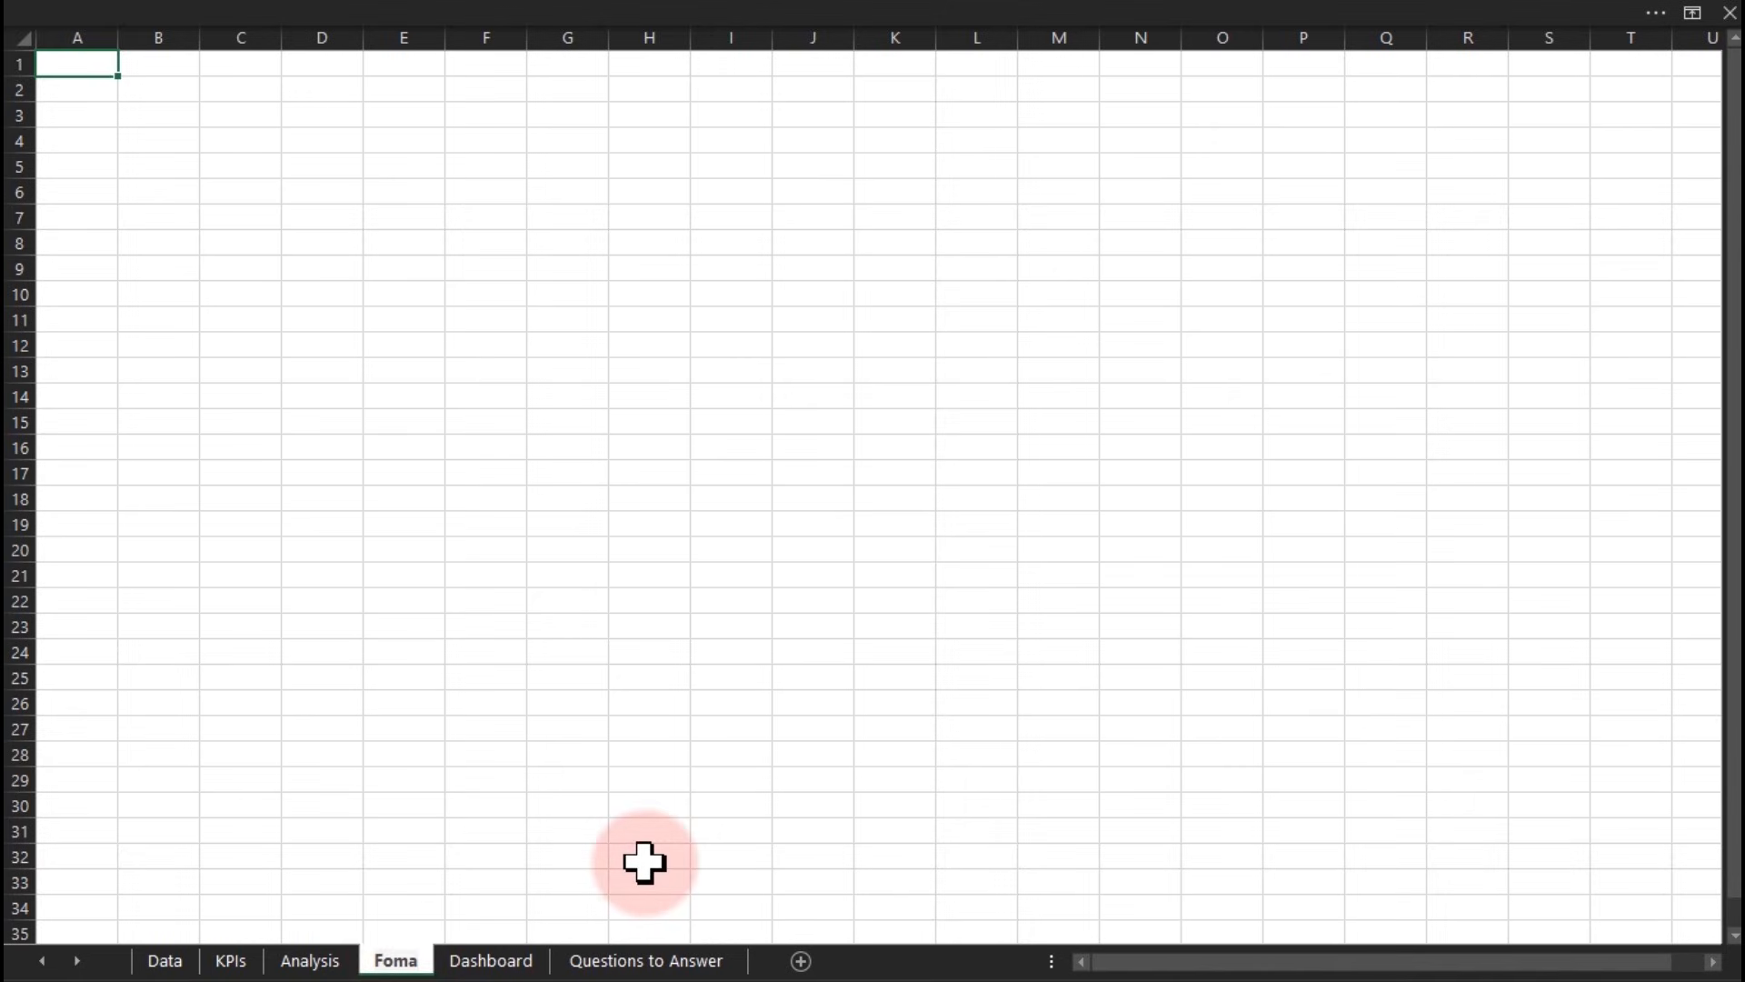
pyautogui.write('tting')
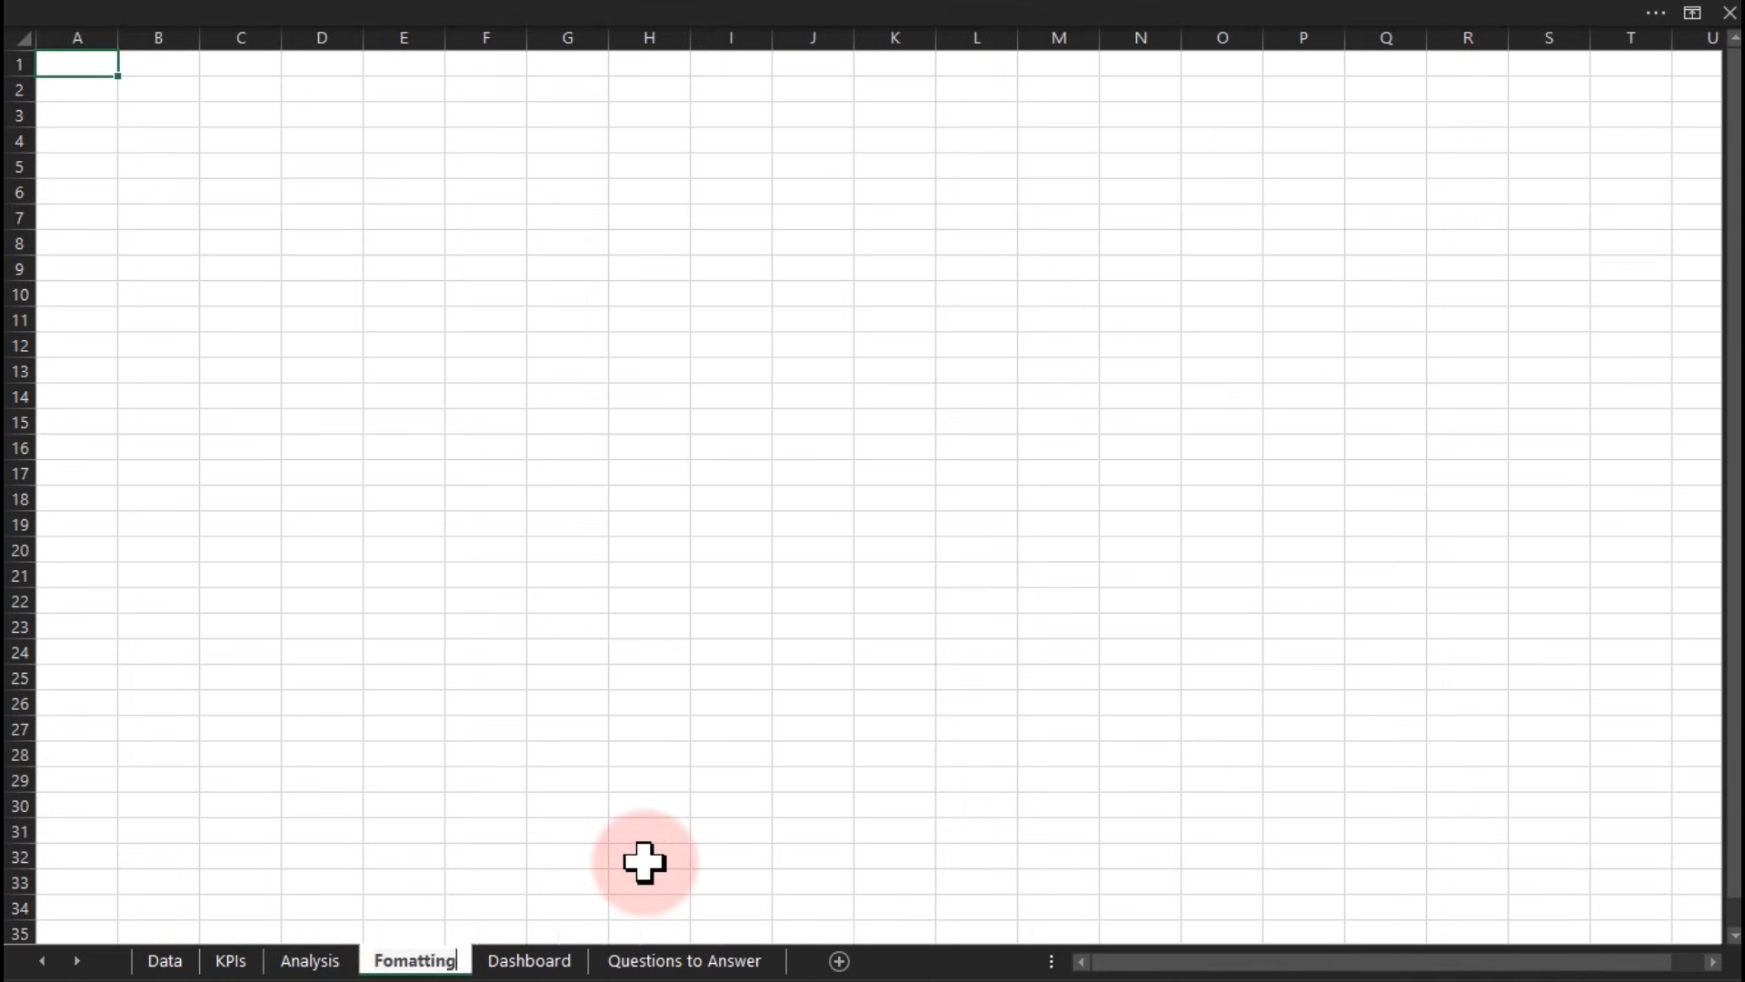
pyautogui.press('Return')
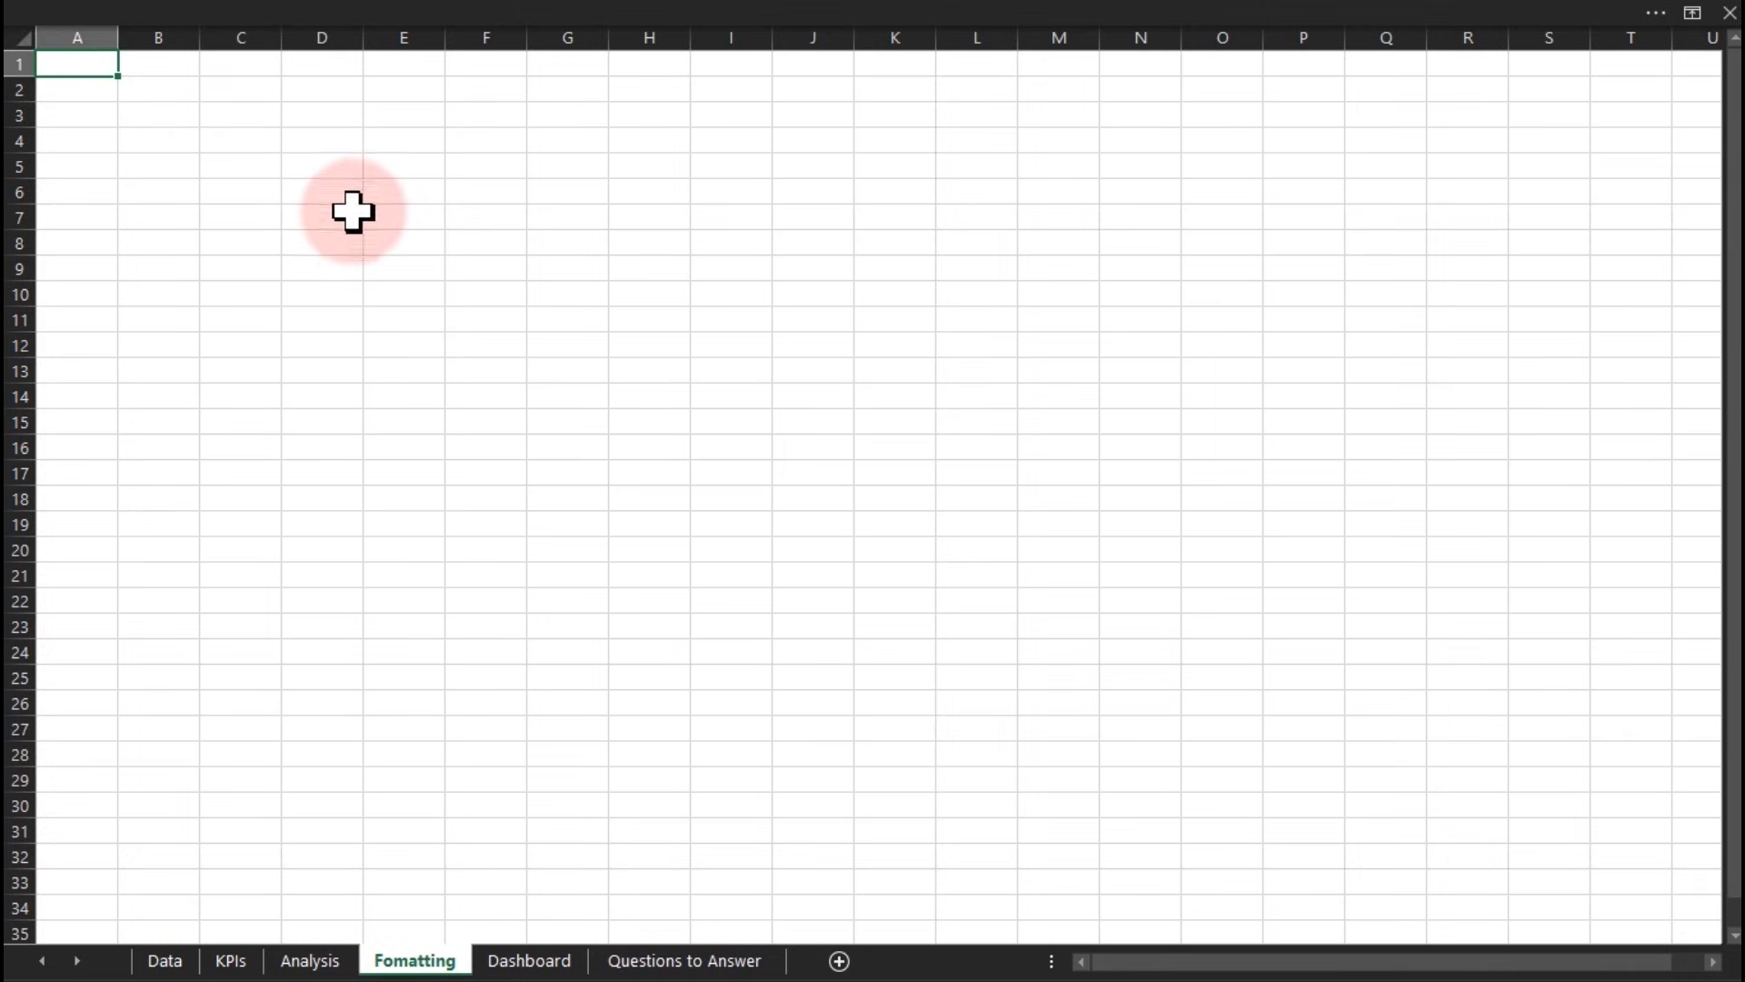
# Step: Enter a formula in E7 of the Fomatting sheet that references the Analysis PivotTable range F13:H40, headers included
pyautogui.click(394, 220)
pyautogui.write('=')
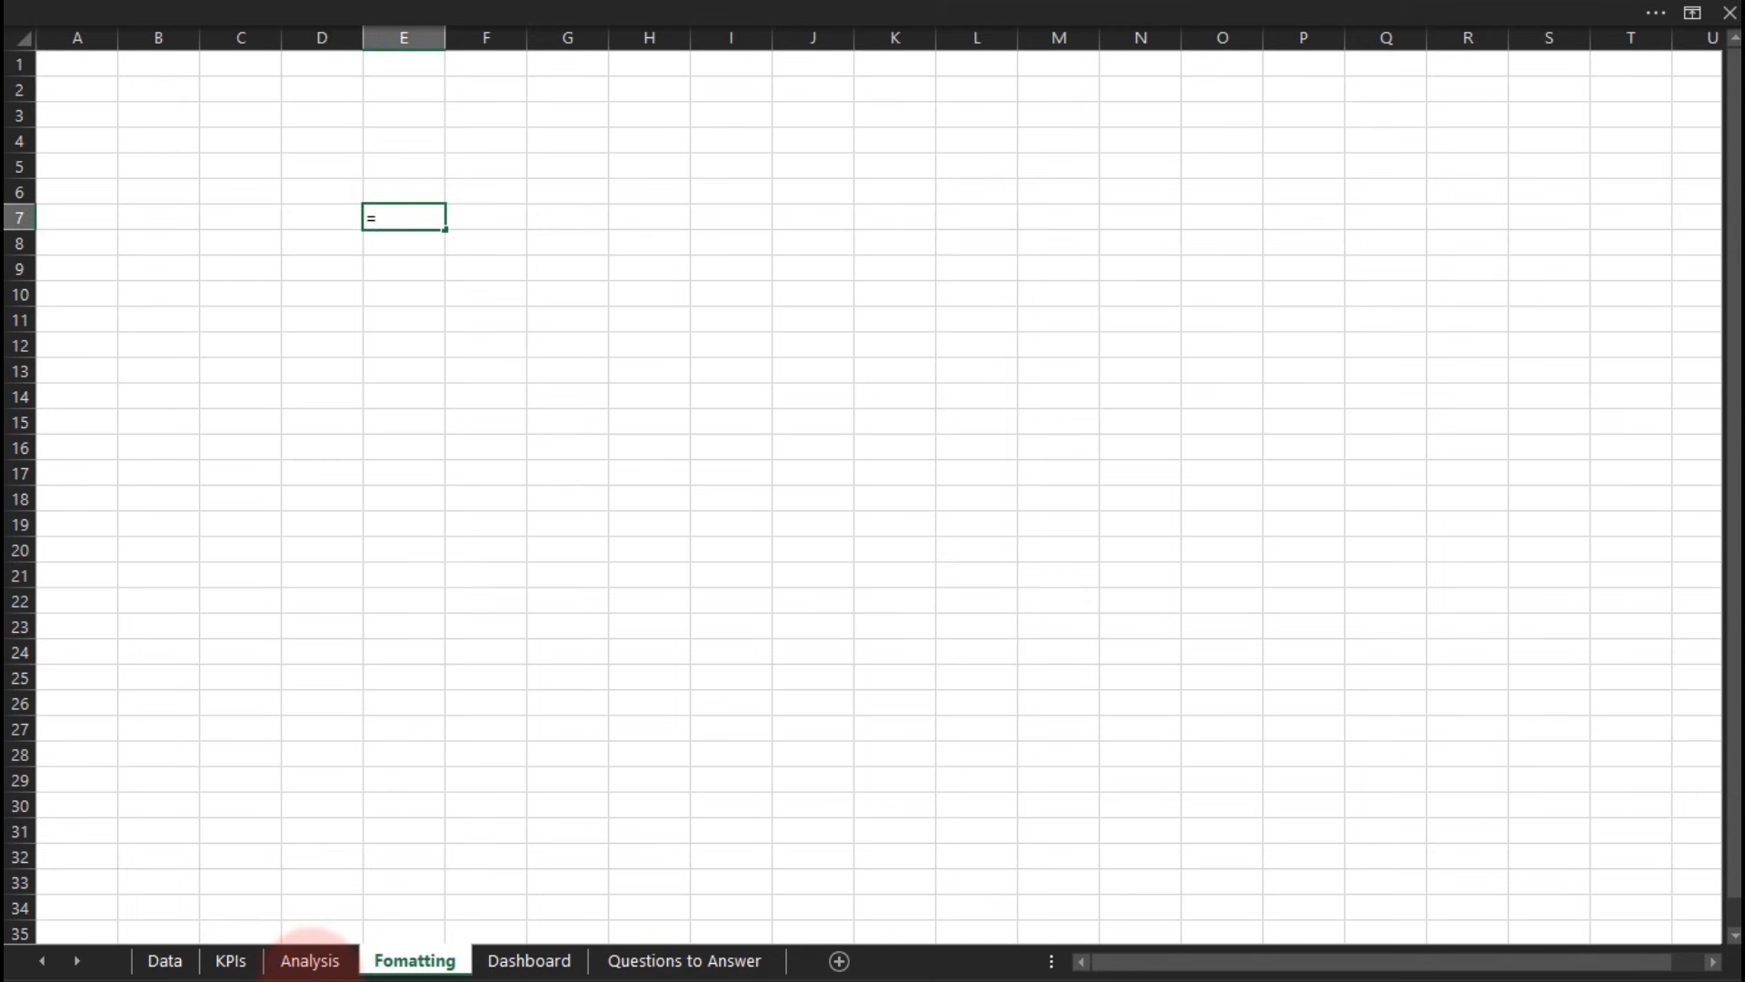
pyautogui.click(307, 962)
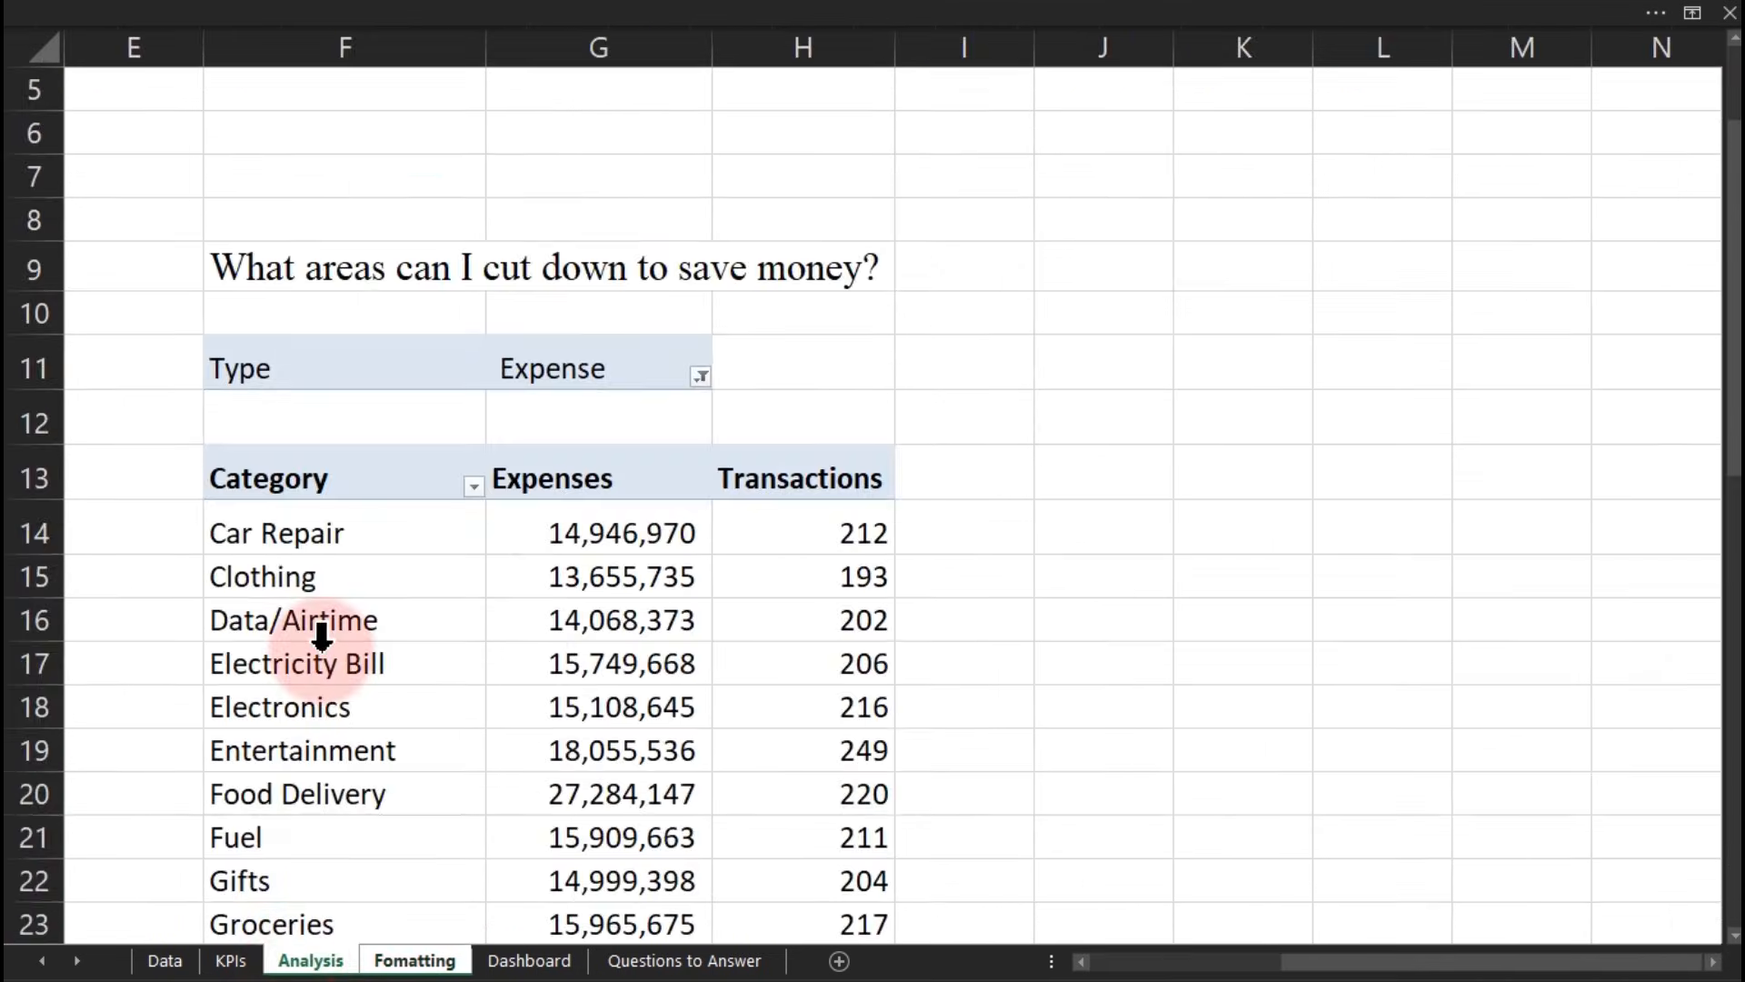
pyautogui.moveTo(234, 476); pyautogui.dragTo(756, 584)
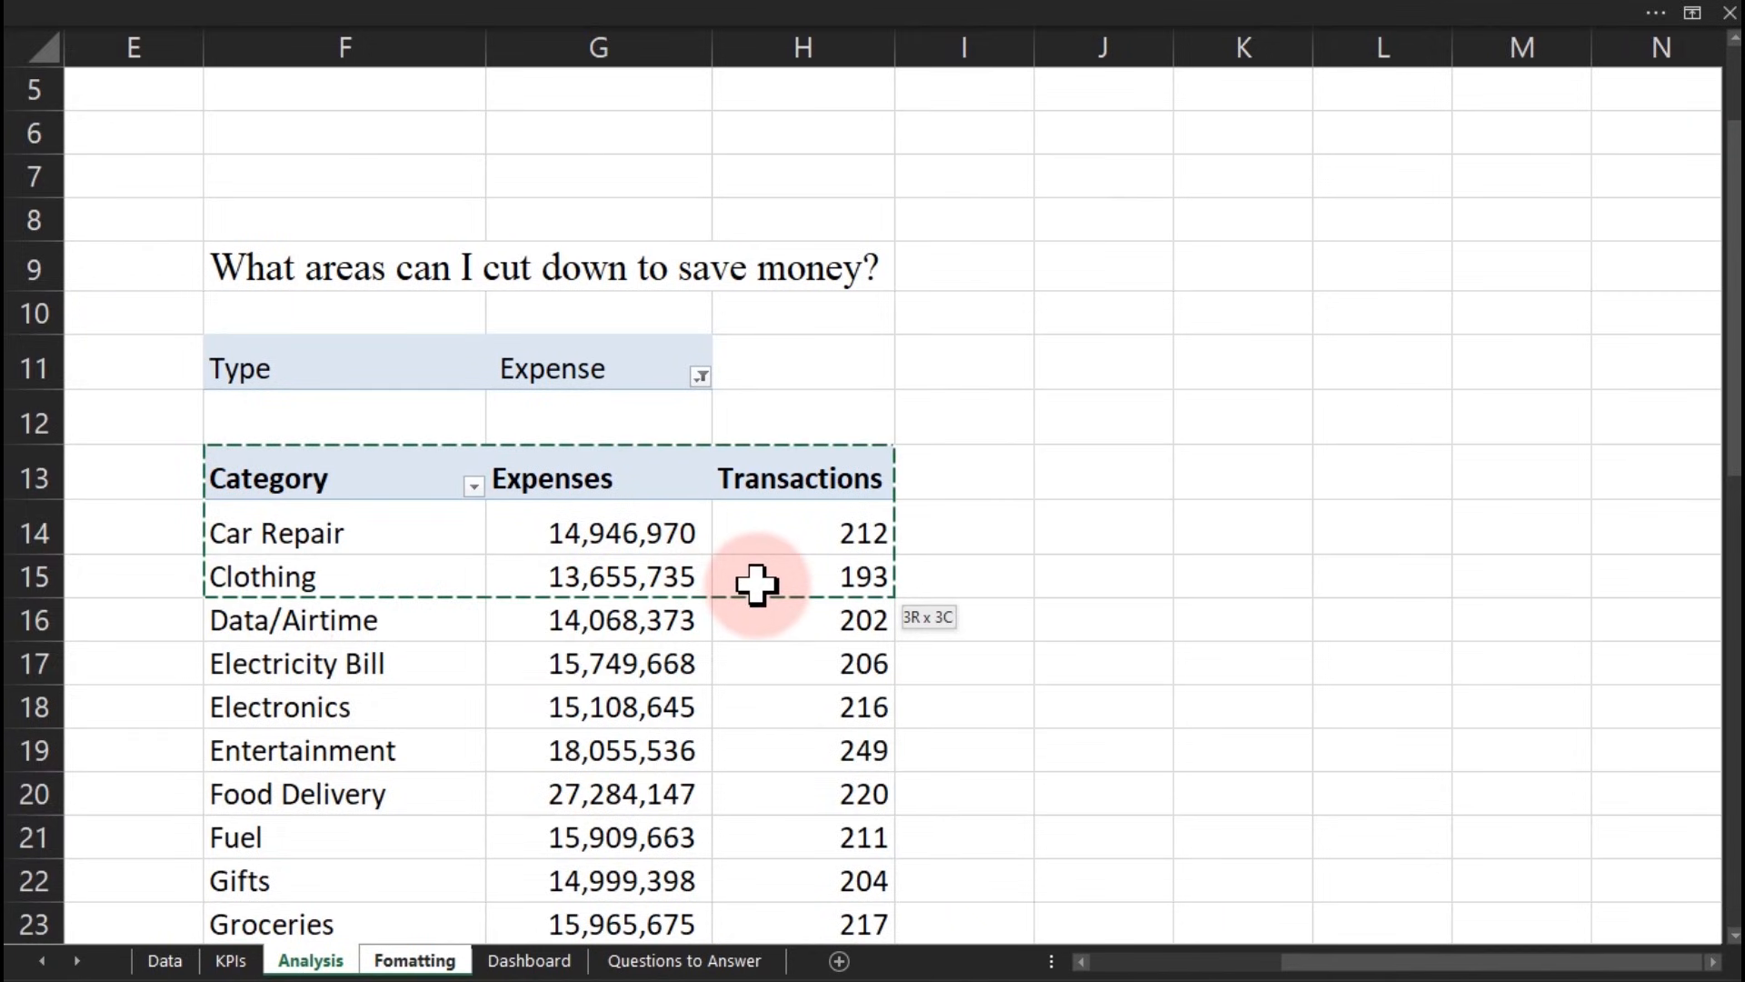
pyautogui.hotkey('ctrl', 'shift', 'Down')
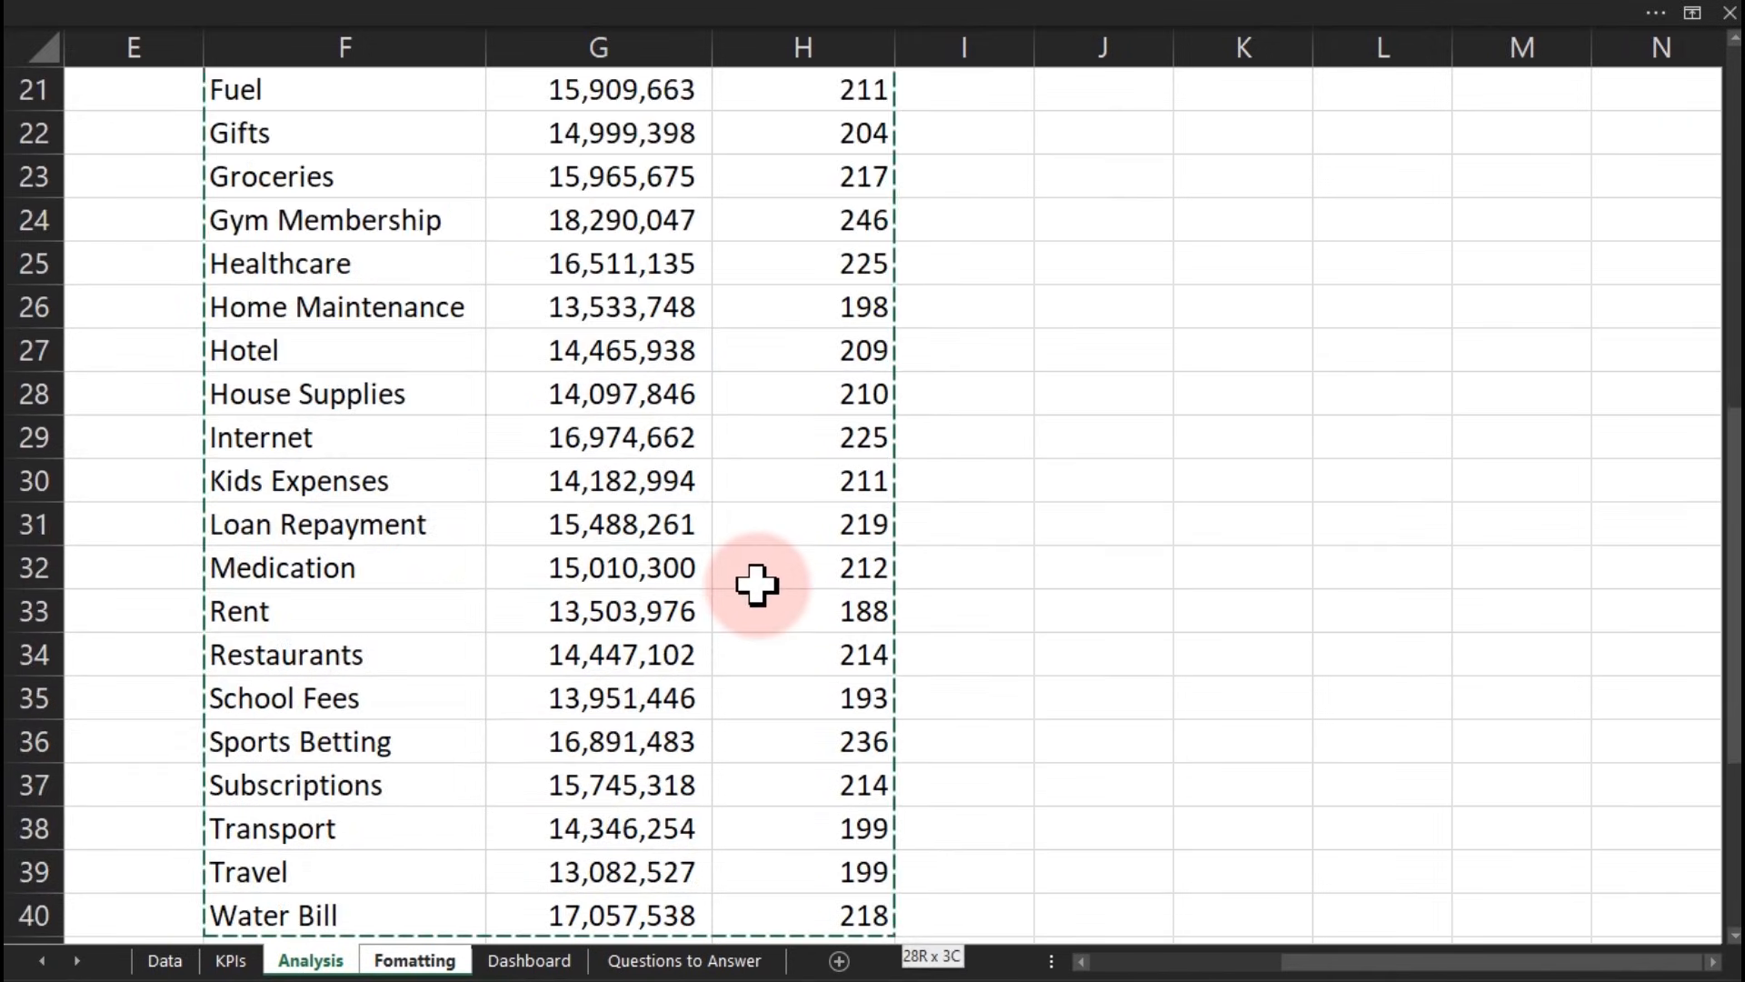
pyautogui.press('Return')
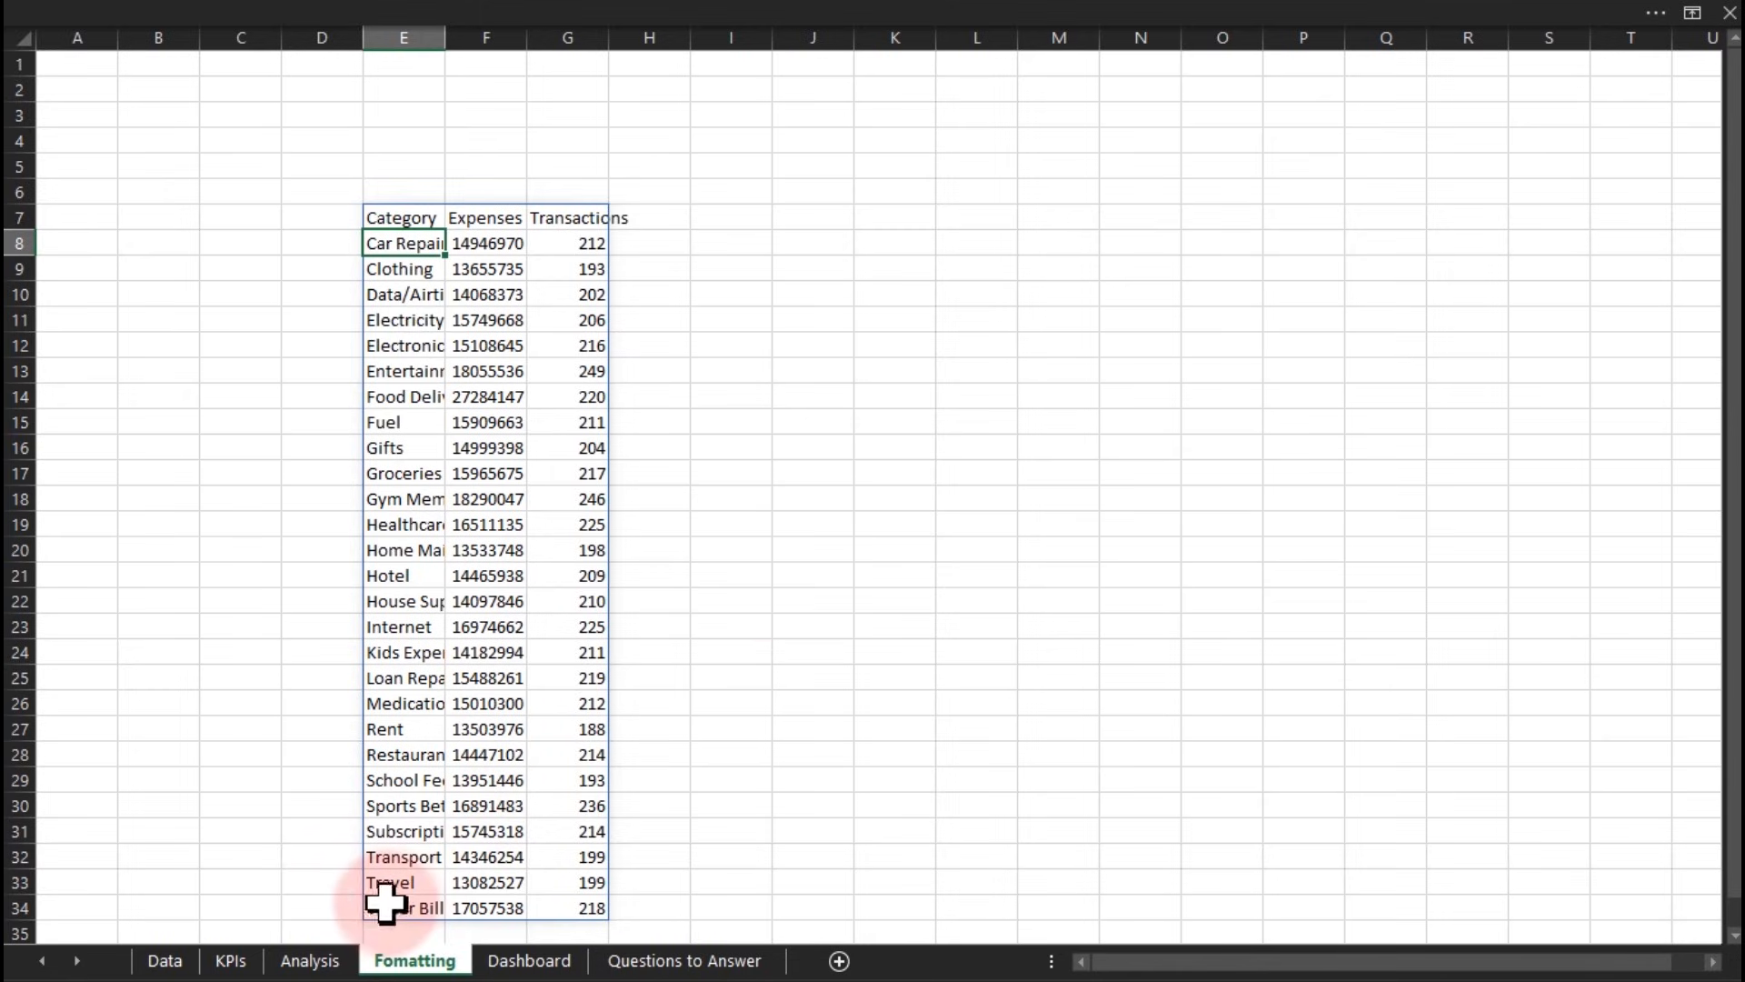
# Step: AutoFit the widths of columns E to H on the Fomatting sheet to their contents
pyautogui.click(327, 965)
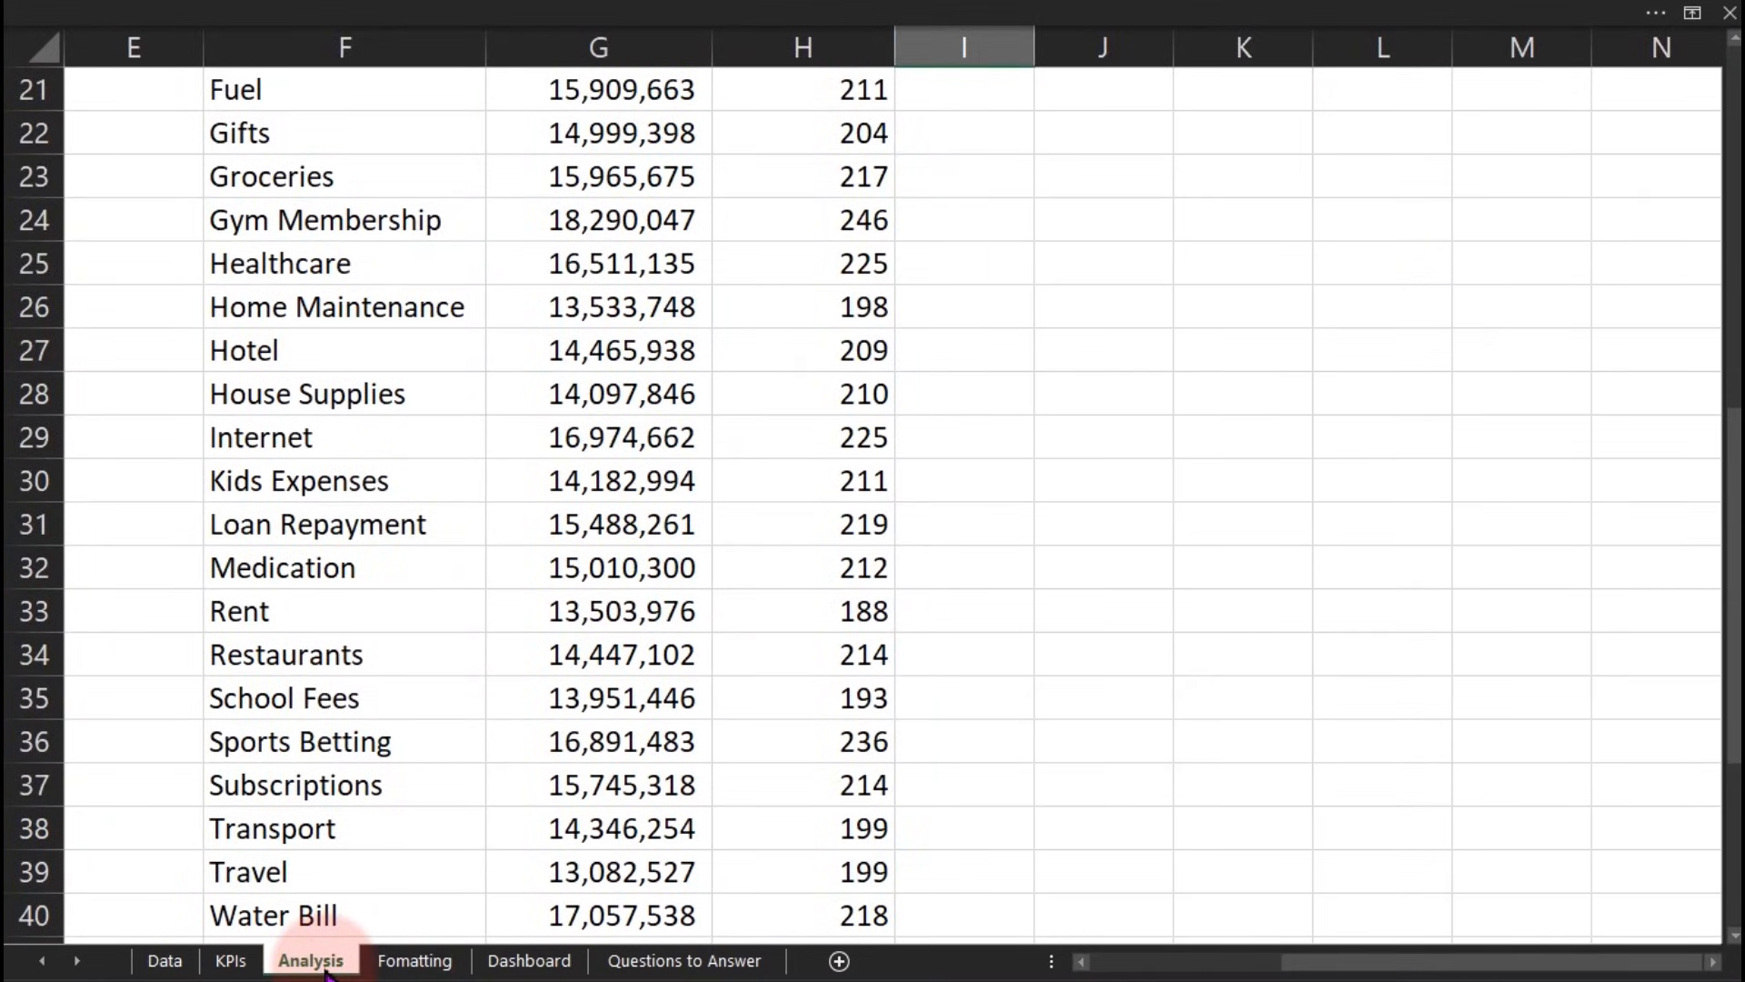
pyautogui.click(386, 966)
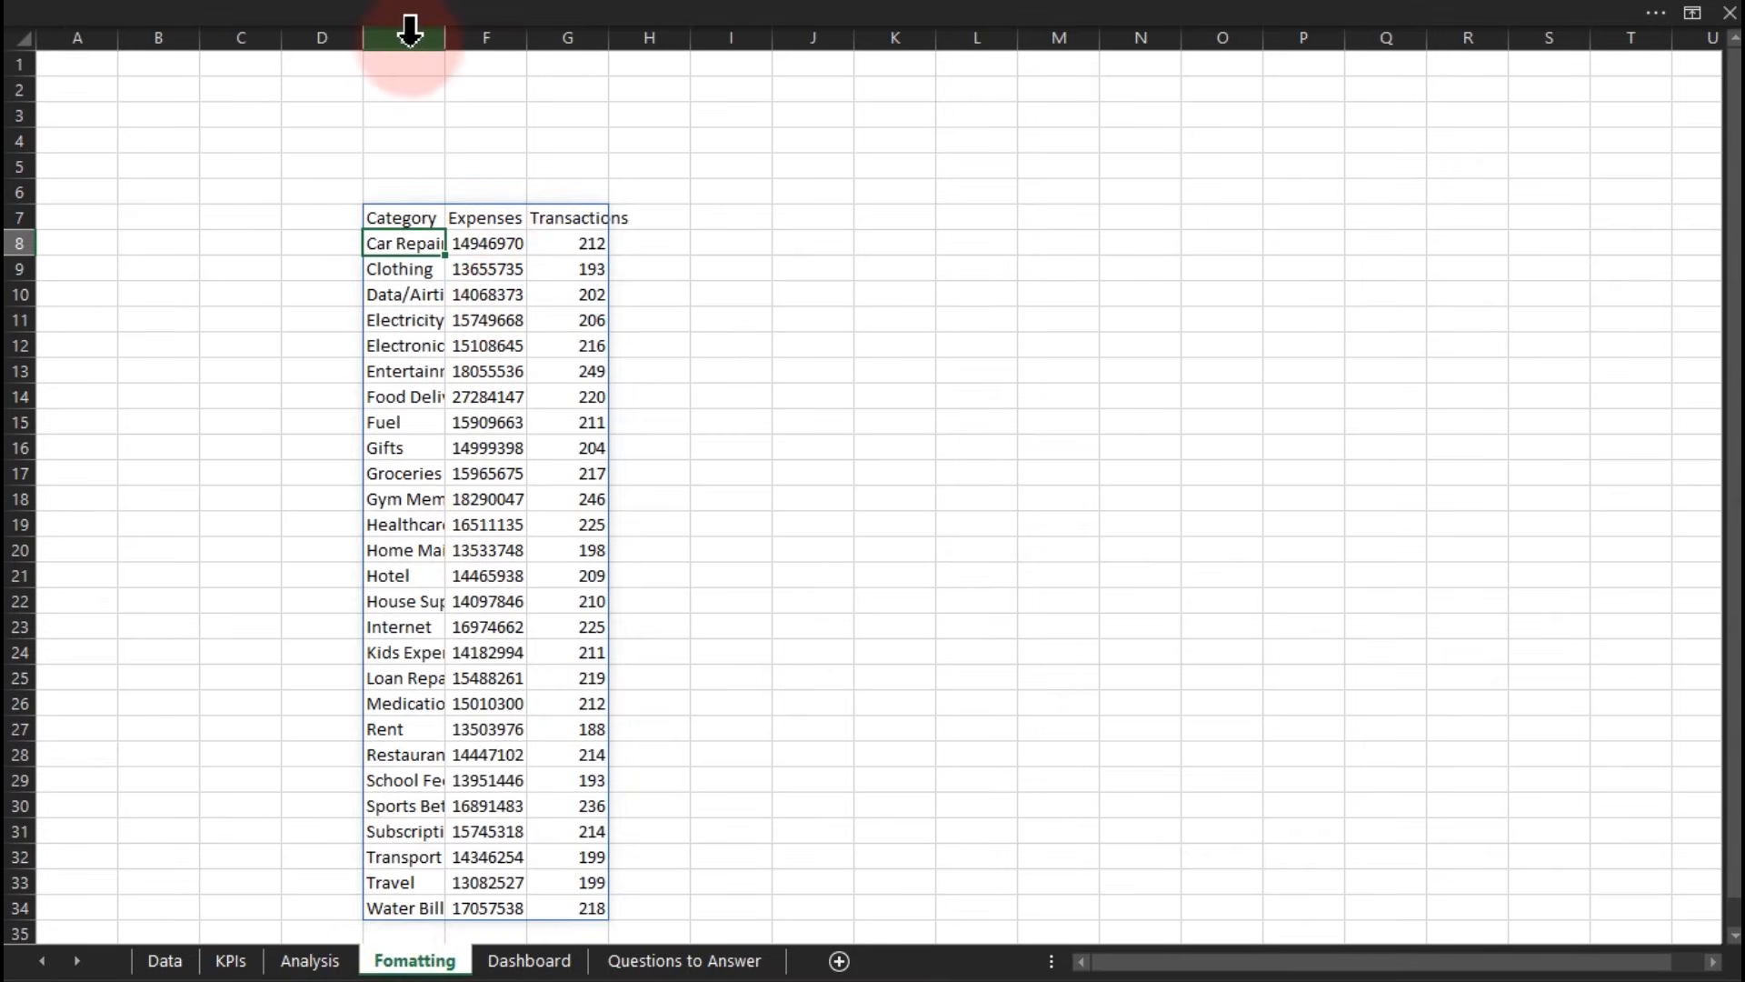
pyautogui.moveTo(410, 30); pyautogui.dragTo(650, 32)
pyautogui.doubleClick(610, 30)
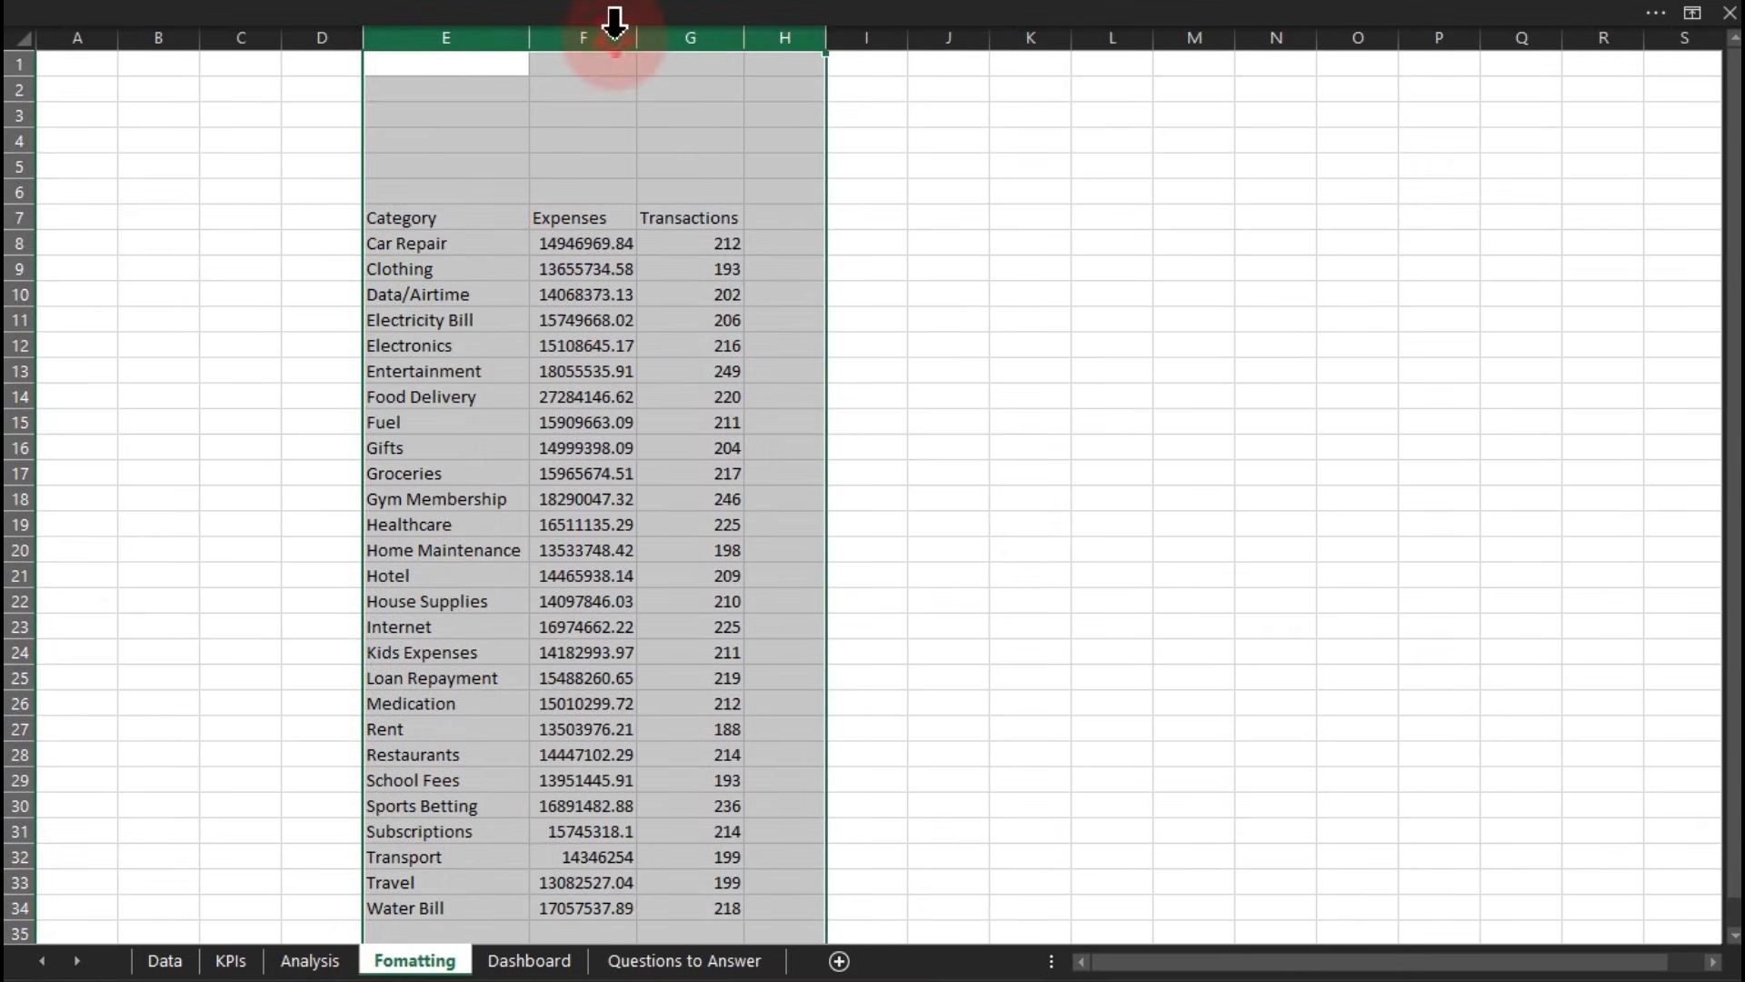
# Step: Add a Rank header in H7, beside the Transactions header
pyautogui.click(518, 19)
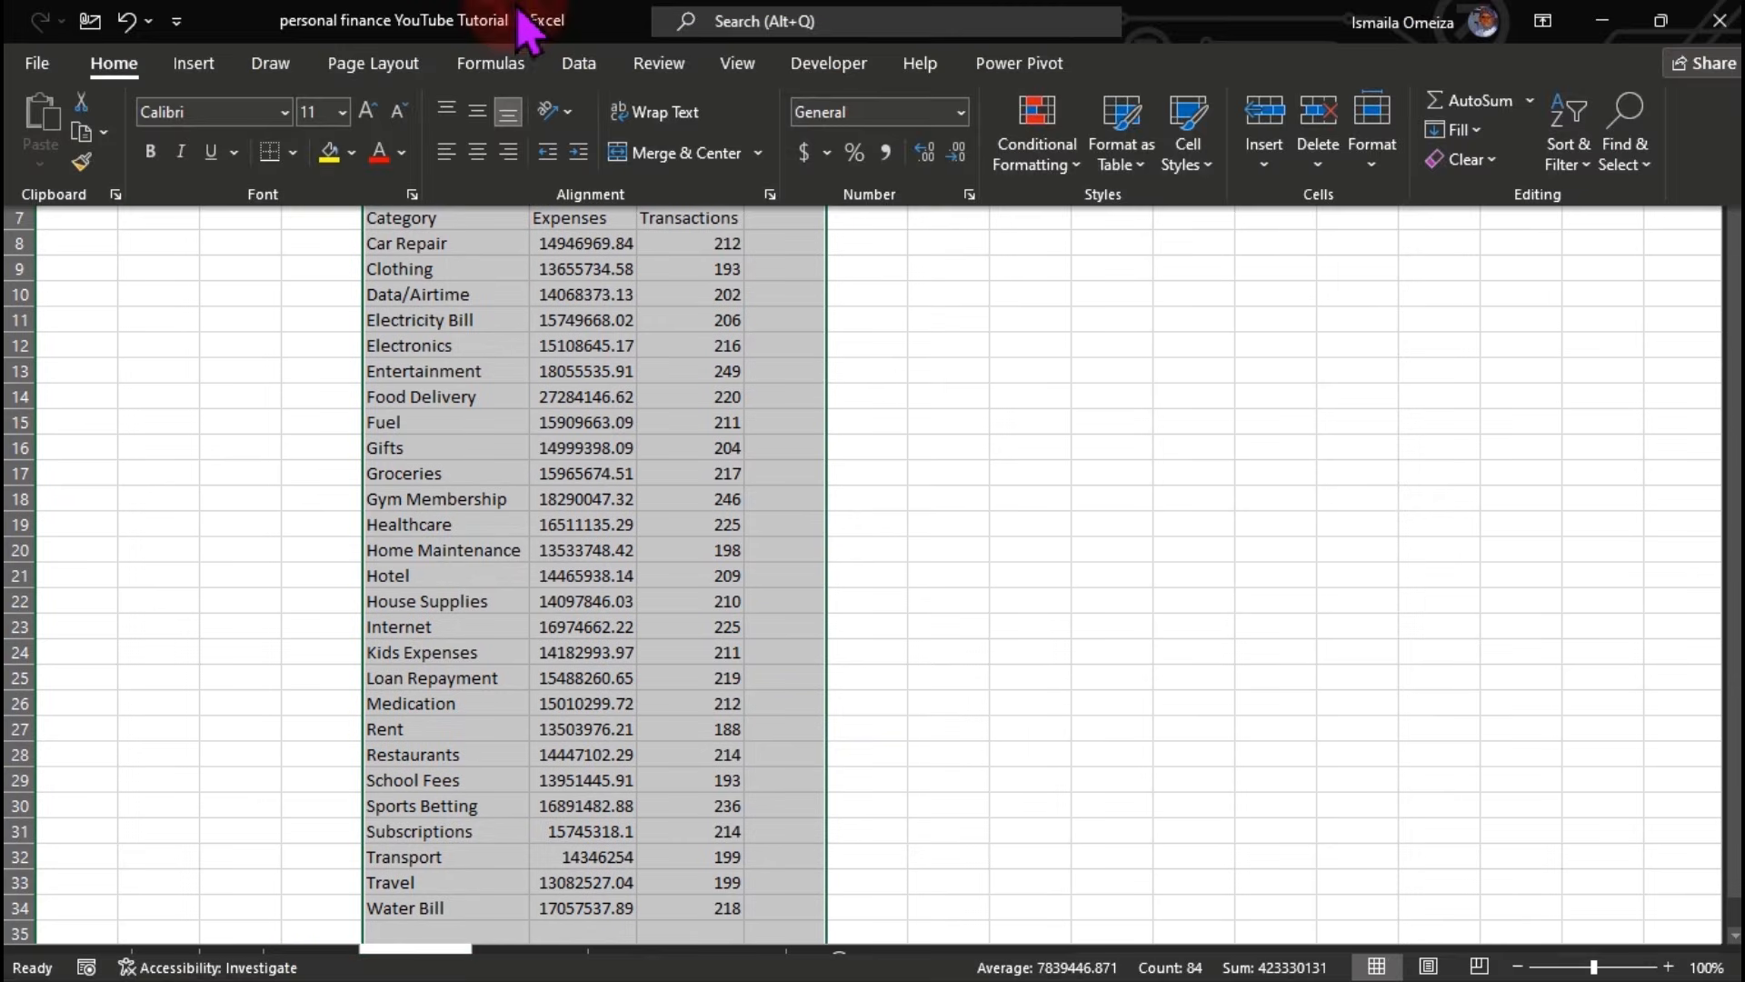
pyautogui.click(1670, 967)
pyautogui.click(1669, 966)
pyautogui.click(1669, 967)
pyautogui.click(1669, 967)
pyautogui.click(1669, 966)
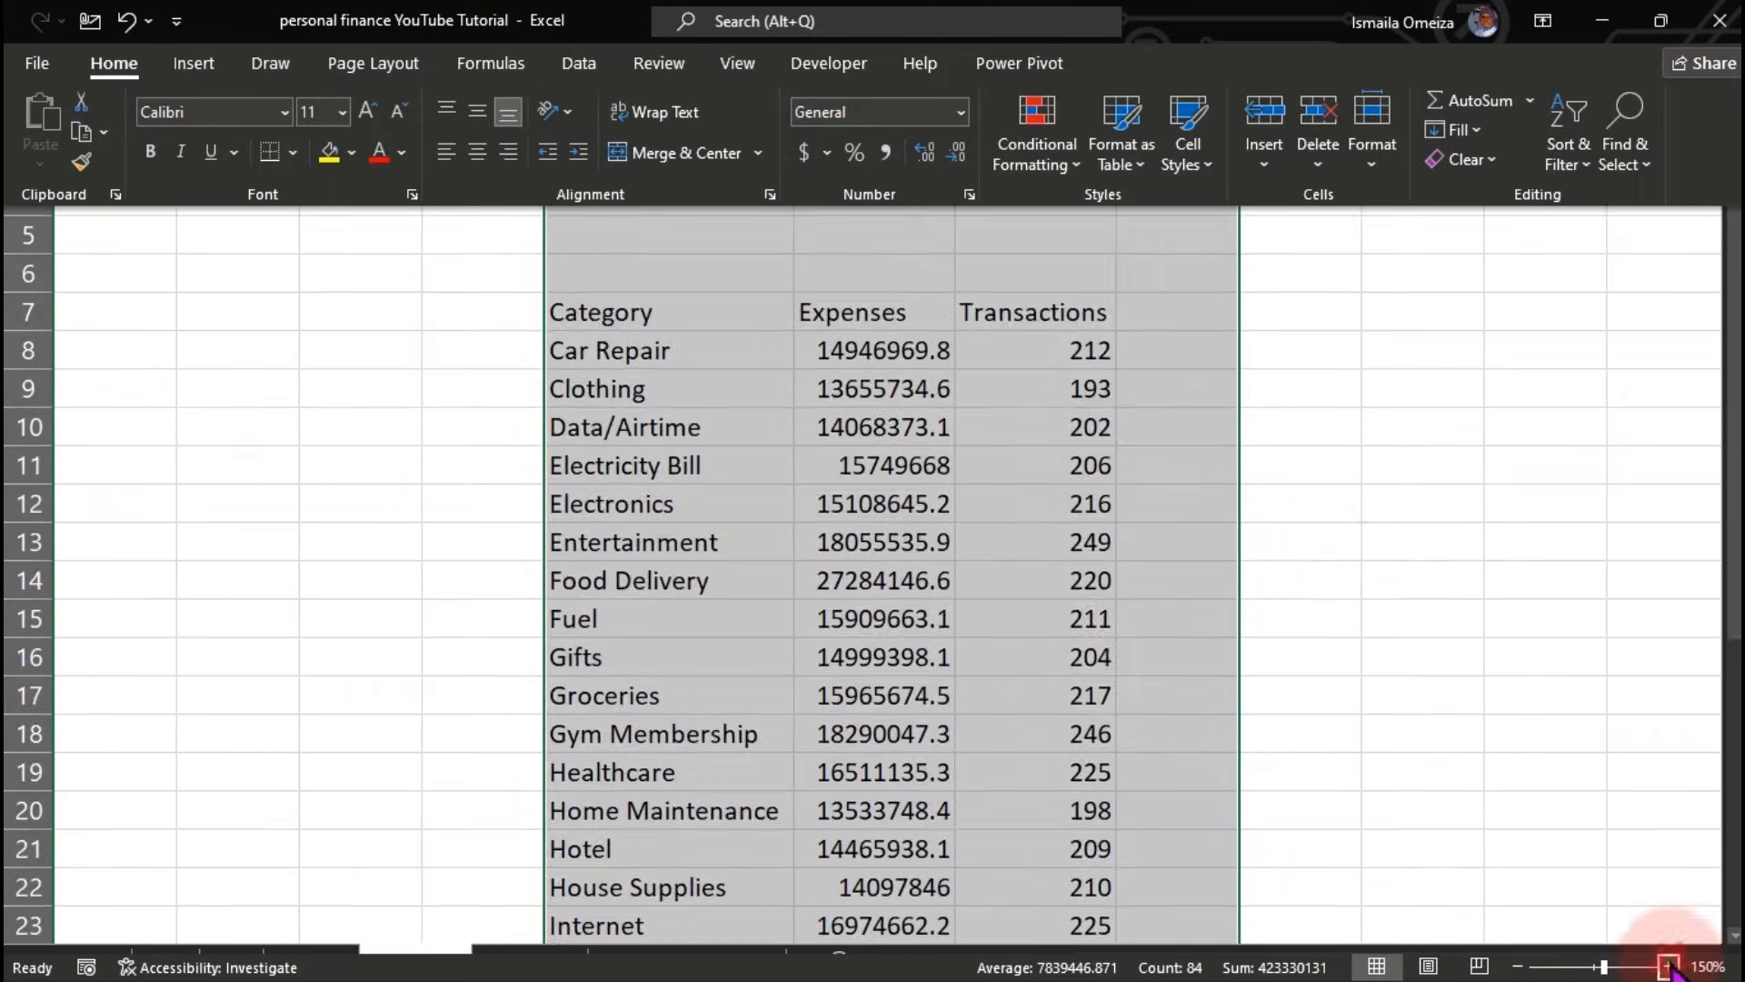
pyautogui.click(1383, 582)
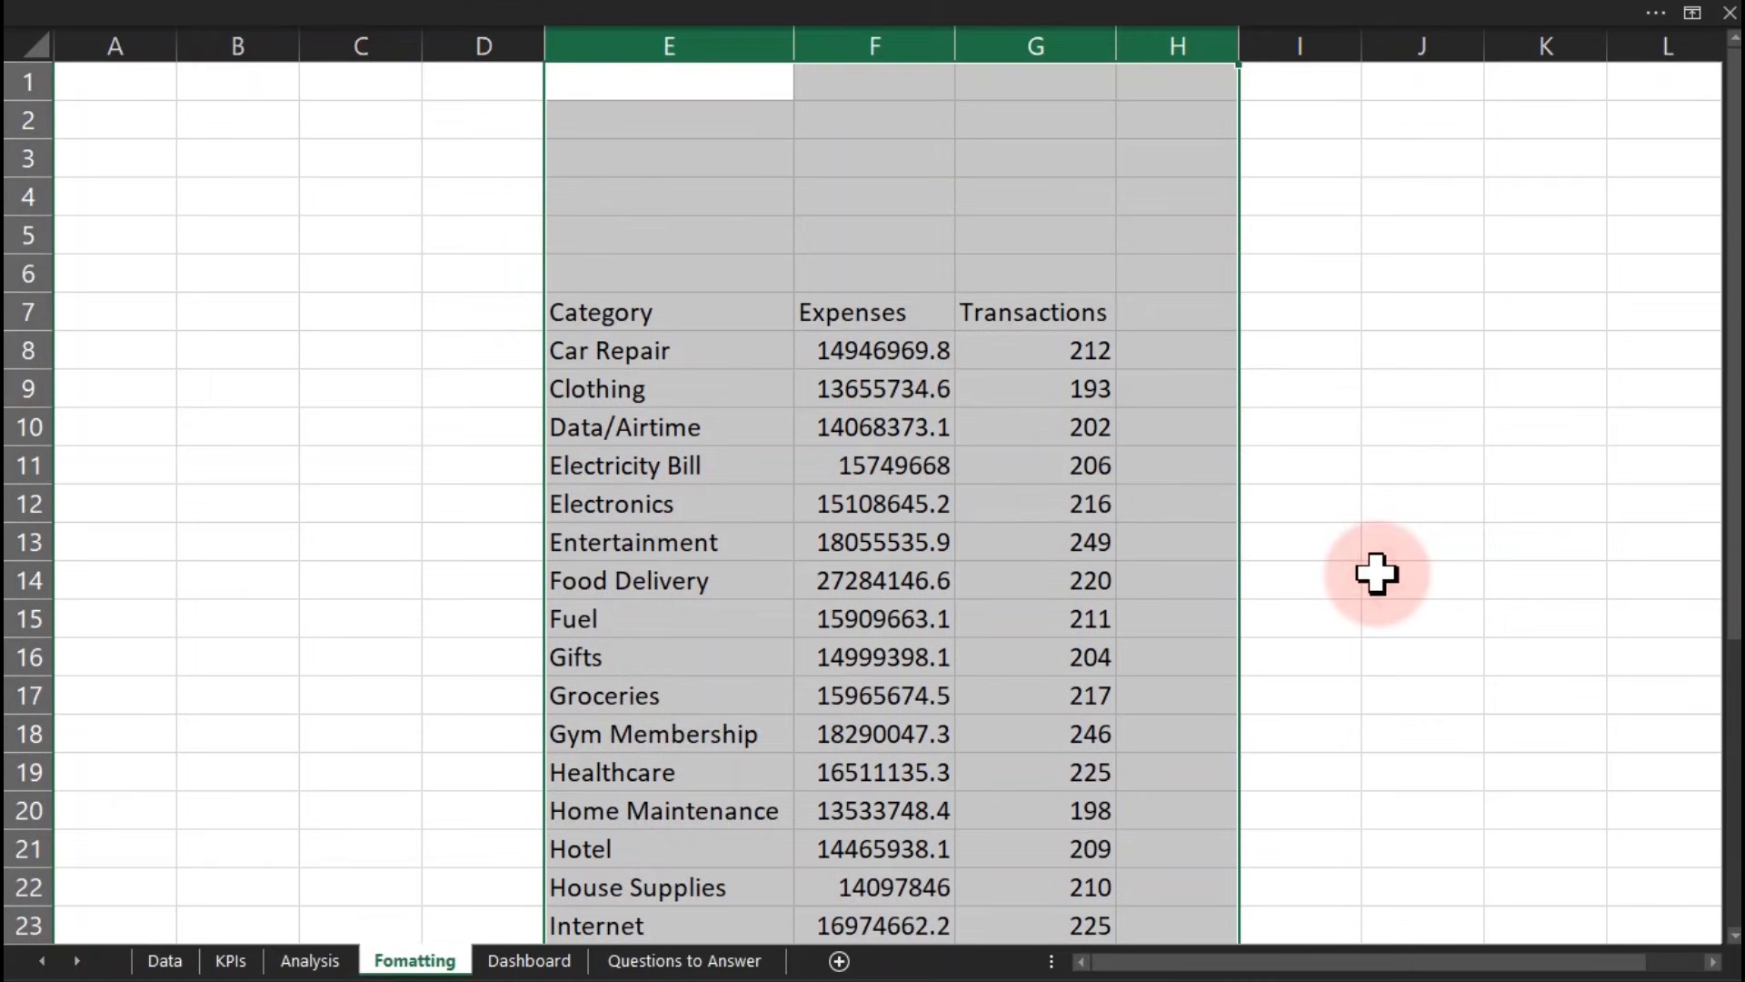
pyautogui.click(1173, 309)
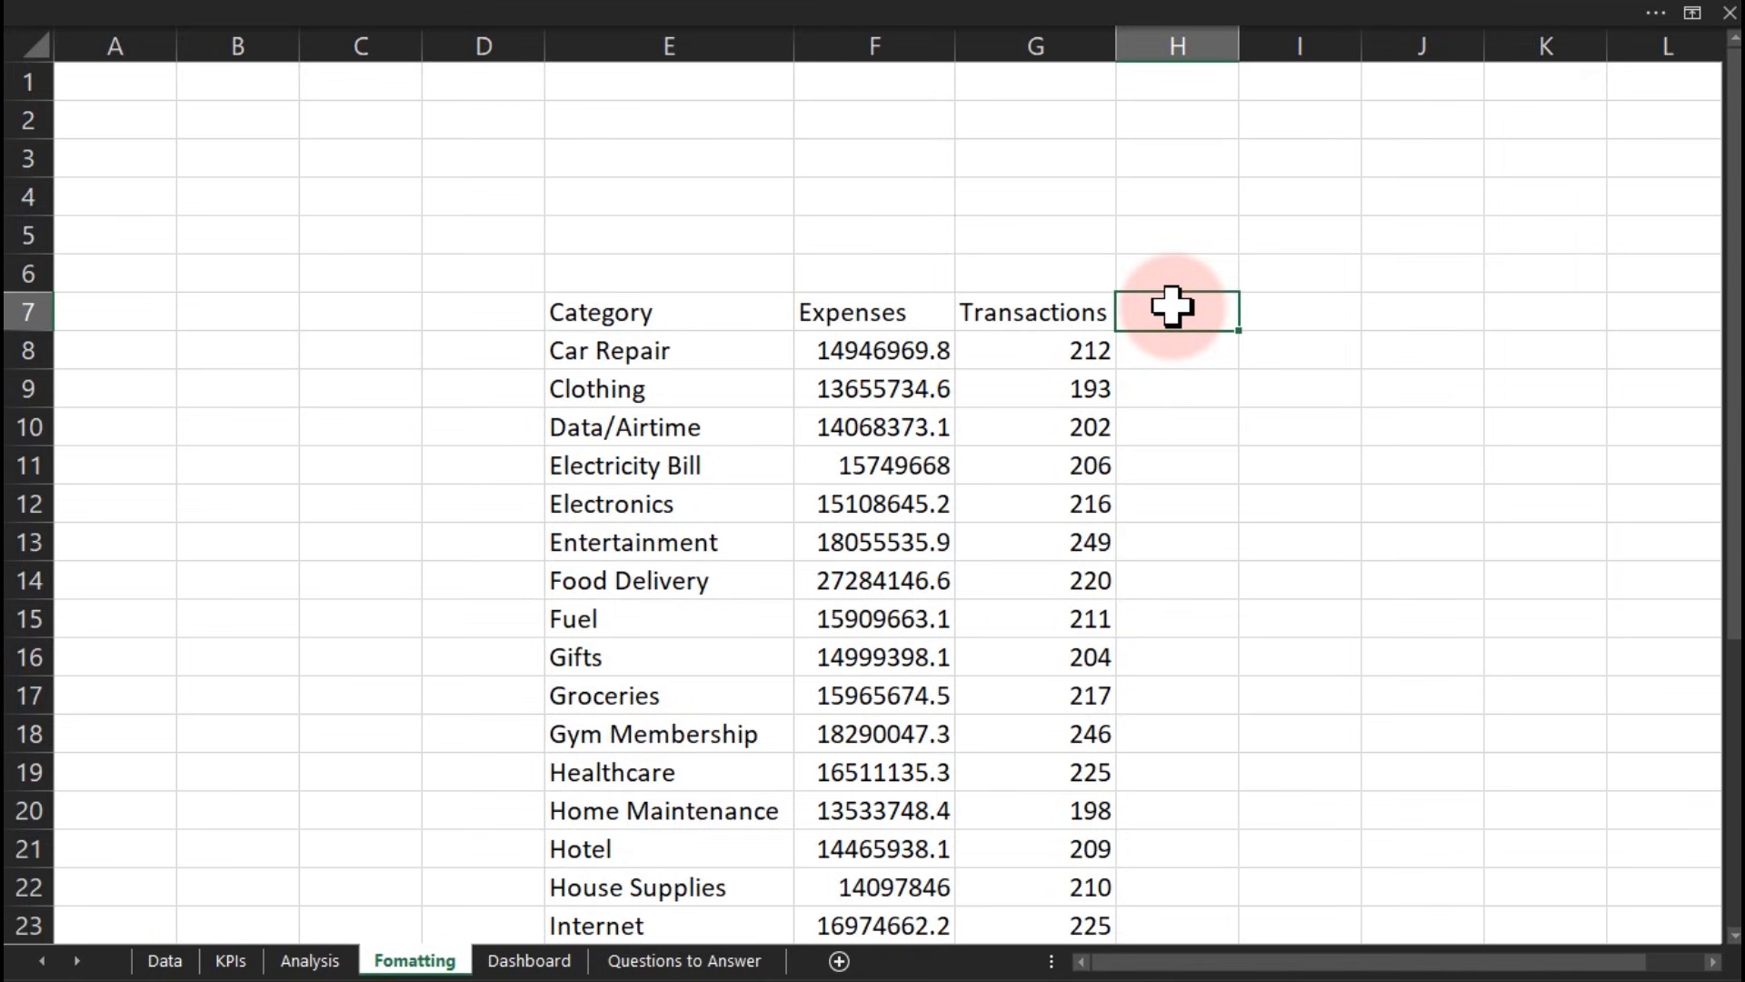
pyautogui.write('Rank')
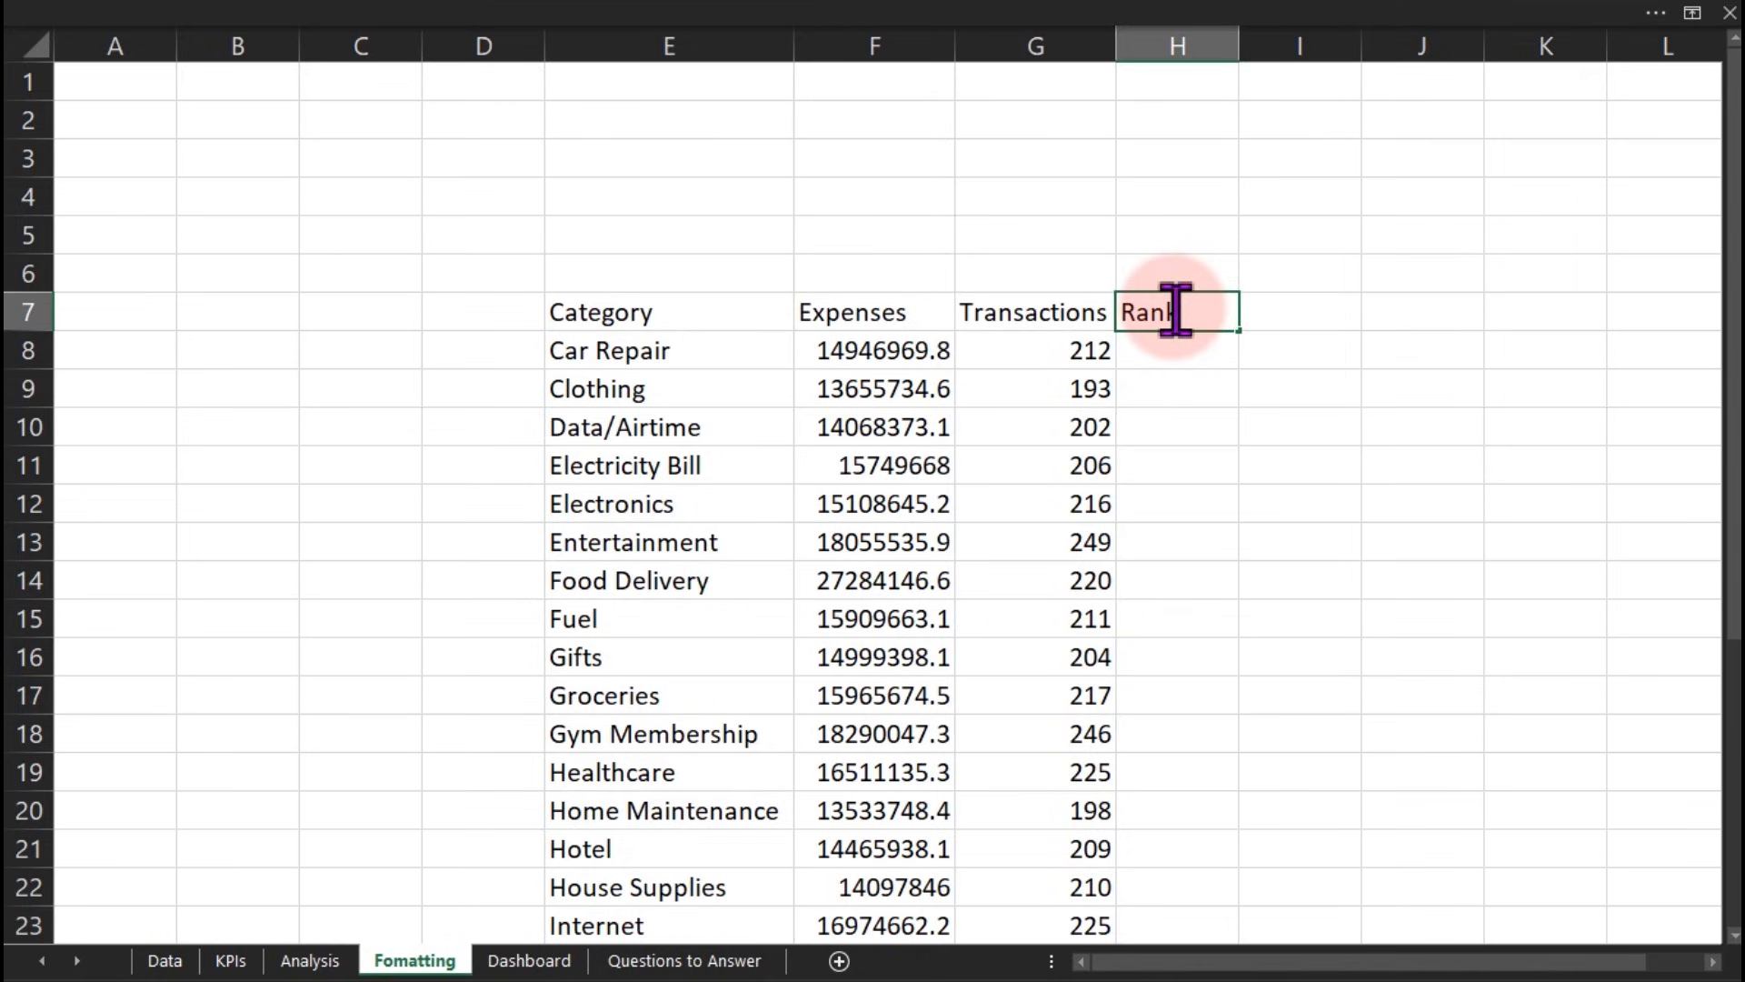
pyautogui.press('Return')
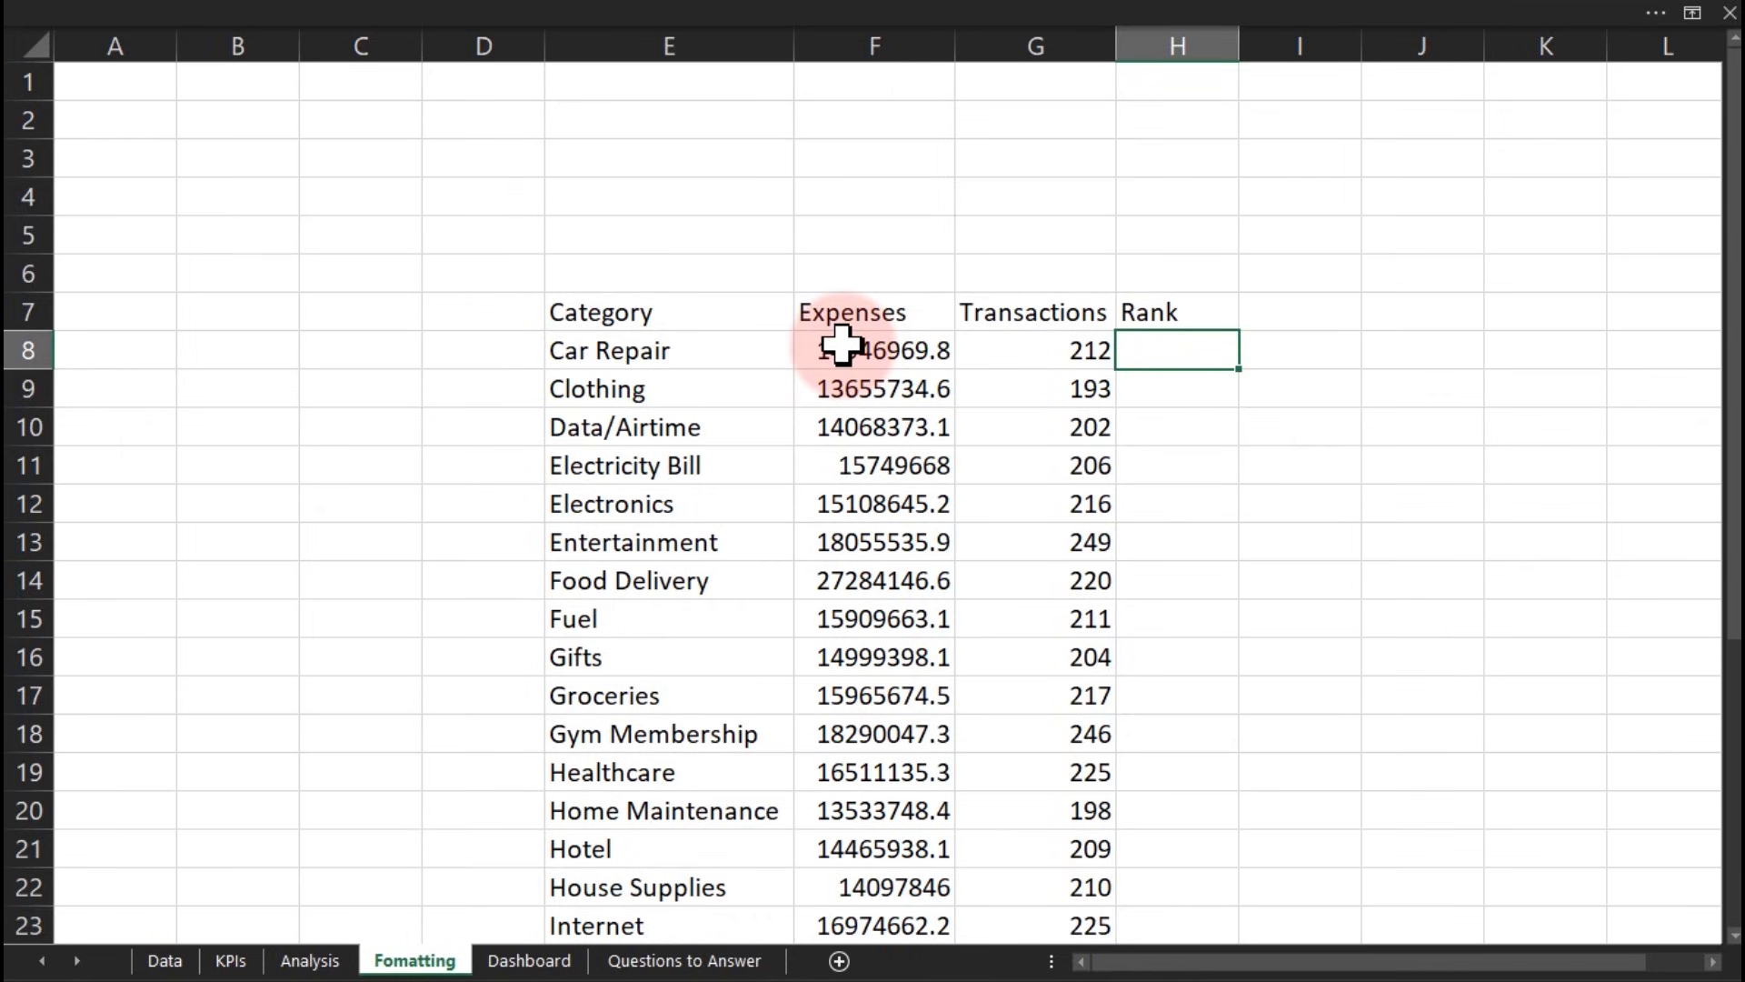
# Step: Enter =RANK(F8,$F$8:$F$34) in H8 and fill it down the Rank column for all expense categories
pyautogui.press('XF86AudioMute')
pyautogui.write('rank')
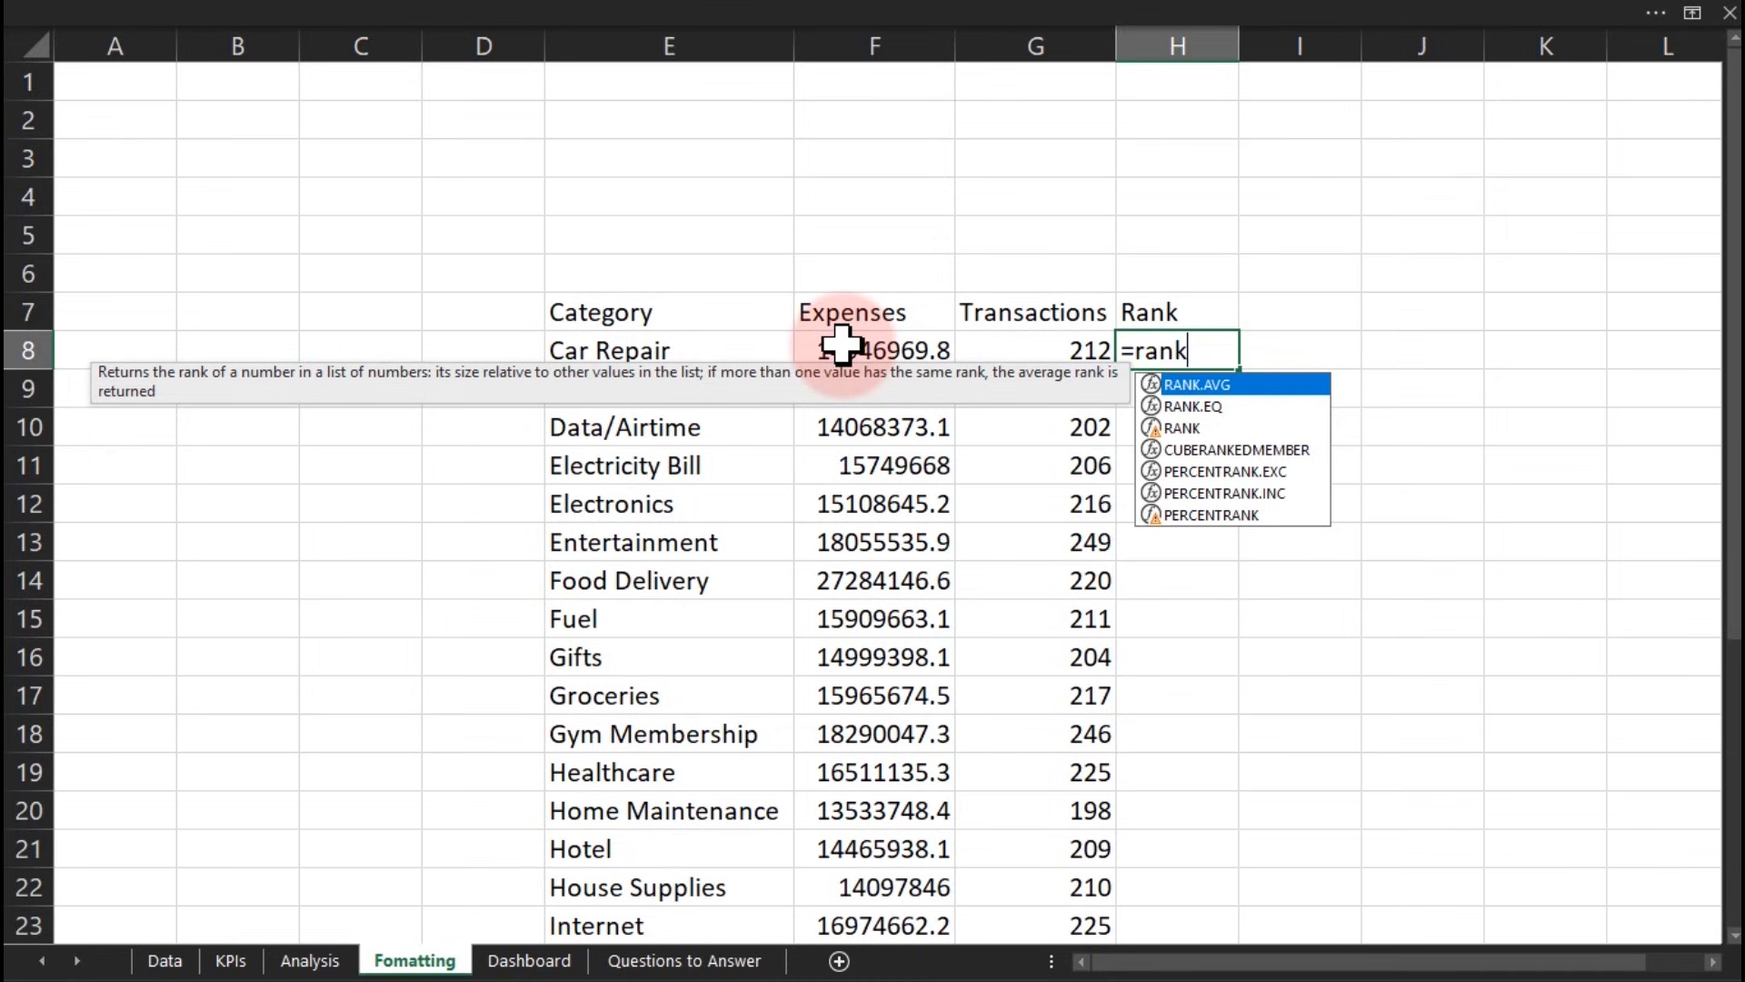
pyautogui.press('Down')
pyautogui.press('Down')
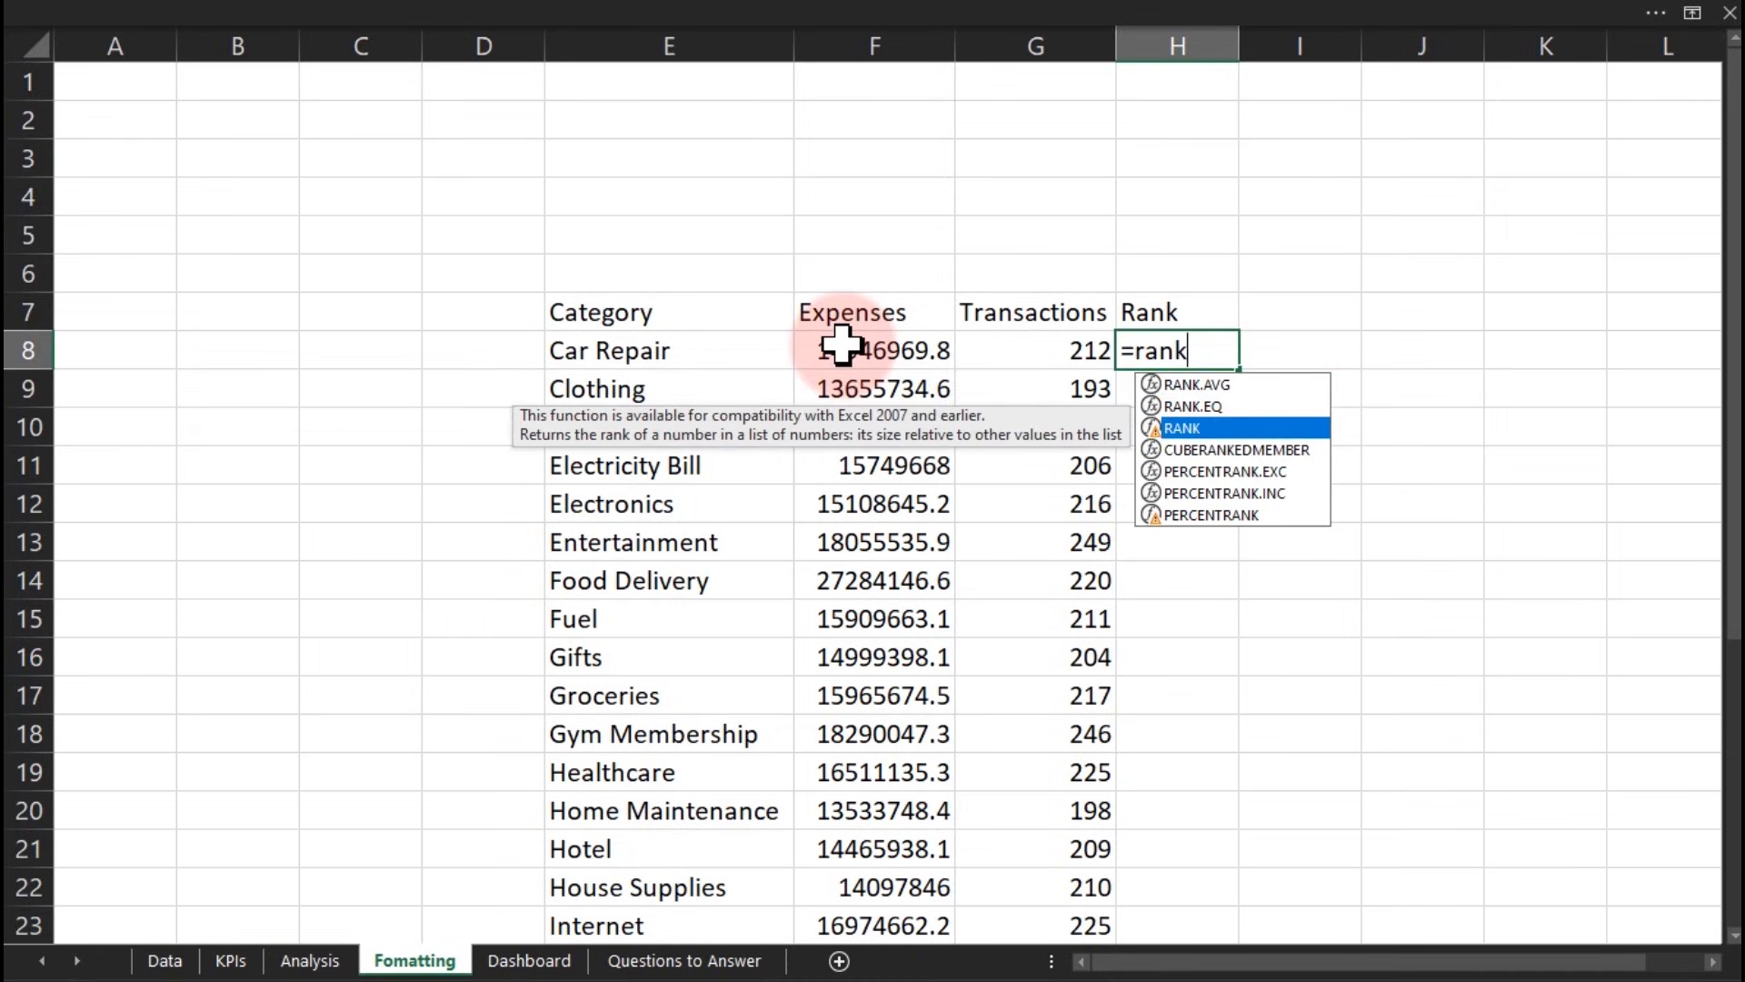
pyautogui.press('Tab')
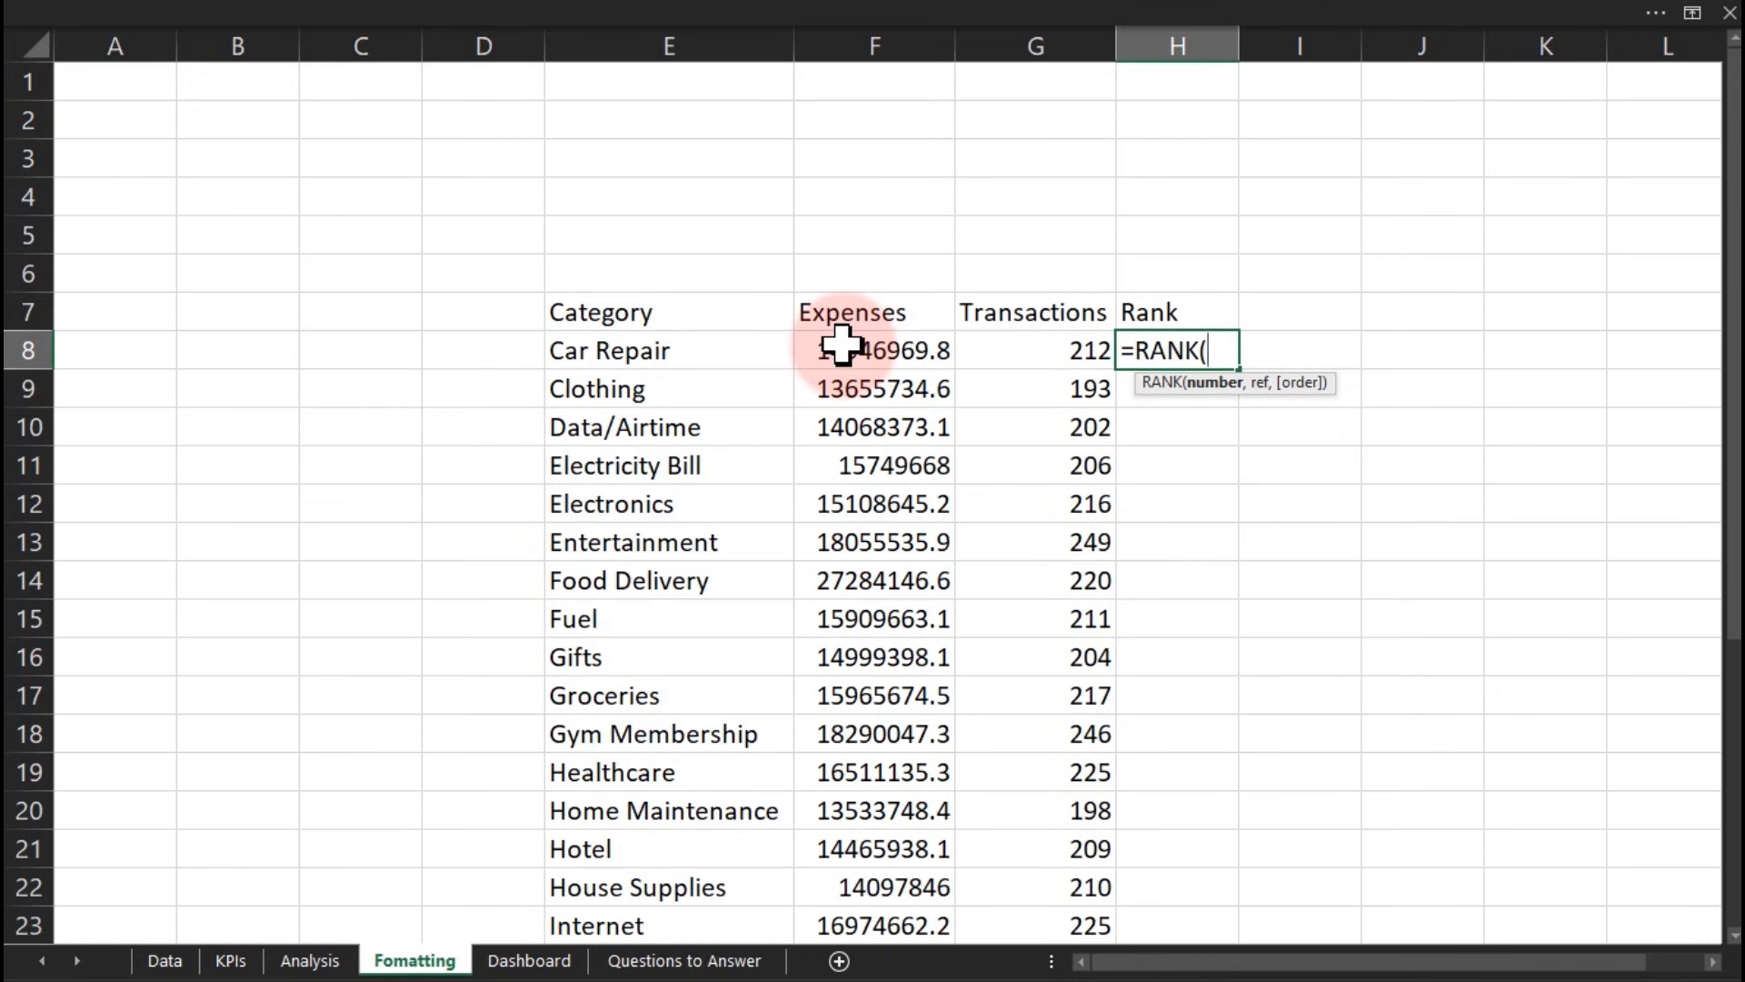
pyautogui.click(853, 346)
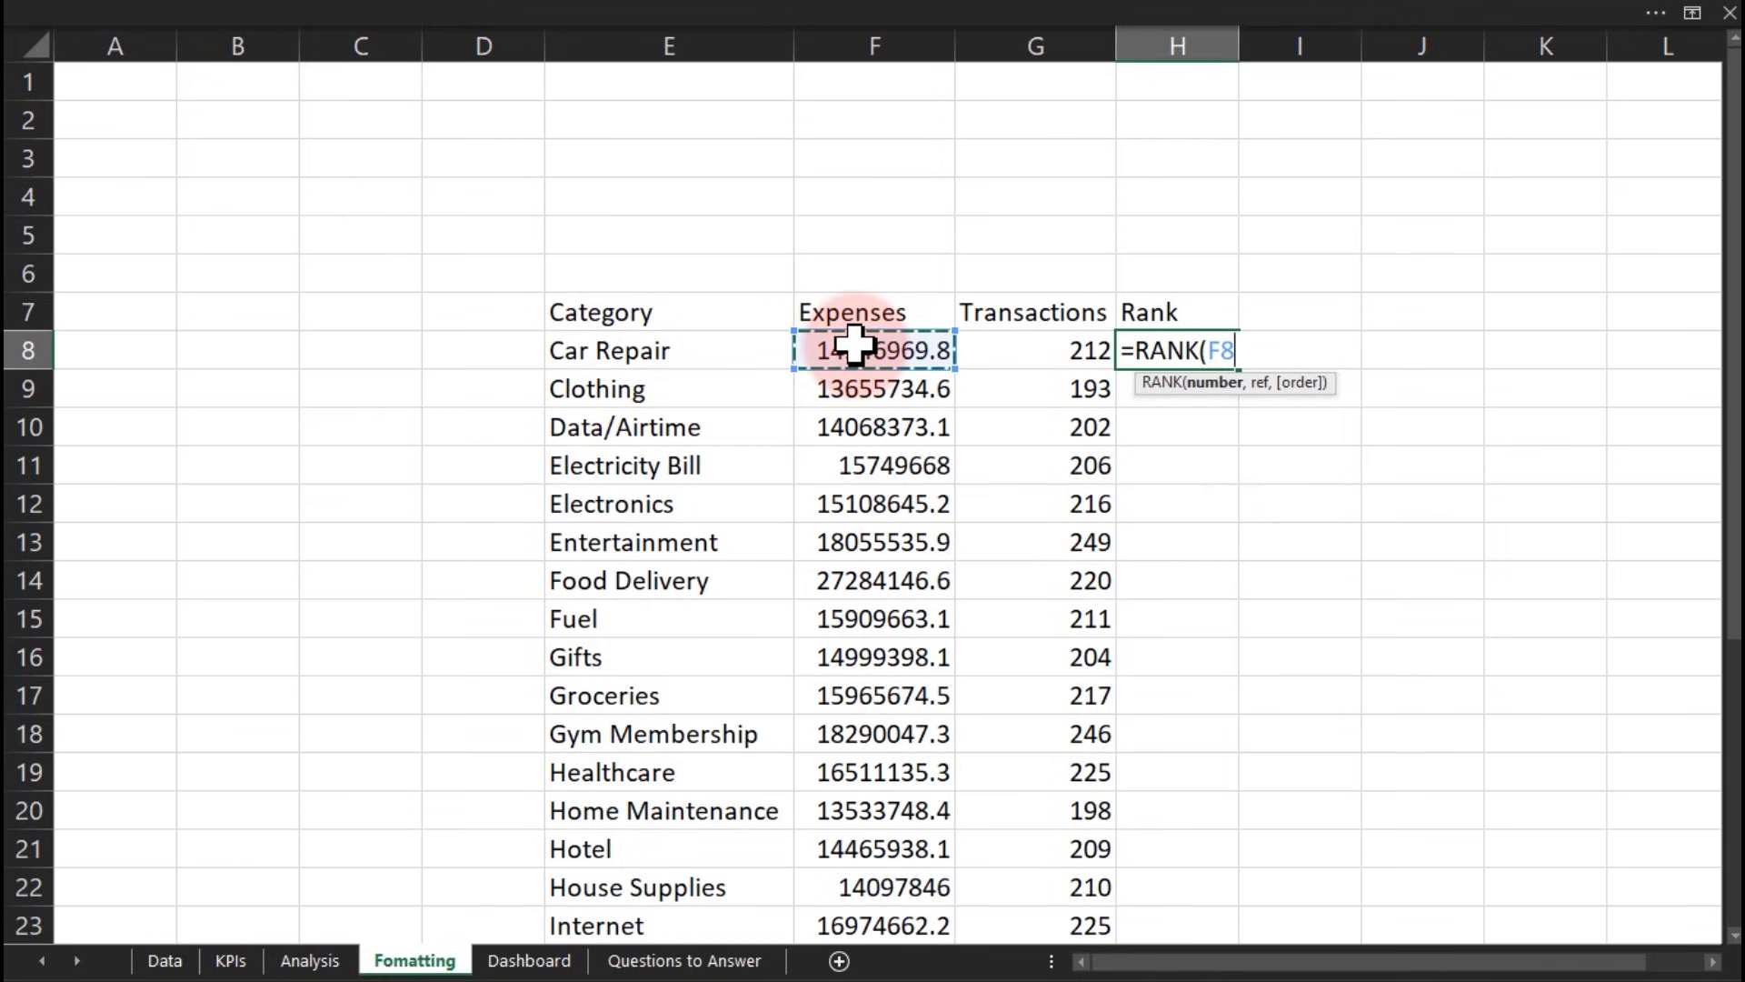
pyautogui.write(',')
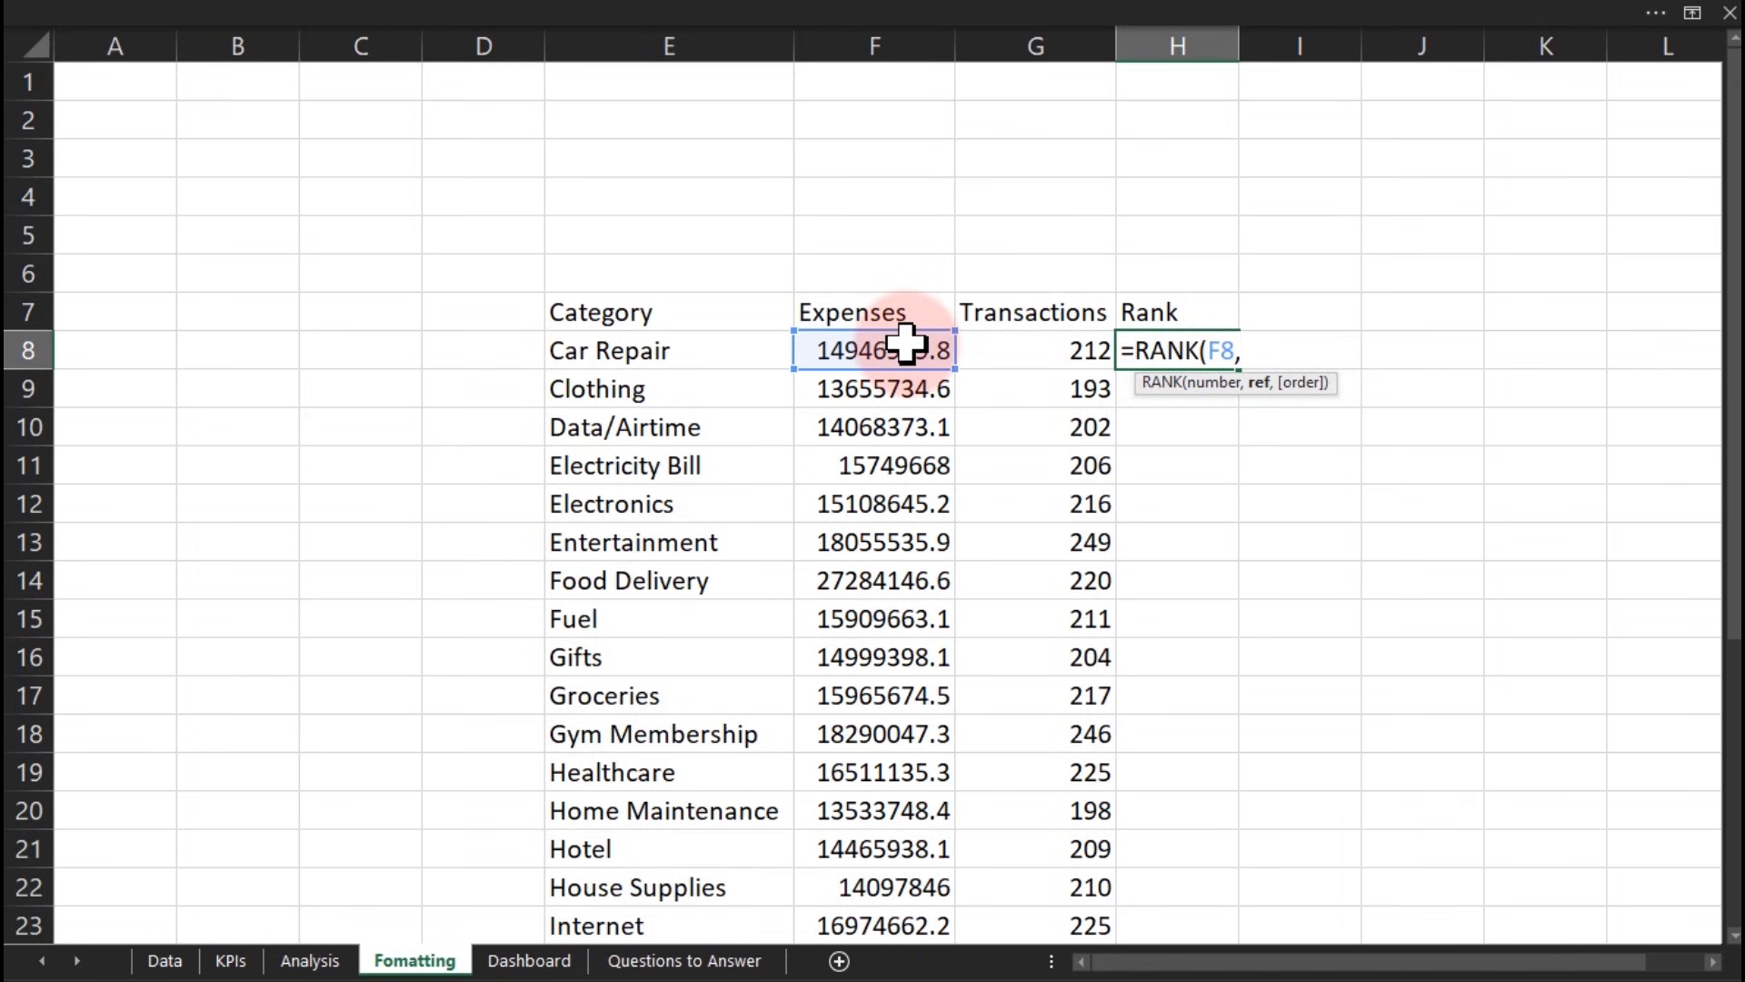
pyautogui.hotkey('ctrl', 'shift', 'Down')
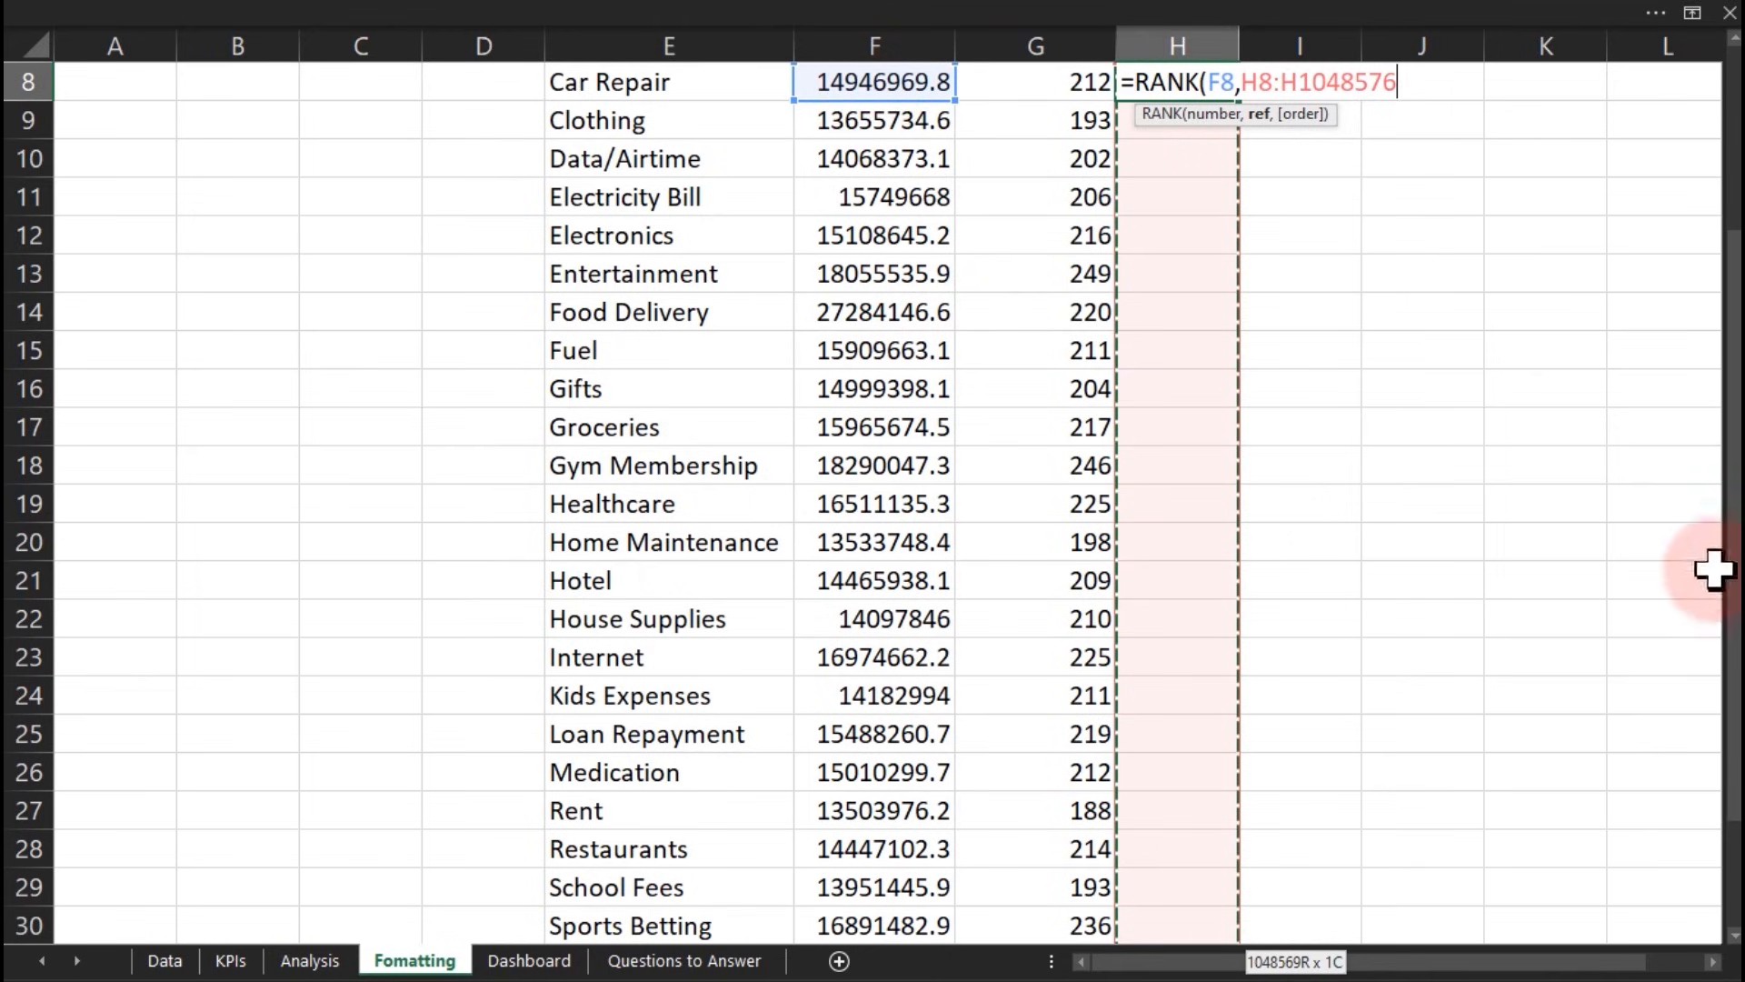
pyautogui.moveTo(1716, 509); pyautogui.dragTo(1730, 522)
pyautogui.click(882, 233)
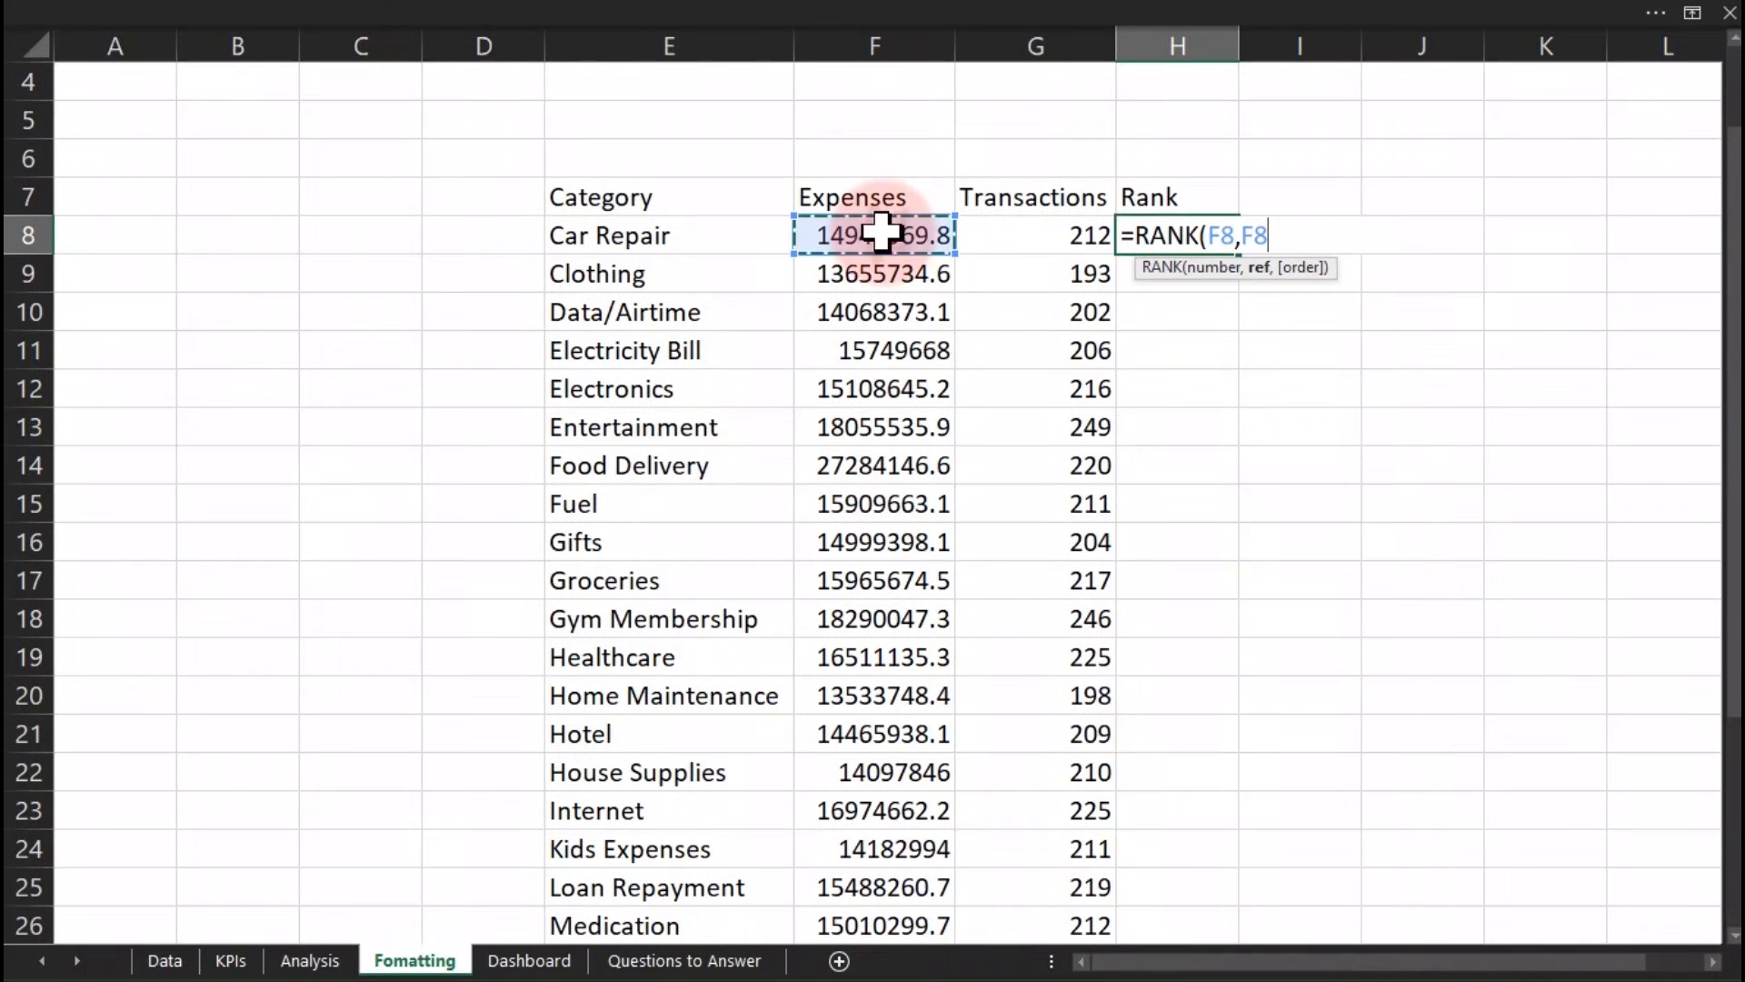
pyautogui.hotkey('ctrl', 'shift', 'Down')
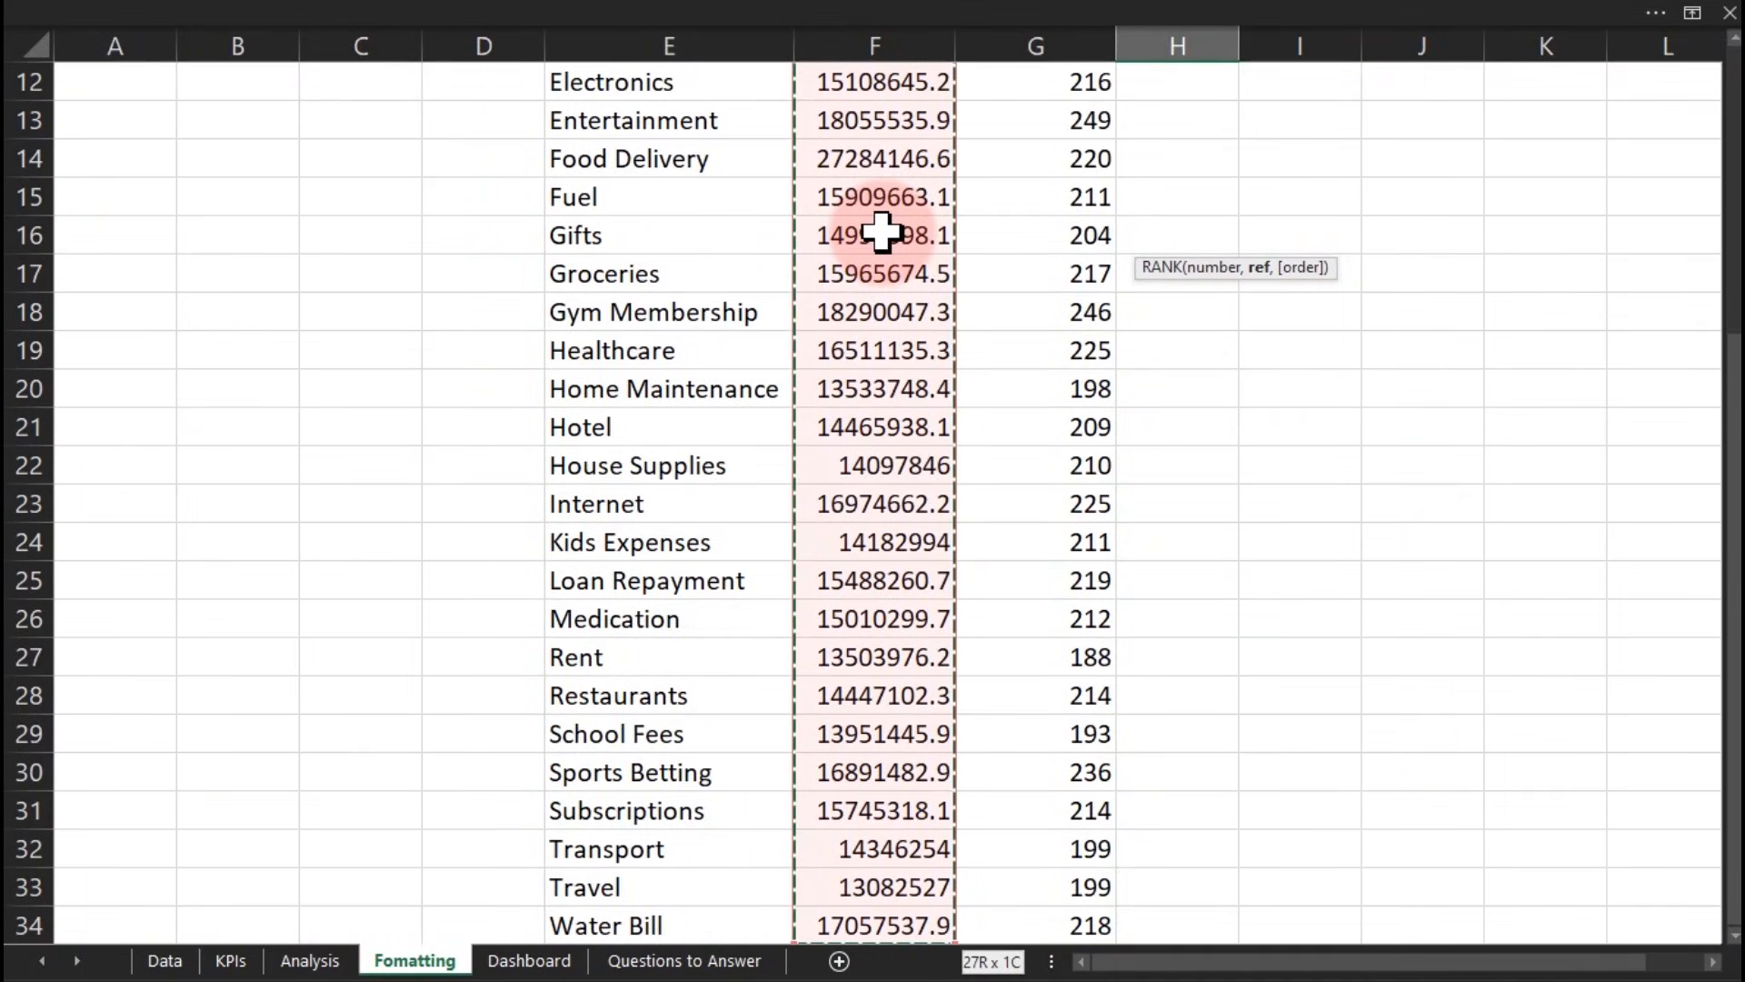
pyautogui.press('F4')
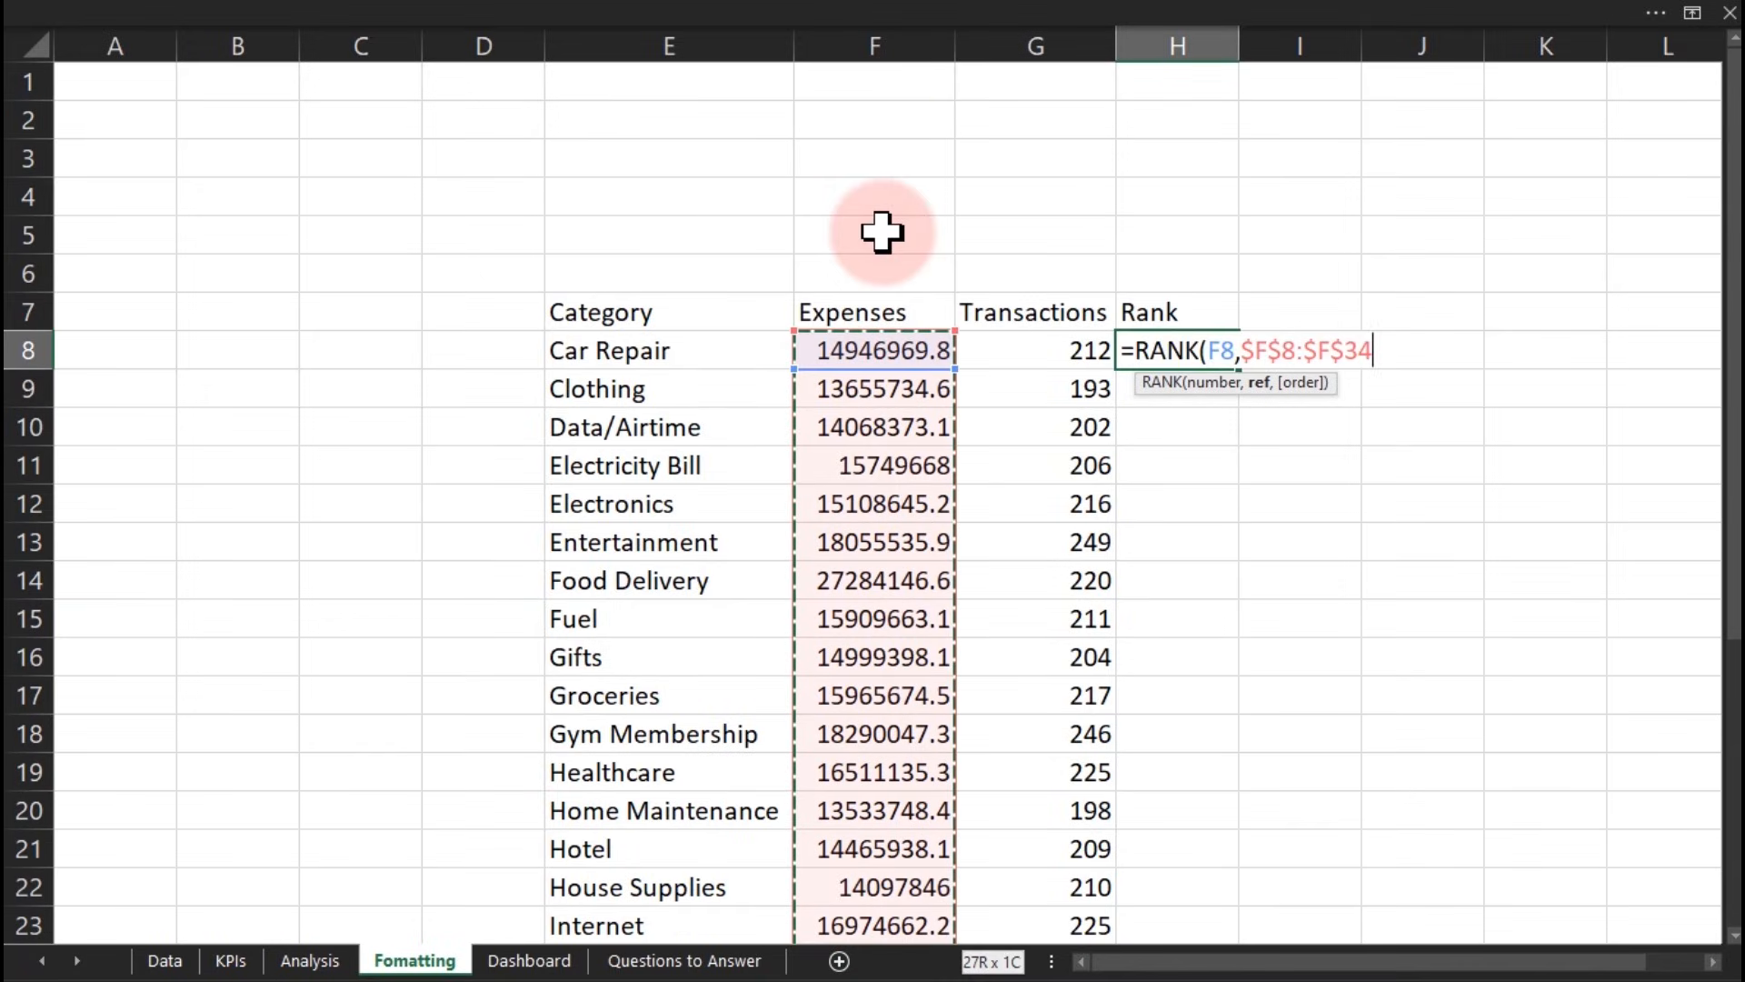
pyautogui.write(')')
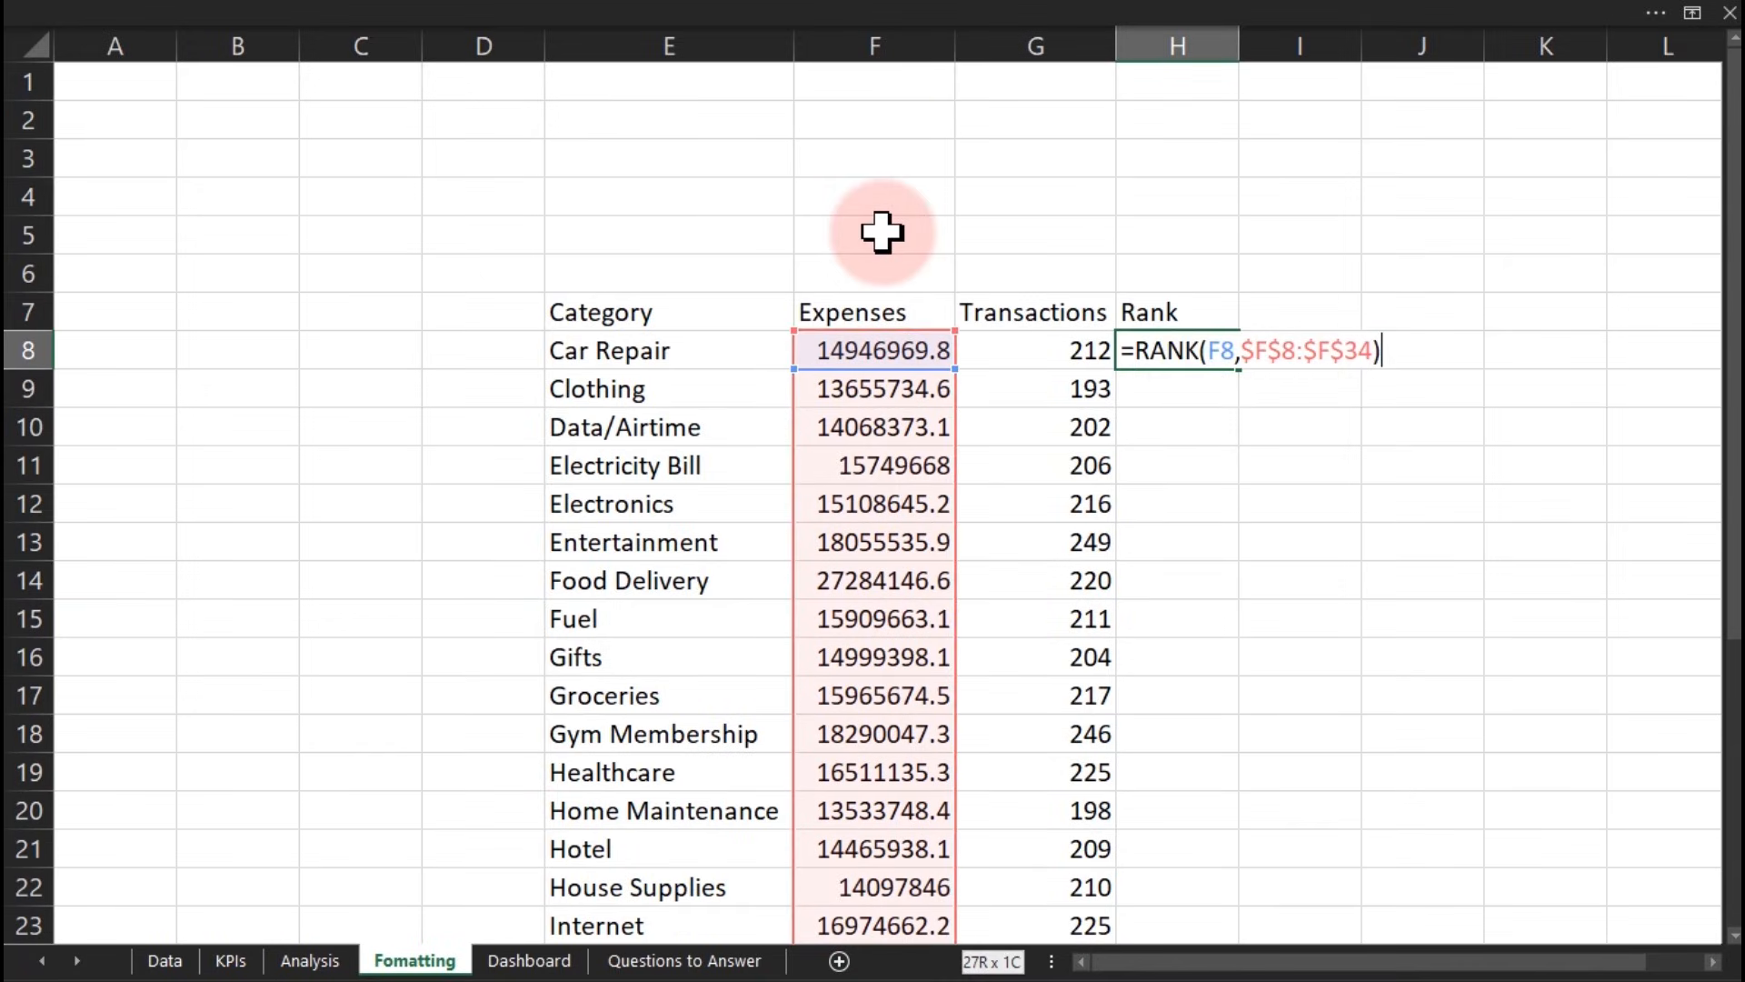
pyautogui.hotkey('ctrl', 'Return')
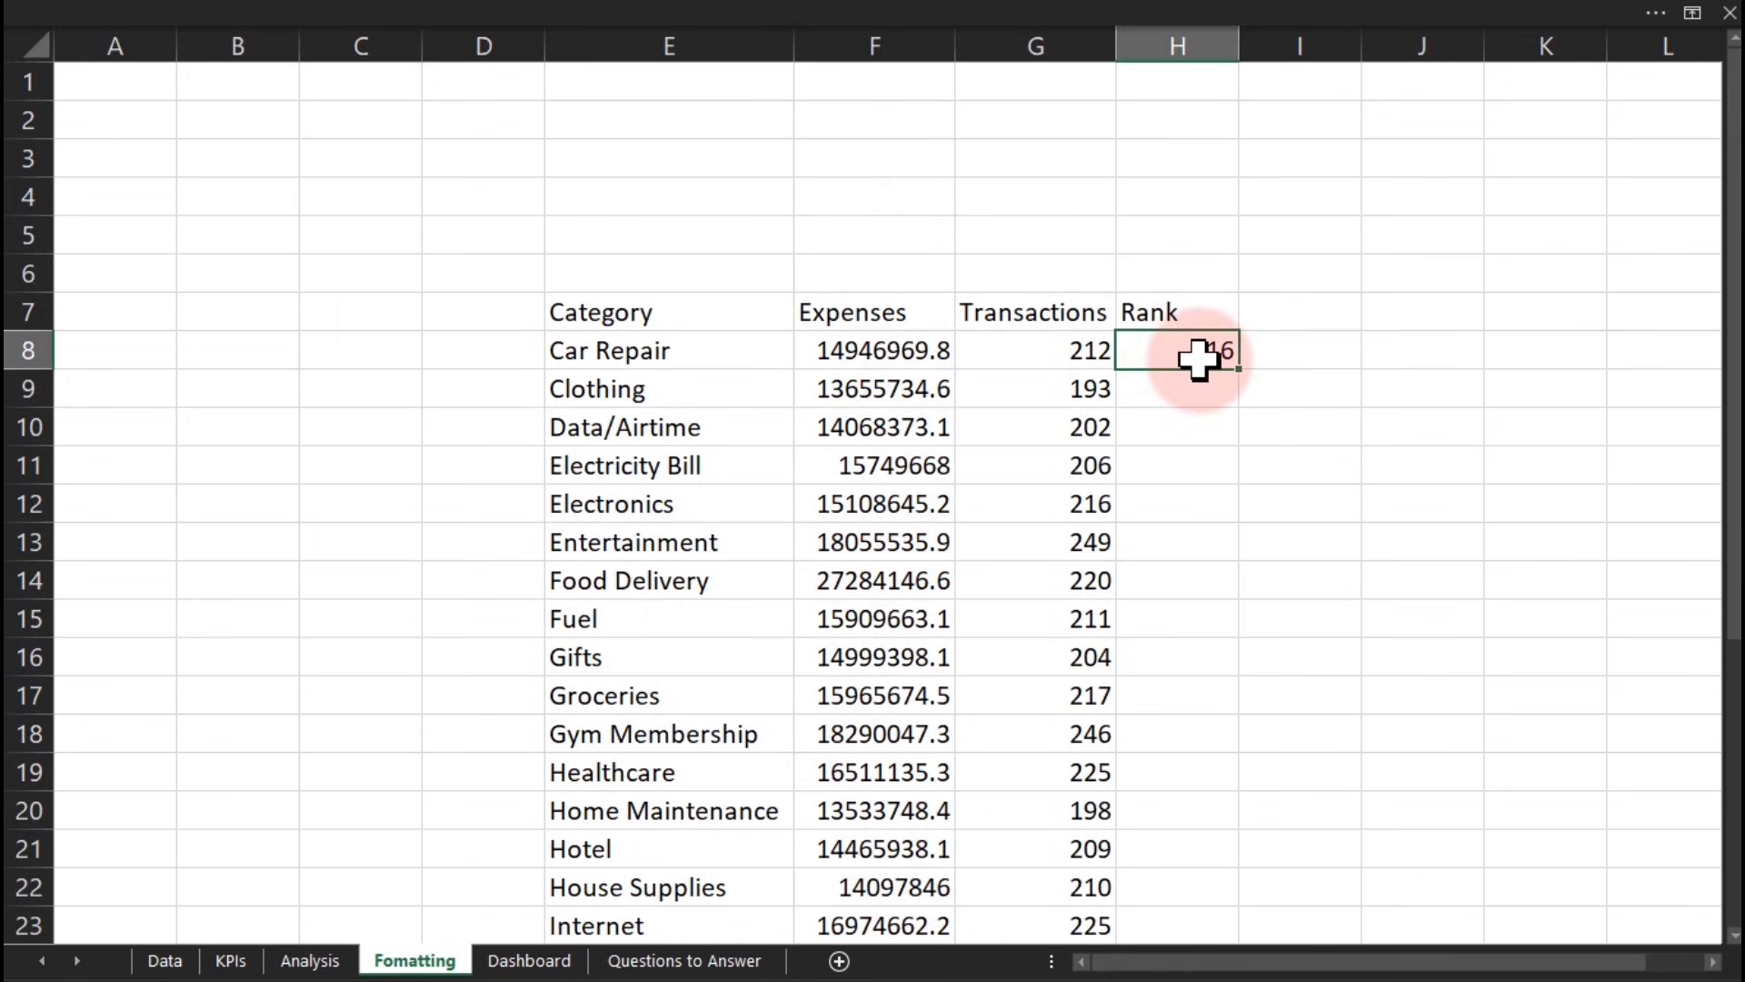
pyautogui.doubleClick(1238, 368)
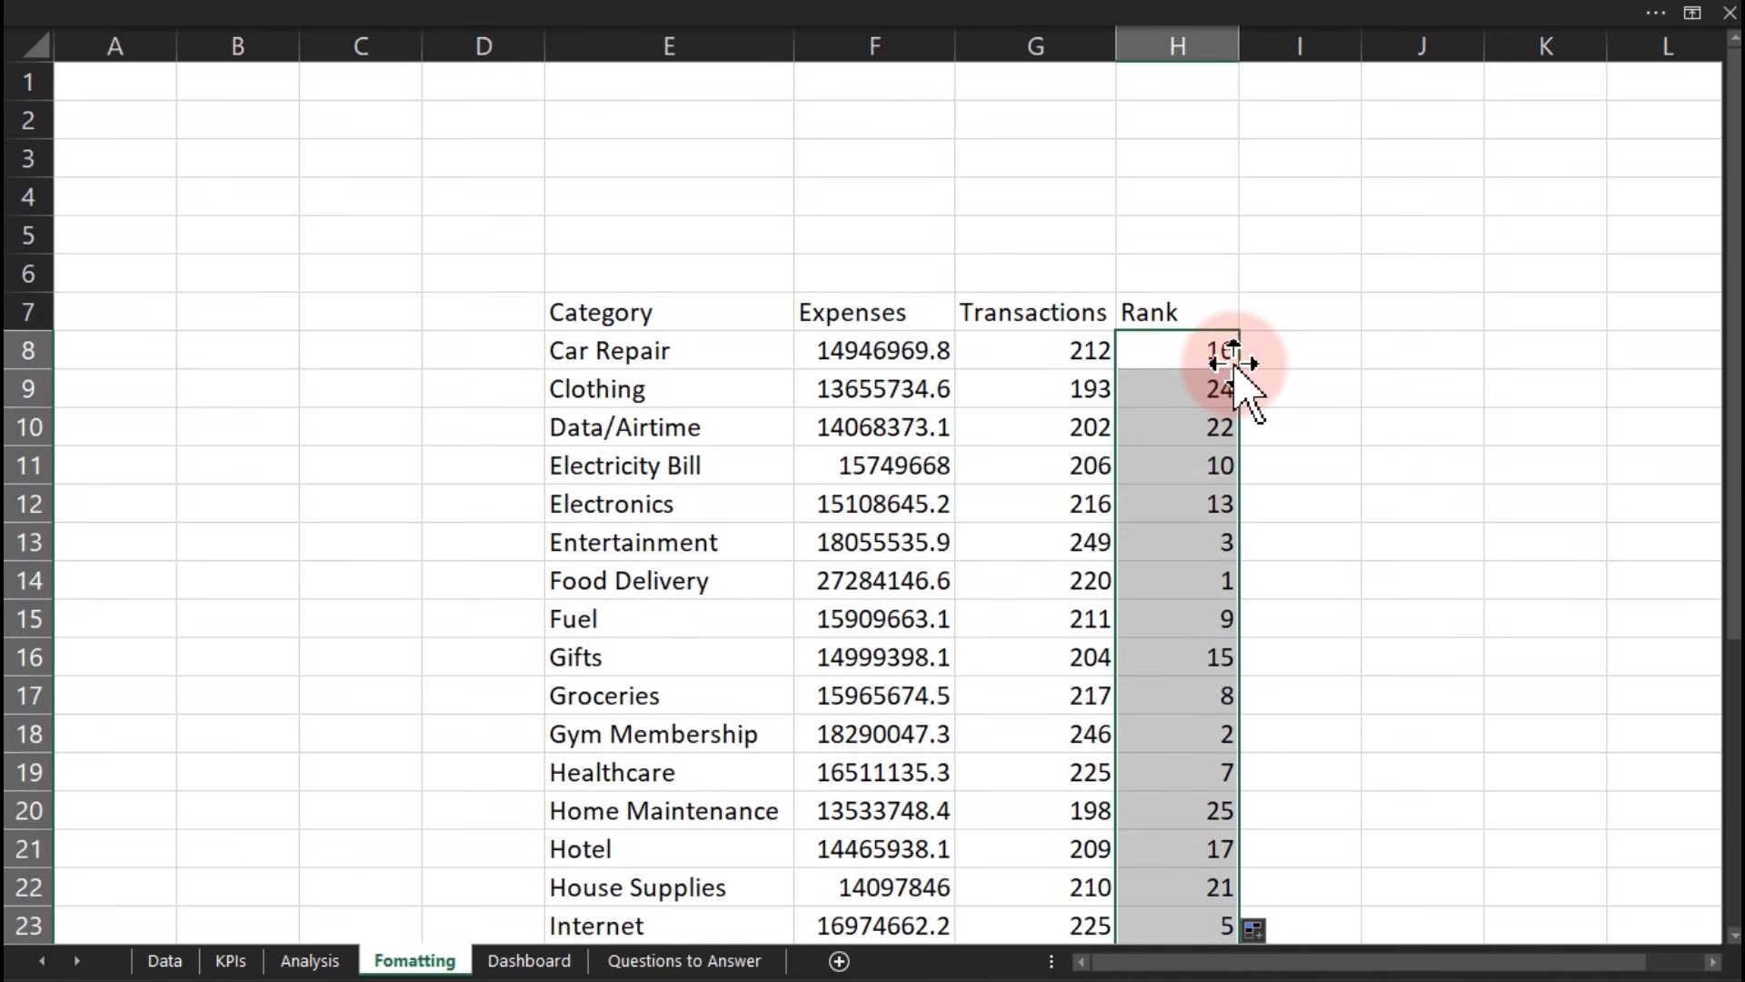
# Step: Sort the expense category PivotTable on the Analysis sheet by Expenses from largest to smallest
pyautogui.click(309, 964)
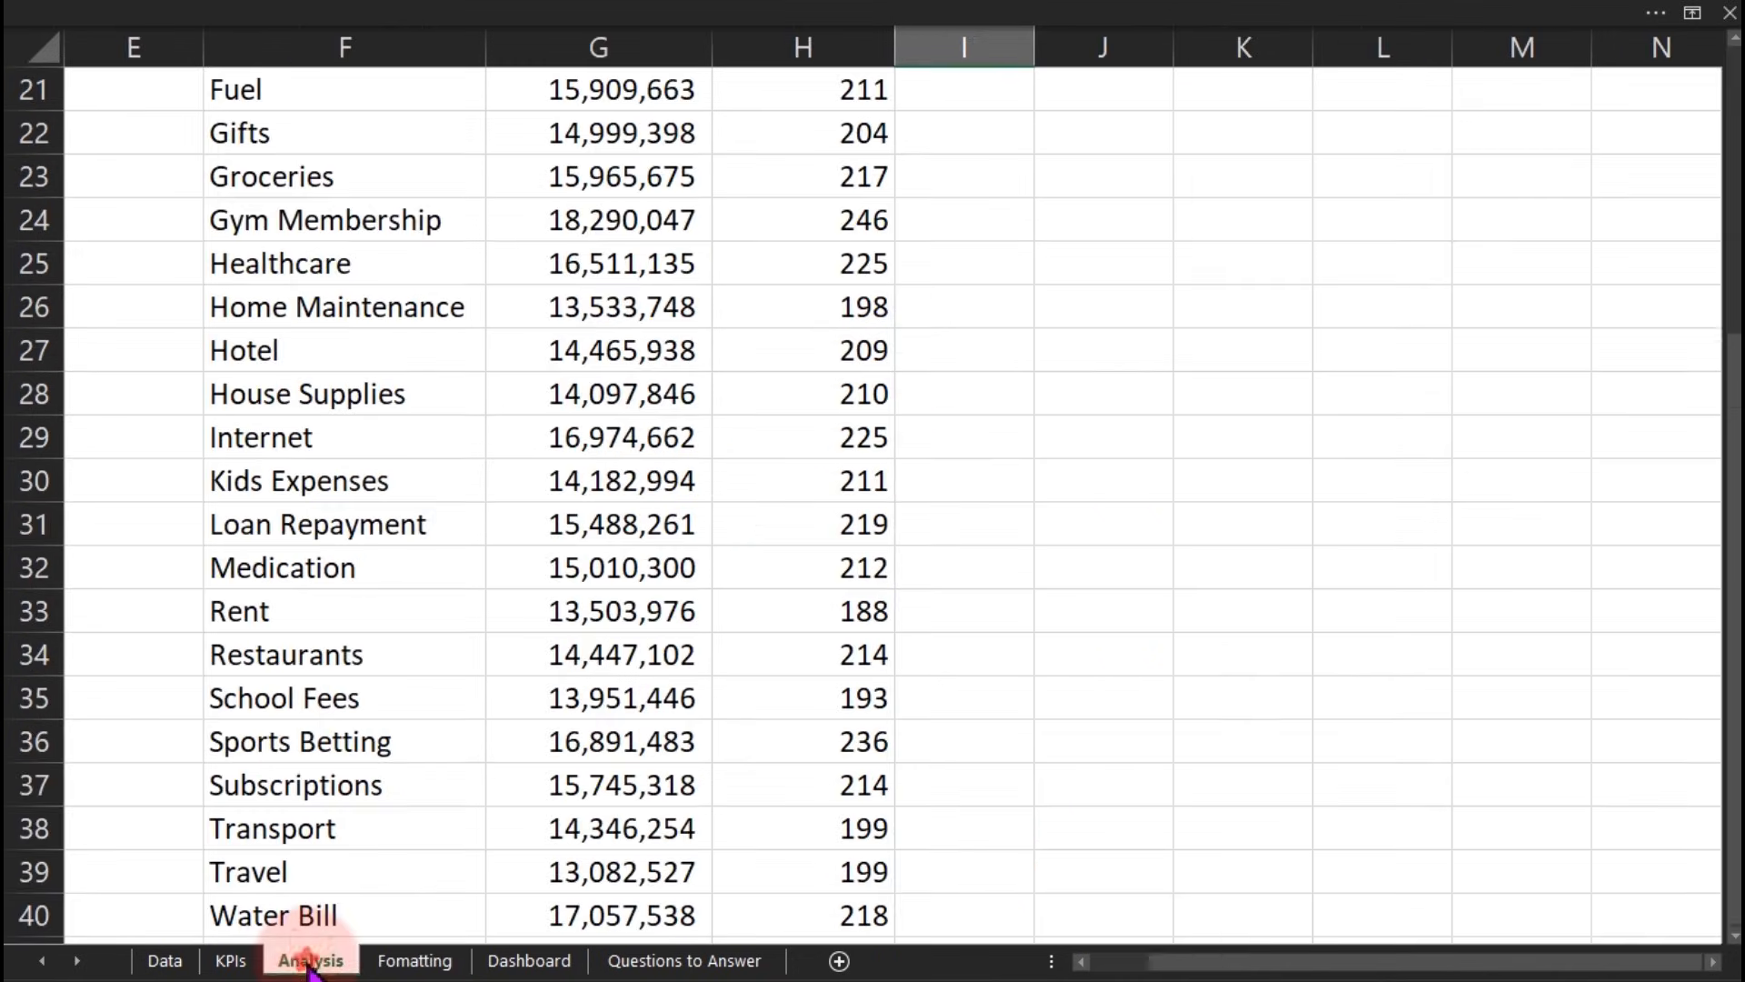
pyautogui.moveTo(1723, 562); pyautogui.dragTo(1694, 39)
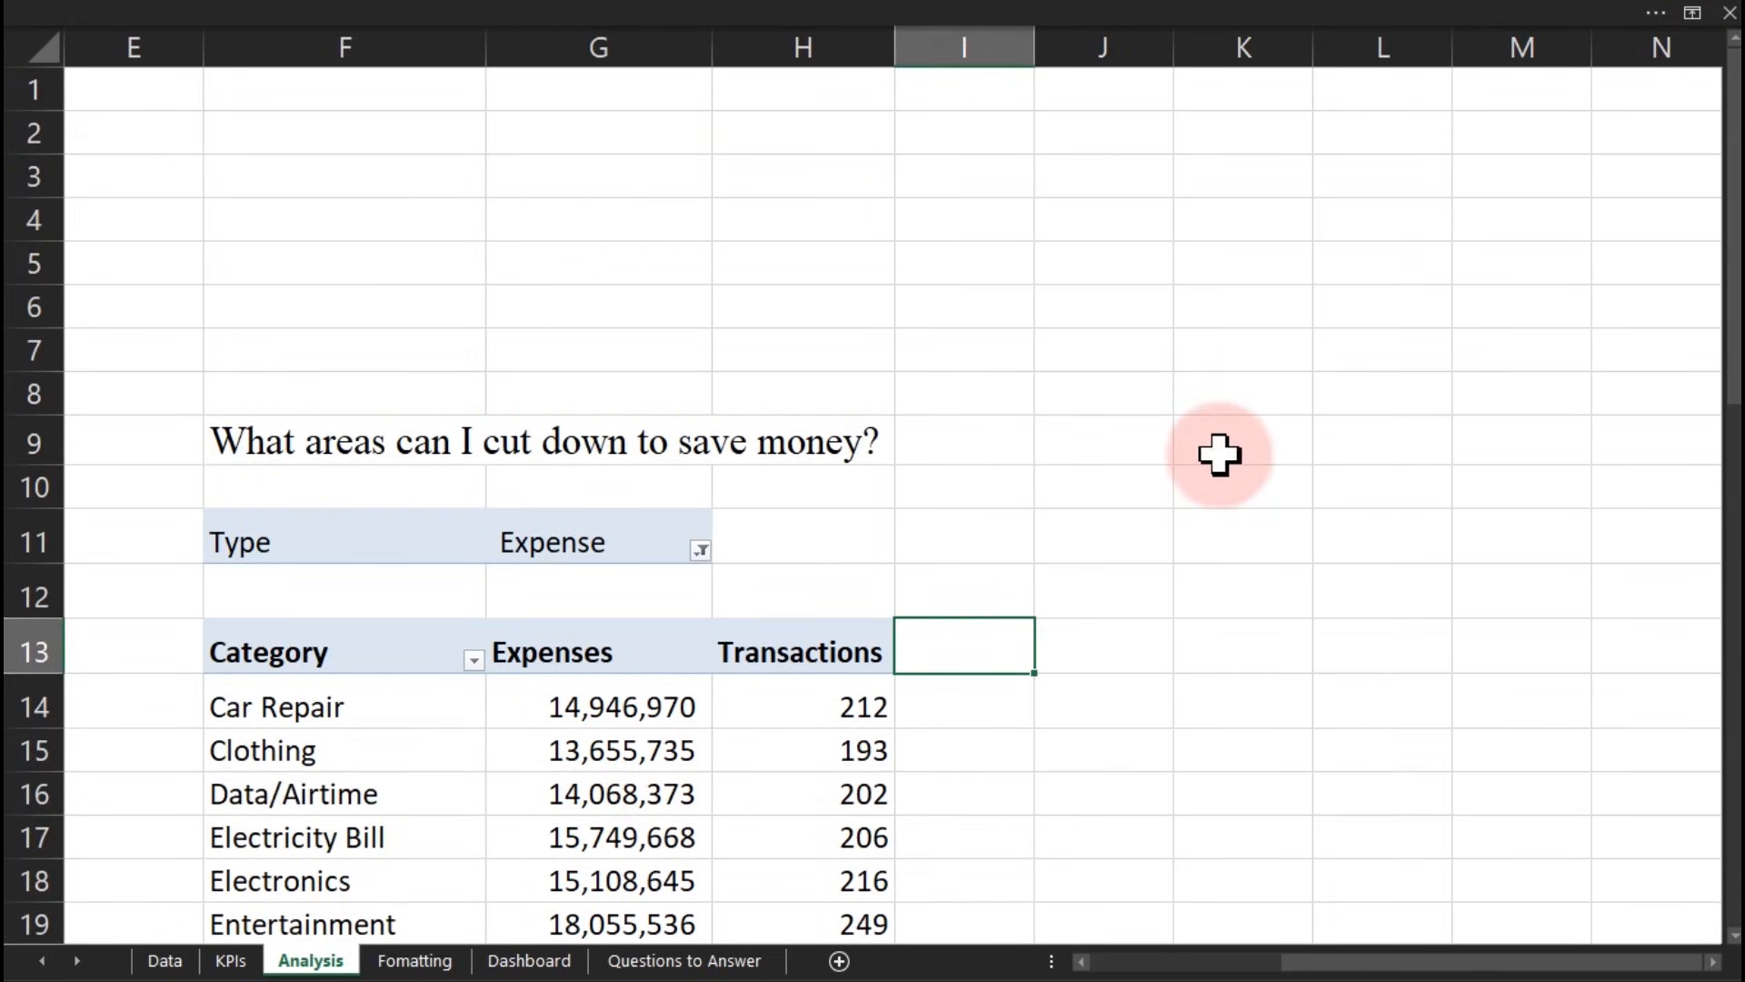
pyautogui.moveTo(1725, 239); pyautogui.dragTo(1721, 423)
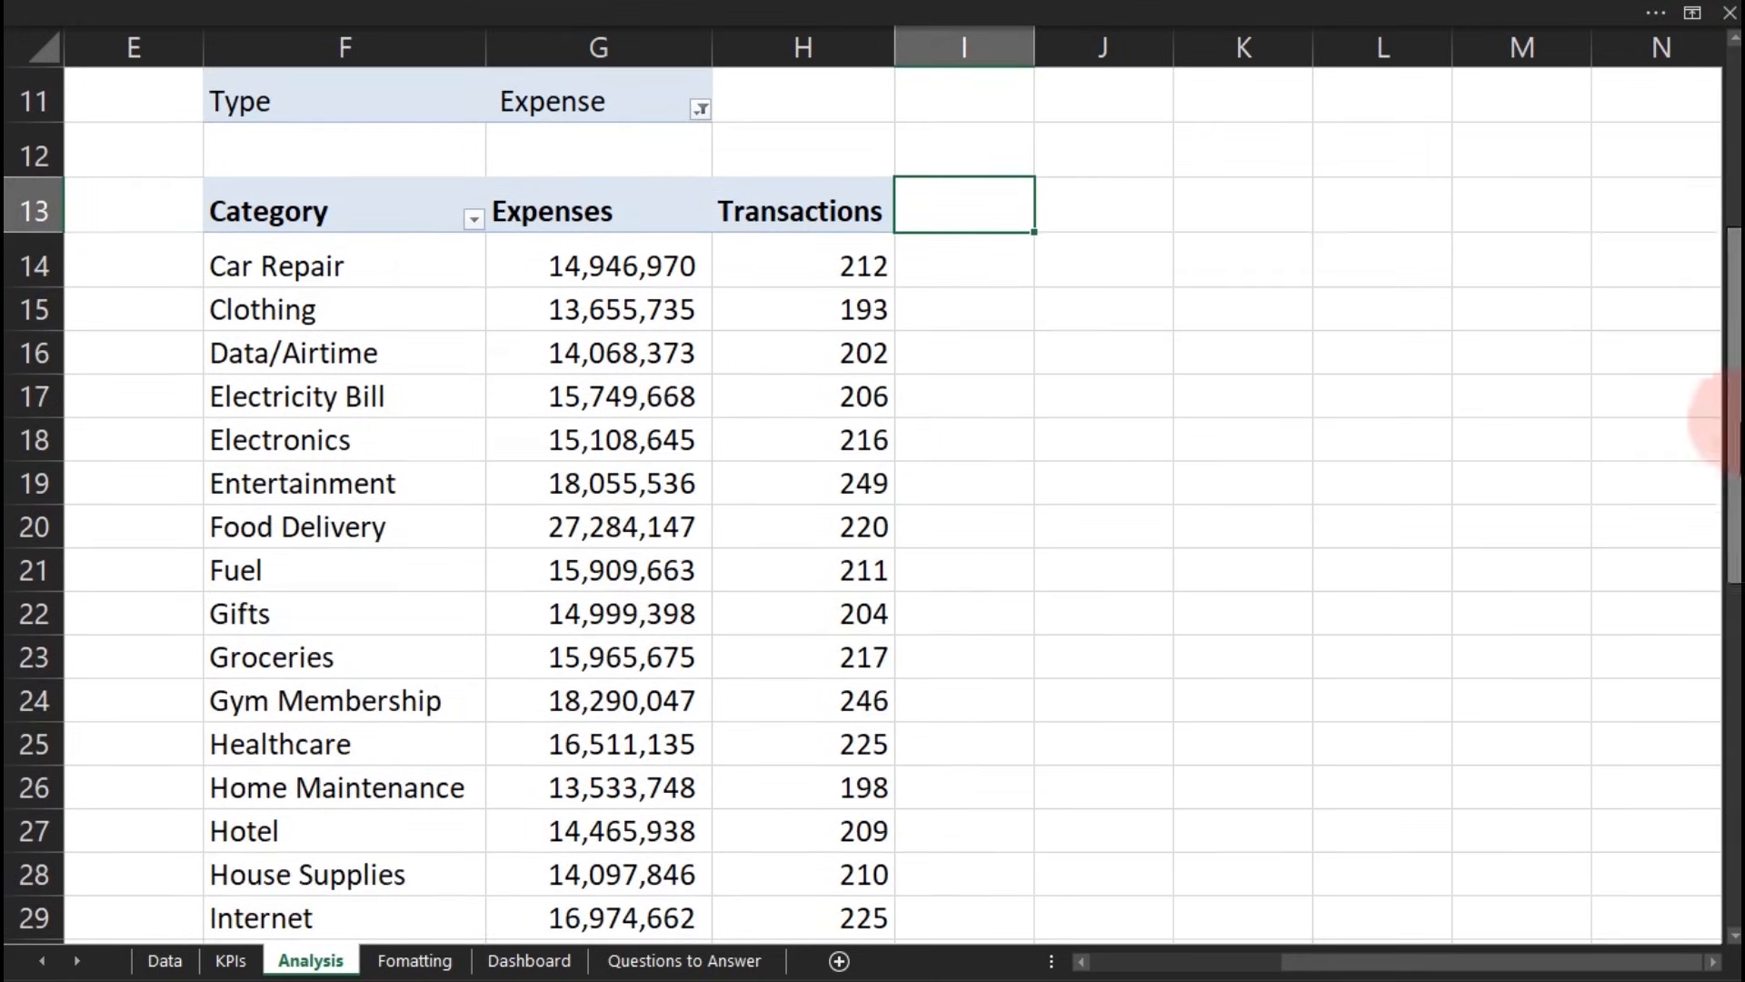
pyautogui.click(582, 267)
pyautogui.rightClick(578, 268)
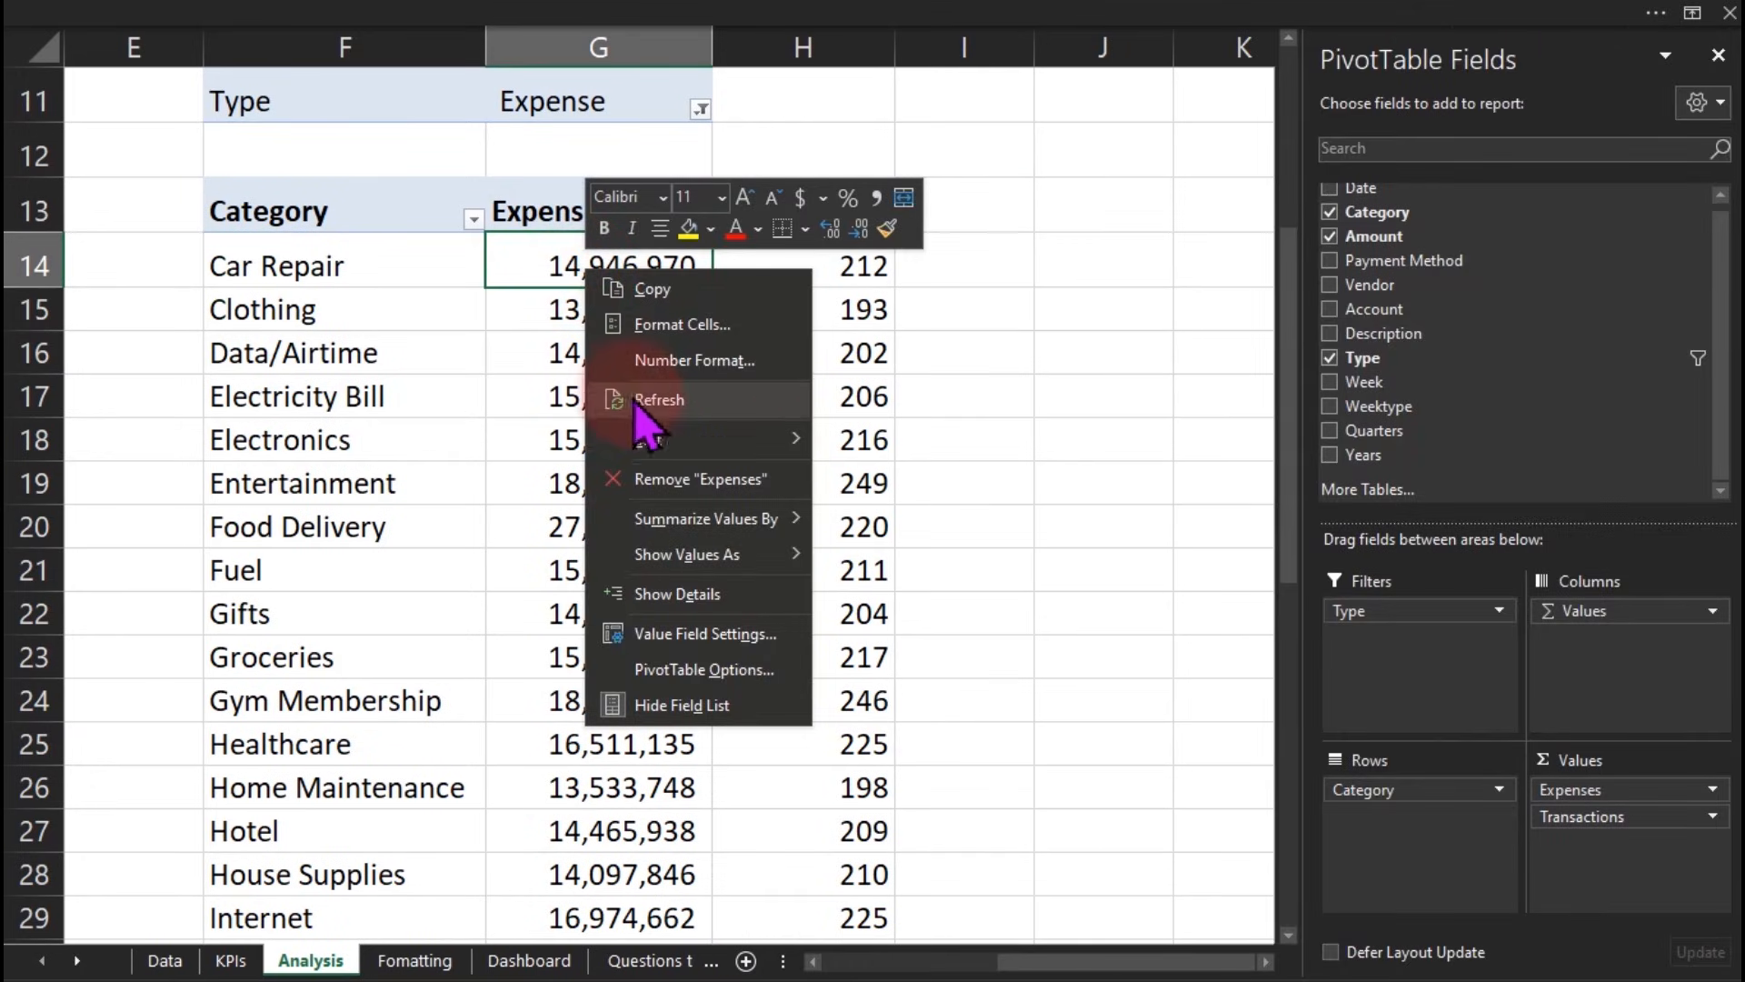
pyautogui.moveTo(728, 439)
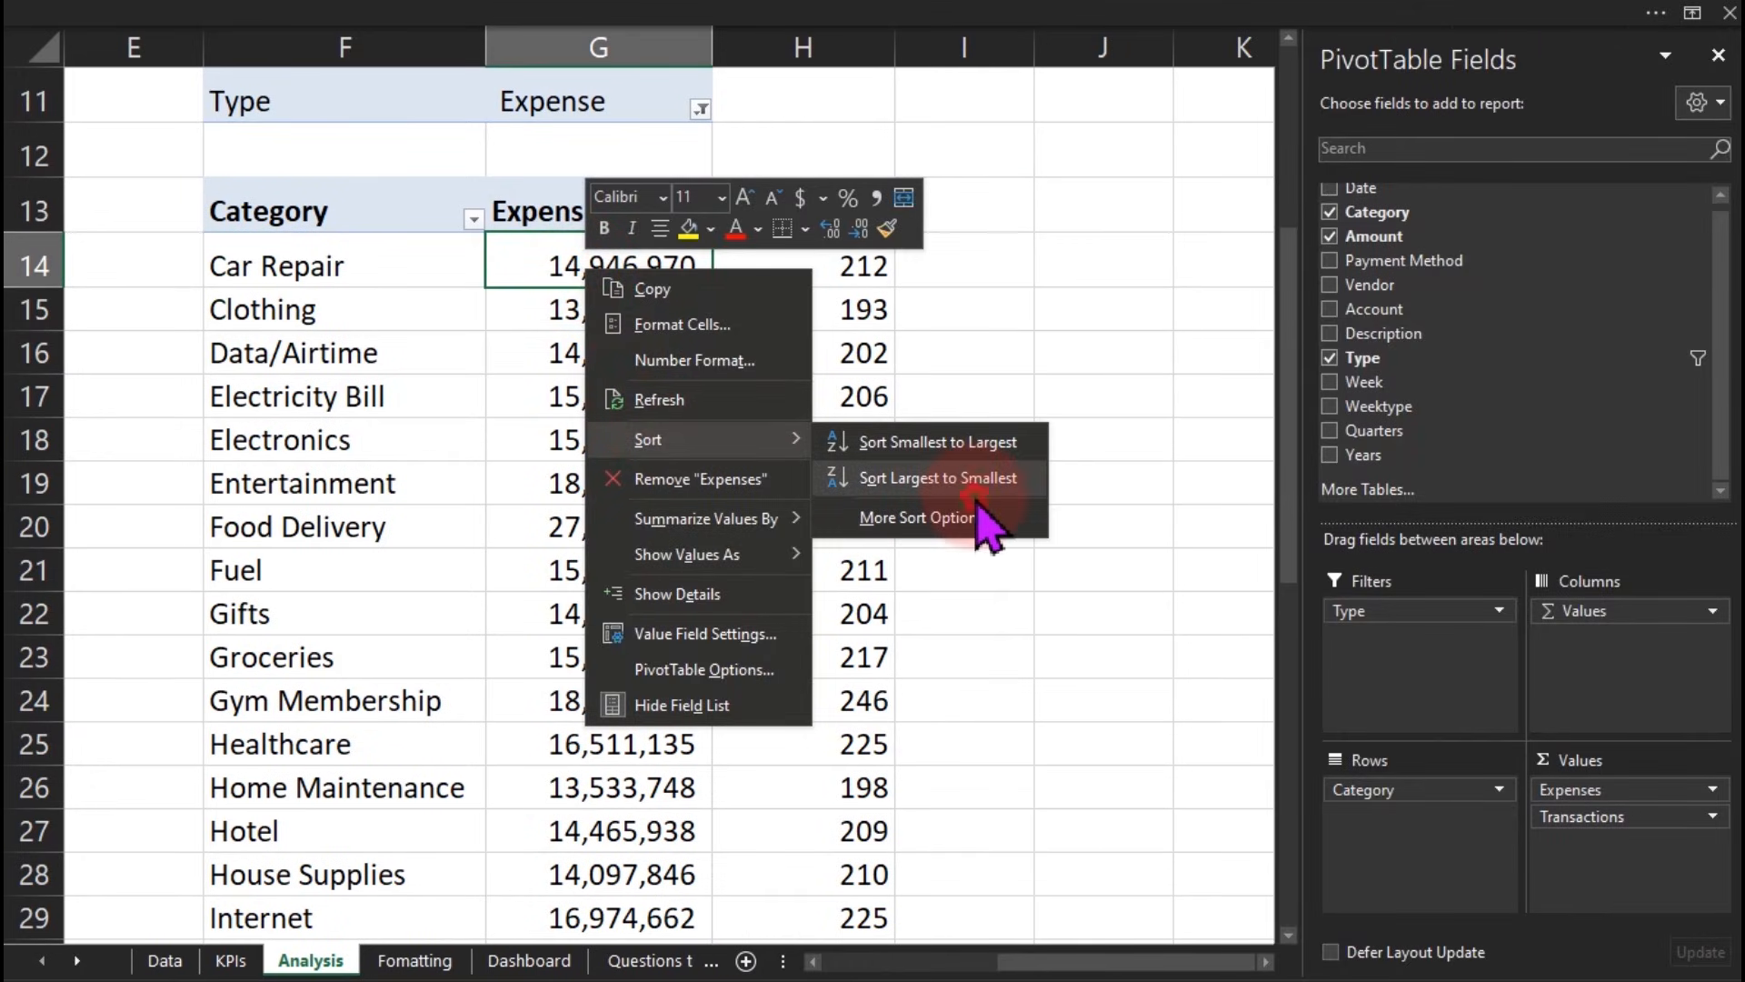
pyautogui.click(933, 480)
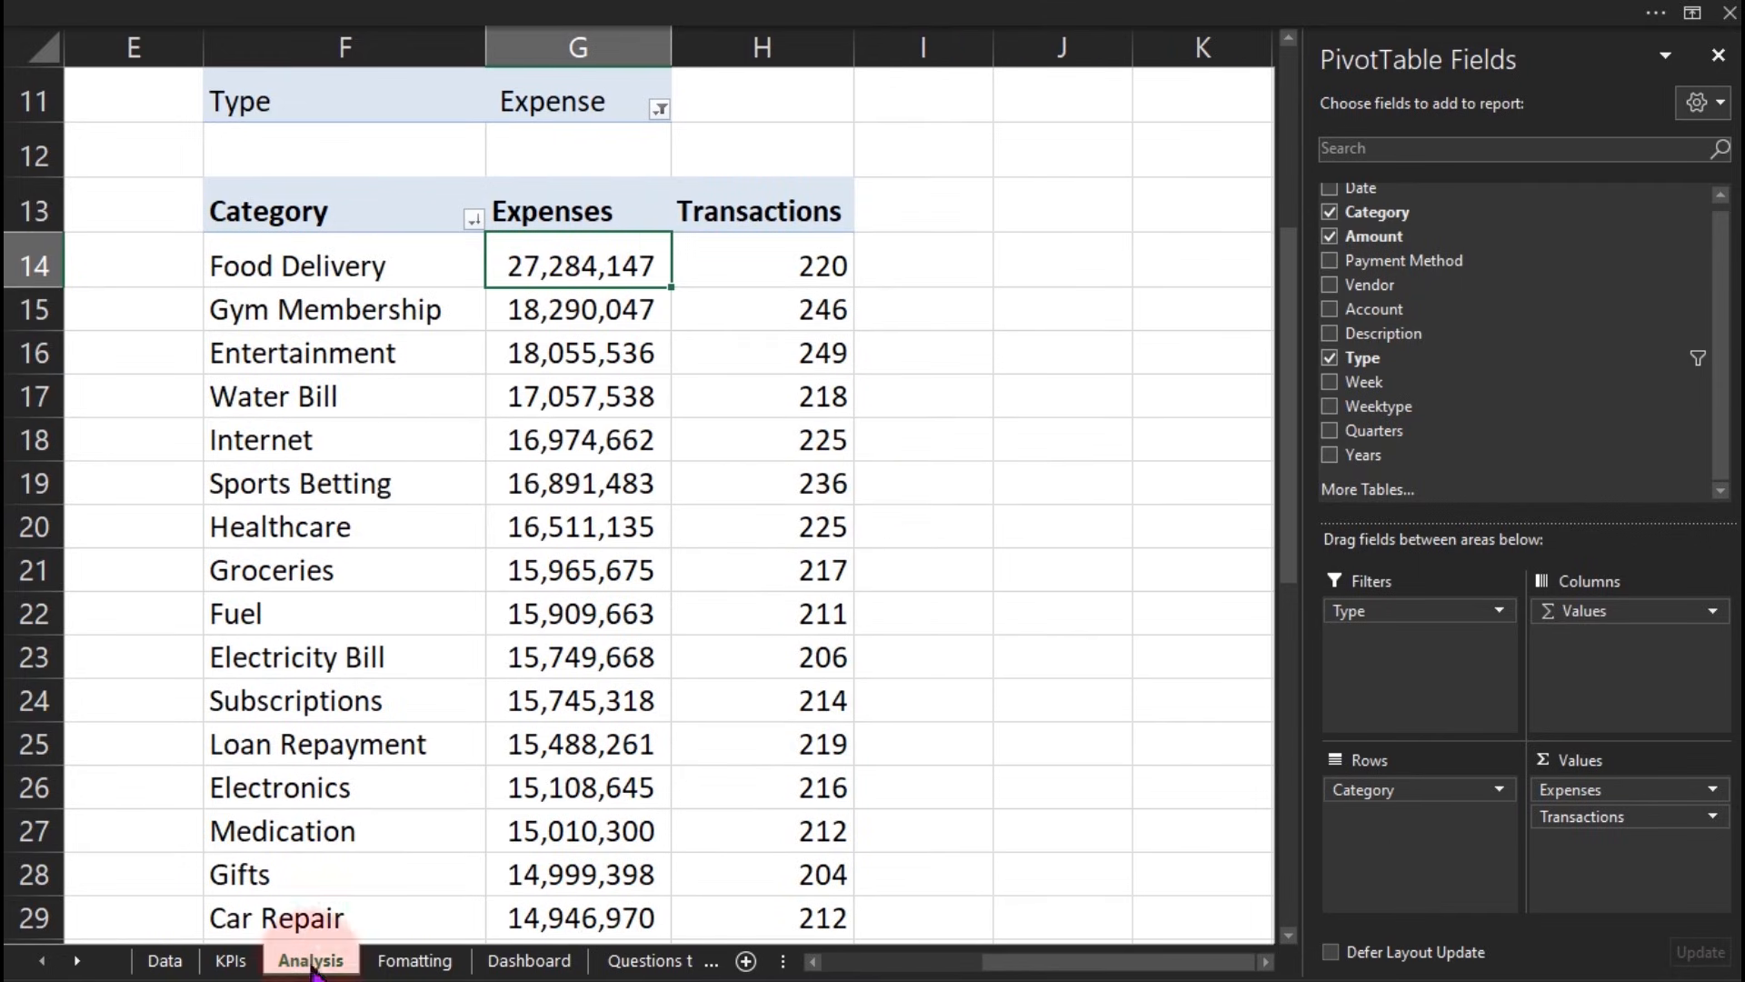
# Step: Add a Ratings header in I7 of the Fomatting sheet, beside the Rank header
pyautogui.click(389, 966)
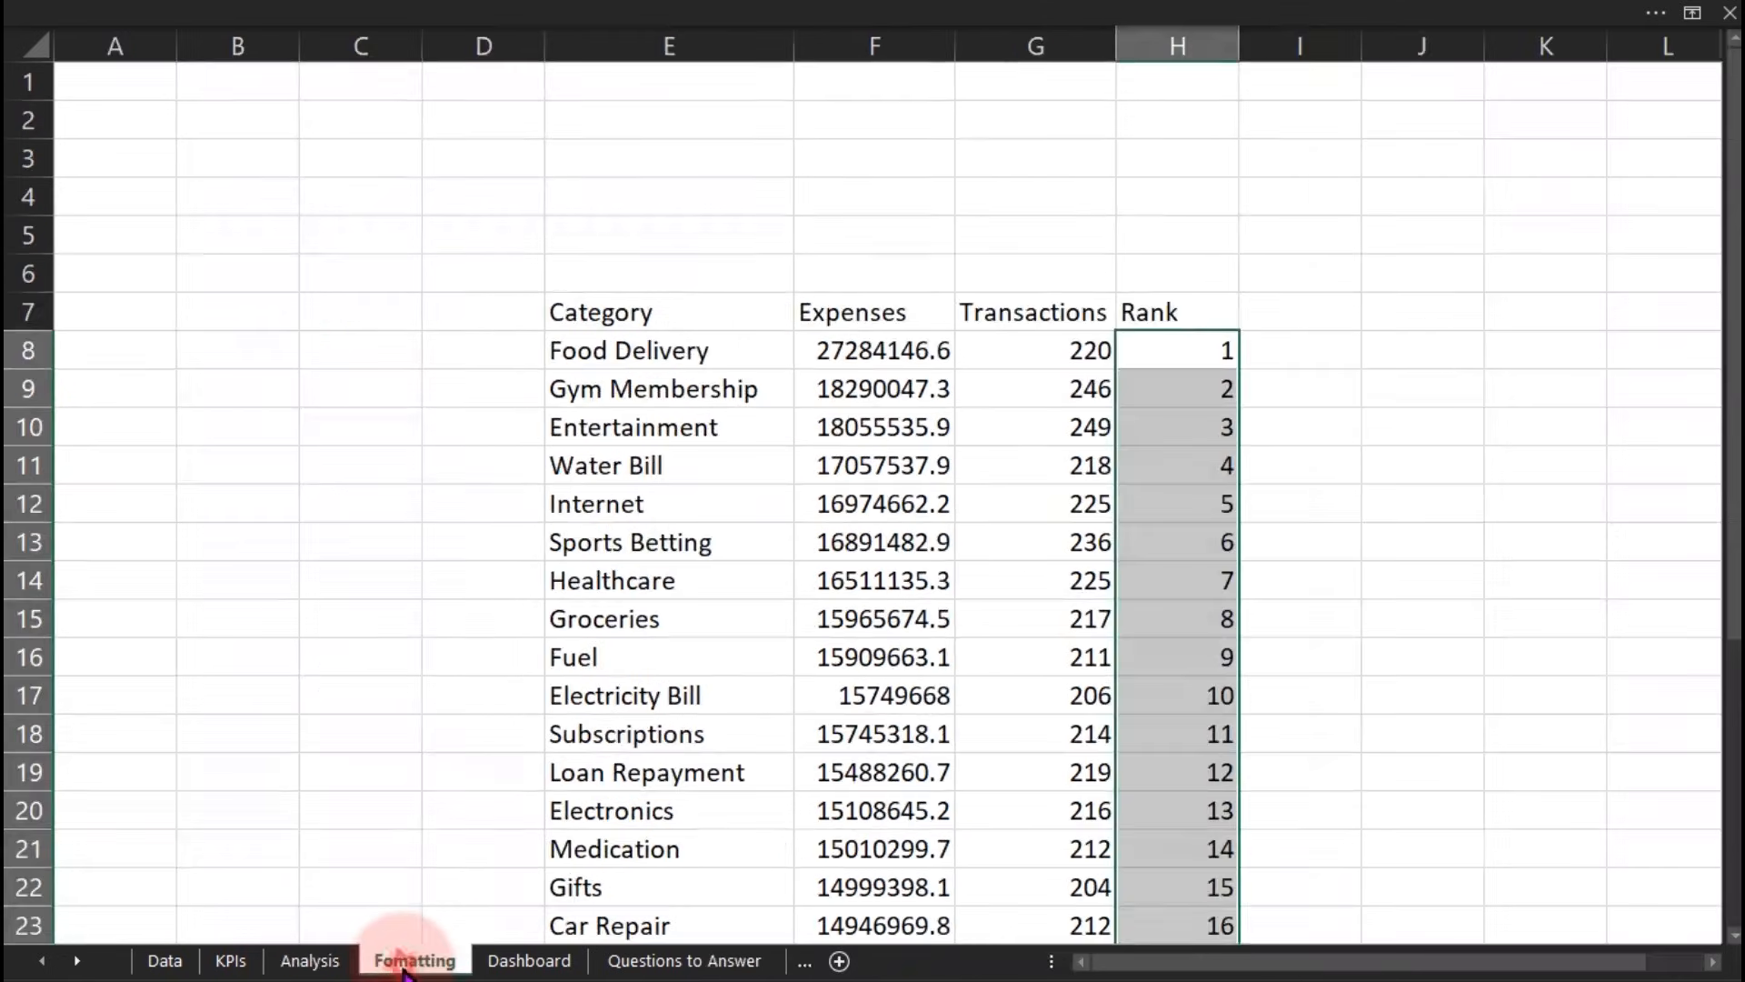
pyautogui.click(1169, 343)
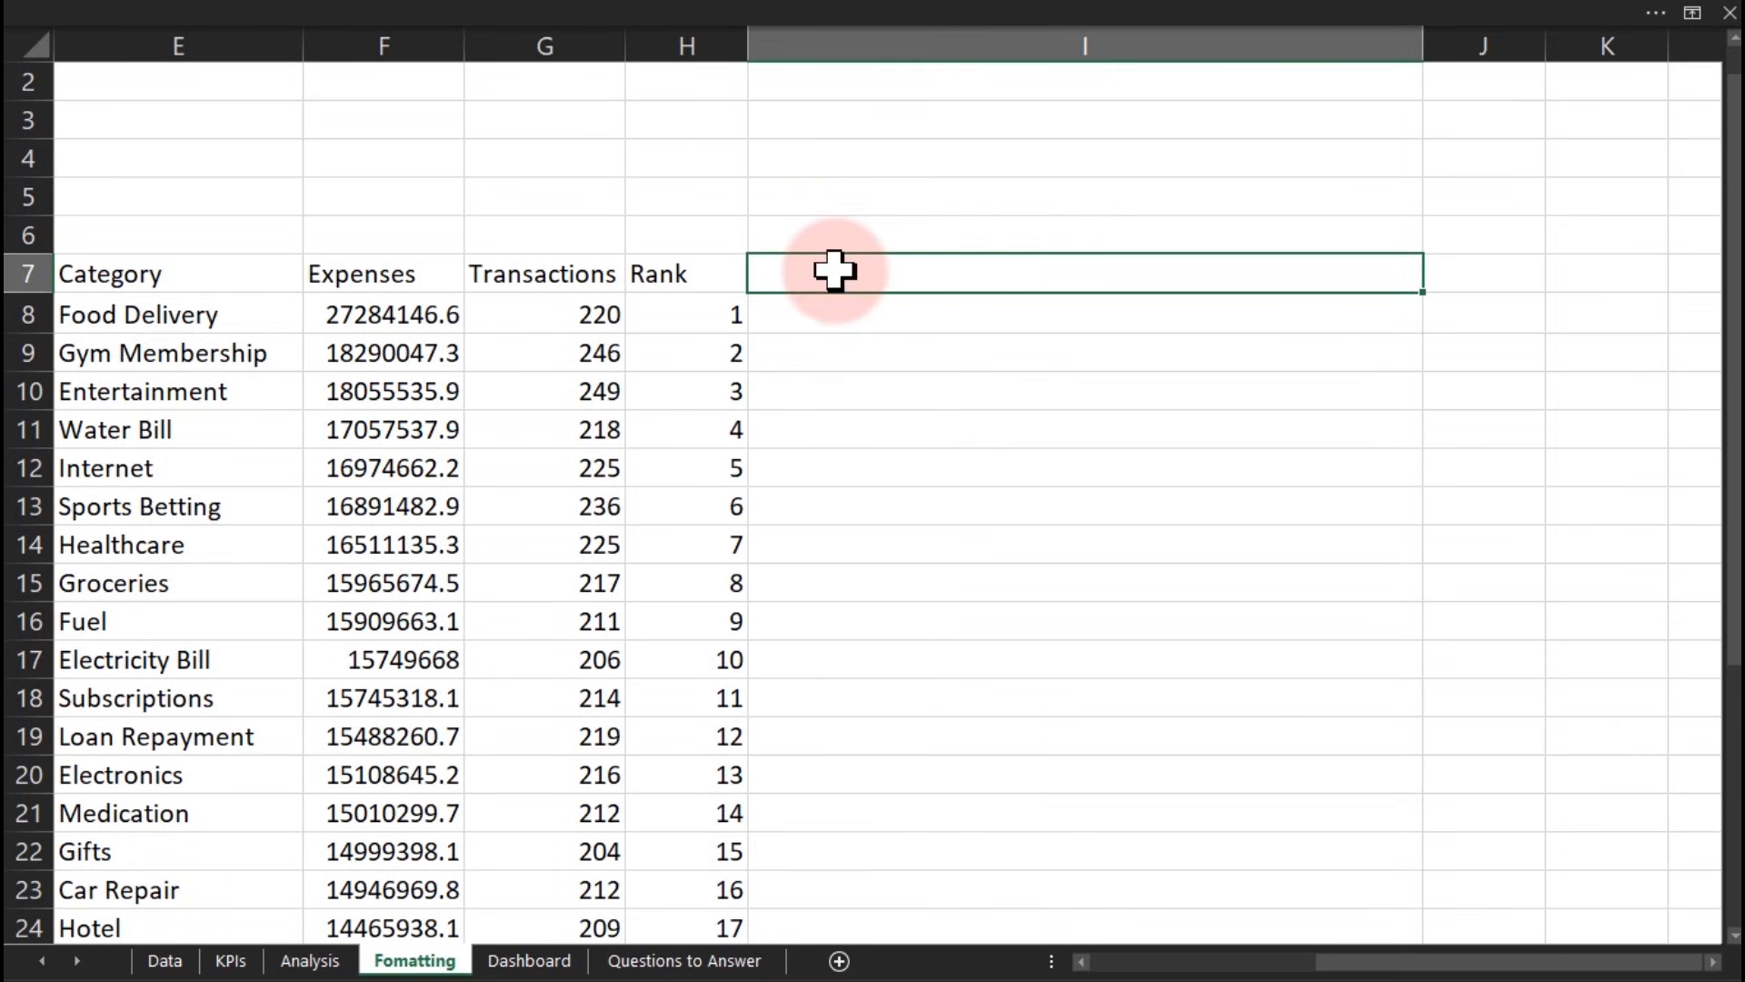
pyautogui.write('Rat')
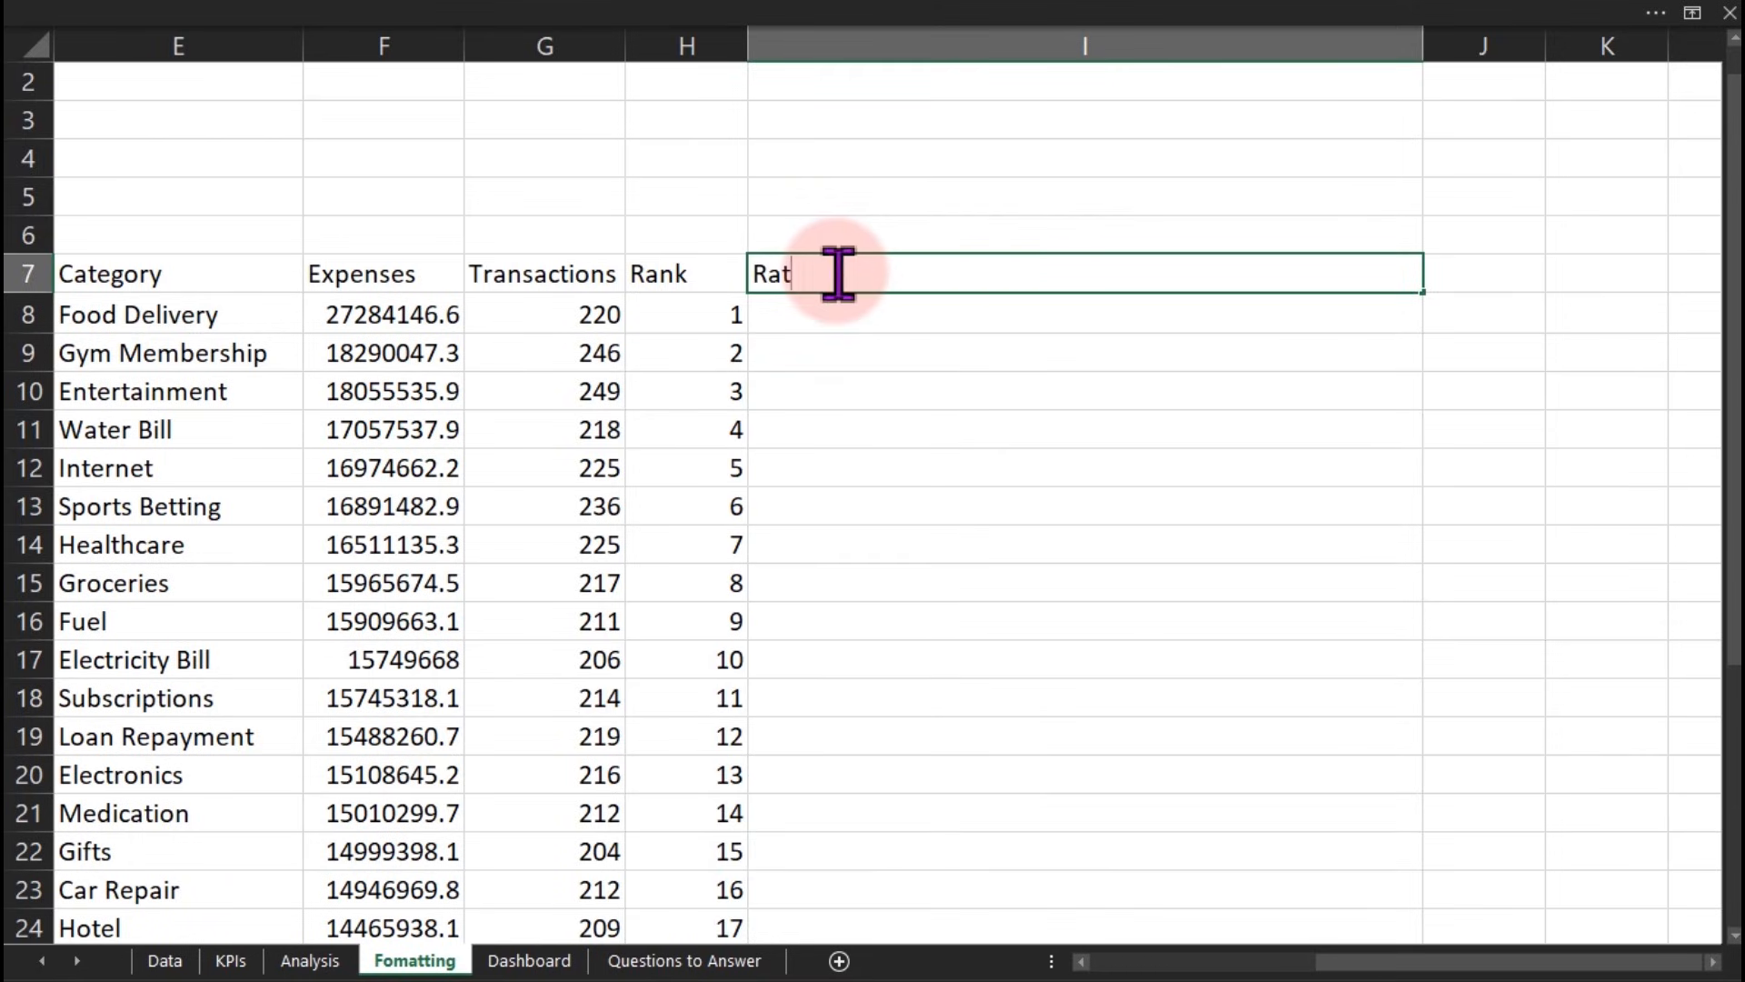
pyautogui.write('ings')
pyautogui.press('Return')
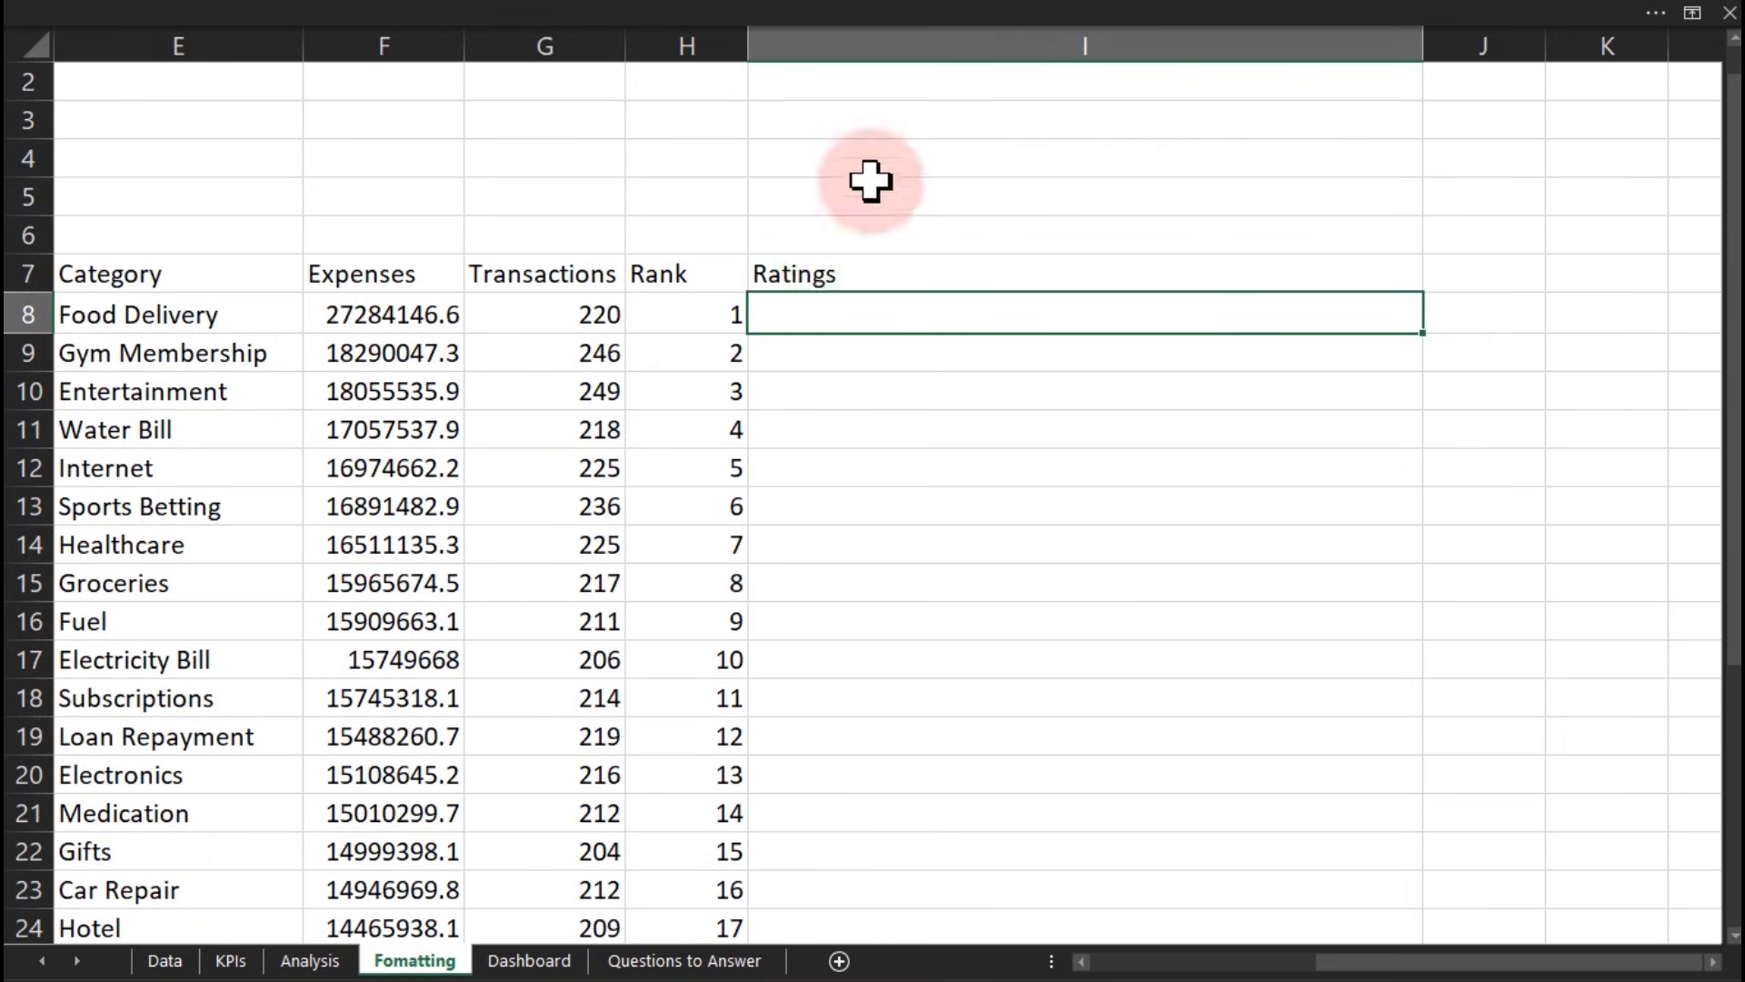
# Step: Enter the labels Filled Star in I3 and unfilled Star in I4, above the Ratings header
pyautogui.click(900, 128)
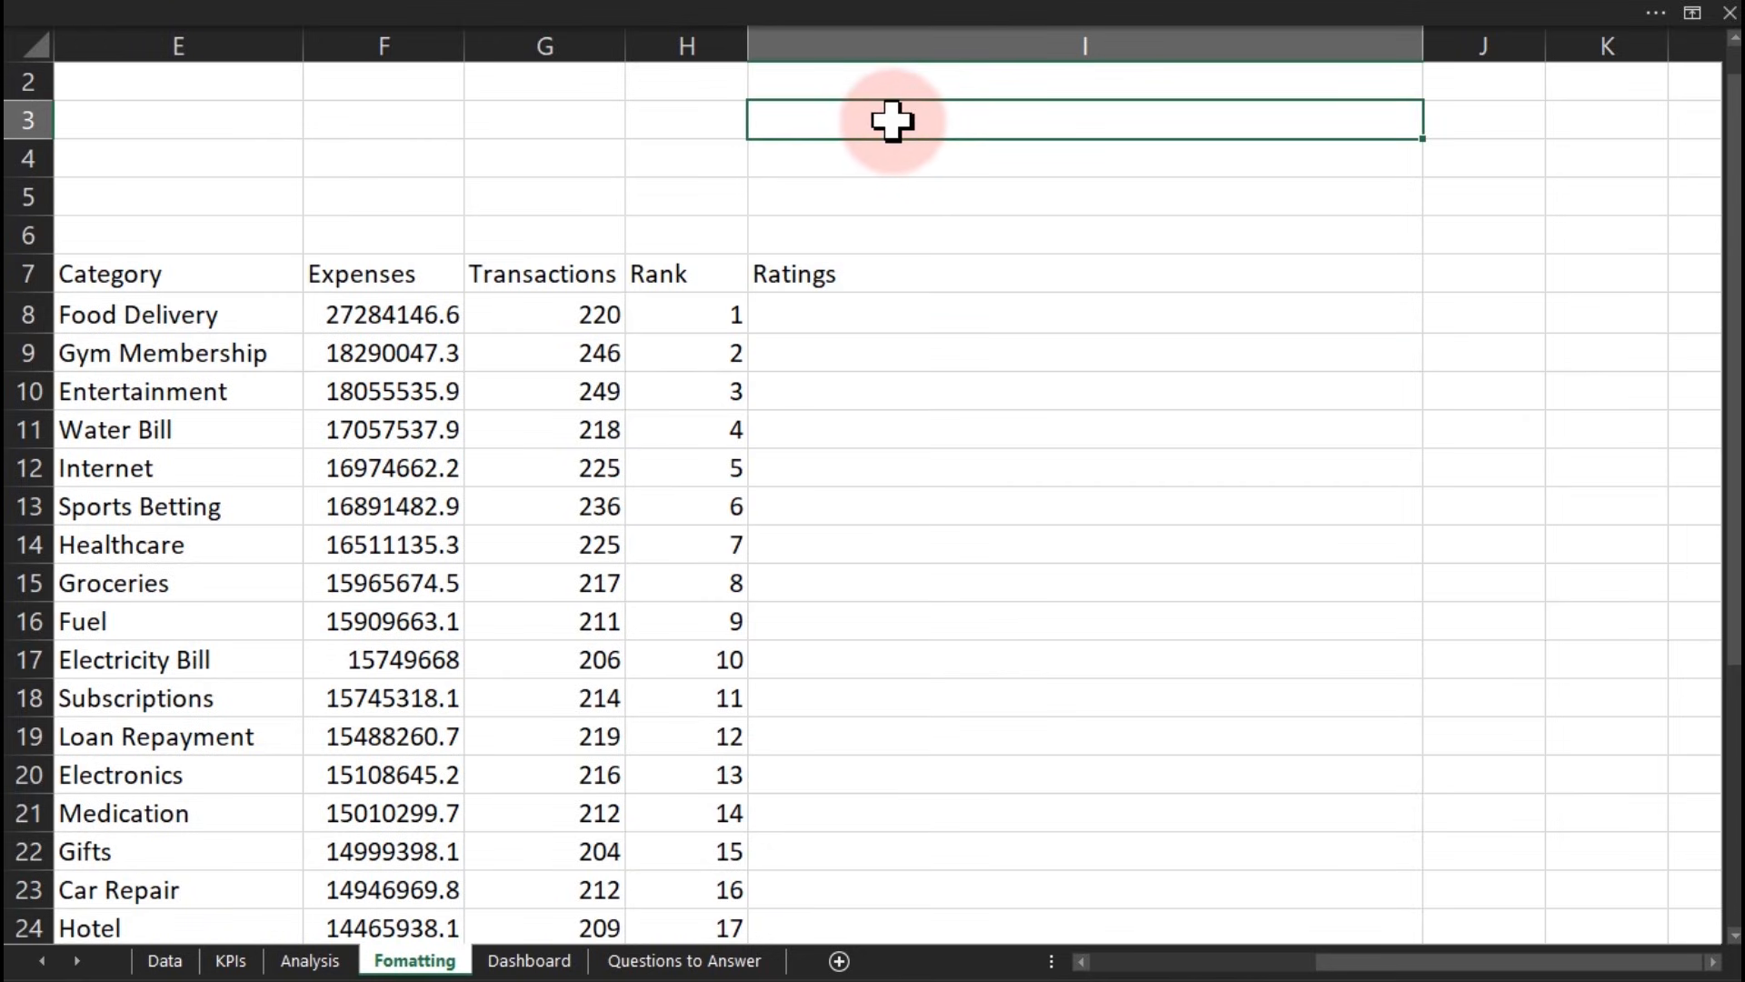
pyautogui.write('Fill')
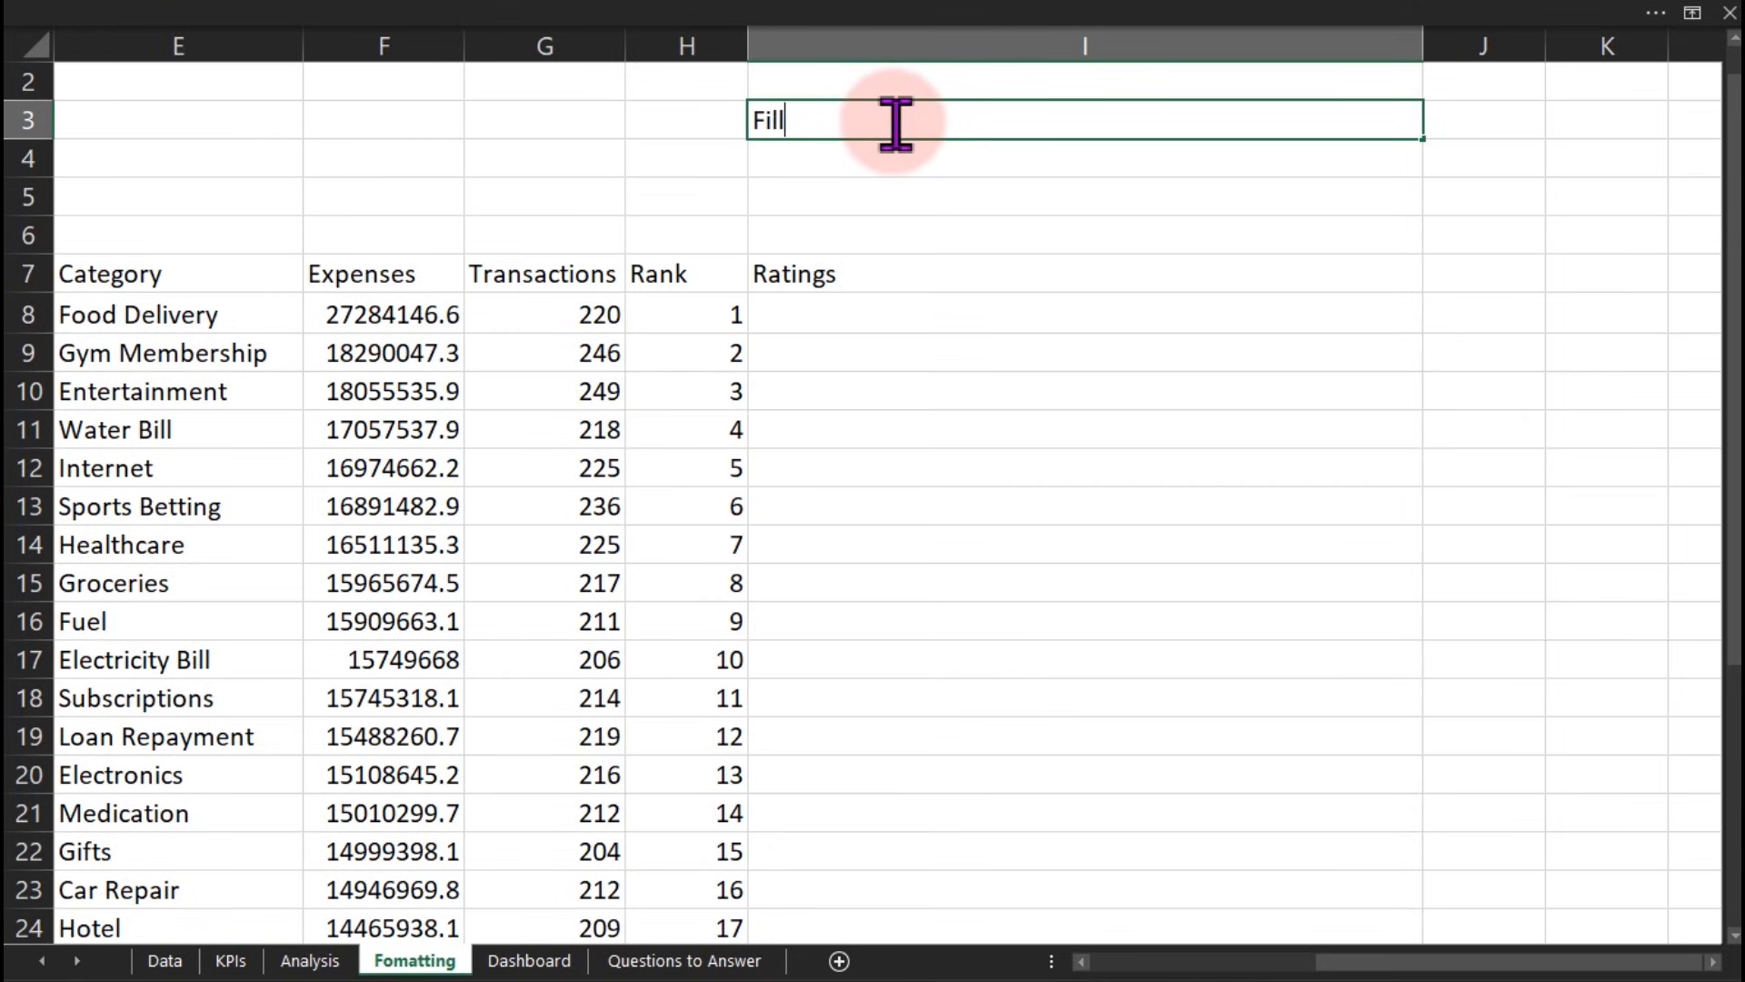
pyautogui.write('ed Star')
pyautogui.press('Return')
pyautogui.write('u')
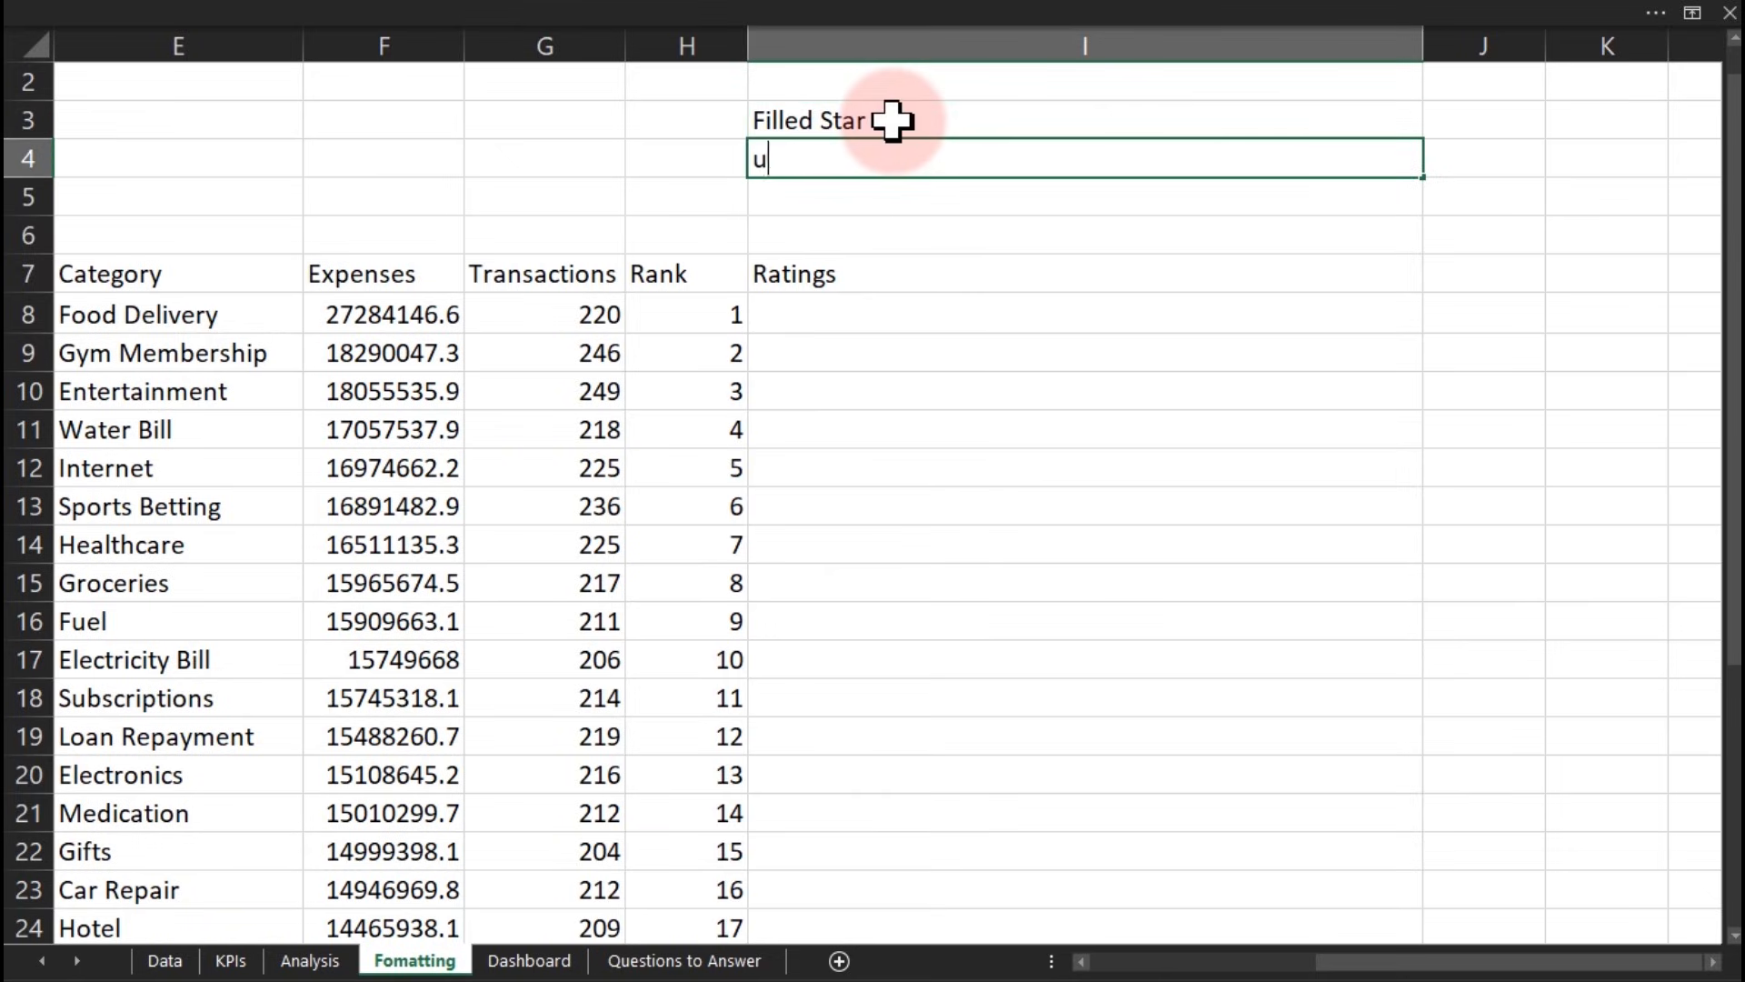
pyautogui.write('nfilled Star')
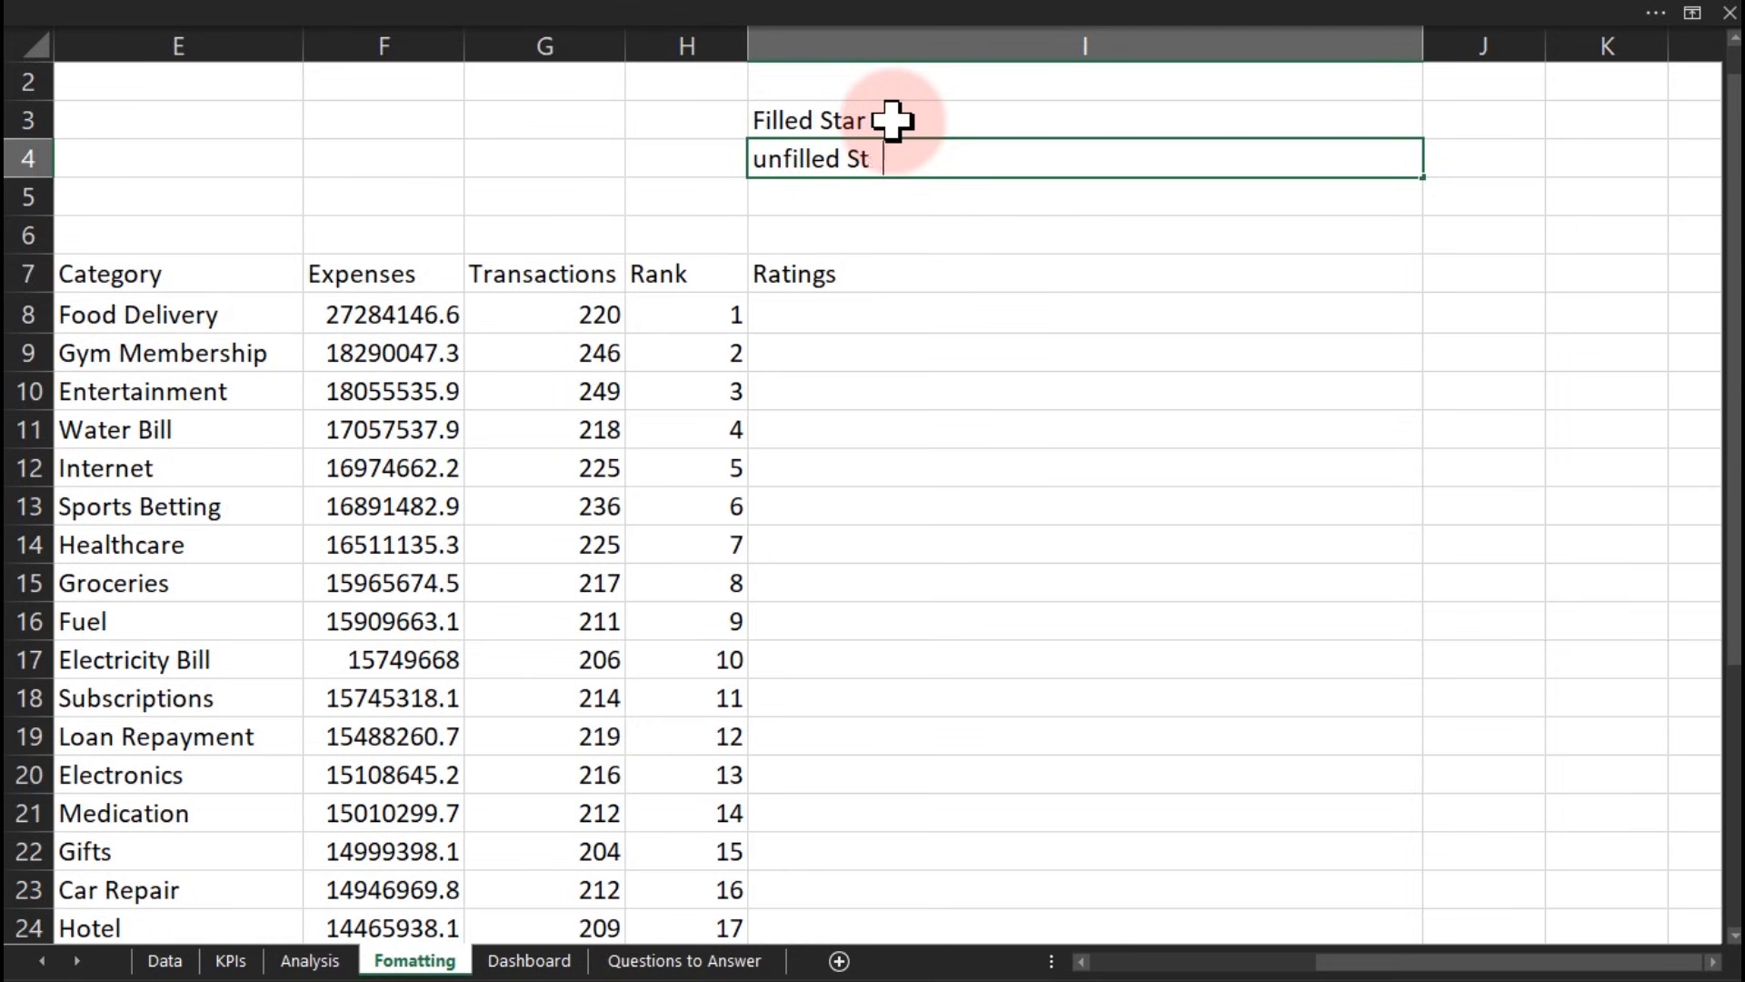
pyautogui.press('Return')
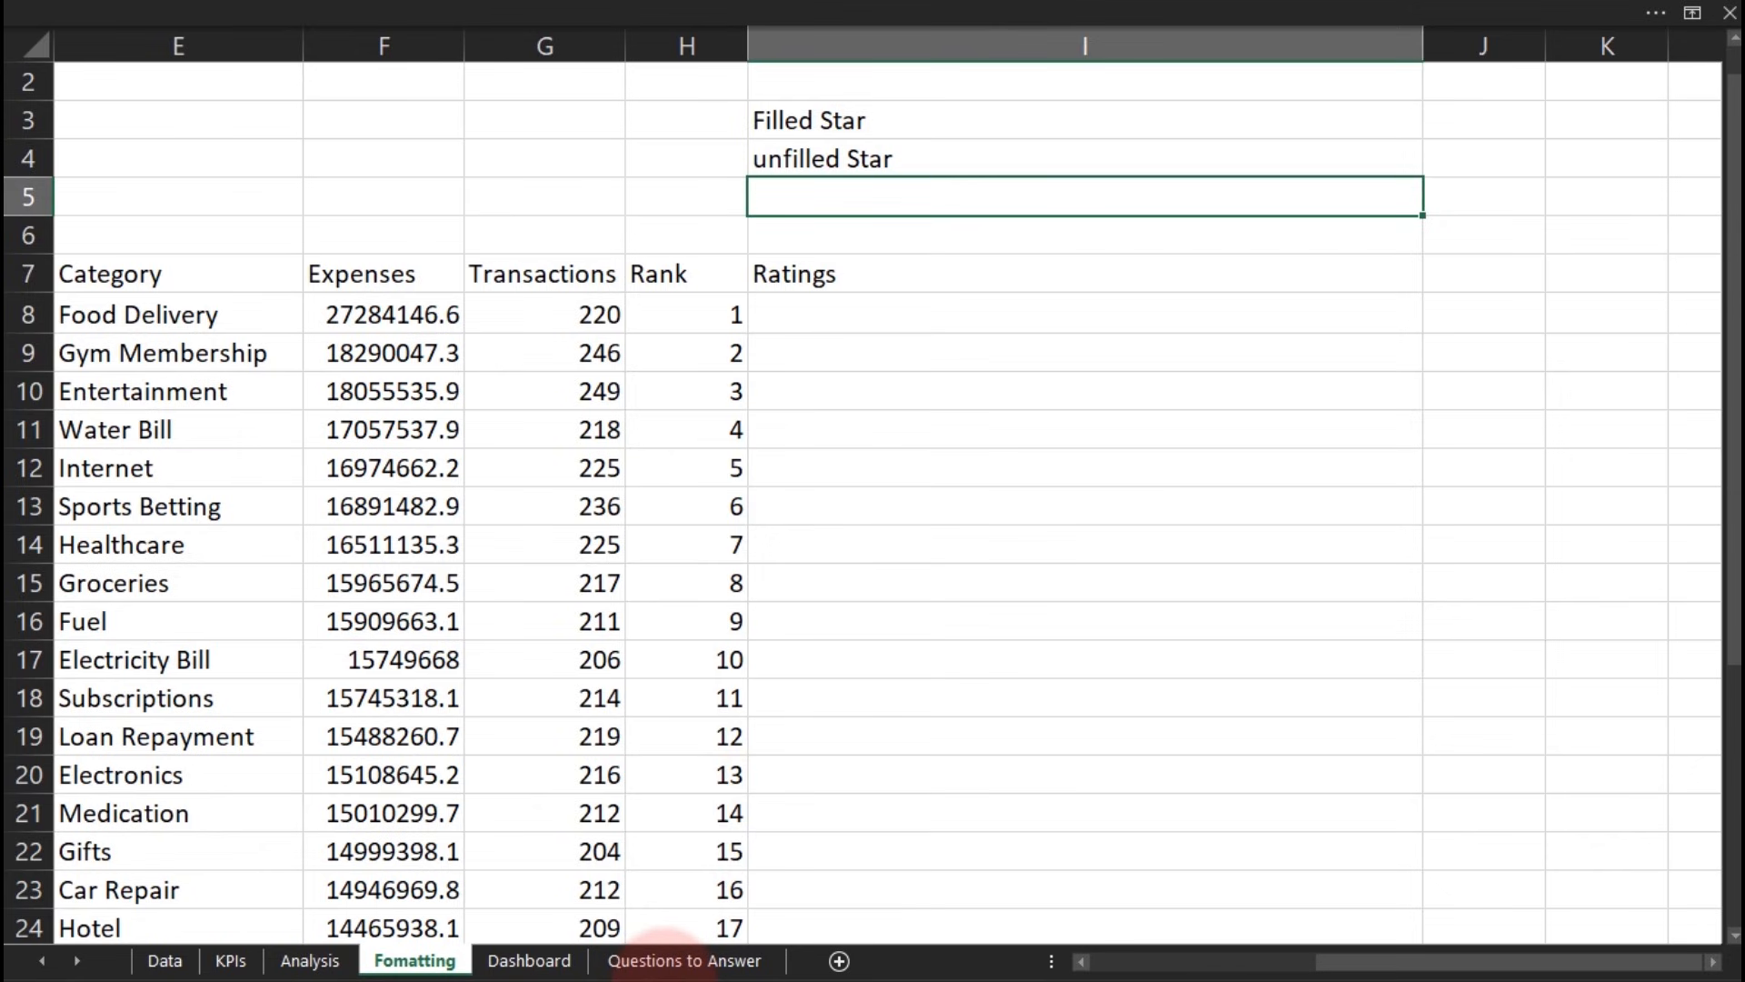
# Step: Switch to Chrome and open the Symbolonly.com star symbols page from the star symbol search results
pyautogui.press('super')
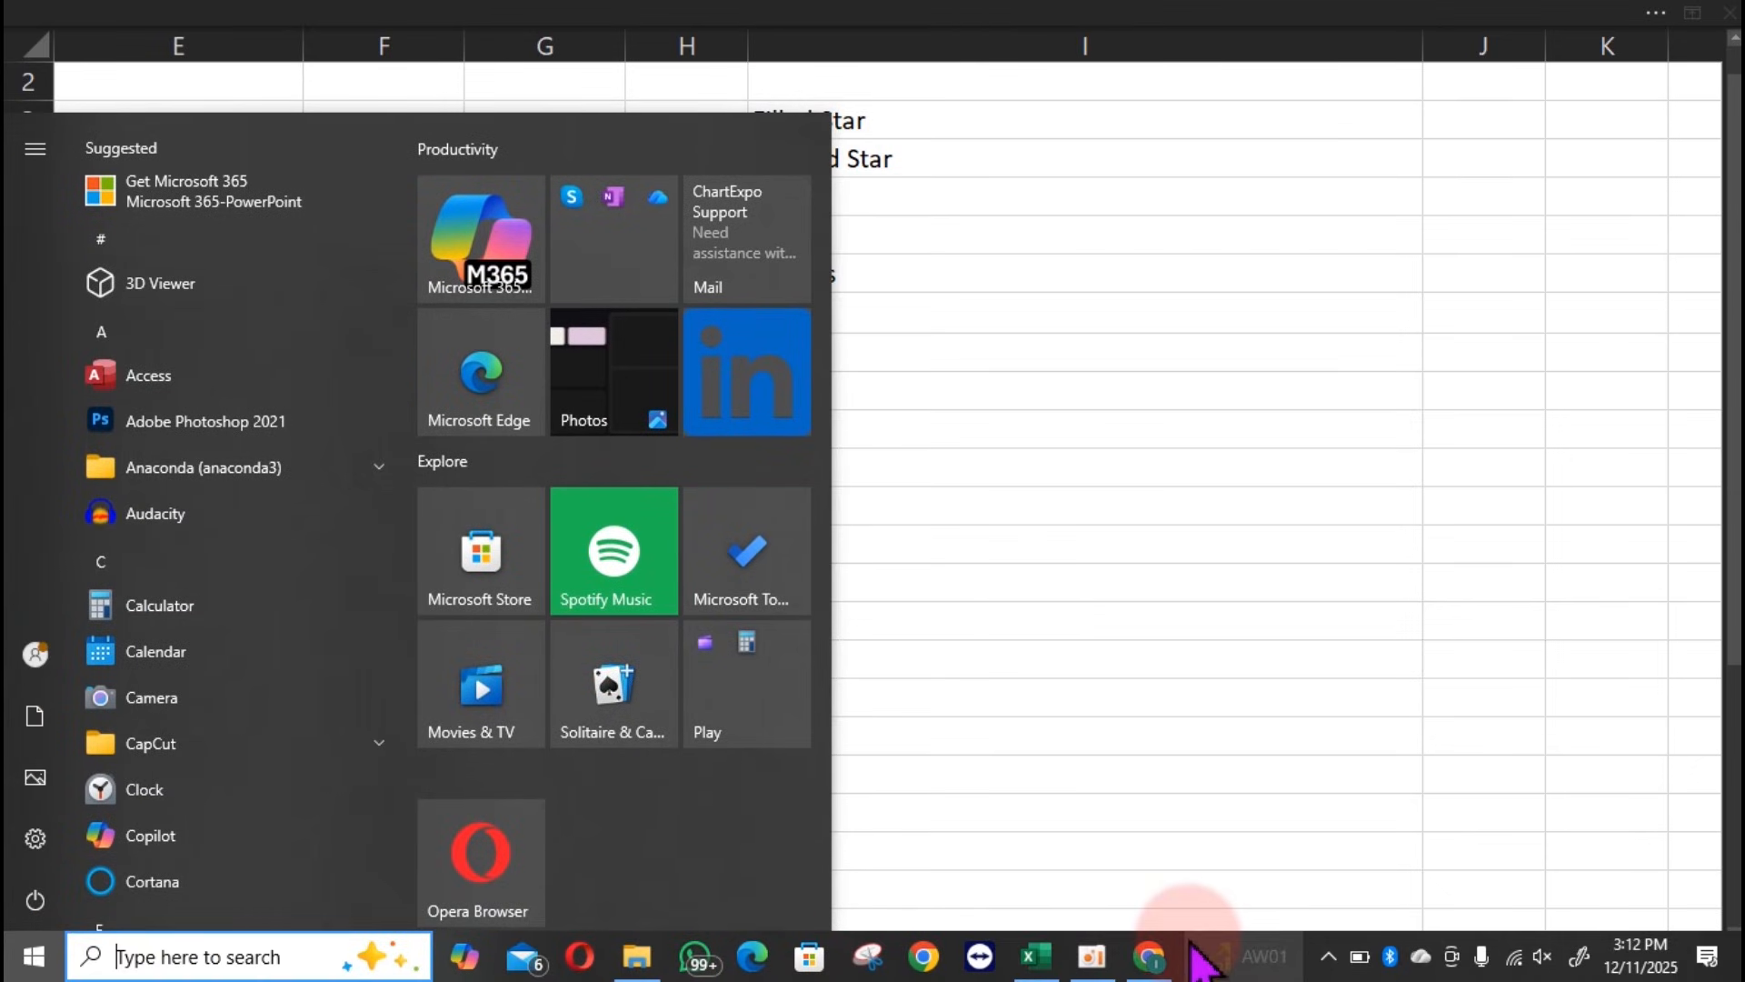
pyautogui.click(1150, 955)
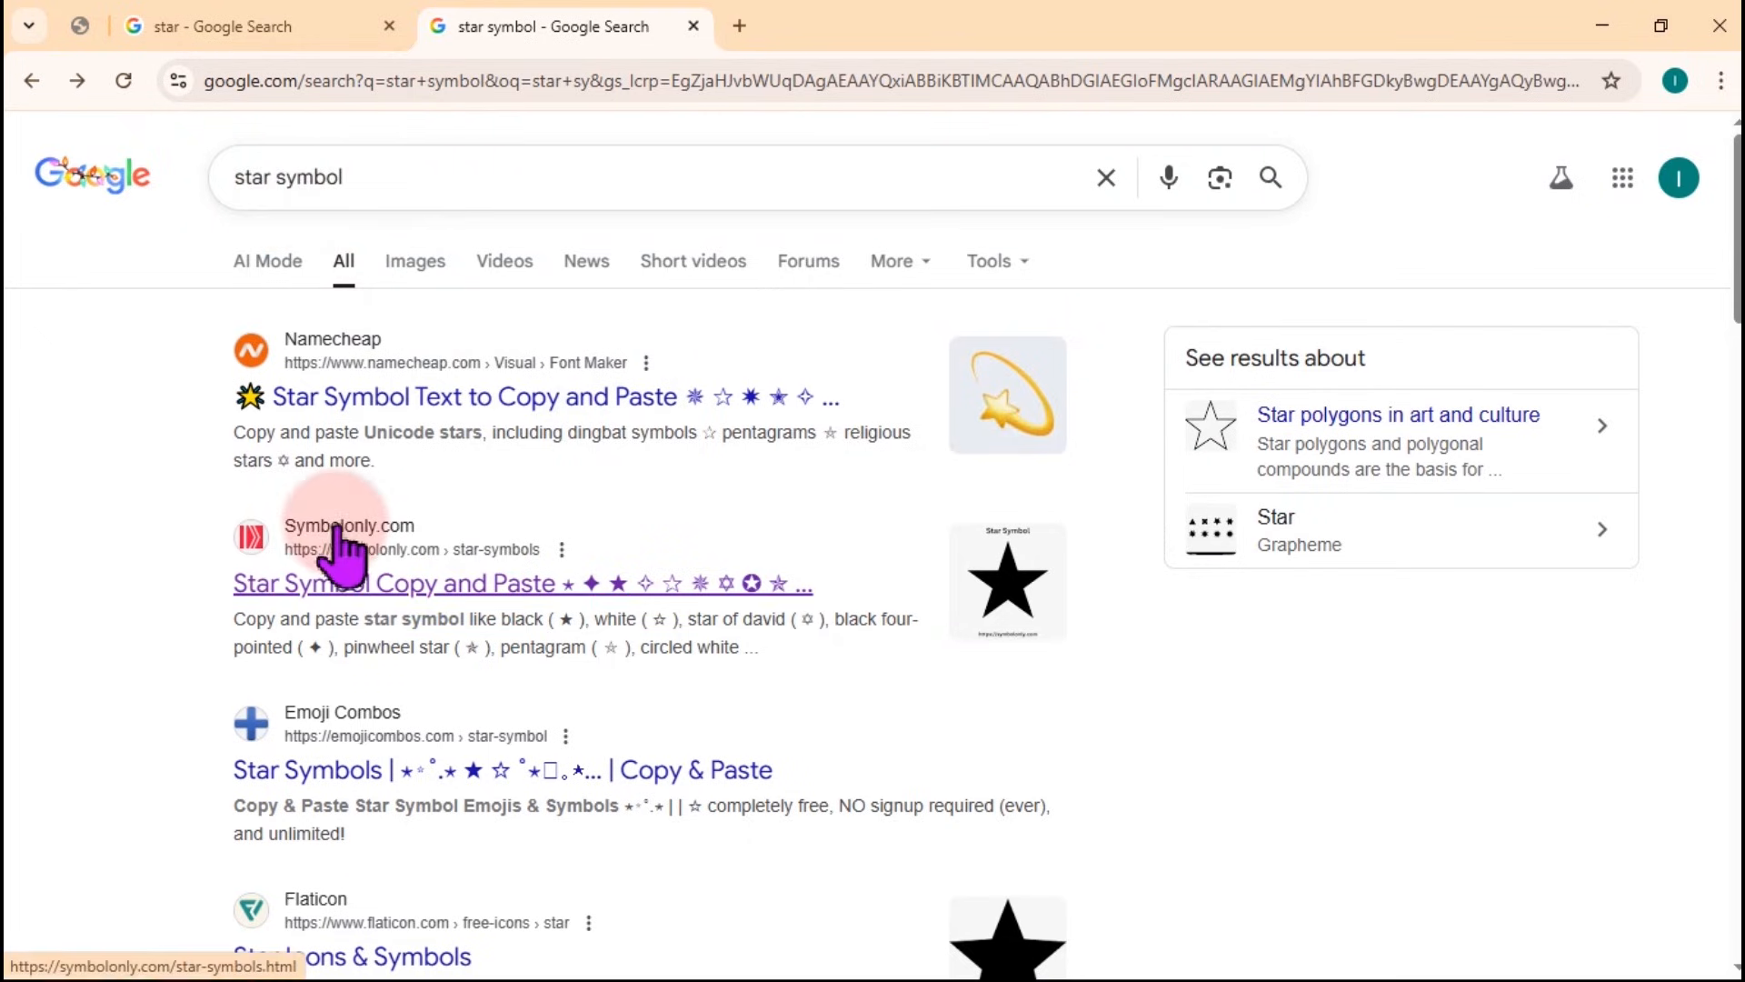
pyautogui.click(305, 547)
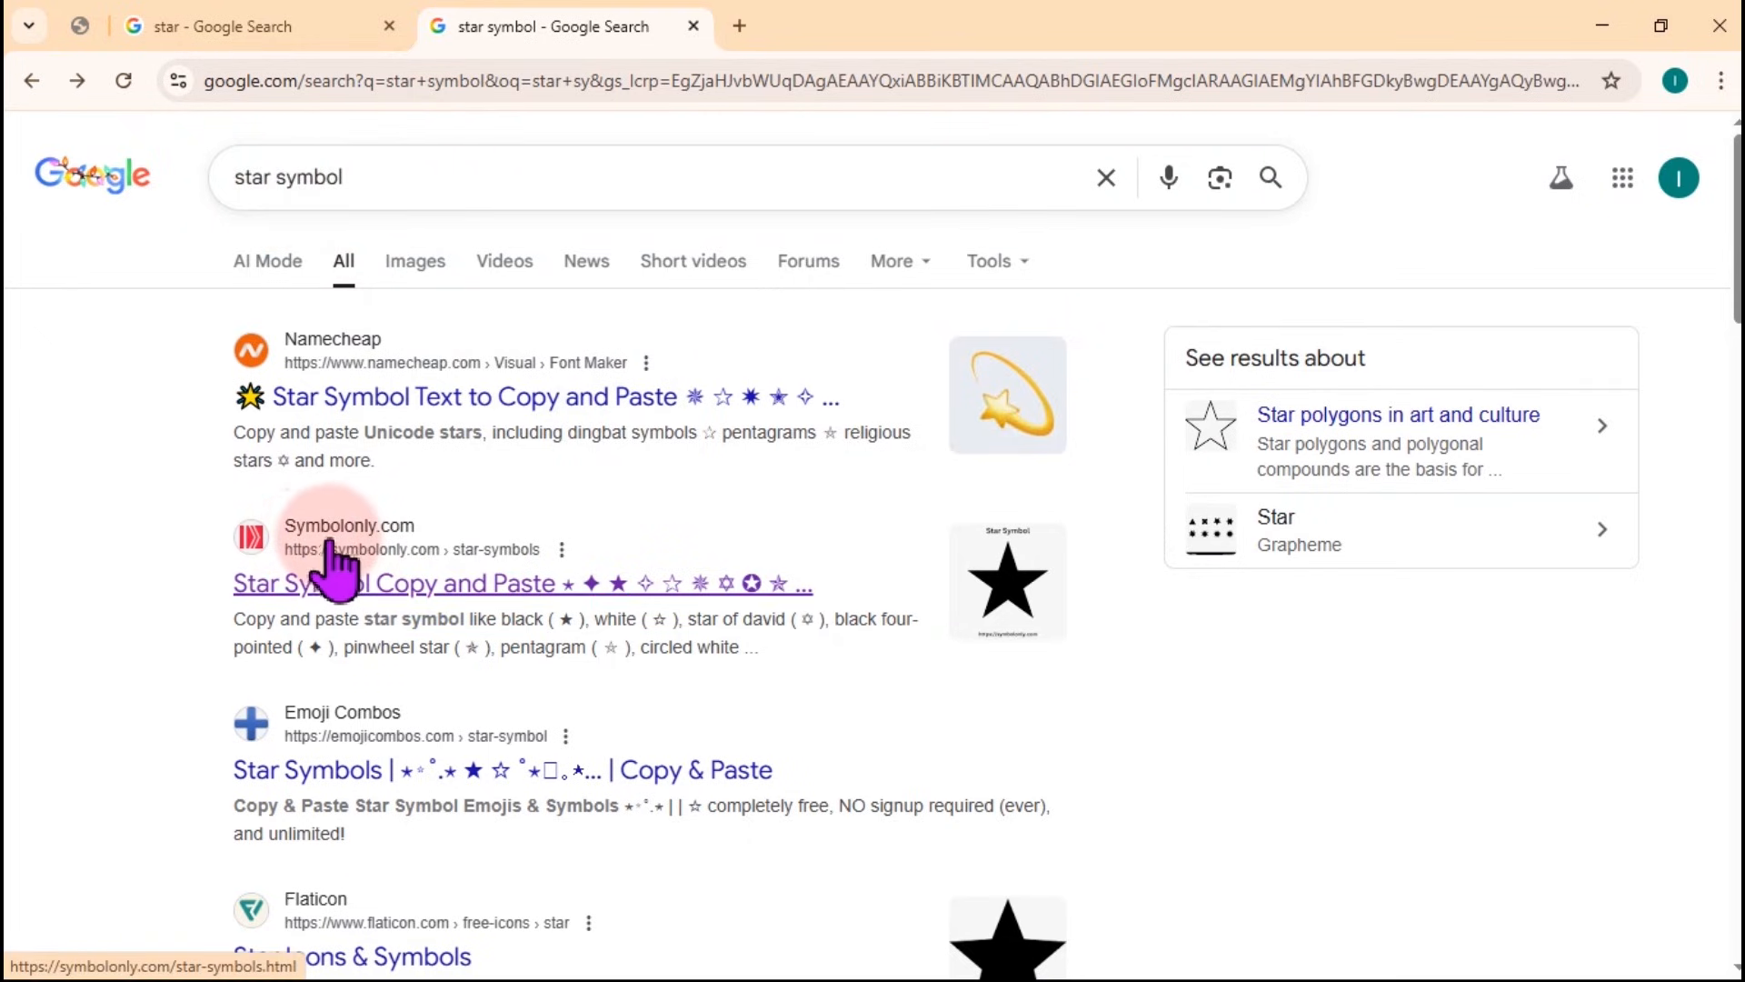
pyautogui.click(385, 539)
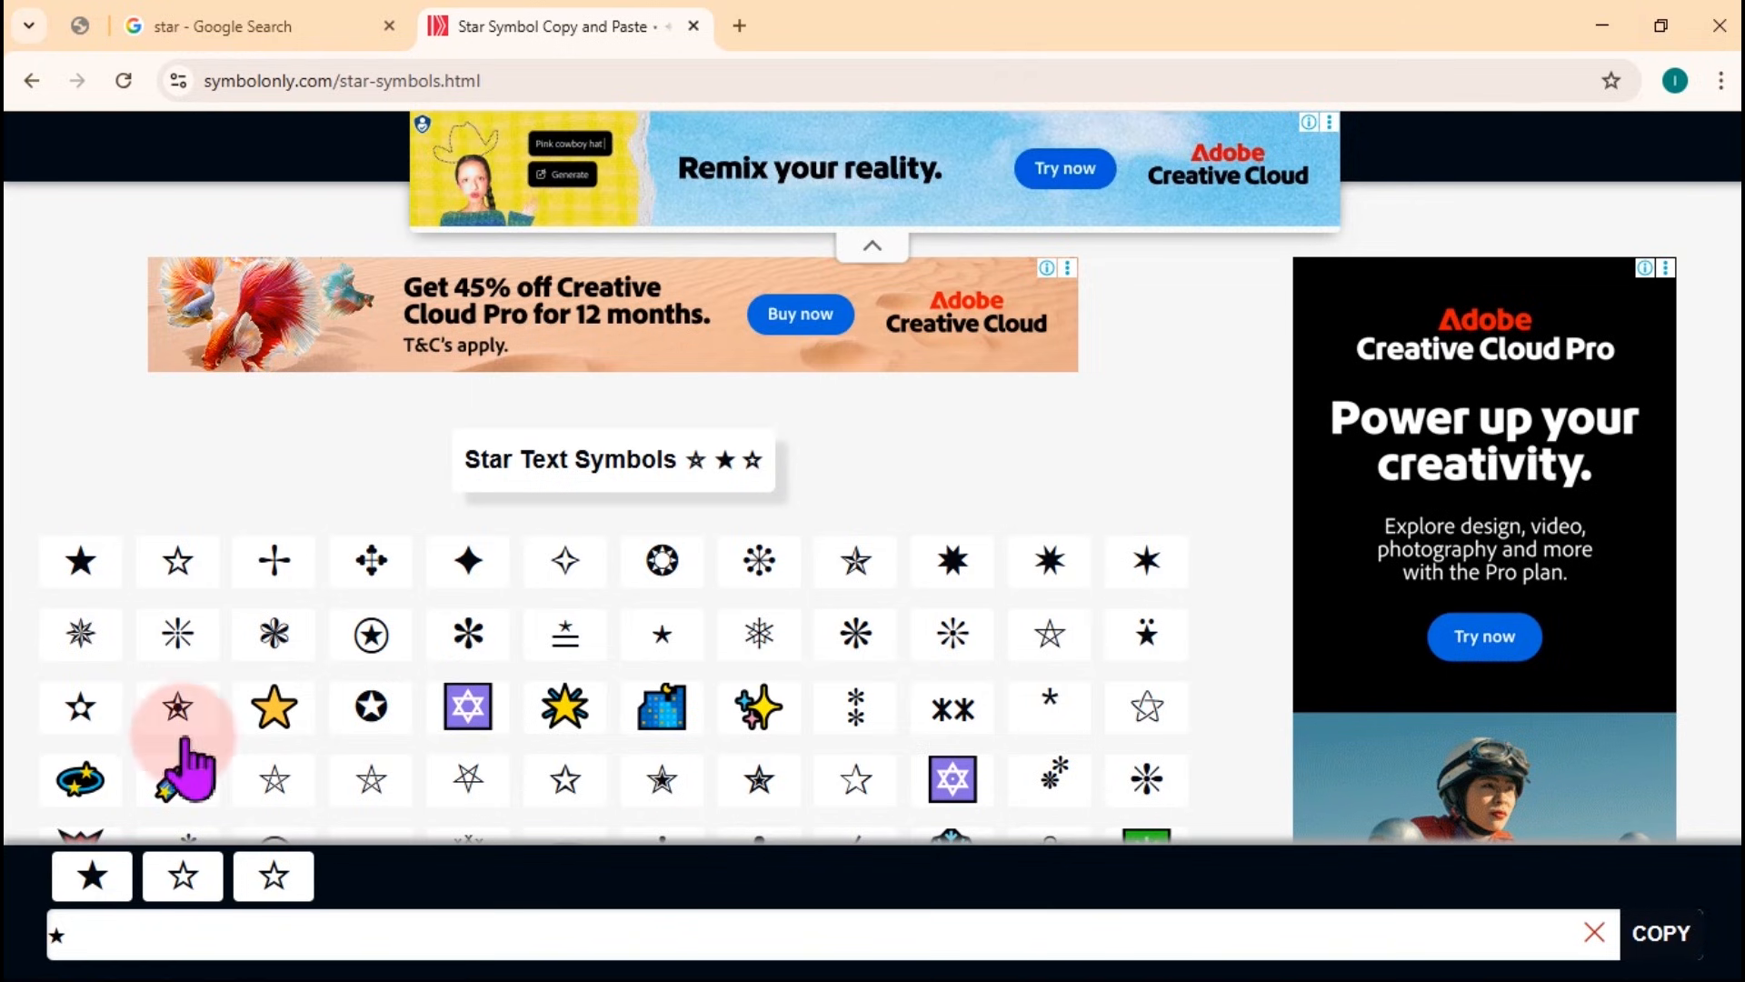
# Step: Empty the symbol collection field on the star symbols page, then collect an unfilled star and a filled star and copy them
pyautogui.click(102, 564)
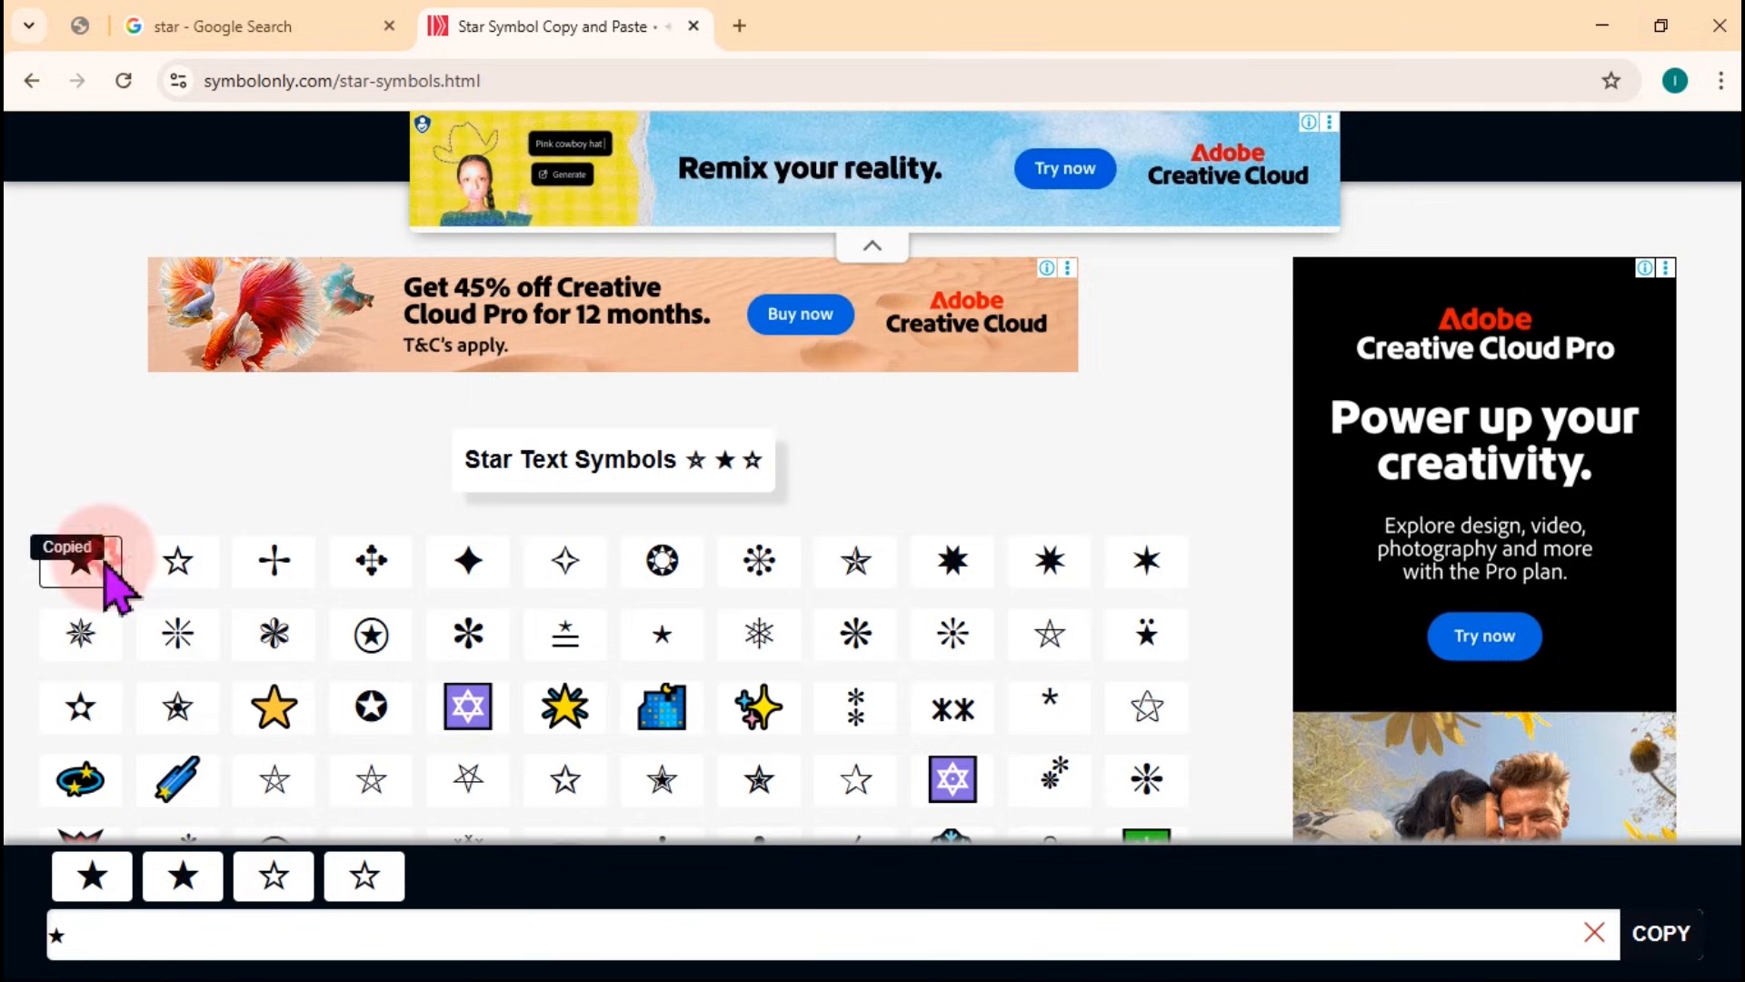
pyautogui.click(171, 566)
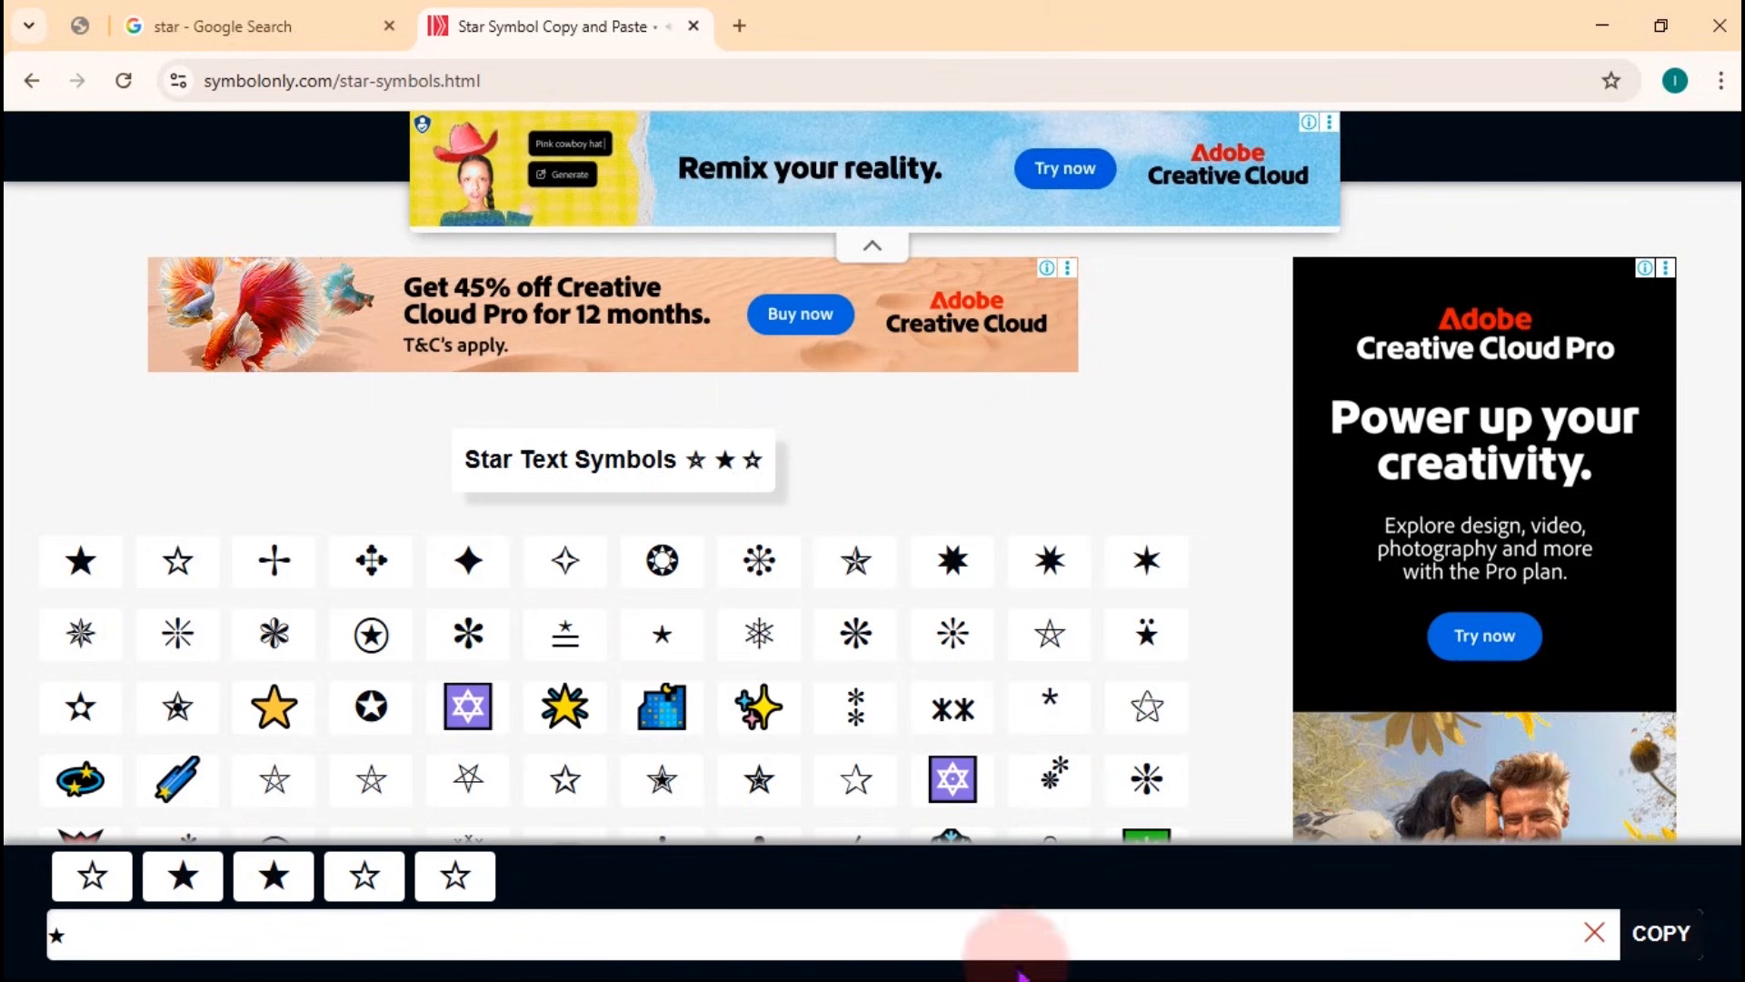
pyautogui.click(1595, 931)
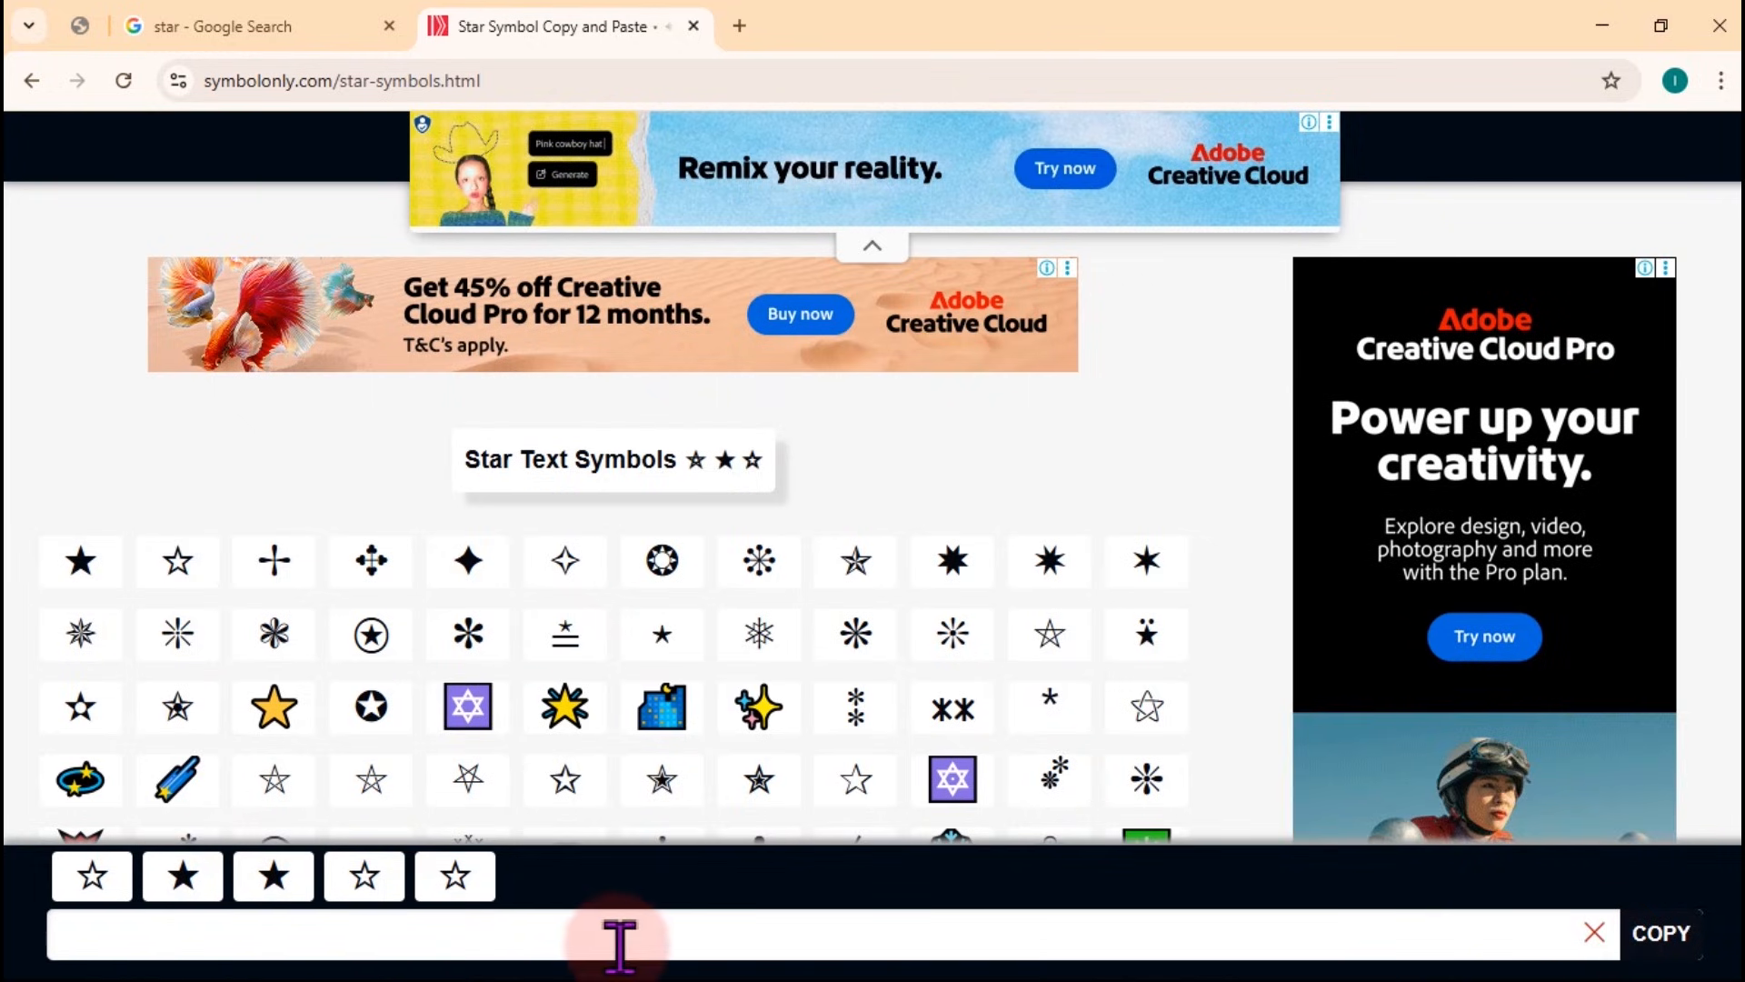
pyautogui.click(102, 878)
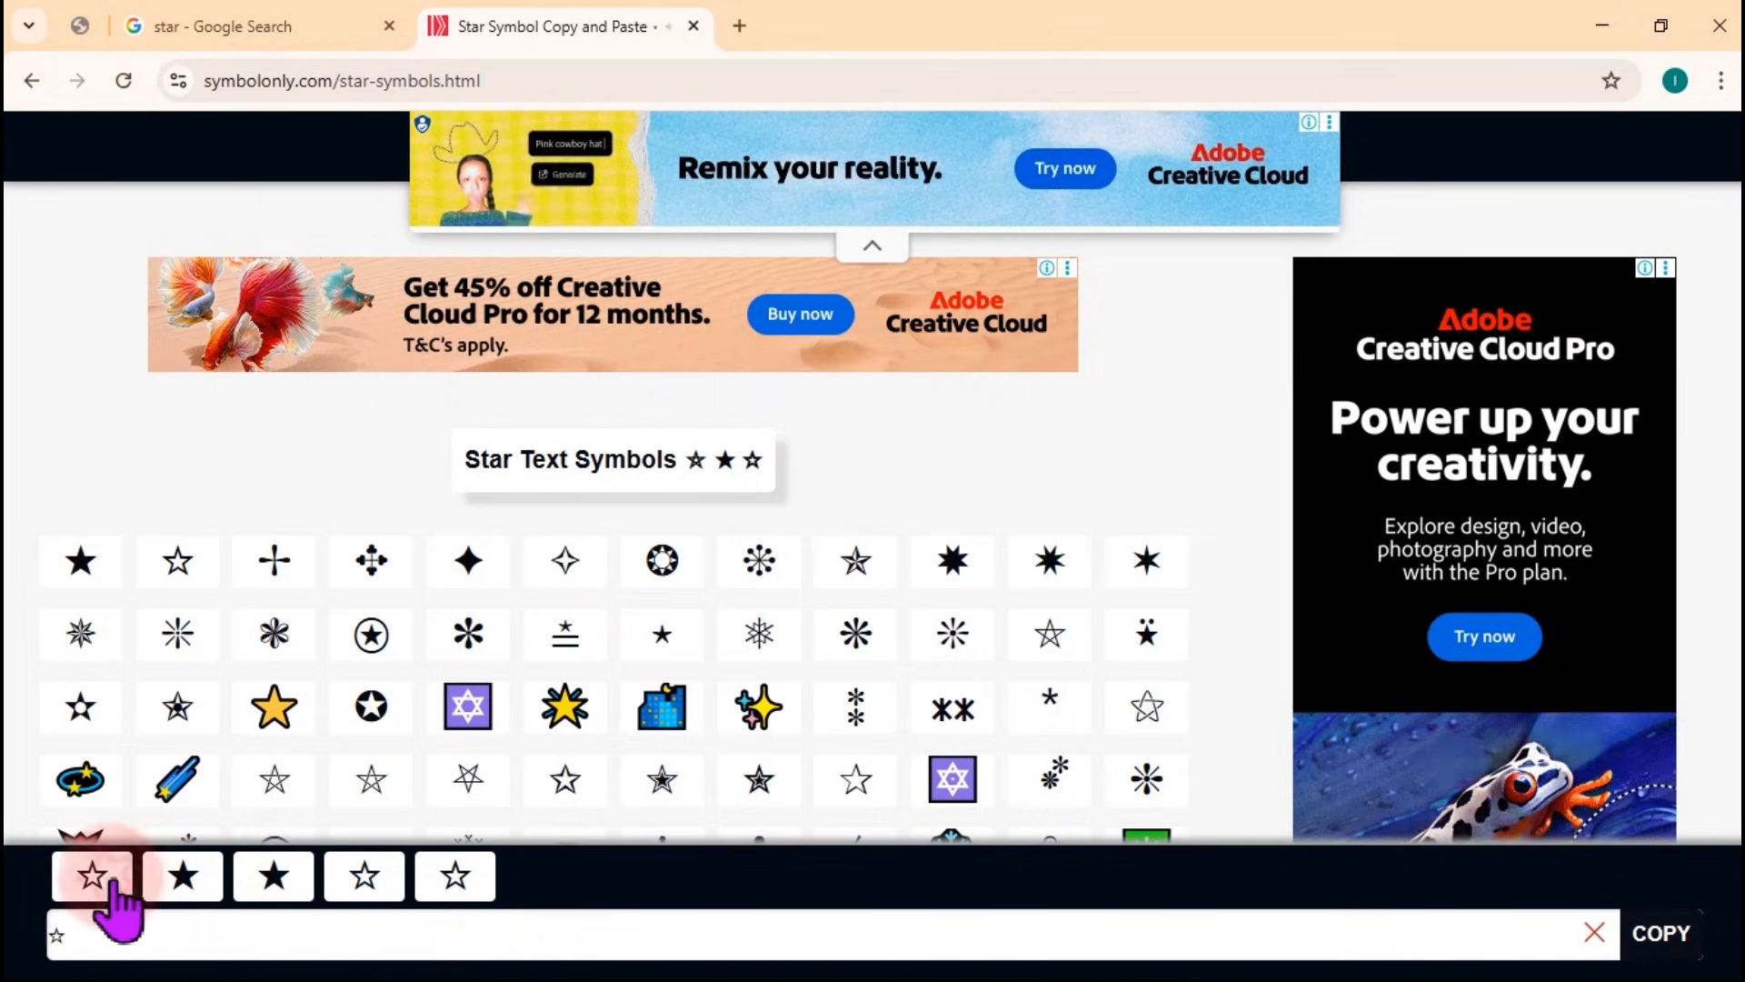
pyautogui.click(178, 877)
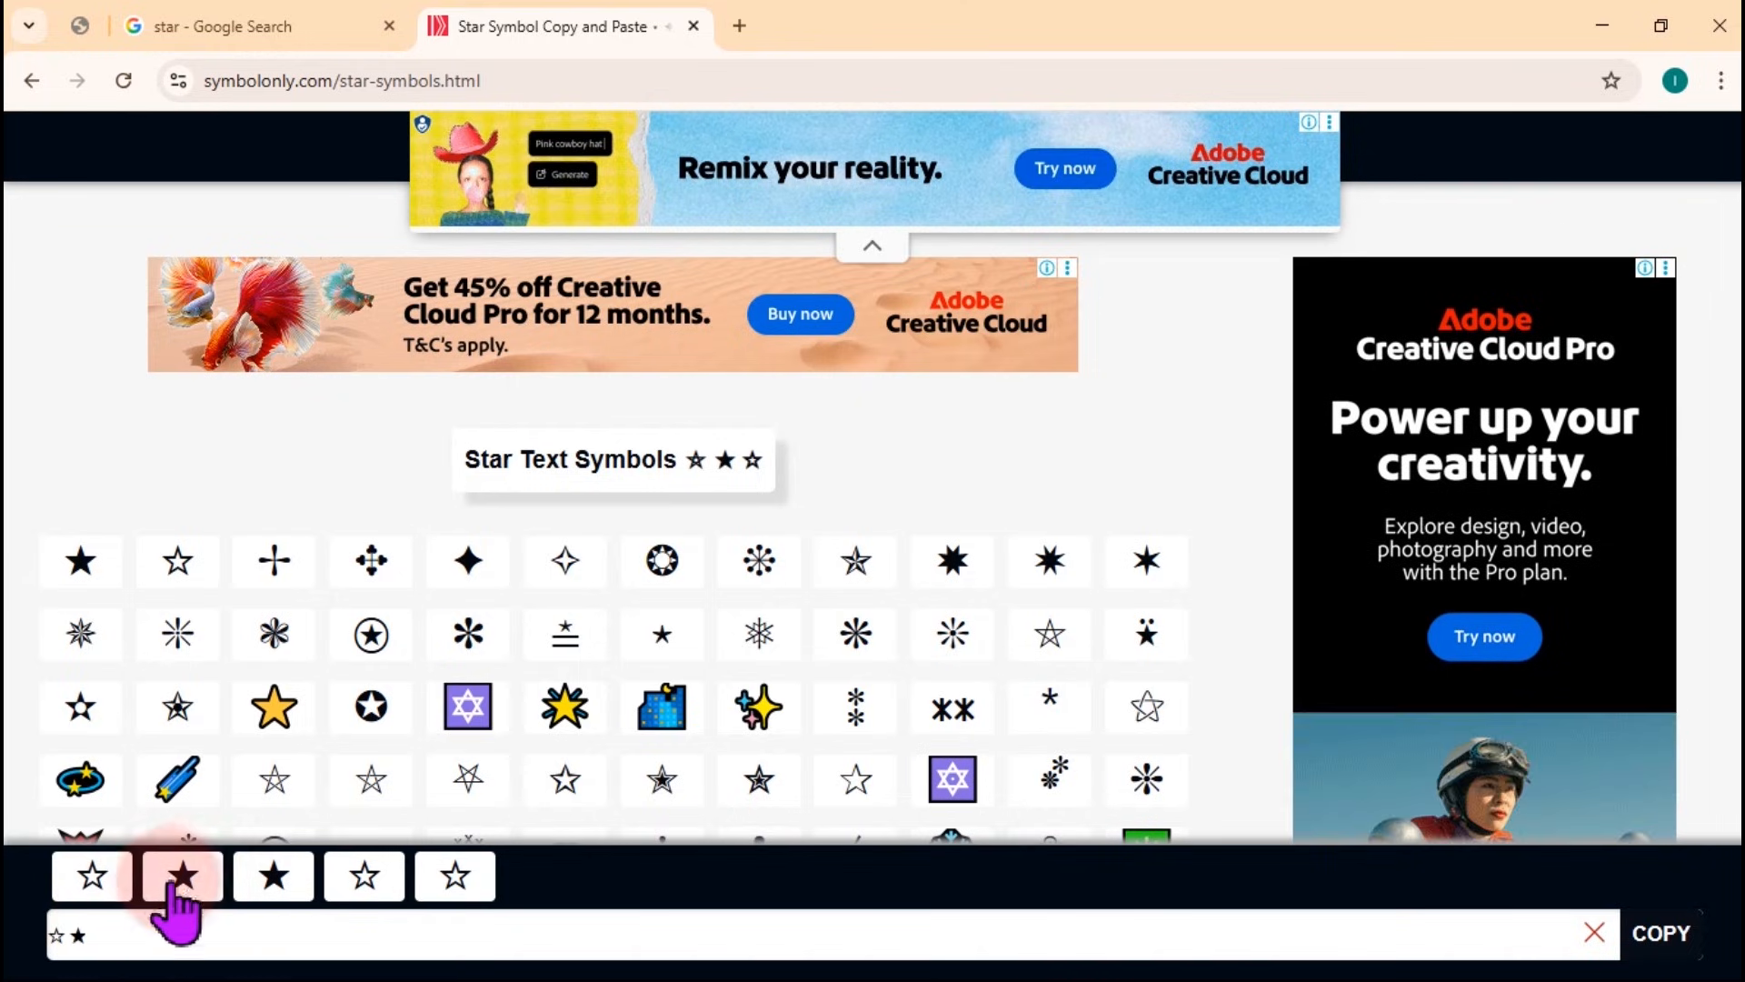
pyautogui.click(1655, 937)
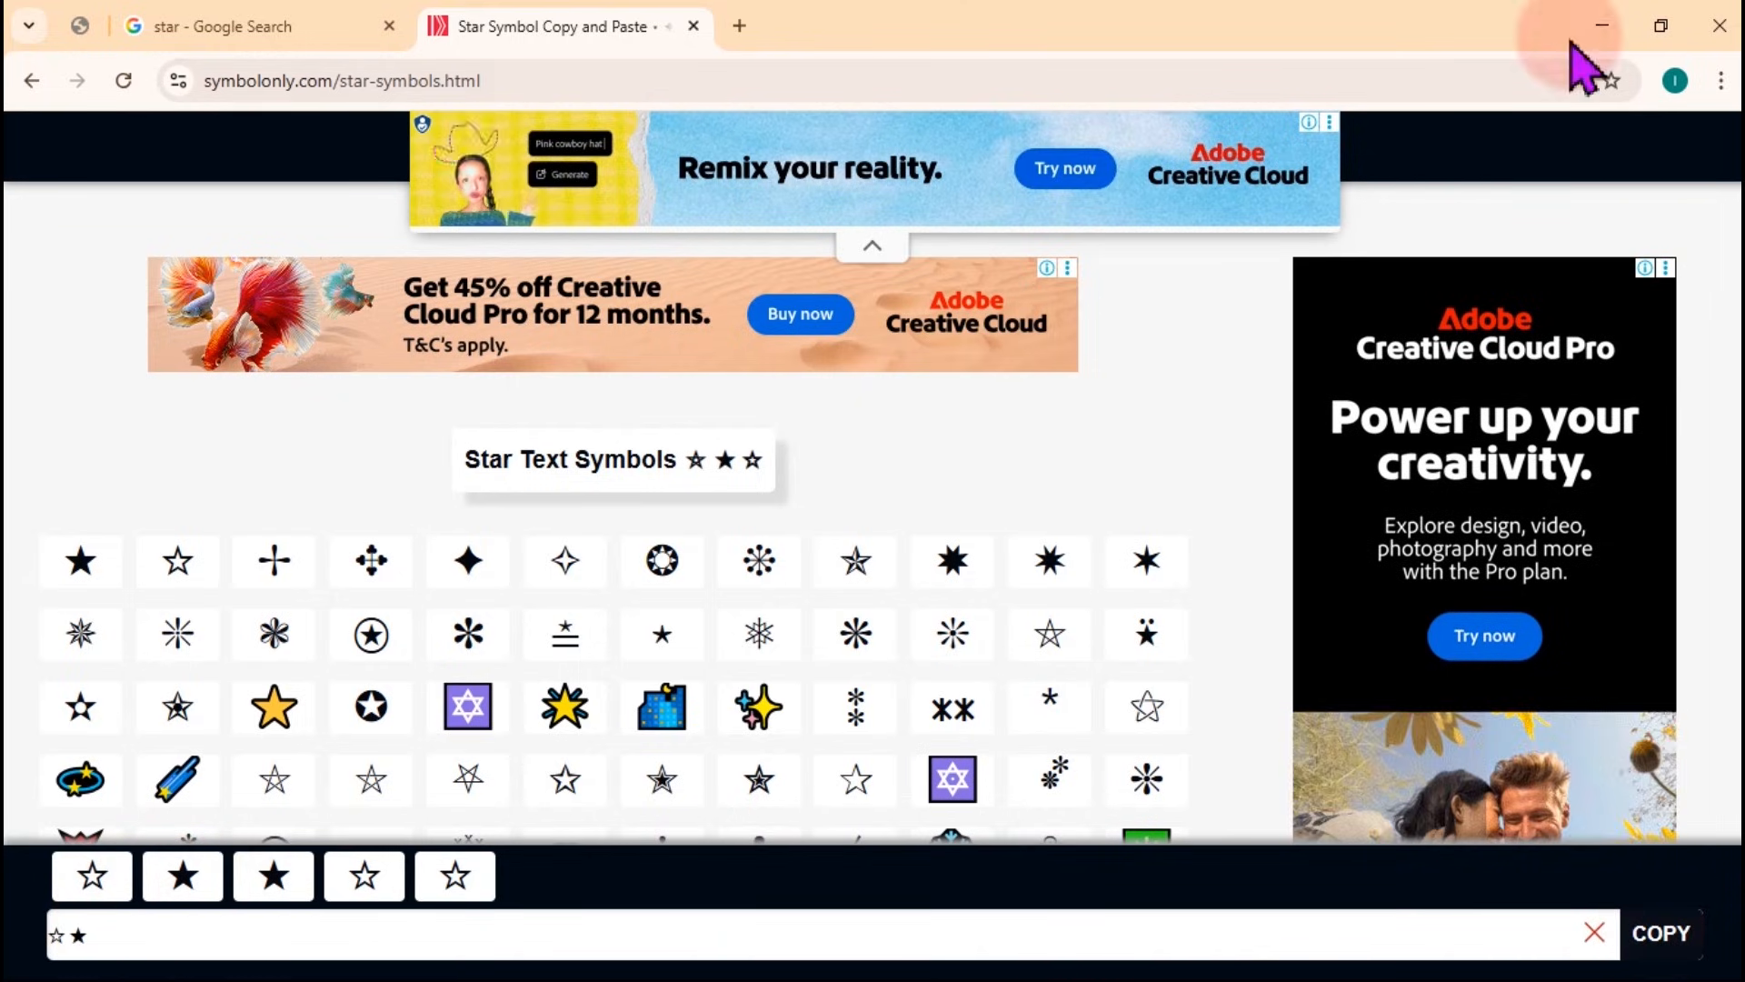
# Step: Switch back to Excel and paste the copied stars into J4 of the Fomatting sheet
pyautogui.click(1601, 27)
pyautogui.click(983, 159)
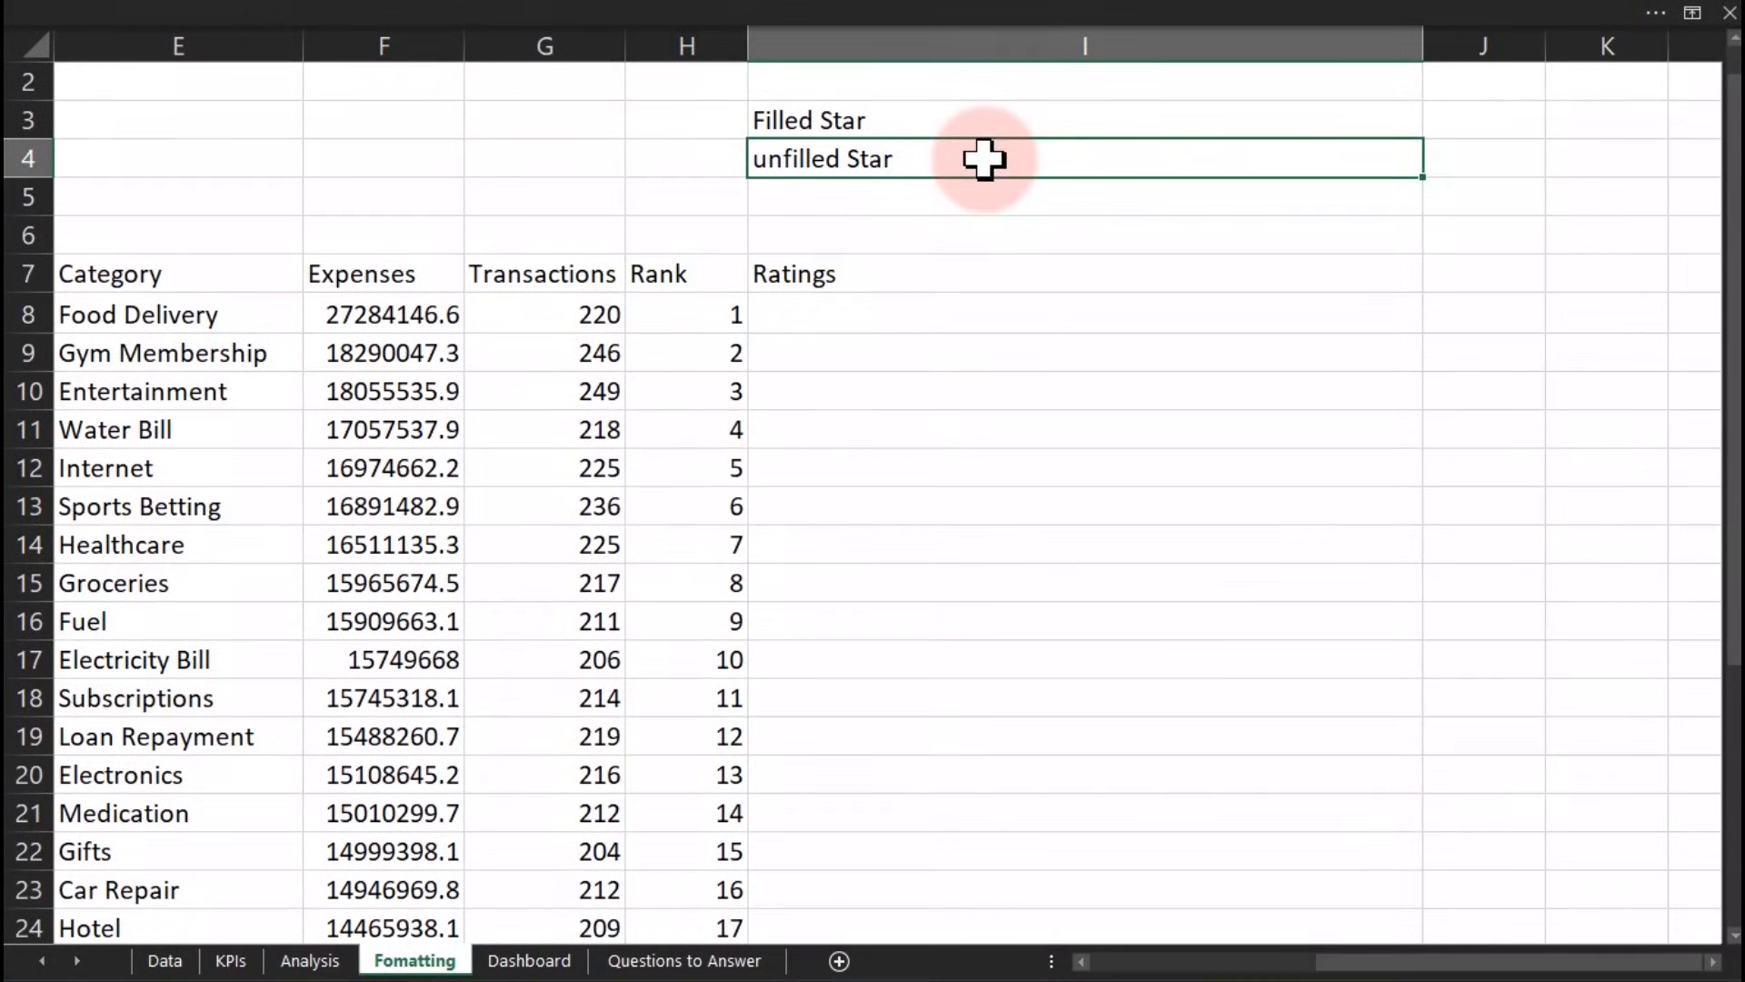
pyautogui.click(1474, 153)
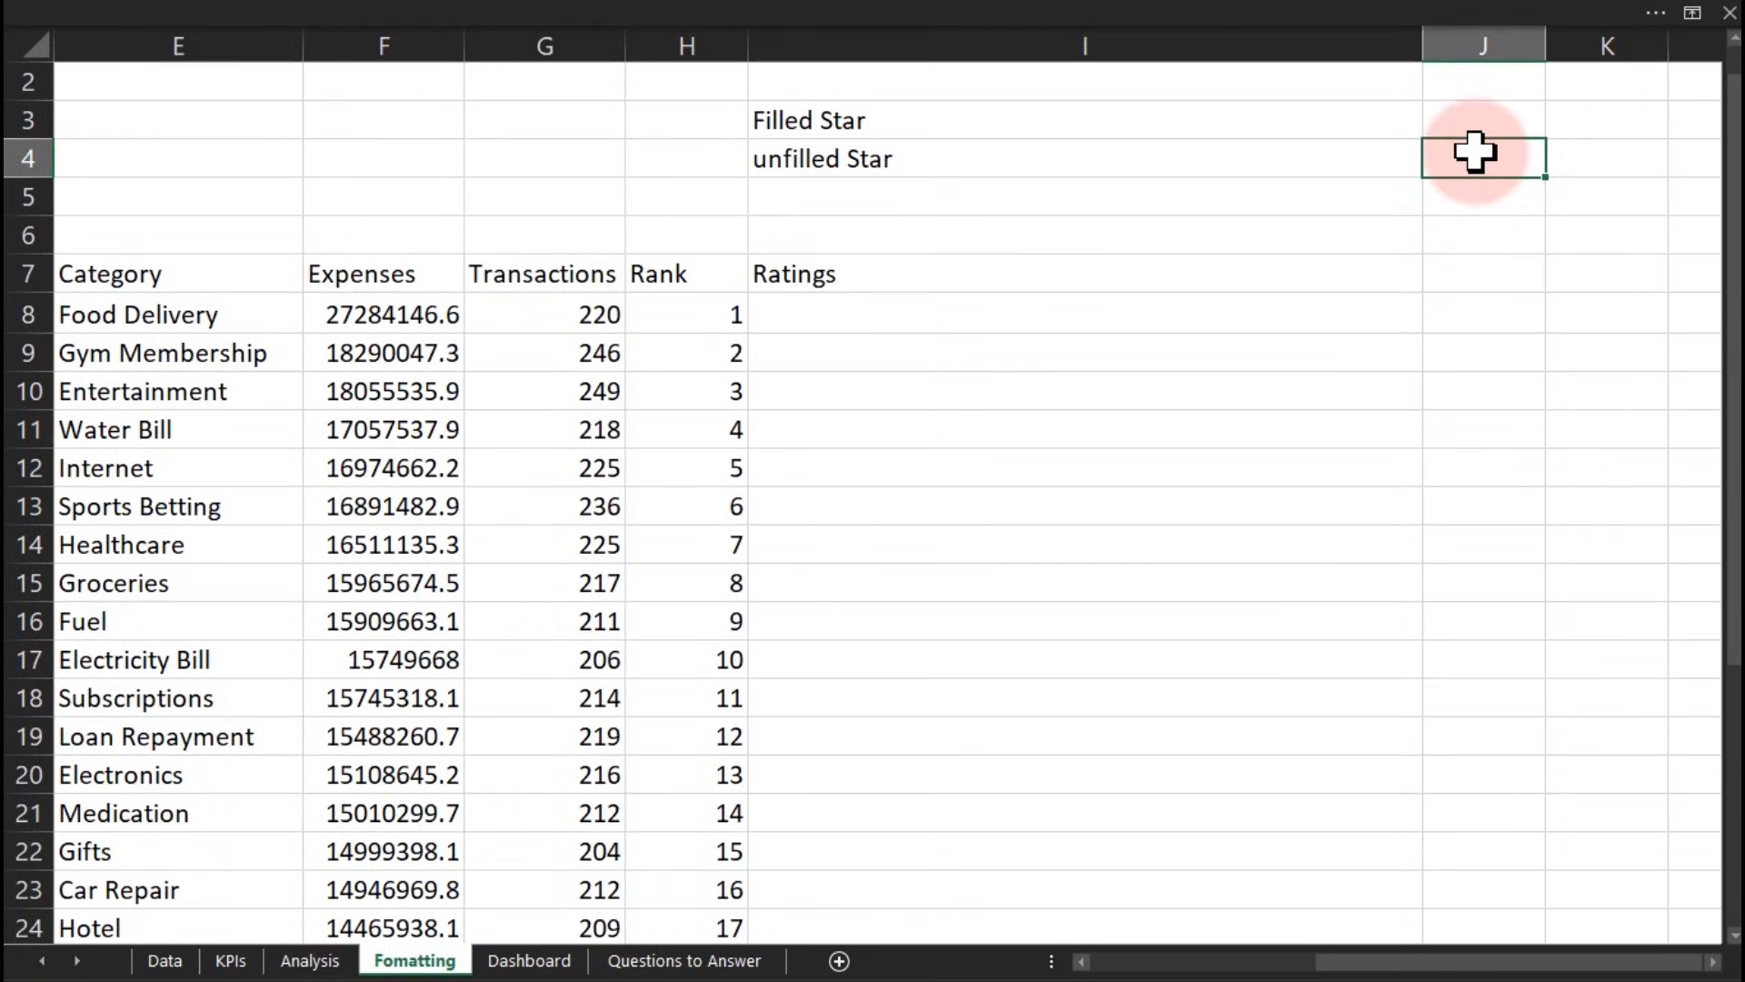
pyautogui.hotkey('ctrl', 'v')
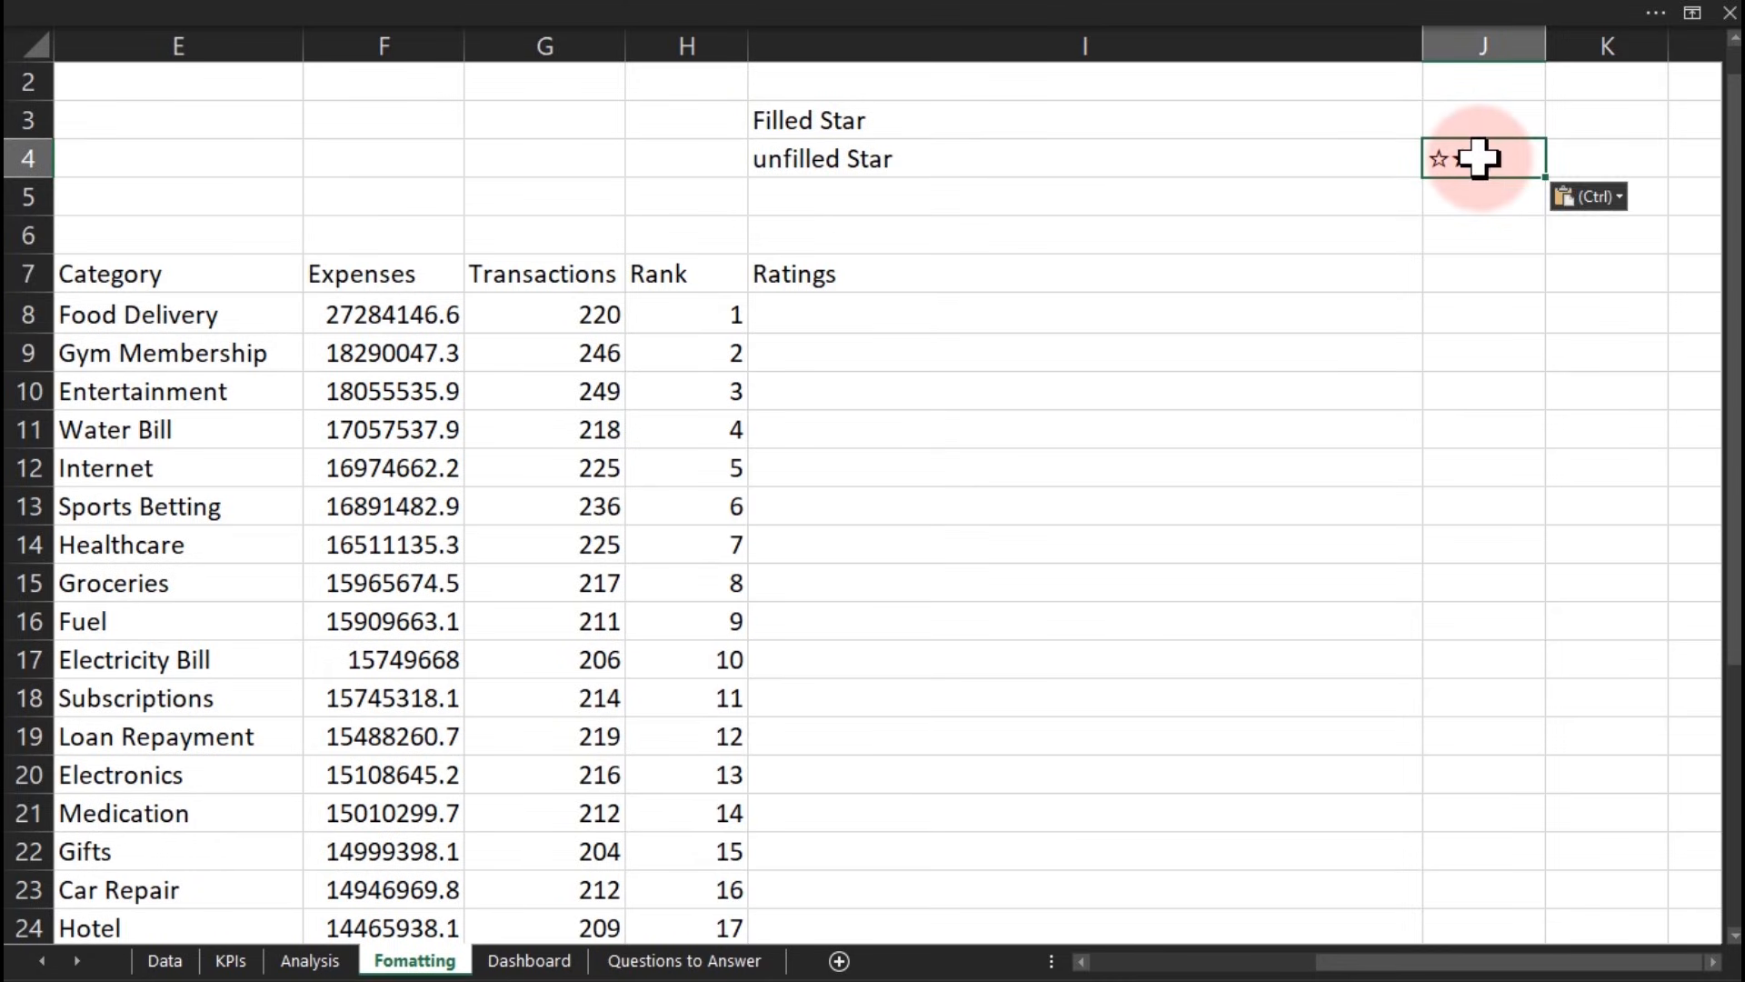
# Step: Move only the filled star from J4 into J3, beside the Filled Star label
pyautogui.doubleClick(1475, 154)
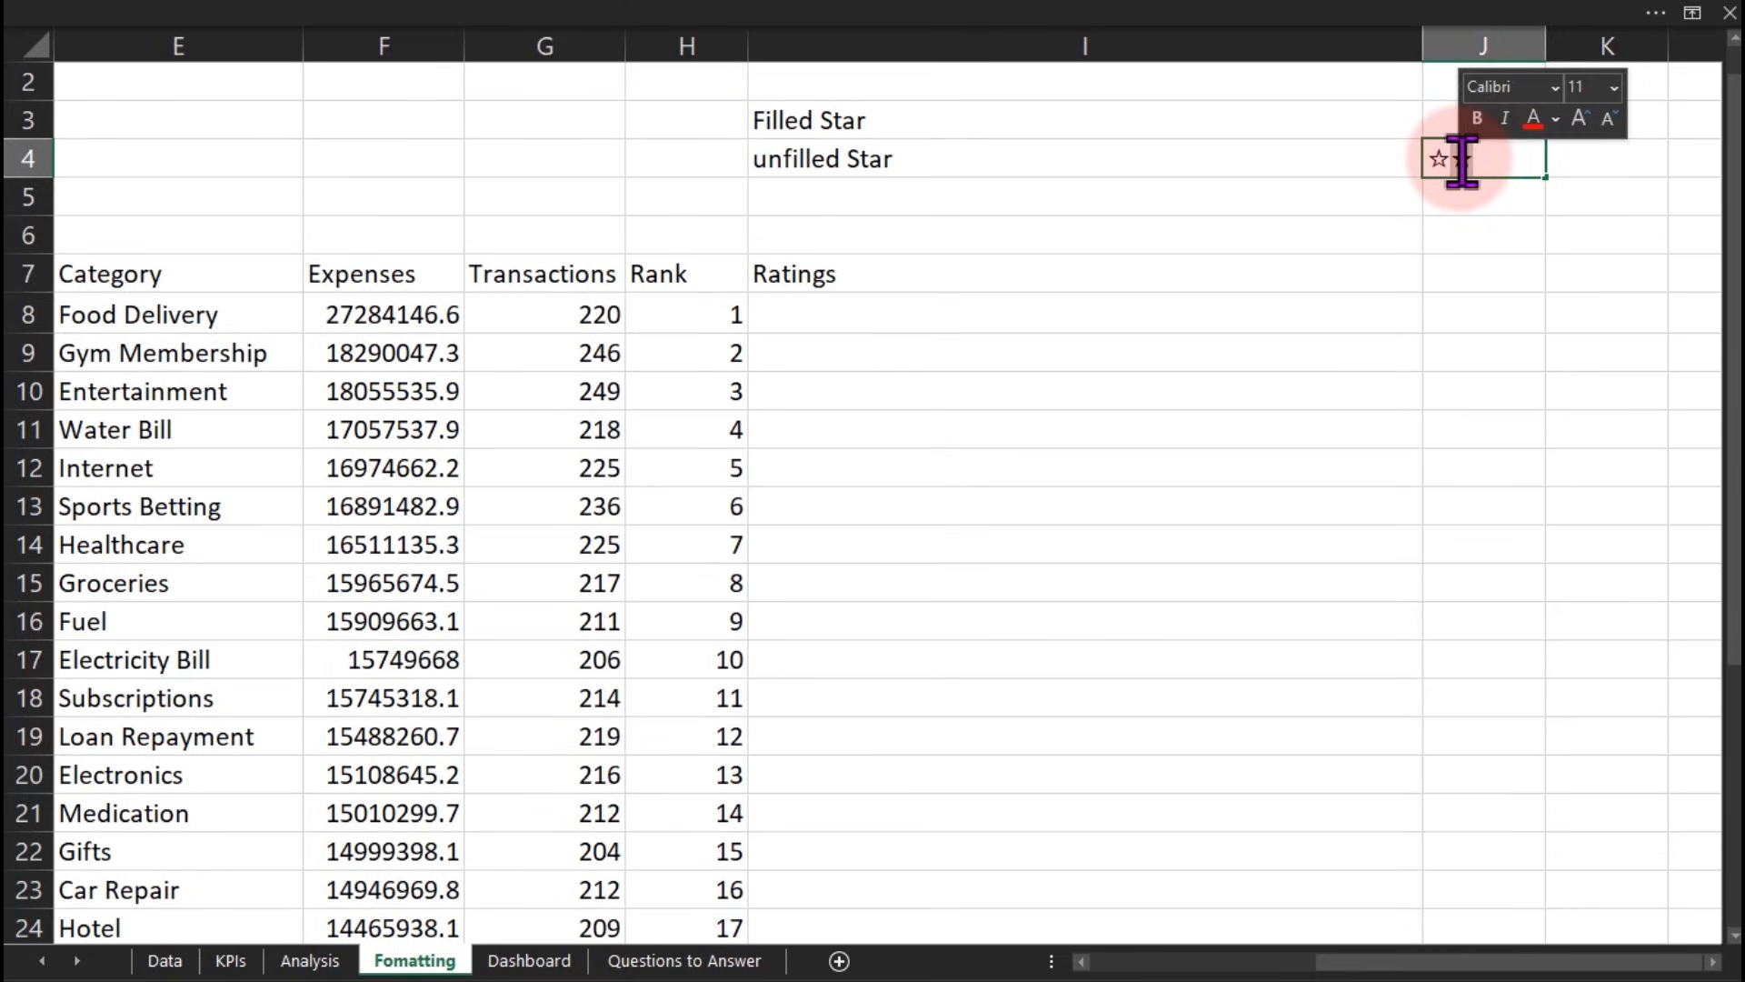
pyautogui.hotkey('ctrl', 'x')
pyautogui.click(1448, 124)
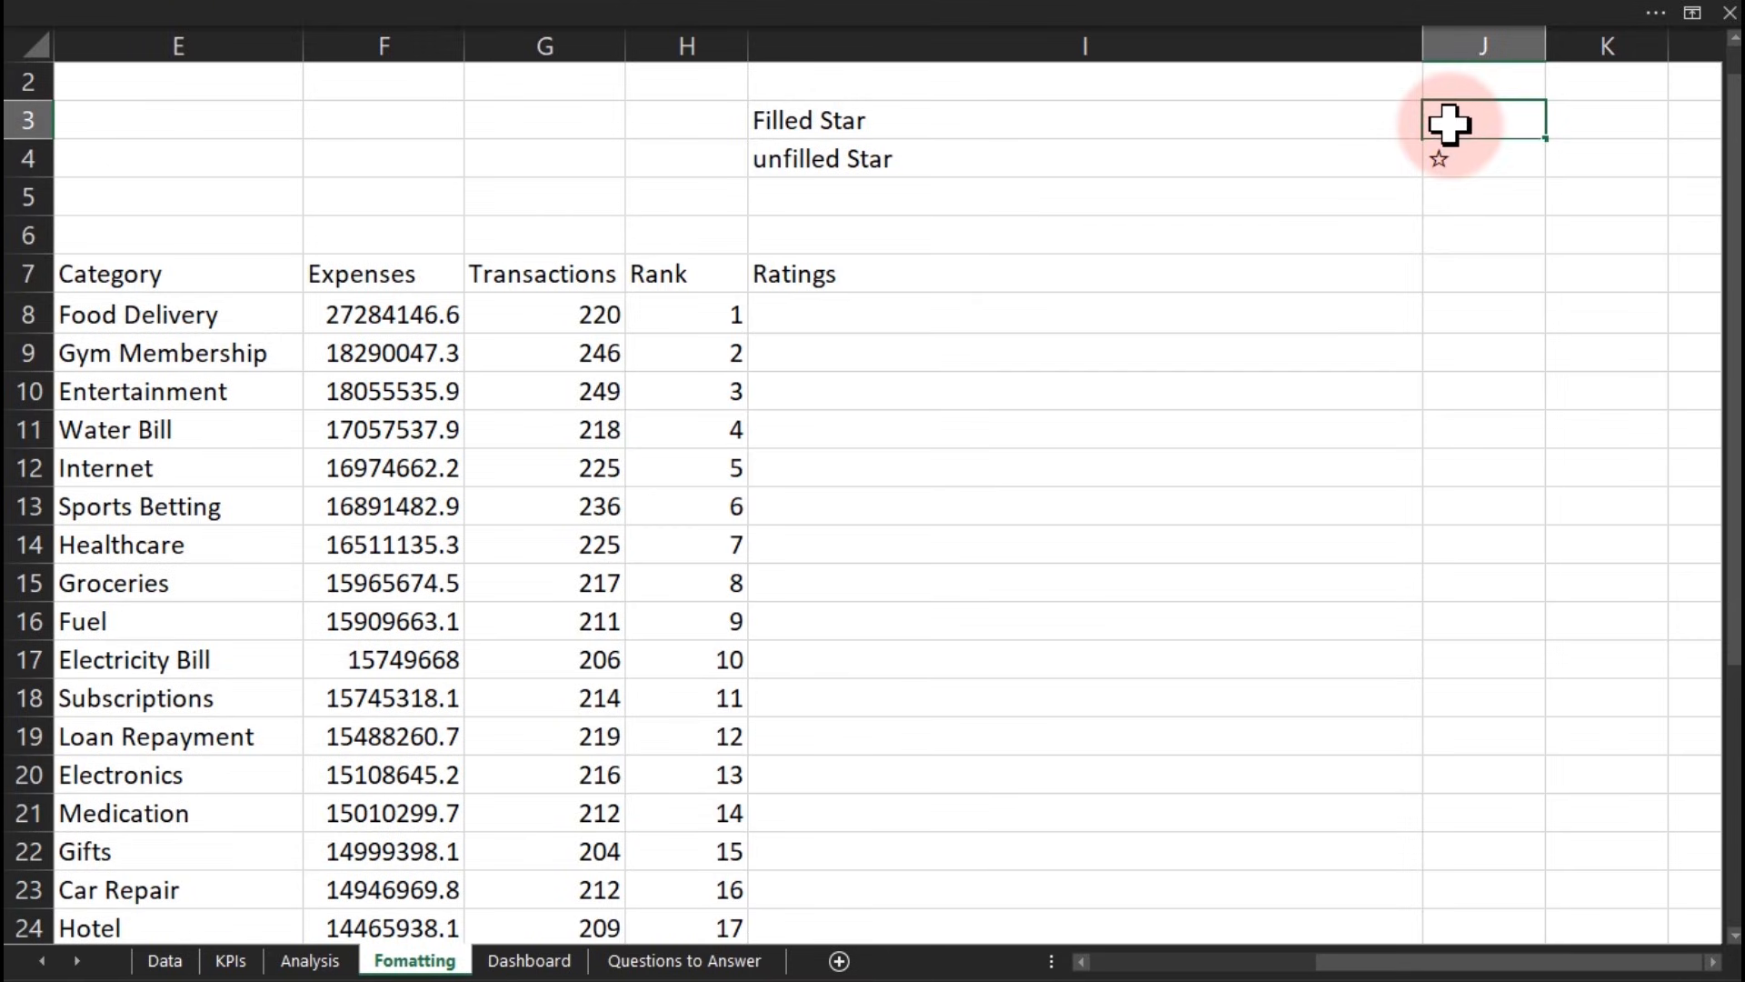
pyautogui.hotkey('ctrl', 'v')
pyautogui.click(1400, 223)
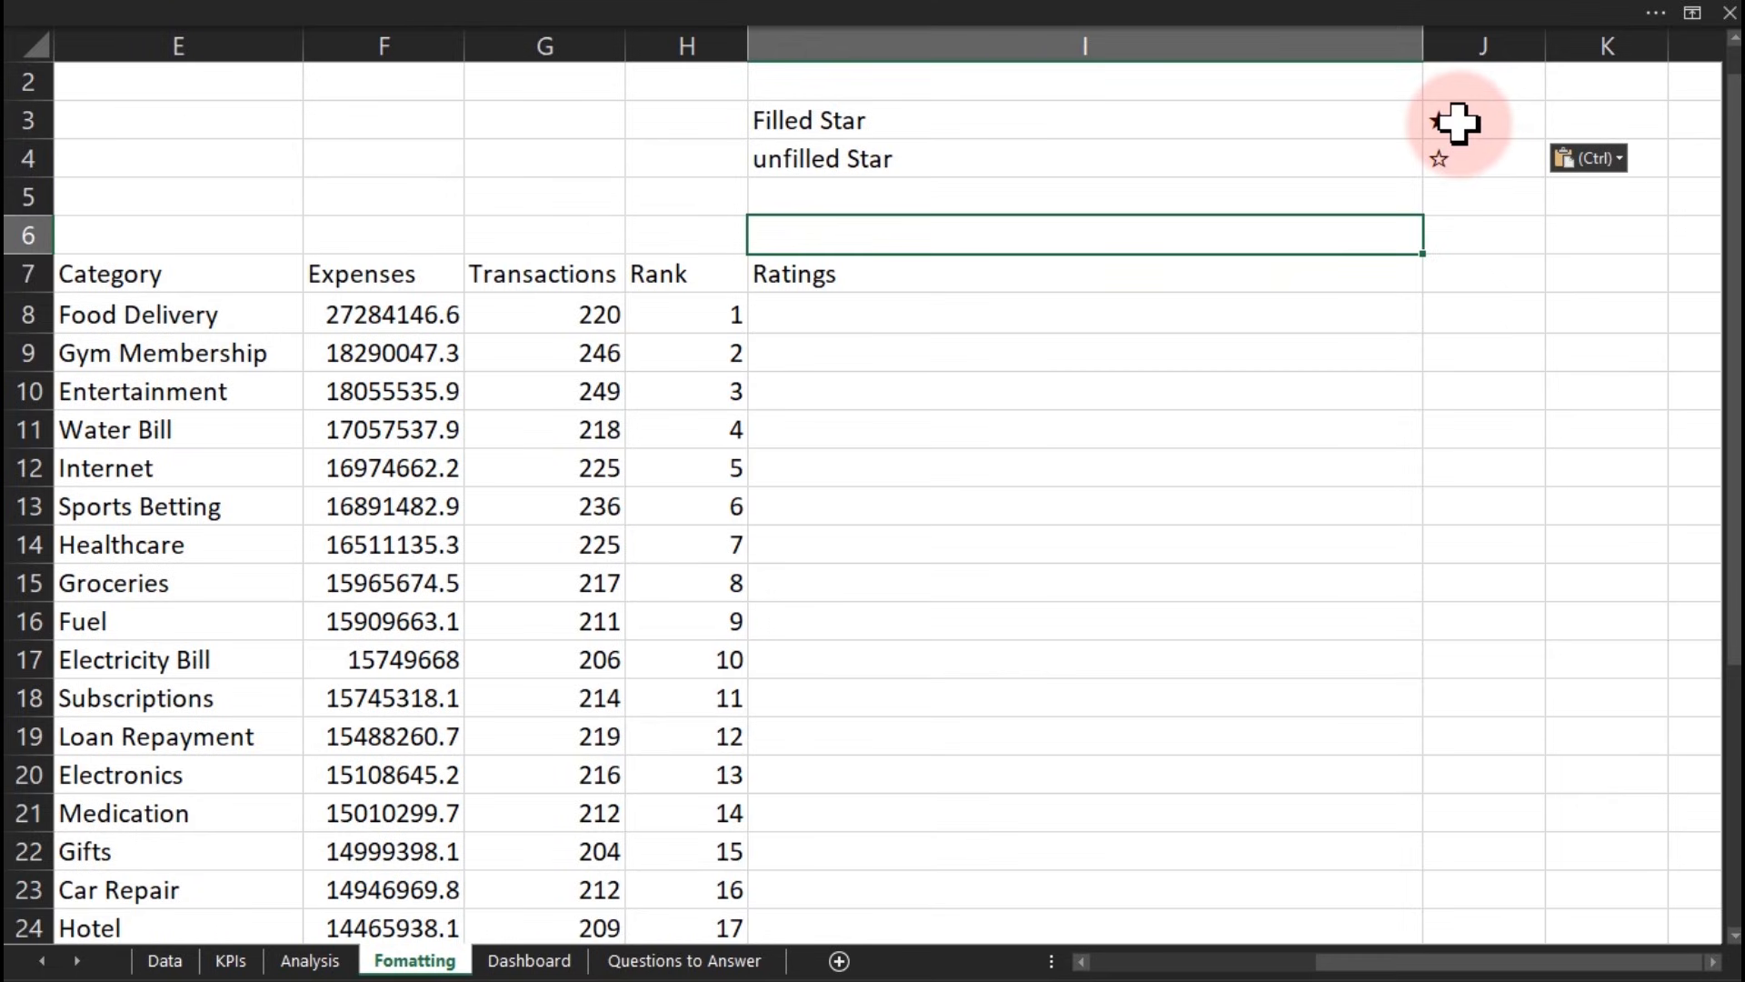
pyautogui.click(1460, 127)
pyautogui.click(1451, 156)
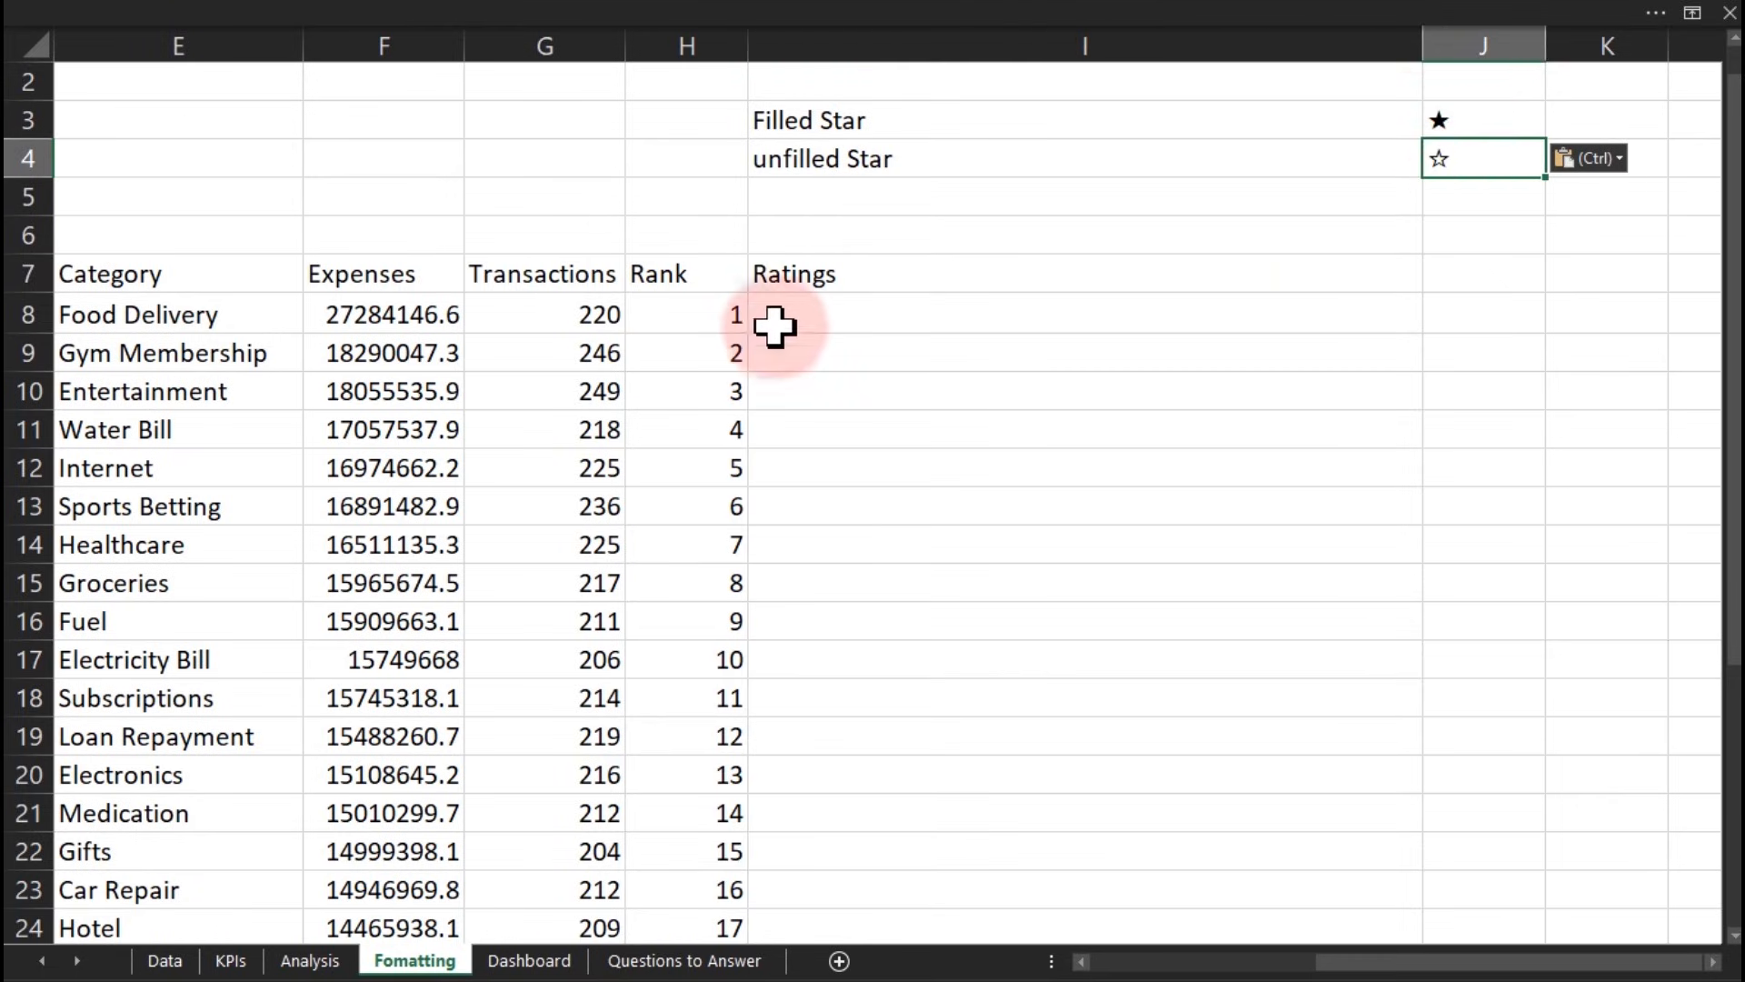
# Step: Start a LET formula in I8 under the Ratings header, with its arguments beginning on a new line
pyautogui.click(810, 319)
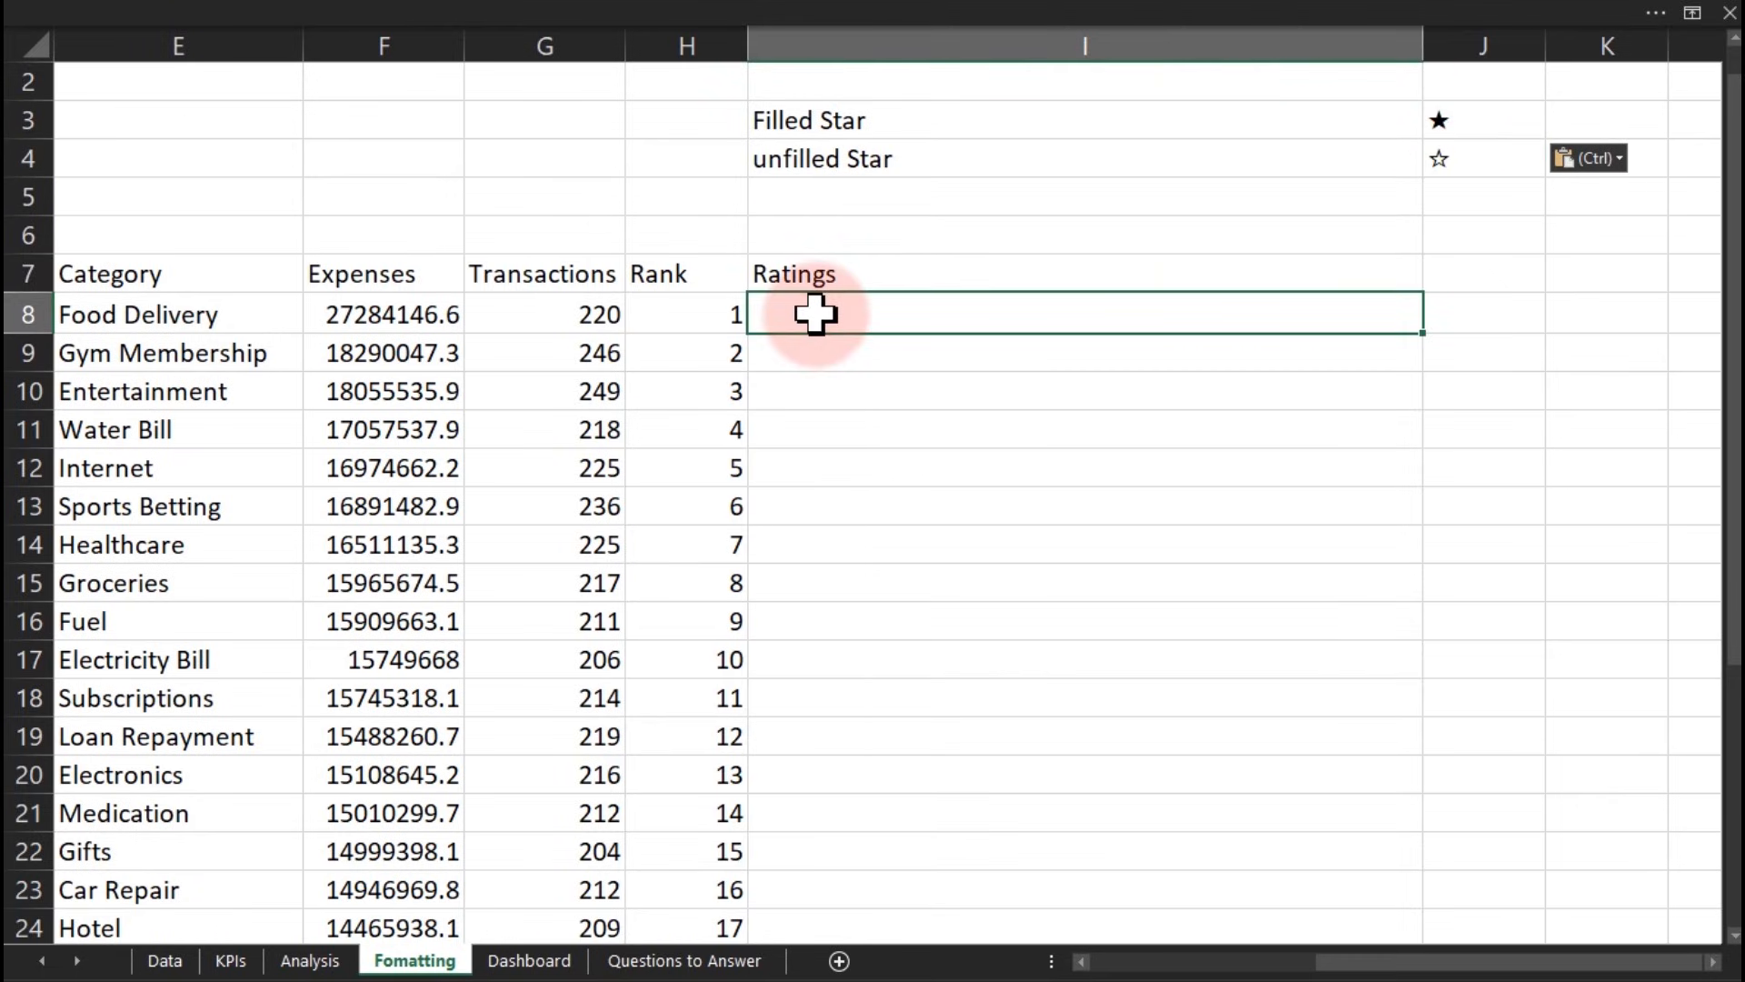
pyautogui.write('=')
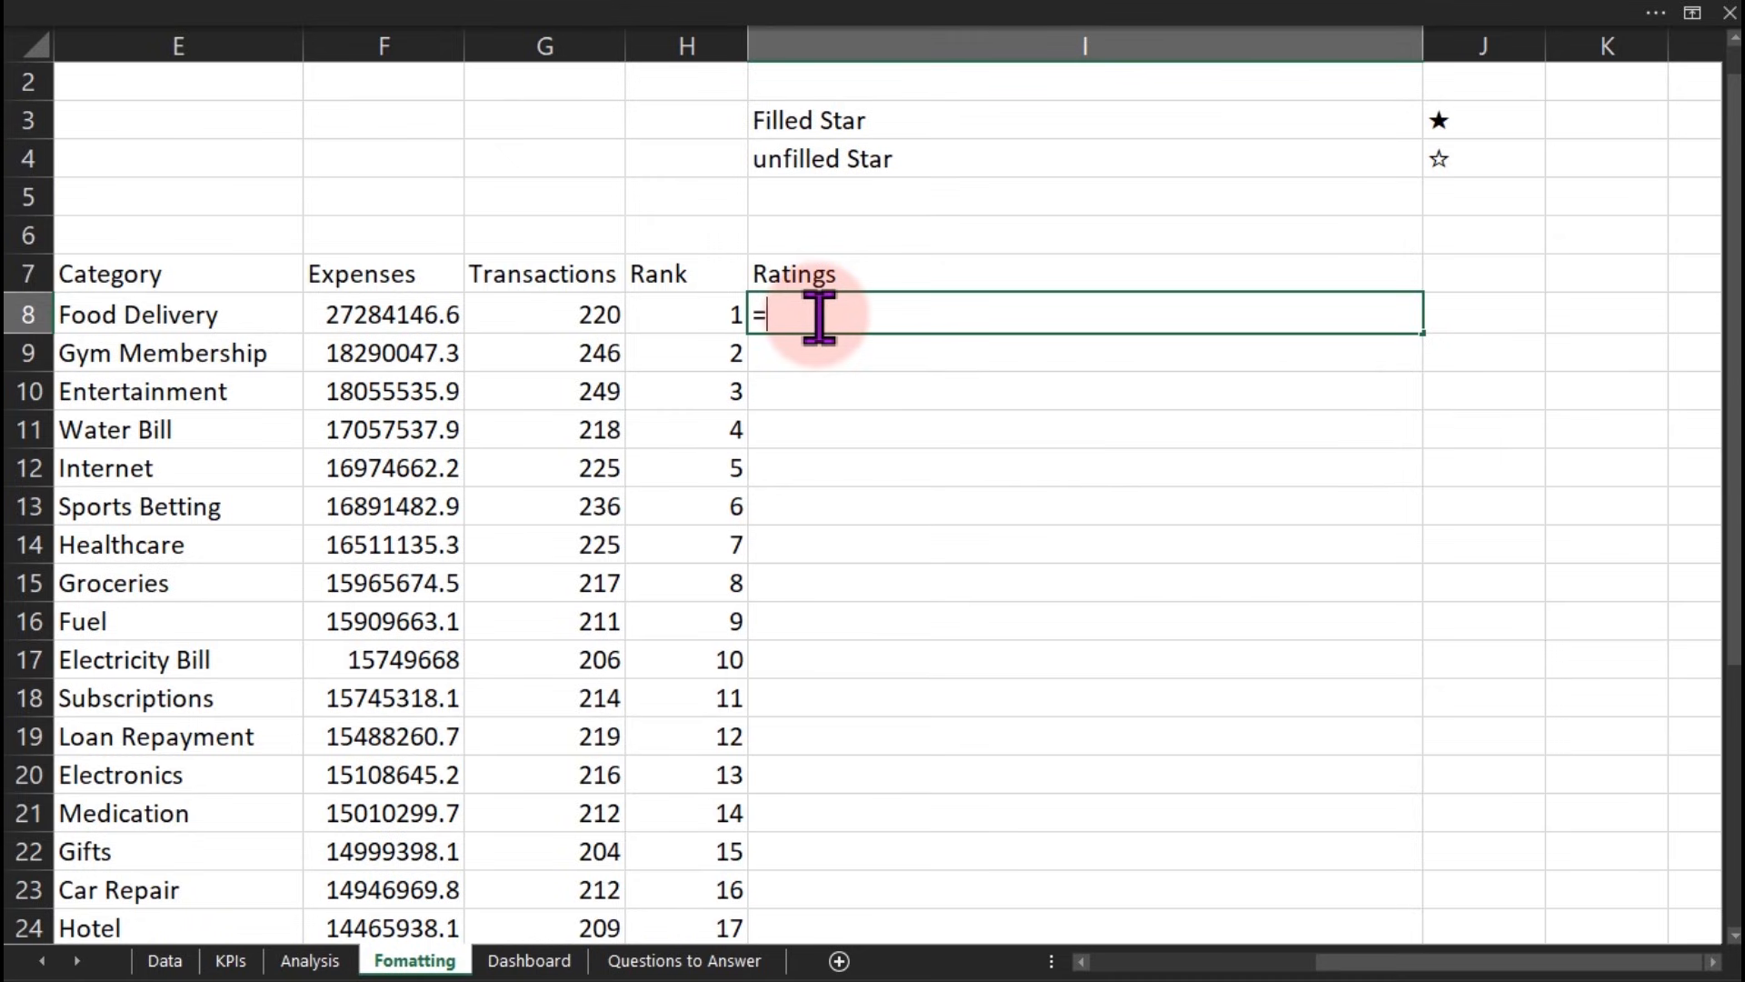
pyautogui.write('Let')
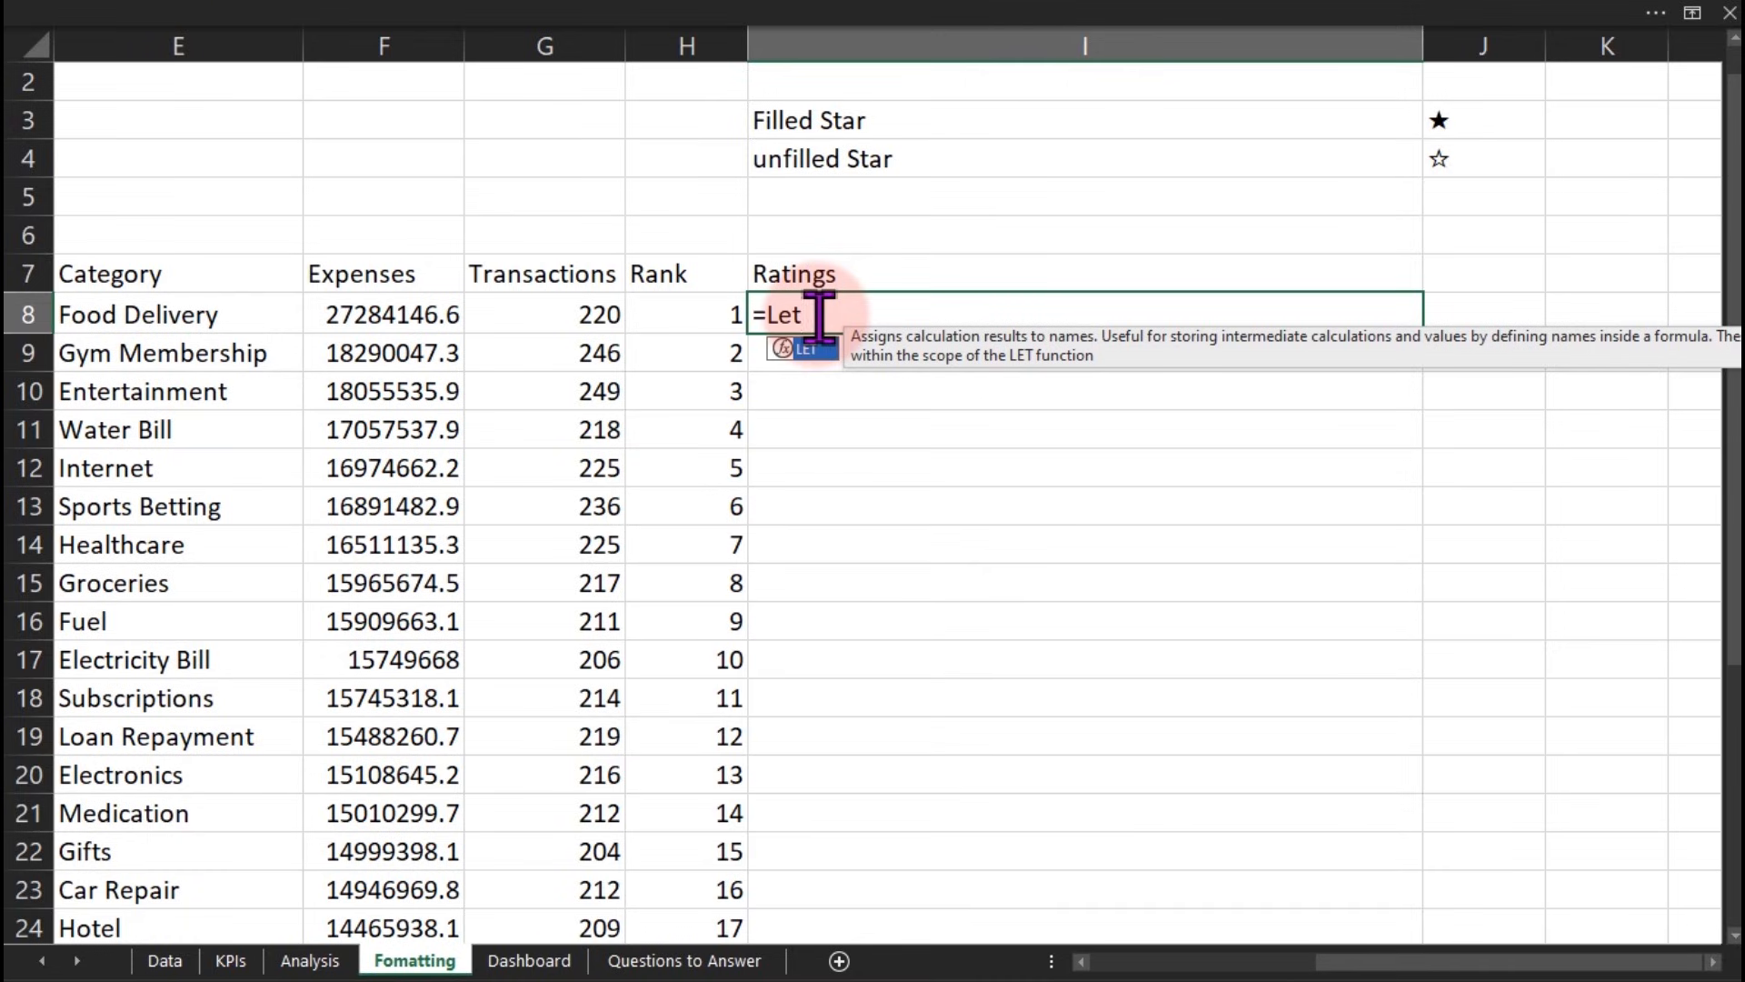
pyautogui.press('Tab')
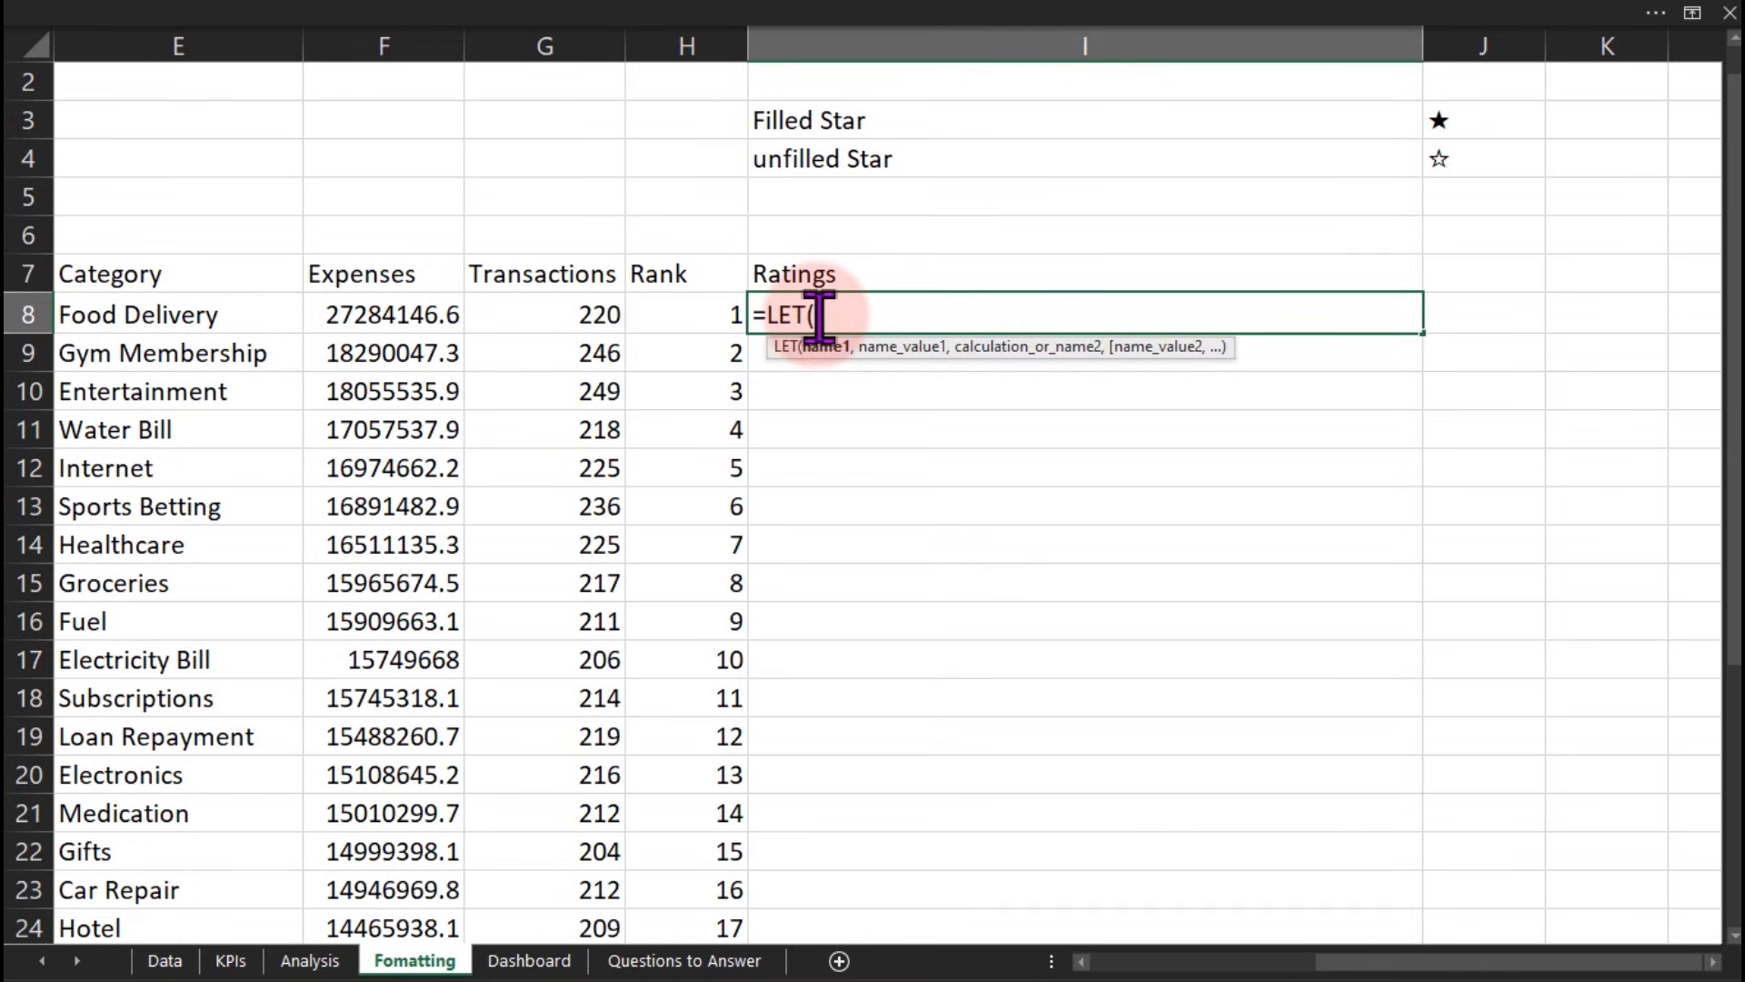
pyautogui.hotkey('alt', 'Return')
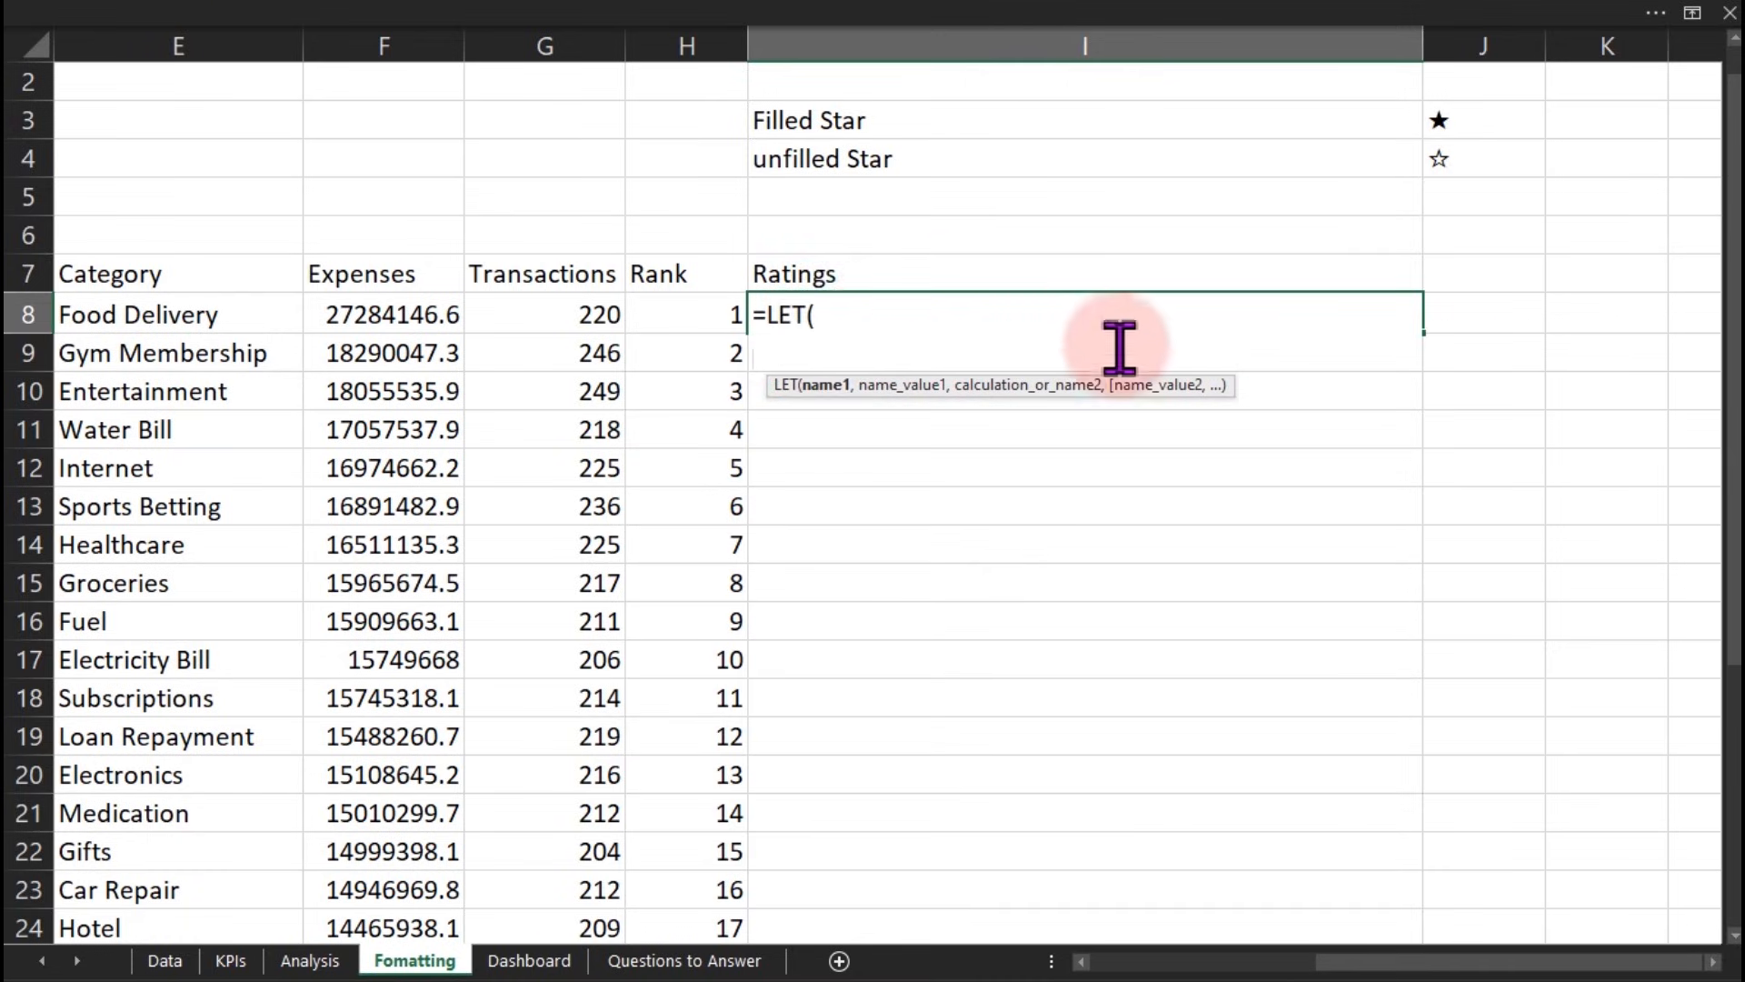
pyautogui.write('Filled')
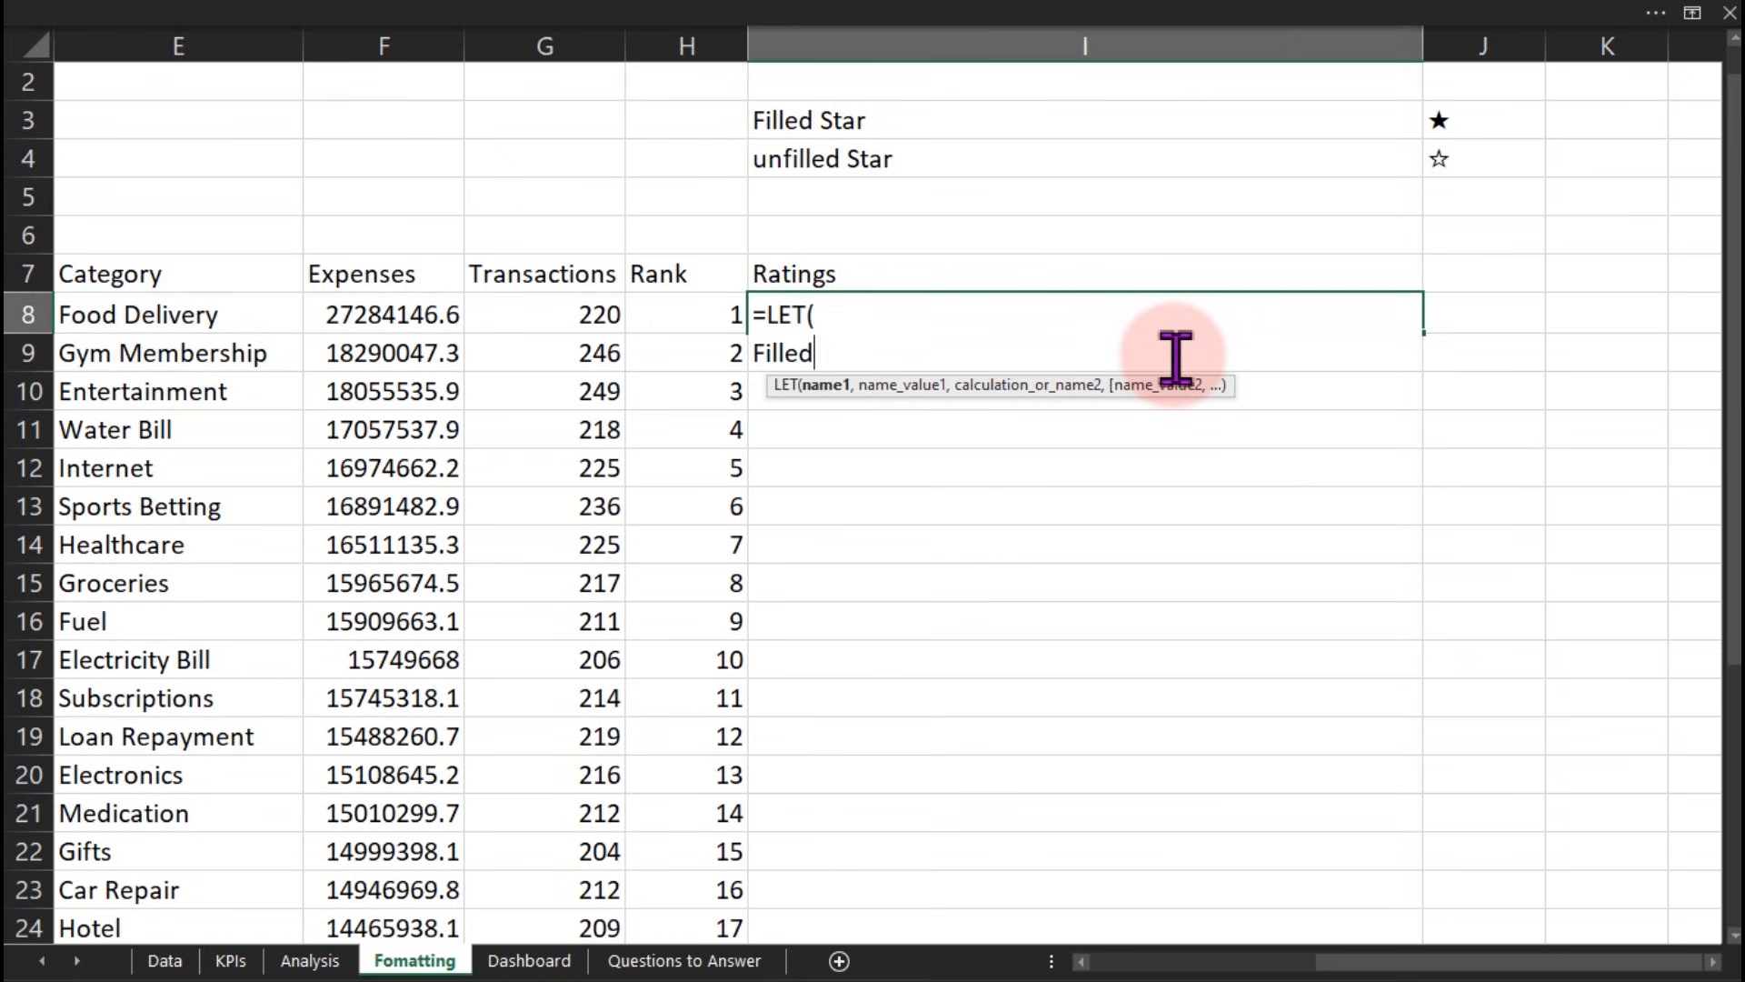
pyautogui.write('S')
pyautogui.press('BackSpace')
pyautogui.press('BackSpace')
pyautogui.press('BackSpace')
pyautogui.press('BackSpace')
pyautogui.press('BackSpace')
pyautogui.press('BackSpace')
pyautogui.press('BackSpace')
# Step: Define the LET formula's first variable as _FilledStart, referring to the filled star in J3
pyautogui.write('_FilledStart')
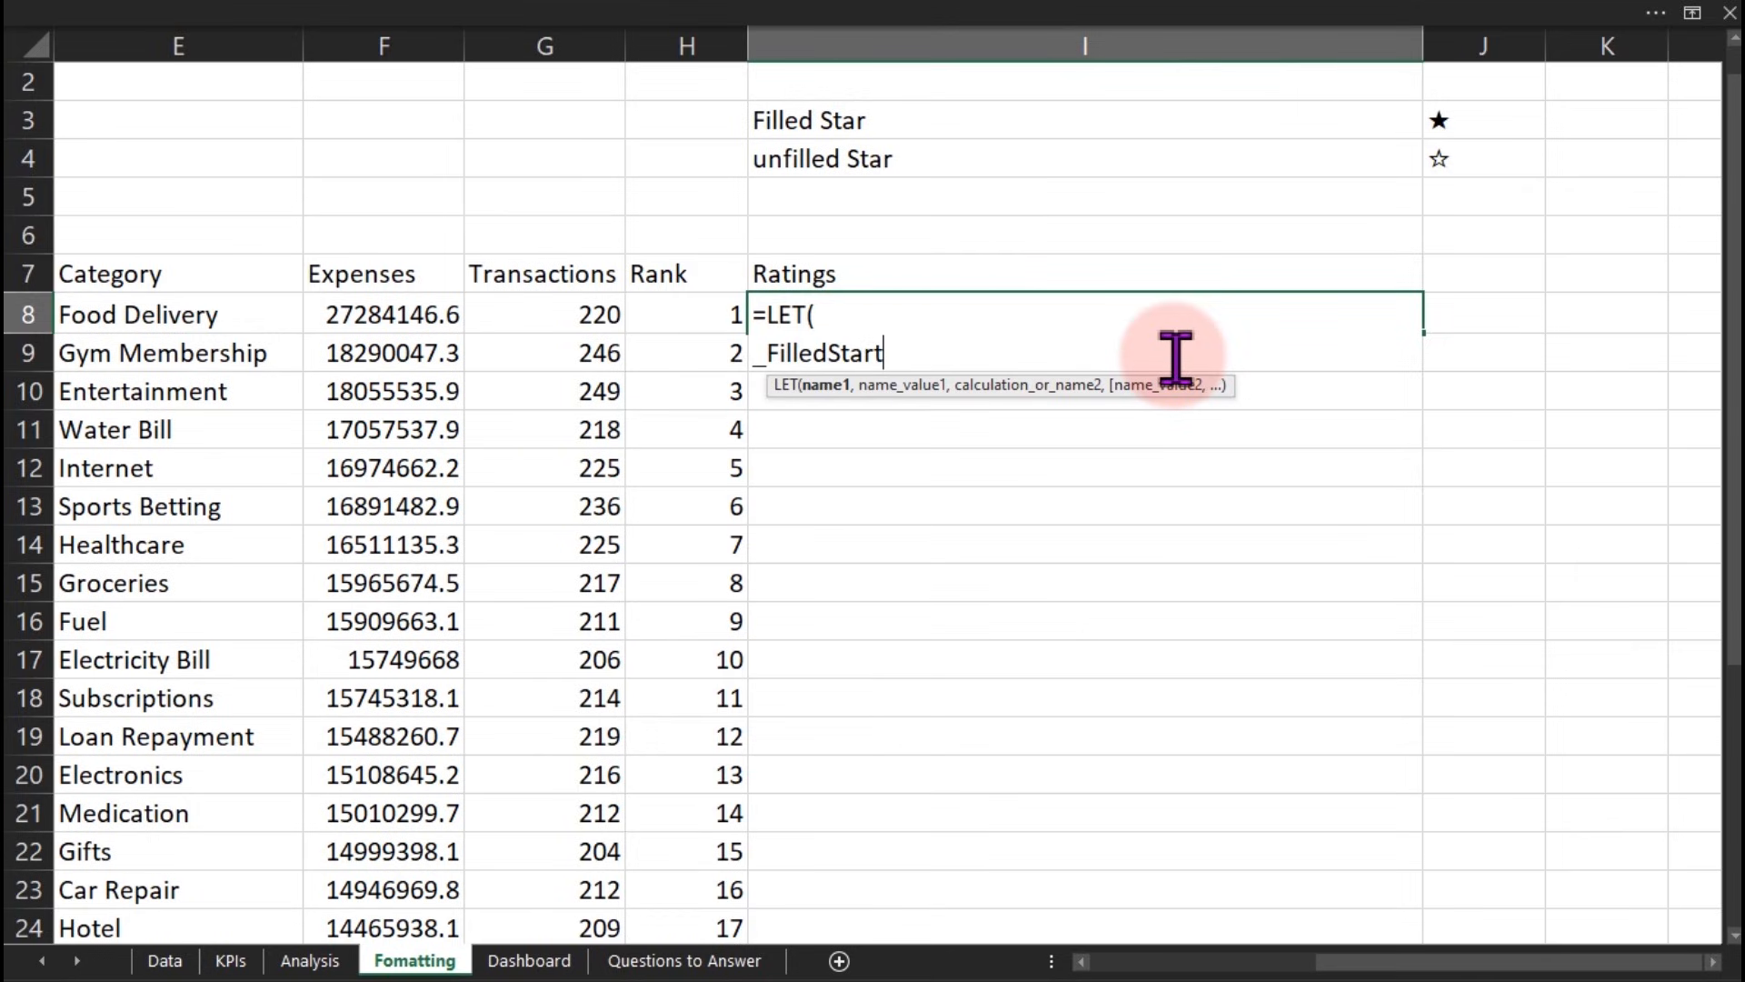
pyautogui.write(',')
pyautogui.click(1487, 130)
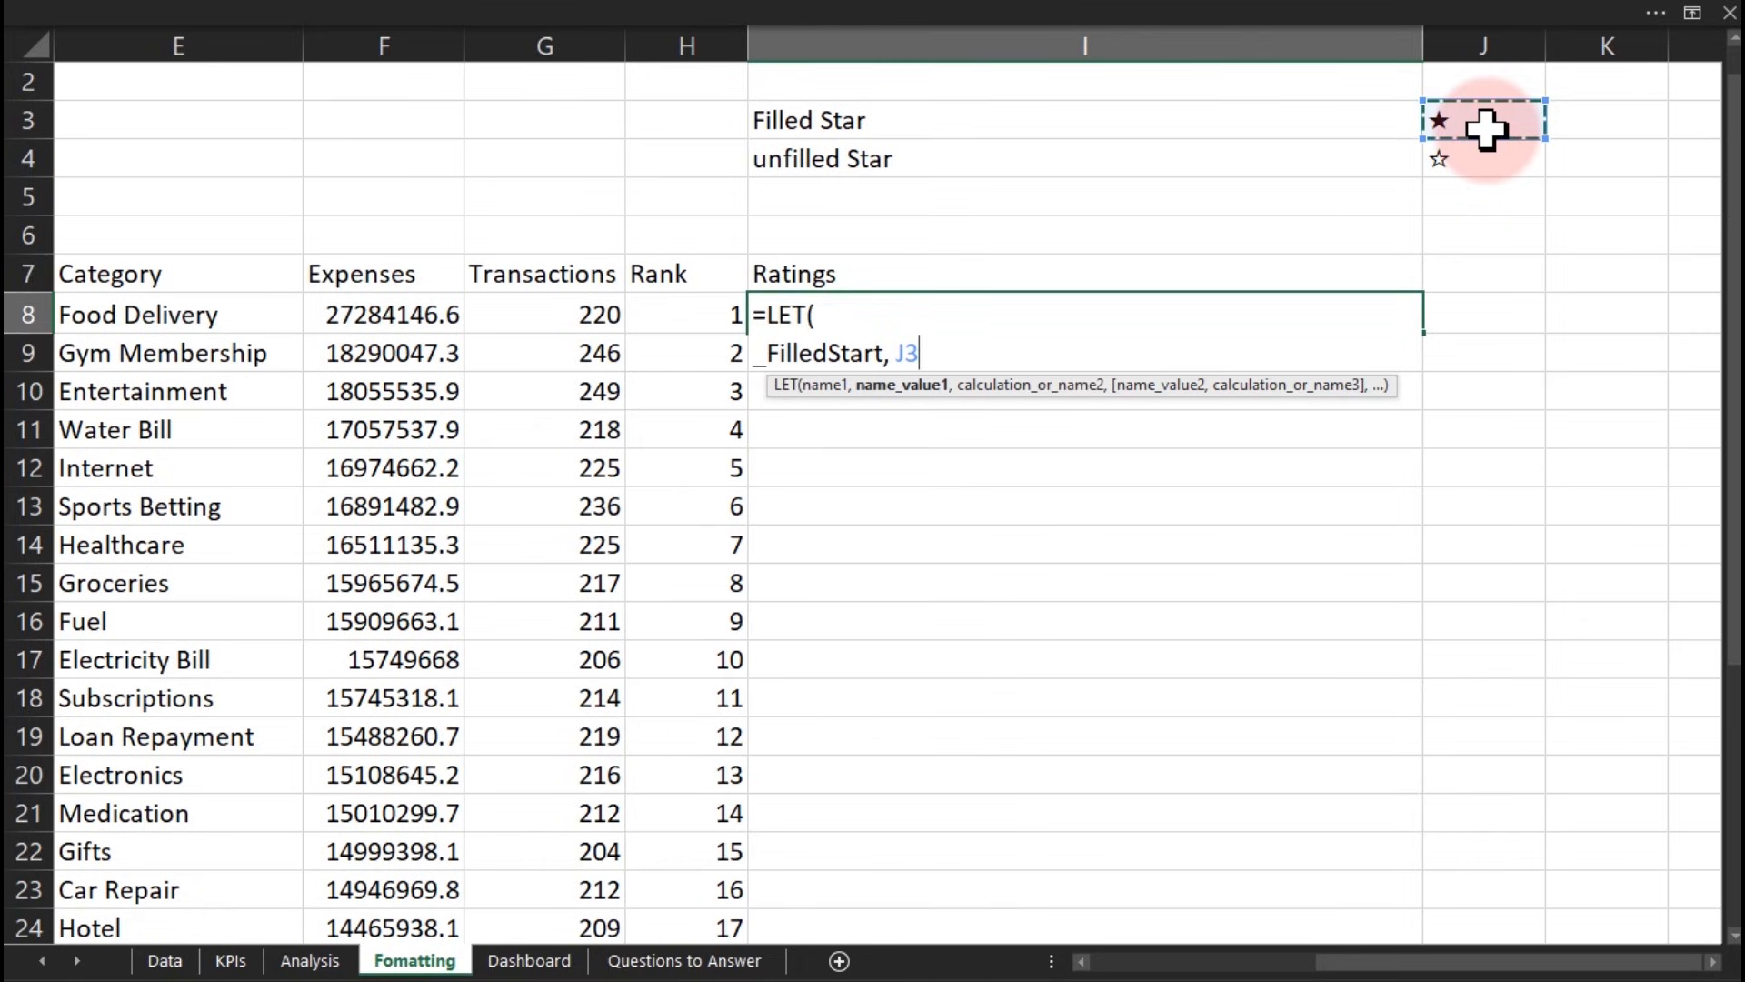
pyautogui.write(',')
# Step: Define a second variable, _UnfilledStar, on a new line of the LET formula, referring to the unfilled star in J4
pyautogui.hotkey('alt', 'Return')
pyautogui.write('_UnfilledStart')
pyautogui.press('BackSpace')
pyautogui.write(',')
pyautogui.click(1481, 152)
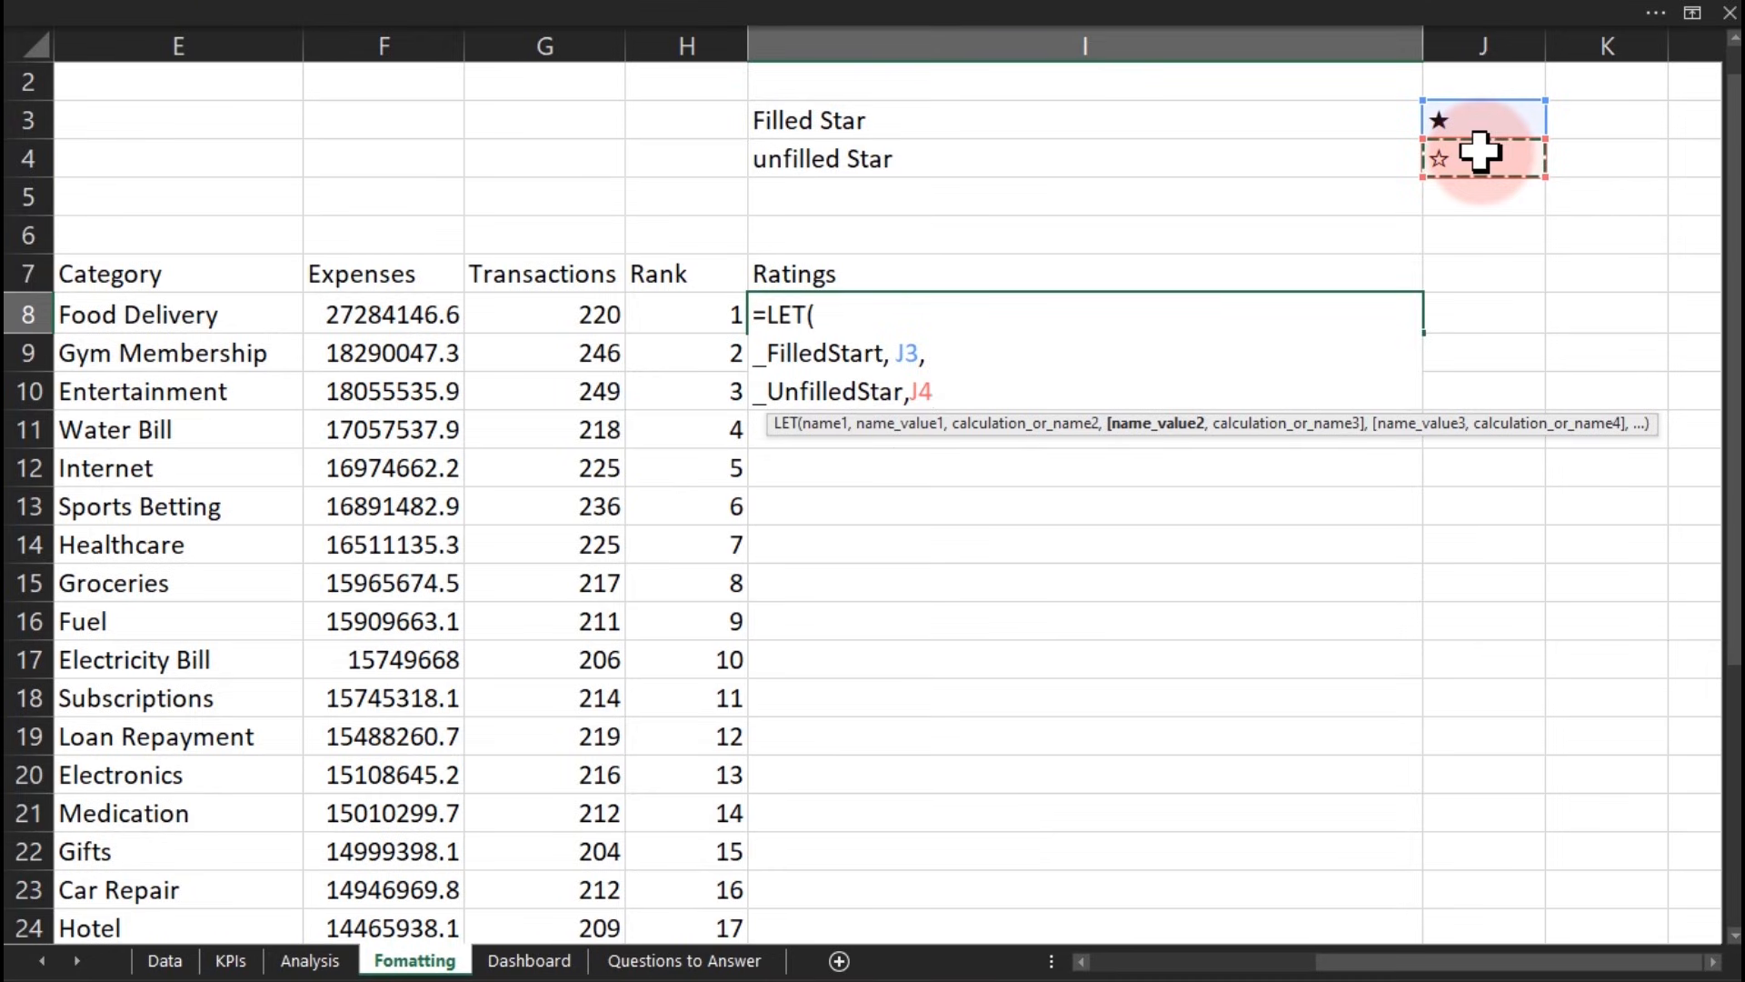
pyautogui.write(',')
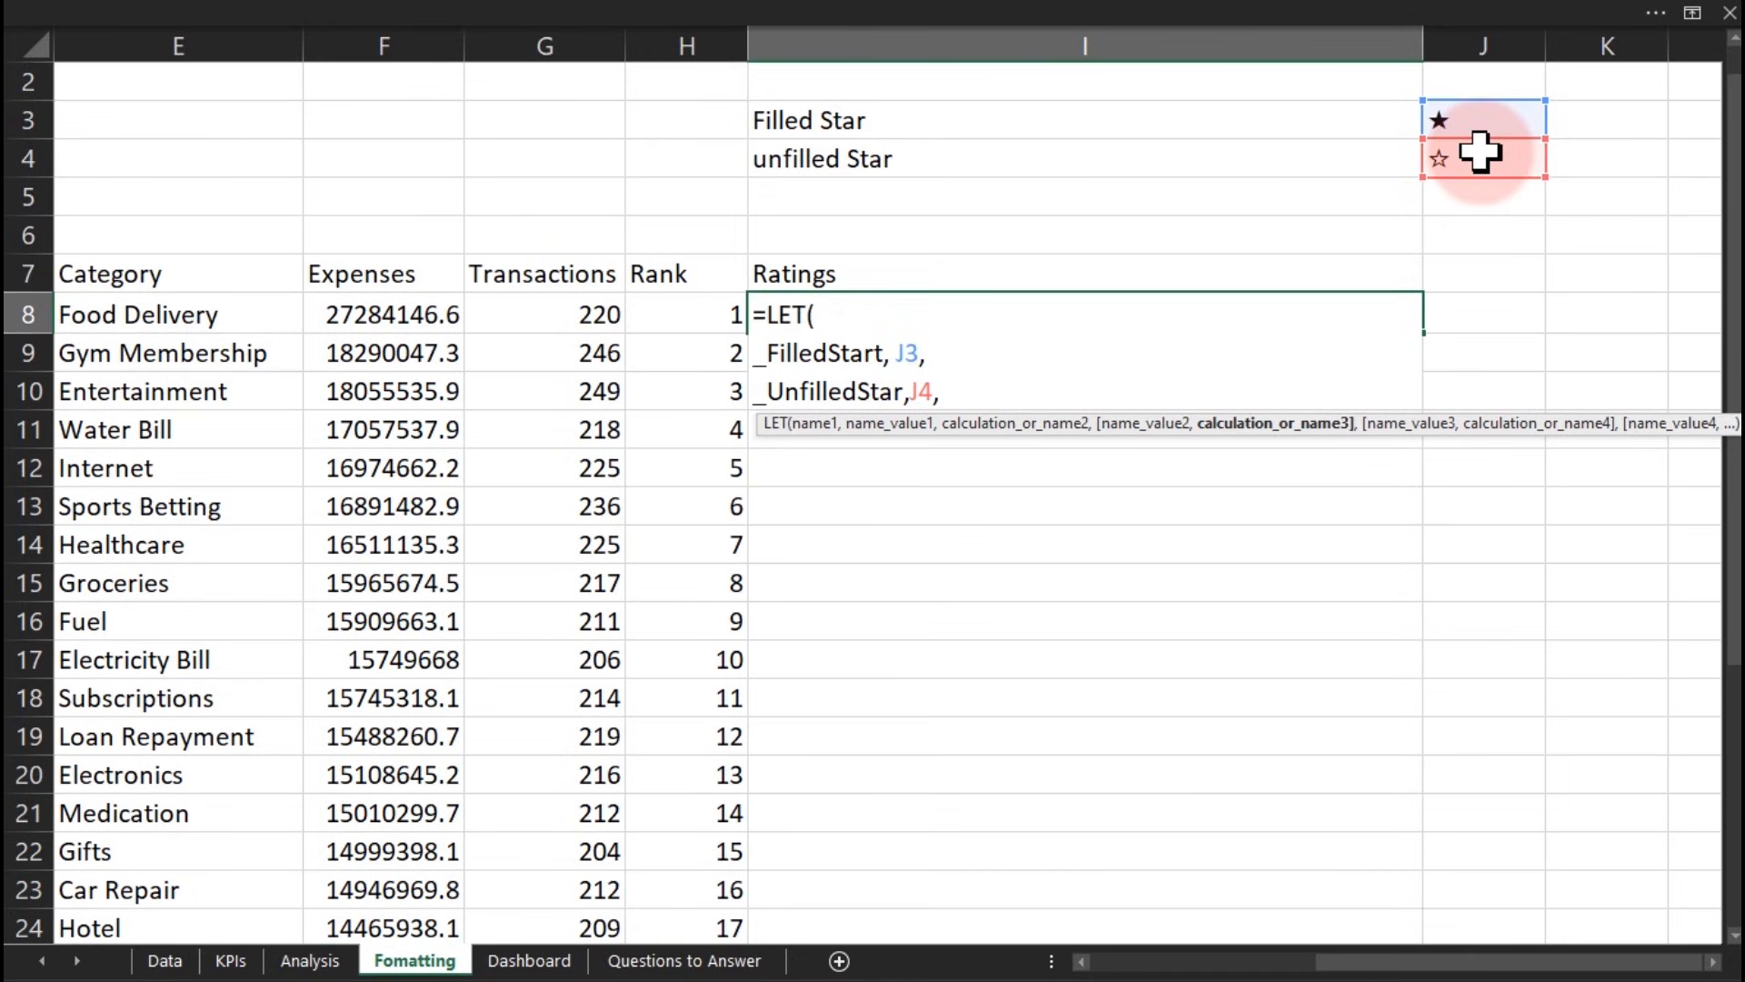
# Step: Define a third variable, _MovingValue, on a new line of the formula, referring to the Food Delivery expenses in F8
pyautogui.hotkey('alt', 'Return')
pyautogui.write('_')
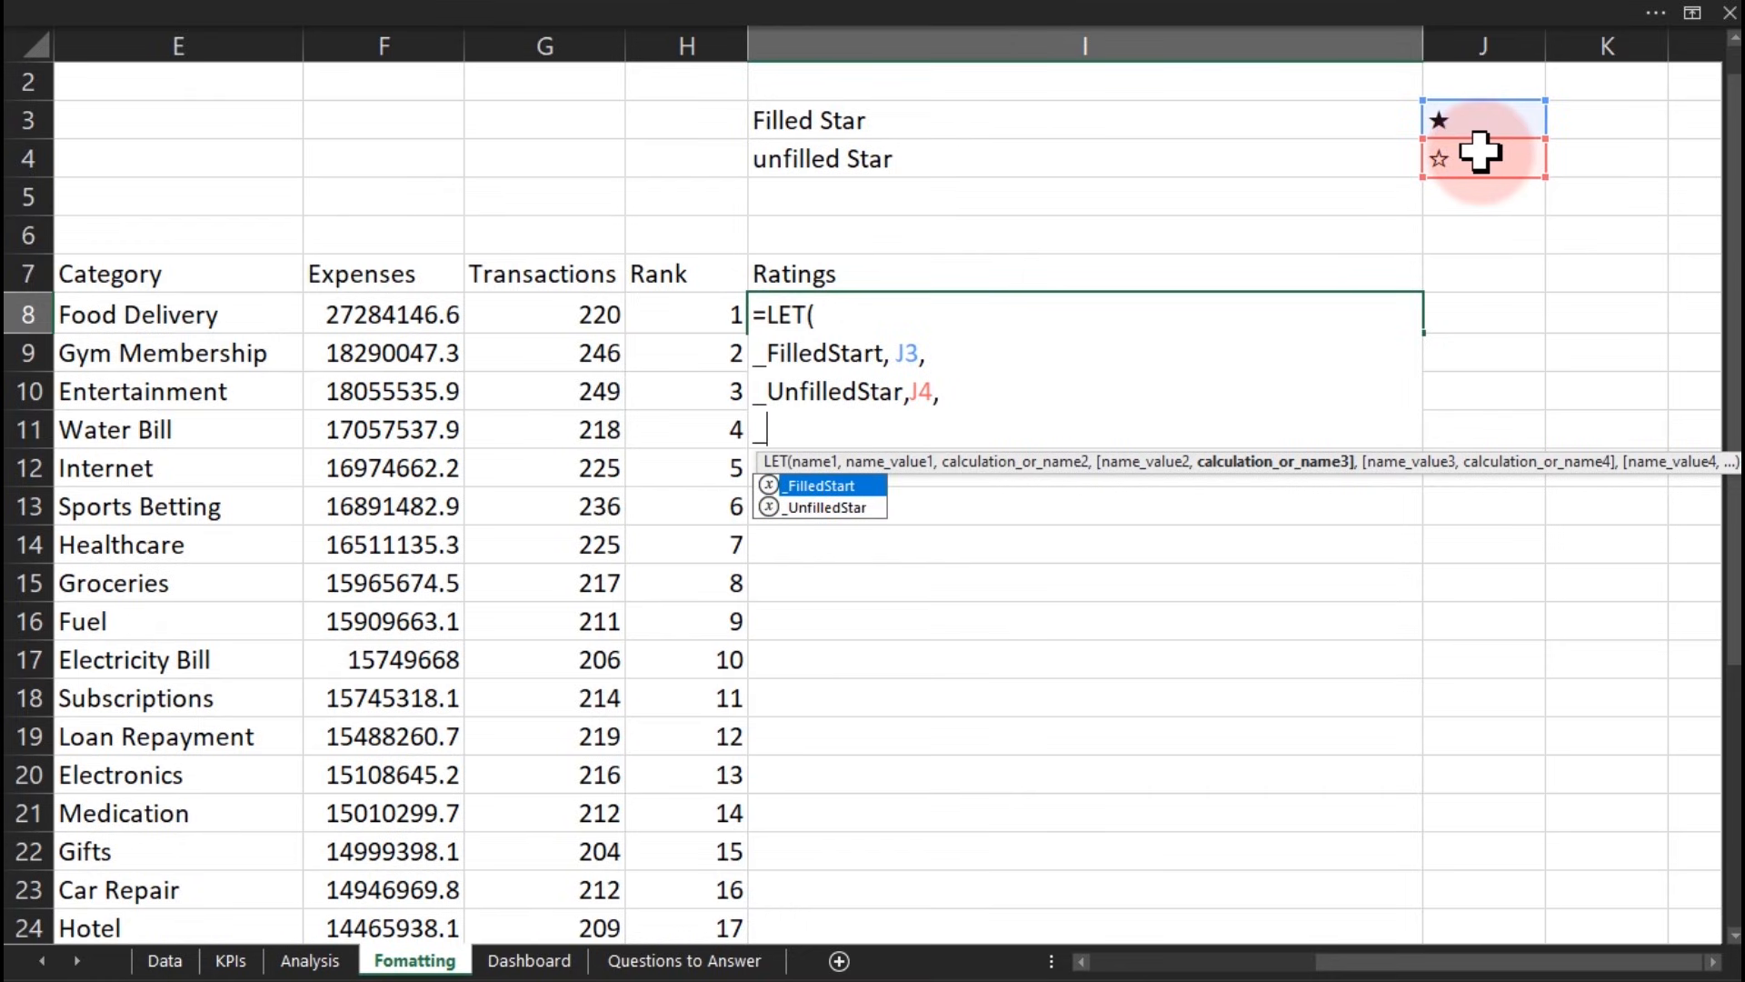
pyautogui.write('Moving')
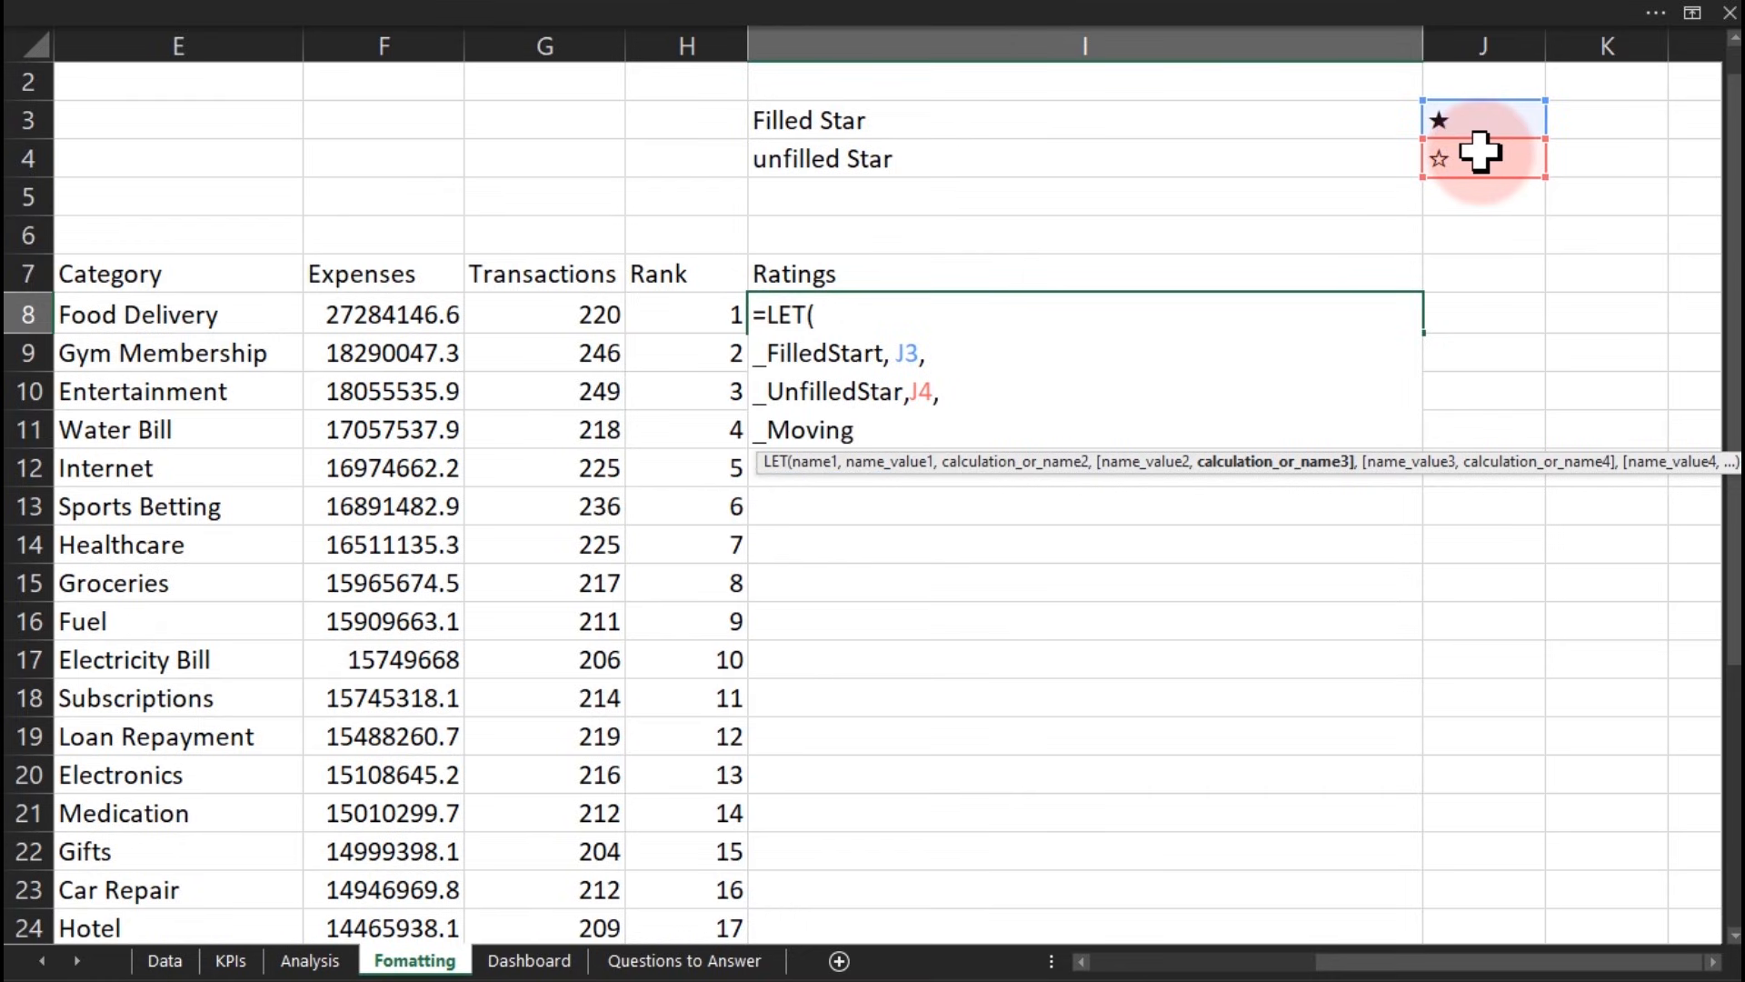
pyautogui.write('Value')
pyautogui.write(',')
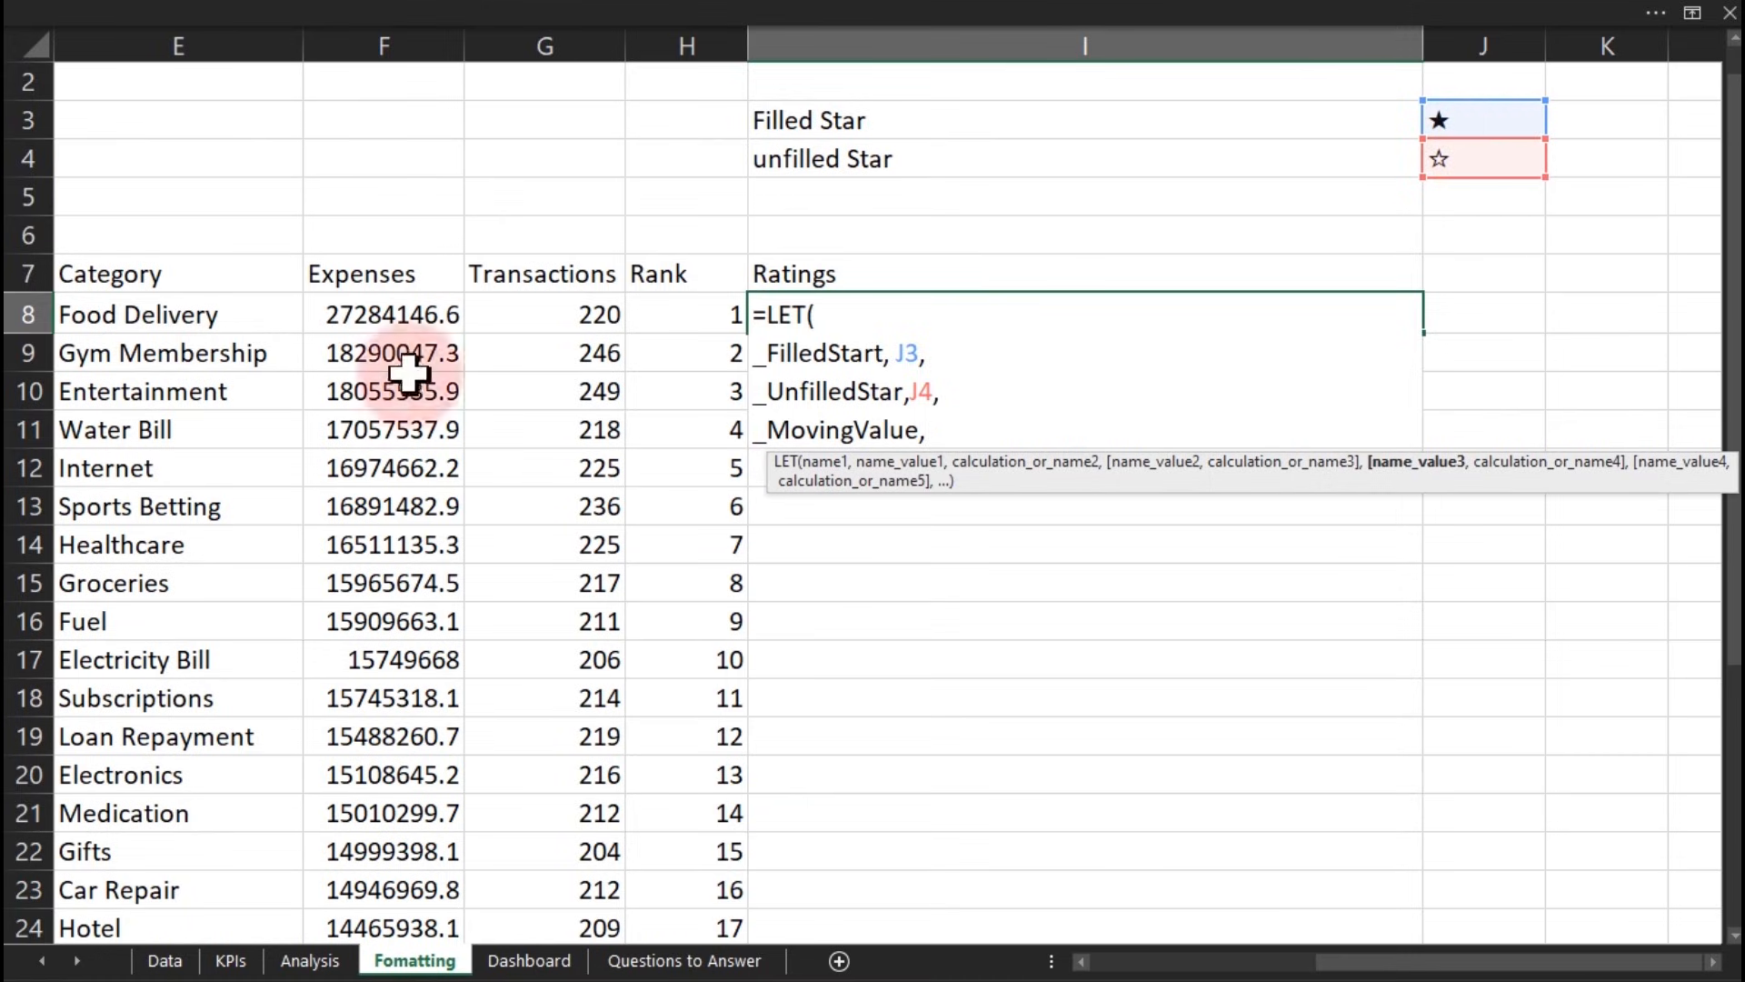
pyautogui.click(375, 317)
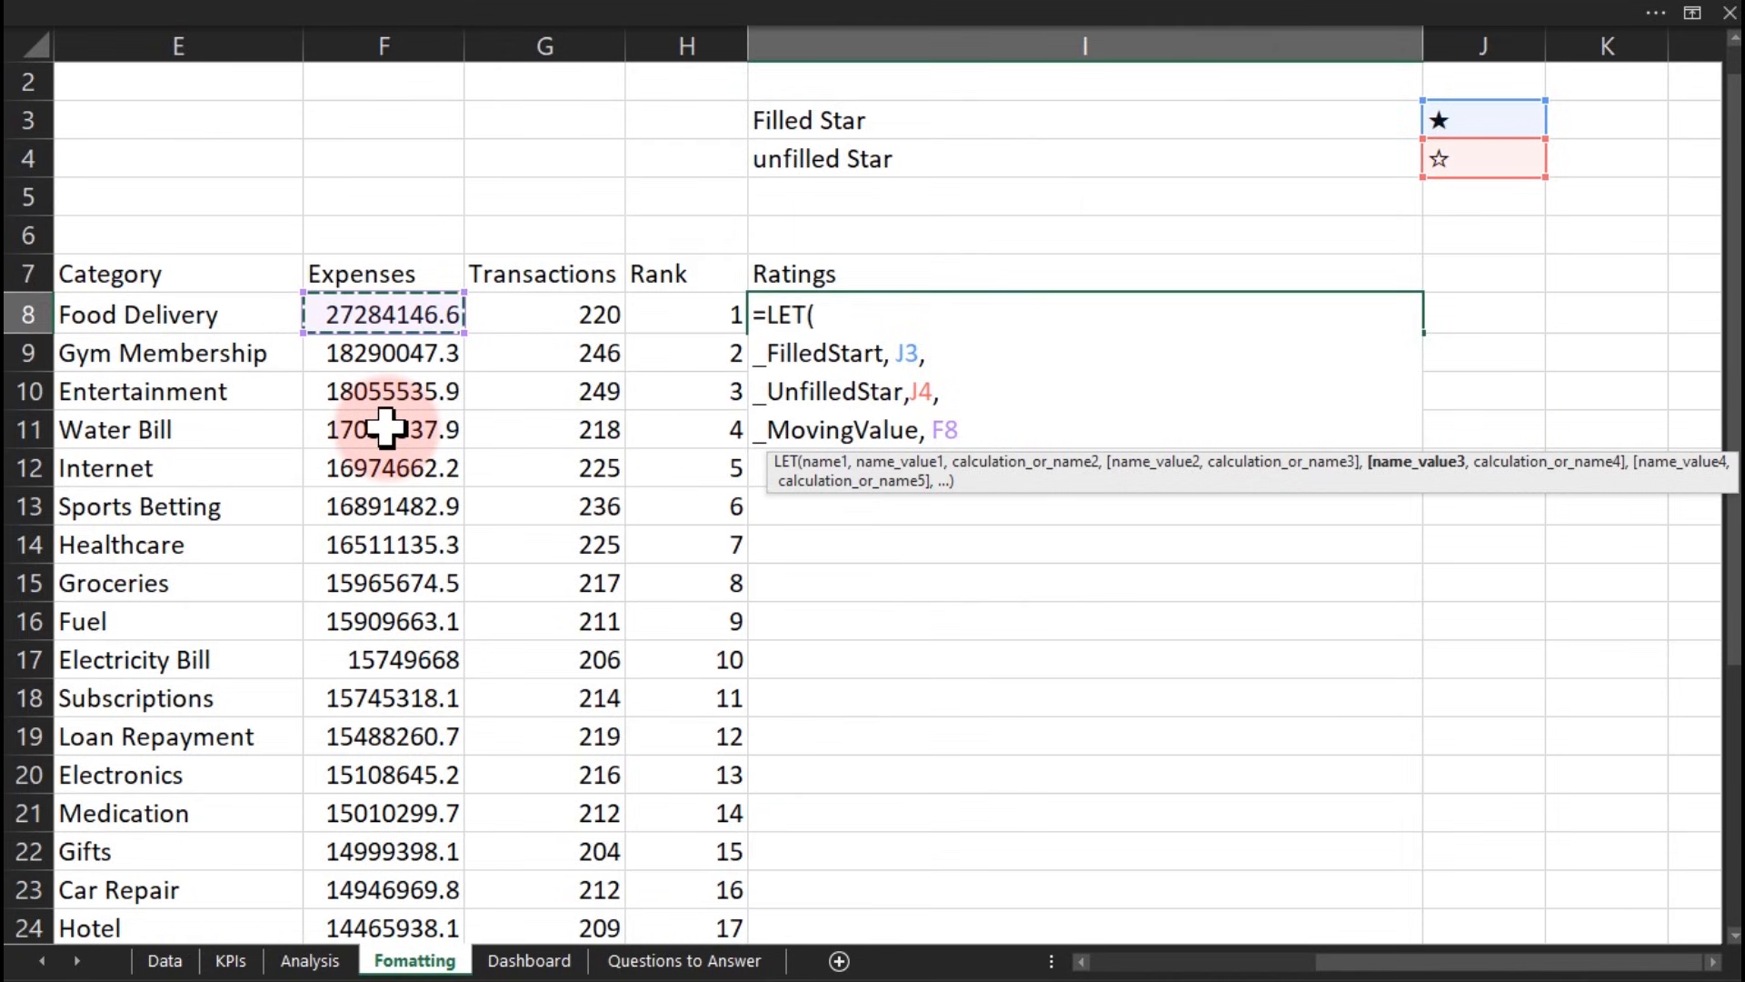
pyautogui.write(',')
# Step: Define a fourth variable, _MaxValue, on a new line as MAX($F$8:$F$34), using an absolute reference to the Expenses values
pyautogui.hotkey('alt', 'Return')
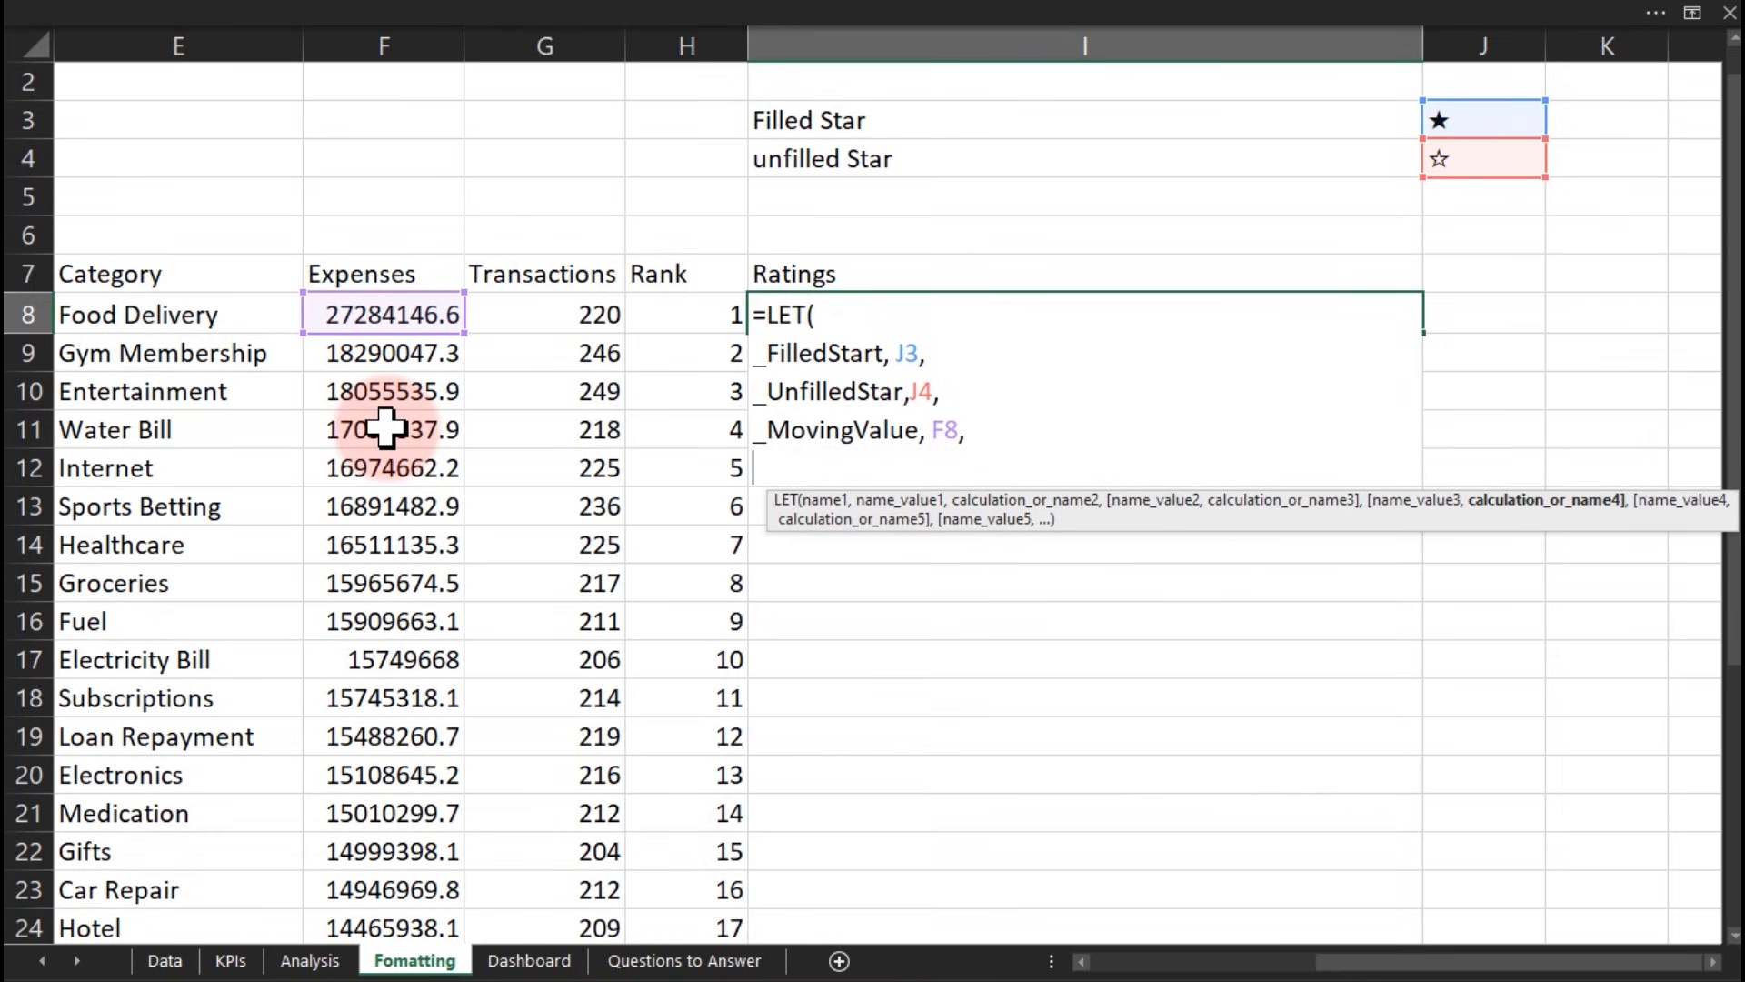
pyautogui.write('_')
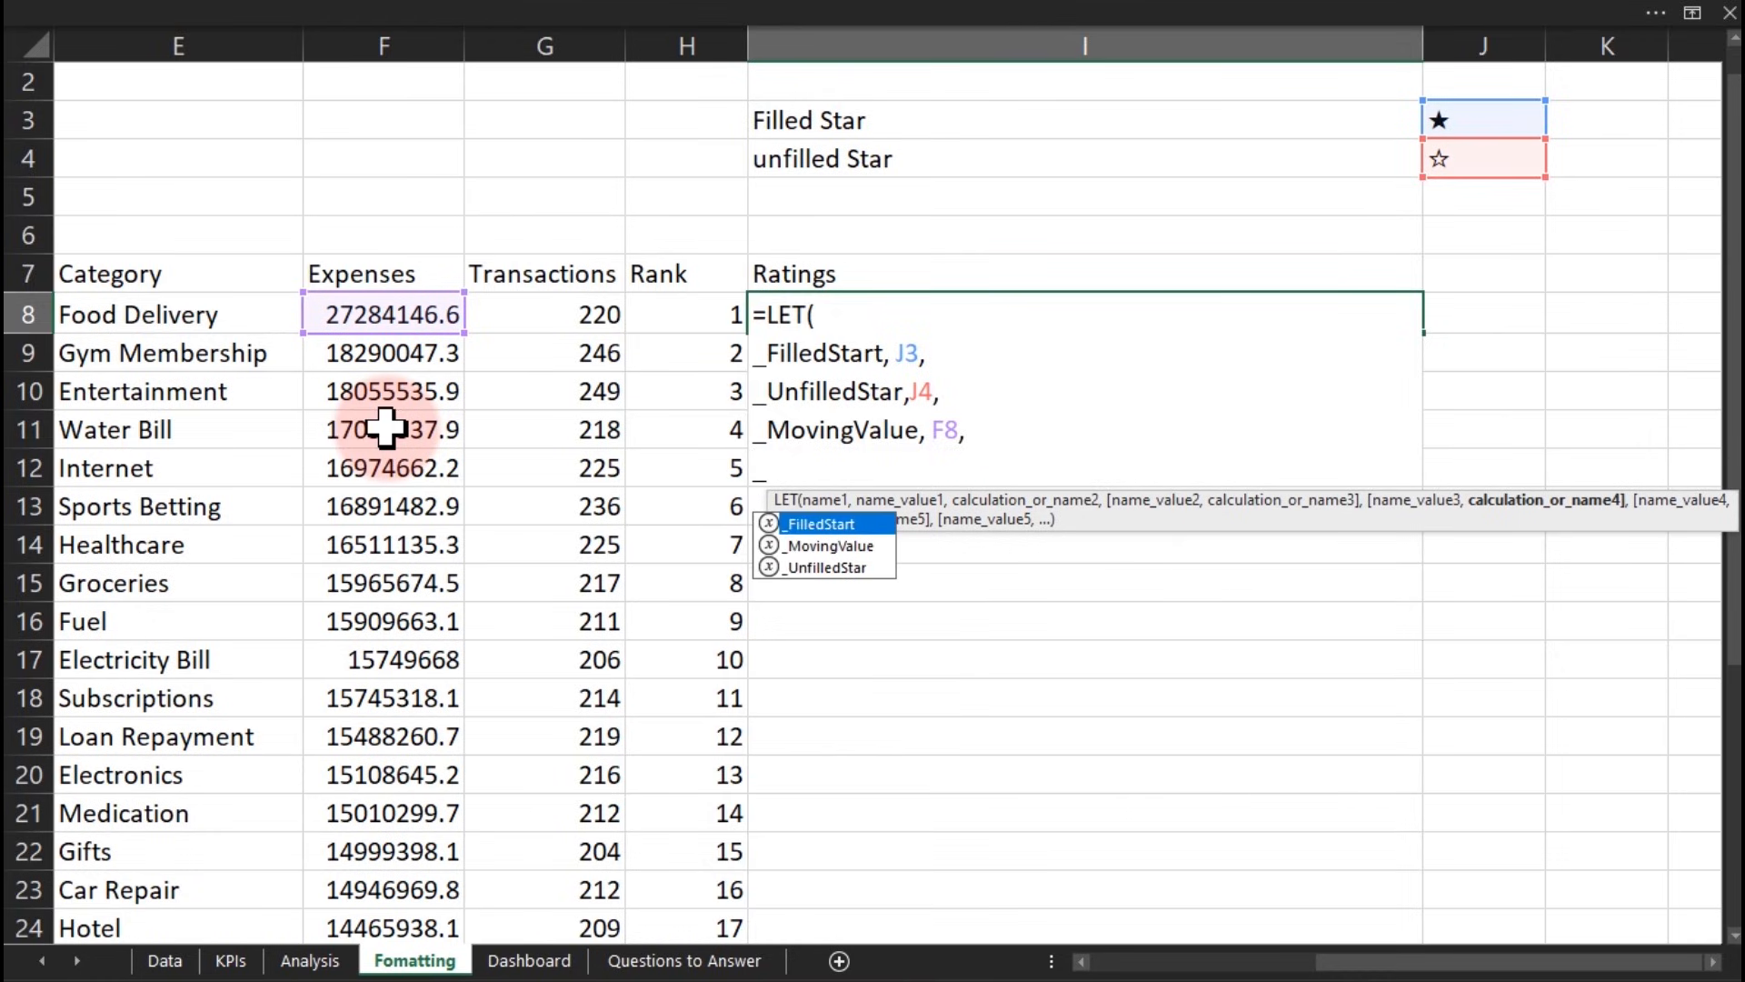
pyautogui.write('MaxValue')
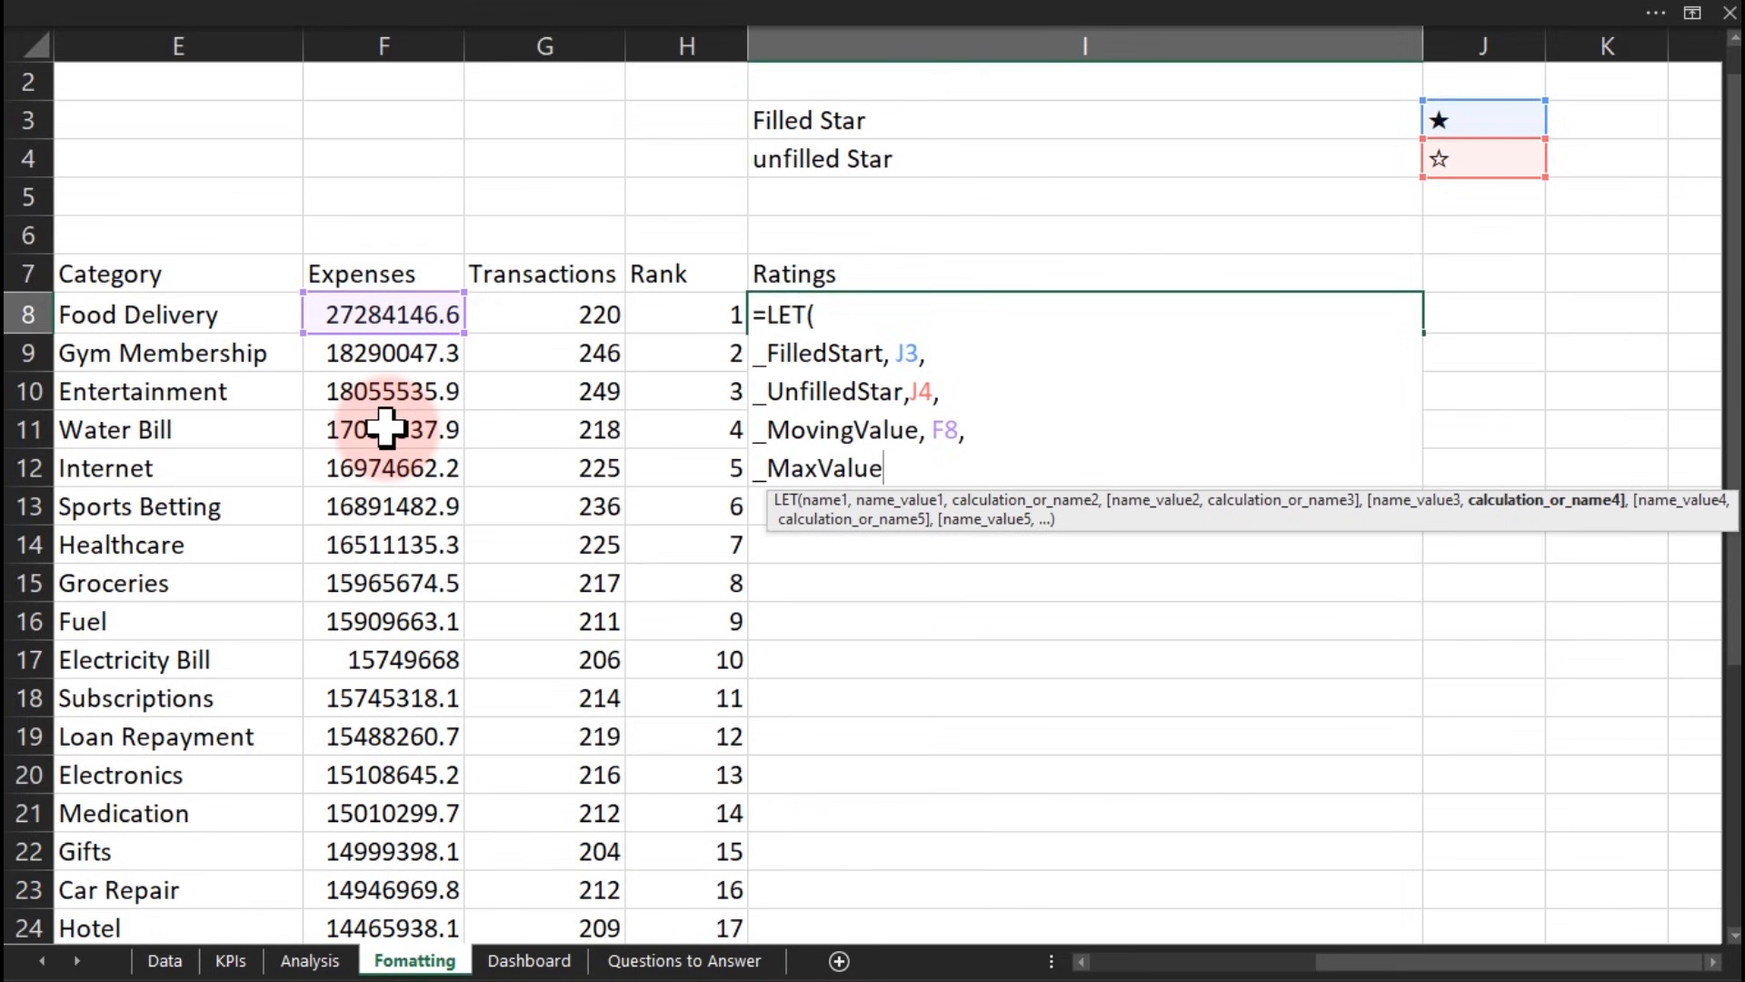
pyautogui.write(', max')
pyautogui.press('Tab')
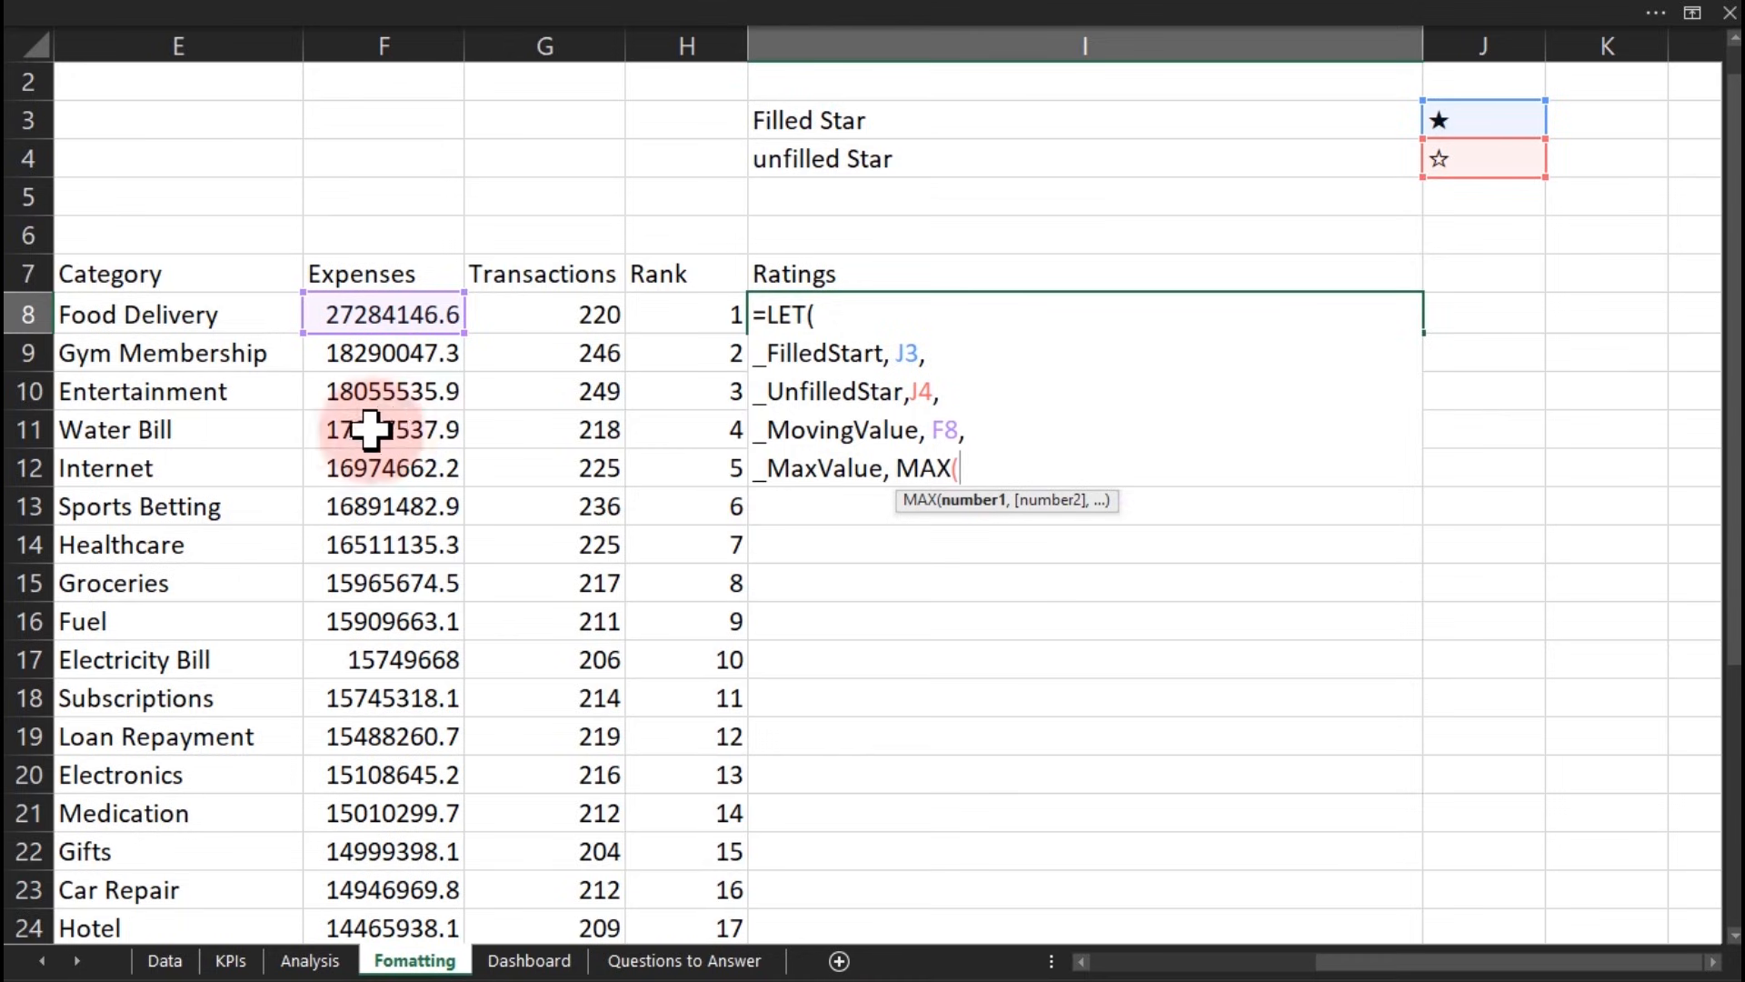
pyautogui.click(361, 316)
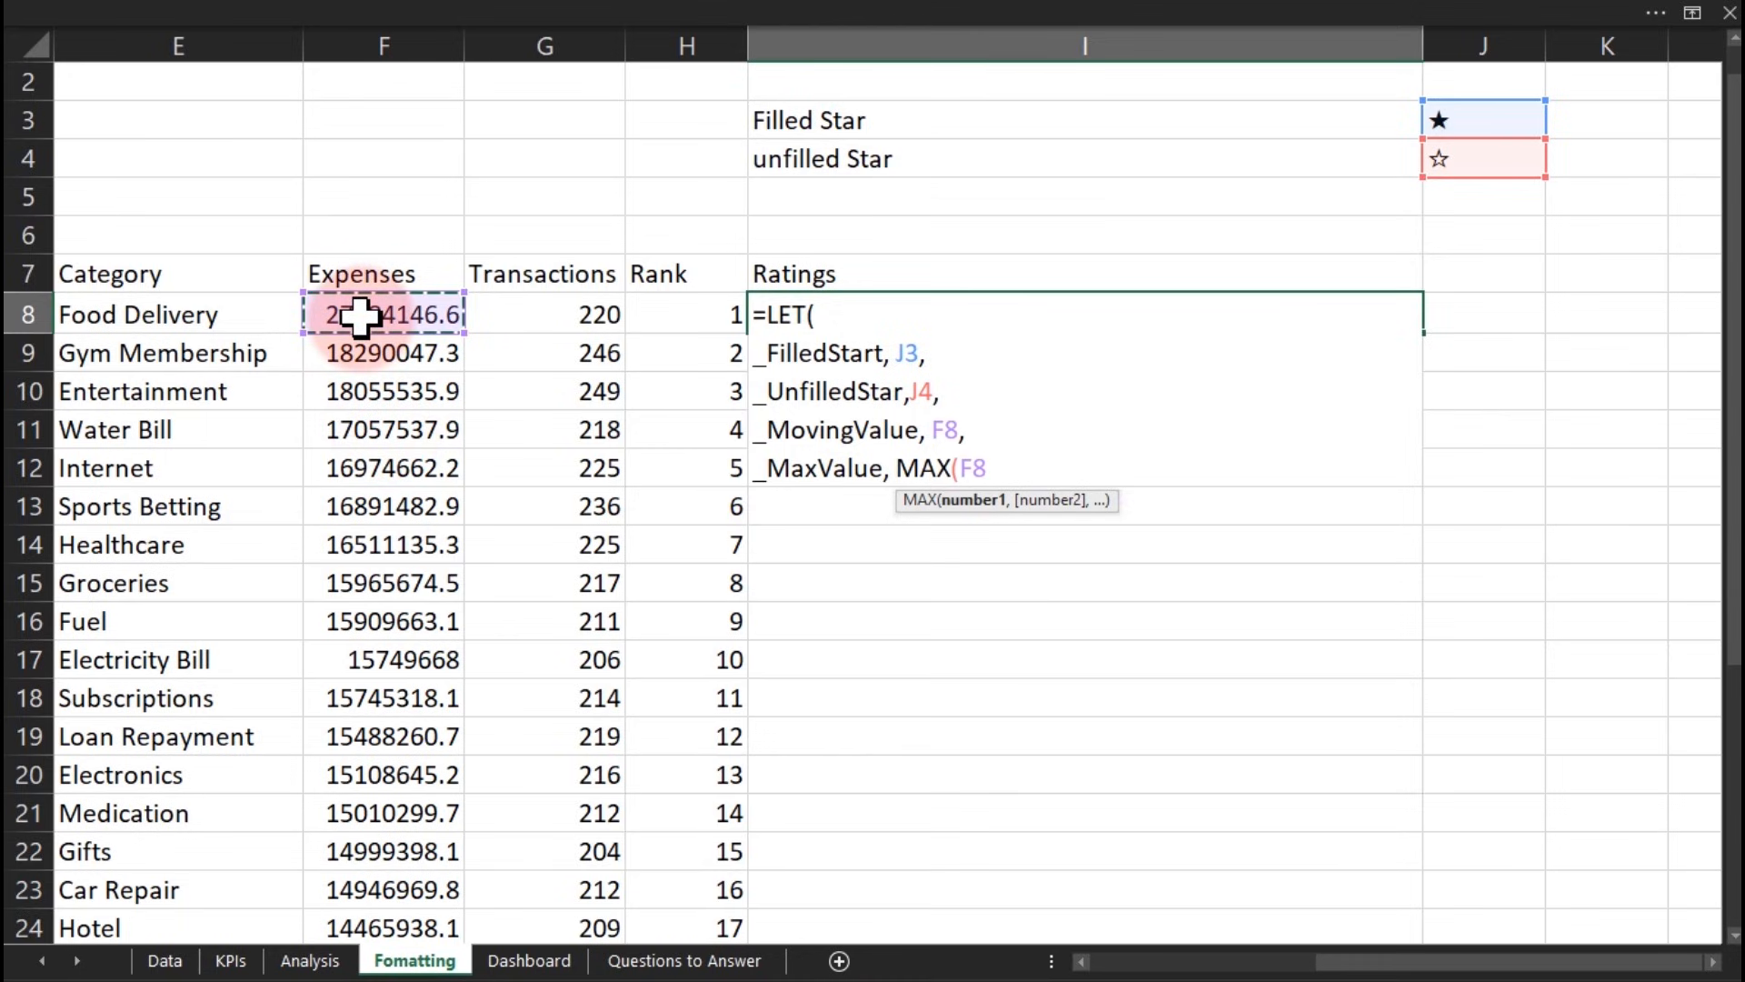
pyautogui.hotkey('ctrl', 'shift', 'Down')
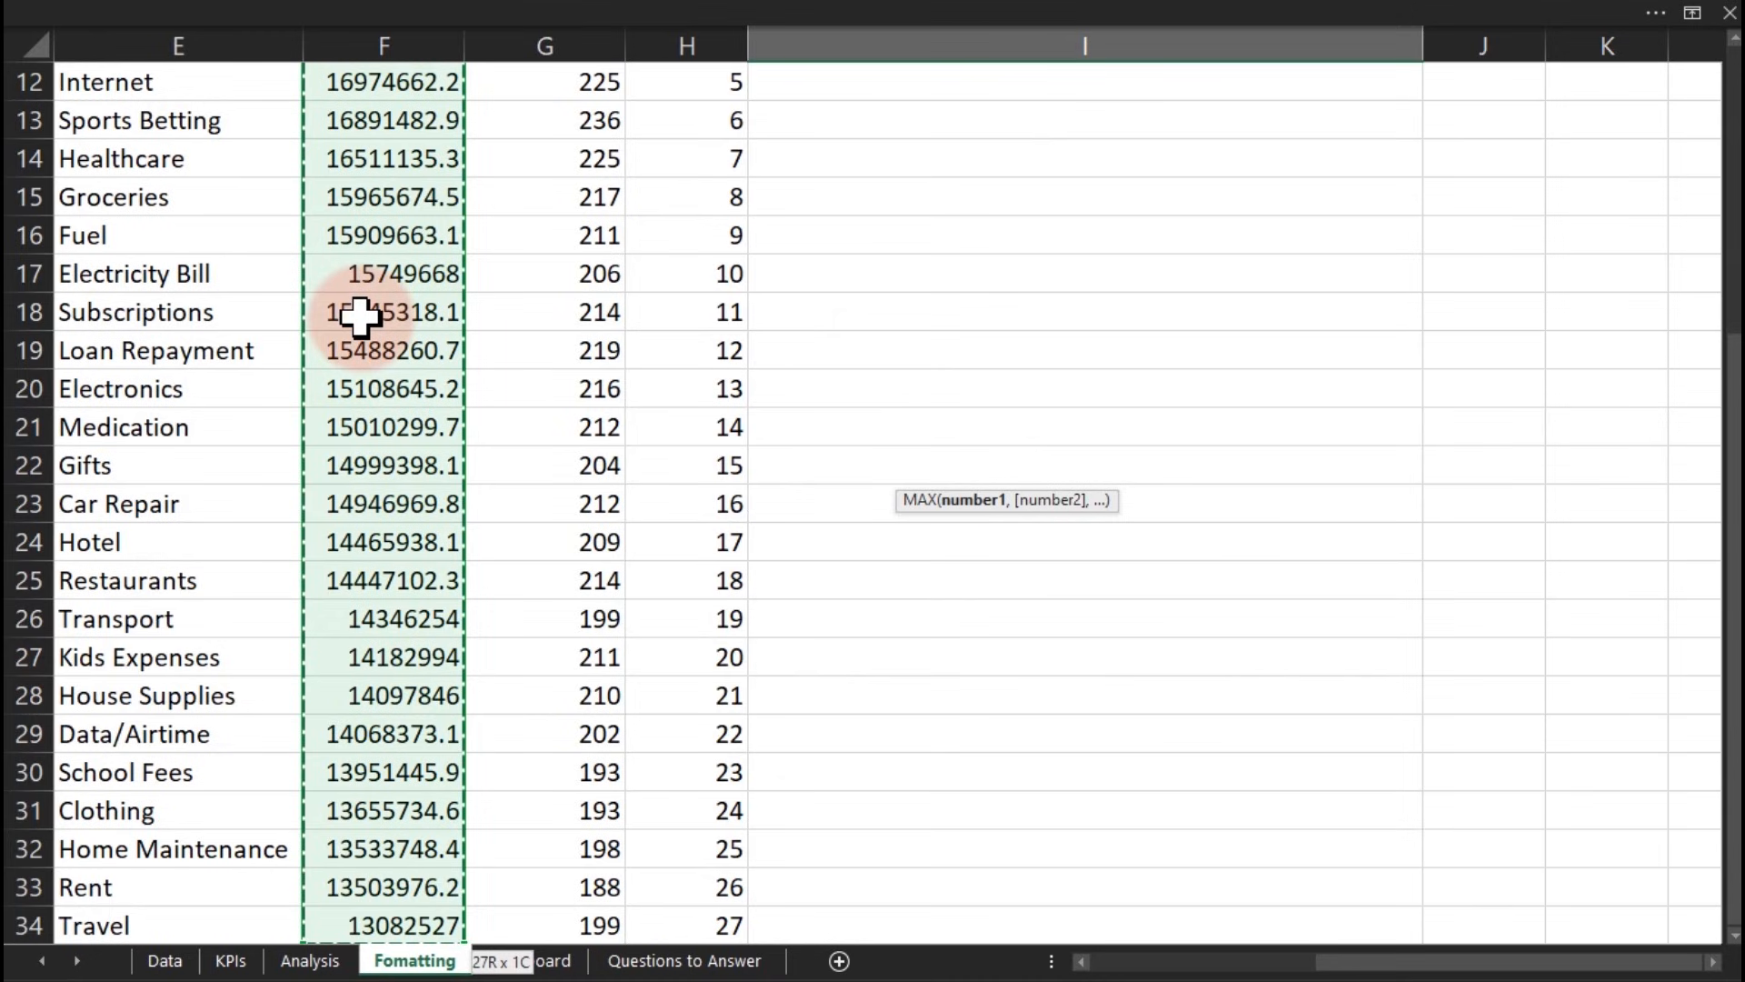
pyautogui.press('F4')
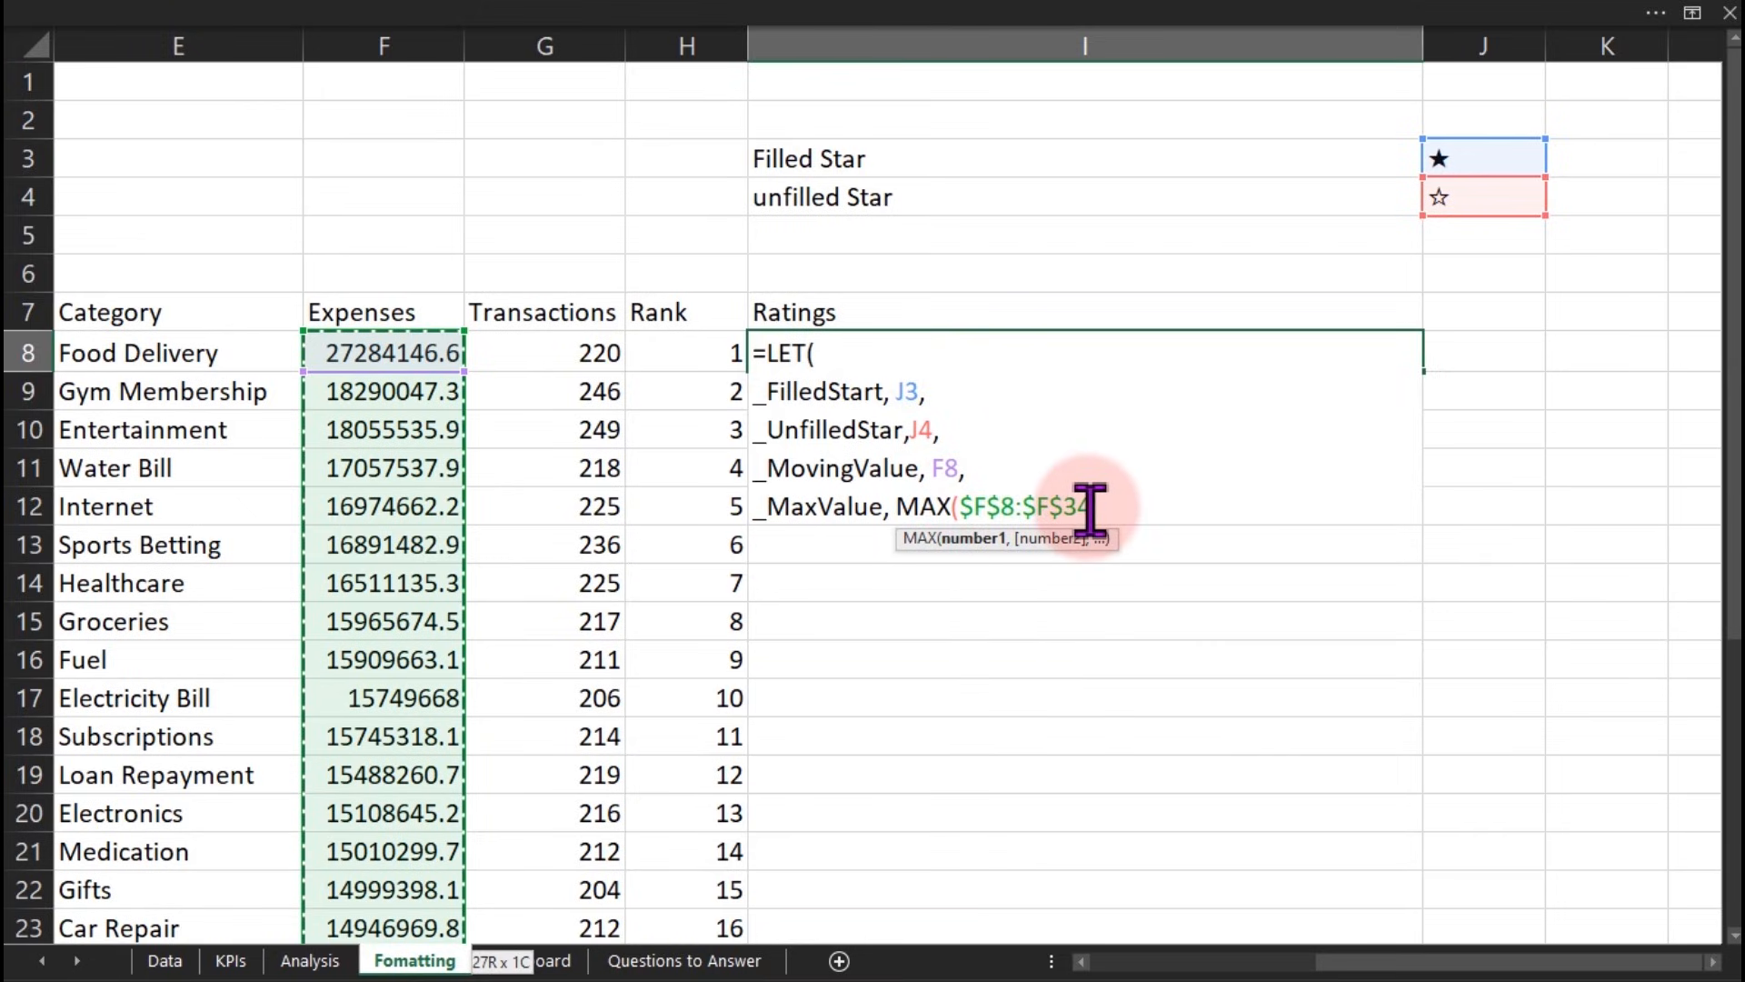
pyautogui.write(')')
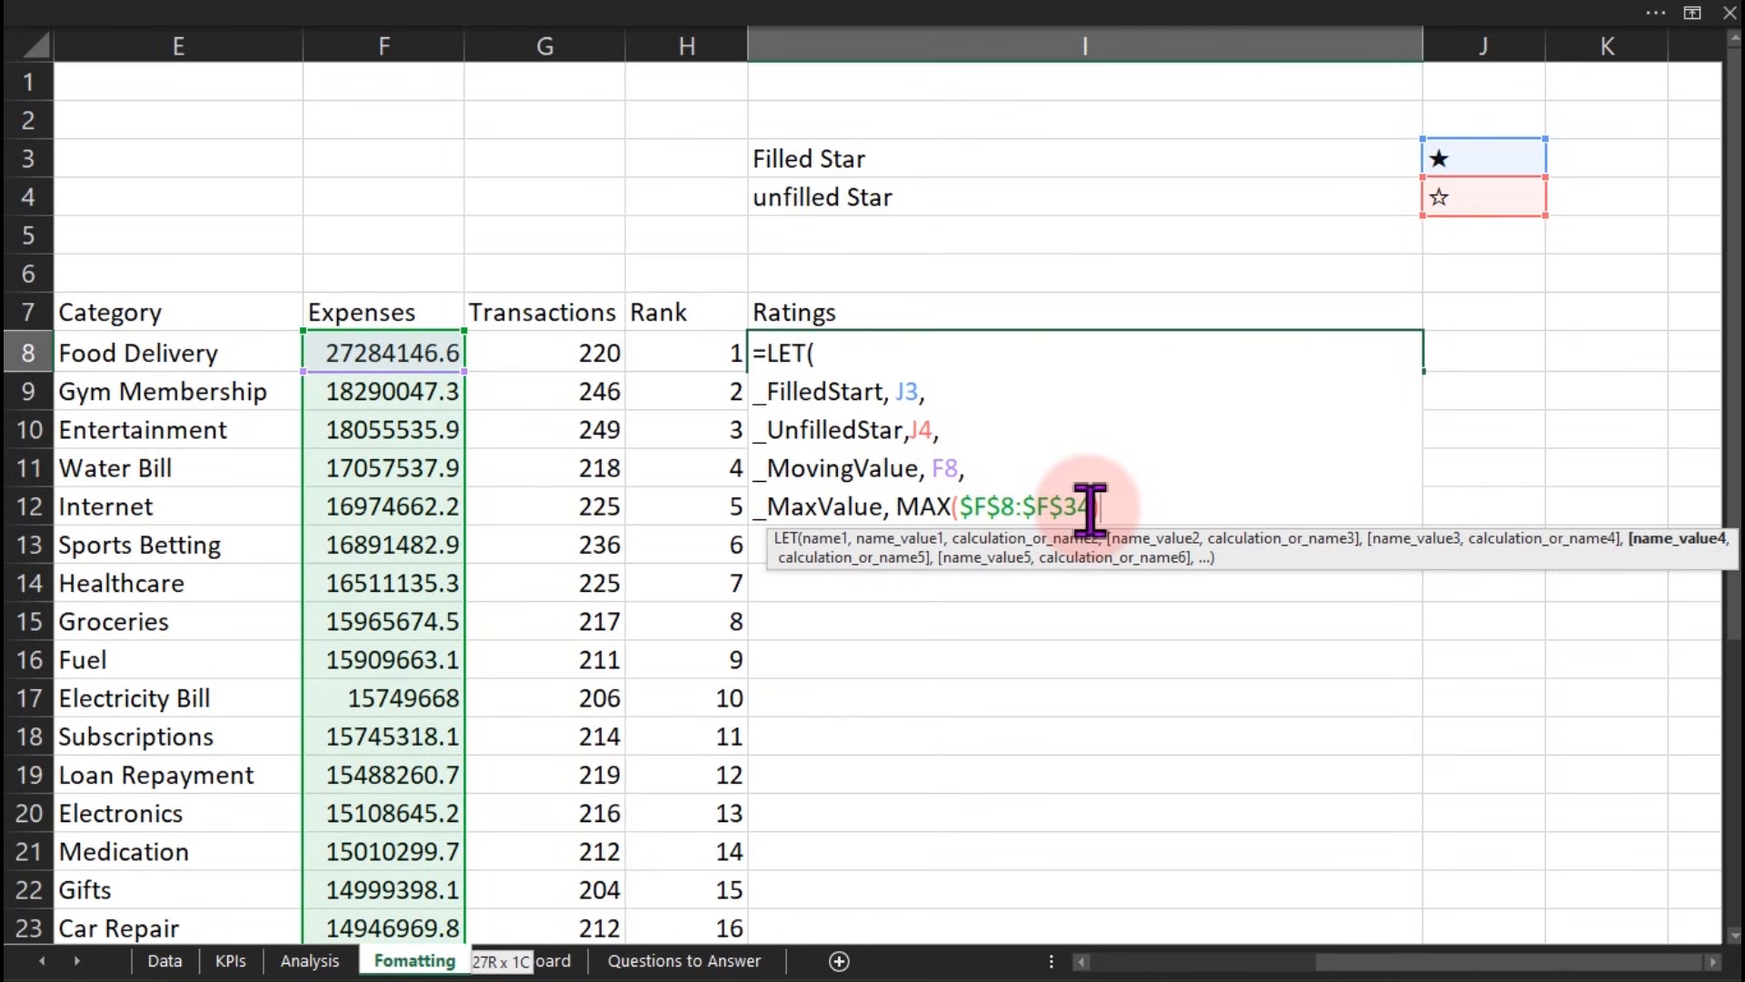
# Step: Finish the _MaxValue line and begin a fifth variable named _Stars on a new line of the LET formula
pyautogui.write(',')
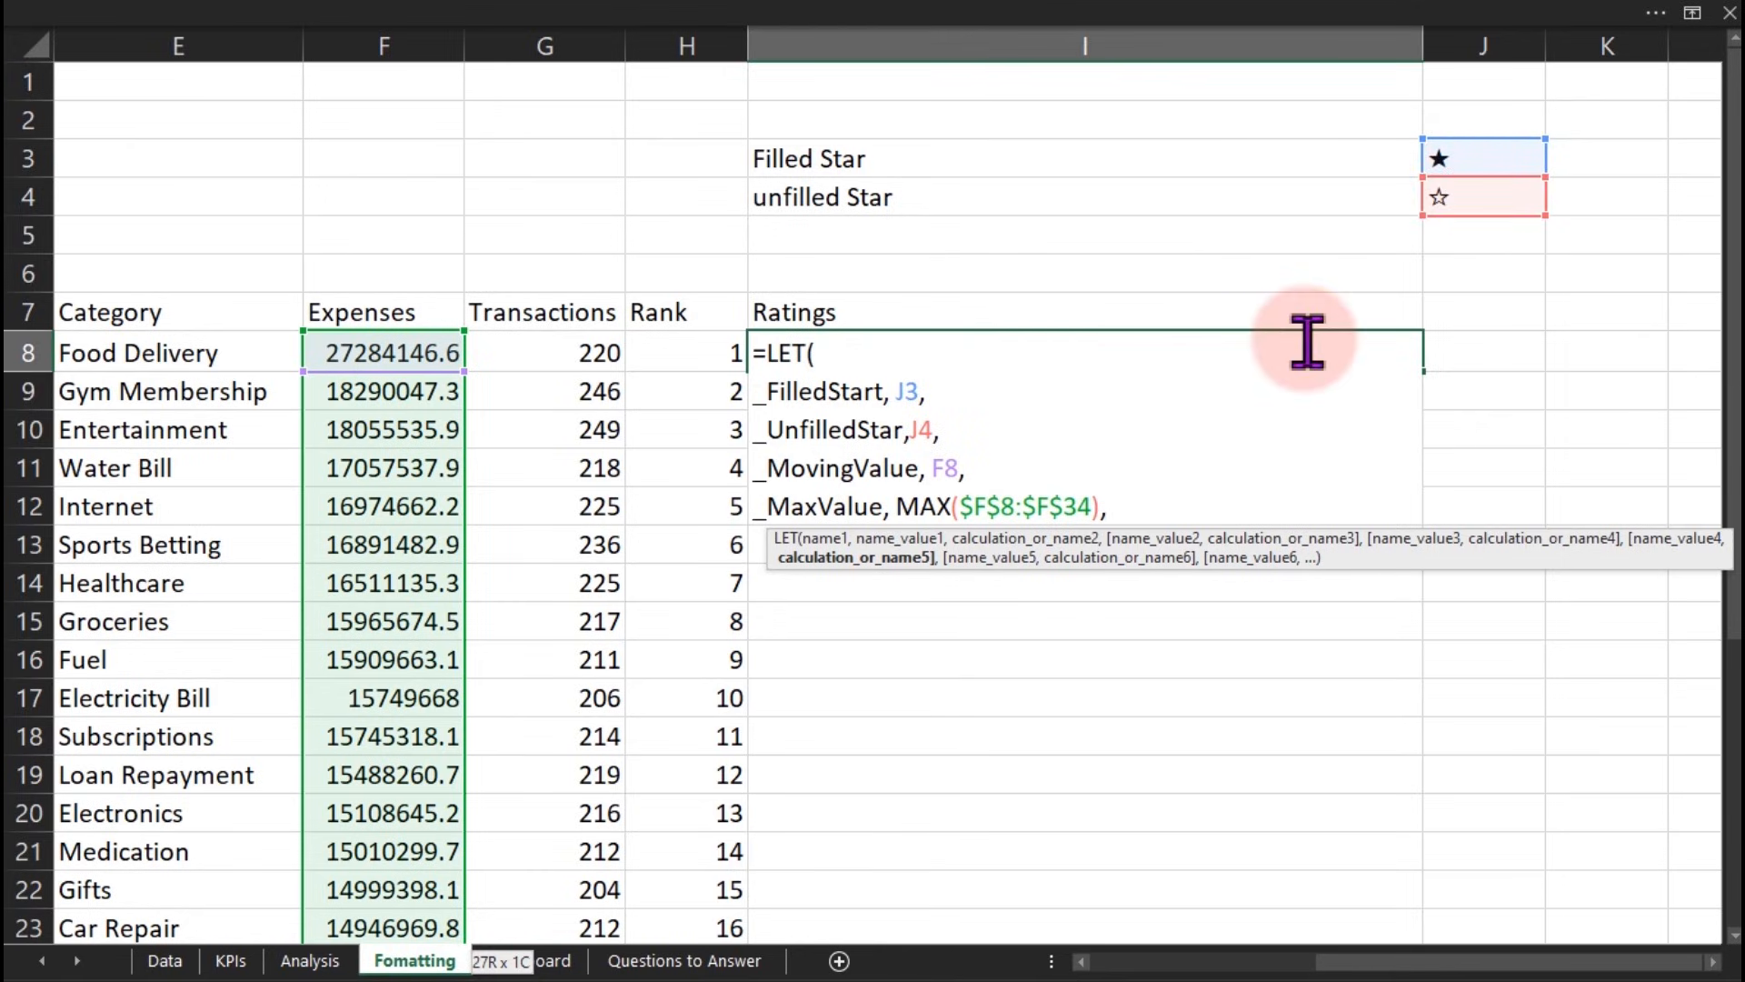
pyautogui.hotkey('alt', 'Return')
pyautogui.write('_S')
pyautogui.press('BackSpace')
pyautogui.write('ar')
pyautogui.press('BackSpace')
pyautogui.press('BackSpace')
pyautogui.write('ar')
pyautogui.press('BackSpace')
pyautogui.press('BackSpace')
pyautogui.write('tars, ')
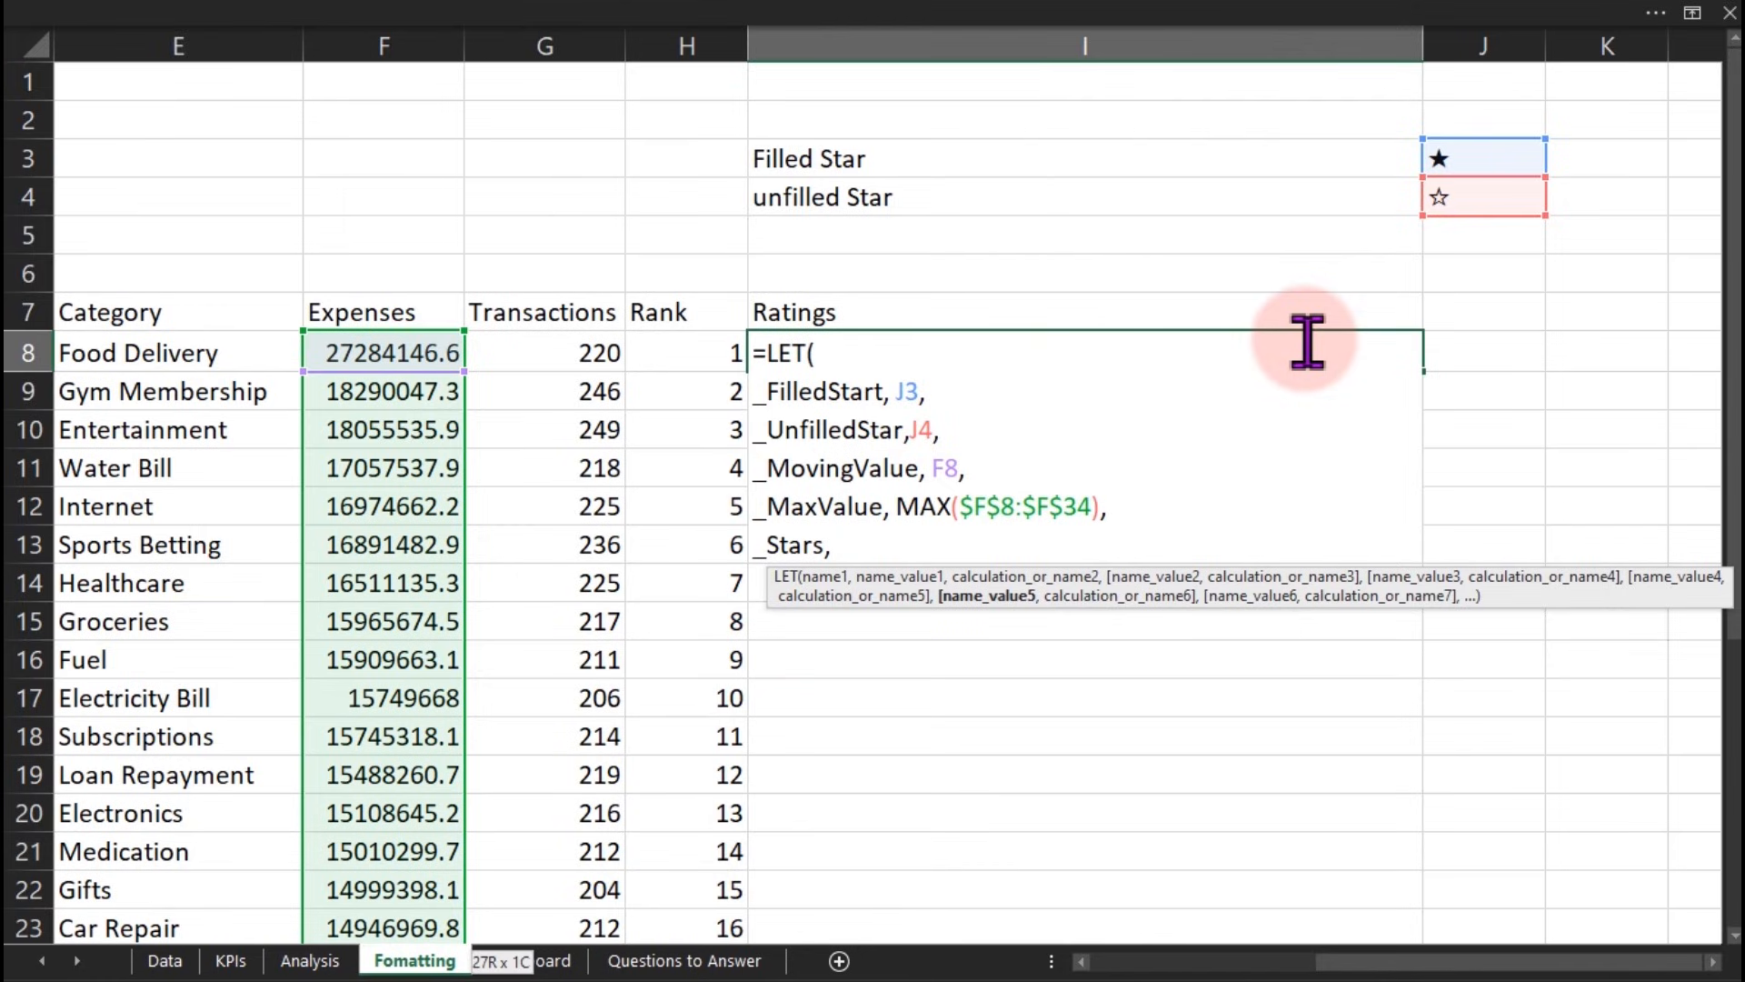
# Step: Insert the ROUNDUP function as the value of the _Stars variable
pyautogui.write('roun')
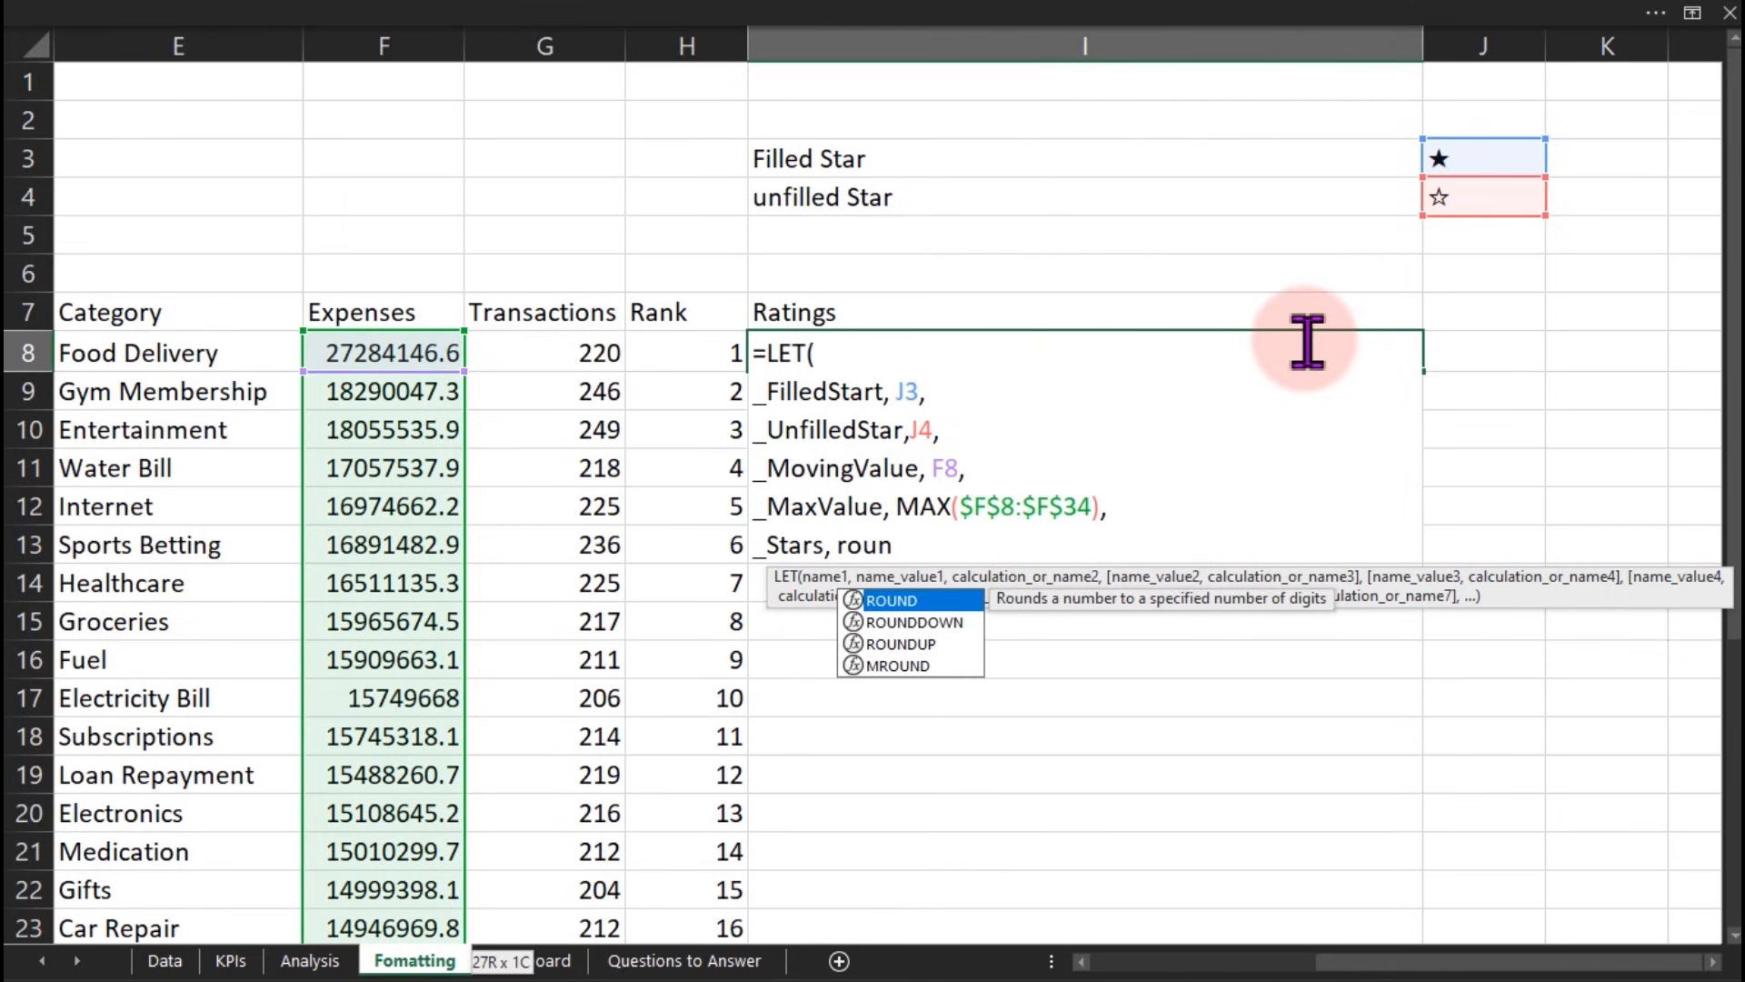
pyautogui.press('Down')
pyautogui.press('Down')
pyautogui.press('Tab')
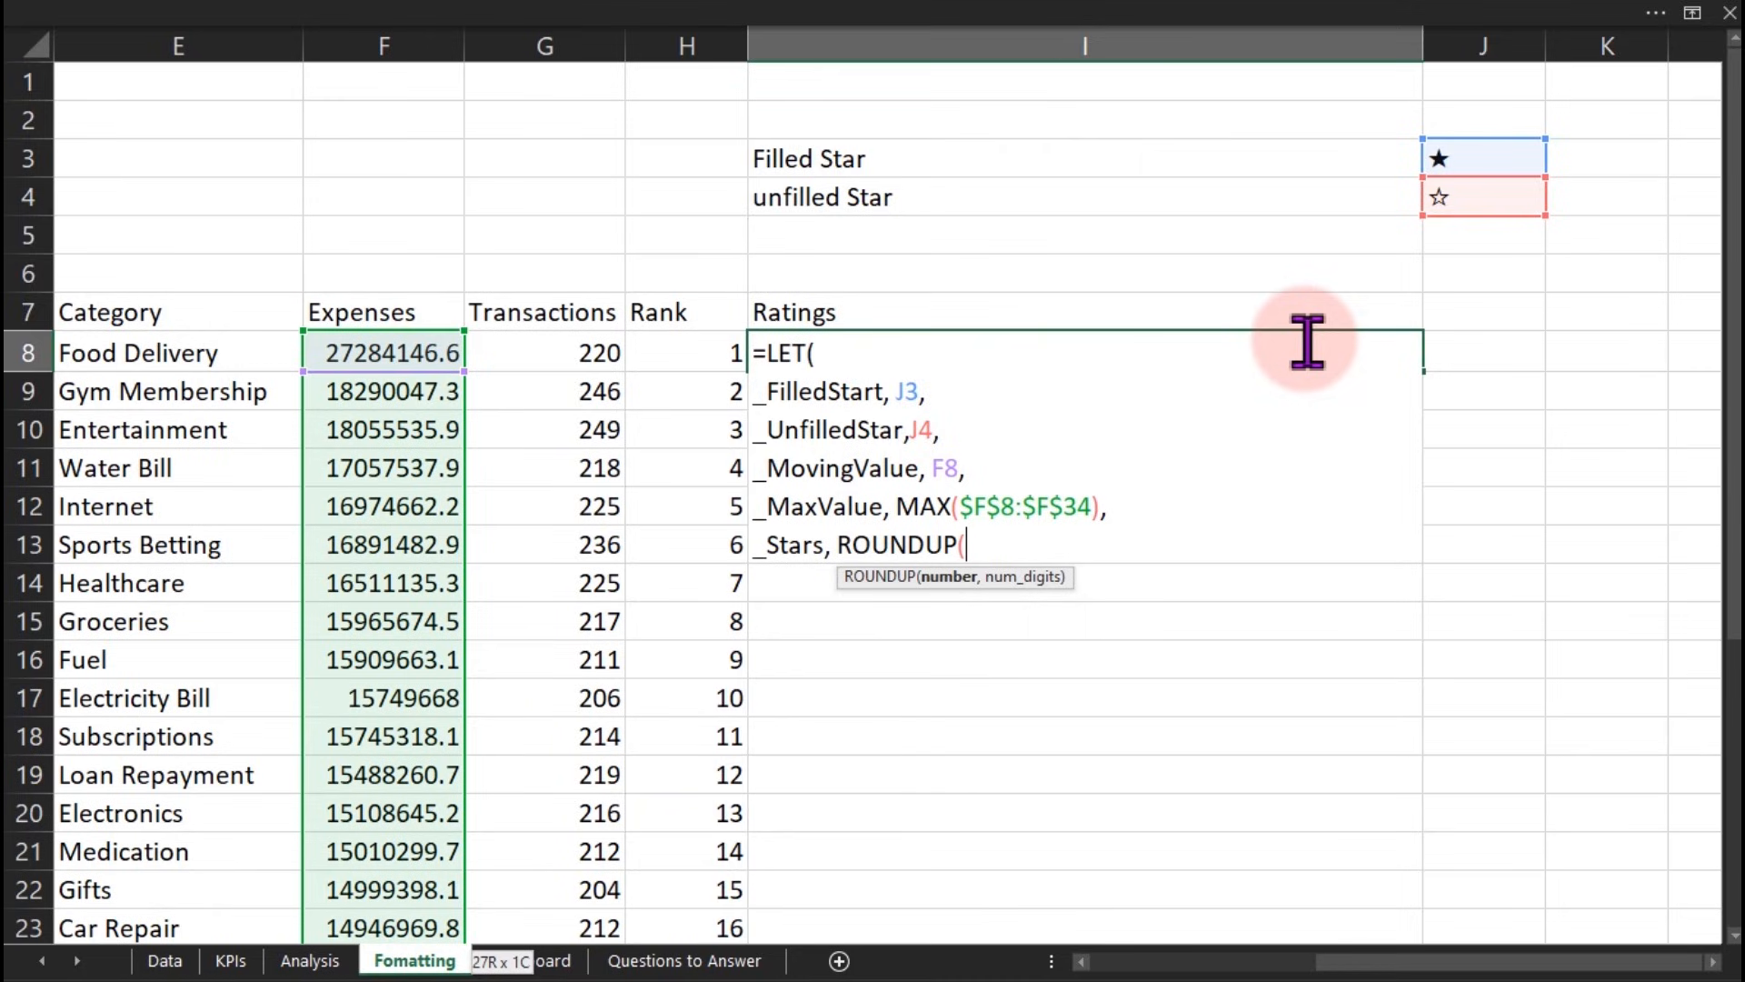
# Step: Enter (_MovingValue/_MaxValue) in parentheses as the number ROUNDUP works on
pyautogui.write('(')
pyautogui.write('_')
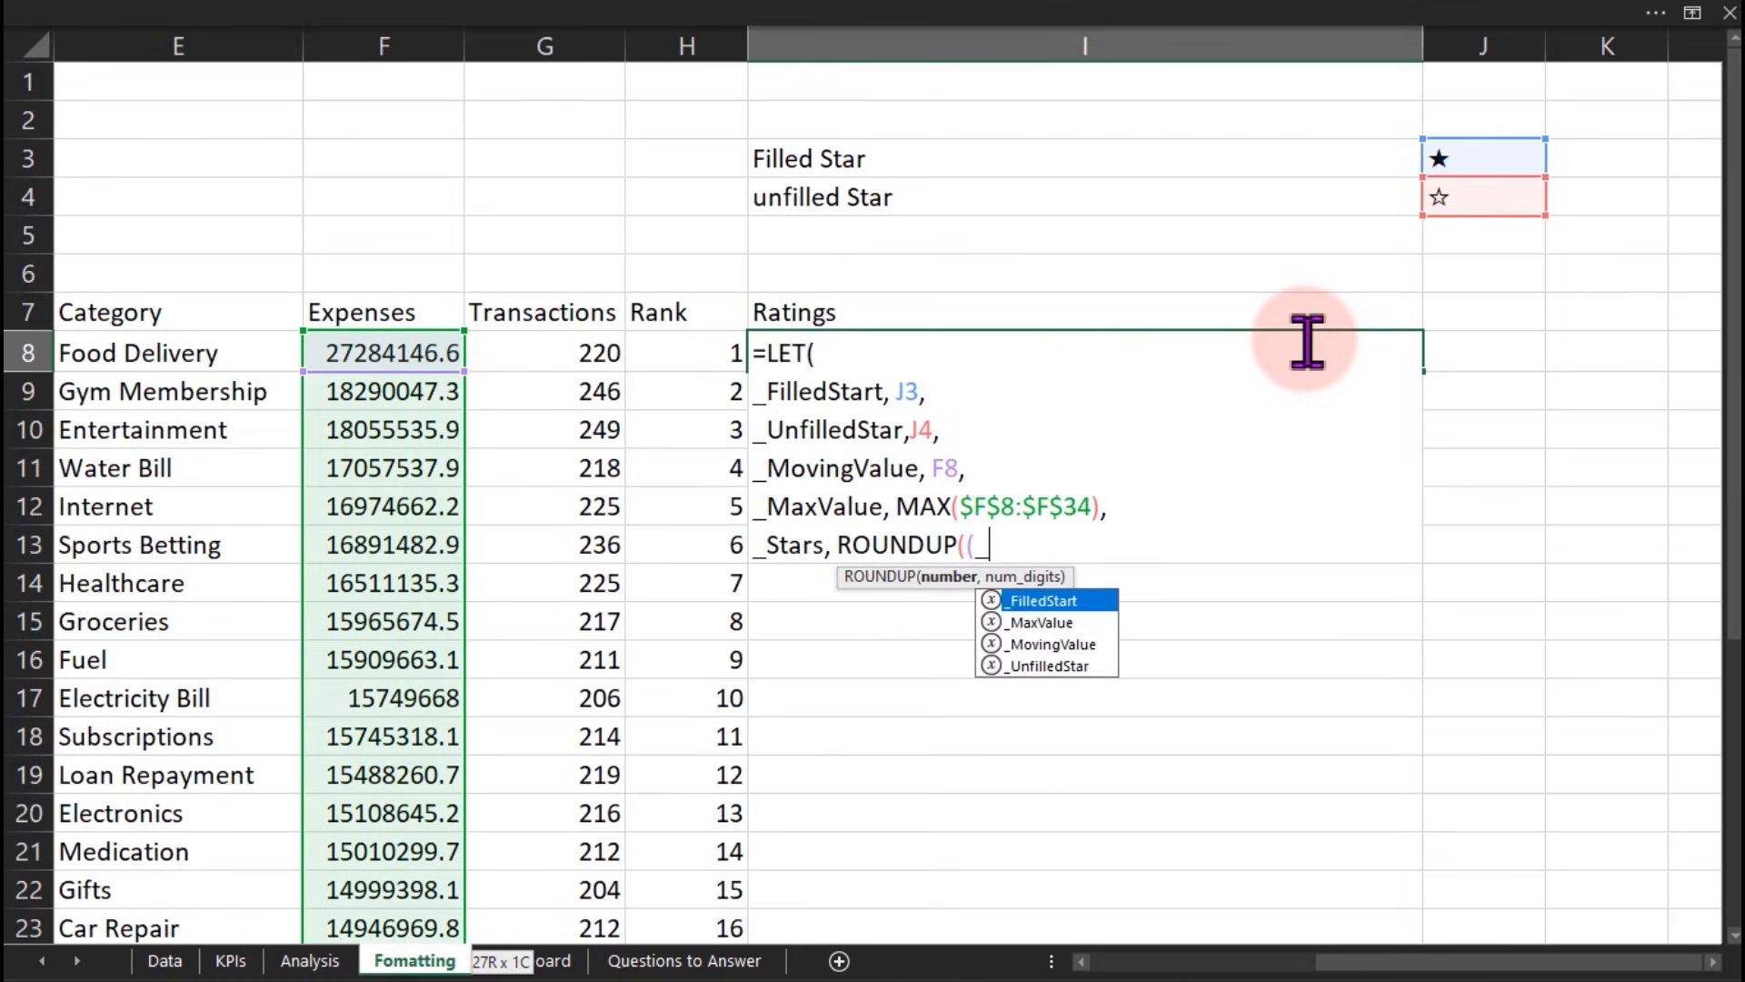
pyautogui.press('Down')
pyautogui.press('Down')
pyautogui.press('Tab')
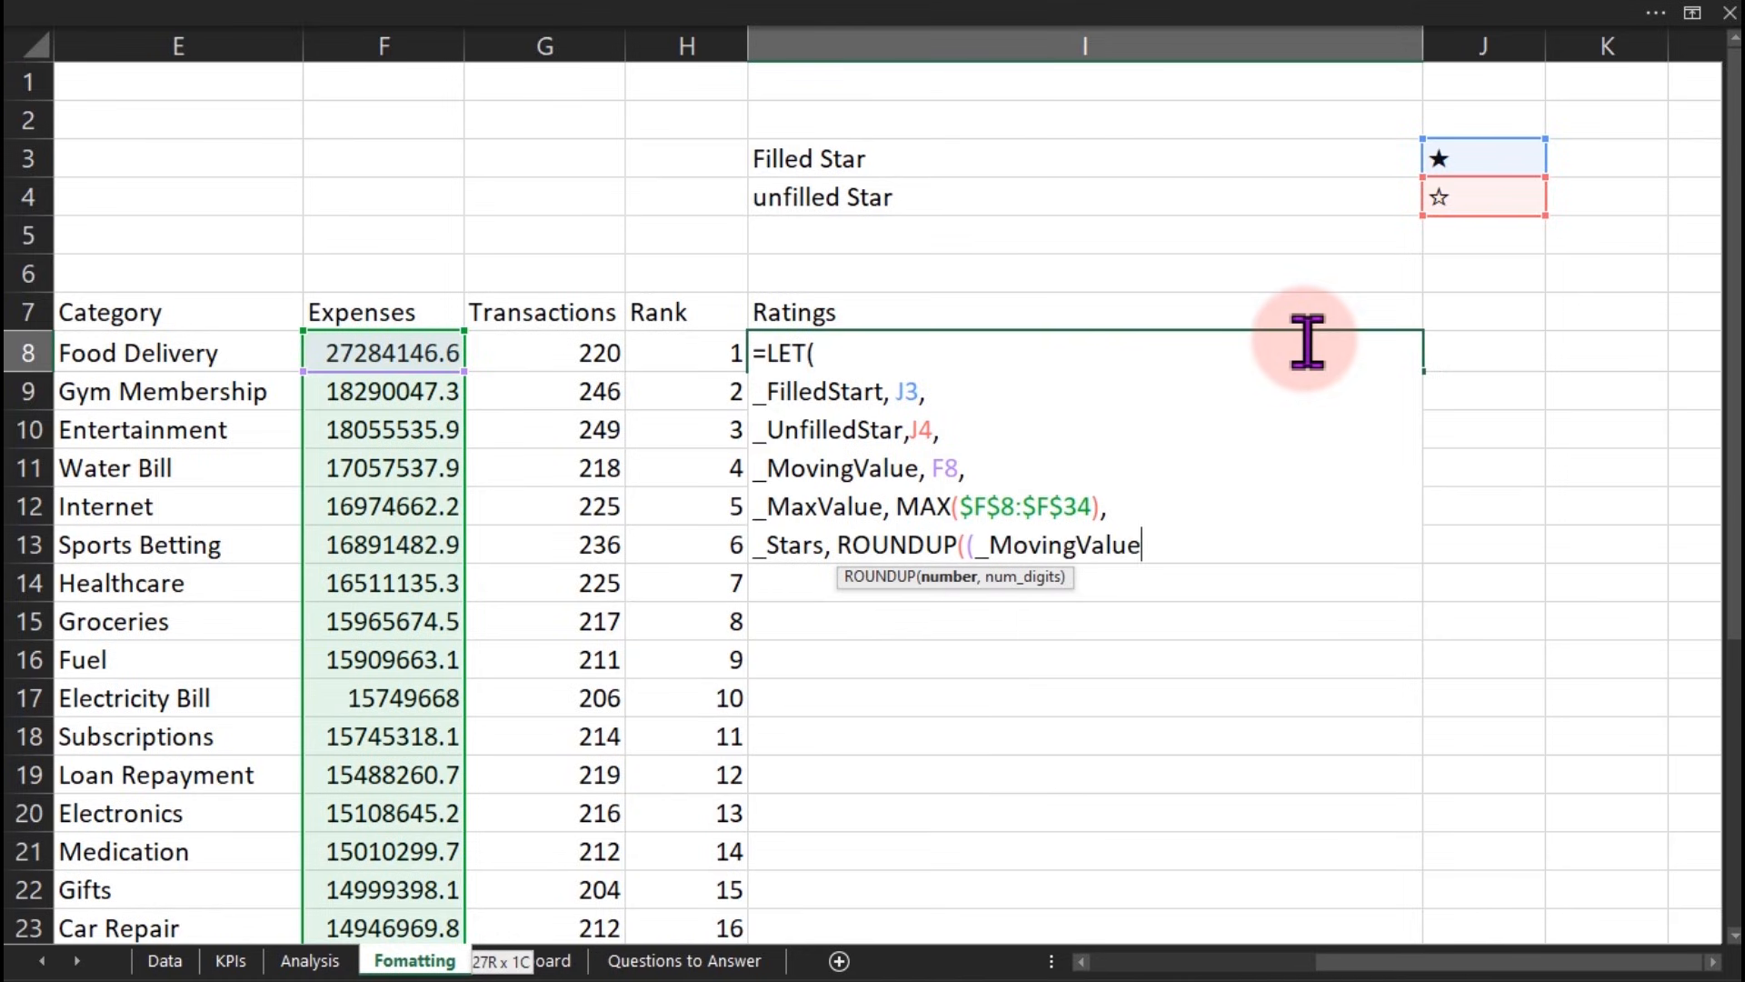
pyautogui.write('/_')
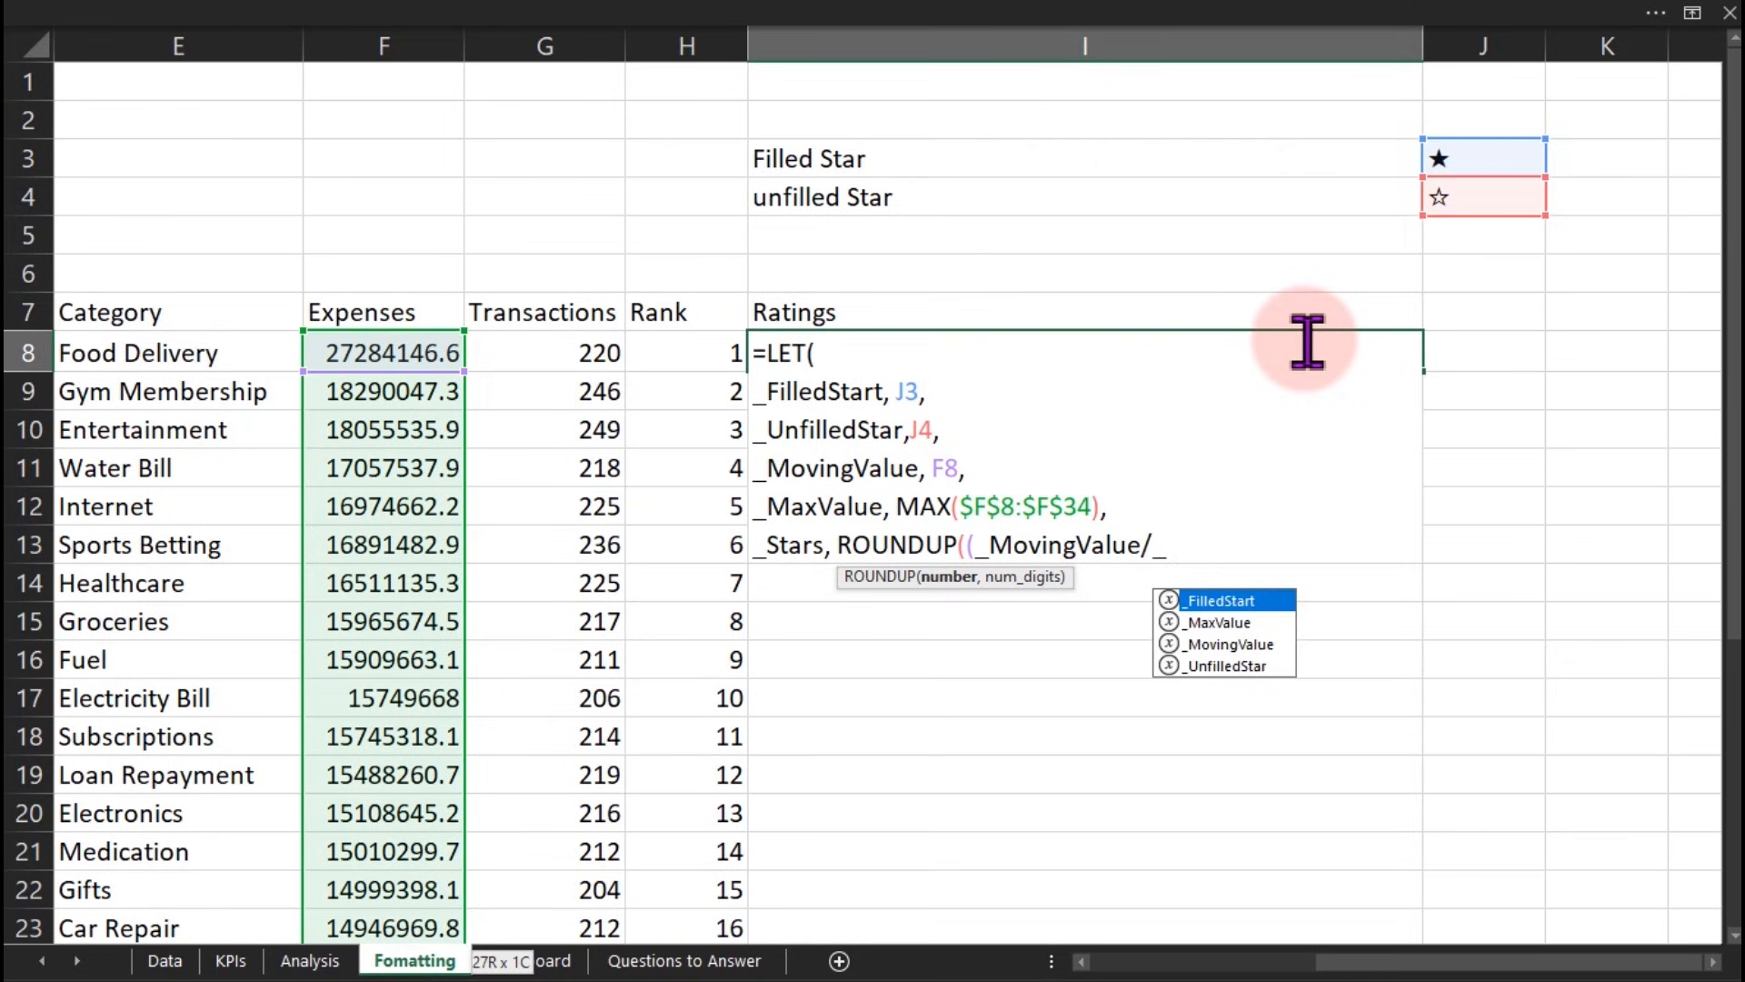
pyautogui.press('Down')
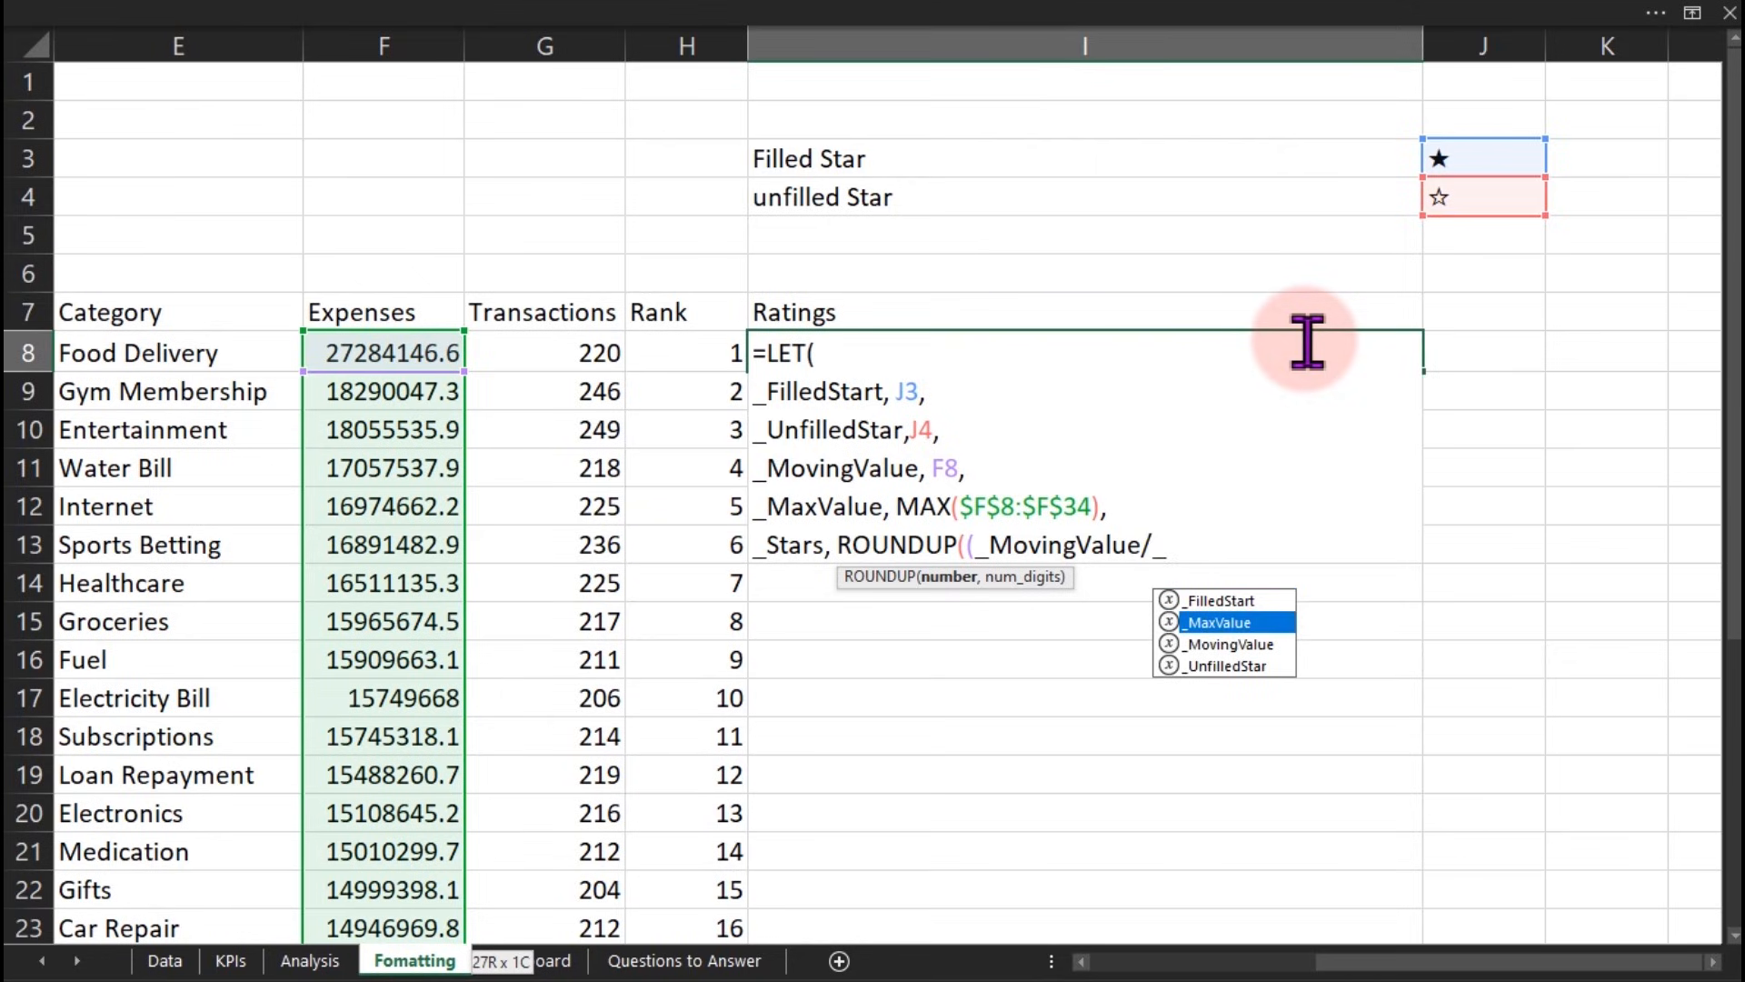
pyautogui.press('Tab')
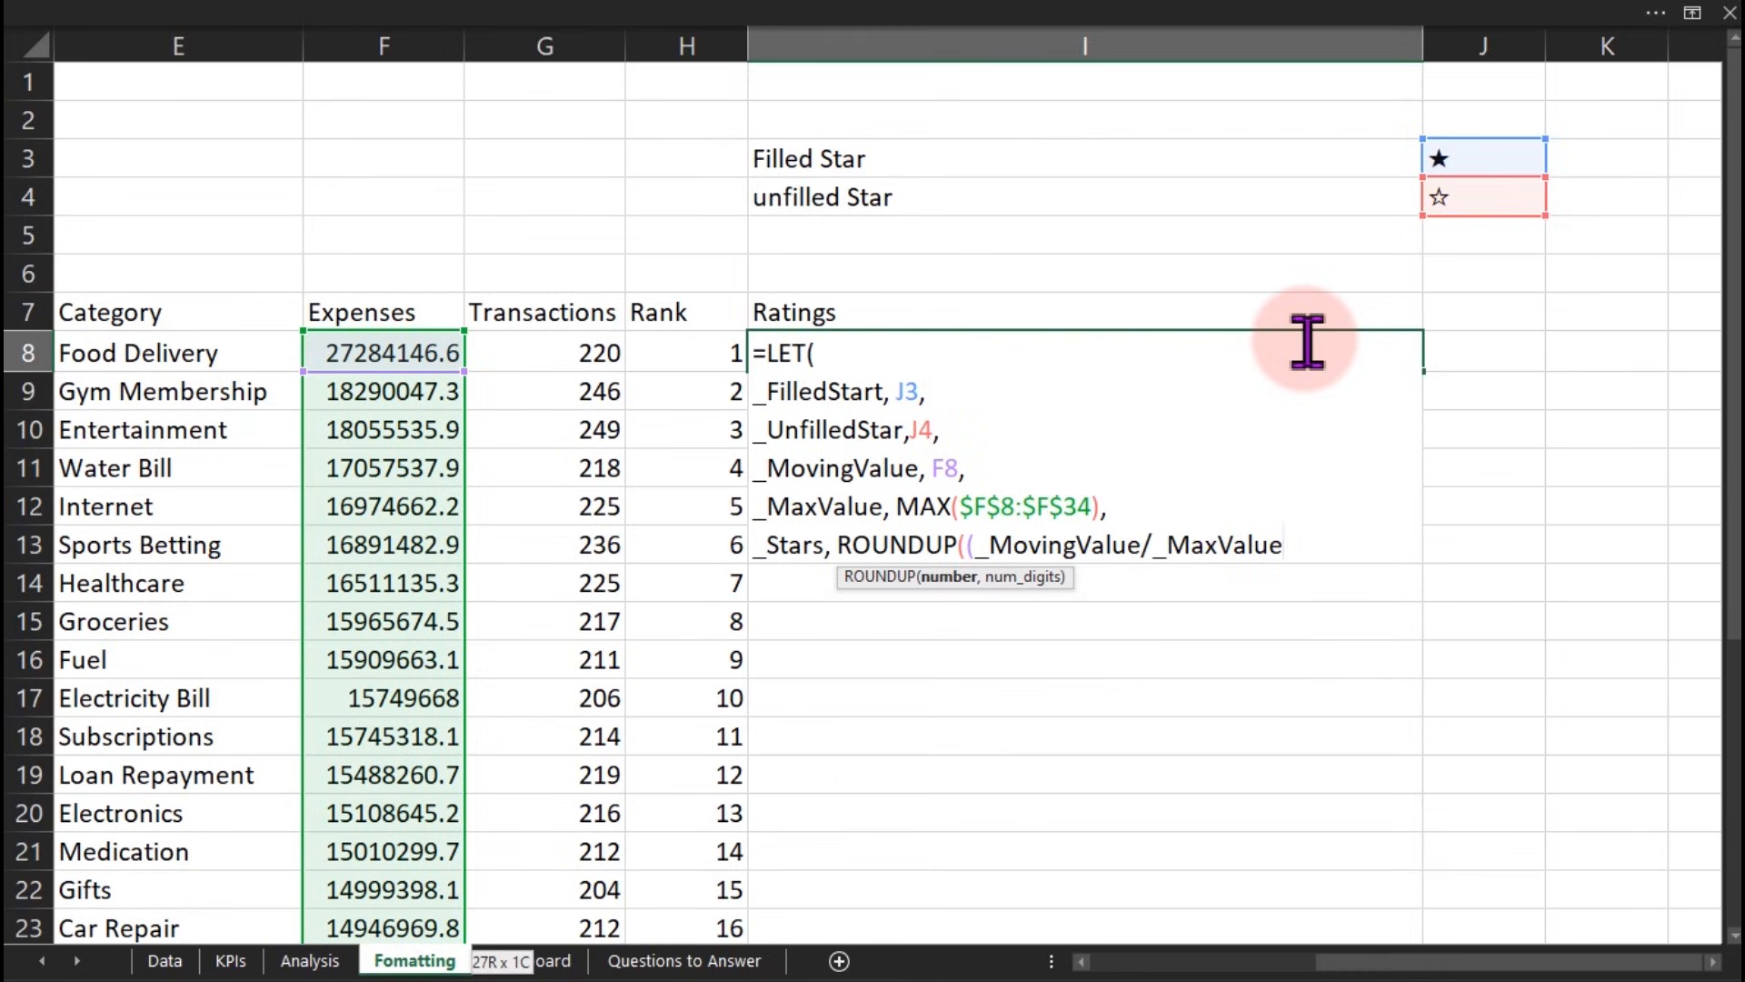
pyautogui.write(')')
# Step: Multiply the ratio inside ROUNDUP by 5 and set the number of digits to 0
pyautogui.write(',')
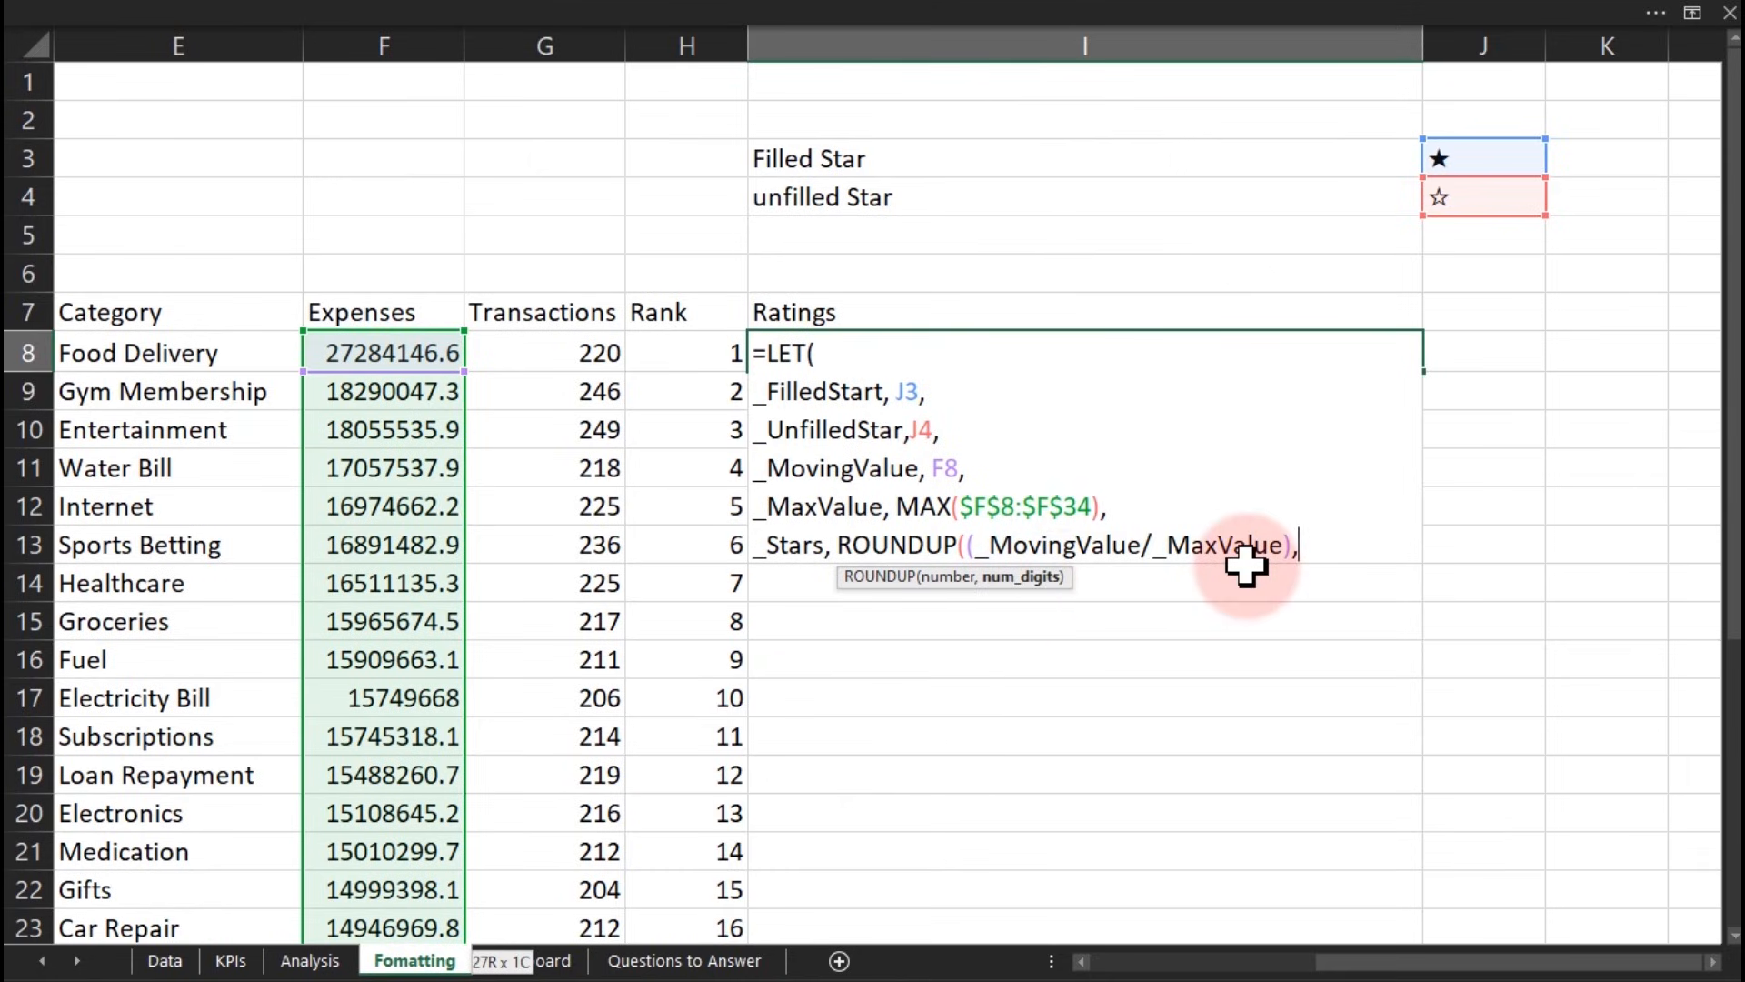
pyautogui.press('BackSpace')
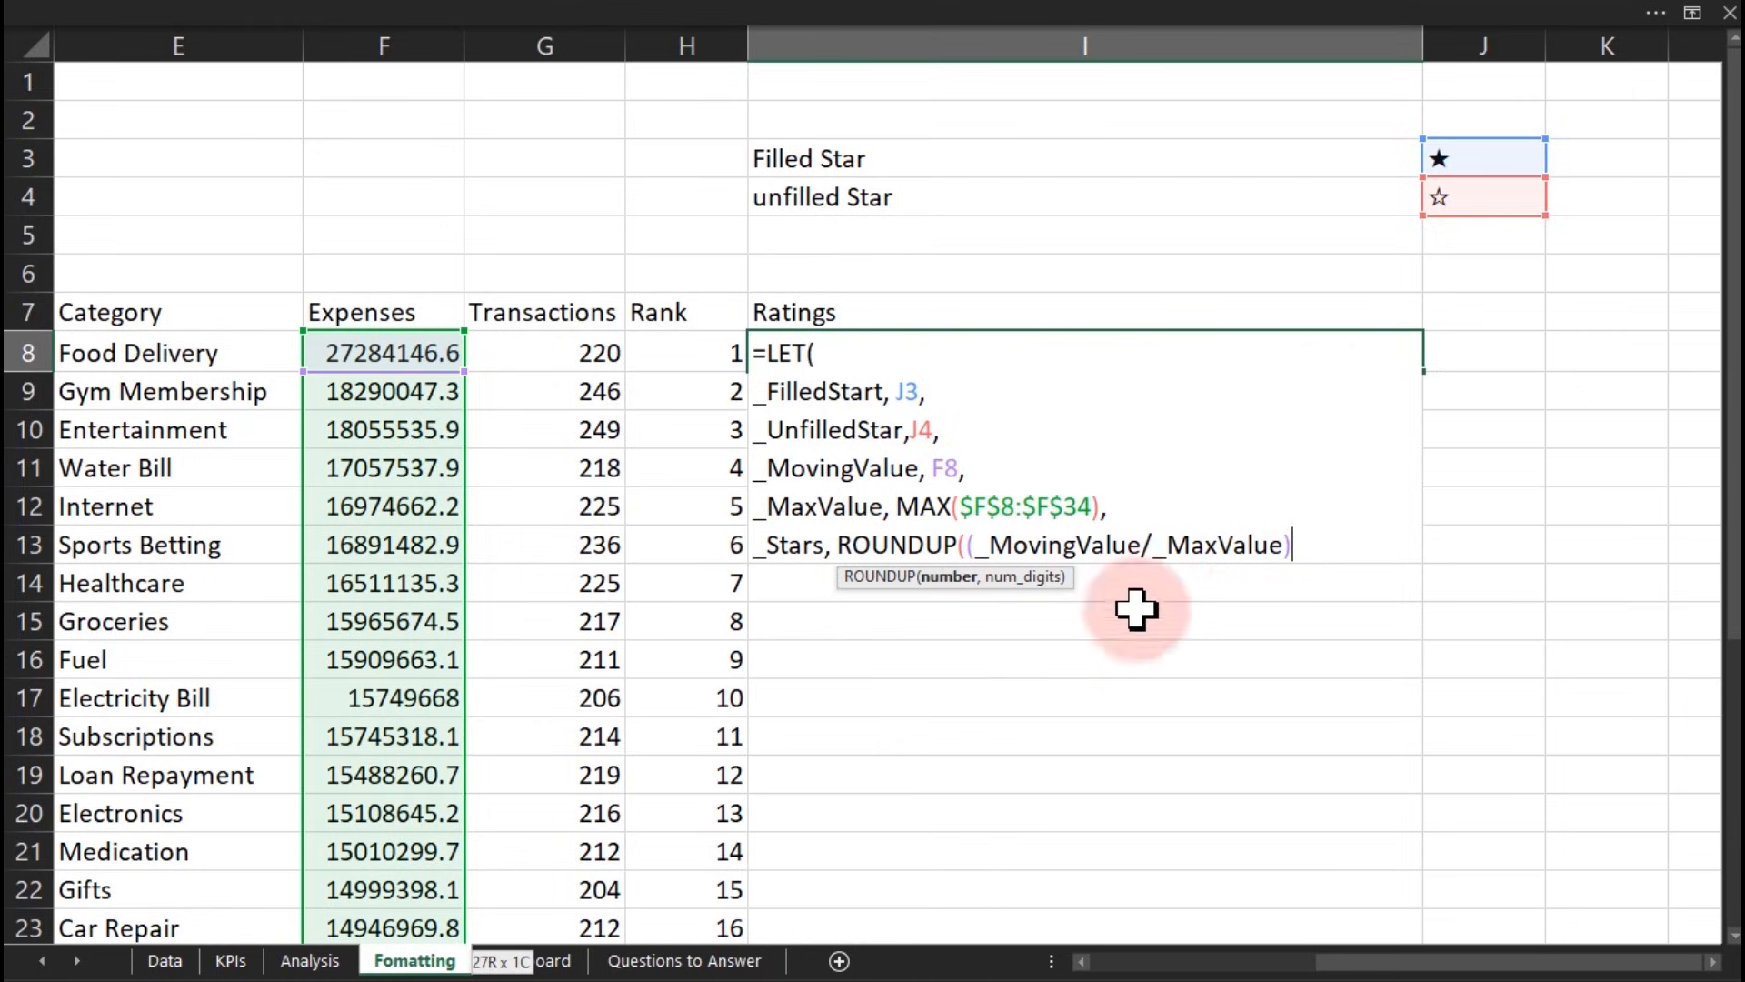
pyautogui.write('*')
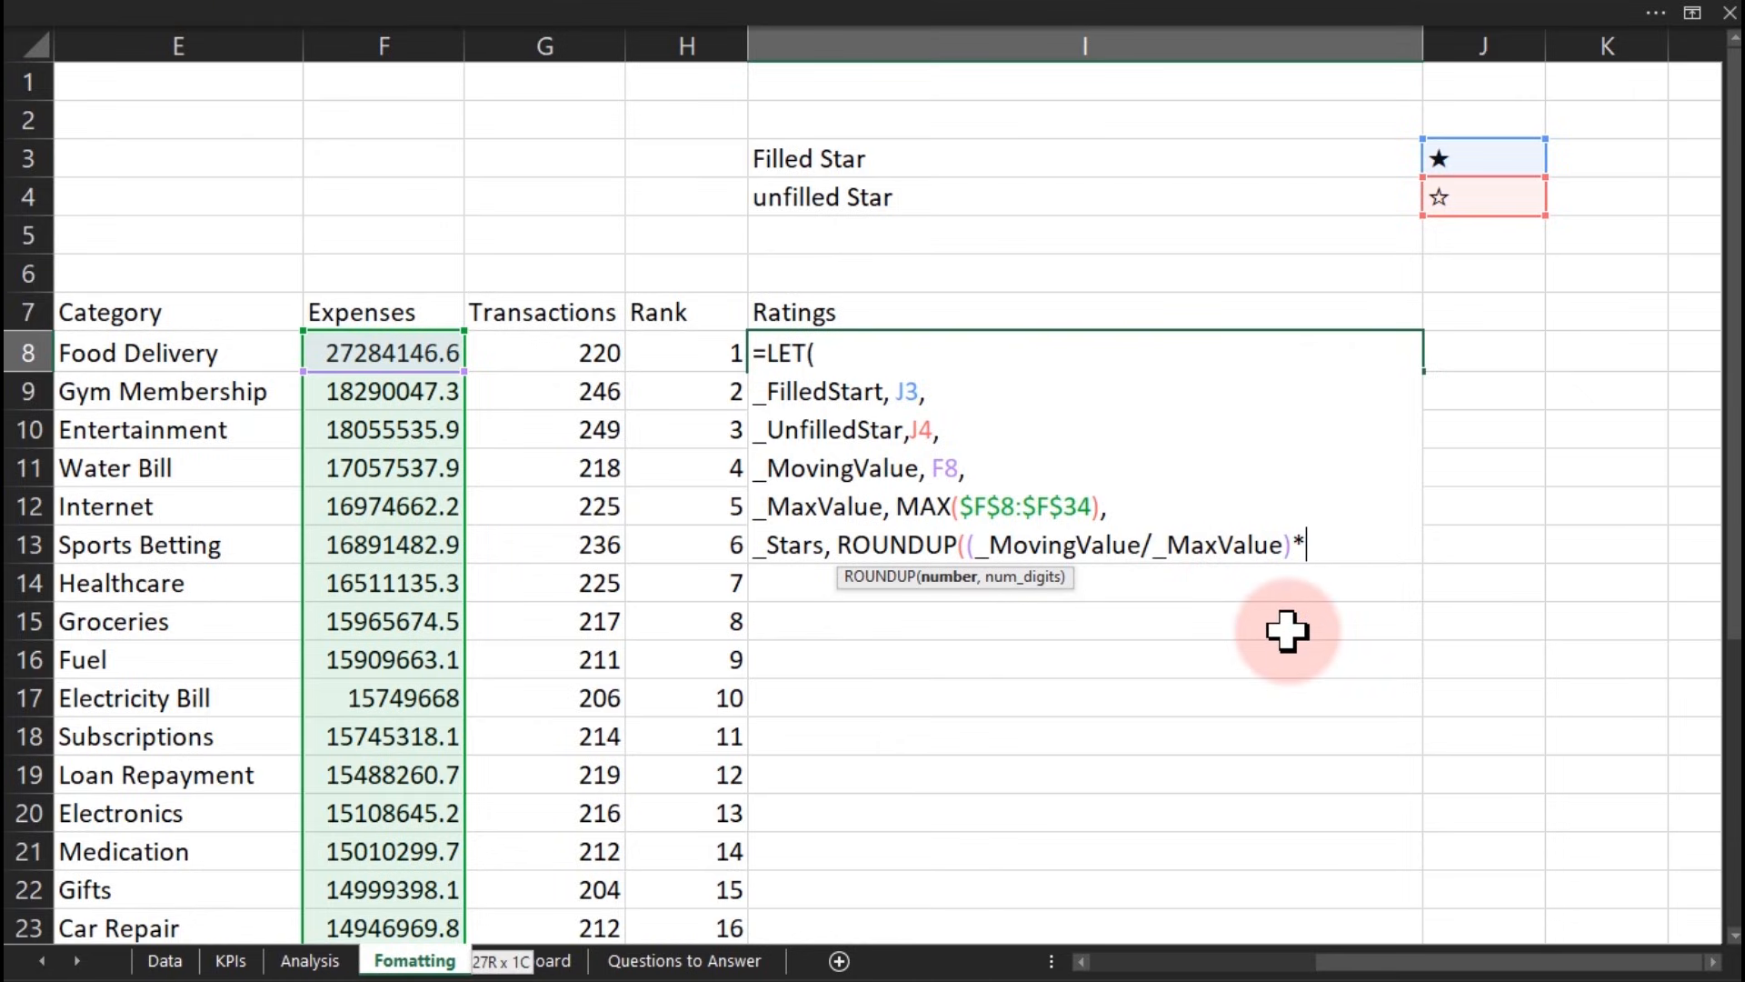
pyautogui.write('5,')
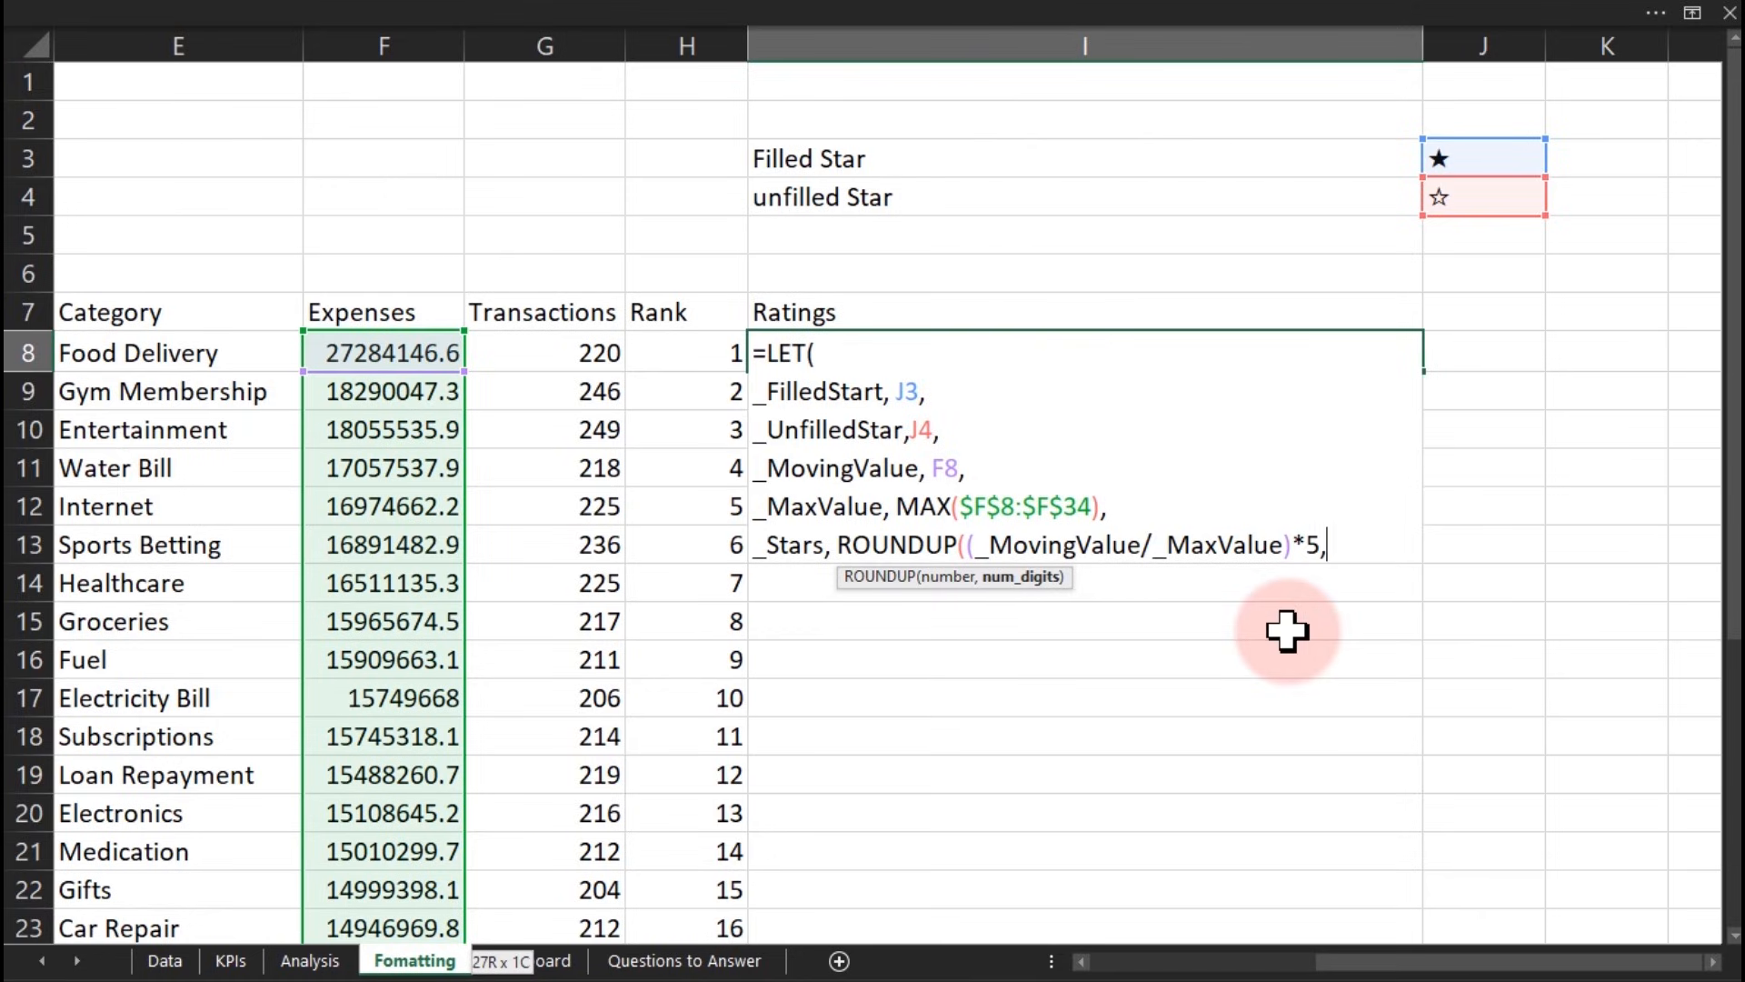
pyautogui.write('0)')
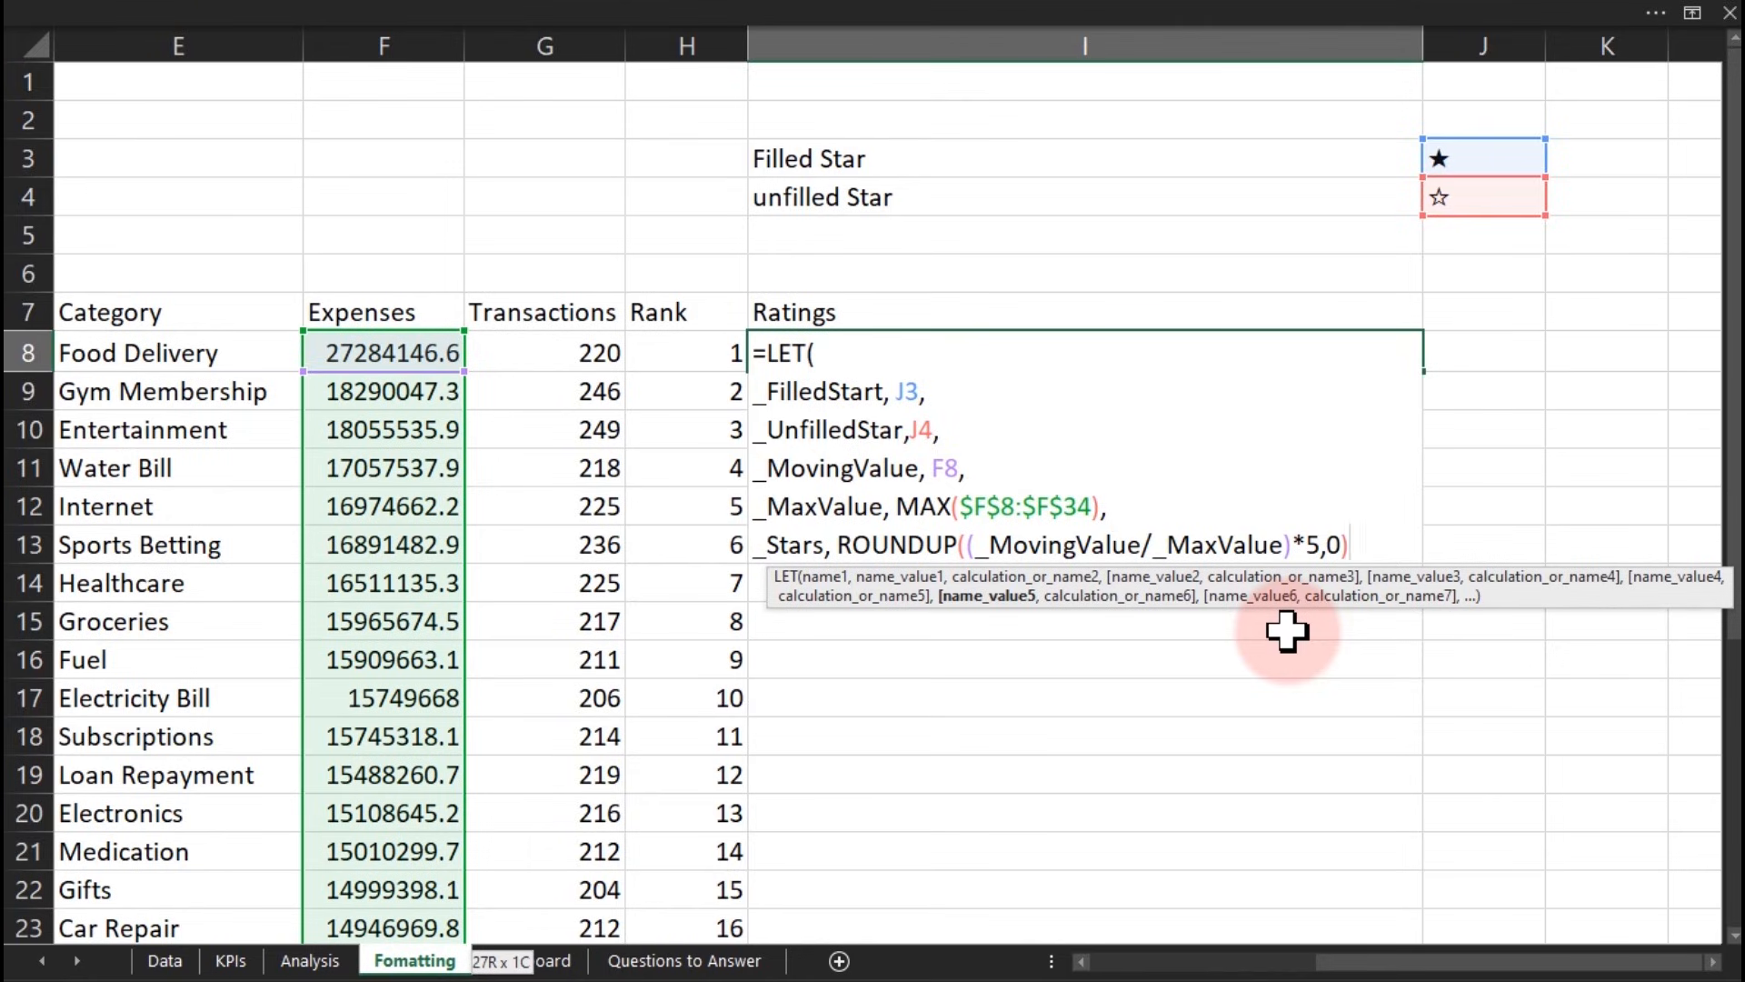
# Step: Return _Stars as the LET formula's result on a new line and fill the formula down the Ratings column
pyautogui.hotkey('alt', 'Return')
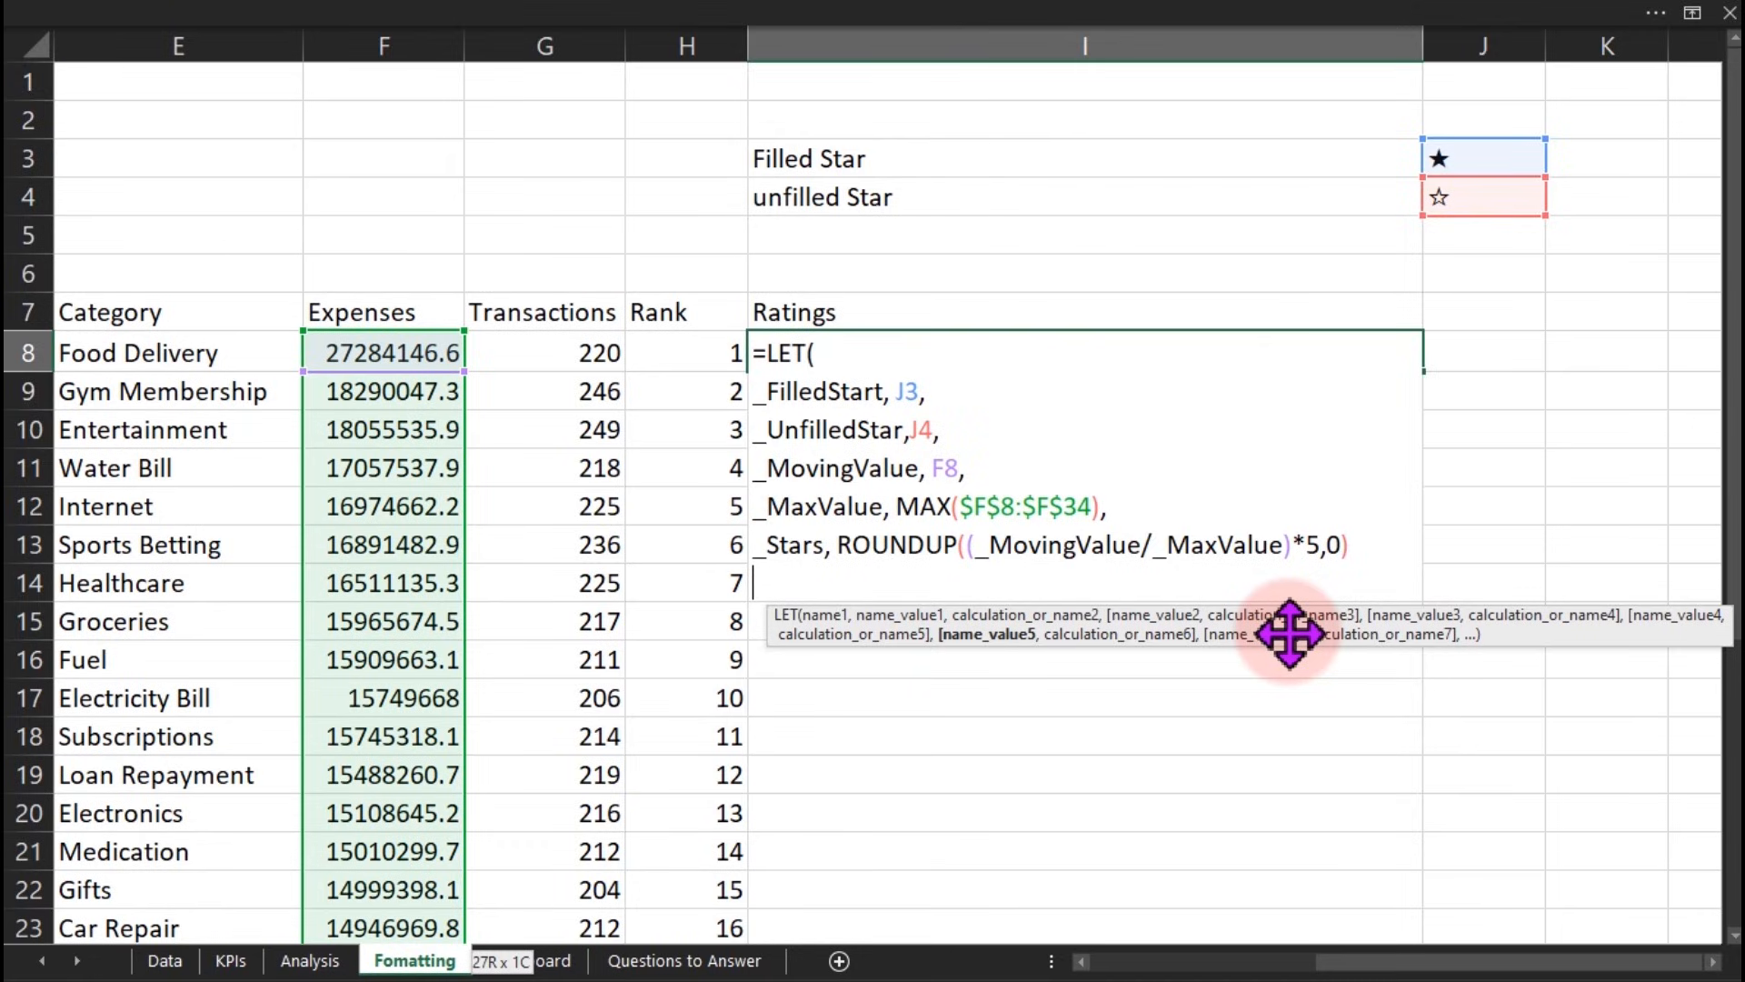
pyautogui.press('Return')
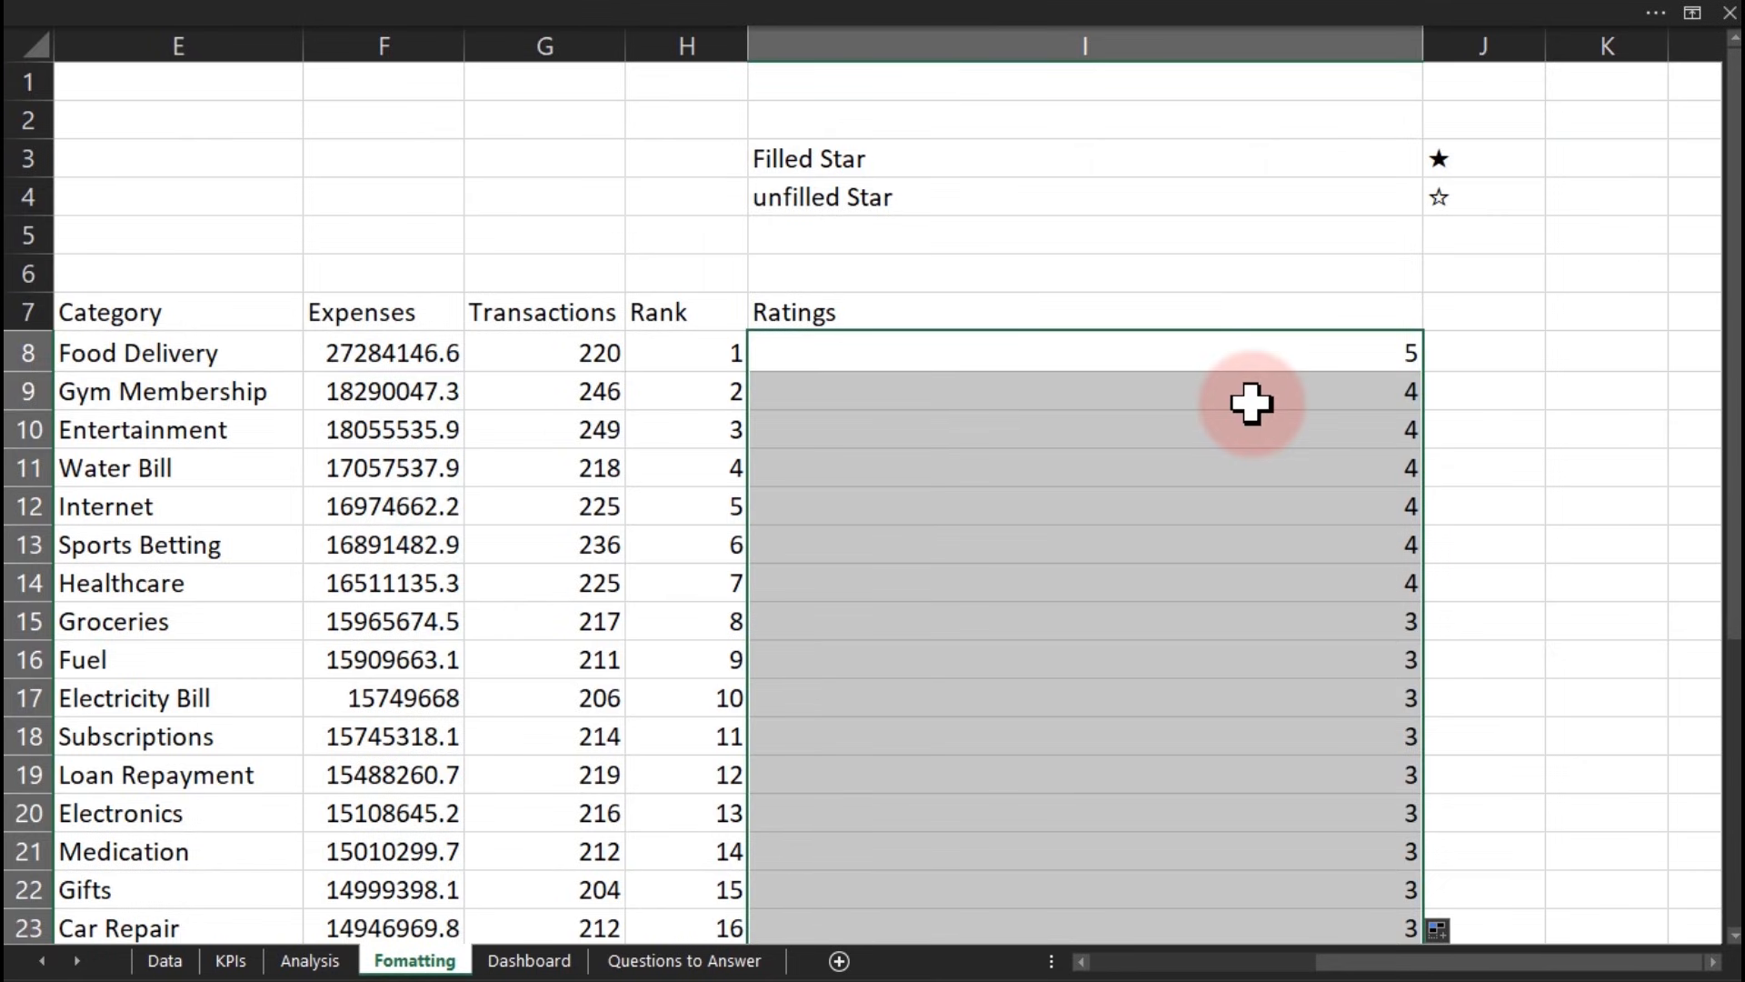
# Step: In I8, replace the returned _Stars with a _Result variable, REPT(_FilledStart,_Stars) & REPT(_UnfilledStar,5-_Stars), and return _Result
pyautogui.moveTo(824, 589); pyautogui.dragTo(766, 588)
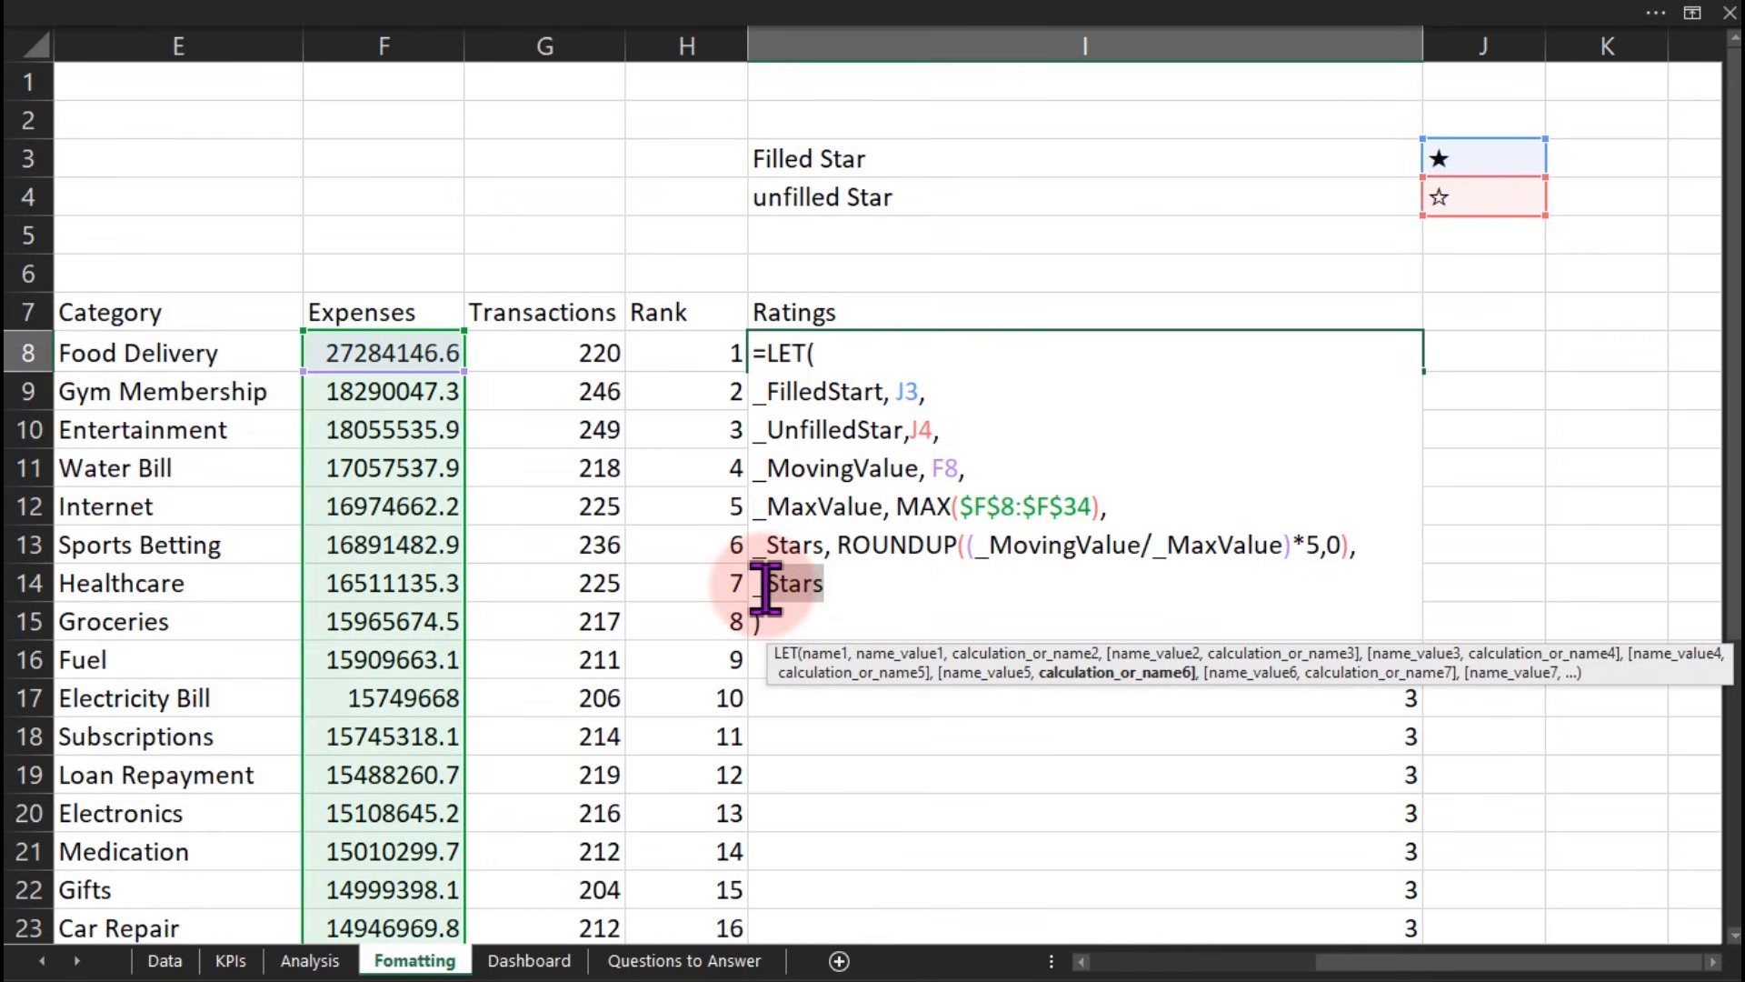
pyautogui.write('Result, REPT(_')
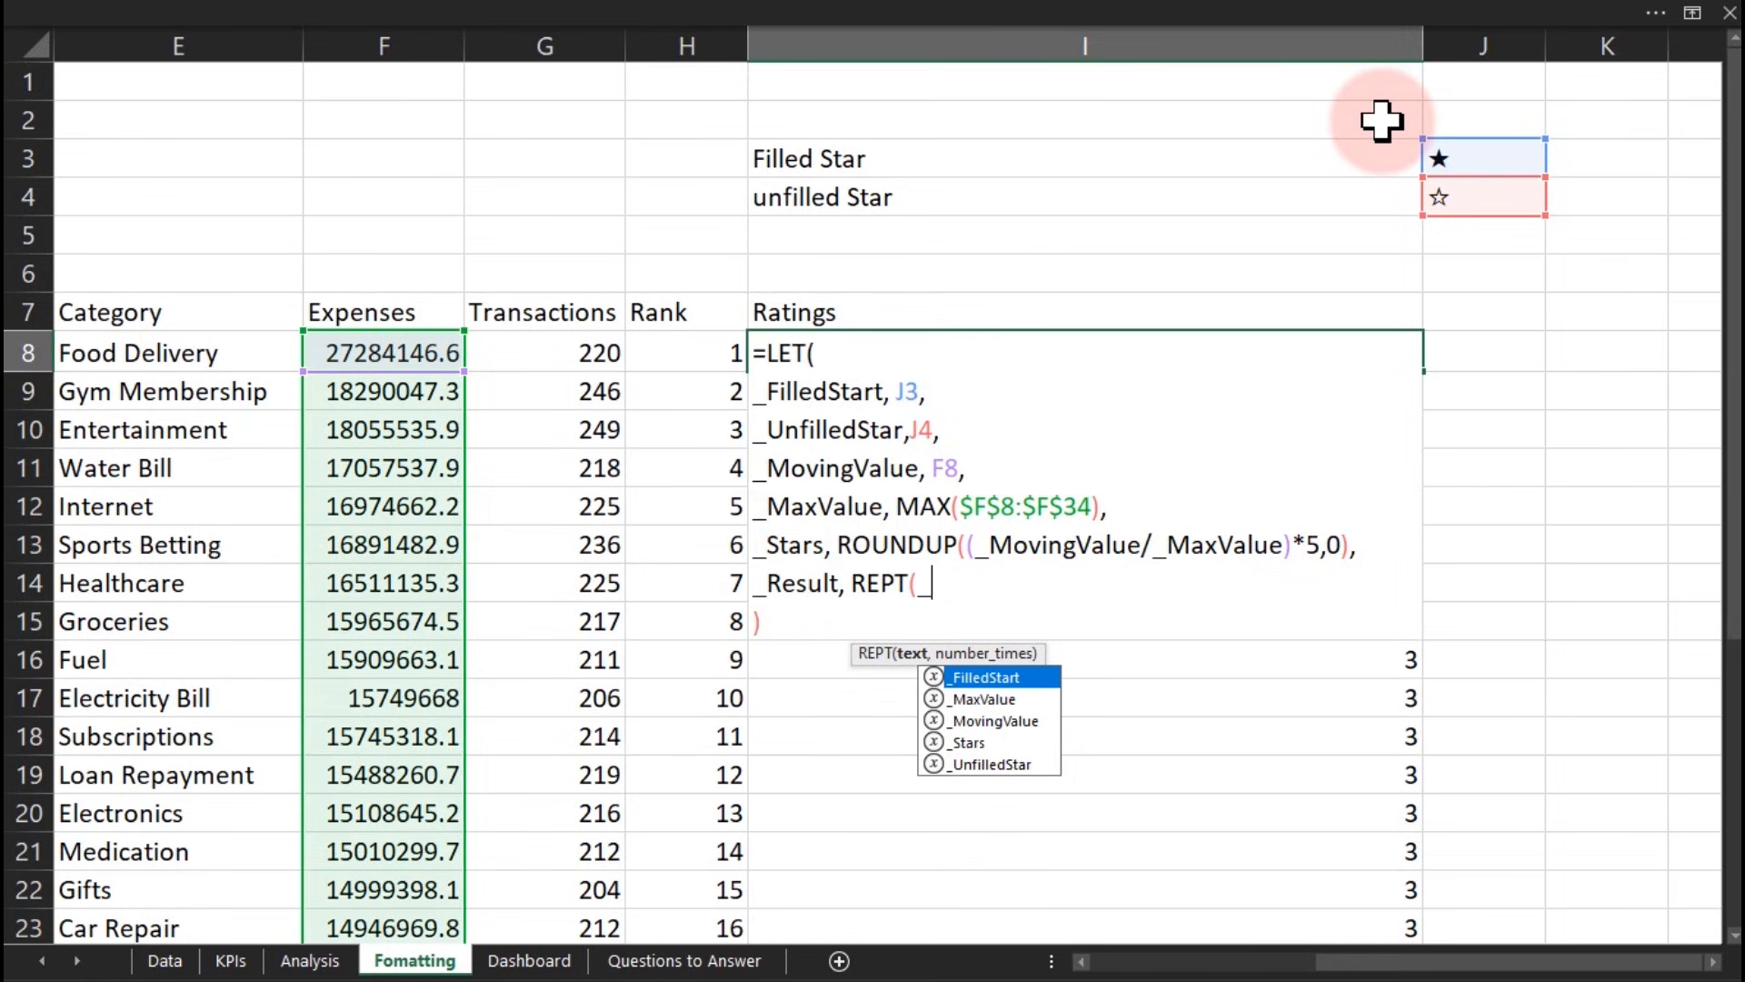
pyautogui.write('FilledStart,_Stars')
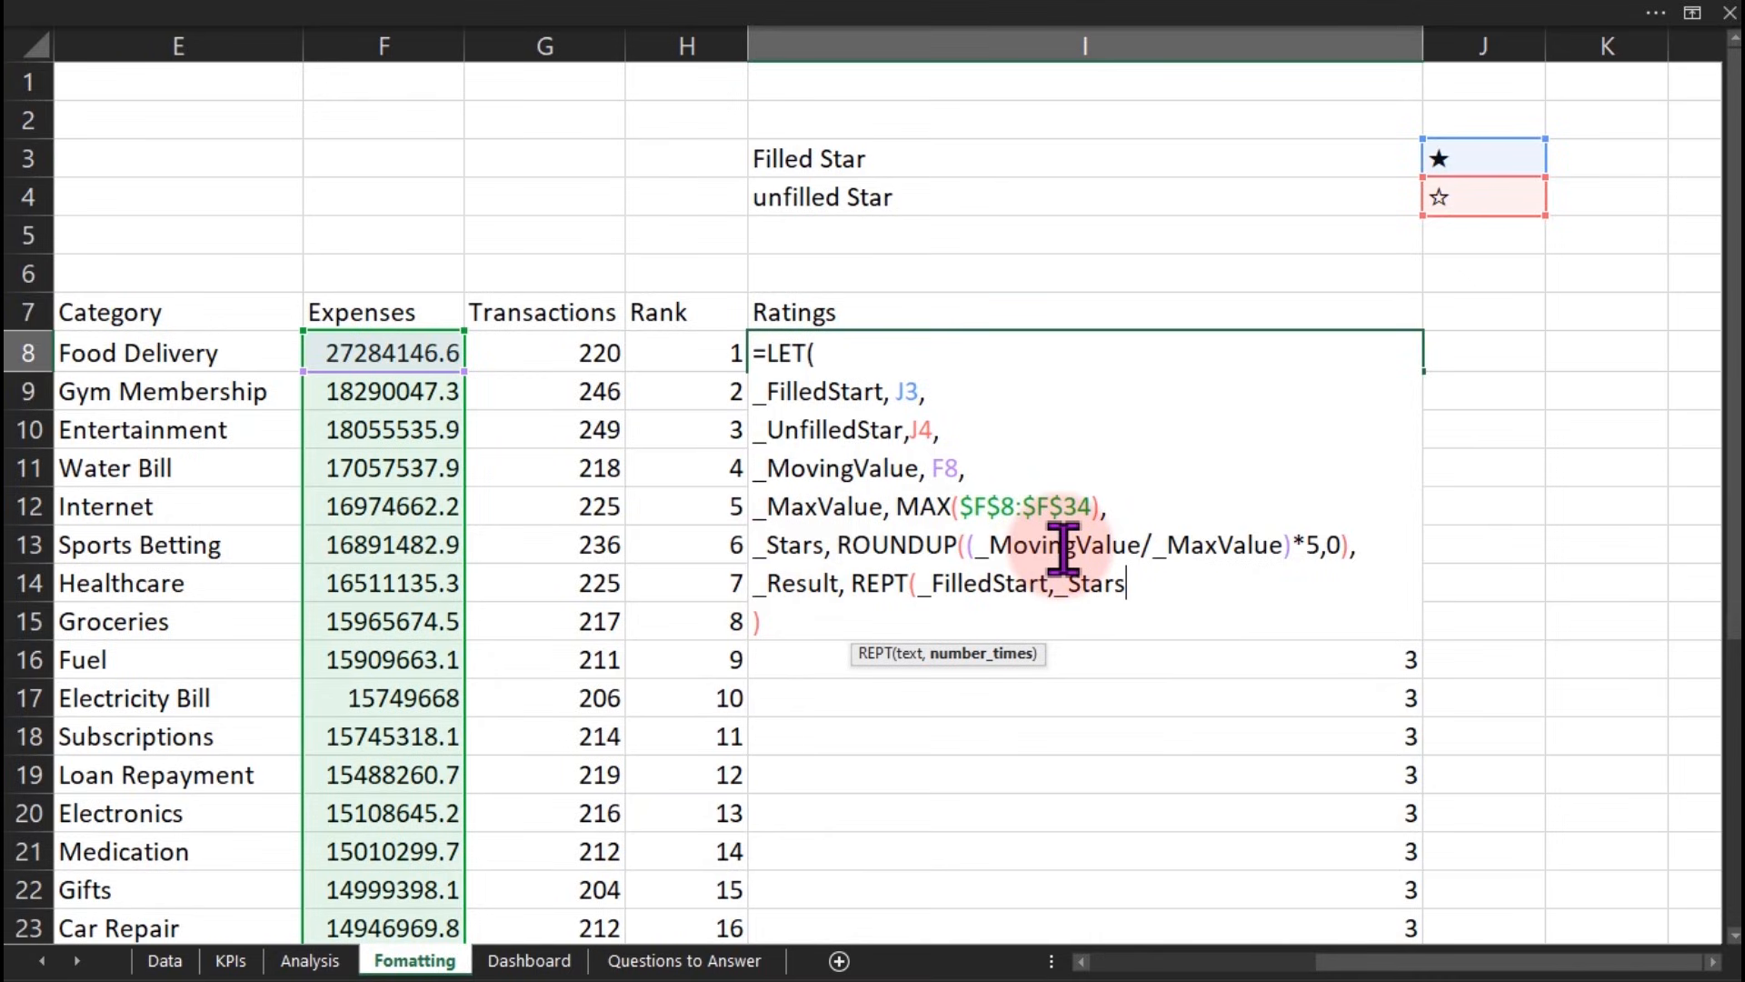
pyautogui.write(')')
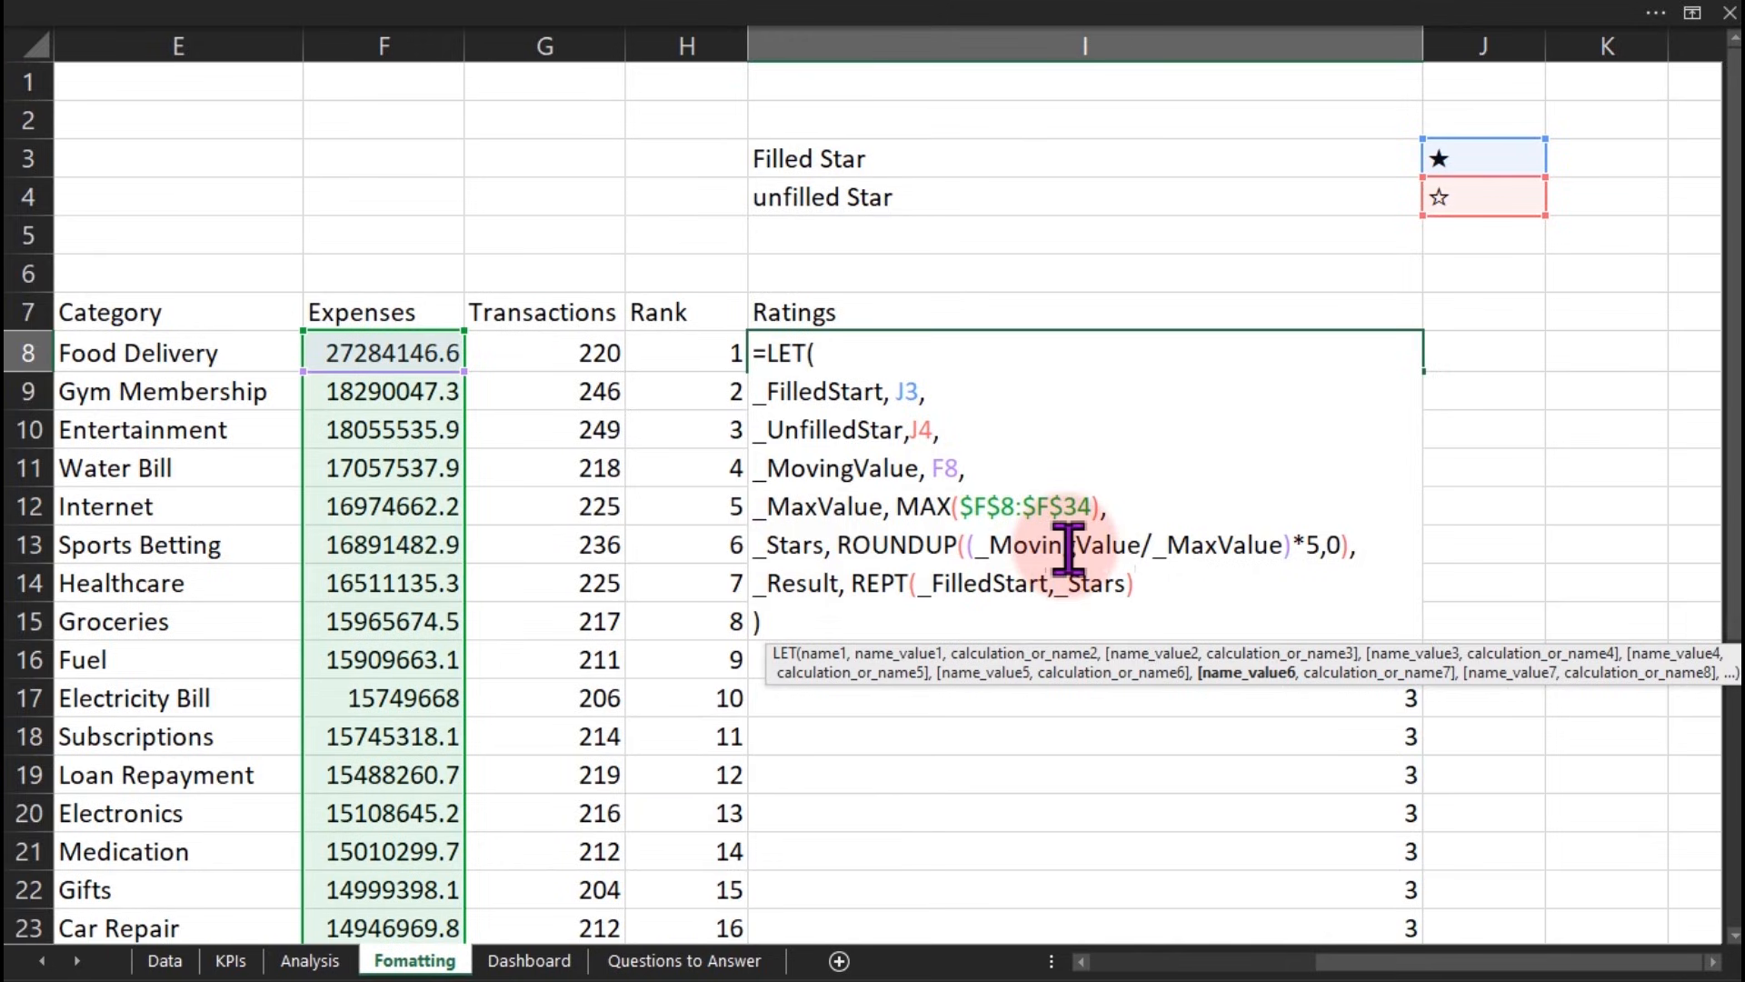
pyautogui.write('& REPT(')
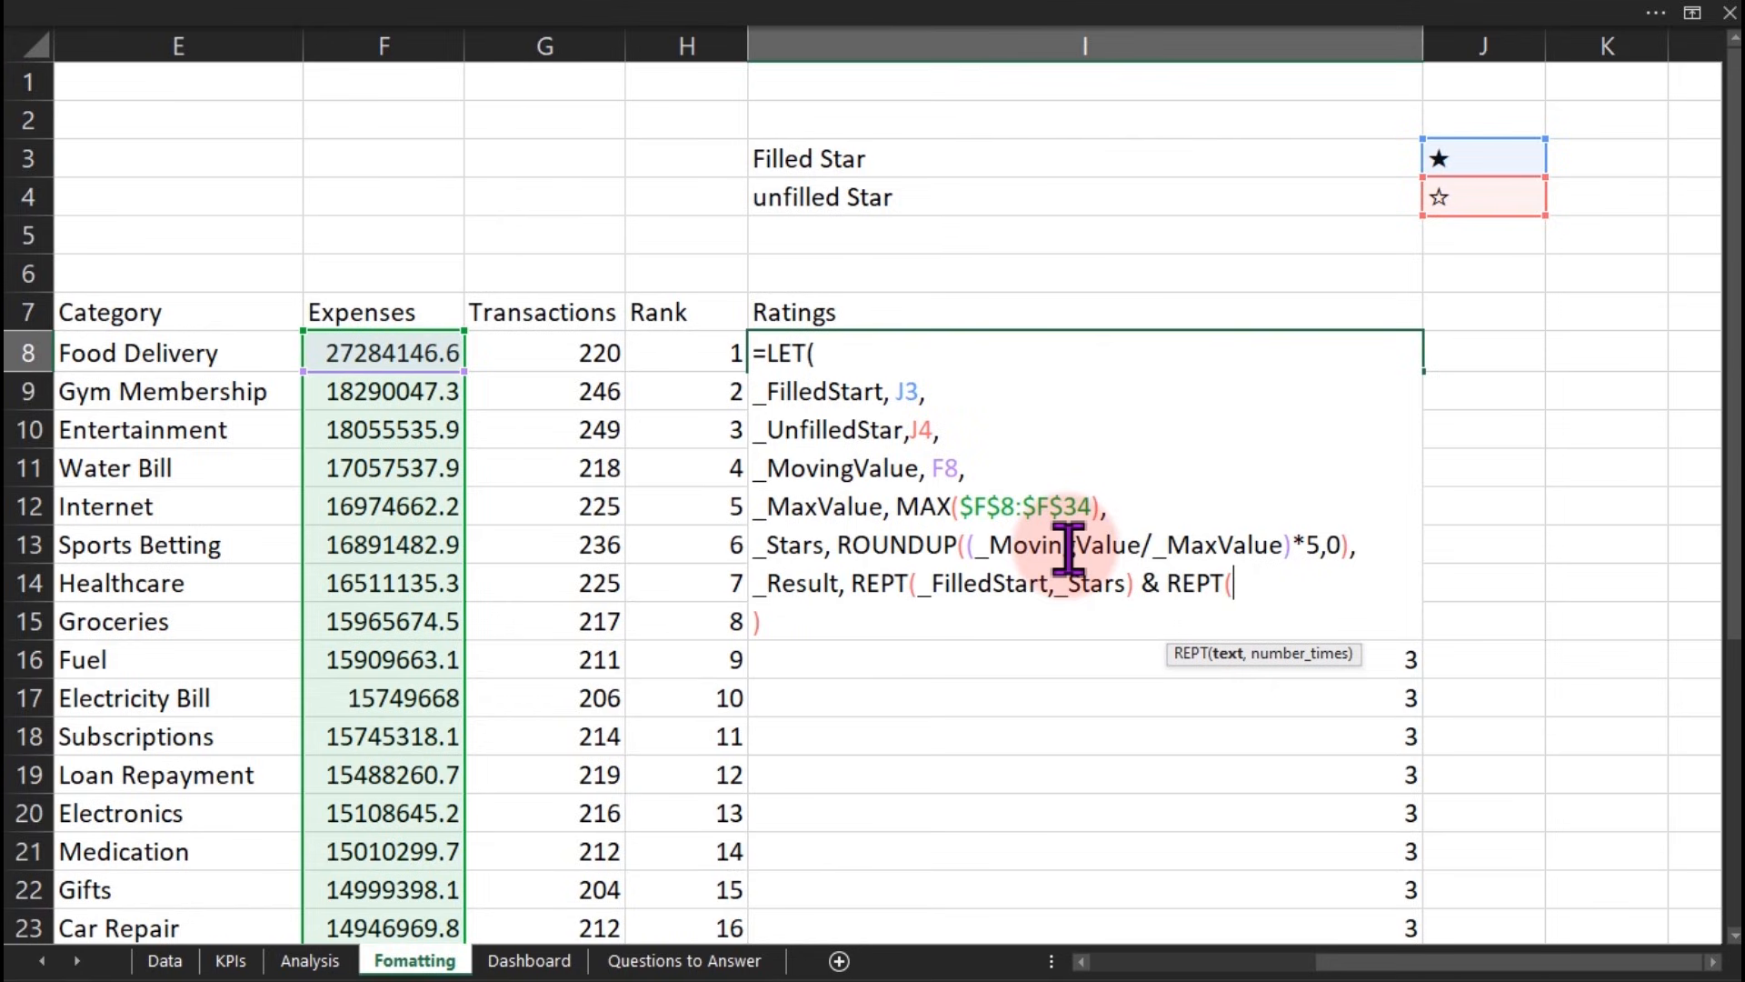
pyautogui.write('_UnfilledStar,5')
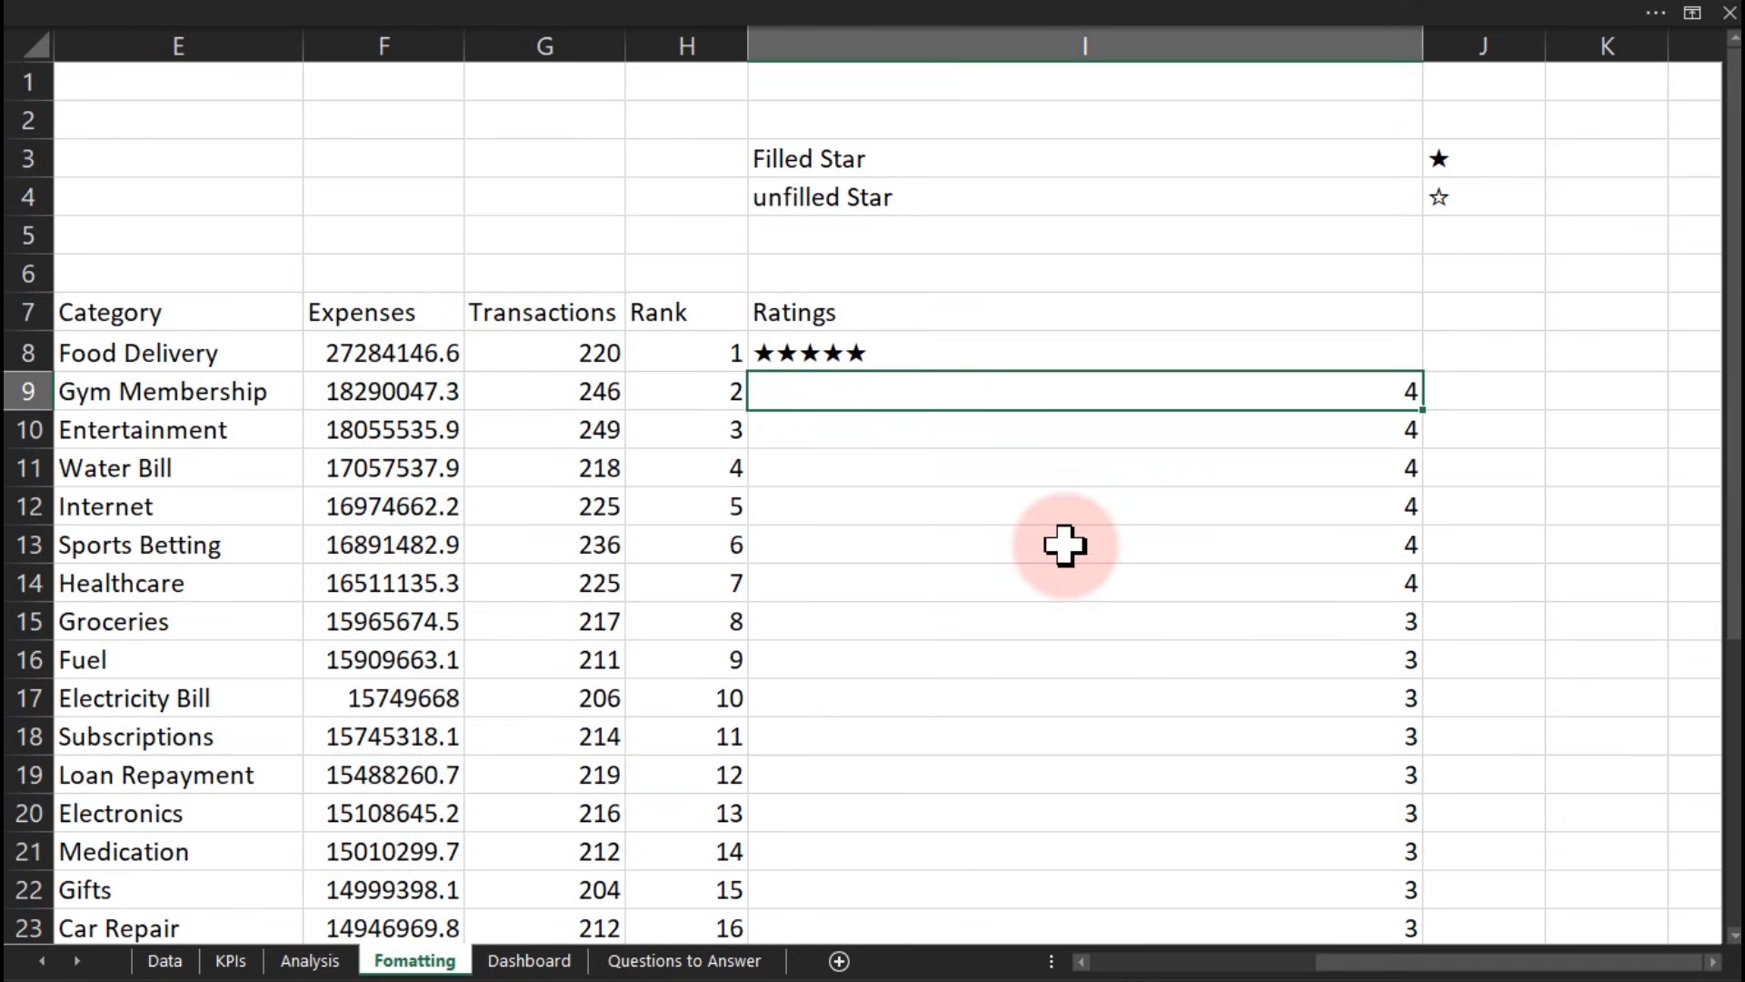
# Step: Copy the star formula from I8 to Gym Membership and down the rest of the Ratings column
pyautogui.click(948, 351)
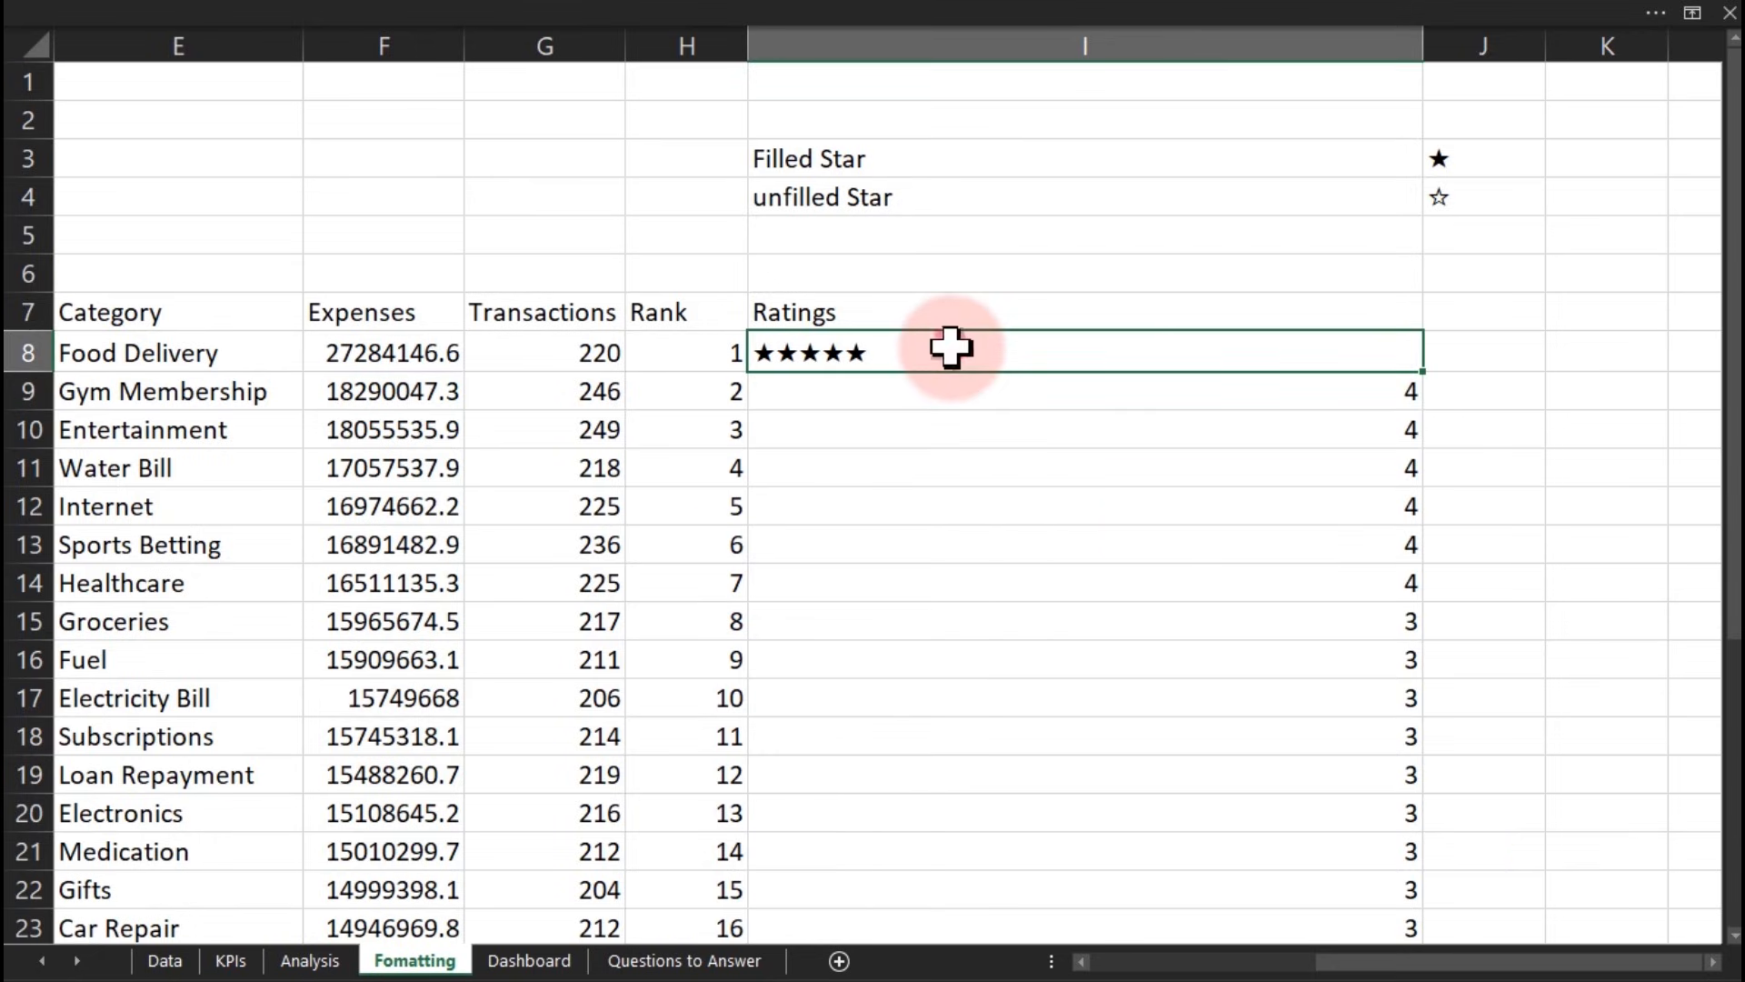
pyautogui.moveTo(1425, 372); pyautogui.dragTo(1412, 392)
pyautogui.click(966, 386)
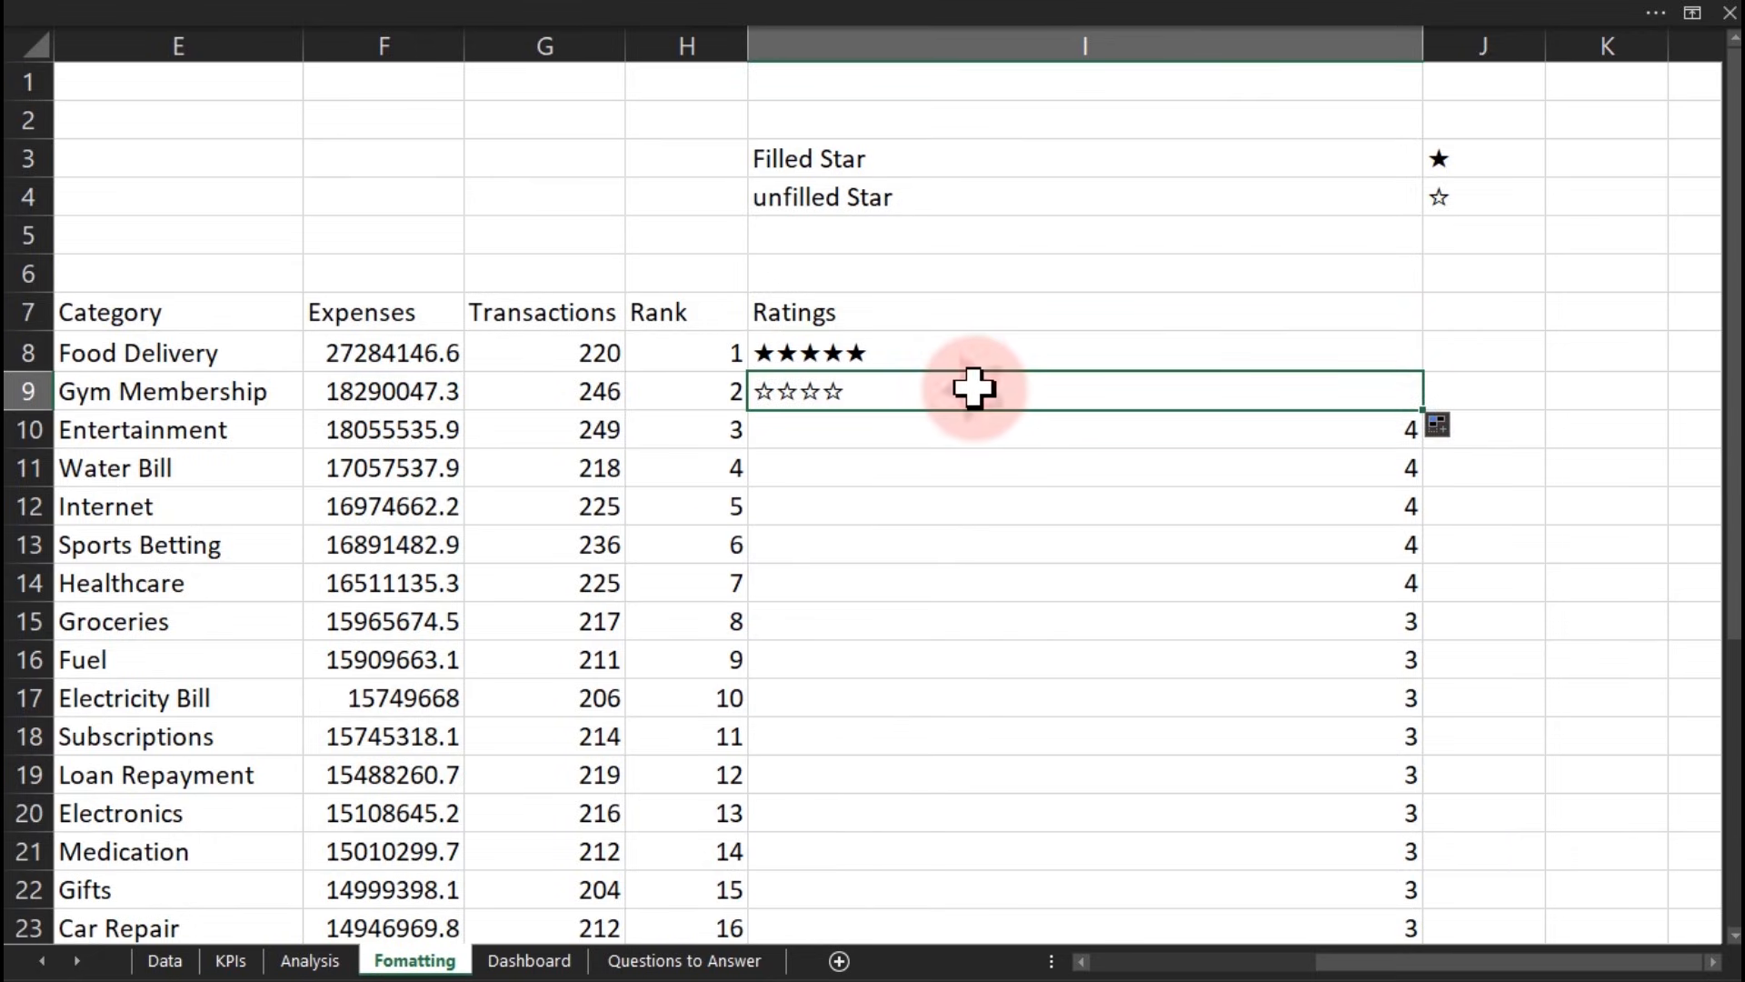
pyautogui.click(1142, 351)
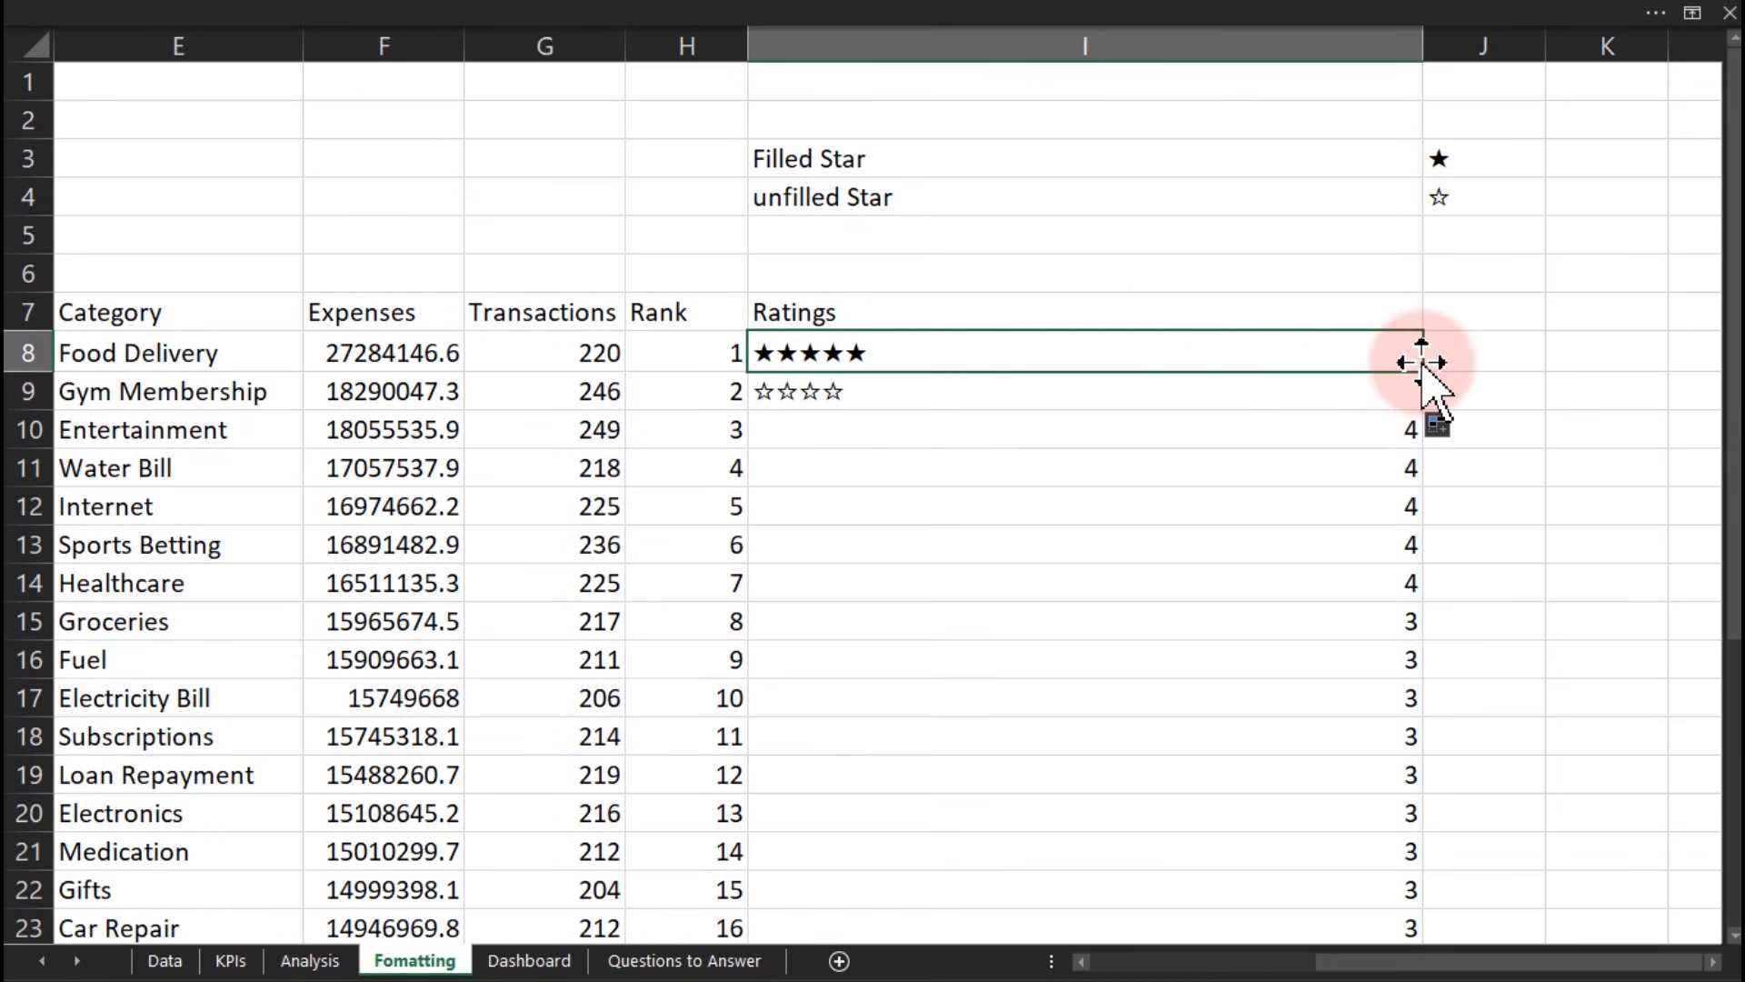
pyautogui.doubleClick(1428, 372)
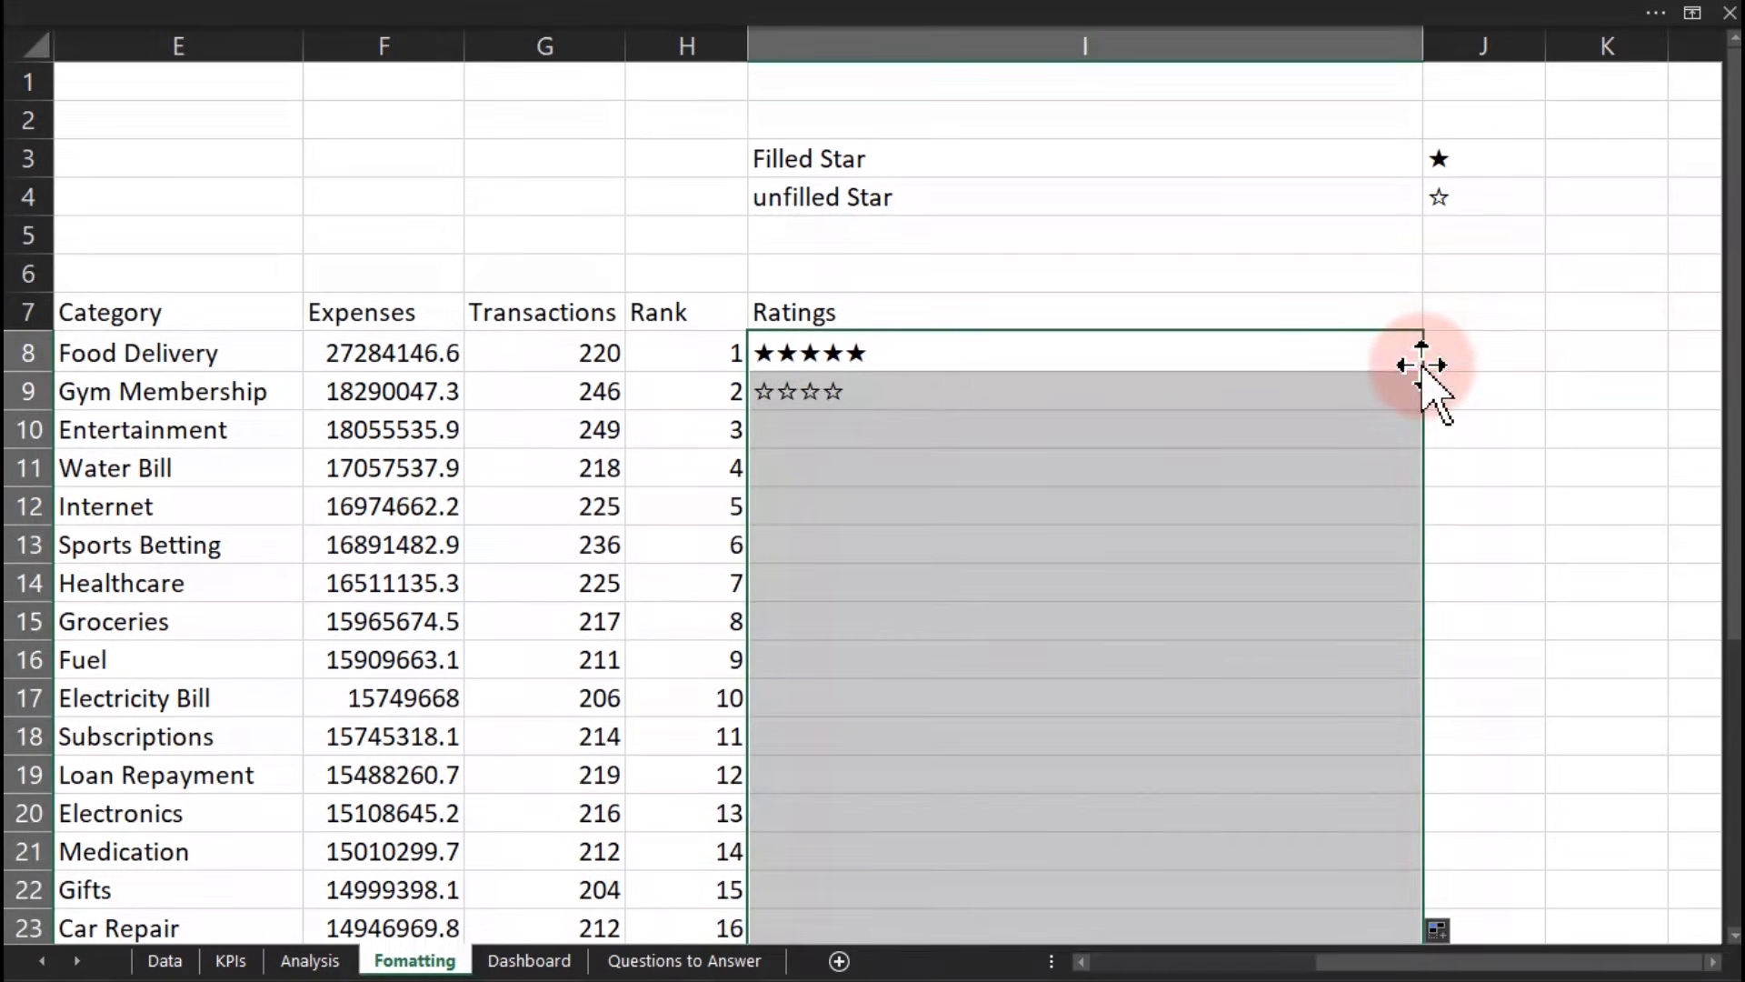
# Step: Examine the copied LET formulas for Water Bill and Sports Betting to check which cells the star variables refer to
pyautogui.click(1130, 453)
pyautogui.doubleClick(1117, 462)
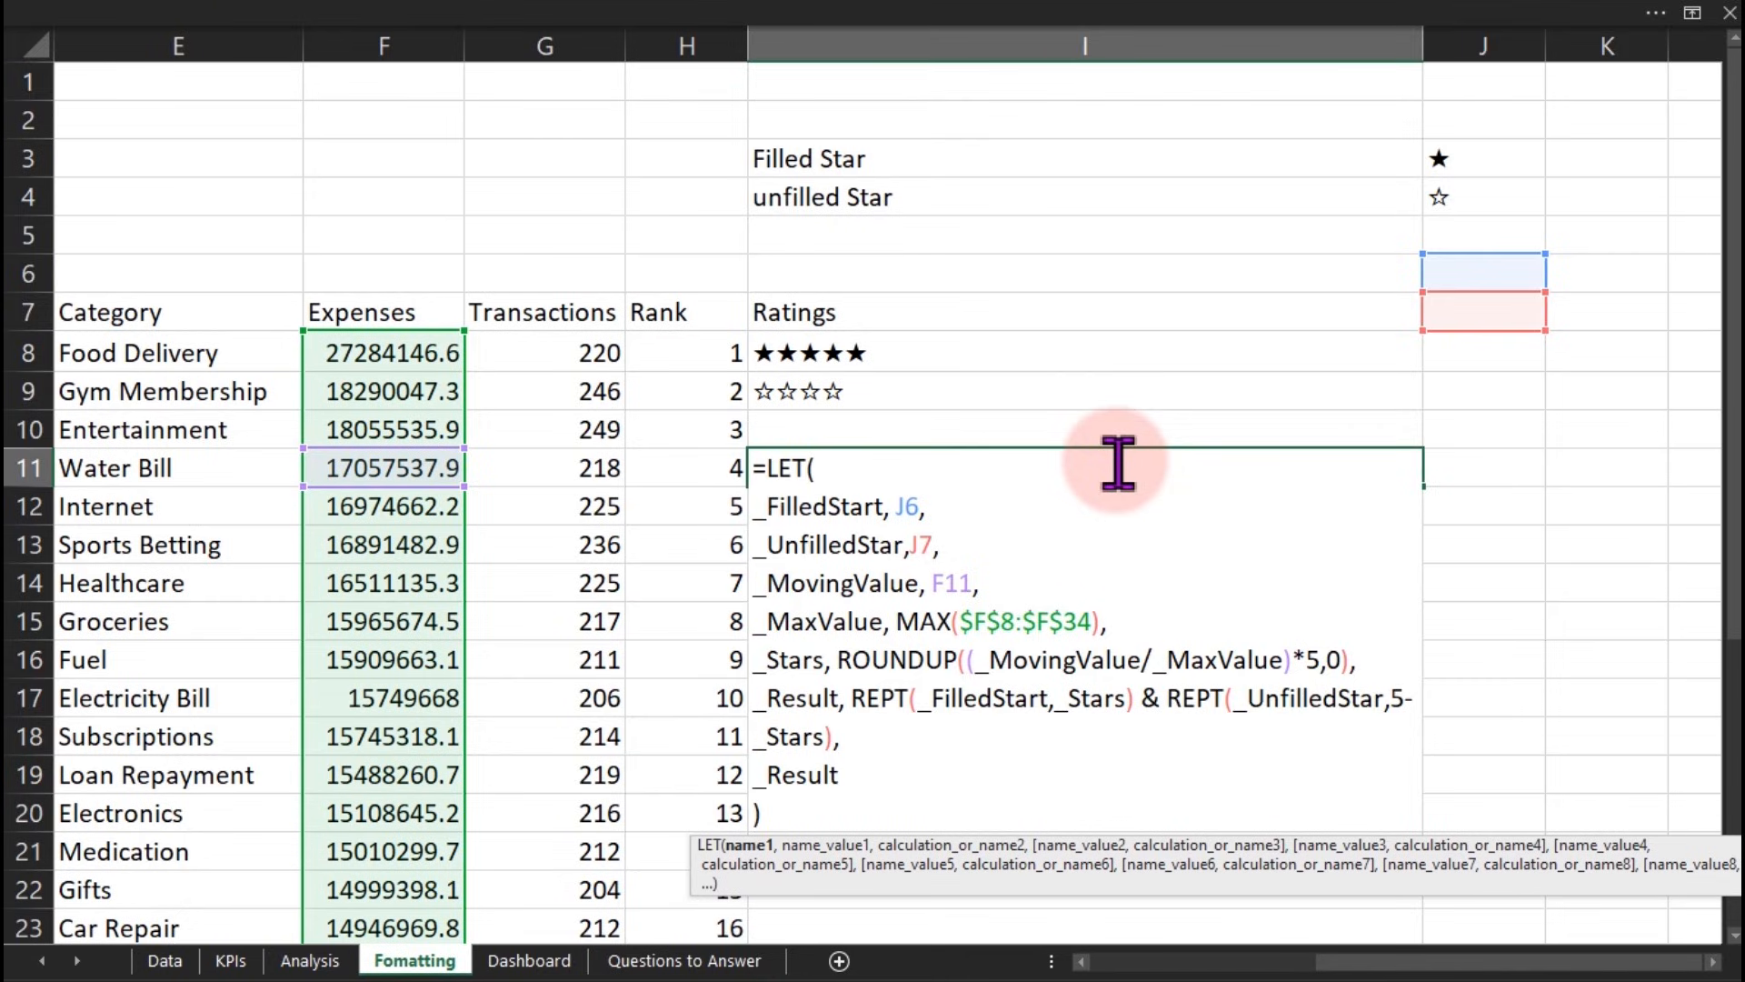
pyautogui.press('Escape')
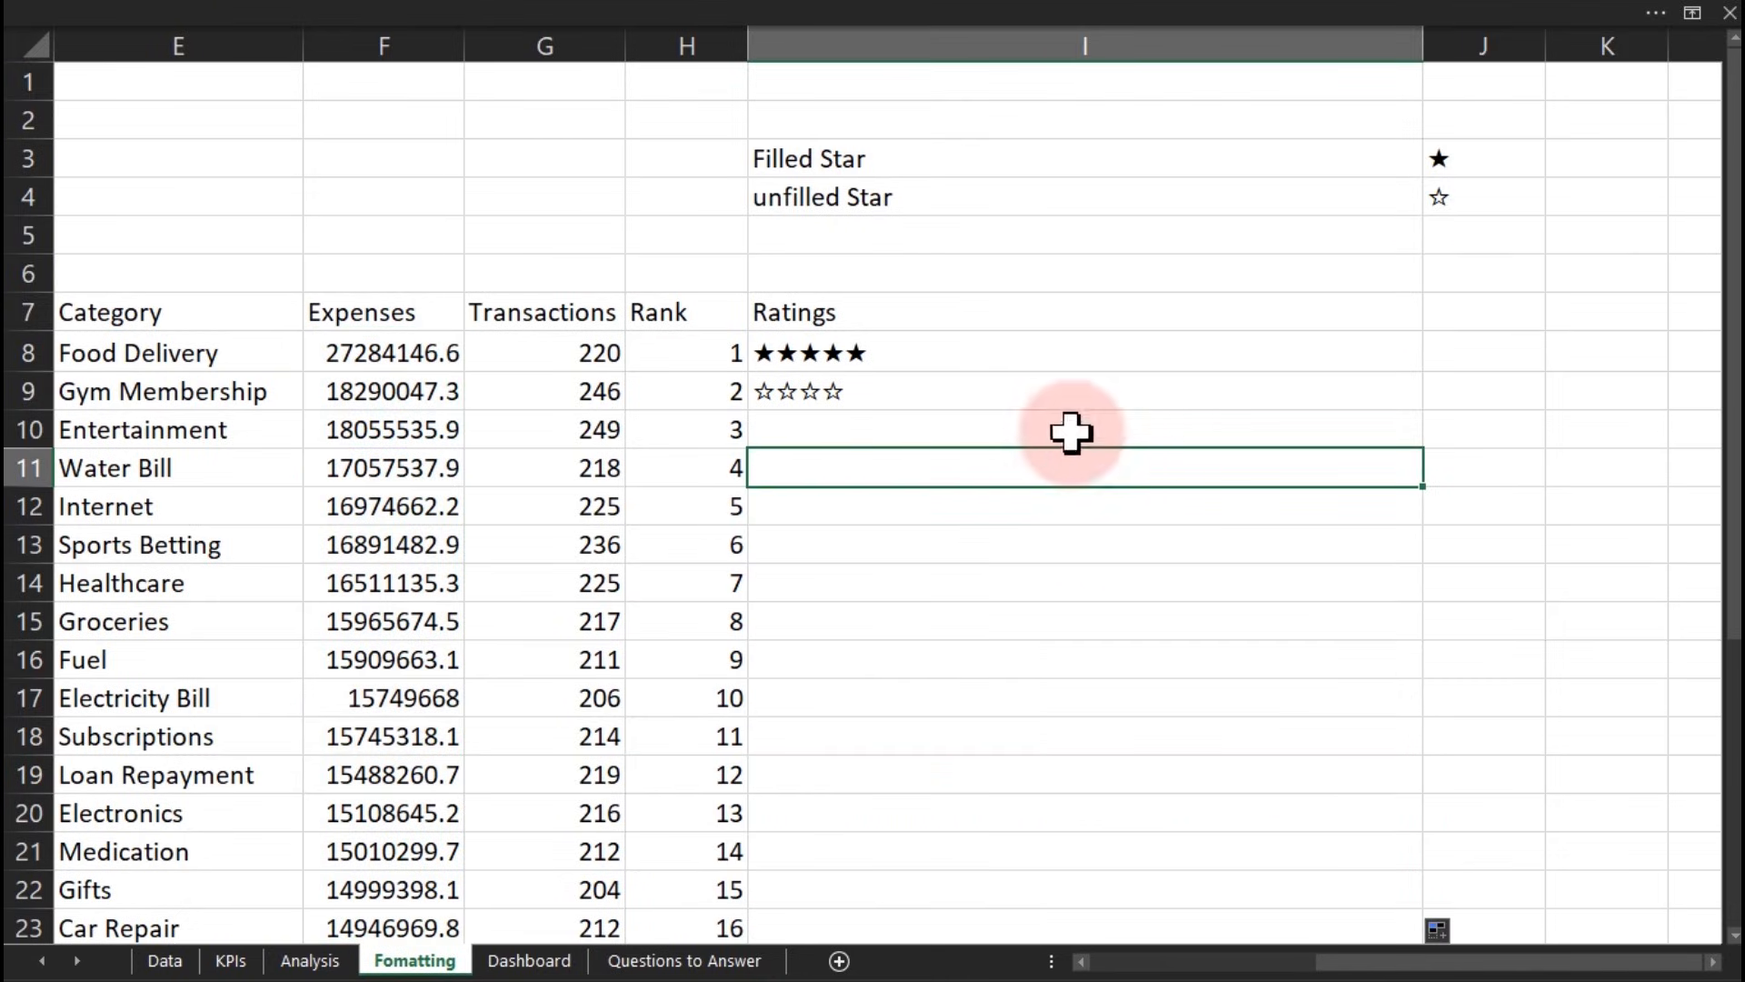
pyautogui.click(939, 392)
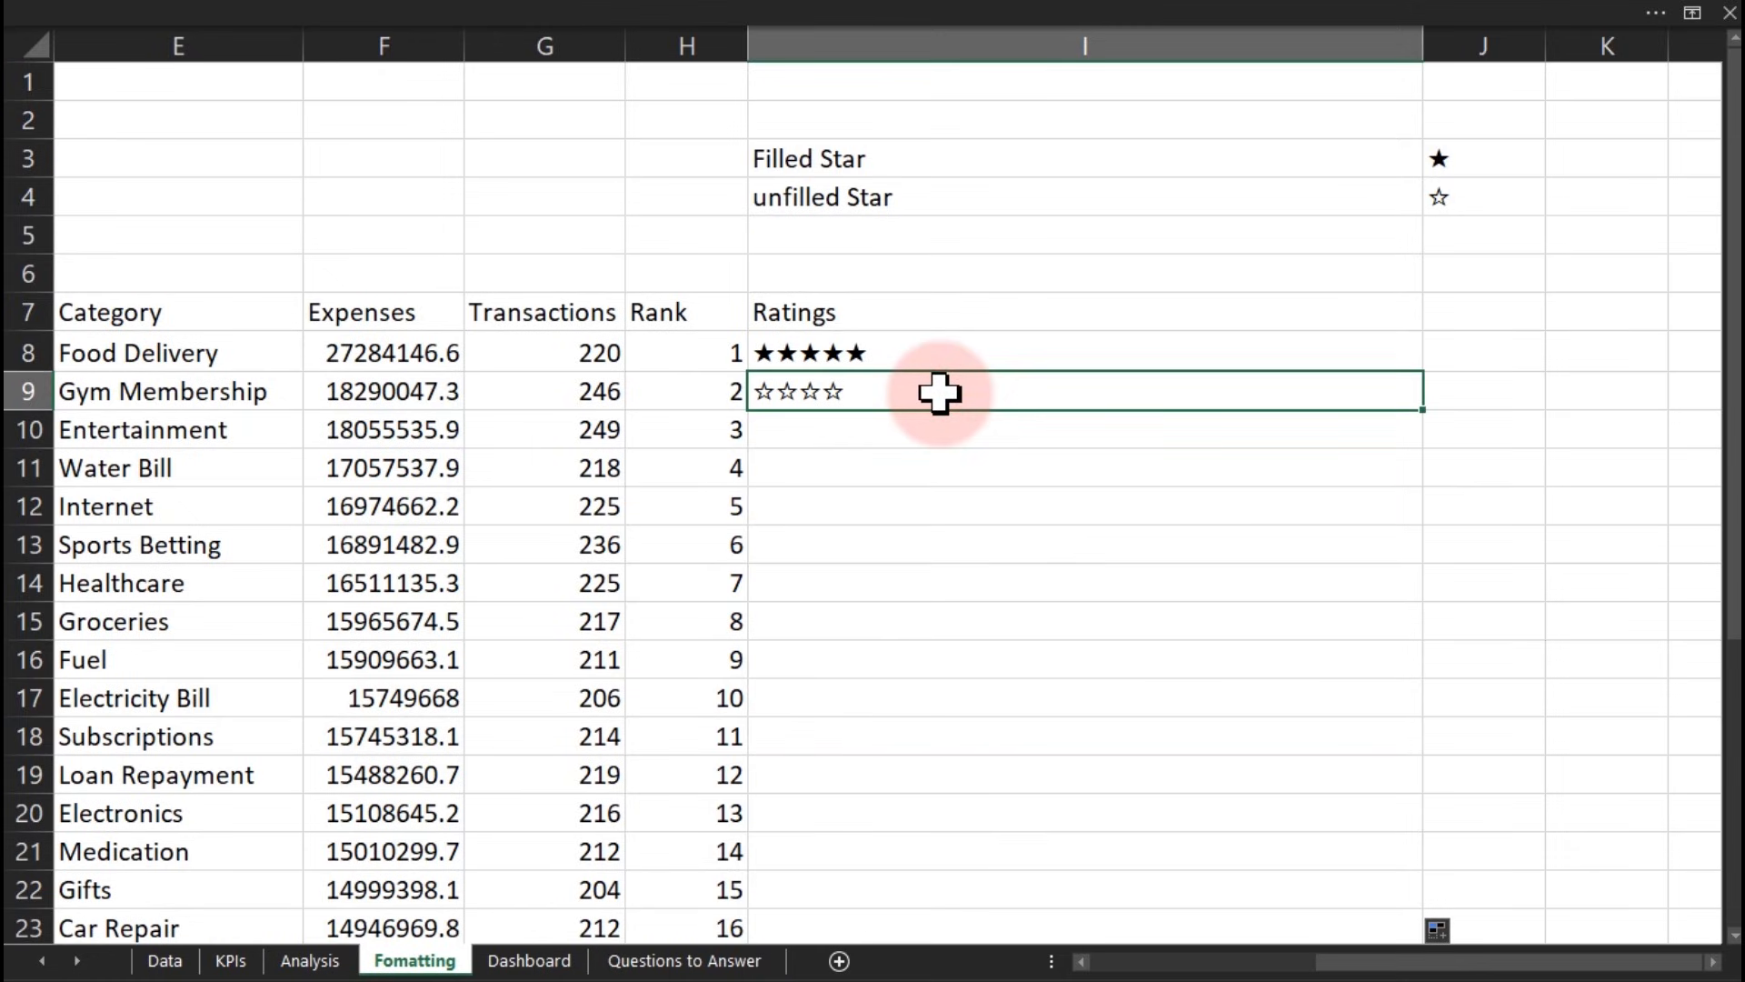
pyautogui.click(955, 440)
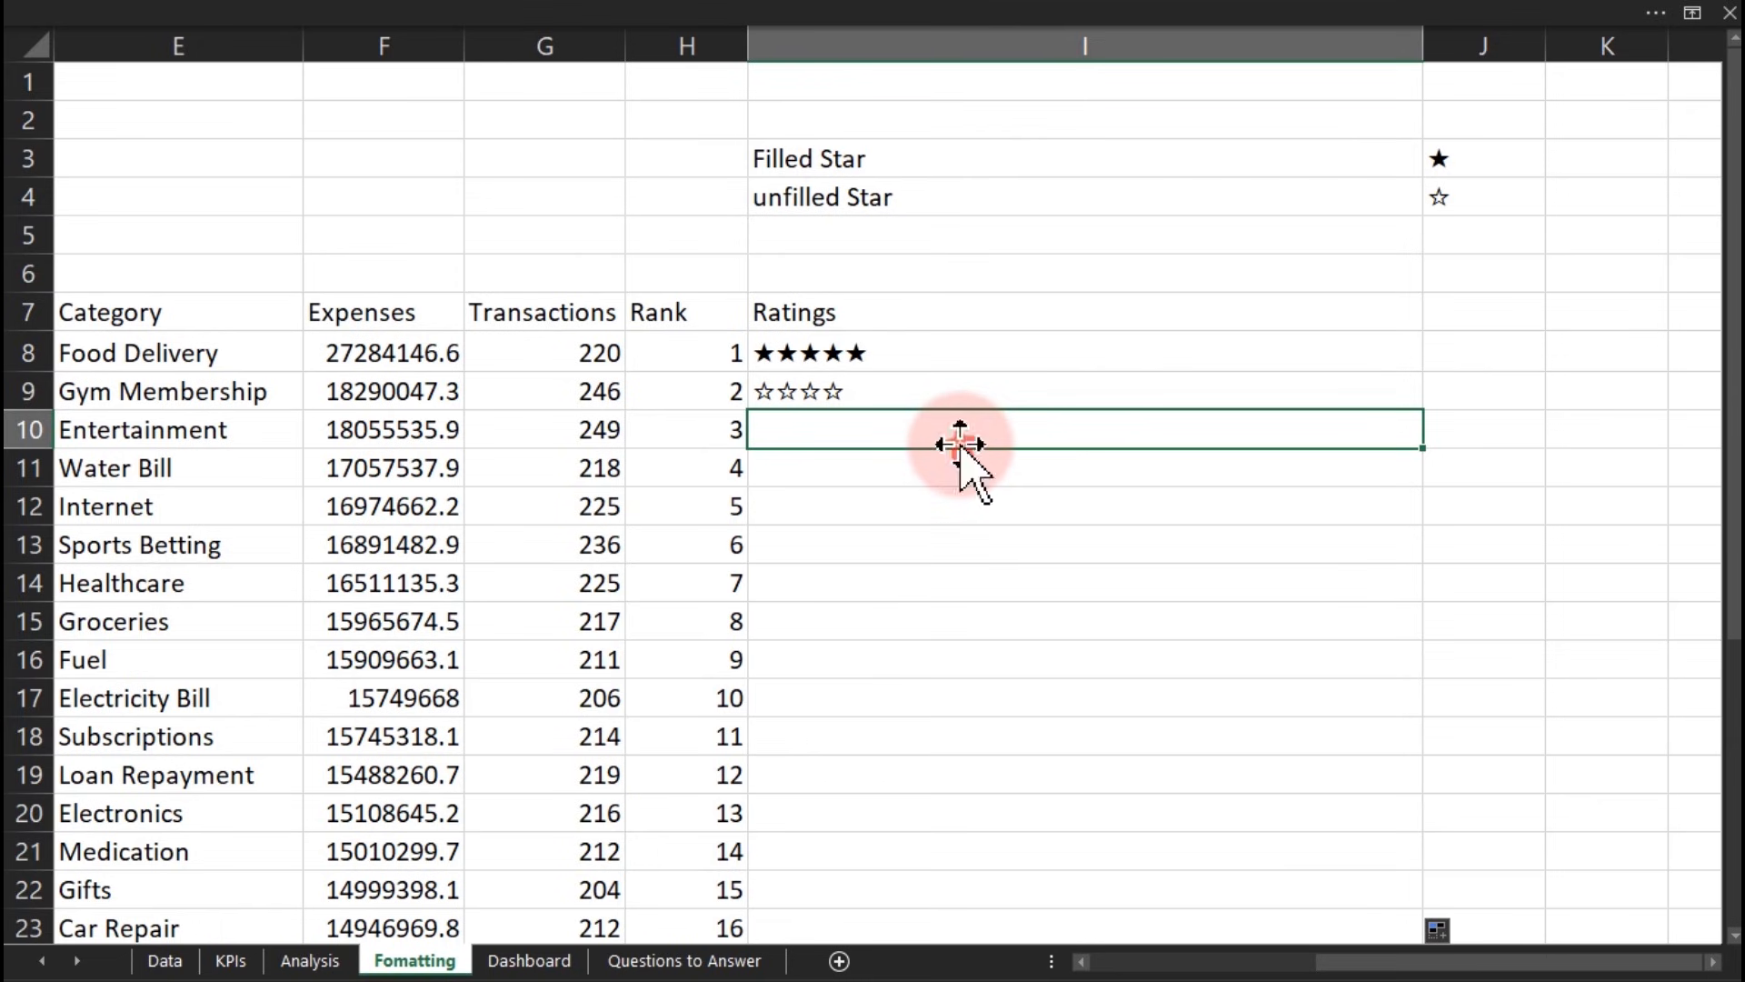
pyautogui.click(948, 544)
pyautogui.doubleClick(948, 544)
pyautogui.write('=LET( _FilledStart, J8, _UnfilledStar,J9, _MovingValue, F13, _MaxValue, MAX($F$8:$F$34), _Stars, ROUNDUP((_MovingValue/_MaxValue)*5,0), _Result, REPT(_FilledStart,_Stars) & REPT(_UnfilledStar,5-_Stars), _Result )')
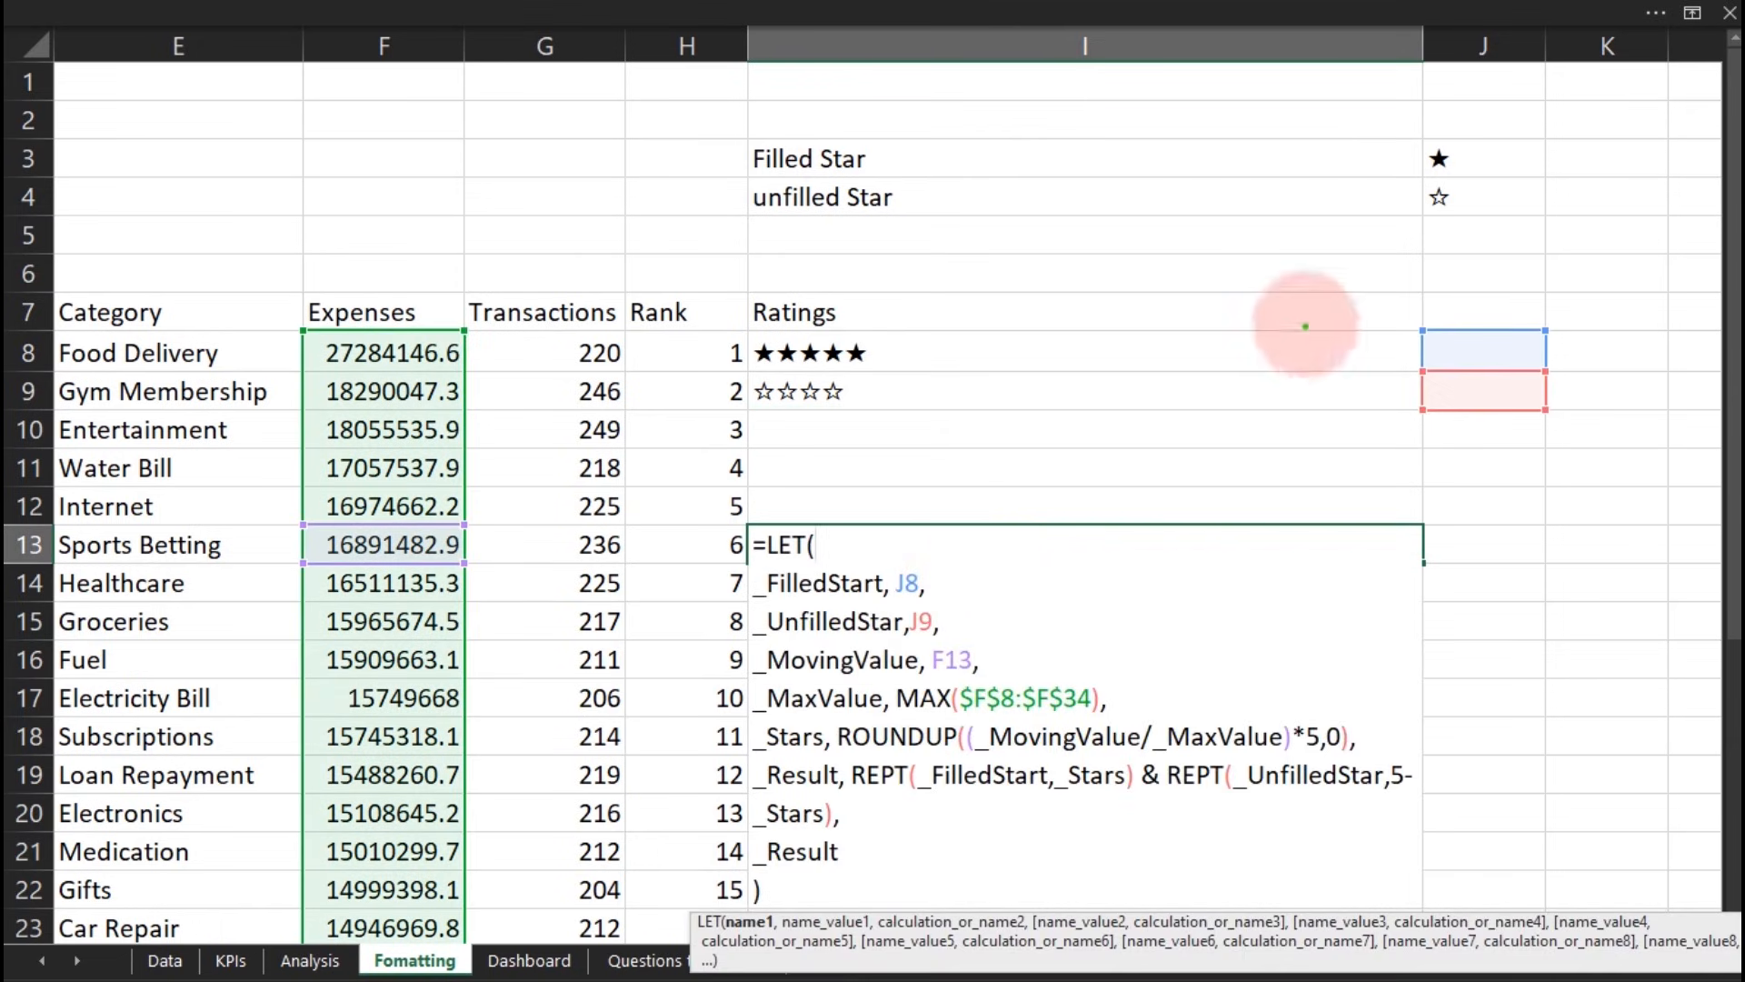
pyautogui.moveTo(1359, 135); pyautogui.dragTo(1627, 491)
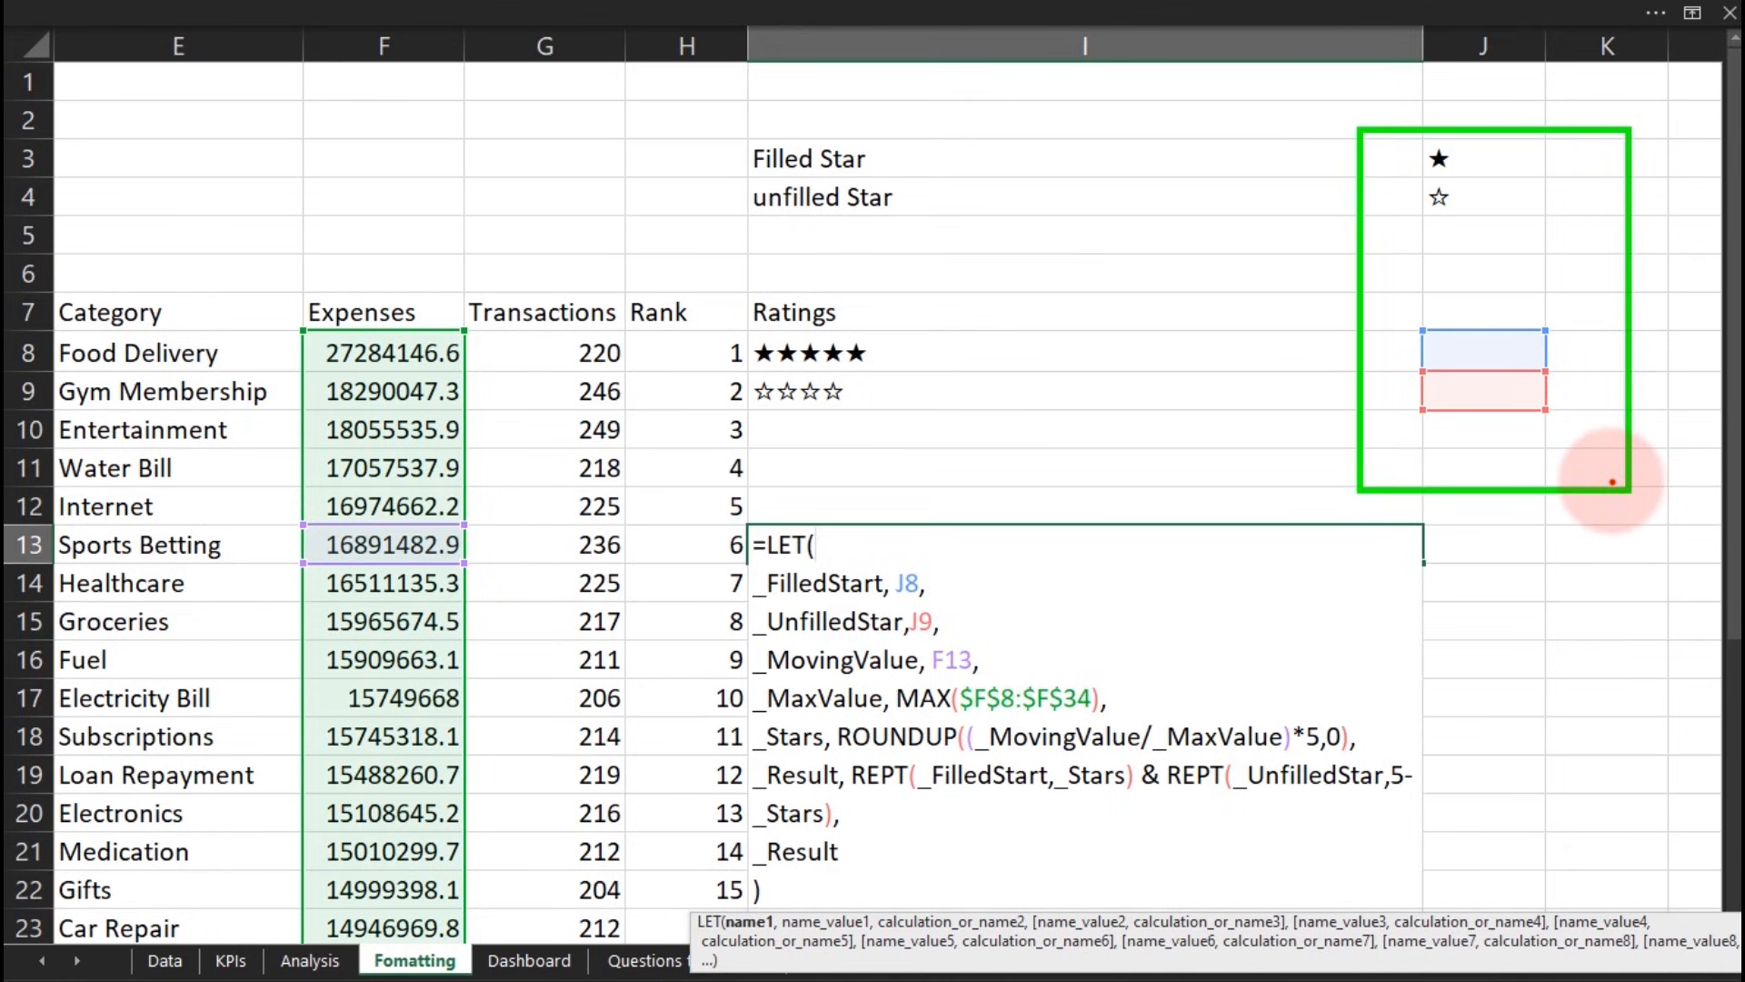
pyautogui.moveTo(1416, 357)
pyautogui.mouseDown()
pyautogui.moveTo(1334, 374)
pyautogui.moveTo(1336, 446)
pyautogui.mouseUp()
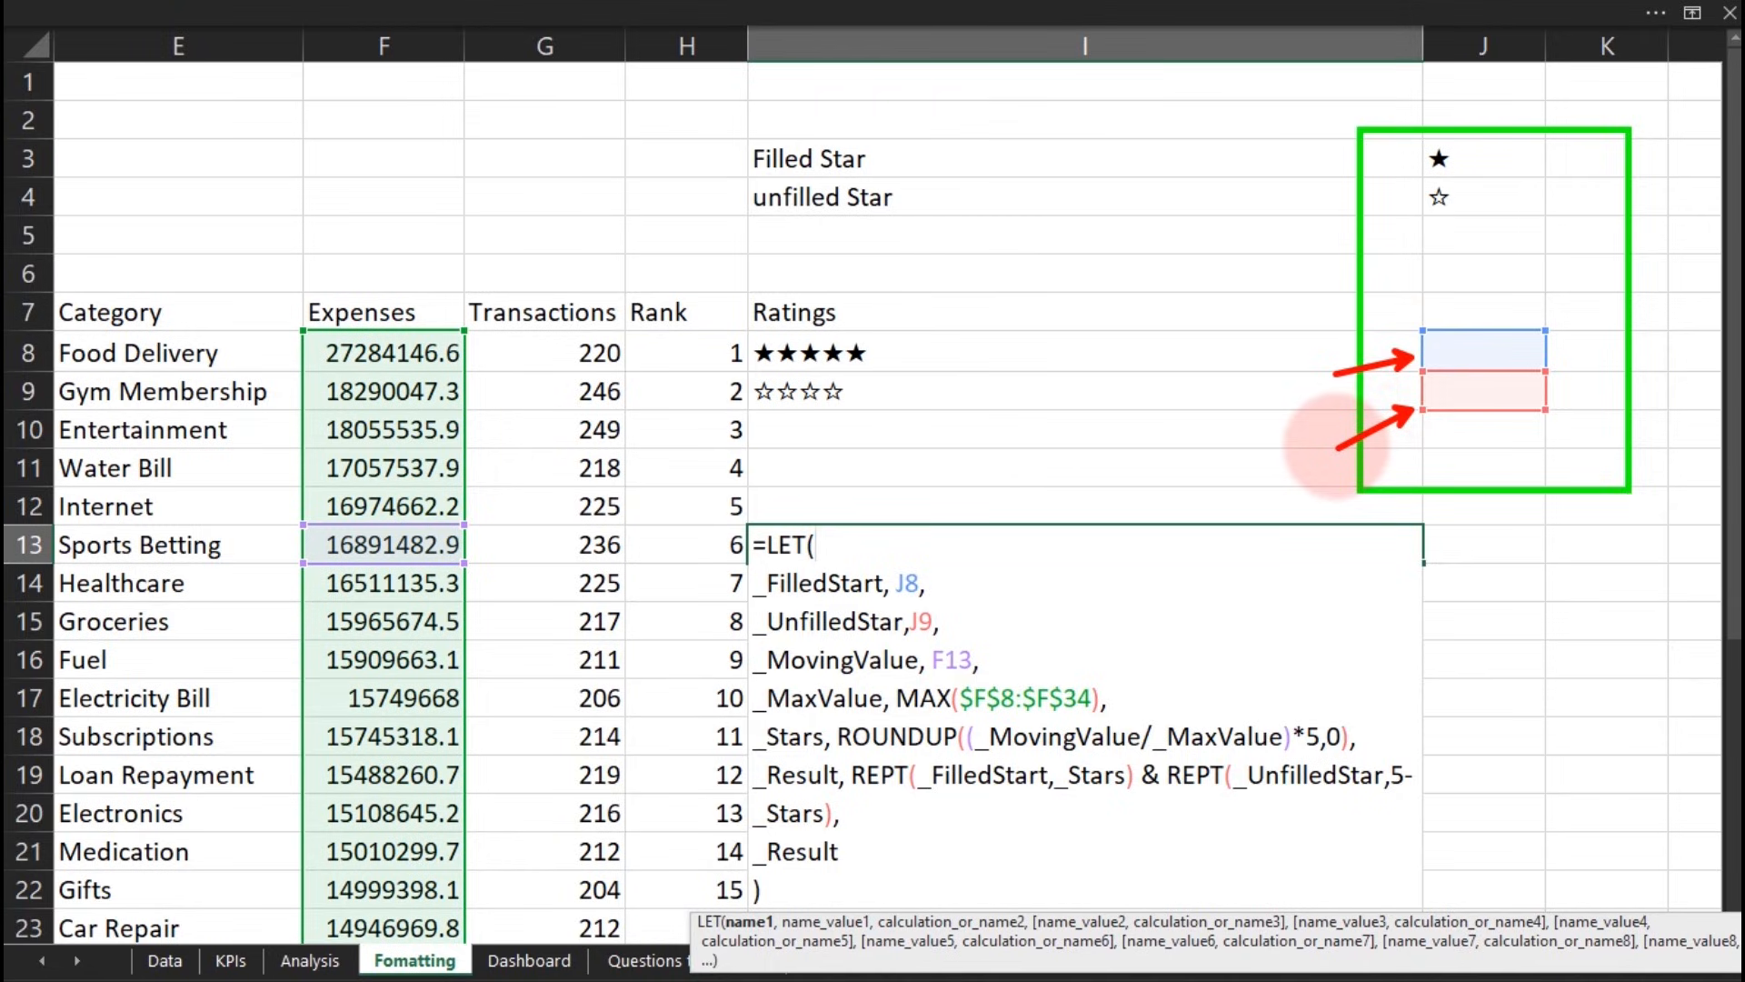
pyautogui.press('Escape')
pyautogui.press('Escape')
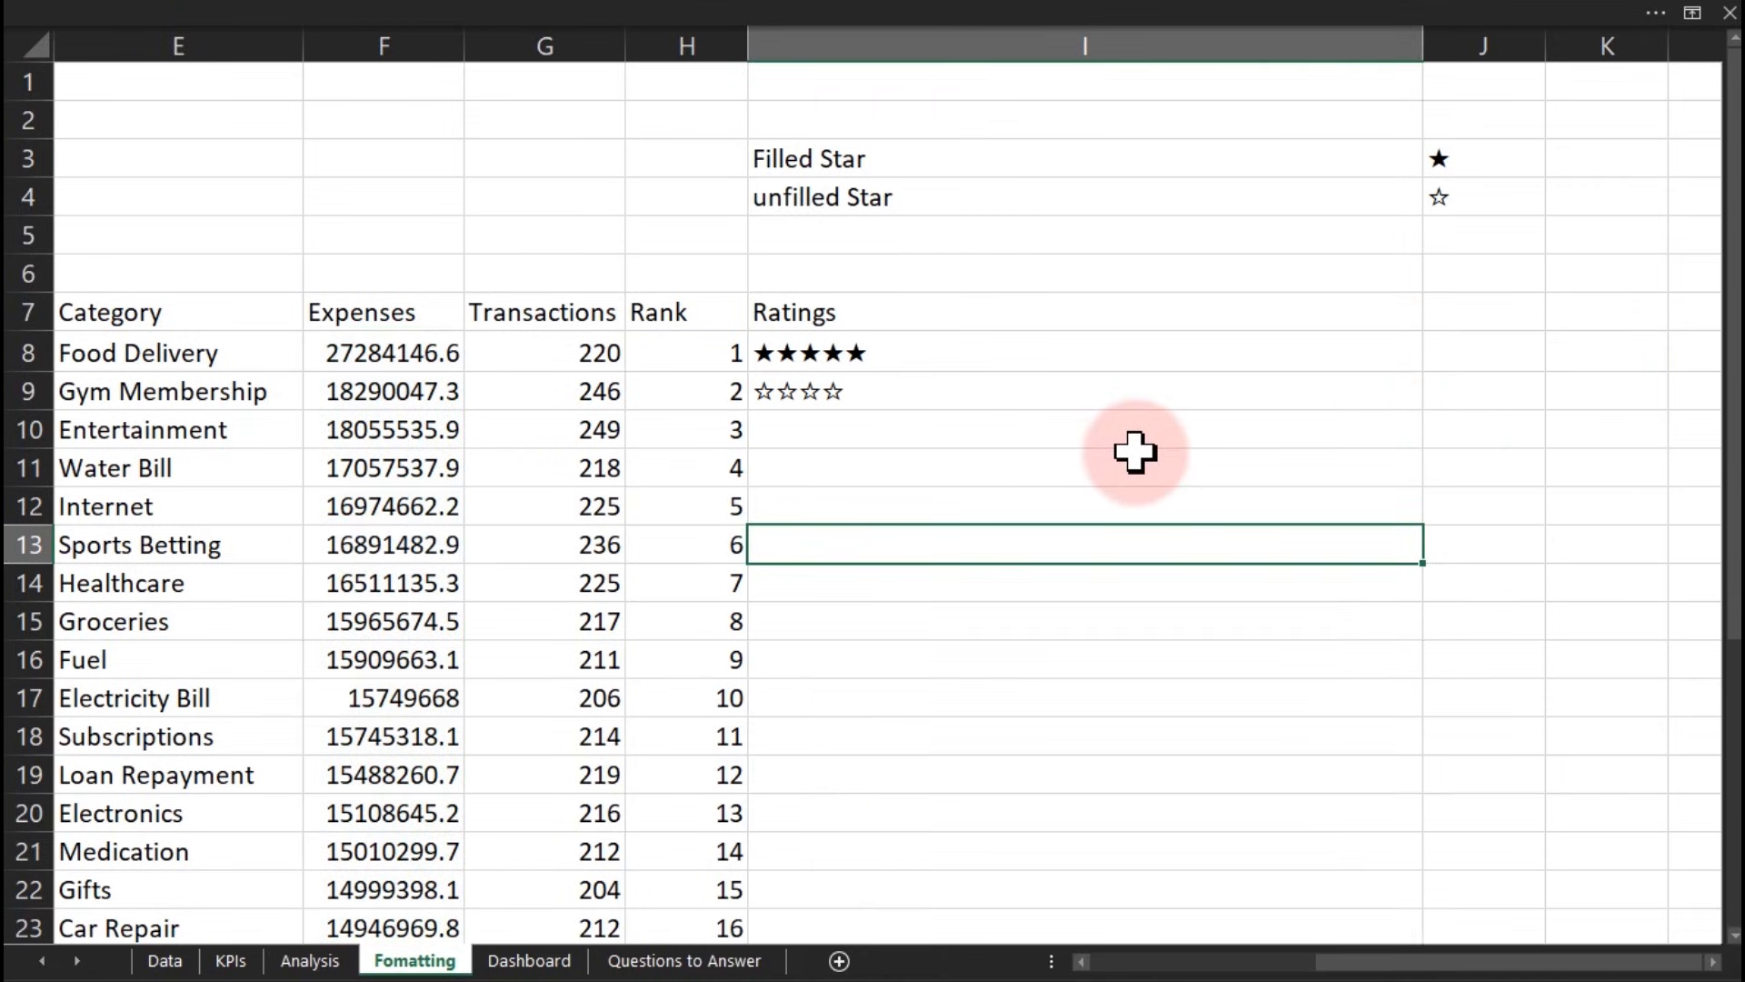
# Step: Make the J3 and J4 references in the I8 star formula absolute and refill the formula down the Ratings column
pyautogui.doubleClick(961, 355)
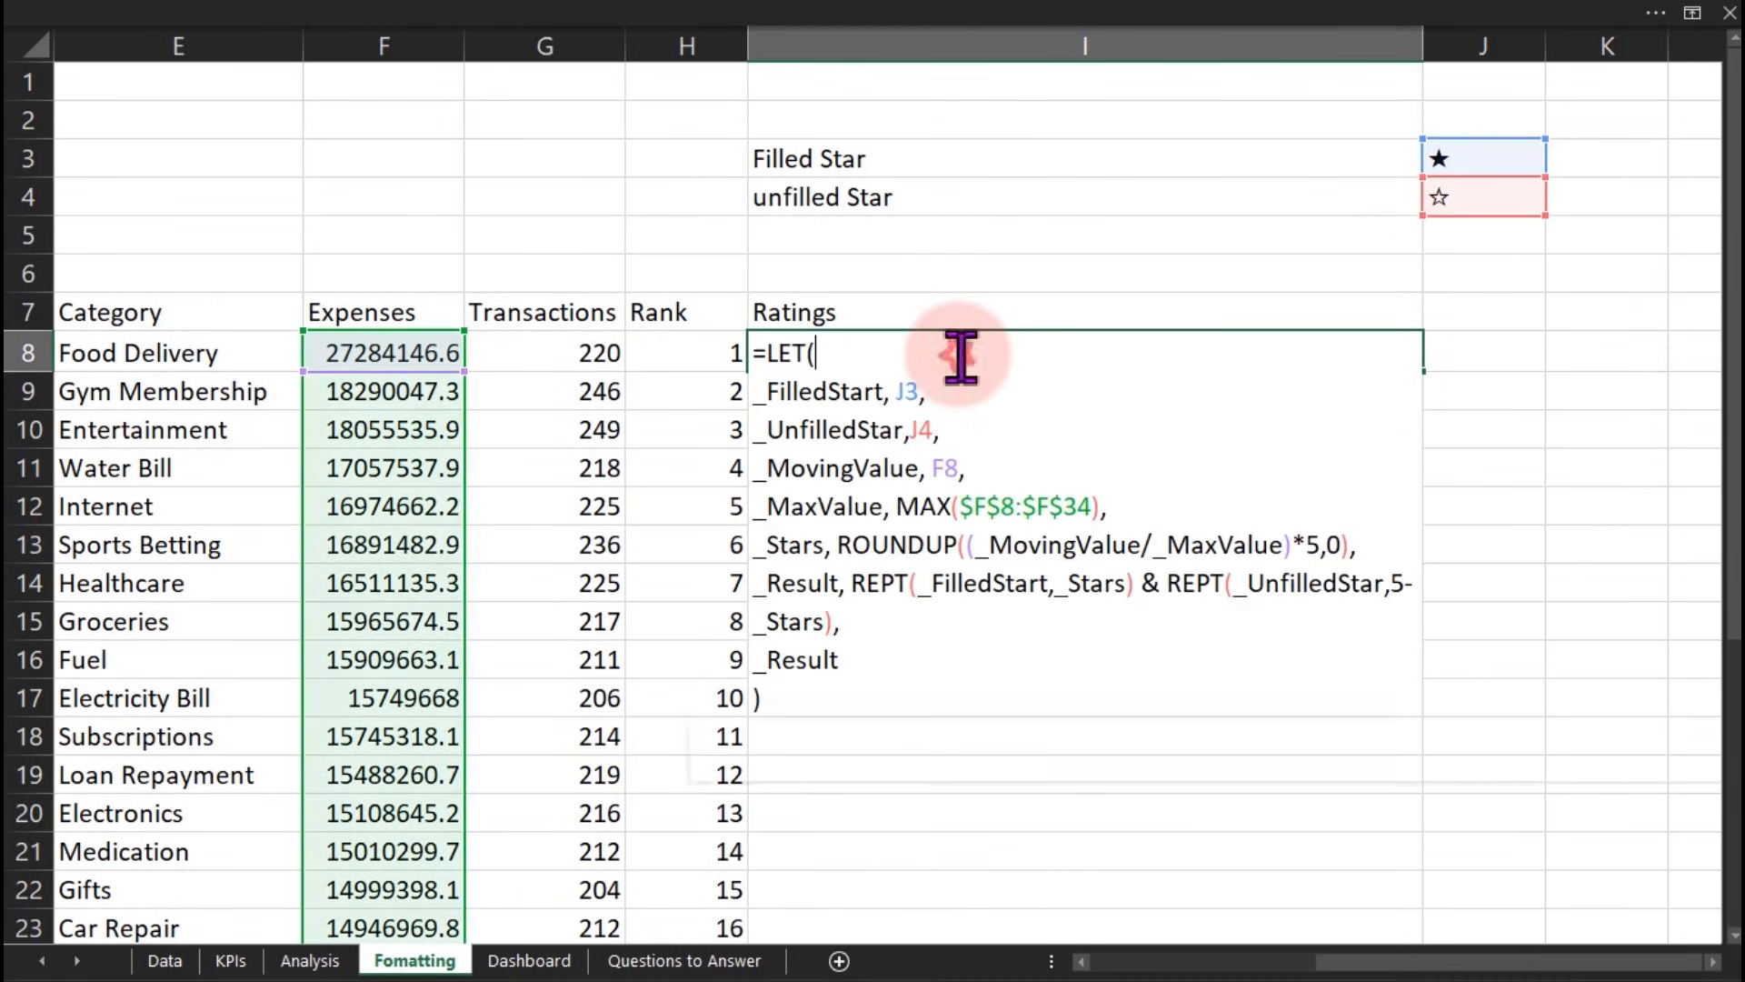
pyautogui.click(903, 391)
pyautogui.press('F4')
pyautogui.press('F4')
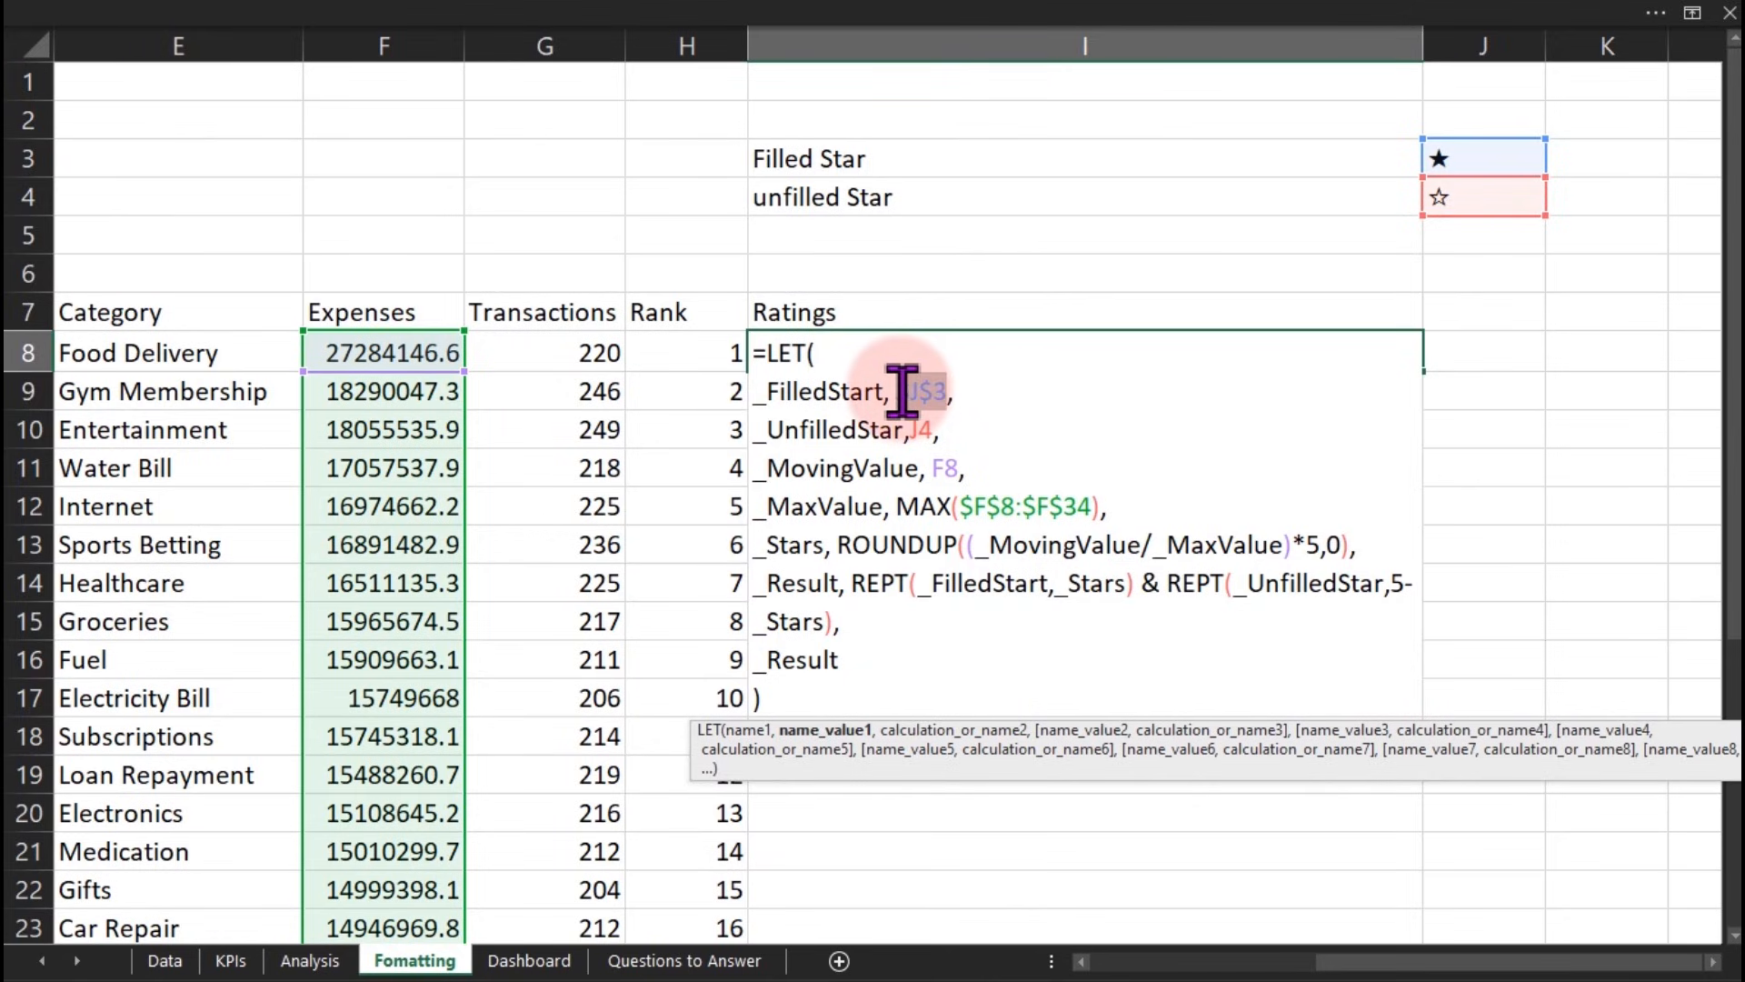
pyautogui.click(930, 431)
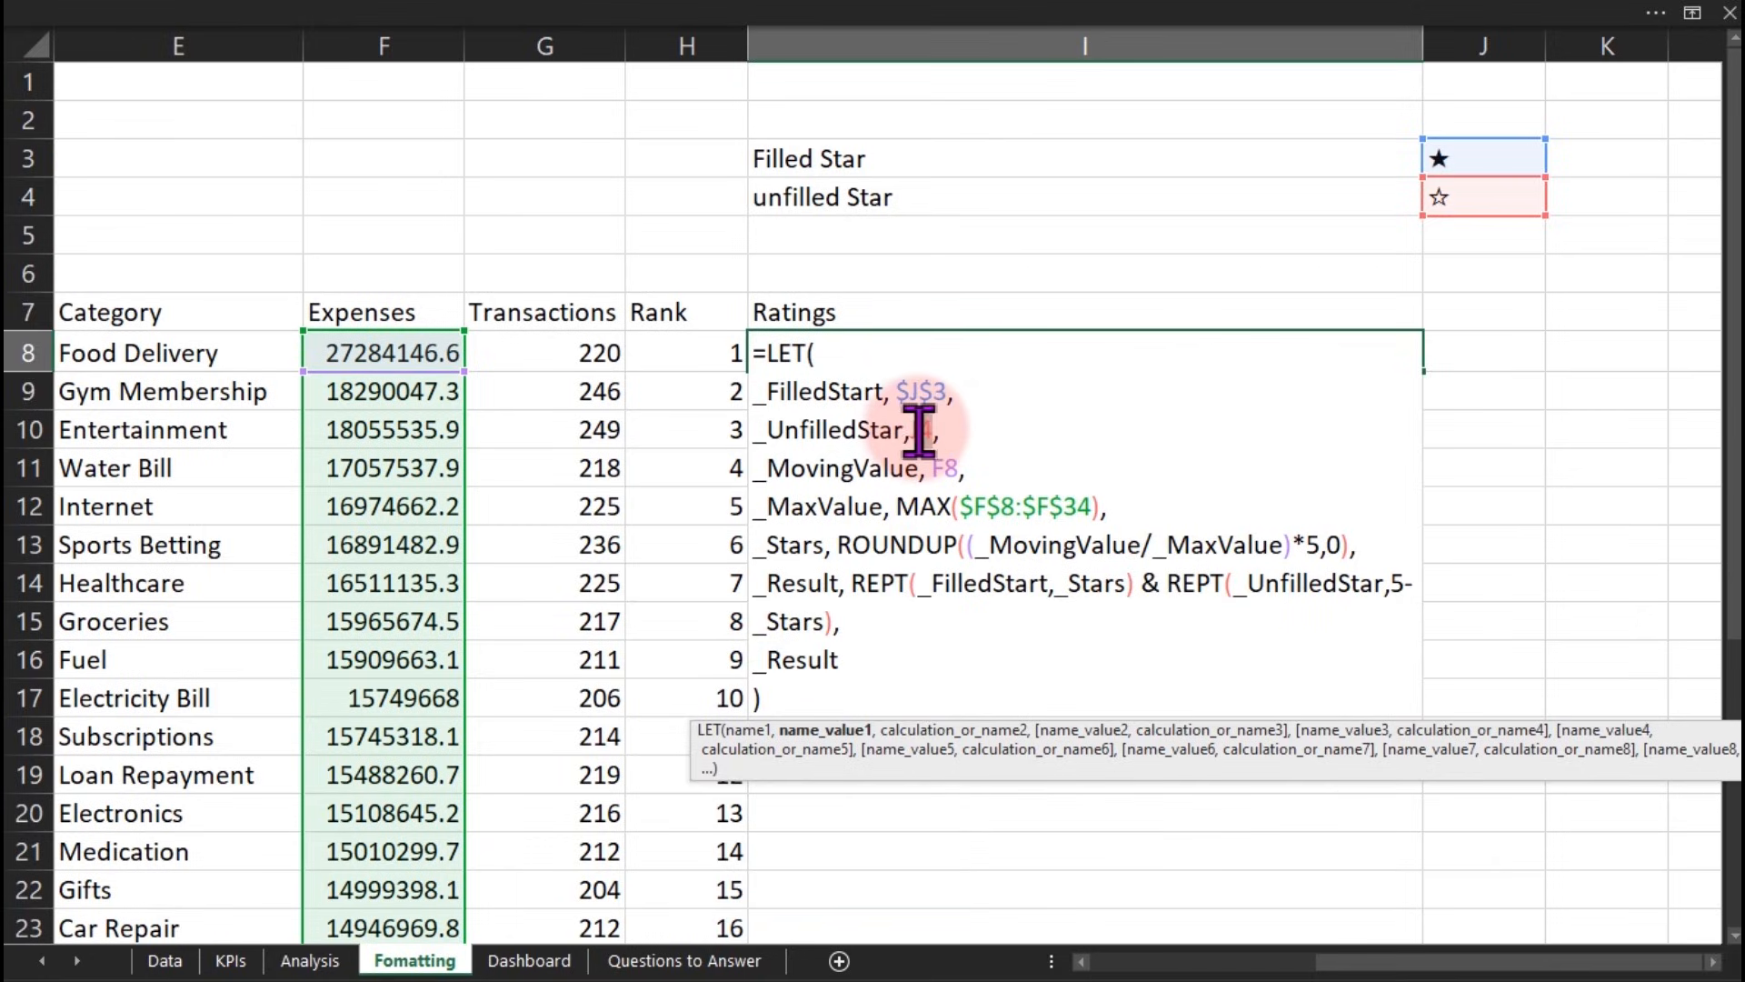
pyautogui.click(917, 431)
pyautogui.press('F4')
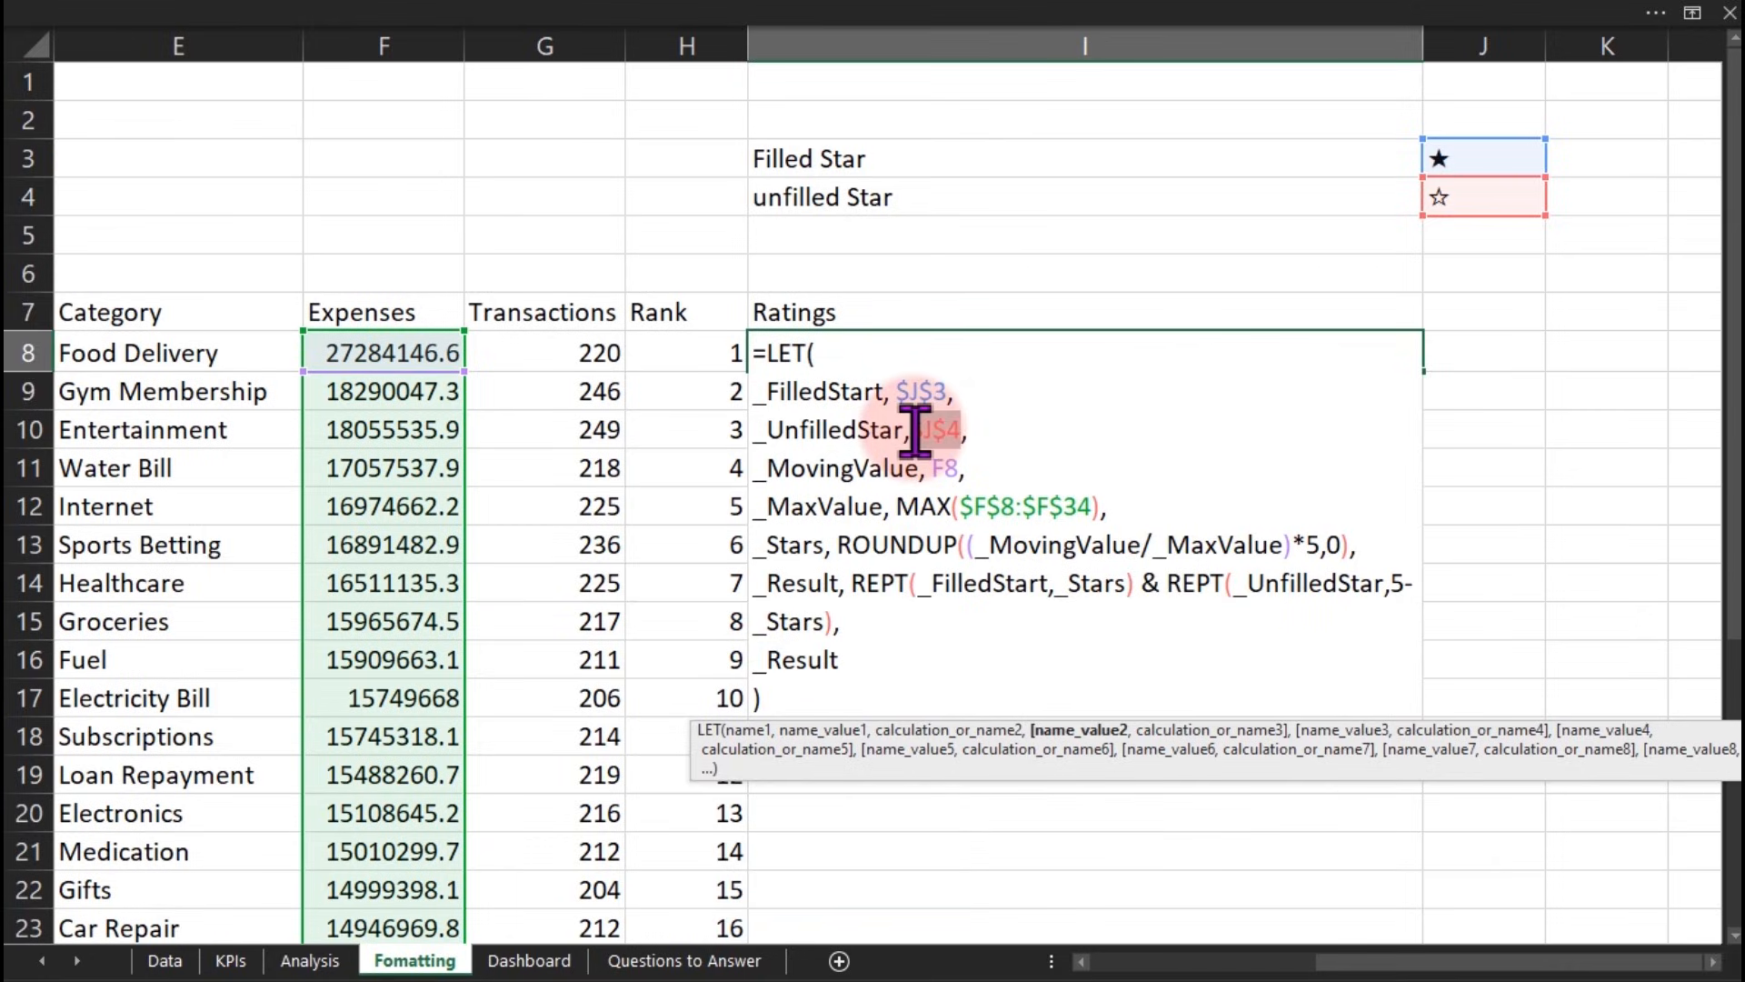
pyautogui.press('Return')
pyautogui.click(891, 351)
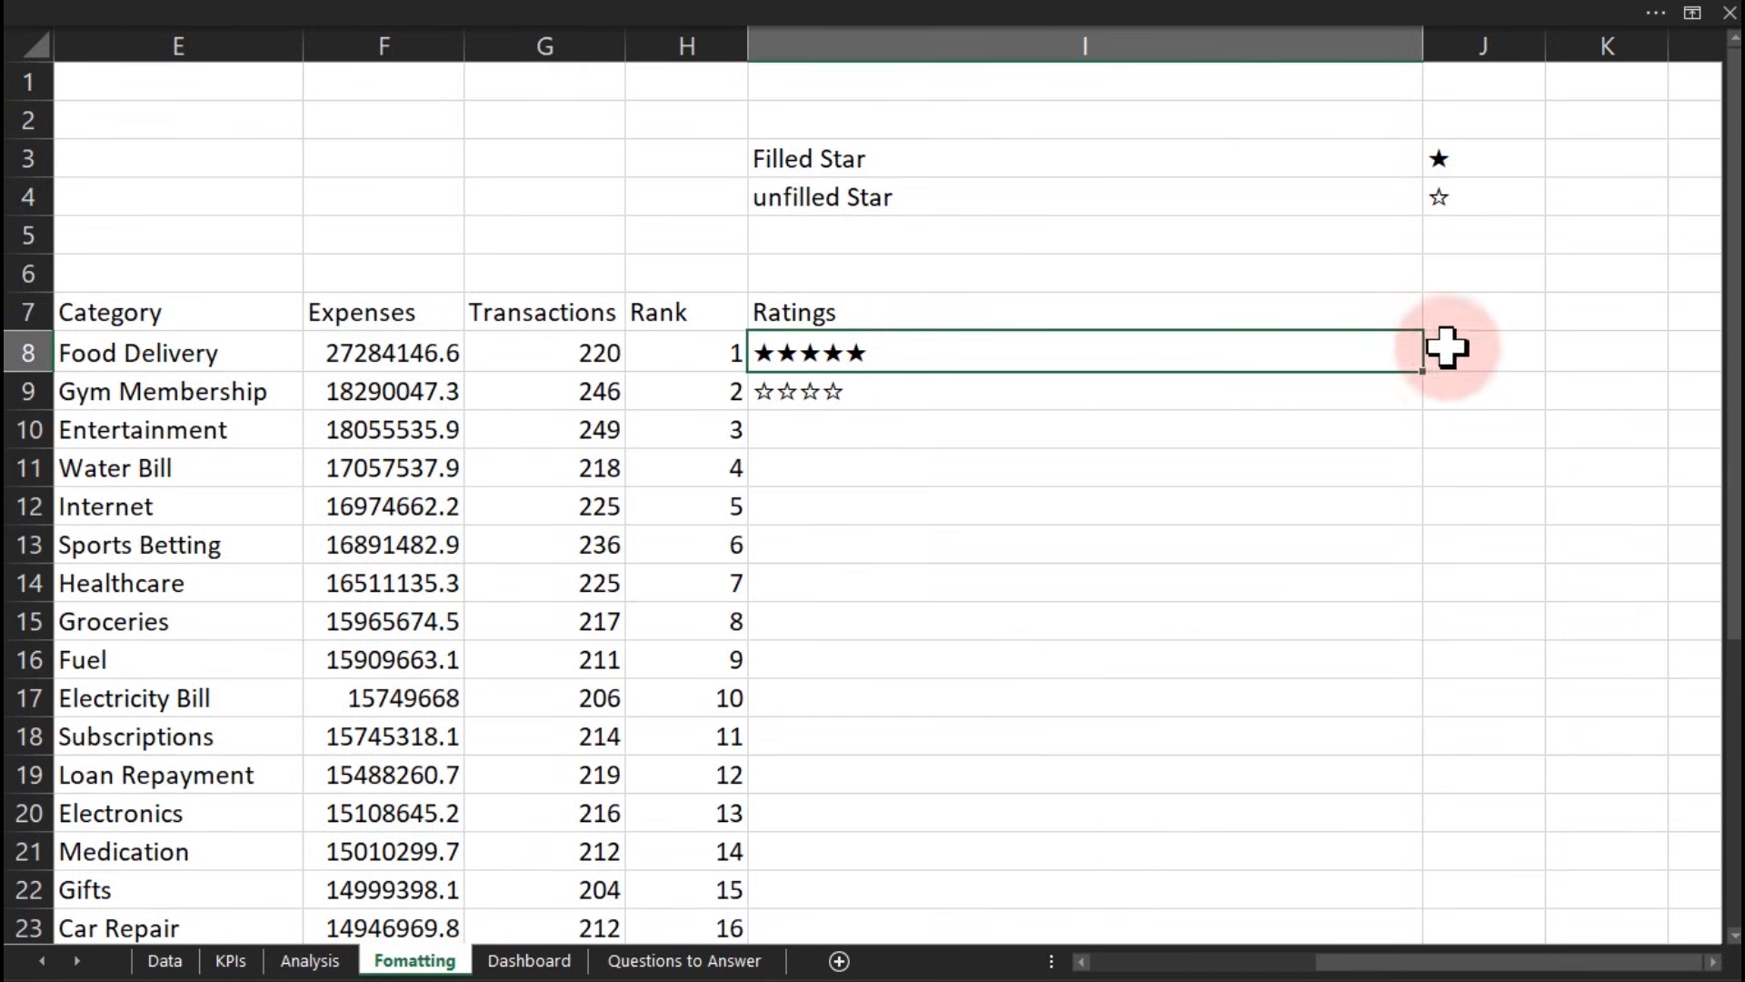
pyautogui.doubleClick(1424, 374)
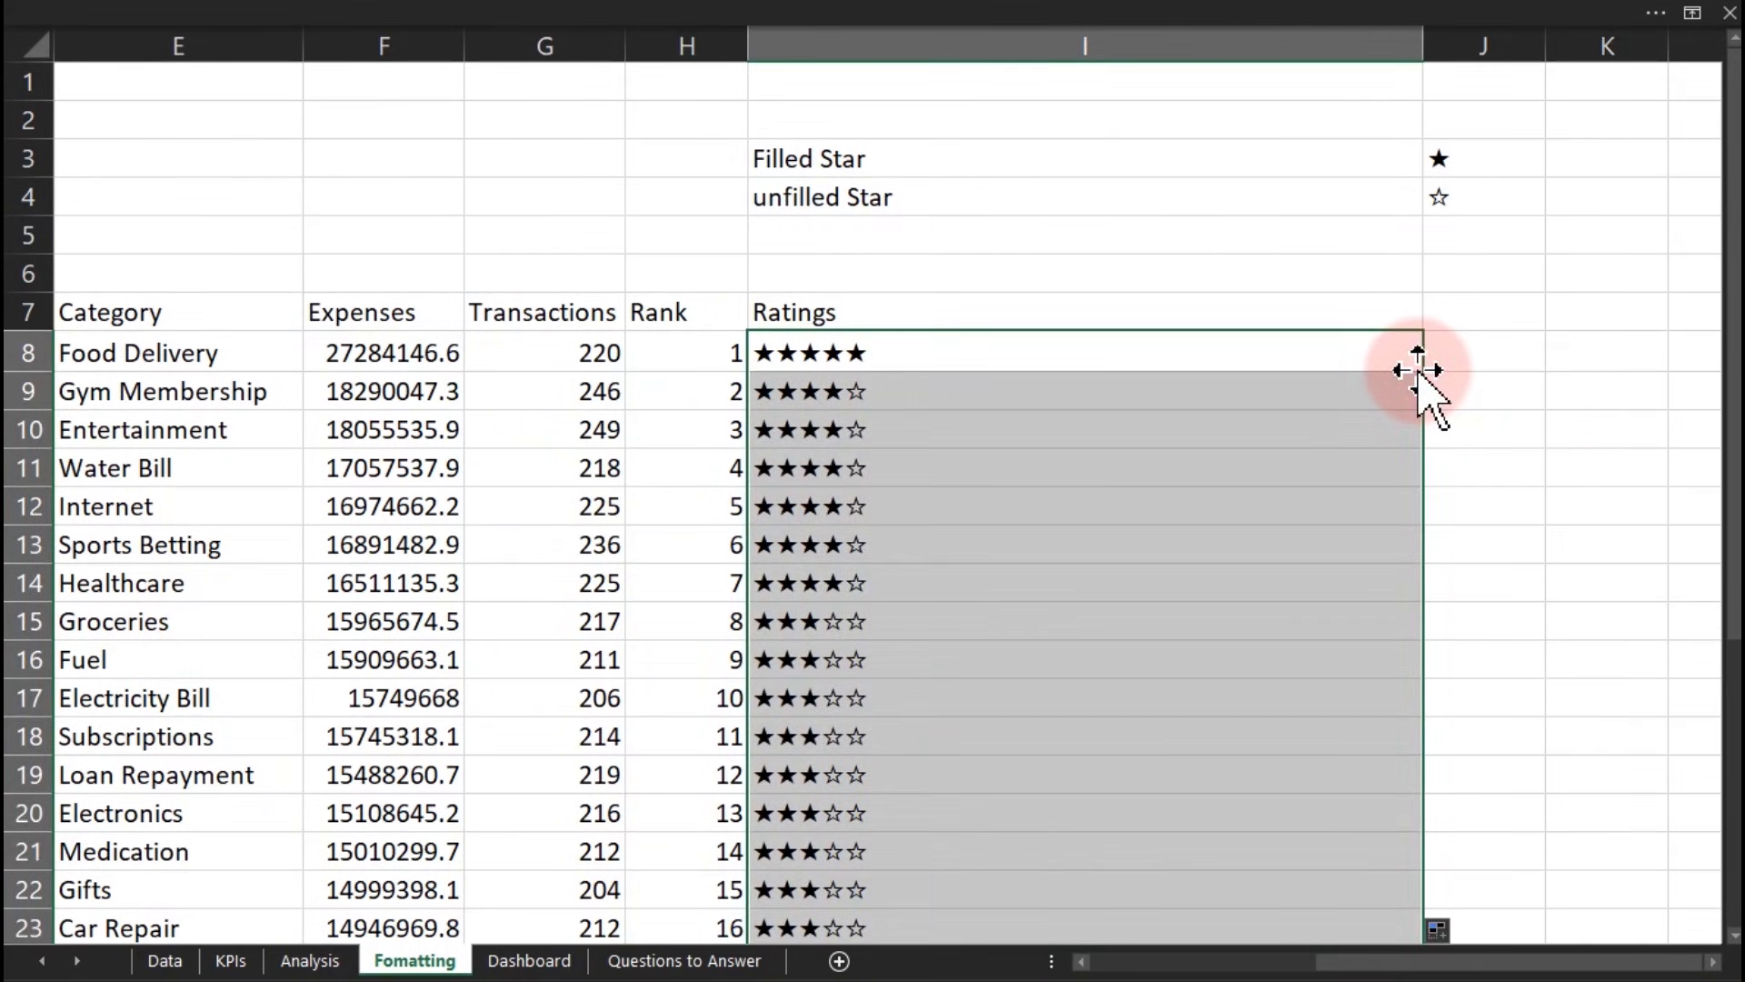
# Step: Review the star ratings down the Ratings column against each category's expenses and rank
pyautogui.moveTo(1733, 355)
pyautogui.mouseDown()
pyautogui.moveTo(1726, 605)
pyautogui.moveTo(1706, 358)
pyautogui.moveTo(1715, 370)
pyautogui.mouseUp()
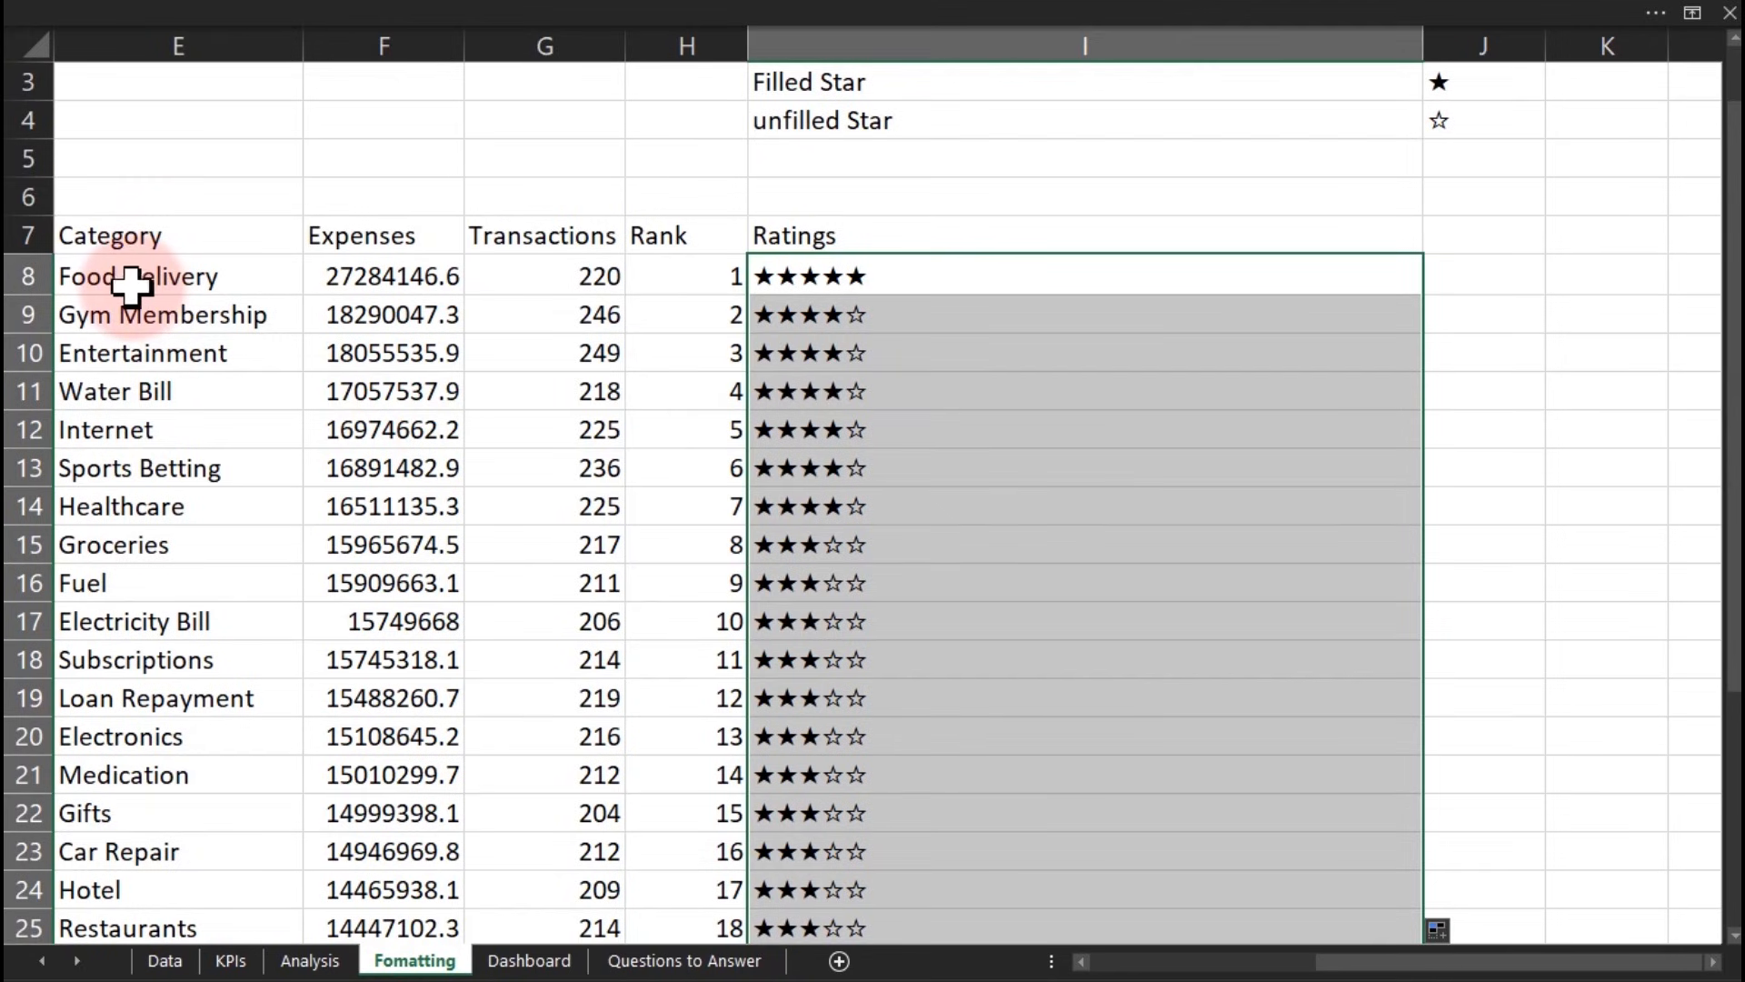
pyautogui.click(848, 283)
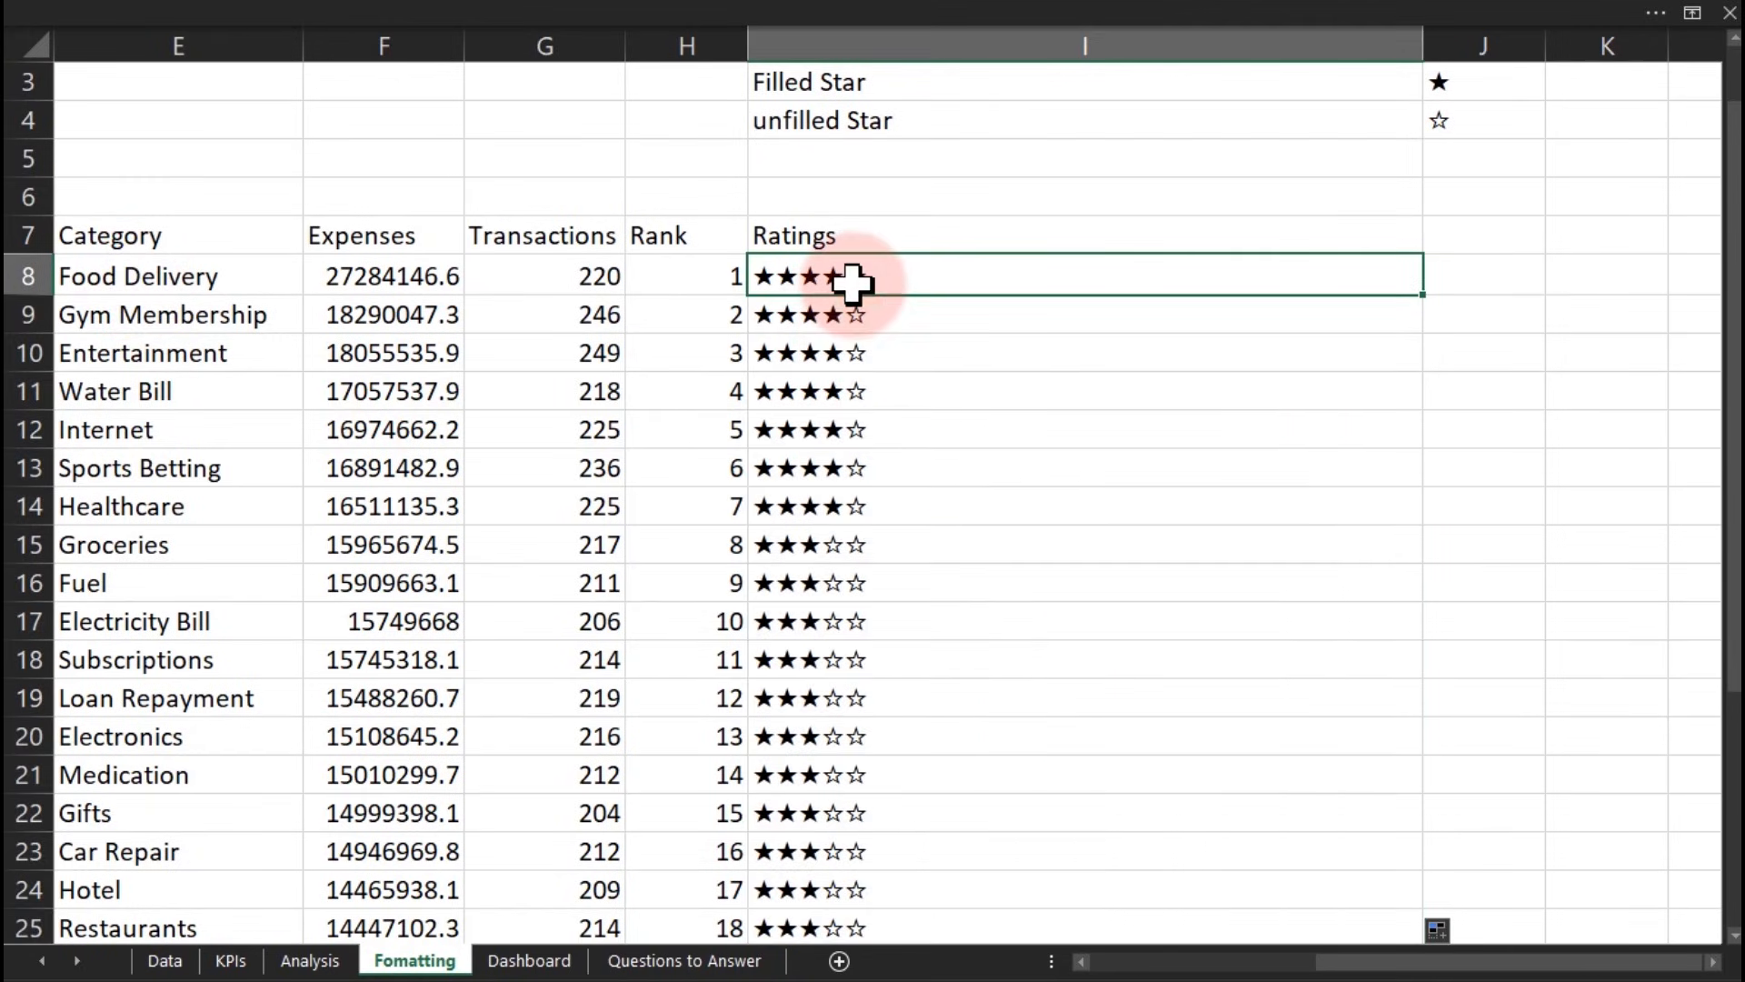
pyautogui.click(849, 306)
pyautogui.click(849, 350)
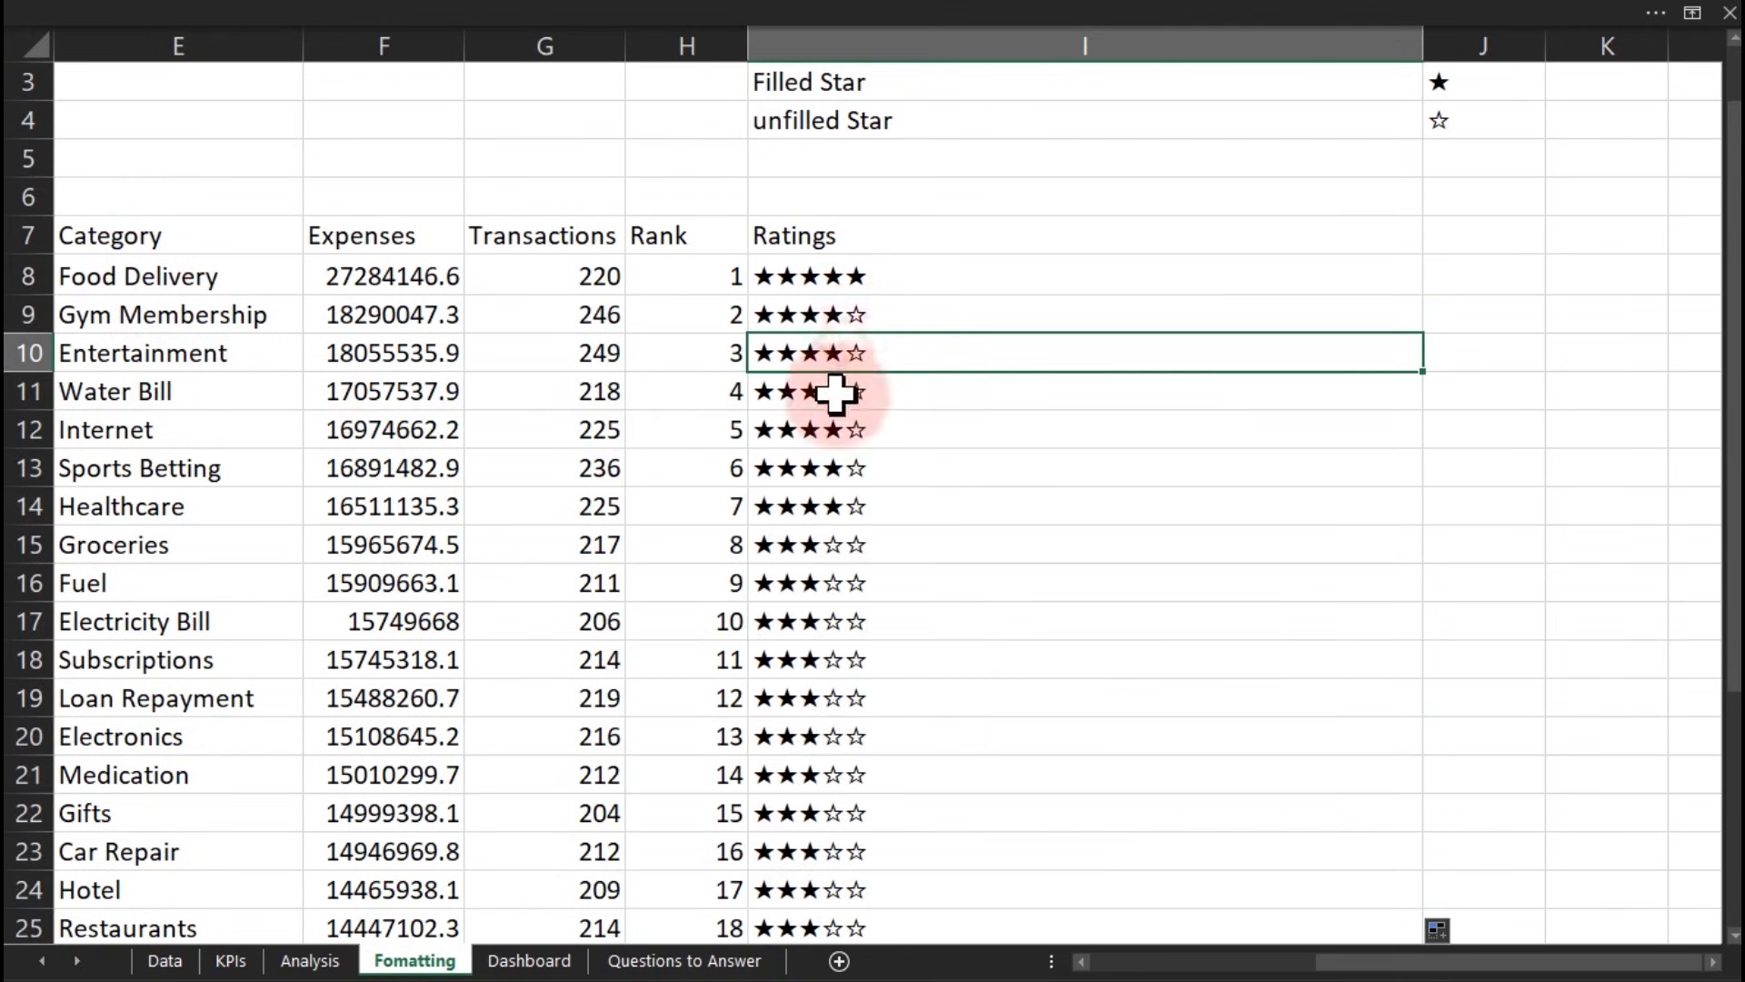
pyautogui.click(838, 546)
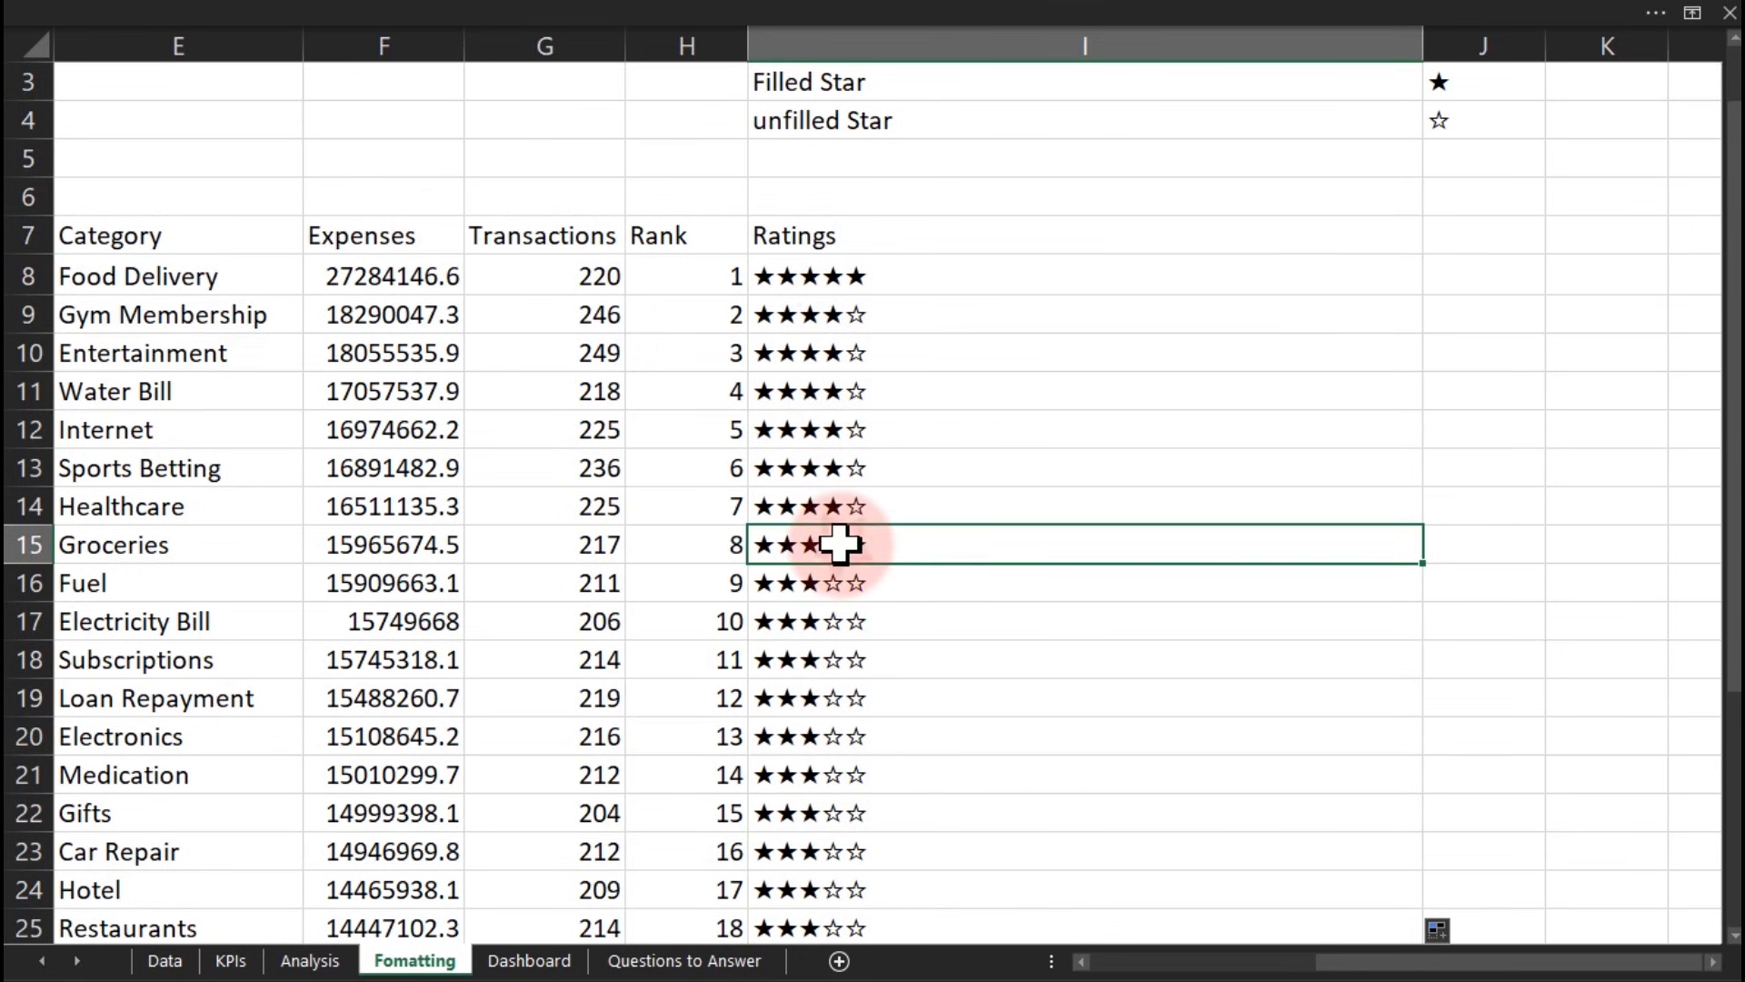
pyautogui.moveTo(1736, 454); pyautogui.dragTo(1723, 374)
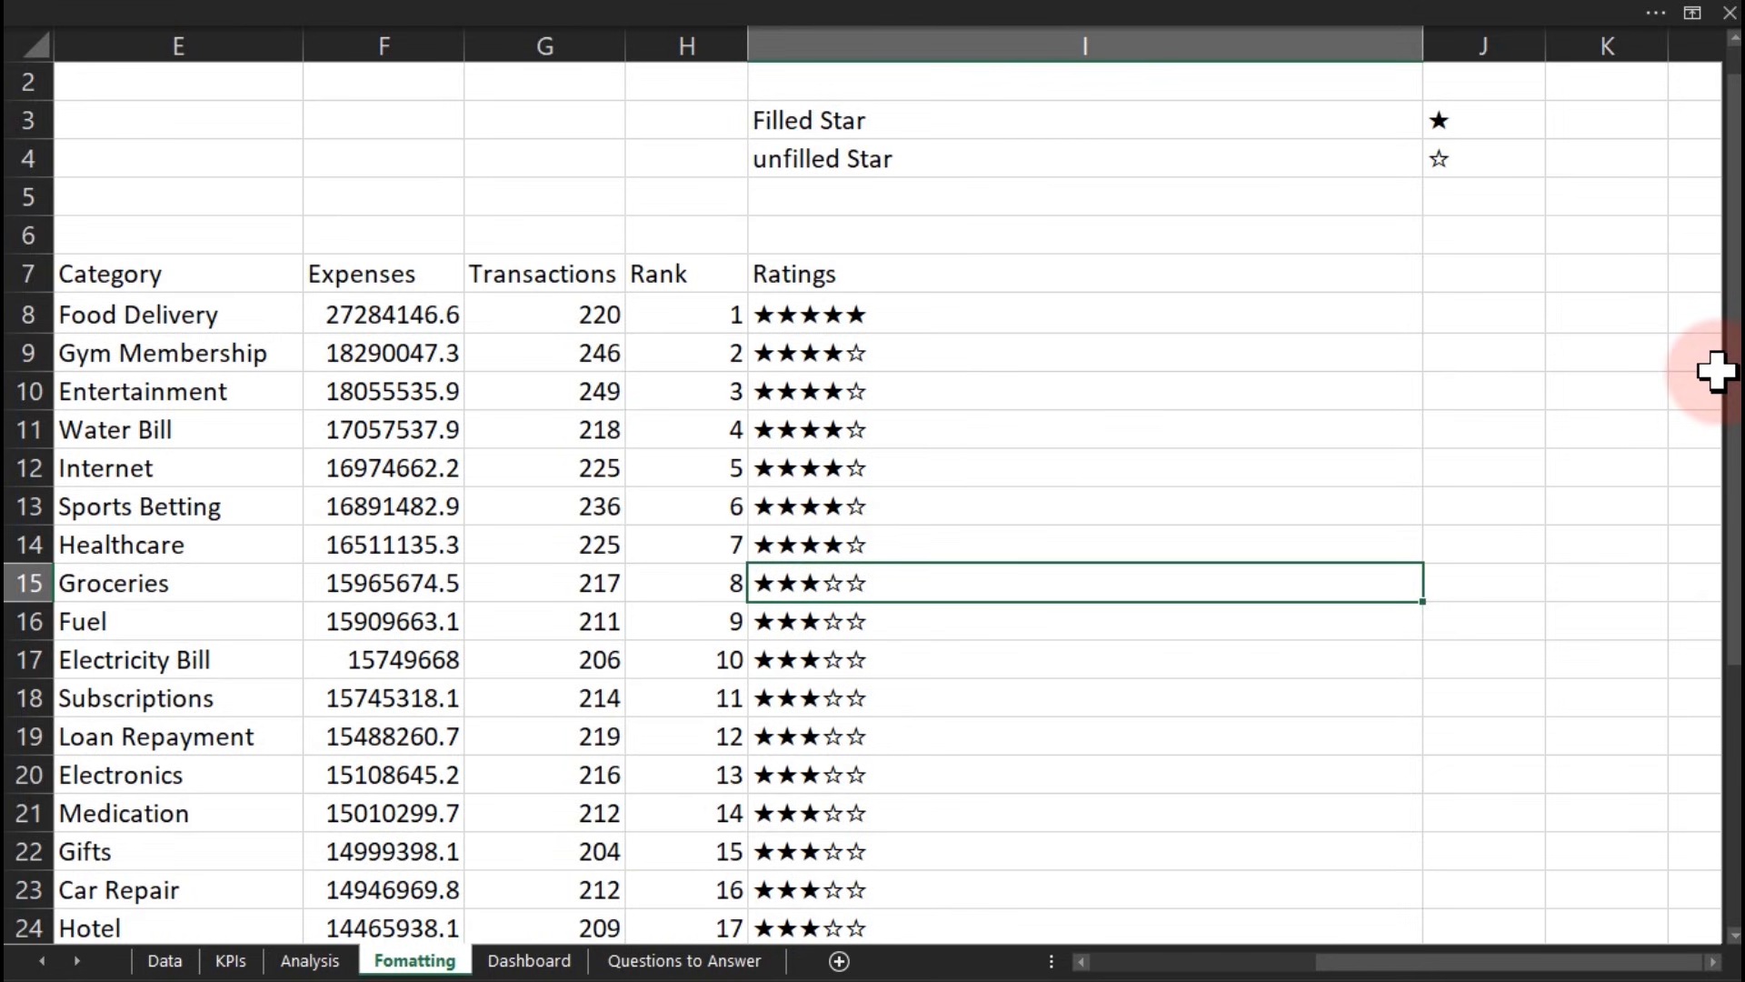
pyautogui.moveTo(138, 316); pyautogui.dragTo(744, 611)
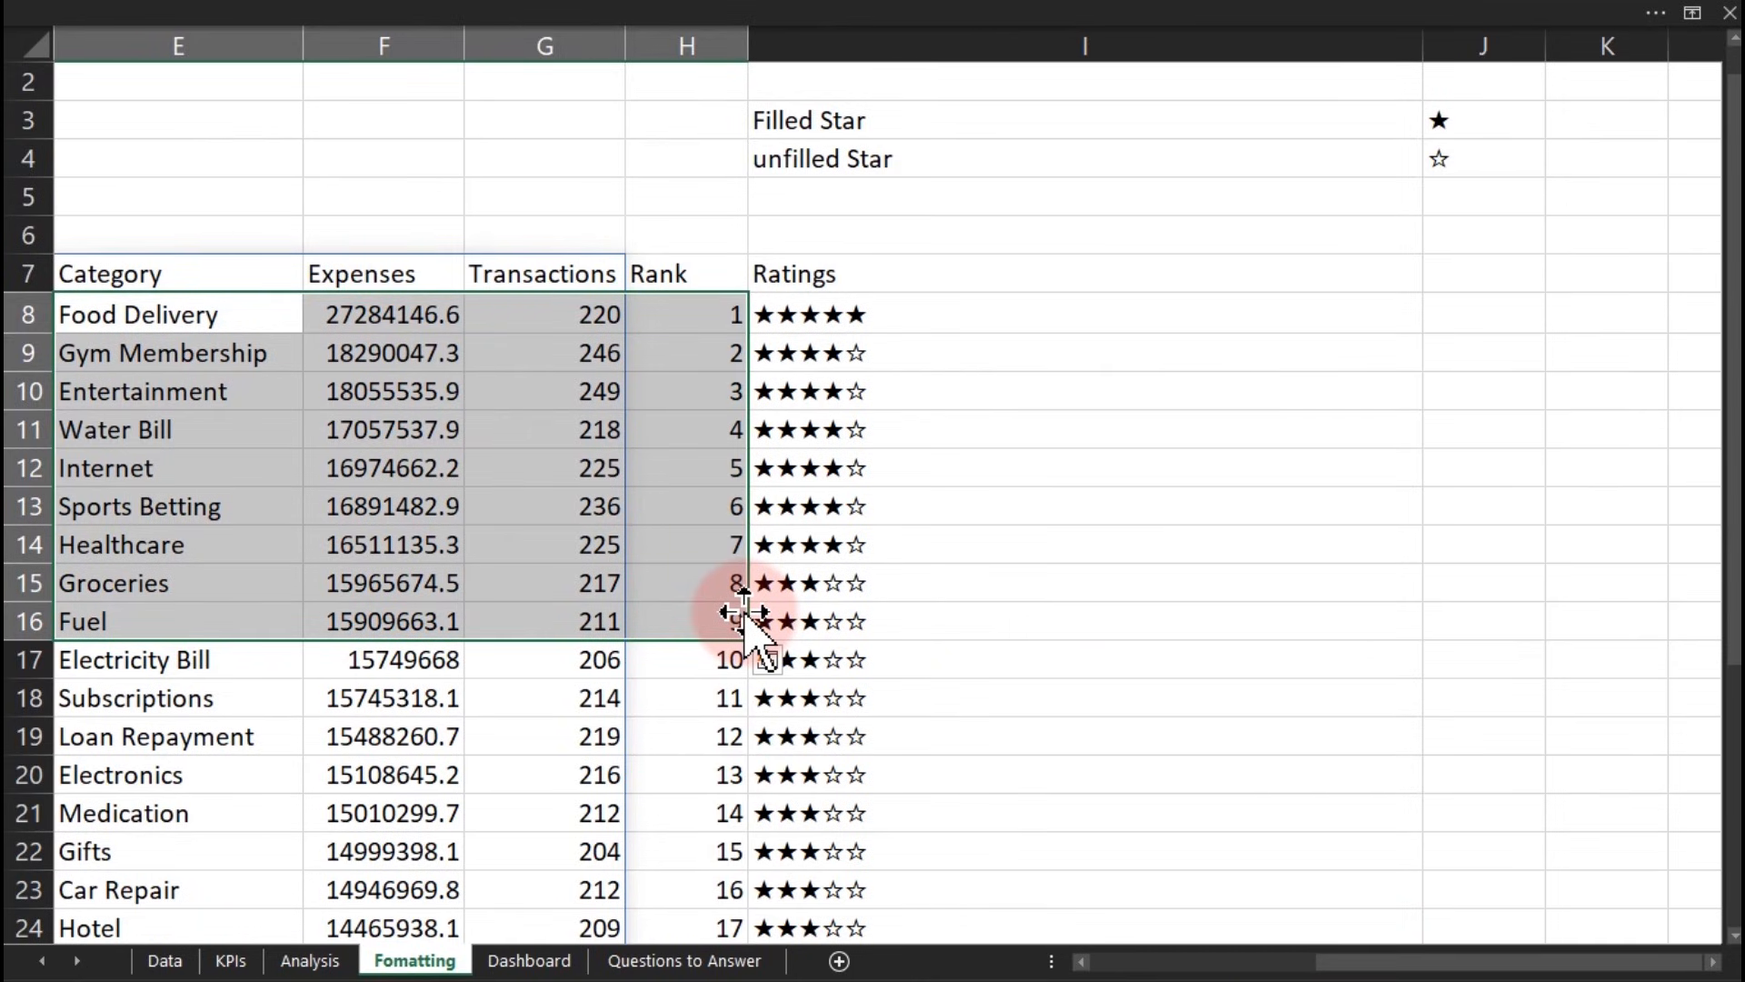
pyautogui.click(872, 593)
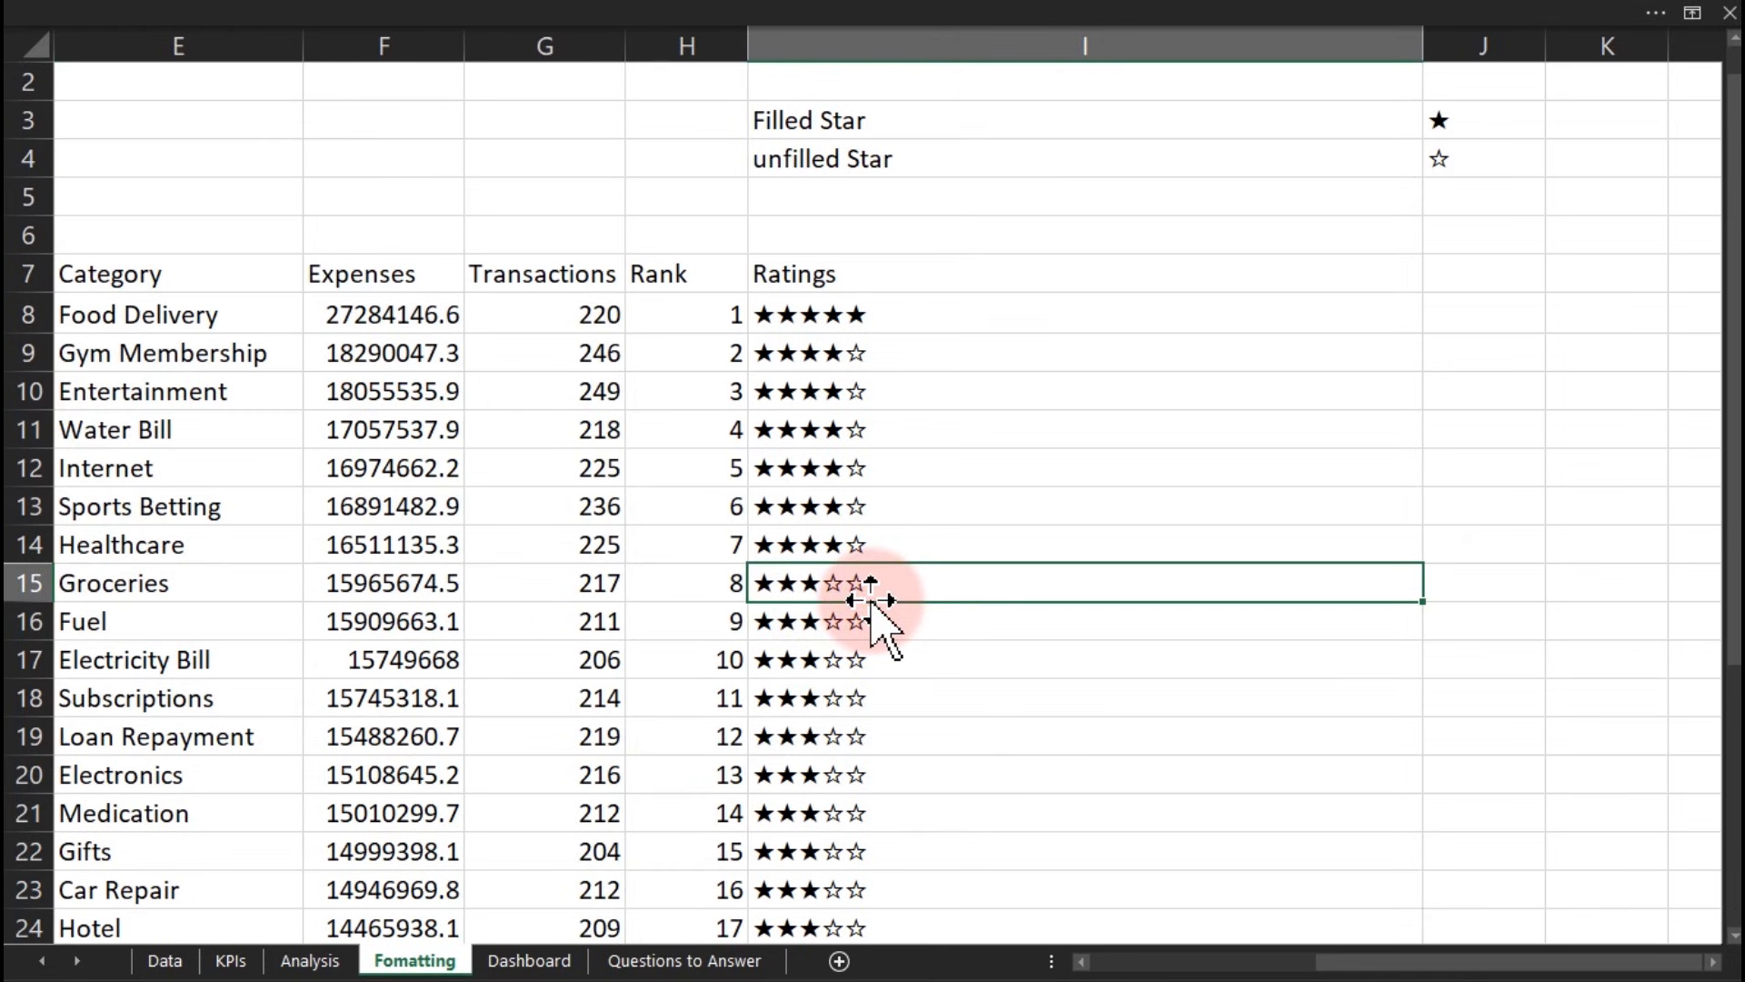
# Step: Narrow the Ratings column to fit its stars and list the numbers 1 to 5 in L8:L12
pyautogui.click(1276, 355)
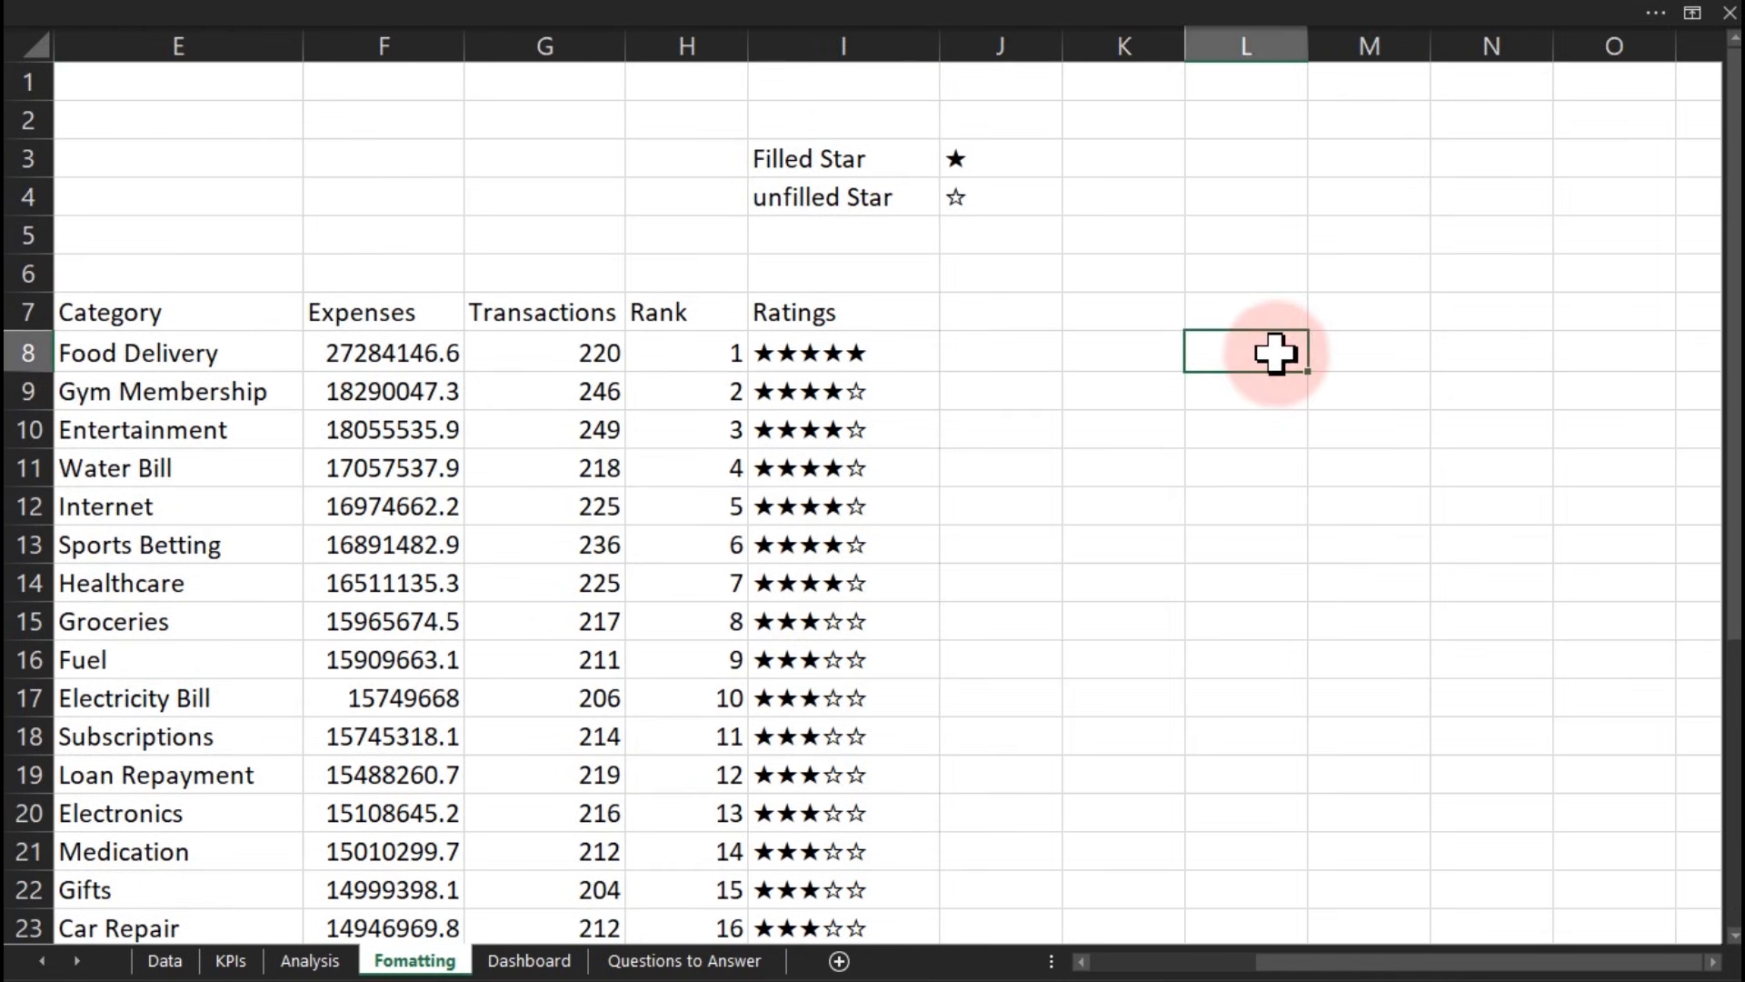
pyautogui.moveTo(1276, 354); pyautogui.dragTo(1340, 549)
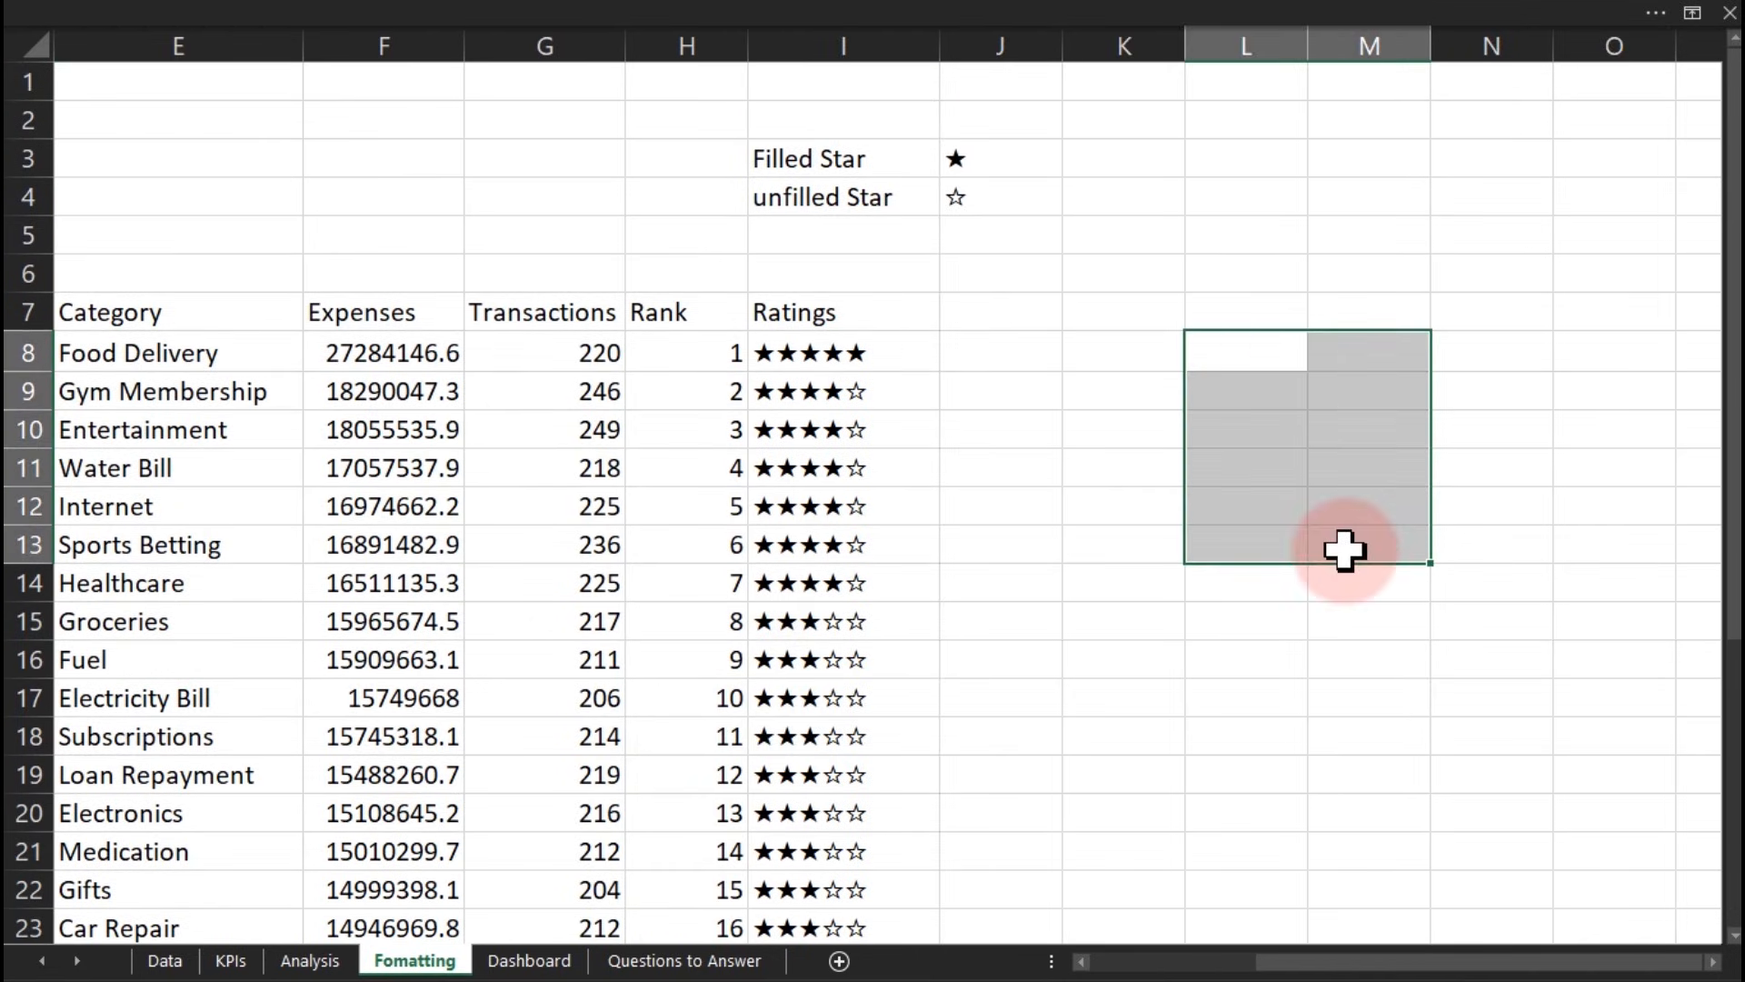
pyautogui.moveTo(77, 356); pyautogui.dragTo(782, 780)
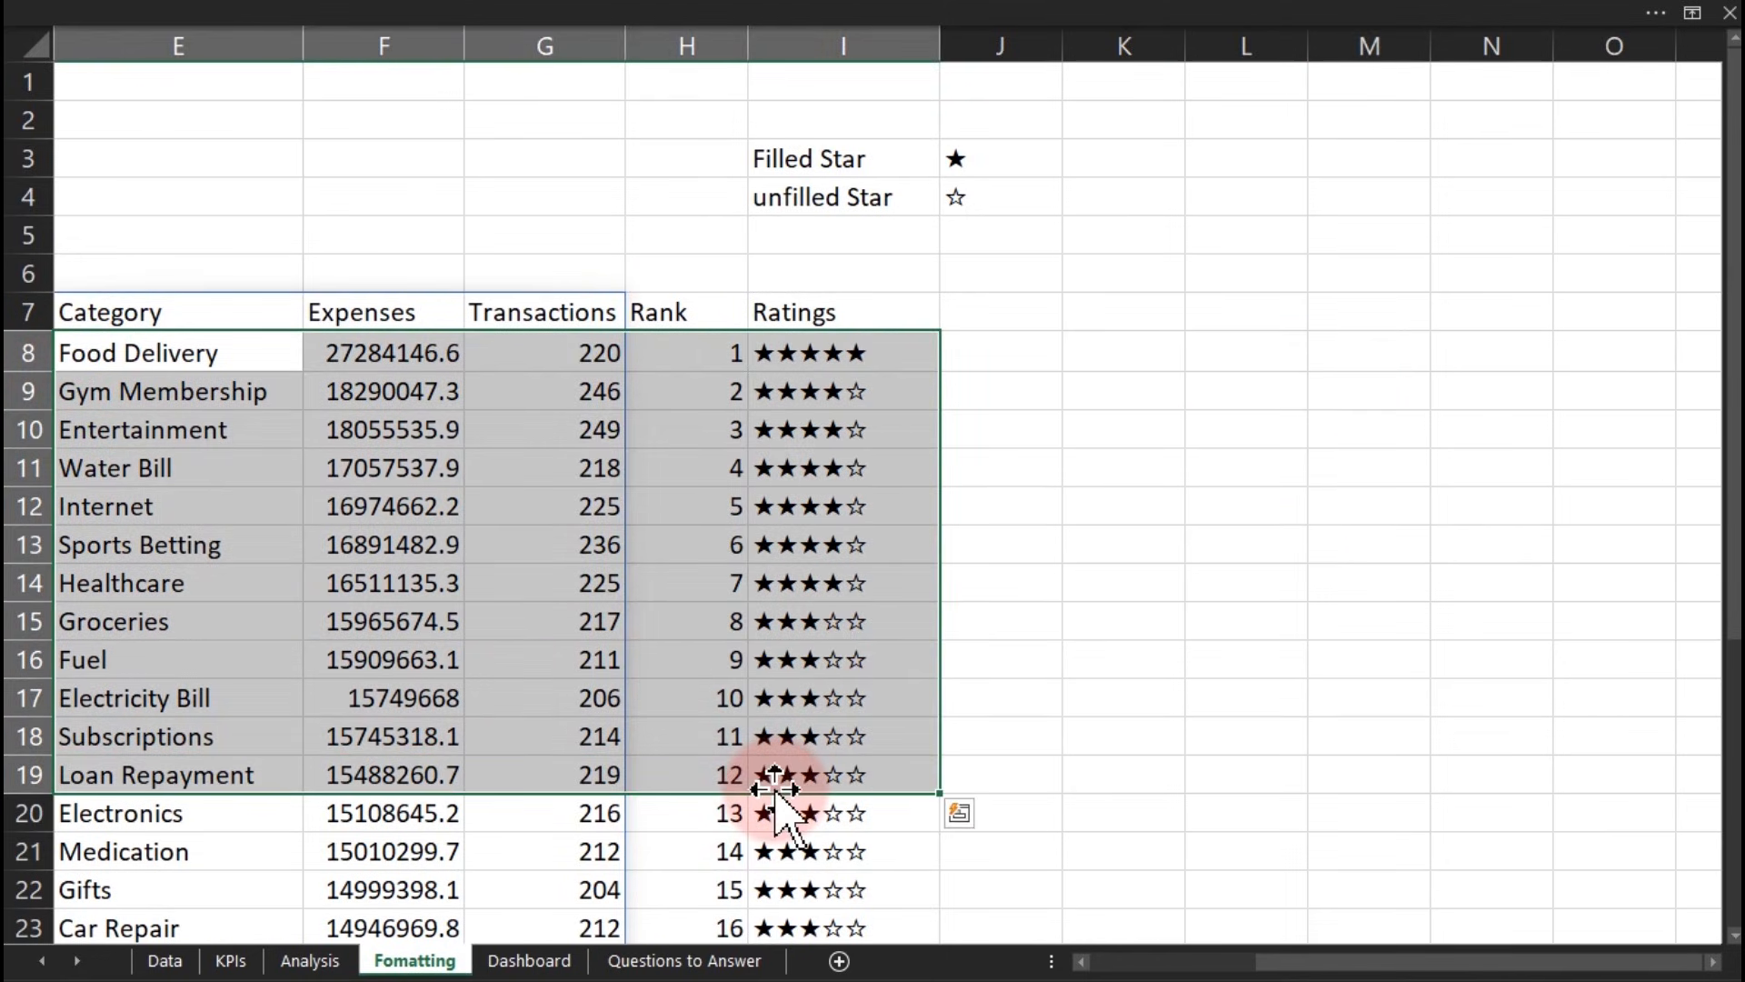
pyautogui.click(1280, 343)
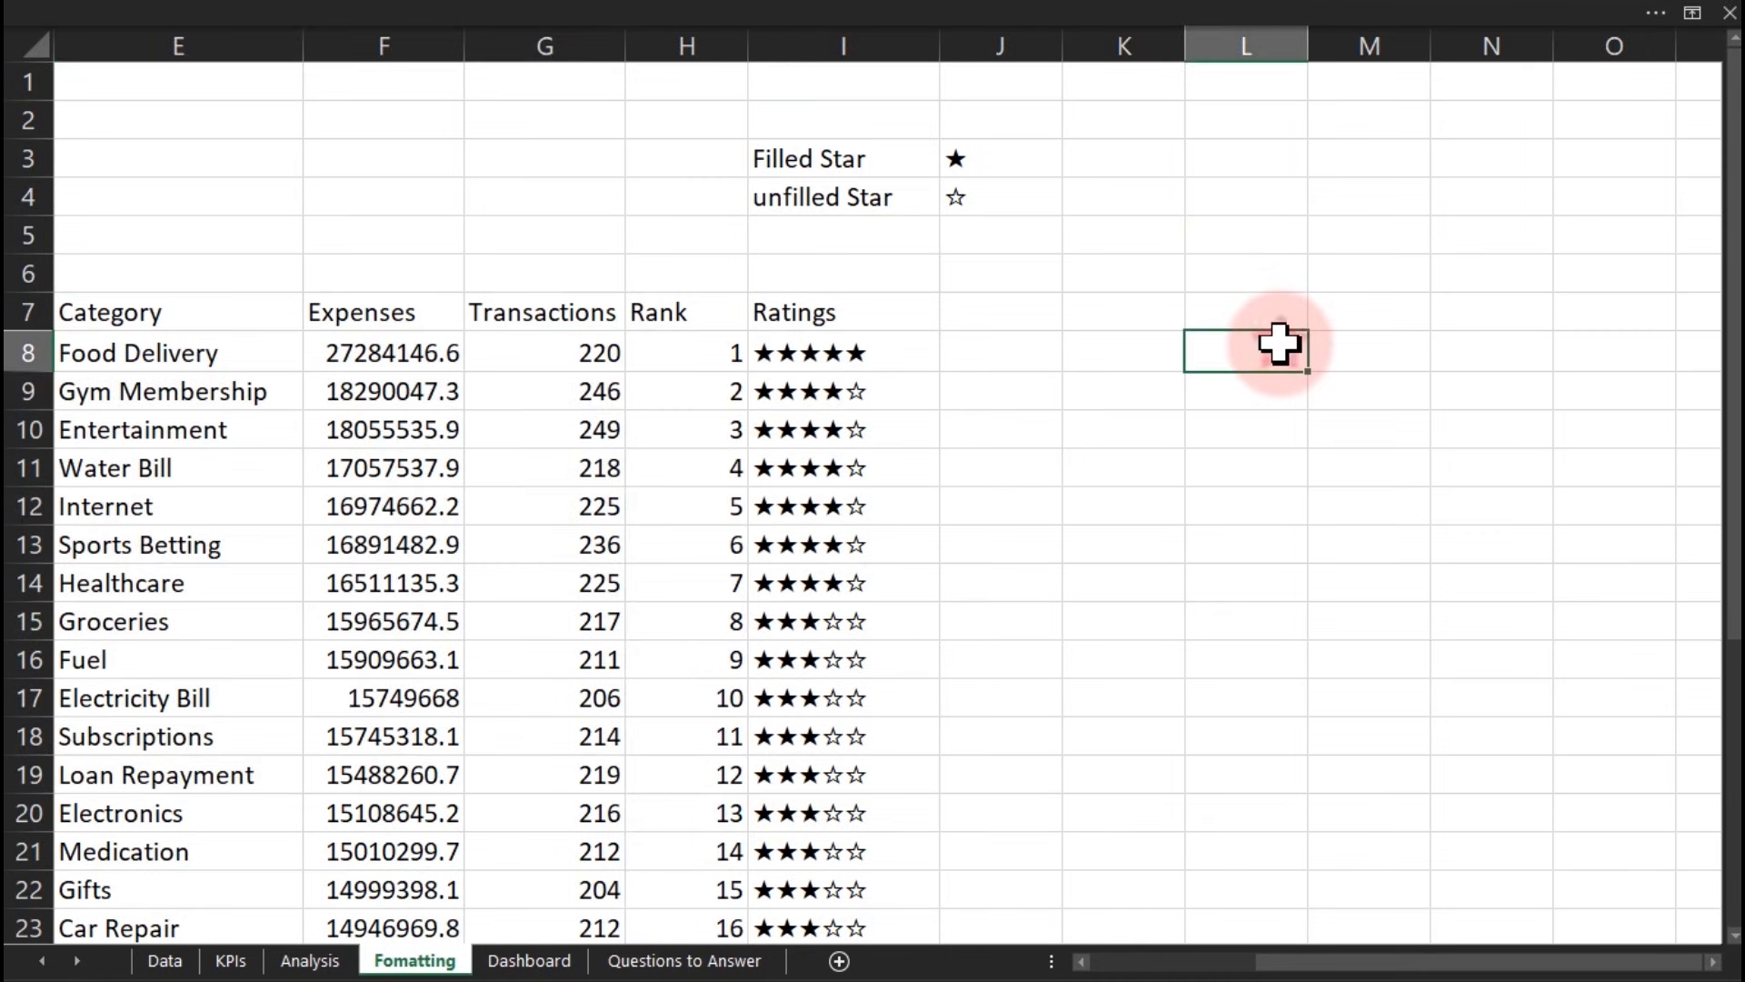
pyautogui.write('1')
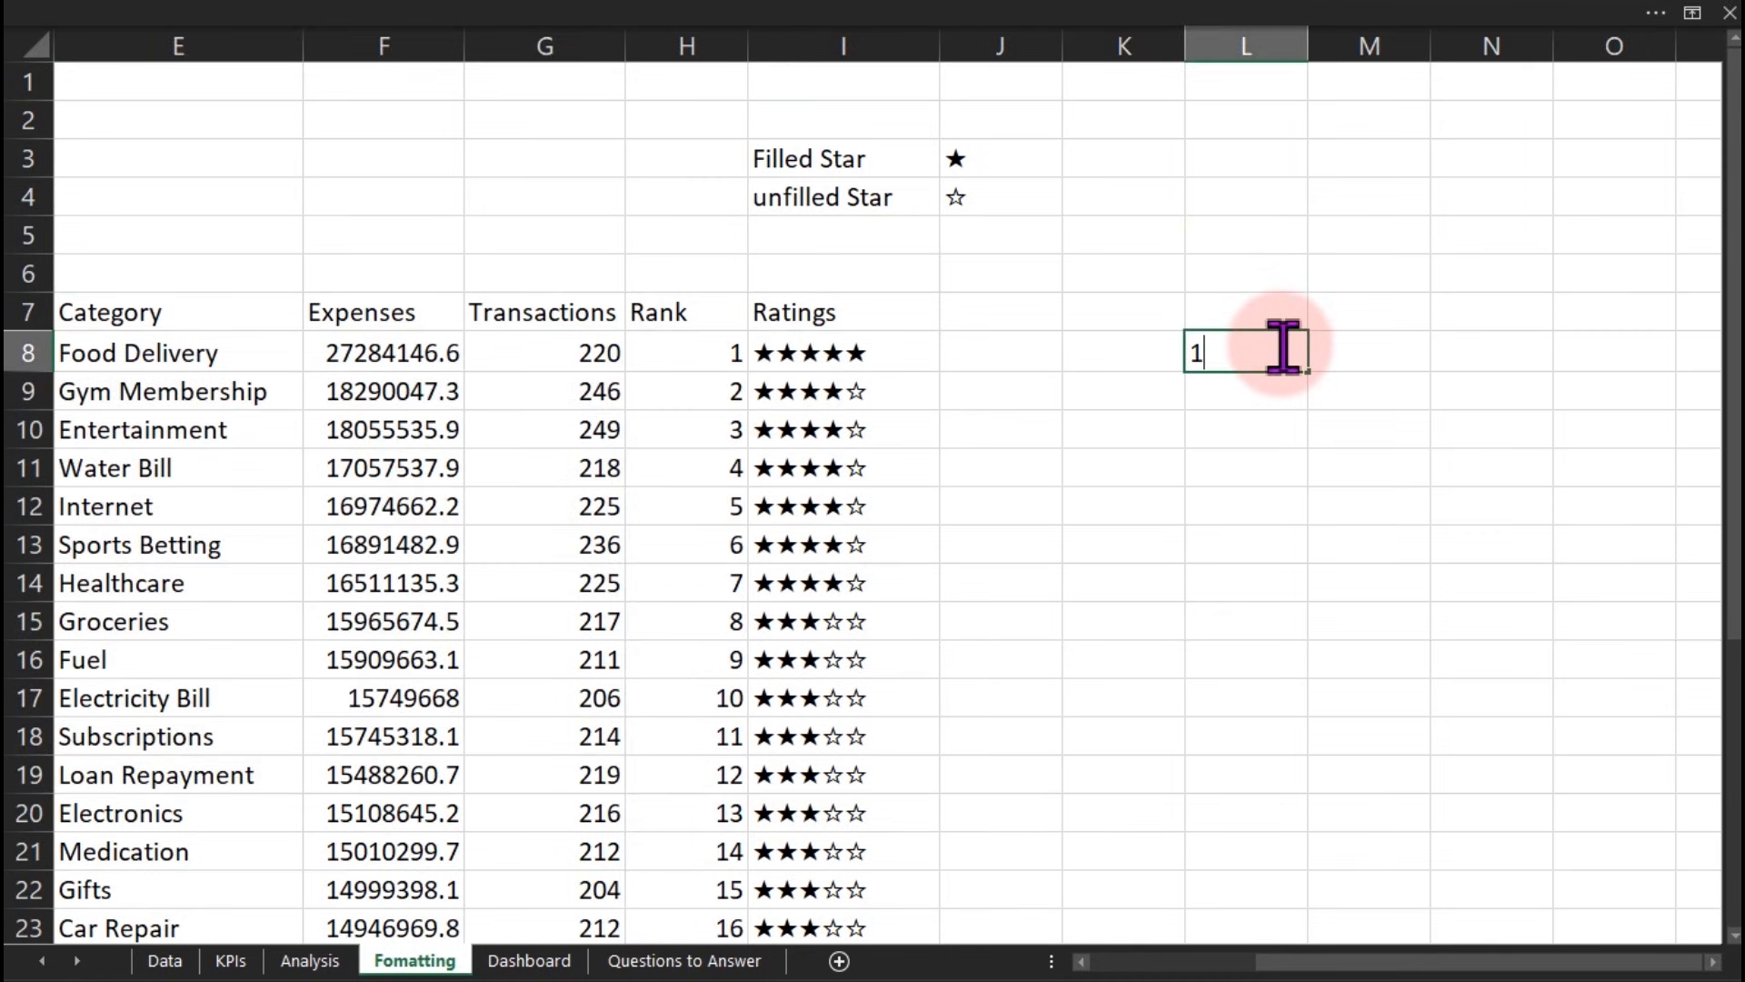
pyautogui.press('Return')
pyautogui.write('2')
pyautogui.press('Return')
pyautogui.write('3')
pyautogui.press('Return')
pyautogui.write('4')
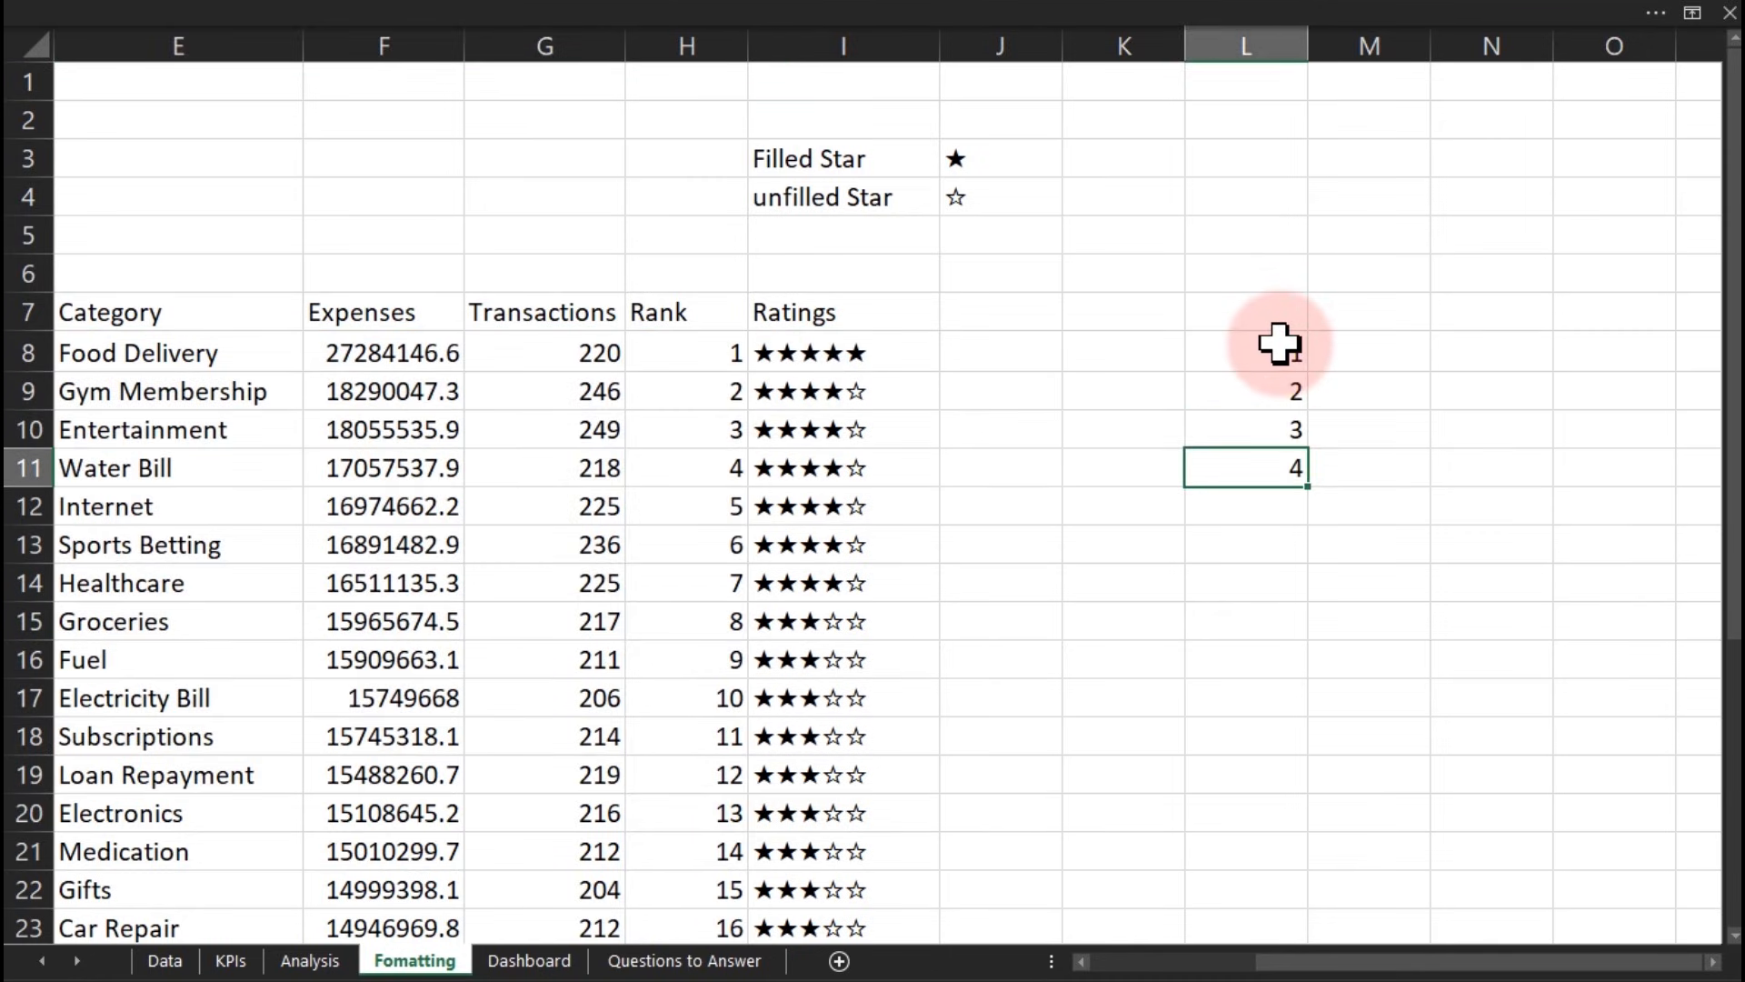
pyautogui.press('Return')
pyautogui.write('5')
pyautogui.press('Return')
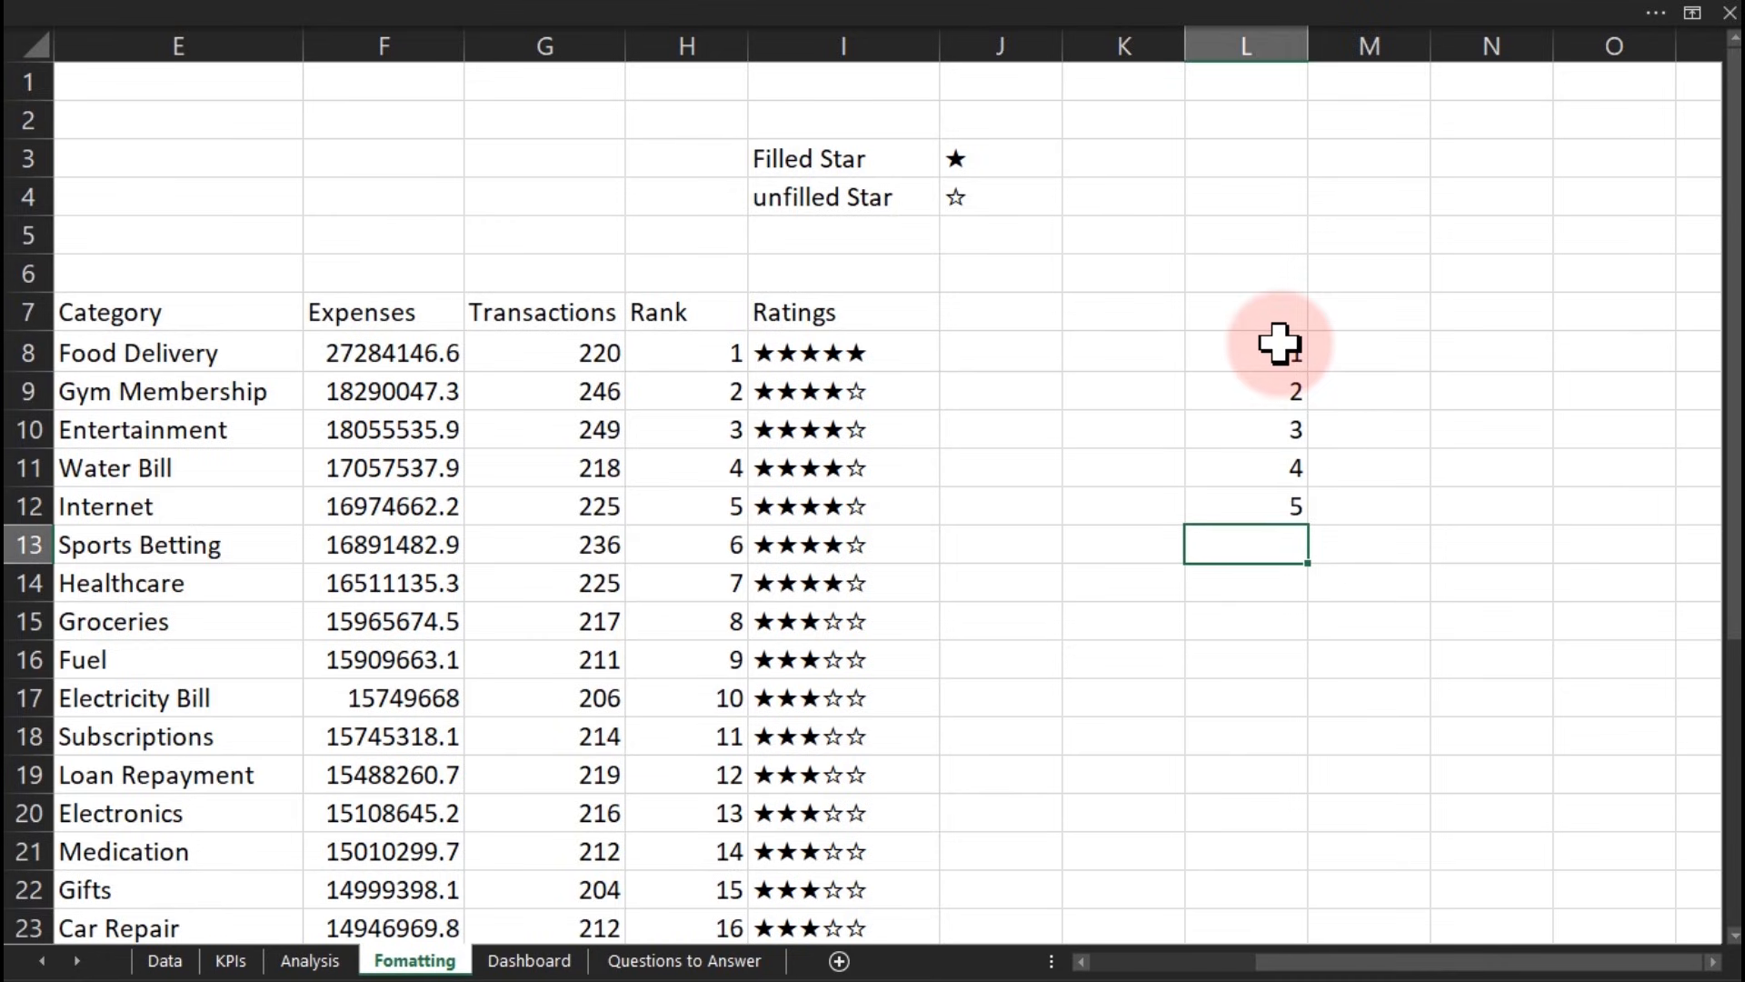
# Step: In M8, enter =LARGE($F$8:$F$34,L8) to return the largest expense for the number in L8
pyautogui.click(1370, 354)
pyautogui.write('=')
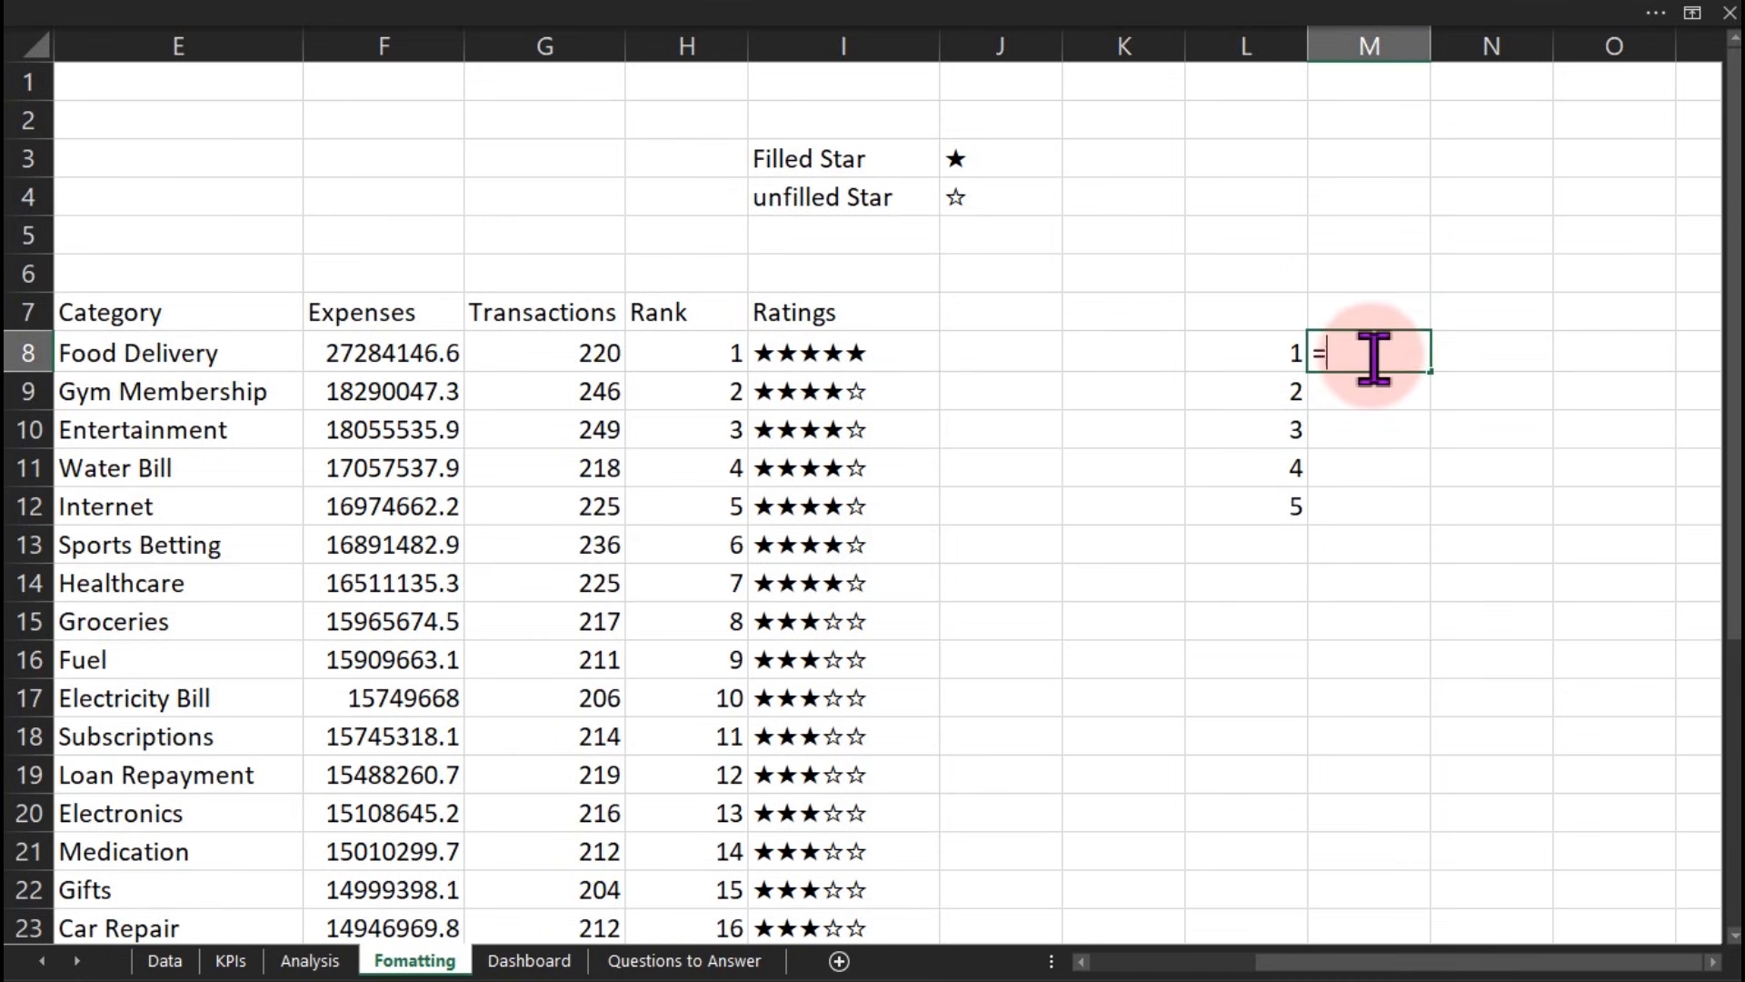
pyautogui.write('larg')
pyautogui.press('Tab')
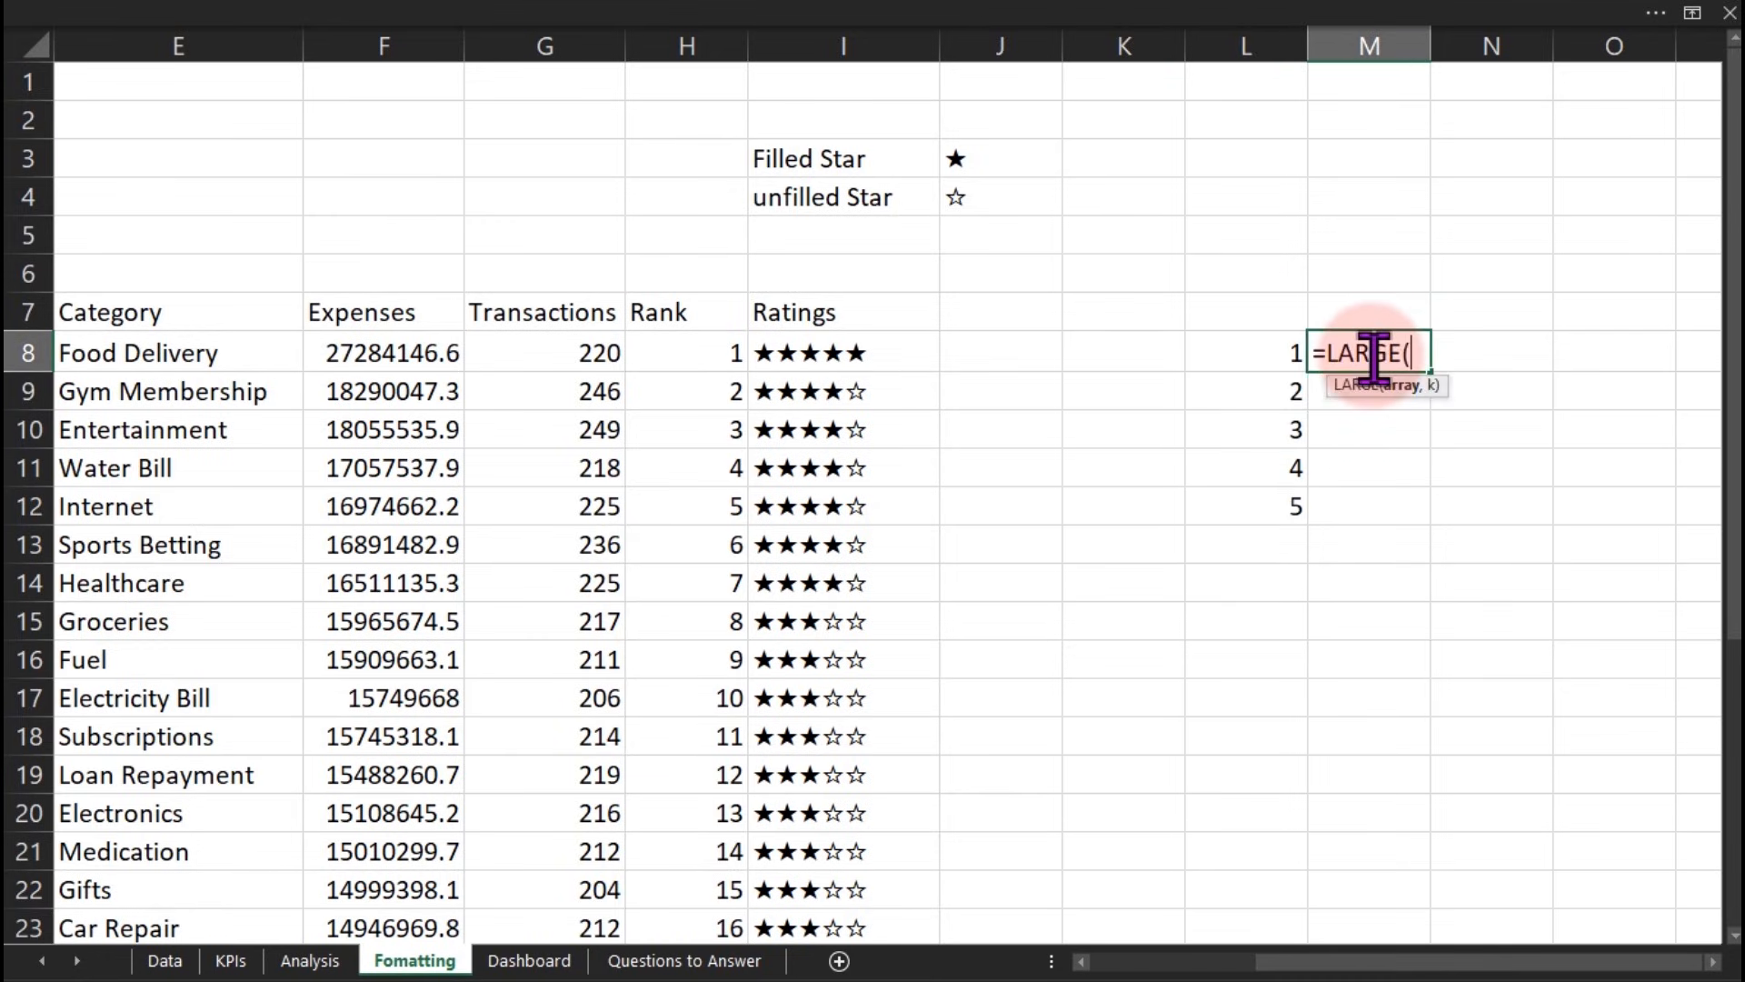
pyautogui.click(417, 353)
pyautogui.hotkey('ctrl', 'shift', 'Down')
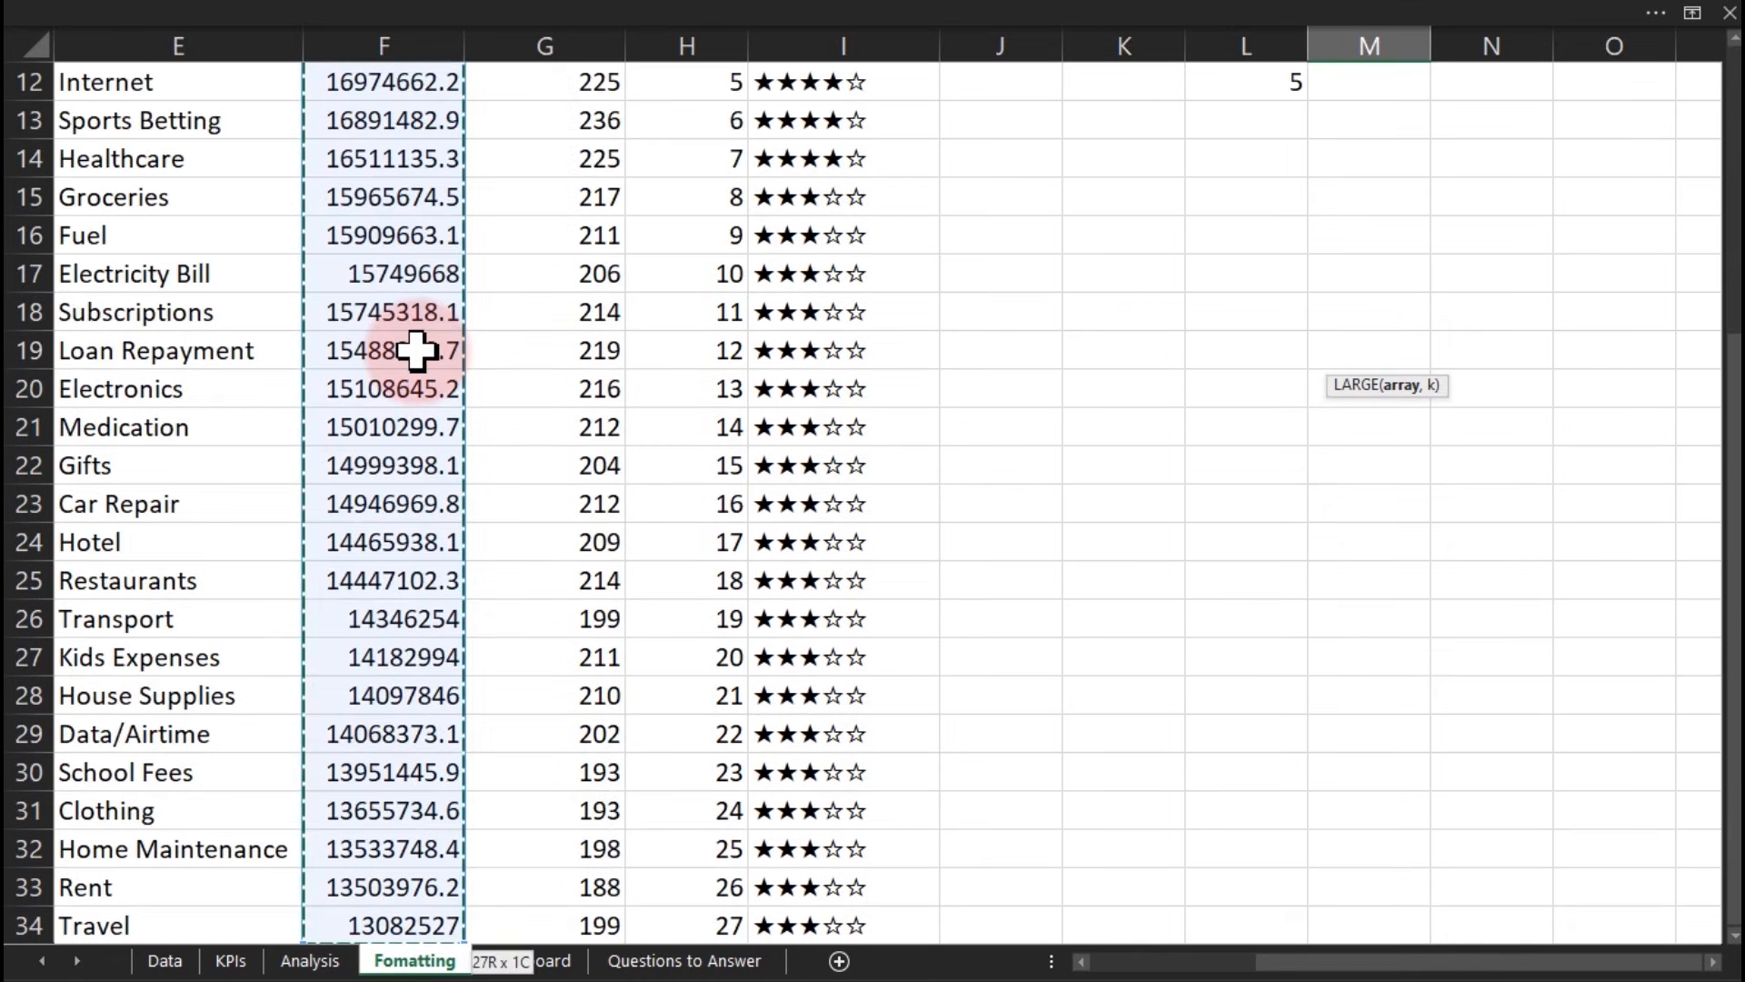
pyautogui.press('F4')
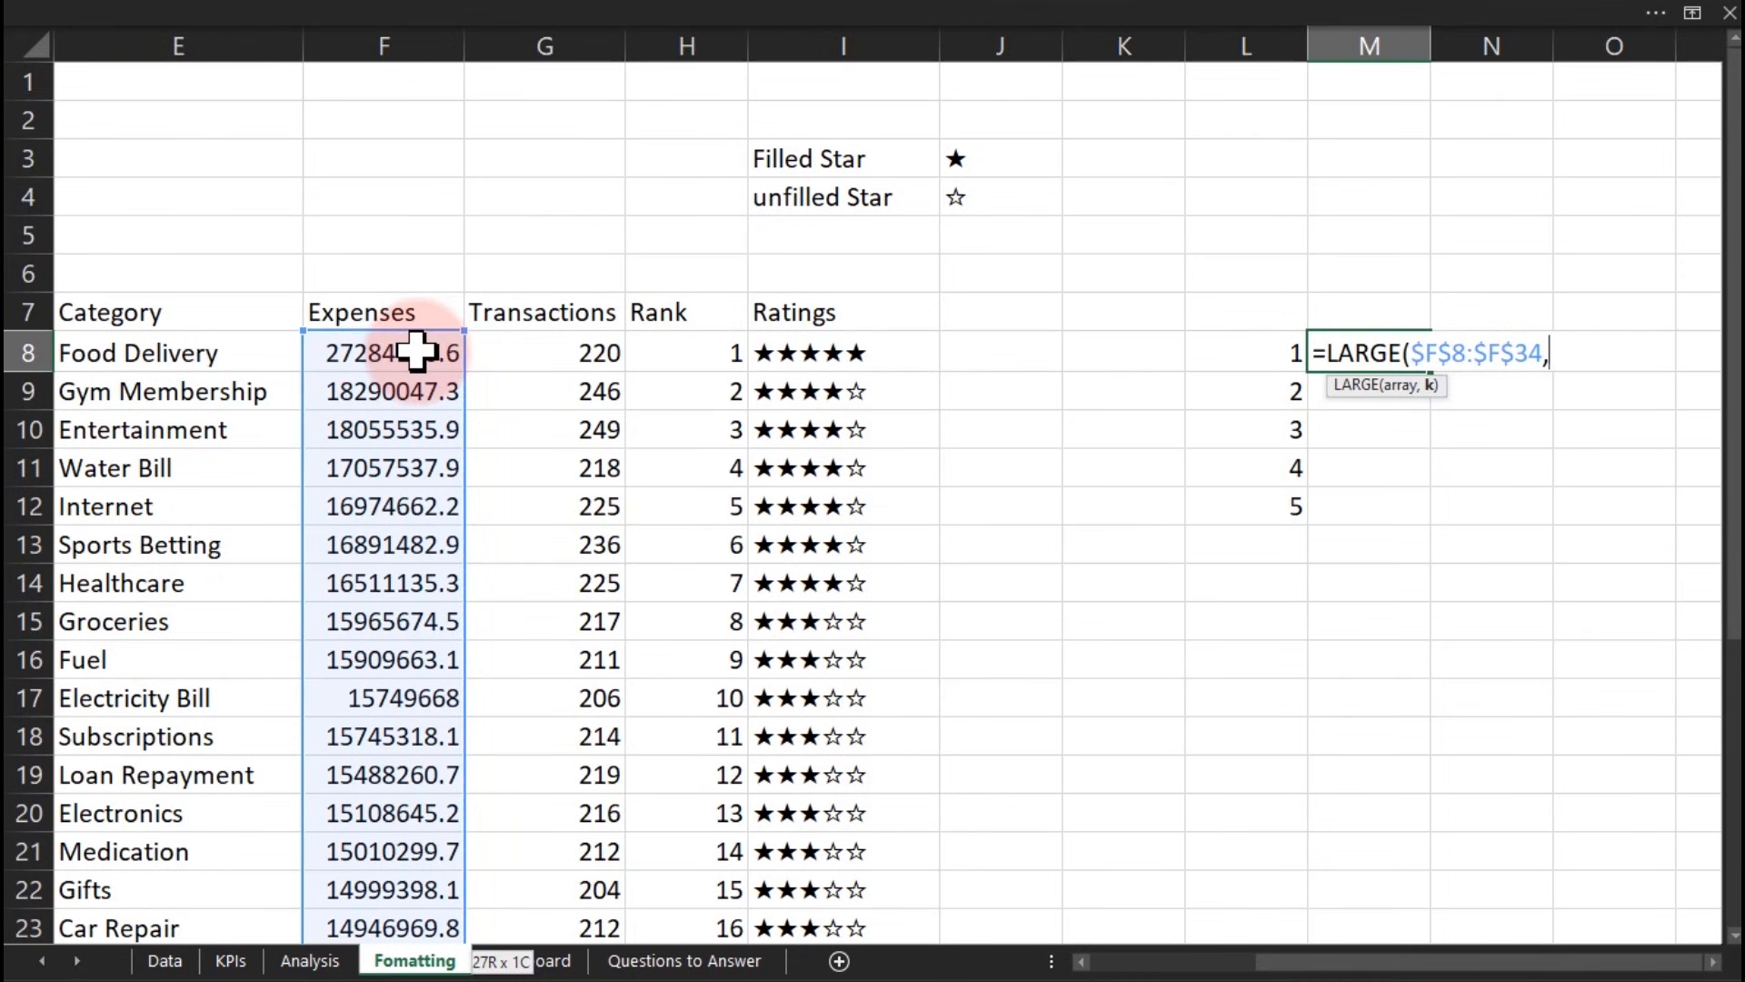
pyautogui.write(',')
pyautogui.click(1261, 343)
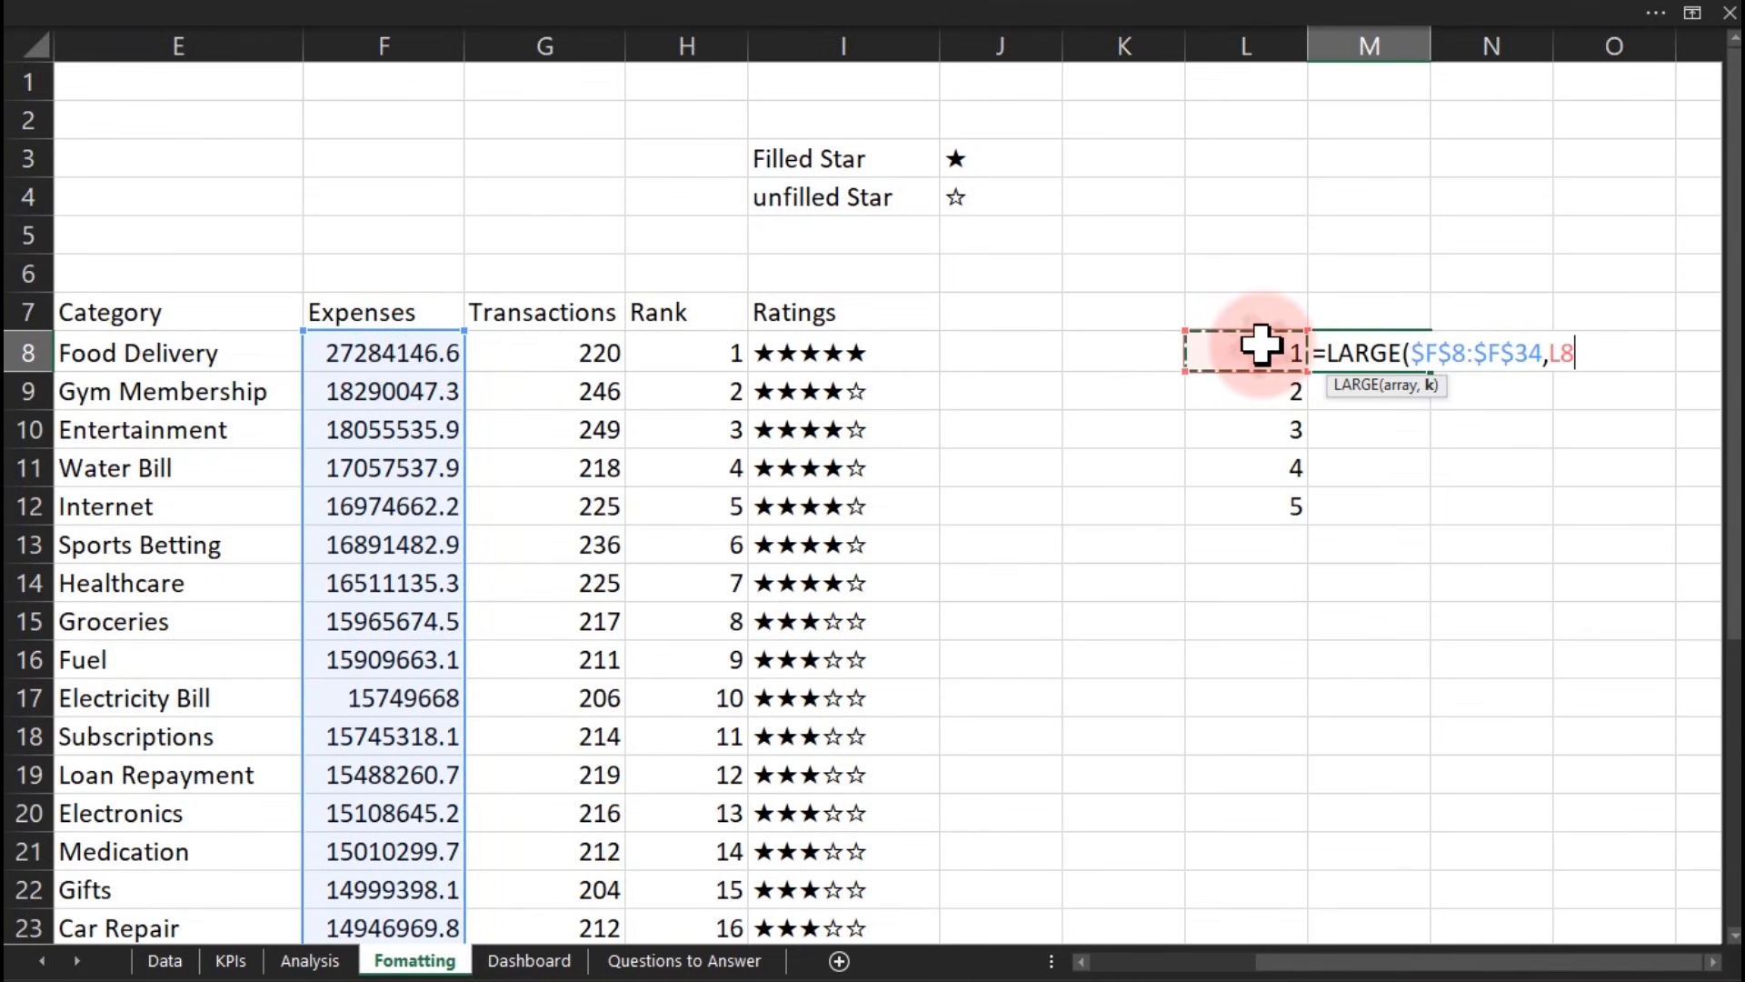
pyautogui.write(')')
pyautogui.press('Return')
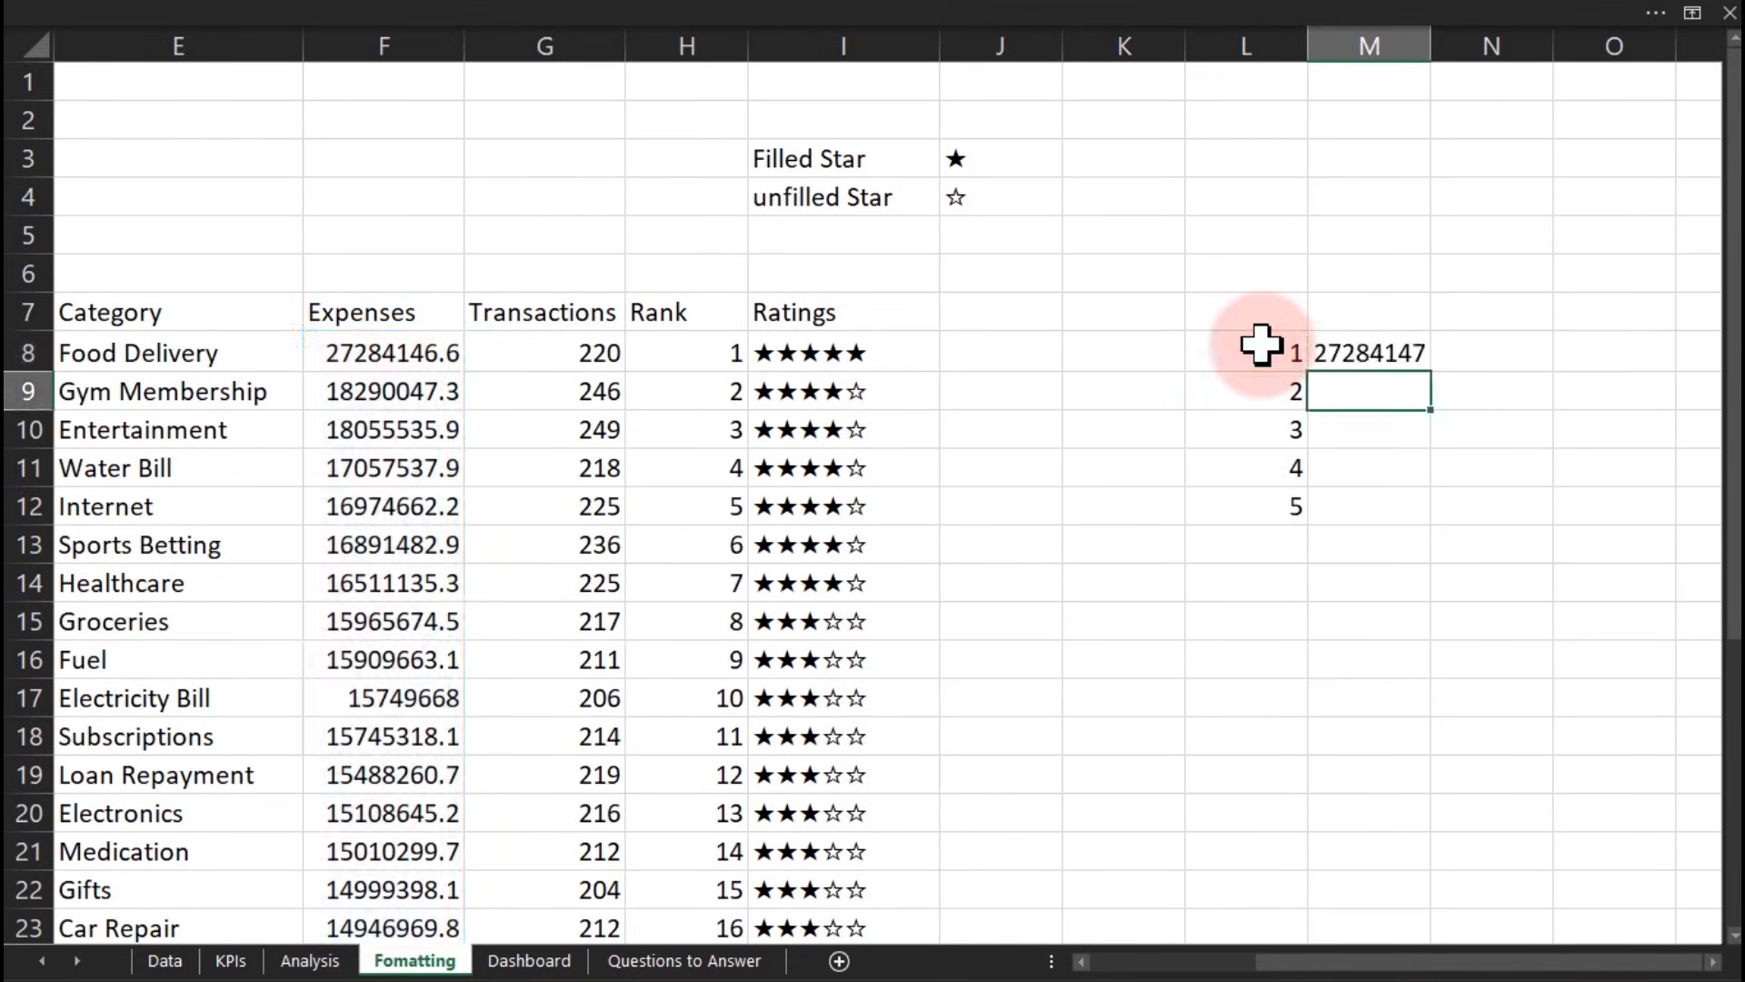
# Step: Fill the LARGE formula from M8 down to M12 and check the references in the copied M12 formula
pyautogui.click(1343, 350)
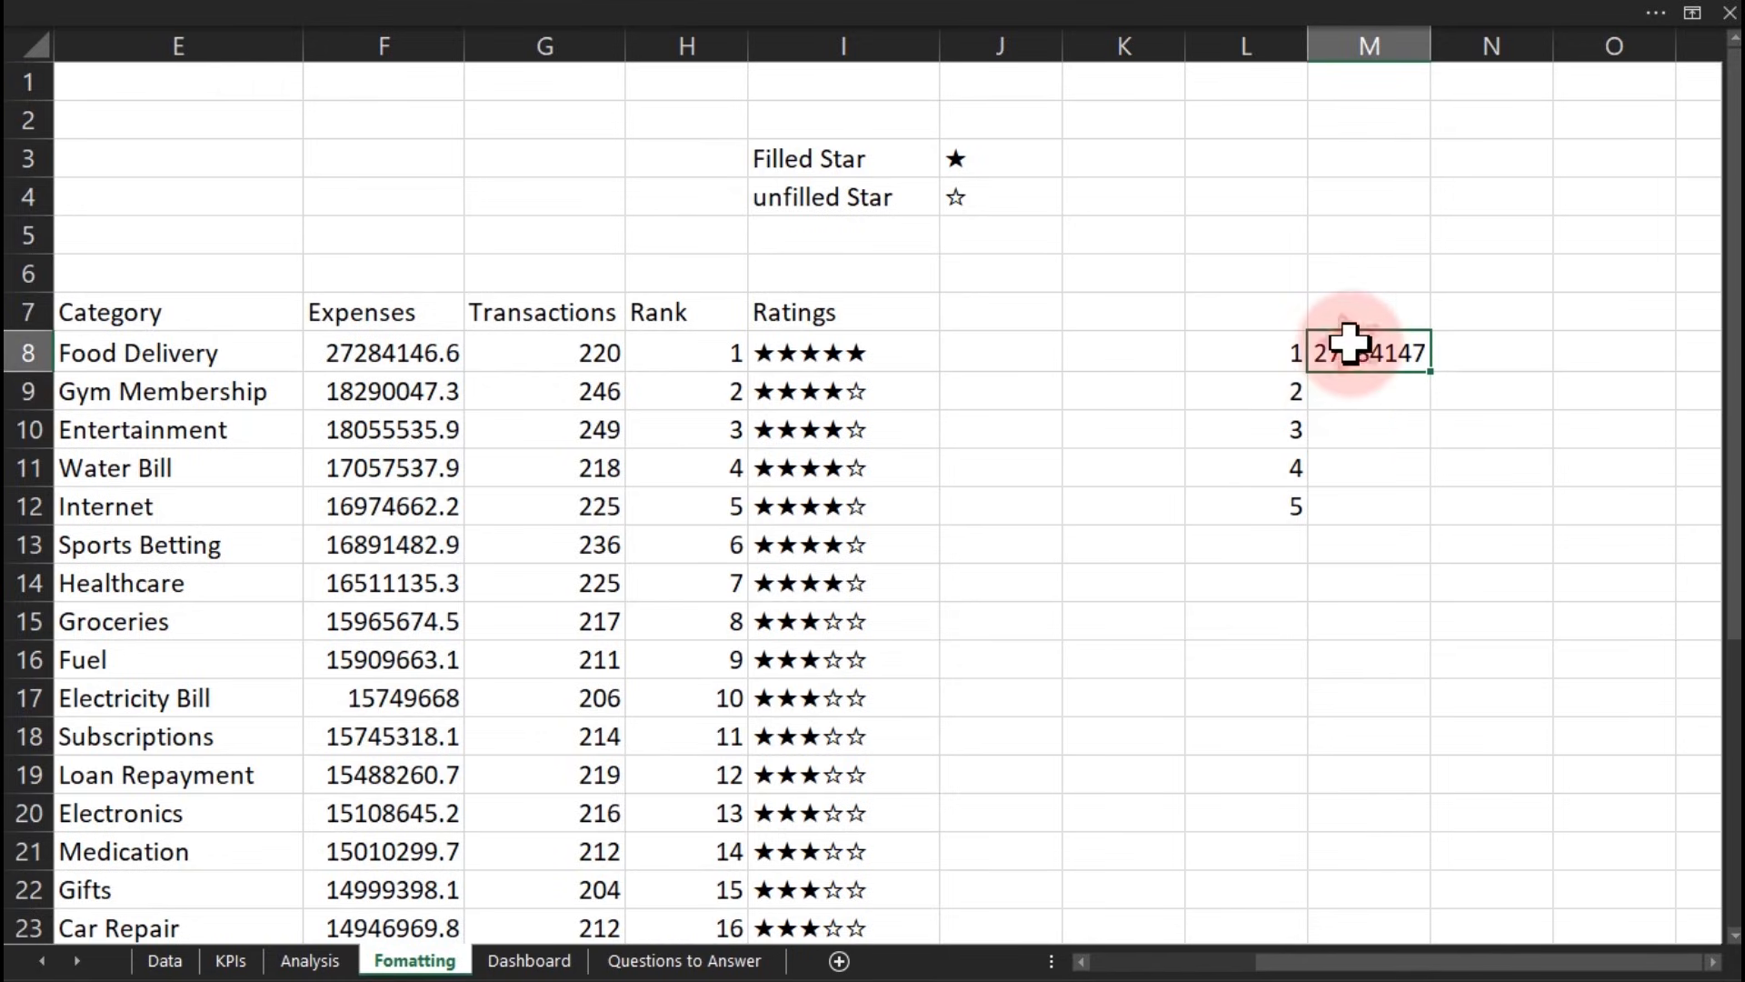
pyautogui.moveTo(1435, 374); pyautogui.dragTo(1417, 510)
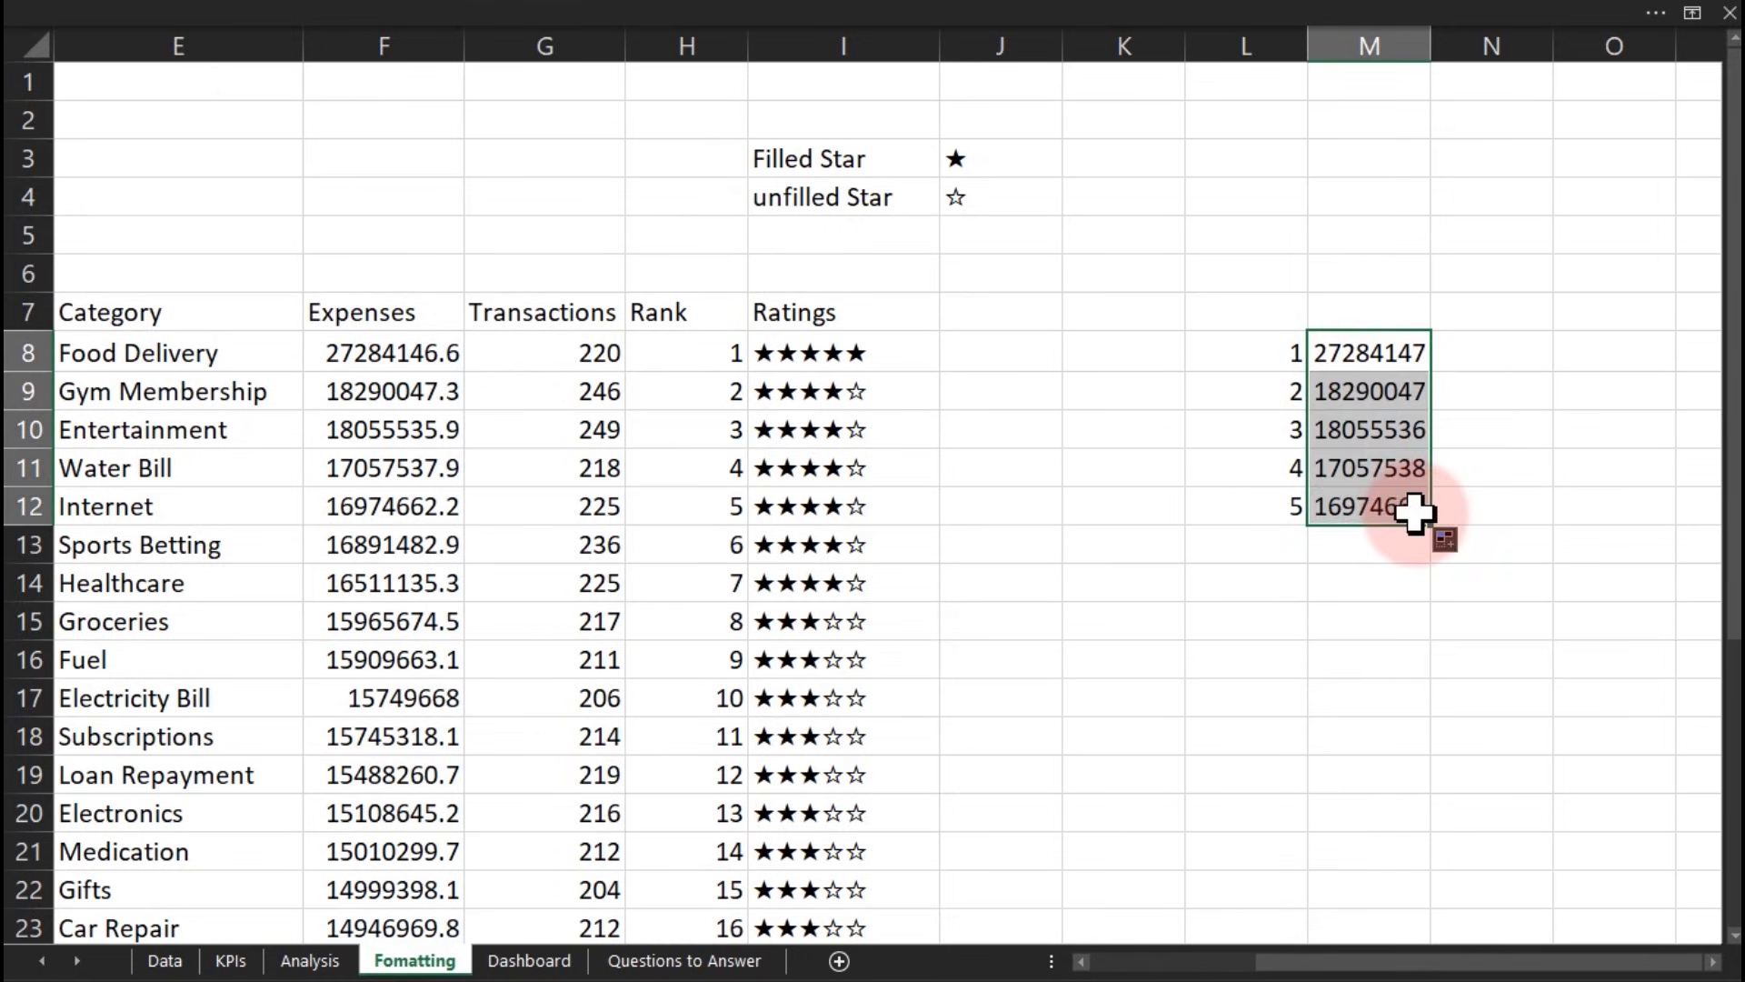
pyautogui.doubleClick(1389, 507)
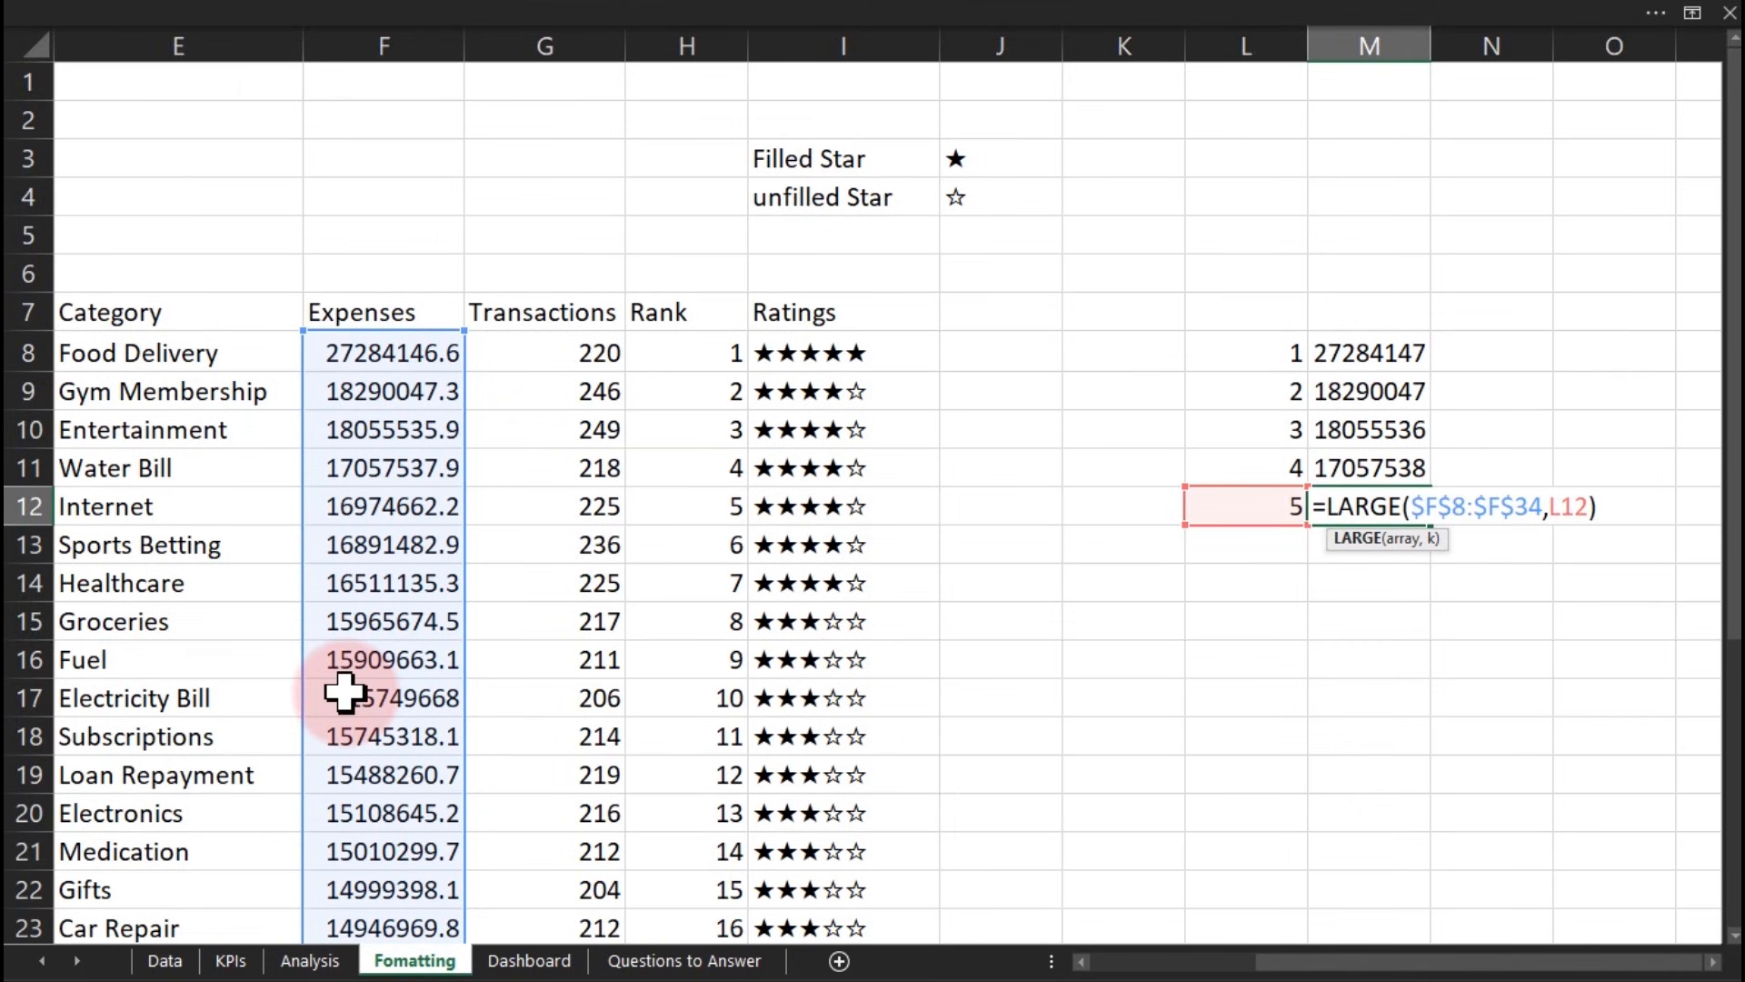
pyautogui.hotkey('ctrl', 'Return')
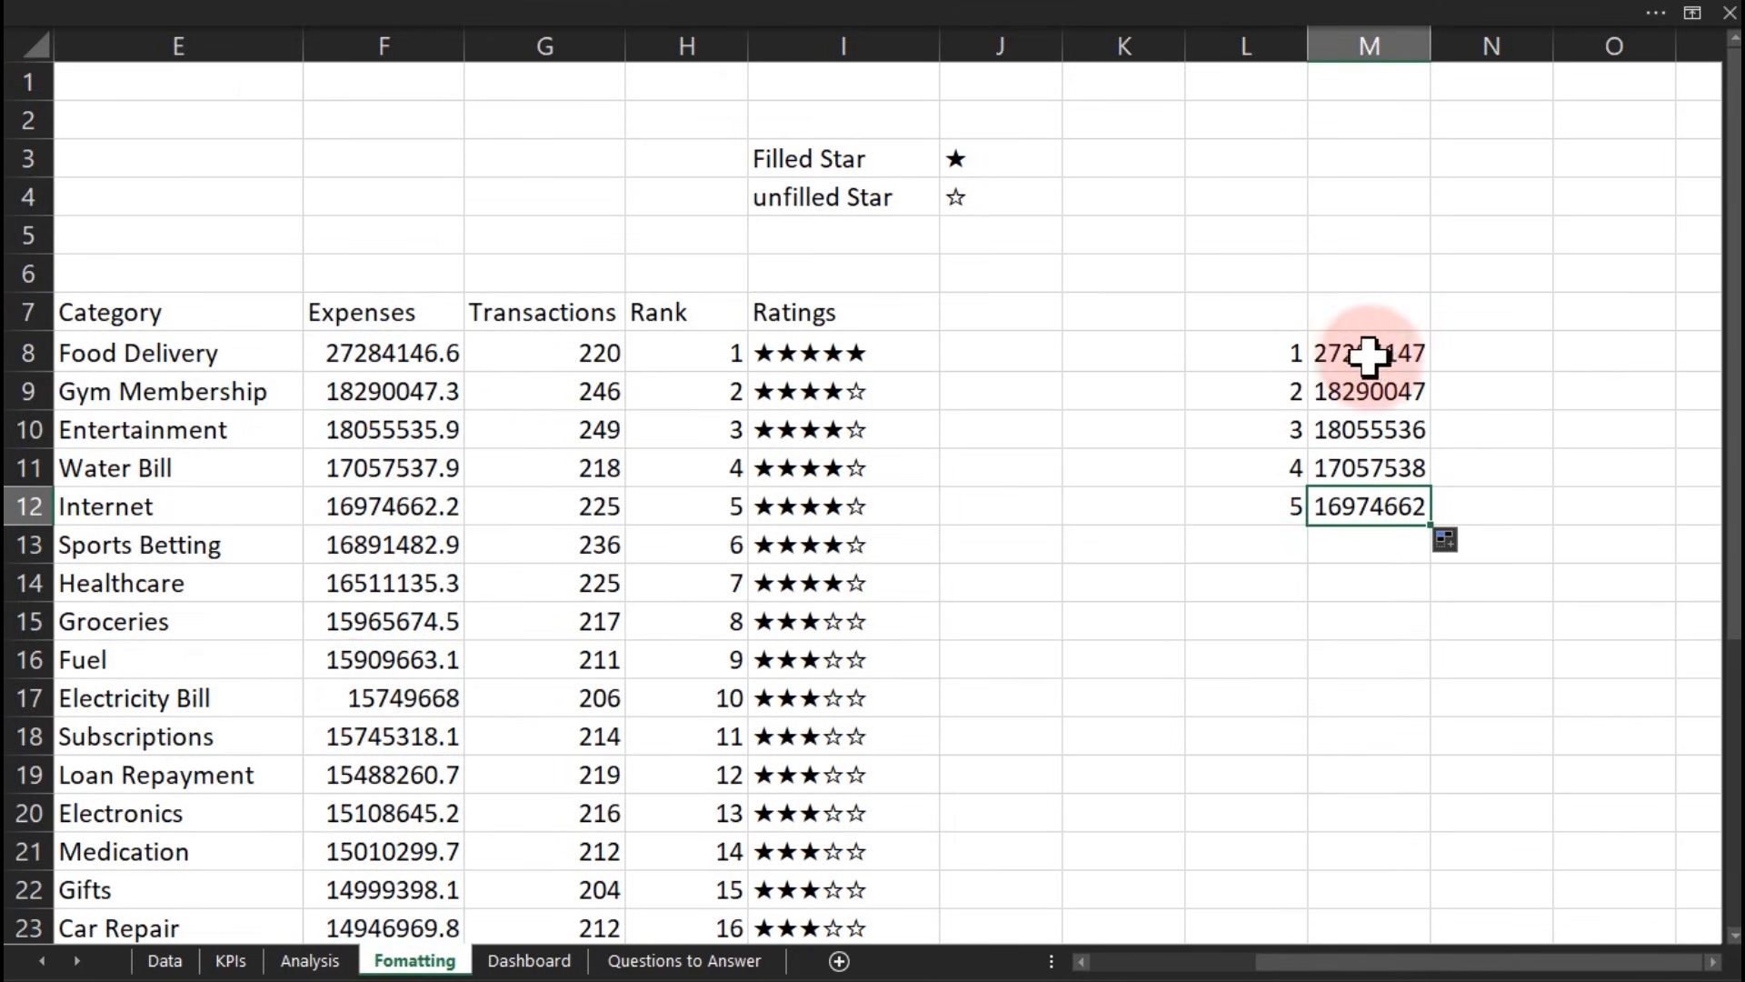
# Step: Select E8:I34 and create a conditional formatting rule that uses a formula to determine which cells to format
pyautogui.moveTo(136, 353); pyautogui.dragTo(773, 611)
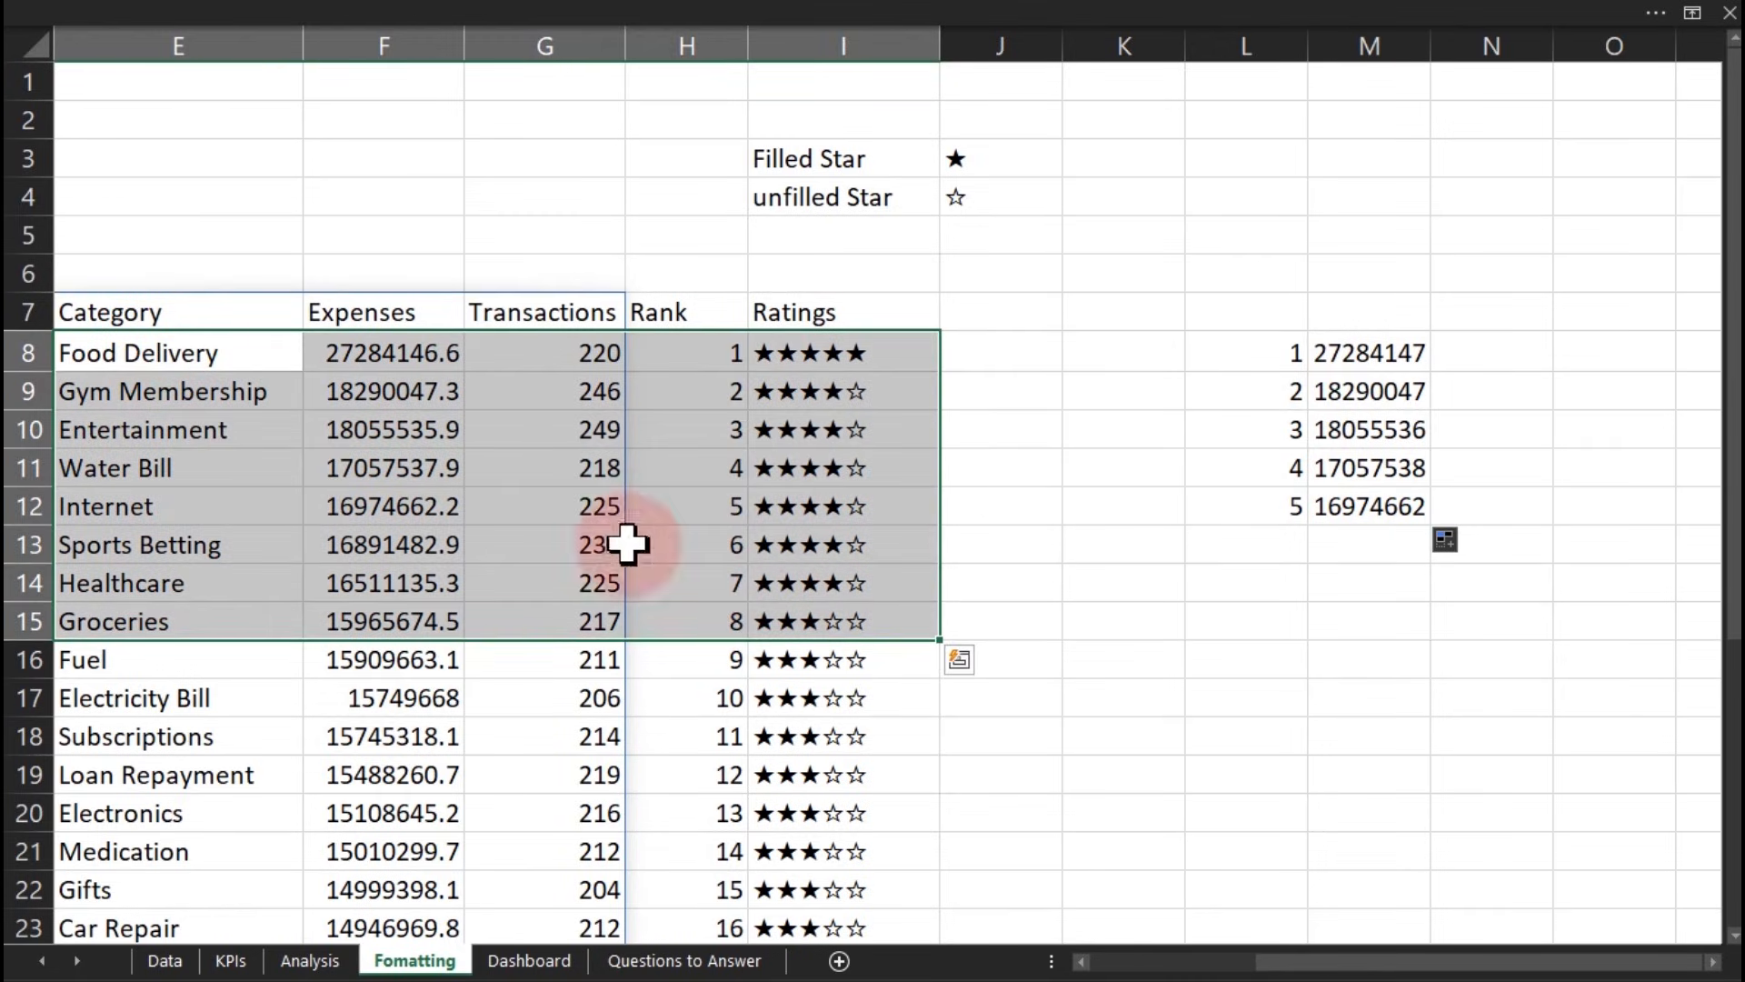
pyautogui.click(138, 352)
pyautogui.moveTo(136, 352); pyautogui.dragTo(865, 338)
pyautogui.hotkey('ctrl', 'shift', 'Down')
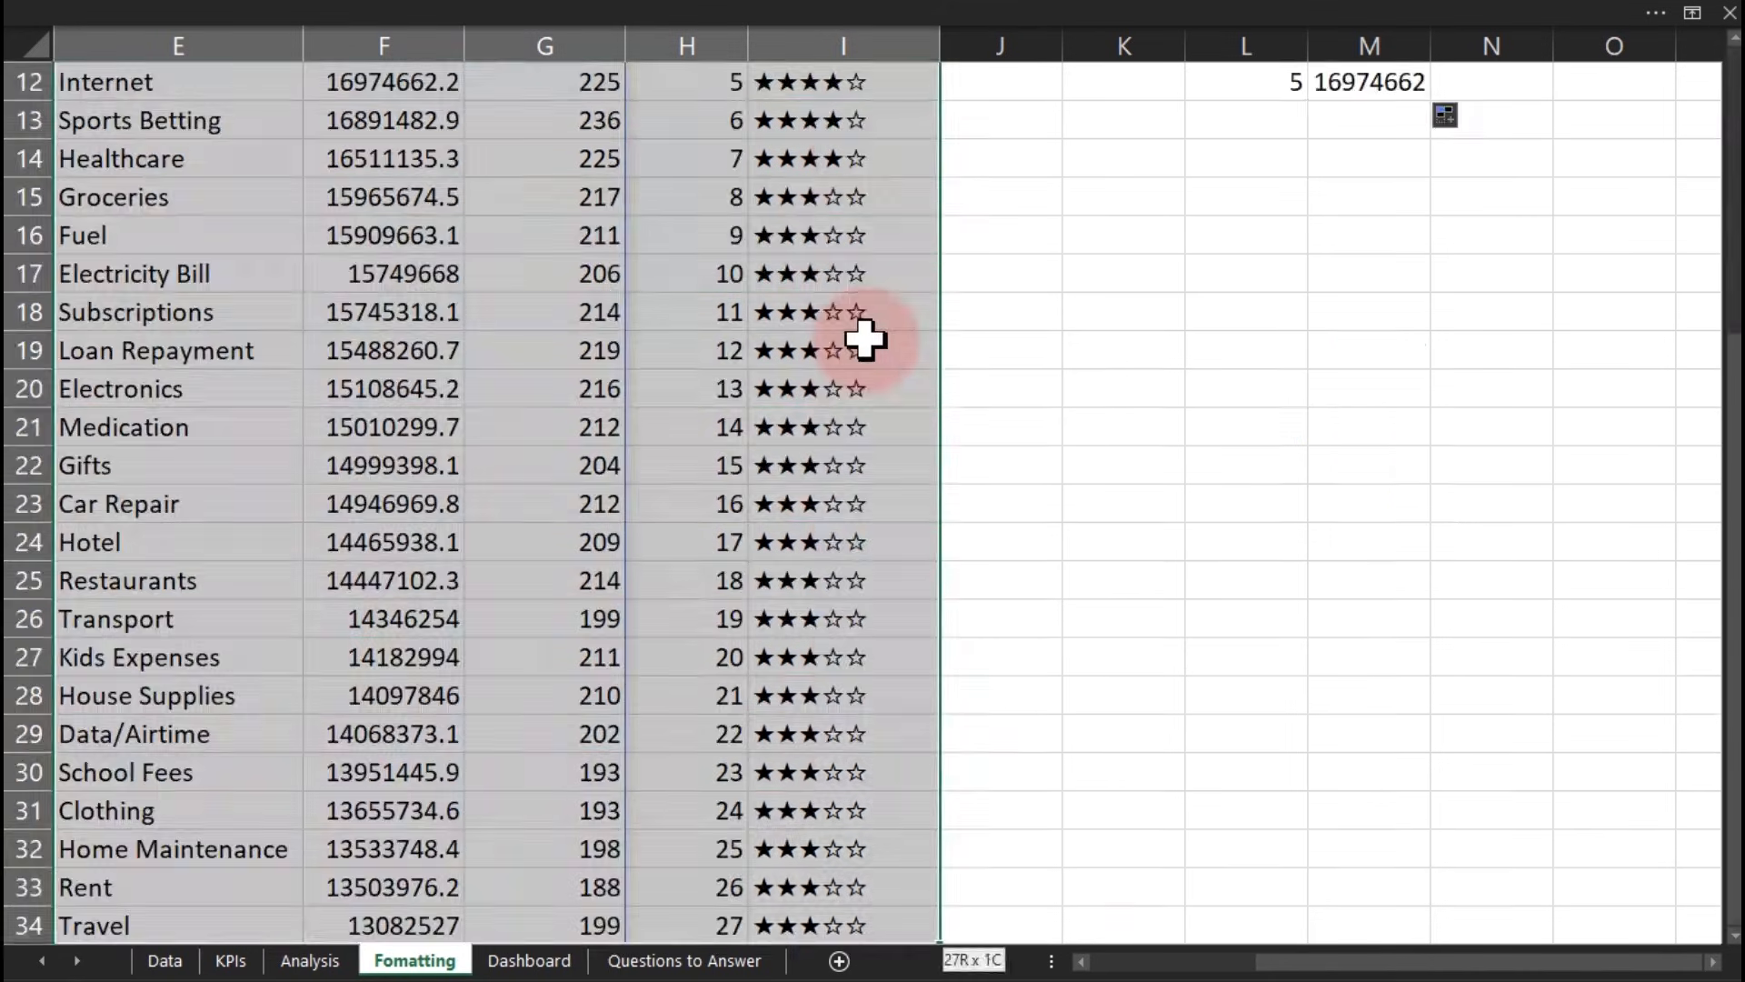
pyautogui.moveTo(1714, 526); pyautogui.dragTo(1718, 254)
pyautogui.click(968, 9)
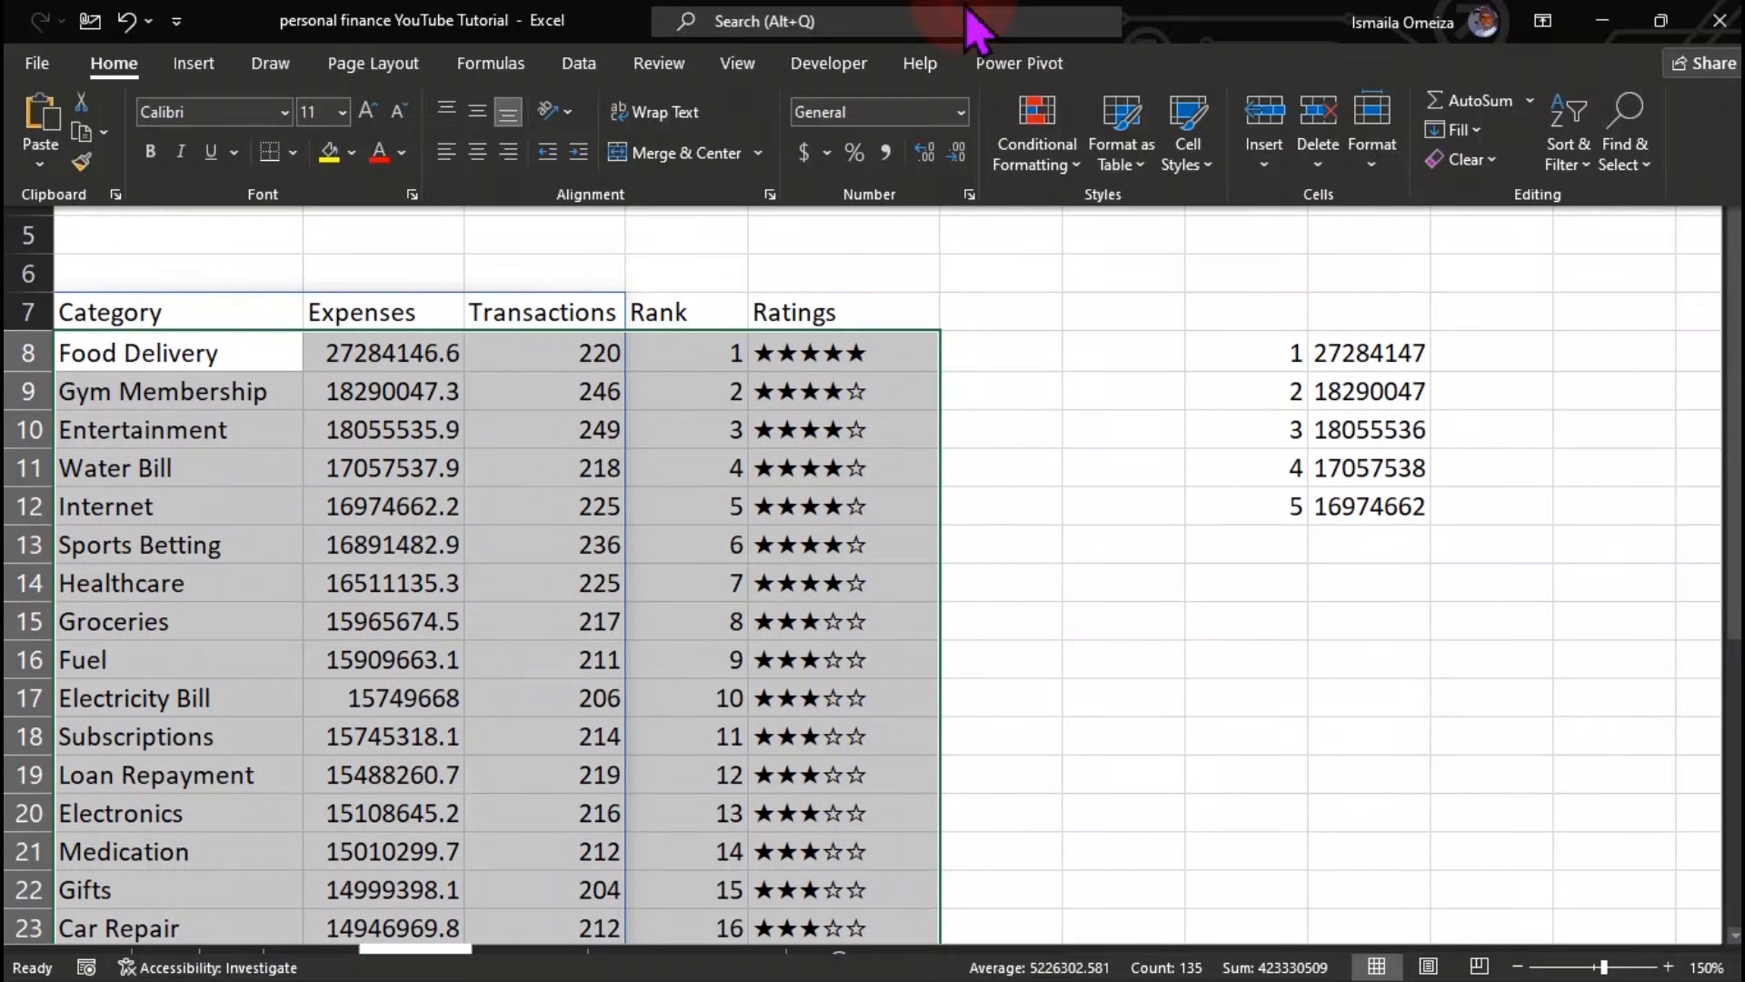
pyautogui.click(1055, 164)
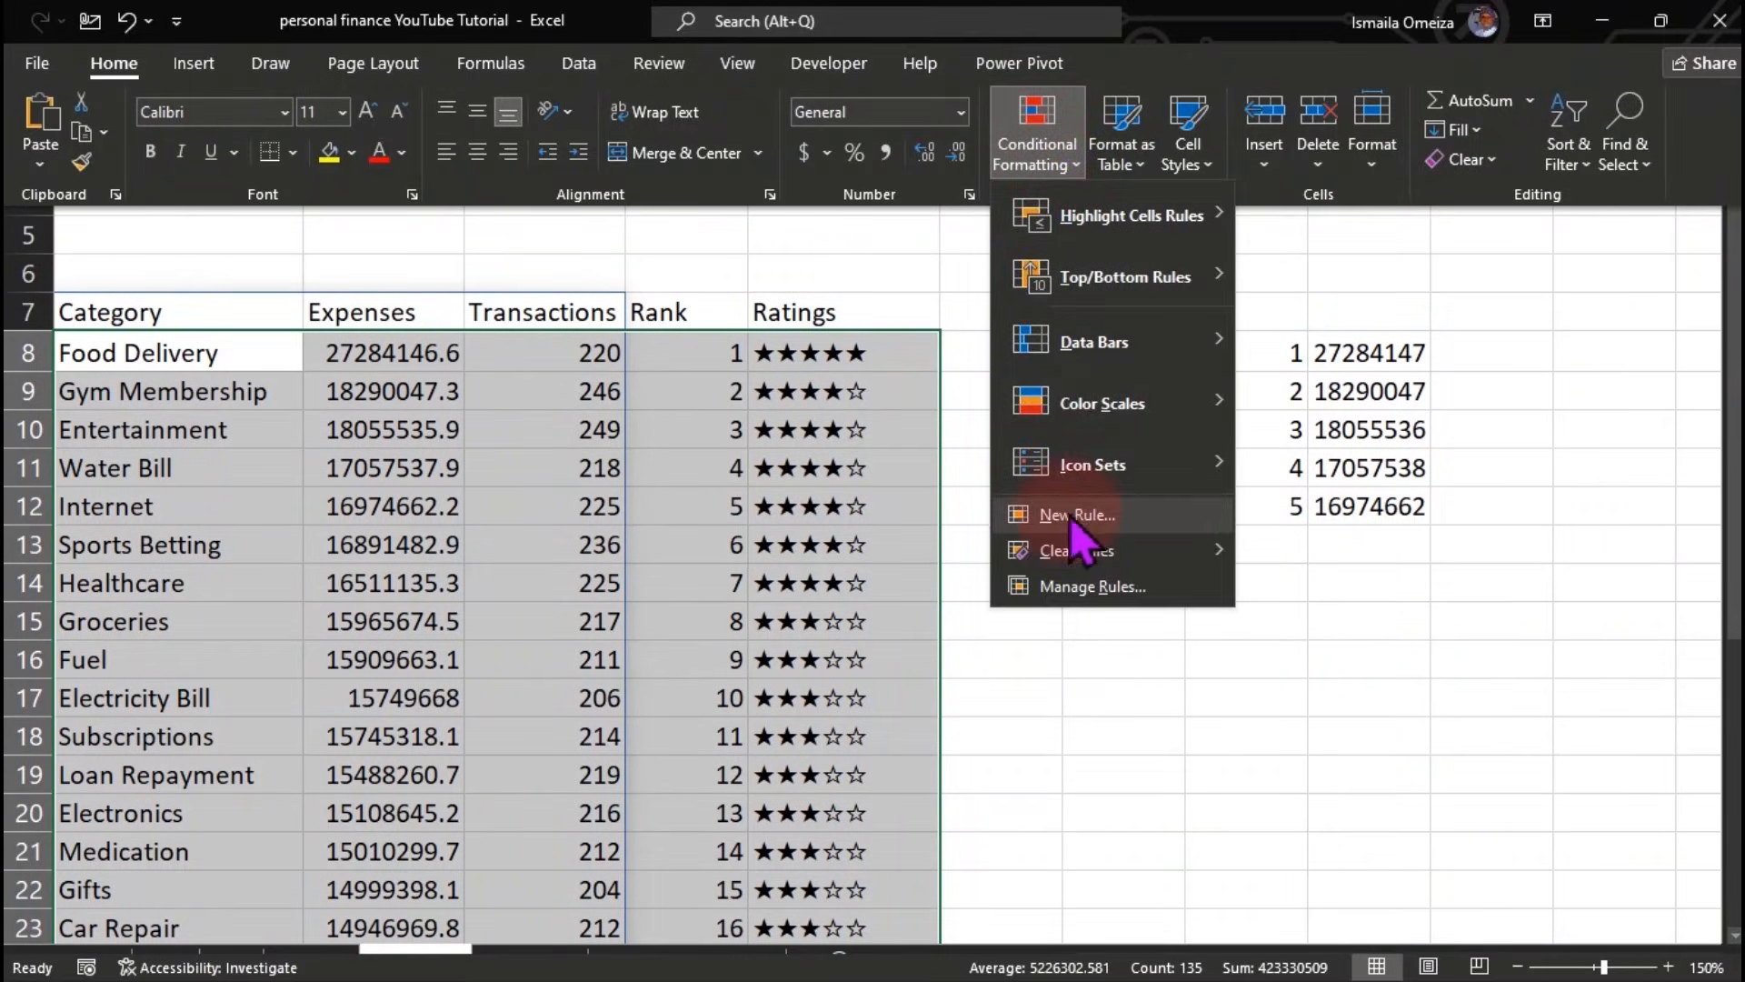
pyautogui.click(1089, 586)
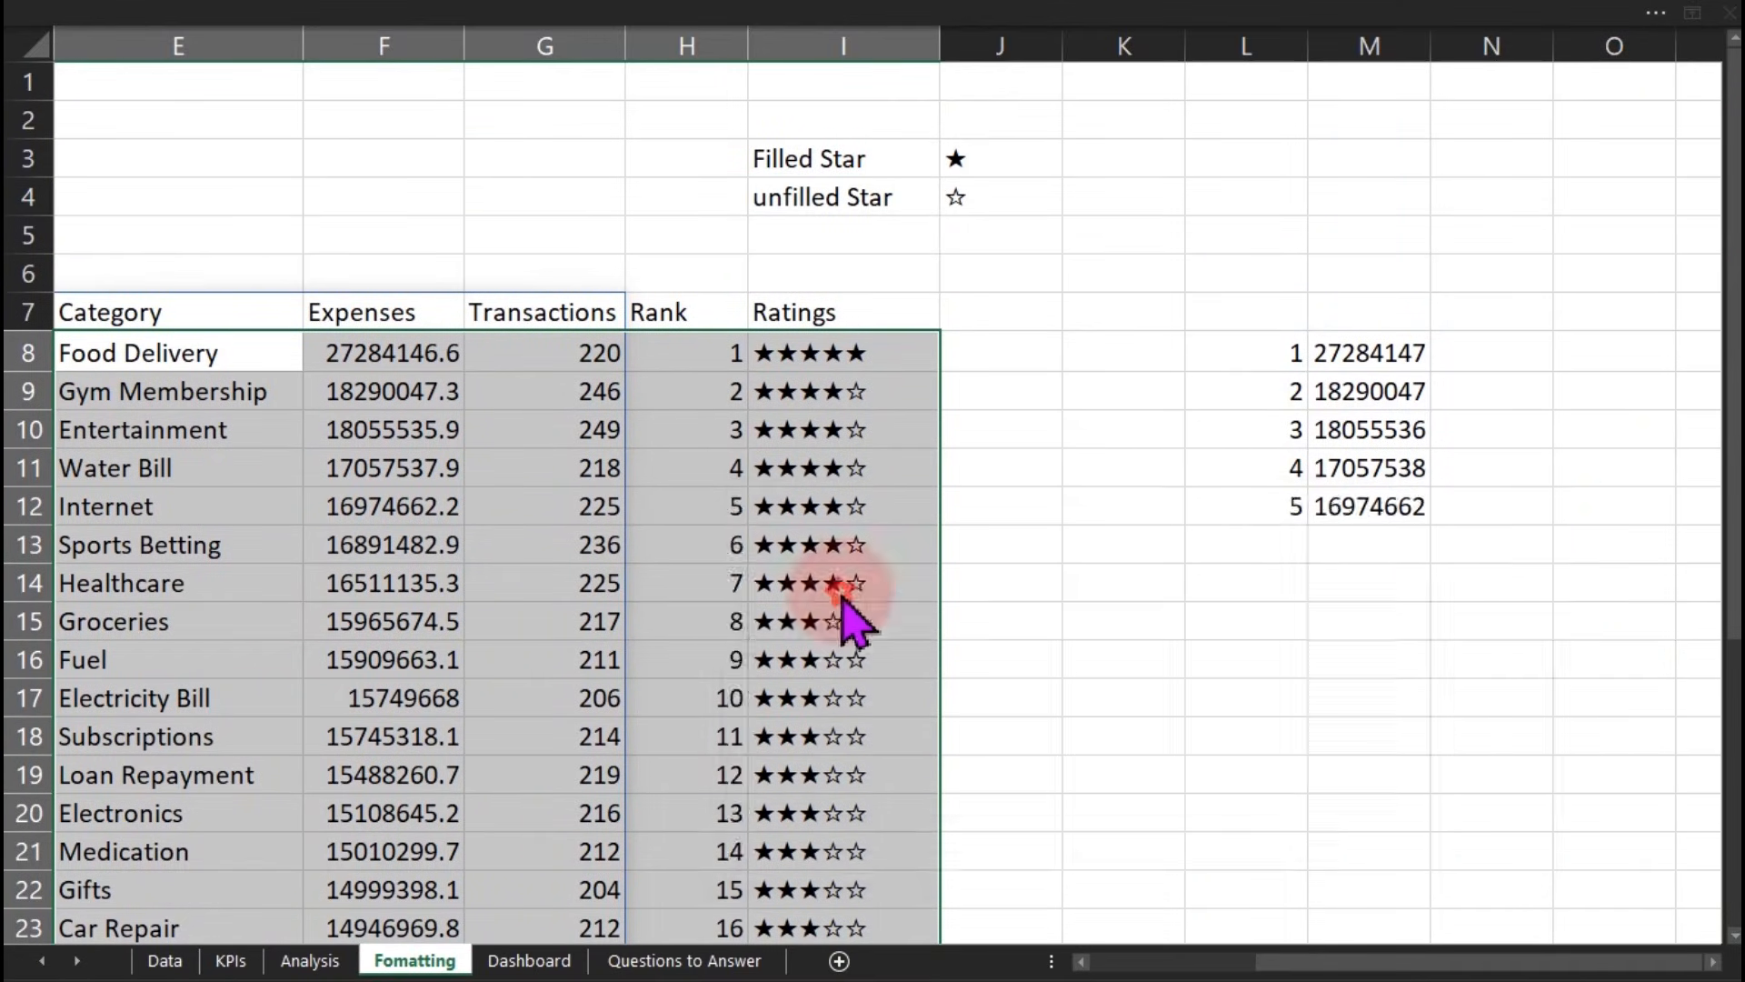
pyautogui.moveTo(1116, 445); pyautogui.dragTo(1025, 552)
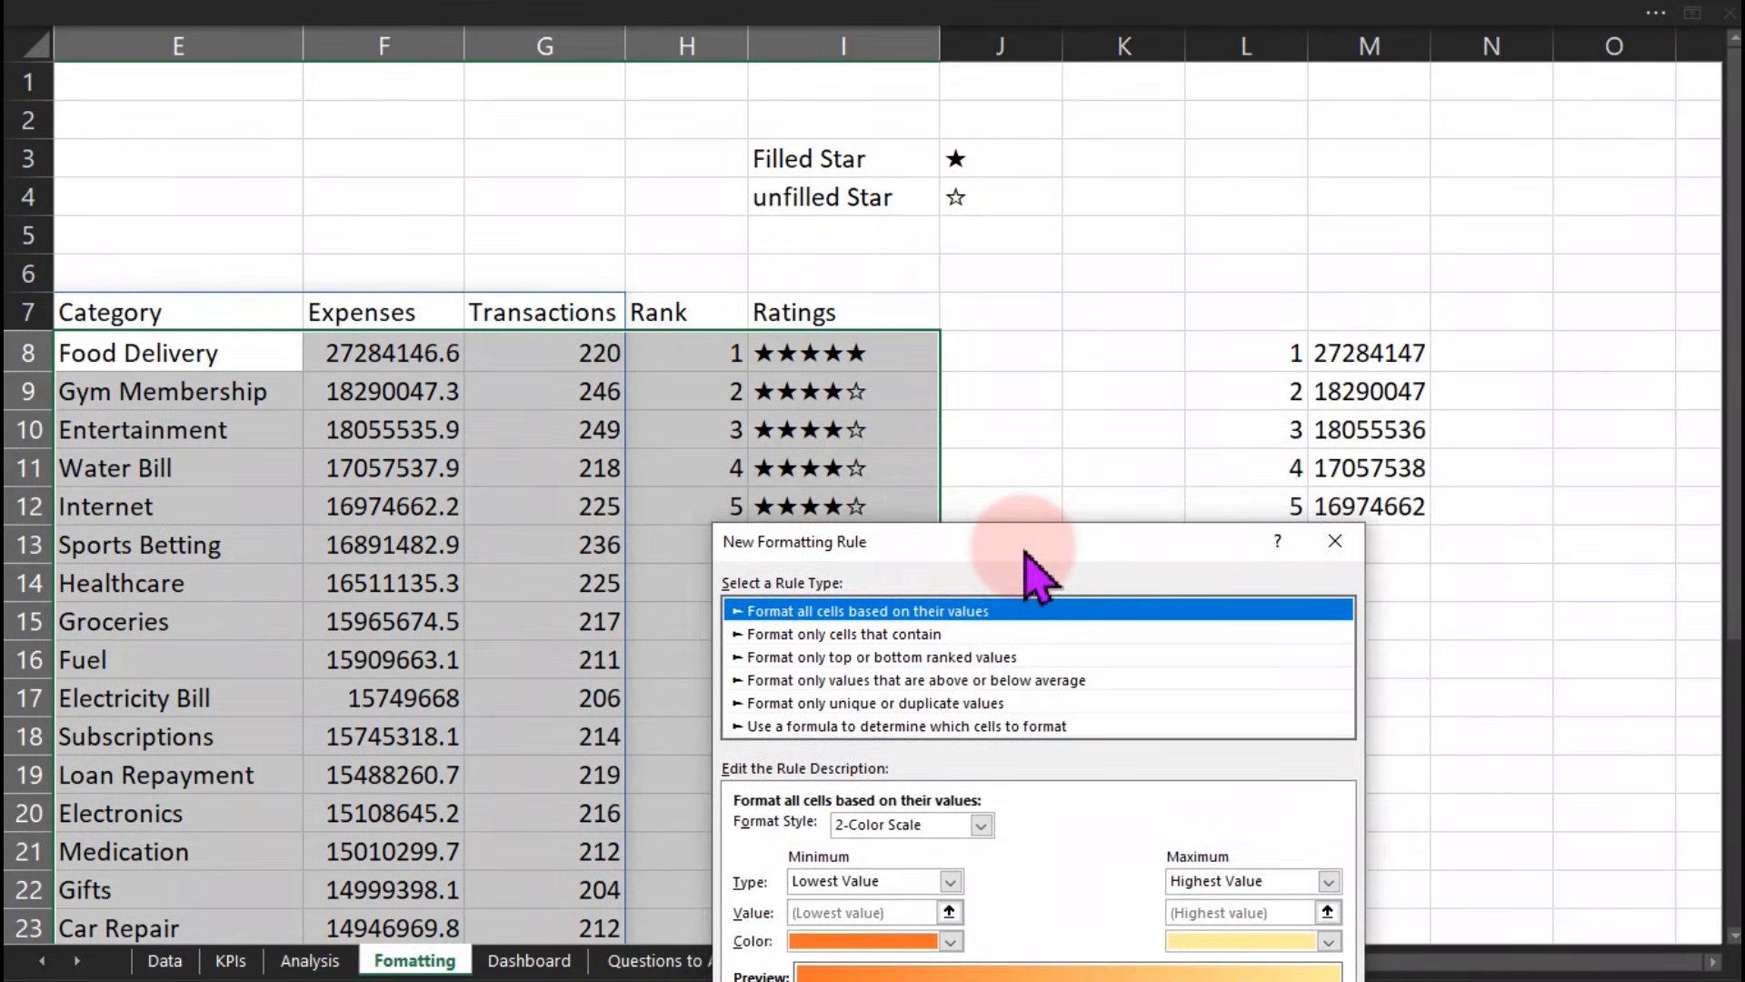
pyautogui.click(905, 725)
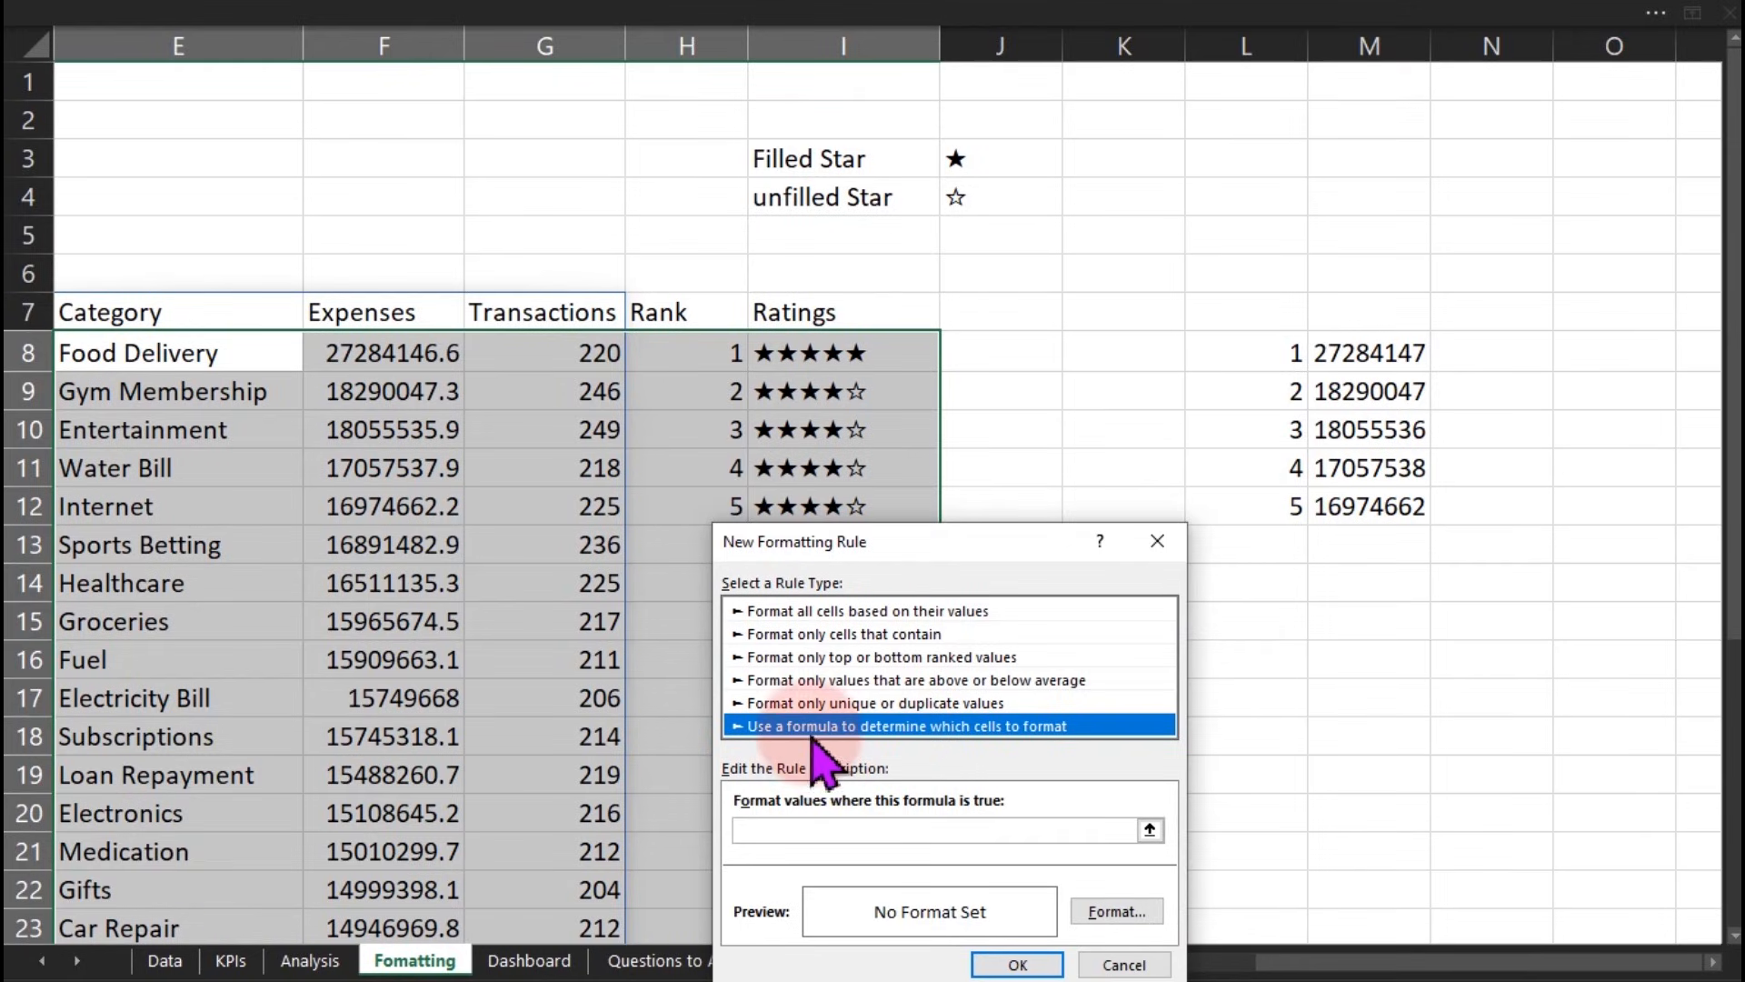
# Step: Enter =$M$8=$F8:$F34 as the rule's formula, leaving the row references in column F relative
pyautogui.click(927, 830)
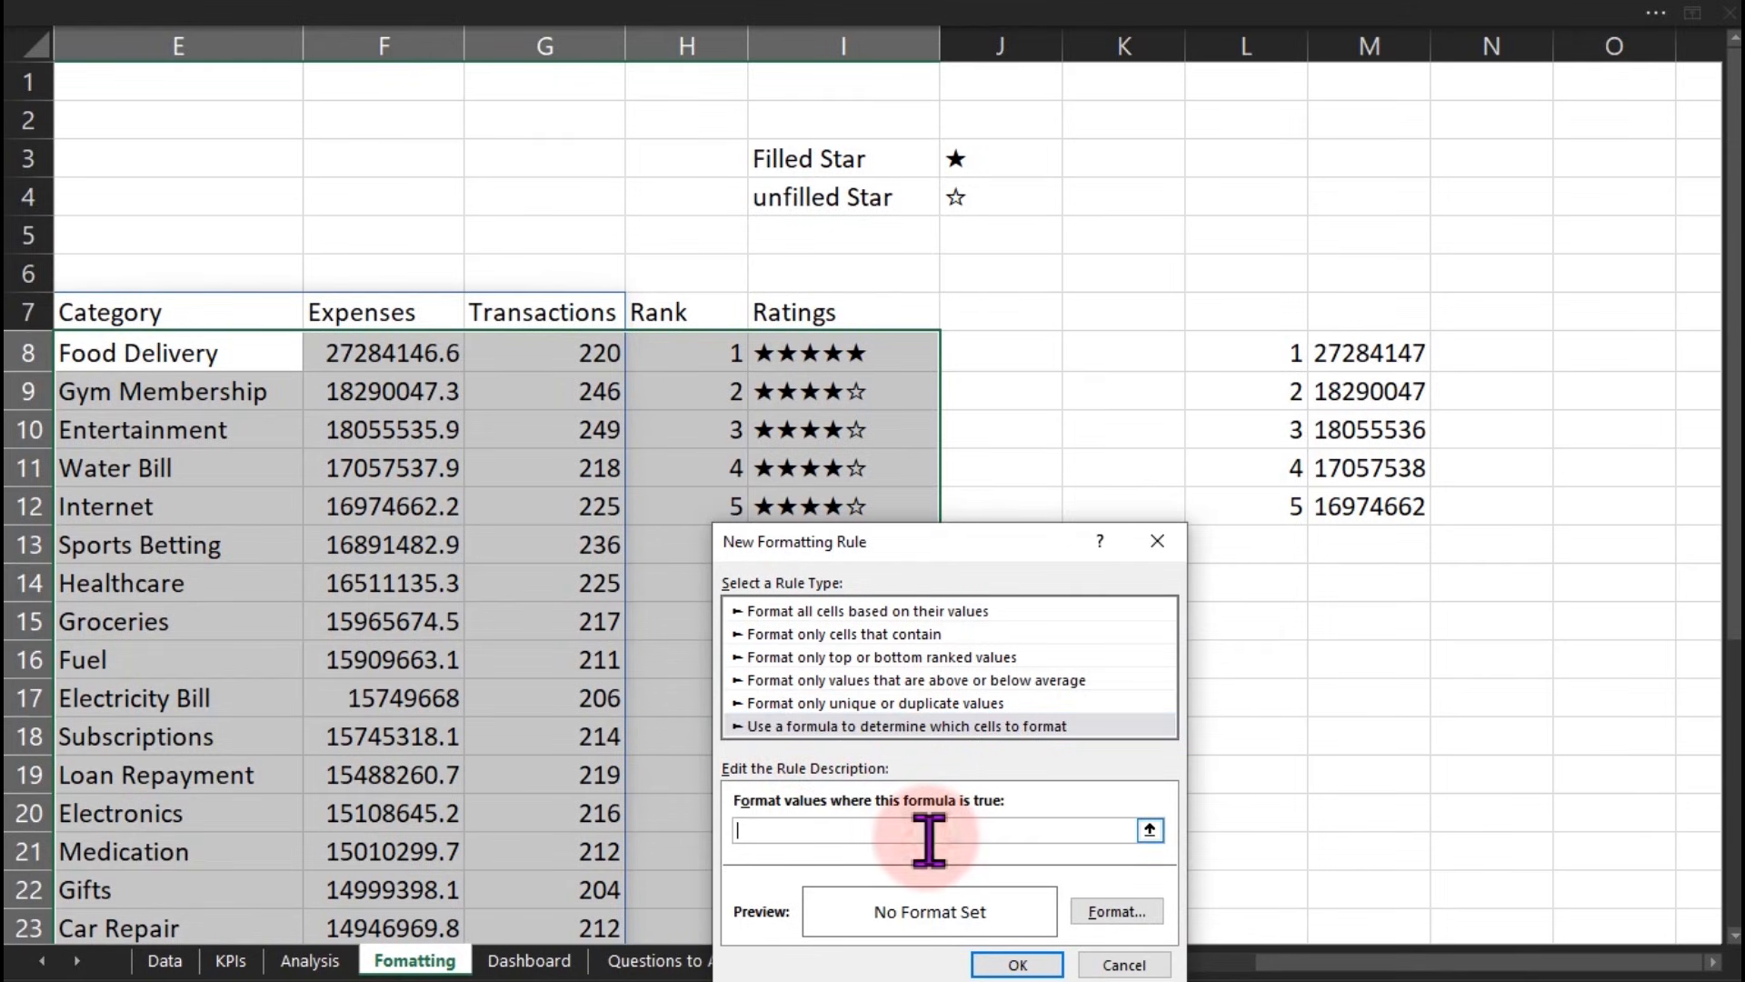
pyautogui.click(1346, 359)
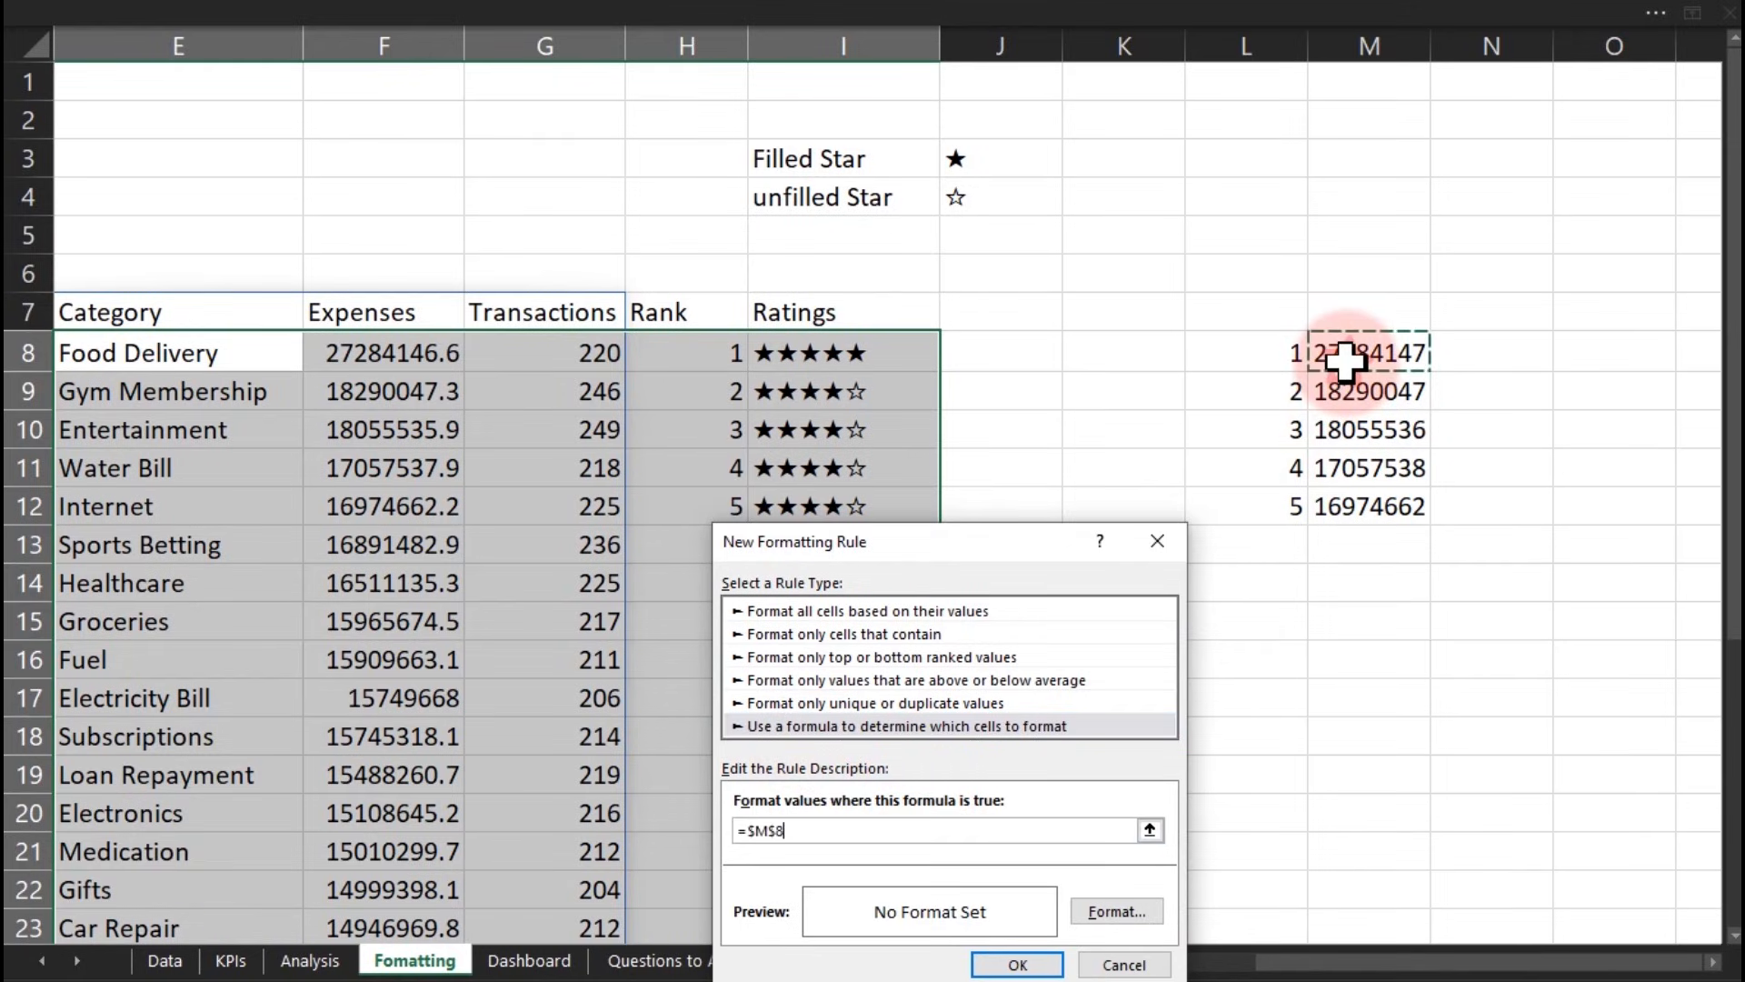
pyautogui.write('=')
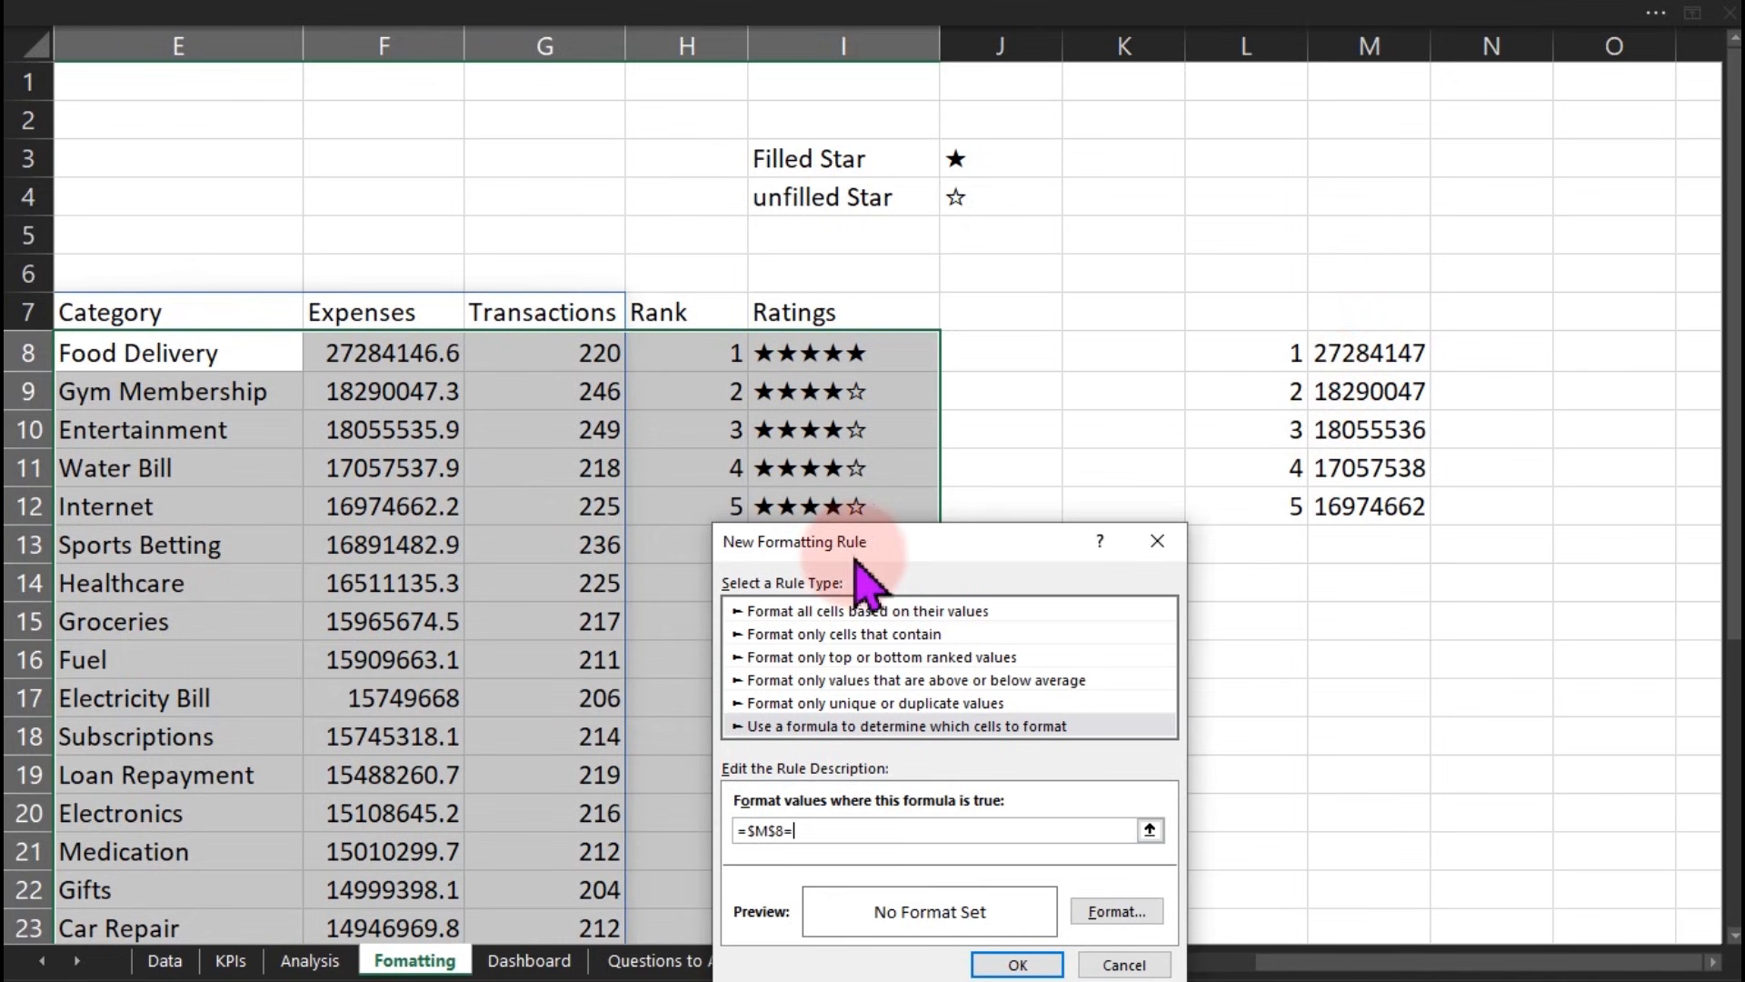
pyautogui.click(410, 352)
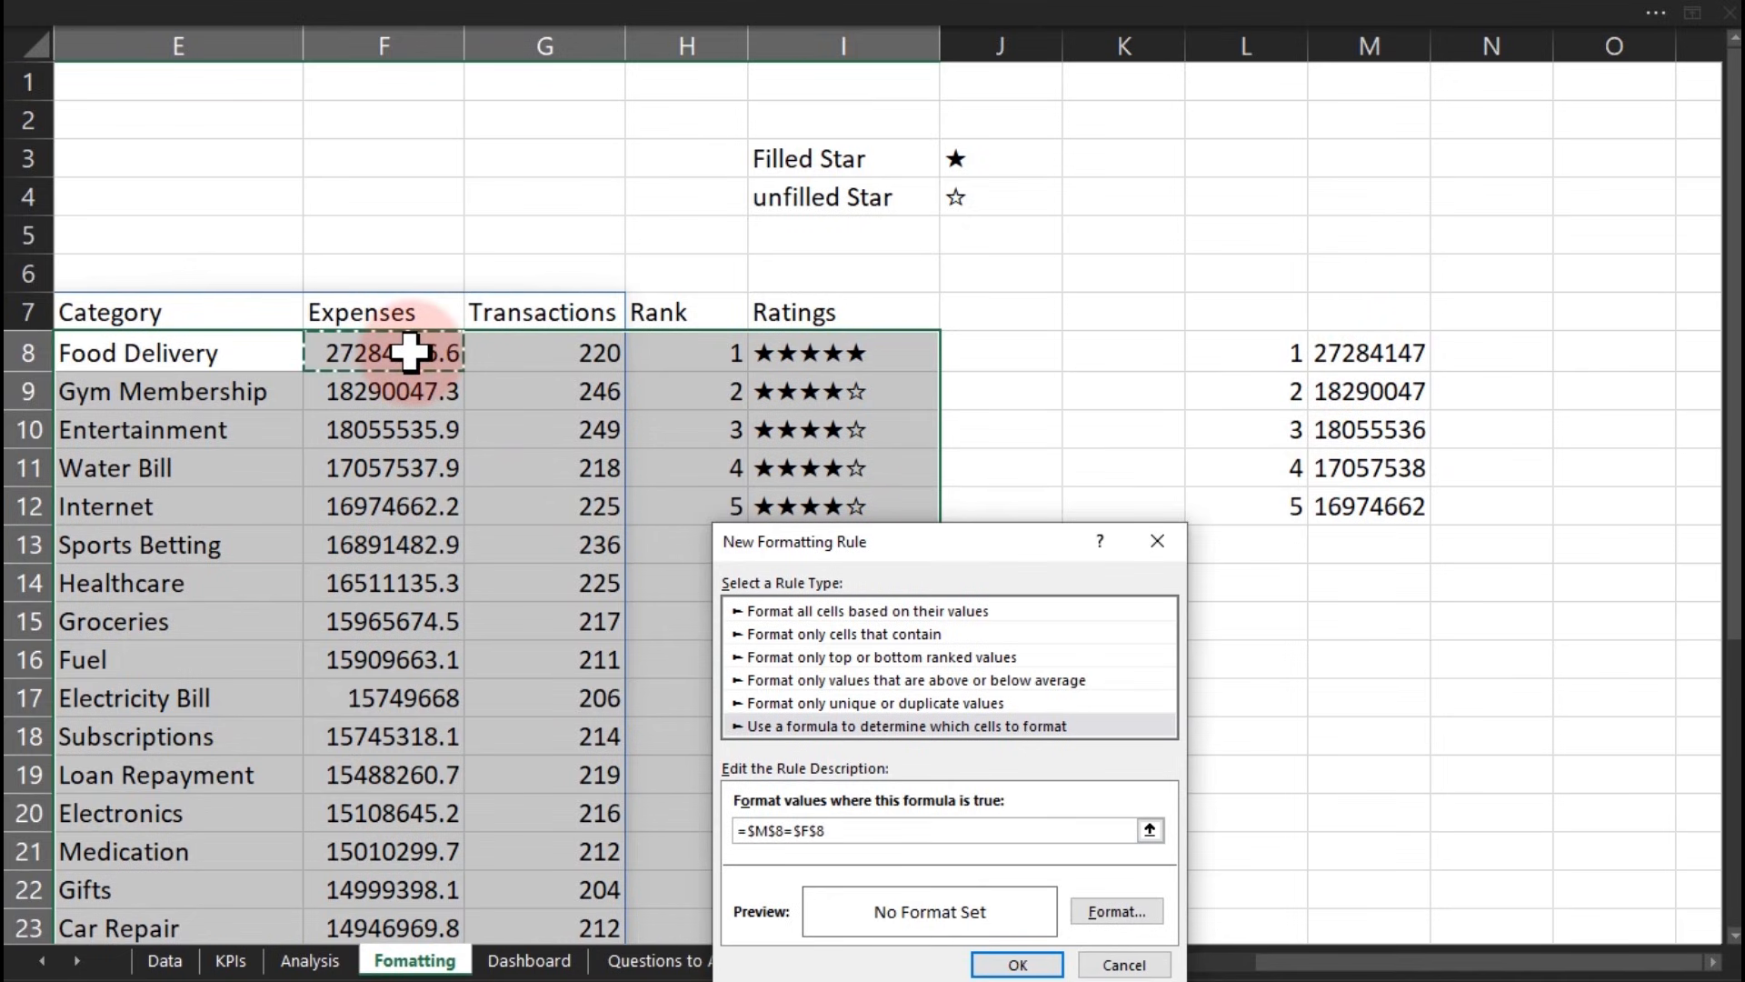
pyautogui.hotkey('ctrl', 'shift', 'Down')
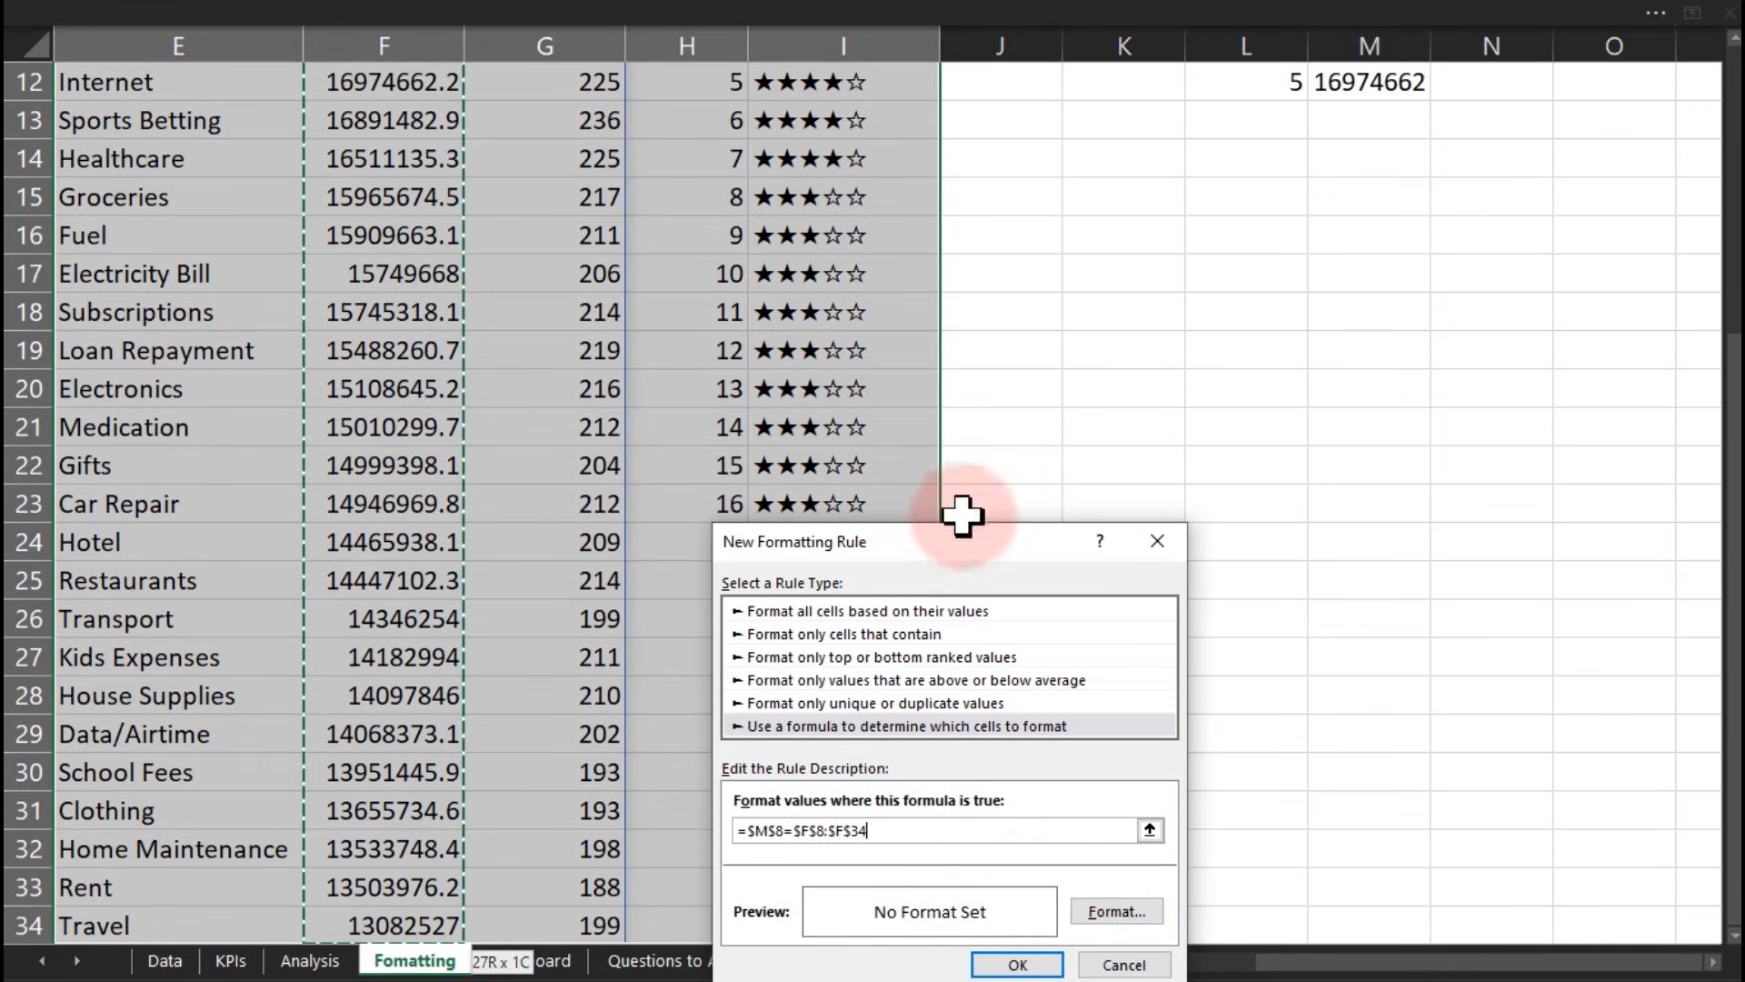
pyautogui.moveTo(973, 563); pyautogui.dragTo(955, 278)
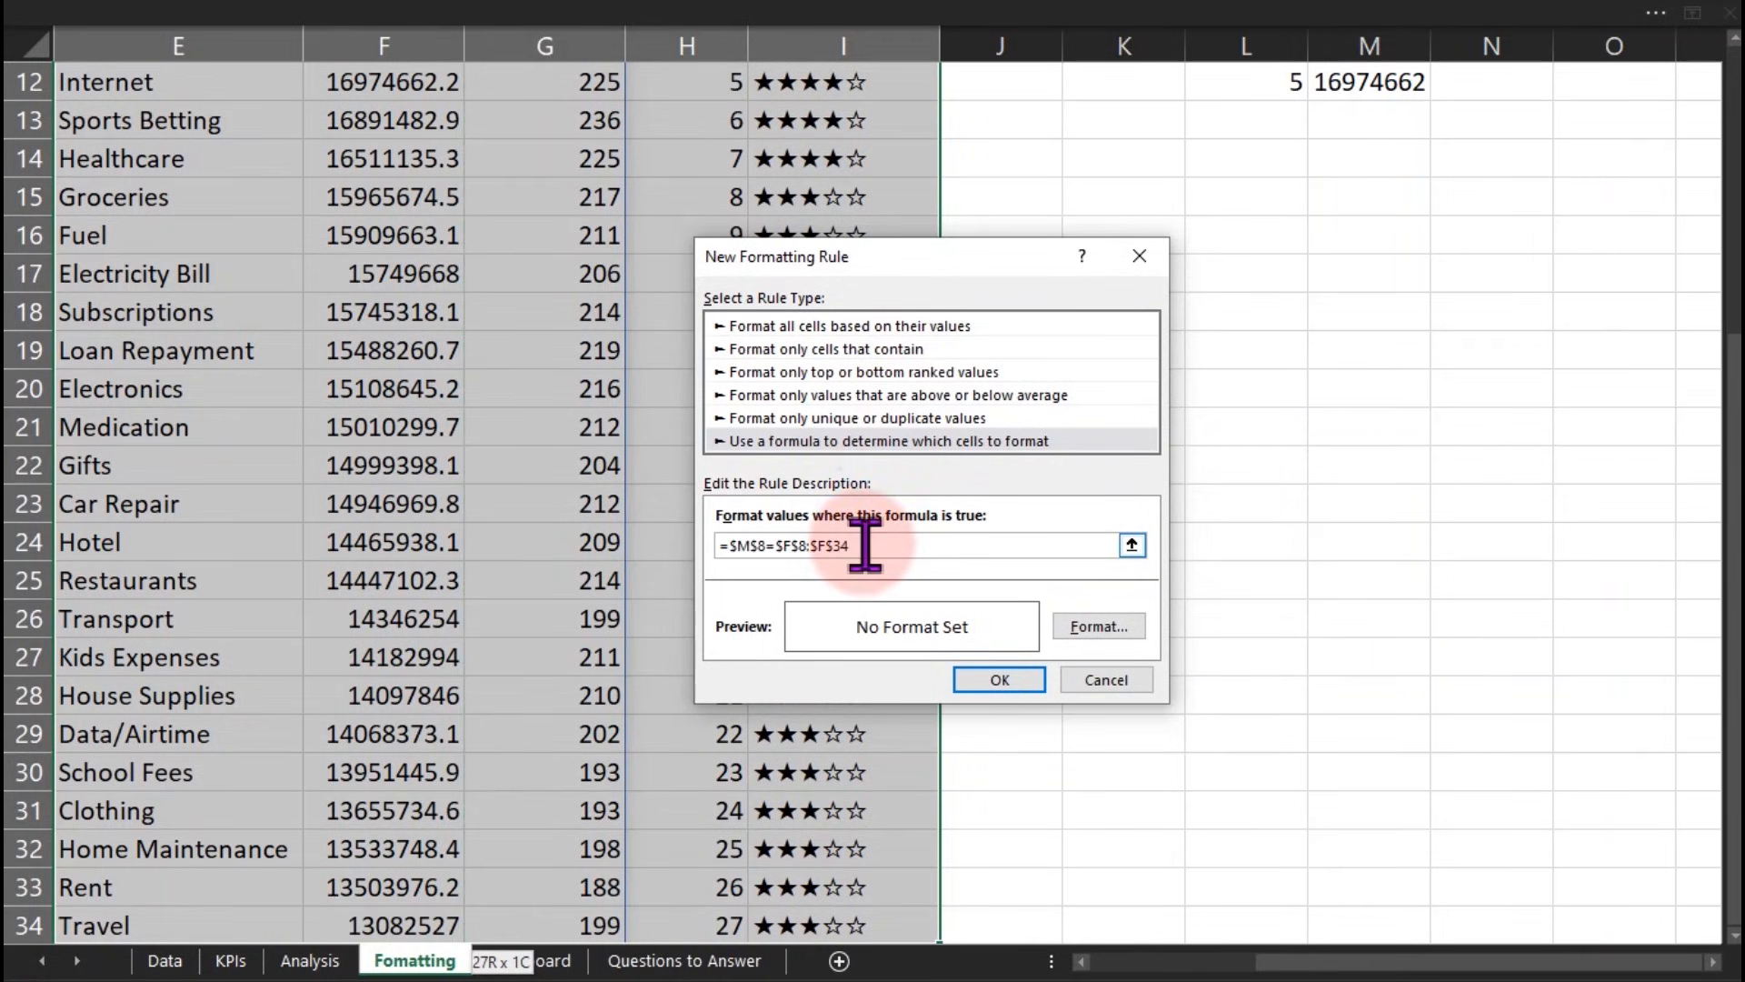
pyautogui.click(801, 547)
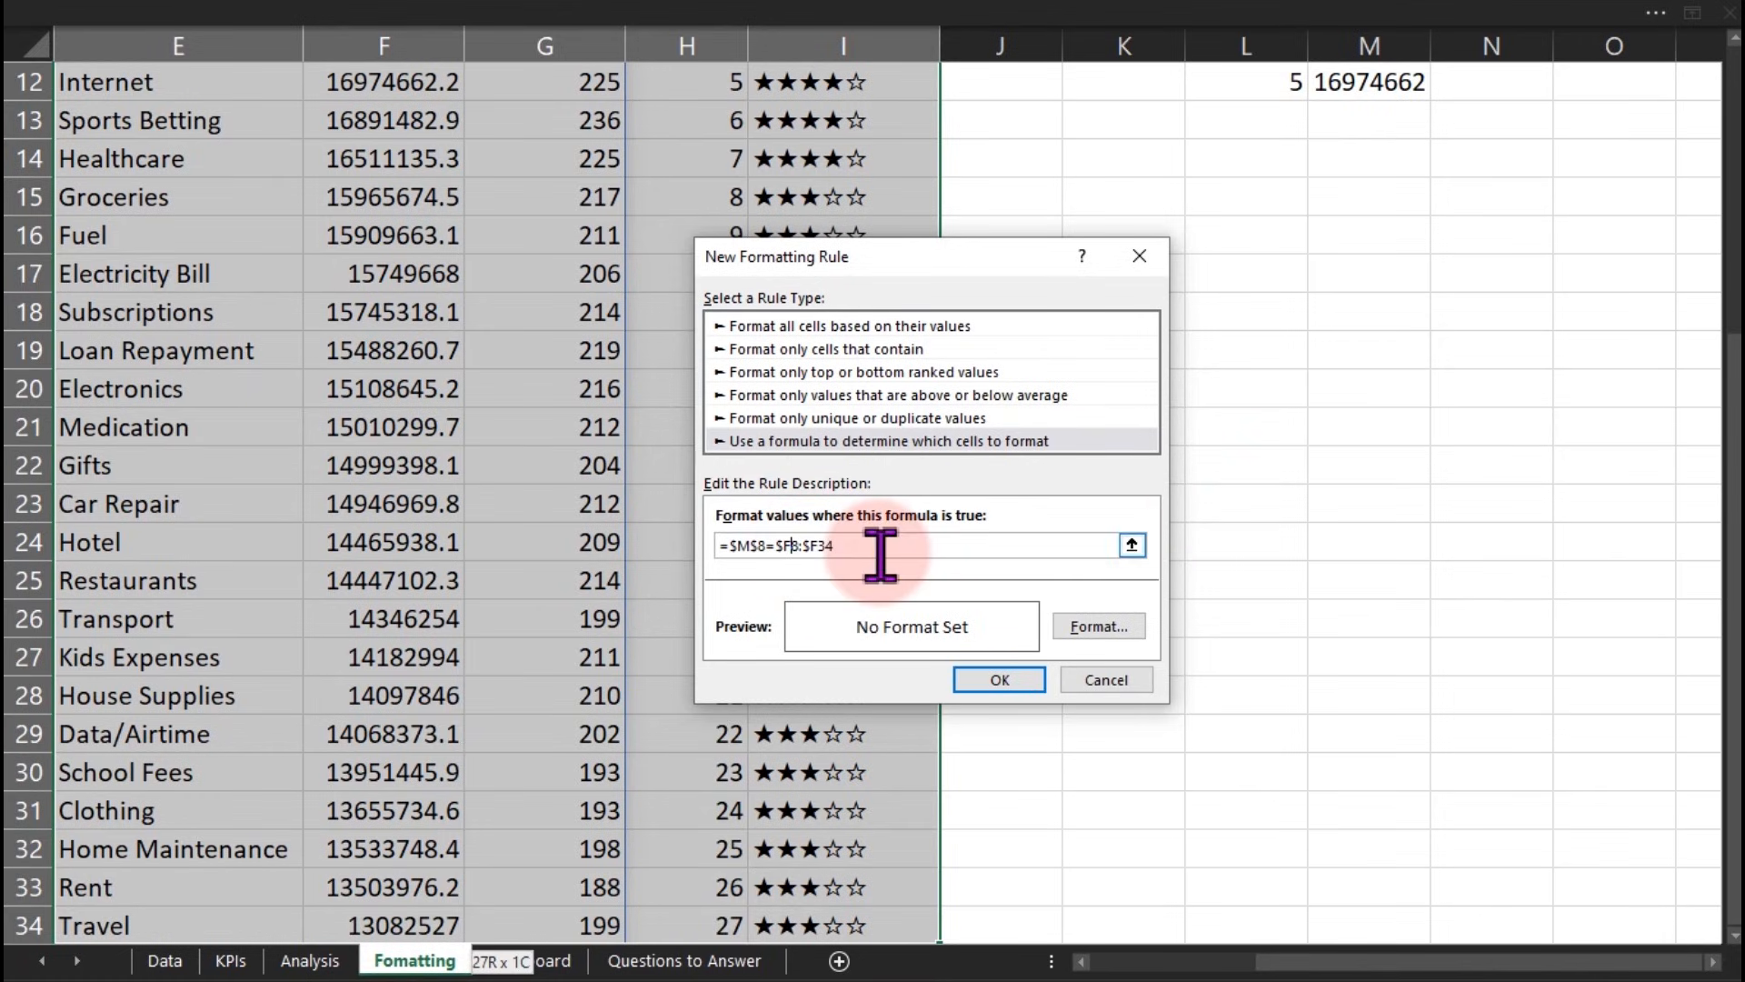
pyautogui.moveTo(817, 548); pyautogui.dragTo(781, 548)
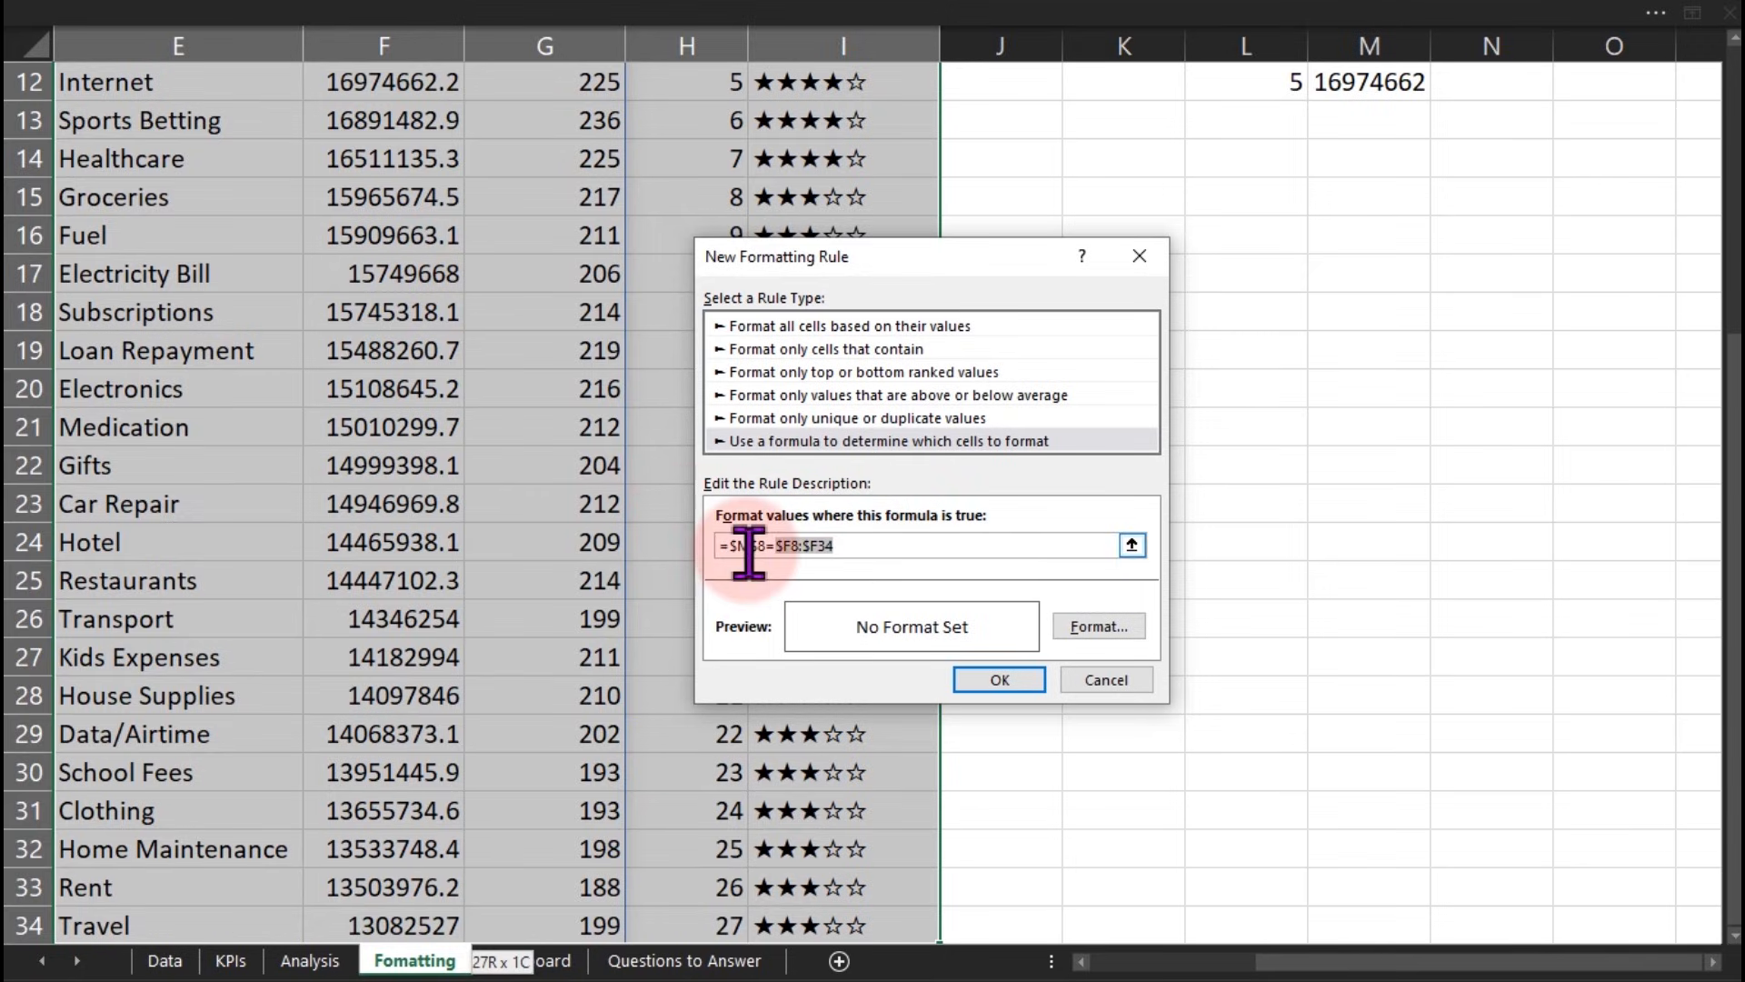
# Step: Give the M8 rule a dark red font and apply it to the selected category table
pyautogui.click(1099, 626)
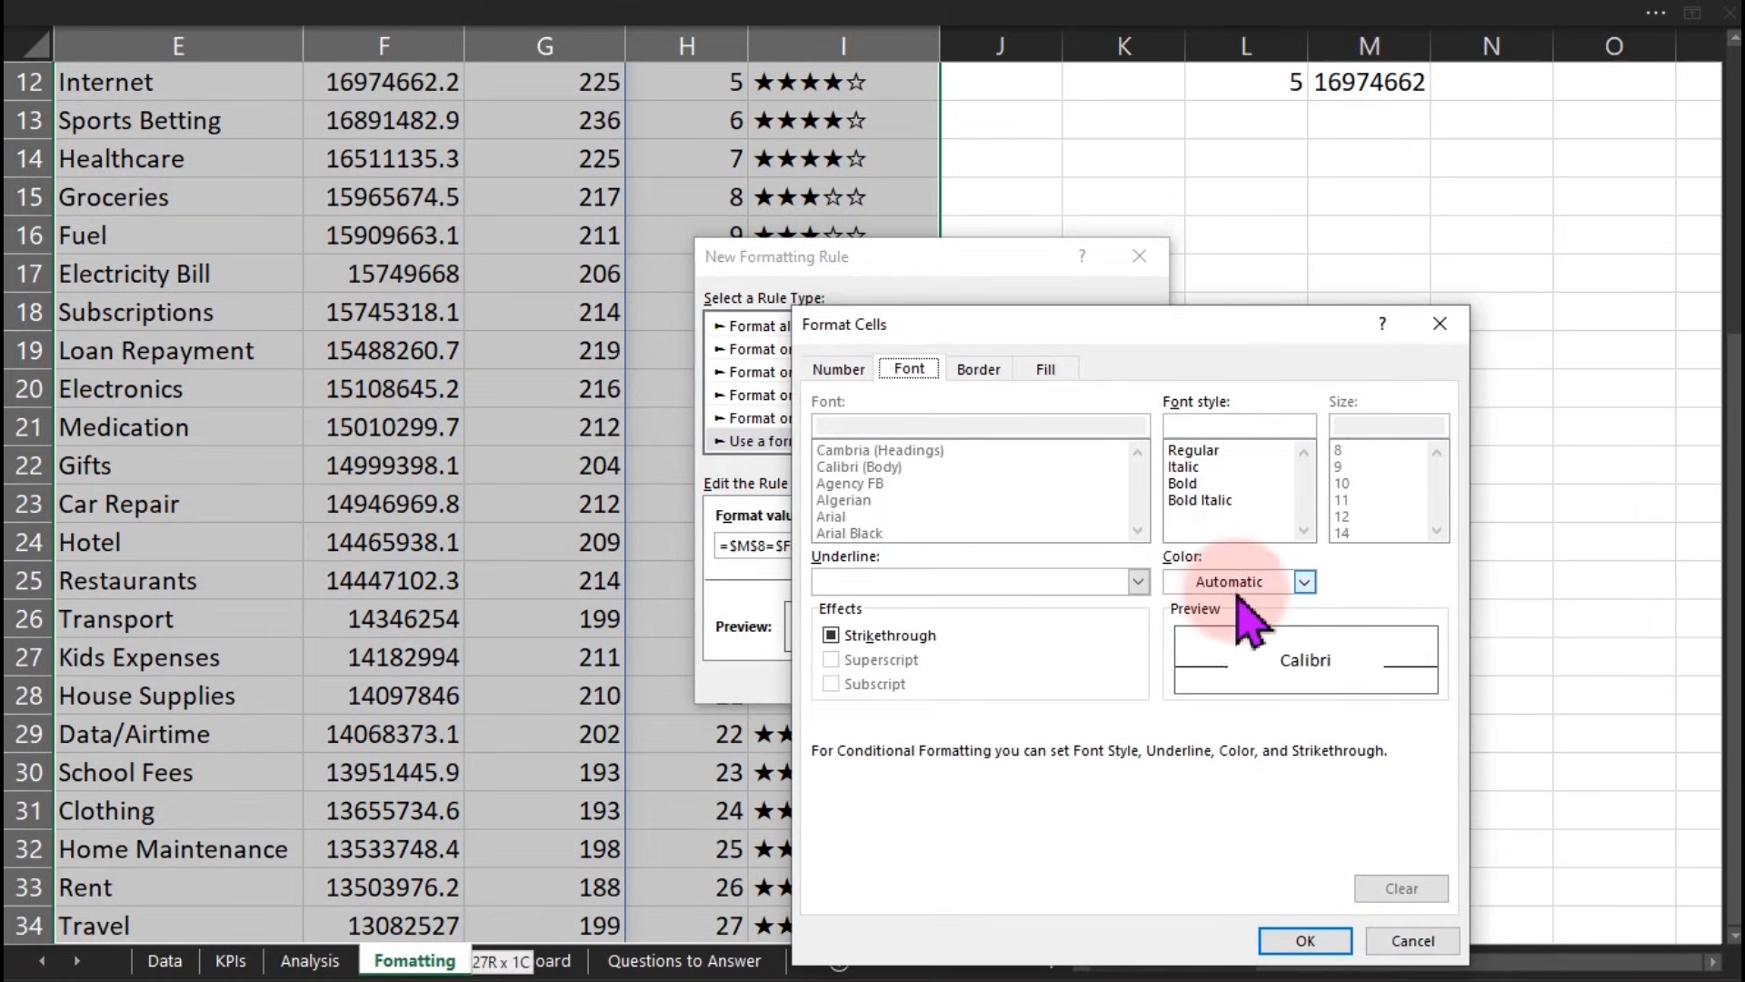
pyautogui.click(1266, 583)
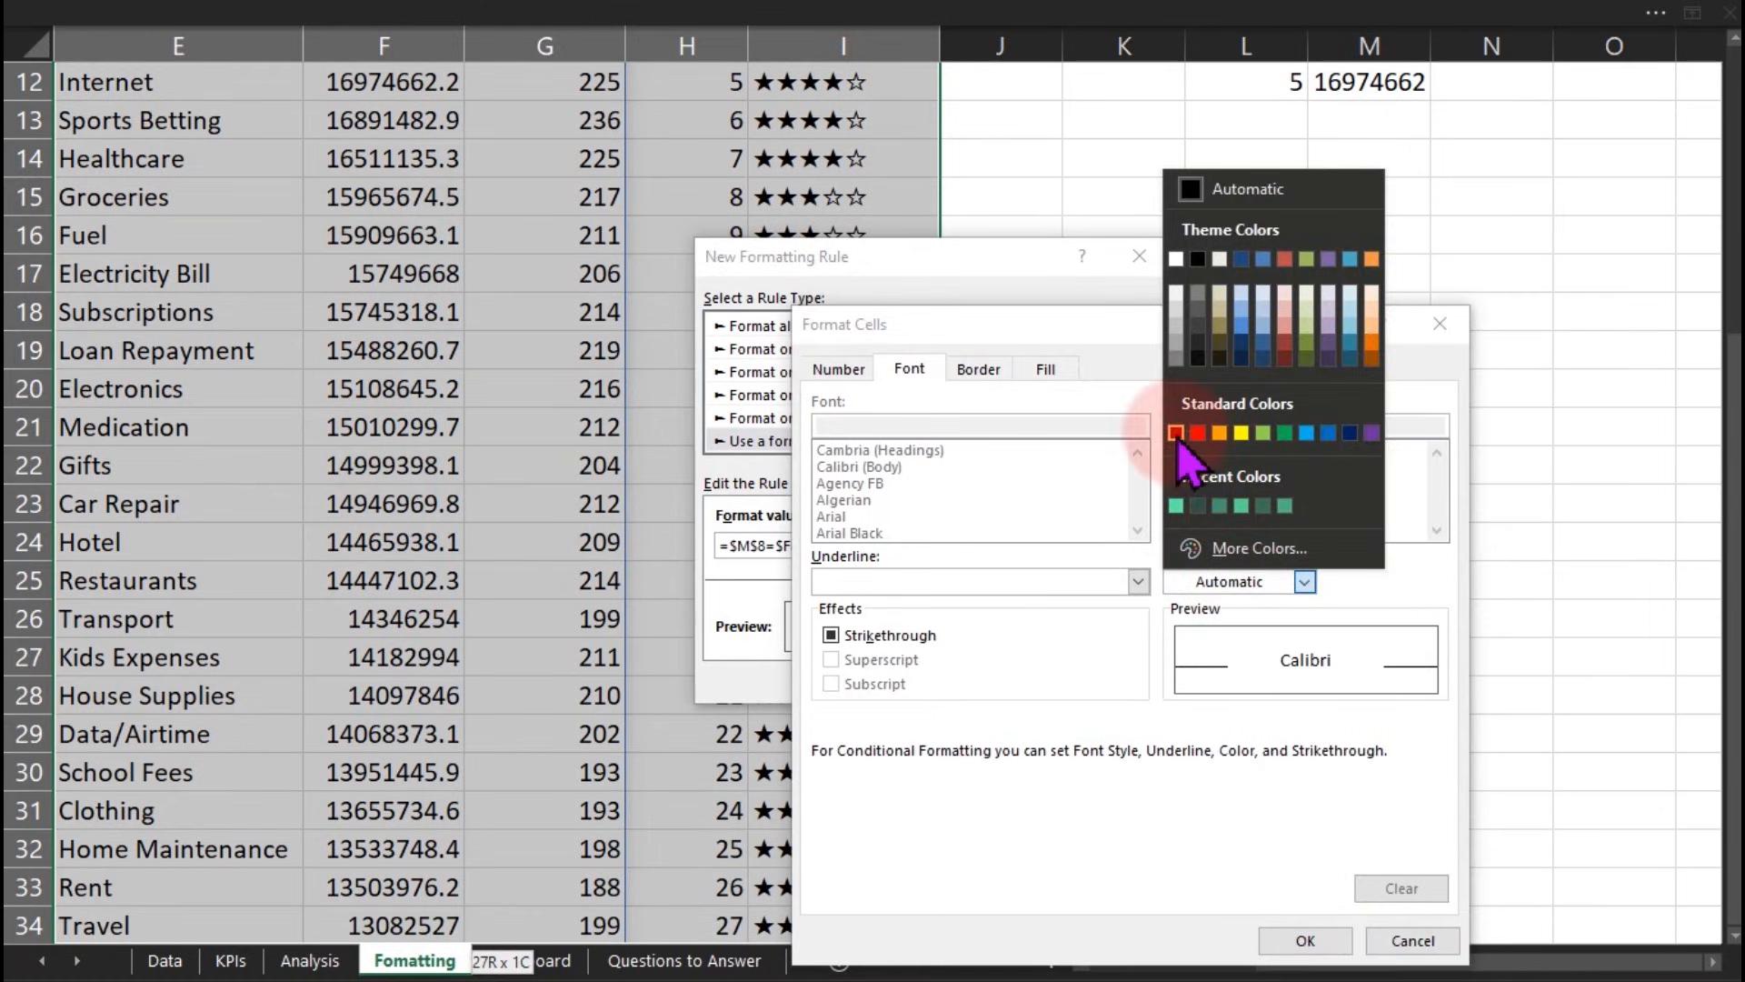
pyautogui.click(1176, 433)
pyautogui.click(1307, 941)
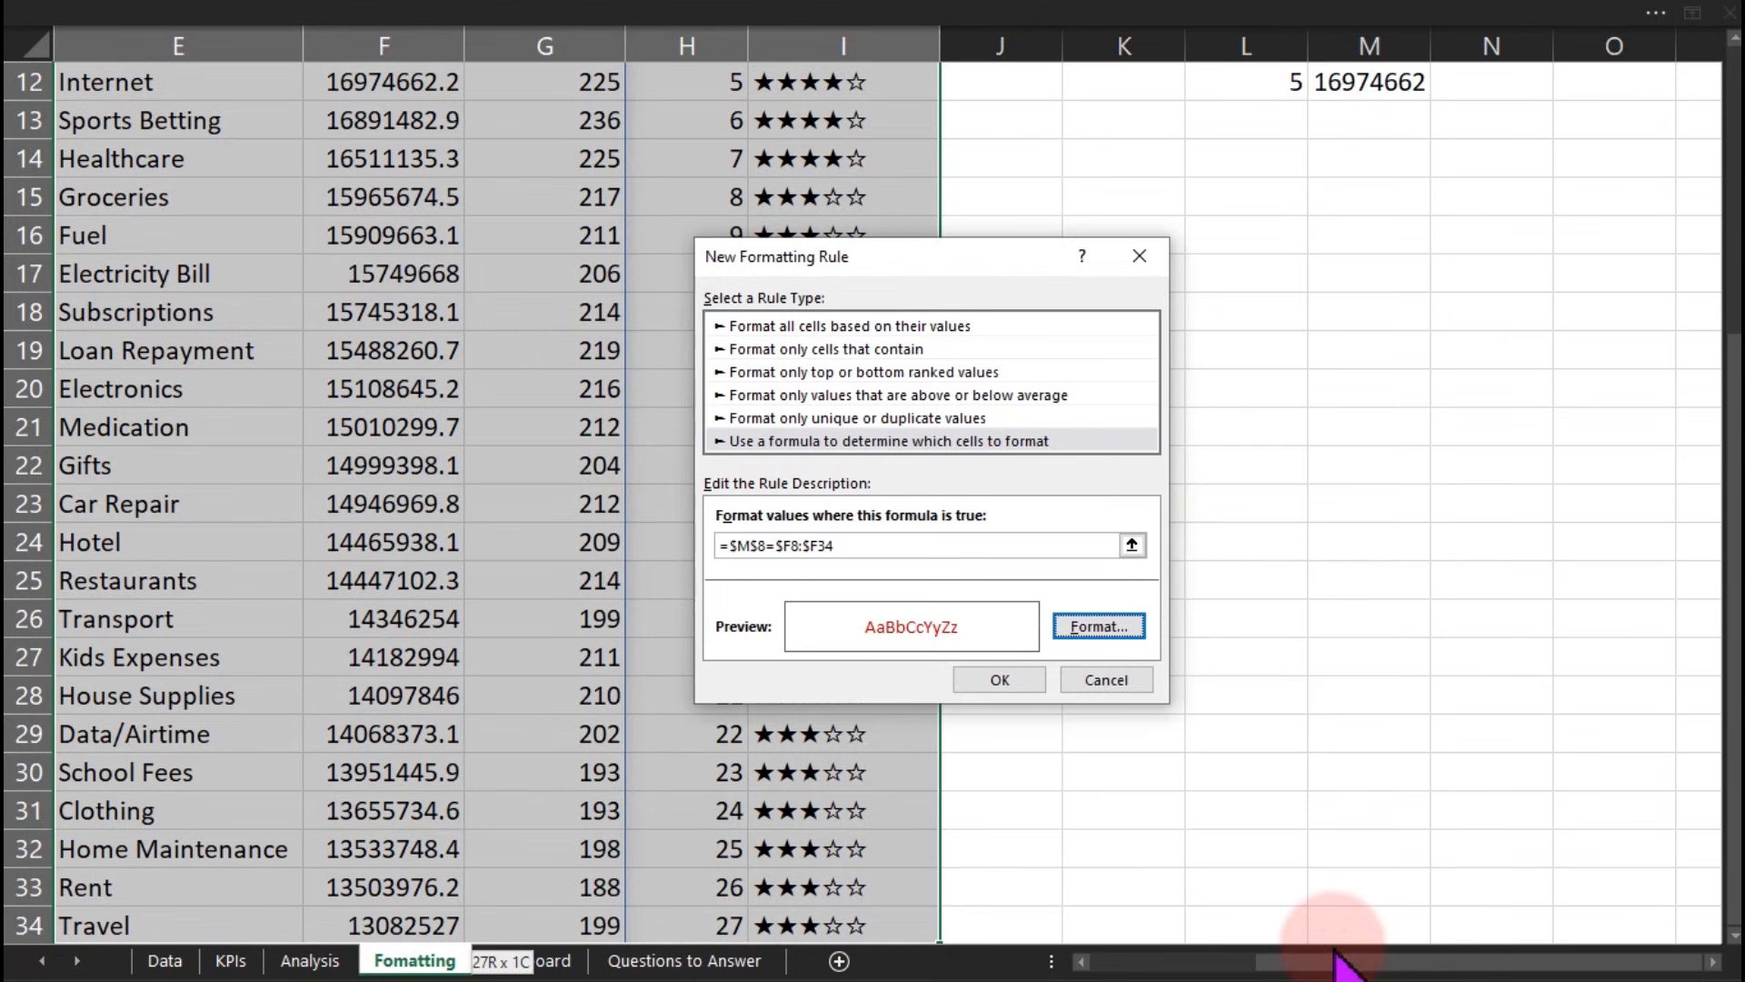
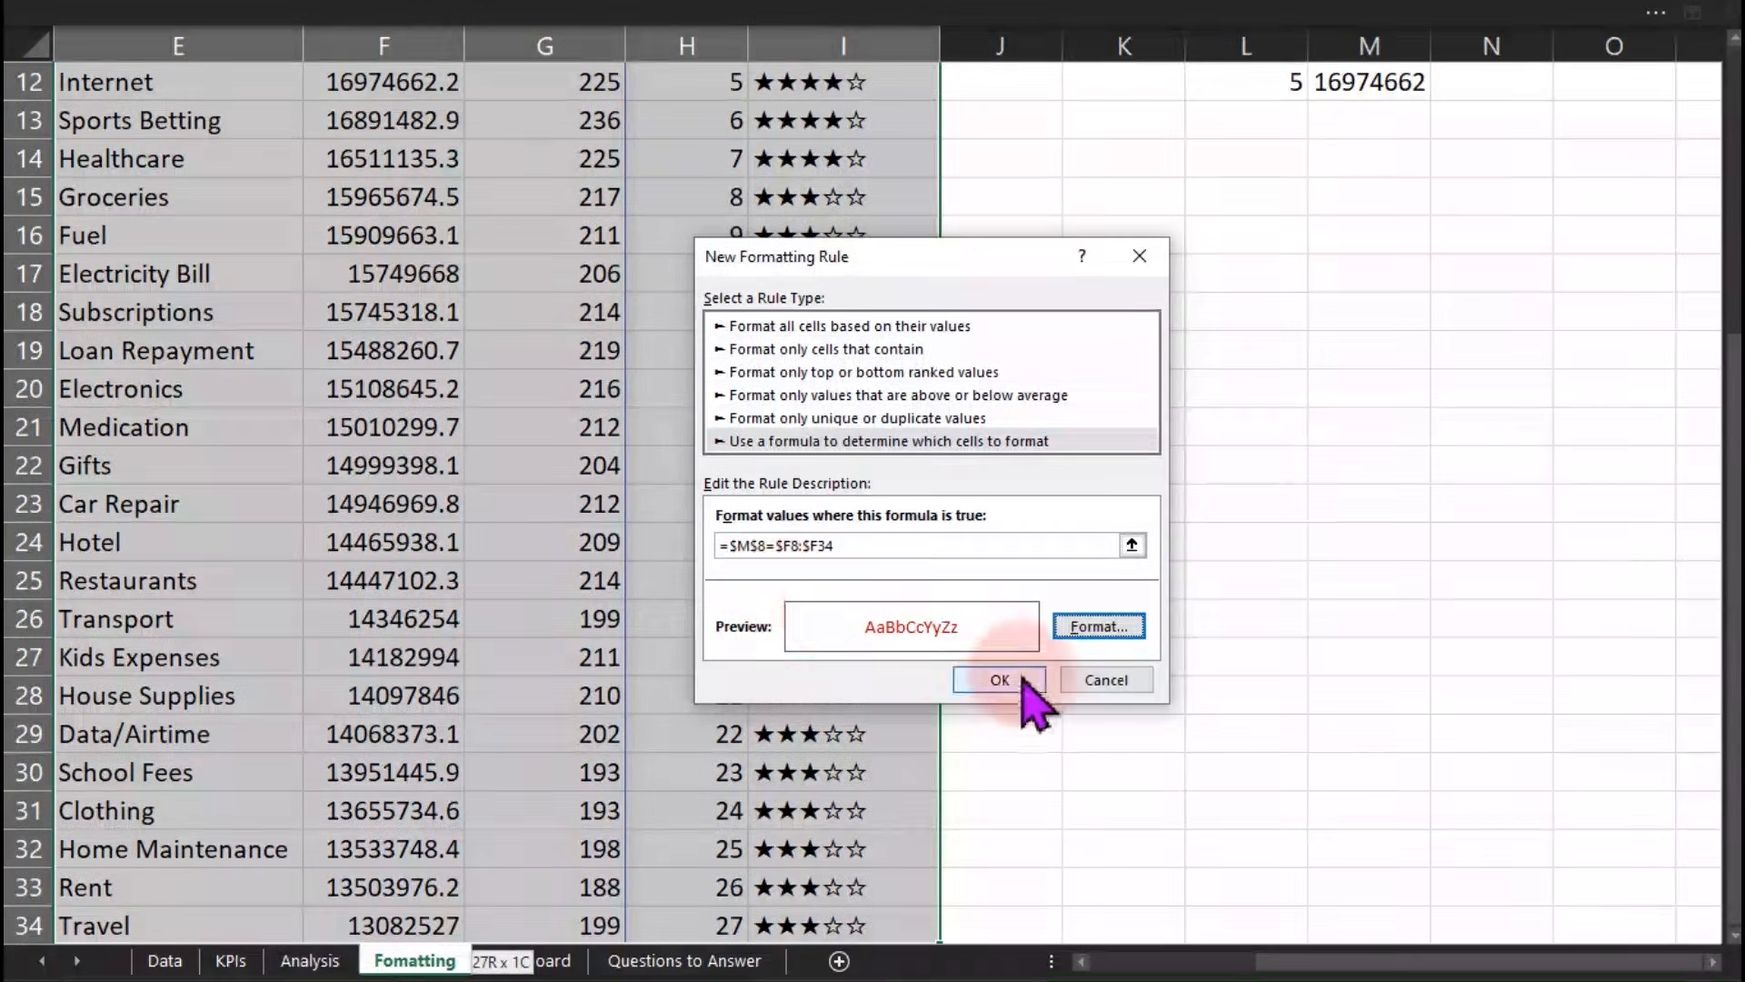
pyautogui.click(1003, 682)
pyautogui.click(813, 591)
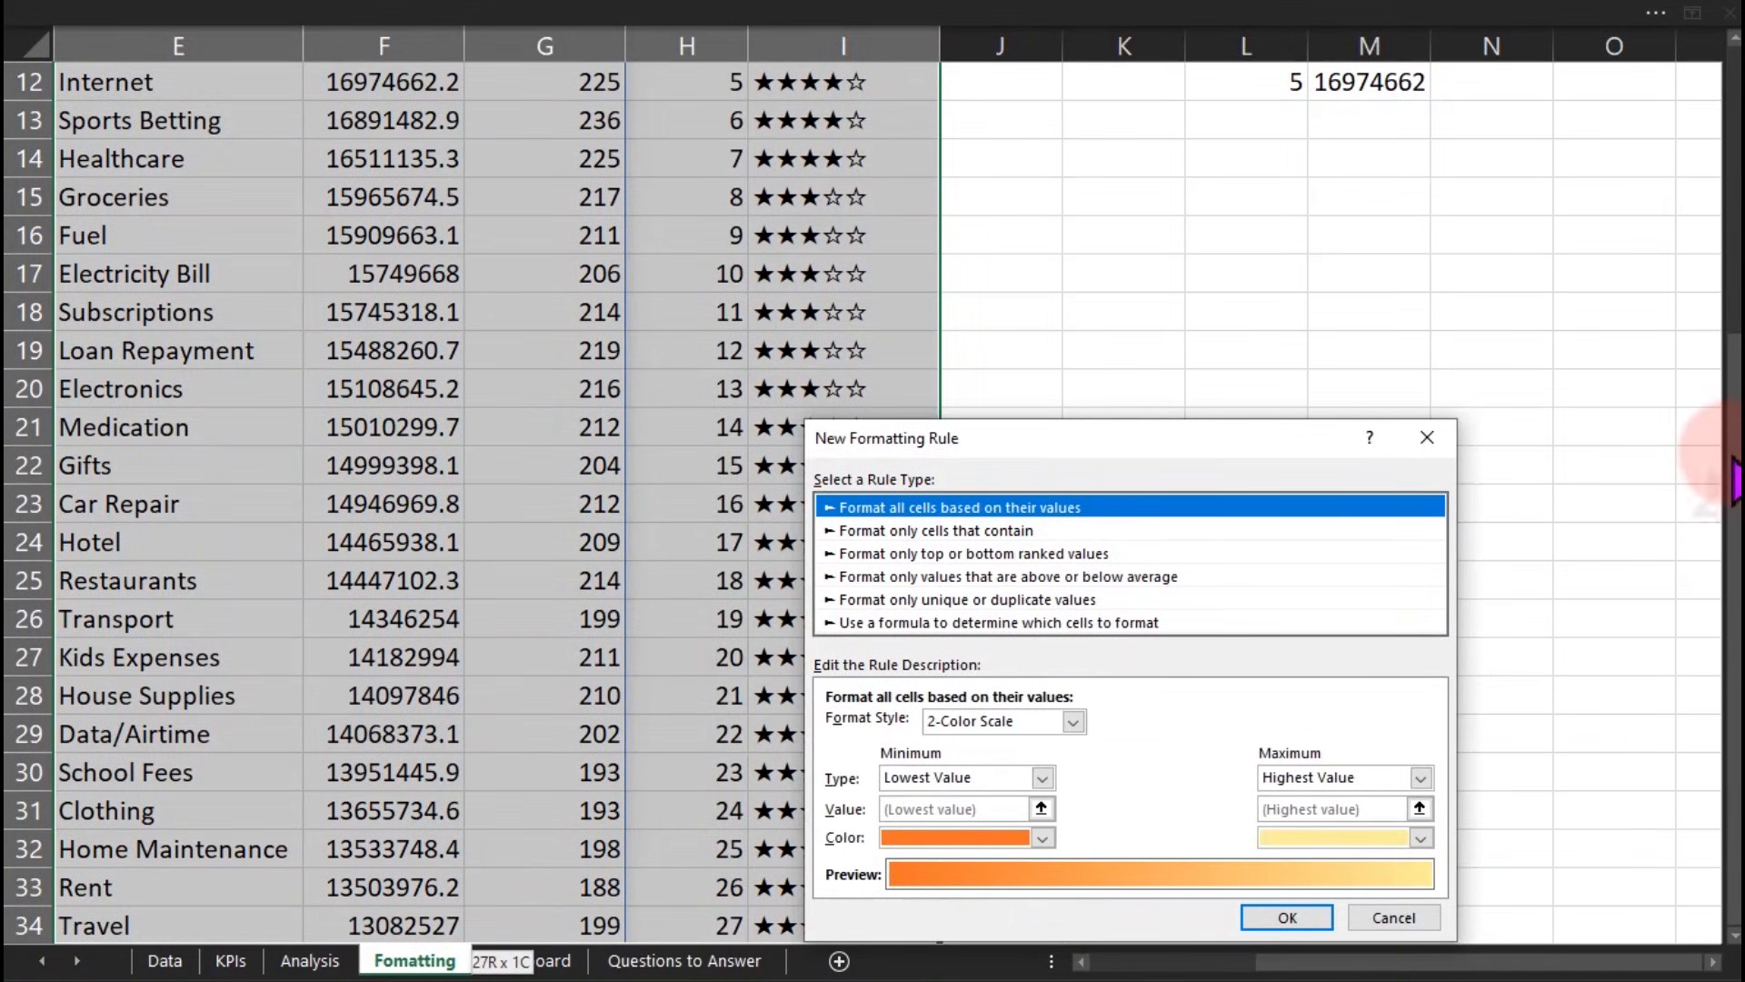
pyautogui.click(1386, 920)
pyautogui.click(1295, 848)
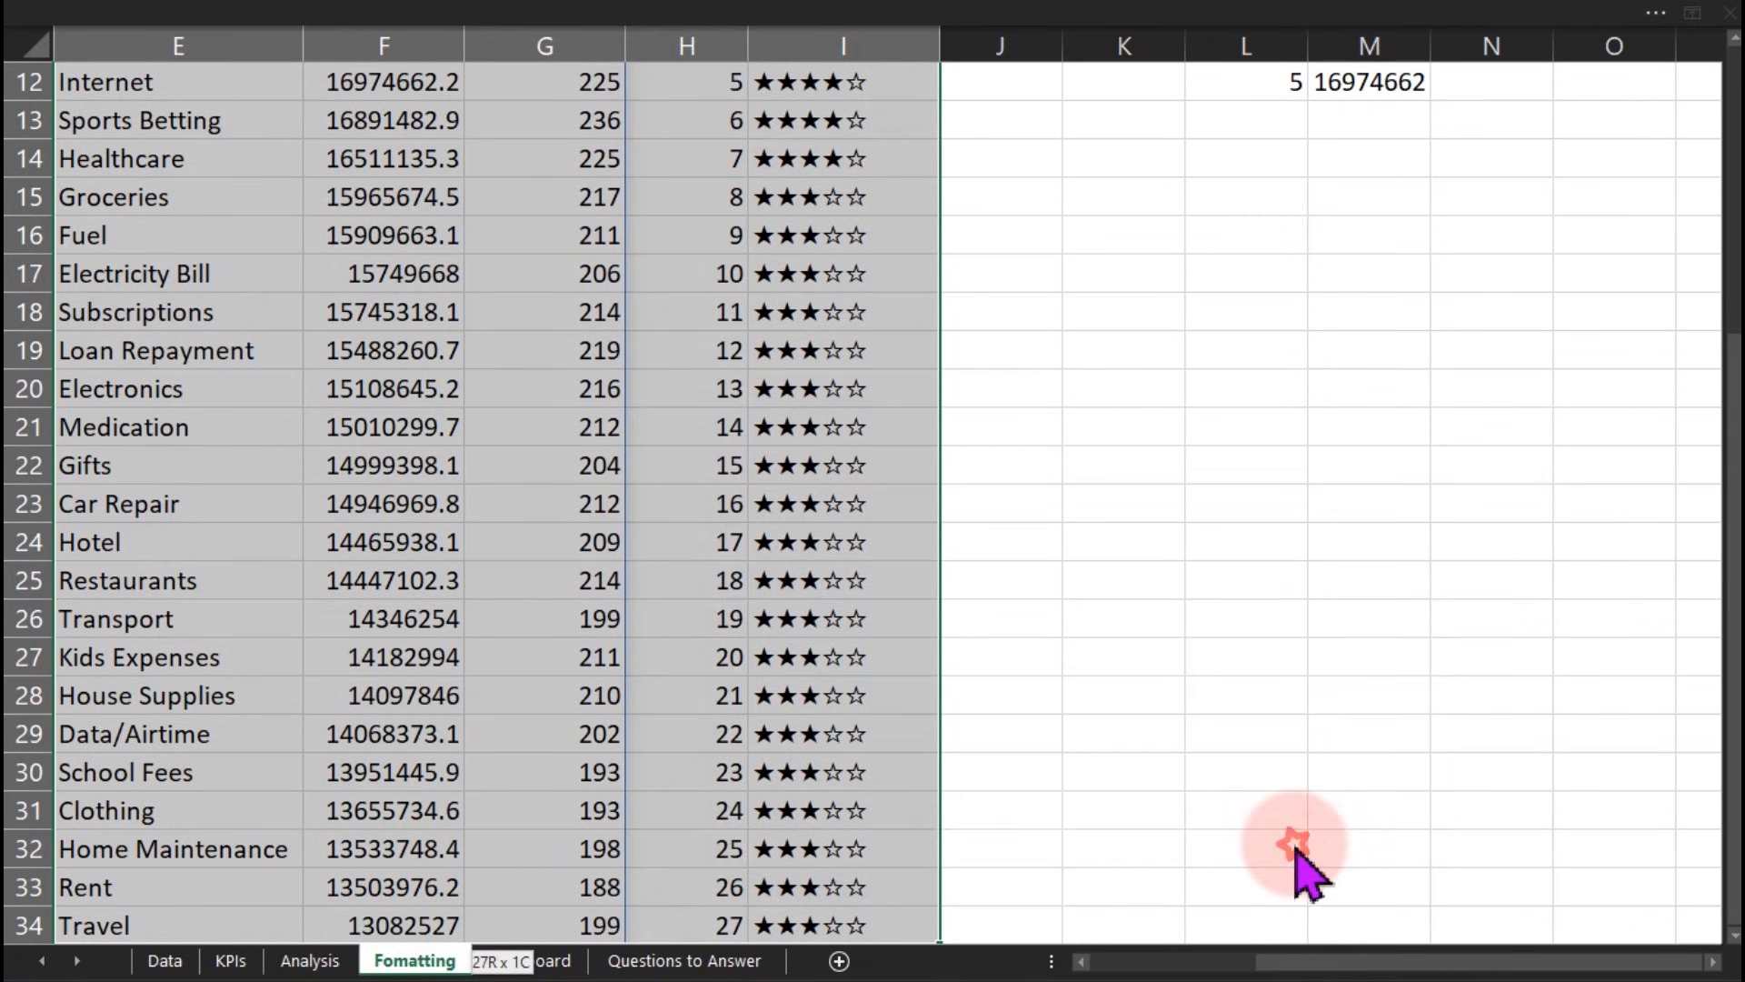
# Step: Add a second formula-based conditional formatting rule for the selected range with the formula =$M$9=$F8:$F34
pyautogui.moveTo(1734, 677); pyautogui.dragTo(1731, 448)
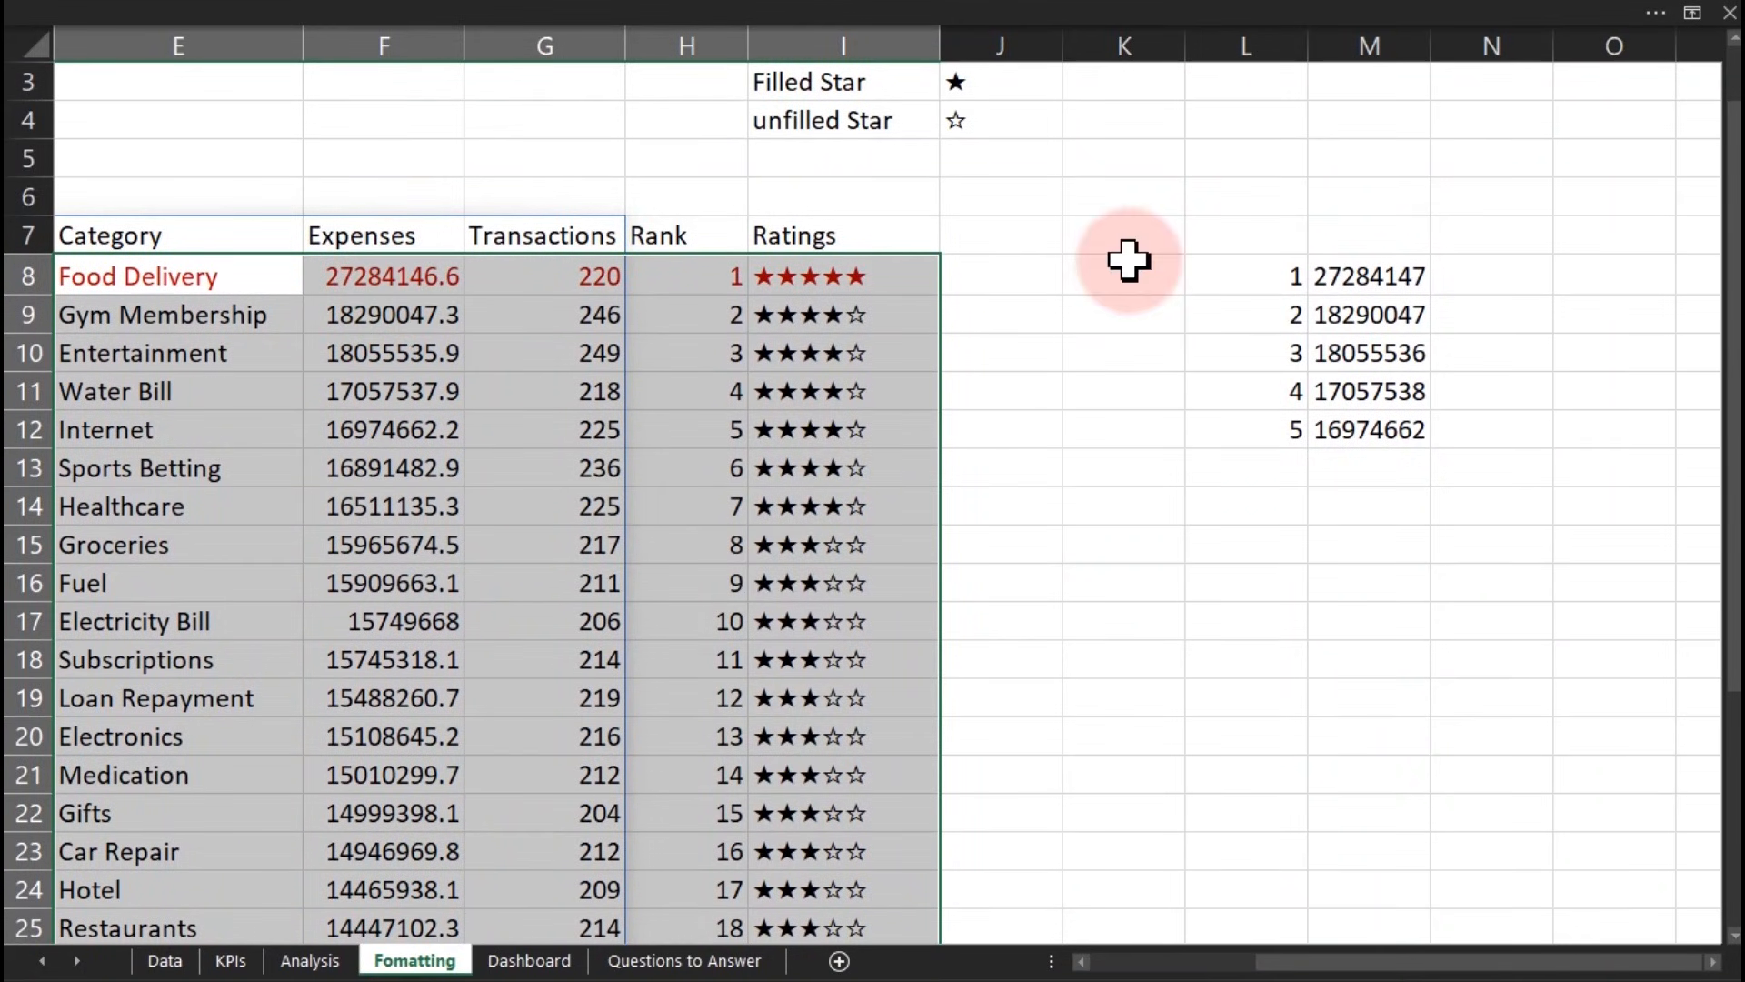
pyautogui.click(838, 12)
pyautogui.click(1070, 171)
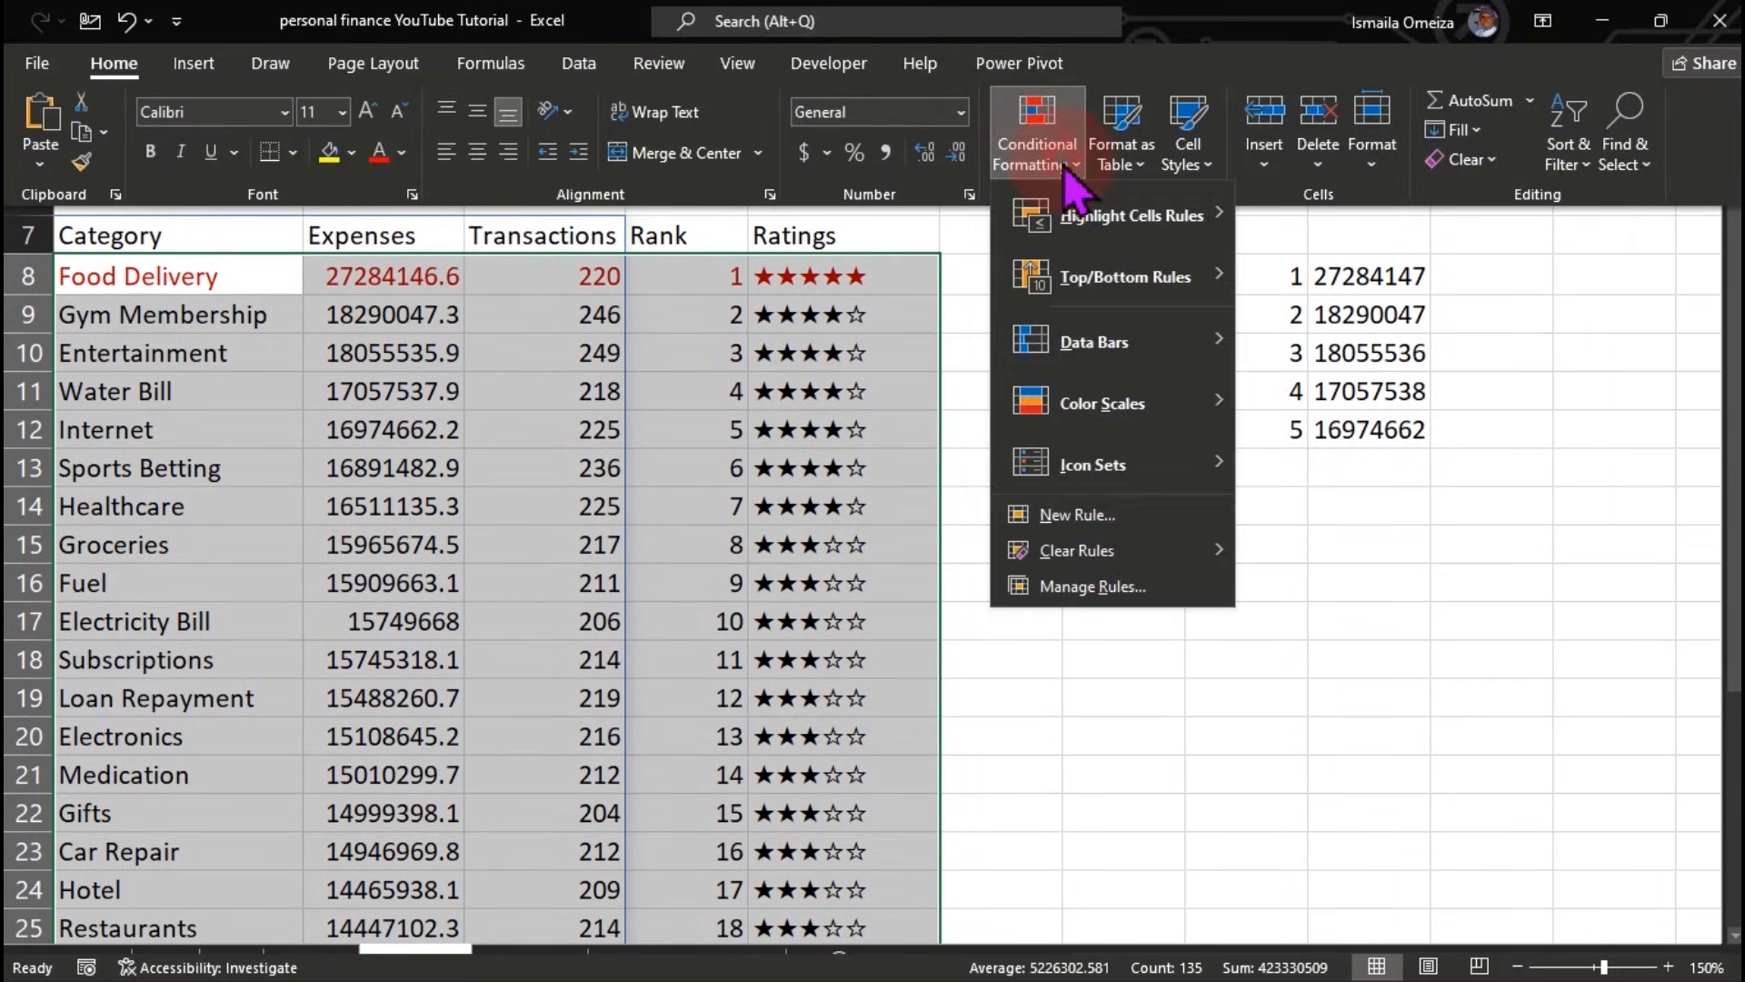
pyautogui.click(1079, 582)
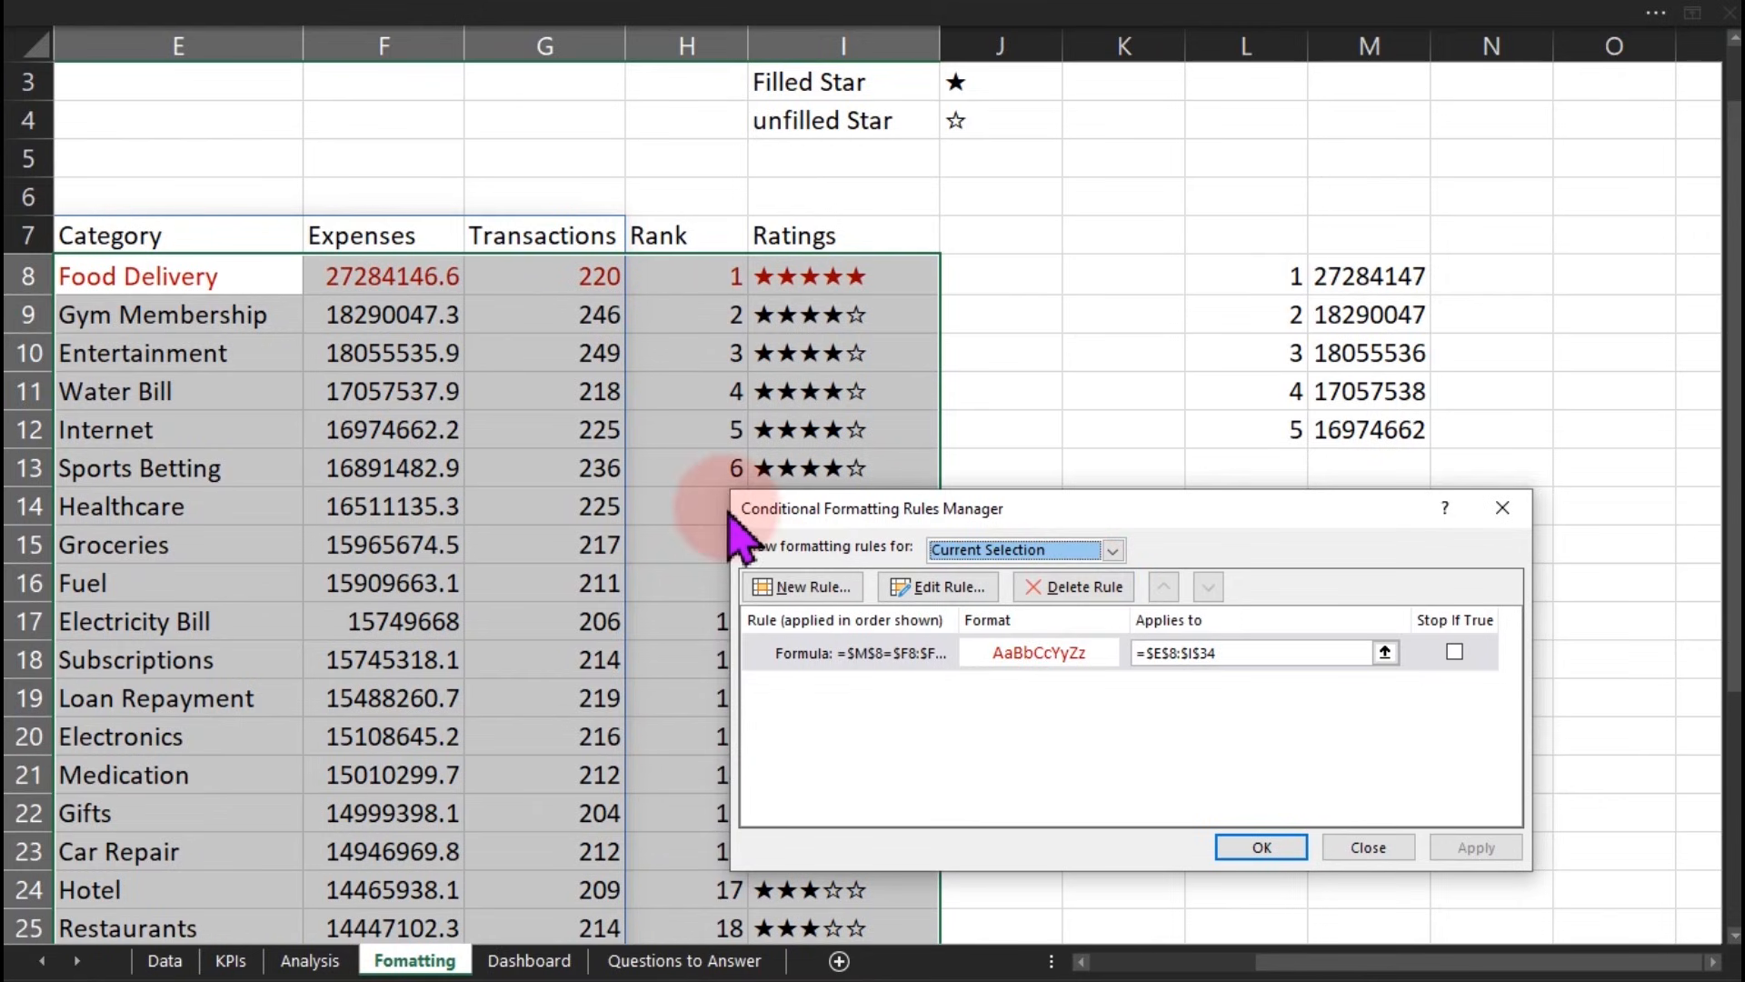
pyautogui.click(772, 589)
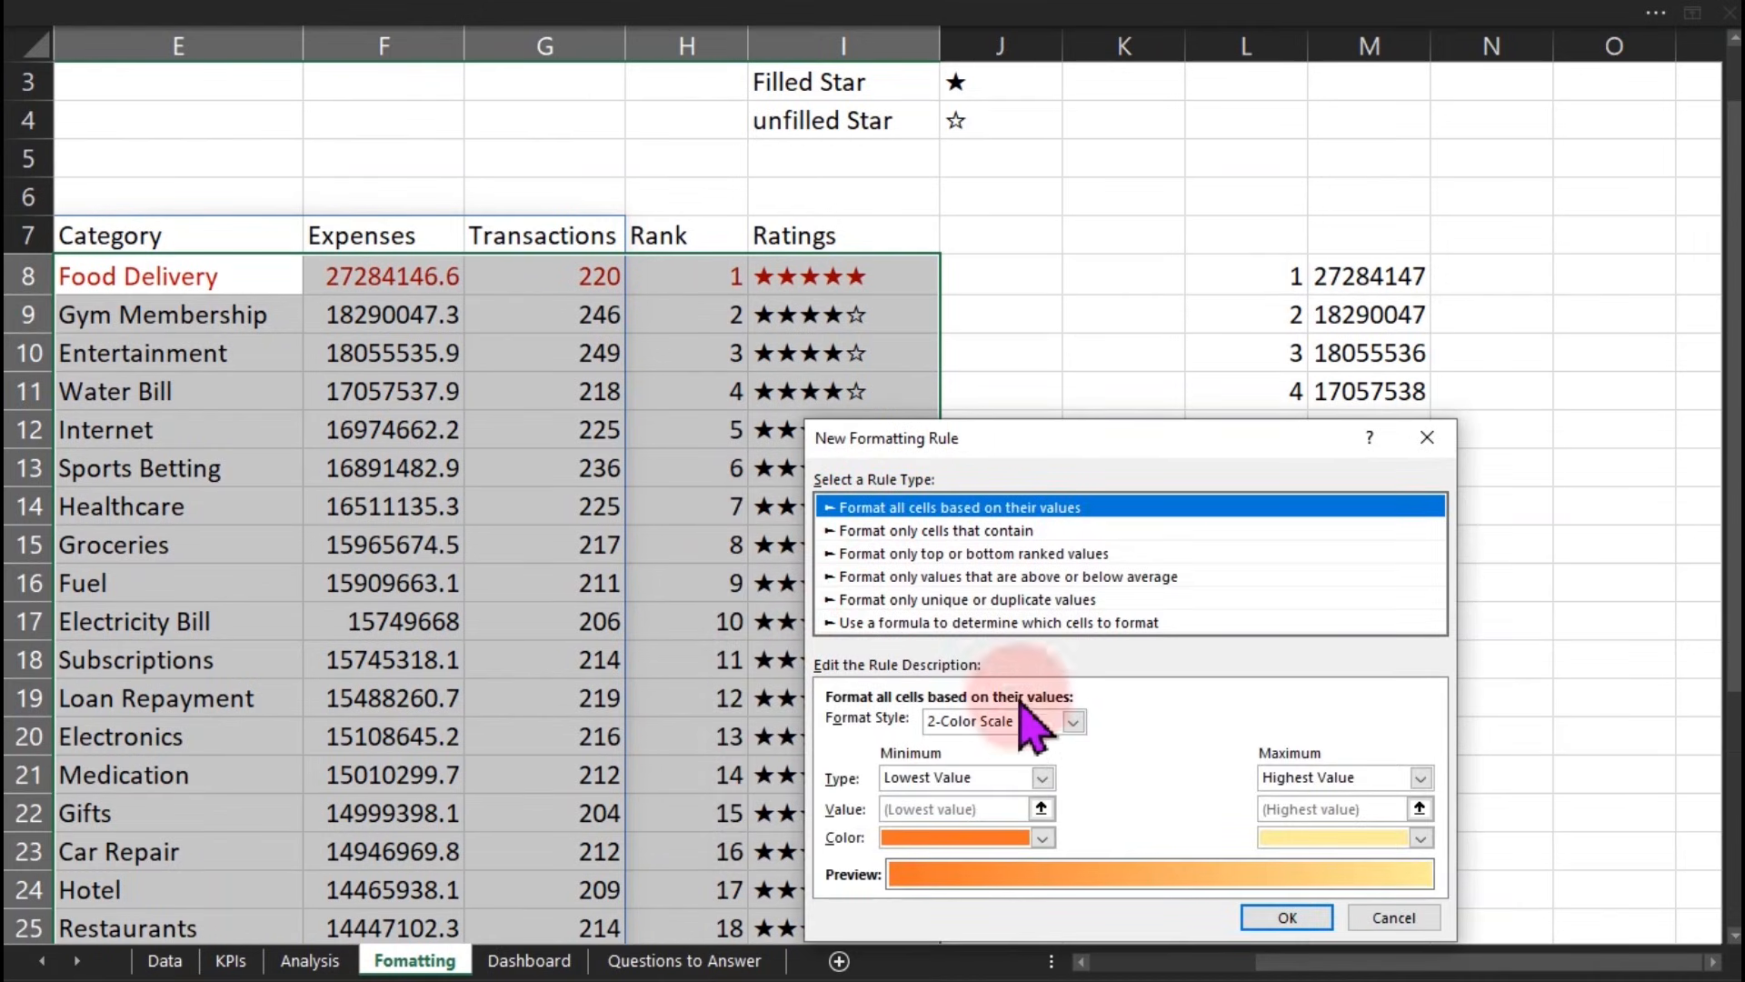
pyautogui.click(1025, 623)
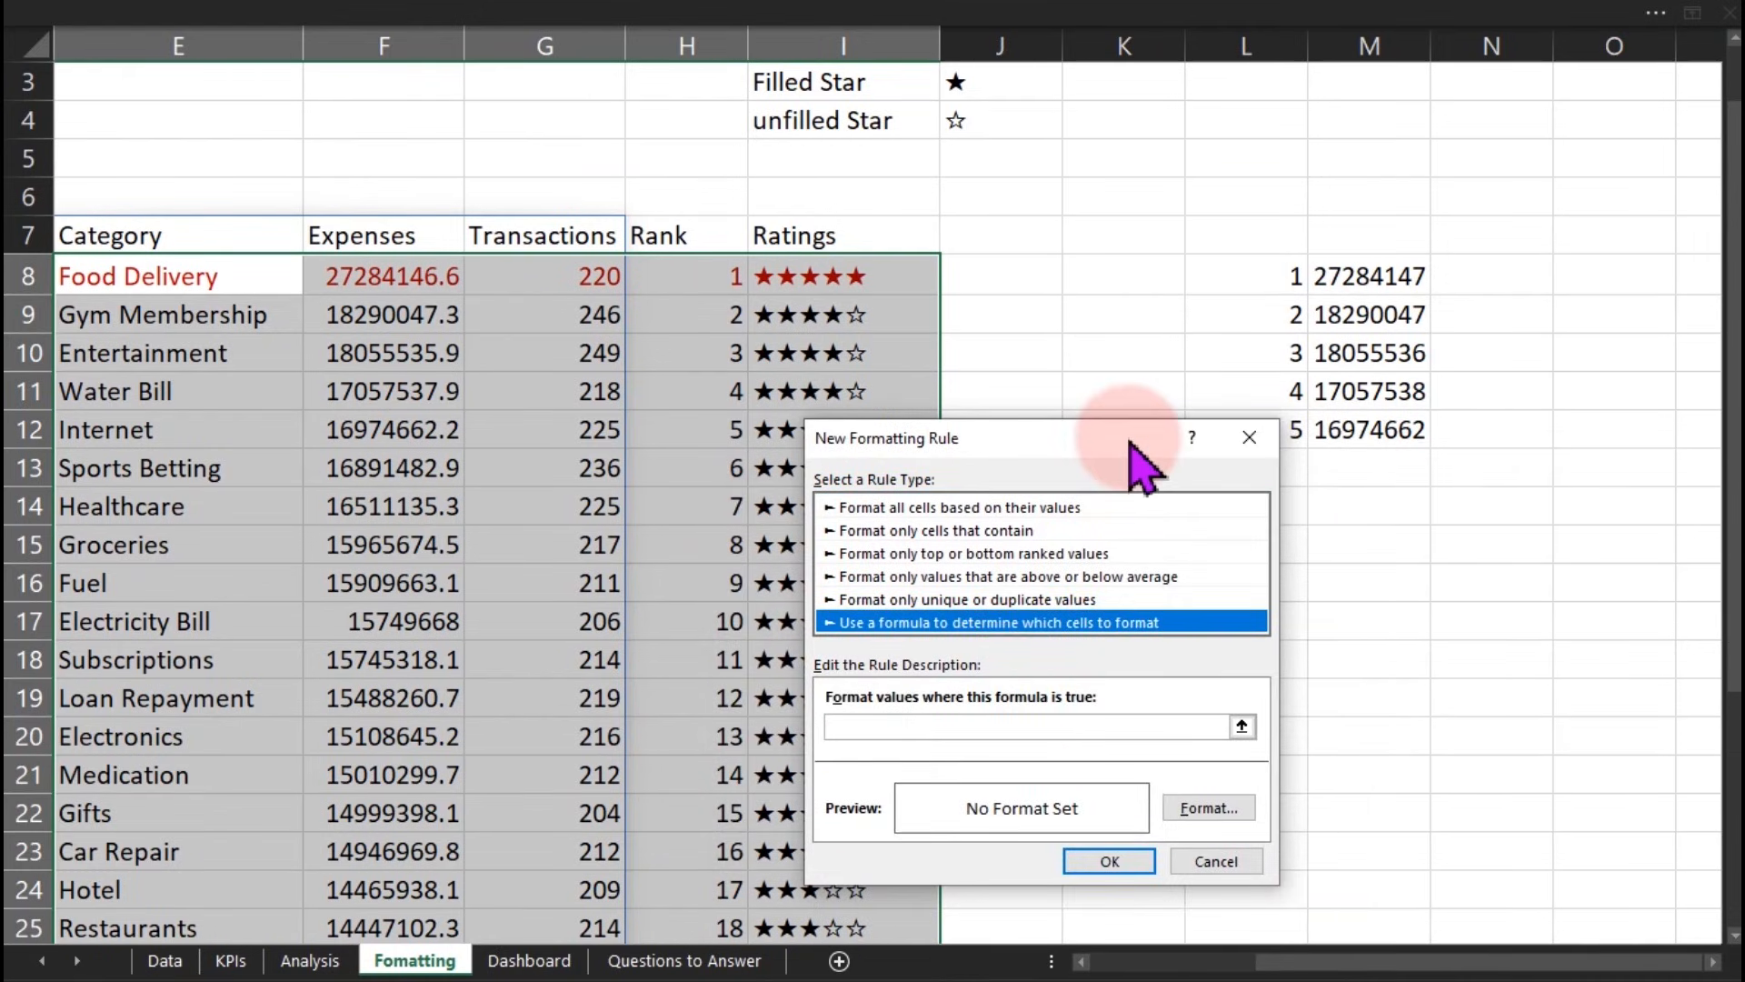
pyautogui.click(1083, 732)
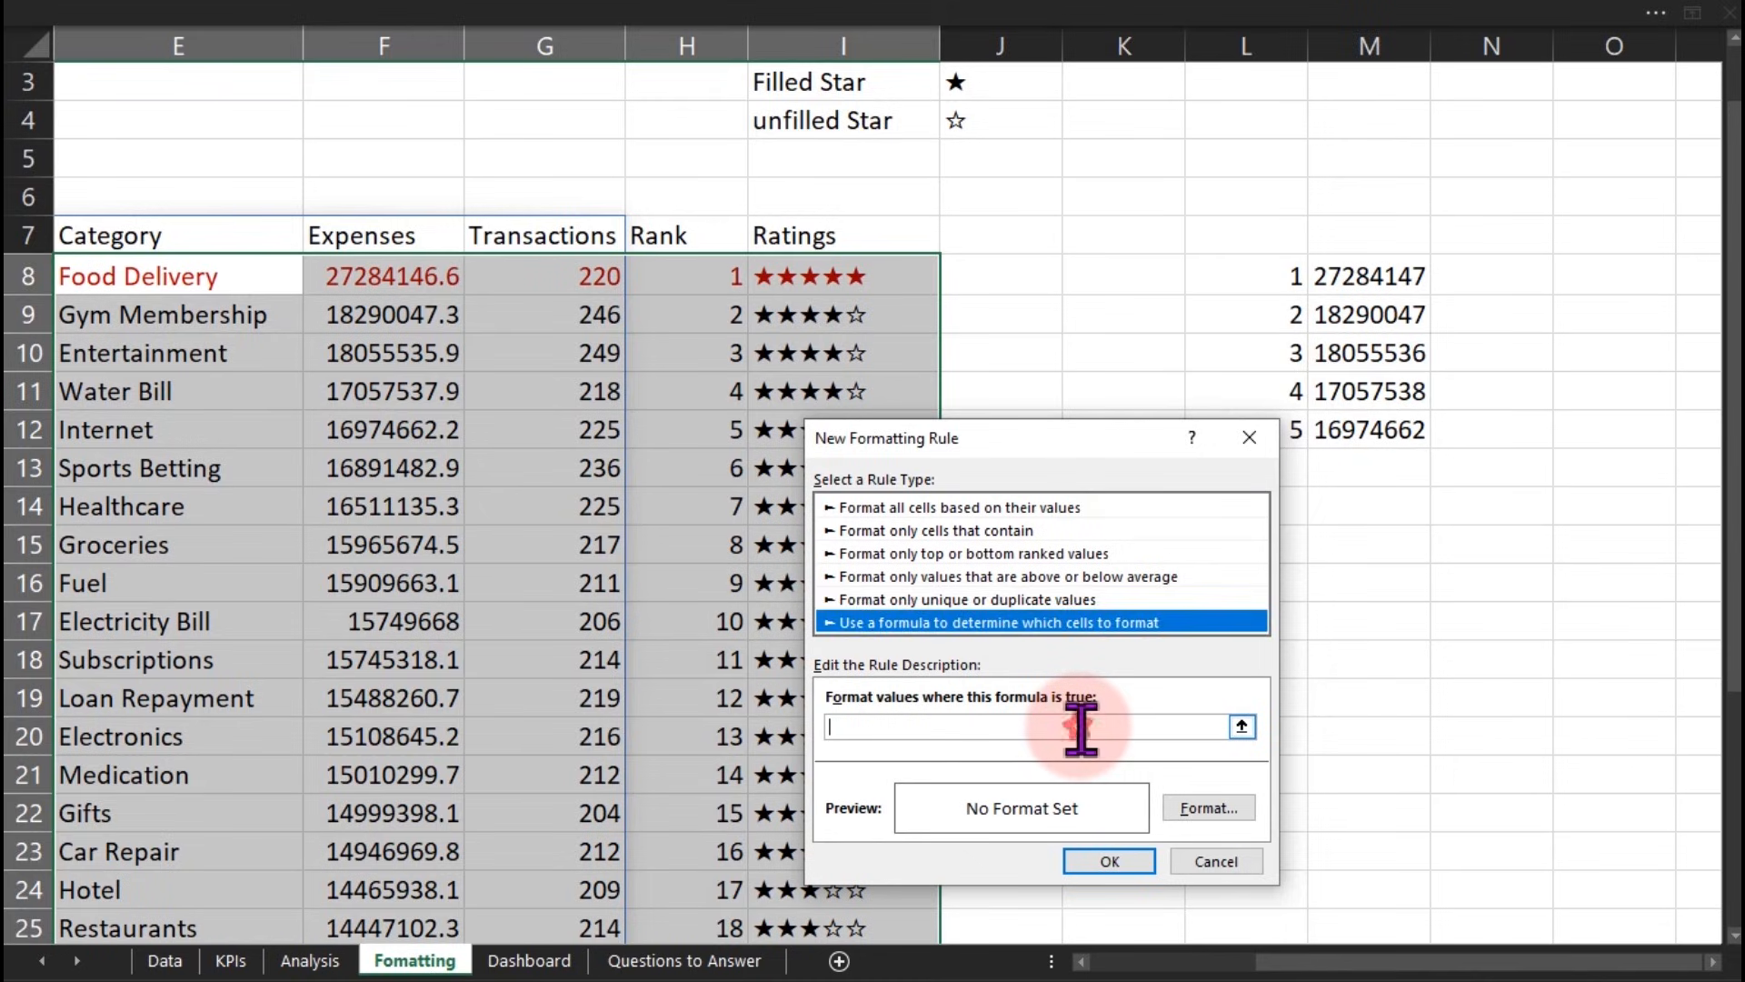
pyautogui.click(1160, 727)
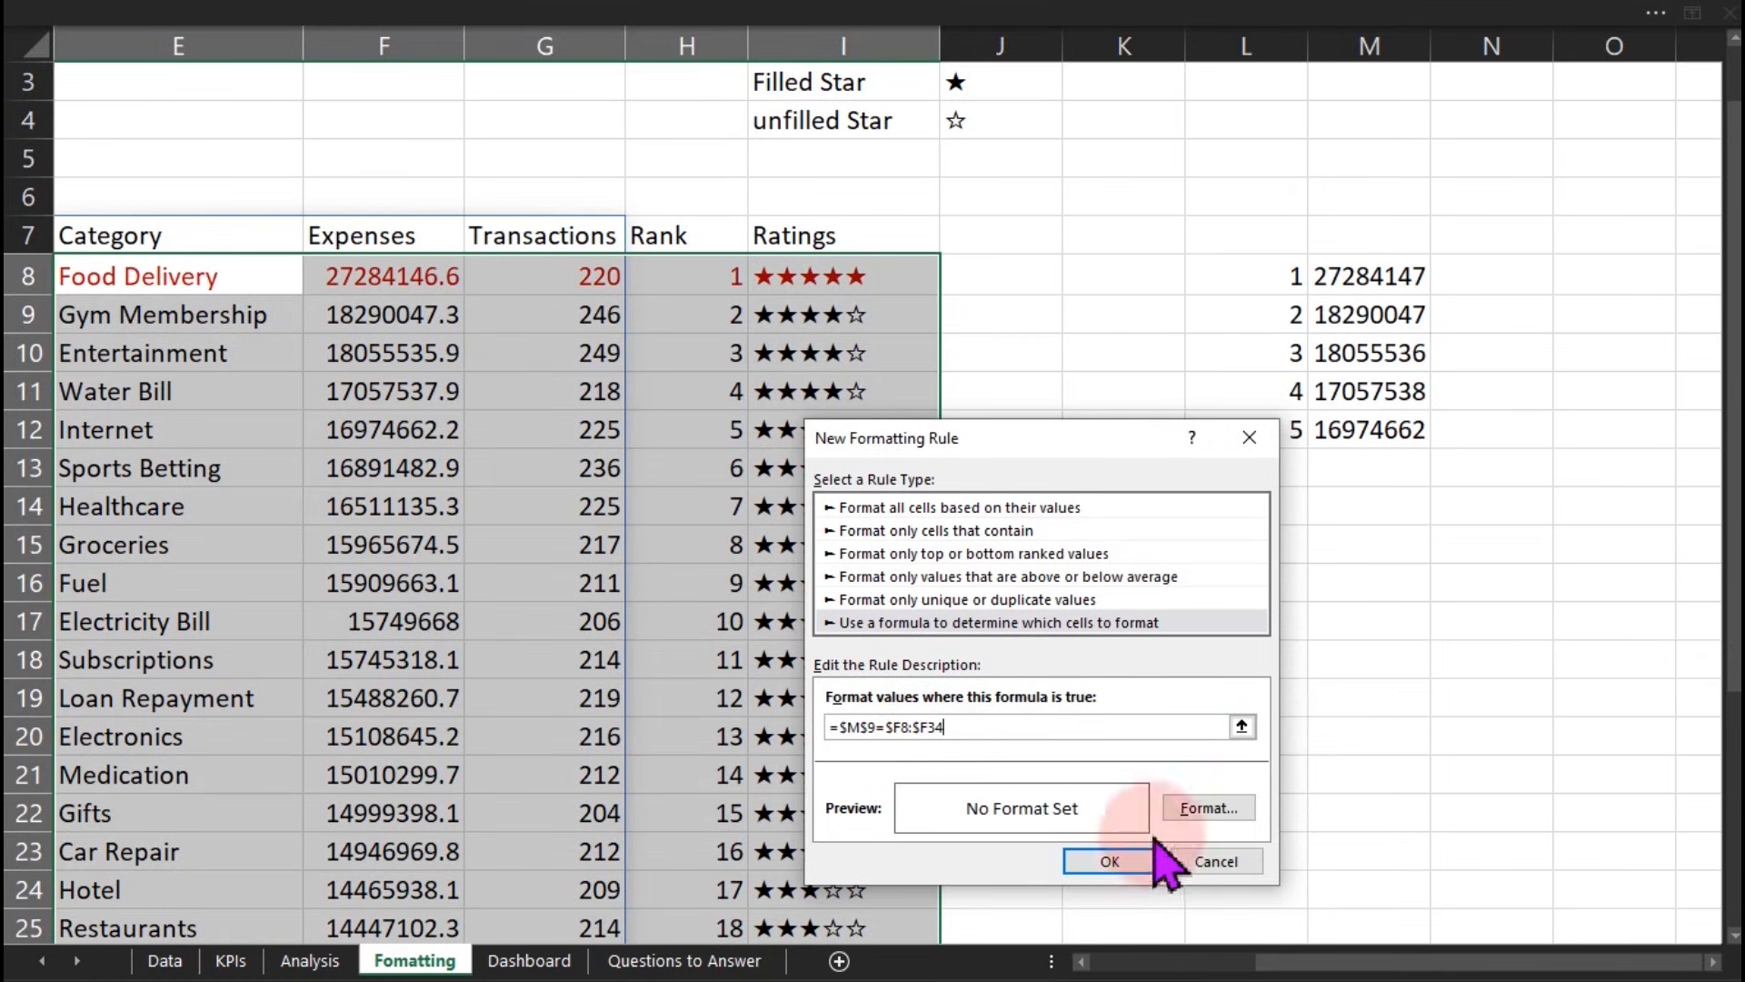
# Step: Set the M9 rule's font color to dark red and add the rule to the list
pyautogui.click(1193, 808)
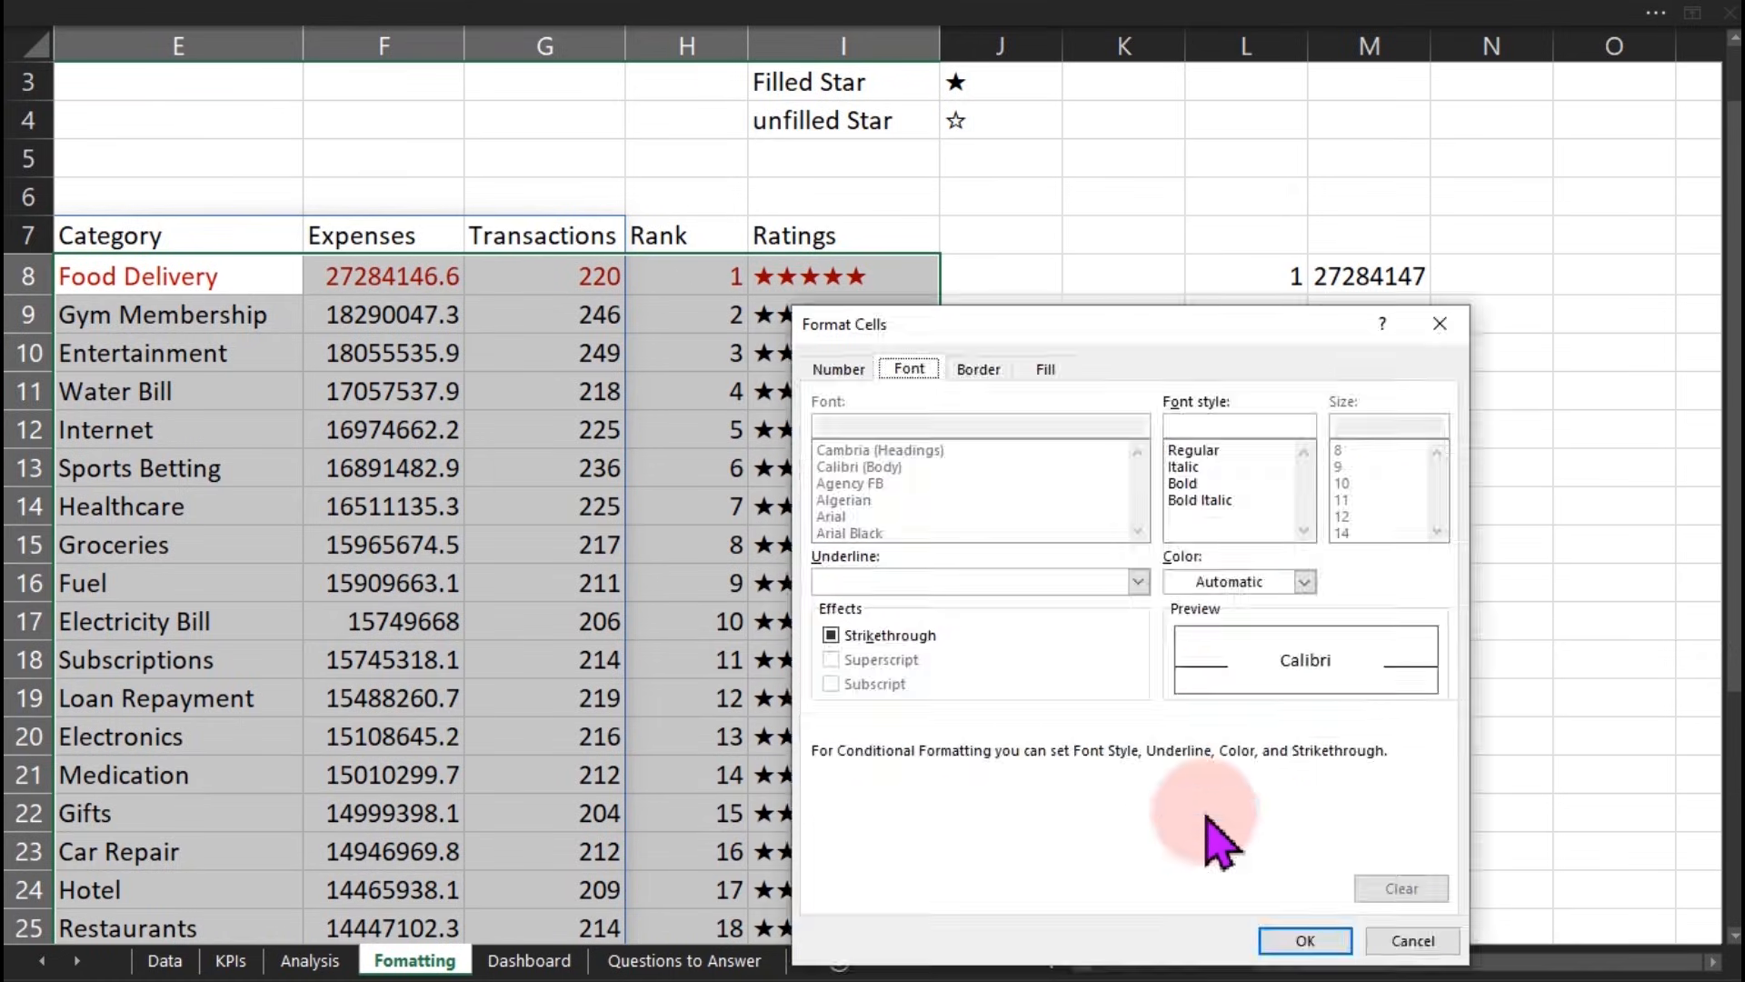
pyautogui.click(1211, 585)
pyautogui.click(1175, 433)
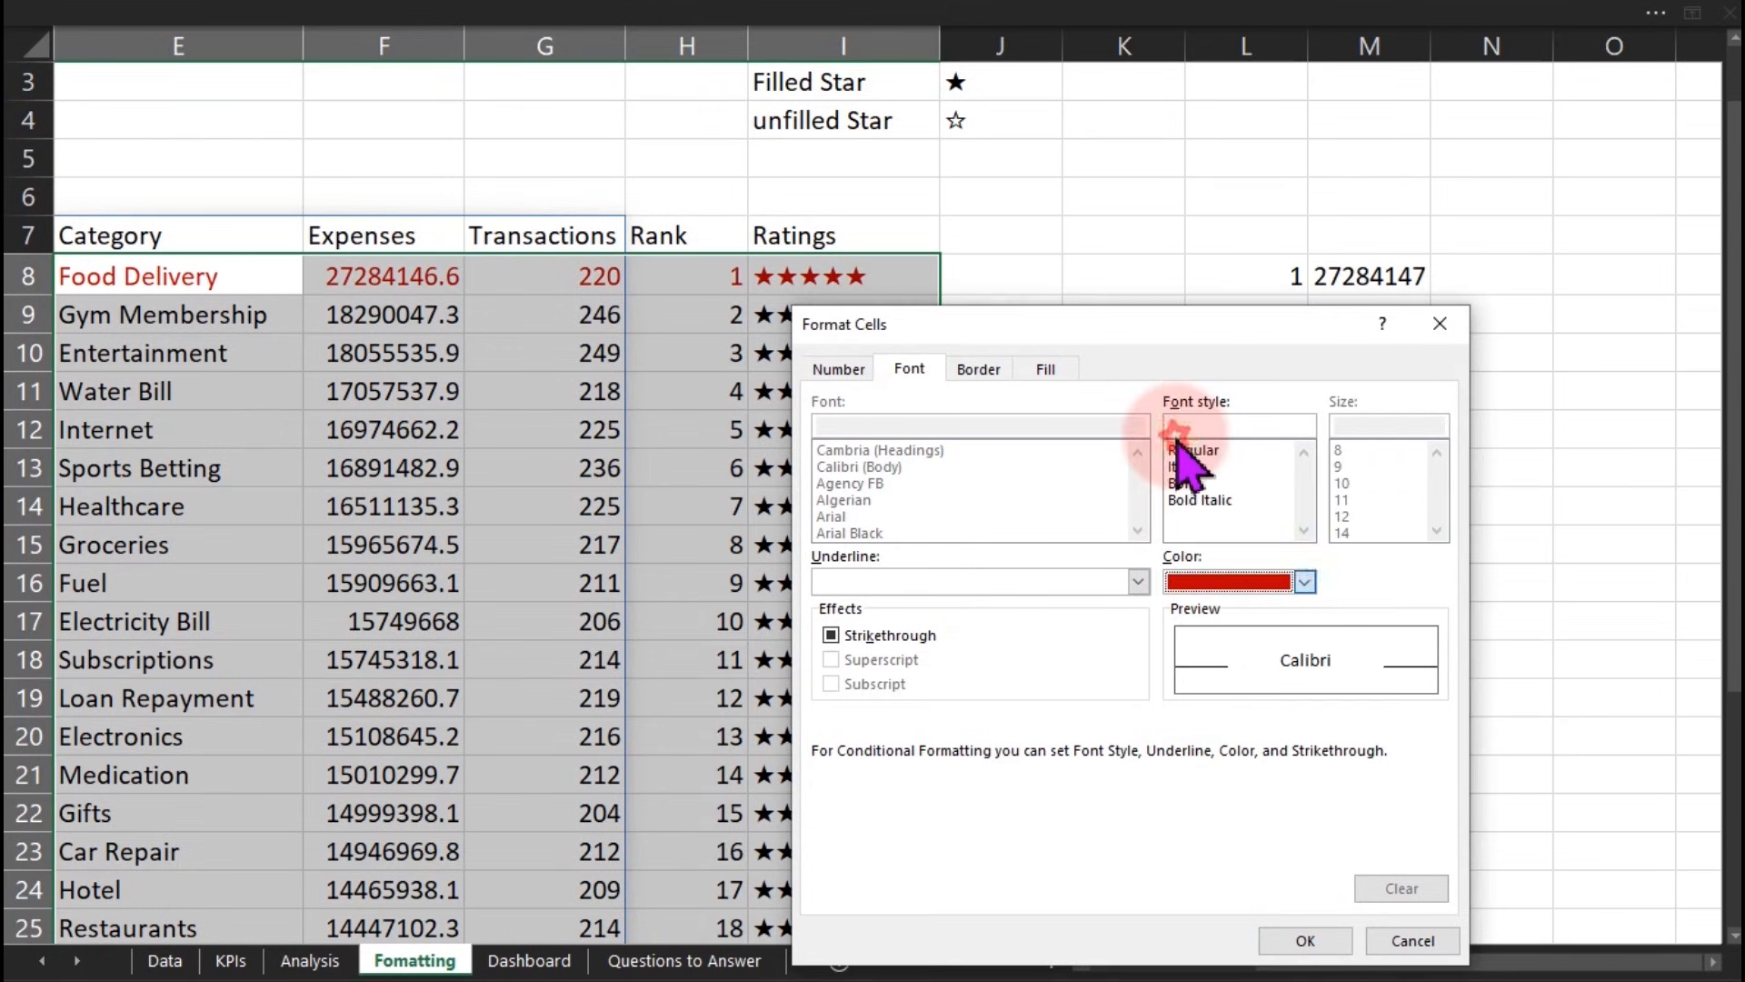
pyautogui.click(1305, 940)
pyautogui.click(1096, 862)
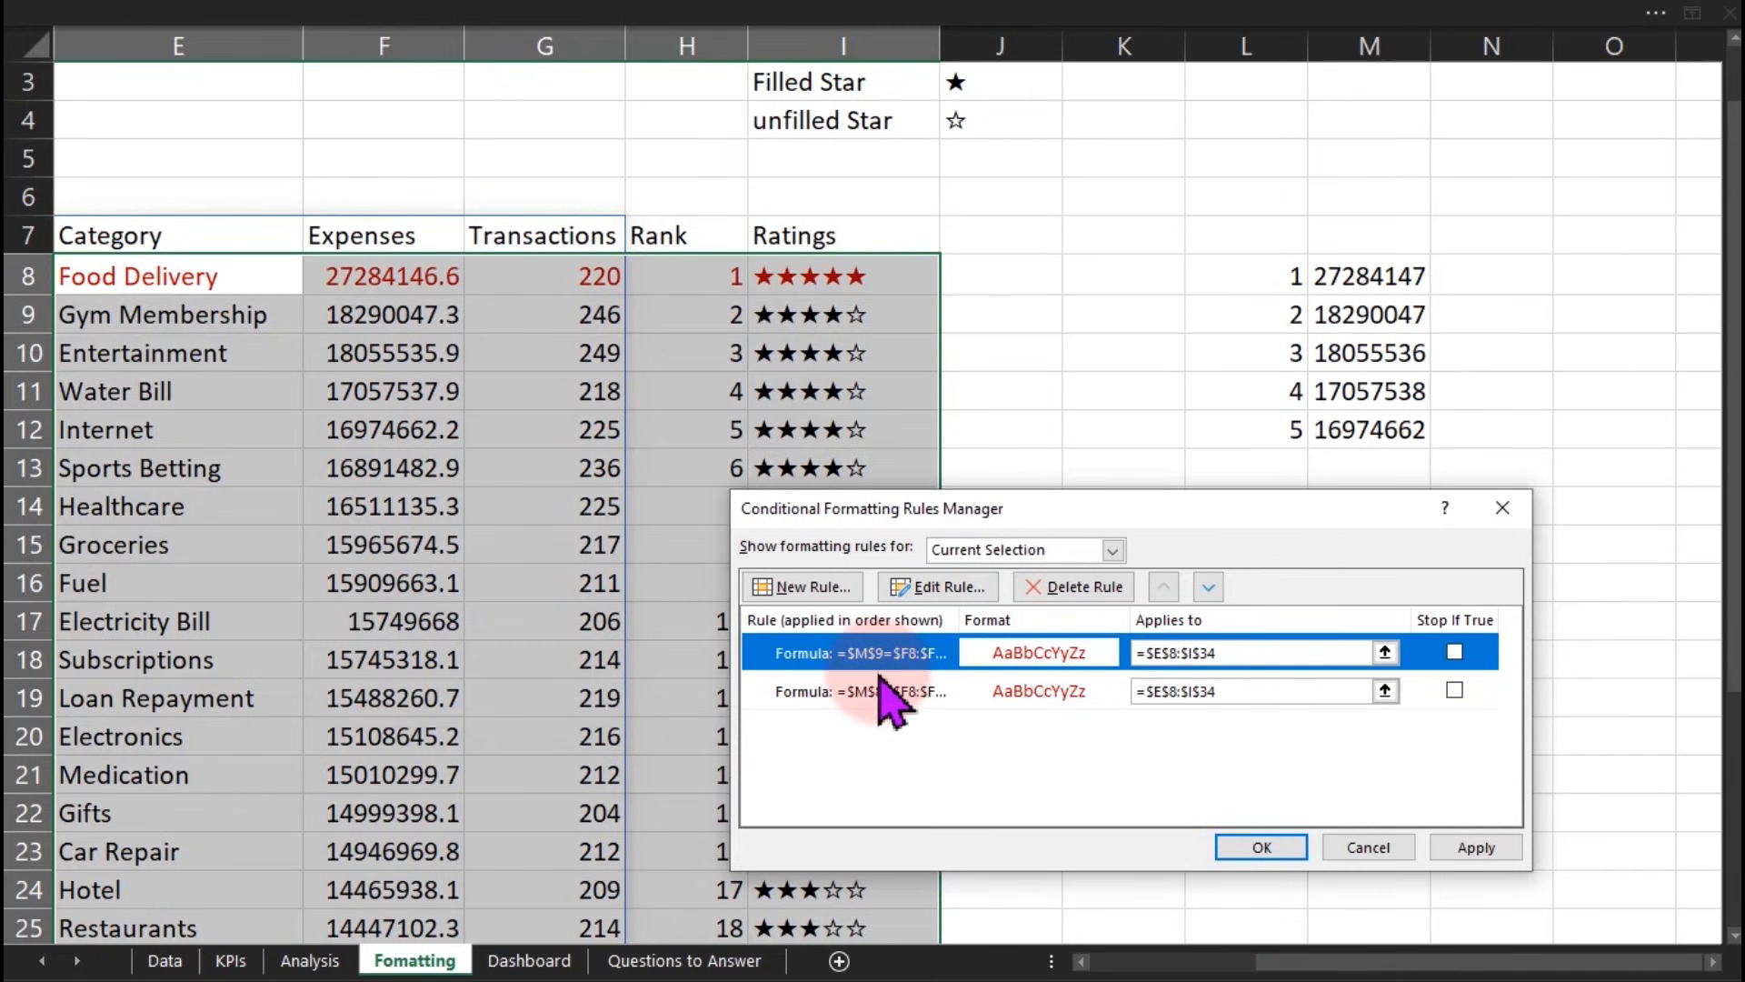
# Step: Add a third formula-based conditional formatting rule for the selected range with the formula =$M$10=$F8:$F34
pyautogui.click(802, 586)
pyautogui.click(1017, 623)
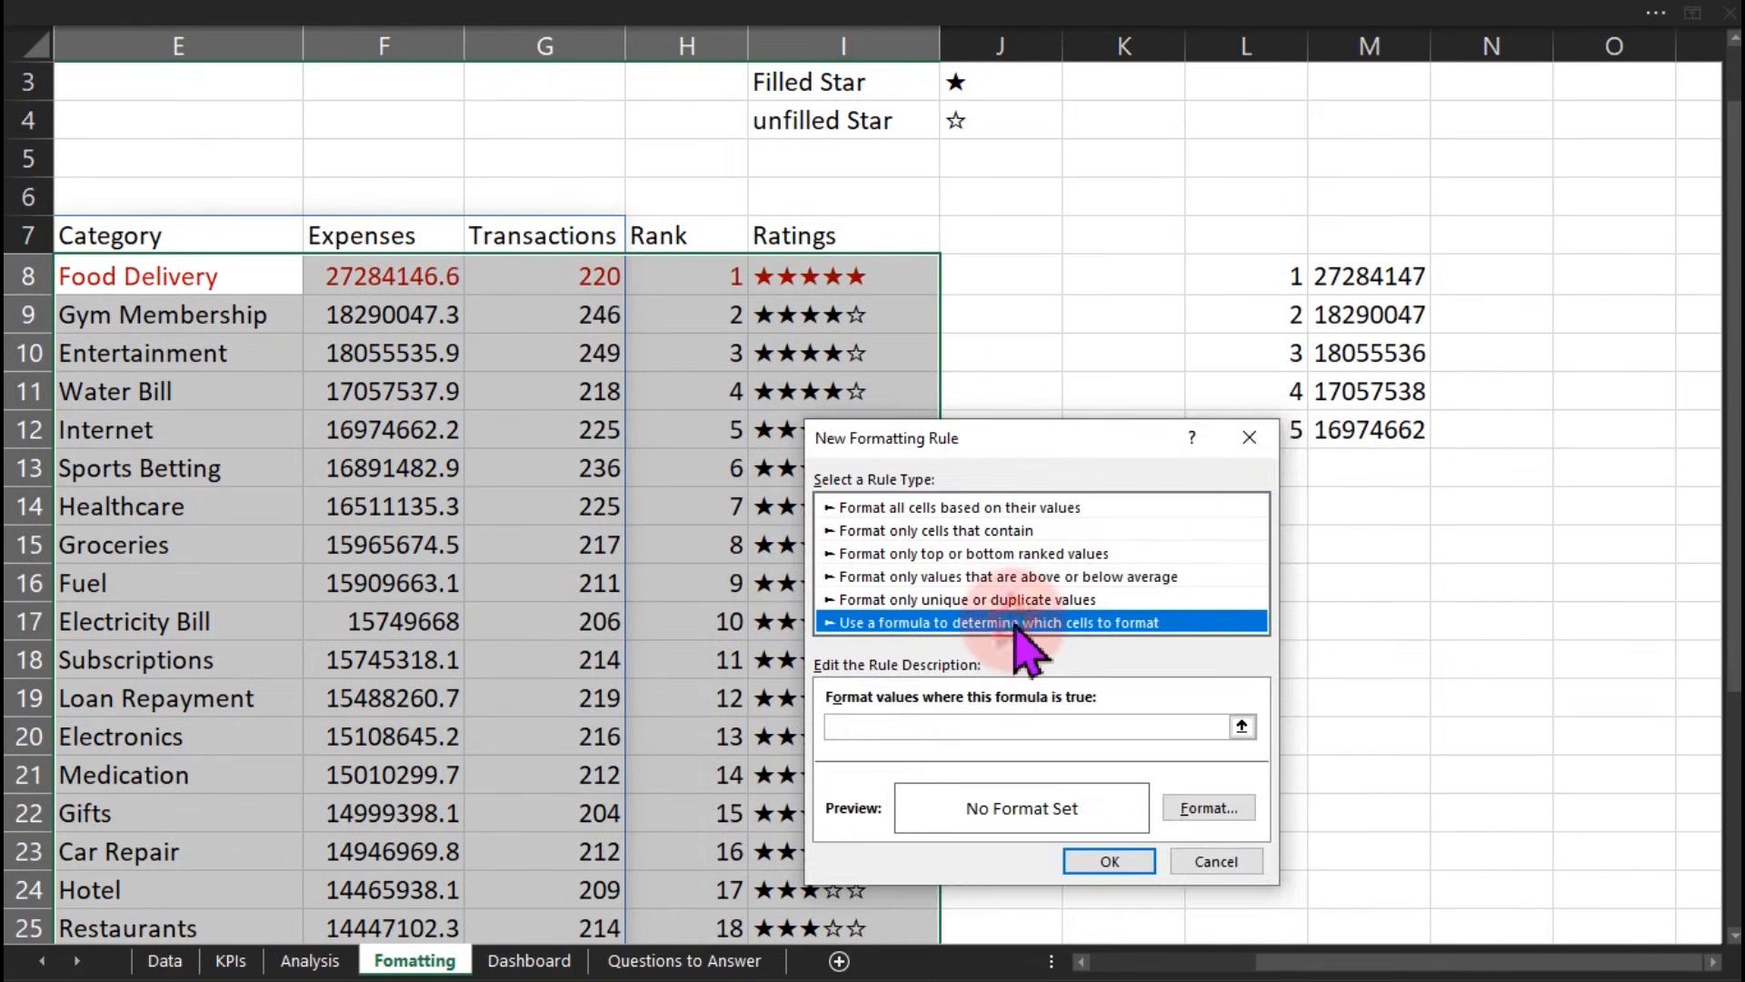
pyautogui.click(1042, 720)
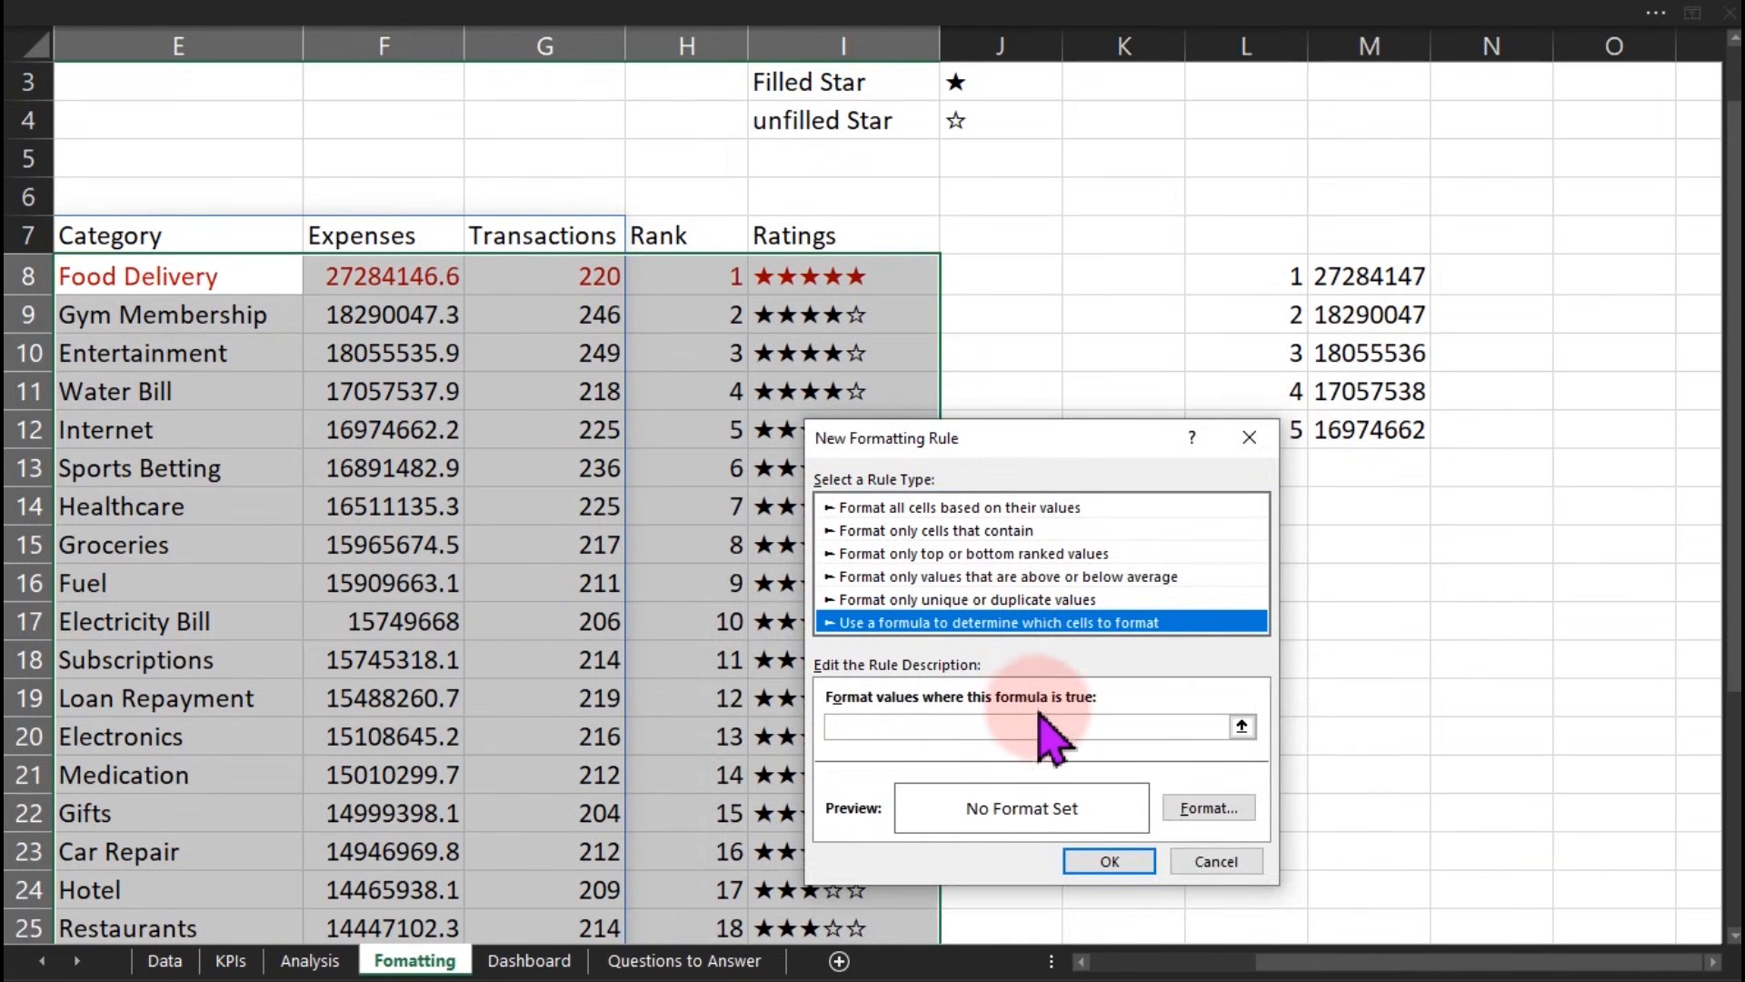
pyautogui.click(1043, 724)
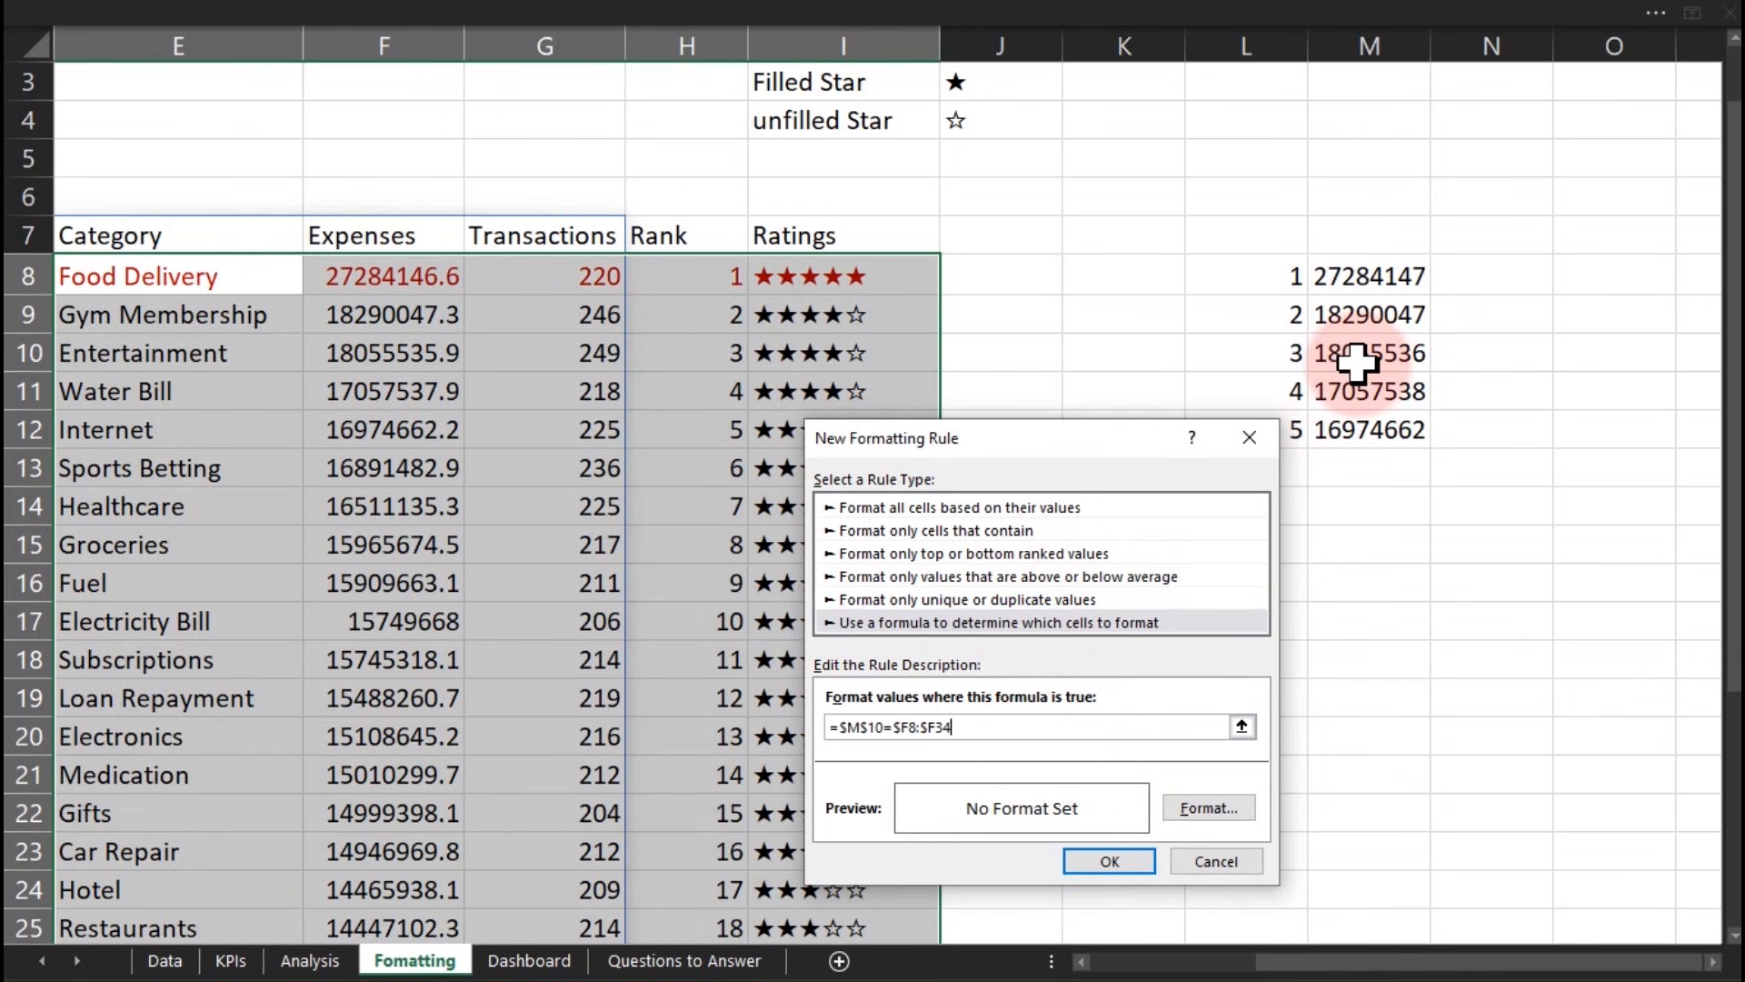
# Step: Set the M10 rule's font color to dark red and add the rule to the list
pyautogui.click(1209, 808)
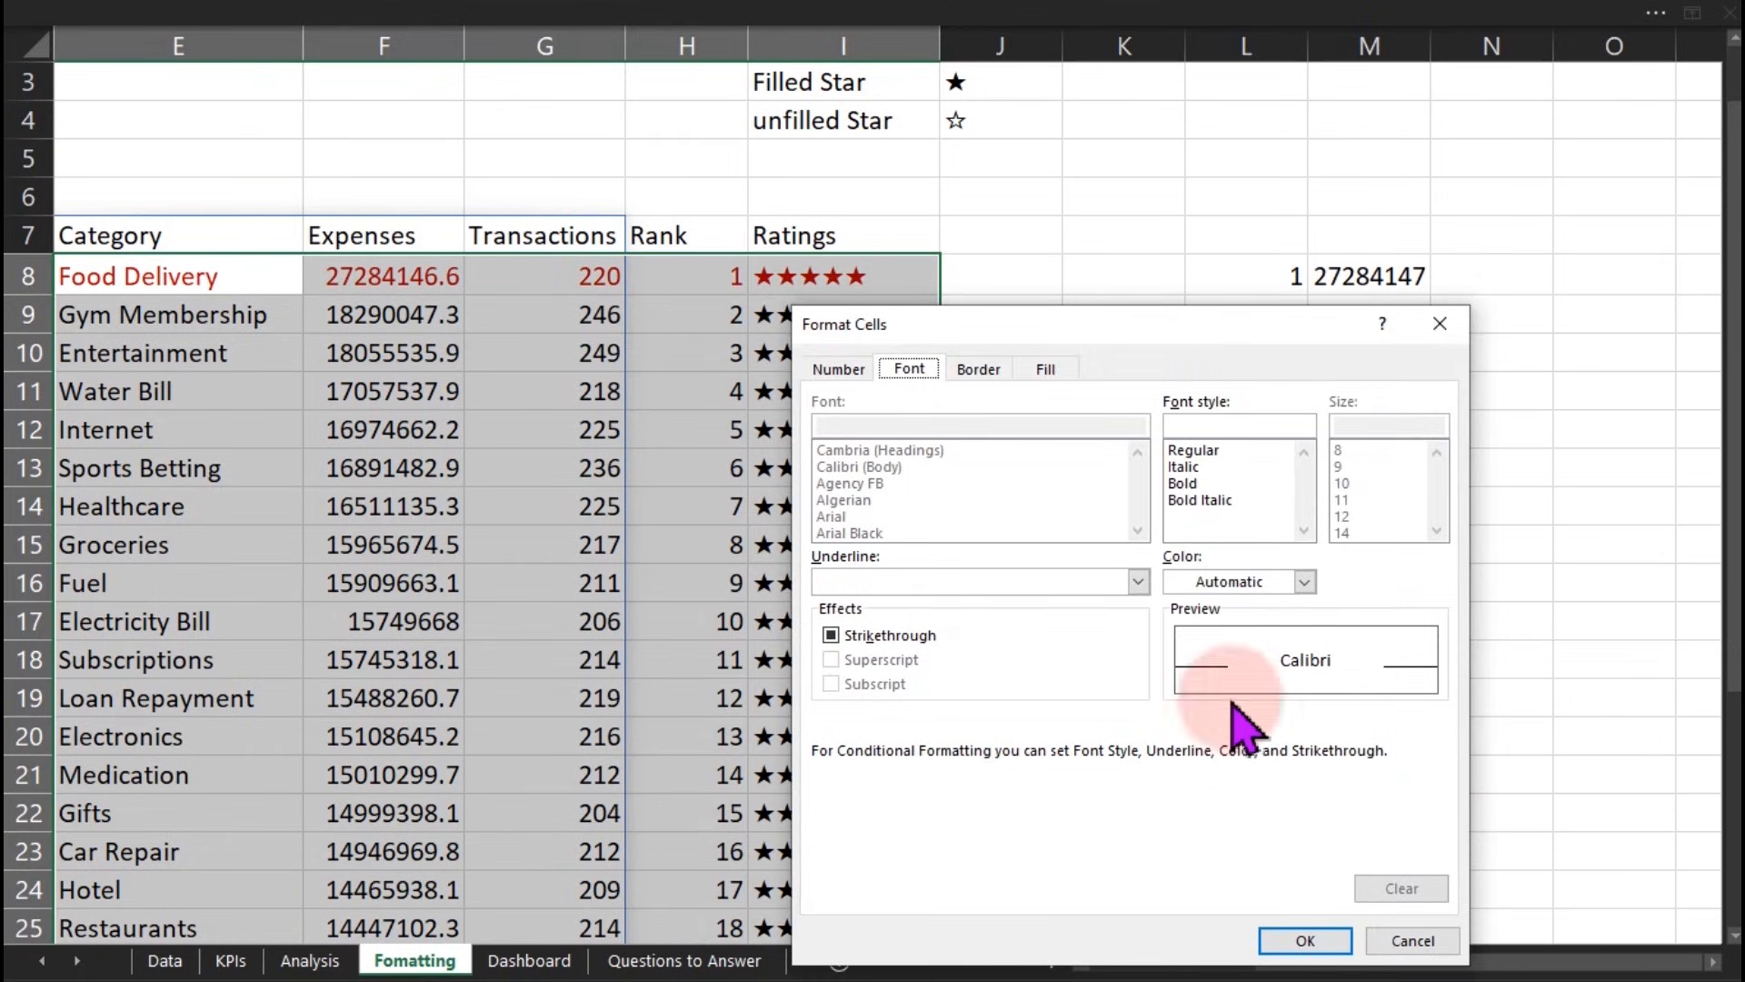
pyautogui.click(1238, 580)
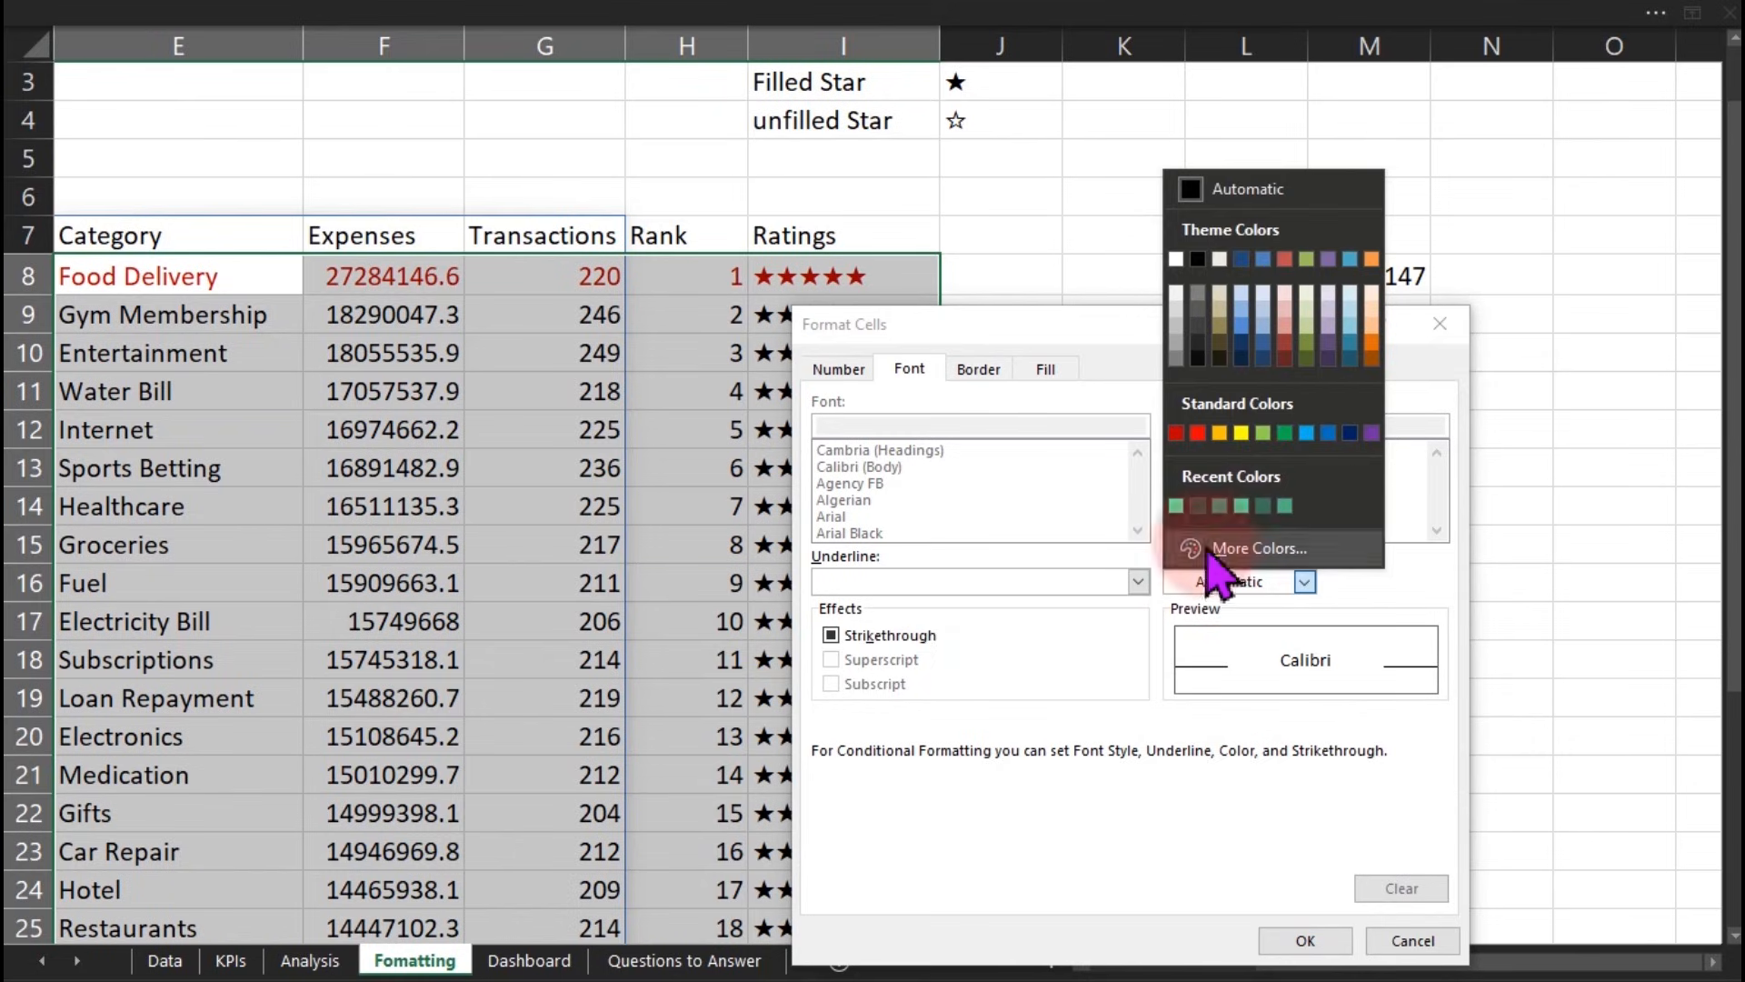
pyautogui.click(1176, 432)
pyautogui.click(1306, 940)
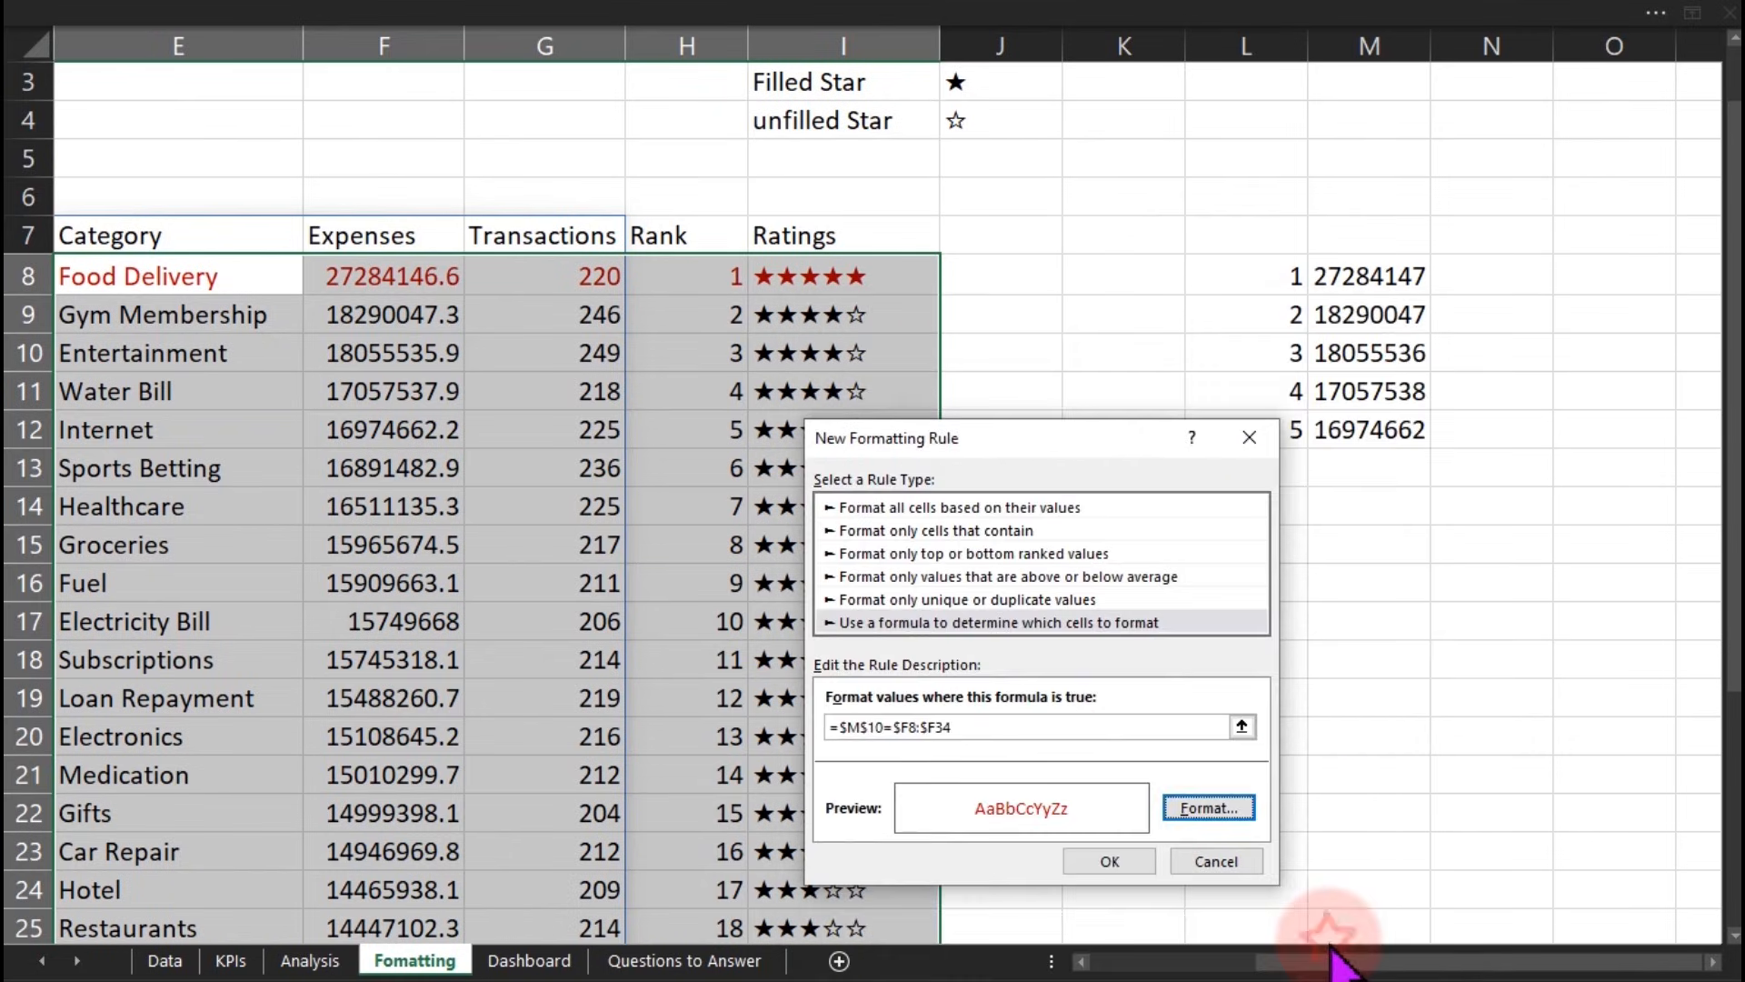
pyautogui.click(1110, 861)
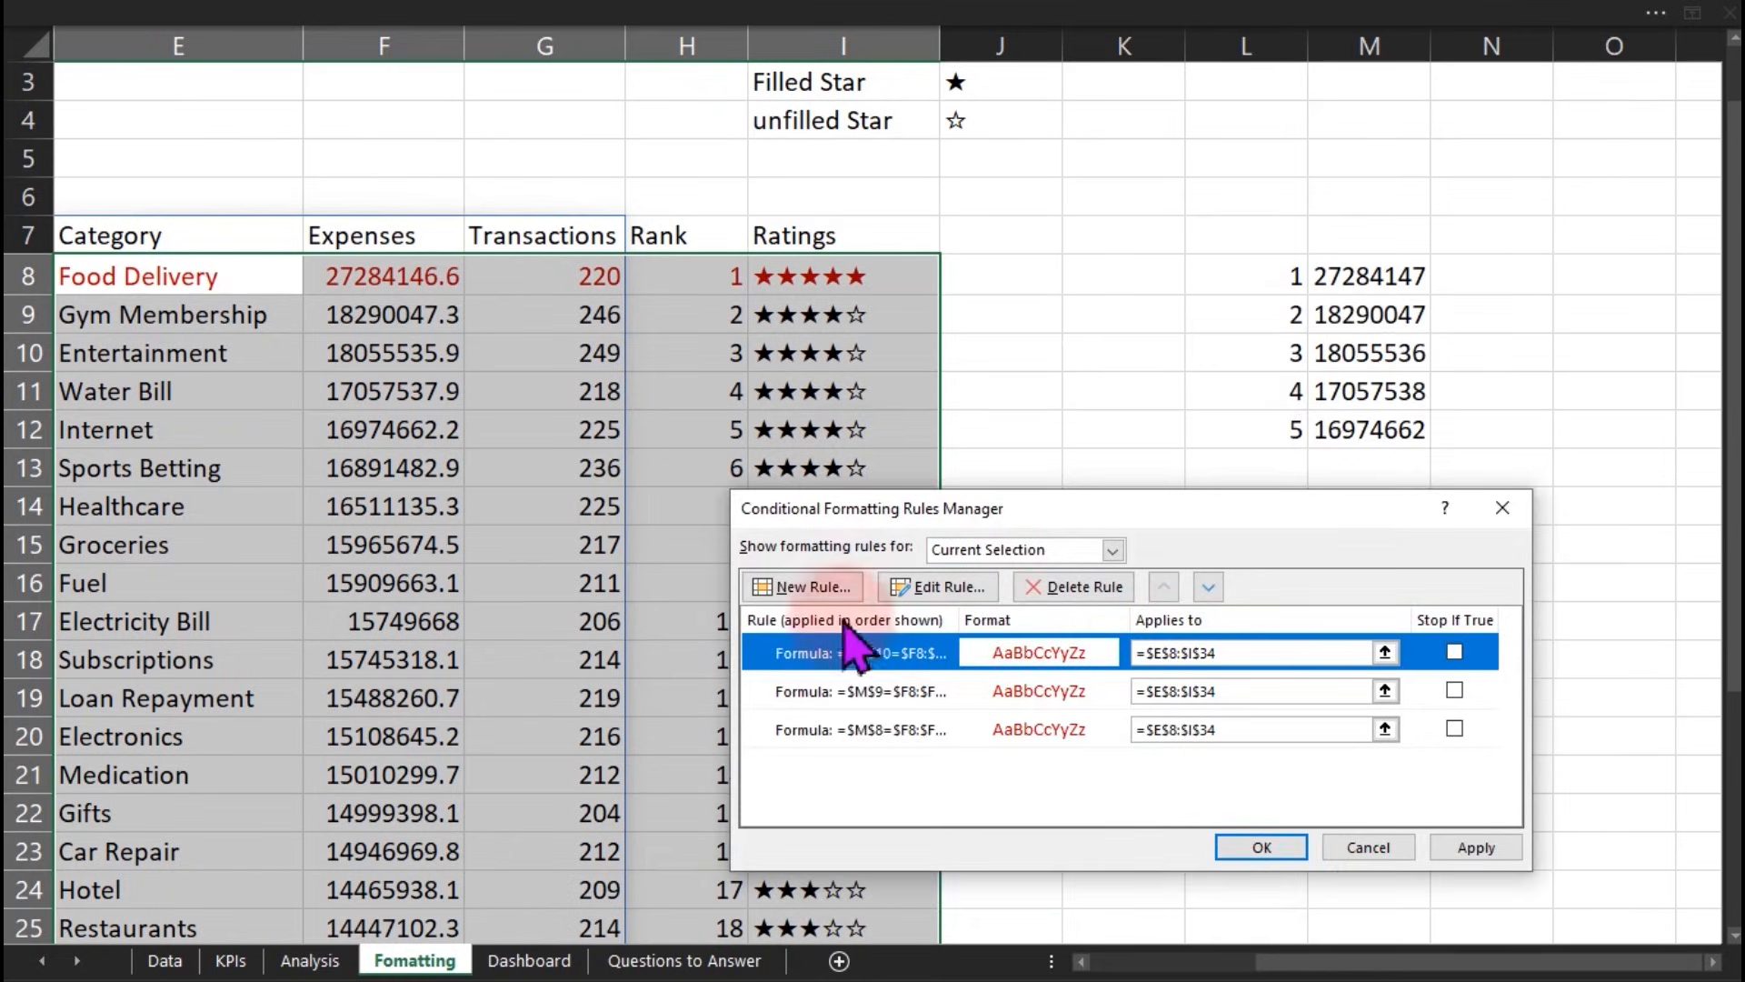
# Step: Add a fourth formula-based conditional formatting rule for the selected range with the formula =$M$11=$F8:$F34
pyautogui.click(819, 586)
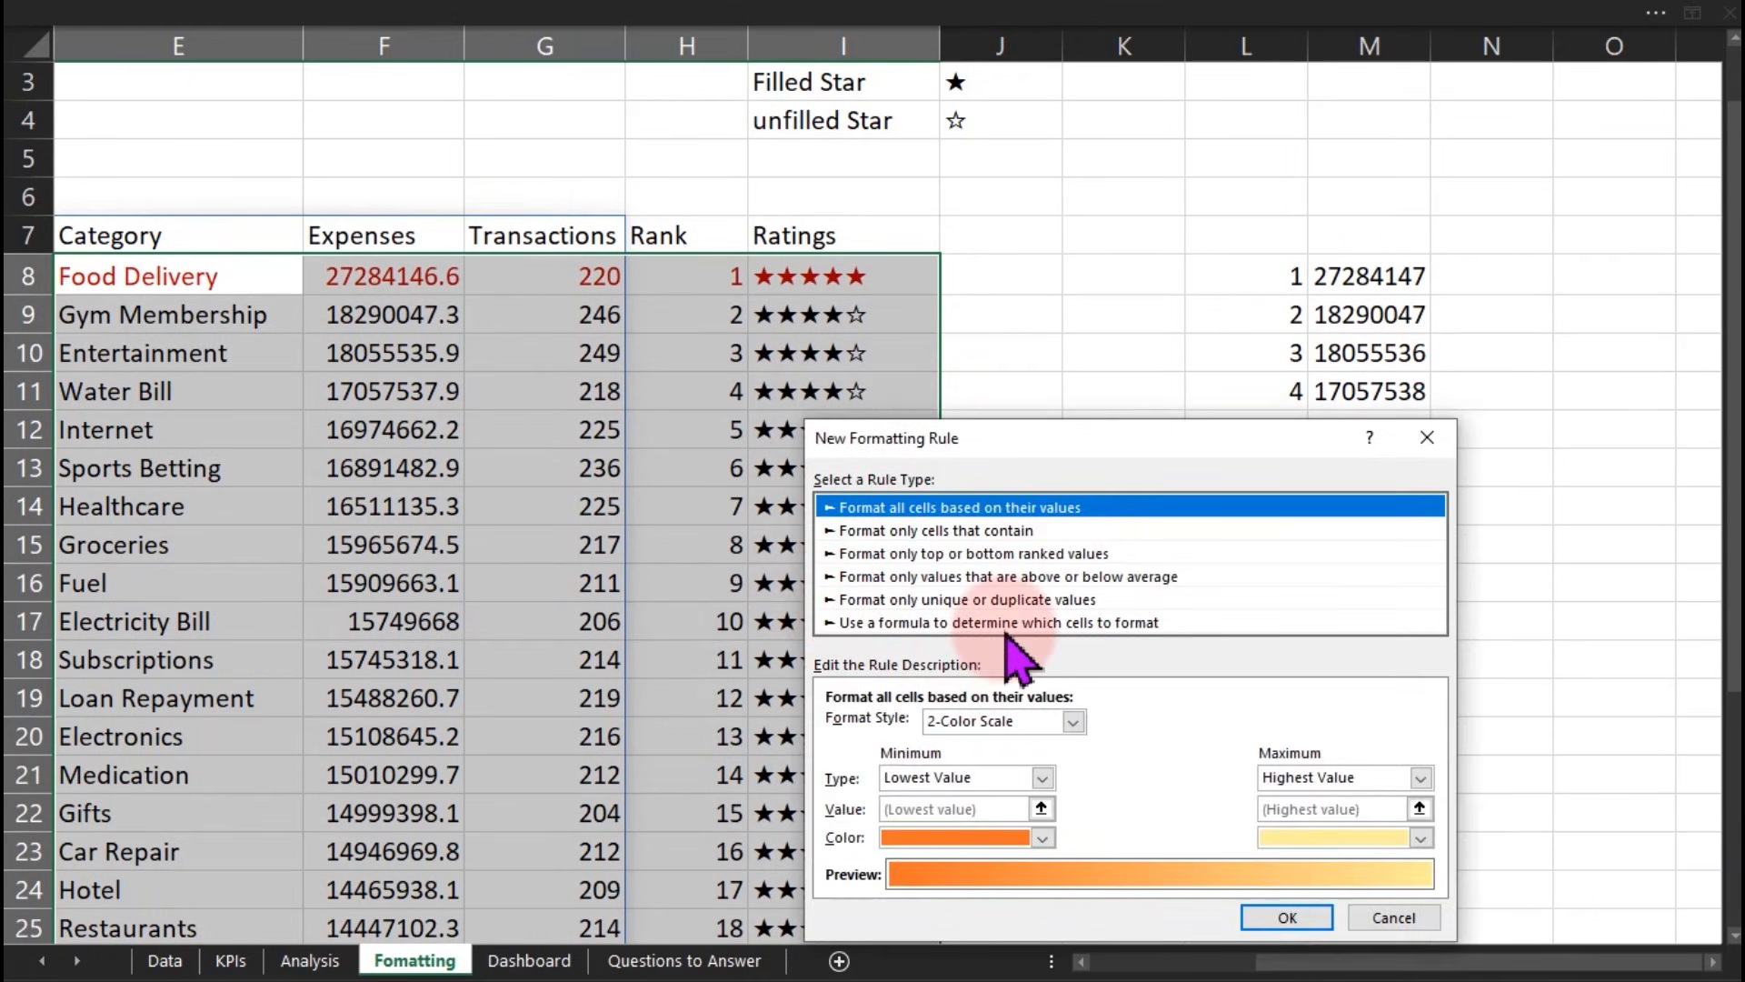
pyautogui.click(1008, 625)
pyautogui.click(1001, 732)
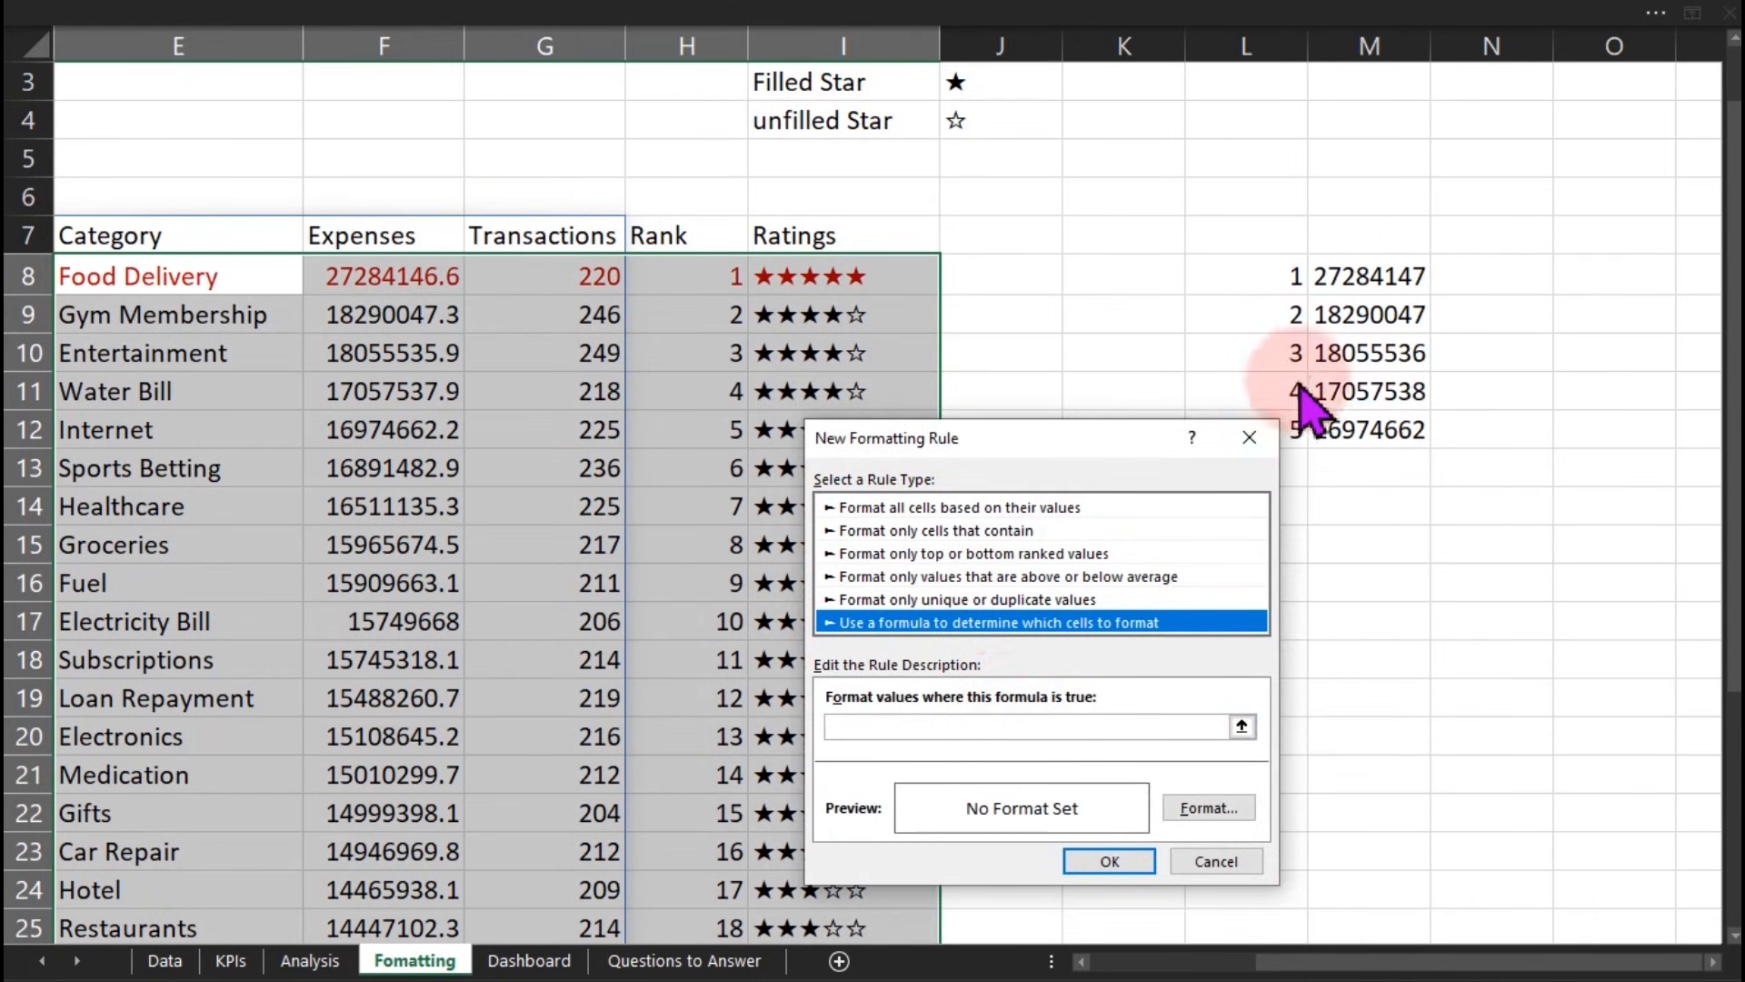
pyautogui.click(1021, 728)
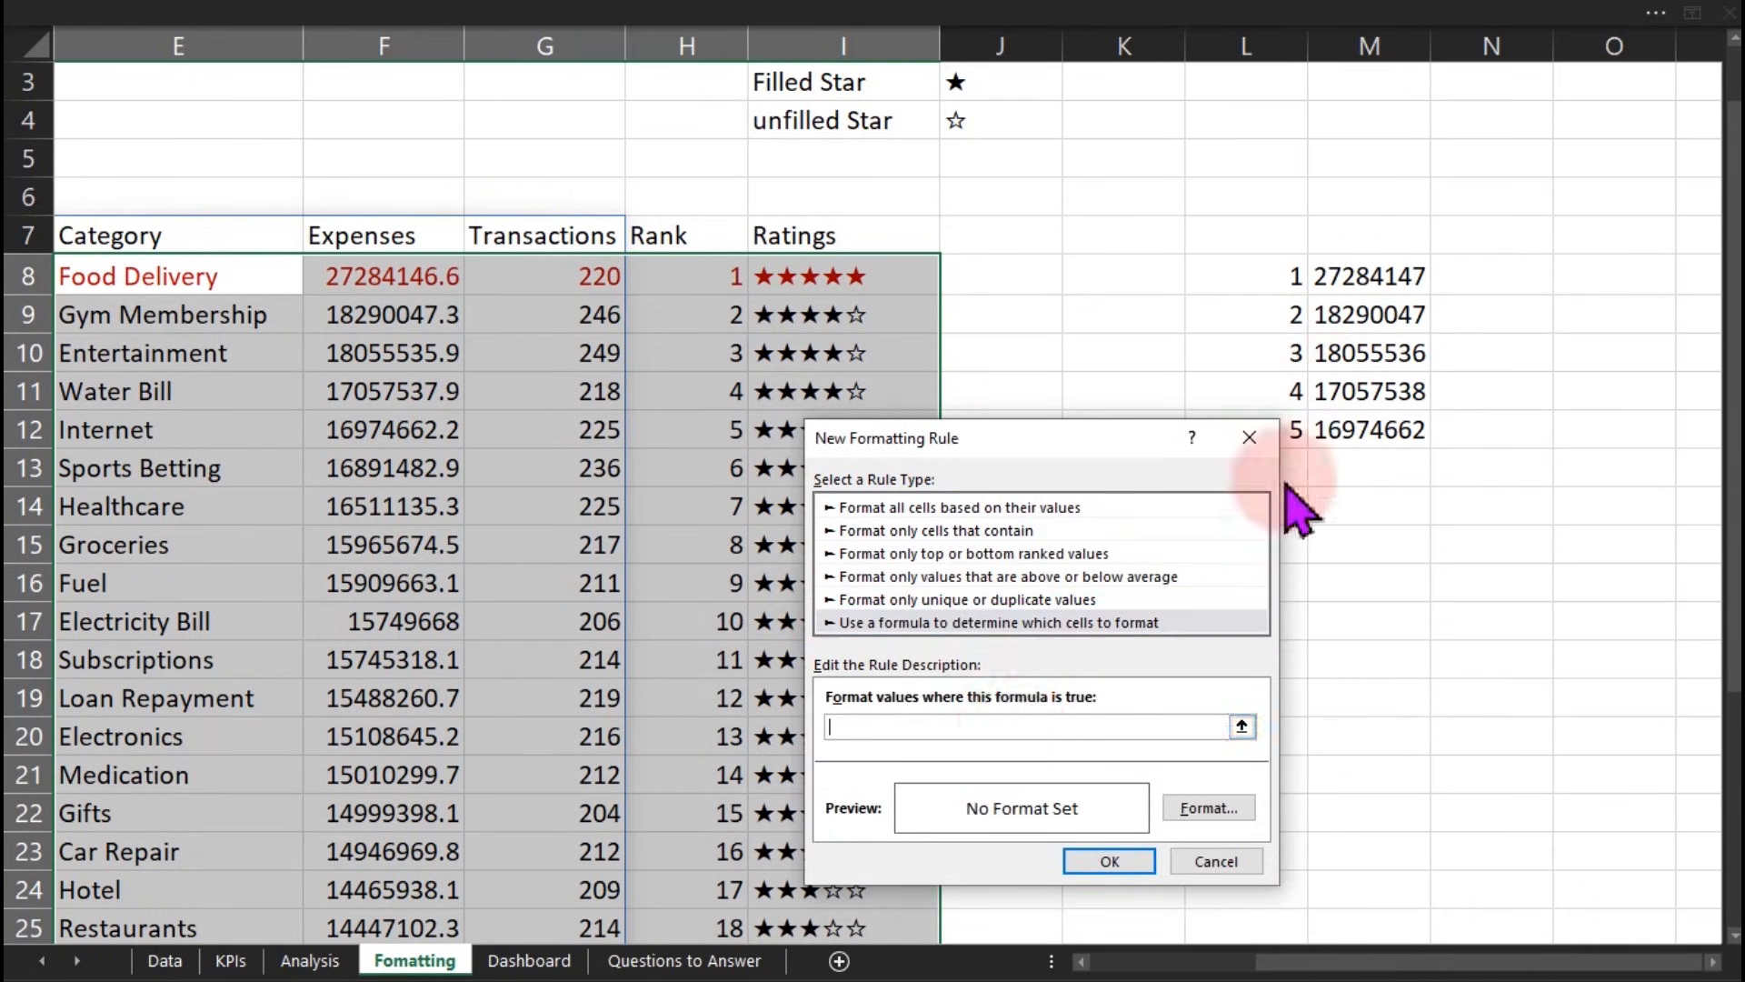
pyautogui.click(1344, 383)
pyautogui.click(1047, 729)
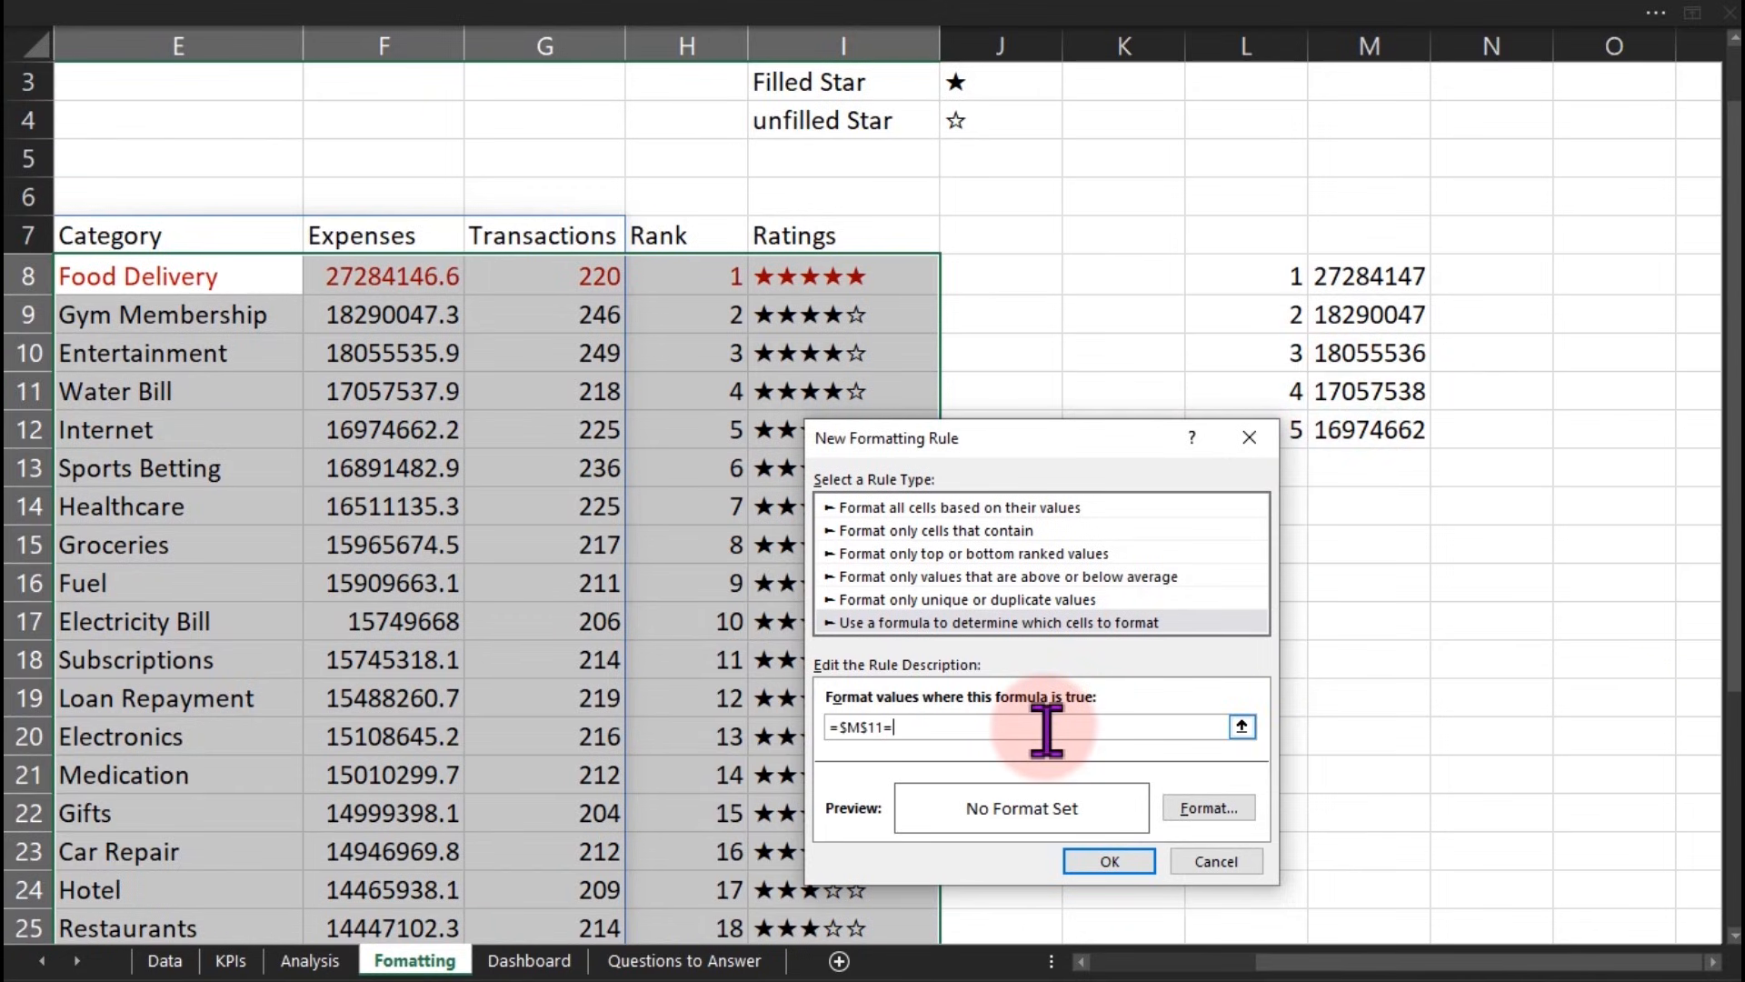
# Step: Set the M11 rule's font color to dark red and add the rule to the list
pyautogui.click(1202, 808)
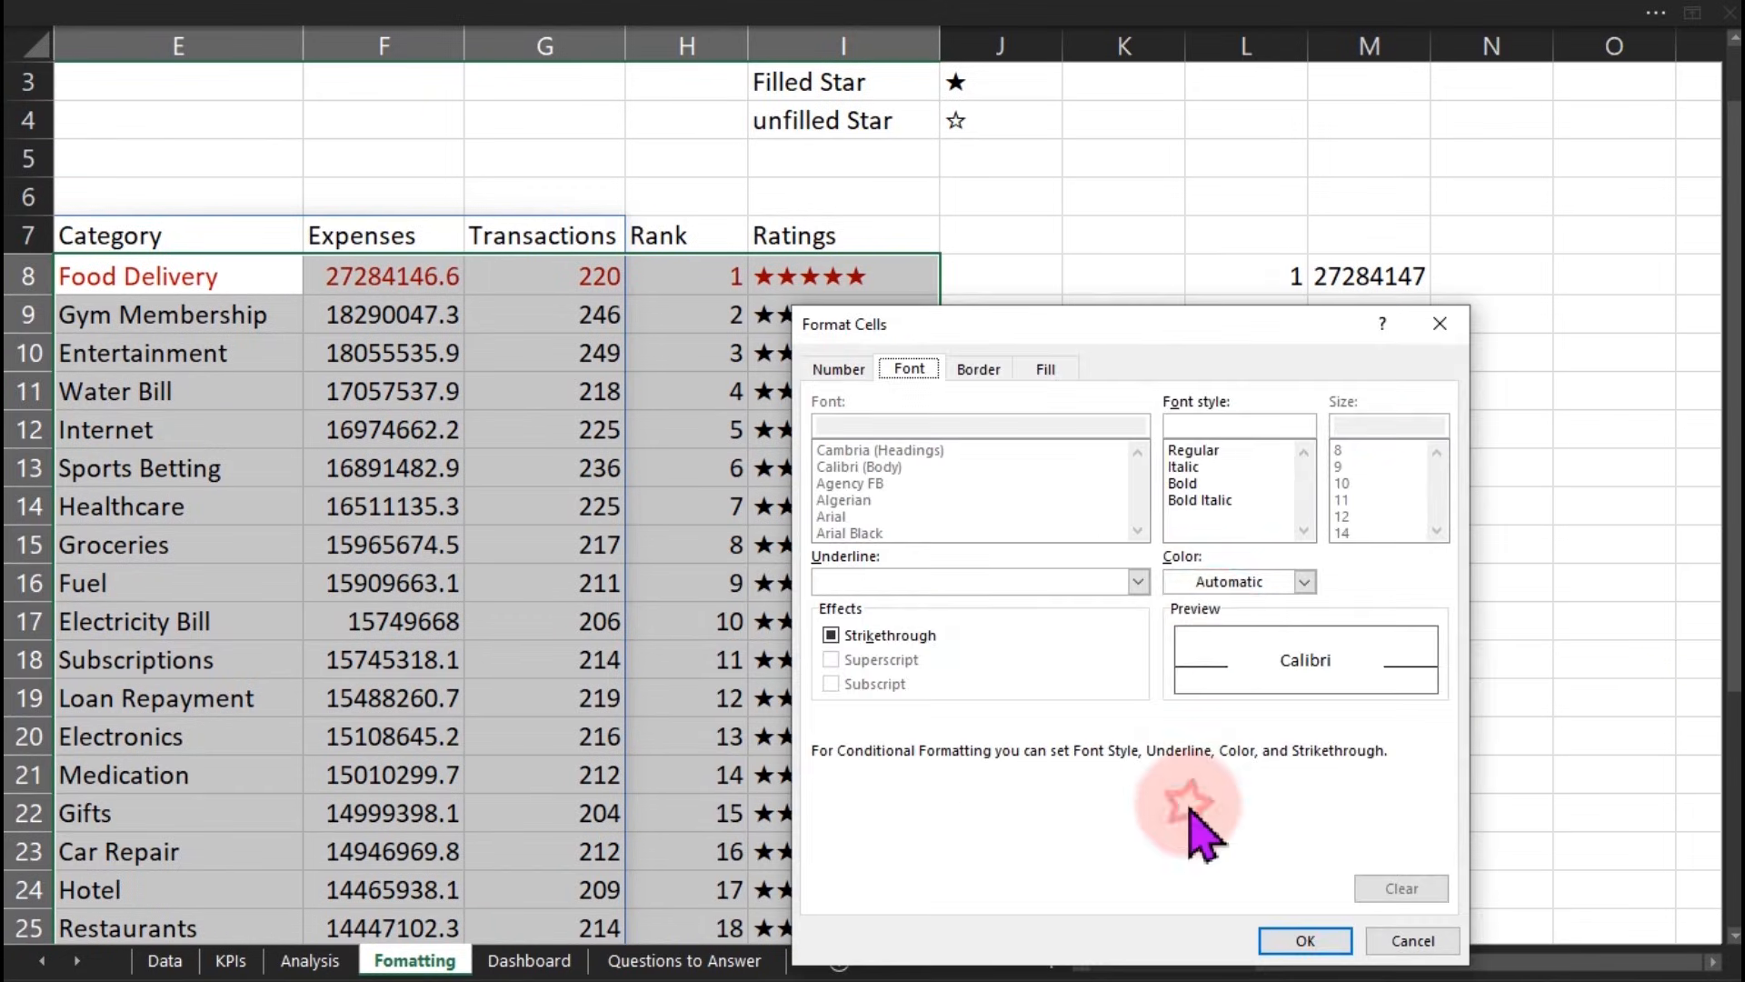
pyautogui.click(1218, 583)
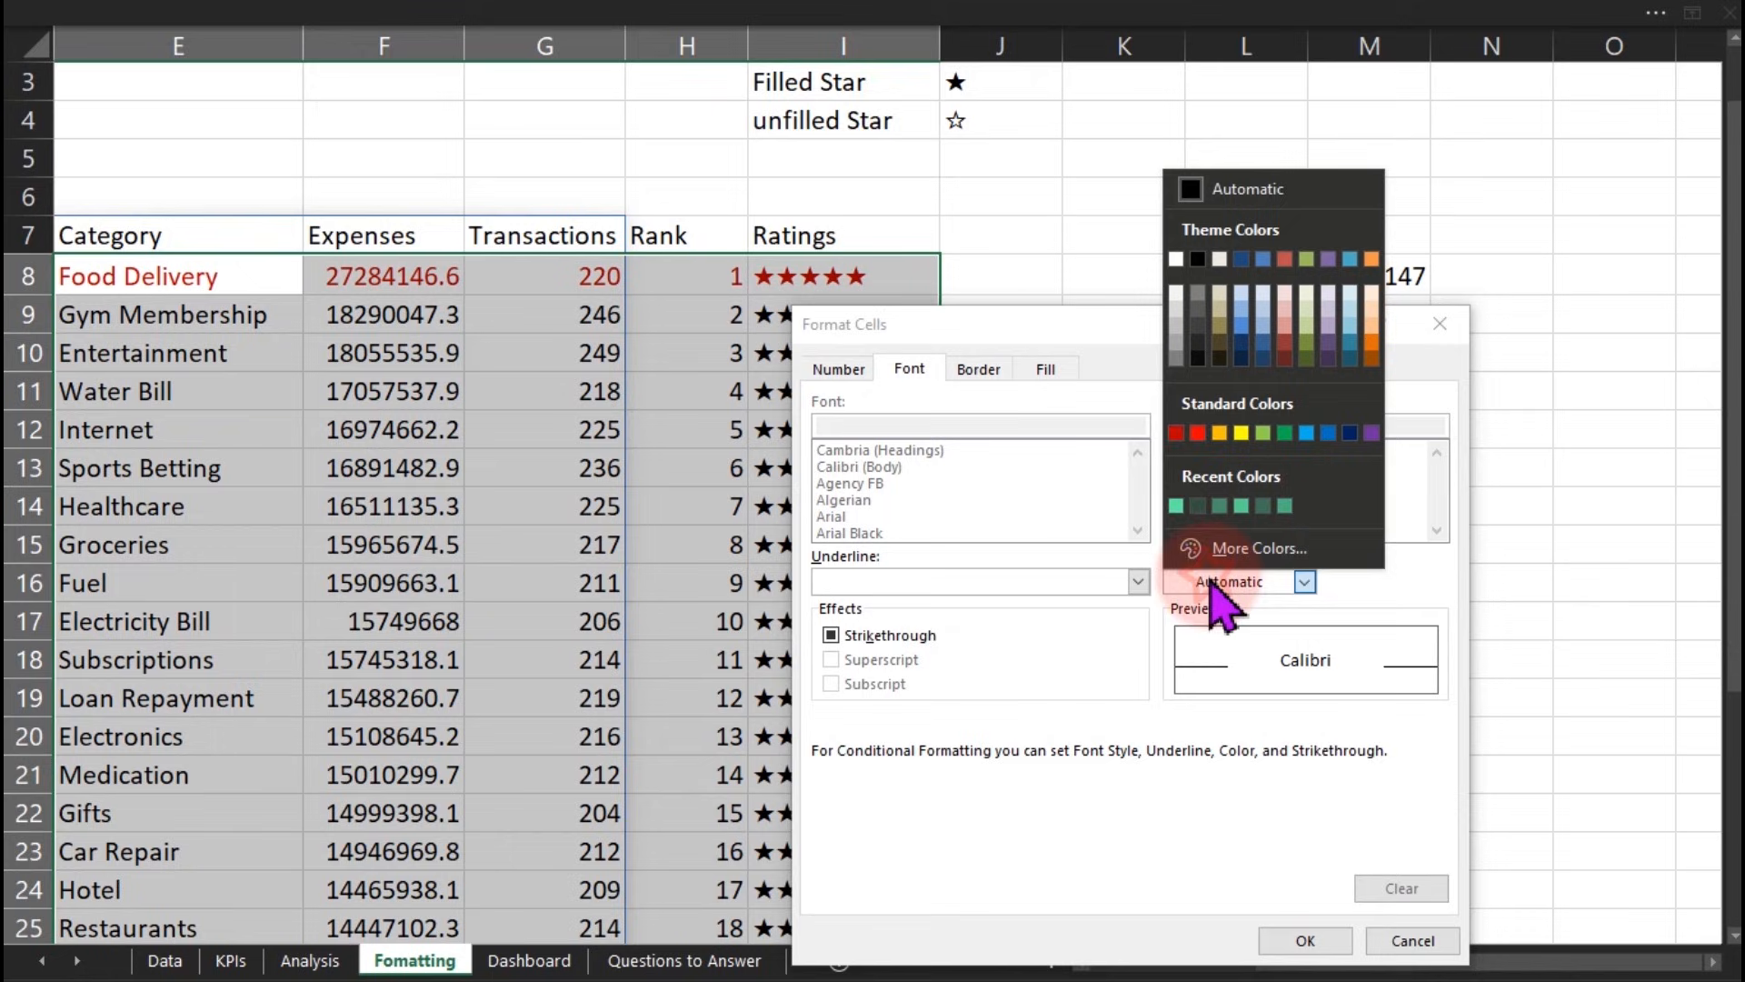
pyautogui.click(1175, 433)
pyautogui.click(1309, 938)
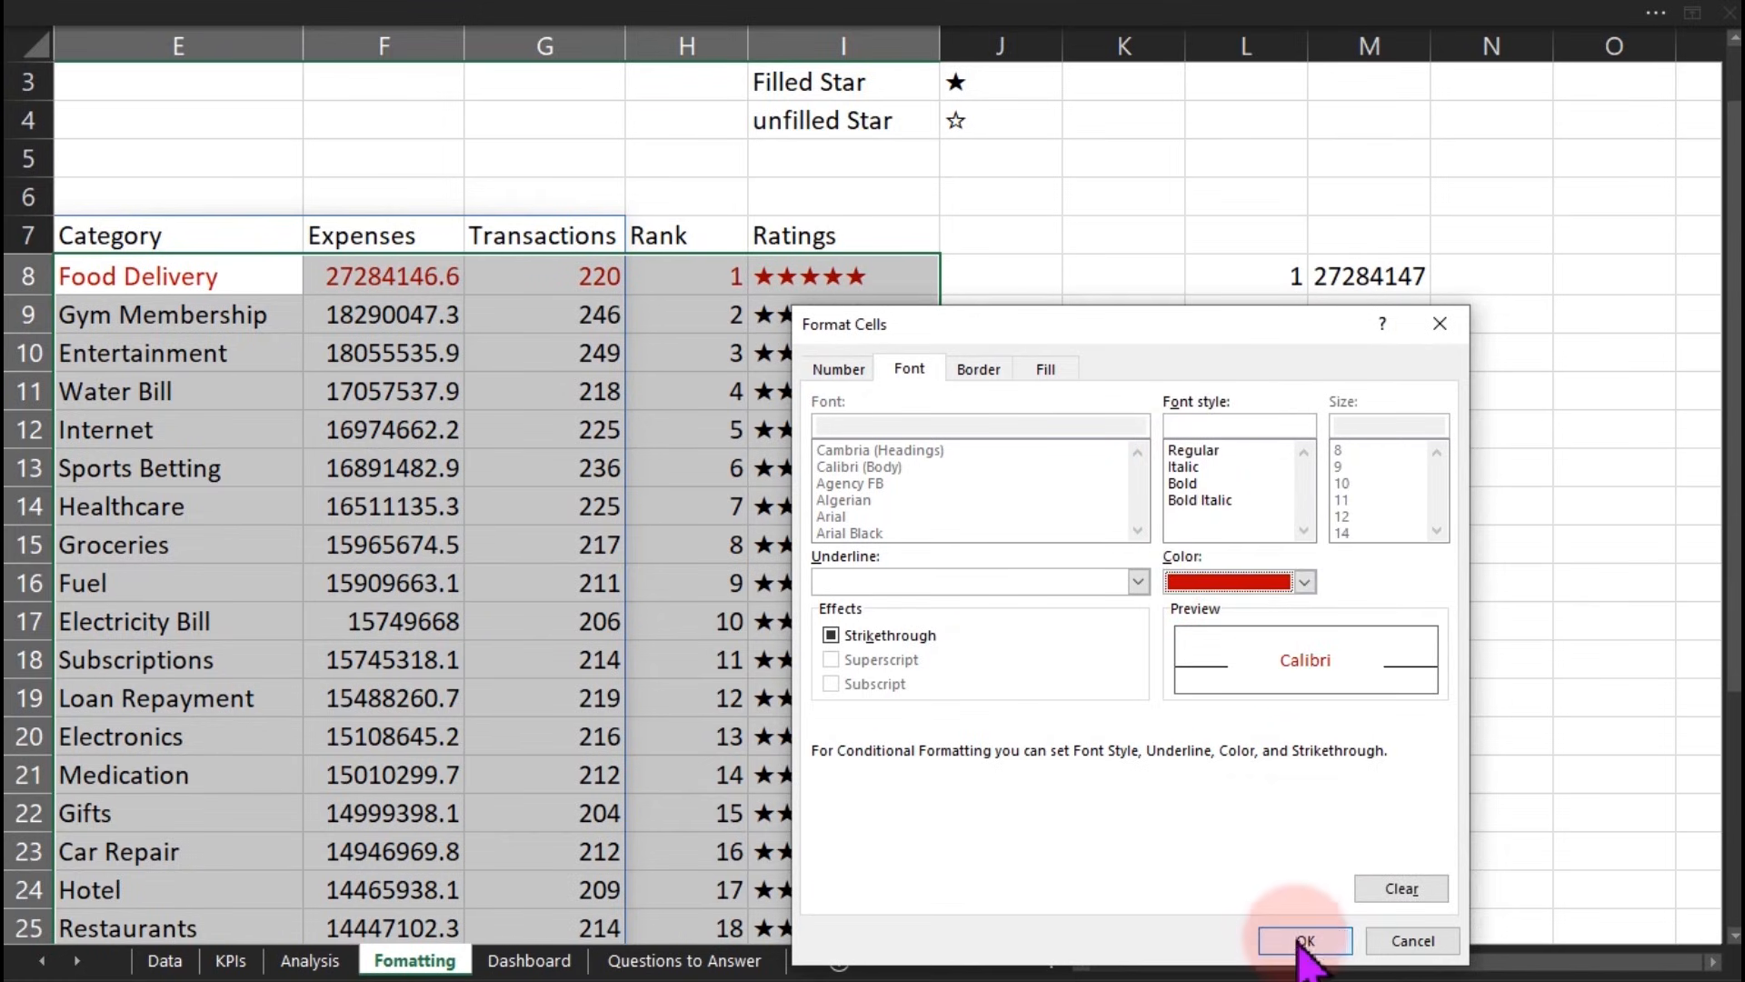
pyautogui.click(1109, 862)
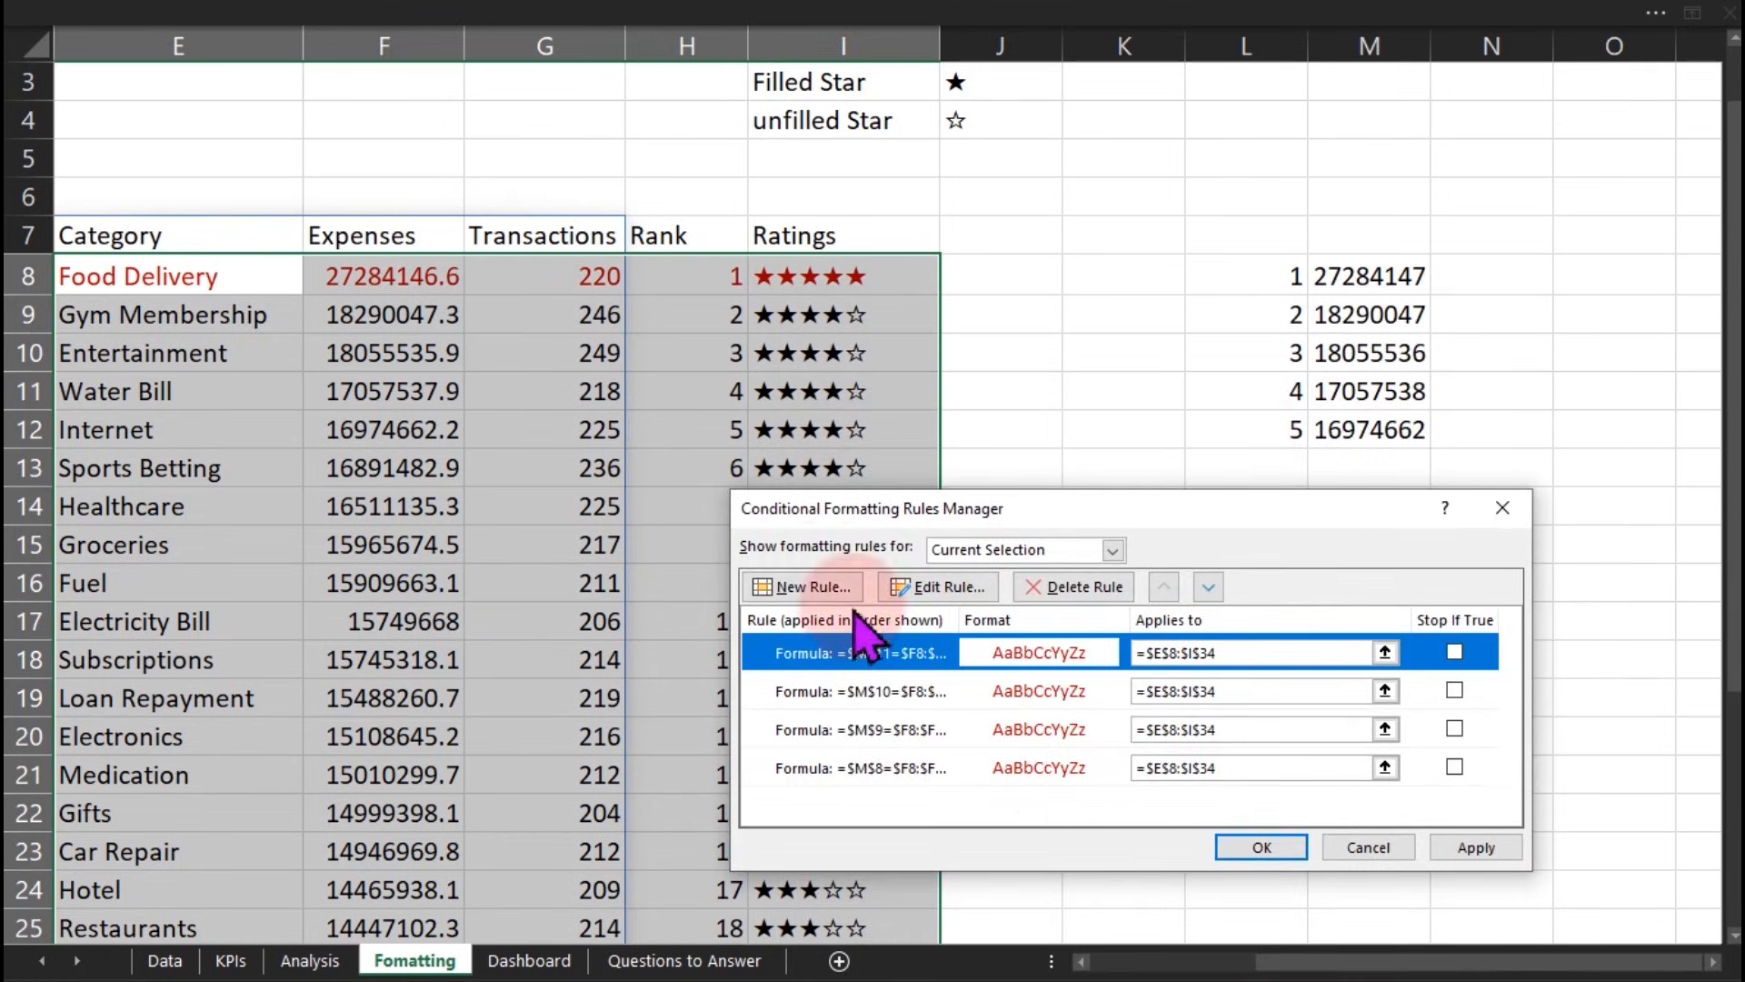
# Step: Add a fifth formula-based conditional formatting rule for the selected range with the formula =$M$12=$F8:$F34
pyautogui.click(828, 582)
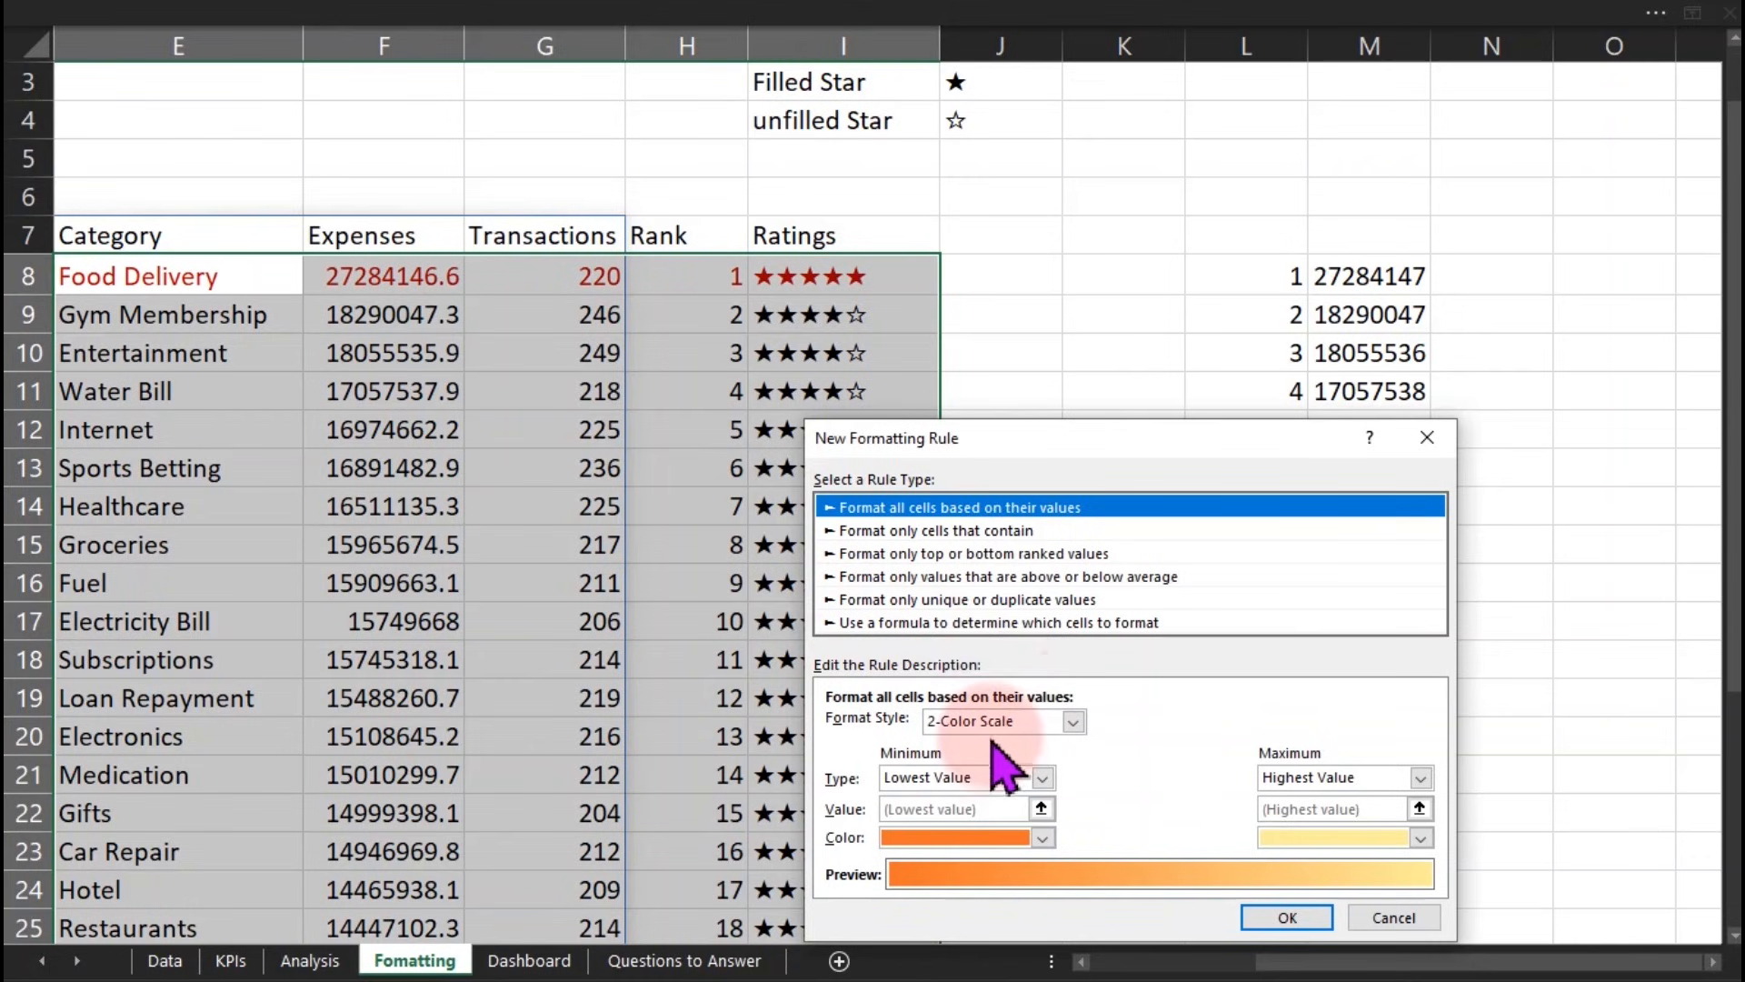
pyautogui.click(991, 624)
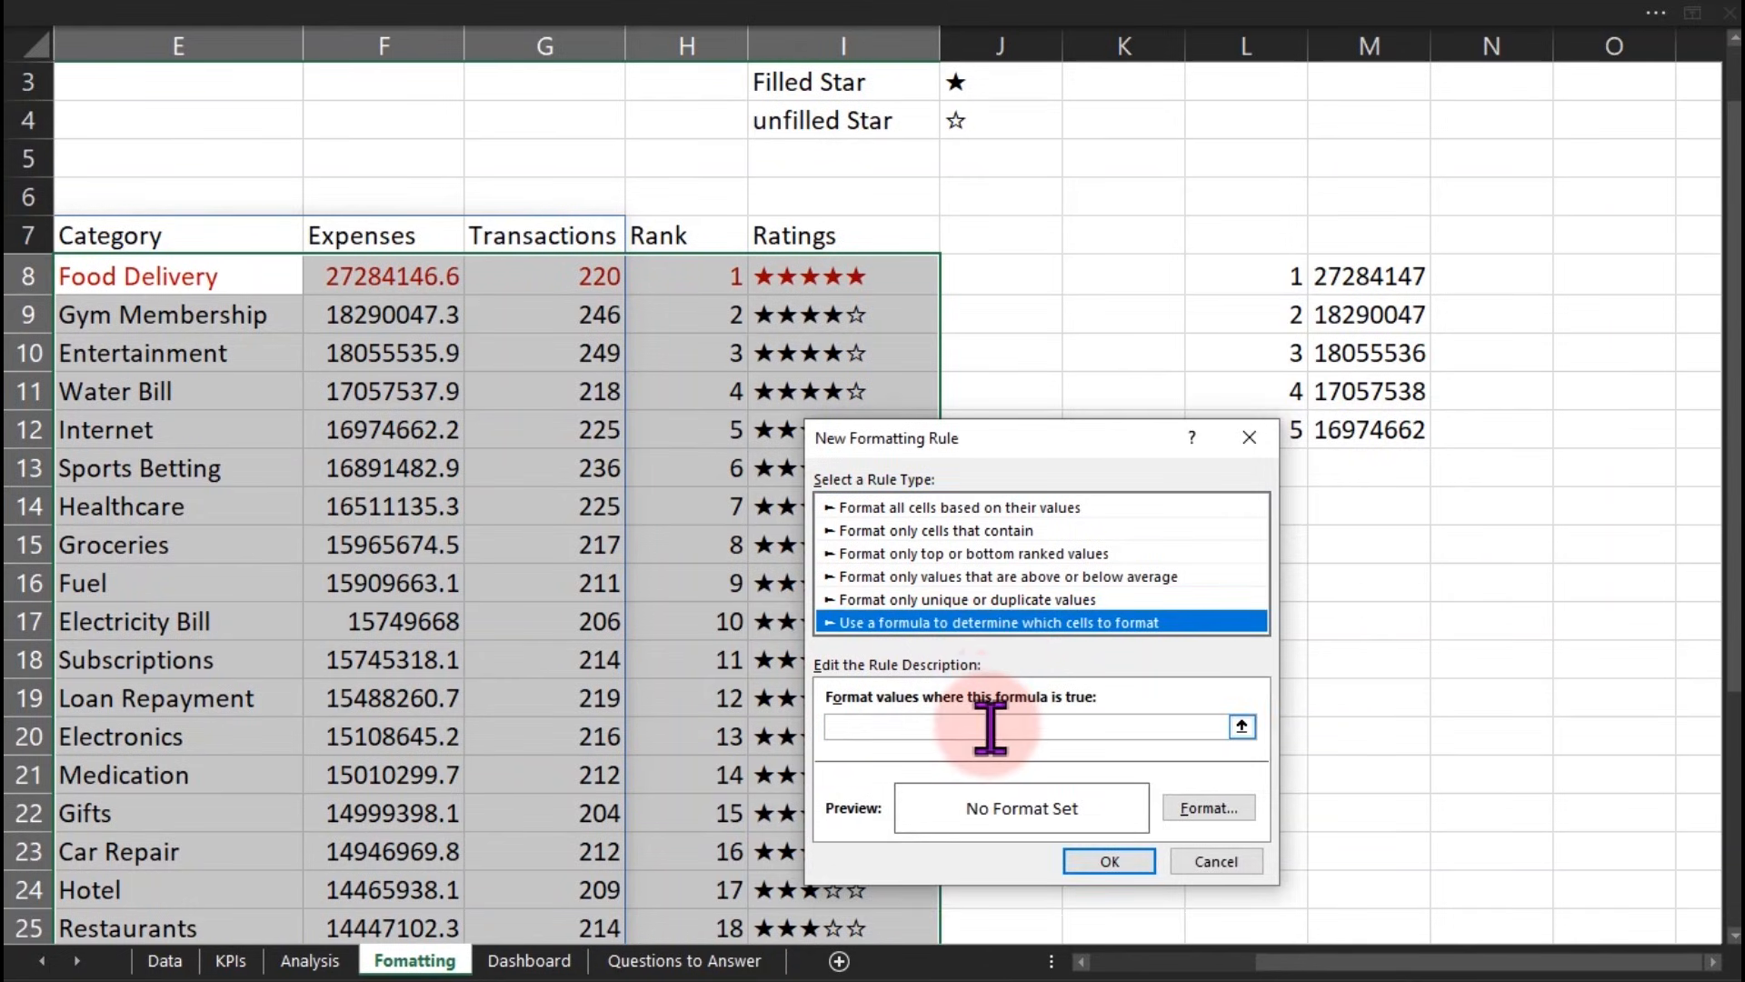
pyautogui.click(989, 728)
pyautogui.click(1394, 432)
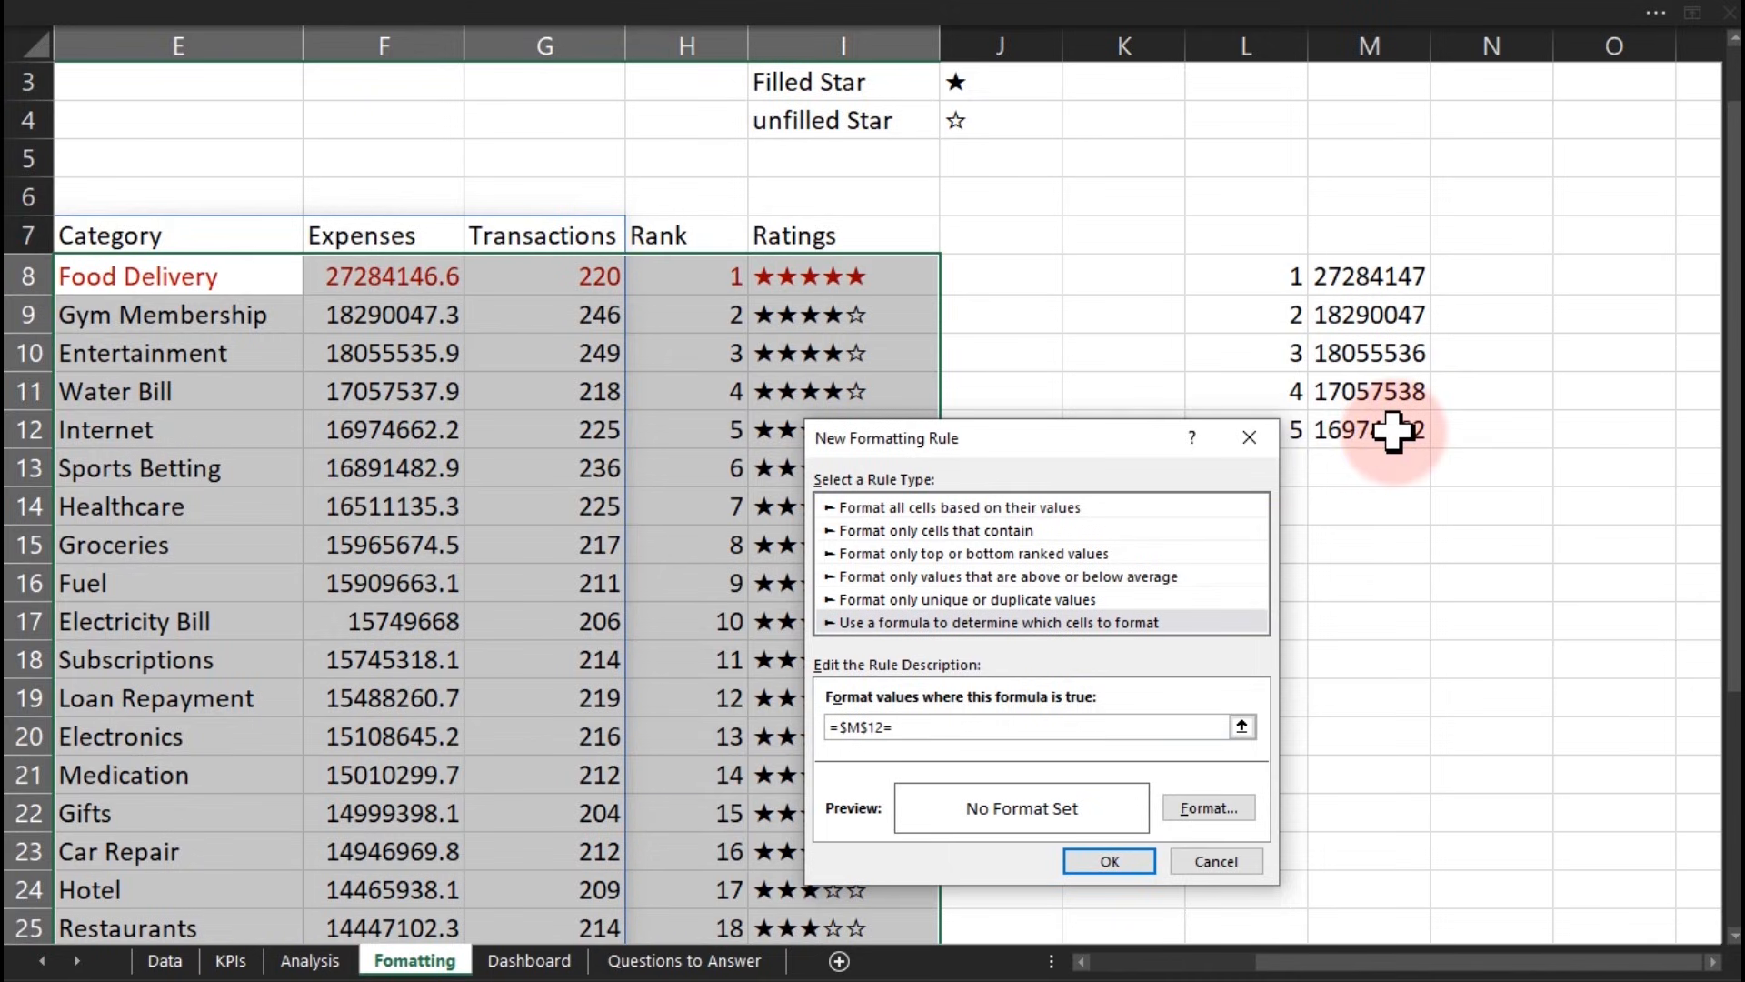
# Step: Give the M12 rule a dark red font and apply all five rules to the category table
pyautogui.click(1209, 808)
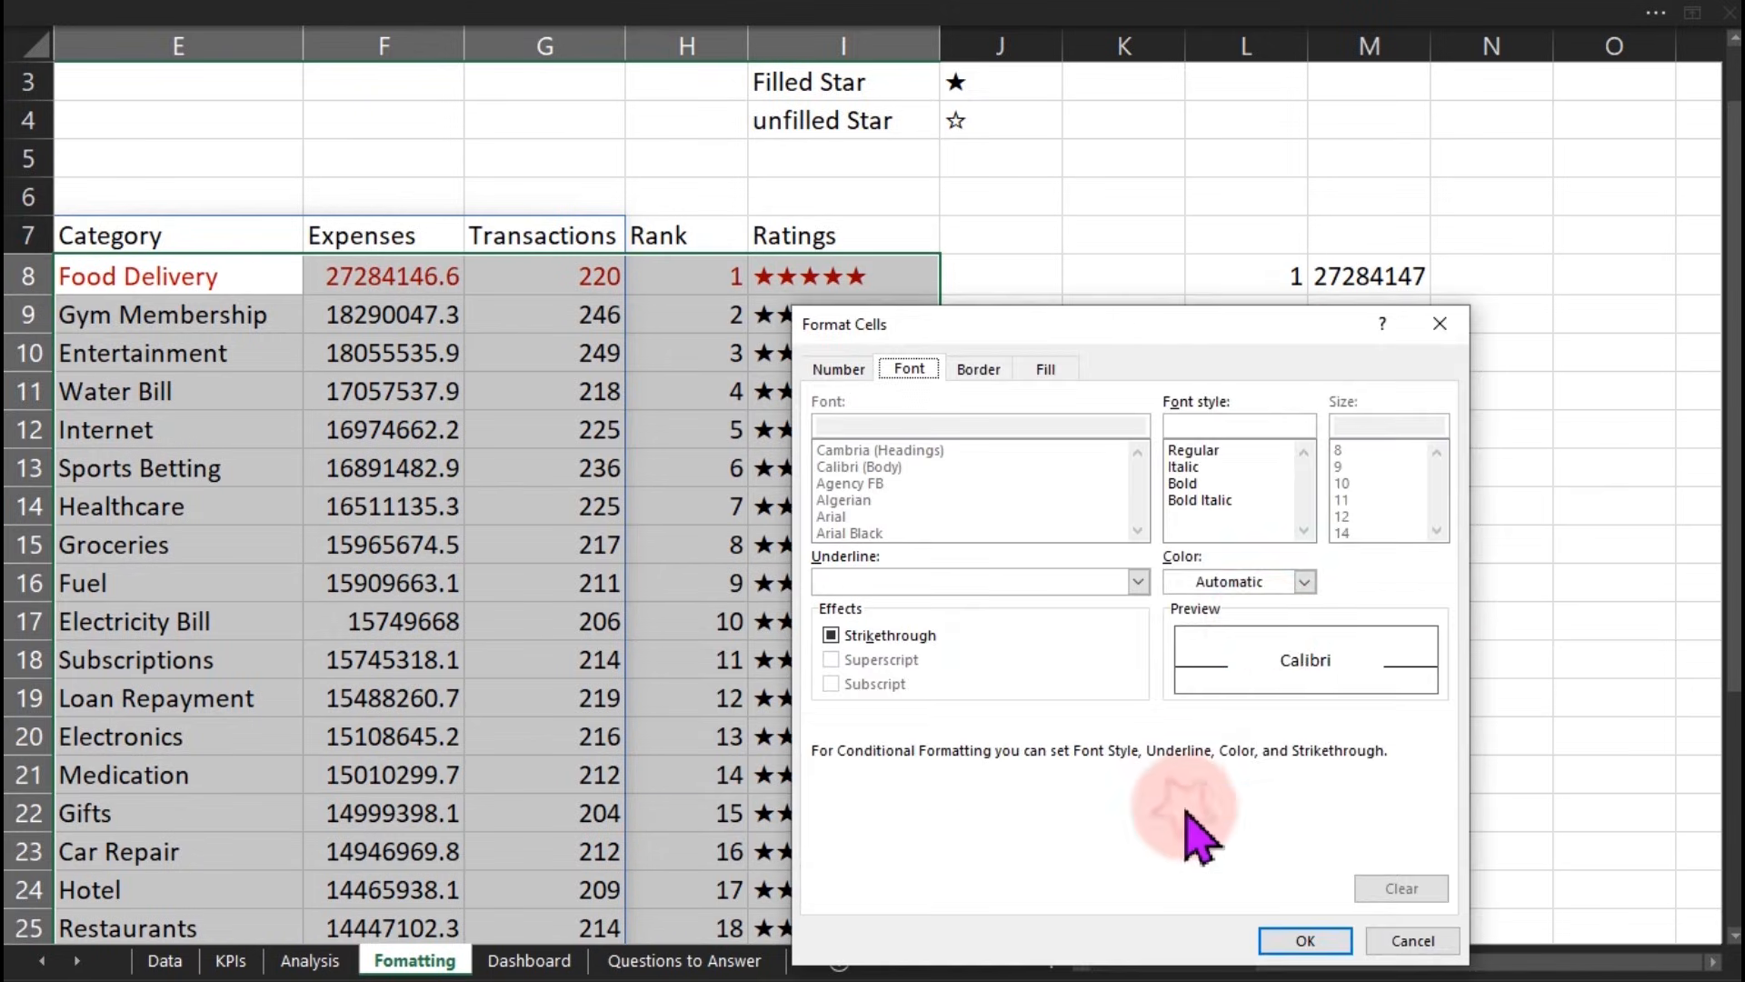
pyautogui.click(1218, 582)
pyautogui.click(1175, 433)
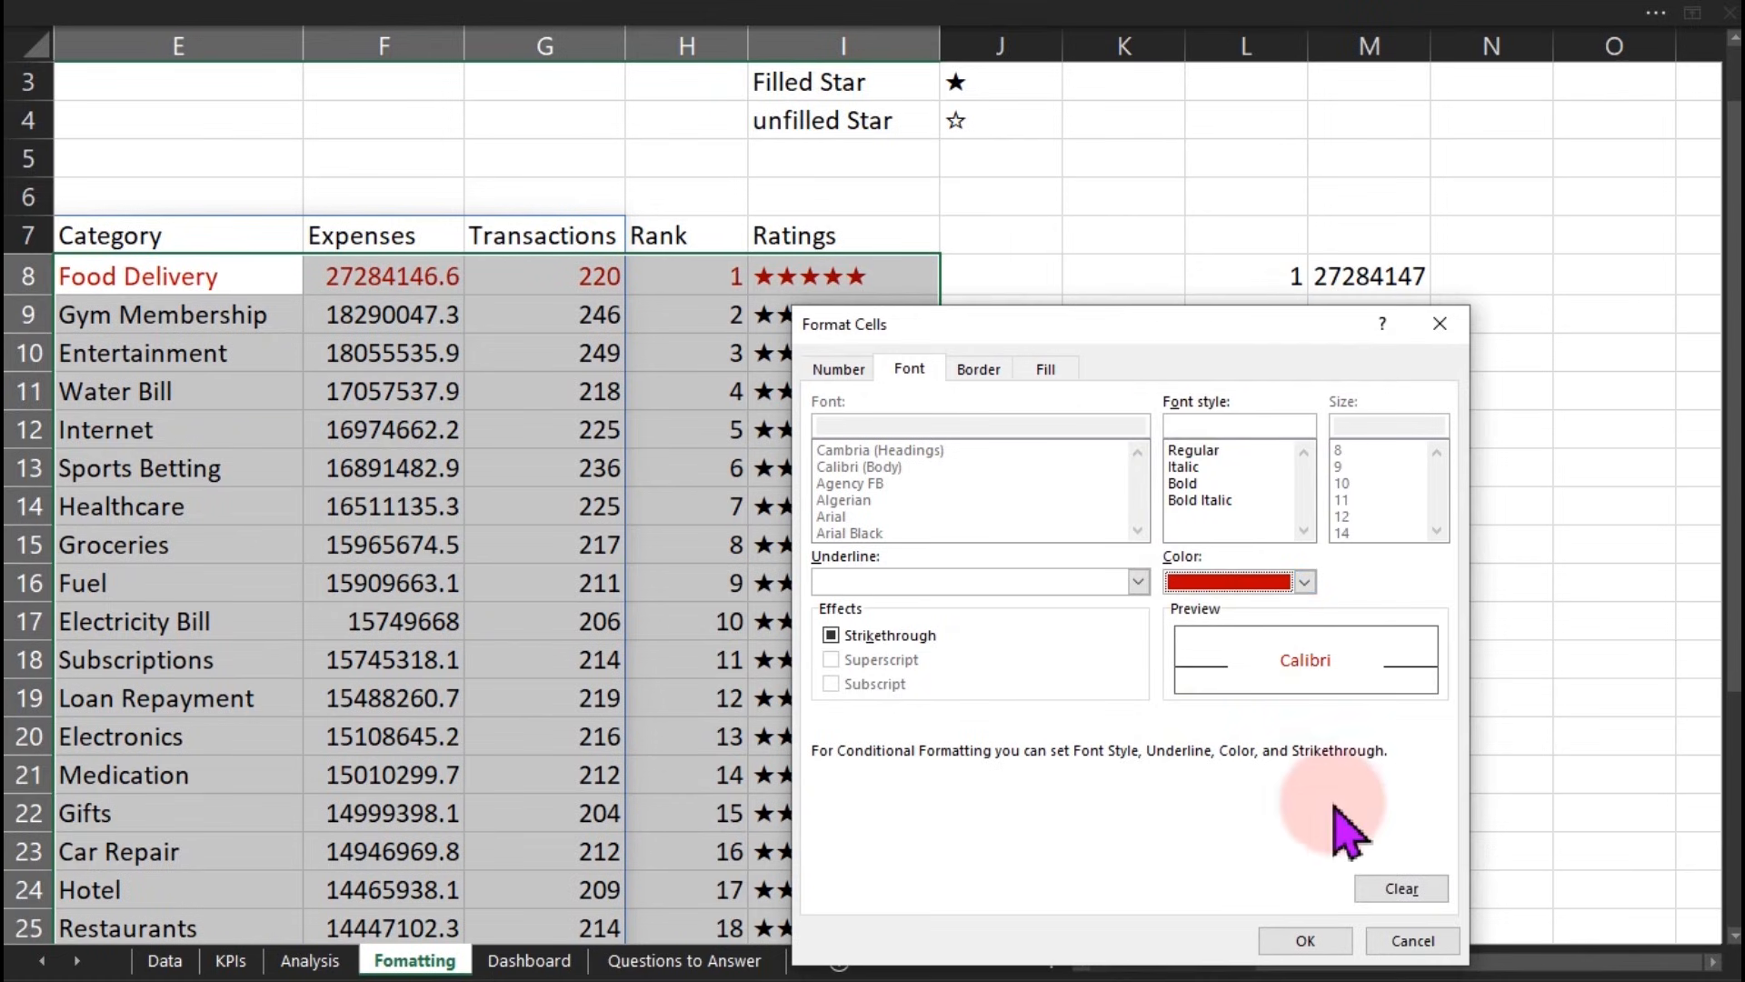
pyautogui.click(1307, 941)
pyautogui.click(1120, 863)
pyautogui.click(1272, 847)
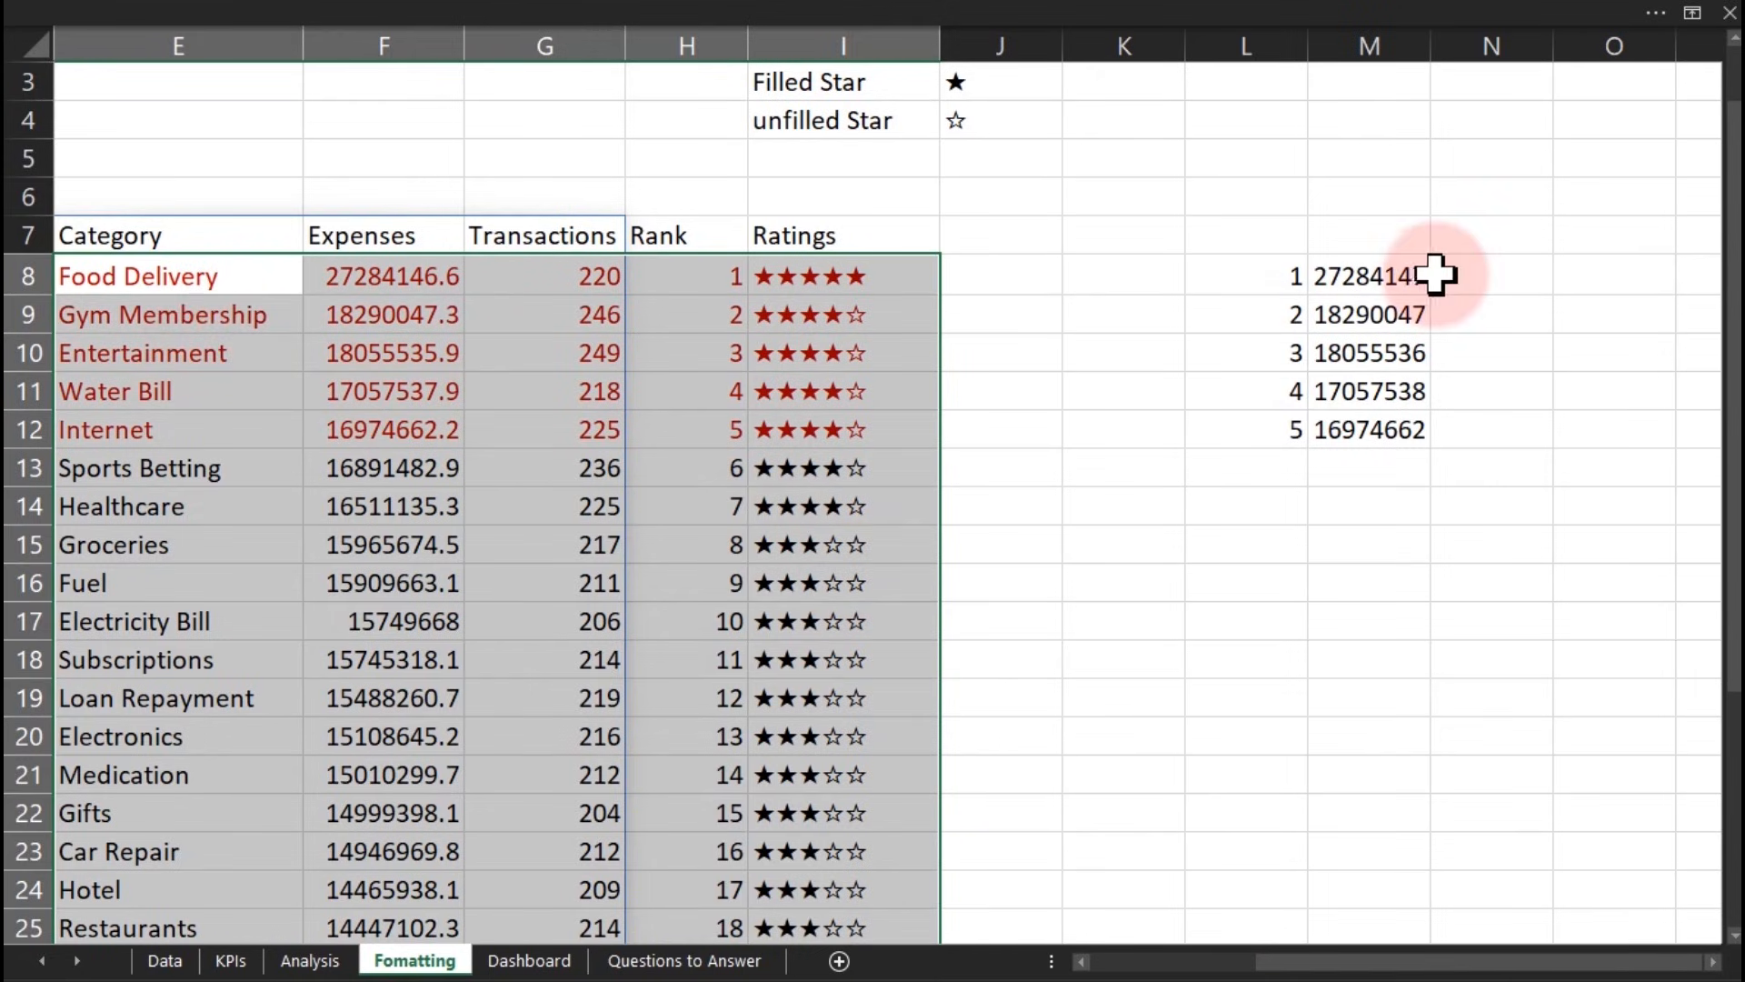
# Step: Compare the top five values in M8:M12 with the highlighted rows of the Category and Expenses columns
pyautogui.moveTo(1383, 281); pyautogui.dragTo(1371, 436)
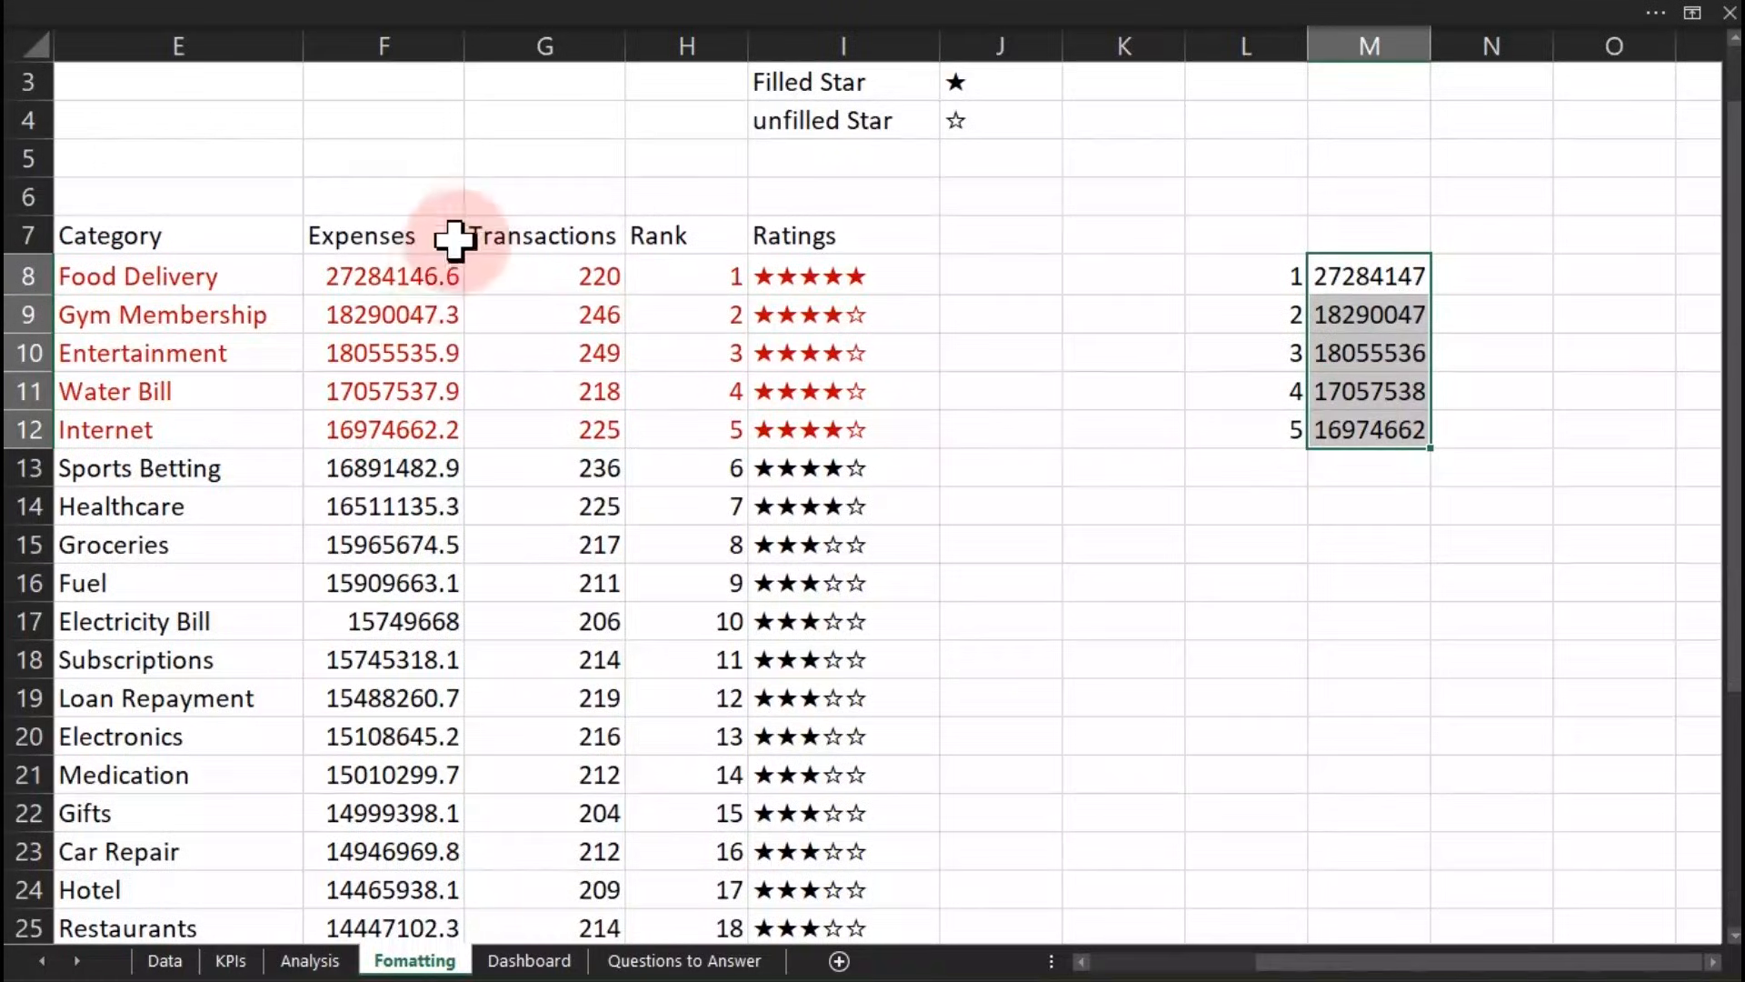
pyautogui.moveTo(437, 275); pyautogui.dragTo(442, 405)
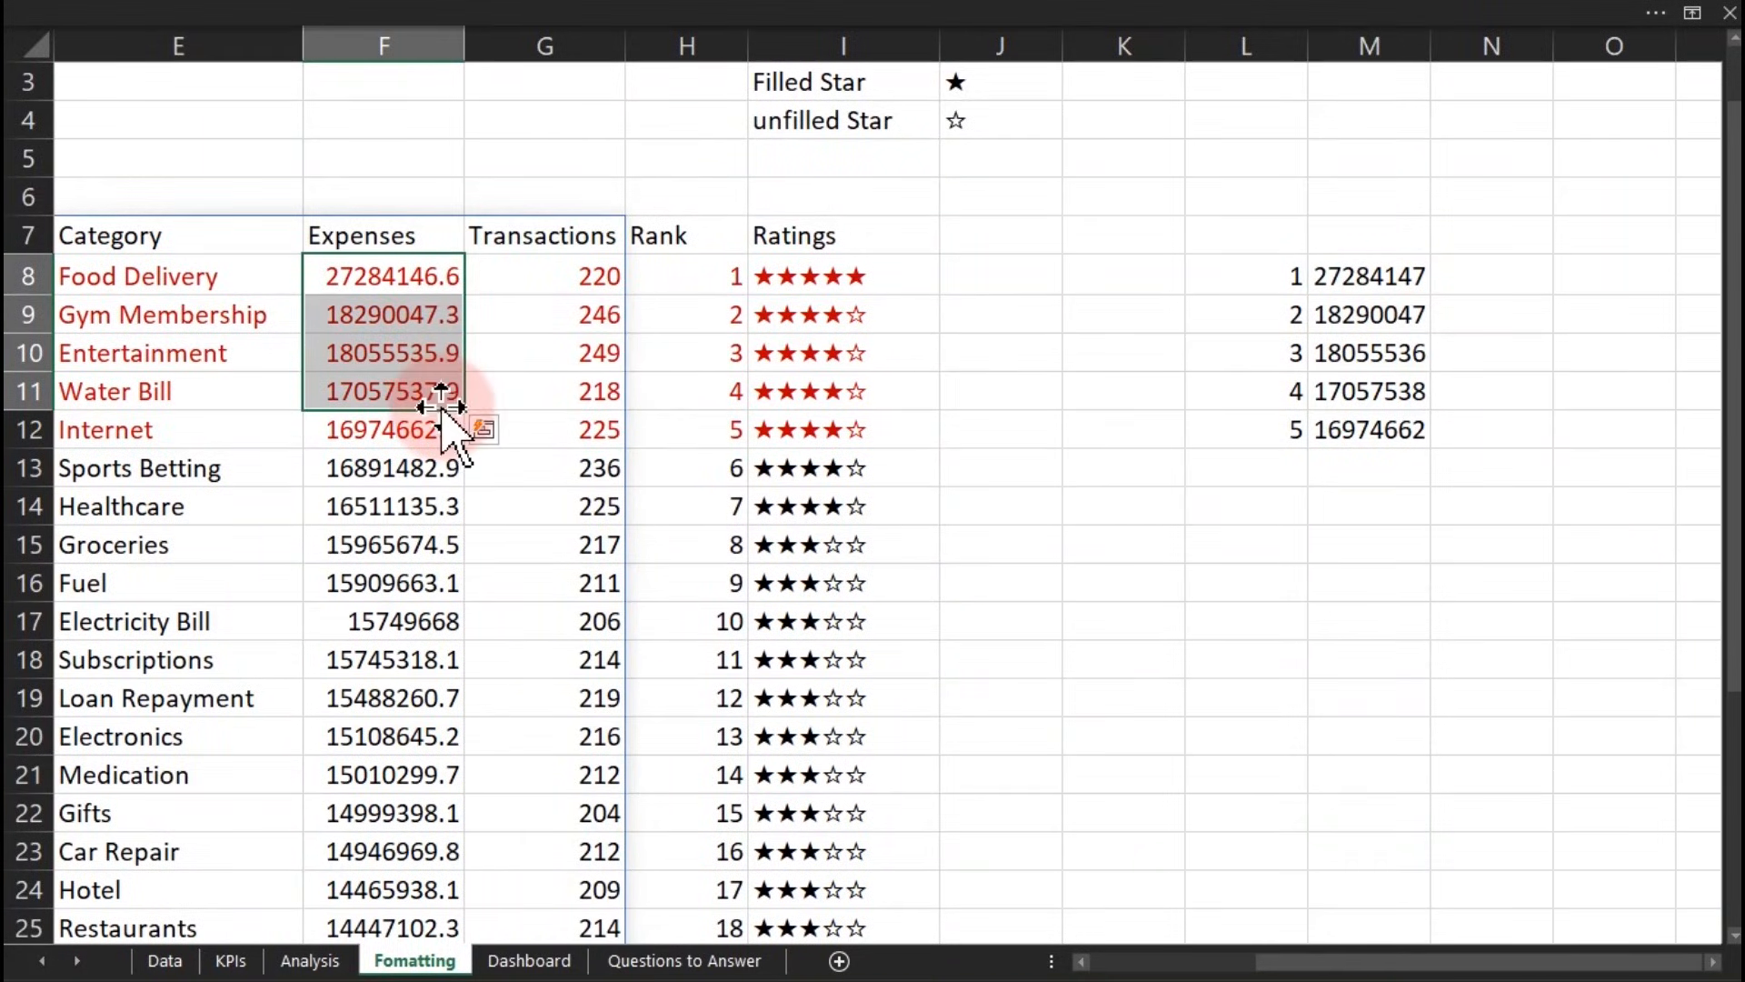
pyautogui.click(343, 469)
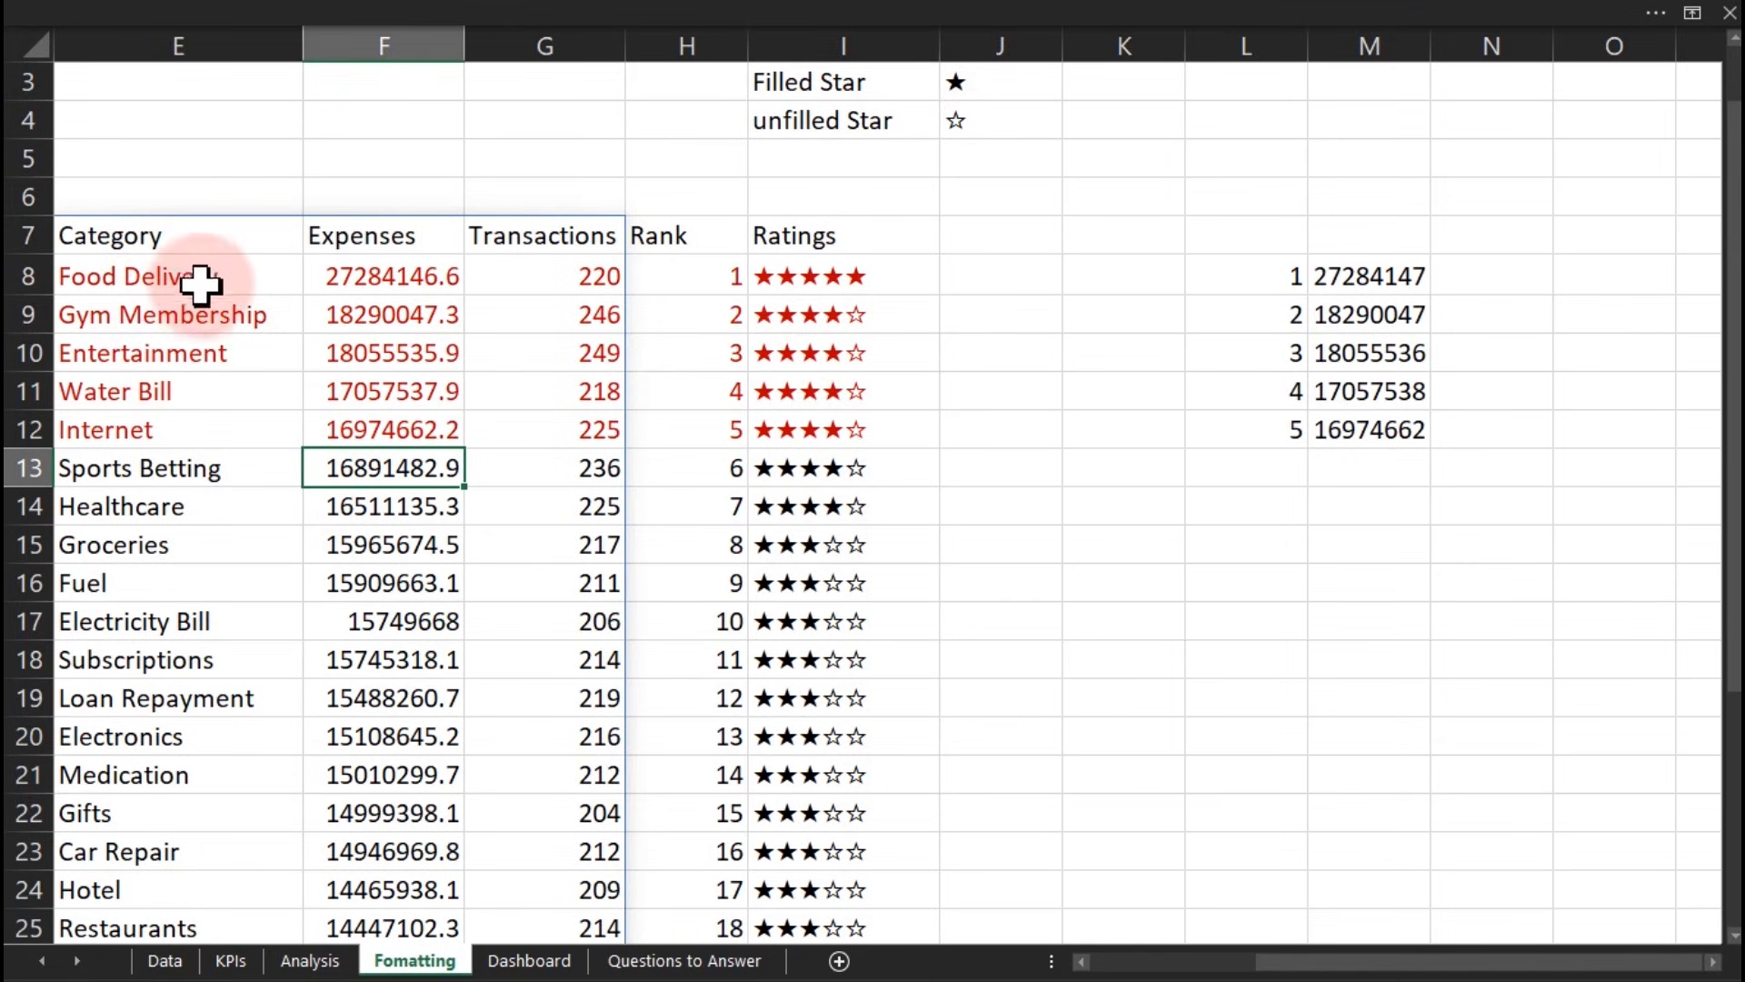
pyautogui.click(188, 421)
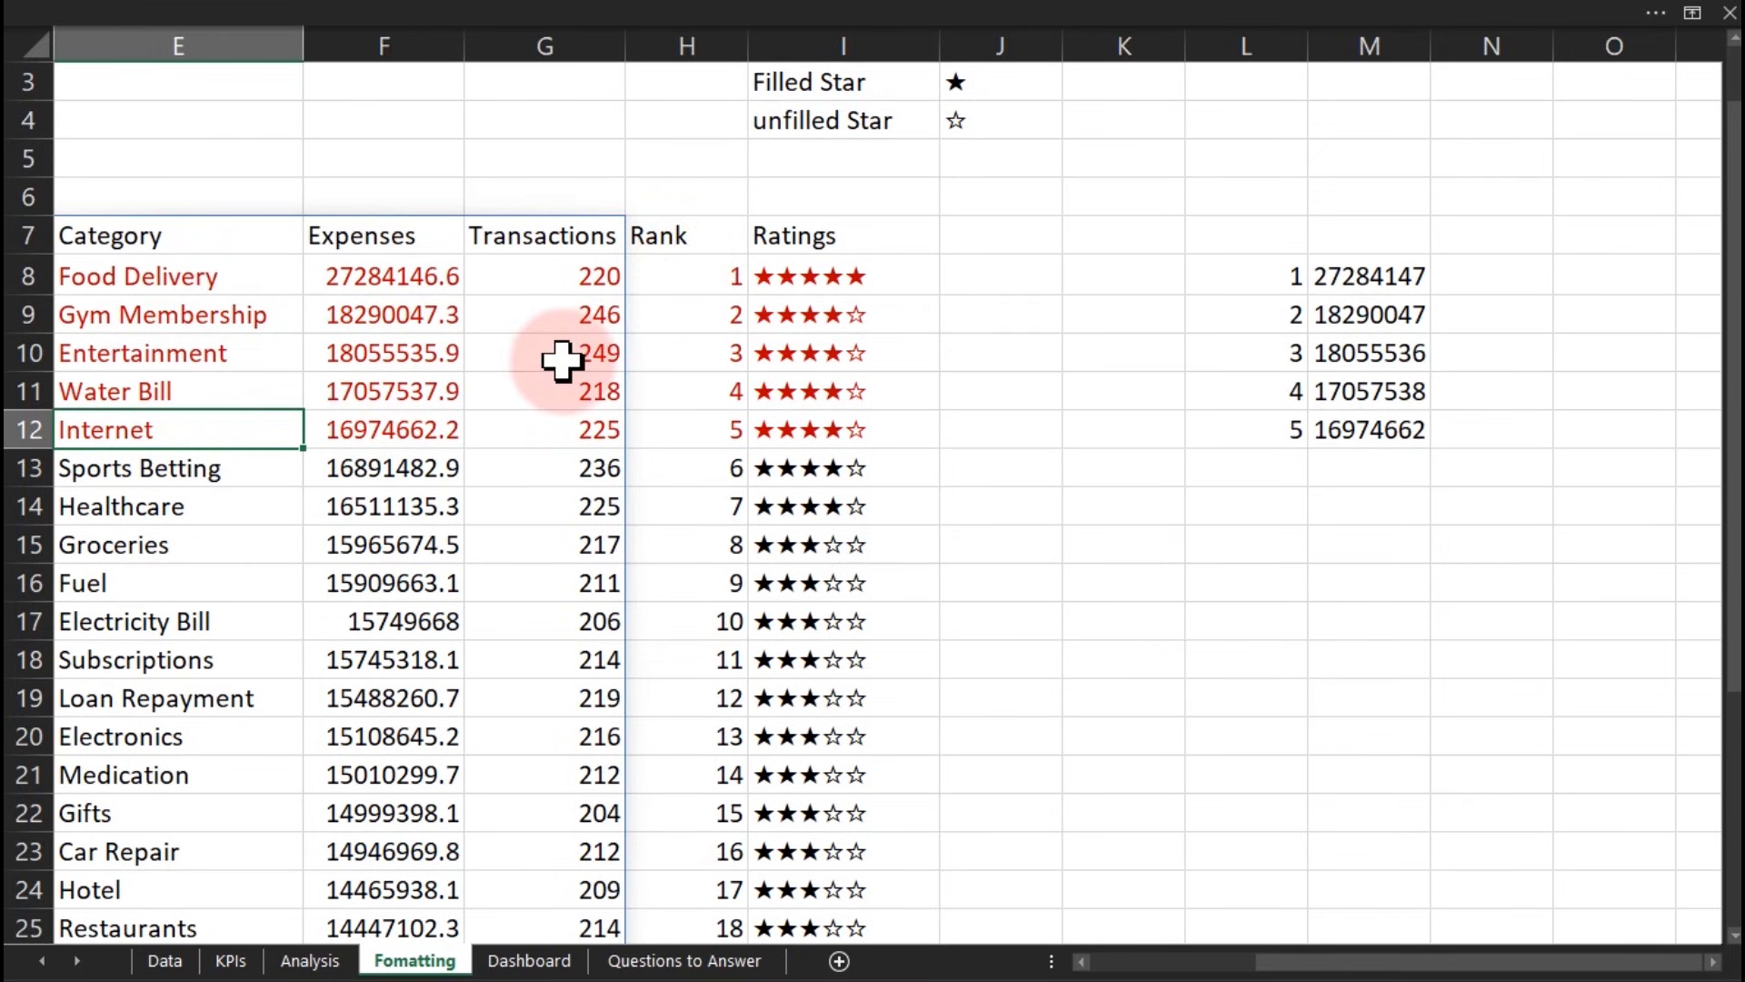
pyautogui.click(988, 414)
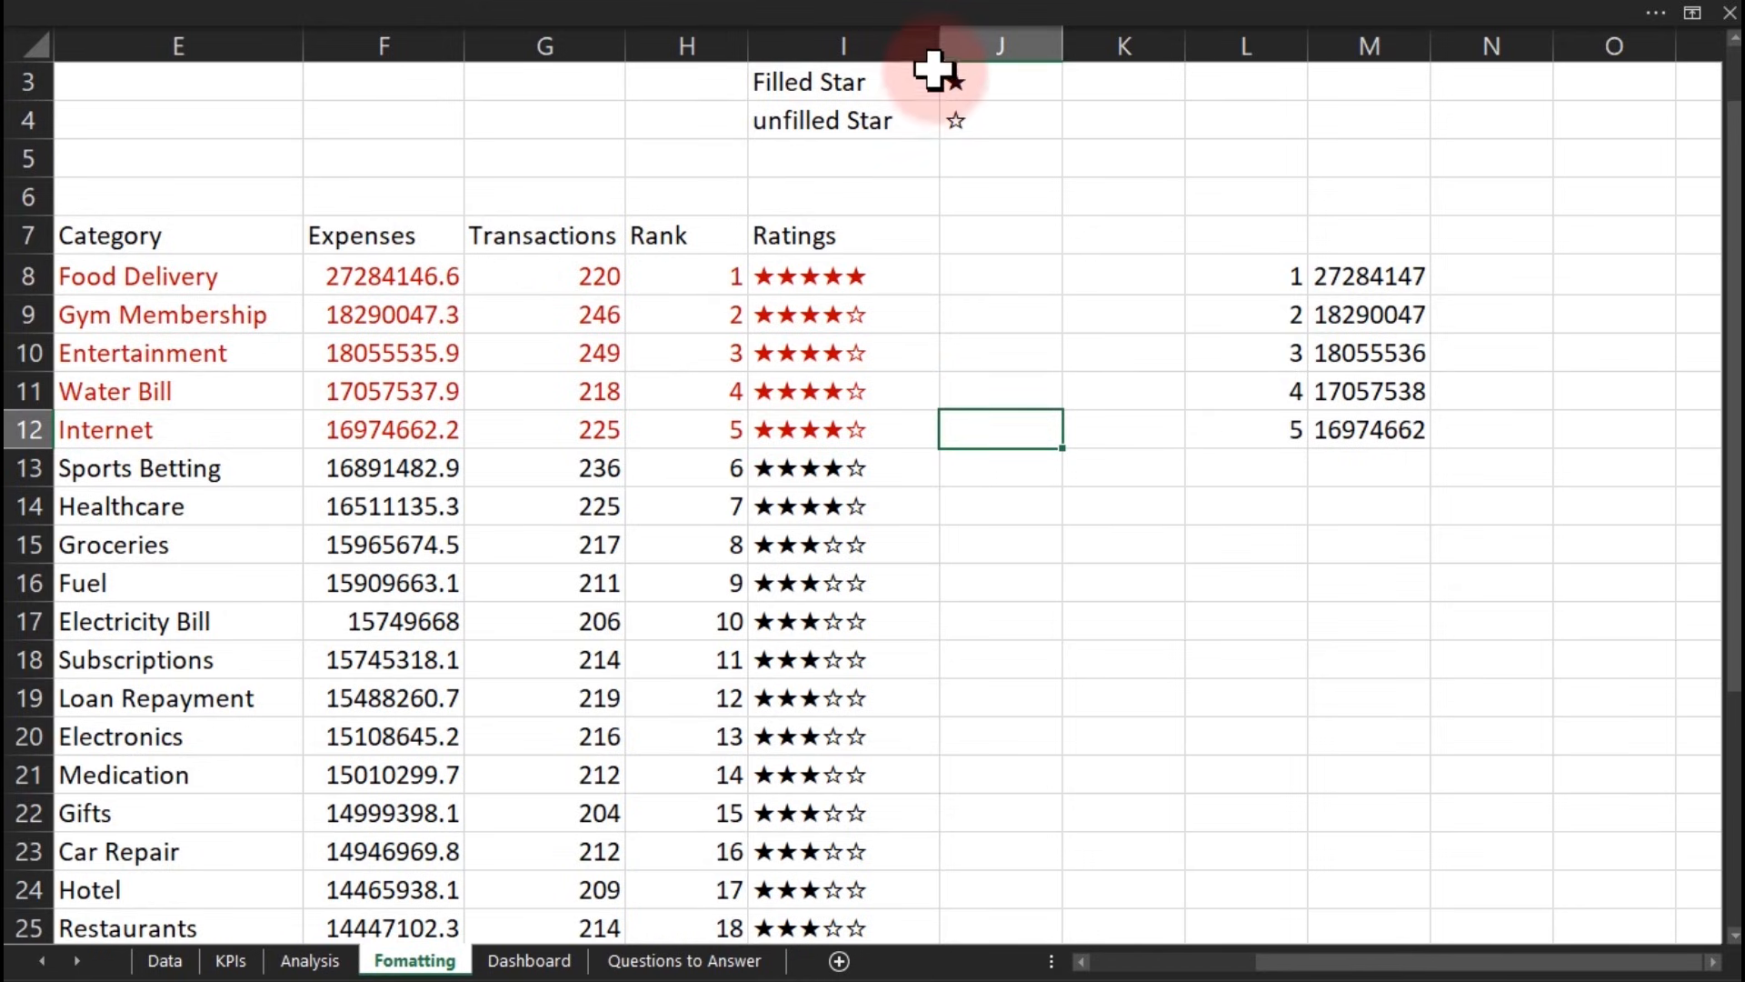
# Step: Narrow the Ratings column I and the Rank column H to fit their contents more closely
pyautogui.moveTo(935, 55); pyautogui.dragTo(900, 55)
pyautogui.click(766, 39)
pyautogui.moveTo(748, 40); pyautogui.dragTo(729, 43)
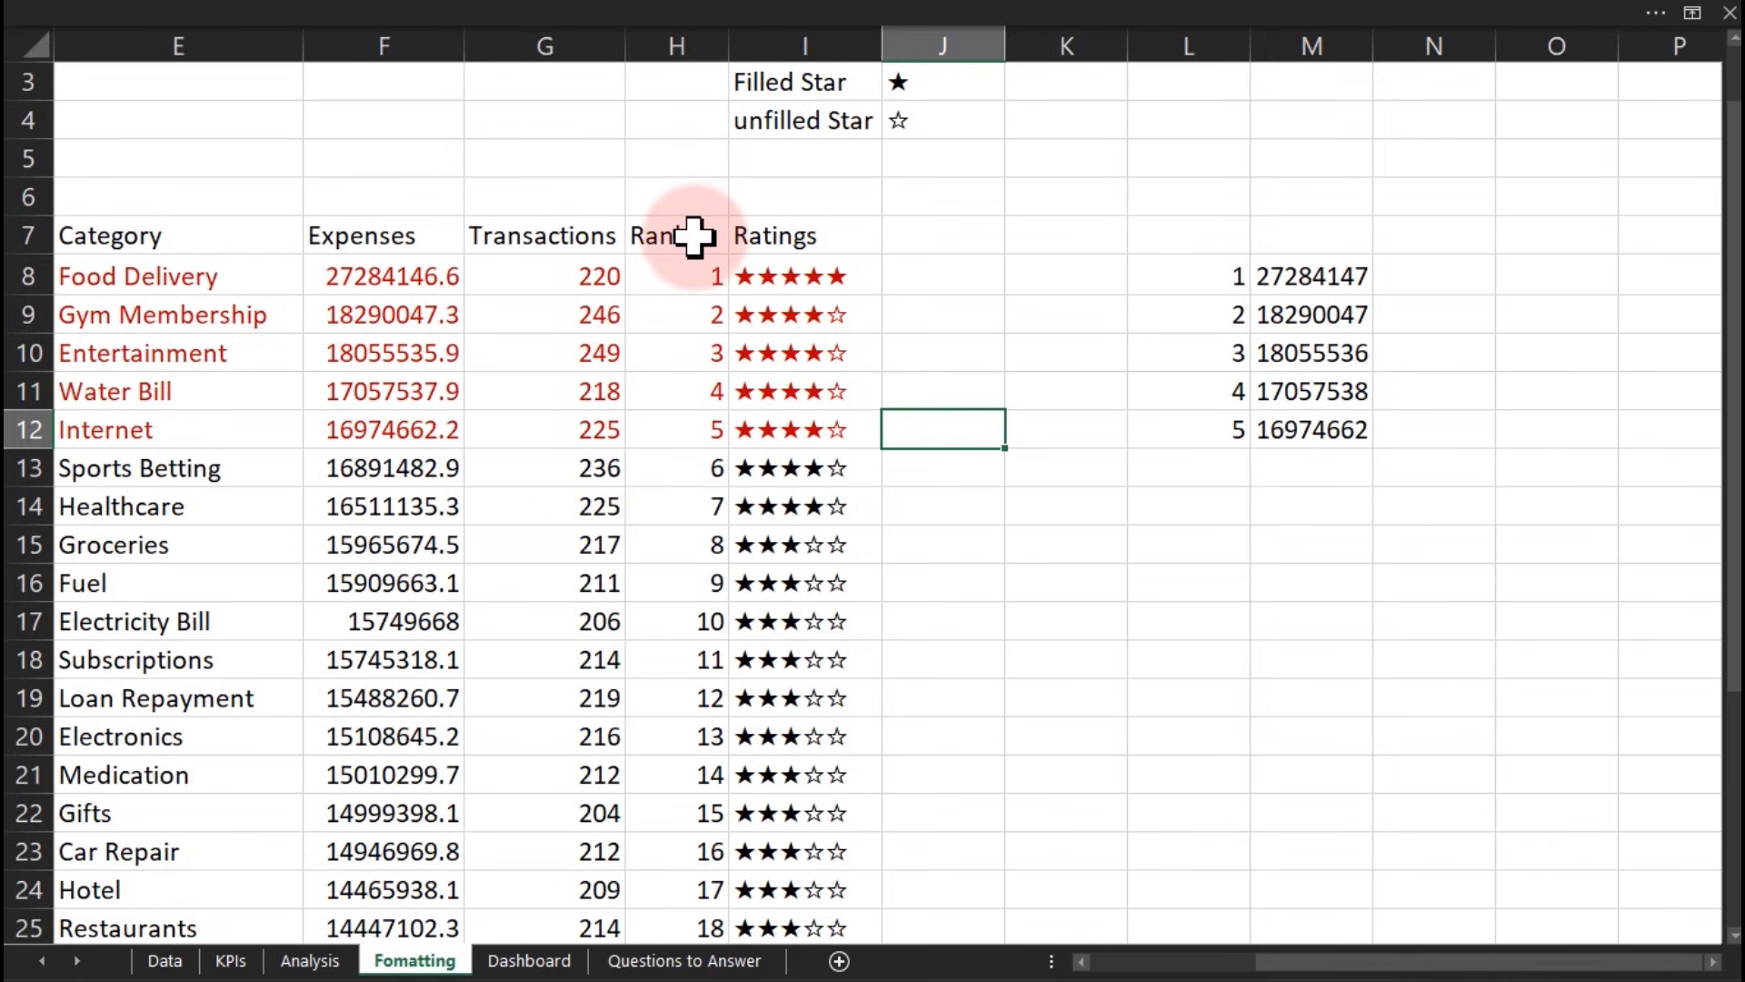
# Step: Center the rank numbers in H8:H34 horizontally and return to the full-screen sheet view
pyautogui.moveTo(678, 273); pyautogui.dragTo(670, 903)
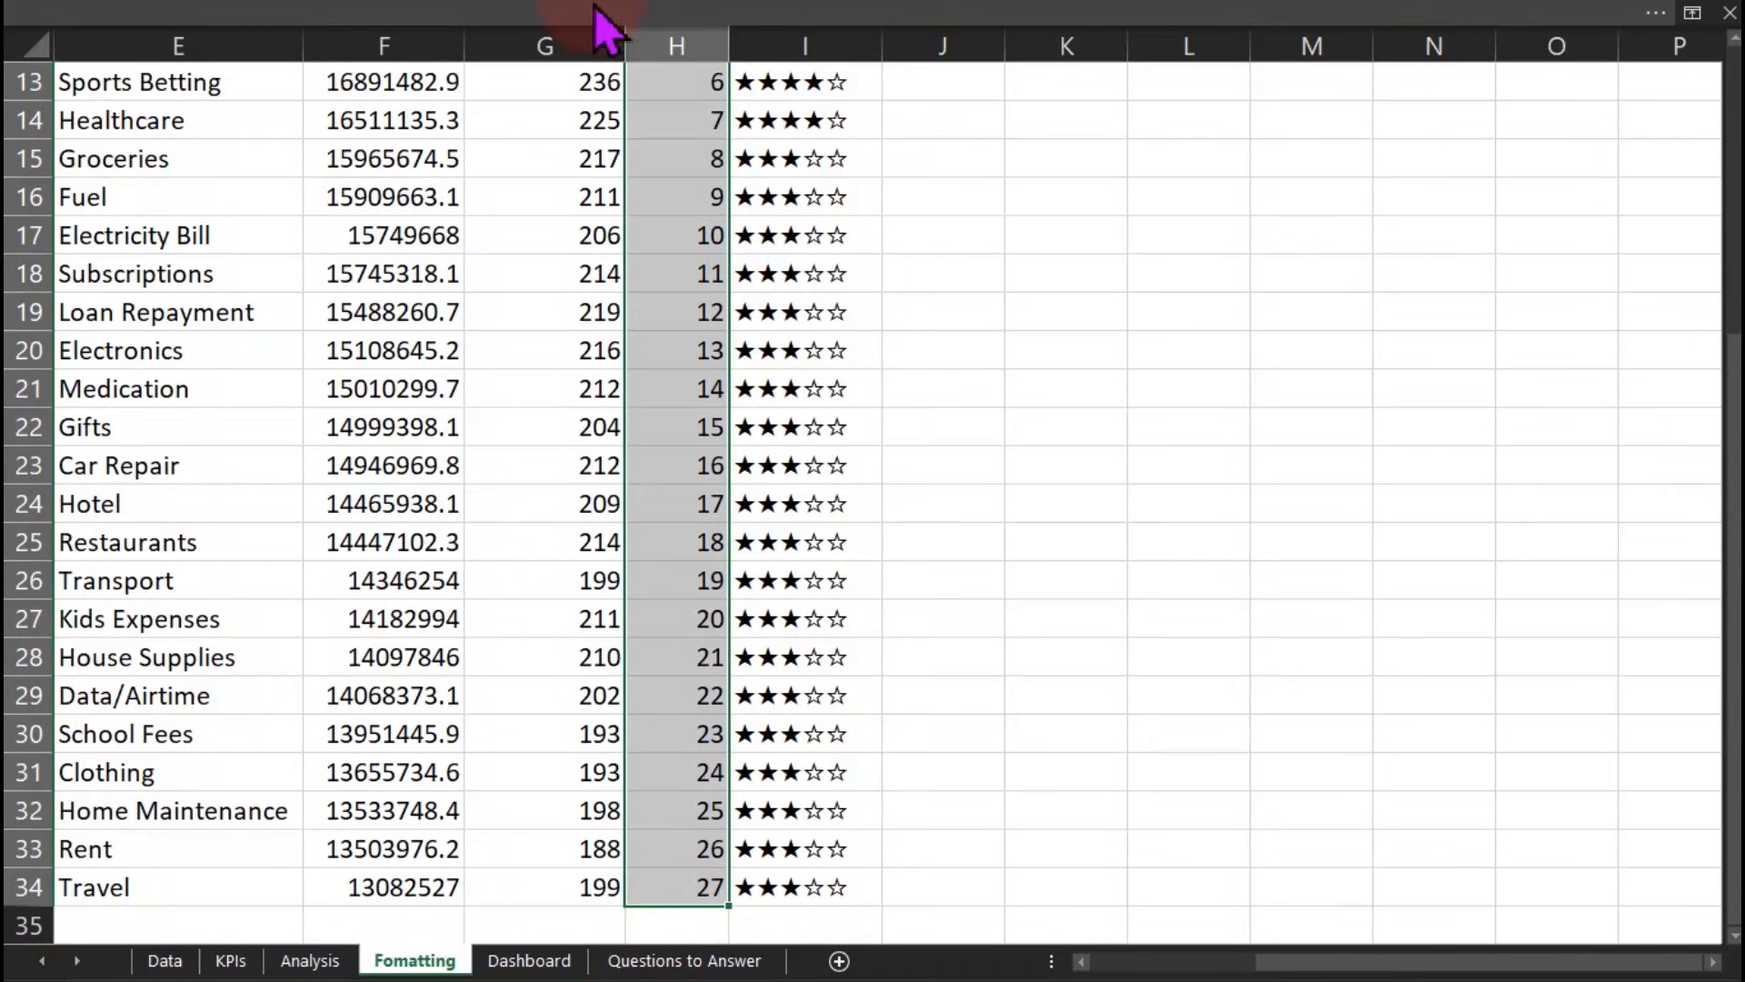
pyautogui.click(597, 10)
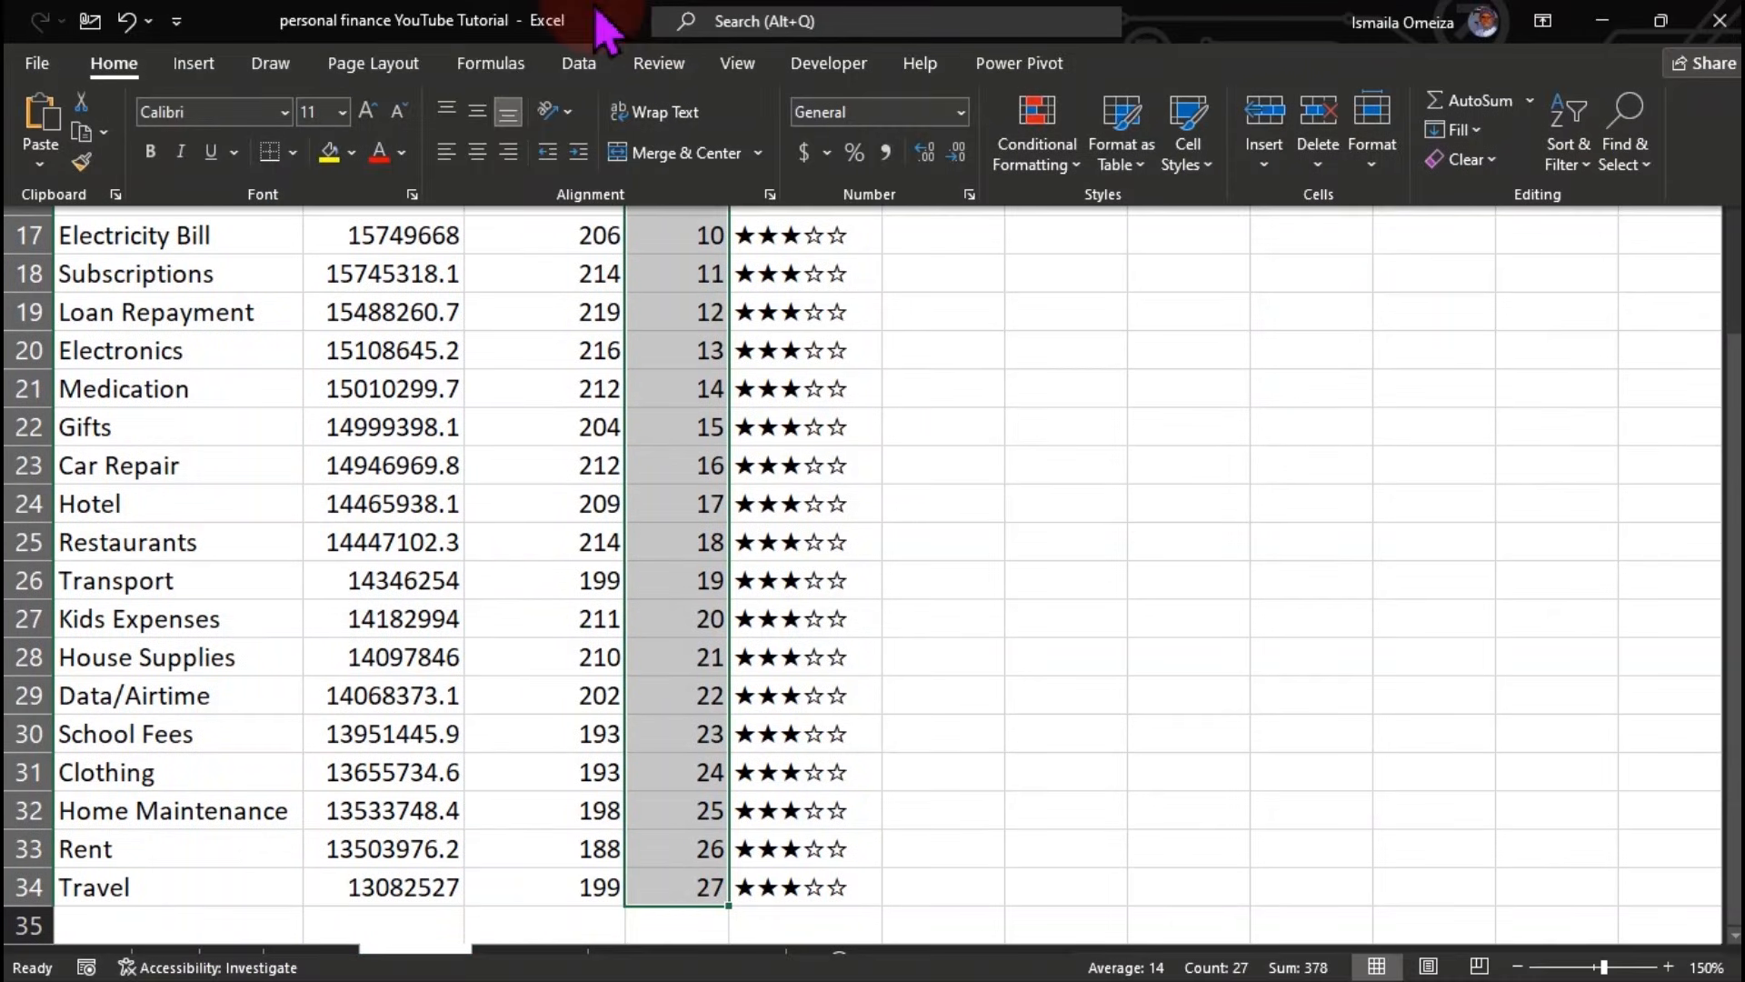
pyautogui.click(478, 155)
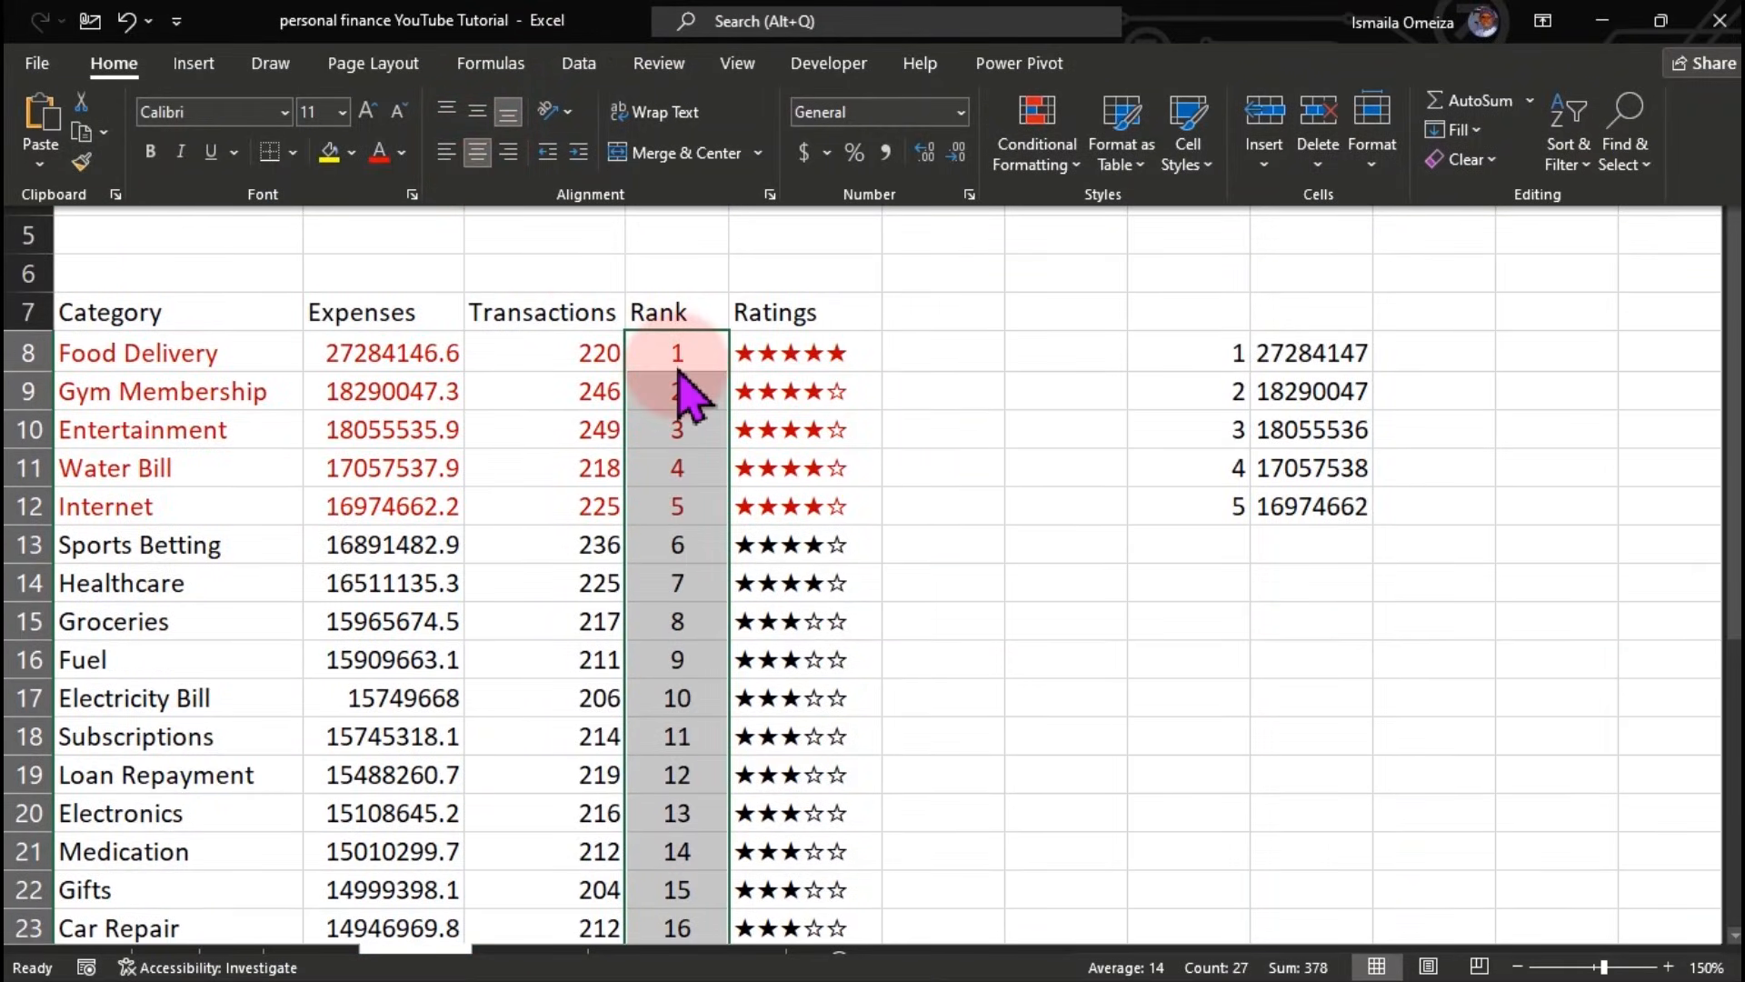
pyautogui.hotkey('ctrl', 'shift', 'F1')
pyautogui.click(763, 350)
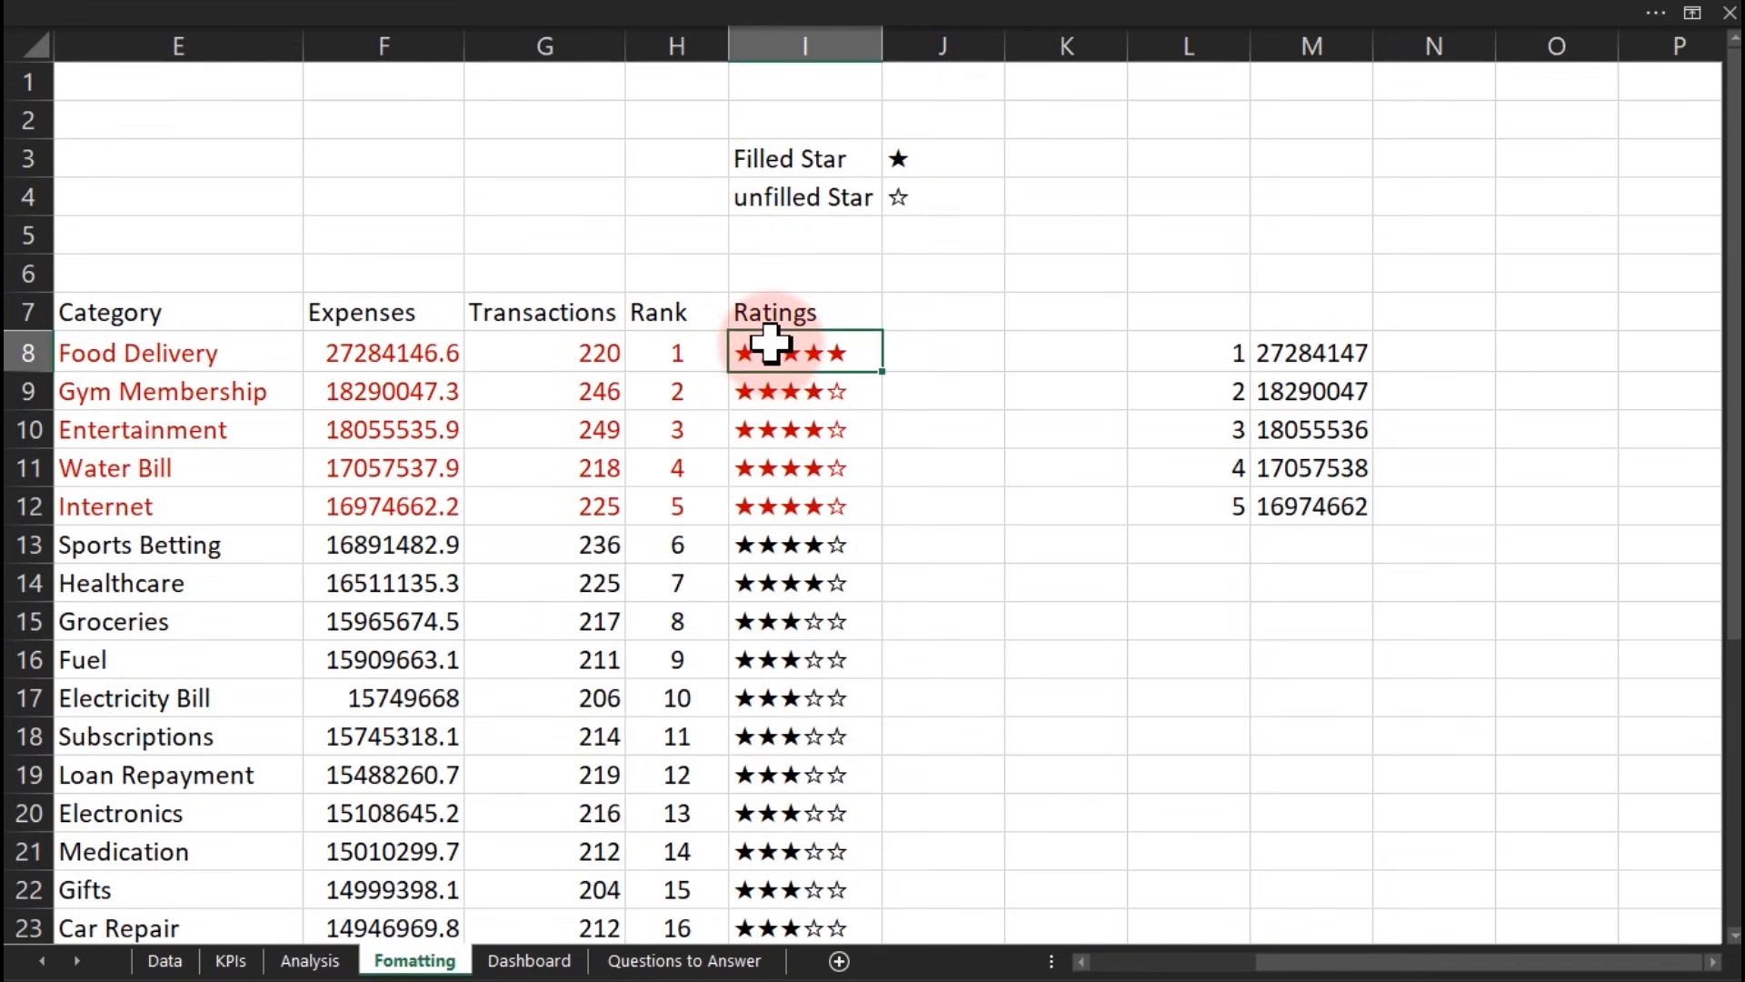
# Step: Format the Expenses amounts in F8:F34 as Currency with the ₦ Edo symbol and 0 decimal places
pyautogui.click(428, 355)
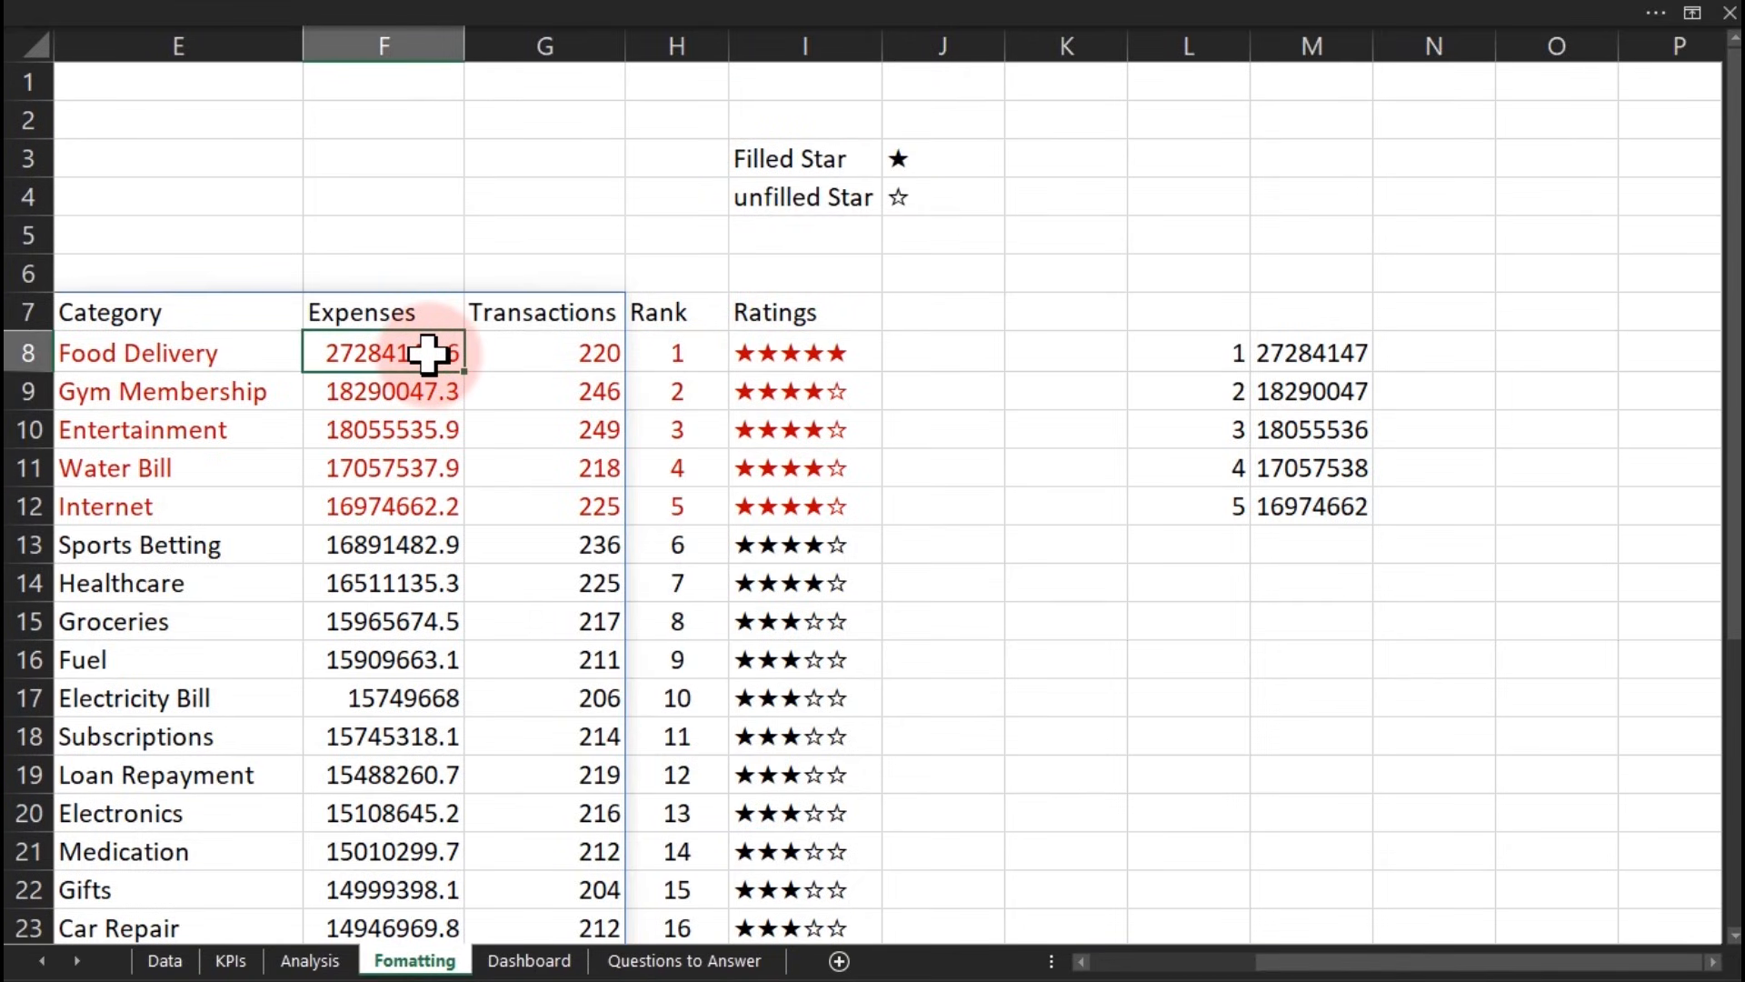
pyautogui.hotkey('ctrl', 'shift', 'Down')
pyautogui.scroll(4, 428, 354)
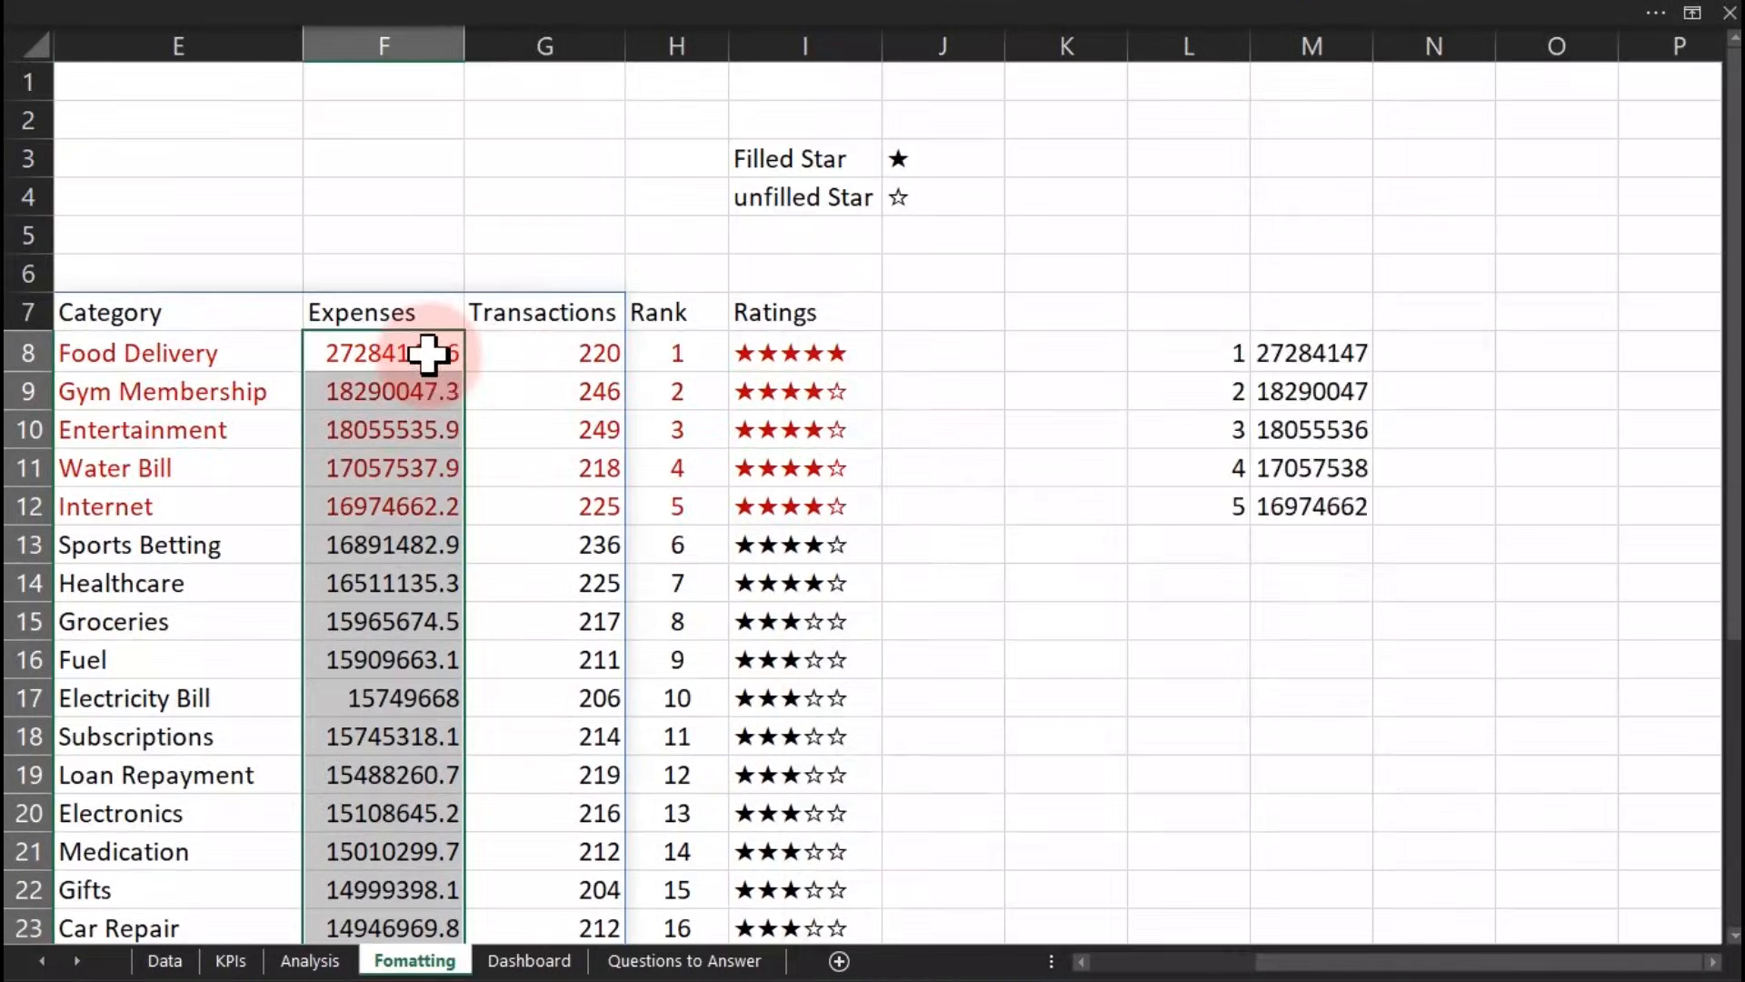
pyautogui.hotkey('ctrl', '1')
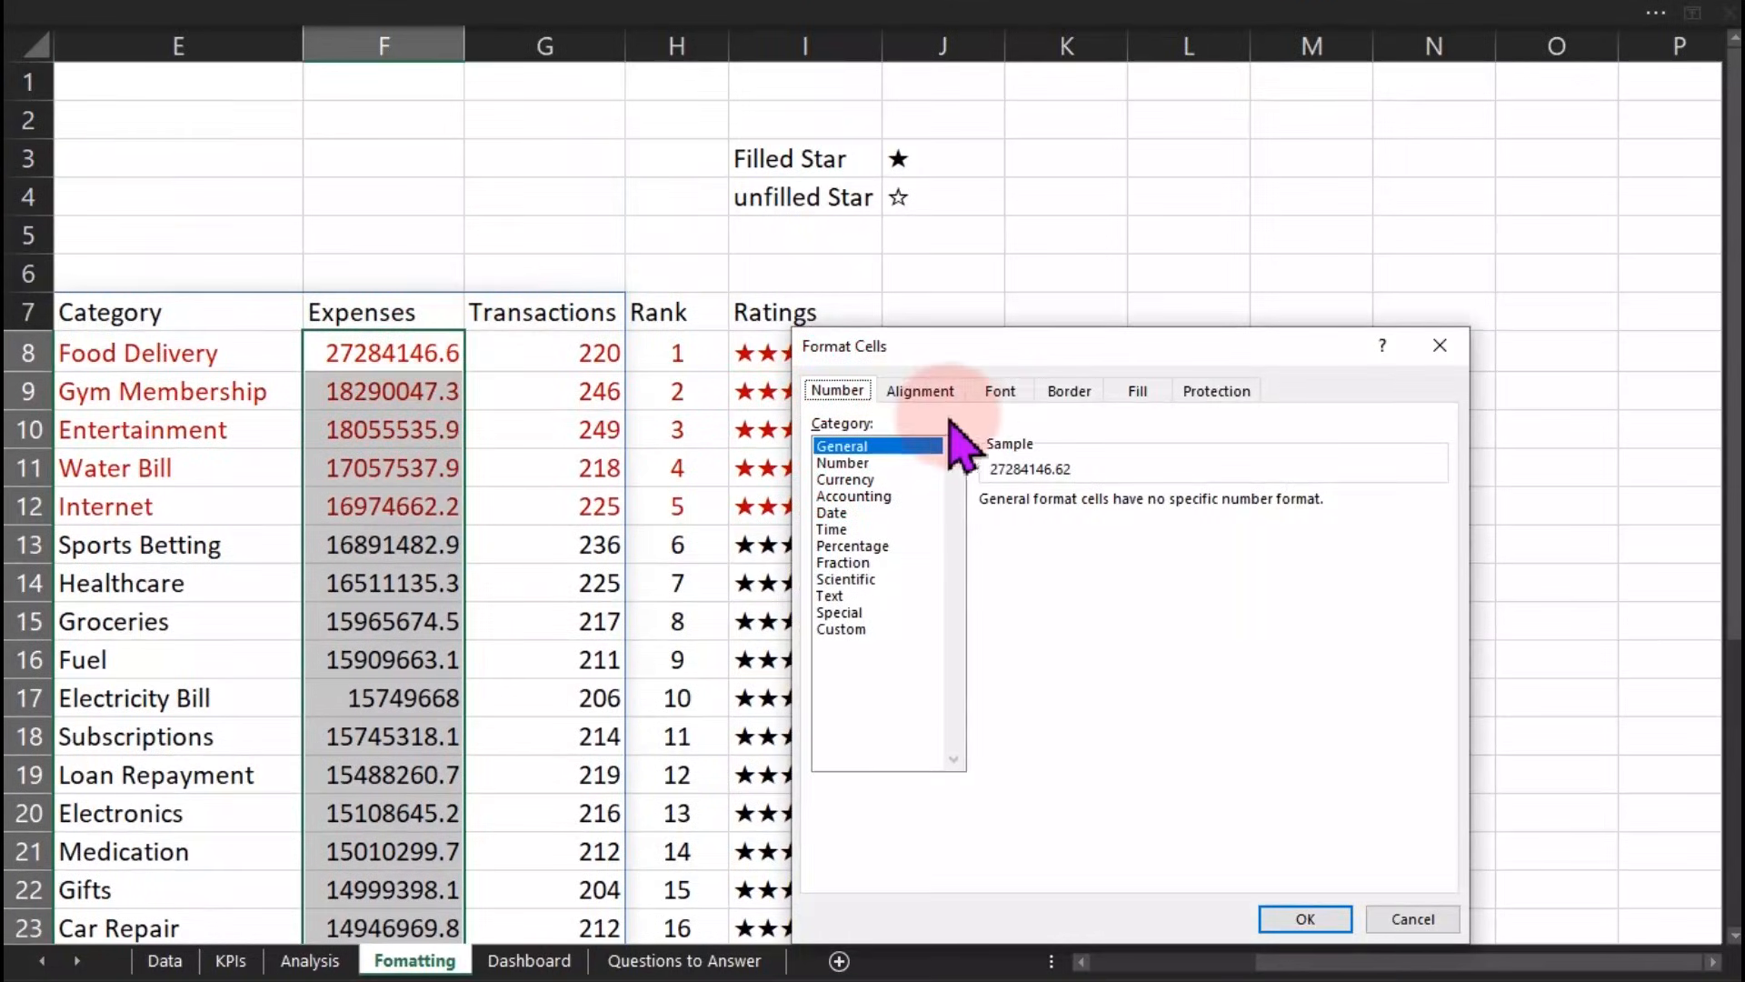
pyautogui.click(863, 479)
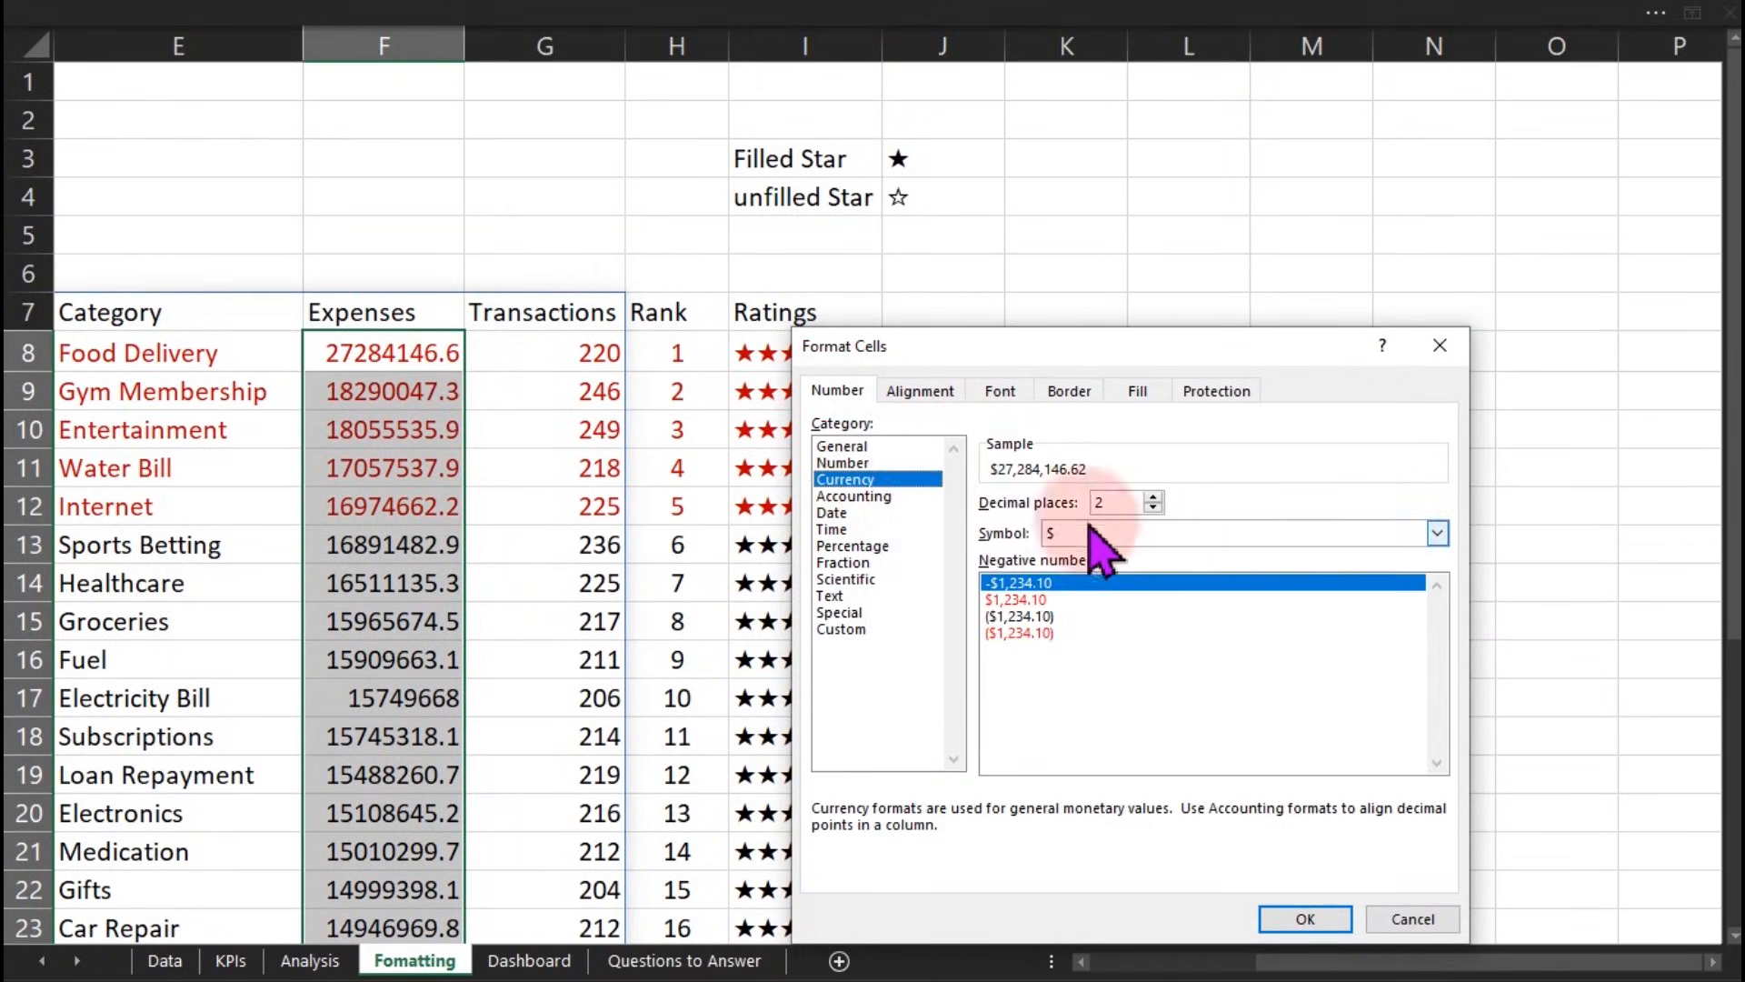
pyautogui.click(1227, 532)
pyautogui.moveTo(1447, 611)
pyautogui.mouseDown()
pyautogui.moveTo(1447, 671)
pyautogui.moveTo(1453, 626)
pyautogui.mouseUp()
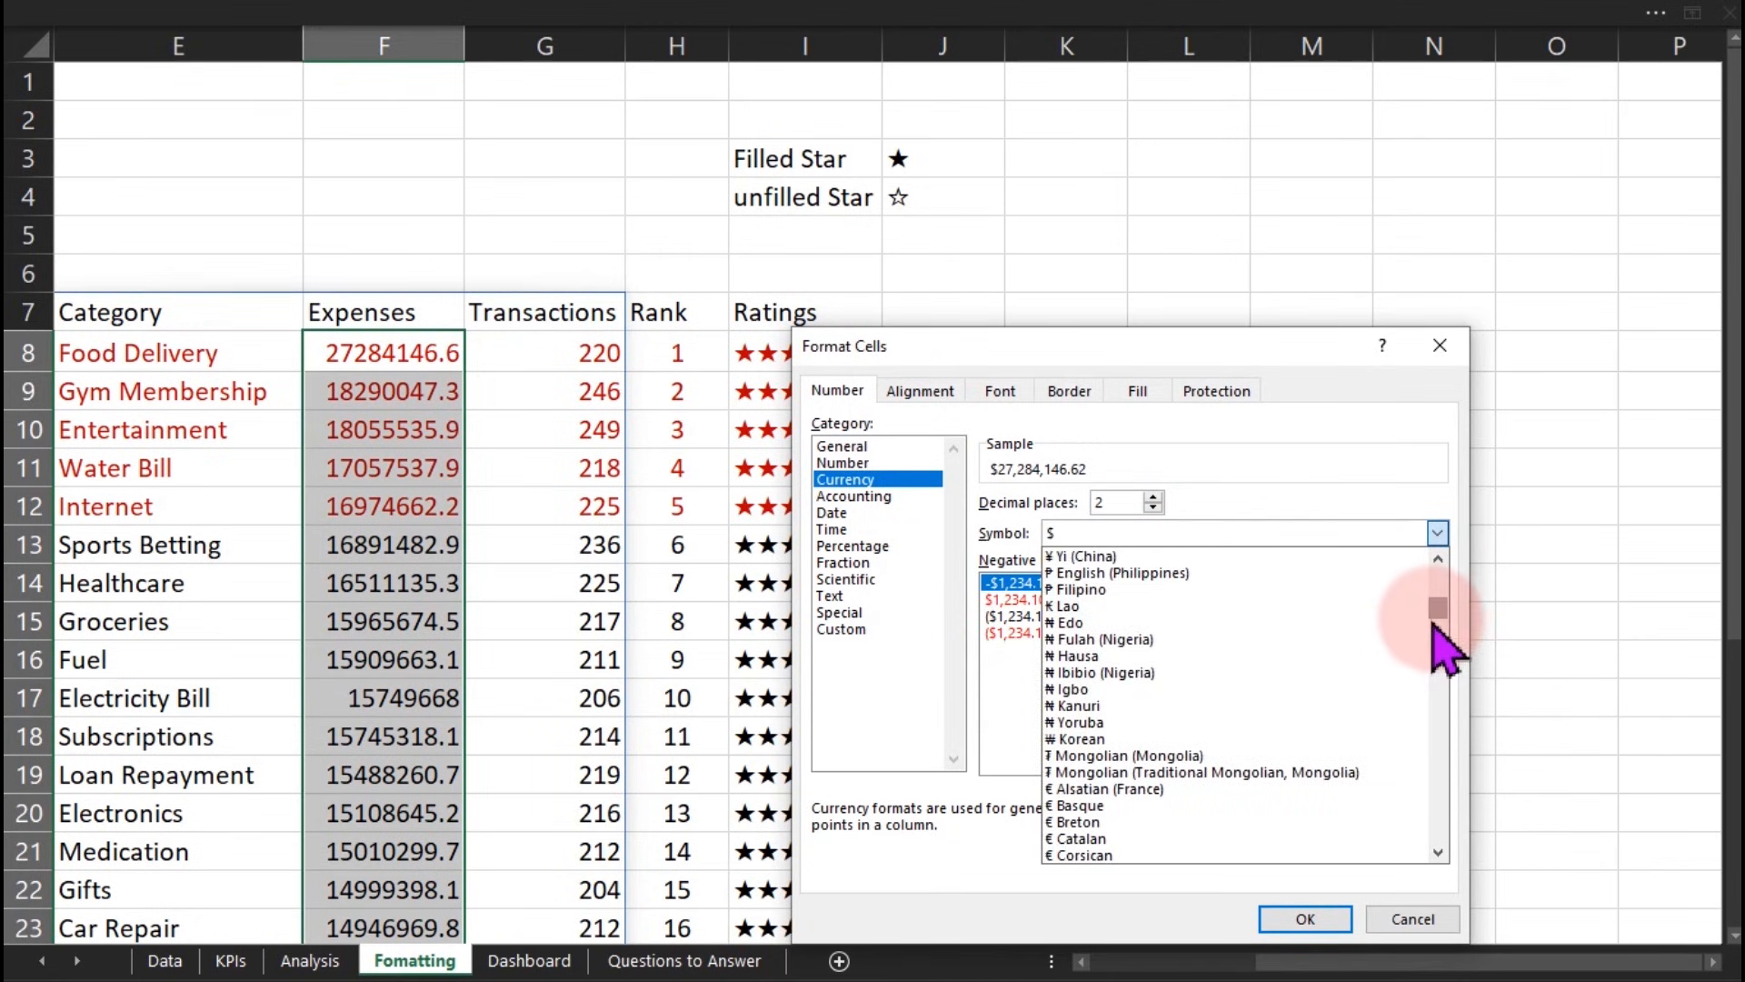
pyautogui.click(1096, 623)
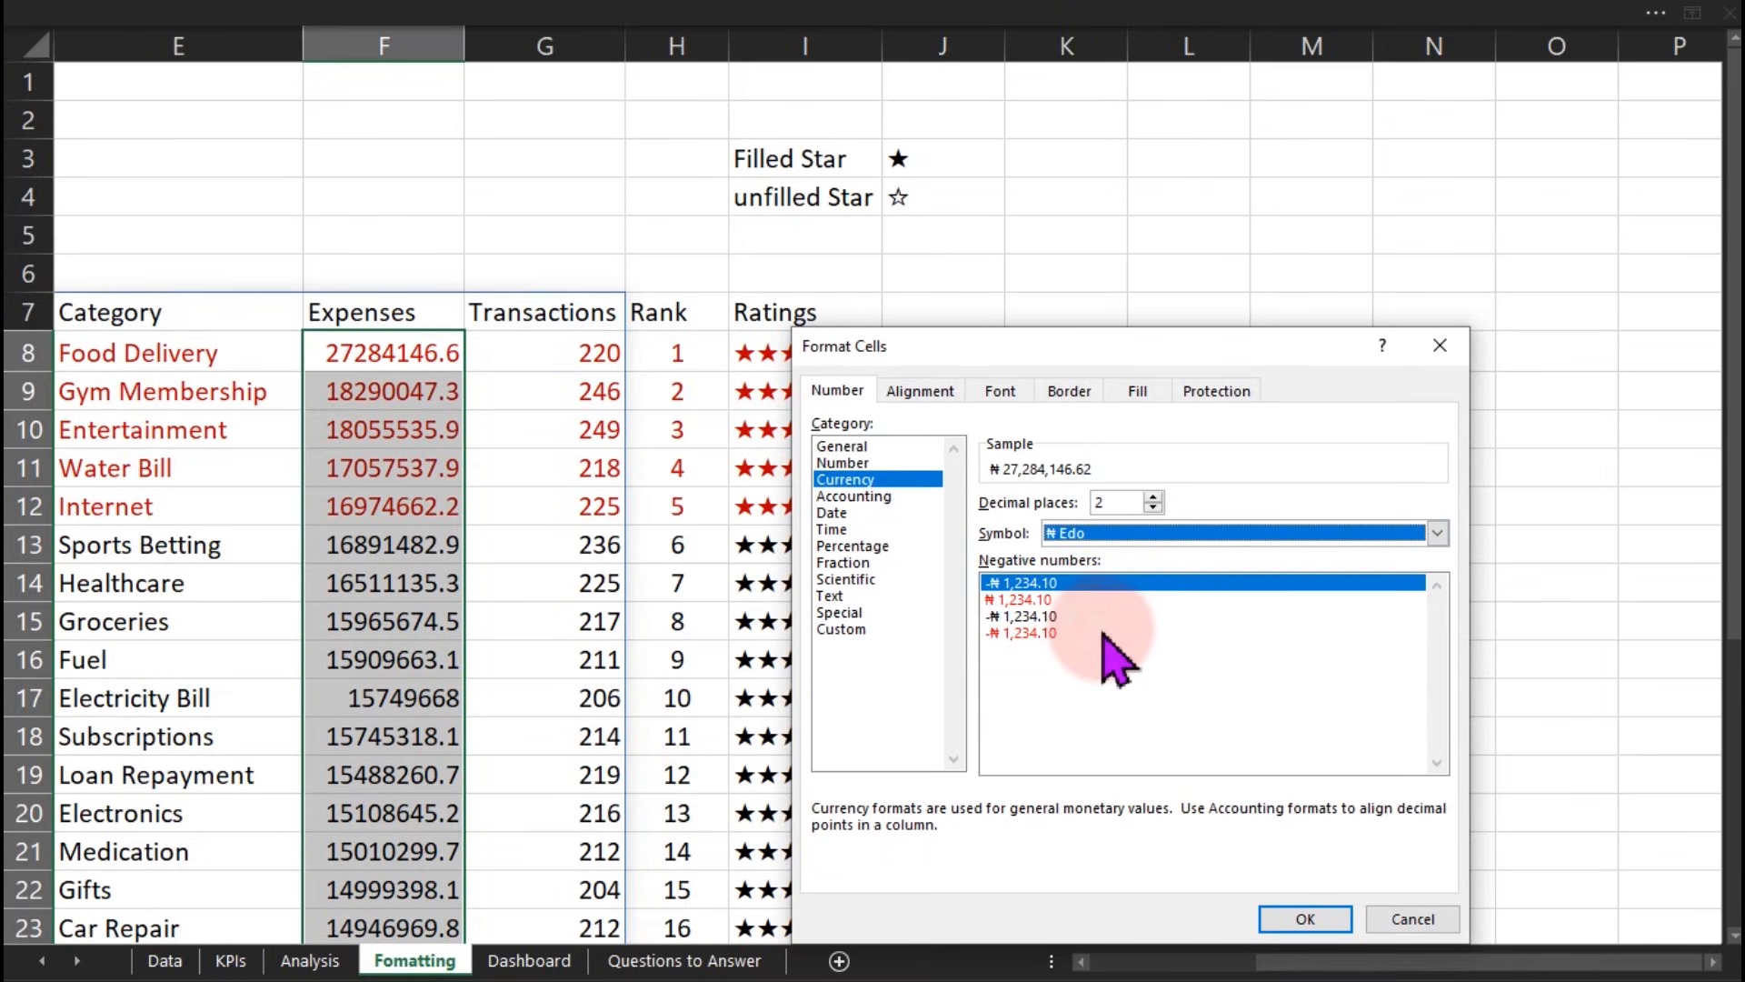
pyautogui.click(1153, 507)
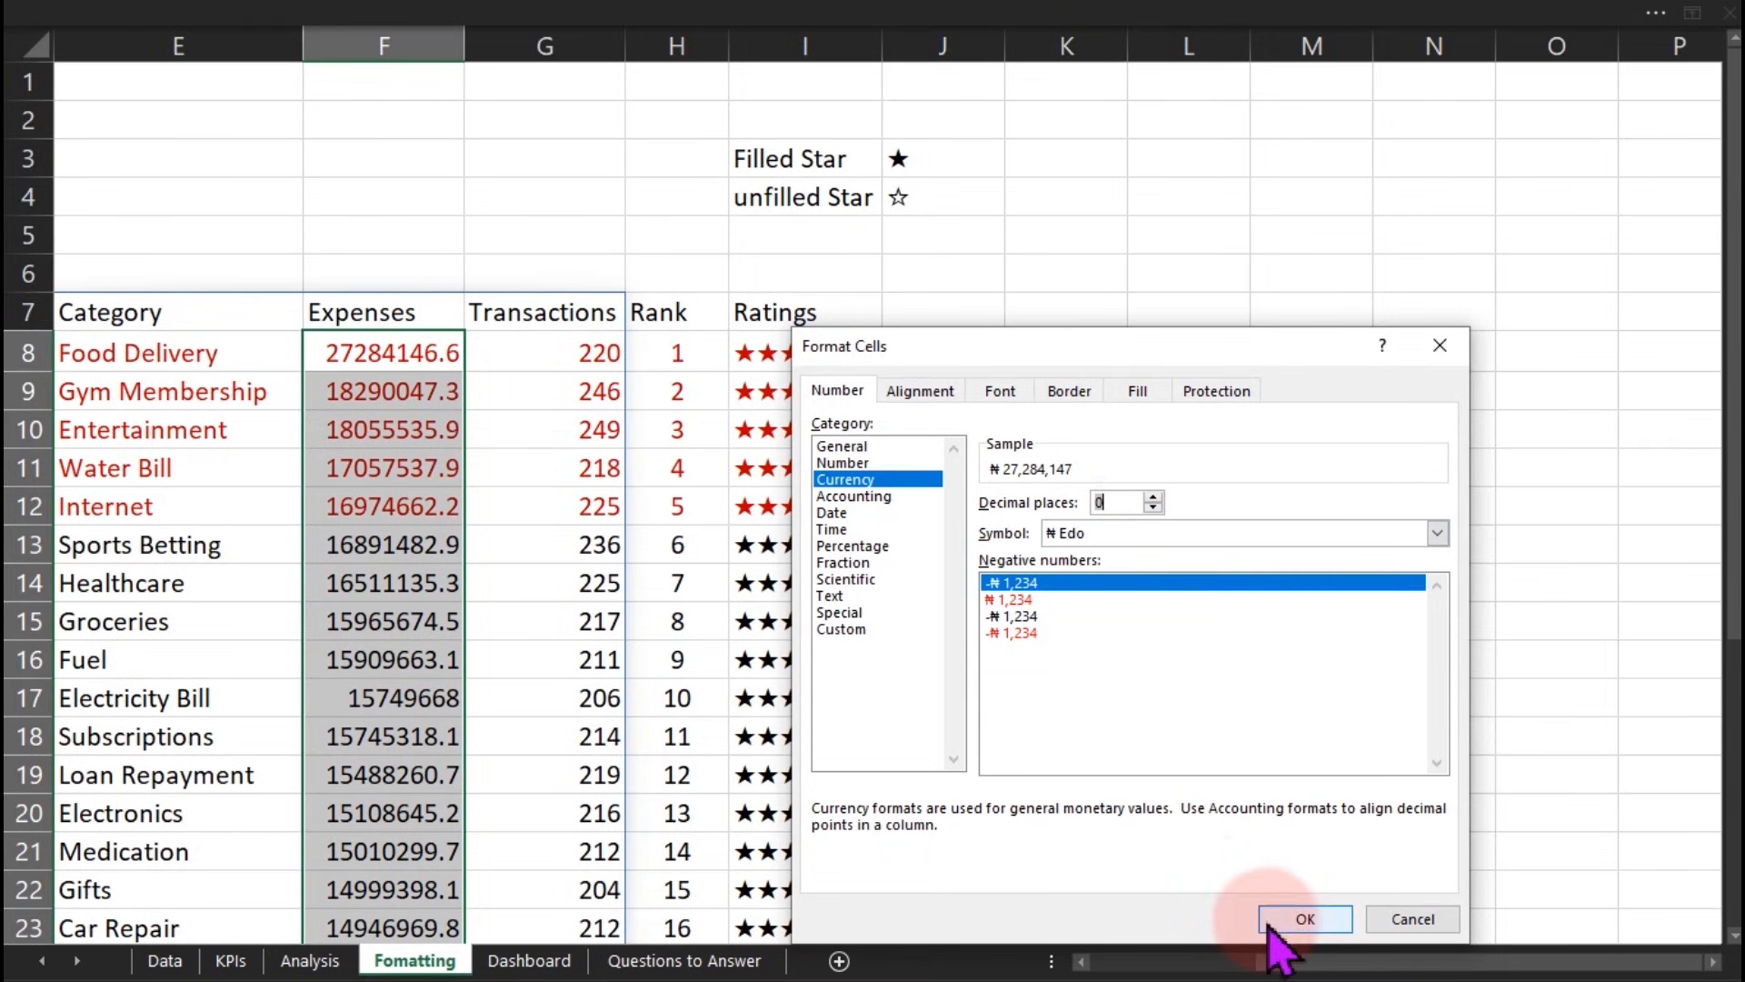
pyautogui.click(1303, 919)
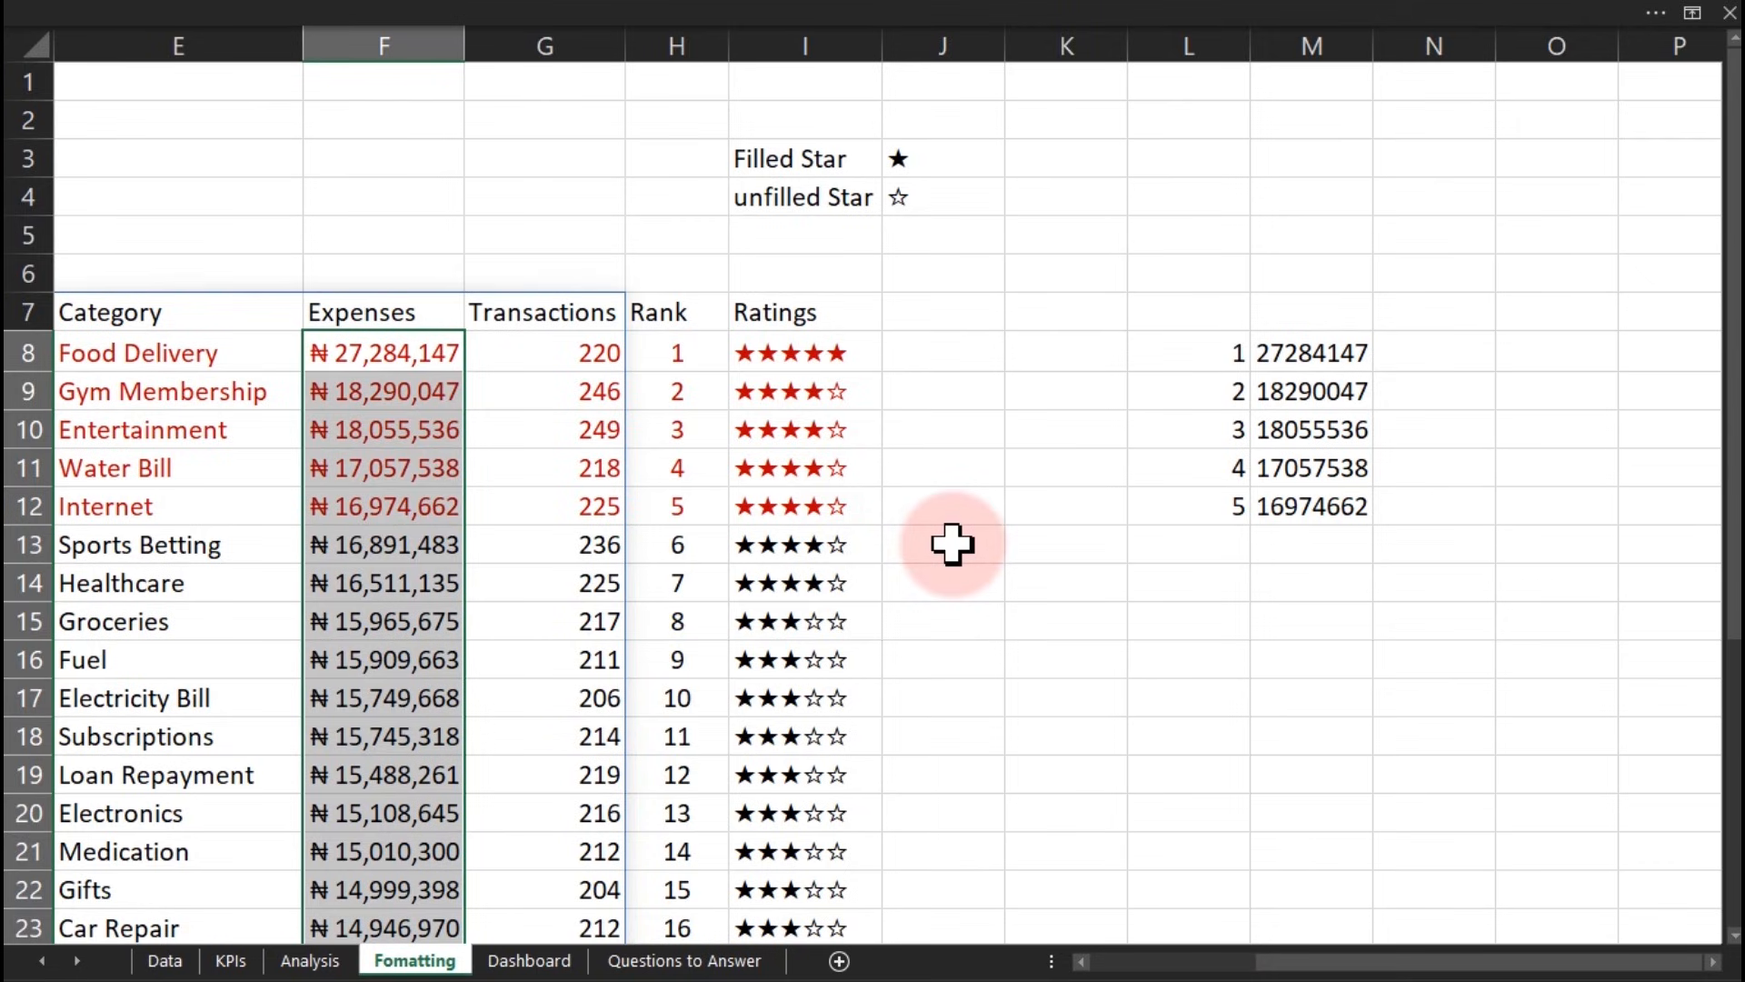
# Step: Make row 7 slightly taller and fill the header cells E7:I7 with light olive green
pyautogui.click(663, 398)
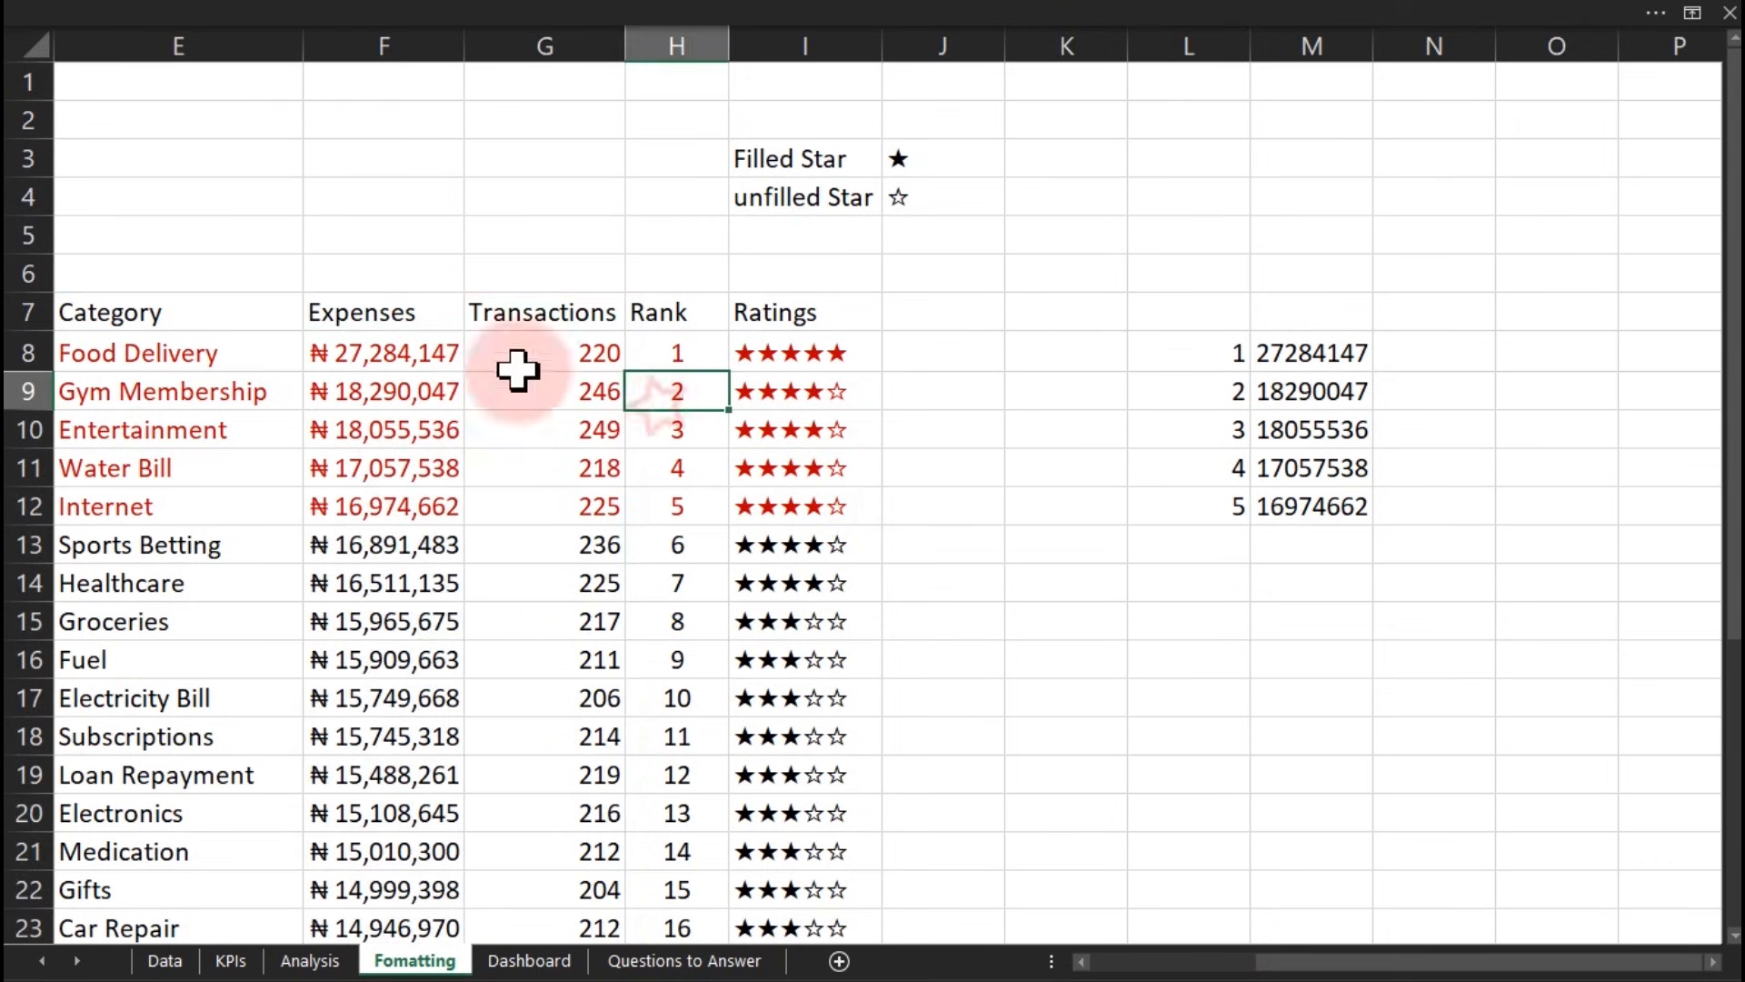
pyautogui.click(102, 310)
pyautogui.moveTo(107, 311); pyautogui.dragTo(733, 312)
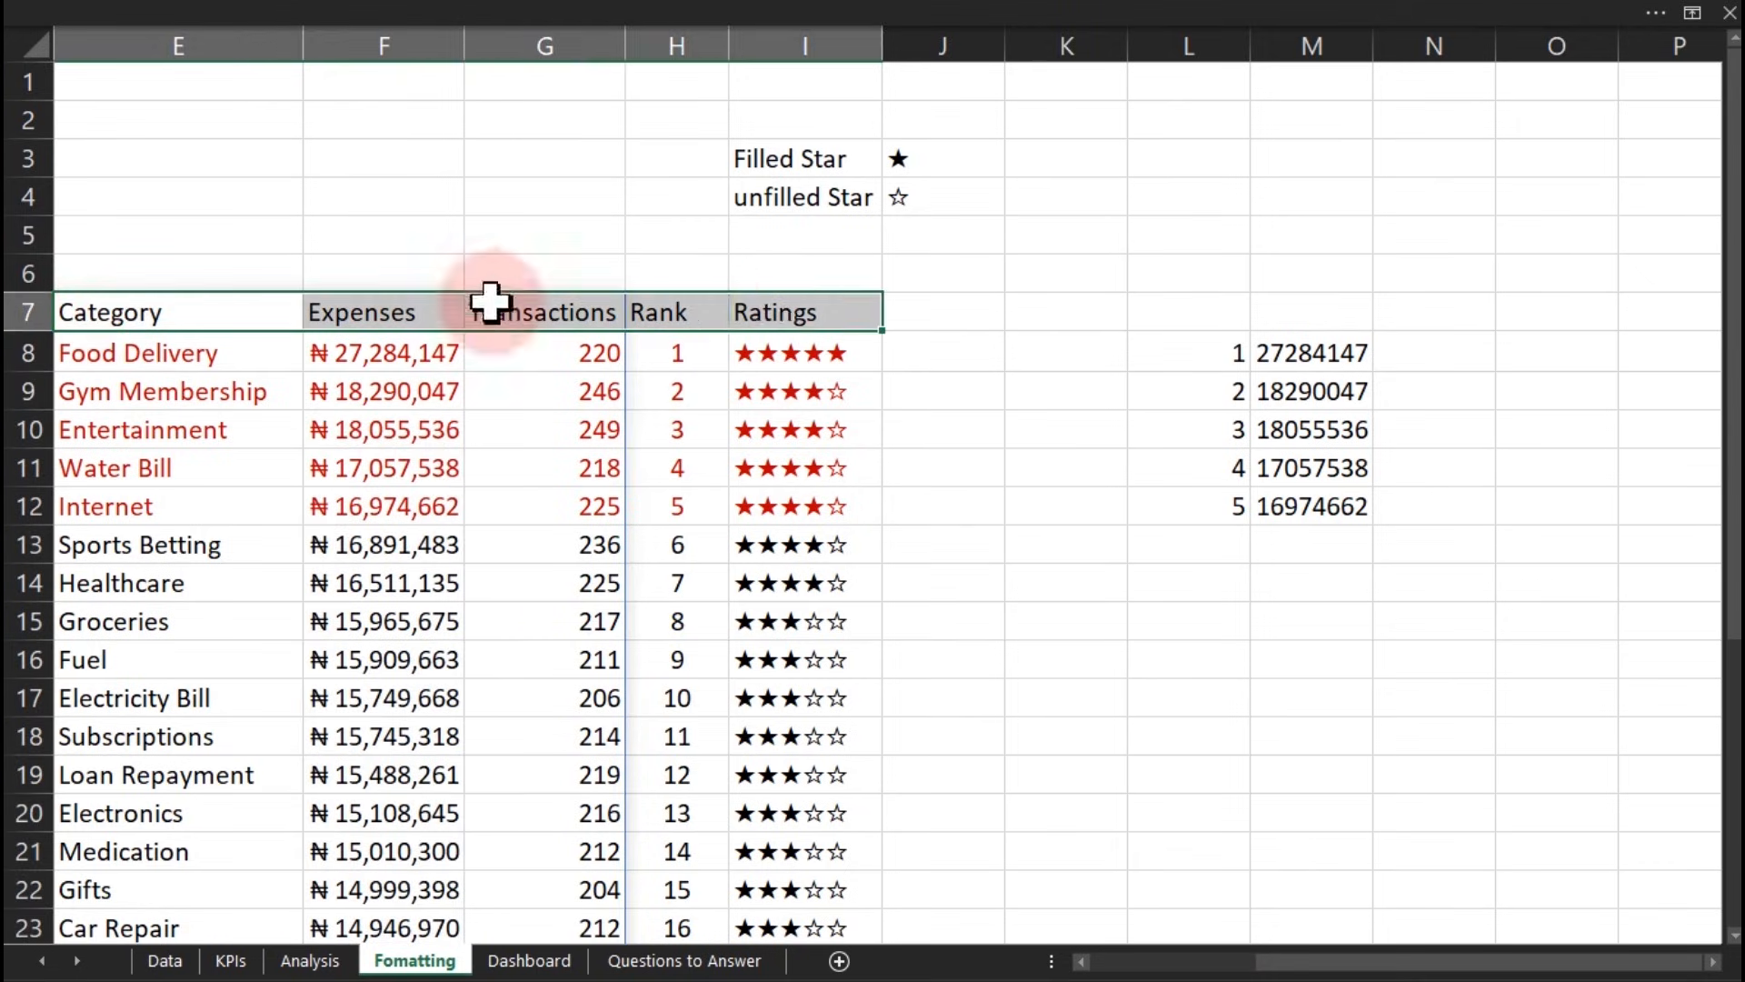
pyautogui.moveTo(38, 331); pyautogui.dragTo(807, 322)
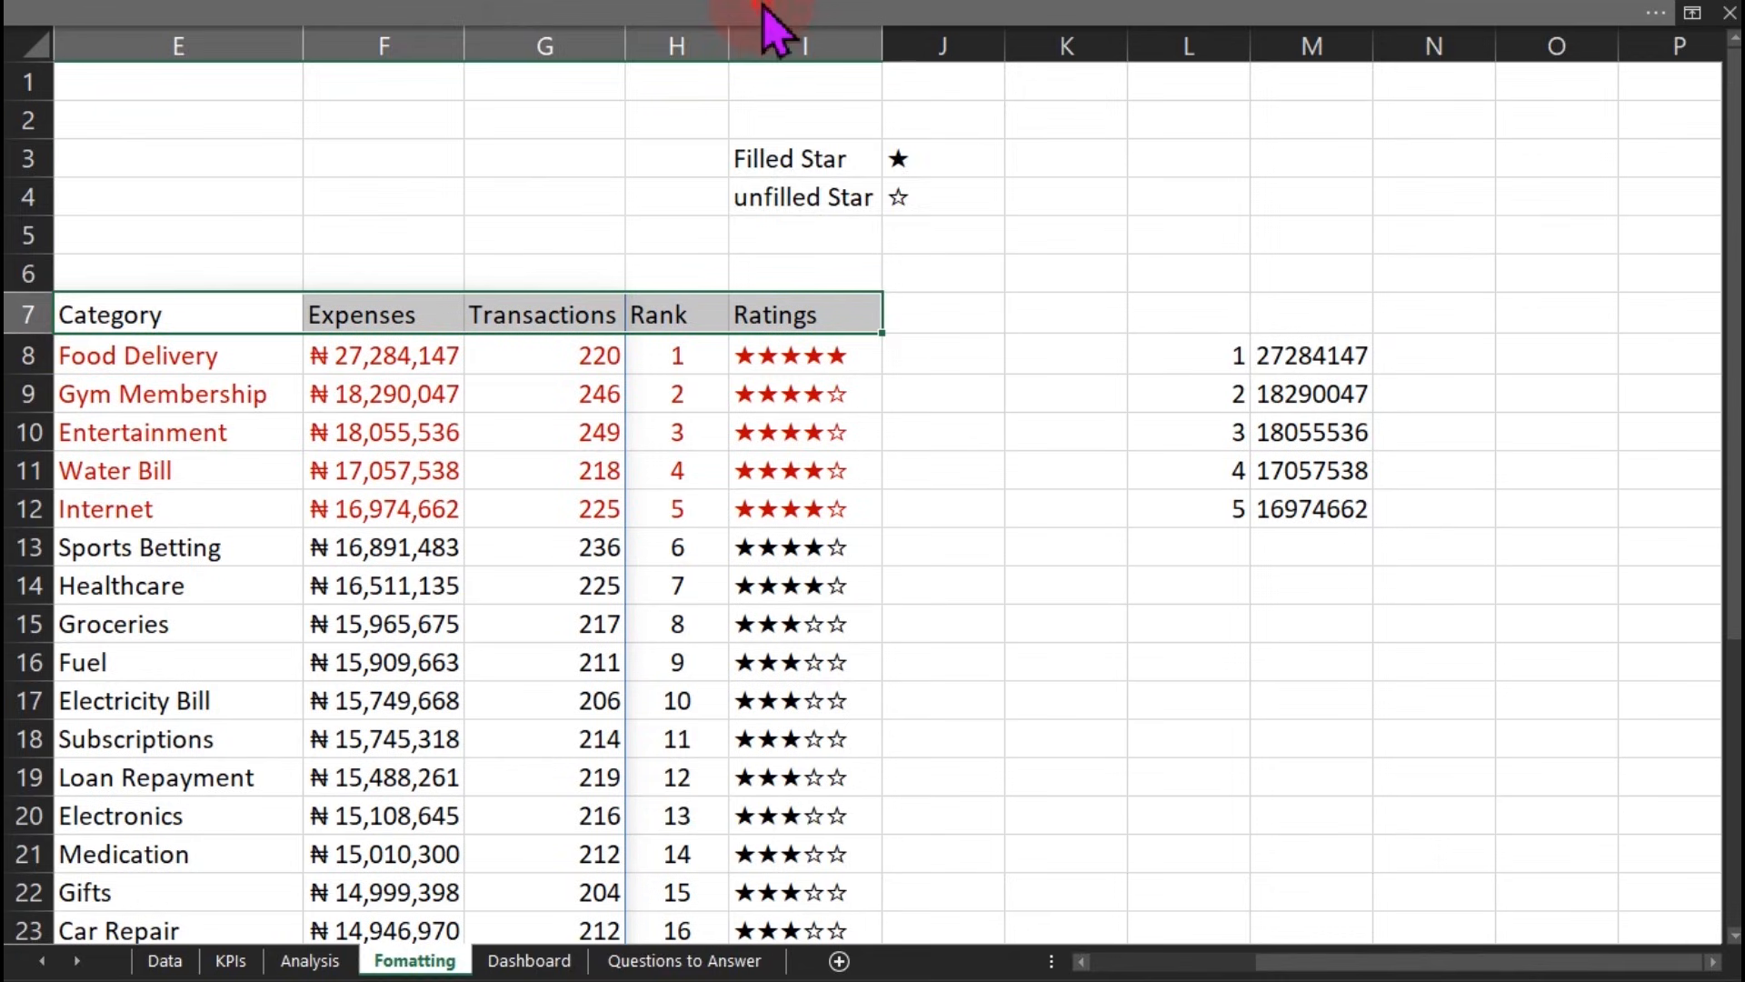
pyautogui.click(768, 14)
pyautogui.click(330, 151)
pyautogui.click(351, 151)
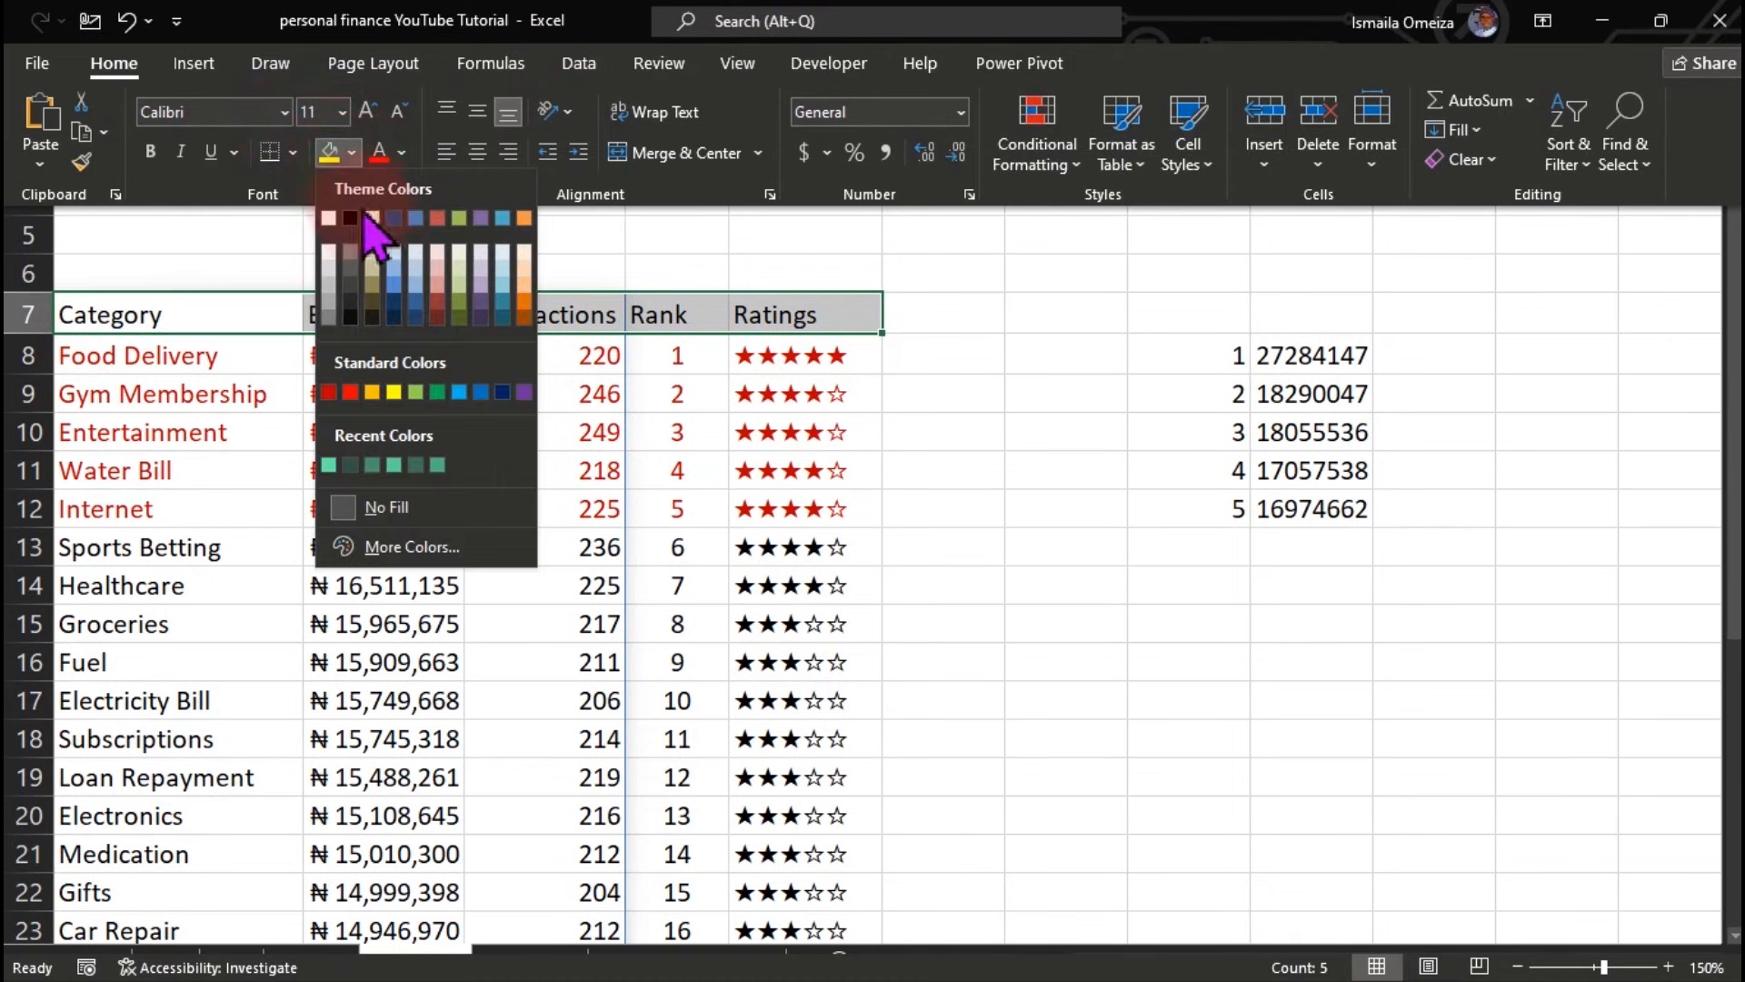
pyautogui.click(462, 291)
pyautogui.click(455, 438)
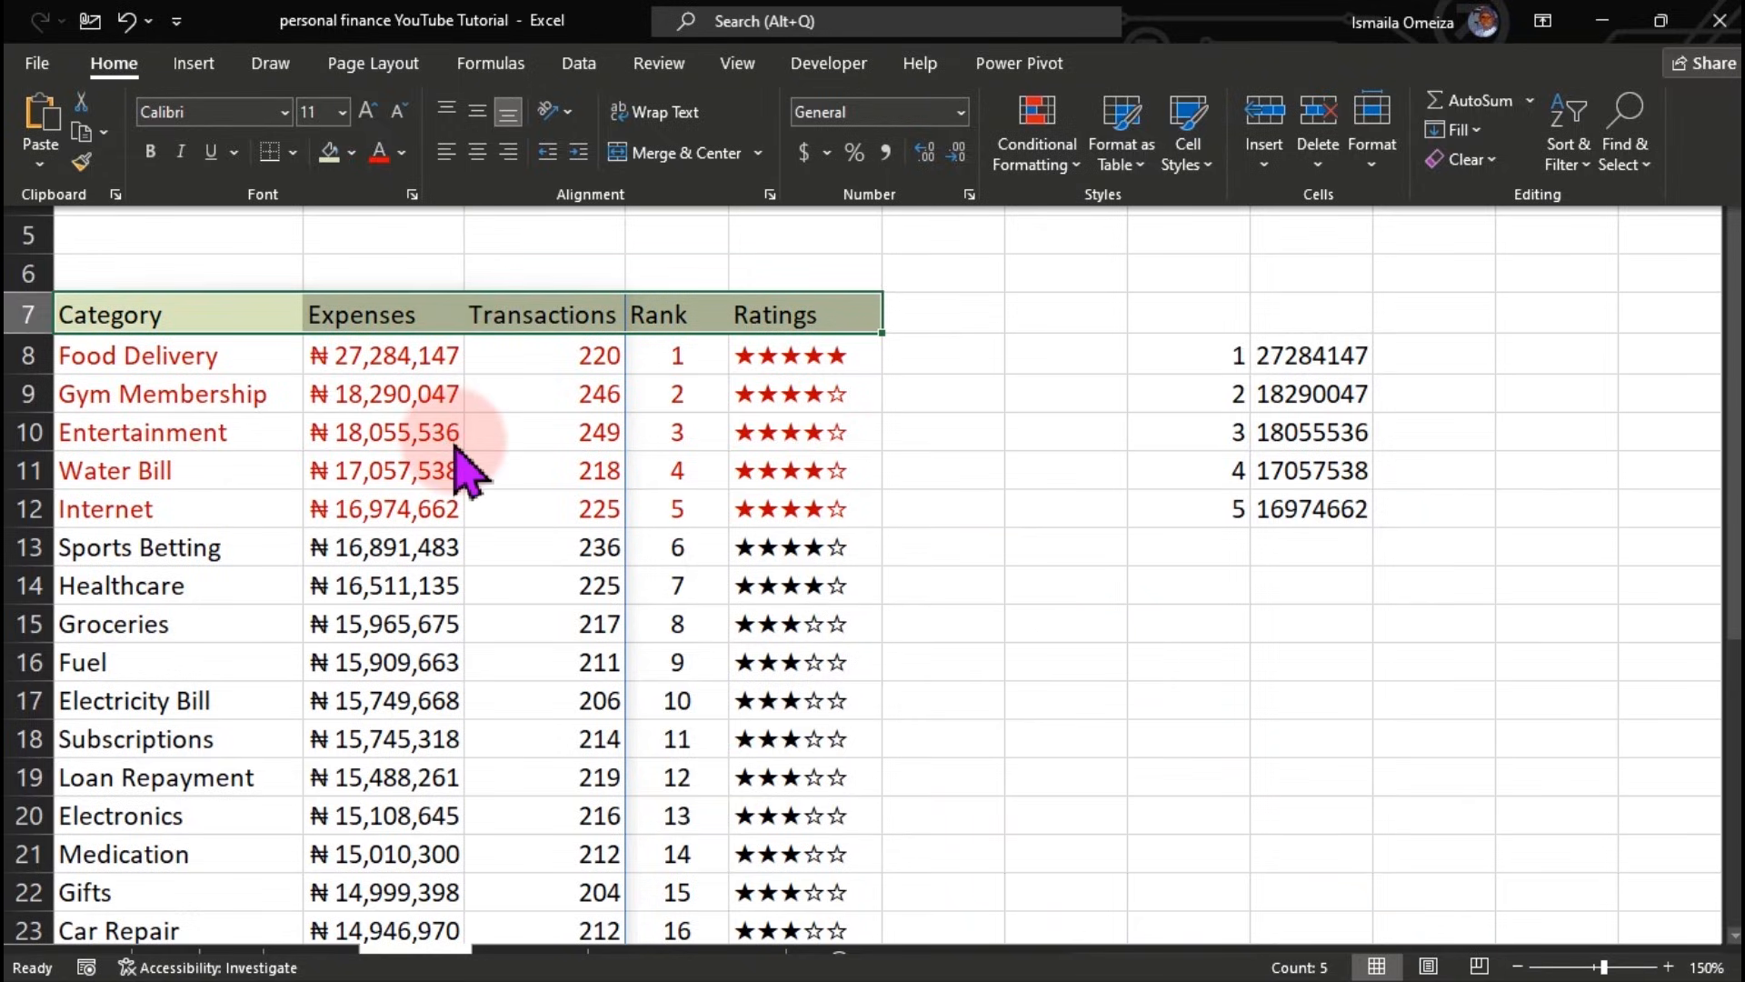
pyautogui.hotkey('ctrl', 'shift', 'F1')
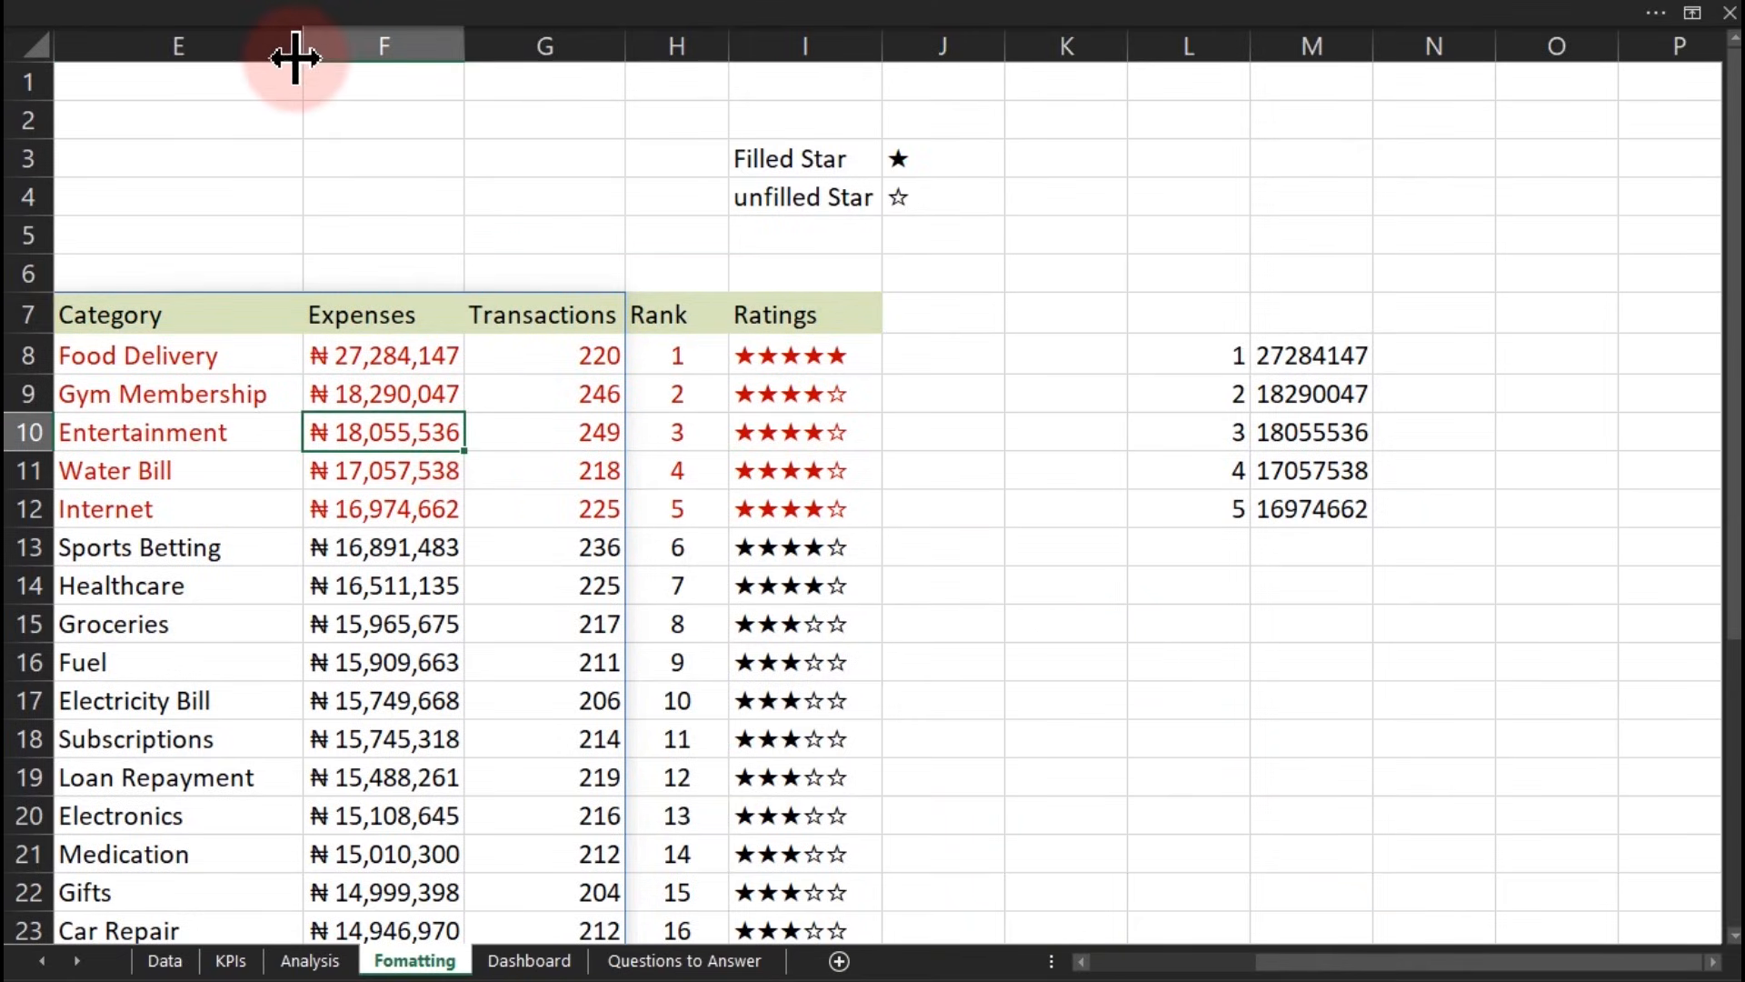
# Step: Copy the category table E7:I34 and select cell C5 on a newly added sheet as its destination
pyautogui.moveTo(133, 310); pyautogui.dragTo(740, 859)
pyautogui.hotkey('ctrl', 'c')
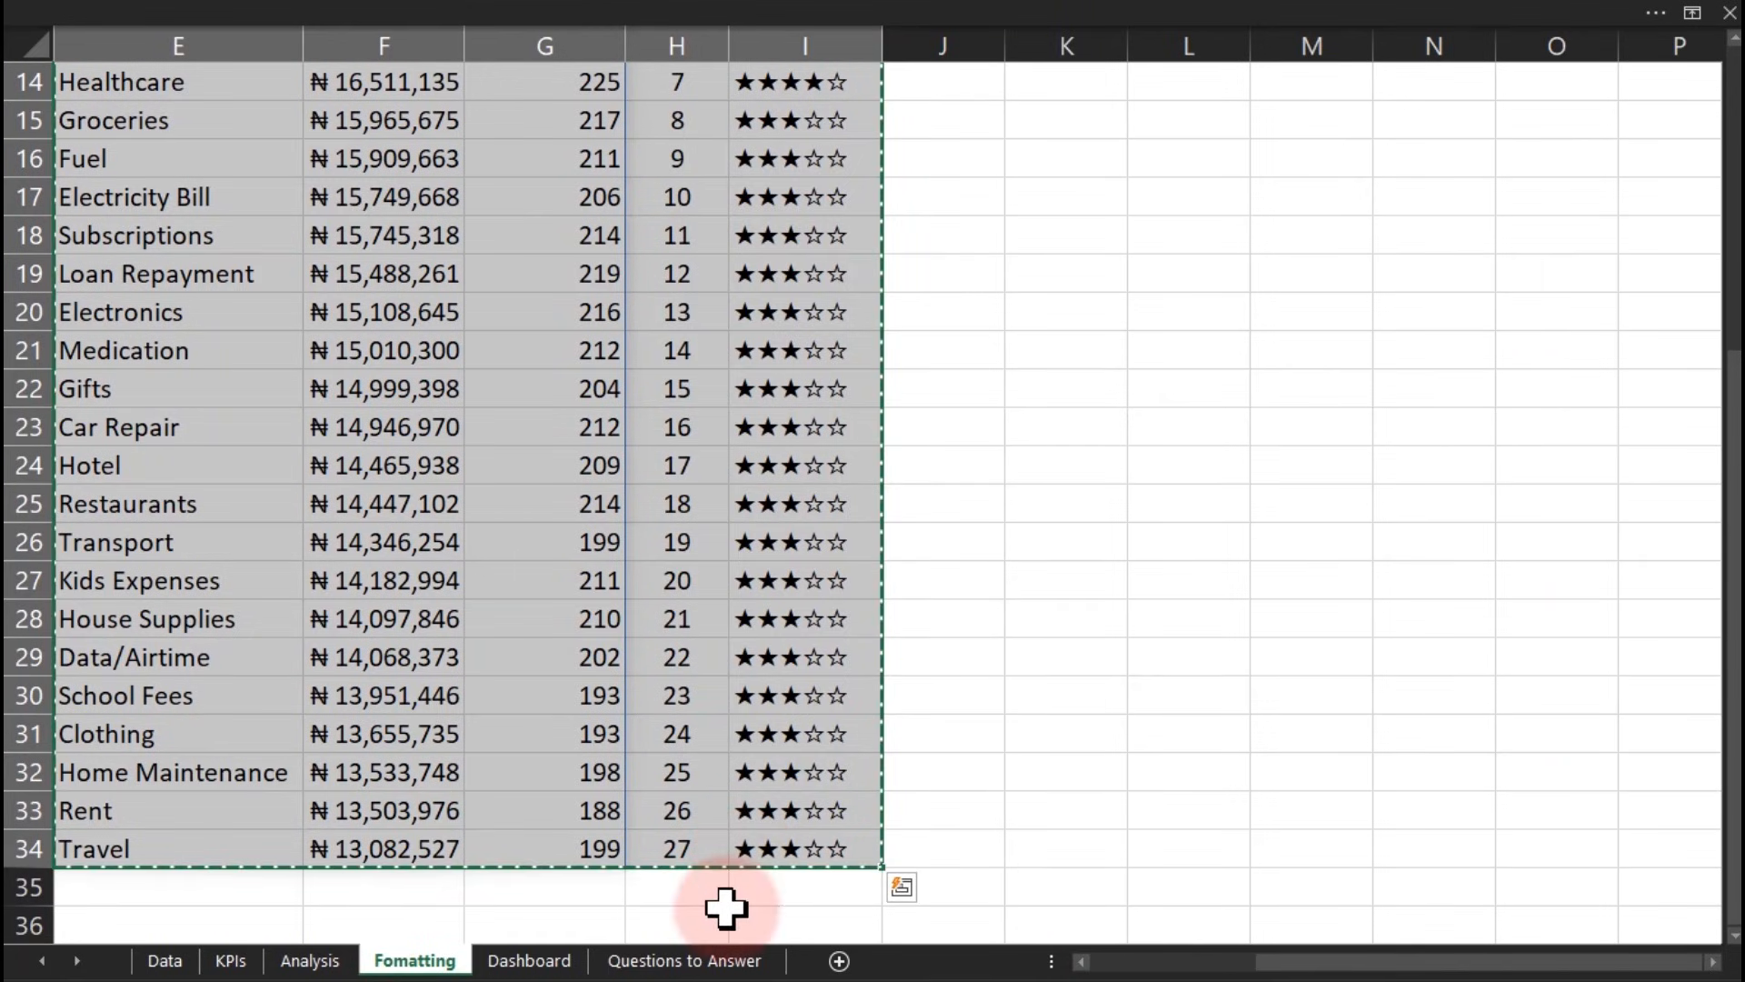
pyautogui.click(839, 962)
pyautogui.click(238, 165)
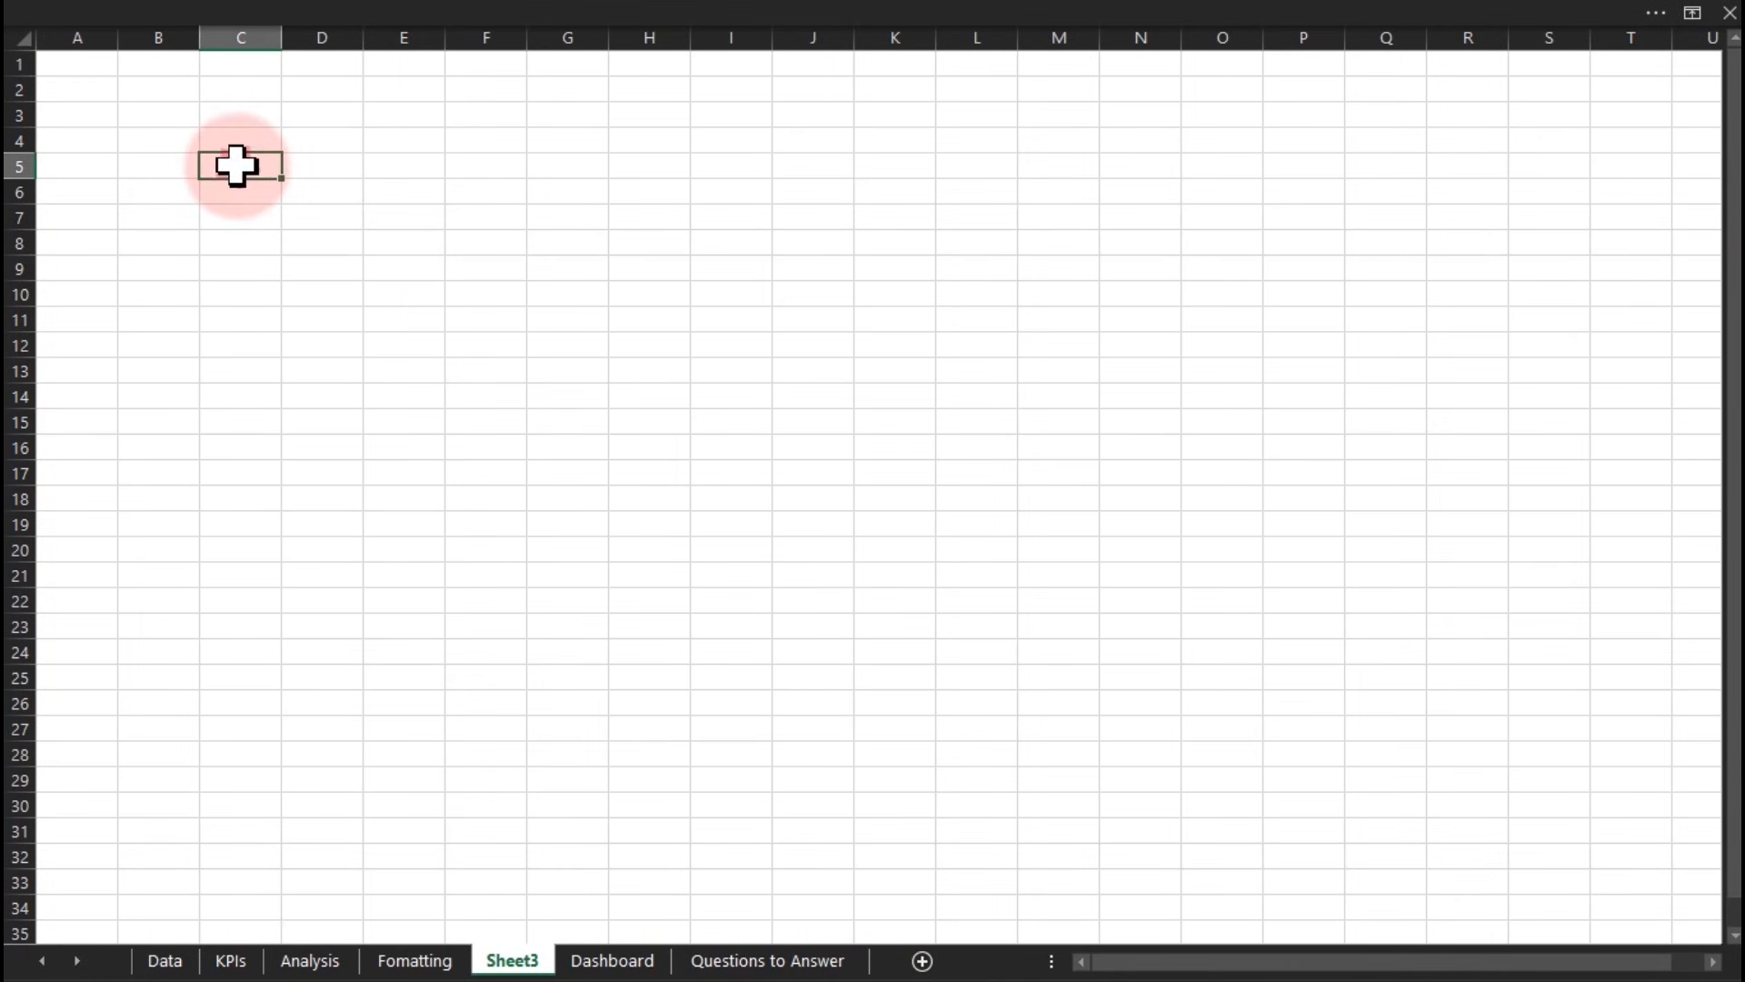
# Step: Paste the copied table as a linked picture on Sheet3 and shift it slightly right and up
pyautogui.rightClick(237, 165)
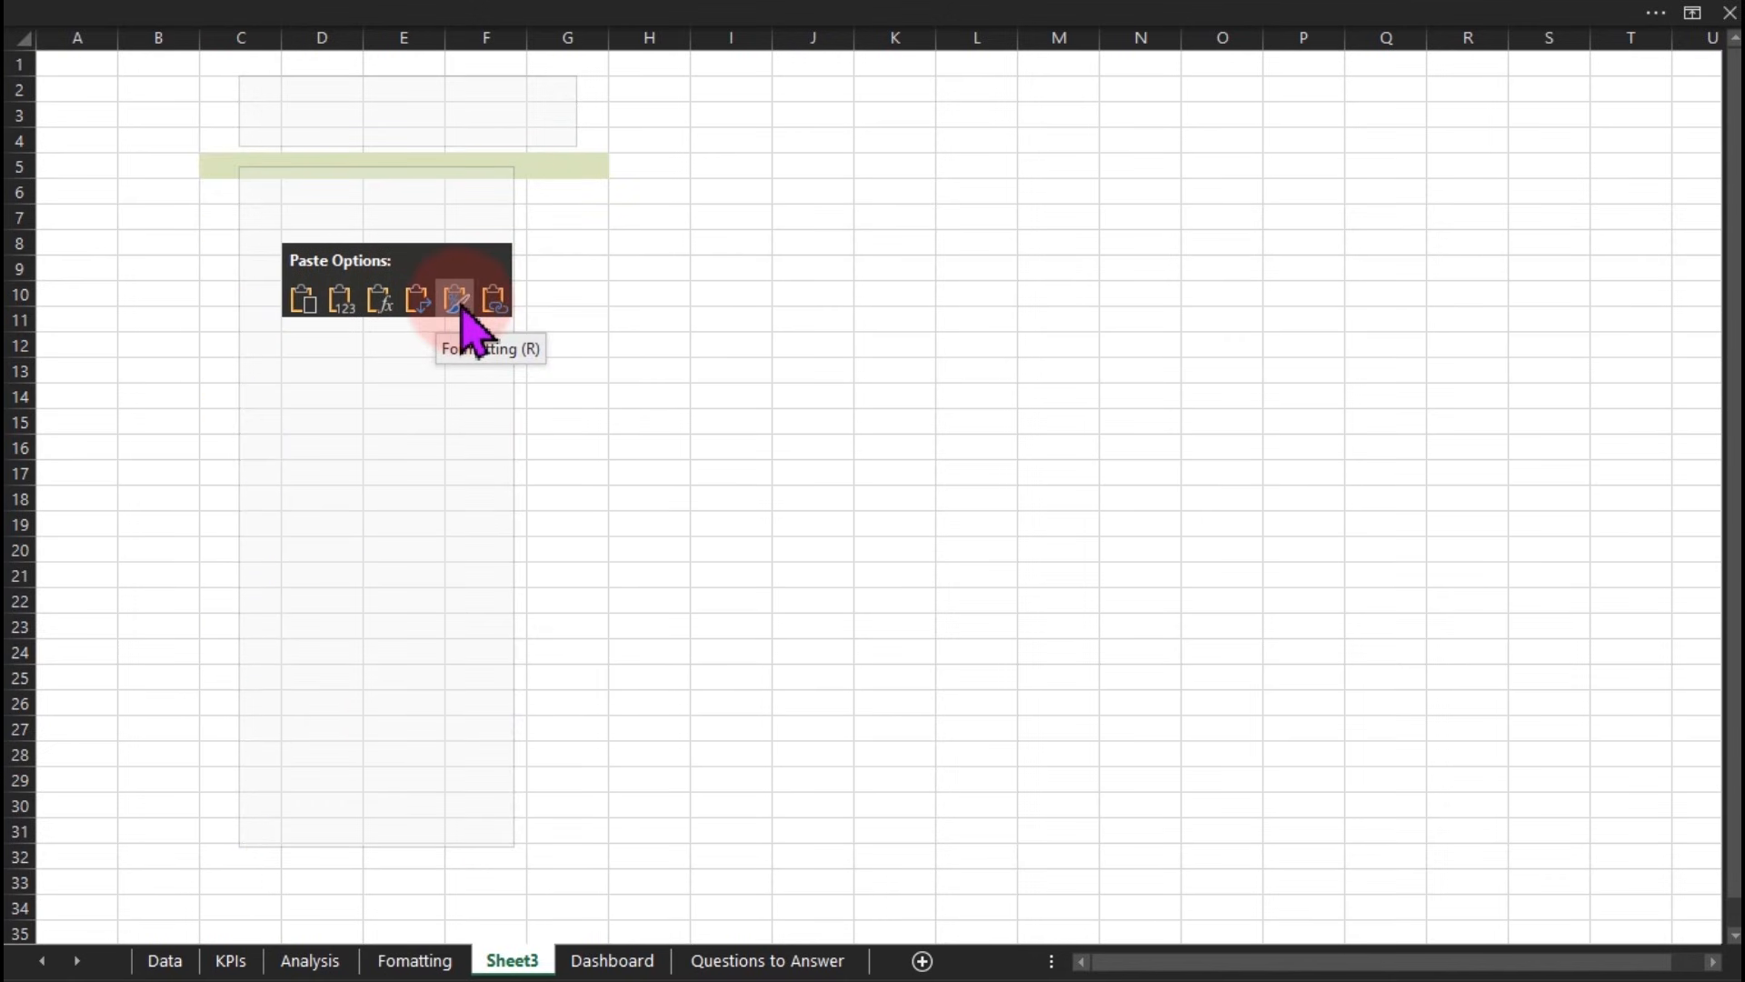
pyautogui.click(326, 5)
pyautogui.click(324, 7)
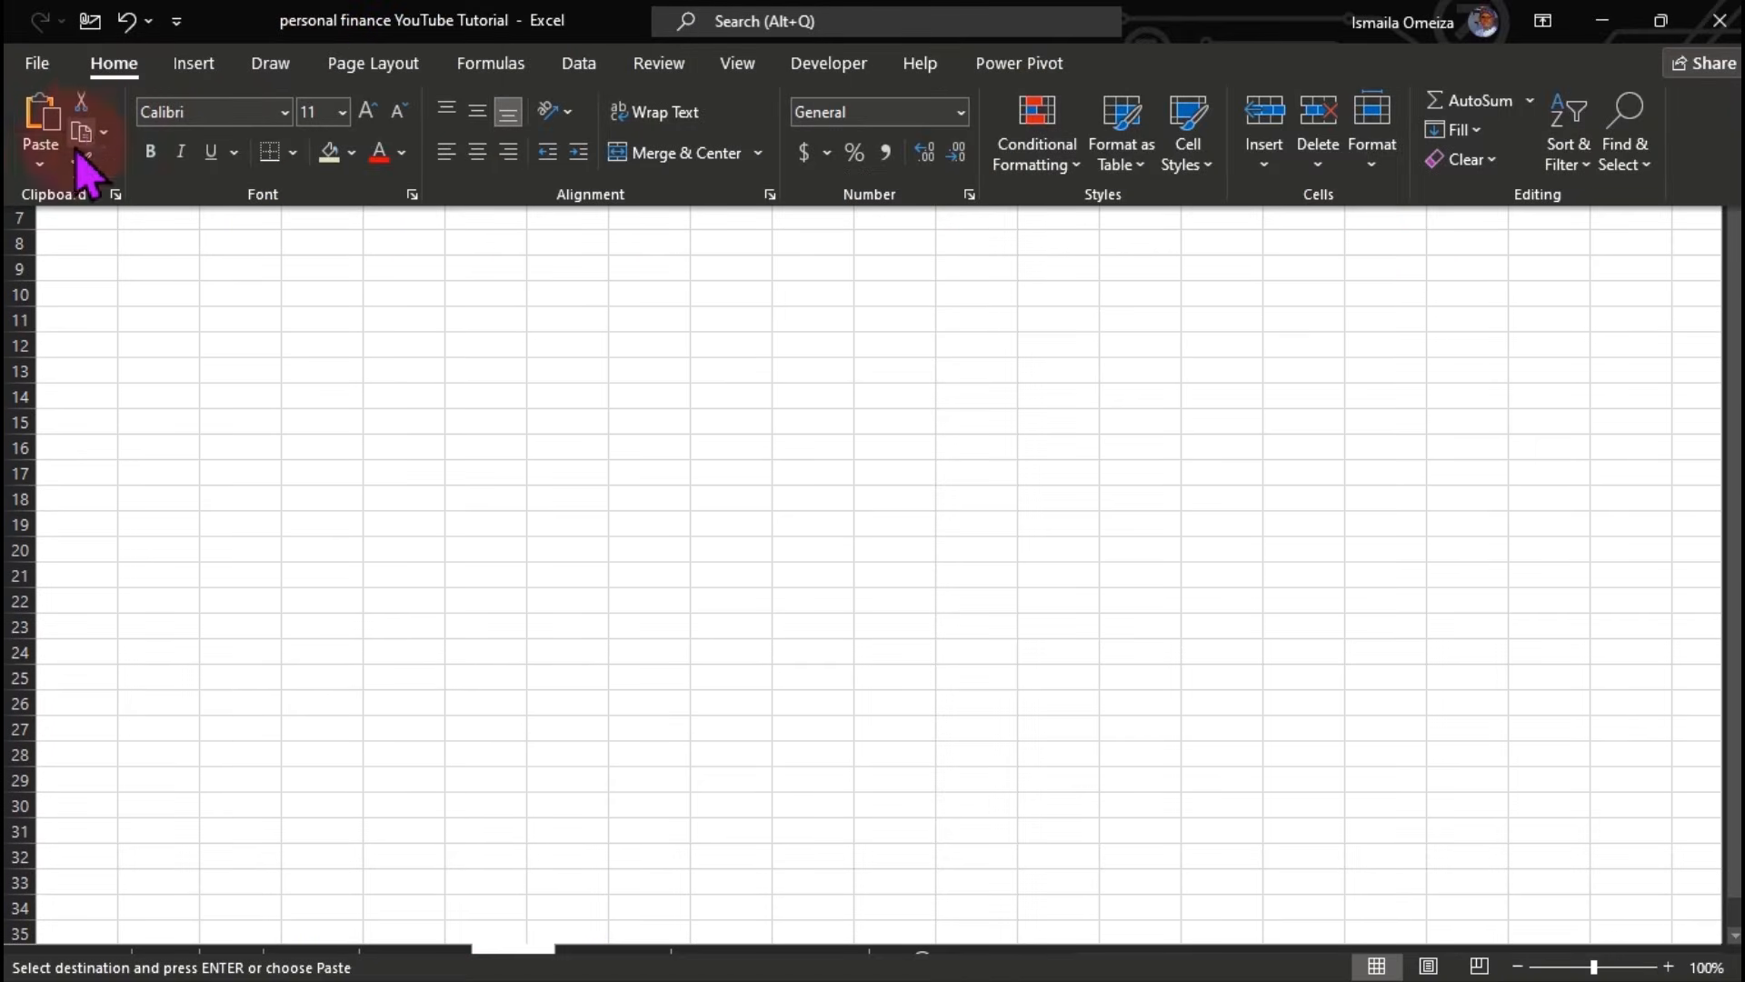
pyautogui.click(40, 162)
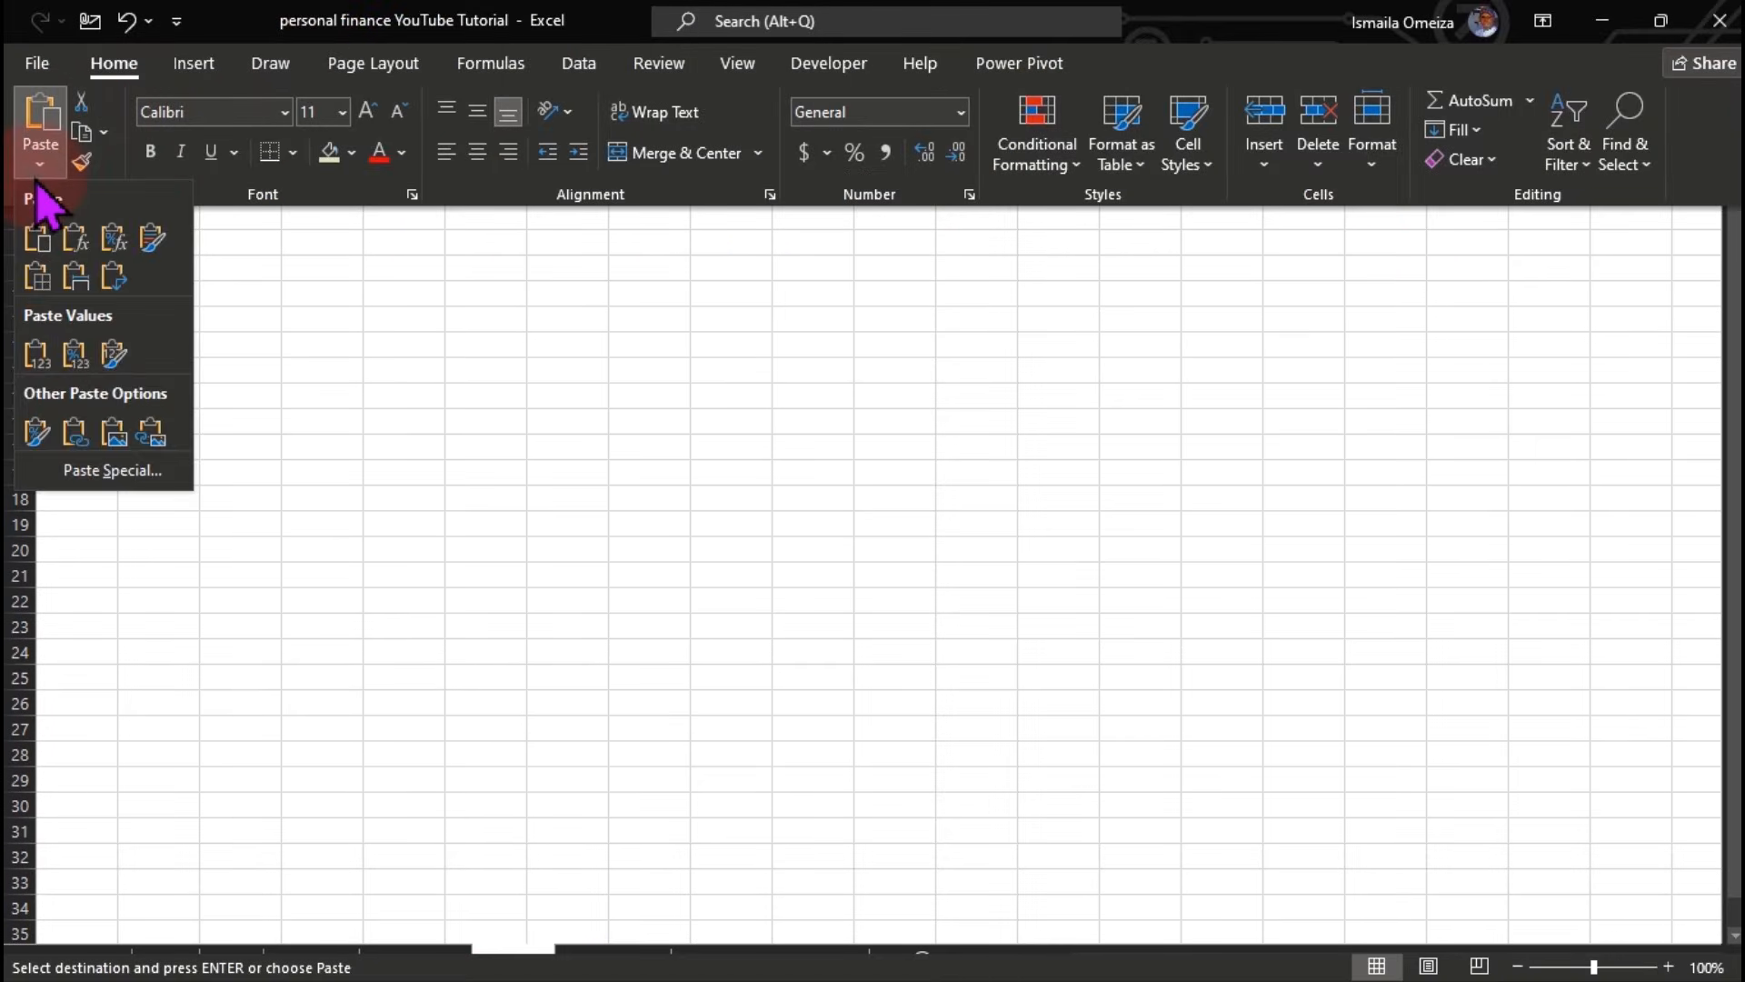
pyautogui.click(154, 432)
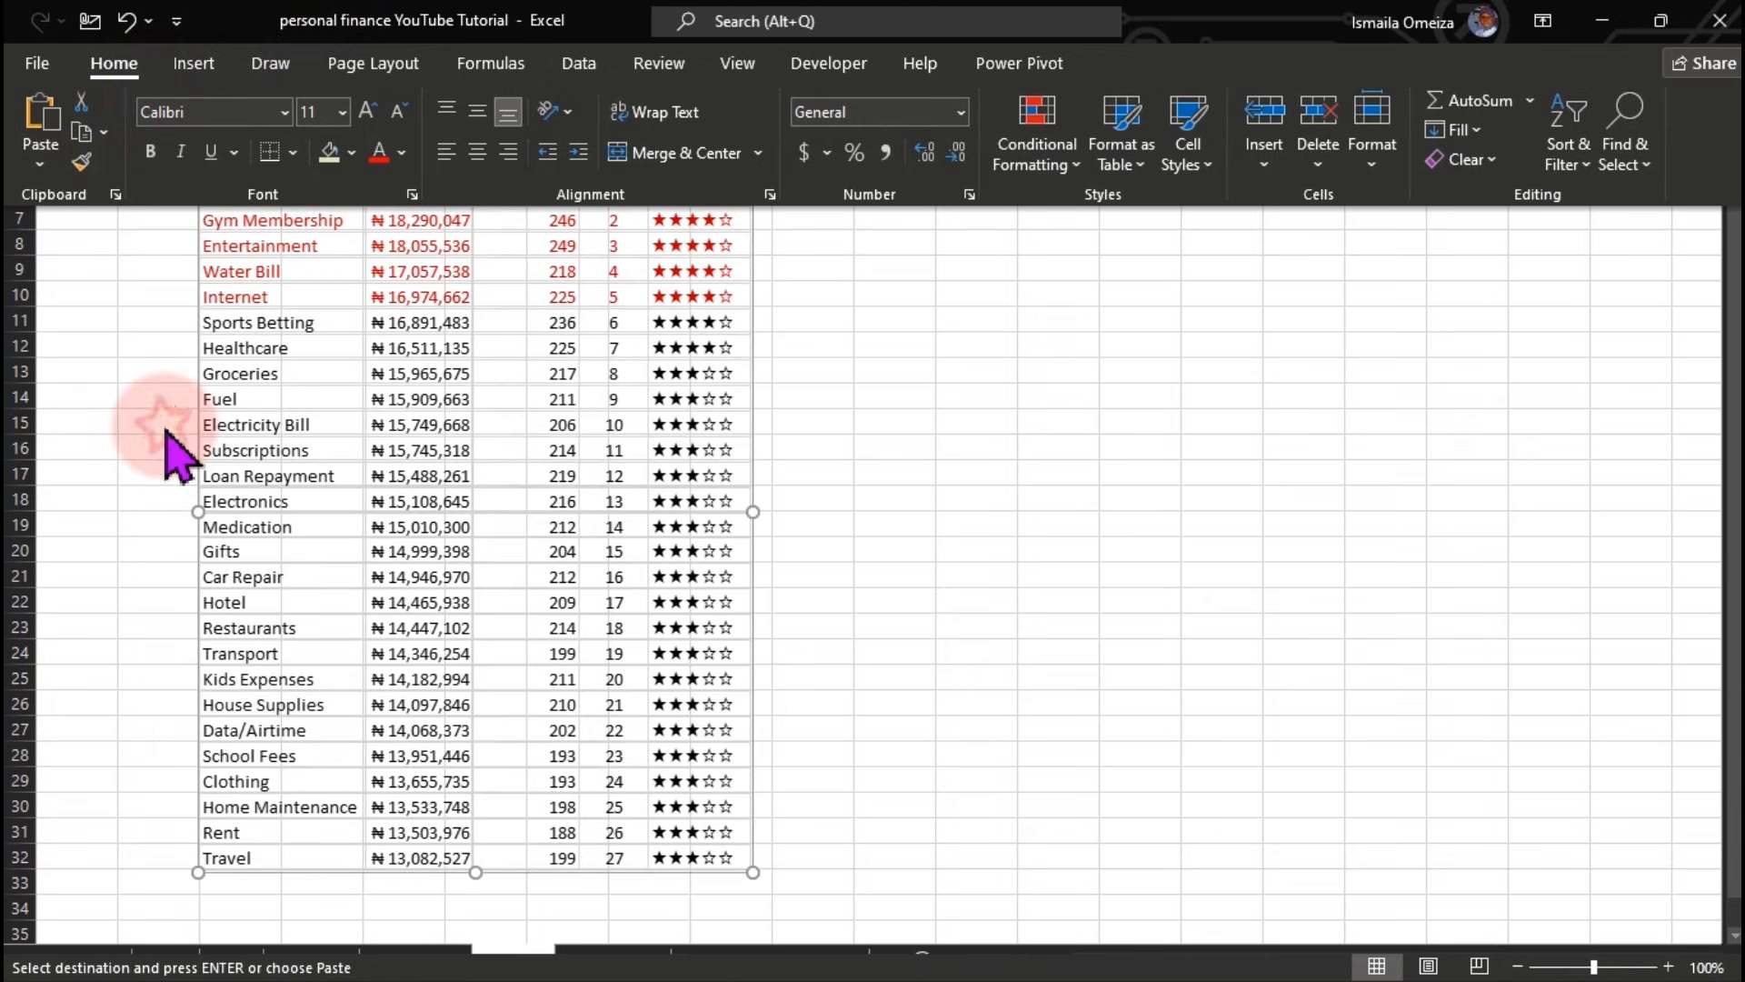
pyautogui.click(825, 402)
pyautogui.moveTo(566, 413); pyautogui.dragTo(642, 383)
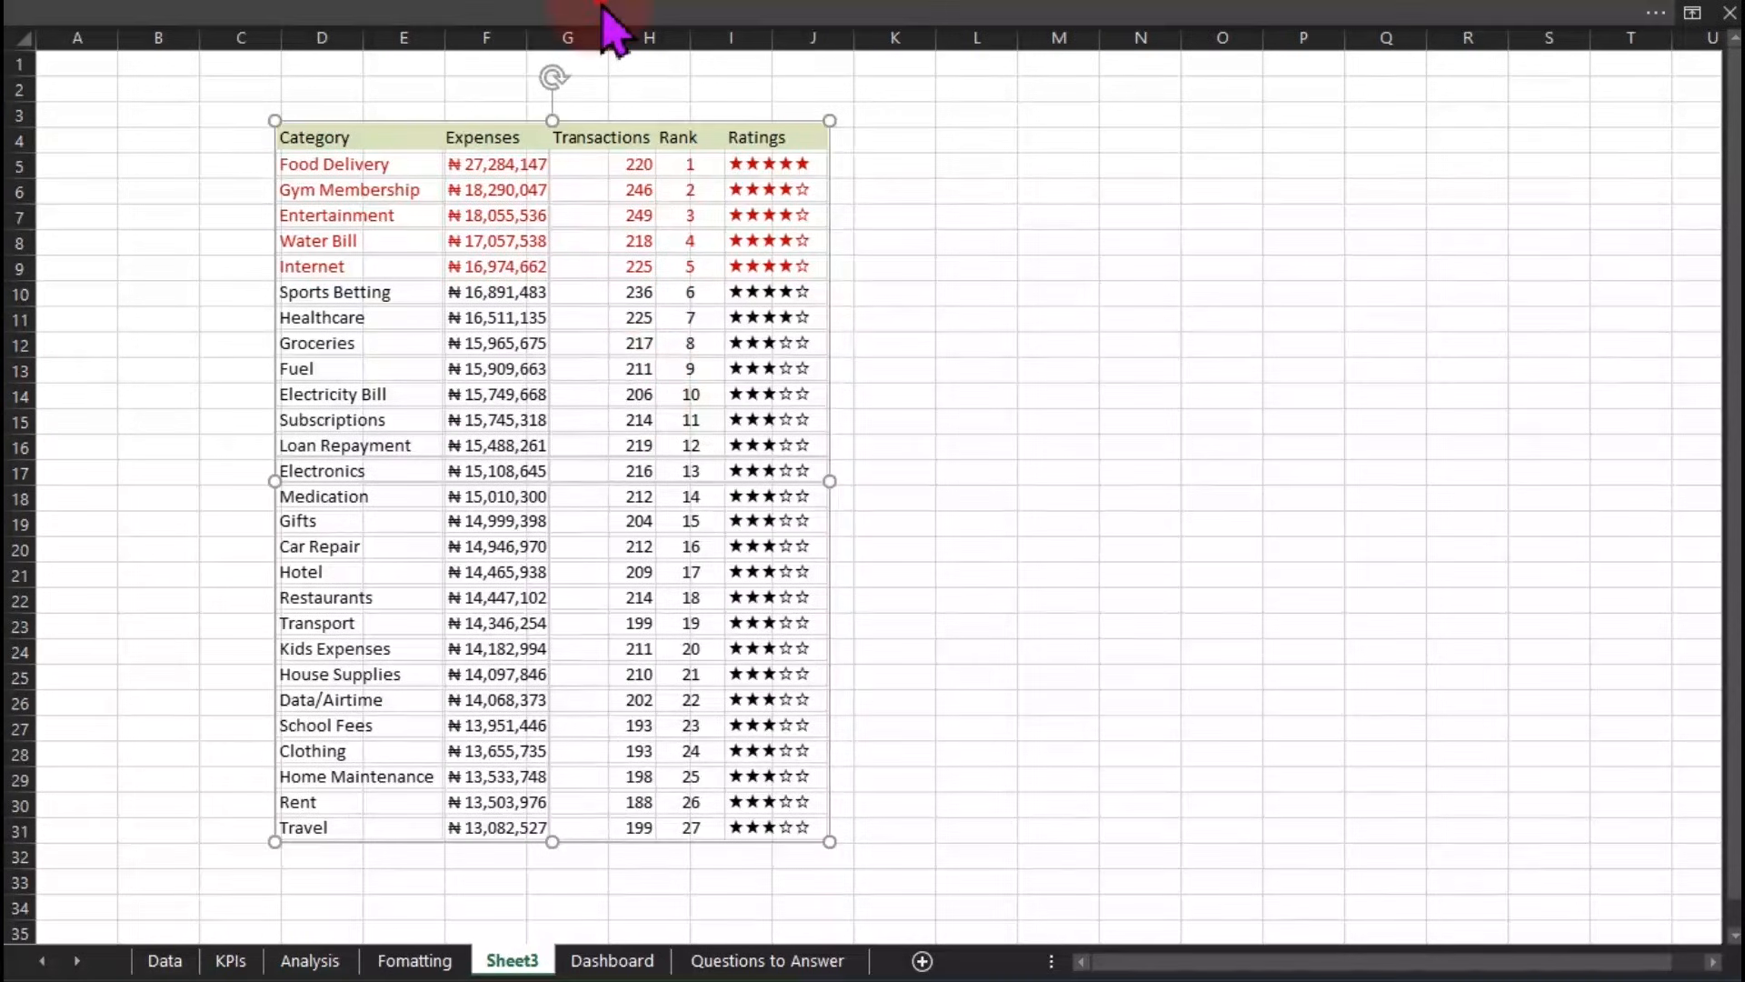
# Step: Hide the row and column headings and the gridlines on Sheet3, then deselect the linked picture
pyautogui.click(611, 23)
pyautogui.click(732, 73)
pyautogui.click(393, 111)
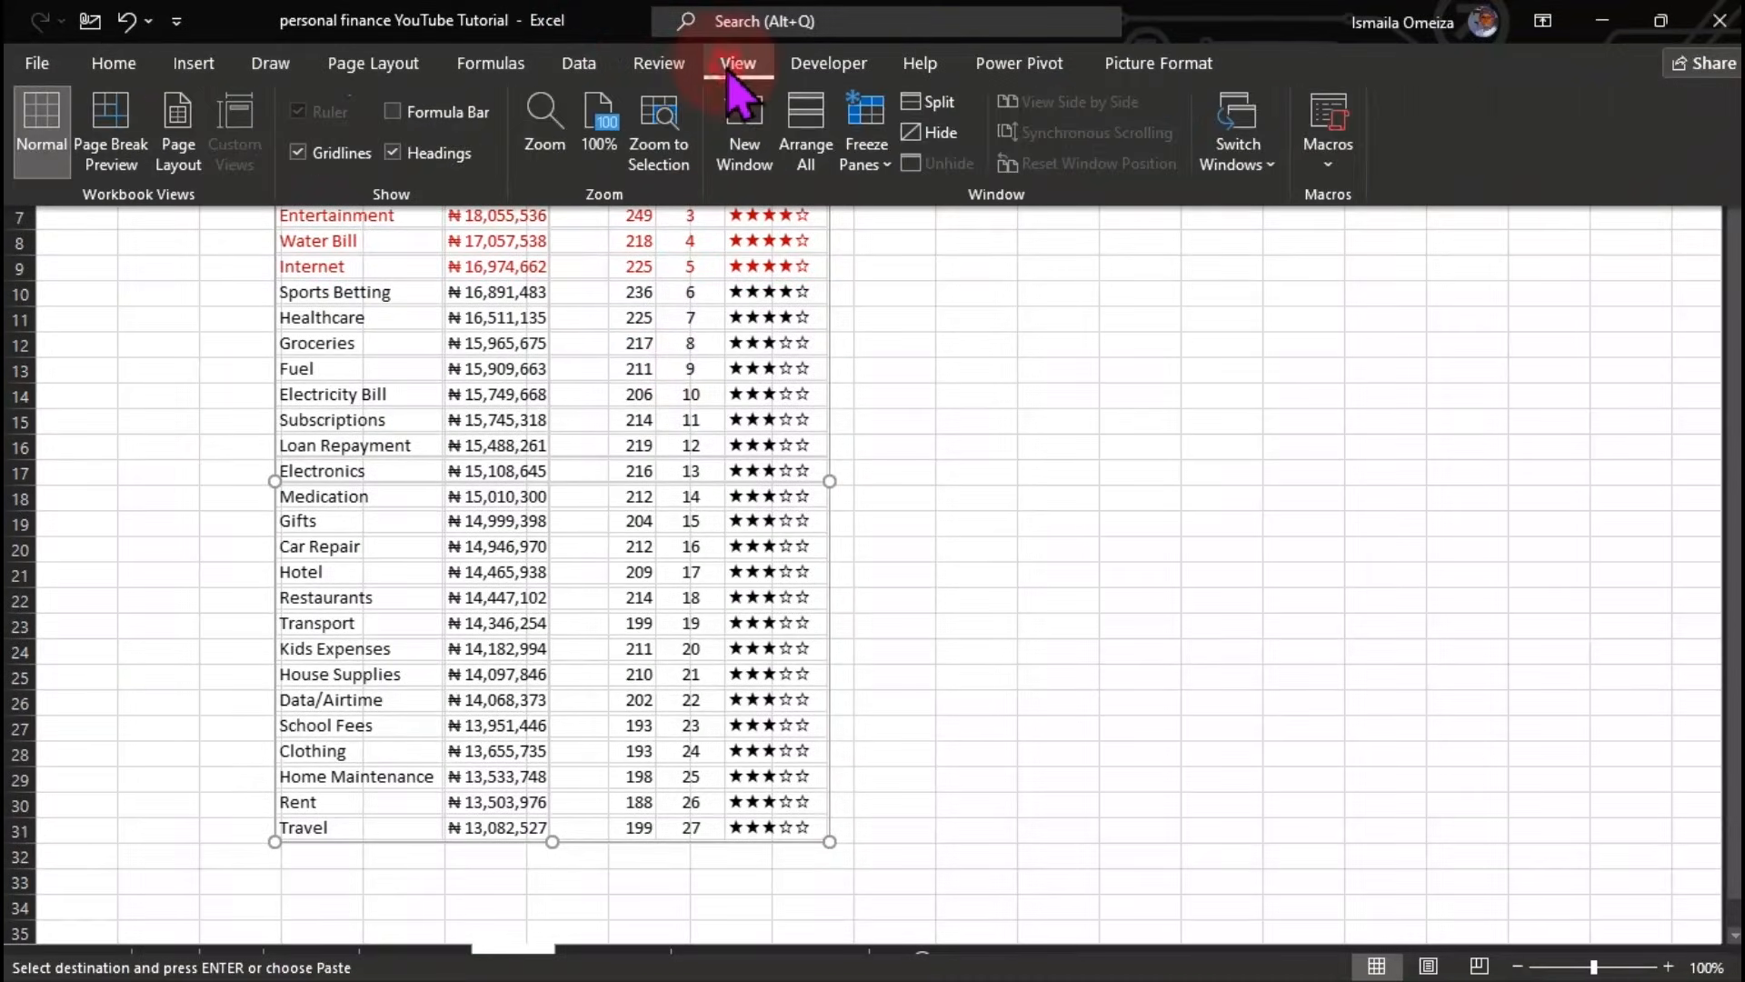
pyautogui.click(400, 152)
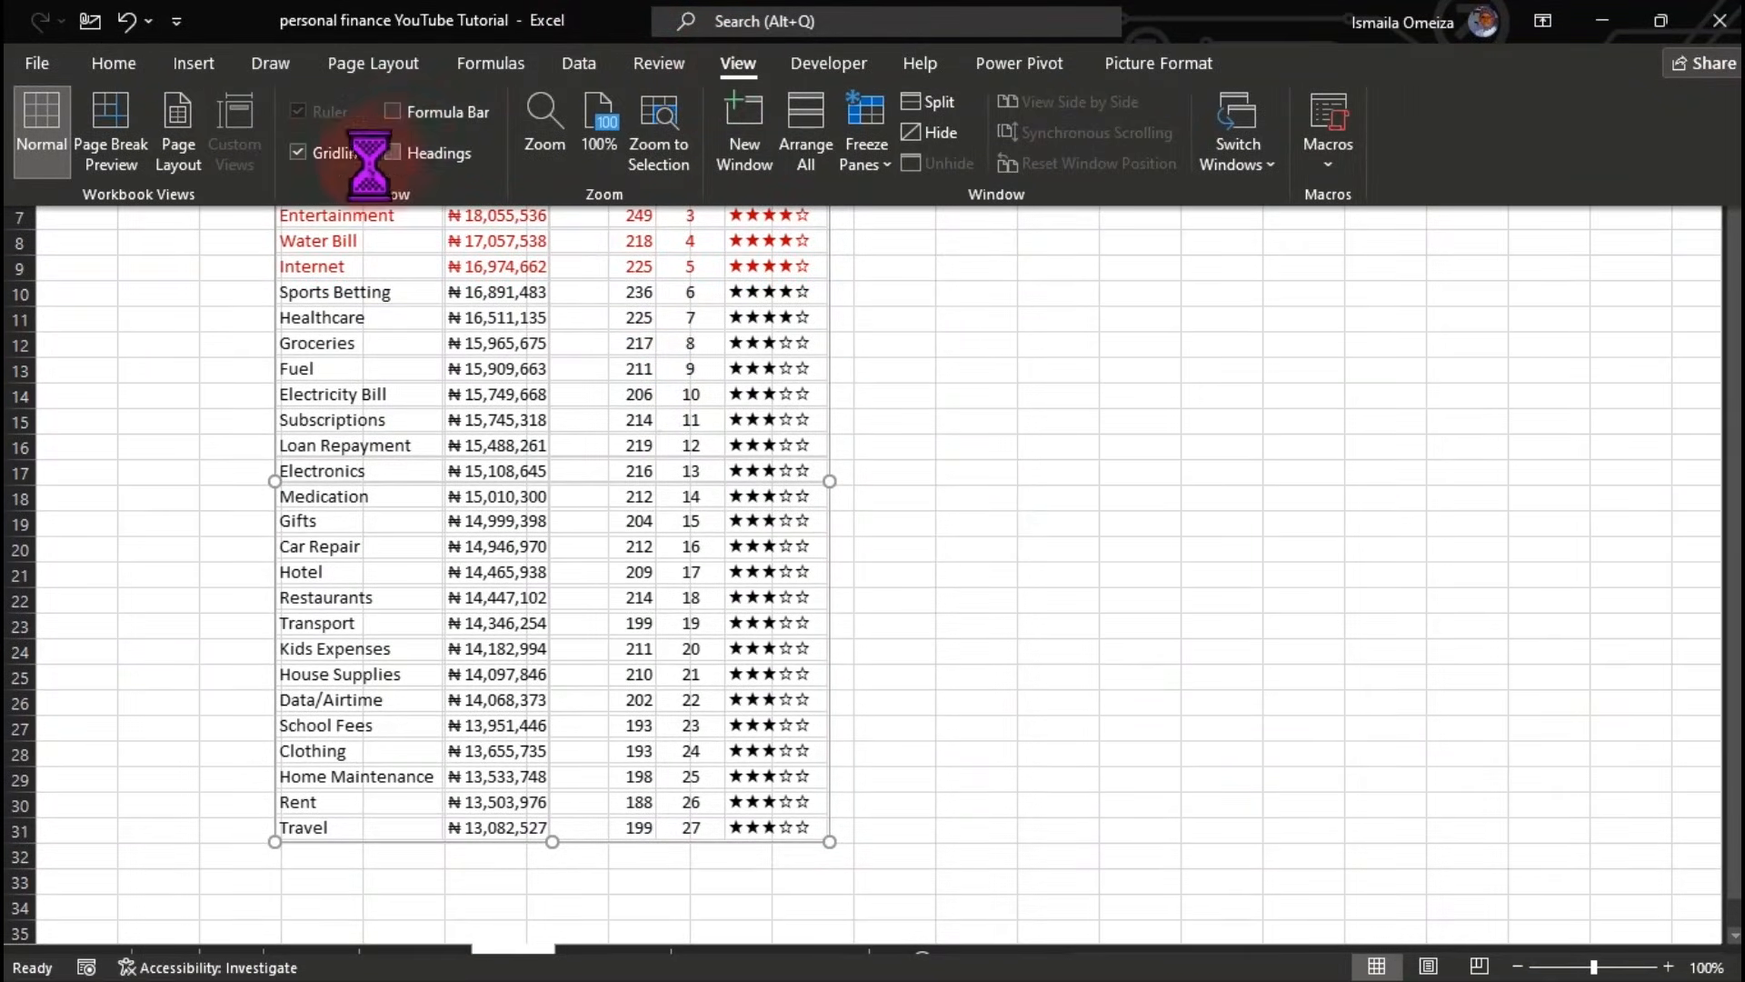
pyautogui.click(307, 155)
pyautogui.hotkey('ctrl', 'shift', 'F1')
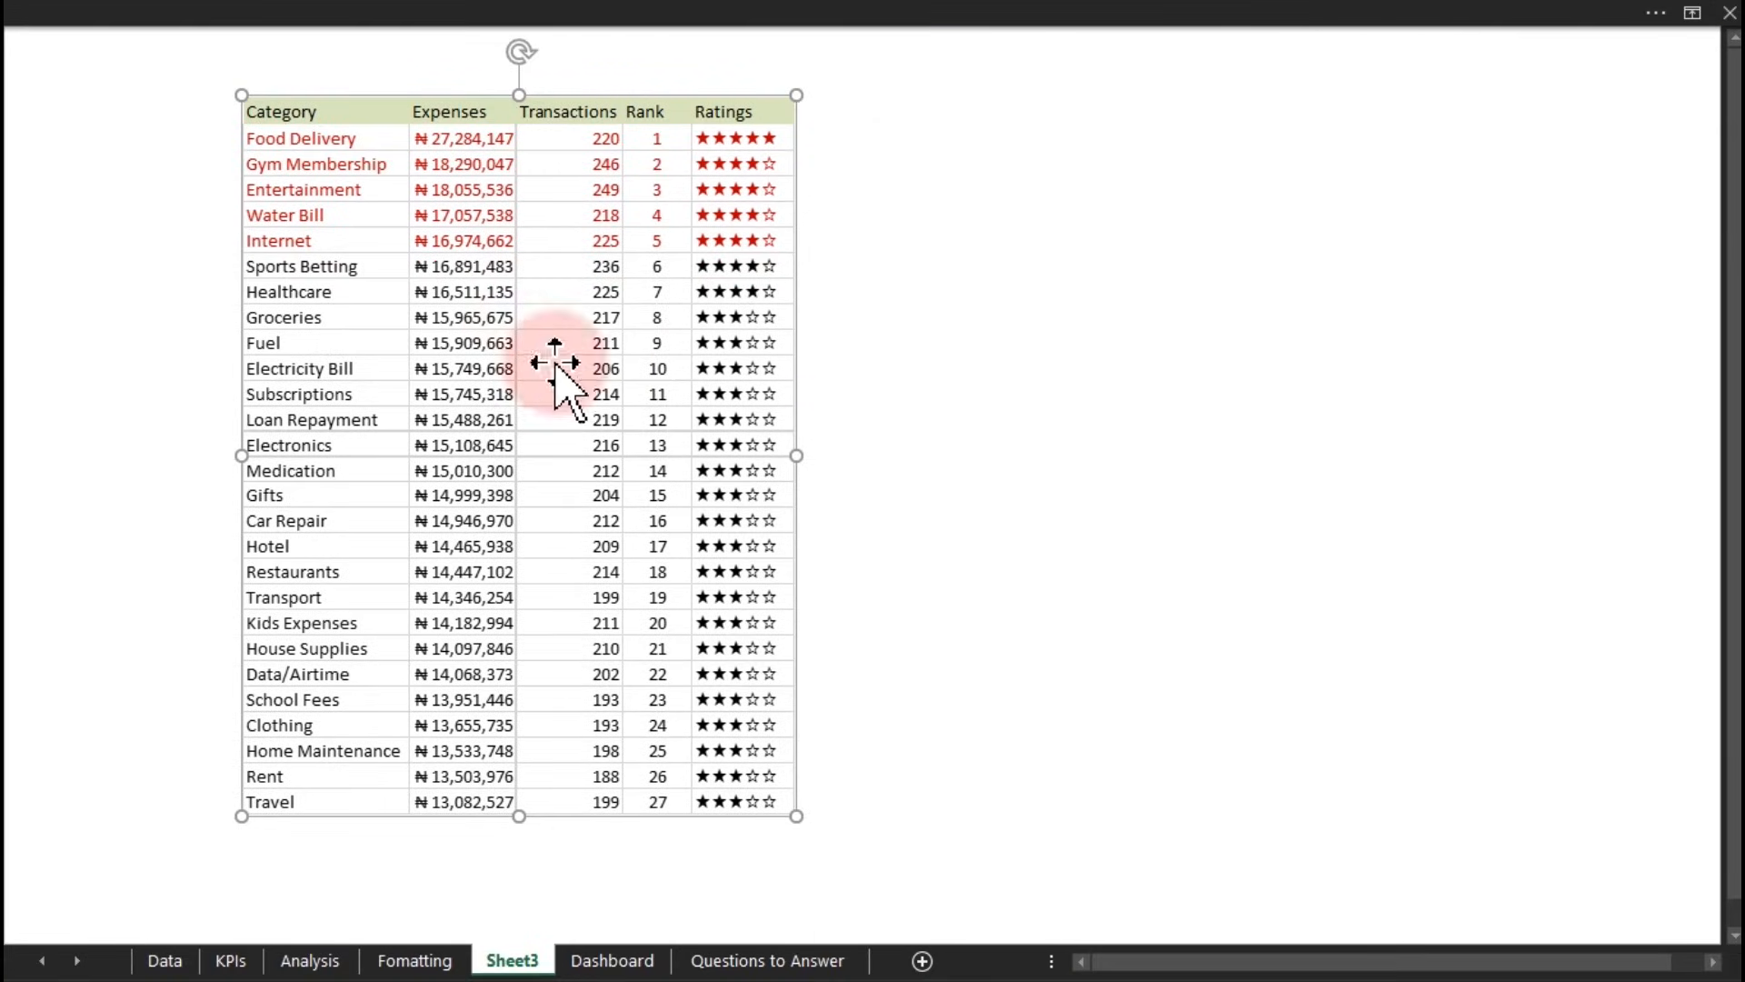
pyautogui.click(927, 350)
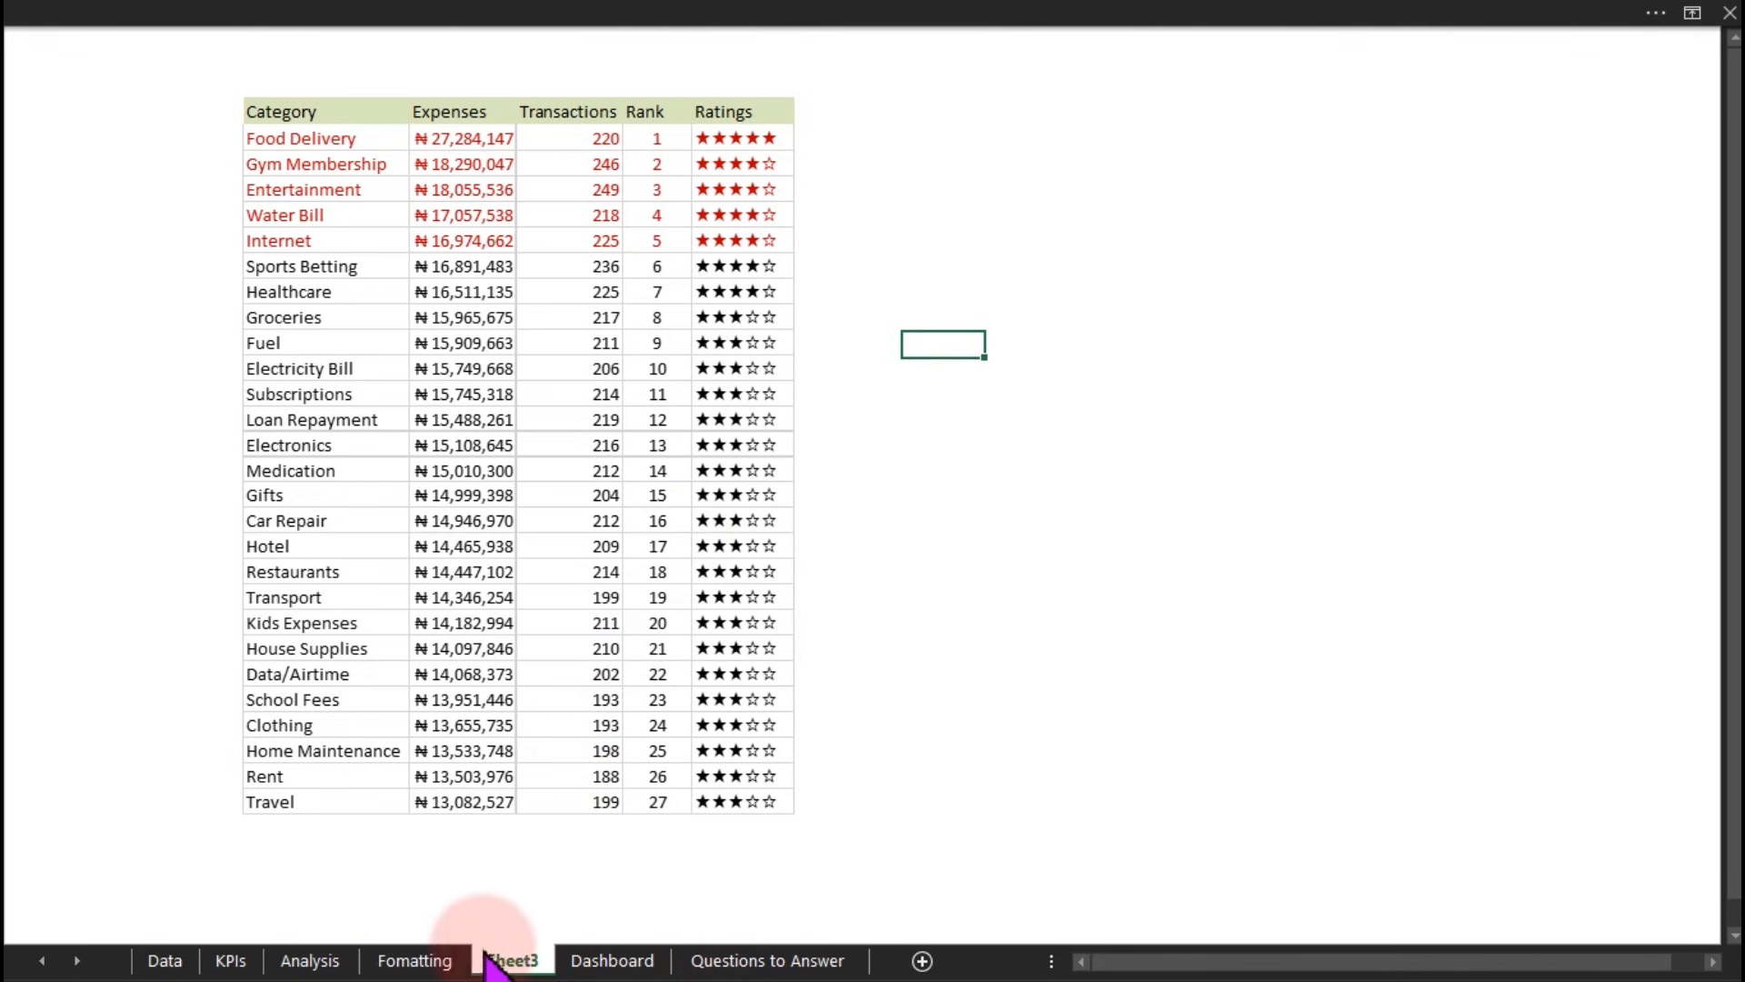
# Step: Turn off the gridlines on the Fomatting sheet and return to Sheet3 to see the linked picture without them
pyautogui.click(404, 960)
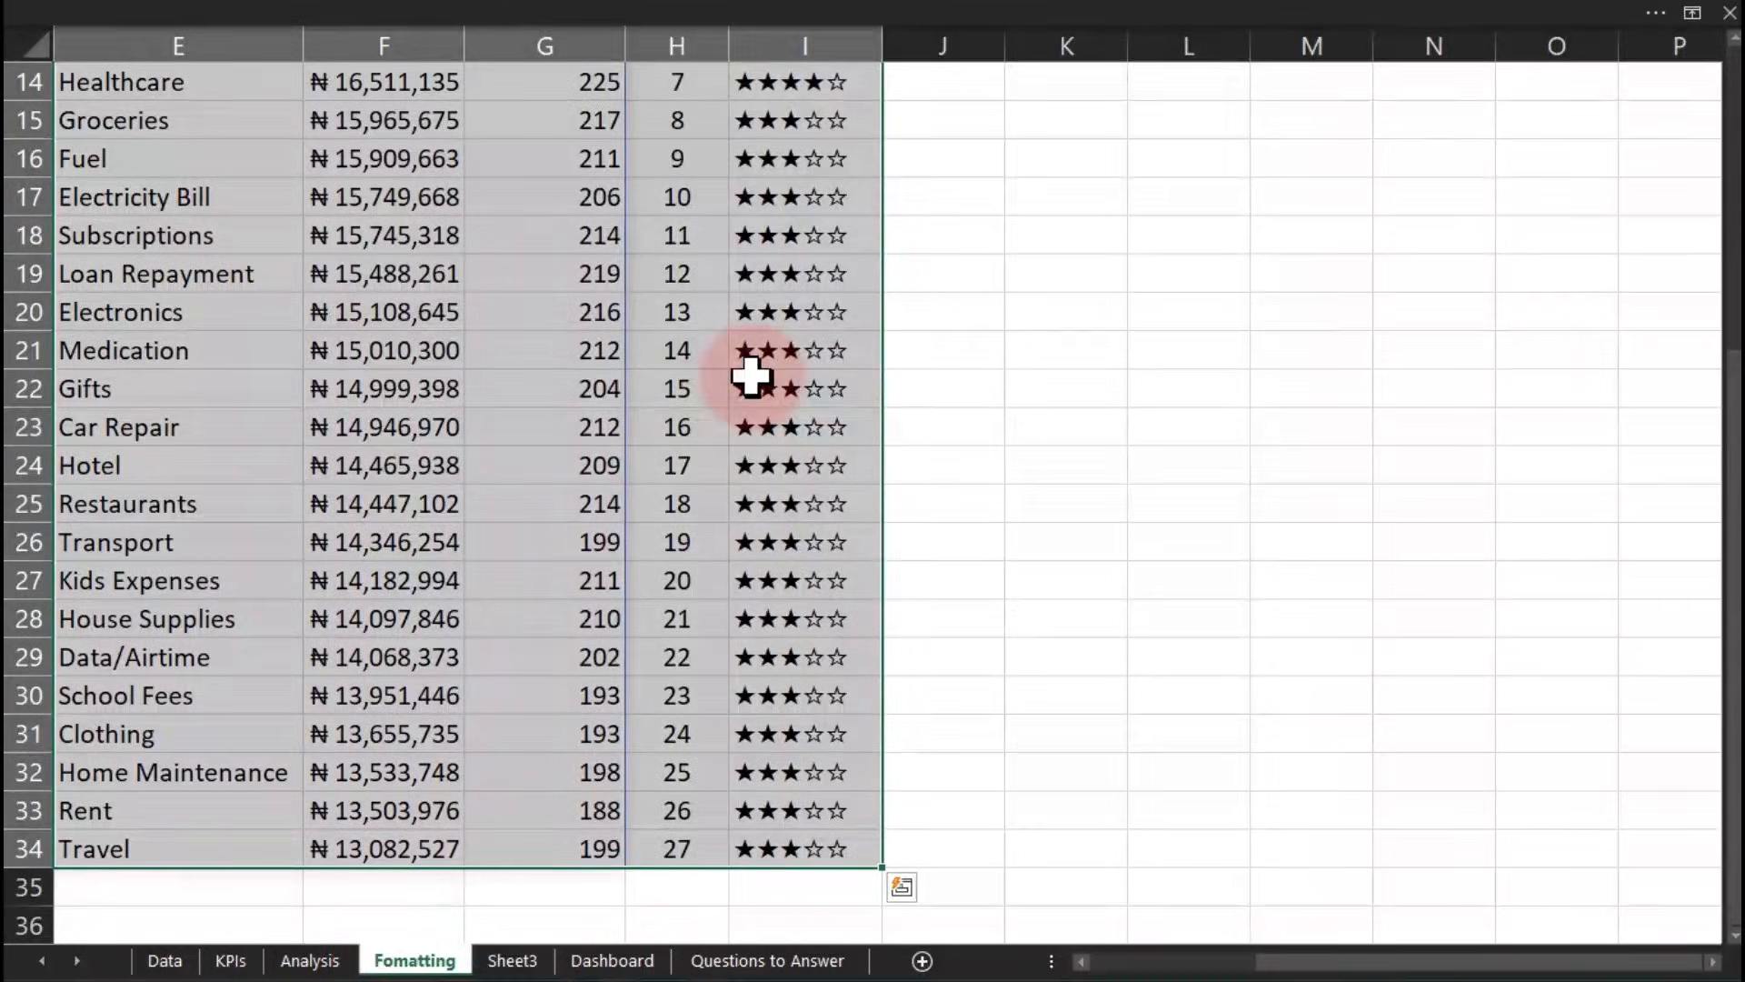
pyautogui.click(490, 18)
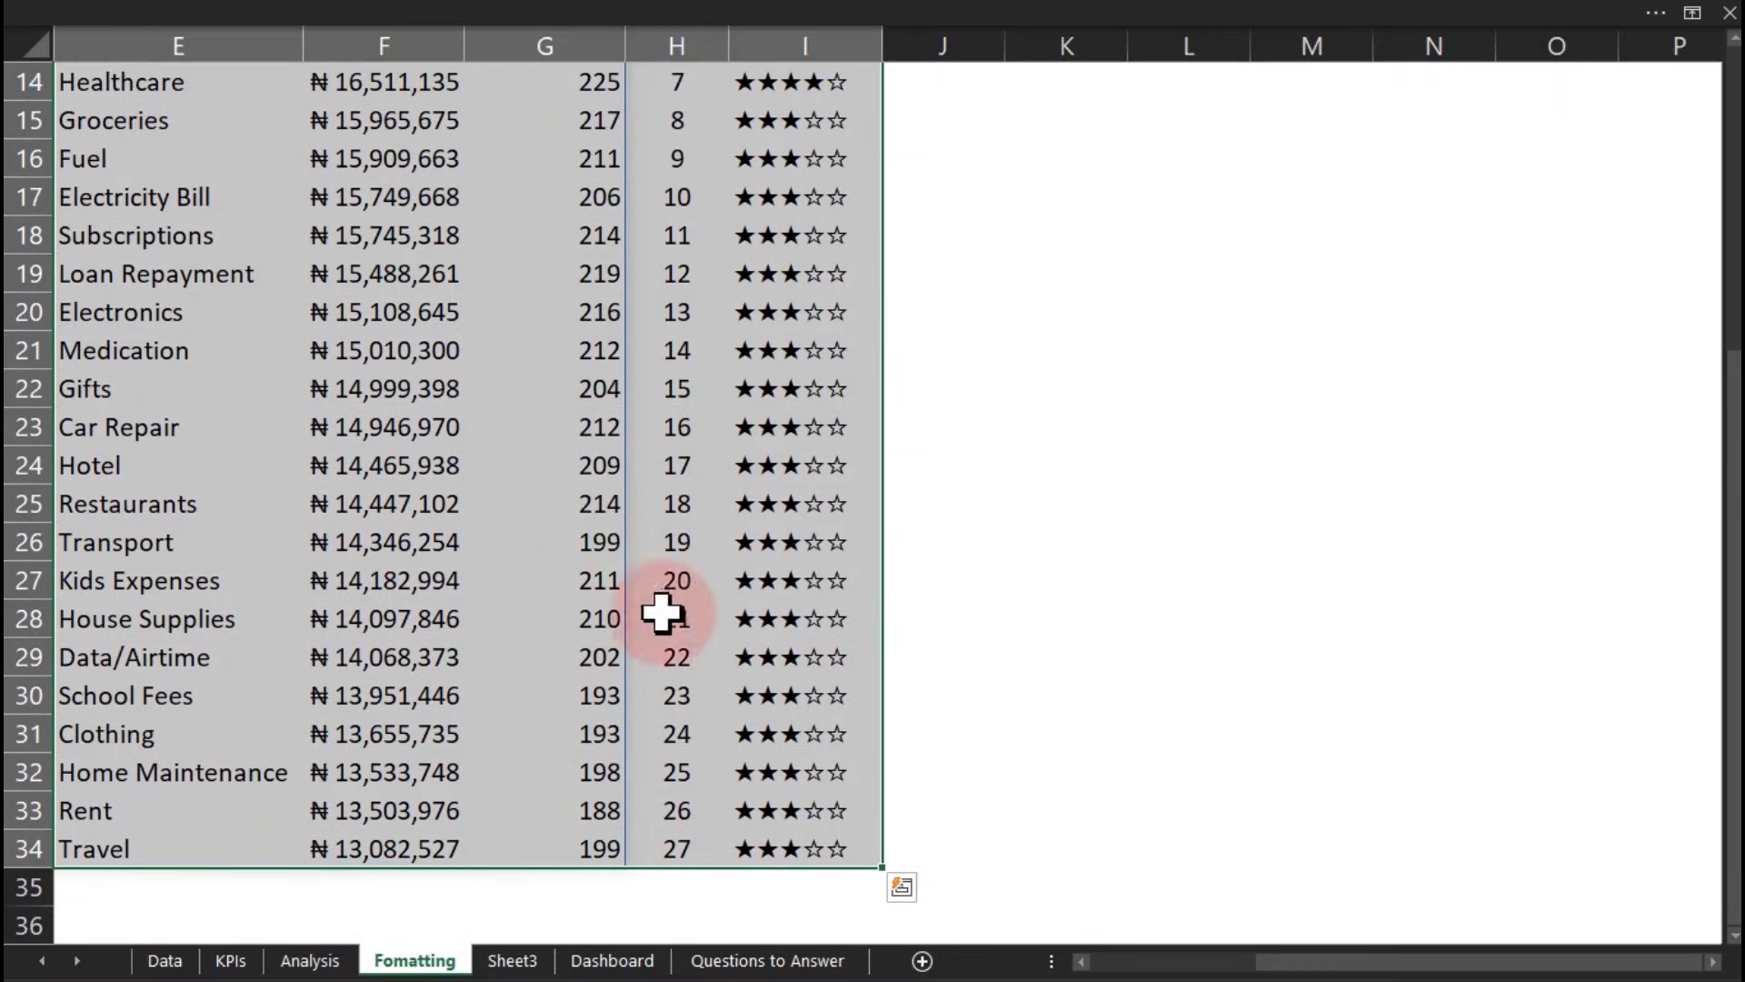
pyautogui.click(532, 962)
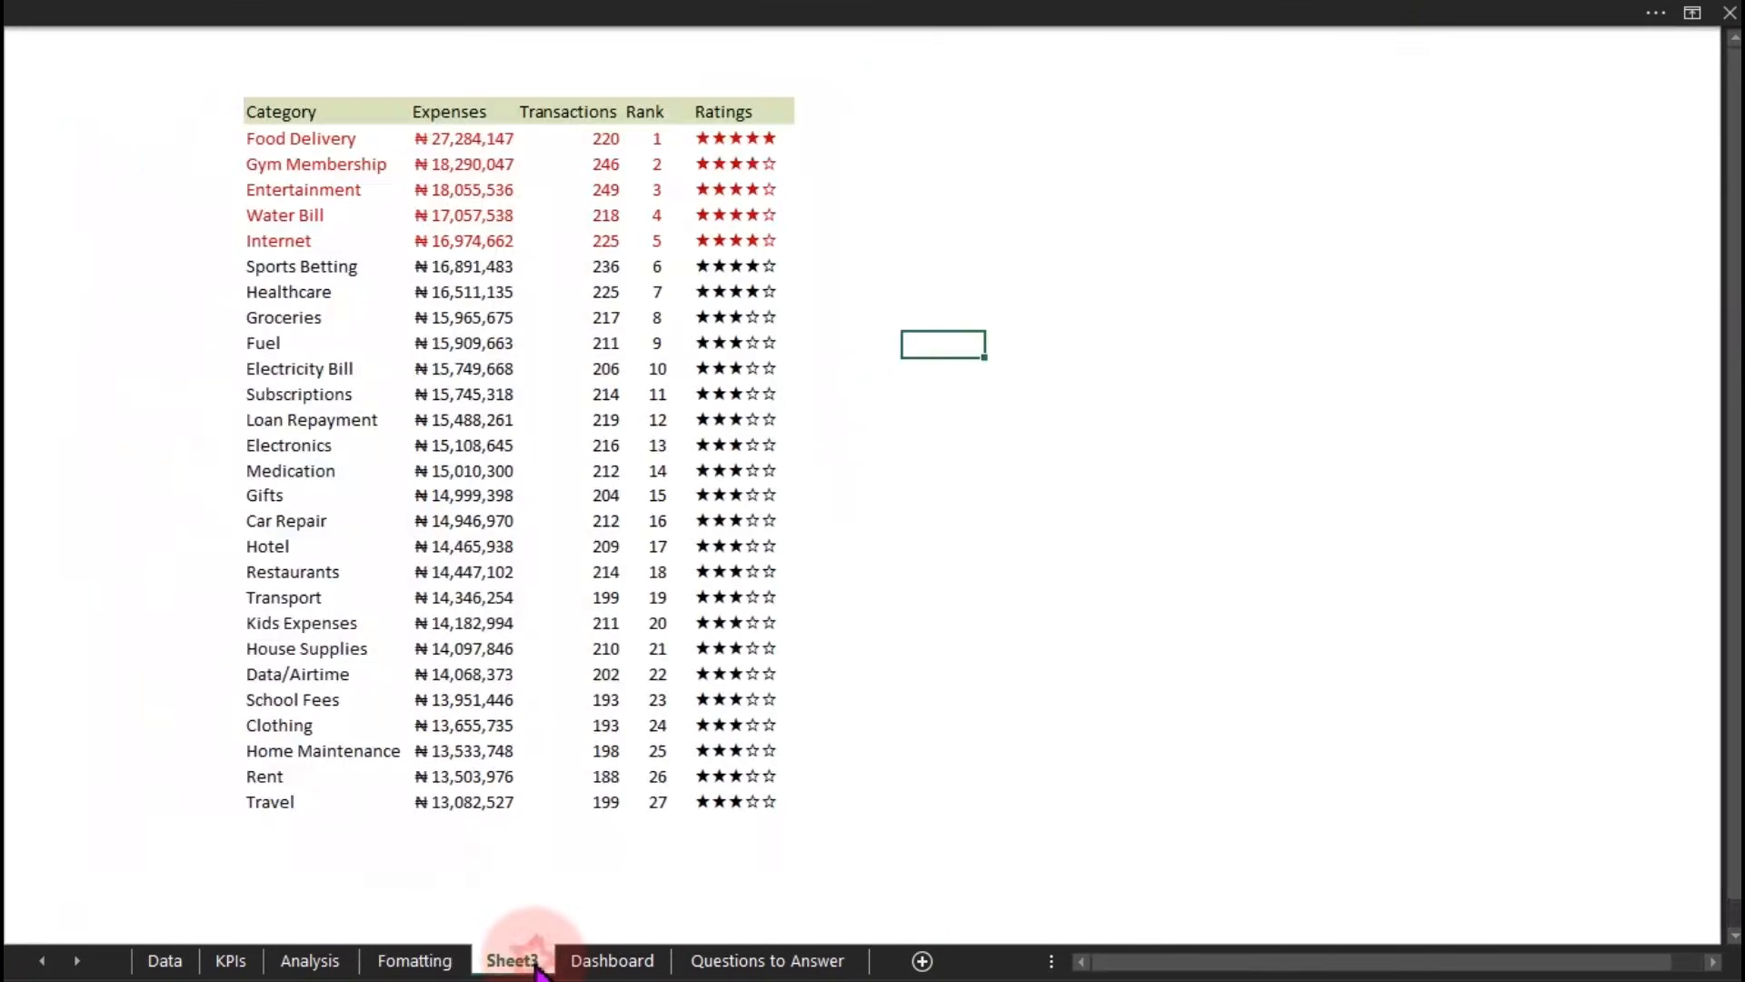
# Step: Move the linked table picture further left and down on Sheet3 and deselect it
pyautogui.click(661, 491)
pyautogui.moveTo(662, 491); pyautogui.dragTo(496, 570)
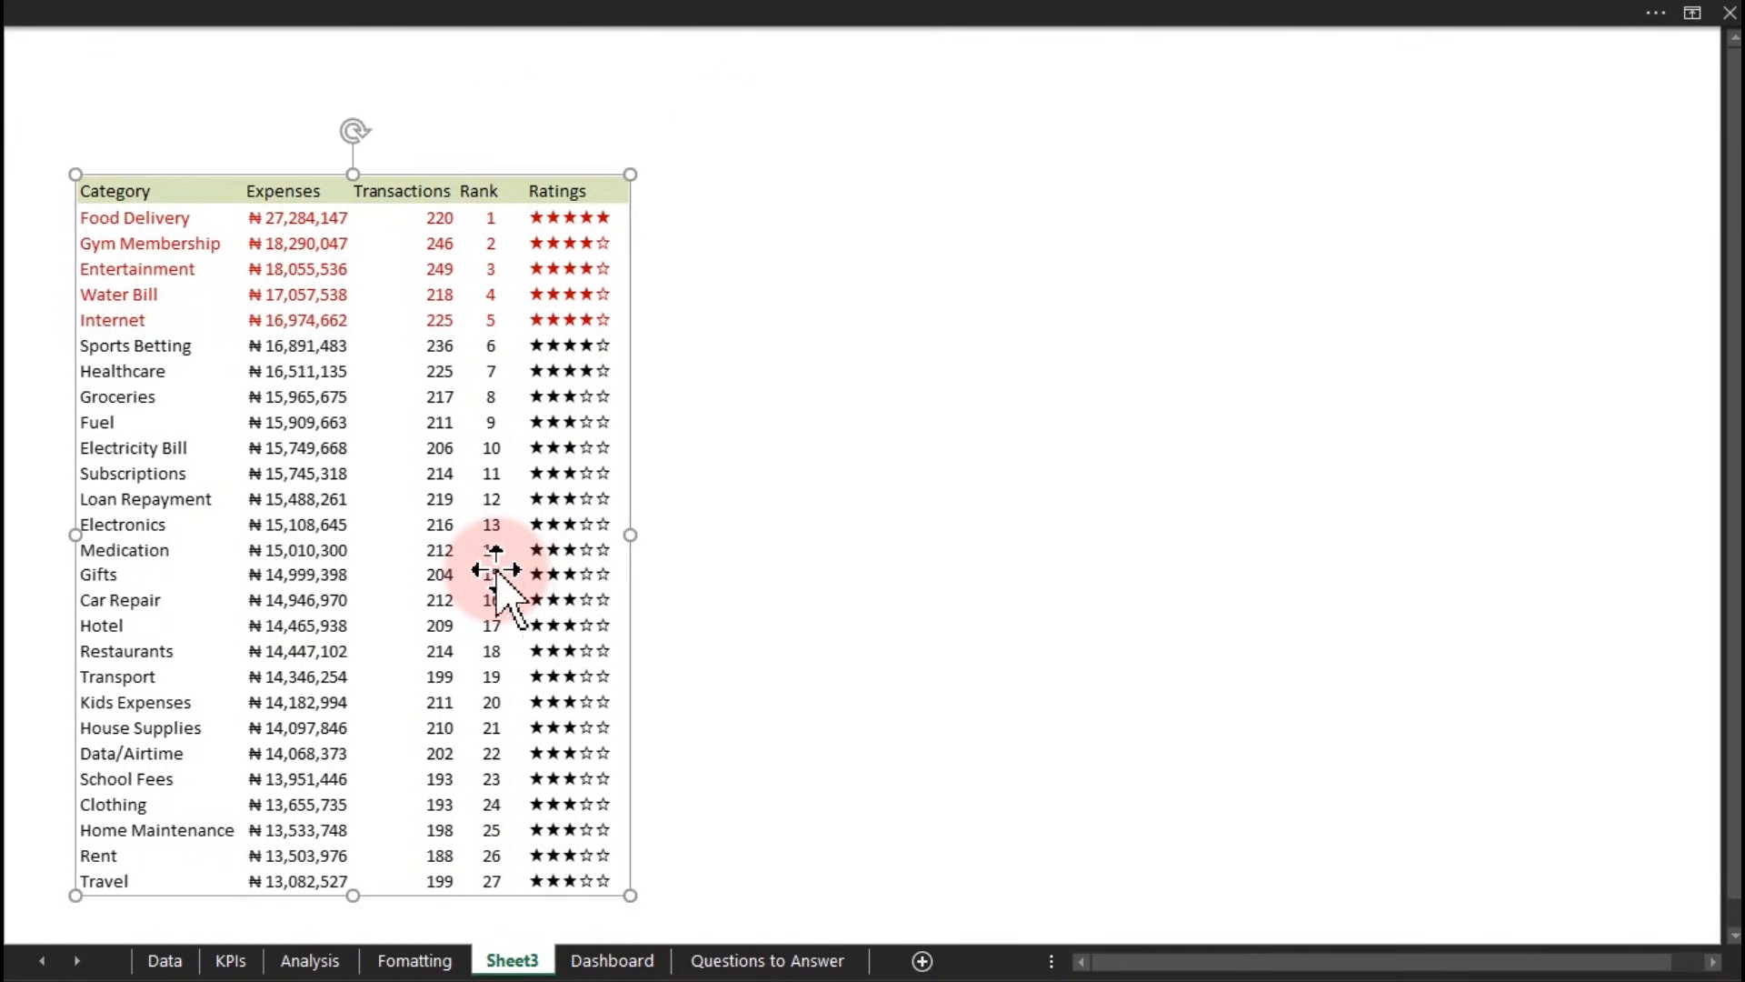
pyautogui.click(967, 455)
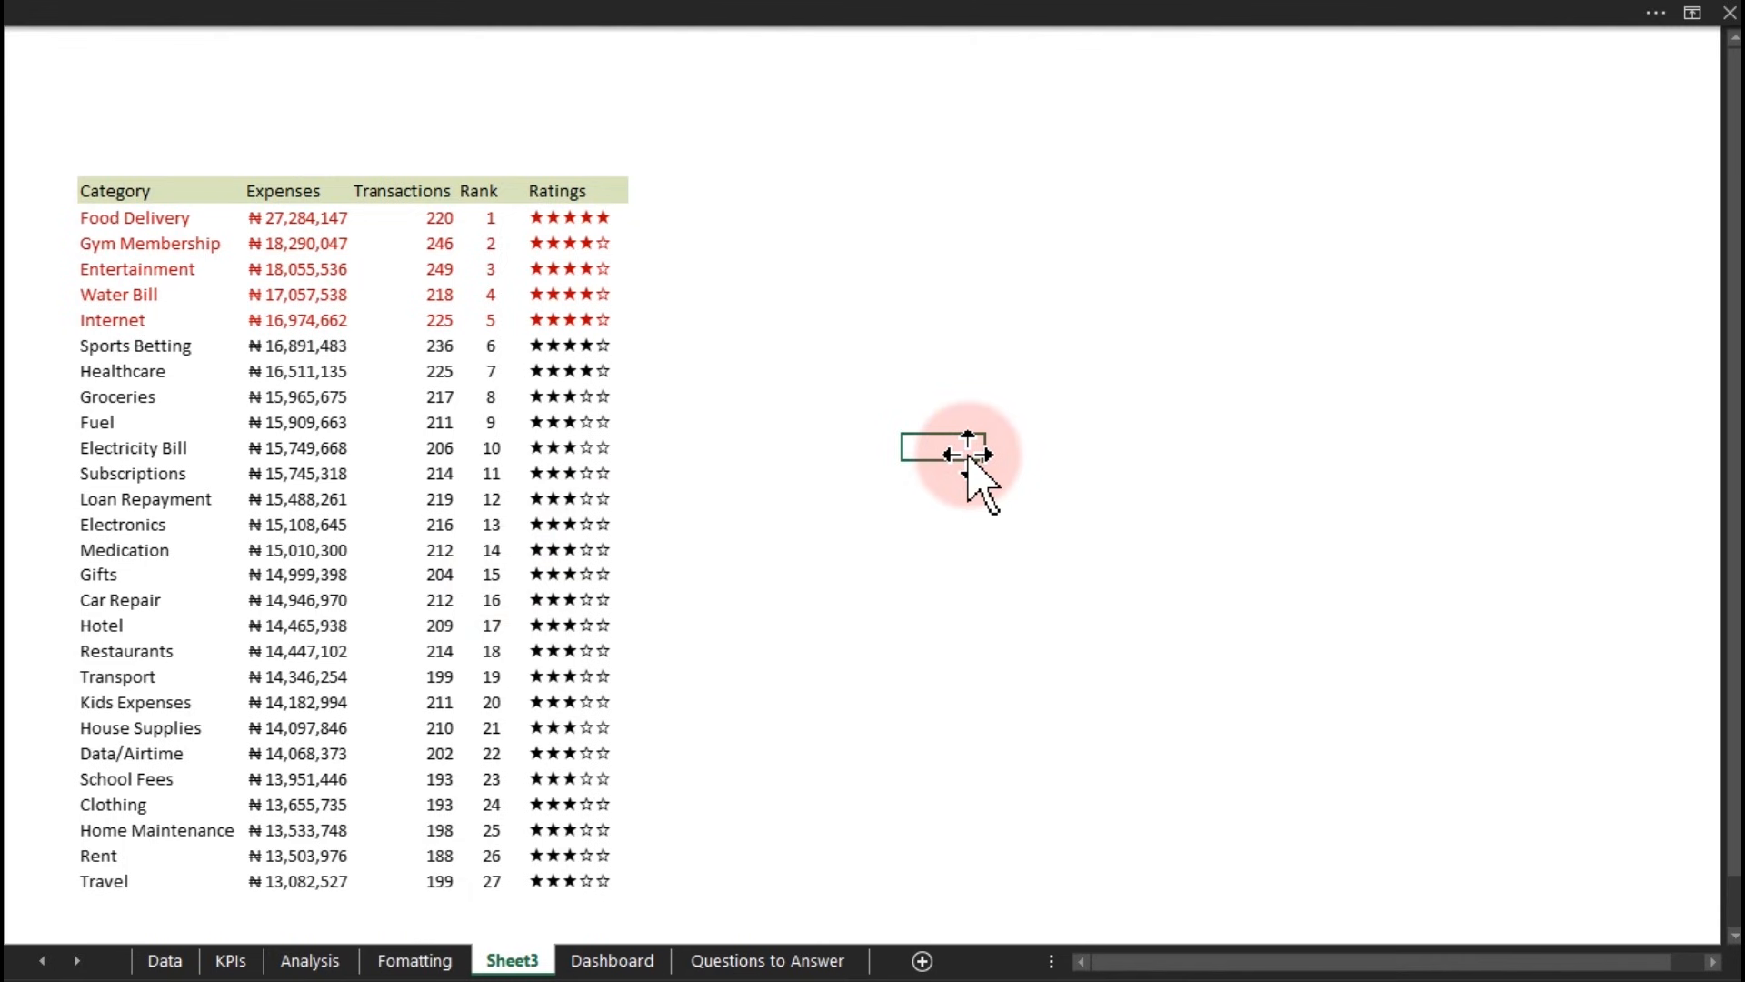
# Step: Try to move or copy the Dashboard sheet to the position before Dashboard in the same workbook
pyautogui.click(612, 961)
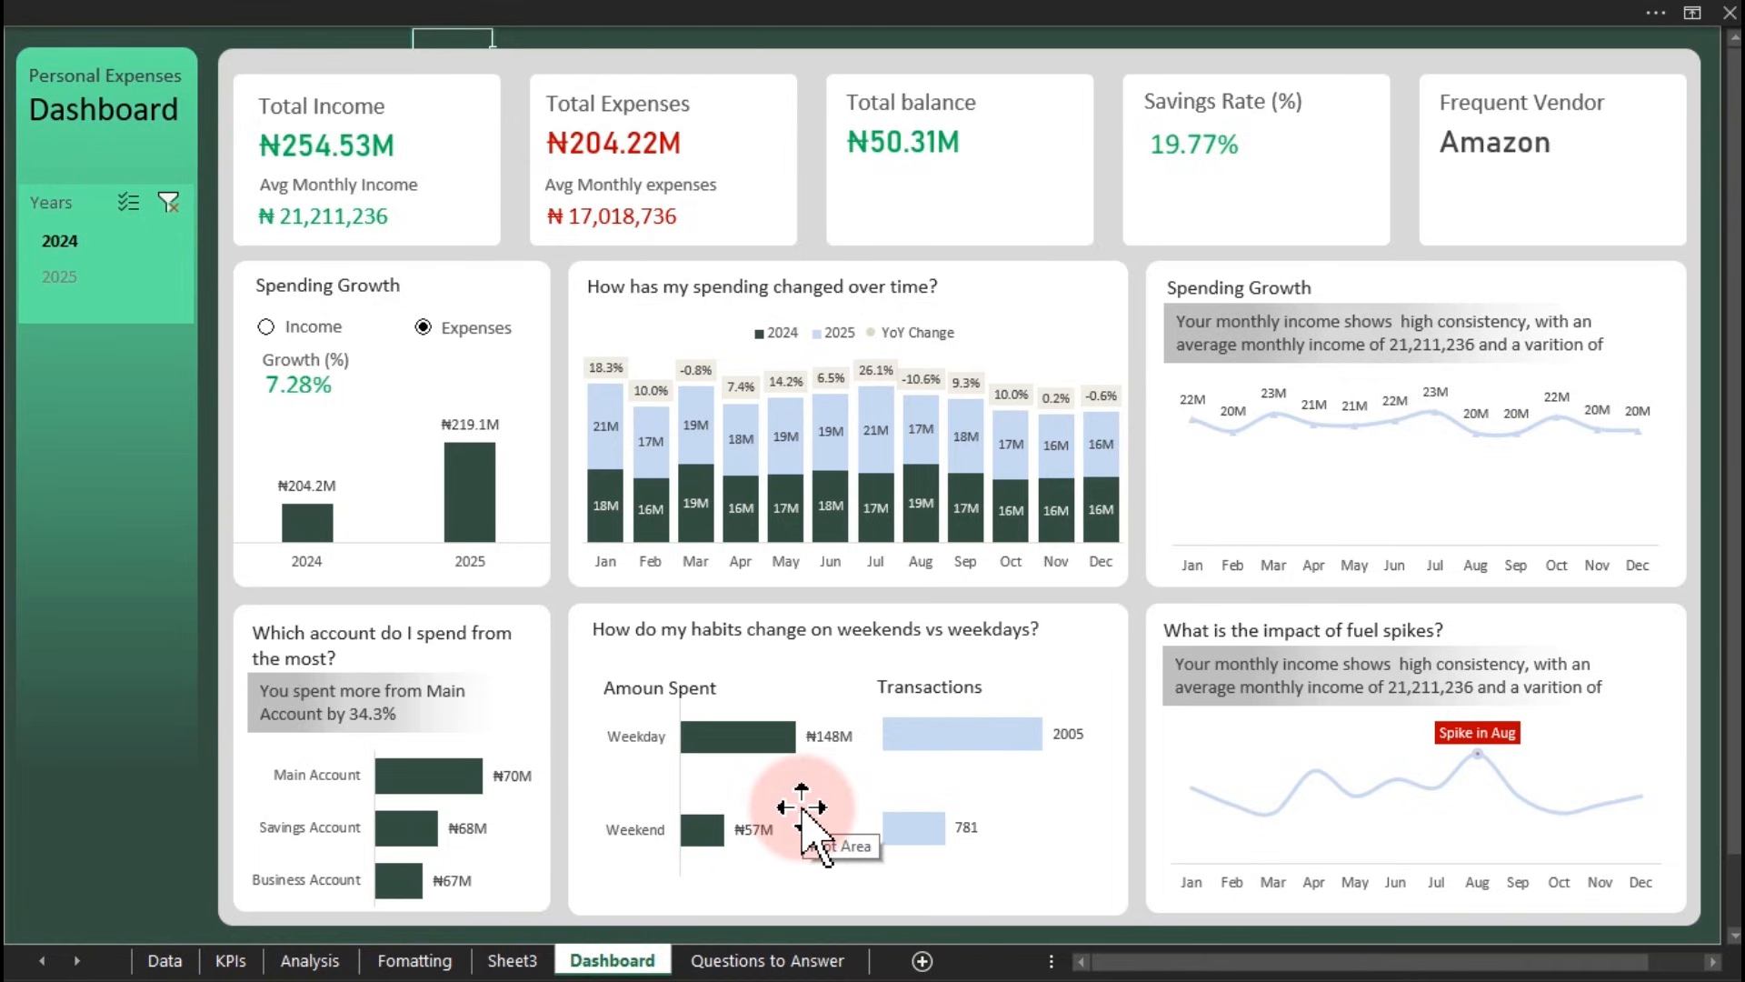
pyautogui.rightClick(587, 962)
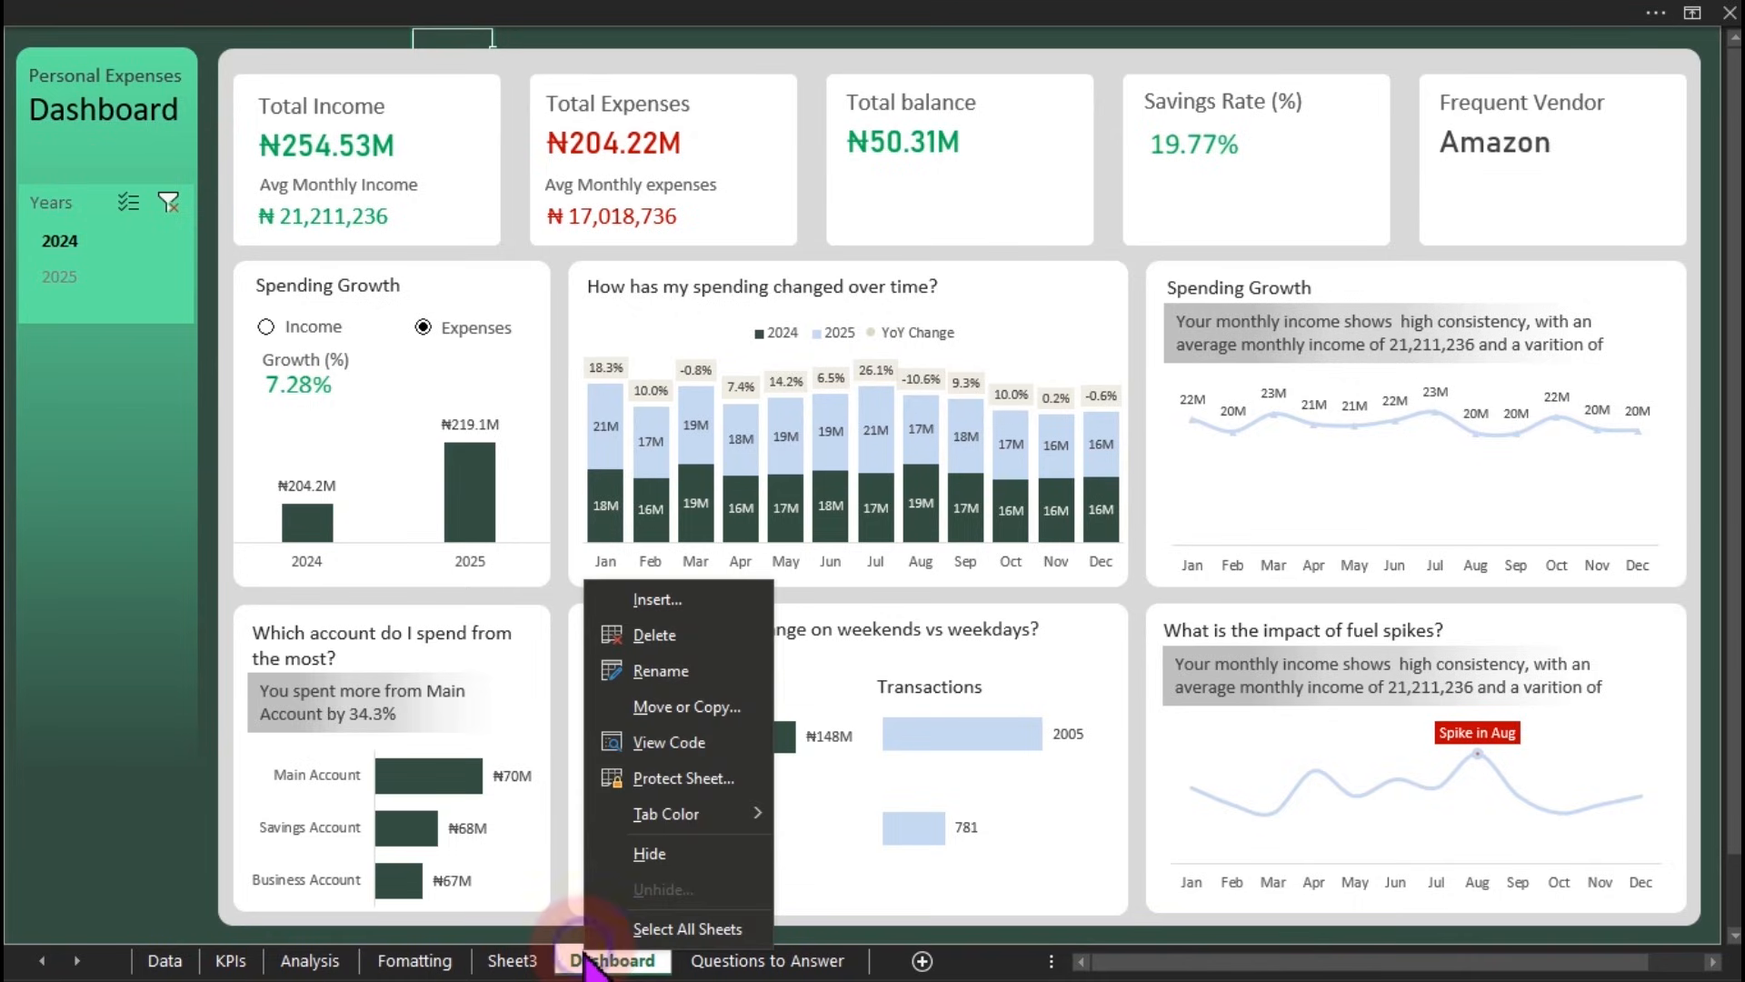
pyautogui.click(691, 707)
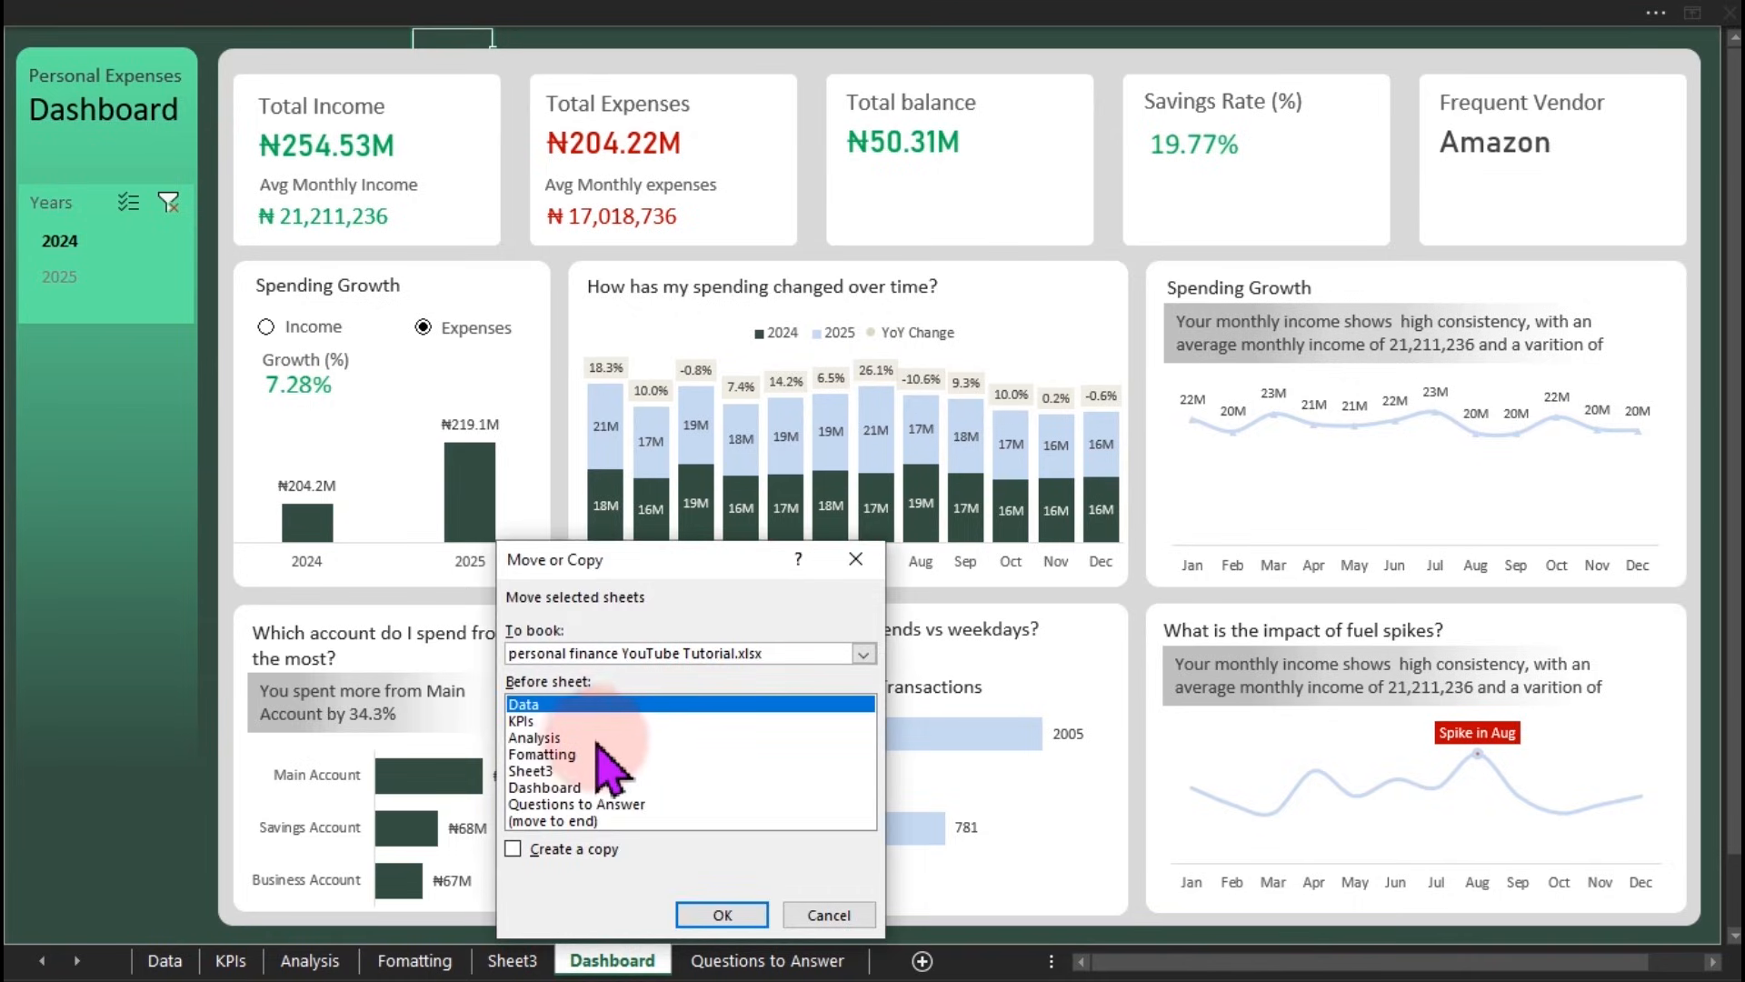
pyautogui.click(568, 787)
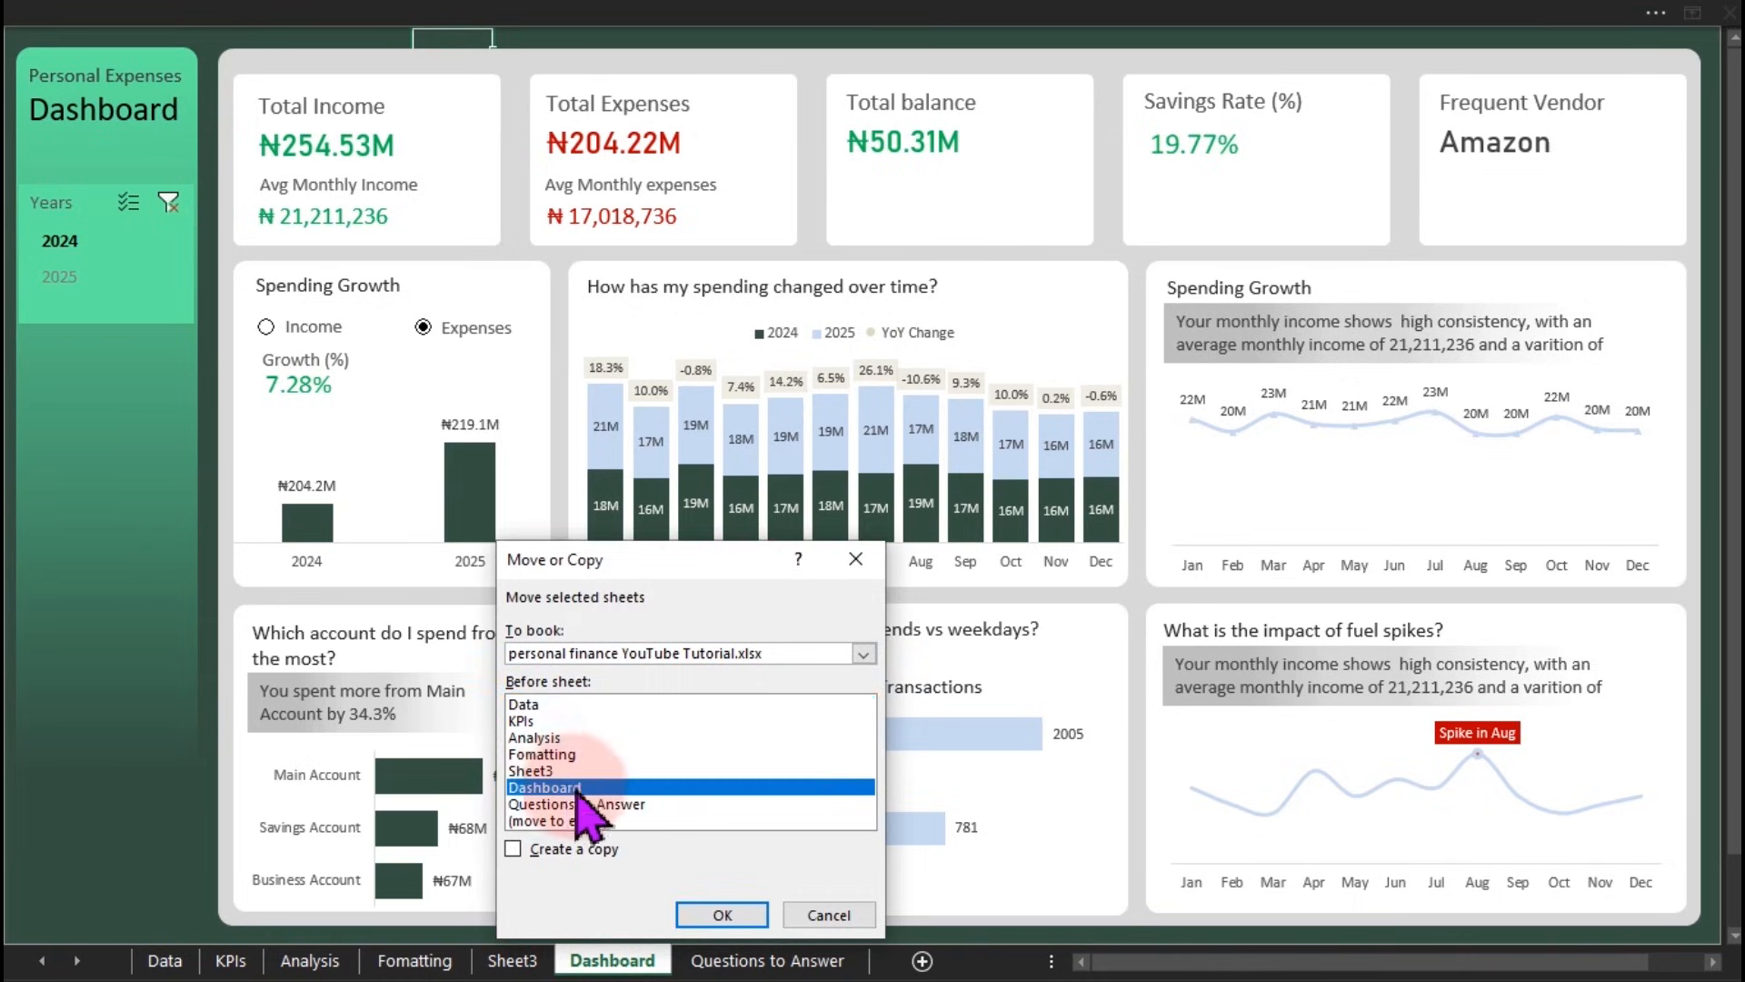
pyautogui.click(727, 915)
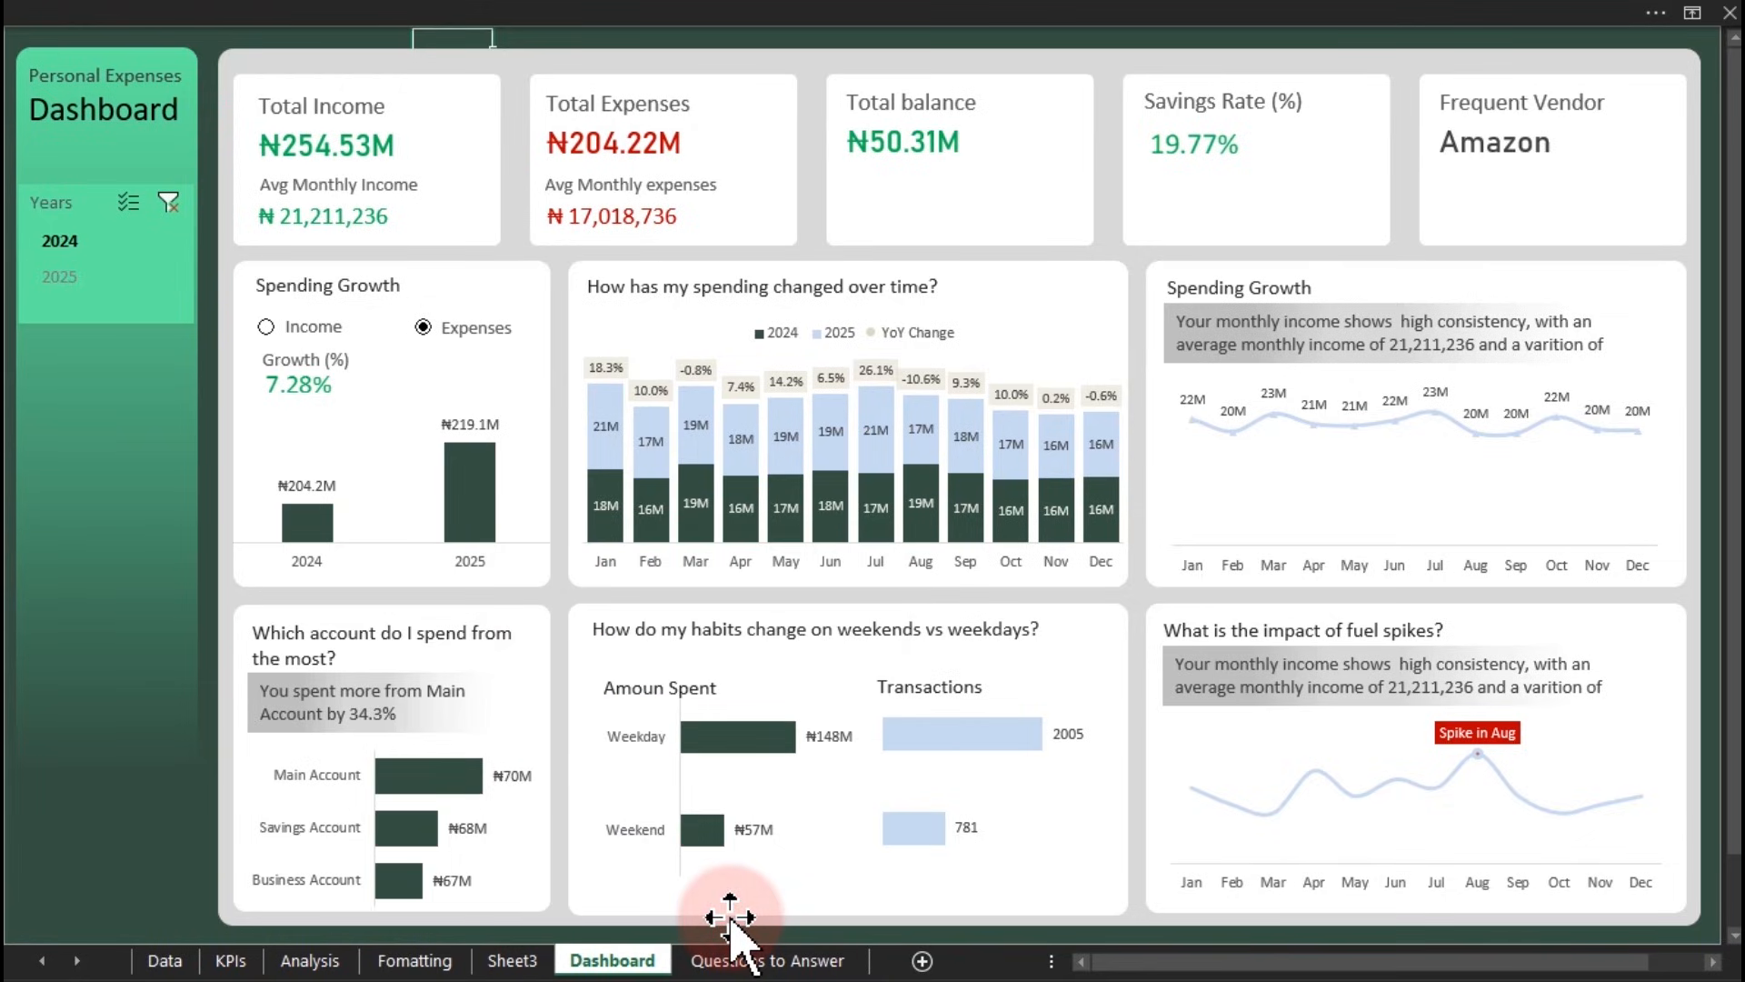
# Step: Create a copy of the Dashboard sheet in the same workbook, placed before Dashboard
pyautogui.rightClick(653, 969)
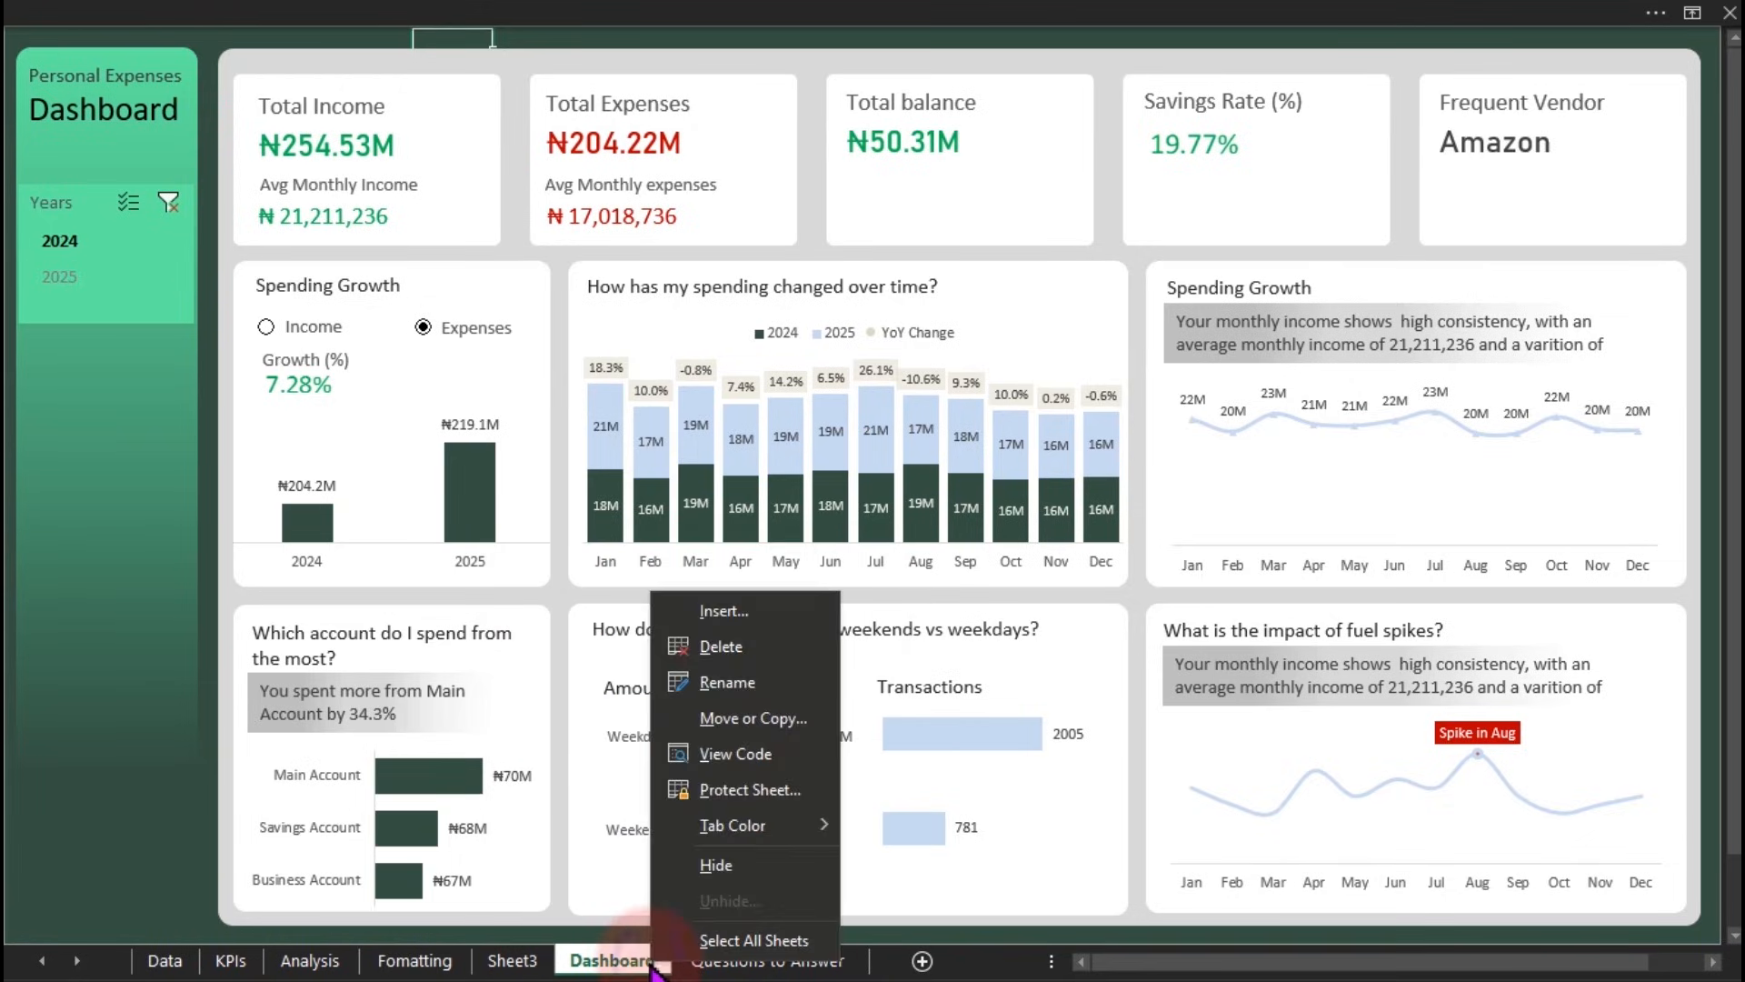
pyautogui.click(764, 717)
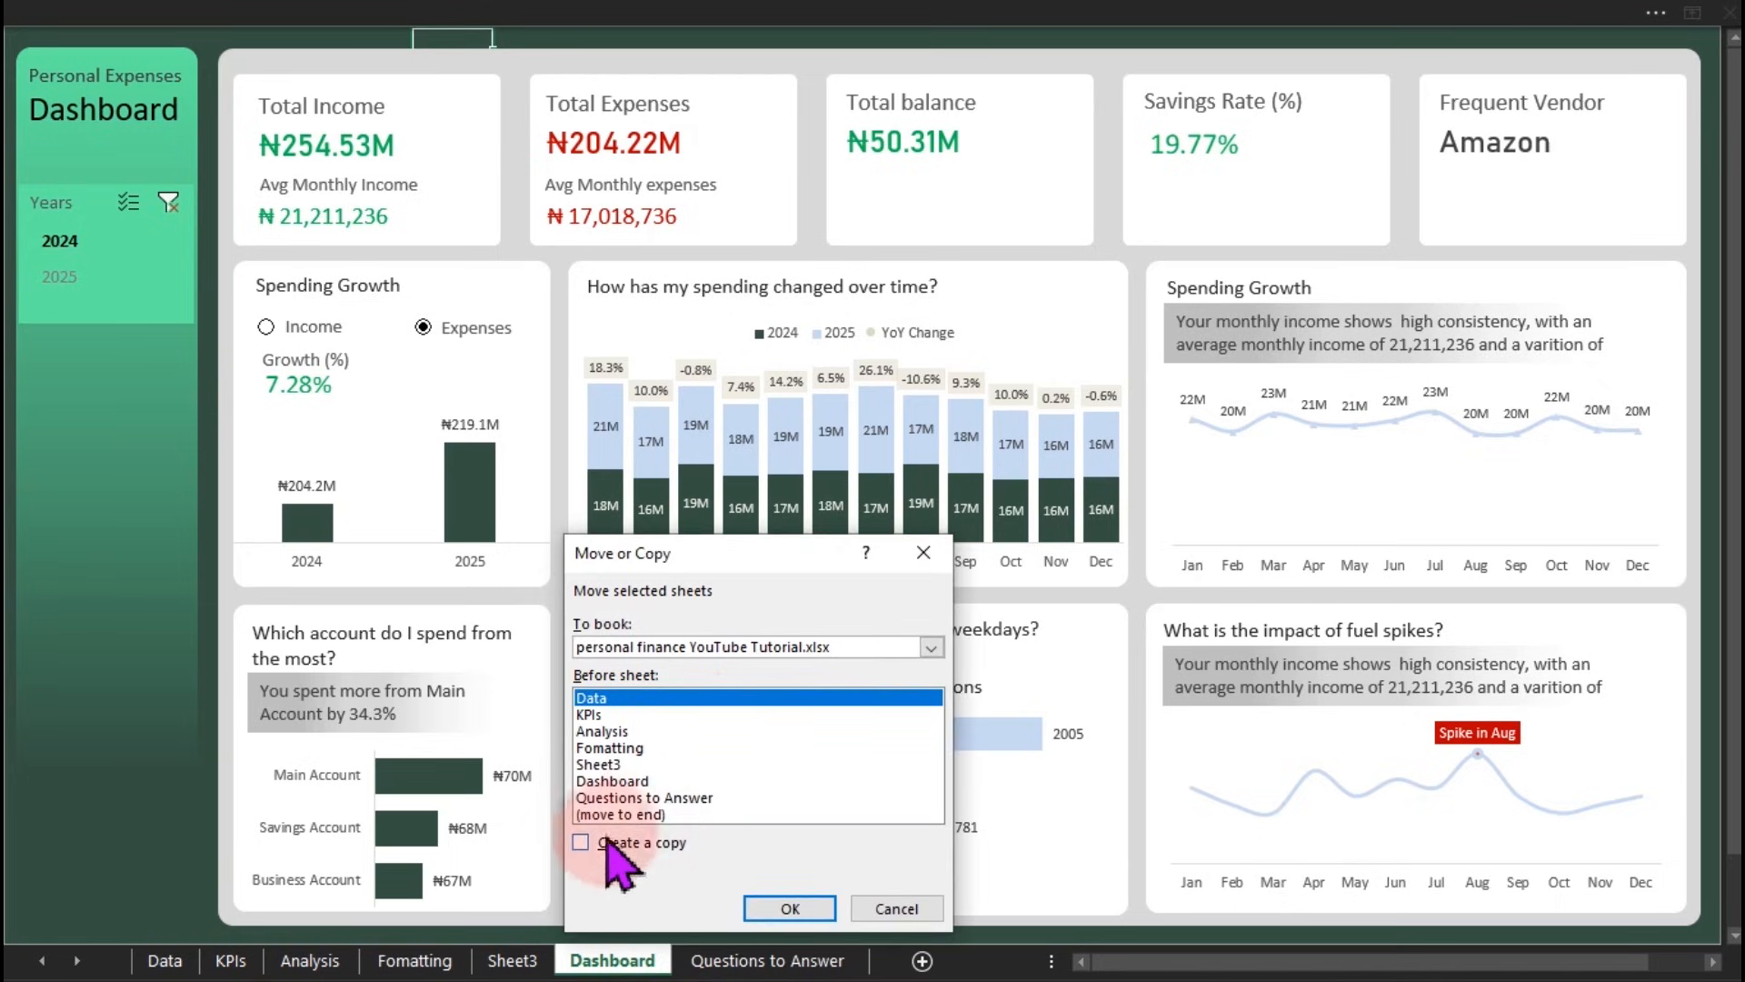
pyautogui.click(618, 781)
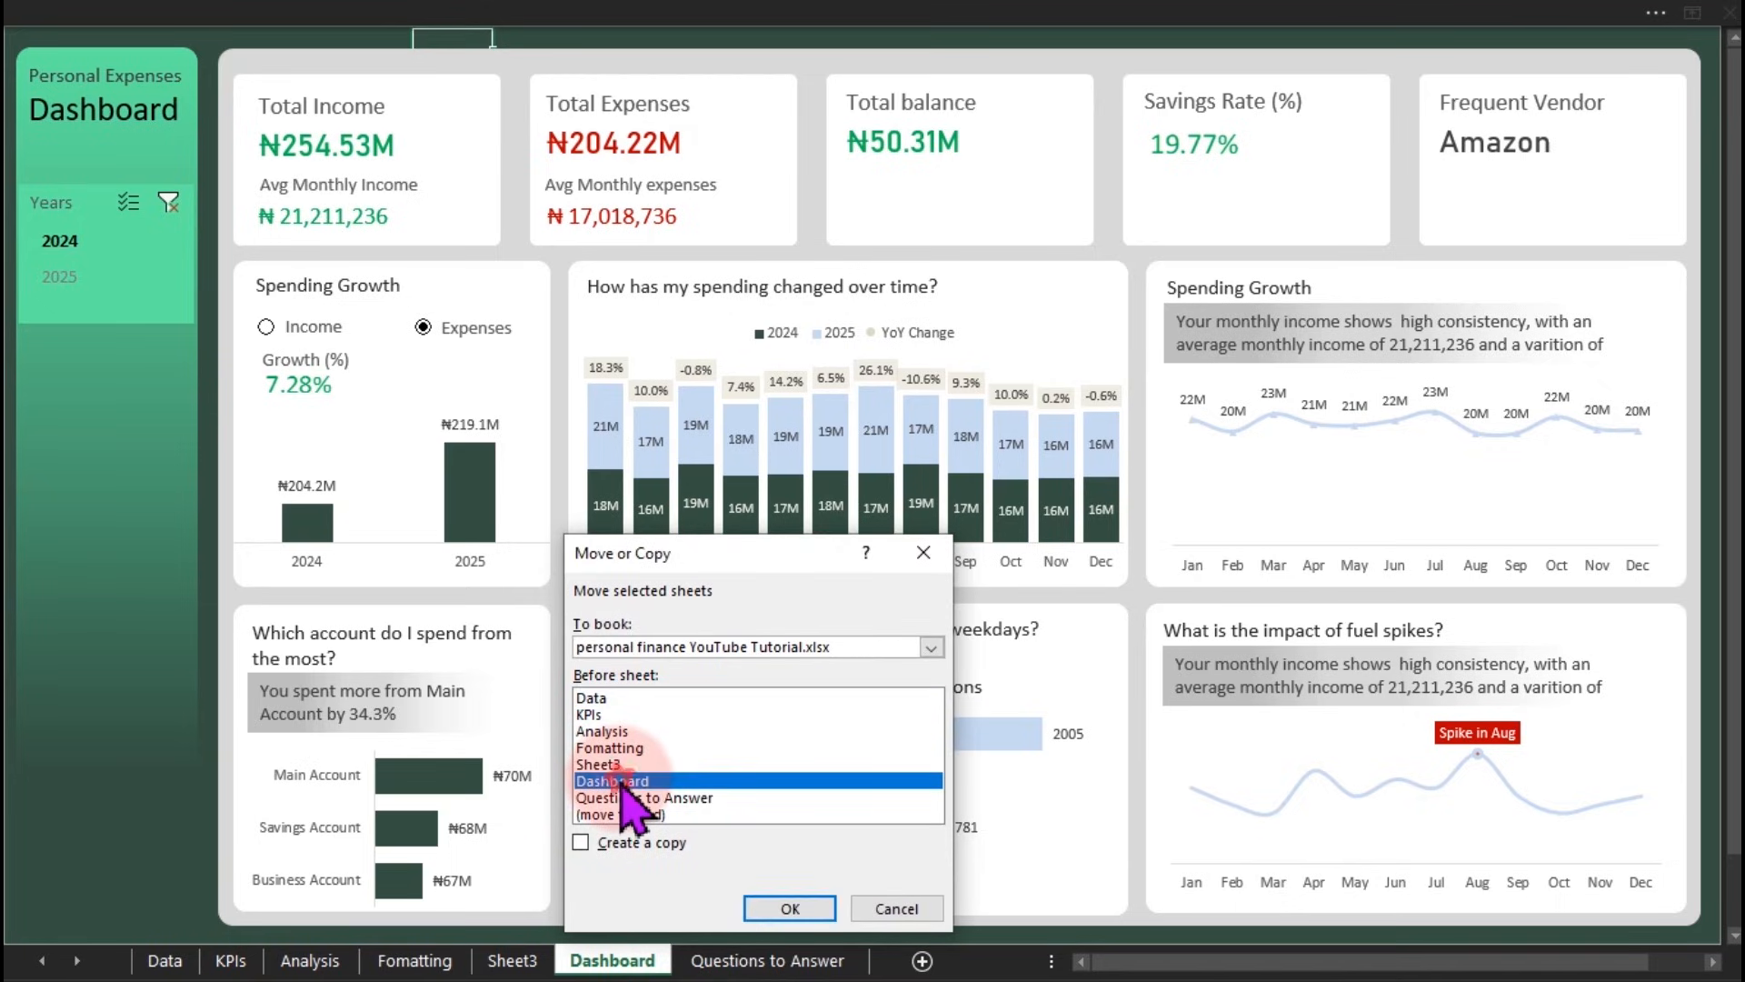
pyautogui.click(581, 842)
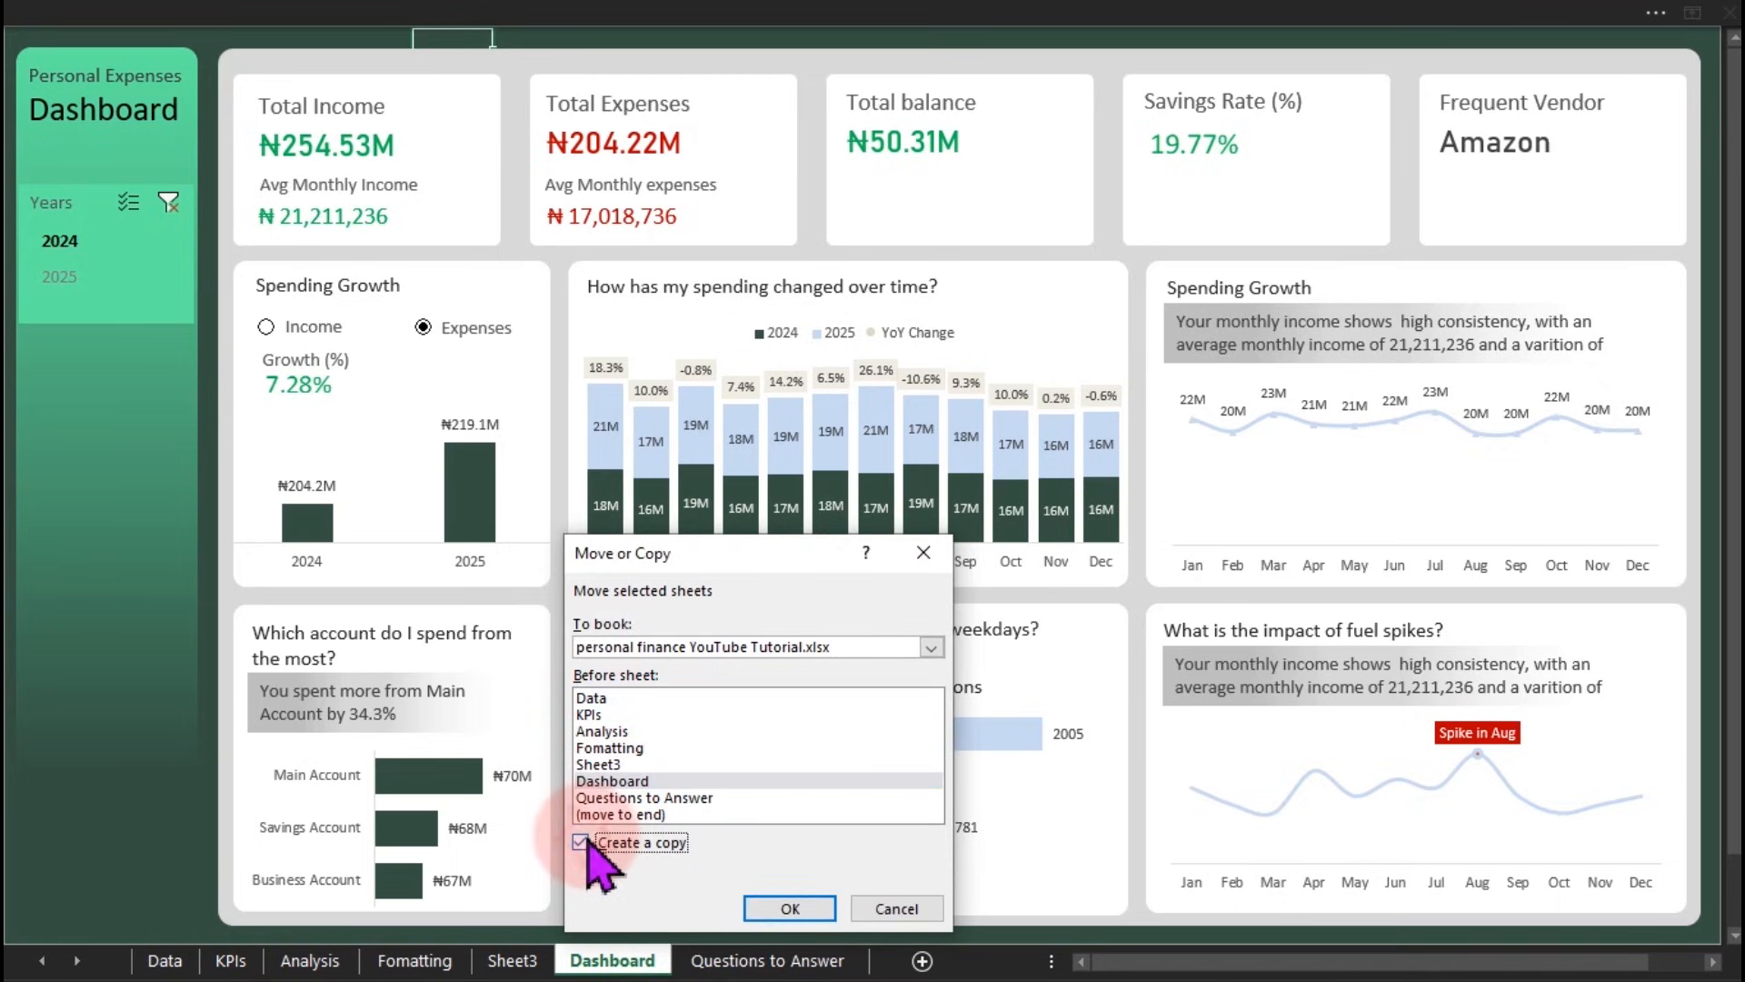
pyautogui.click(784, 908)
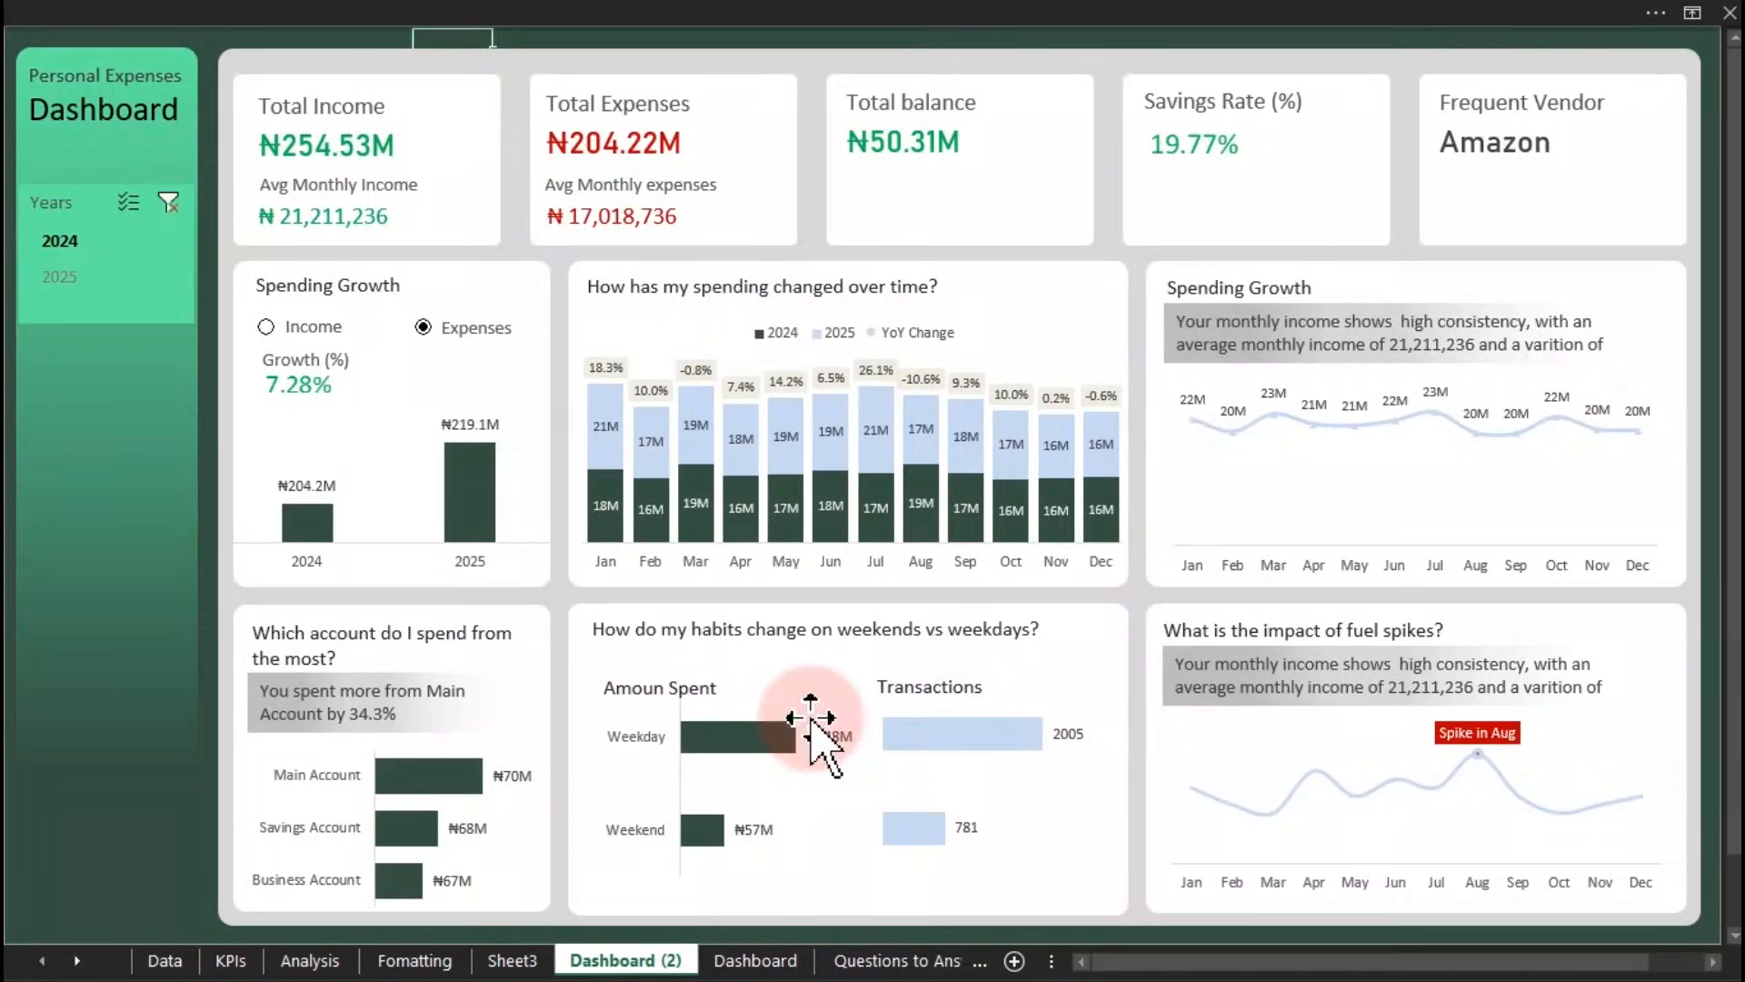
# Step: Activate Select Objects and delete all cards and charts outside the leftmost column of the Dashboard (2) content area
pyautogui.moveTo(744, 471)
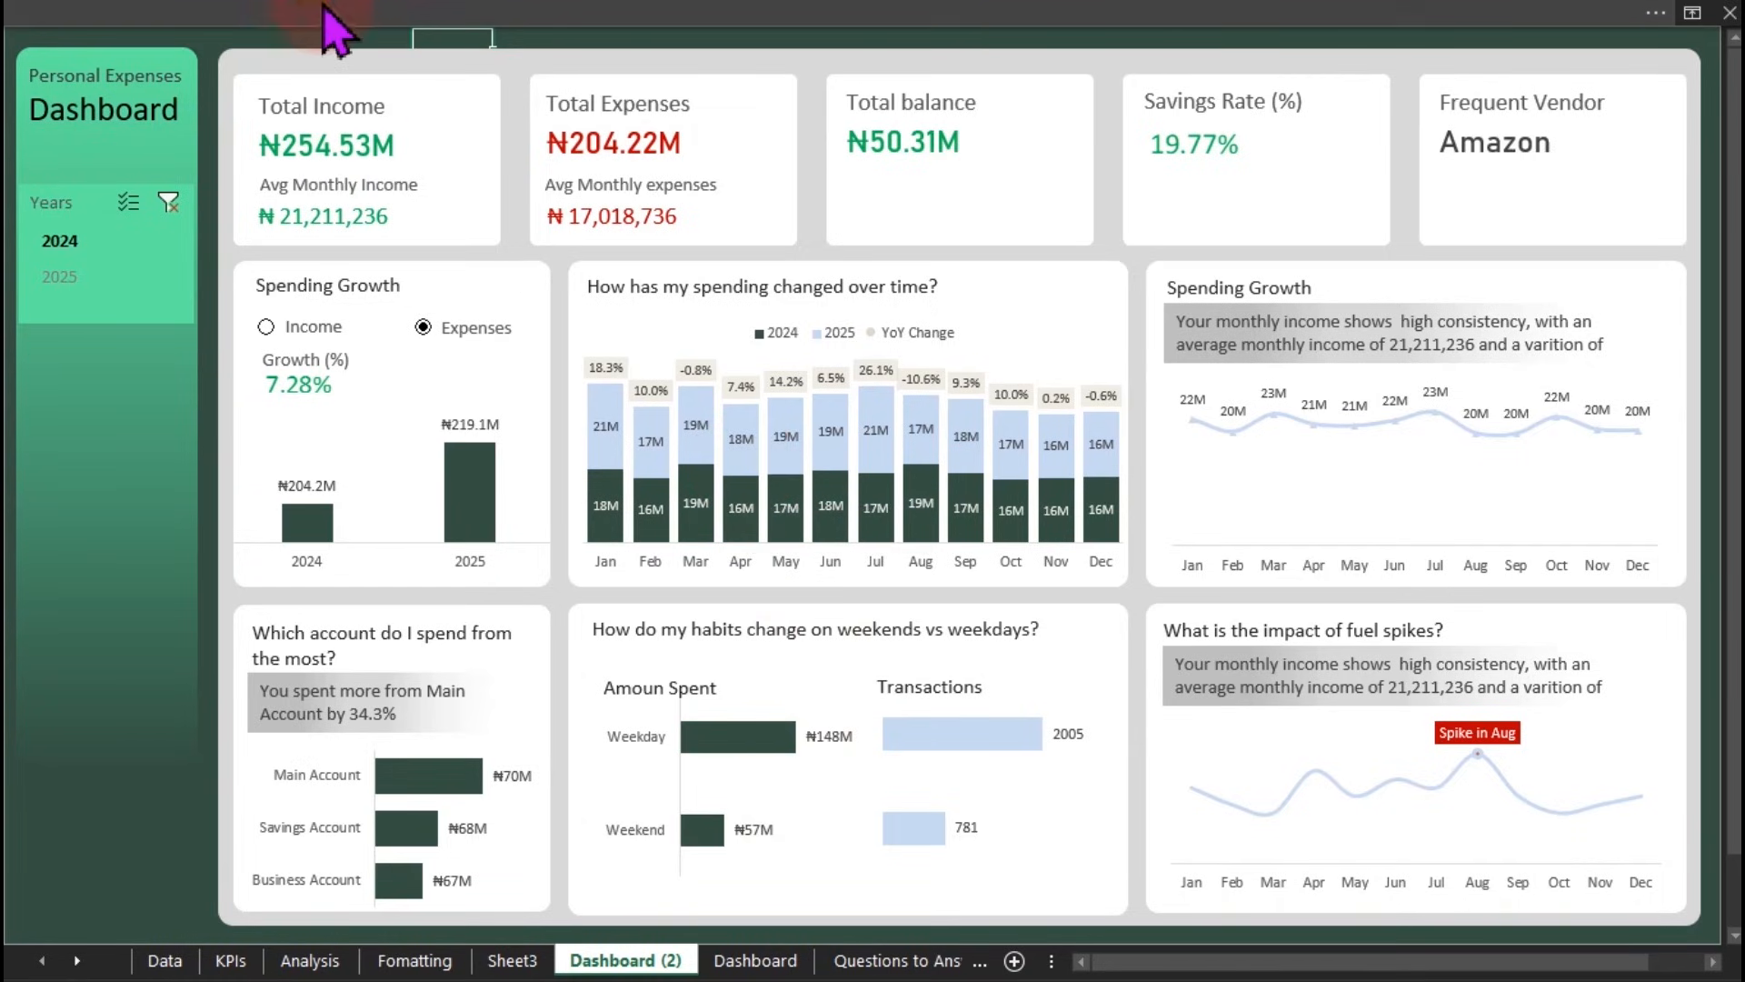
pyautogui.click(459, 18)
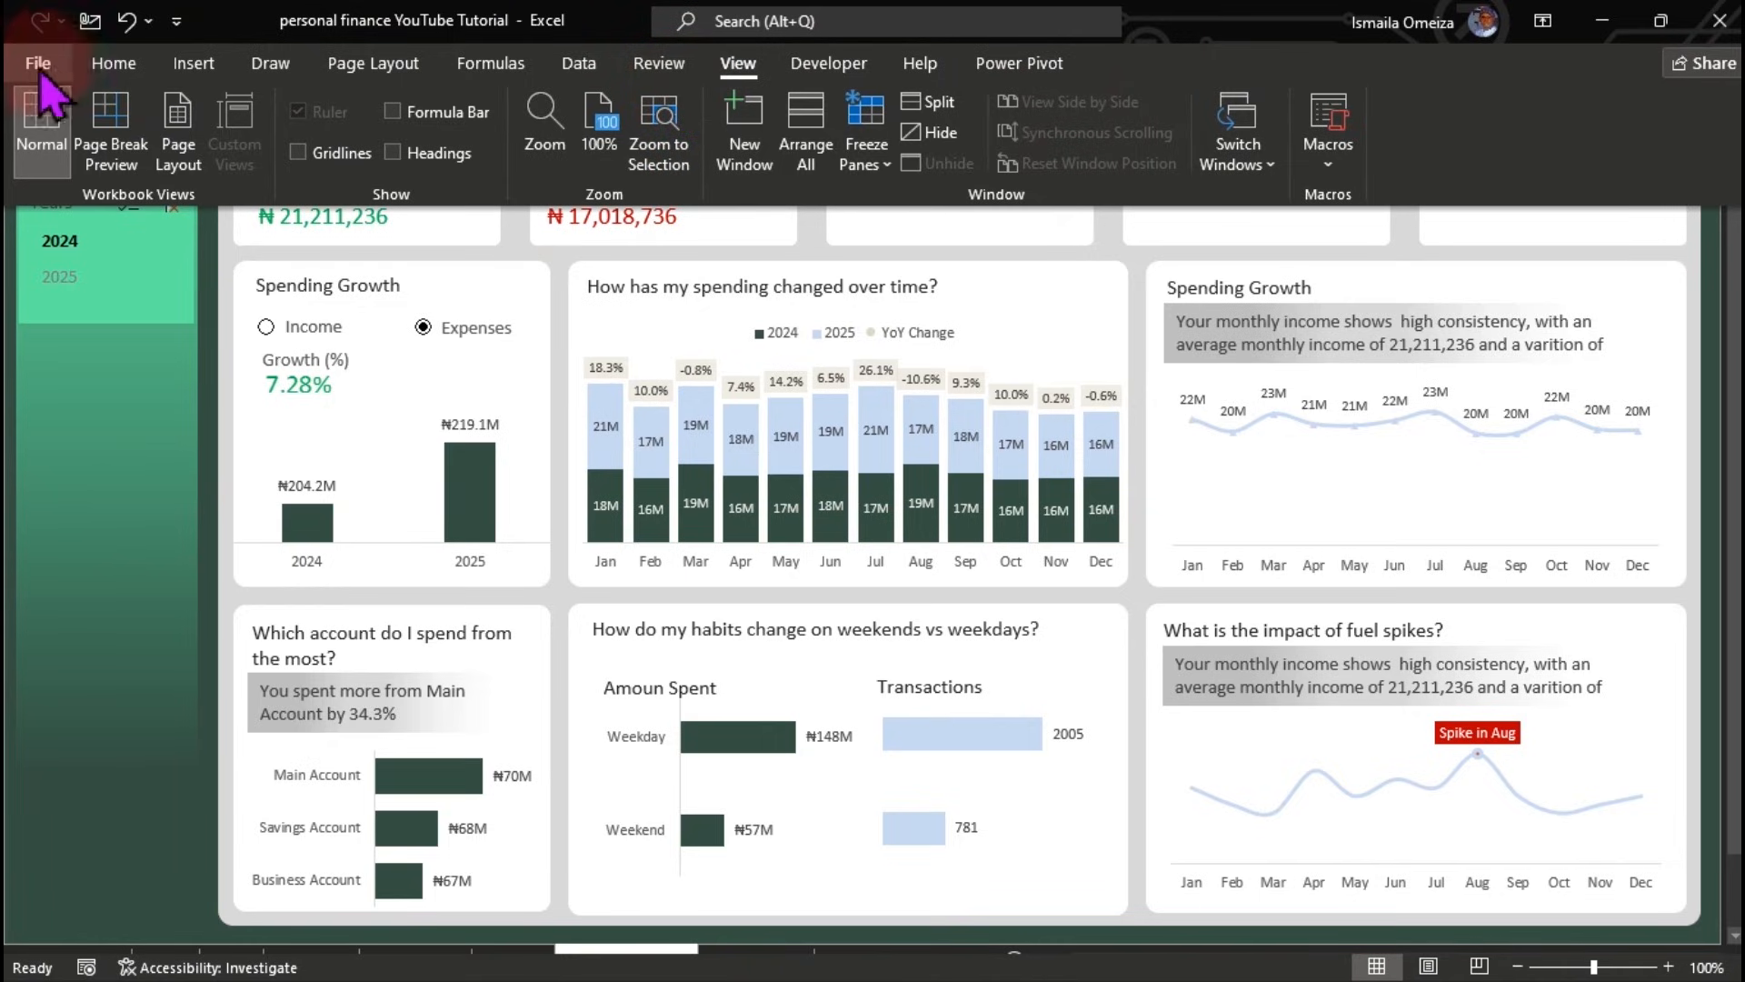
pyautogui.click(107, 66)
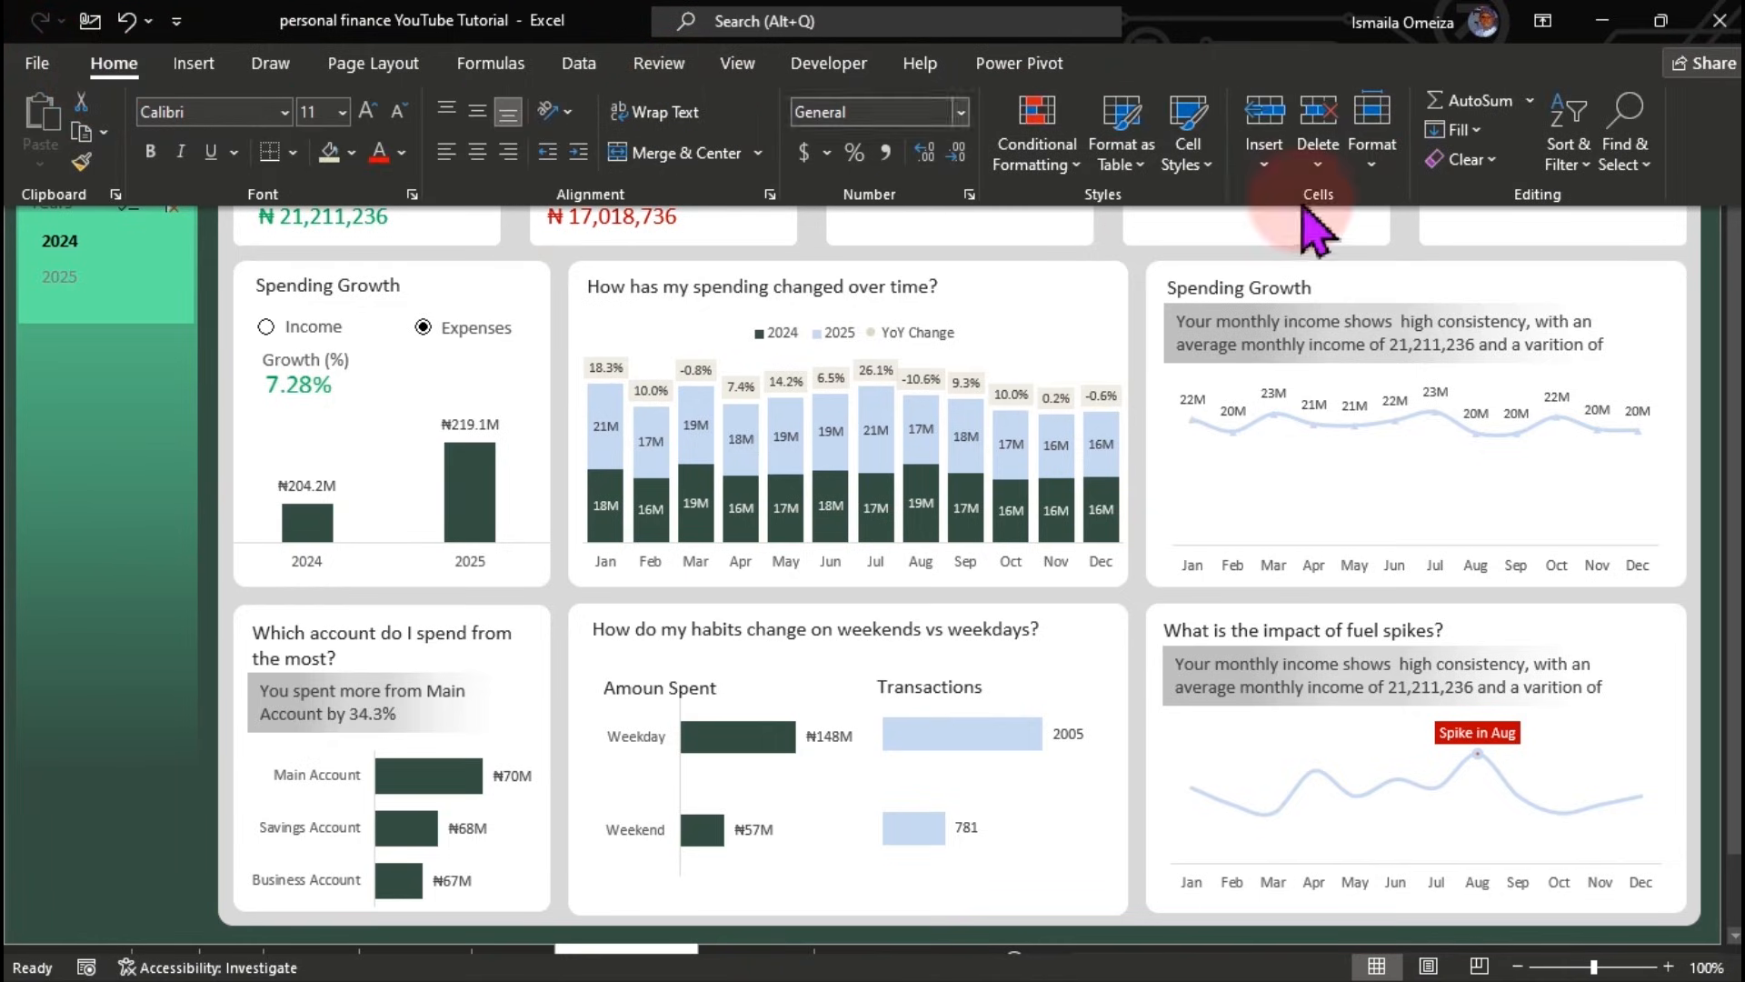
pyautogui.click(1643, 163)
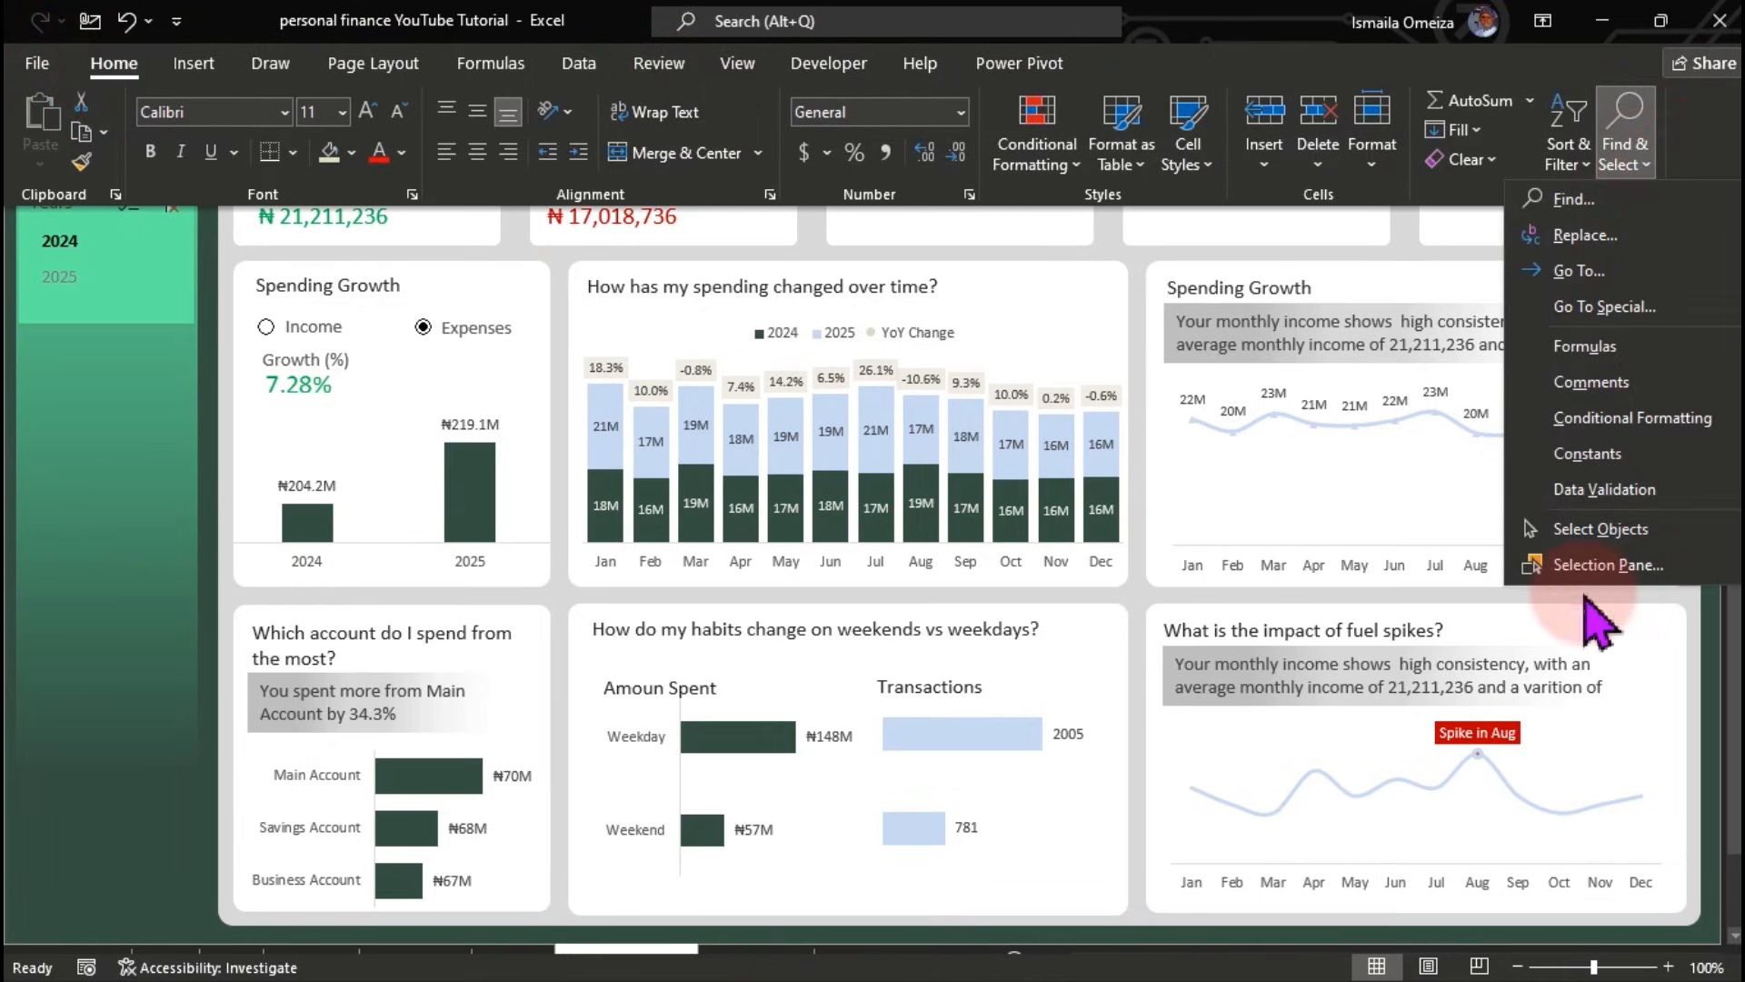
pyautogui.click(1577, 530)
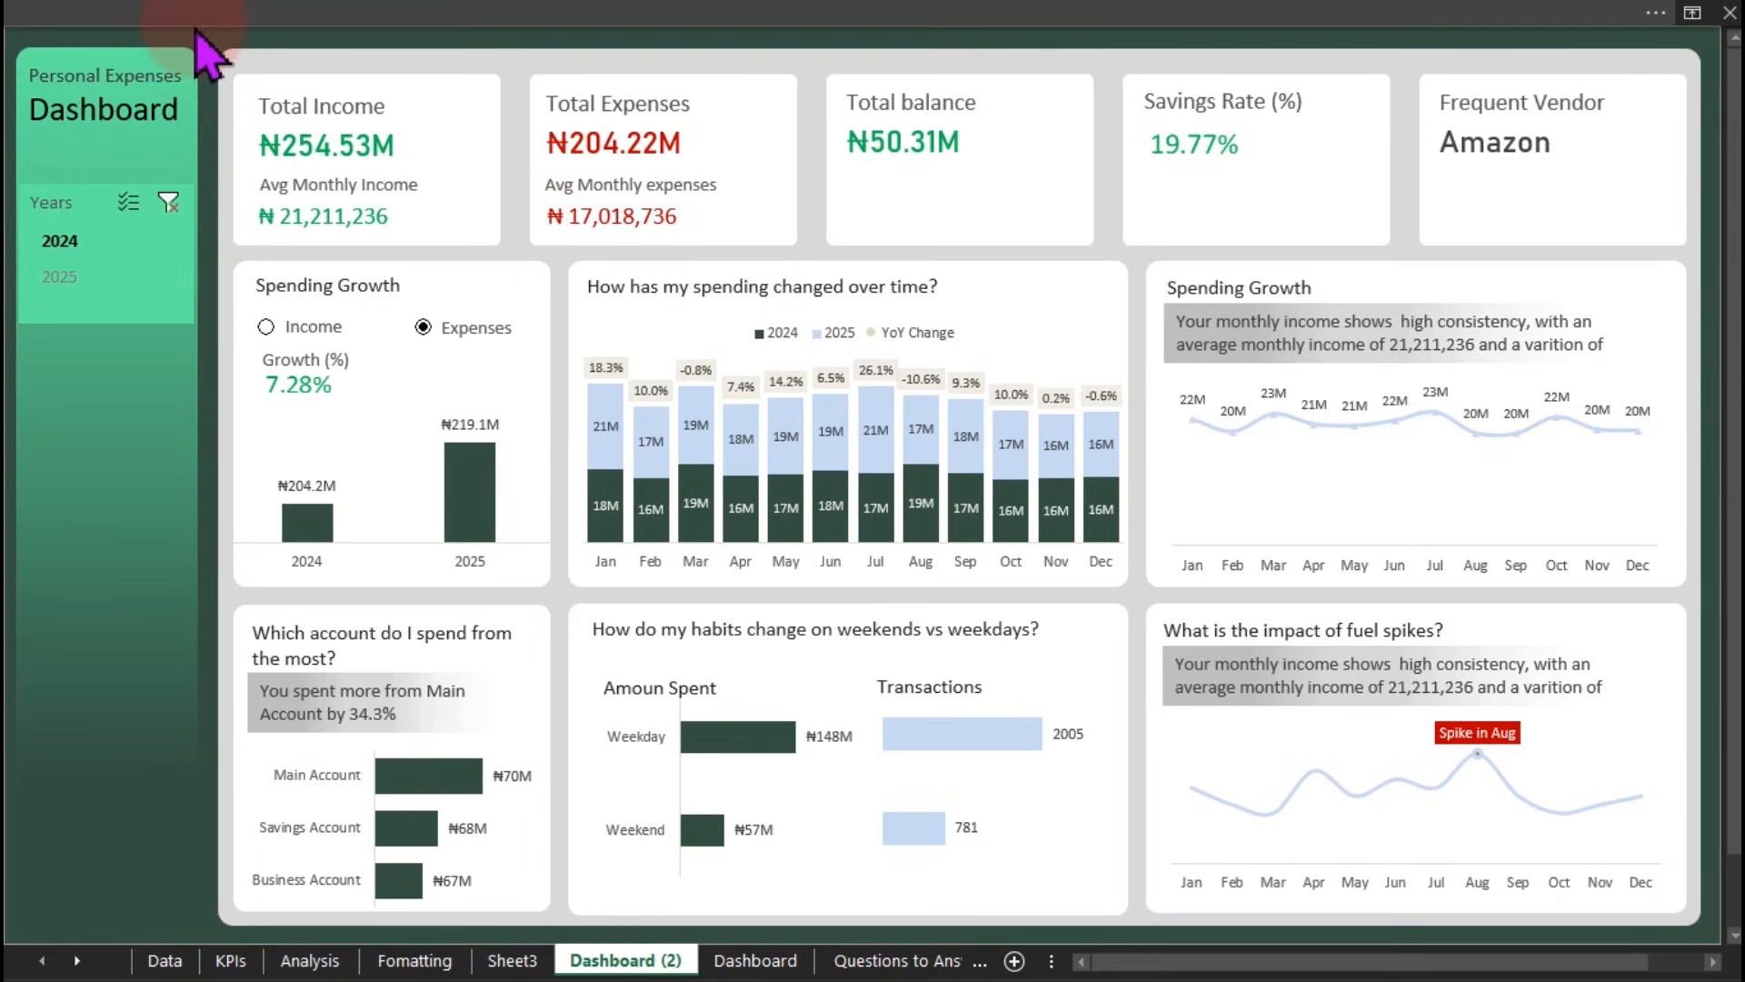
pyautogui.moveTo(264, 38); pyautogui.dragTo(1723, 932)
pyautogui.press('Delete')
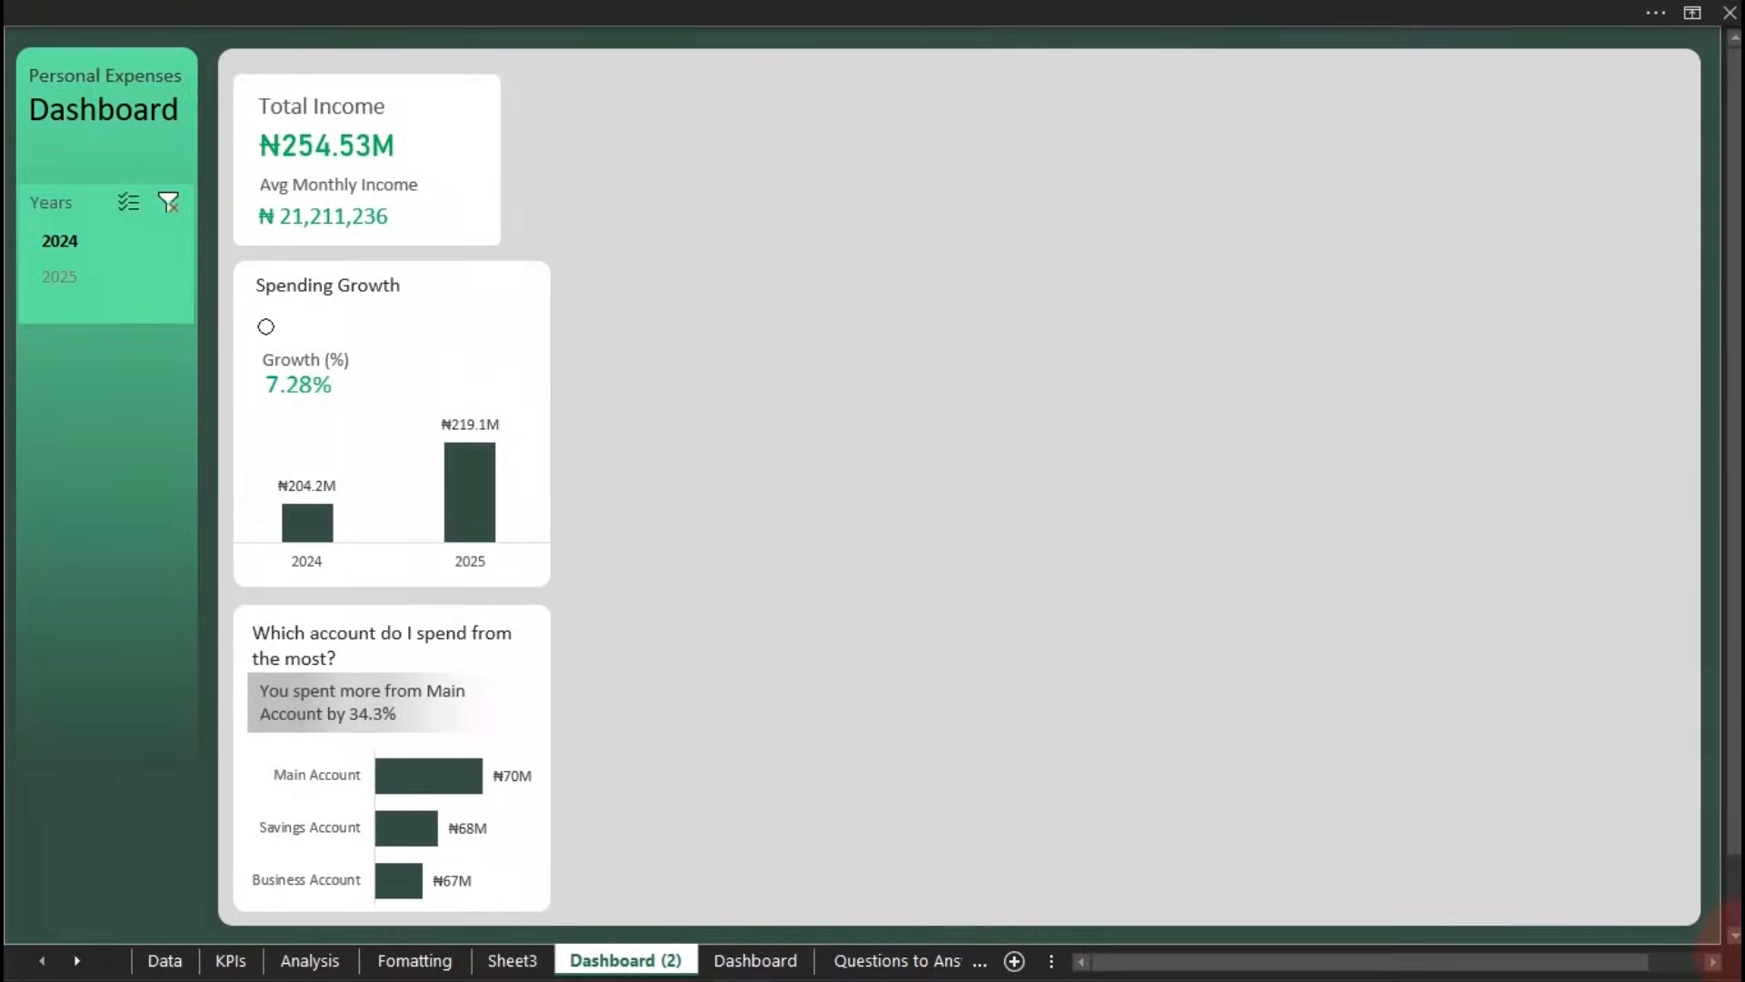
# Step: Delete the Total Income and Spending Growth cards and the account spending title, note and chart, keeping the account card's empty white background
pyautogui.moveTo(624, 38); pyautogui.dragTo(196, 762)
pyautogui.press('Delete')
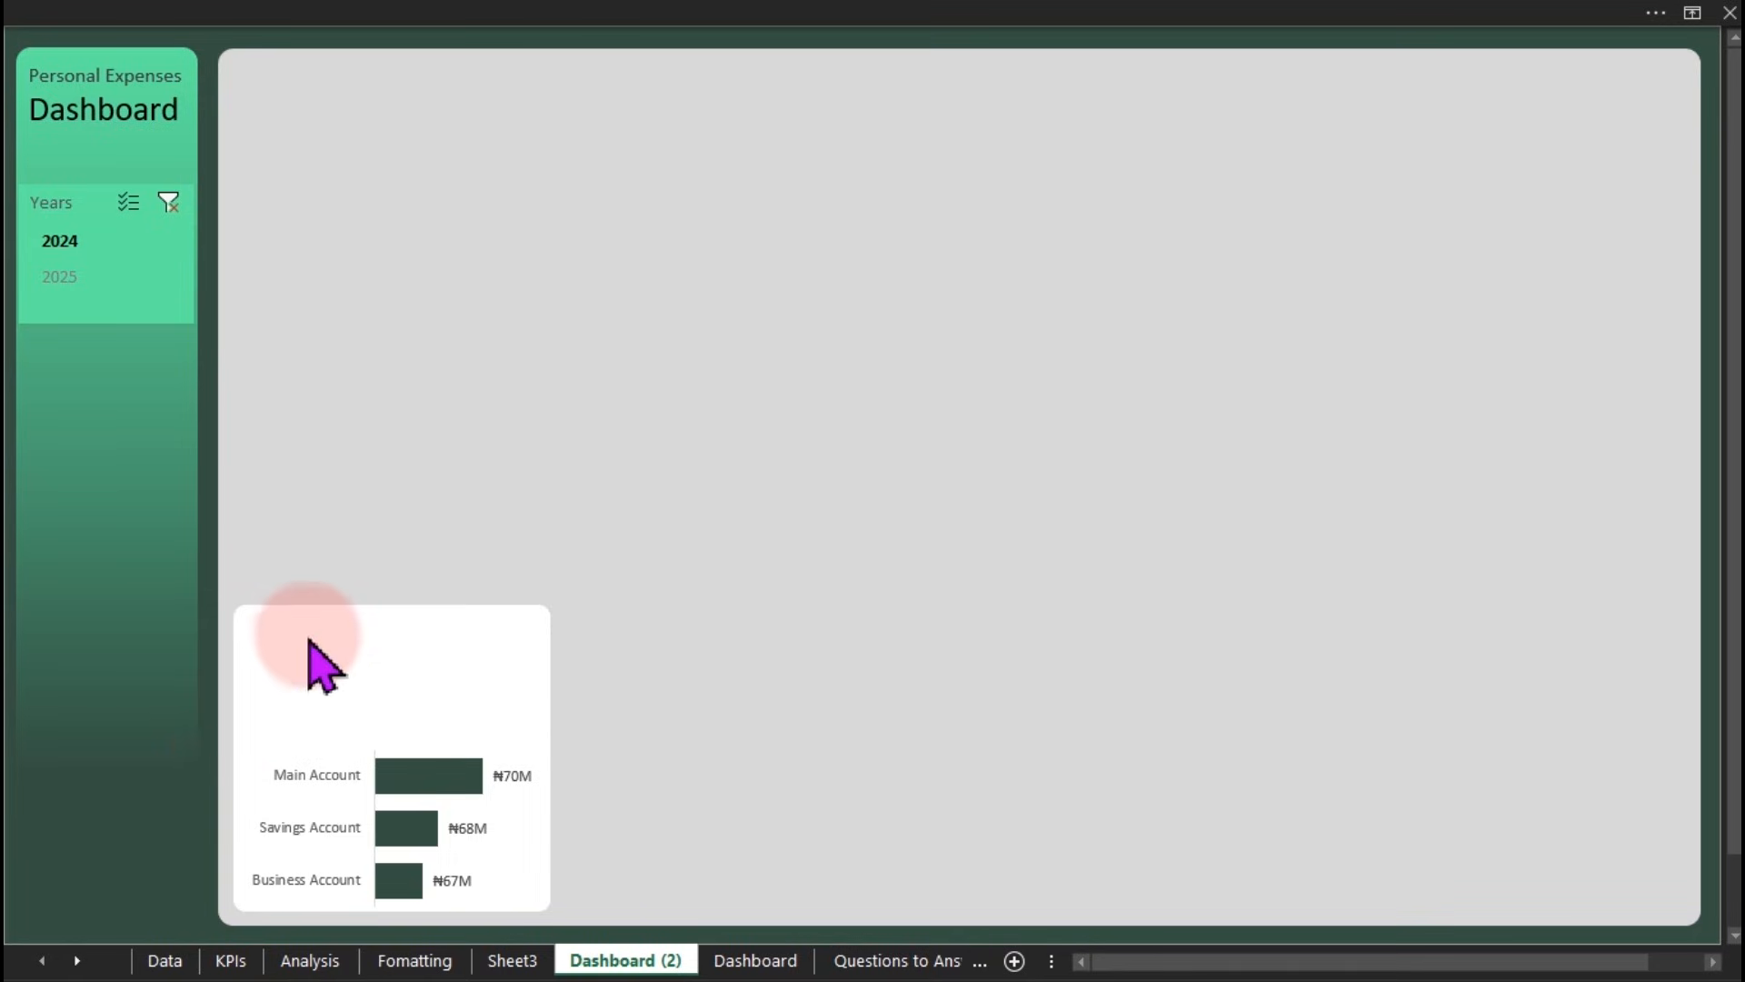
pyautogui.click(363, 823)
pyautogui.press('Escape')
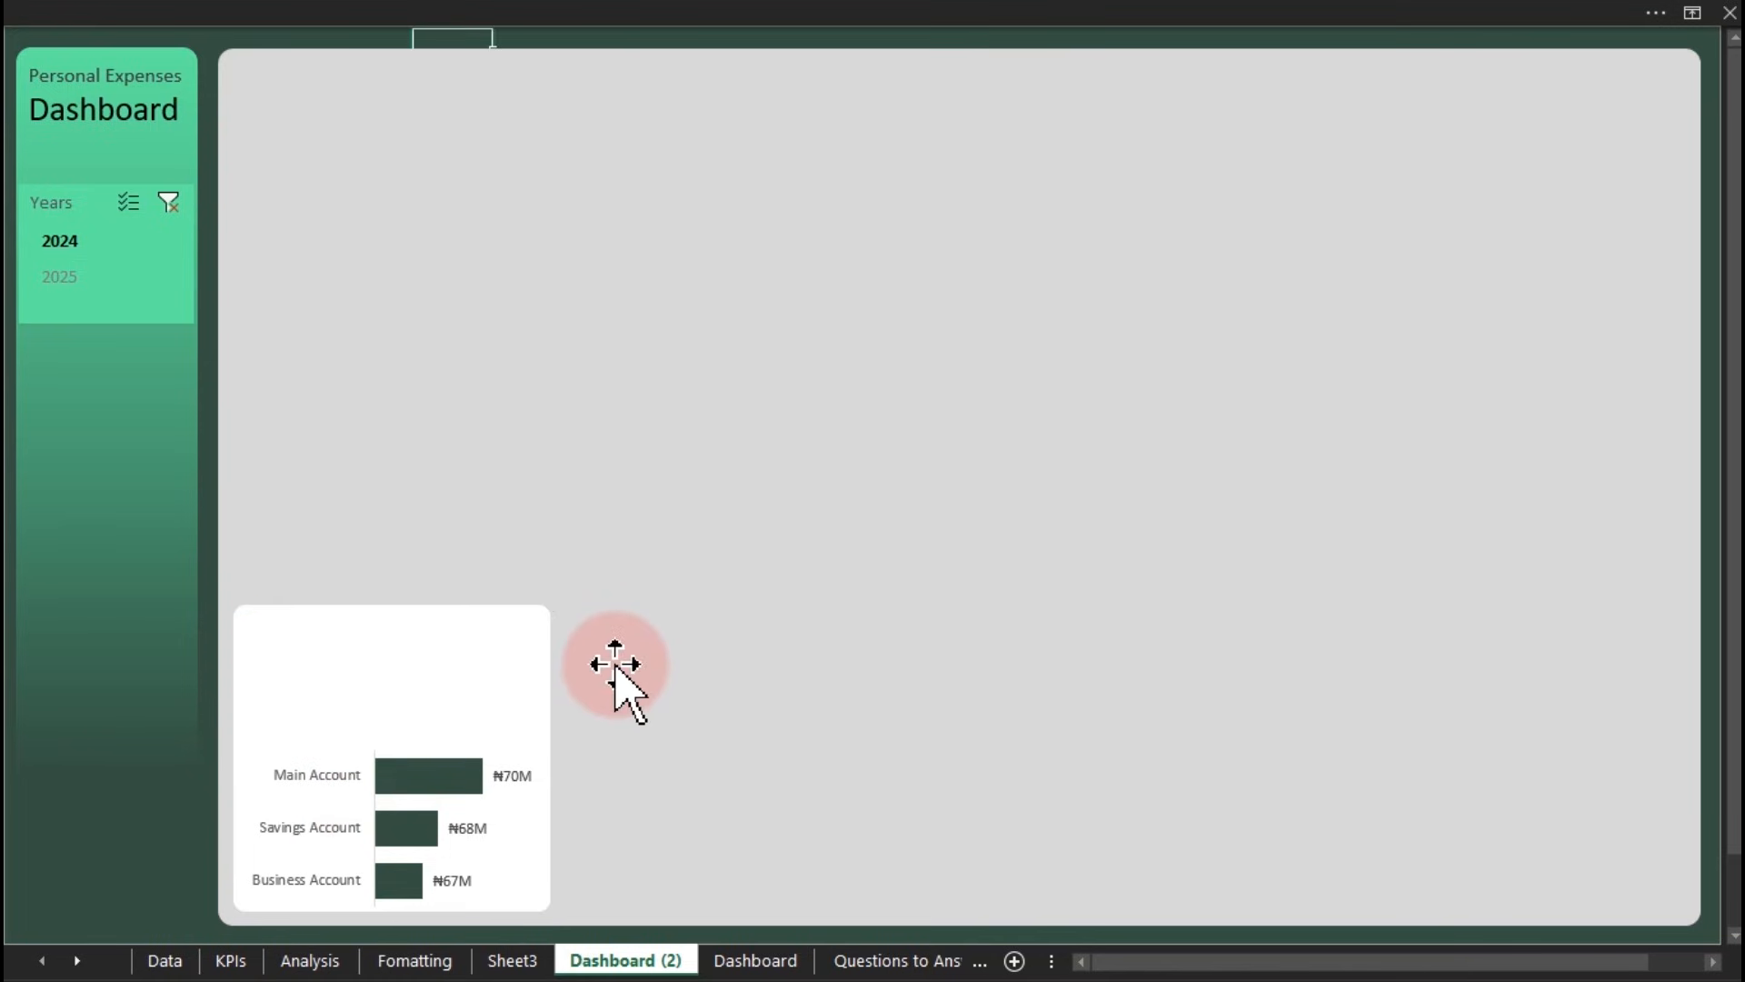
pyautogui.click(314, 819)
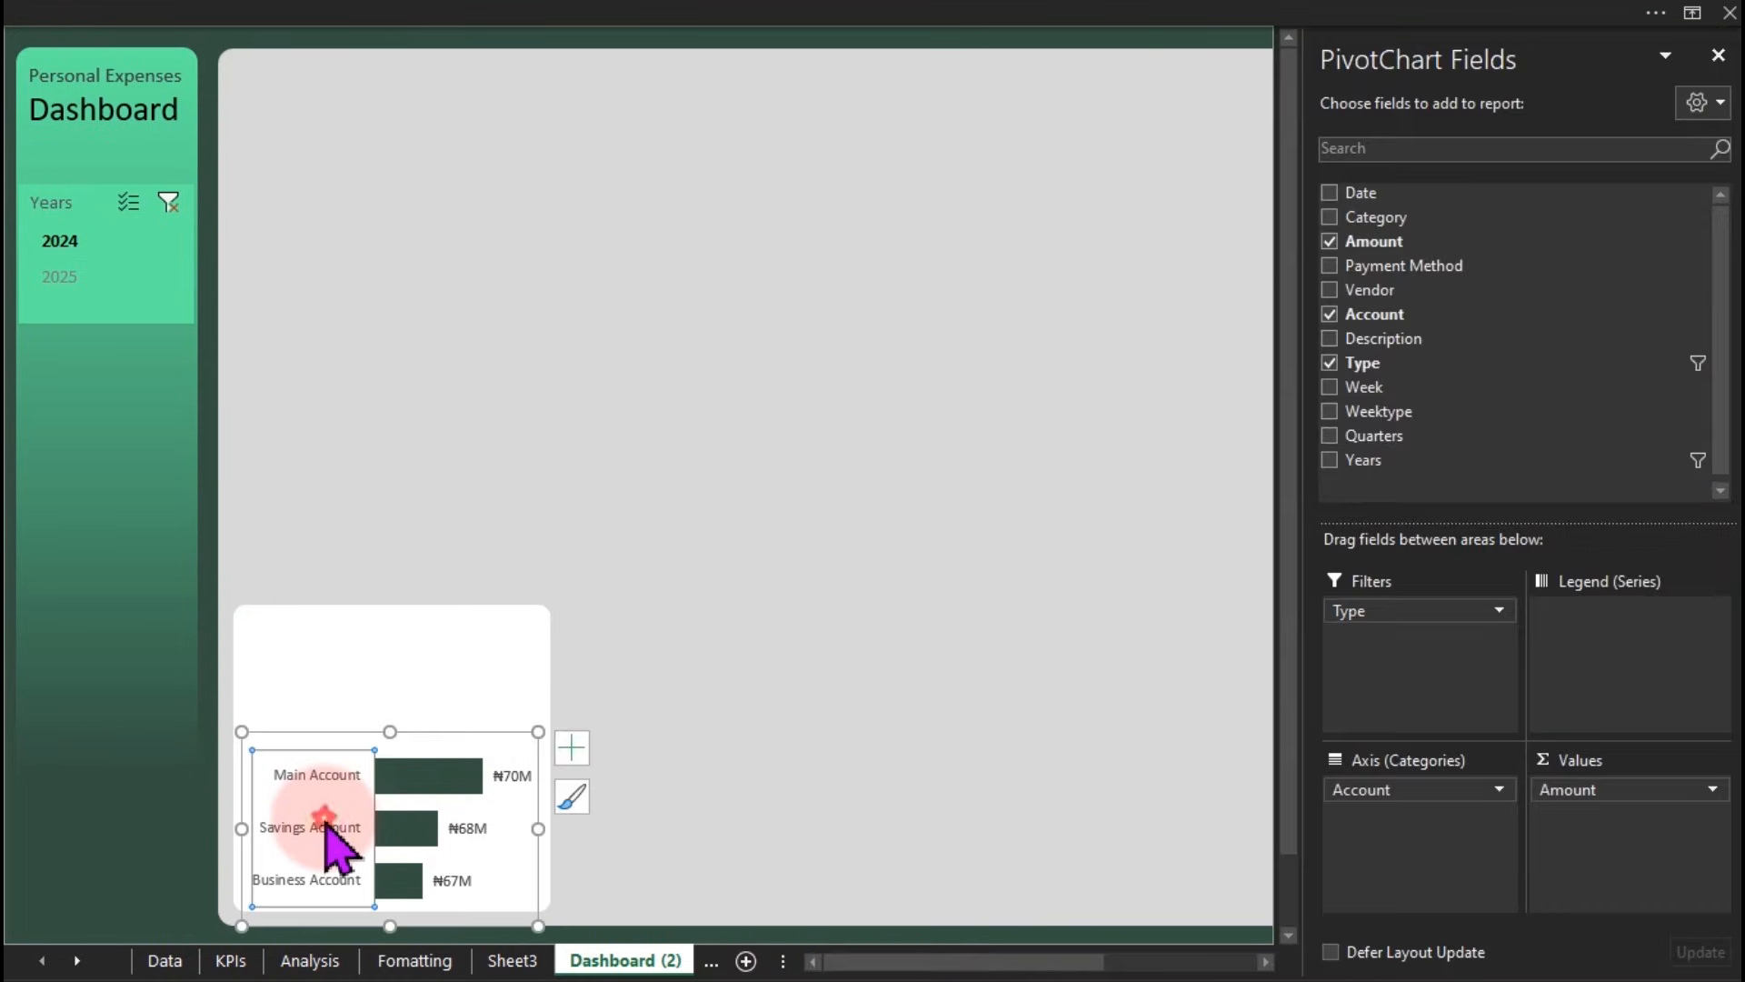
pyautogui.click(366, 733)
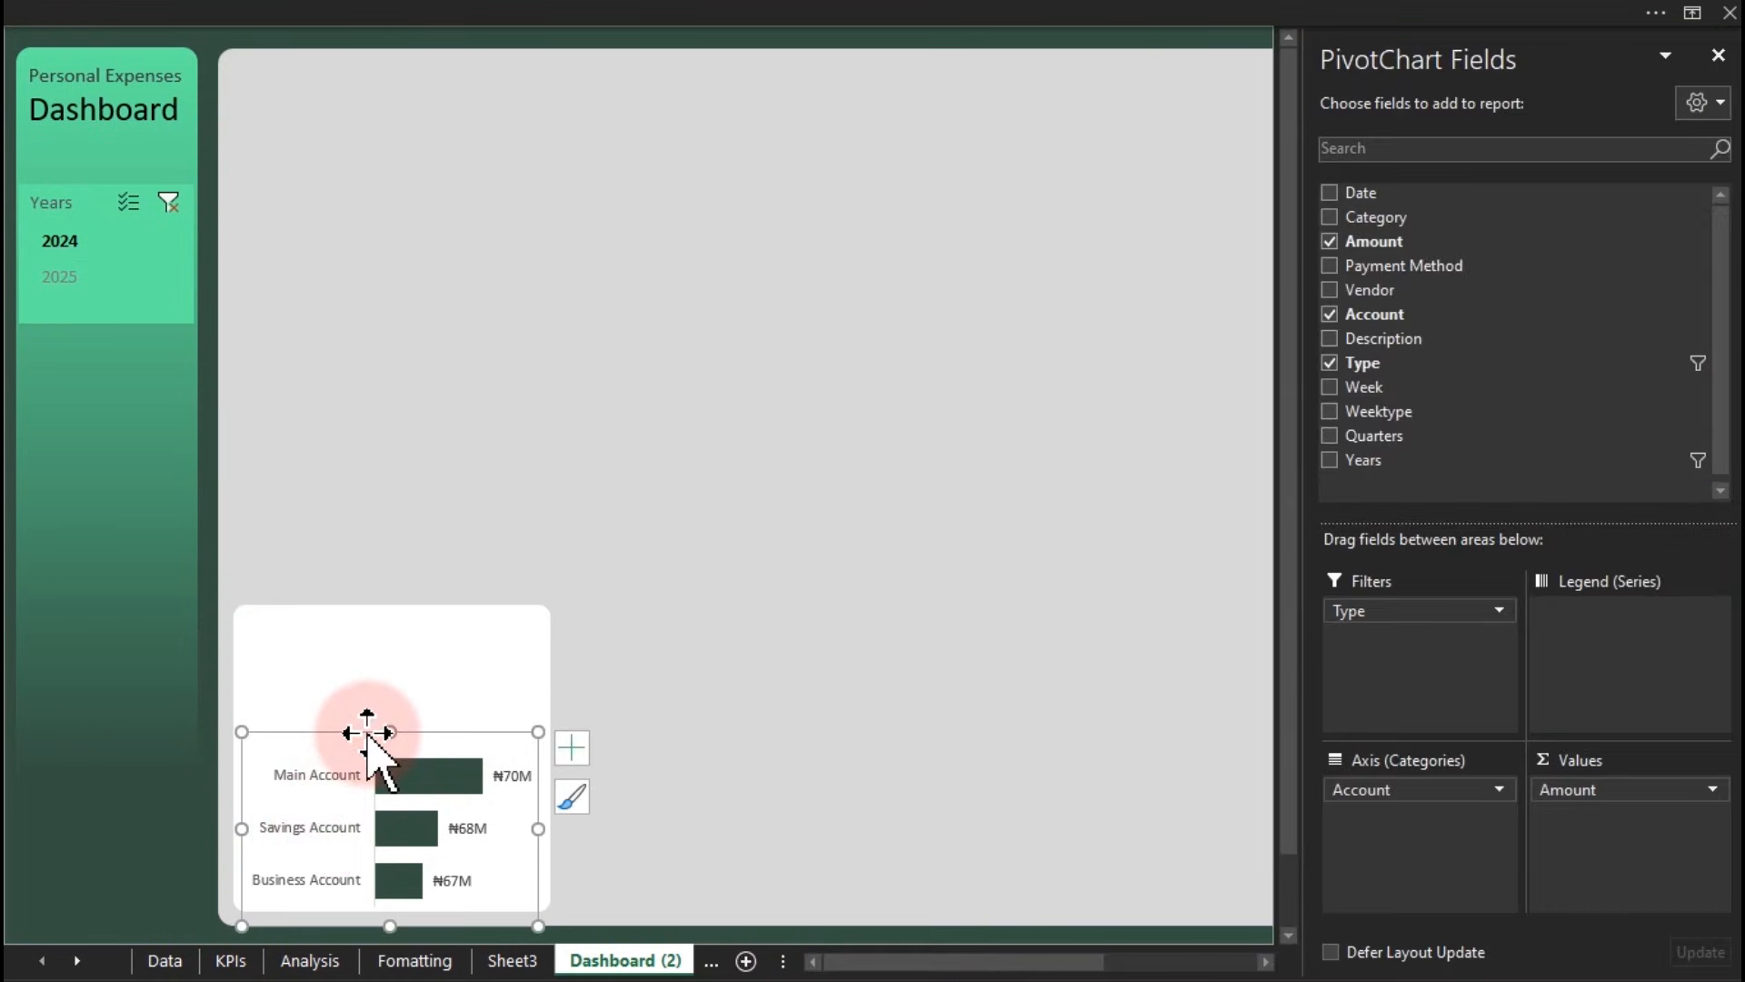
pyautogui.press('Delete')
# Step: Stretch the empty white card into a wider panel spanning the grey background's height and slightly reduce its corner rounding
pyautogui.click(370, 728)
pyautogui.moveTo(393, 604); pyautogui.dragTo(373, 63)
pyautogui.moveTo(551, 491); pyautogui.dragTo(796, 519)
pyautogui.moveTo(799, 519); pyautogui.dragTo(798, 519)
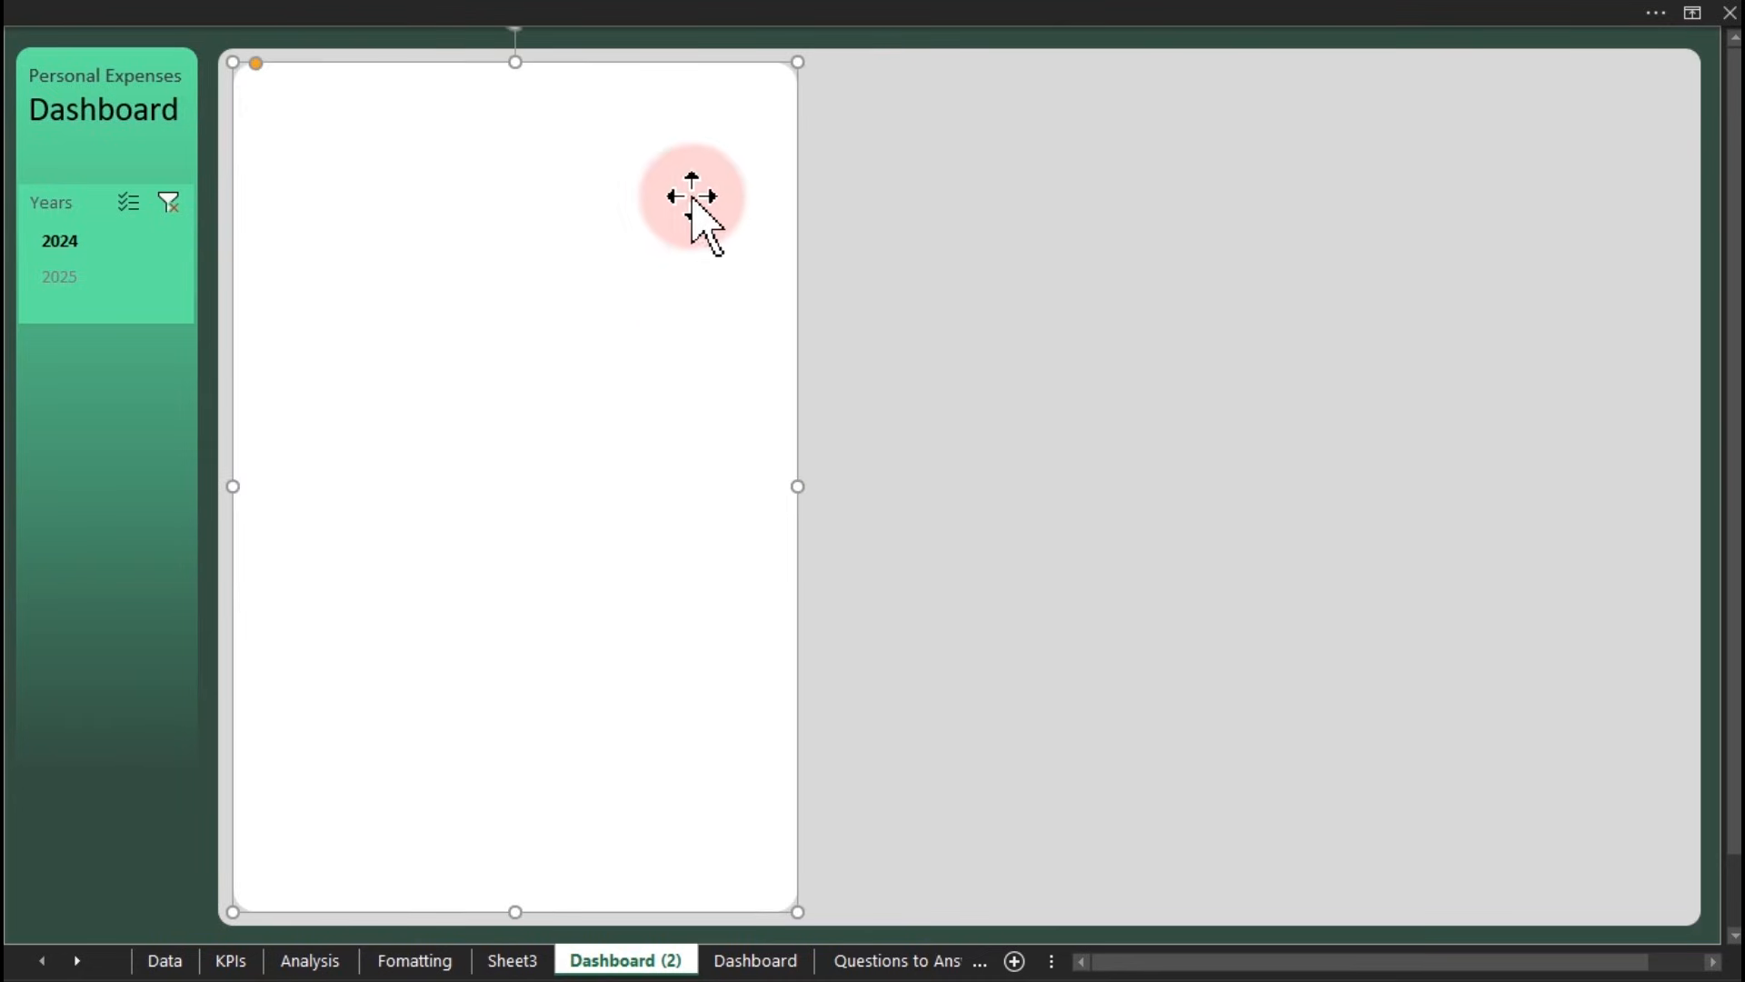
pyautogui.moveTo(256, 64); pyautogui.dragTo(250, 65)
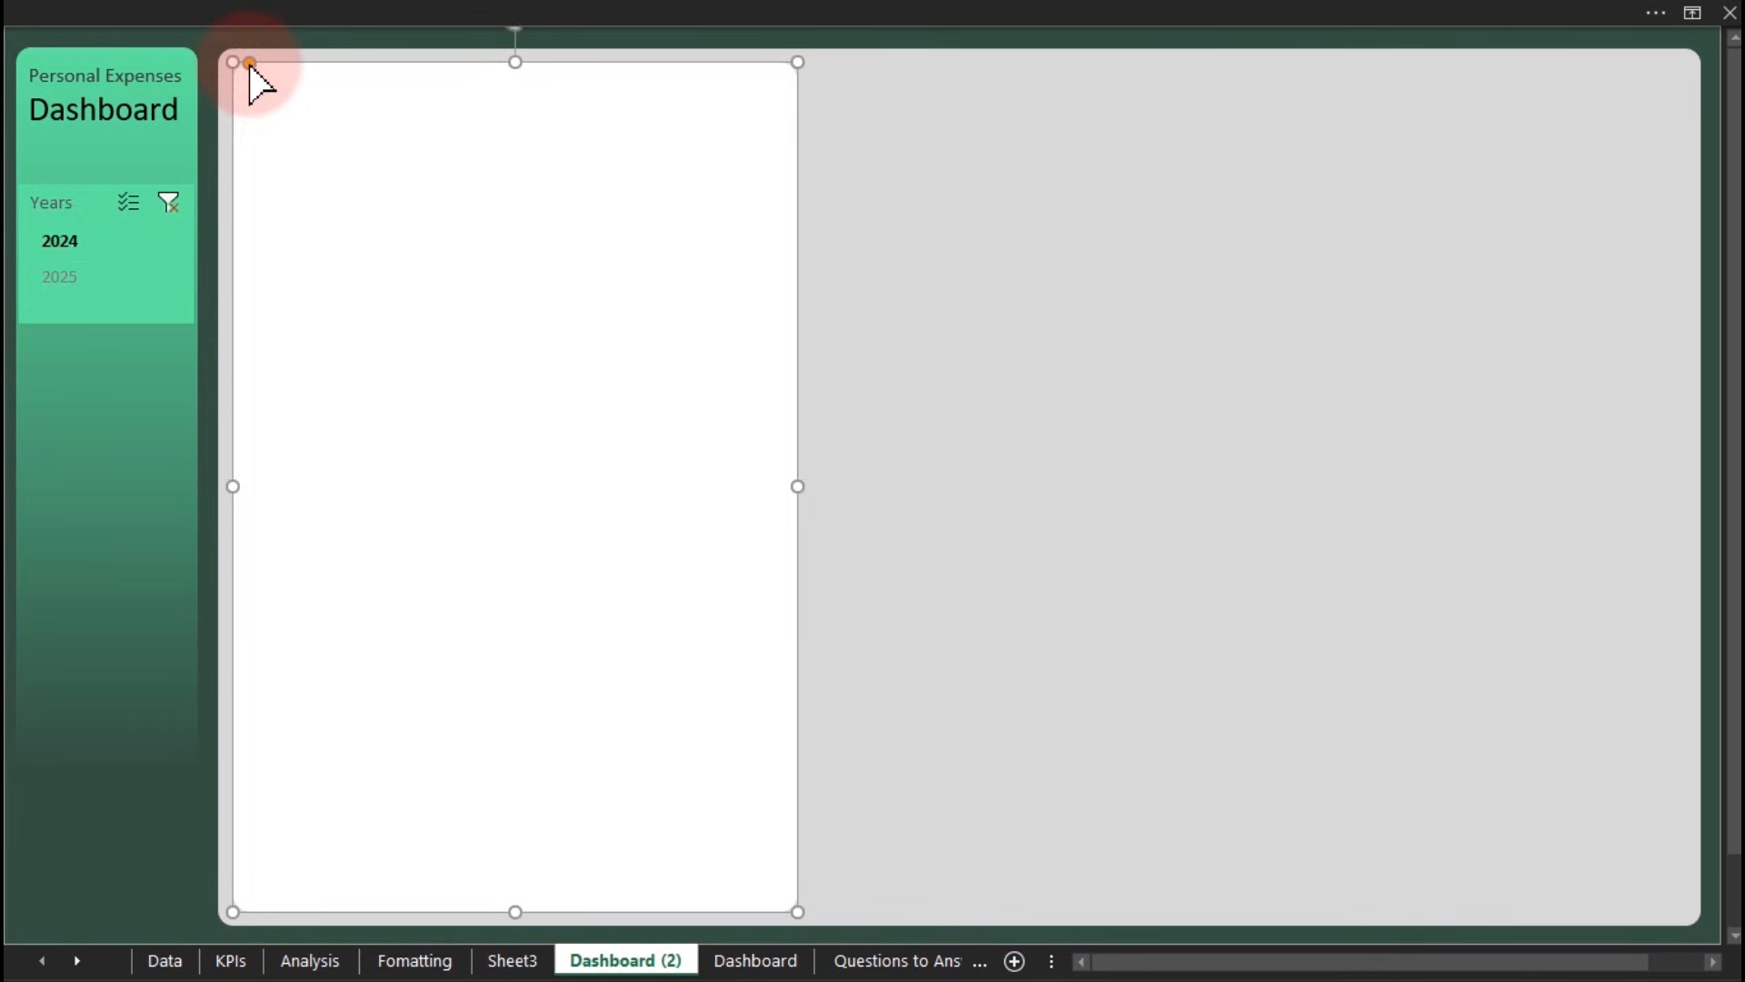
# Step: Delete the white card and the large grey background shape from Dashboard (2), then select an empty cell
pyautogui.press('Delete')
pyautogui.click(501, 467)
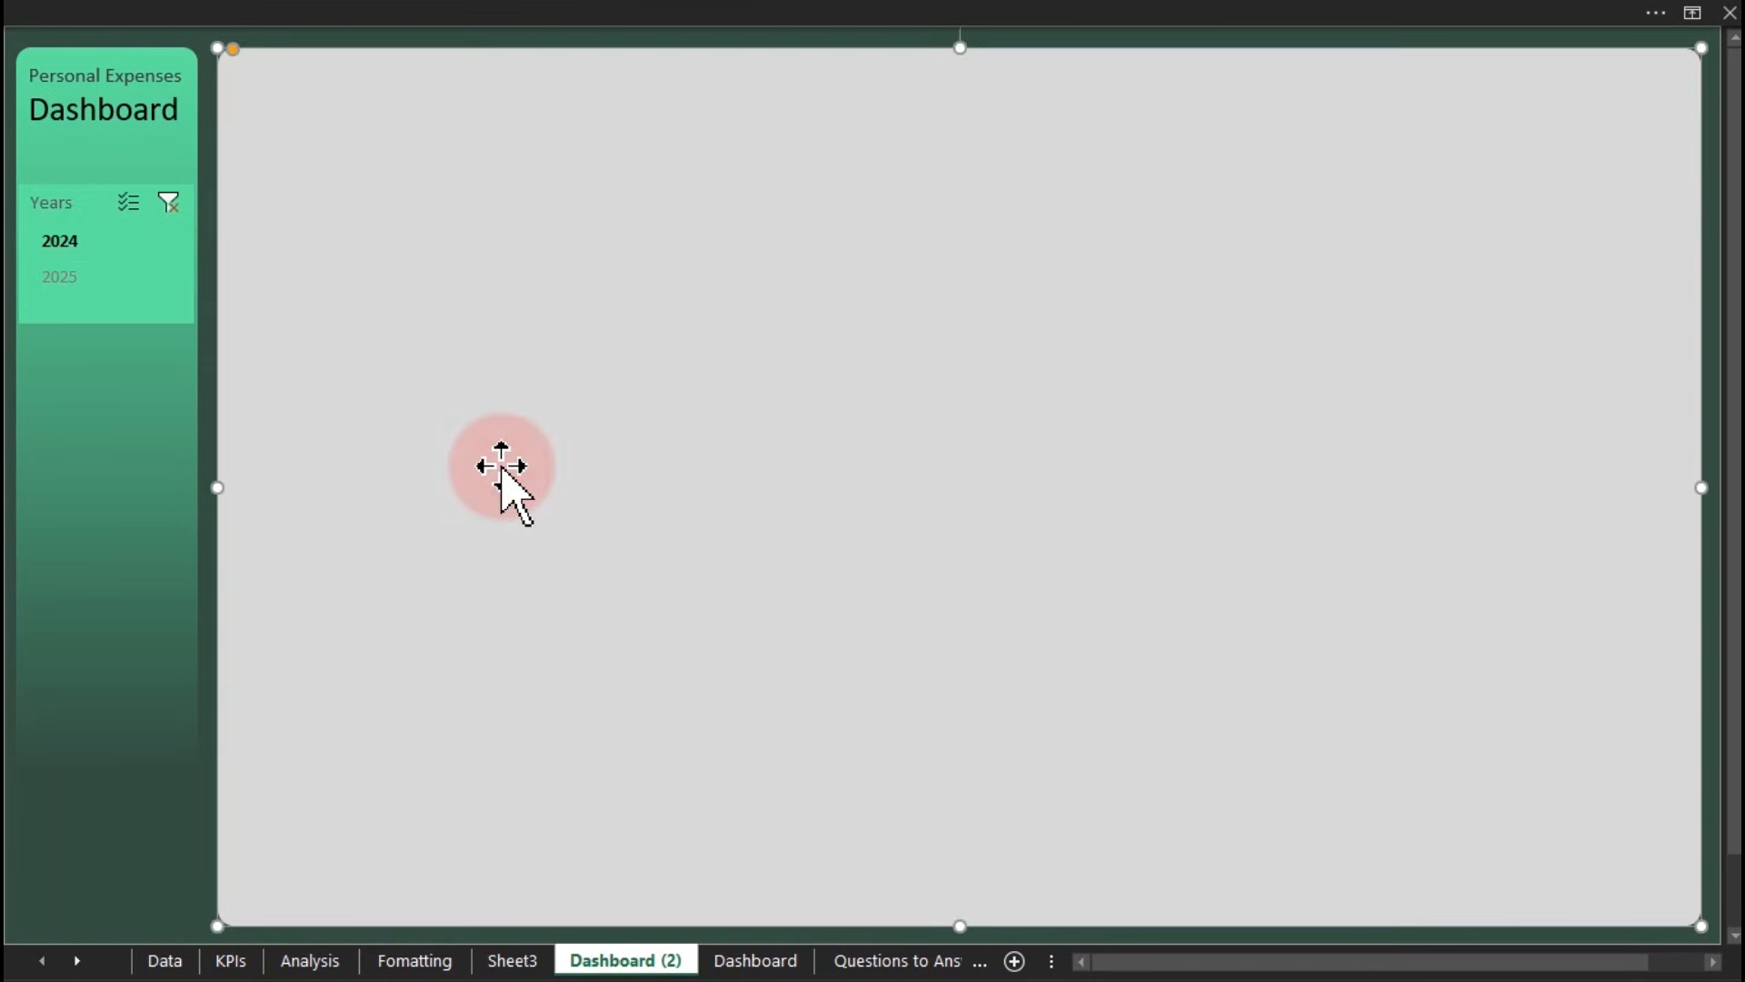
pyautogui.press('Delete')
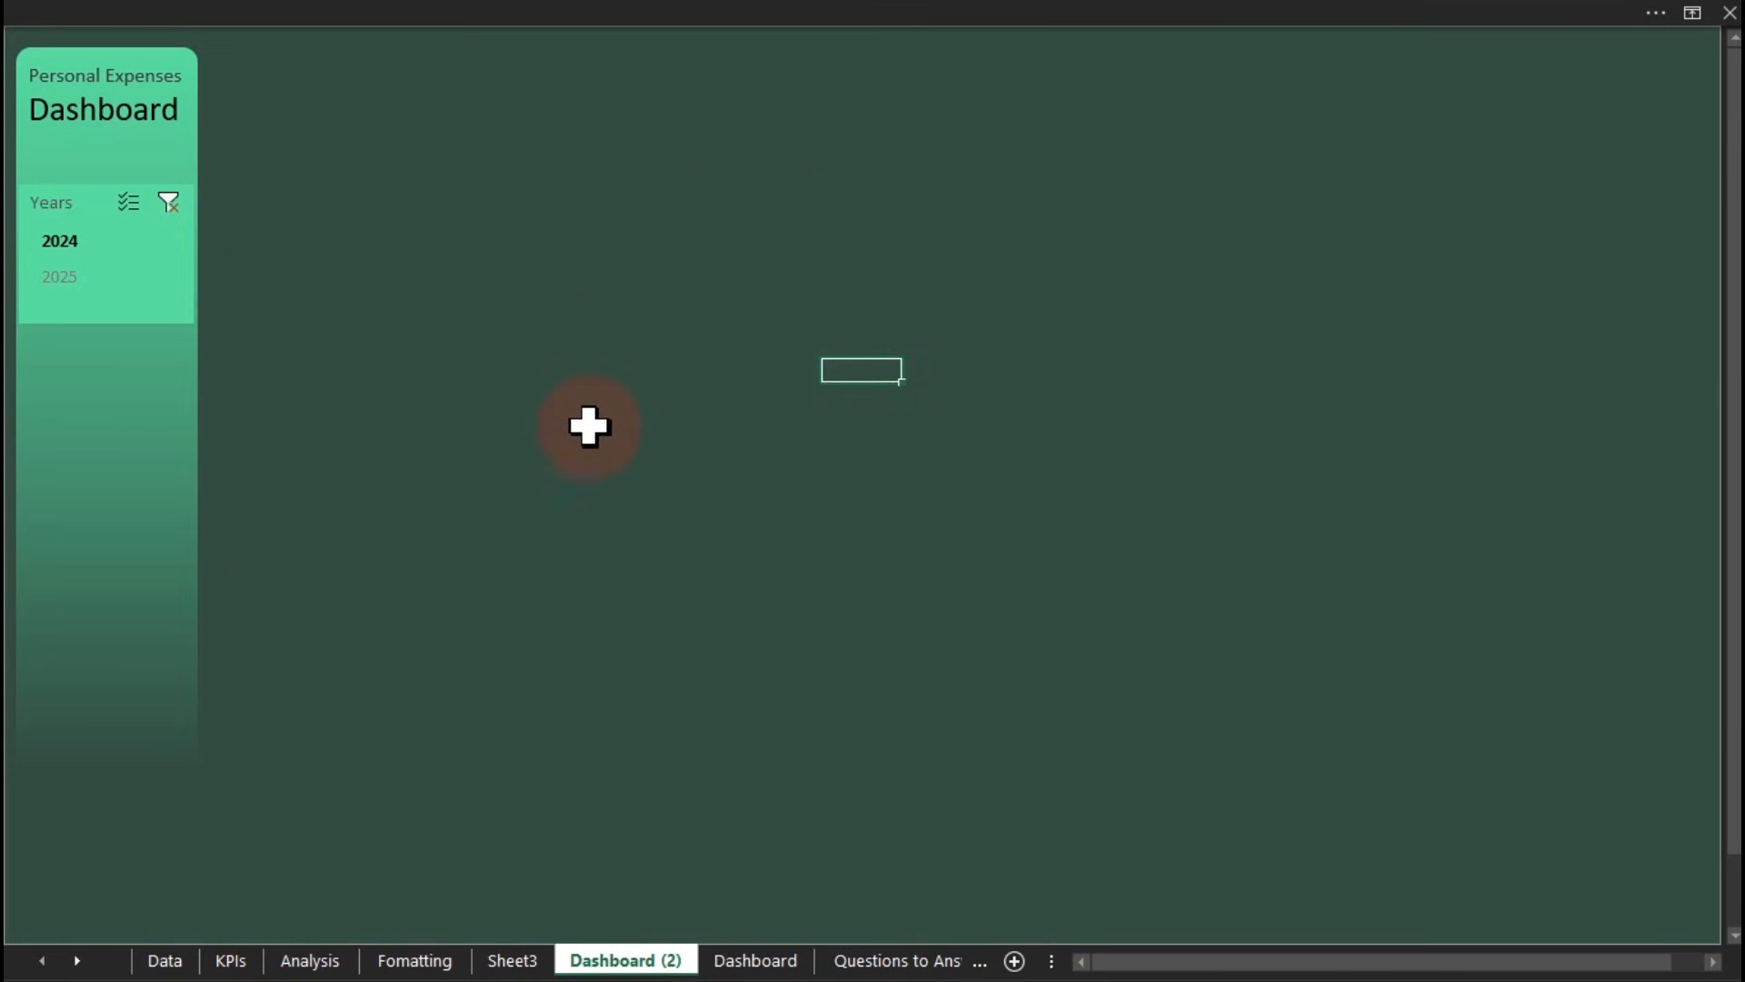
pyautogui.click(599, 365)
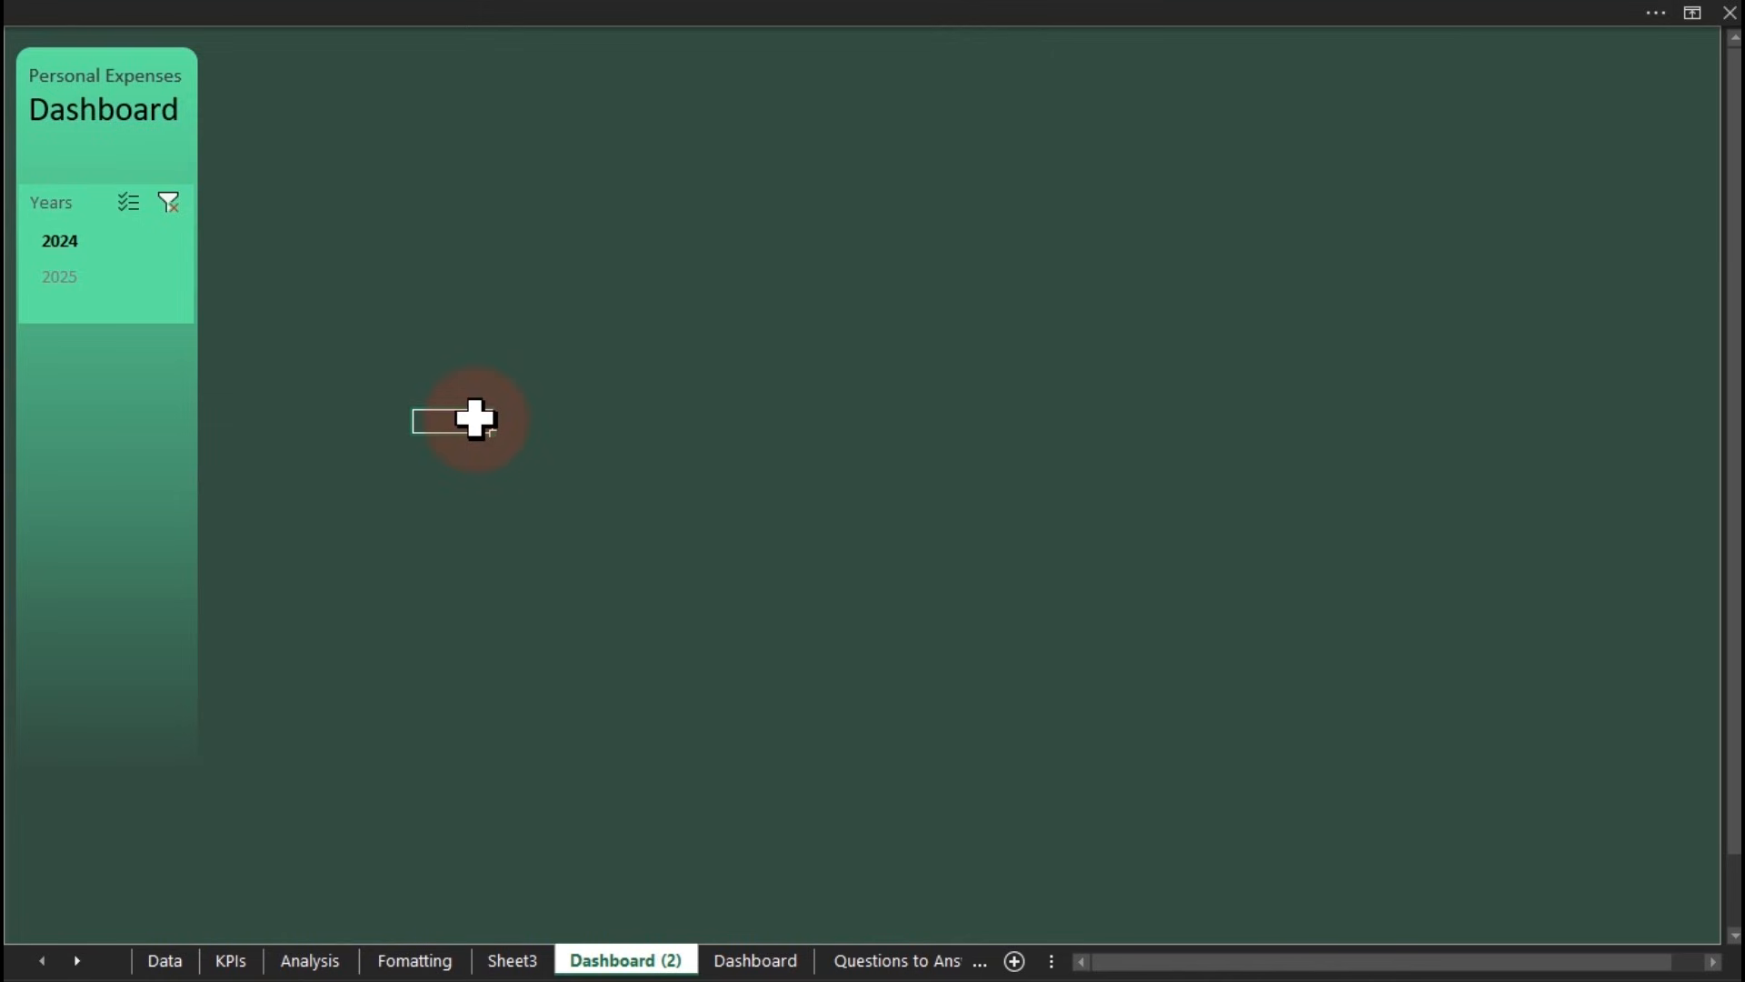
# Step: Open the green sidebar shape's gradient fill settings and examine the custom colour values of the 0% gradient stop
pyautogui.click(195, 445)
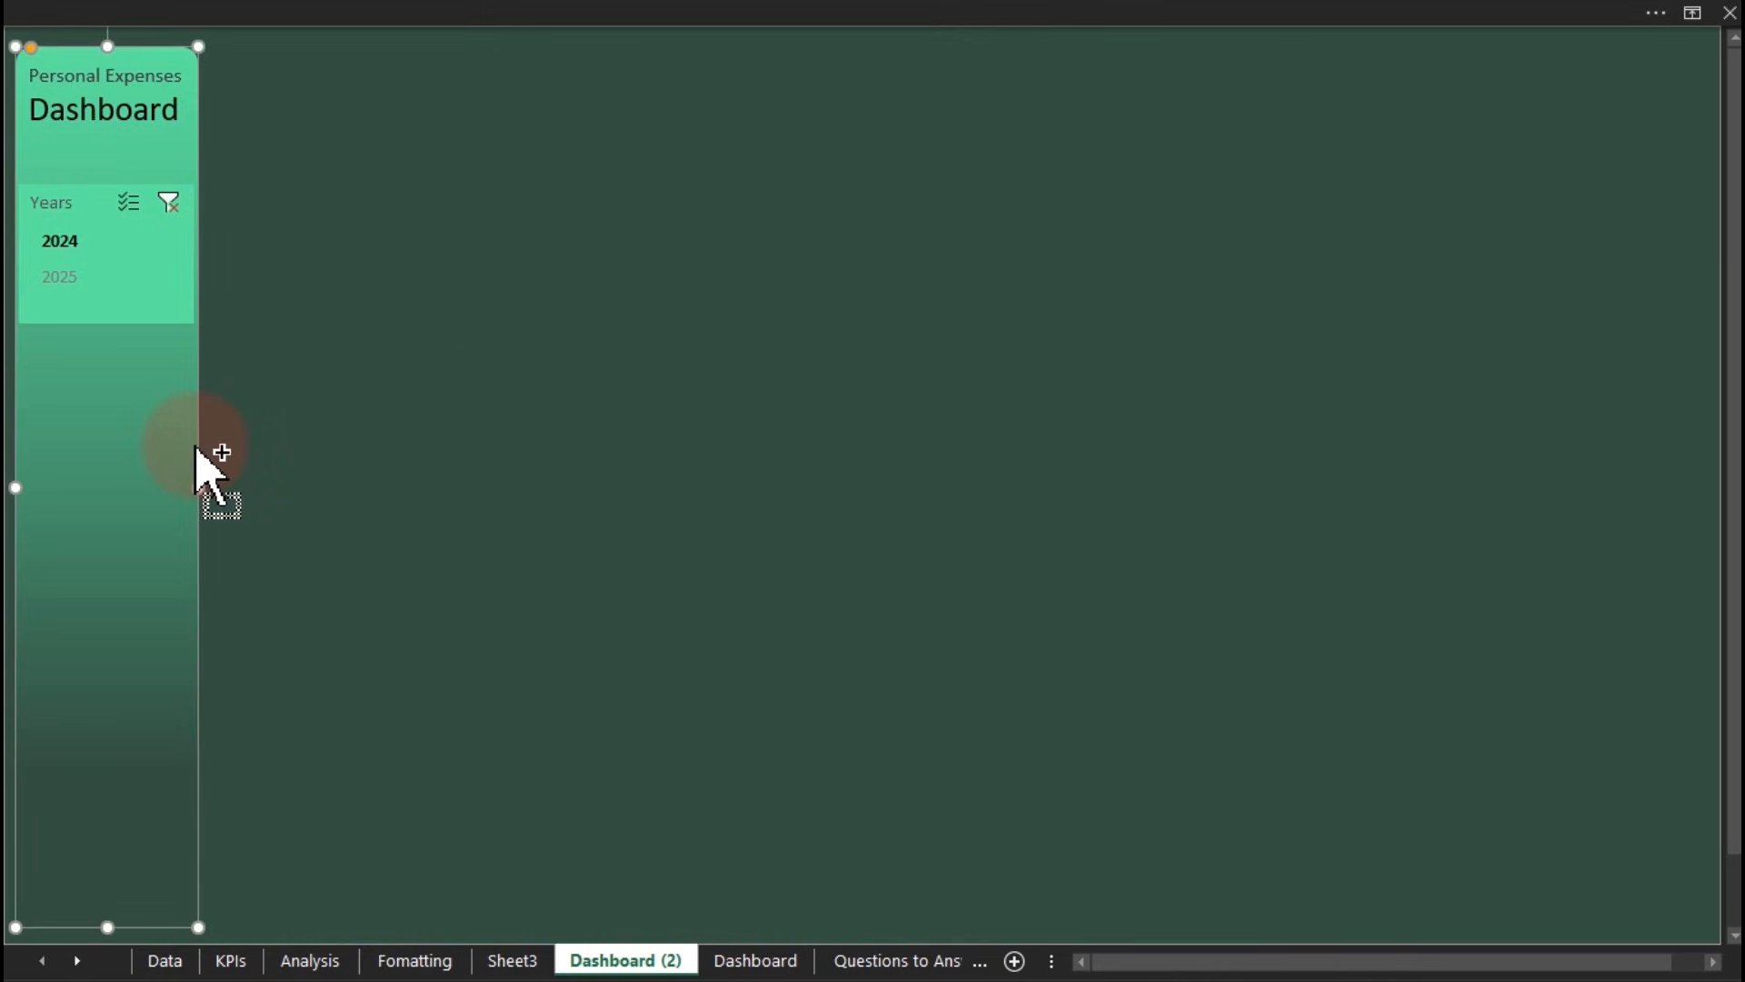
pyautogui.doubleClick(198, 451)
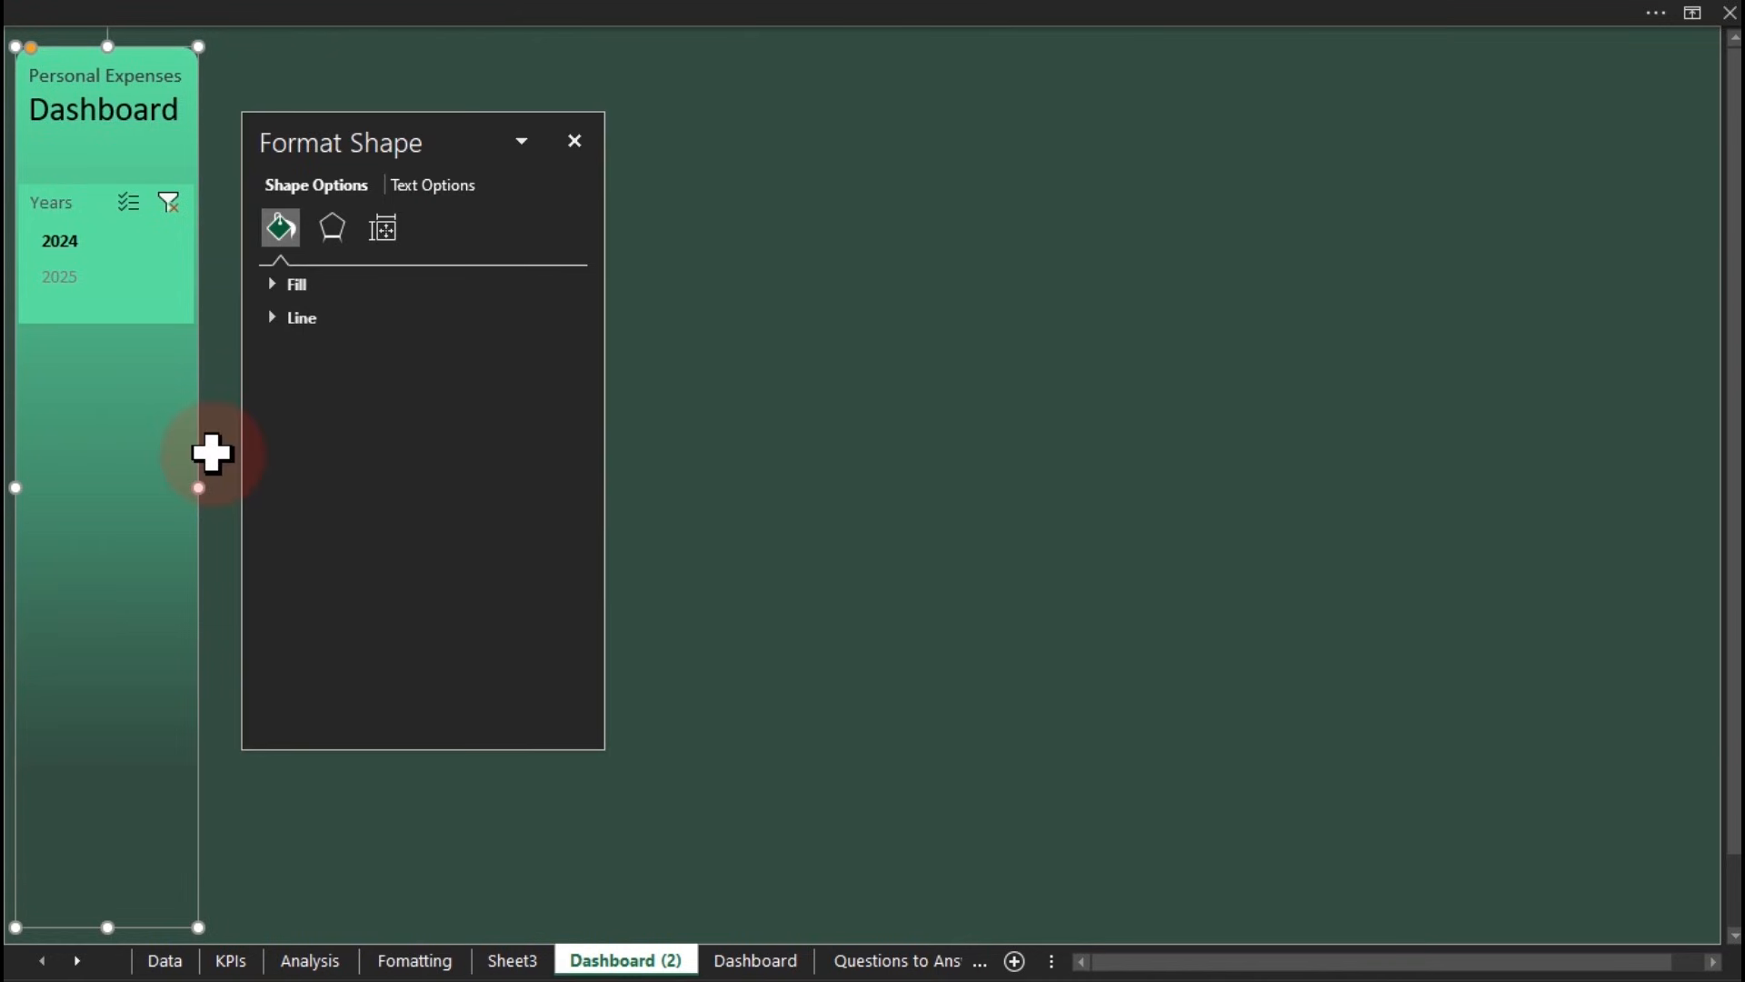
pyautogui.click(282, 291)
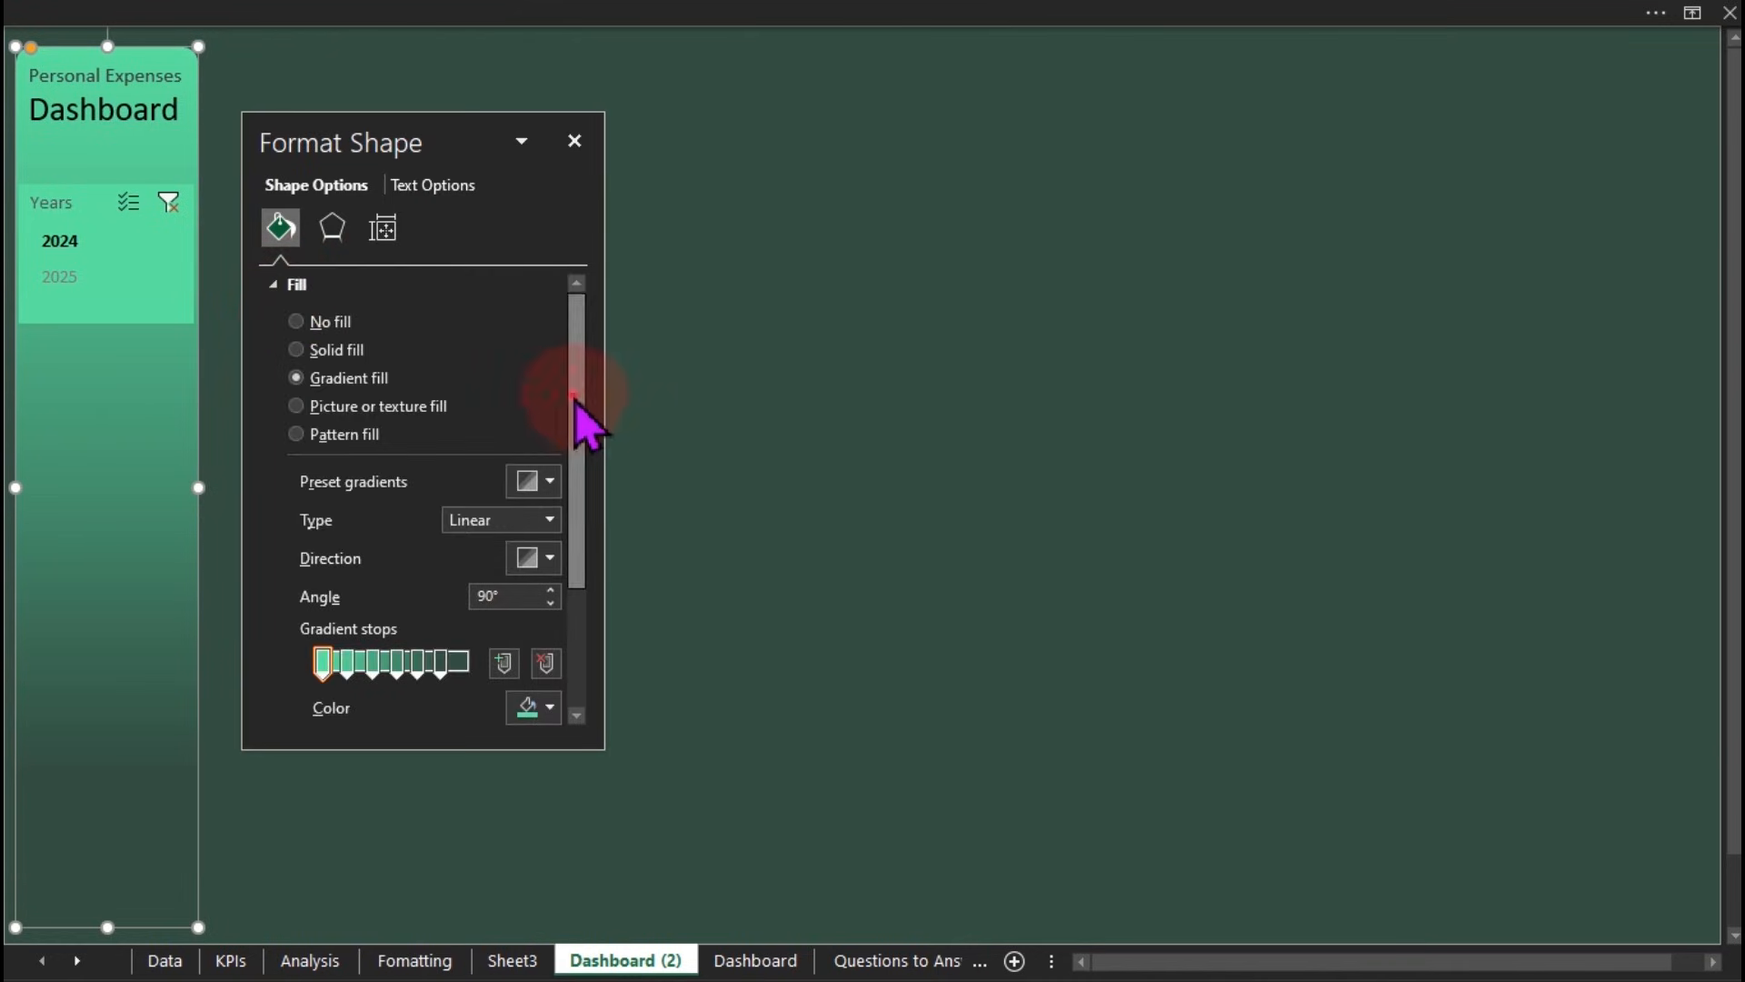
pyautogui.moveTo(578, 421); pyautogui.dragTo(576, 541)
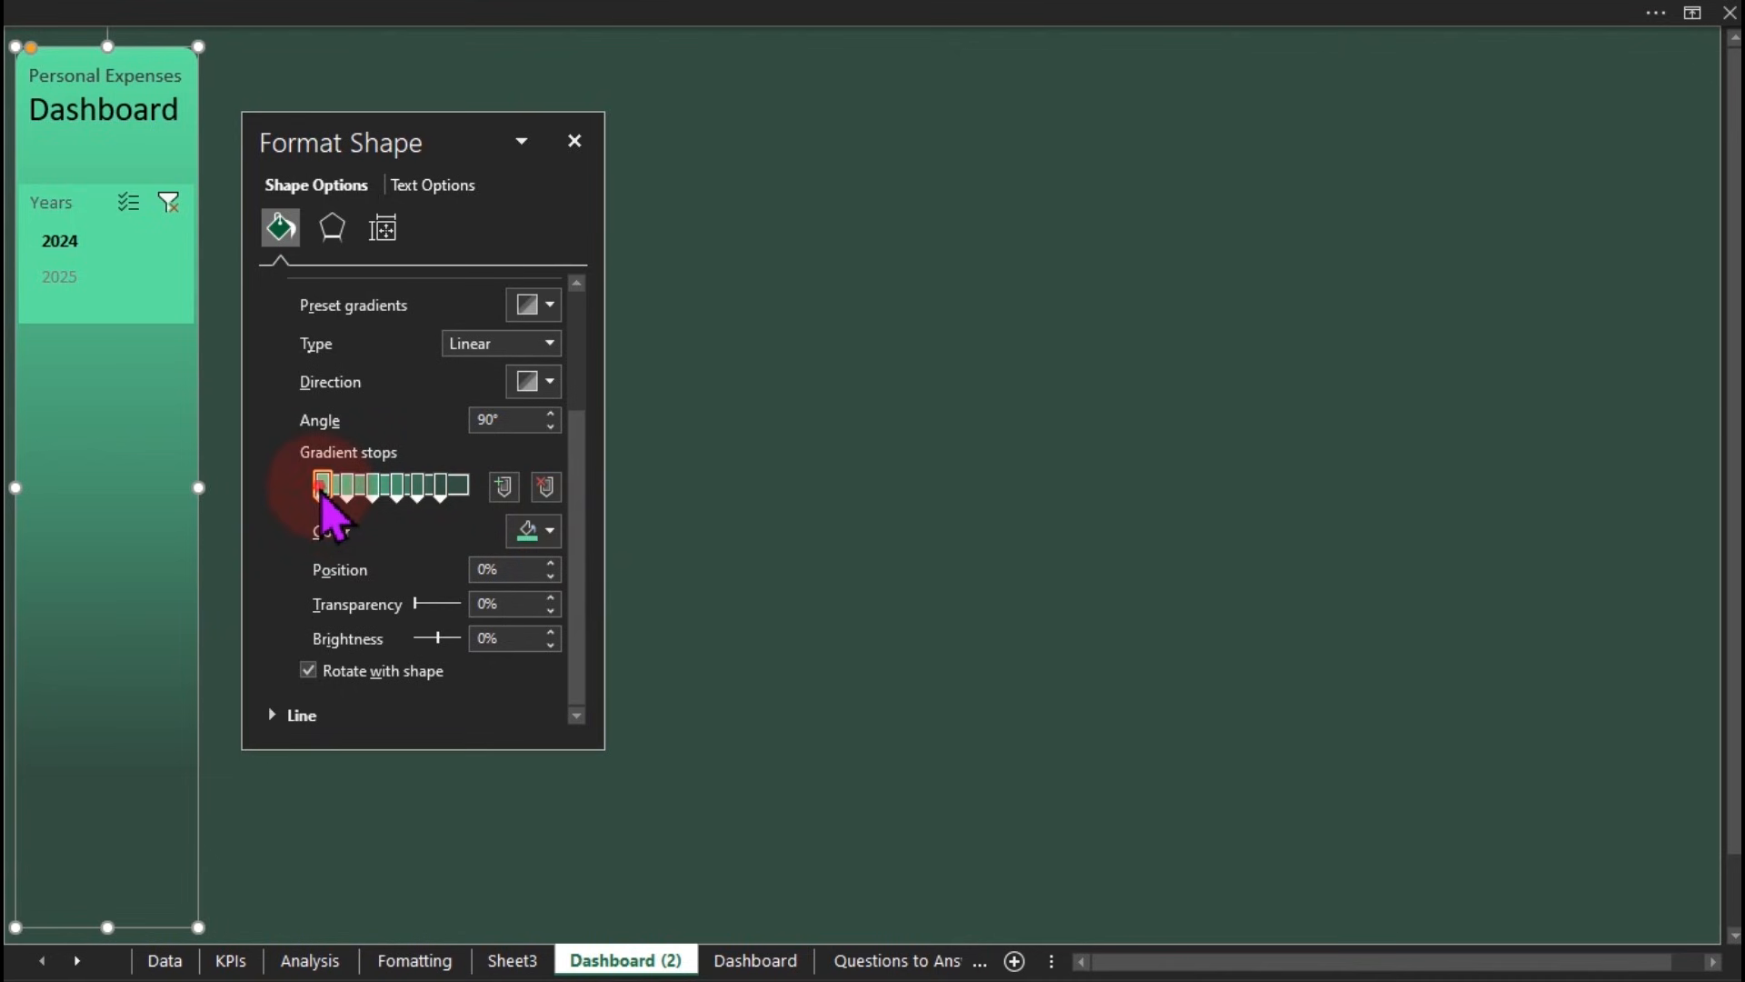
pyautogui.click(545, 534)
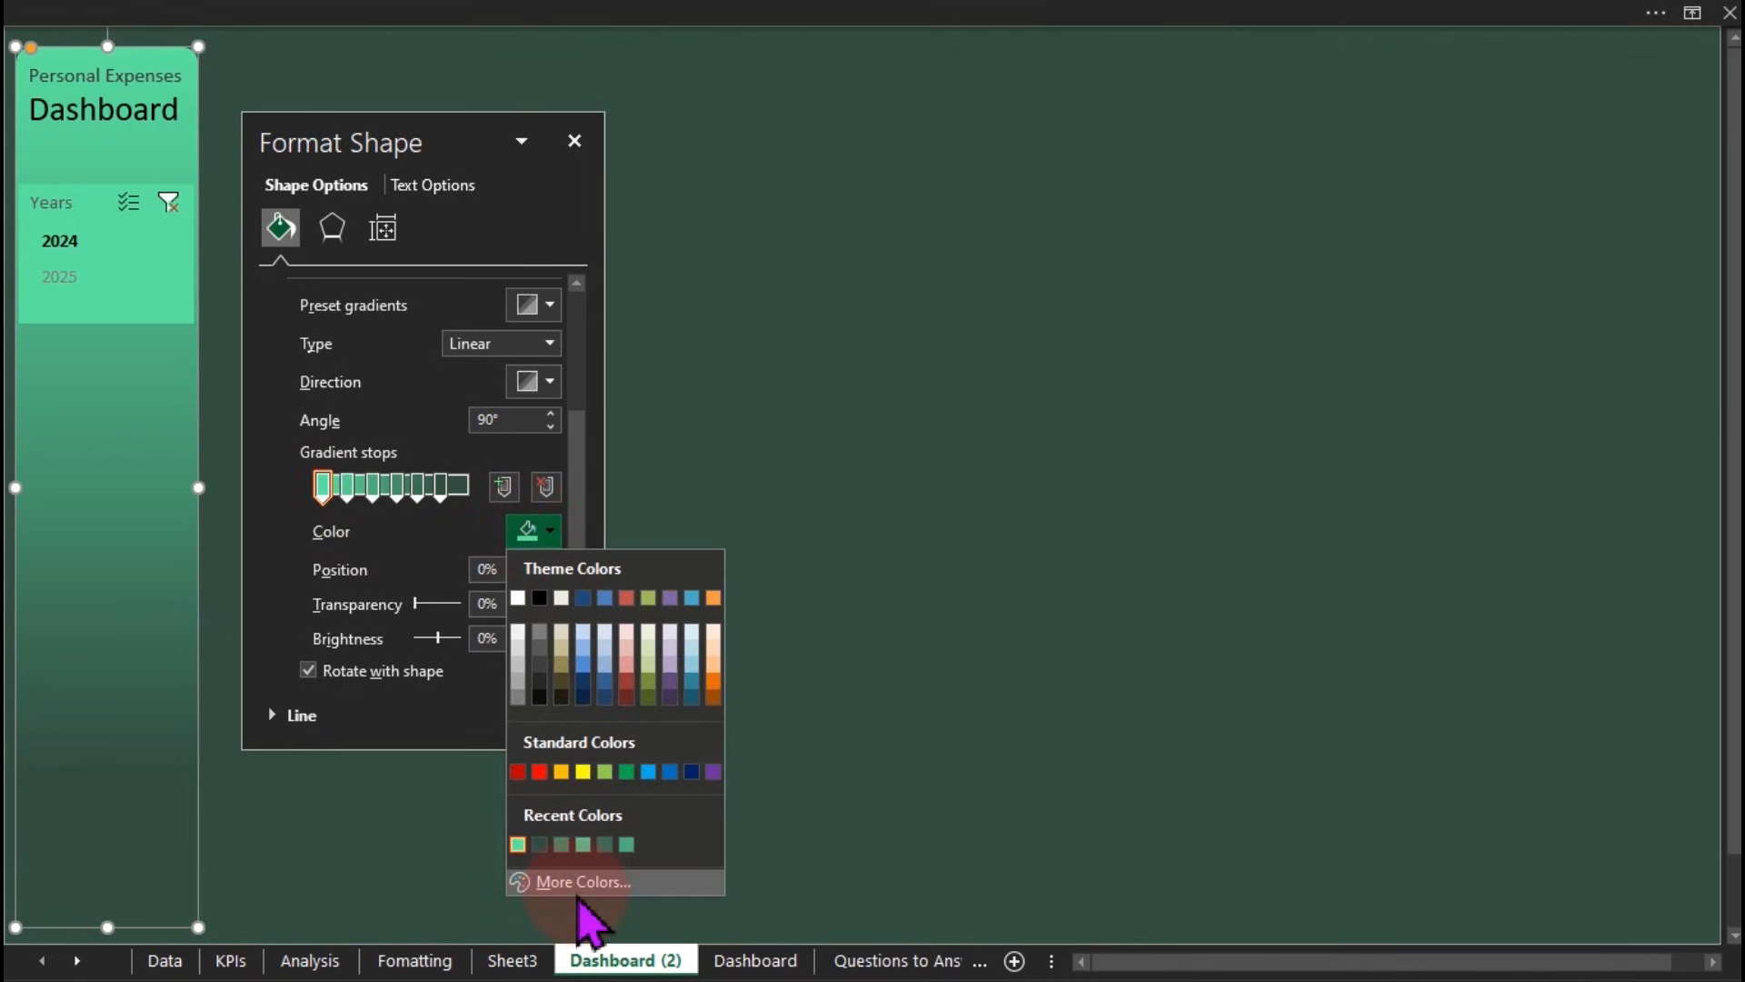
pyautogui.click(581, 883)
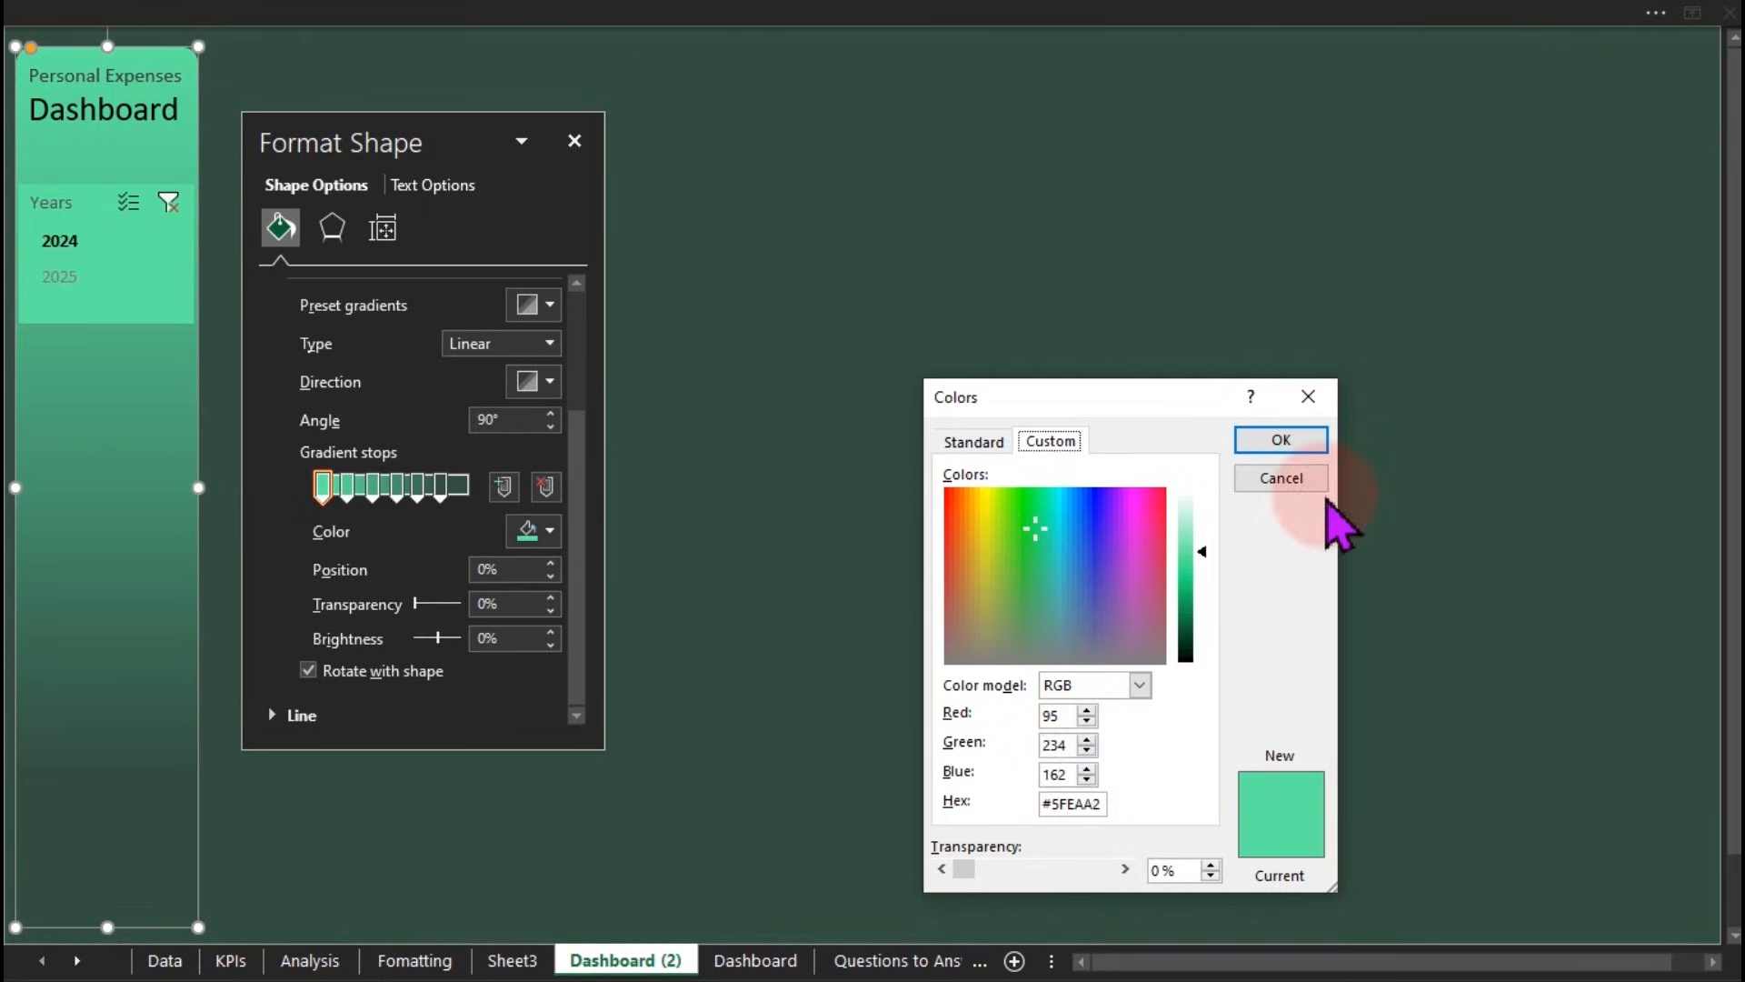
pyautogui.click(1281, 446)
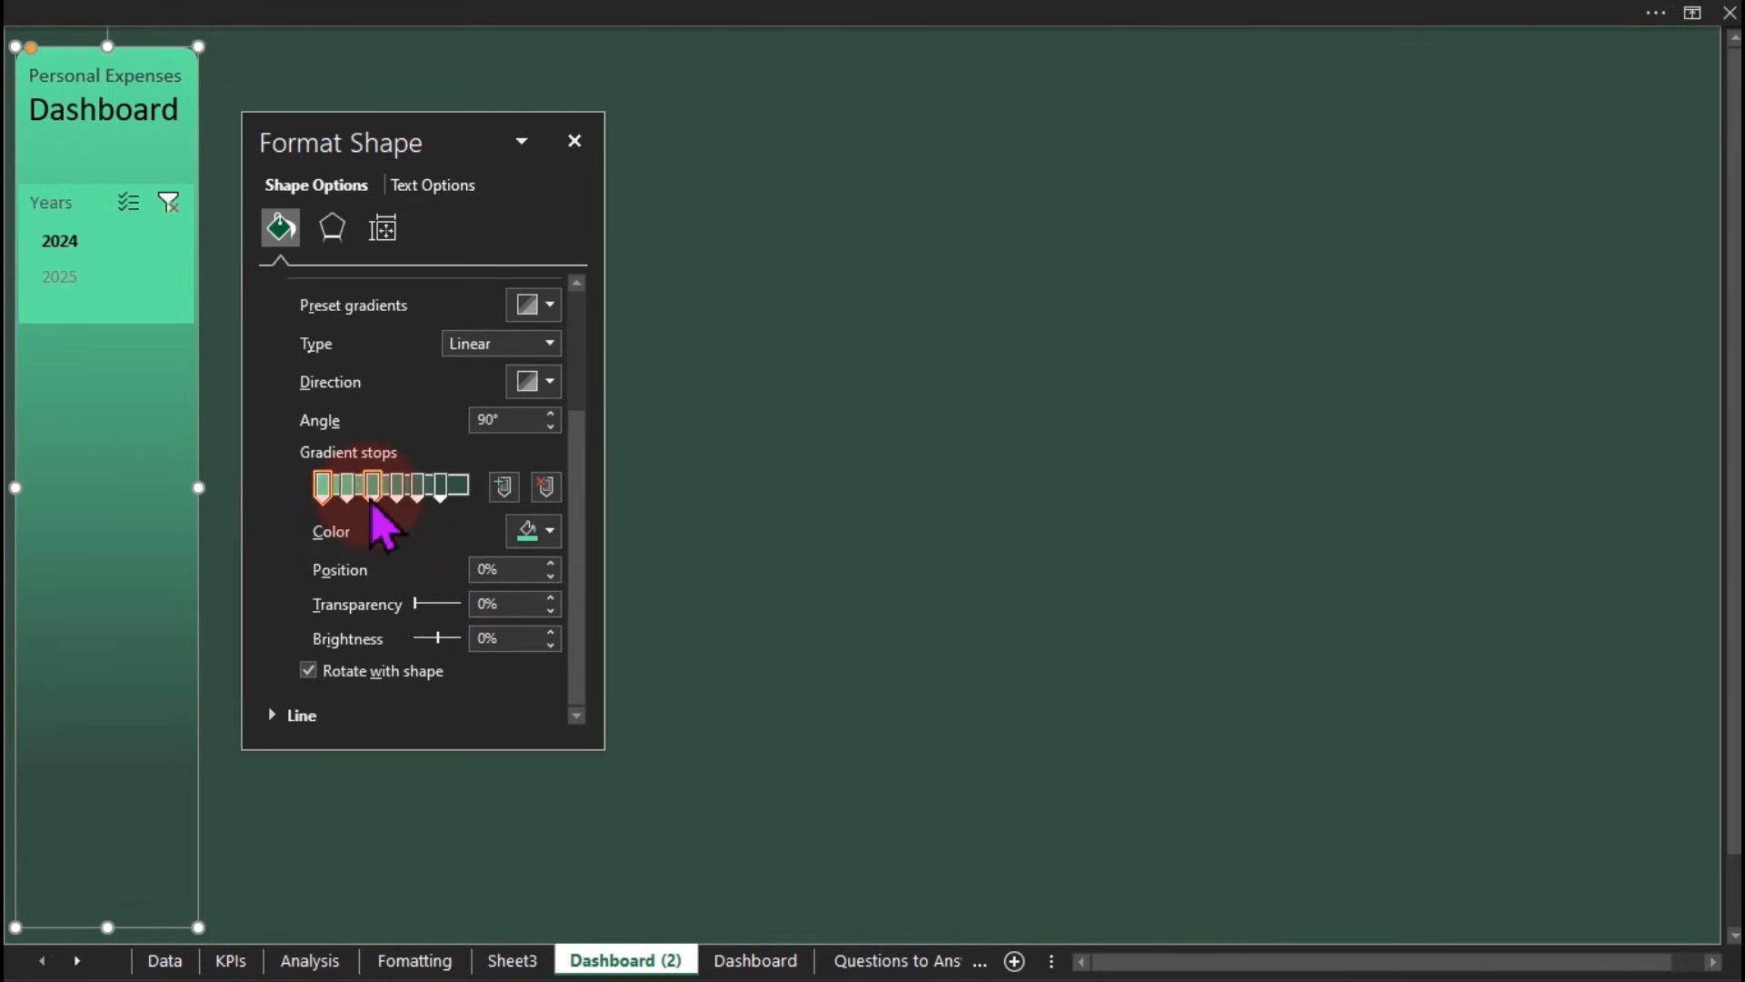
# Step: Examine the custom colour values of the sidebar gradient's 17% stop without changing them
pyautogui.click(350, 491)
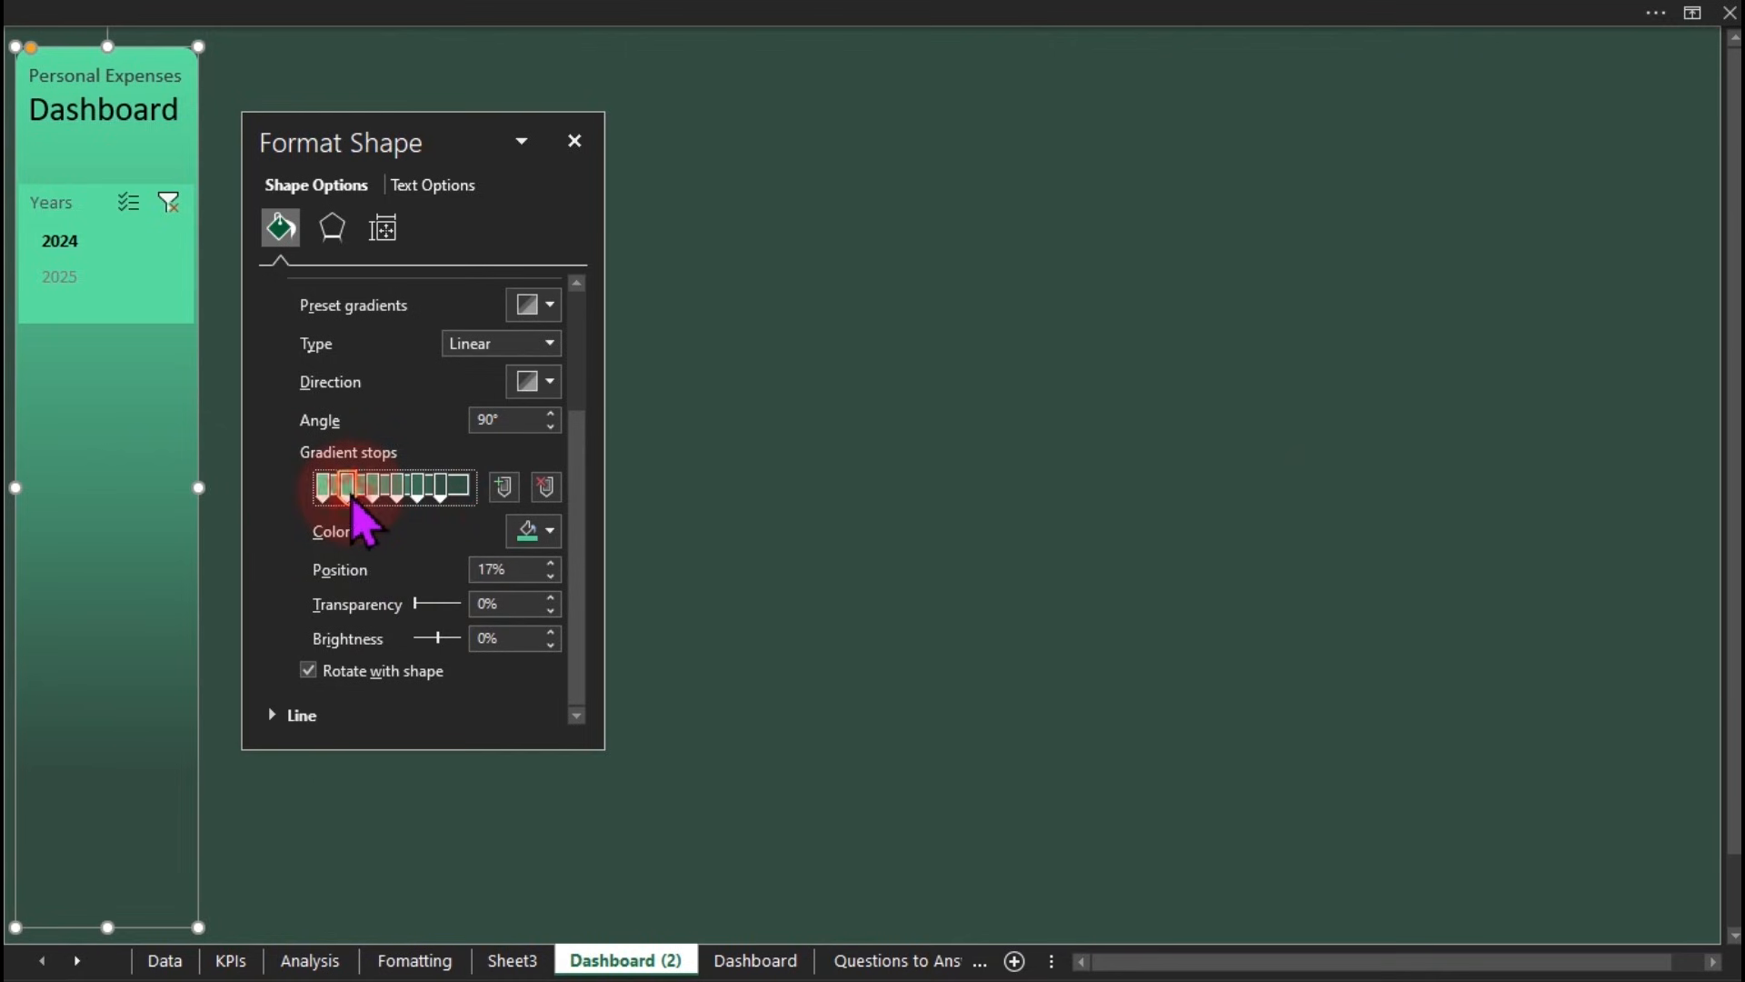
pyautogui.click(530, 542)
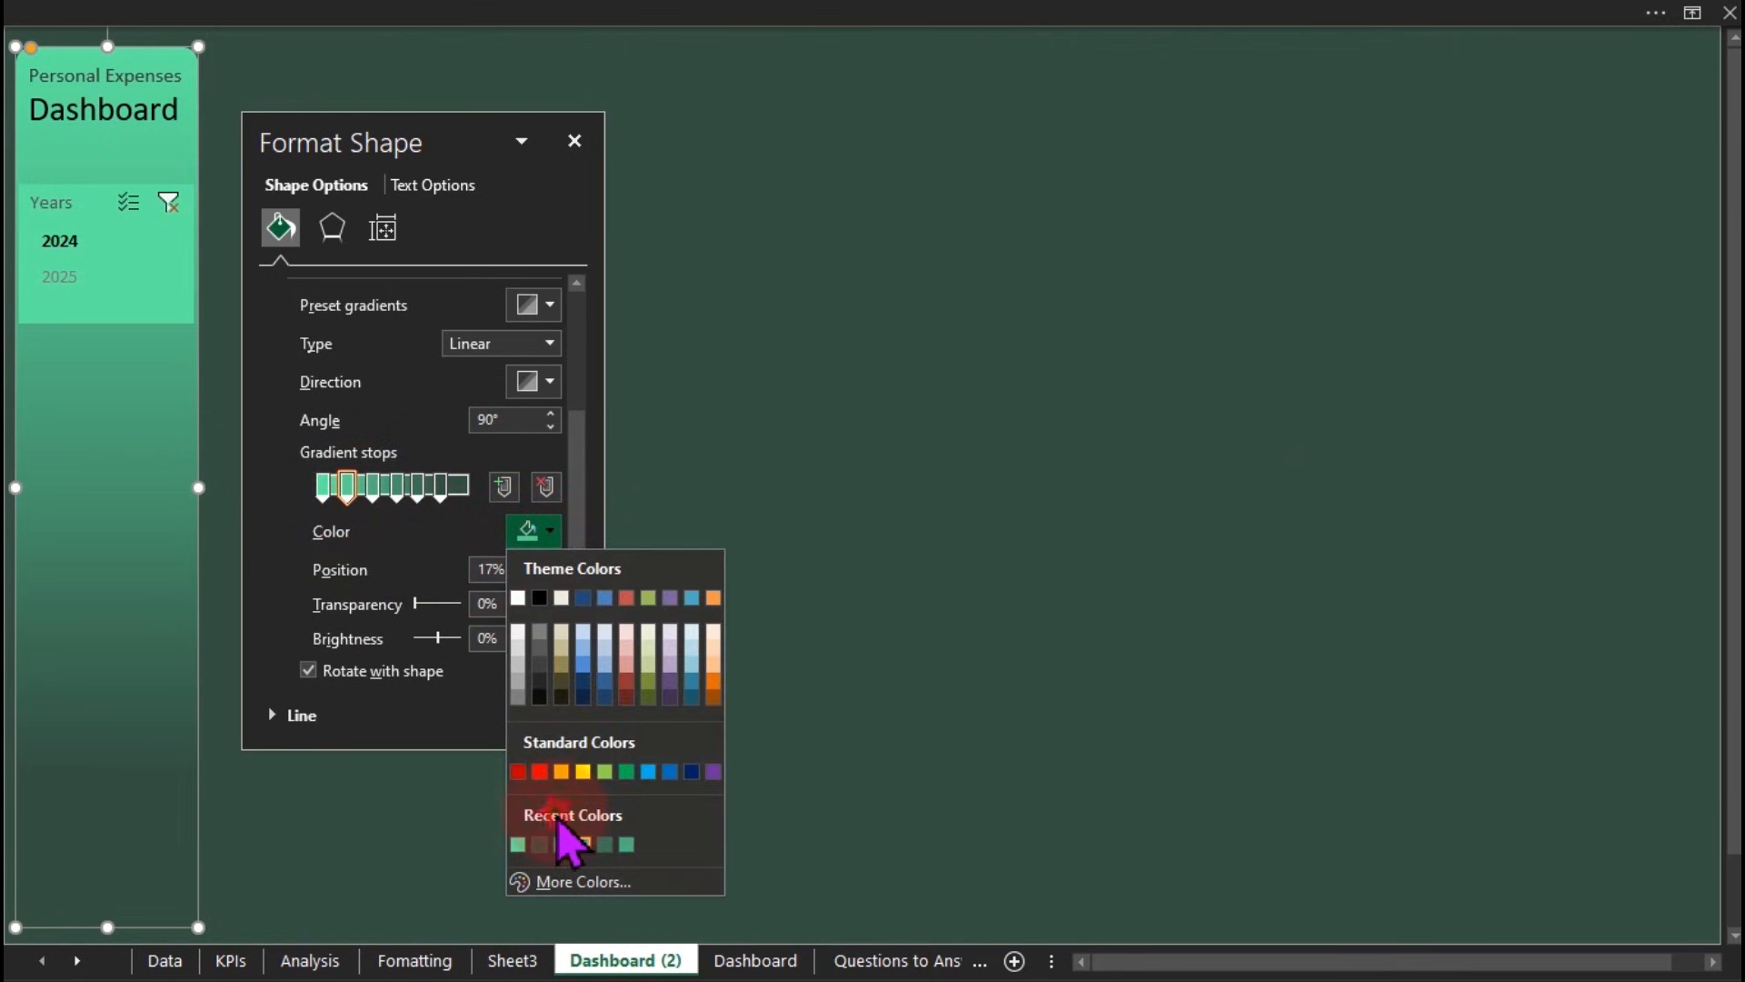
pyautogui.click(564, 887)
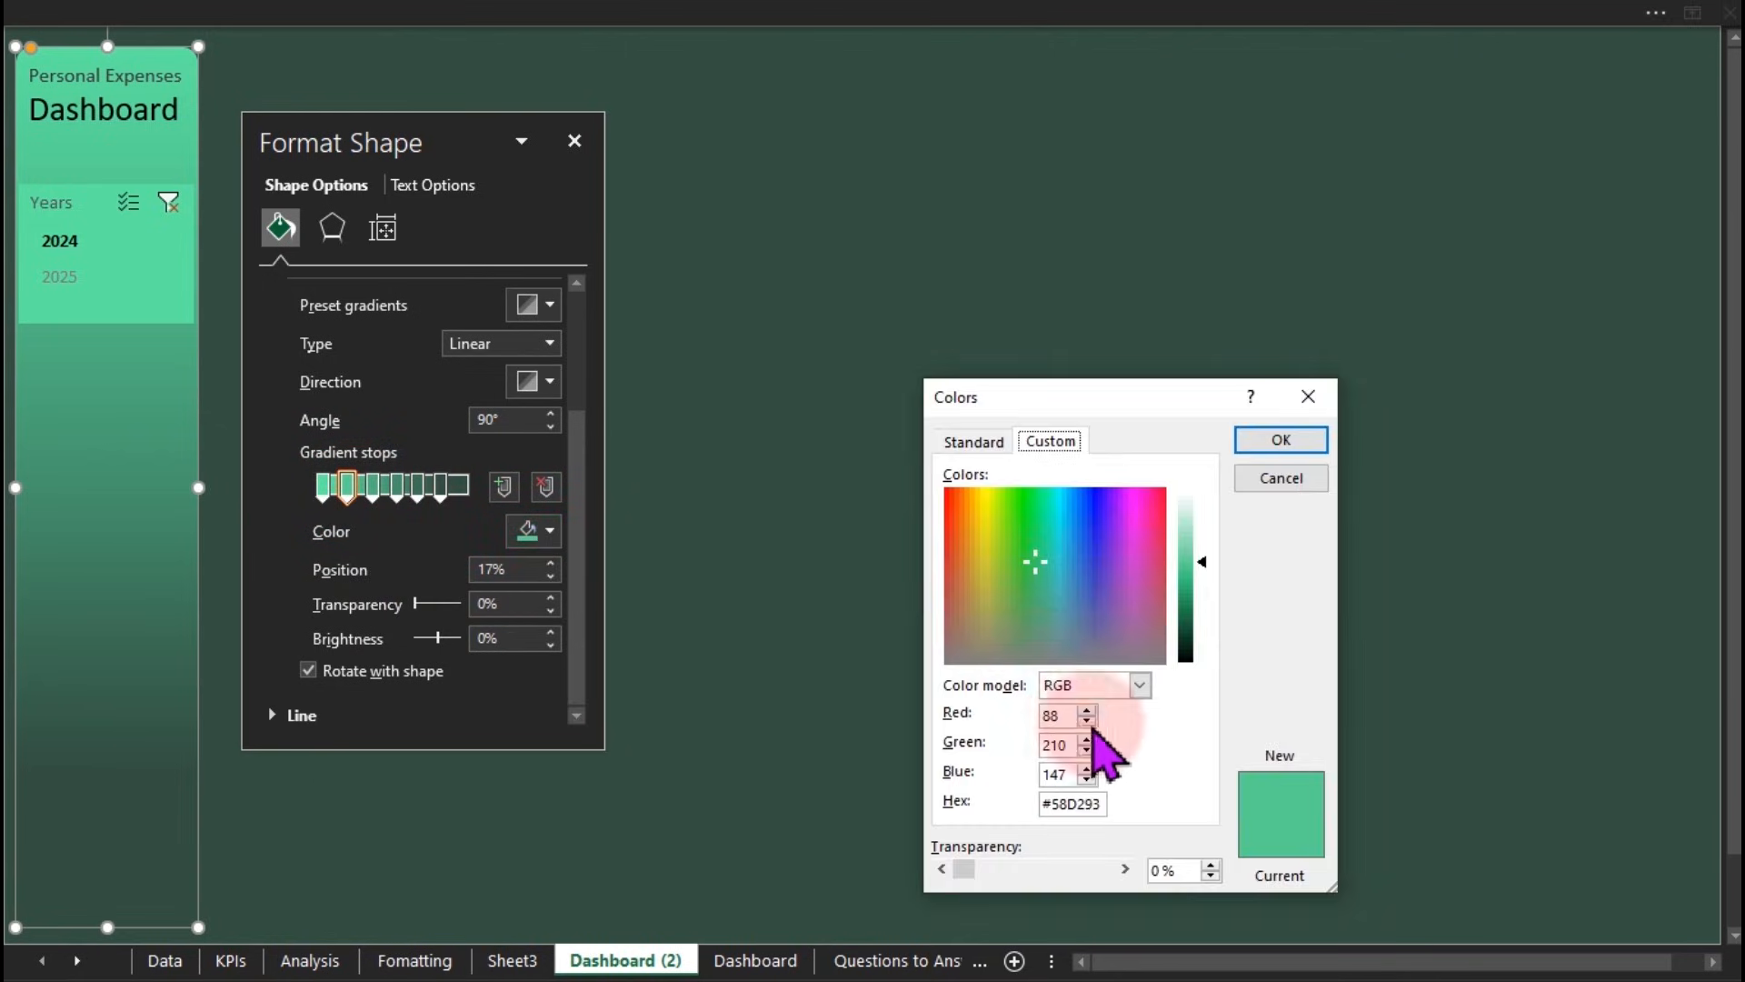
pyautogui.click(1285, 478)
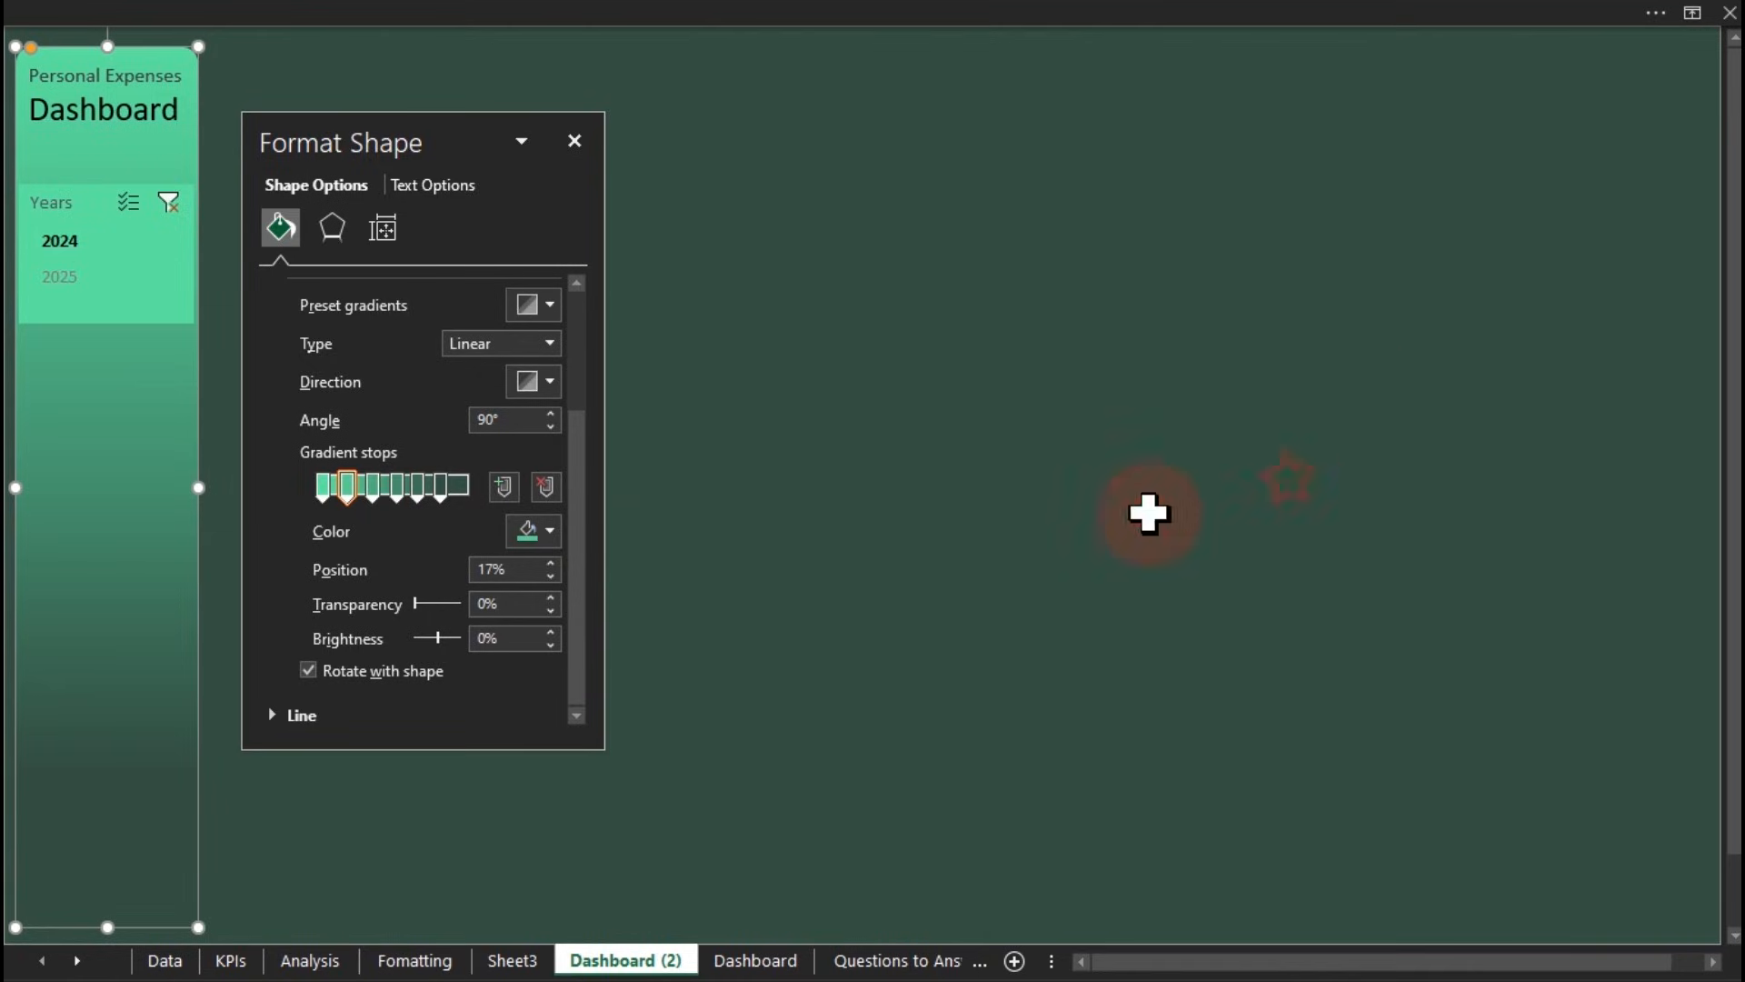
# Step: Examine the custom colour values of the sidebar gradient's 35% stop without changing them
pyautogui.click(373, 488)
pyautogui.click(526, 533)
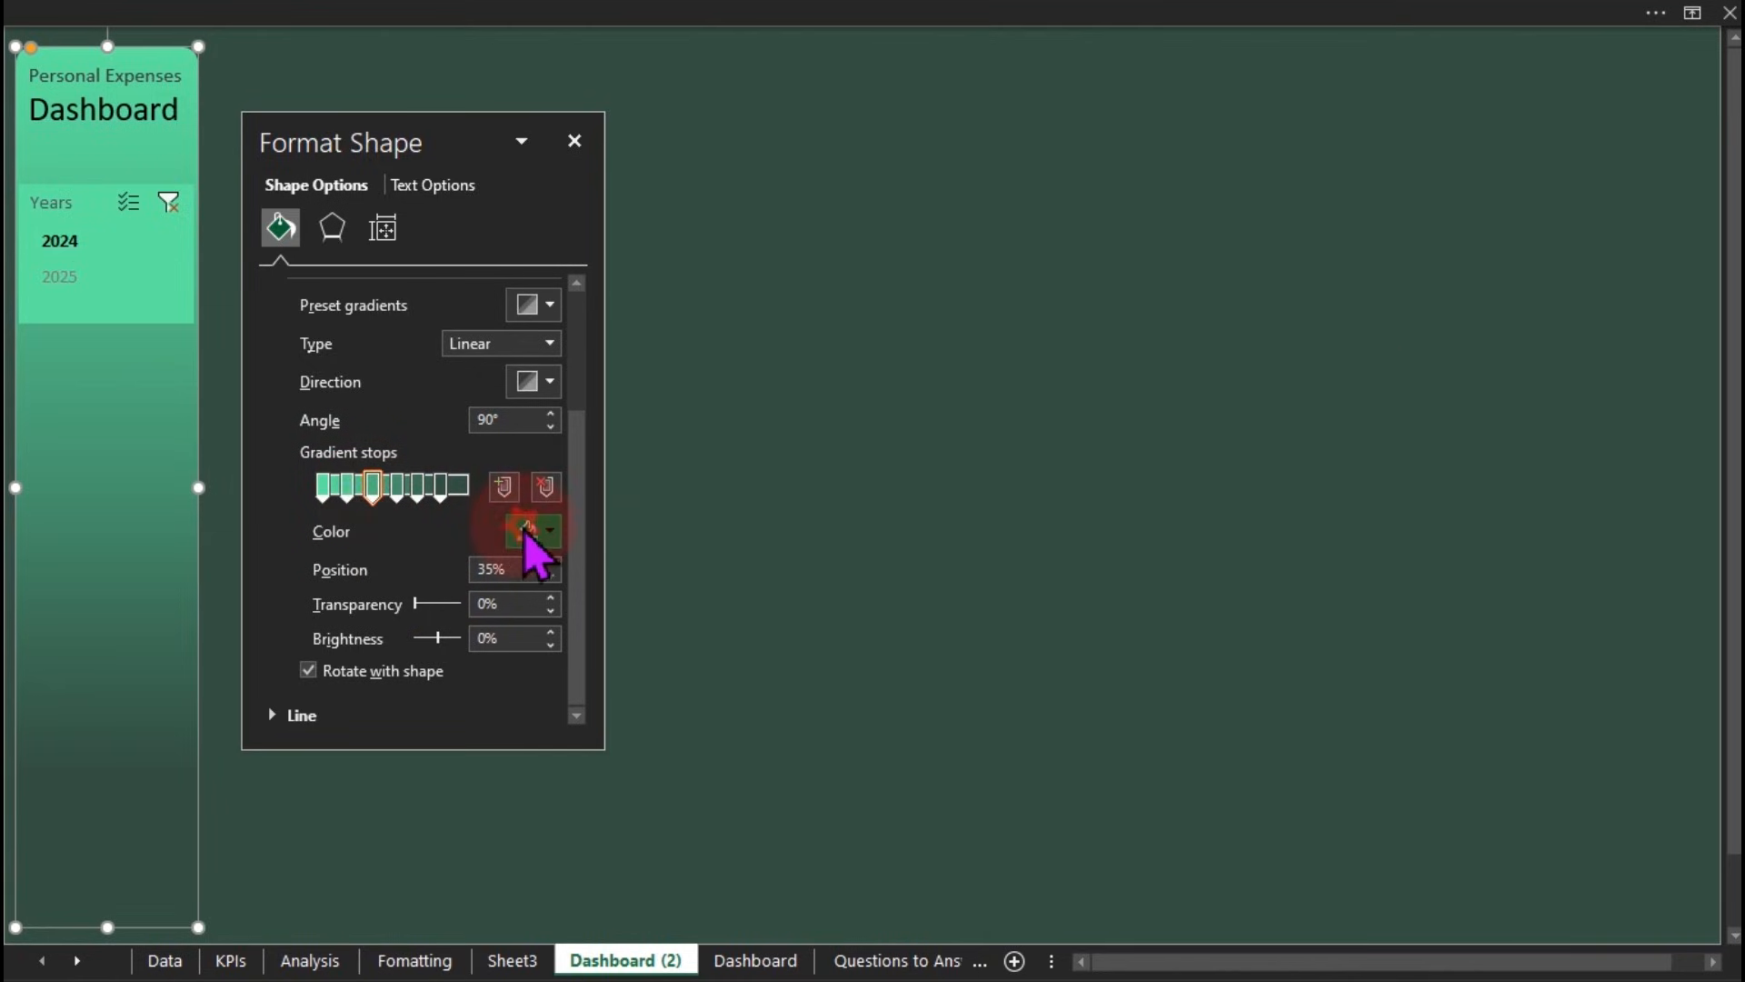
pyautogui.click(571, 883)
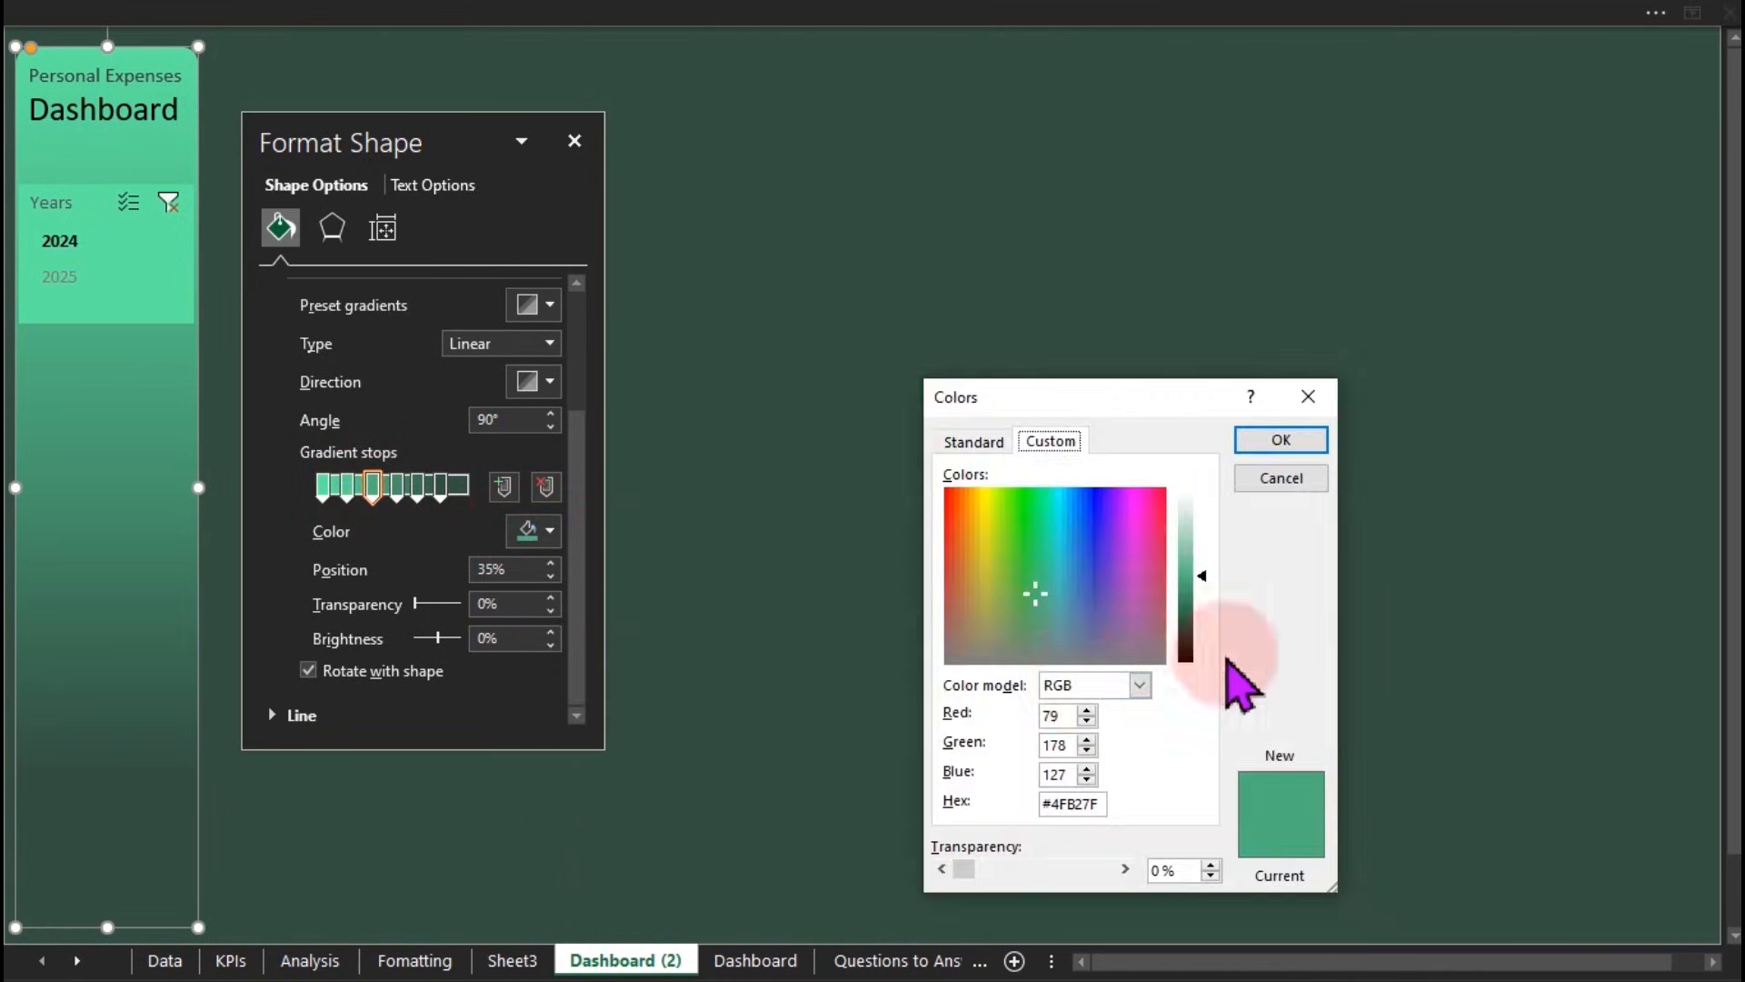
pyautogui.click(1277, 478)
# Step: Examine the custom colour values of the sidebar gradient's 52% stop without changing them
pyautogui.click(417, 495)
pyautogui.click(532, 532)
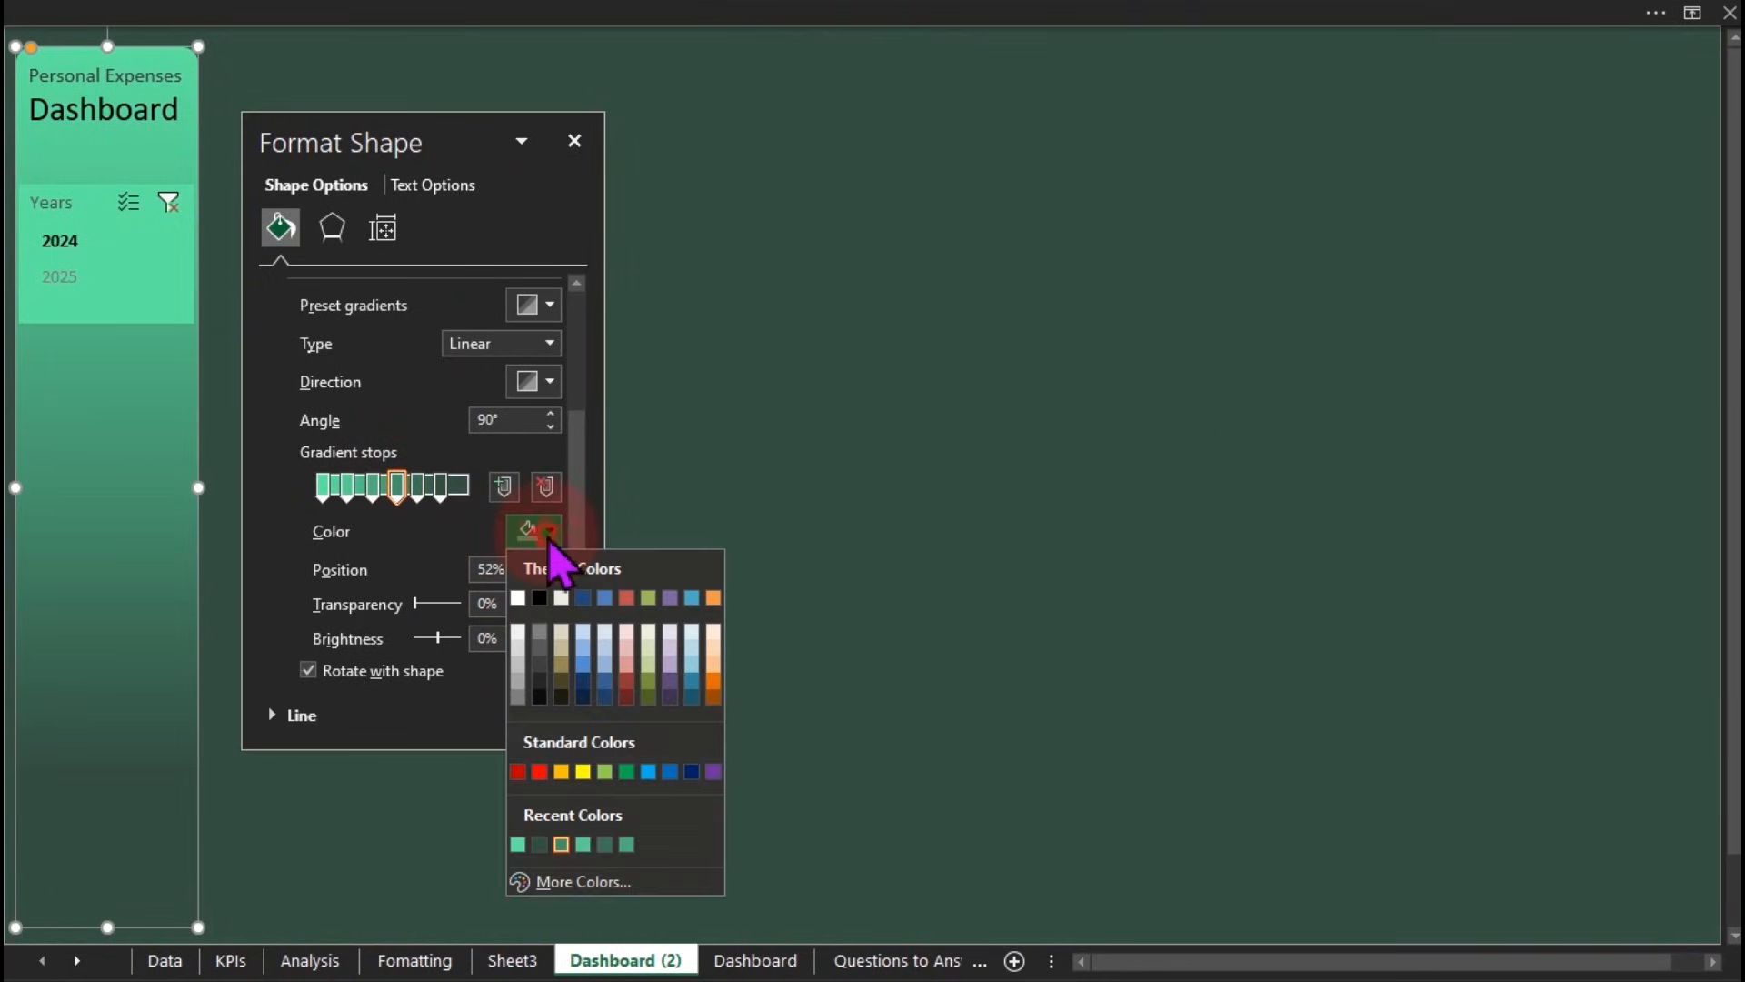
pyautogui.click(589, 883)
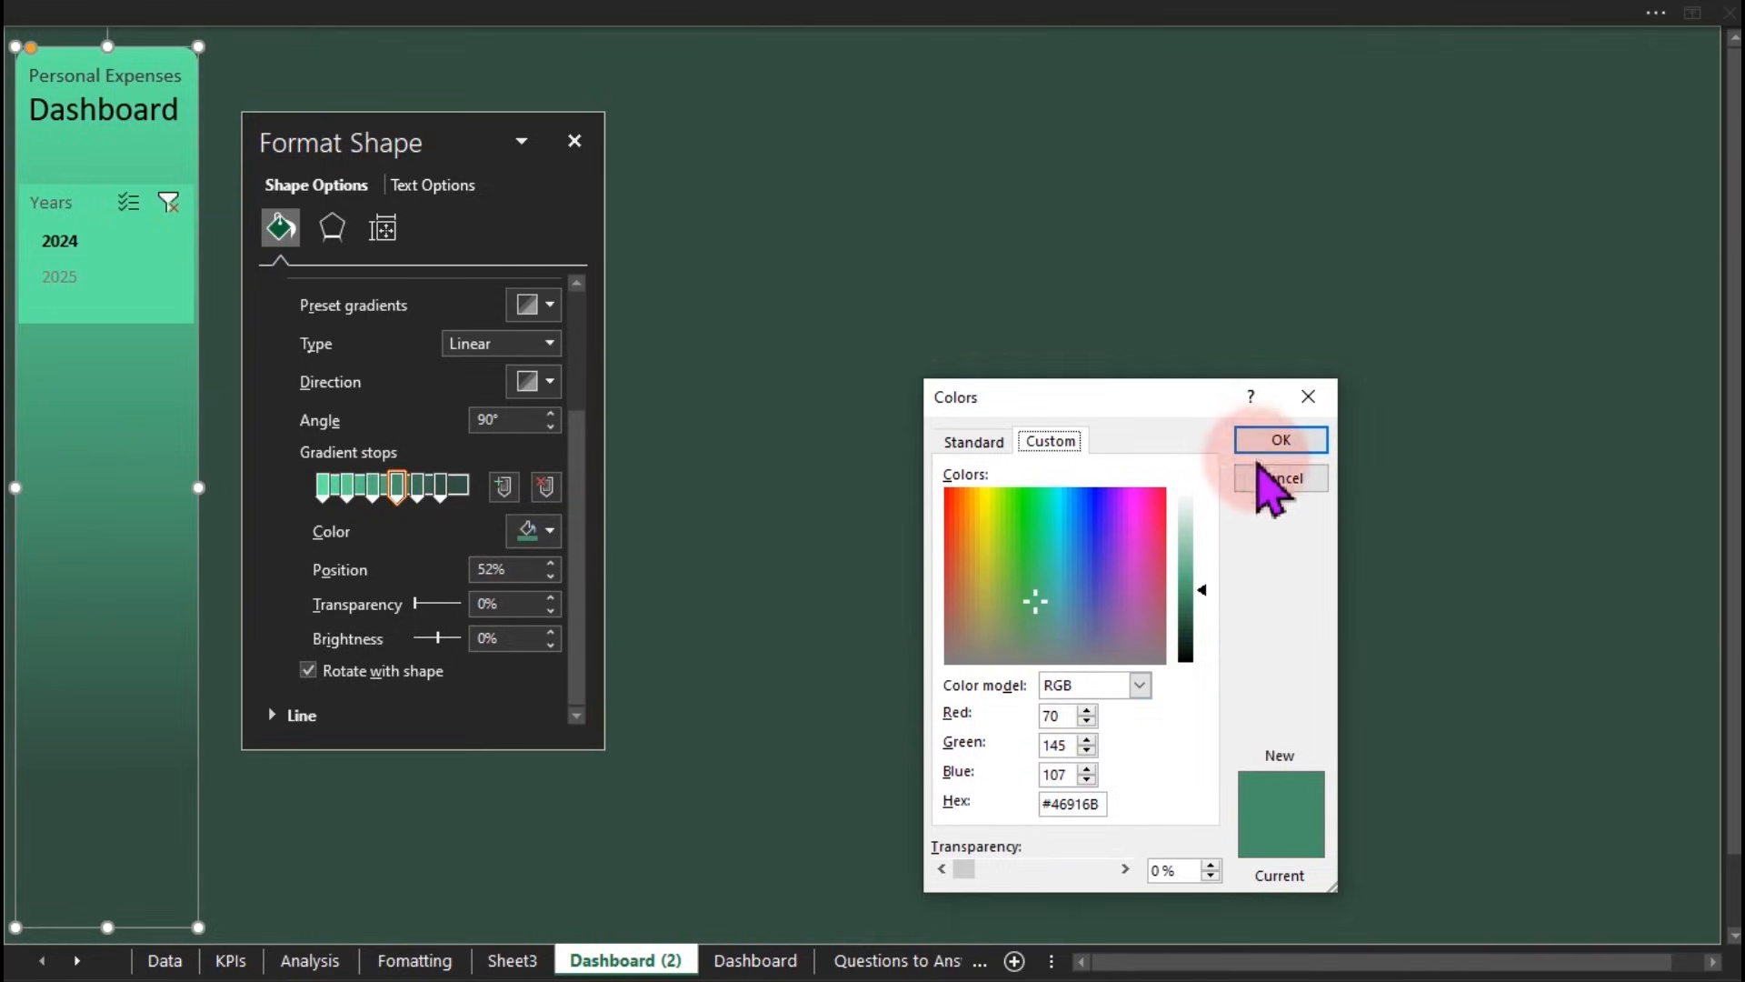
pyautogui.click(1264, 444)
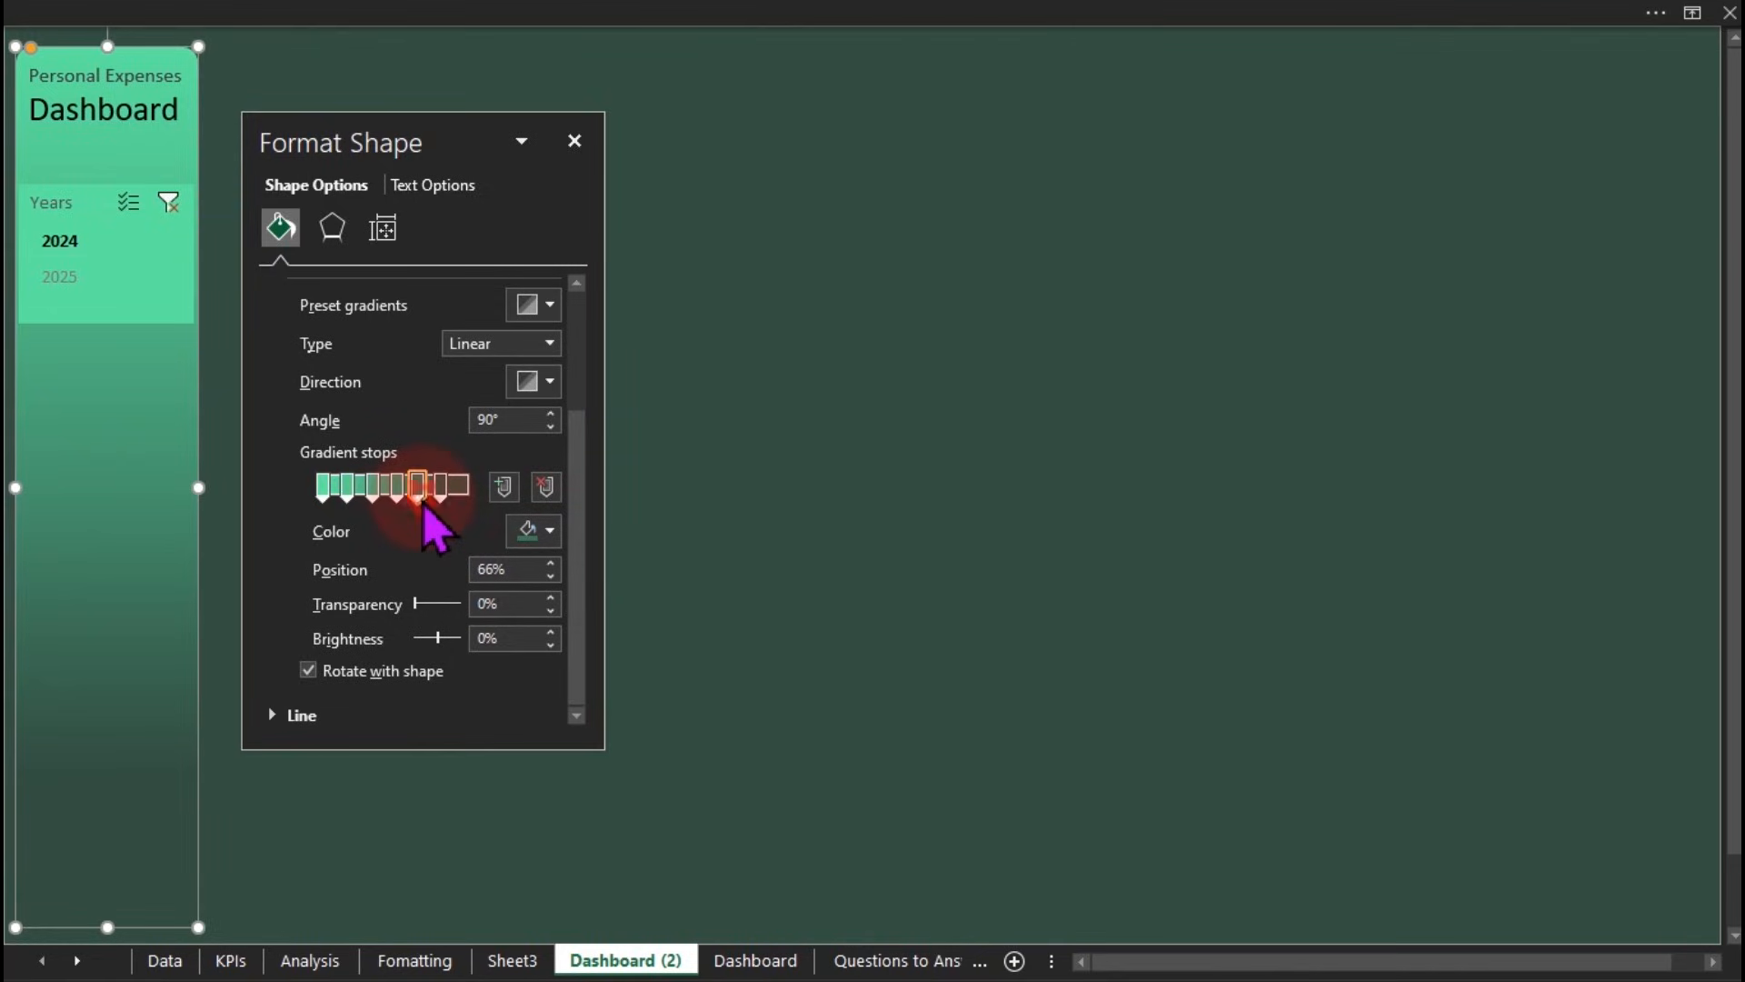
# Step: Examine the custom colour values of the sidebar gradient's 66% stop without changing them
pyautogui.click(536, 530)
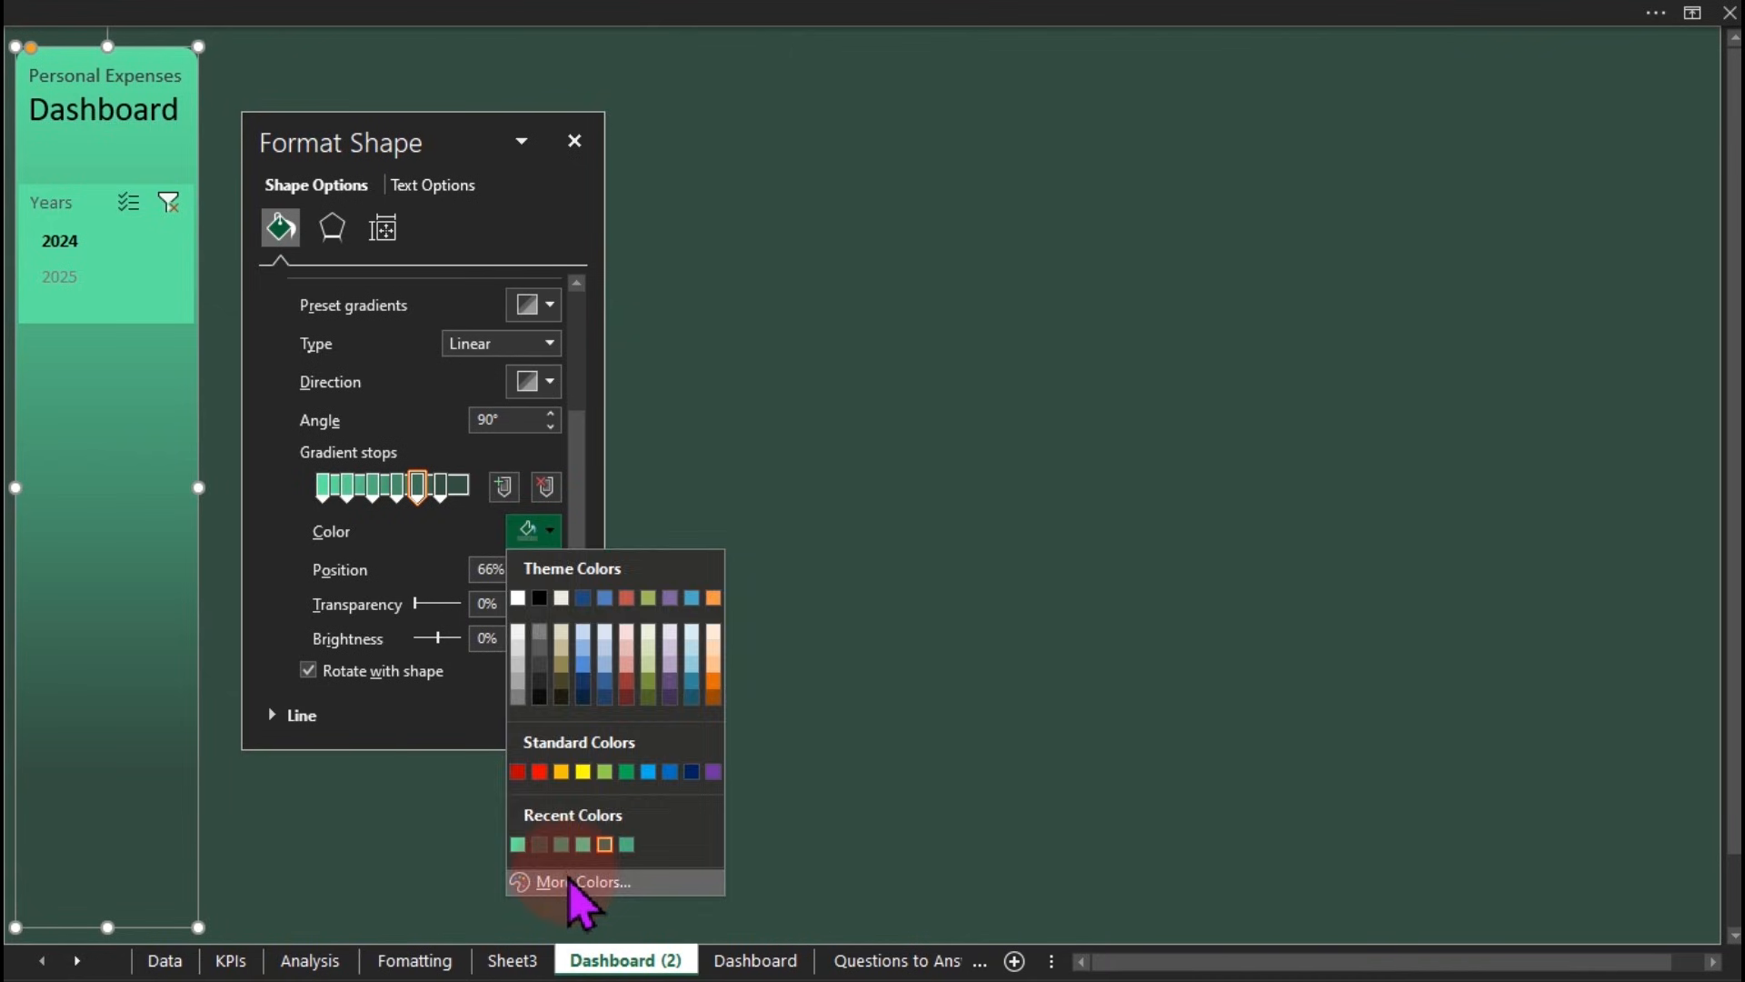
pyautogui.click(570, 880)
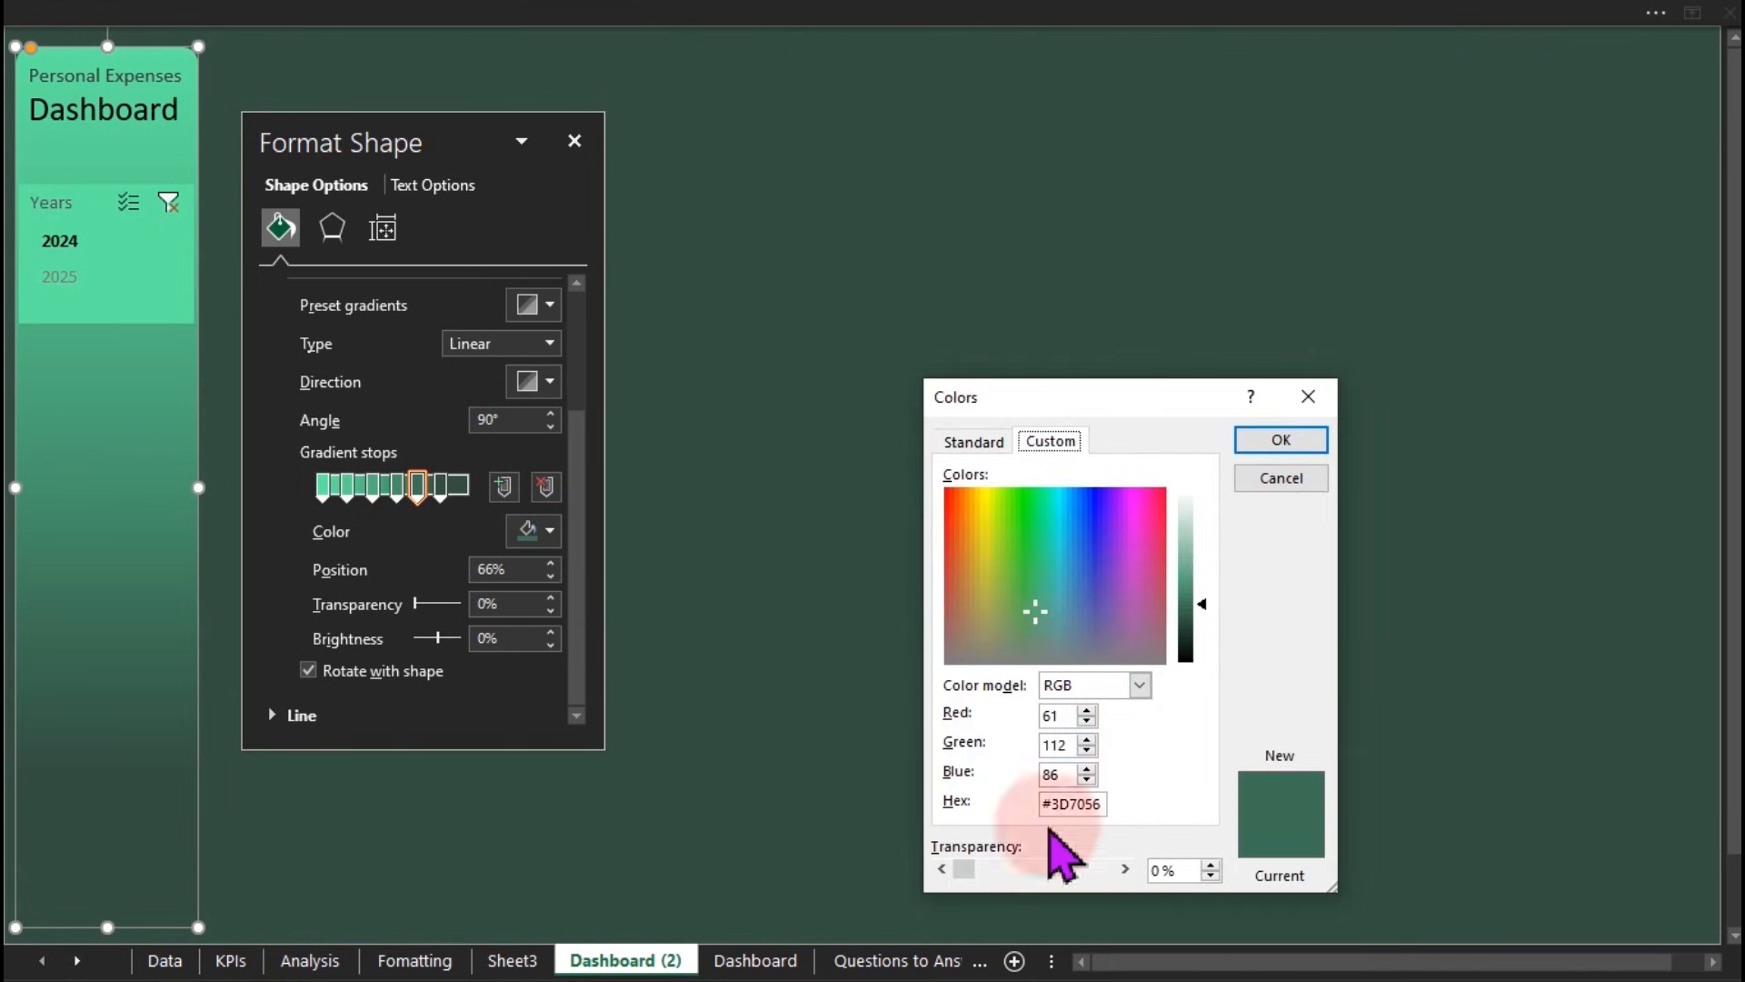
pyautogui.click(1280, 440)
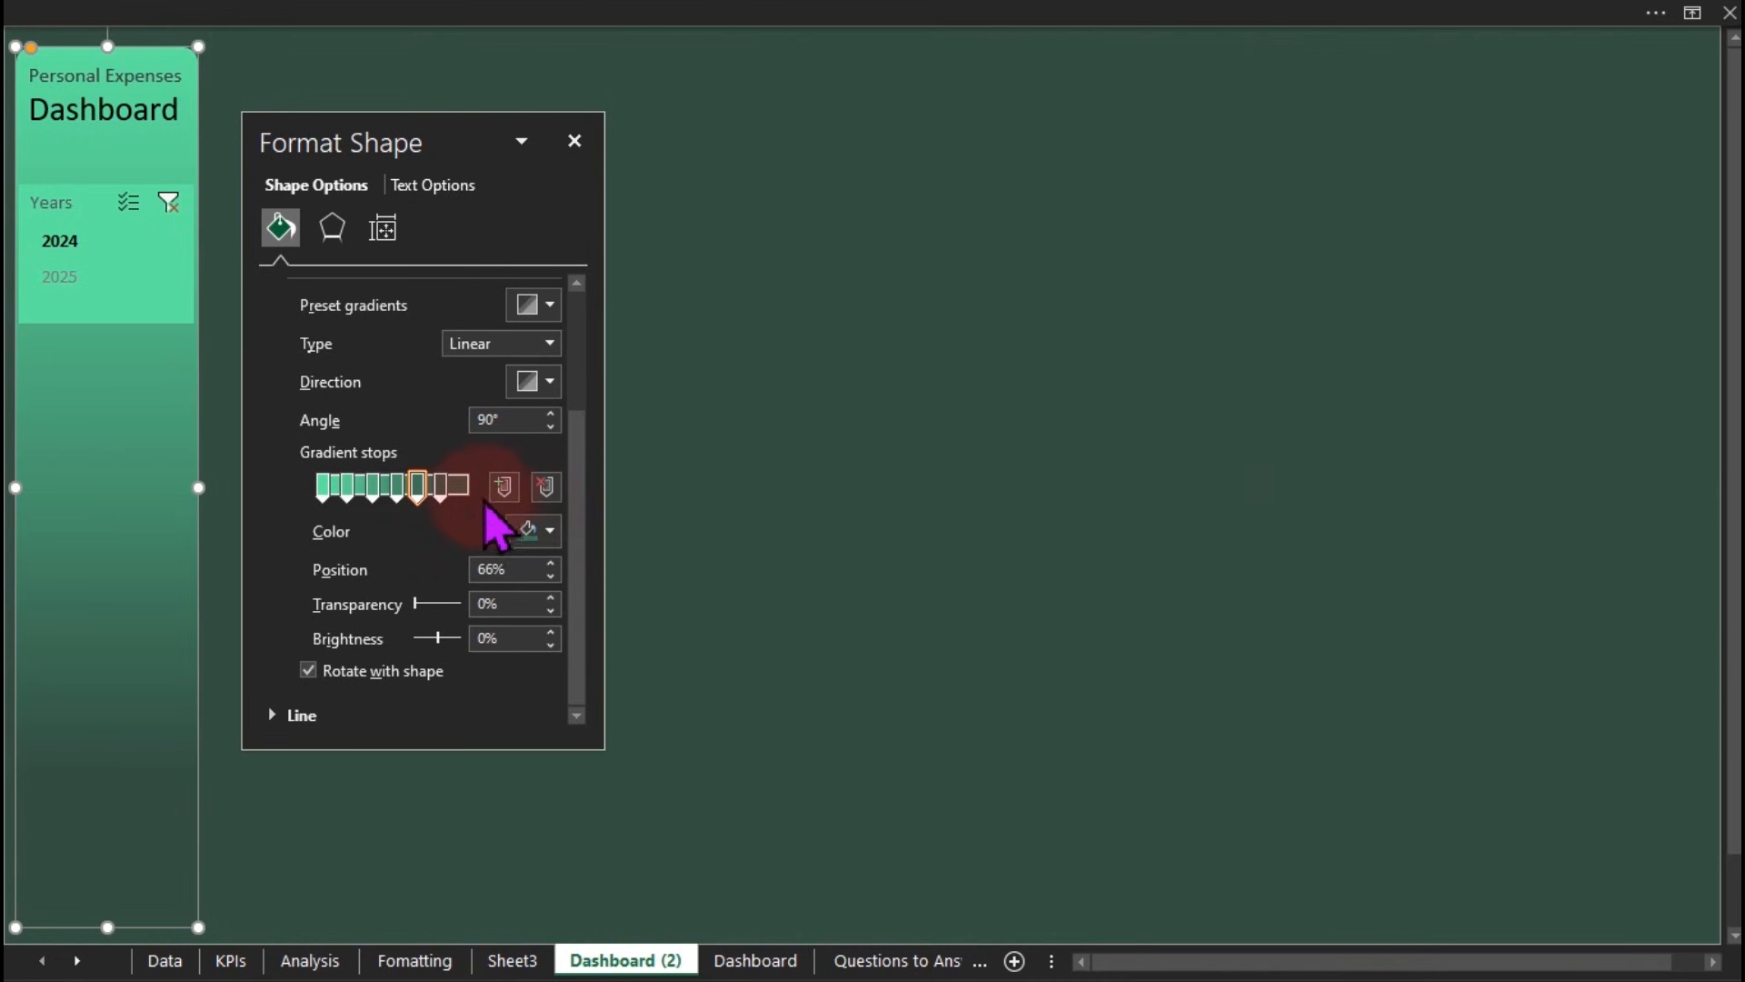
# Step: Examine the custom colour values of the sidebar gradient's 82% stop without changing them
pyautogui.click(545, 532)
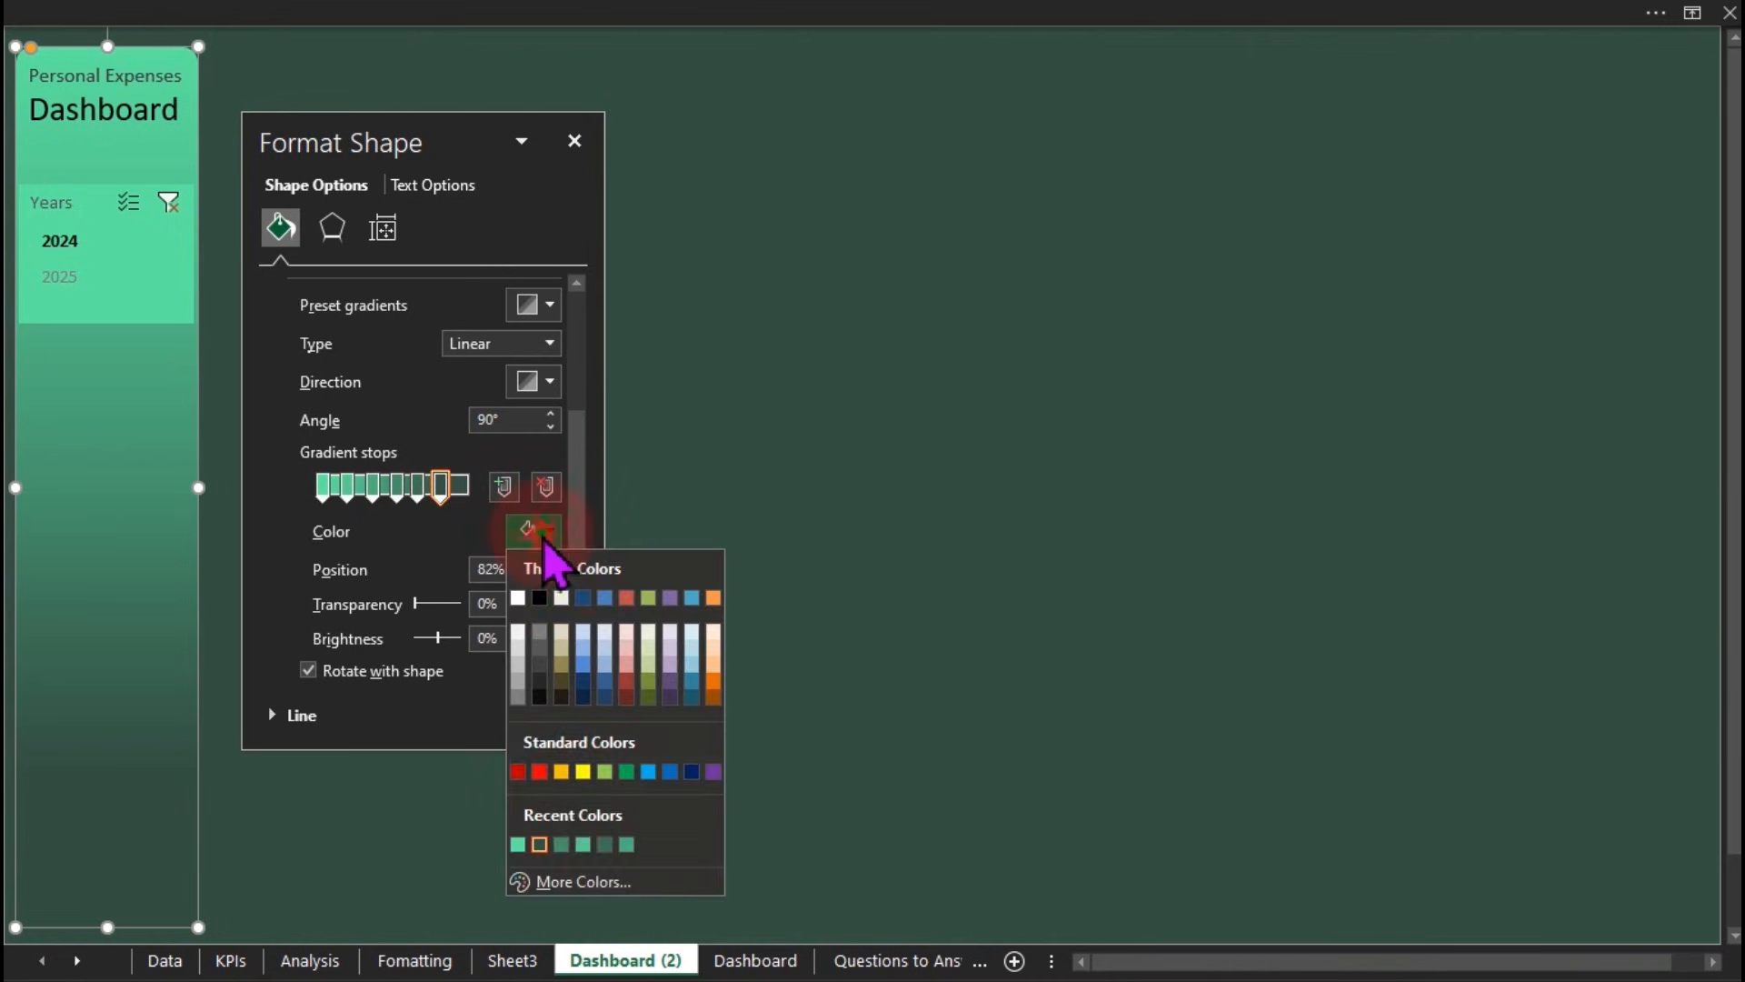
pyautogui.click(581, 880)
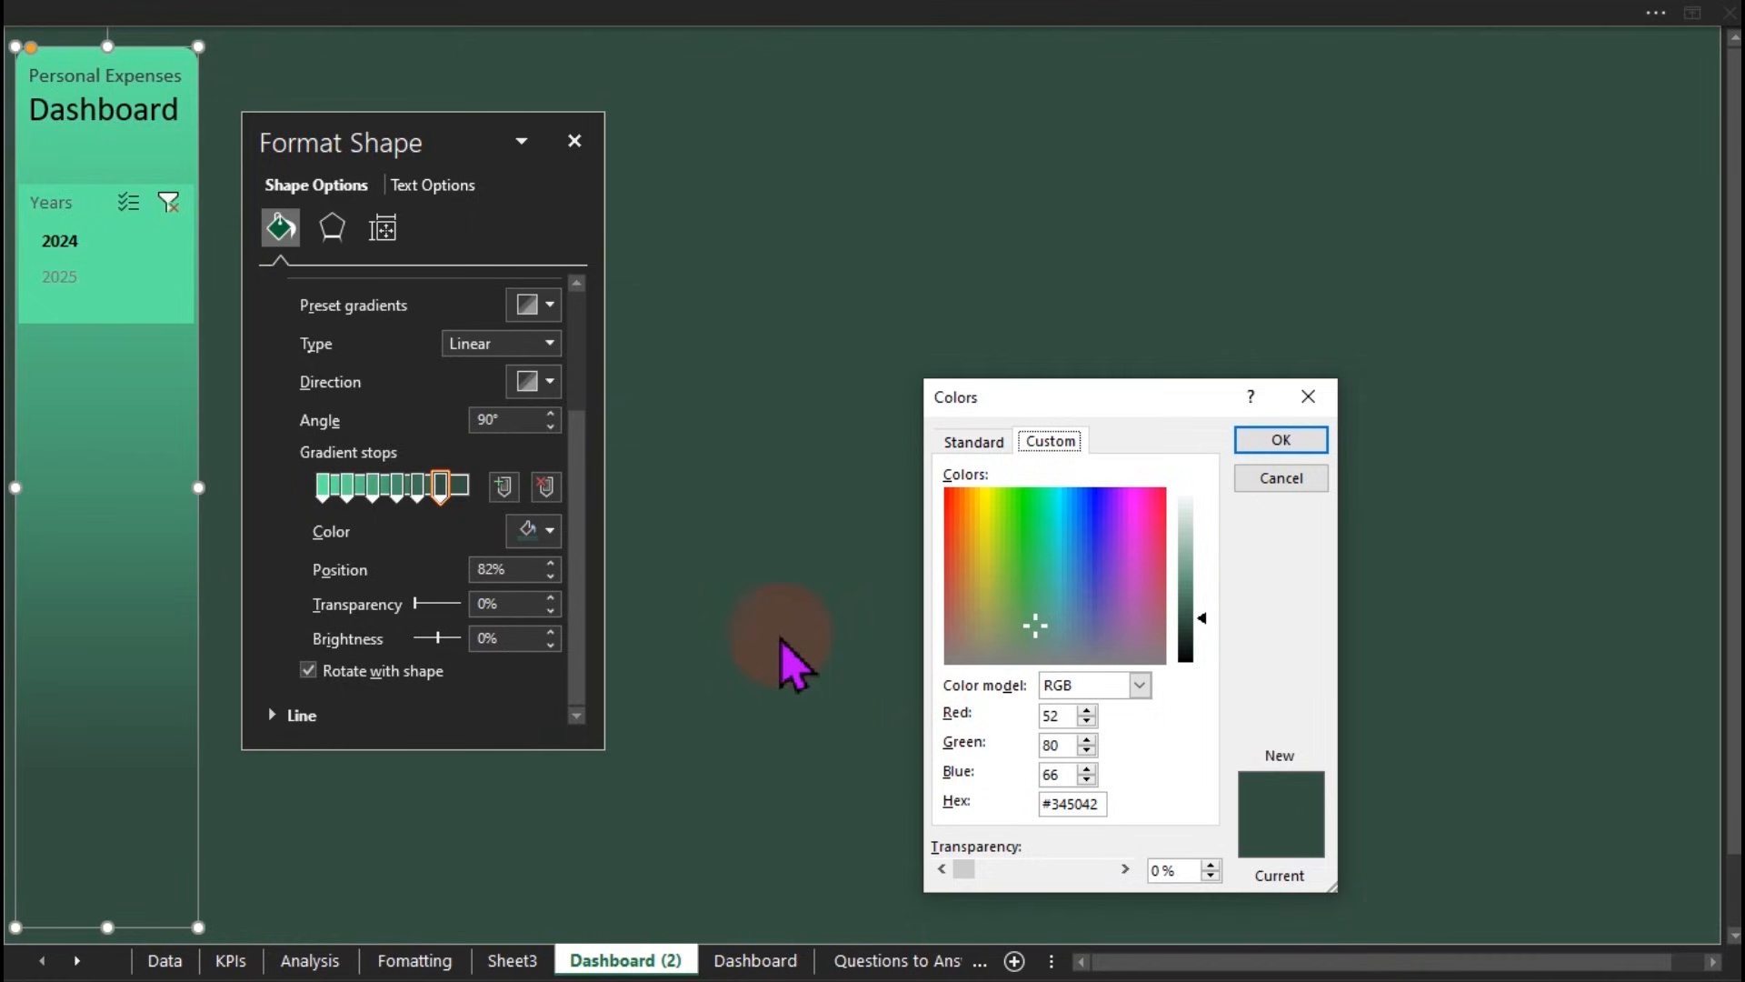
pyautogui.click(1278, 478)
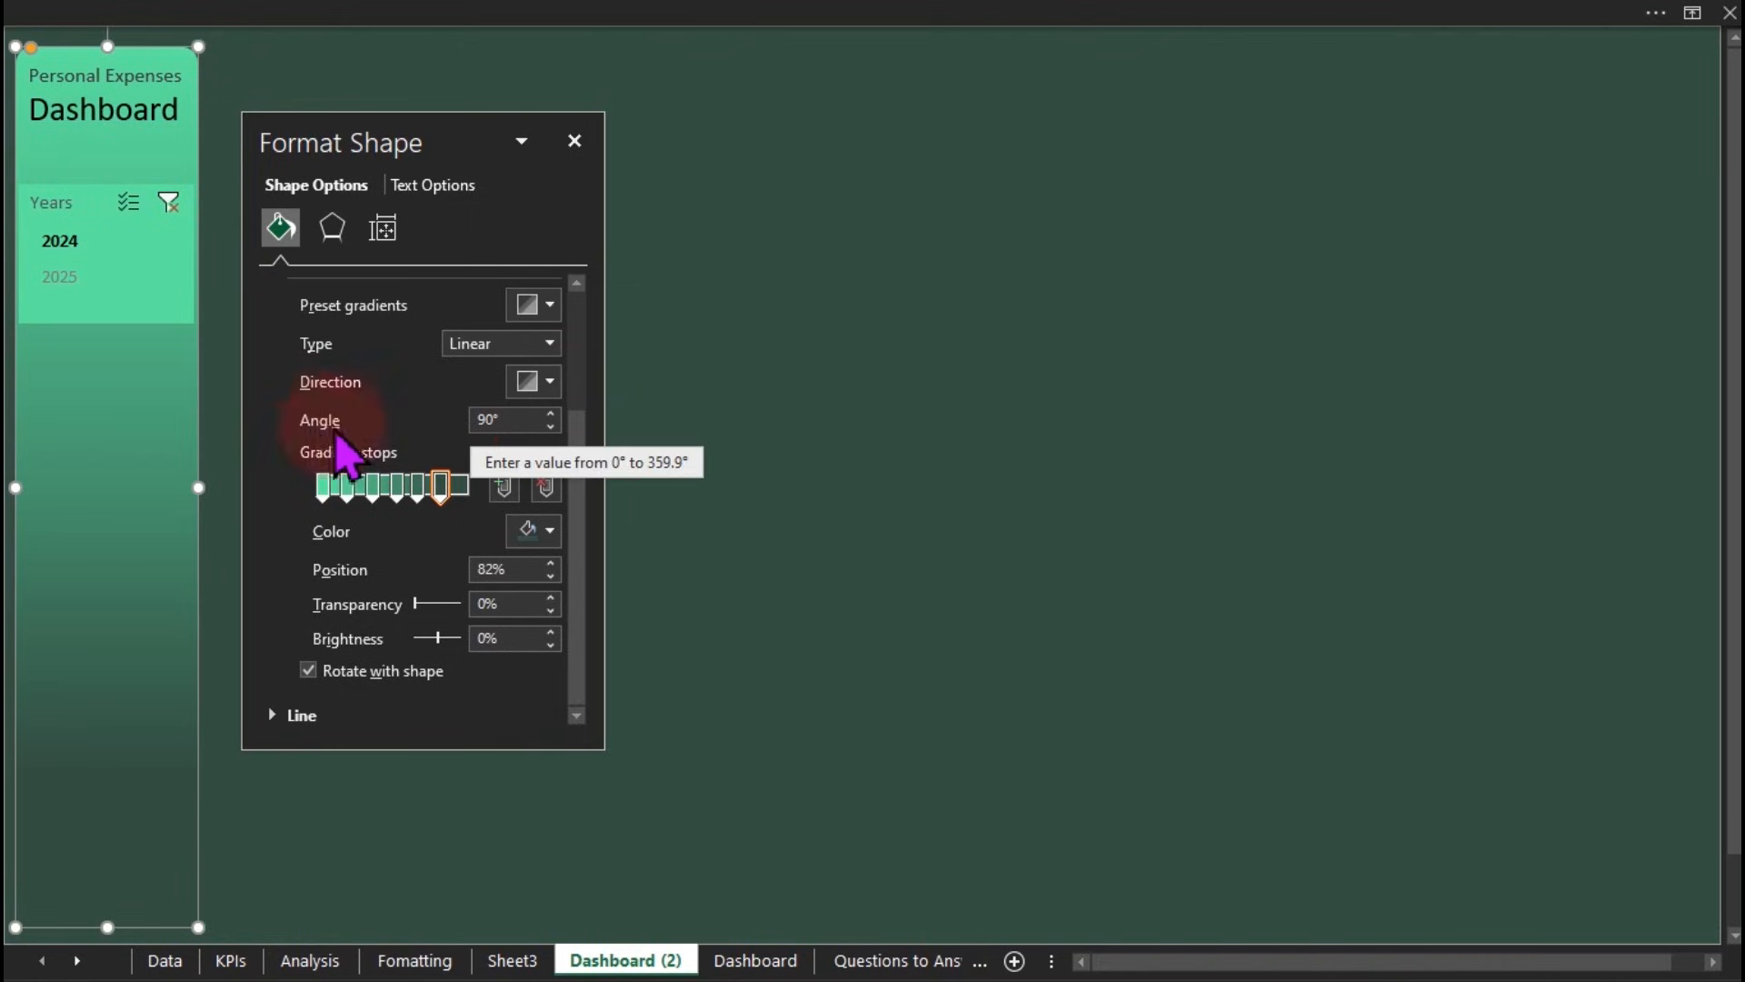
# Step: Review the sidebar gradient's direction options without choosing another one, then deselect the shape
pyautogui.click(547, 387)
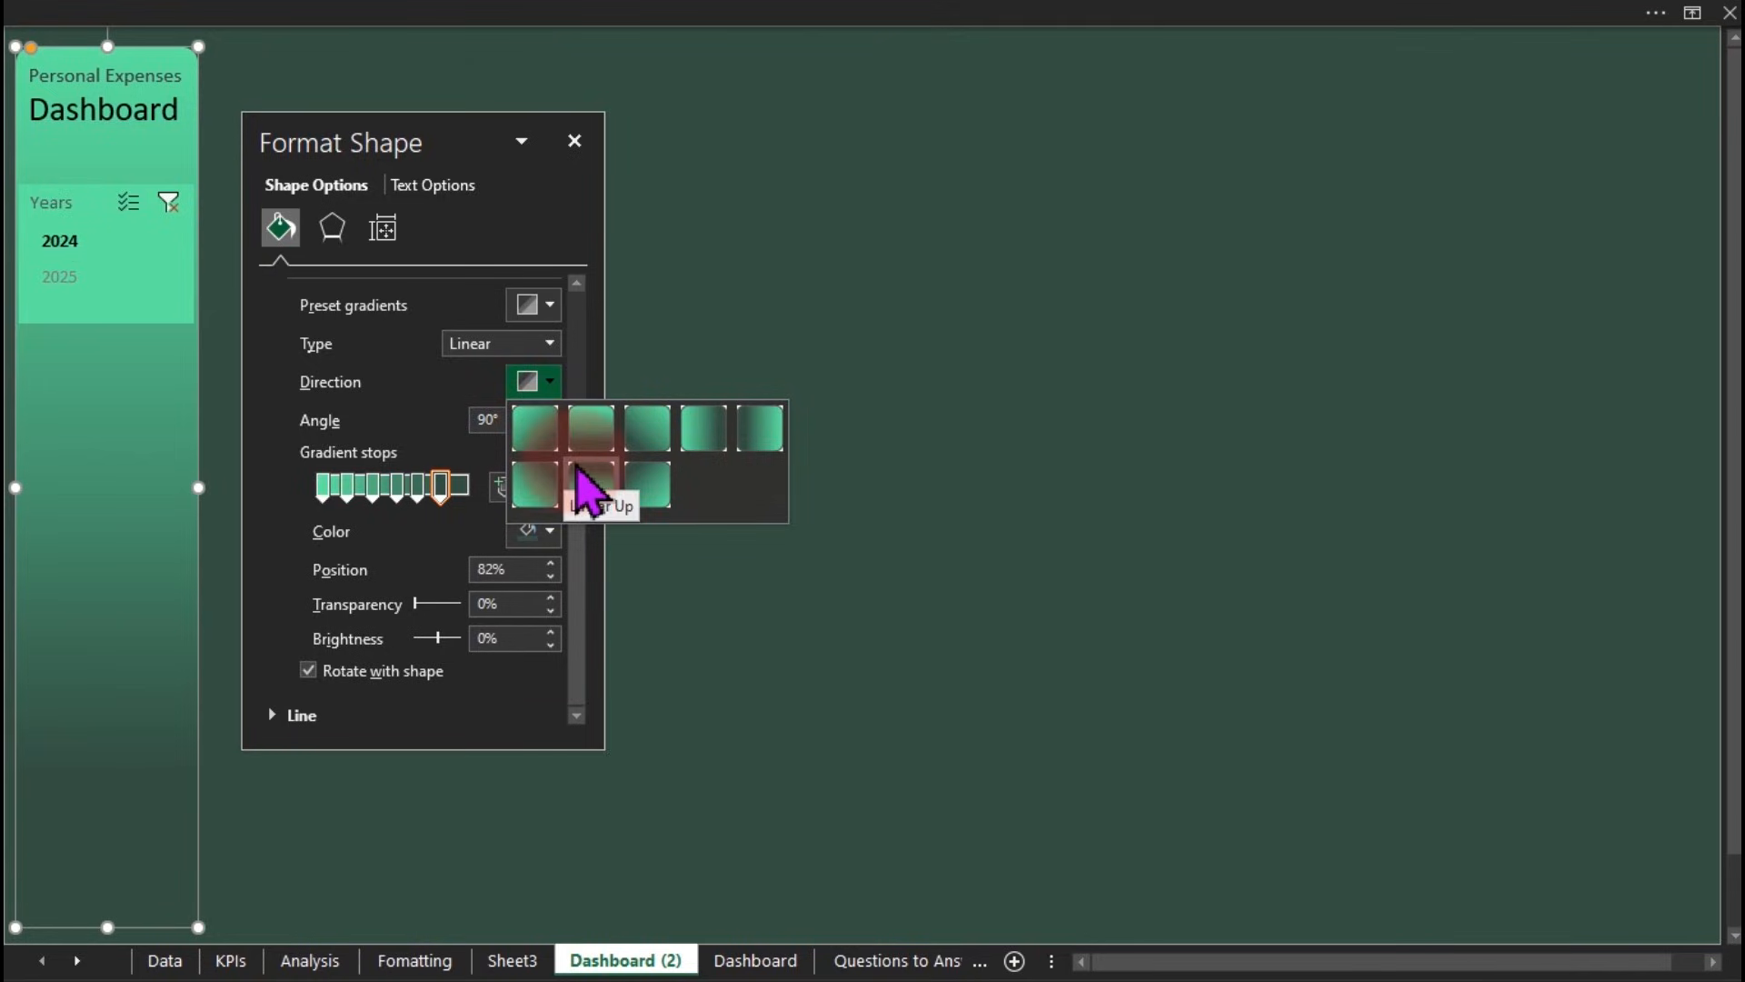
pyautogui.click(823, 602)
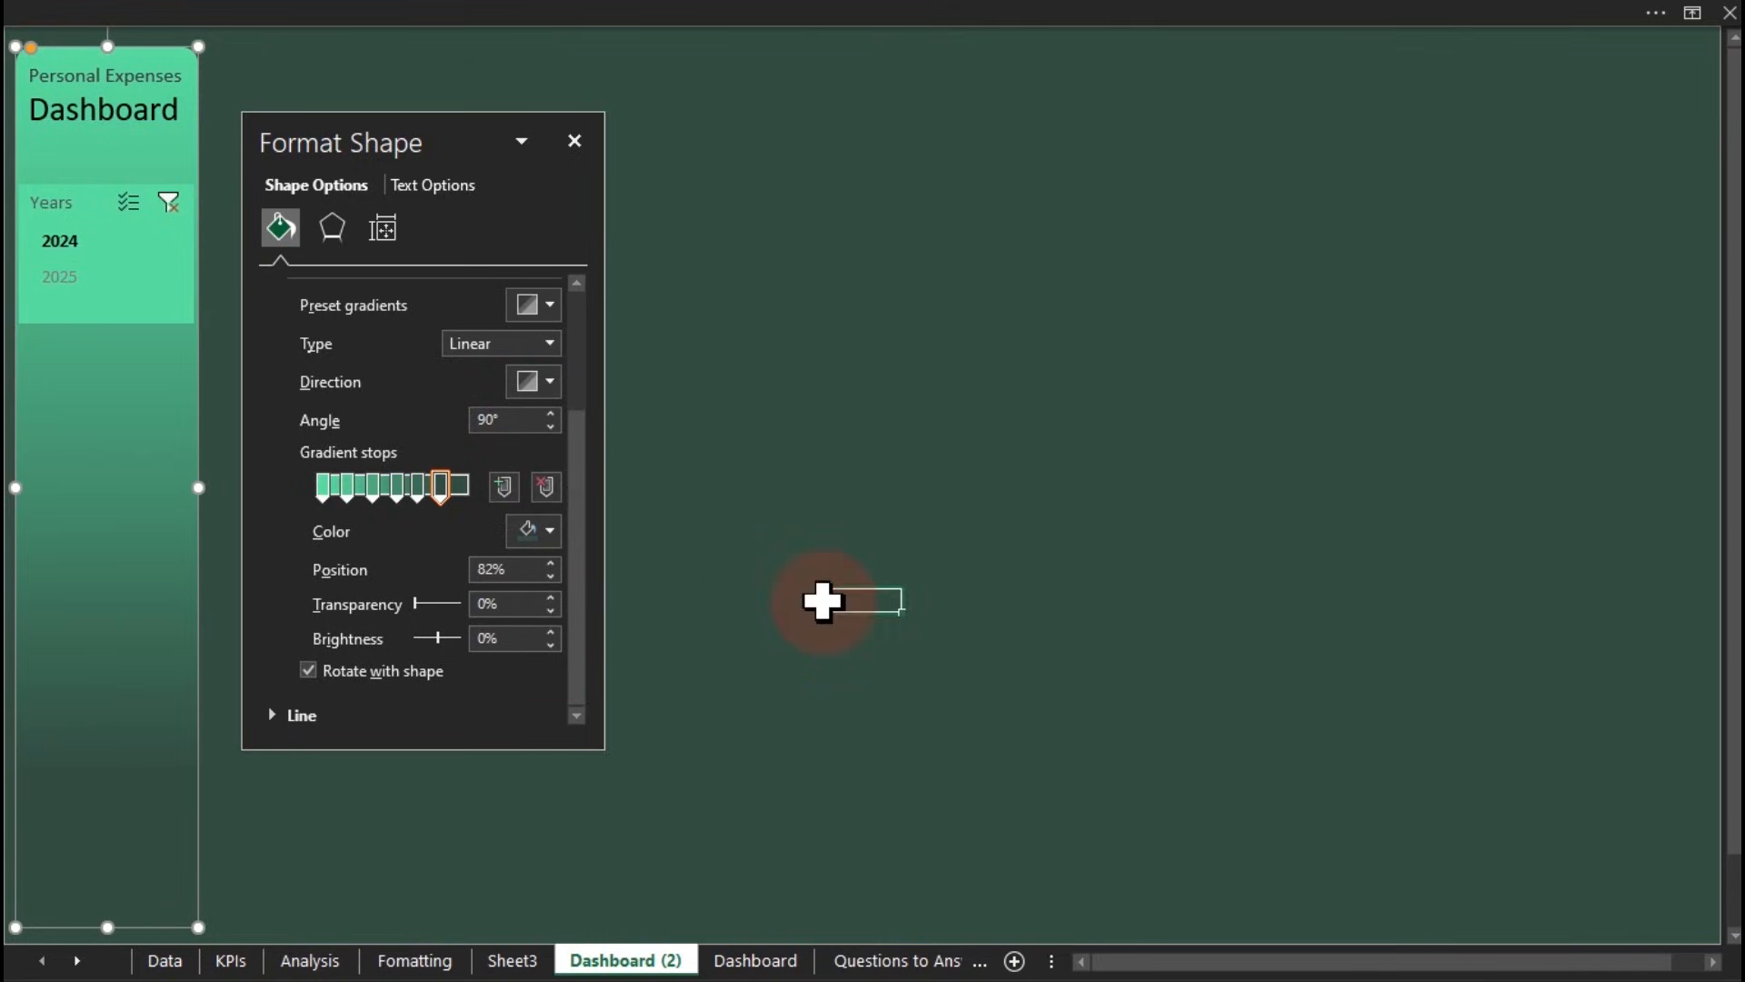
pyautogui.click(823, 602)
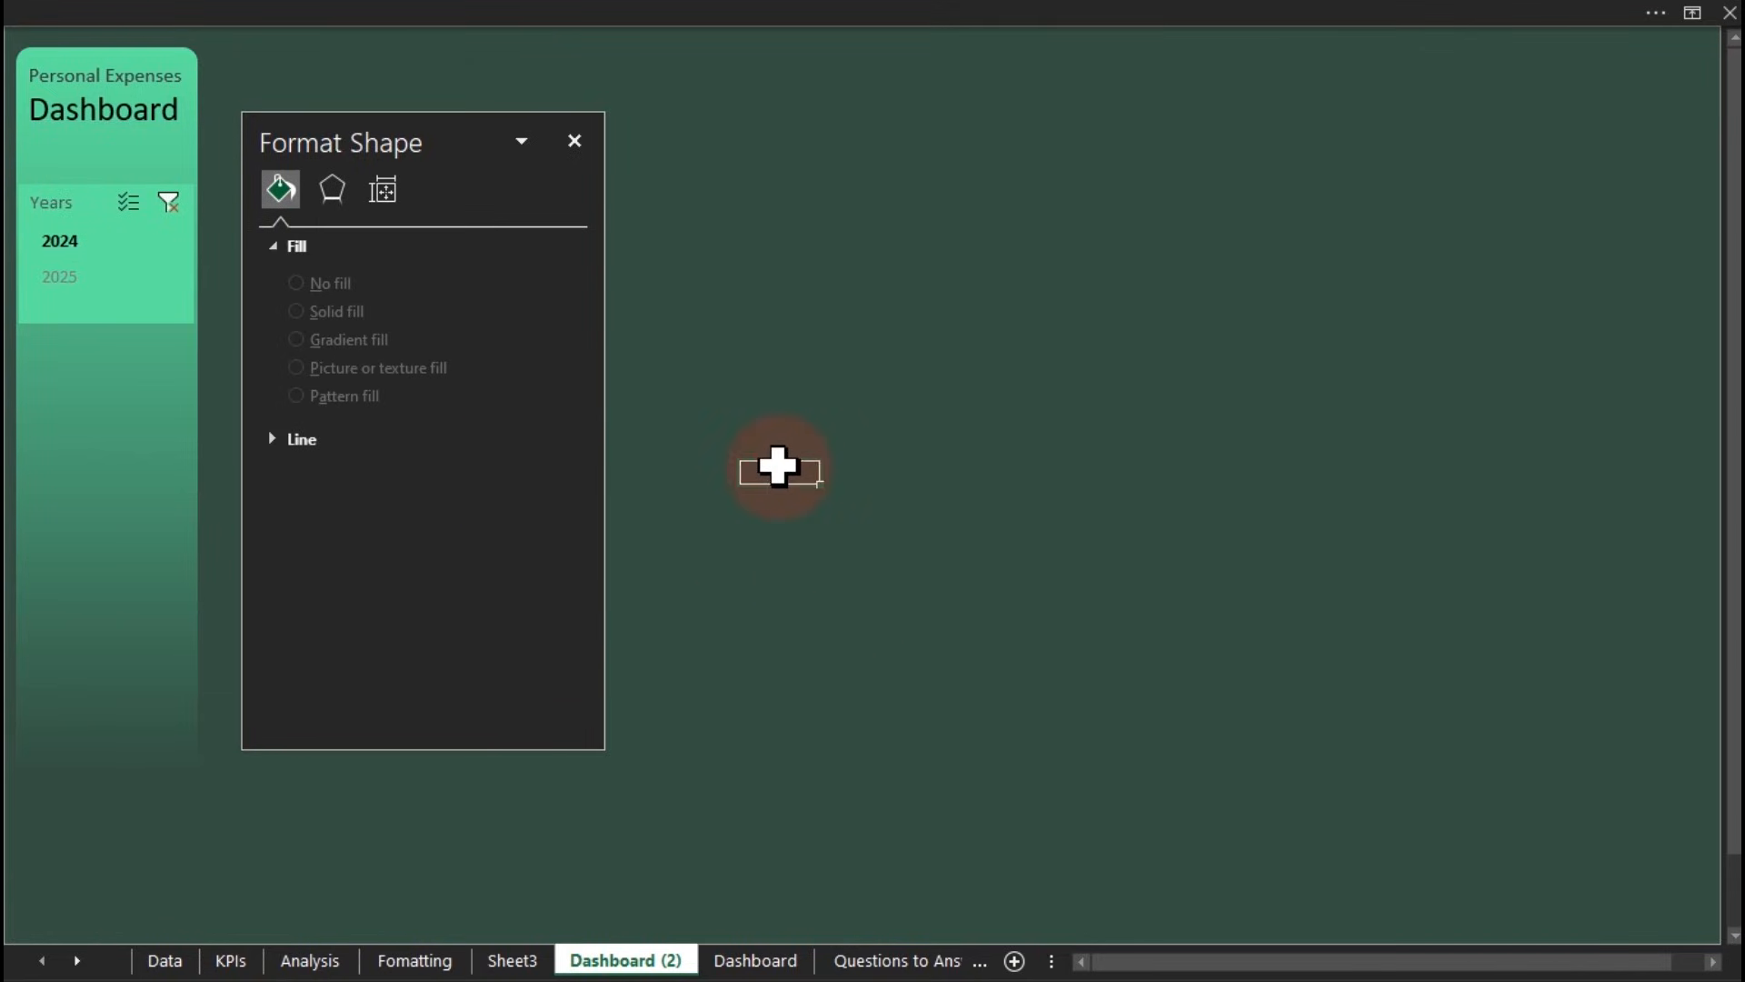
# Step: Check which recent colour fills the sheet's background cells, leave it as is, and close the shape formatting settings
pyautogui.click(335, 17)
pyautogui.click(353, 155)
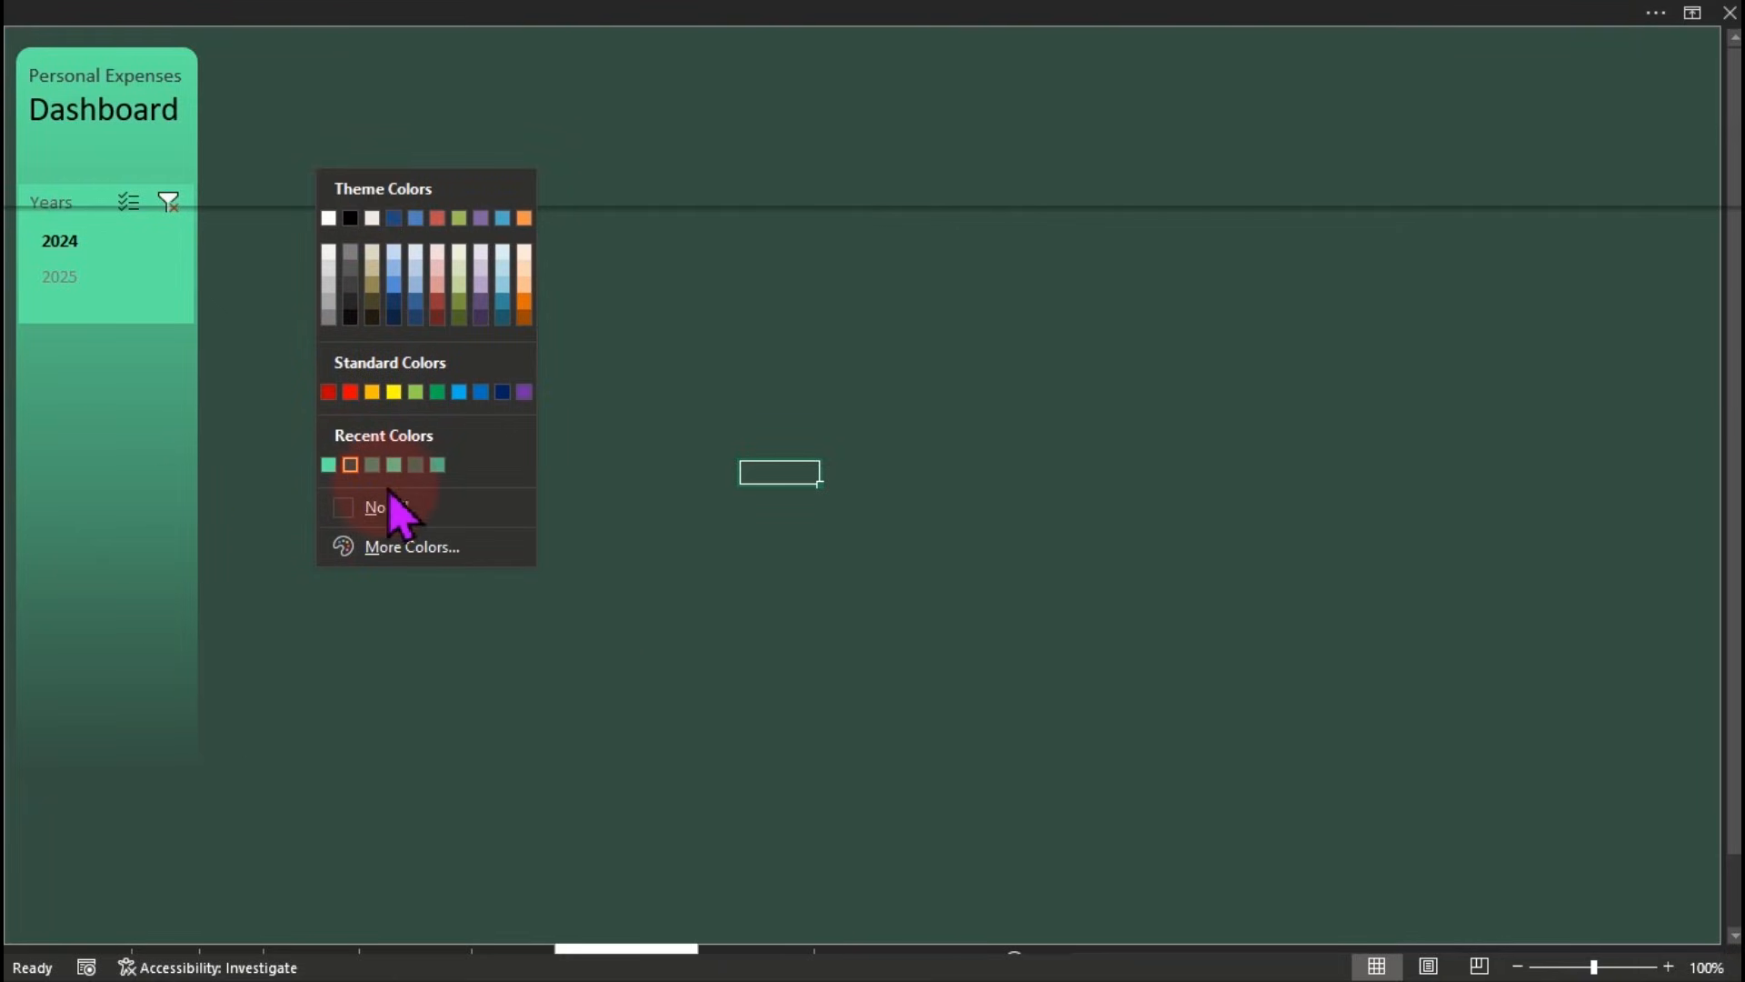
pyautogui.click(886, 468)
pyautogui.click(886, 468)
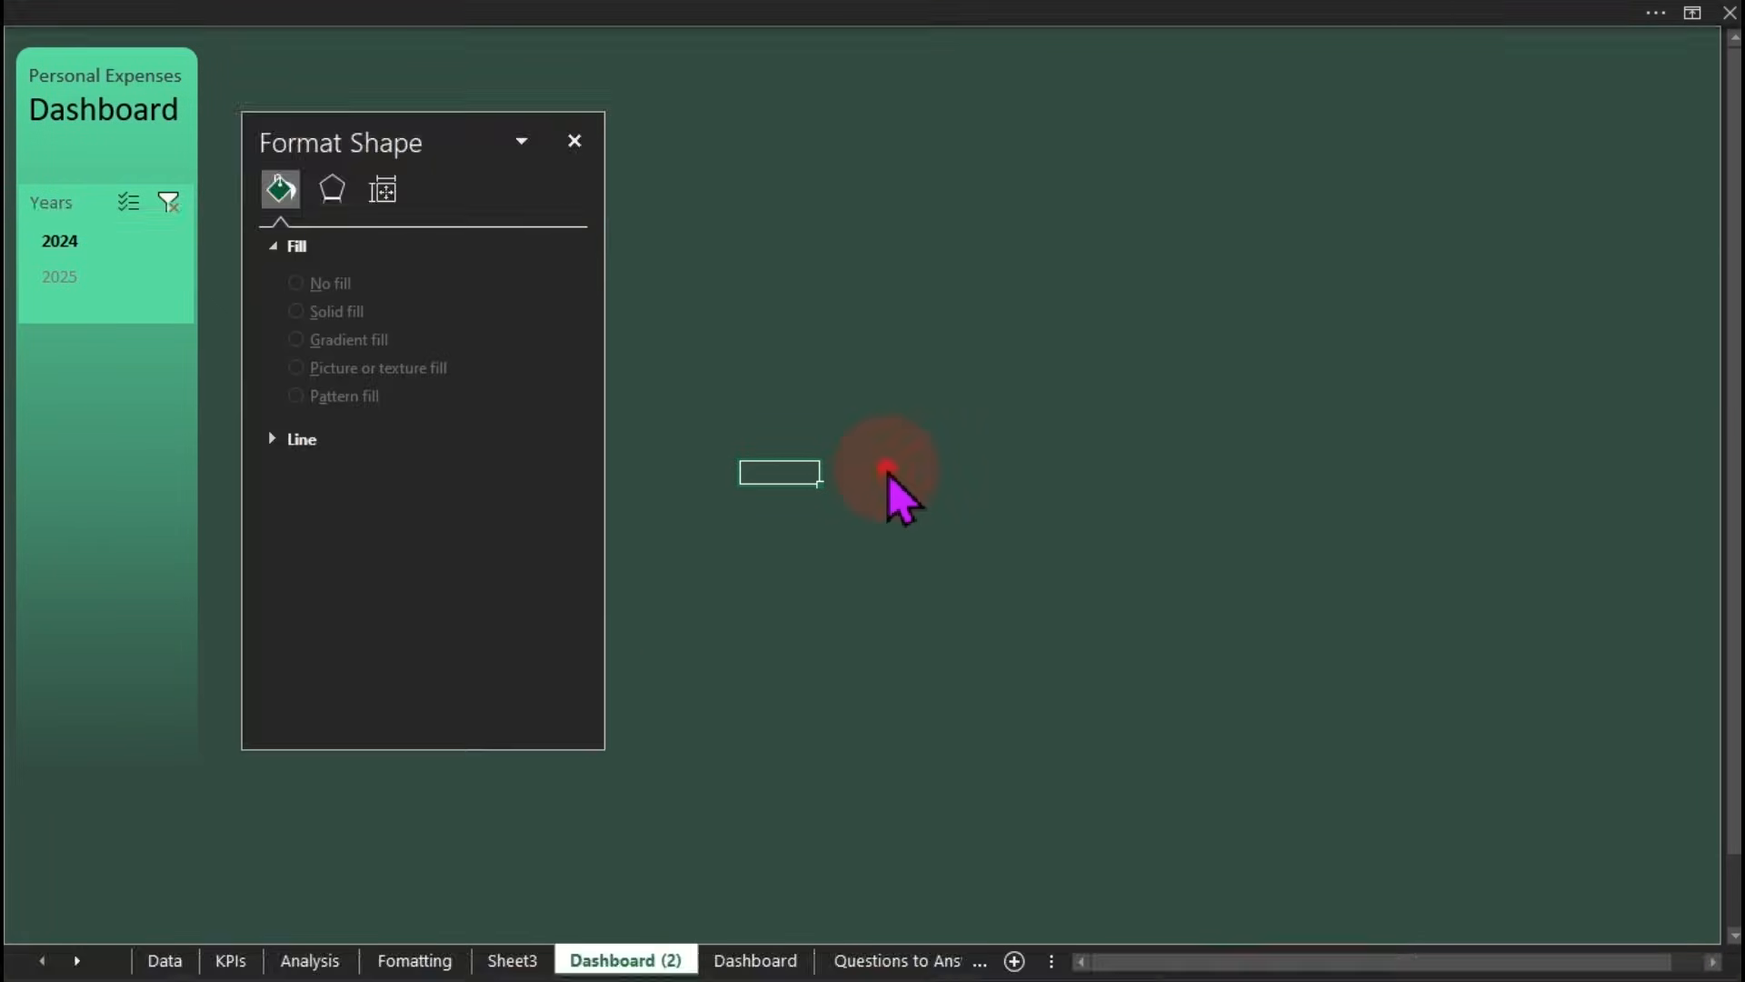
pyautogui.click(575, 141)
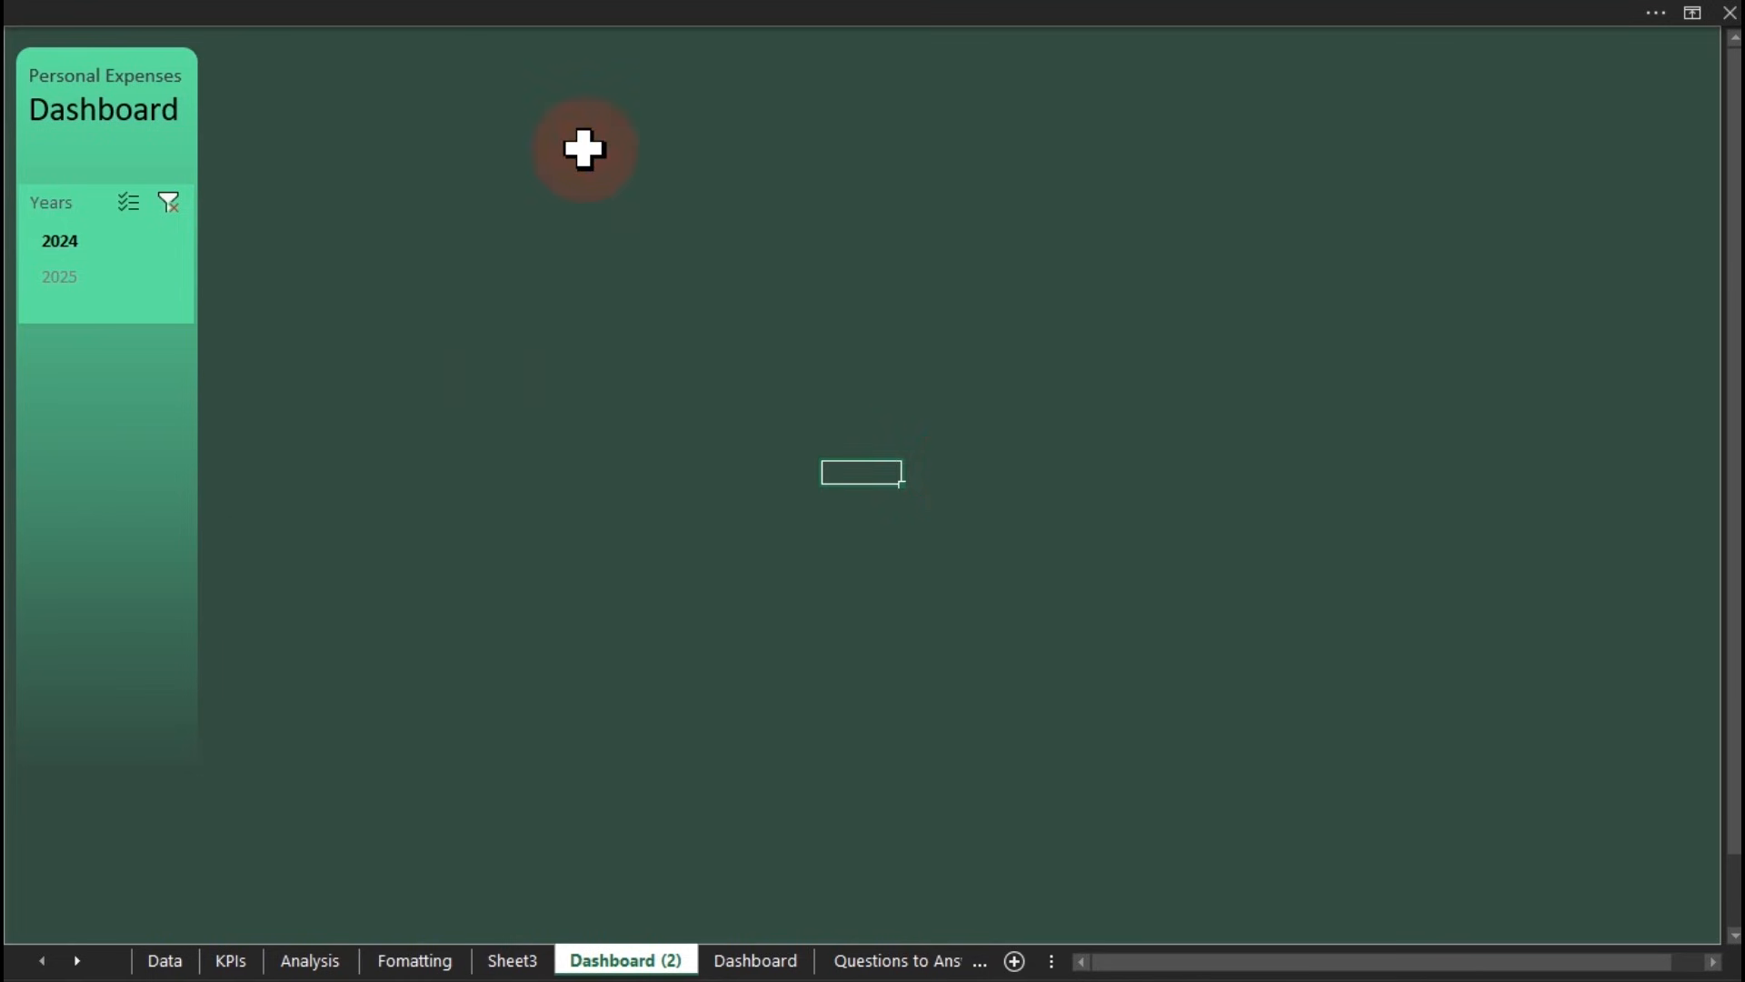
# Step: Copy the grey background, the Total Income card and the Spending Growth card with its title from Dashboard into Dashboard (2), beside the sidebar
pyautogui.click(712, 965)
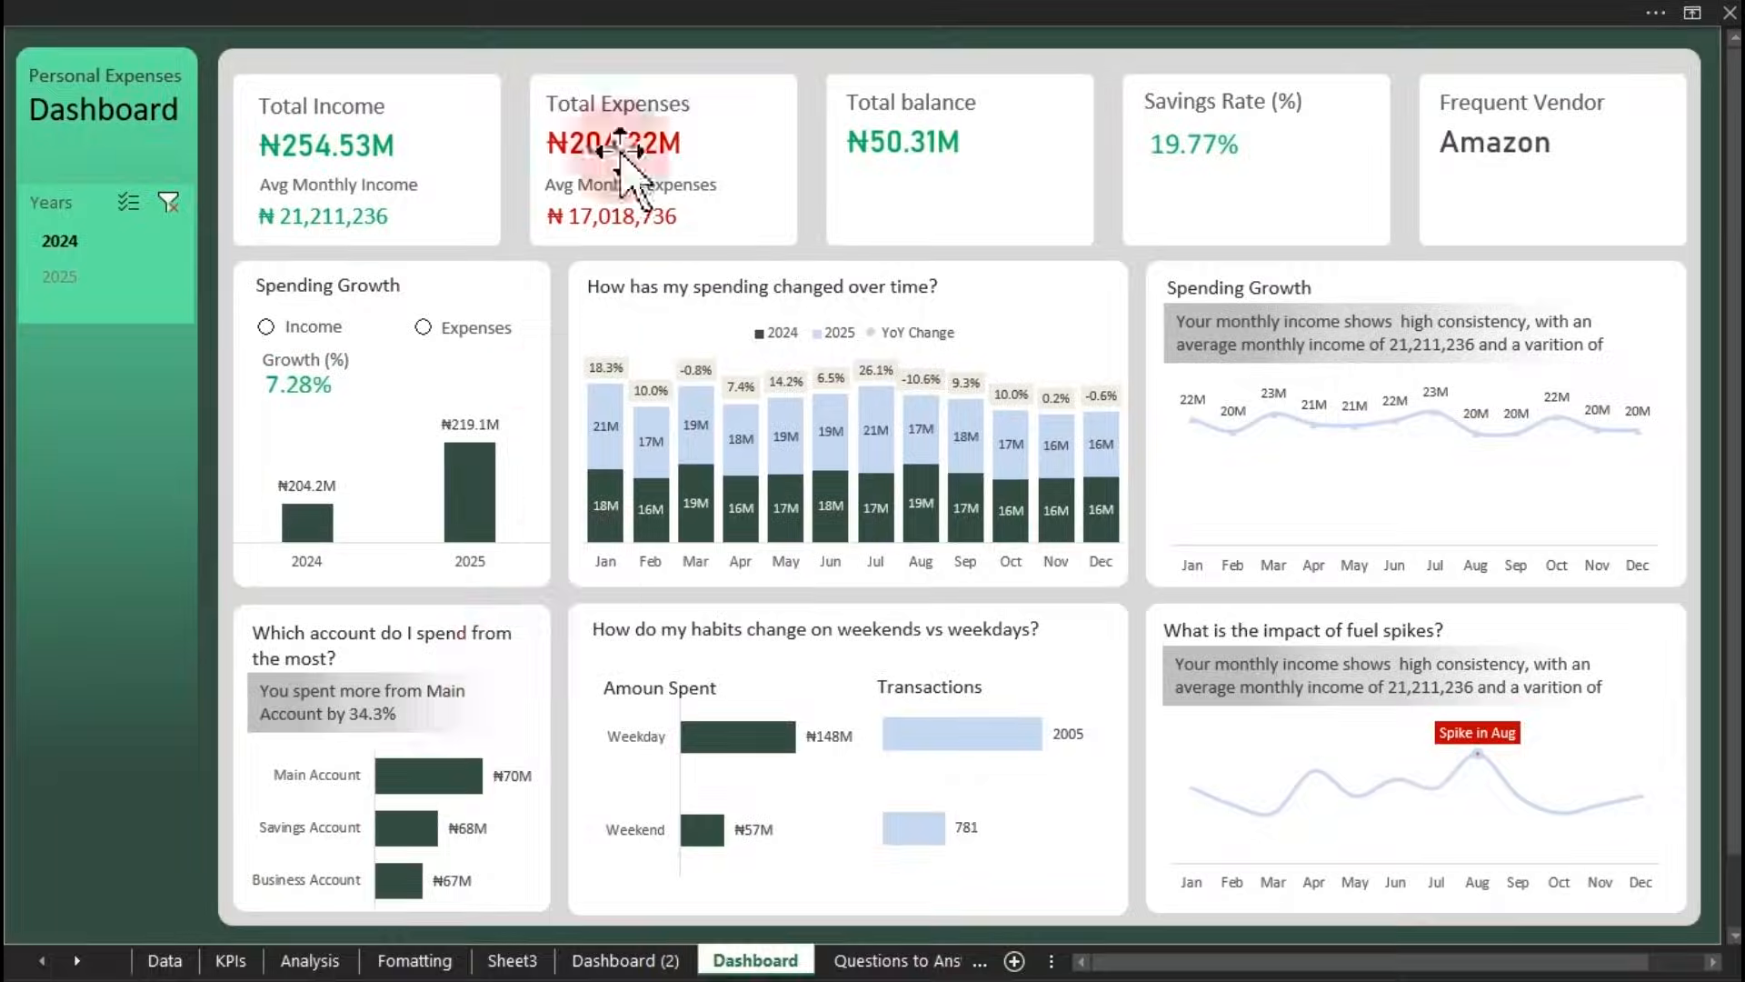
pyautogui.click(518, 58)
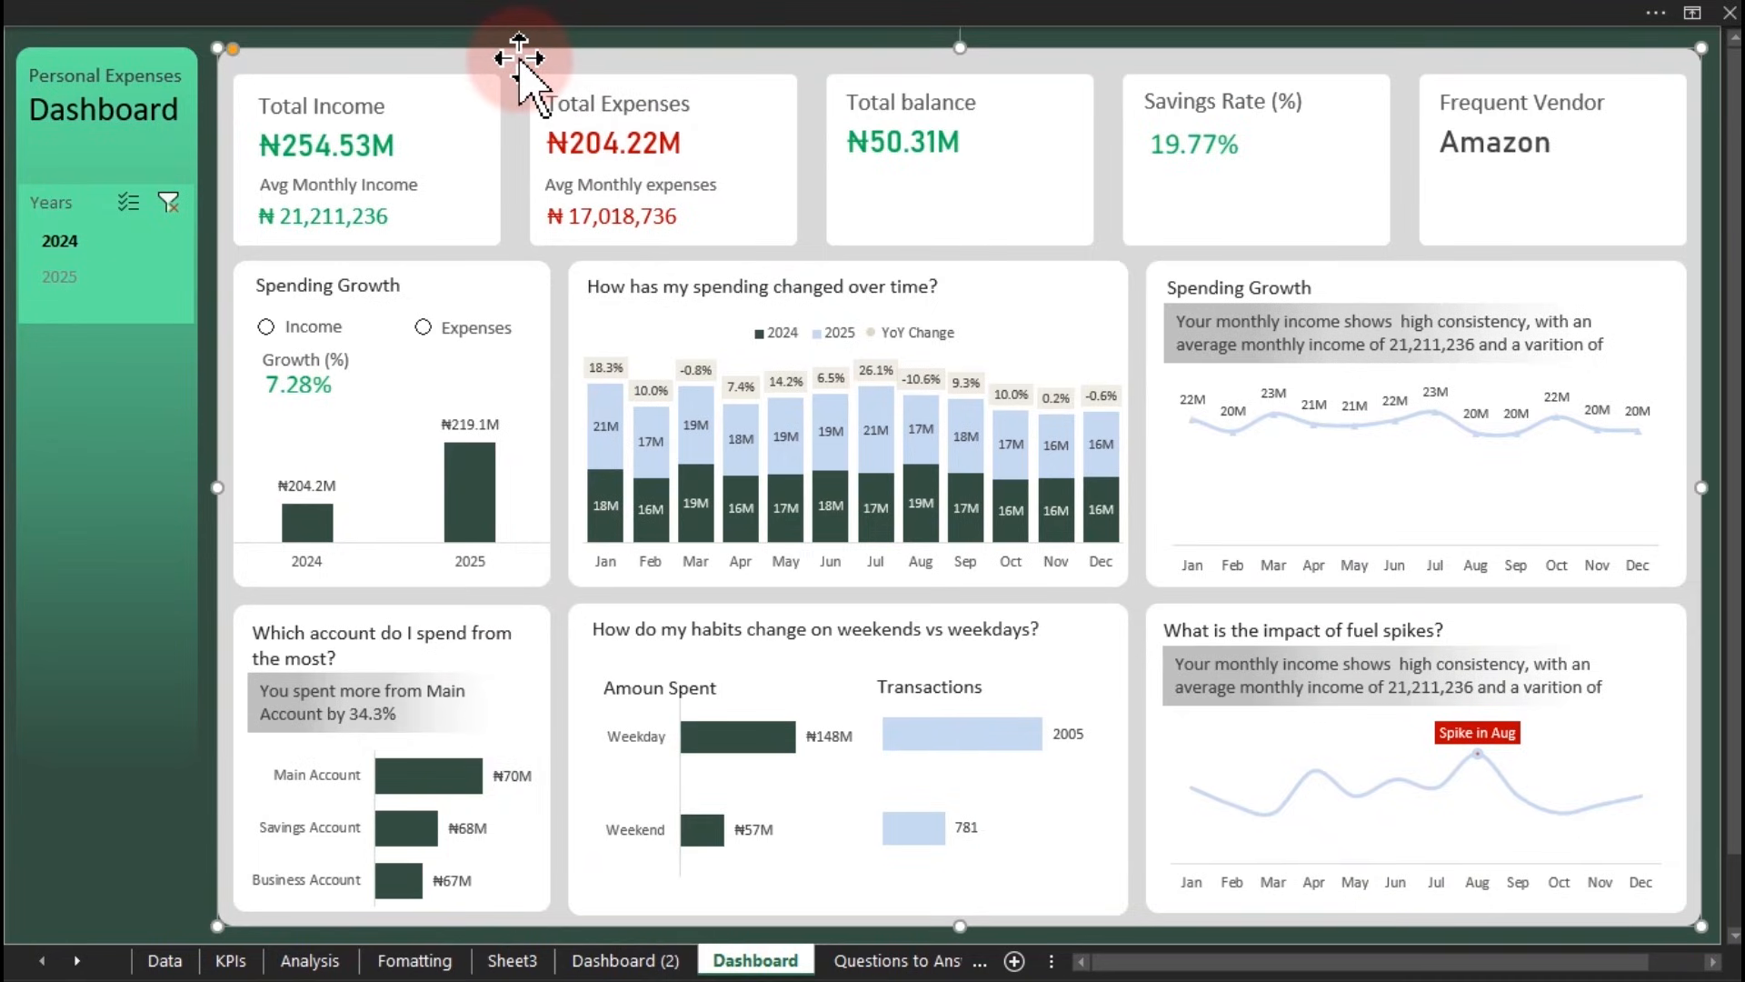
pyautogui.click(495, 105)
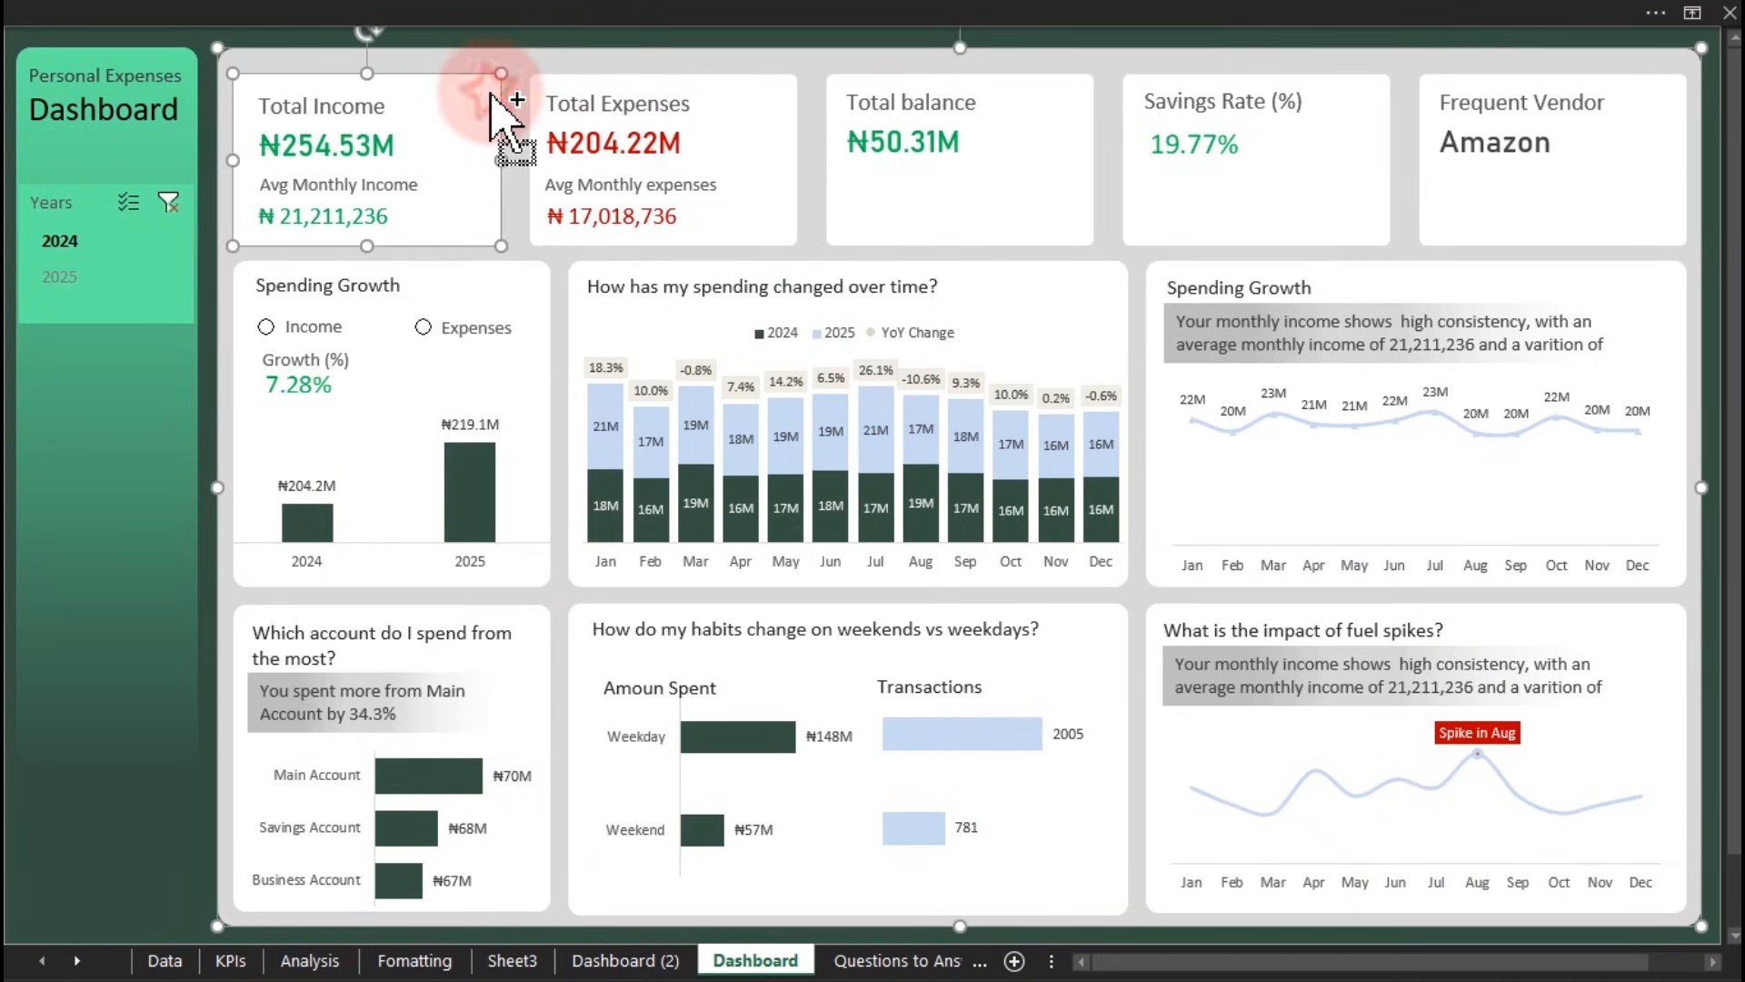
pyautogui.keyDown('ctrl'); pyautogui.click(534, 286); pyautogui.keyUp('ctrl')
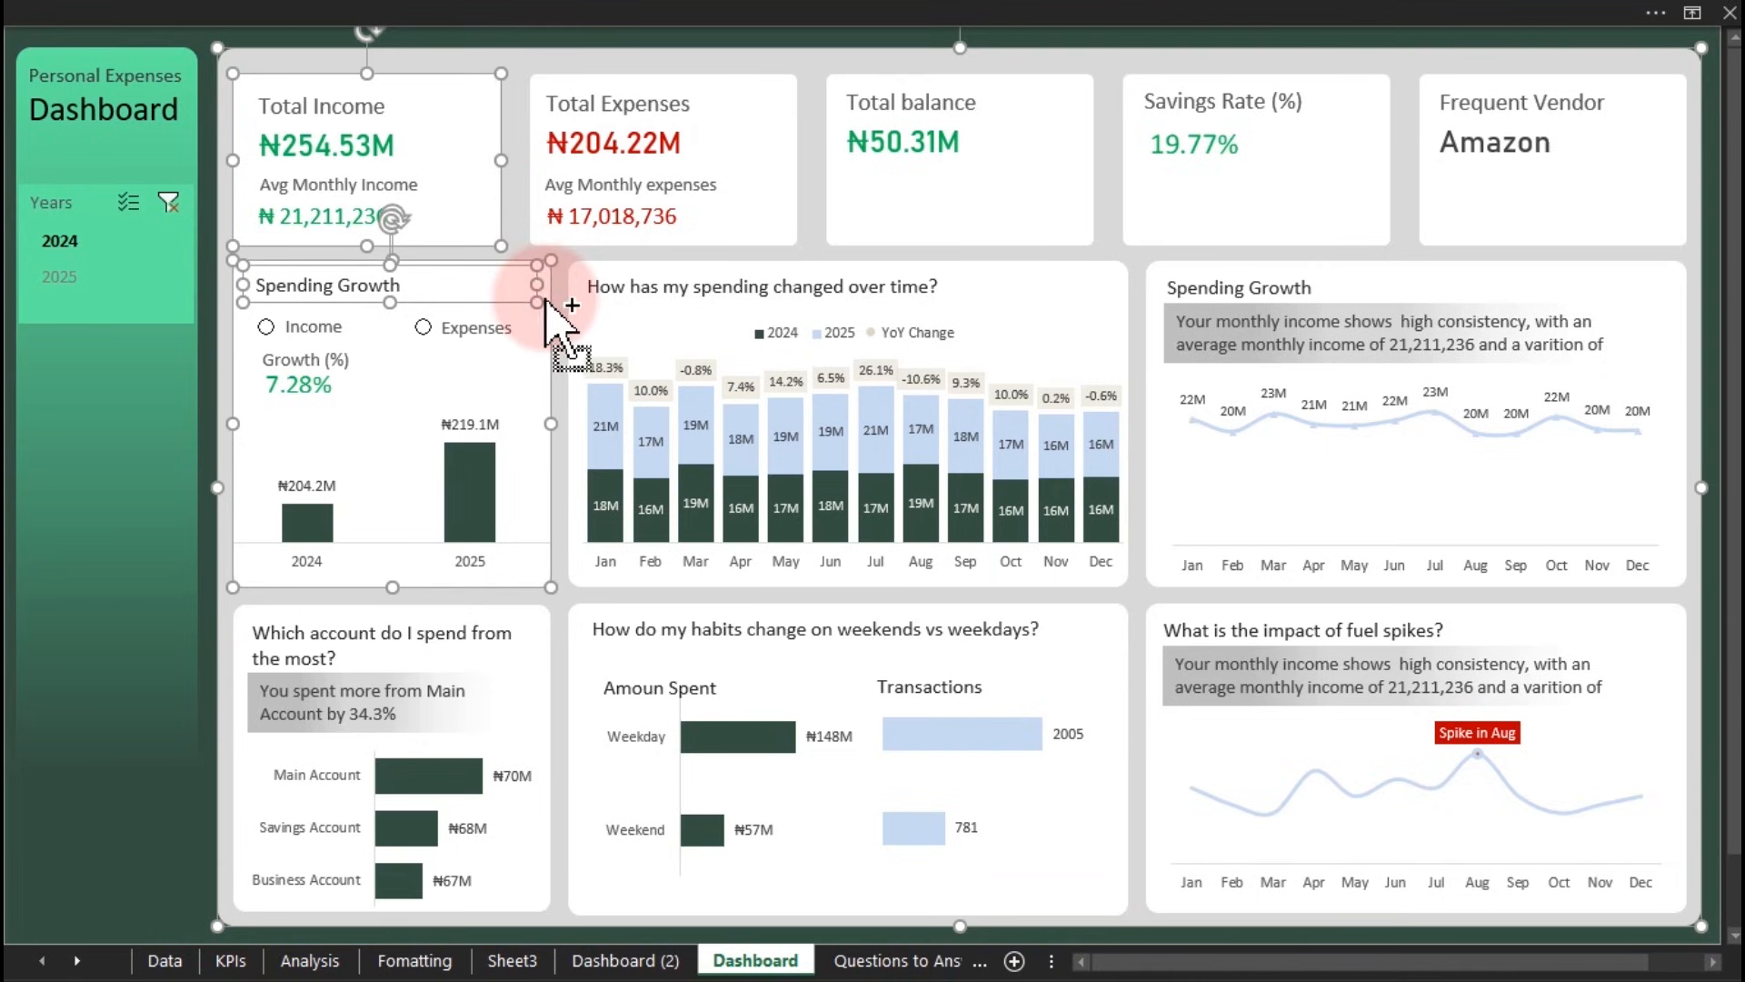
pyautogui.click(516, 962)
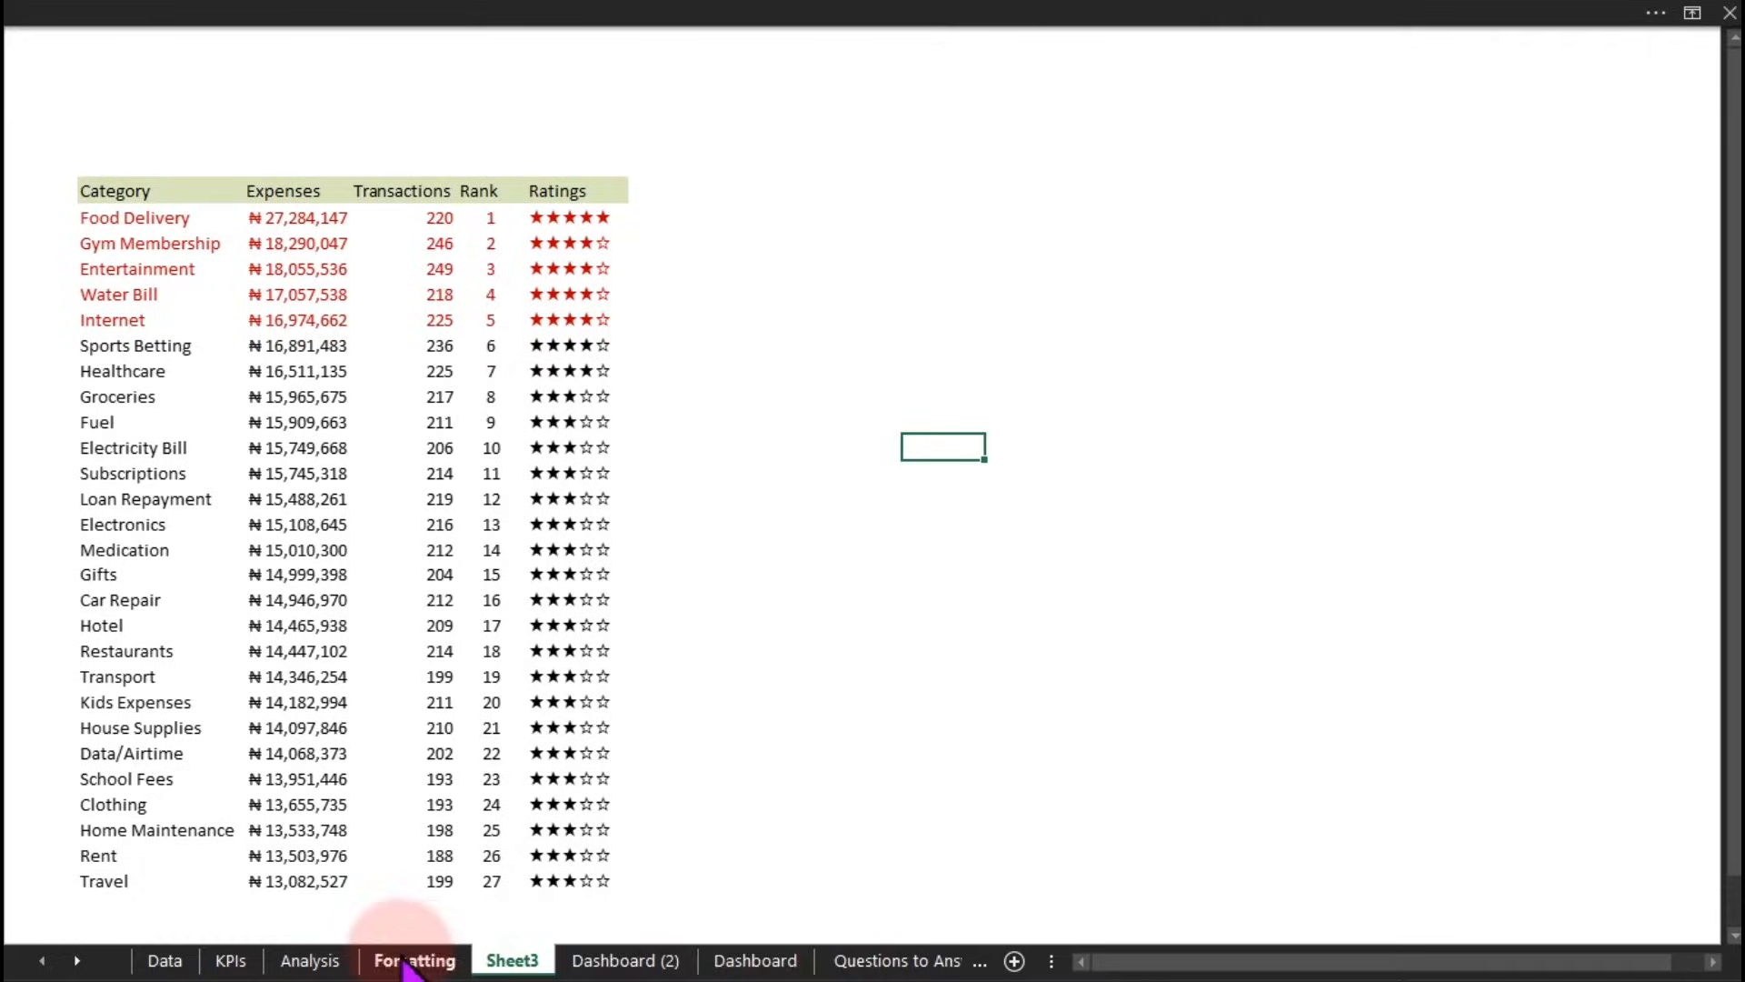
pyautogui.click(670, 962)
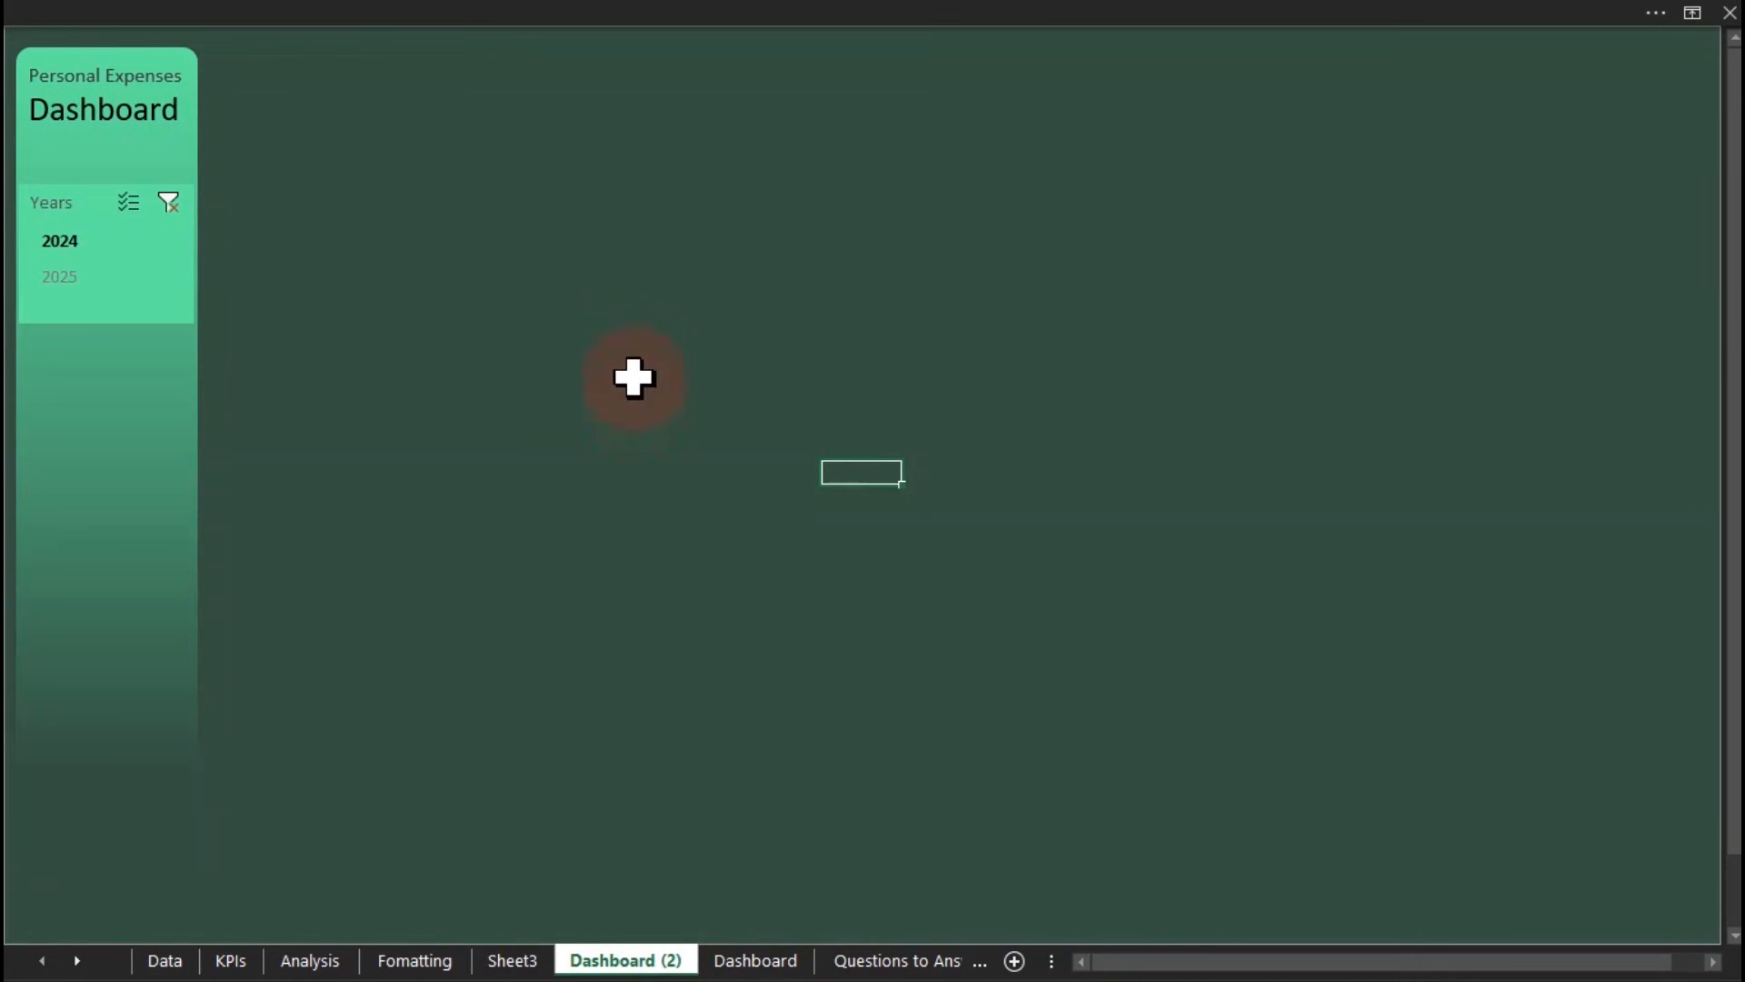
pyautogui.hotkey('ctrl', 'v')
pyautogui.moveTo(1239, 585); pyautogui.dragTo(635, 160)
pyautogui.click(771, 35)
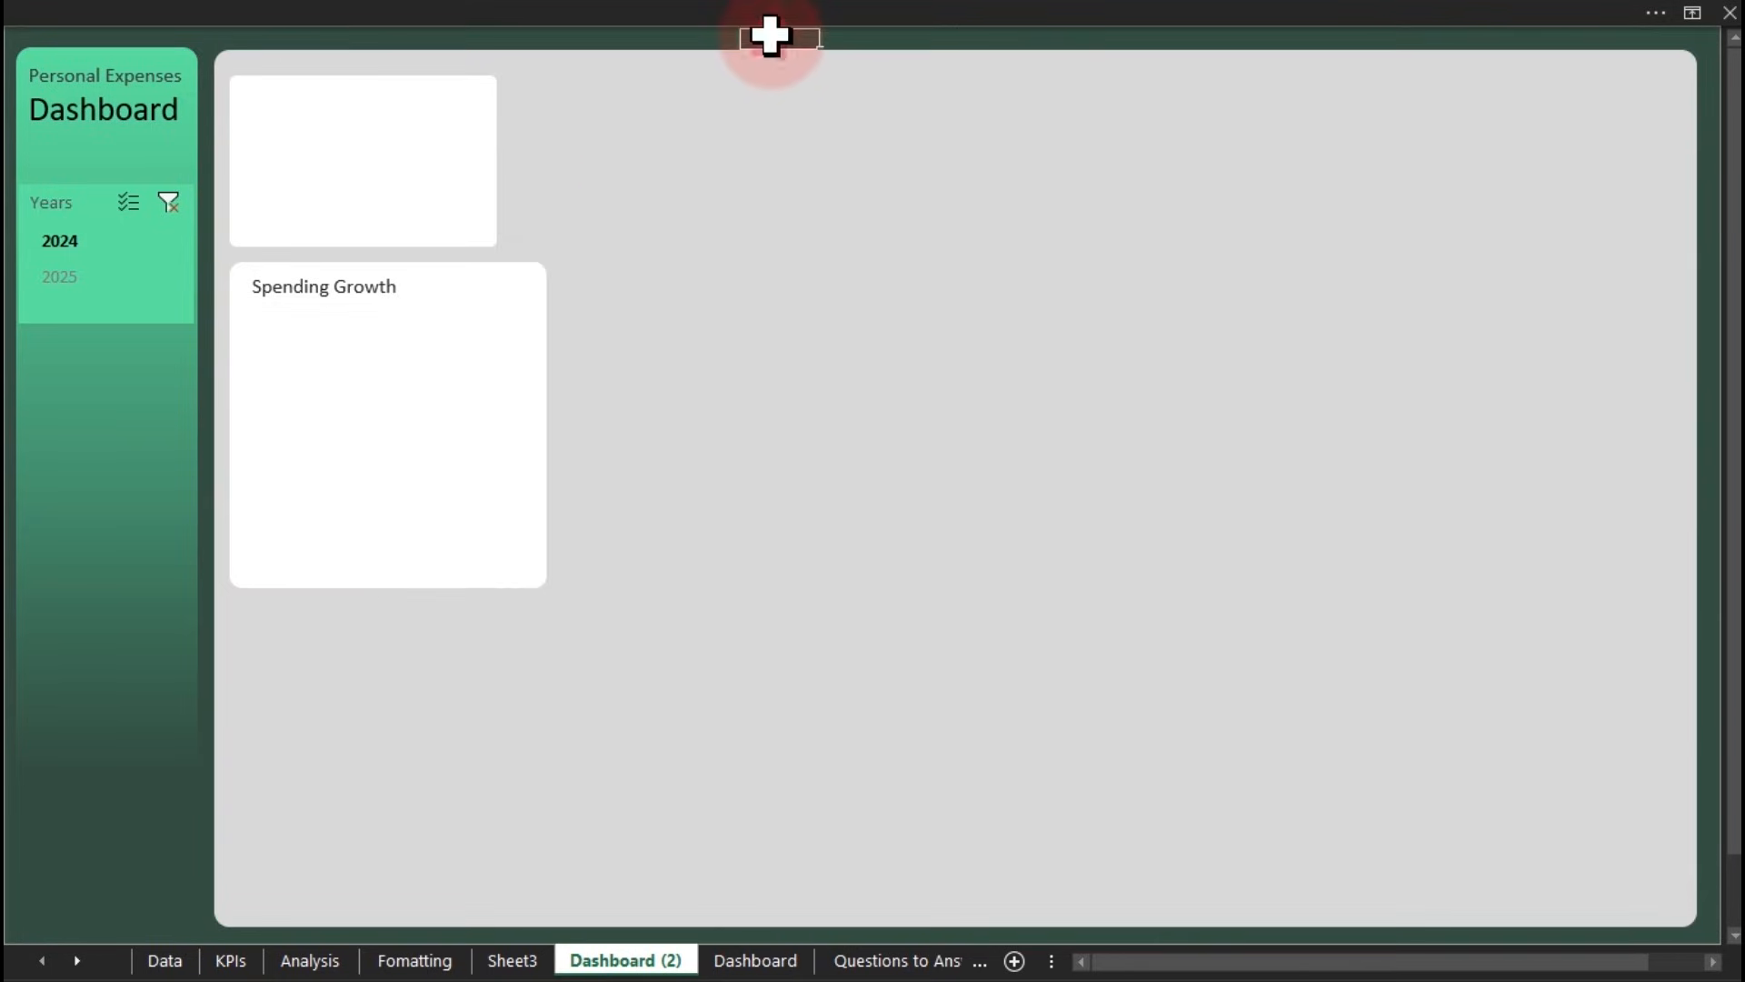
# Step: Move the small white card to the upper right of the grey background and enlarge the Spending Growth card rightwards and downwards
pyautogui.click(360, 198)
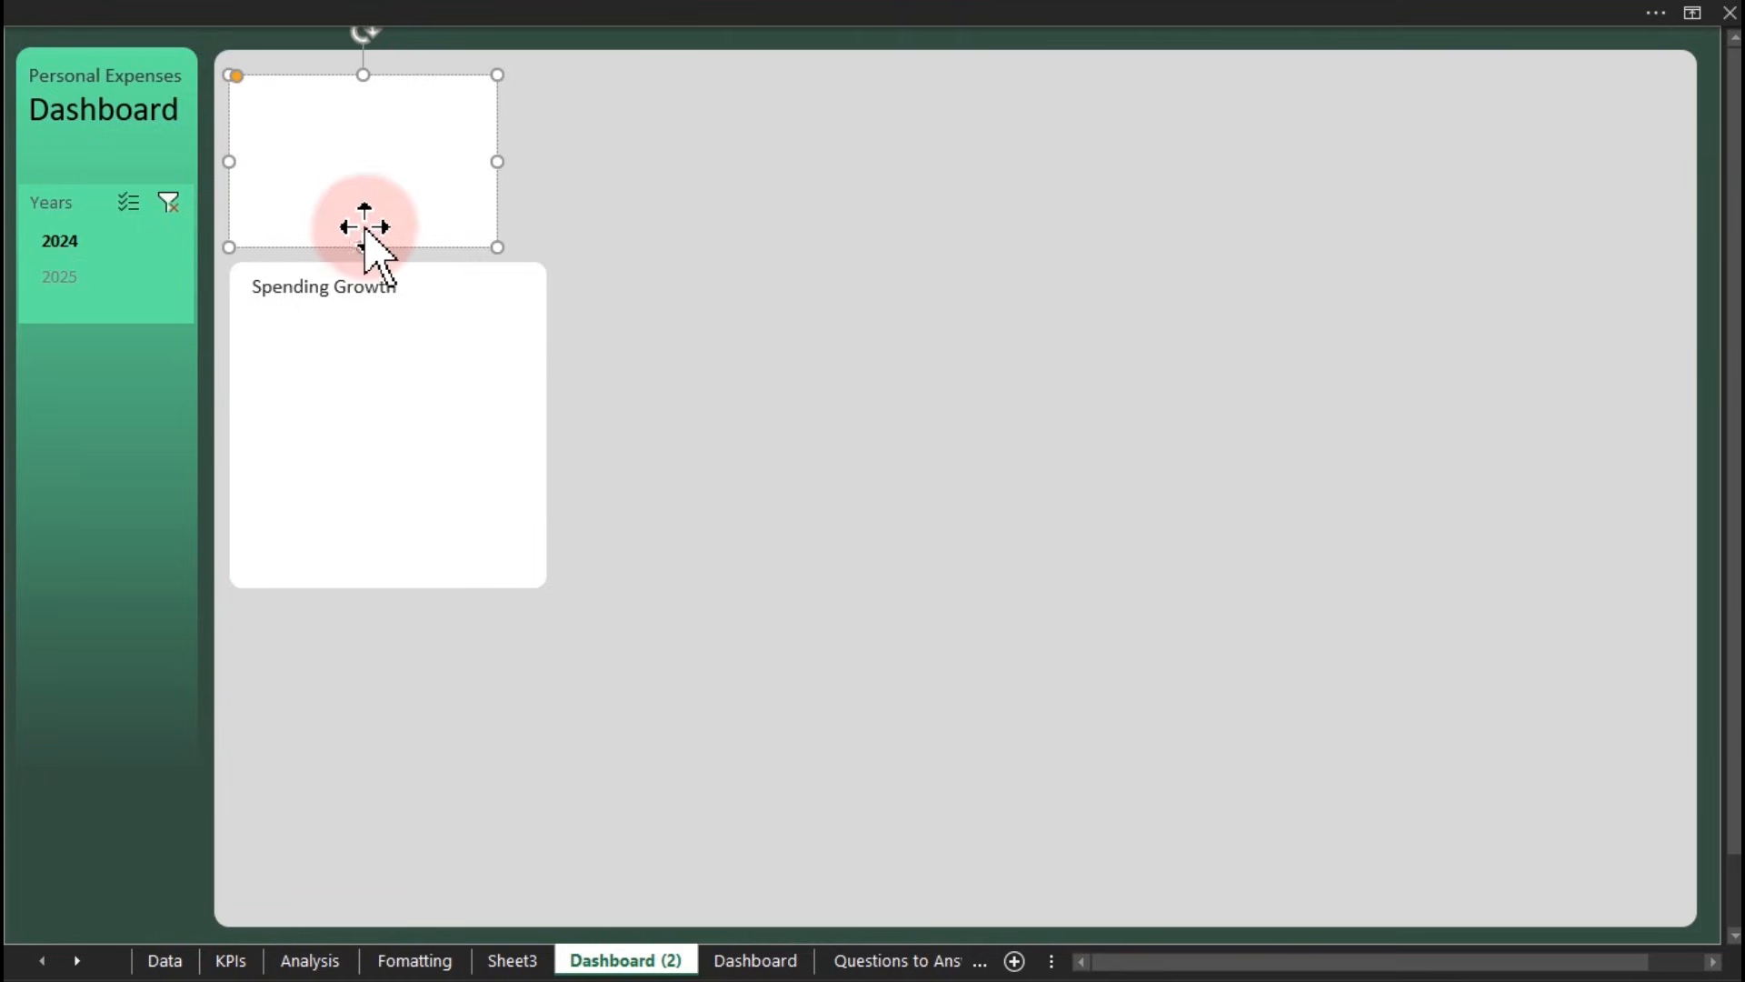
pyautogui.moveTo(363, 214); pyautogui.dragTo(1205, 260)
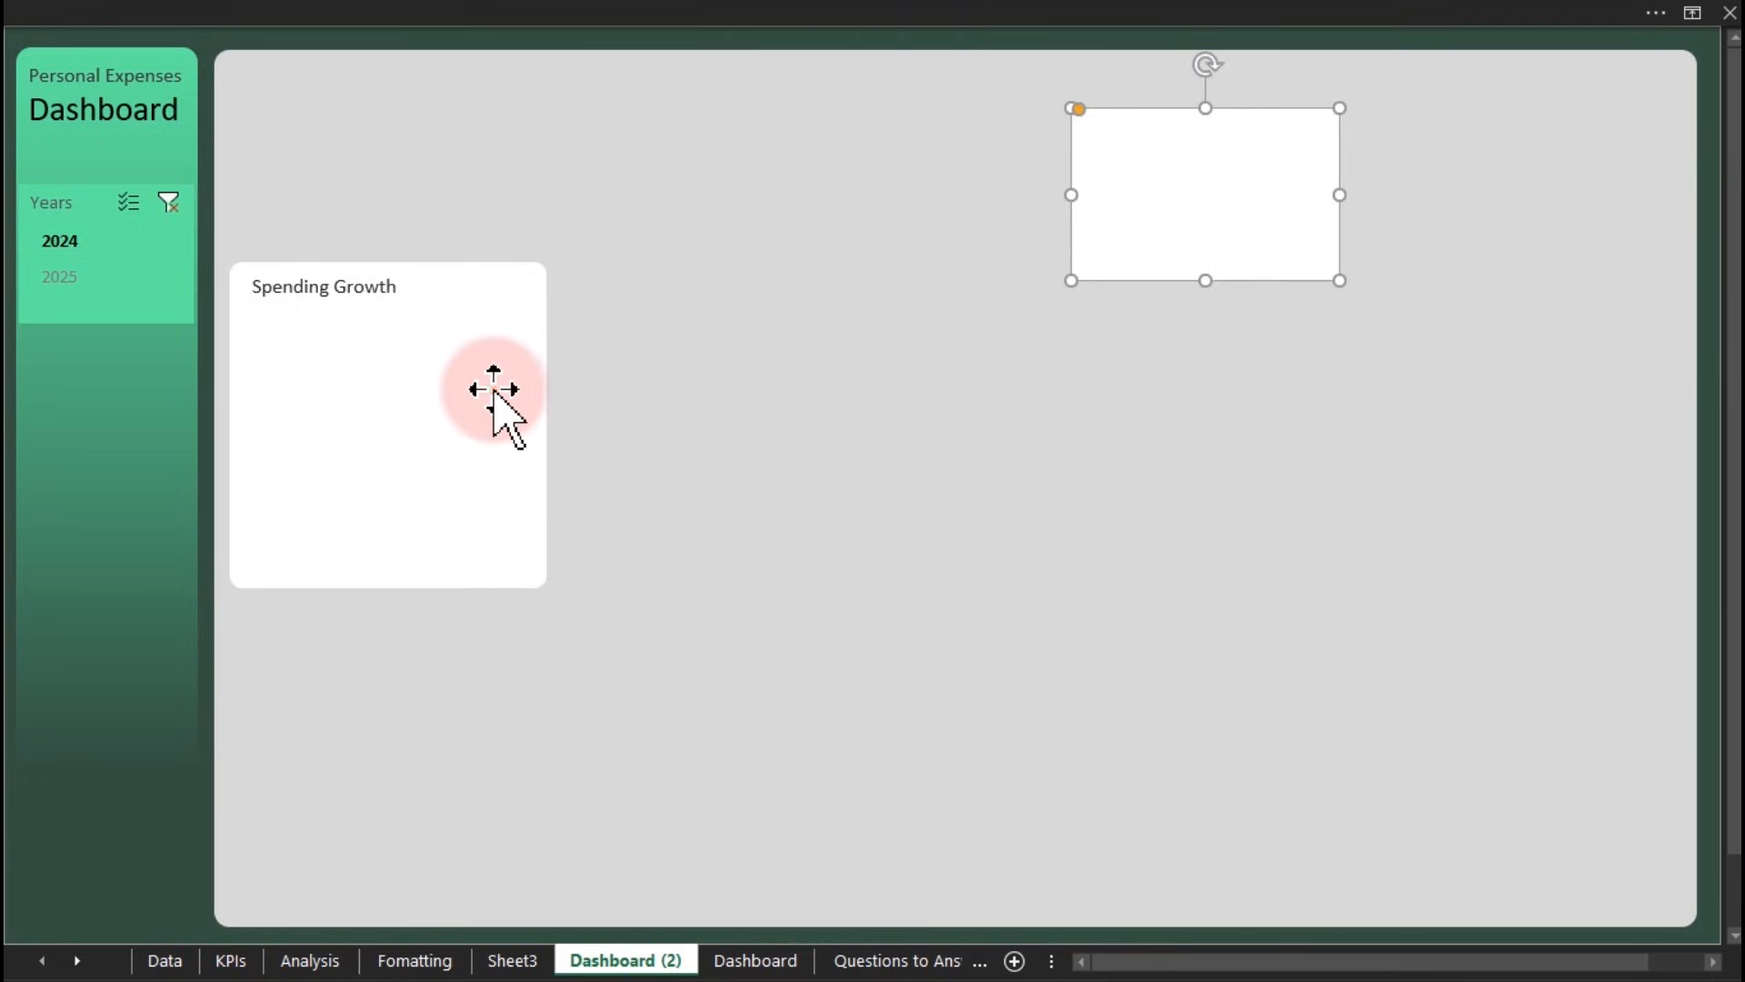
pyautogui.click(495, 387)
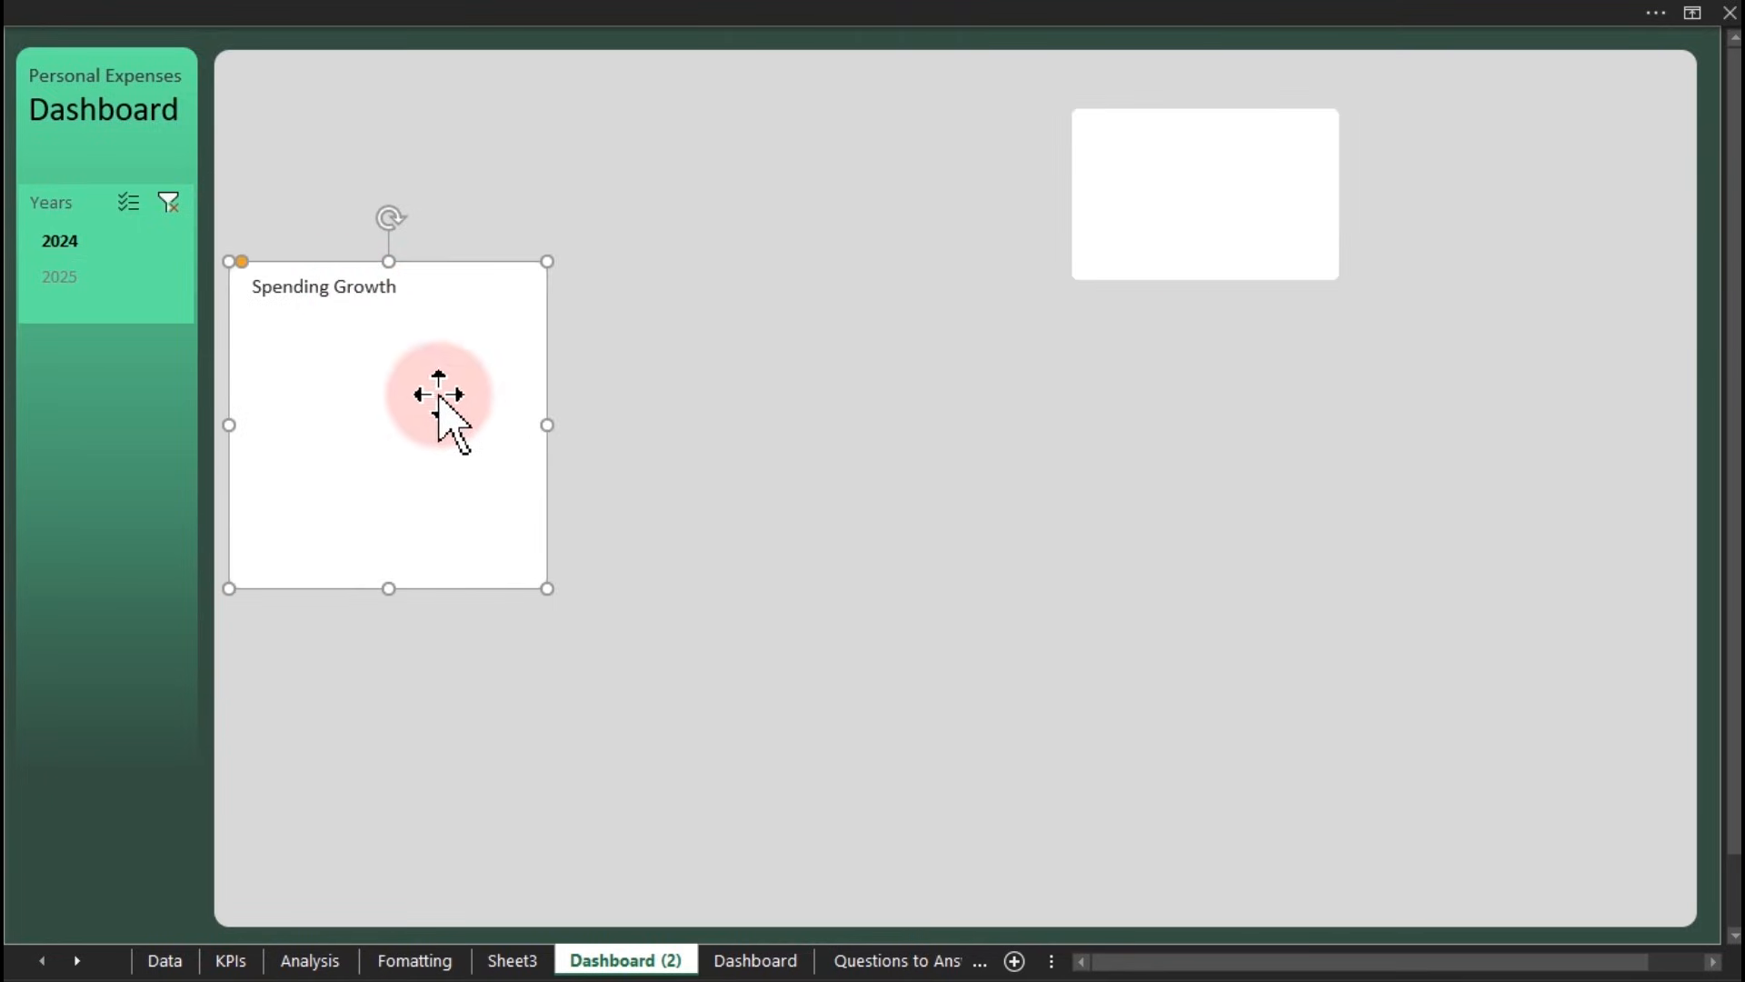
pyautogui.moveTo(548, 426); pyautogui.dragTo(788, 475)
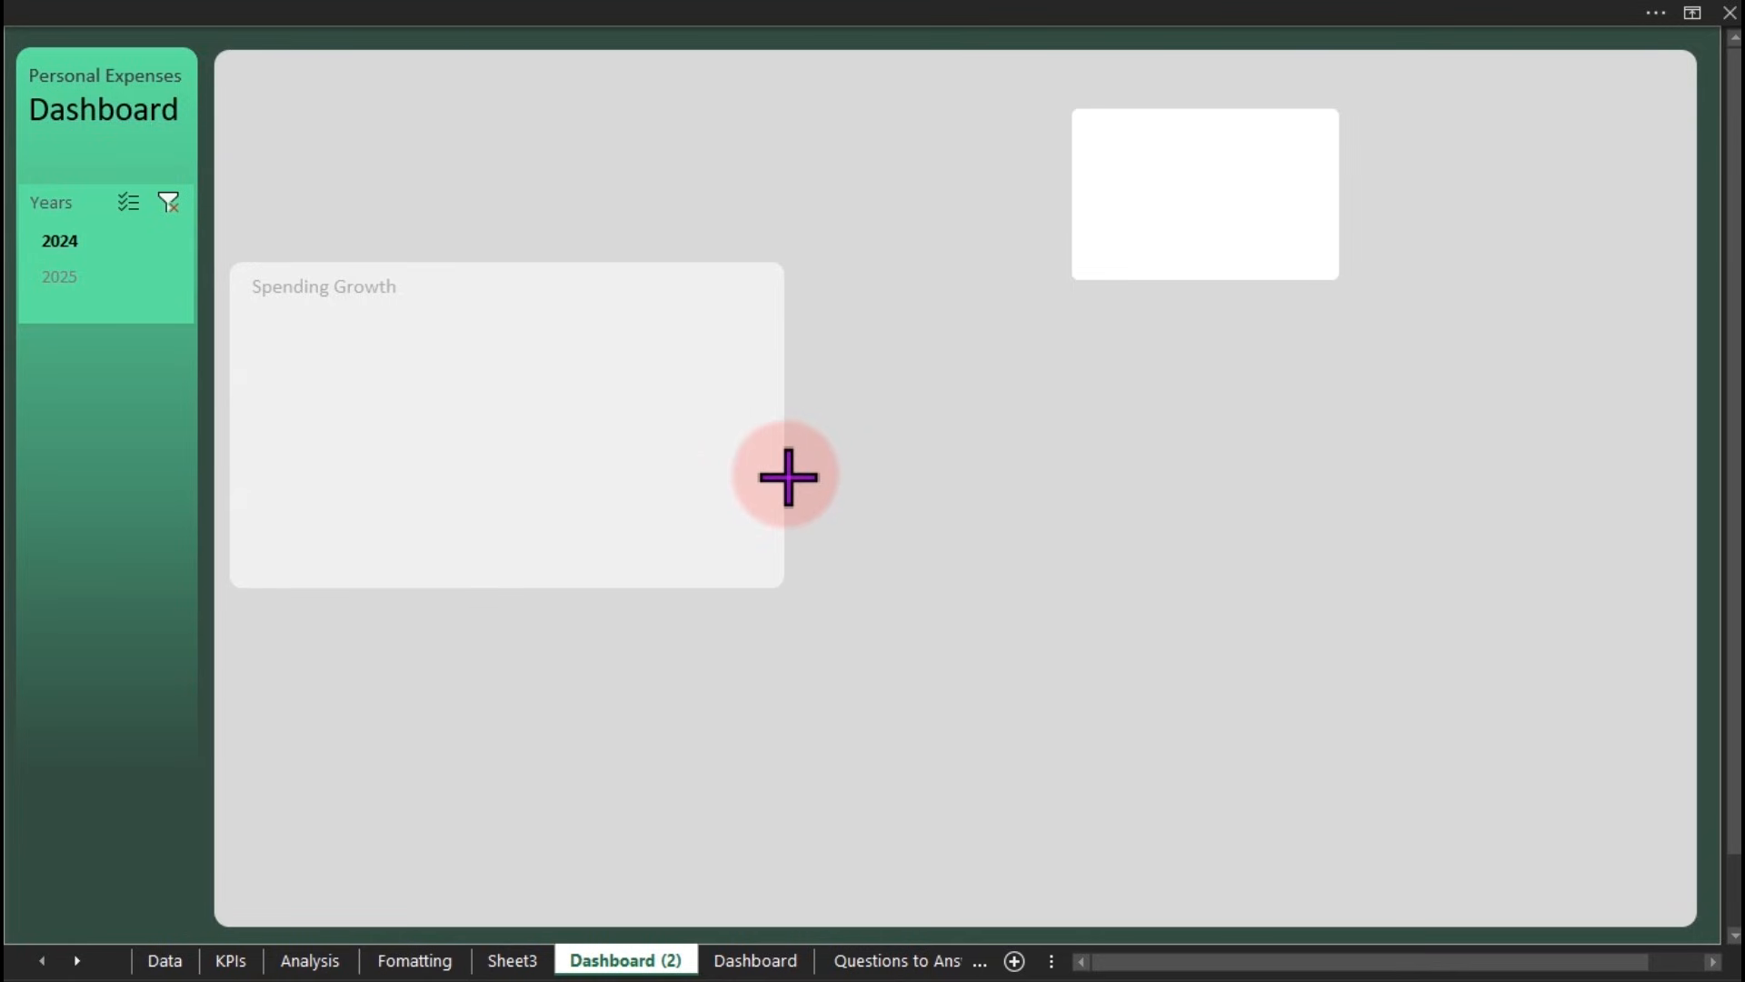
pyautogui.moveTo(507, 588); pyautogui.dragTo(502, 909)
# Step: Open the grey background shape's fill settings and examine which theme colour it uses without changing it
pyautogui.click(934, 554)
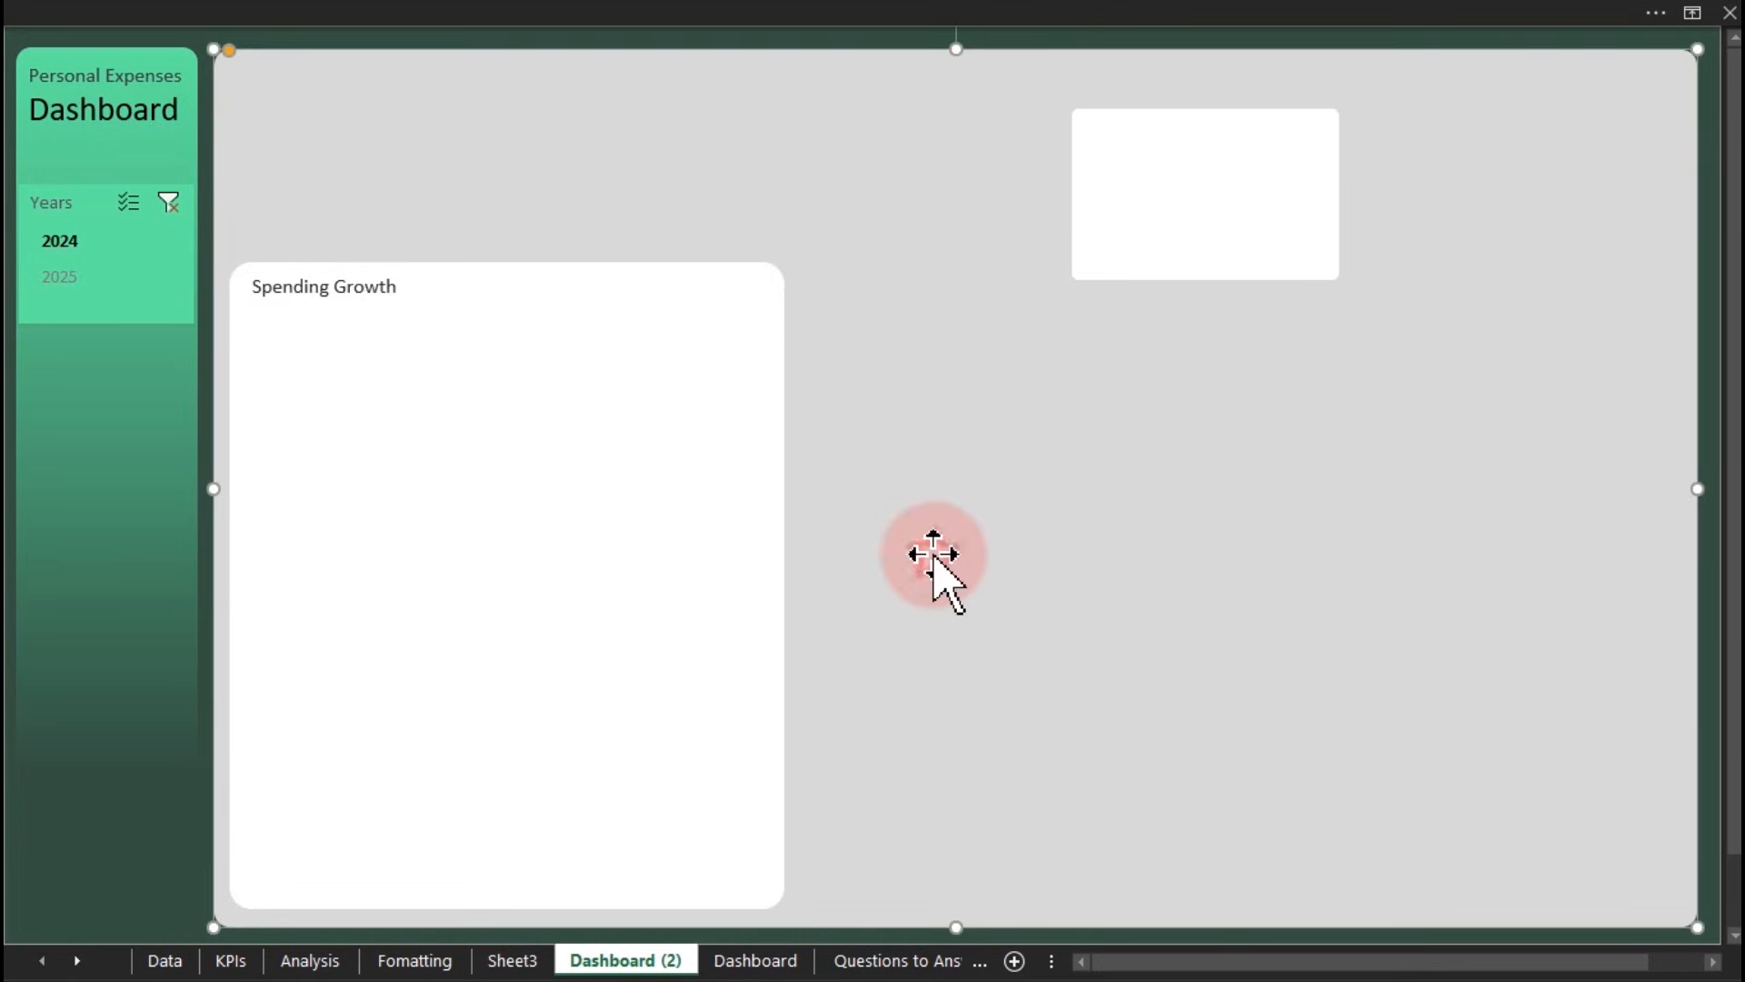
pyautogui.doubleClick(936, 559)
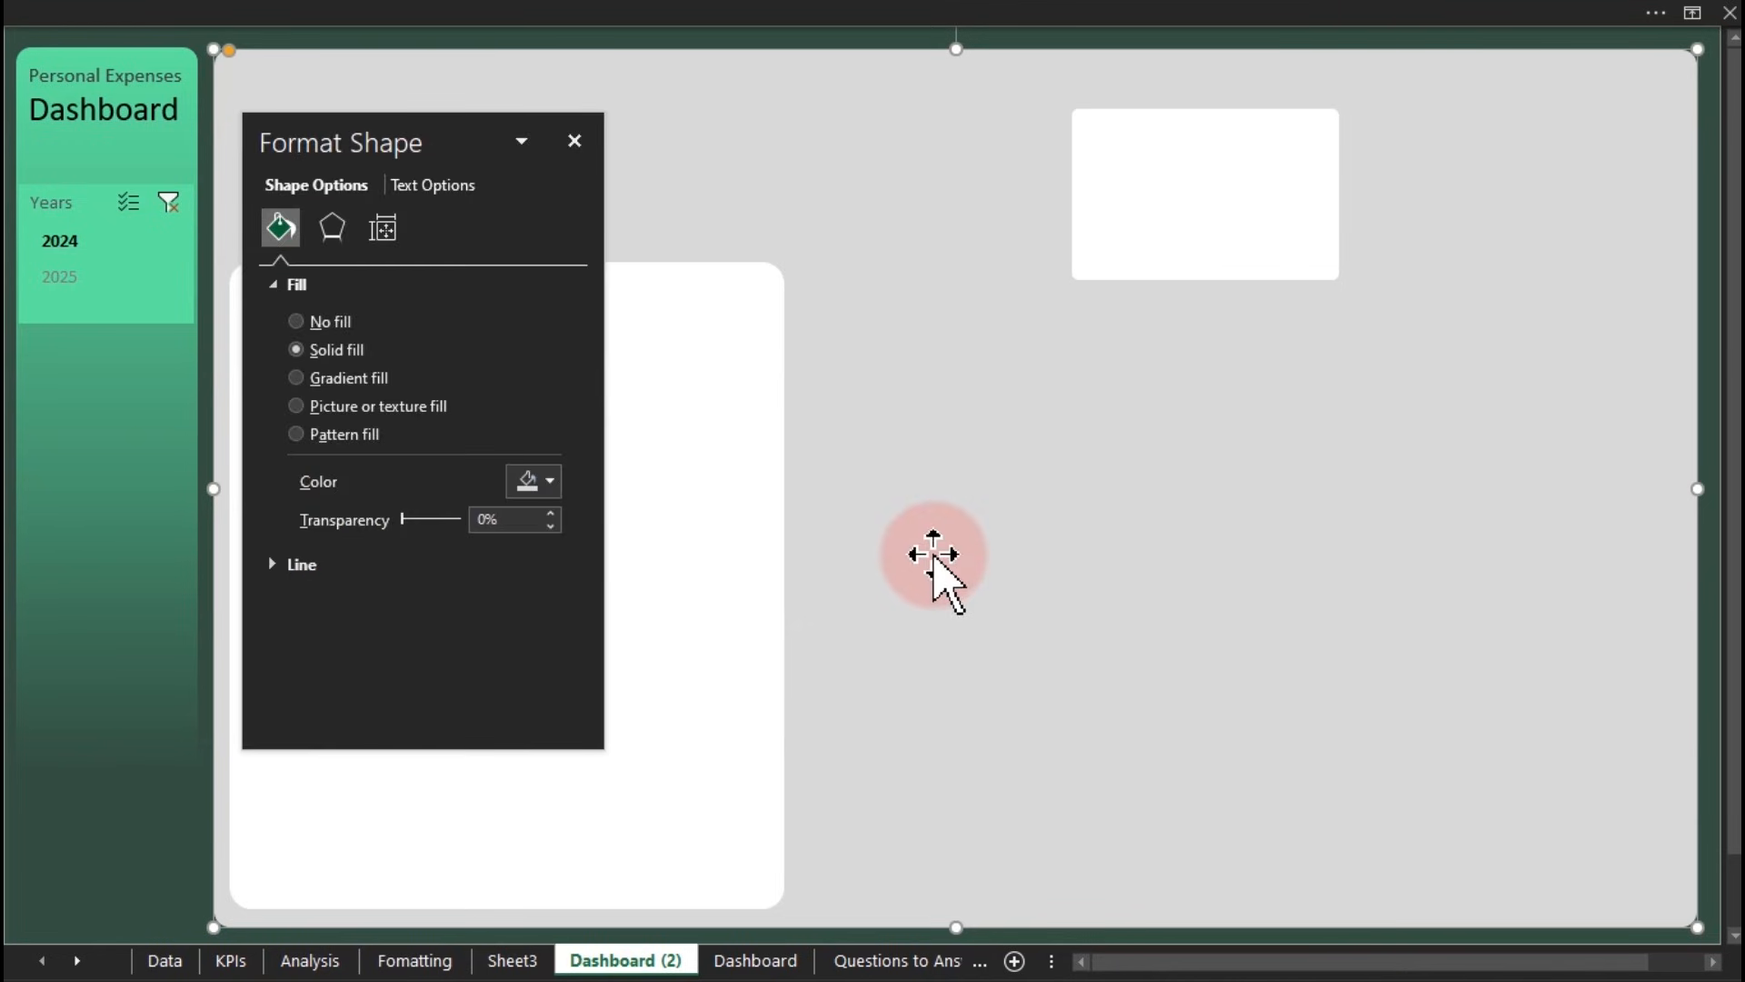
pyautogui.click(536, 481)
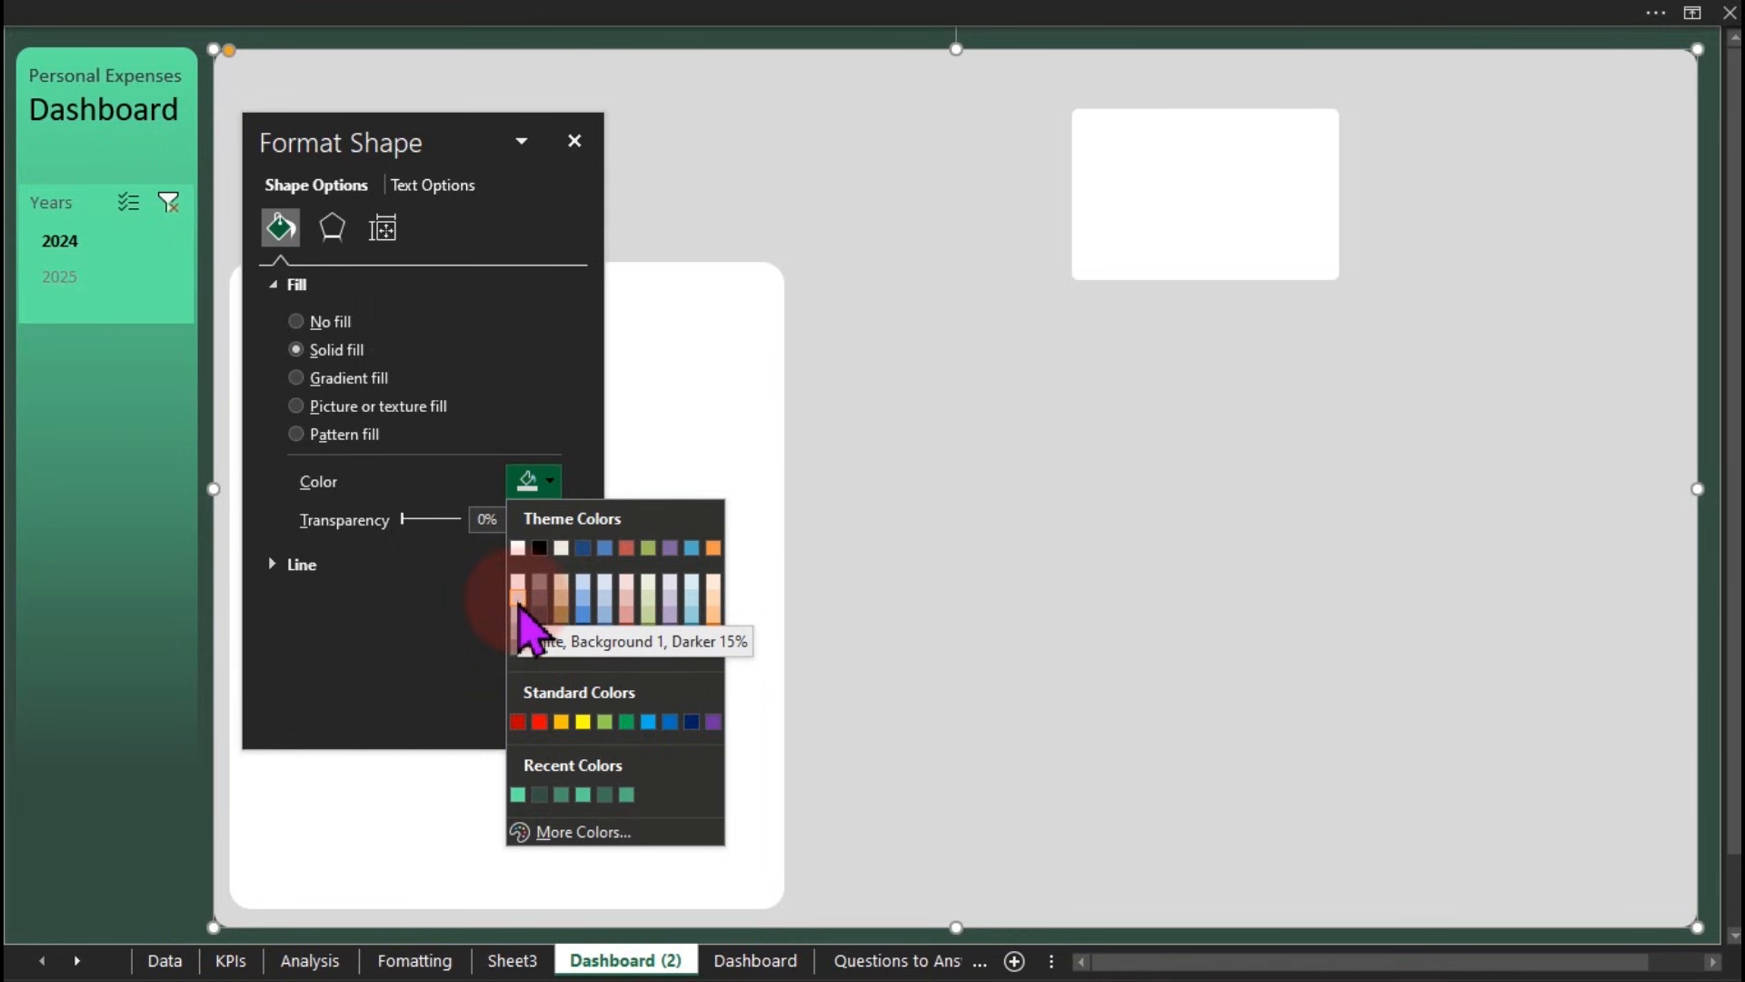
pyautogui.click(919, 421)
# Step: Examine which theme colour fills the large white card without changing it, and close the shape formatting settings
pyautogui.click(718, 429)
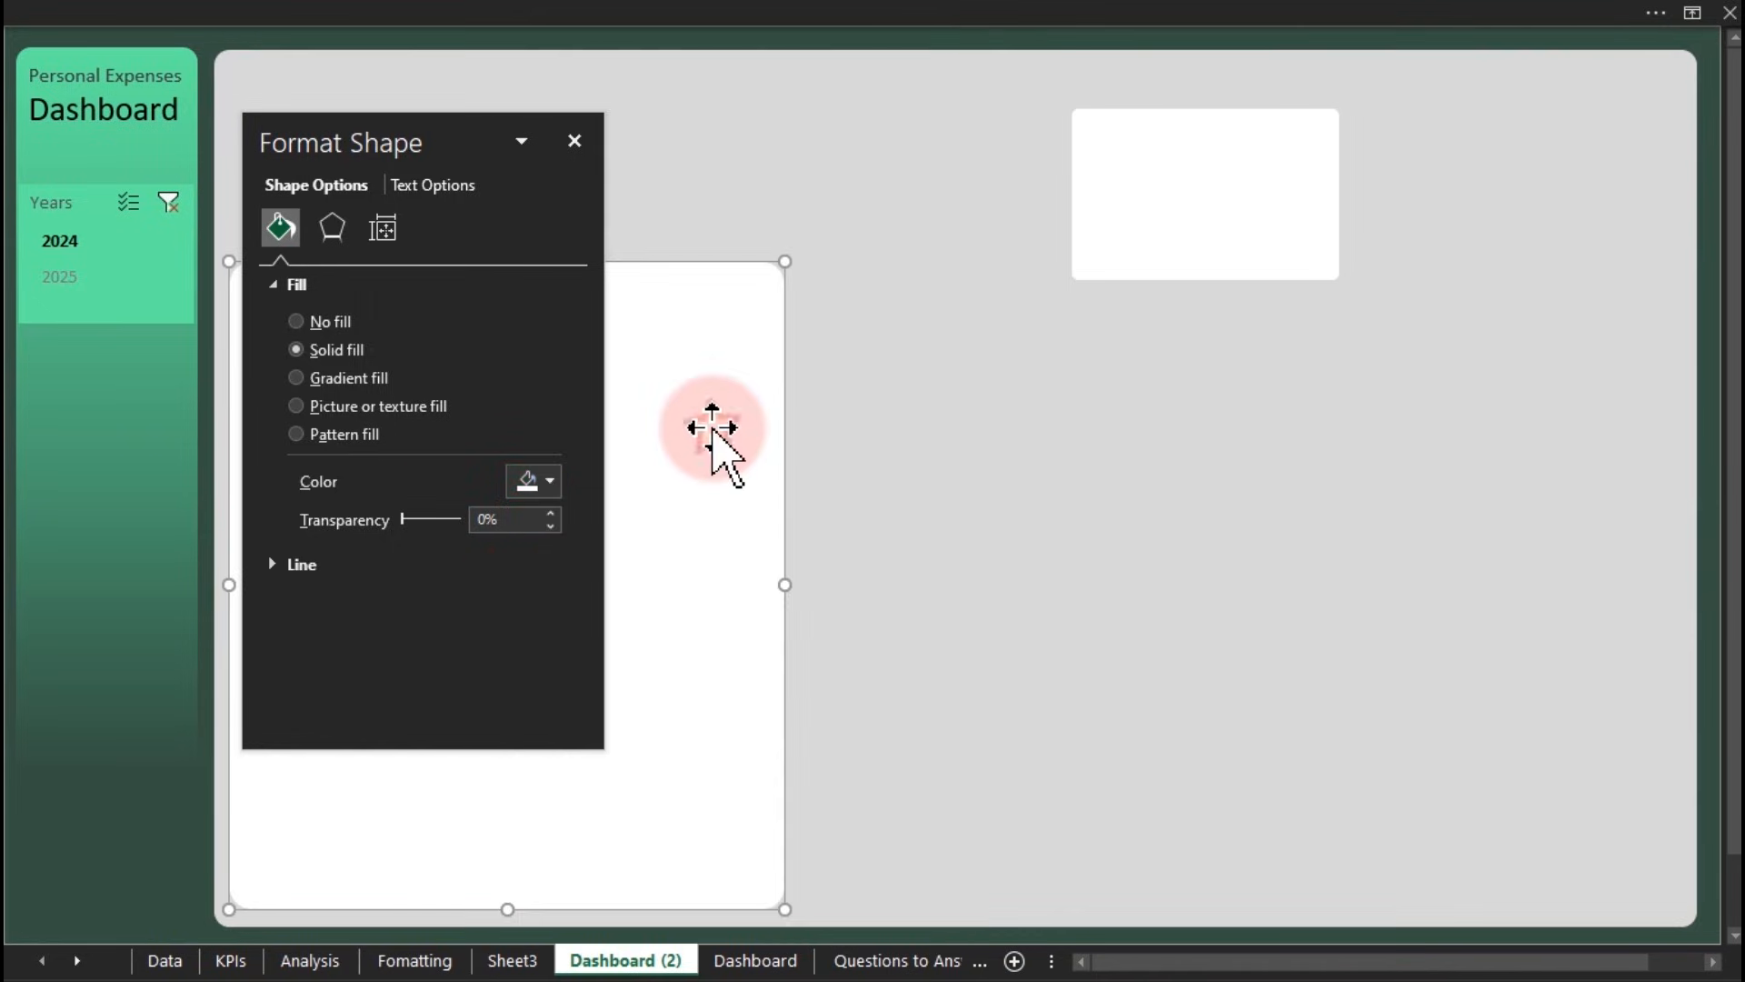
pyautogui.click(535, 484)
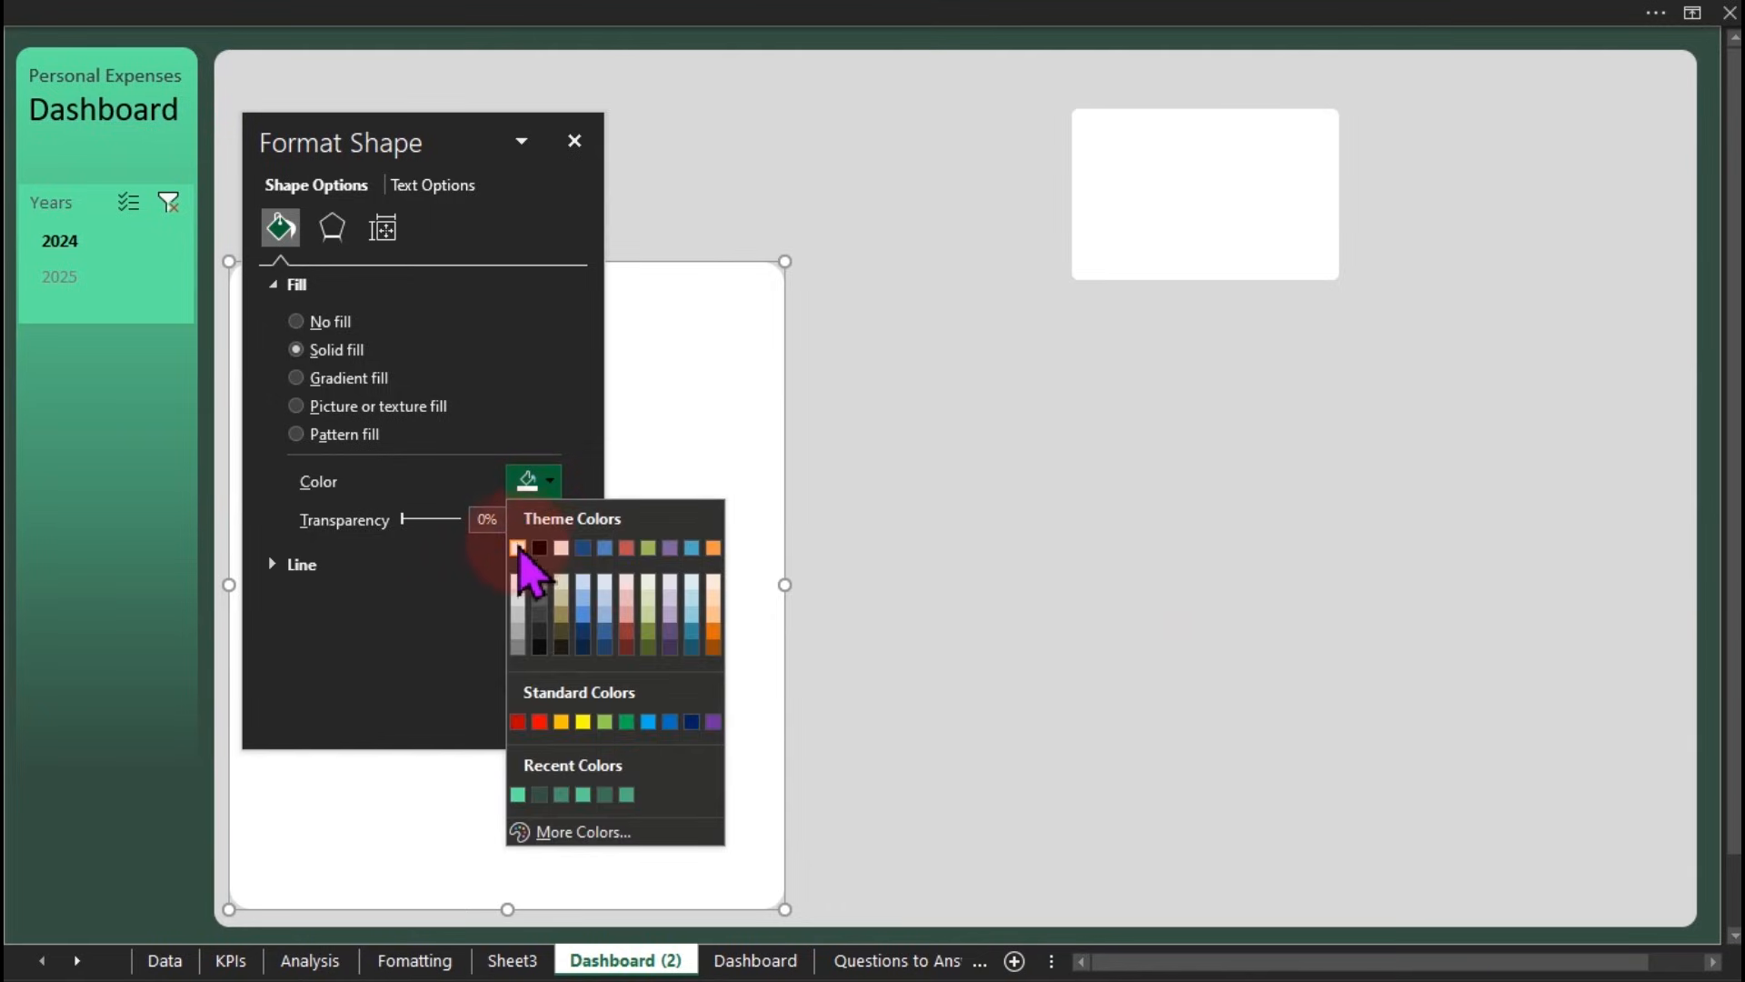
pyautogui.click(847, 354)
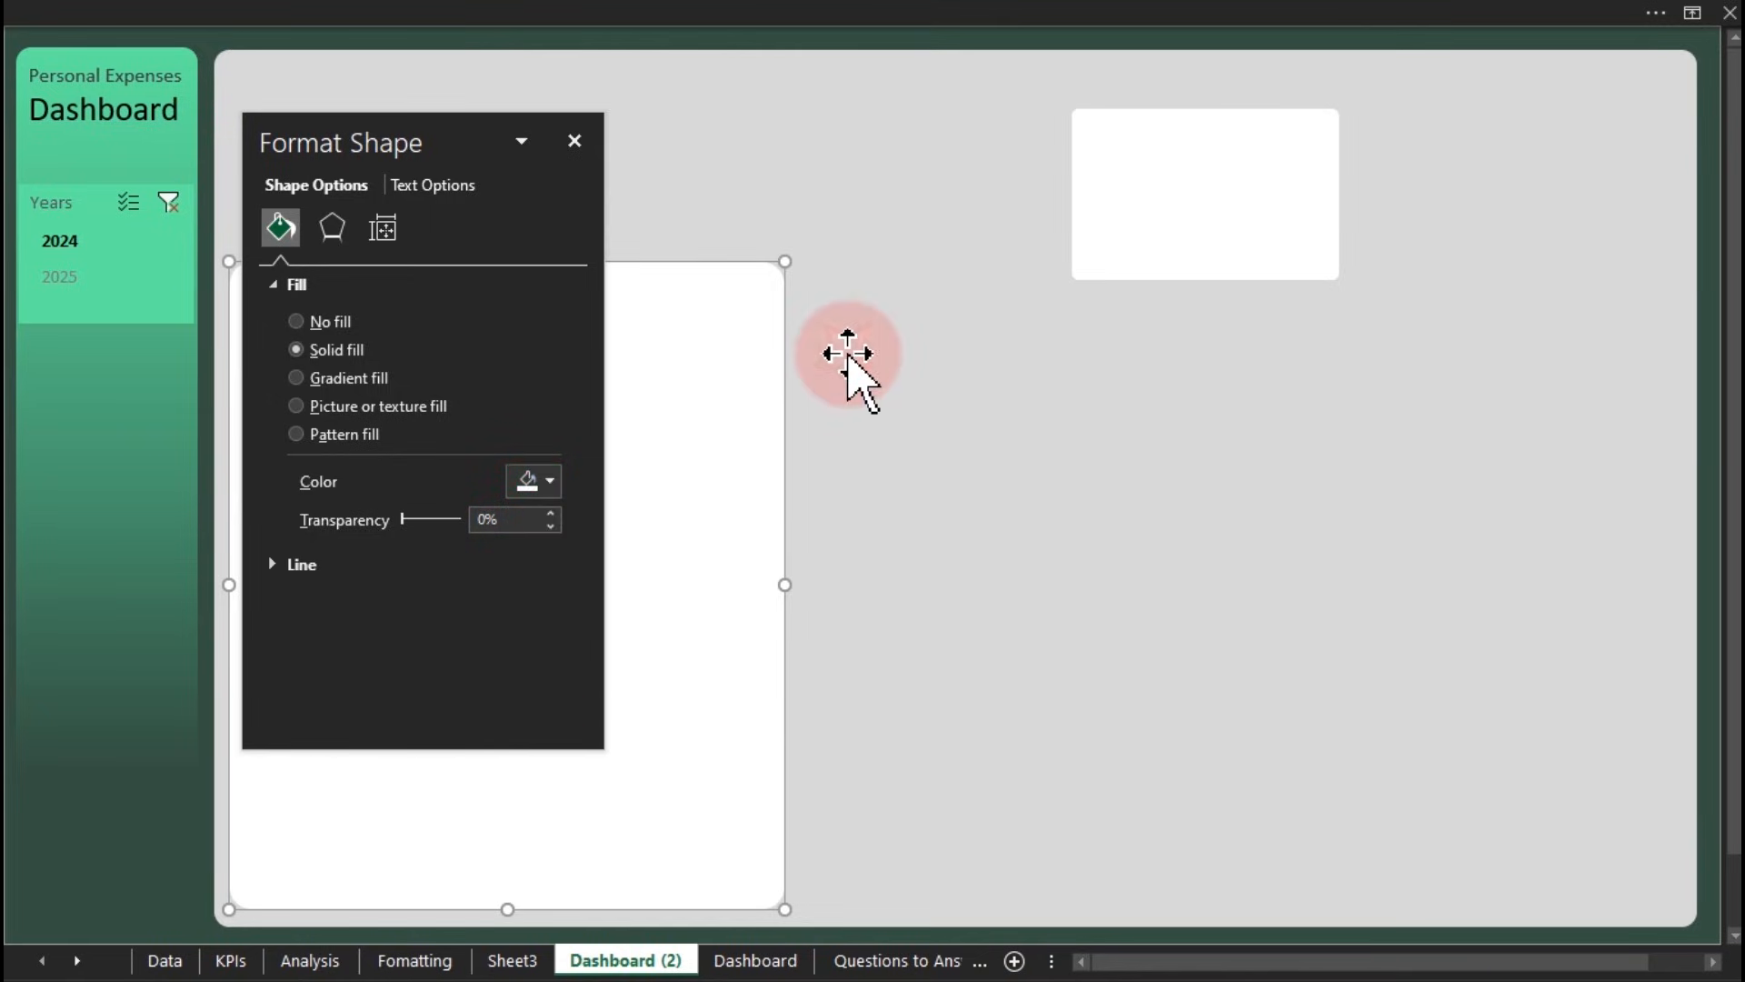
pyautogui.click(568, 151)
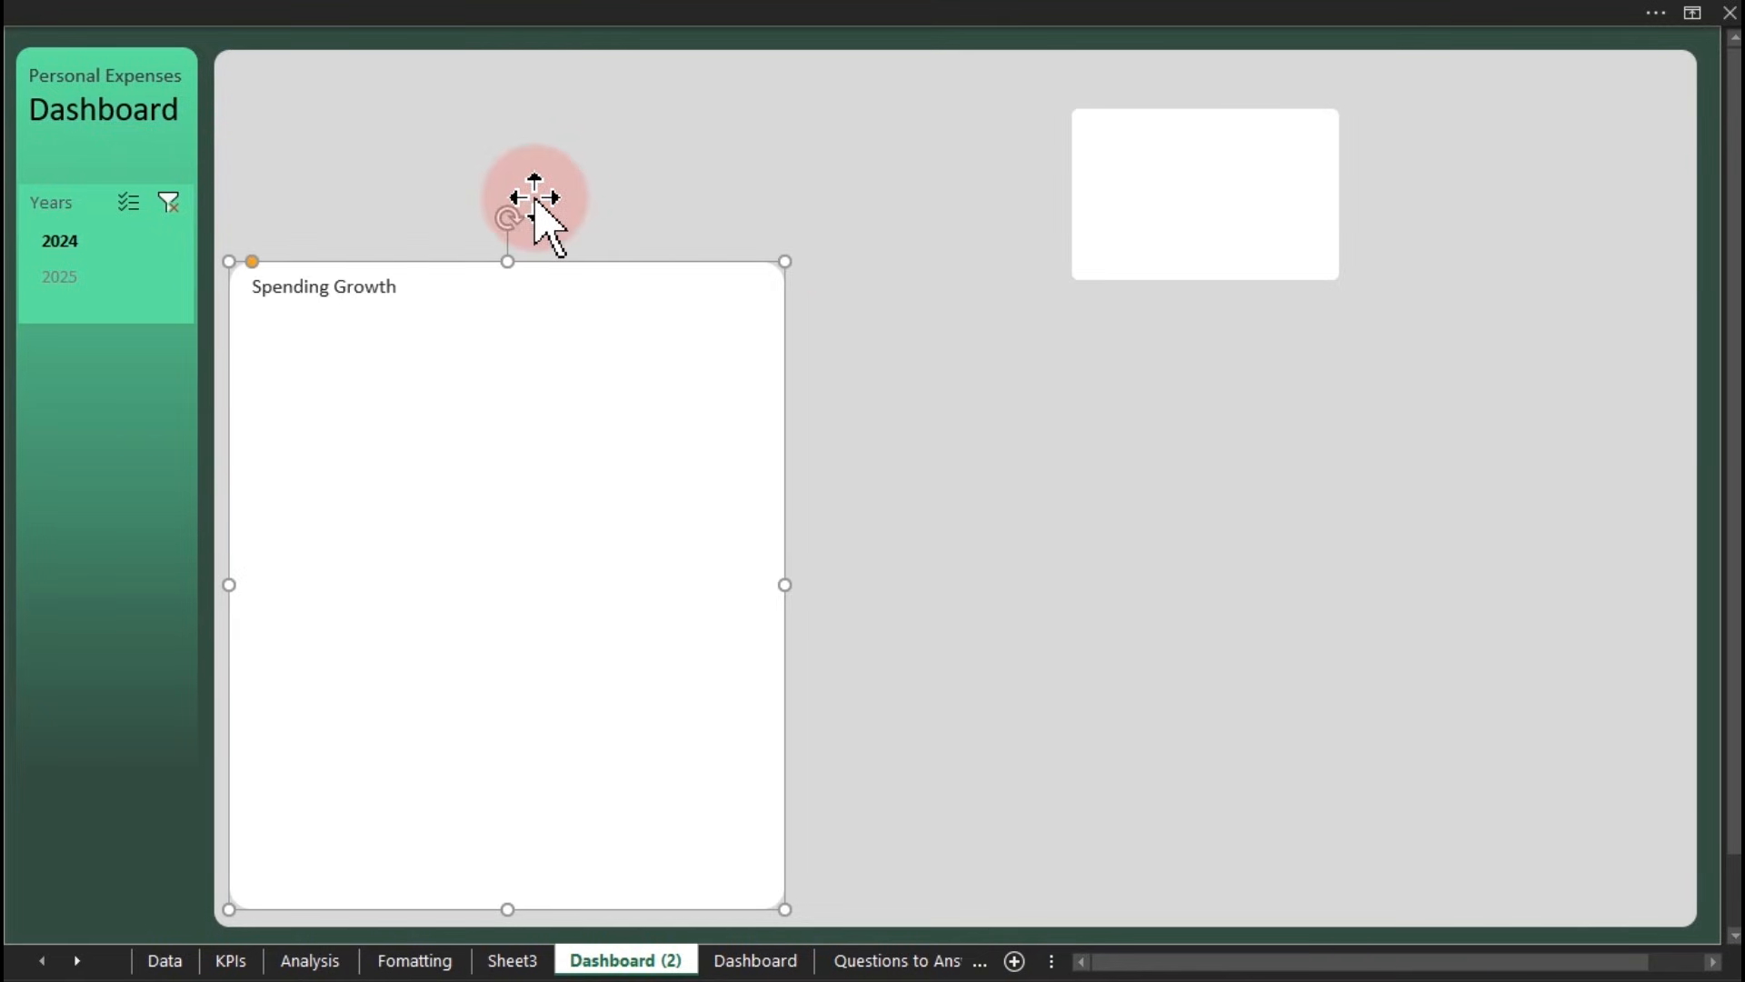
# Step: Stretch the large white card up to near the grey background's top edge and move the Spending Growth title to the card's top
pyautogui.moveTo(510, 261); pyautogui.dragTo(499, 70)
pyautogui.click(355, 287)
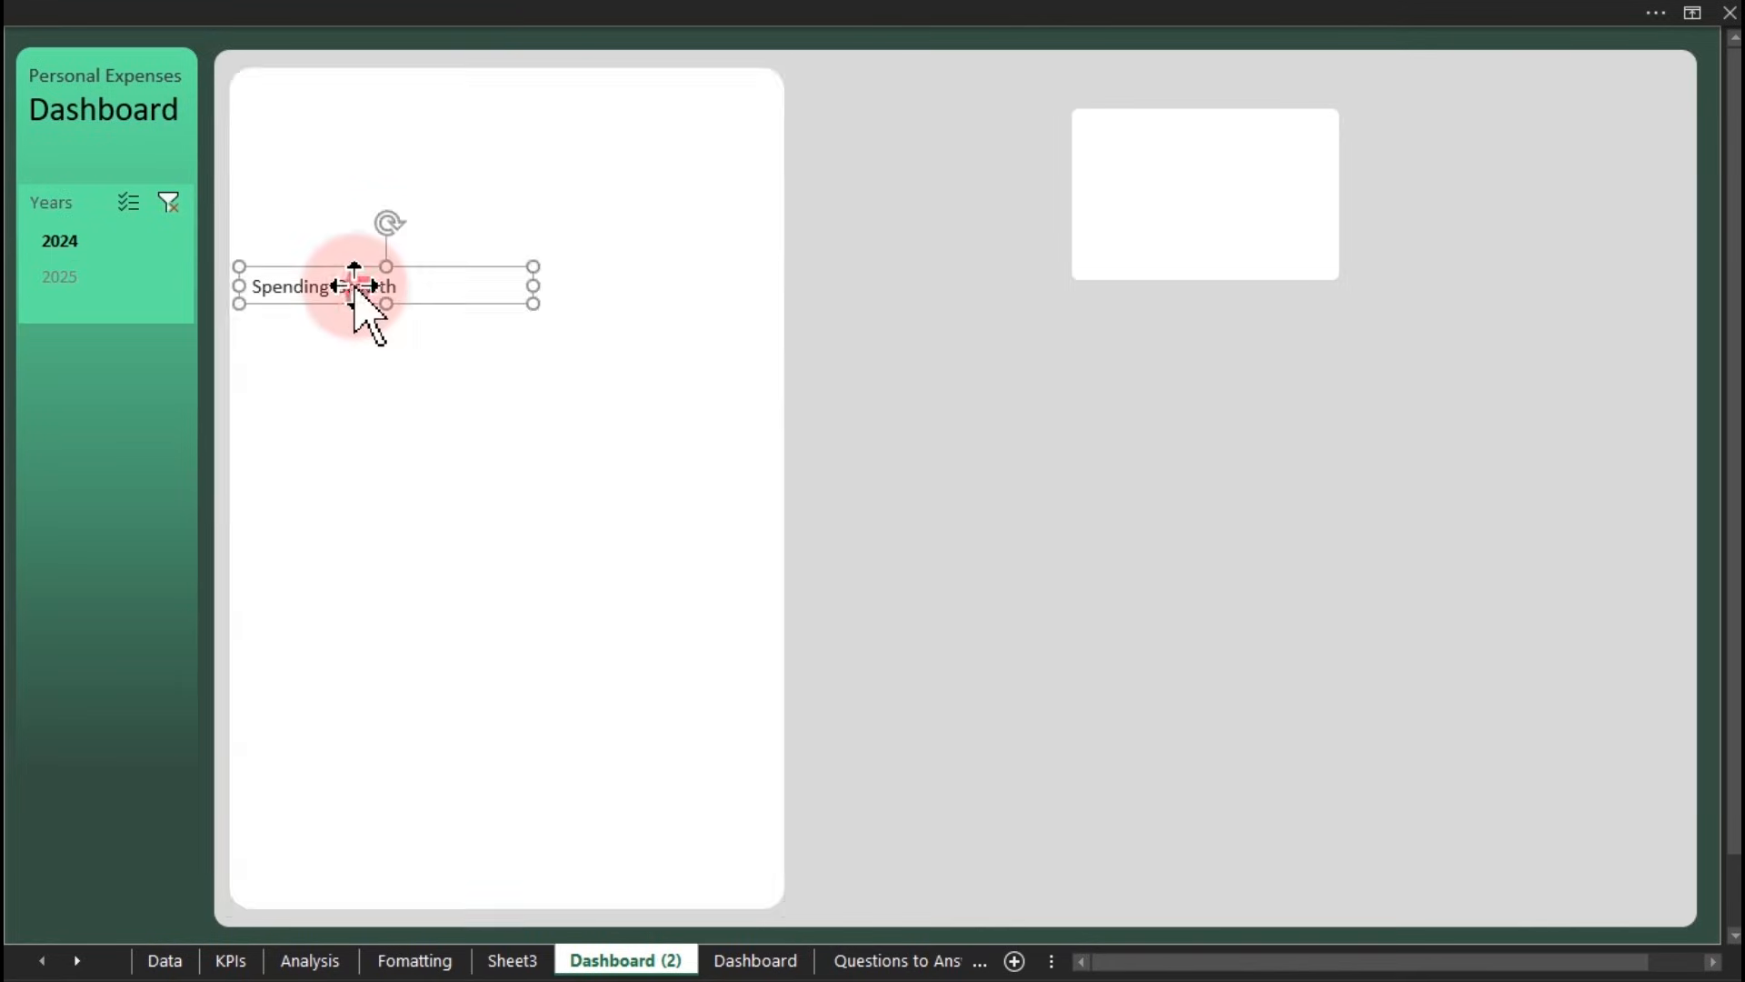
pyautogui.moveTo(355, 287); pyautogui.dragTo(366, 104)
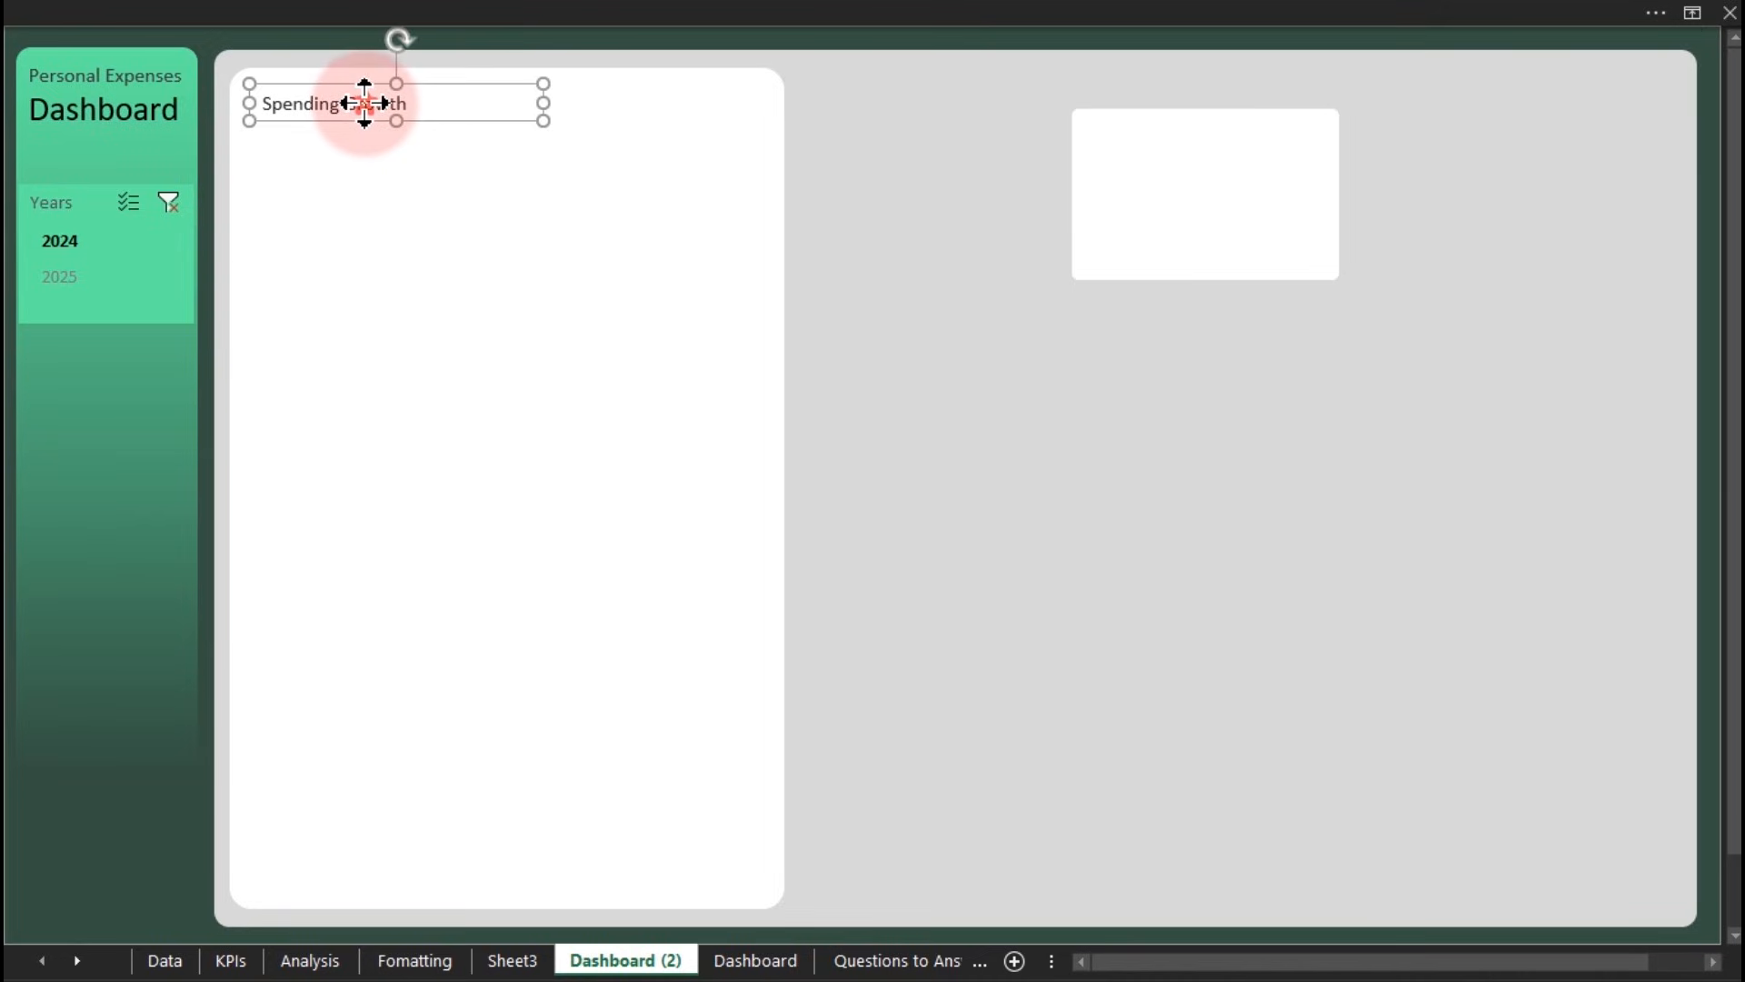
# Step: Widen the Spending Growth title box to nearly the full width of the white card and show the formula bar
pyautogui.moveTo(545, 102); pyautogui.dragTo(774, 137)
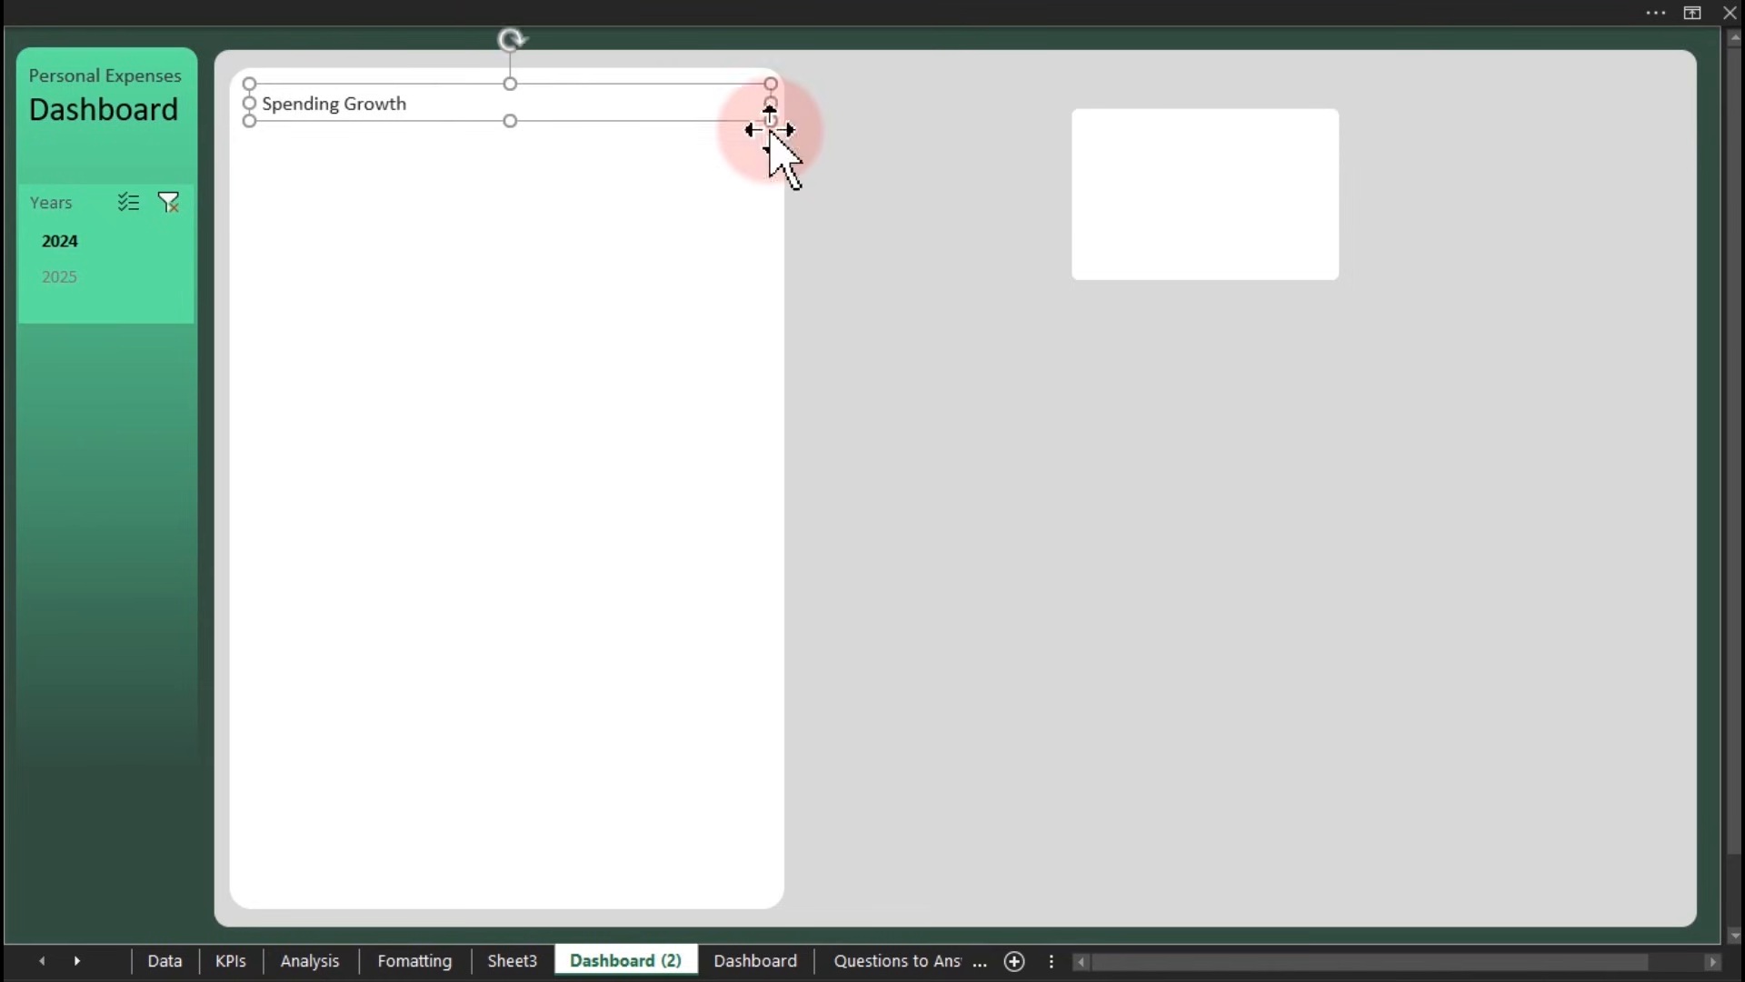
pyautogui.click(499, 16)
pyautogui.click(739, 65)
pyautogui.click(398, 113)
# Step: Link the Spending Growth title box to cell F9 of the Analysis sheet with =Analysis!F9
pyautogui.click(662, 56)
pyautogui.click(248, 53)
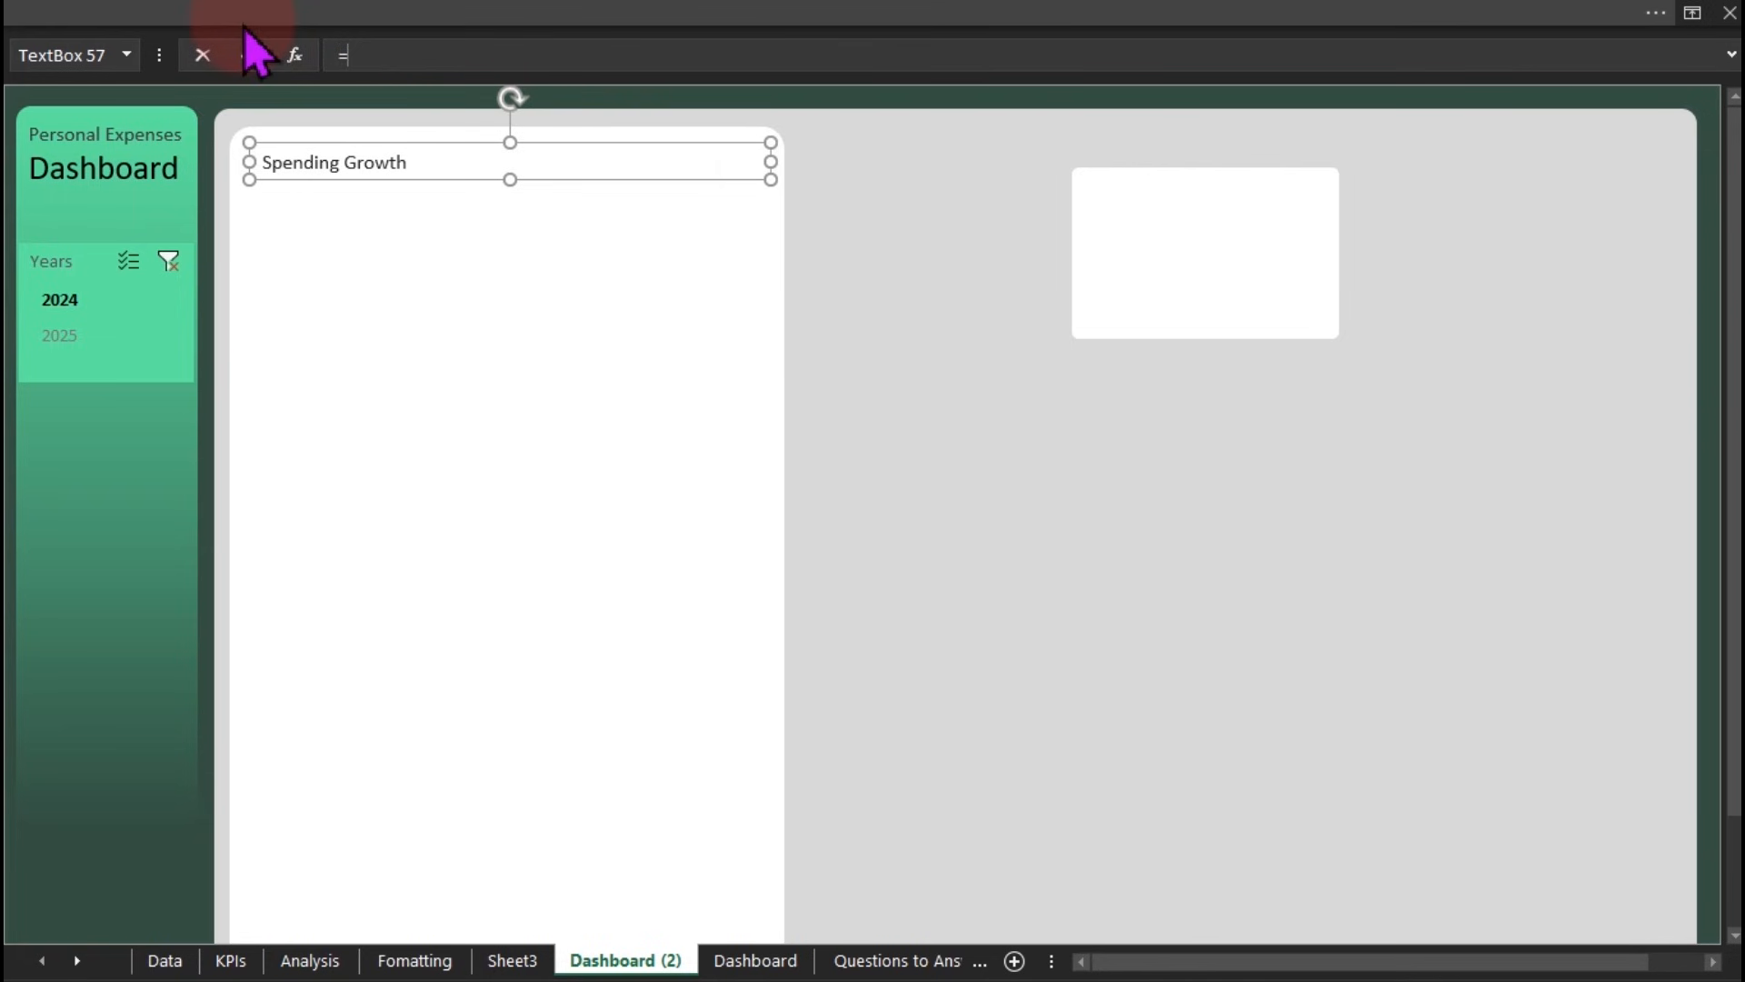
pyautogui.click(333, 961)
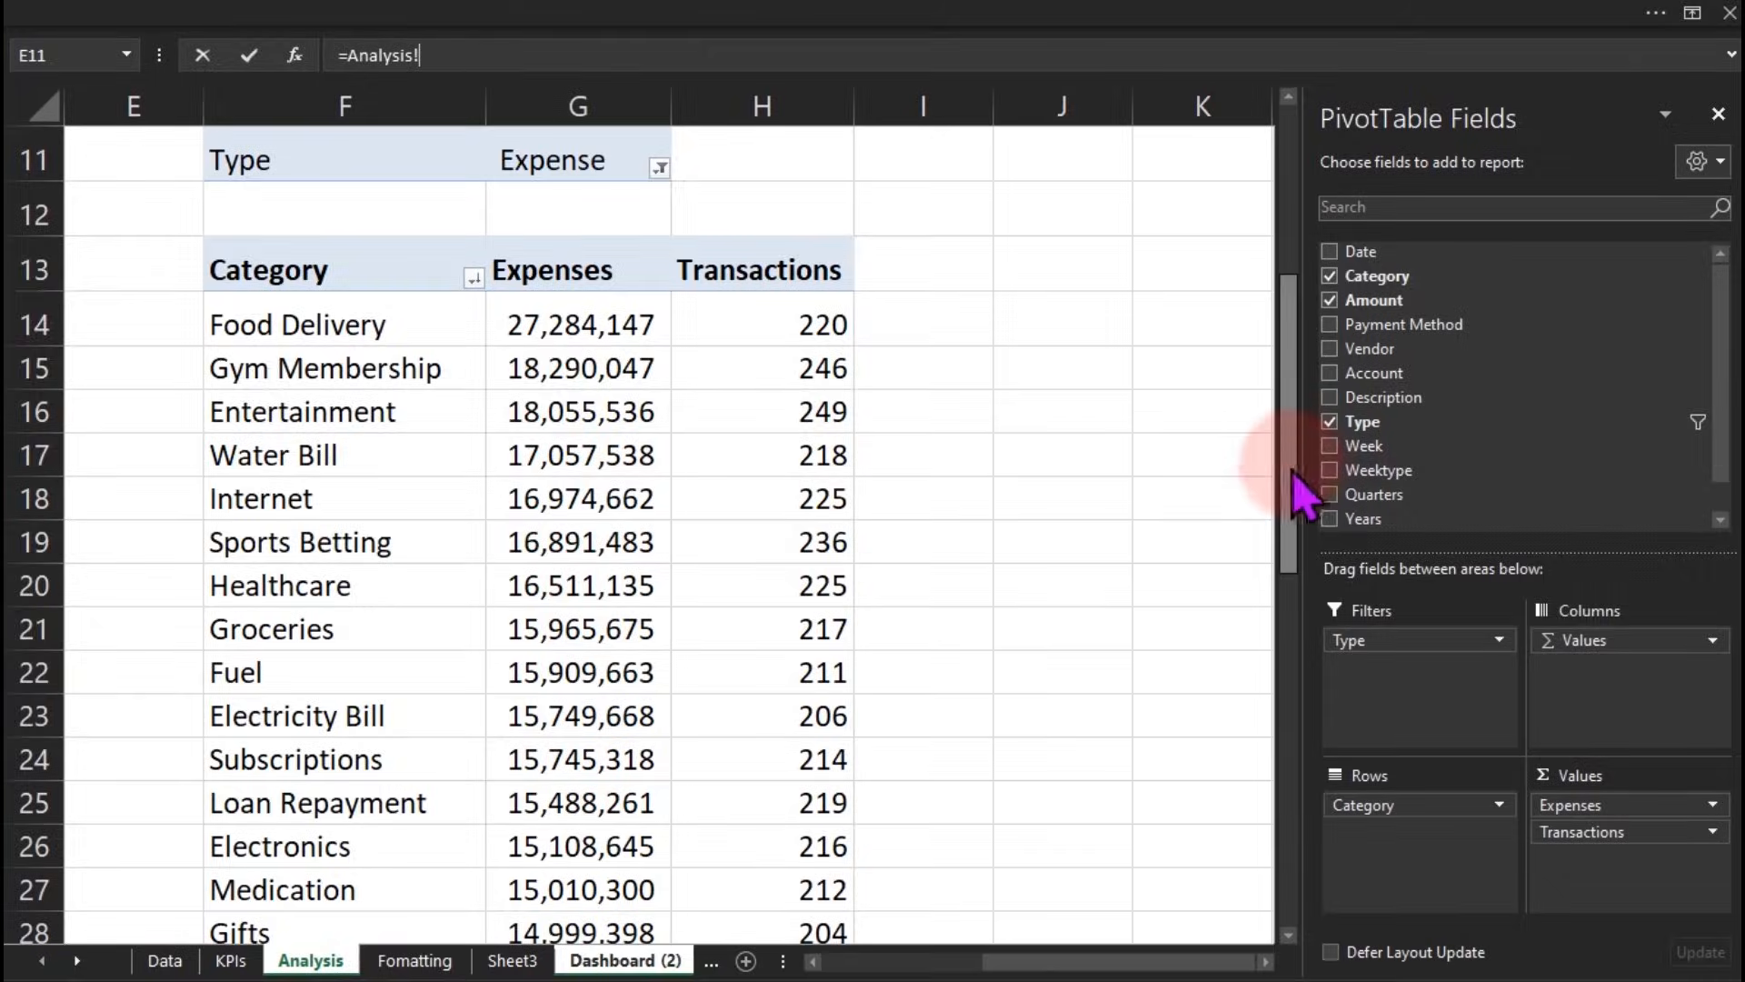
pyautogui.moveTo(1293, 473); pyautogui.dragTo(1289, 223)
pyautogui.click(273, 503)
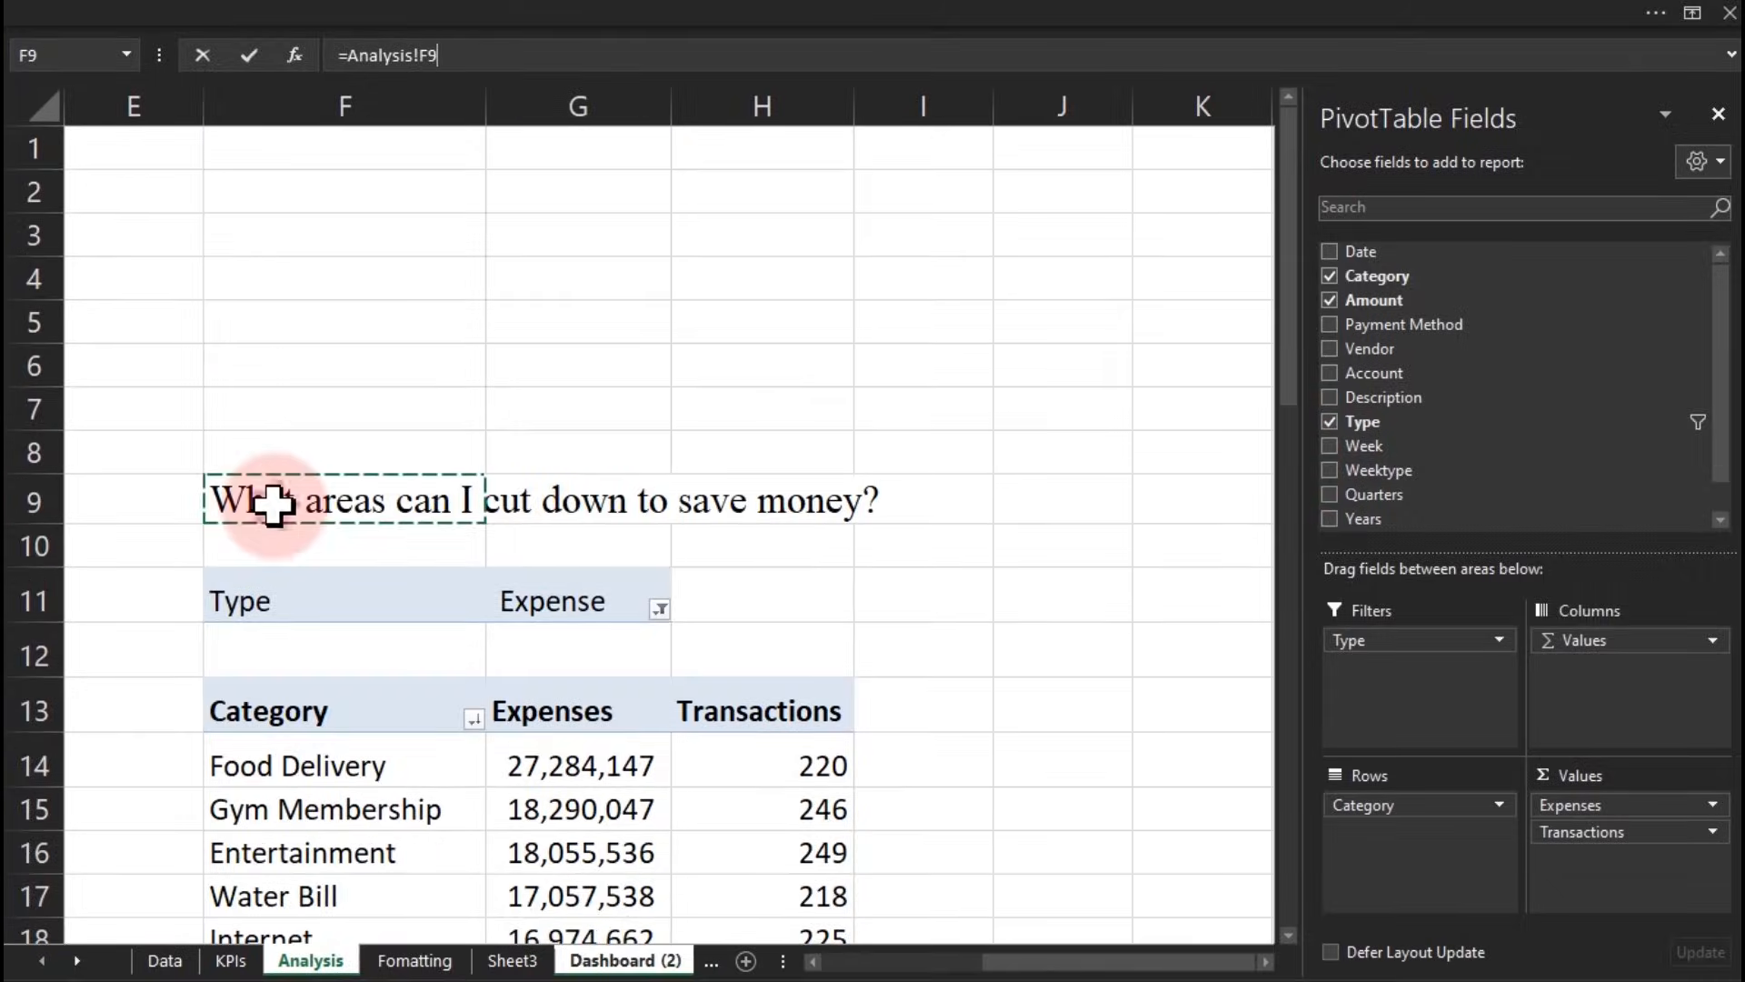
pyautogui.press('Return')
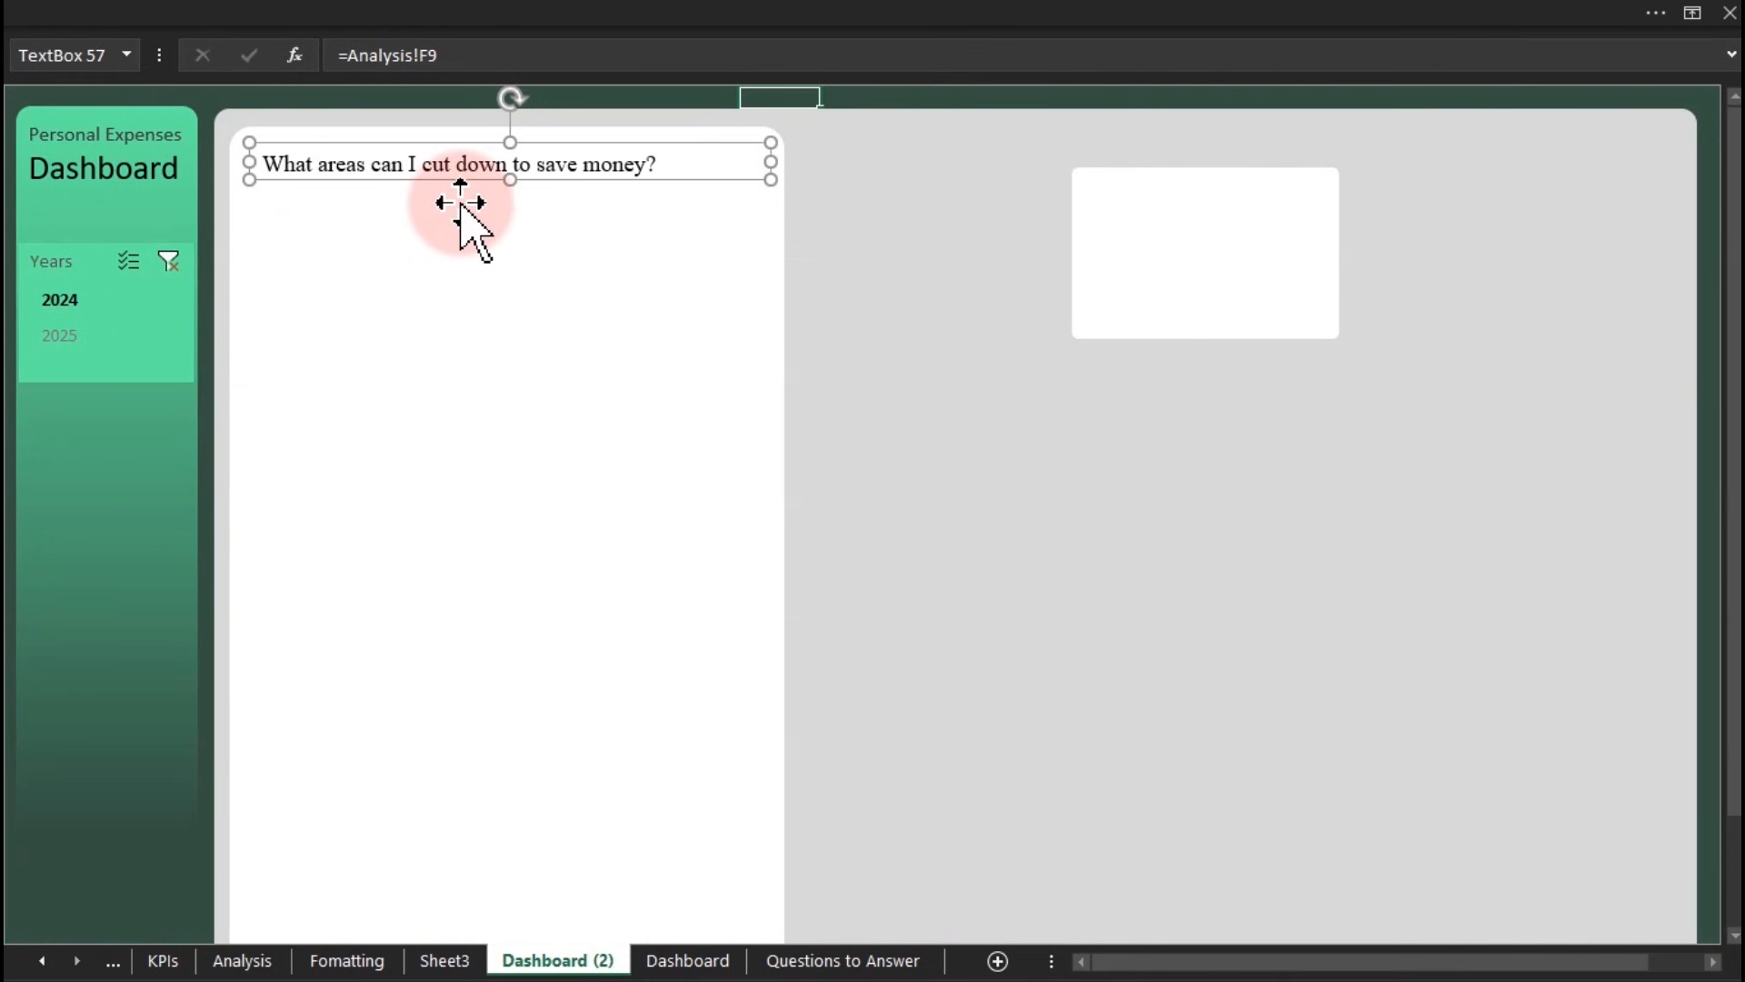
# Step: Duplicate the question title box directly below itself and replace the copy's text with "Cut down on the categories on Red"
pyautogui.keyDown('ctrl'); pyautogui.click(579, 146); pyautogui.keyUp('ctrl')
pyautogui.moveTo(568, 185); pyautogui.dragTo(551, 194)
pyautogui.click(550, 194)
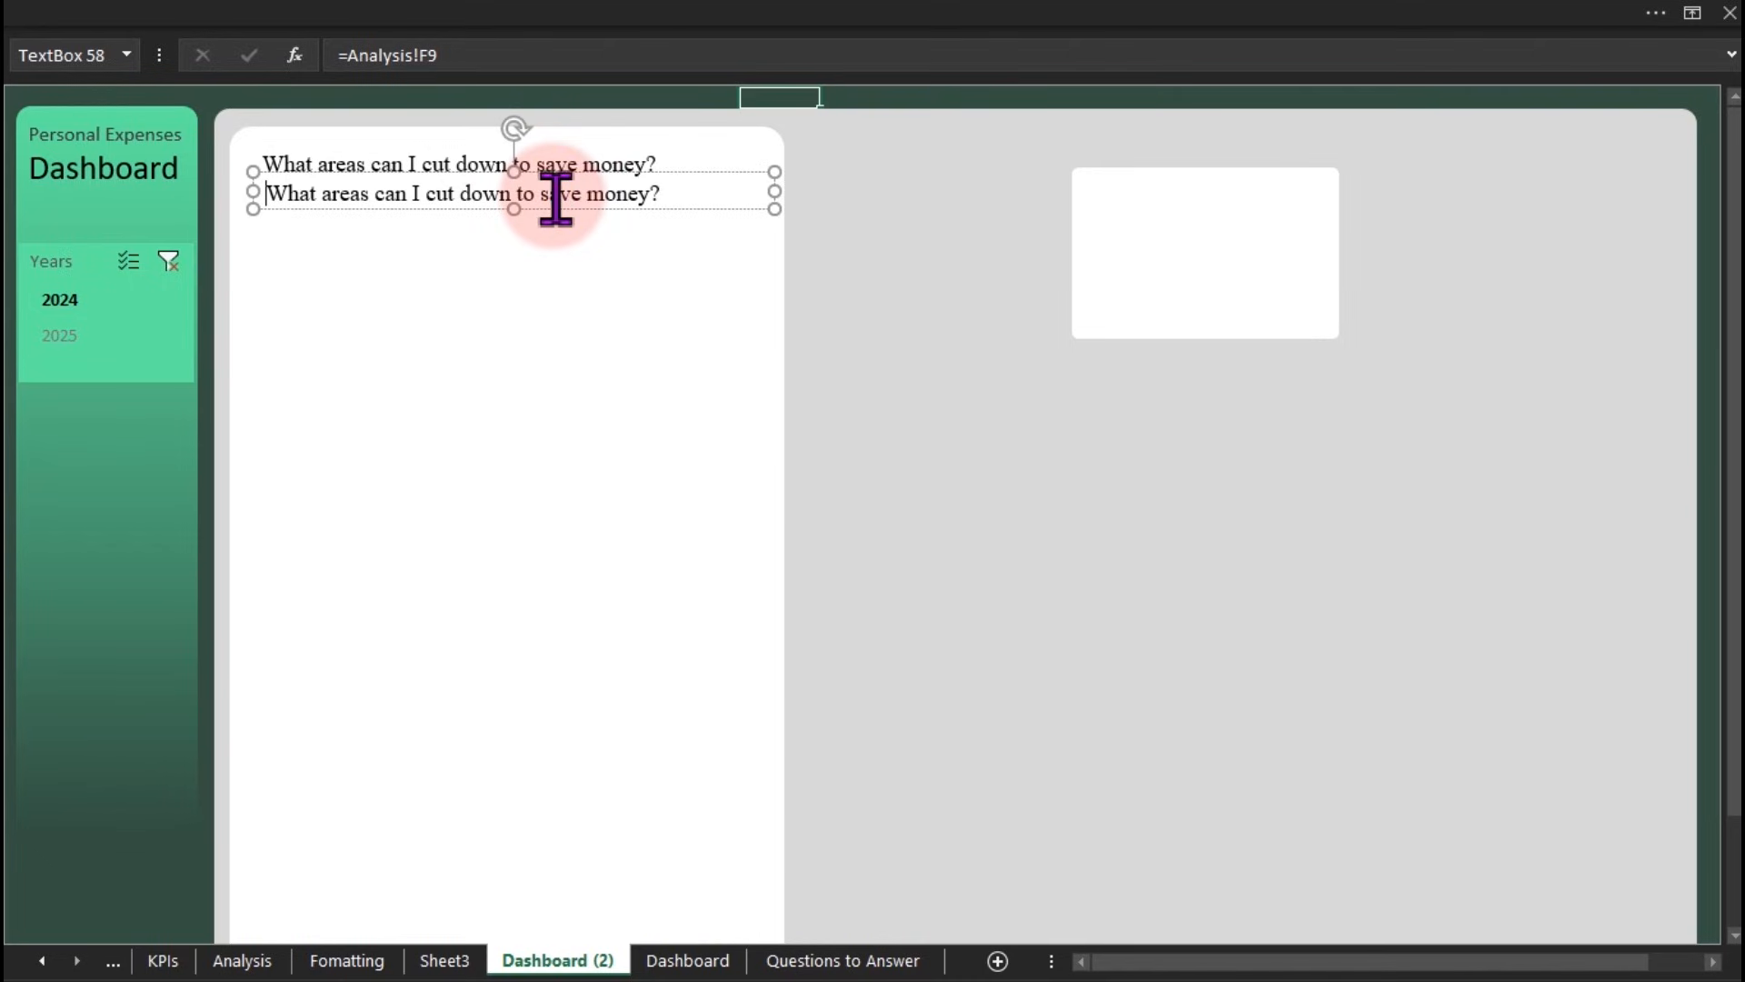
pyautogui.tripleClick(556, 196)
pyautogui.press('Delete')
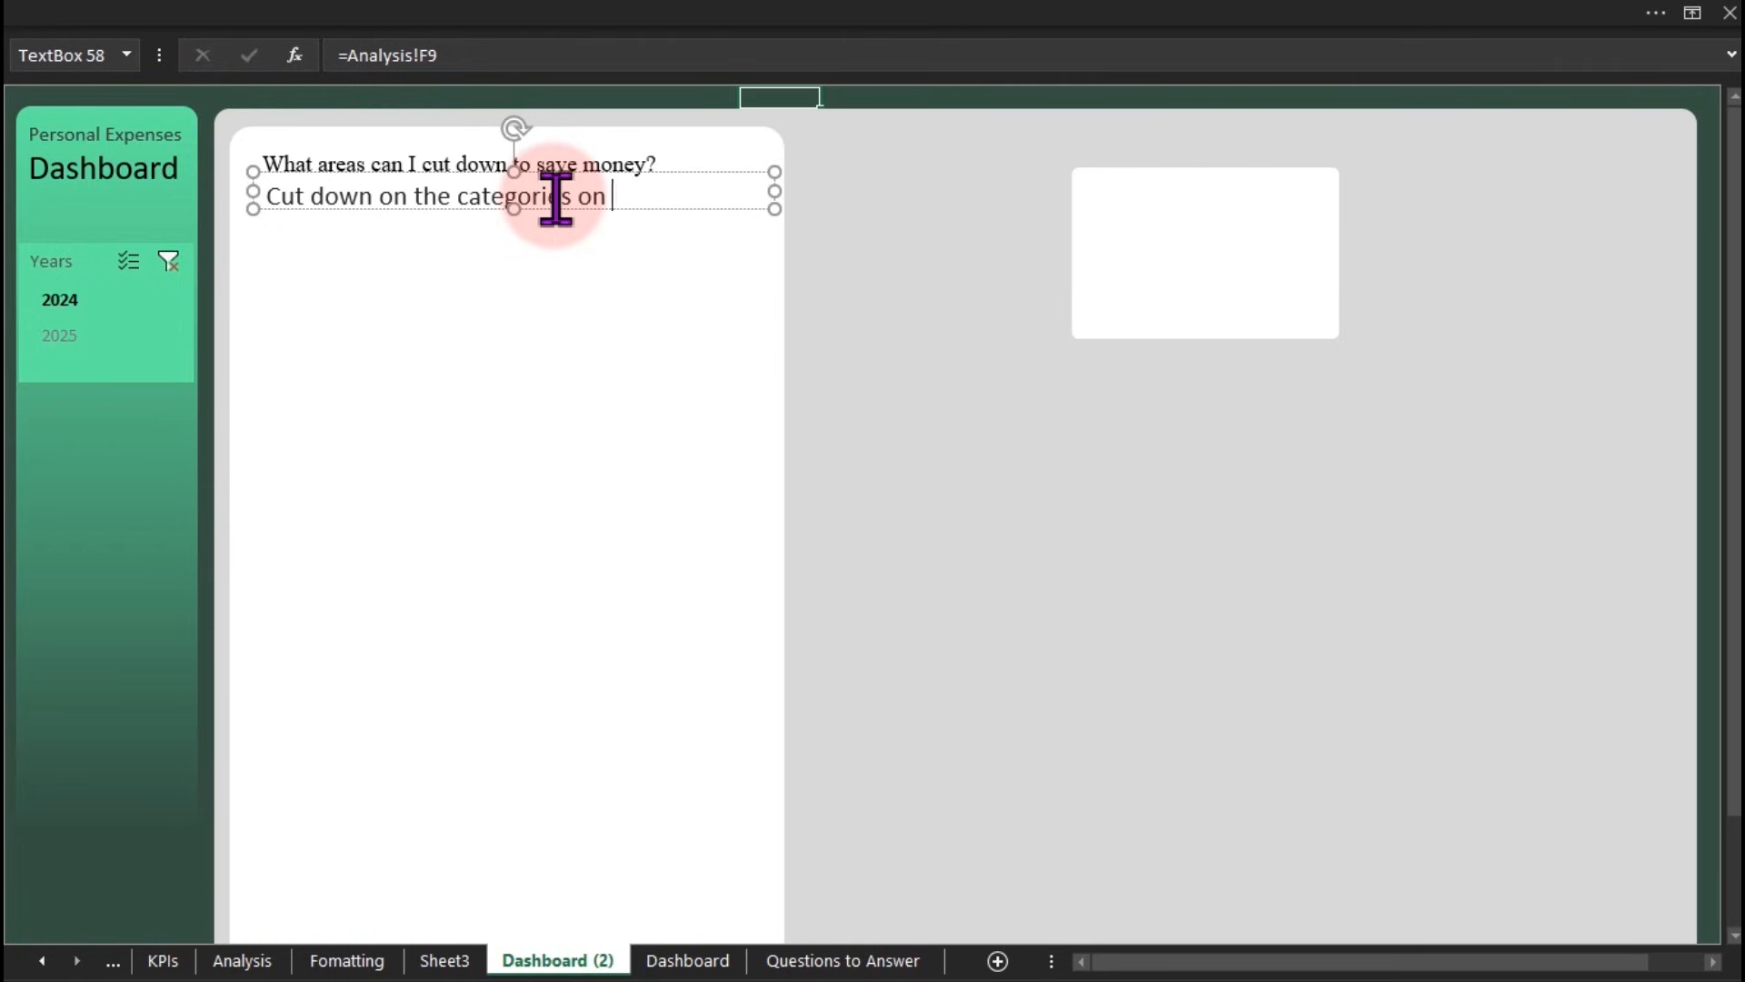
pyautogui.click(653, 209)
# Step: Format the "Cut down on the categories on Red" note as smaller, italic, red text and deselect its box
pyautogui.click(136, 13)
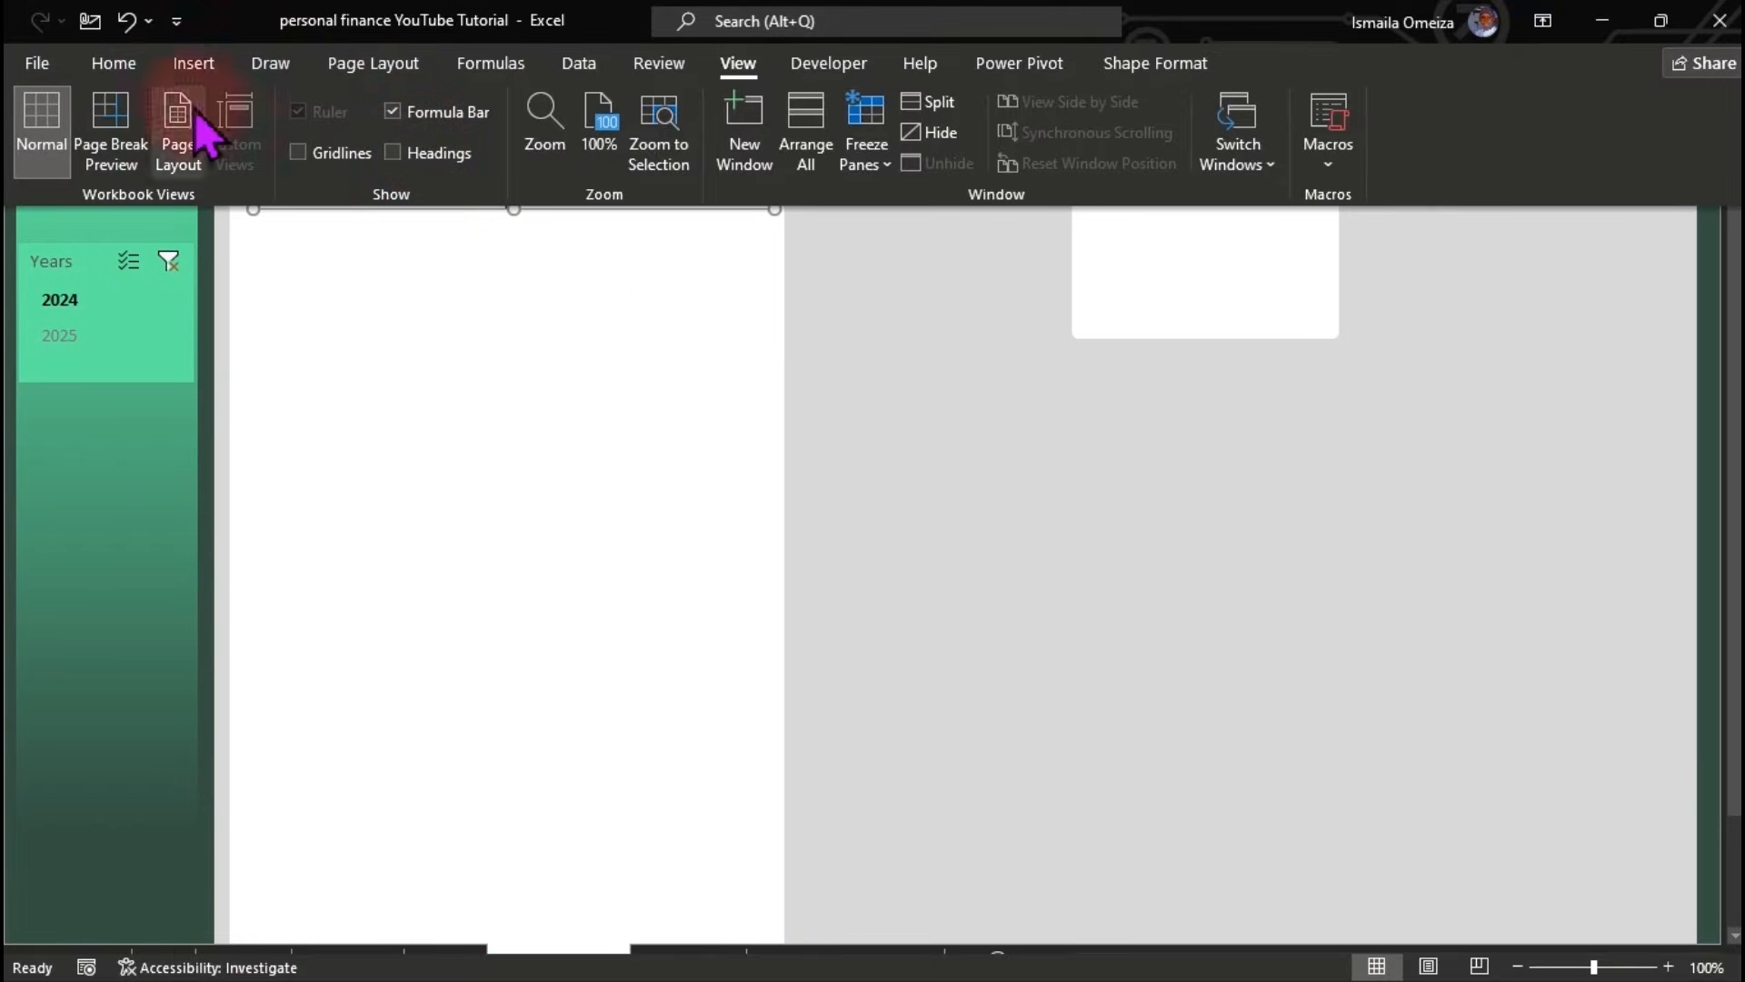
pyautogui.click(111, 63)
pyautogui.click(397, 111)
pyautogui.click(180, 151)
pyautogui.click(378, 151)
pyautogui.click(1016, 333)
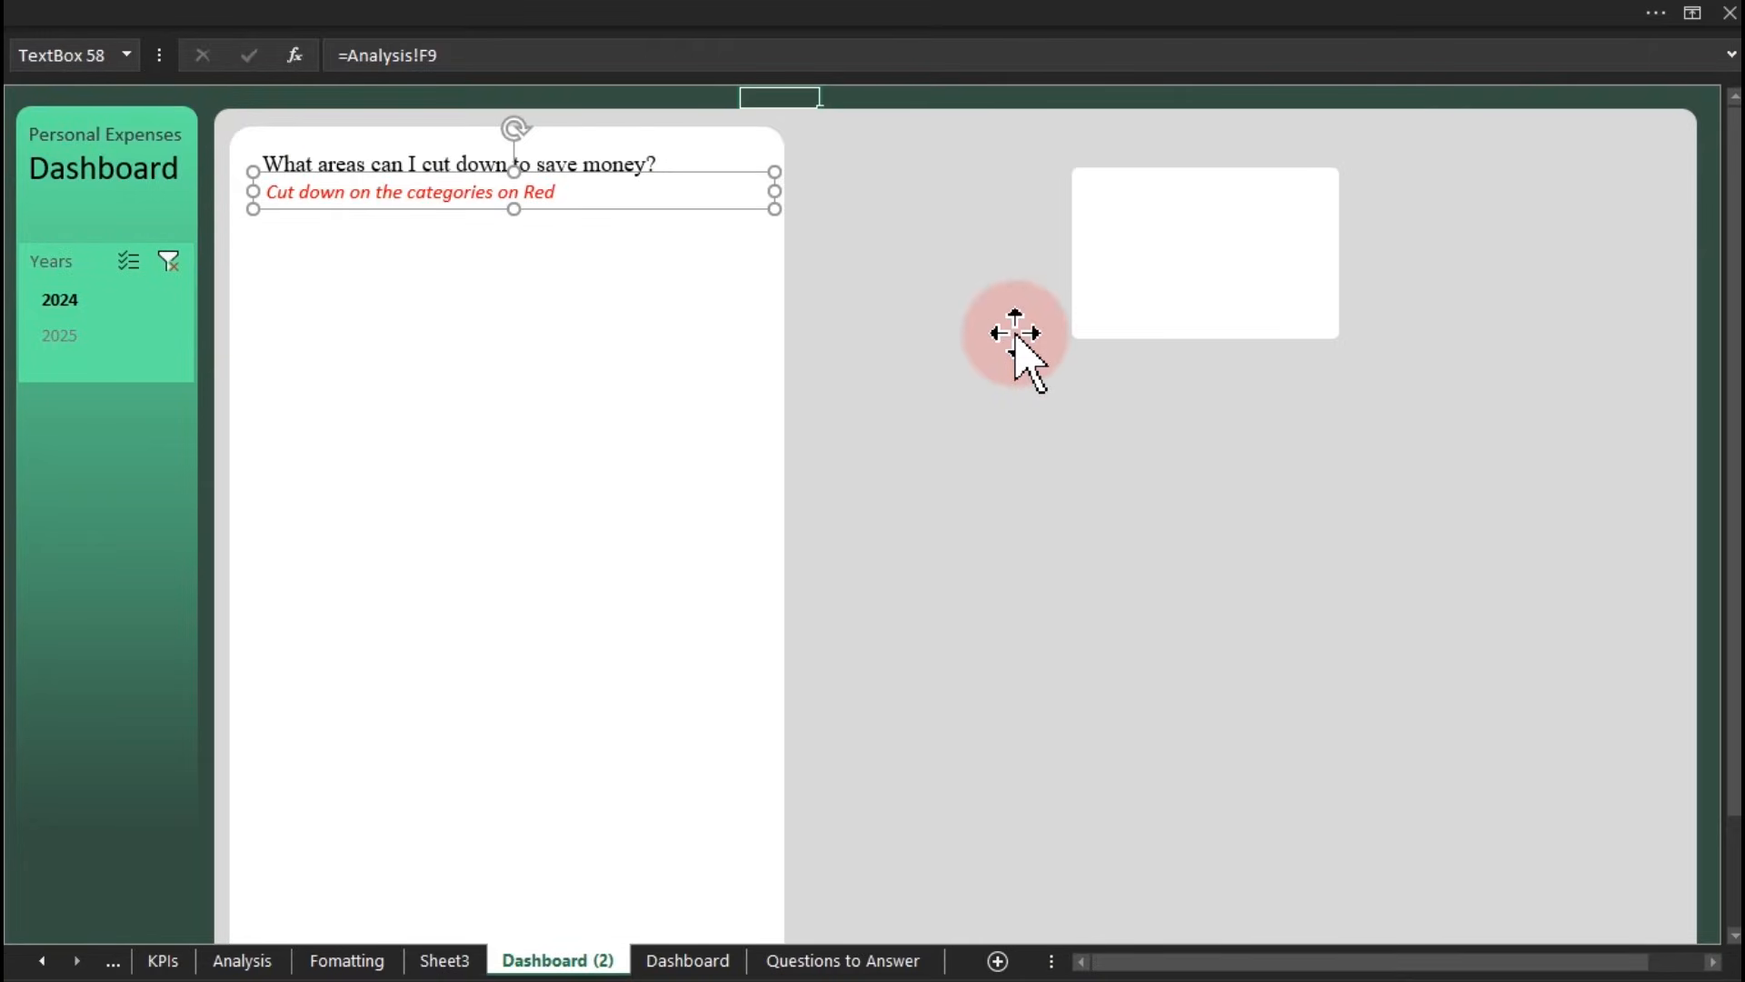
pyautogui.click(1016, 334)
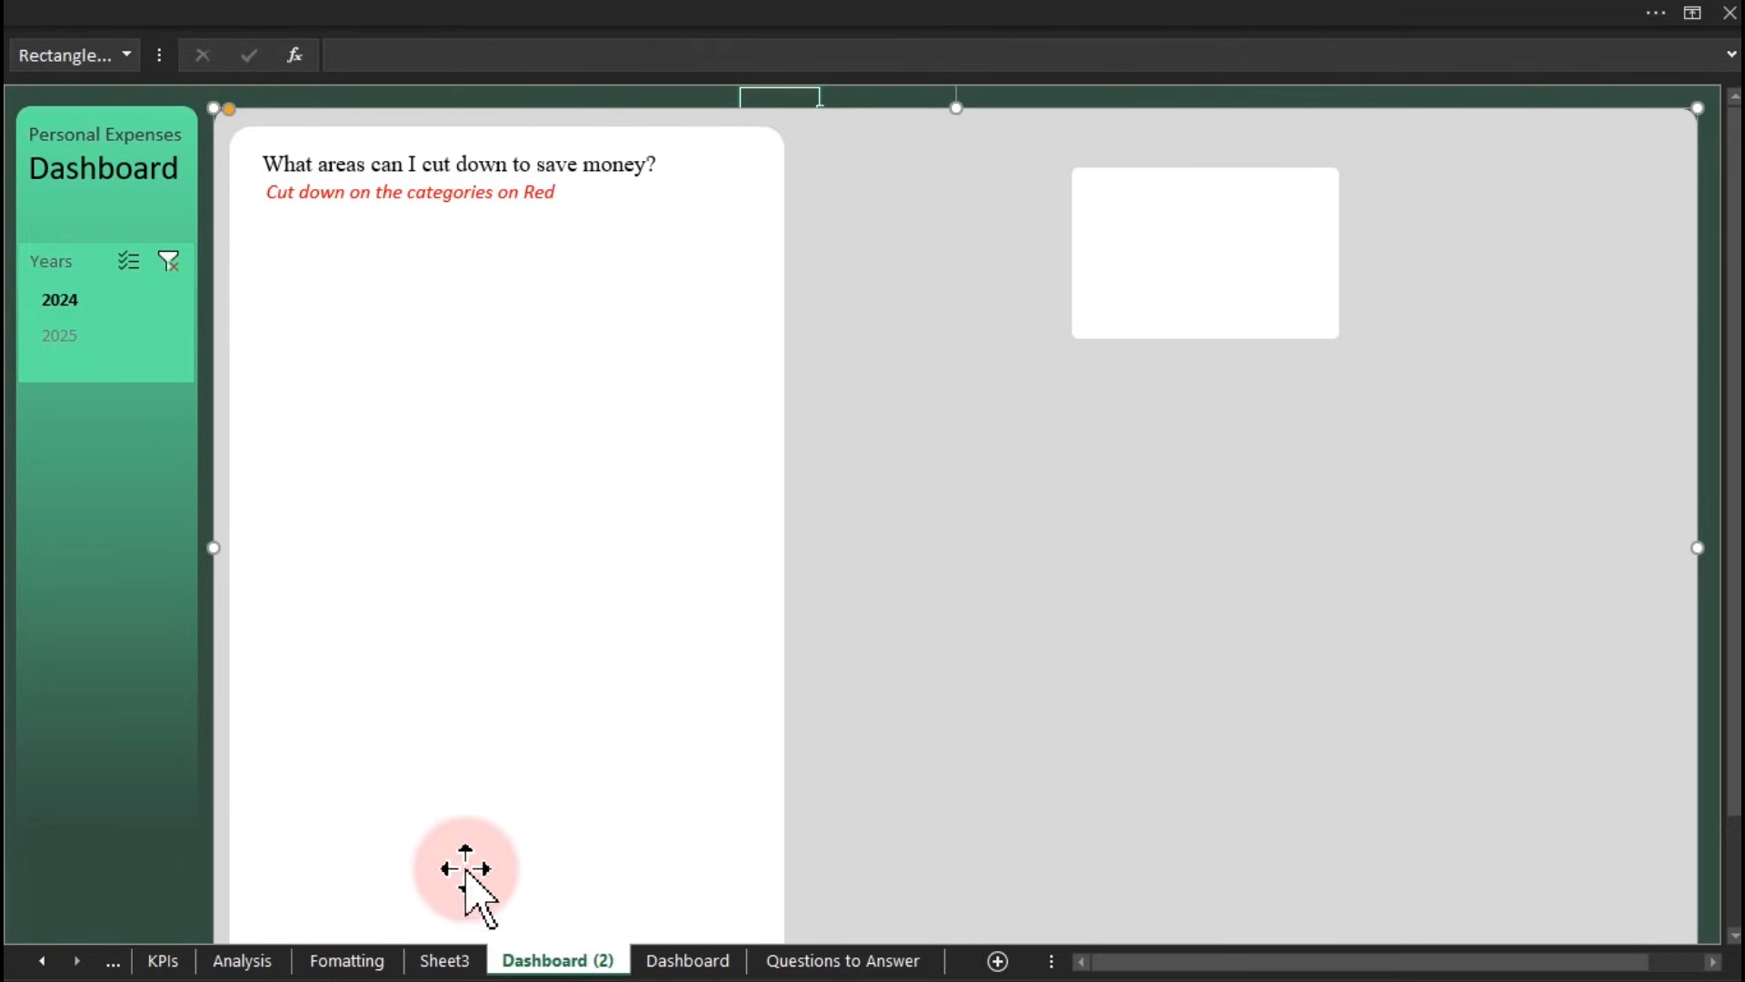
# Step: Copy the category ratings table E7:I34, from the headers through the Travel row, on the Fomatting sheet
pyautogui.click(446, 959)
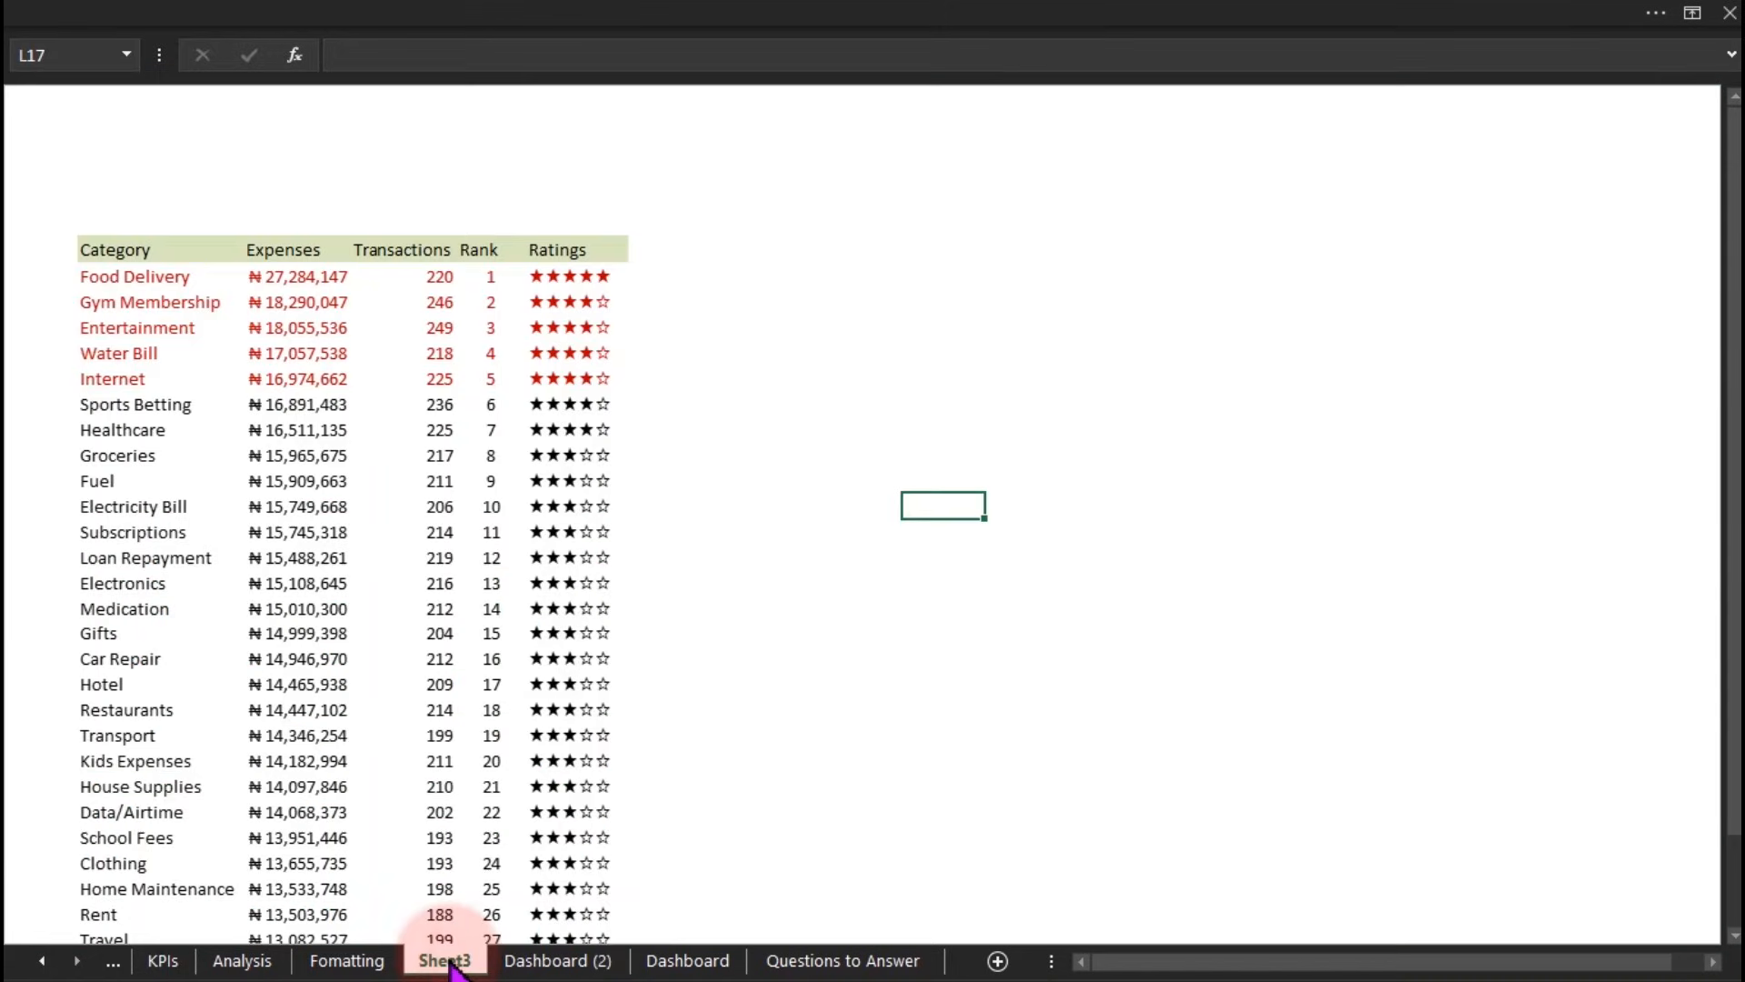
pyautogui.doubleClick(445, 641)
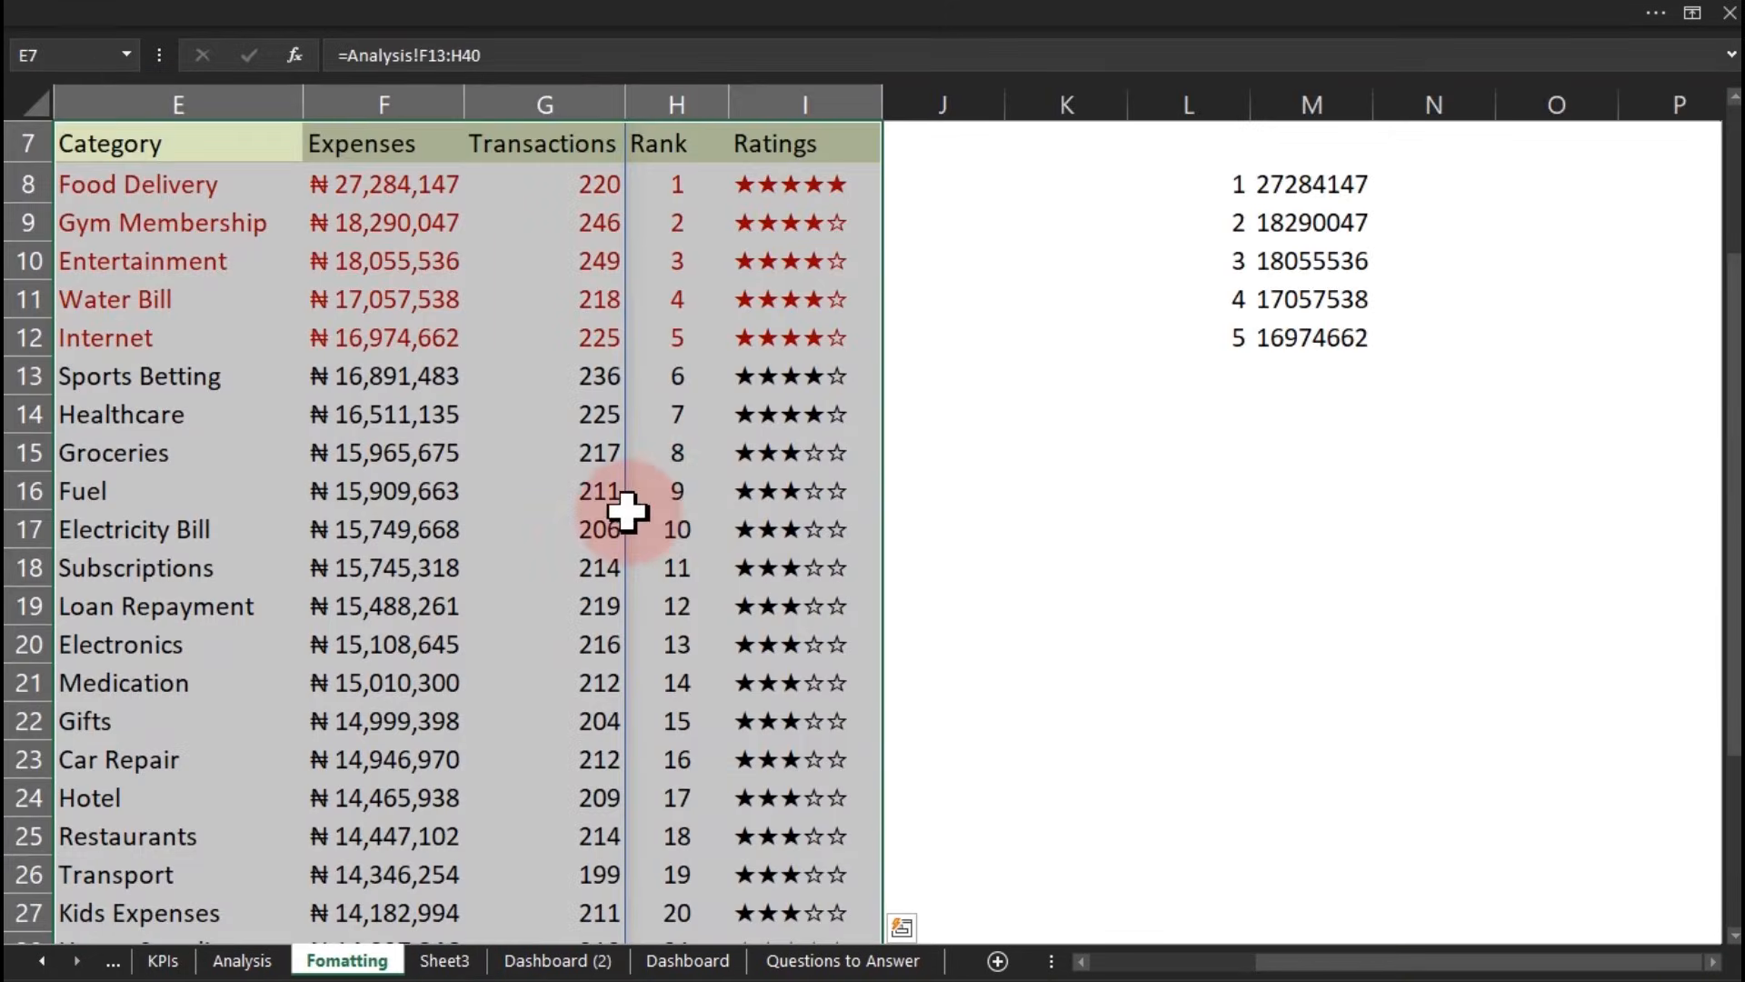
pyautogui.moveTo(1735, 405); pyautogui.dragTo(1735, 407)
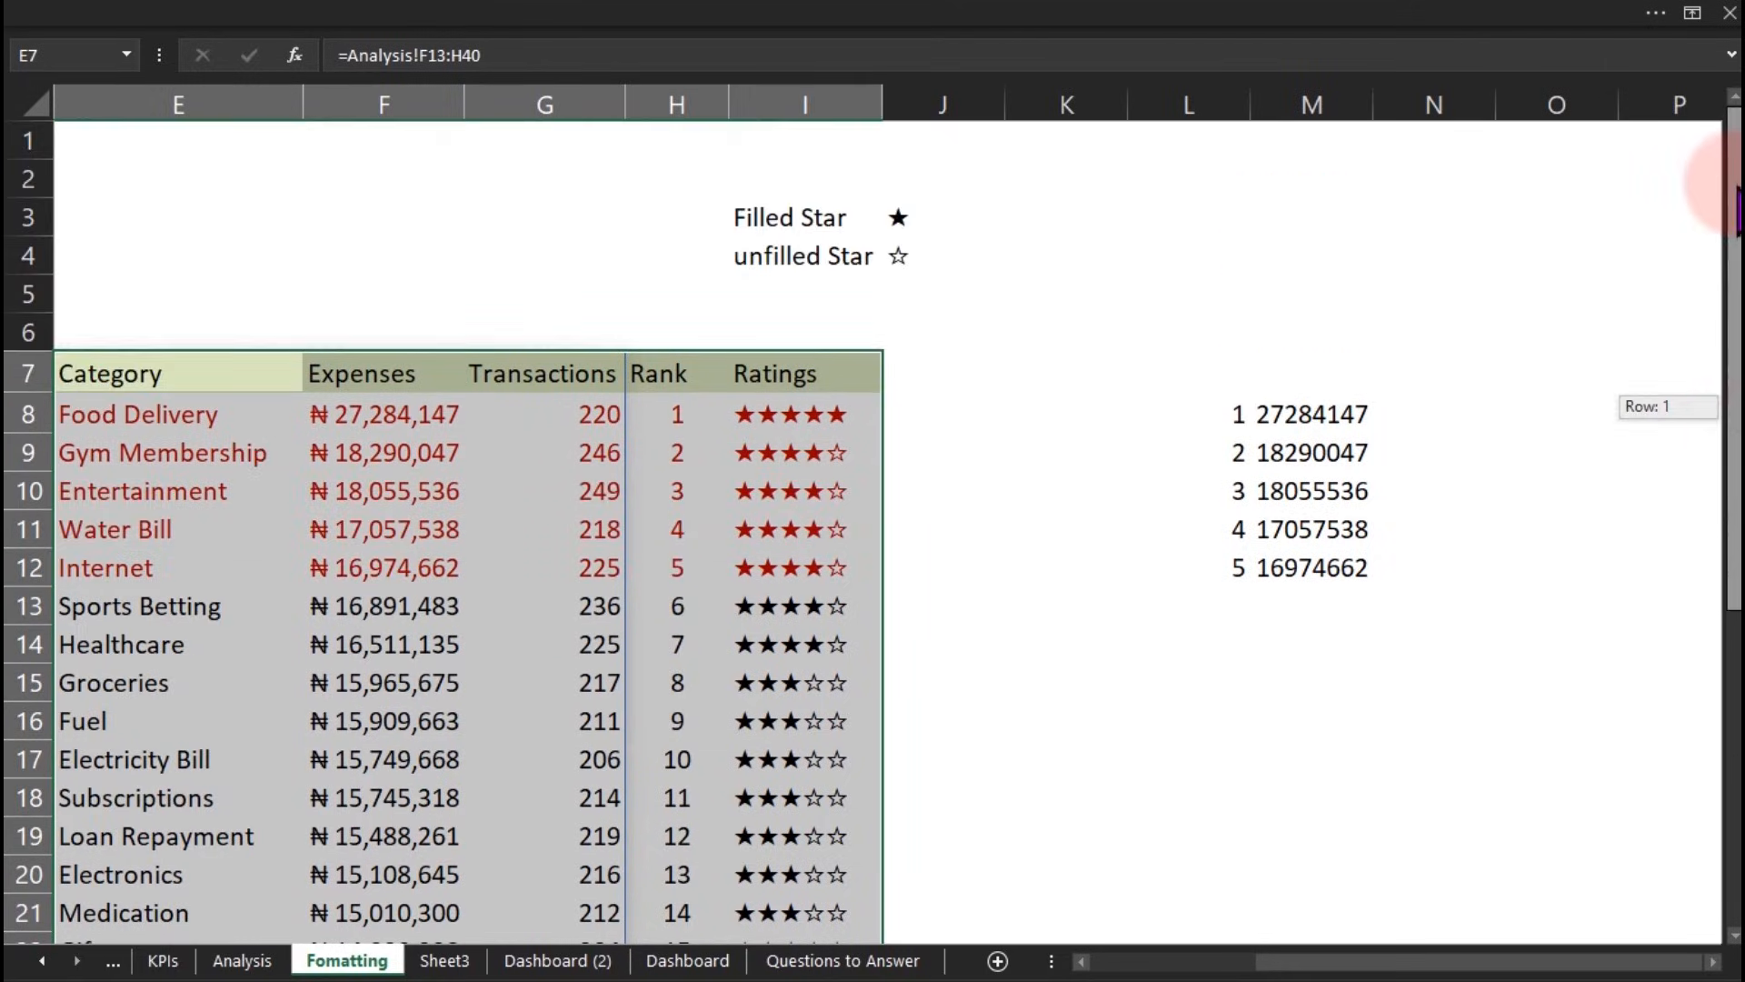
pyautogui.click(199, 367)
pyautogui.moveTo(199, 368); pyautogui.dragTo(798, 402)
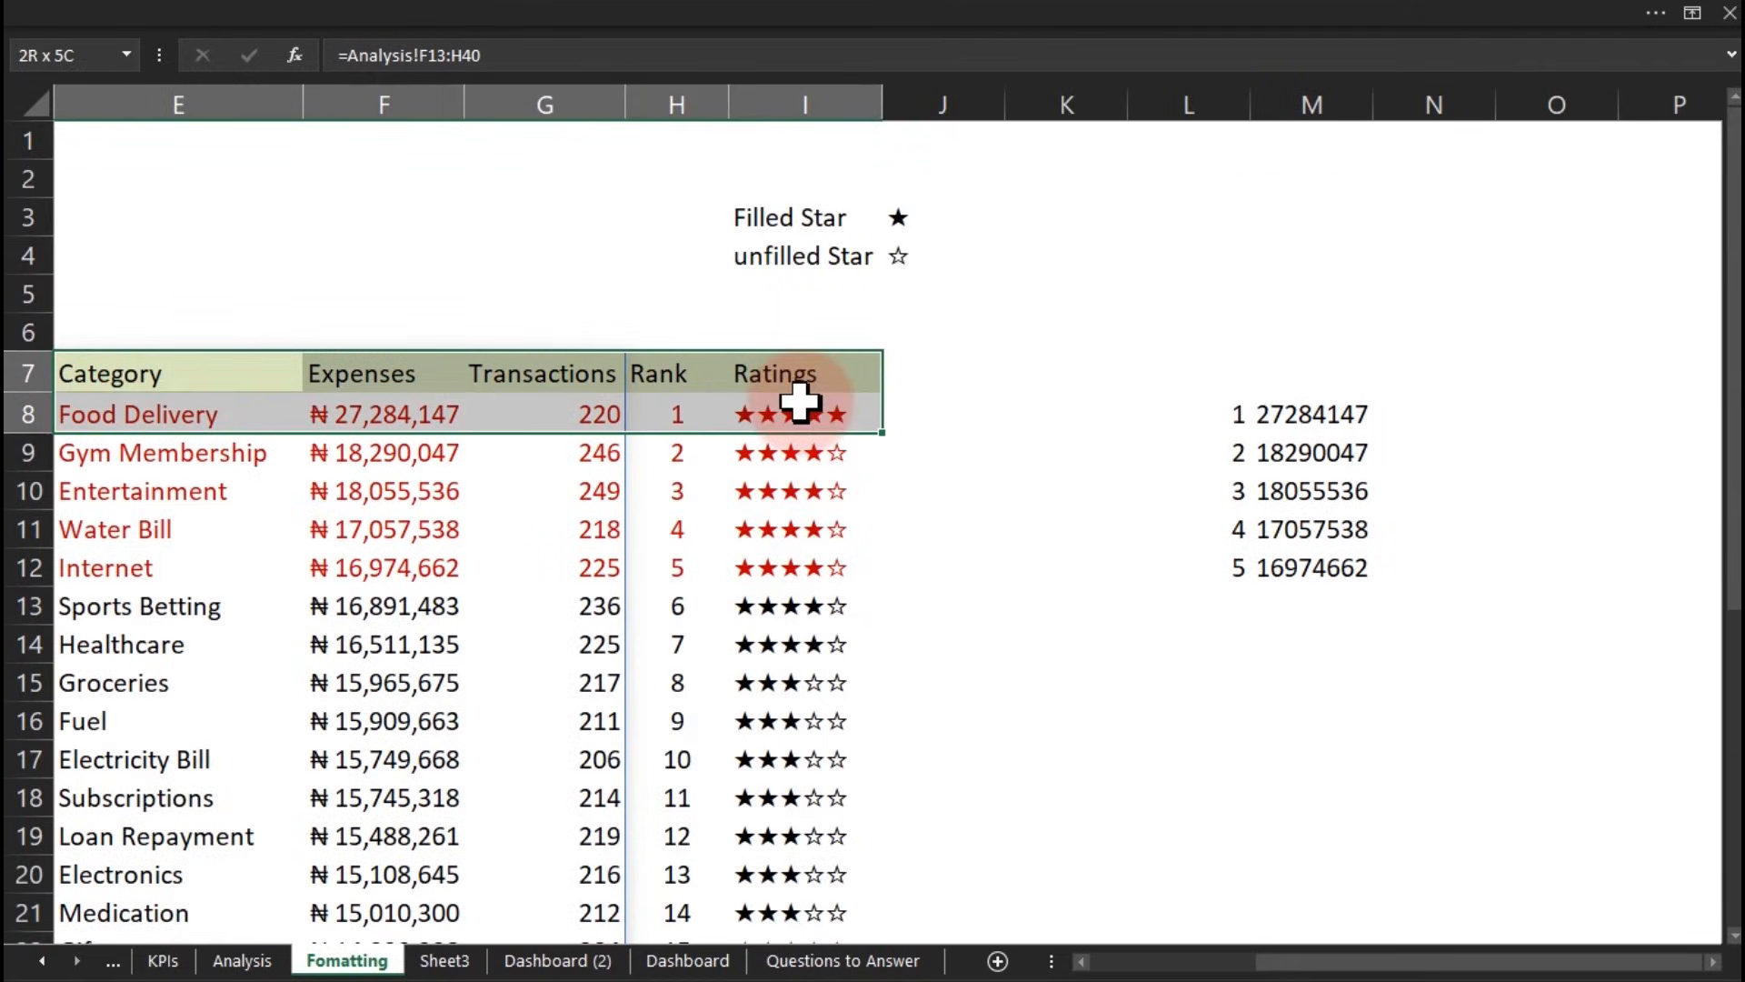
pyautogui.hotkey('ctrl', 'shift', 'Down')
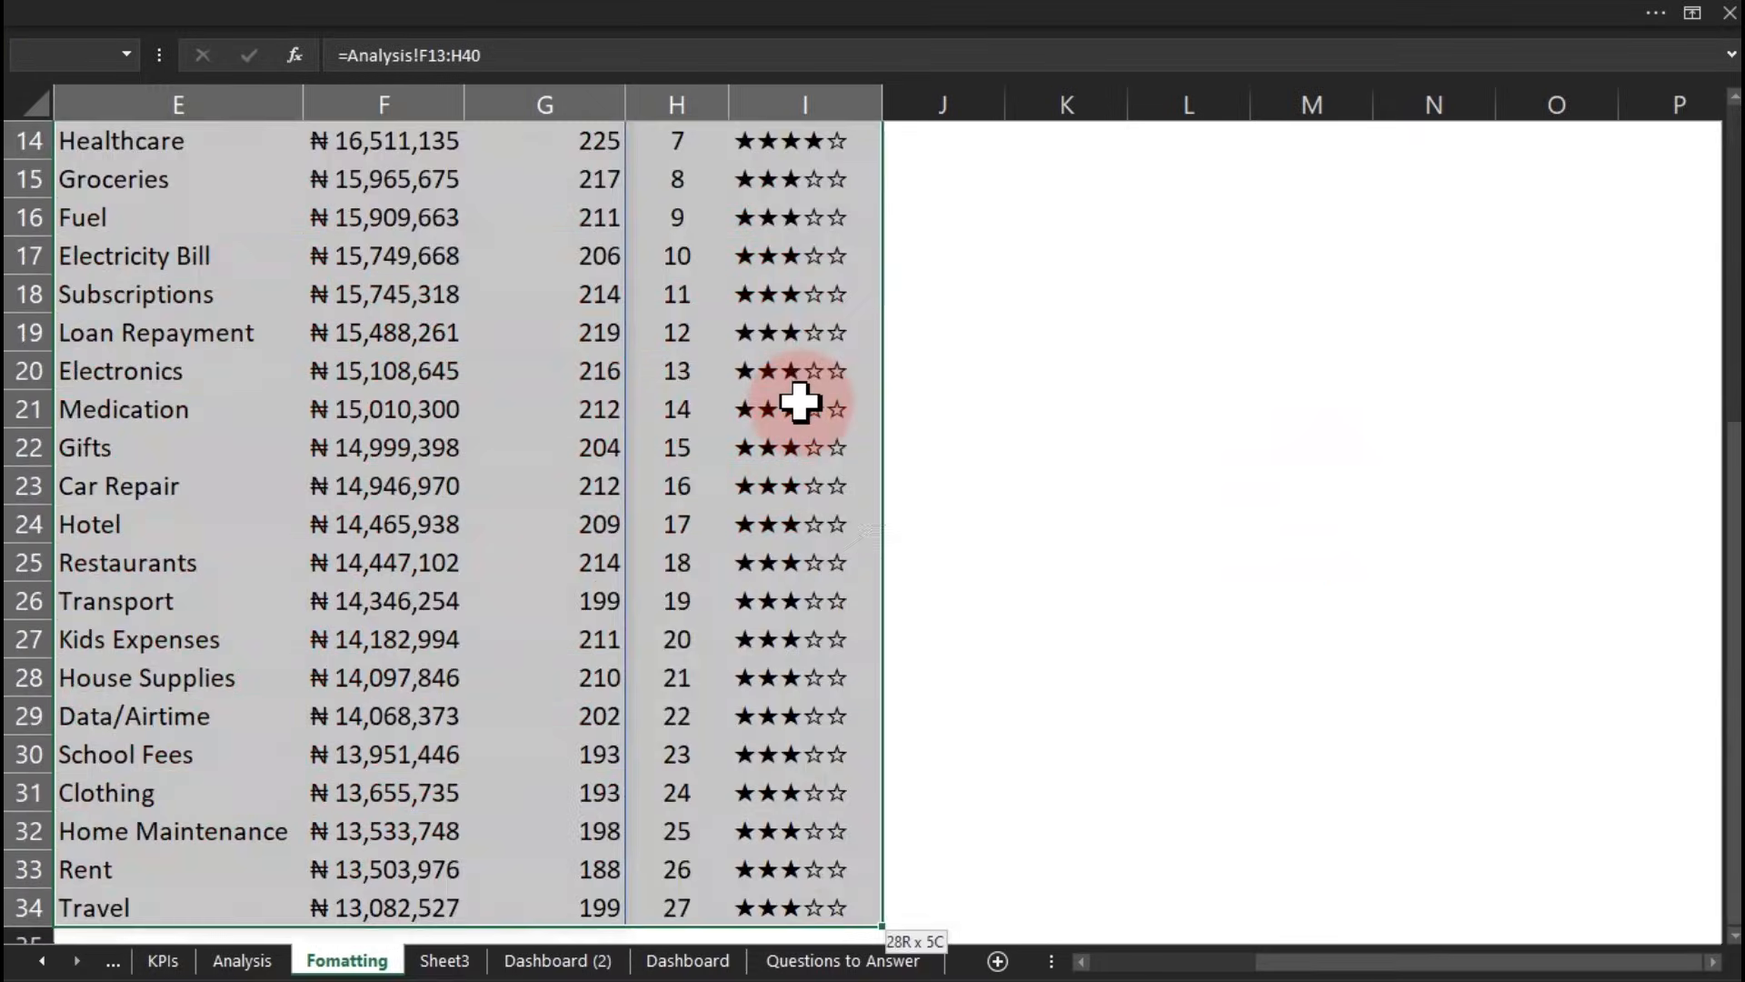
pyautogui.hotkey('ctrl', 'c')
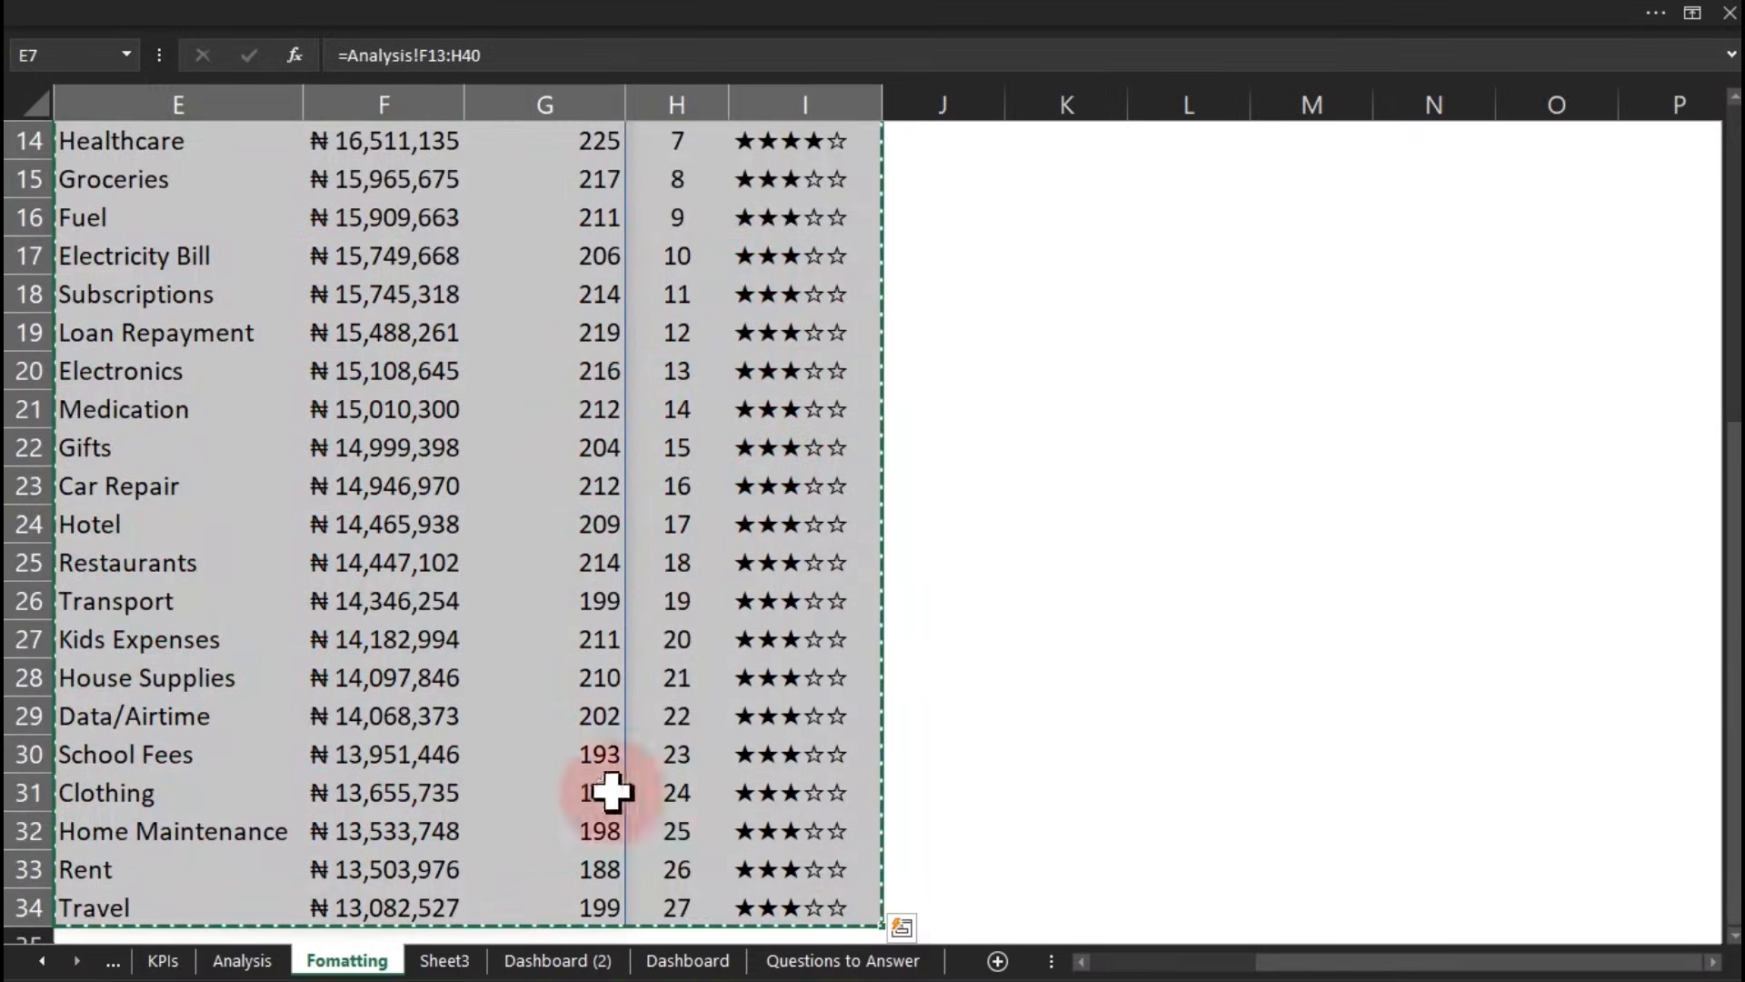
# Step: Paste the copied table as a linked picture on the Dashboard (2) sheet and place it under the red subtitle in the white card
pyautogui.click(582, 961)
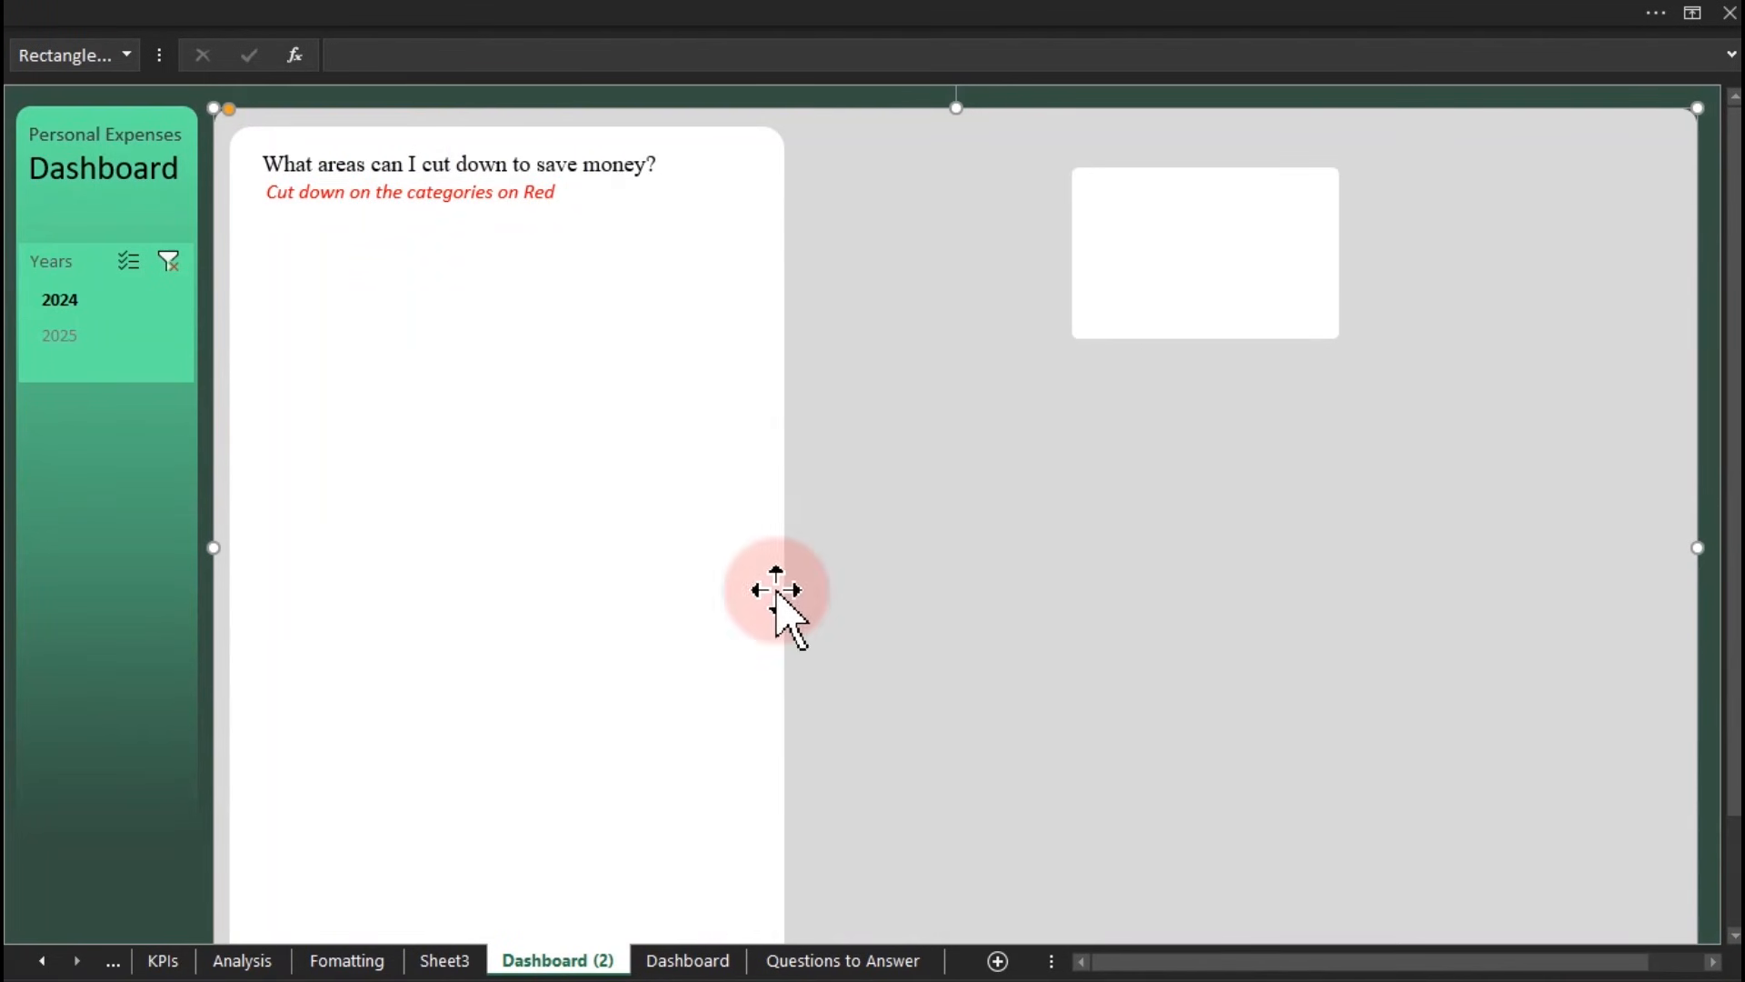
pyautogui.click(564, 92)
pyautogui.click(175, 19)
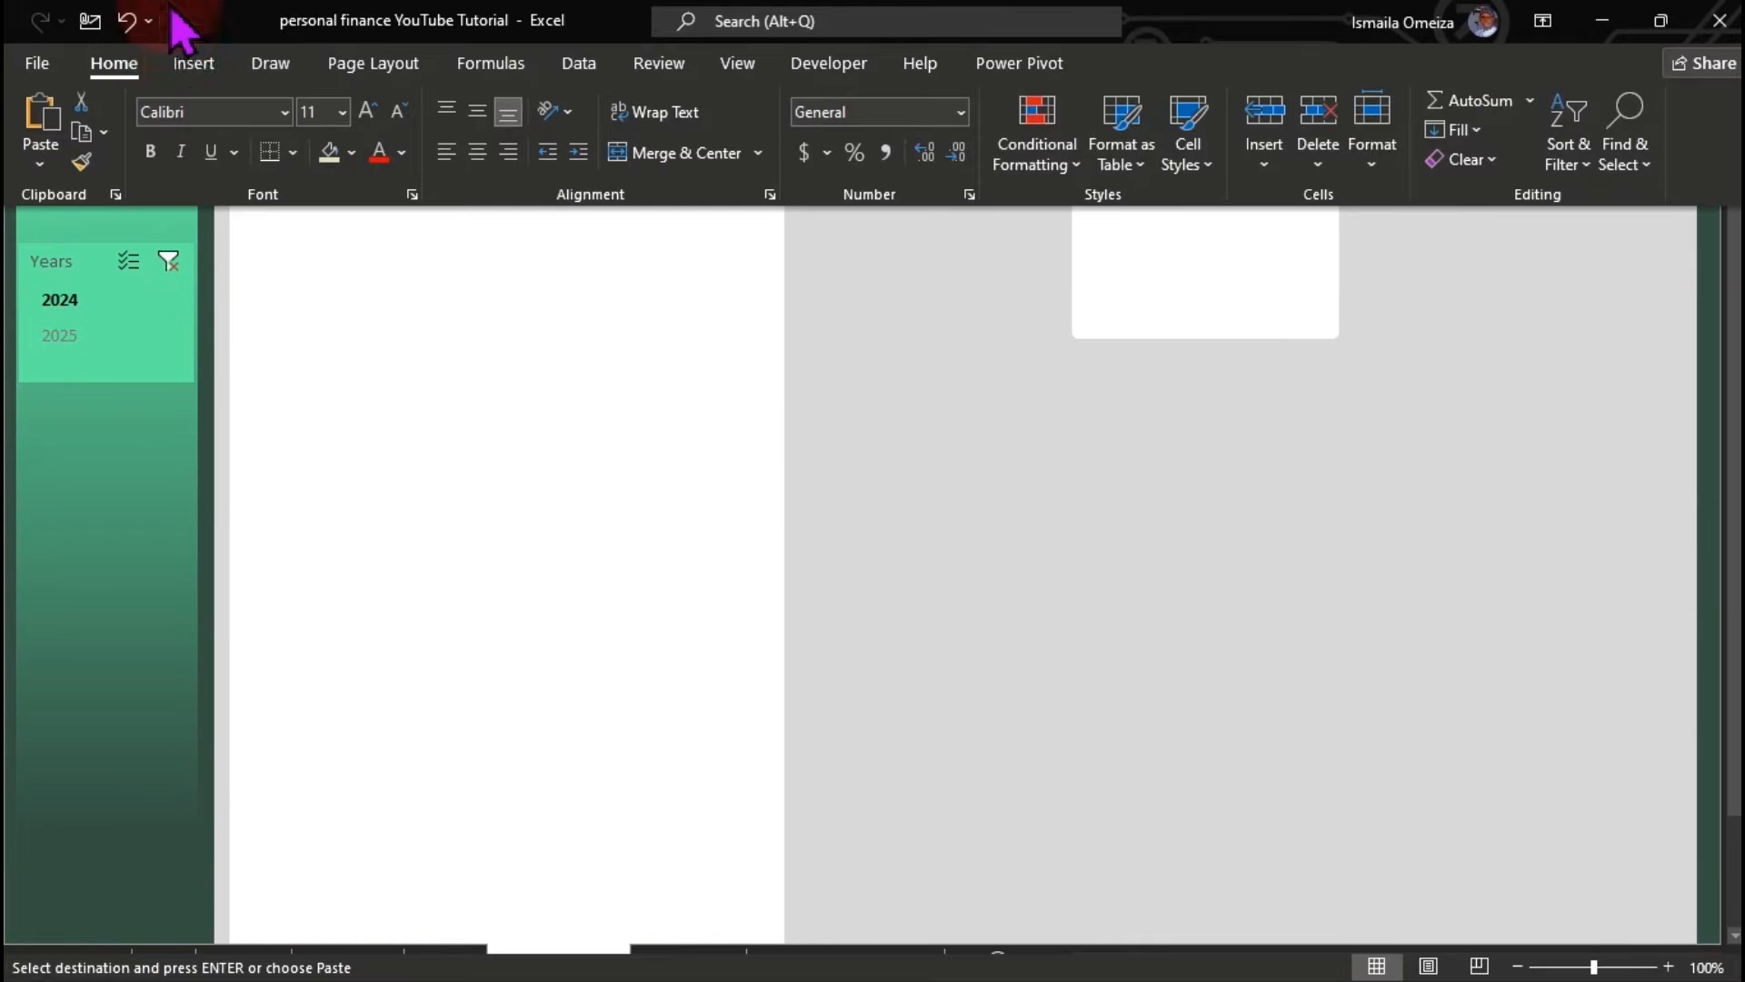
pyautogui.click(40, 156)
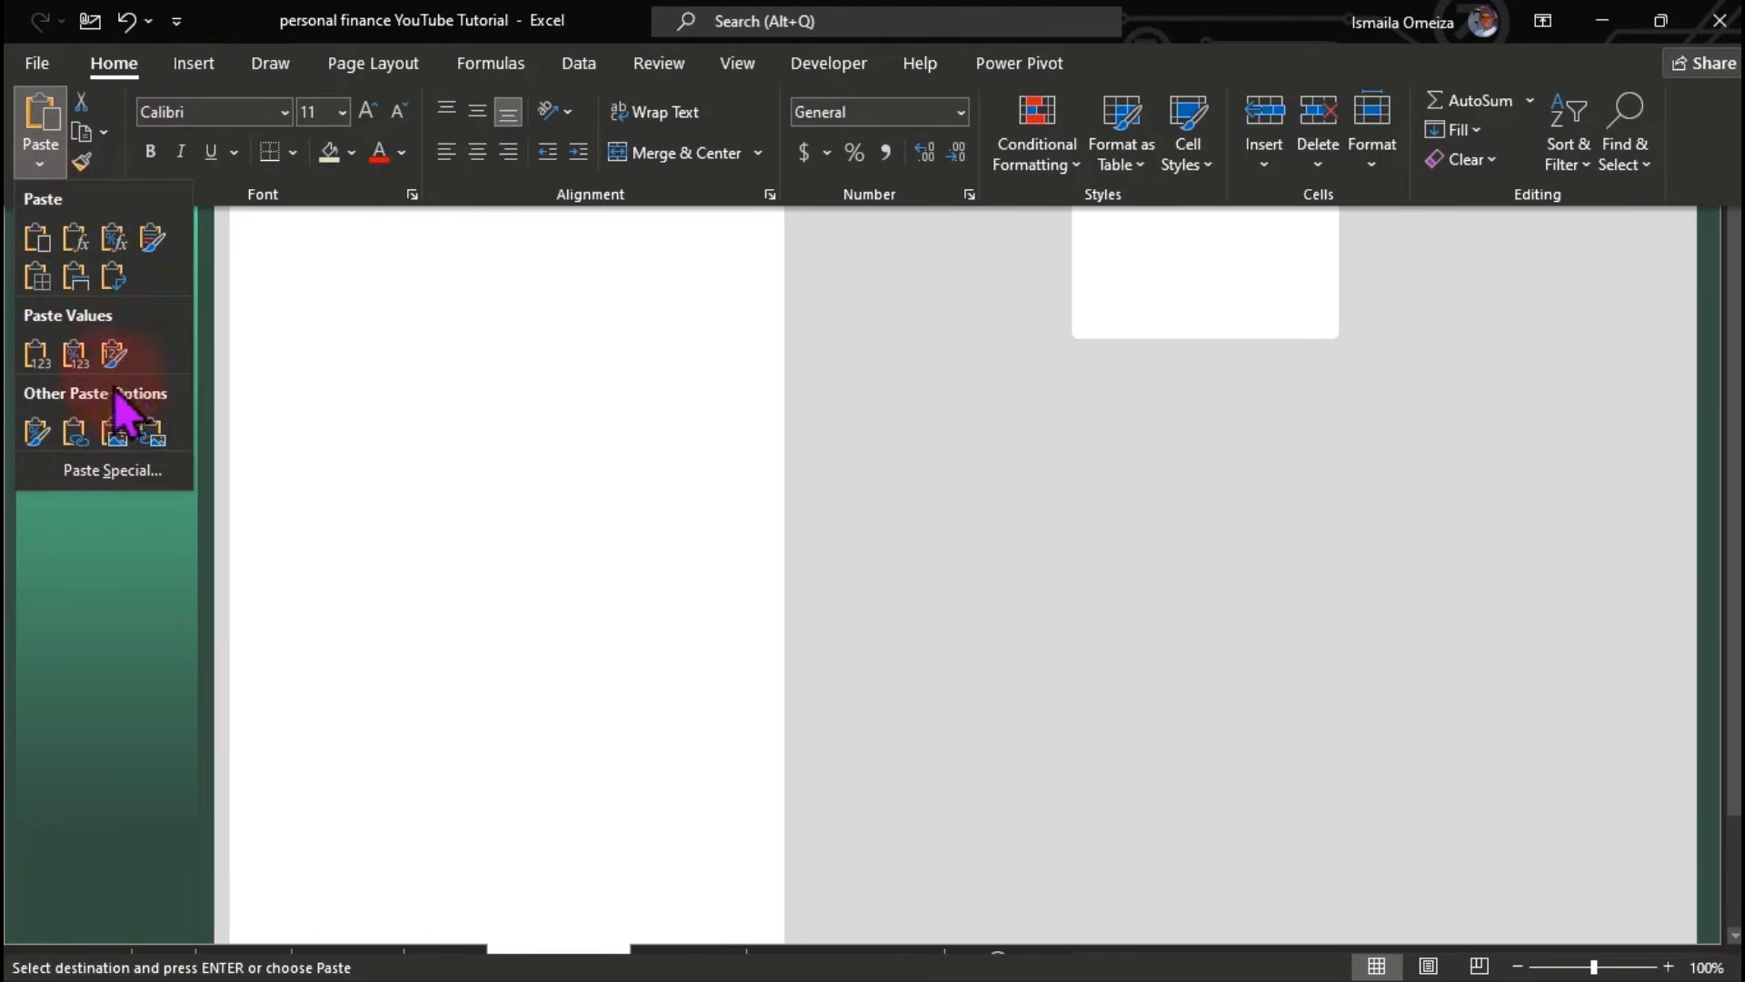
pyautogui.click(151, 433)
pyautogui.click(673, 427)
pyautogui.moveTo(724, 400); pyautogui.dragTo(467, 518)
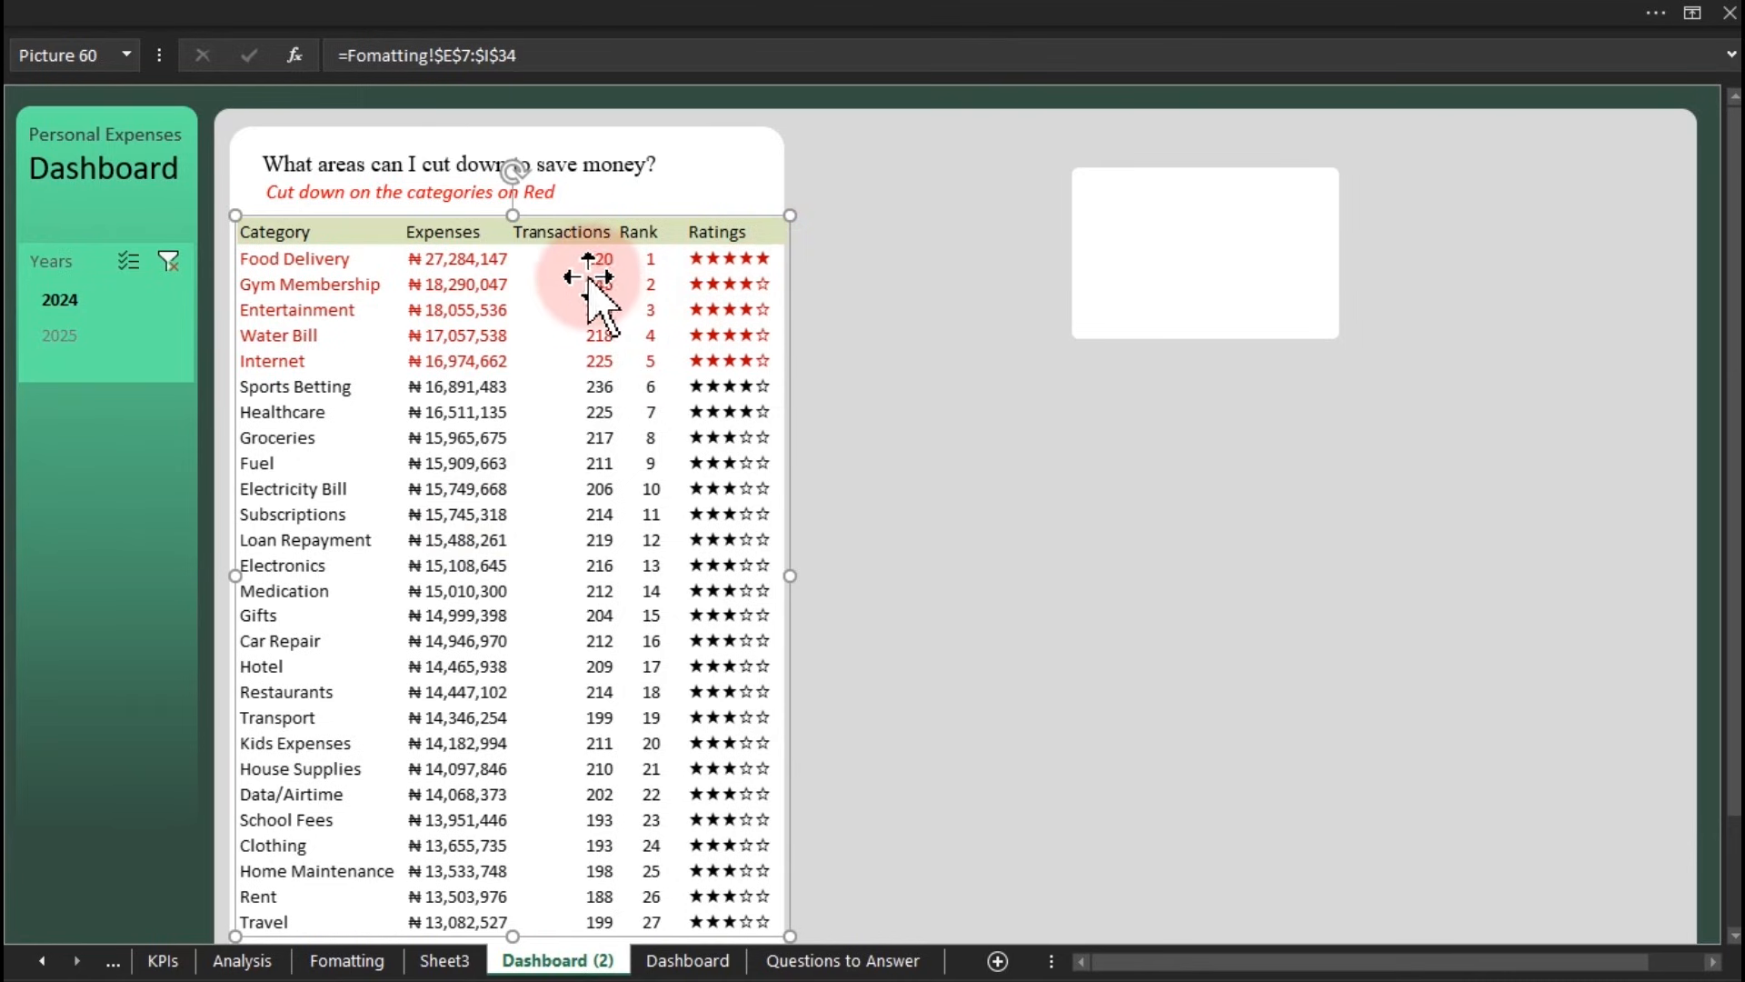
# Step: Widen the white card behind the category table slightly and nudge the linked table picture to fit inside it
pyautogui.click(747, 170)
pyautogui.click(751, 202)
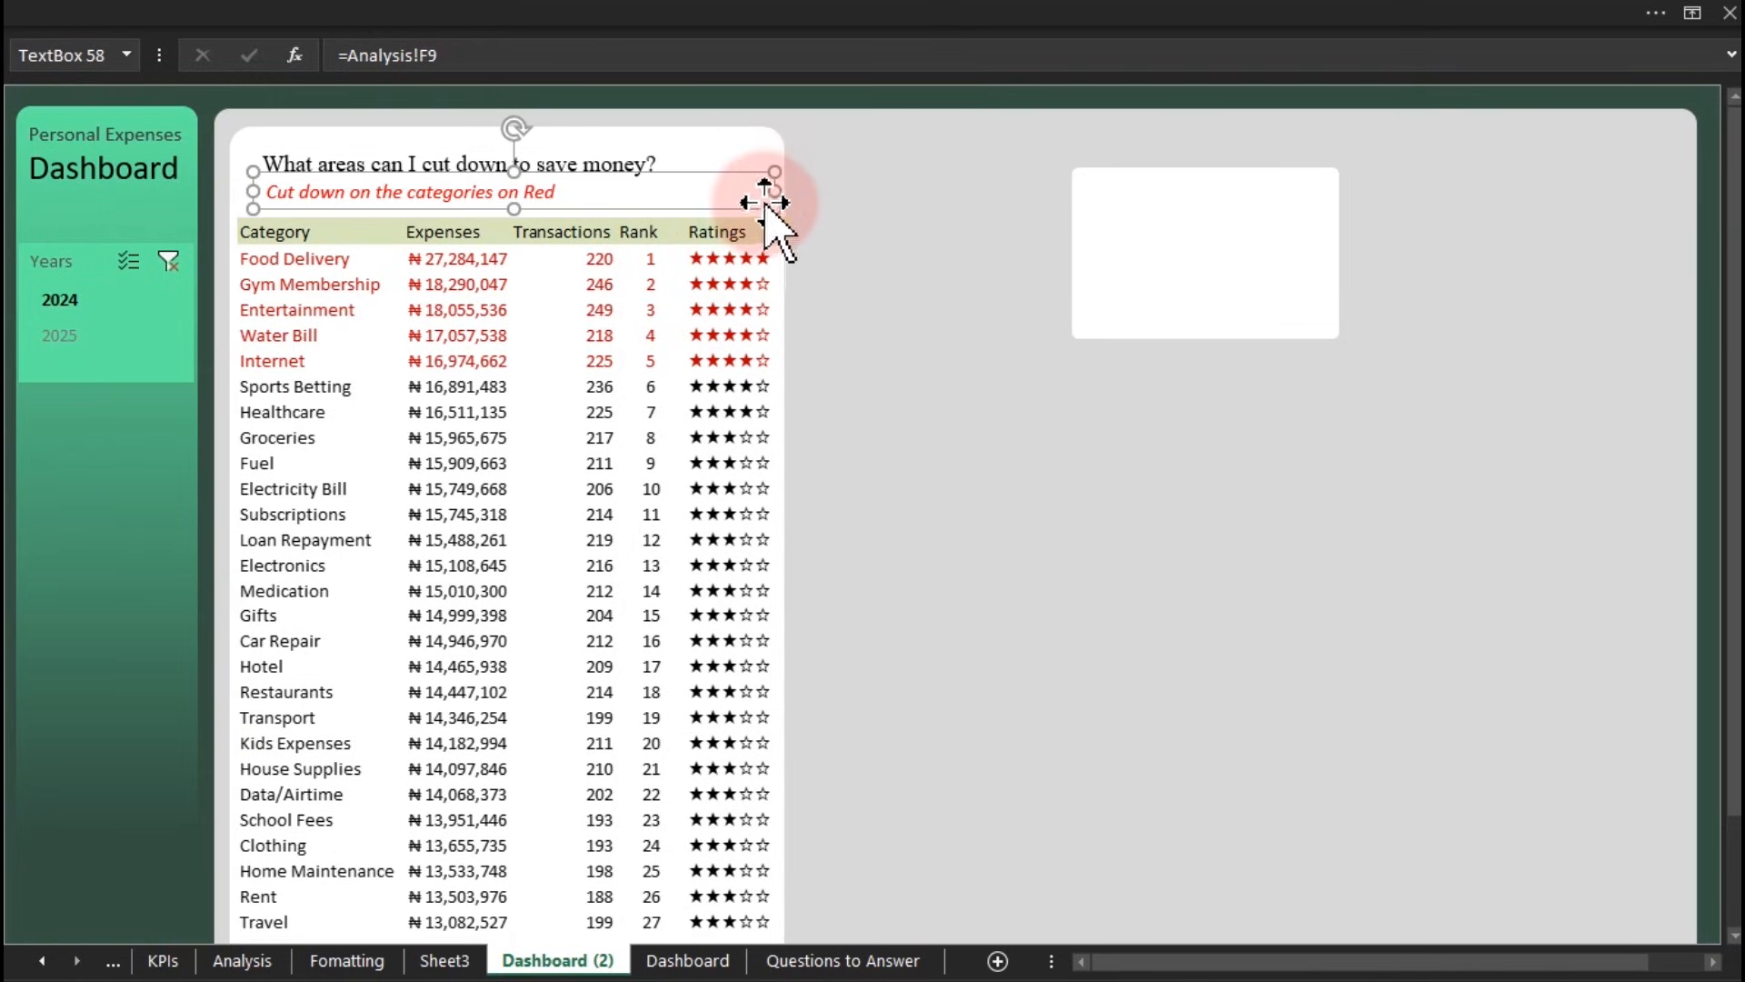
pyautogui.click(752, 214)
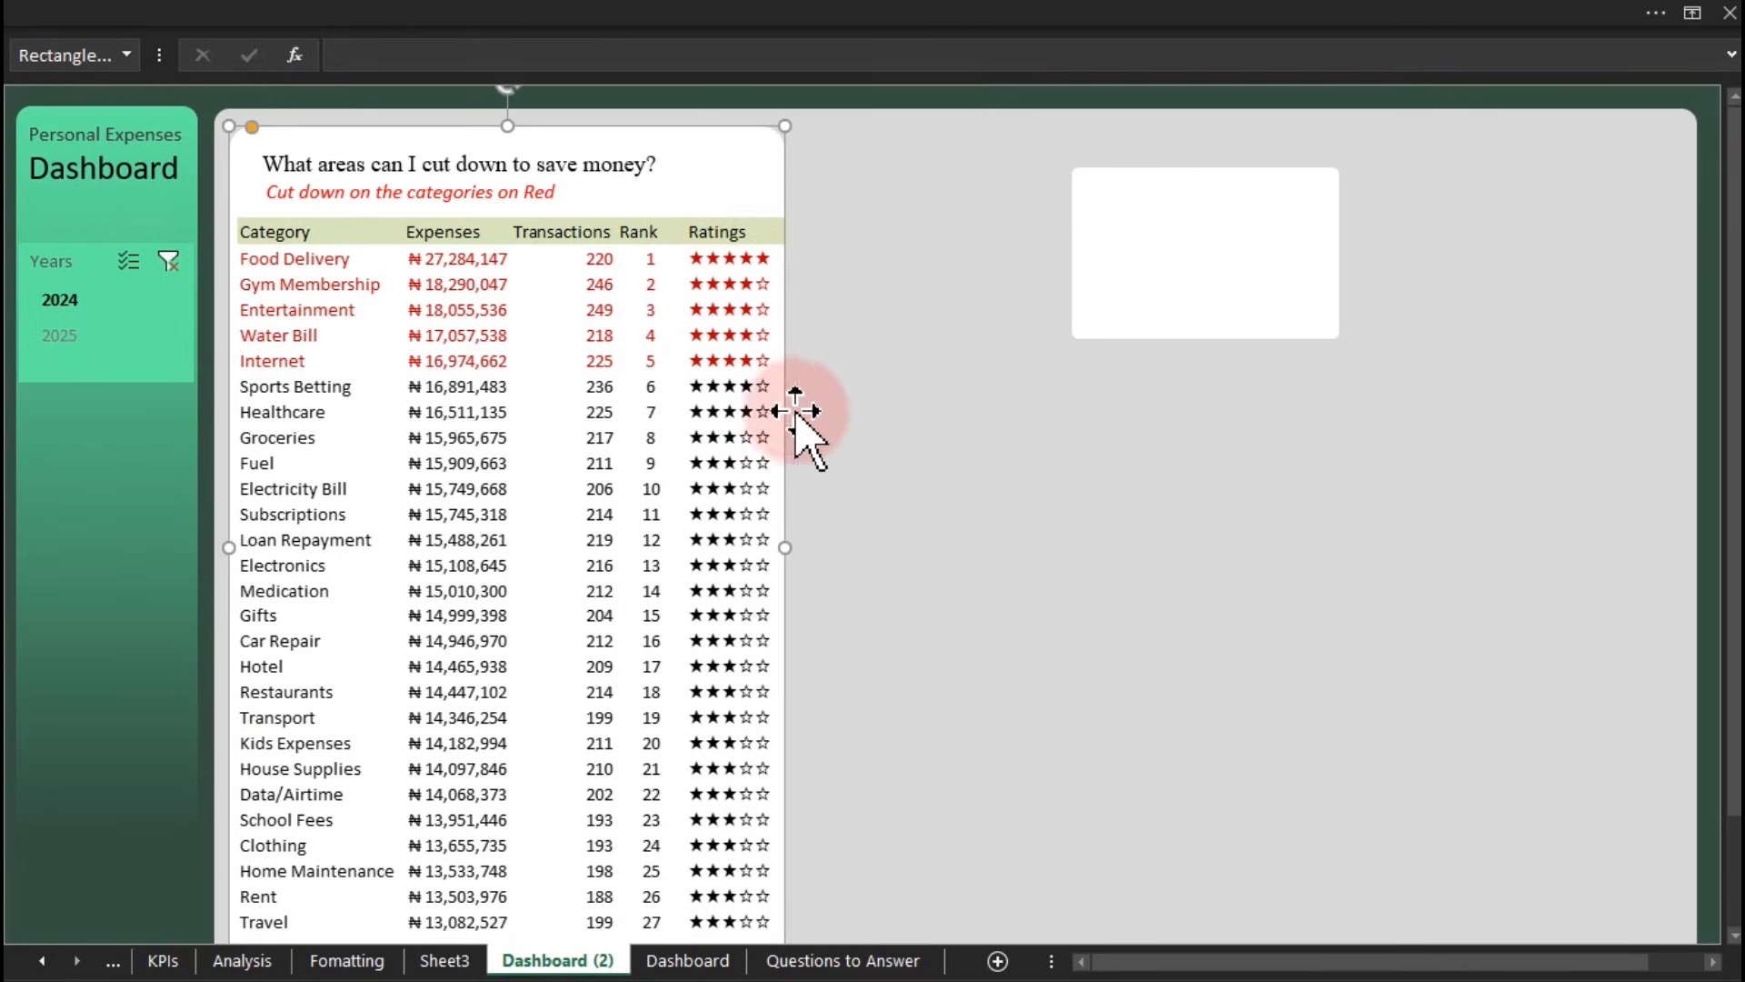
pyautogui.moveTo(783, 549); pyautogui.dragTo(804, 549)
pyautogui.click(687, 561)
pyautogui.moveTo(648, 556); pyautogui.dragTo(652, 551)
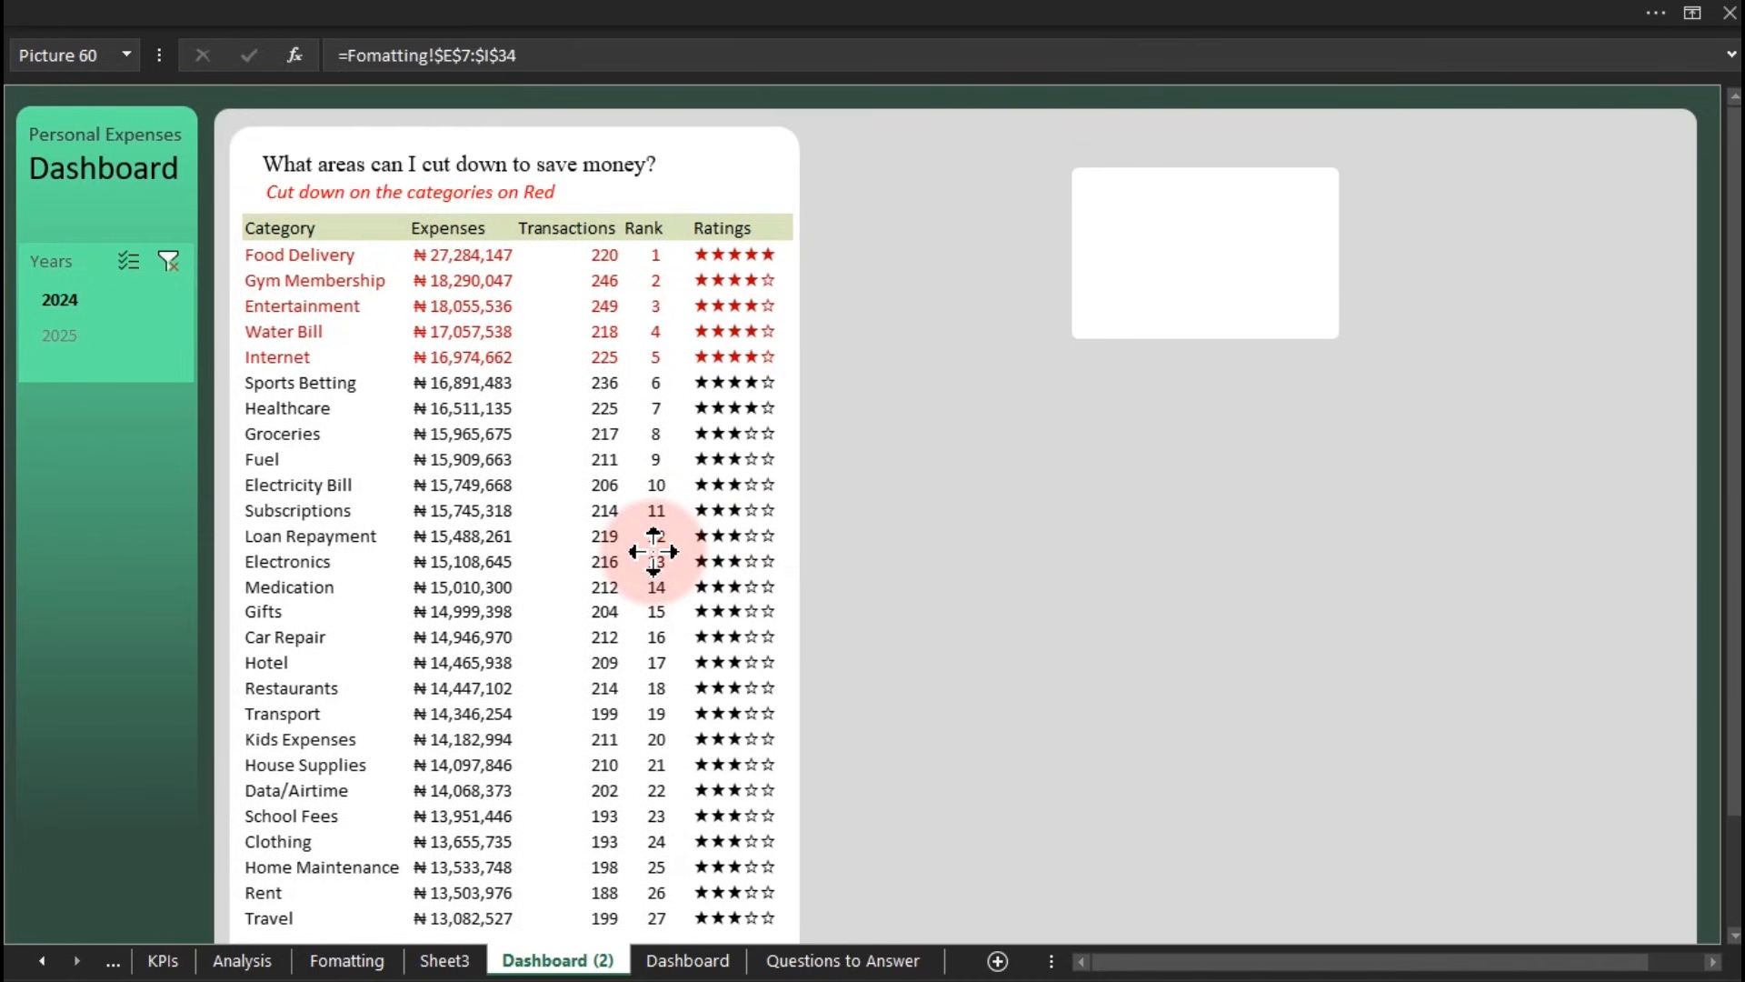
pyautogui.moveTo(653, 552); pyautogui.dragTo(654, 552)
# Step: Move the small blank card beside the category table card and duplicate it to make a row of three cards
pyautogui.click(1161, 254)
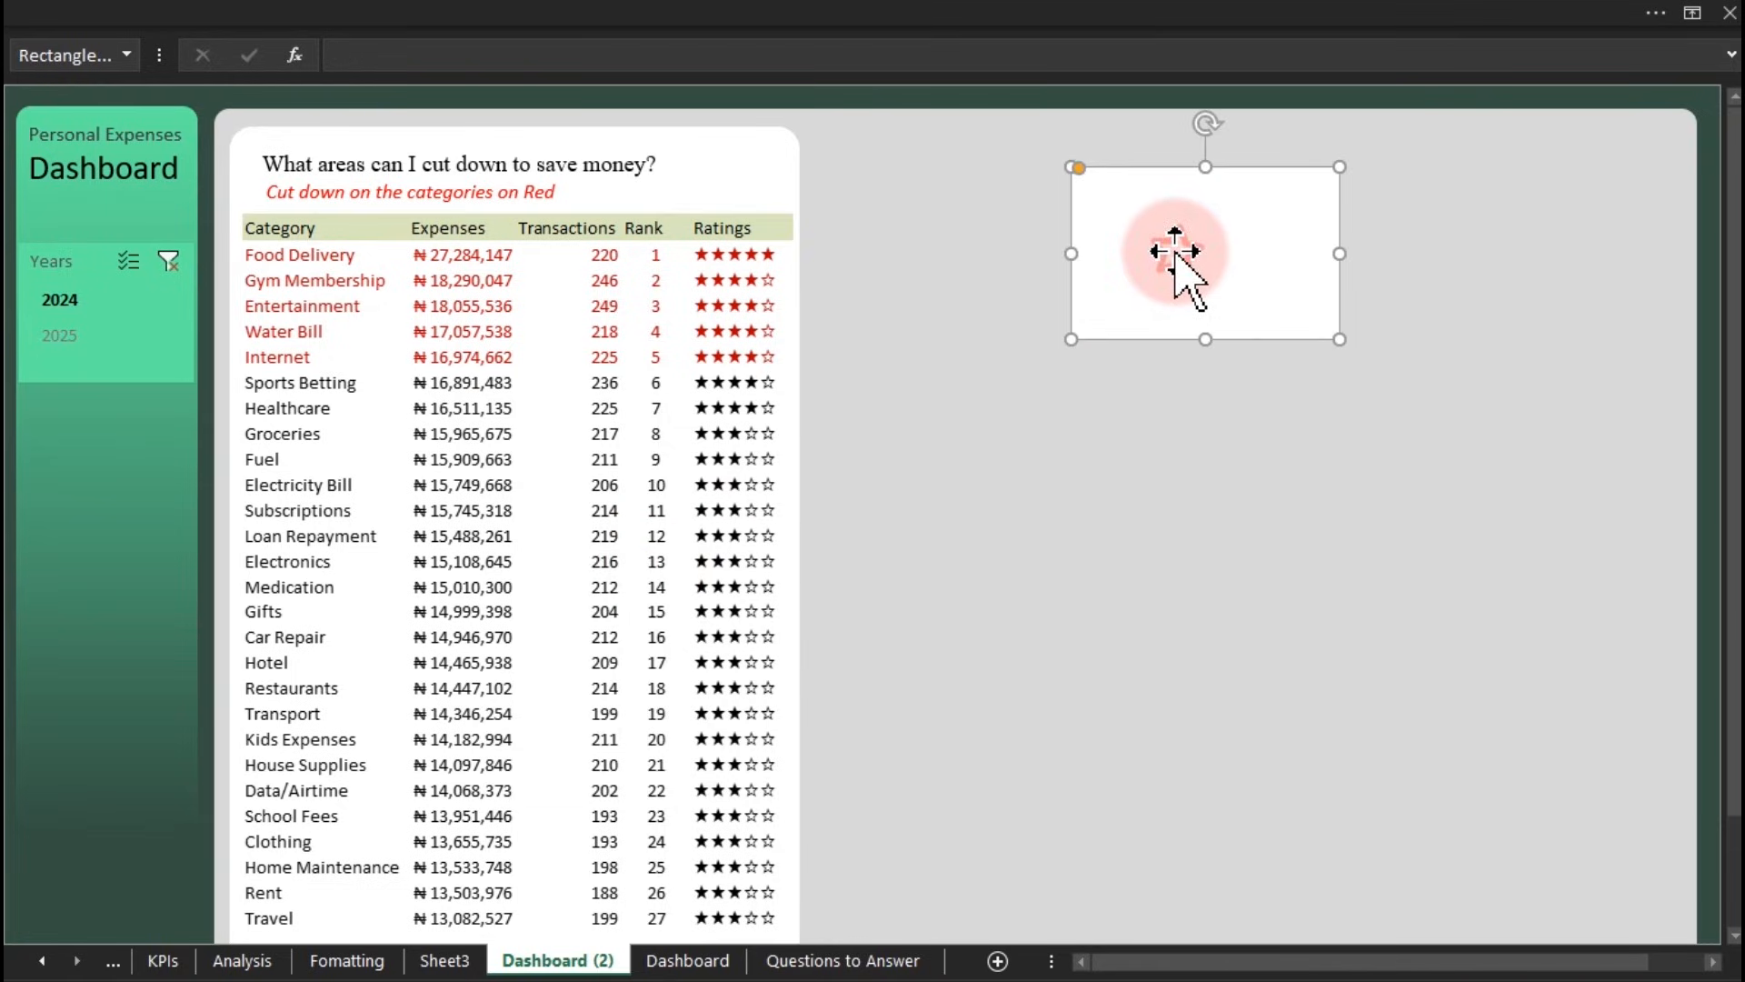
pyautogui.moveTo(1151, 251); pyautogui.dragTo(928, 215)
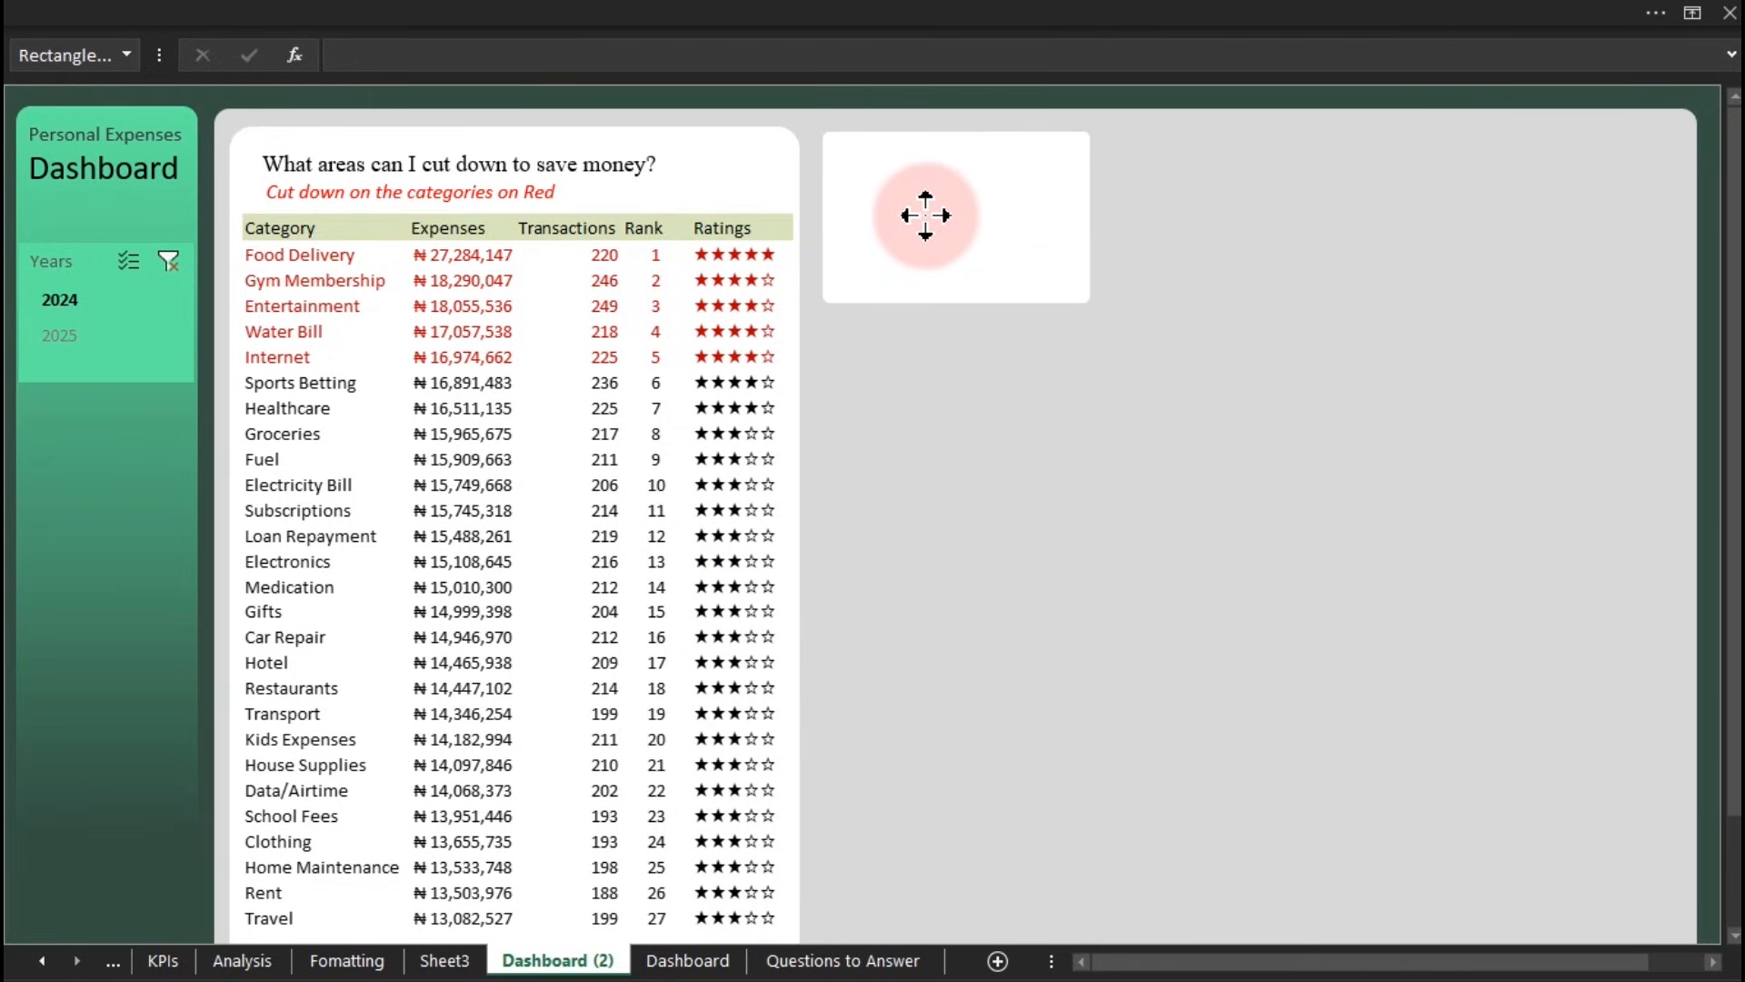
pyautogui.moveTo(921, 215); pyautogui.dragTo(1212, 207)
pyautogui.hotkey('ctrl', 'd')
pyautogui.hotkey('ctrl', 'd')
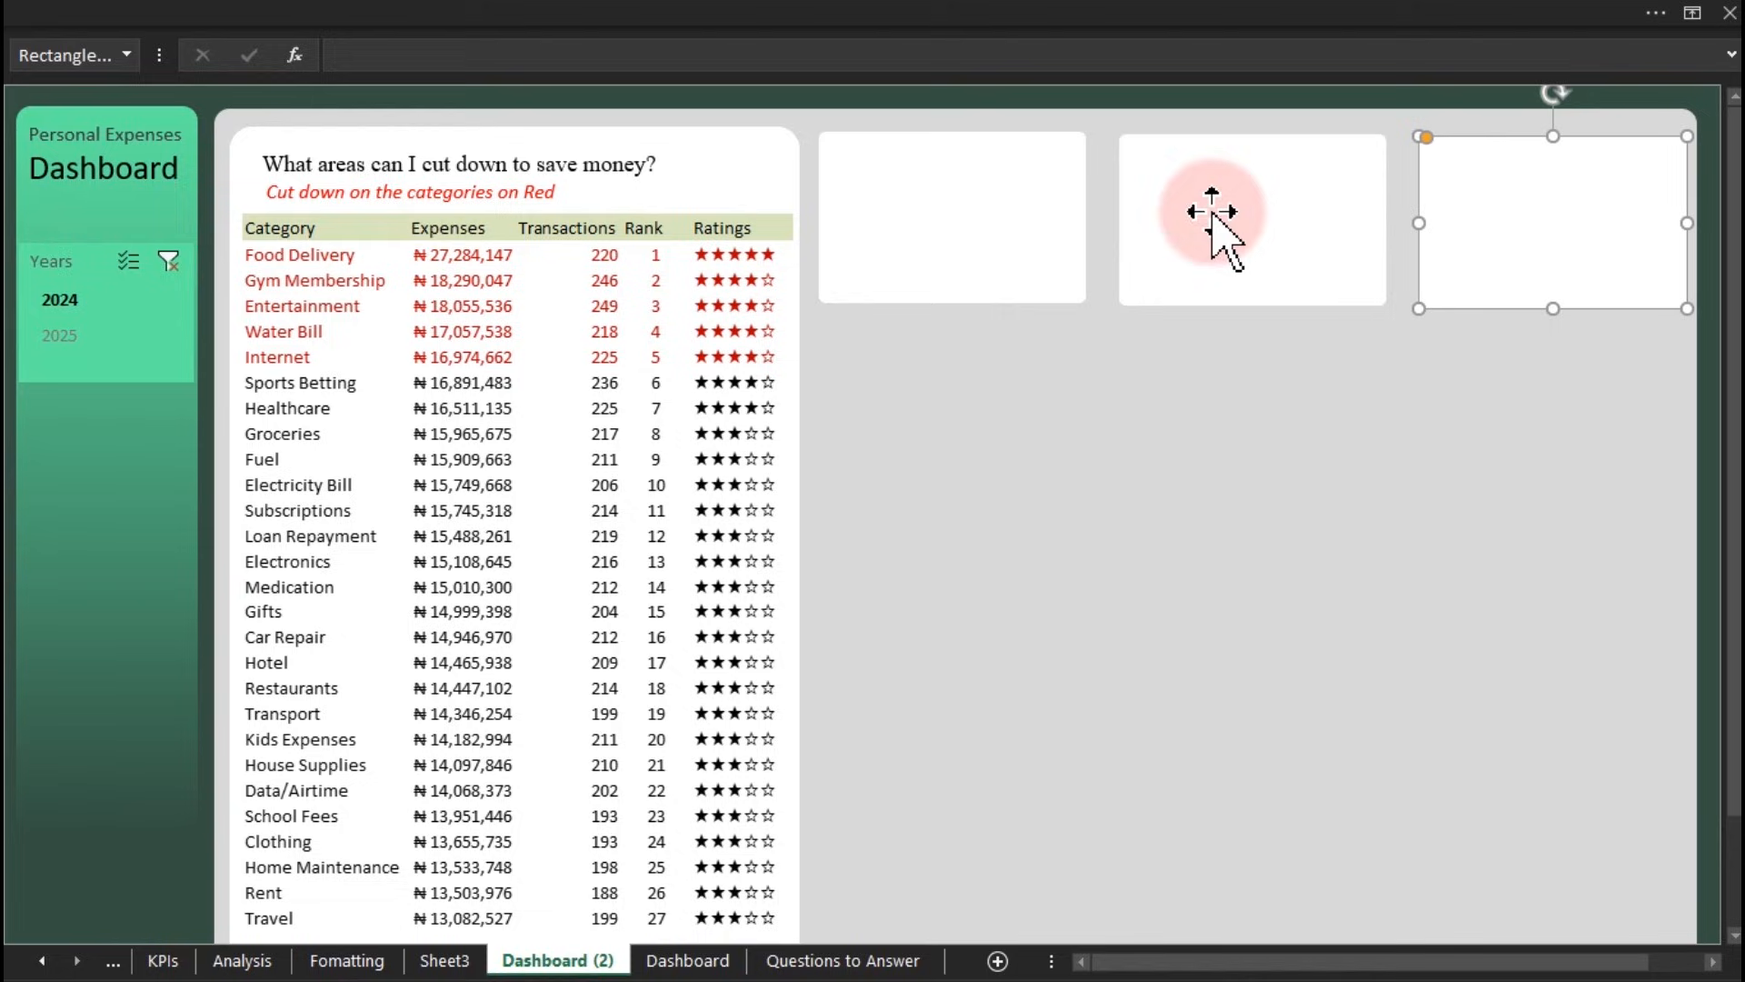
# Step: Pull the third blank card in from the panel edge, then align the three cards to the top and distribute them horizontally
pyautogui.moveTo(1511, 207); pyautogui.dragTo(1517, 211)
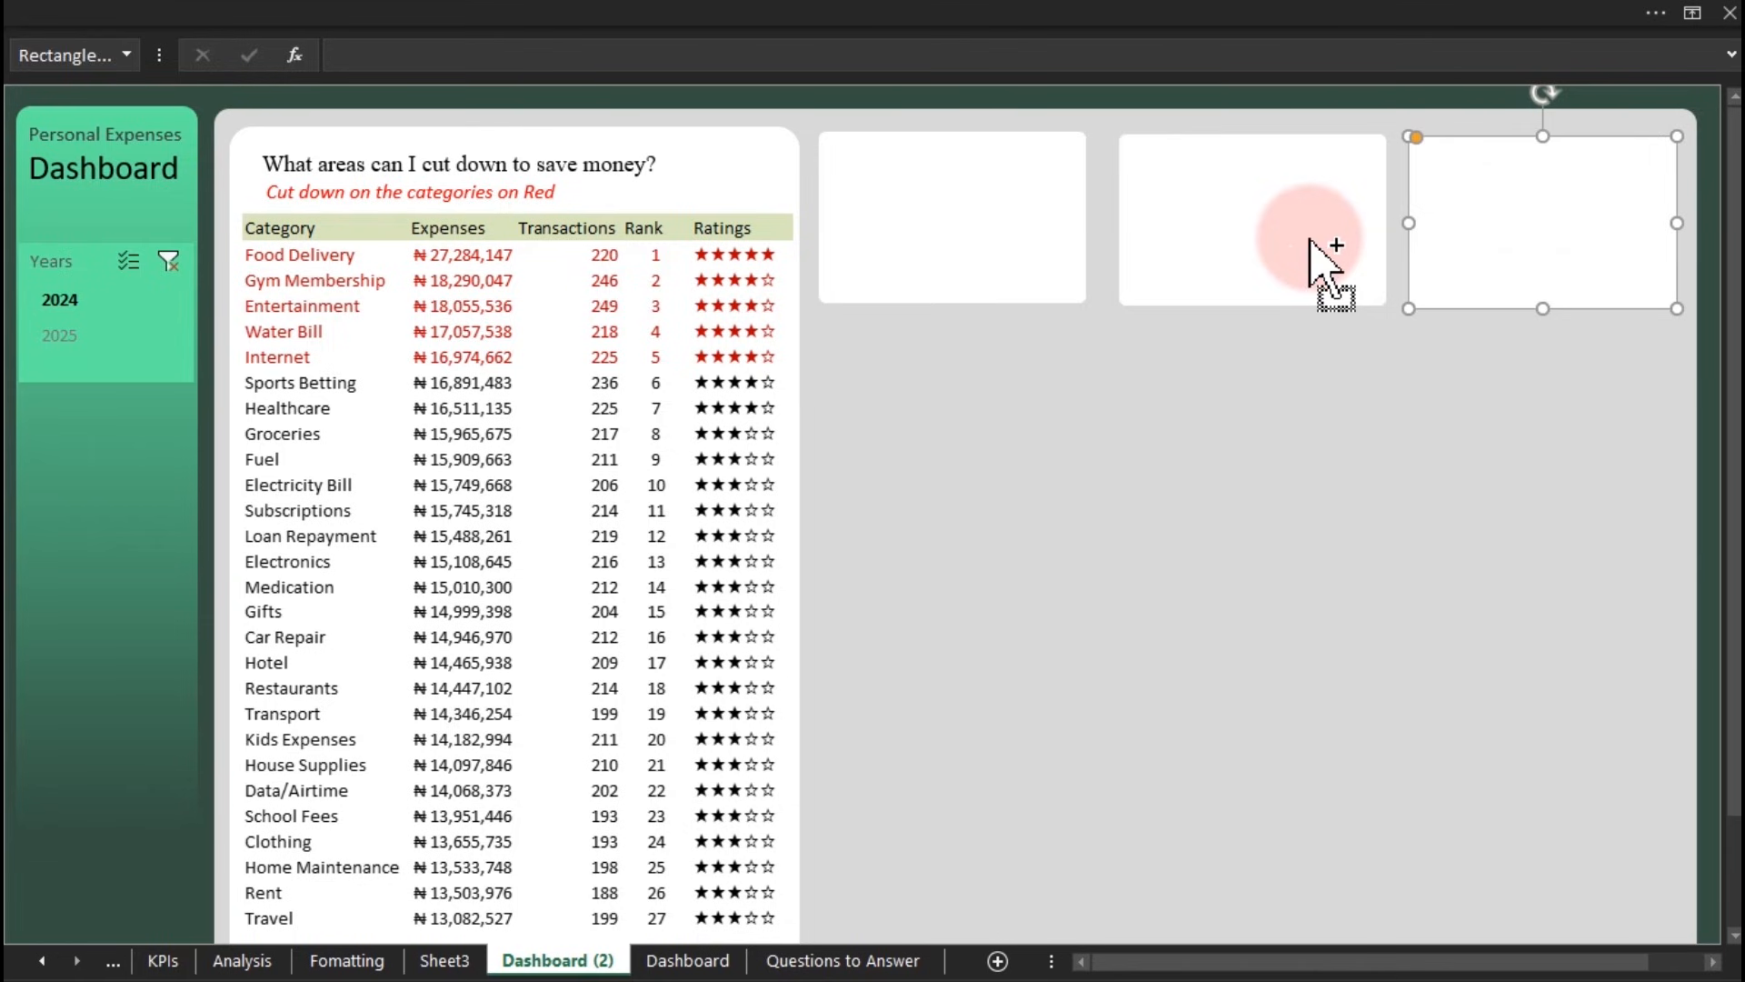
pyautogui.keyDown('ctrl'); pyautogui.click(1327, 264); pyautogui.keyUp('ctrl')
pyautogui.keyDown('ctrl'); pyautogui.click(1027, 257); pyautogui.keyUp('ctrl')
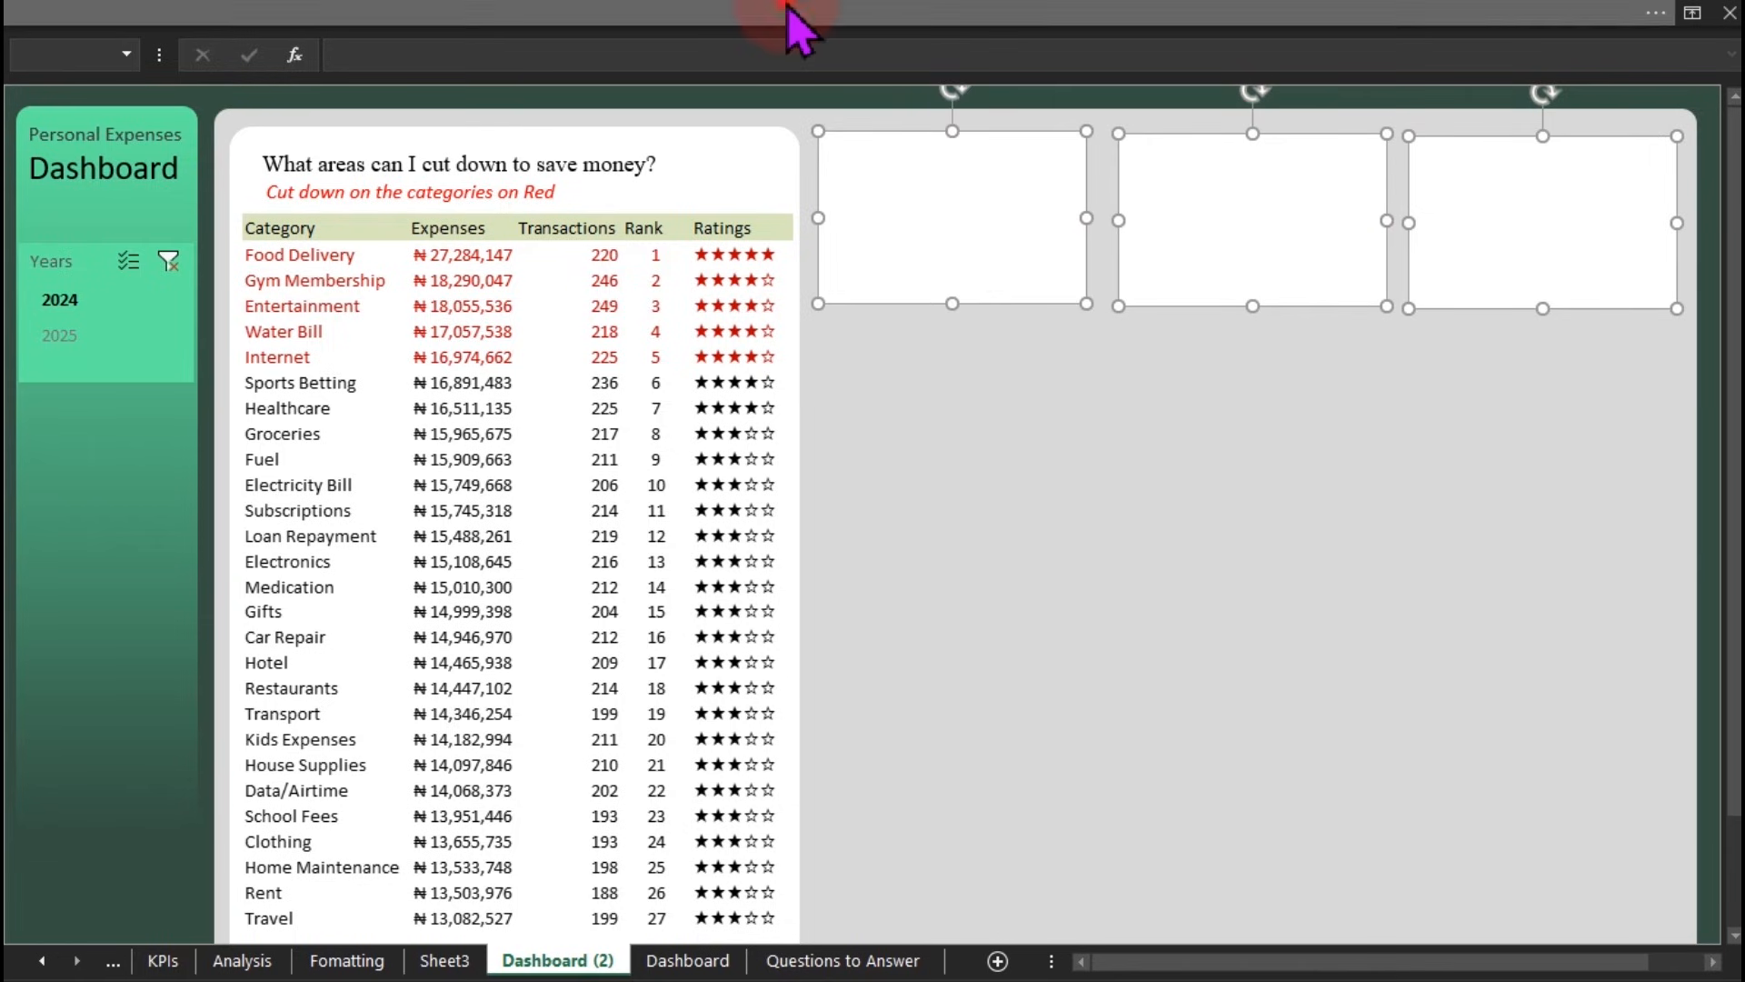
pyautogui.click(788, 9)
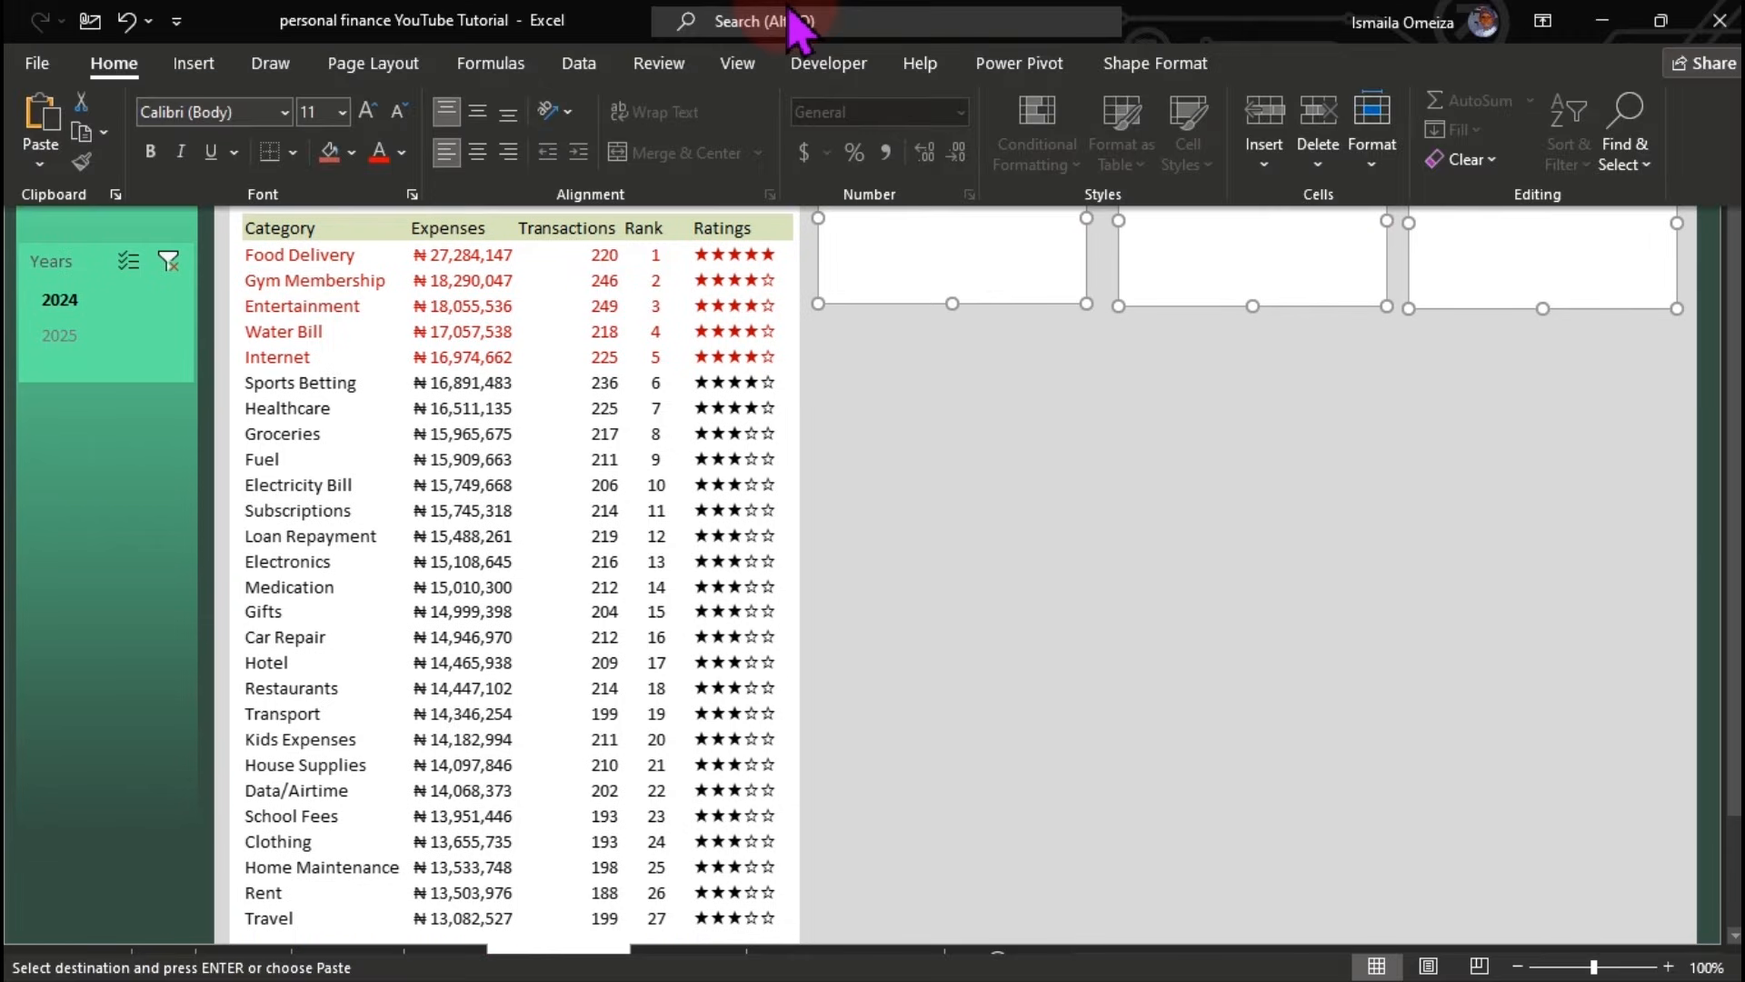
pyautogui.click(1147, 64)
pyautogui.click(1424, 101)
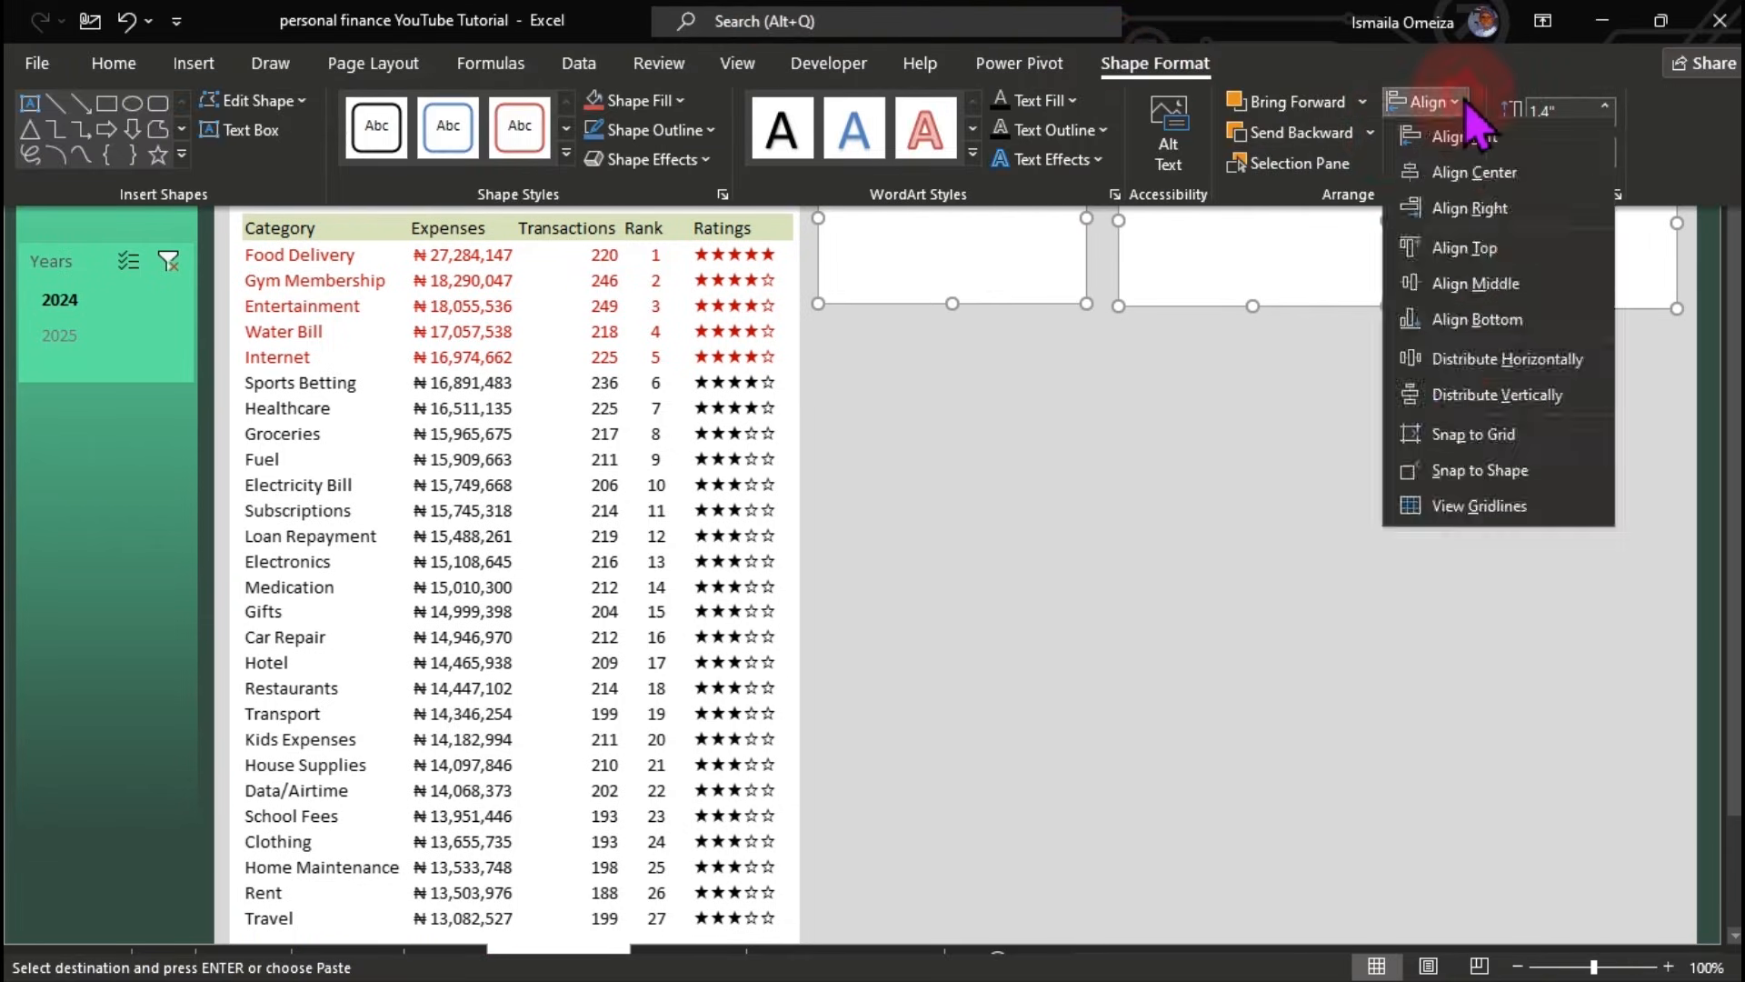
pyautogui.click(1498, 243)
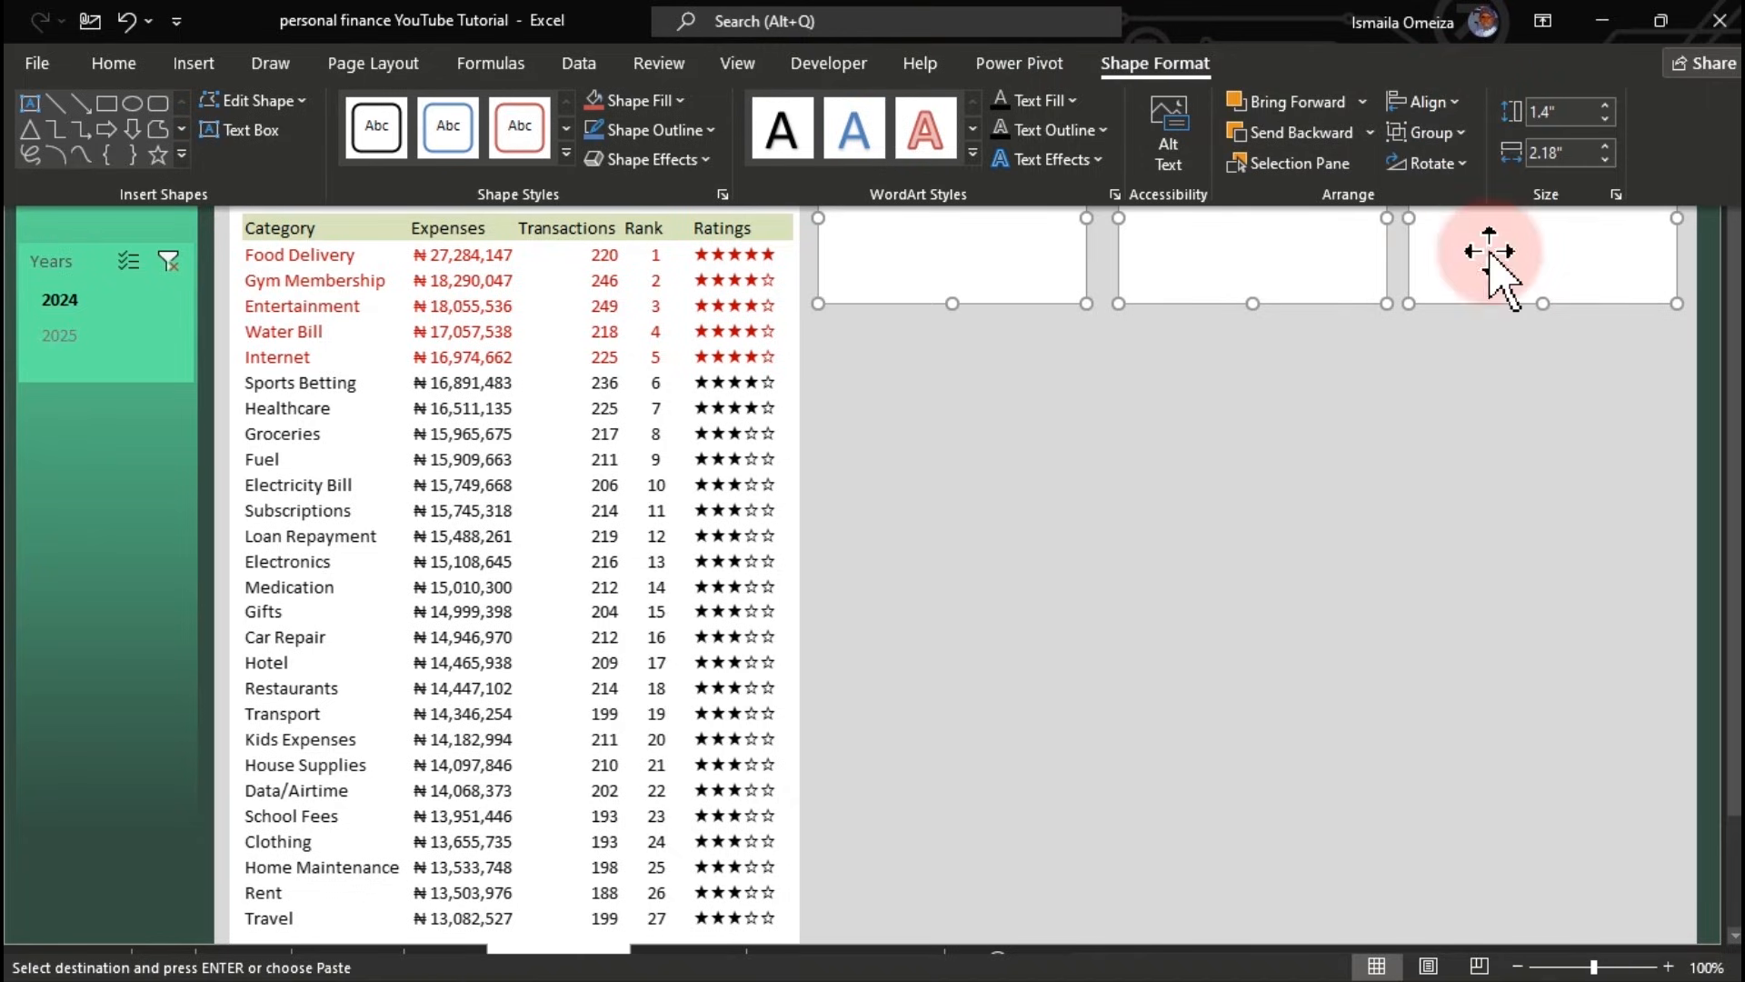
pyautogui.click(1445, 102)
pyautogui.click(1492, 378)
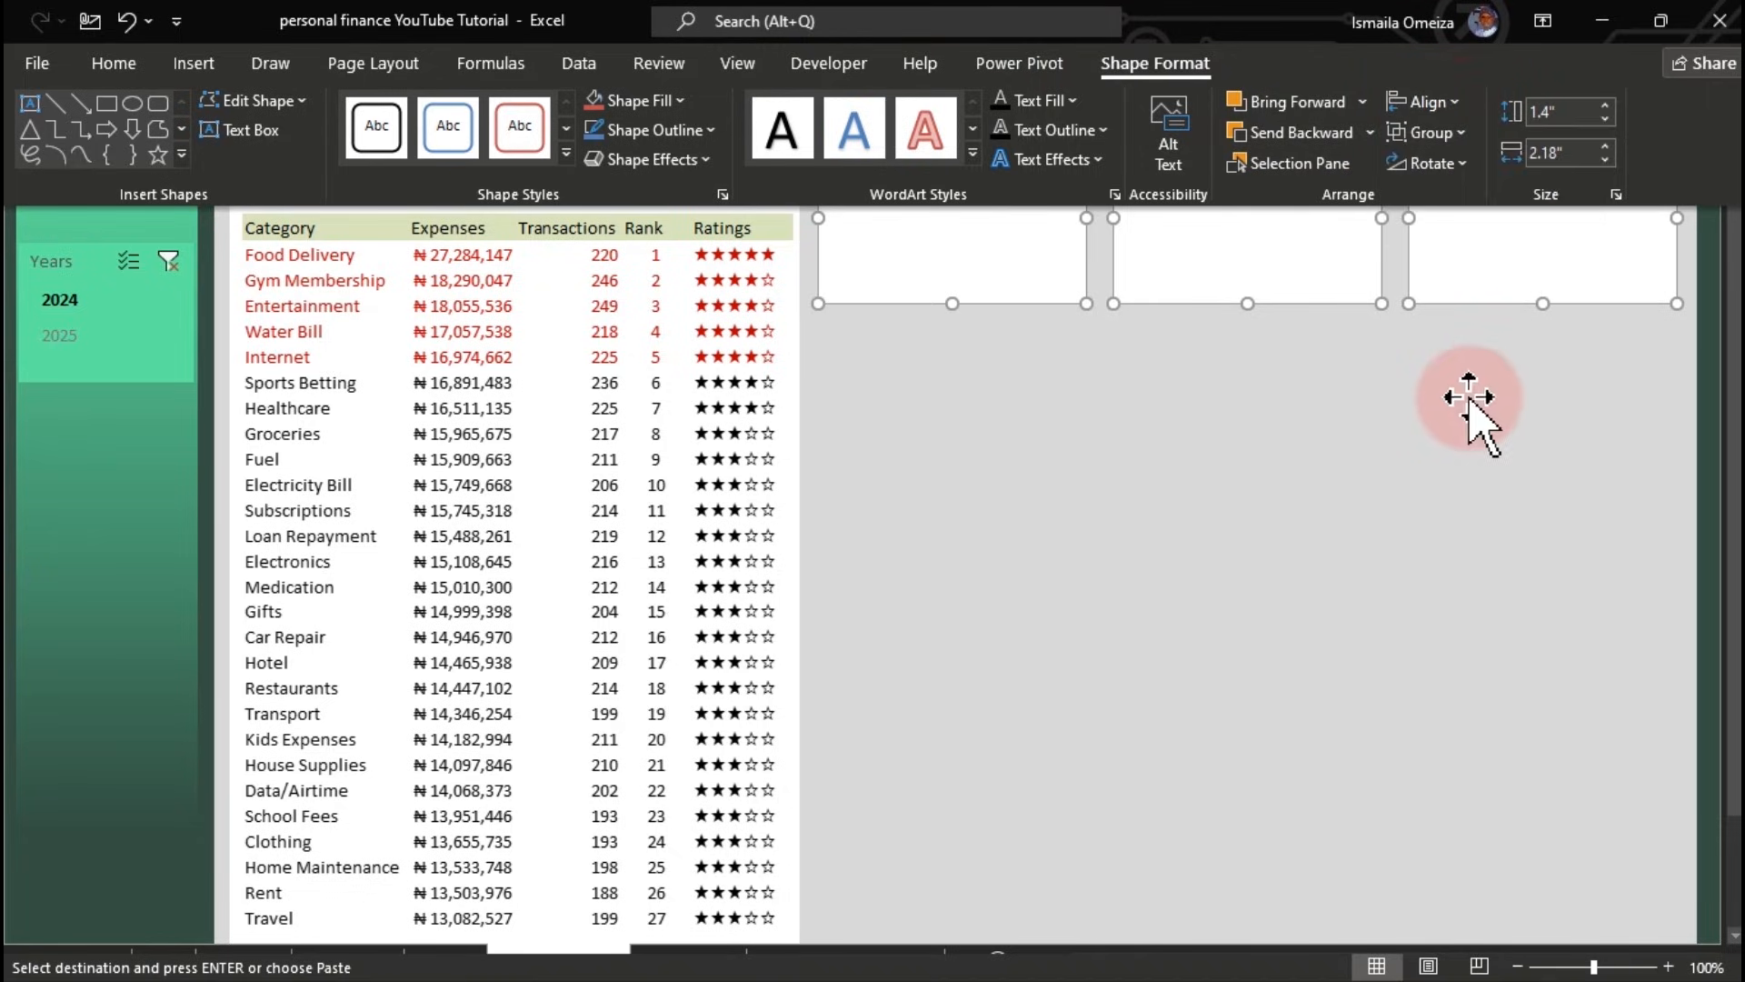
pyautogui.click(1471, 395)
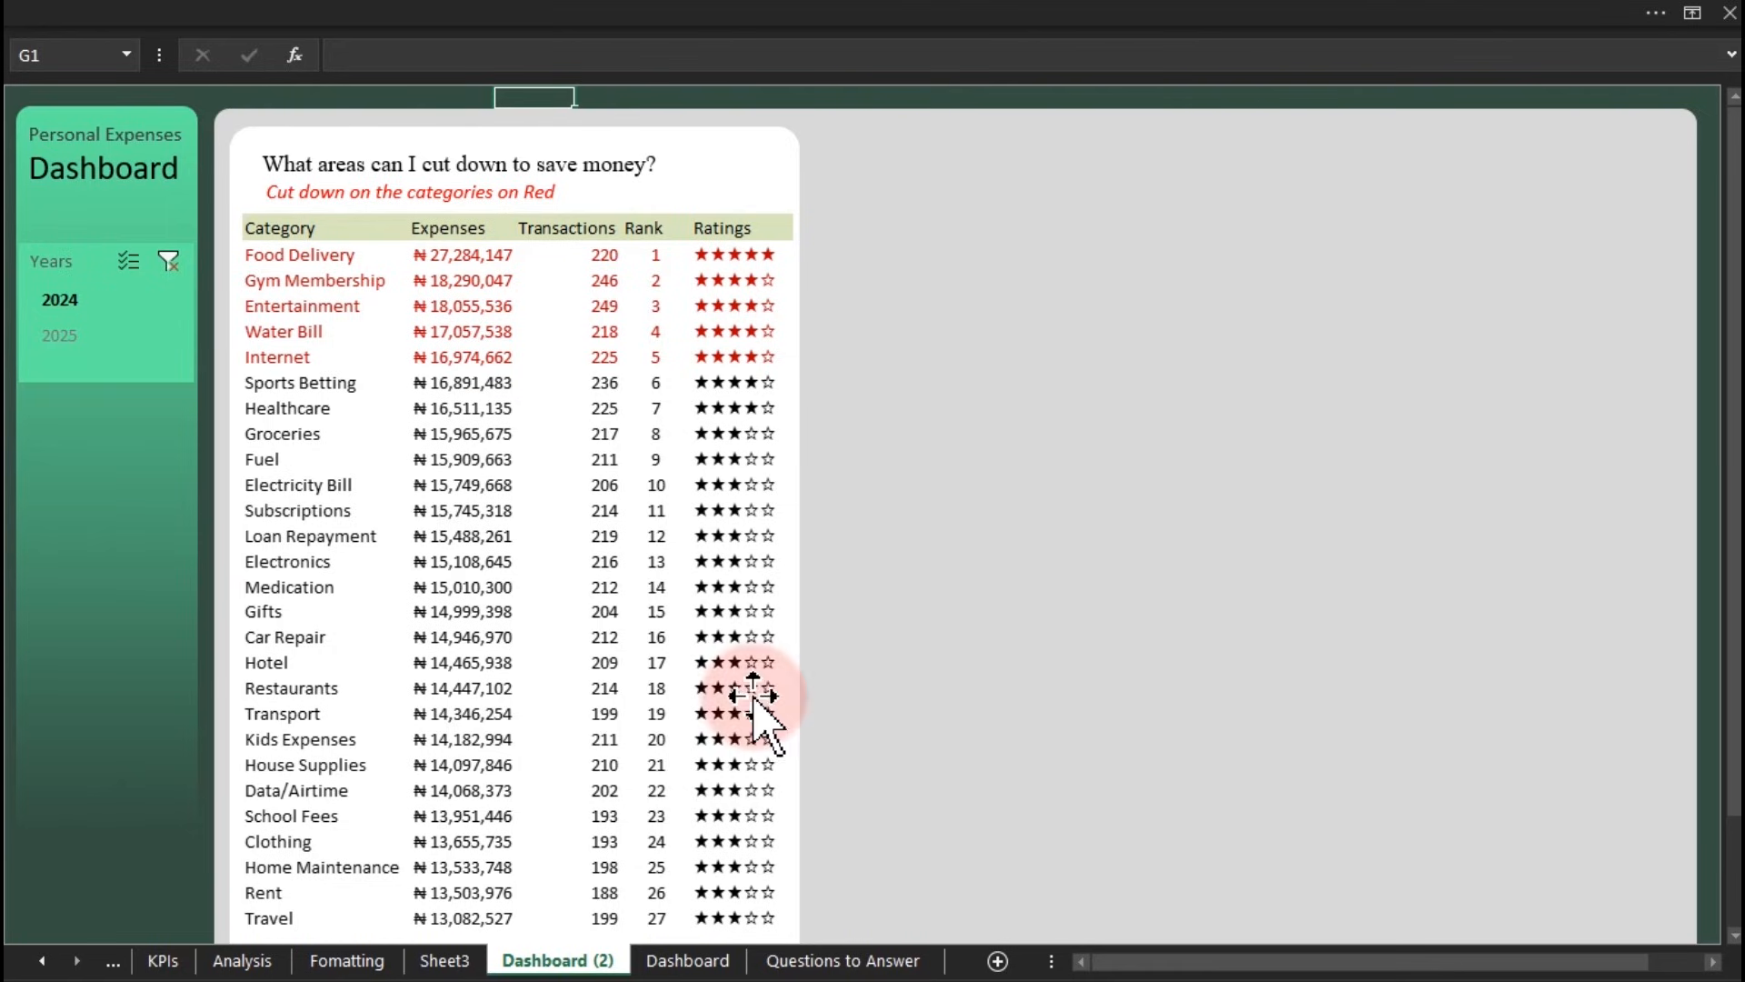
# Step: Select and copy the Total Income, Total Expenses and Total balance cards together with the title text box on the Dashboard sheet
pyautogui.click(711, 965)
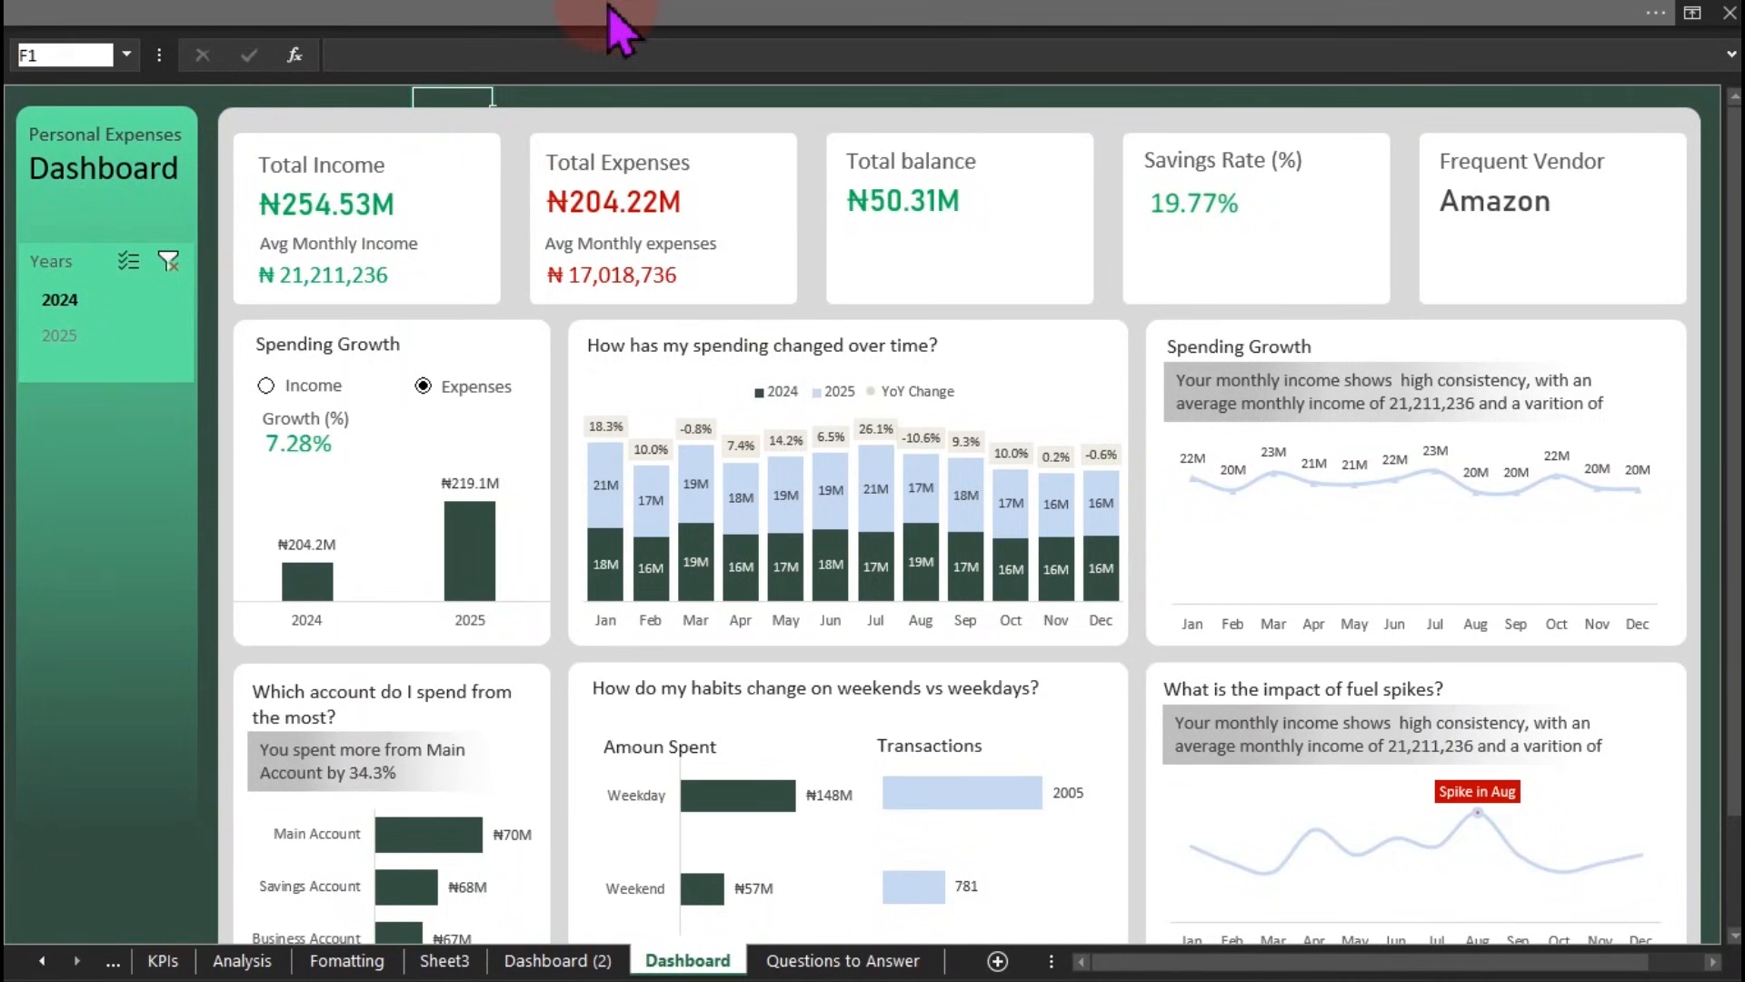
pyautogui.click(809, 18)
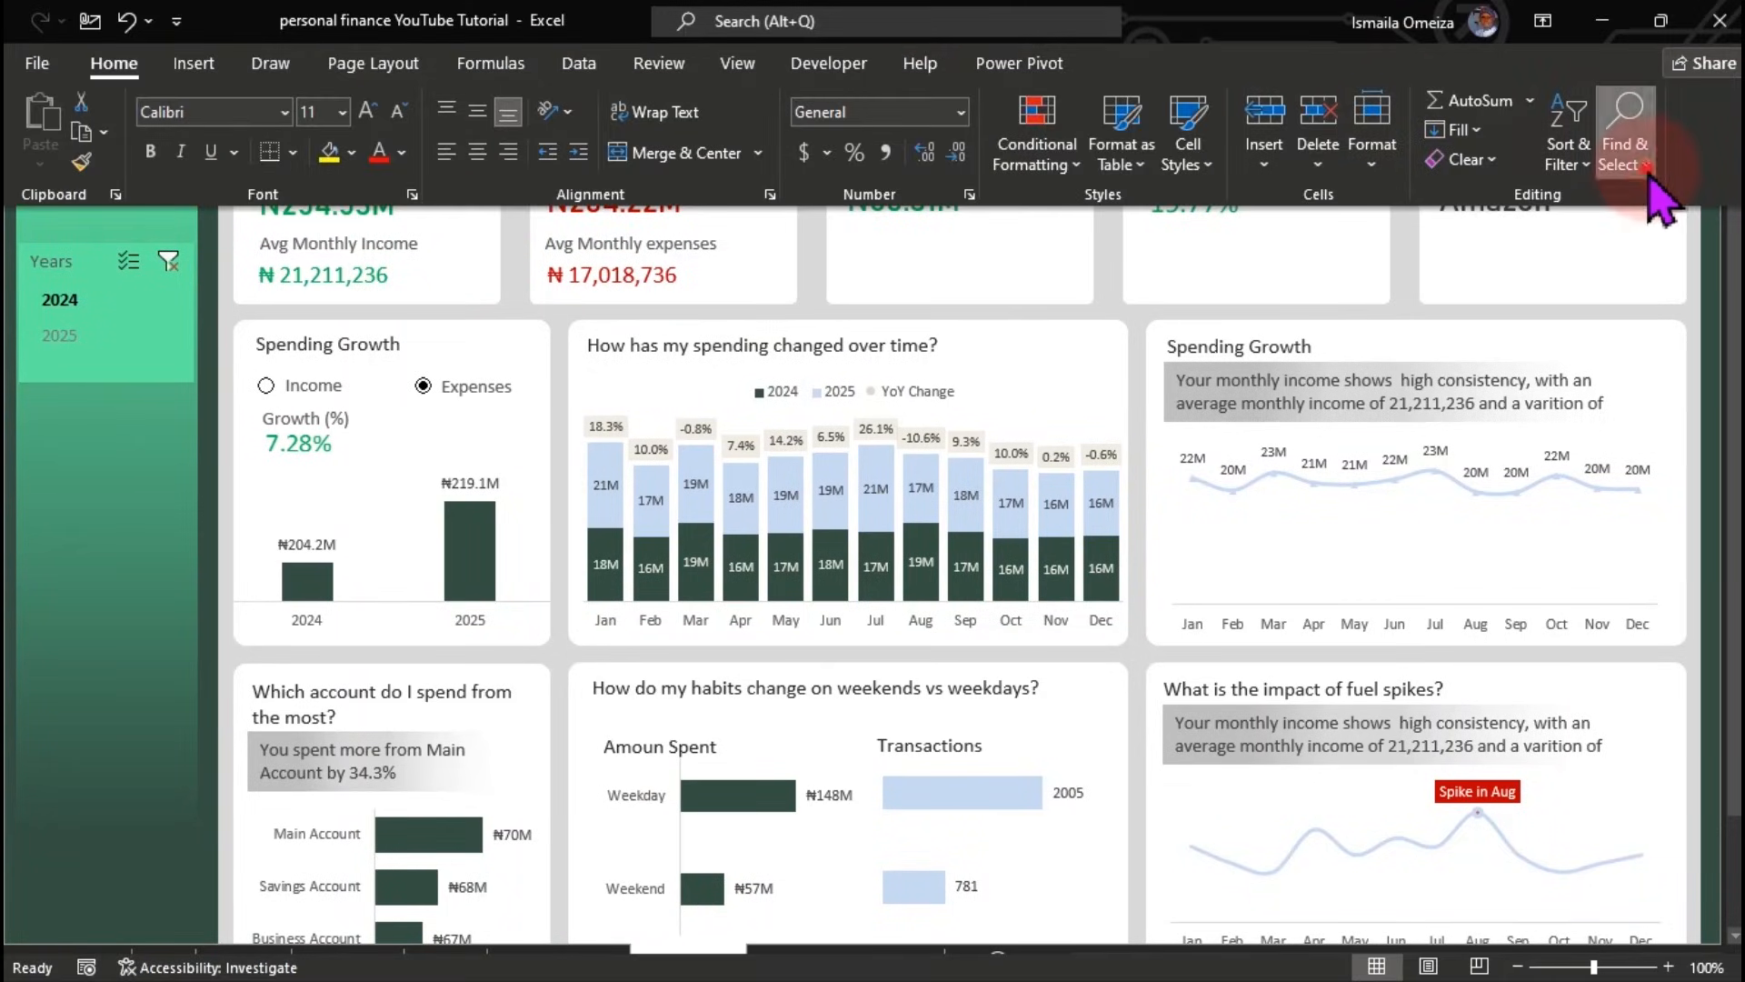
pyautogui.click(1624, 145)
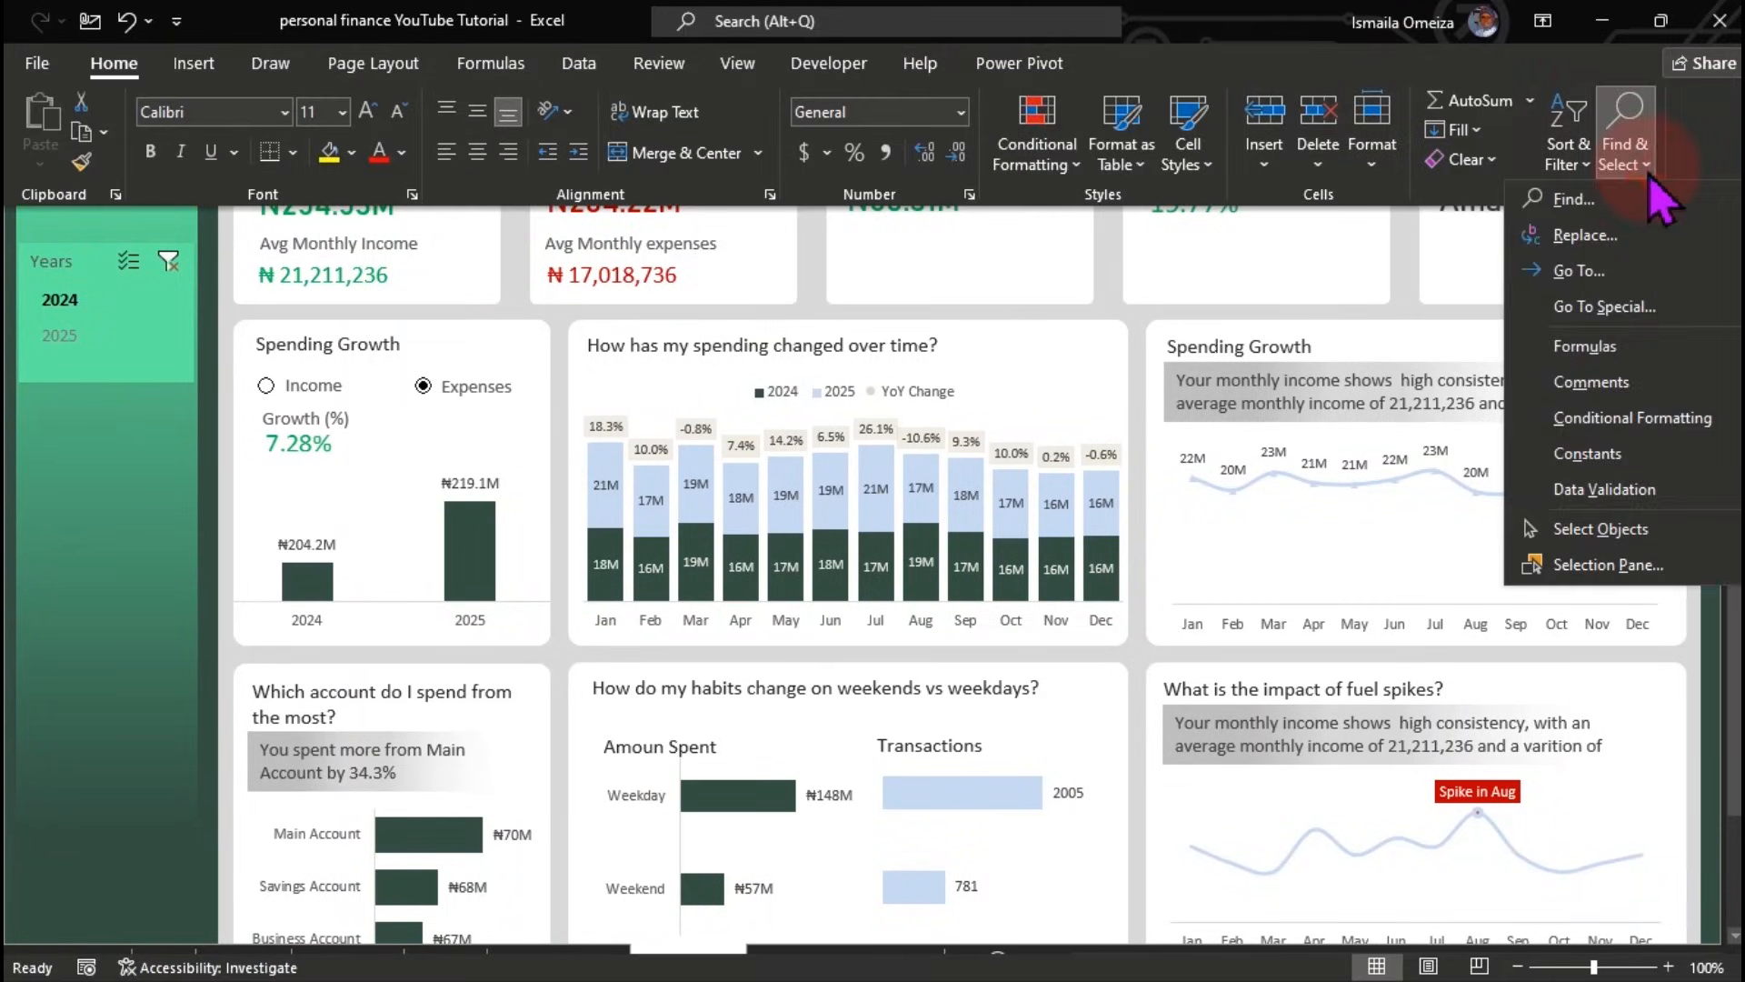
pyautogui.click(1581, 536)
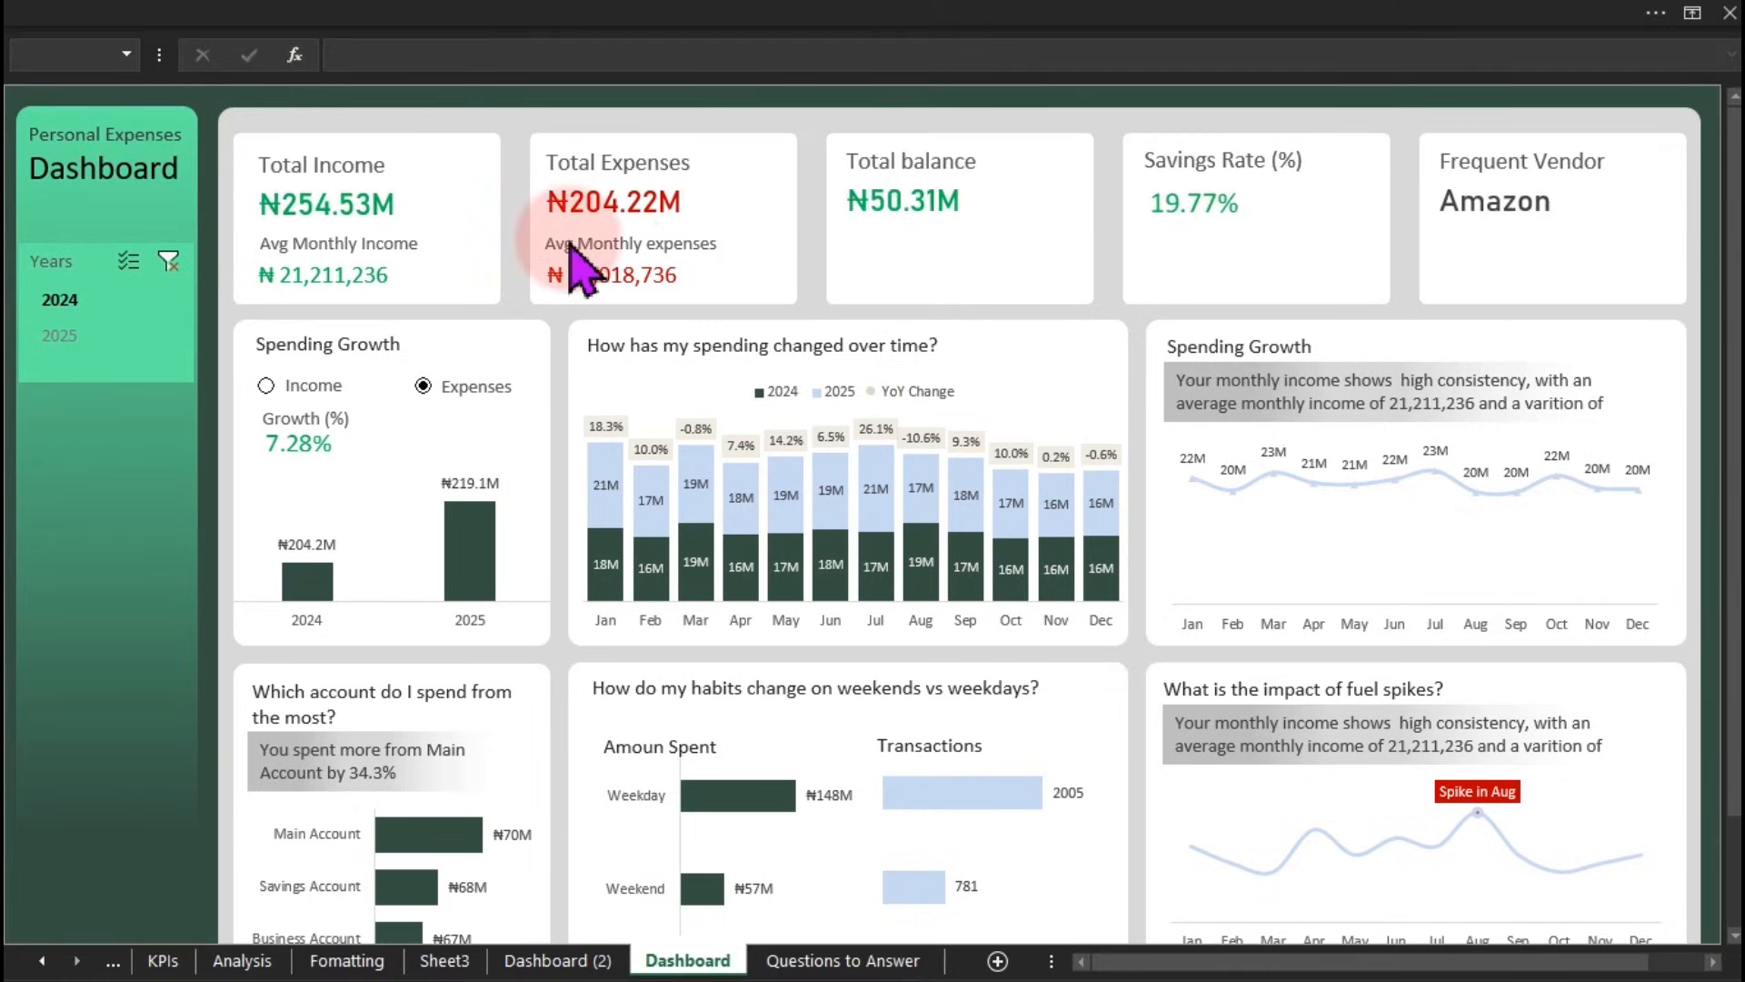
pyautogui.moveTo(196, 91); pyautogui.dragTo(1124, 375)
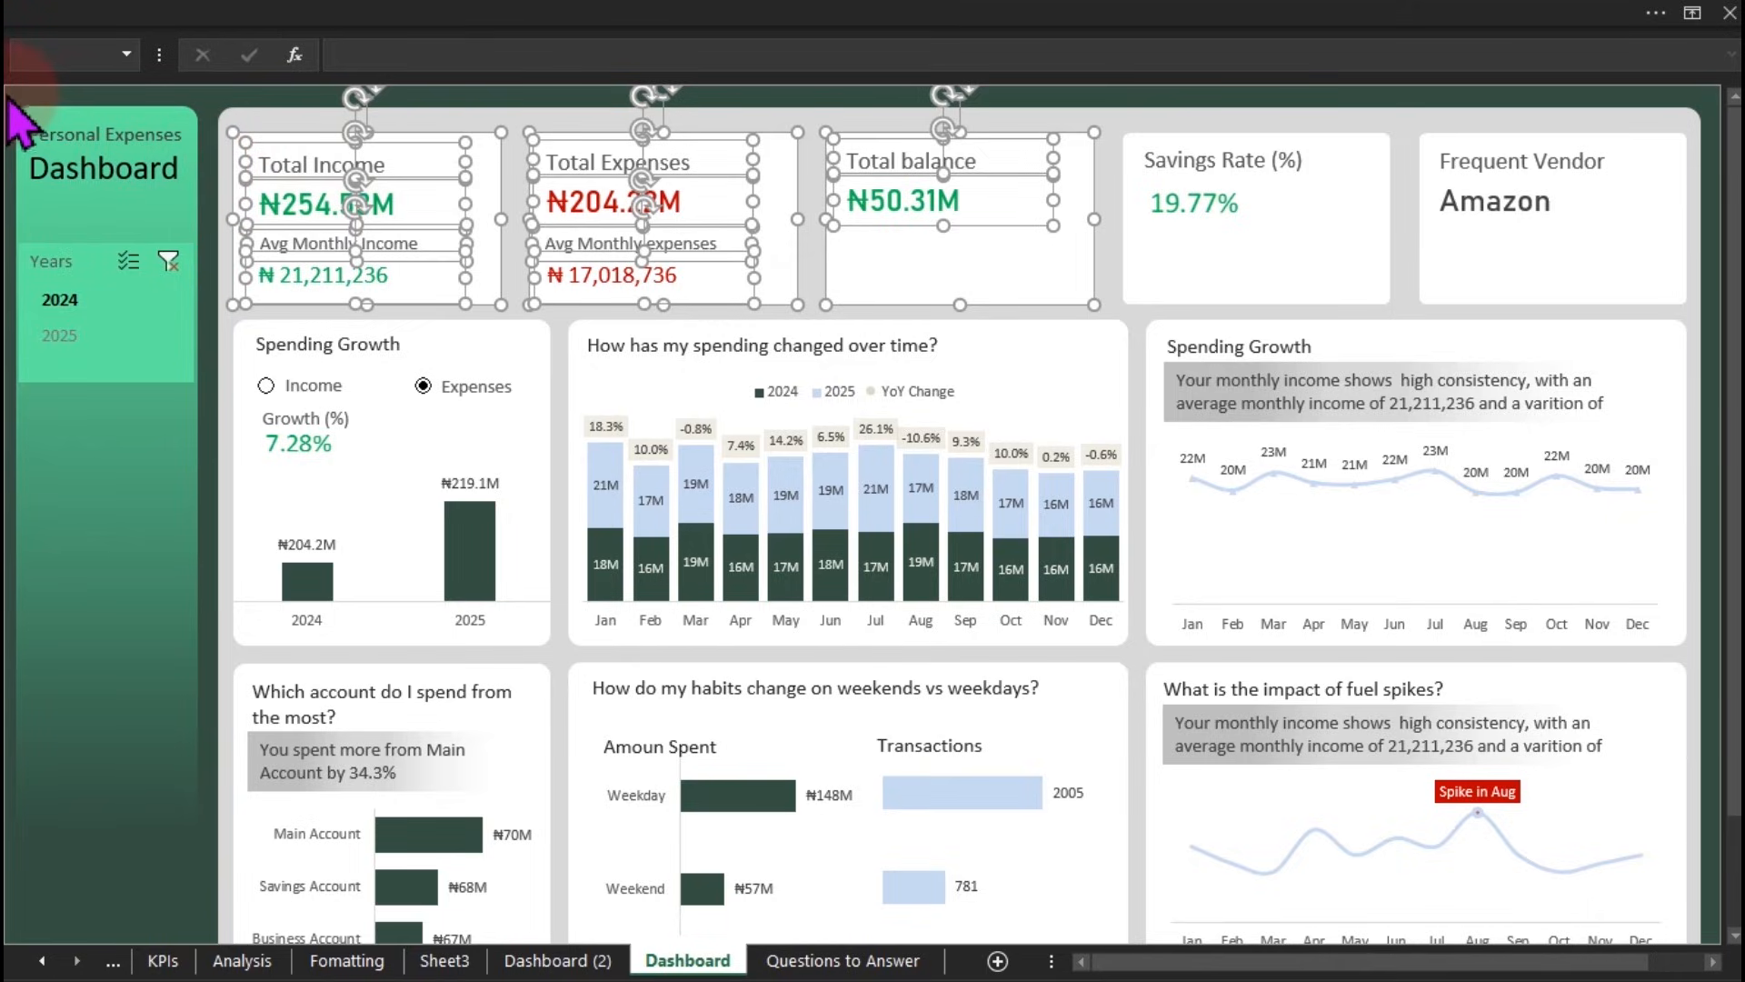
pyautogui.moveTo(4, 88); pyautogui.dragTo(1121, 325)
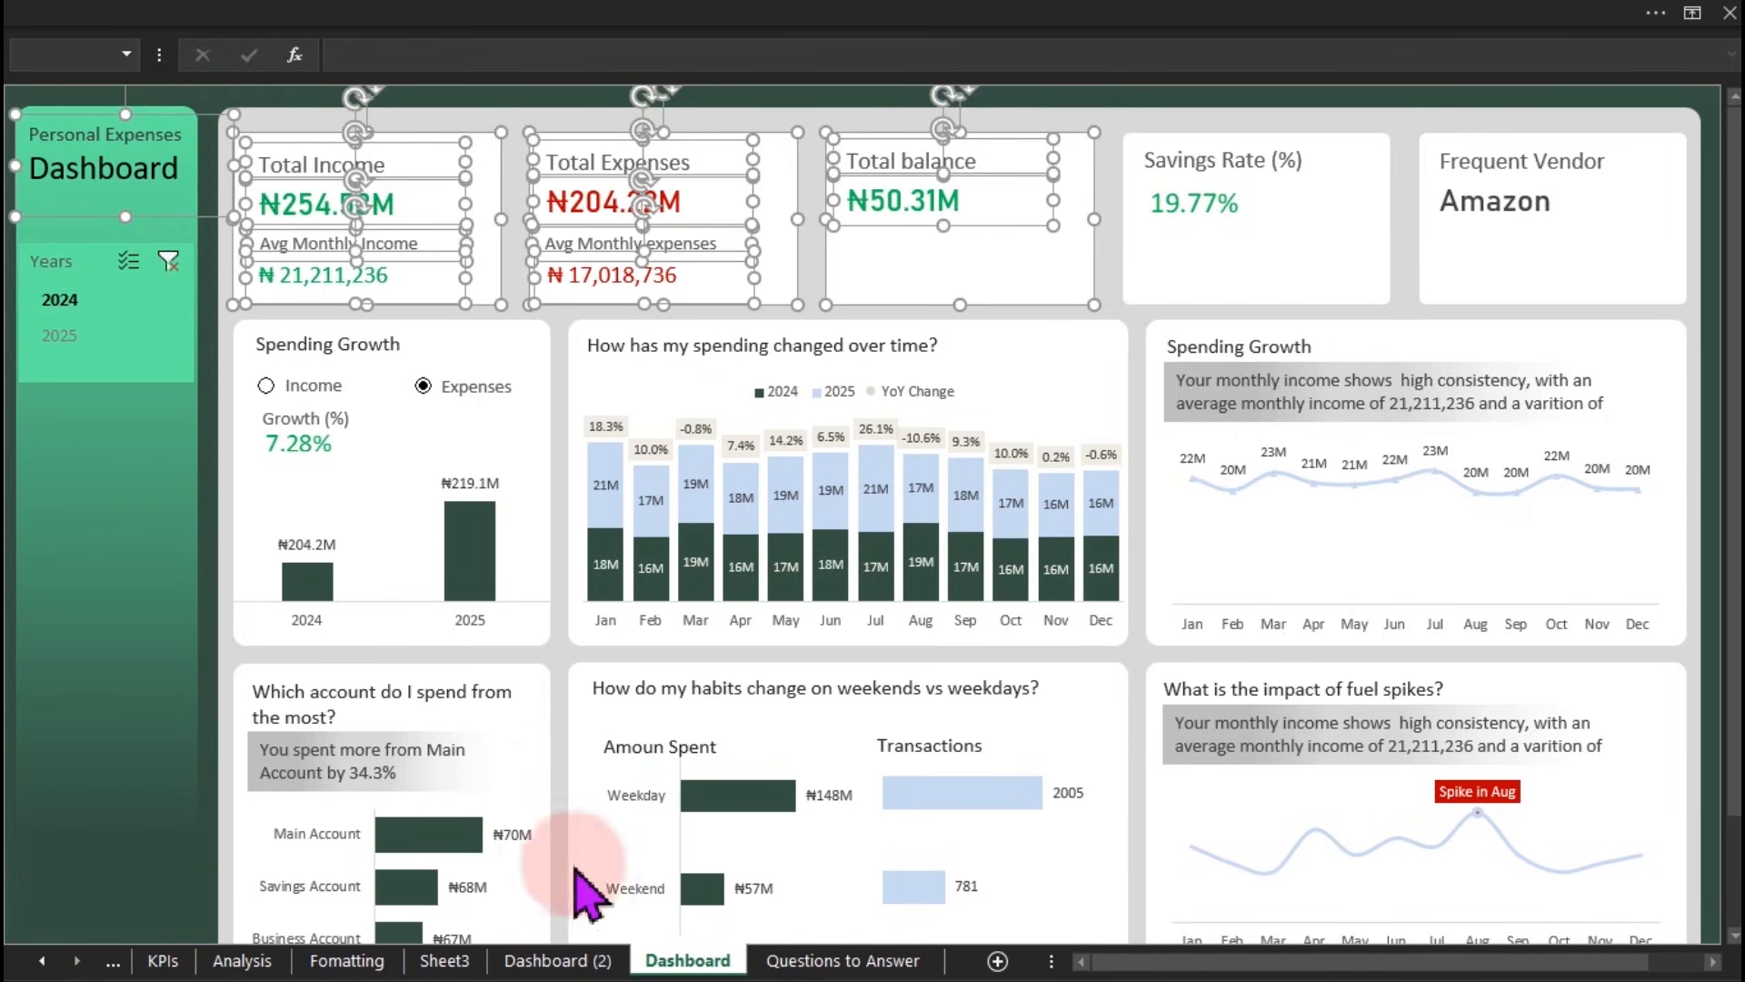
# Step: Paste the copied KPI cards onto the Dashboard (2) sheet and position them in a row beside the category table card
pyautogui.click(514, 964)
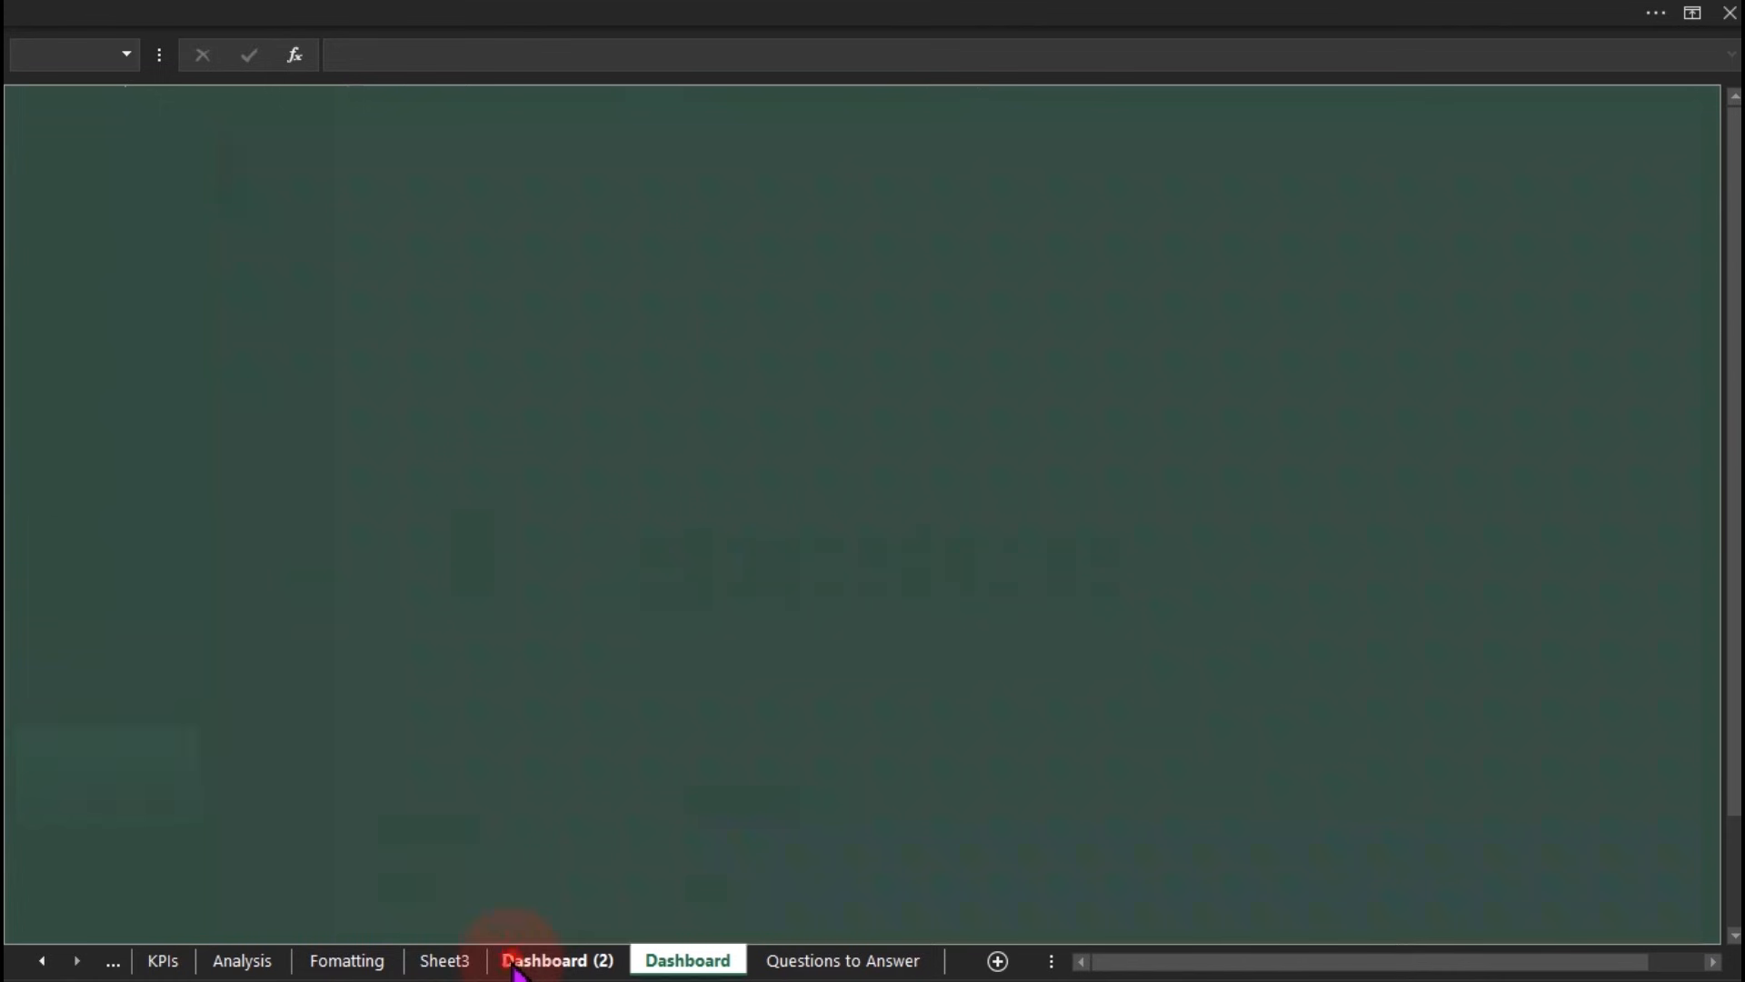
pyautogui.click(903, 320)
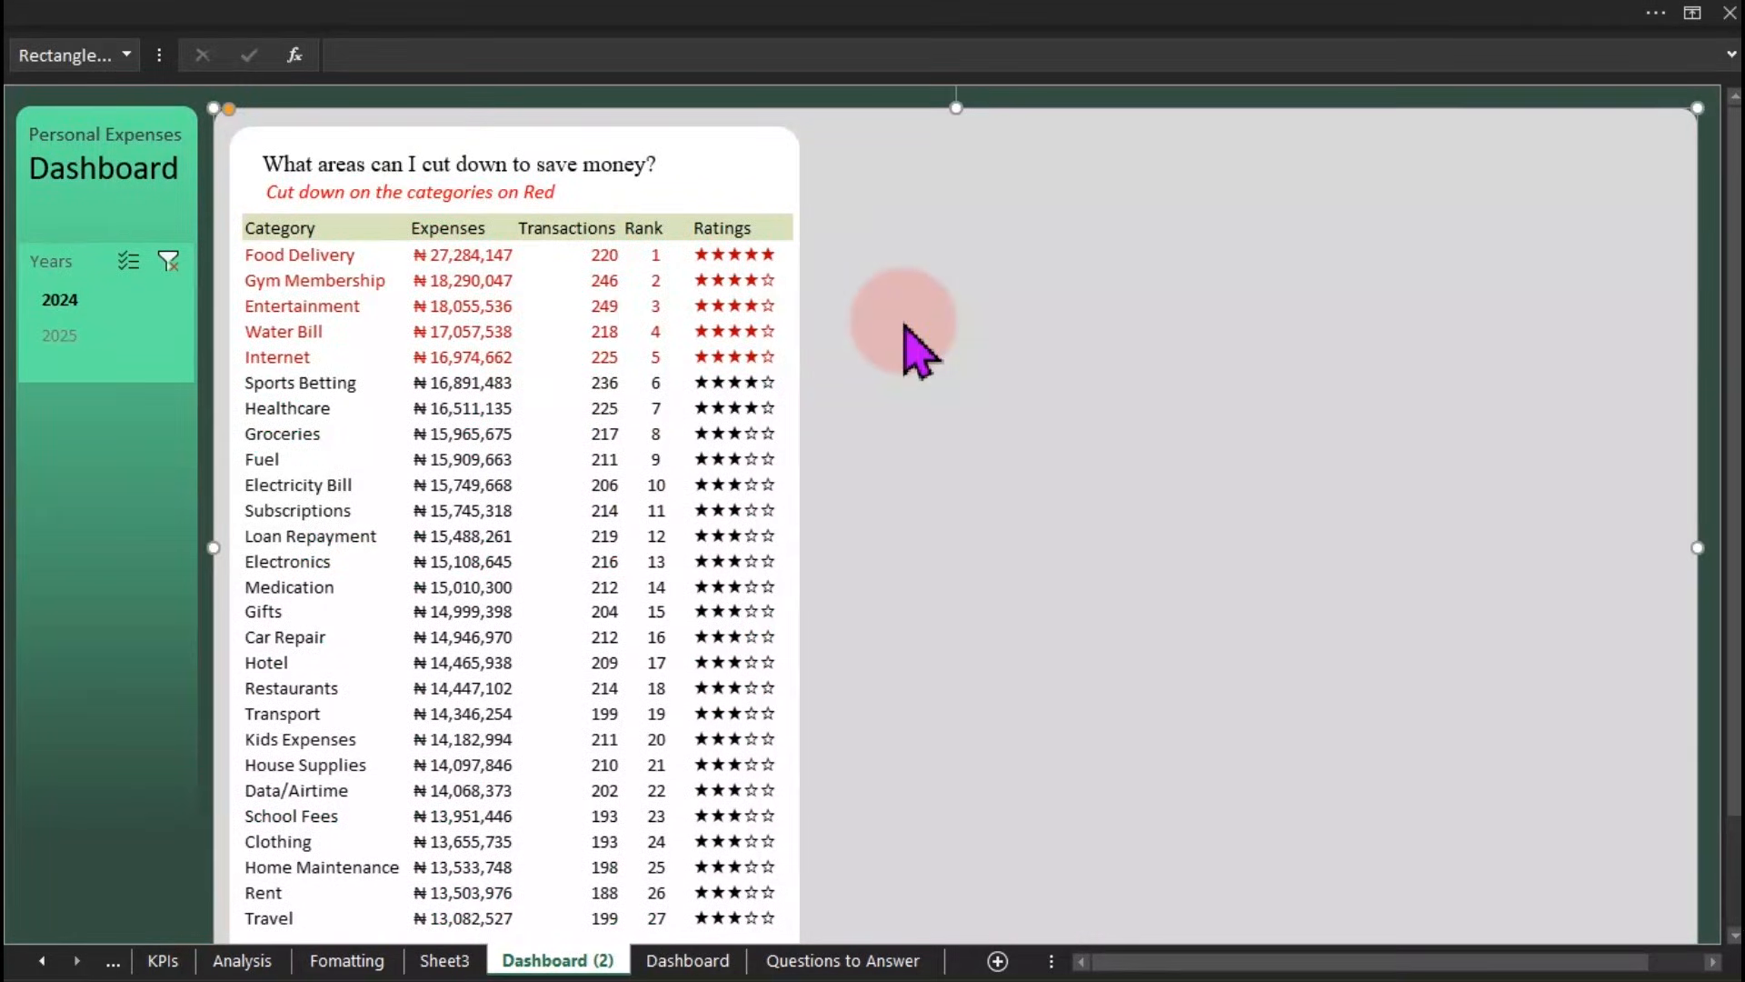
pyautogui.hotkey('ctrl', 'v')
pyautogui.moveTo(966, 278); pyautogui.dragTo(1290, 284)
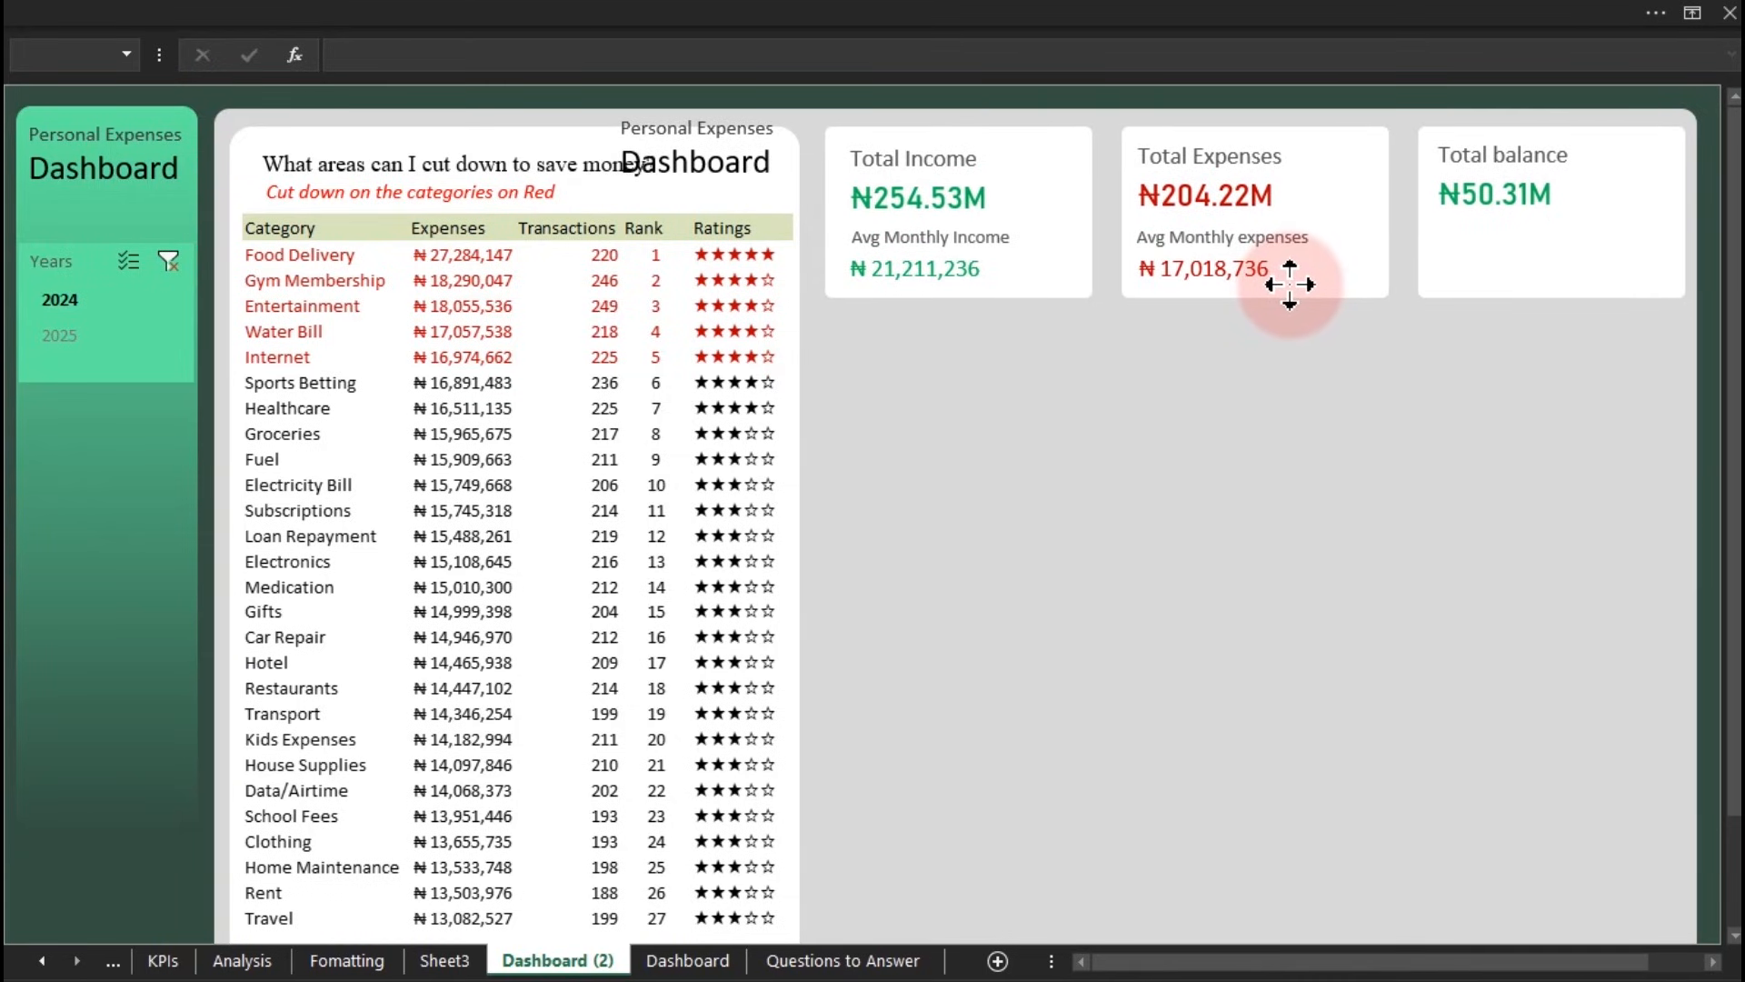
pyautogui.moveTo(1289, 285); pyautogui.dragTo(1286, 284)
# Step: Delete the duplicate Personal Expenses Dashboard title text box that overlaps the category table card
pyautogui.click(482, 108)
pyautogui.click(653, 177)
pyautogui.click(714, 177)
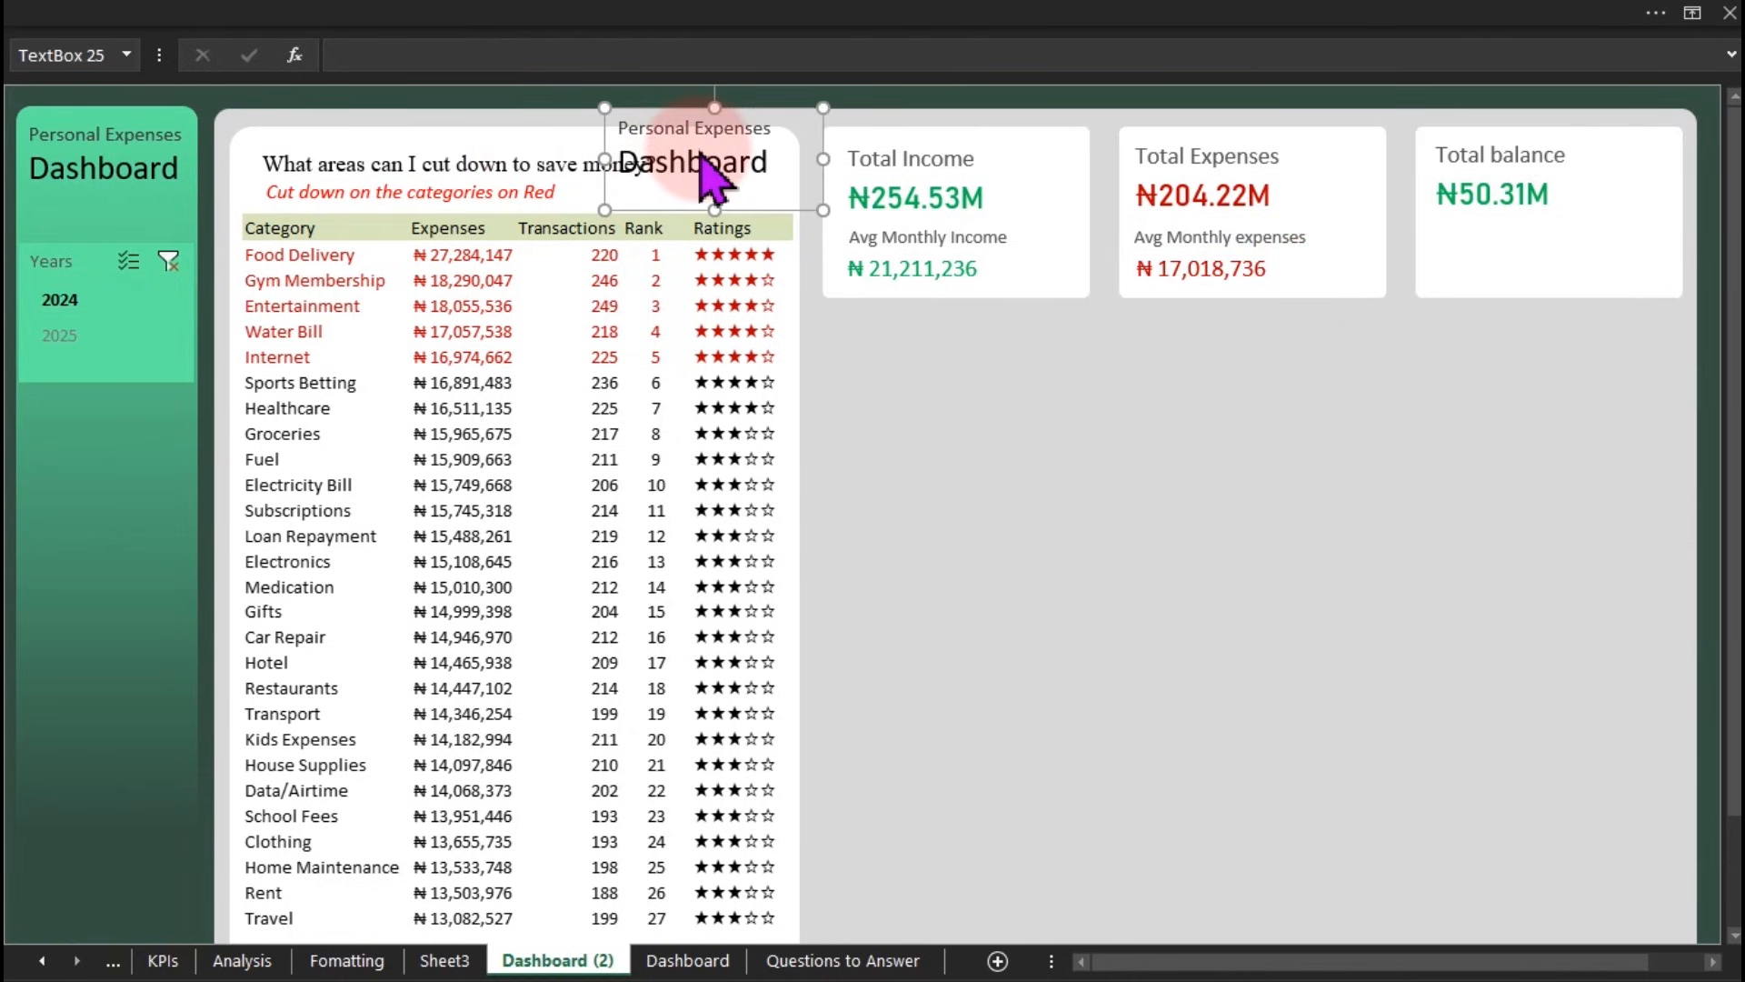
pyautogui.press('Escape')
pyautogui.click(701, 150)
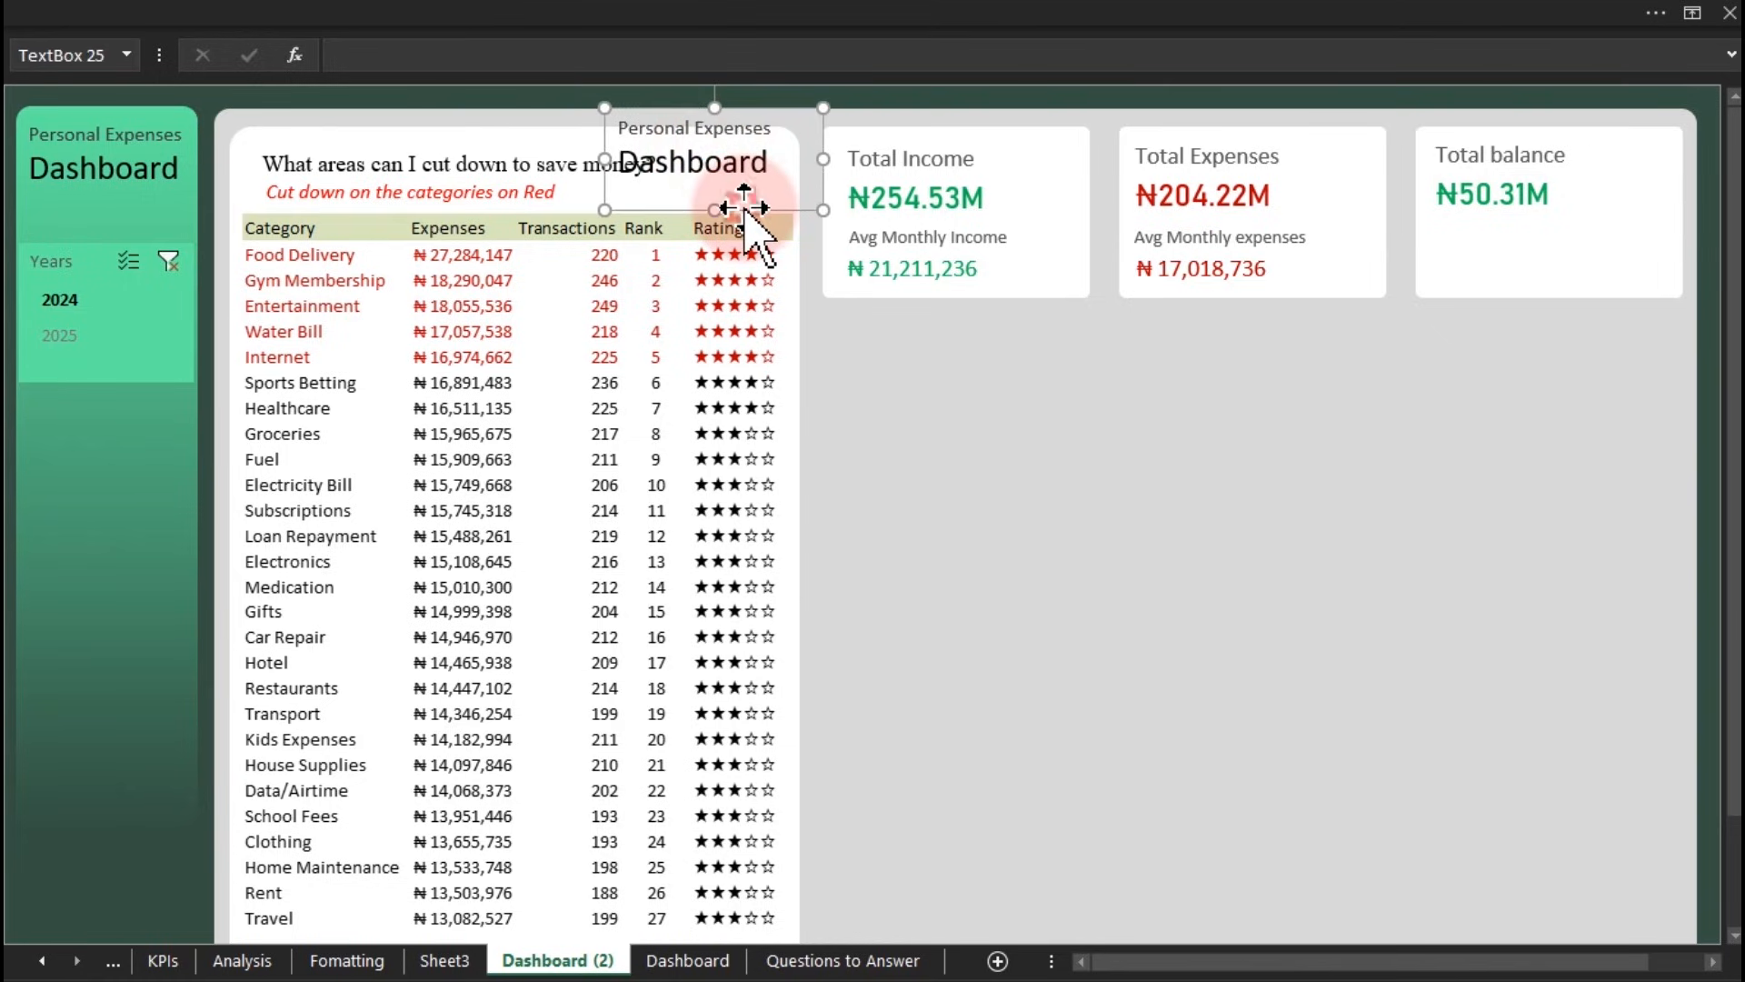
pyautogui.press('Delete')
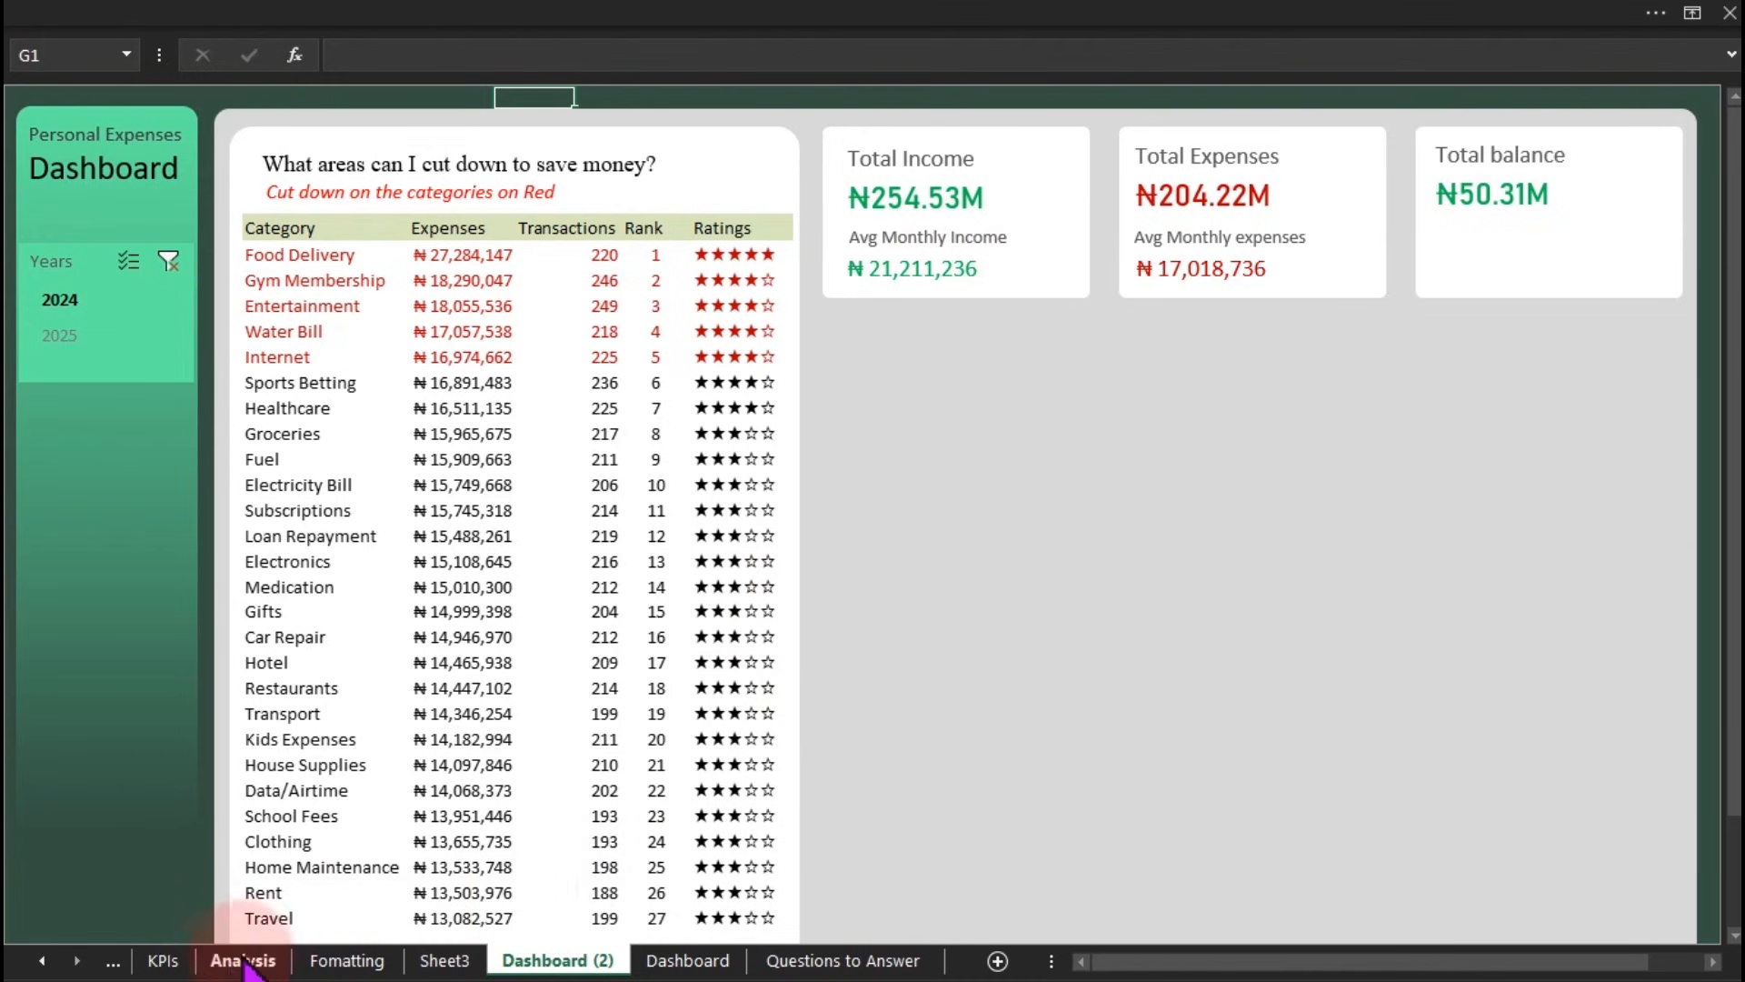
# Step: Review the Total income and Total Expenses pivot table amounts on the KPIs sheet
pyautogui.click(175, 964)
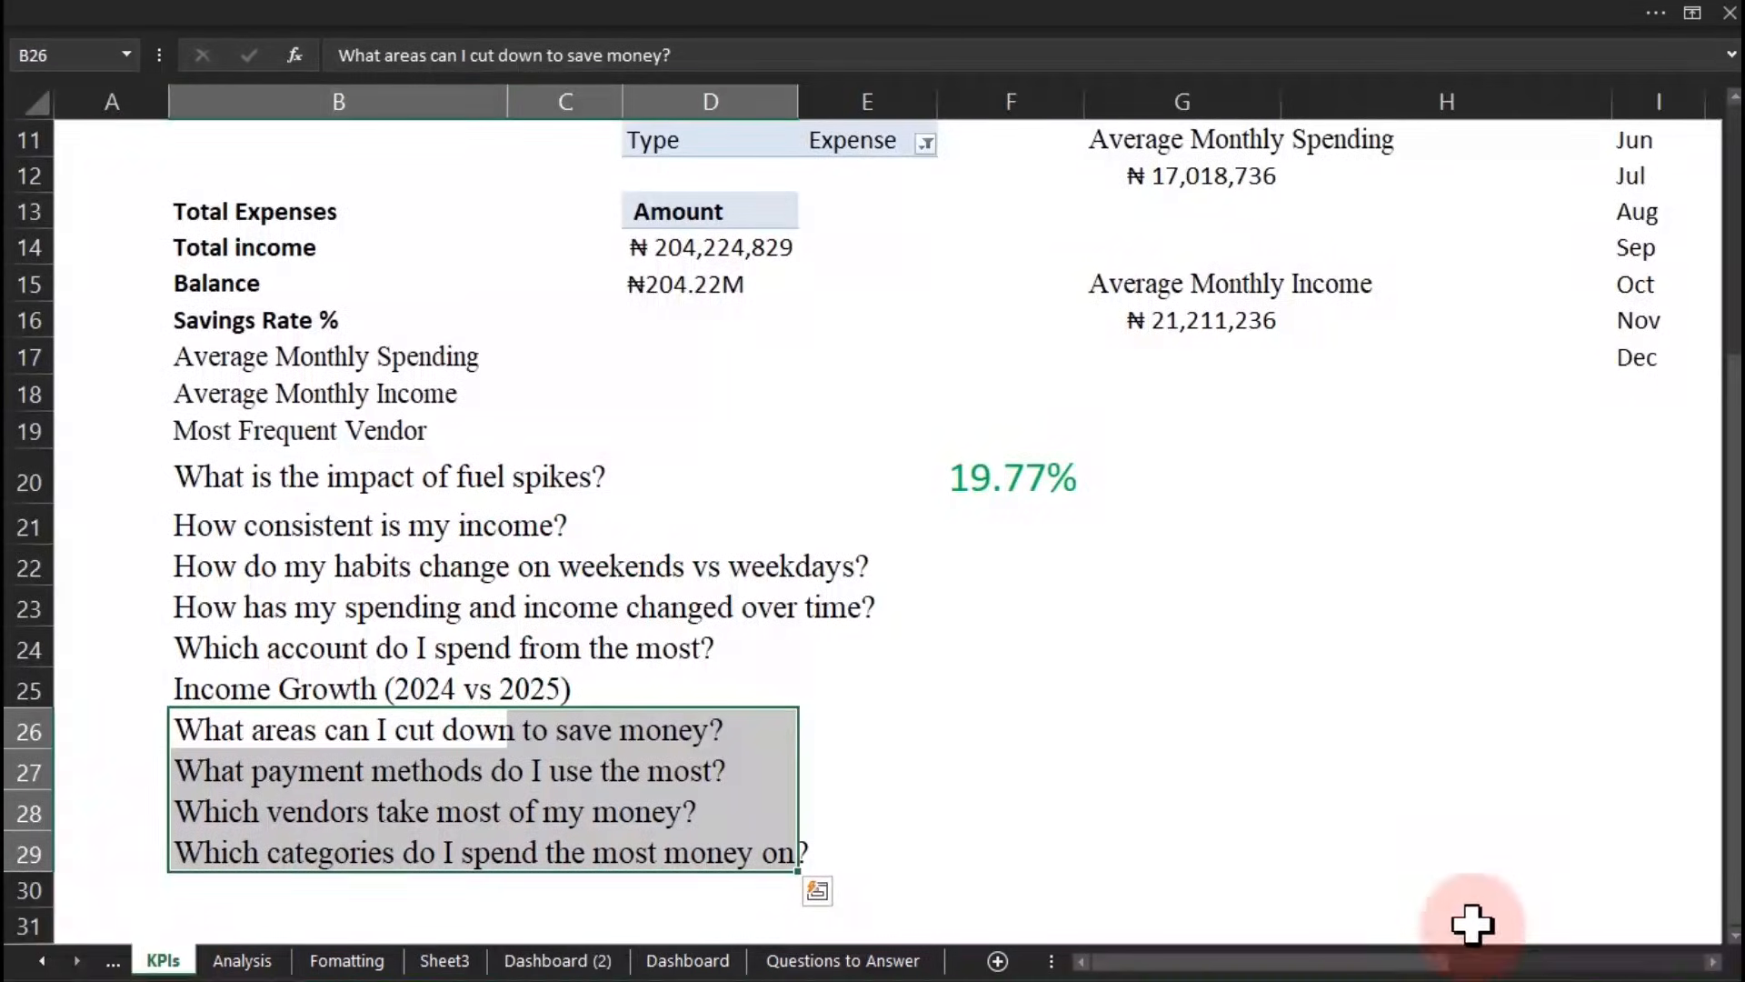
pyautogui.moveTo(1736, 773); pyautogui.dragTo(1736, 517)
pyautogui.click(700, 282)
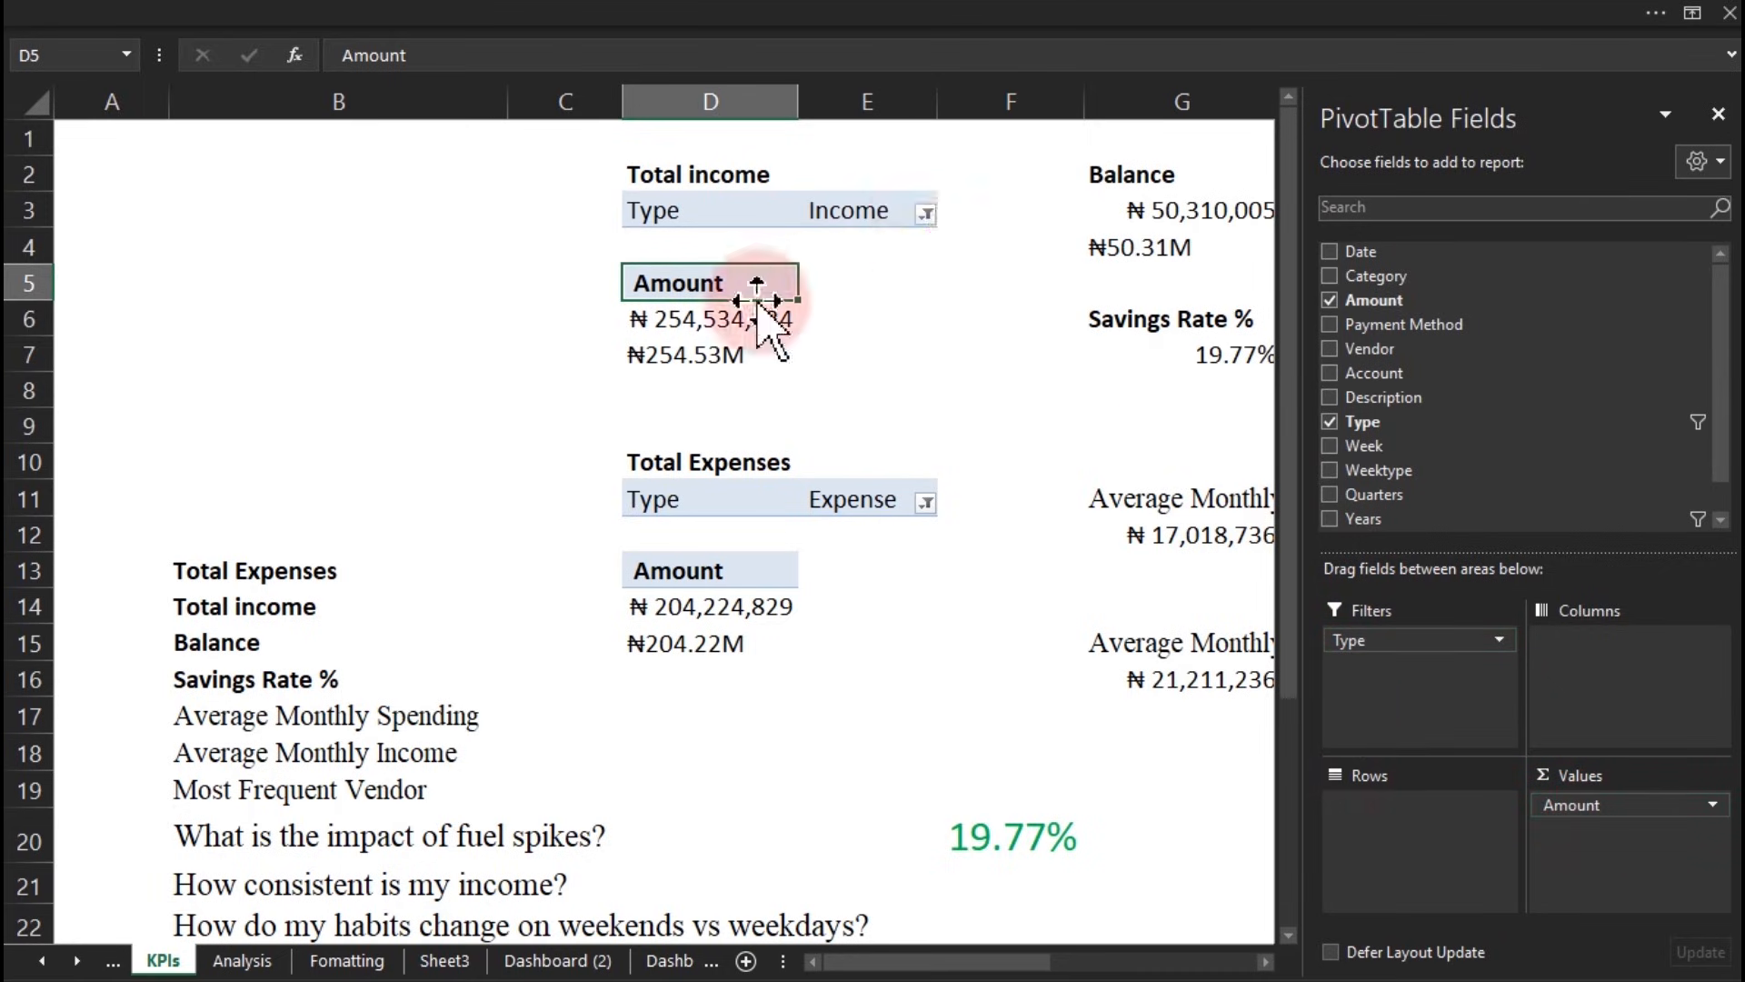
pyautogui.click(727, 604)
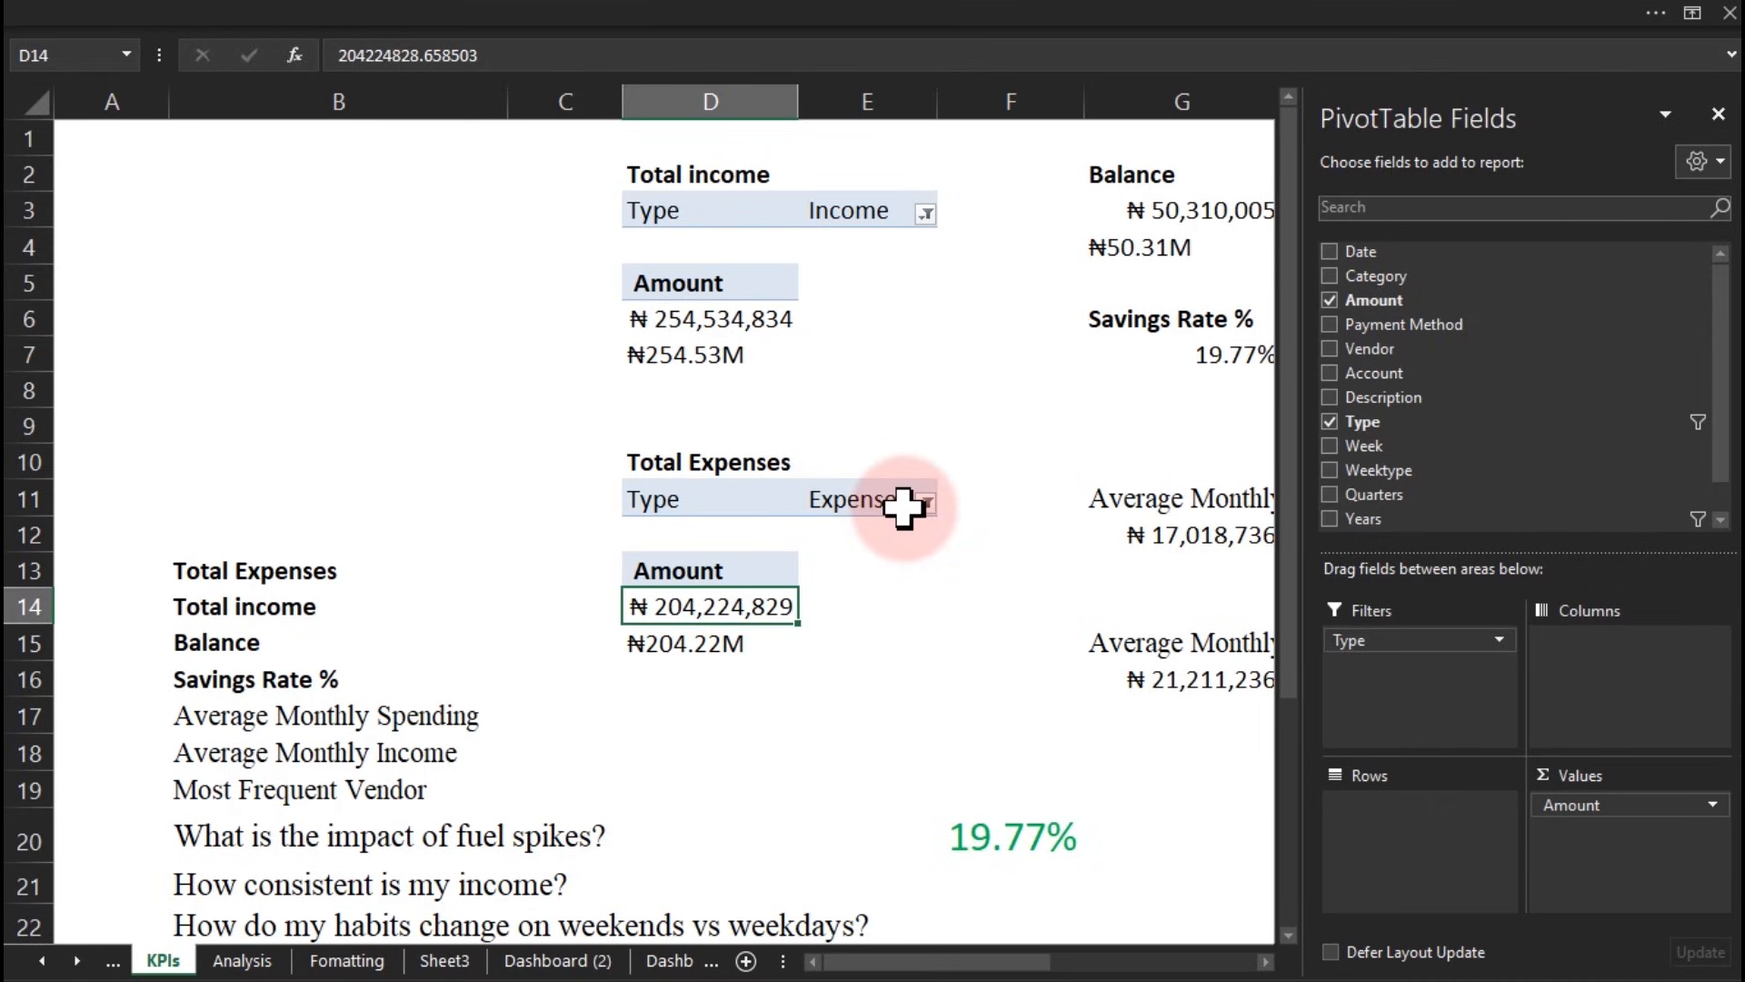
pyautogui.click(696, 320)
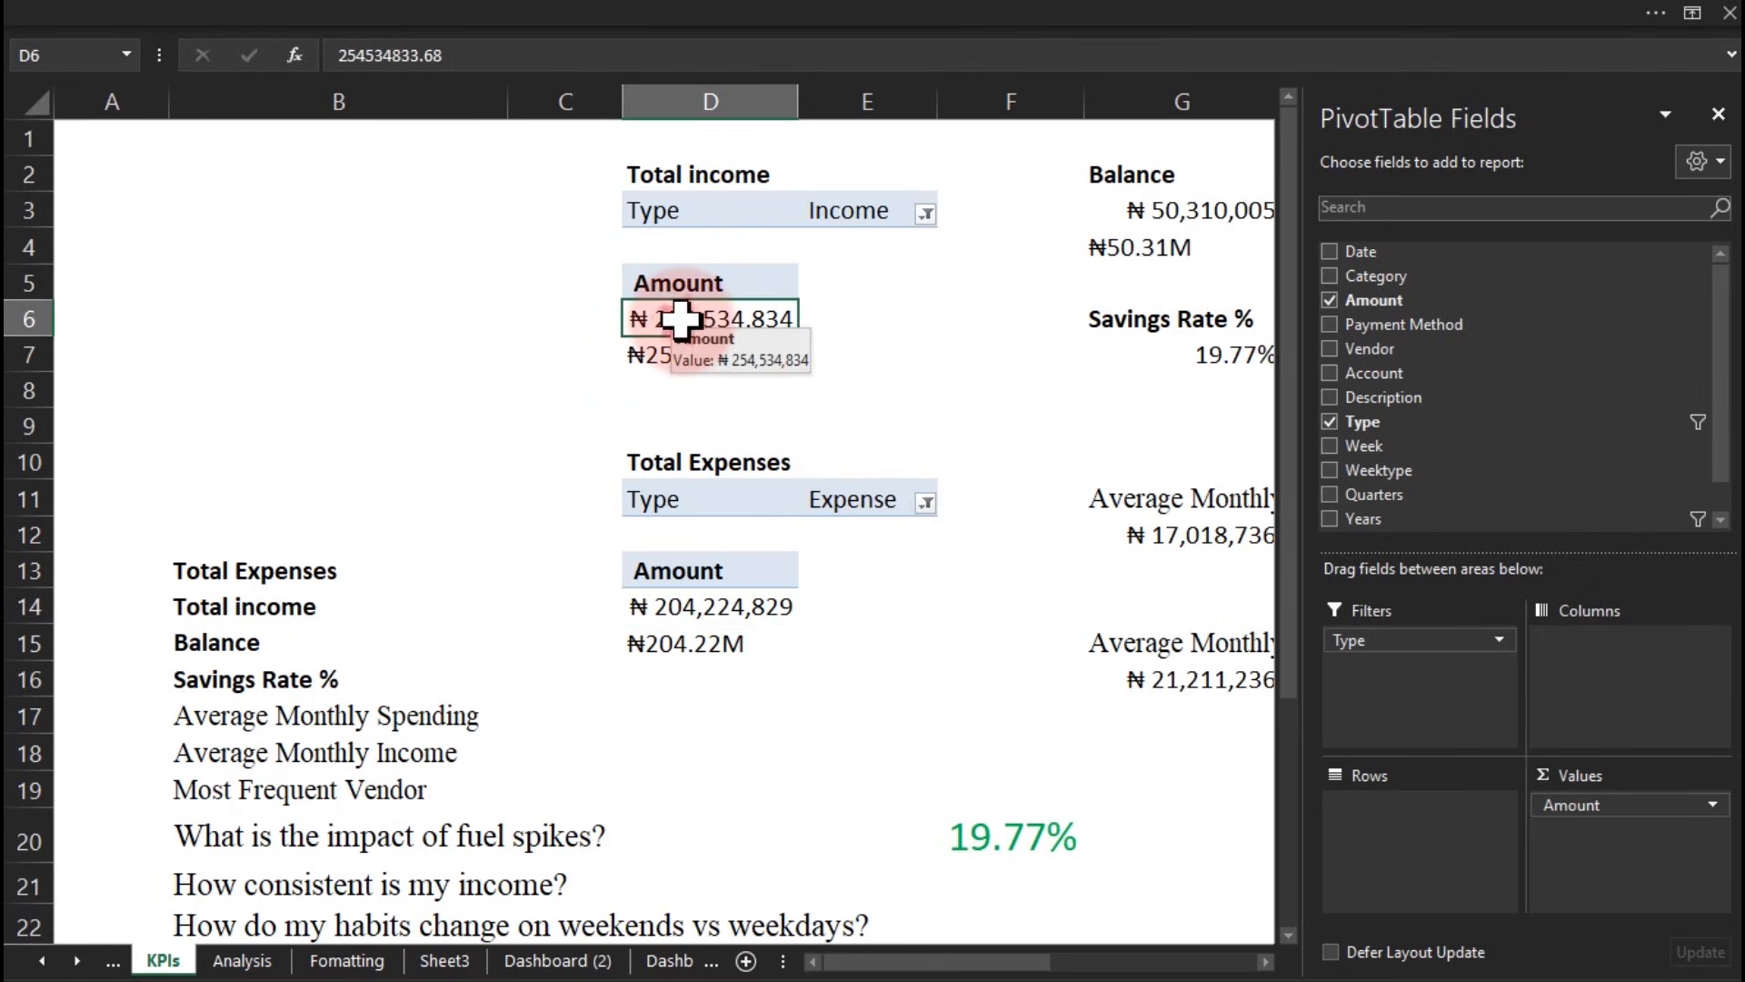
pyautogui.click(711, 605)
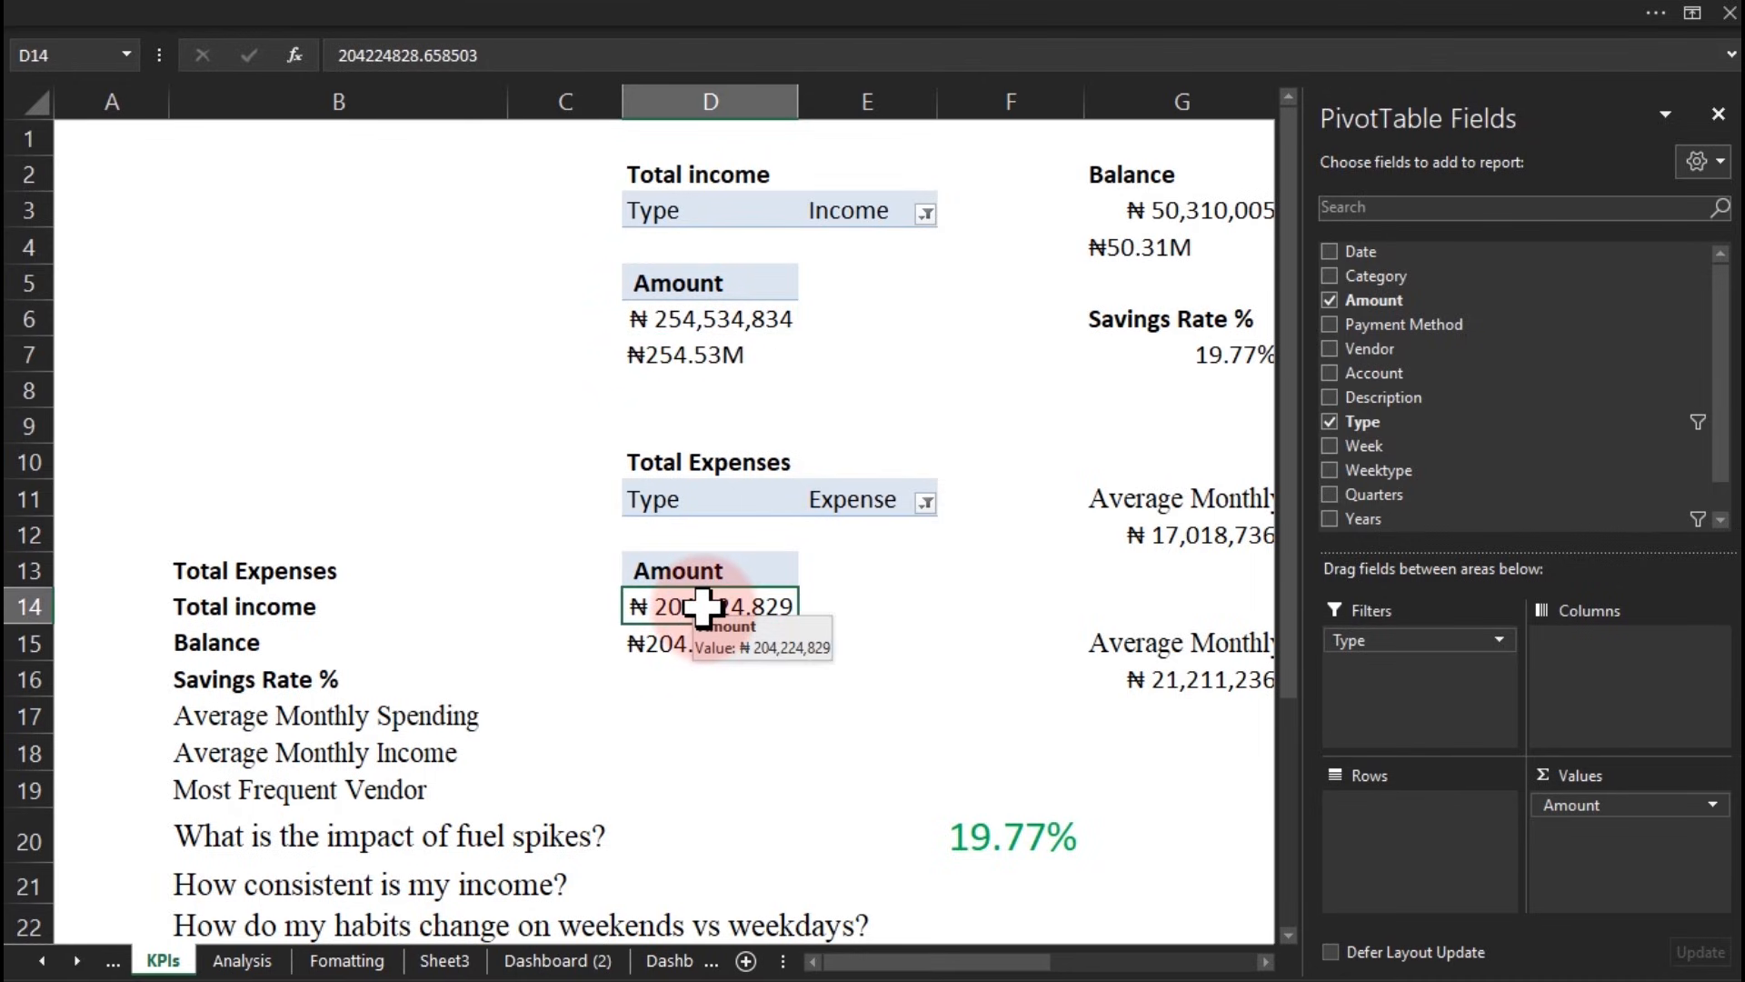
# Step: Examine the formula in D7 that abbreviates the total income amount from D6, leaving the edit without changes
pyautogui.click(705, 360)
pyautogui.doubleClick(701, 363)
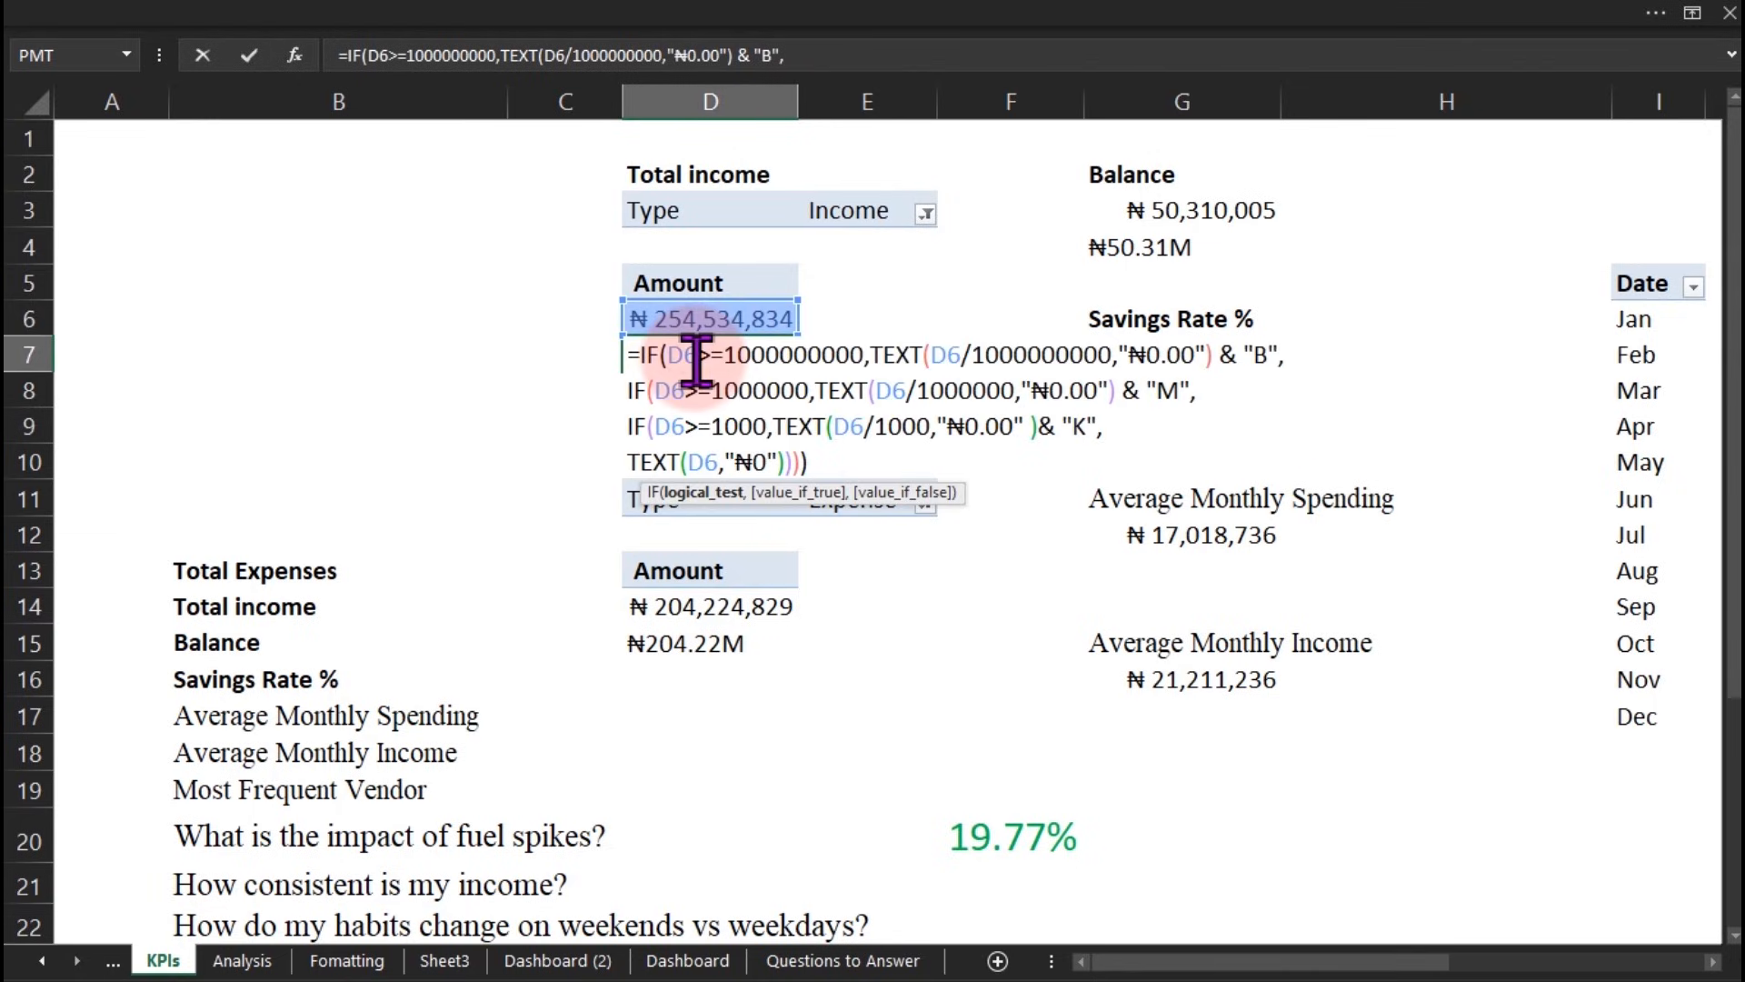
pyautogui.click(636, 354)
pyautogui.moveTo(636, 354); pyautogui.dragTo(815, 464)
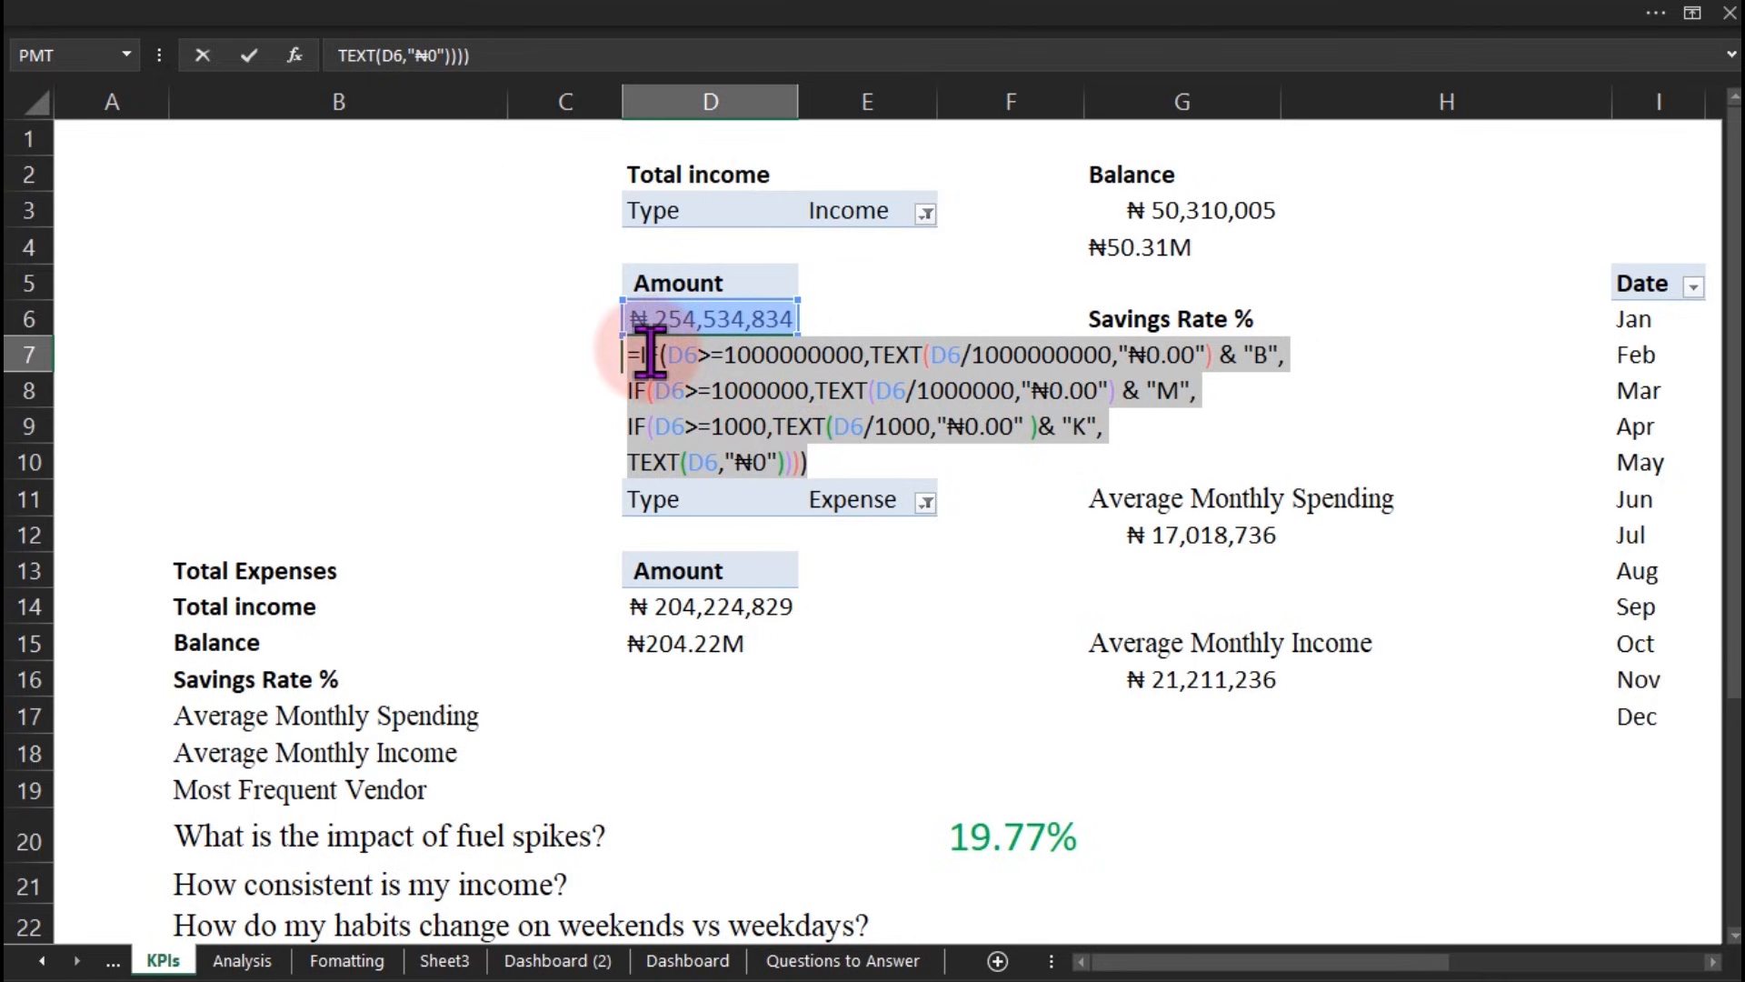
pyautogui.write('=')
pyautogui.click(684, 313)
pyautogui.press('Escape')
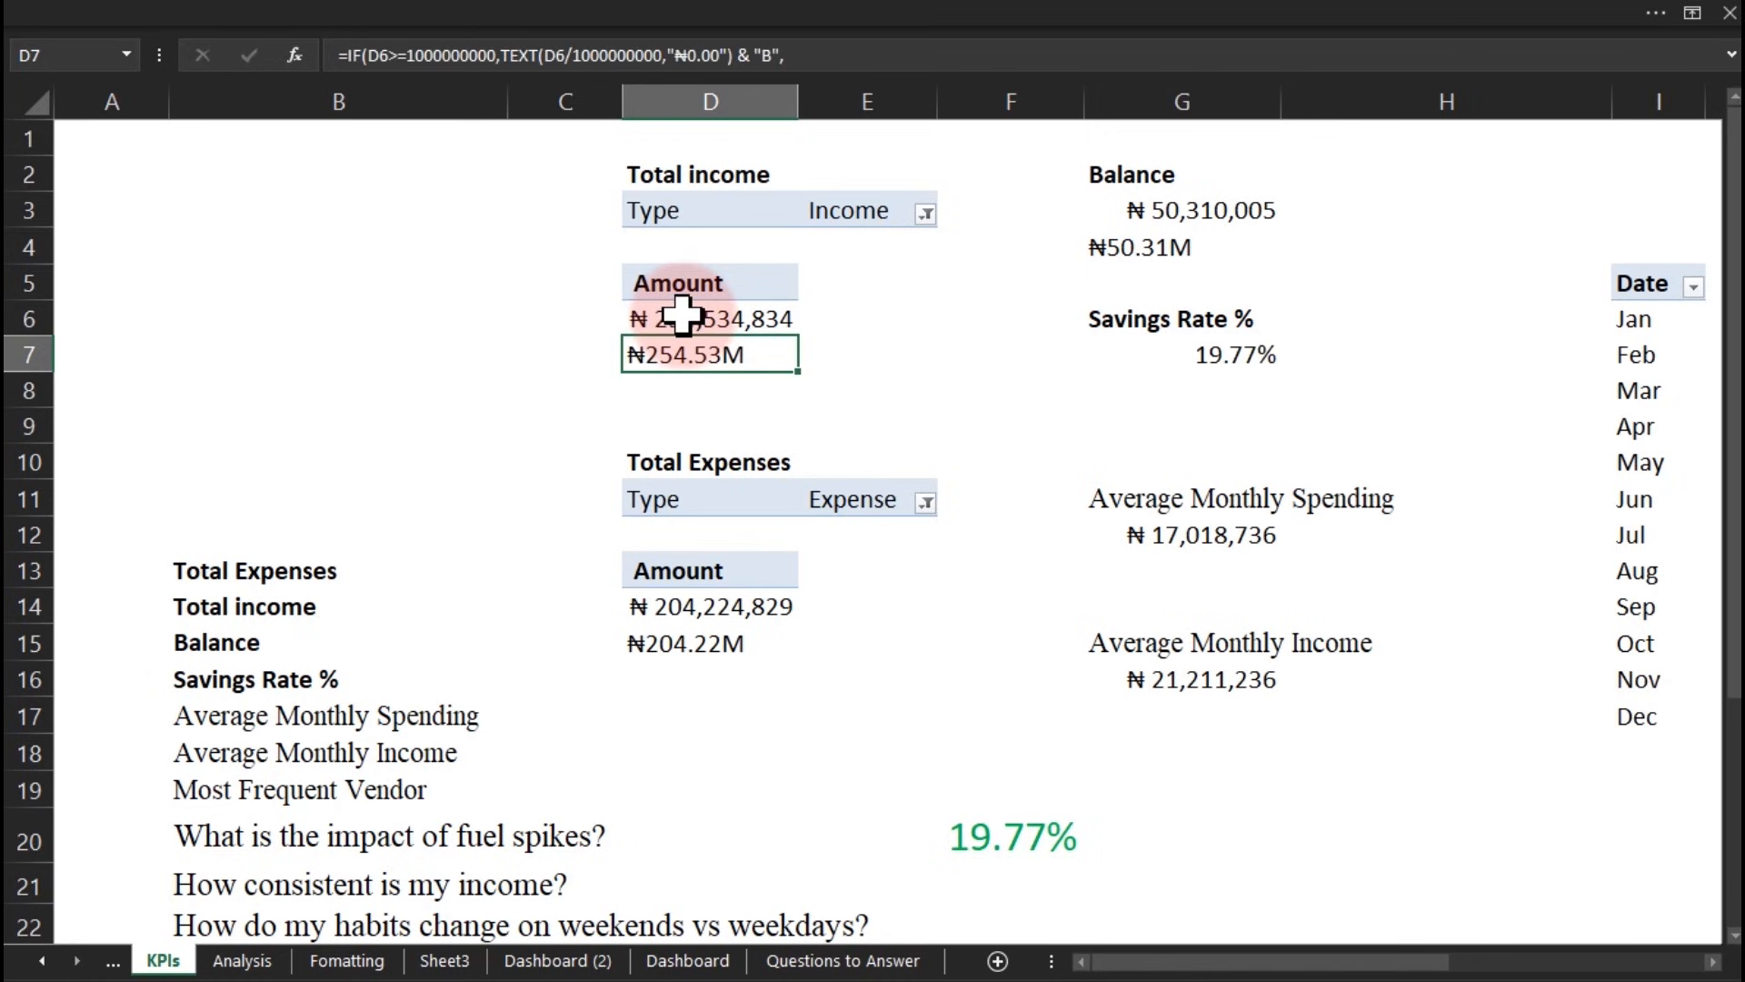
# Step: Examine the naira number format, the B suffix and the final TEXT fallback within the D7 formula
pyautogui.doubleClick(681, 346)
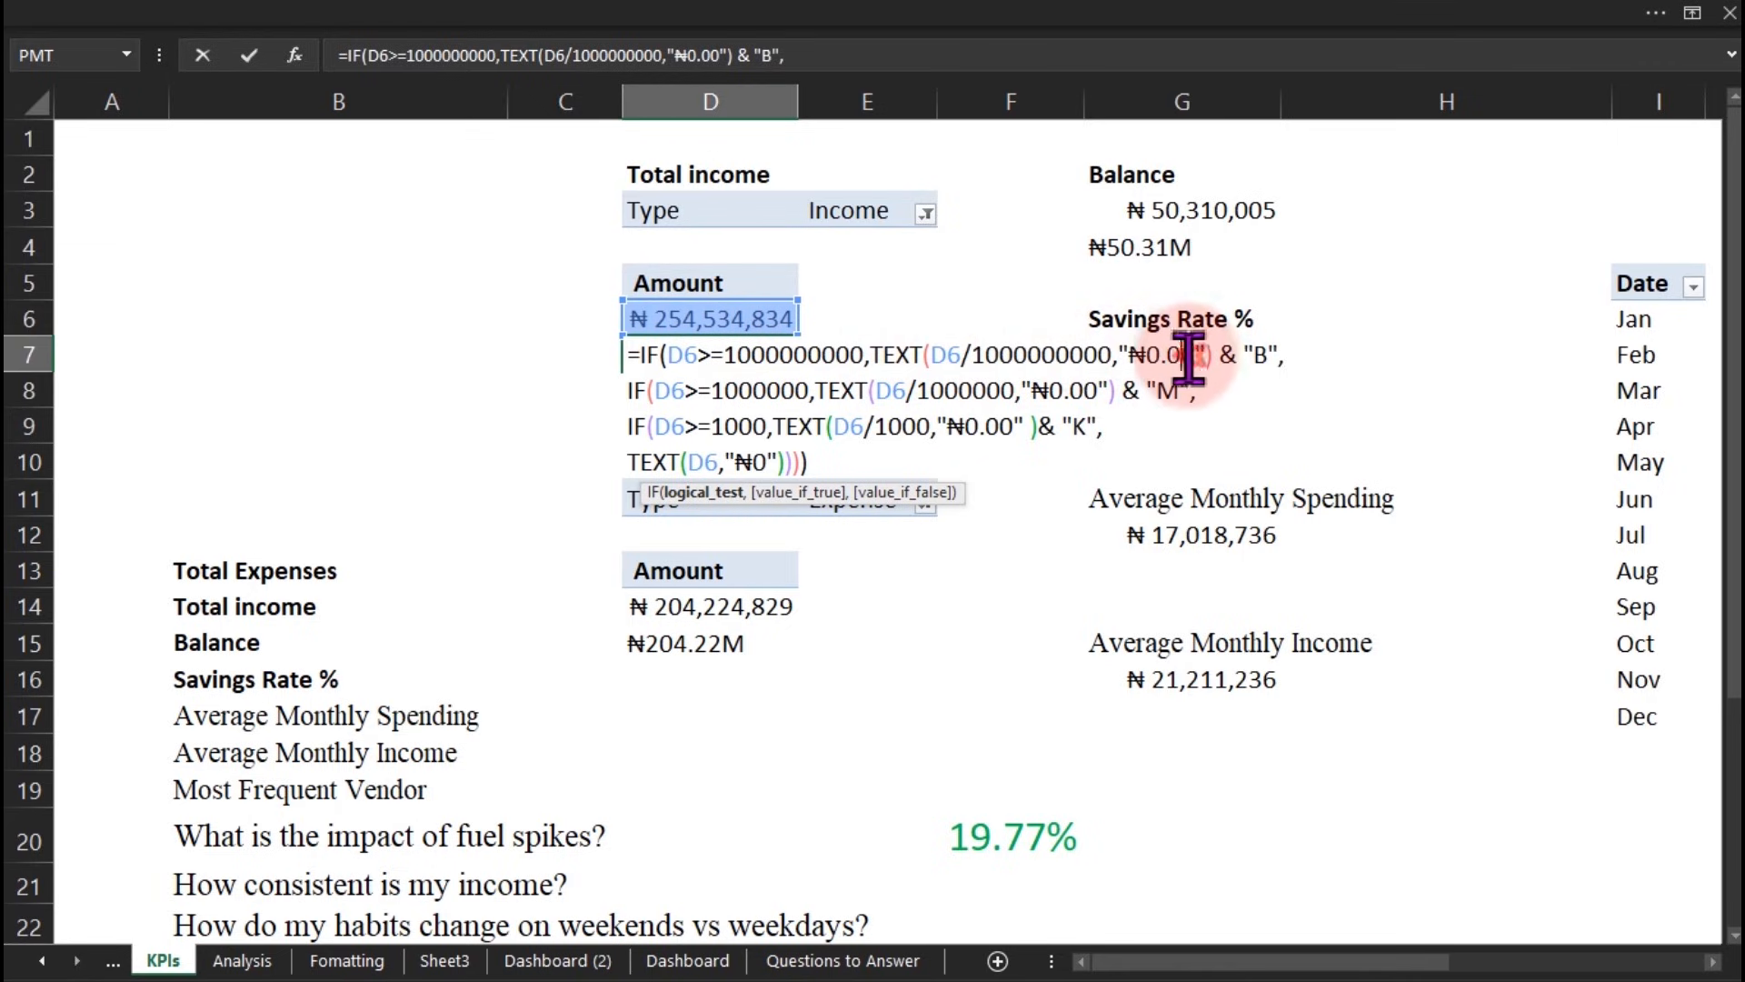
pyautogui.moveTo(1196, 354); pyautogui.dragTo(1138, 359)
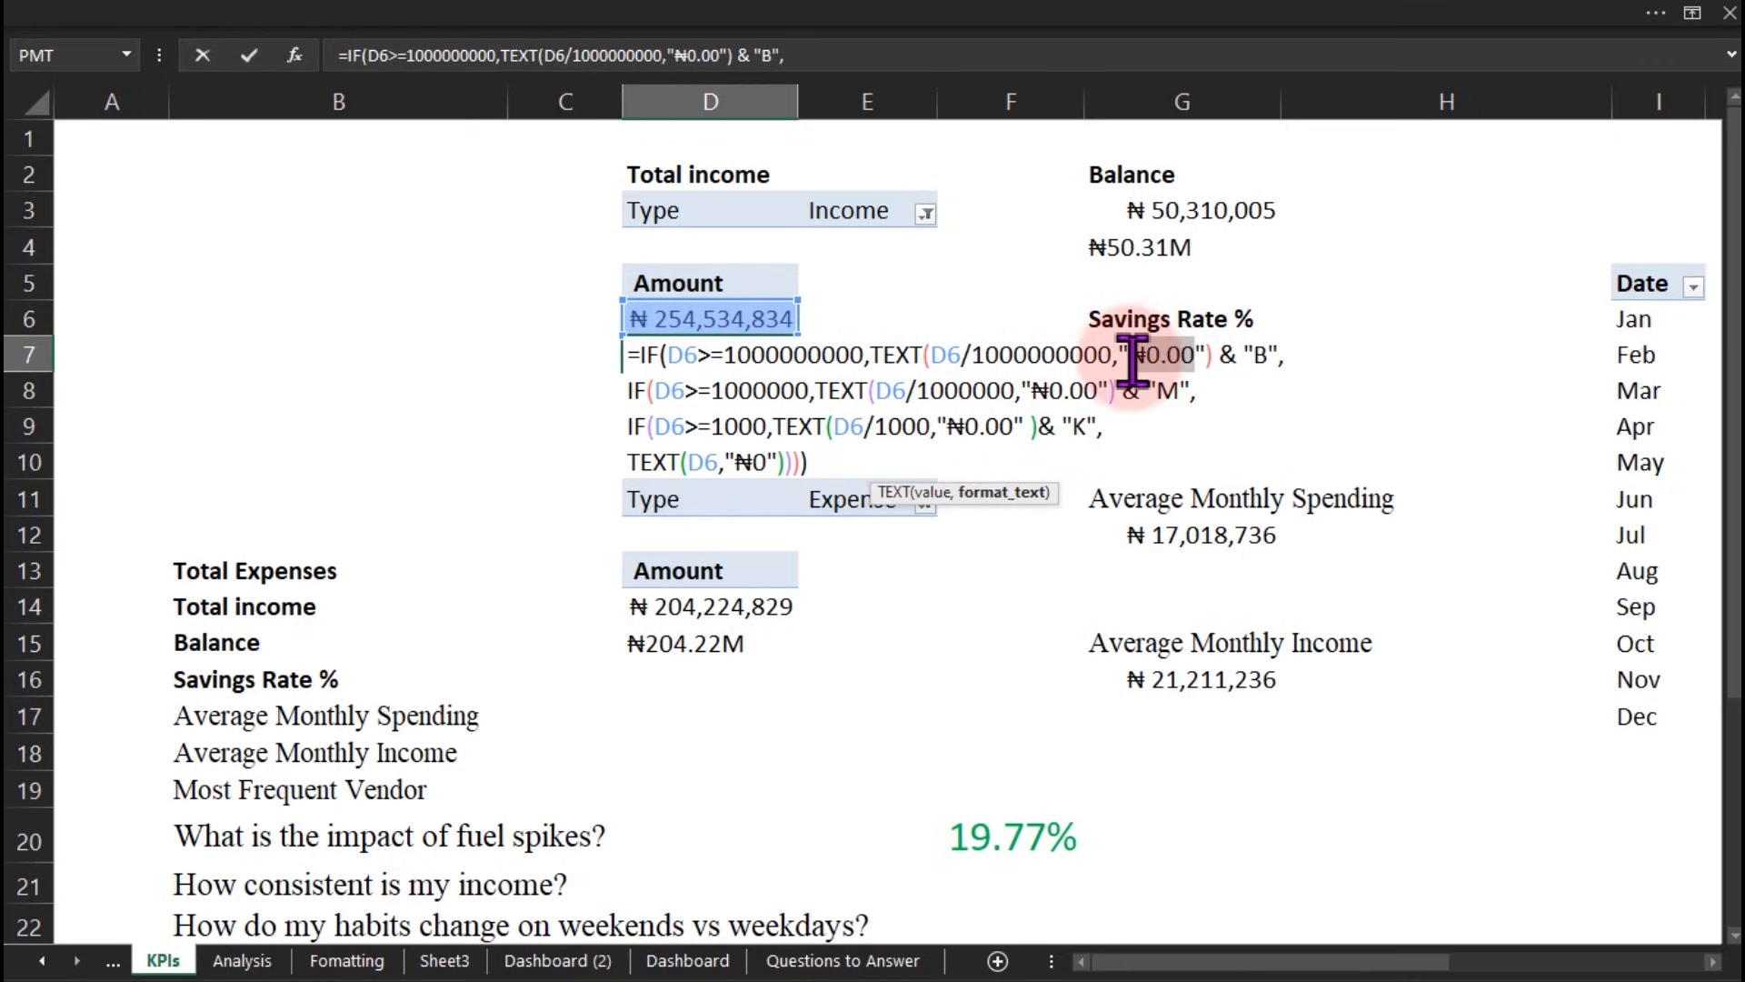
pyautogui.moveTo(1130, 359); pyautogui.dragTo(1184, 359)
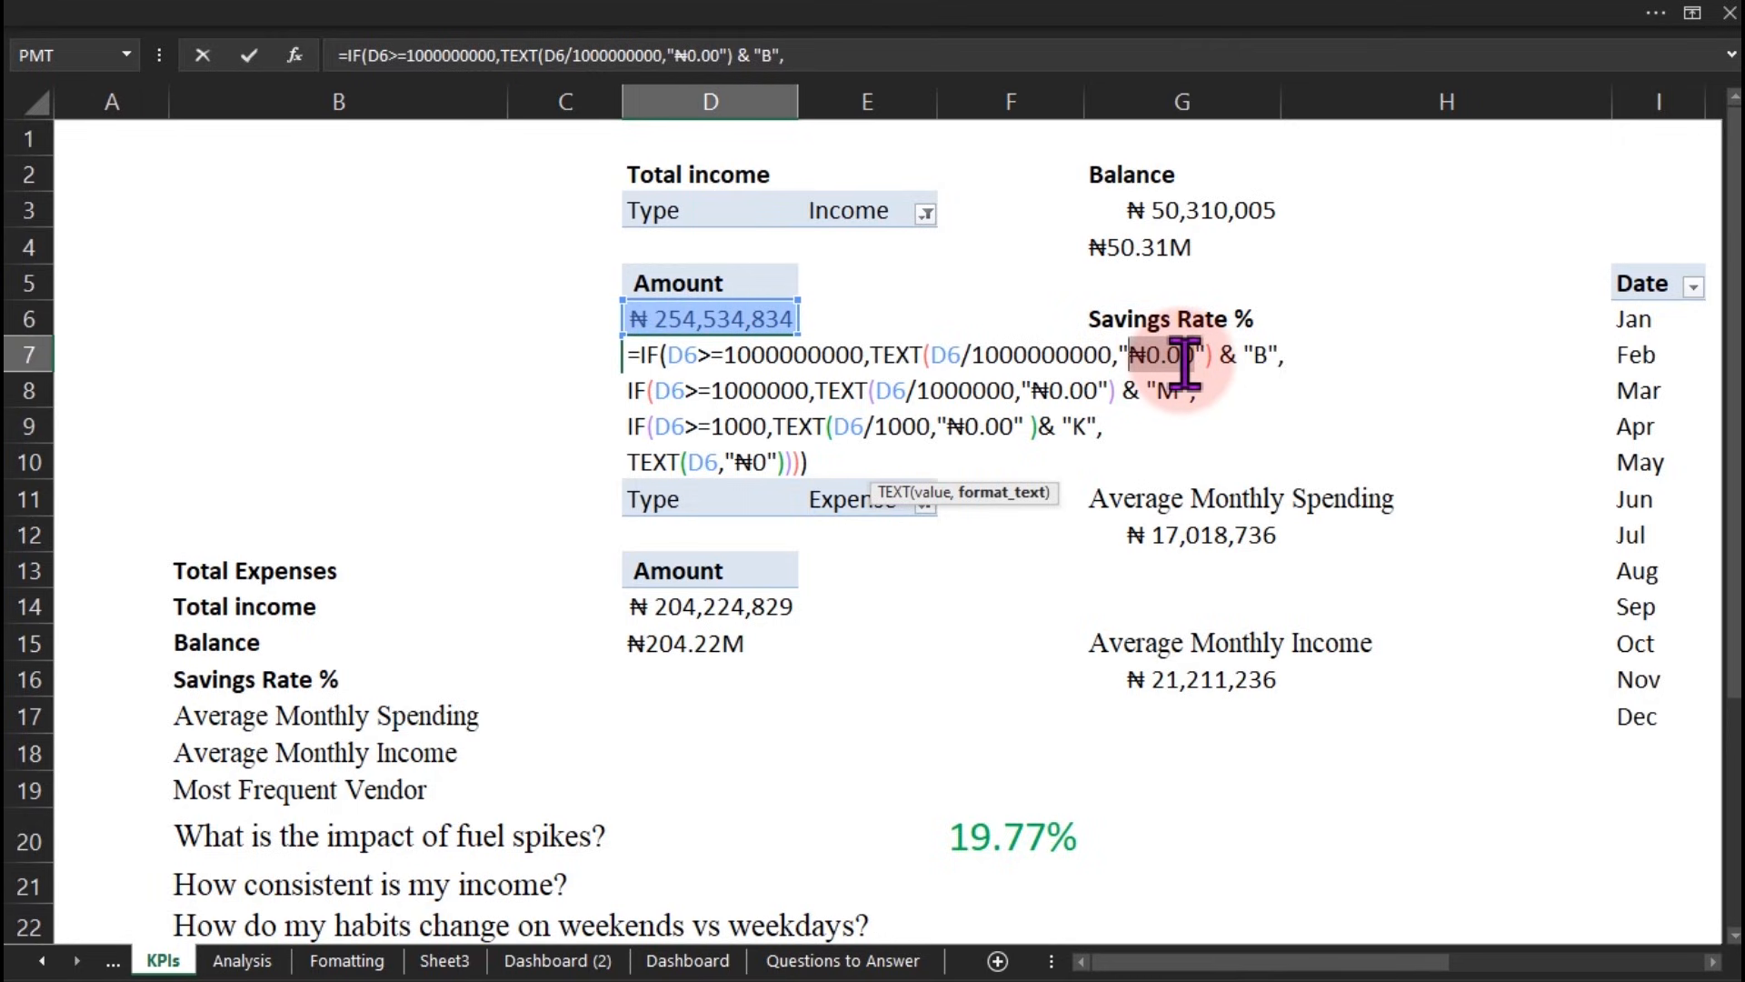
pyautogui.moveTo(1184, 359); pyautogui.dragTo(1246, 358)
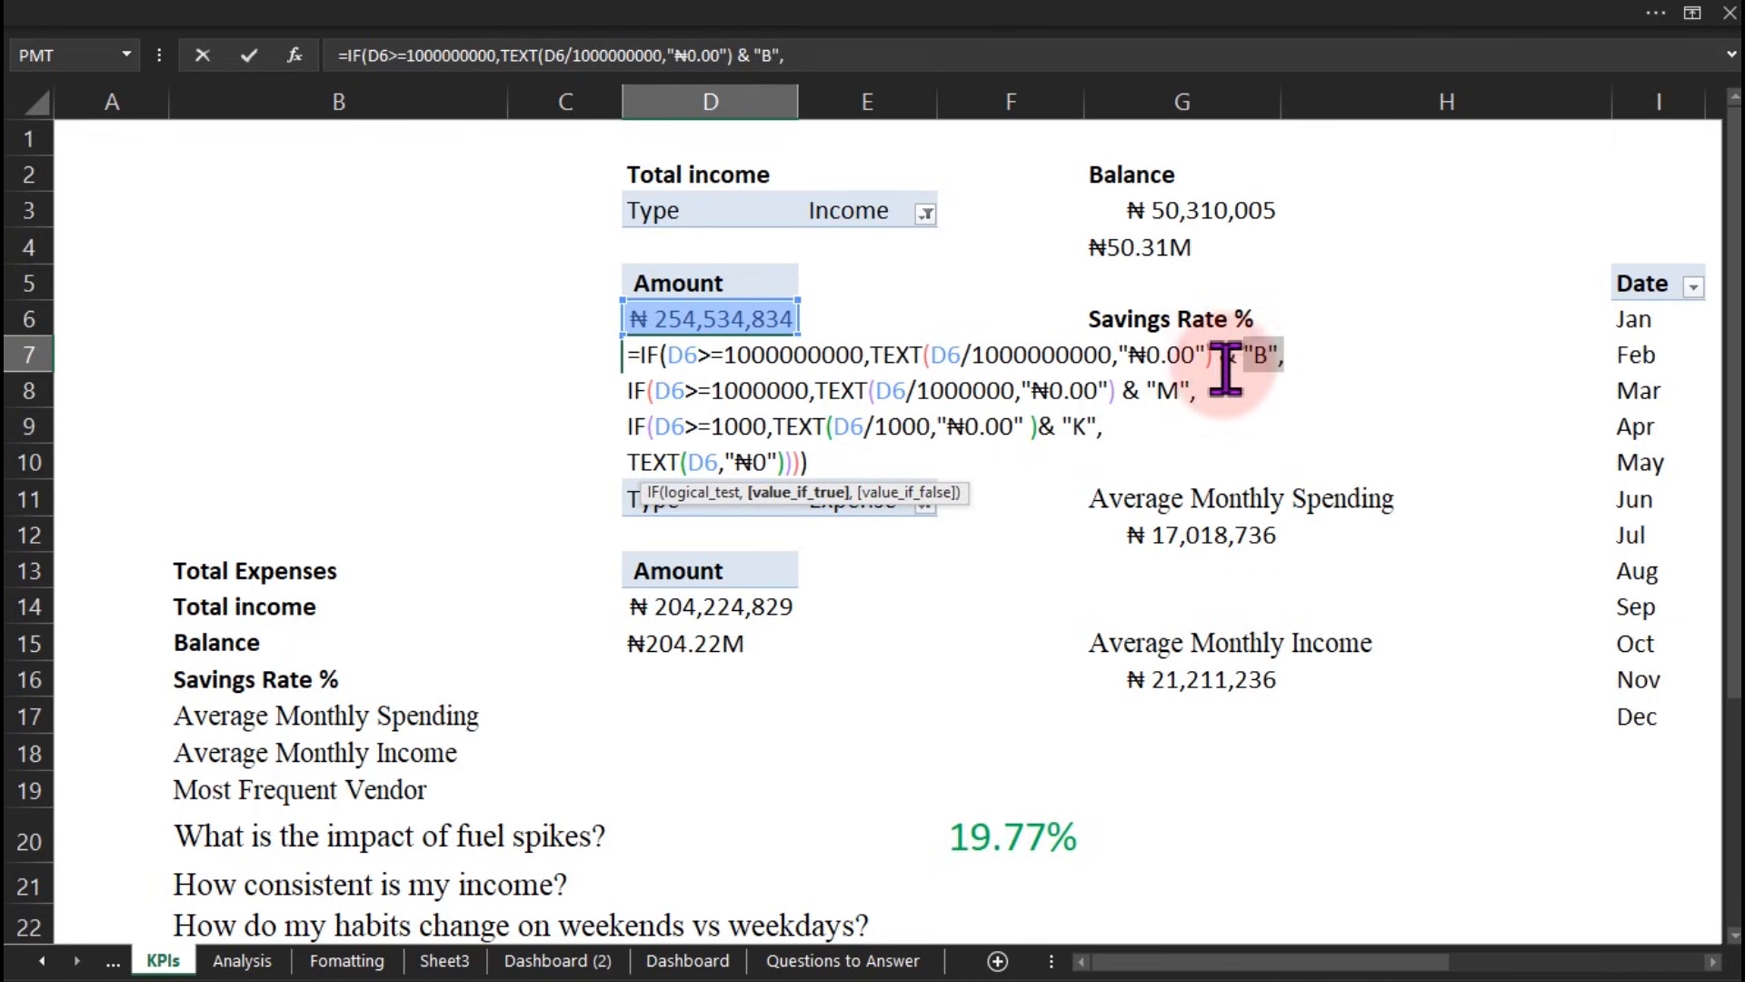
pyautogui.click(578, 423)
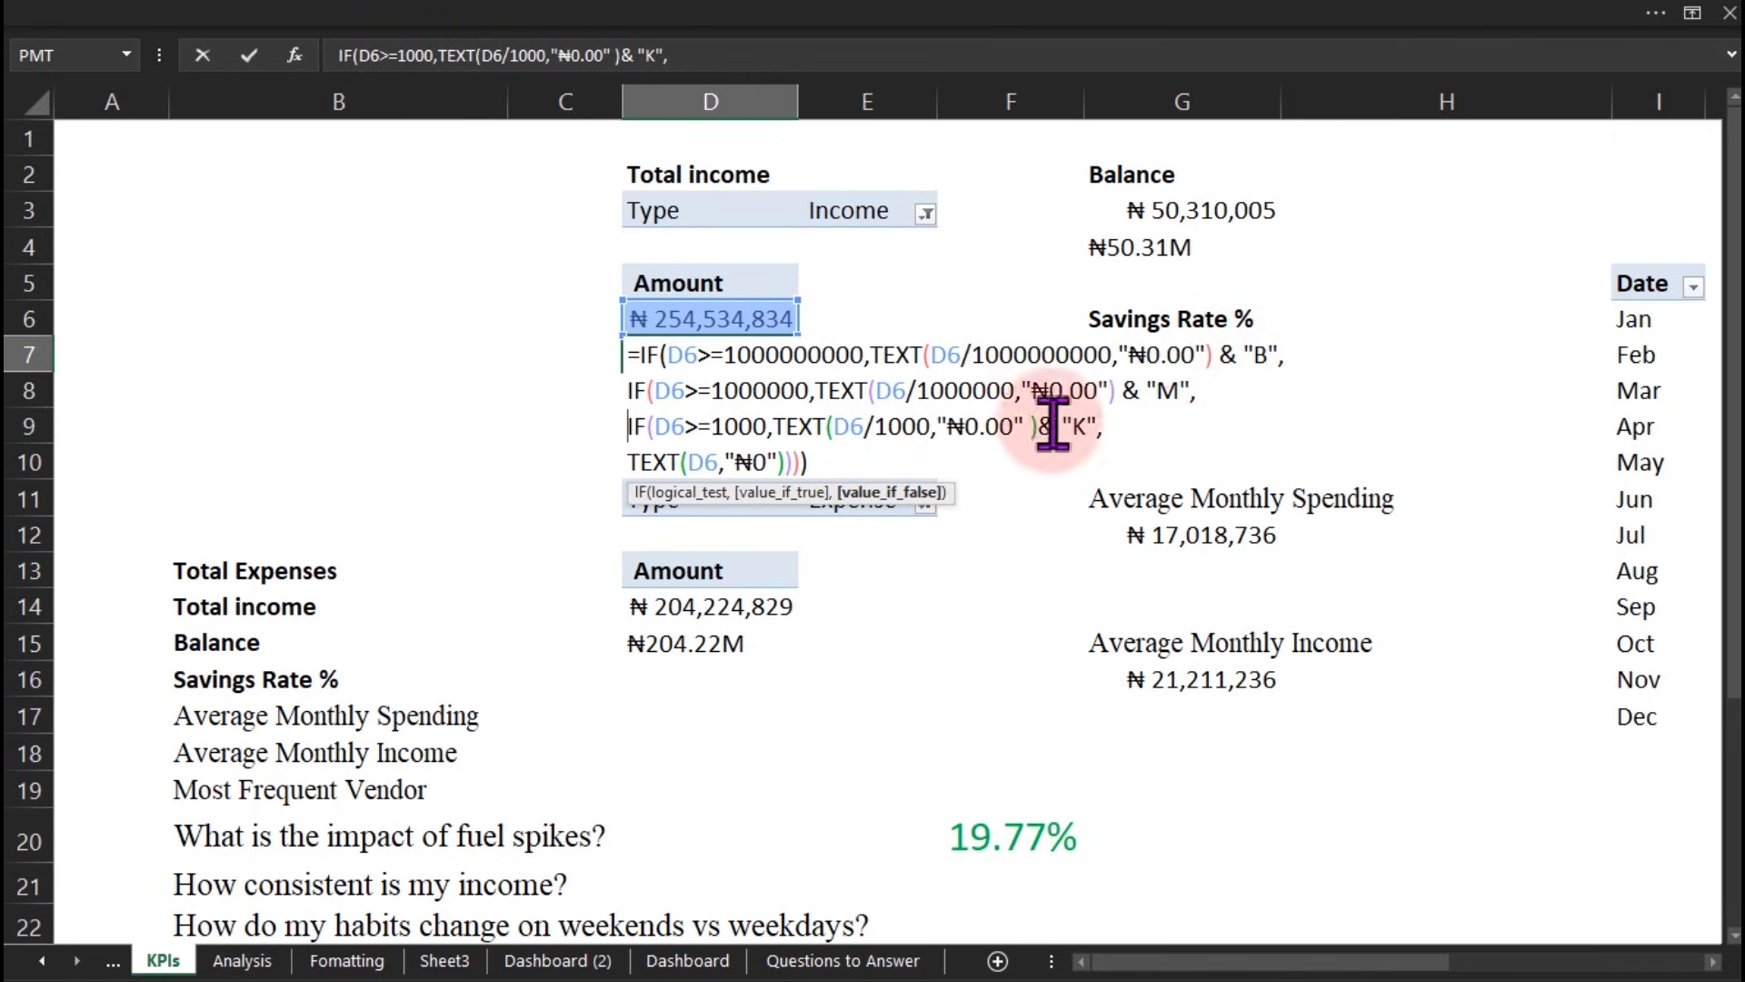
pyautogui.moveTo(1127, 443); pyautogui.dragTo(664, 455)
pyautogui.click(797, 460)
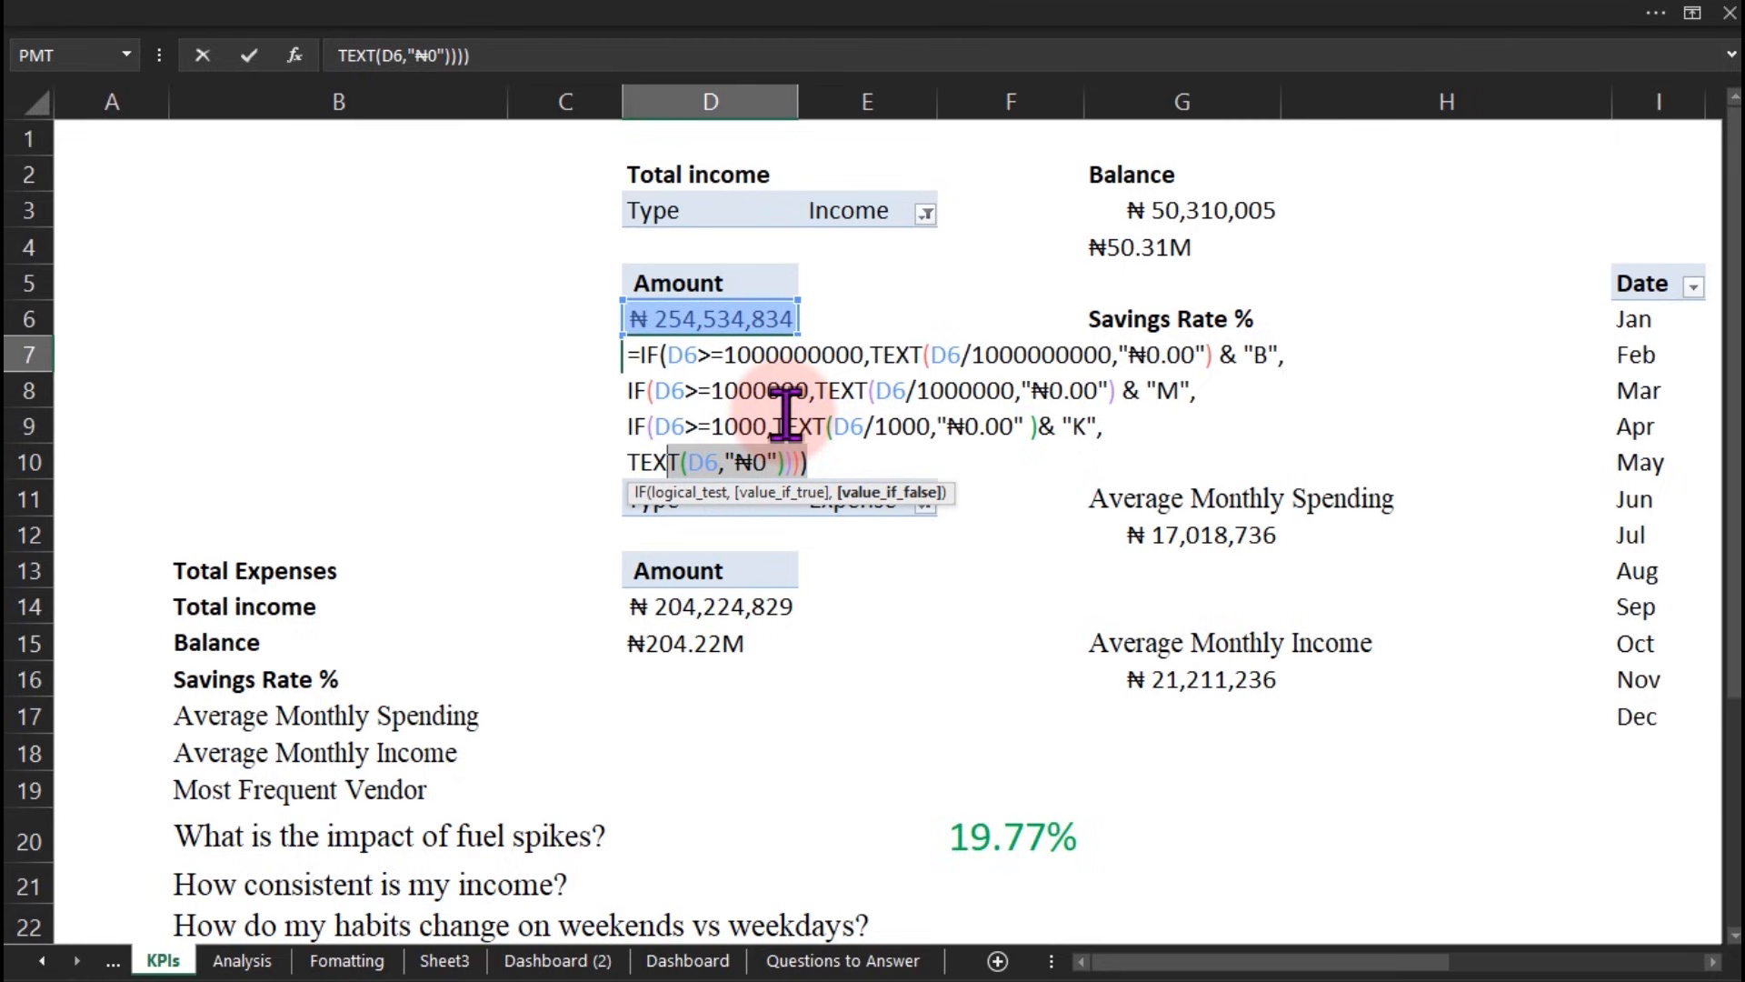
pyautogui.hotkey('ctrl', 'Return')
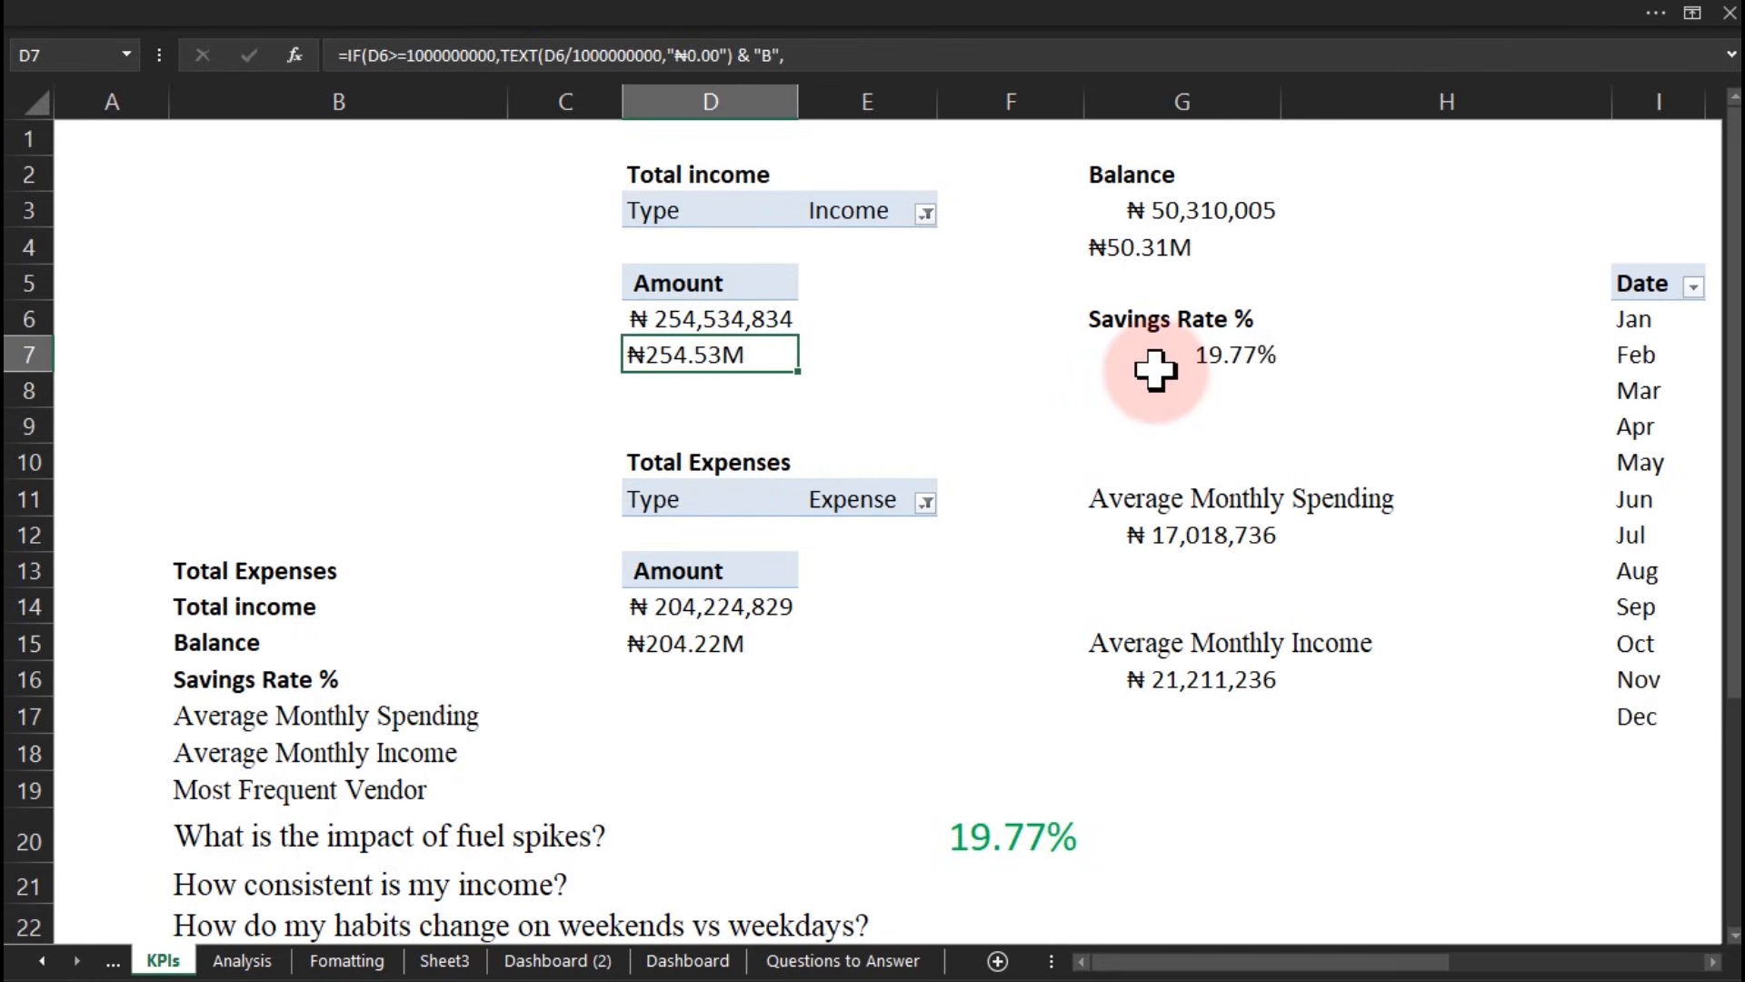
# Step: Examine how the Average Monthly Spending formula in G12 divides total expenses by the count of months in the Date list
pyautogui.click(1193, 545)
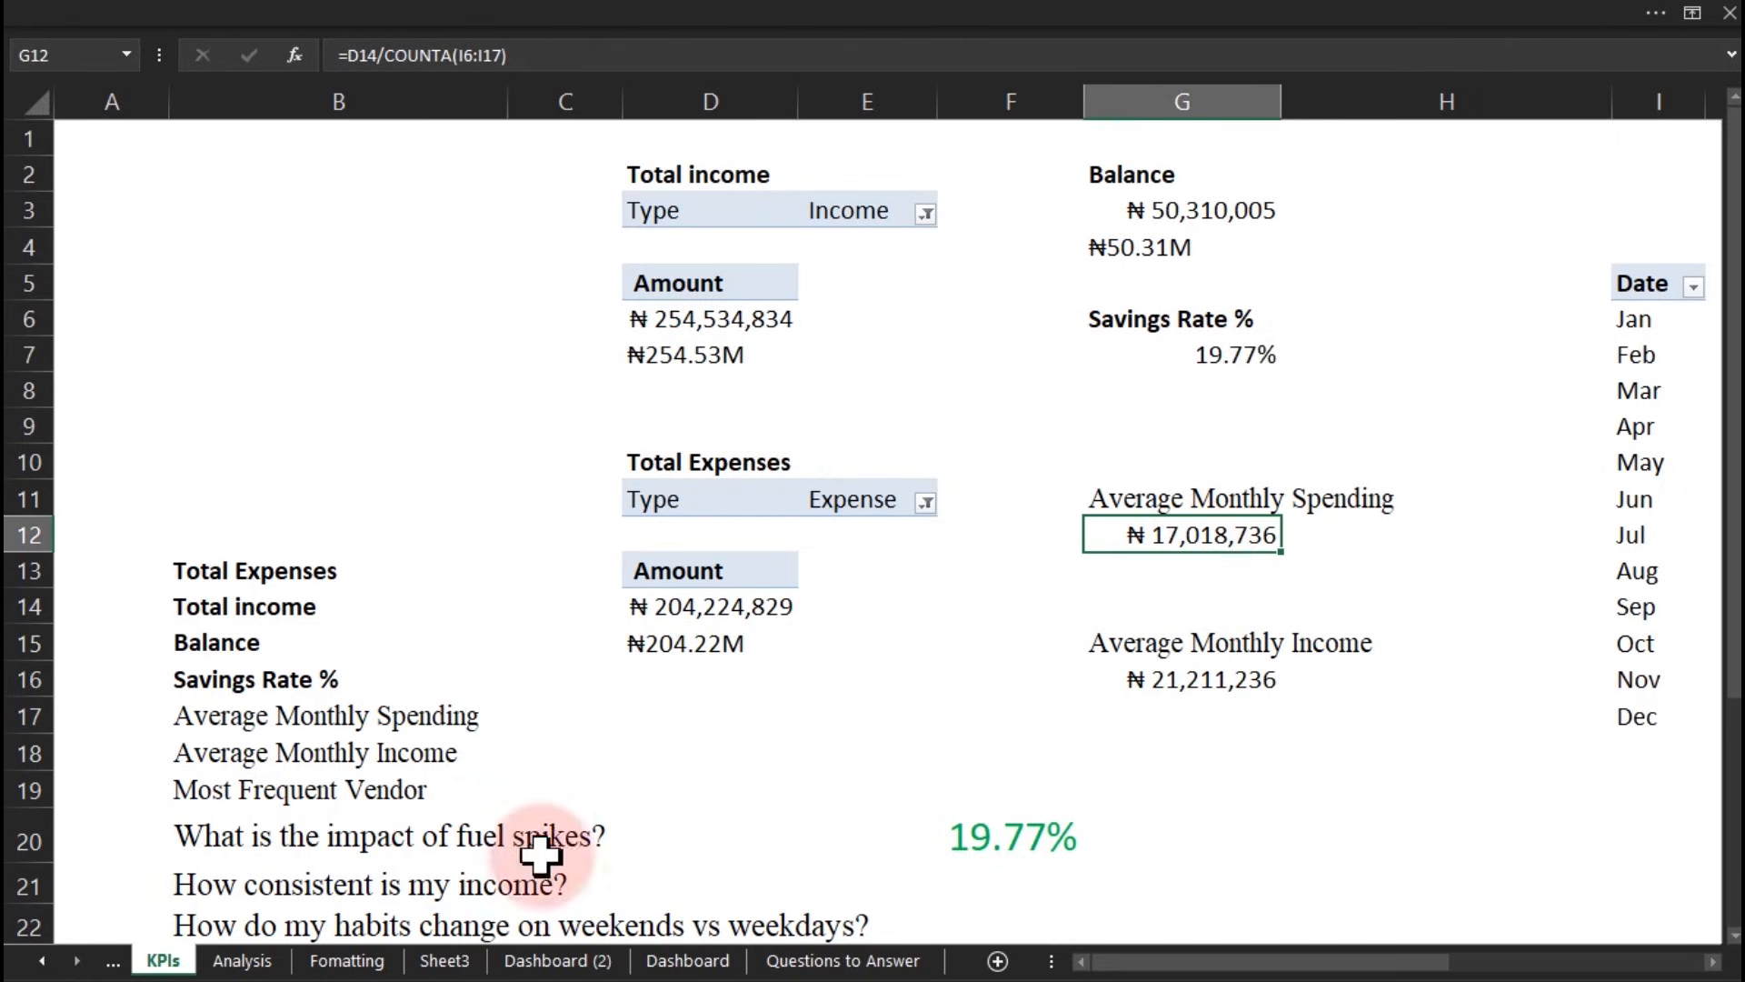
pyautogui.click(557, 961)
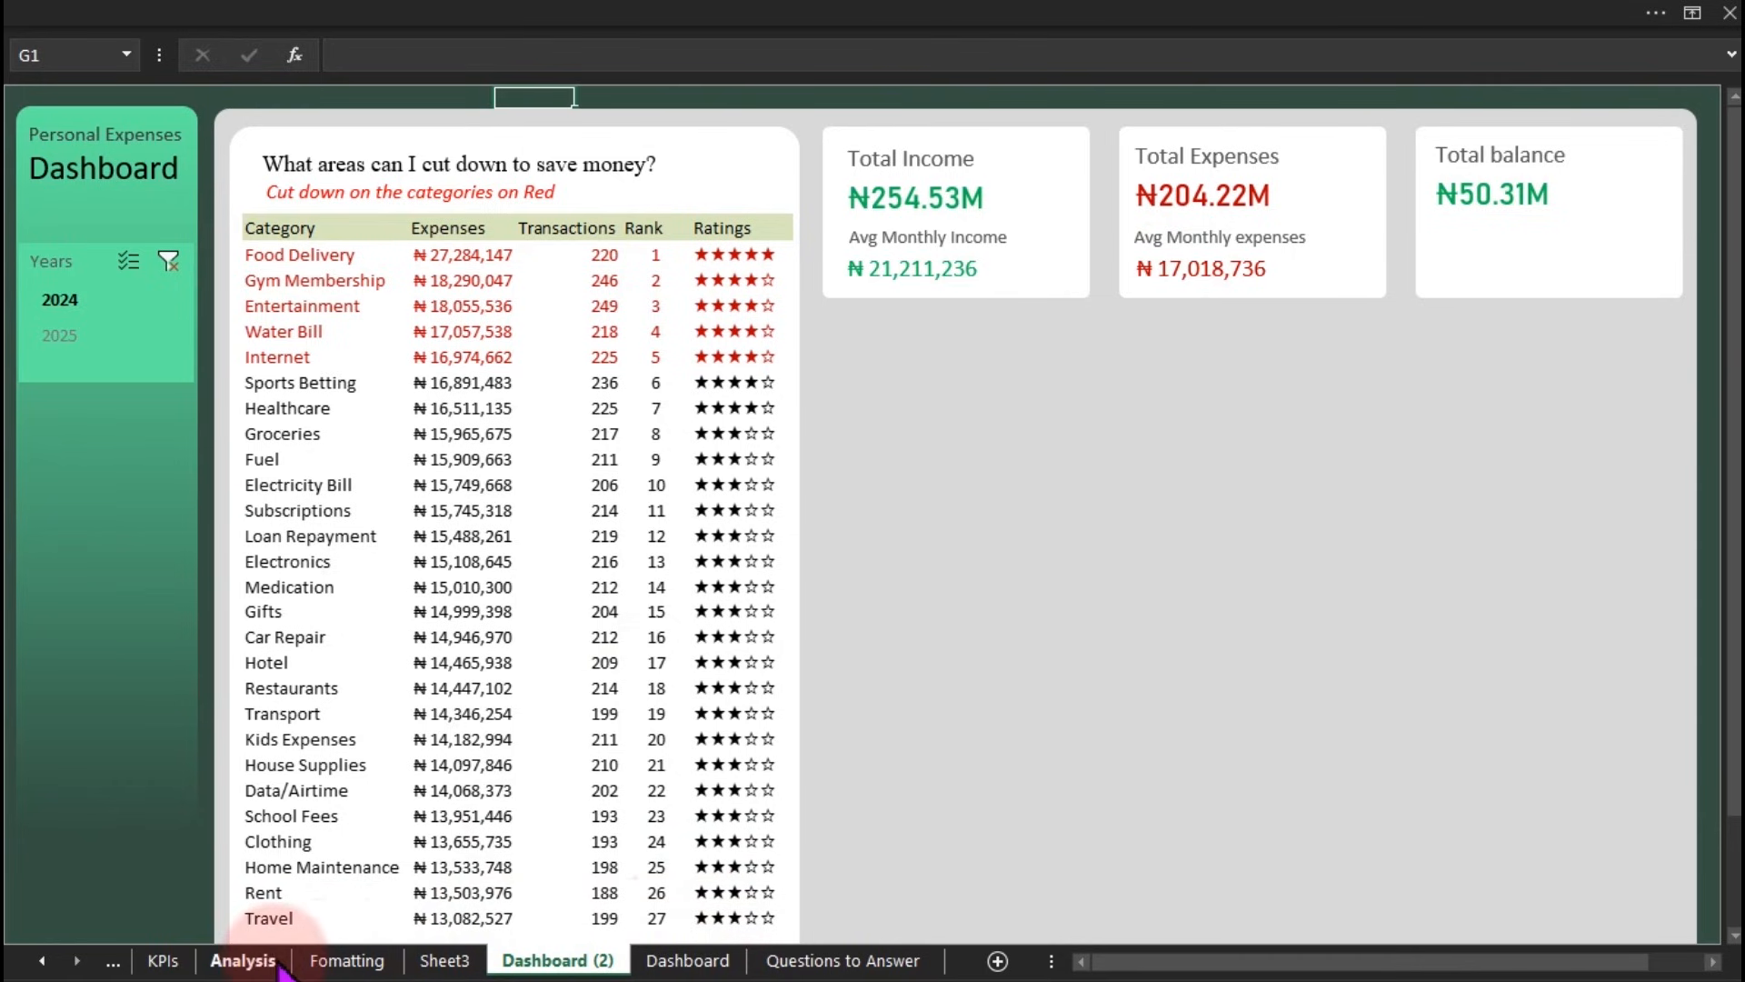
pyautogui.click(163, 961)
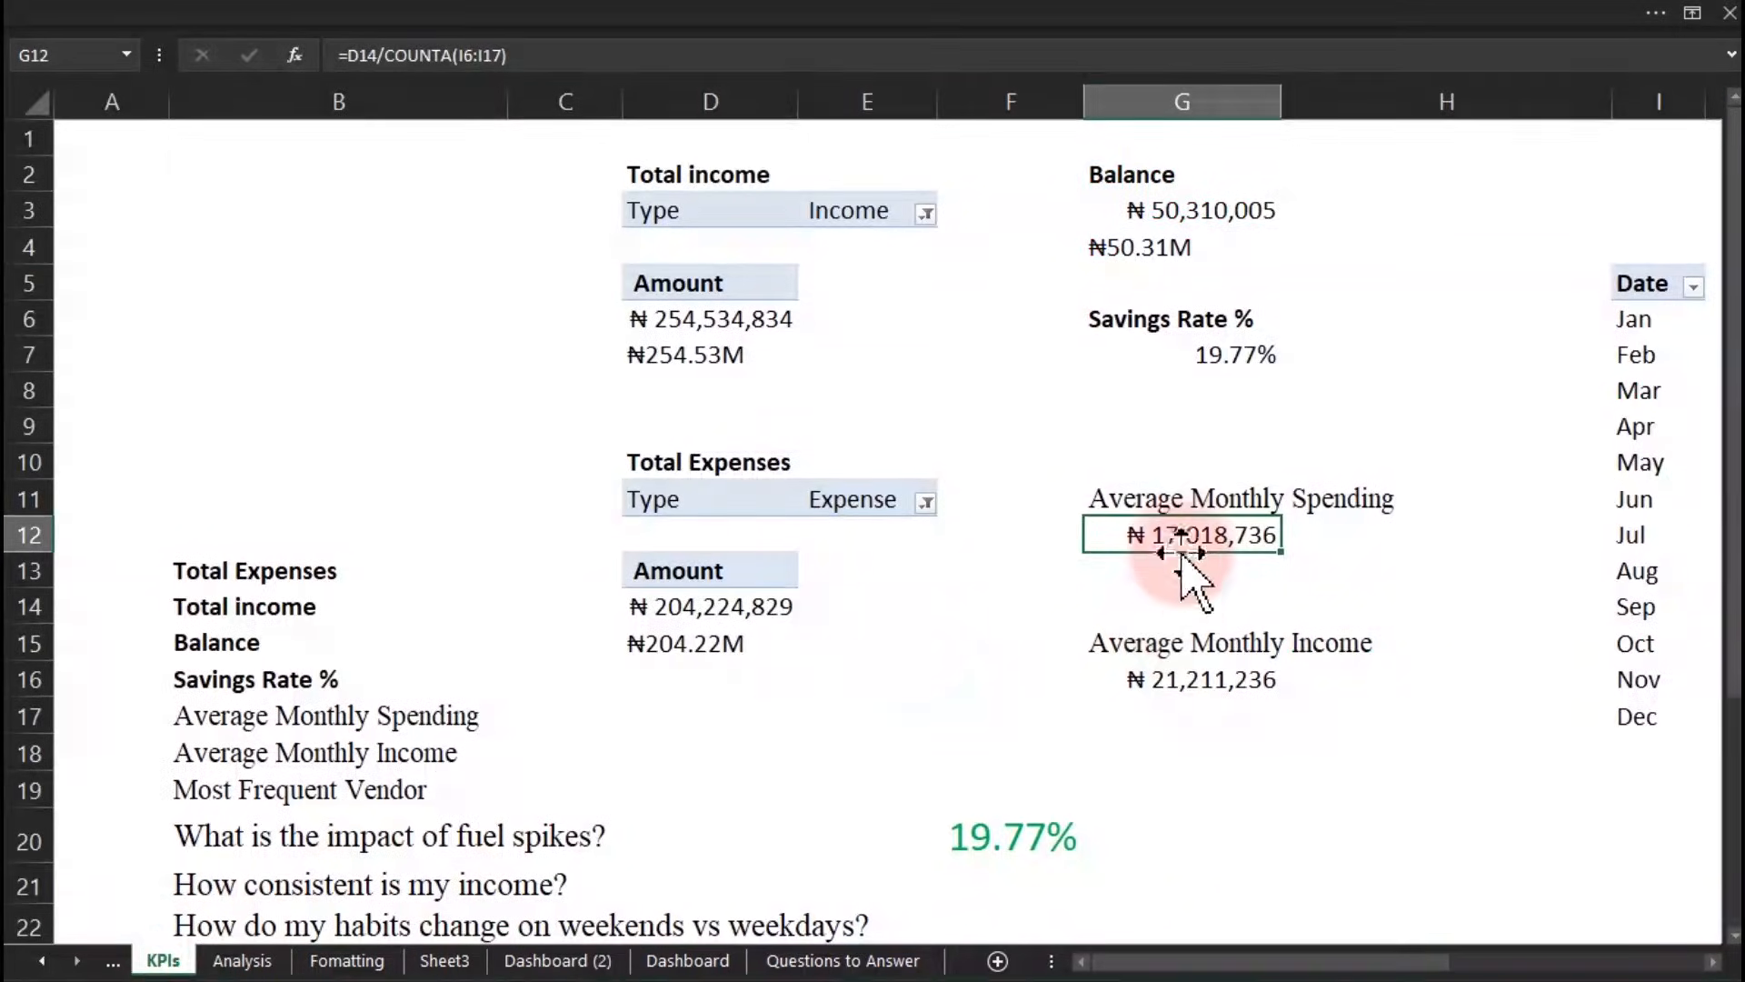
pyautogui.moveTo(1407, 965); pyautogui.dragTo(1495, 972)
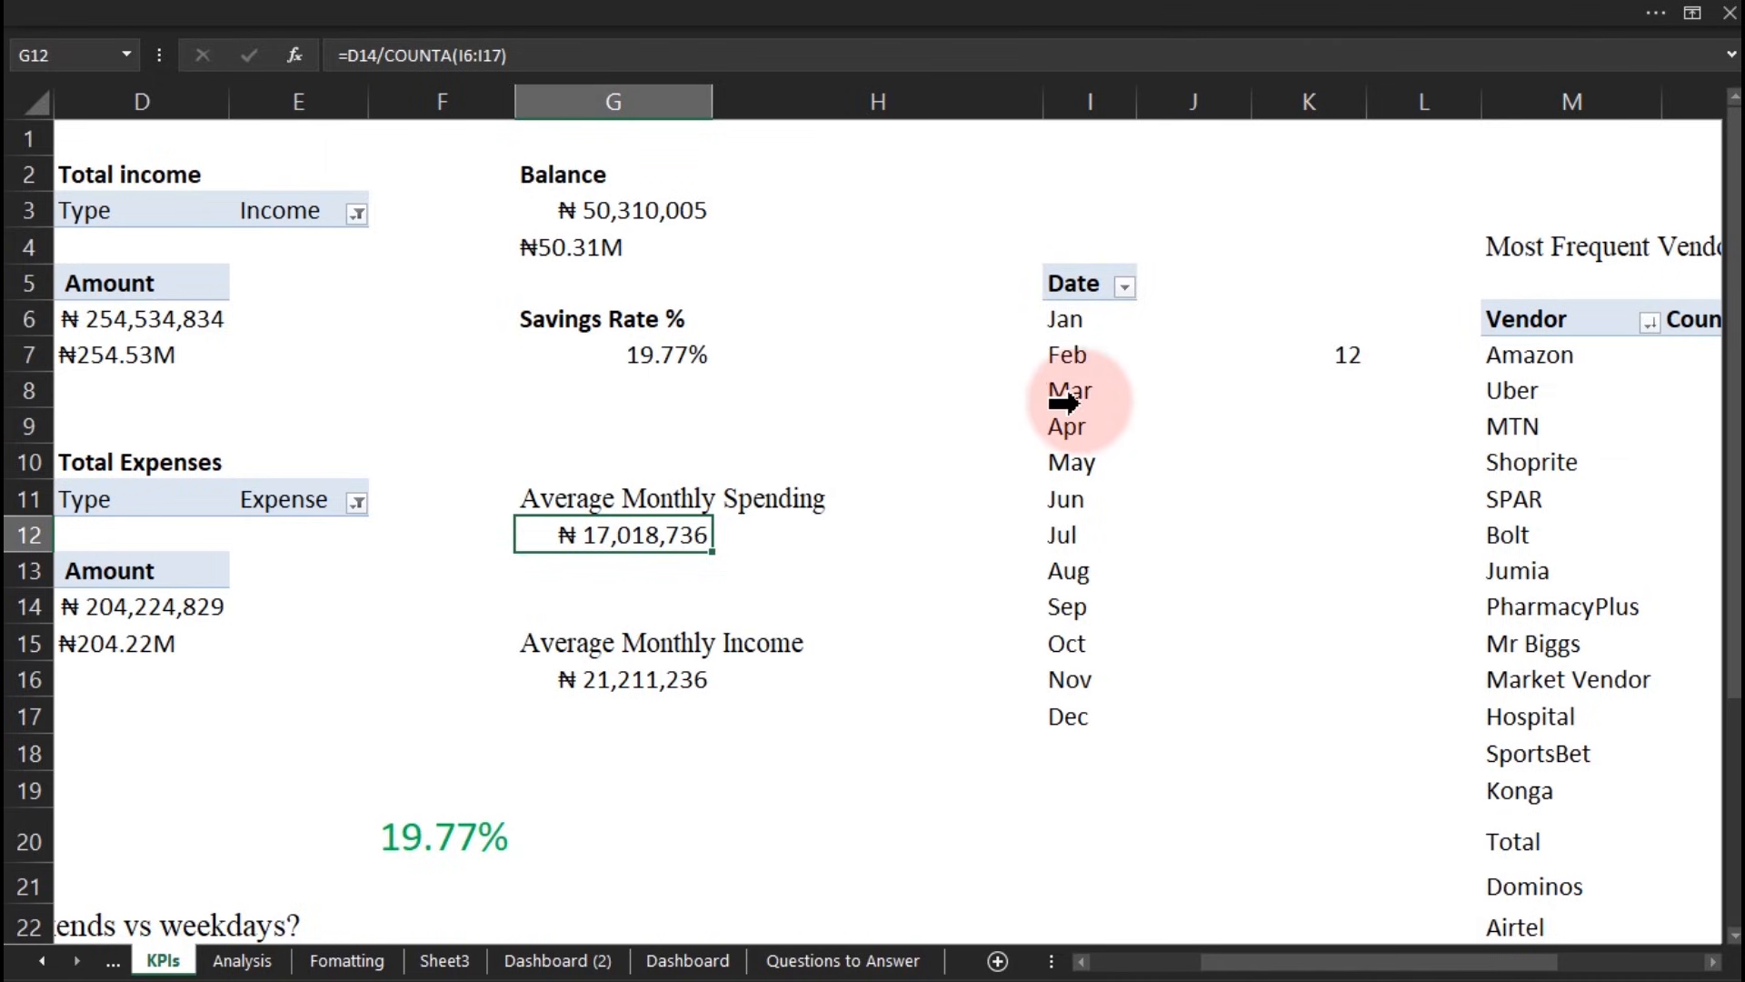
pyautogui.doubleClick(628, 538)
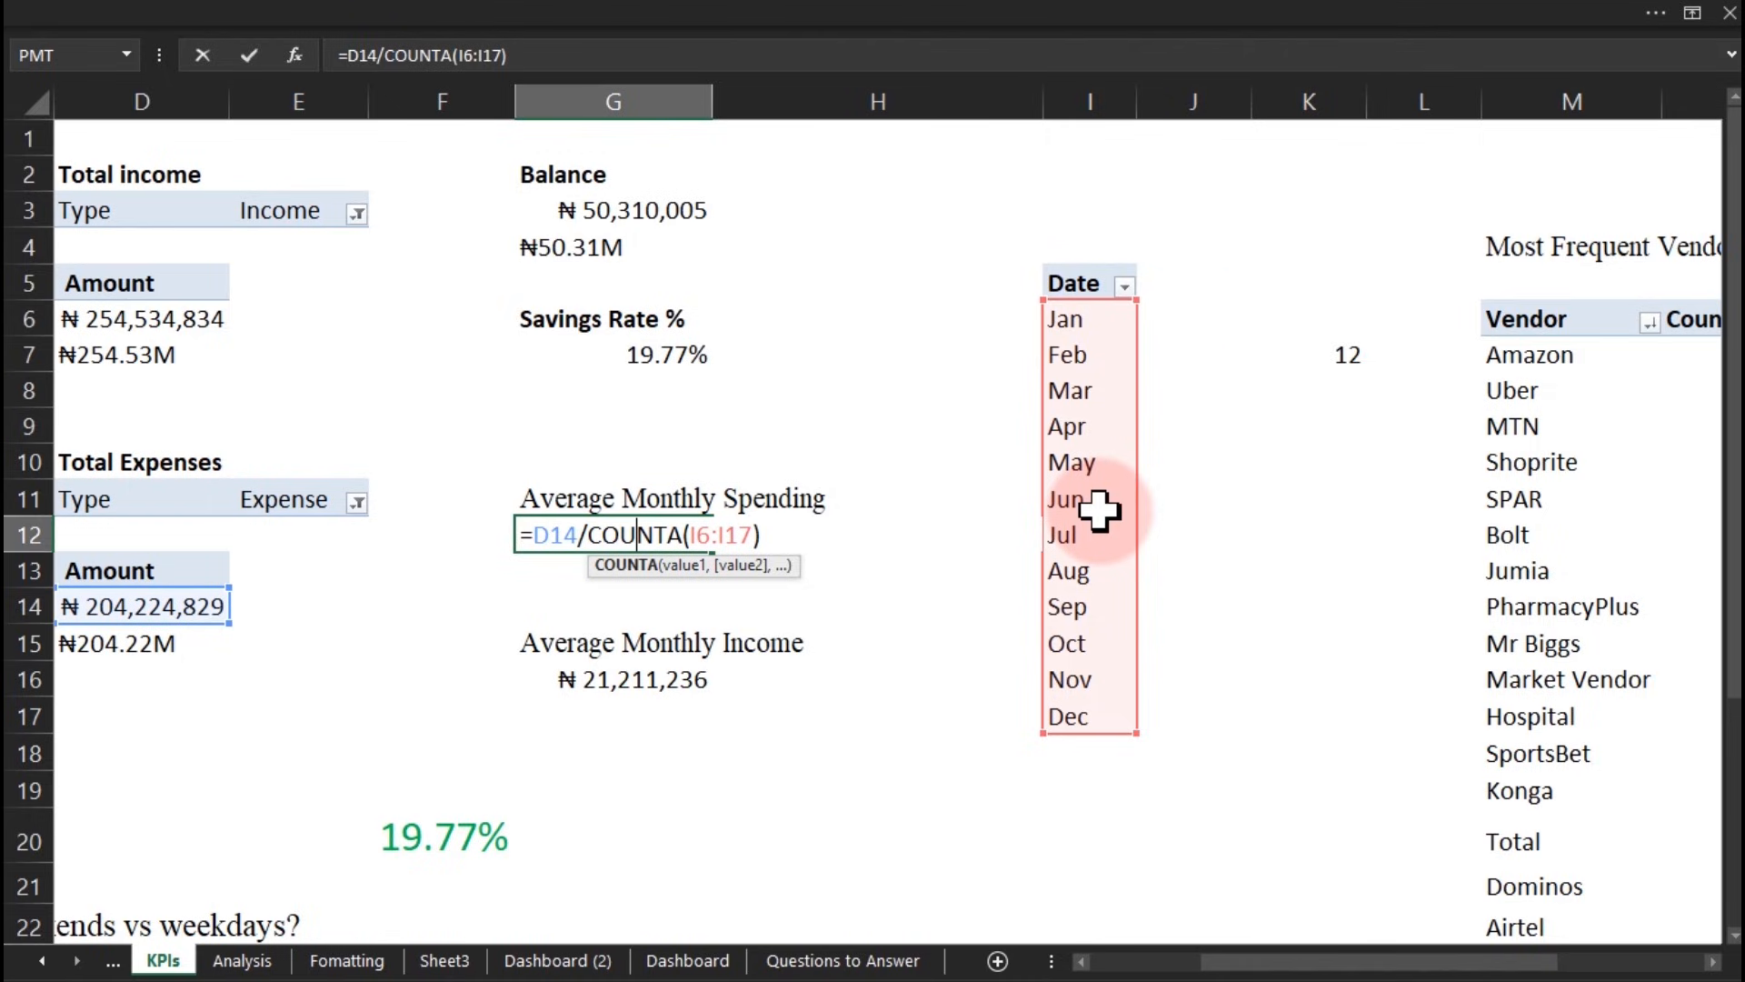
pyautogui.hotkey('ctrl', 'Return')
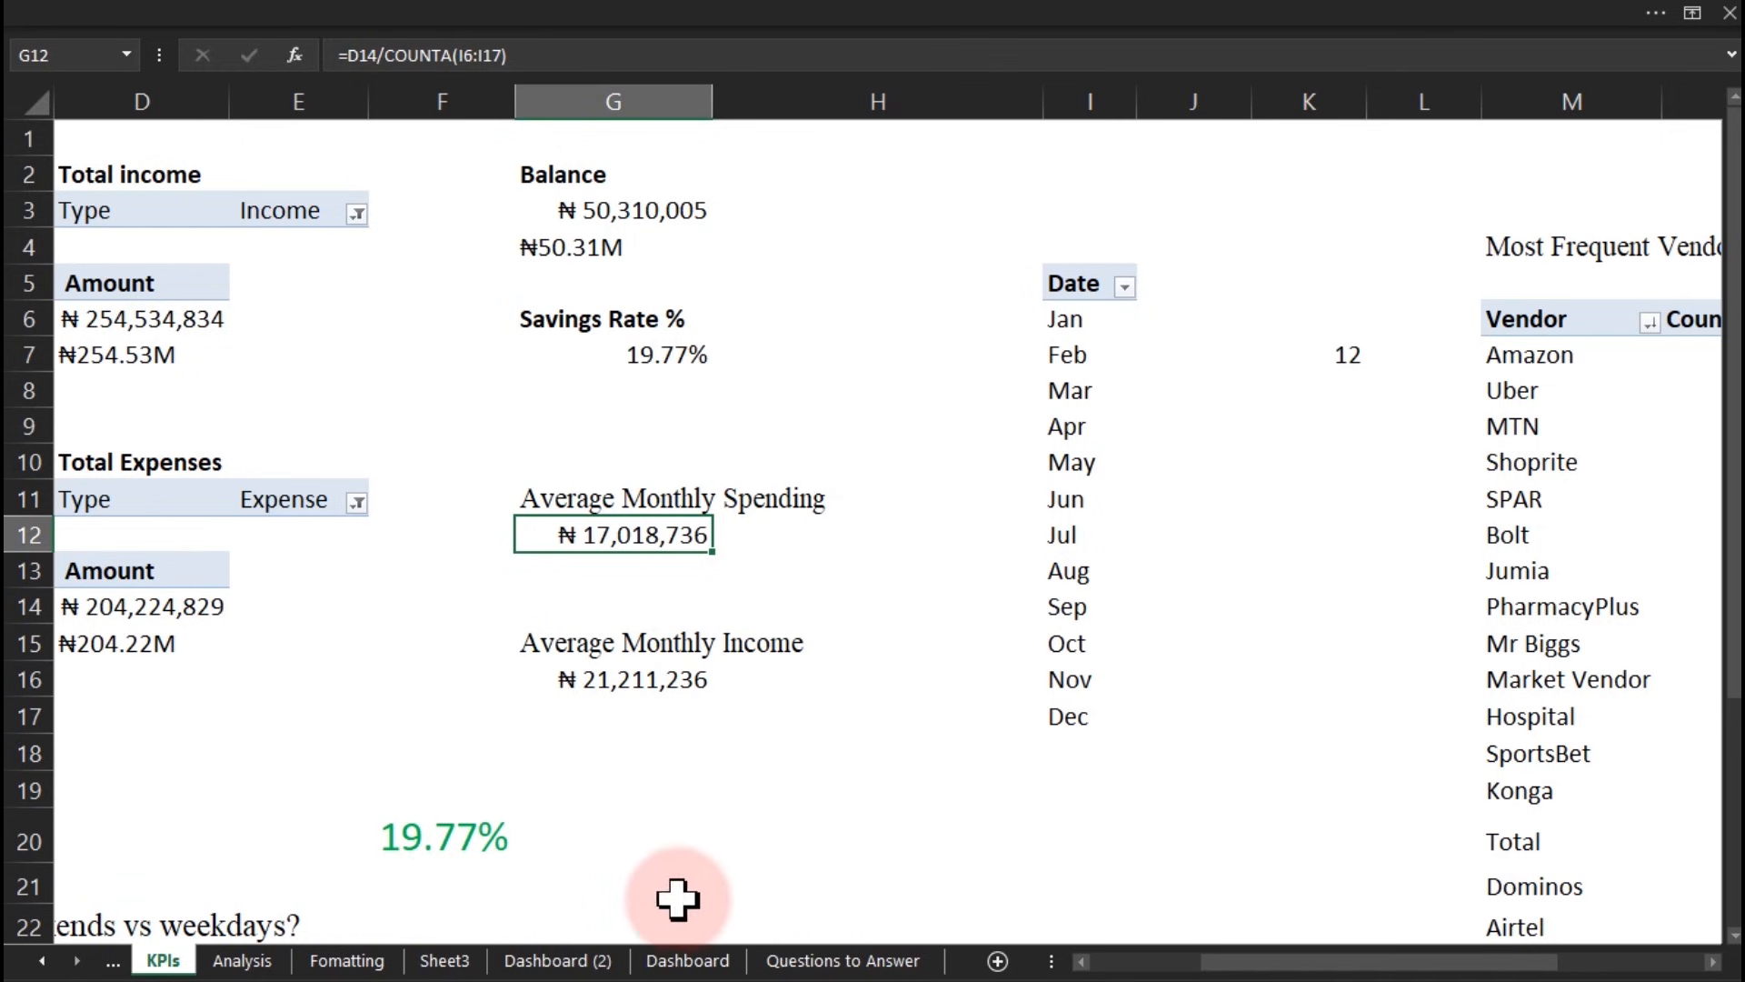
# Step: Examine the Balance formula in G3 on the KPIs sheet and check the KPI cards on both dashboard sheets
pyautogui.click(565, 960)
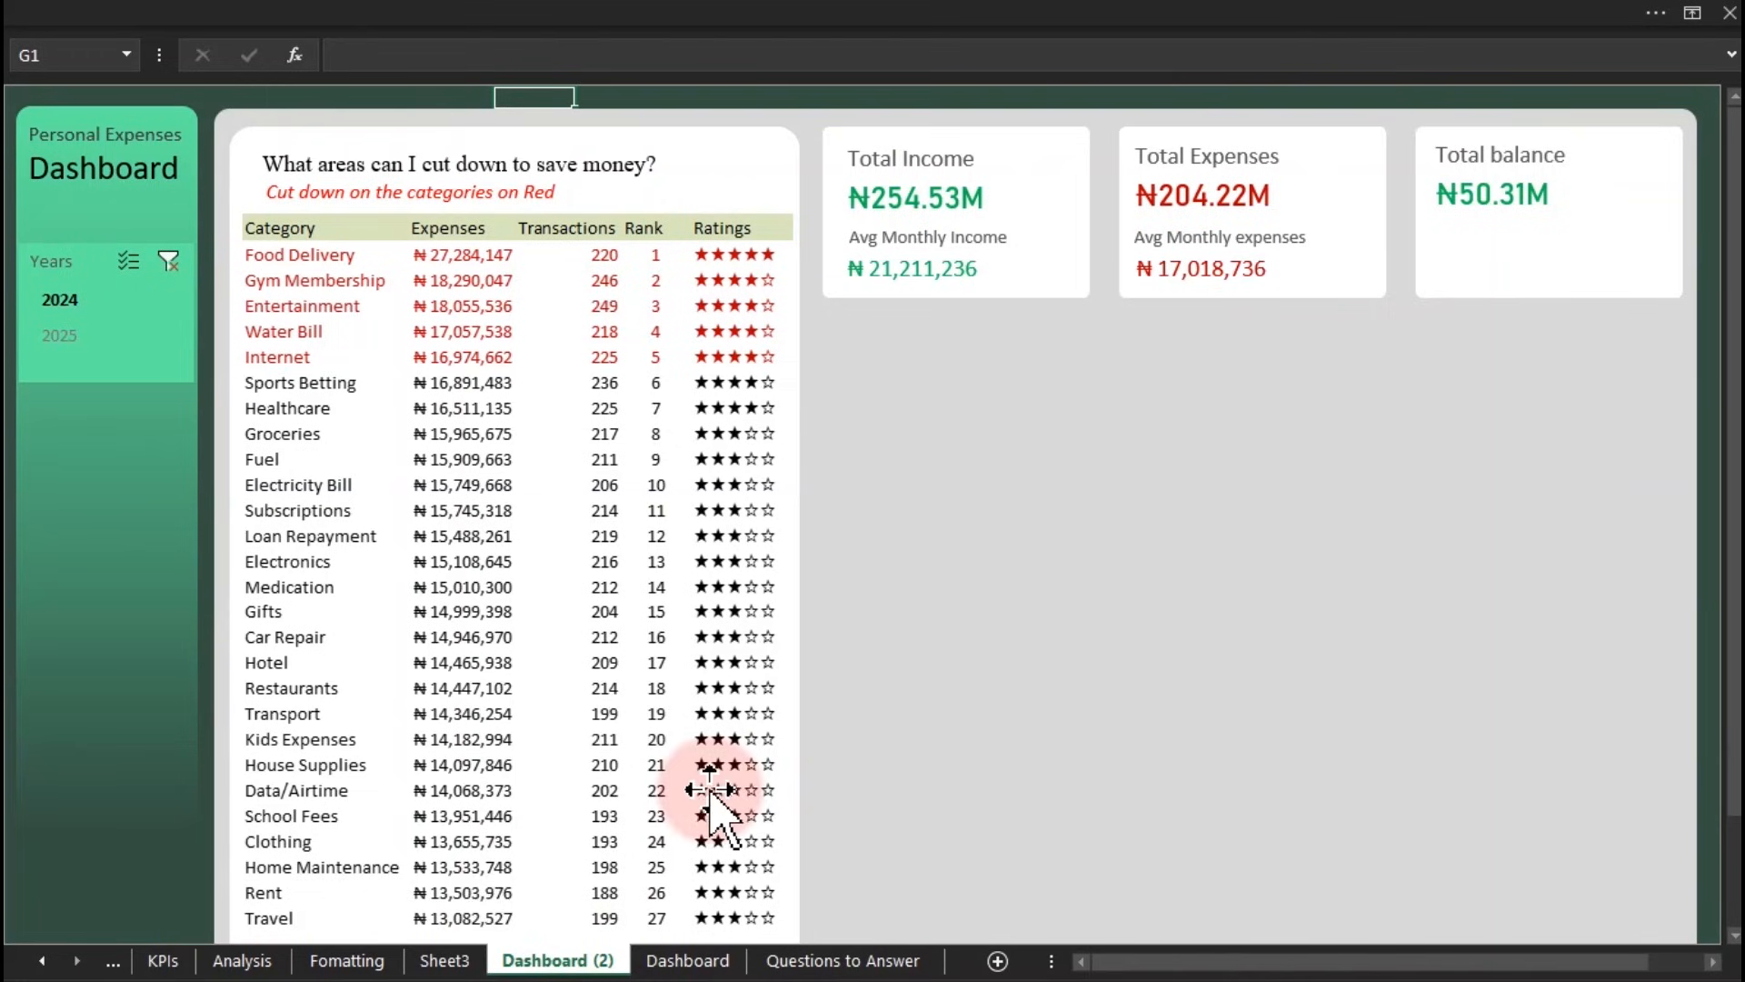
pyautogui.click(162, 960)
pyautogui.doubleClick(608, 208)
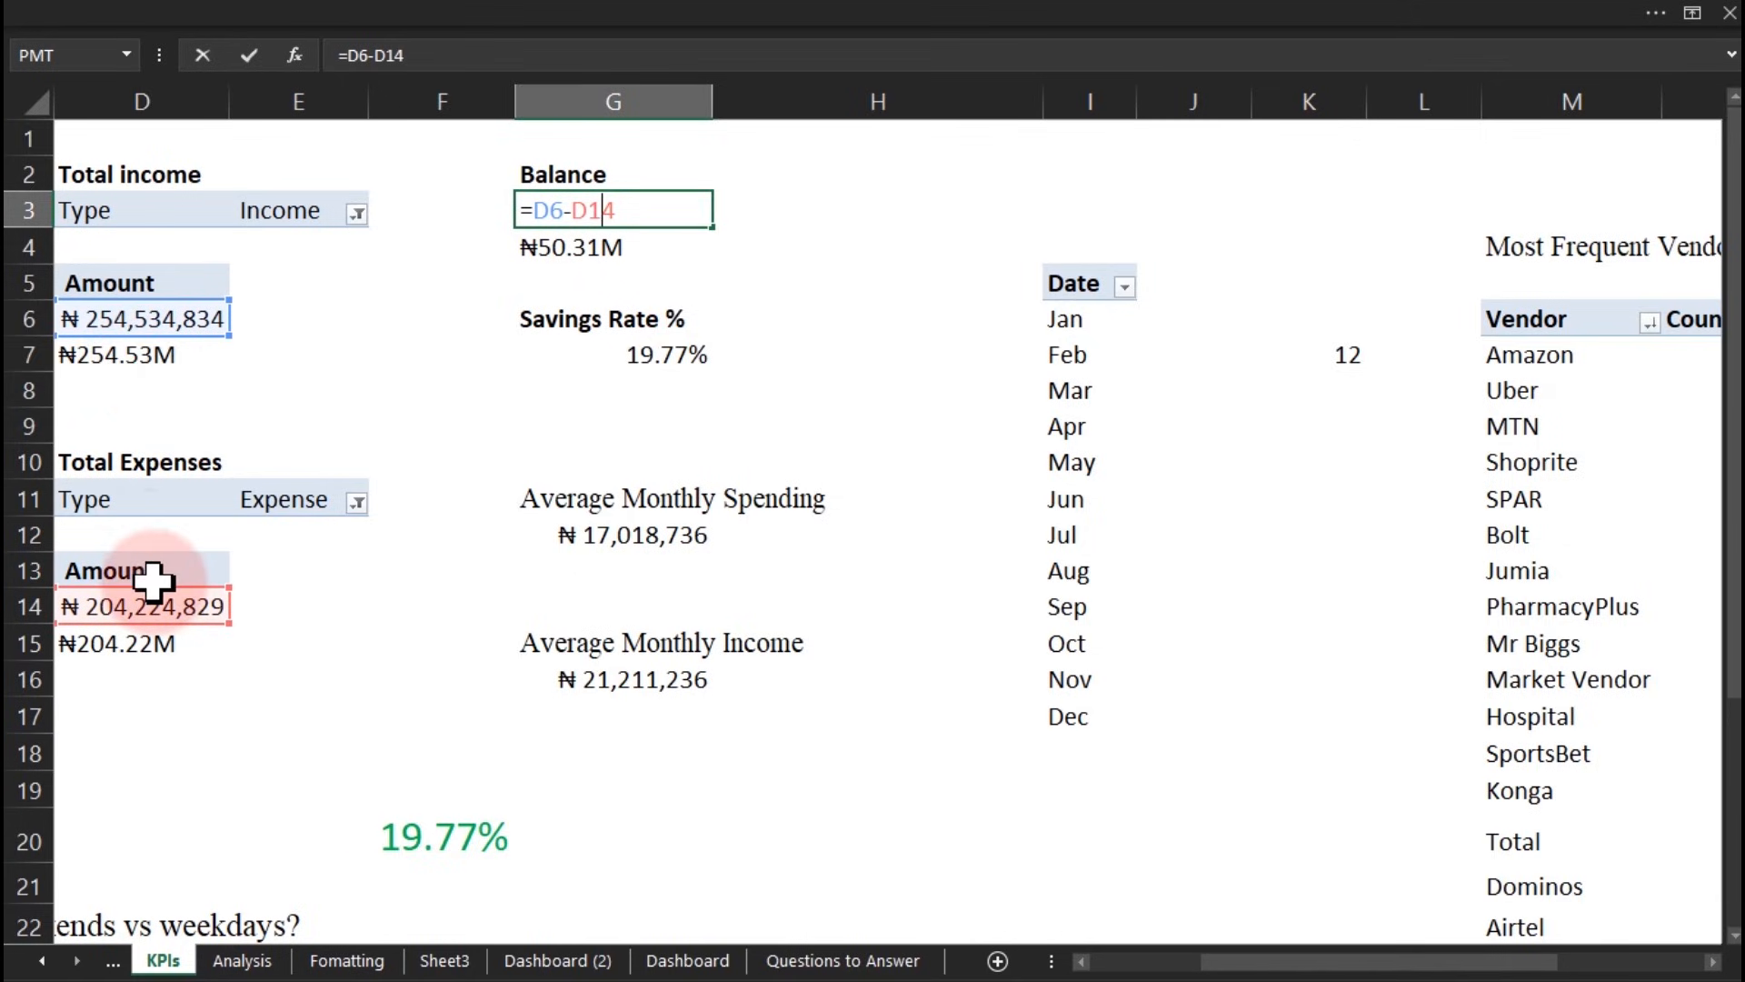
pyautogui.press('Escape')
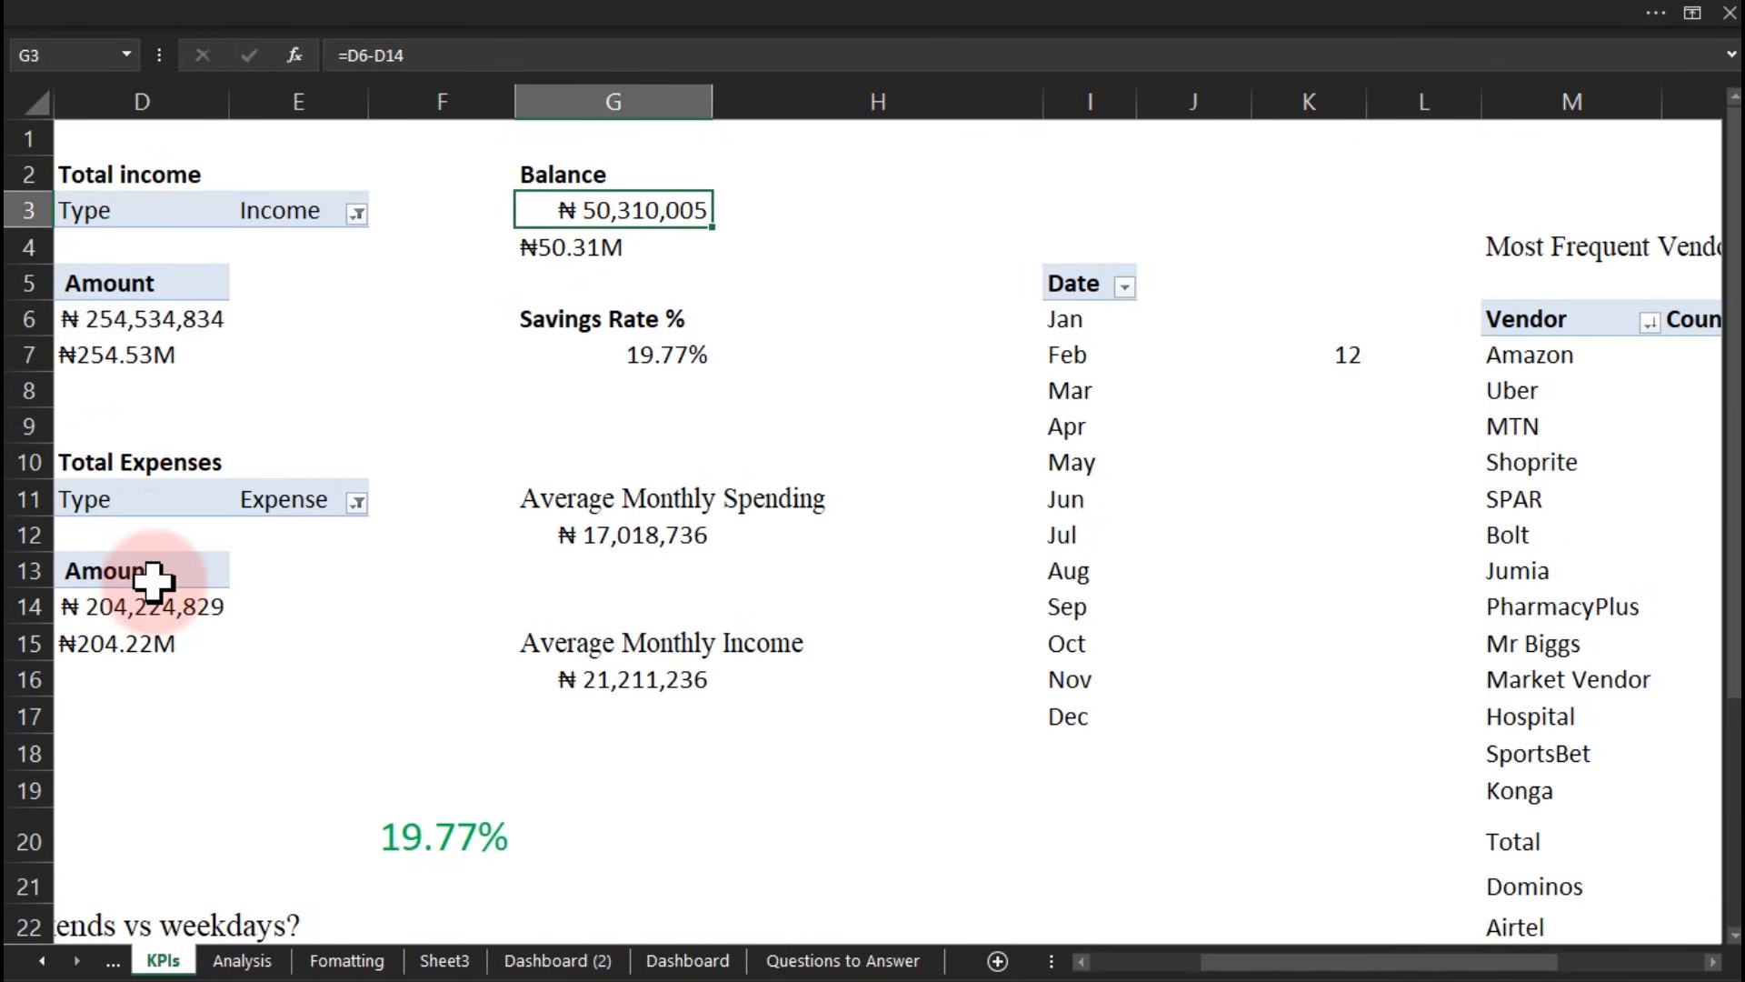
pyautogui.click(662, 963)
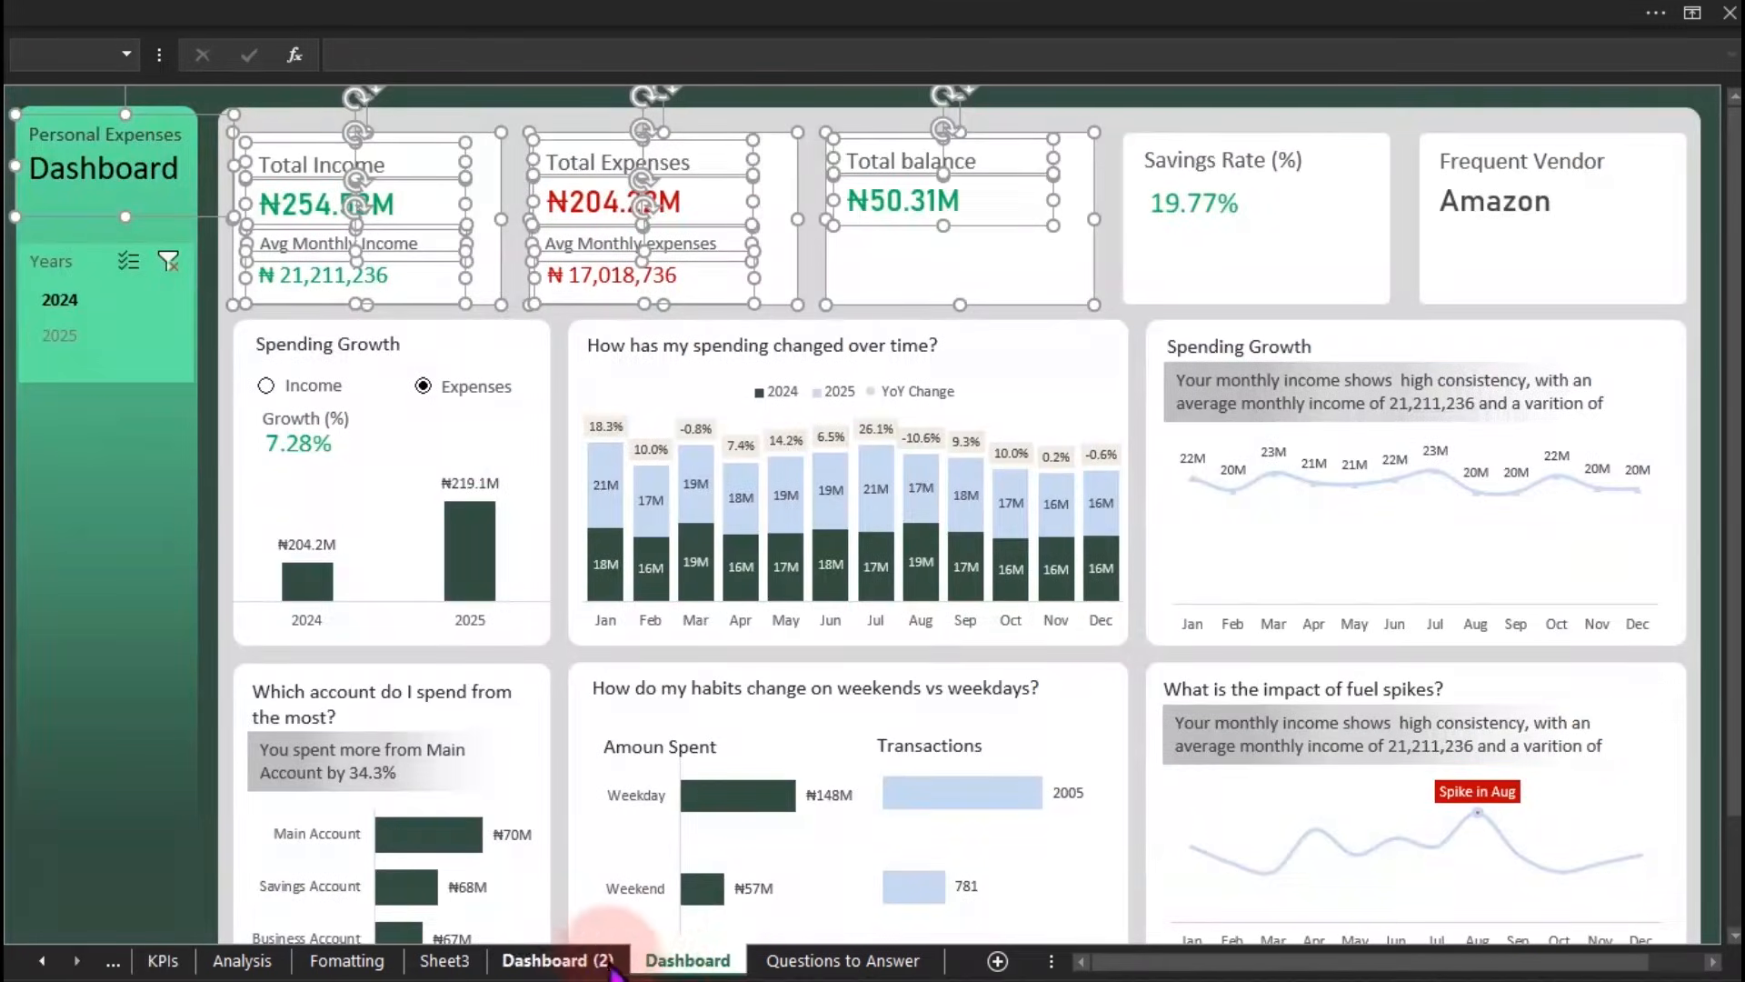
pyautogui.click(582, 962)
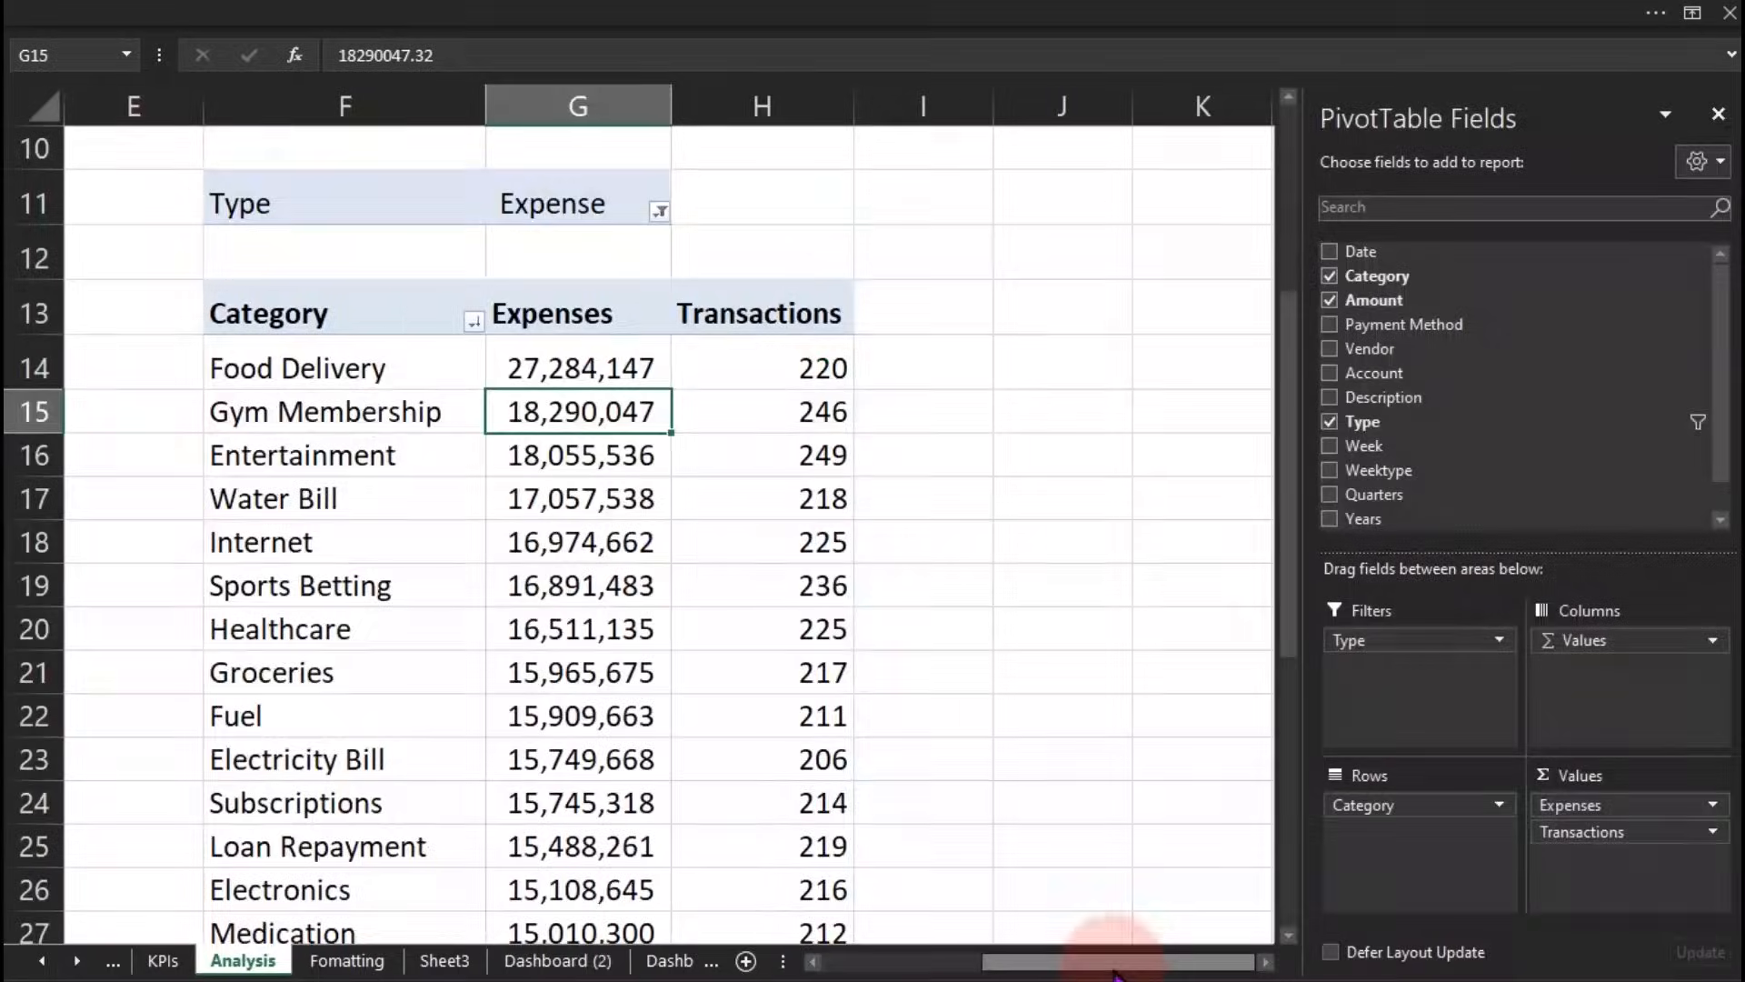
# Step: Move the question "What payment methods do I use the most?" from C12 to W13 on the Analysis sheet
pyautogui.moveTo(1111, 955); pyautogui.dragTo(934, 954)
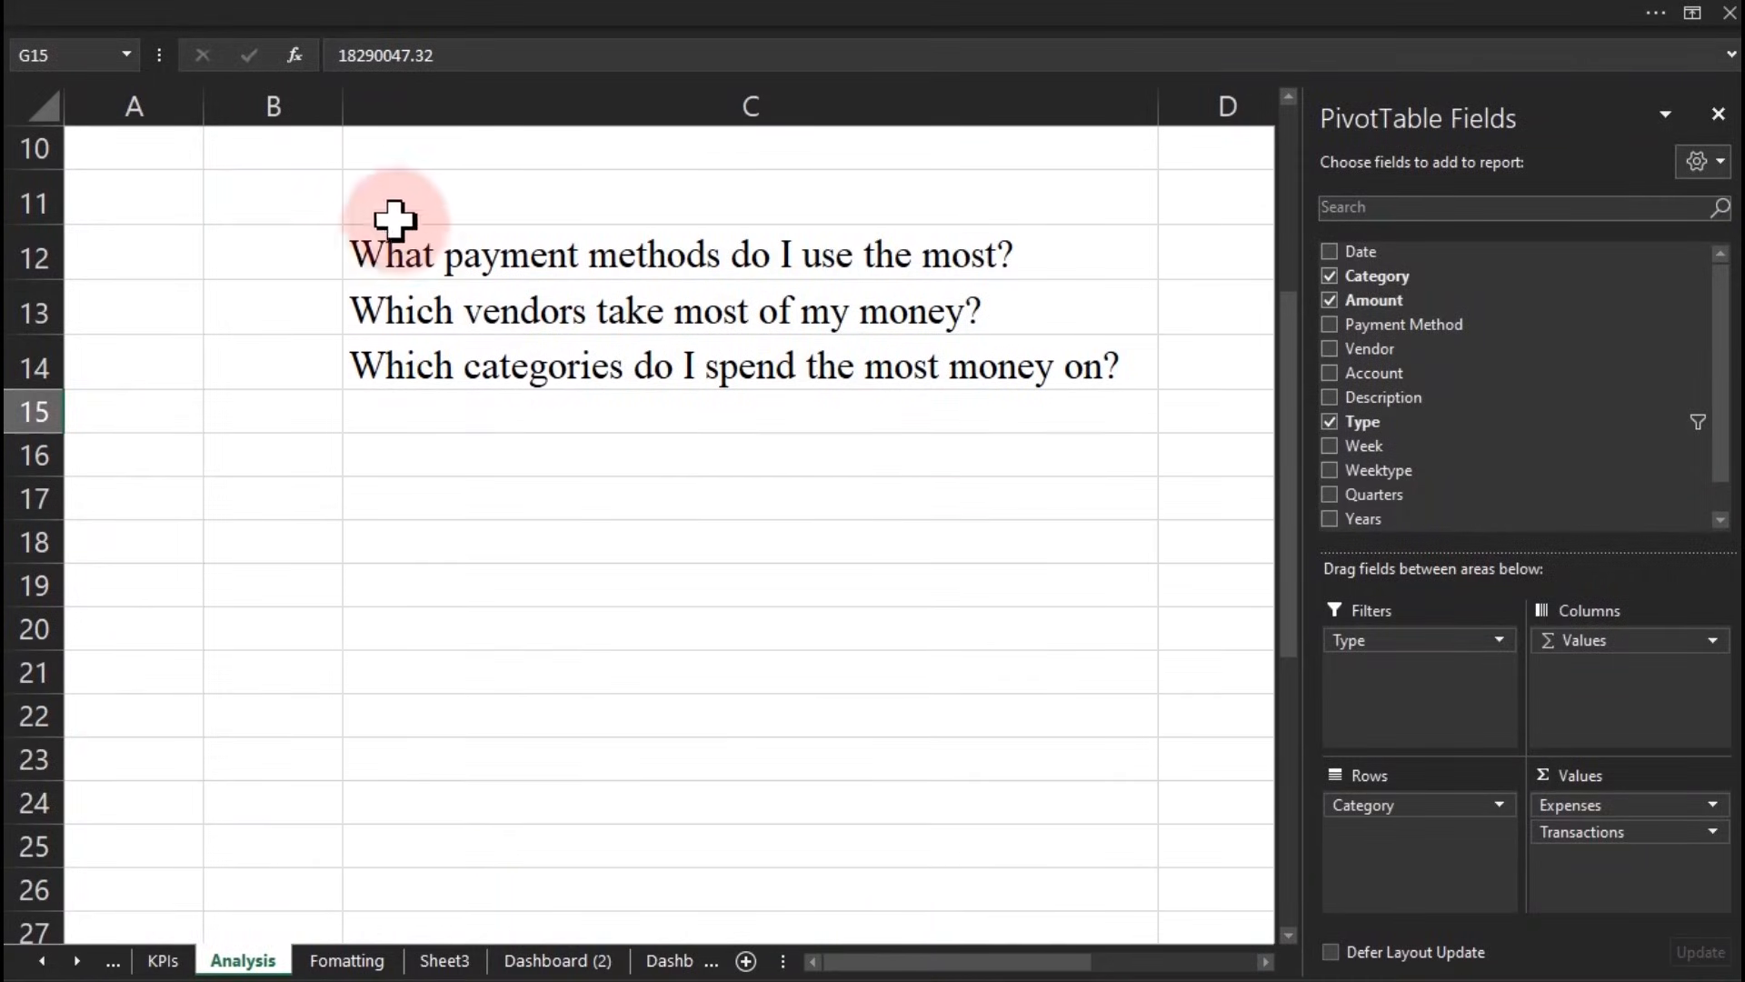
pyautogui.click(390, 258)
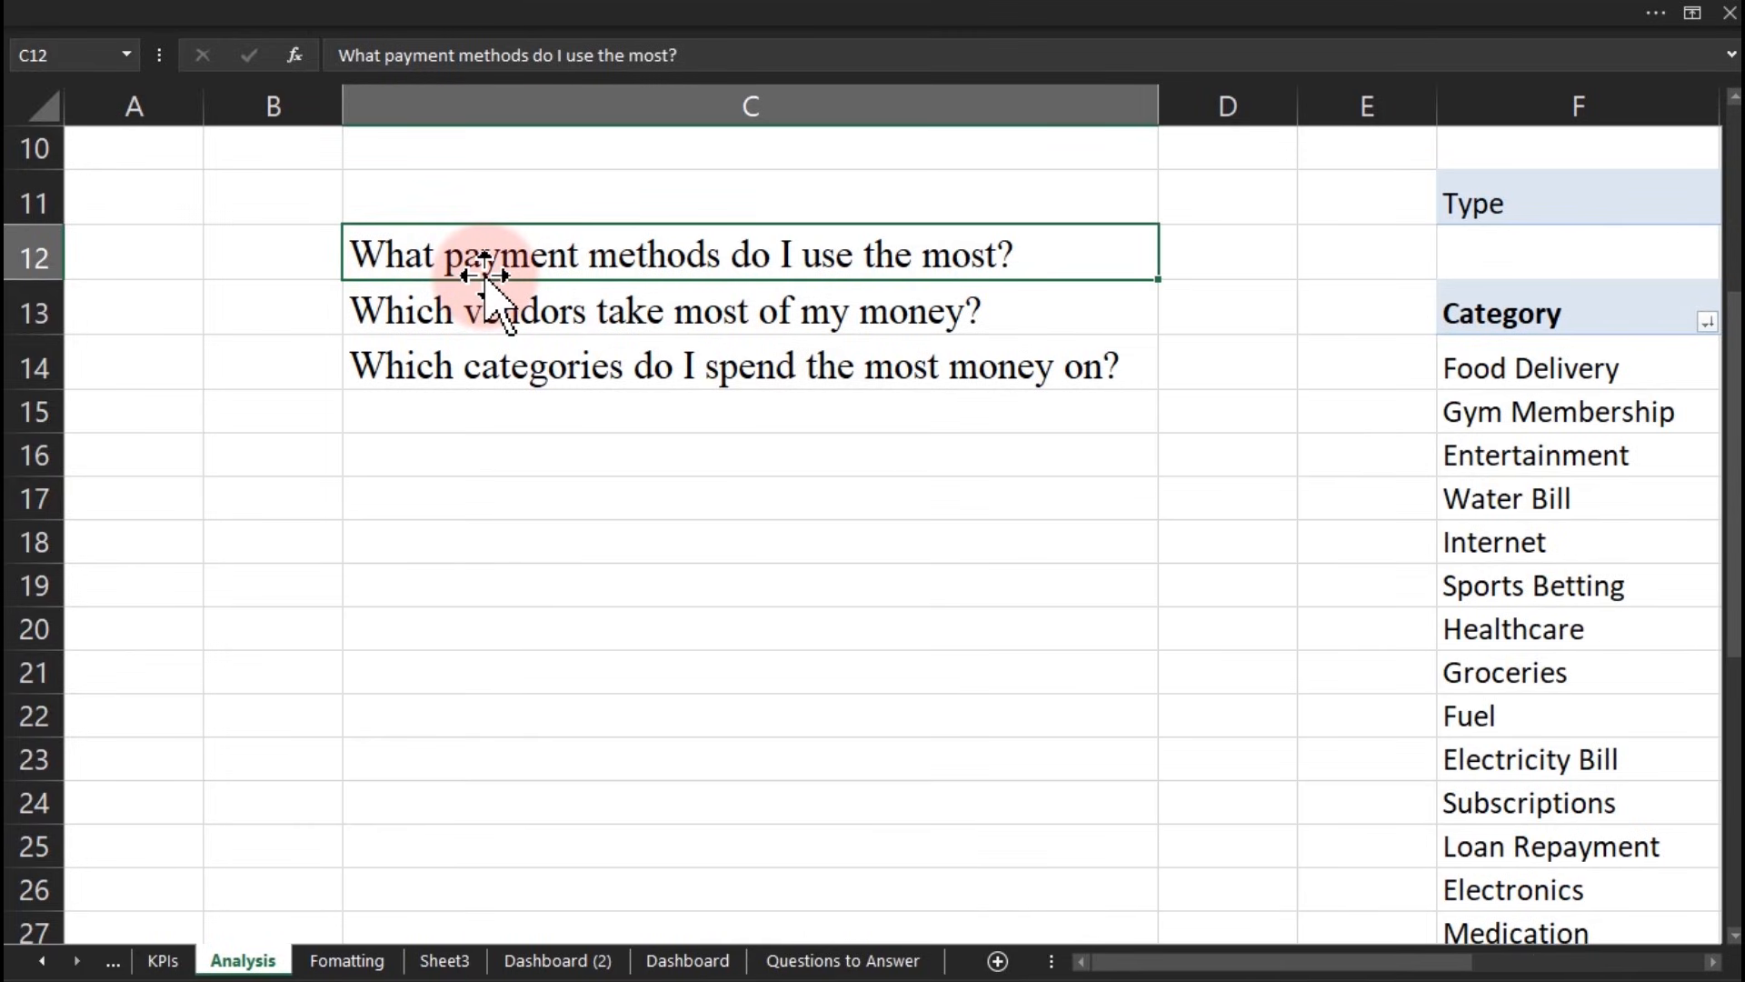
pyautogui.moveTo(482, 272); pyautogui.dragTo(455, 314)
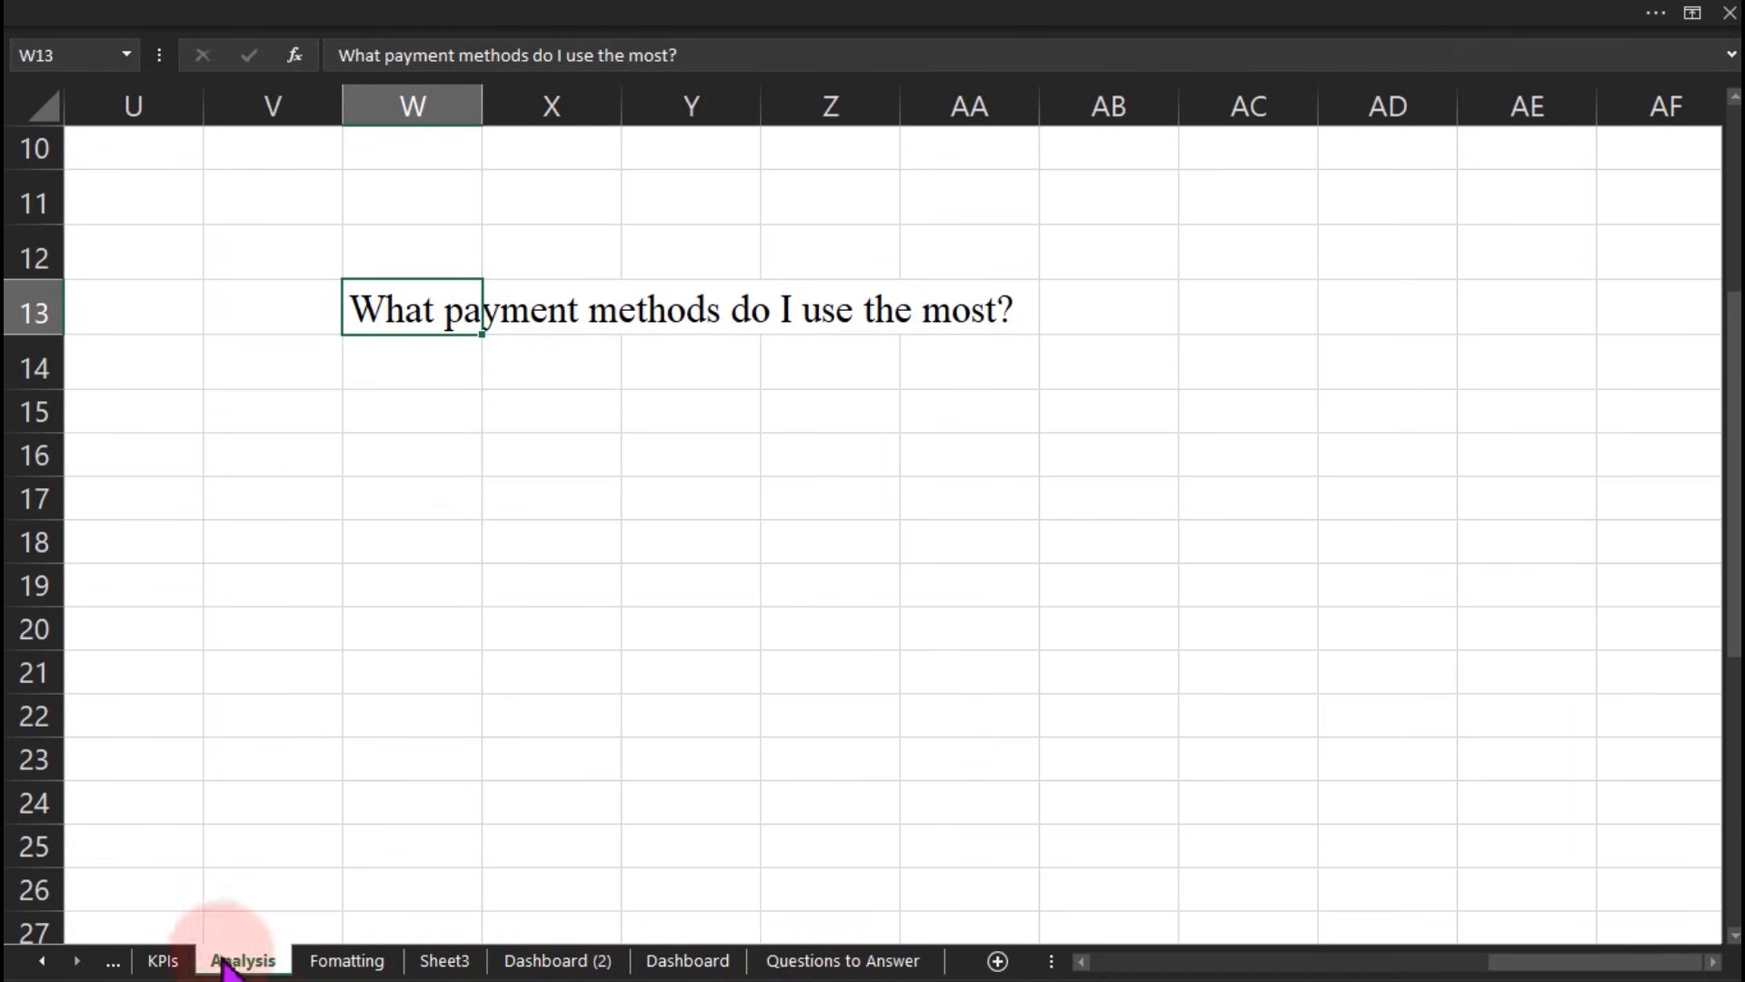
# Step: Insert a PivotTable based on Table1 from the Data sheet at cell W15 of the existing Analysis sheet
pyautogui.click(46, 964)
pyautogui.click(157, 960)
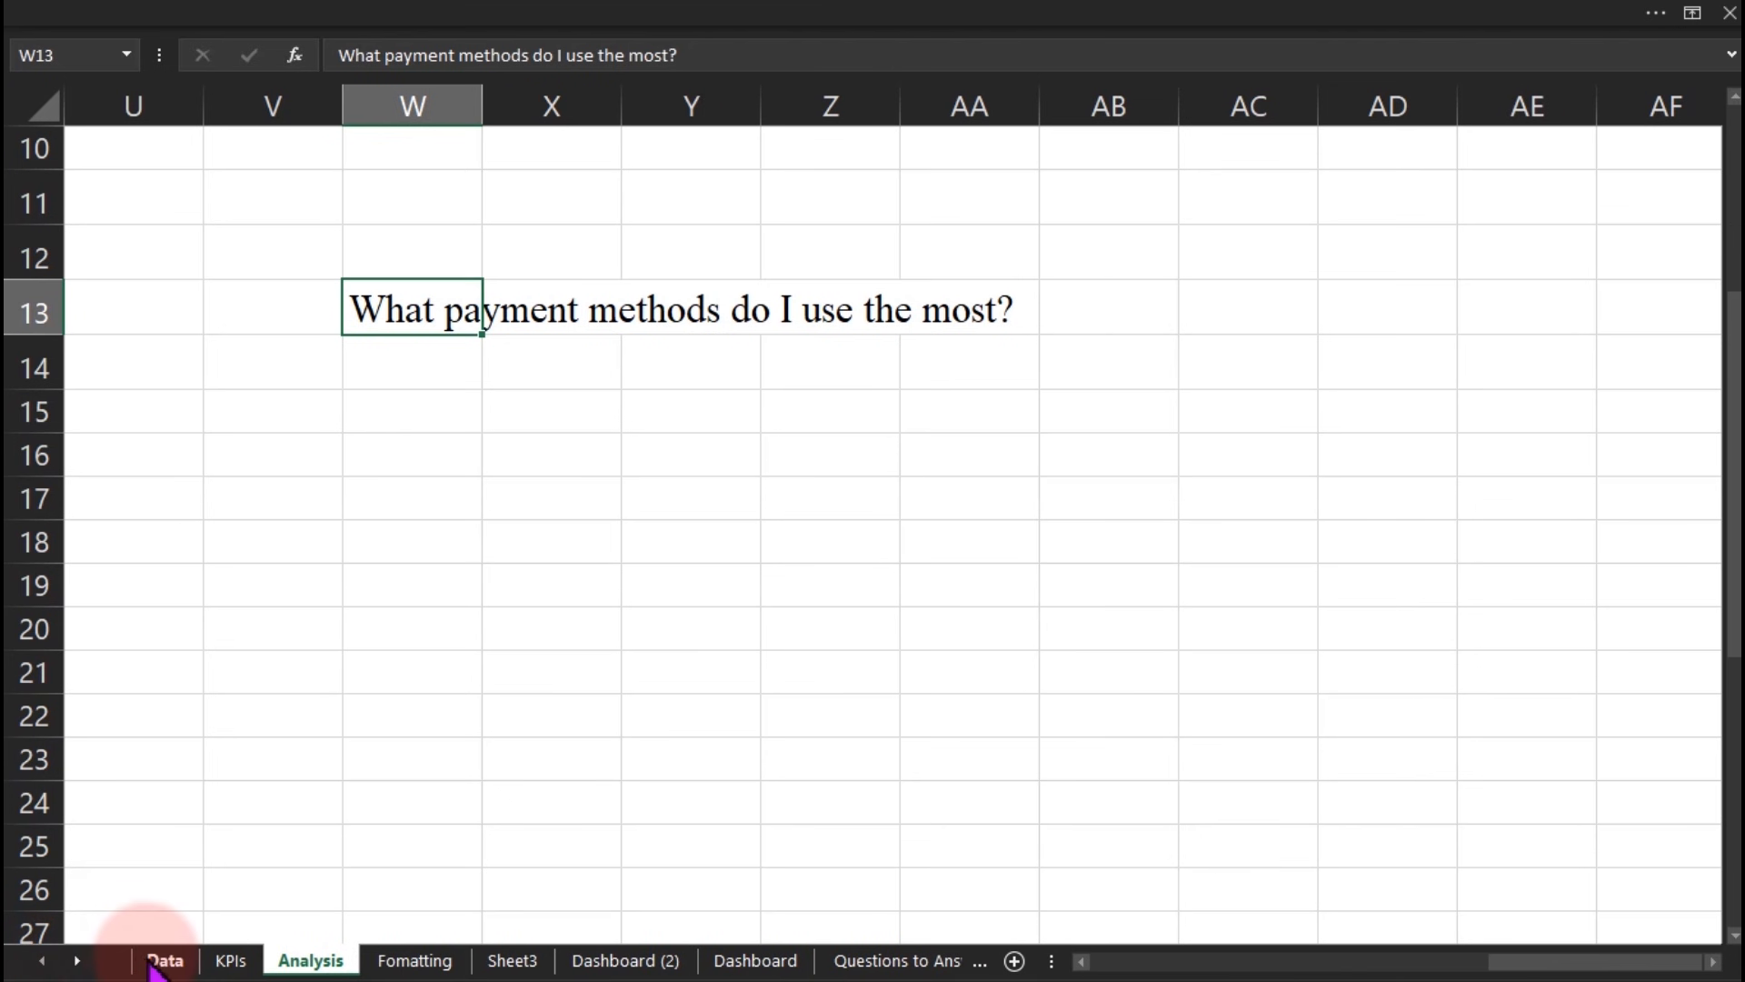
pyautogui.click(495, 499)
pyautogui.click(205, 18)
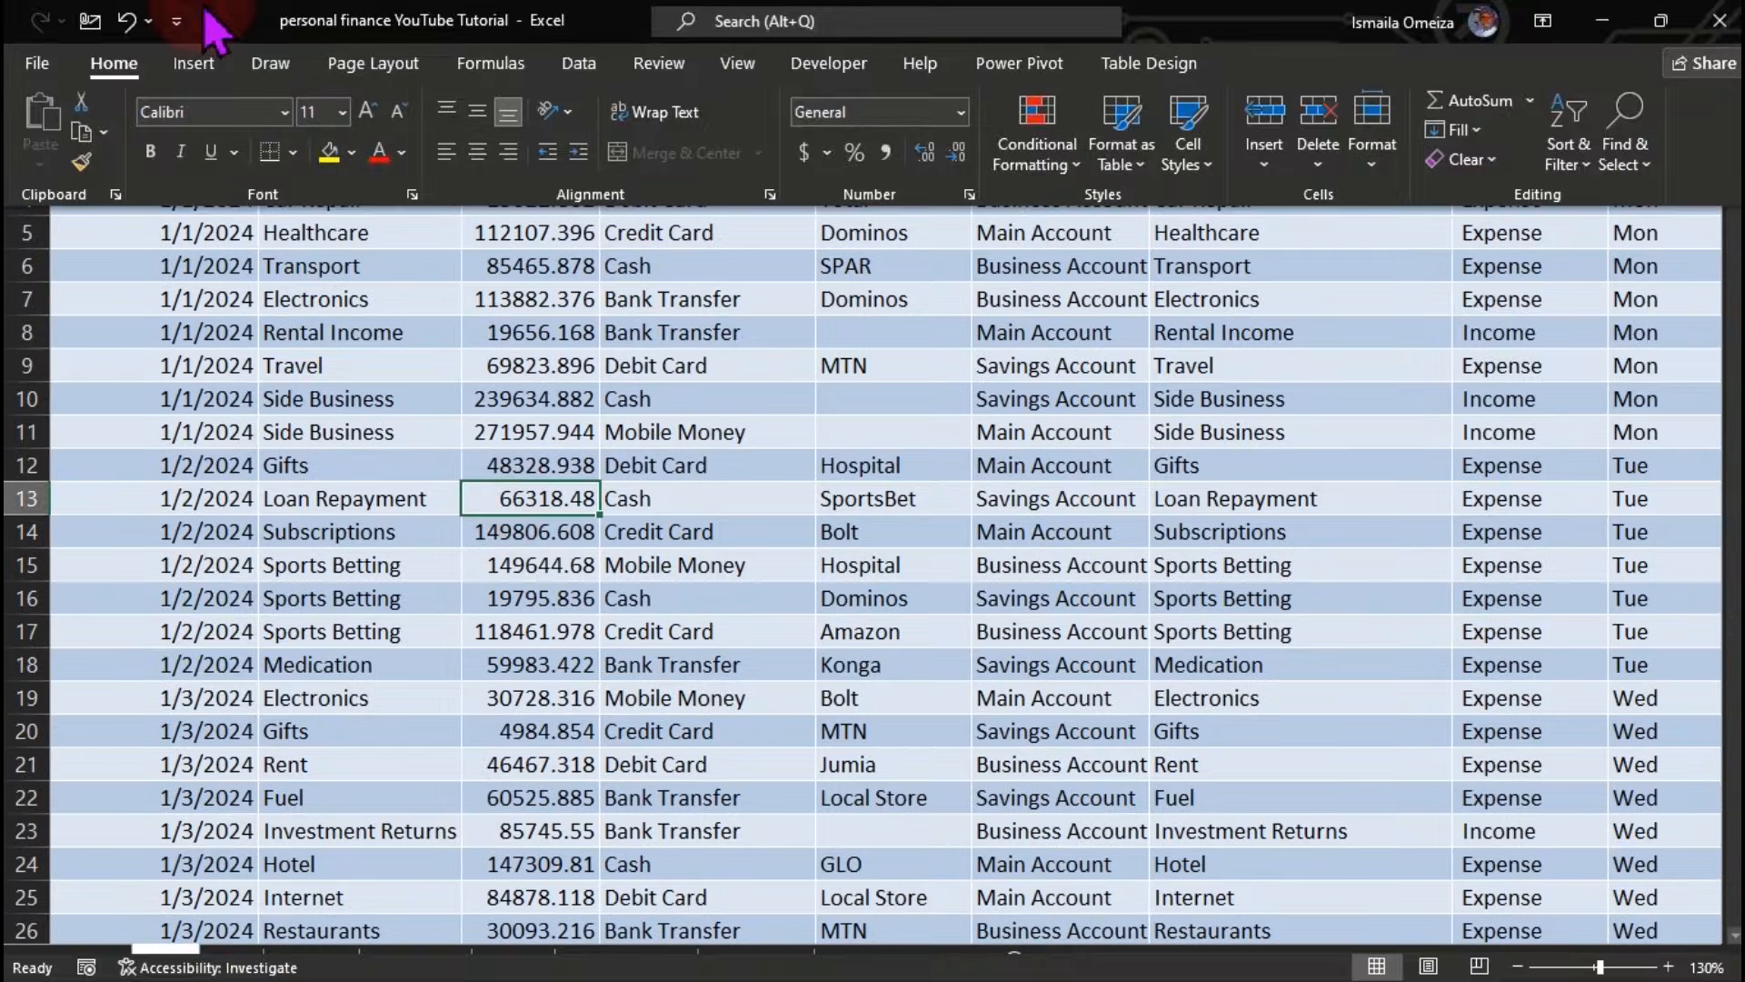
pyautogui.click(193, 65)
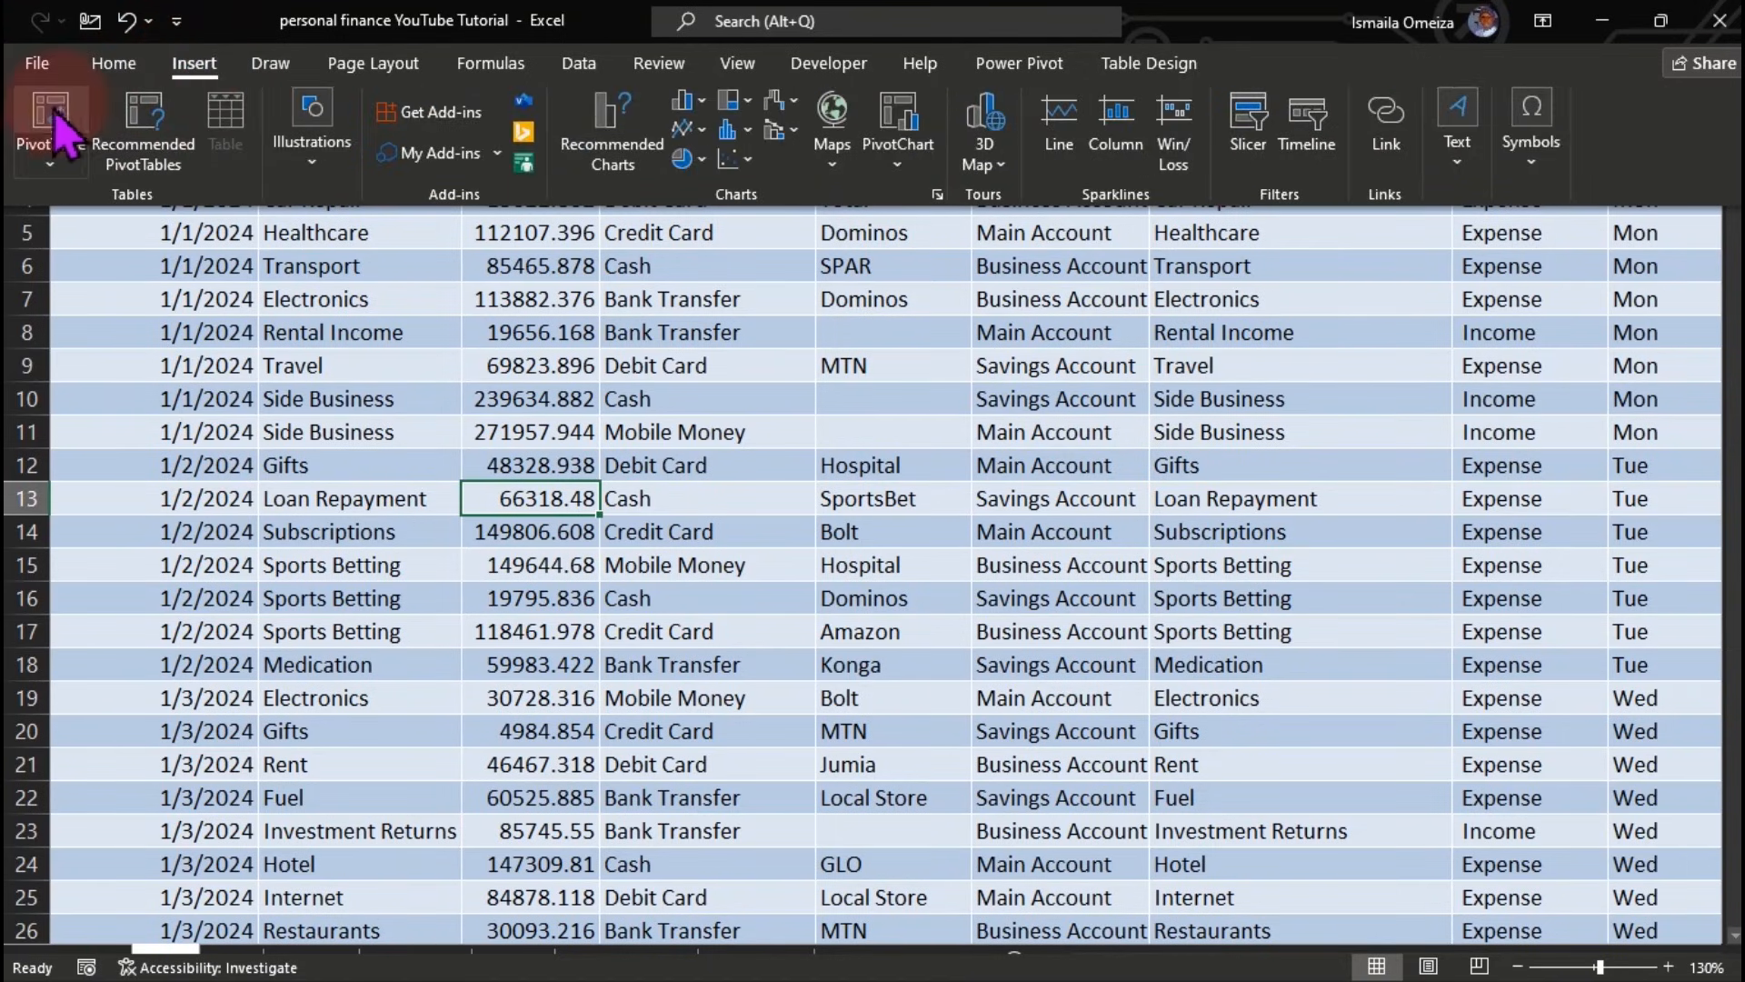
pyautogui.click(50, 127)
pyautogui.click(929, 693)
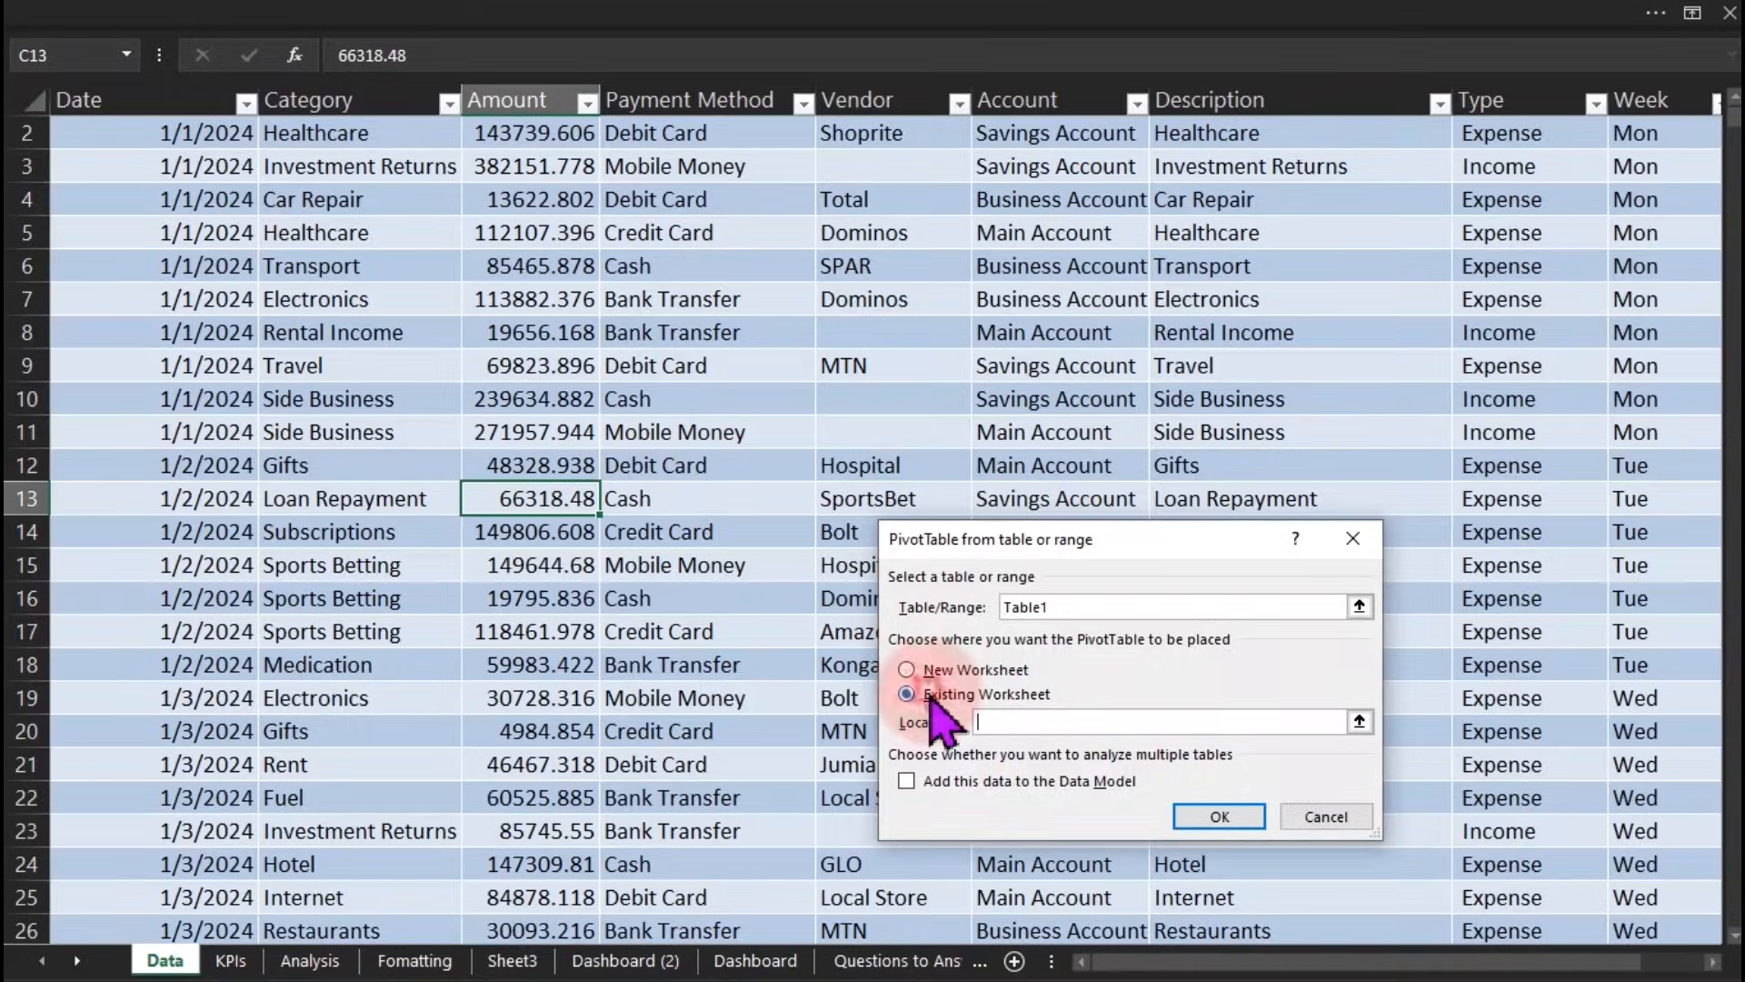
pyautogui.click(325, 967)
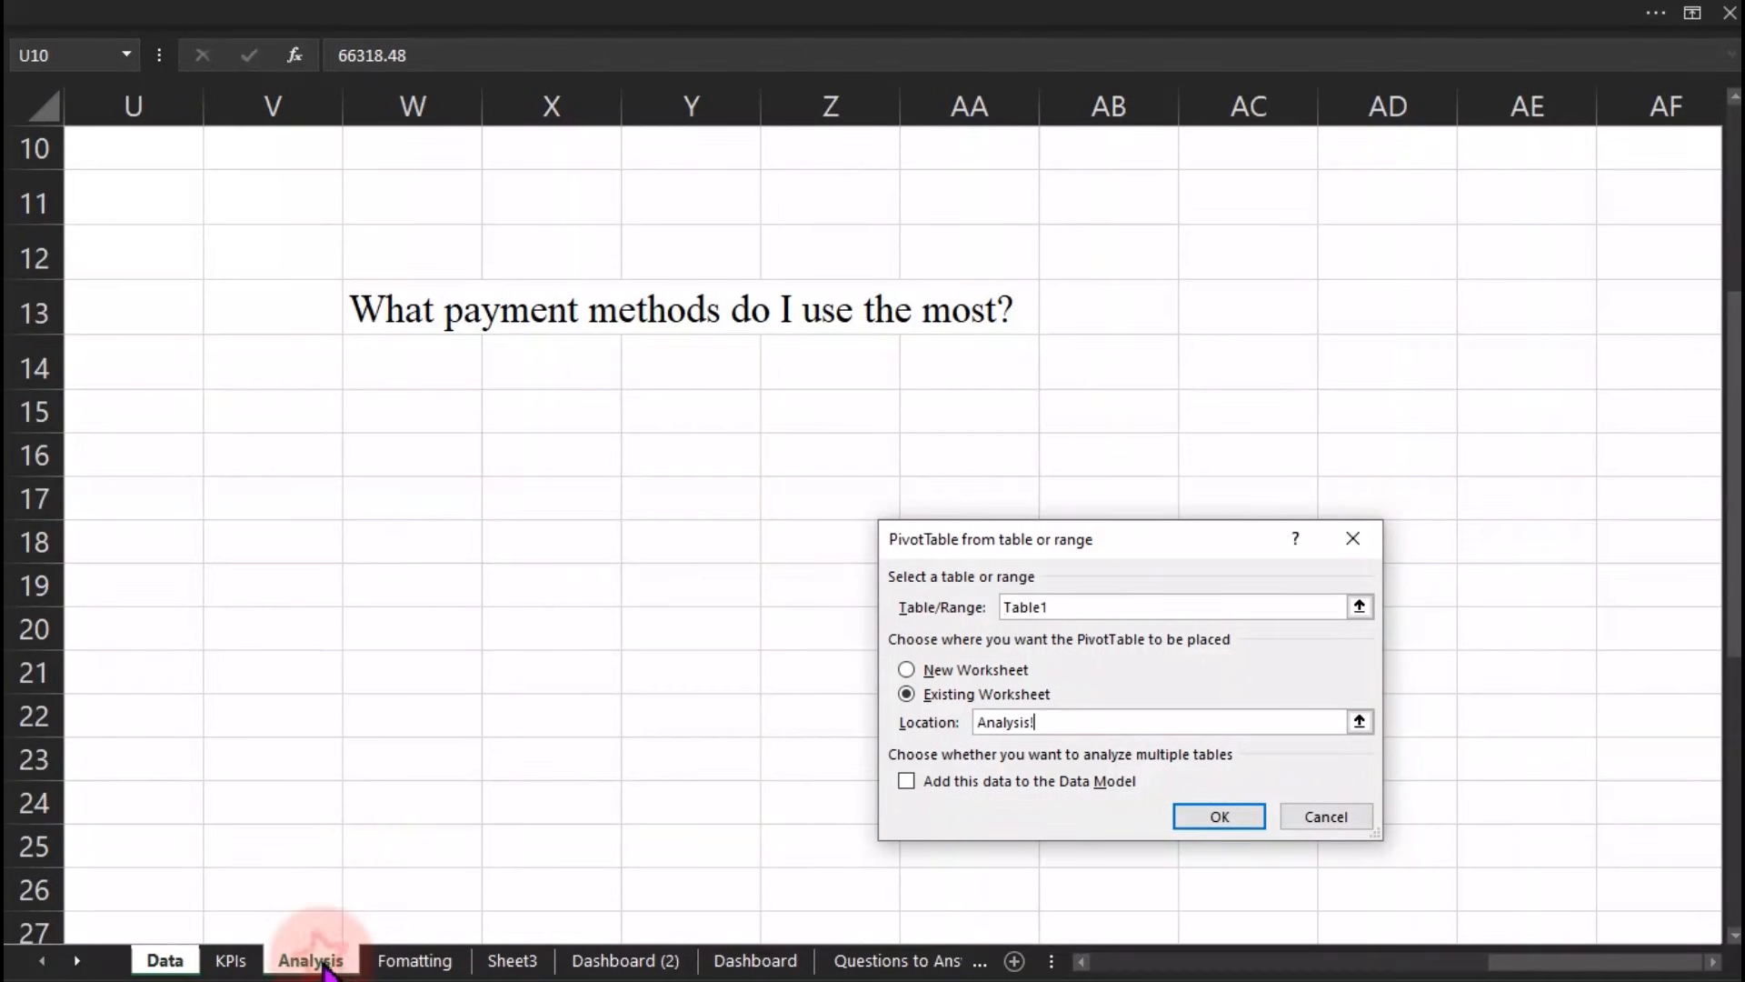
pyautogui.click(412, 428)
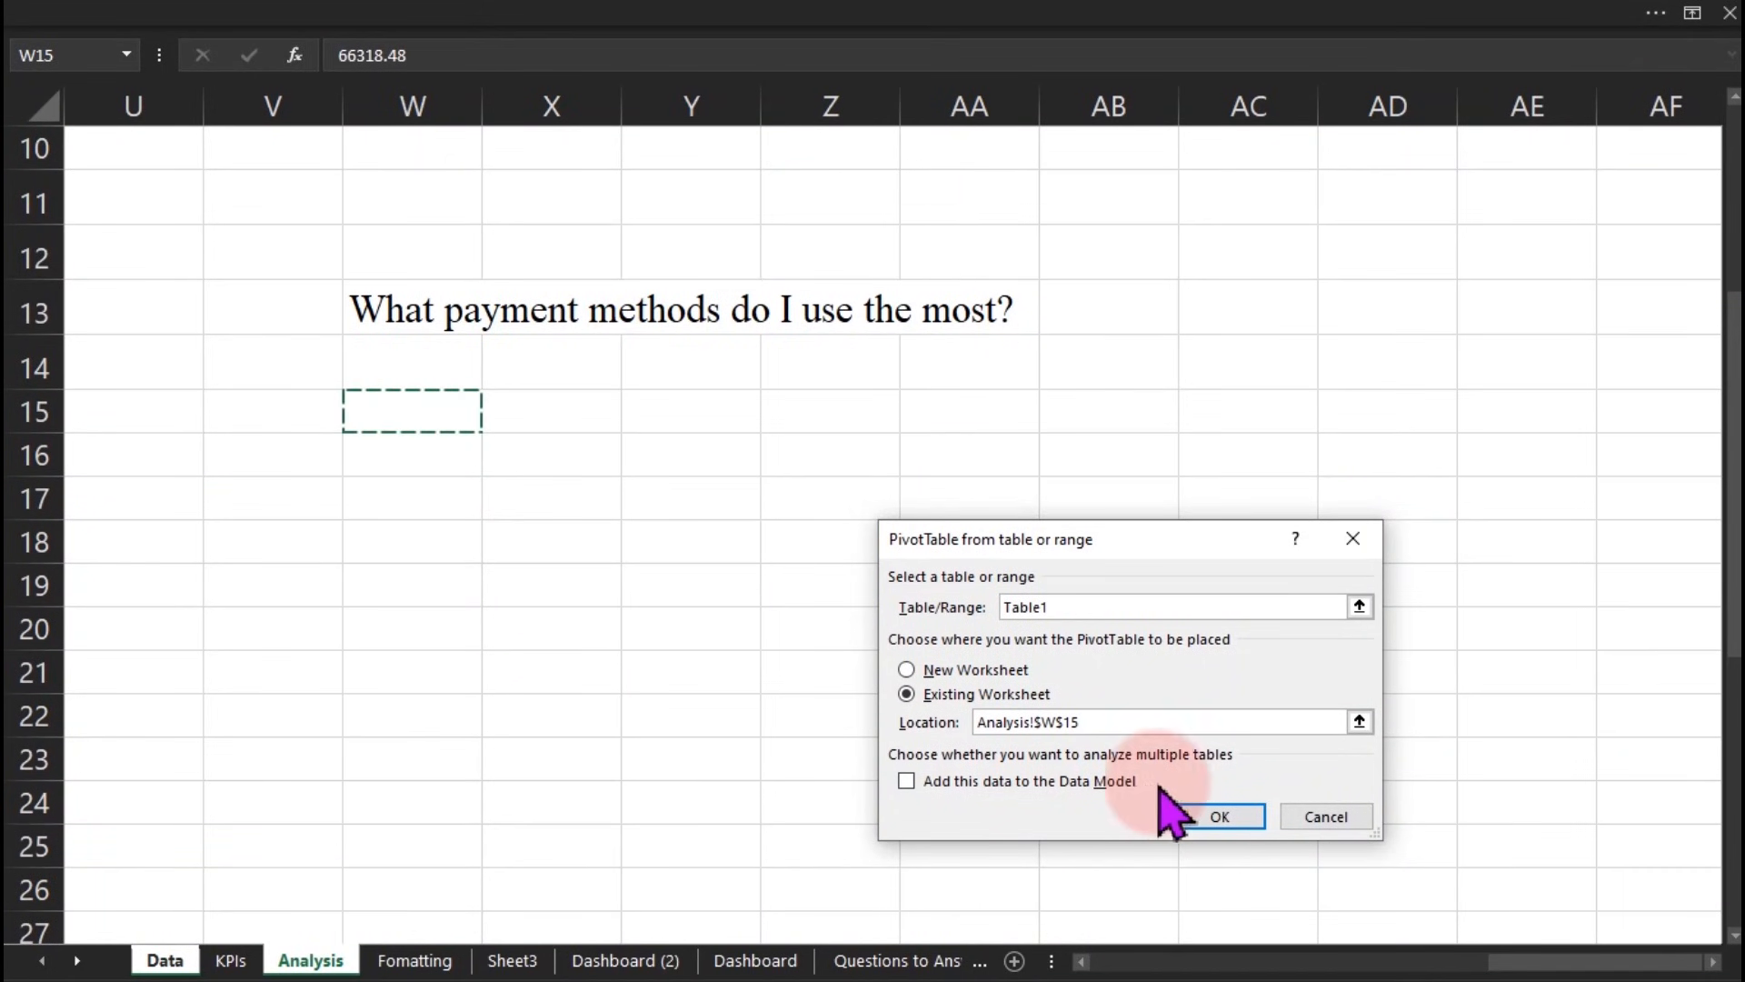
pyautogui.click(1211, 819)
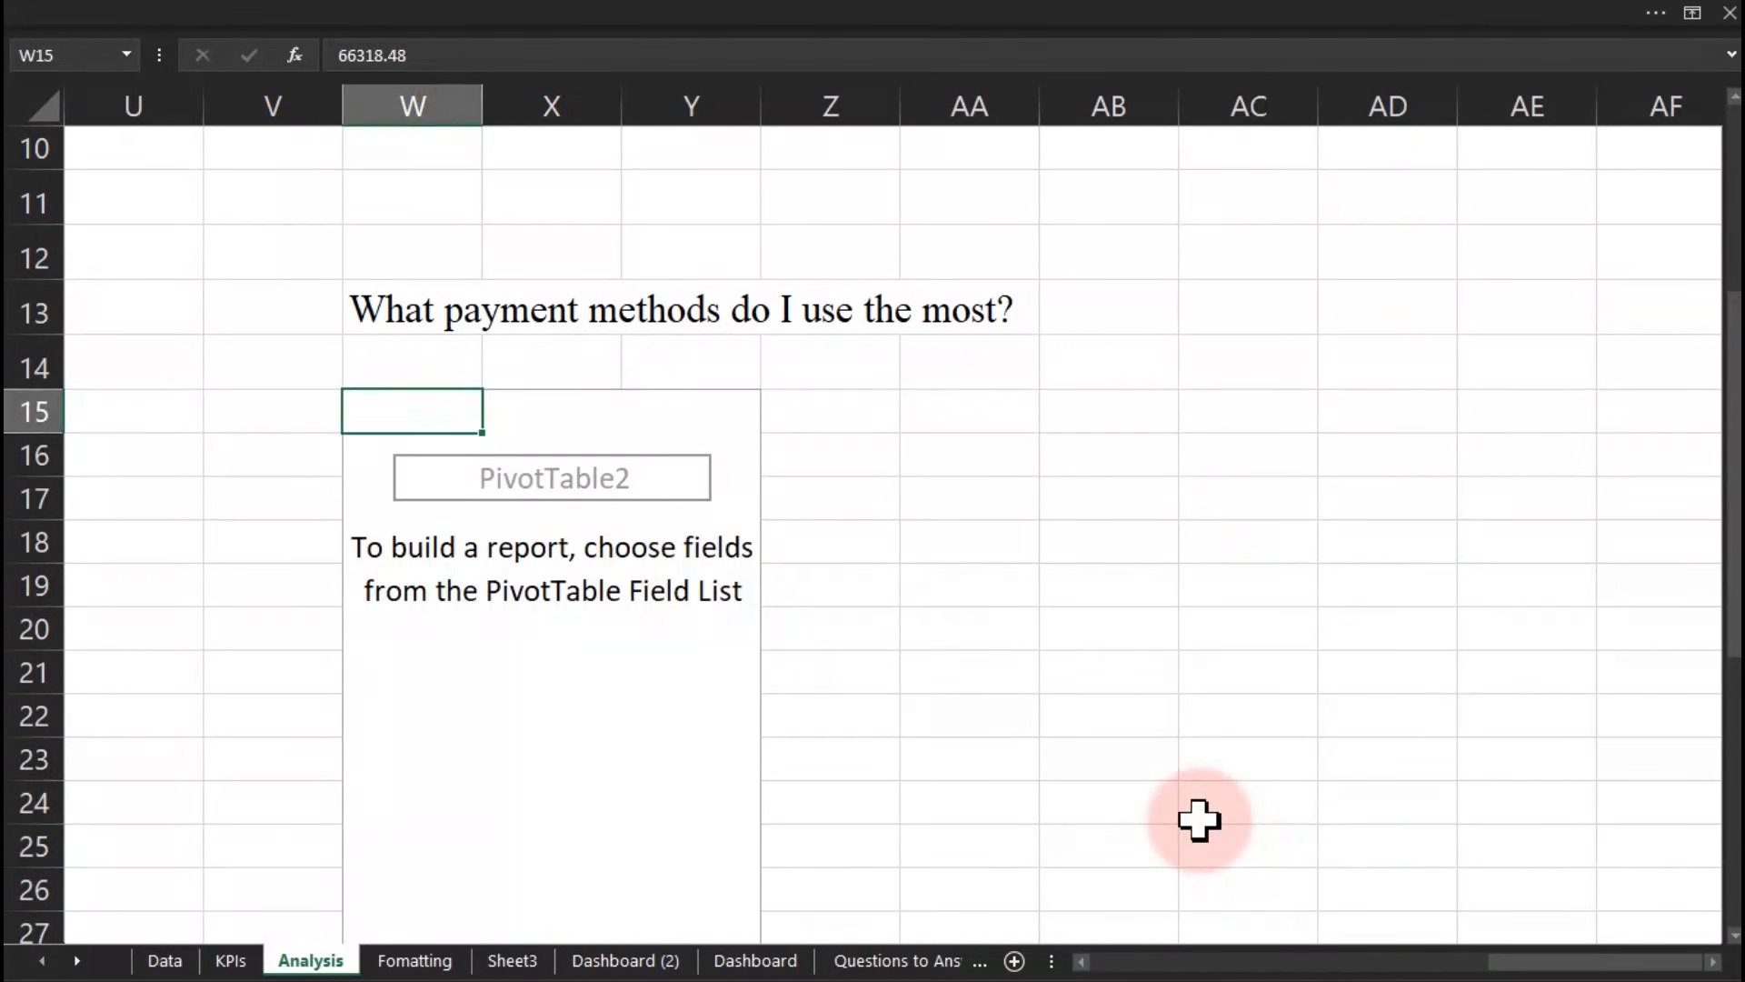
pyautogui.click(1200, 816)
pyautogui.click(678, 514)
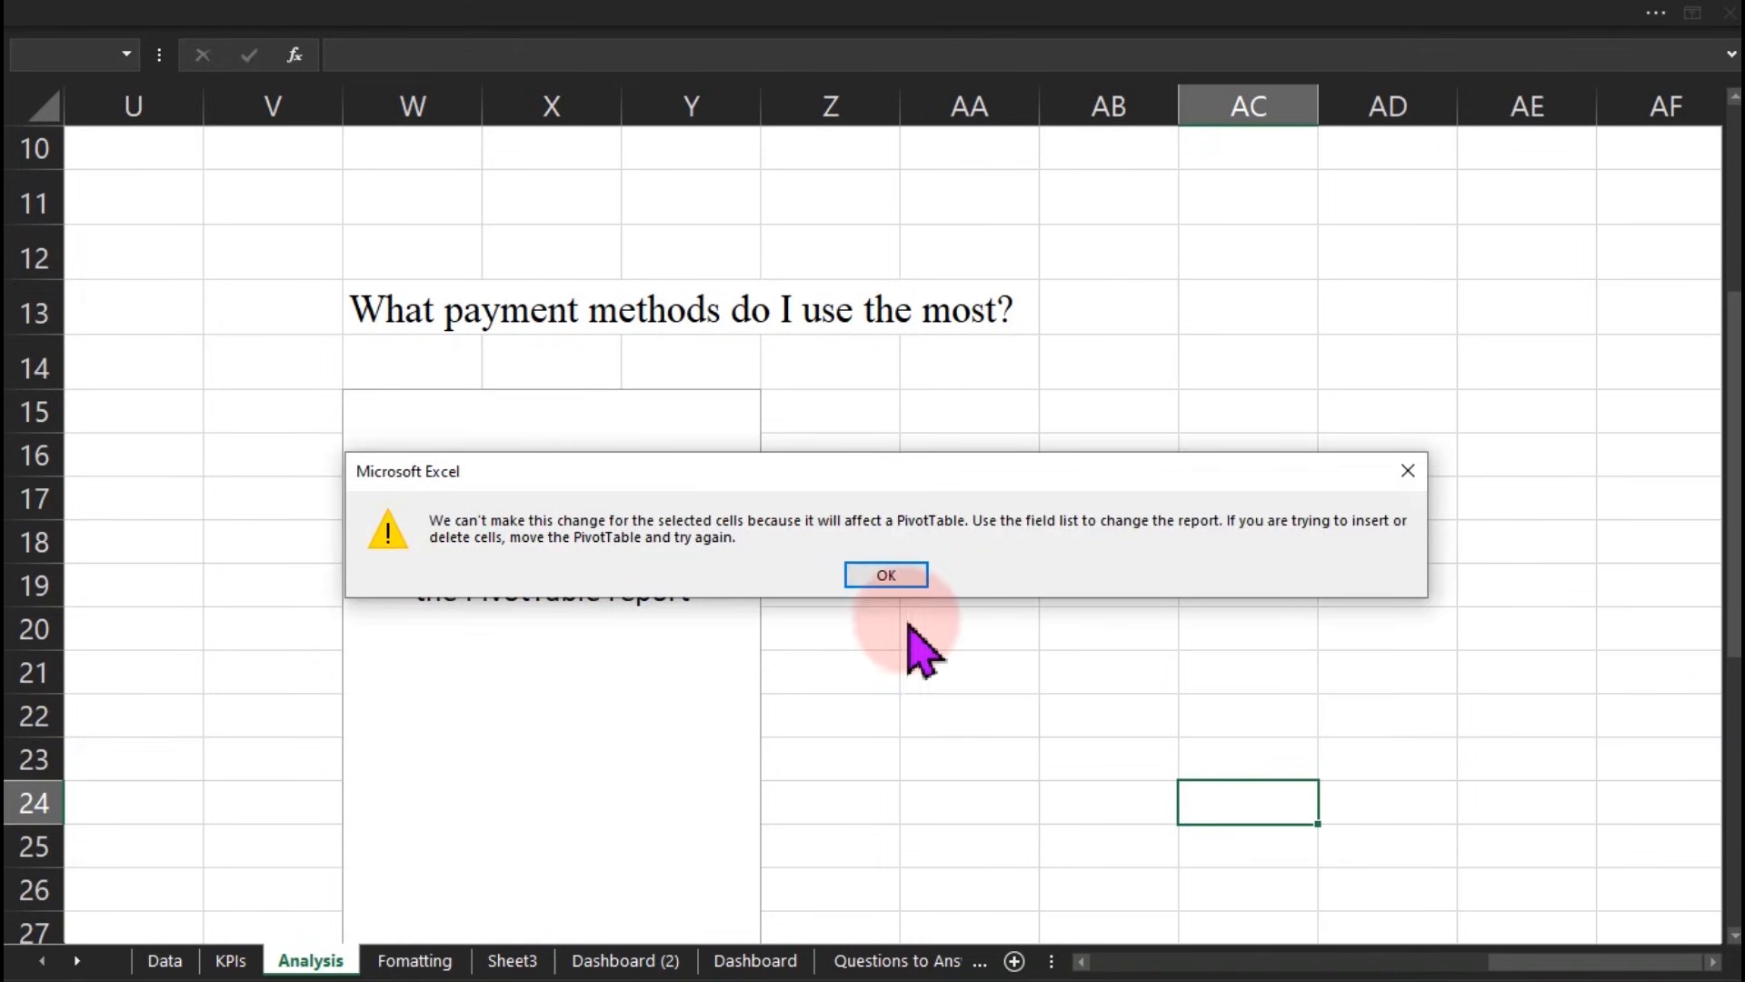
pyautogui.click(889, 578)
pyautogui.click(889, 582)
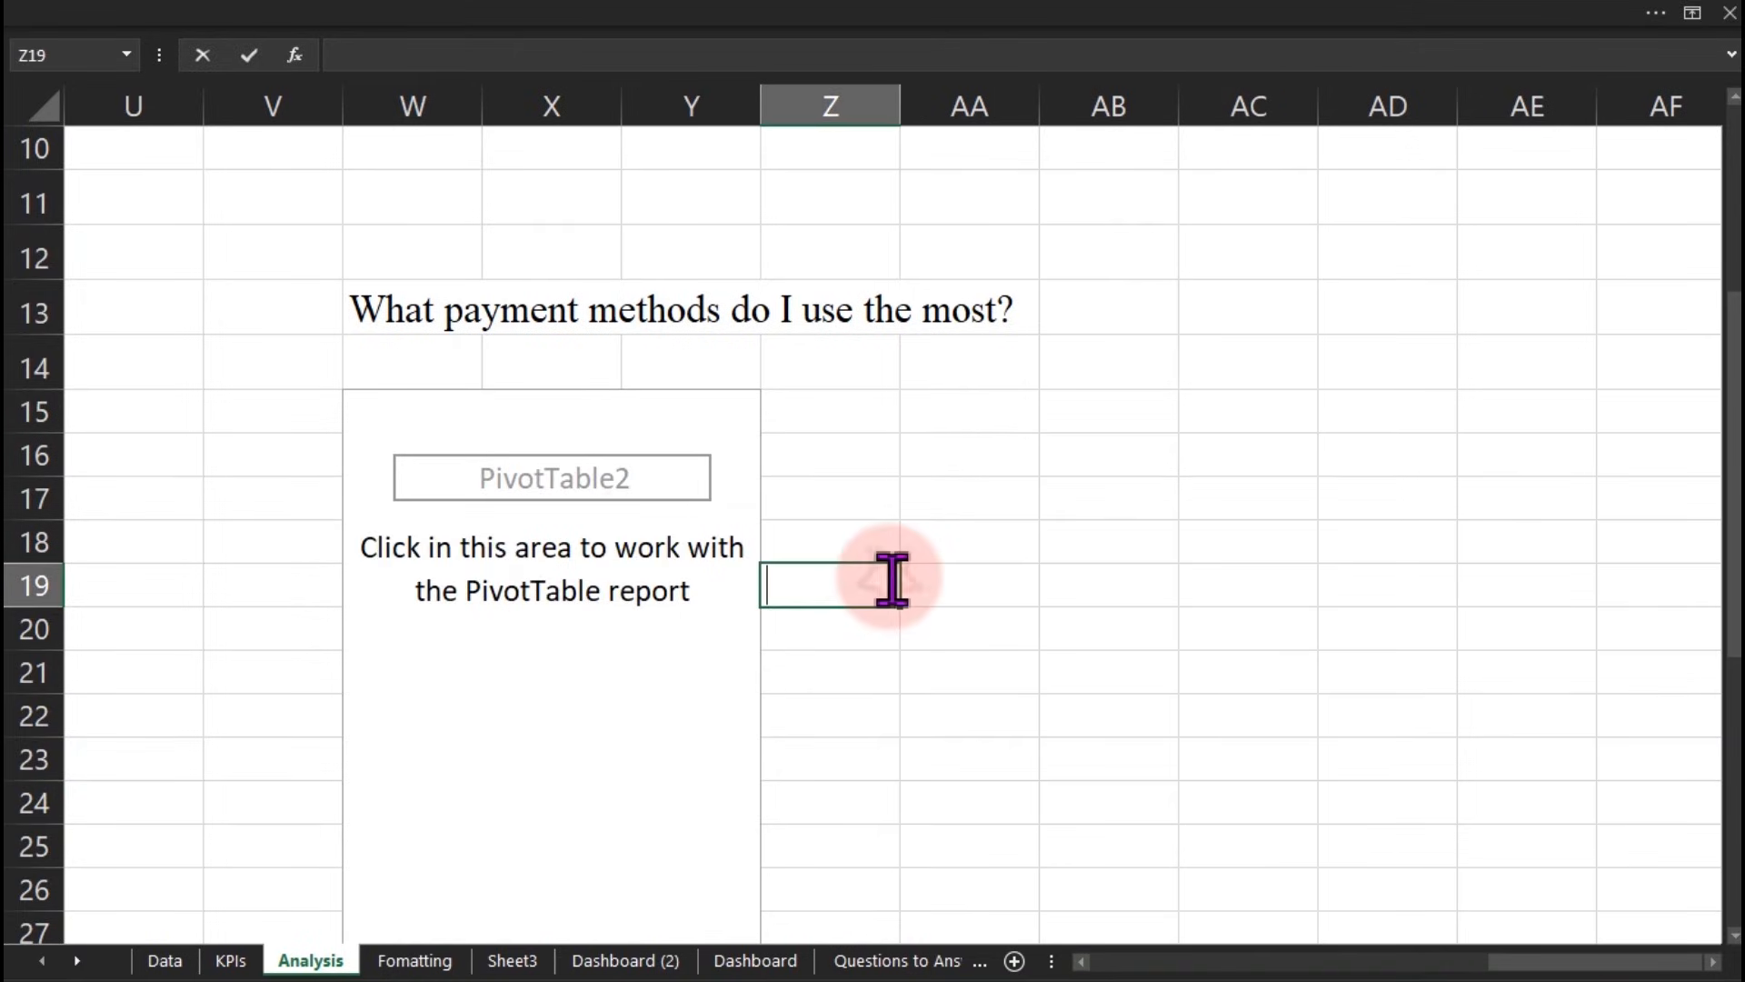
# Step: Add the Payment Method field to the rows of the new pivot table
pyautogui.click(594, 523)
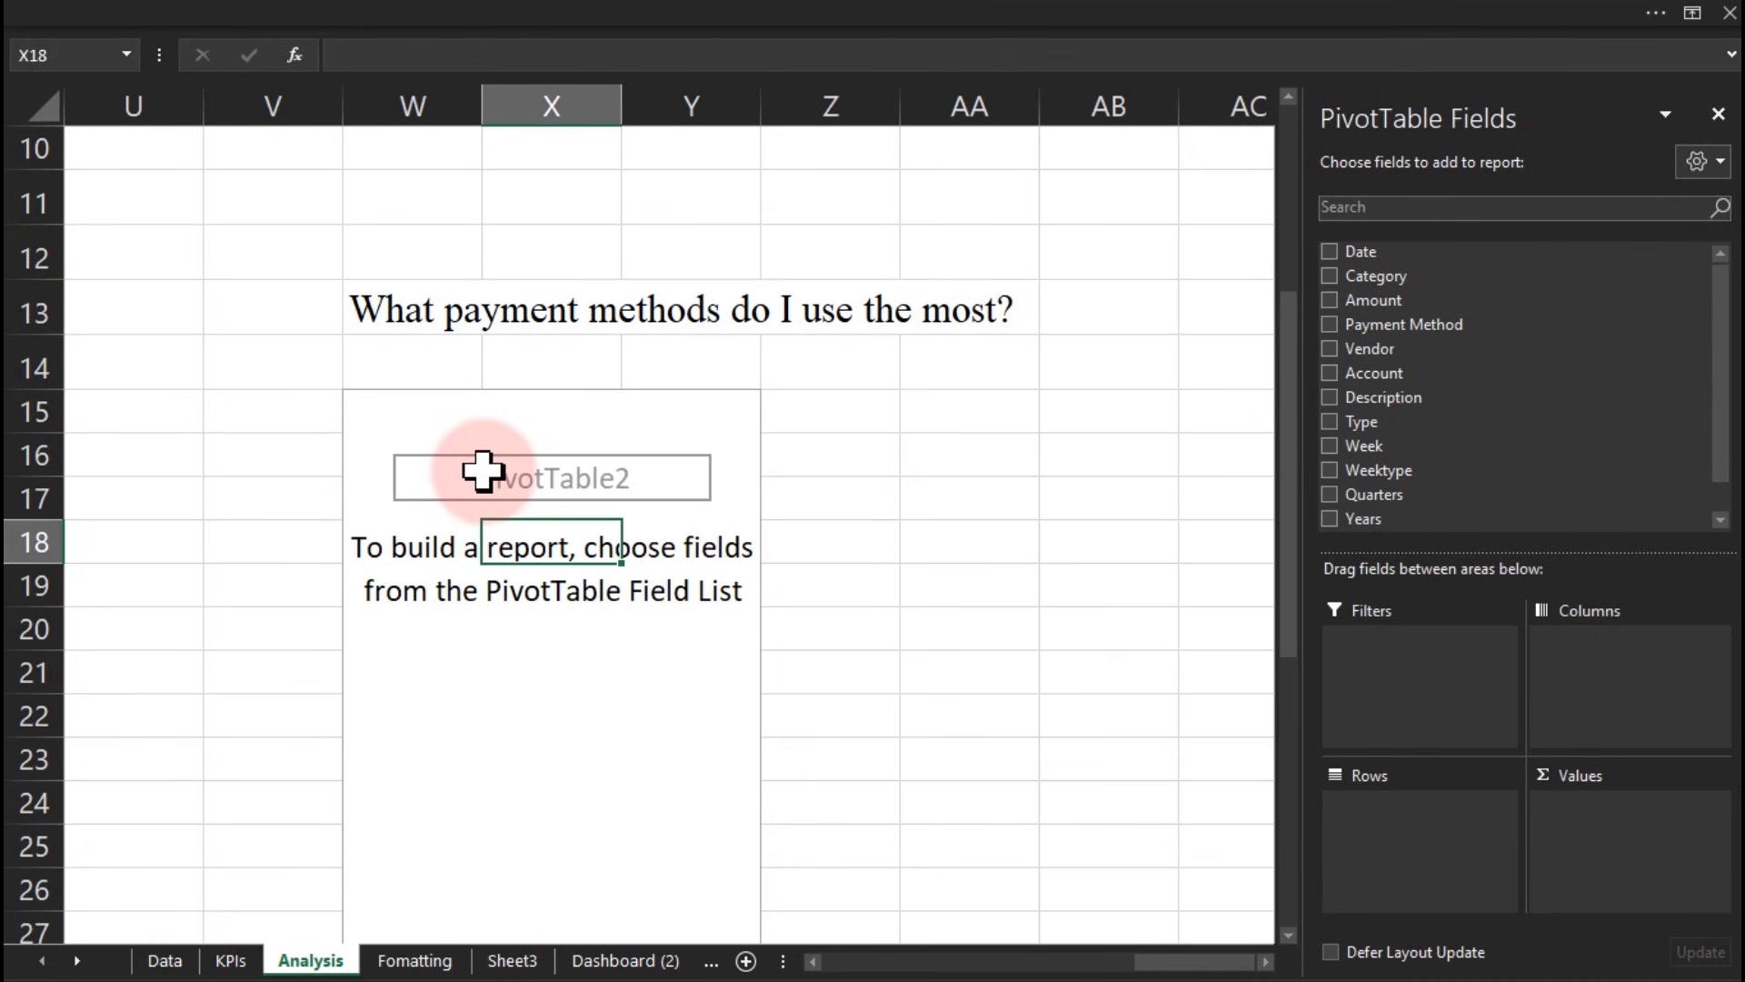
pyautogui.moveTo(1455, 325); pyautogui.dragTo(1426, 852)
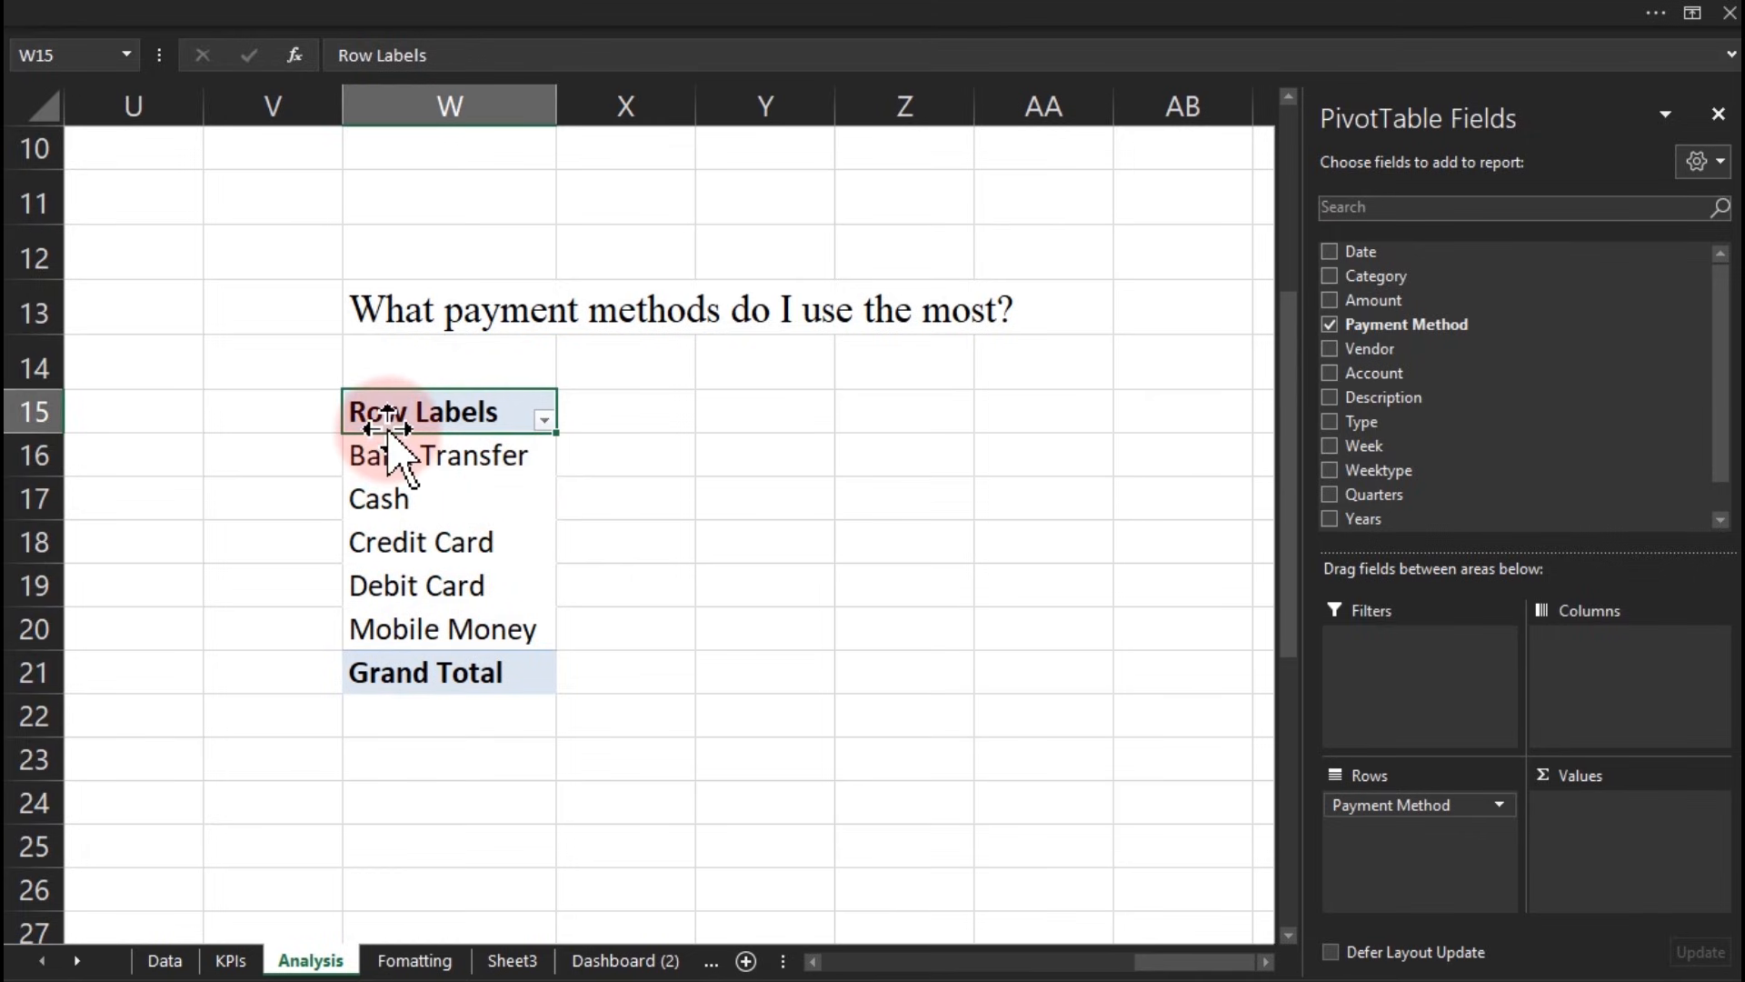
# Step: Show the payment method pivot table in tabular form and turn off its grand totals
pyautogui.click(904, 14)
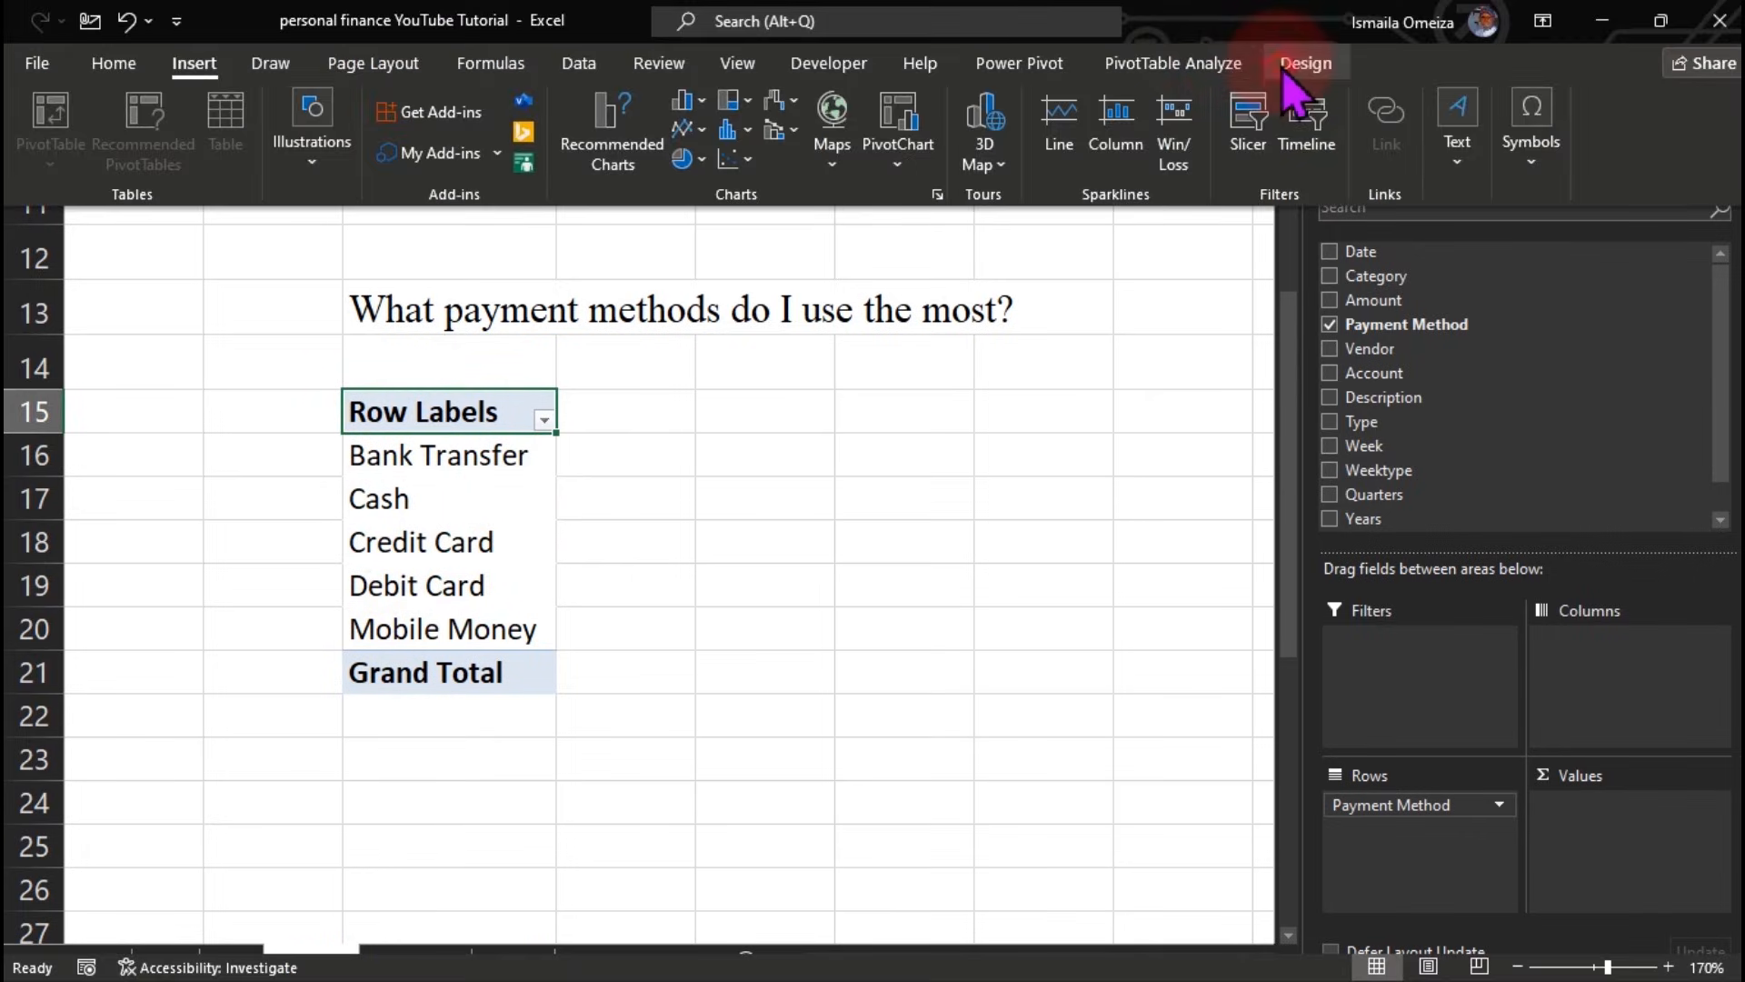
pyautogui.click(1300, 66)
pyautogui.click(184, 150)
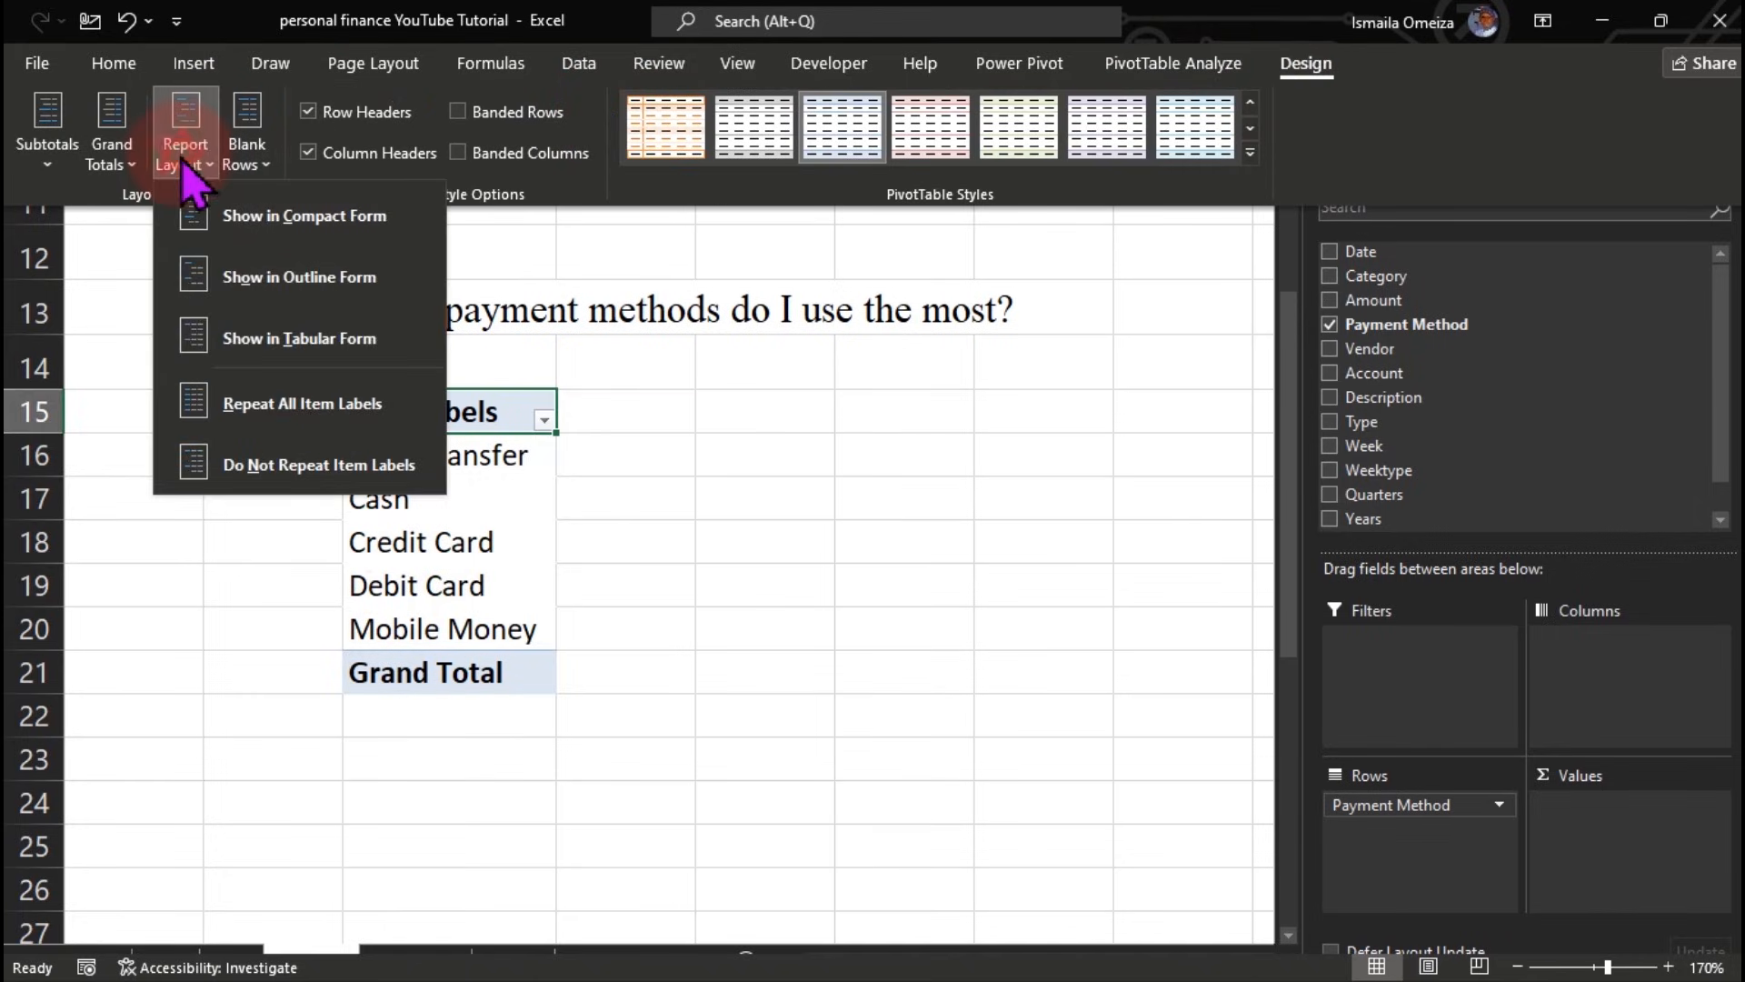
pyautogui.click(277, 342)
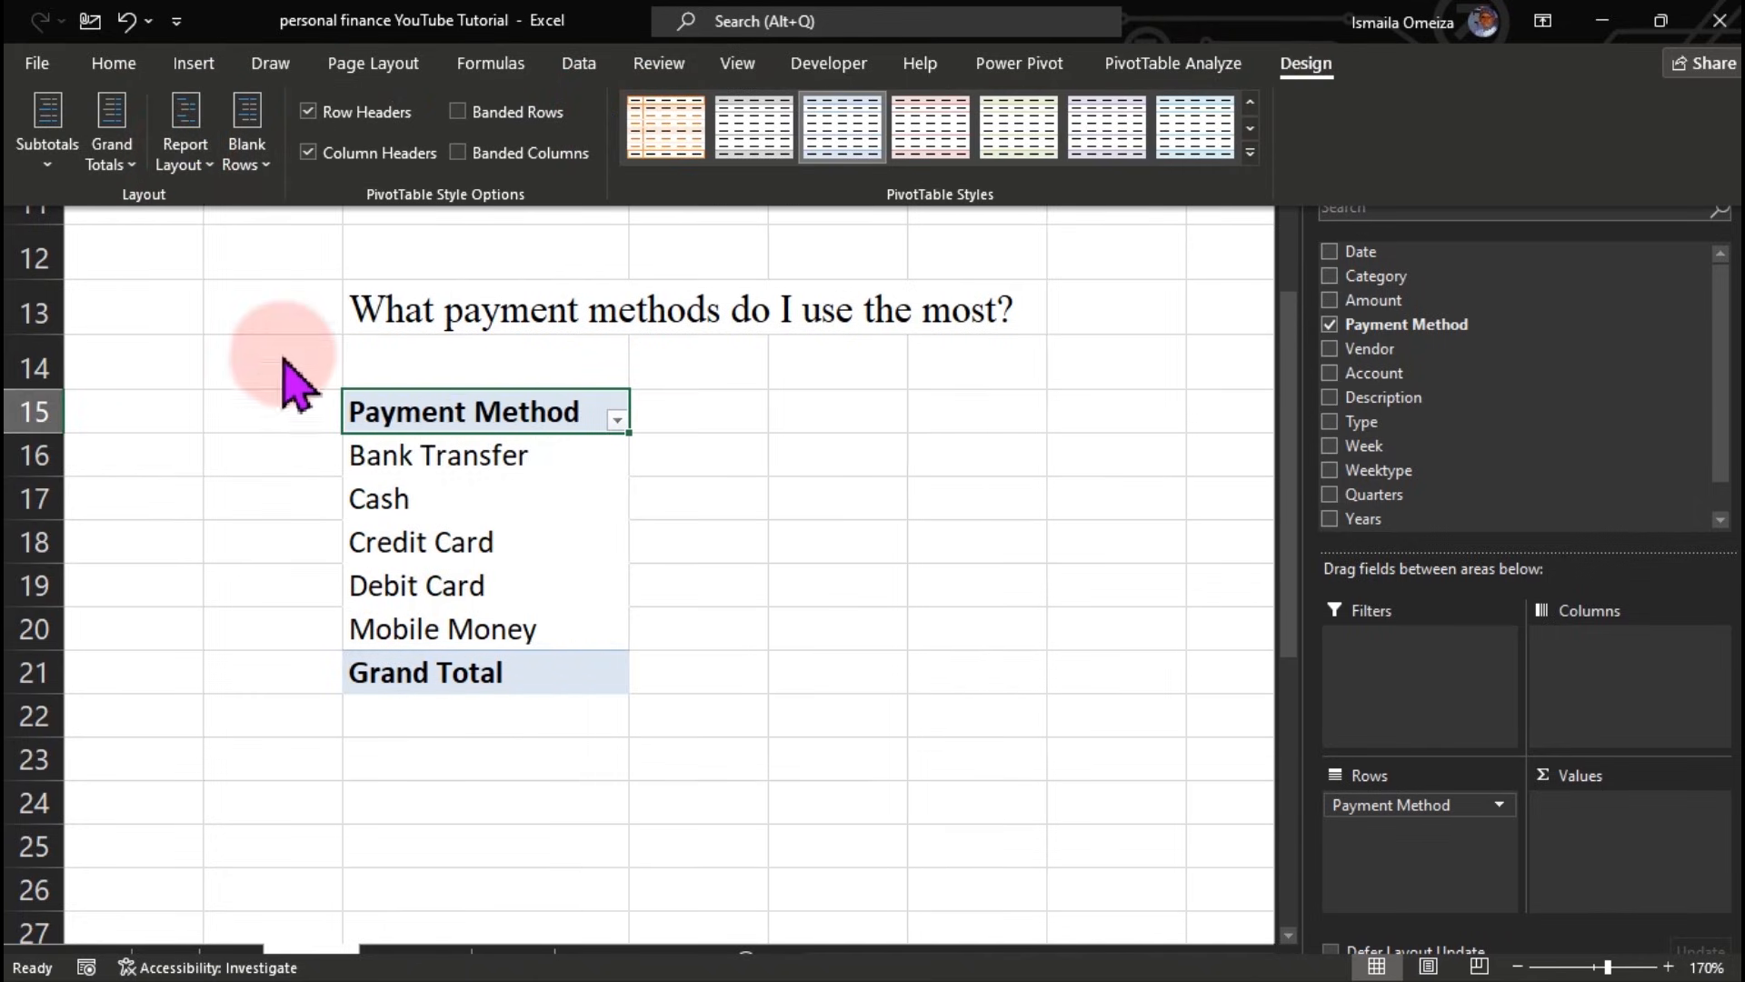
pyautogui.click(111, 150)
pyautogui.click(114, 219)
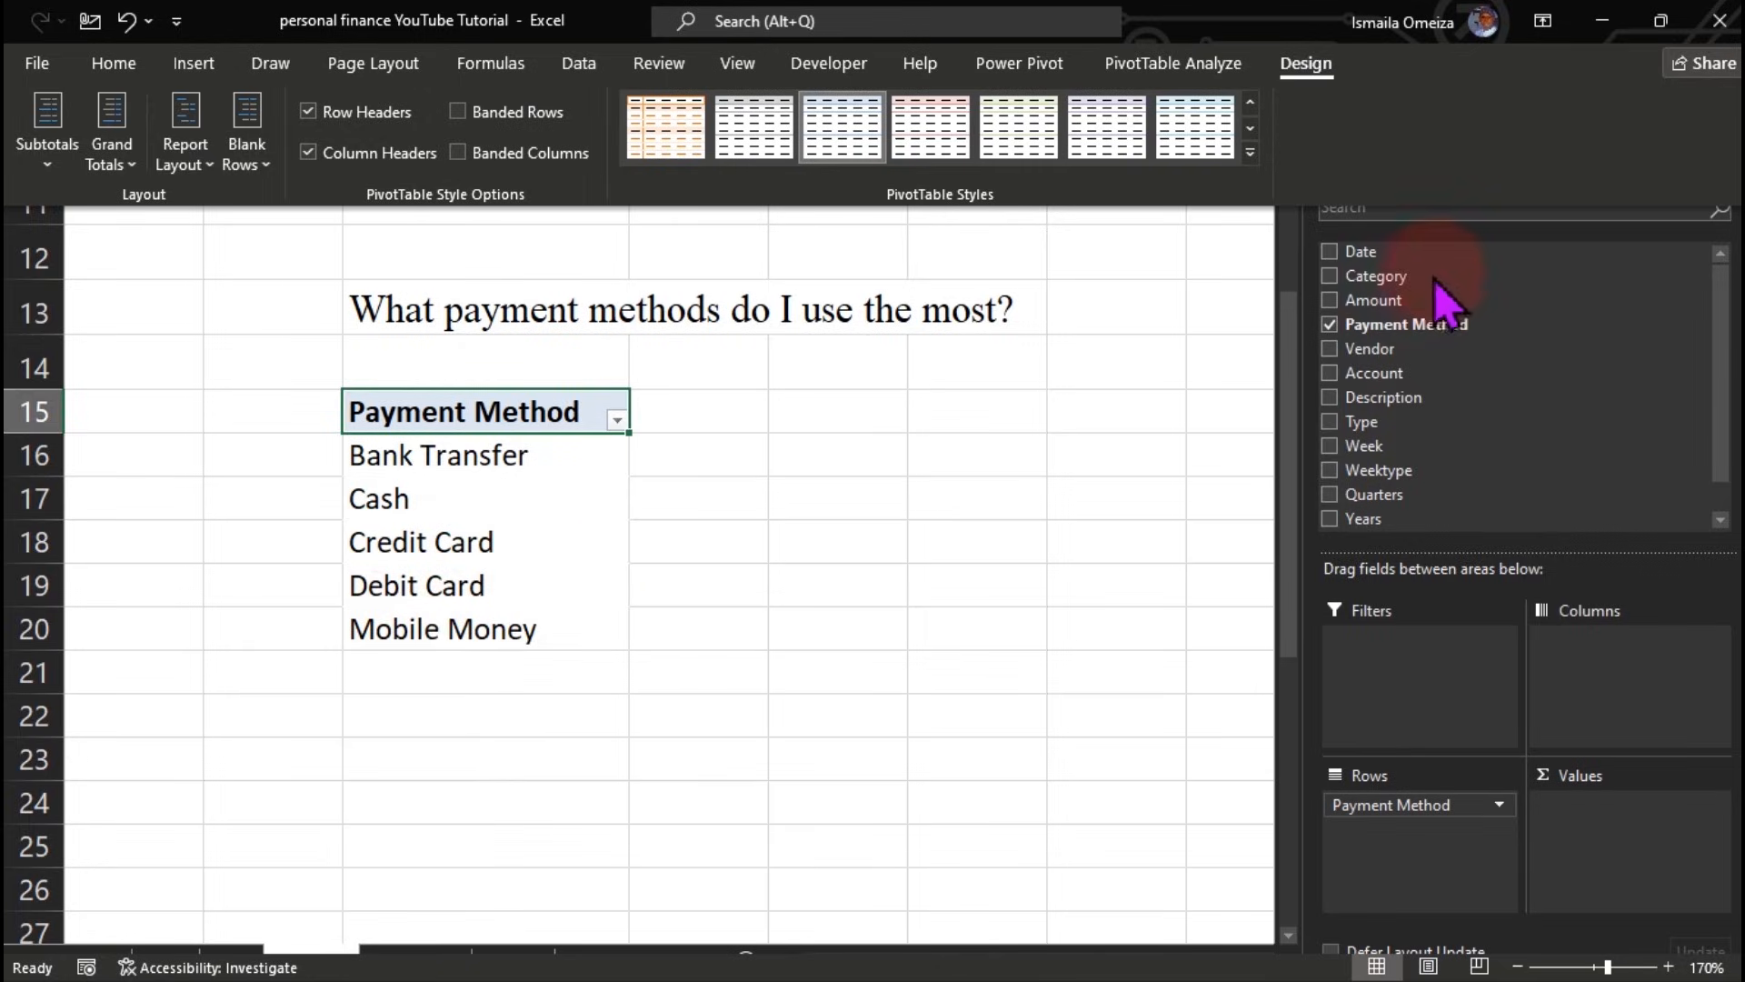
# Step: Add Payment Method to the pivot values as a count and rename the value field "Transactions"
pyautogui.click(1411, 323)
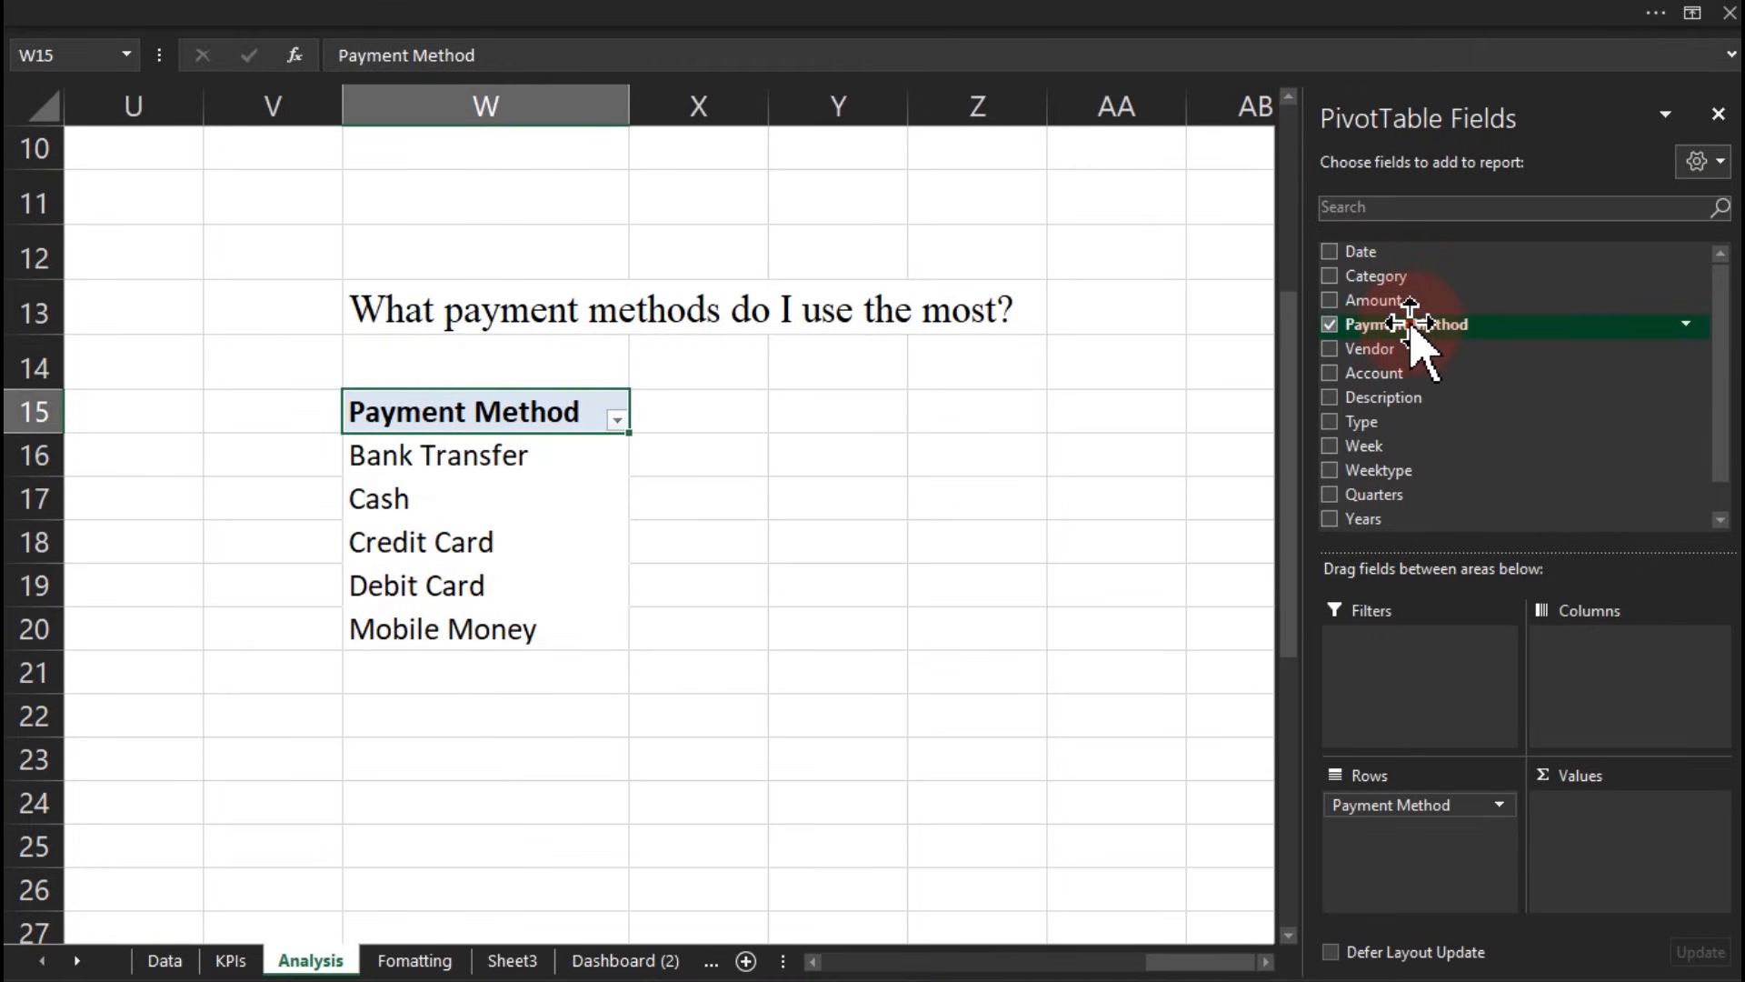
pyautogui.moveTo(1411, 324); pyautogui.dragTo(1639, 895)
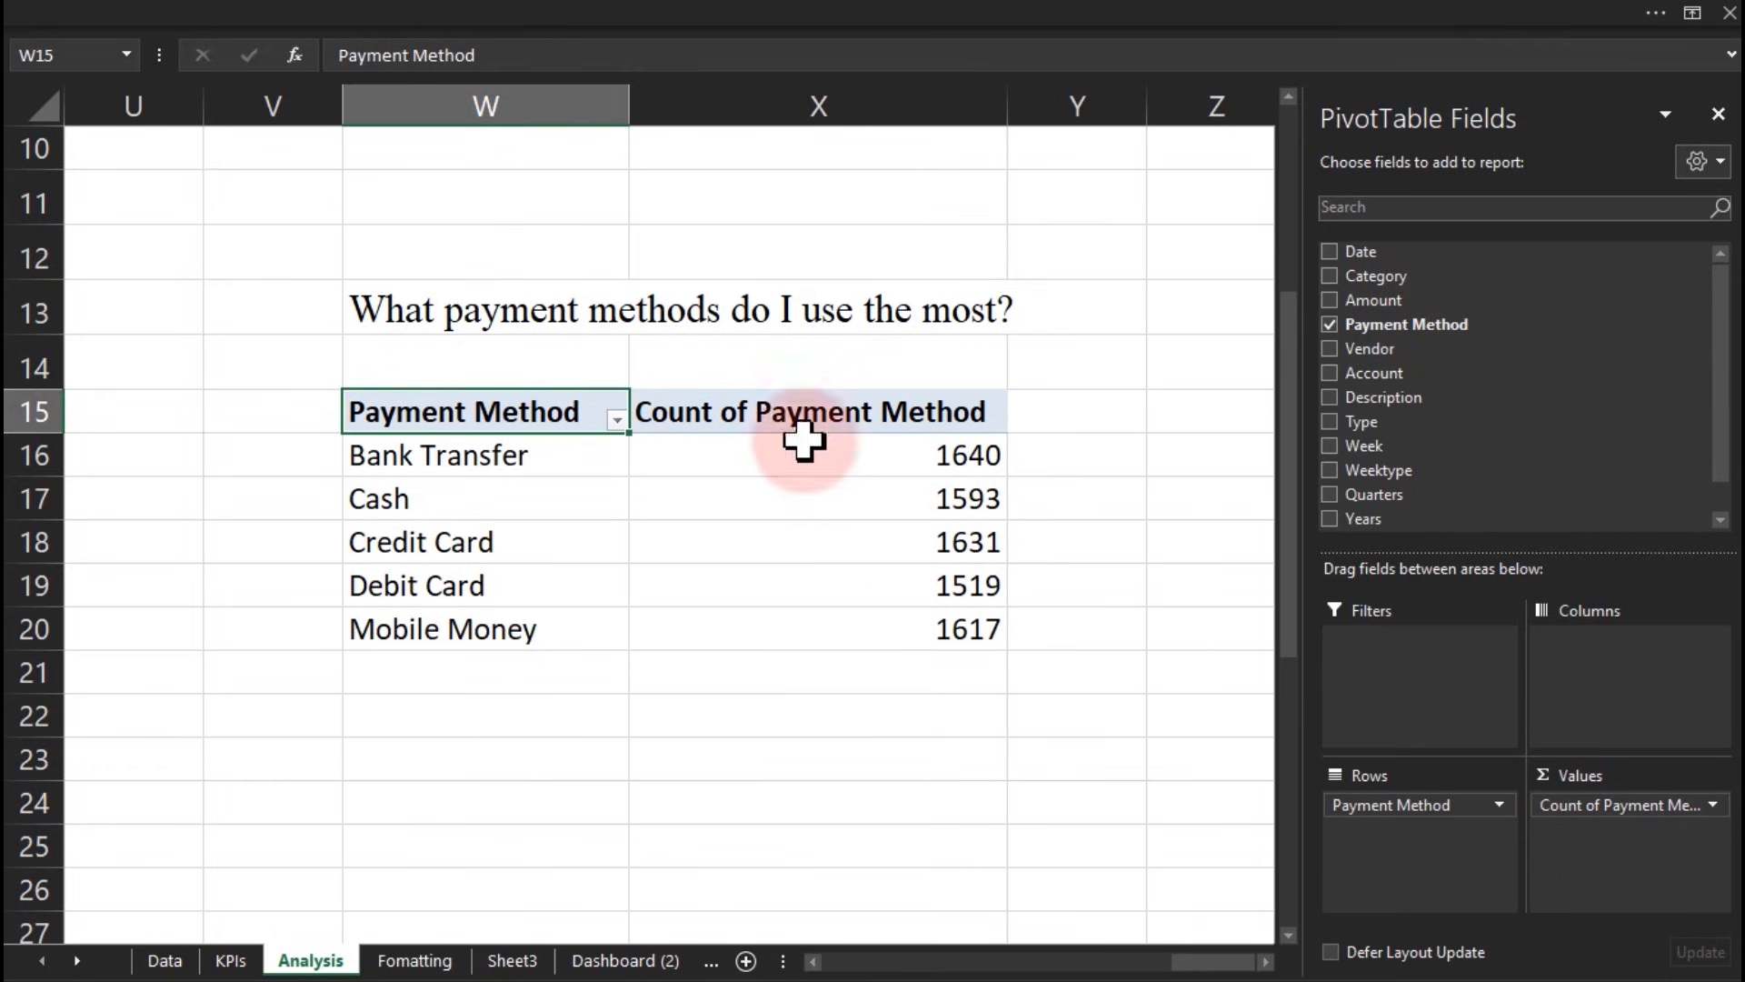
pyautogui.doubleClick(765, 414)
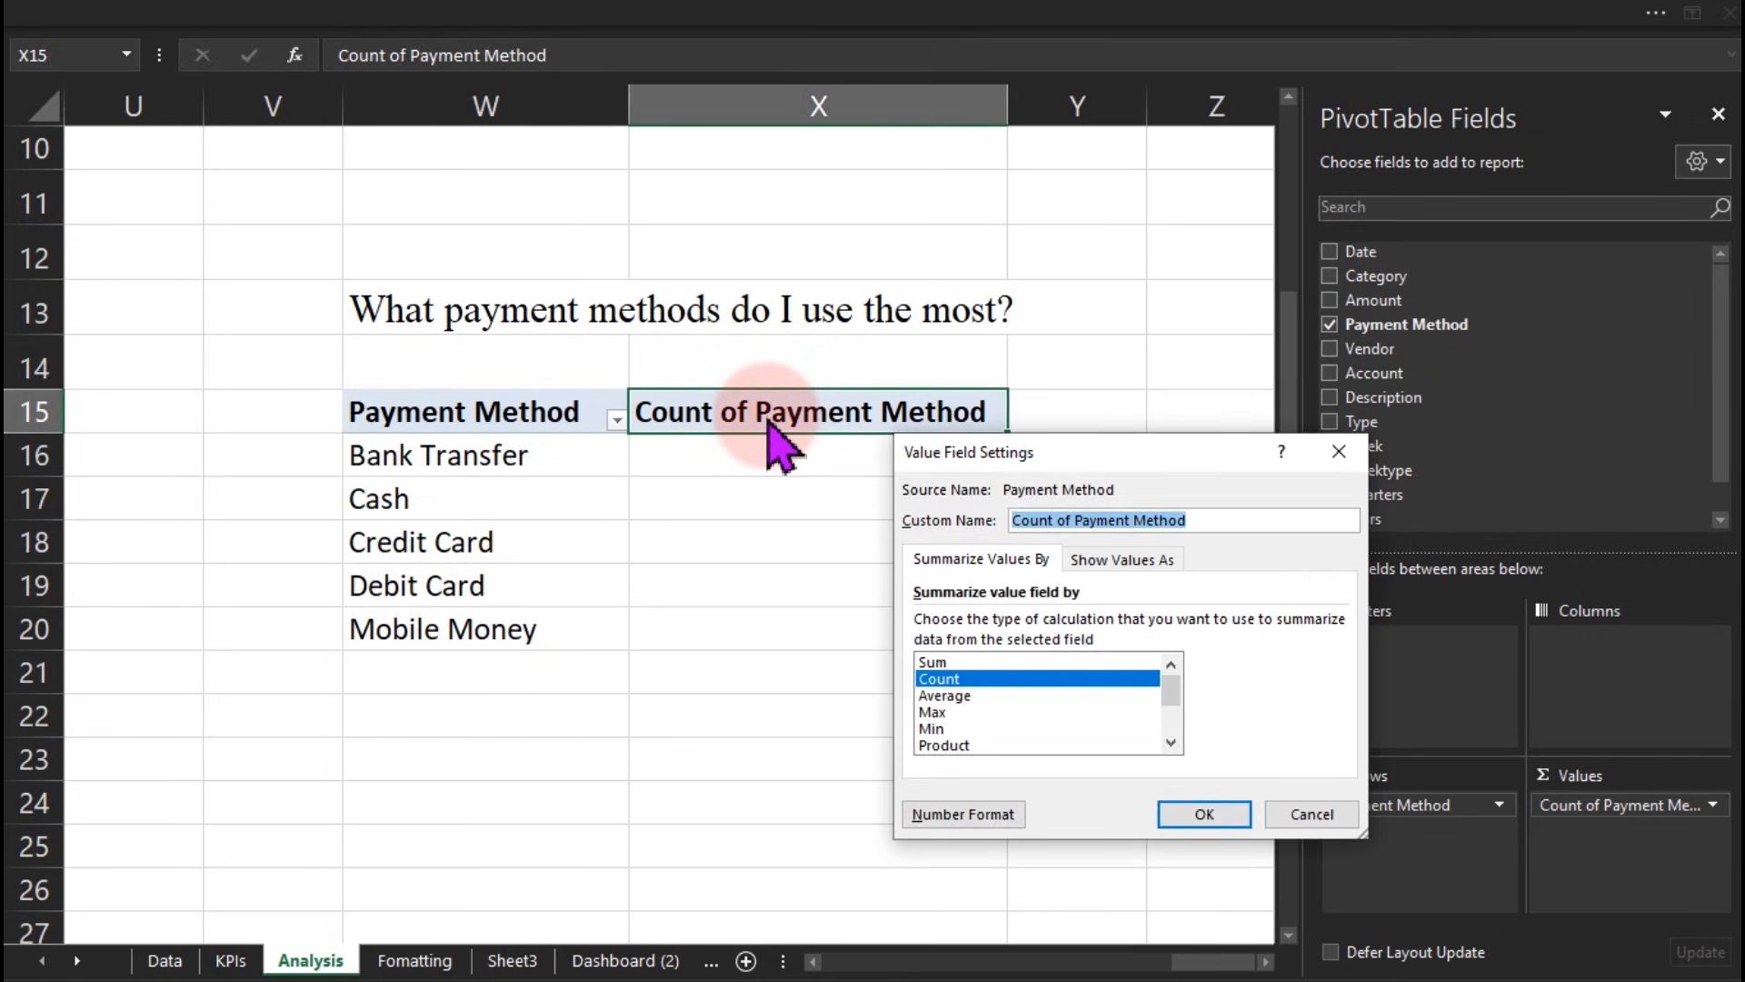
pyautogui.write('Transactio')
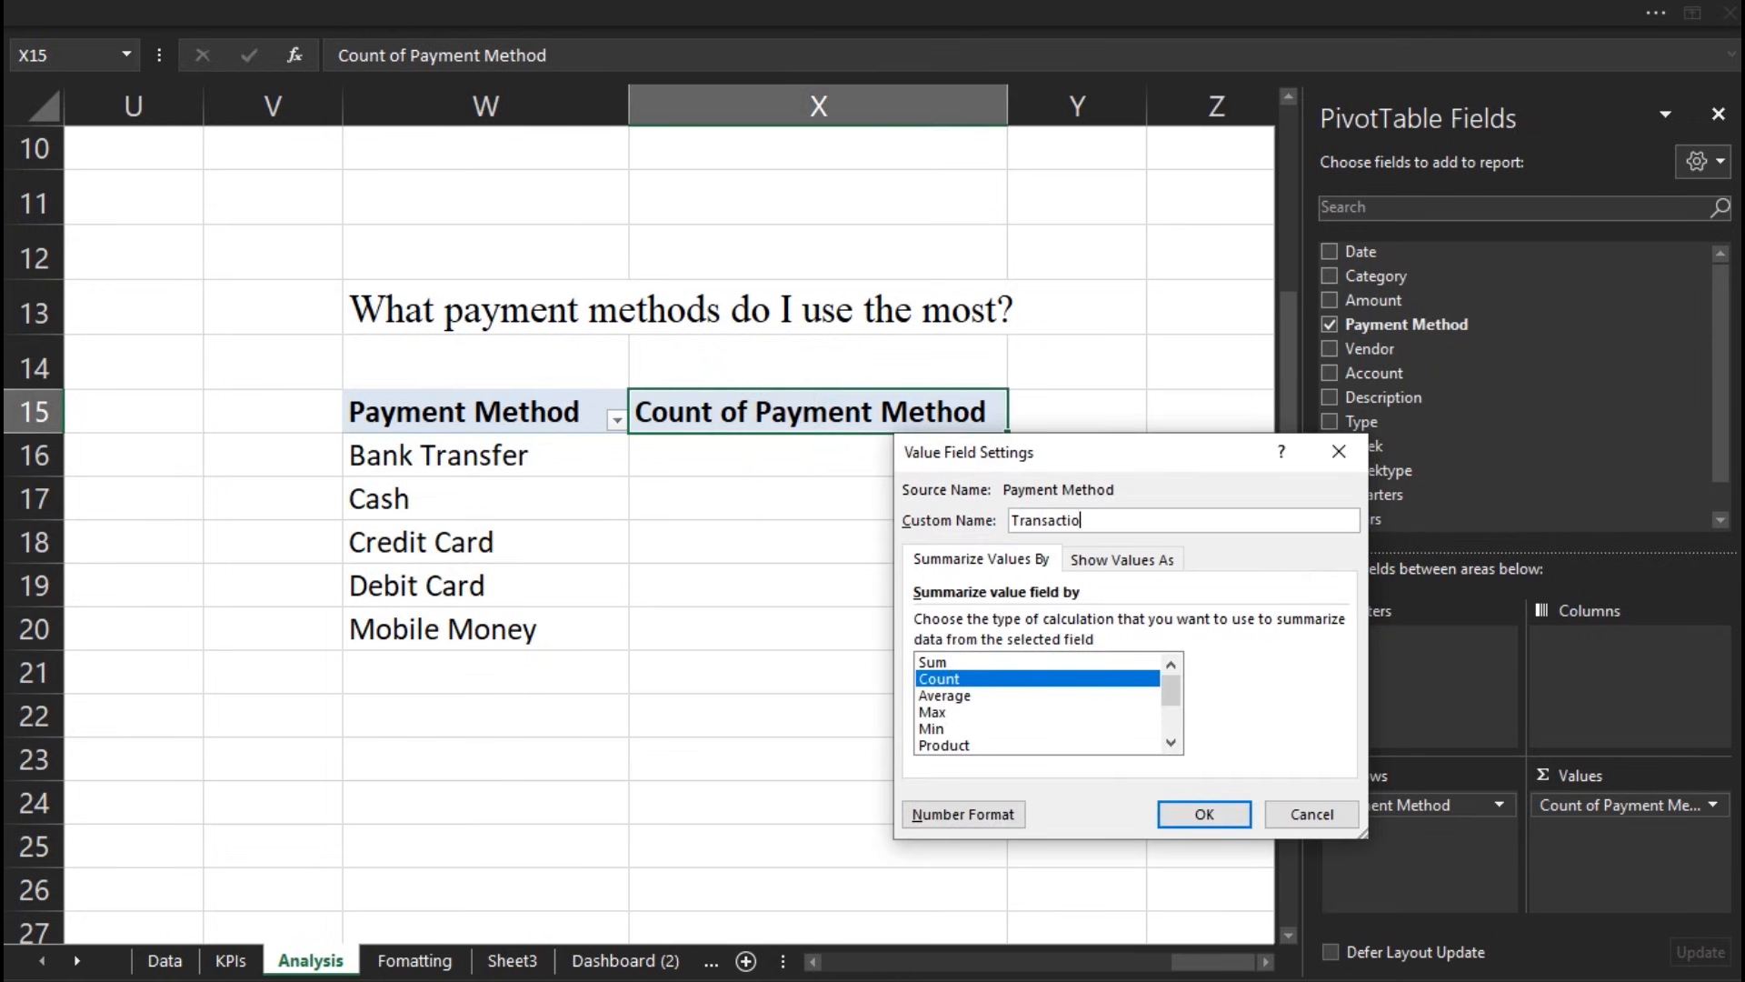
pyautogui.write('ns')
pyautogui.press('Return')
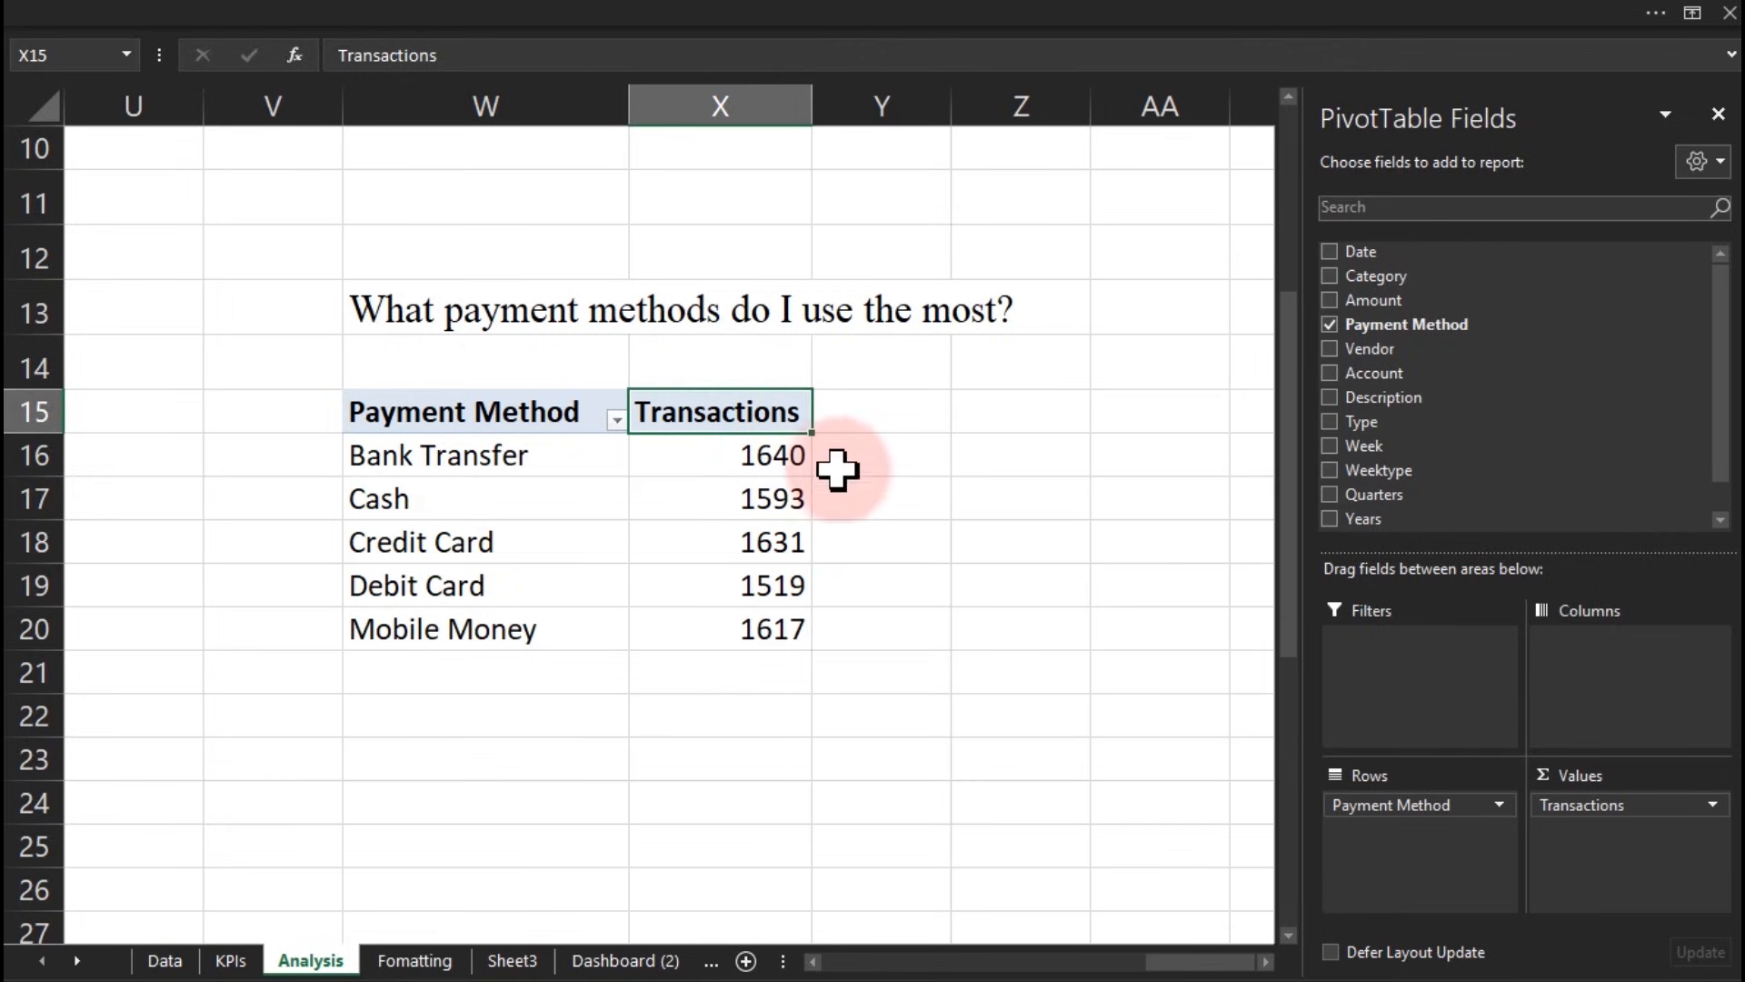
# Step: Copy the text of the Balance abbreviation formula in G4 on the KPIs sheet without changing the cell
pyautogui.moveTo(808, 456)
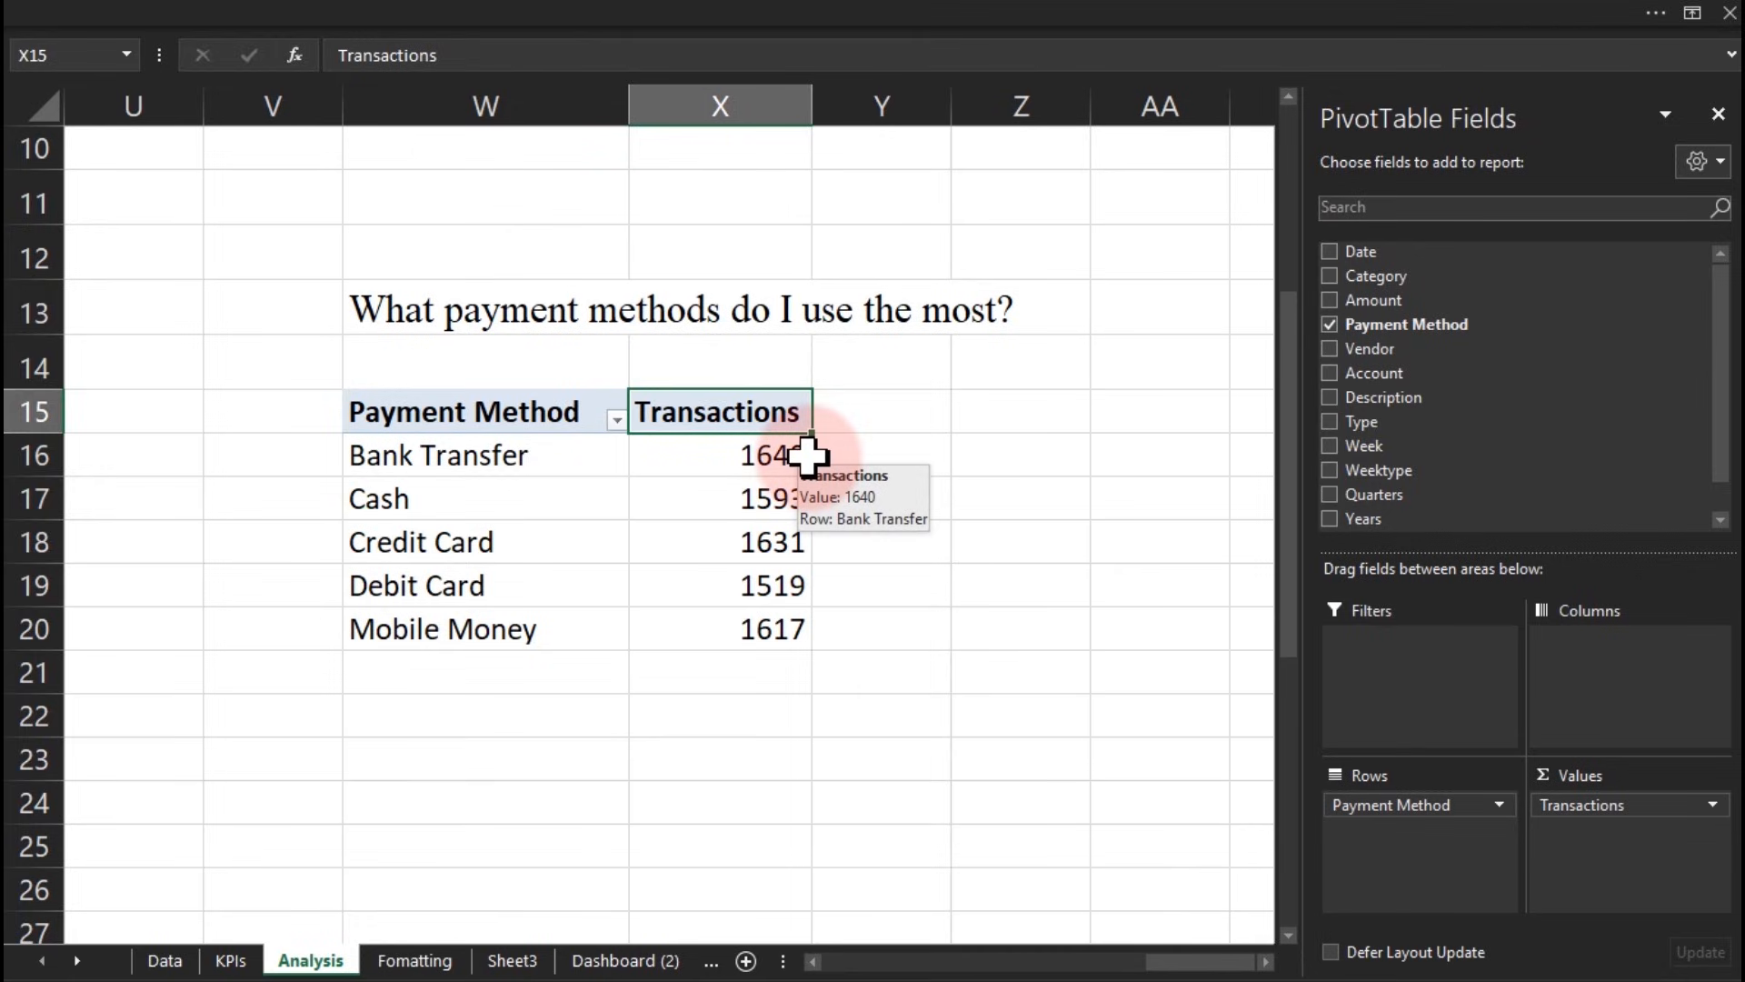
pyautogui.click(231, 960)
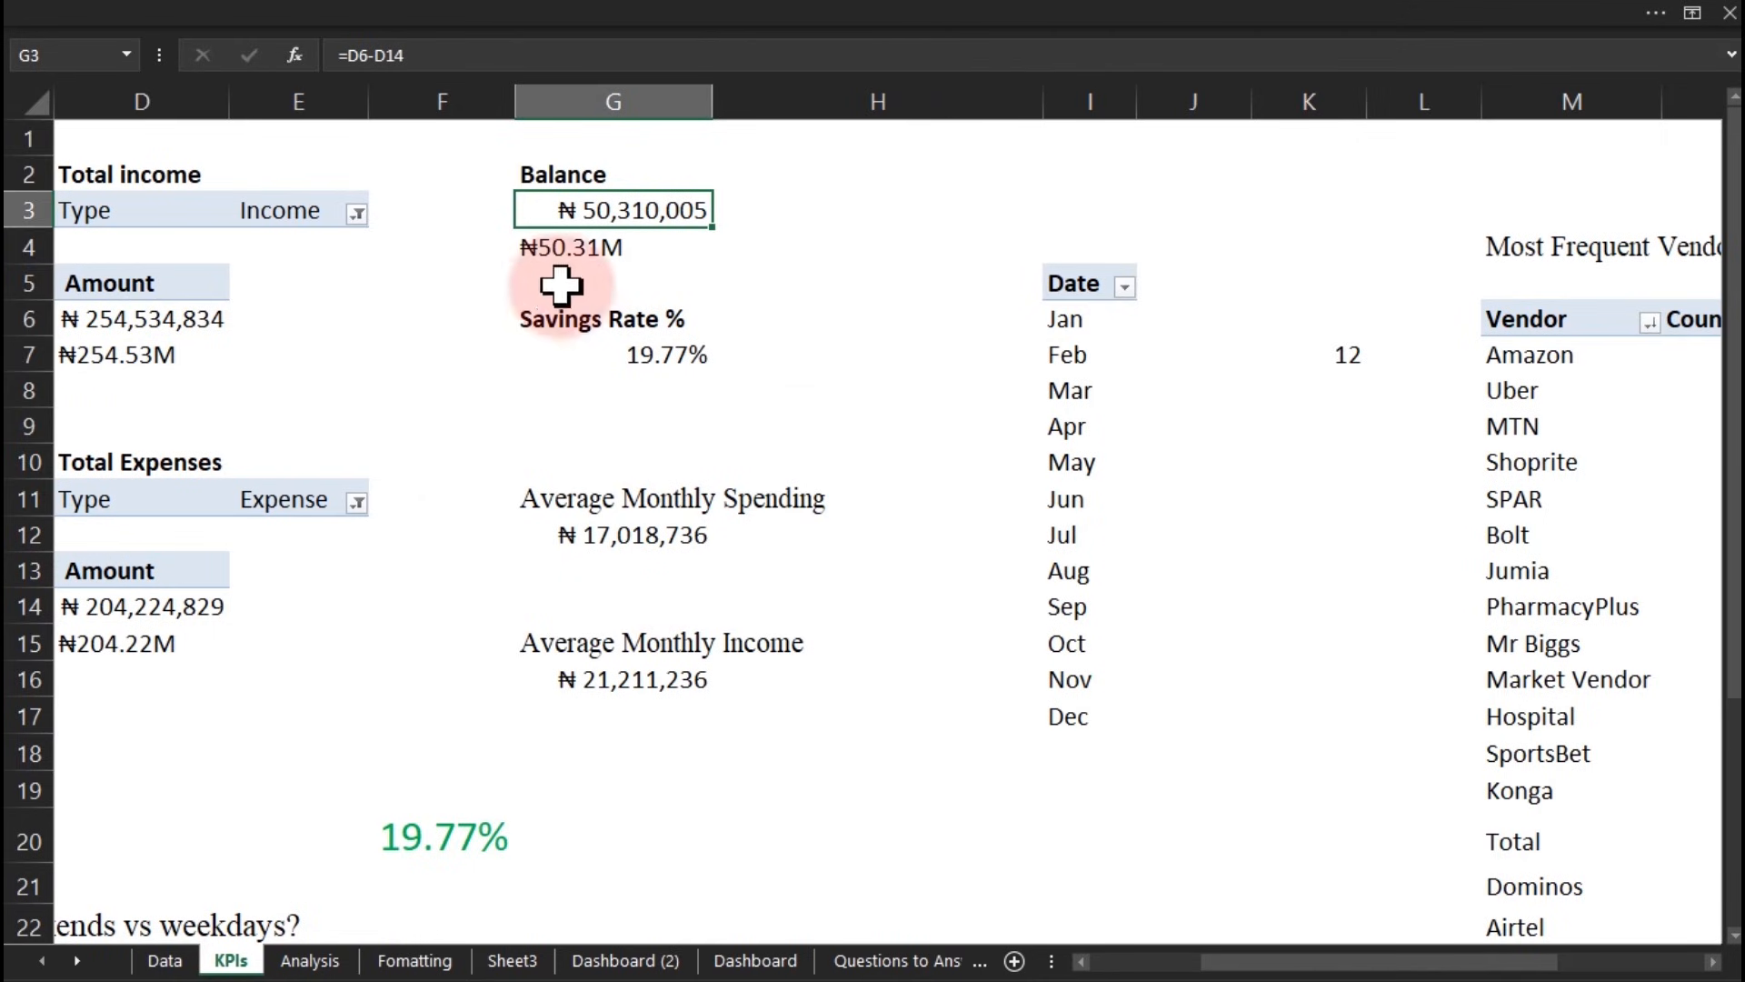
pyautogui.doubleClick(575, 254)
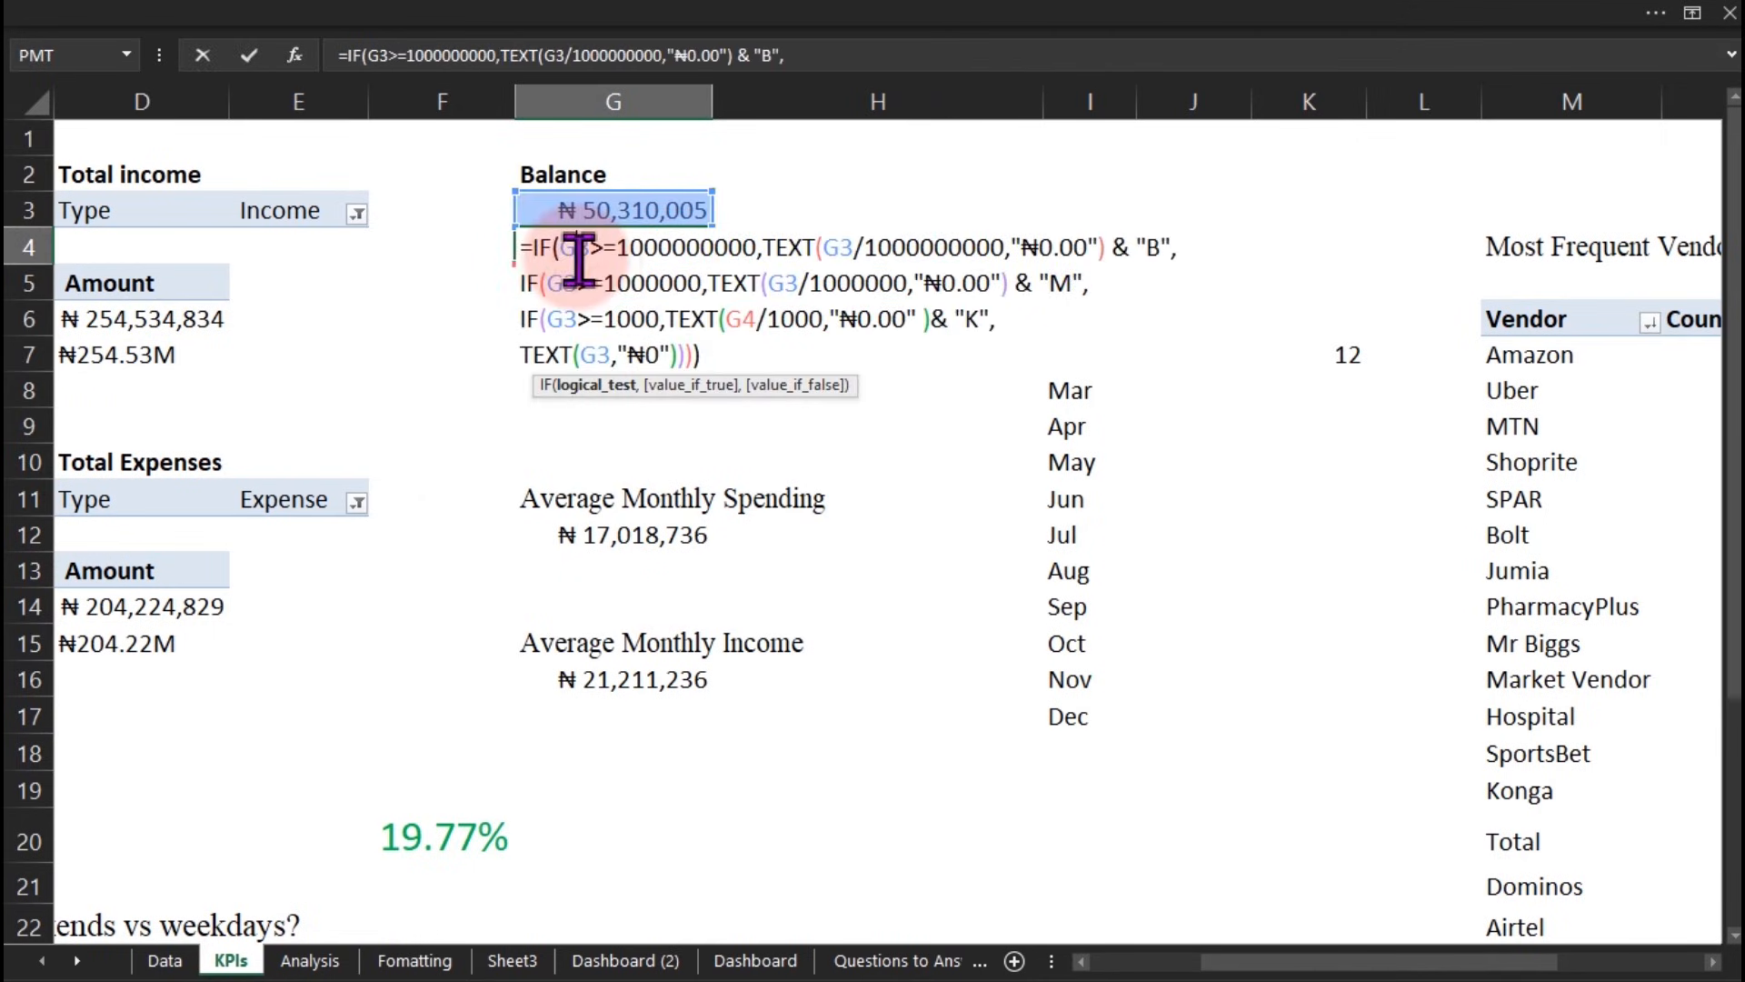
pyautogui.moveTo(523, 250); pyautogui.dragTo(828, 370)
pyautogui.press('Escape')
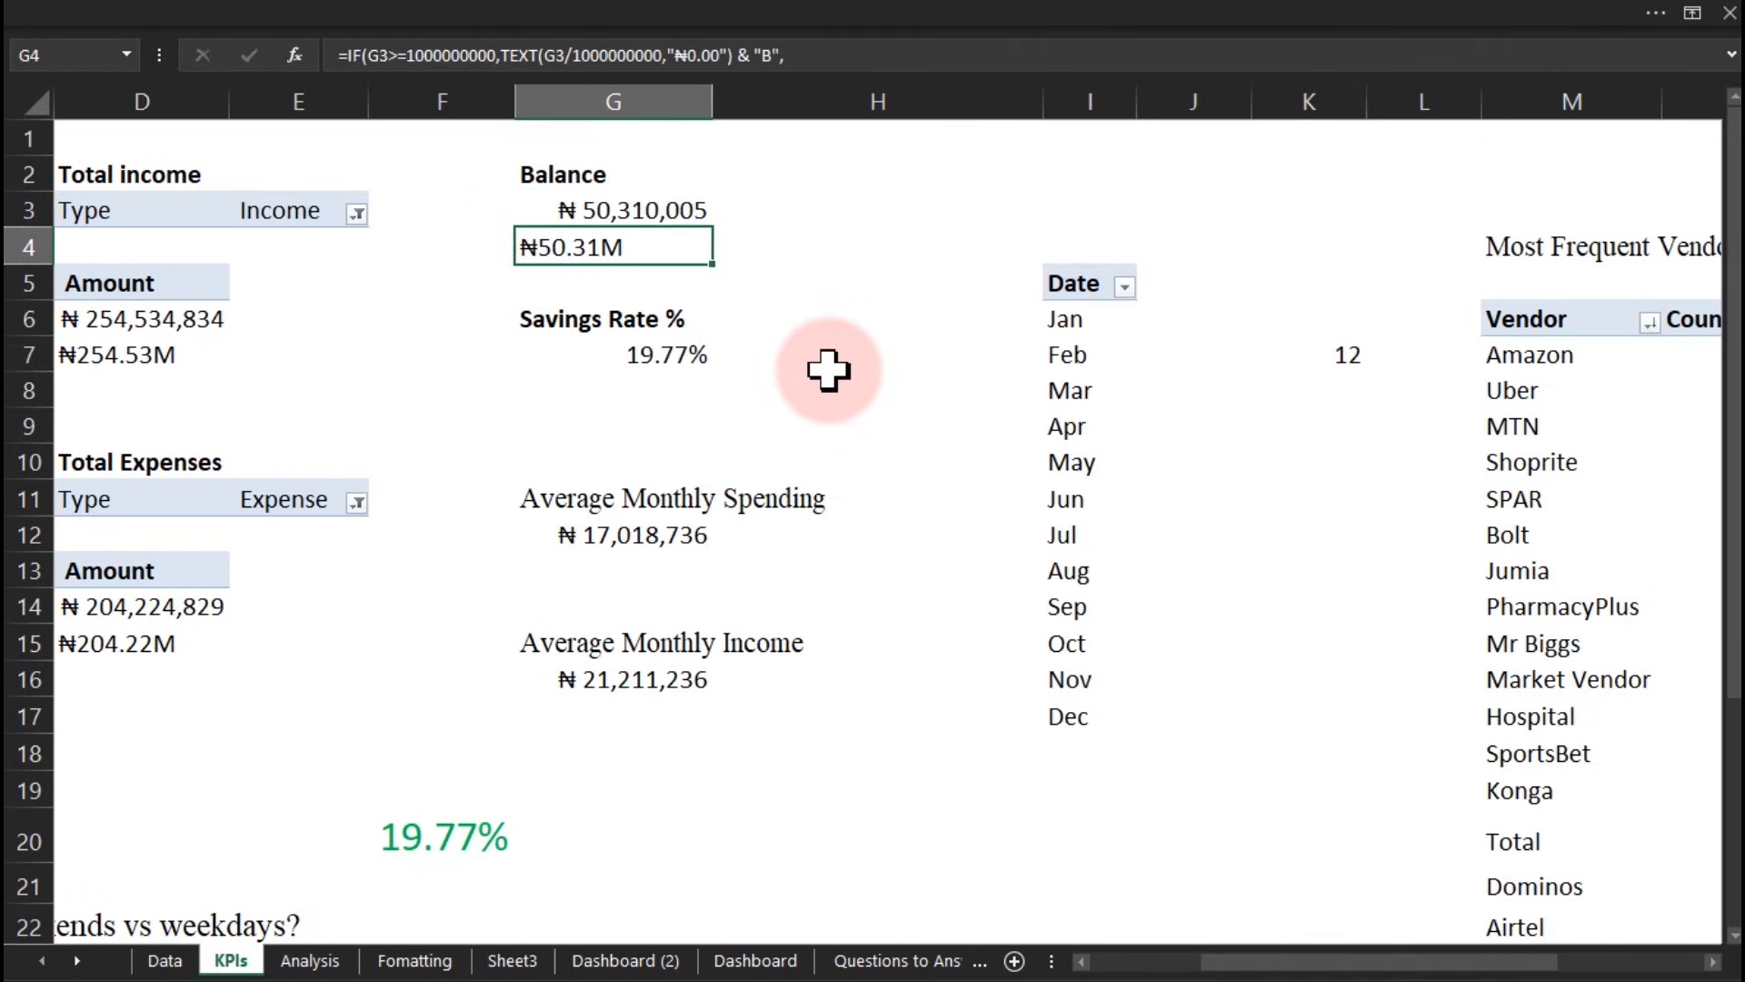
# Step: Try the copied abbreviation formula in Y16 beside the Bank Transfer count on the Analysis sheet, and clear the cell again
pyautogui.click(310, 961)
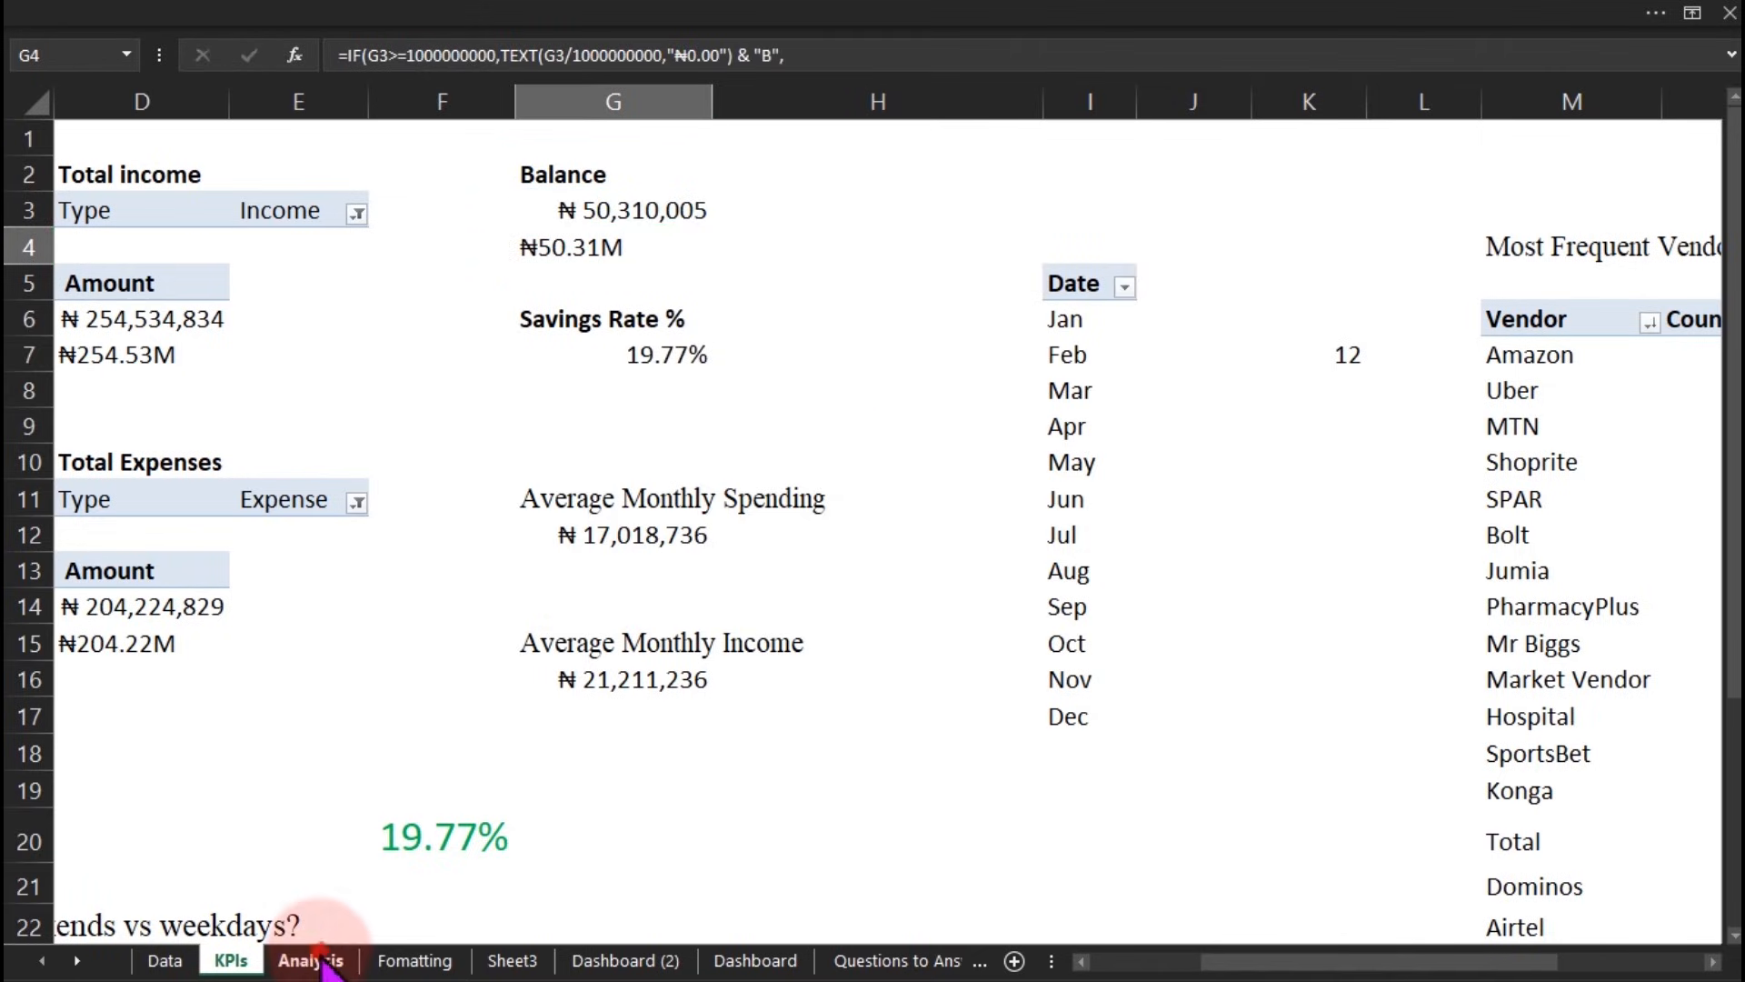
pyautogui.click(850, 457)
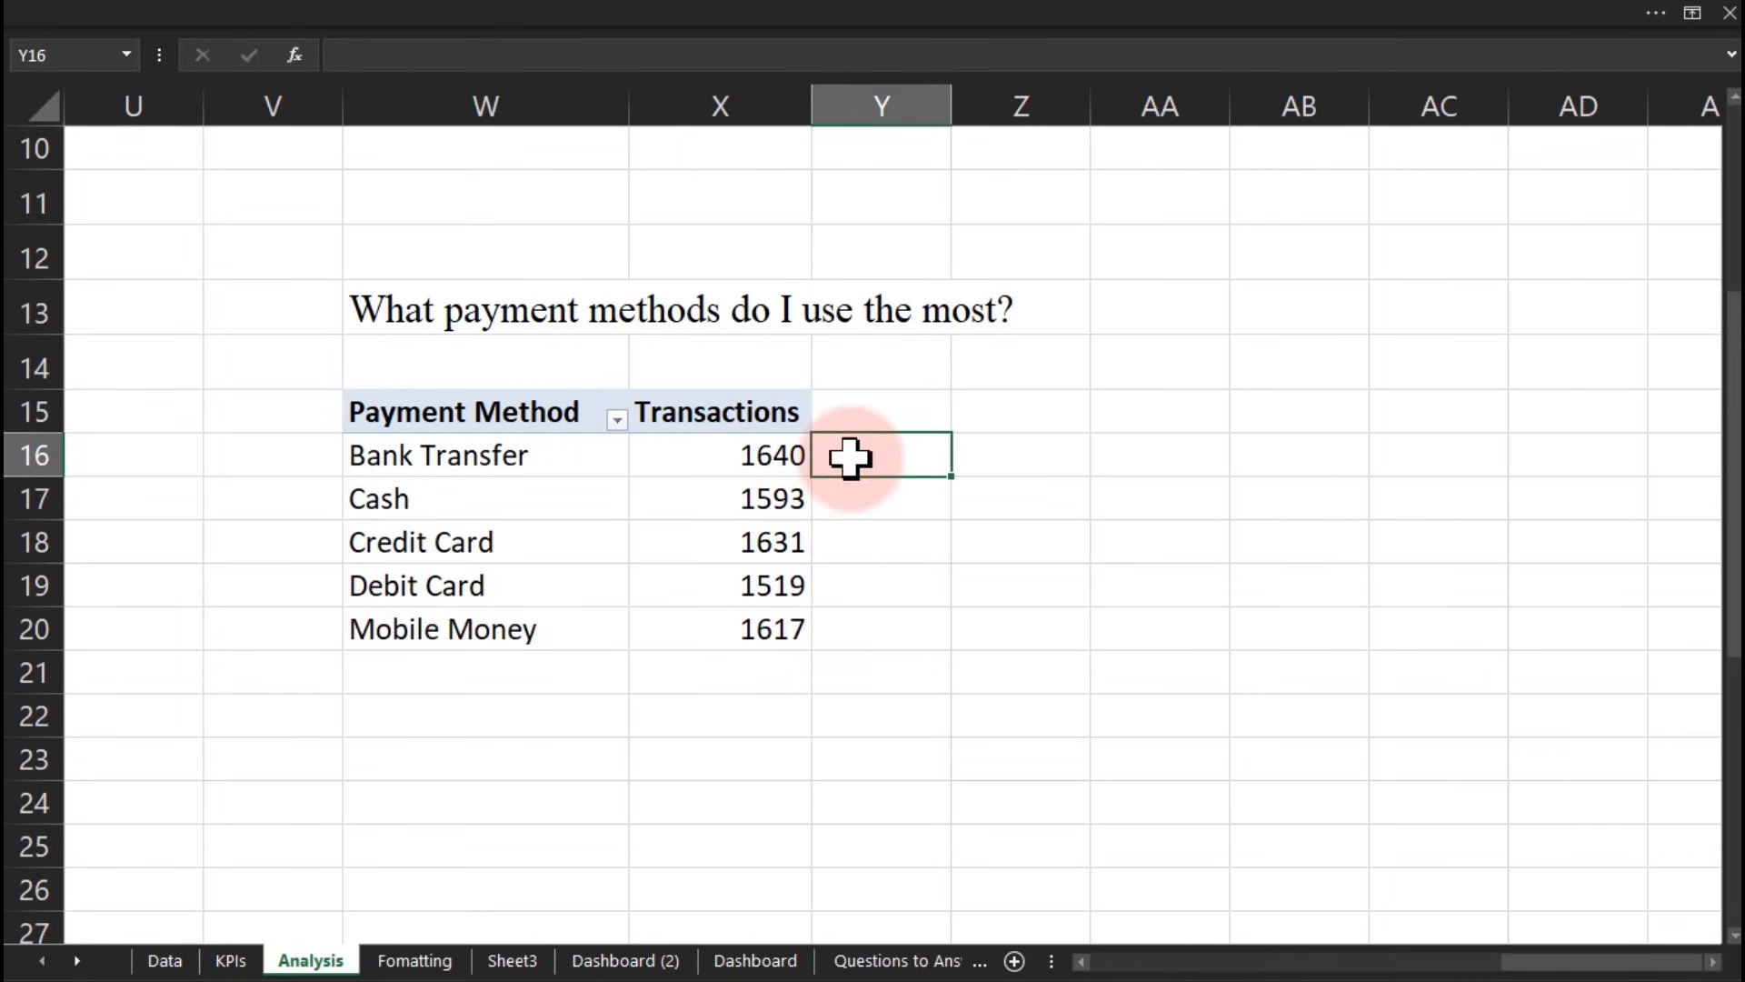
pyautogui.click(415, 60)
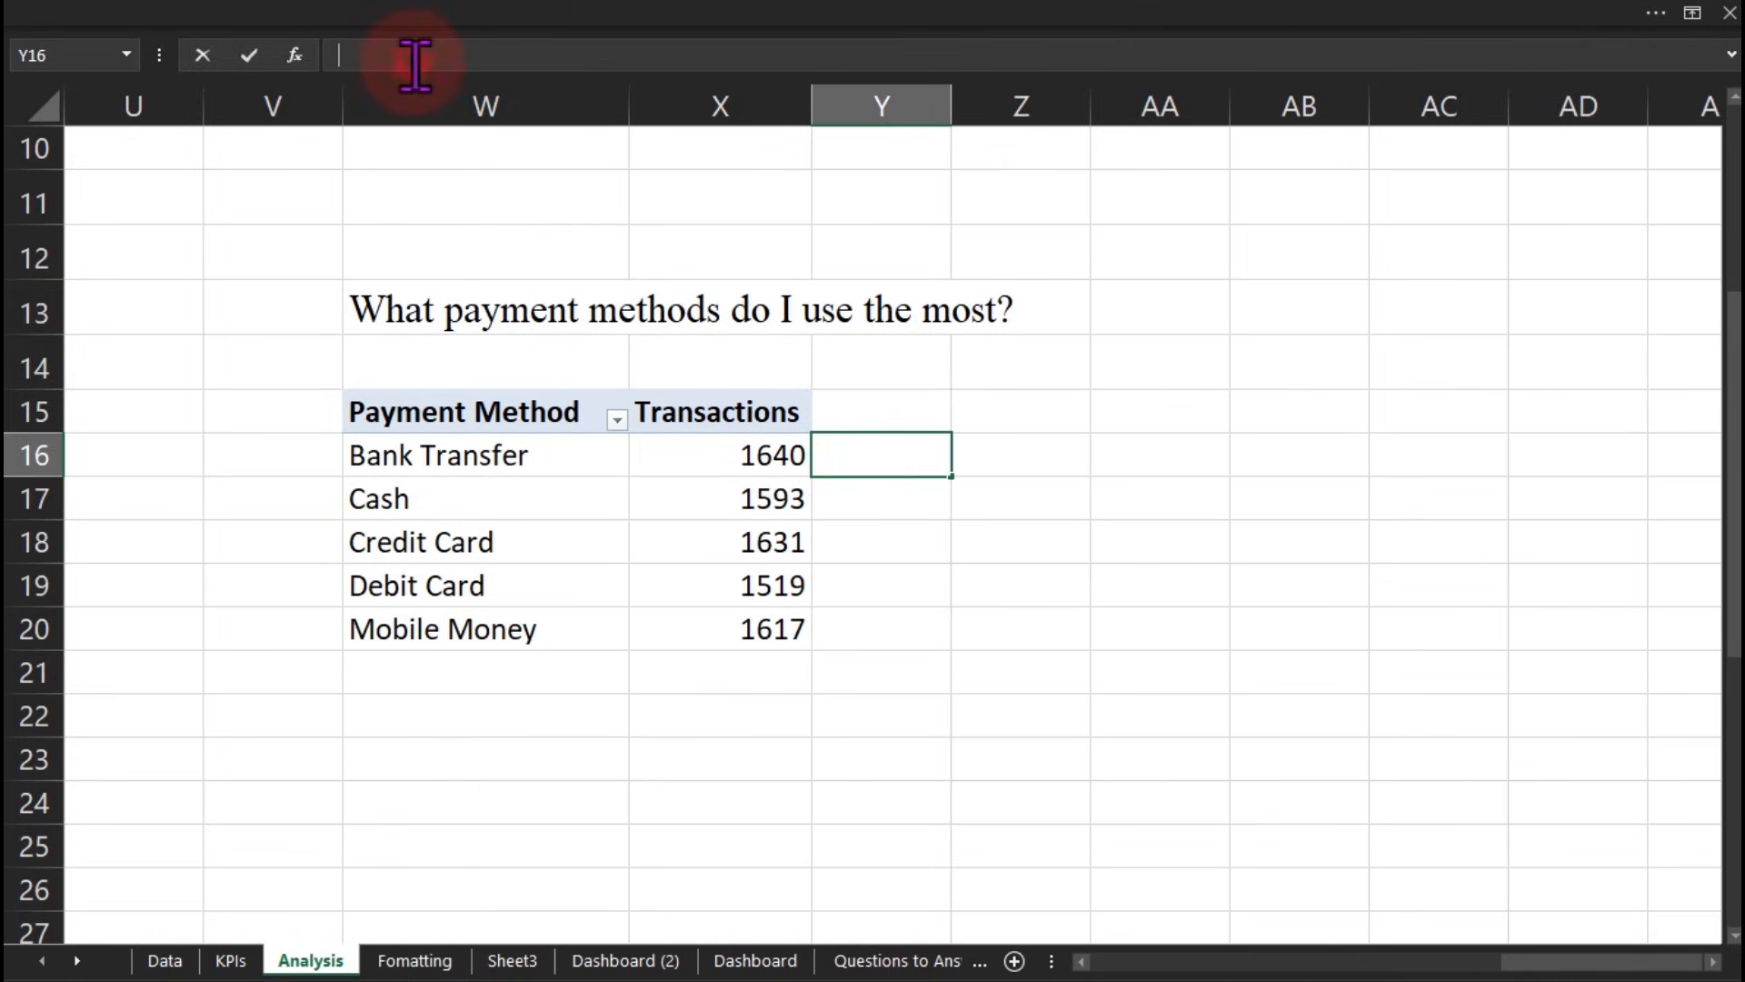
pyautogui.hotkey('ctrl', 'v')
pyautogui.press('Return')
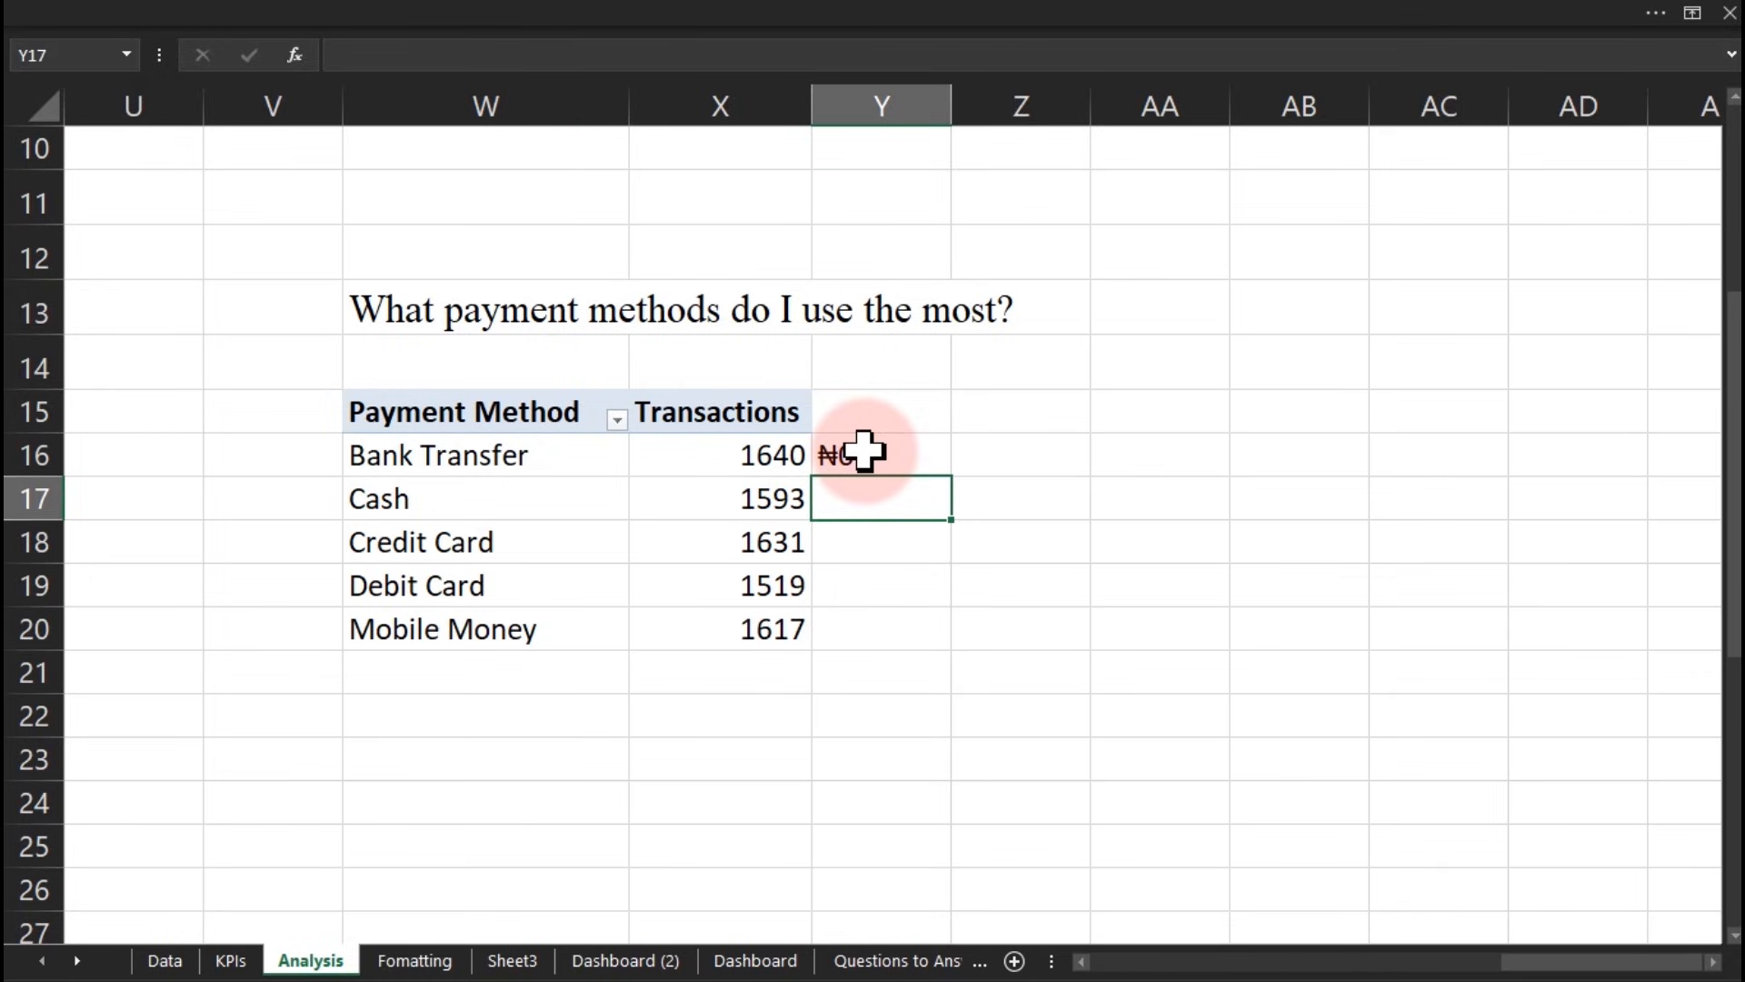
pyautogui.click(864, 451)
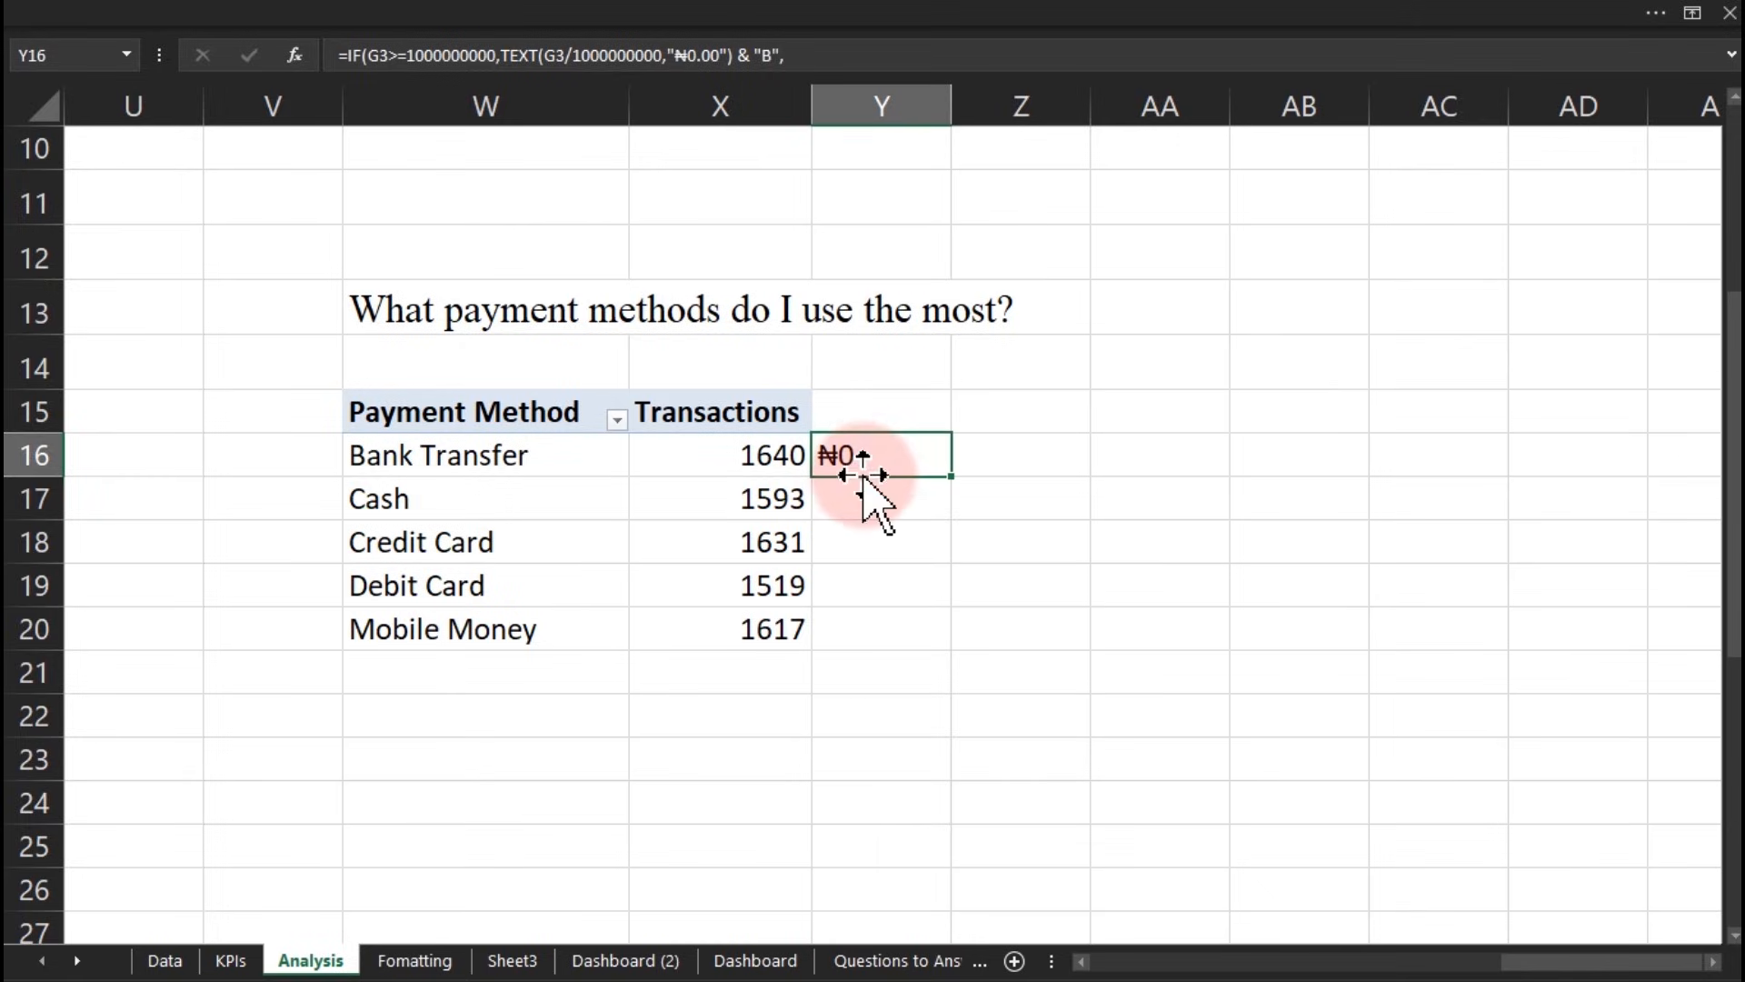
pyautogui.press('Delete')
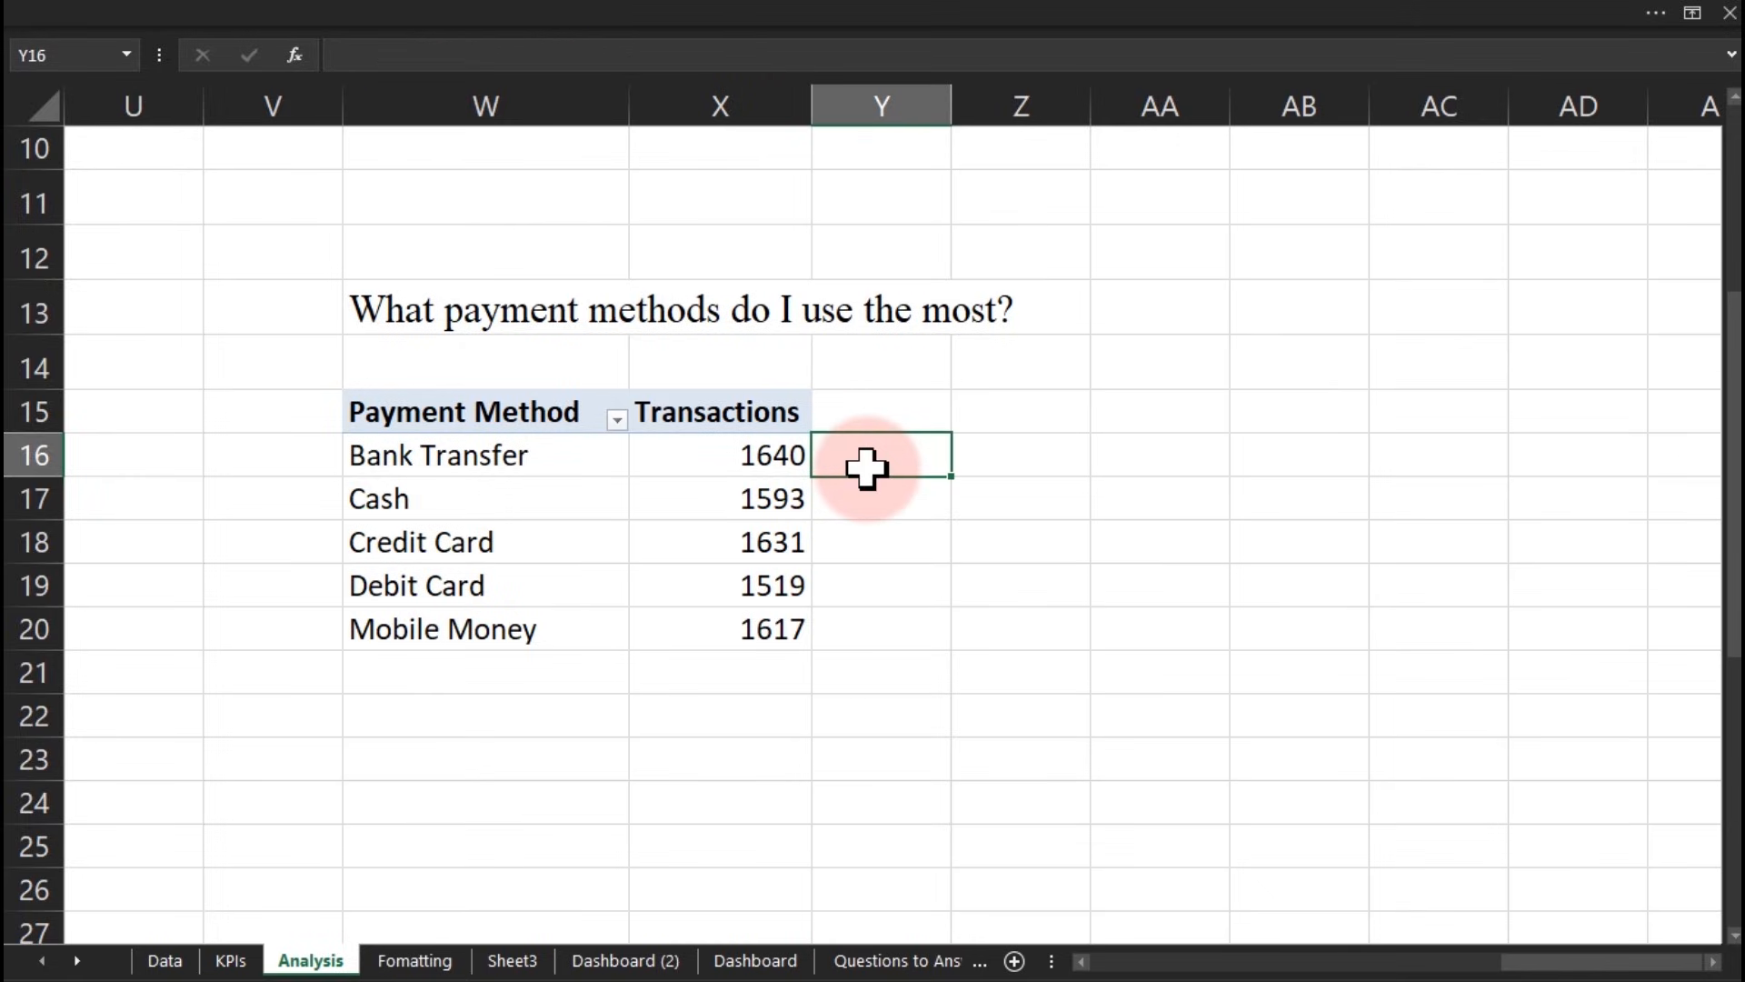
# Step: Start an IF formula in Y16 that tests whether the Bank Transfer count in X16 is >=1000000
pyautogui.write('=if')
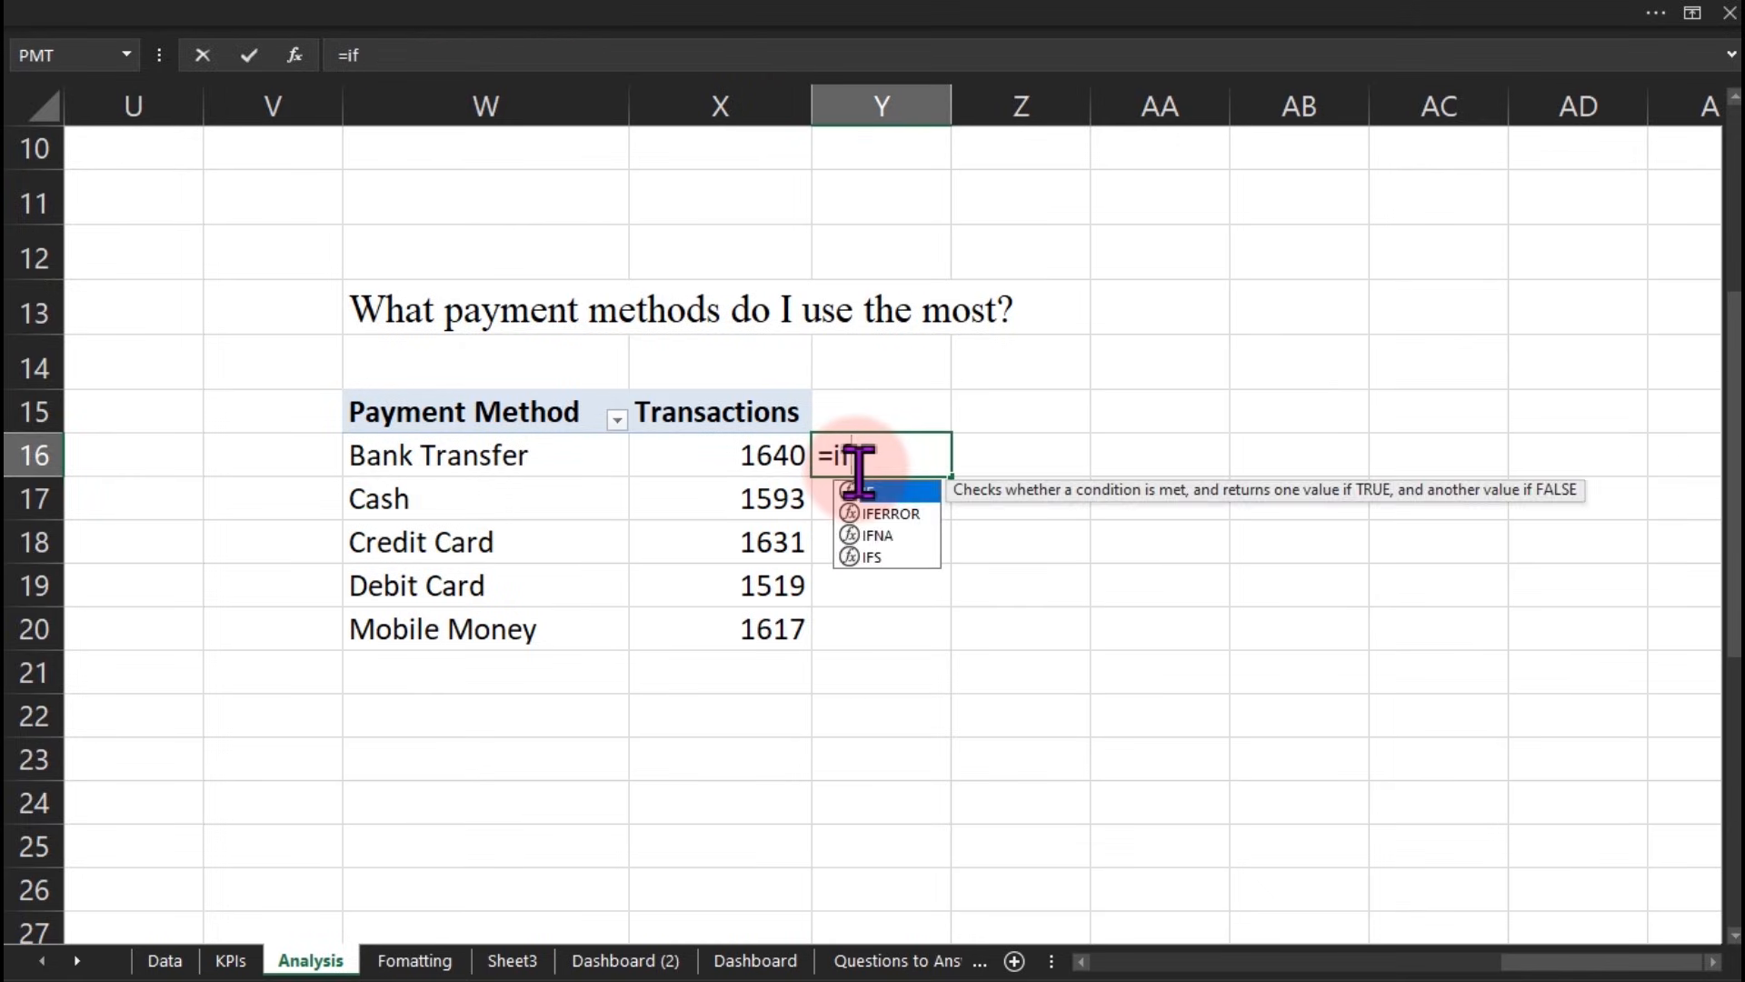
pyautogui.press('Tab')
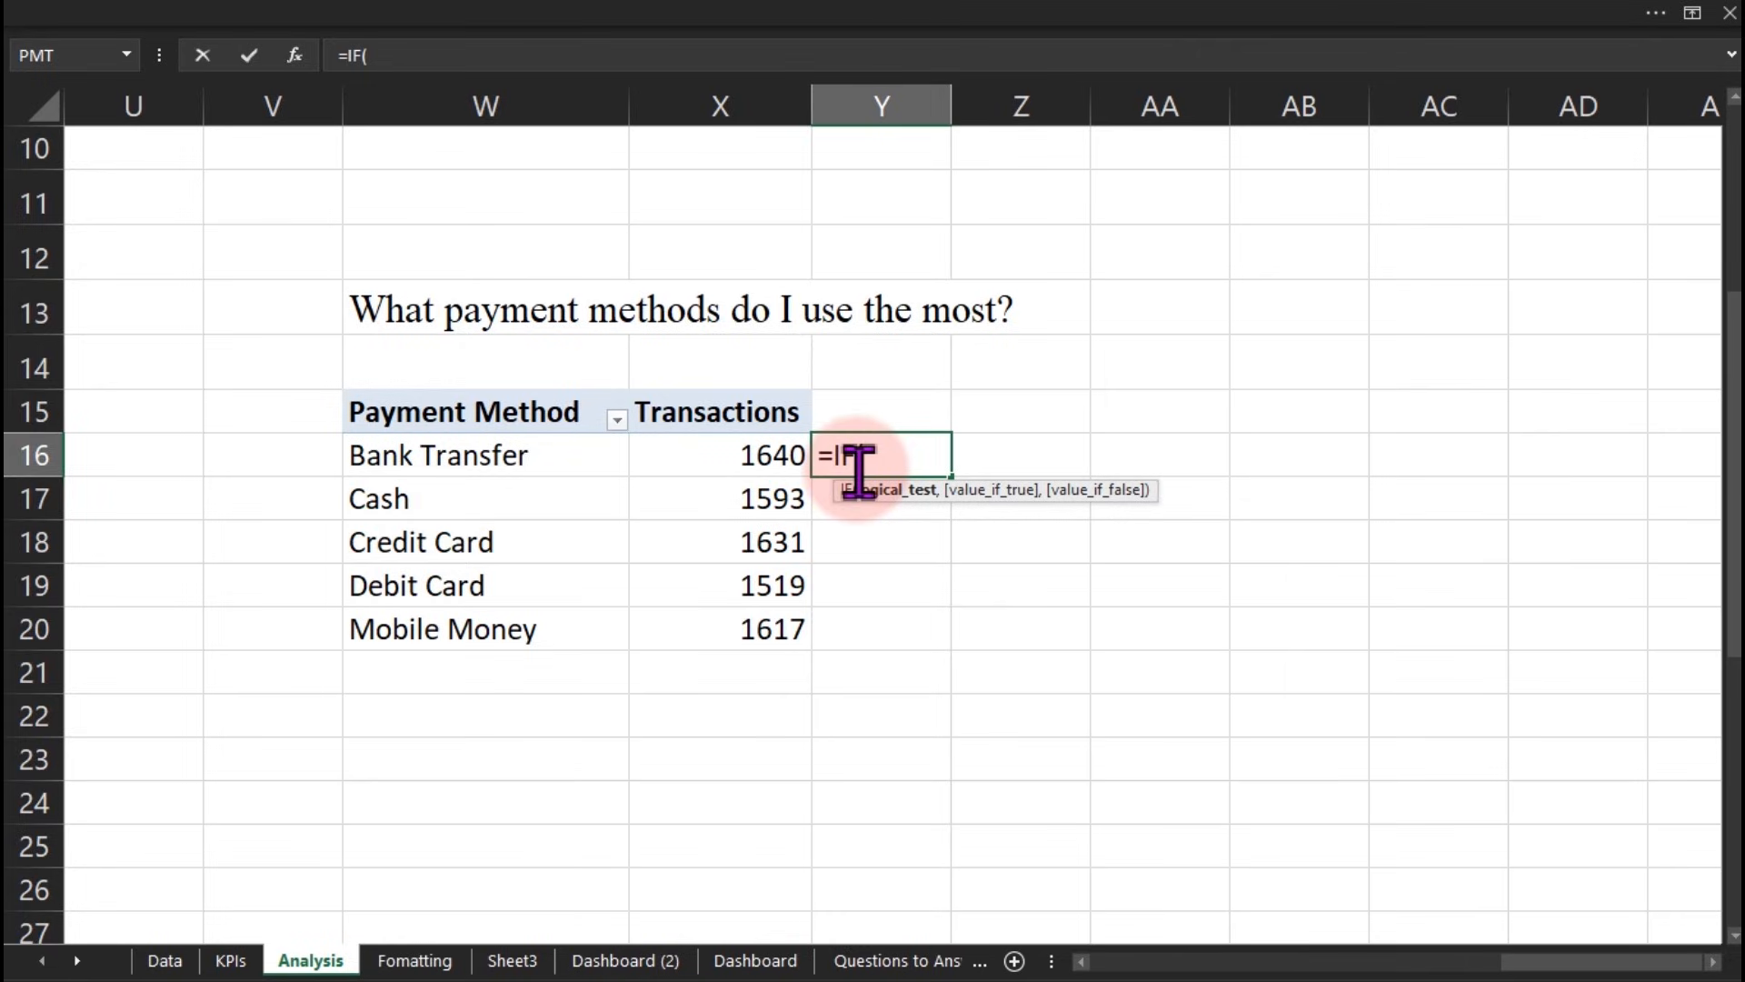
pyautogui.click(740, 452)
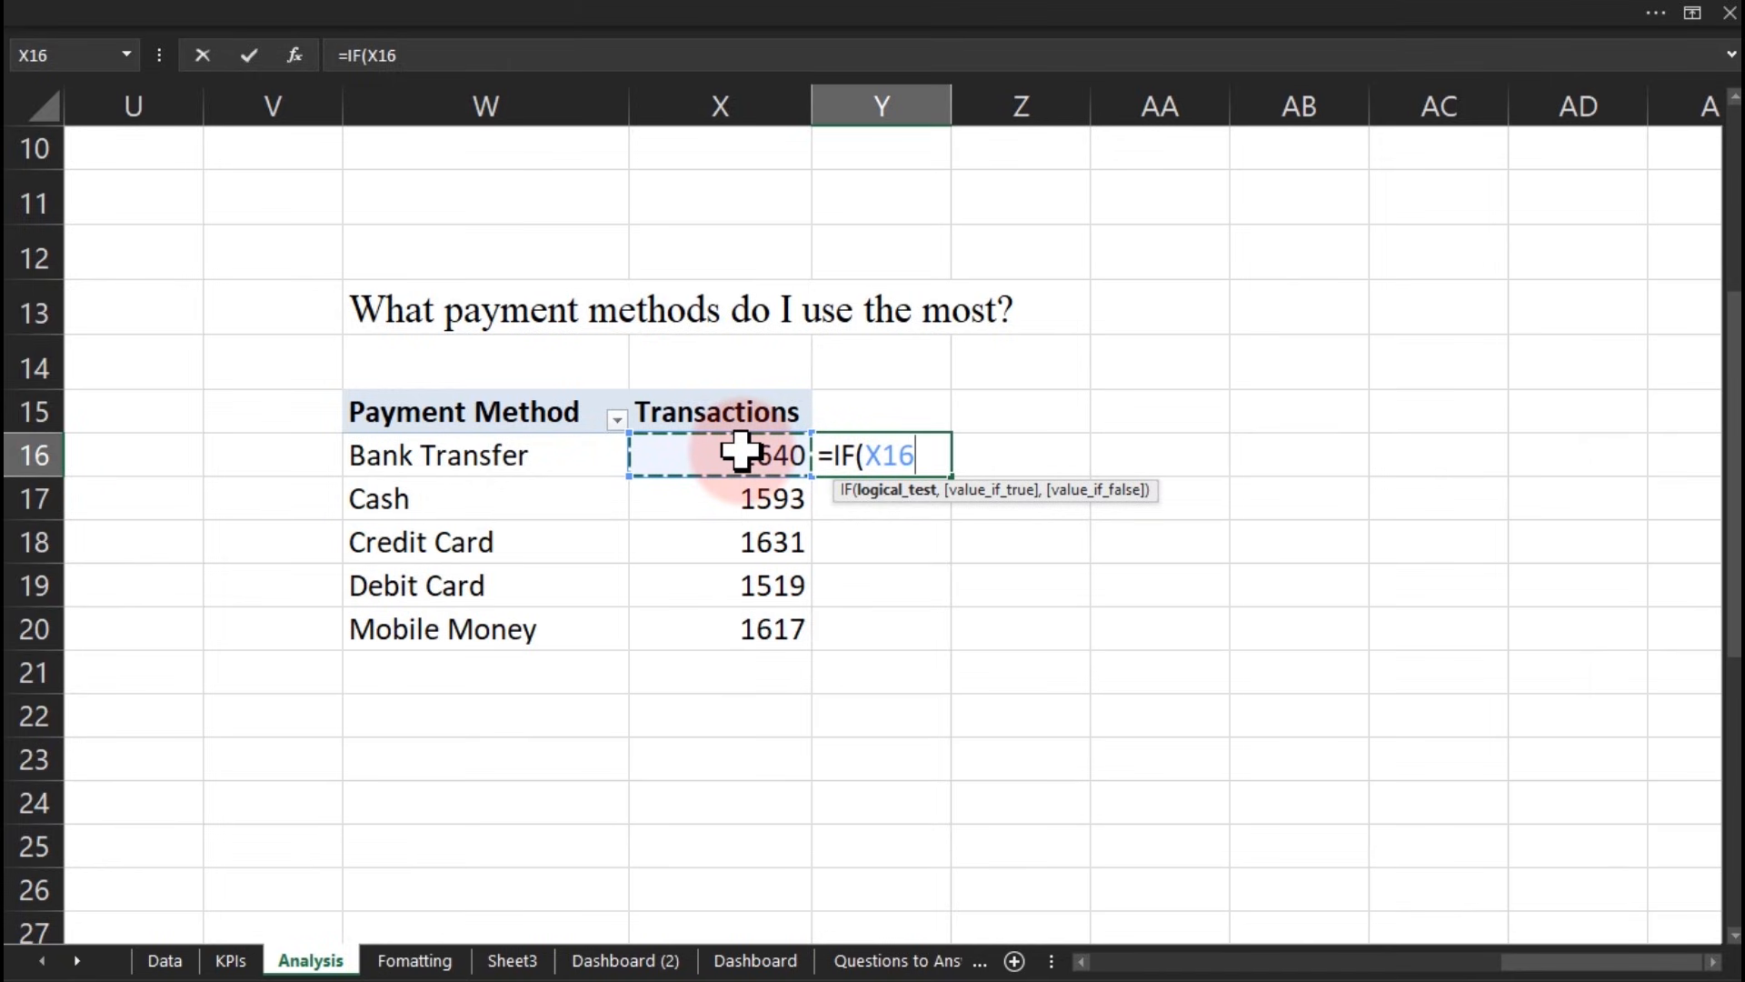
pyautogui.write('>=1000000,tex')
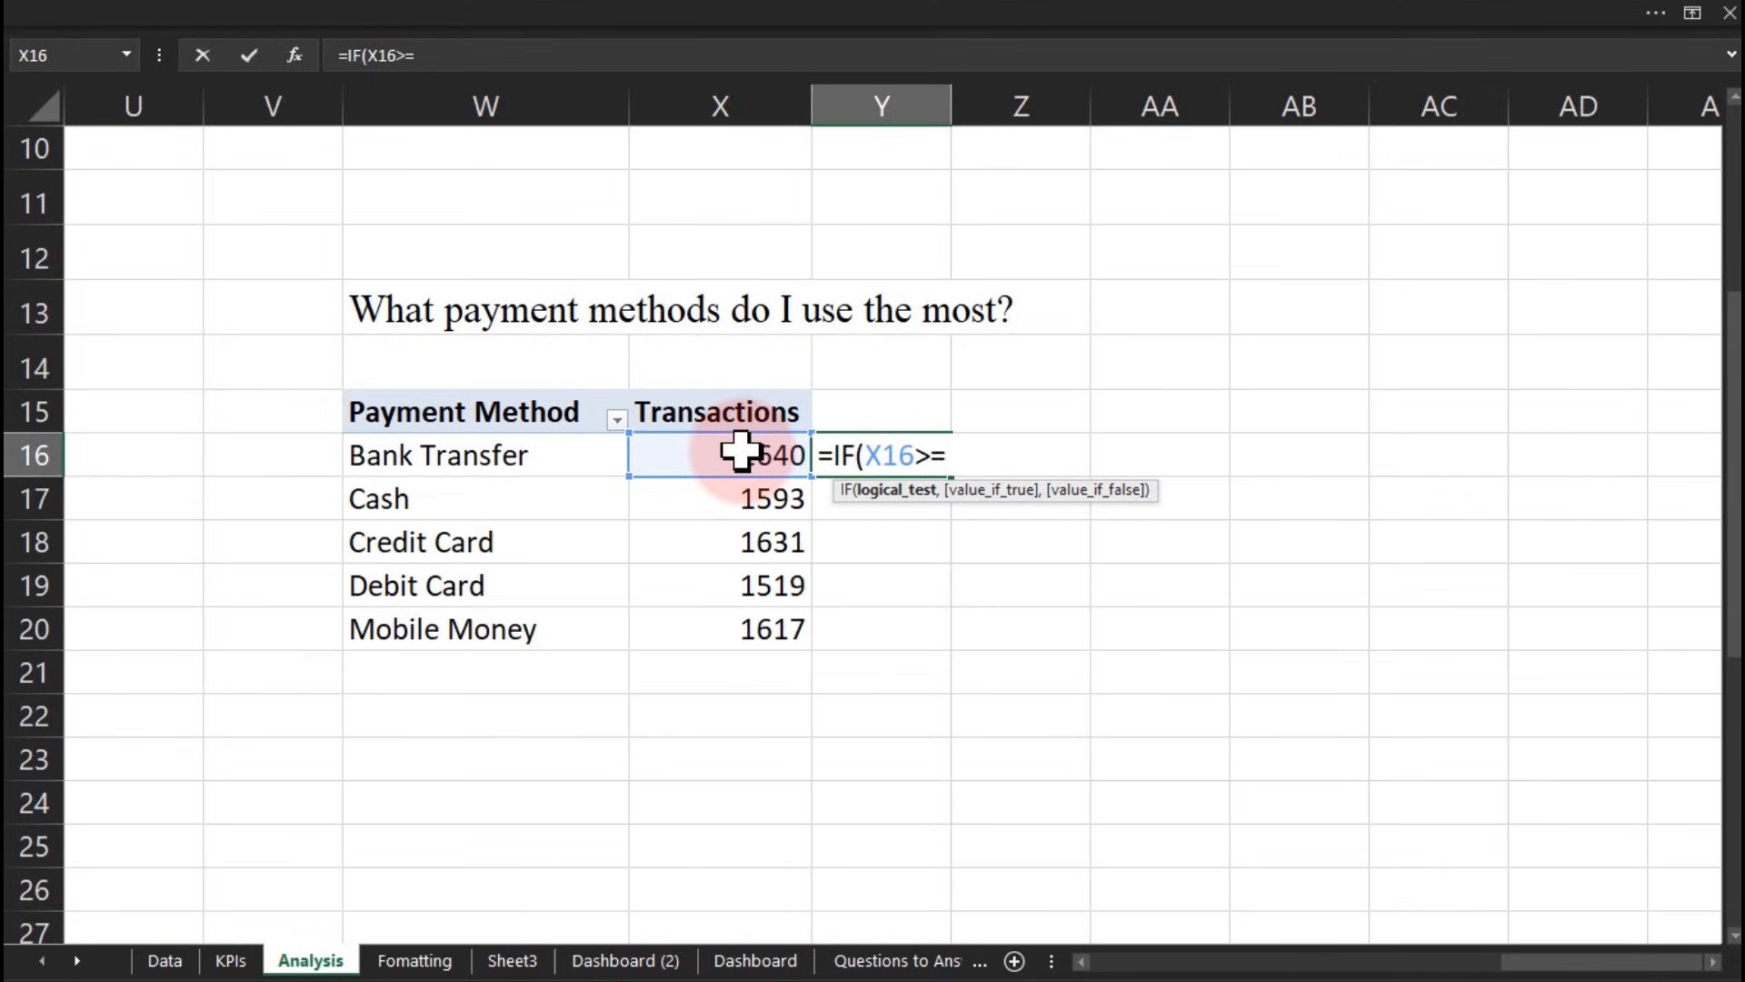
pyautogui.write('1000000,')
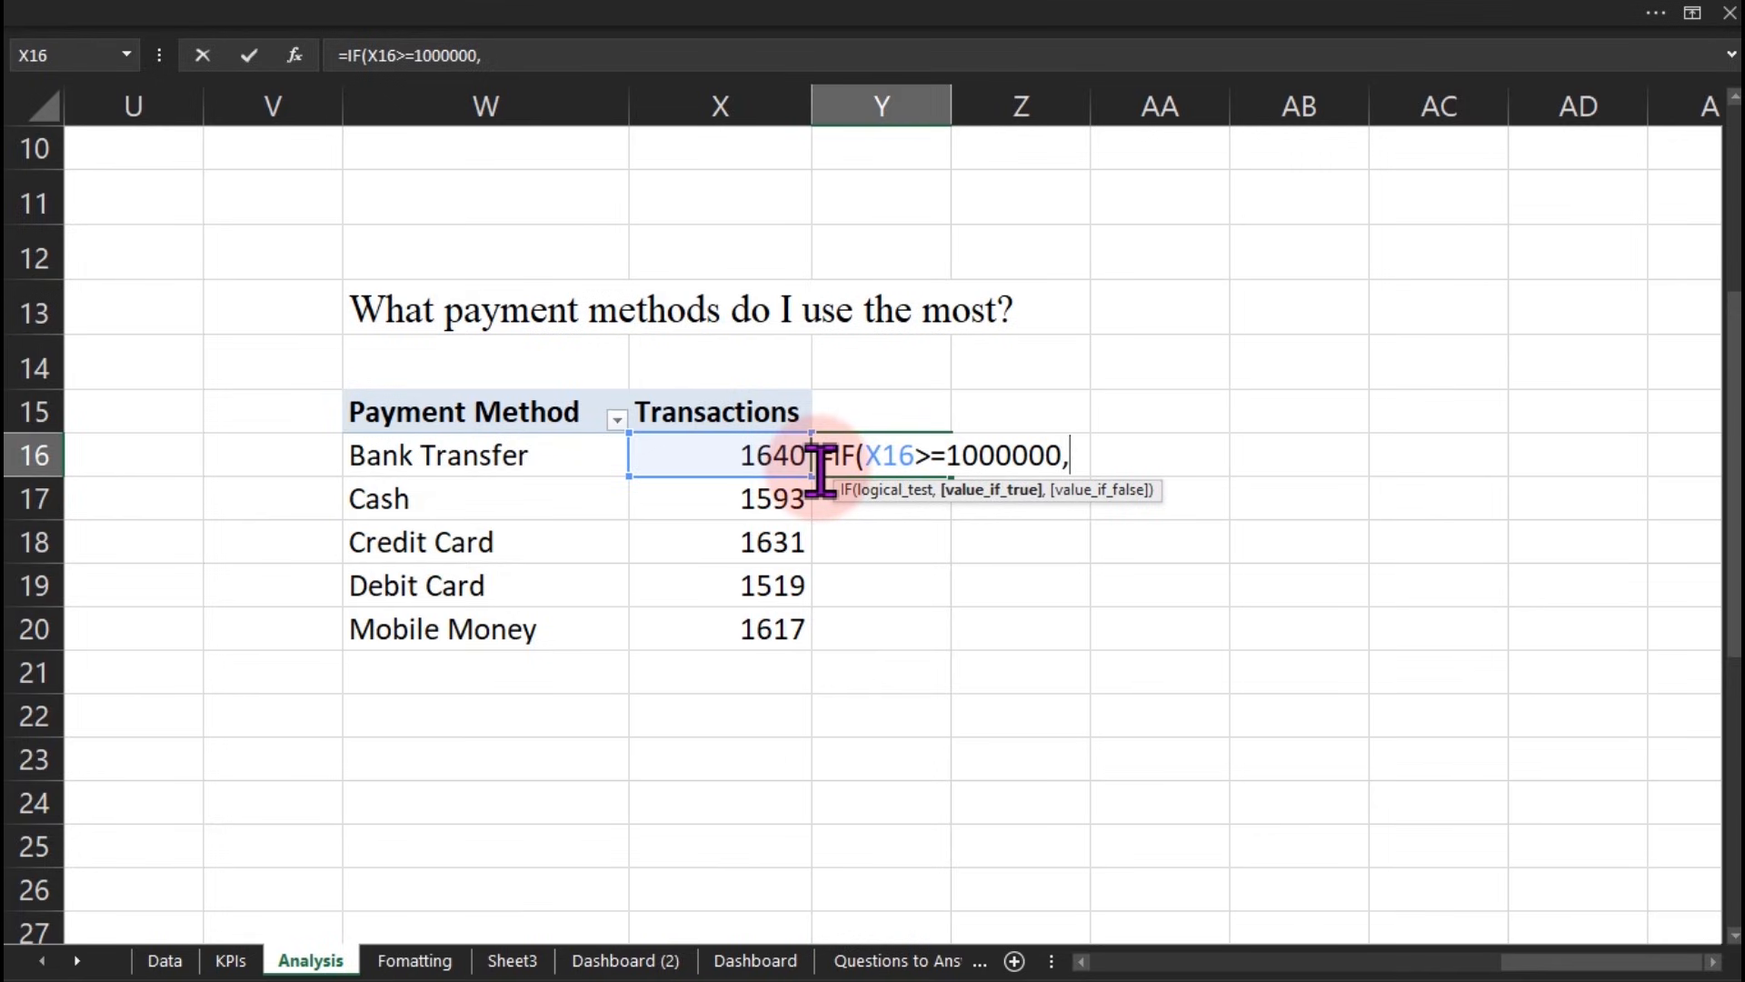
# Step: Make the IF's true result TEXT(X16/1000000,"0.0") &"M" and continue the formula on a new line
pyautogui.write('tex')
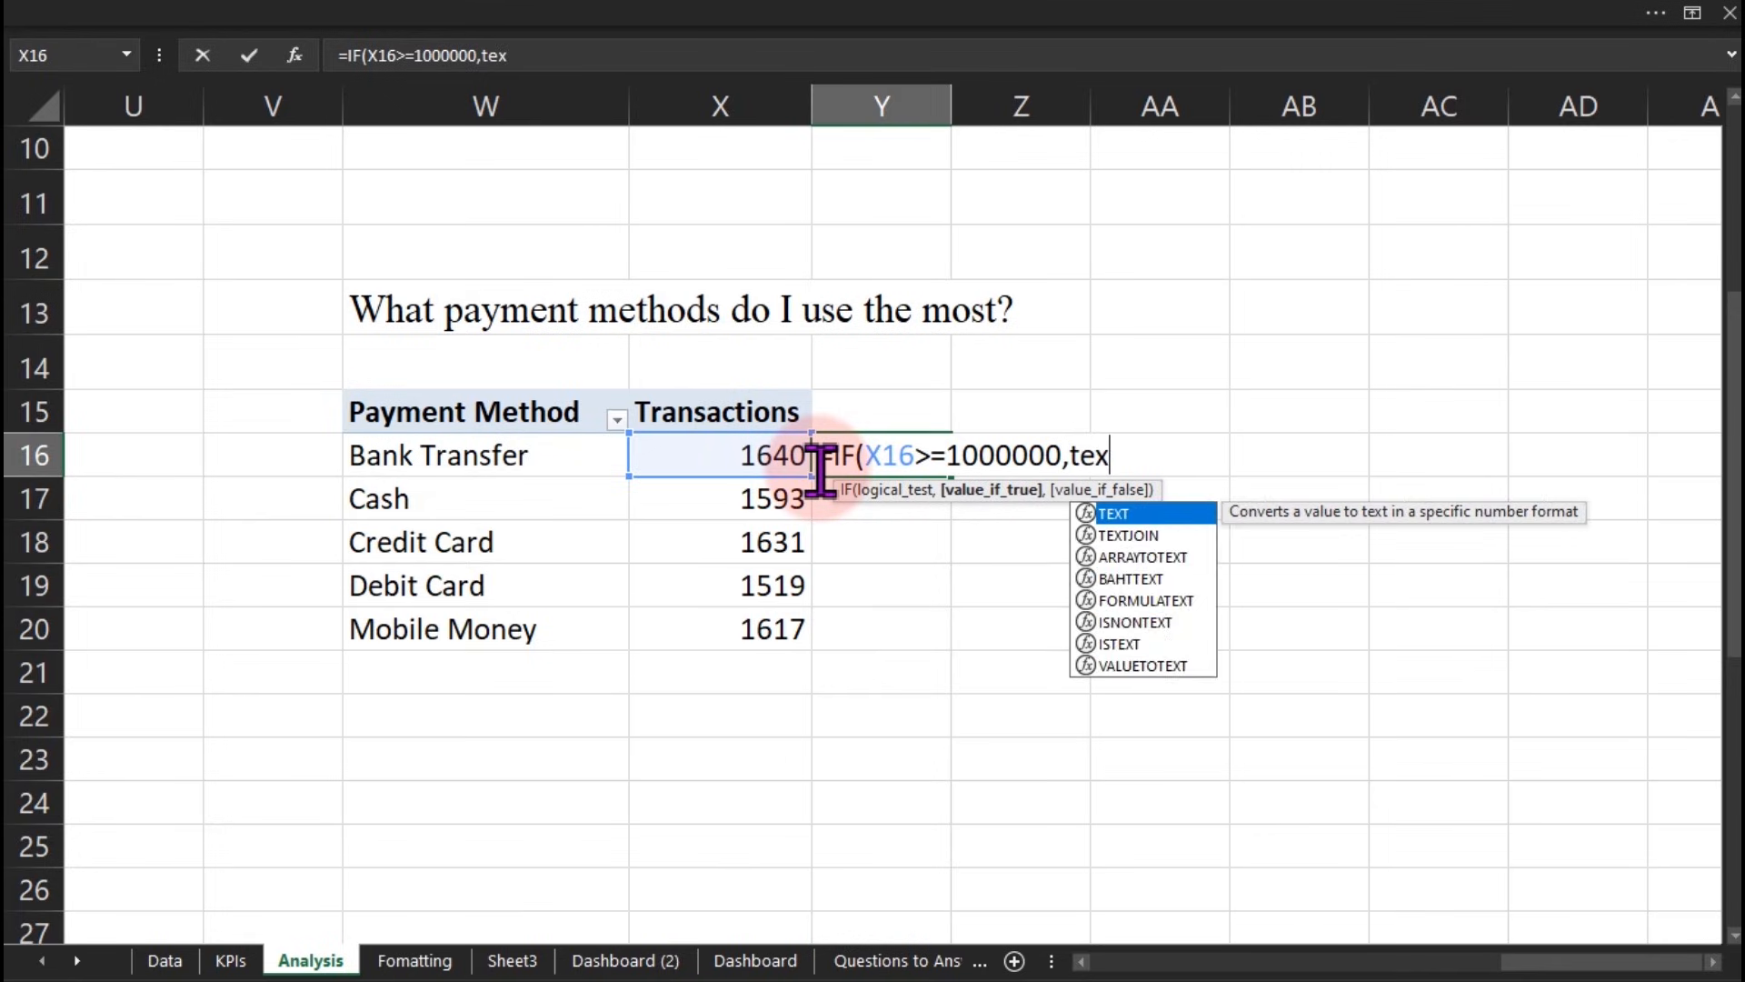
pyautogui.press('Tab')
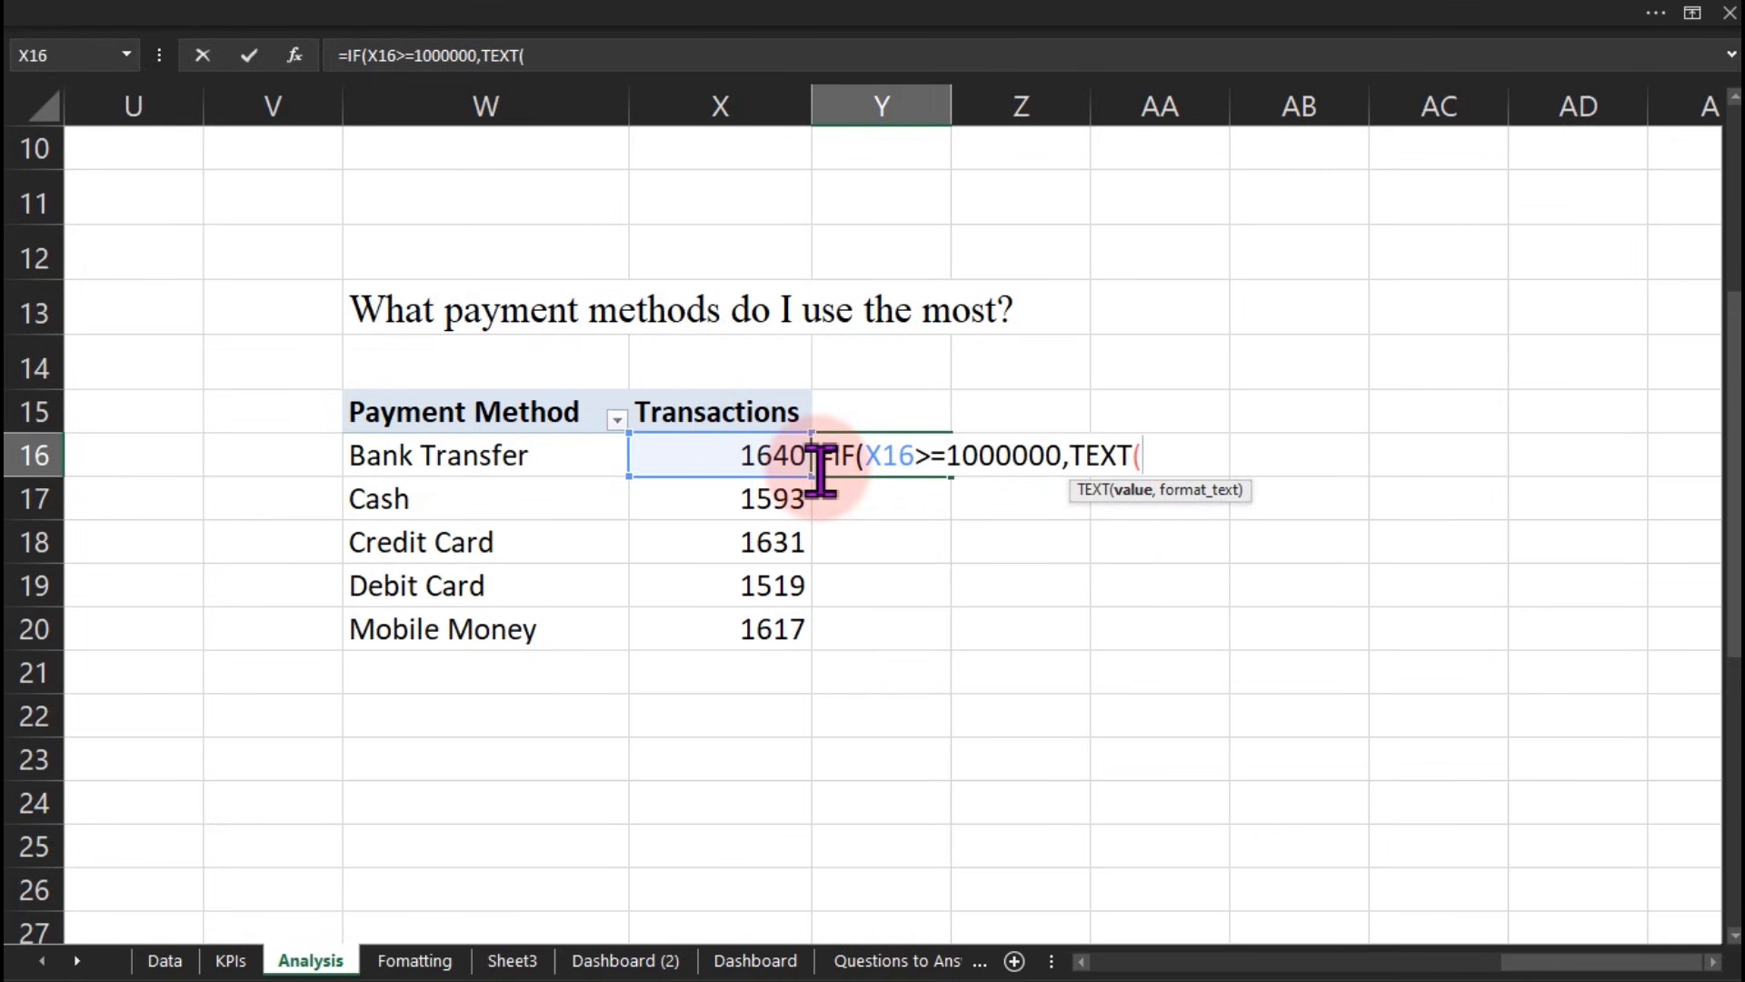
pyautogui.click(779, 459)
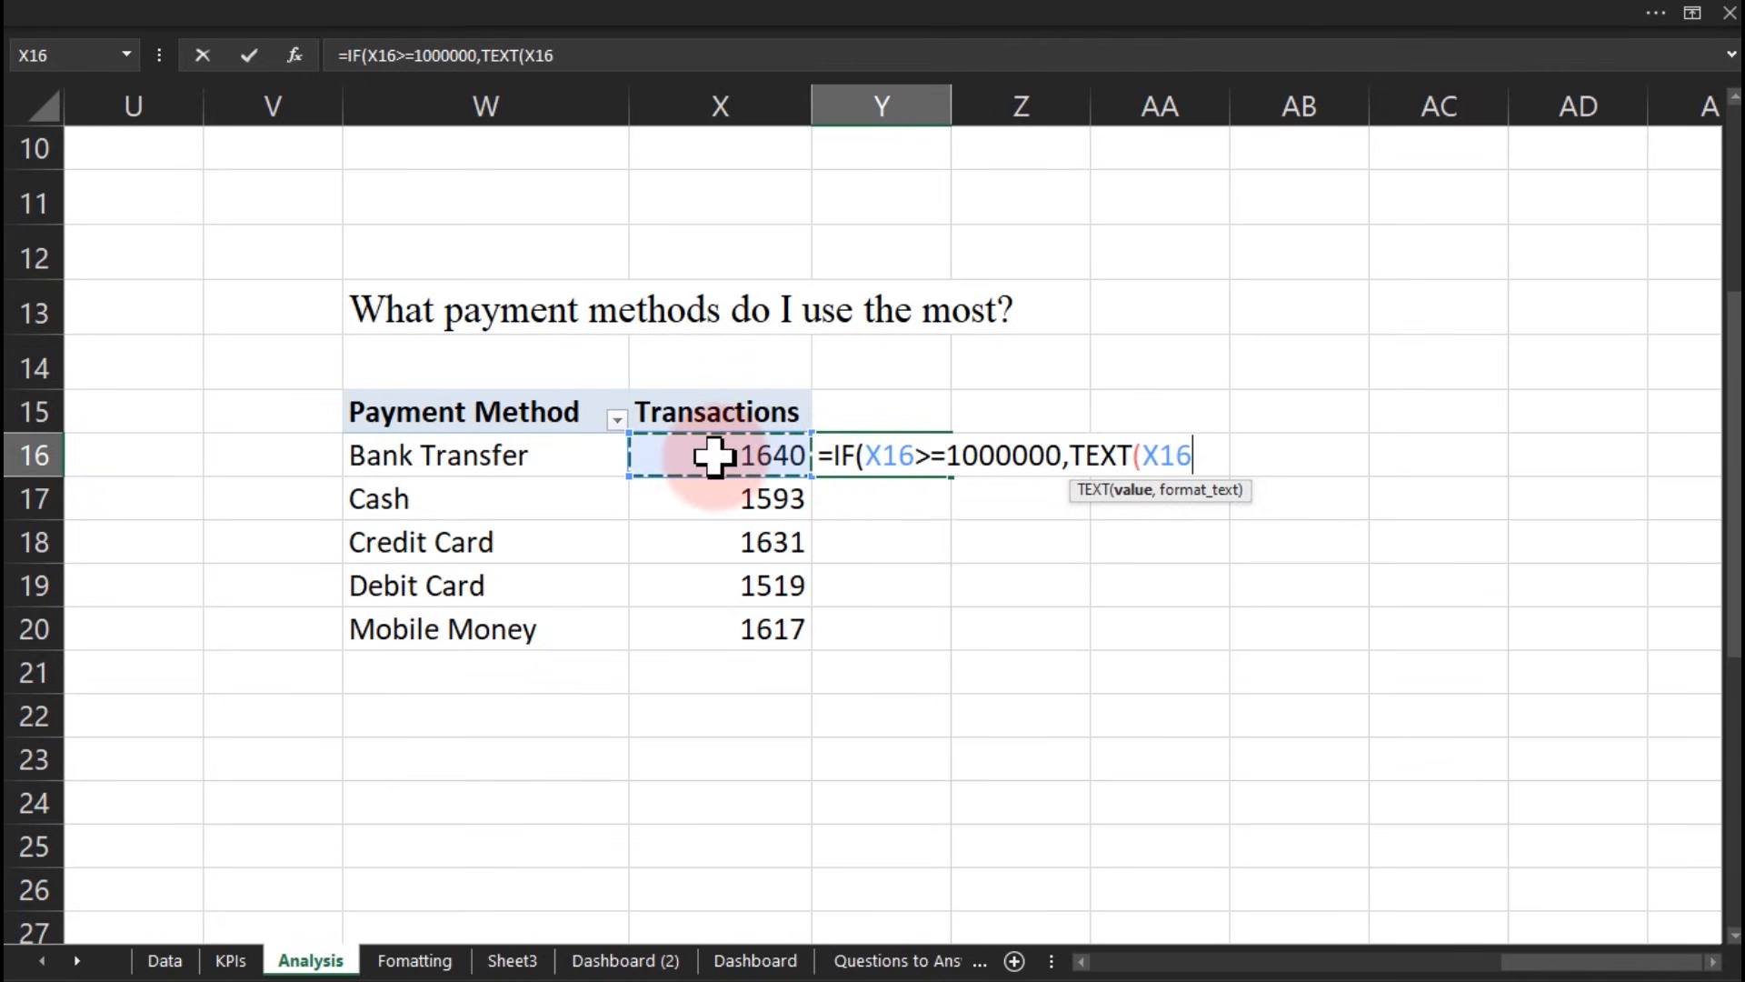
pyautogui.write('/1000000')
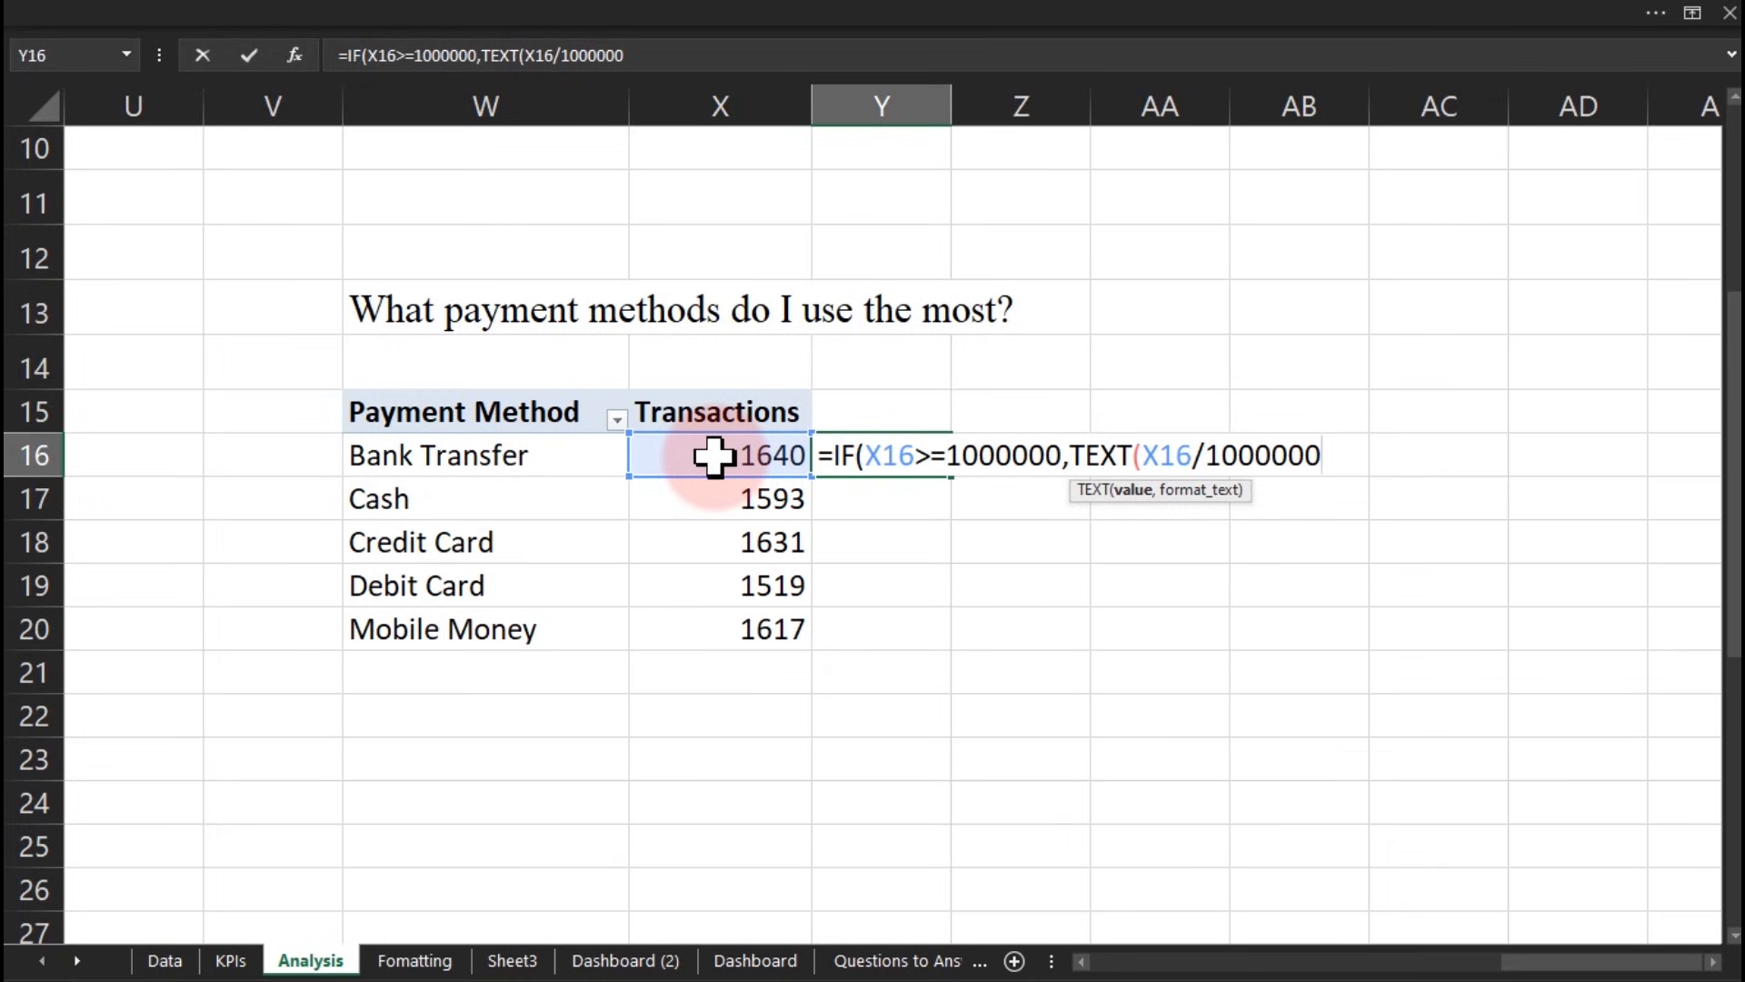
pyautogui.write(',')
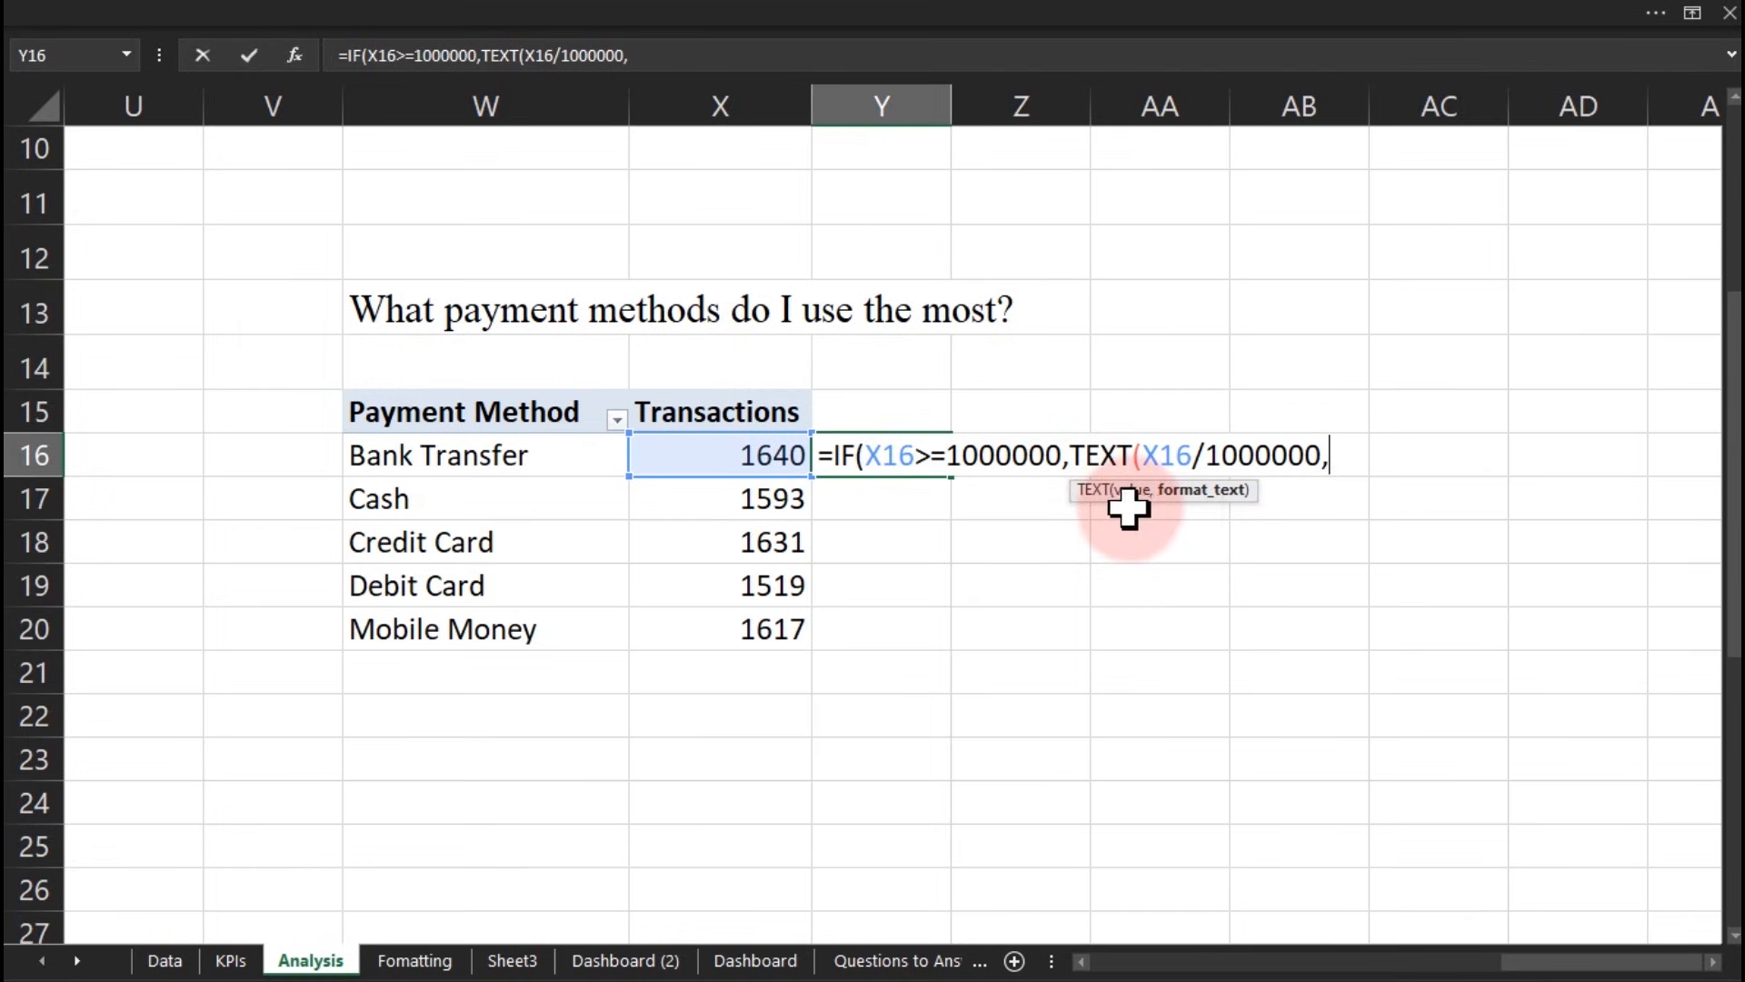
pyautogui.write('"0.0"')
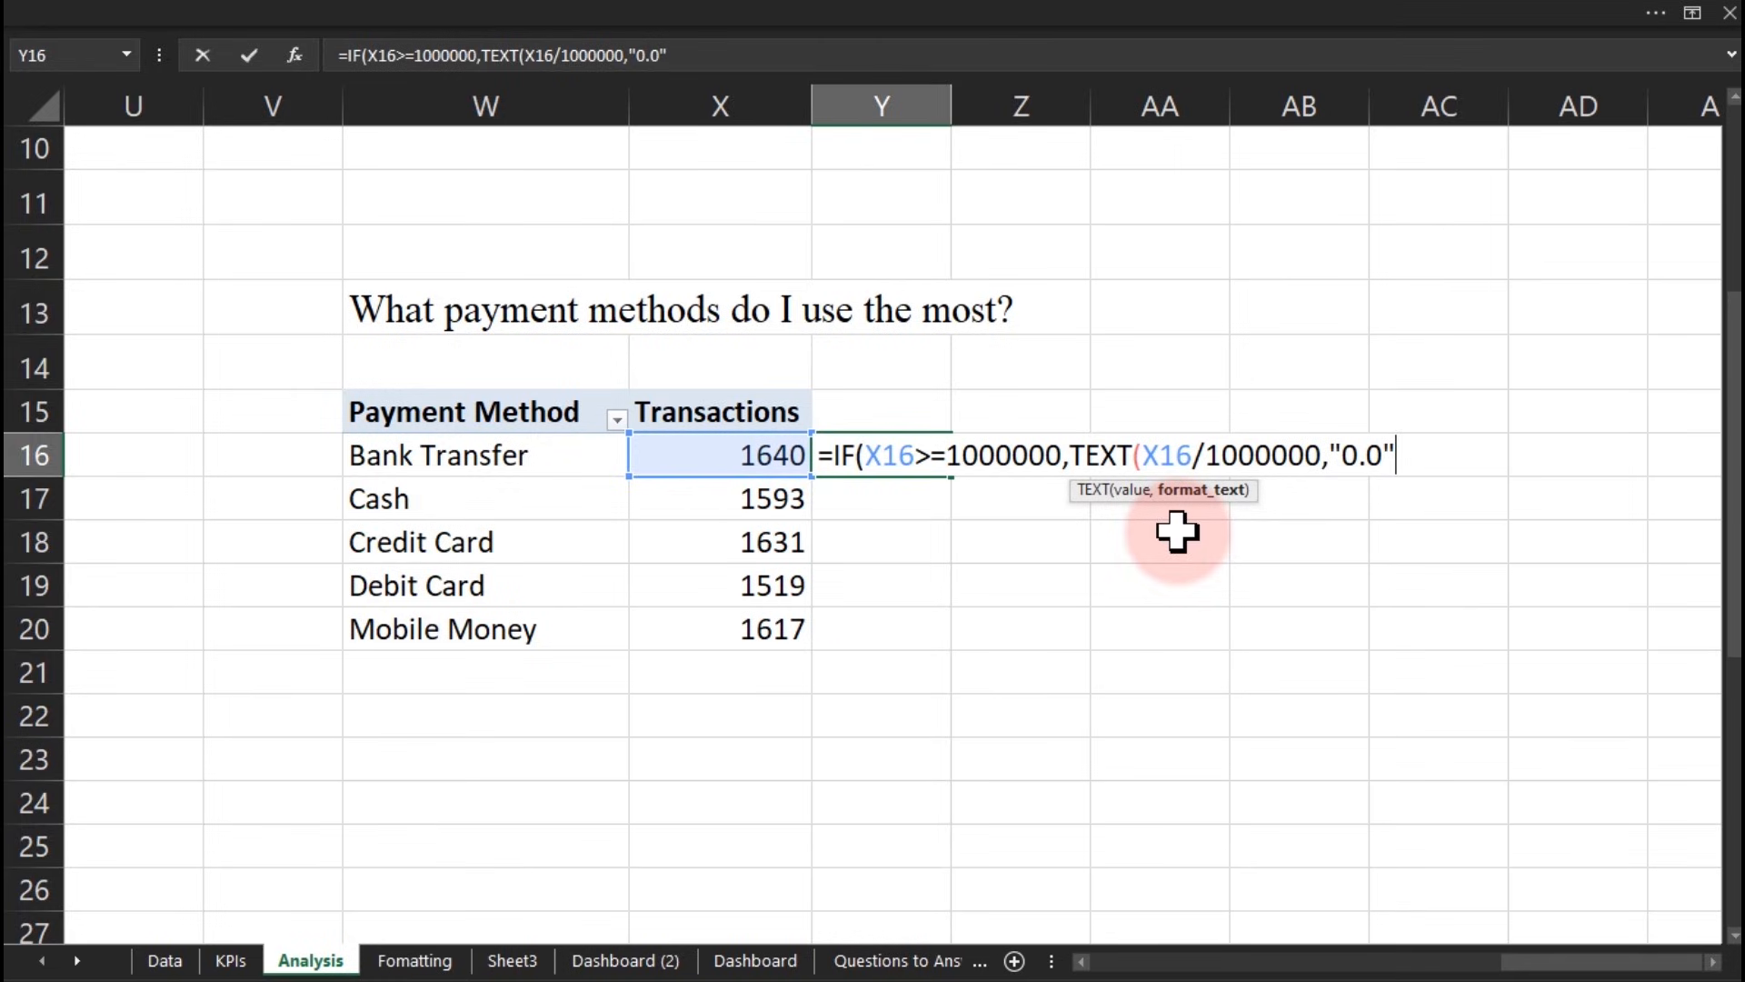
pyautogui.write(')')
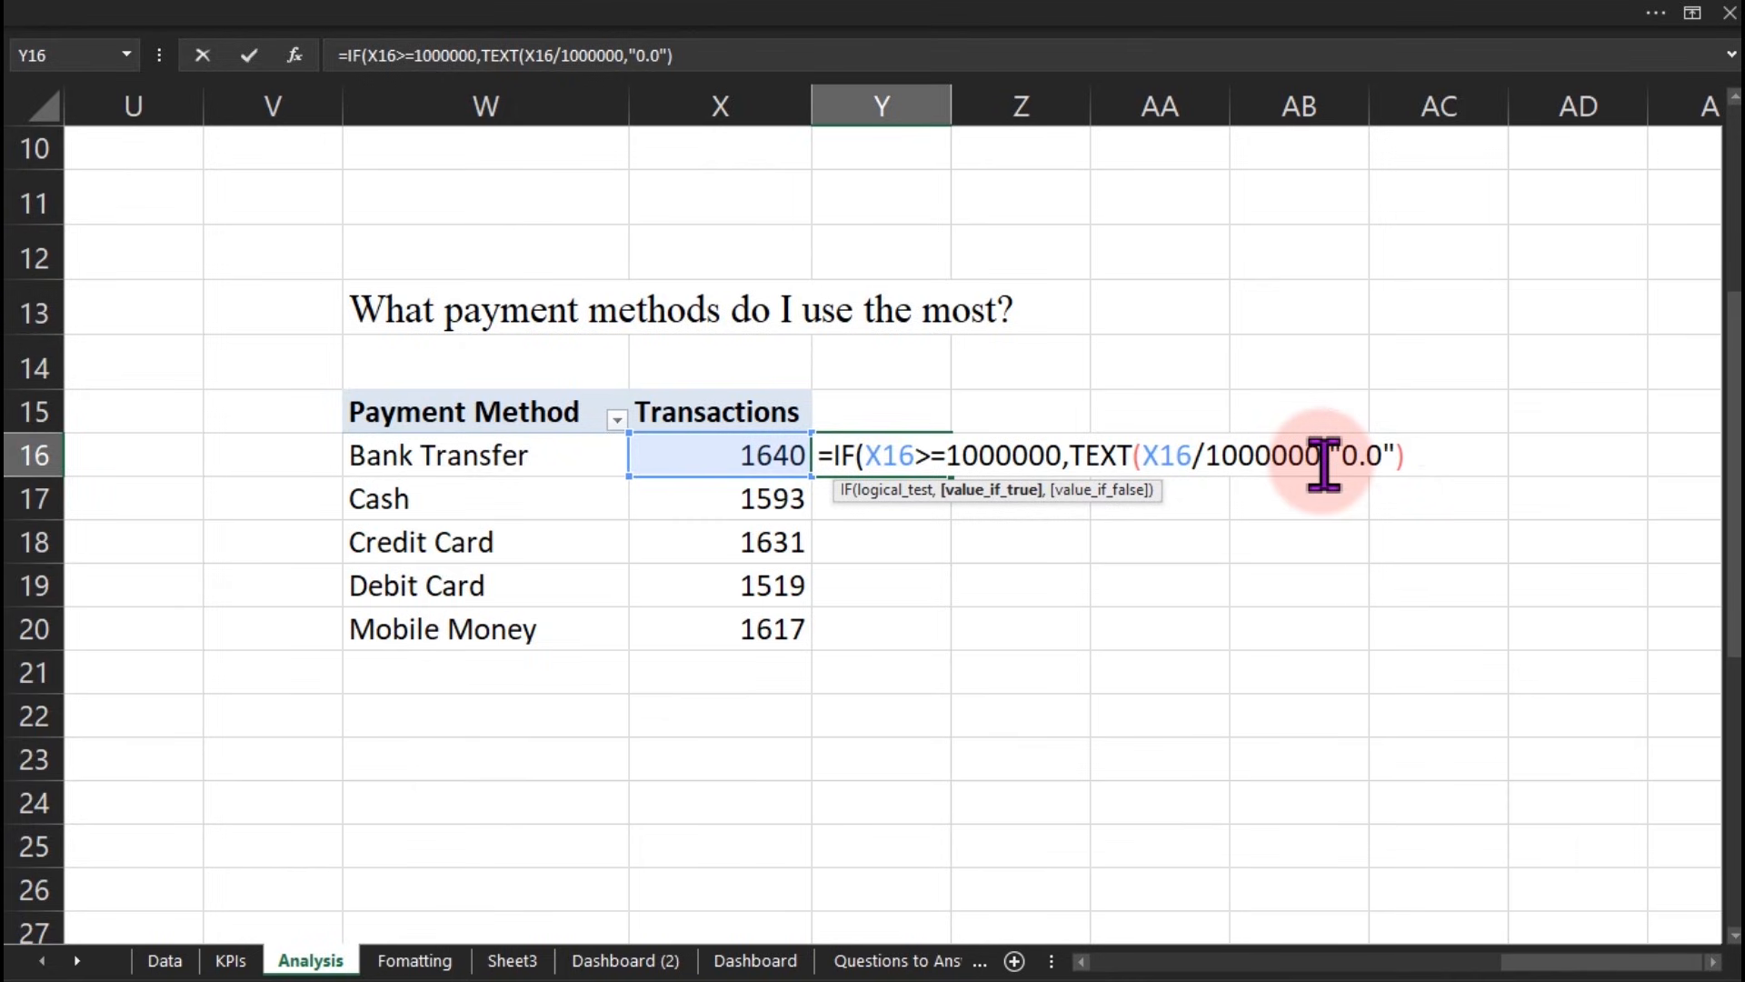
pyautogui.write('M"')
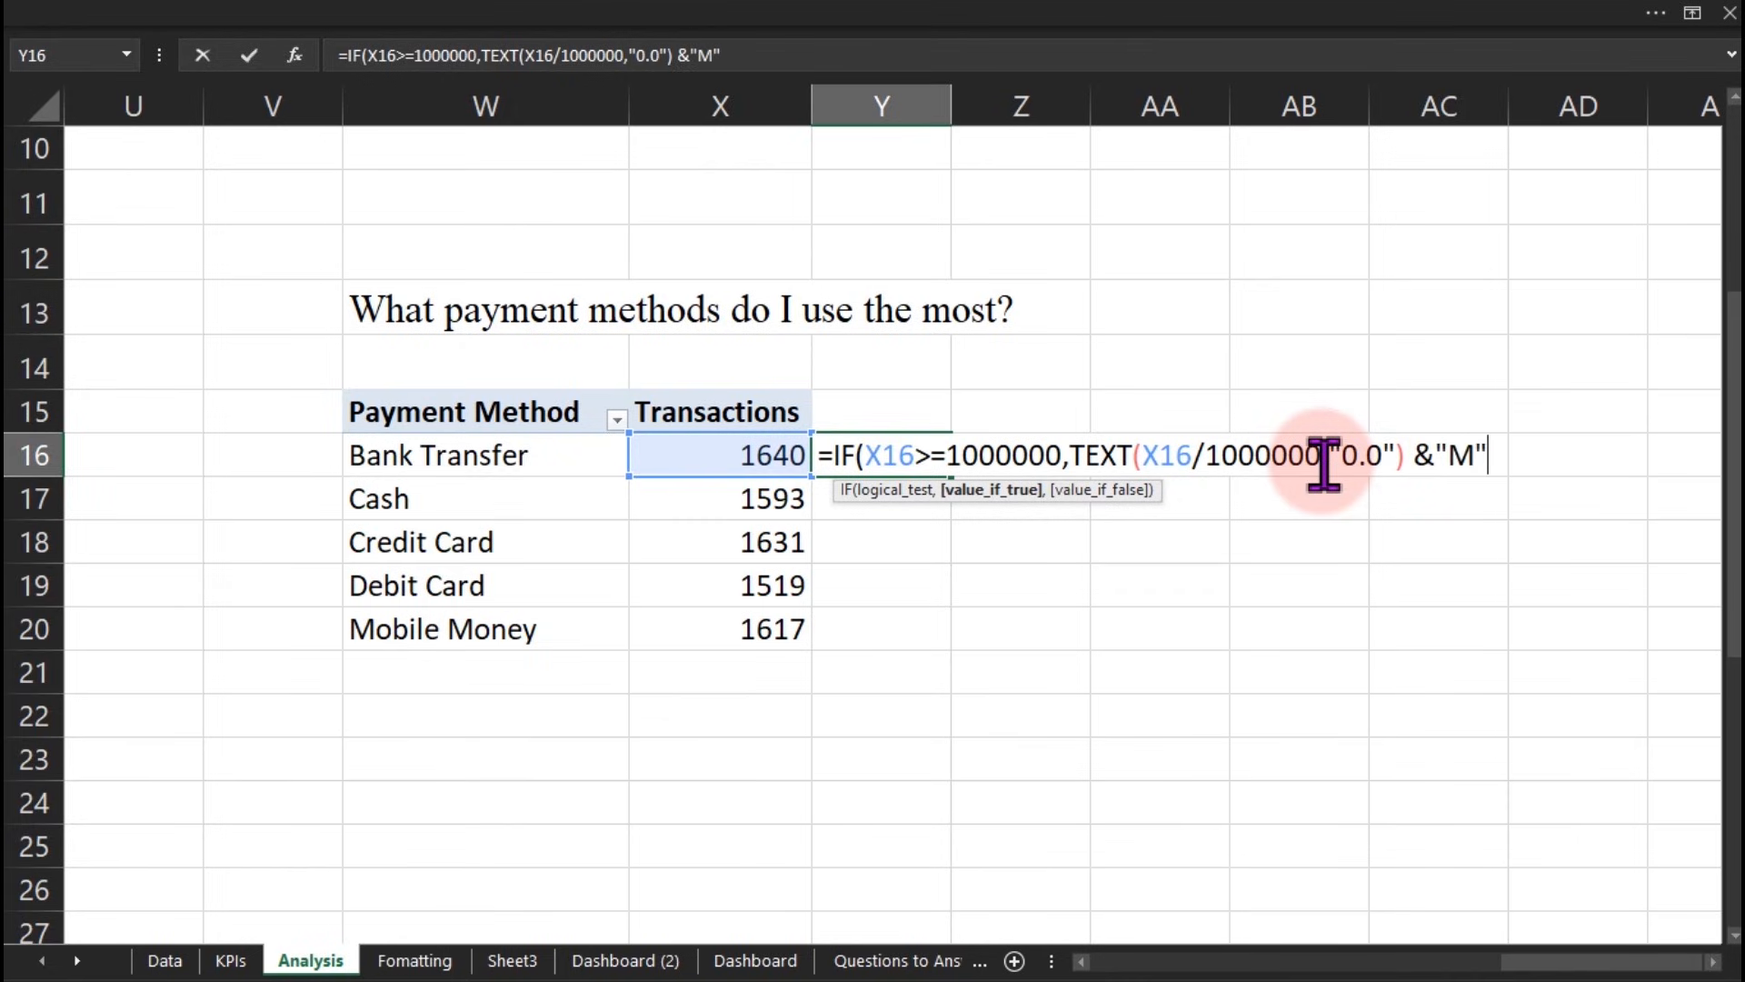
pyautogui.write(',')
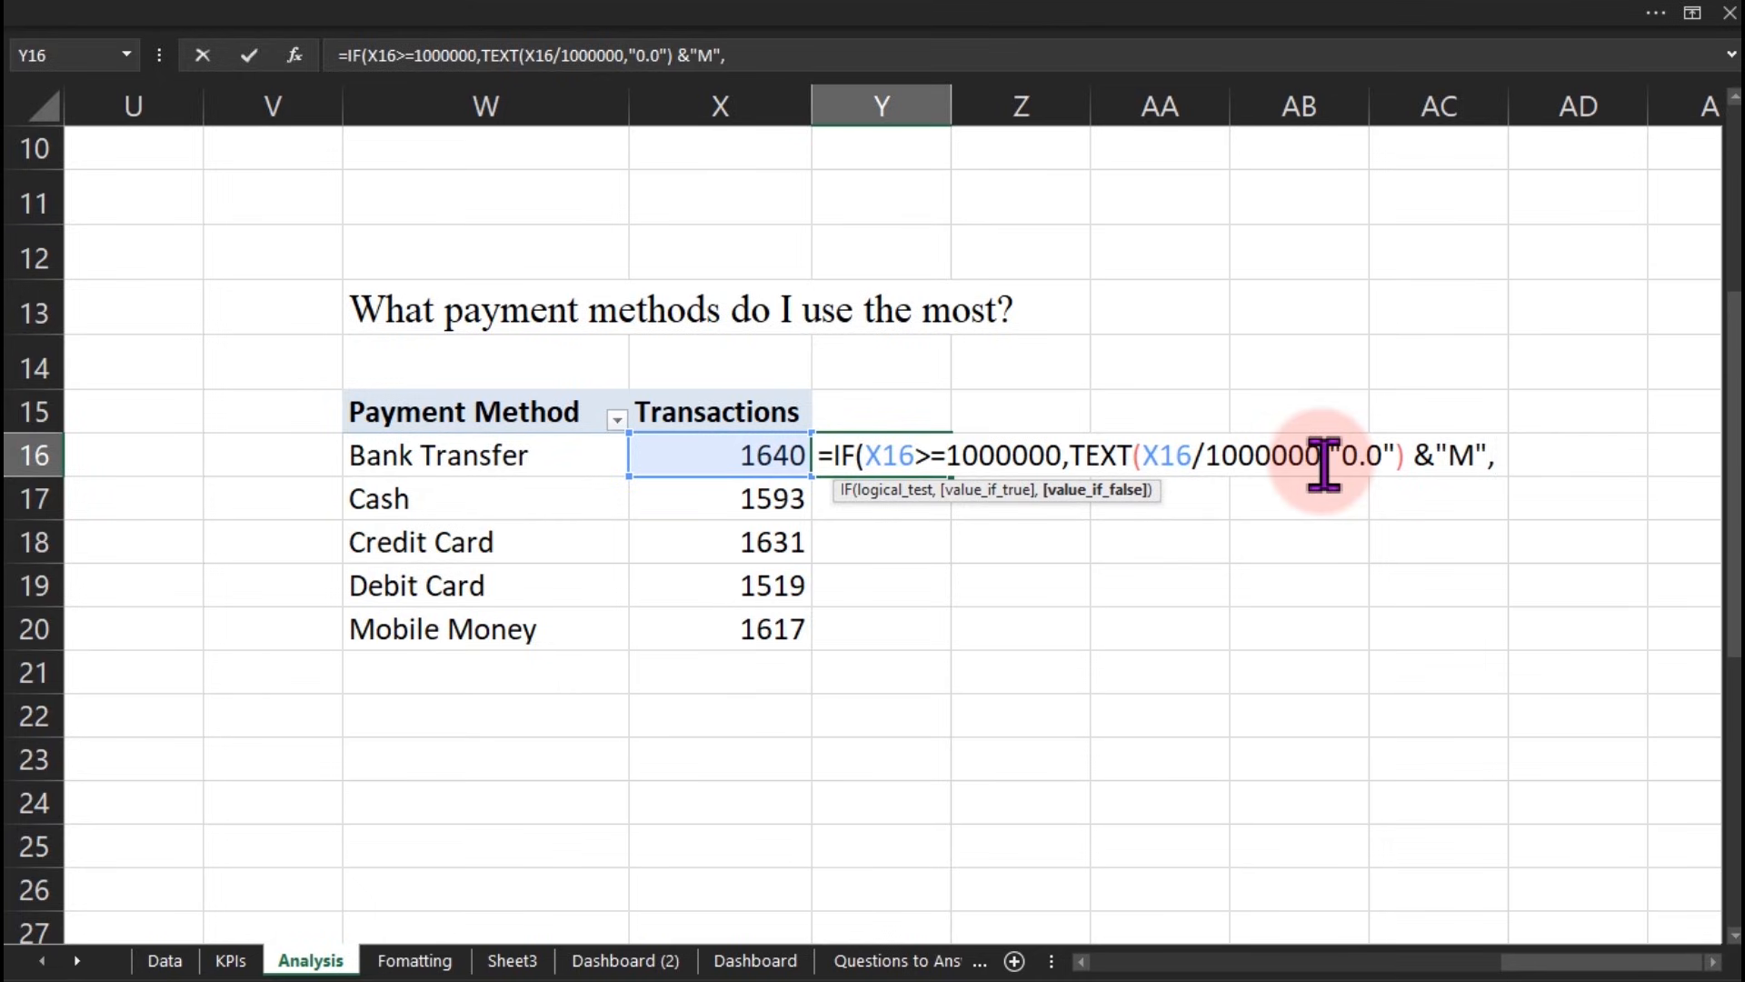
pyautogui.hotkey('alt', 'Return')
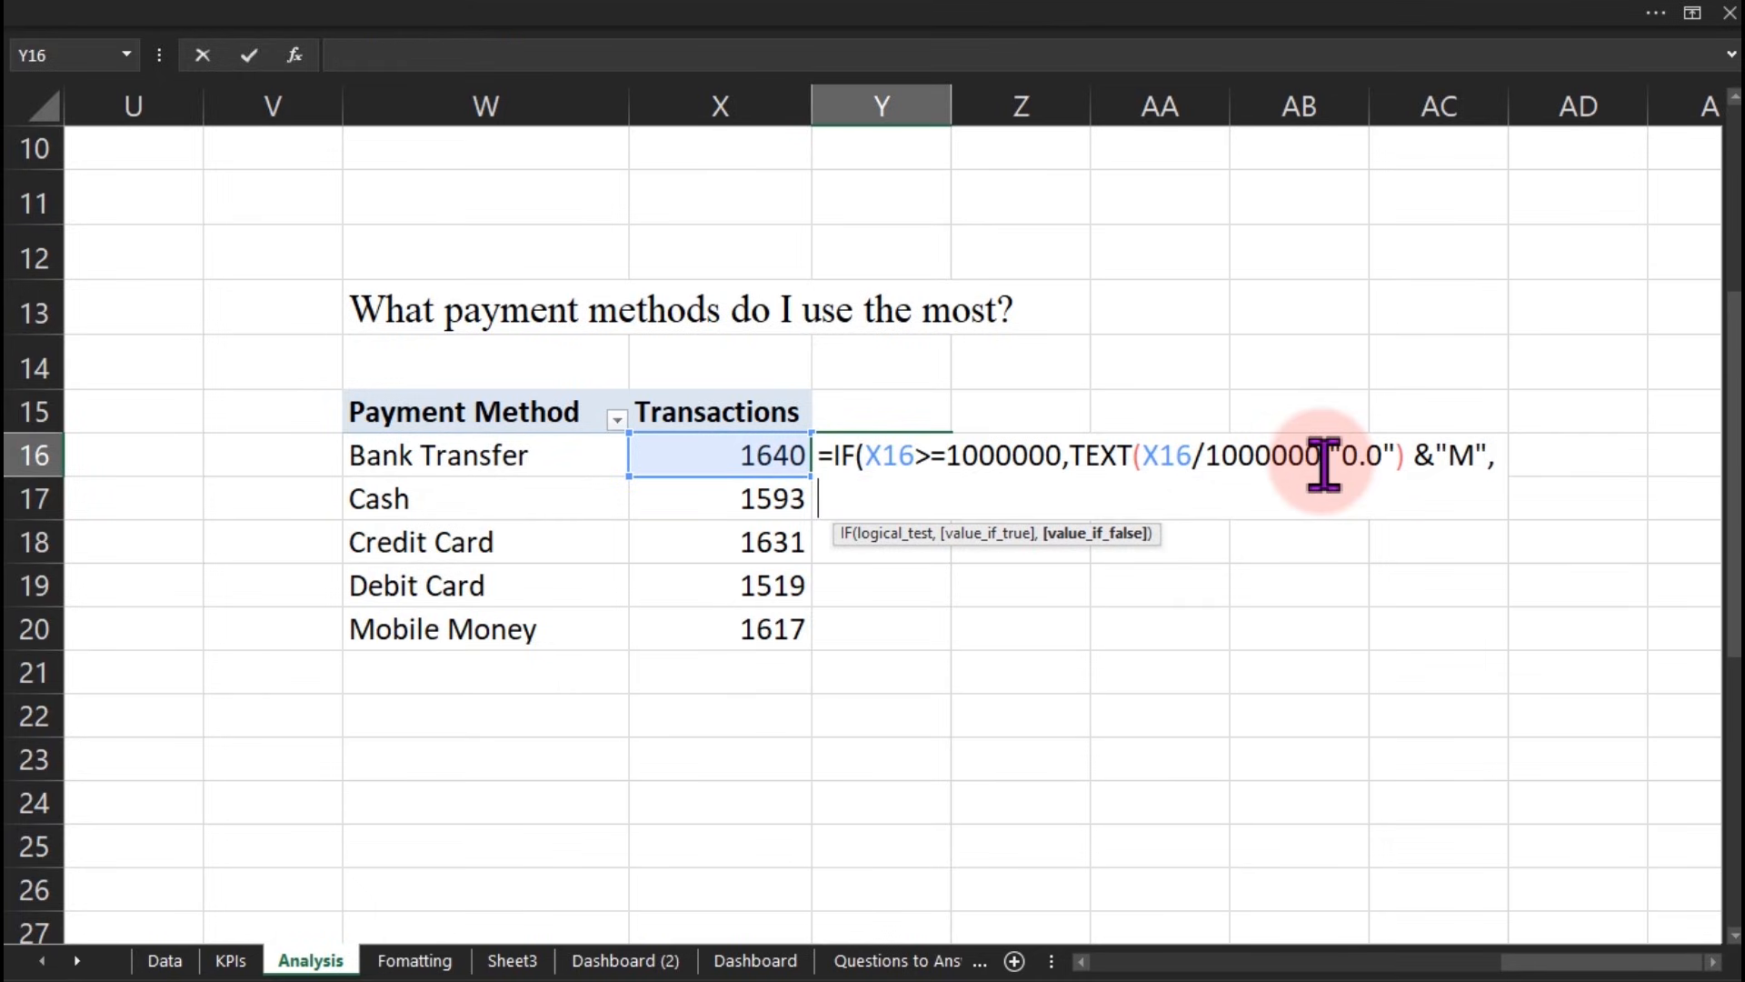
# Step: Nest a second IF as the false result, testing whether X16>=1000
pyautogui.write('if')
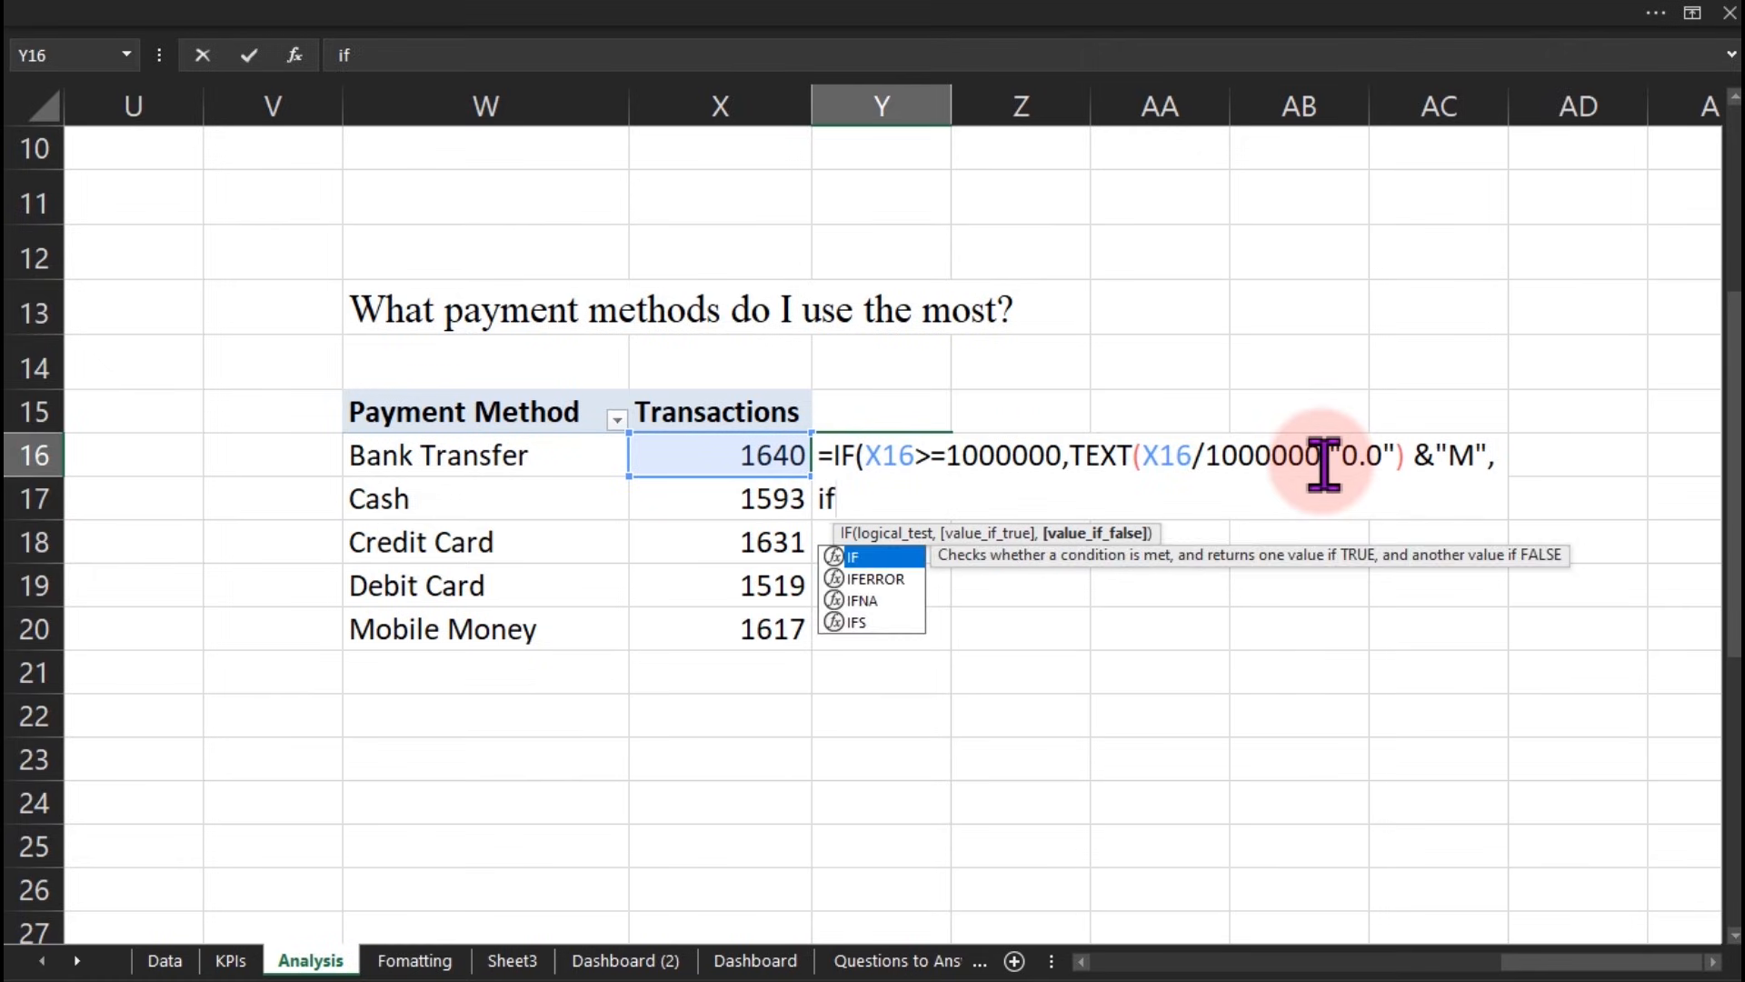
pyautogui.press('Tab')
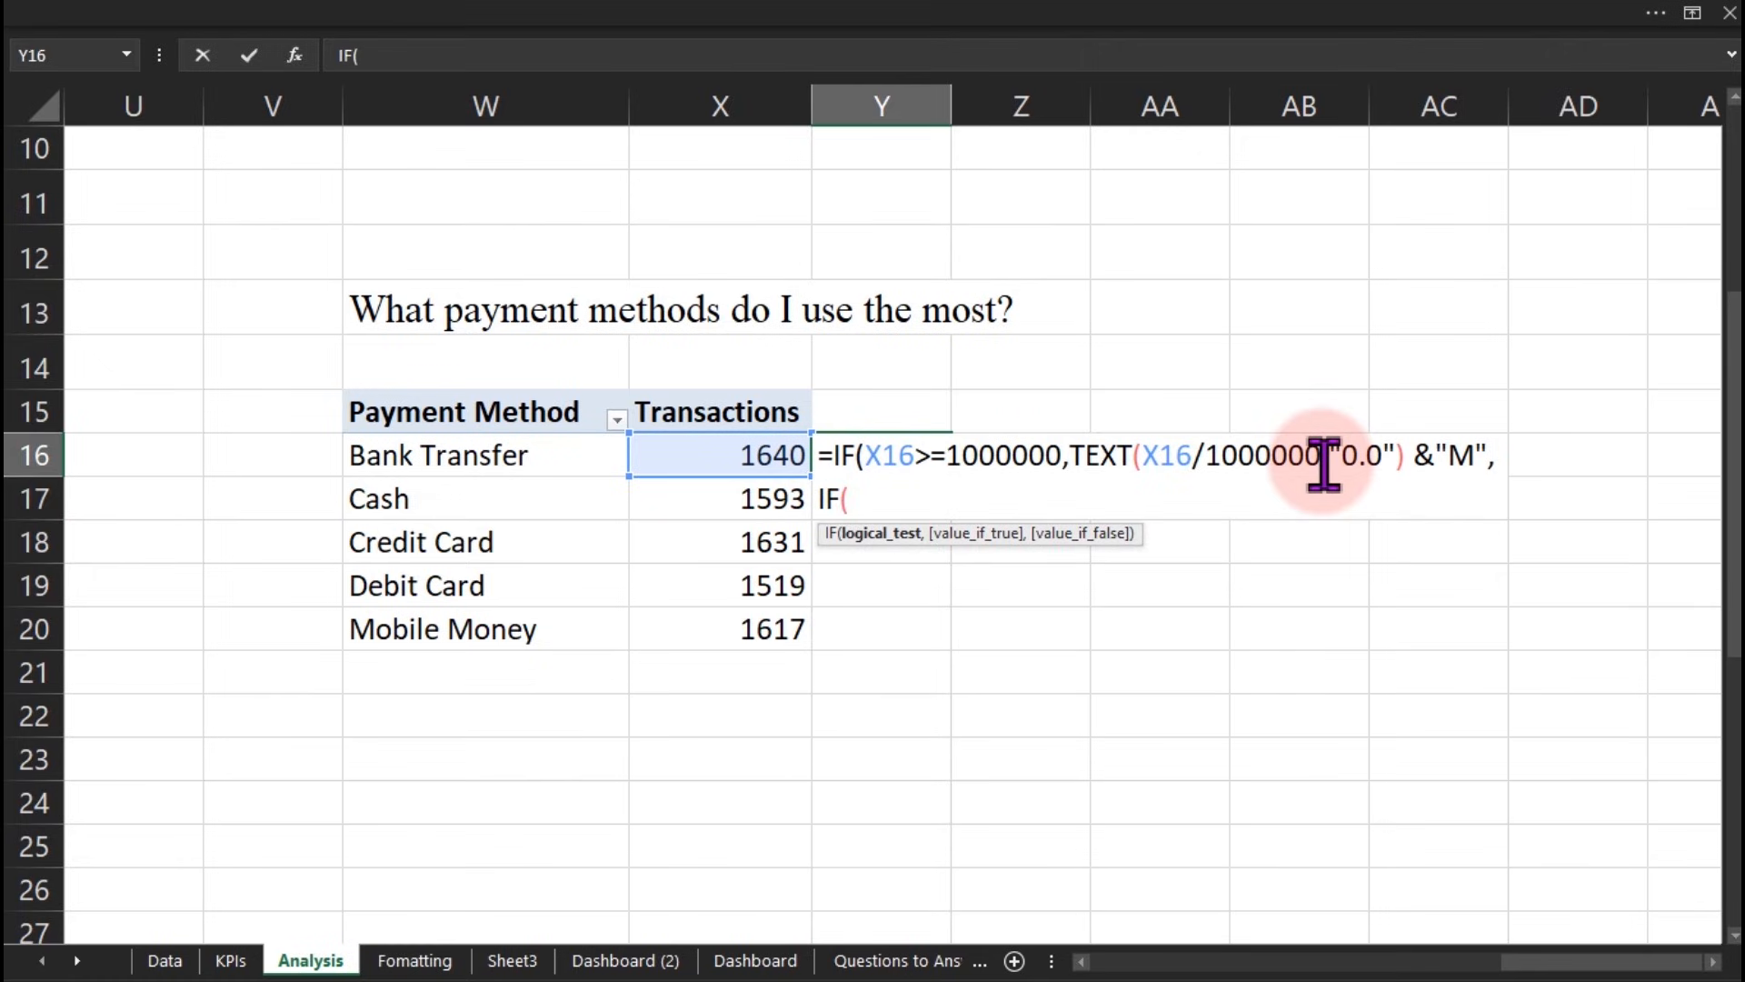
pyautogui.click(745, 455)
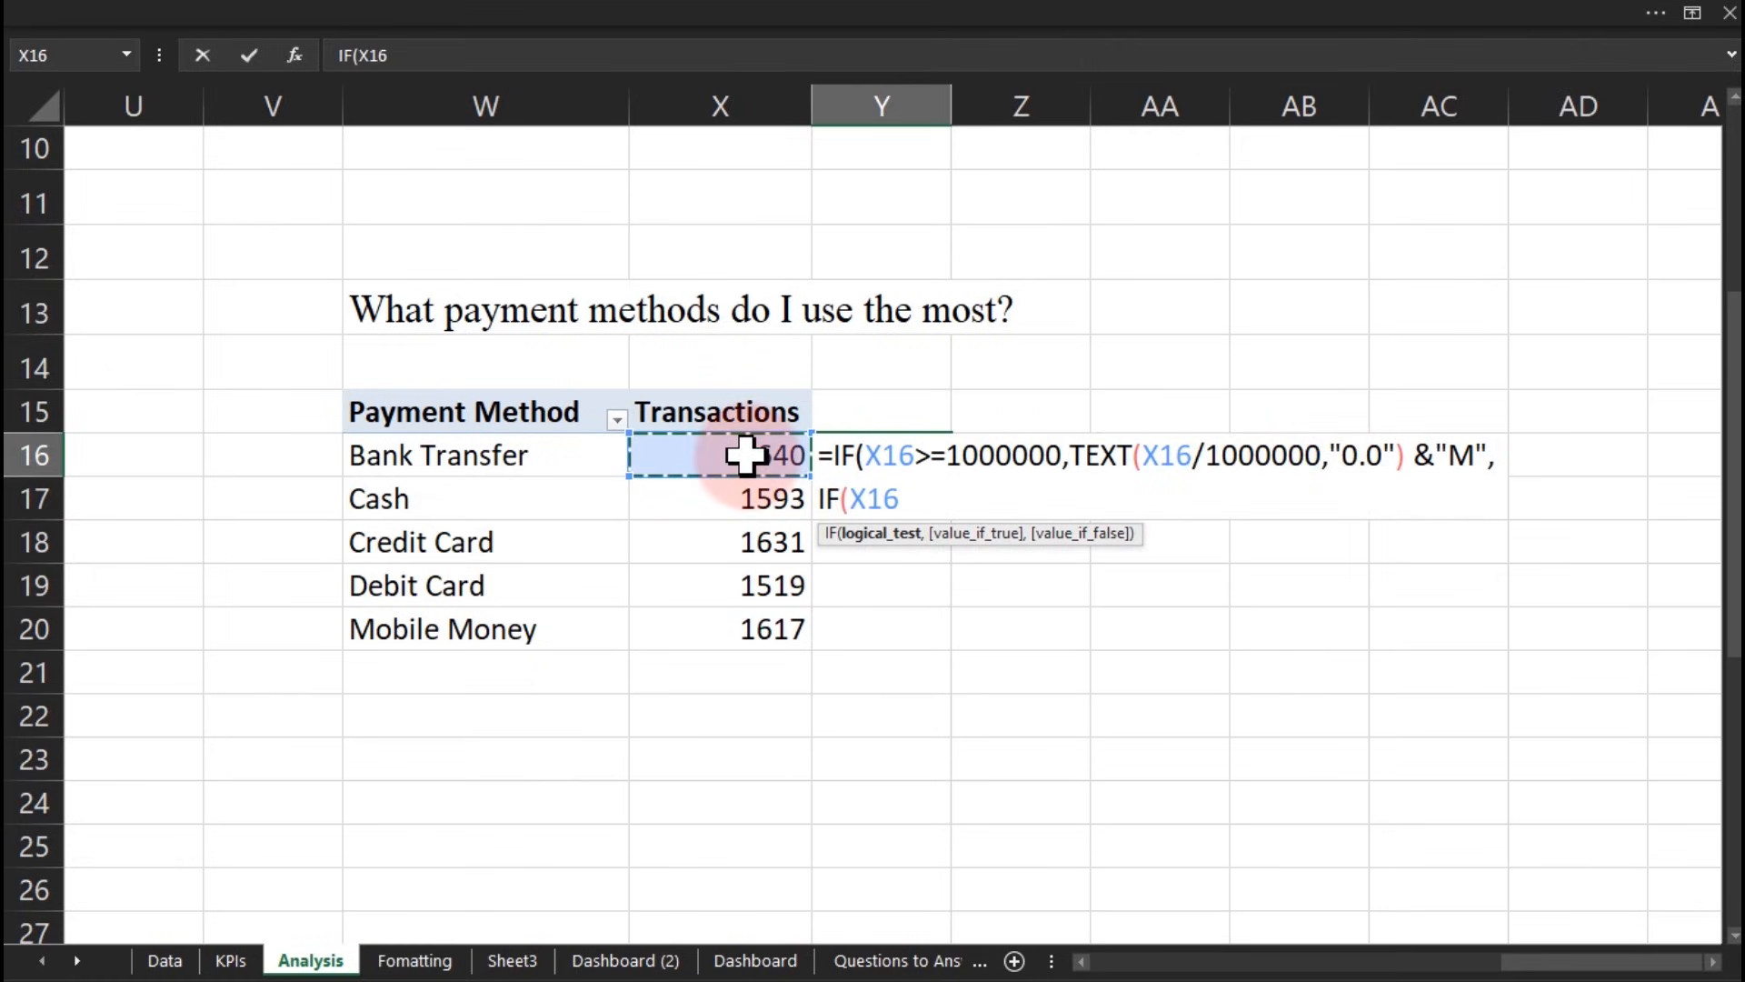
pyautogui.write('>=1000')
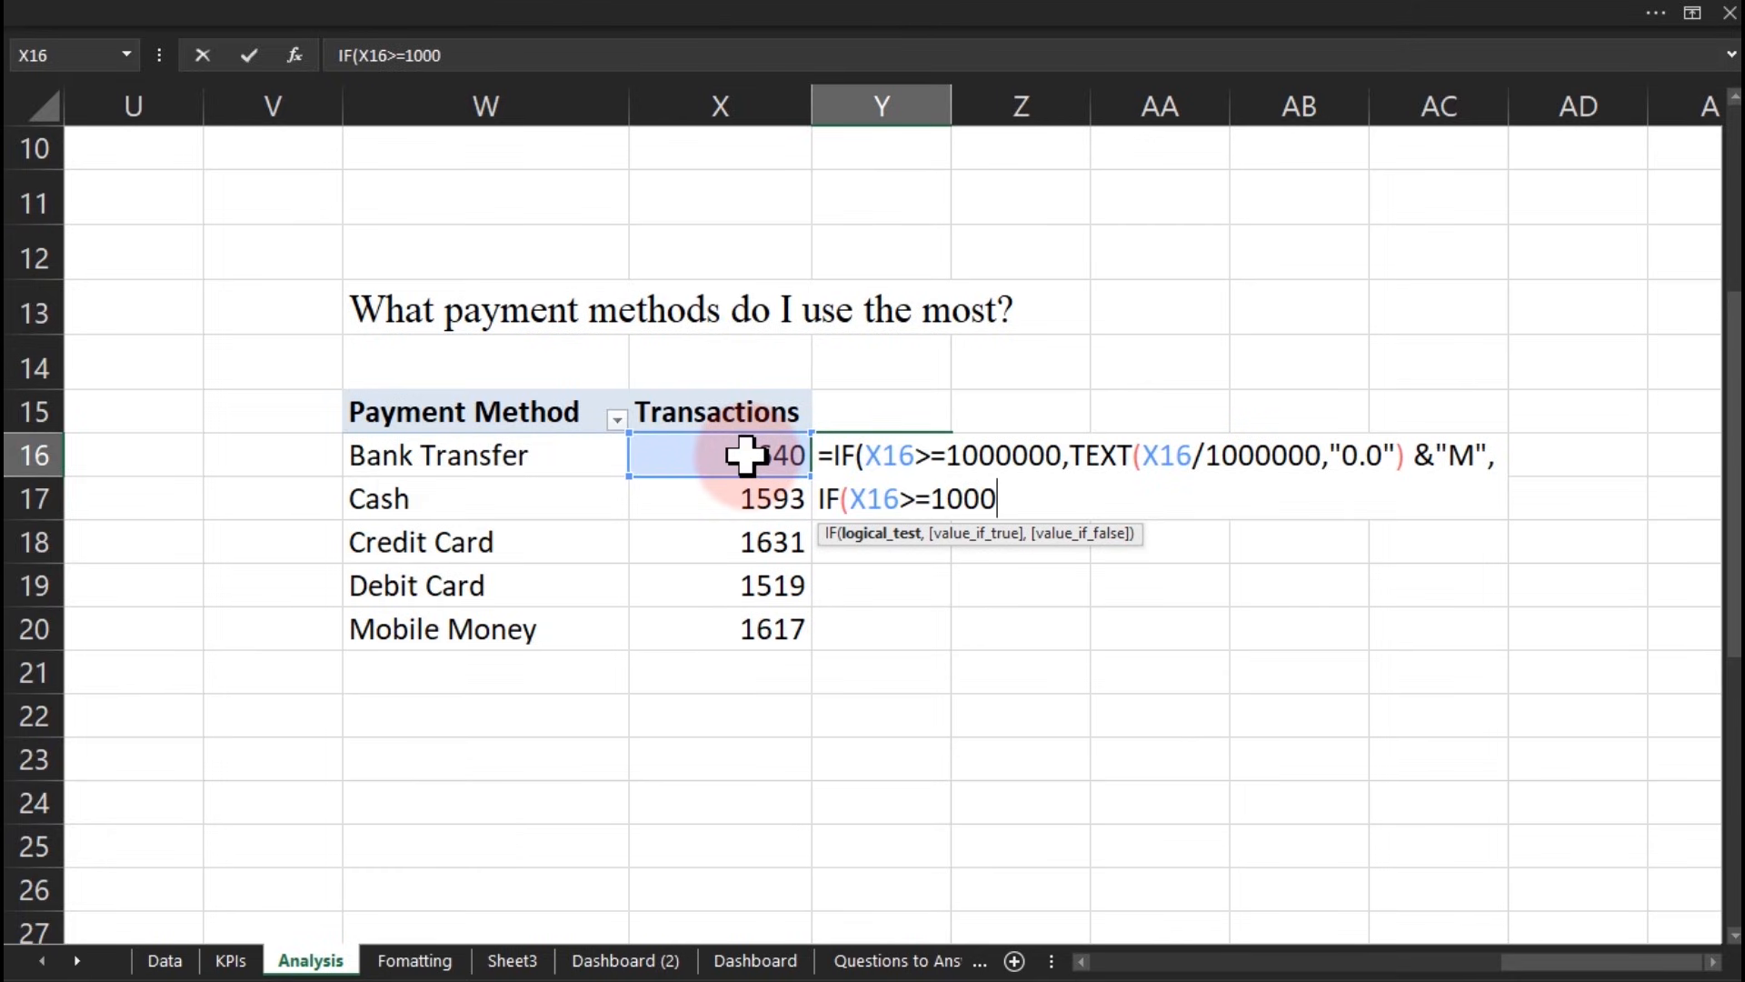
# Step: Make the nested IF's true result TEXT(X16/1000,"0.0") &"K", followed by a comma for its false result
pyautogui.write(',texx')
pyautogui.press('BackSpace')
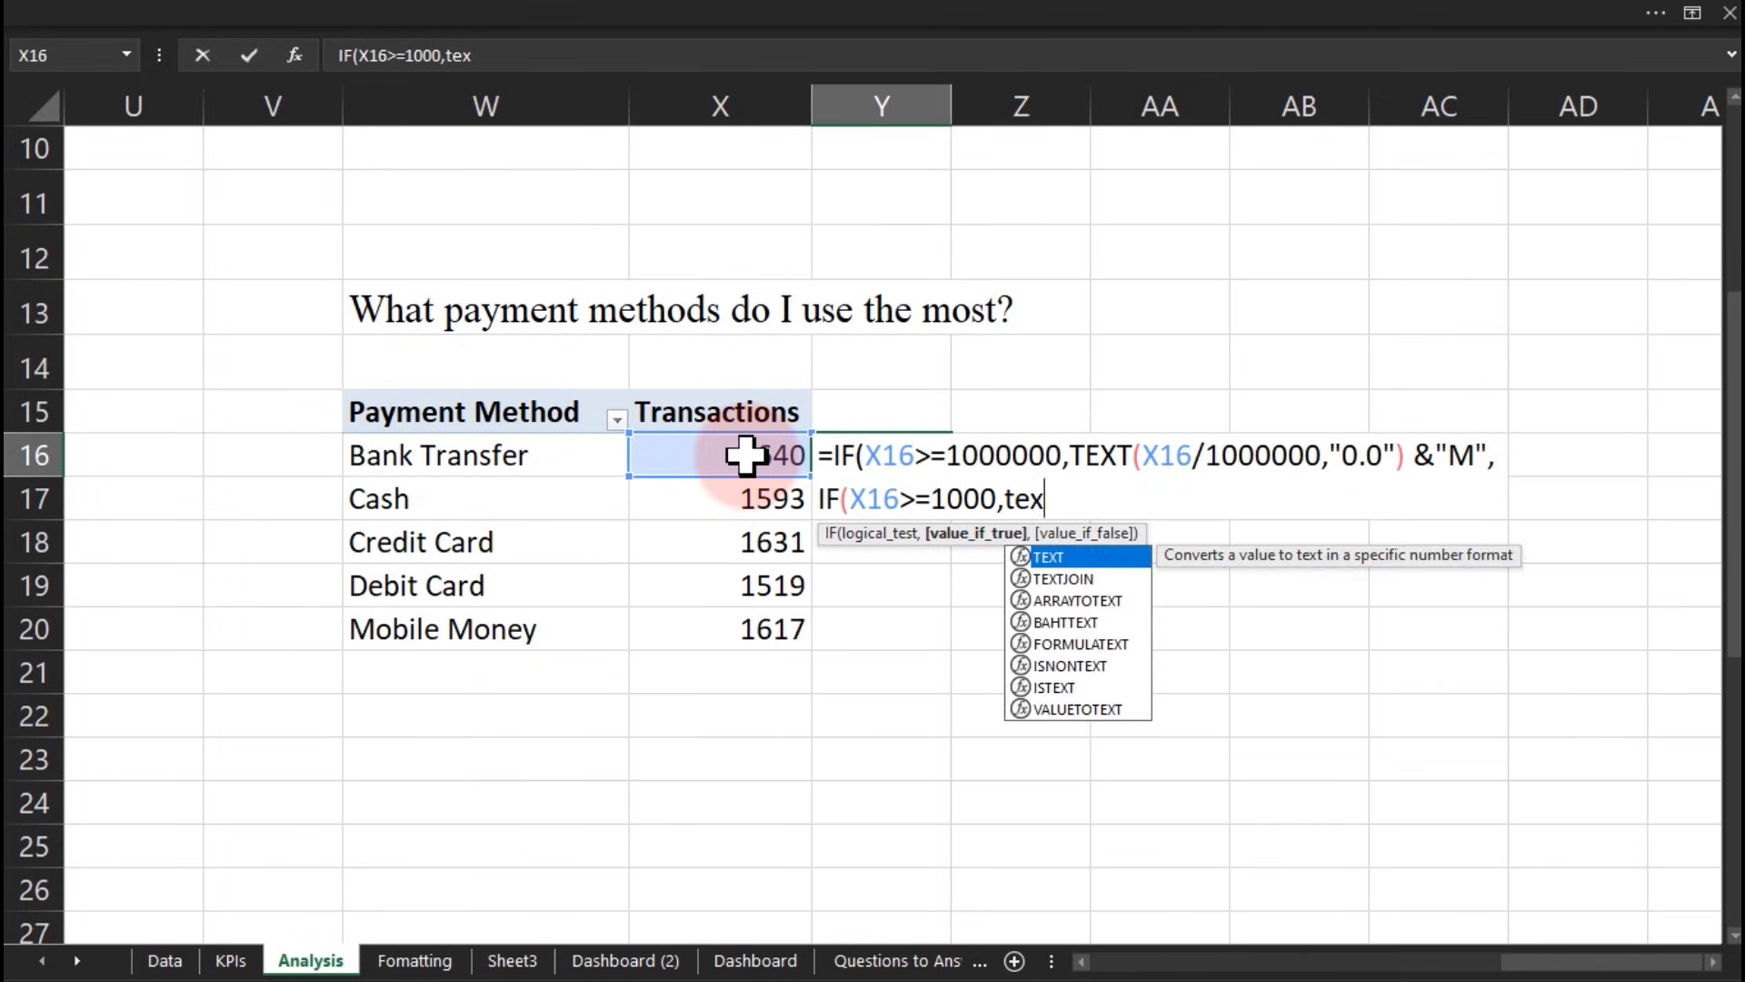
pyautogui.press('Tab')
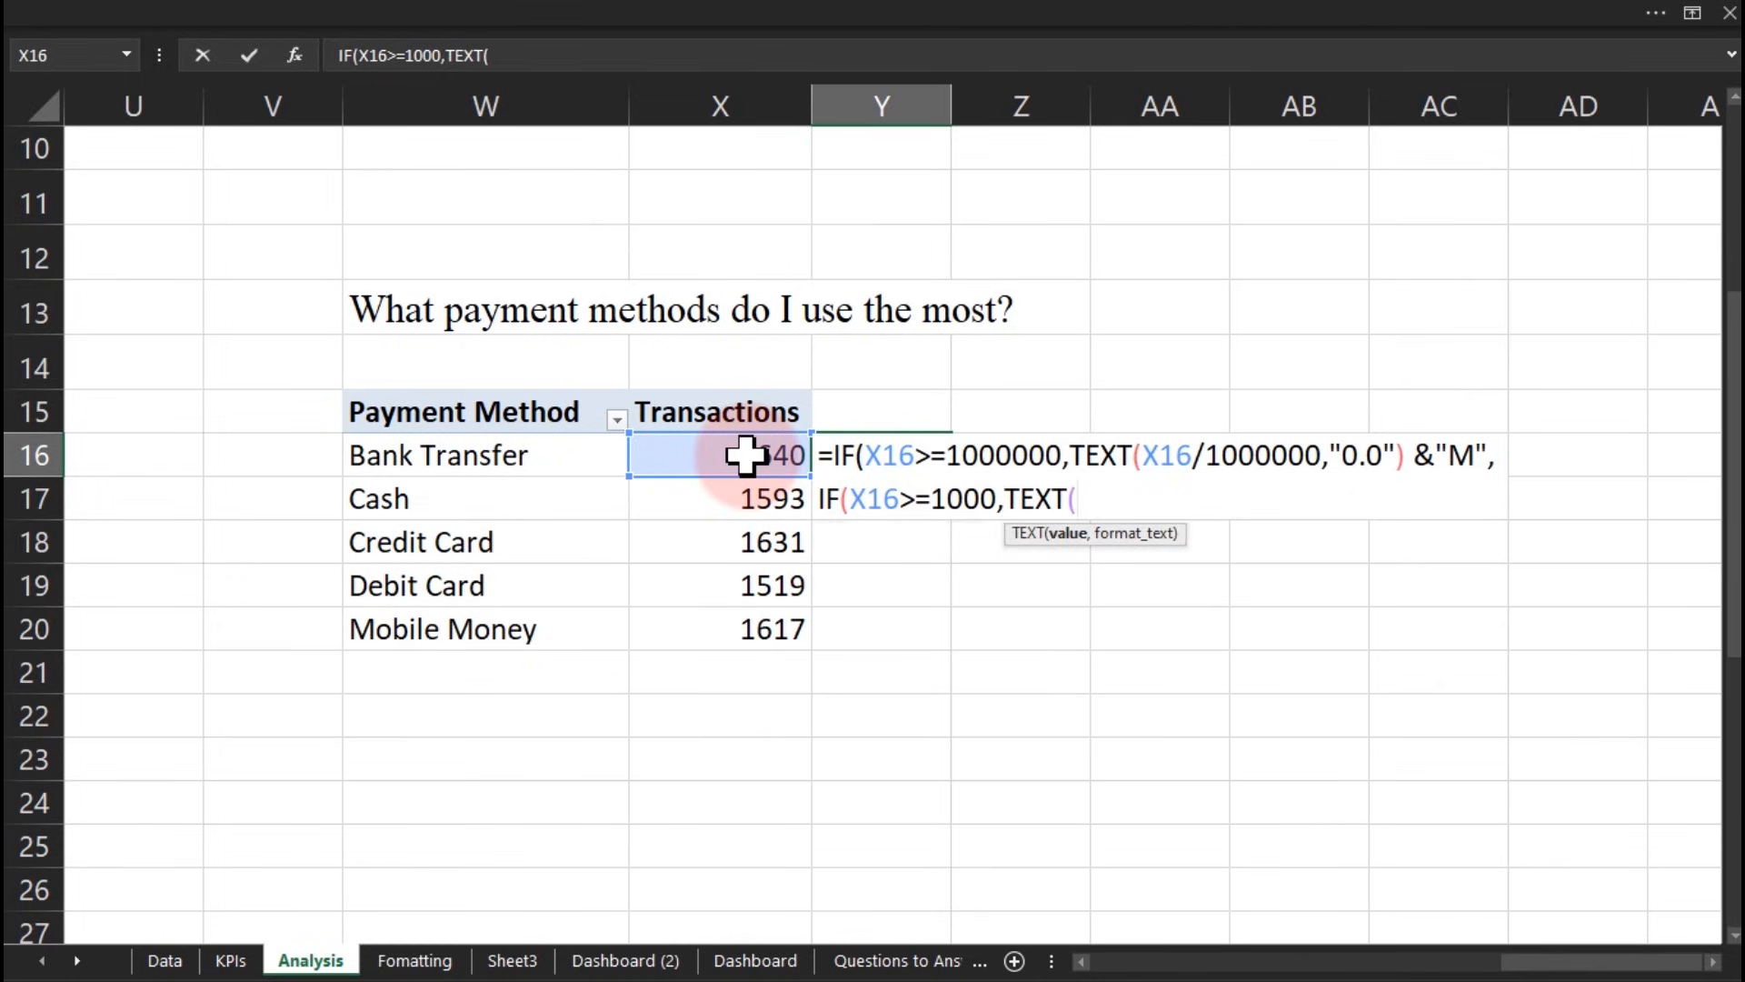
pyautogui.click(724, 454)
pyautogui.write('/1000')
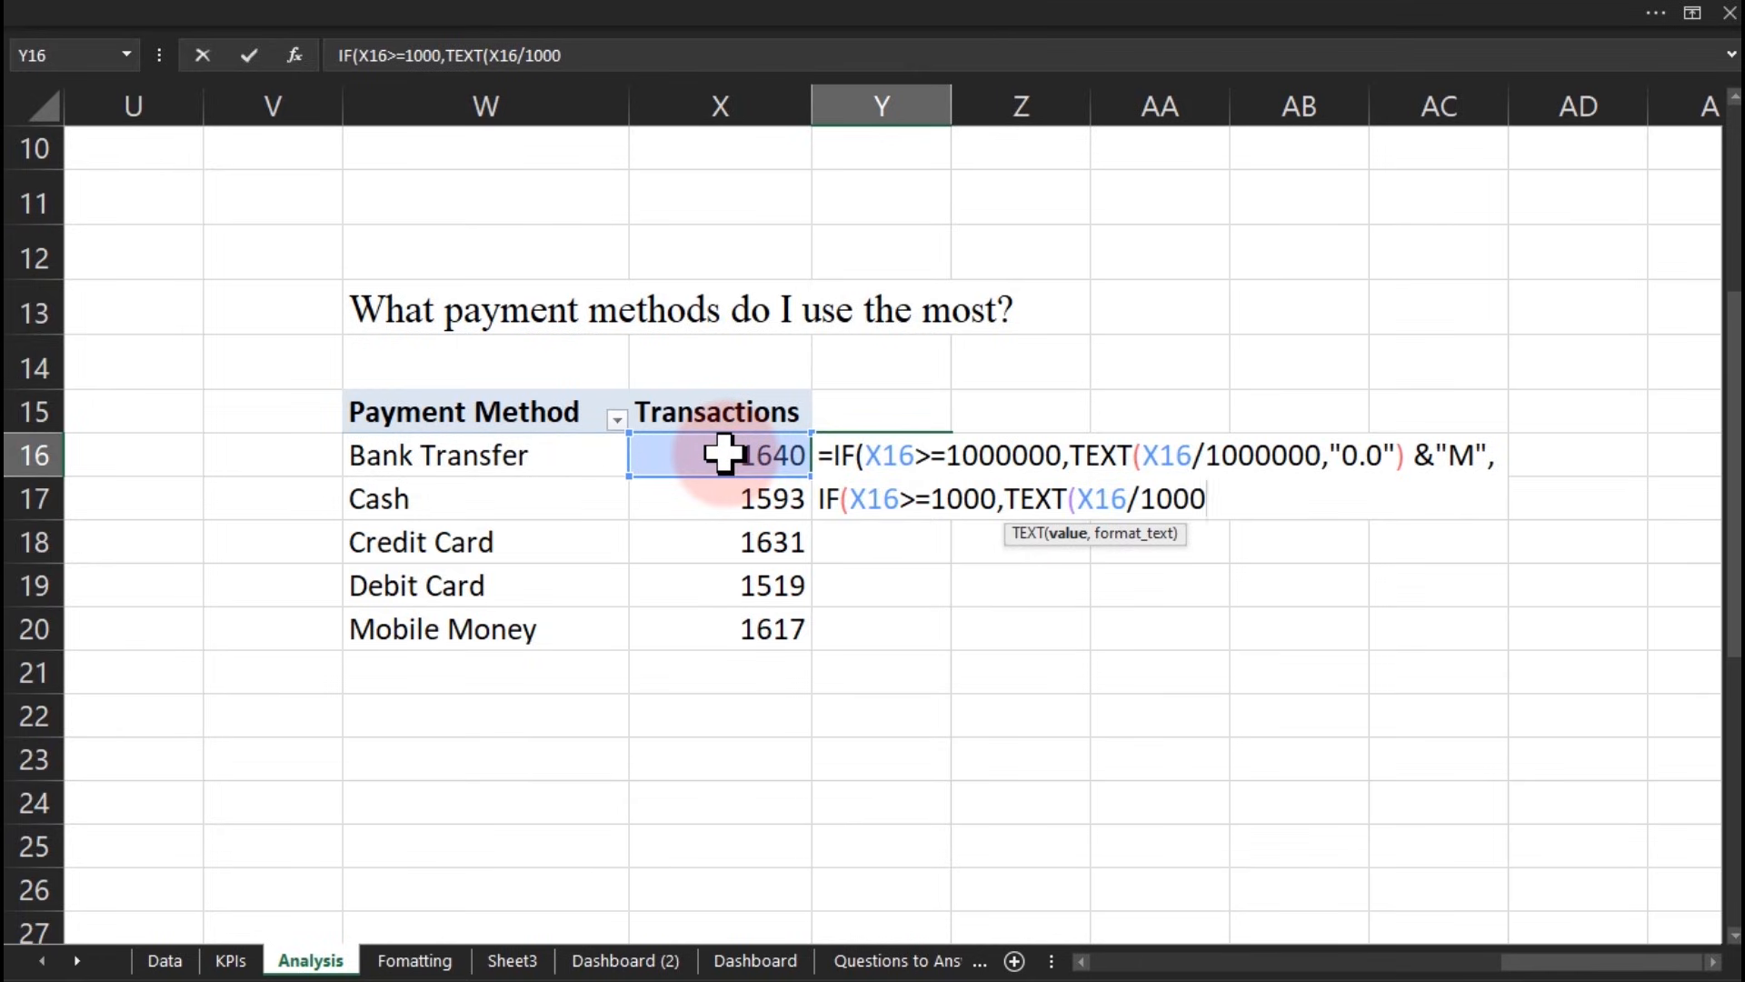
pyautogui.write(',')
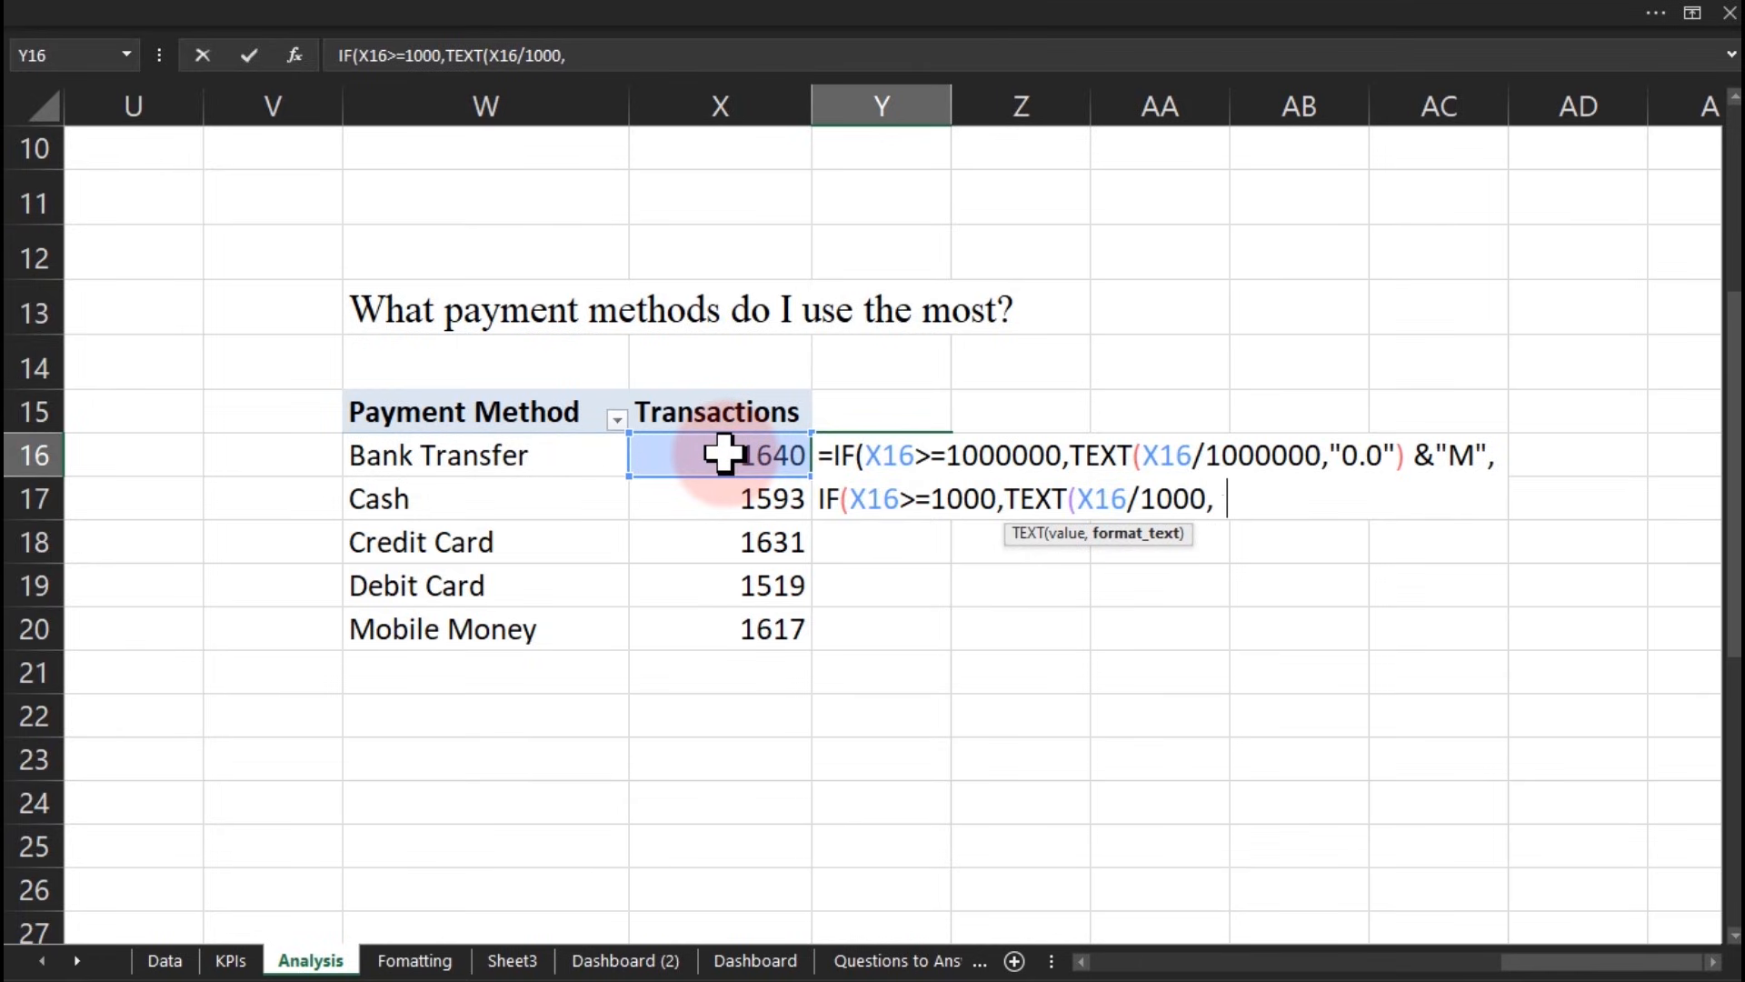
pyautogui.write(' 0.0')
pyautogui.write('"0.0')
pyautogui.write(')')
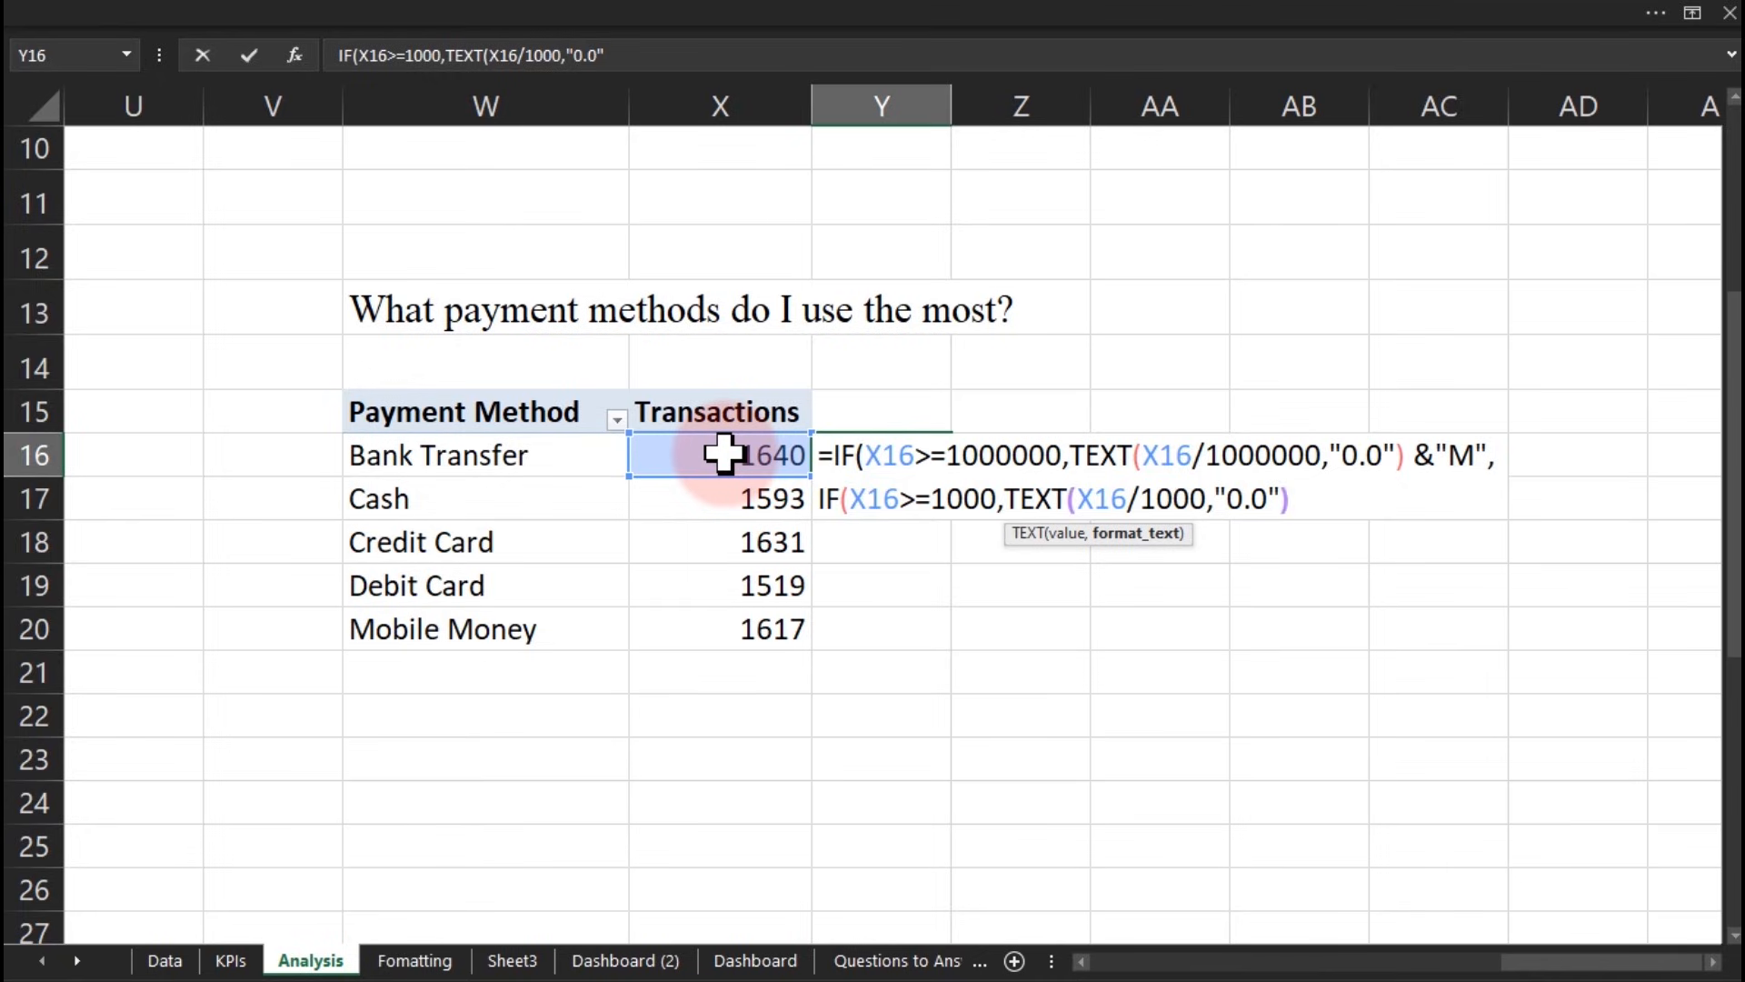
pyautogui.write(' &"K"')
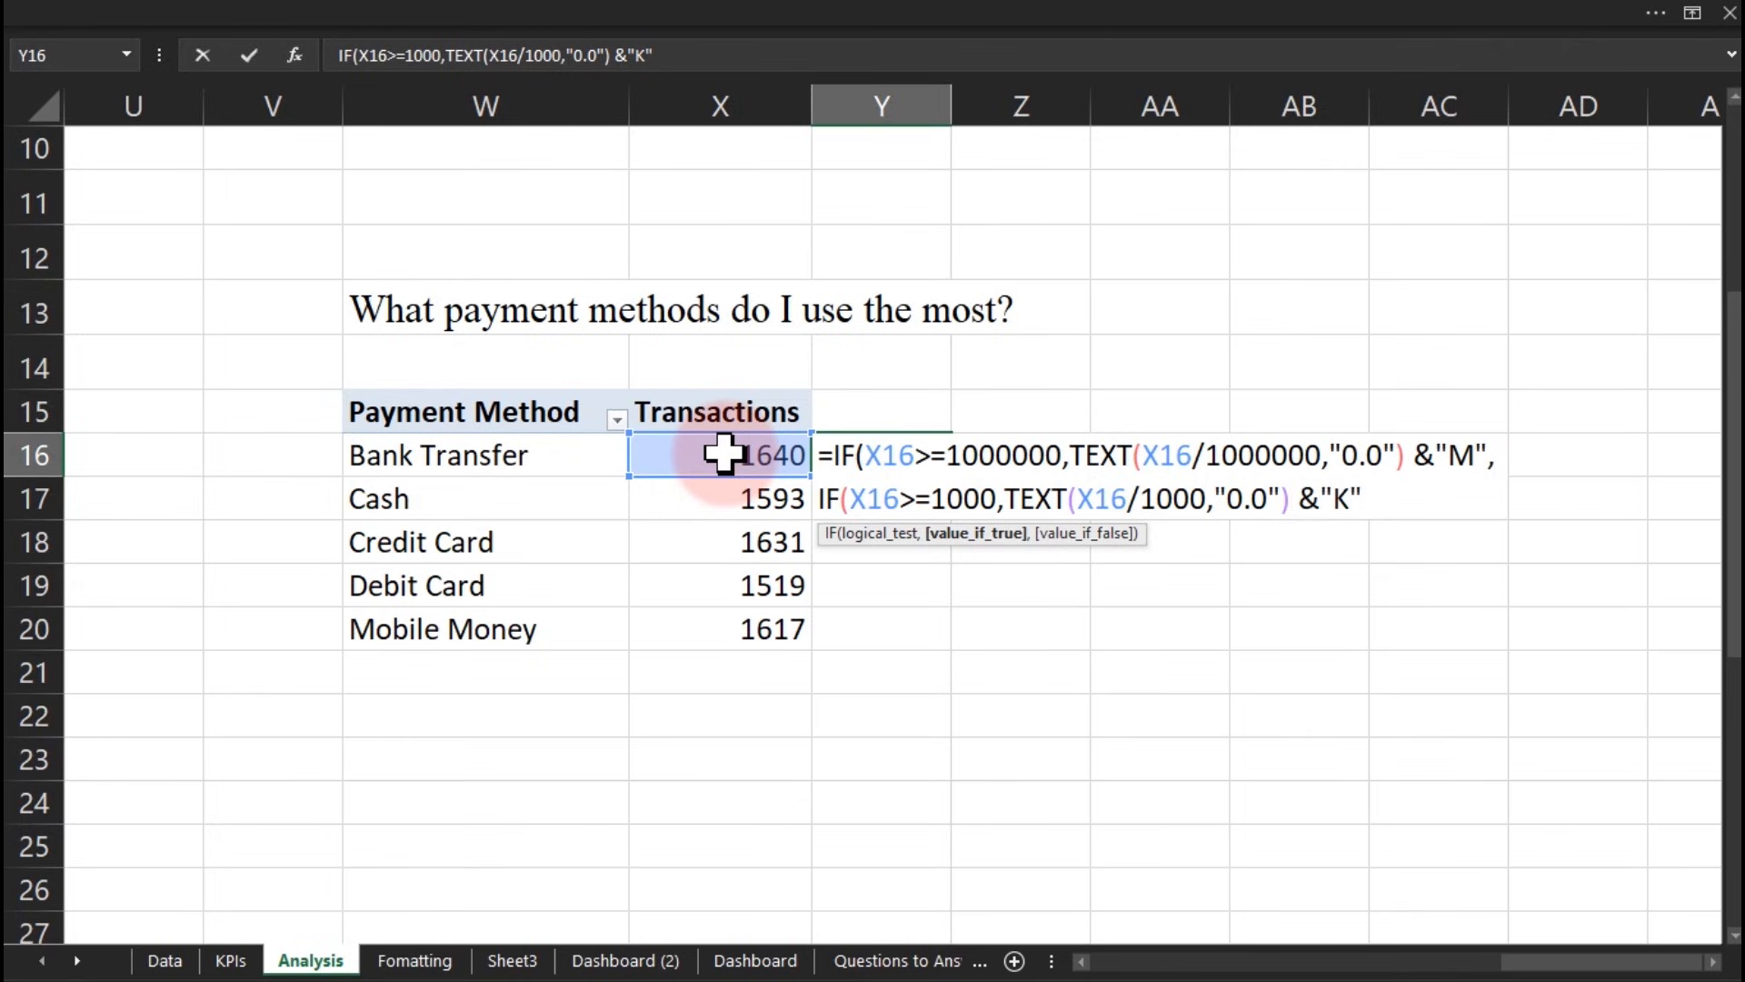
pyautogui.write(',')
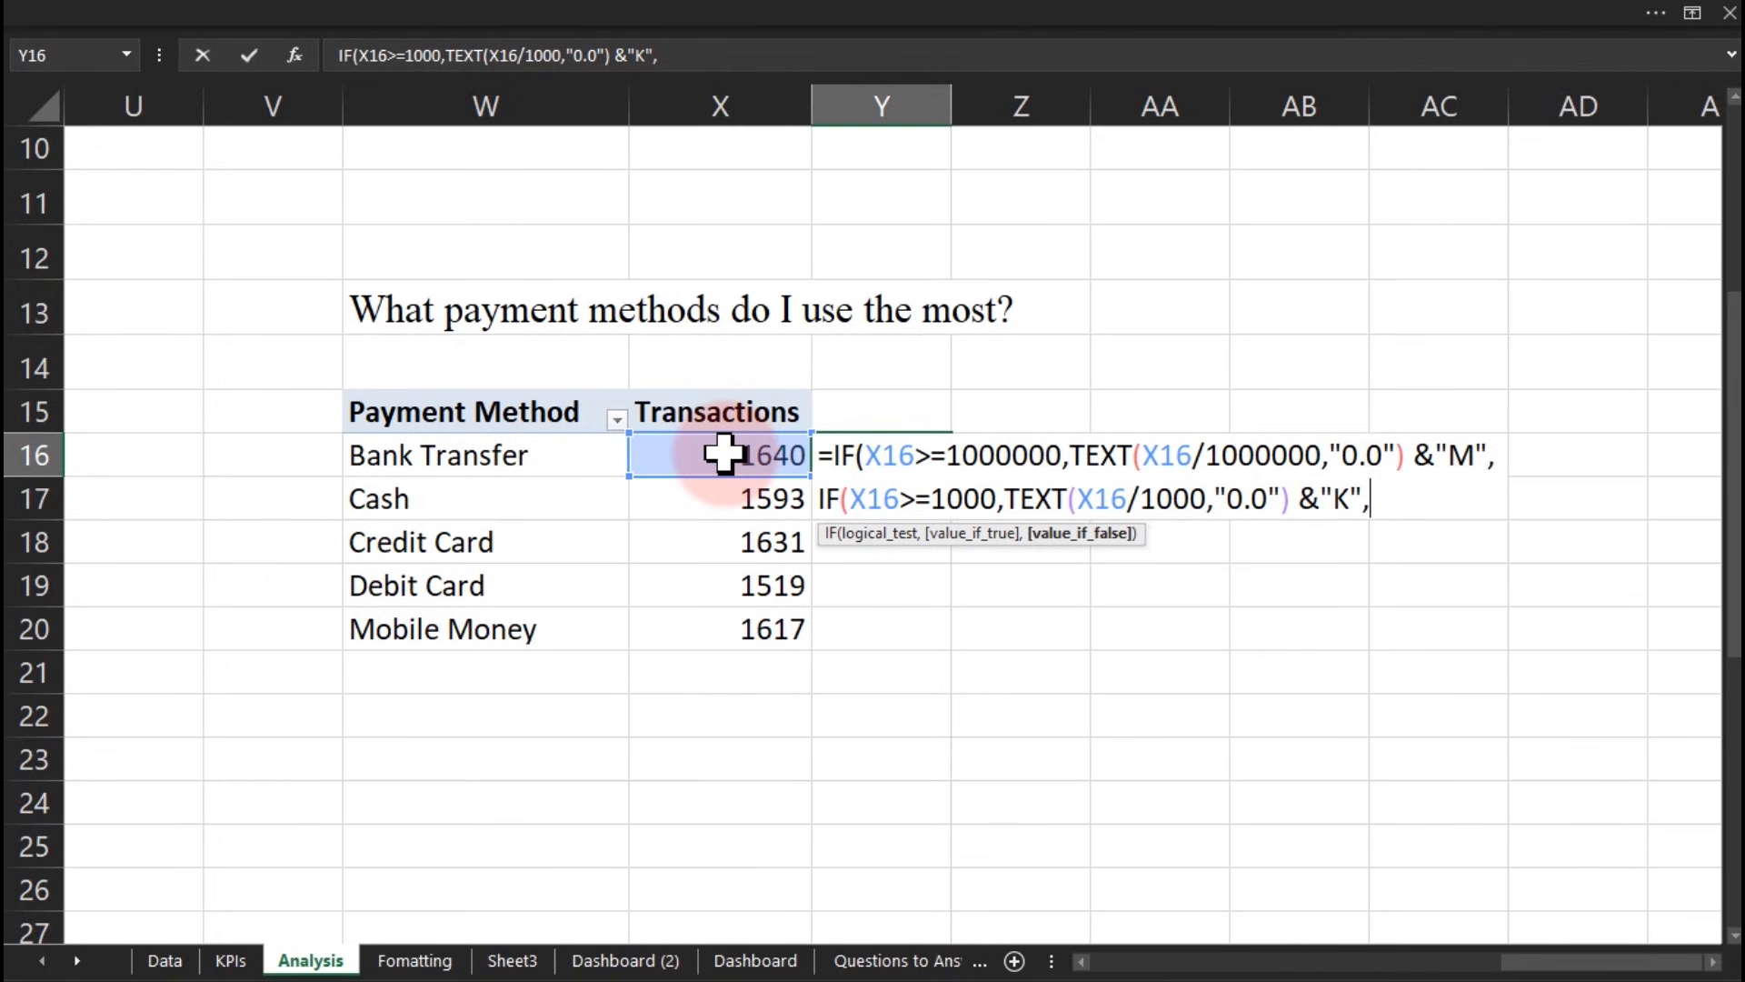
pyautogui.hotkey('alt', 'Return')
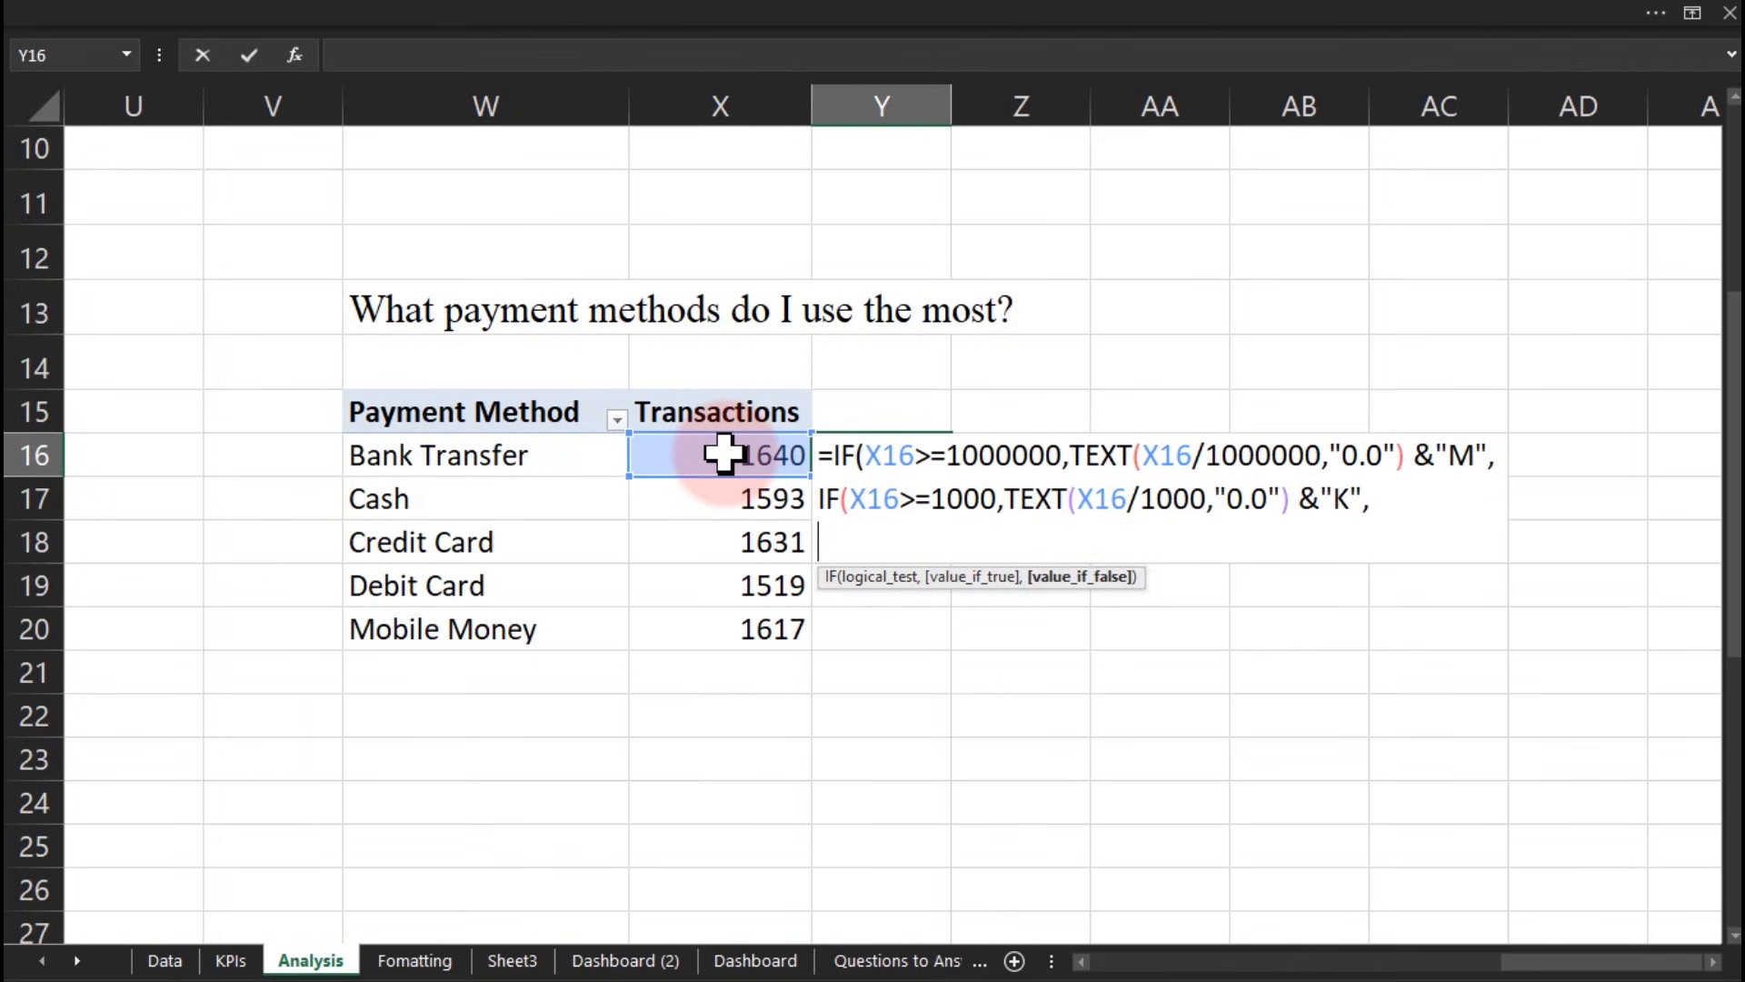
pyautogui.write('texx')
pyautogui.press('Return')
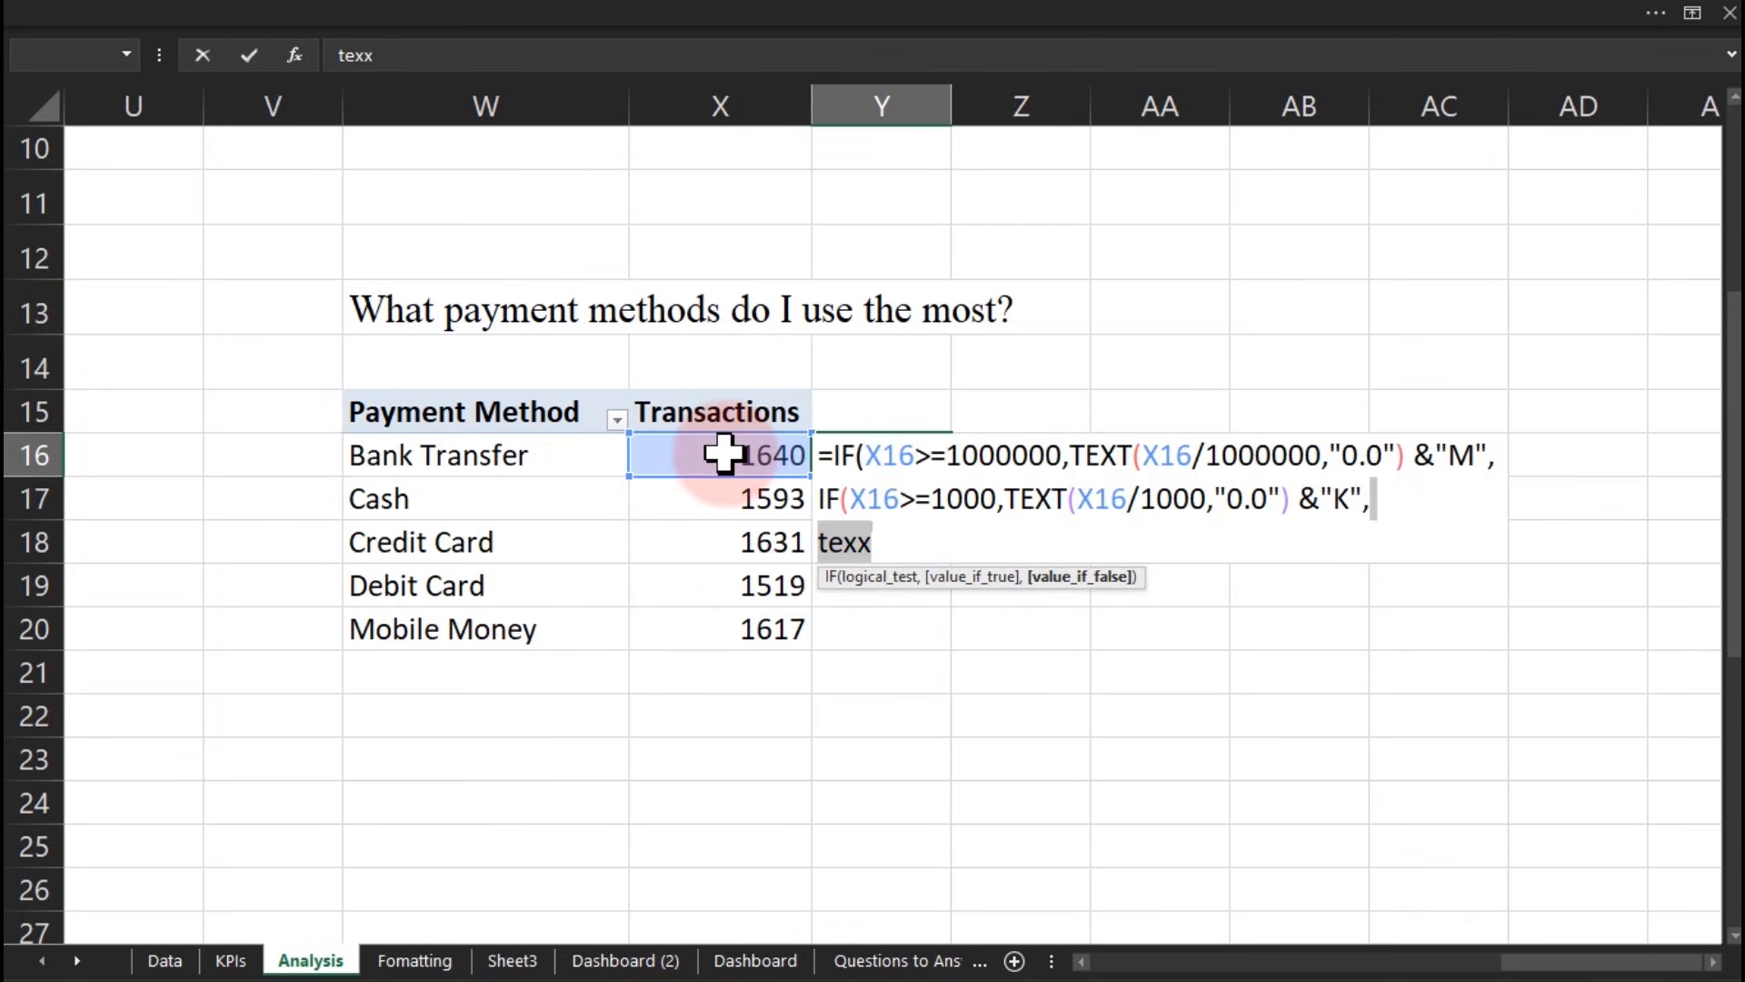
pyautogui.press('BackSpace')
pyautogui.press('BackSpace')
pyautogui.press('BackSpace')
pyautogui.press('BackSpace')
pyautogui.press('BackSpace')
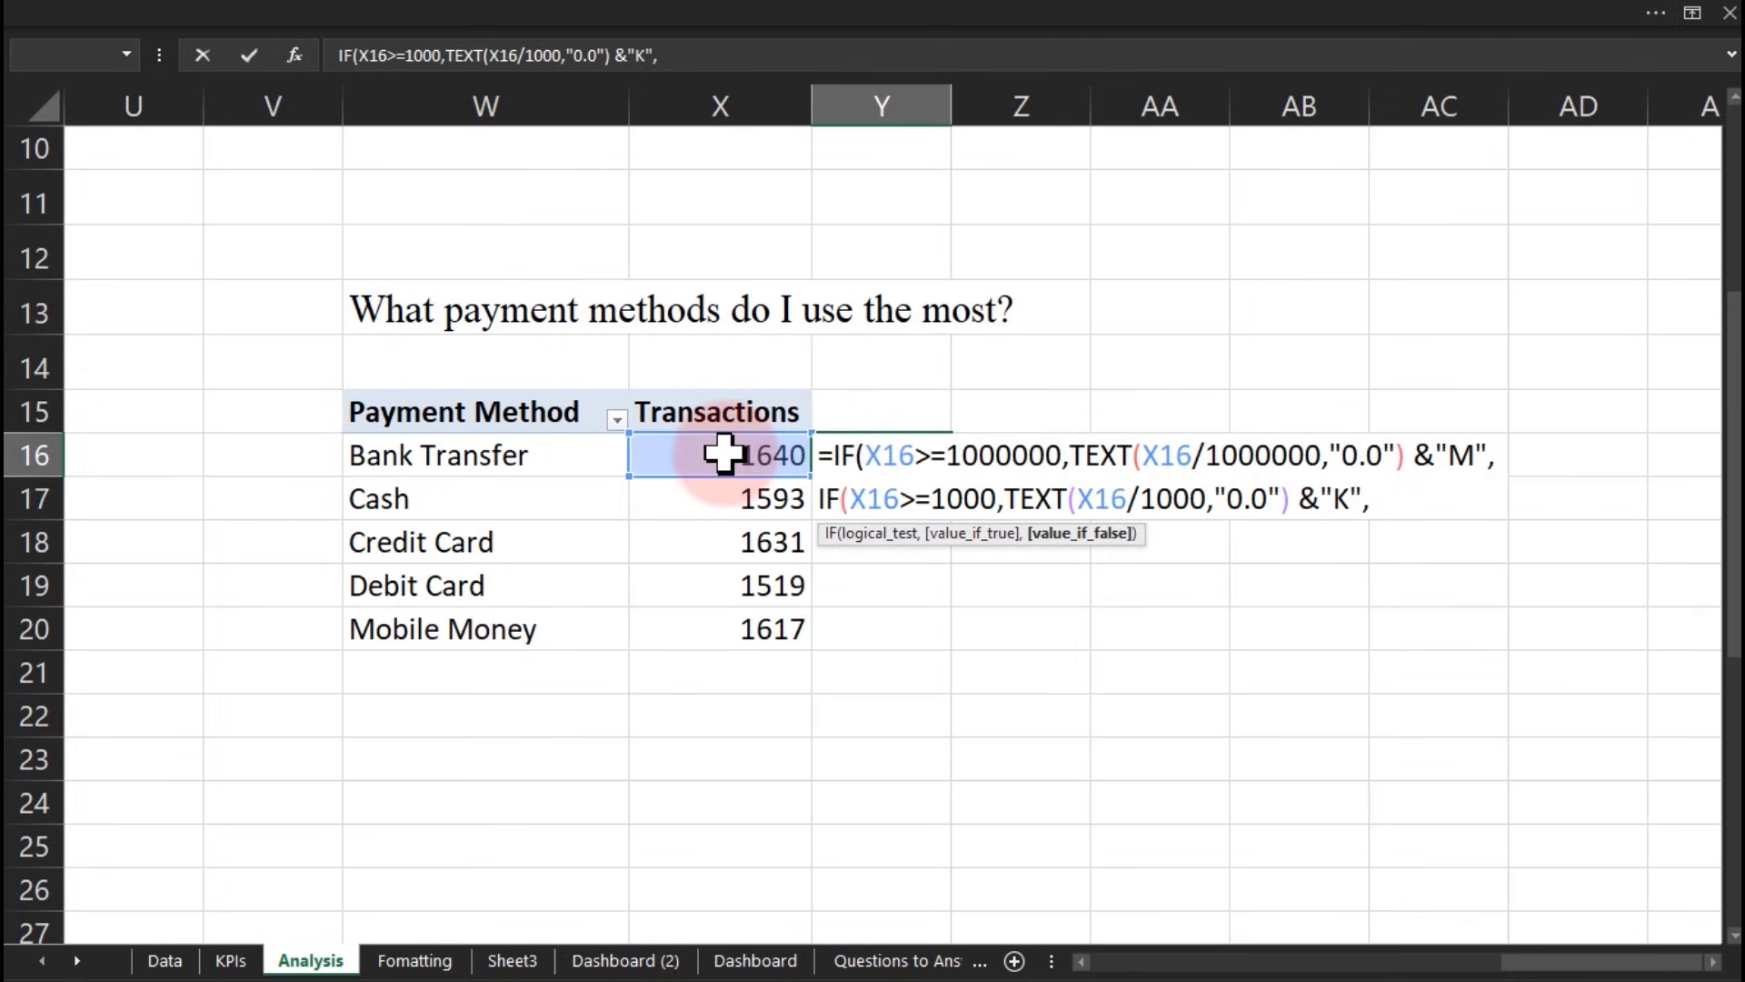
# Step: Finish the Y16 formula with TEXT(X16,"0") as the last false result, close both IFs, and fill it down to Y20
pyautogui.hotkey('alt', 'Return')
pyautogui.write('te')
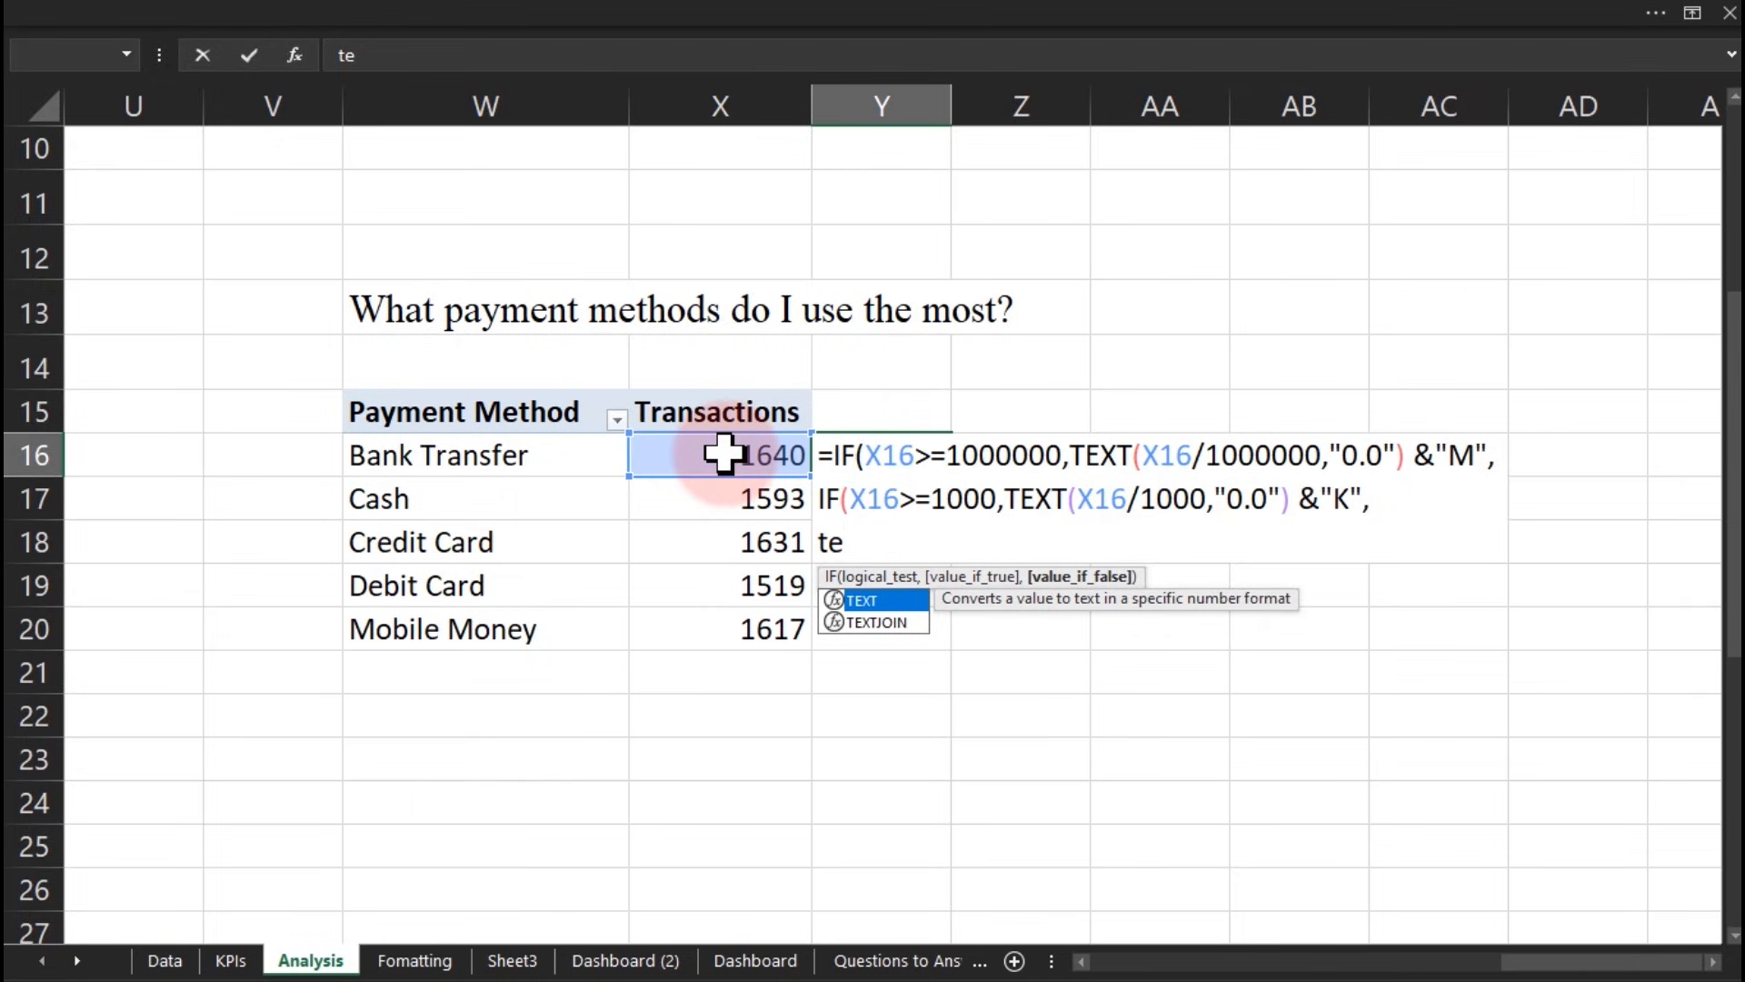
pyautogui.press('Tab')
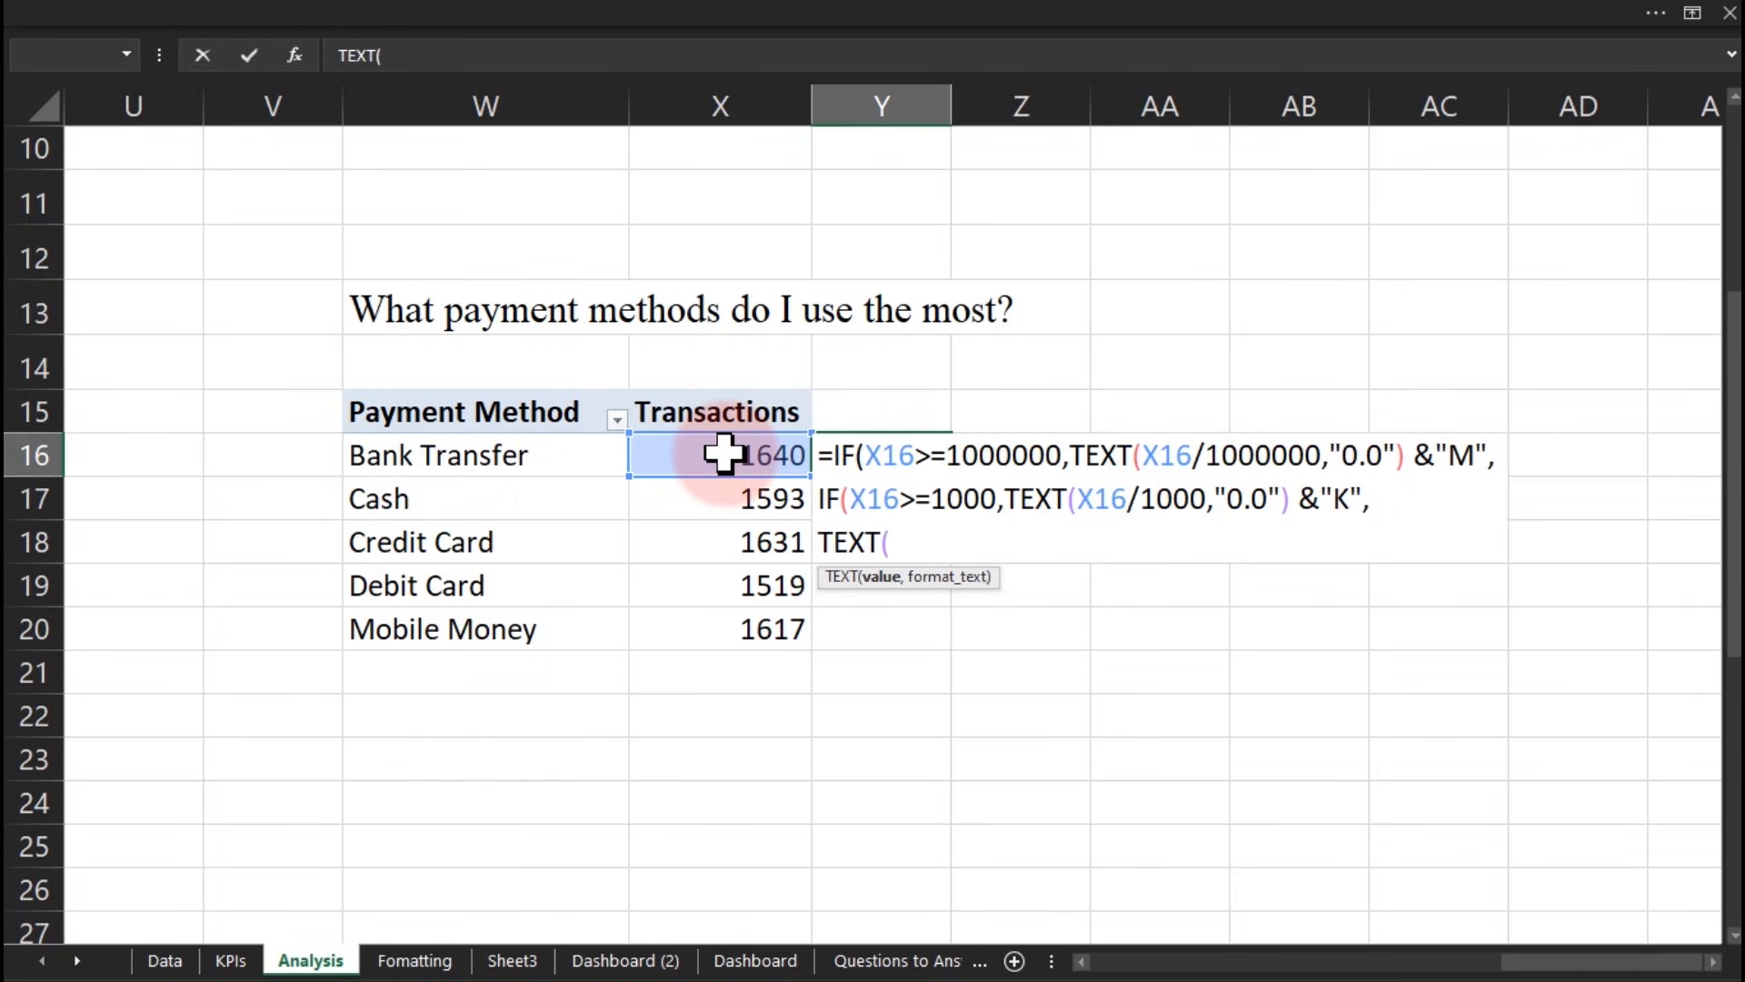
pyautogui.click(707, 449)
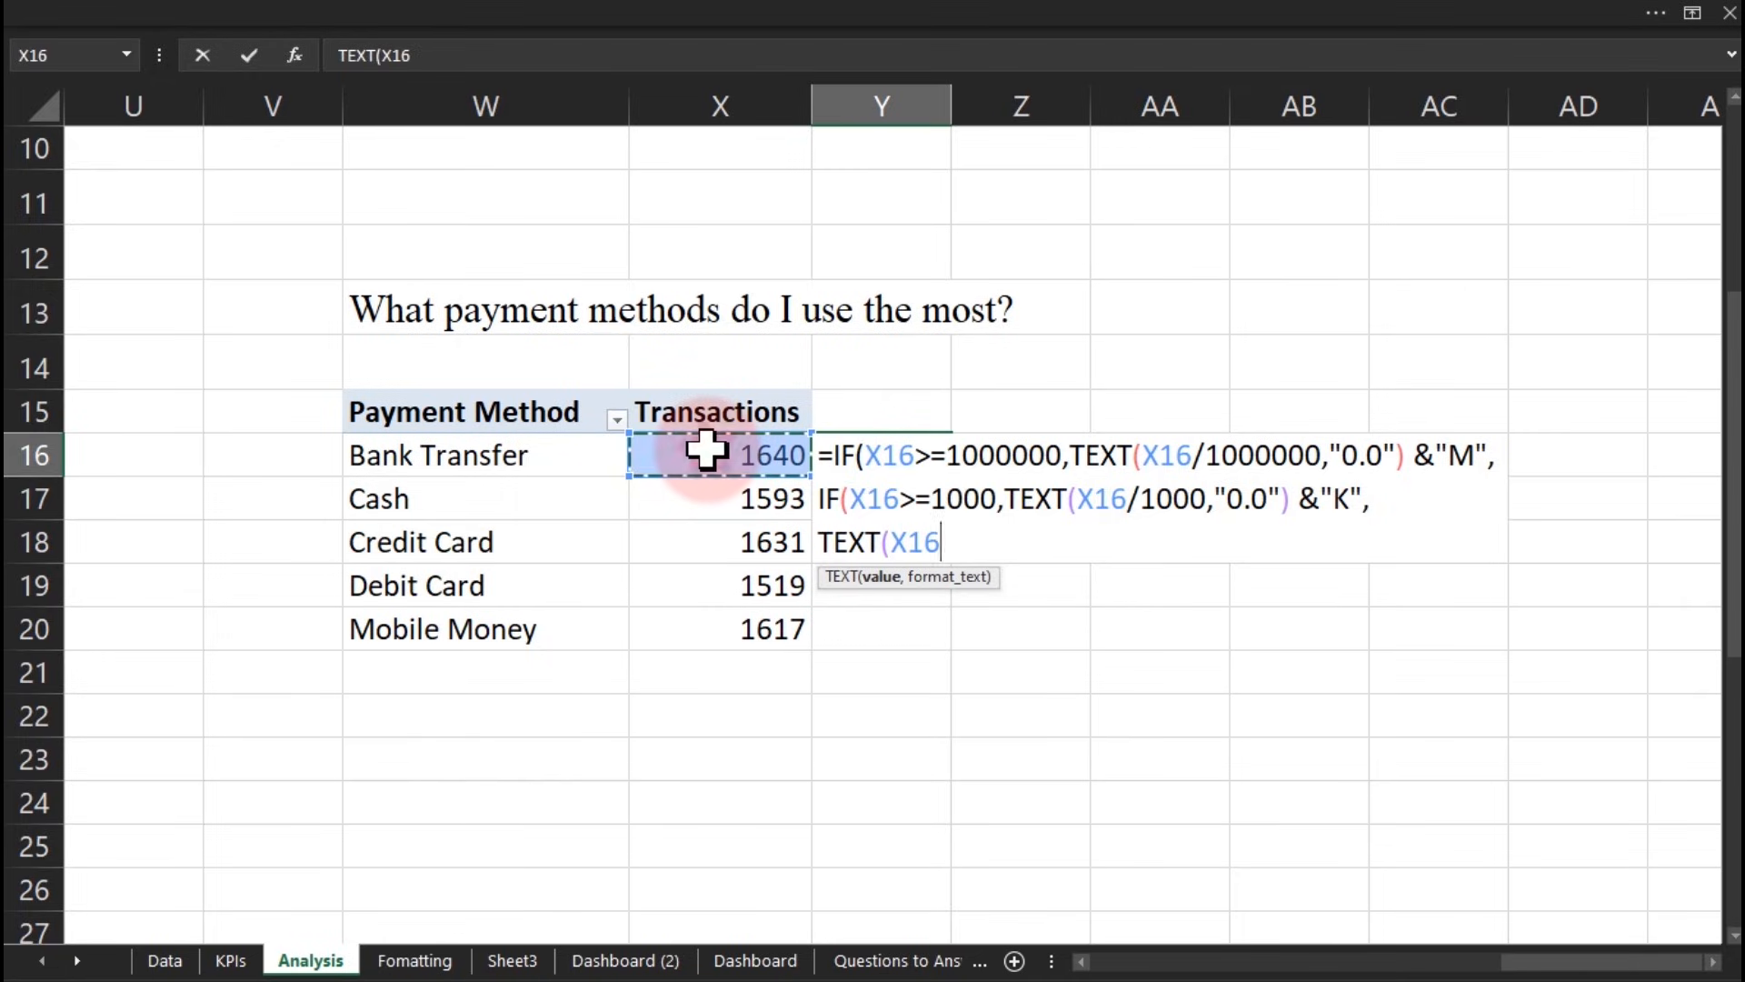
pyautogui.write(',')
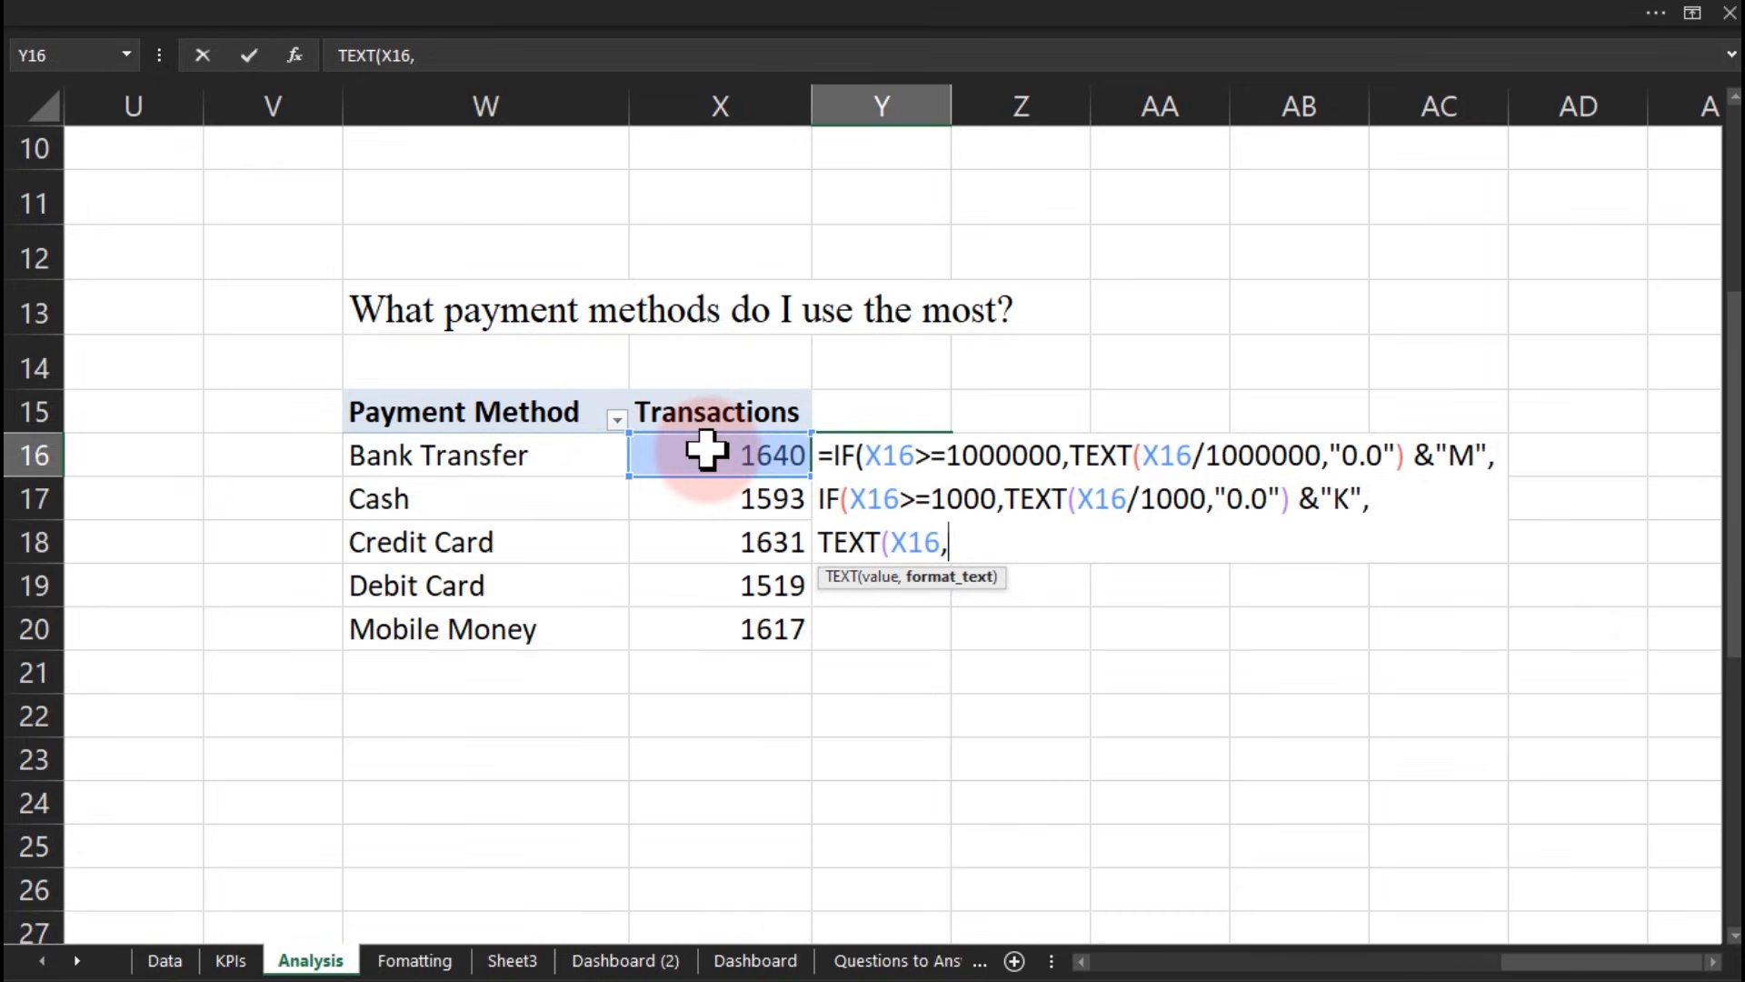
pyautogui.write('"0")')
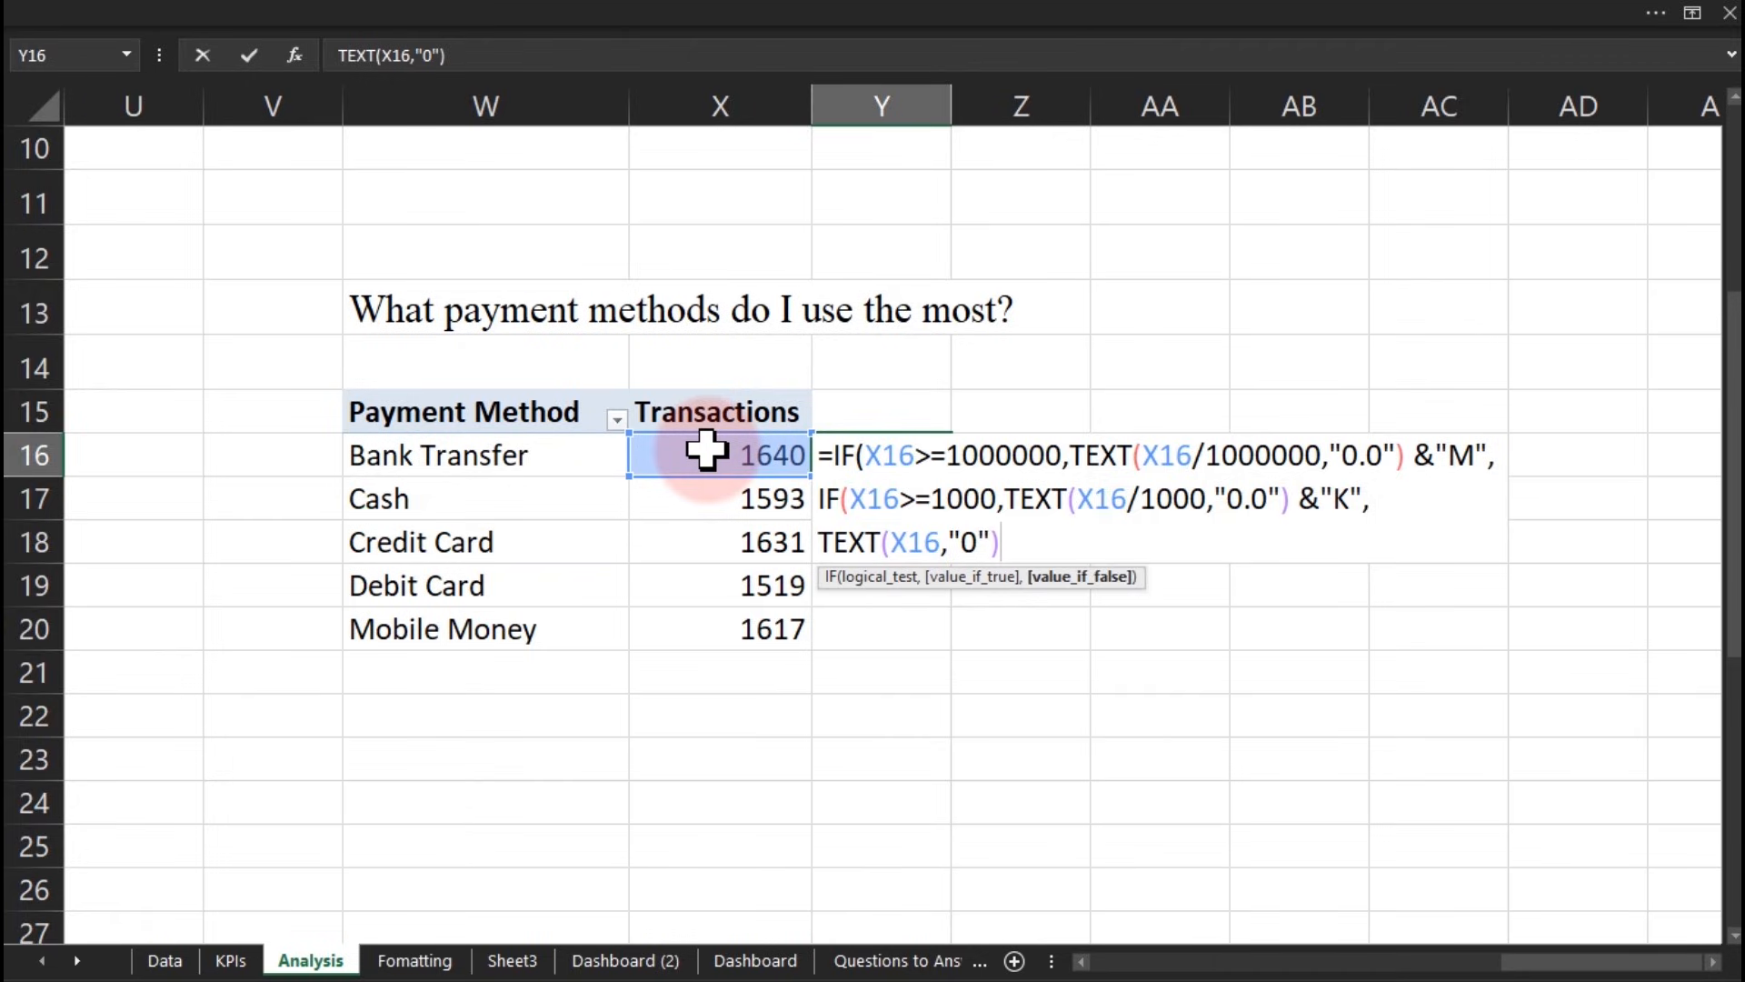
pyautogui.write('))')
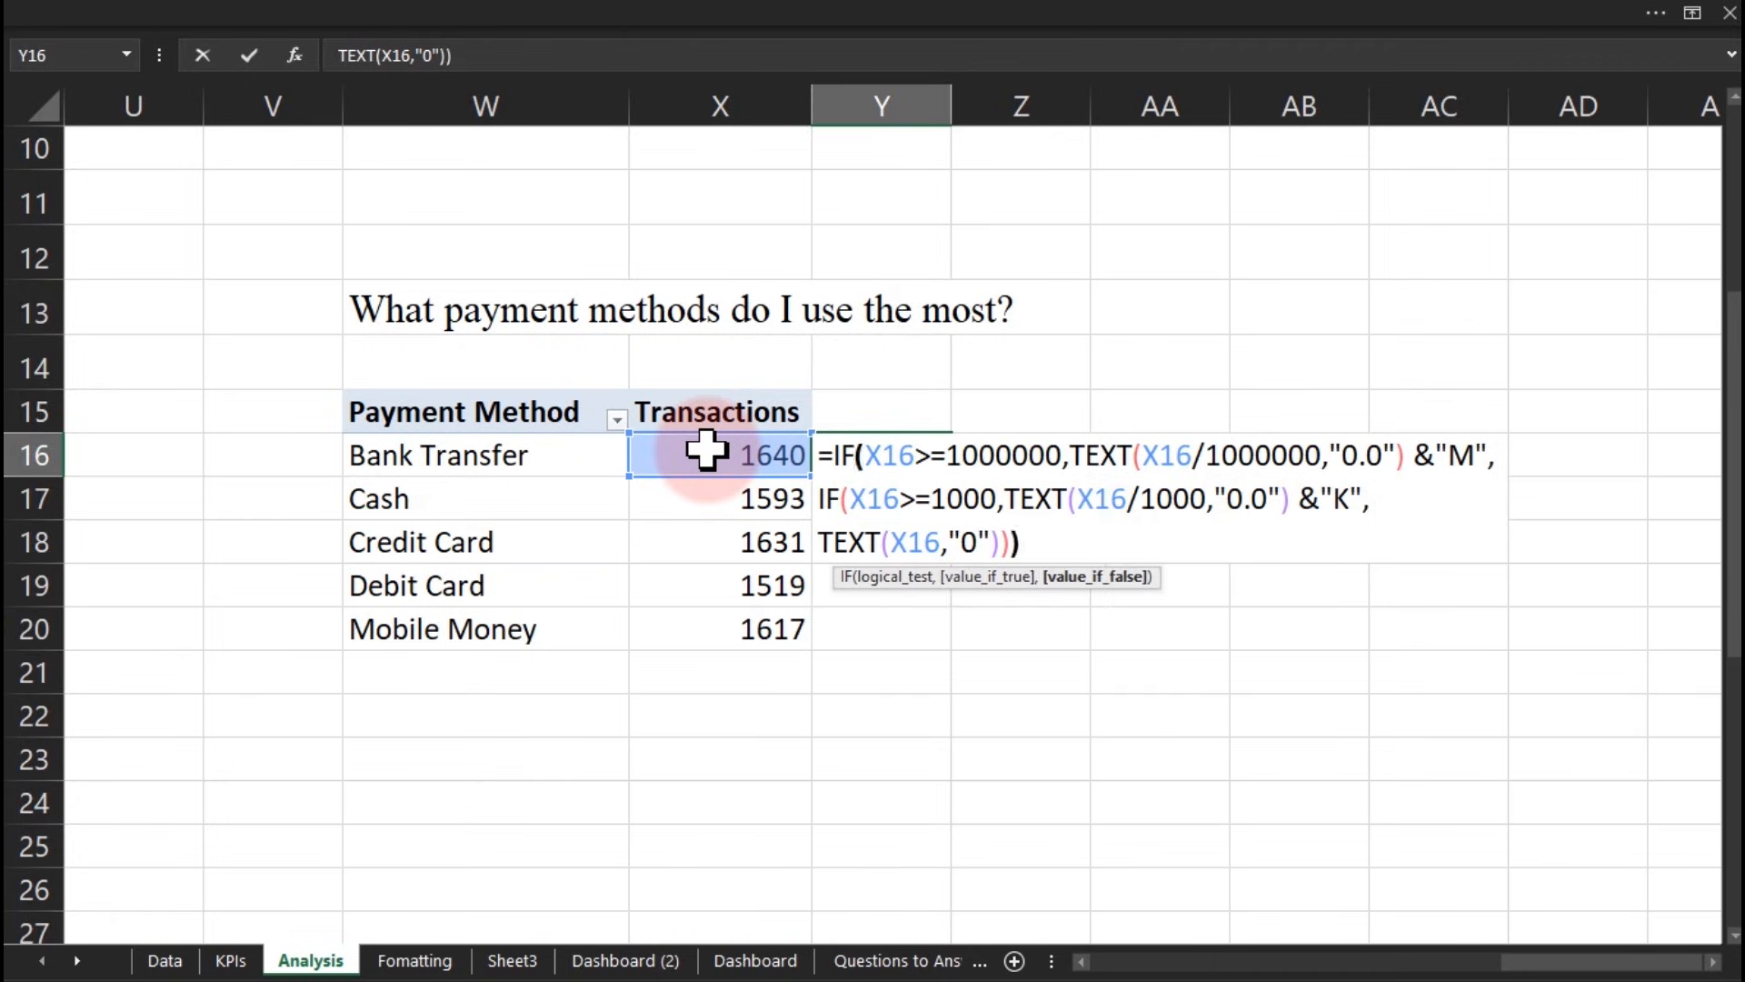
pyautogui.press('Return')
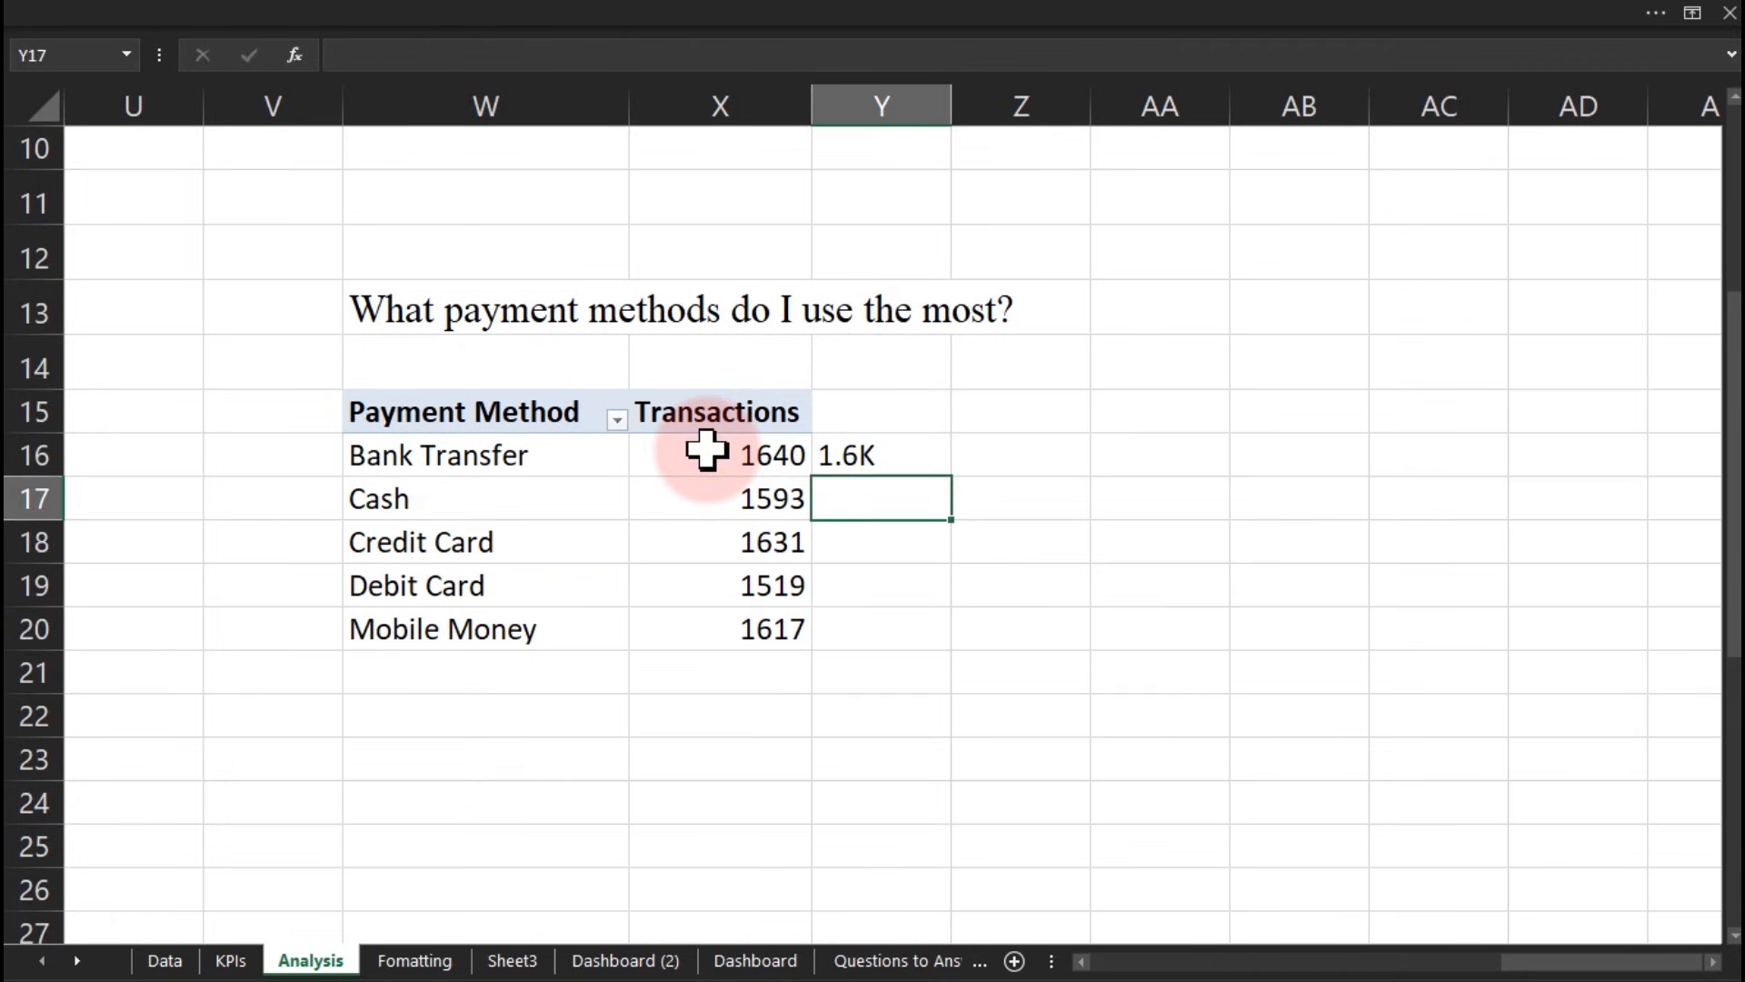
pyautogui.click(882, 462)
pyautogui.doubleClick(953, 477)
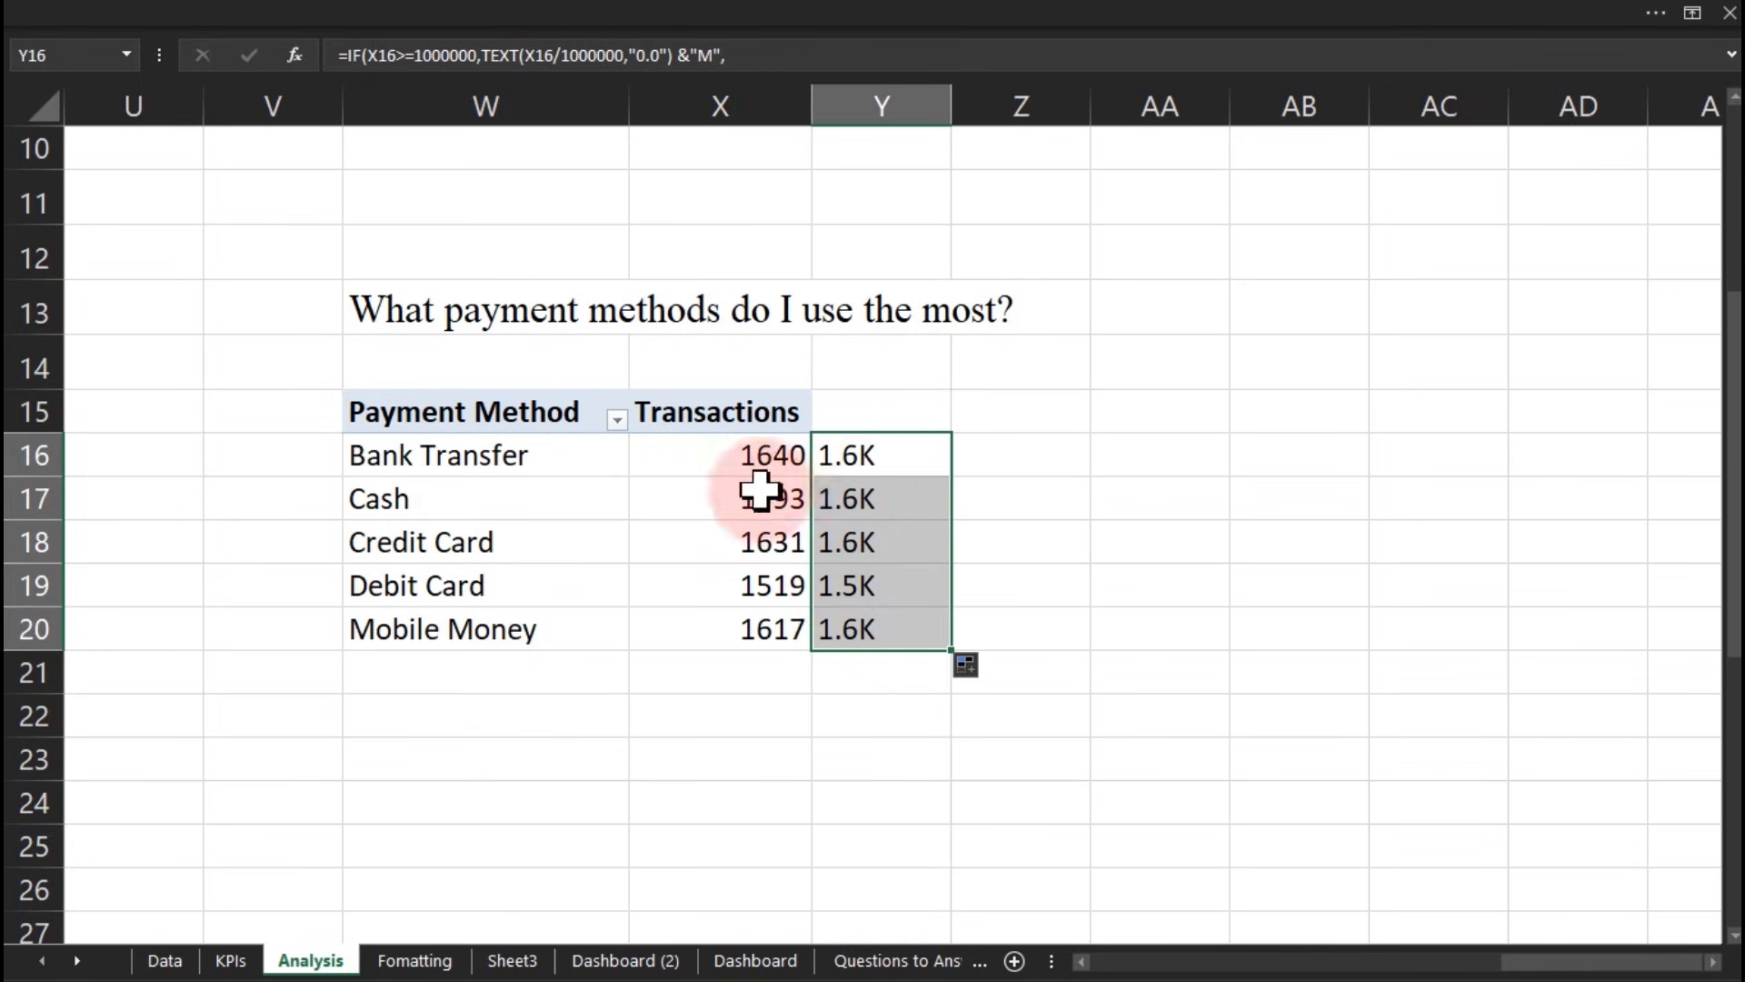
# Step: Change the millions and thousands formats in the Y16 formula to "0.00" and refill it down to Y20
pyautogui.click(875, 459)
pyautogui.doubleClick(875, 459)
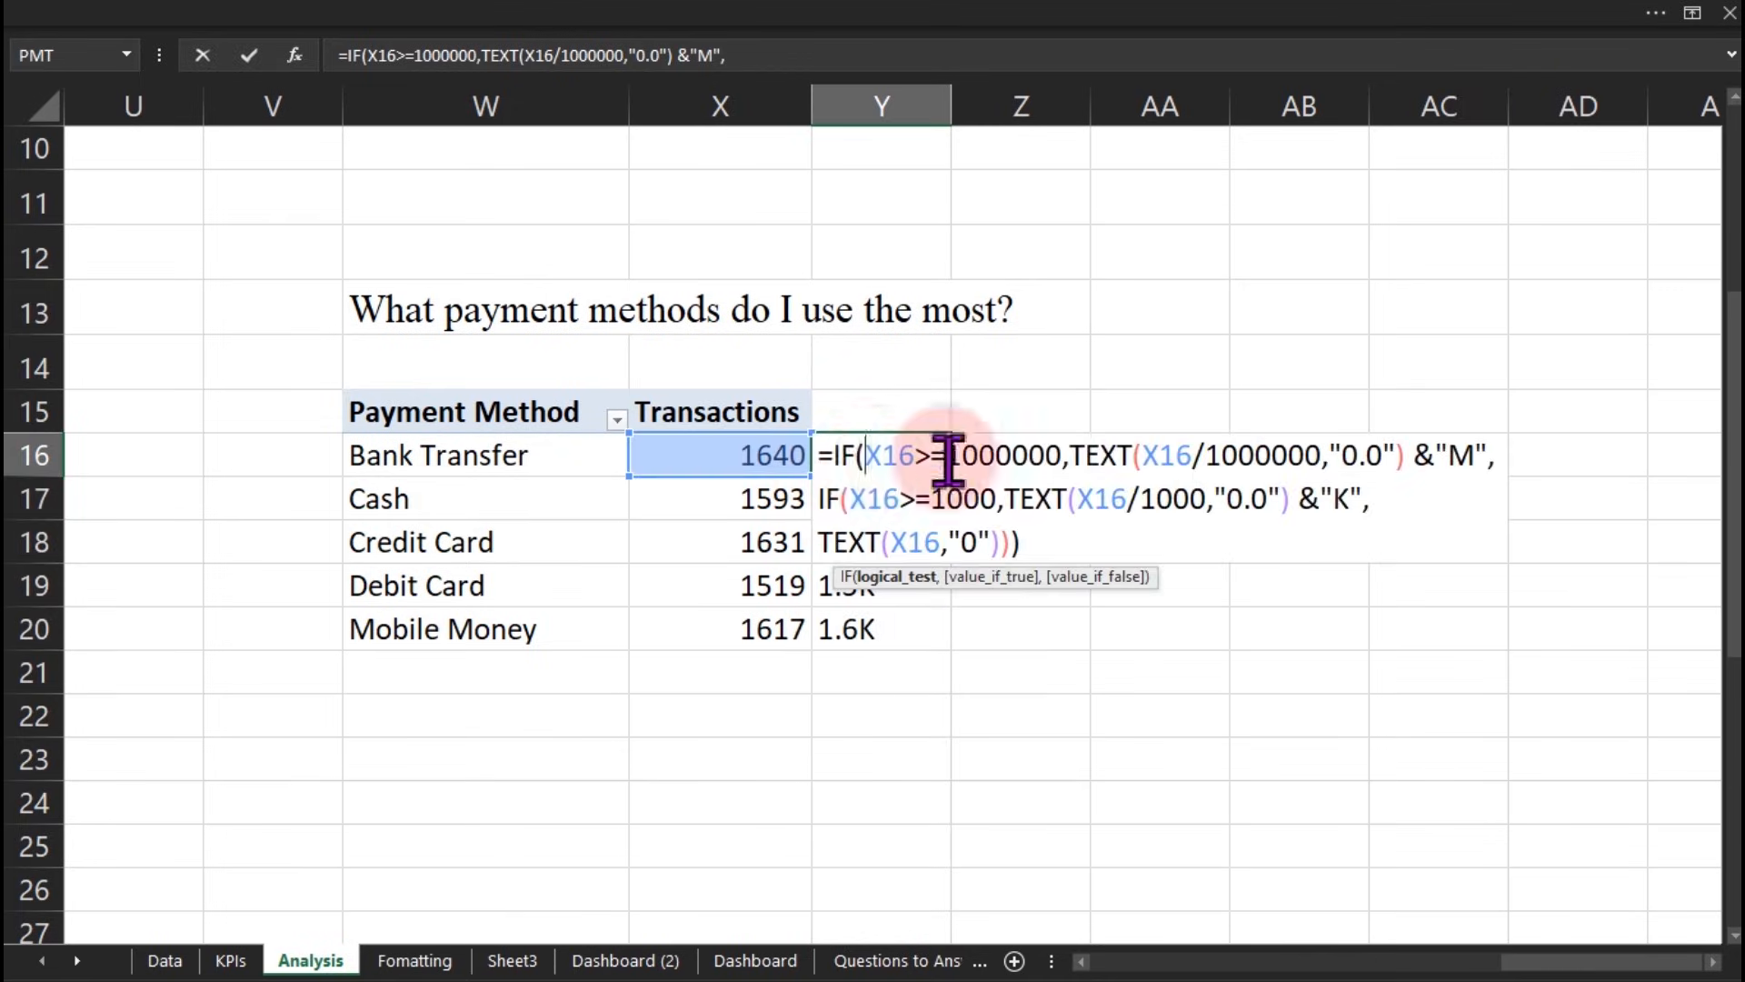
pyautogui.click(1370, 458)
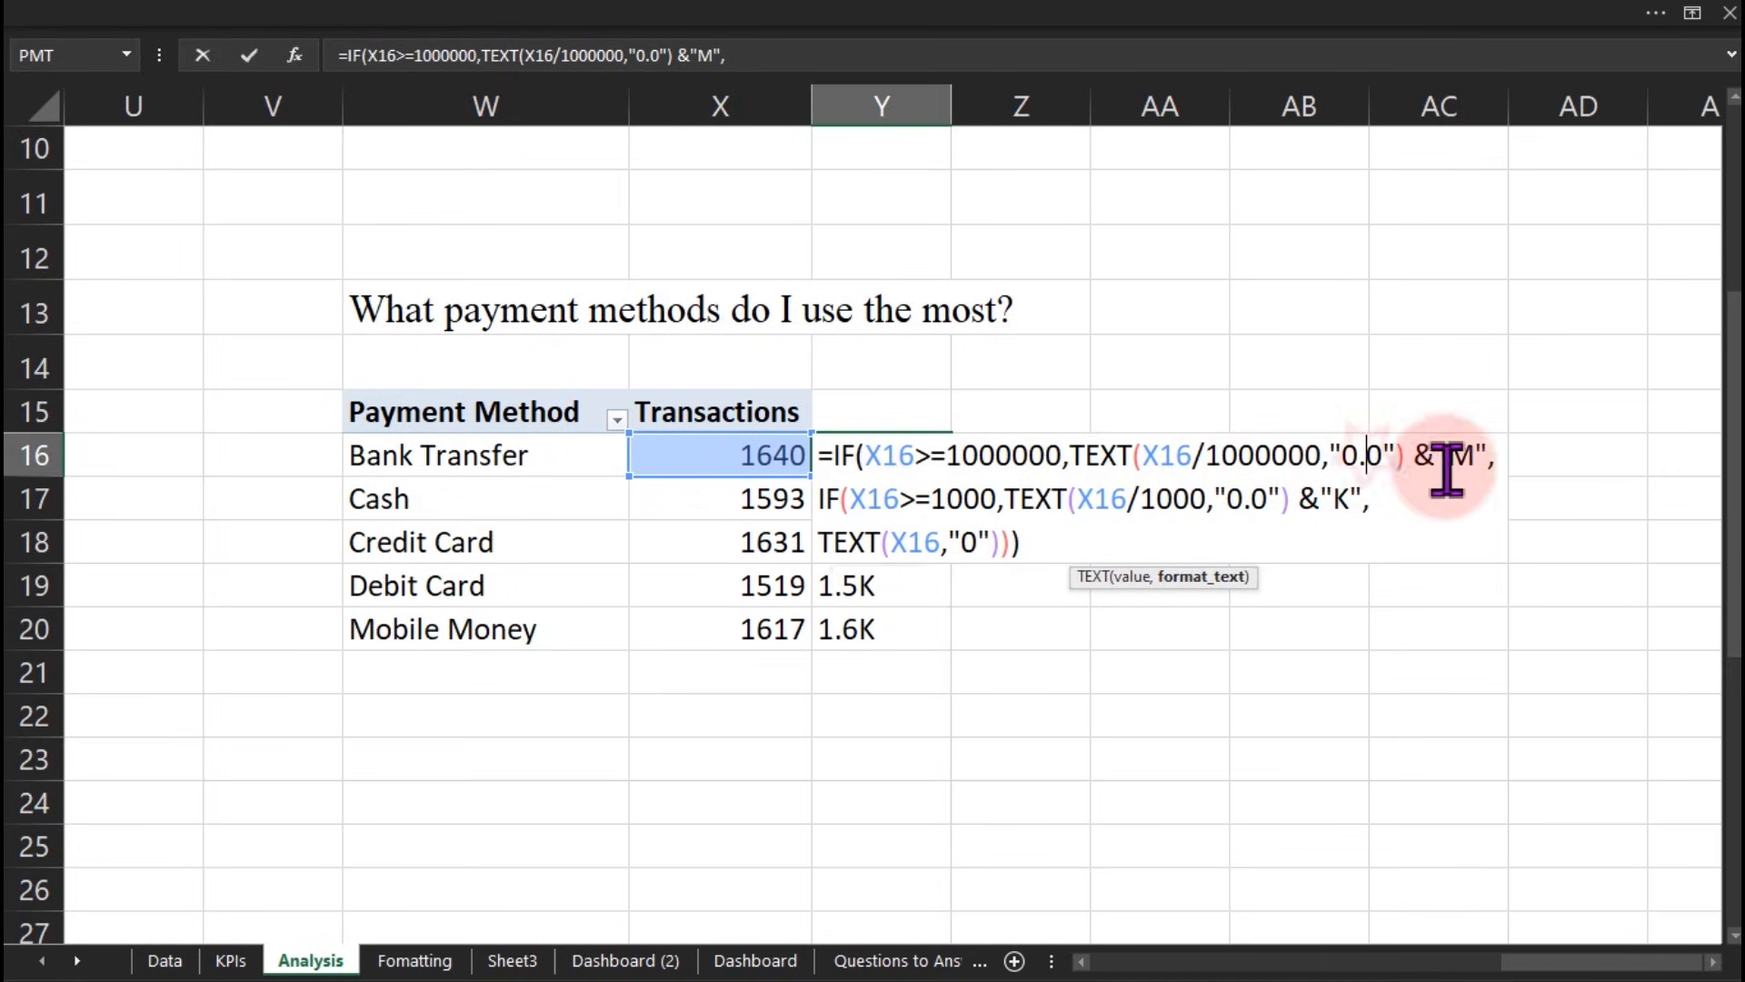
pyautogui.write('0')
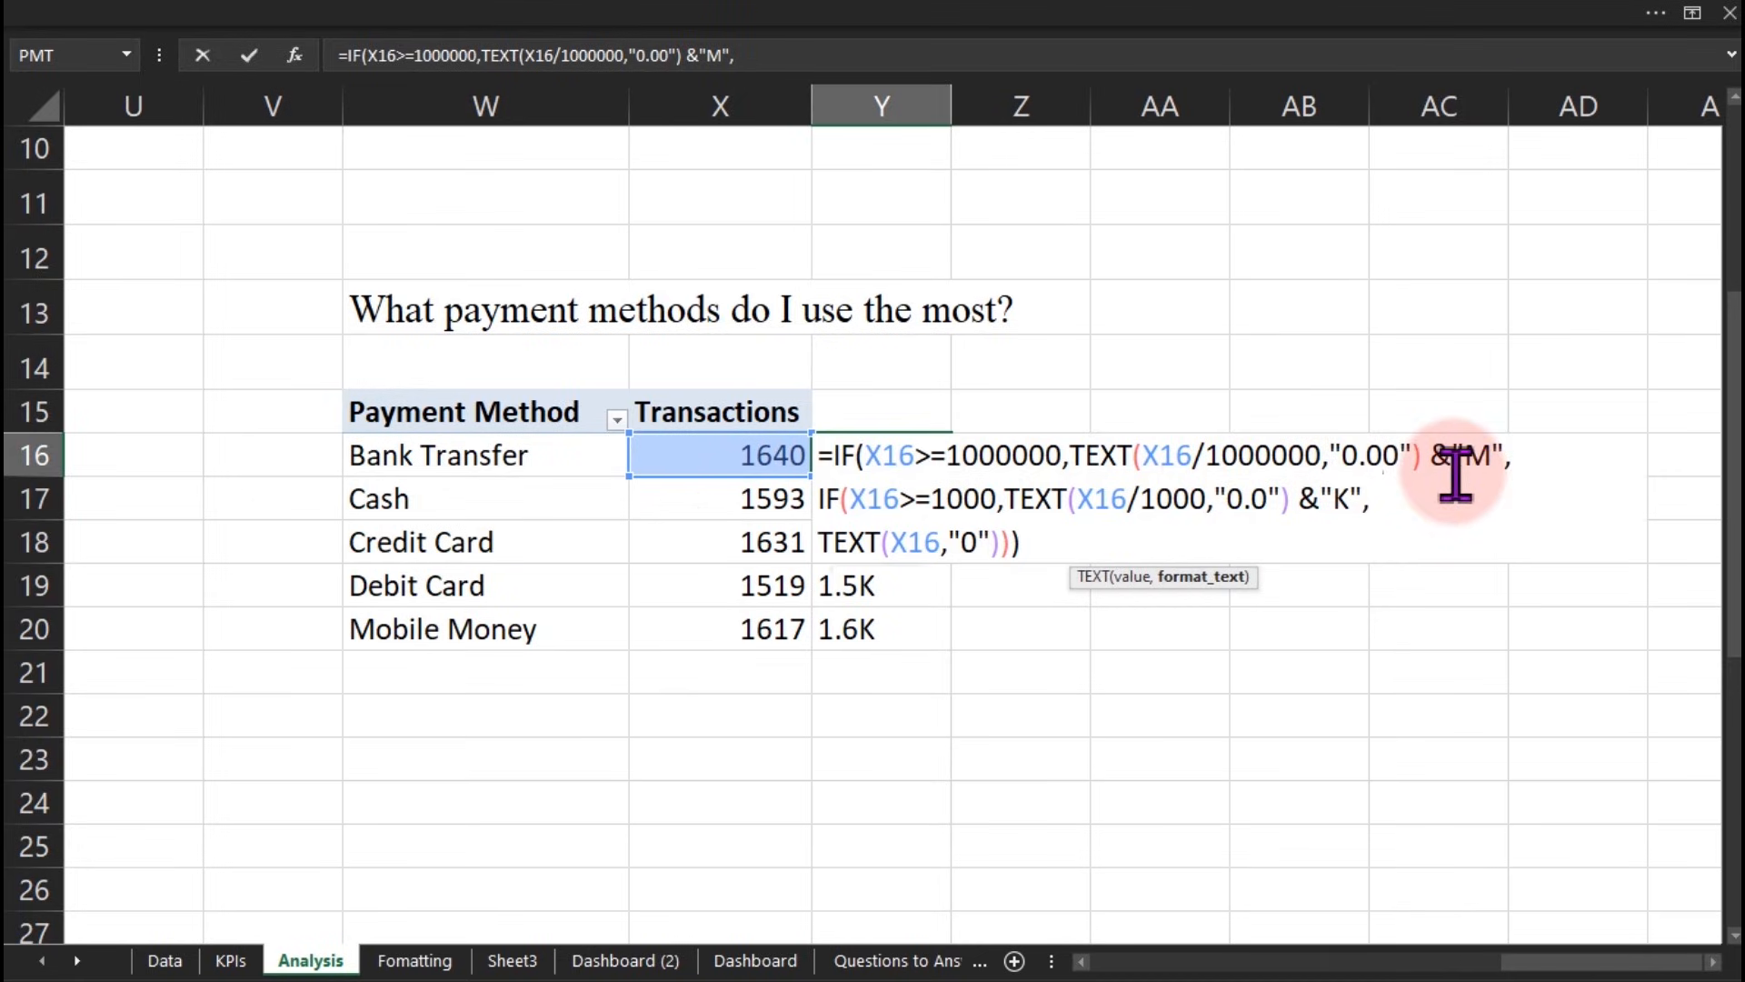
pyautogui.click(1259, 503)
pyautogui.write('0')
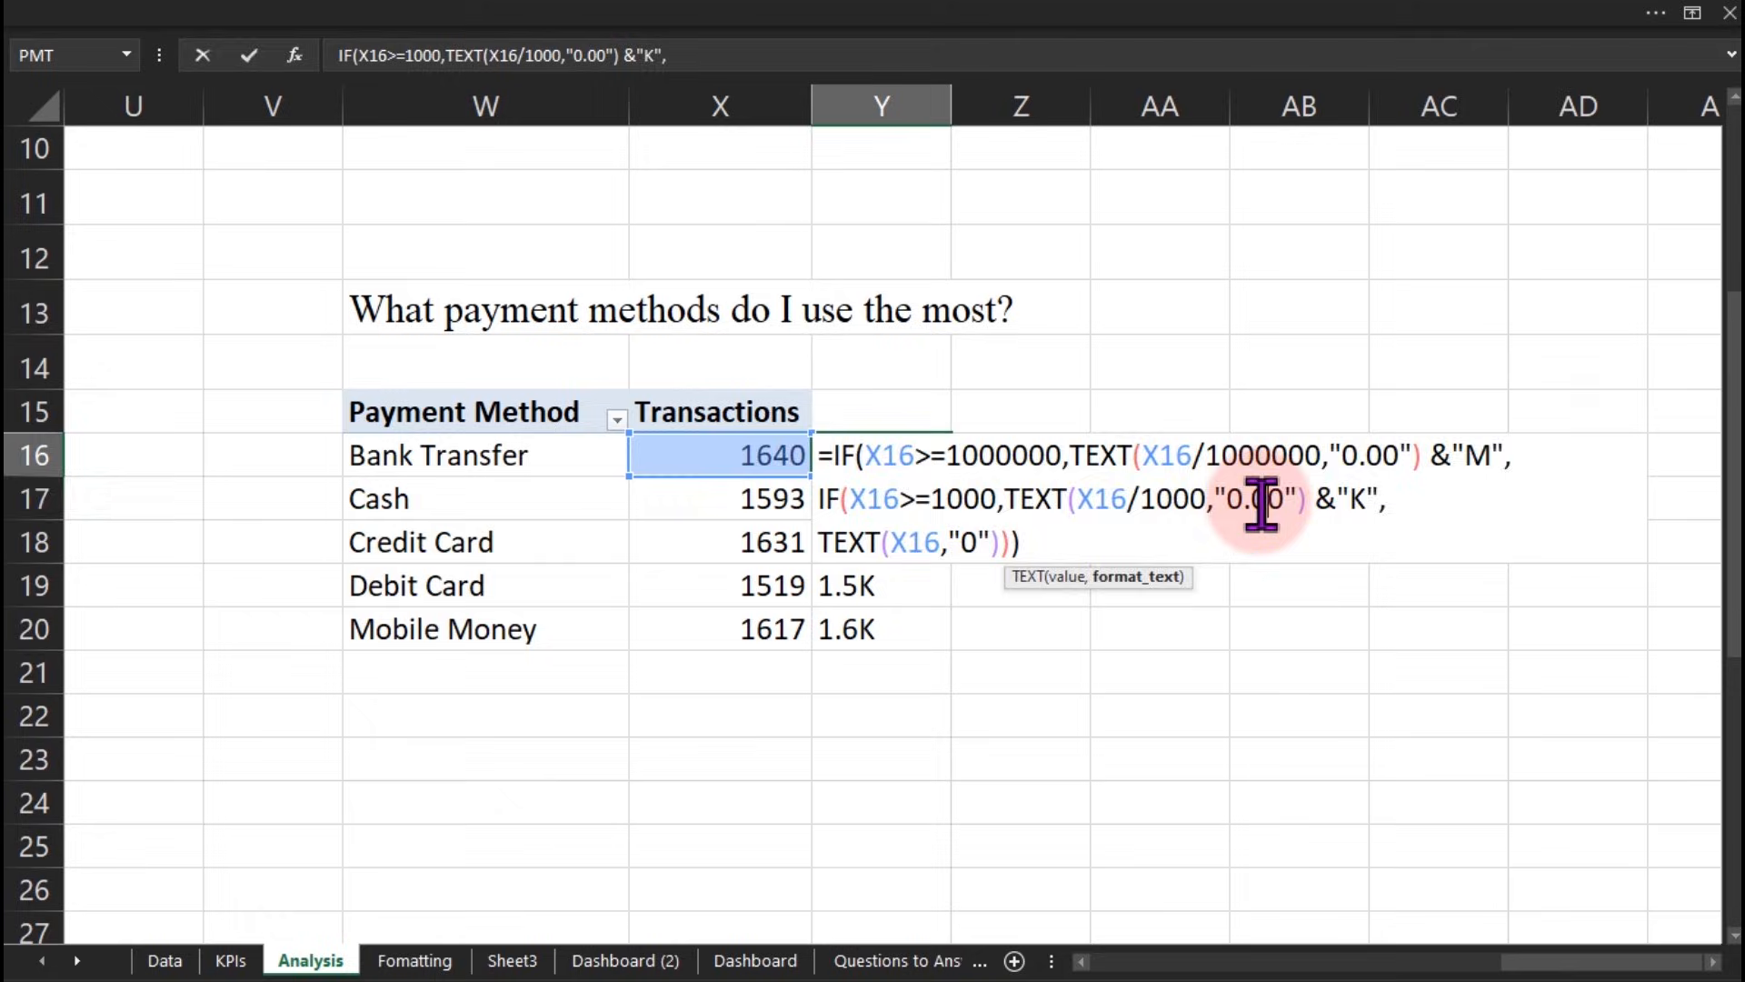
pyautogui.press('Return')
pyautogui.click(881, 460)
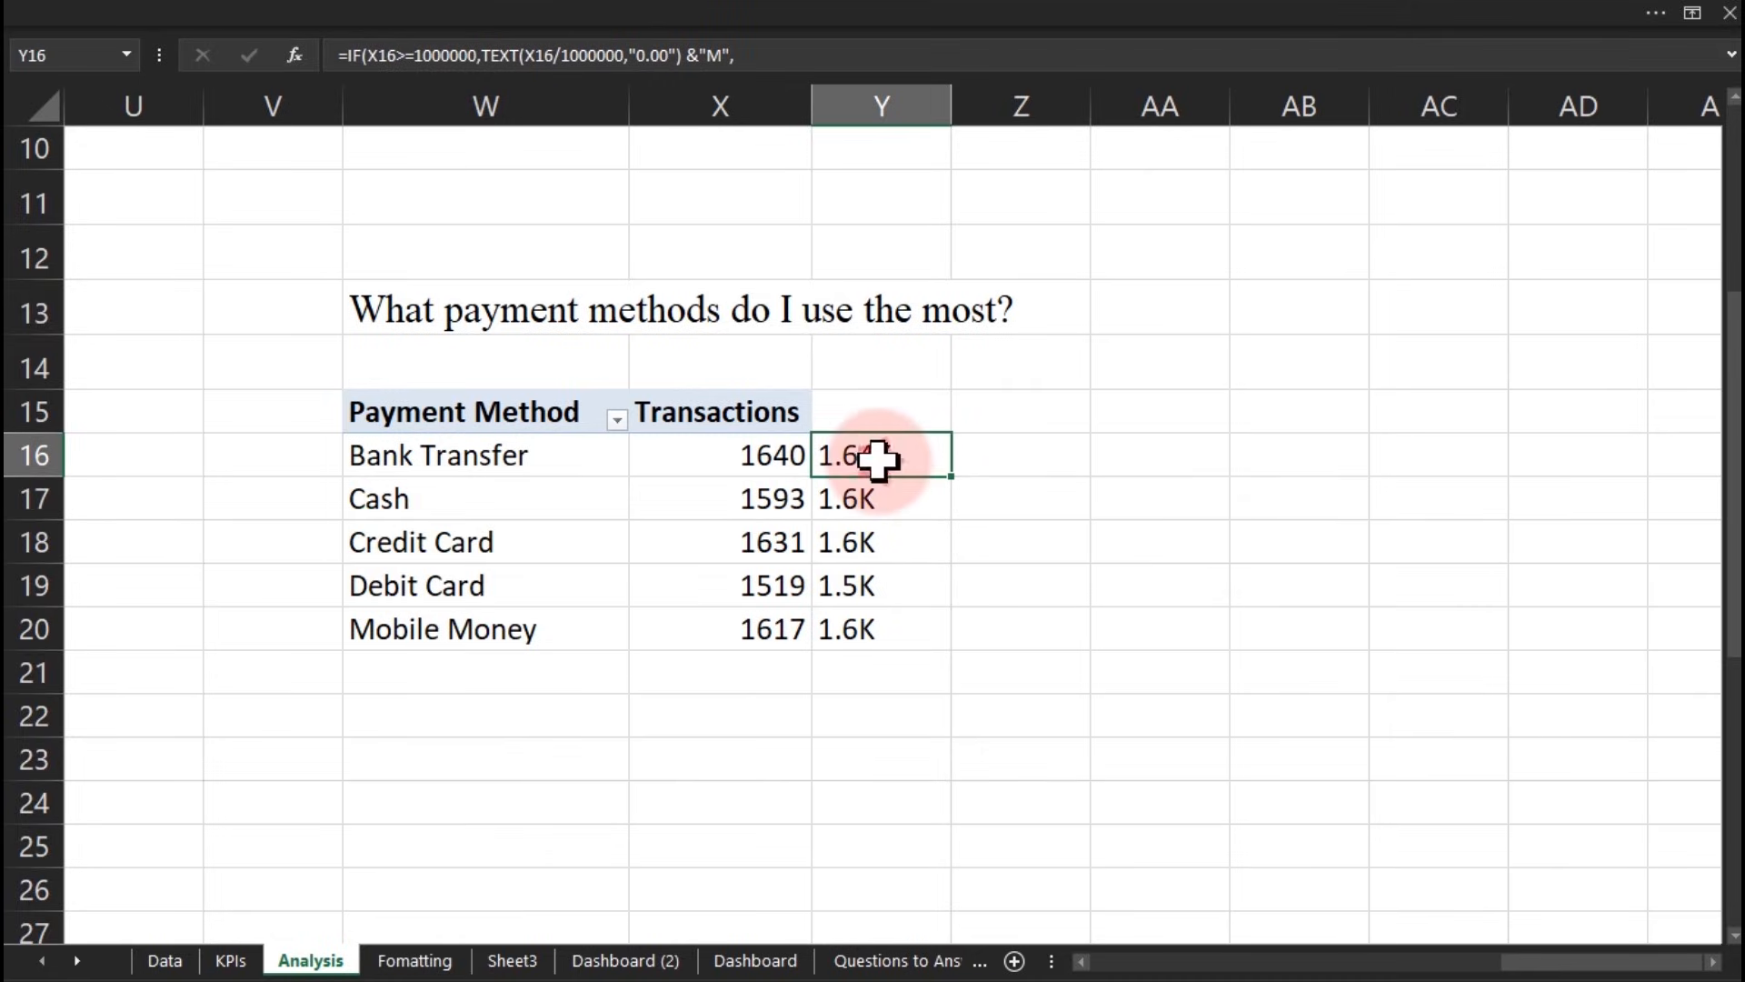
pyautogui.doubleClick(951, 475)
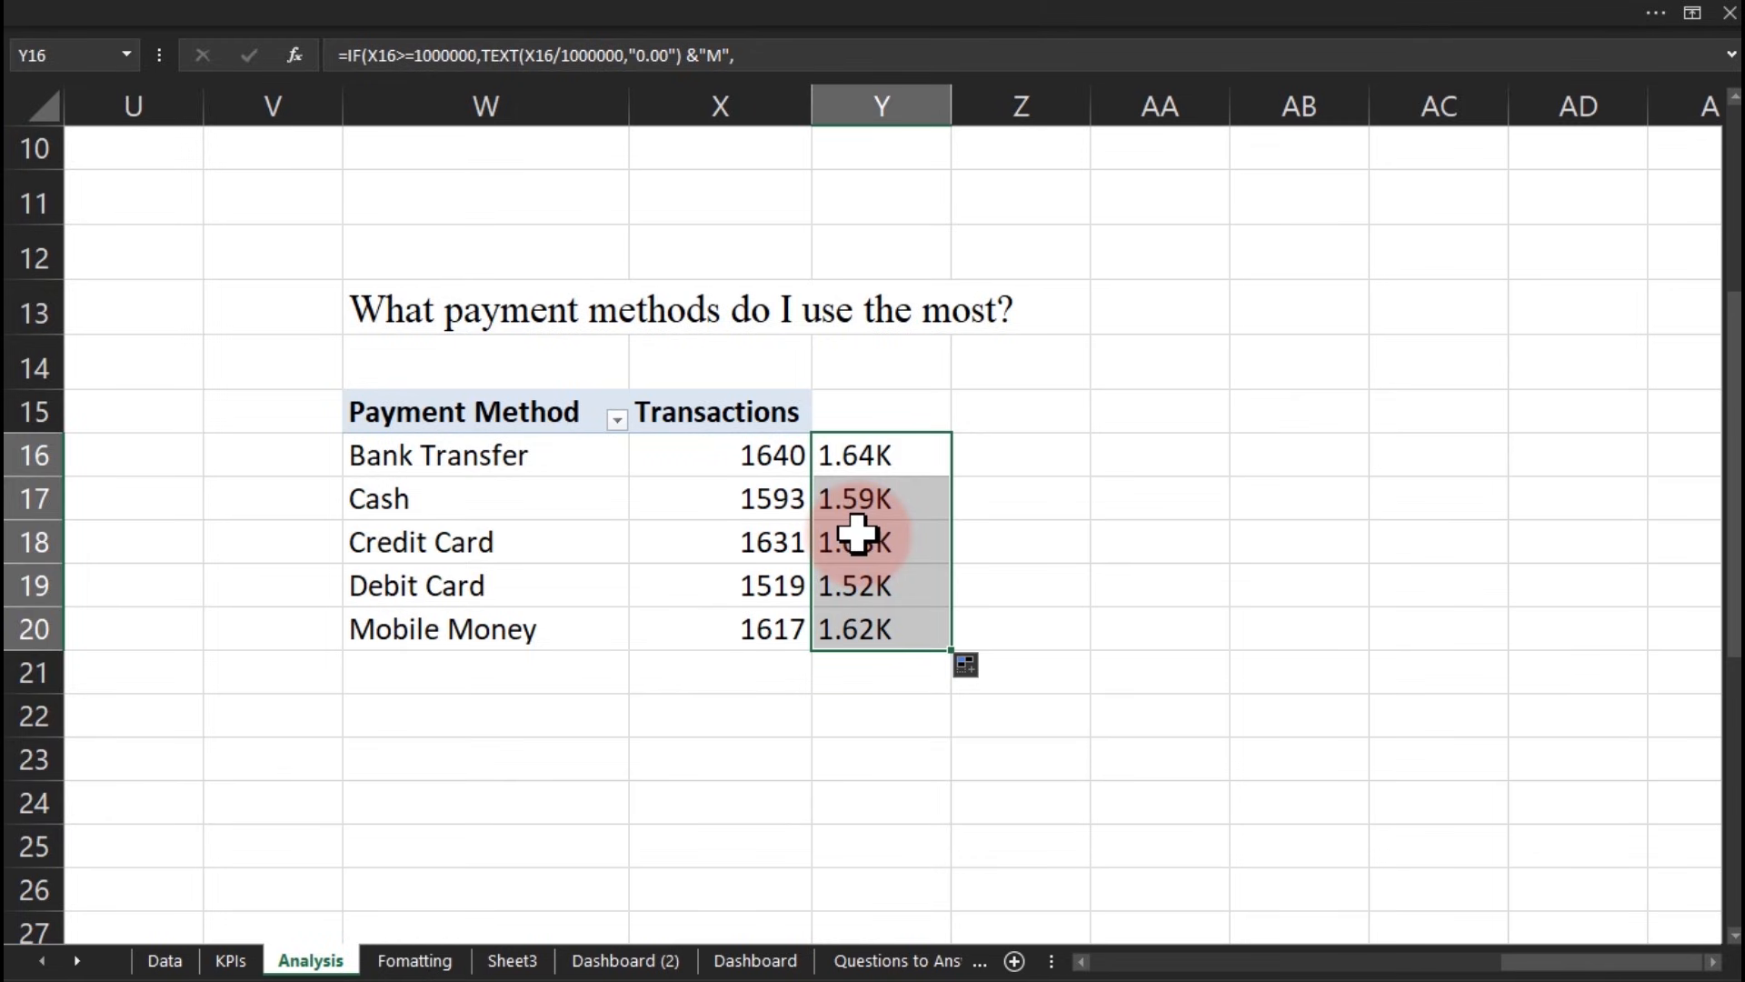
# Step: Insert a 2-D clustered column PivotChart from the payment method pivot table
pyautogui.click(622, 589)
pyautogui.click(545, 500)
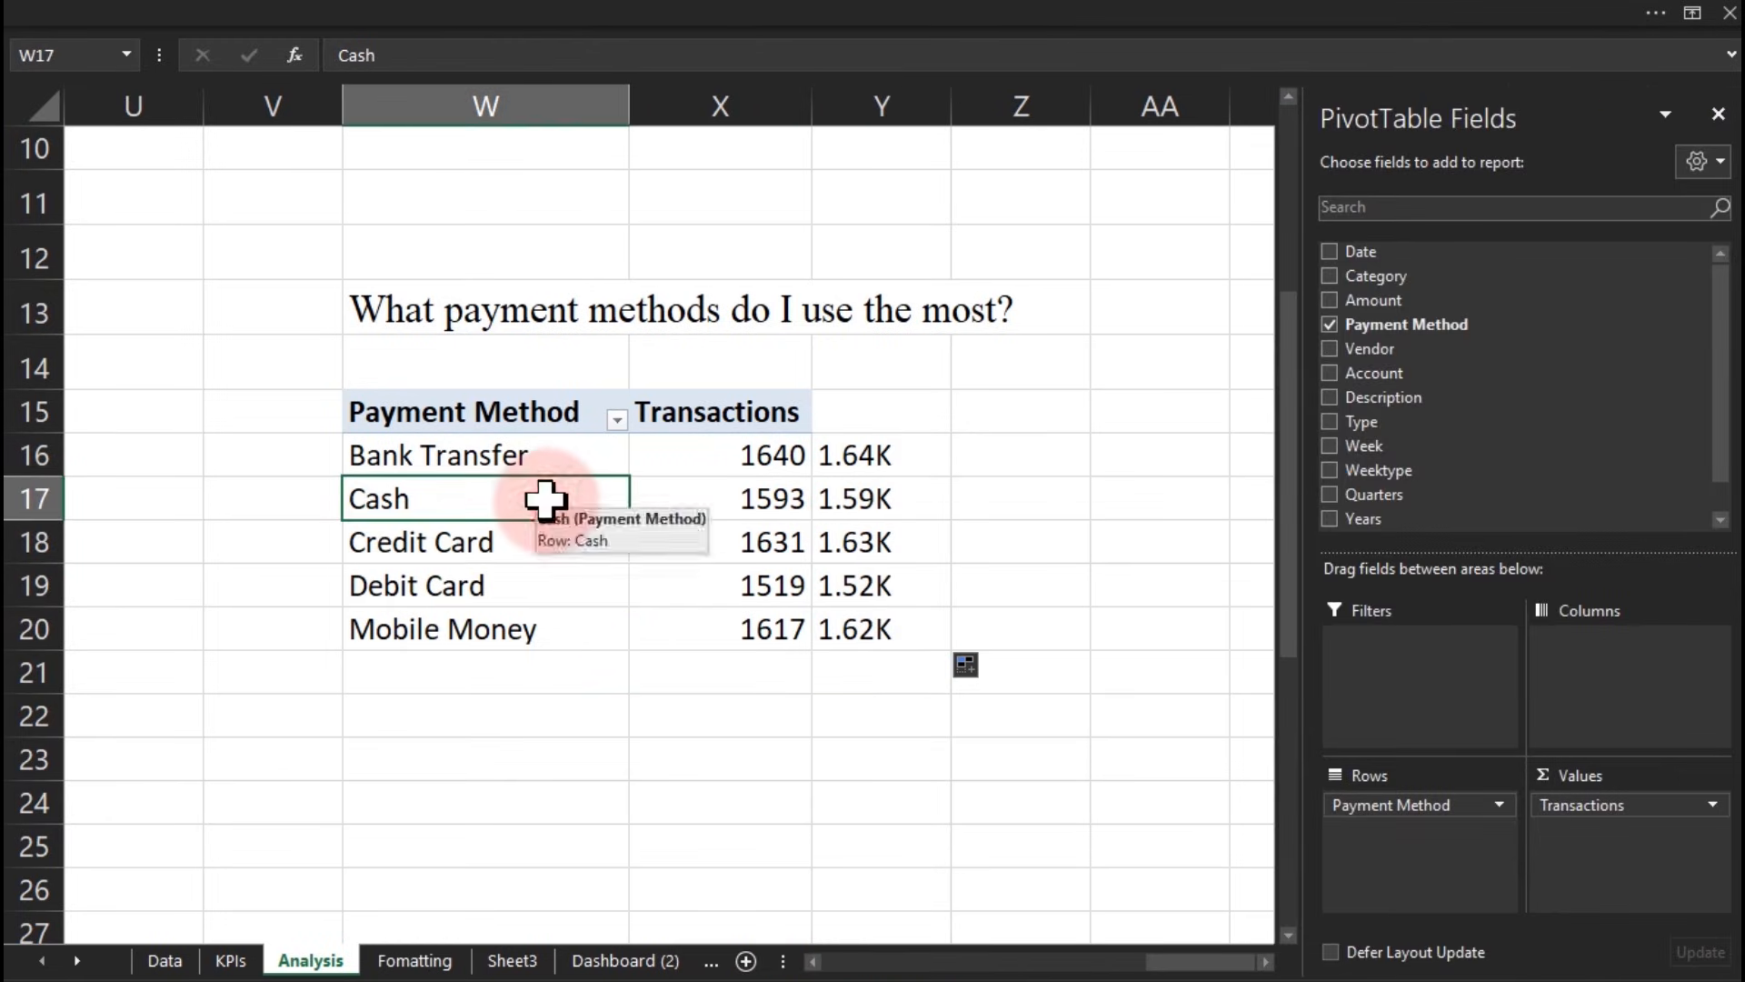
pyautogui.click(400, 14)
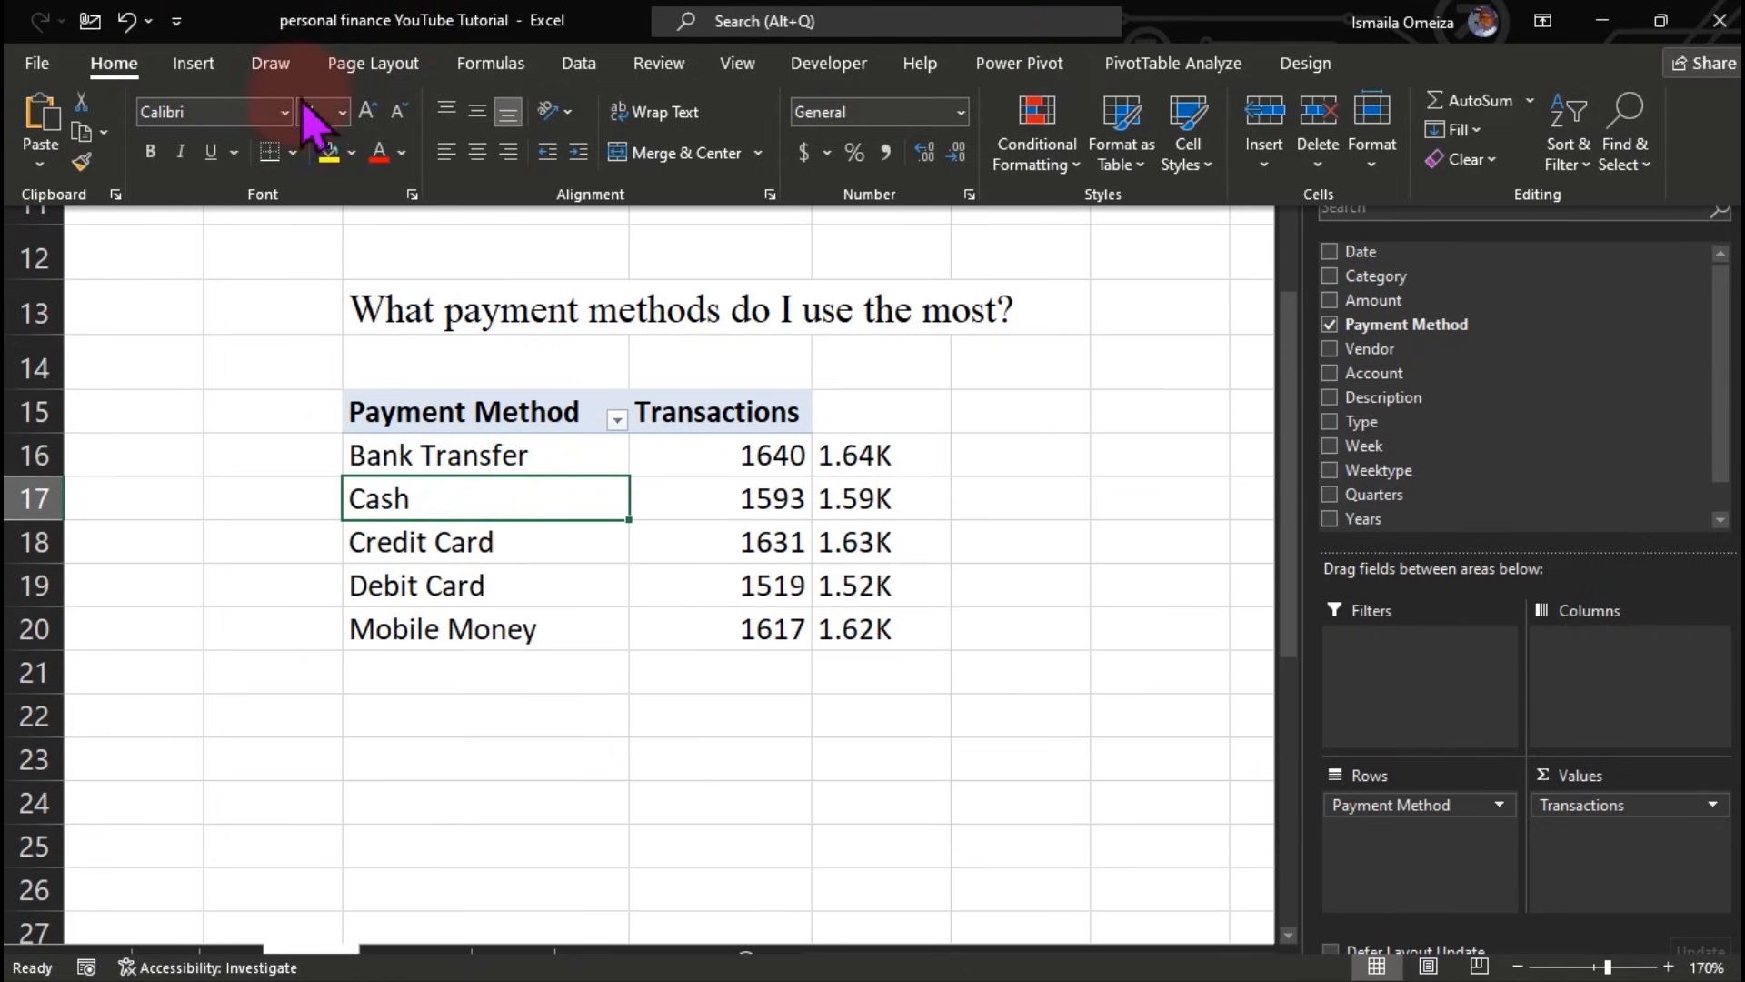
pyautogui.click(197, 65)
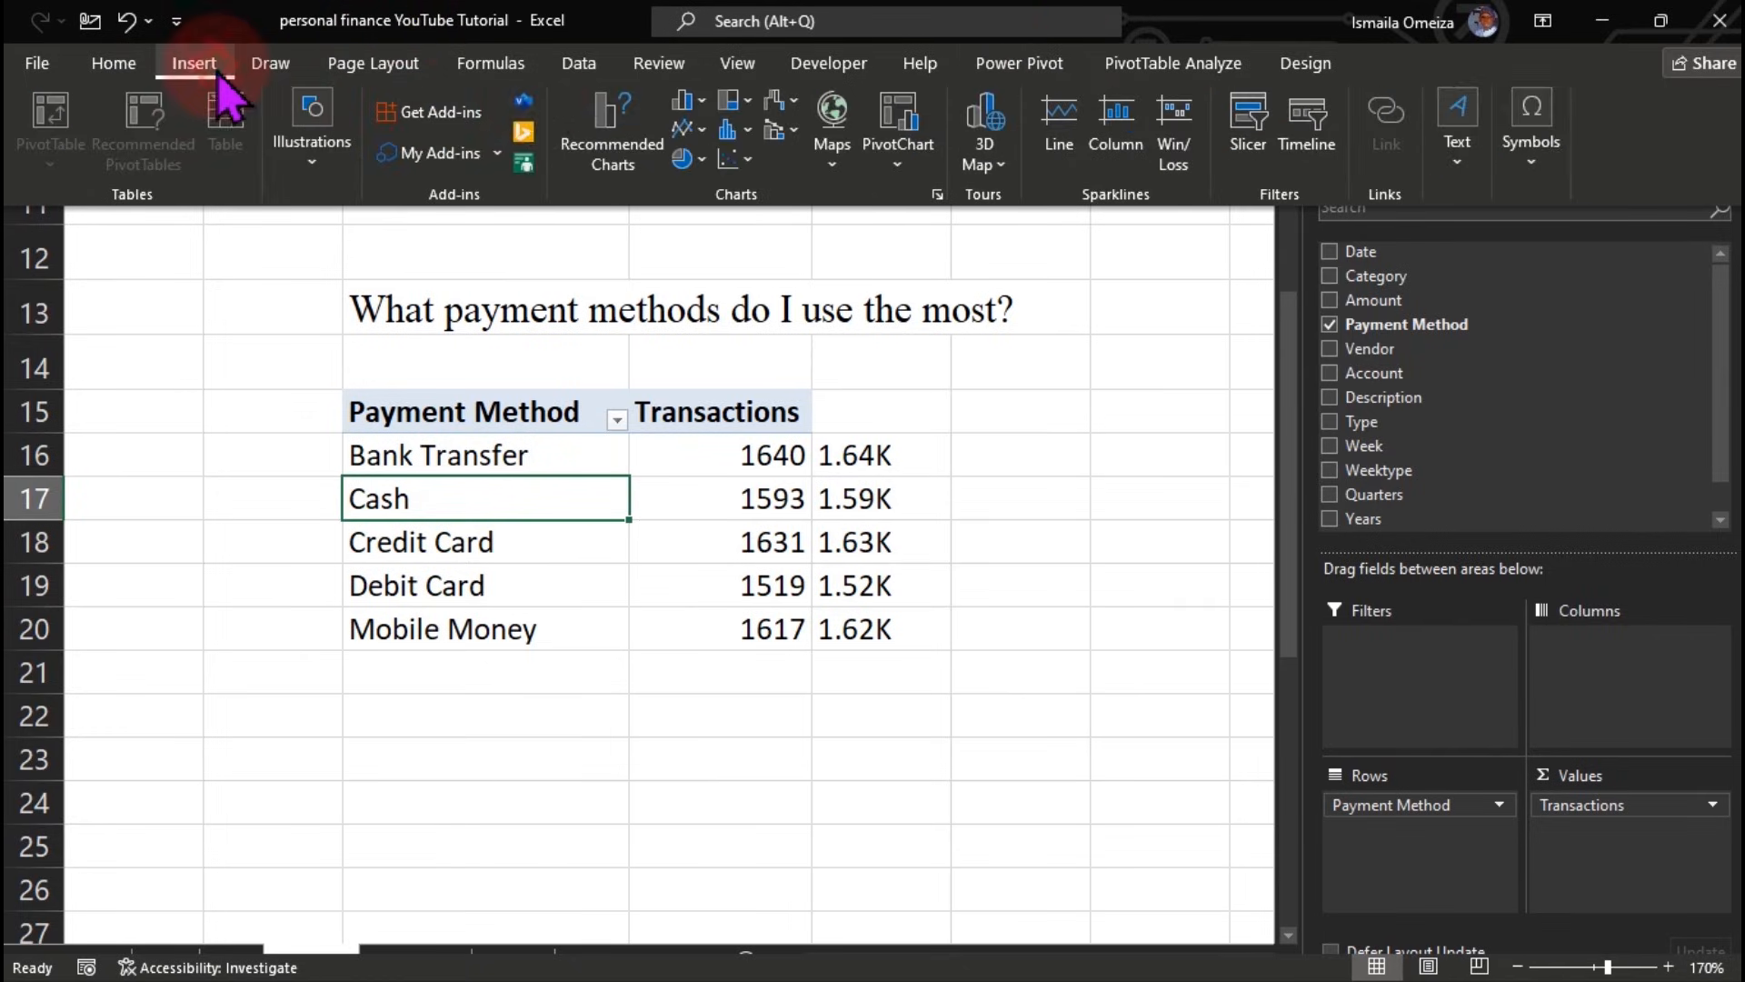
pyautogui.click(702, 105)
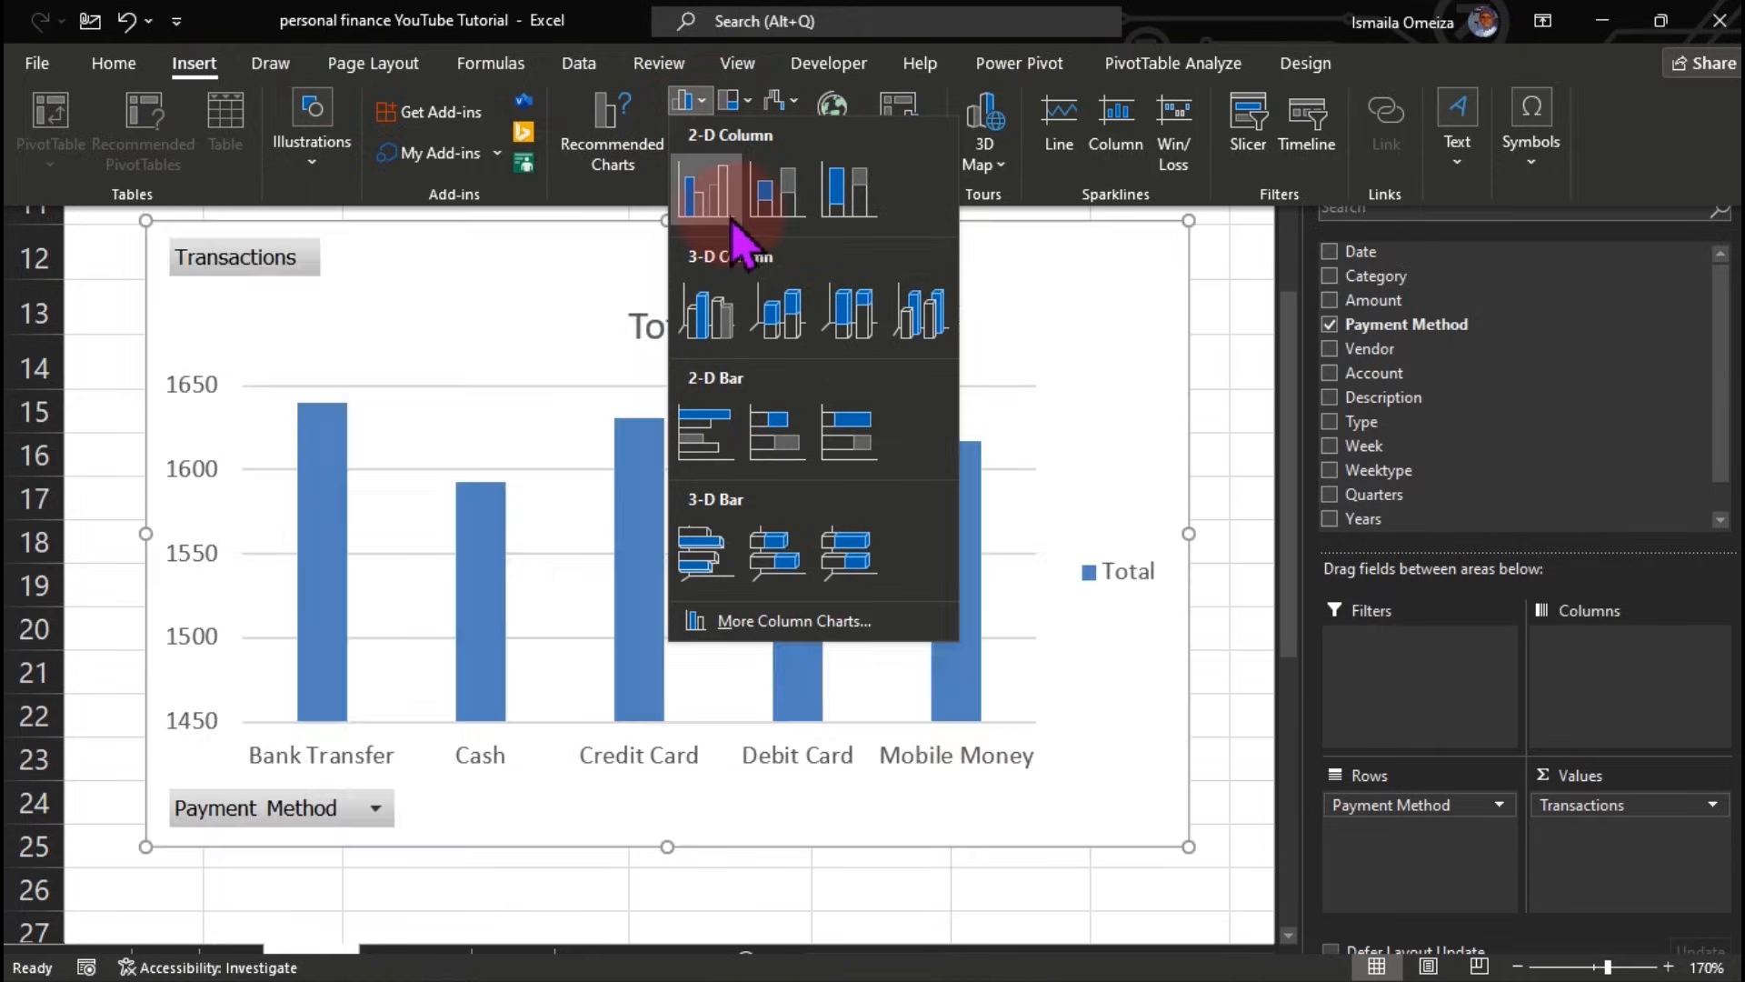
pyautogui.click(734, 218)
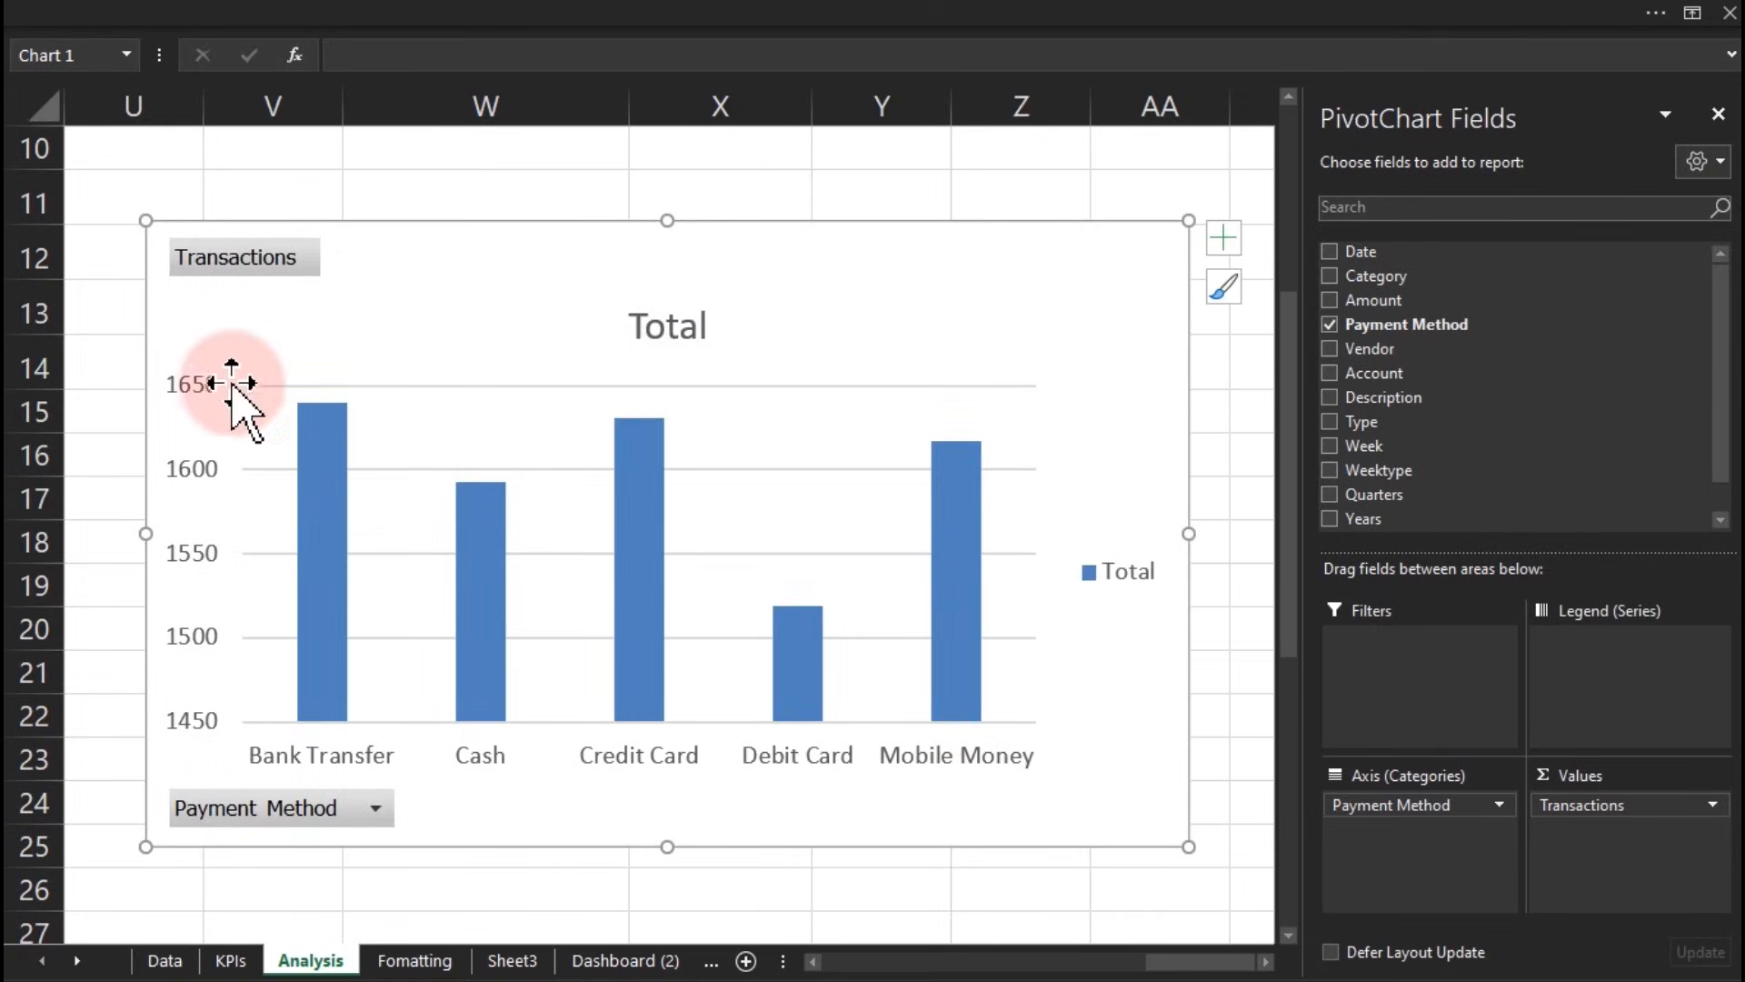
# Step: Remove the vertical axis and hide all field buttons on the payment method chart
pyautogui.click(216, 400)
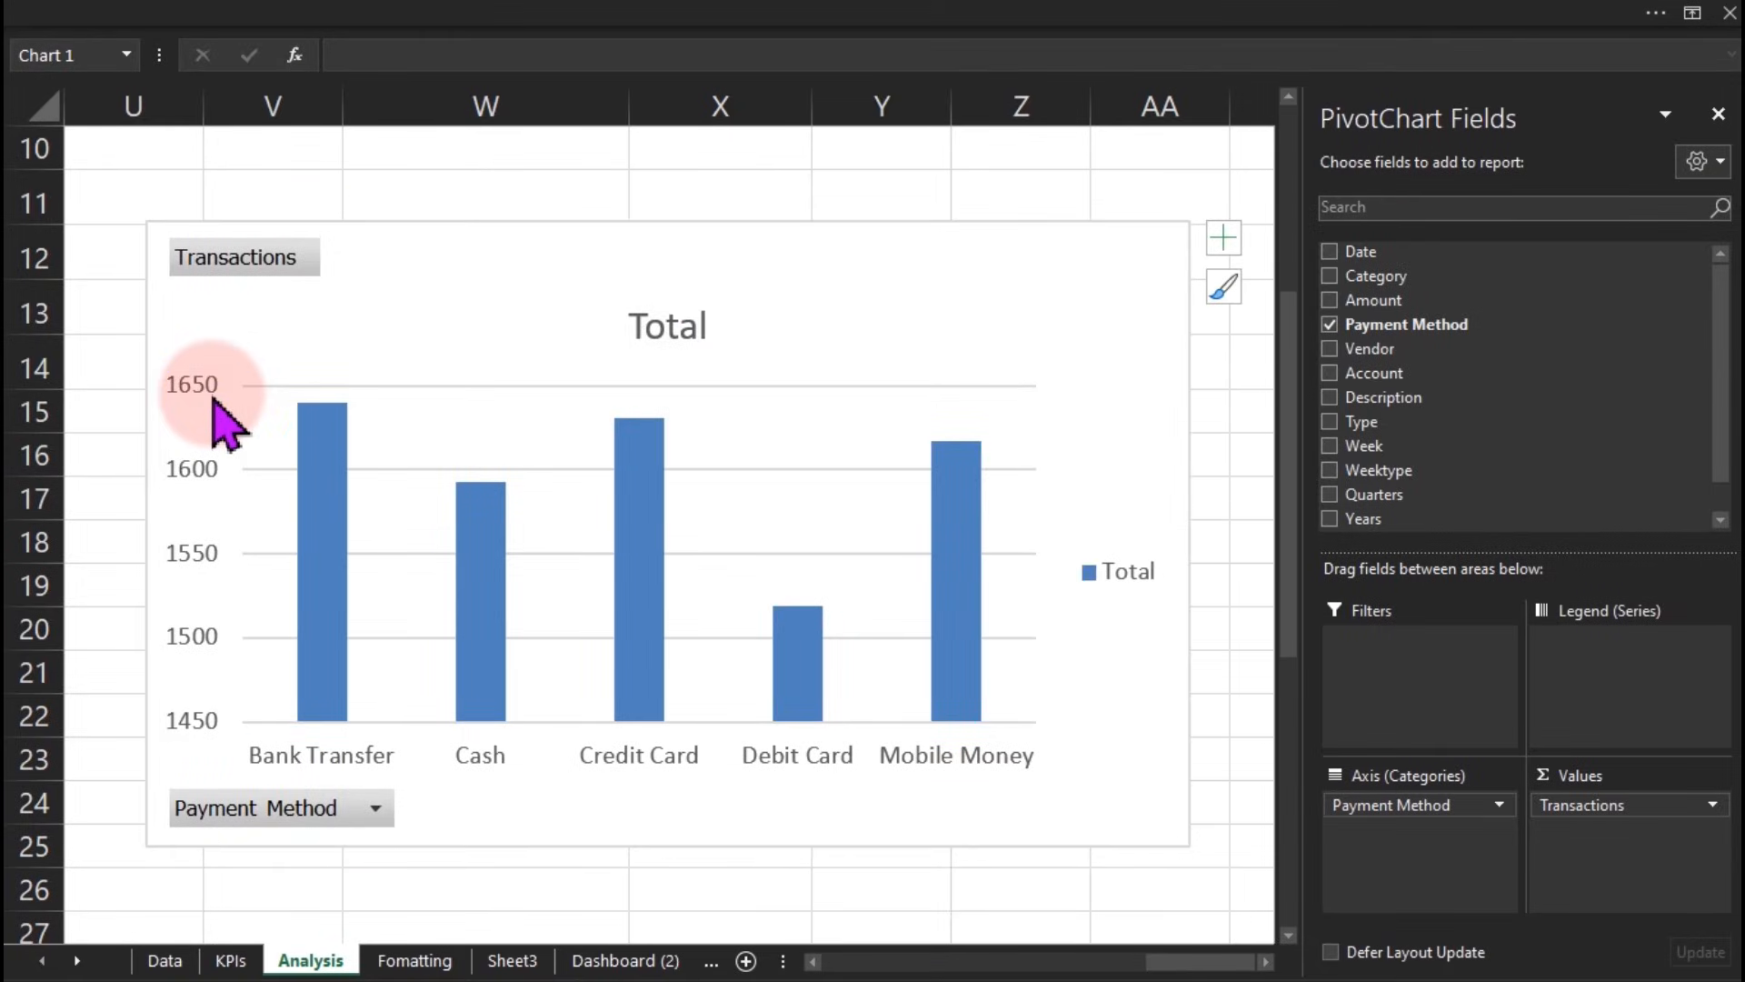
pyautogui.press('Delete')
pyautogui.rightClick(223, 266)
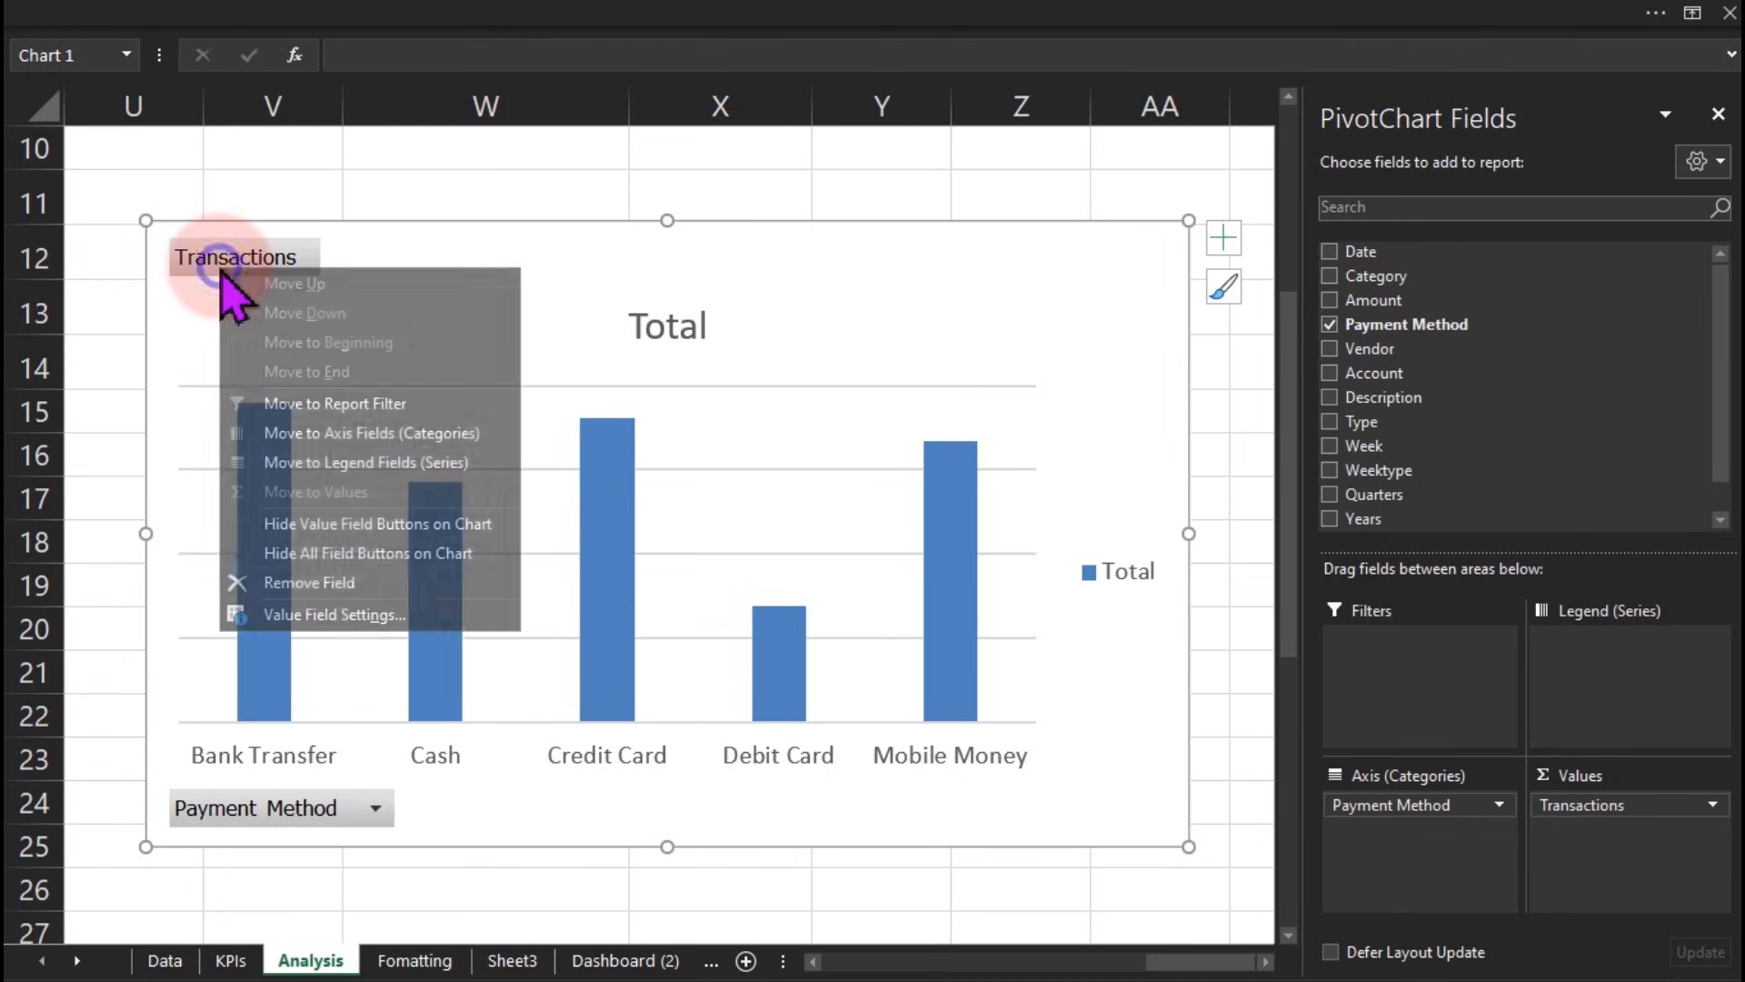
pyautogui.click(328, 552)
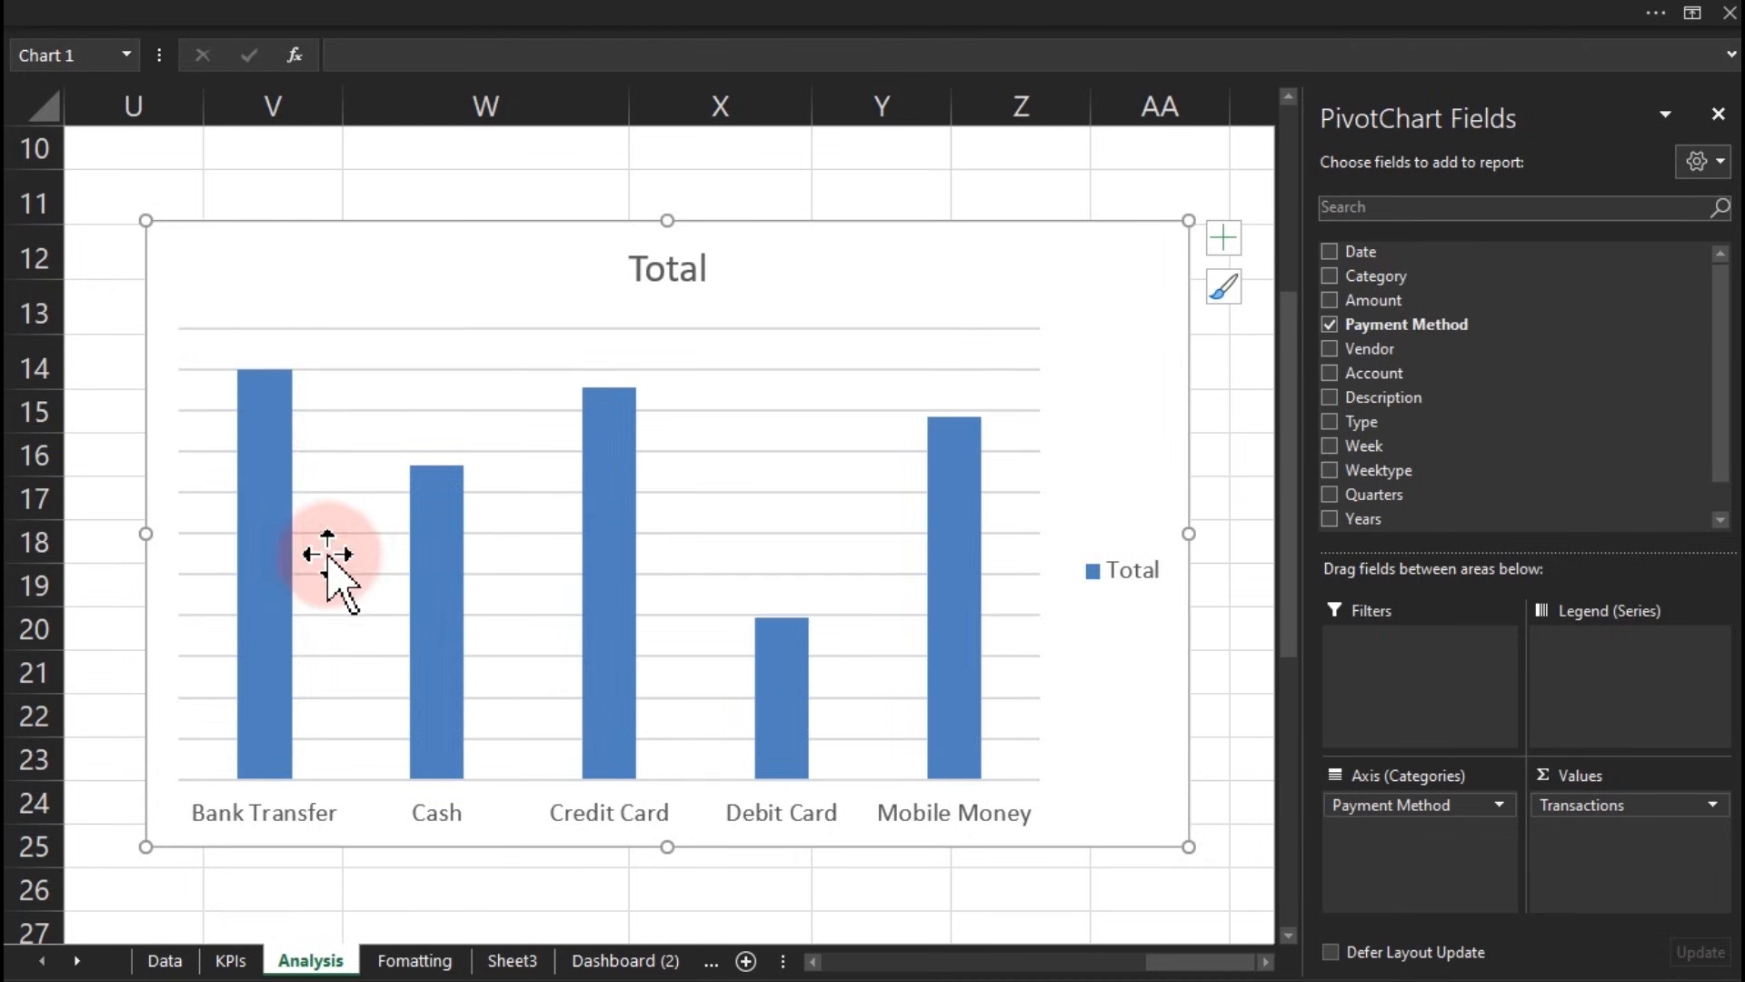
# Step: Delete the payment method chart's title, gridlines and legend
pyautogui.click(704, 282)
pyautogui.press('Delete')
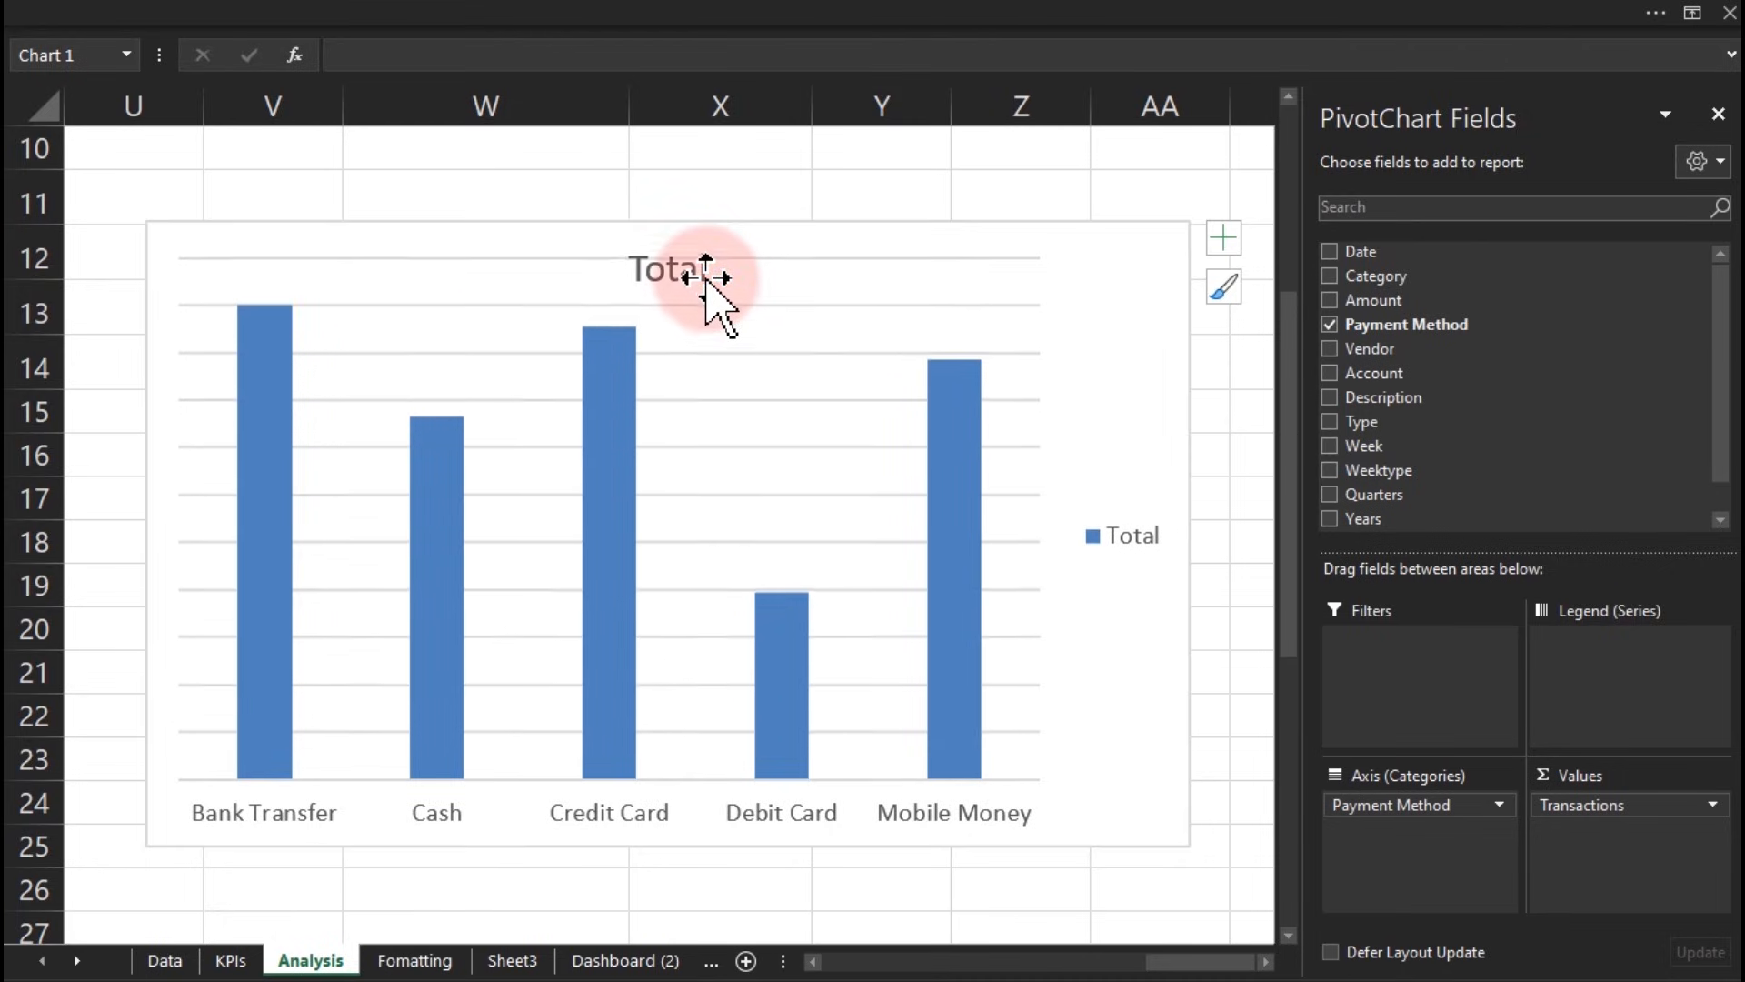
pyautogui.click(730, 348)
pyautogui.press('Delete')
pyautogui.click(1123, 546)
pyautogui.press('Delete')
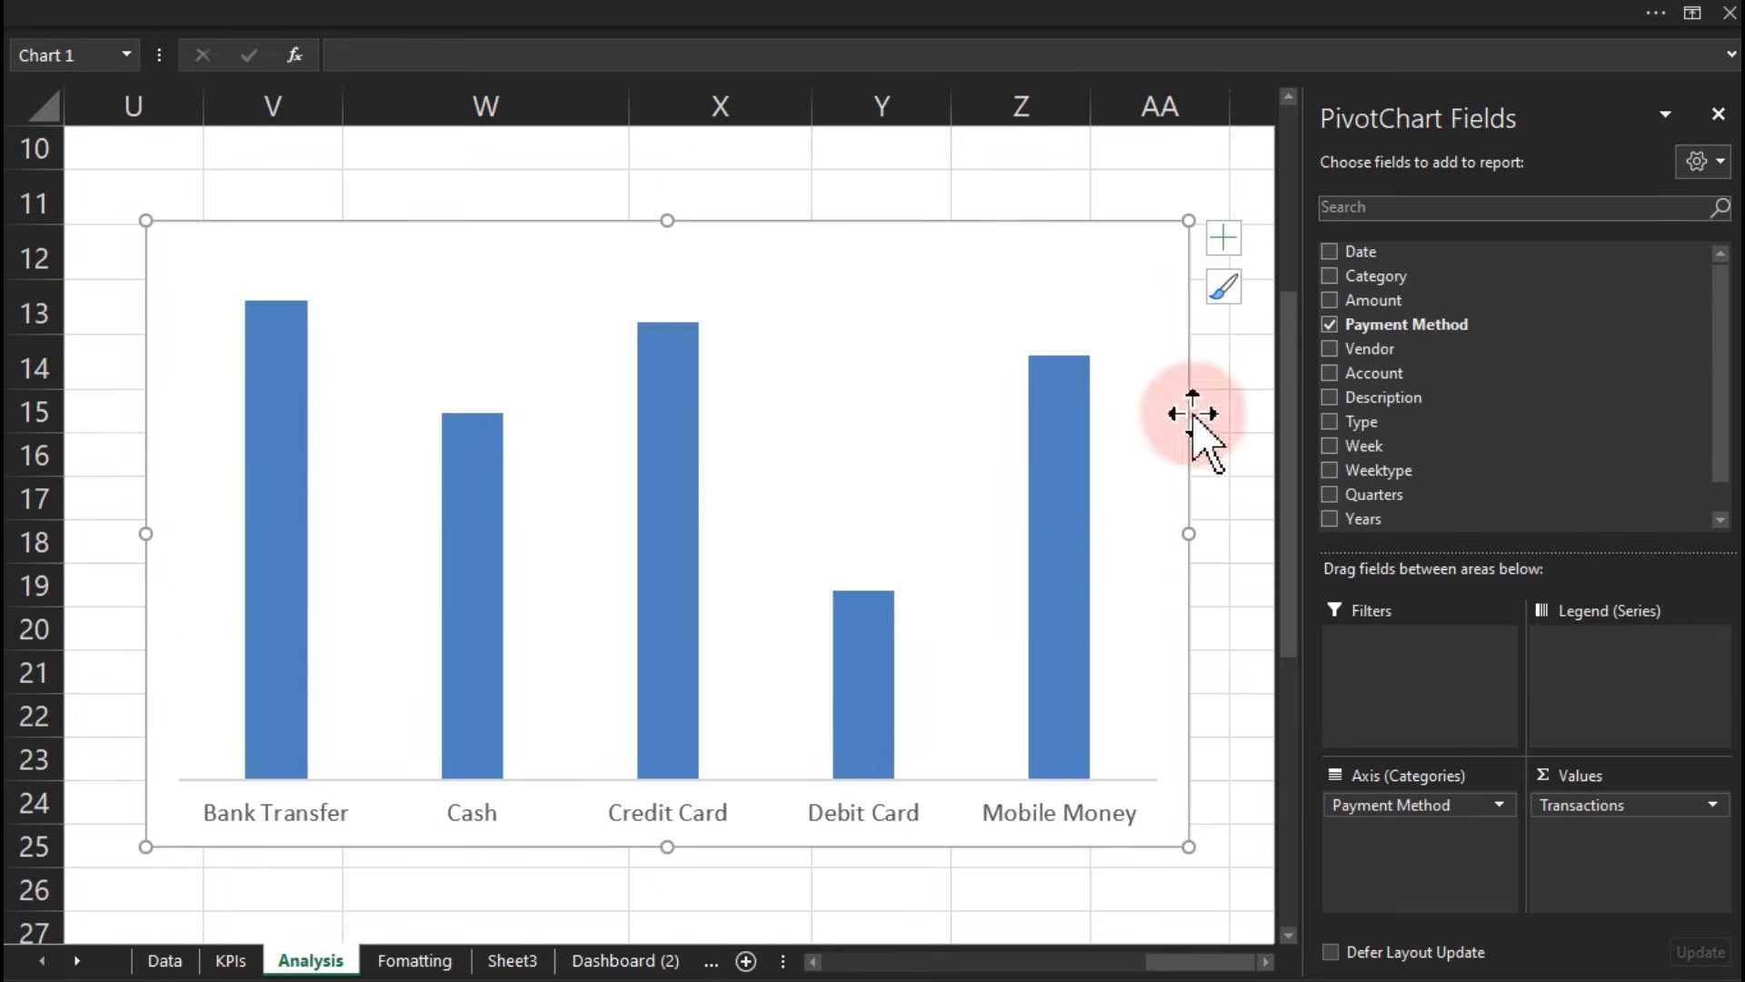
# Step: Shrink the chart and shift it down off the upper table rows, and sort the pivot table by transactions from largest to smallest
pyautogui.moveTo(1189, 220); pyautogui.dragTo(979, 443)
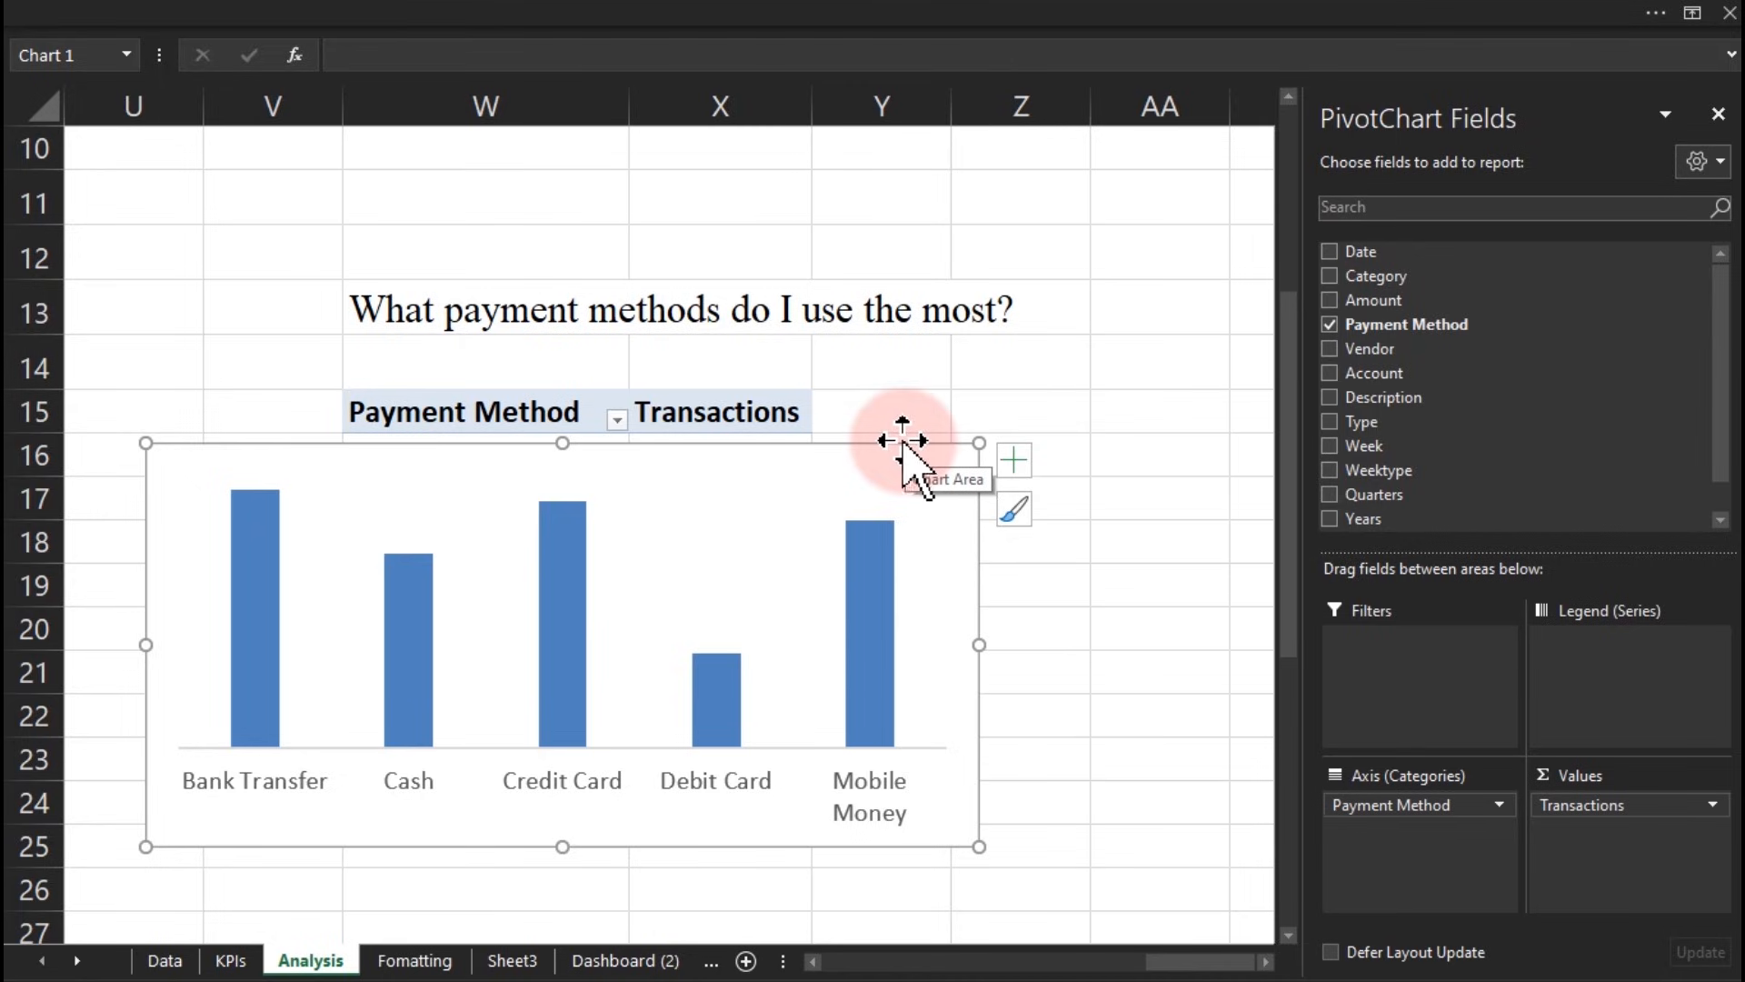
pyautogui.moveTo(896, 440); pyautogui.dragTo(859, 562)
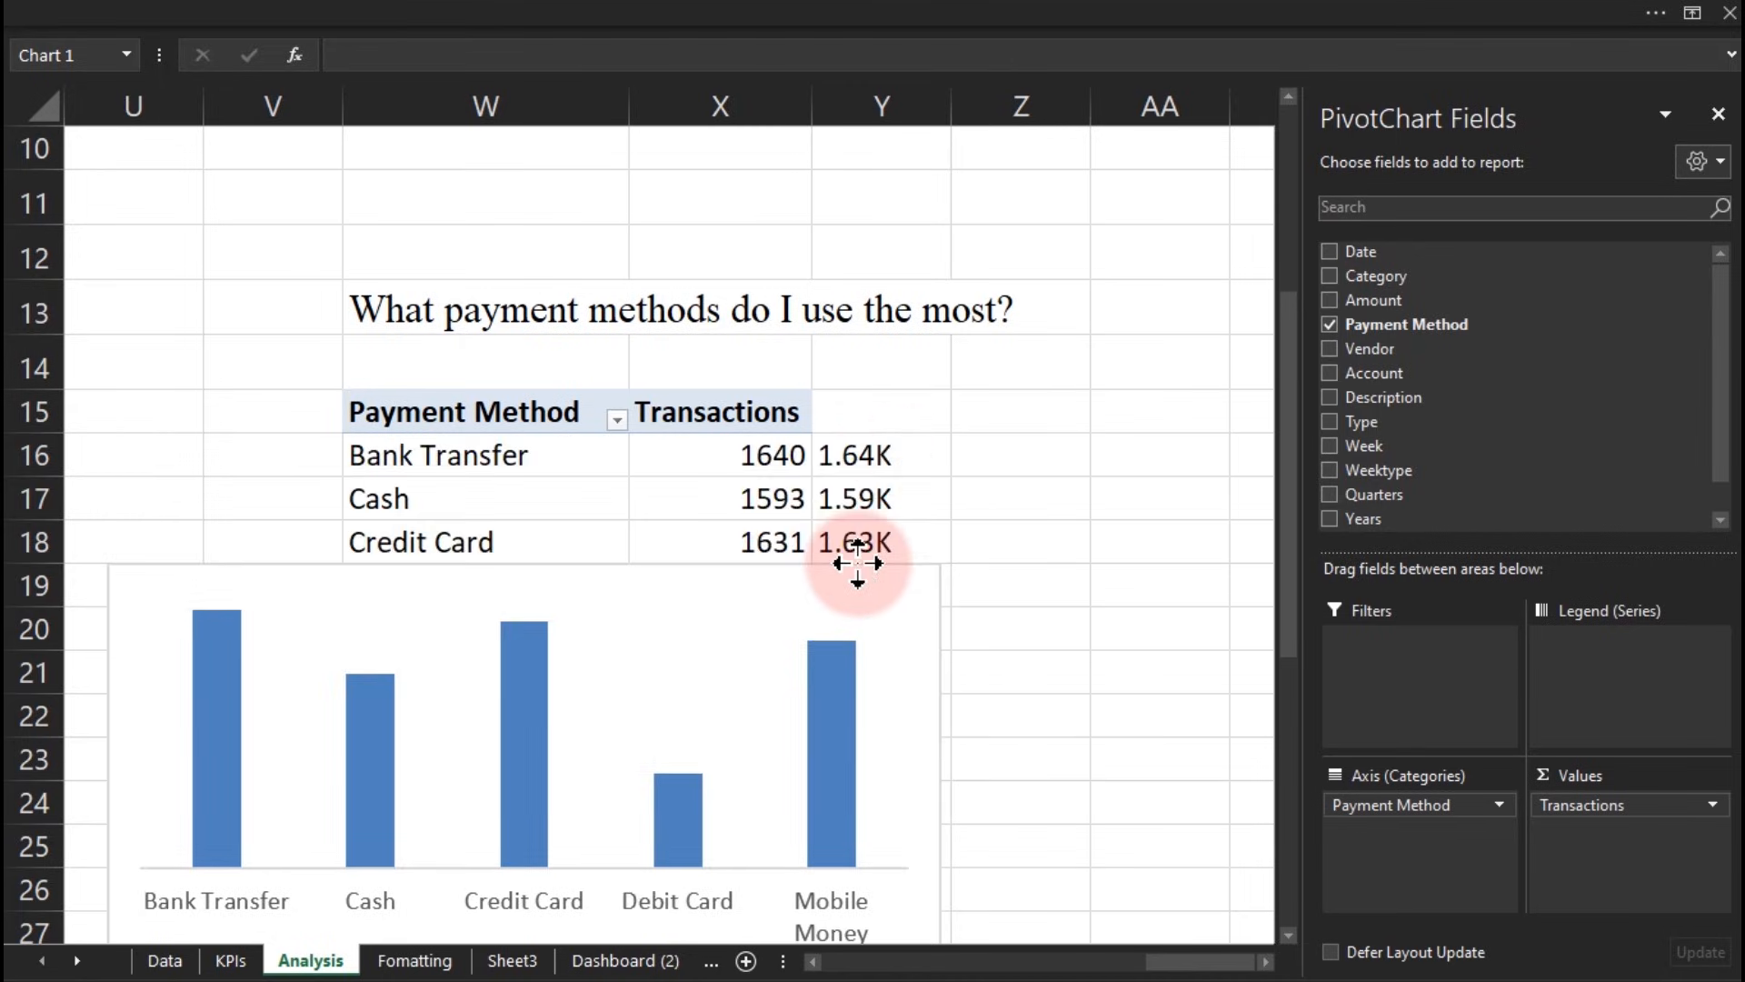
pyautogui.click(746, 455)
pyautogui.rightClick(747, 454)
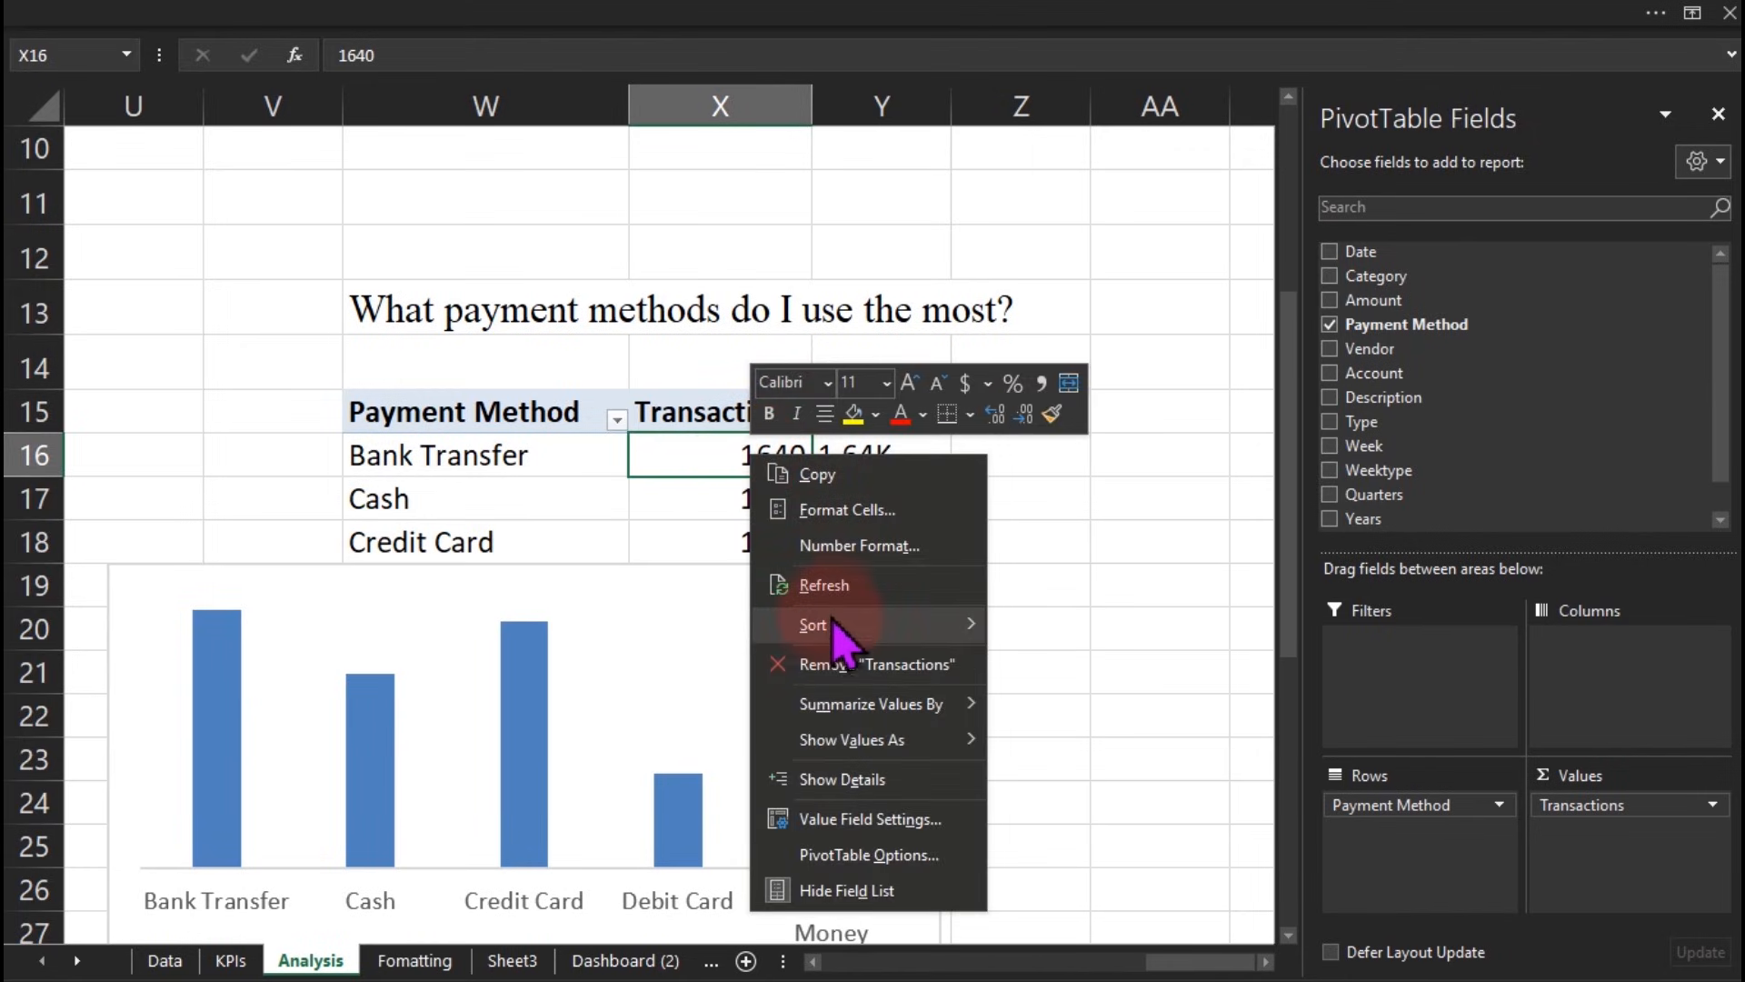
pyautogui.moveTo(834, 627)
pyautogui.click(1050, 662)
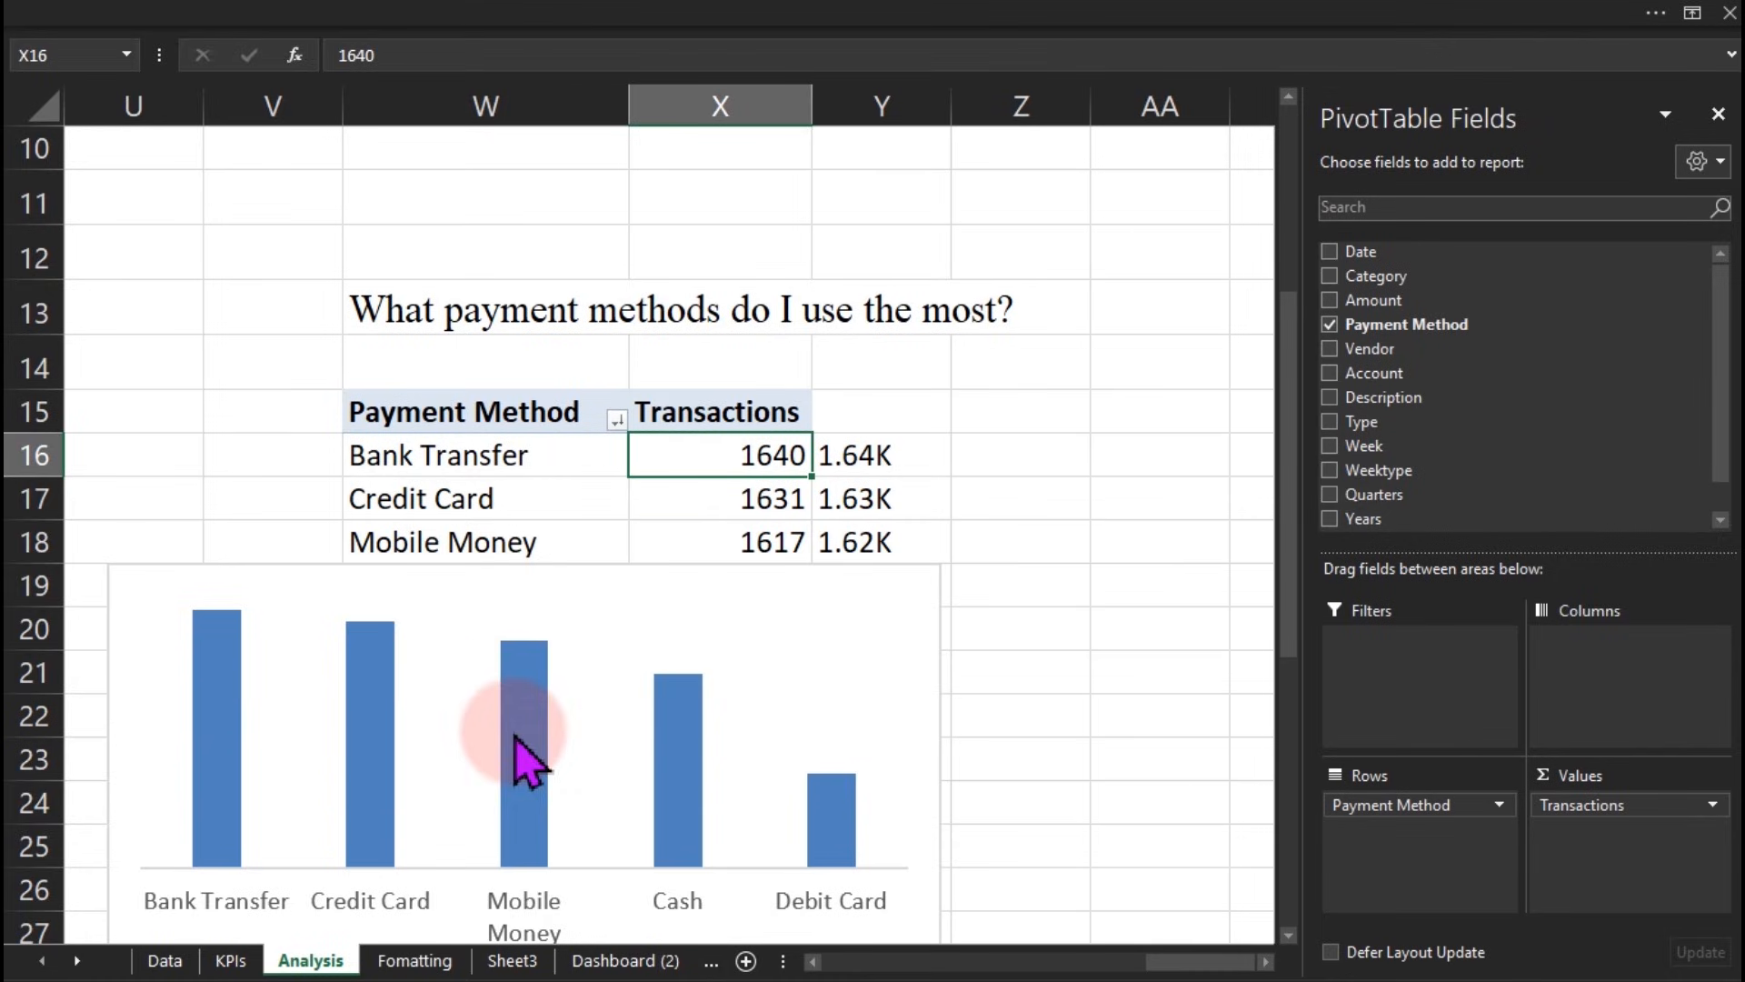
# Step: Cut the payment method chart from the Analysis sheet, paste it into Dashboard (2), and close the PivotChart field list
pyautogui.click(478, 573)
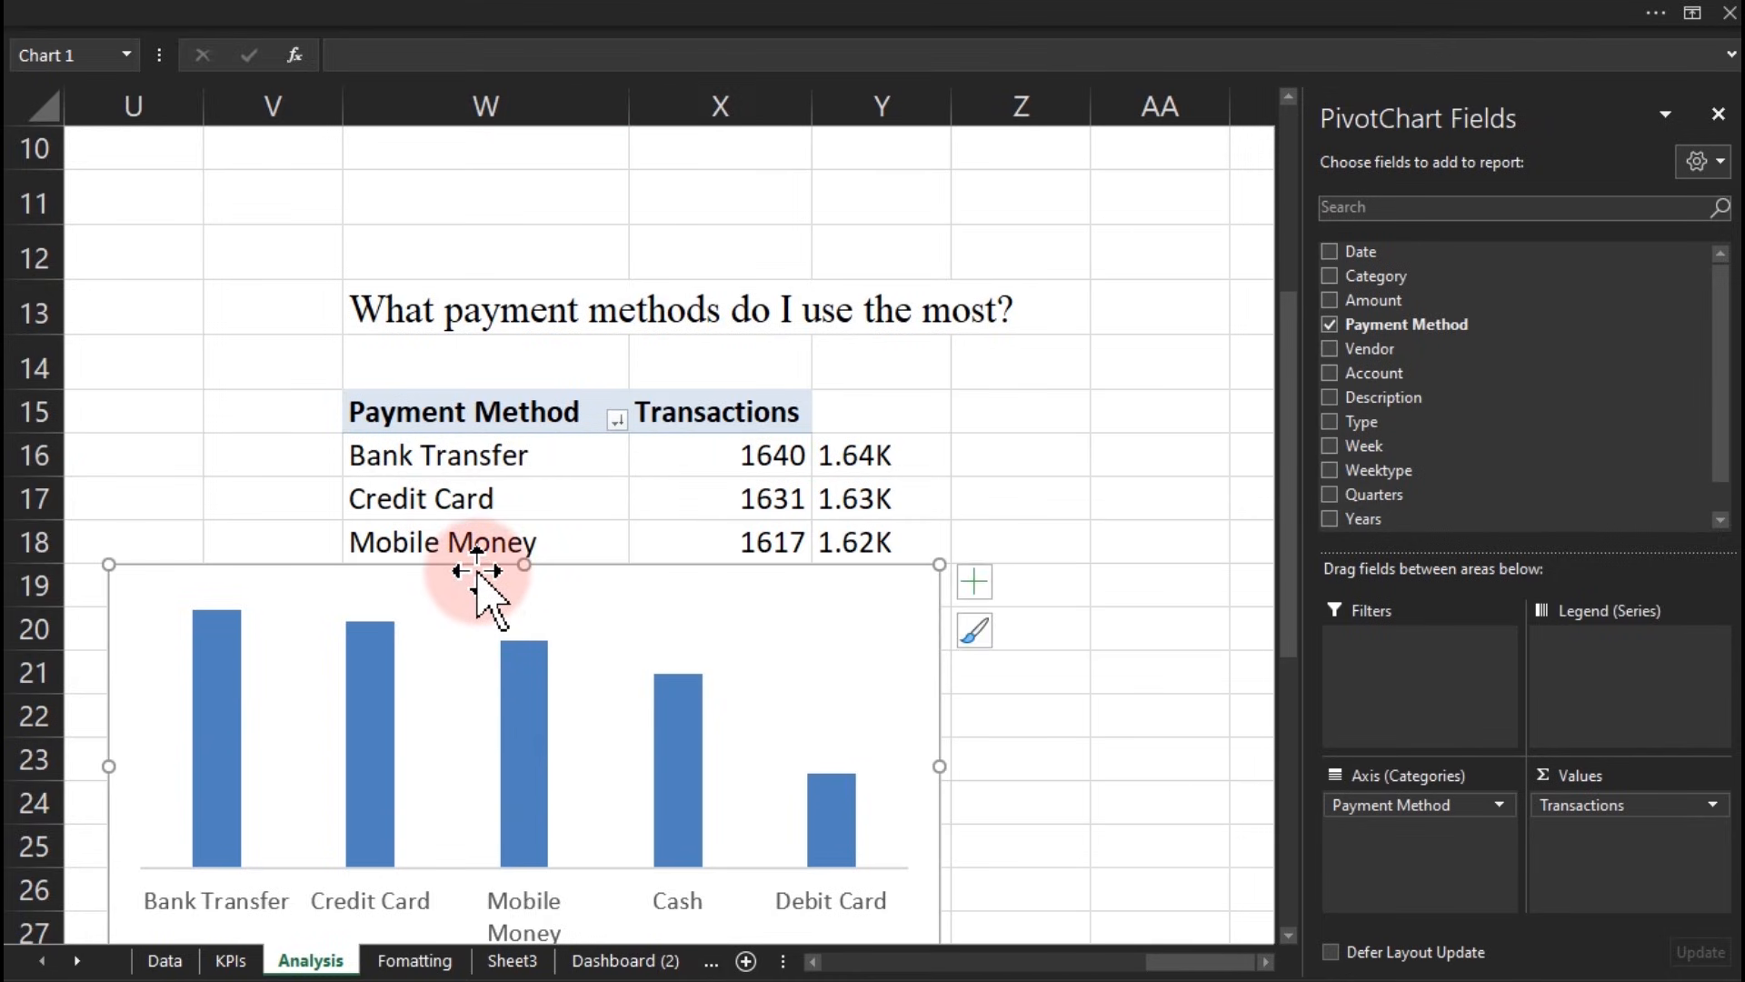
pyautogui.press('Delete')
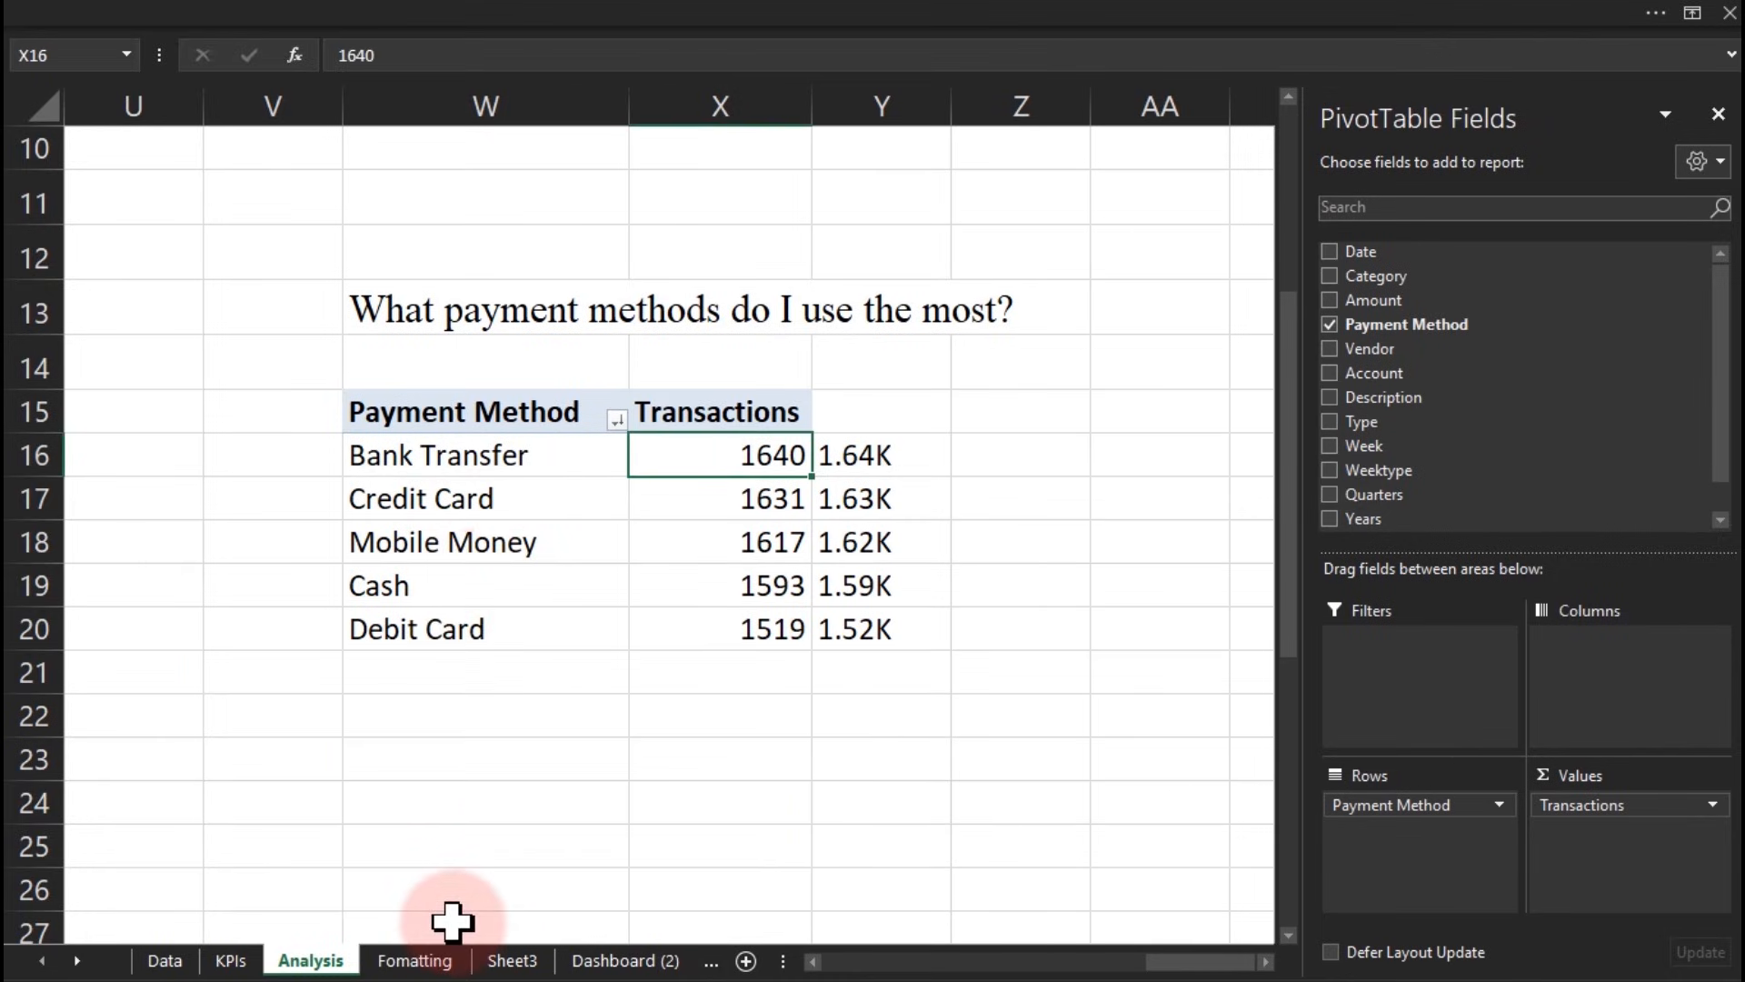
pyautogui.moveTo(569, 963); pyautogui.dragTo(1000, 491)
pyautogui.hotkey('ctrl', 'v')
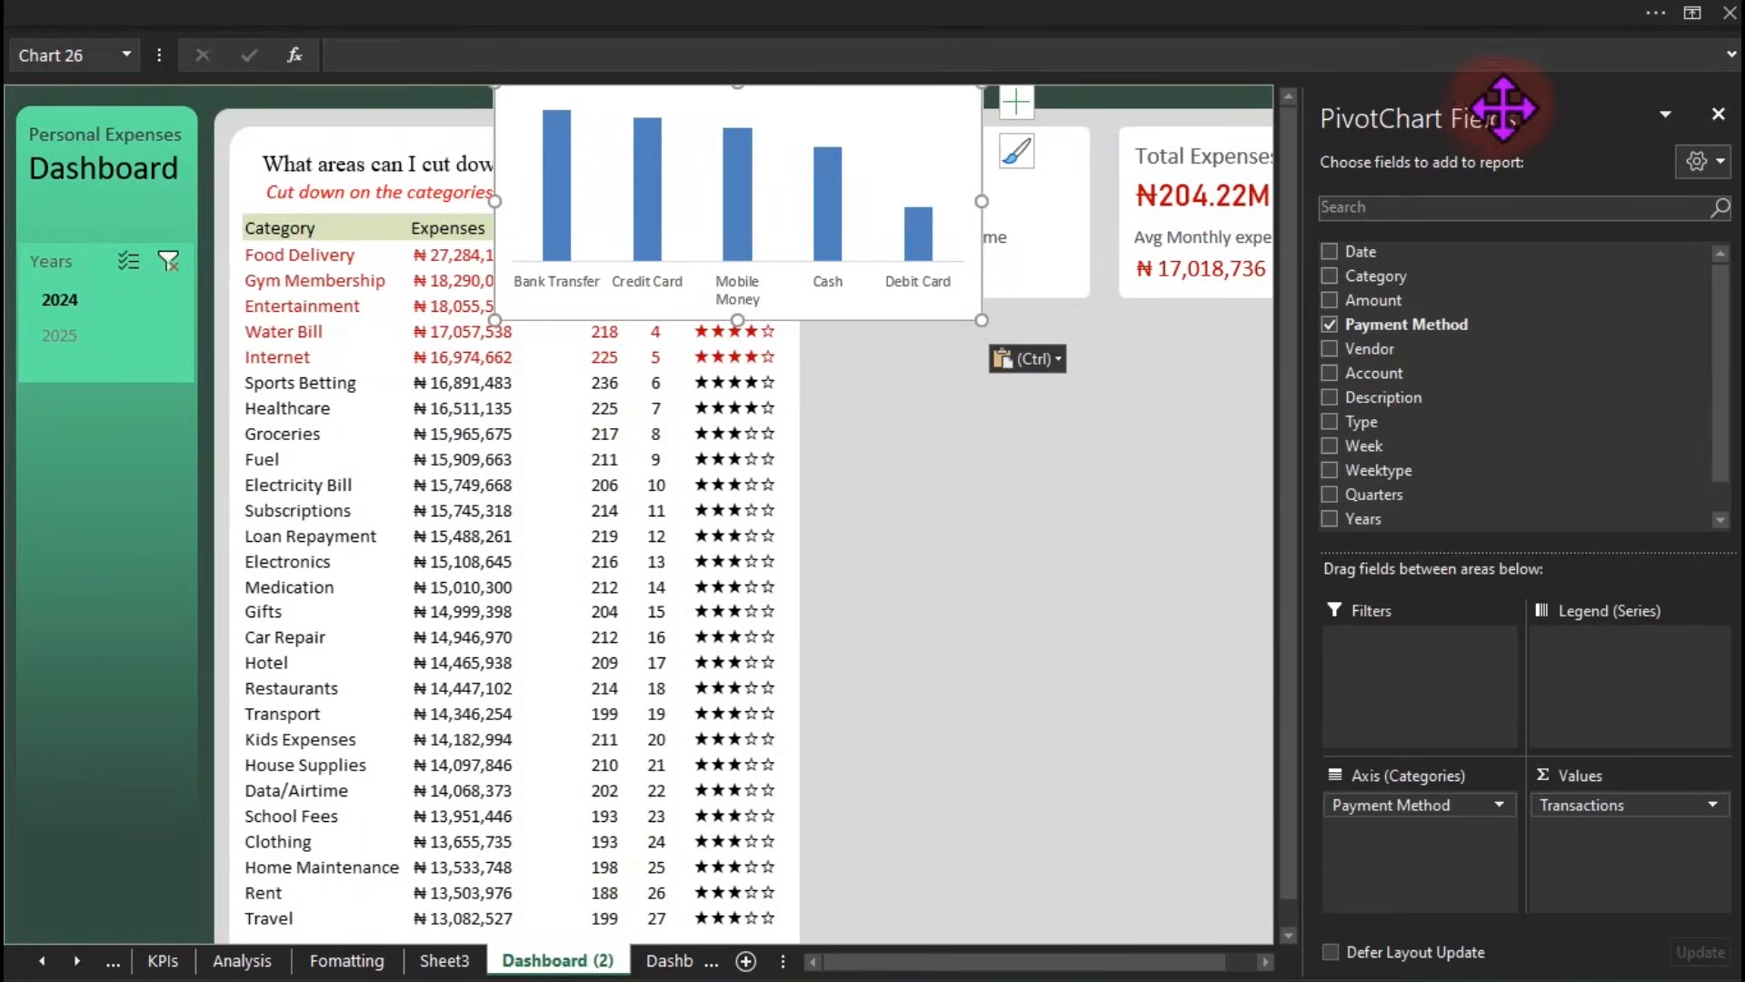
pyautogui.click(1718, 115)
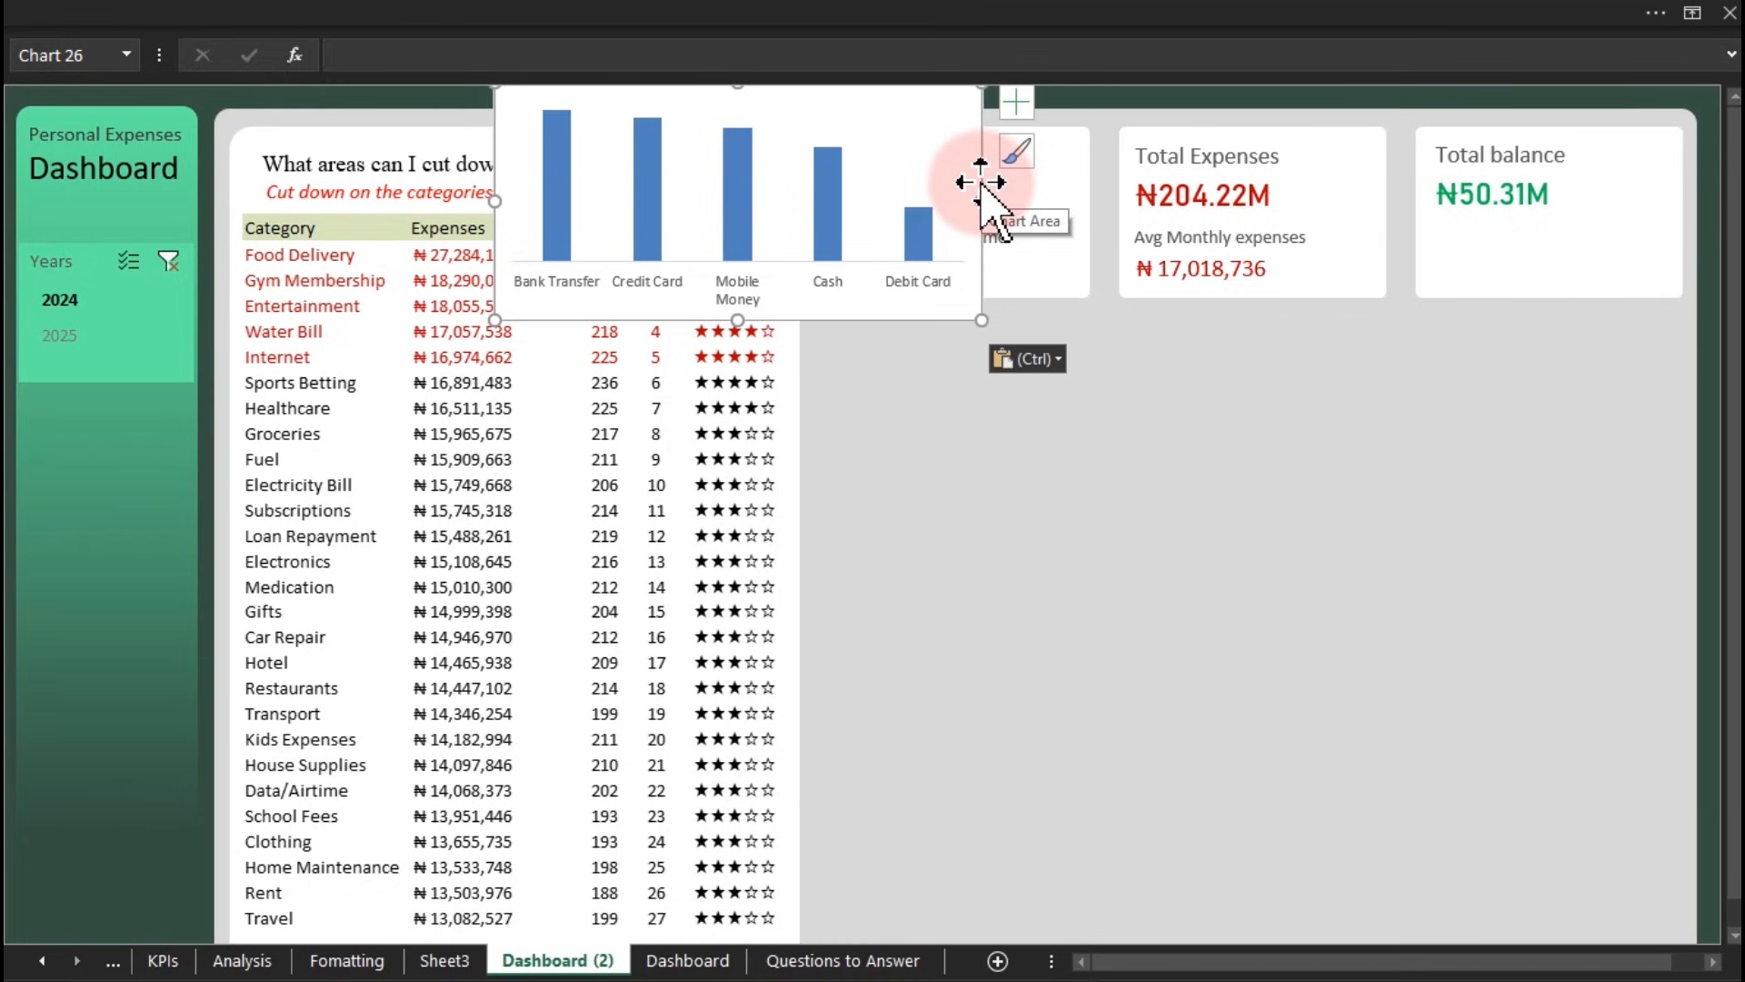
# Step: Place the payment method chart below the Total Income and Total Expenses cards and reduce its size slightly
pyautogui.moveTo(981, 182); pyautogui.dragTo(1342, 457)
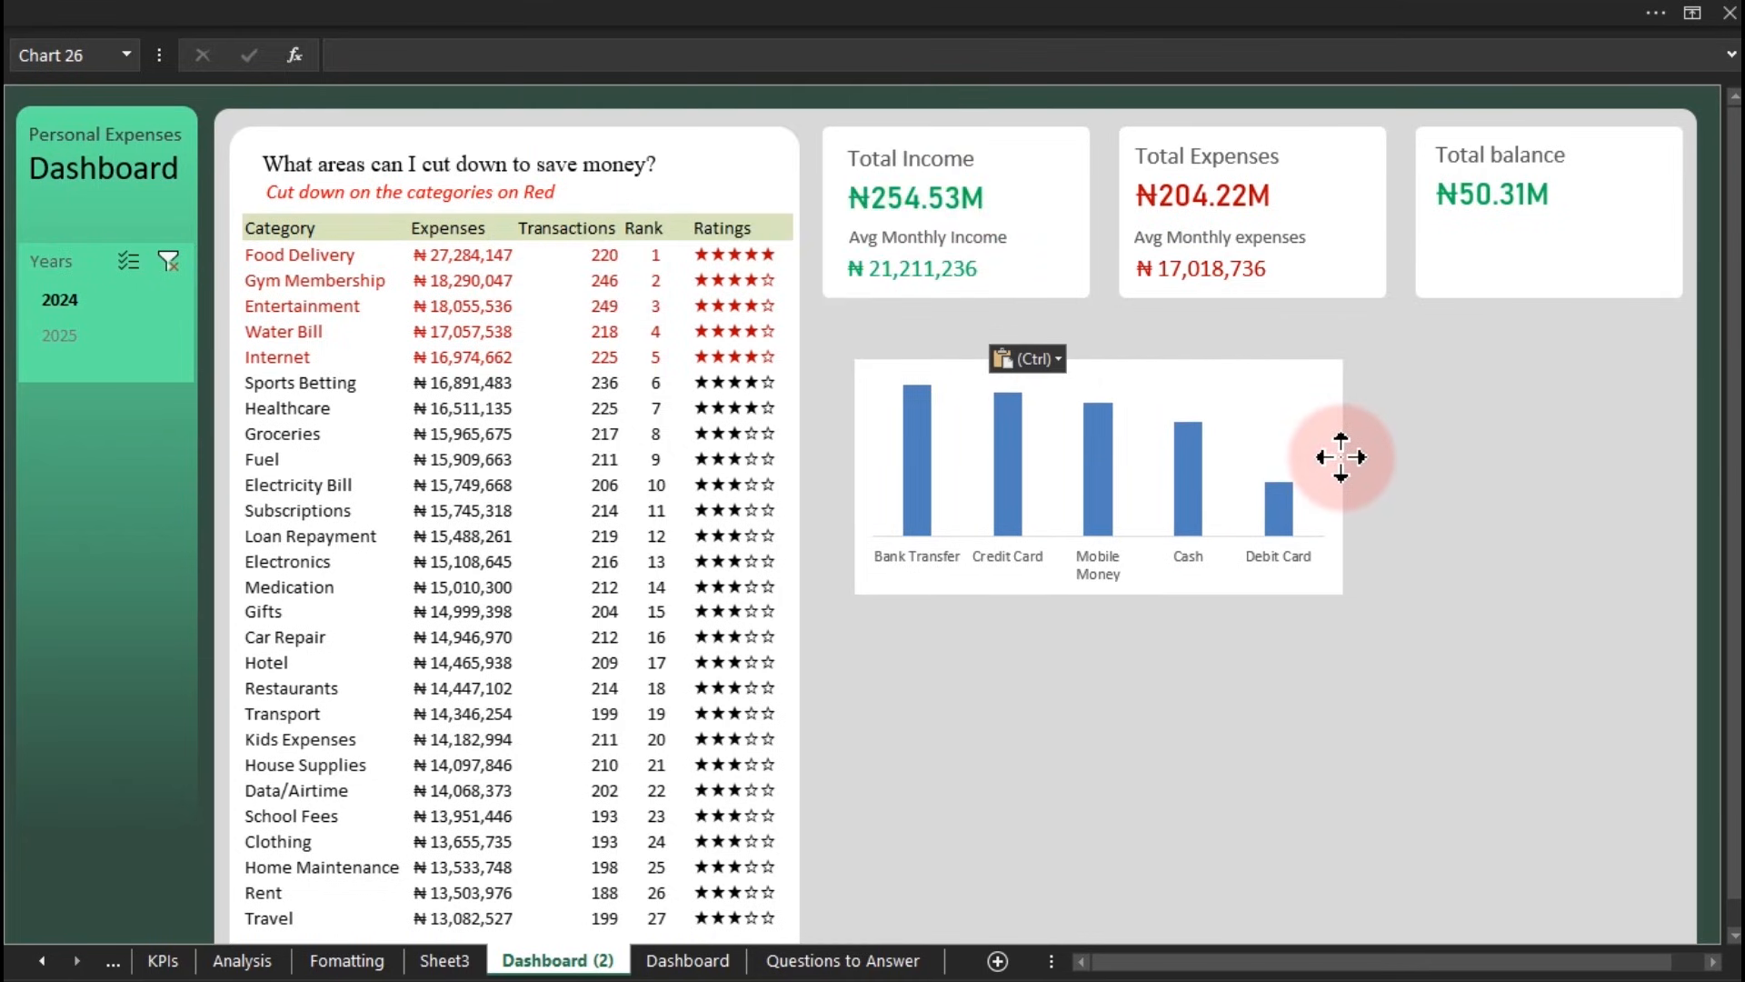
pyautogui.click(1342, 456)
pyautogui.moveTo(1342, 594); pyautogui.dragTo(1297, 588)
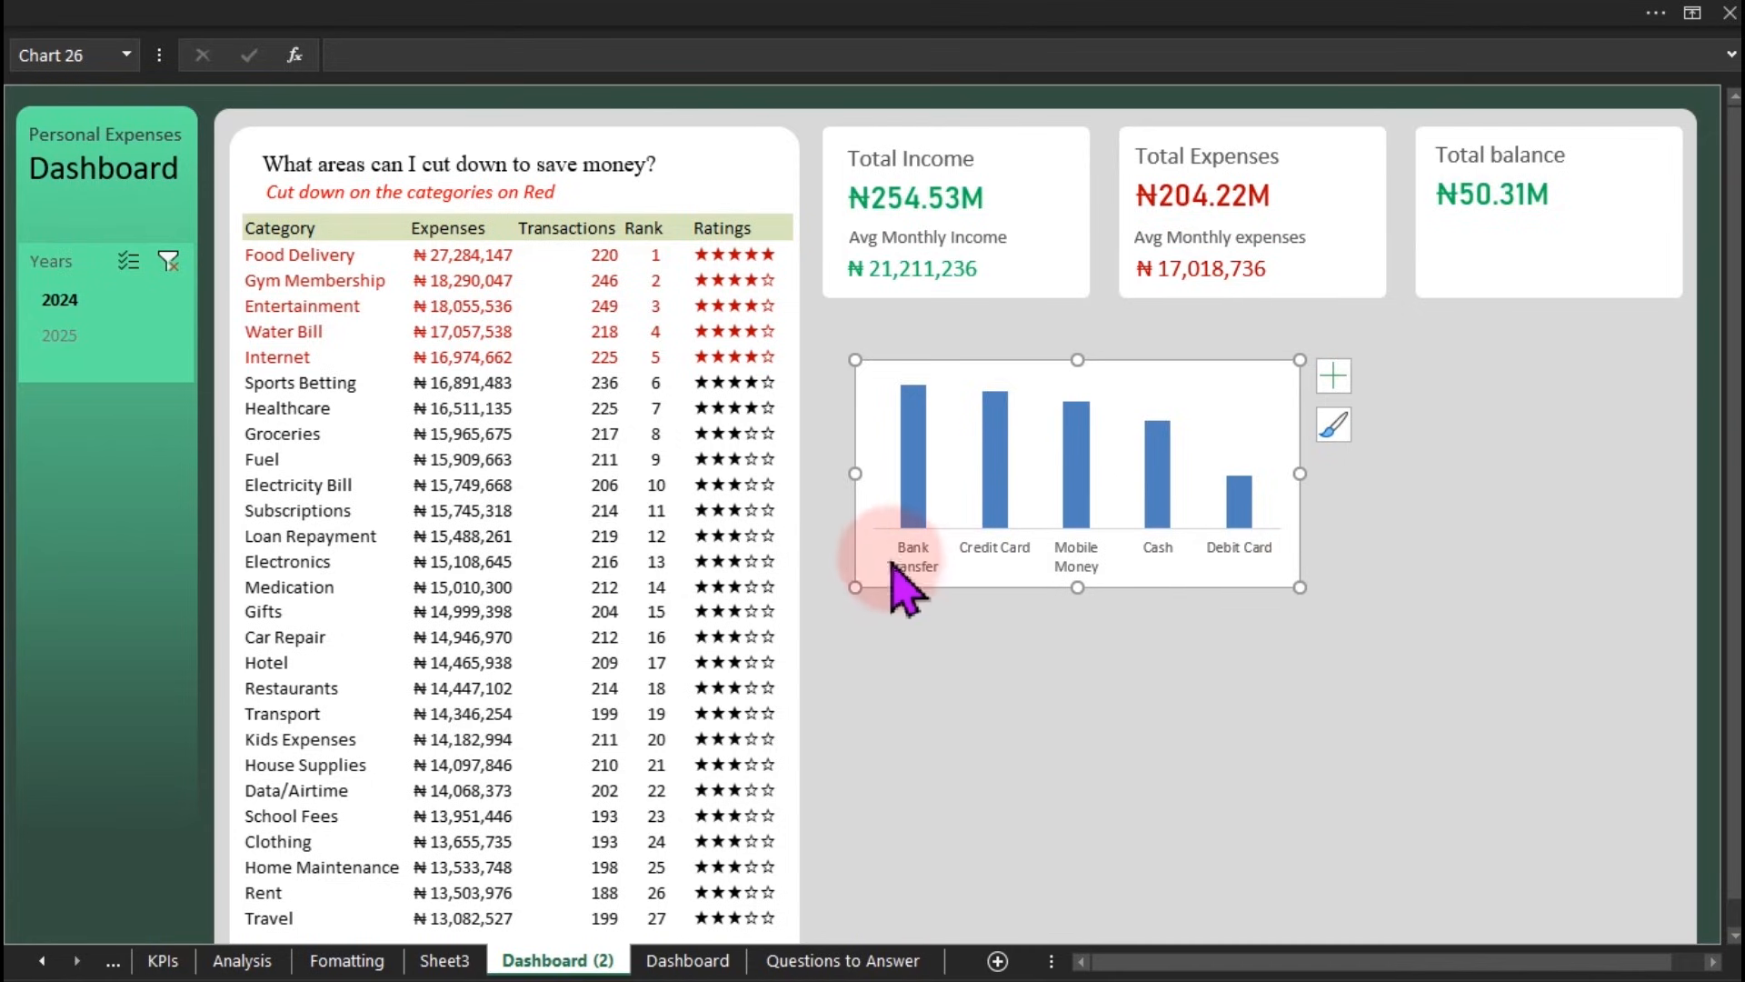
# Step: Change the payment method chart's type to Clustered Bar
pyautogui.rightClick(1110, 554)
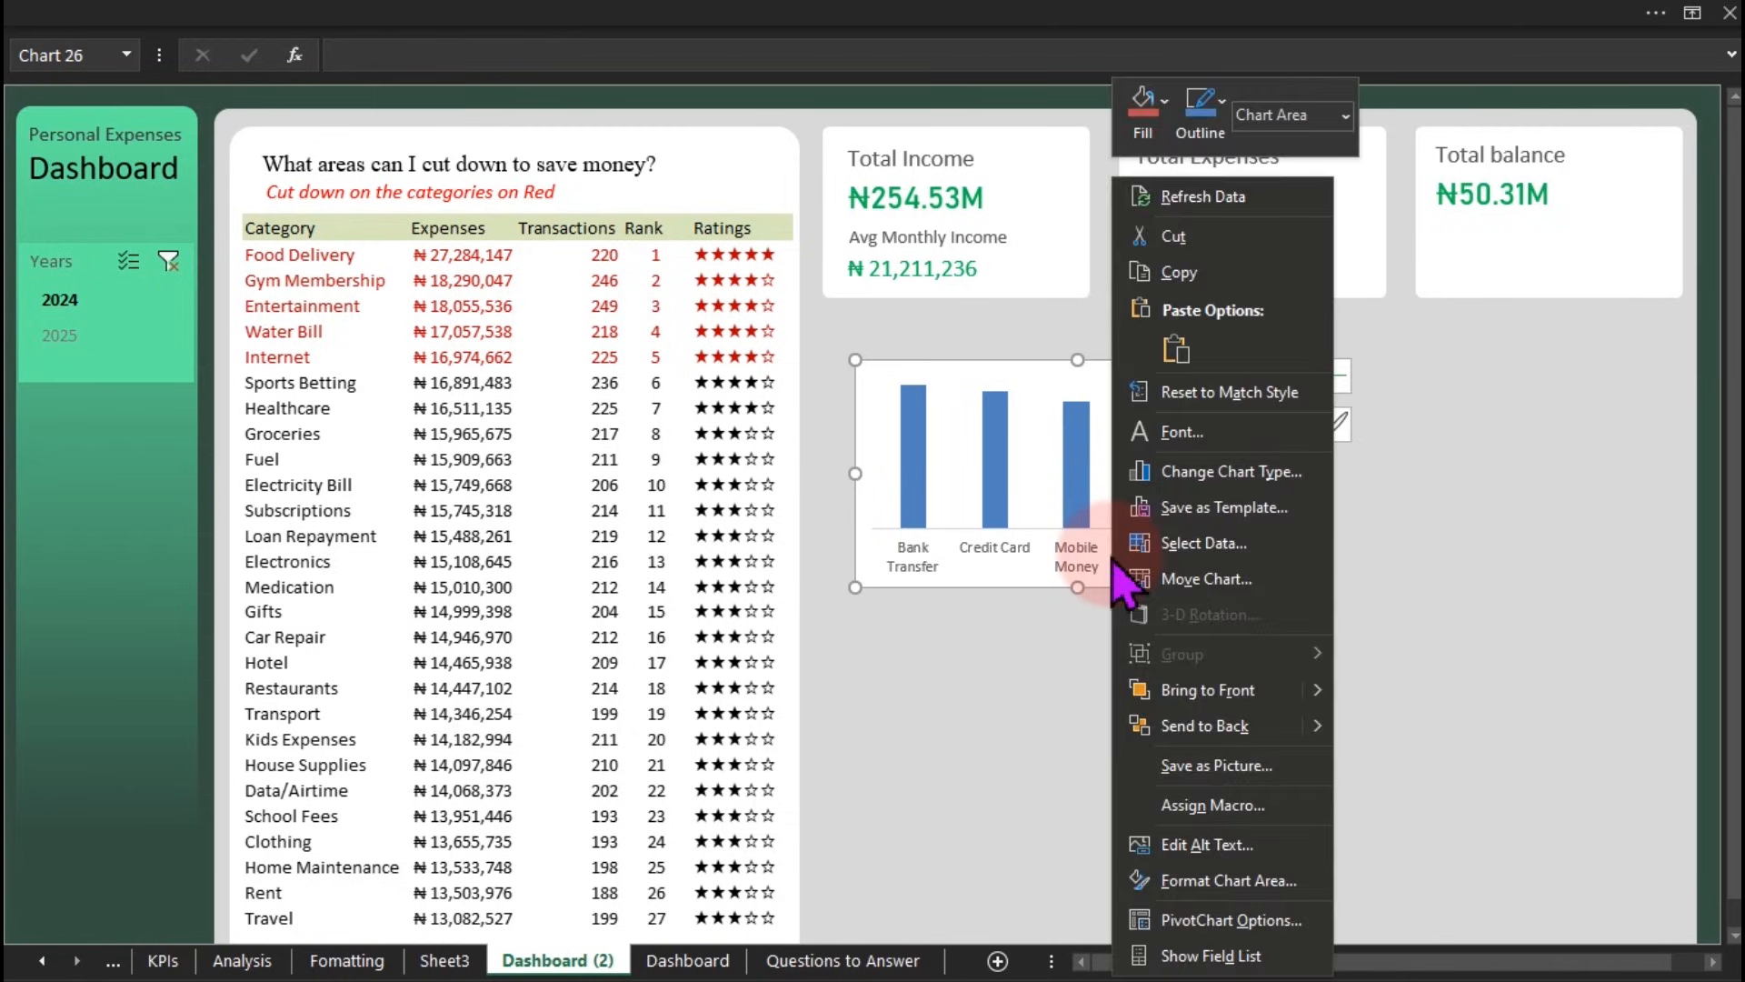
pyautogui.click(1210, 479)
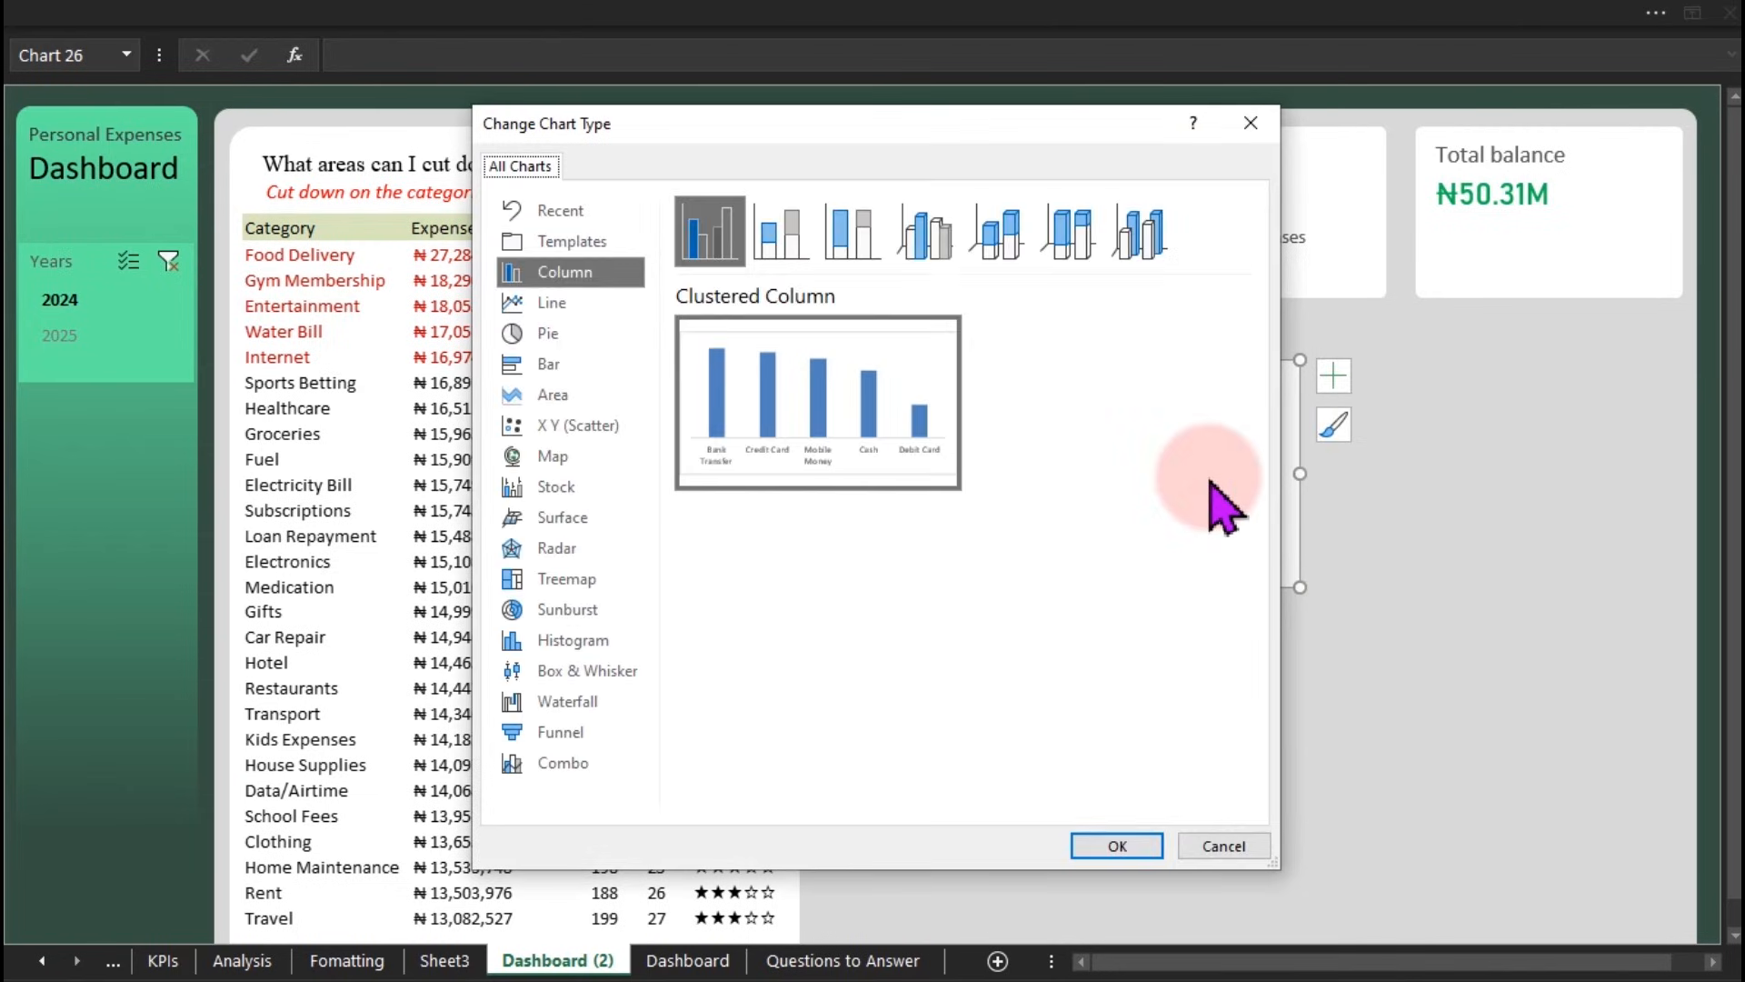
pyautogui.click(551, 365)
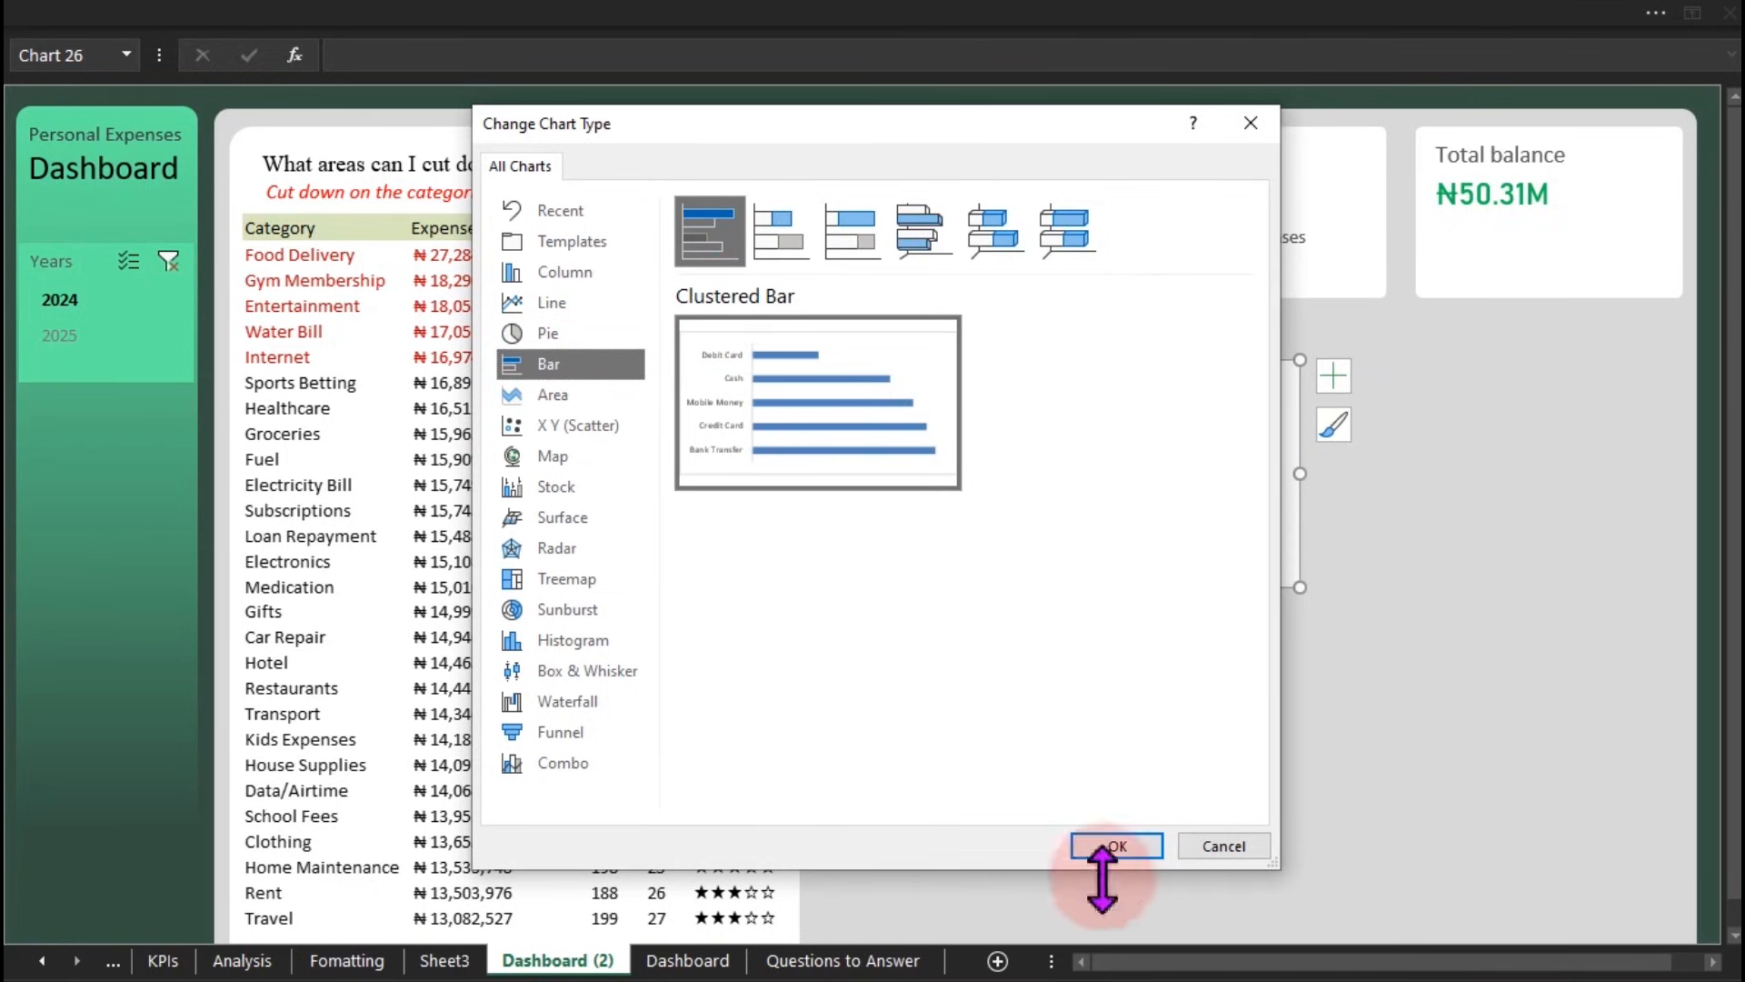
pyautogui.click(1118, 846)
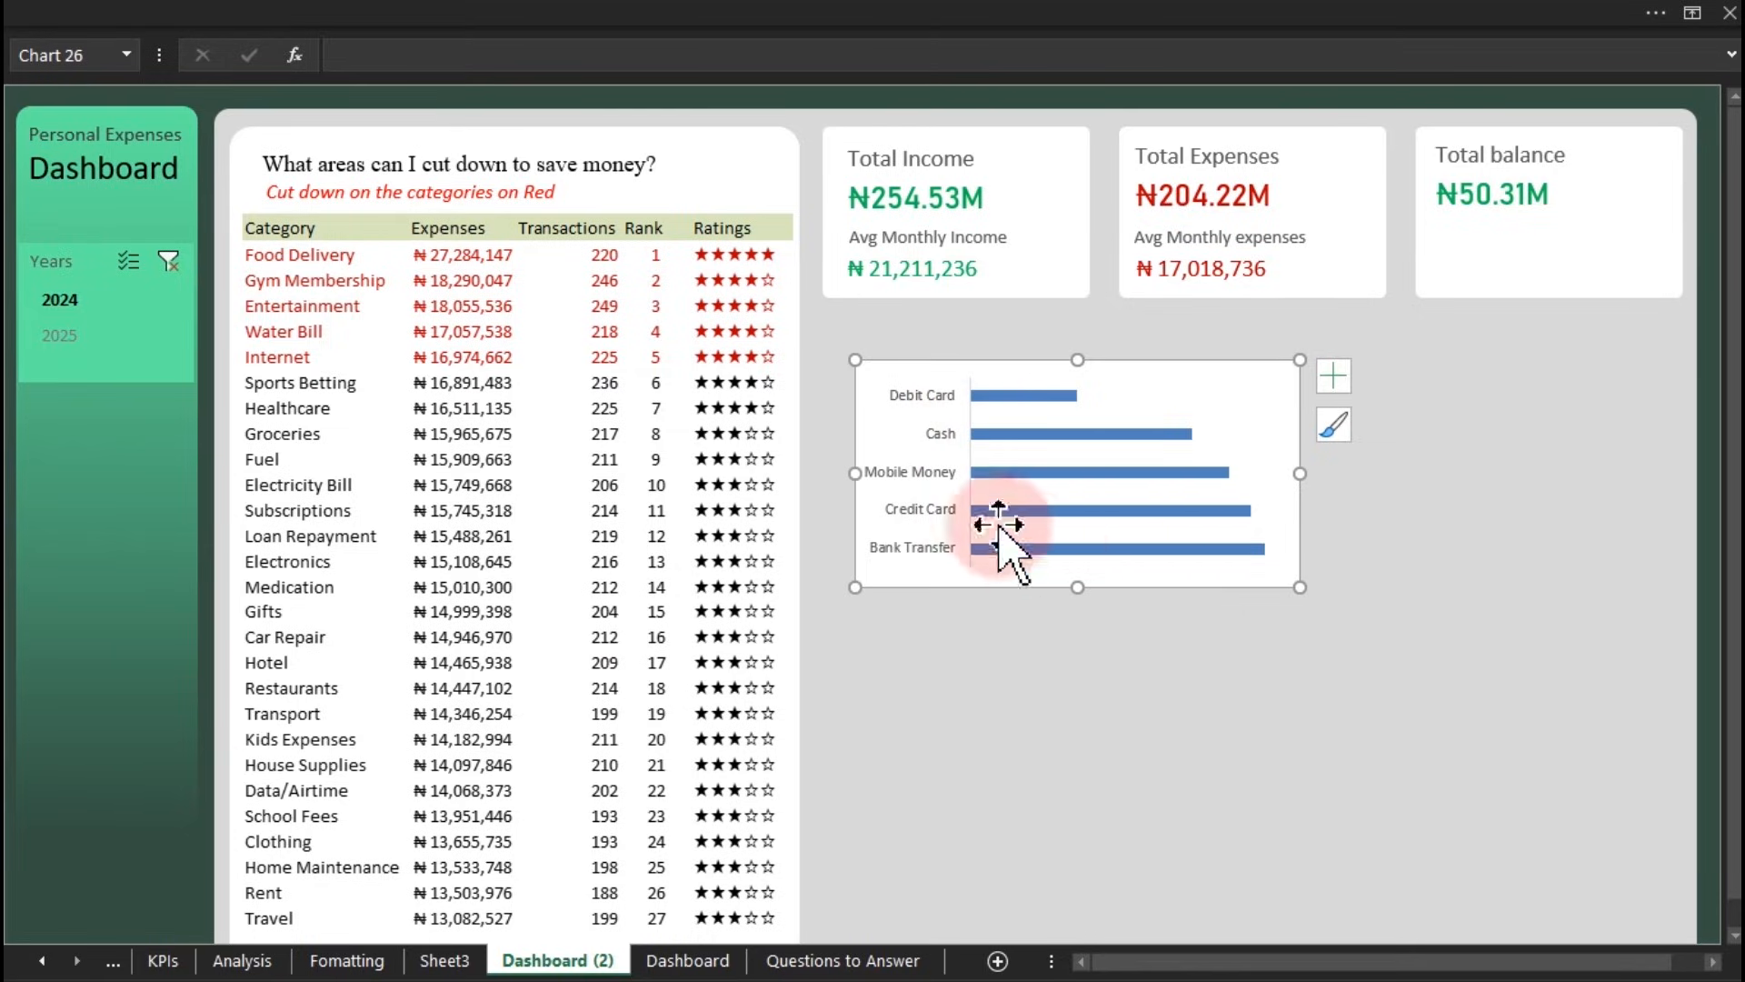
# Step: Set the payment method axis to show its categories in reverse order
pyautogui.doubleClick(929, 491)
pyautogui.click(918, 474)
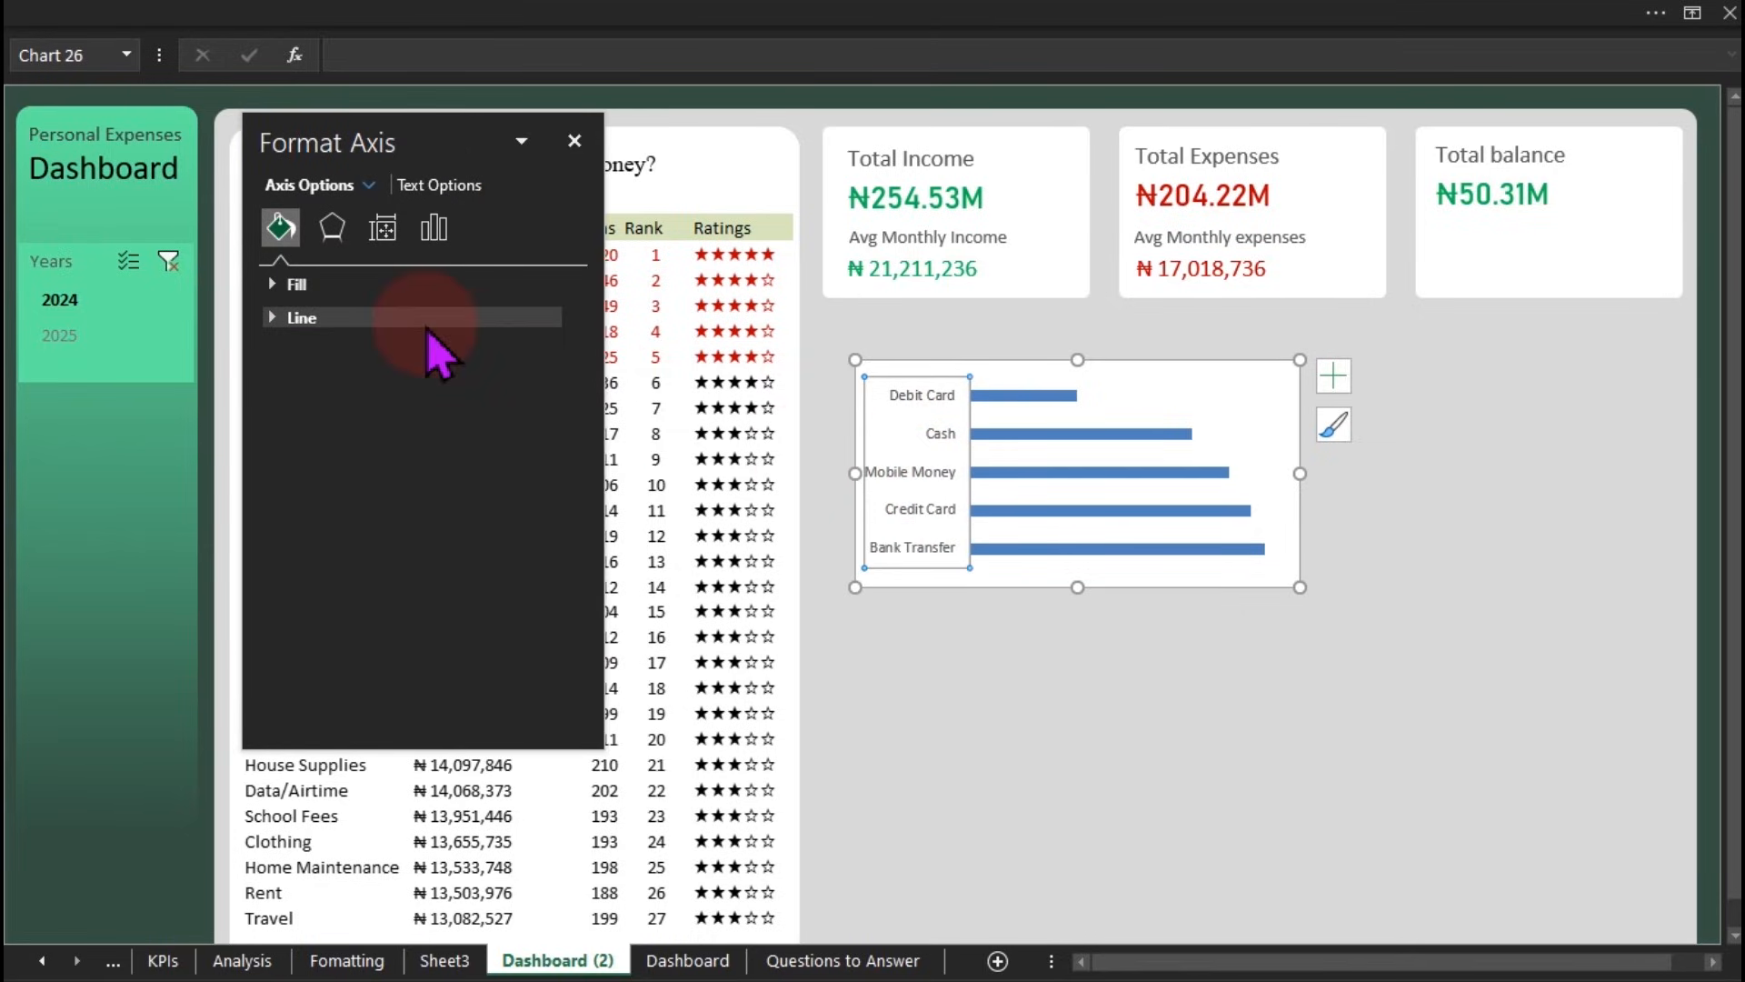
pyautogui.click(439, 232)
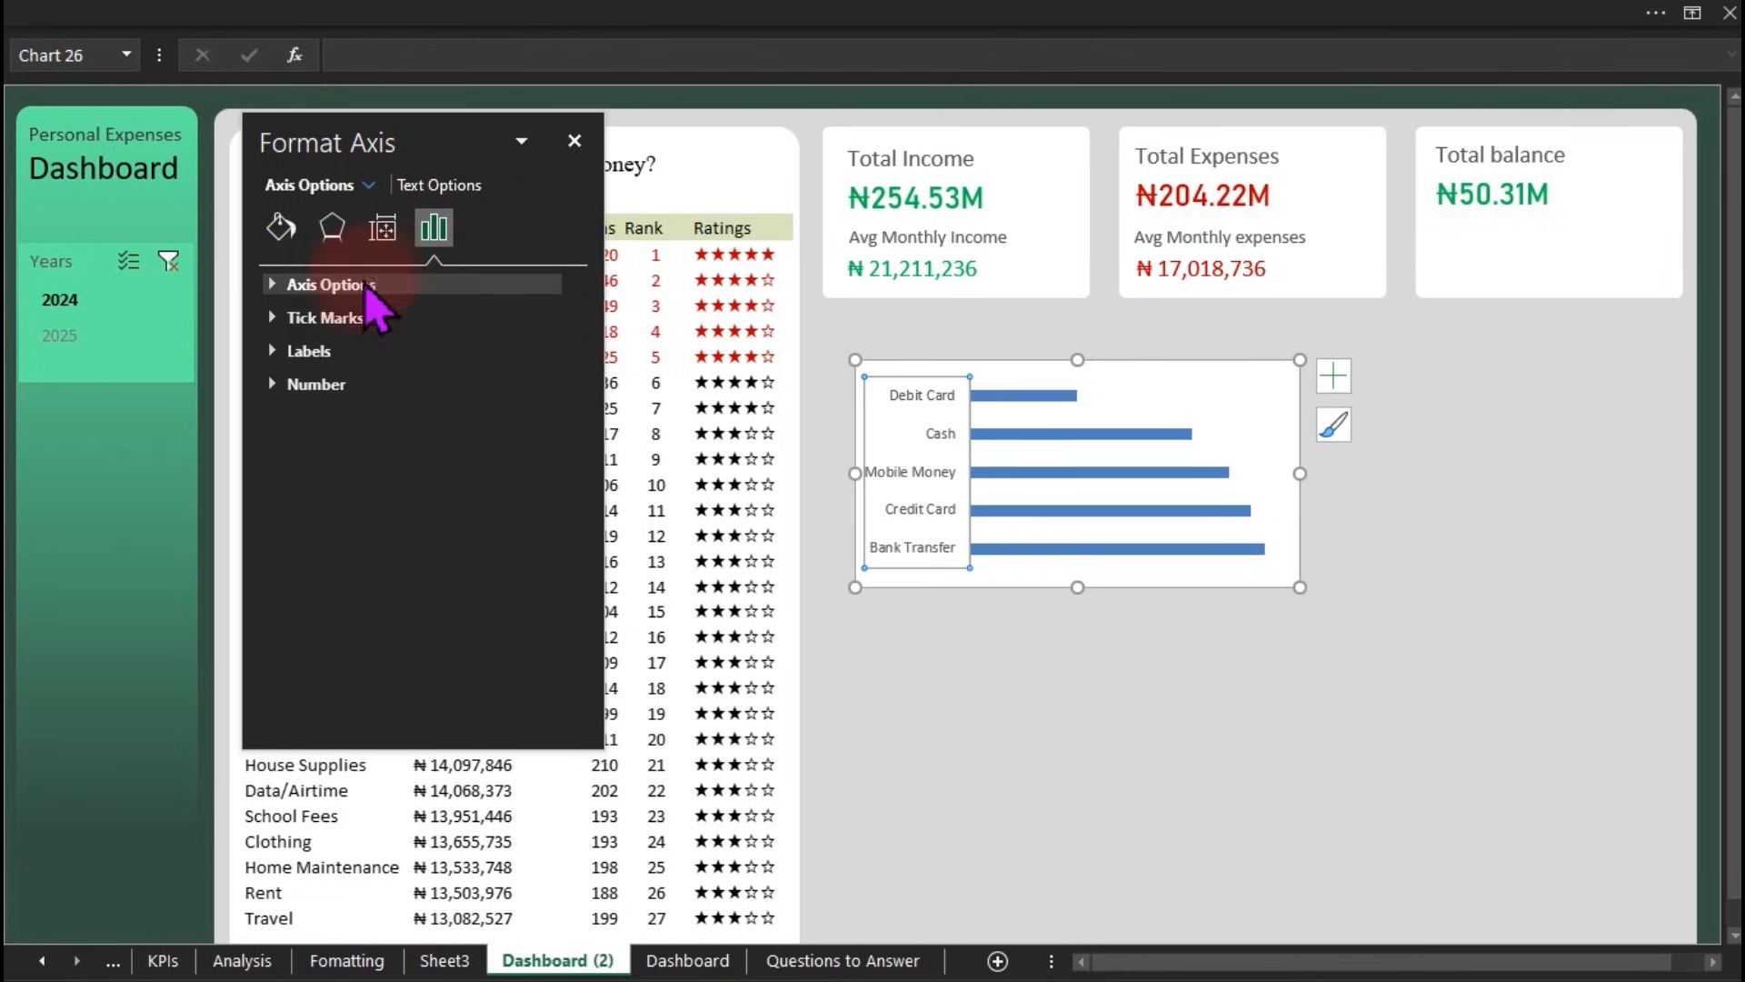
pyautogui.click(304, 284)
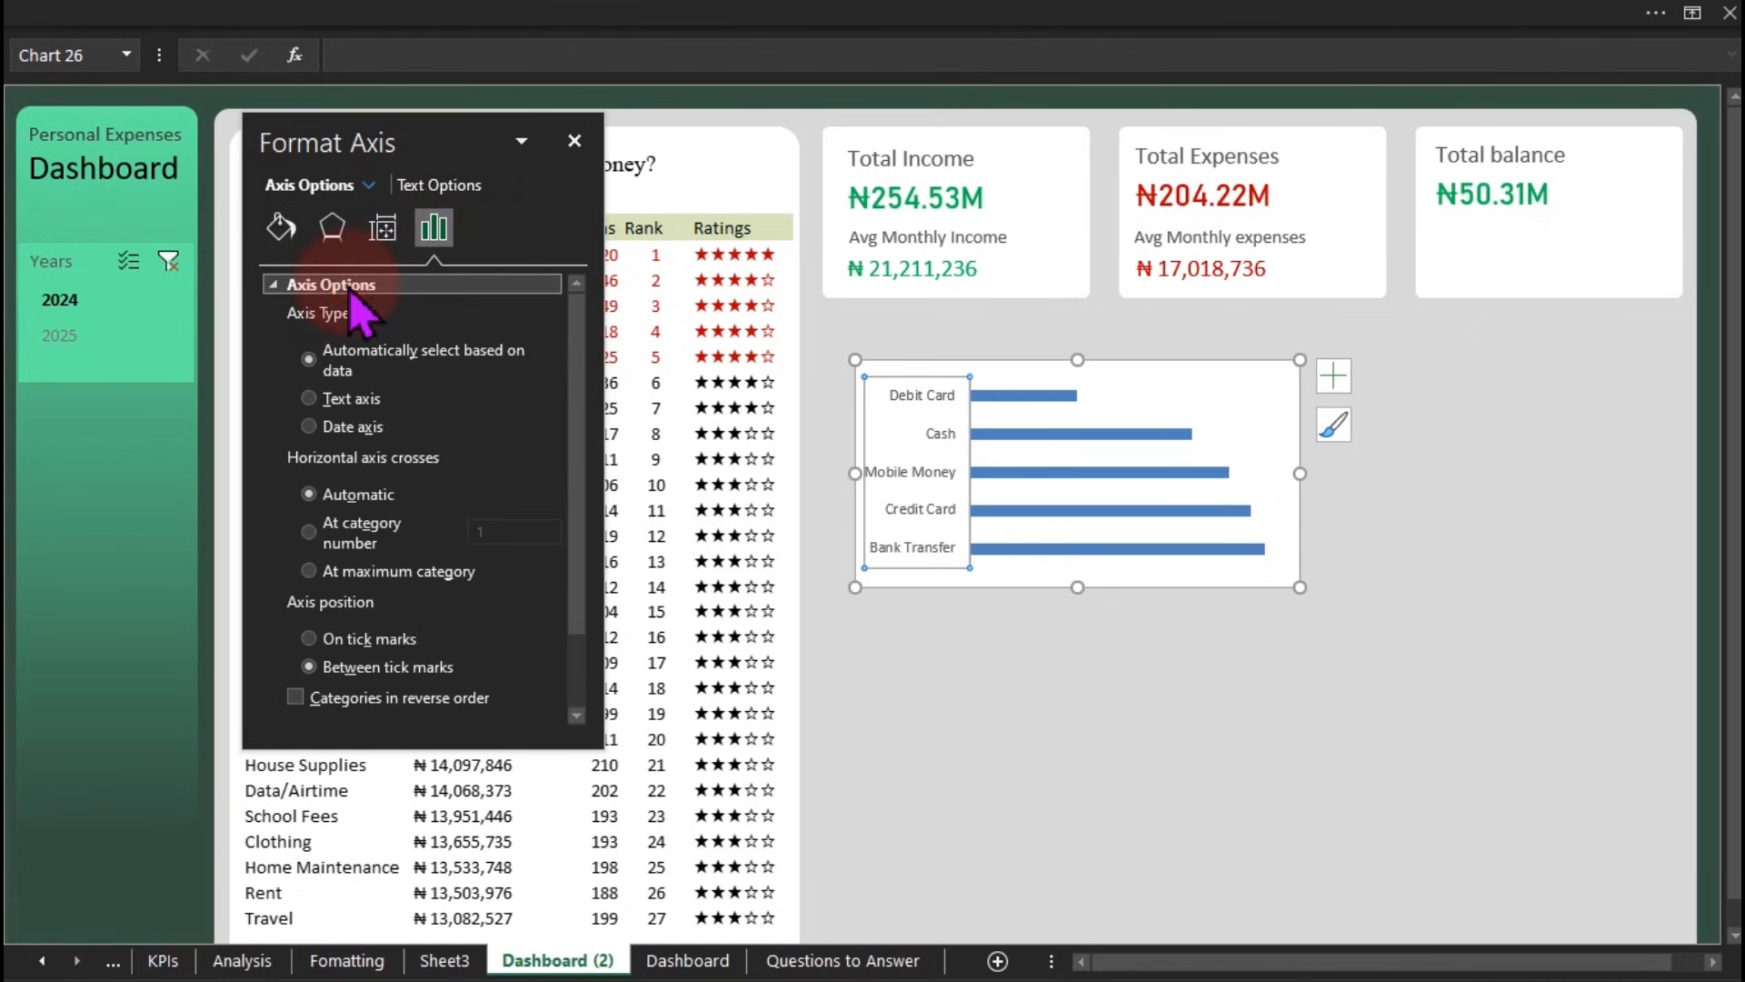
pyautogui.click(296, 698)
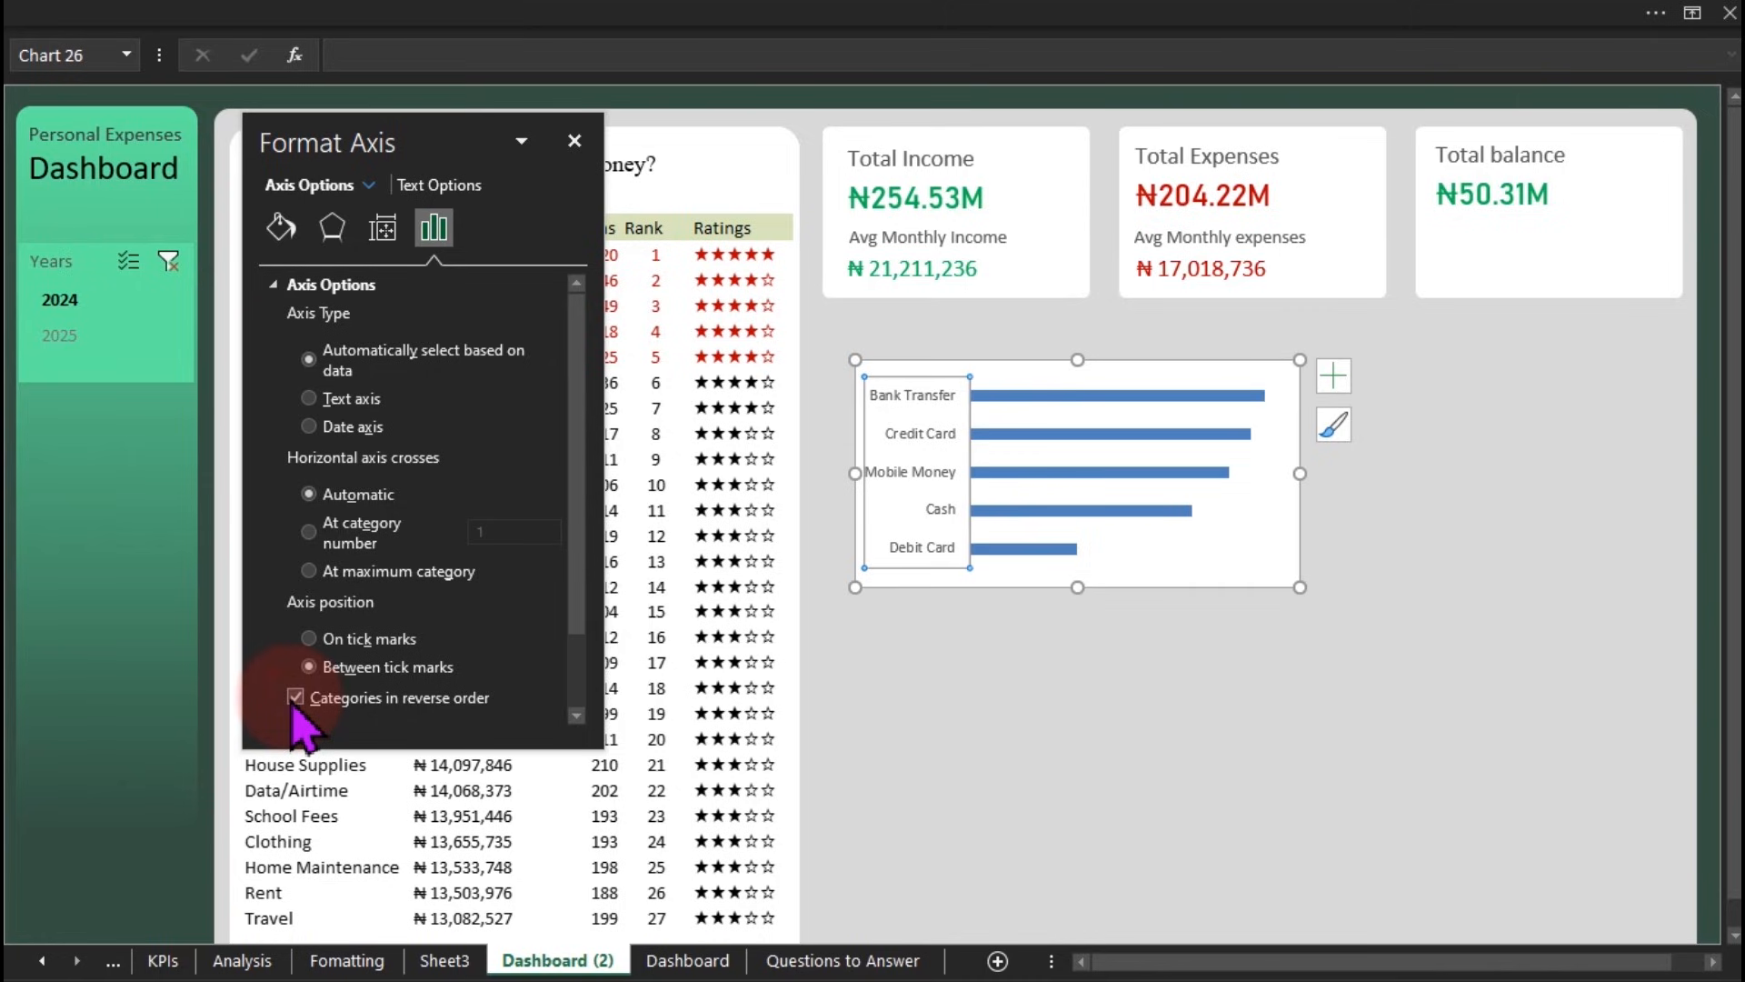
# Step: Set the gap width of the chart's bars to 58%
pyautogui.click(1105, 510)
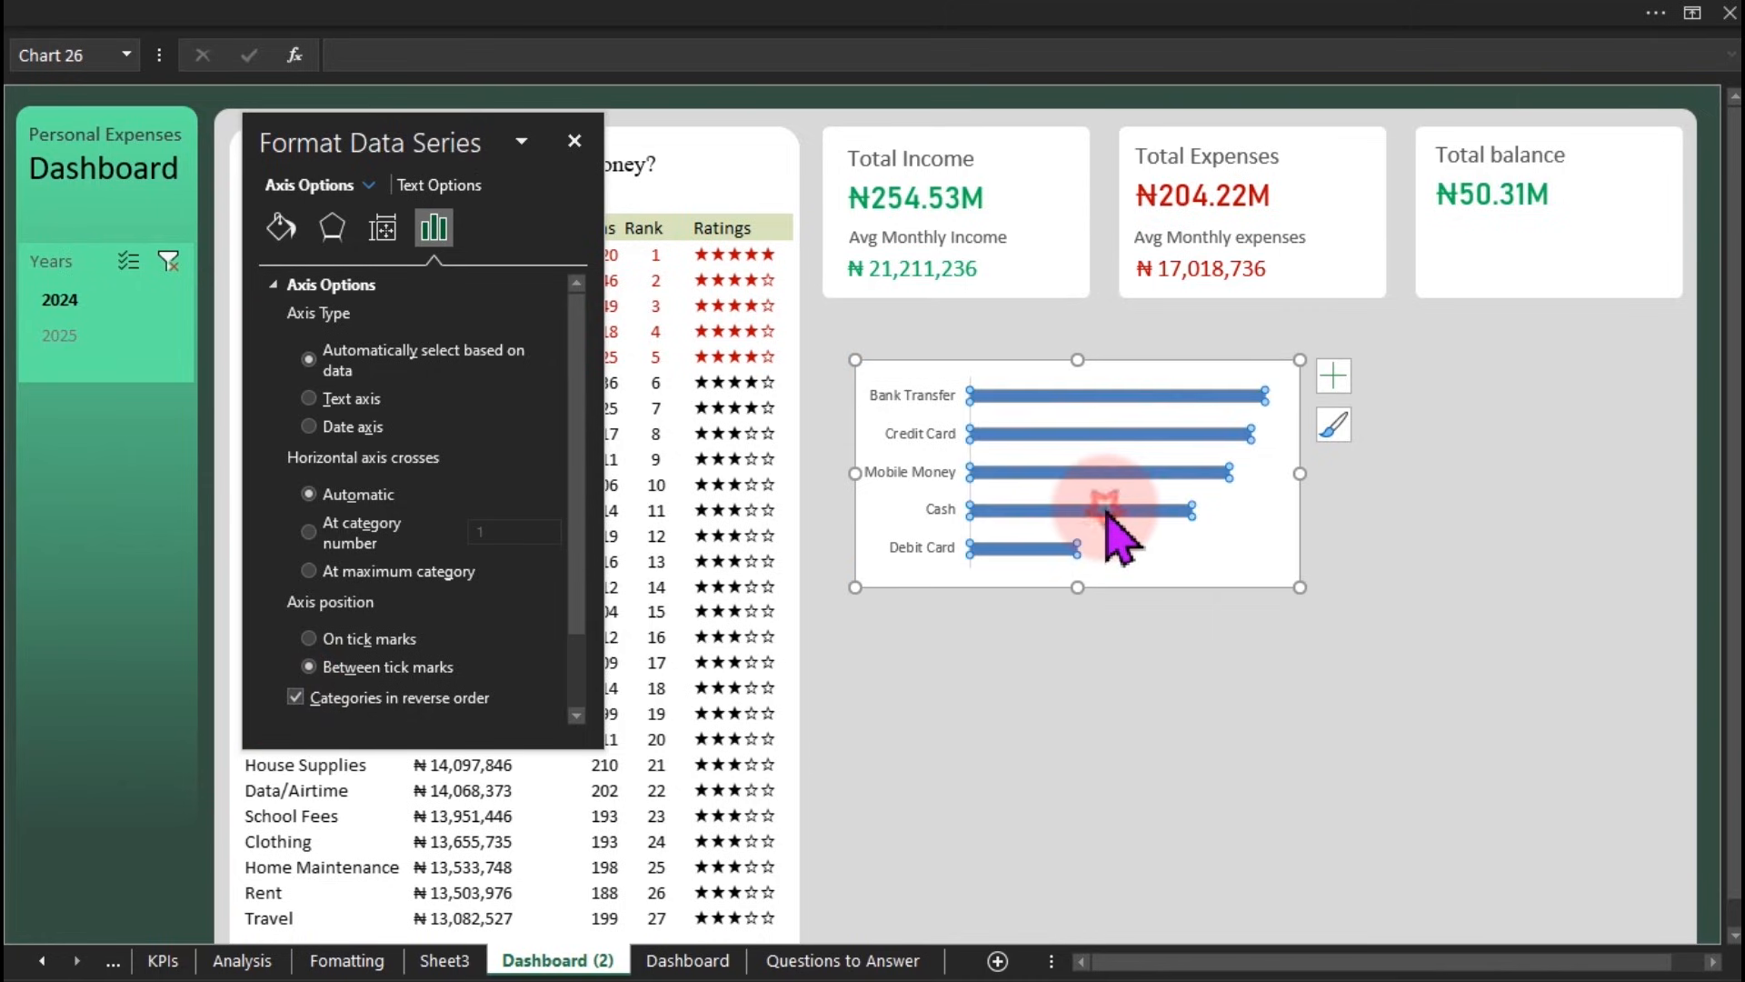
pyautogui.click(496, 447)
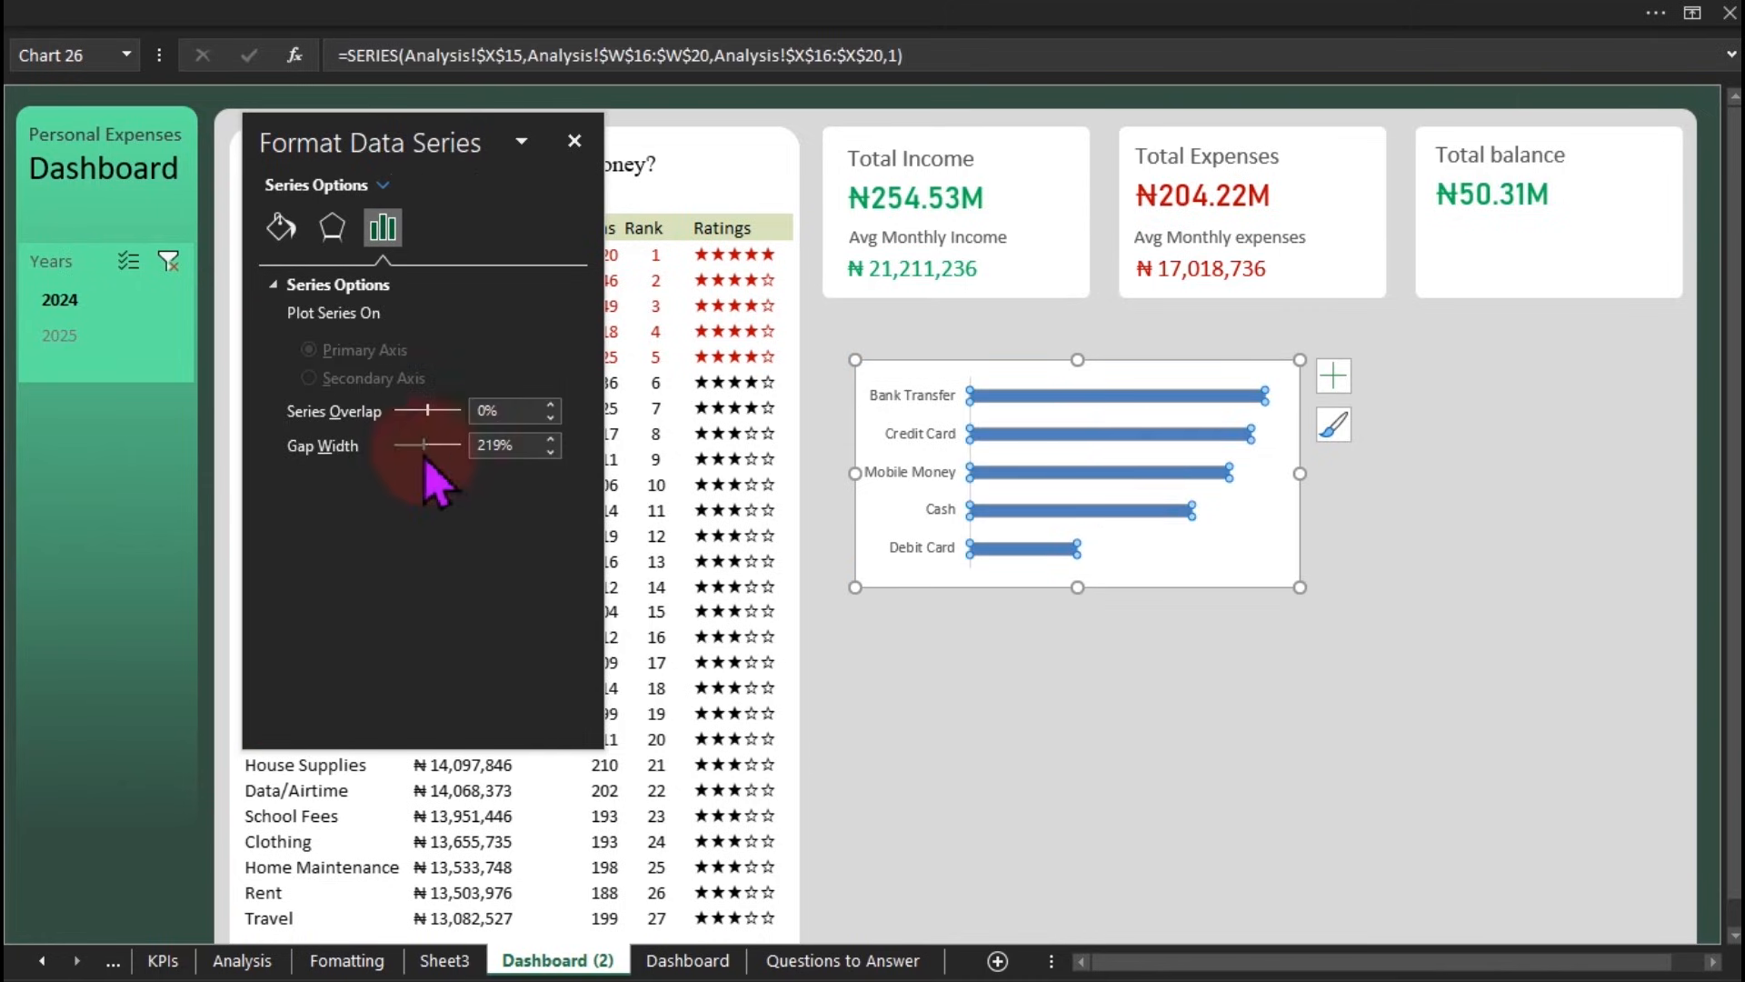
pyautogui.press('Return')
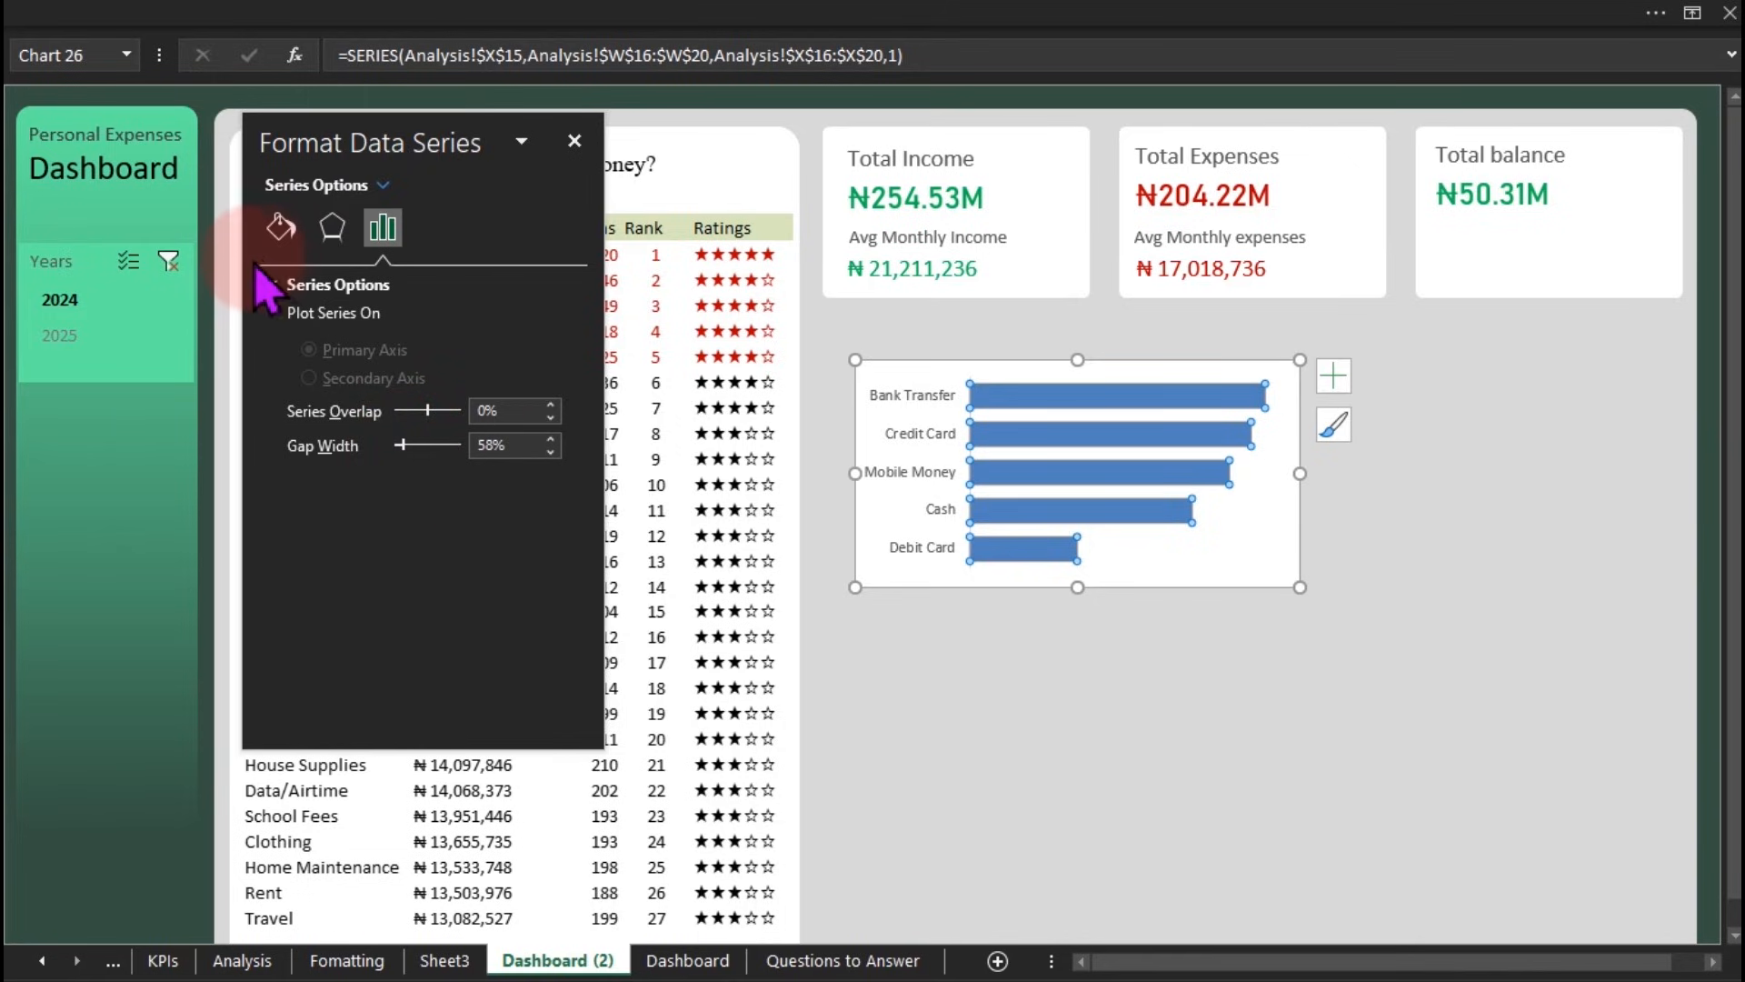
# Step: Fill the chart's bars with the recently used dark green, hex #345042
pyautogui.click(281, 227)
pyautogui.click(277, 283)
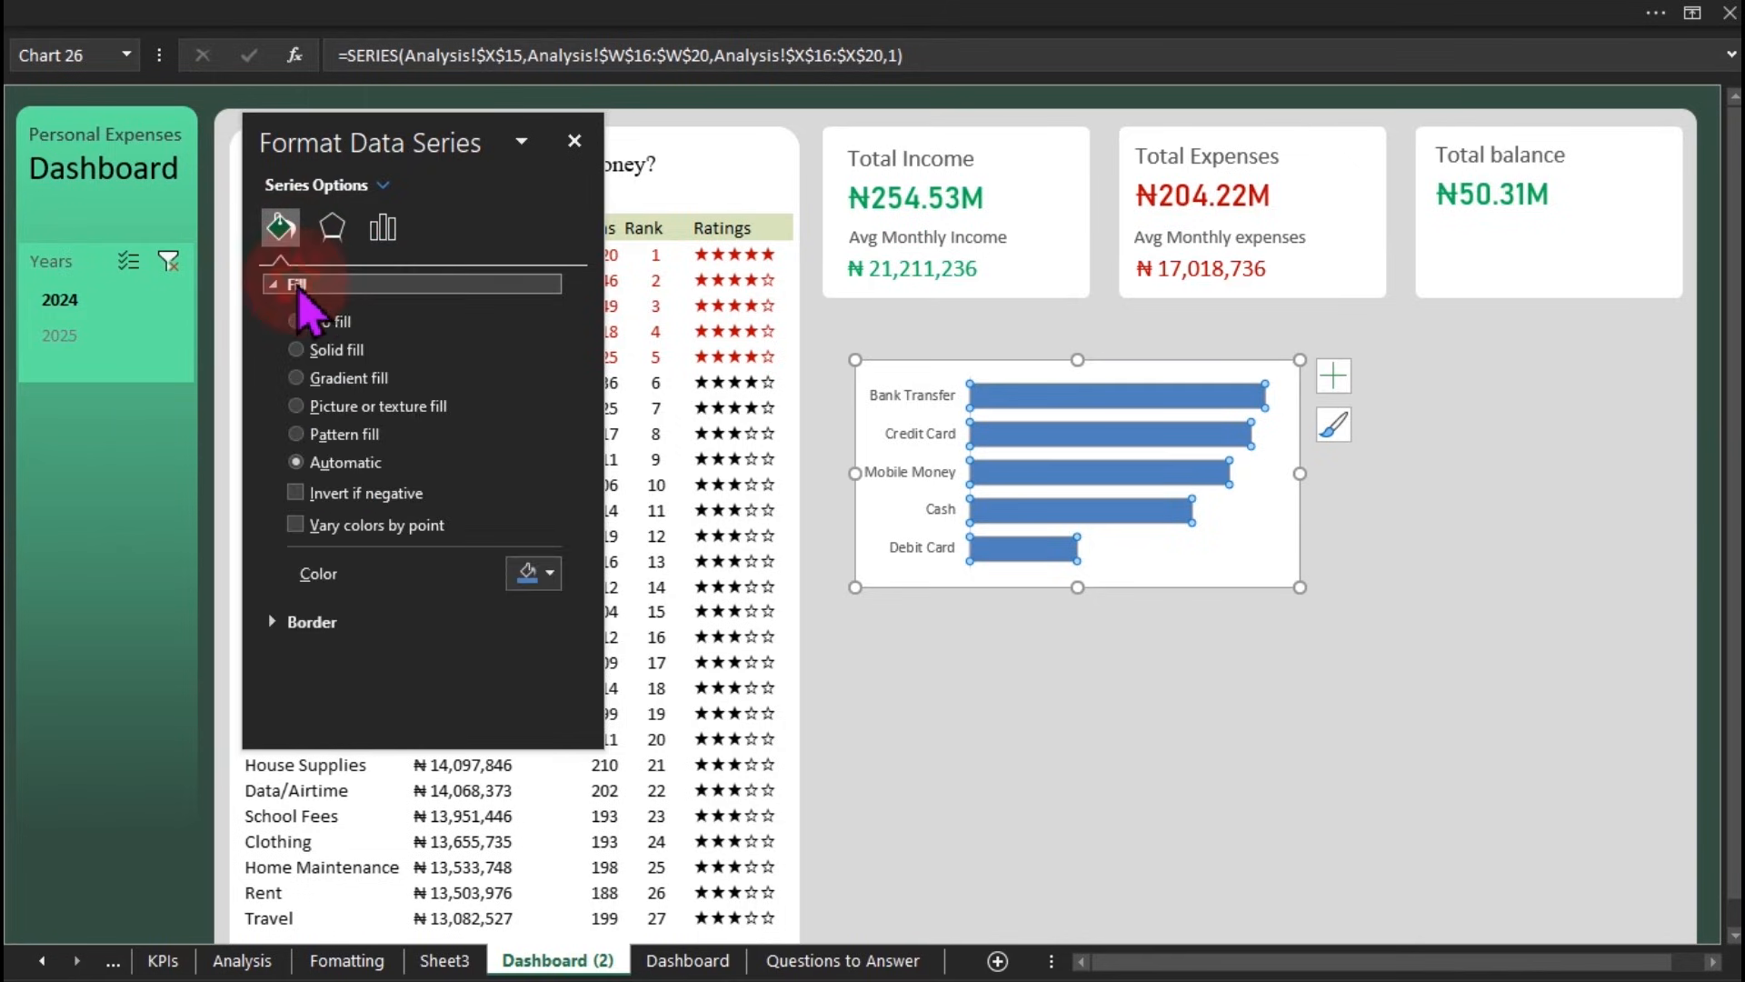
pyautogui.click(549, 579)
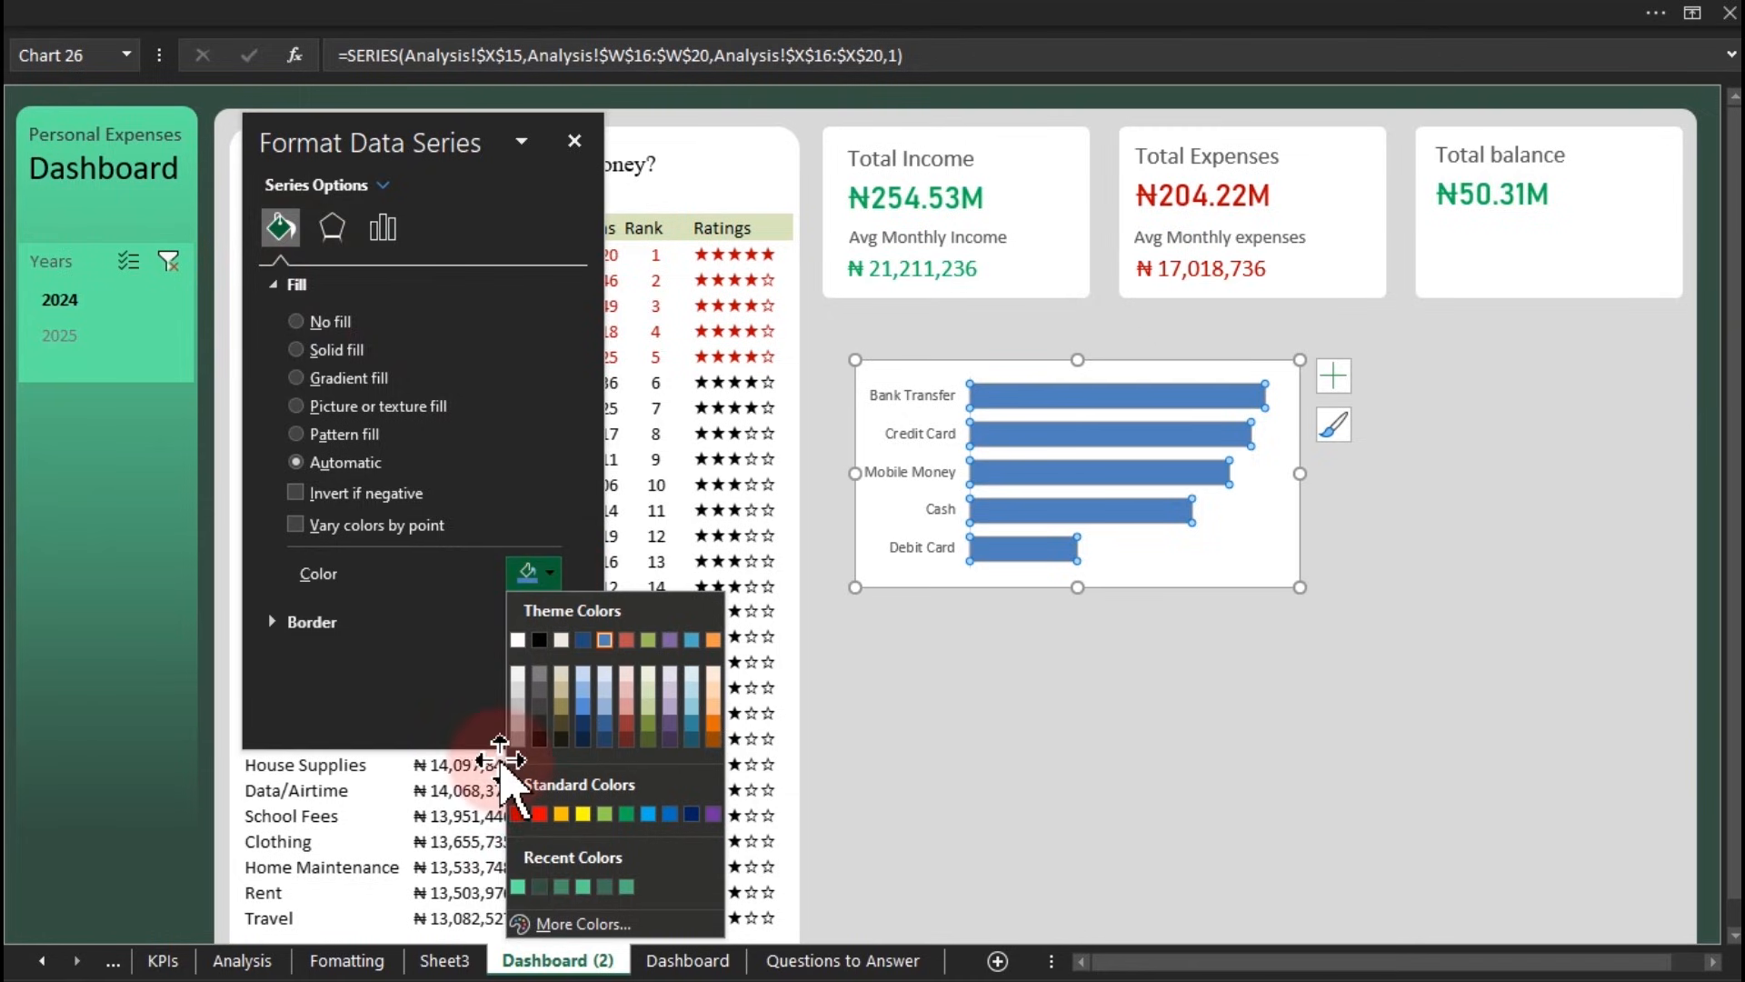
pyautogui.click(540, 886)
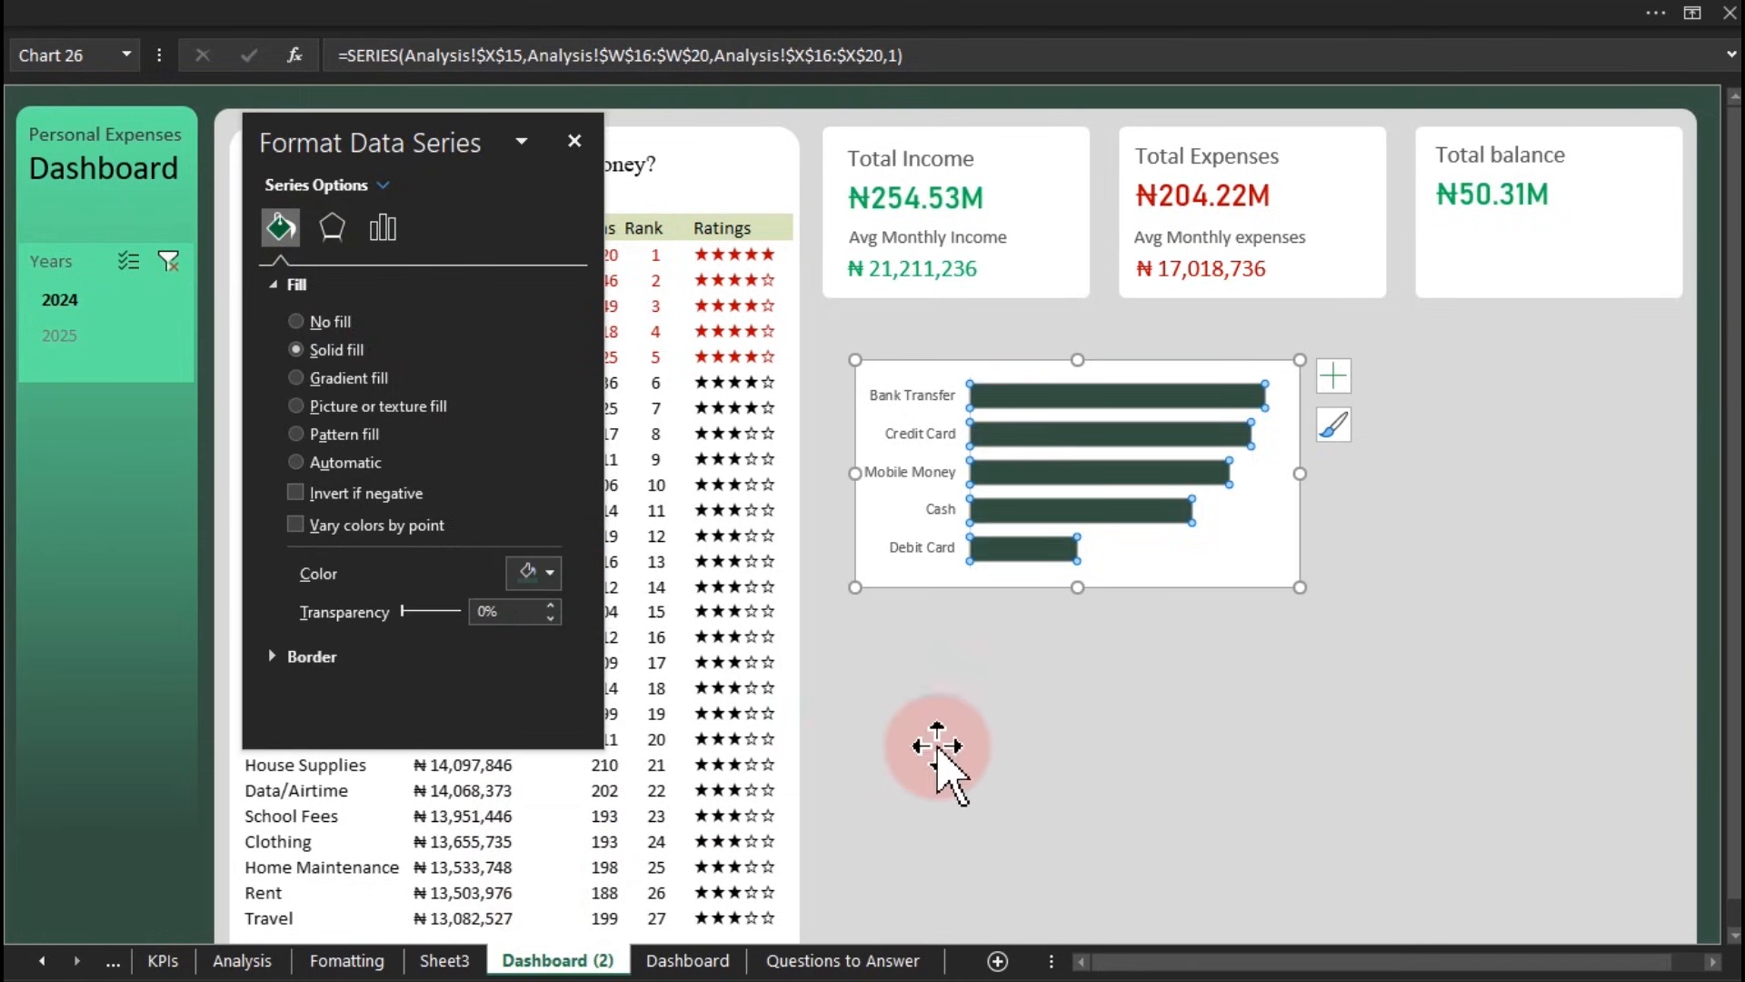
# Step: Look up the hex code of the bars' fill in the custom color settings, keeping the same color
pyautogui.click(544, 572)
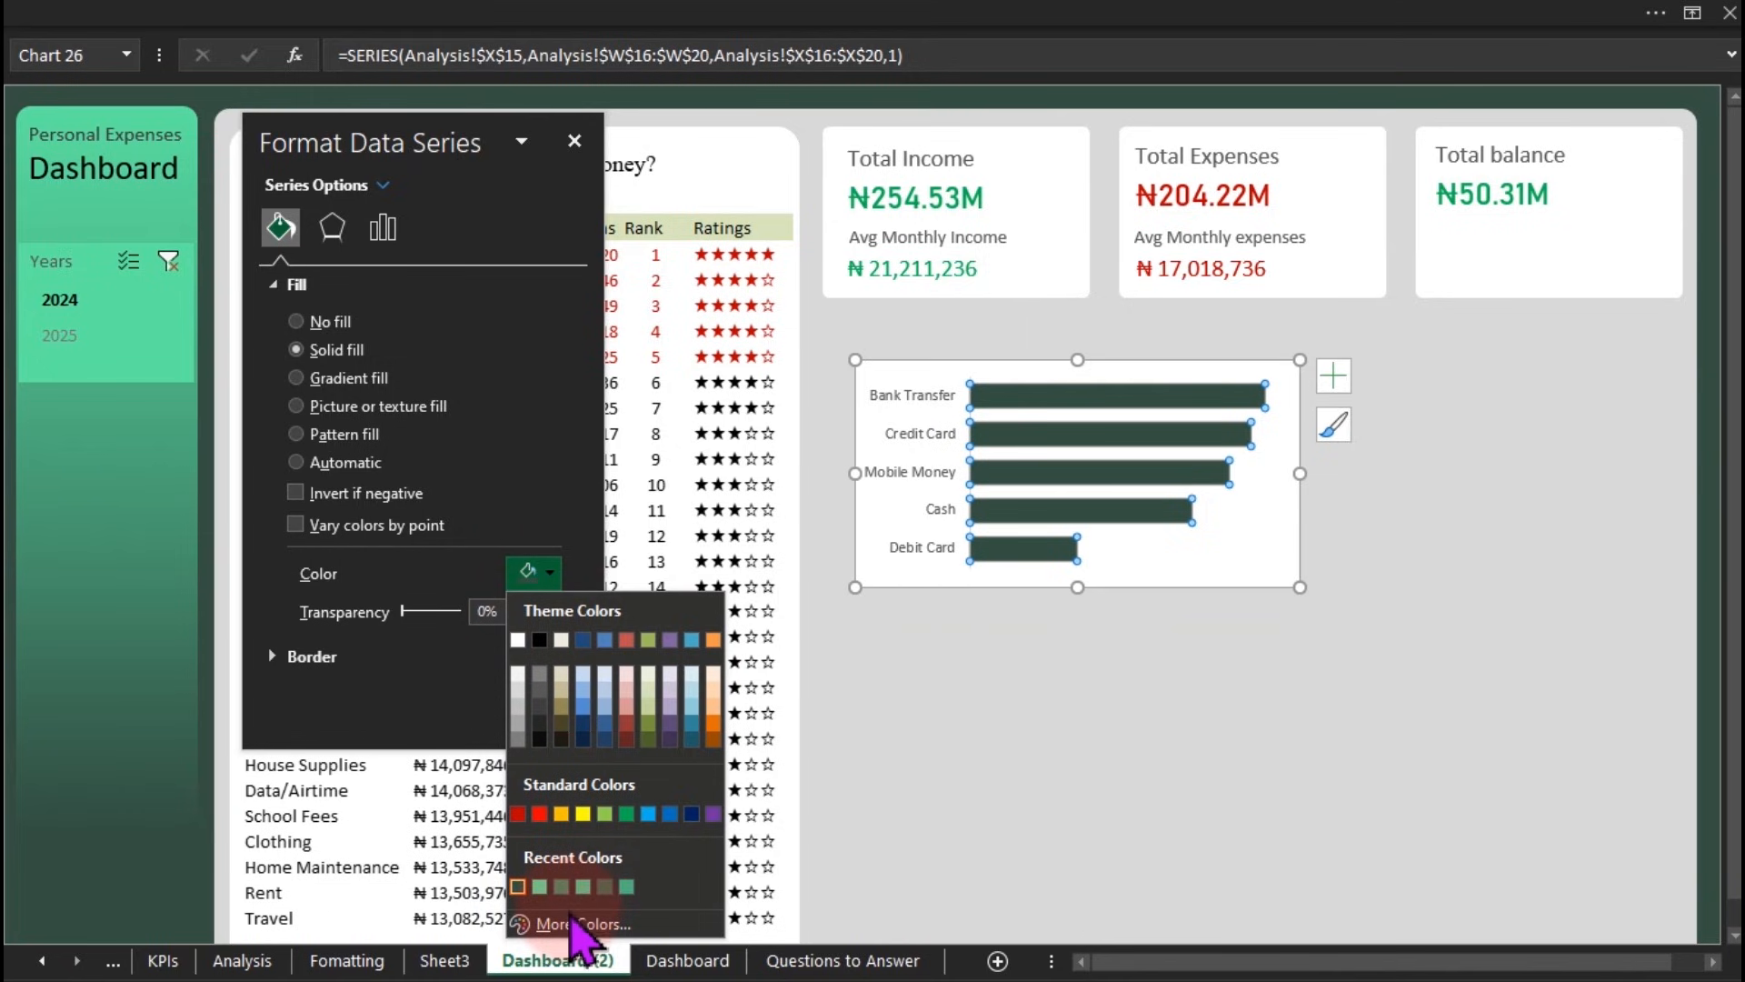
pyautogui.click(569, 924)
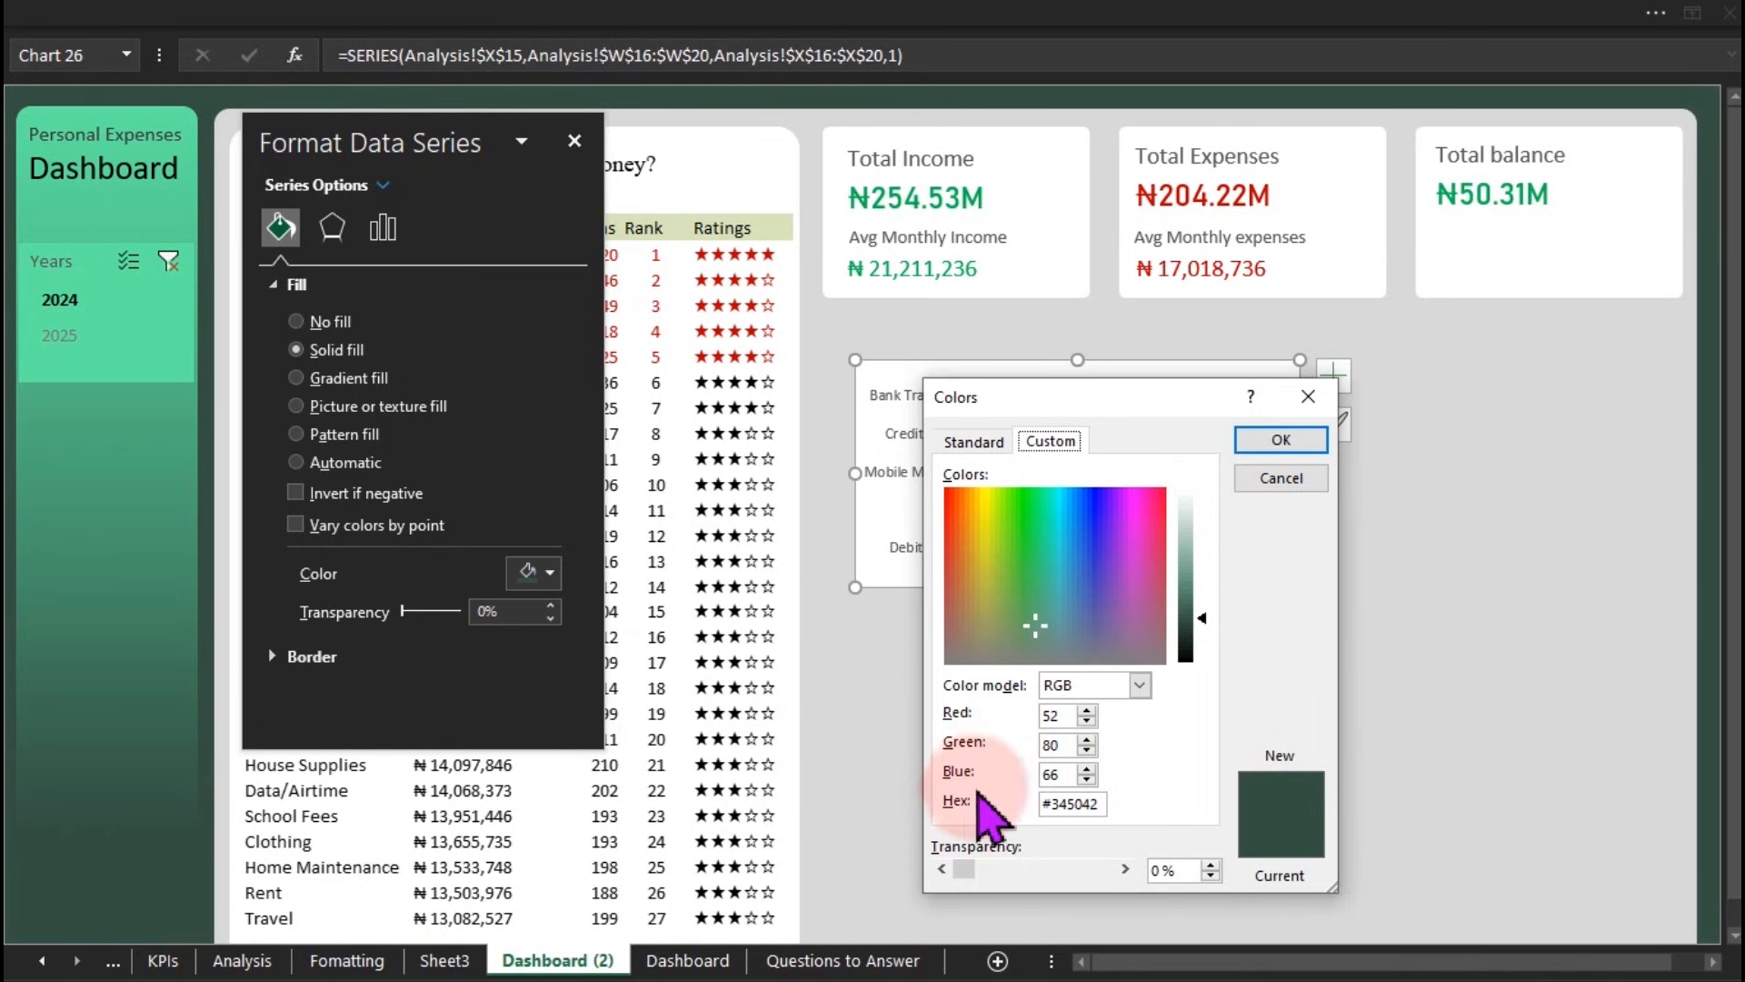
pyautogui.click(1103, 805)
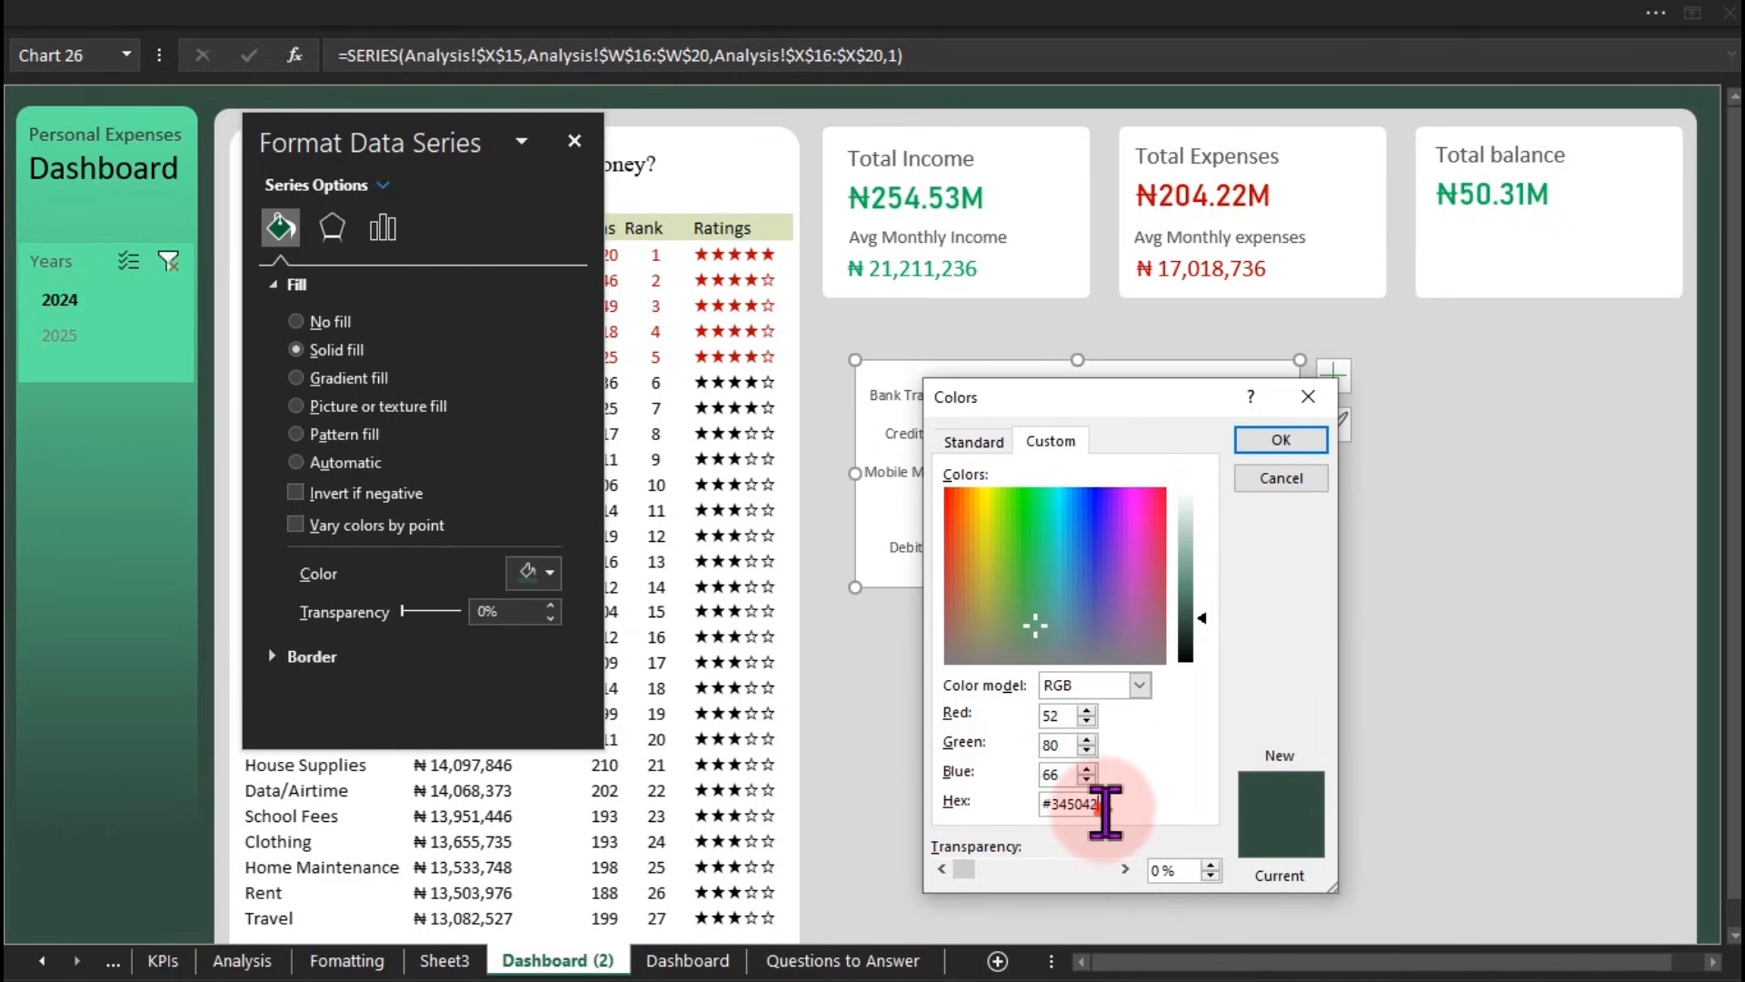
pyautogui.moveTo(1105, 808); pyautogui.dragTo(1032, 808)
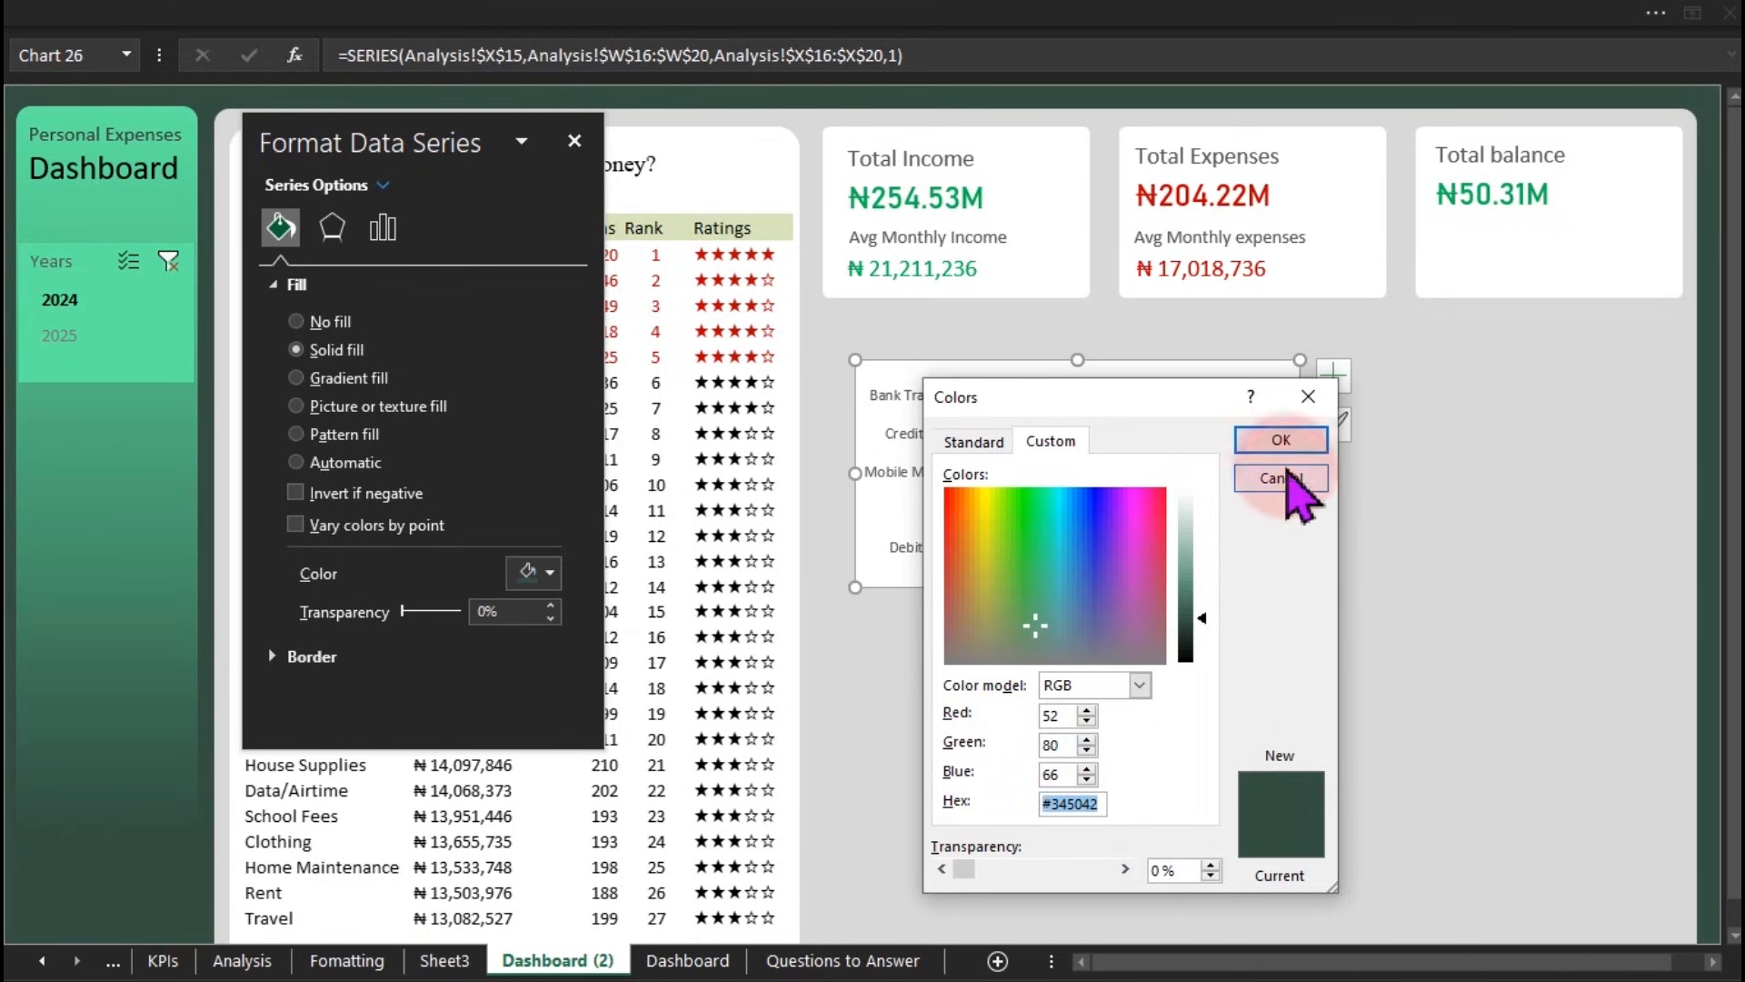
pyautogui.click(1310, 436)
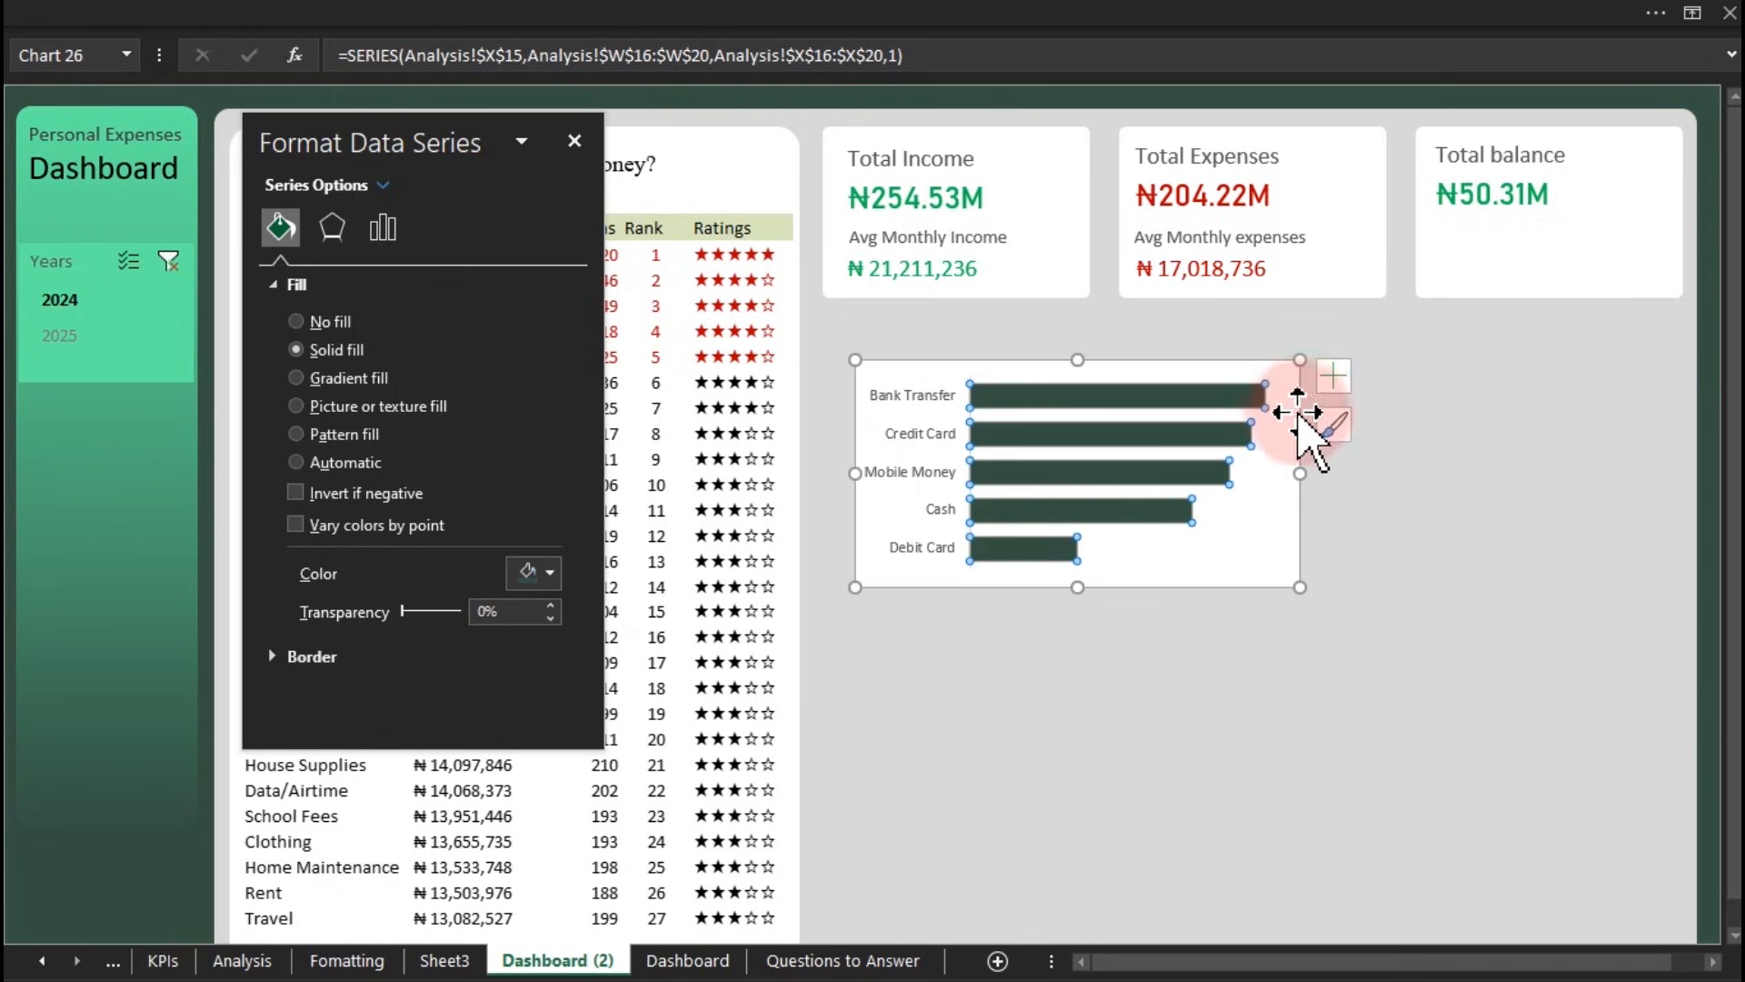
# Step: Add data labels to the bars that take their text from cells Y16:Y20 on the Analysis sheet instead of the series values
pyautogui.click(1332, 383)
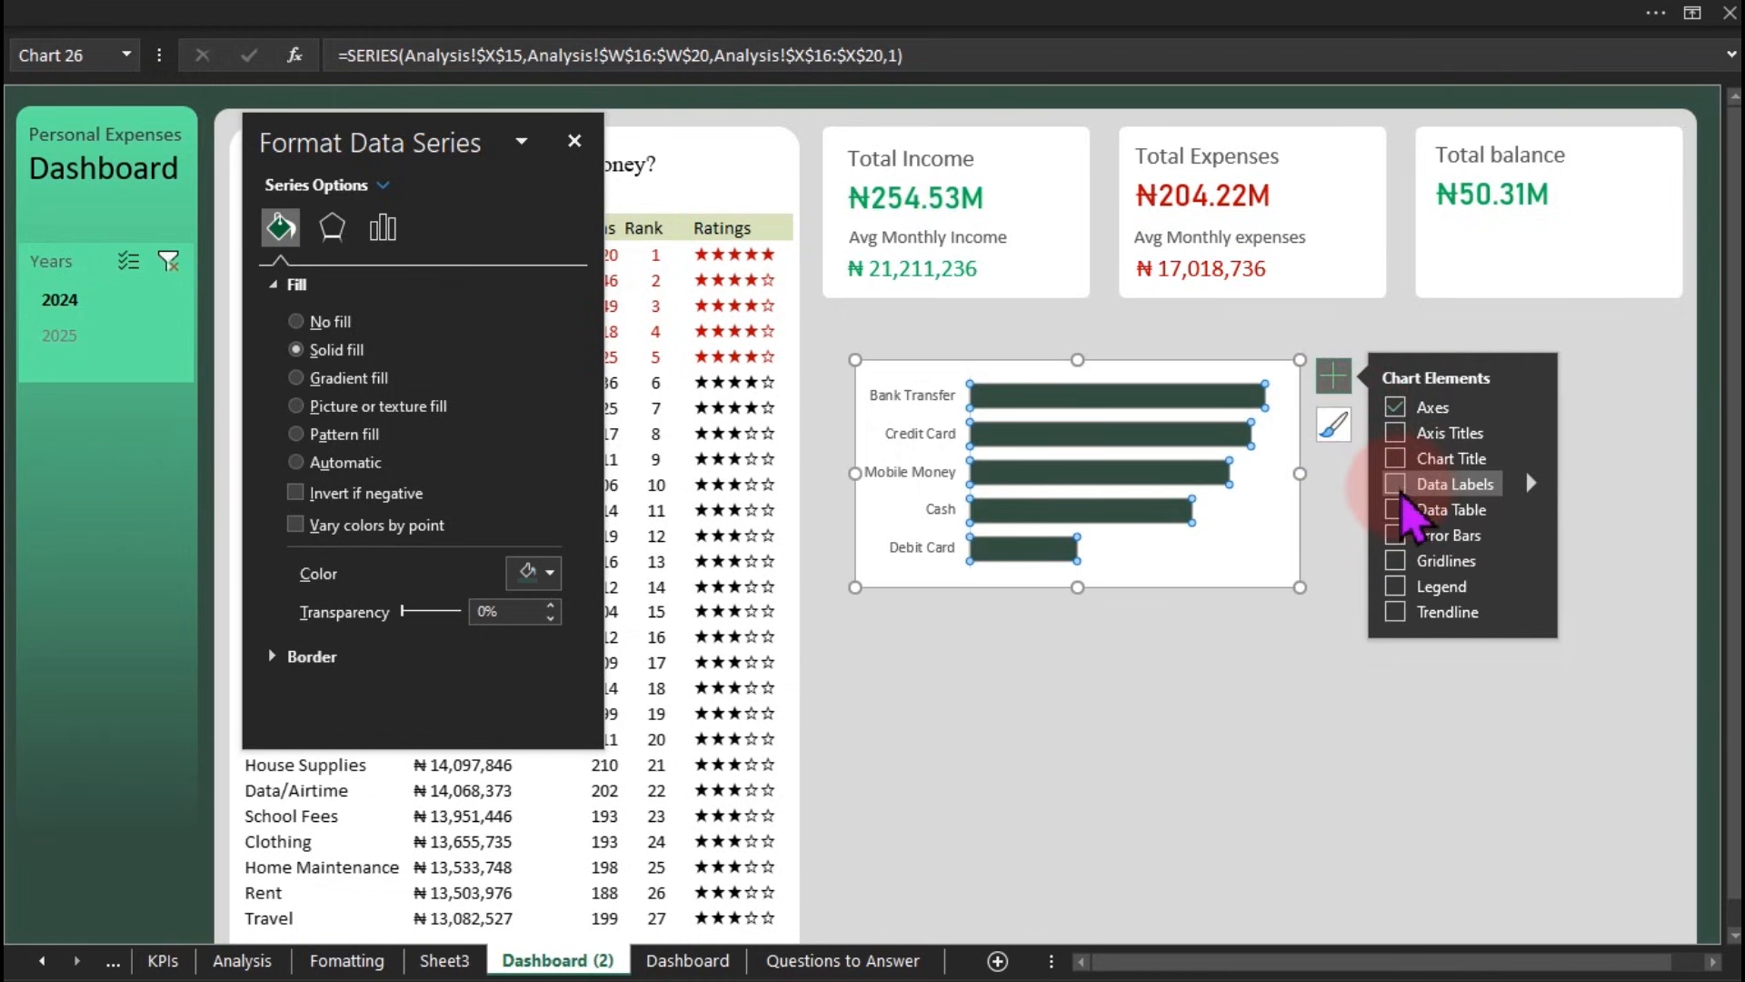
pyautogui.click(1284, 435)
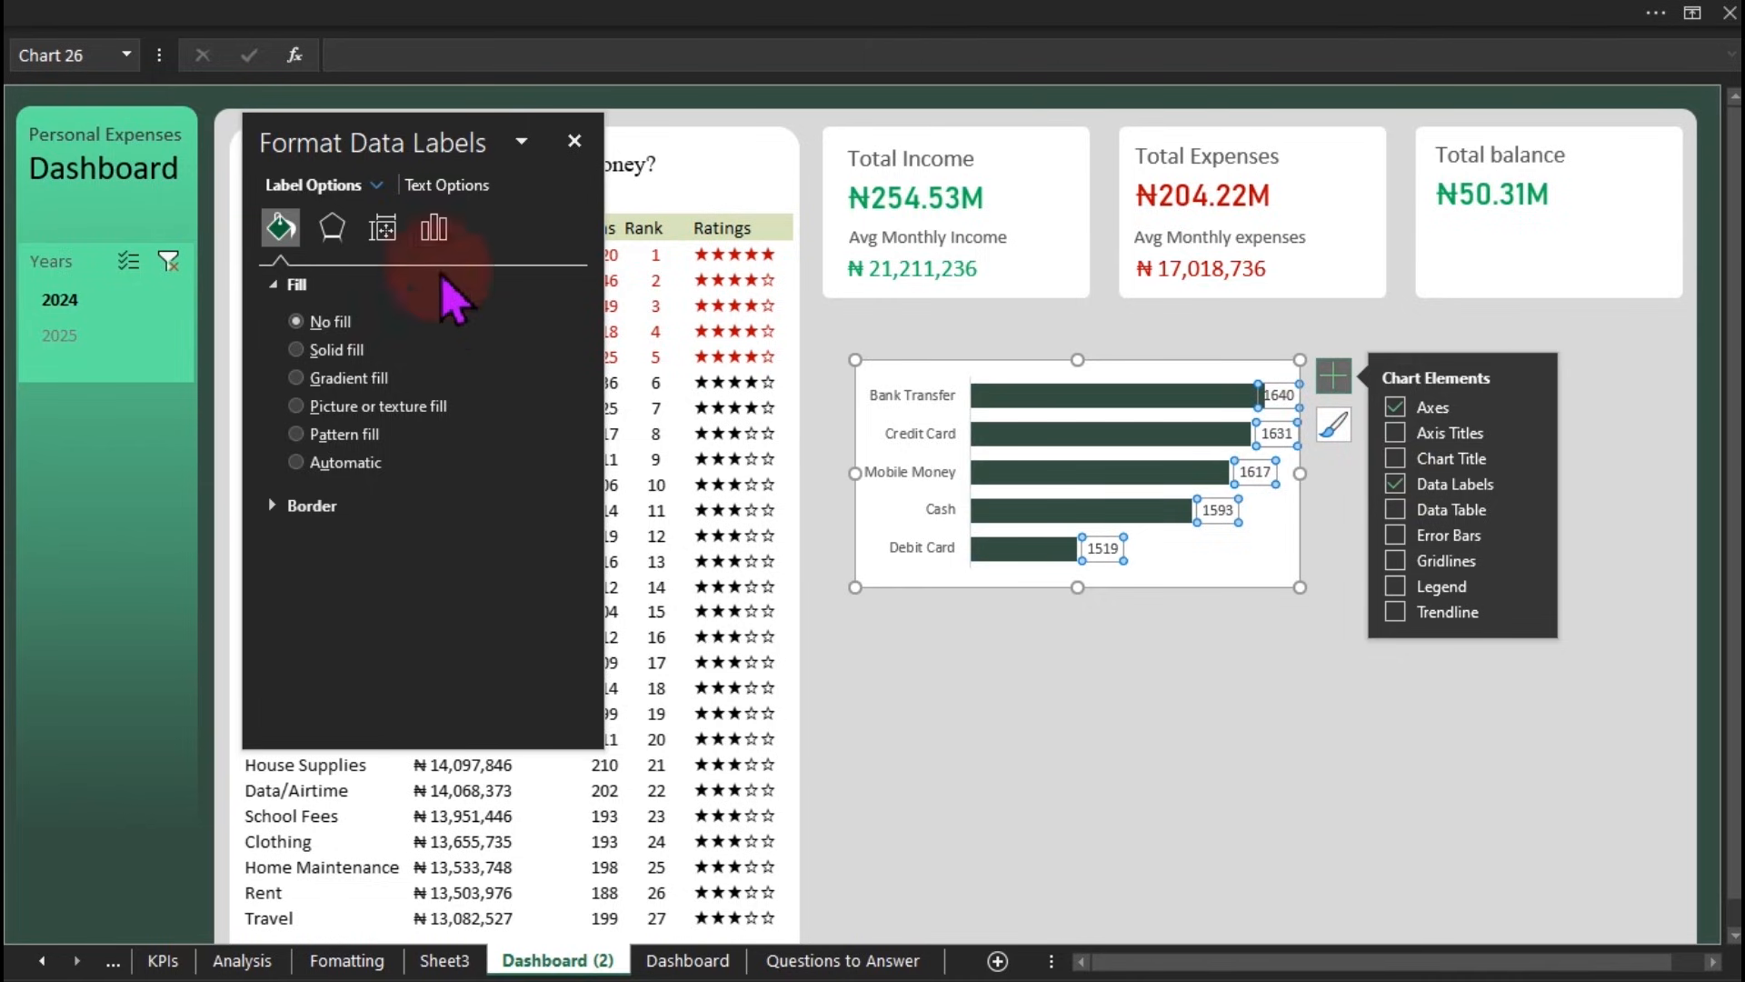
pyautogui.click(435, 229)
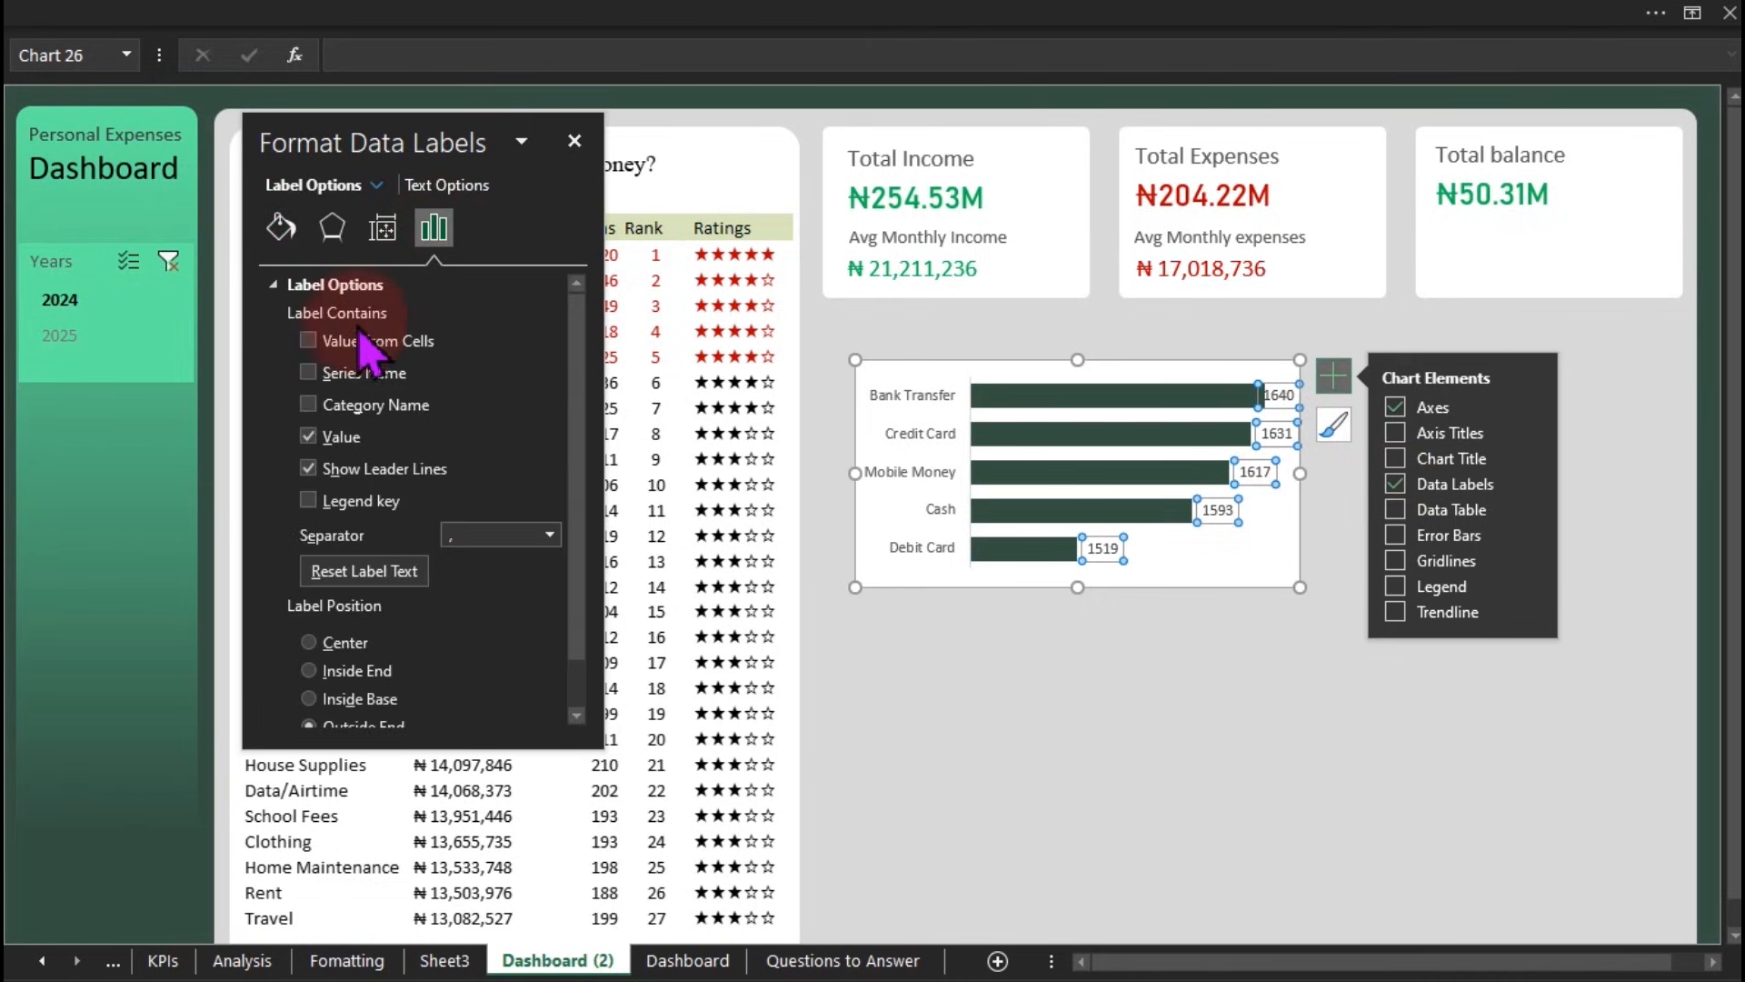
pyautogui.click(353, 342)
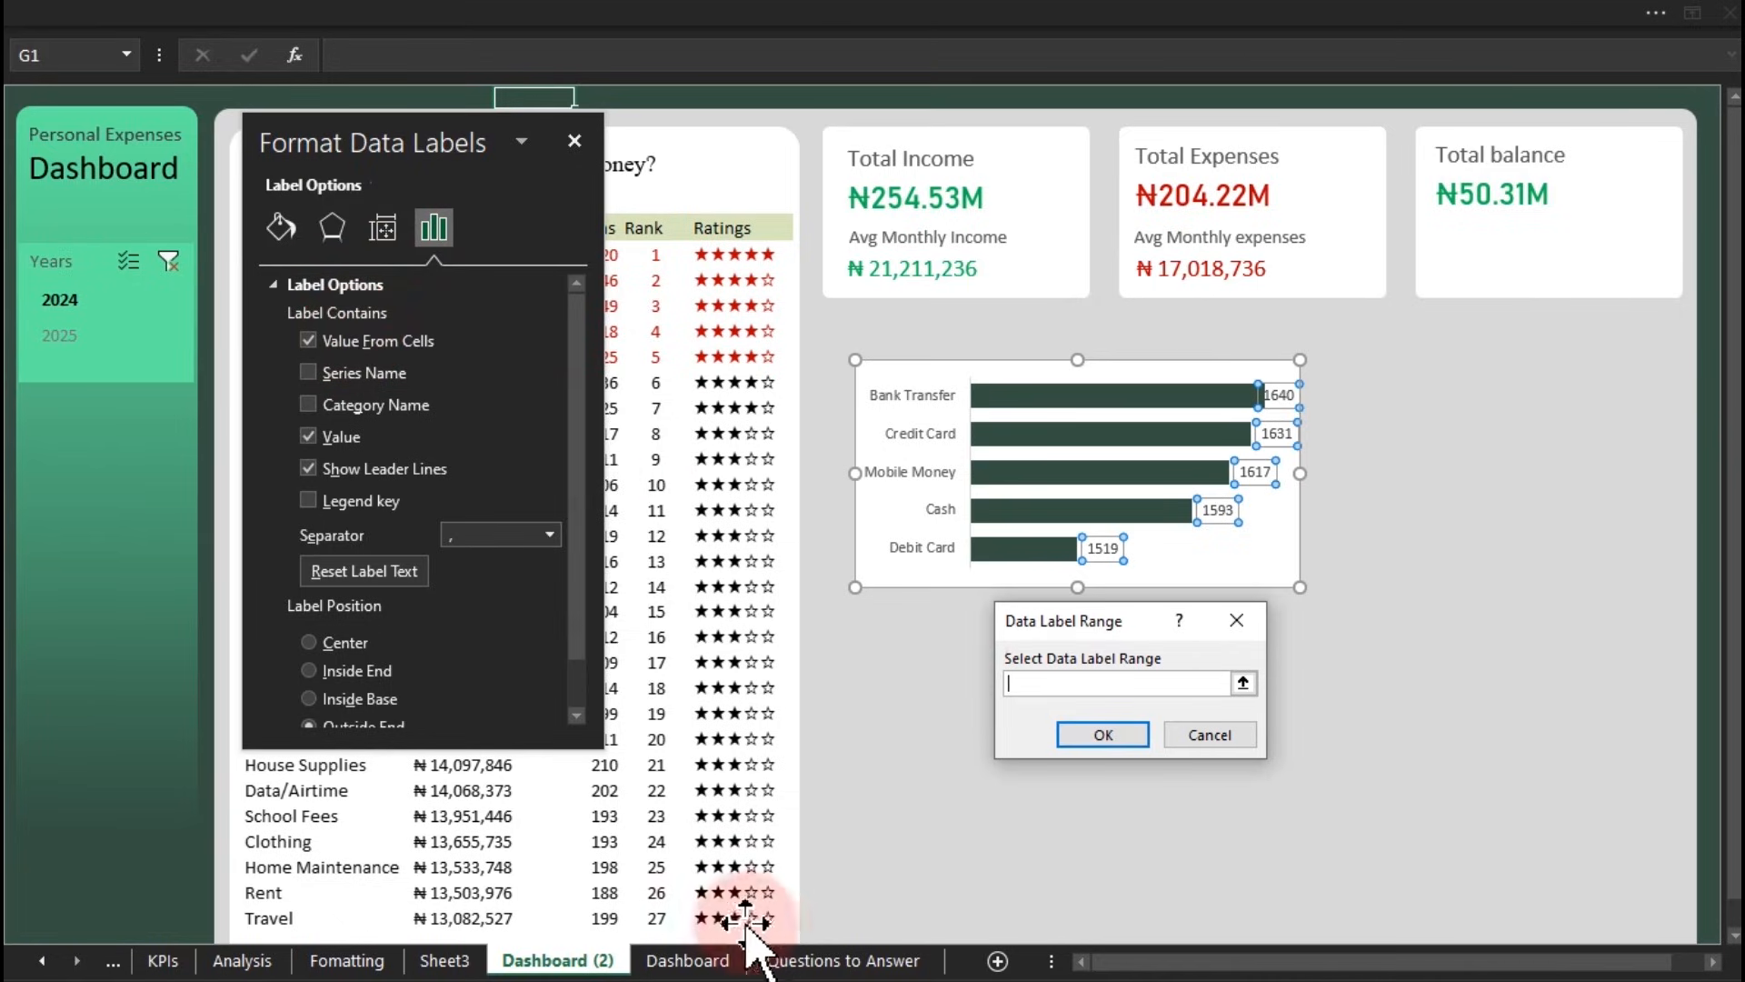
pyautogui.click(242, 960)
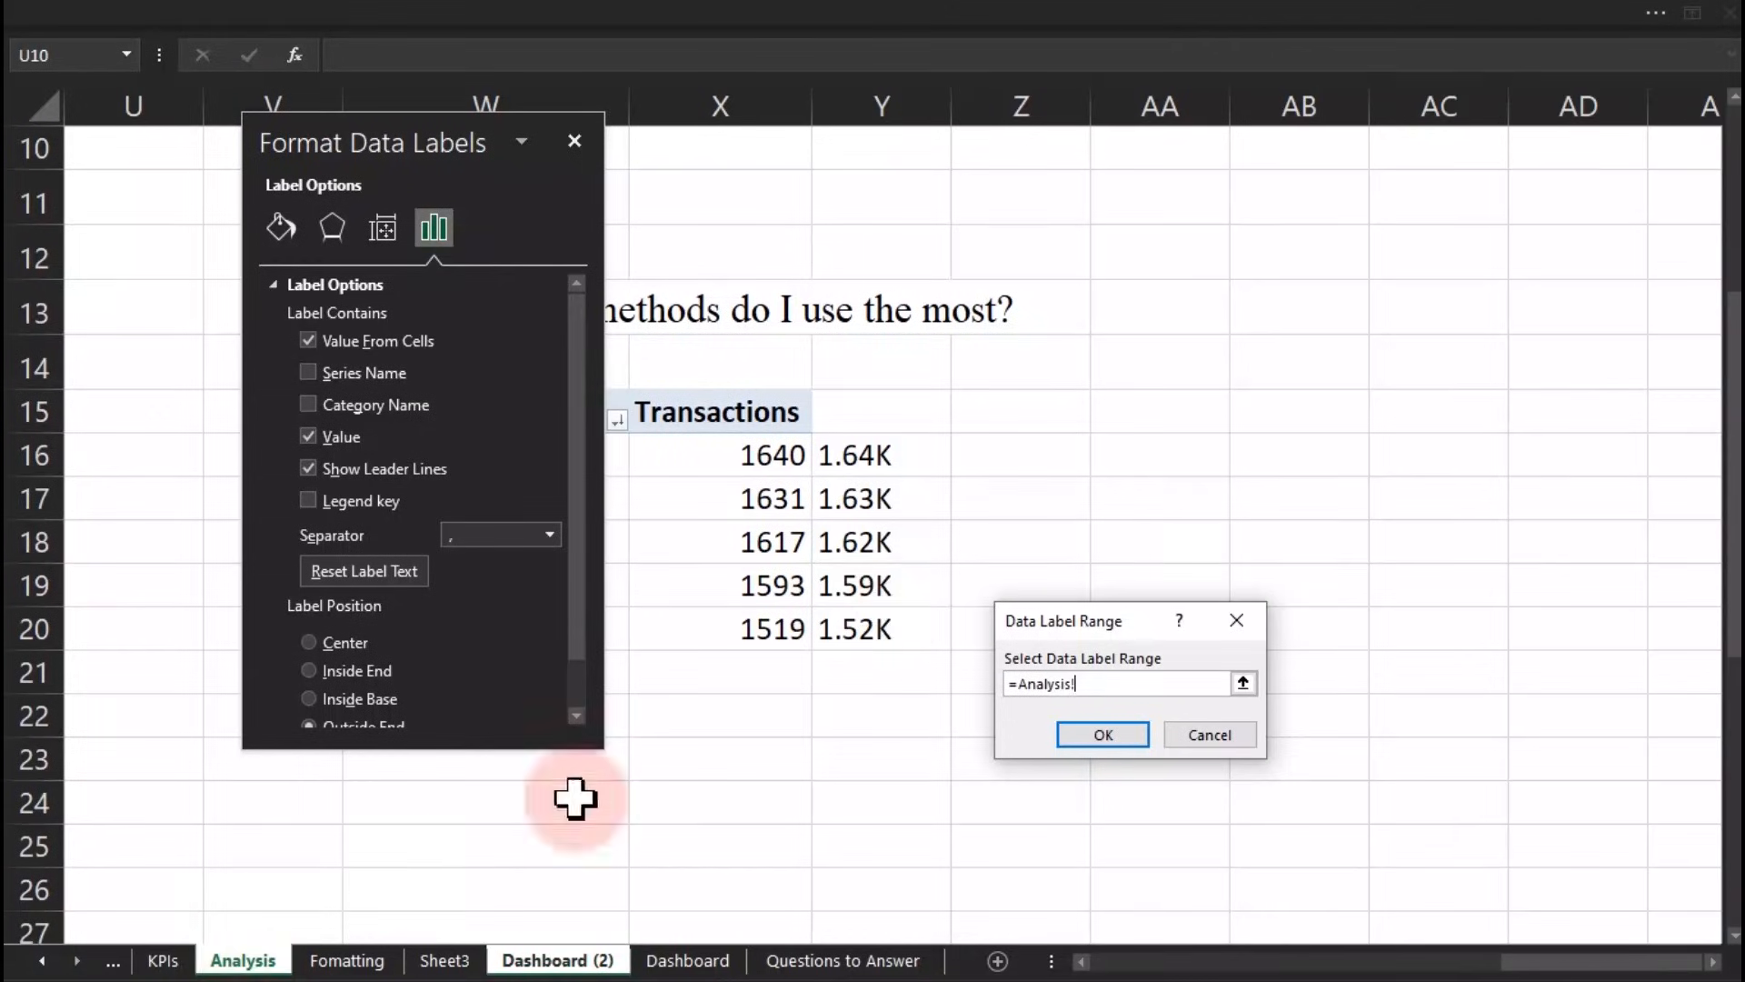
pyautogui.moveTo(845, 456); pyautogui.dragTo(847, 630)
pyautogui.click(1102, 733)
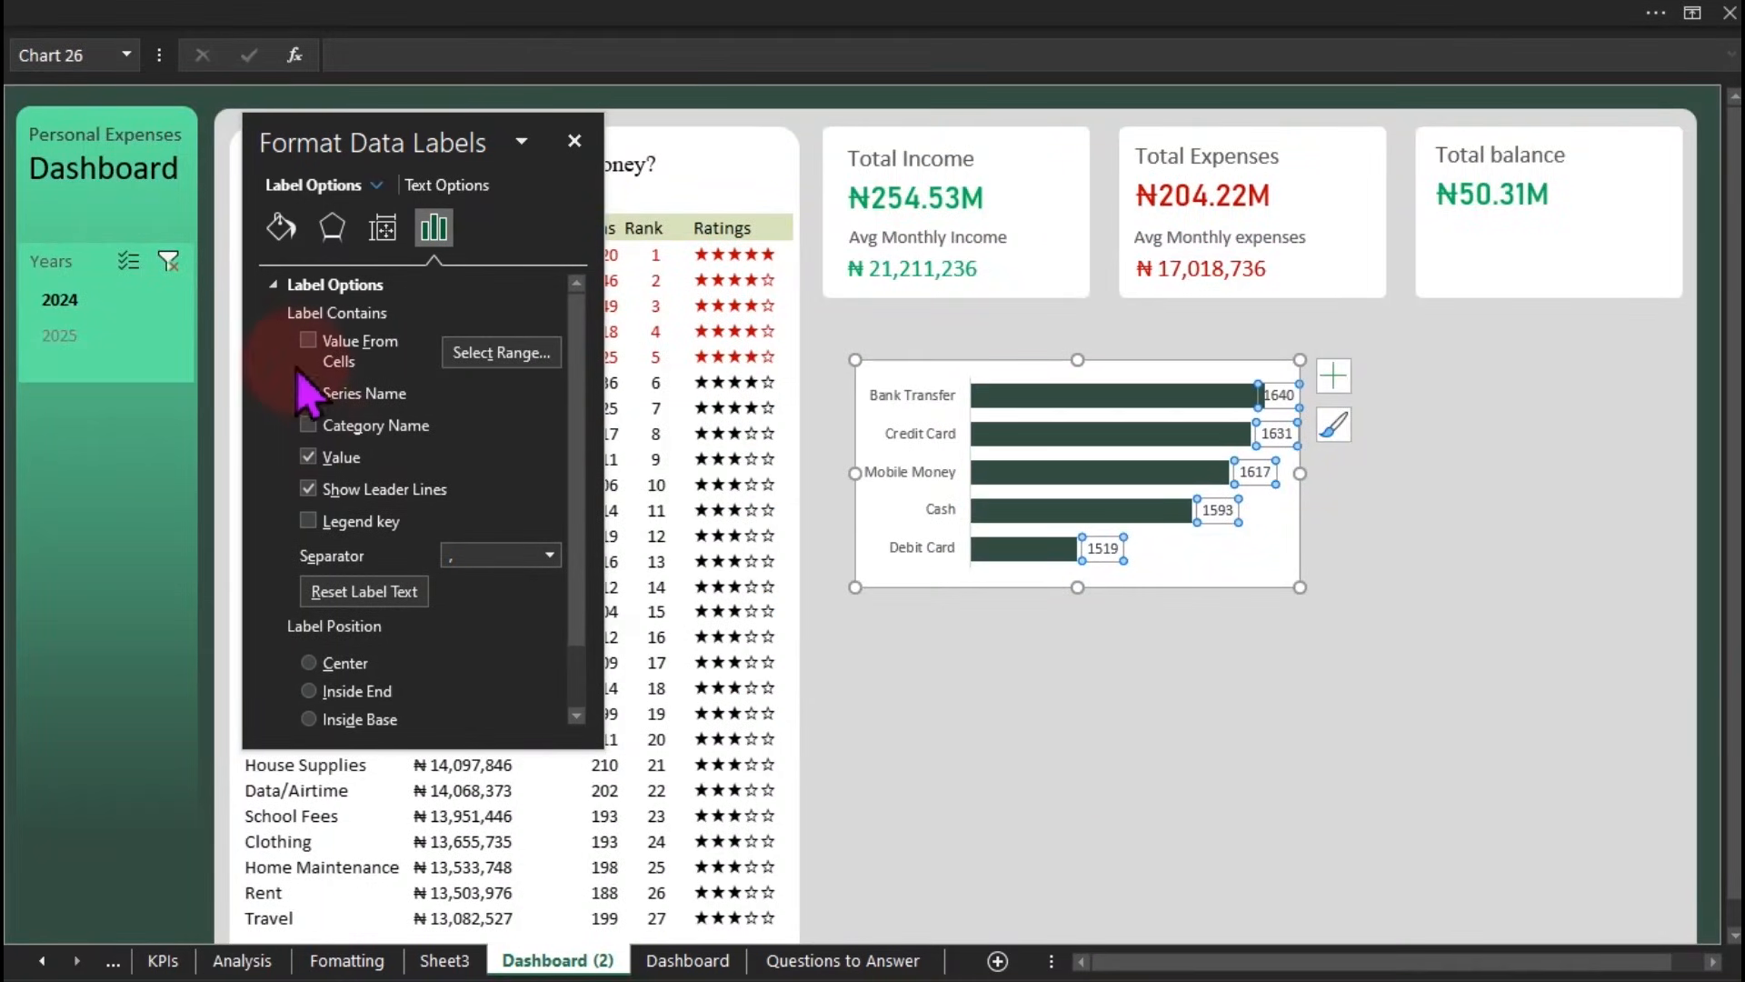
pyautogui.click(309, 344)
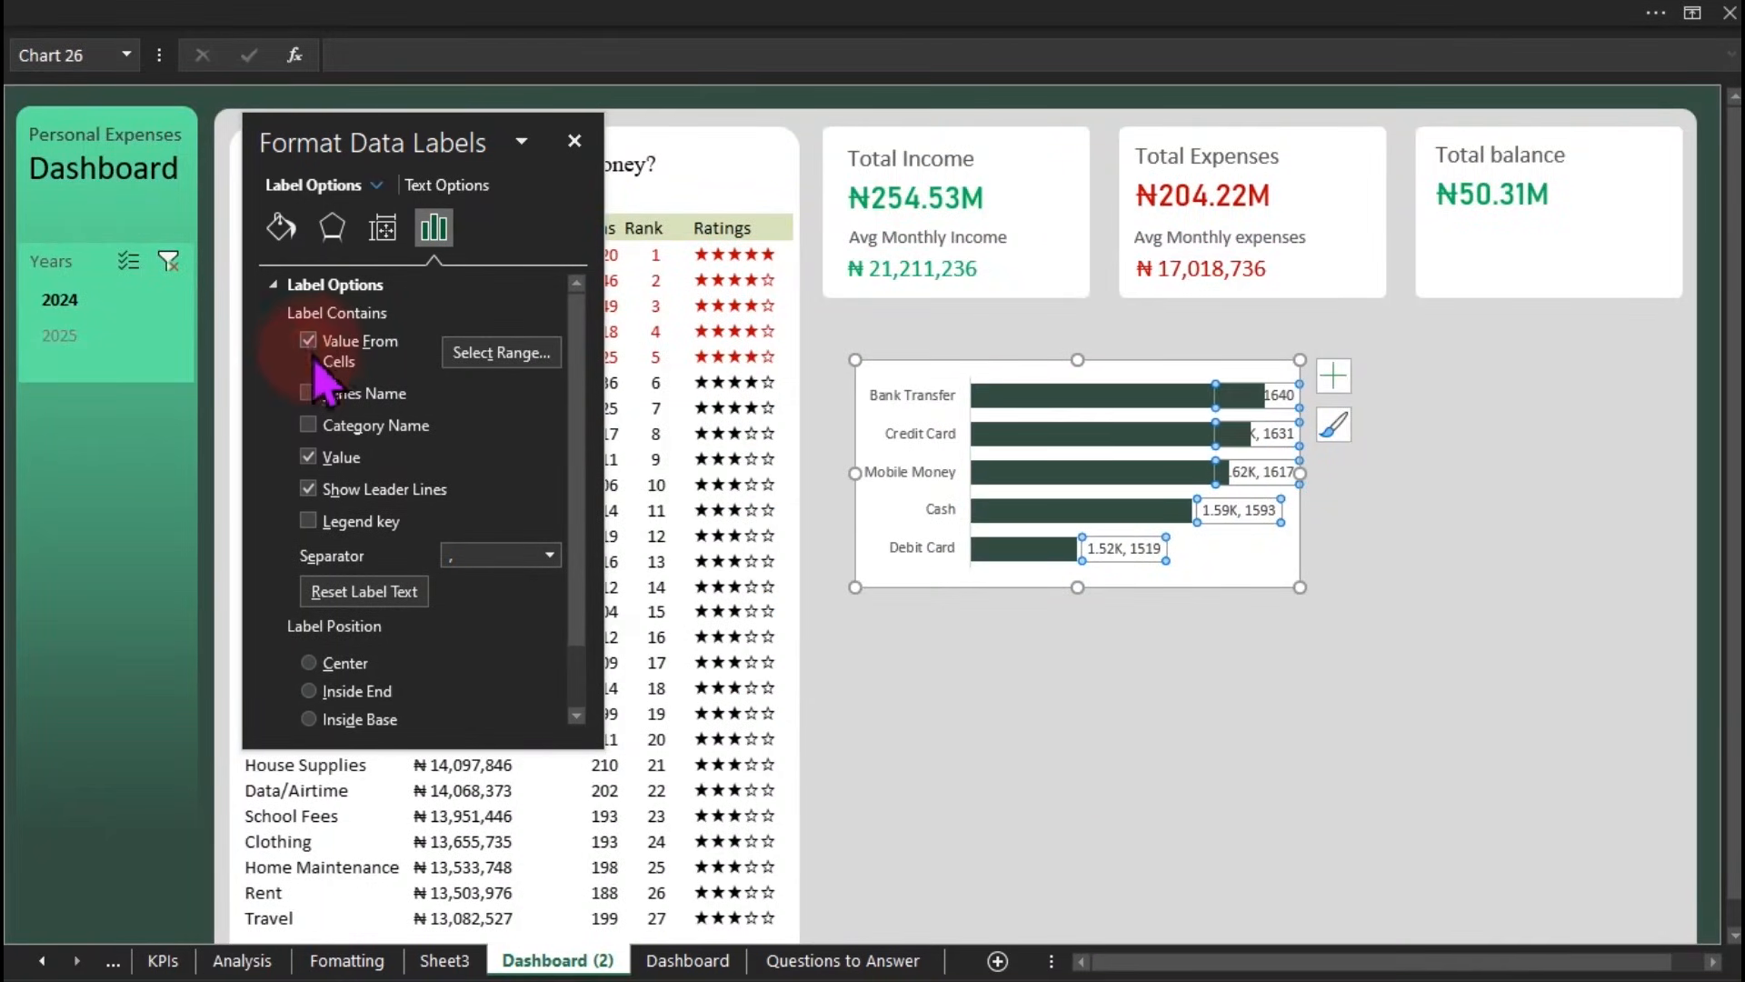
pyautogui.click(309, 458)
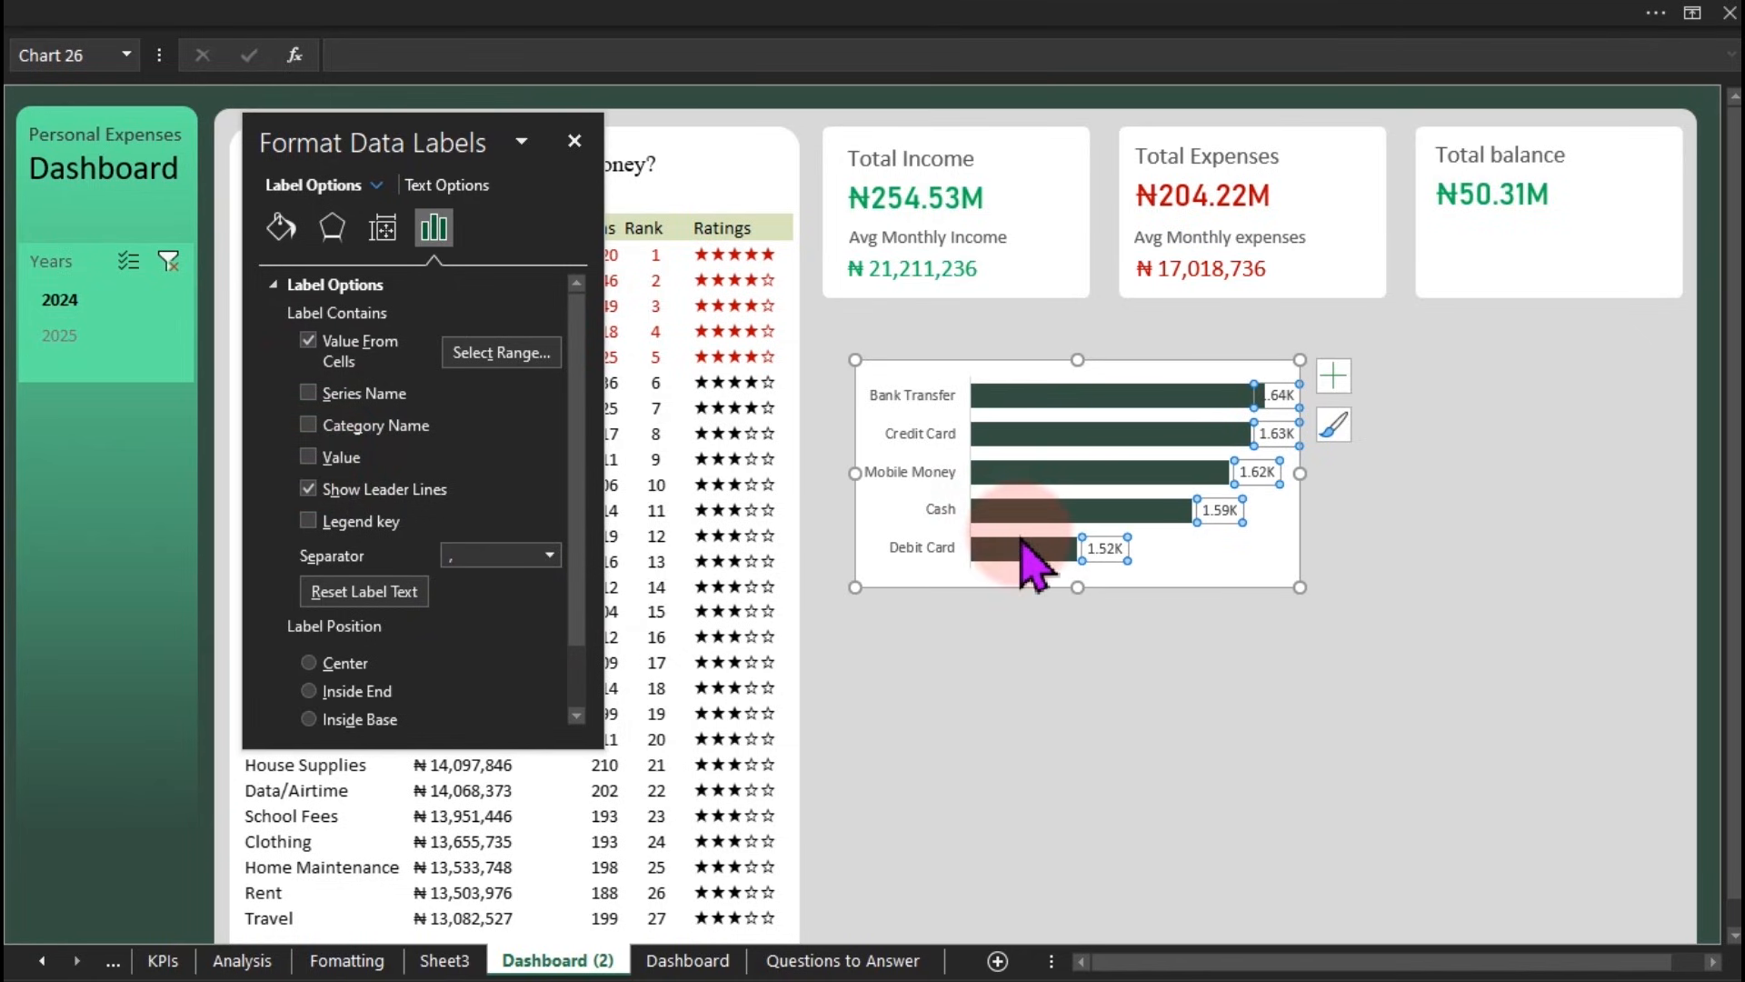
# Step: Narrow the payment method chart and view the vendor and category questions in column C of Analysis, closing the formatting pane
pyautogui.moveTo(1022, 539)
pyautogui.moveTo(1300, 588); pyautogui.dragTo(1222, 597)
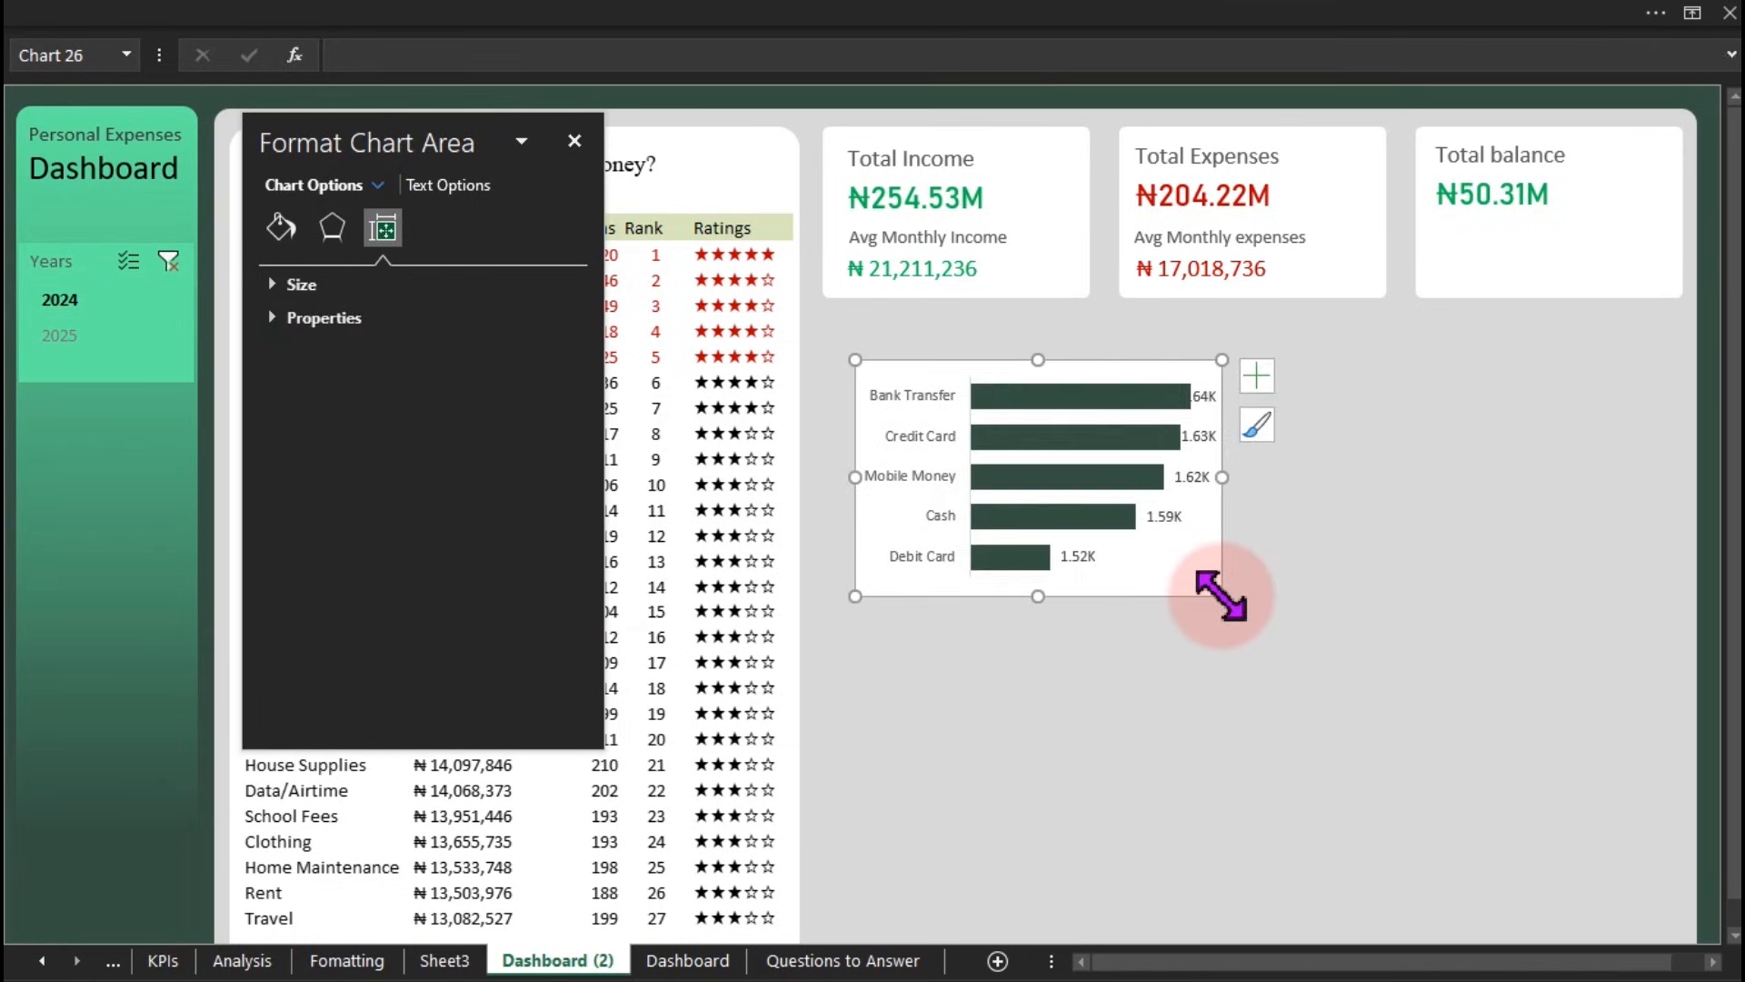
pyautogui.click(238, 961)
pyautogui.moveTo(1568, 965); pyautogui.dragTo(1105, 955)
pyautogui.click(574, 141)
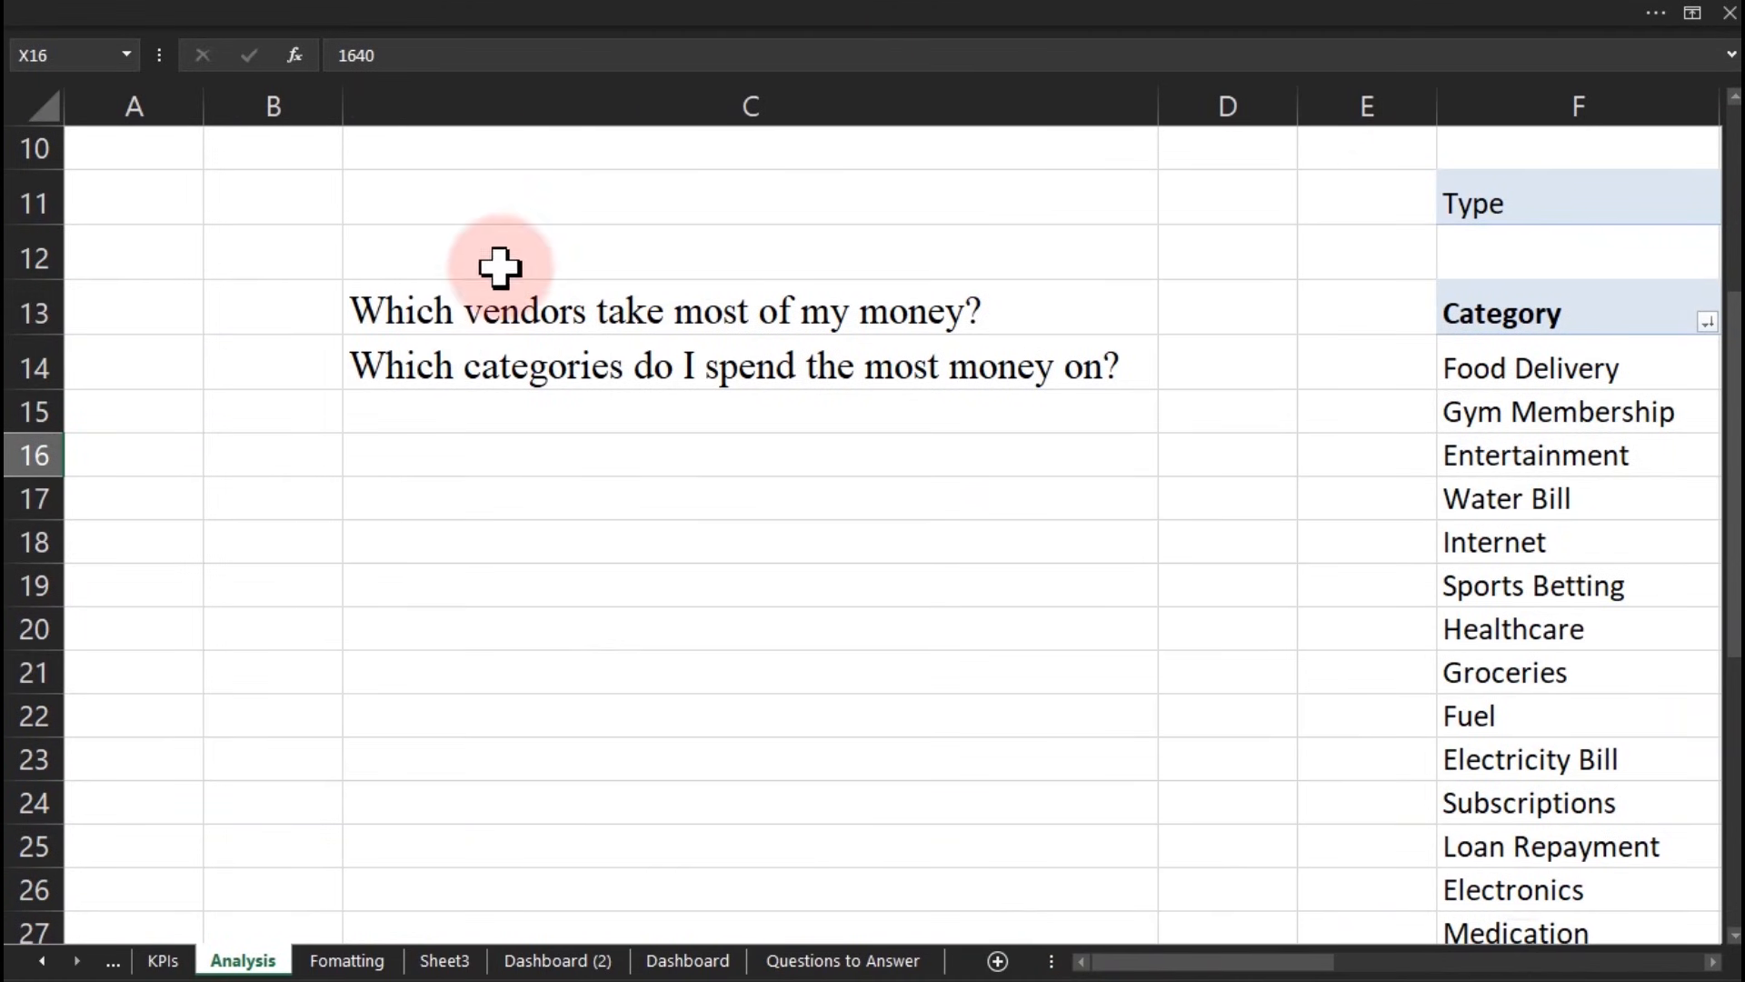
pyautogui.click(602, 956)
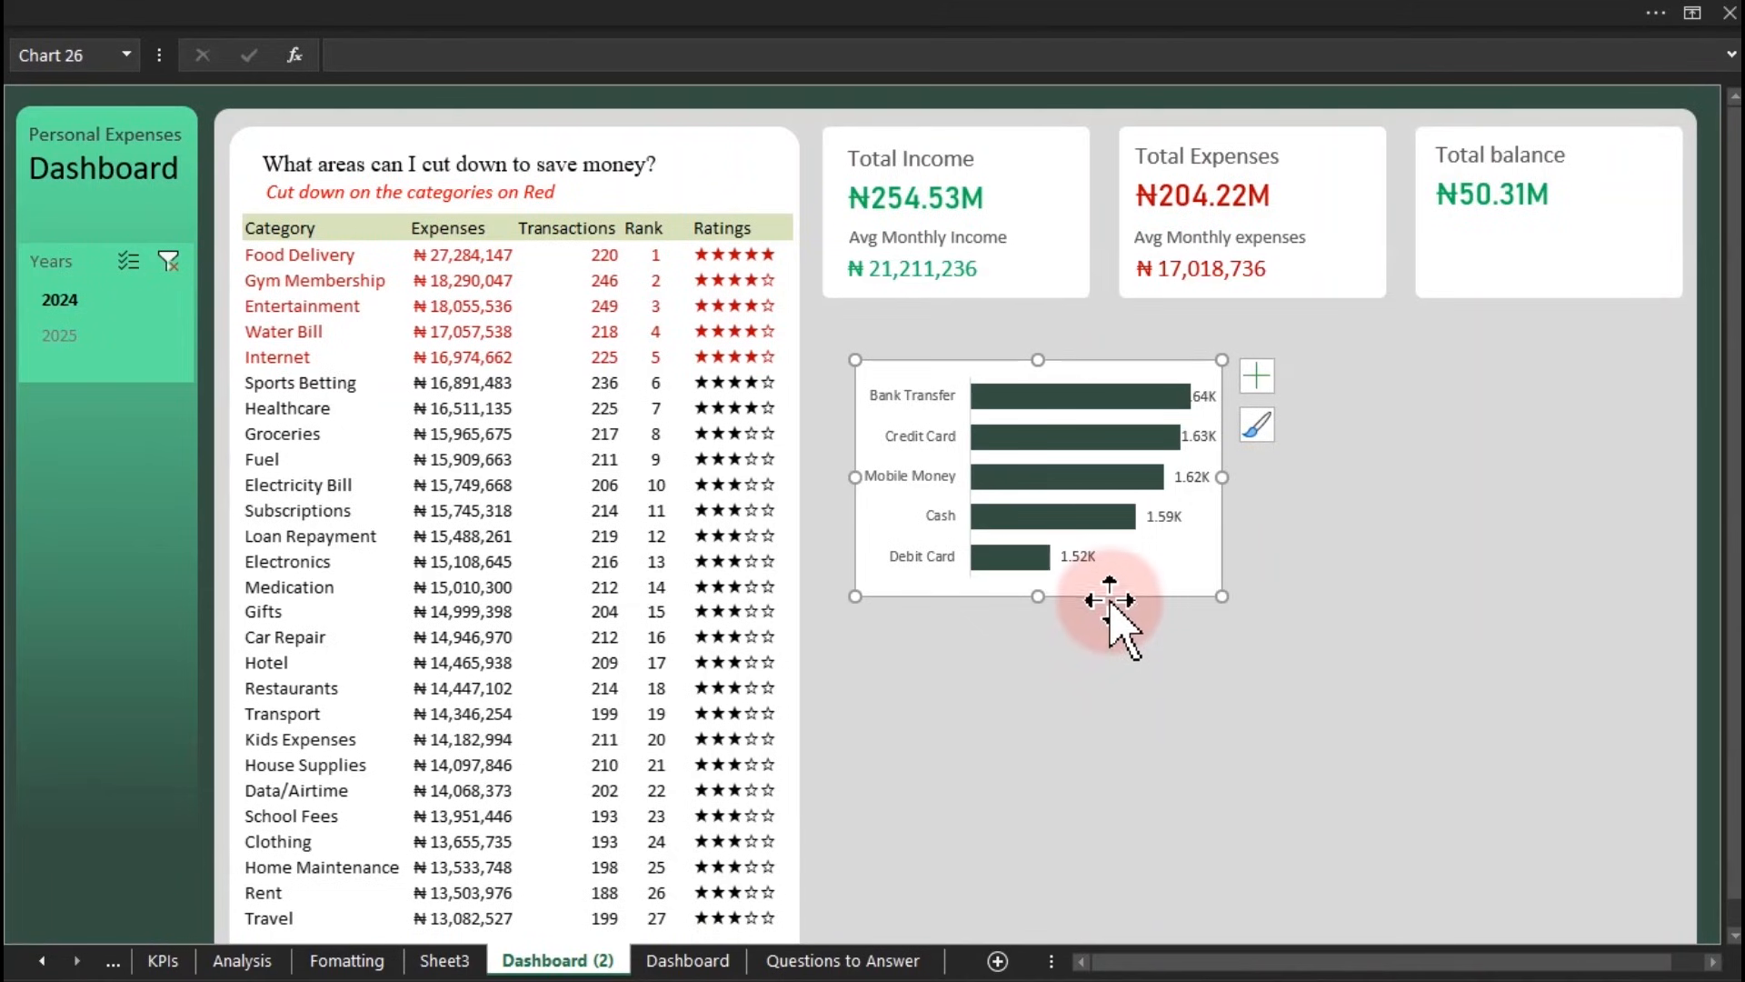
# Step: Move the payment method chart aside over the Years slicer, and place a duplicate of the Total Income card's background directly below that card
pyautogui.moveTo(1107, 593); pyautogui.dragTo(262, 559)
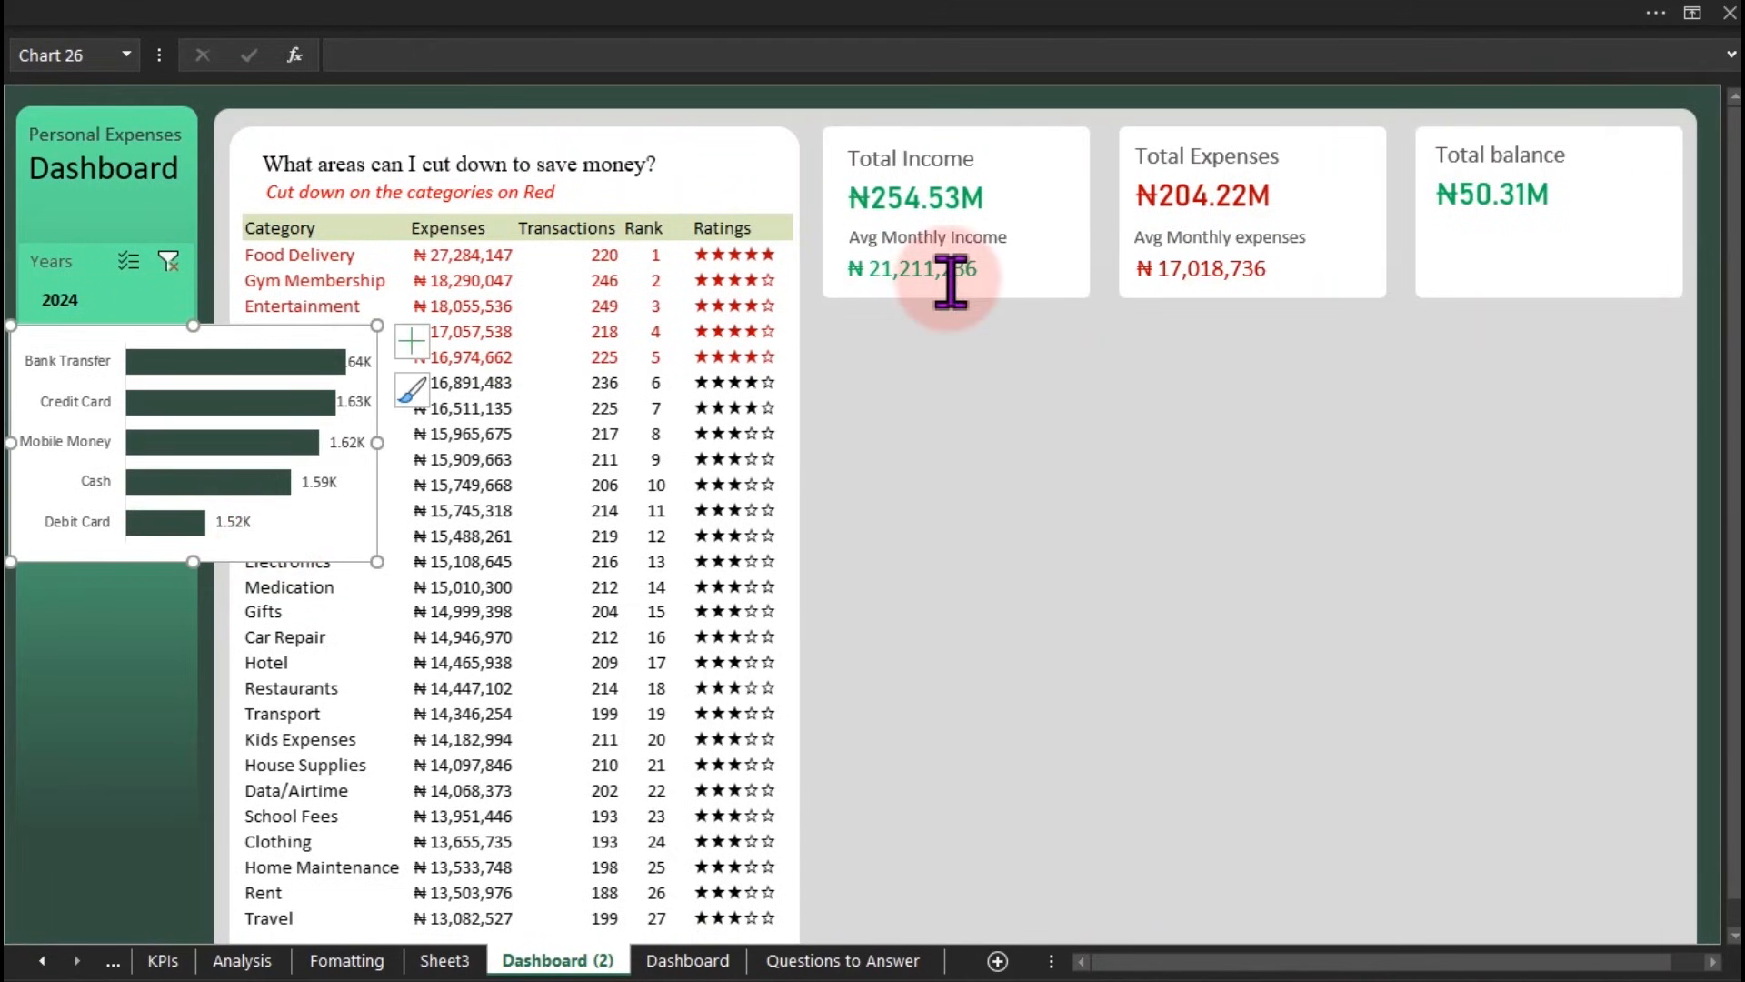
pyautogui.click(1087, 300)
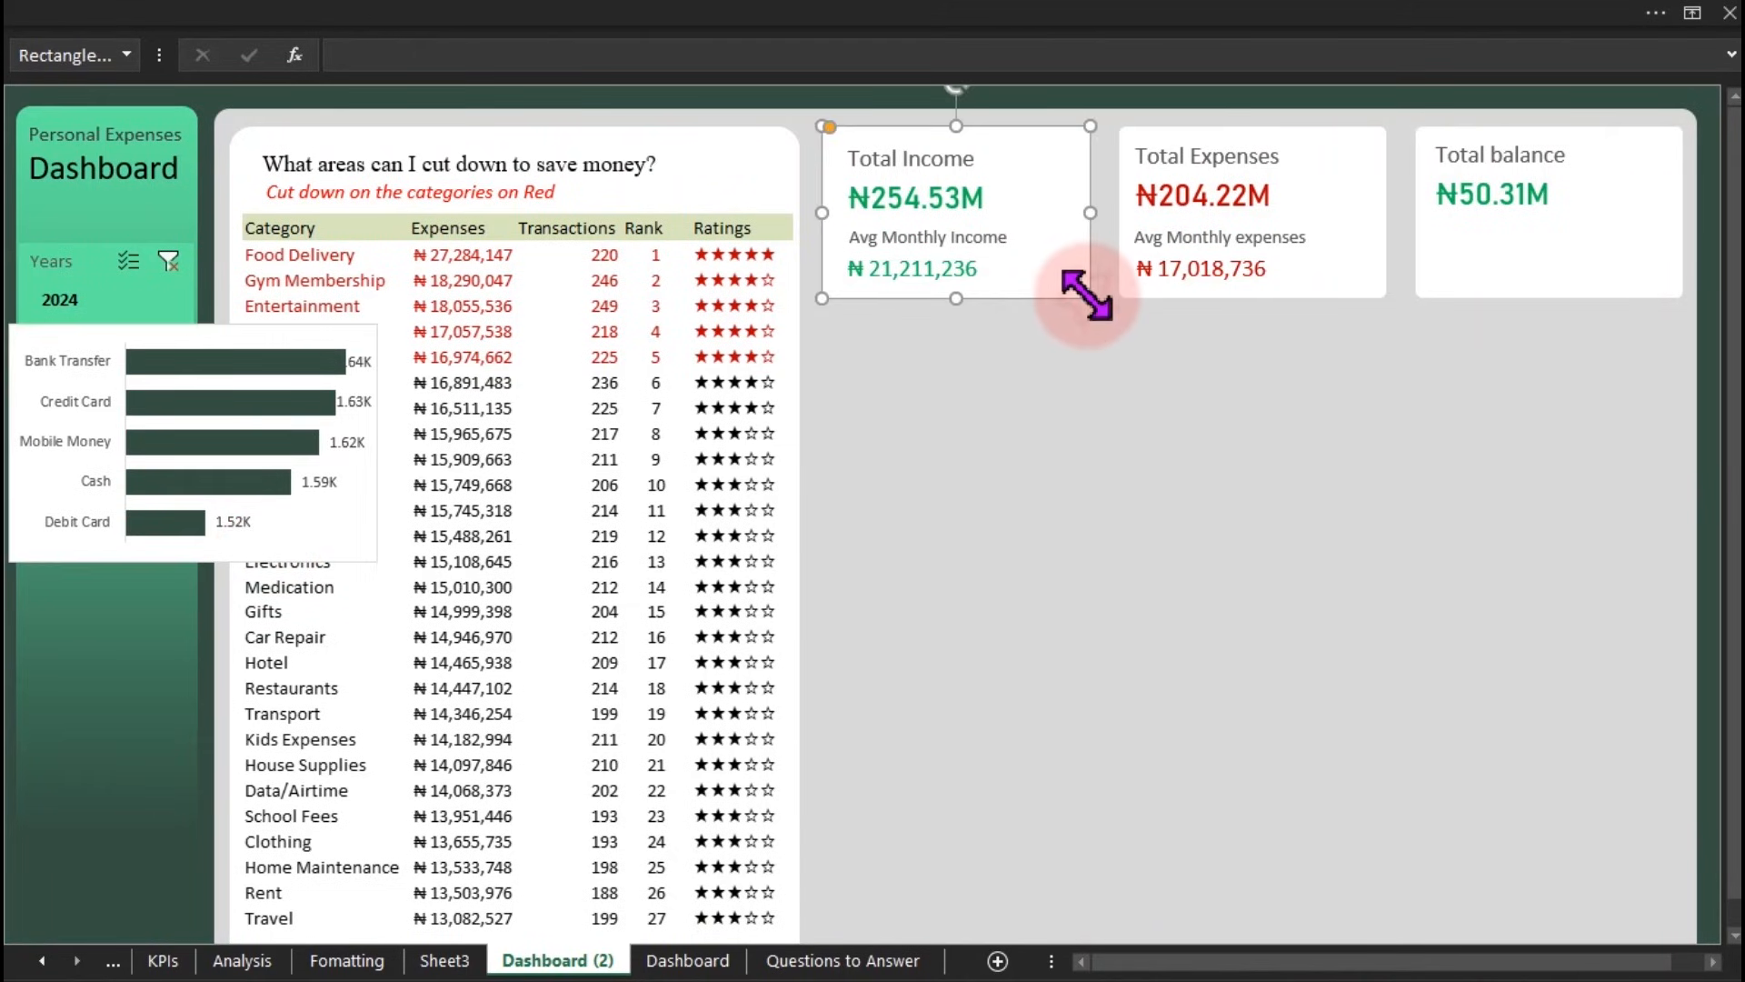
pyautogui.hotkey('ctrl', 'd')
pyautogui.moveTo(1040, 263); pyautogui.dragTo(1024, 428)
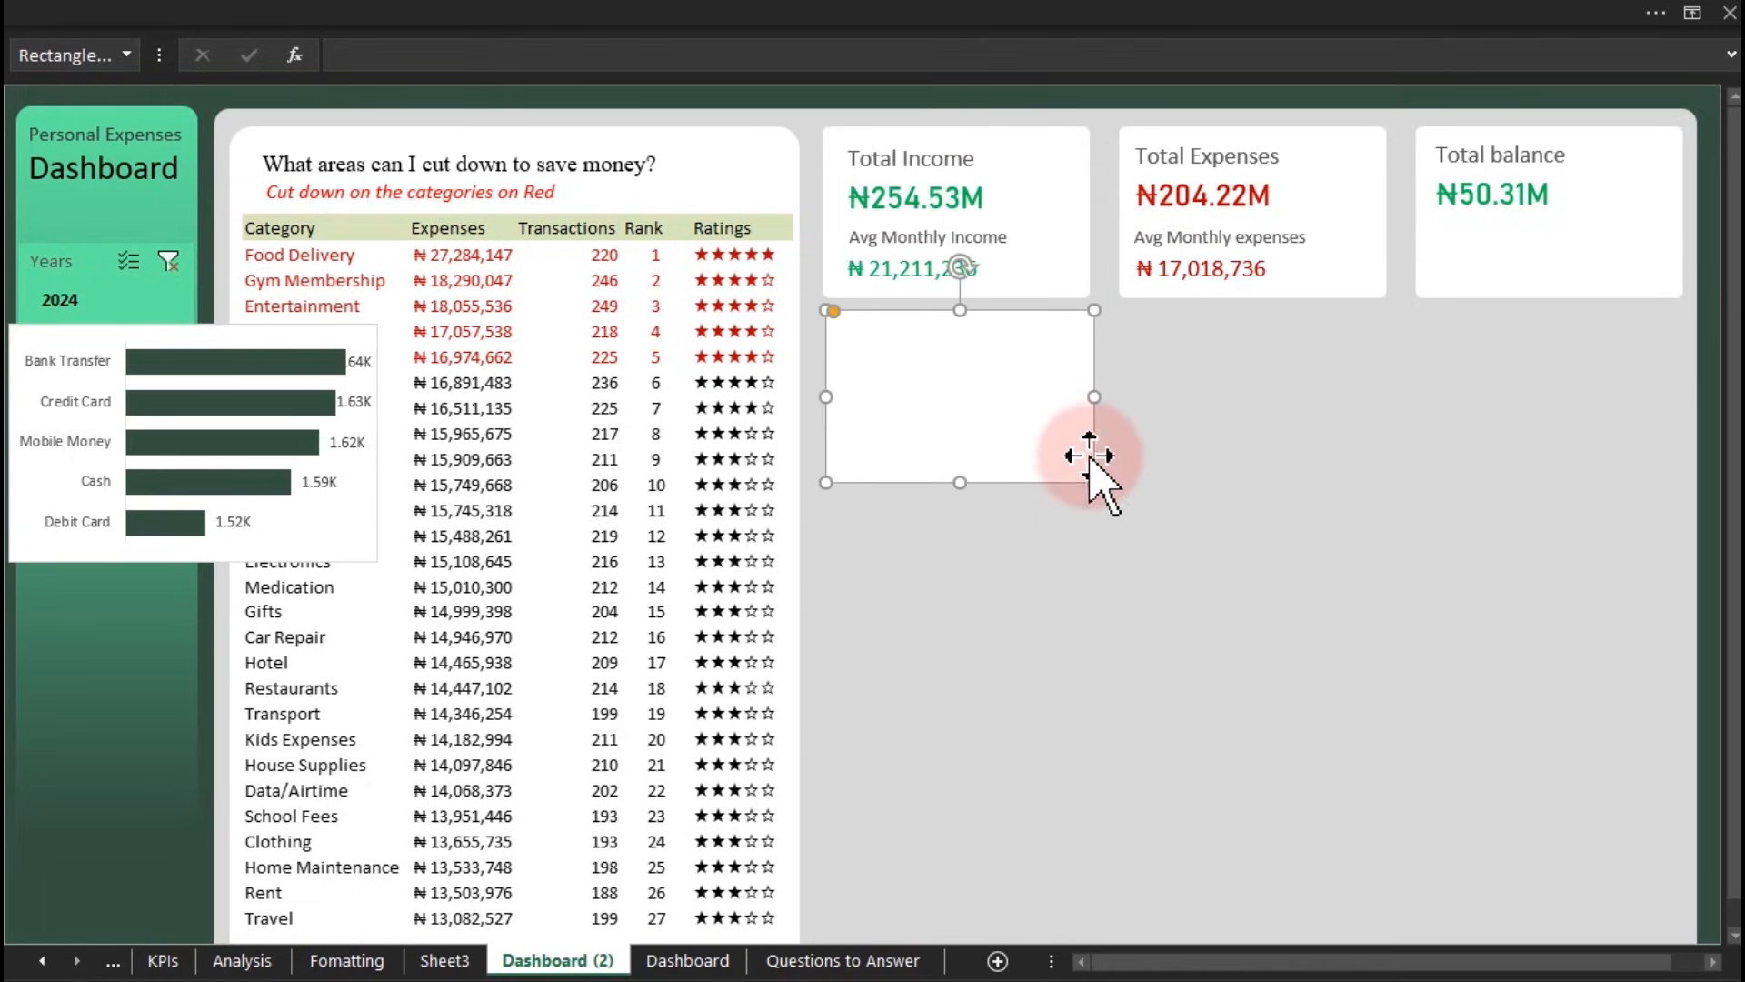
# Step: Enlarge the blank card below Total Income to chart size and duplicate it
pyautogui.moveTo(1094, 481); pyautogui.dragTo(1240, 651)
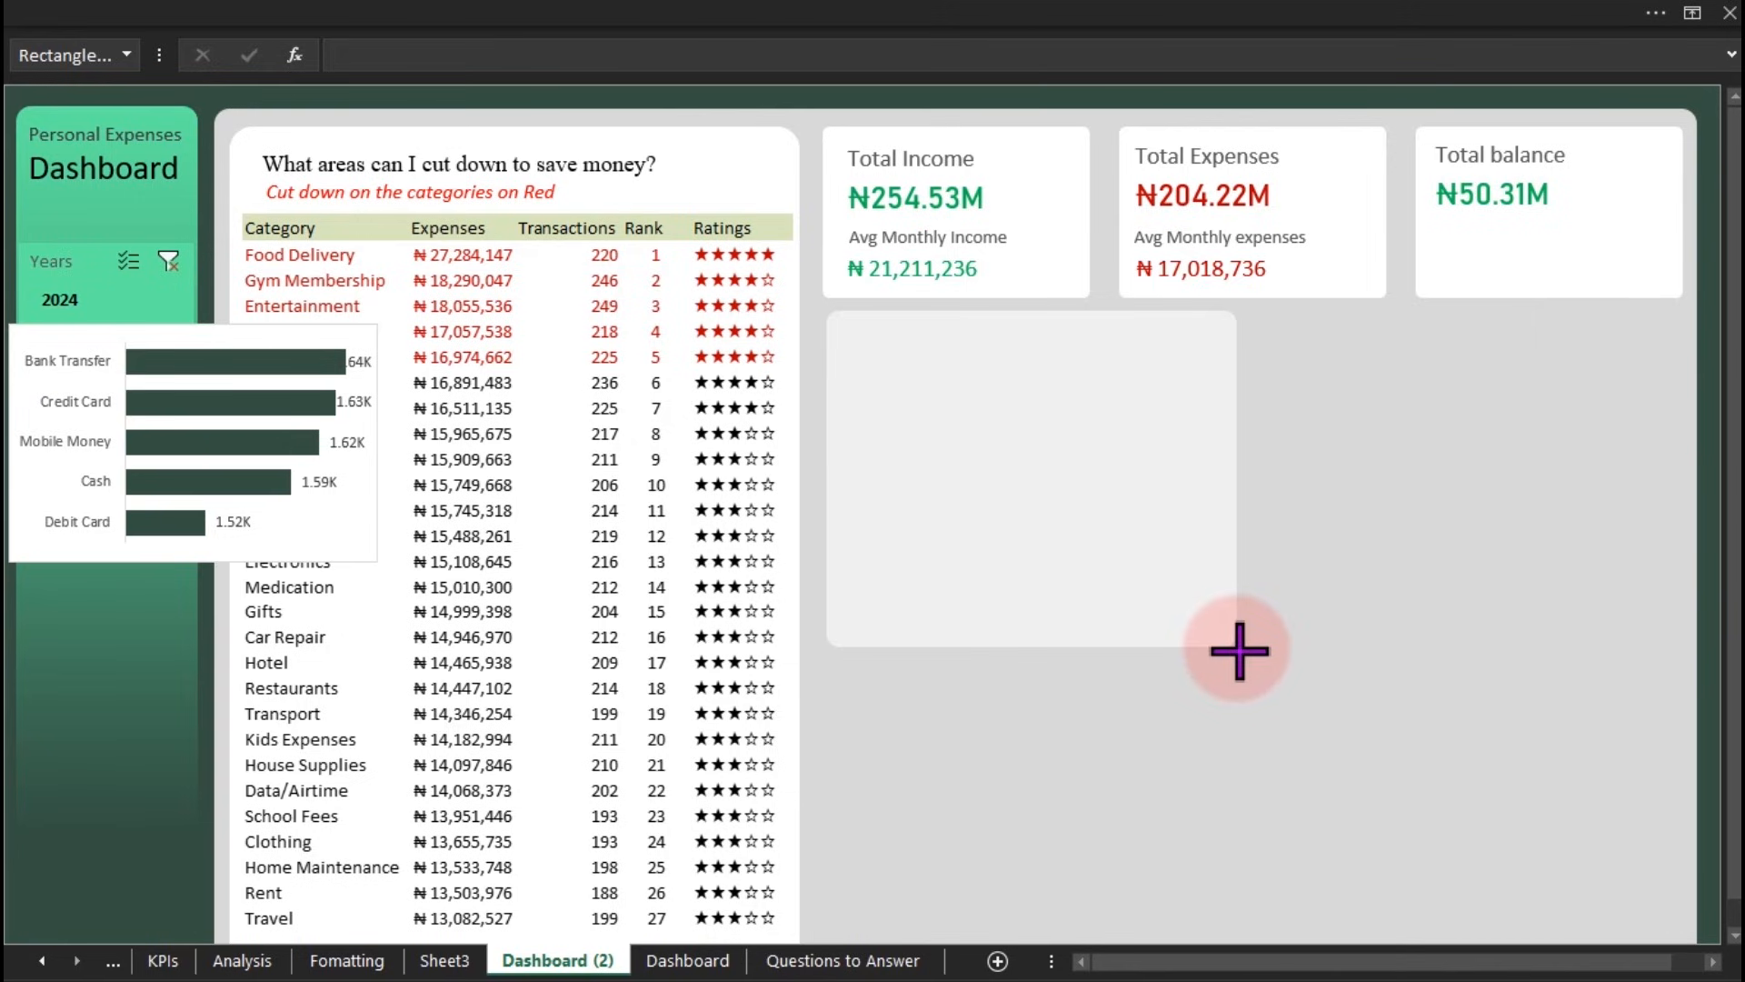
pyautogui.moveTo(1240, 651); pyautogui.dragTo(1238, 650)
pyautogui.hotkey('ctrl', 'd')
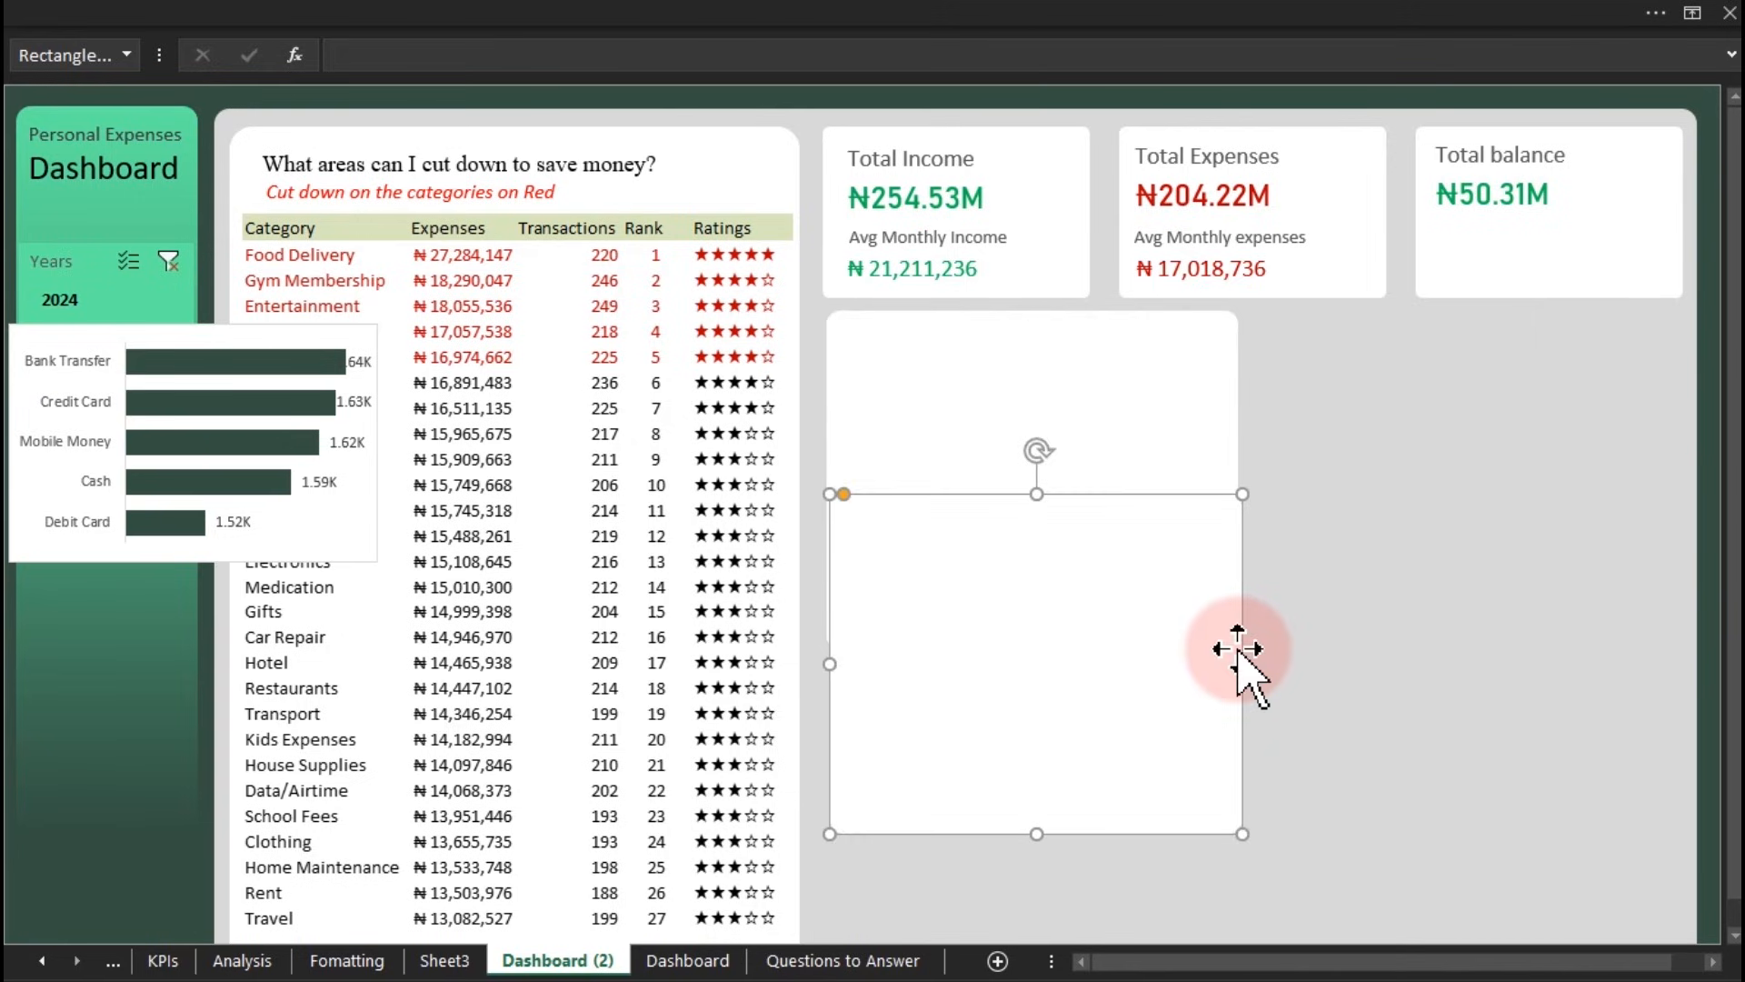
# Step: Hide the formula bar to give the dashboard more vertical space
pyautogui.click(1060, 19)
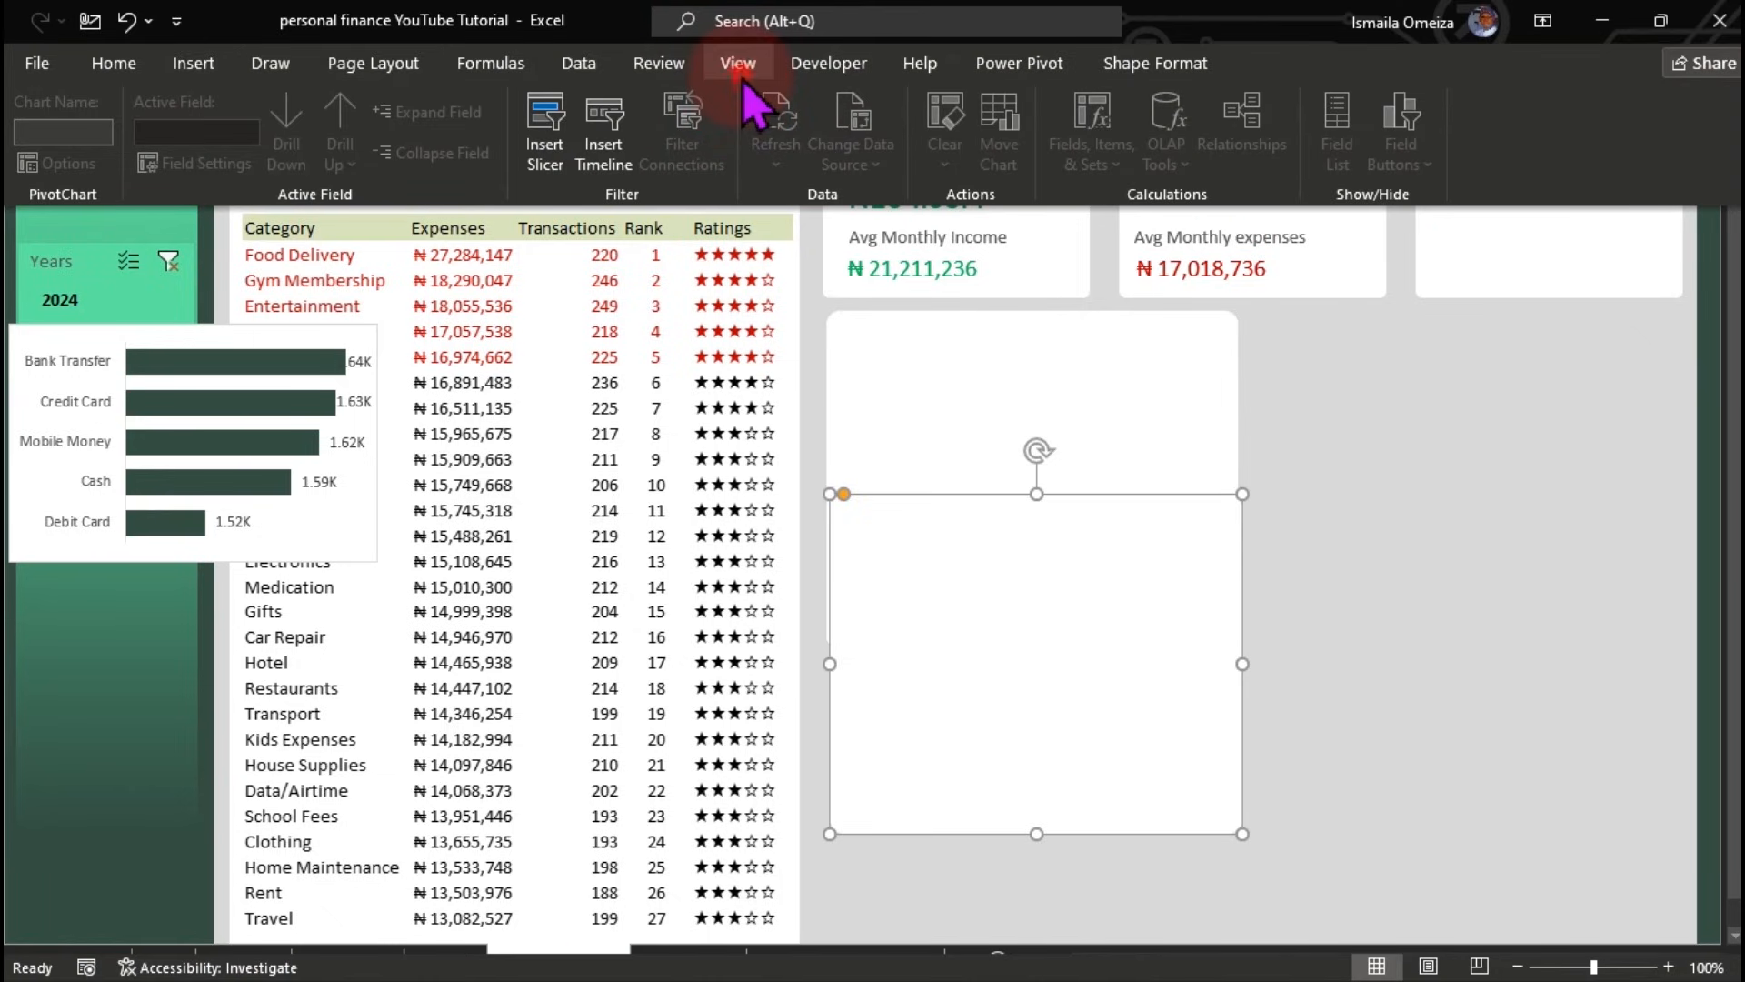
pyautogui.click(740, 71)
pyautogui.click(428, 115)
pyautogui.click(1165, 665)
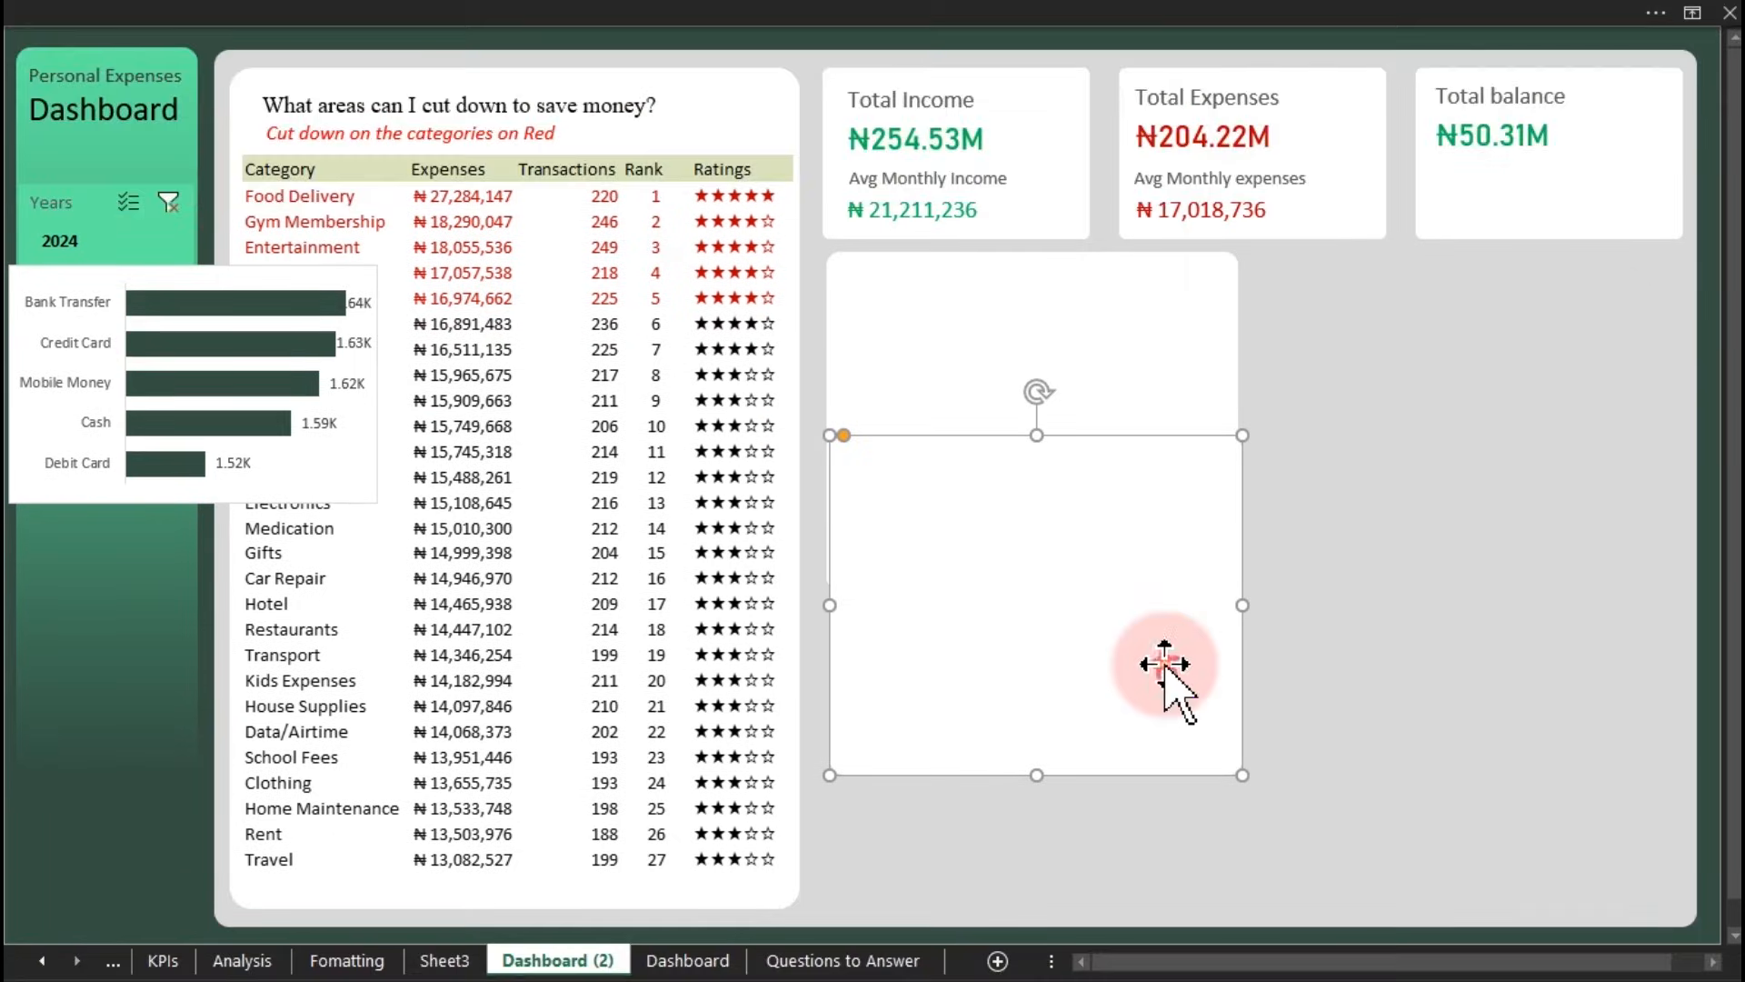
# Step: Move the duplicate card down in line with the first and align its bottom edge with the category table's background card
pyautogui.moveTo(1038, 564); pyautogui.dragTo(1036, 634)
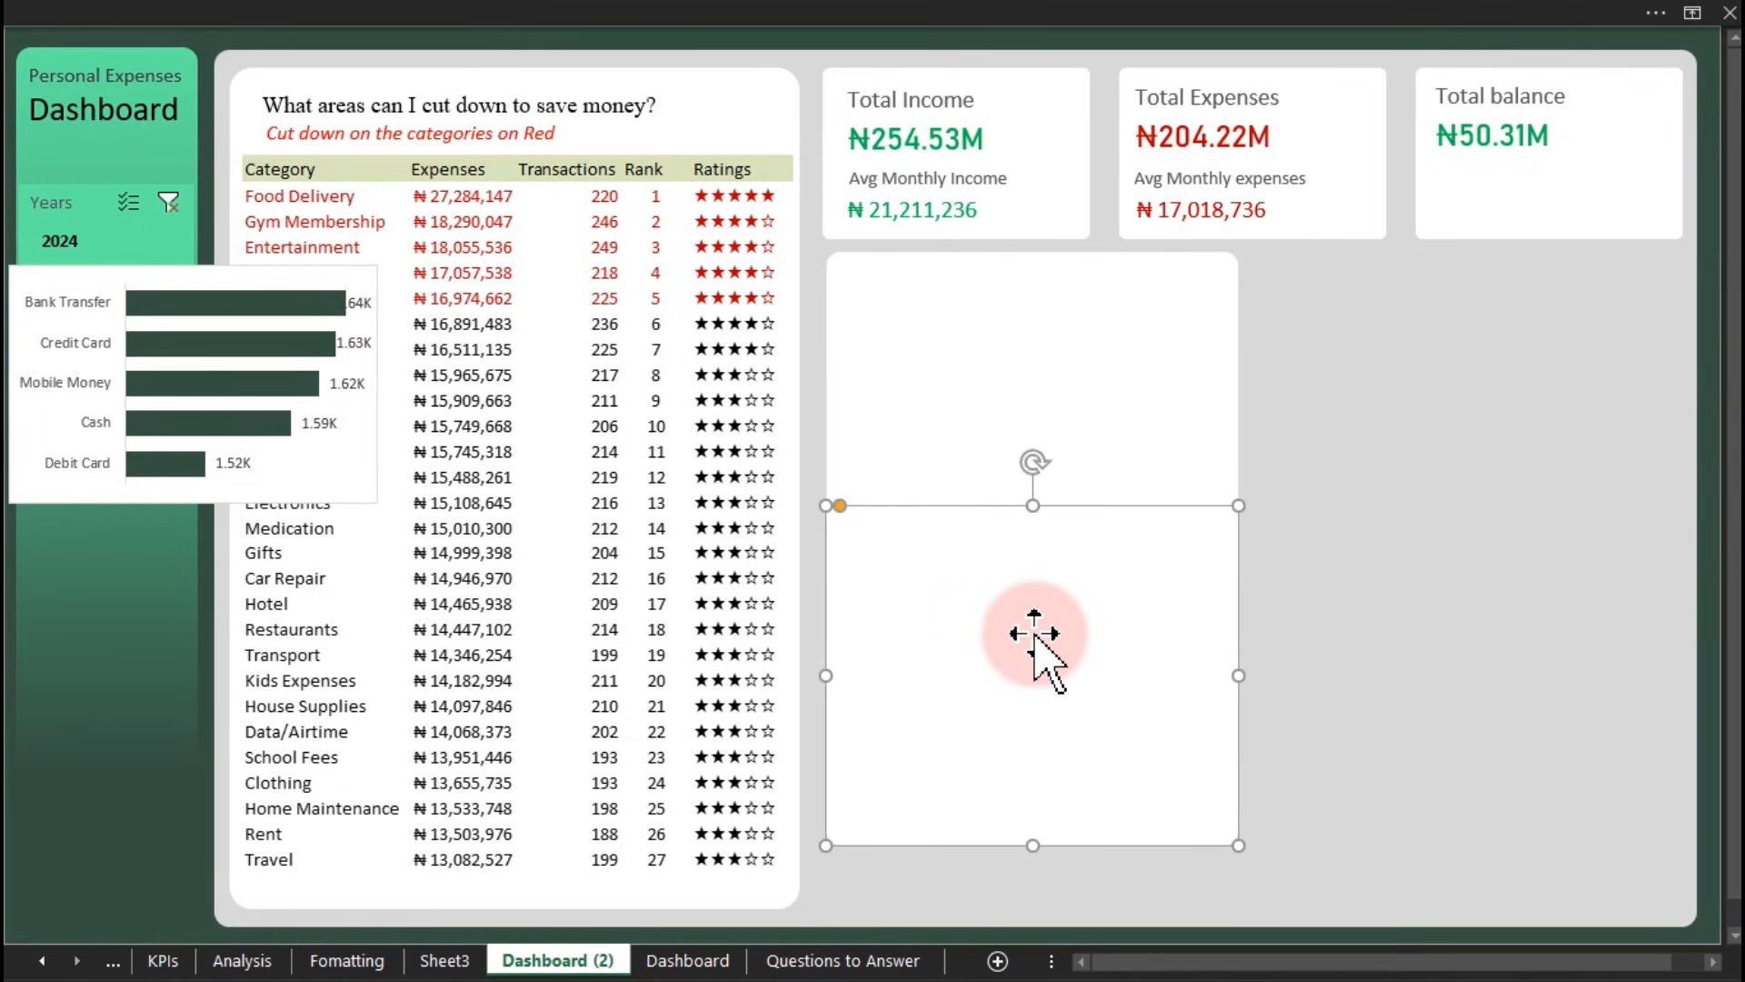
pyautogui.keyDown('ctrl'); pyautogui.click(786, 102); pyautogui.keyUp('ctrl')
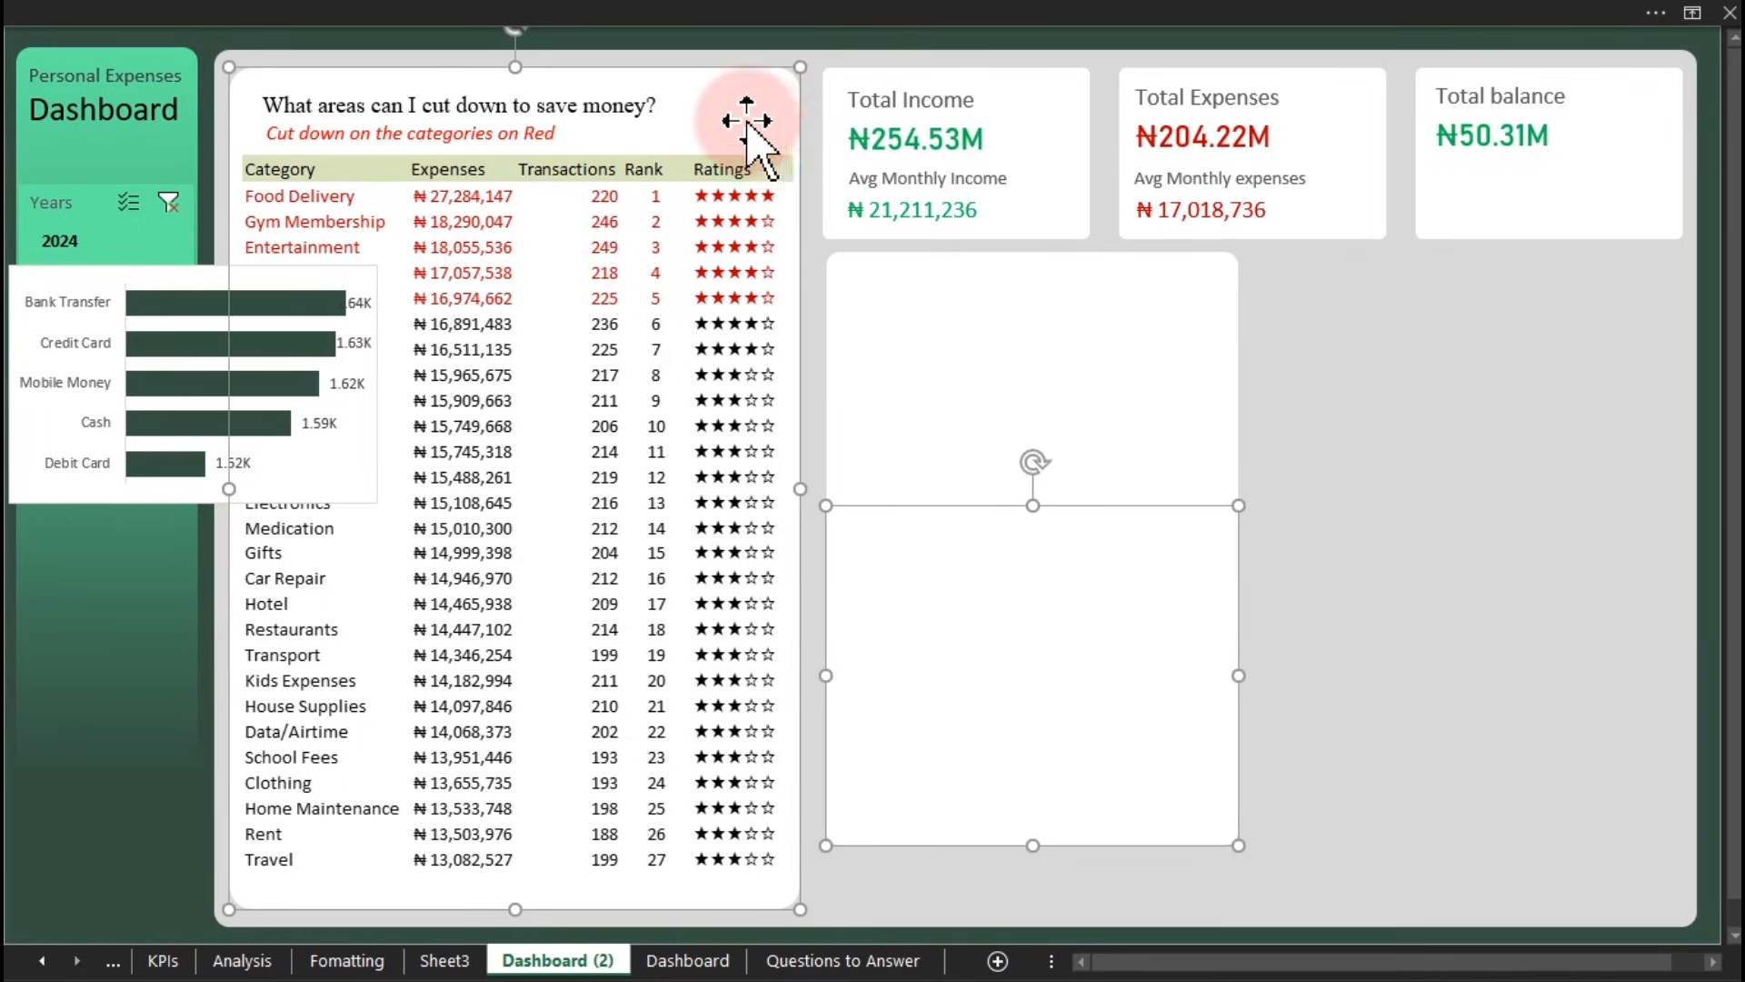
pyautogui.click(1019, 7)
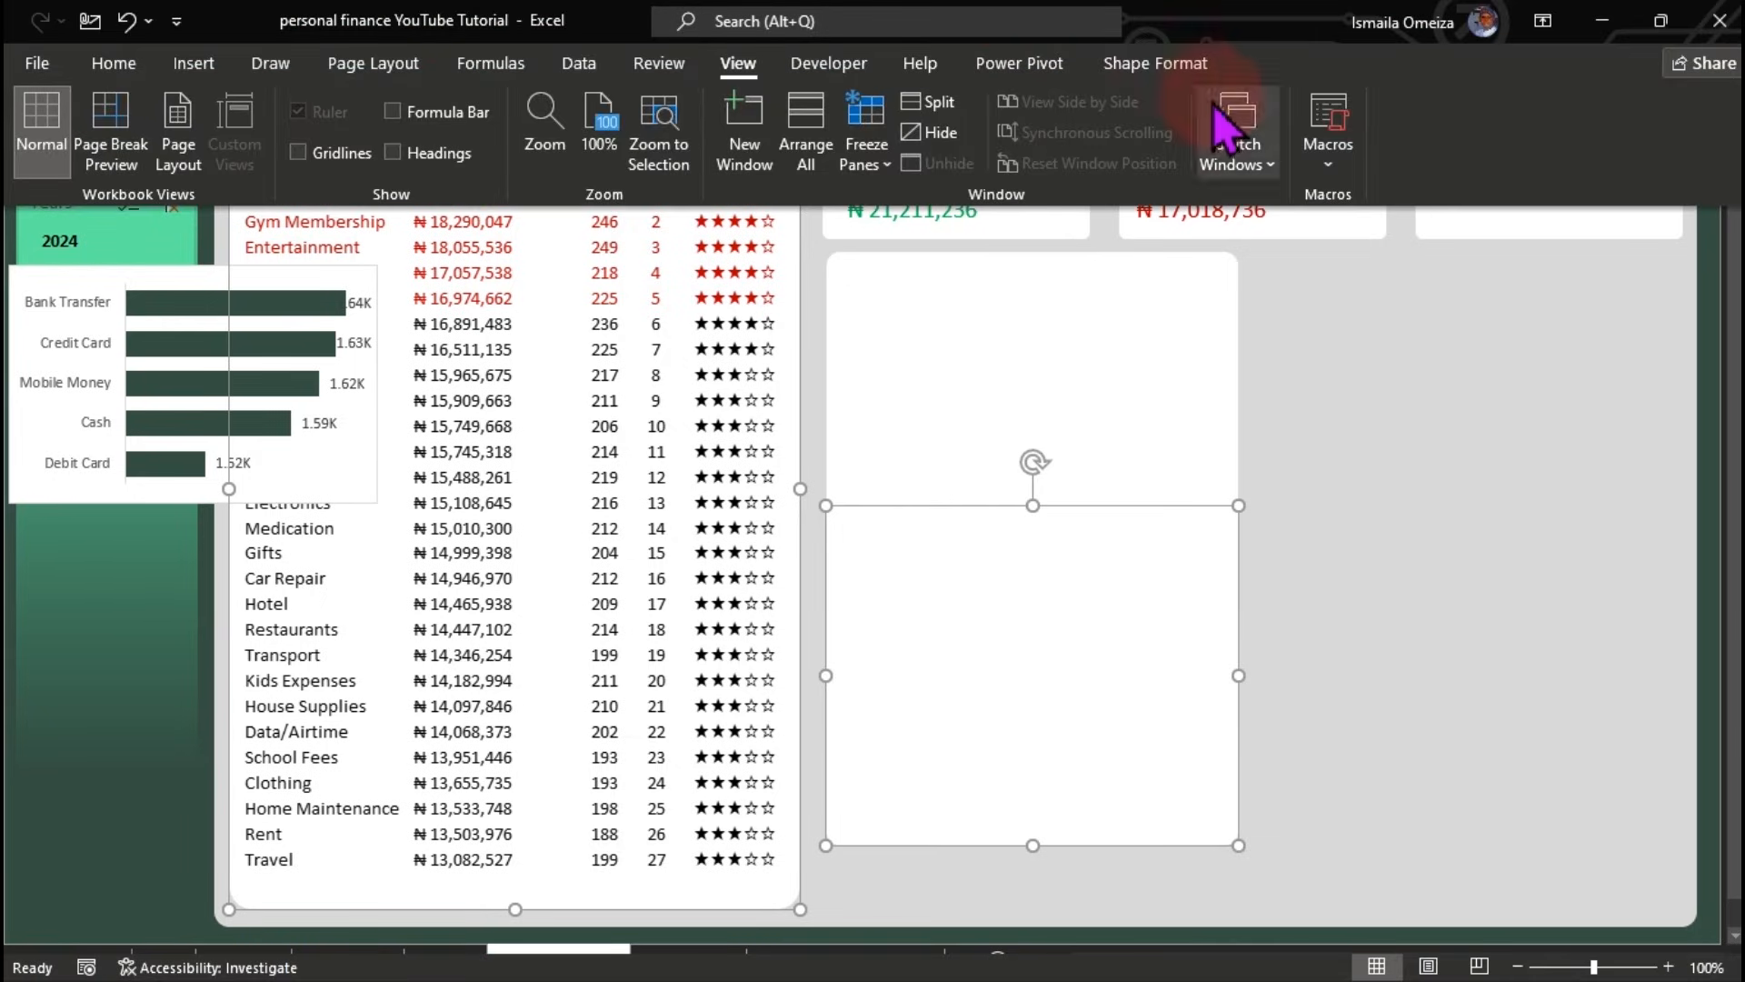
pyautogui.click(1159, 63)
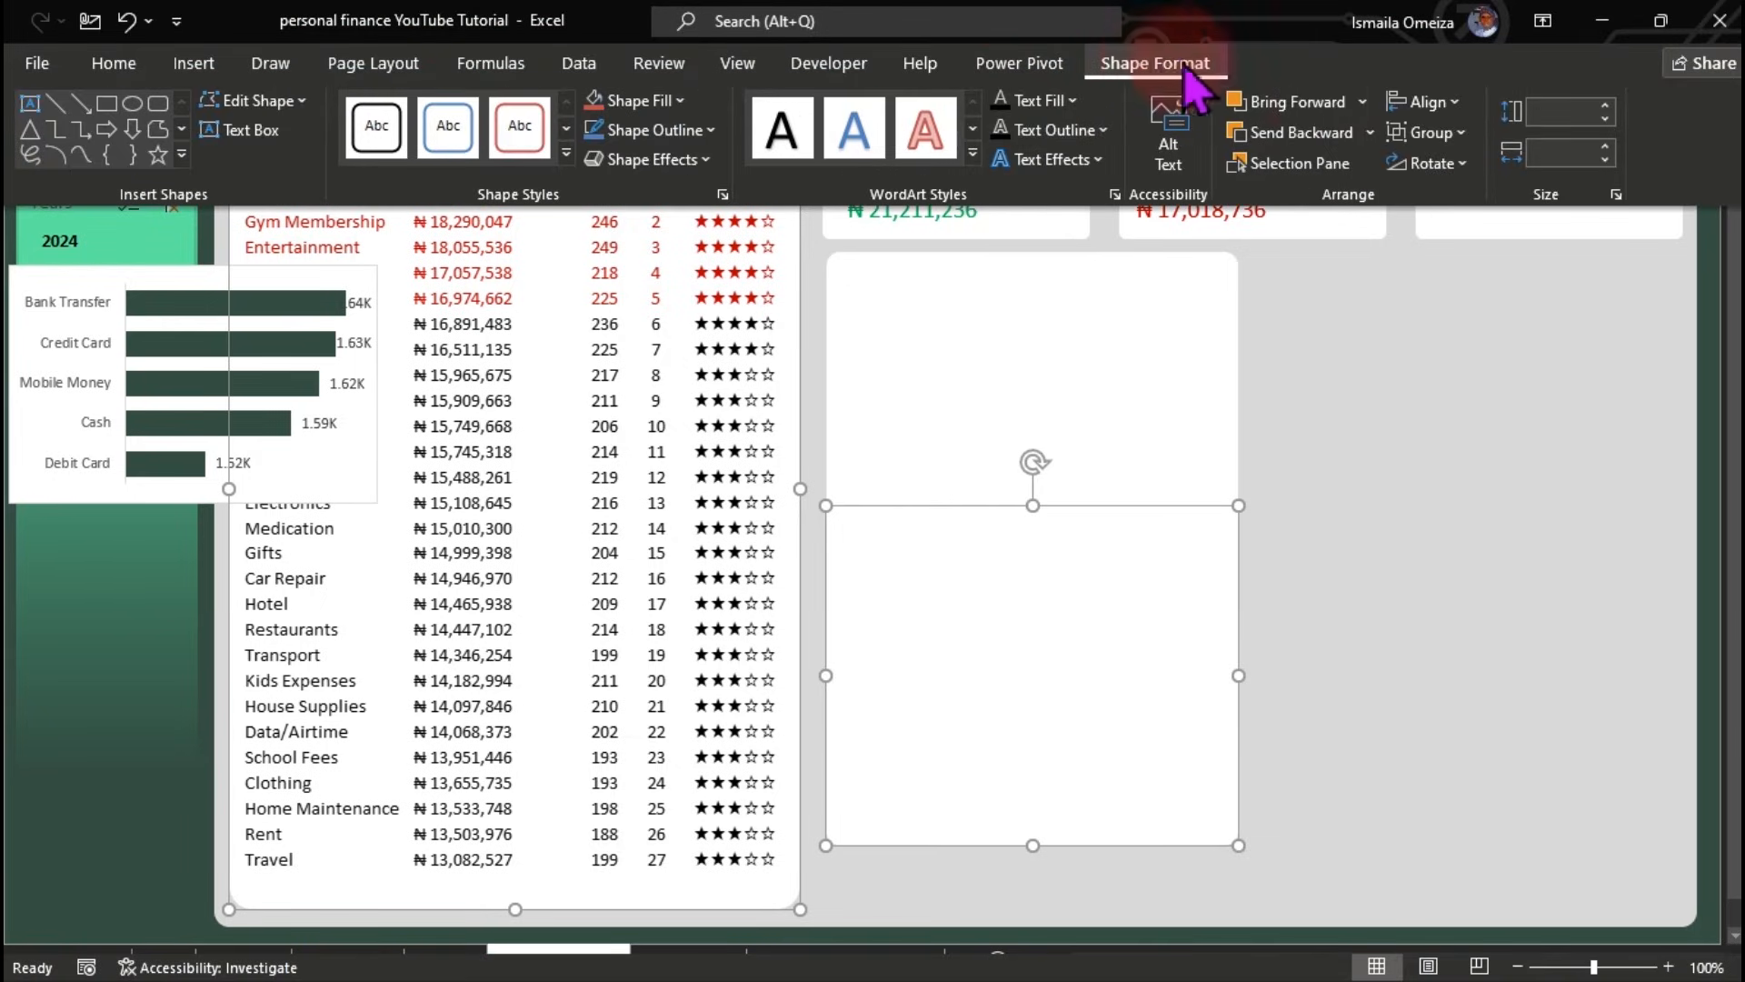
pyautogui.click(1428, 102)
pyautogui.click(1477, 319)
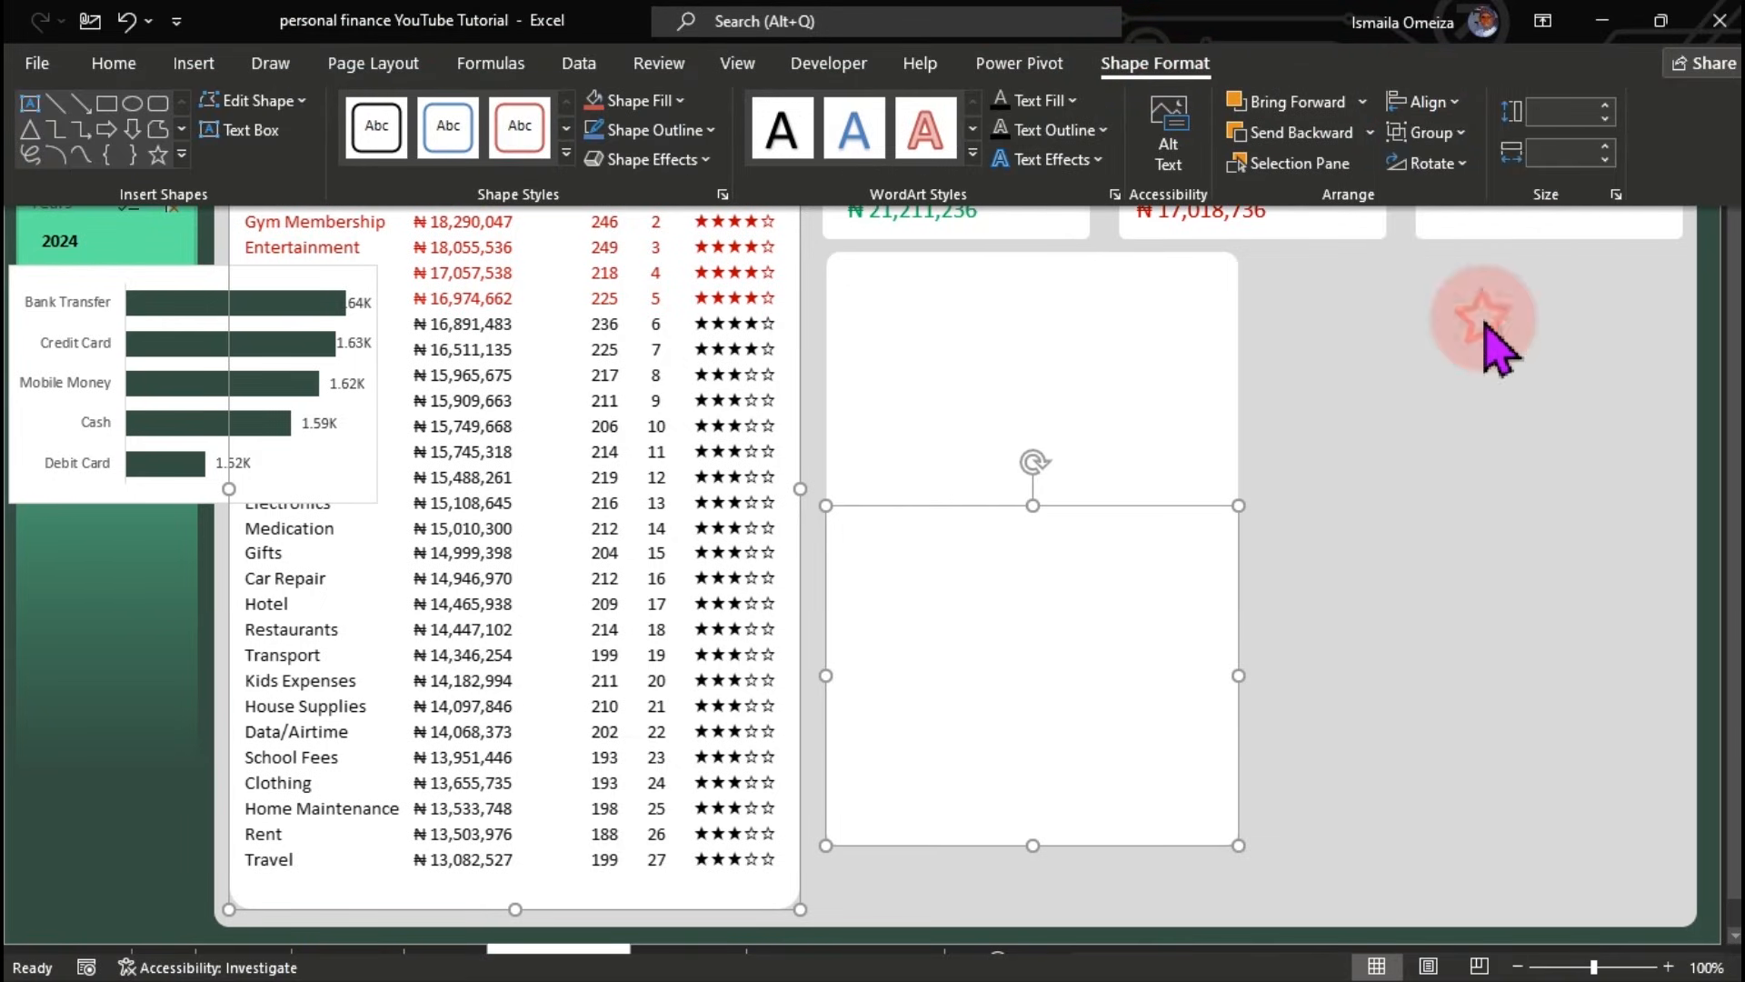
pyautogui.click(1373, 535)
pyautogui.click(1137, 663)
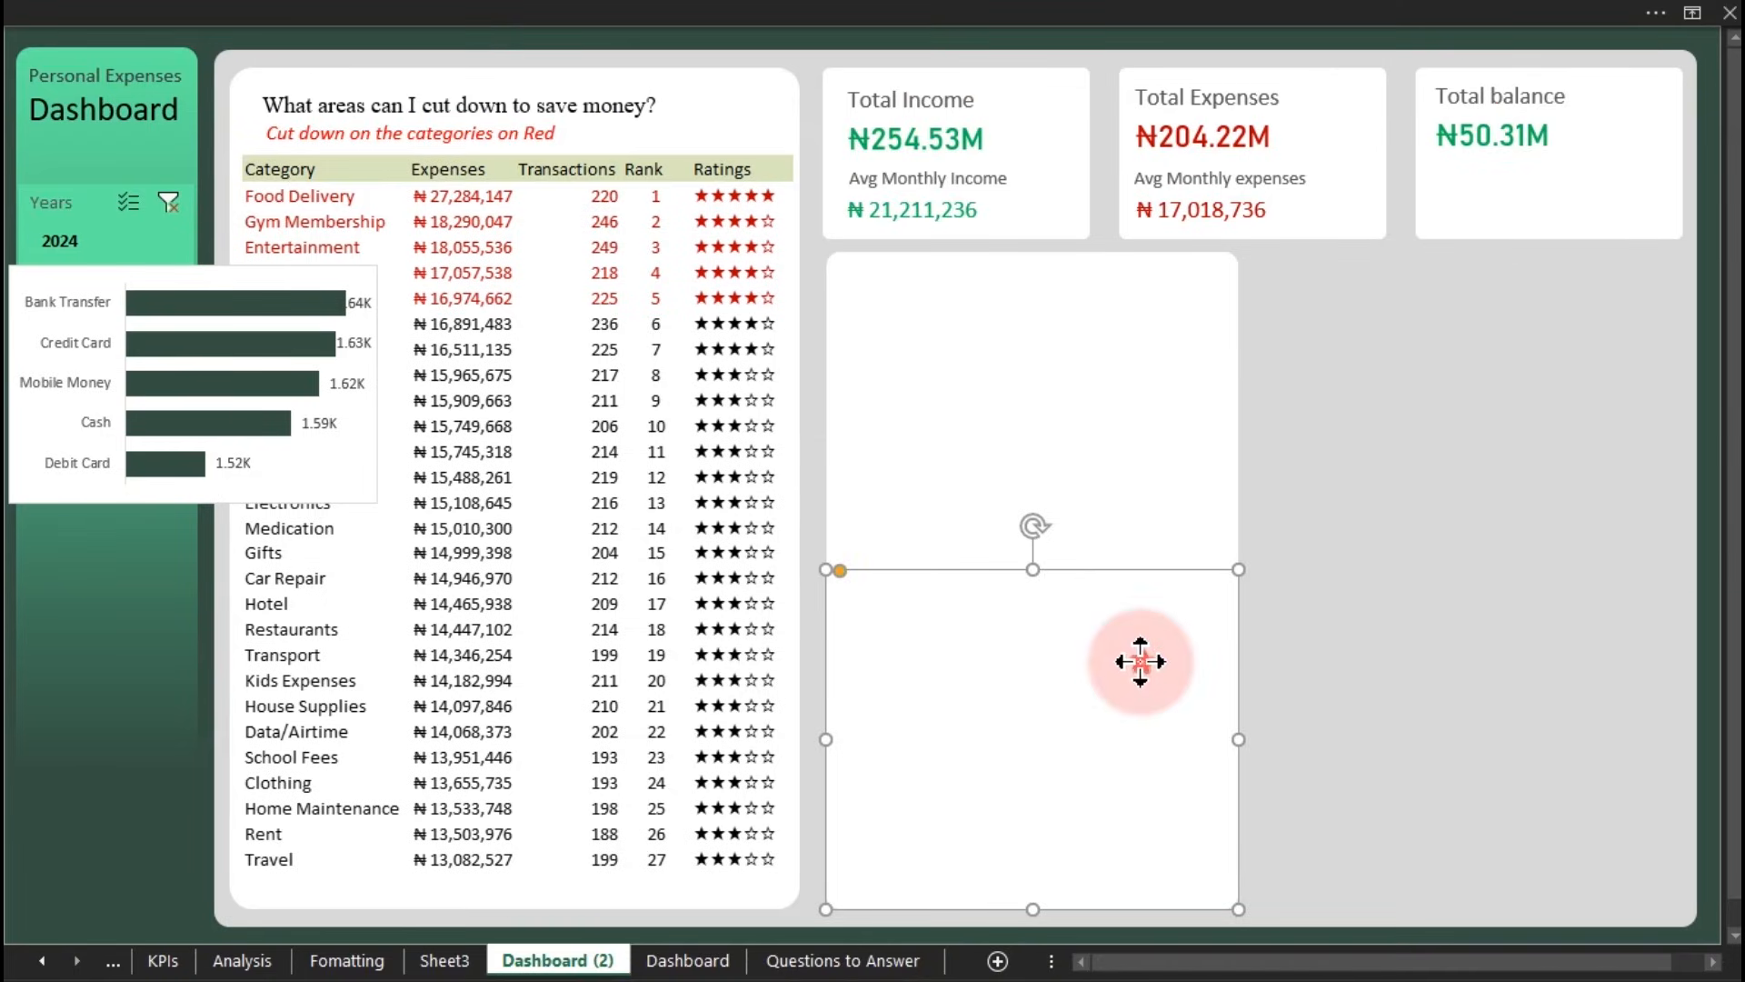
# Step: Shorten the lower card from its top edge and the upper card from its bottom edge, leaving a narrow gap between them
pyautogui.moveTo(1033, 573); pyautogui.dragTo(1034, 606)
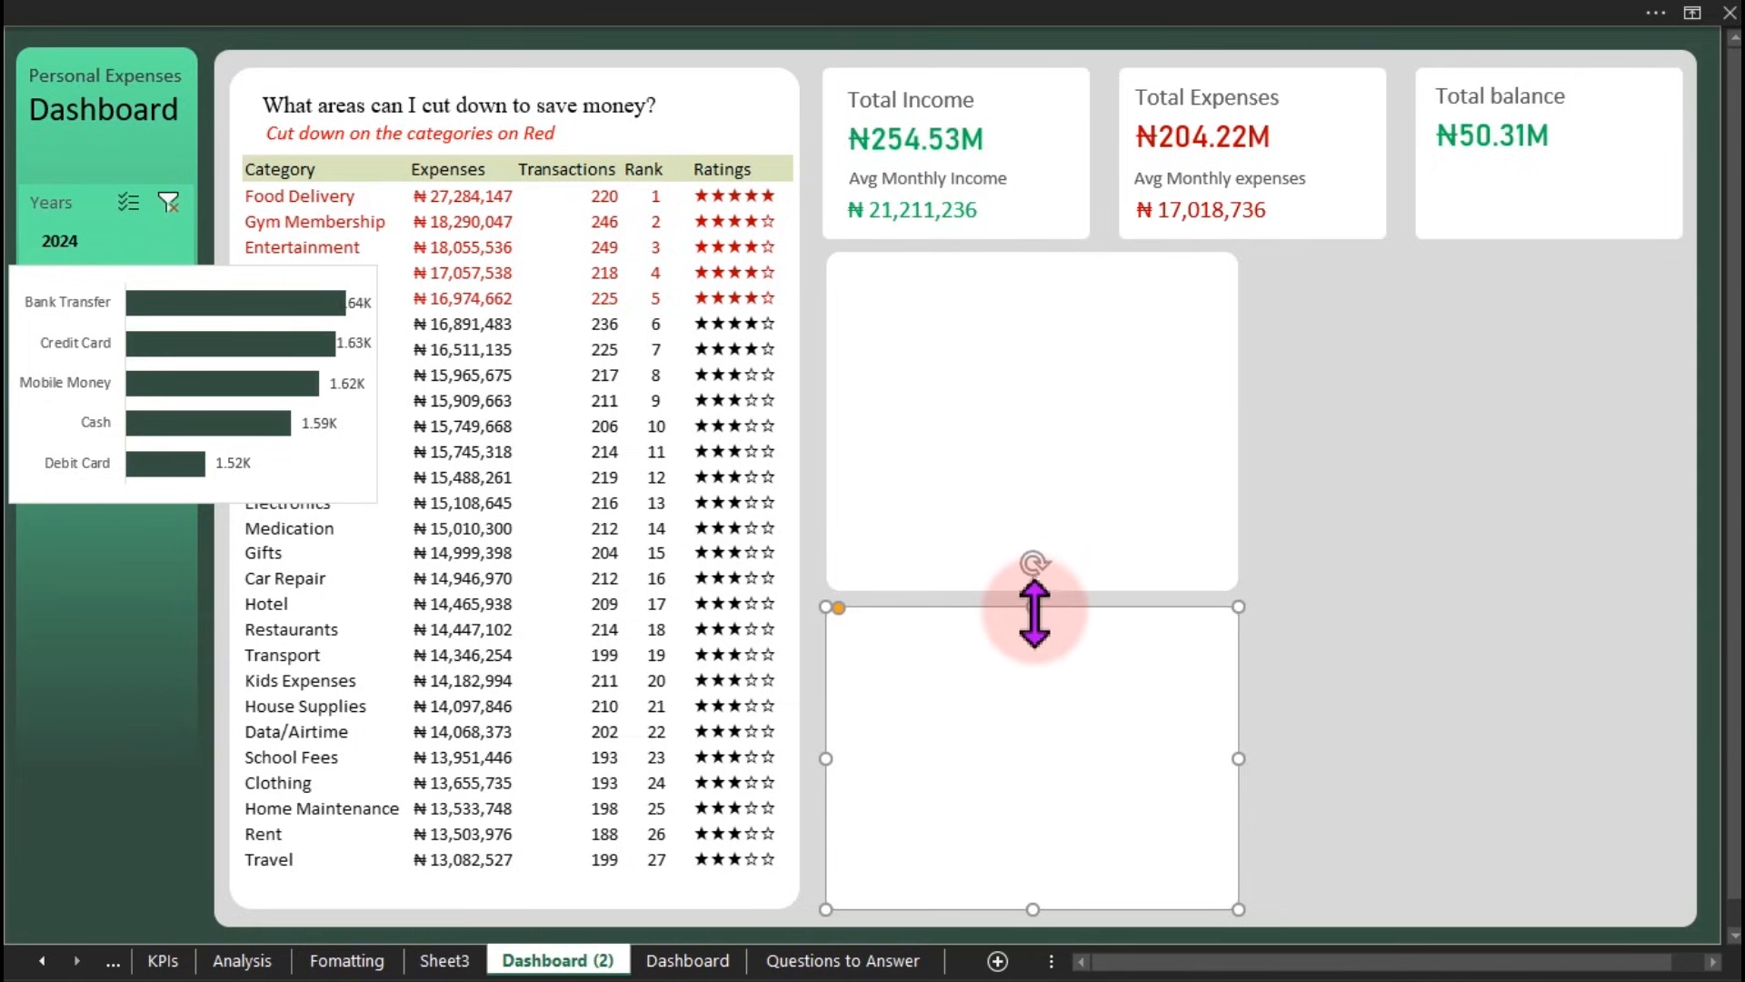
pyautogui.moveTo(1038, 615); pyautogui.dragTo(1038, 602)
pyautogui.click(1079, 542)
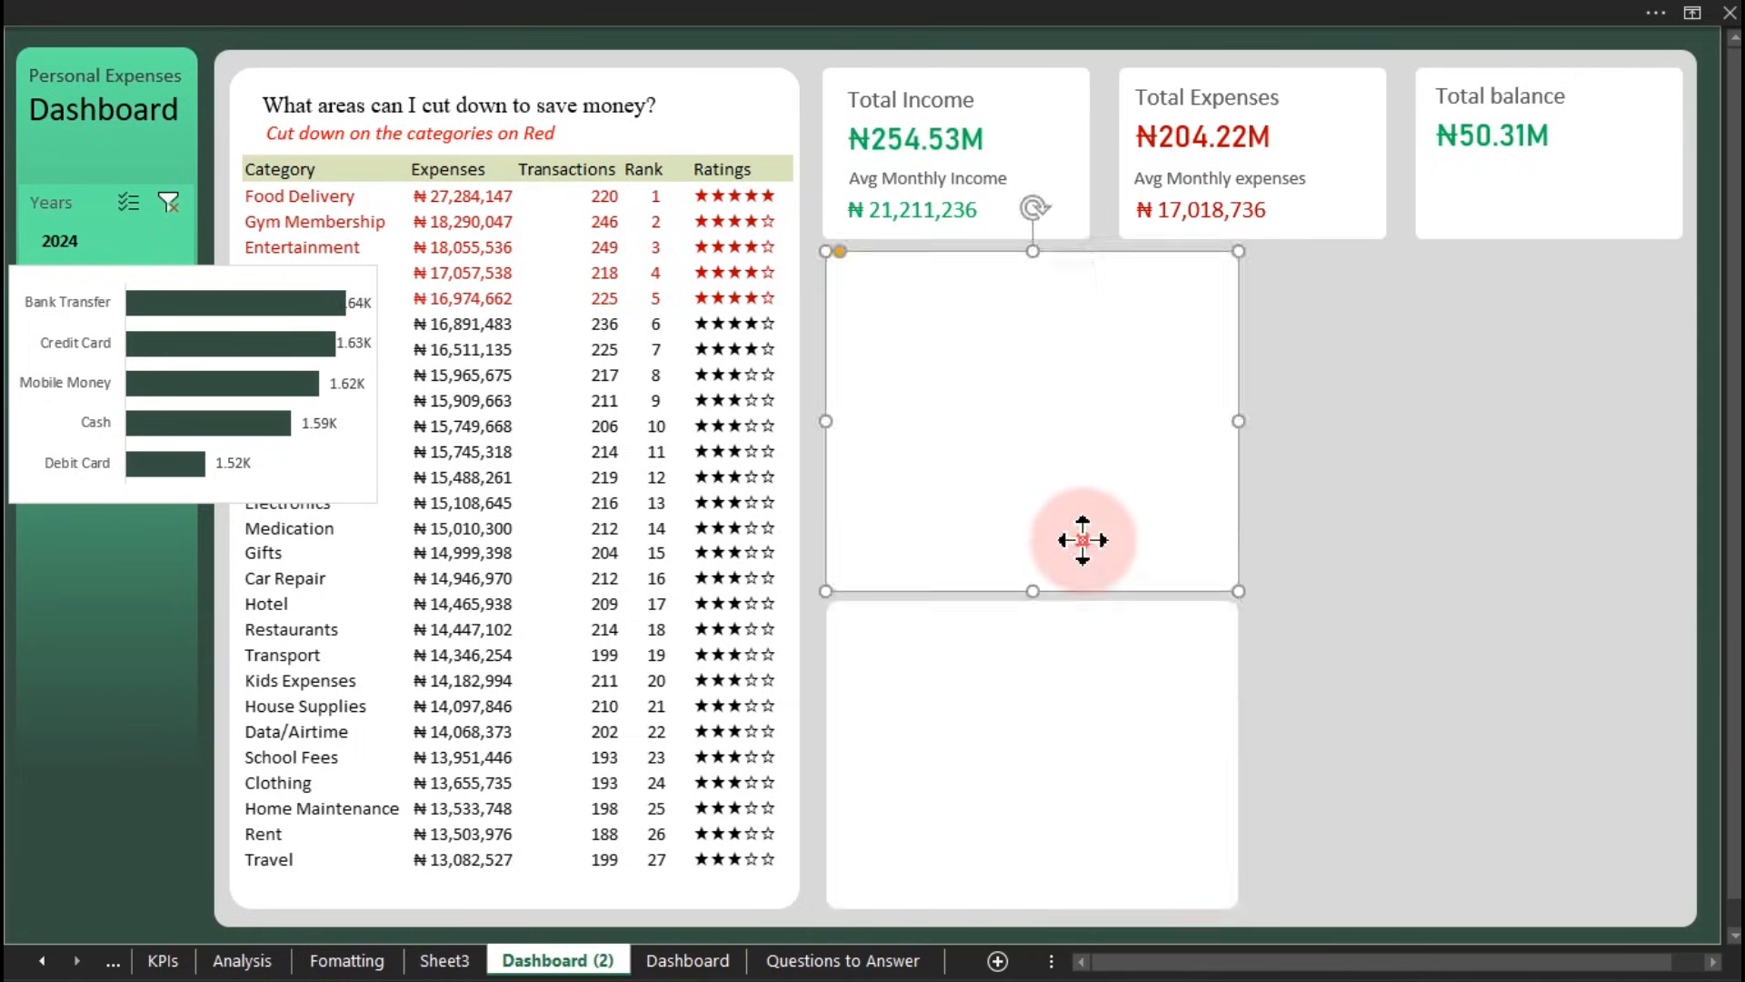
pyautogui.moveTo(1035, 586); pyautogui.dragTo(1036, 583)
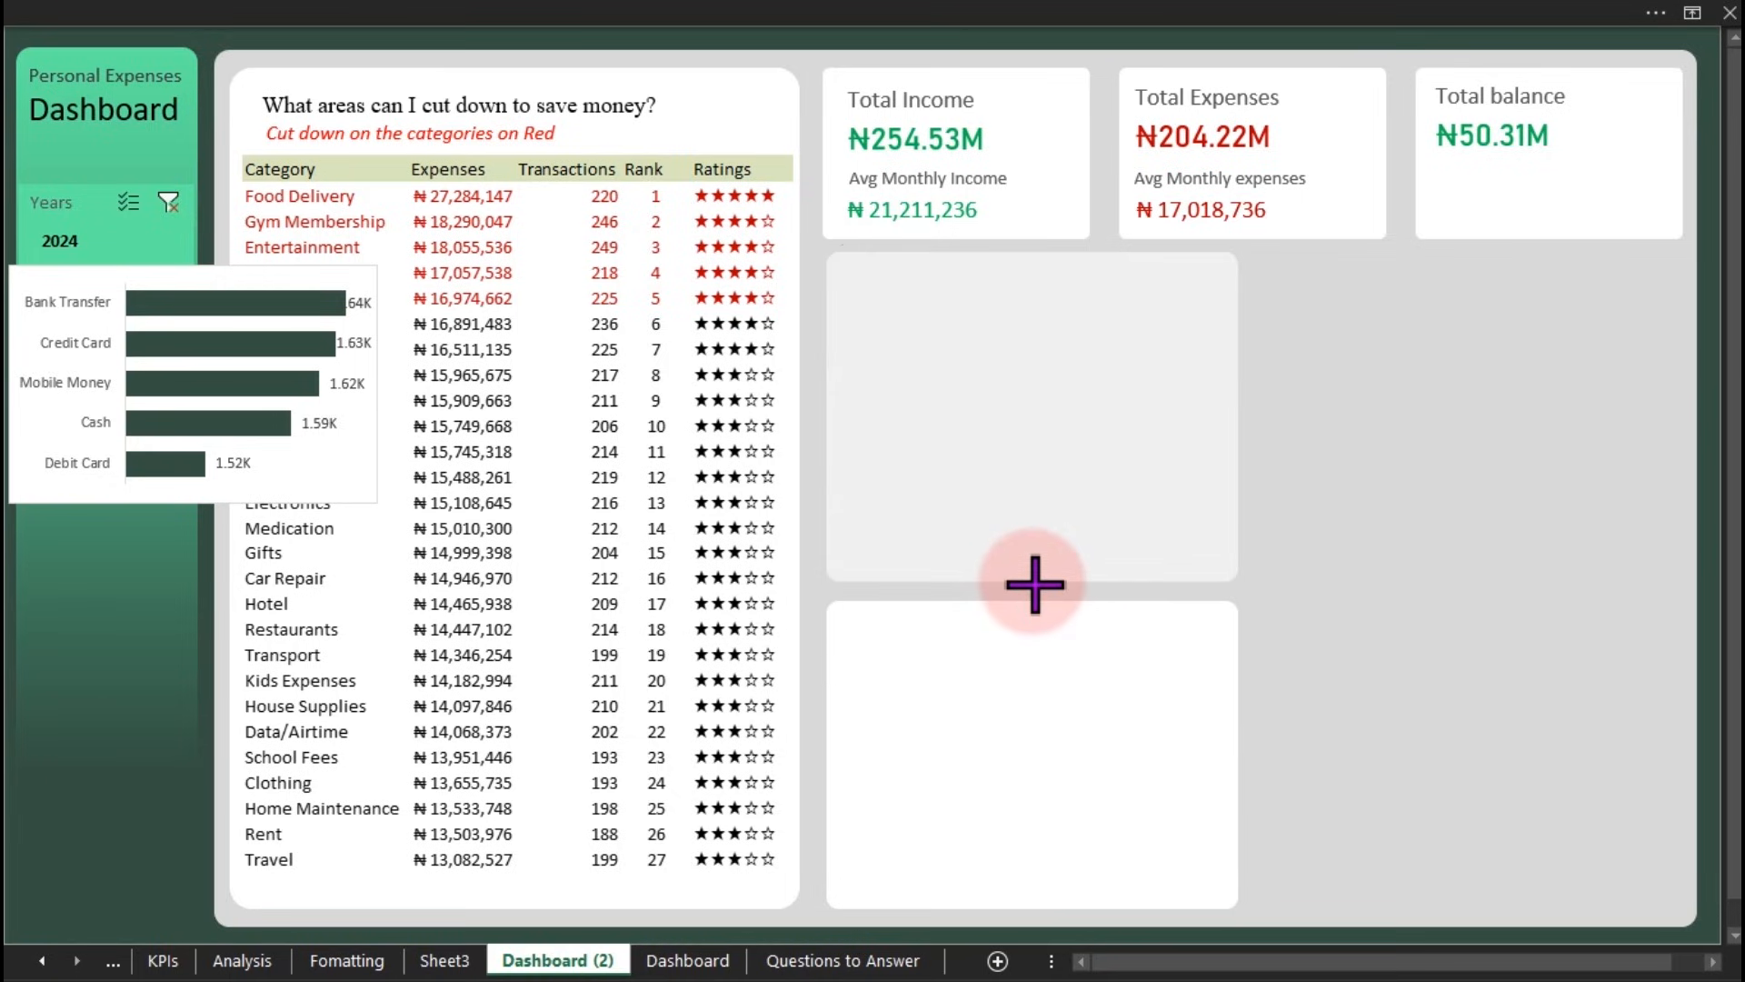
pyautogui.moveTo(1036, 583); pyautogui.dragTo(1036, 581)
pyautogui.click(1397, 606)
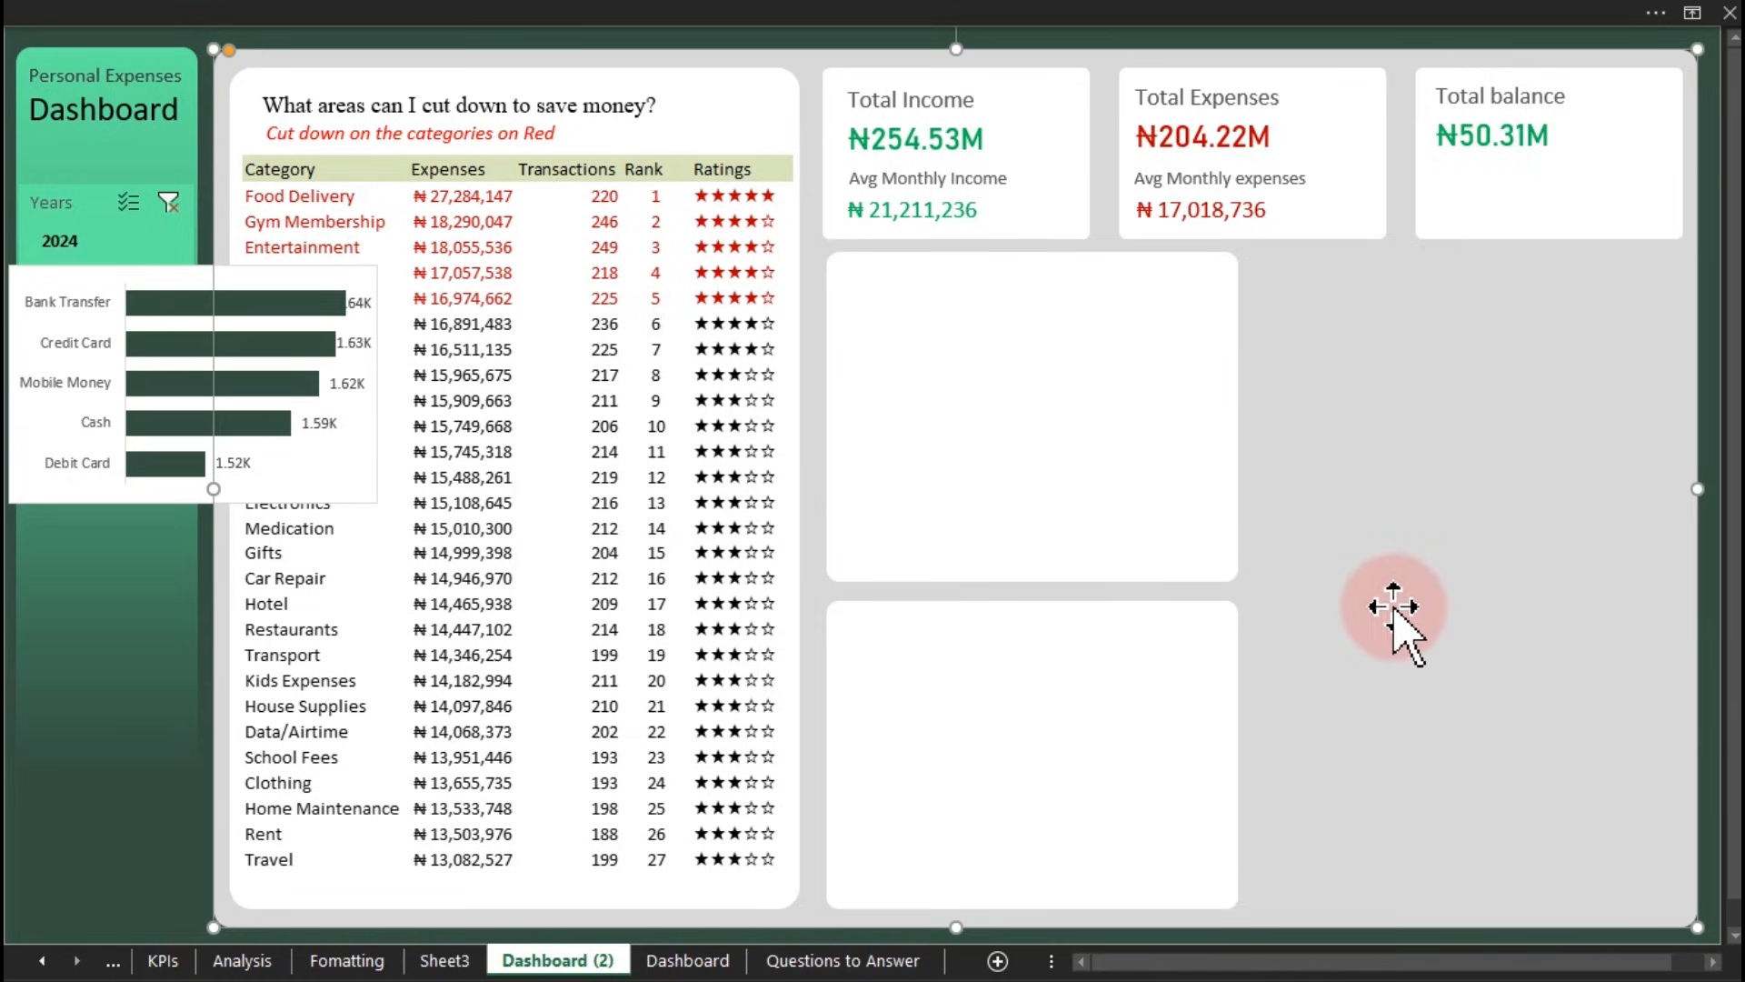
# Step: Nudge both blank chart cards slightly right and left-align them with the Total Income card
pyautogui.click(1102, 483)
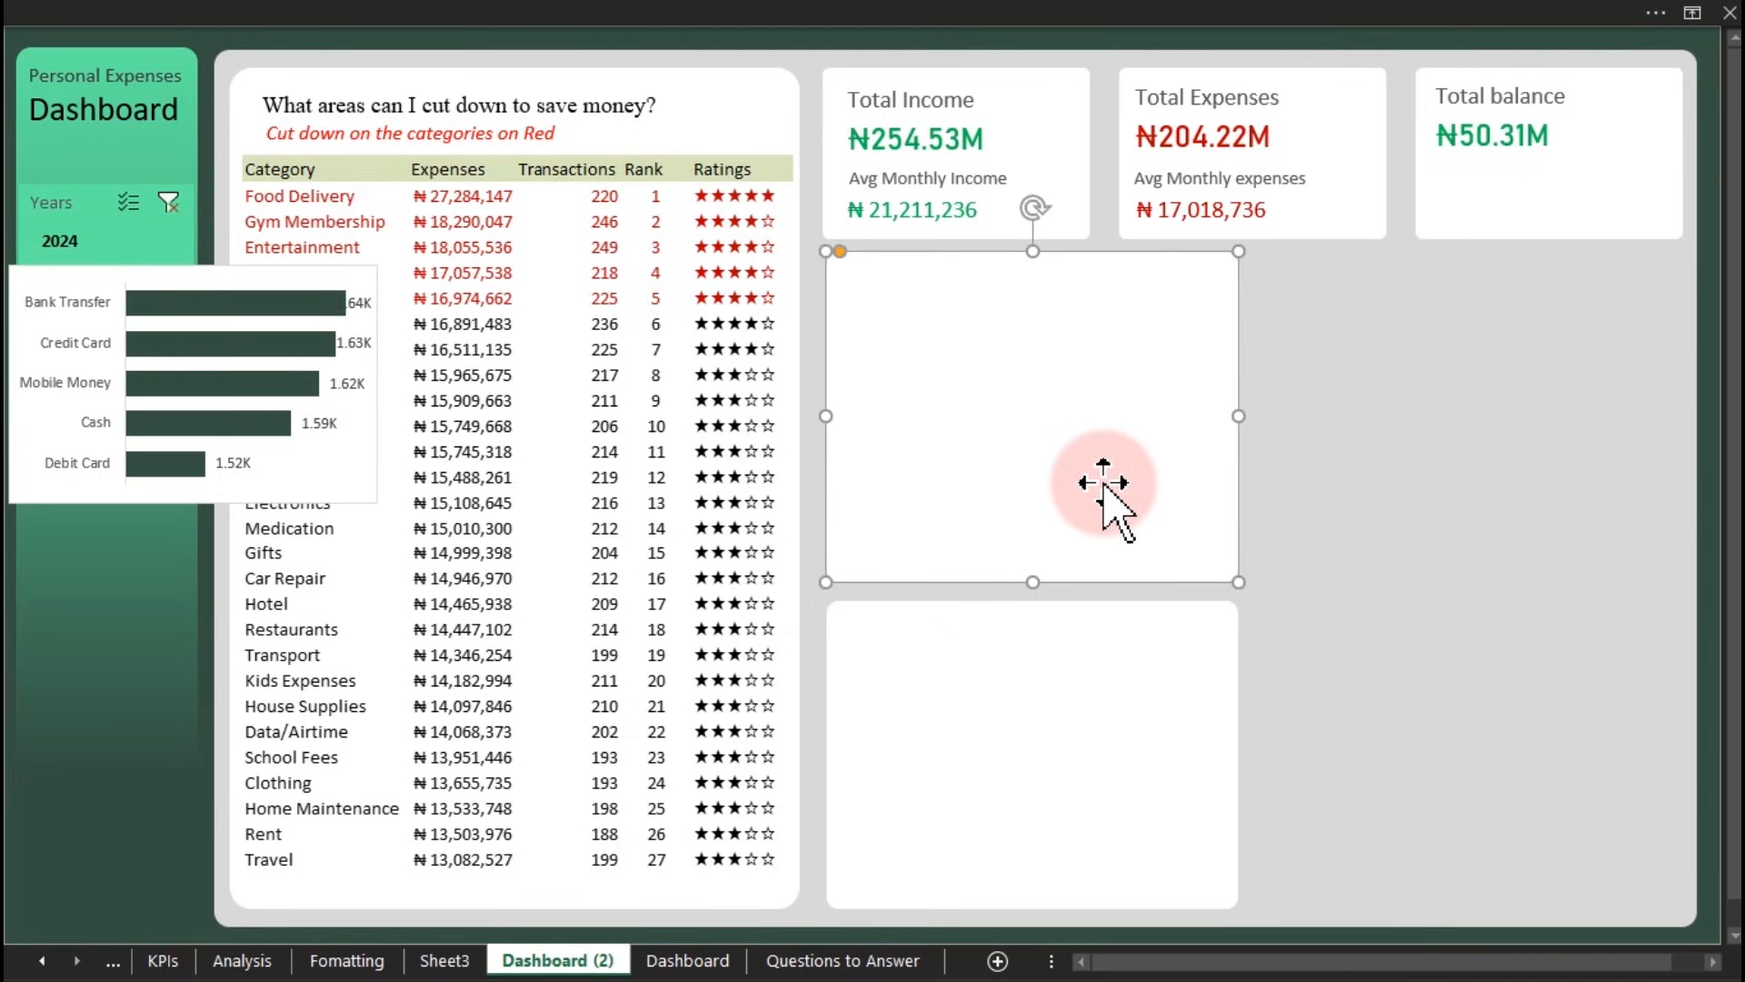
pyautogui.keyDown('ctrl'); pyautogui.click(1102, 691); pyautogui.keyUp('ctrl')
pyautogui.press('Right')
pyautogui.press('Right')
pyautogui.press('Right')
pyautogui.press('Right')
pyautogui.press('Right')
pyautogui.press('Right')
pyautogui.press('Right')
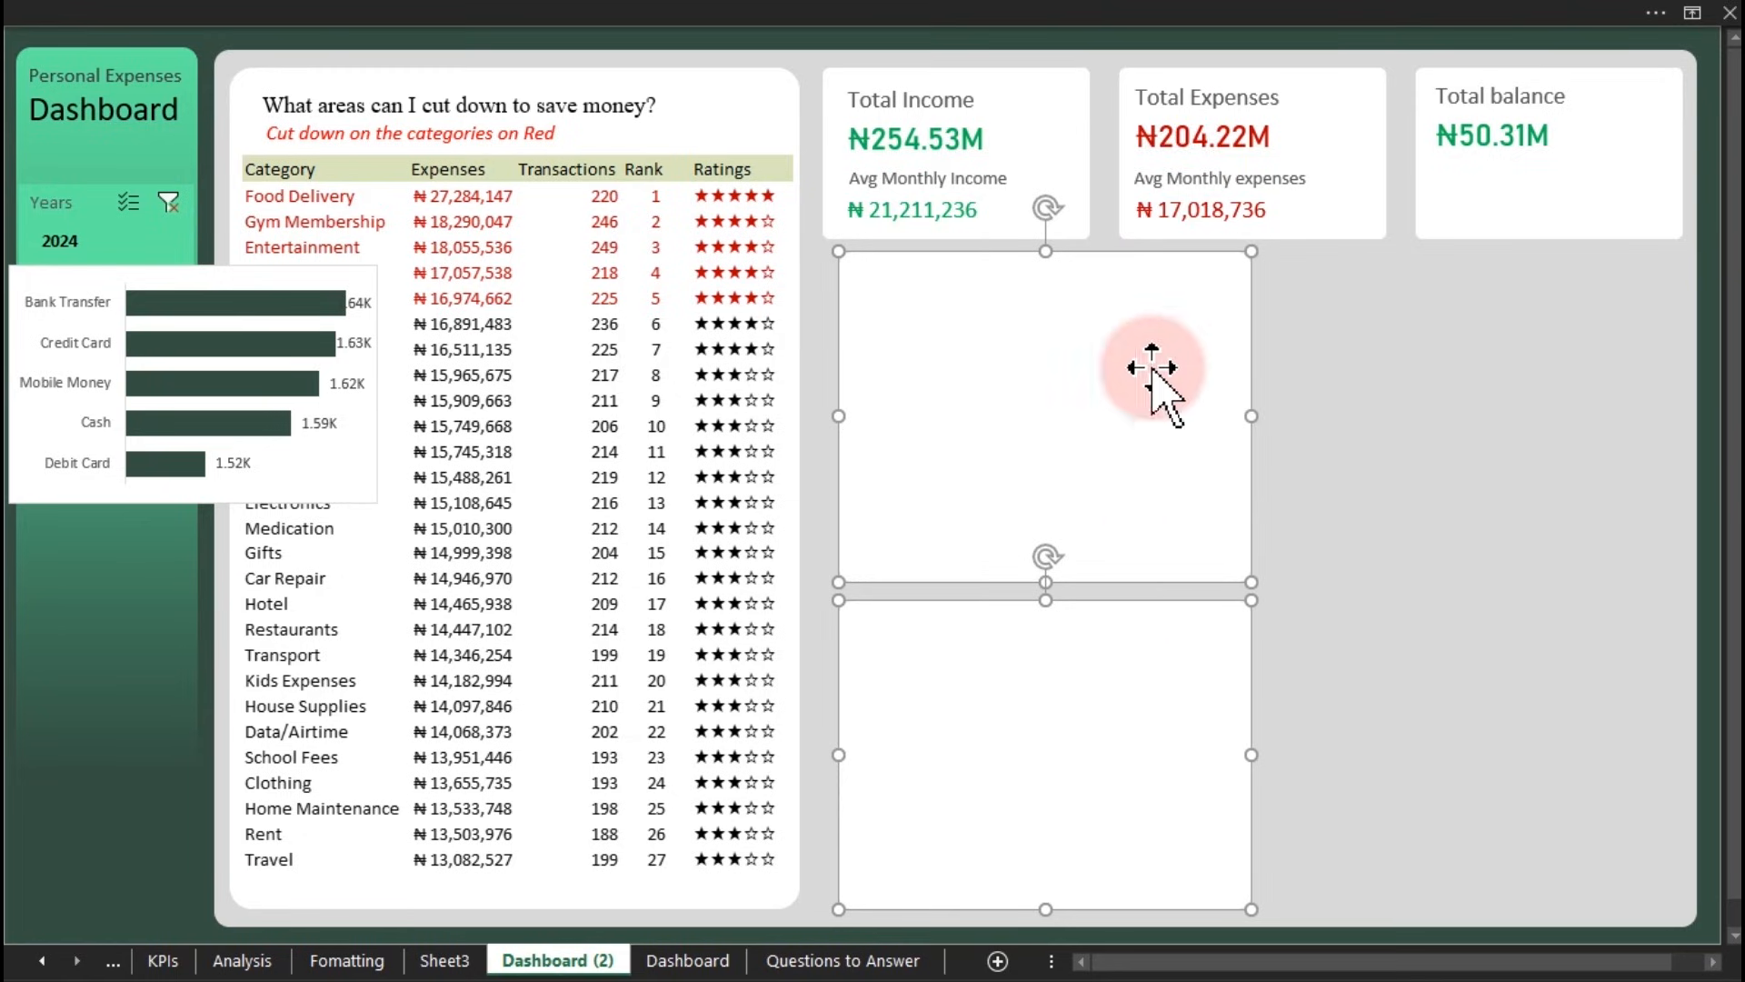
pyautogui.keyDown('ctrl'); pyautogui.click(1076, 109); pyautogui.keyUp('ctrl')
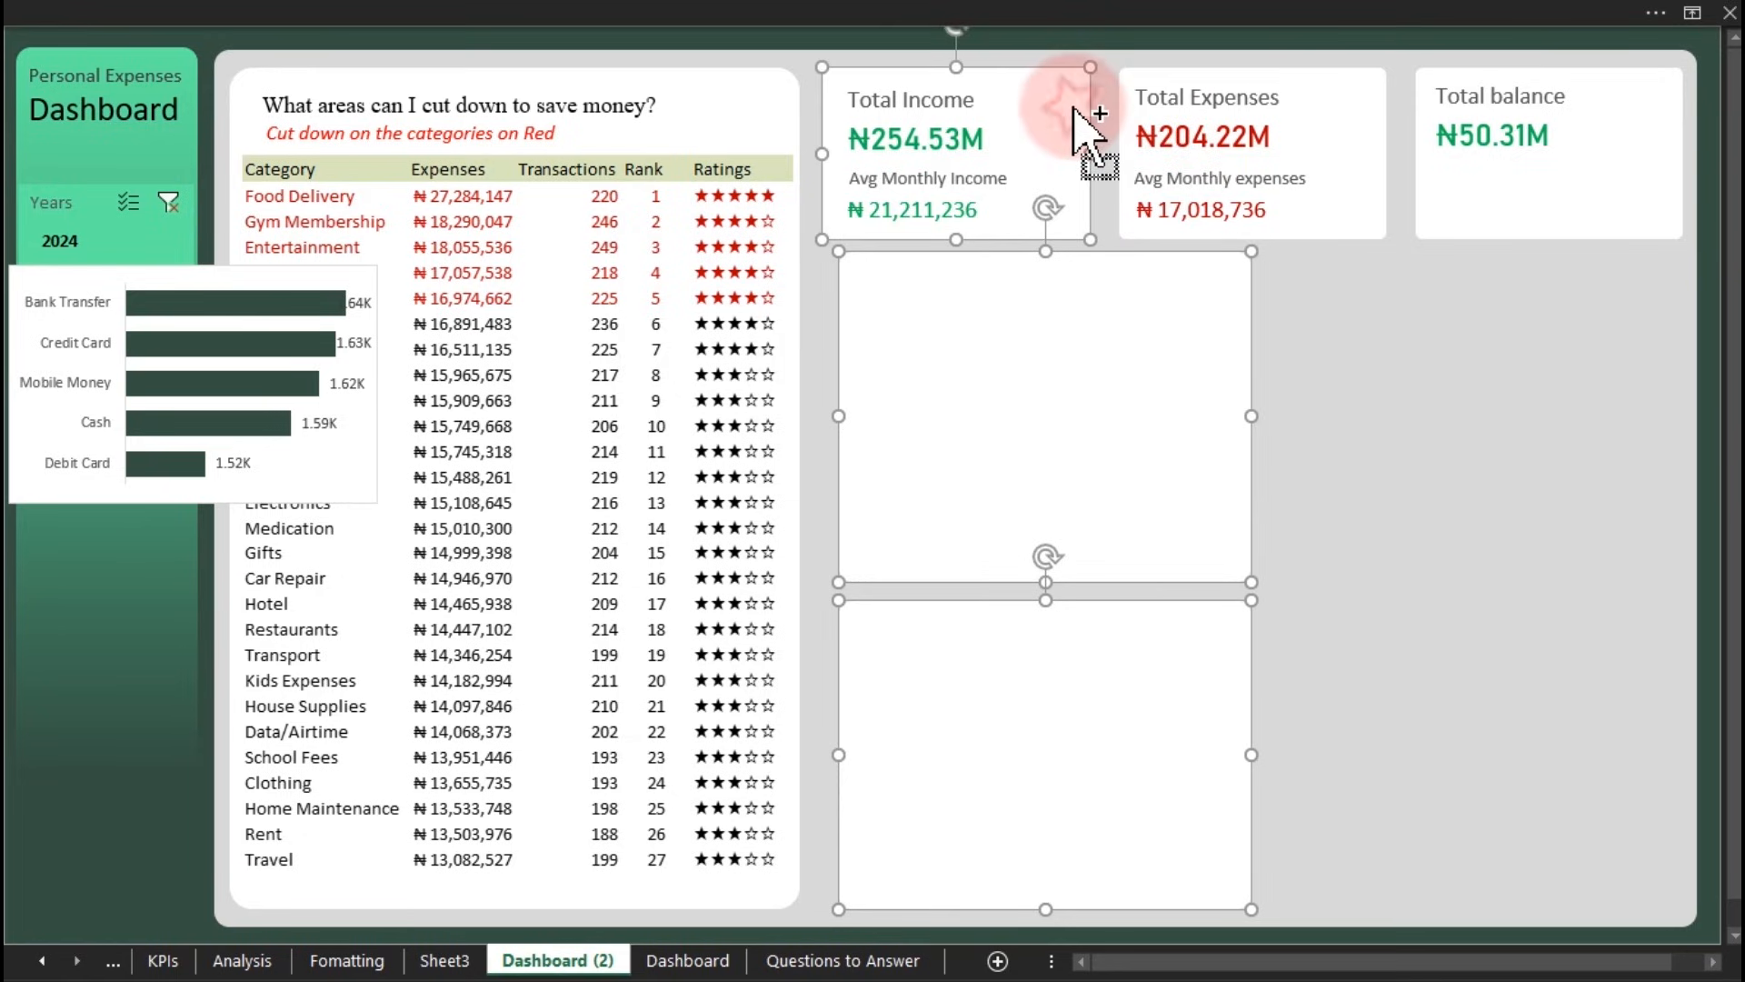
pyautogui.click(1005, 20)
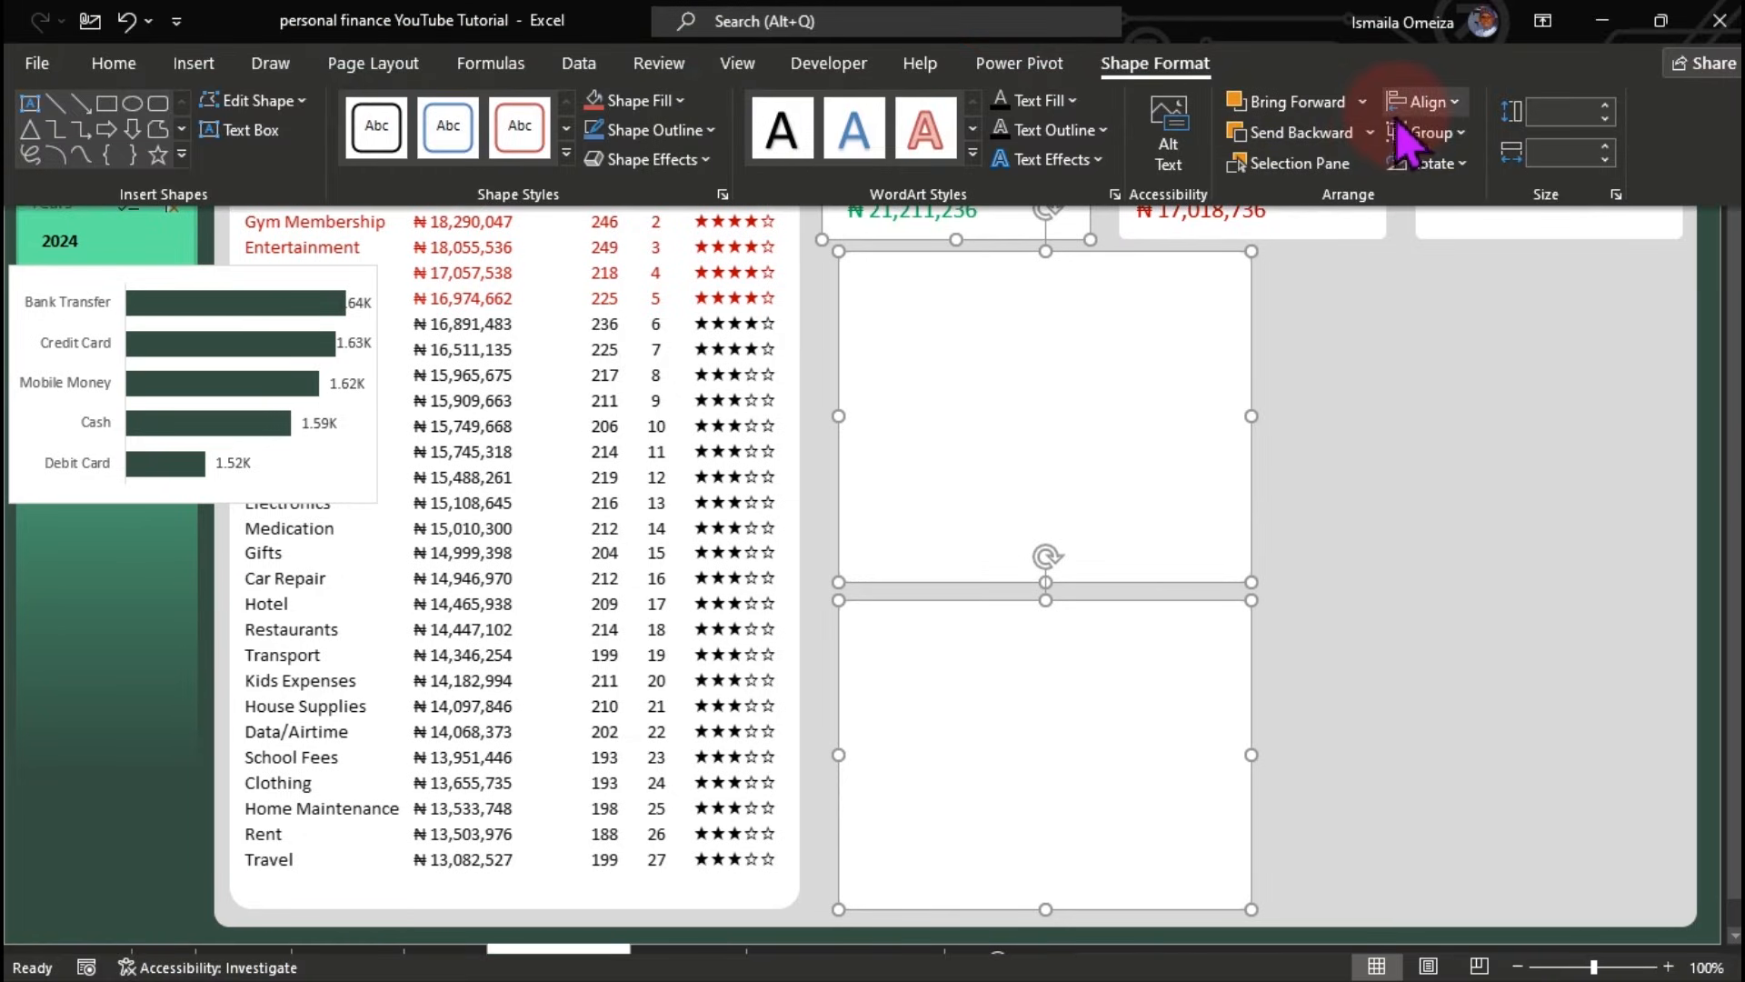
pyautogui.click(1421, 101)
pyautogui.click(1473, 136)
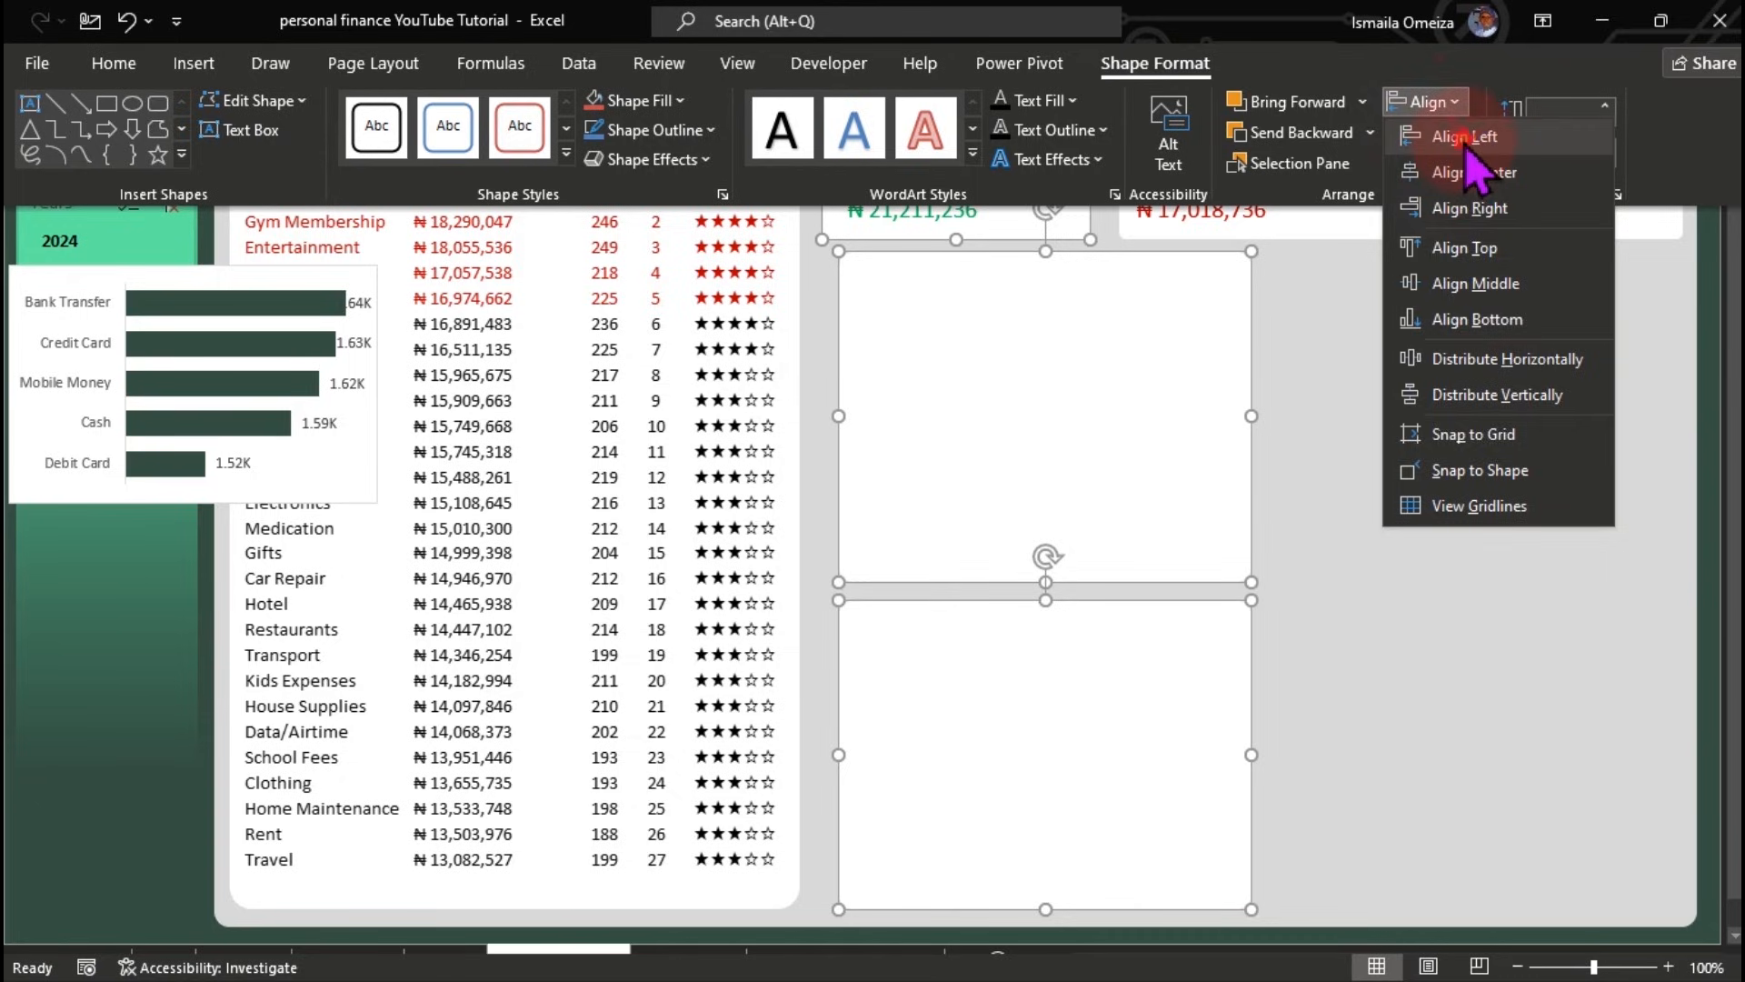
pyautogui.click(1323, 623)
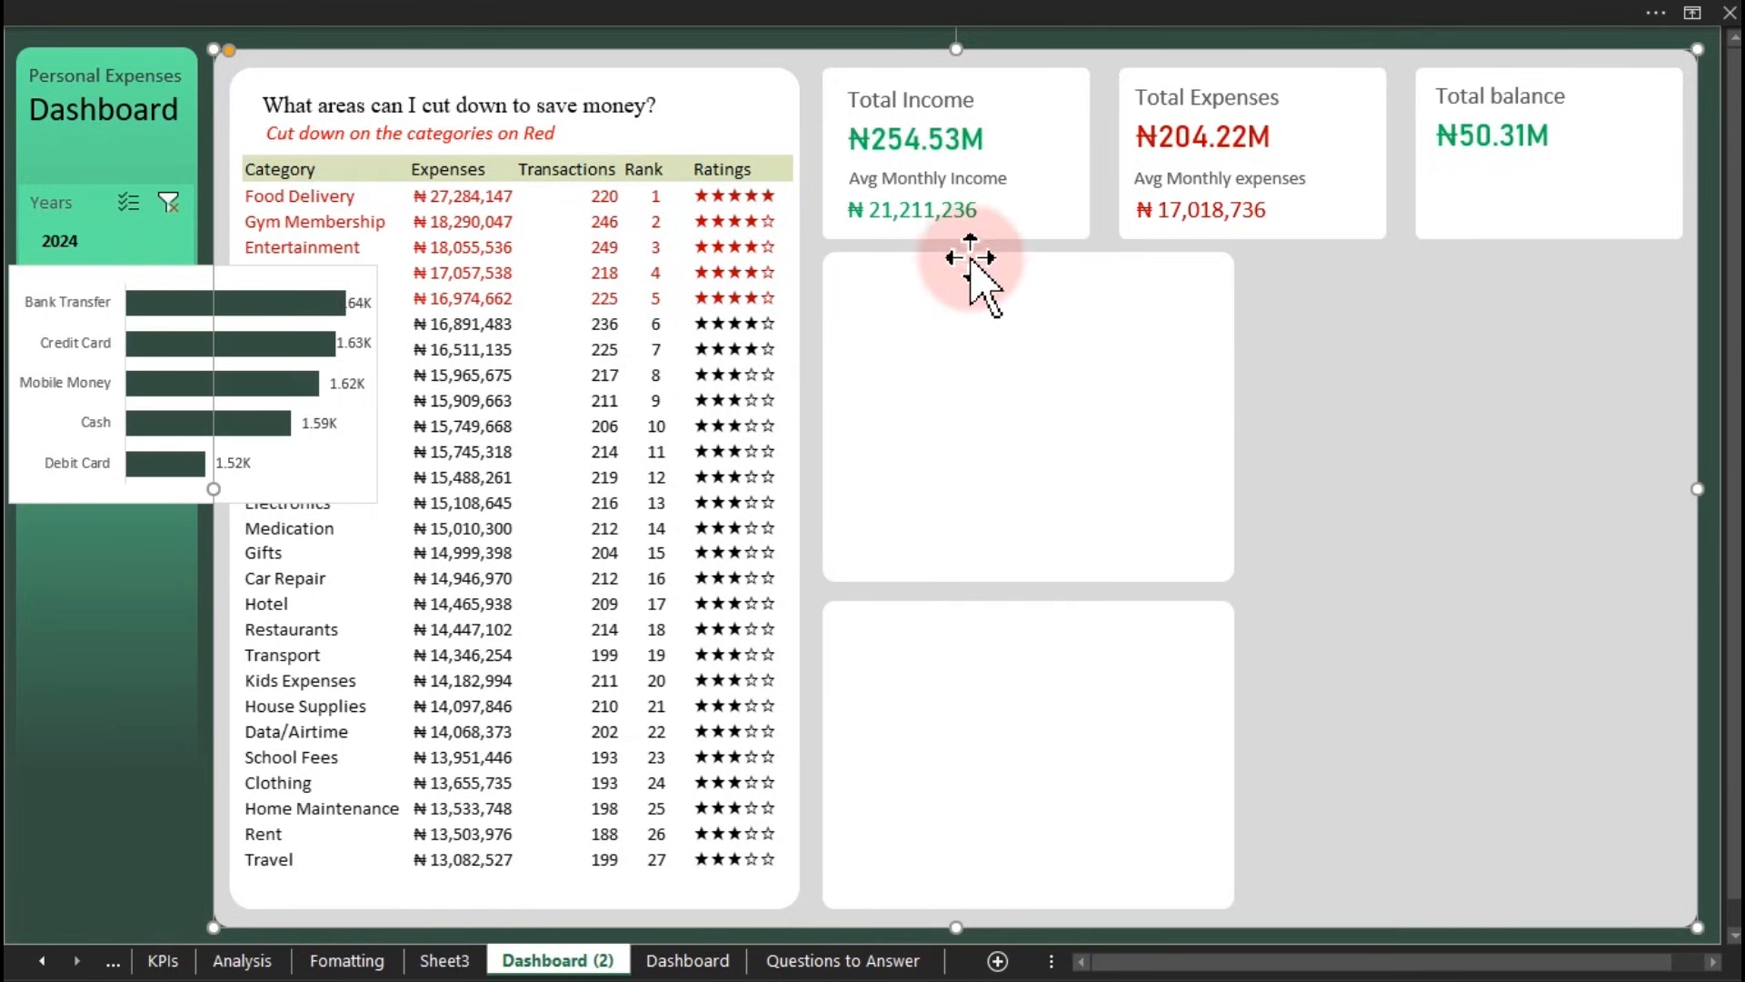
# Step: Try to distribute the Total Income card and the two blank chart cards evenly
pyautogui.click(1055, 646)
pyautogui.keyDown('ctrl'); pyautogui.click(1102, 459); pyautogui.keyUp('ctrl')
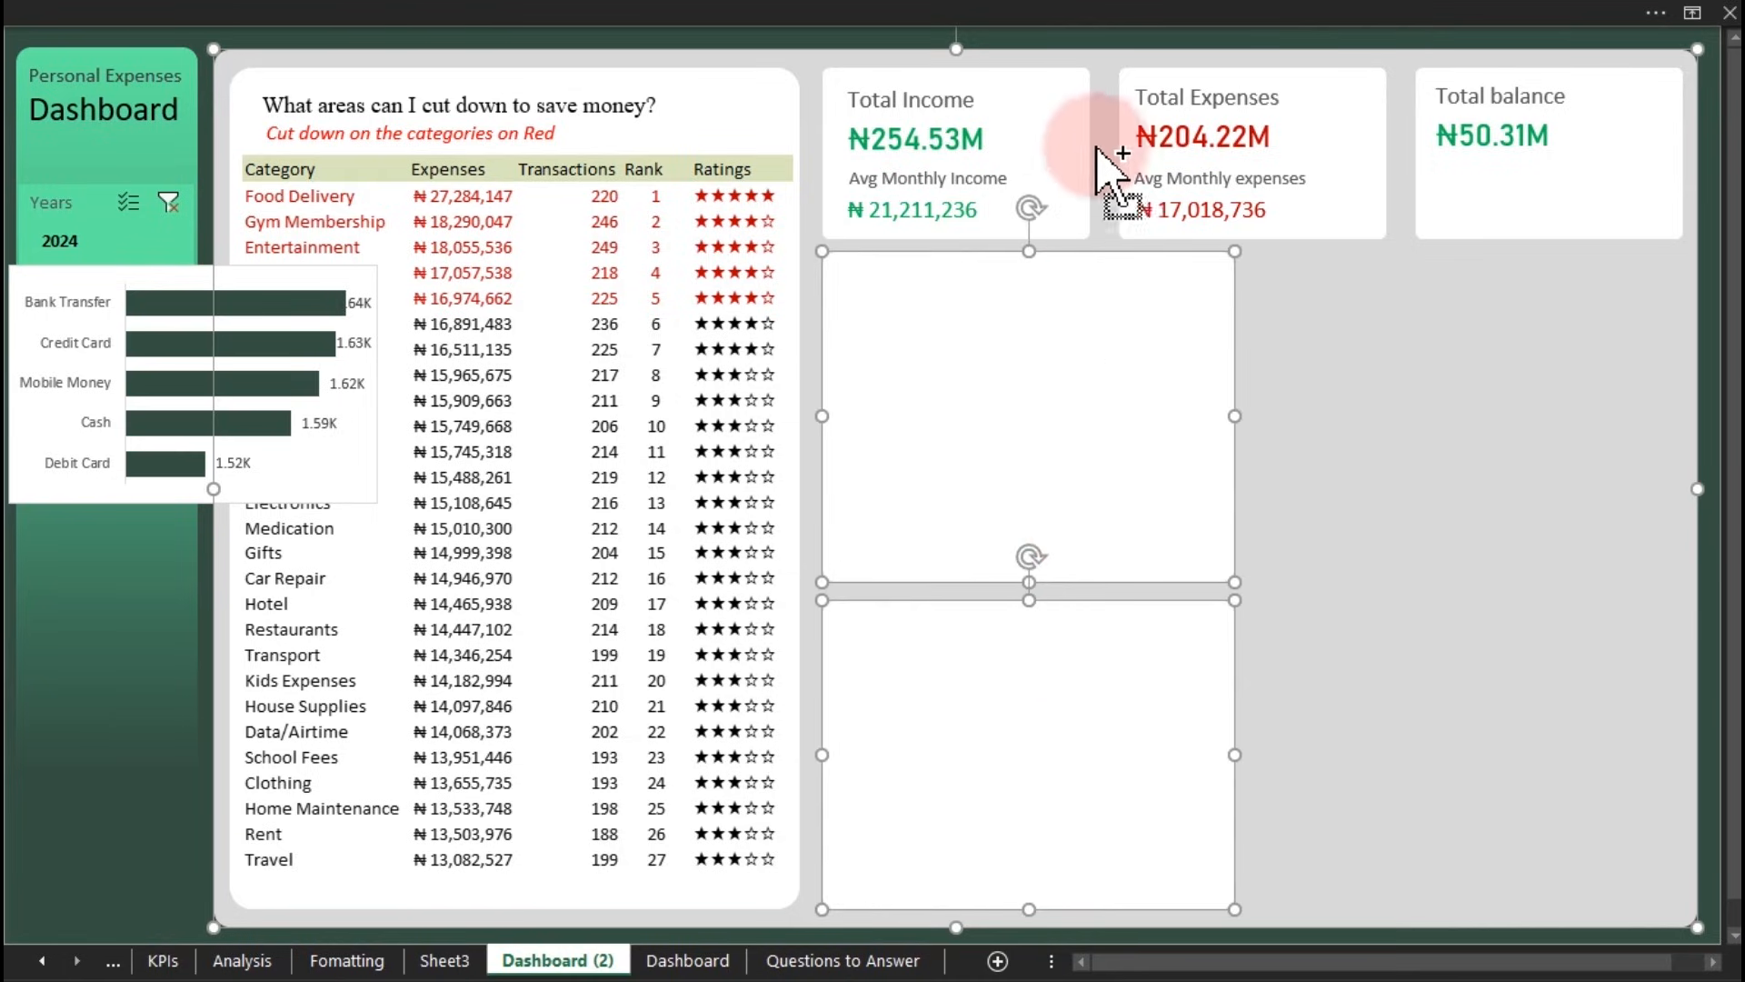
pyautogui.keyDown('ctrl'); pyautogui.click(1075, 104); pyautogui.keyUp('ctrl')
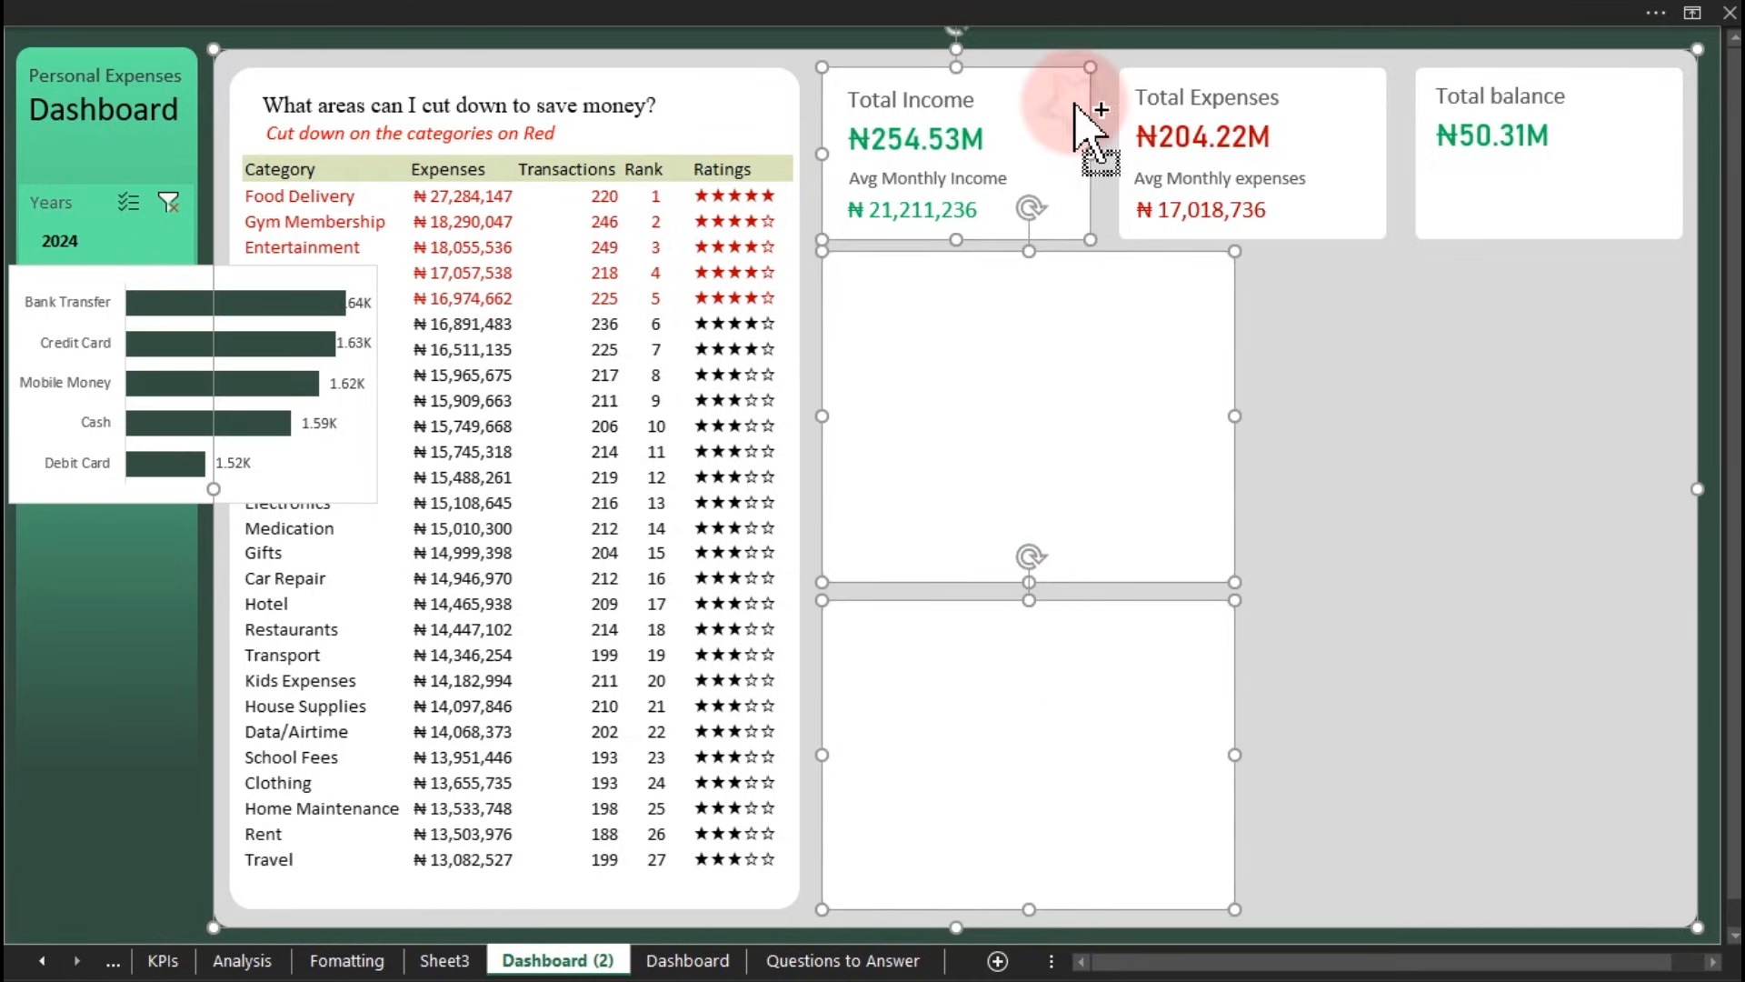
pyautogui.click(1122, 20)
pyautogui.click(1424, 102)
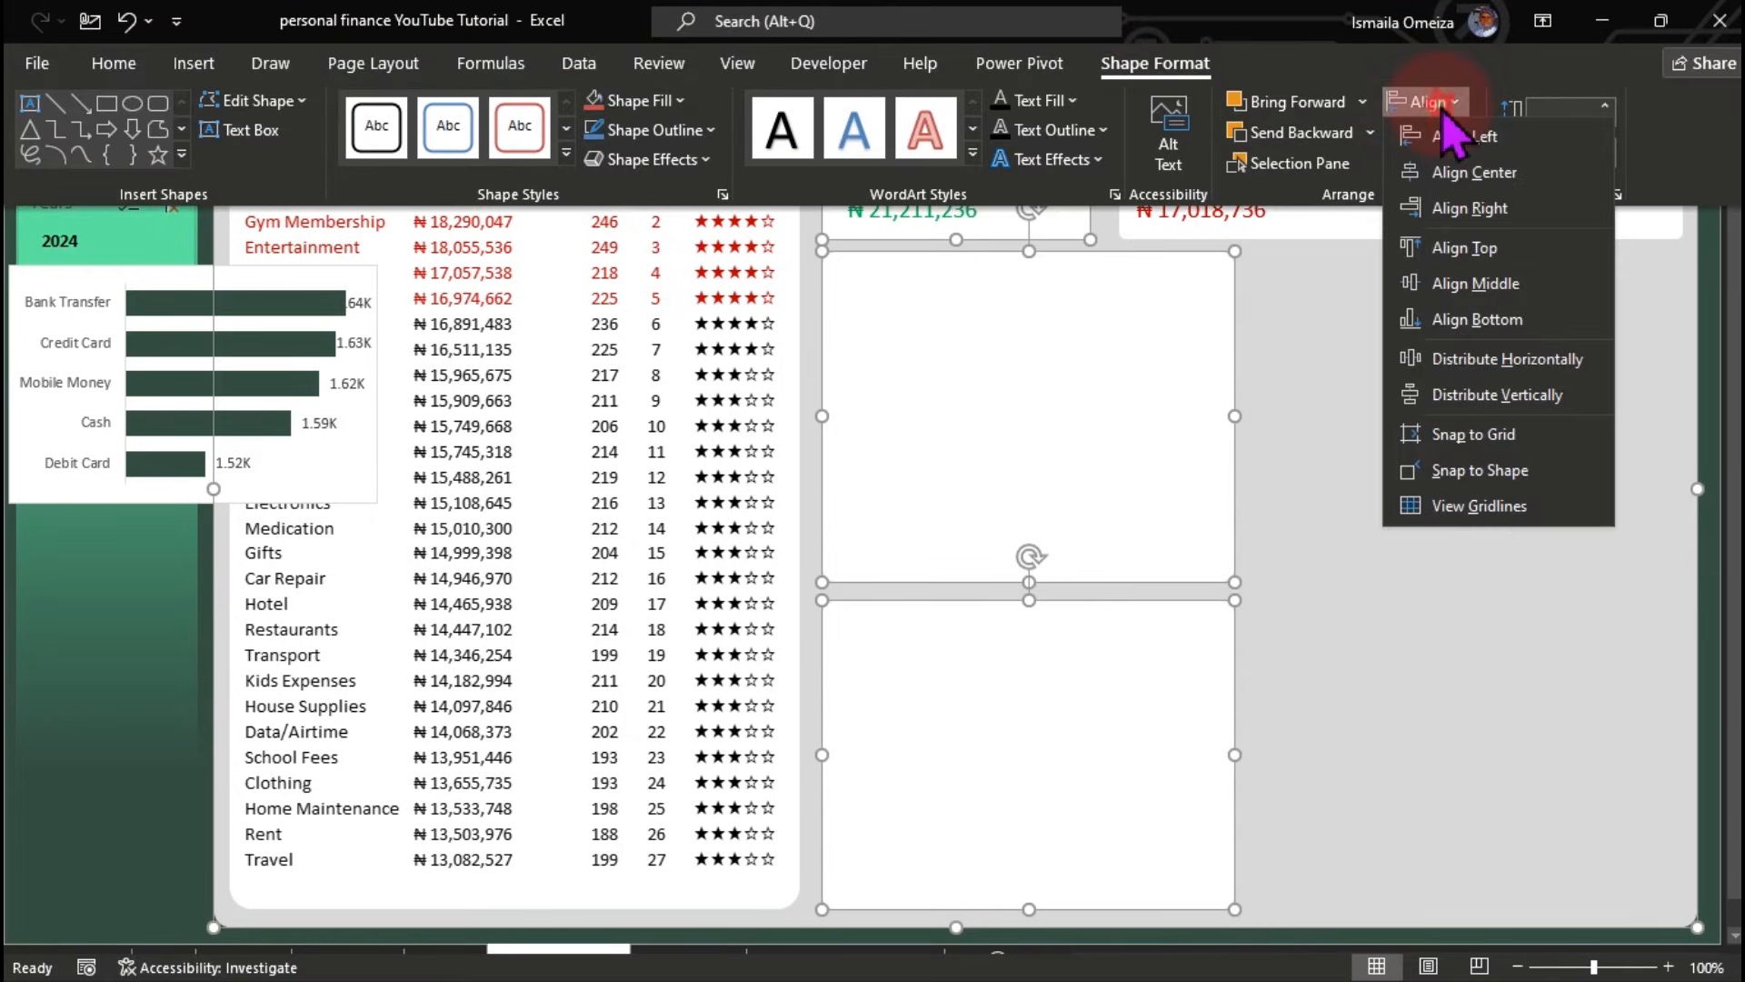
pyautogui.click(1496, 397)
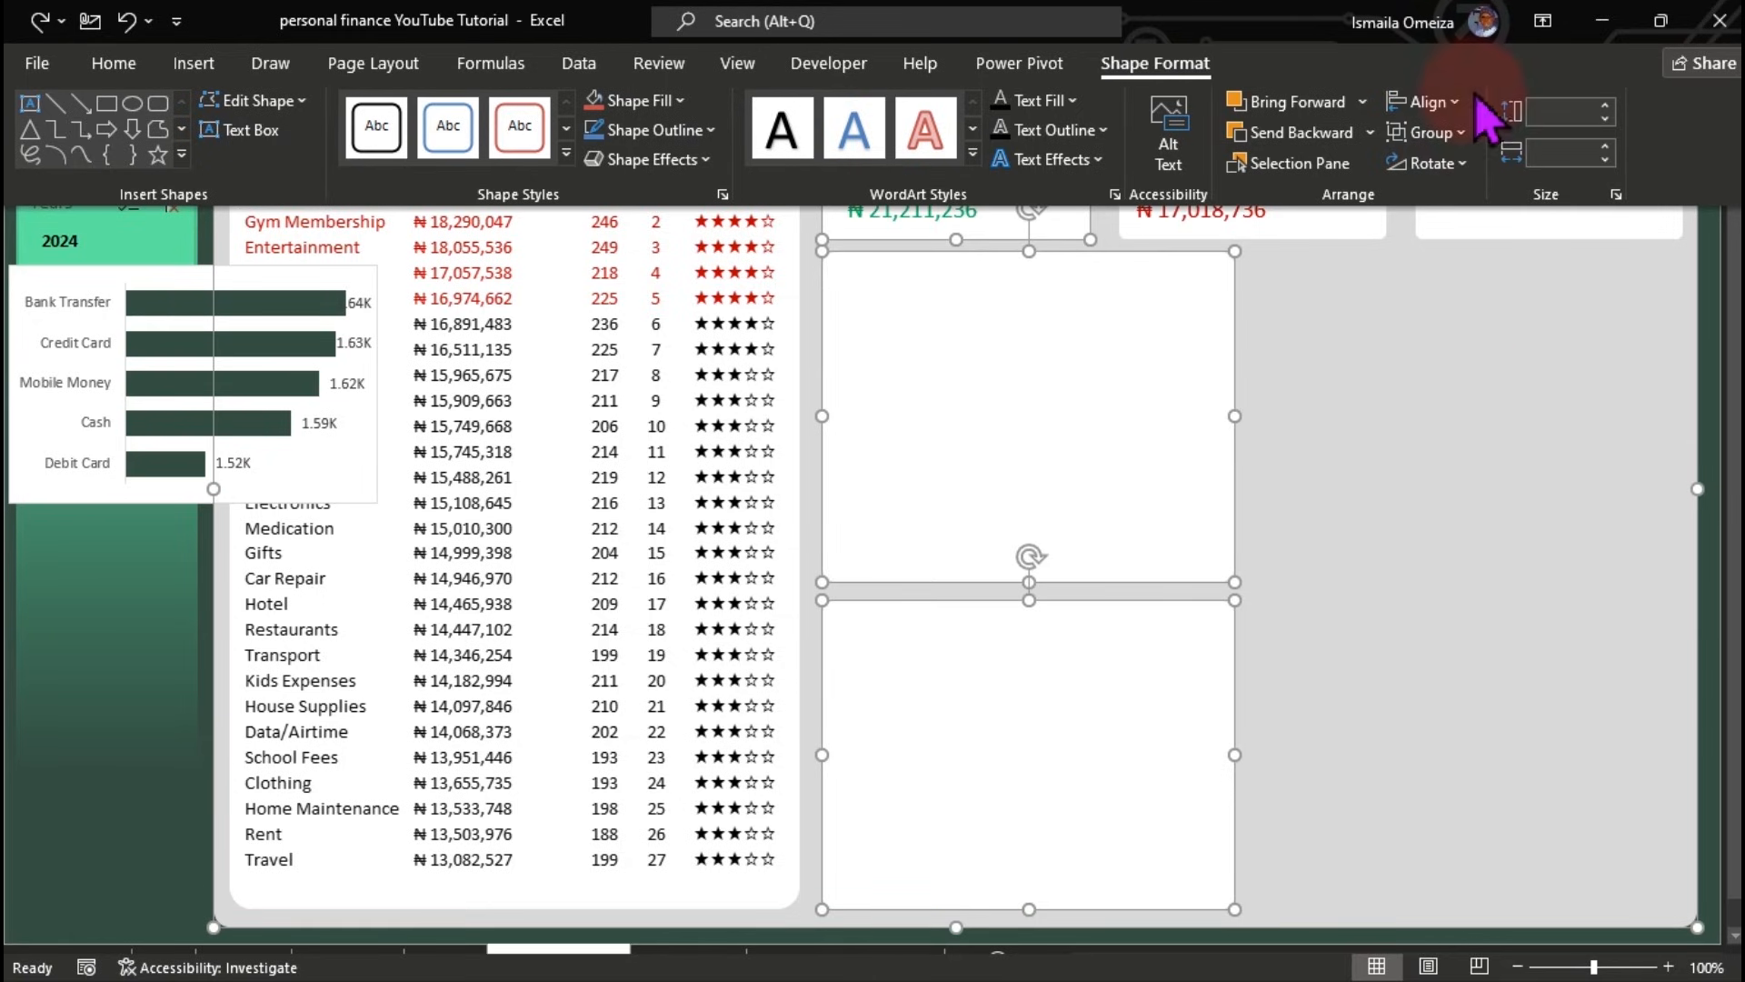
pyautogui.click(1423, 102)
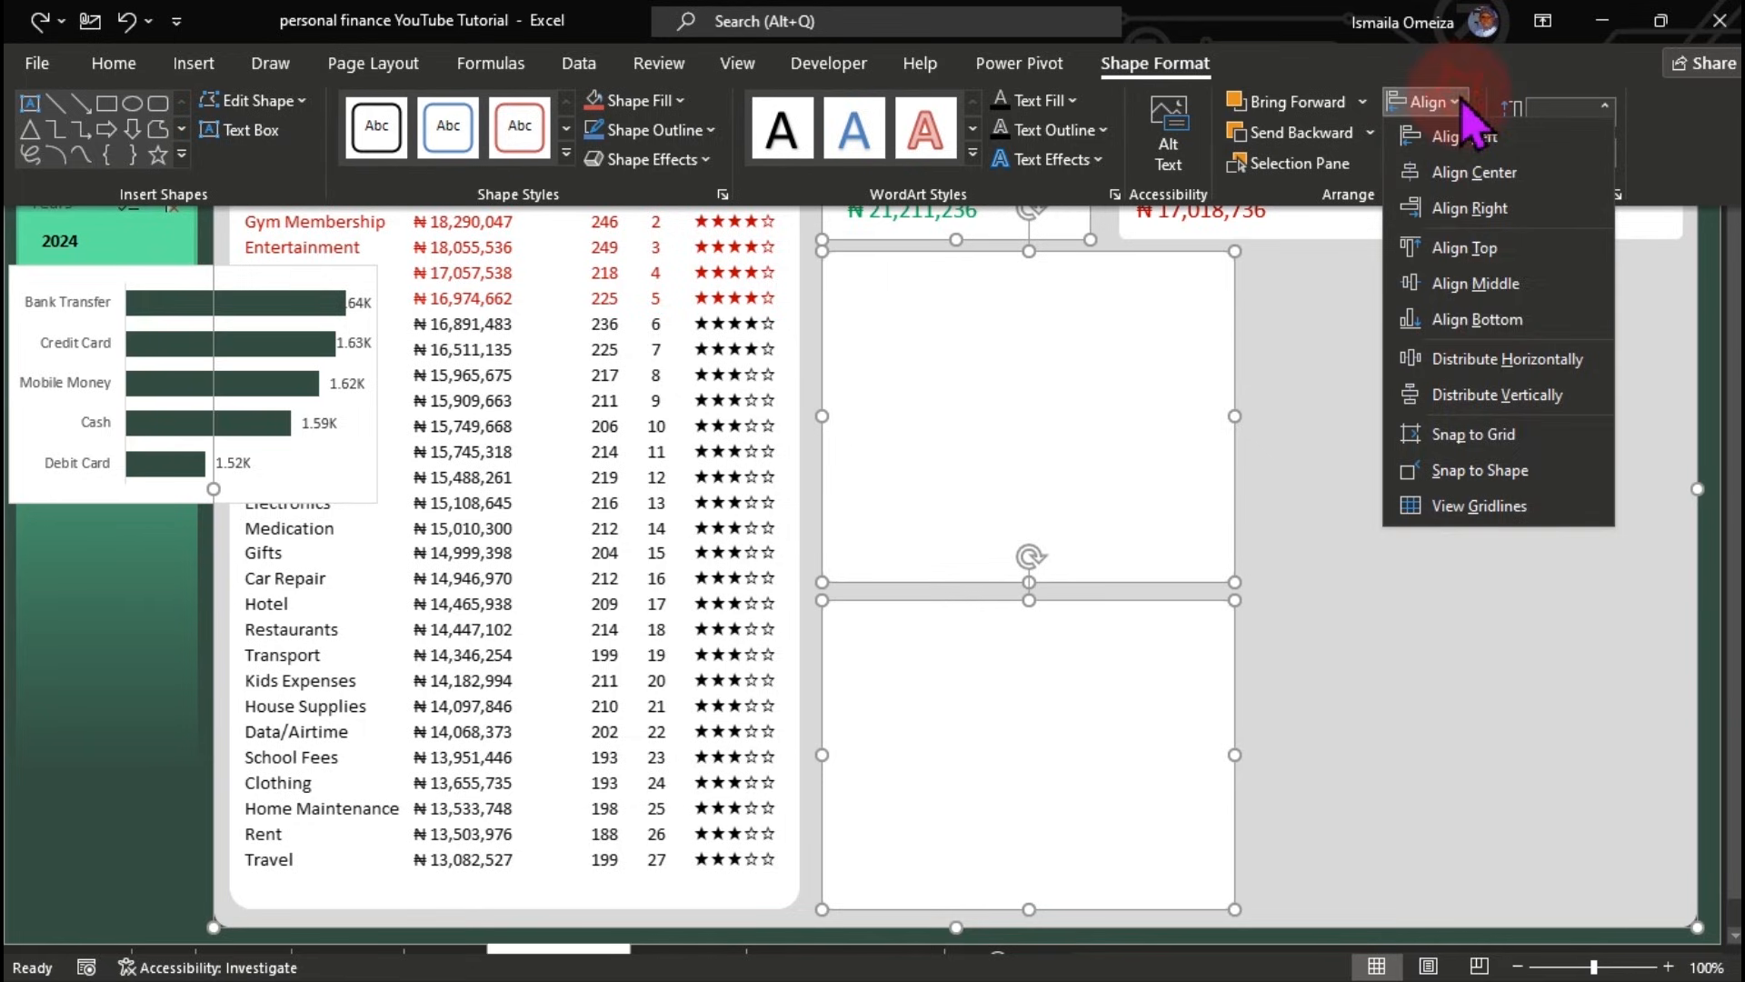
pyautogui.click(1499, 396)
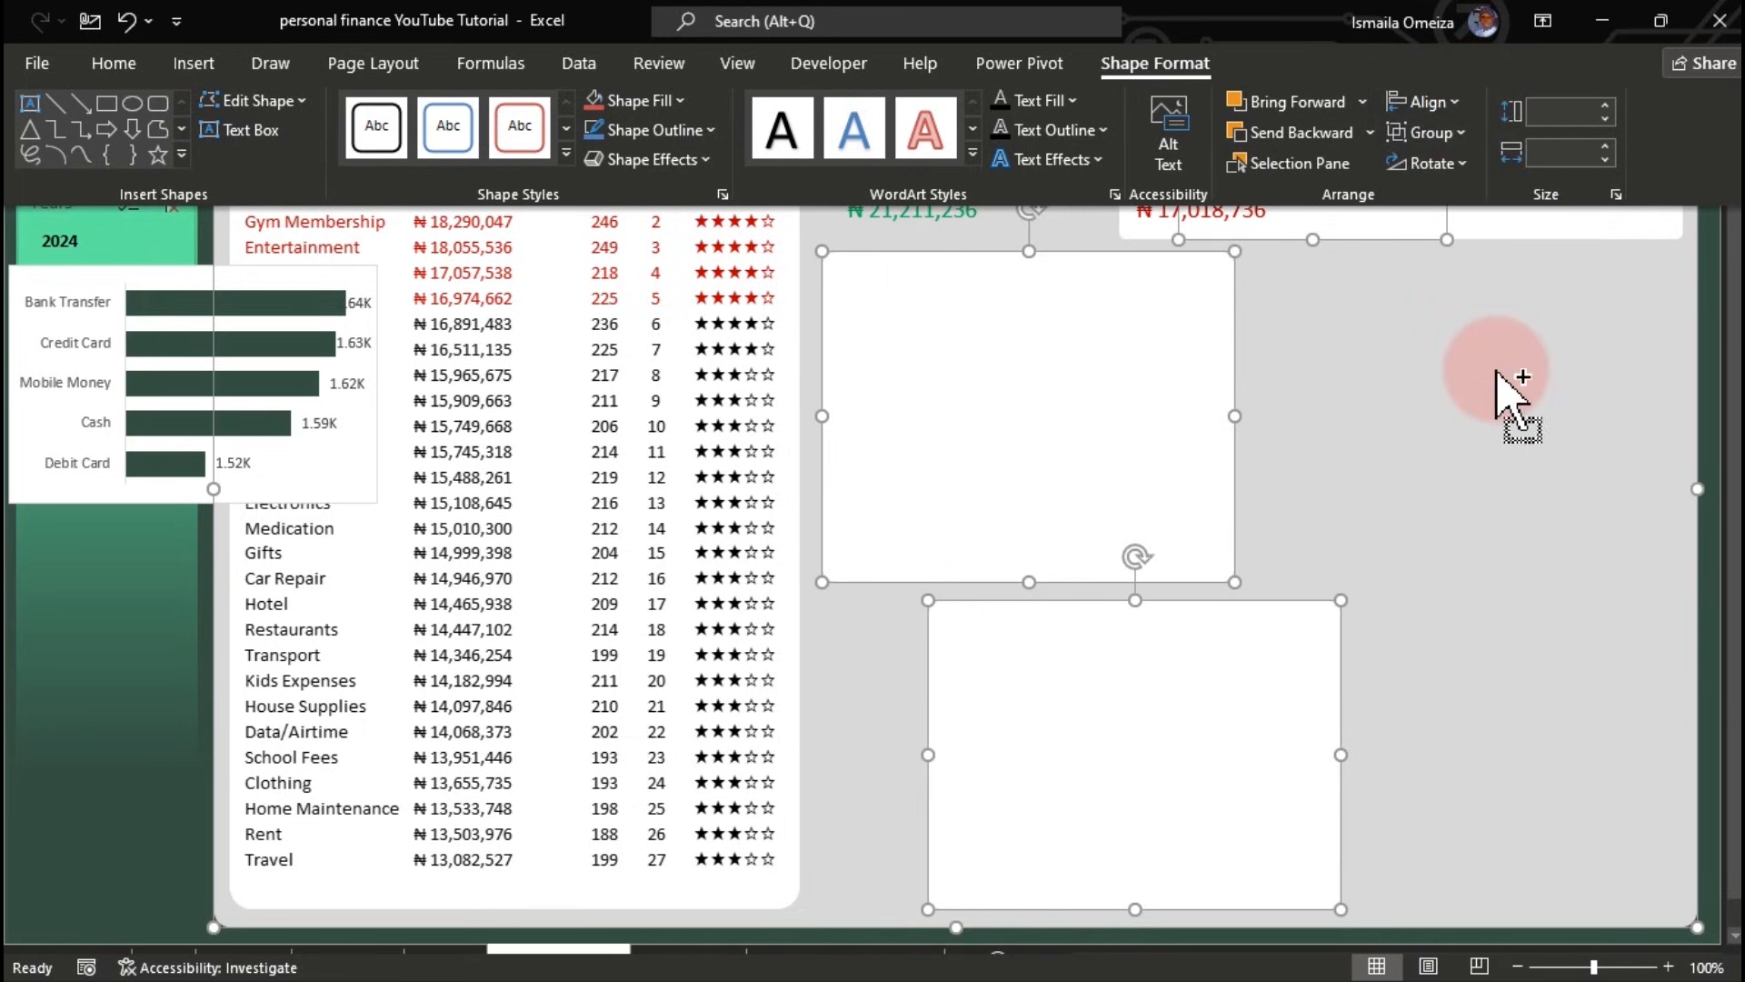
pyautogui.hotkey('ctrl', 'shift', 'F1')
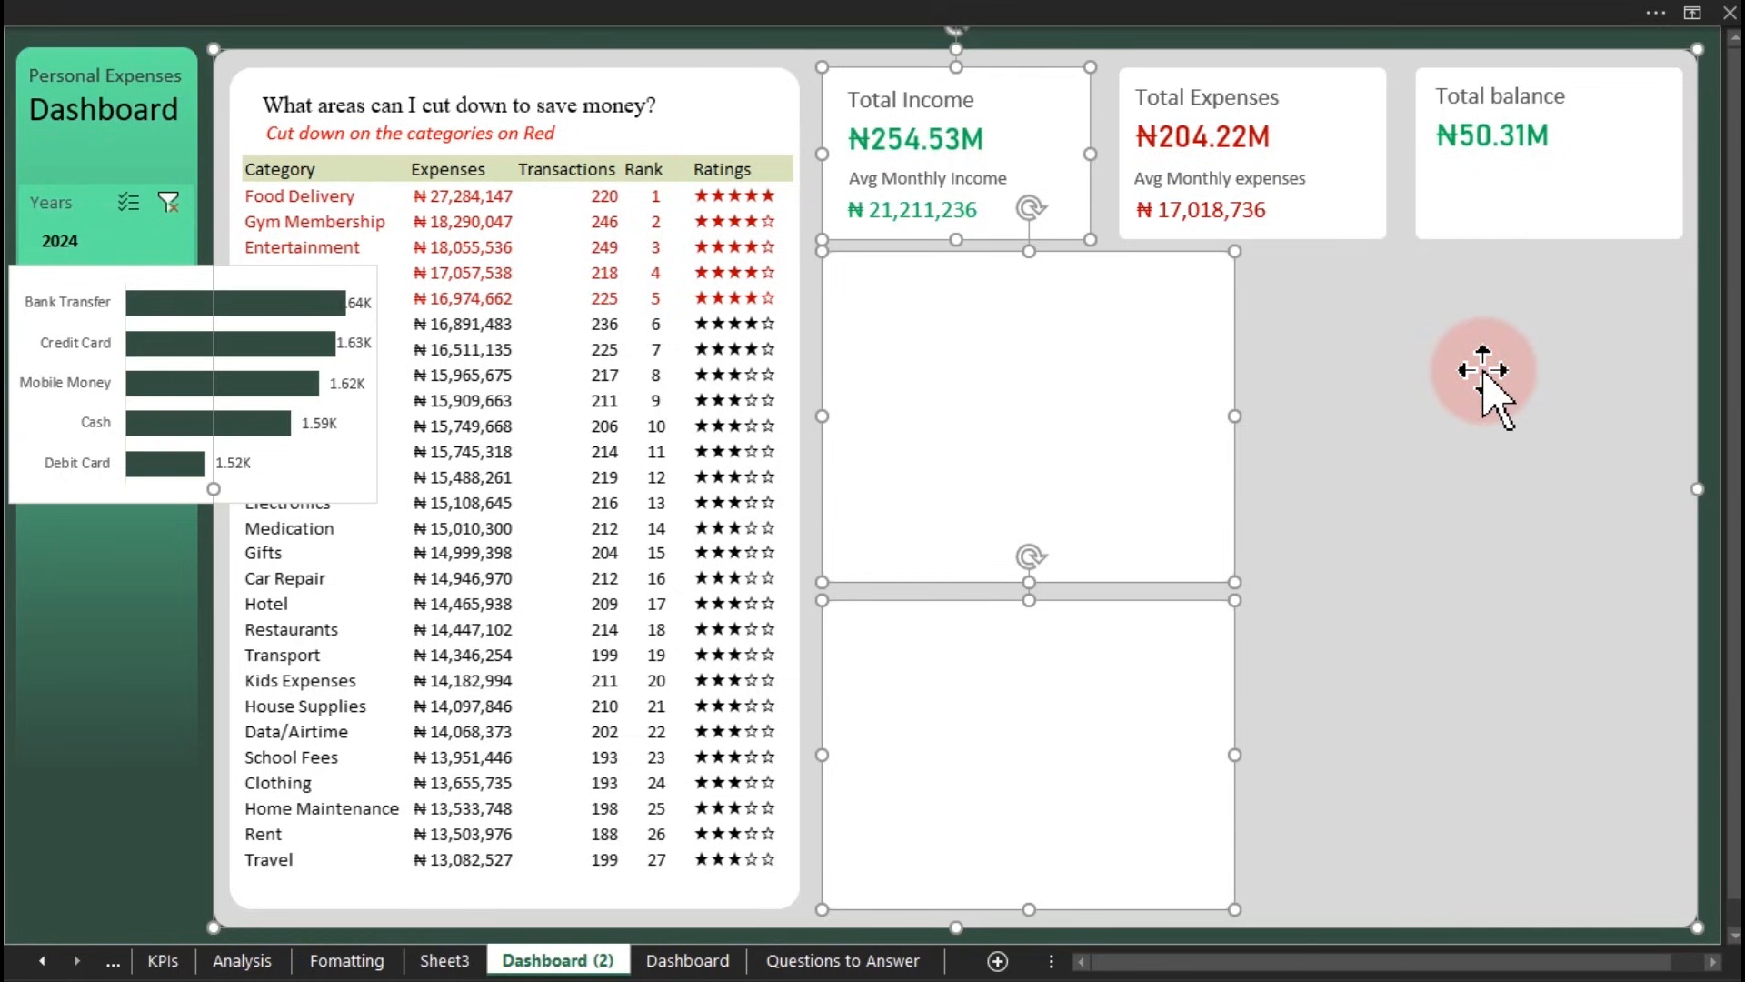
pyautogui.click(559, 259)
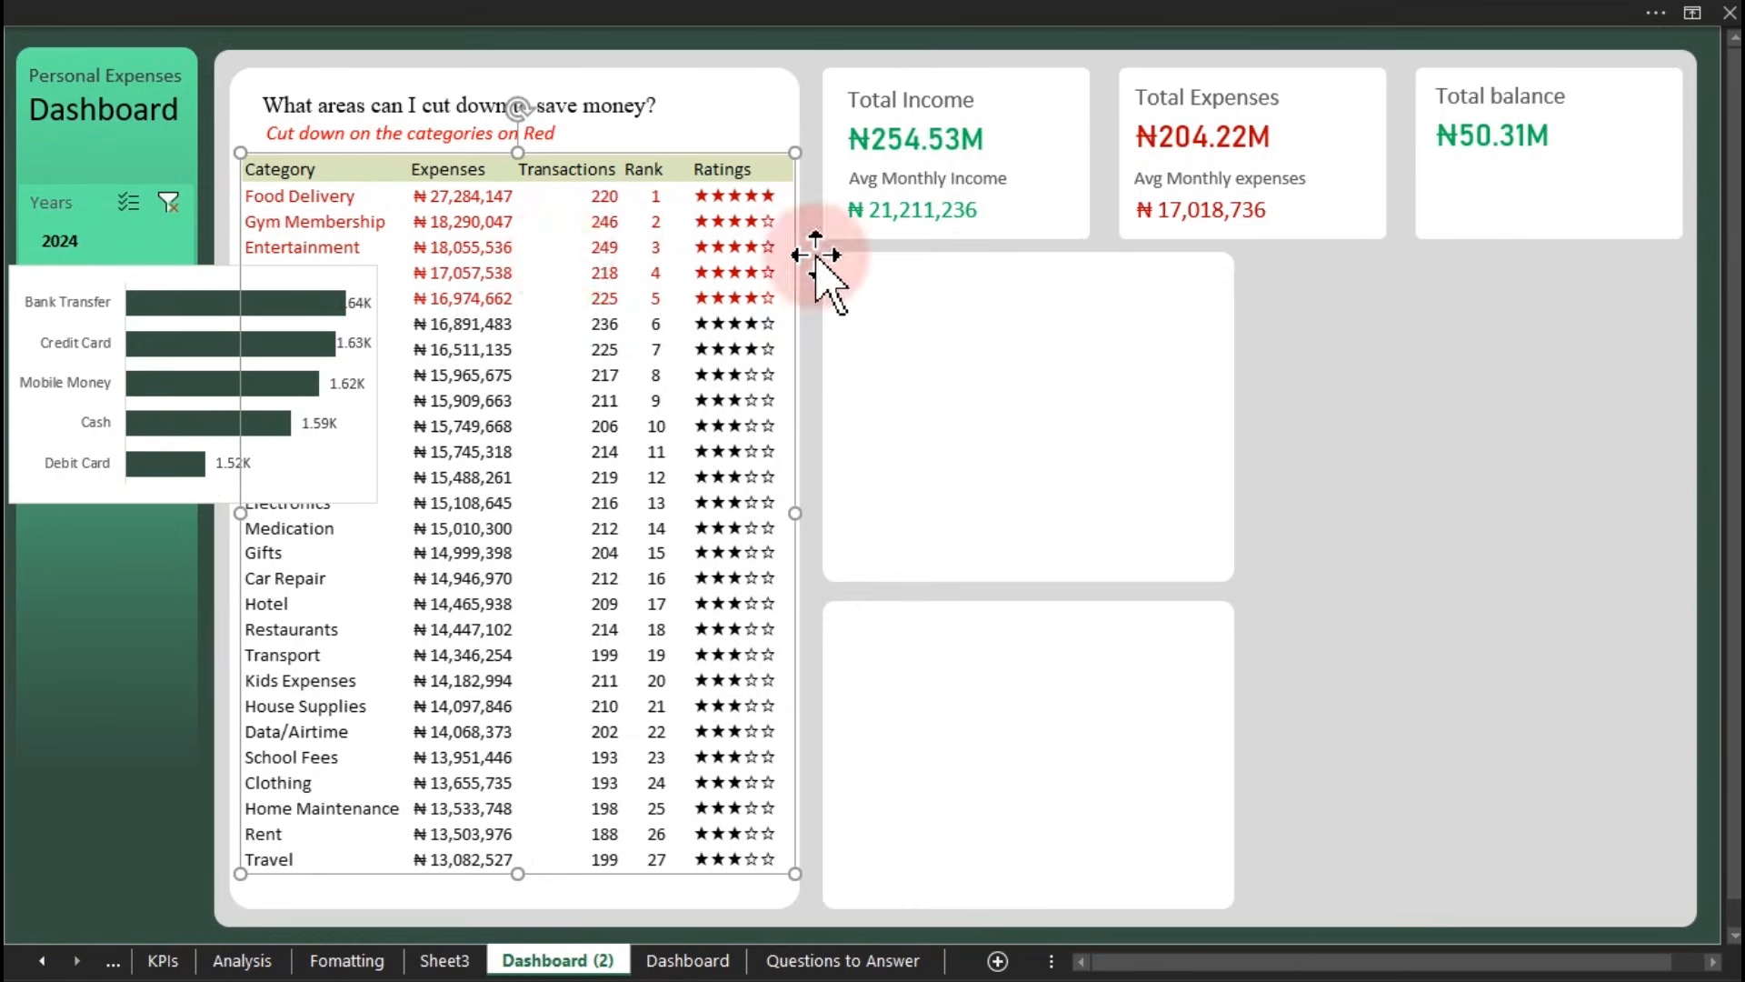
# Step: Nudge the upper blank chart card down slightly to even out the gaps above and below it
pyautogui.click(966, 301)
pyautogui.press('Down')
pyautogui.press('Down')
pyautogui.press('Down')
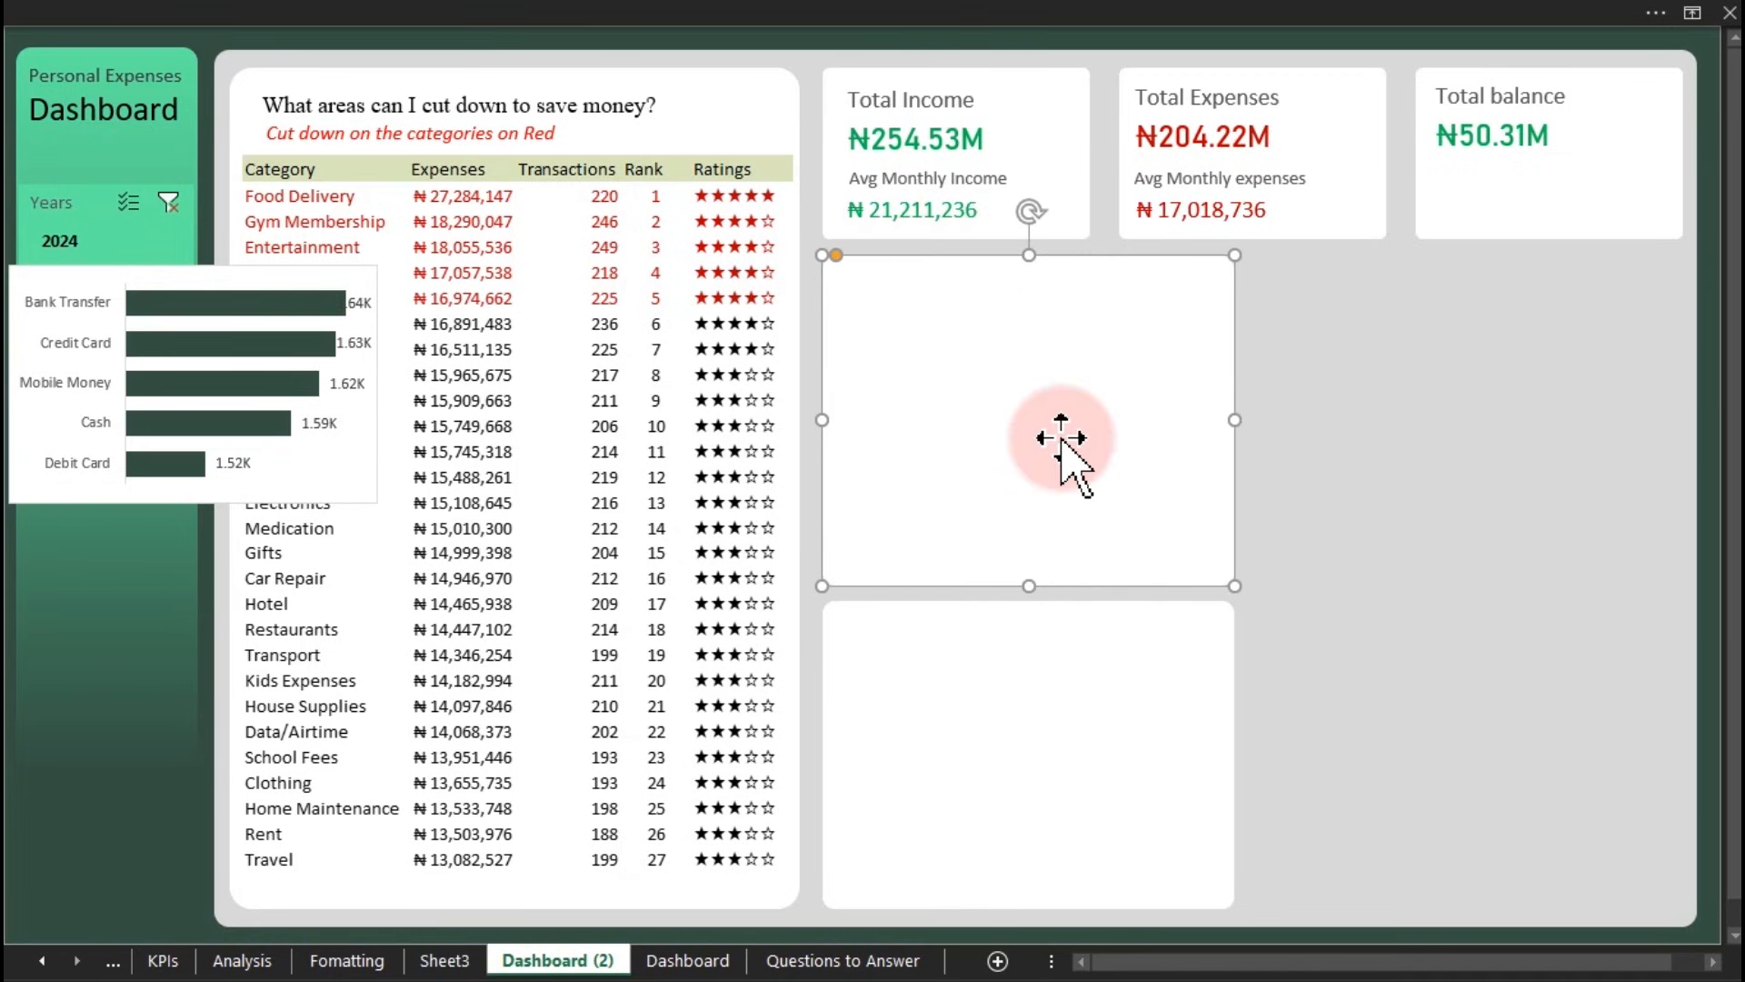
# Step: Place a copy of the upper chart card to its right and align the tops of the two cards
pyautogui.moveTo(1060, 437); pyautogui.dragTo(1426, 428)
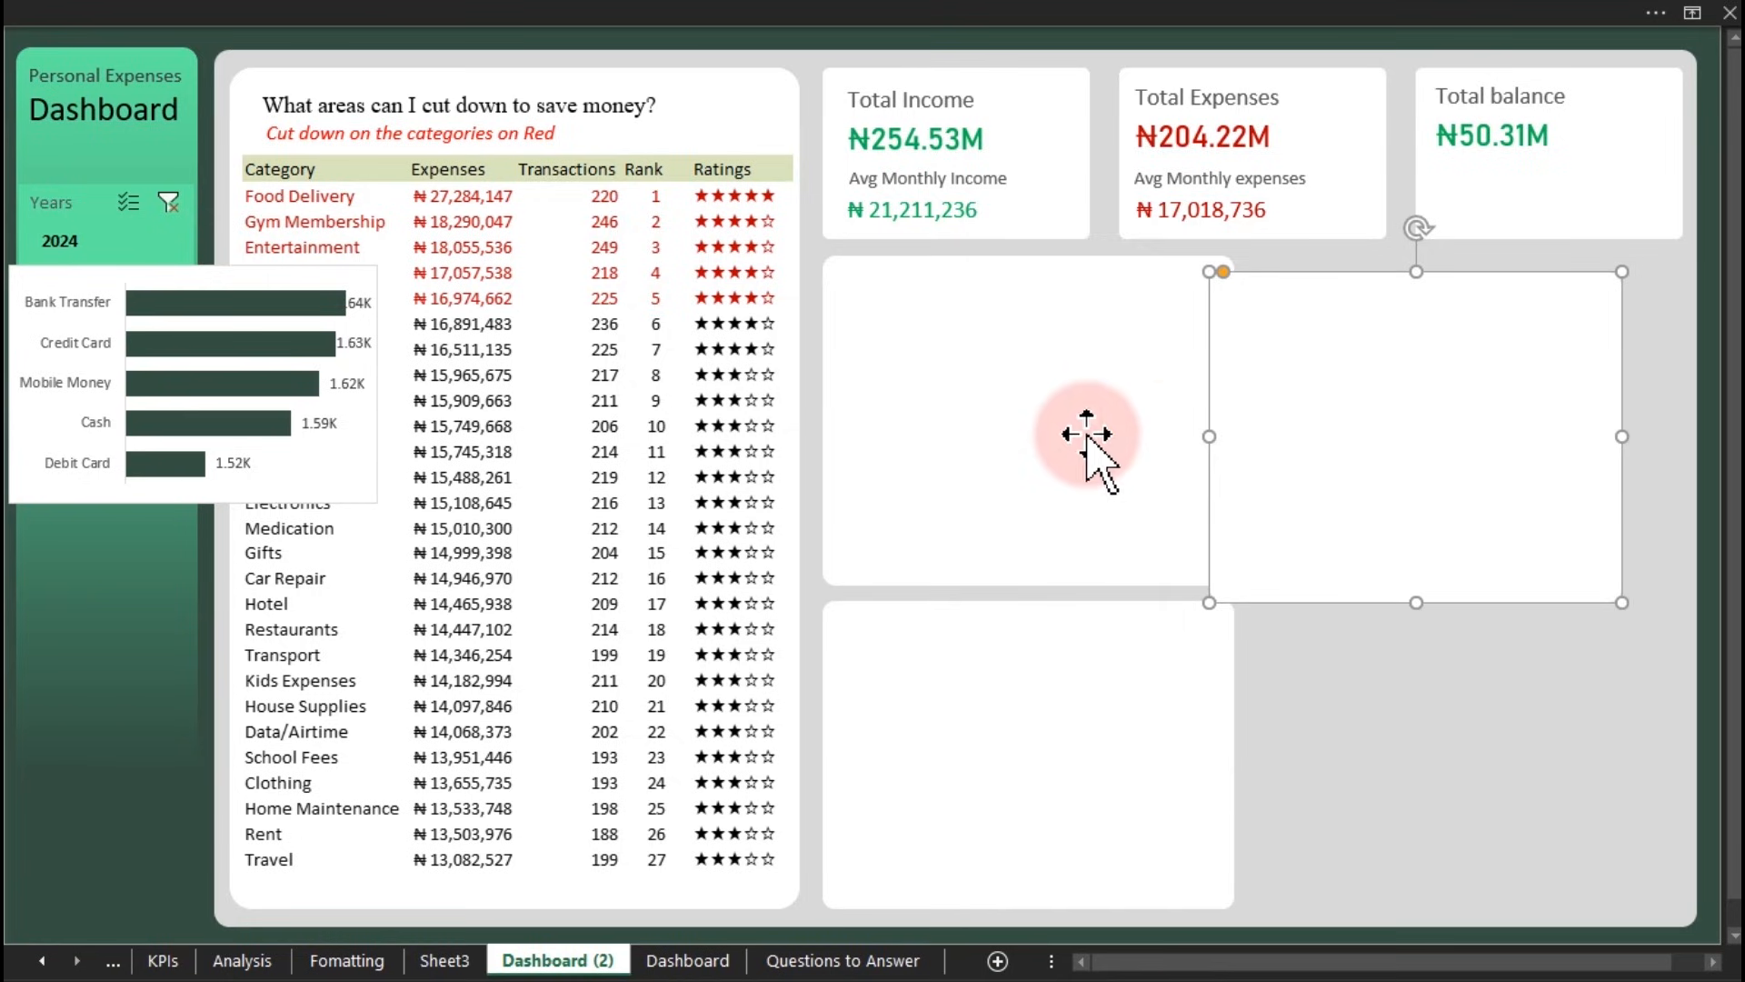
pyautogui.keyDown('ctrl'); pyautogui.click(1058, 440); pyautogui.keyUp('ctrl')
pyautogui.click(940, 7)
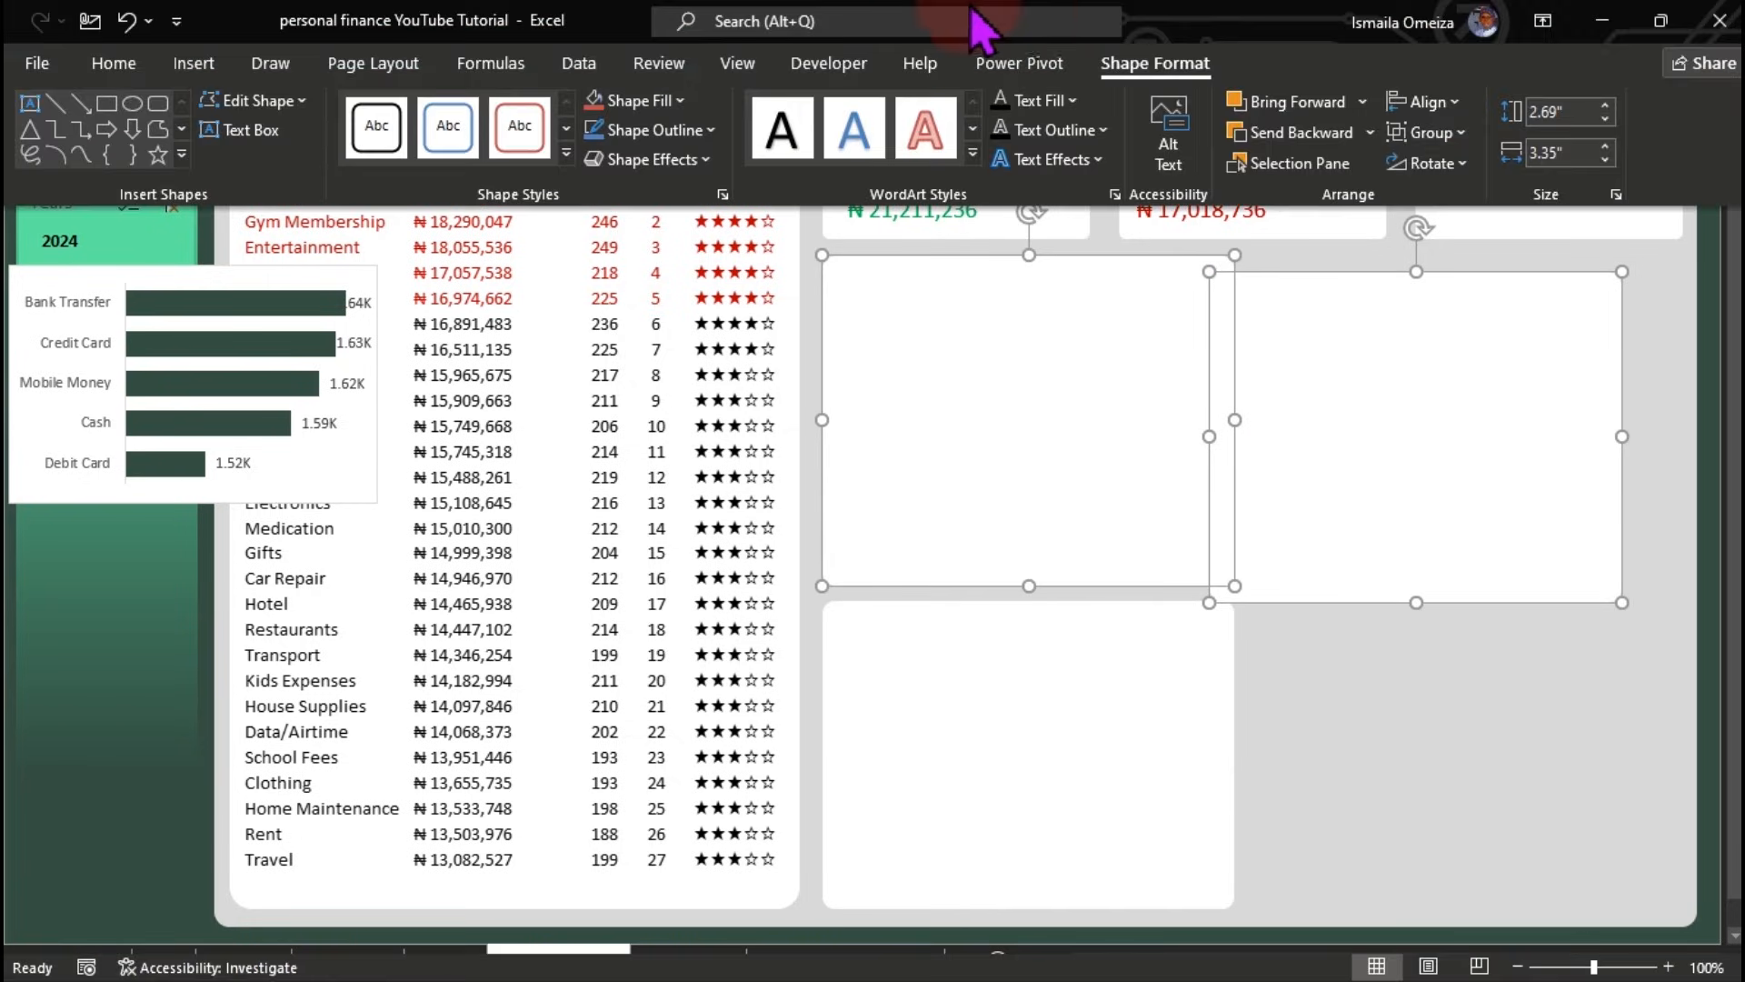
pyautogui.click(1423, 102)
pyautogui.click(1465, 248)
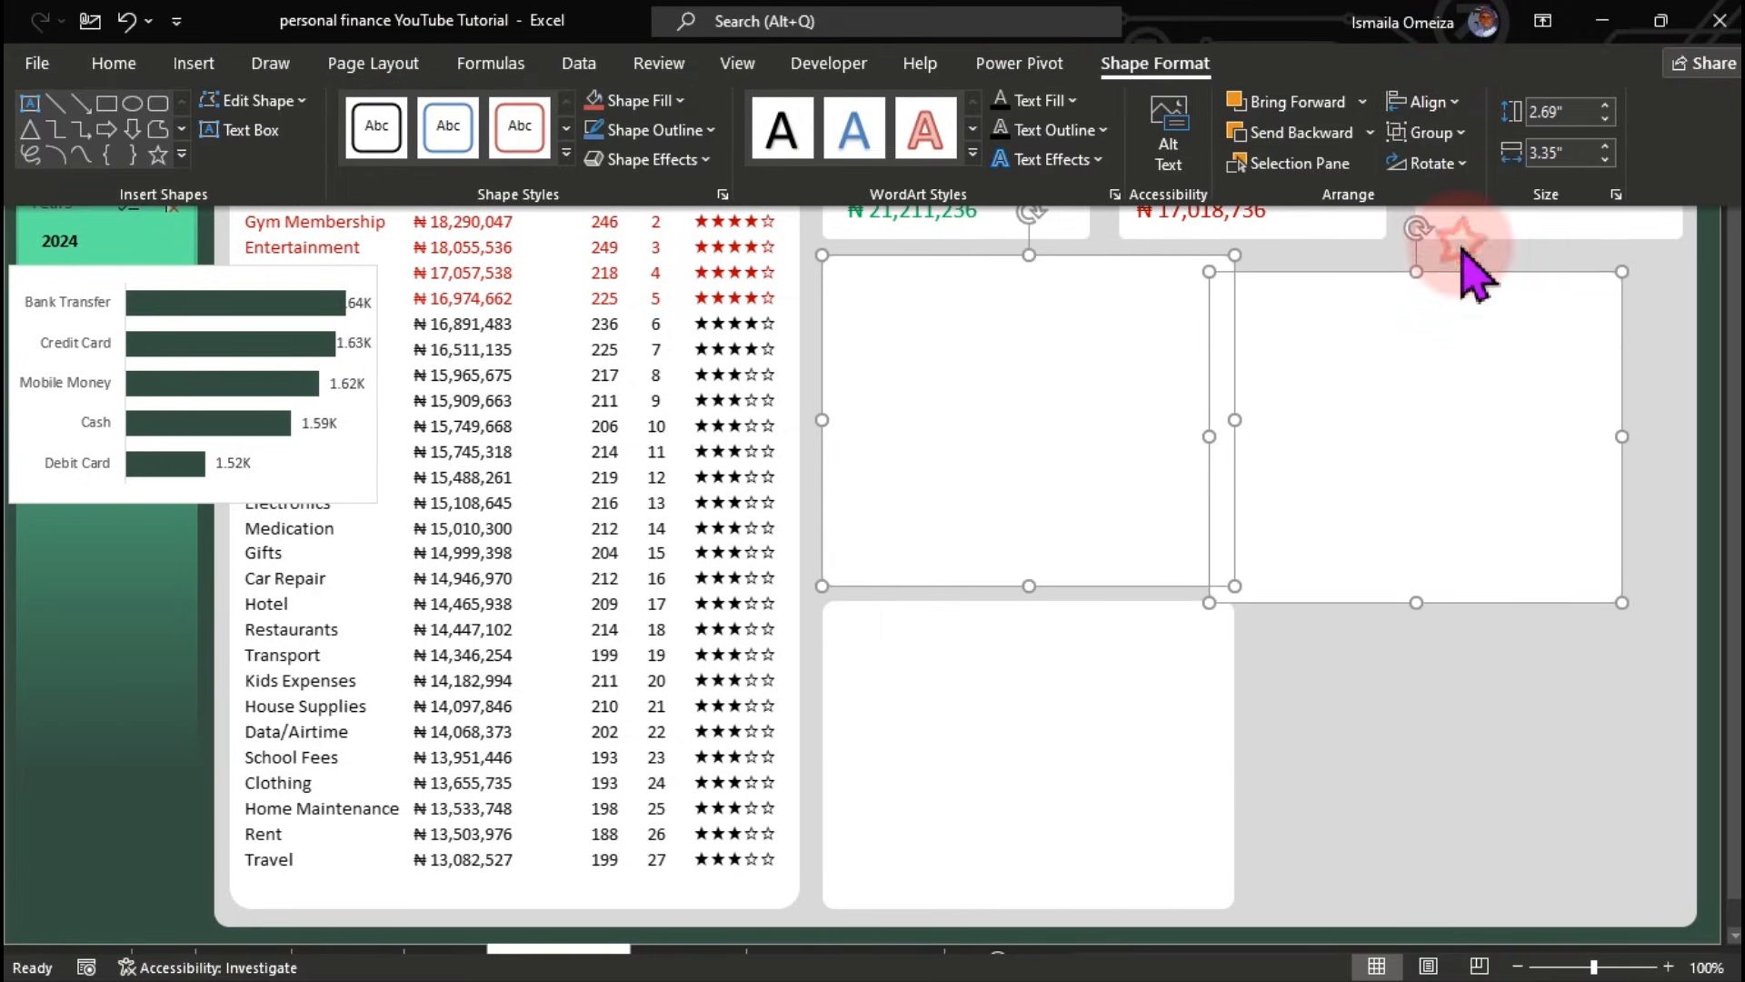
pyautogui.click(1491, 683)
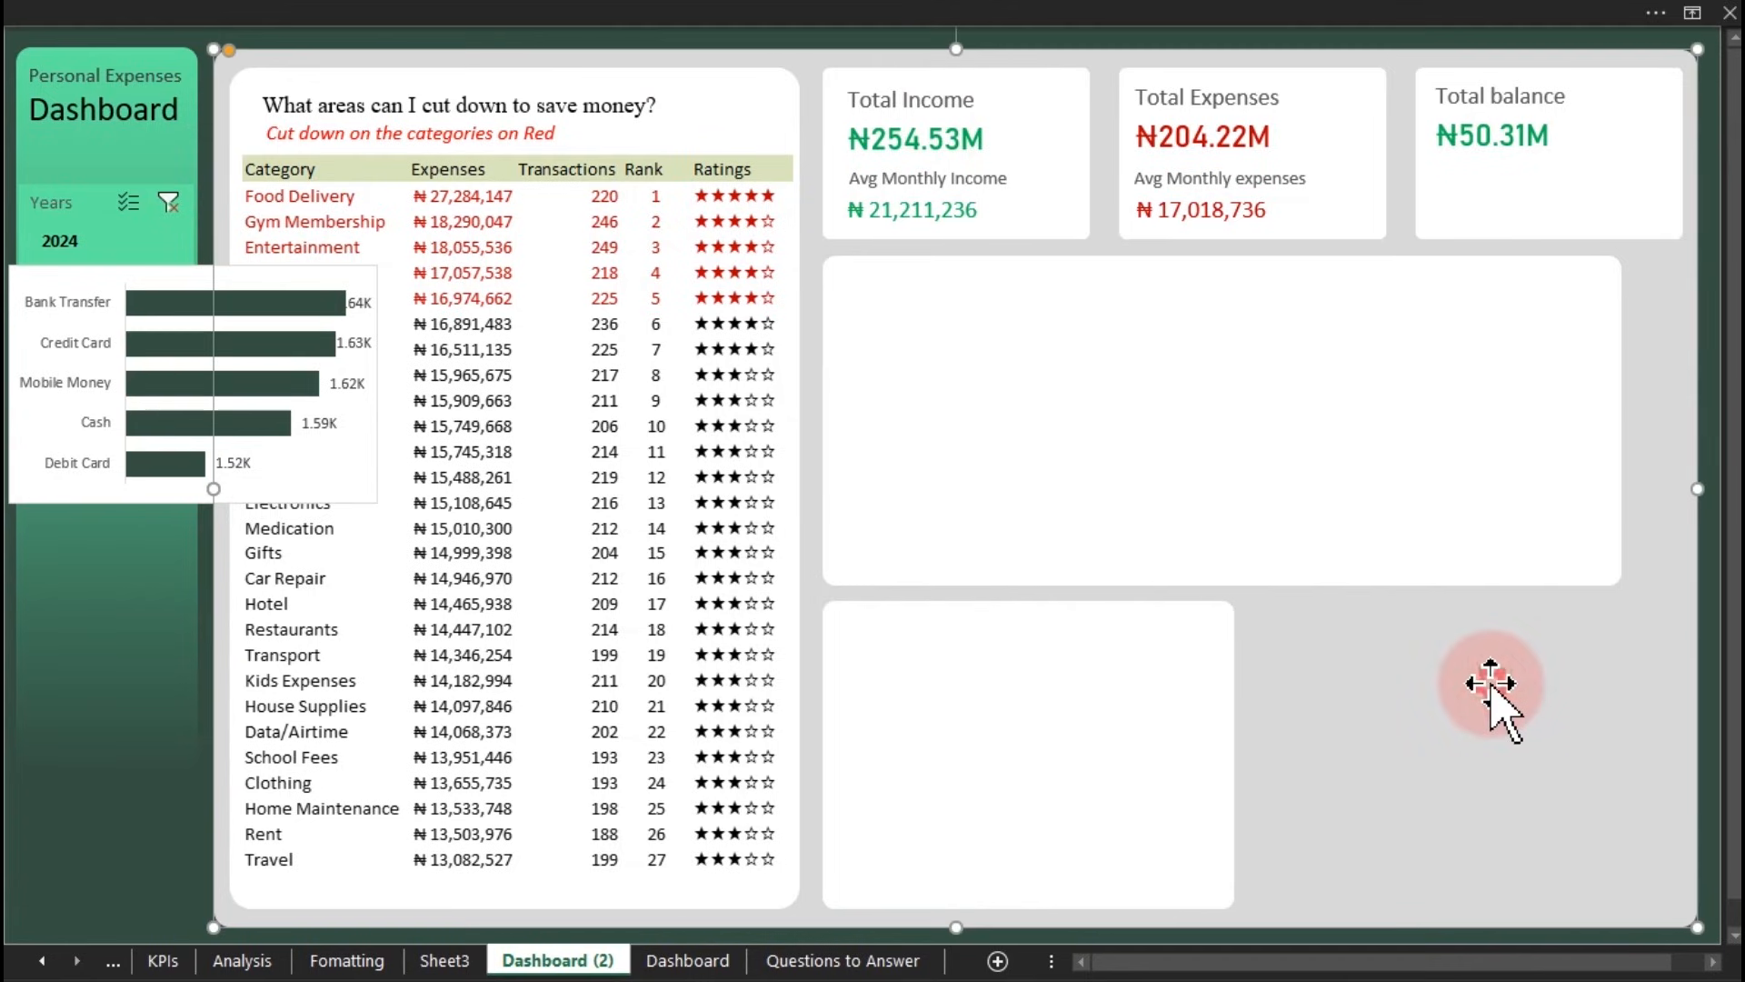
# Step: Align the right edge of the copied blank chart card with that of the Total balance card
pyautogui.click(1421, 434)
pyautogui.keyDown('ctrl'); pyautogui.click(1636, 223); pyautogui.keyUp('ctrl')
pyautogui.click(1291, 31)
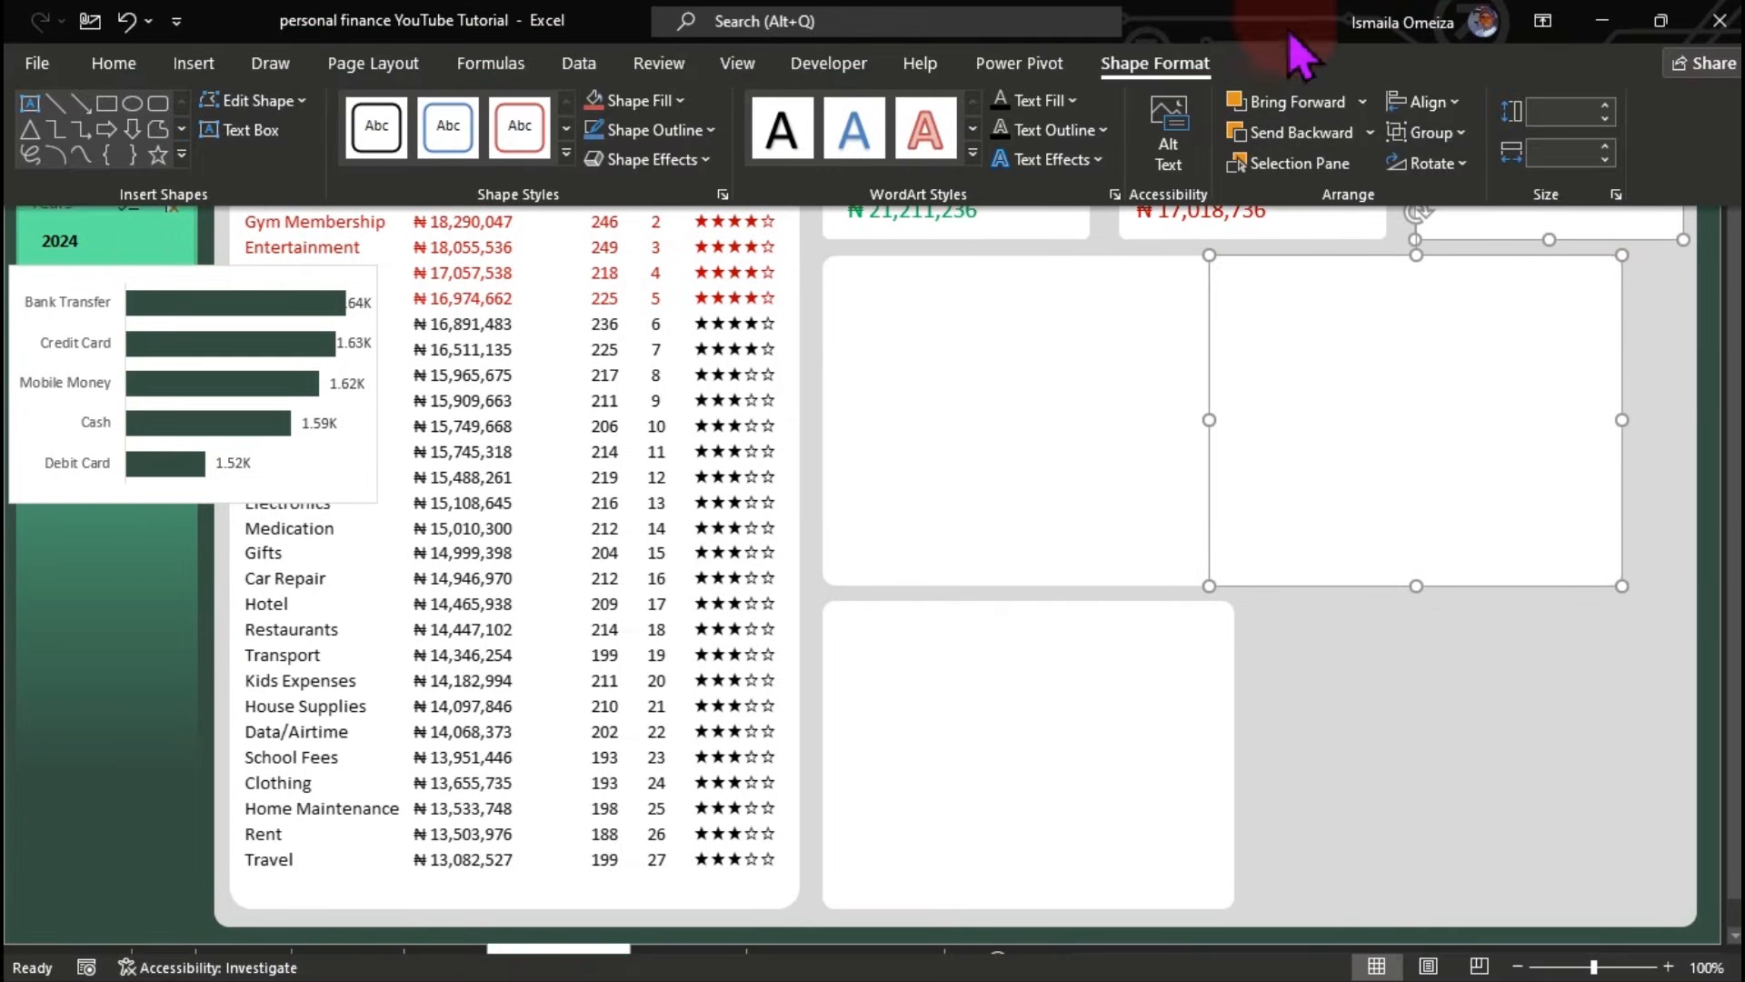
pyautogui.click(1426, 102)
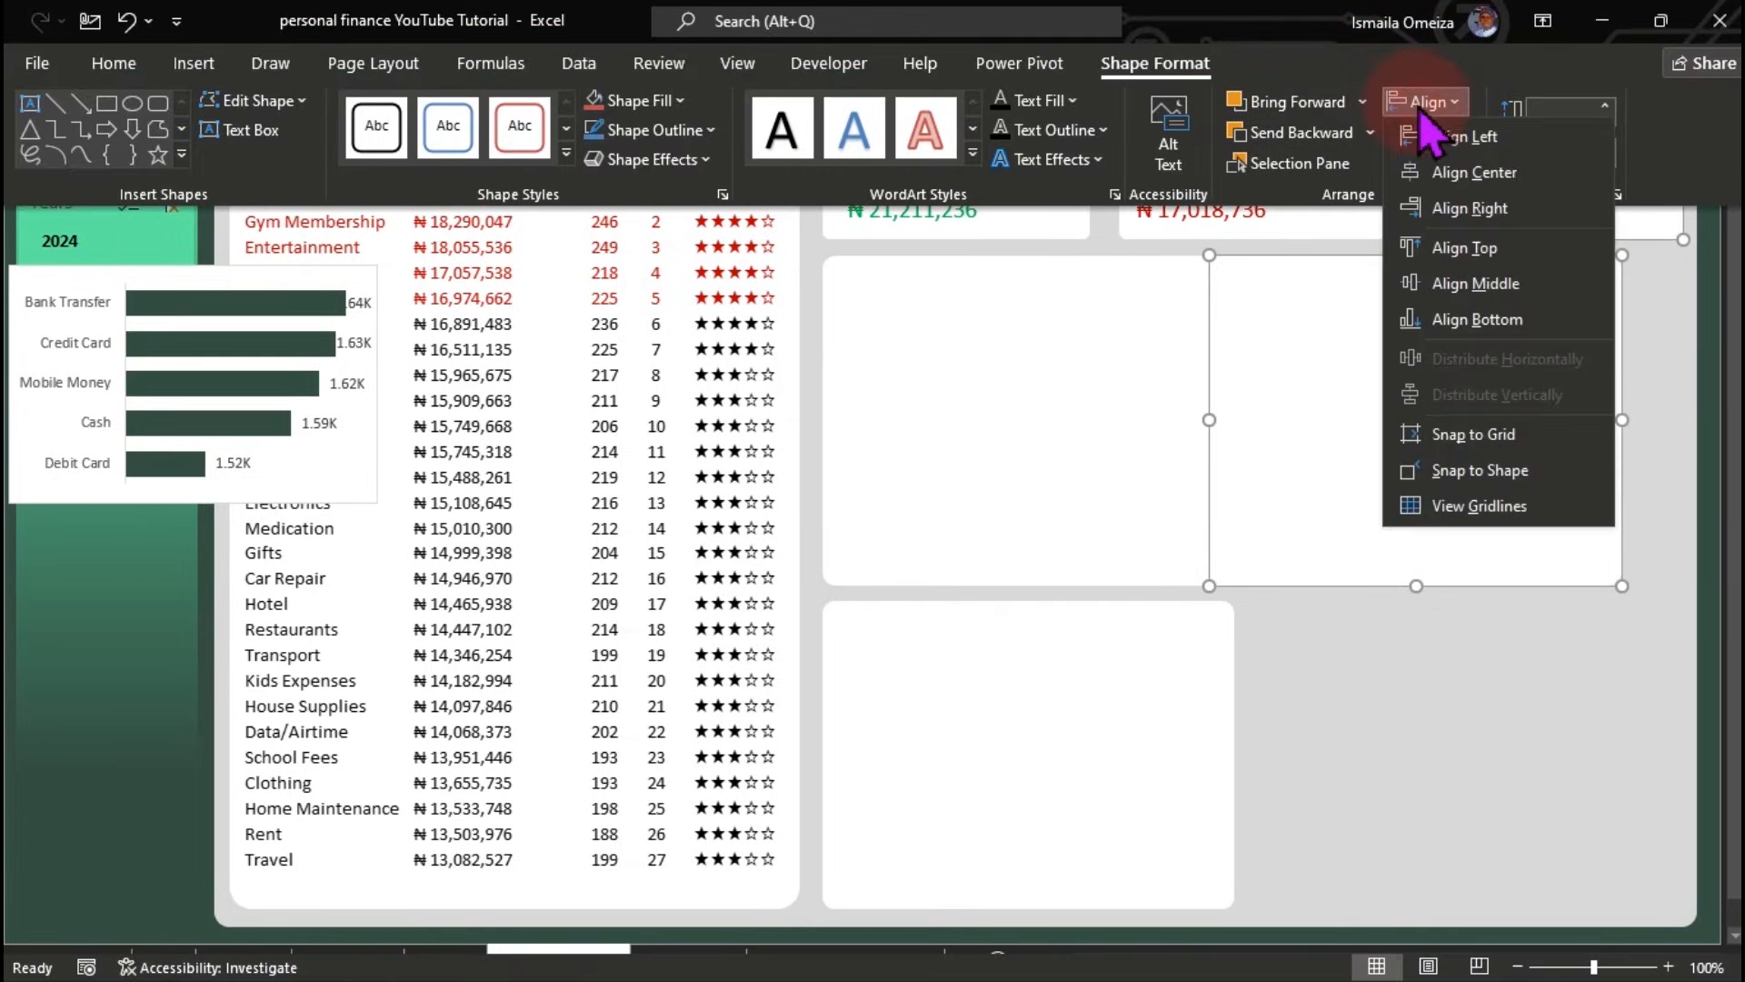
pyautogui.click(1486, 213)
# Step: Widen the copied chart card towards its neighbour and stretch it down level with the bottom of the lower chart card
pyautogui.click(1435, 400)
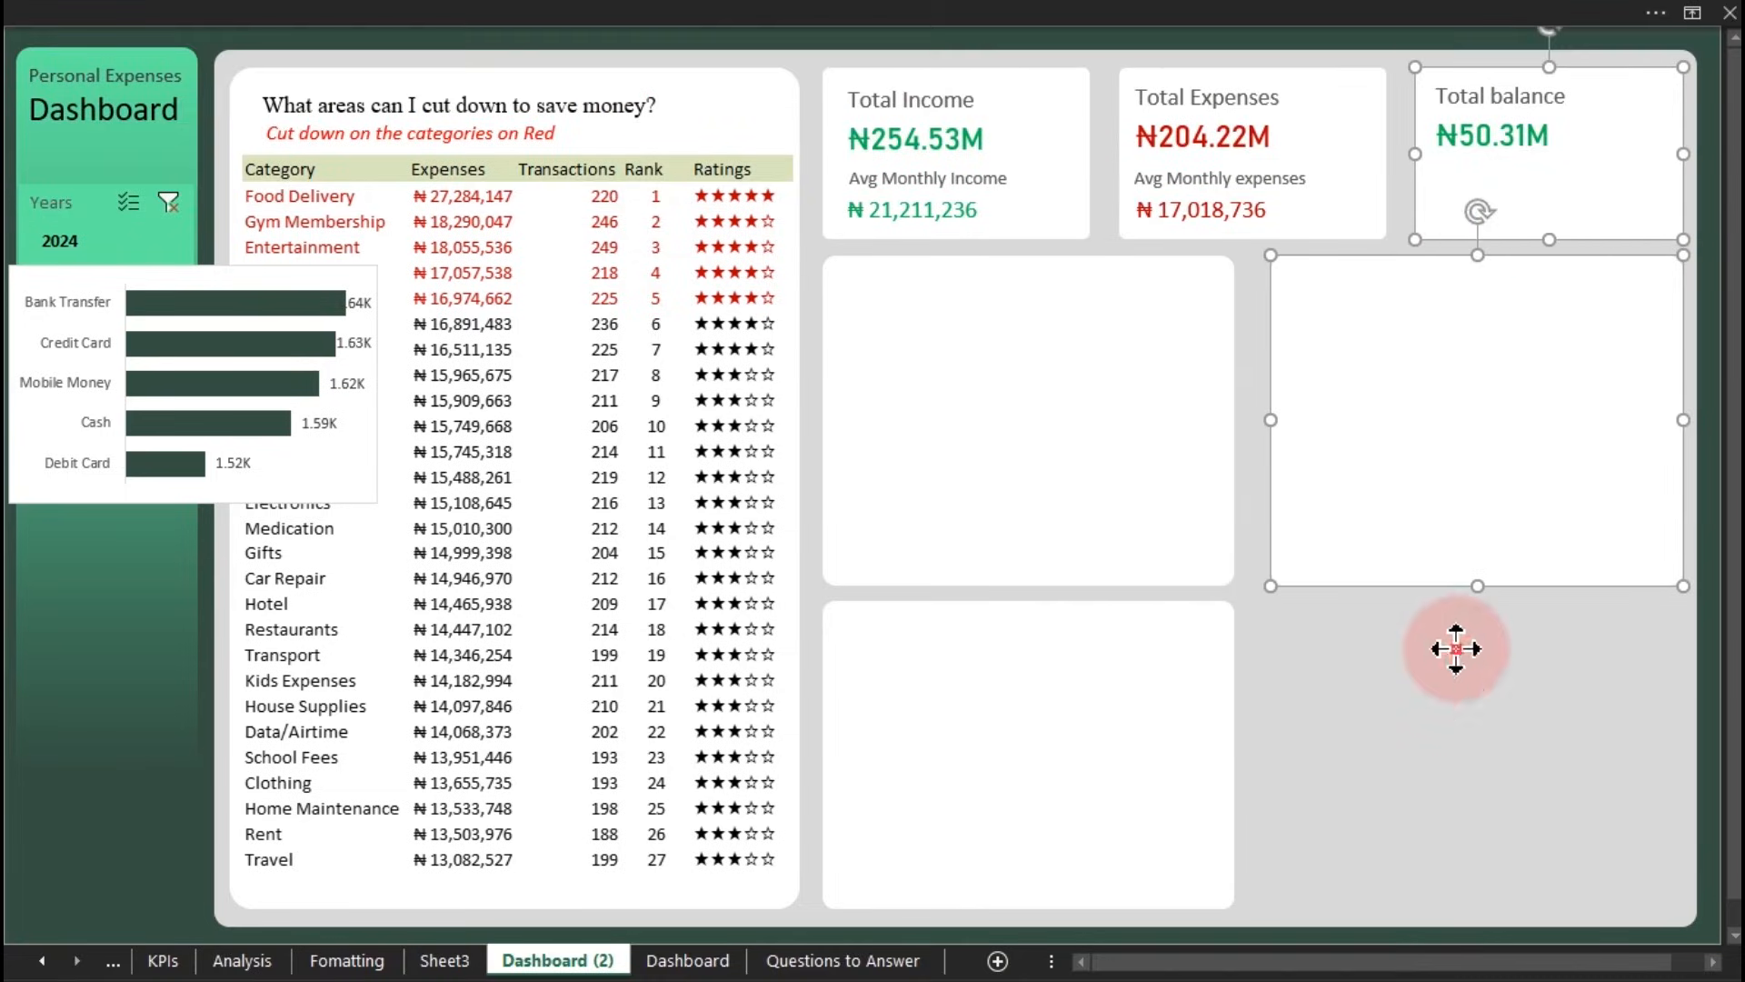
pyautogui.moveTo(1269, 422); pyautogui.dragTo(1253, 422)
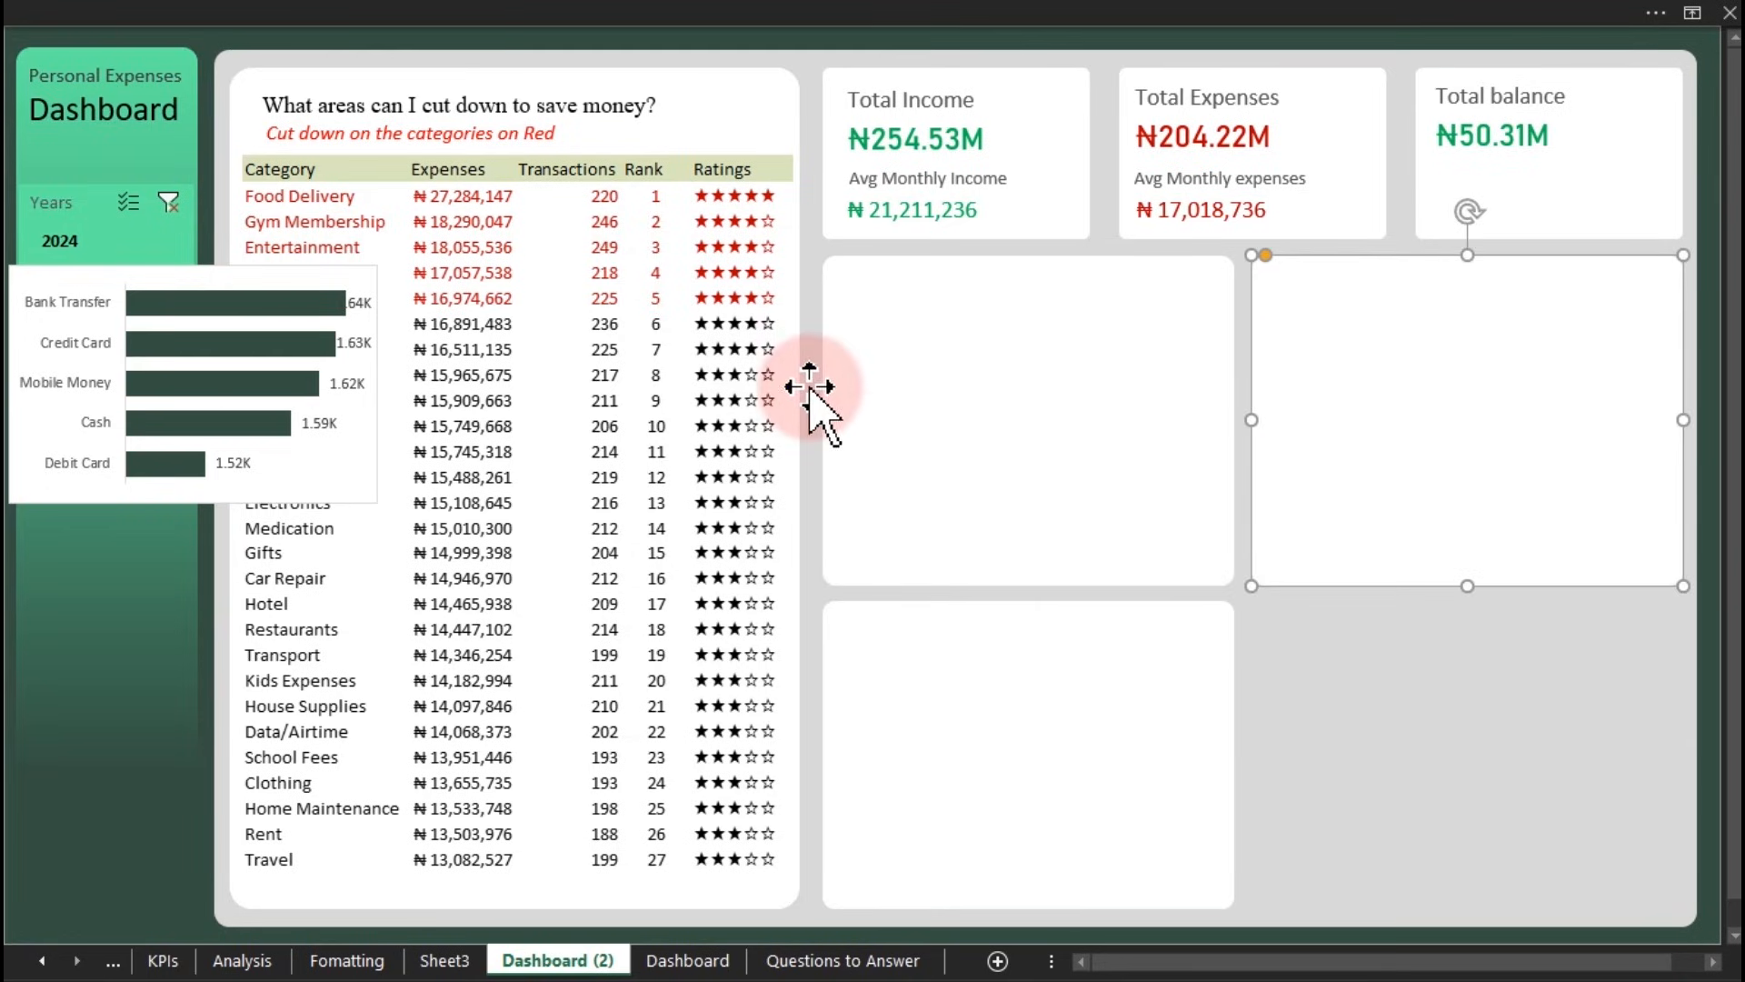
pyautogui.moveTo(1465, 586); pyautogui.dragTo(1467, 907)
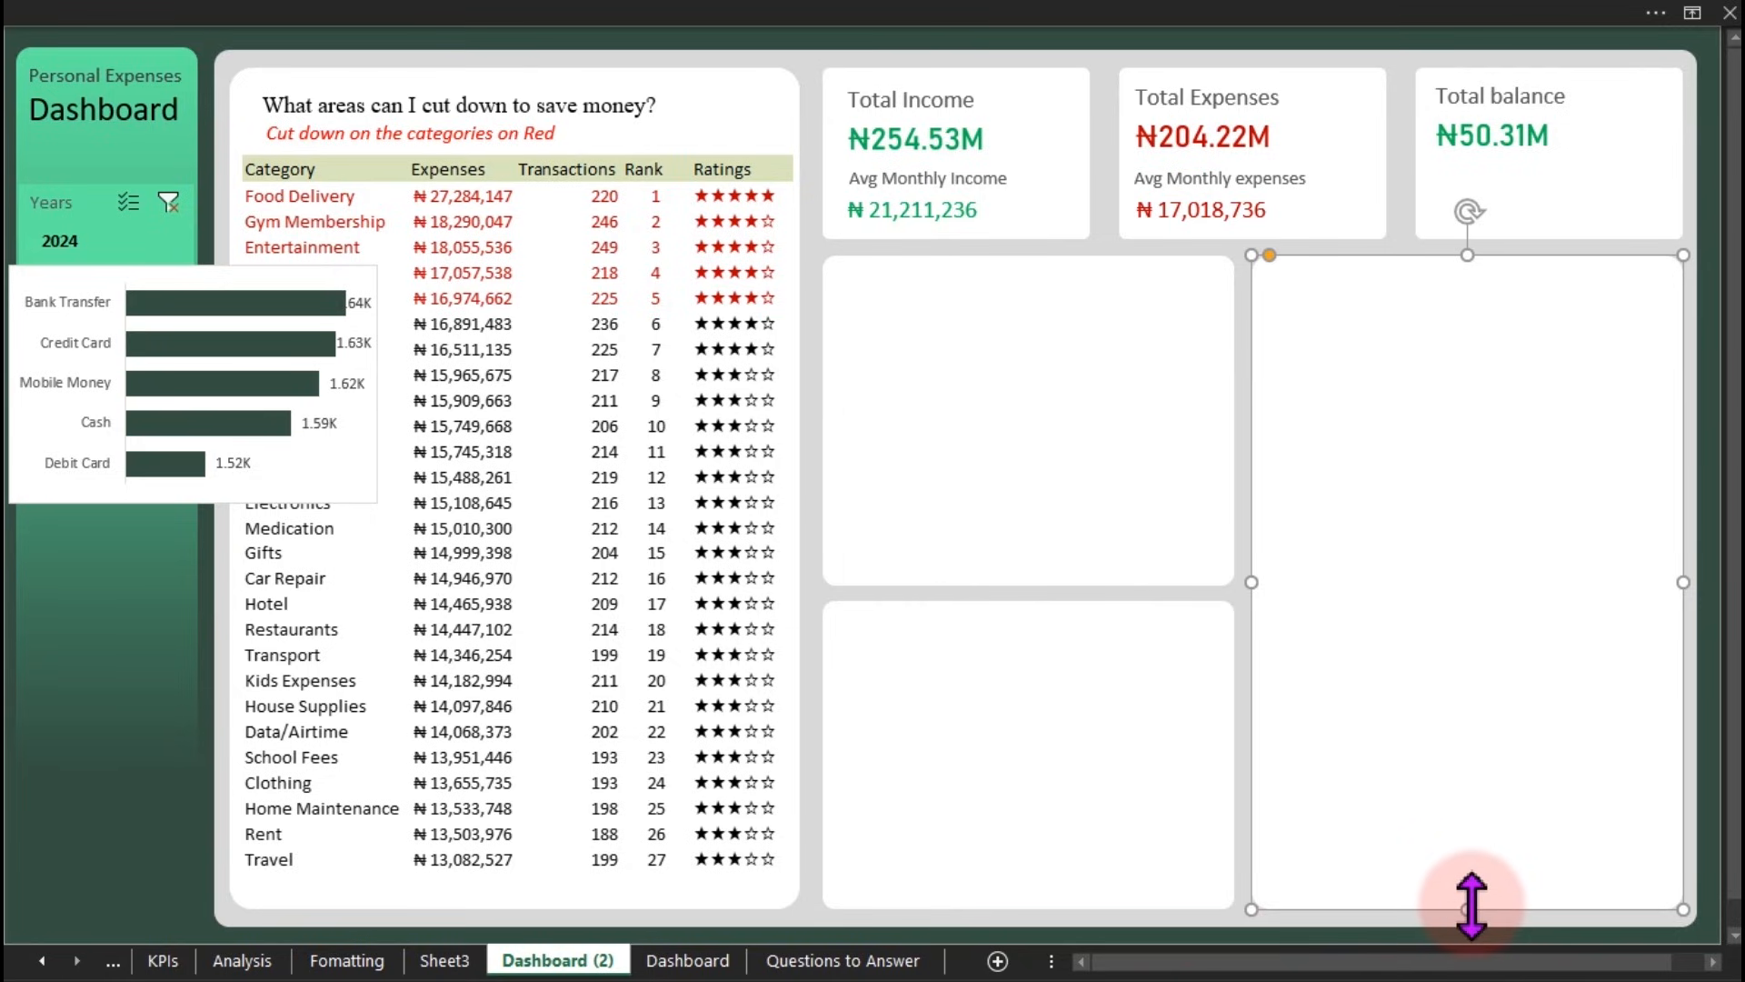
# Step: Bring the payment method bar chart to the front and place it on the blank card below Total Income
pyautogui.click(259, 486)
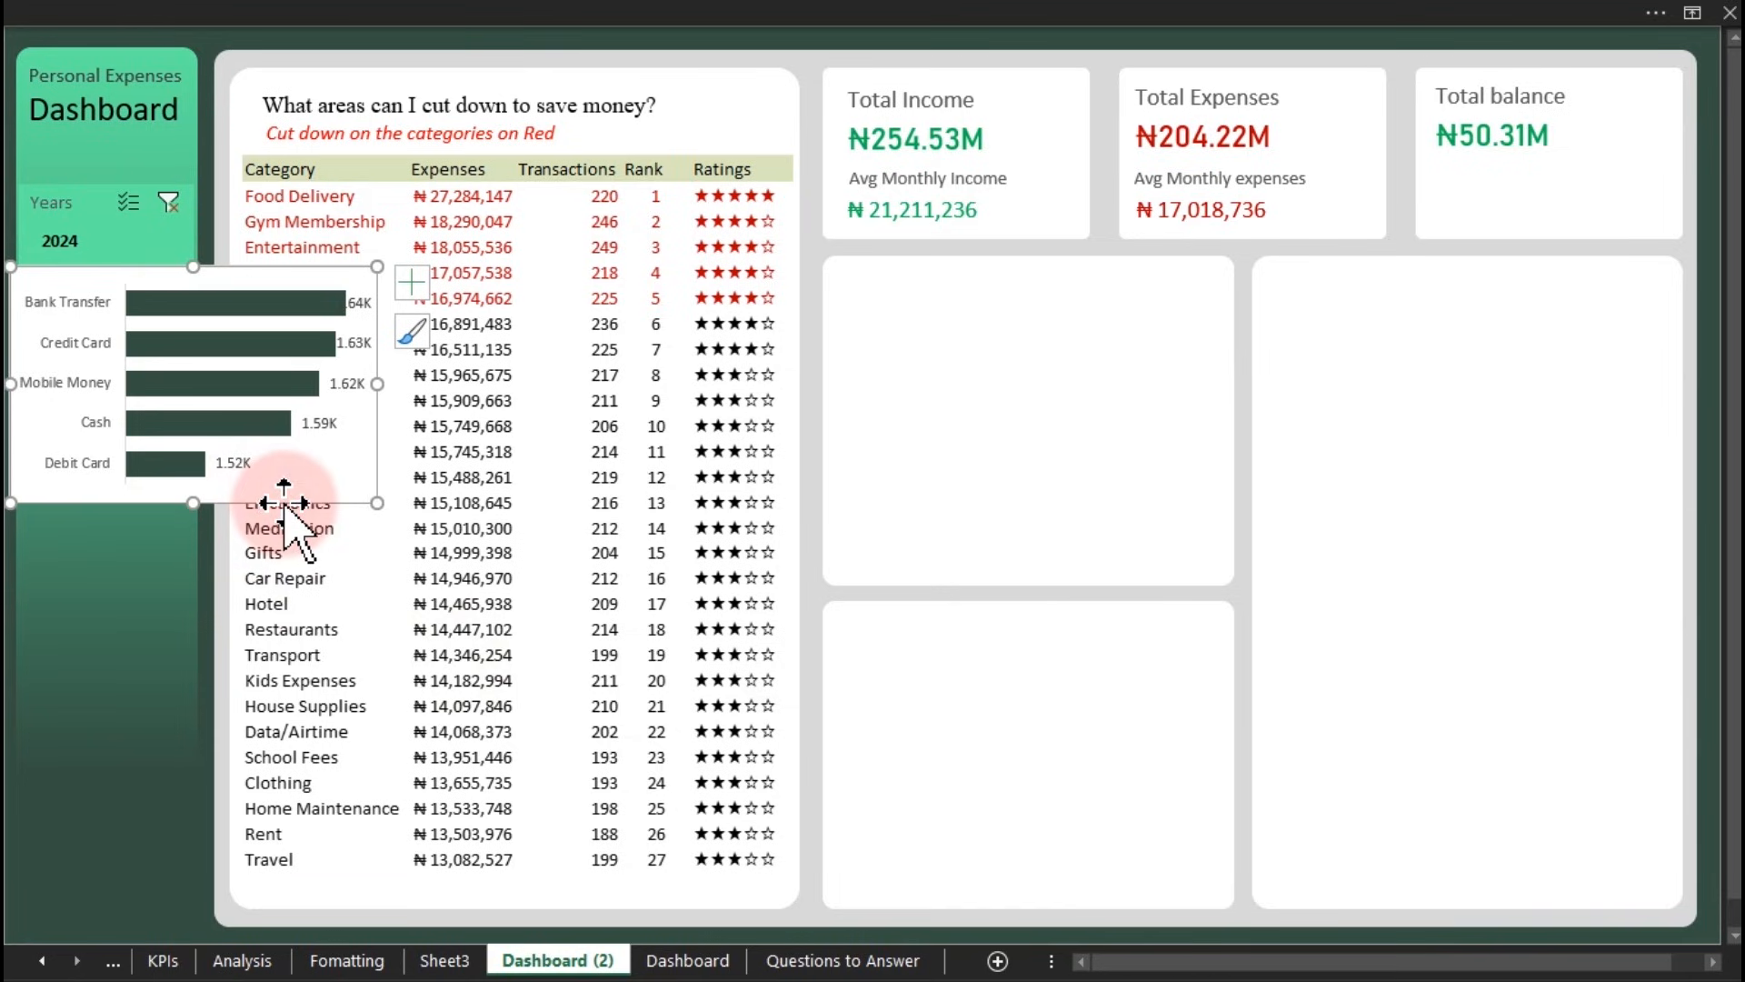
pyautogui.moveTo(280, 506); pyautogui.dragTo(662, 541)
pyautogui.rightClick(662, 540)
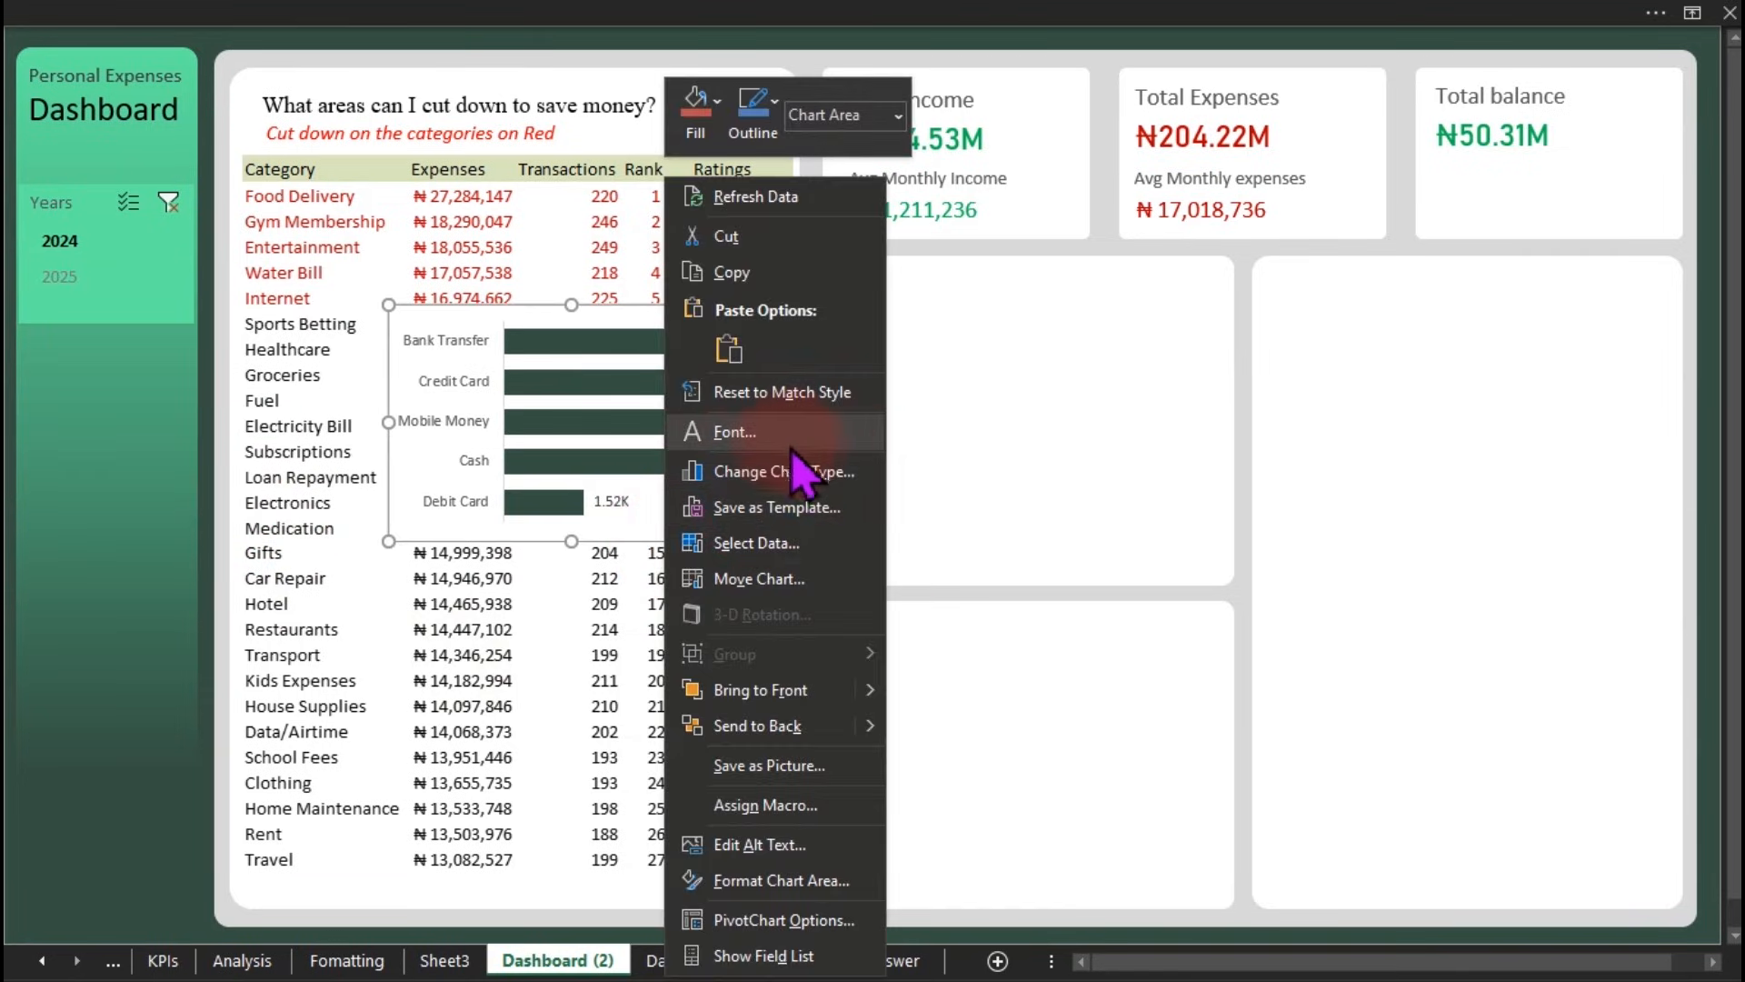
pyautogui.click(785, 688)
pyautogui.moveTo(674, 534)
pyautogui.mouseDown()
pyautogui.moveTo(1055, 434)
pyautogui.moveTo(1074, 524)
pyautogui.moveTo(1110, 568)
pyautogui.mouseUp()
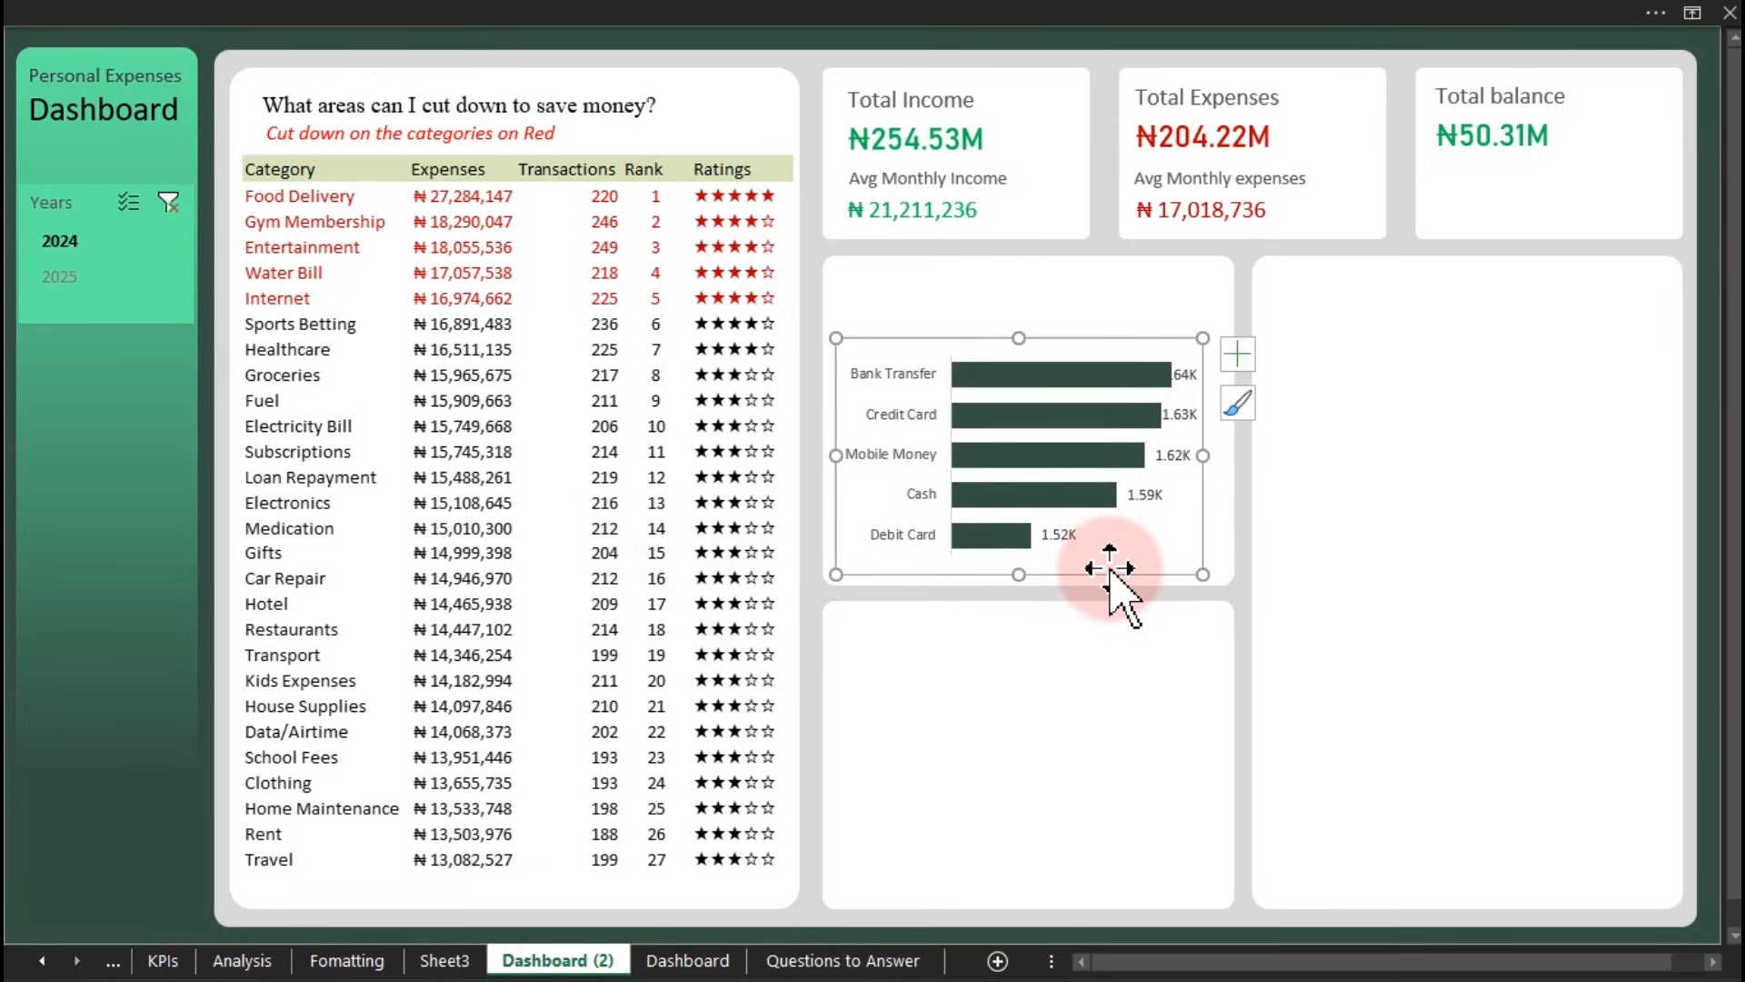
# Step: Give the payment method chart no fill and no border line, and enlarge it slightly to fit its card
pyautogui.doubleClick(1110, 568)
pyautogui.click(335, 323)
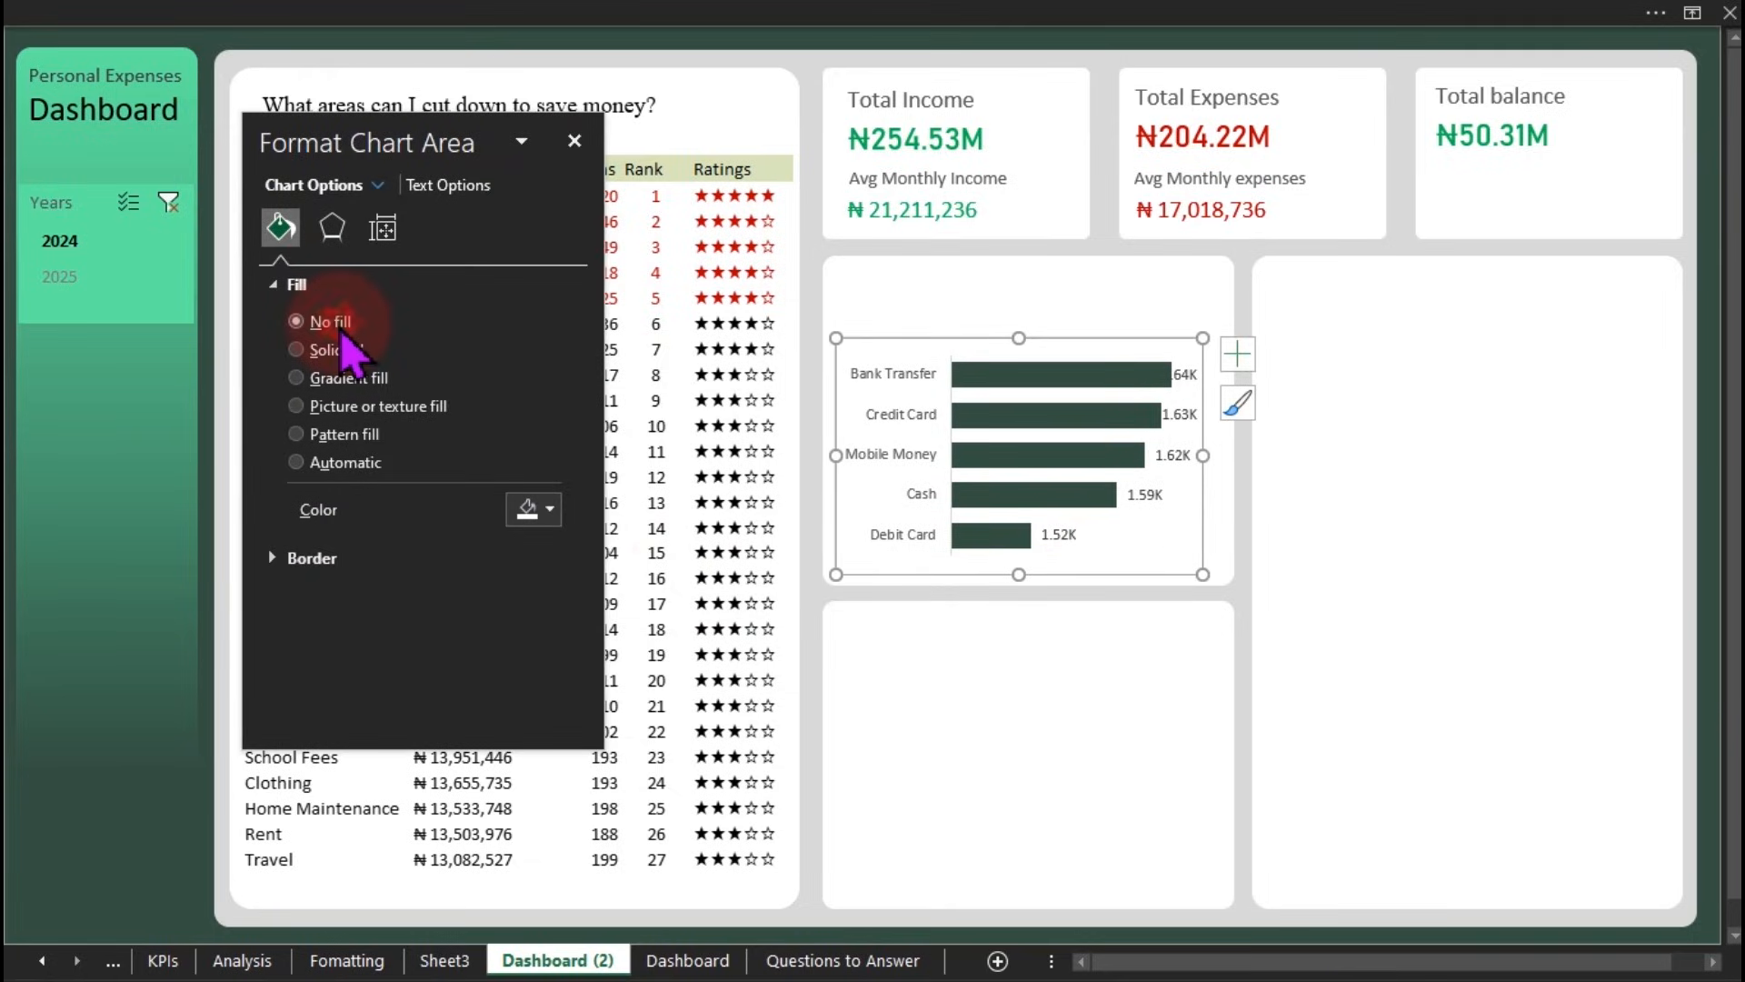
pyautogui.click(298, 511)
pyautogui.click(296, 542)
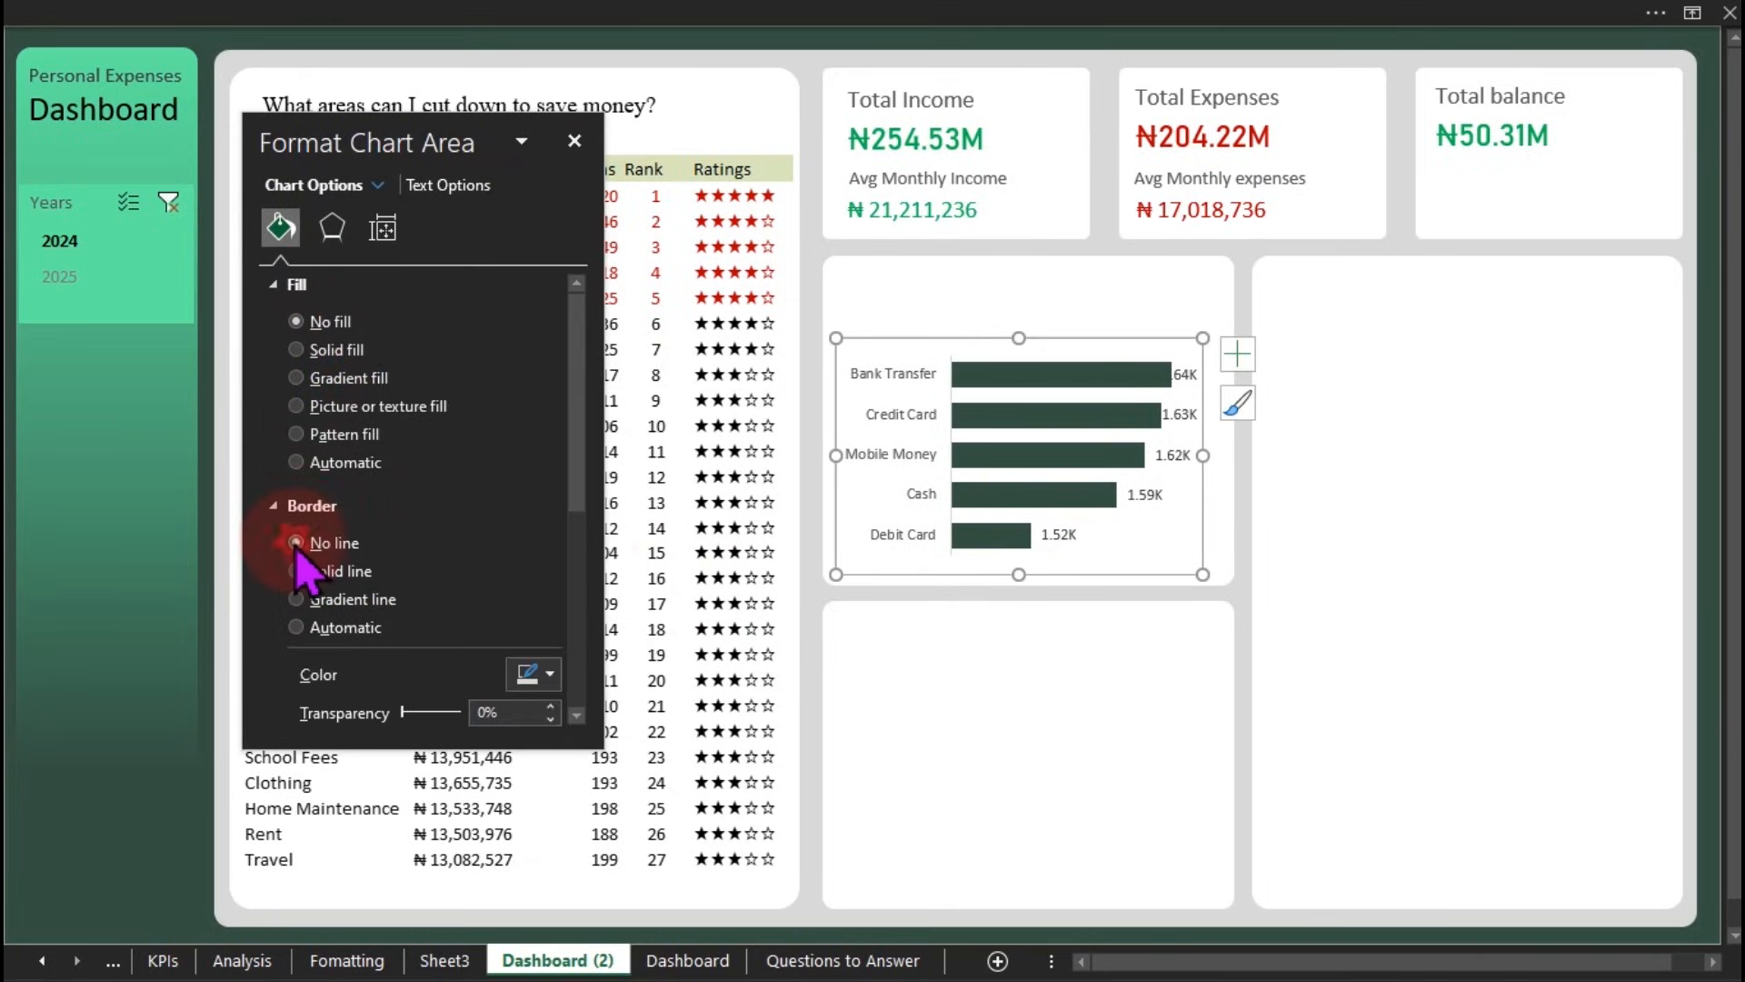
pyautogui.moveTo(1201, 577); pyautogui.dragTo(1221, 579)
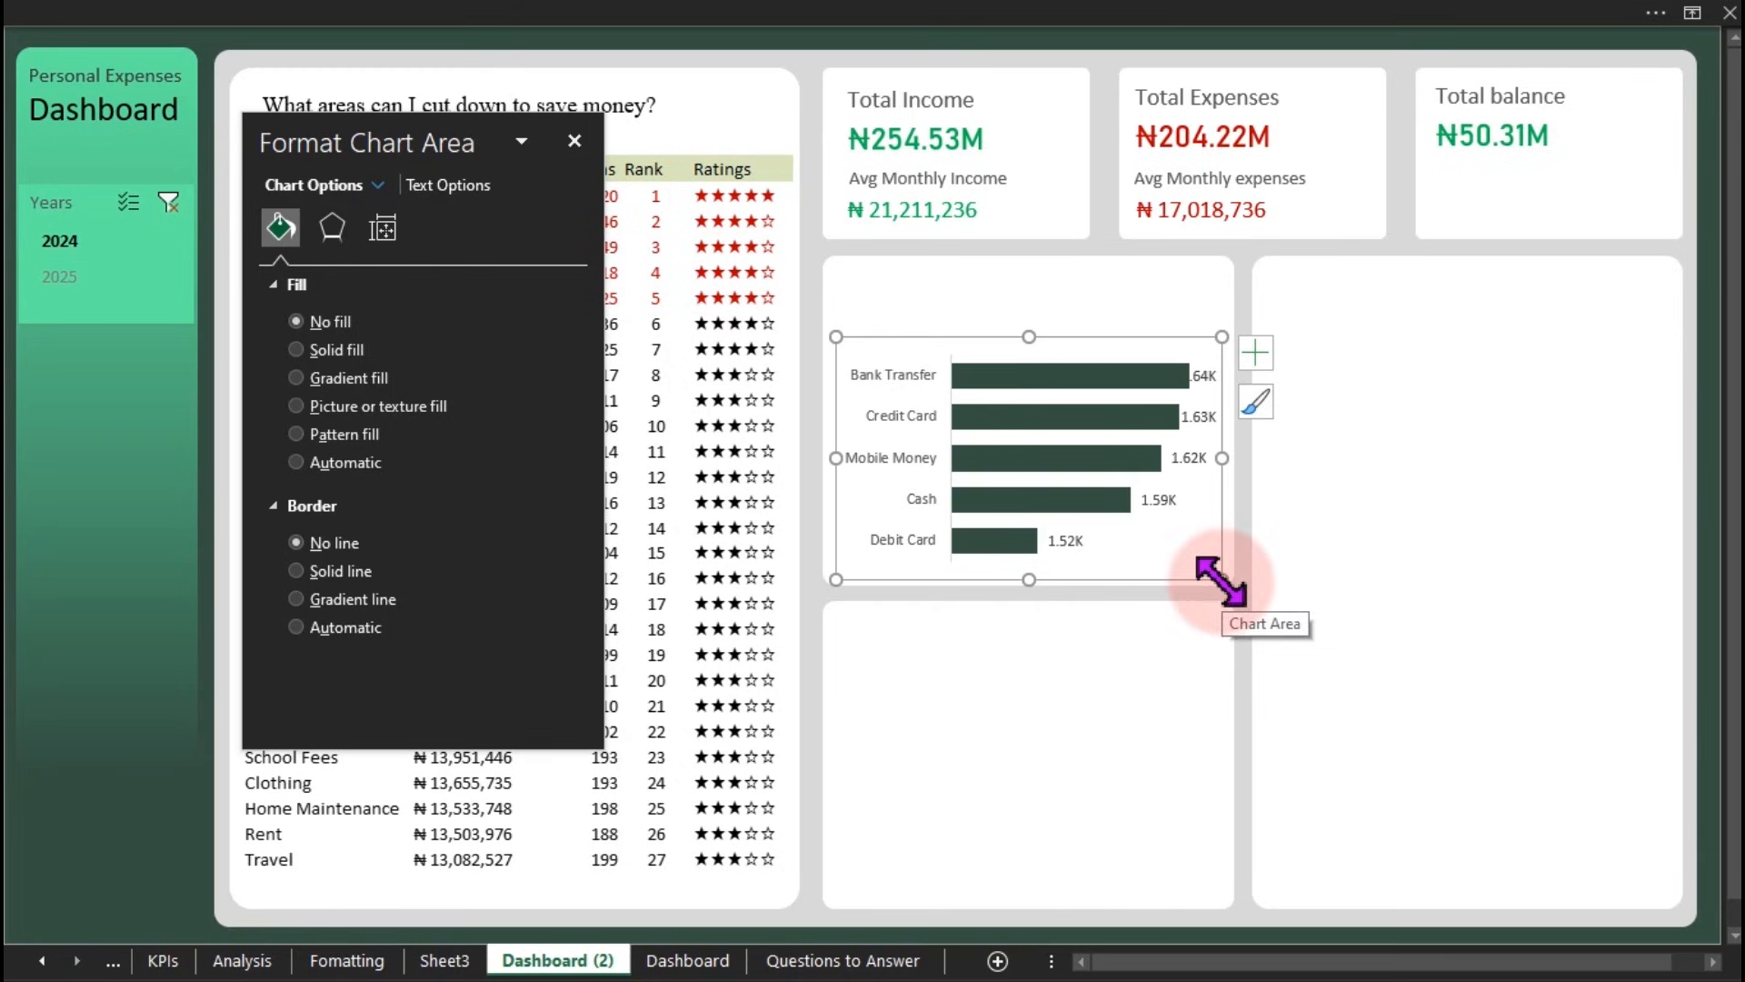
# Step: Duplicate the "What areas can I cut down to save money?" title and place the copy above the payment method chart
pyautogui.moveTo(363, 144); pyautogui.dragTo(442, 238)
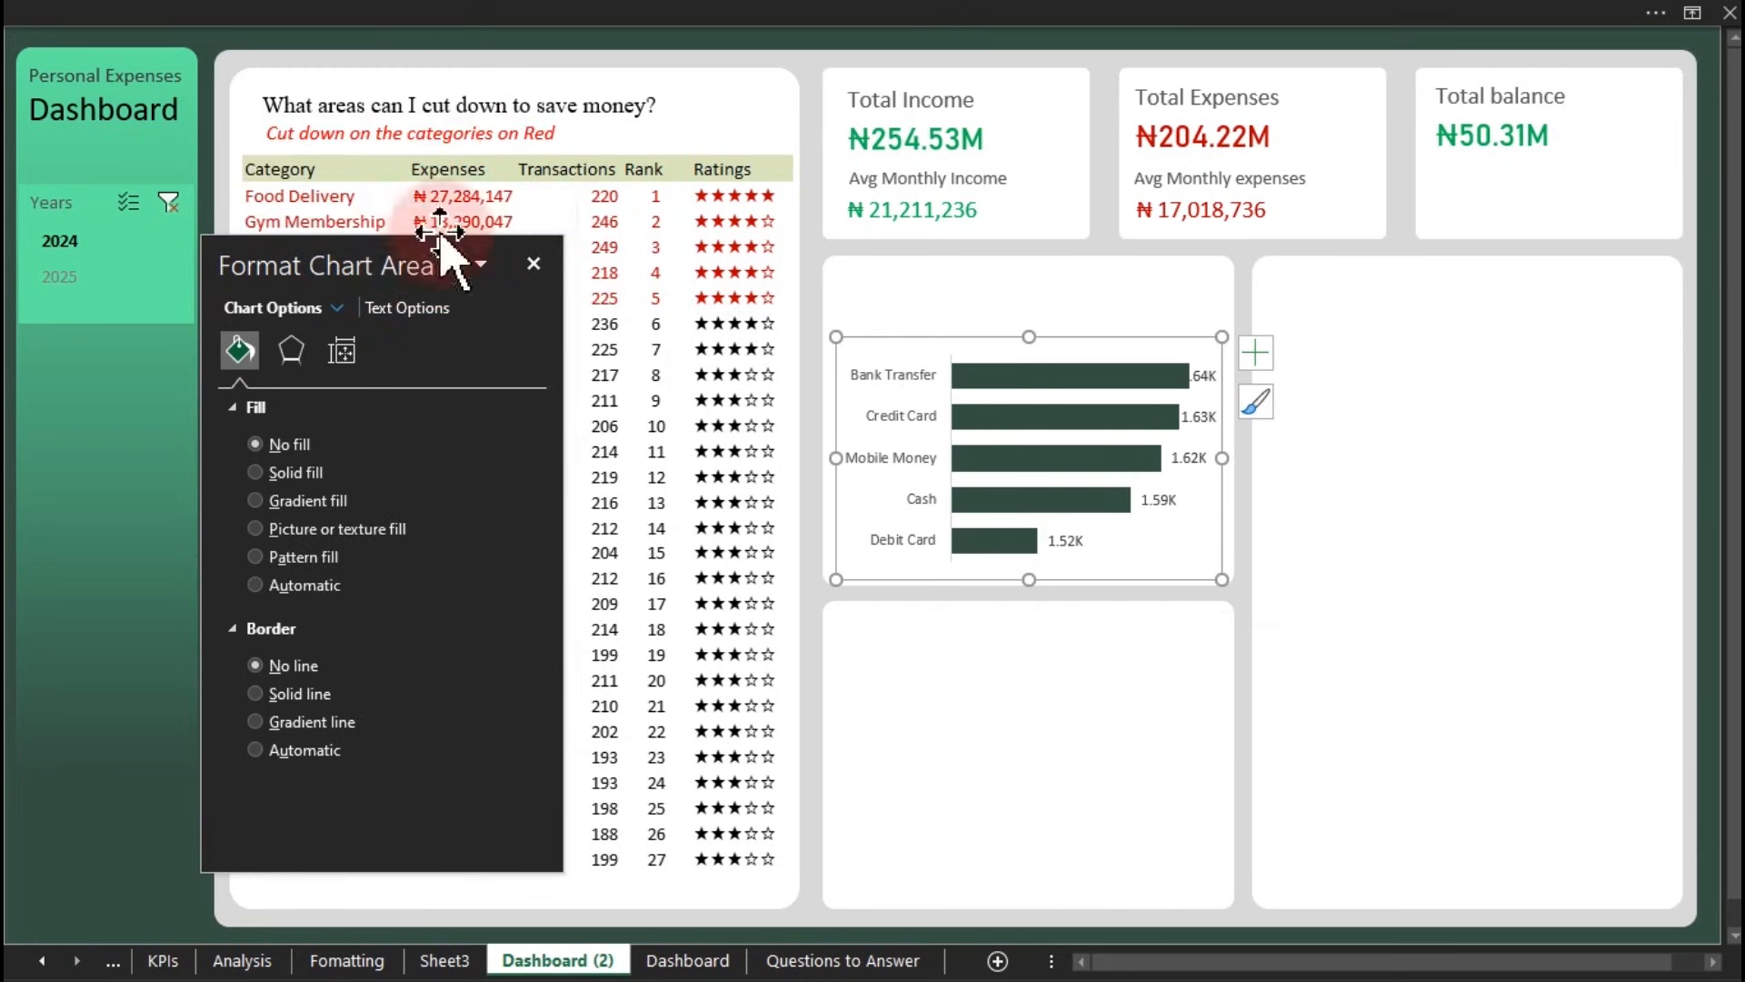
pyautogui.click(596, 113)
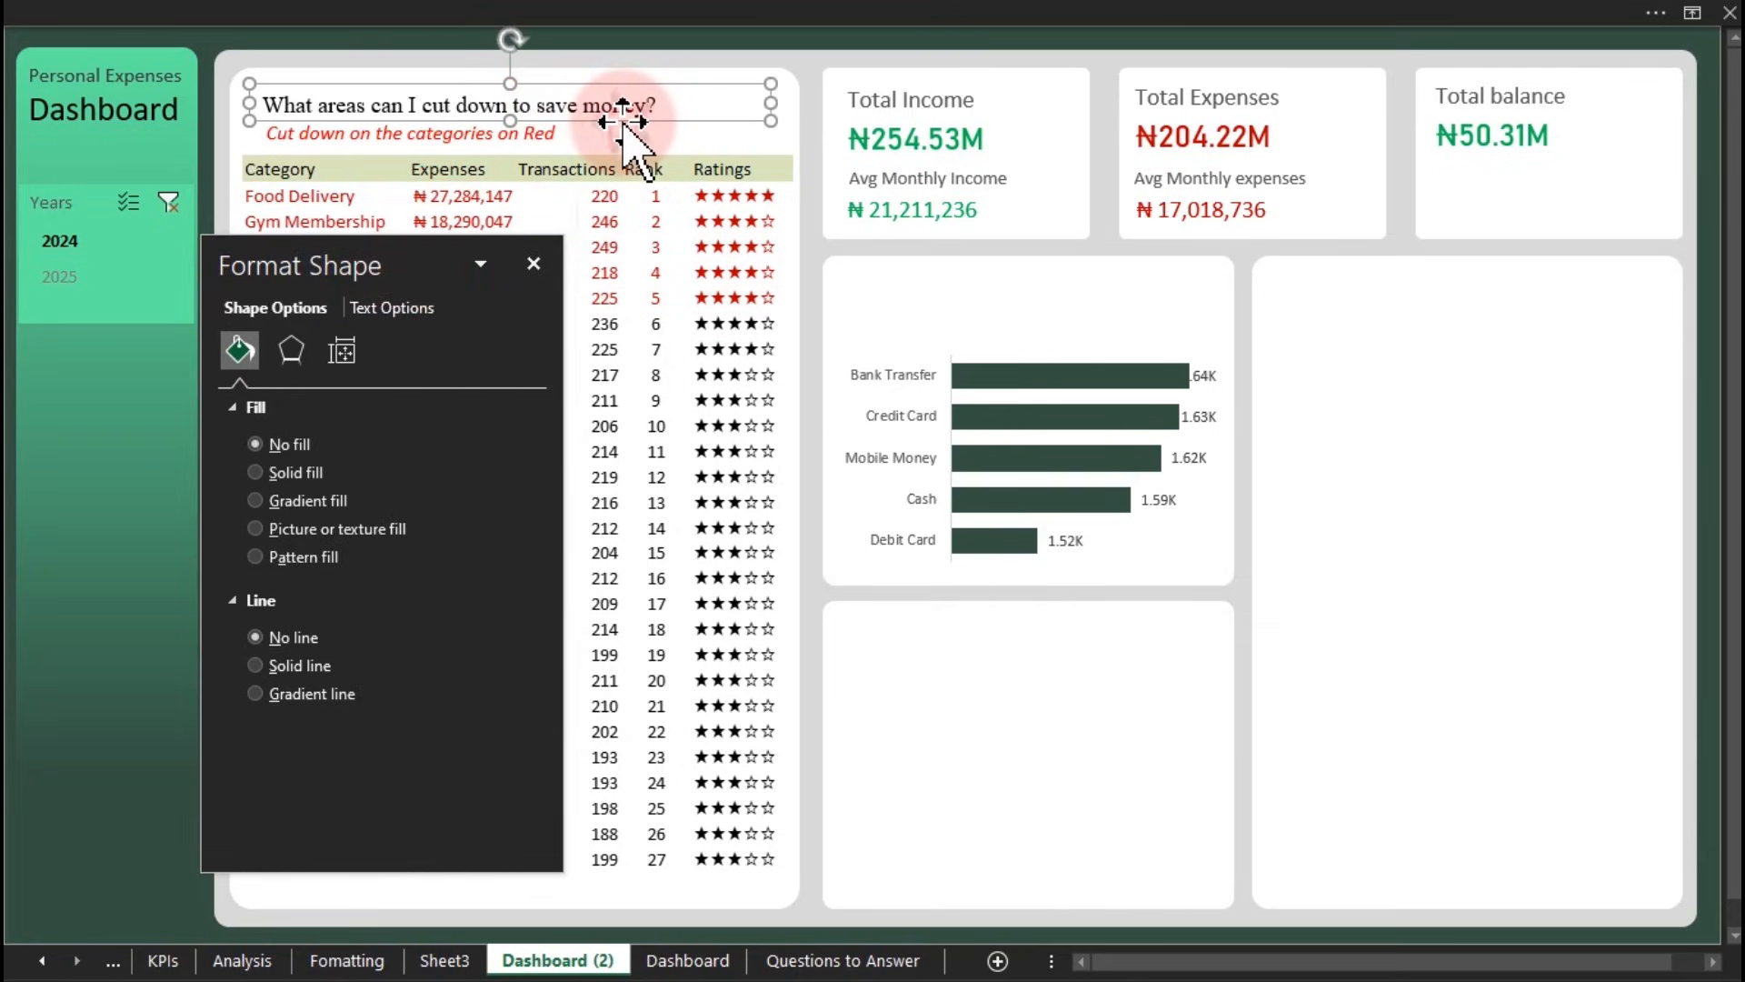
pyautogui.hotkey('ctrl', 'd')
pyautogui.moveTo(625, 125); pyautogui.dragTo(1181, 300)
# Step: Turn on the display of the formula bar
pyautogui.click(663, 17)
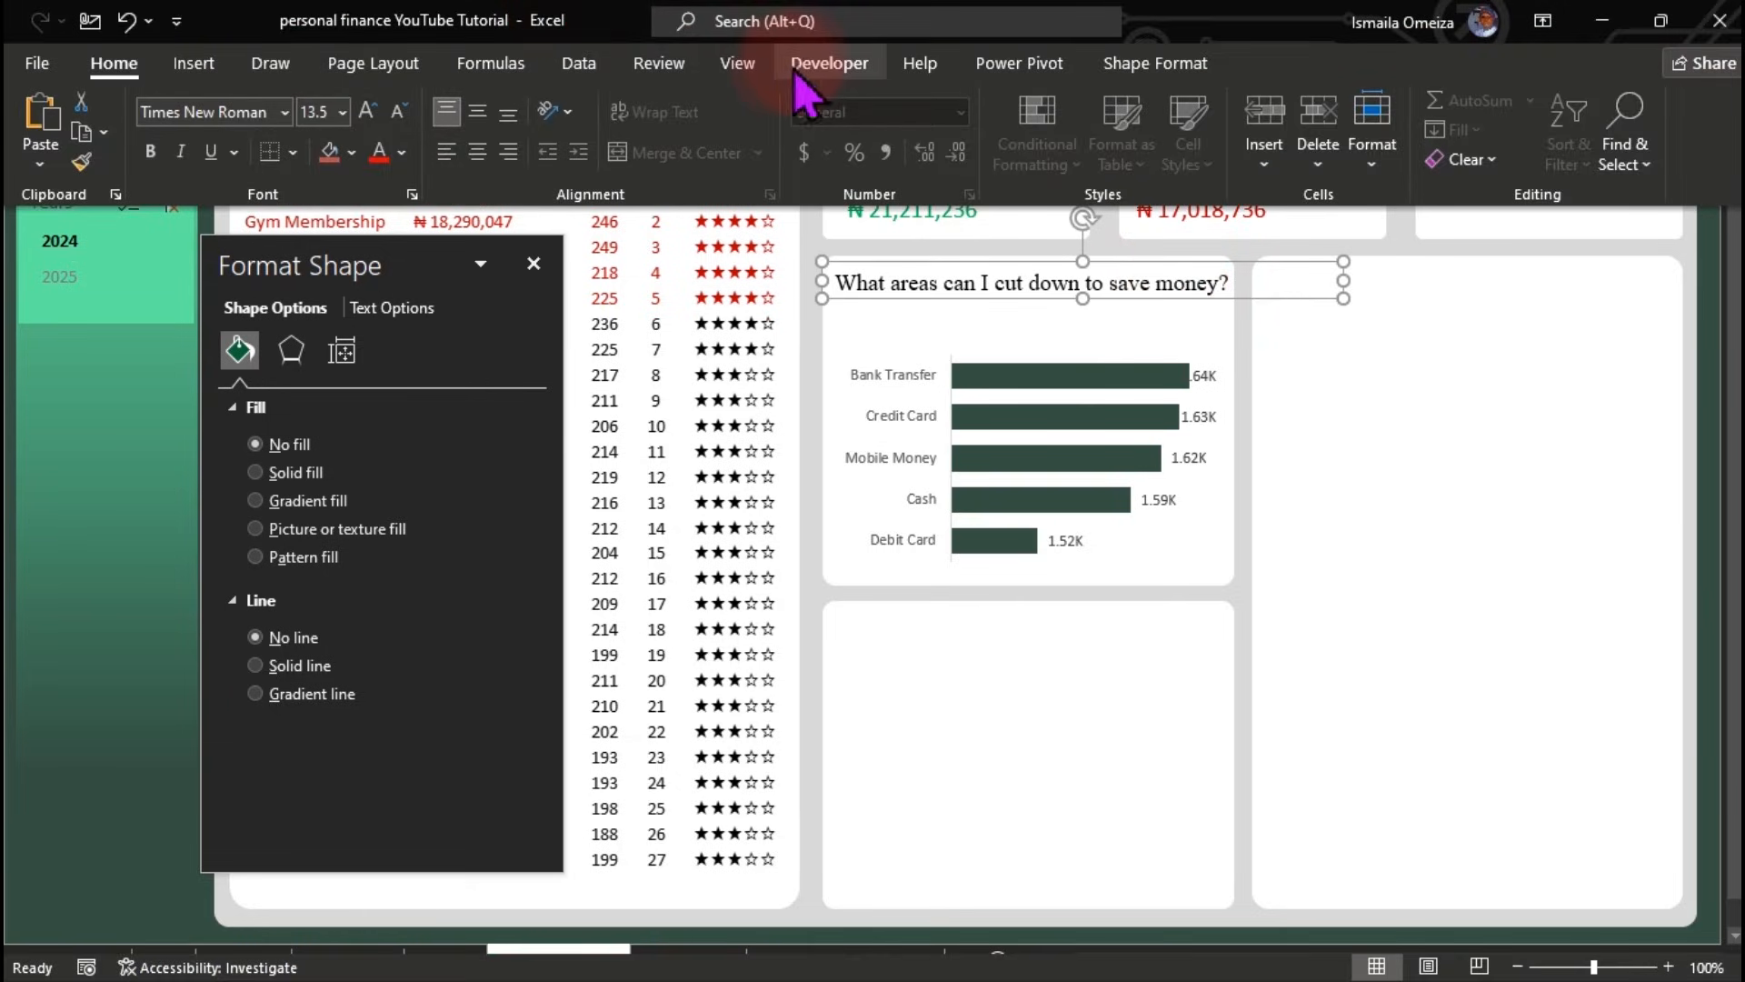
pyautogui.click(739, 63)
pyautogui.click(400, 110)
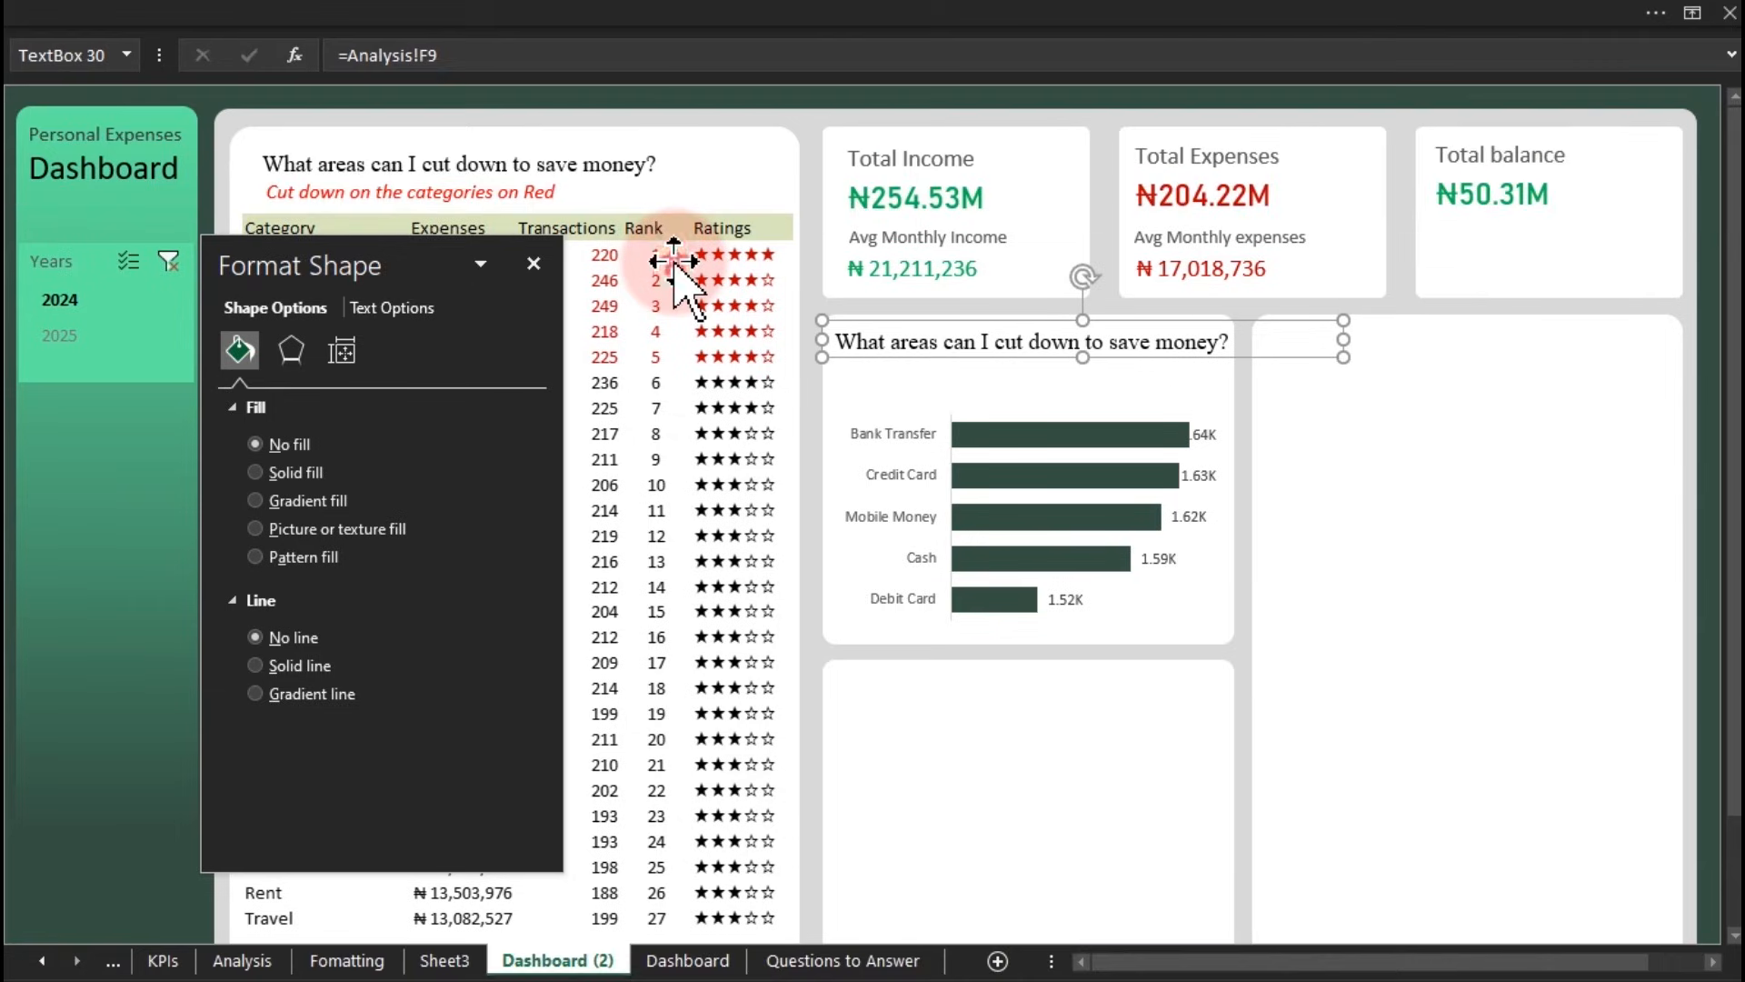
# Step: Link the copied title above the payment method chart to cell W13 of the Analysis sheet
pyautogui.click(505, 54)
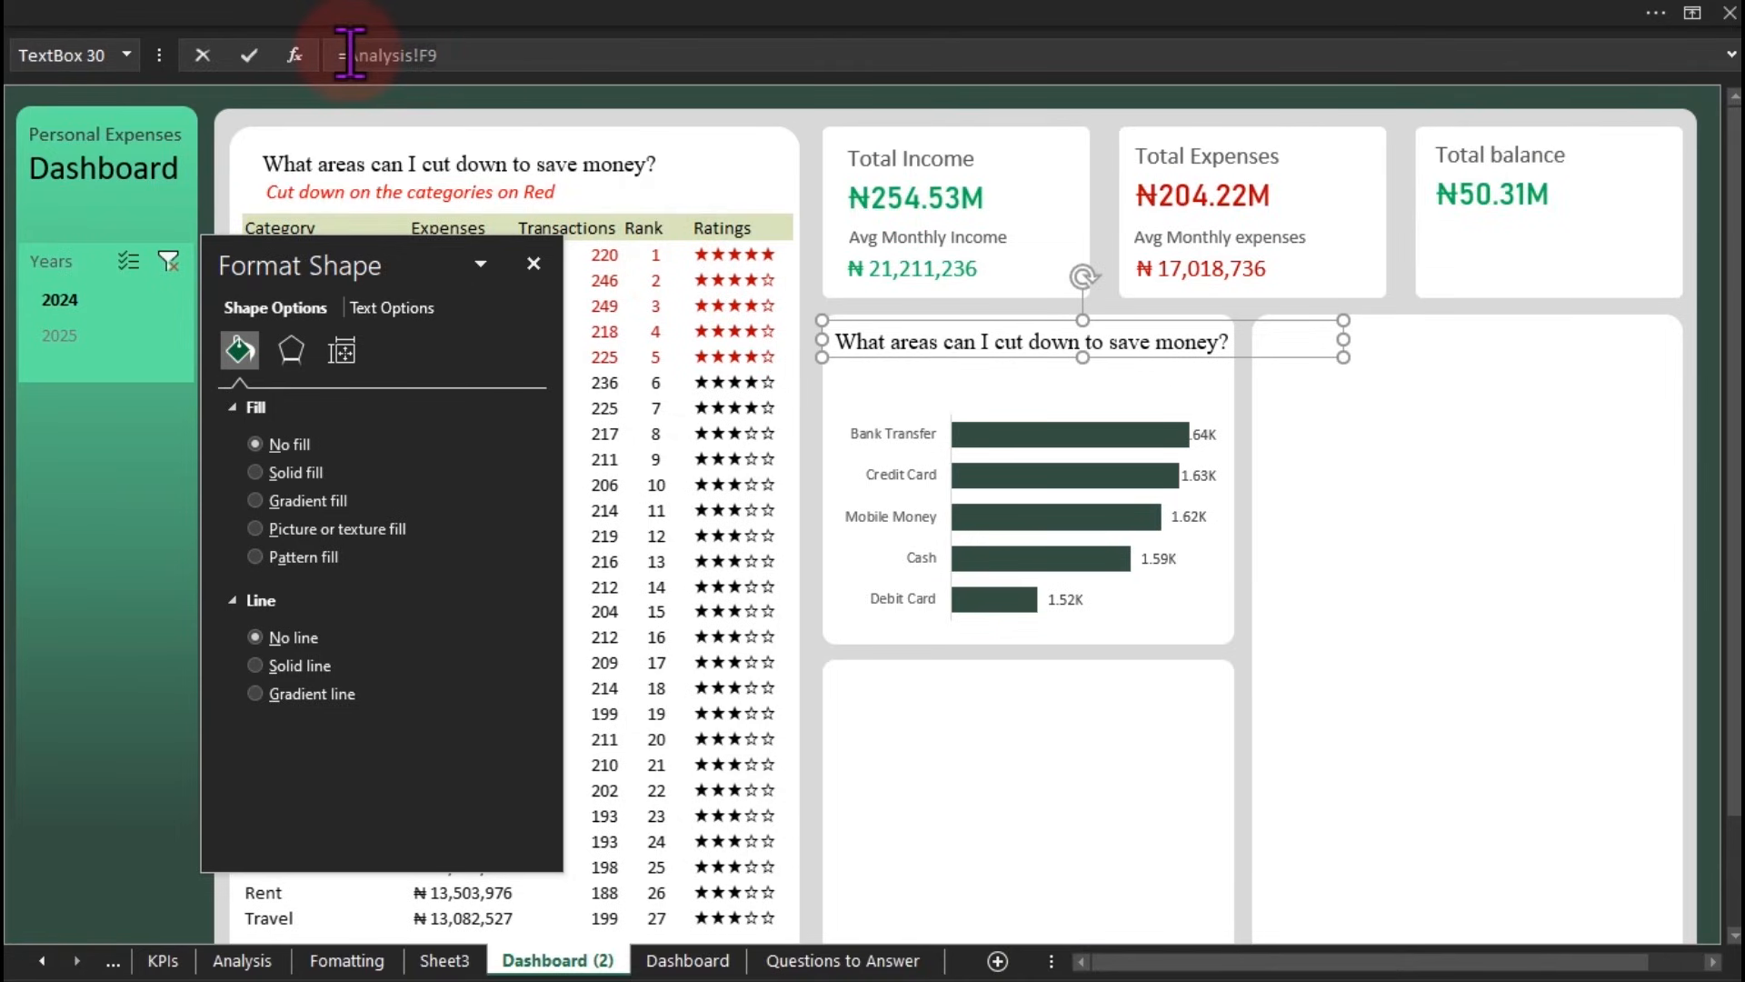
pyautogui.click(271, 960)
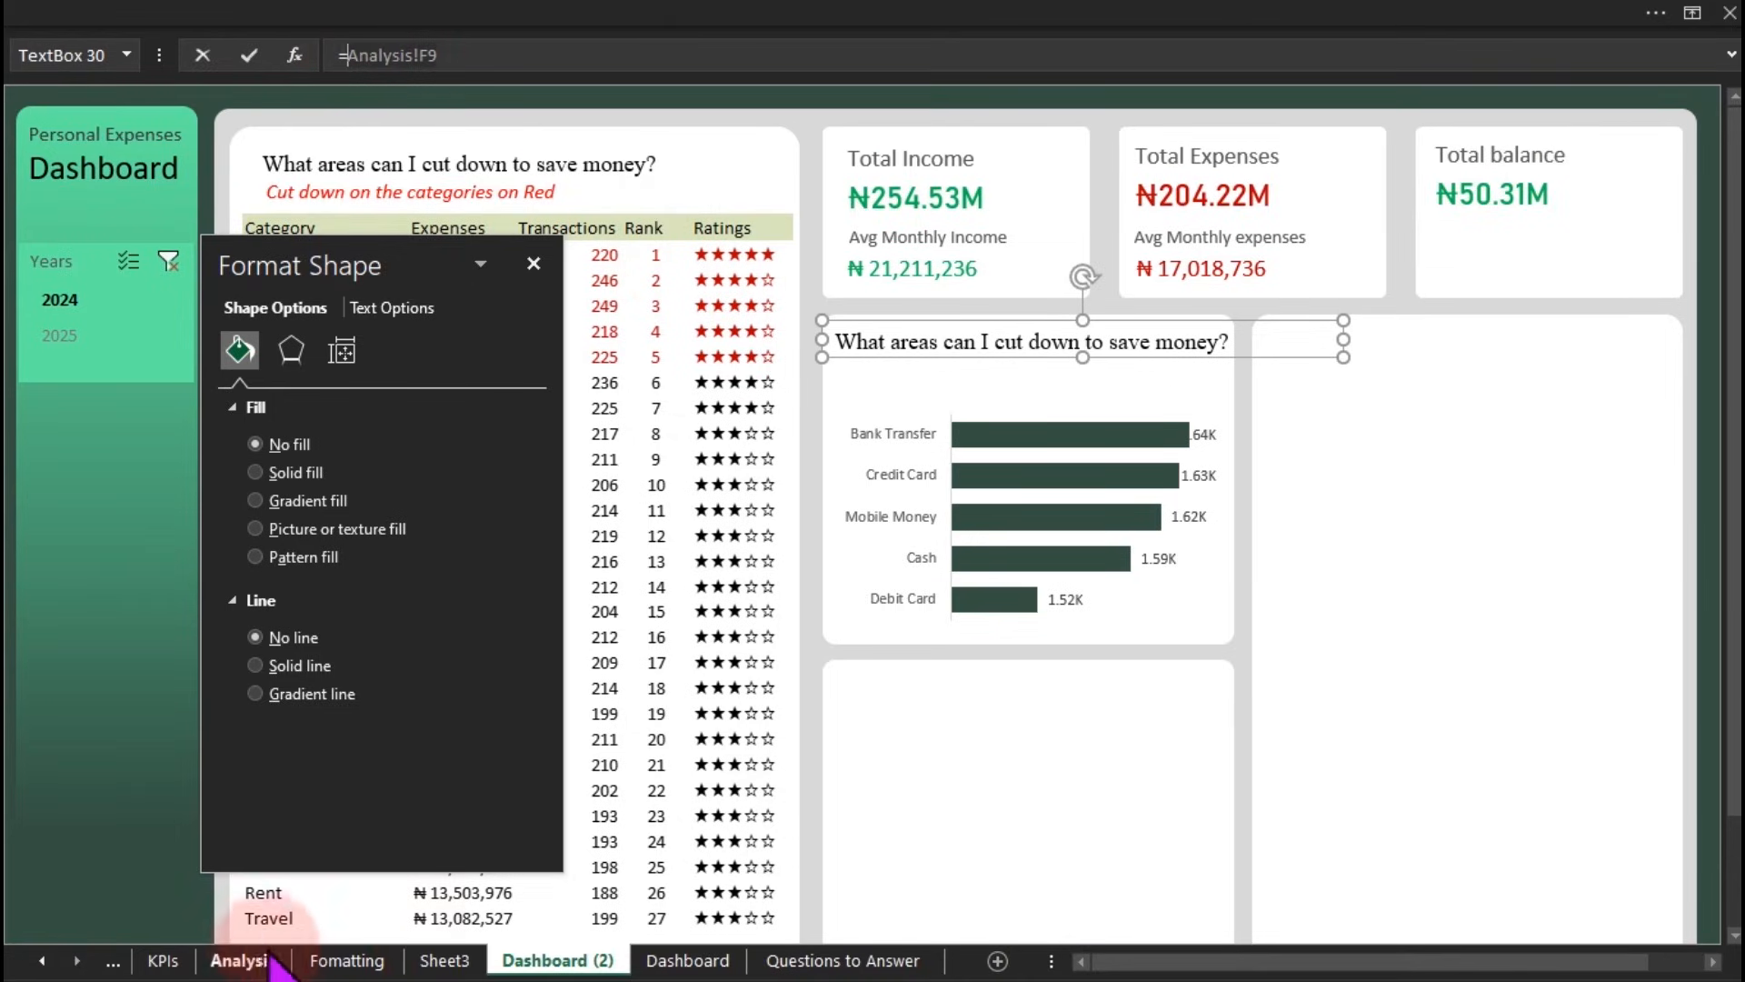
pyautogui.click(259, 959)
pyautogui.moveTo(1243, 965); pyautogui.dragTo(1648, 955)
pyautogui.click(1243, 309)
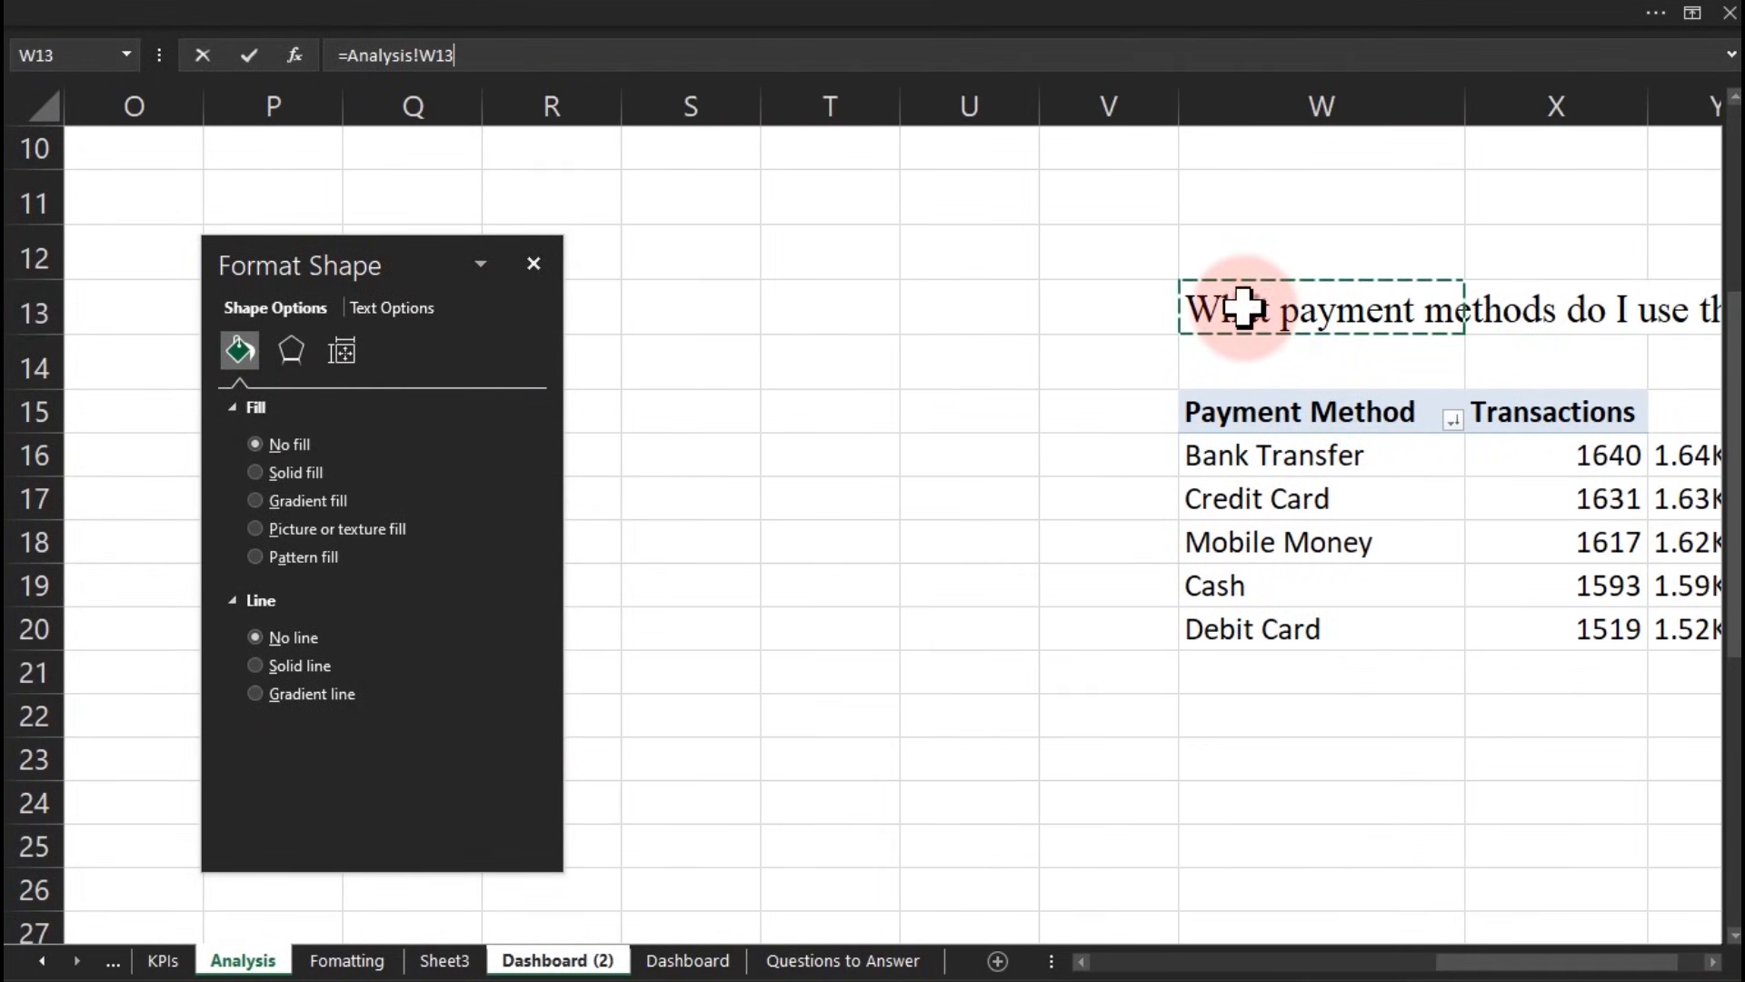
pyautogui.press('Return')
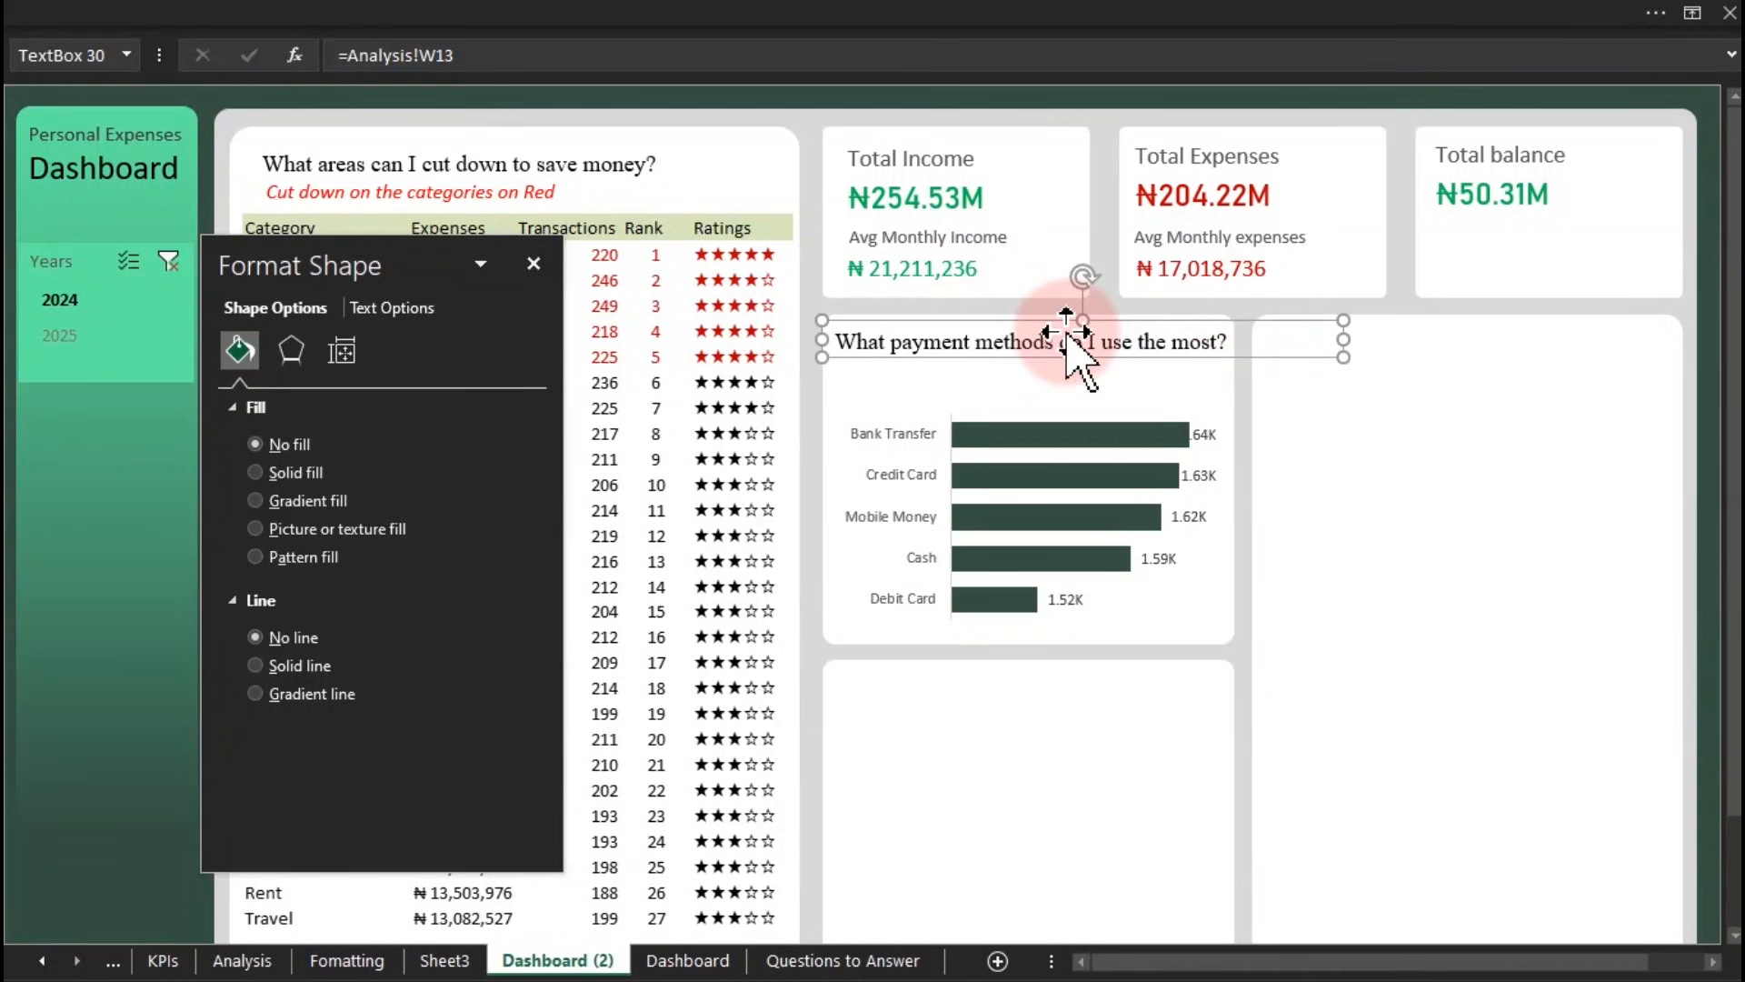
# Step: Change the font colour of both the savings table title and the payment method chart title to a dark grey theme shade
pyautogui.keyDown('ctrl'); pyautogui.click(592, 163); pyautogui.keyUp('ctrl')
pyautogui.click(350, 16)
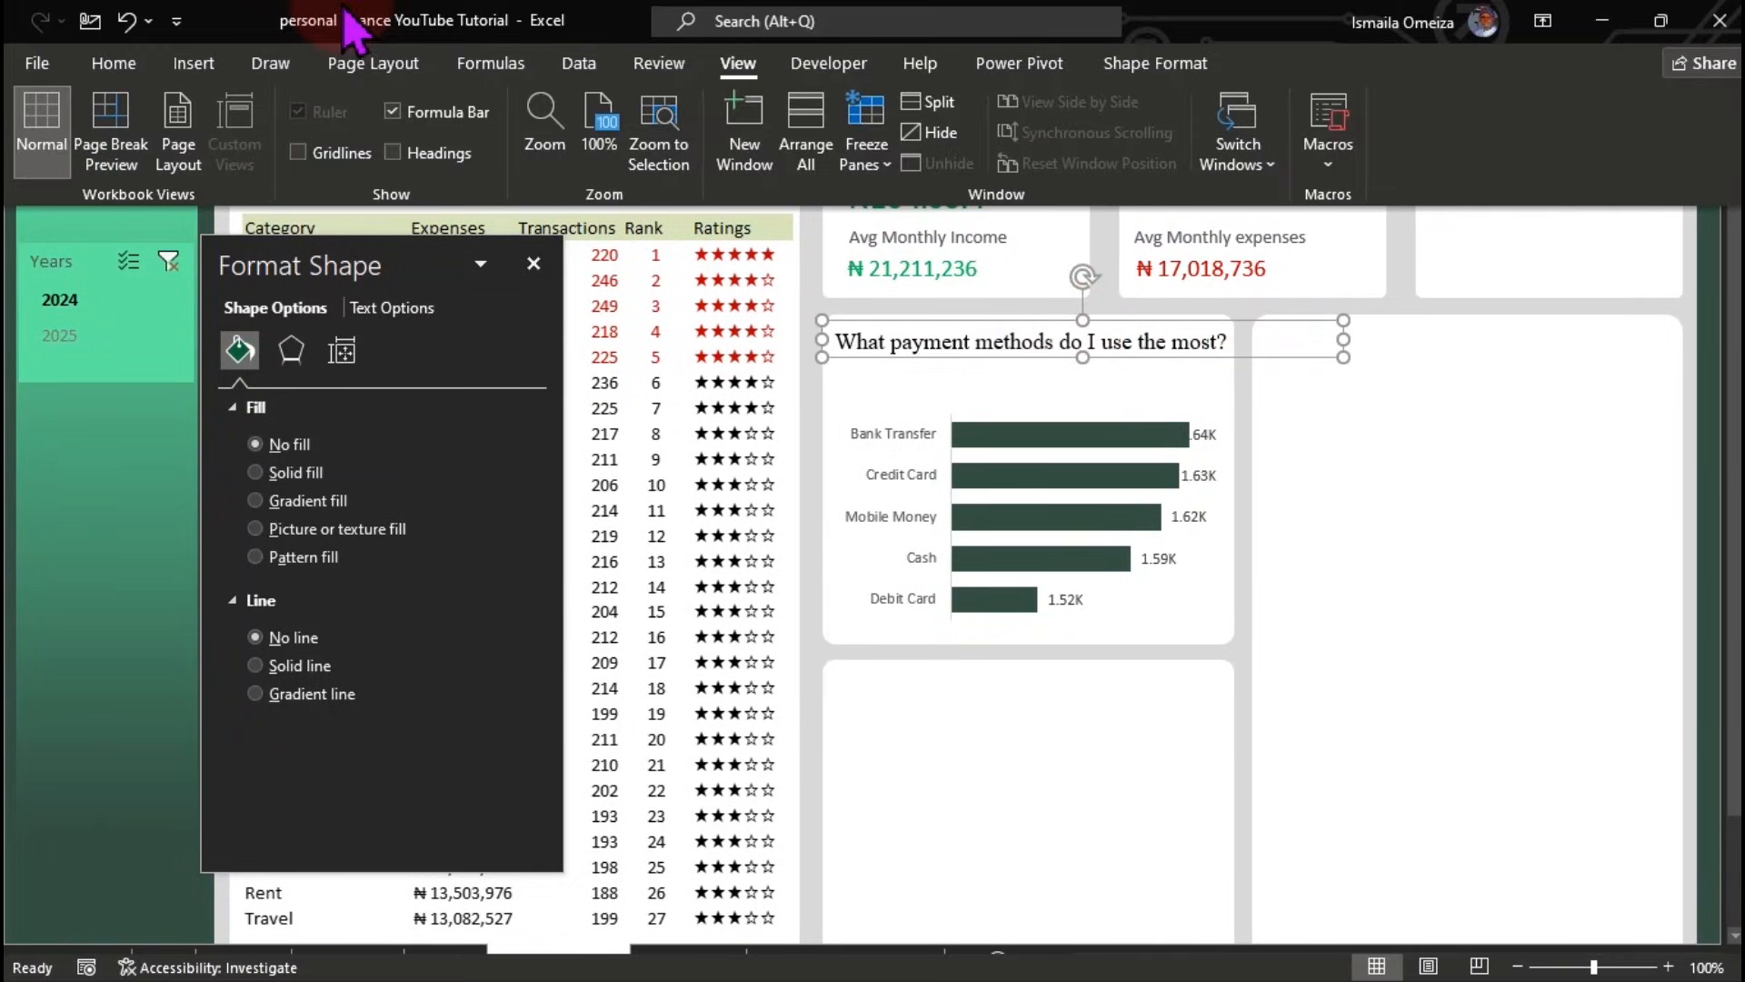
pyautogui.click(111, 68)
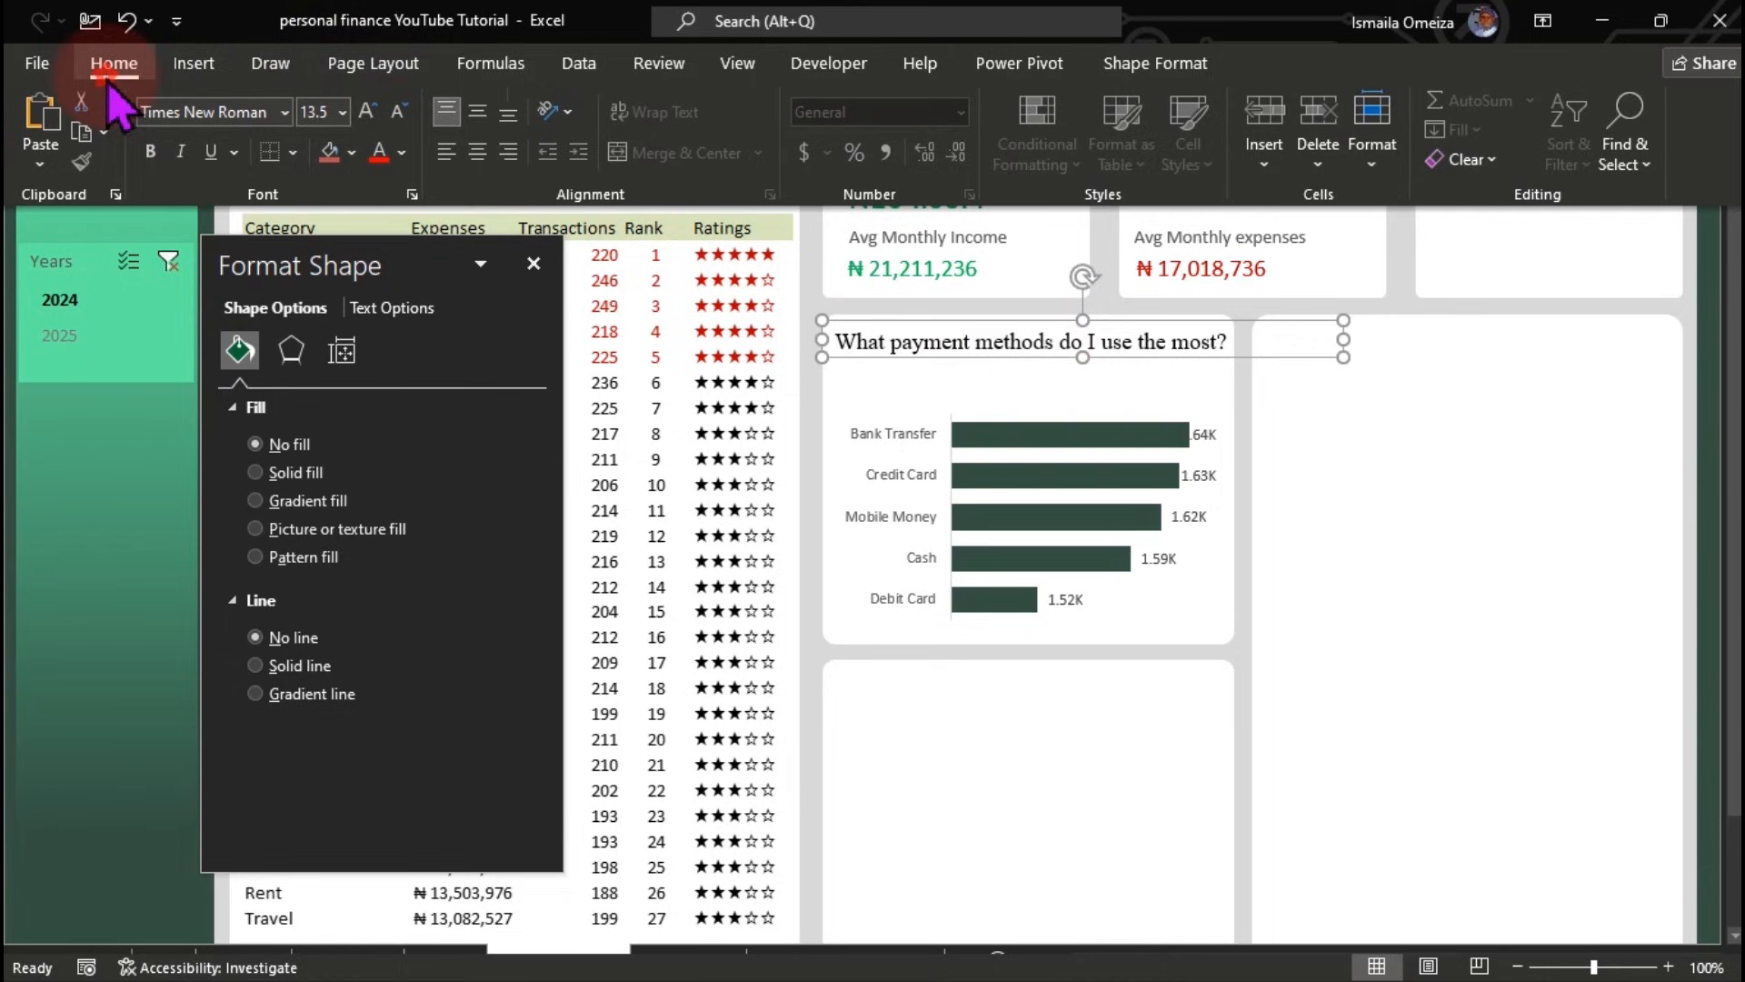
pyautogui.click(401, 153)
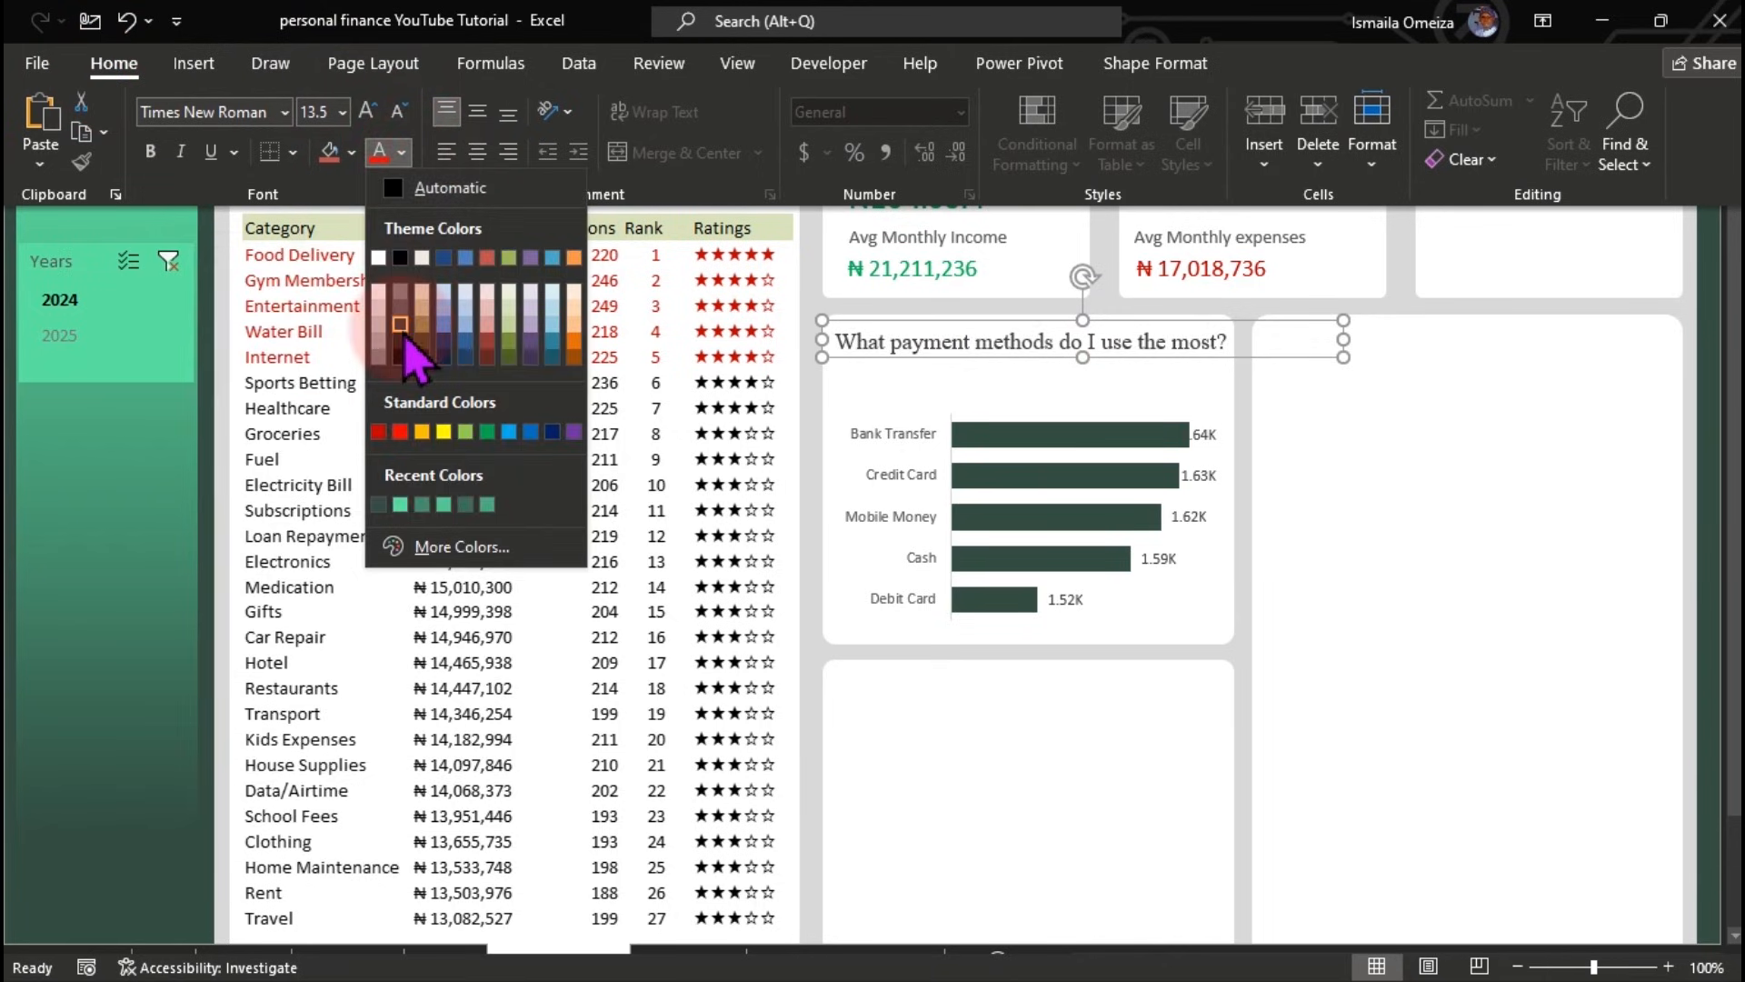
pyautogui.click(403, 333)
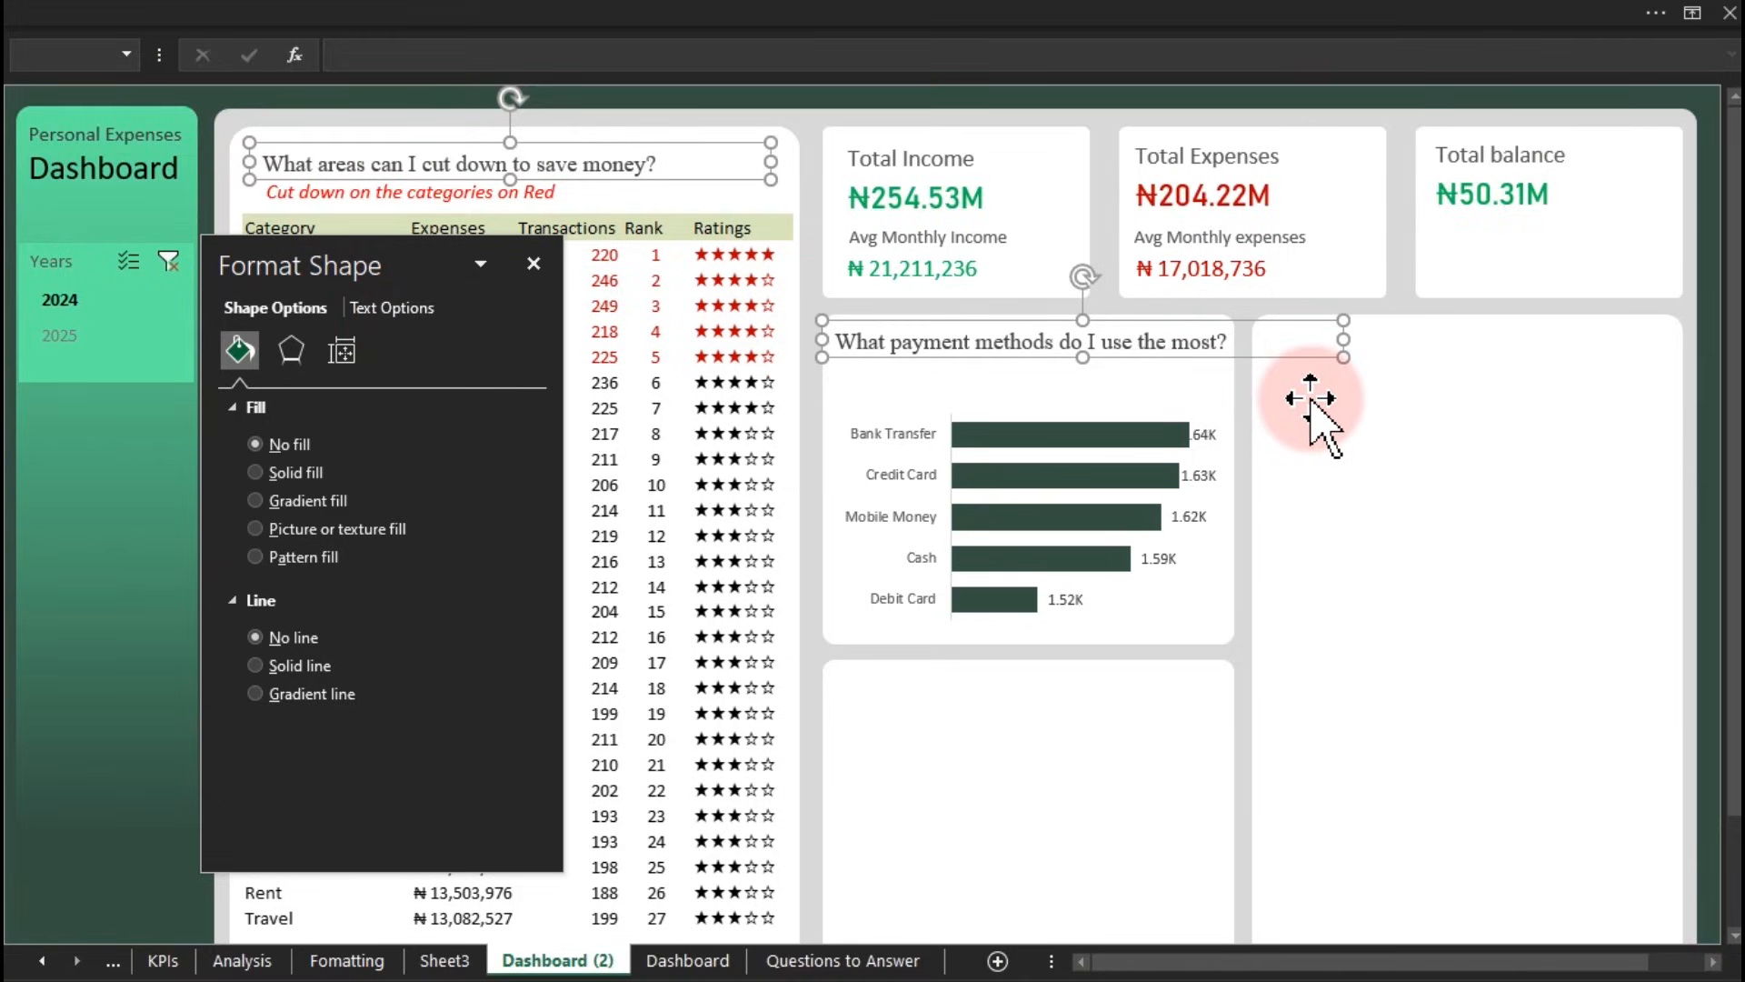
pyautogui.click(1310, 399)
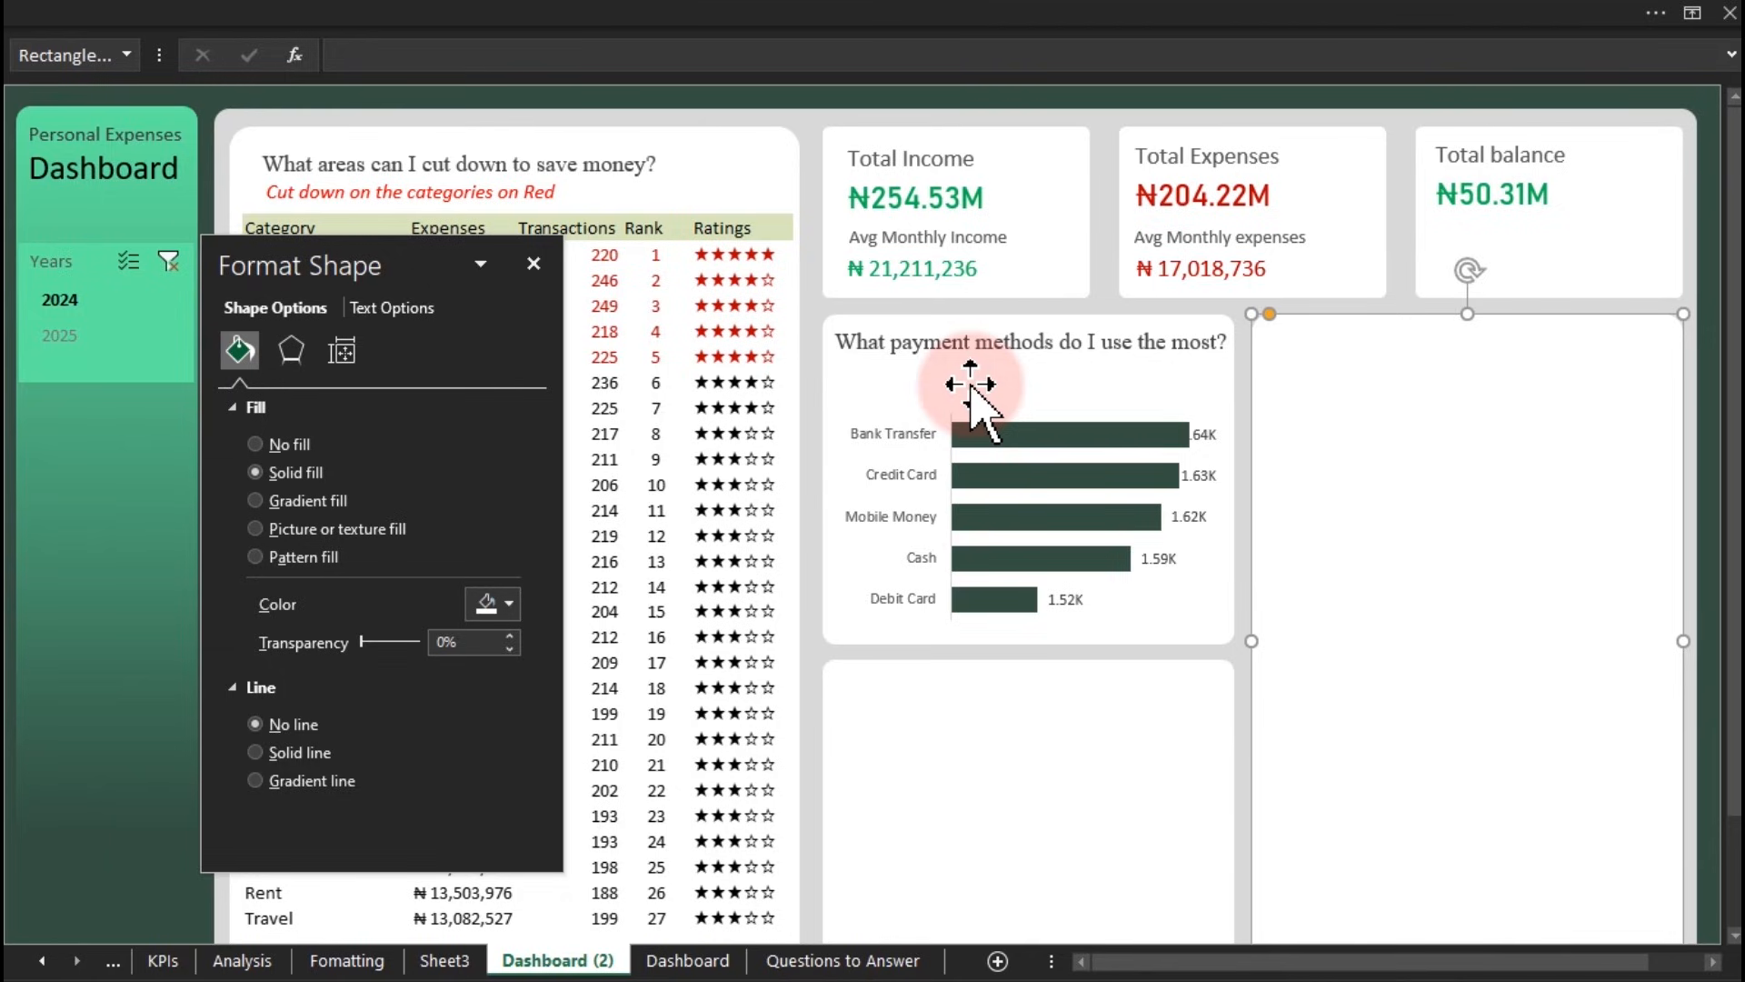
# Step: Switch to the Analysis sheet, close the shape formatting pane and select cell W22 below the payment method table
pyautogui.click(233, 962)
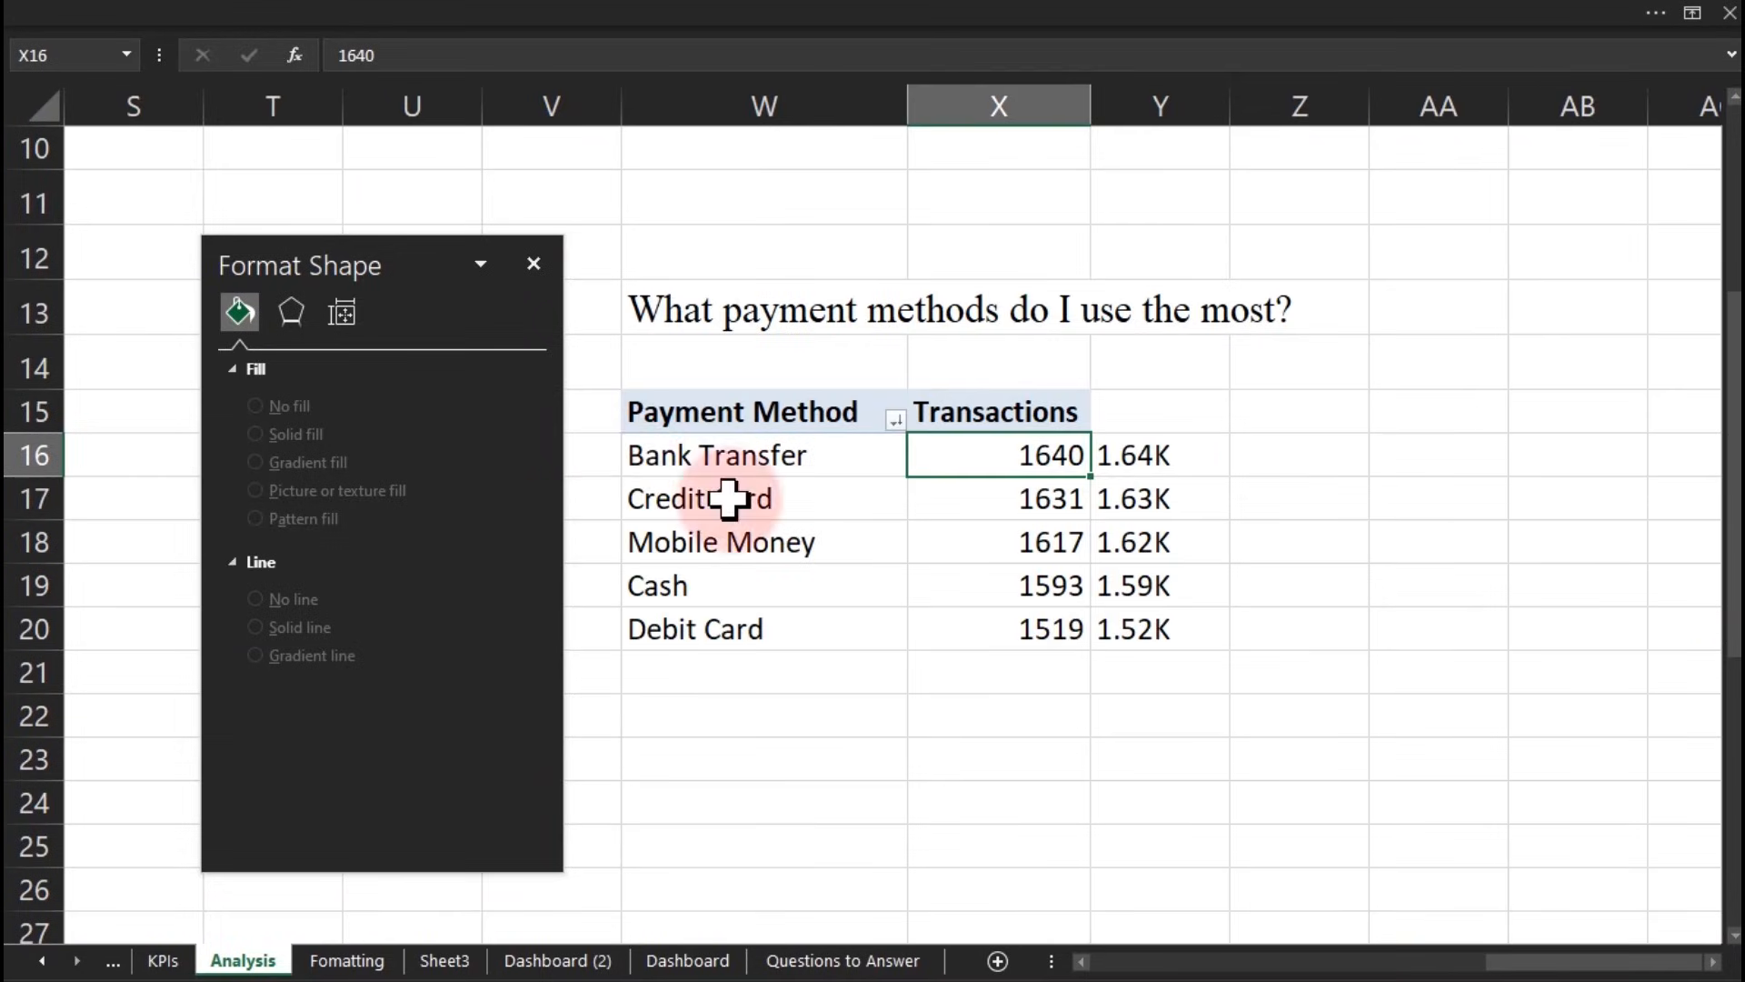
pyautogui.click(534, 263)
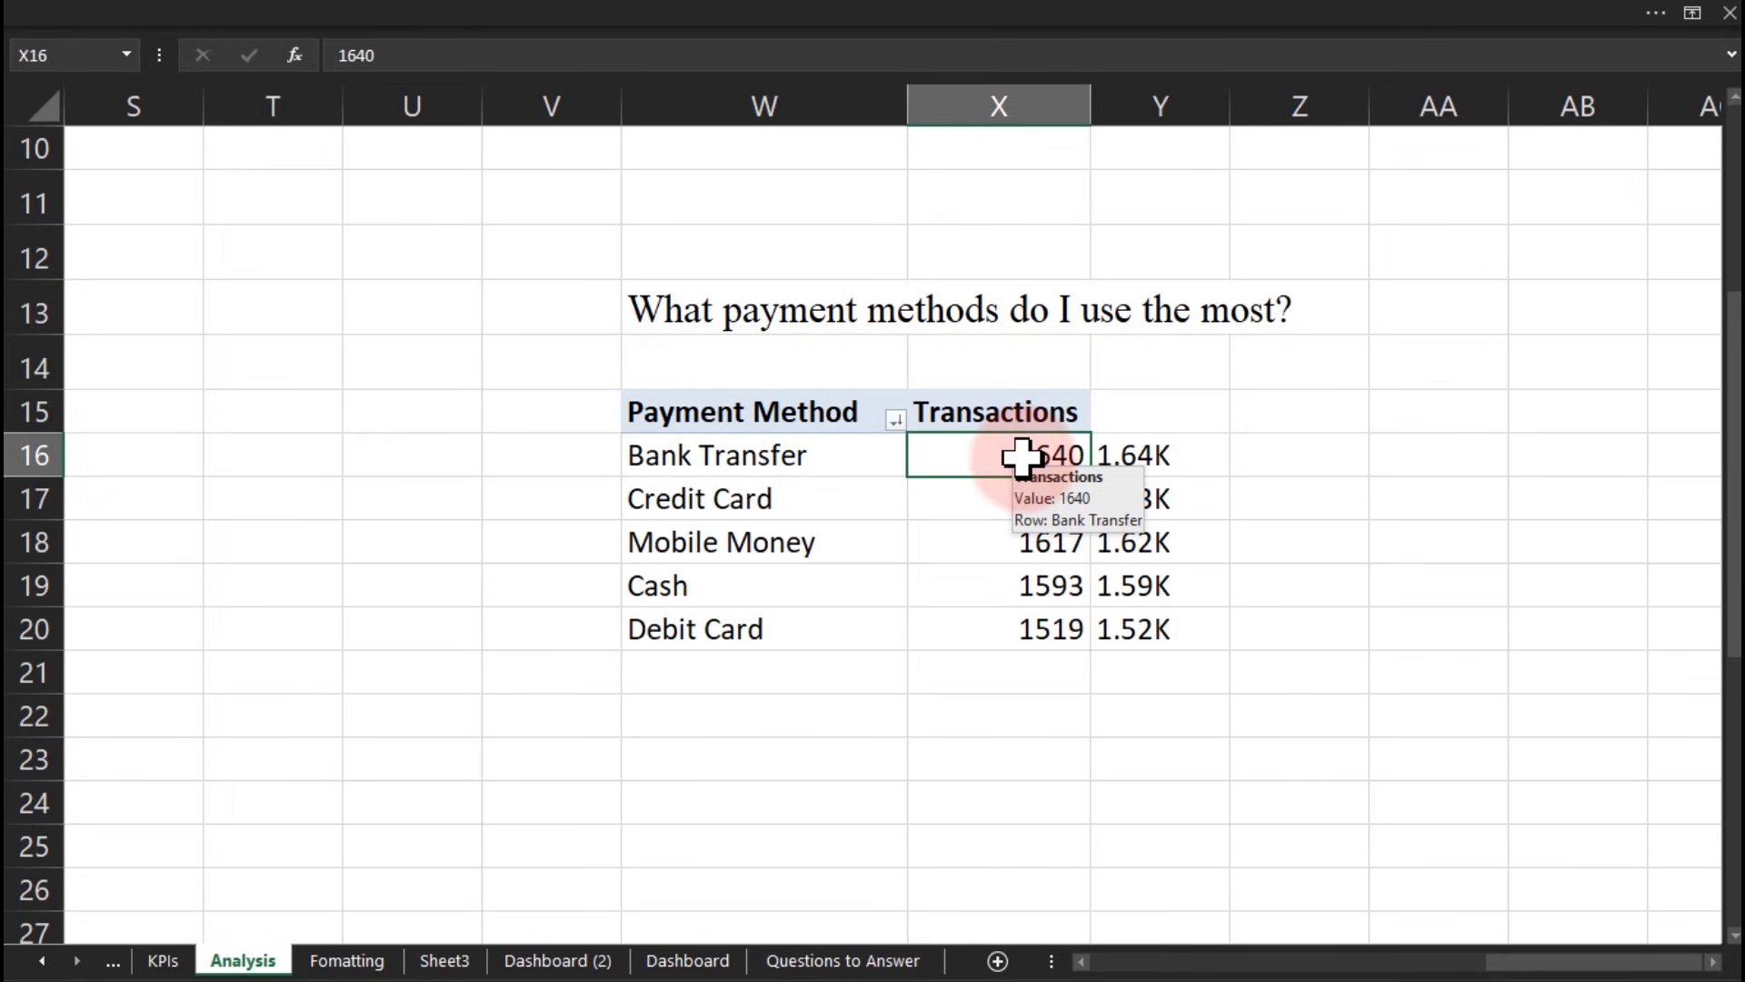
pyautogui.click(708, 742)
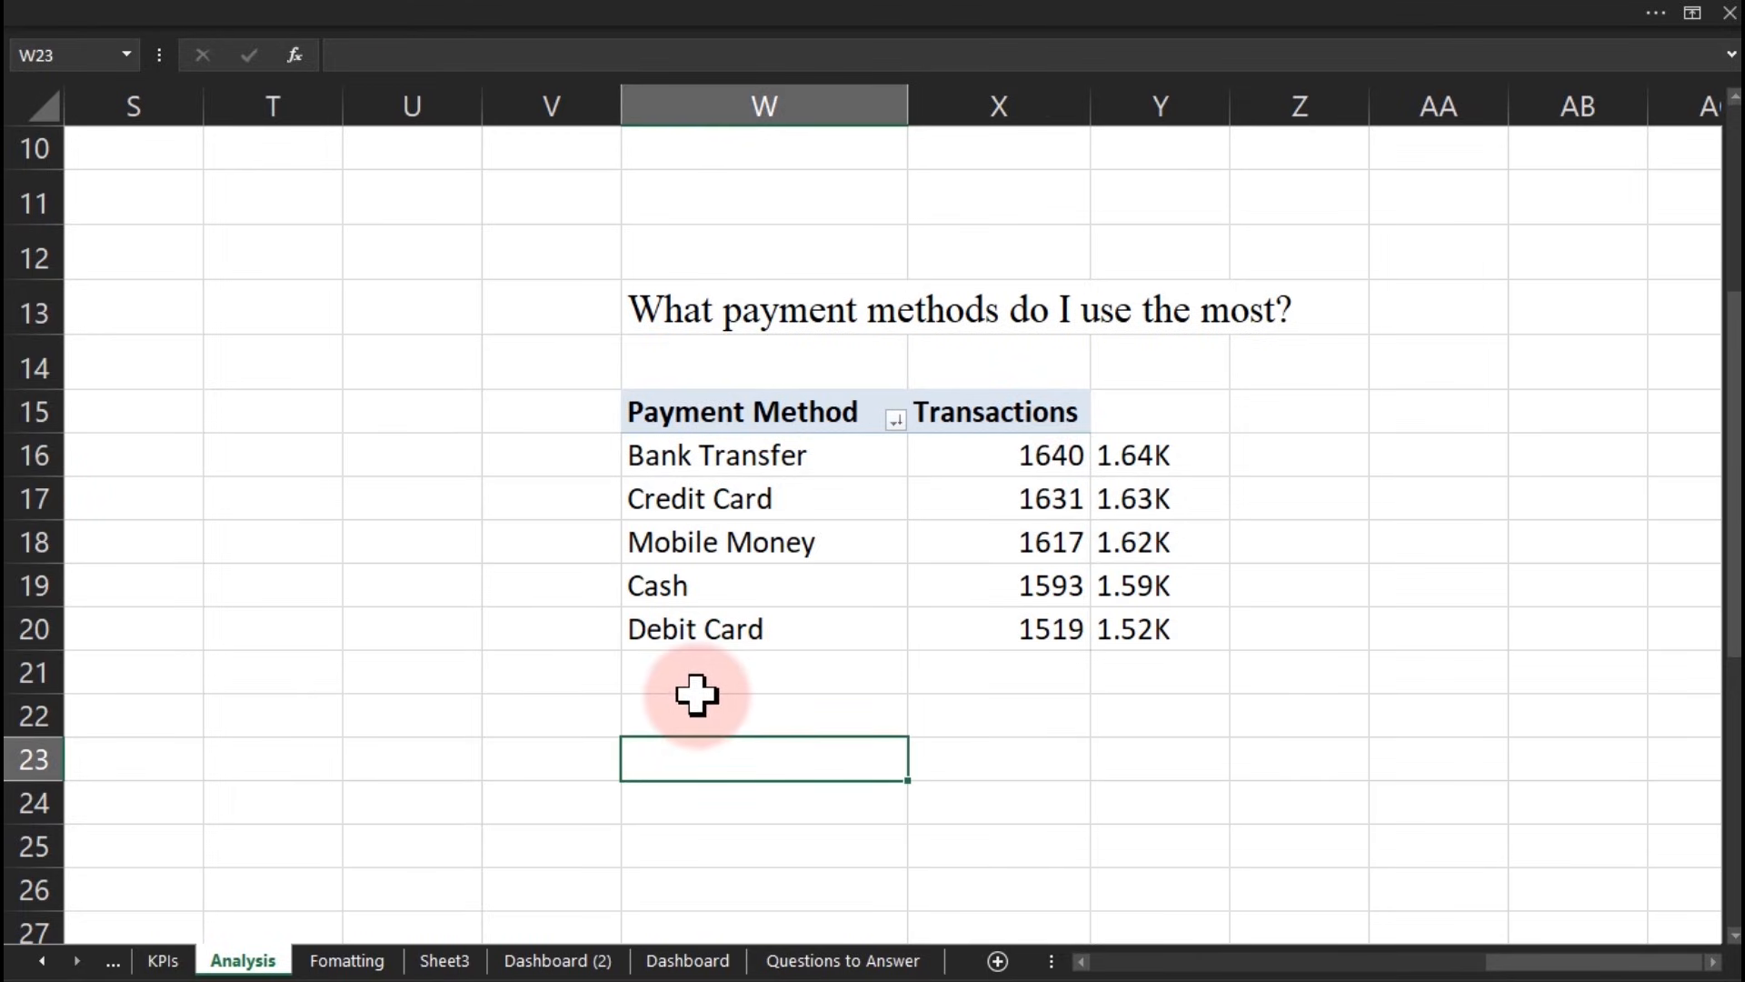
pyautogui.click(696, 698)
pyautogui.click(1733, 937)
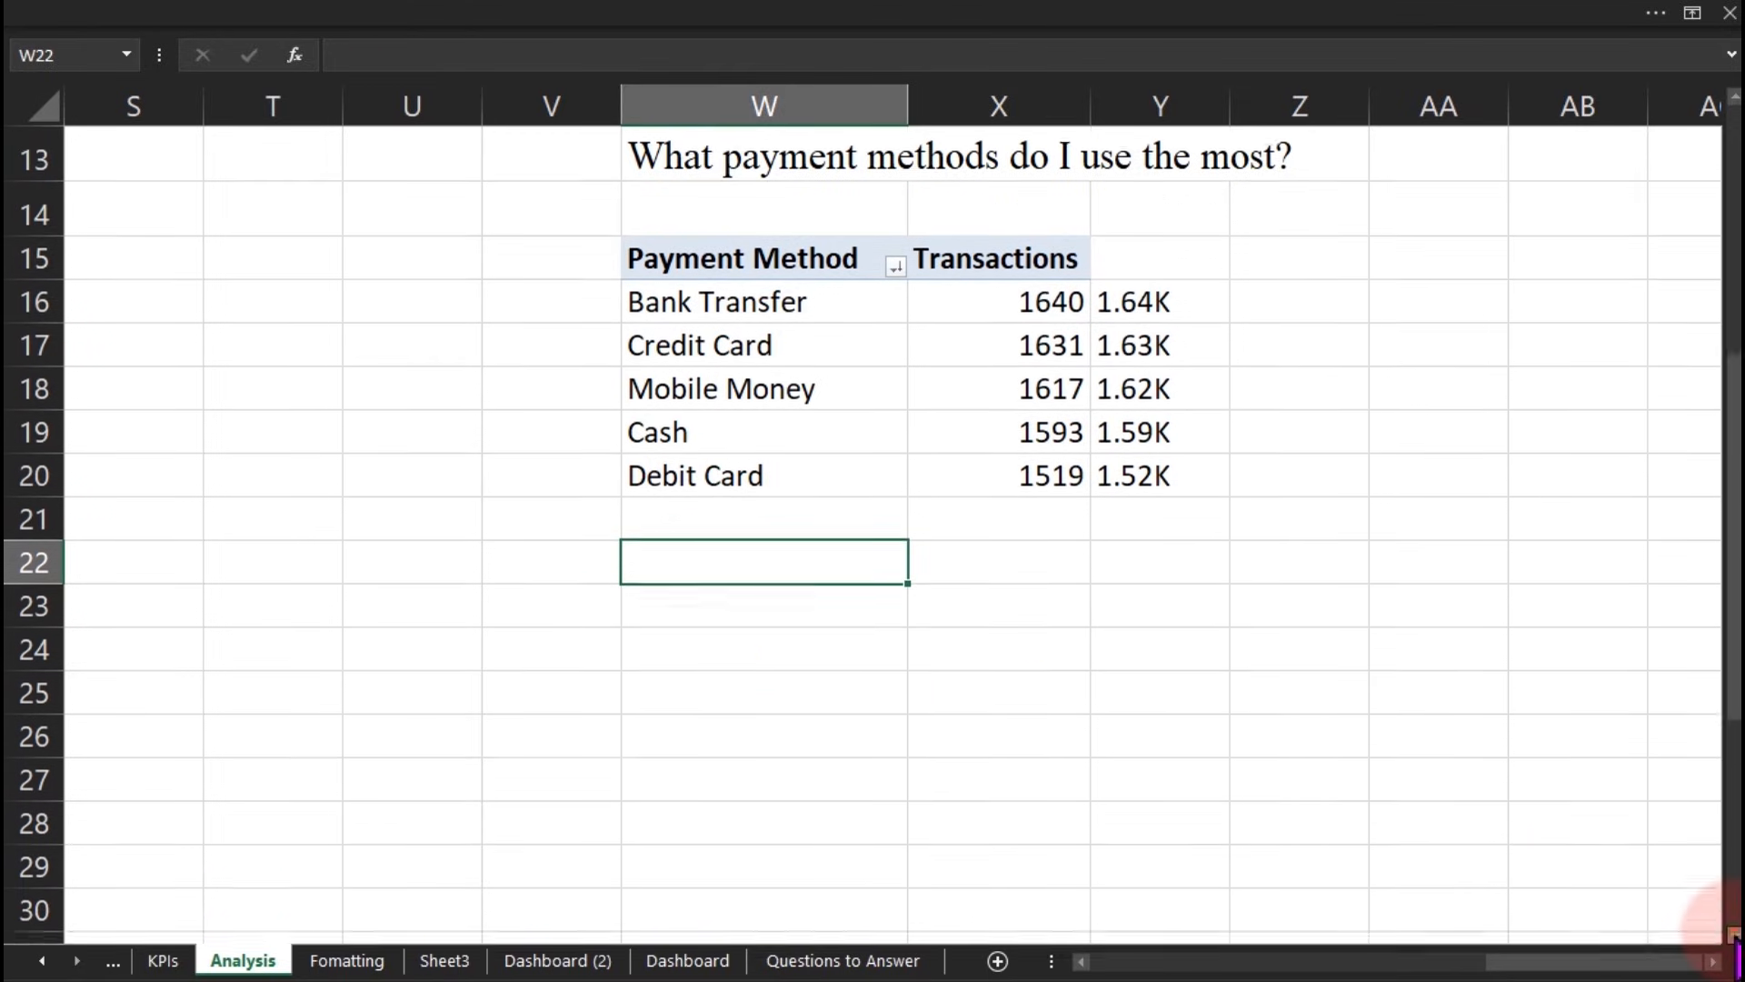
pyautogui.click(1733, 936)
pyautogui.click(1732, 937)
pyautogui.click(1733, 936)
pyautogui.click(754, 560)
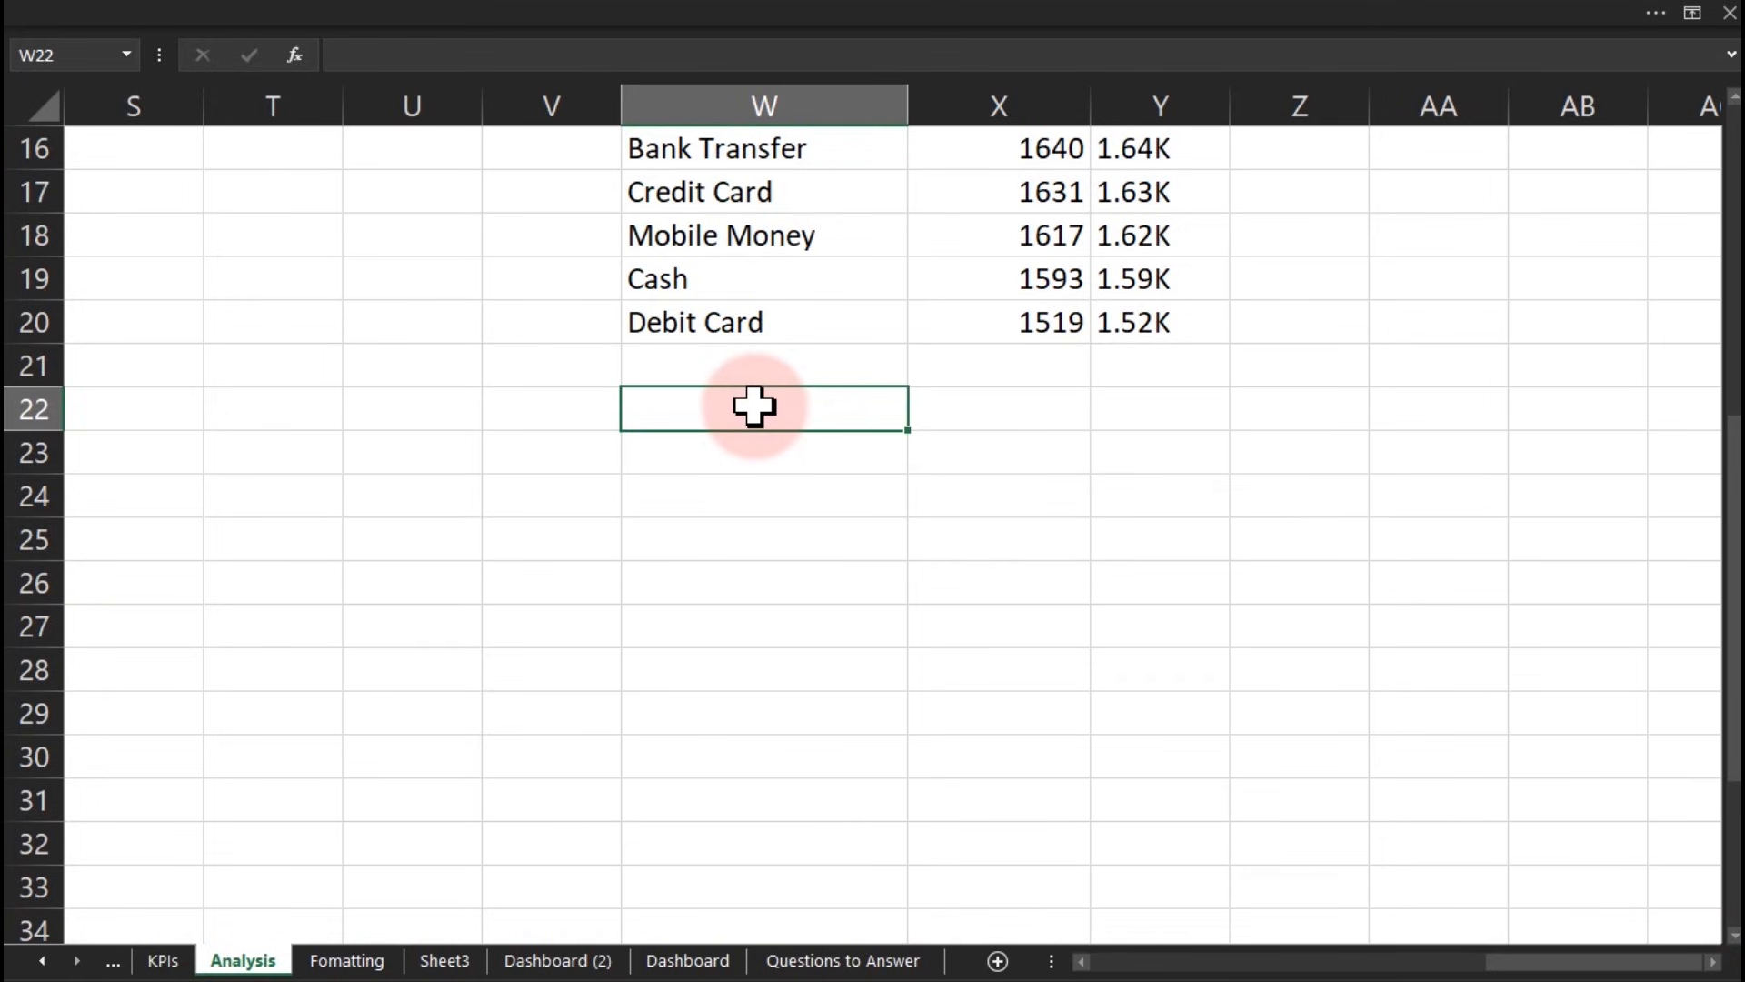
# Step: Enter the sentence "Bank Transfer is your most used payment method, making up 0% of all transactions" in cell W22
pyautogui.write('bac')
pyautogui.press('BackSpace')
pyautogui.press('BackSpace')
pyautogui.press('BackSpace')
pyautogui.write('Bank Tra')
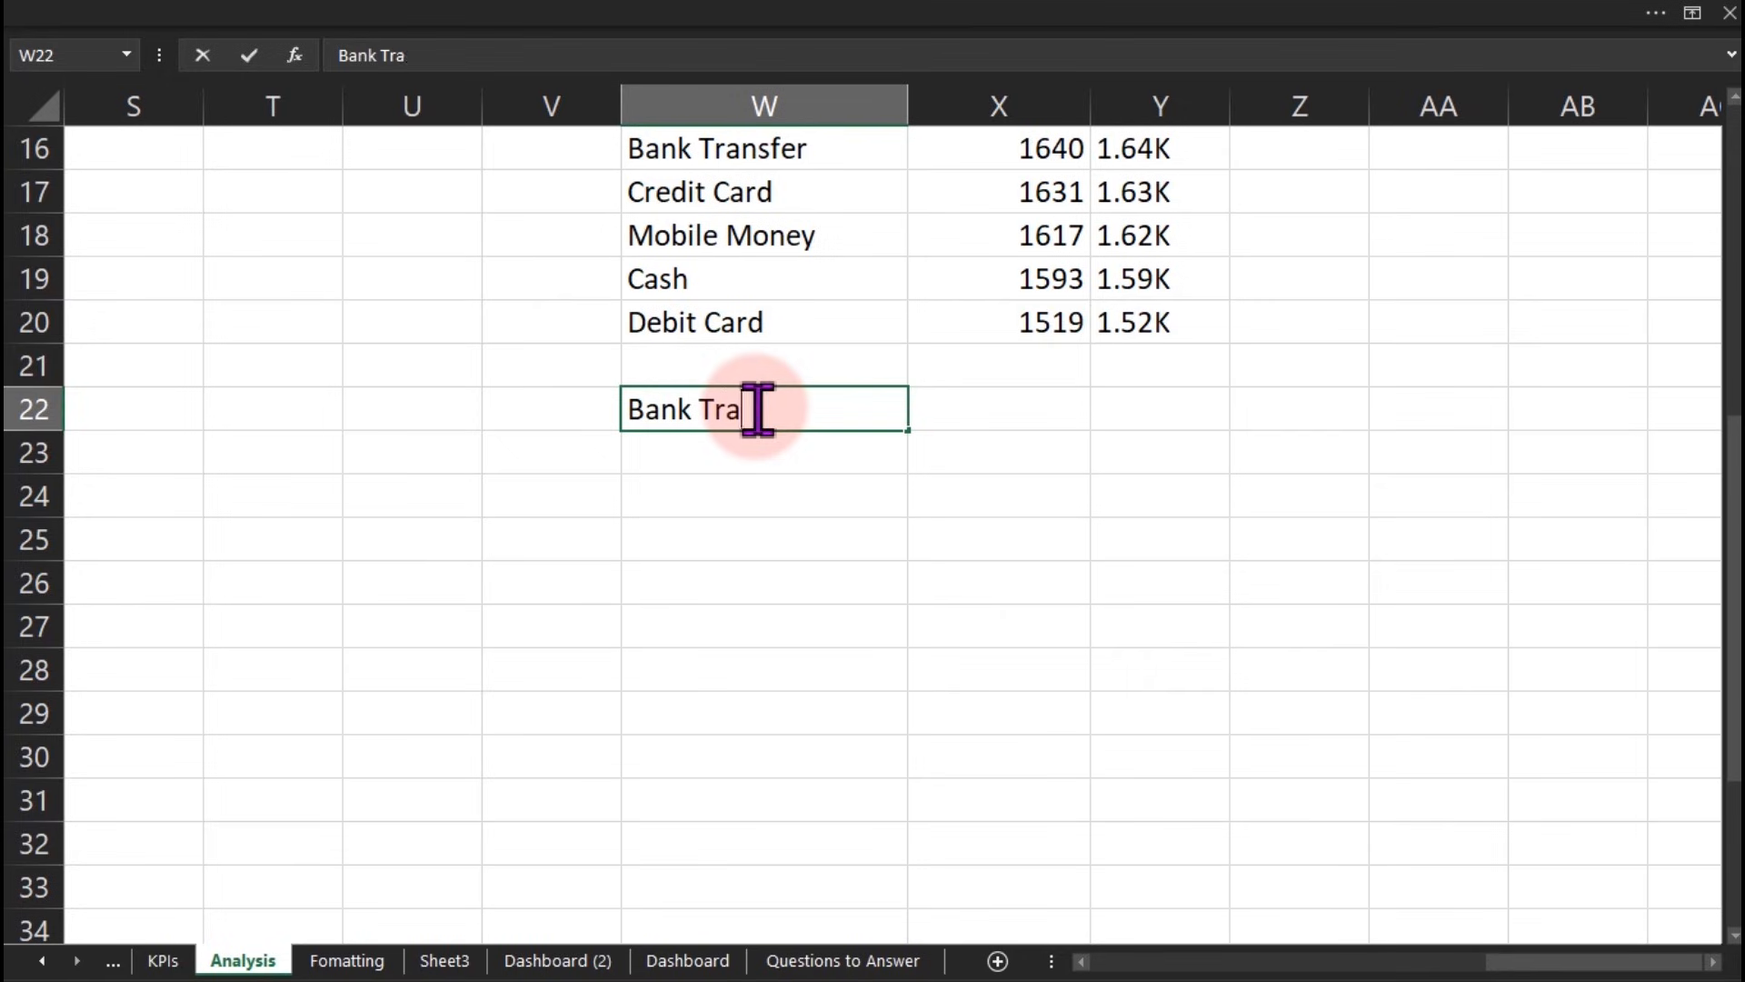
pyautogui.write('nsfer is your payment')
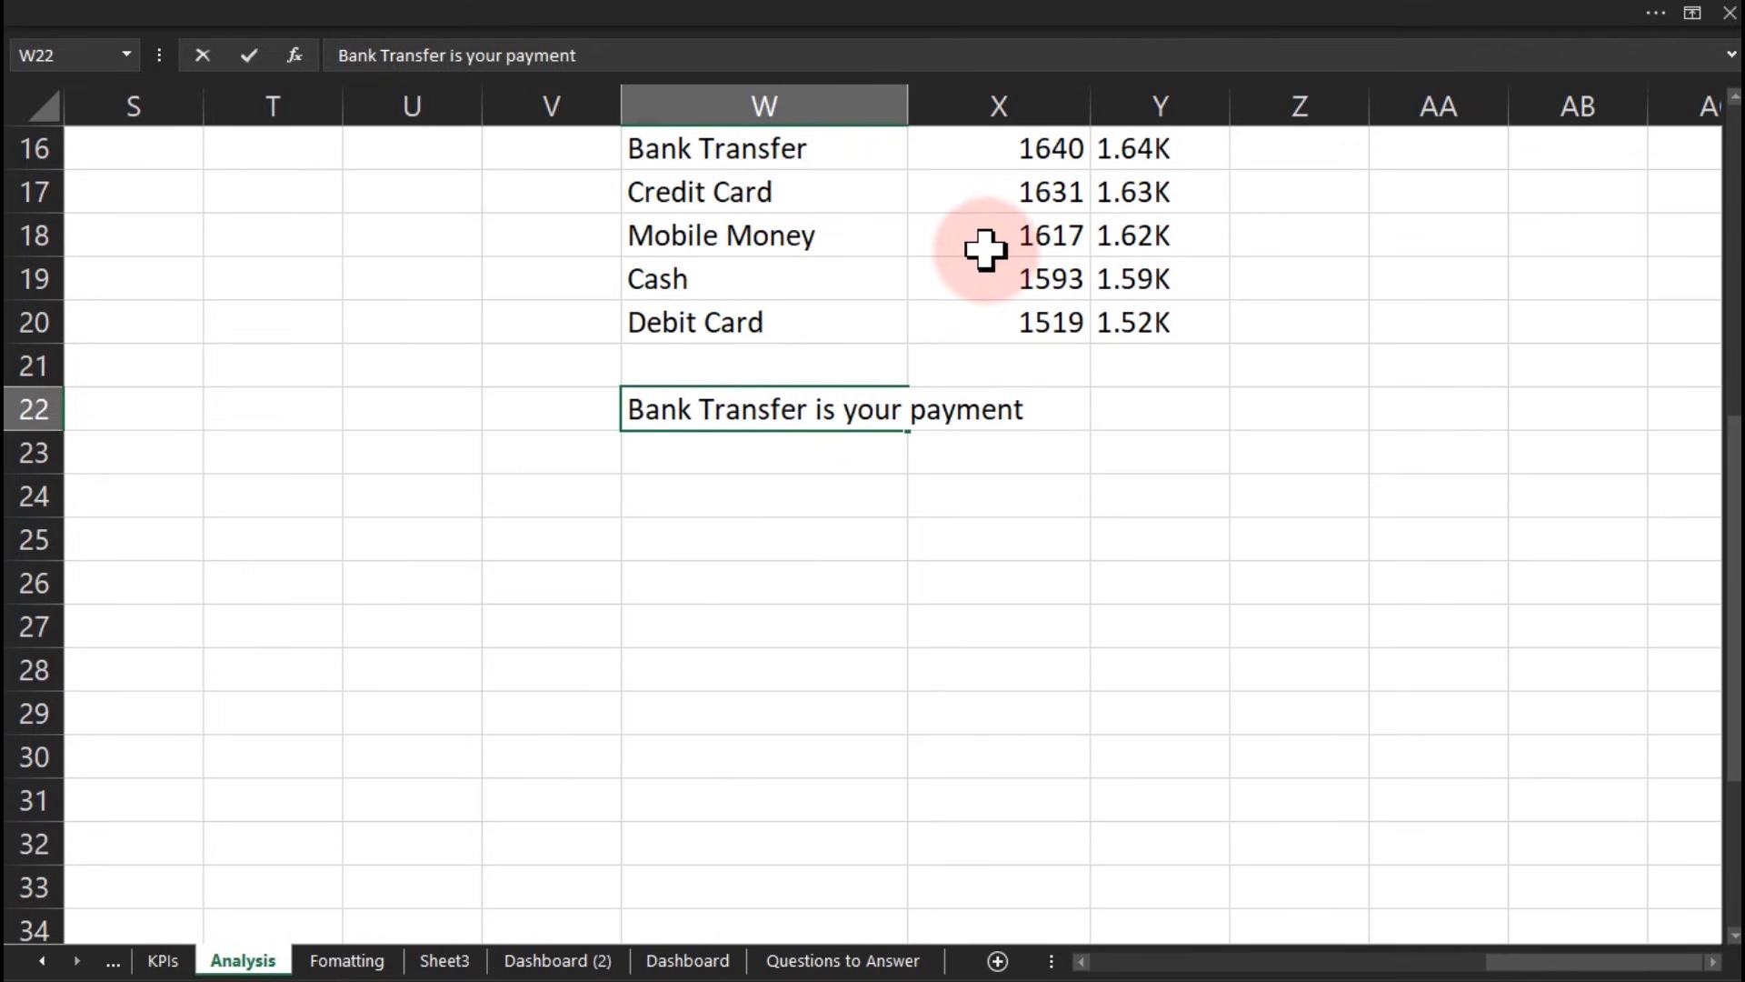
pyautogui.press('BackSpace')
pyautogui.press('BackSpace')
pyautogui.press('BackSpace')
pyautogui.press('BackSpace')
pyautogui.press('BackSpace')
pyautogui.press('BackSpace')
pyautogui.write('most used ')
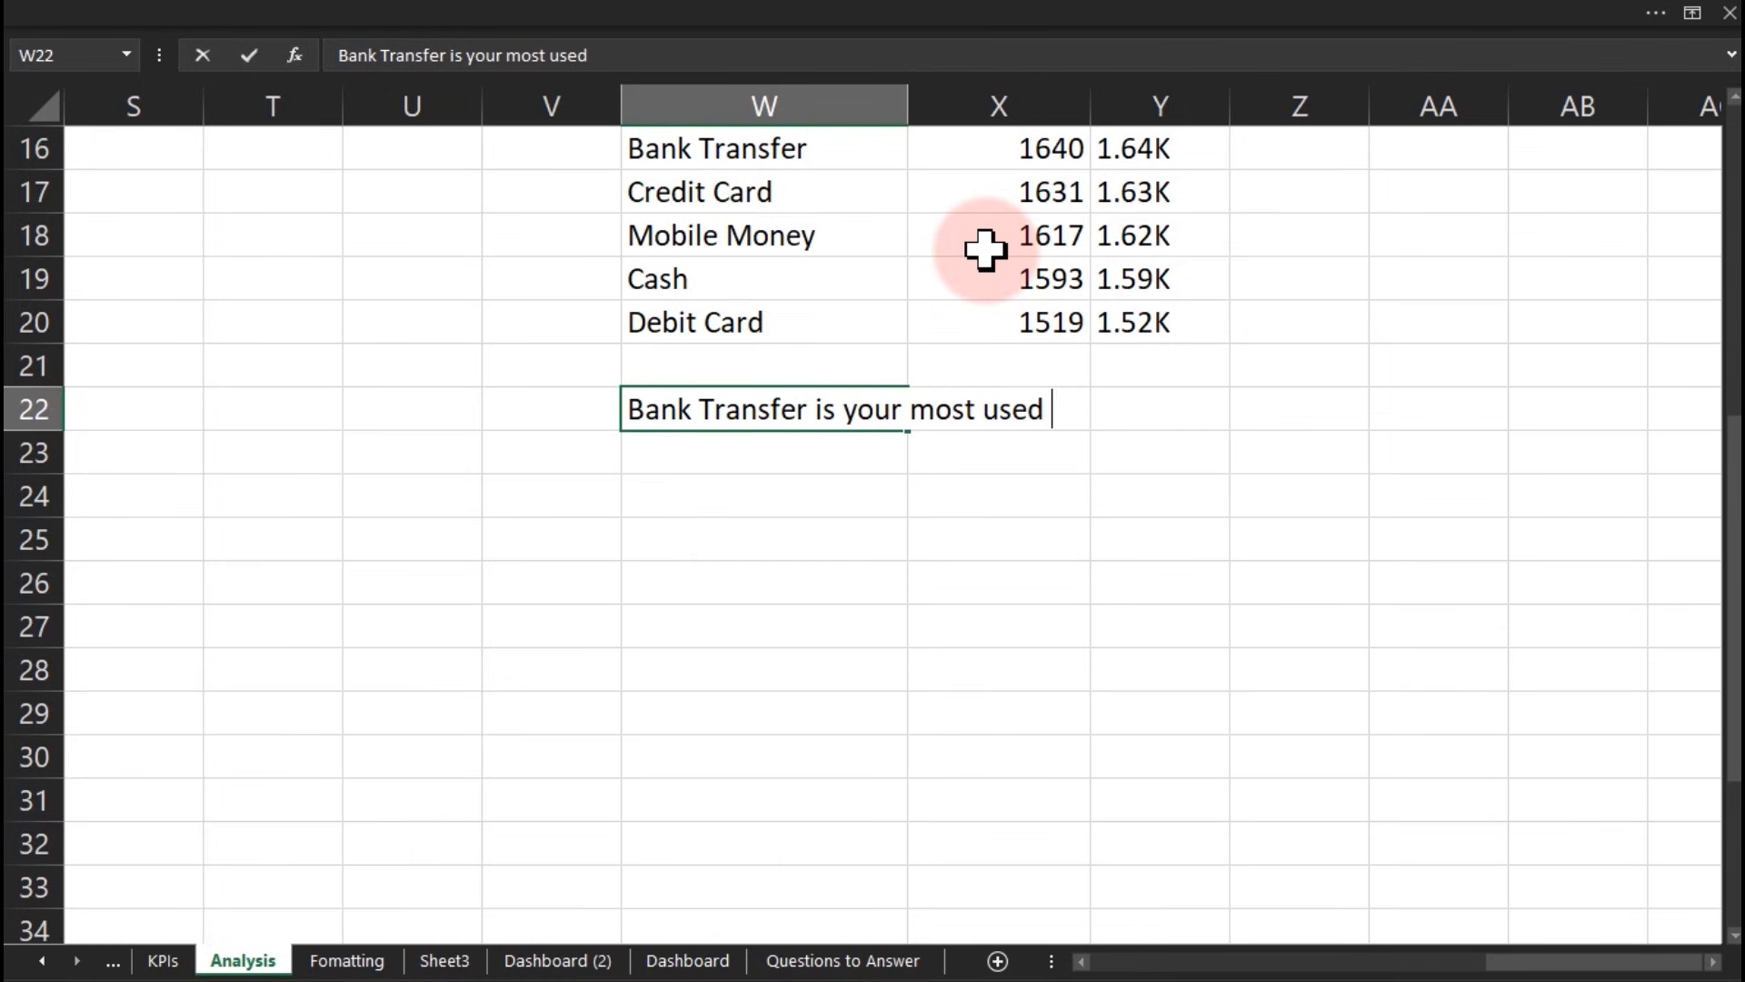
pyautogui.write('payment method,')
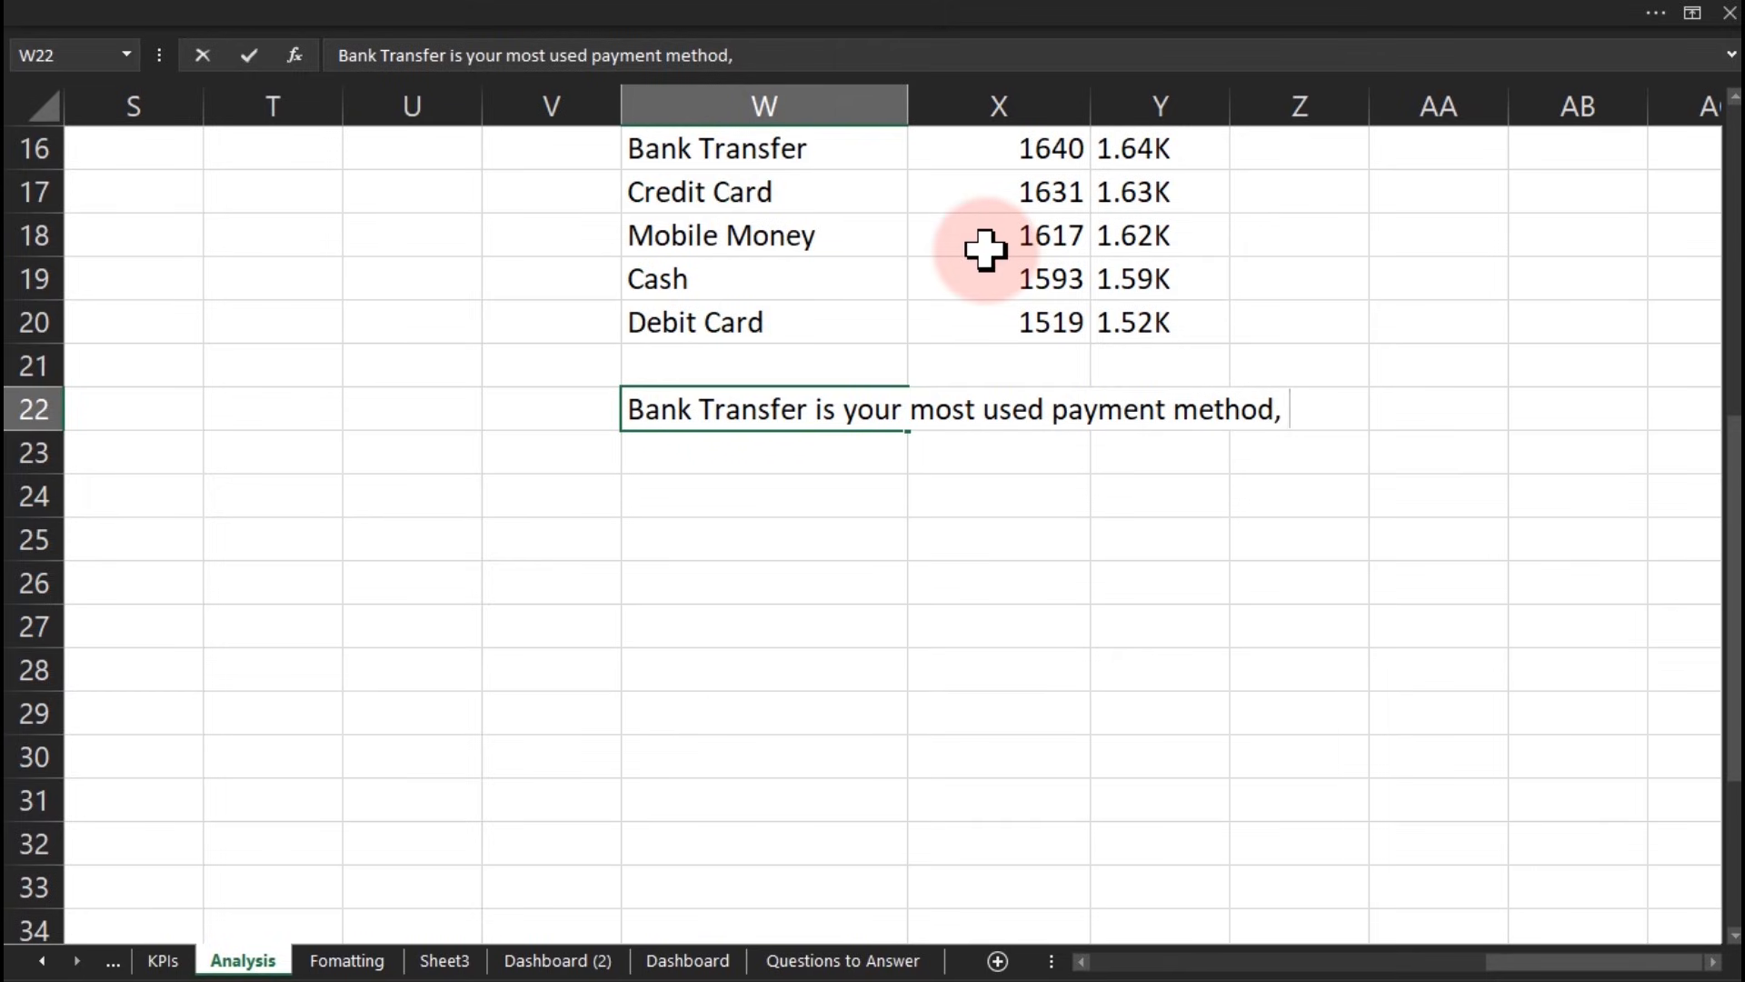
pyautogui.write('making')
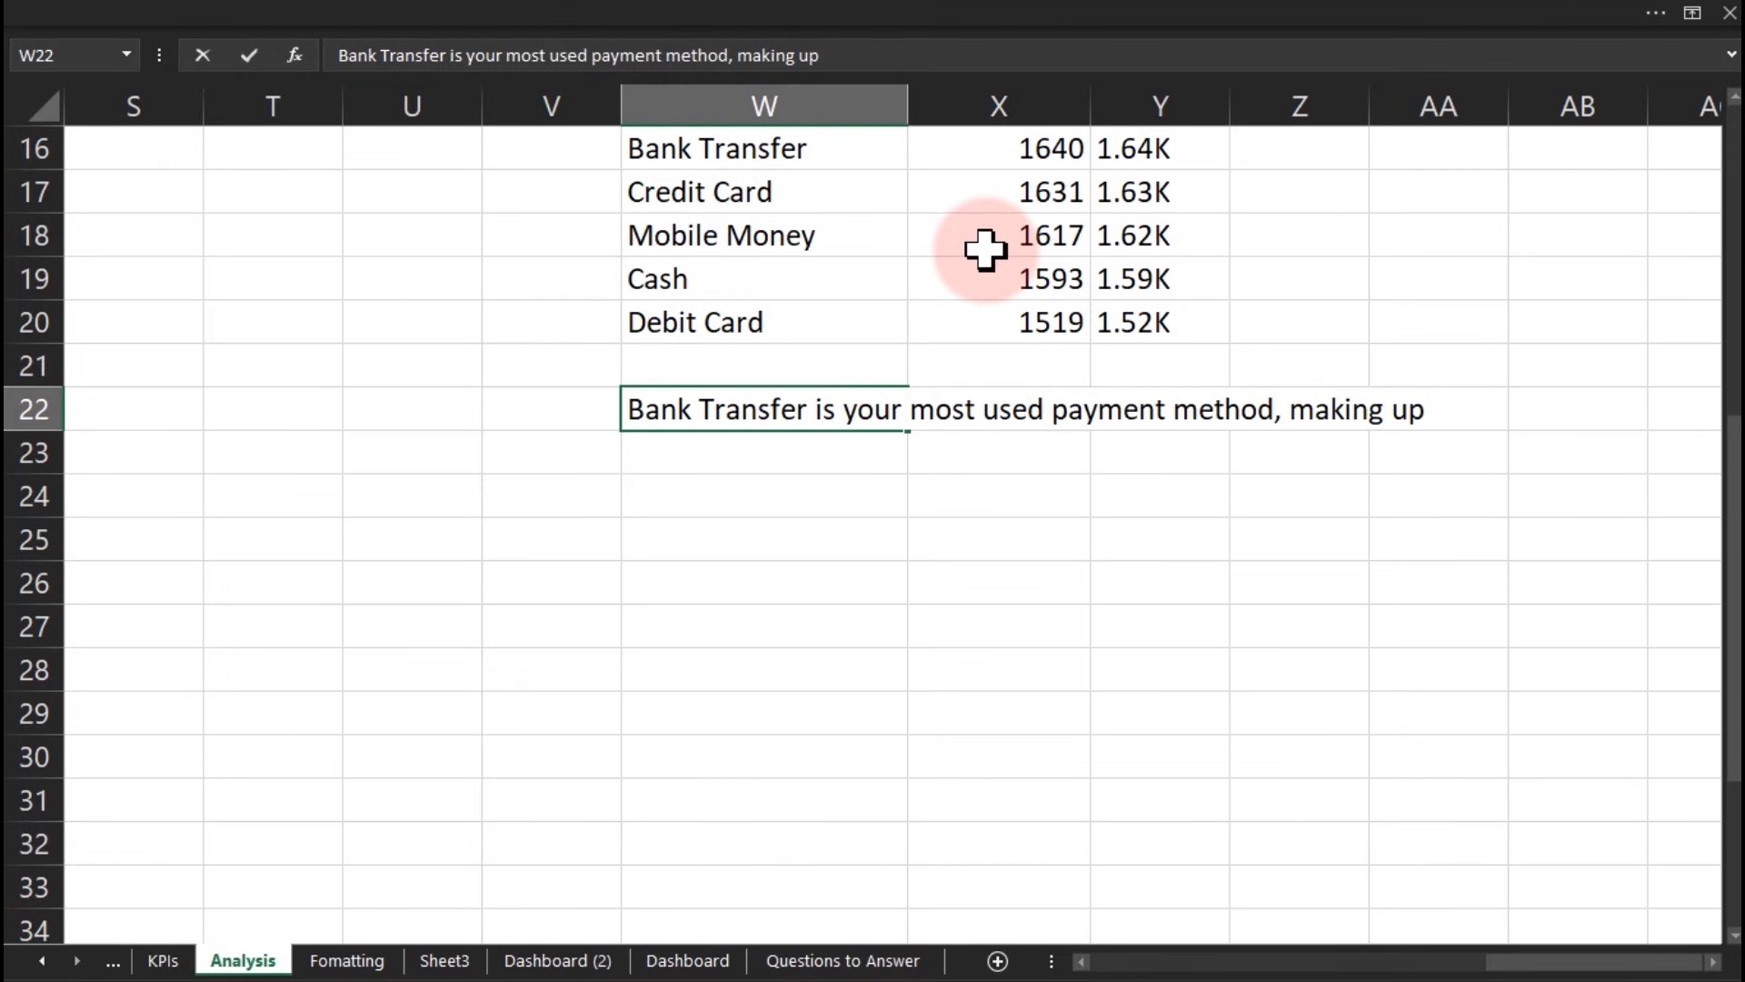
pyautogui.write('up 0% of all transaction')
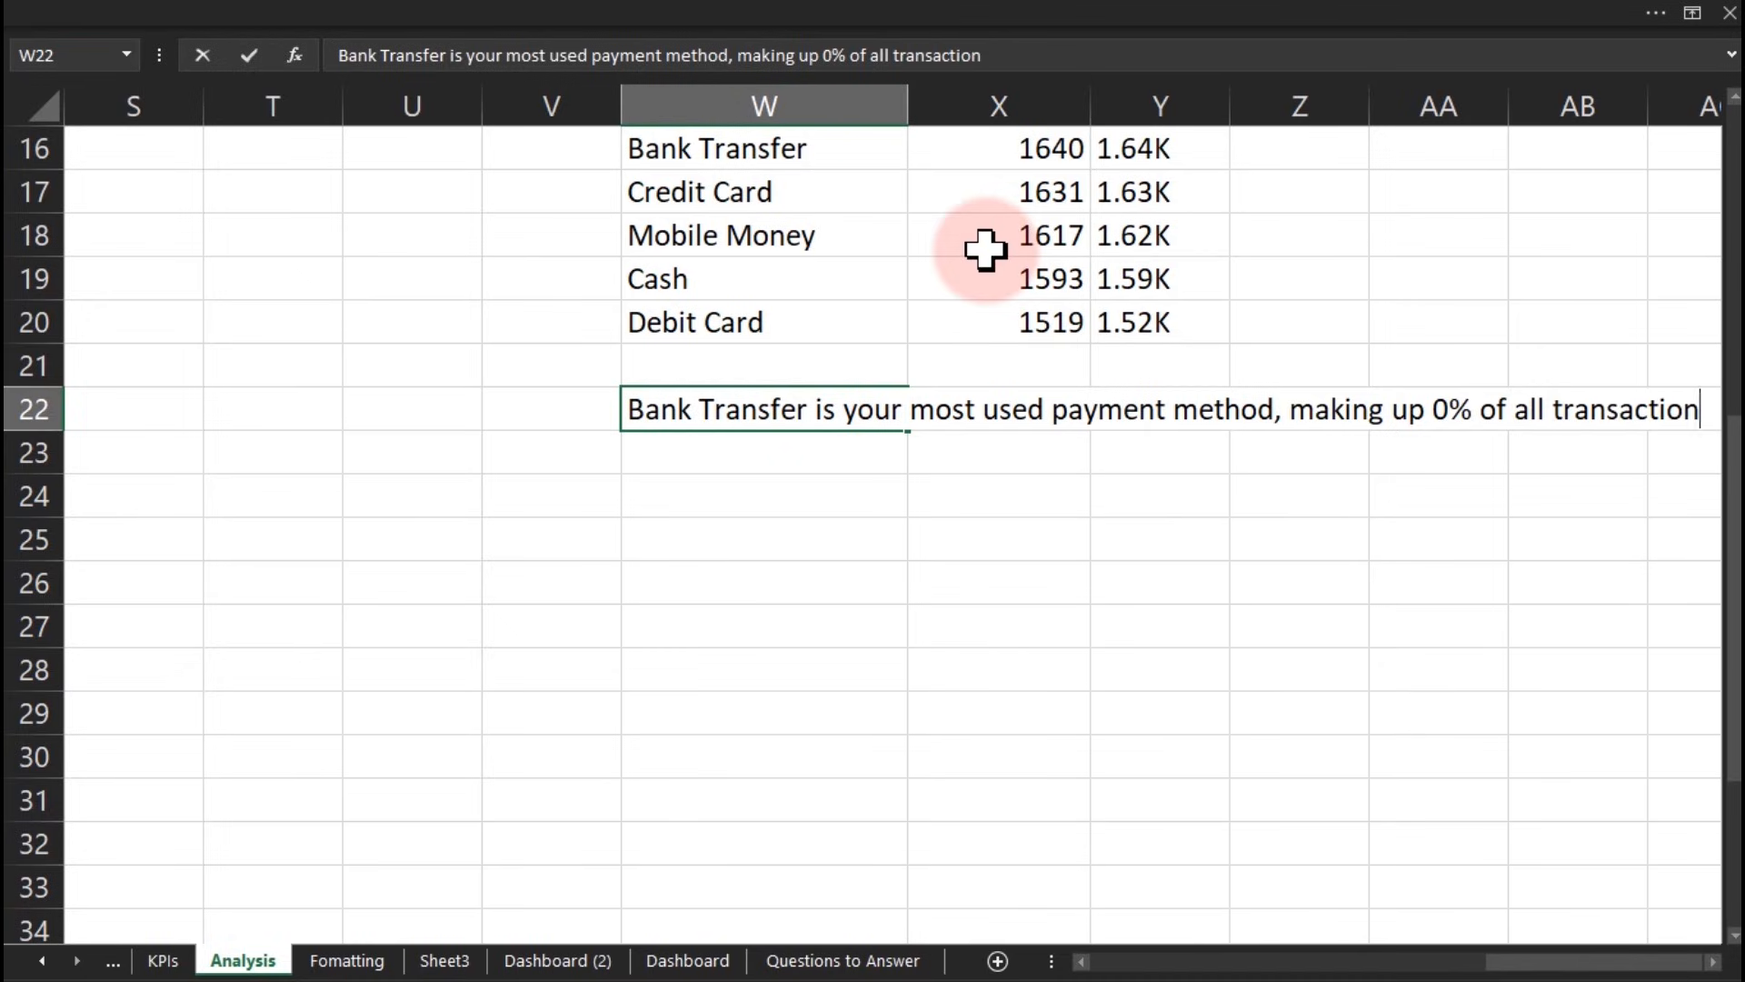
pyautogui.press('Return')
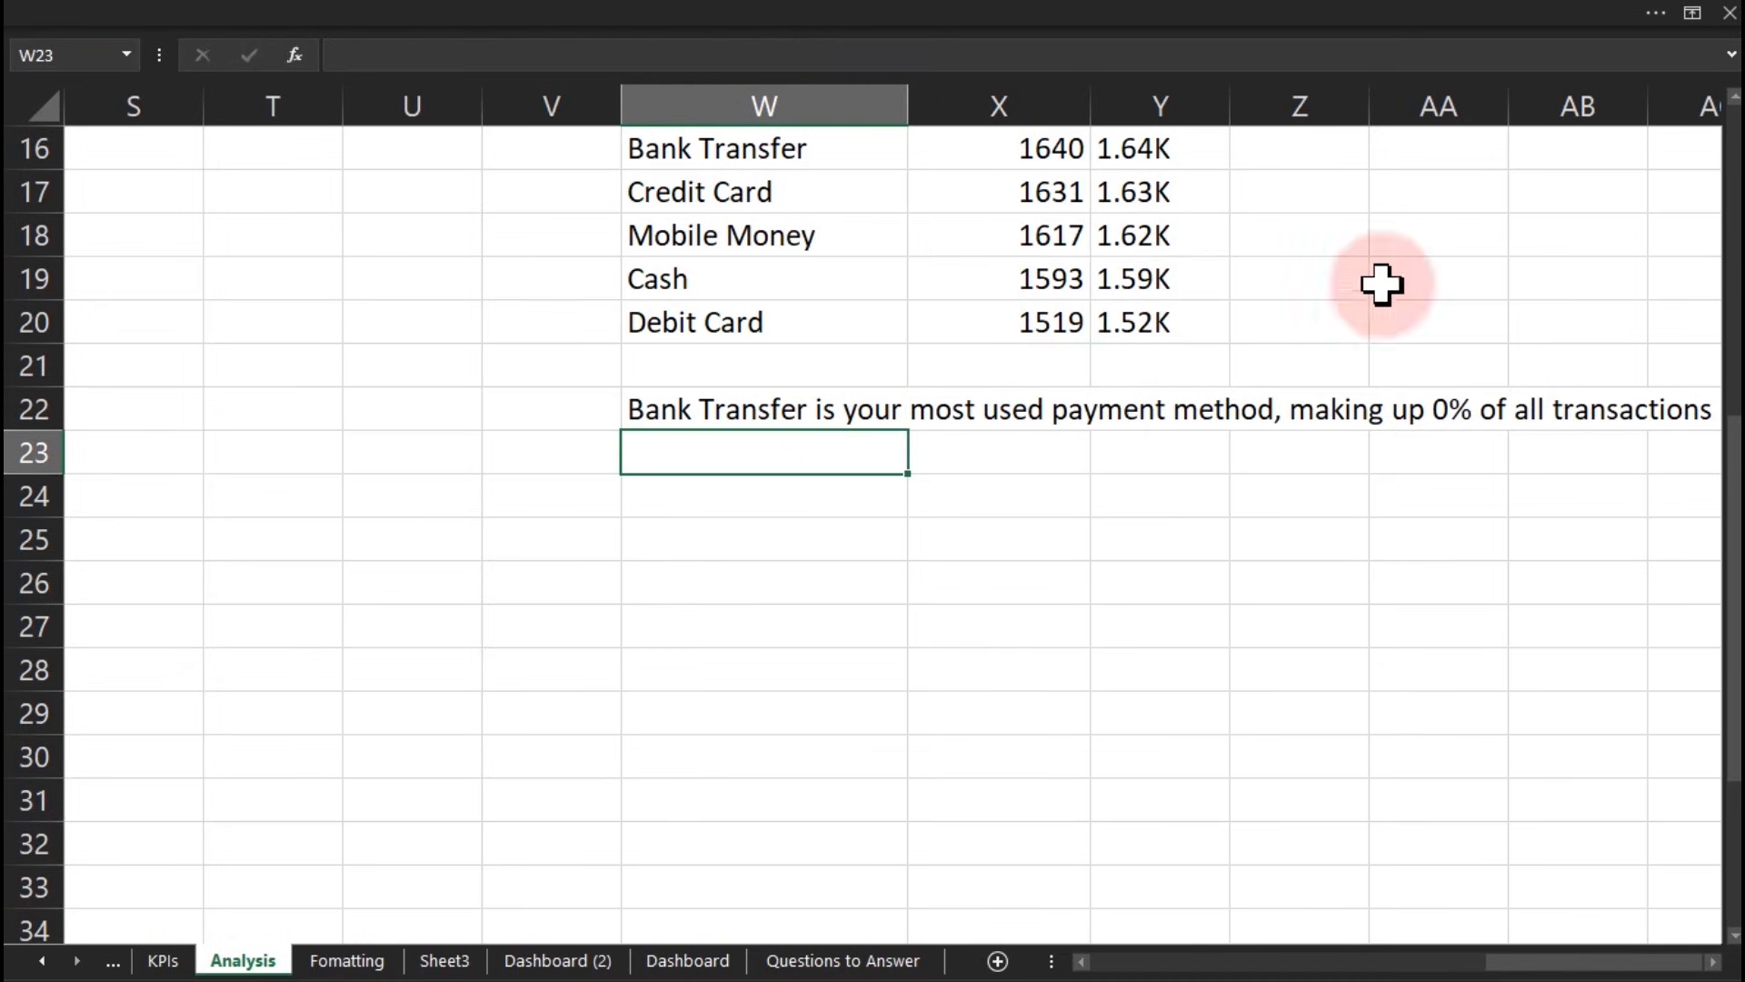
# Step: Begin a multi-line LET formula in cell W24 that defines Transactions as SUM(X16:X20)
pyautogui.click(1713, 962)
pyautogui.click(1713, 962)
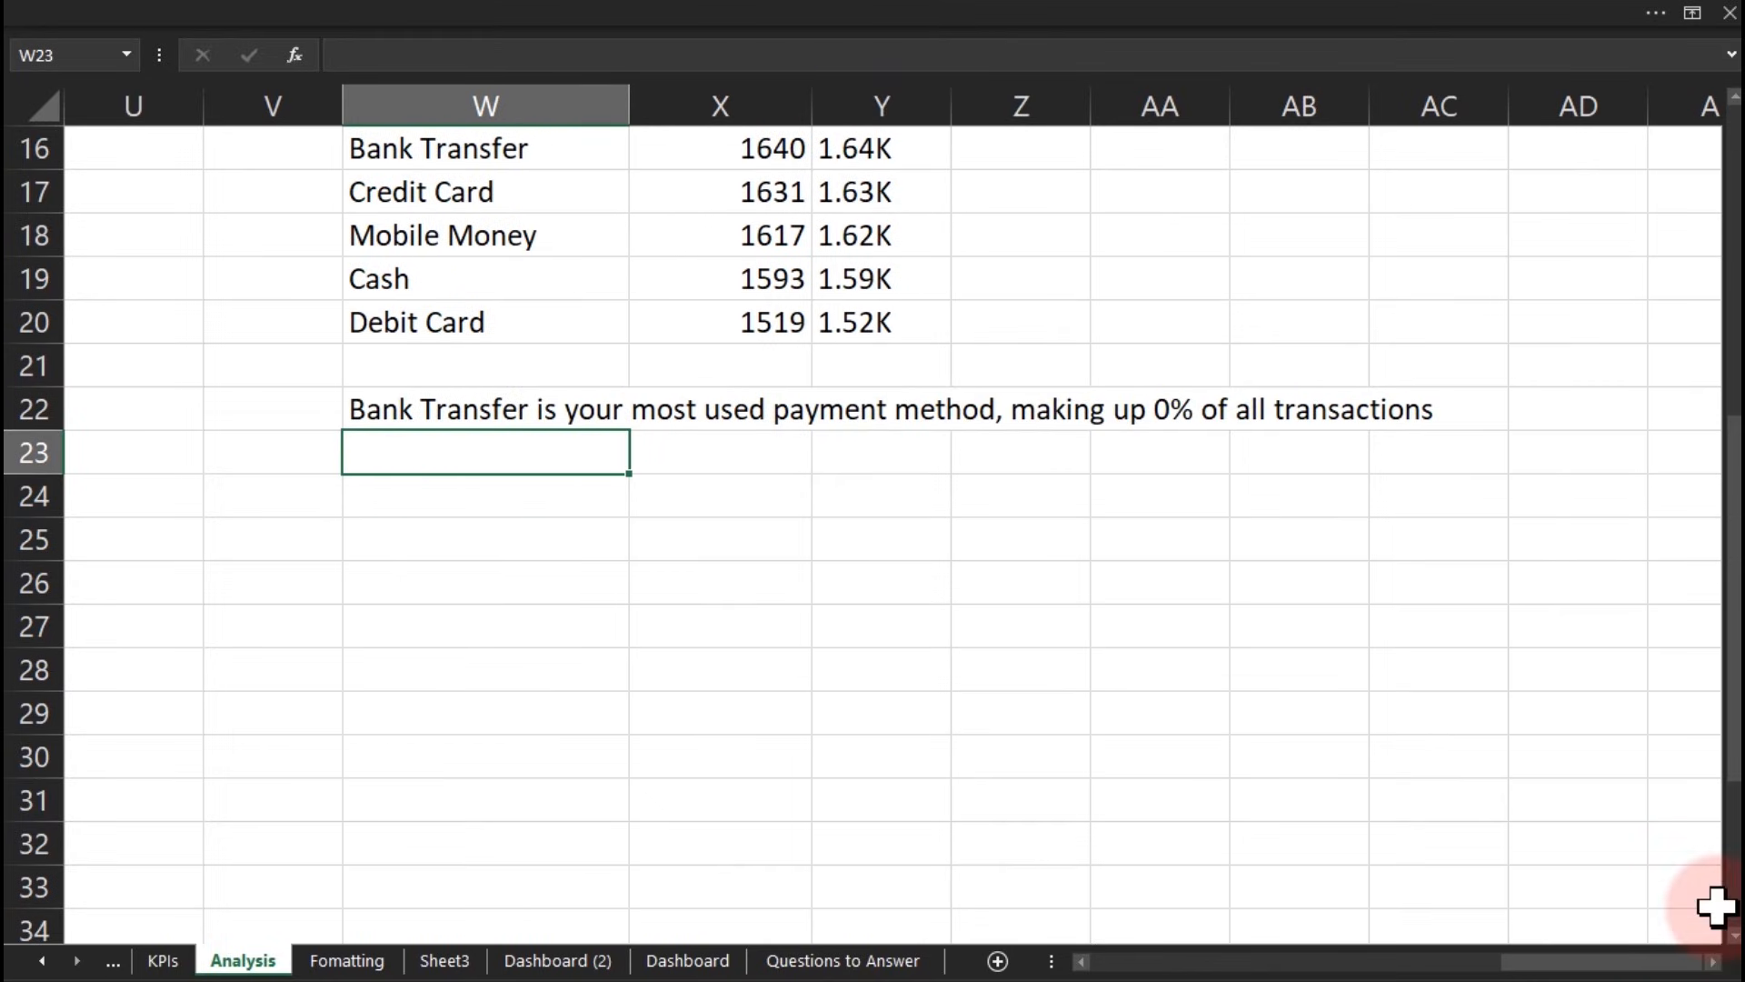
pyautogui.moveTo(1718, 772); pyautogui.dragTo(1725, 737)
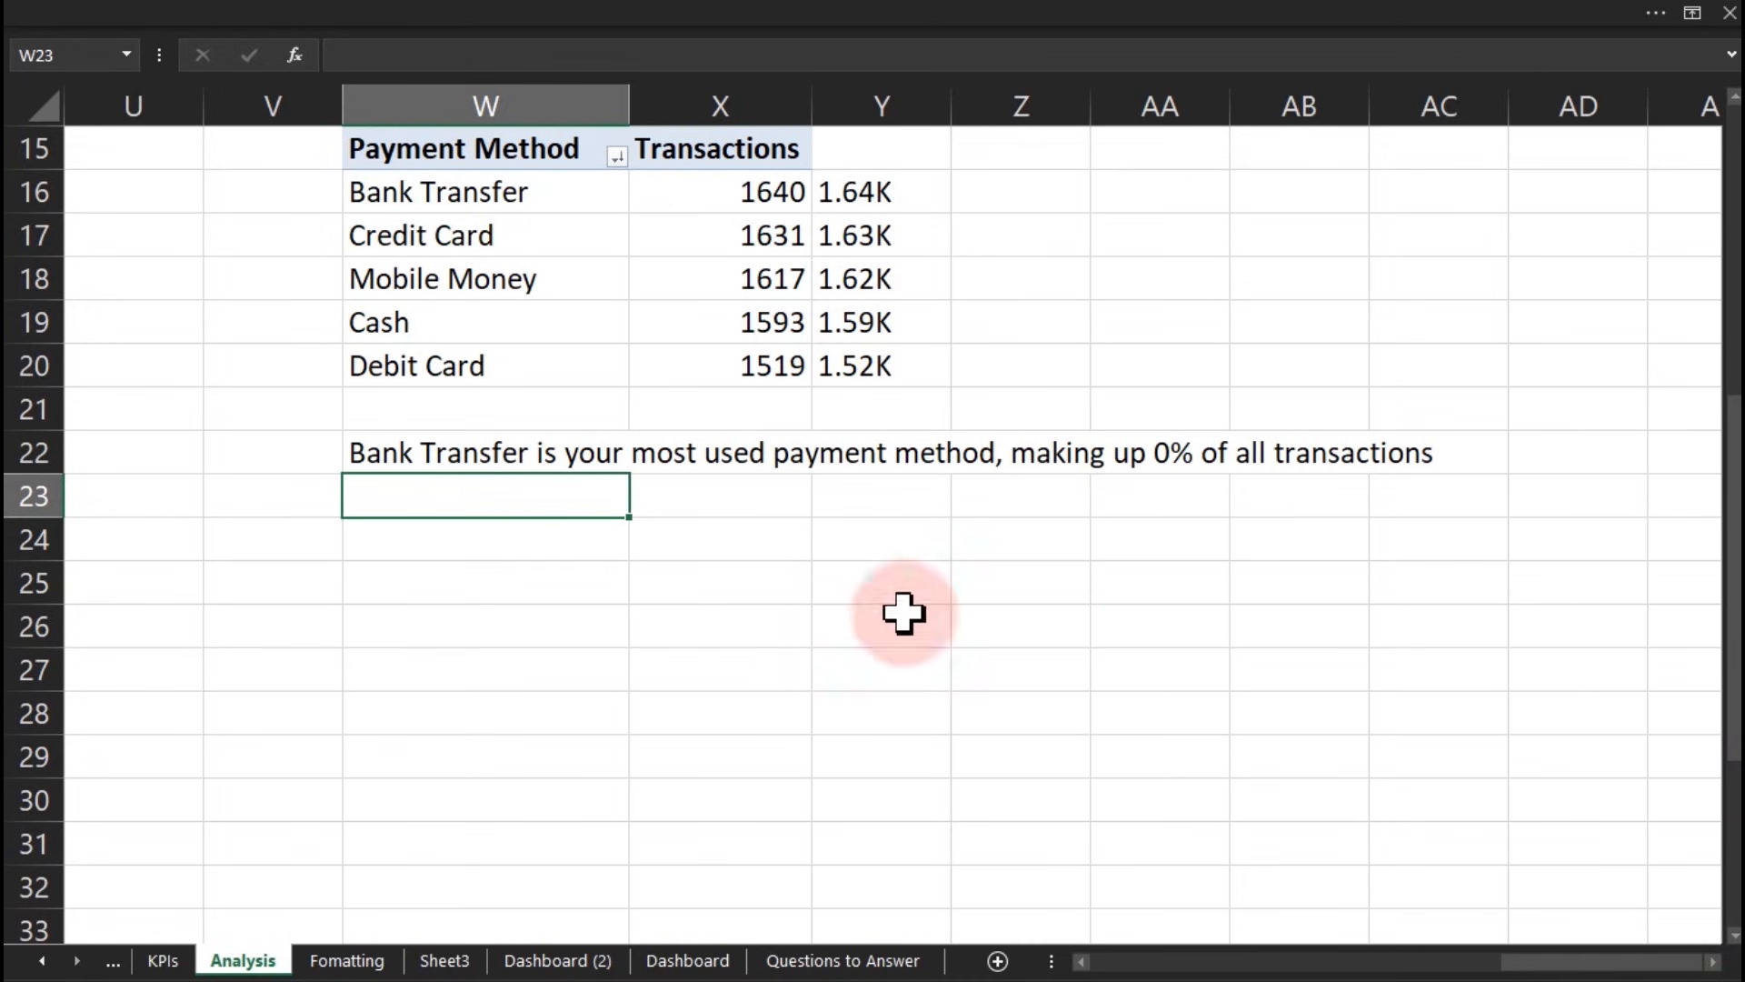
pyautogui.click(498, 546)
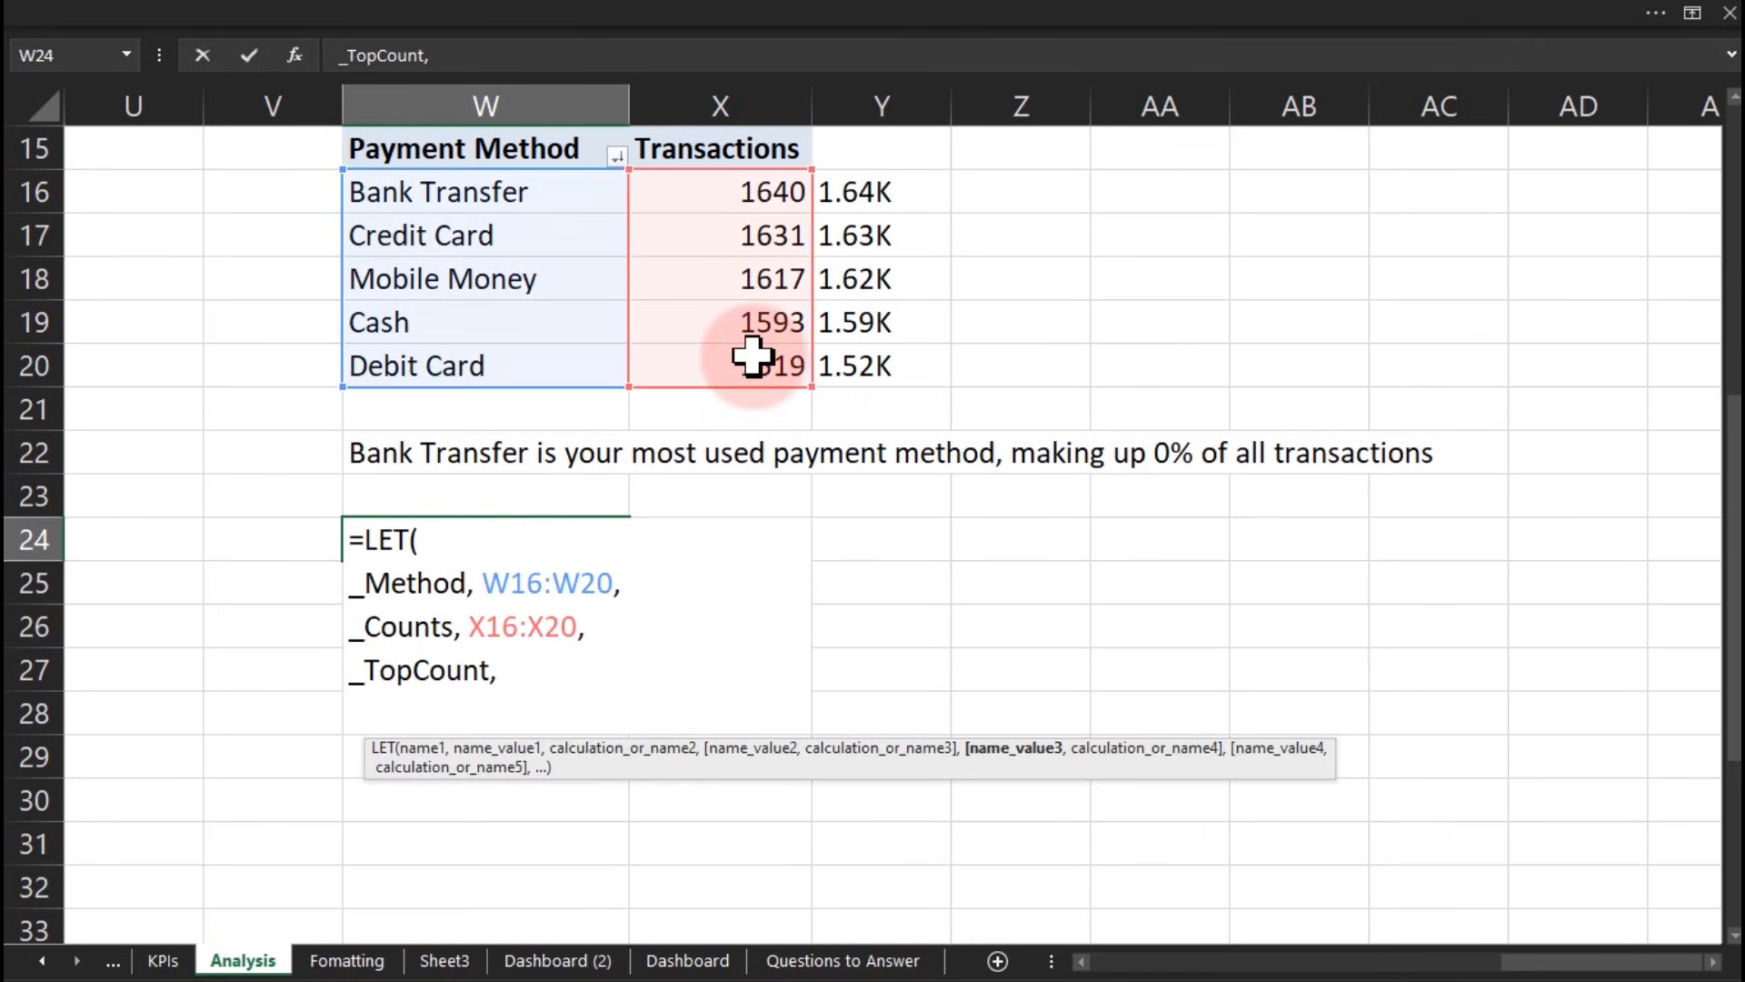
pyautogui.press('Escape')
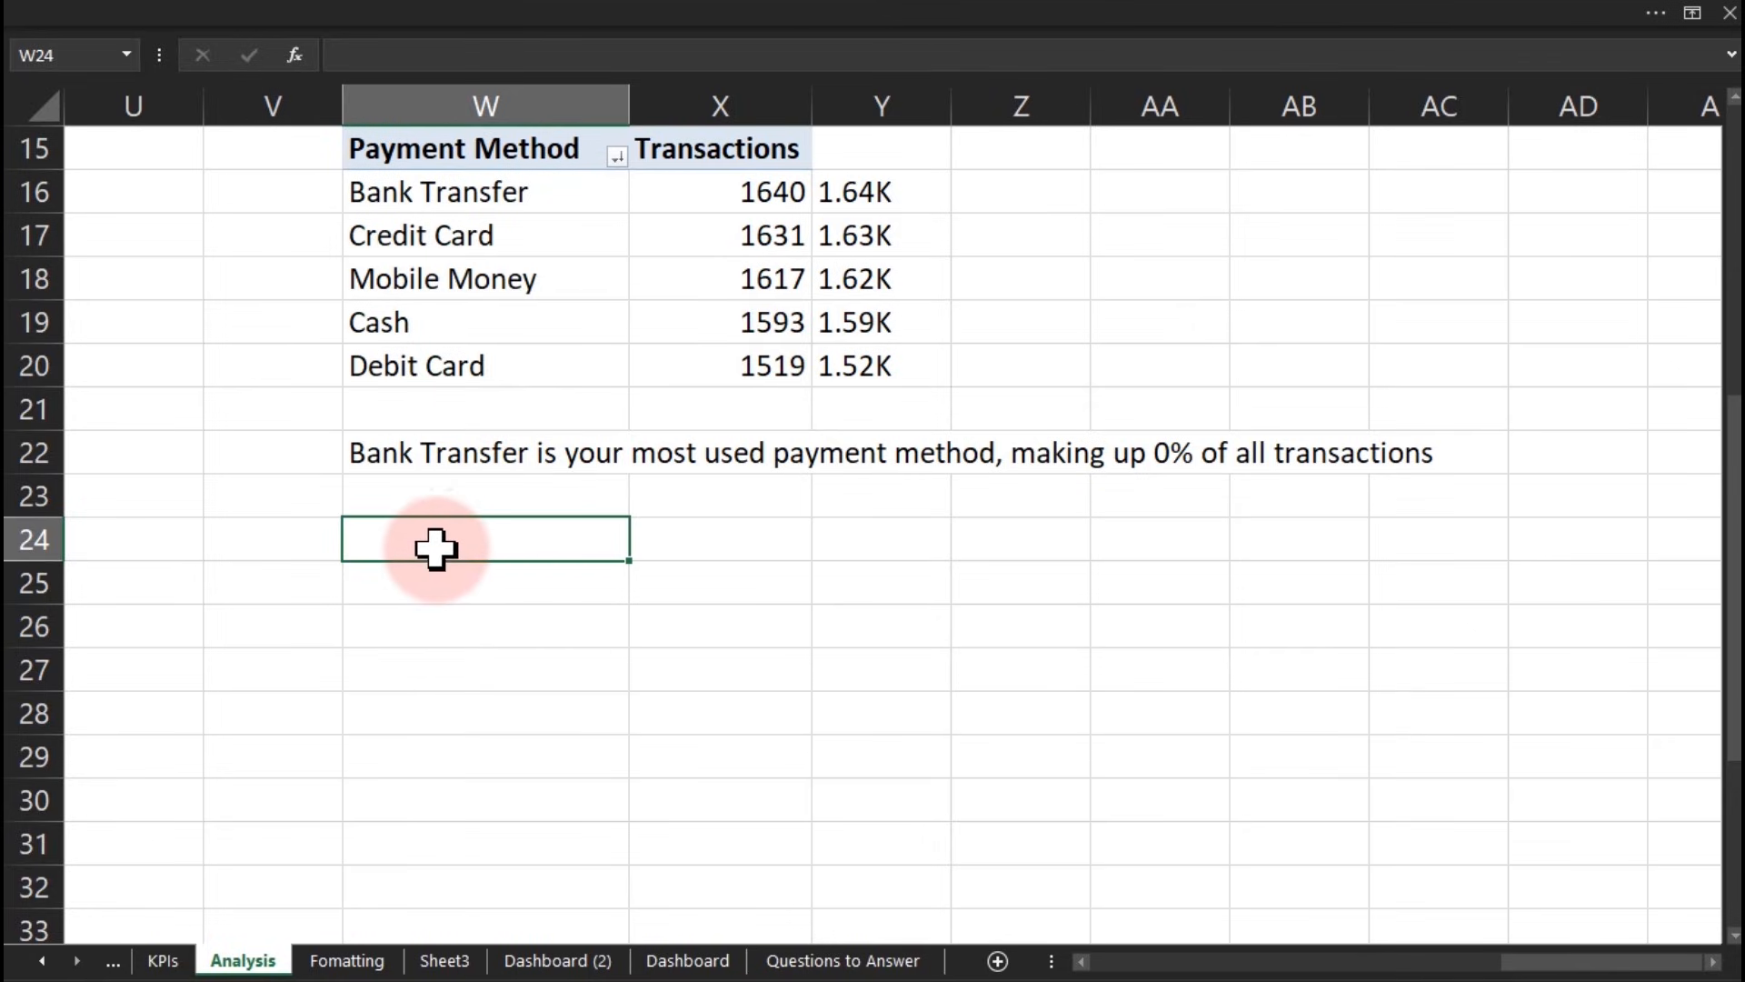
pyautogui.write('=')
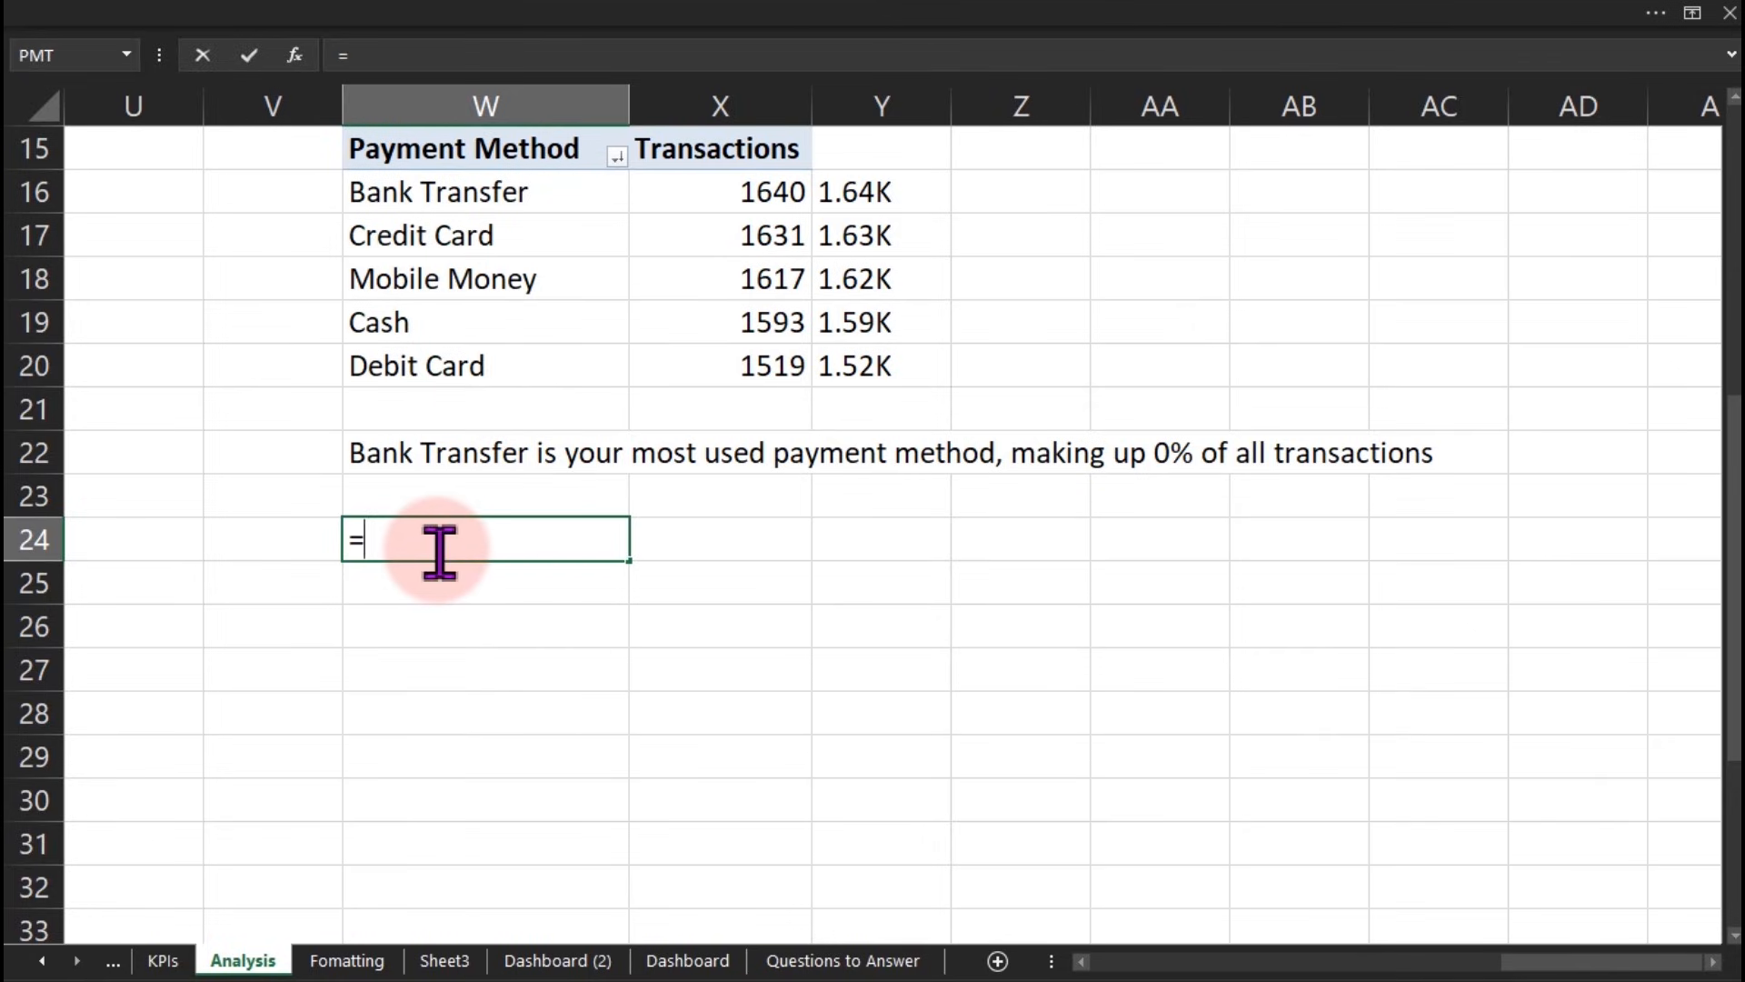
pyautogui.write('Let')
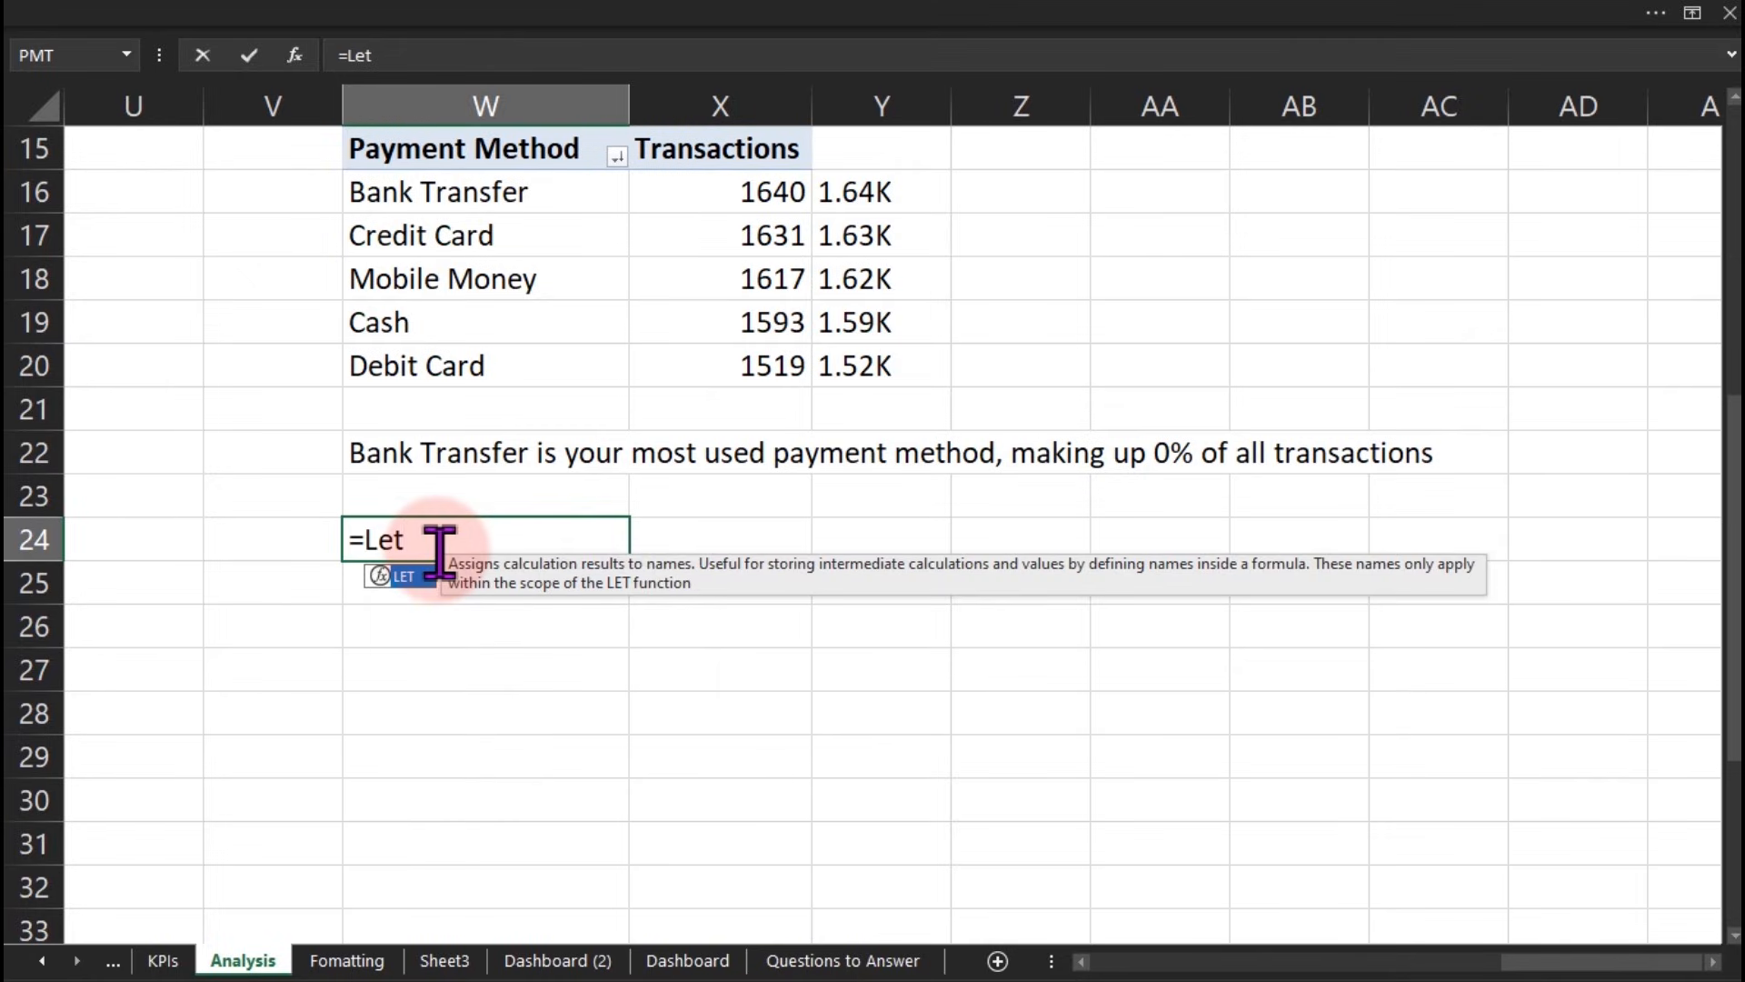
pyautogui.press('Tab')
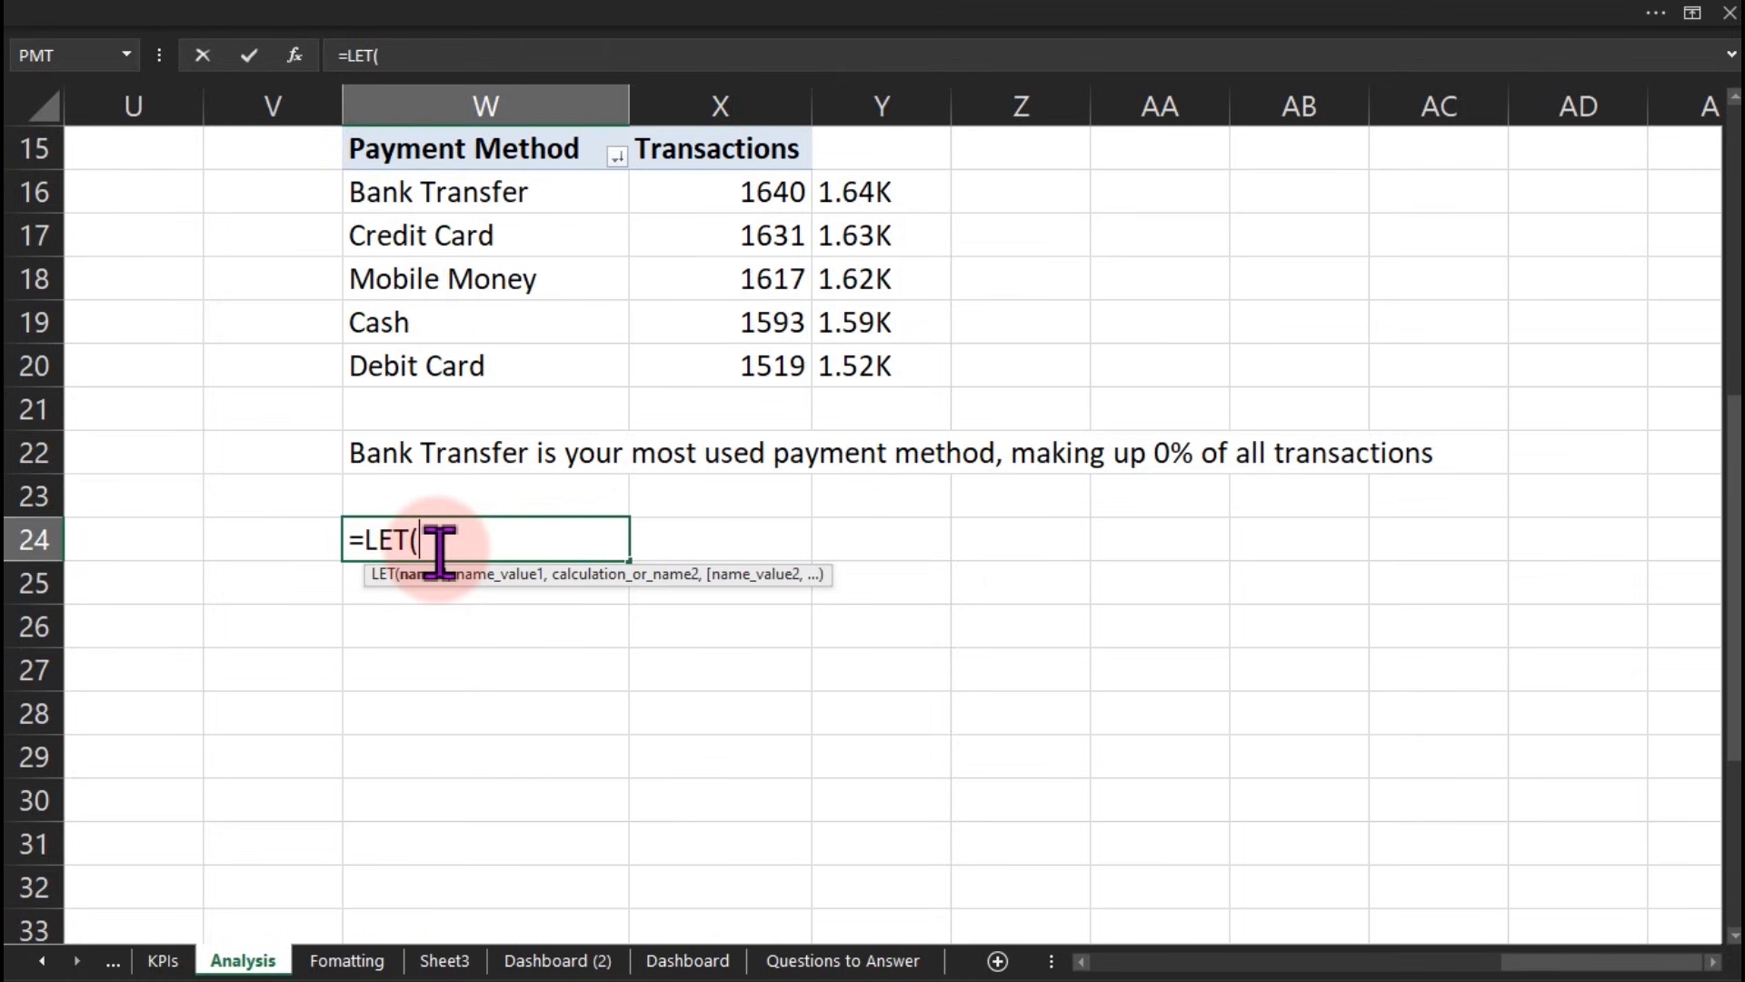
pyautogui.hotkey('alt', 'Return')
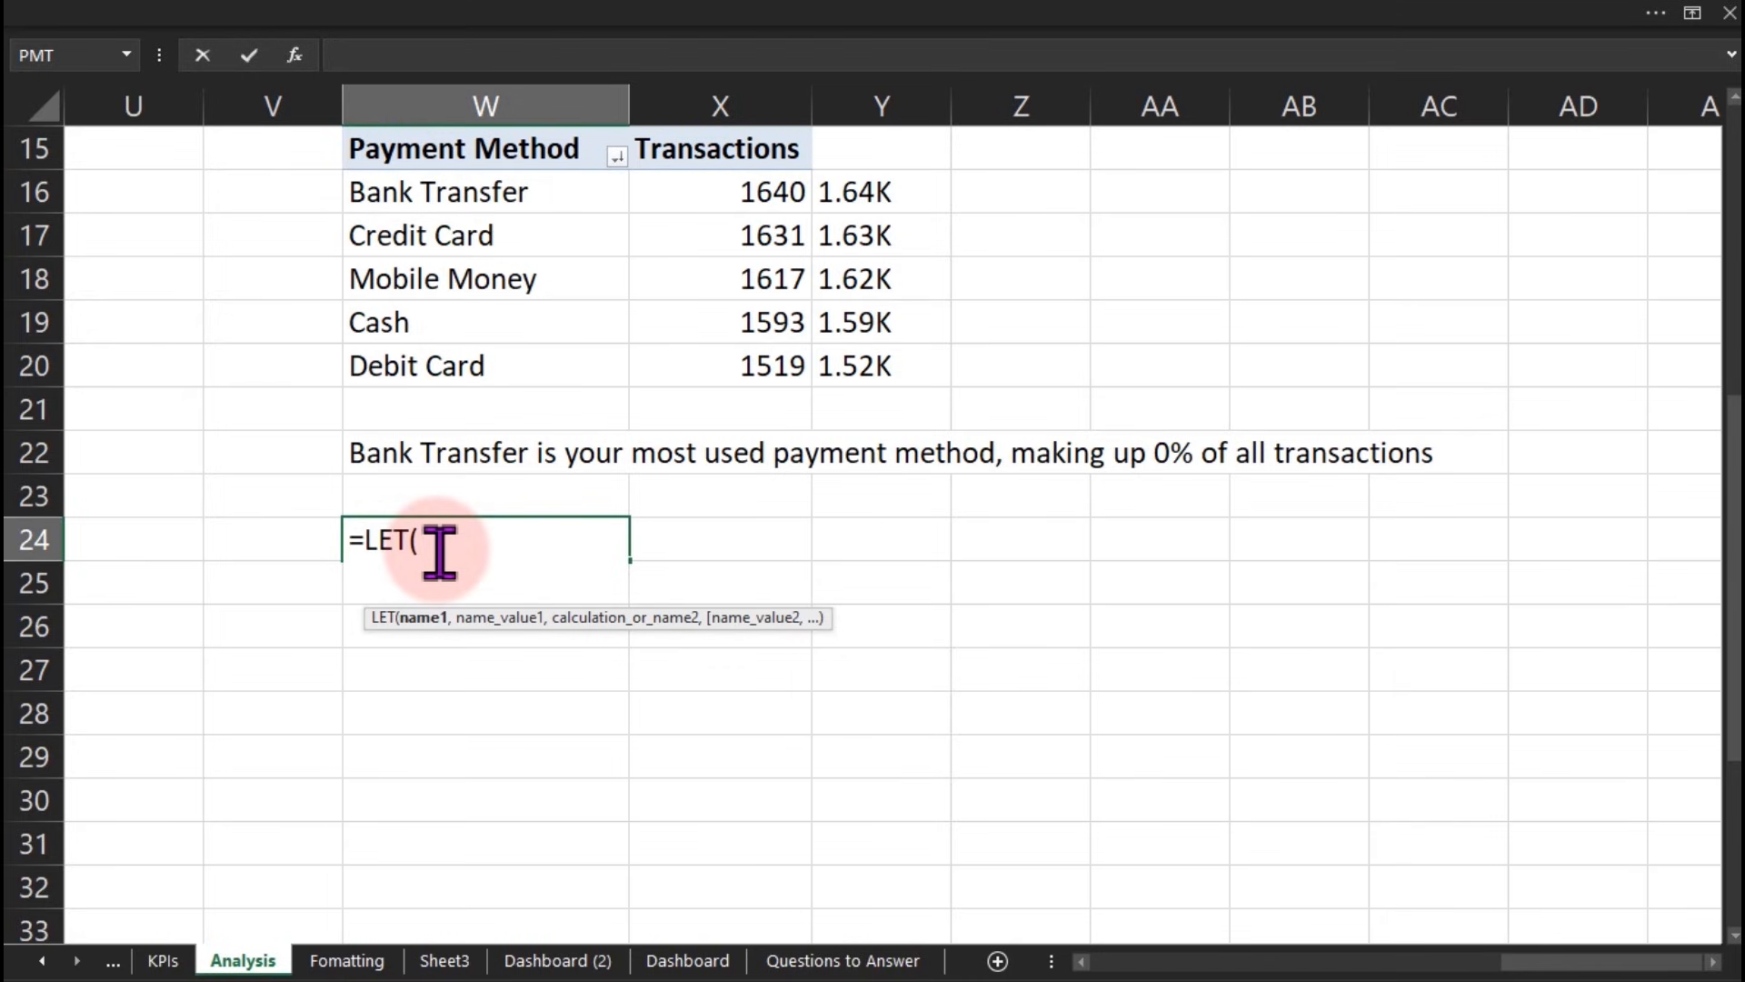
pyautogui.write('Transactions,  sum')
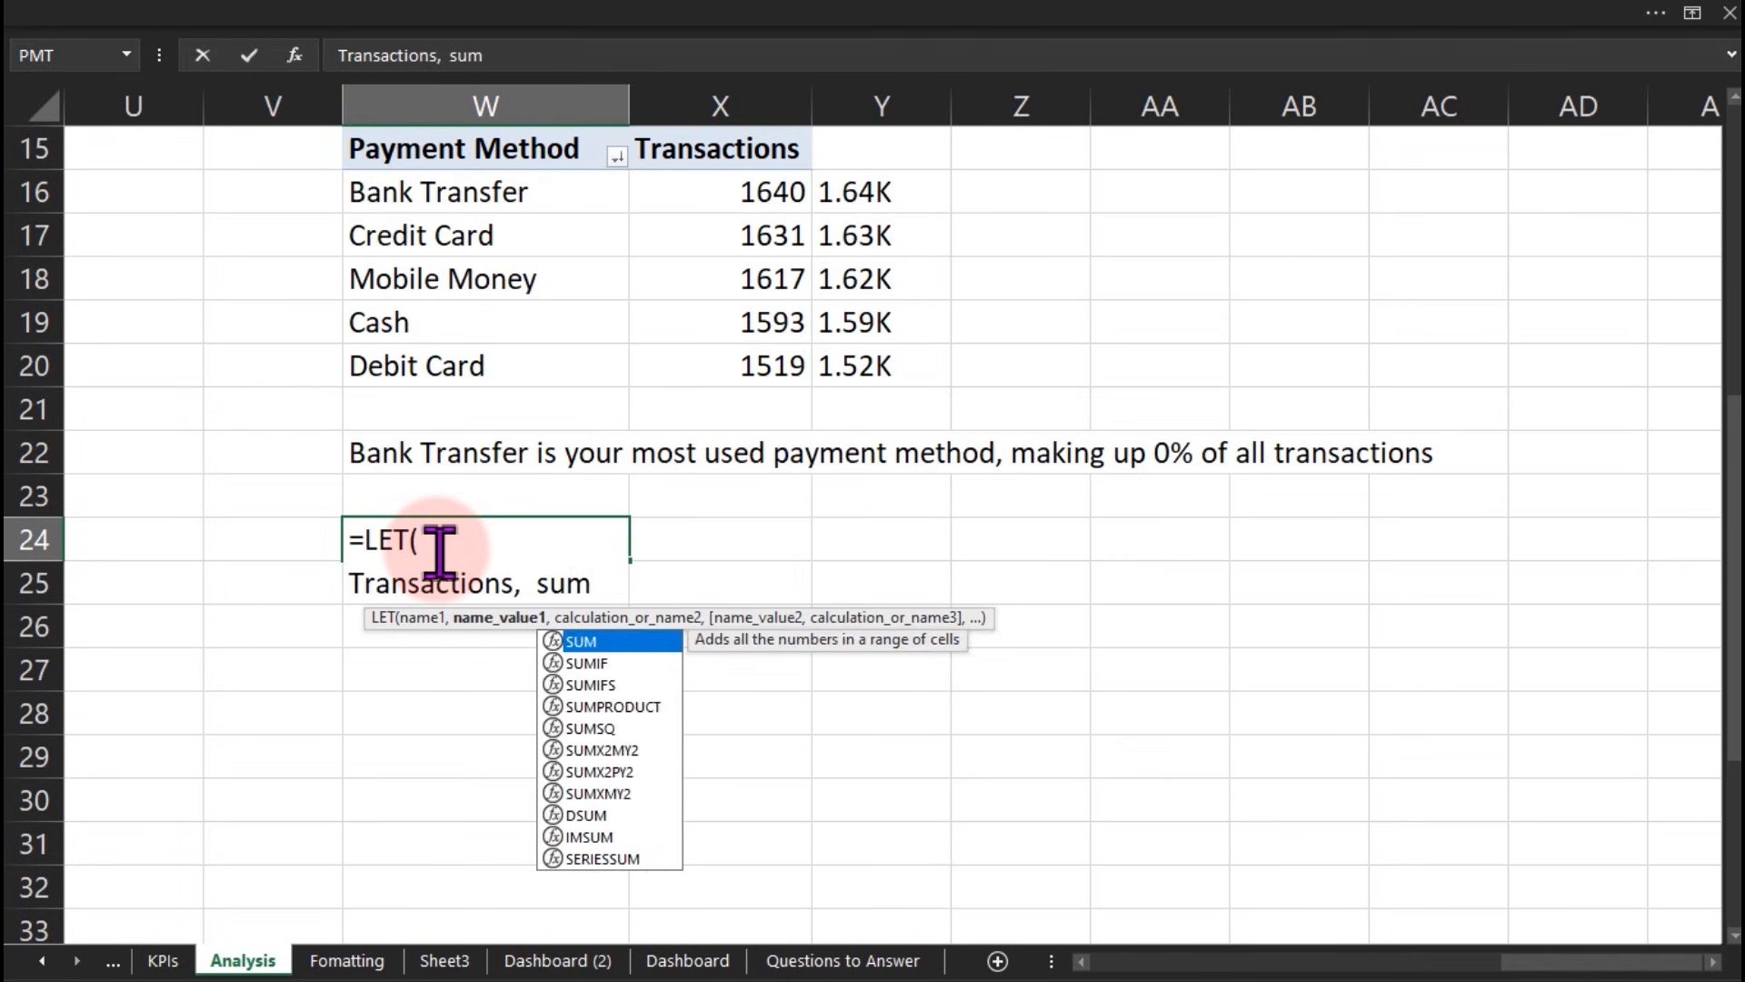
pyautogui.press('Tab')
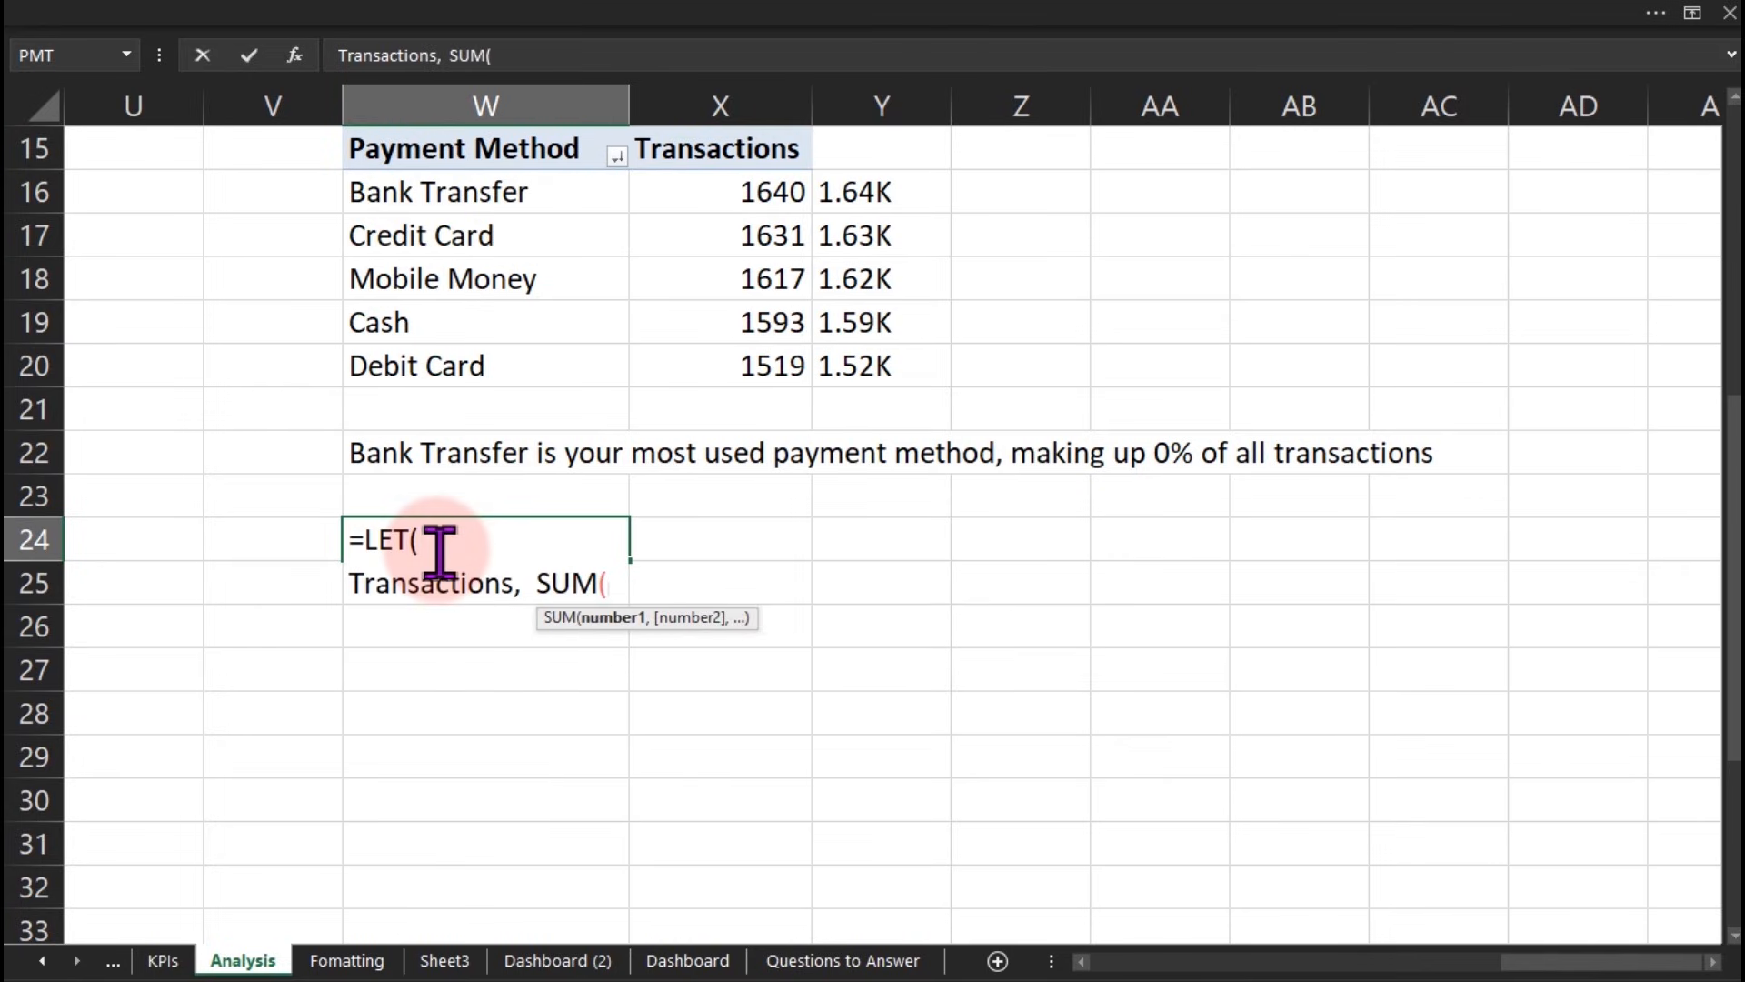
pyautogui.moveTo(735, 198); pyautogui.dragTo(750, 366)
pyautogui.write(')')
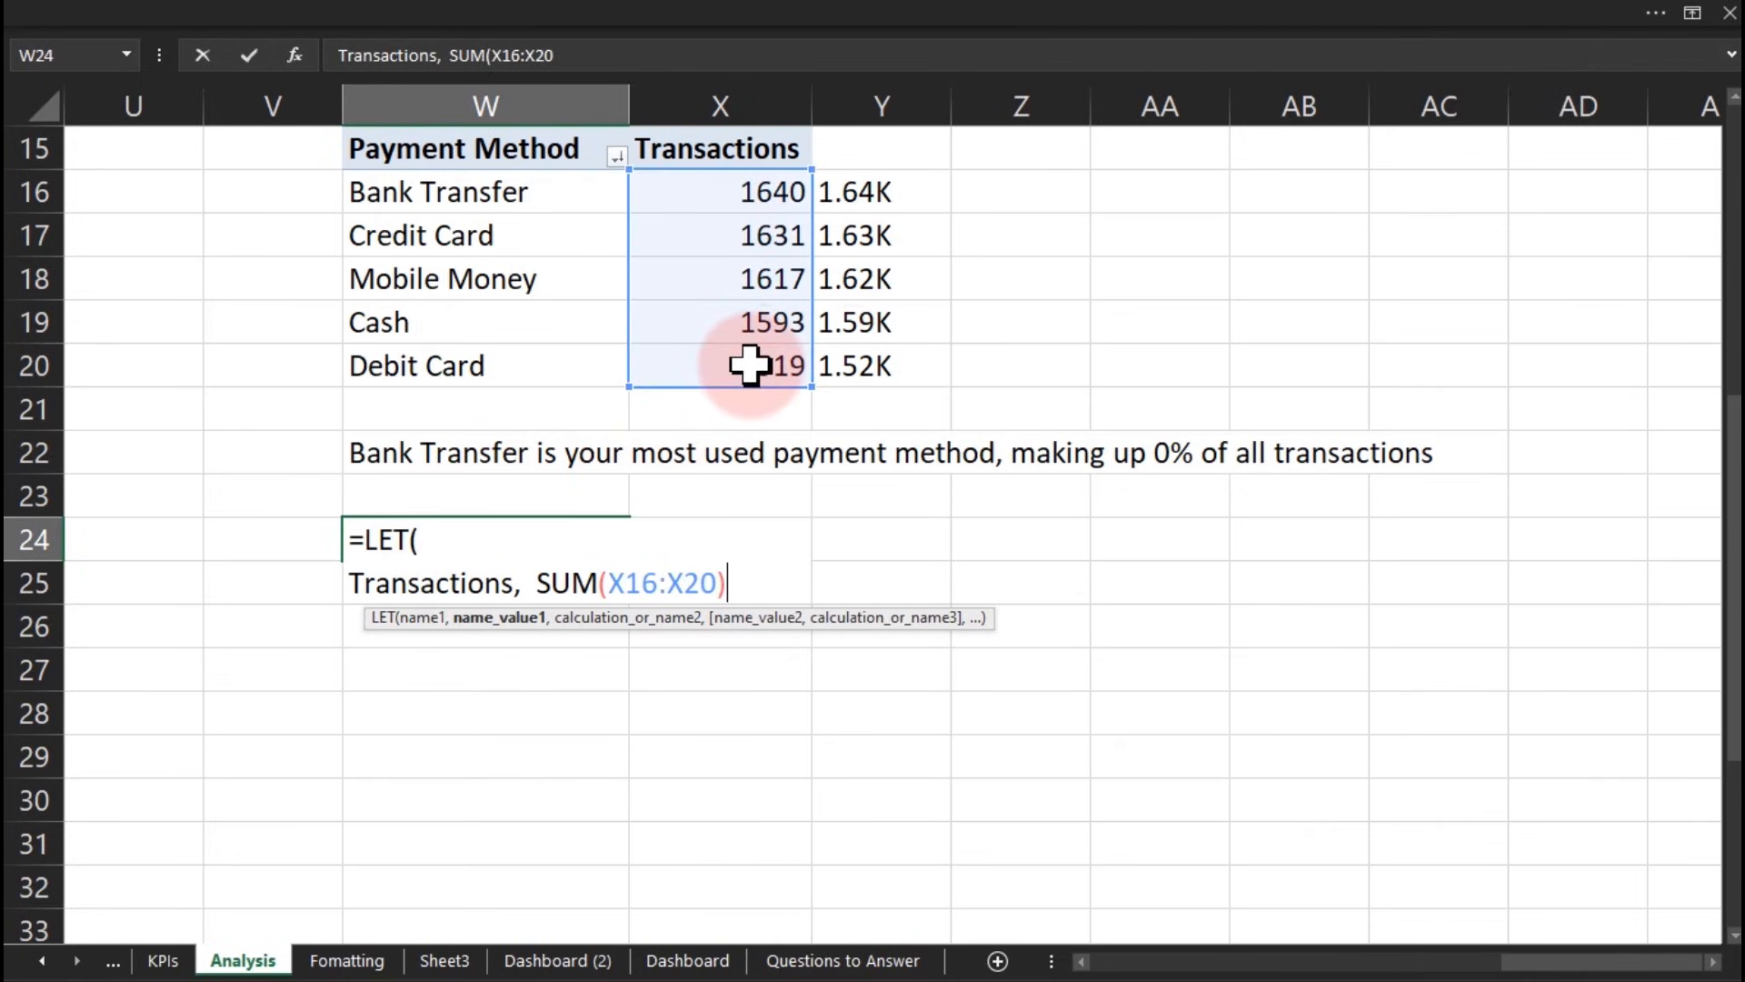
pyautogui.write(',')
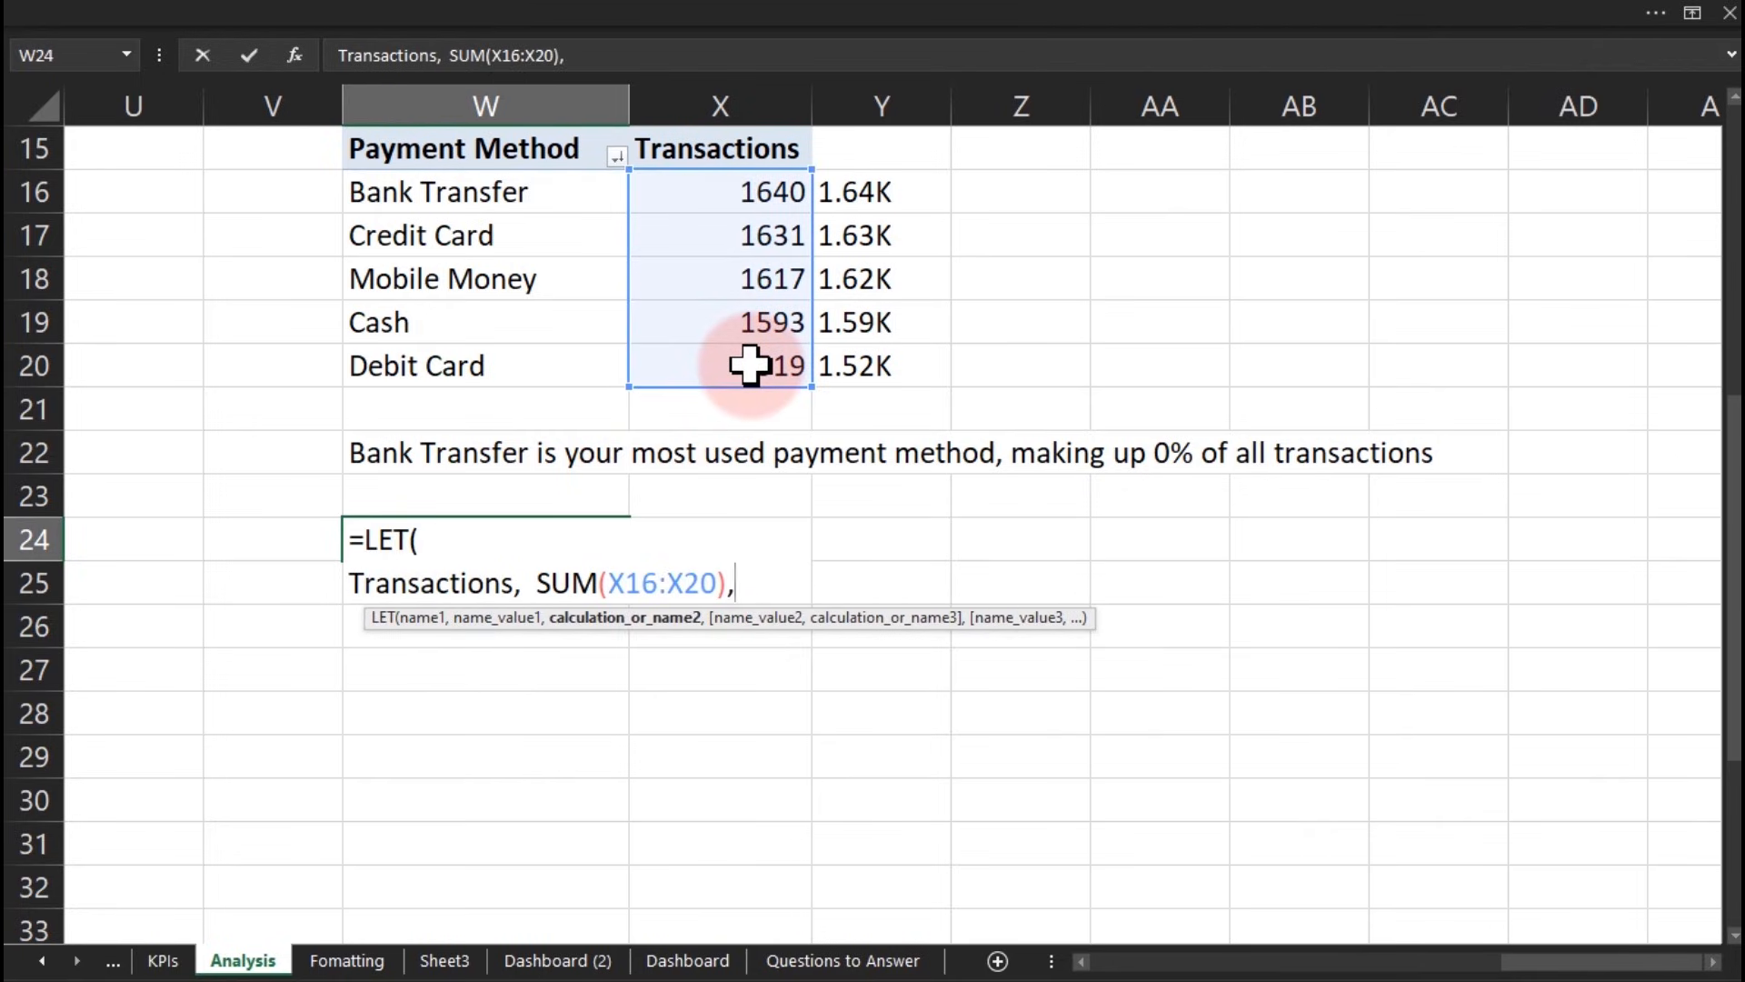
pyautogui.hotkey('alt', 'Return')
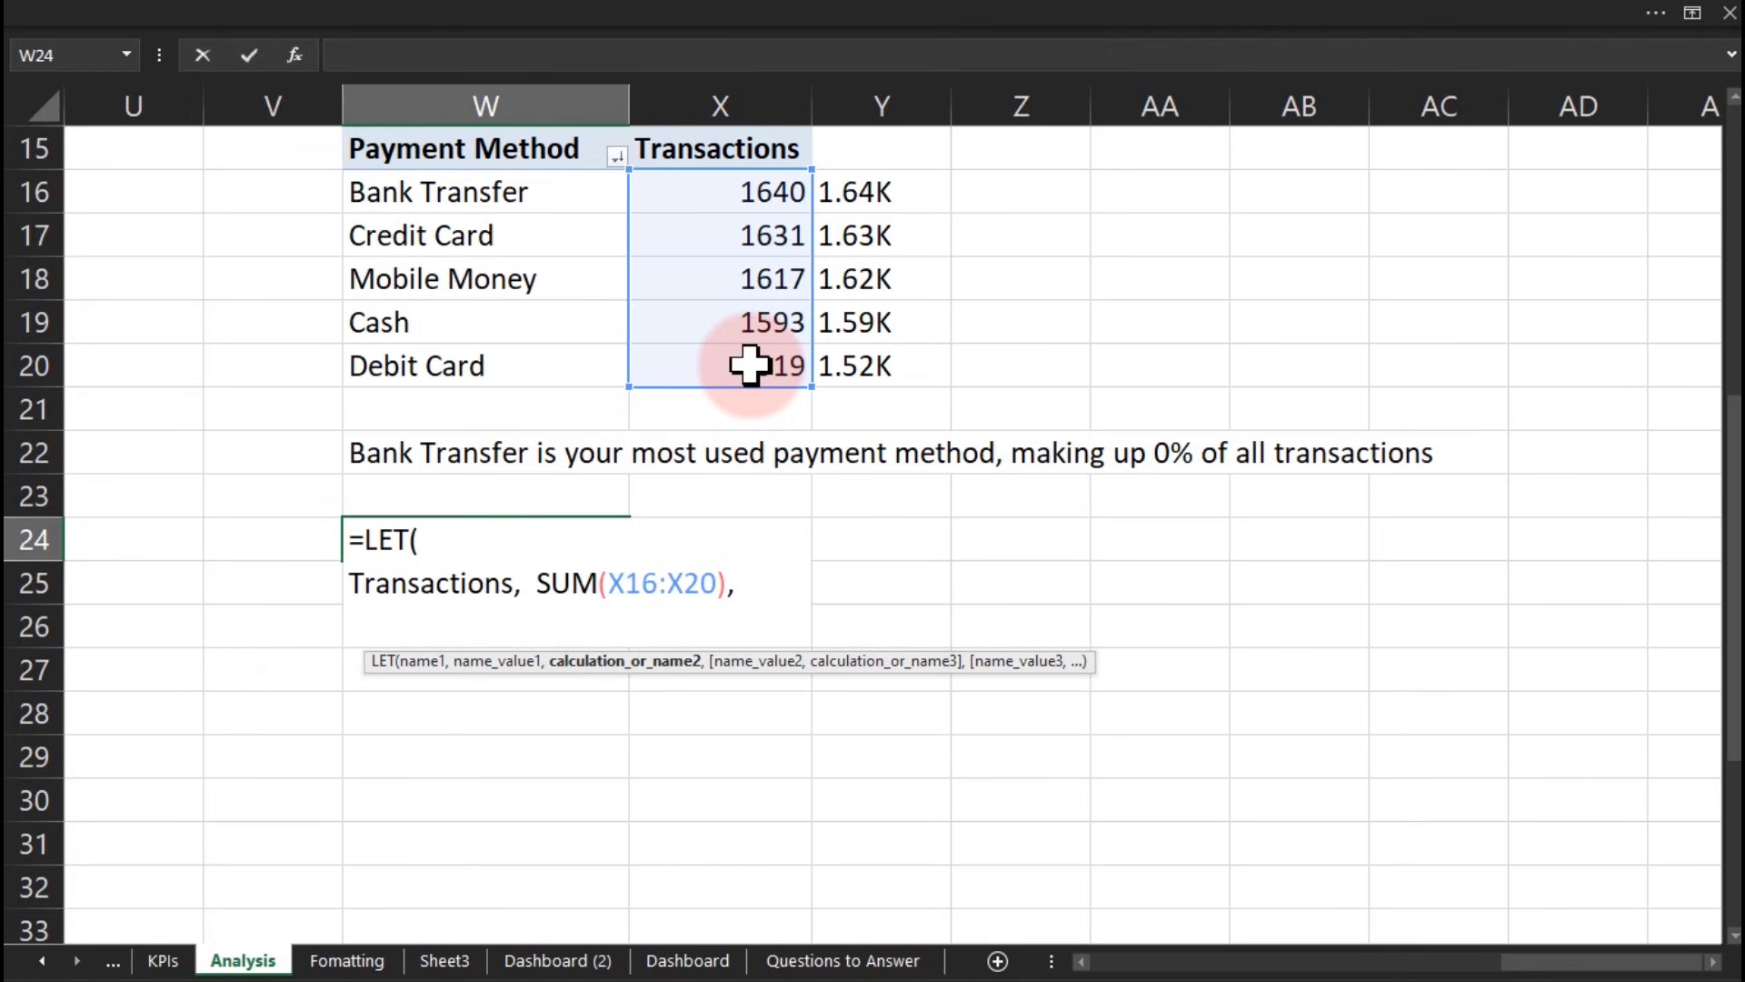
# Step: Add a second name to the LET formula, MaxTransaction, defined as MAX(X16:X20)
pyautogui.write('Maxx')
pyautogui.press('BackSpace')
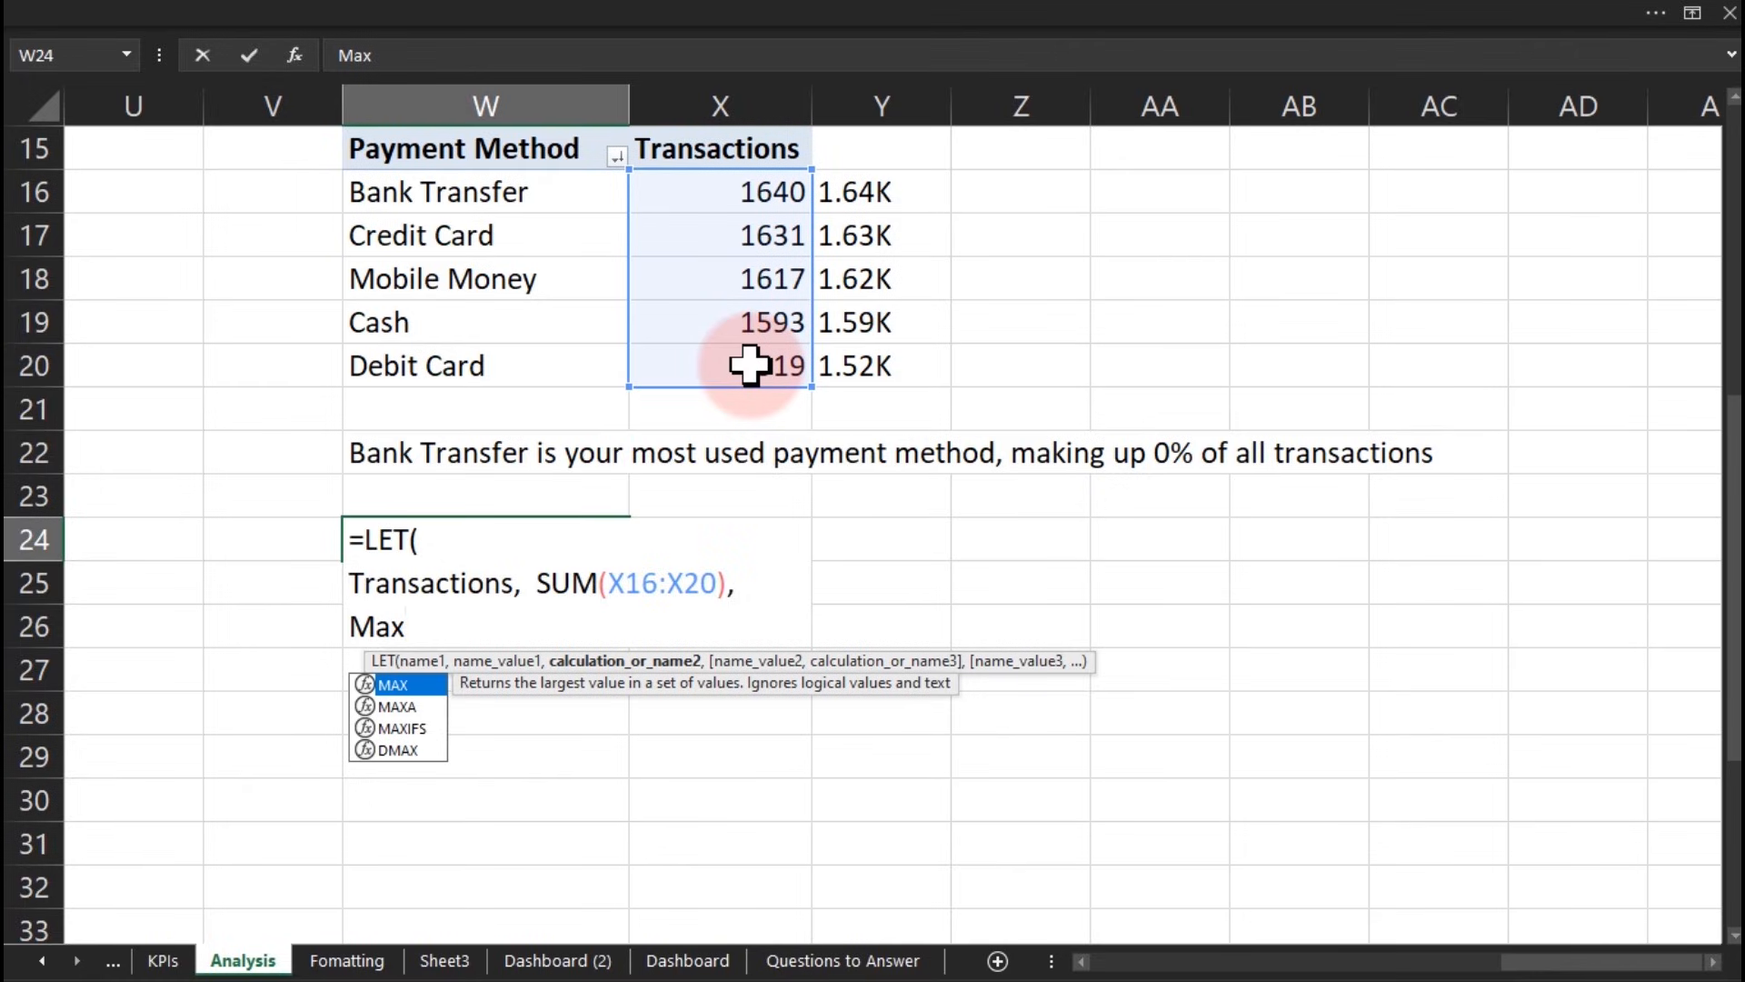
pyautogui.write('Trans')
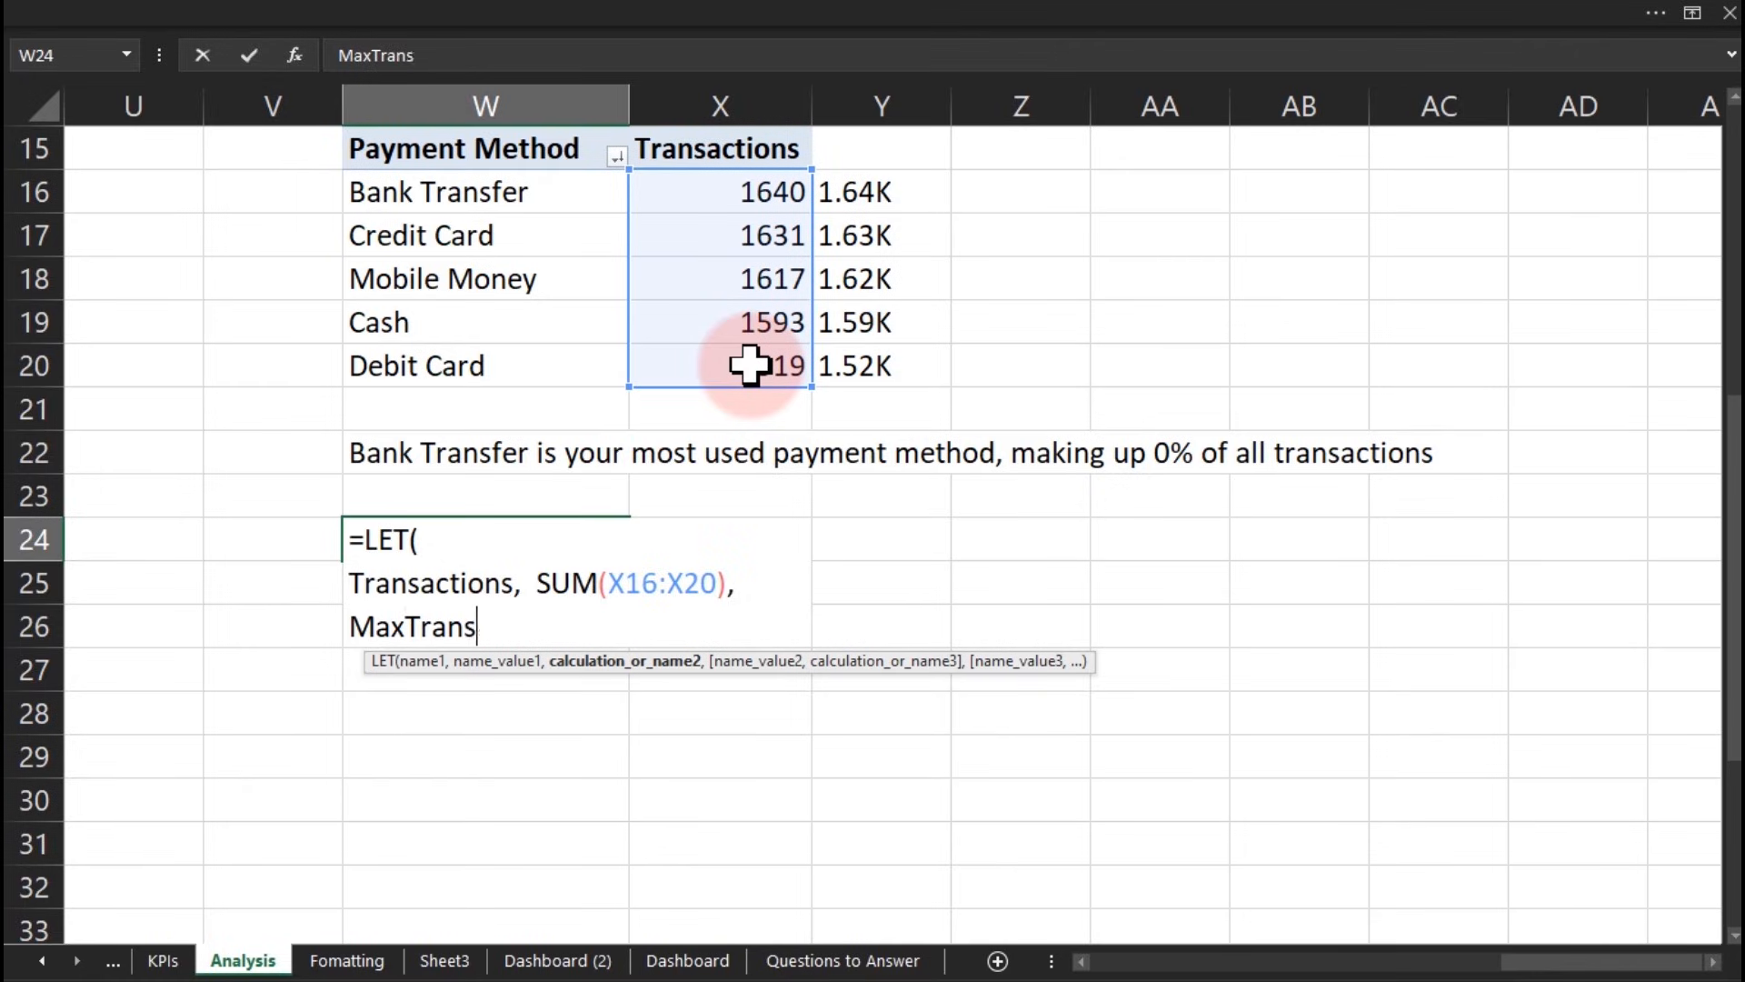
pyautogui.write('action, max')
pyautogui.press('Tab')
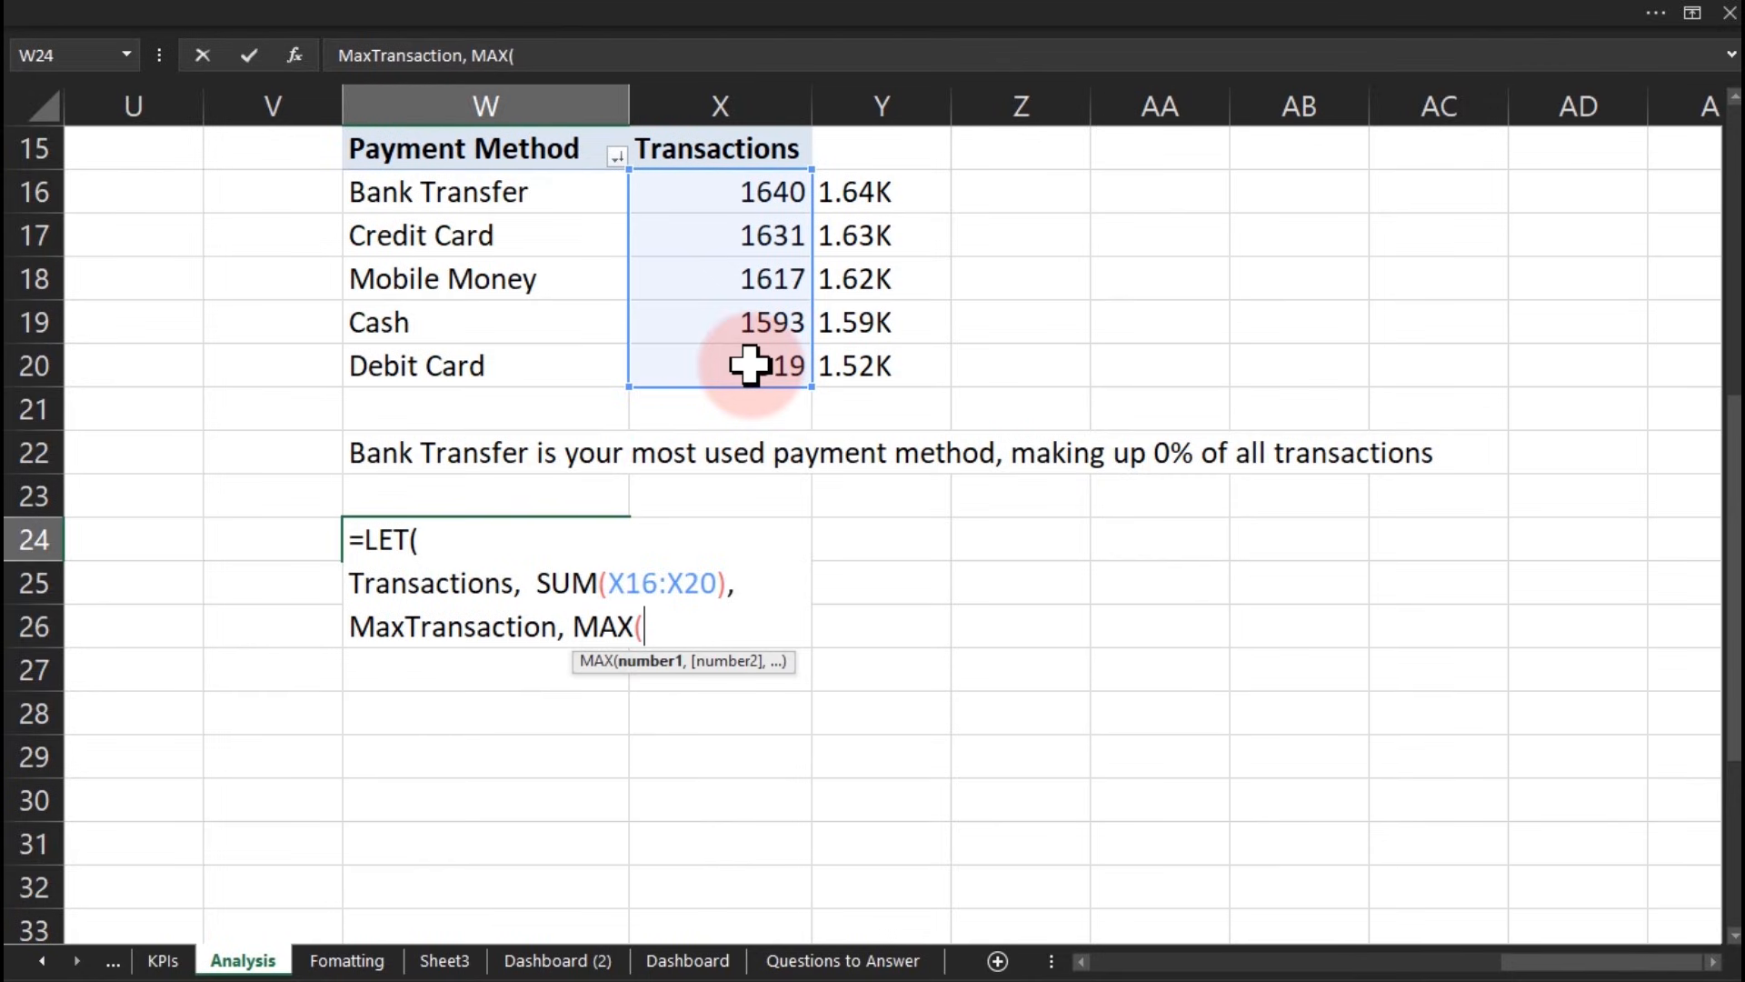
pyautogui.moveTo(740, 194); pyautogui.dragTo(753, 353)
pyautogui.write(')')
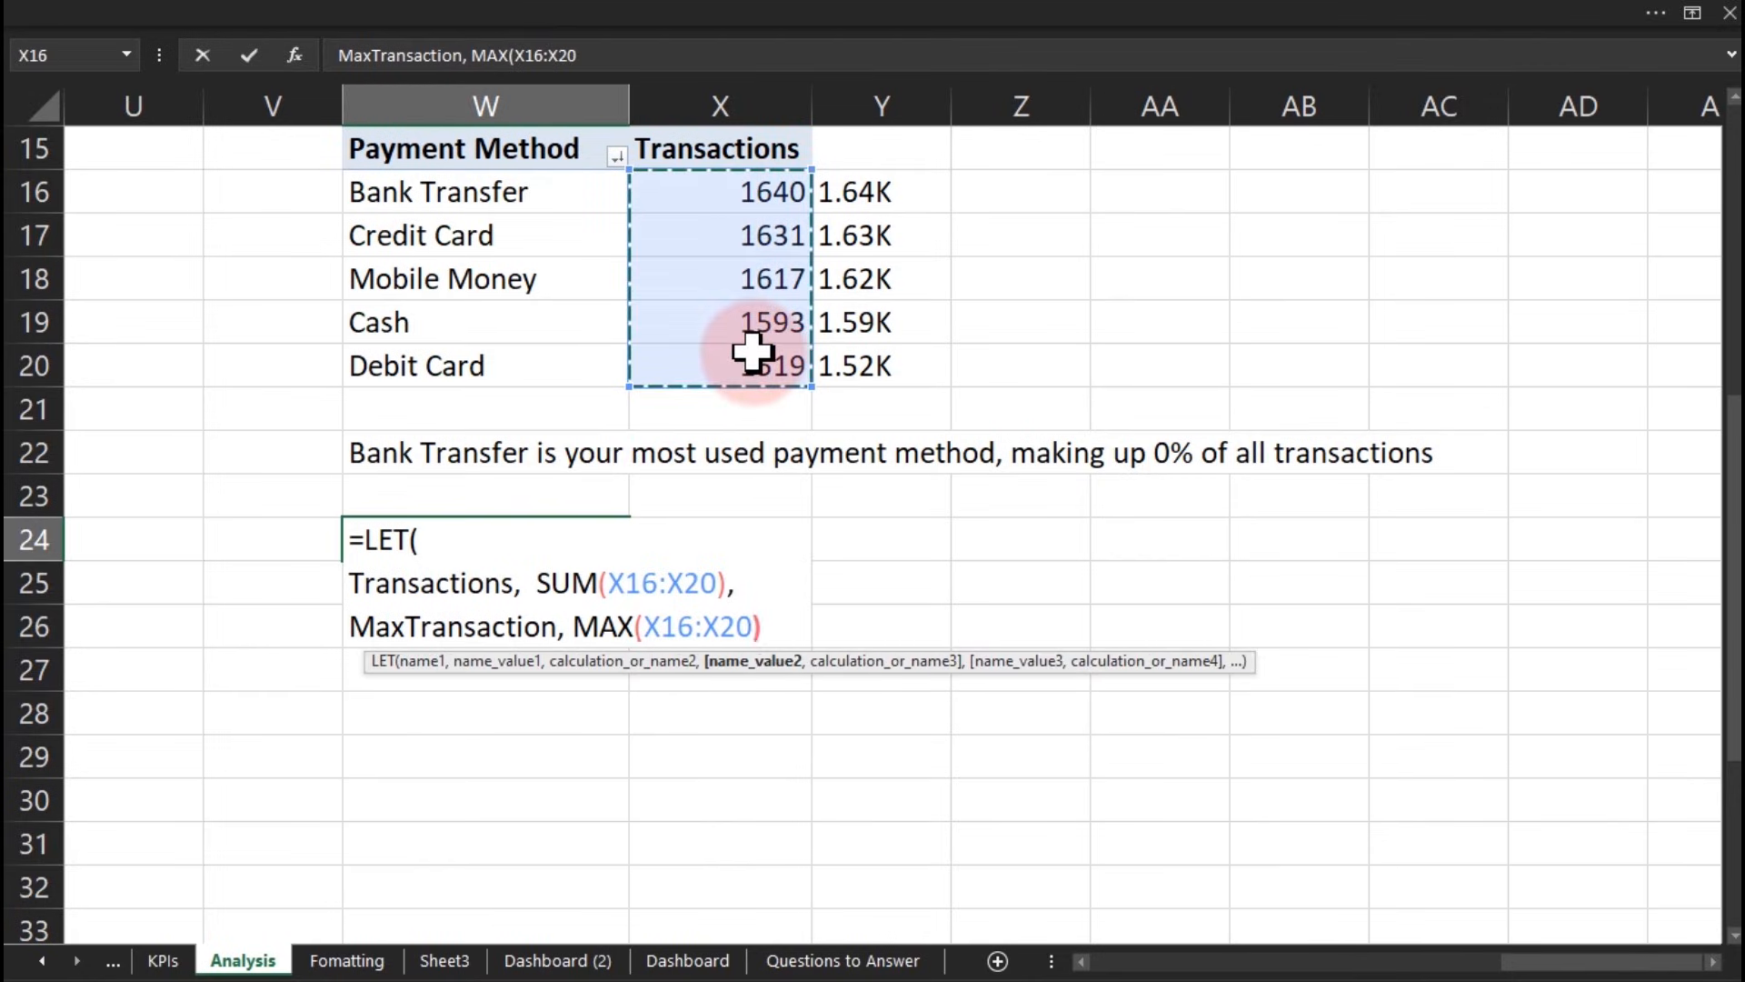
pyautogui.write(',')
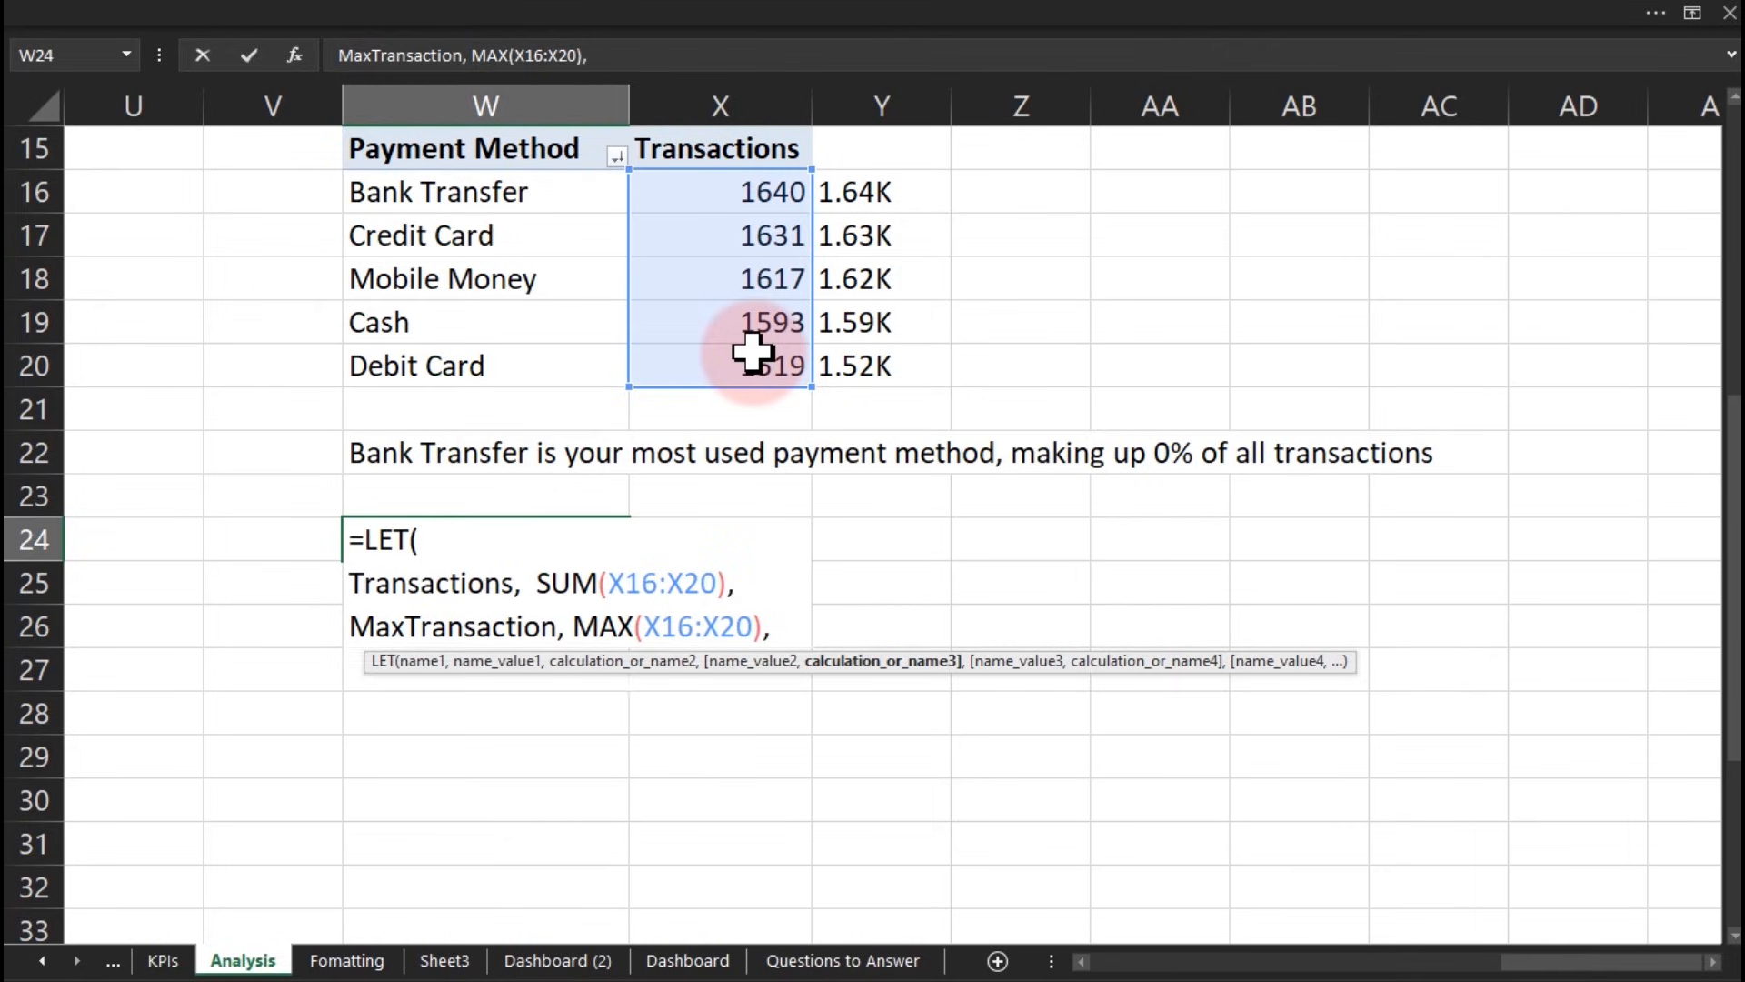
pyautogui.hotkey('alt', 'Return')
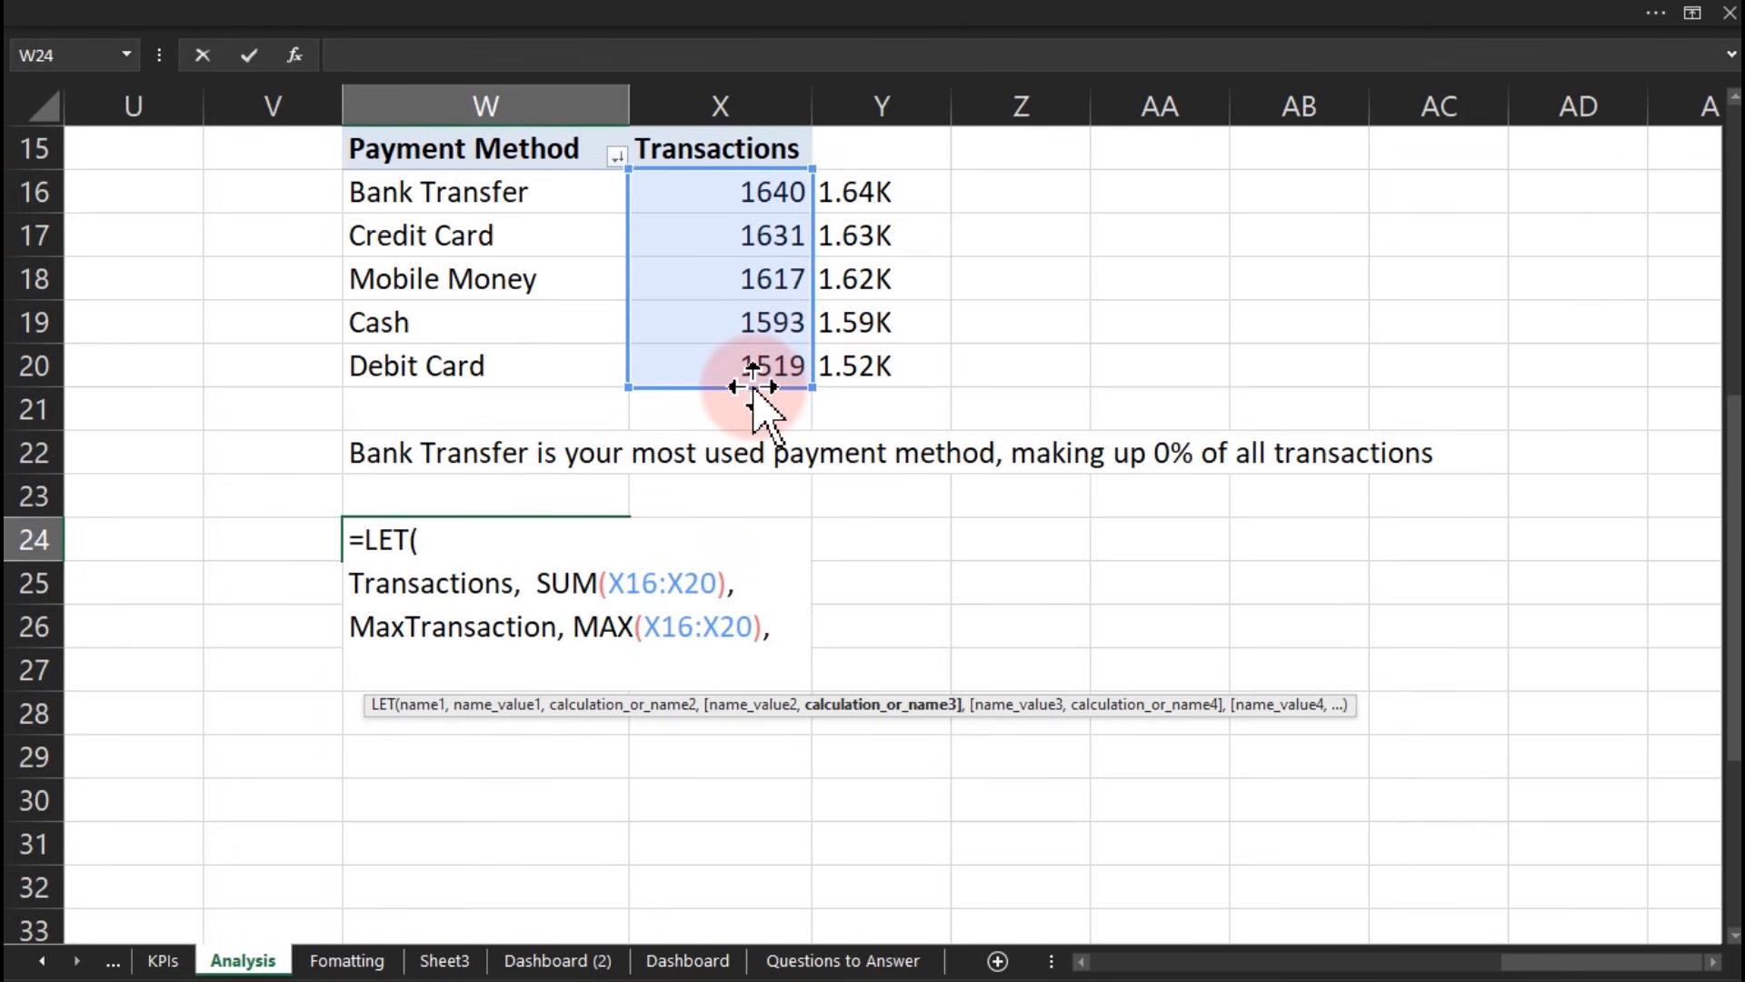
# Step: Make the LET formula return MaxTransaction, enter it, and check it against the Bank Transfer count in X16
pyautogui.write('max')
pyautogui.press('Down')
pyautogui.press('Down')
pyautogui.press('Down')
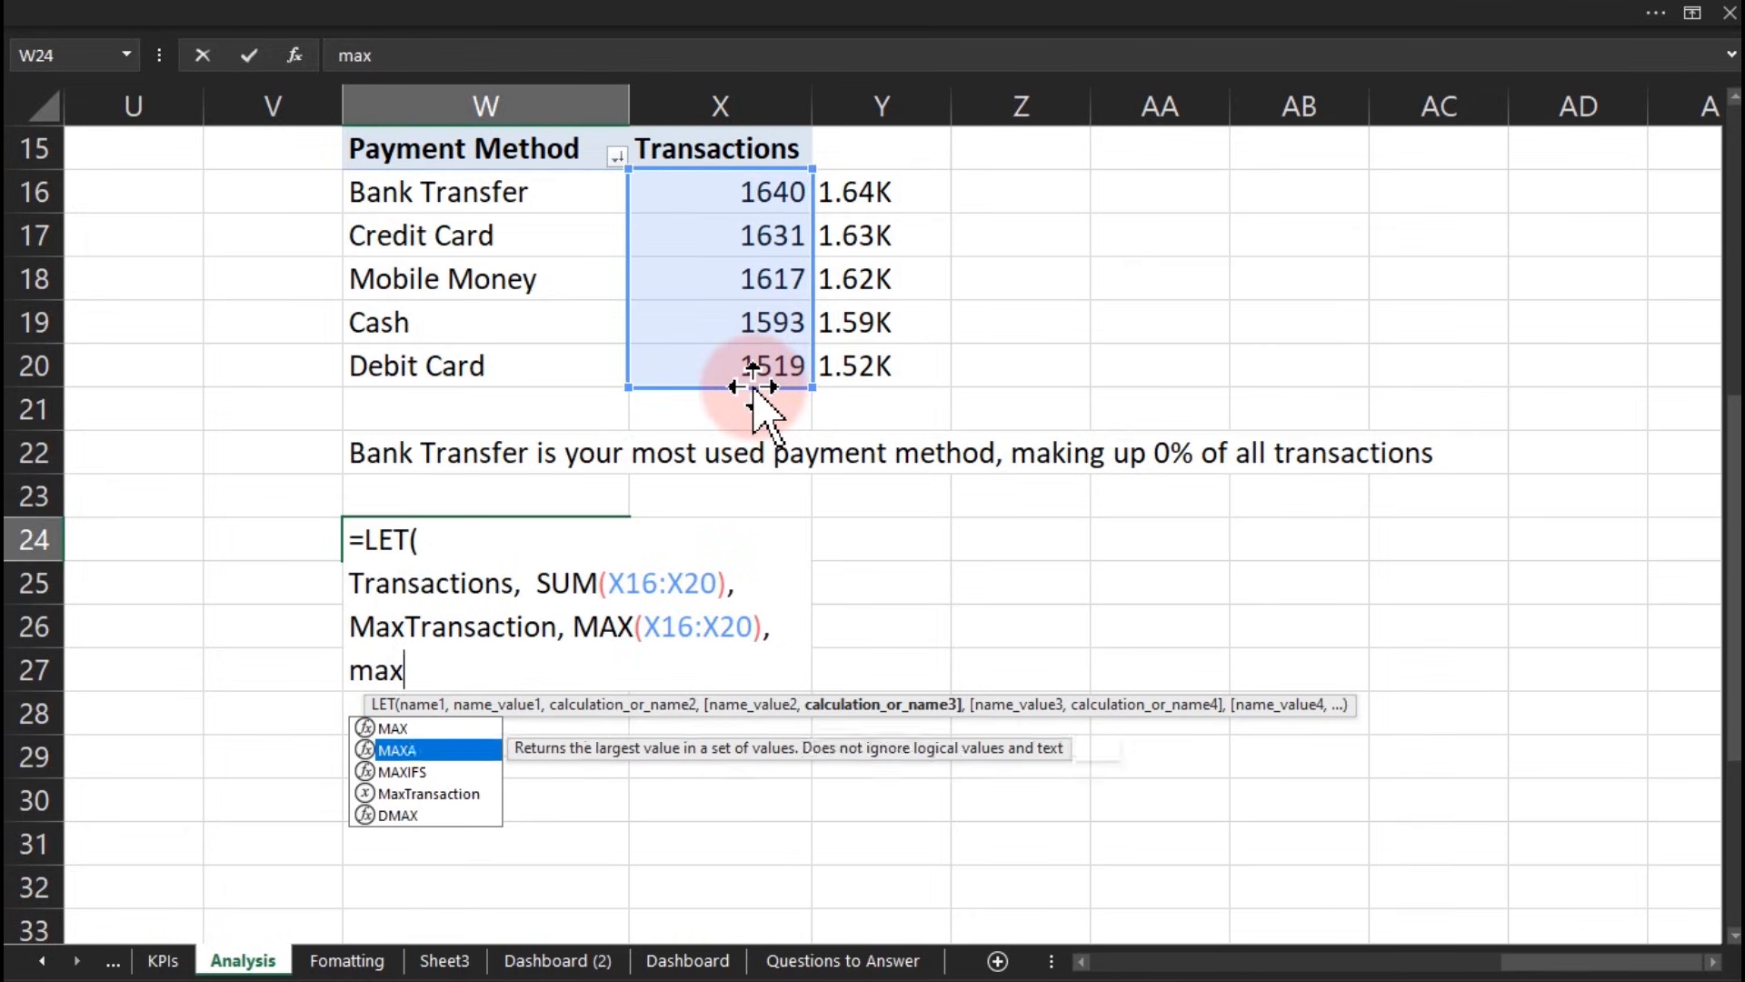
pyautogui.press('Tab')
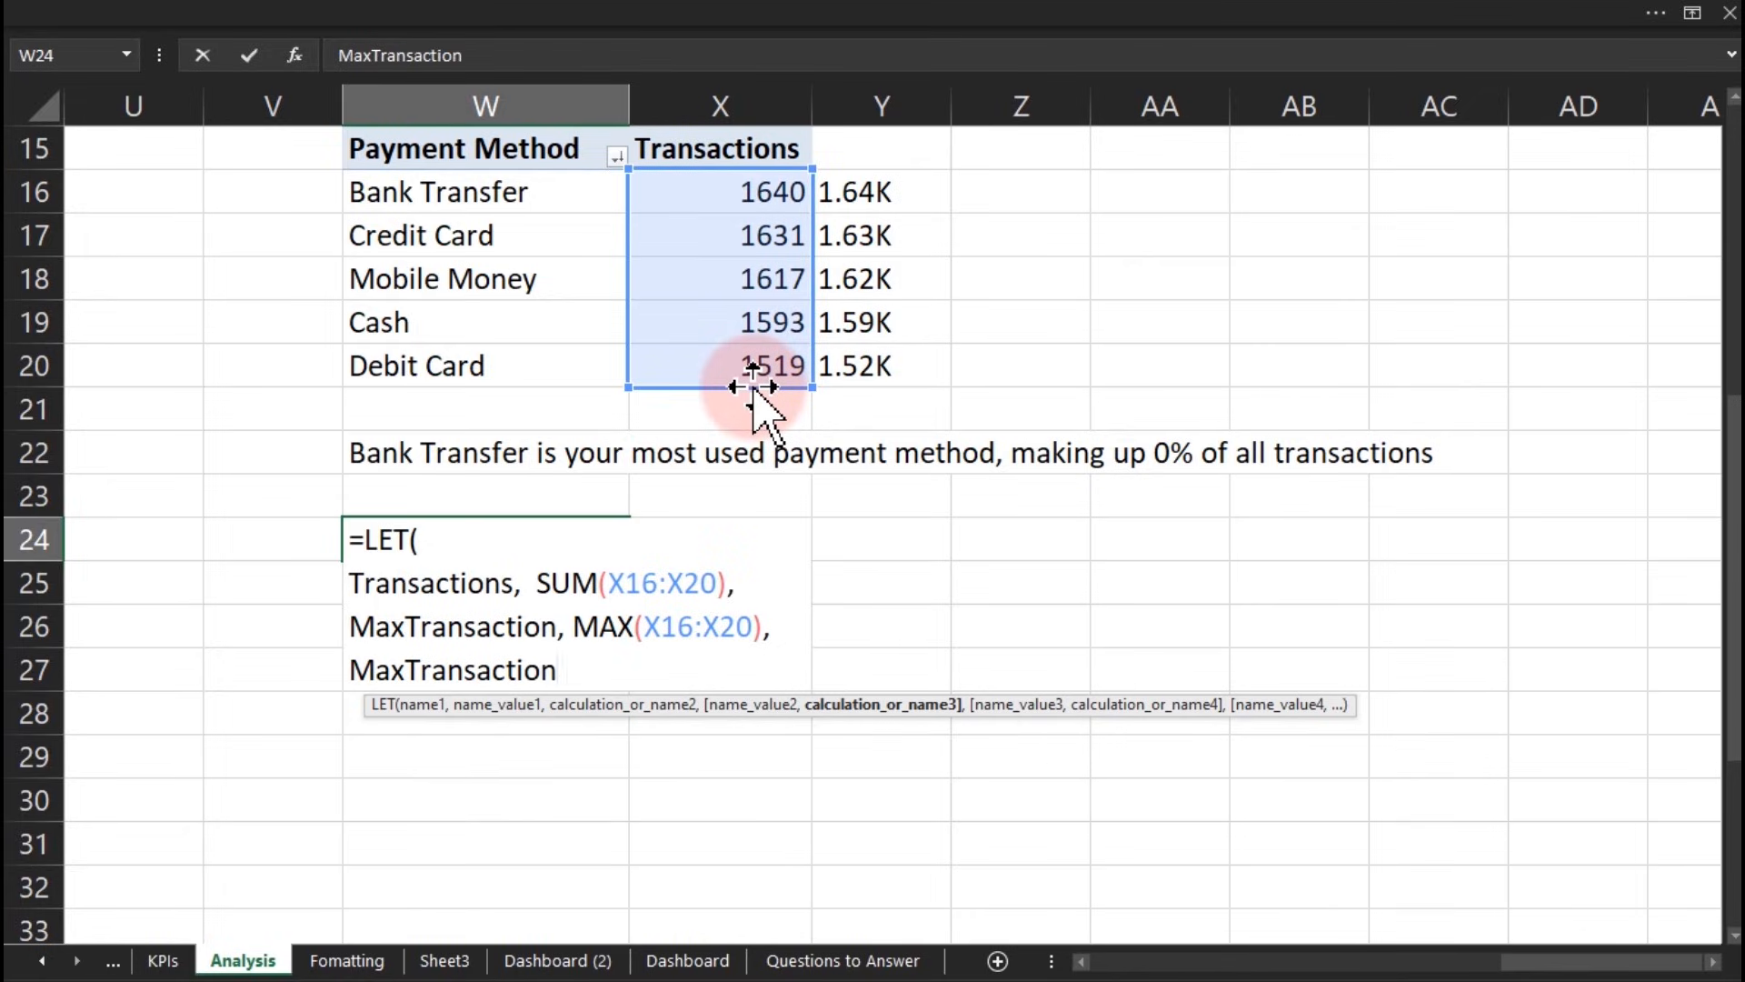
pyautogui.hotkey('alt', 'Return')
pyautogui.write(')')
pyautogui.press('Return')
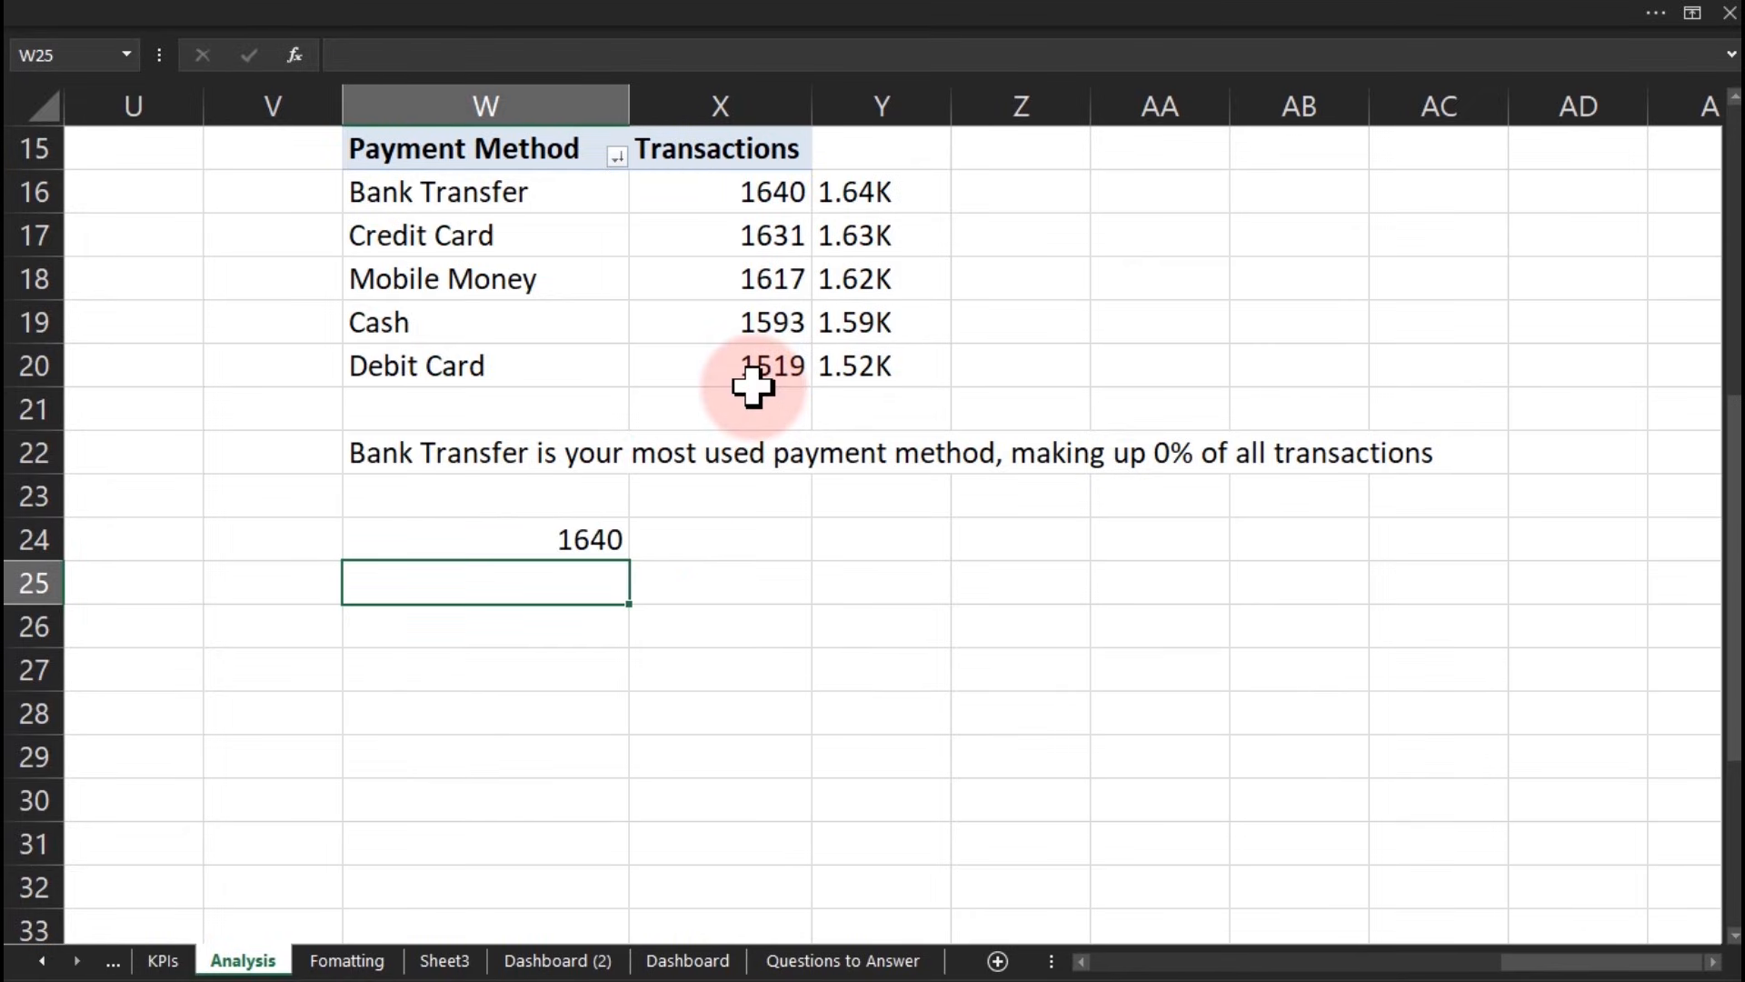
pyautogui.click(762, 192)
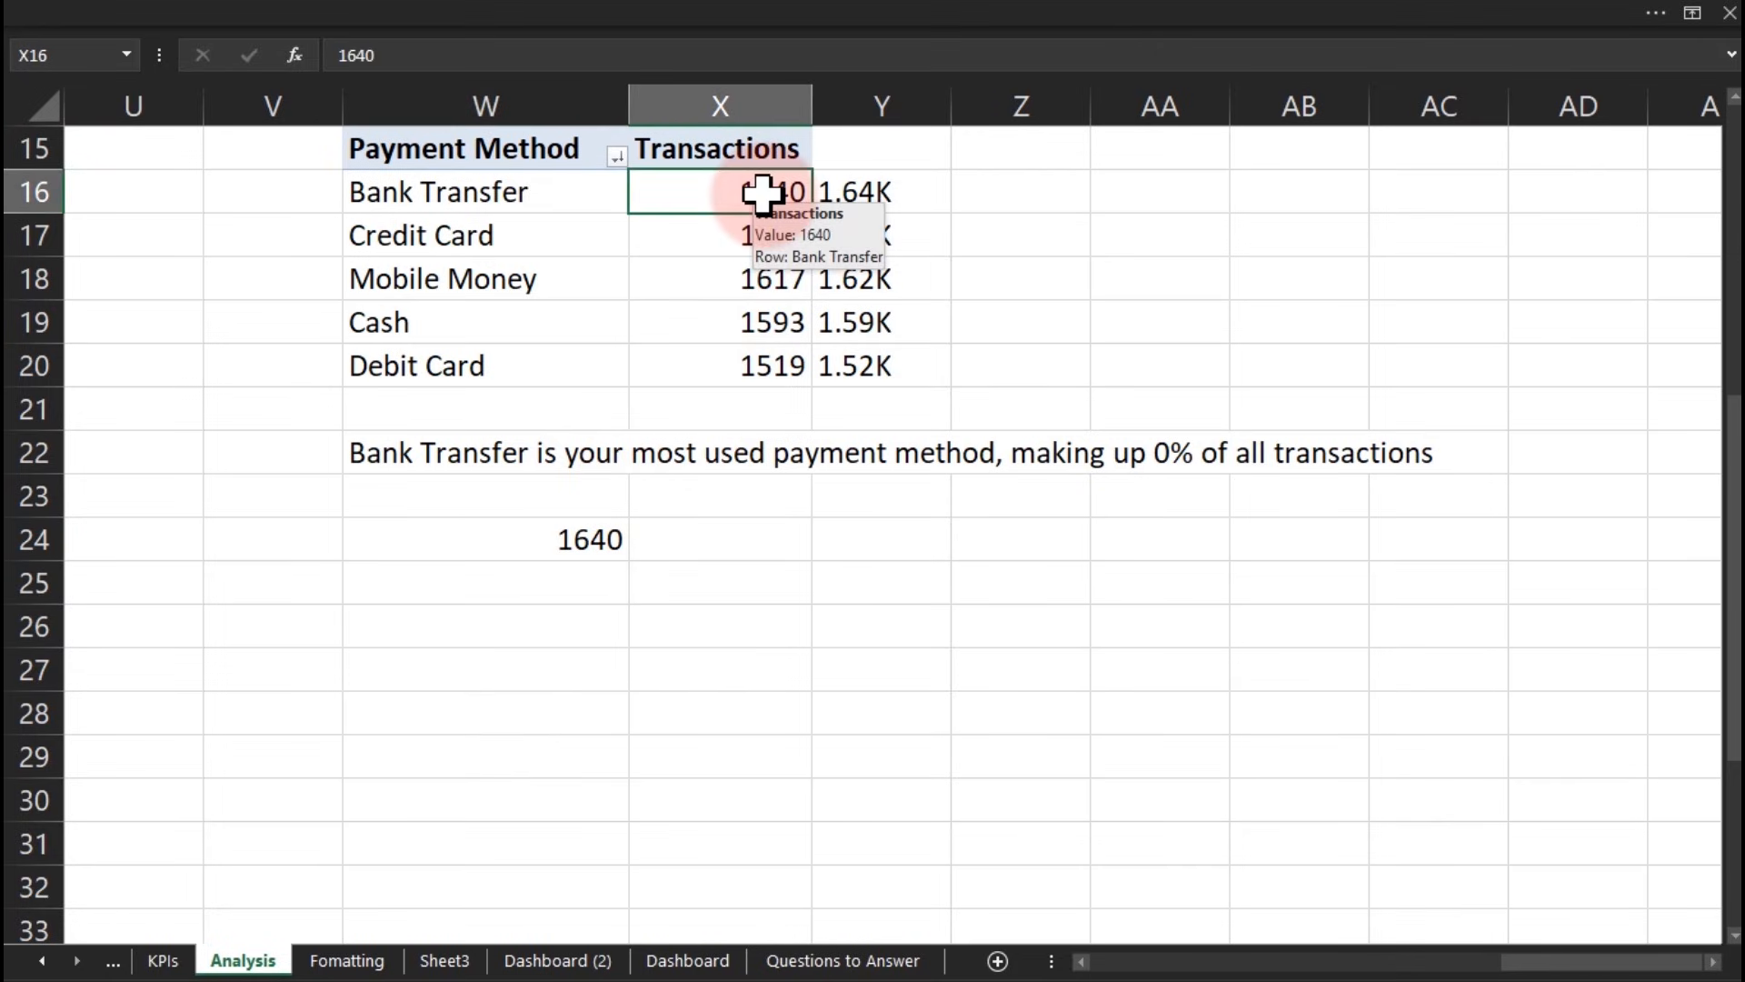
# Step: Reopen the LET formula in W24 and add a TopMethod name that begins with INDEX over W16:W20
pyautogui.click(549, 546)
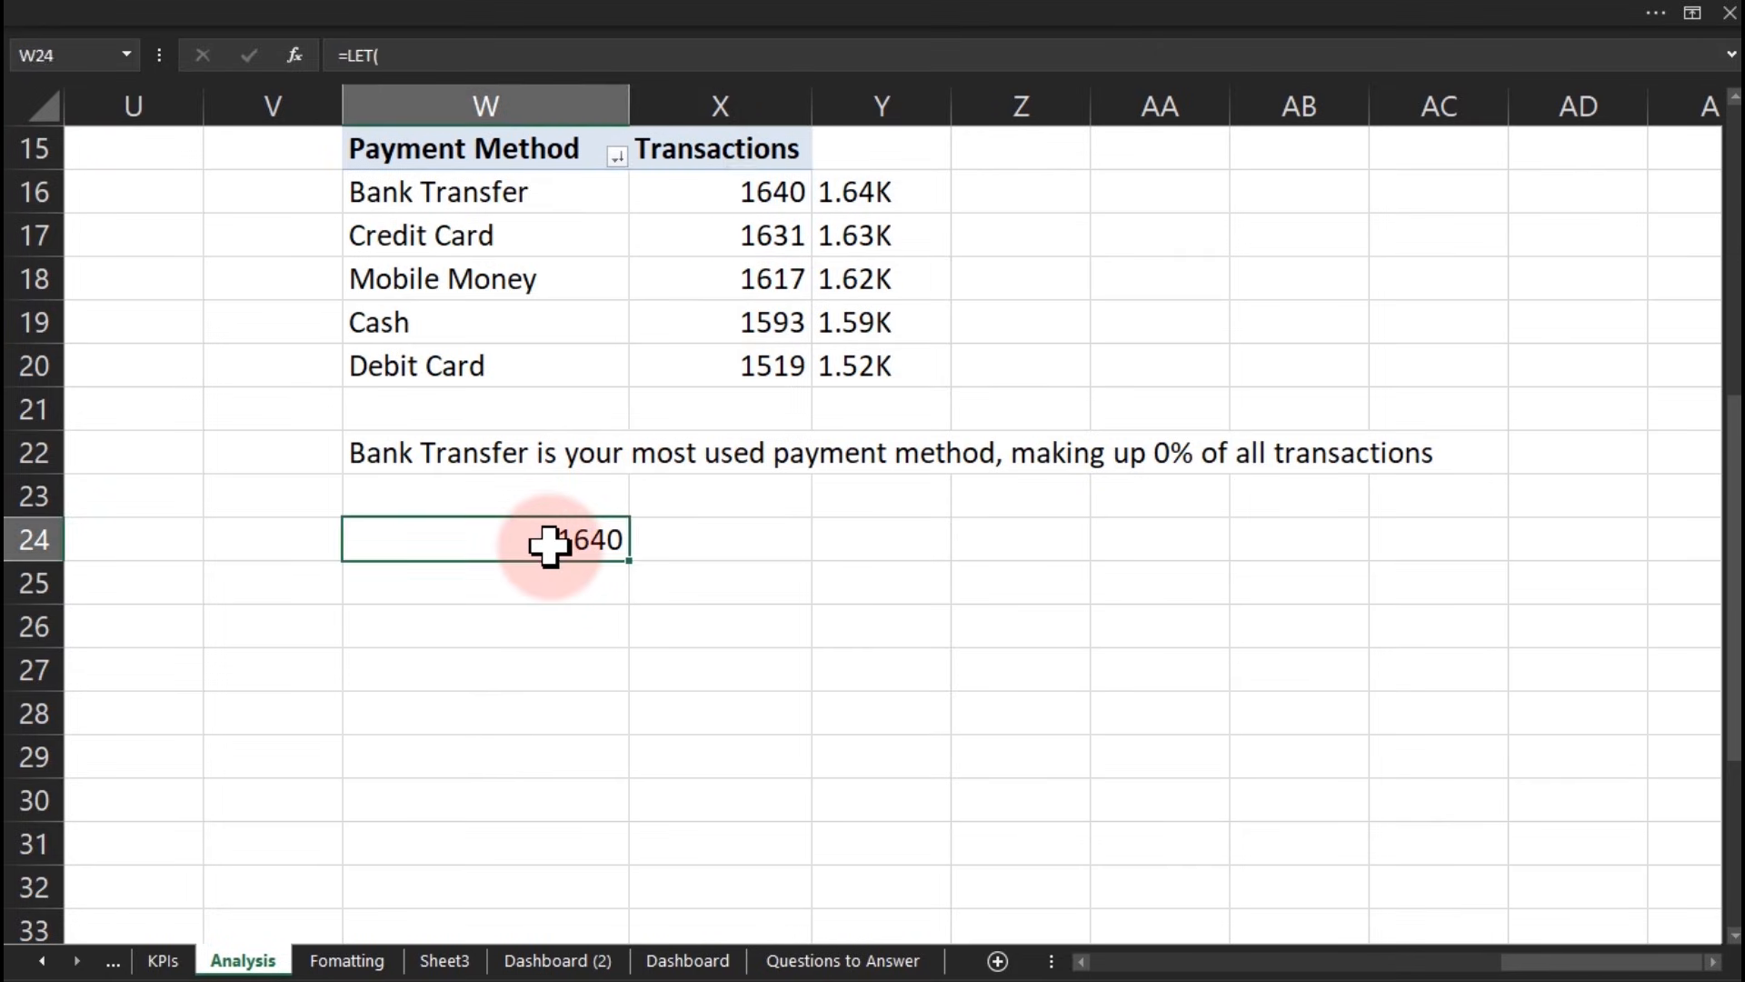
pyautogui.doubleClick(548, 546)
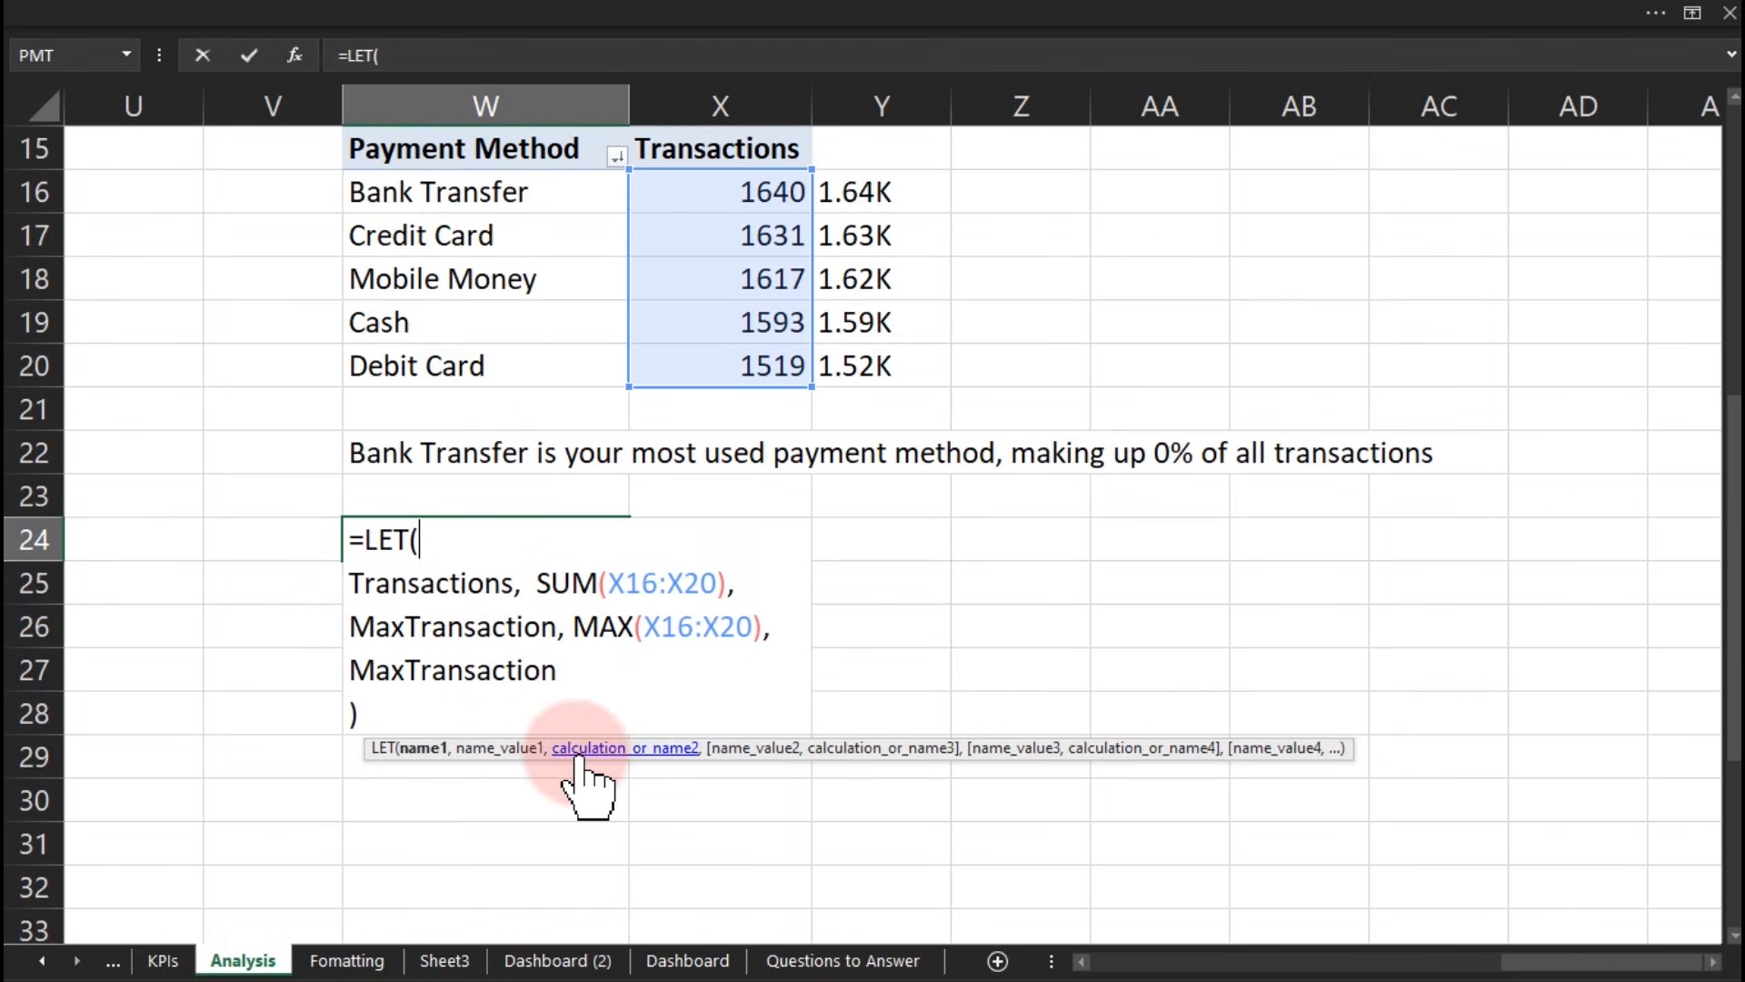
pyautogui.click(566, 673)
pyautogui.write(',')
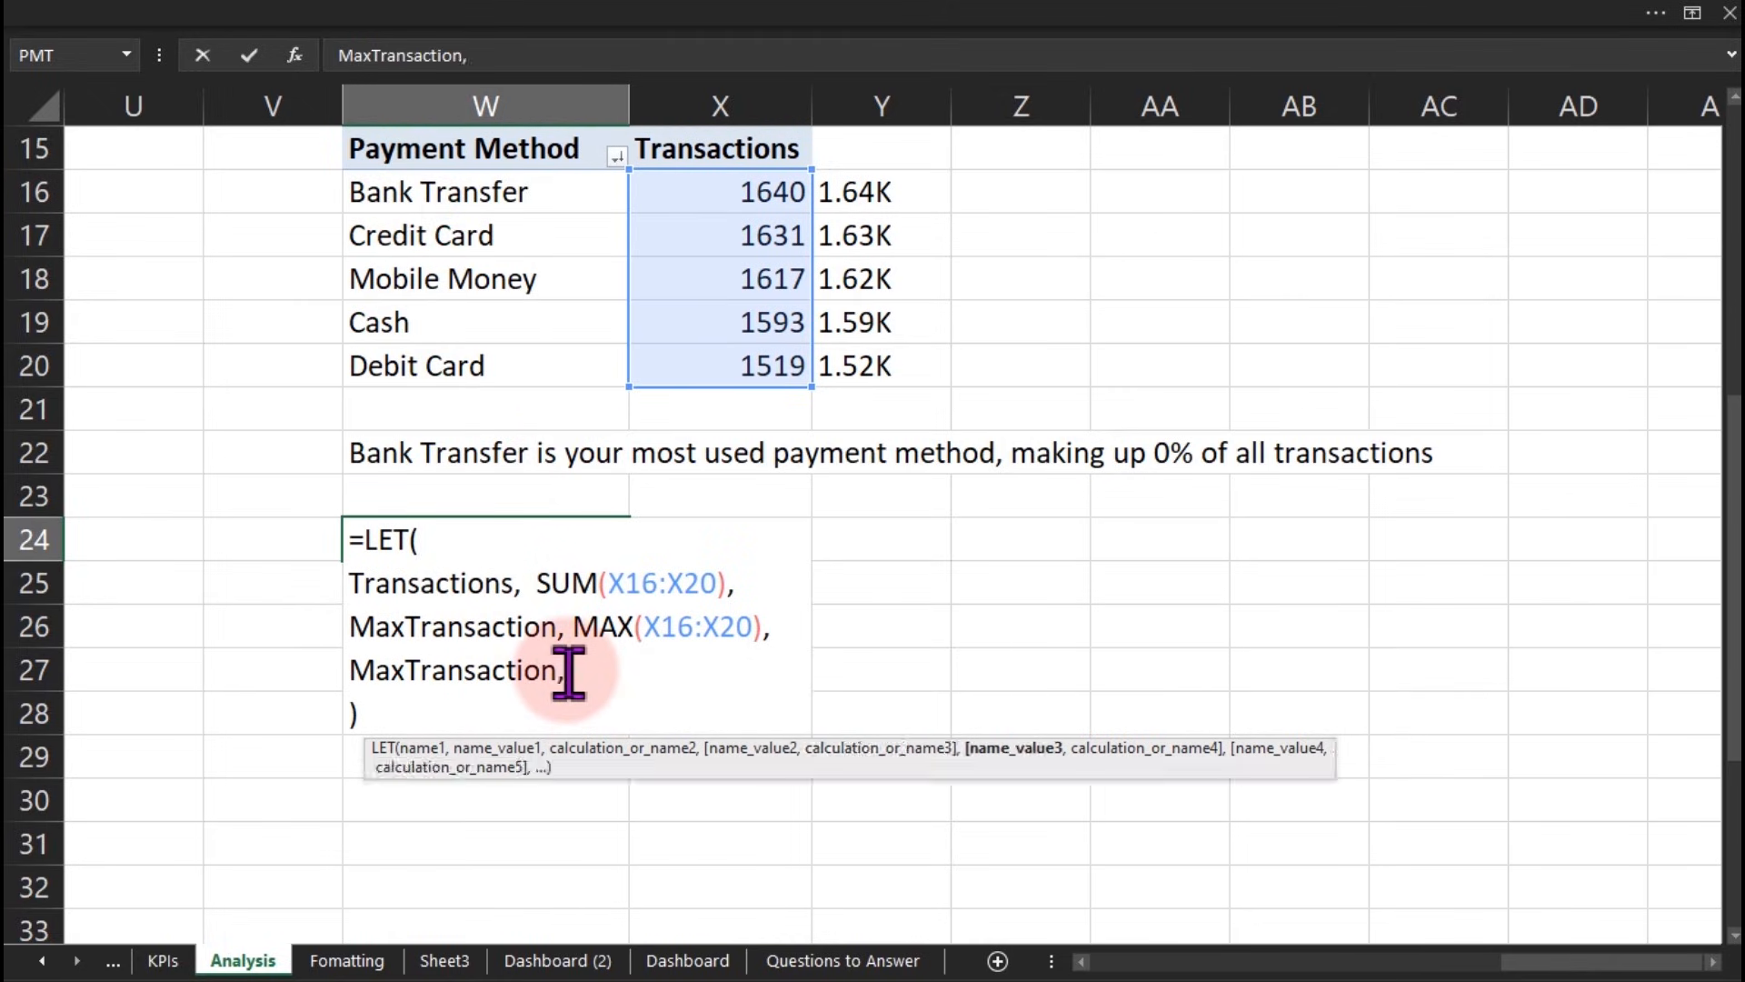
pyautogui.hotkey('alt', 'Return')
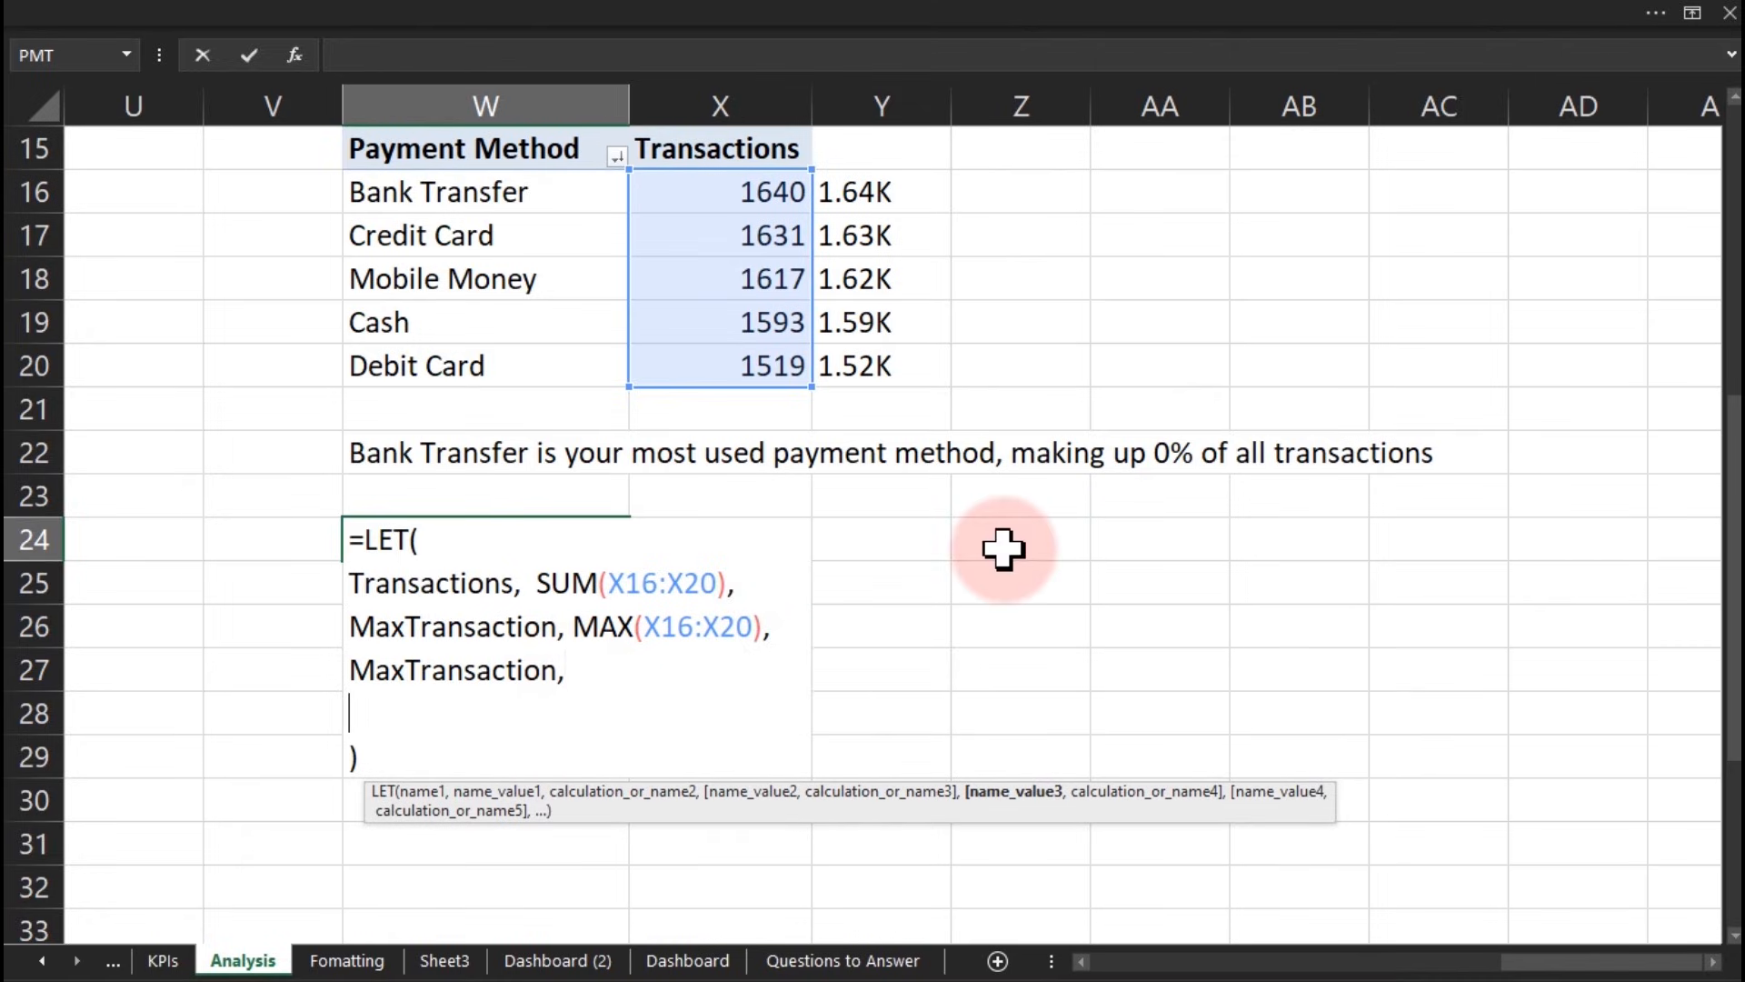
pyautogui.write('TopMethod, ')
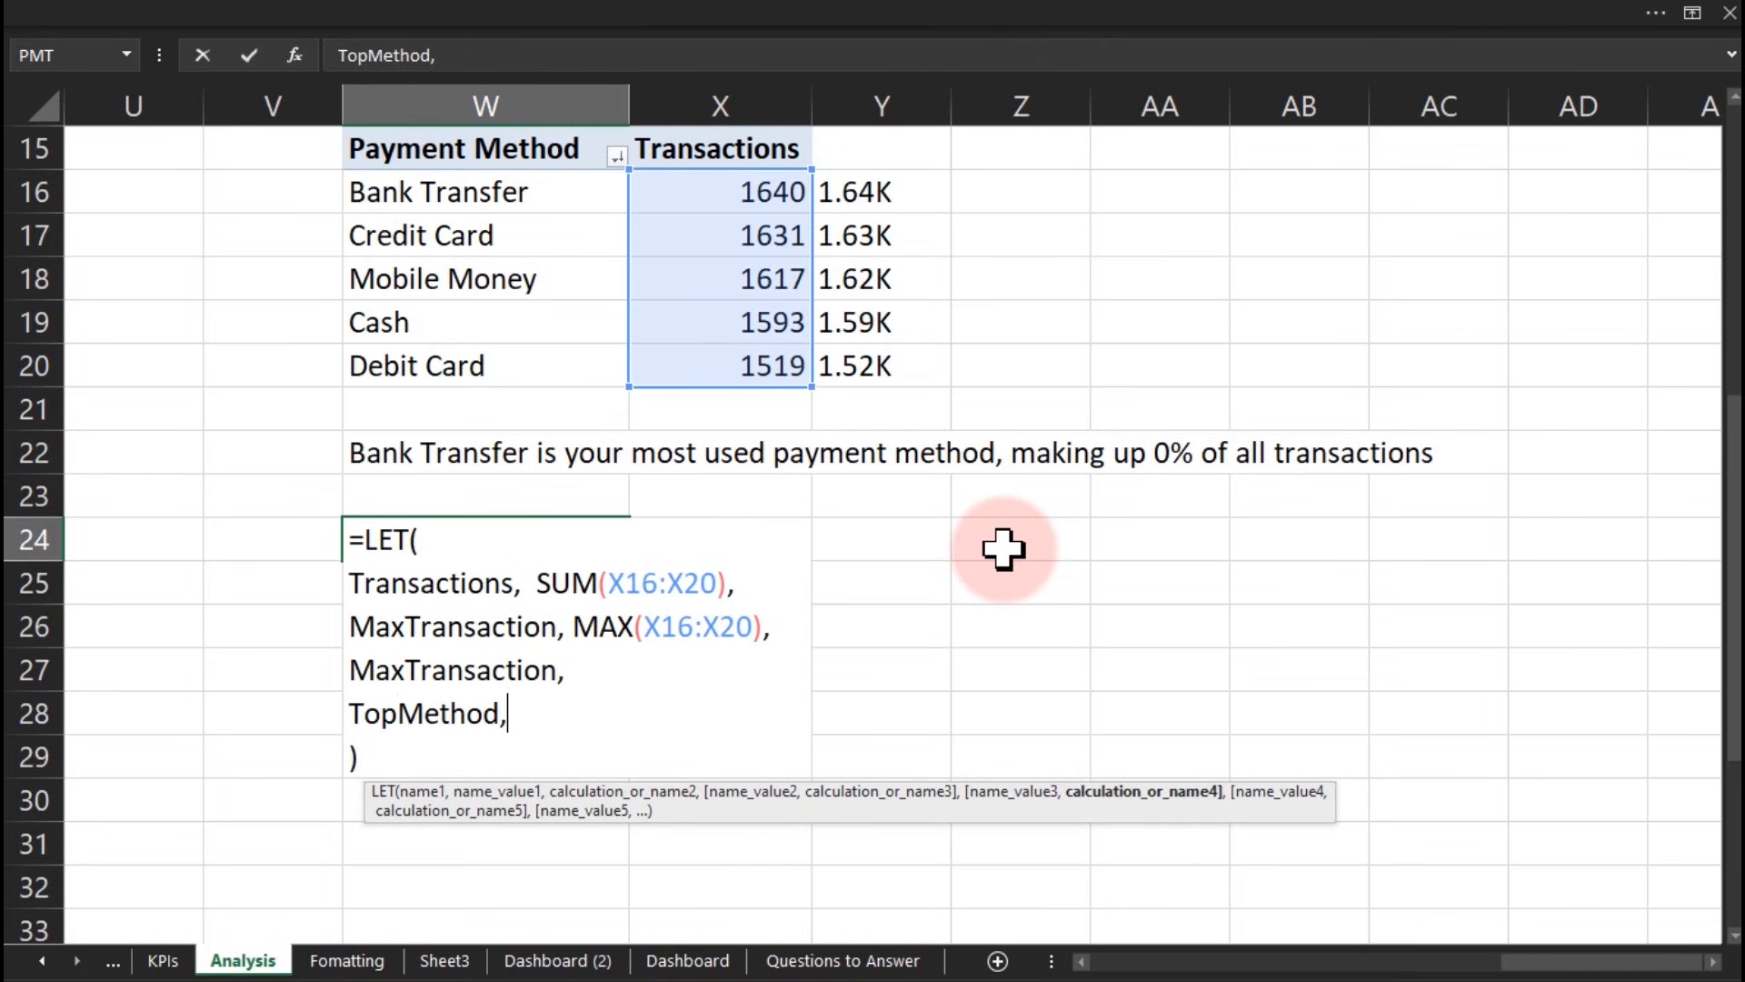
pyautogui.write('ind')
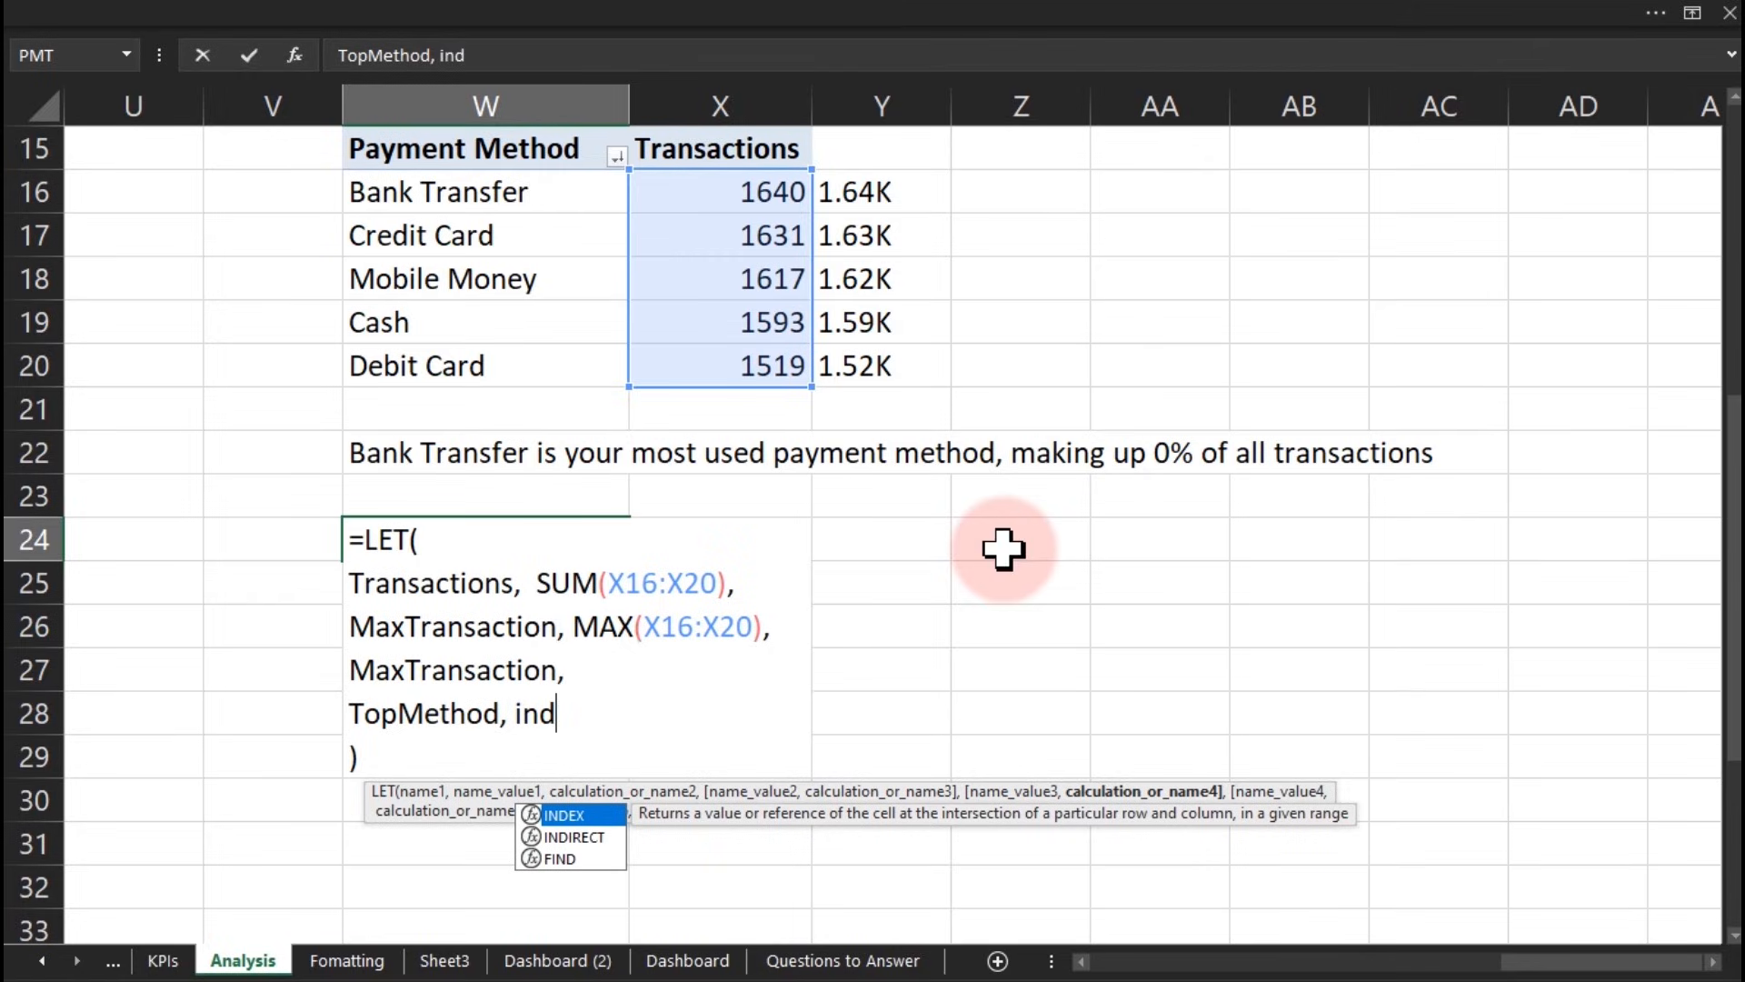
pyautogui.press('Tab')
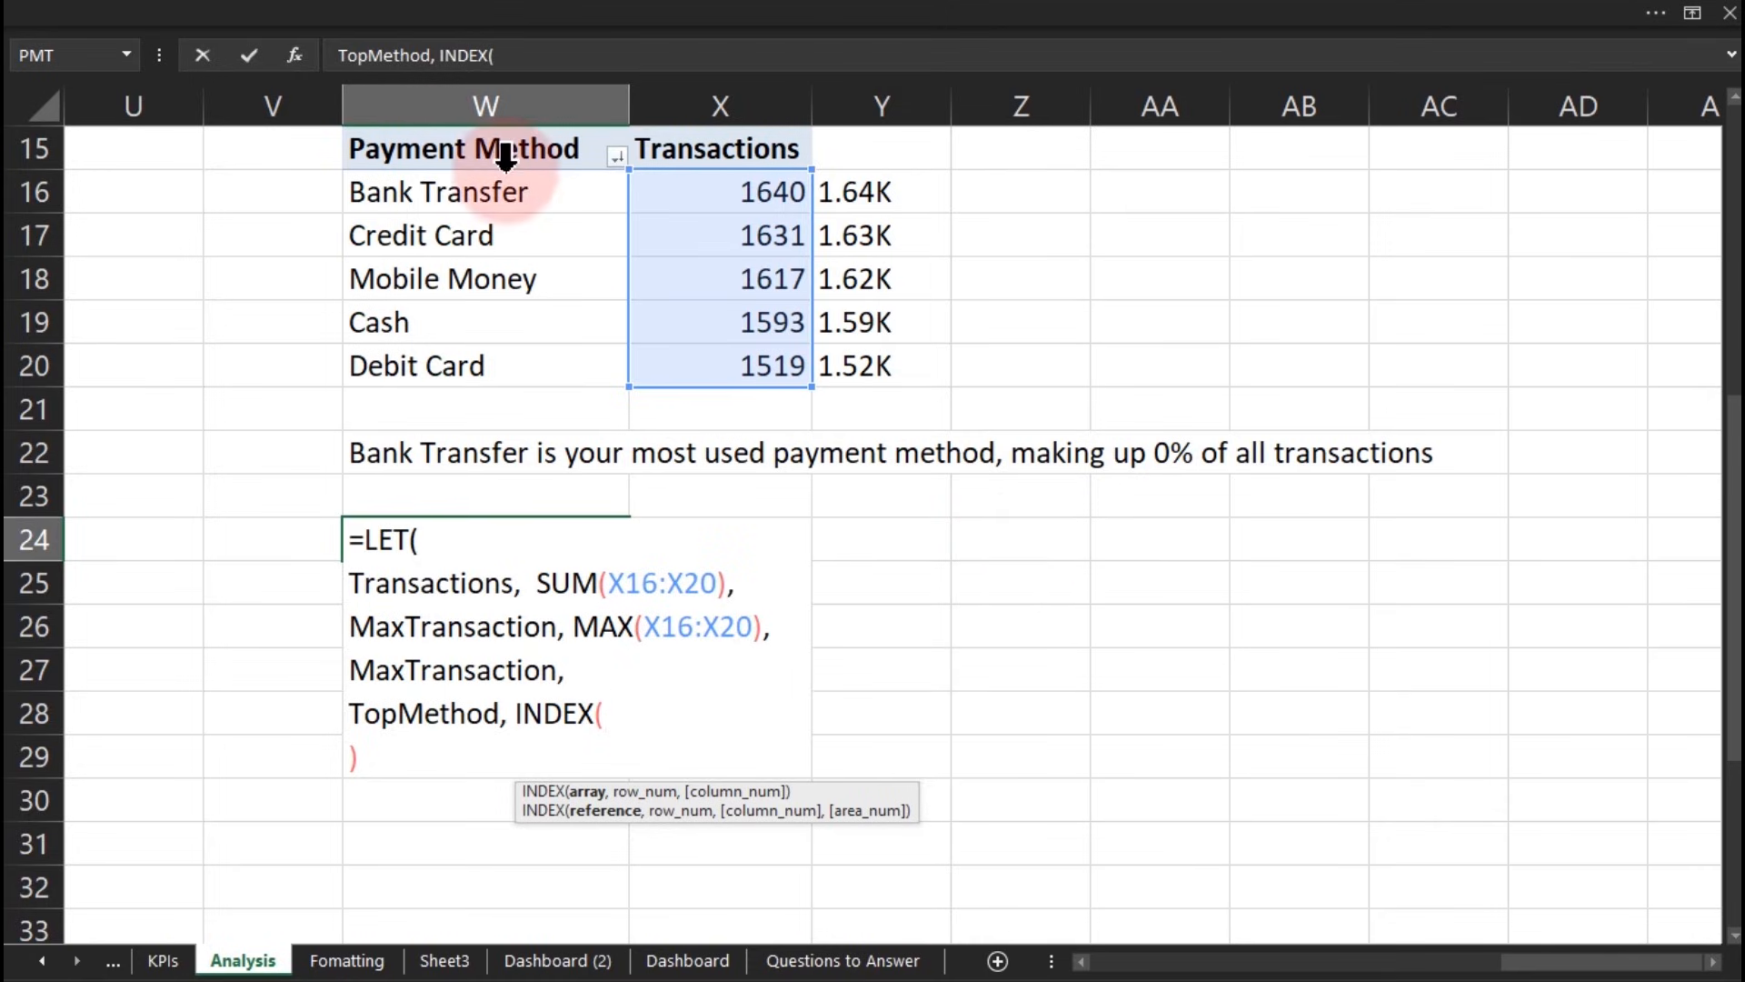
pyautogui.moveTo(472, 192); pyautogui.dragTo(464, 363)
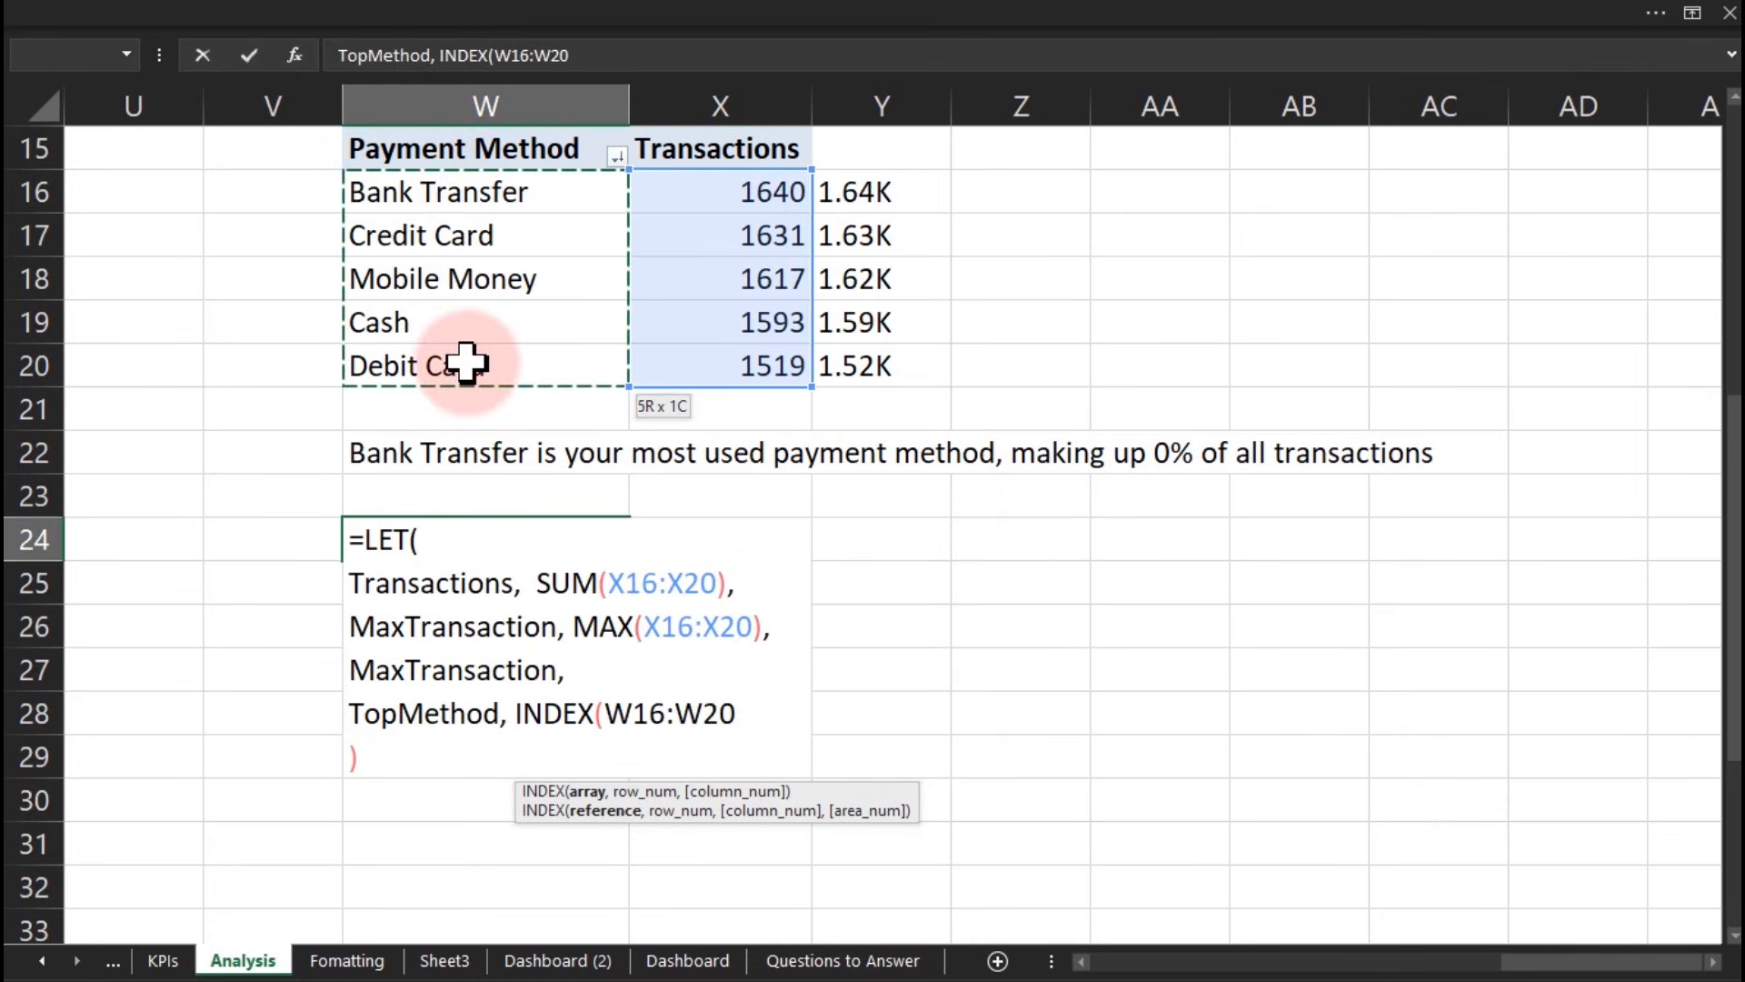
pyautogui.write(',')
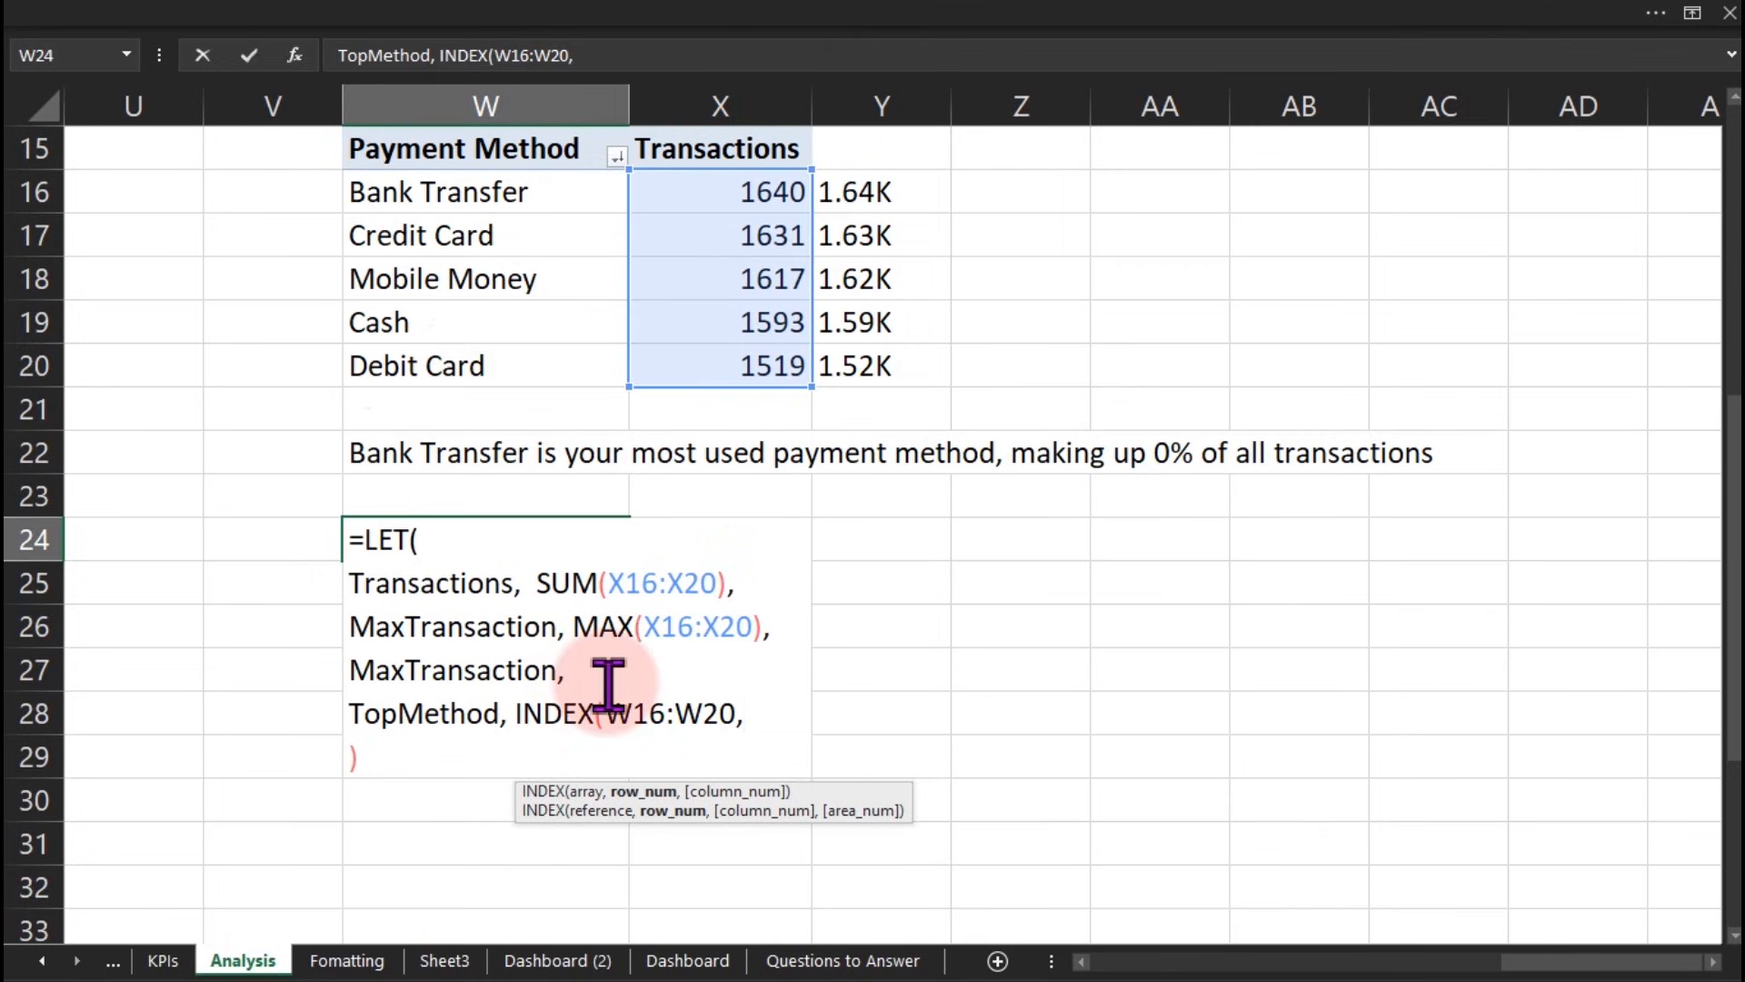
# Step: Remove the leftover MaxTransaction return line above TopMethod in the LET formula
pyautogui.moveTo(600, 680); pyautogui.dragTo(357, 673)
pyautogui.press('BackSpace')
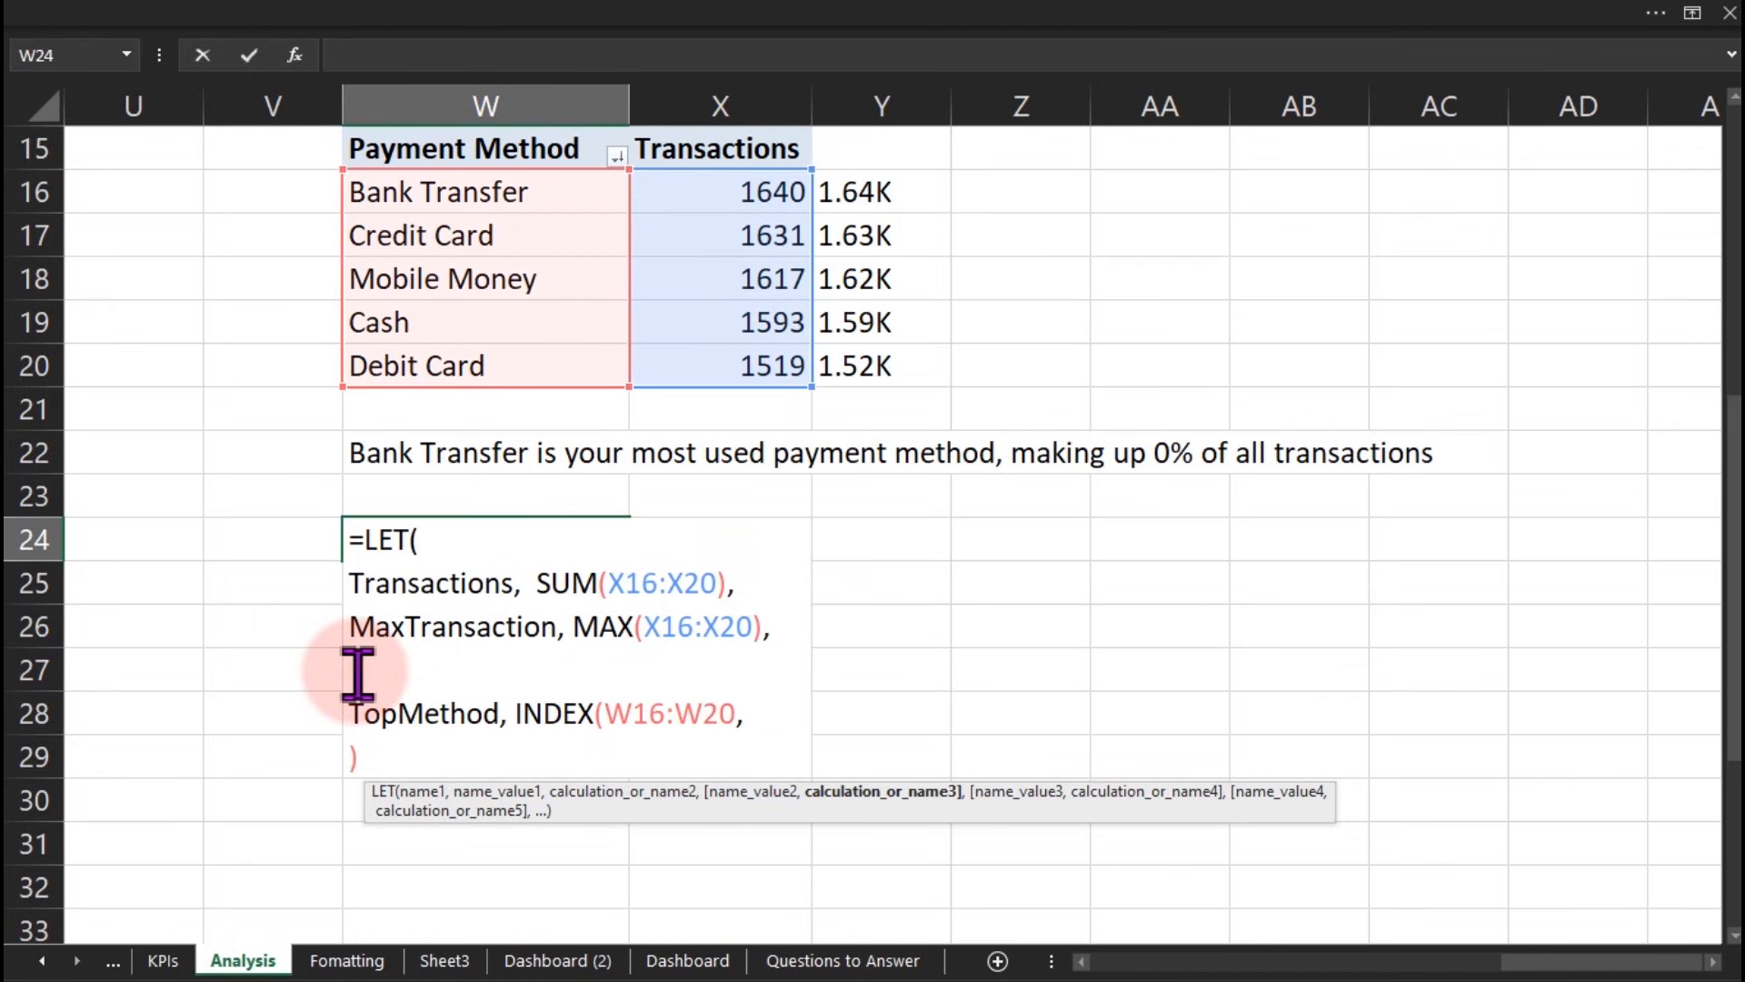
pyautogui.press('BackSpace')
pyautogui.click(766, 670)
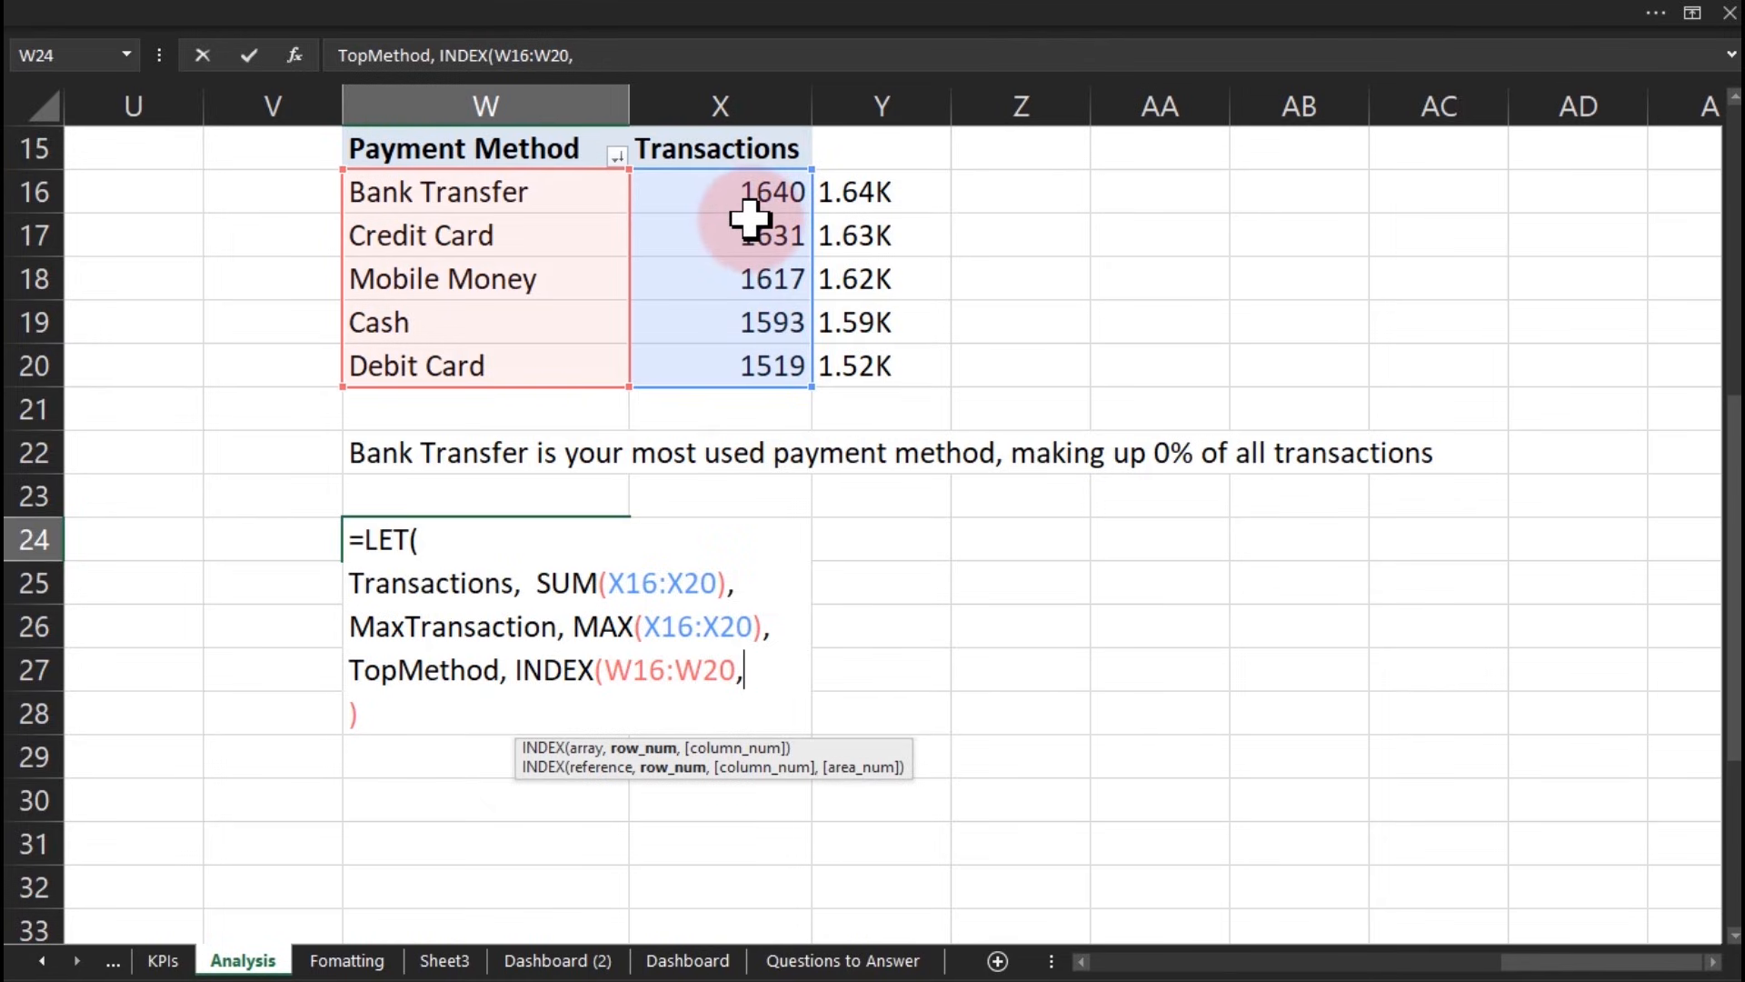
# Step: Complete the TopMethod definition with an exact MATCH of MaxTransaction in X16:X20 as the INDEX row number
pyautogui.moveTo(791, 635); pyautogui.dragTo(377, 629)
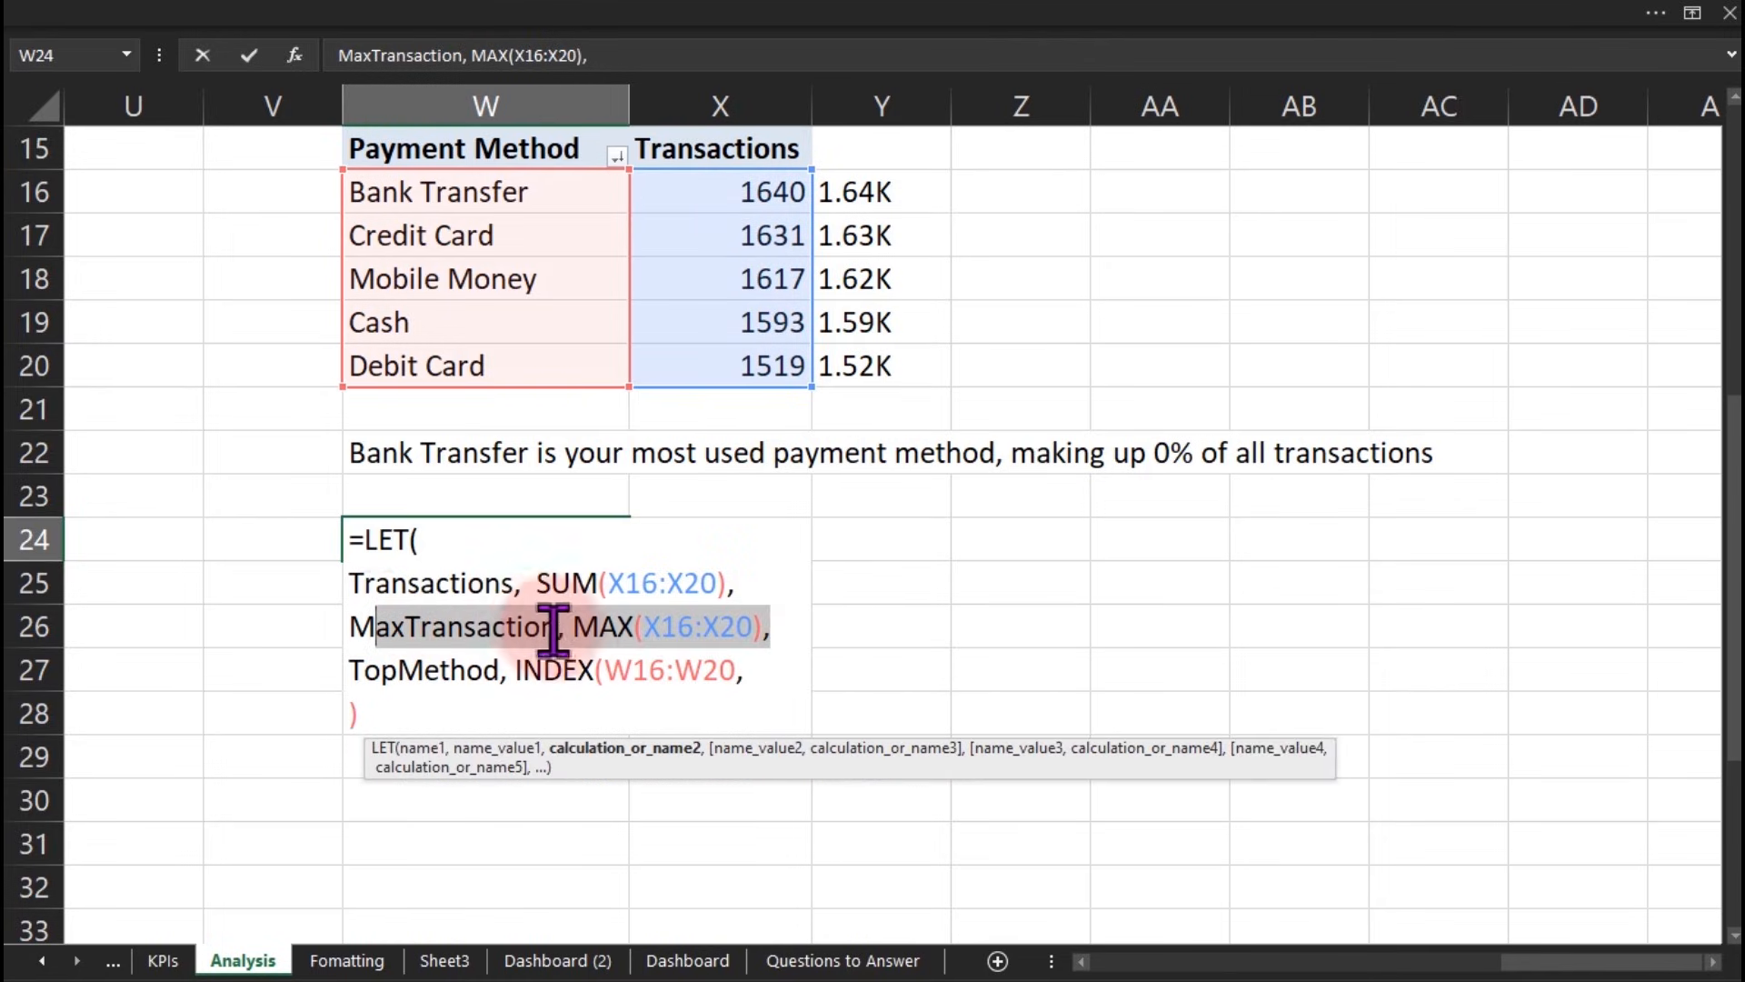
pyautogui.moveTo(554, 628); pyautogui.dragTo(355, 627)
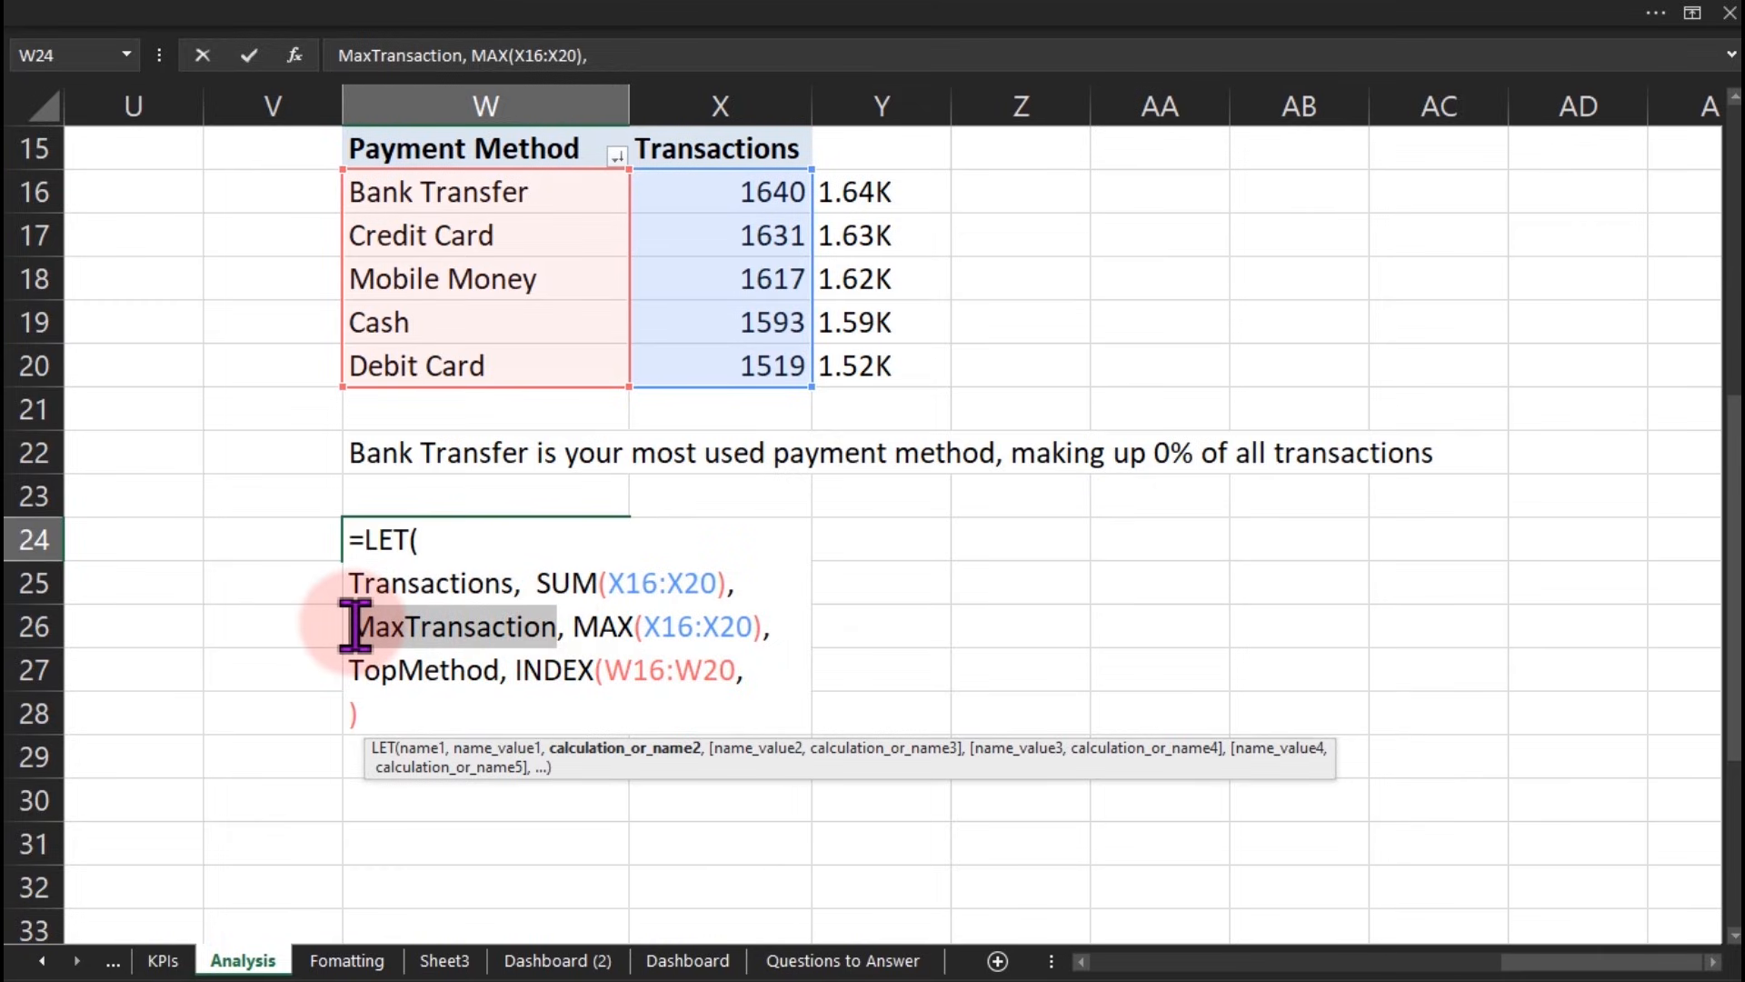
pyautogui.click(745, 675)
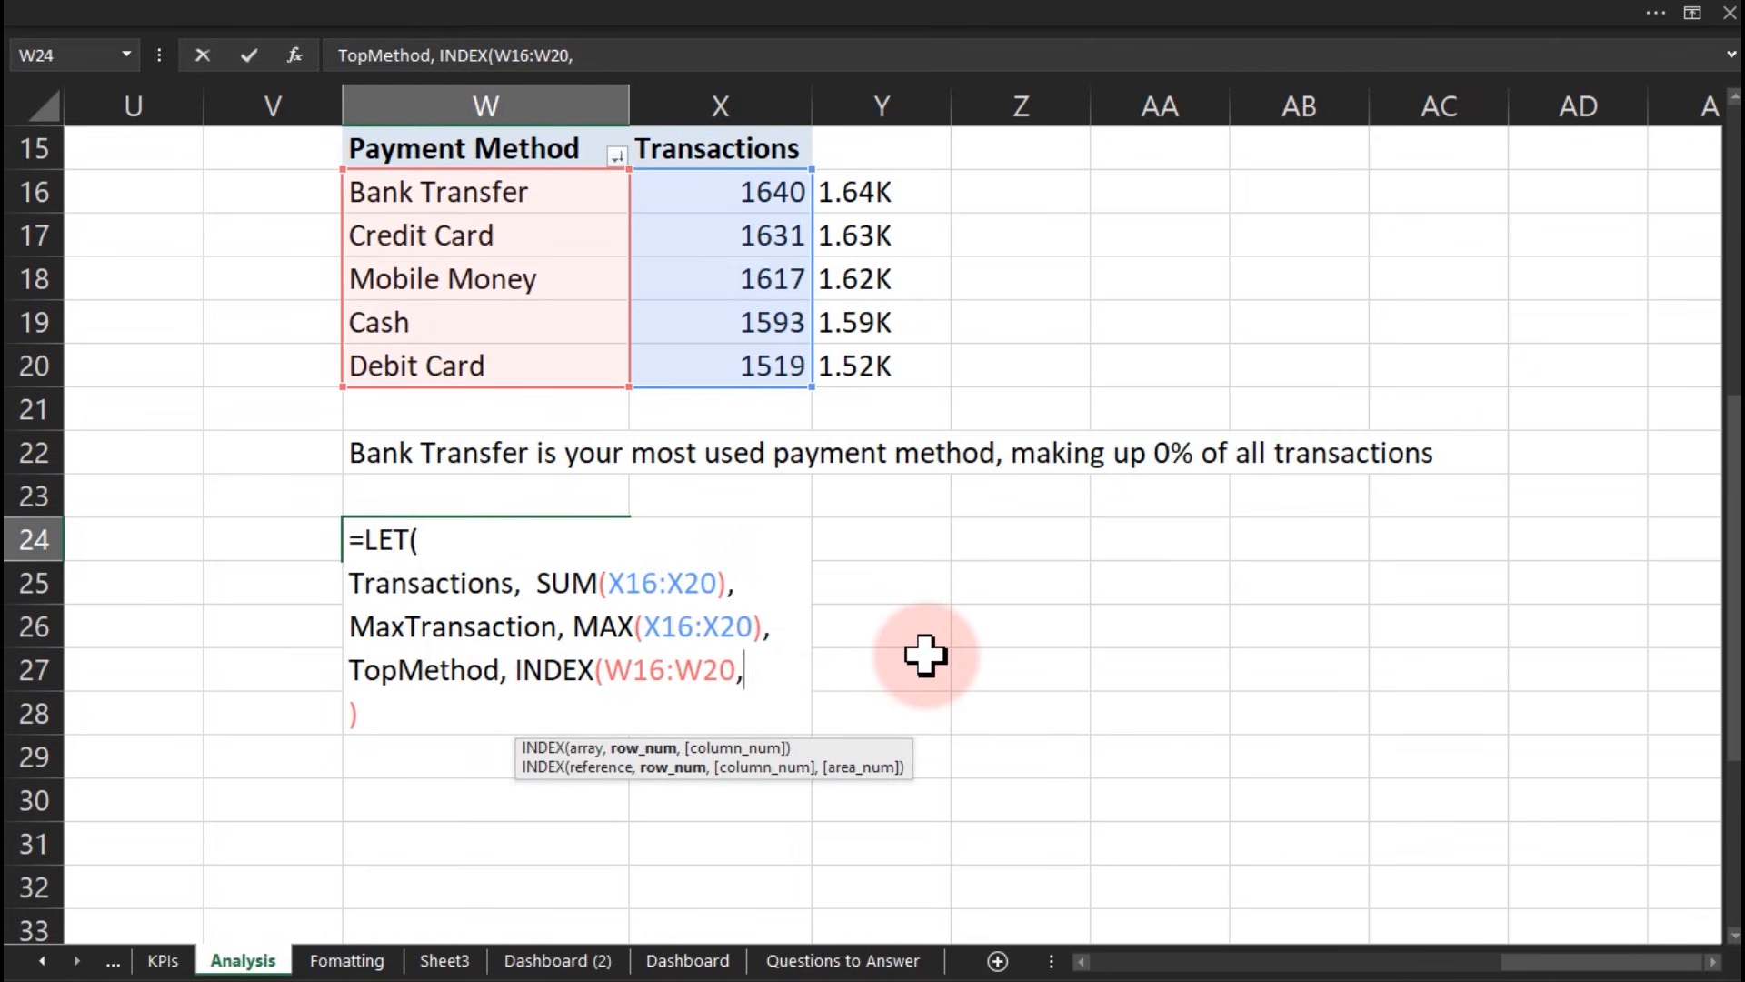
pyautogui.write('mat')
pyautogui.press('Tab')
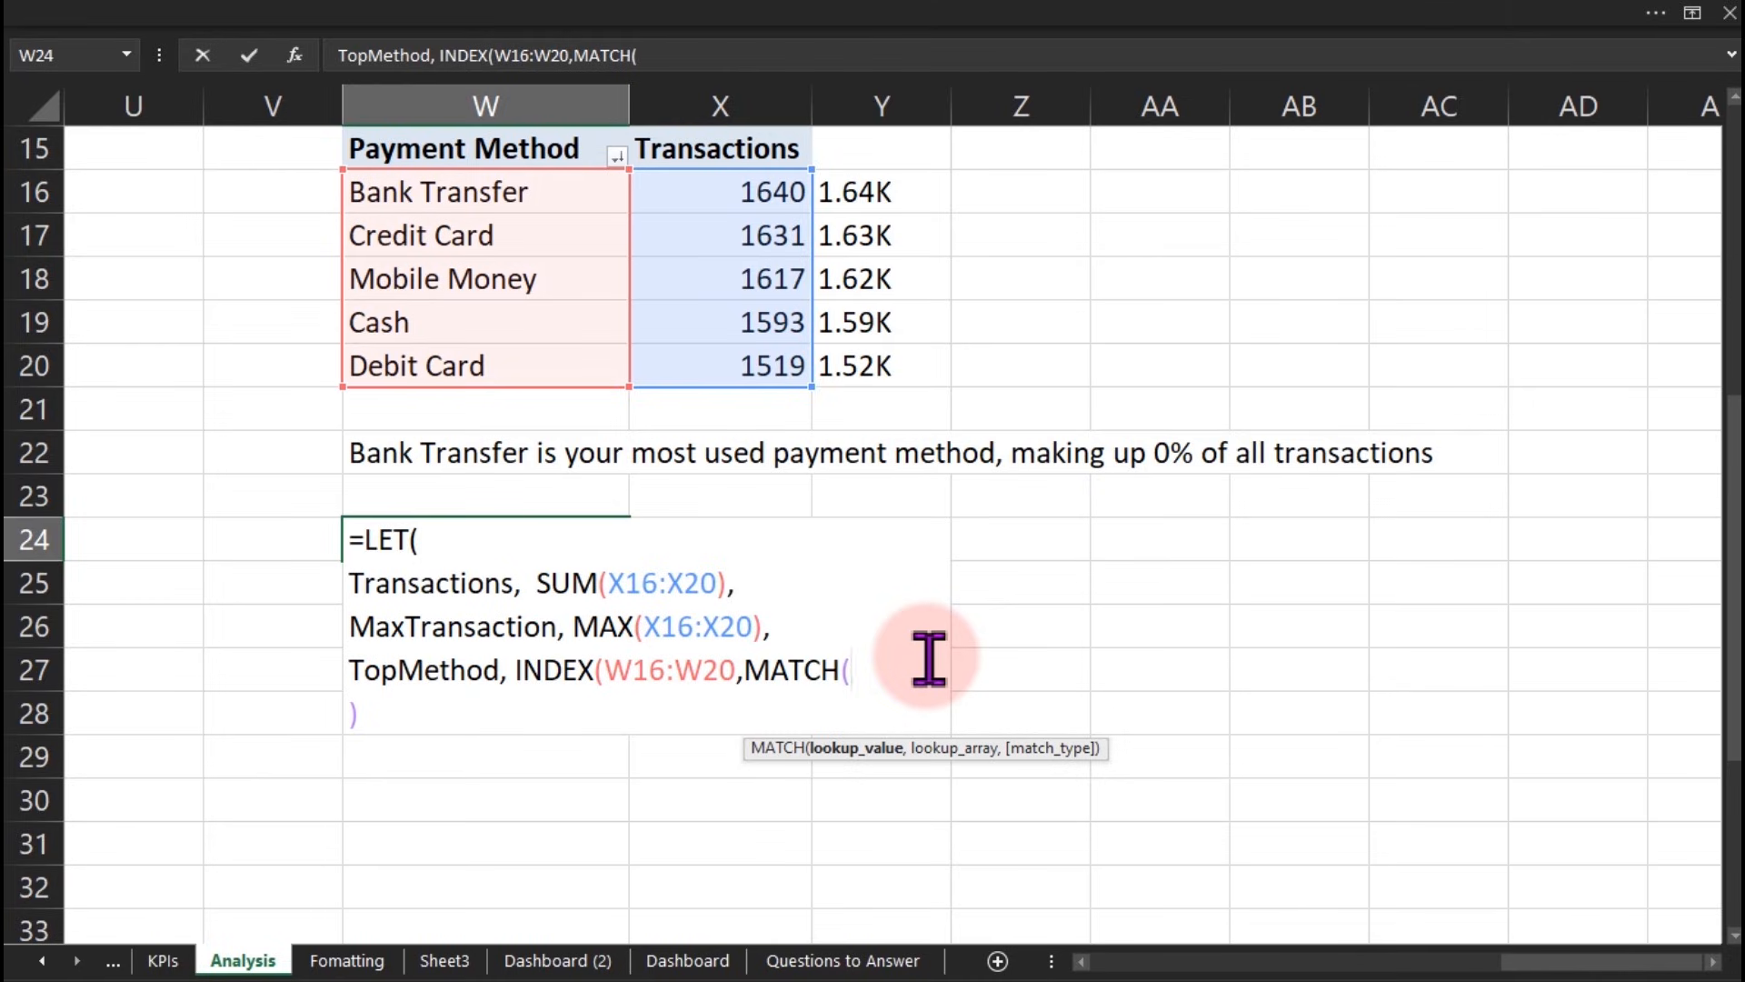
pyautogui.write('MaxTransaction')
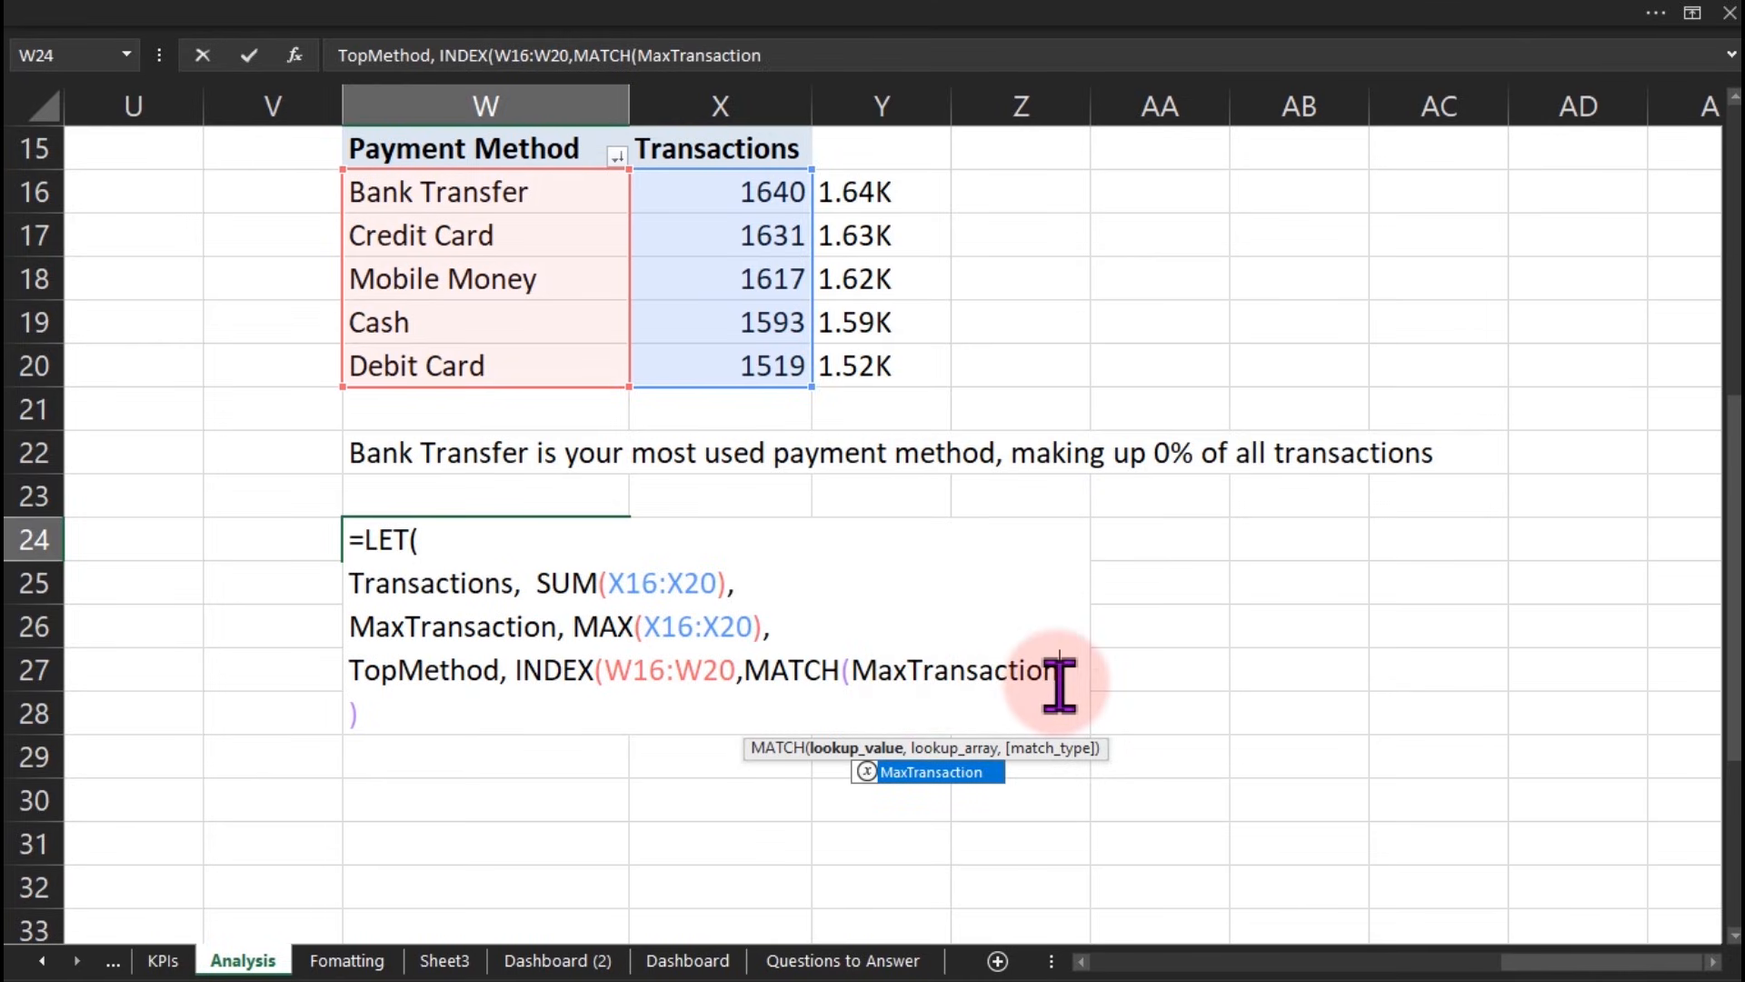
pyautogui.write(',')
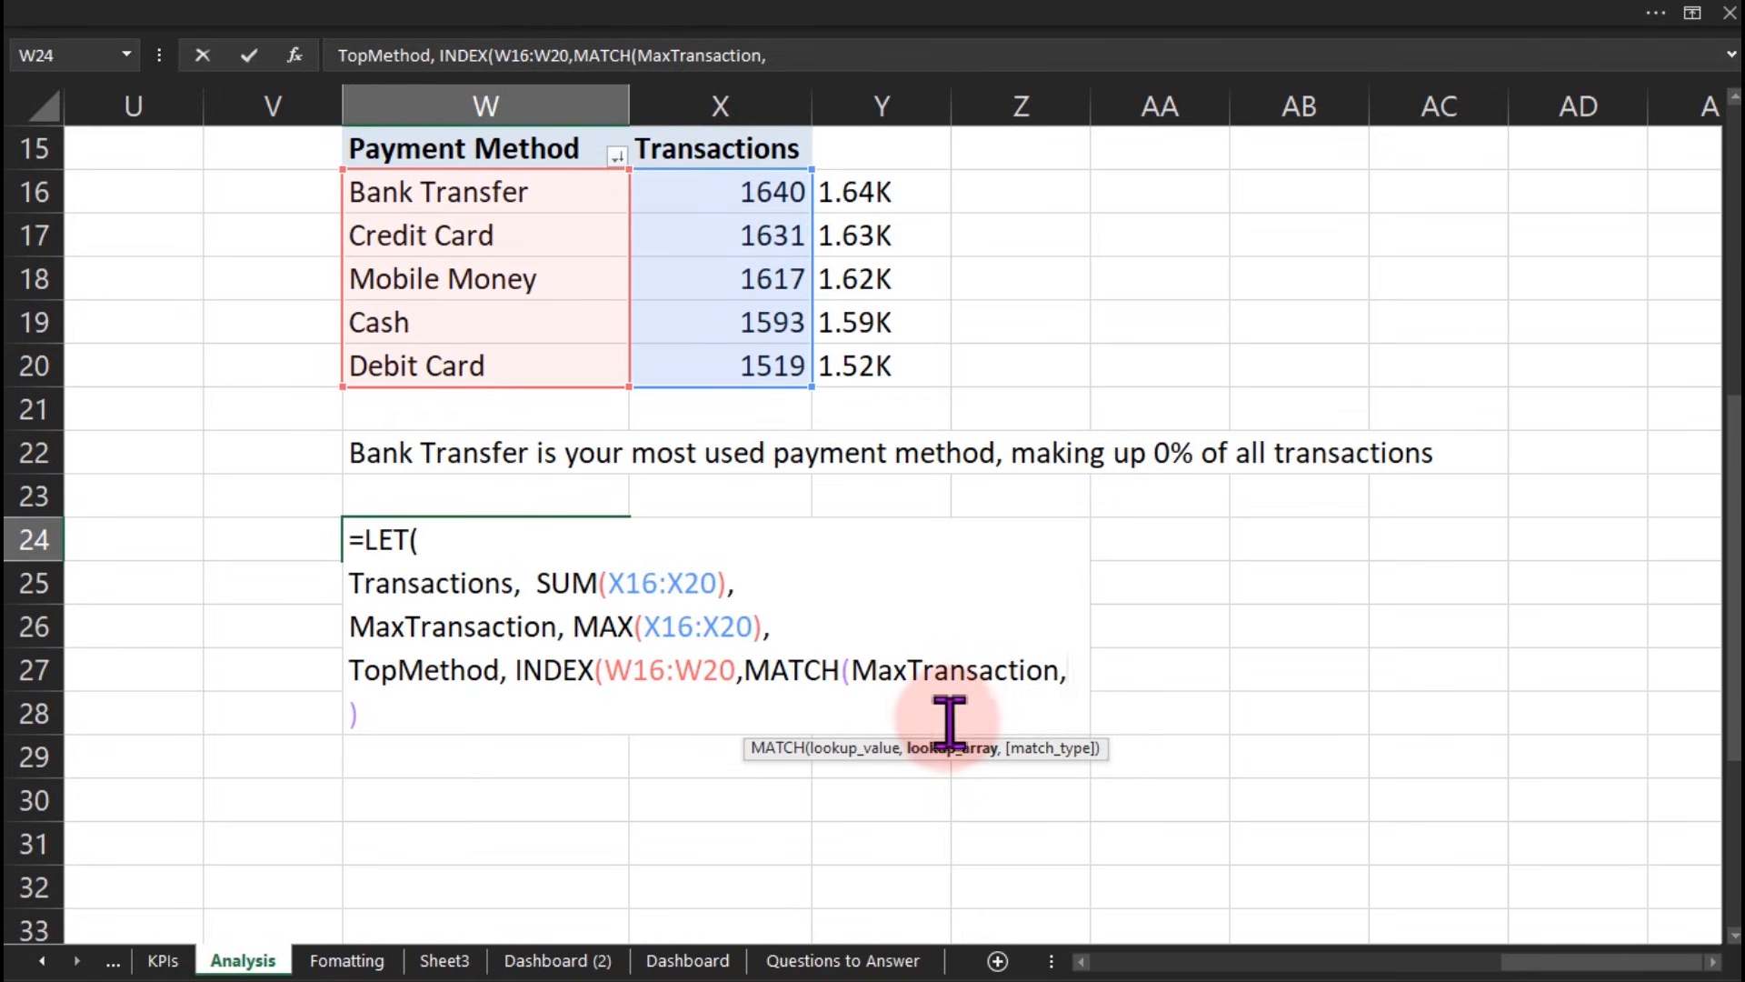
pyautogui.moveTo(718, 193); pyautogui.dragTo(724, 363)
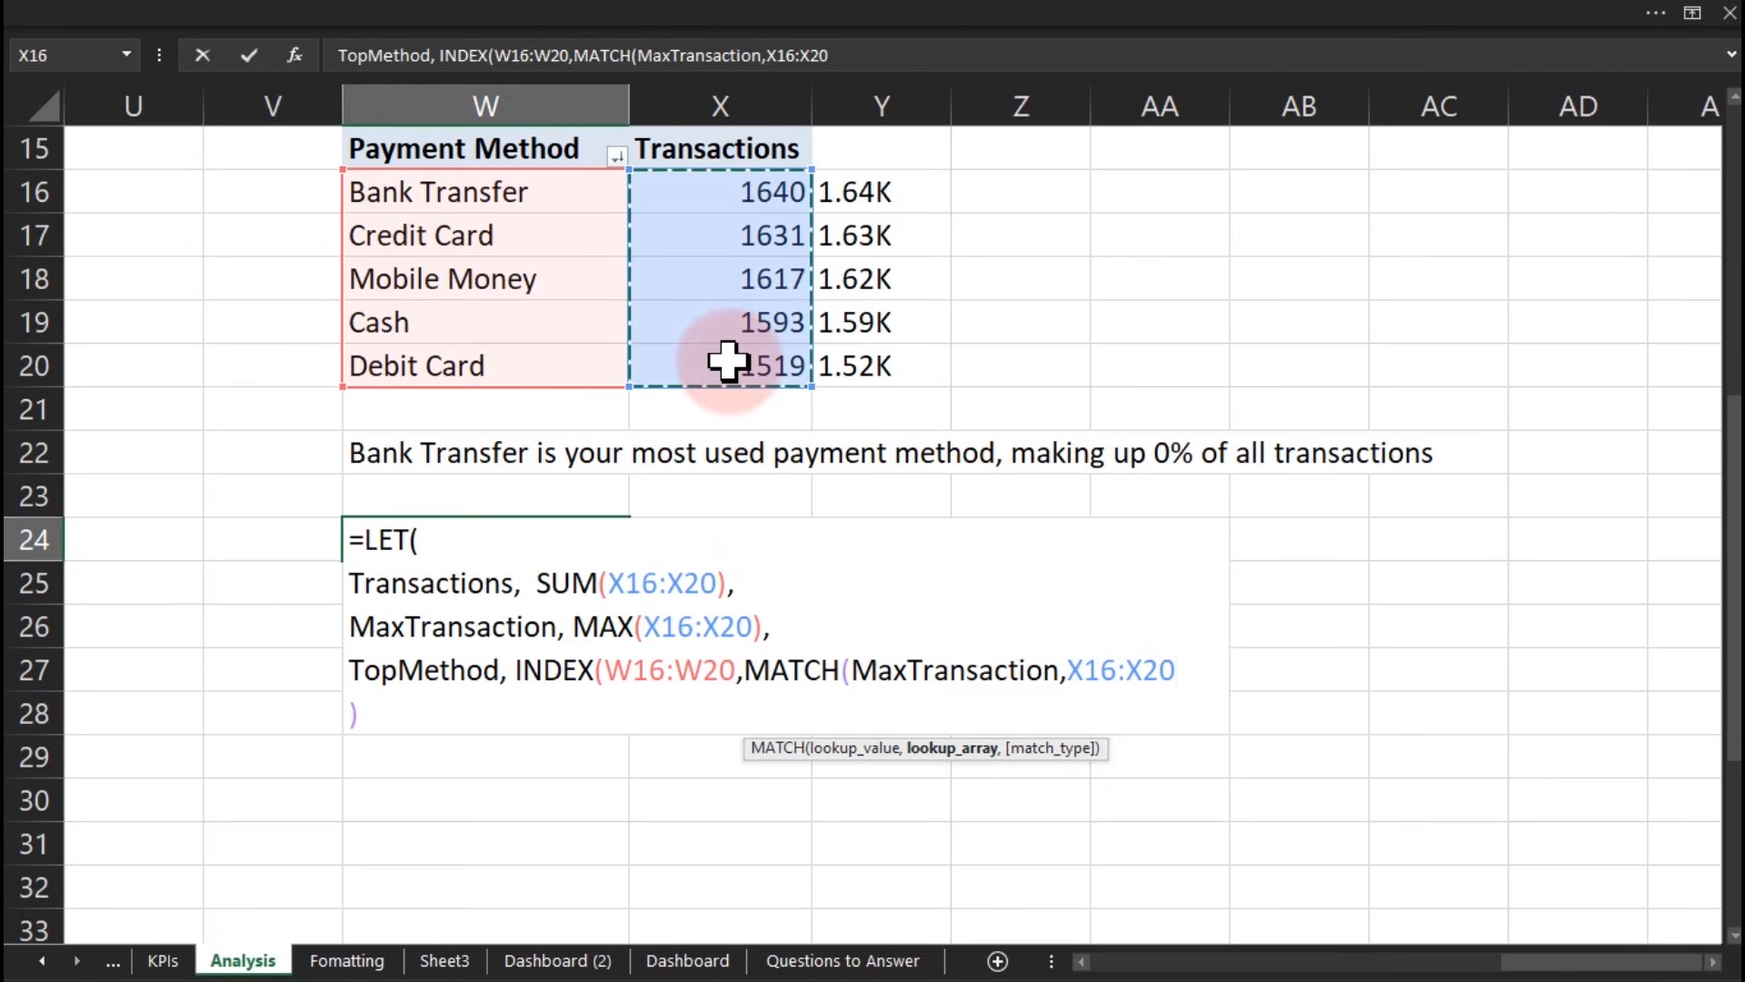
pyautogui.write(',')
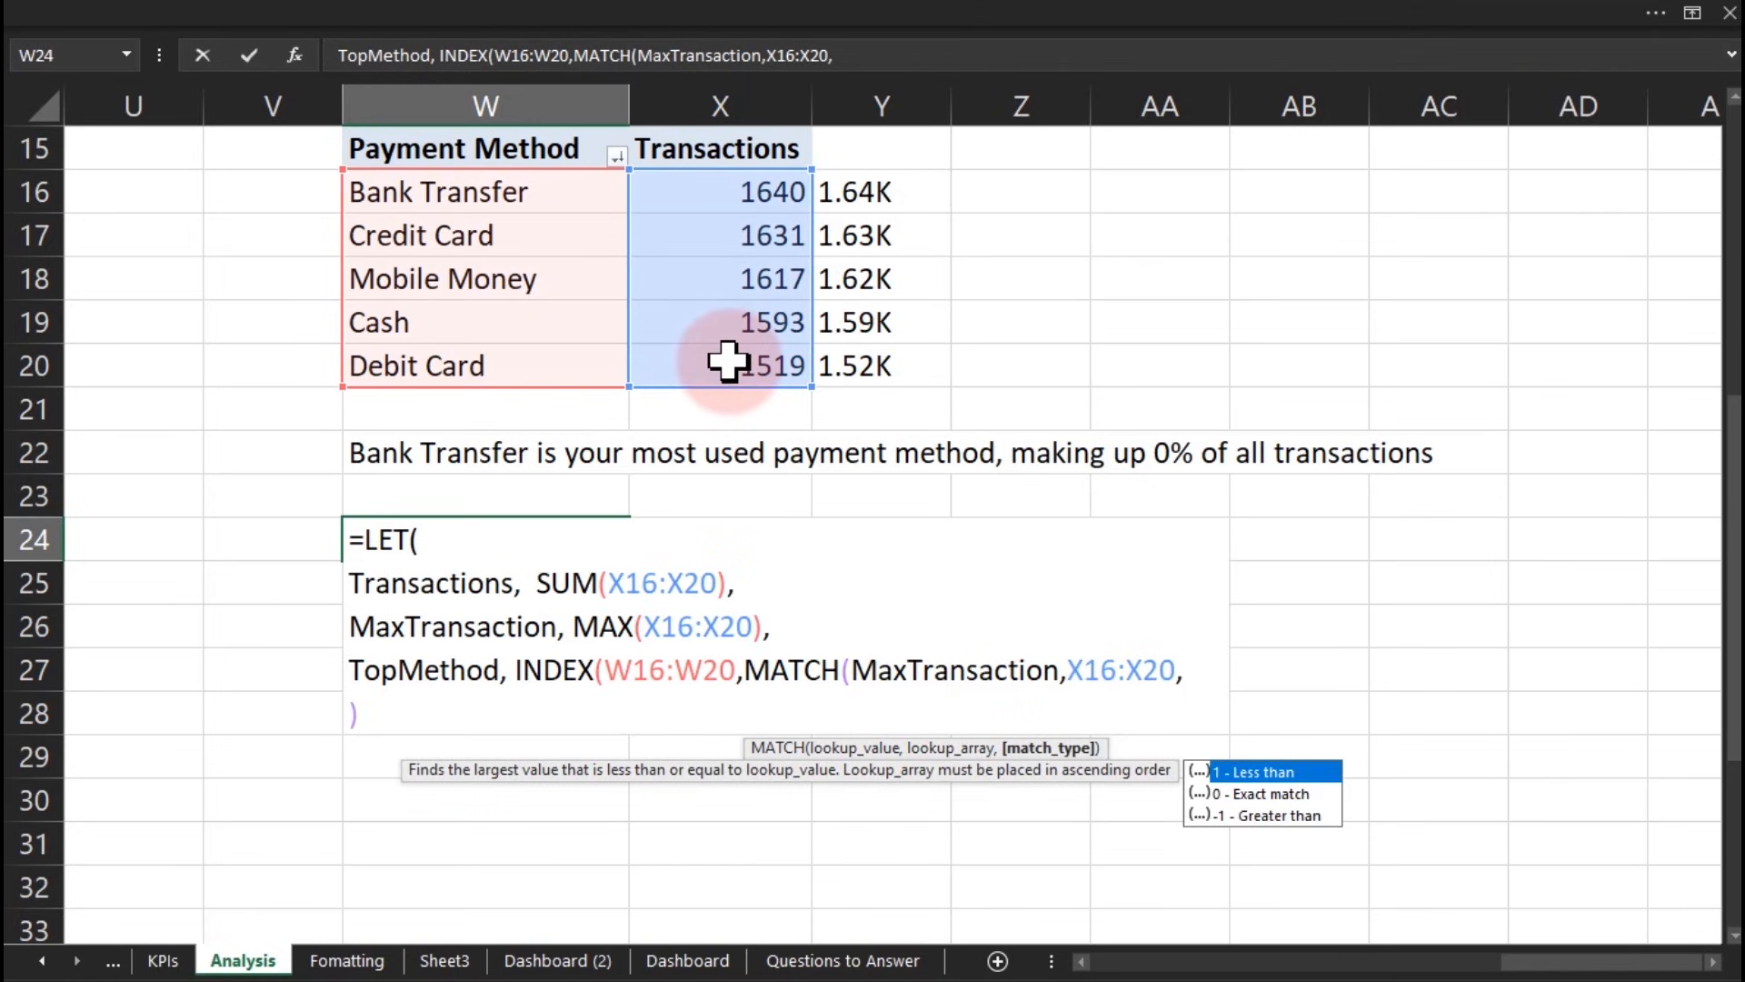
pyautogui.write('0))')
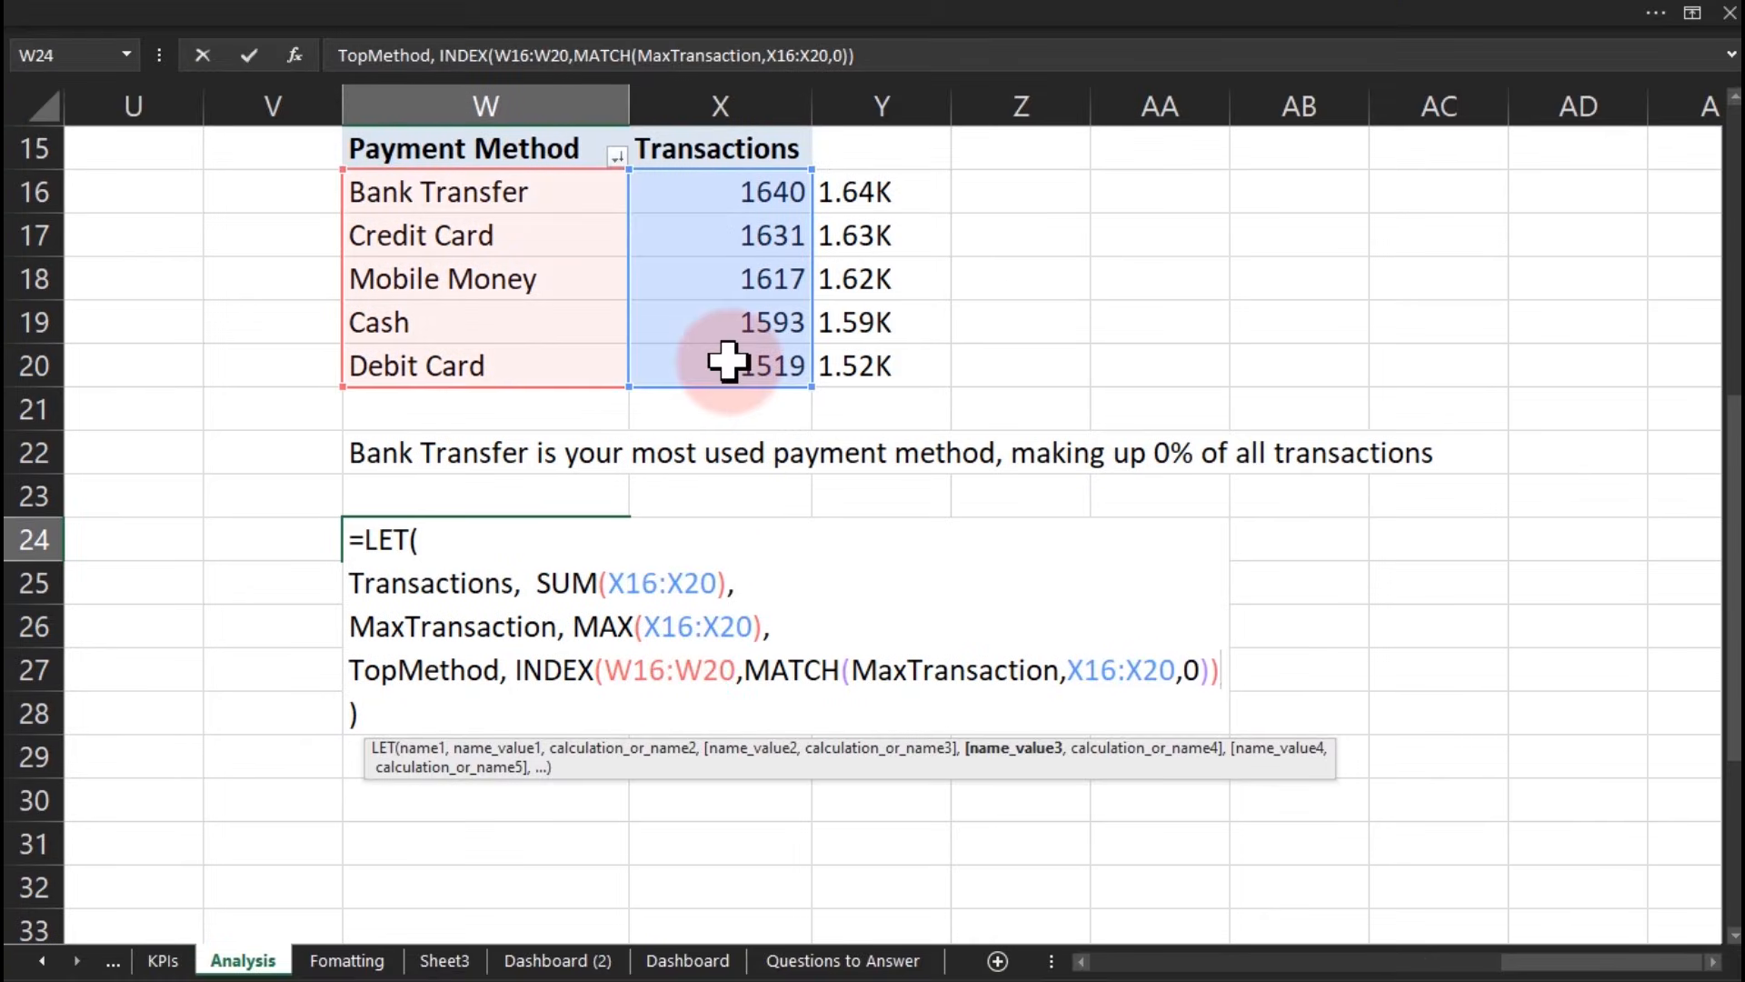
# Step: Make the LET formula return TopMethod on a new line and enter it
pyautogui.write(',')
pyautogui.hotkey('alt', 'Return')
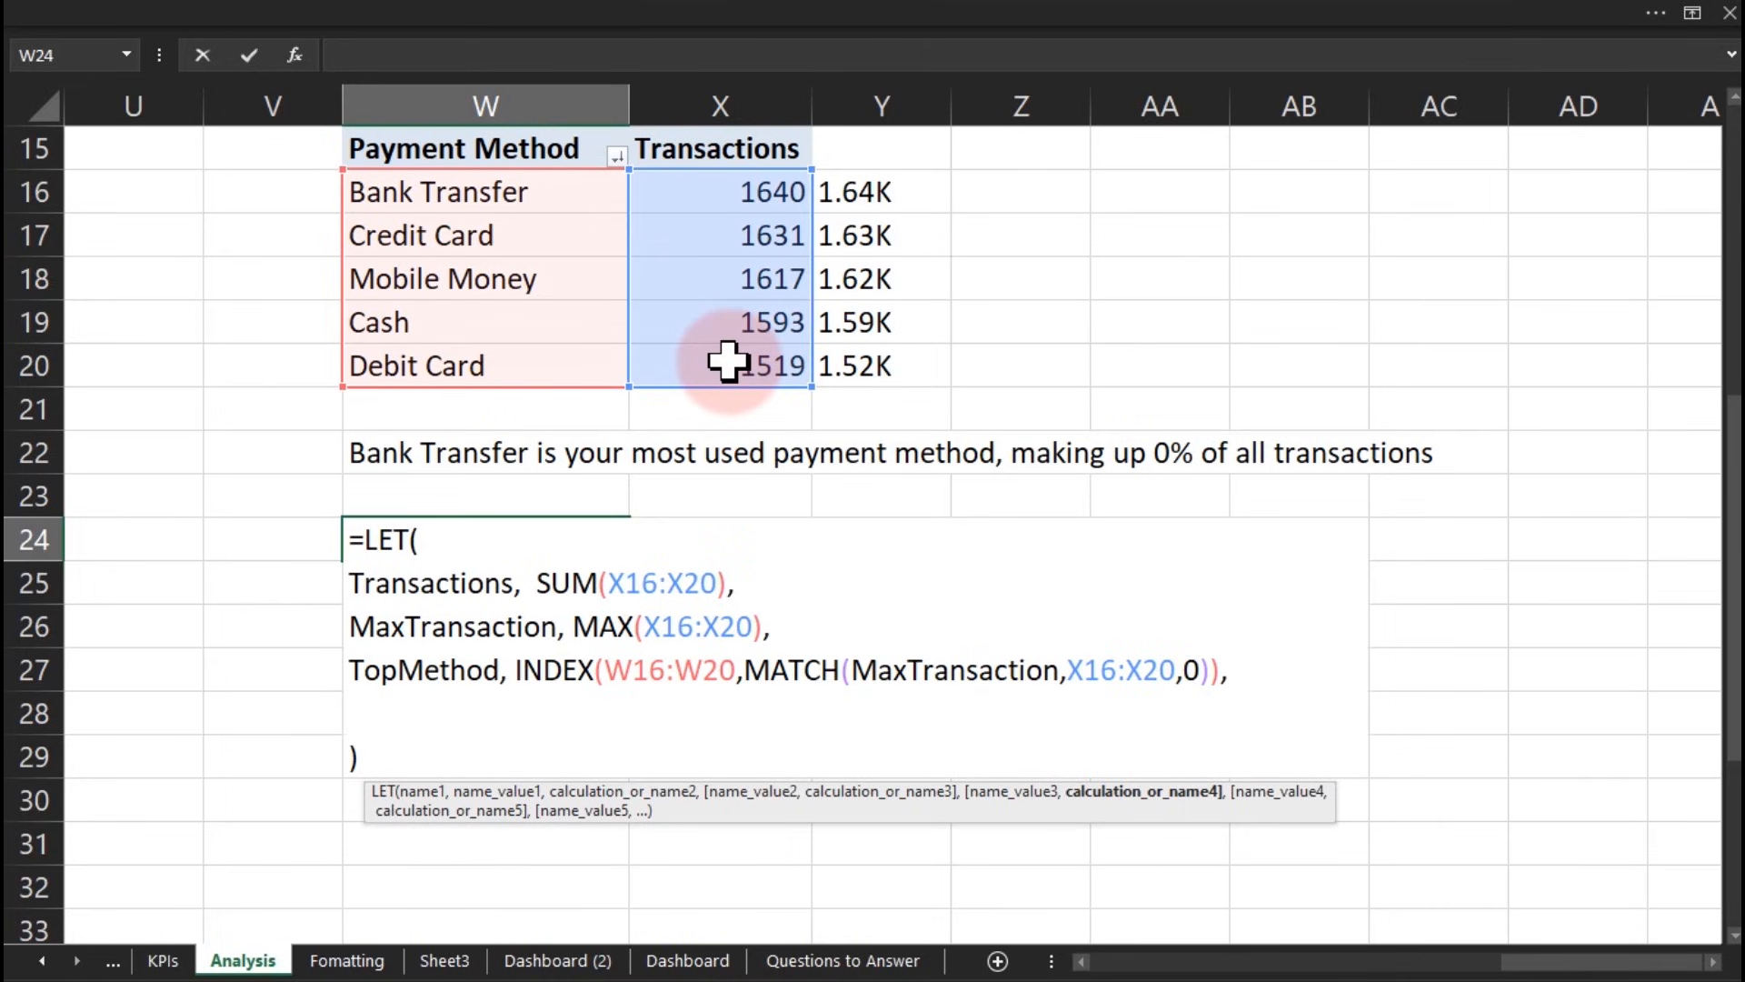
pyautogui.write('top')
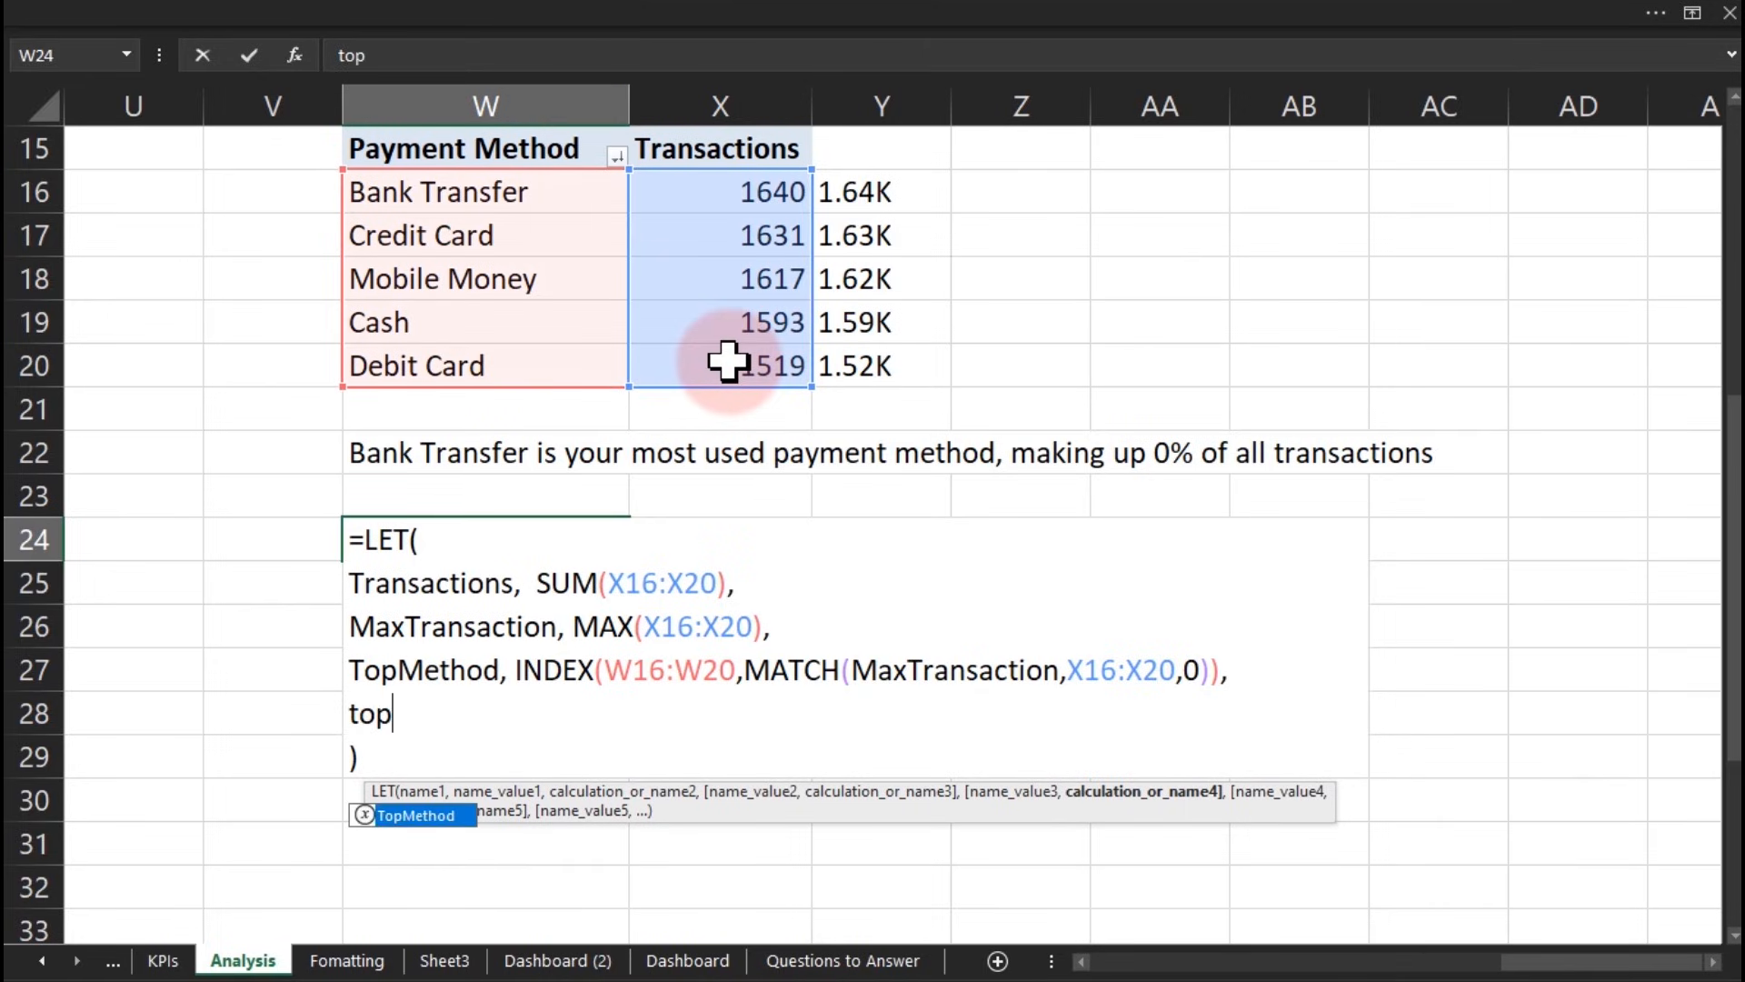
pyautogui.press('Tab')
pyautogui.press('Return')
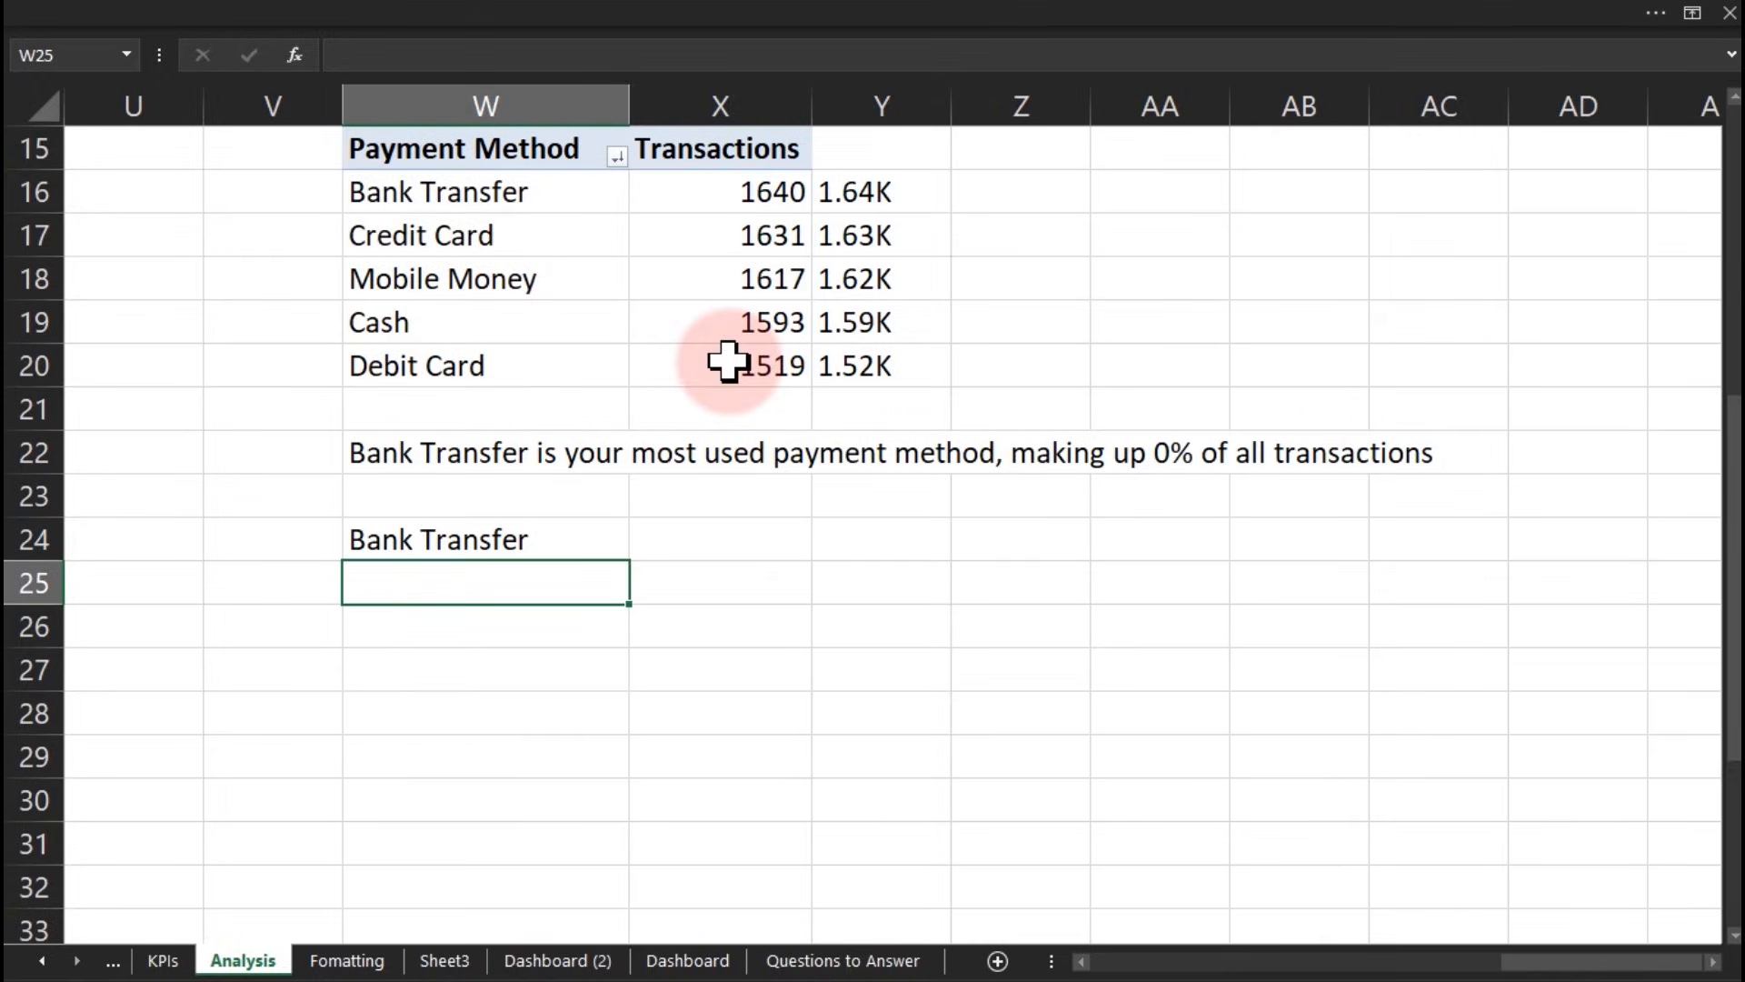
# Step: Replace the returned TopMethod in W24's LET formula with a new name, PctTop, followed by a comma
pyautogui.doubleClick(447, 543)
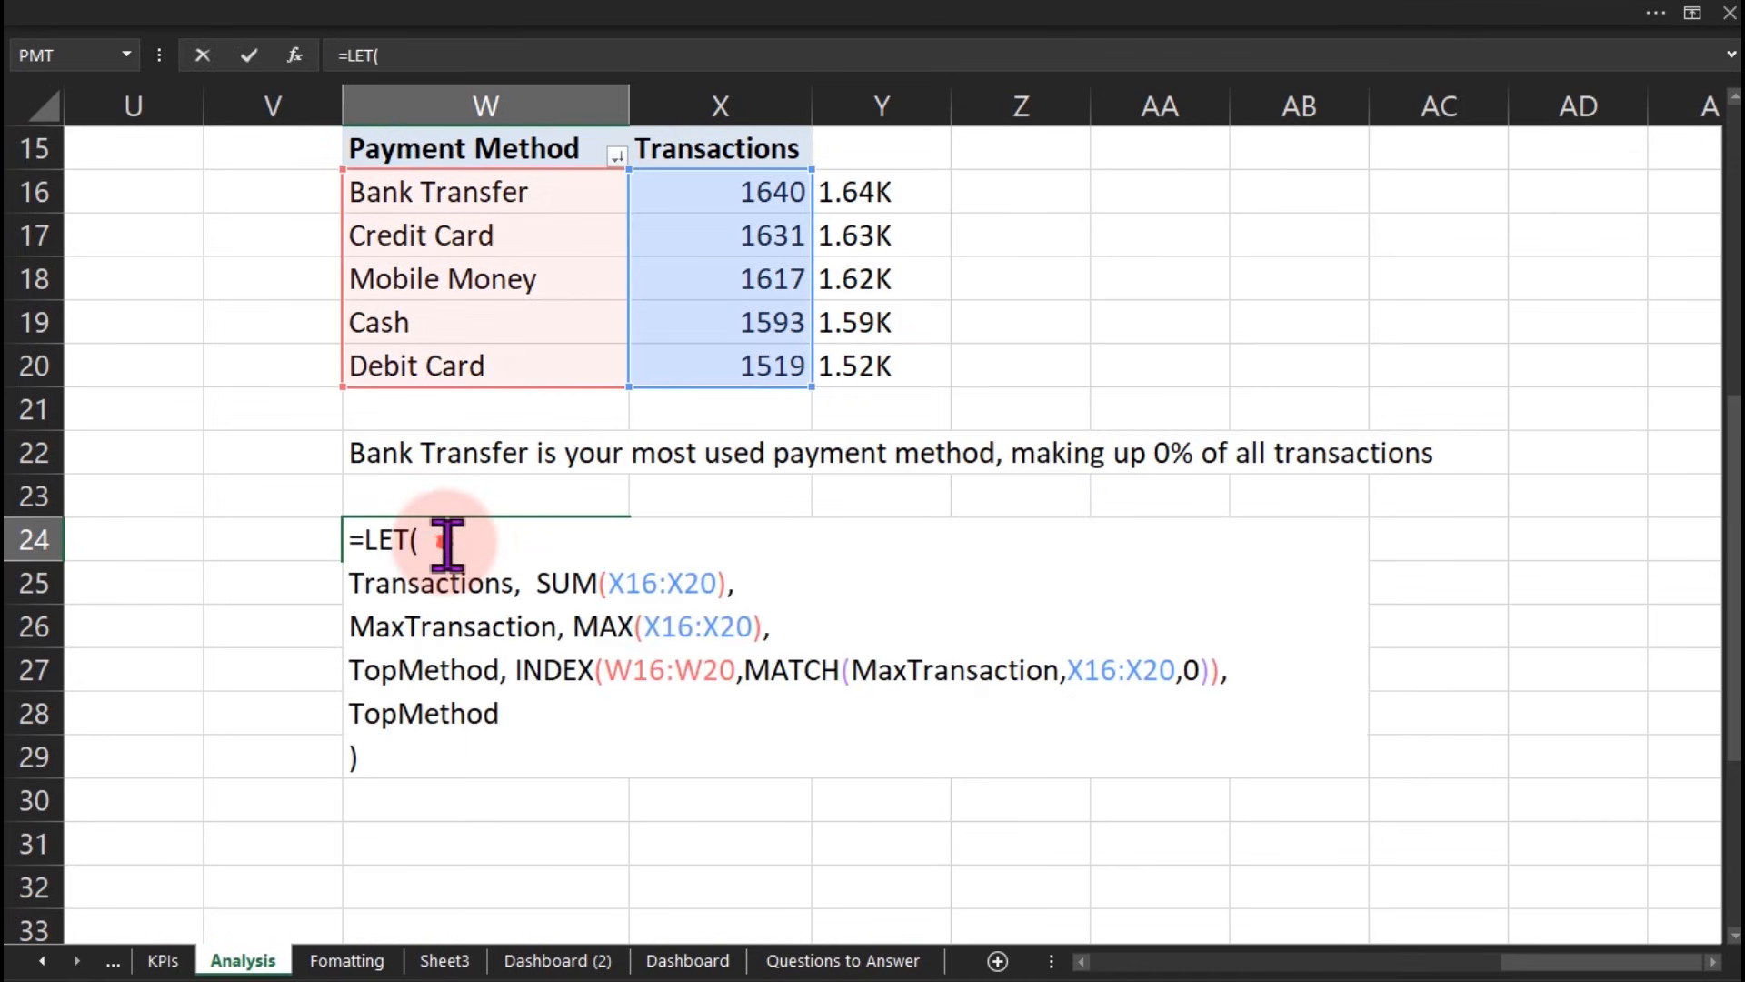
pyautogui.click(525, 713)
pyautogui.moveTo(525, 714); pyautogui.dragTo(345, 714)
pyautogui.press('BackSpace')
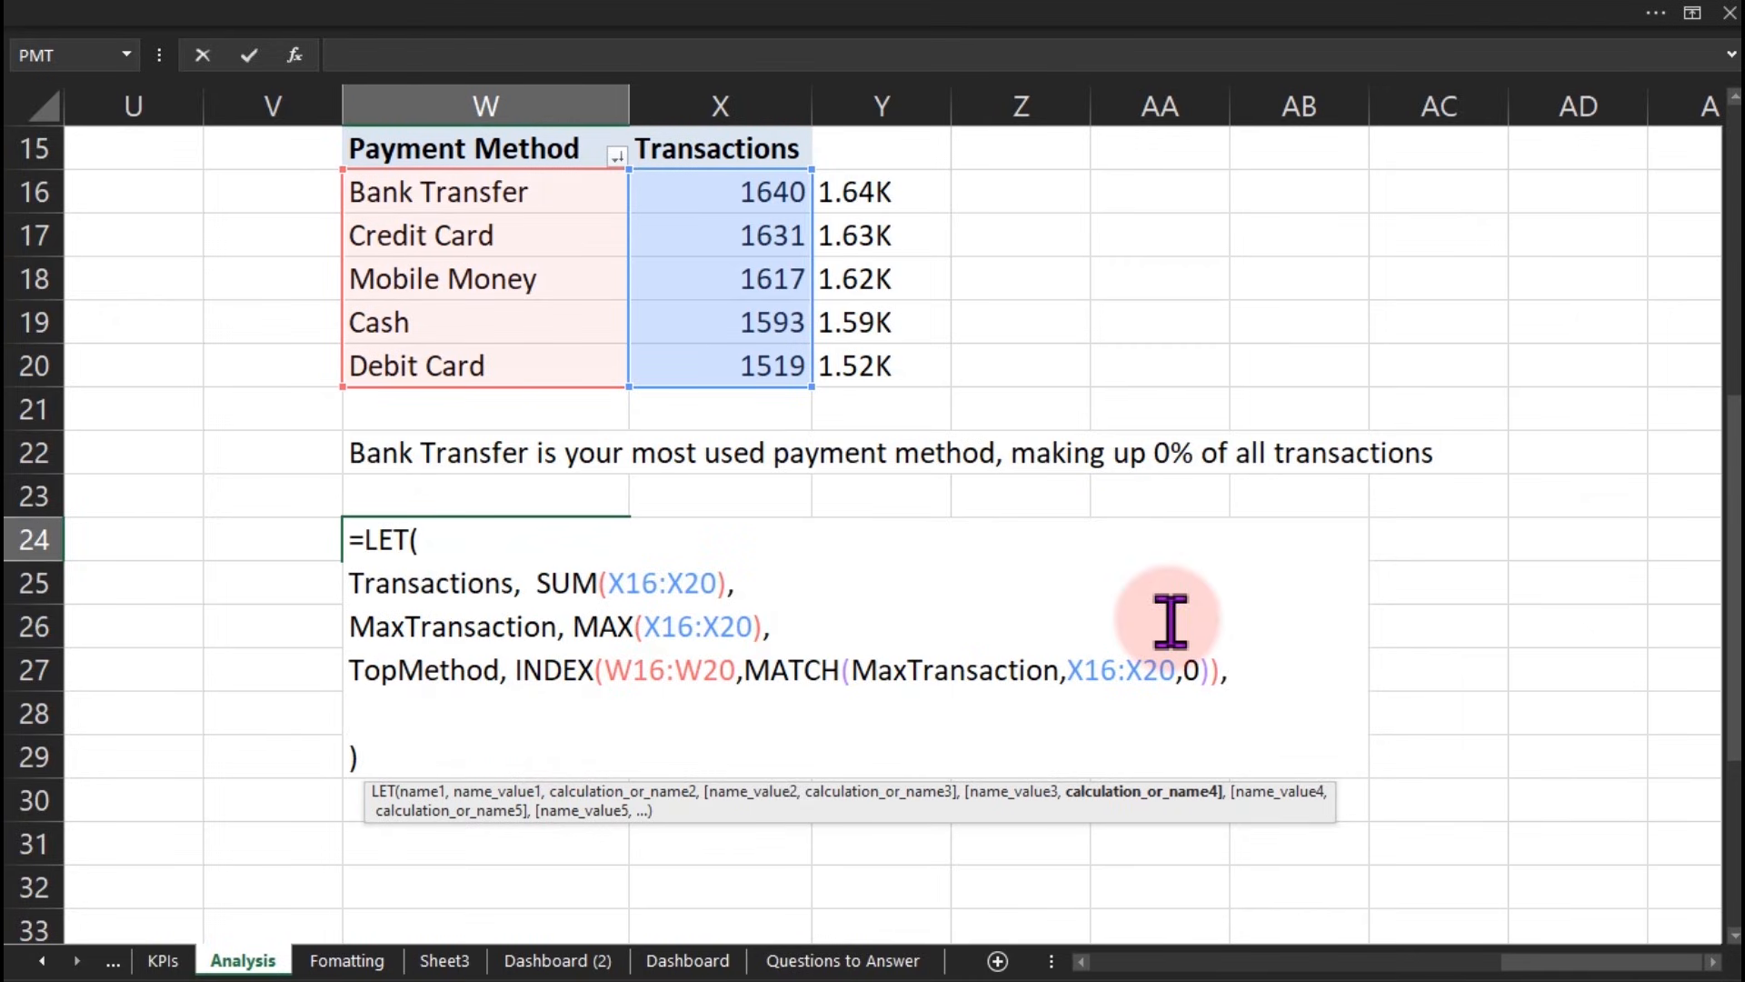
pyautogui.write('Pct')
pyautogui.write('Top')
pyautogui.press('BackSpace')
pyautogui.write('op.')
pyautogui.press('BackSpace')
pyautogui.write(',')
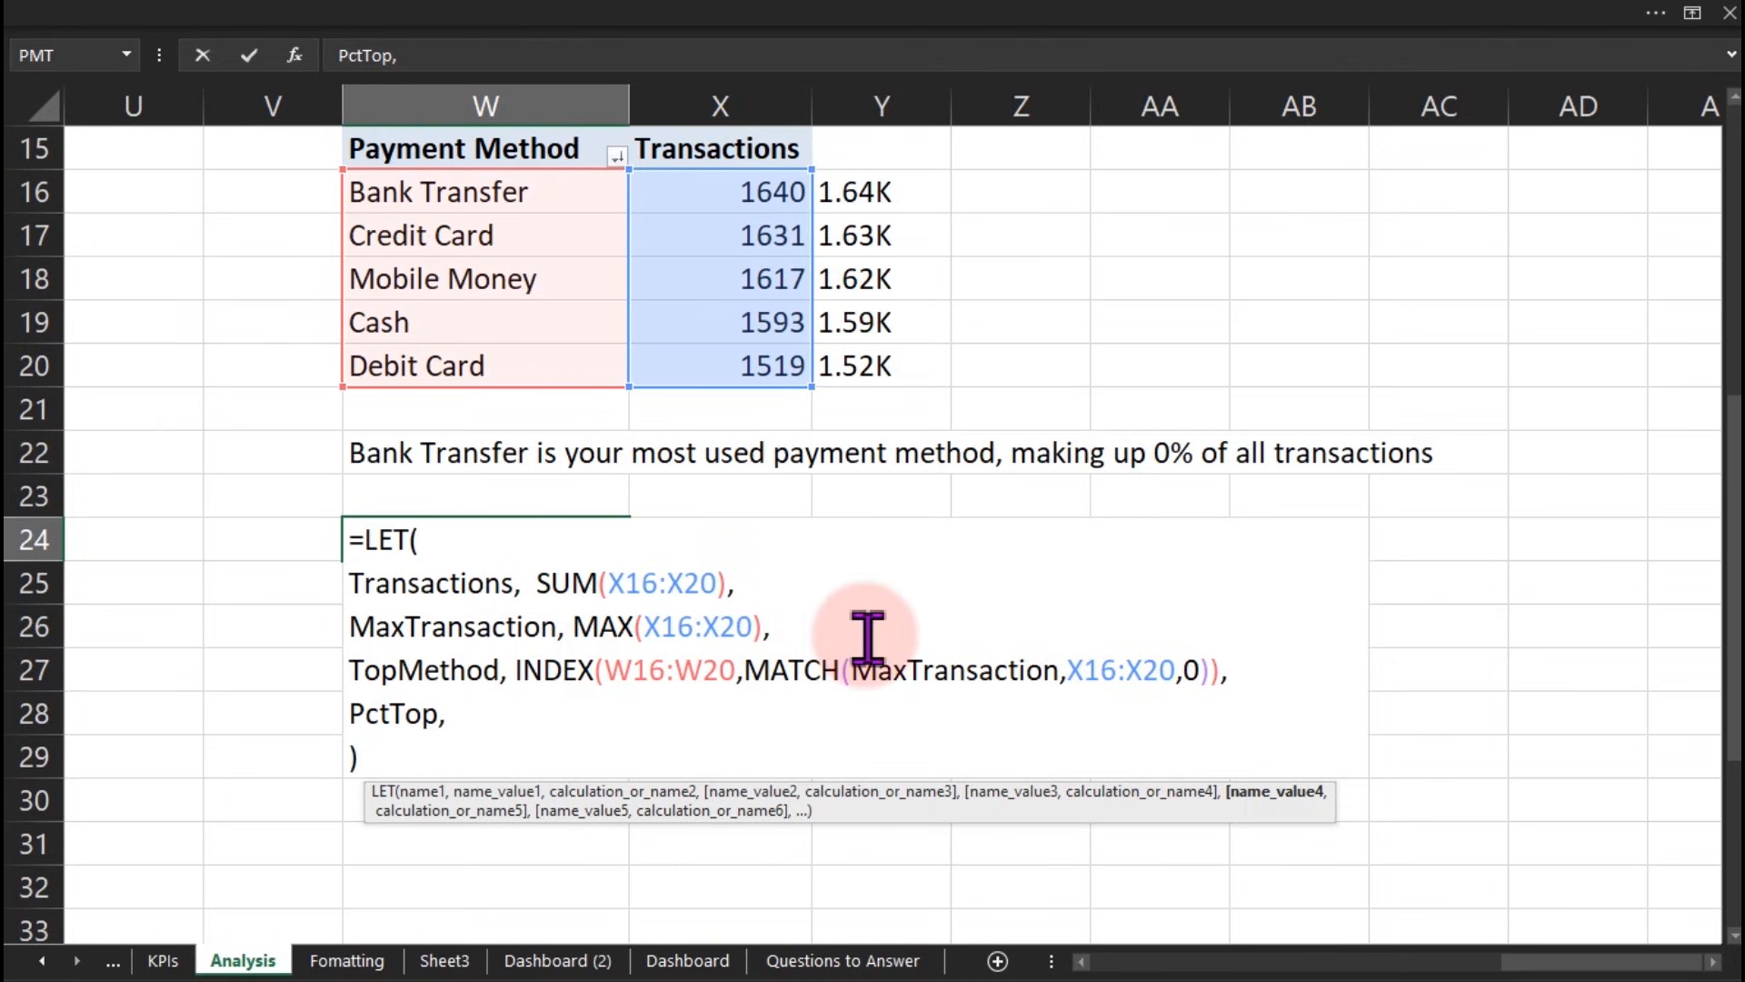
# Step: Define PctTop as MaxTransaction/Transactions in the LET formula
pyautogui.write('max')
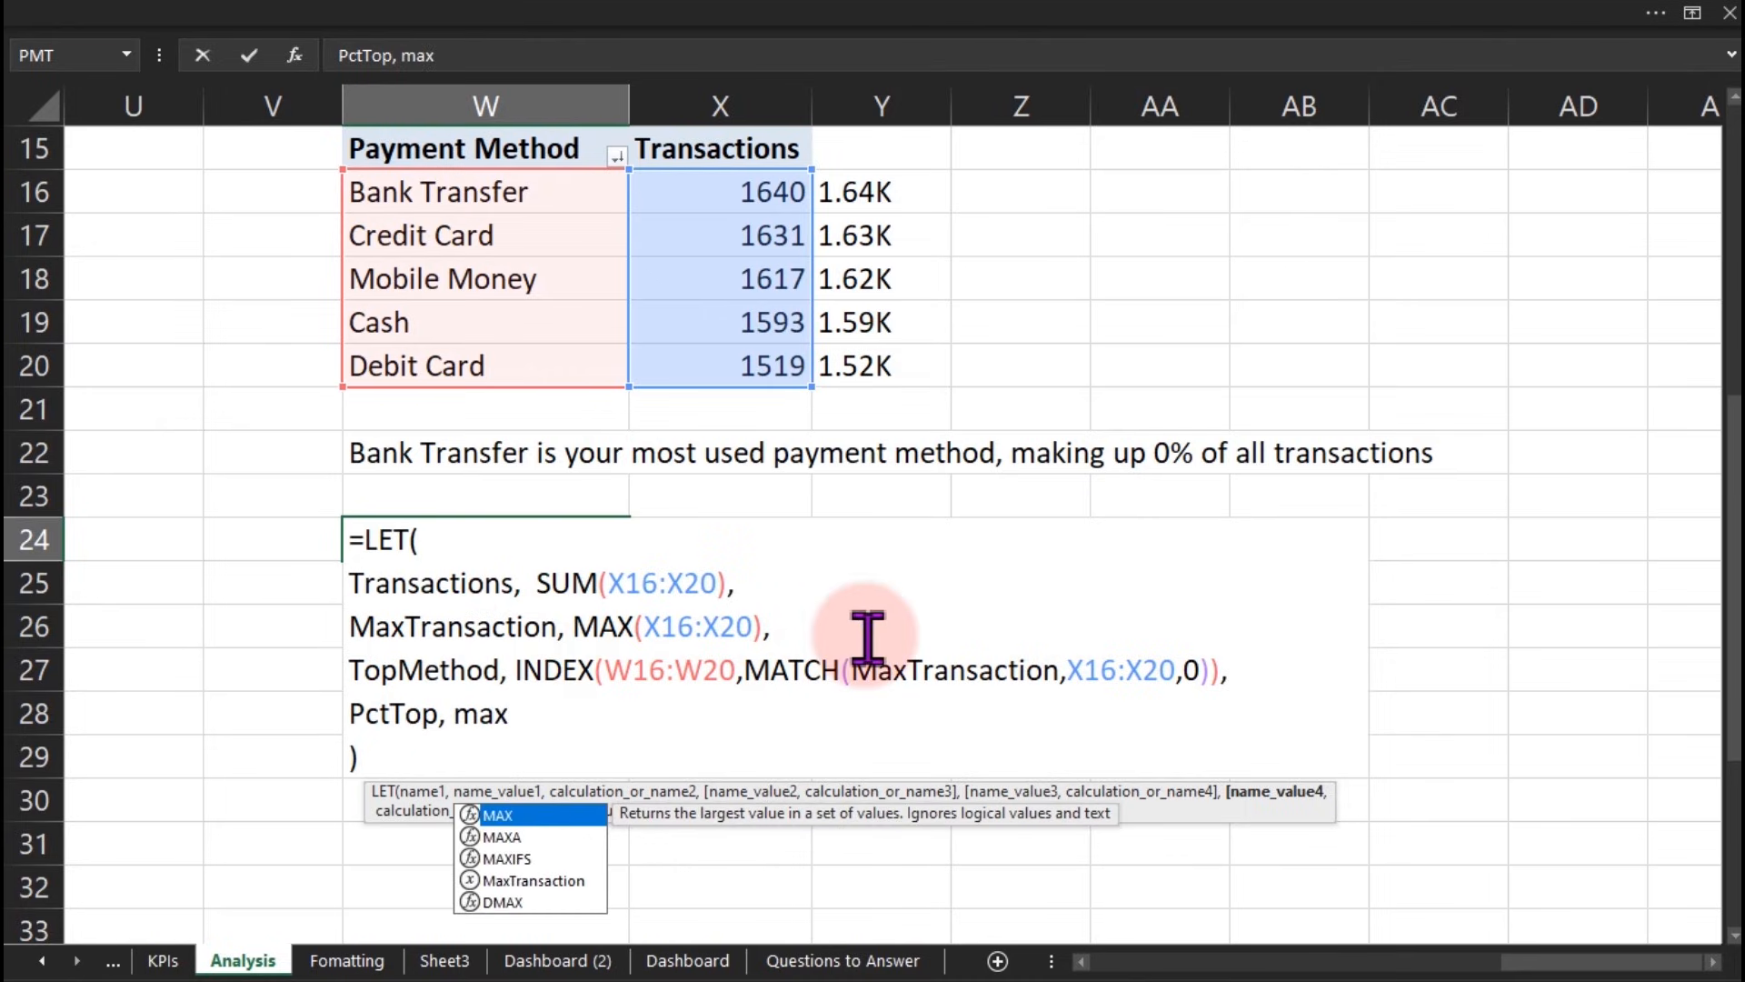
pyautogui.press('Down')
pyautogui.press('Down')
pyautogui.press('Down')
pyautogui.press('Tab')
pyautogui.write('/tra')
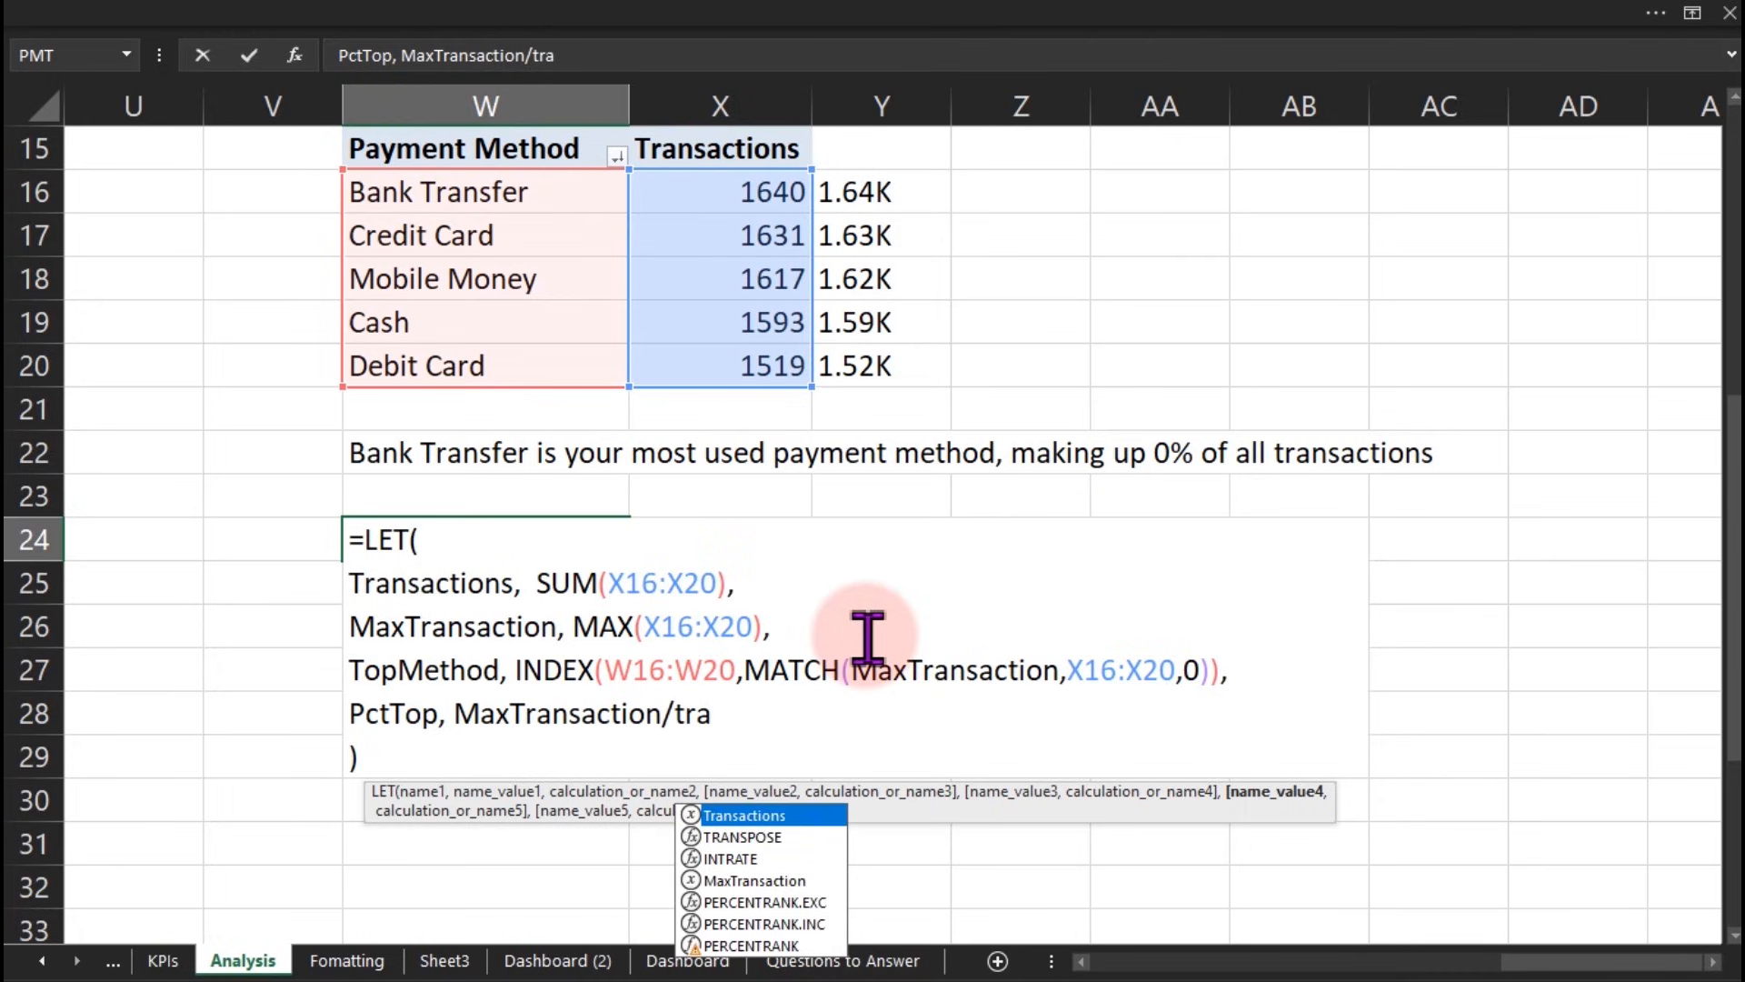
pyautogui.press('Tab')
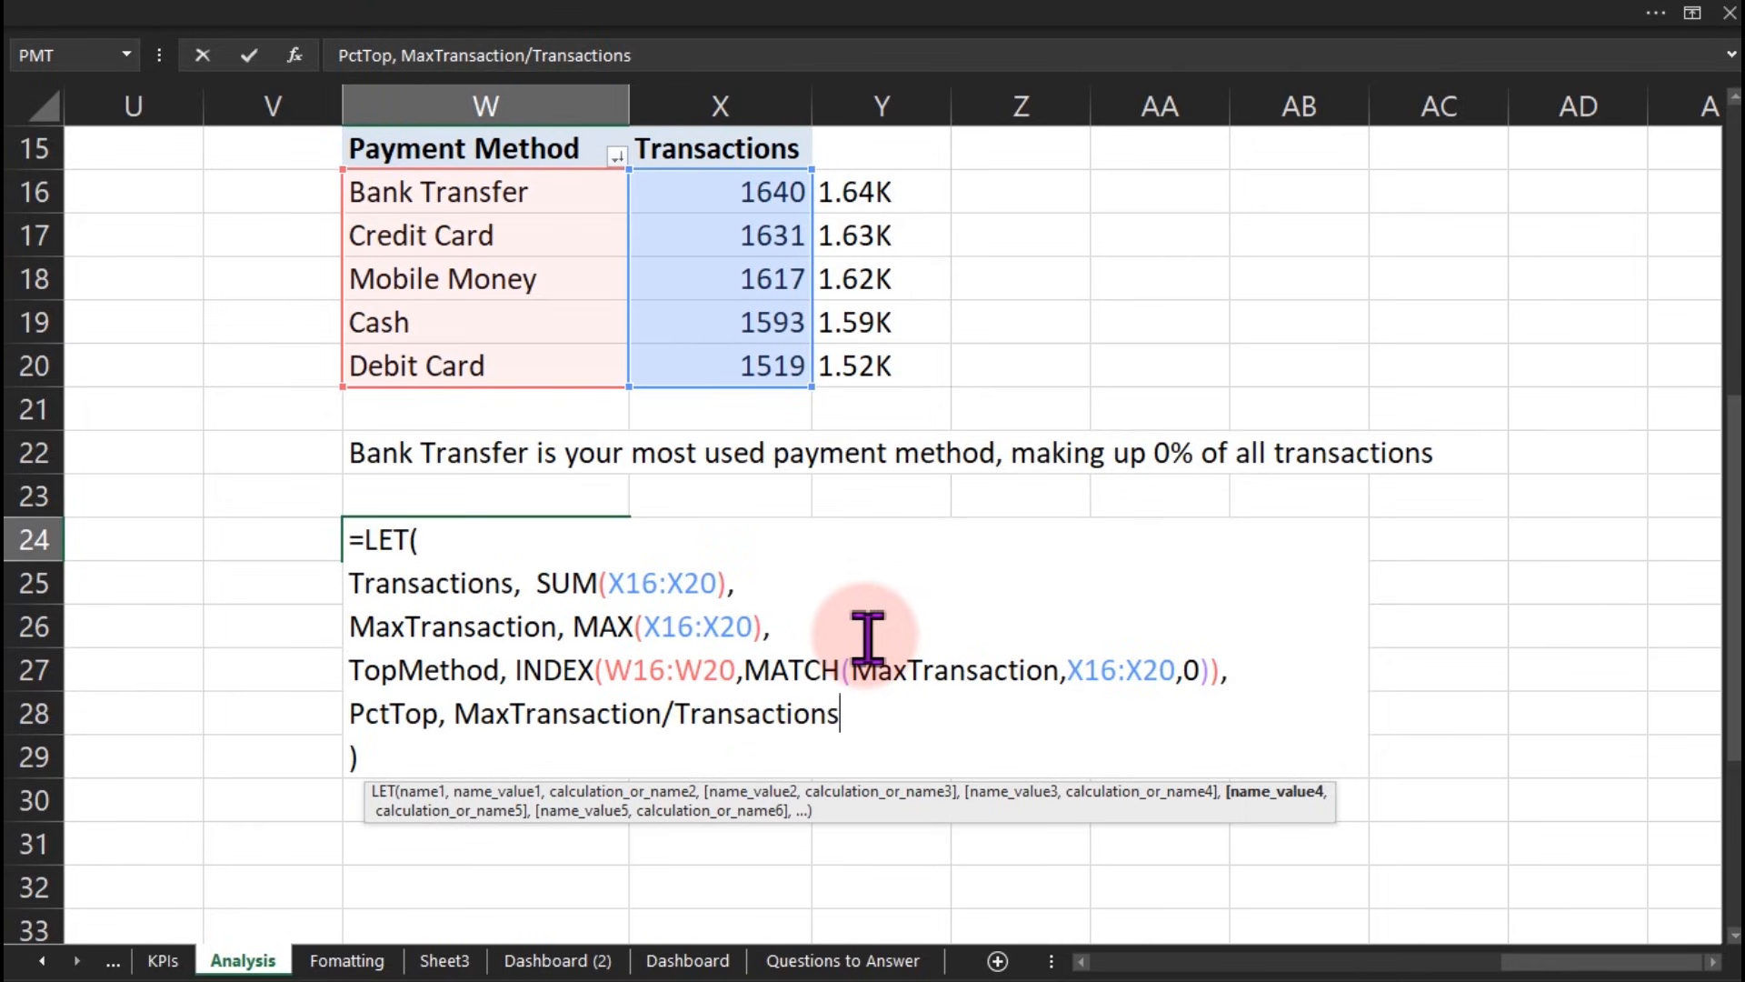
# Step: Make the LET formula return PctTop on a new line and enter it
pyautogui.write(',')
pyautogui.hotkey('alt', 'Return')
pyautogui.write('pct')
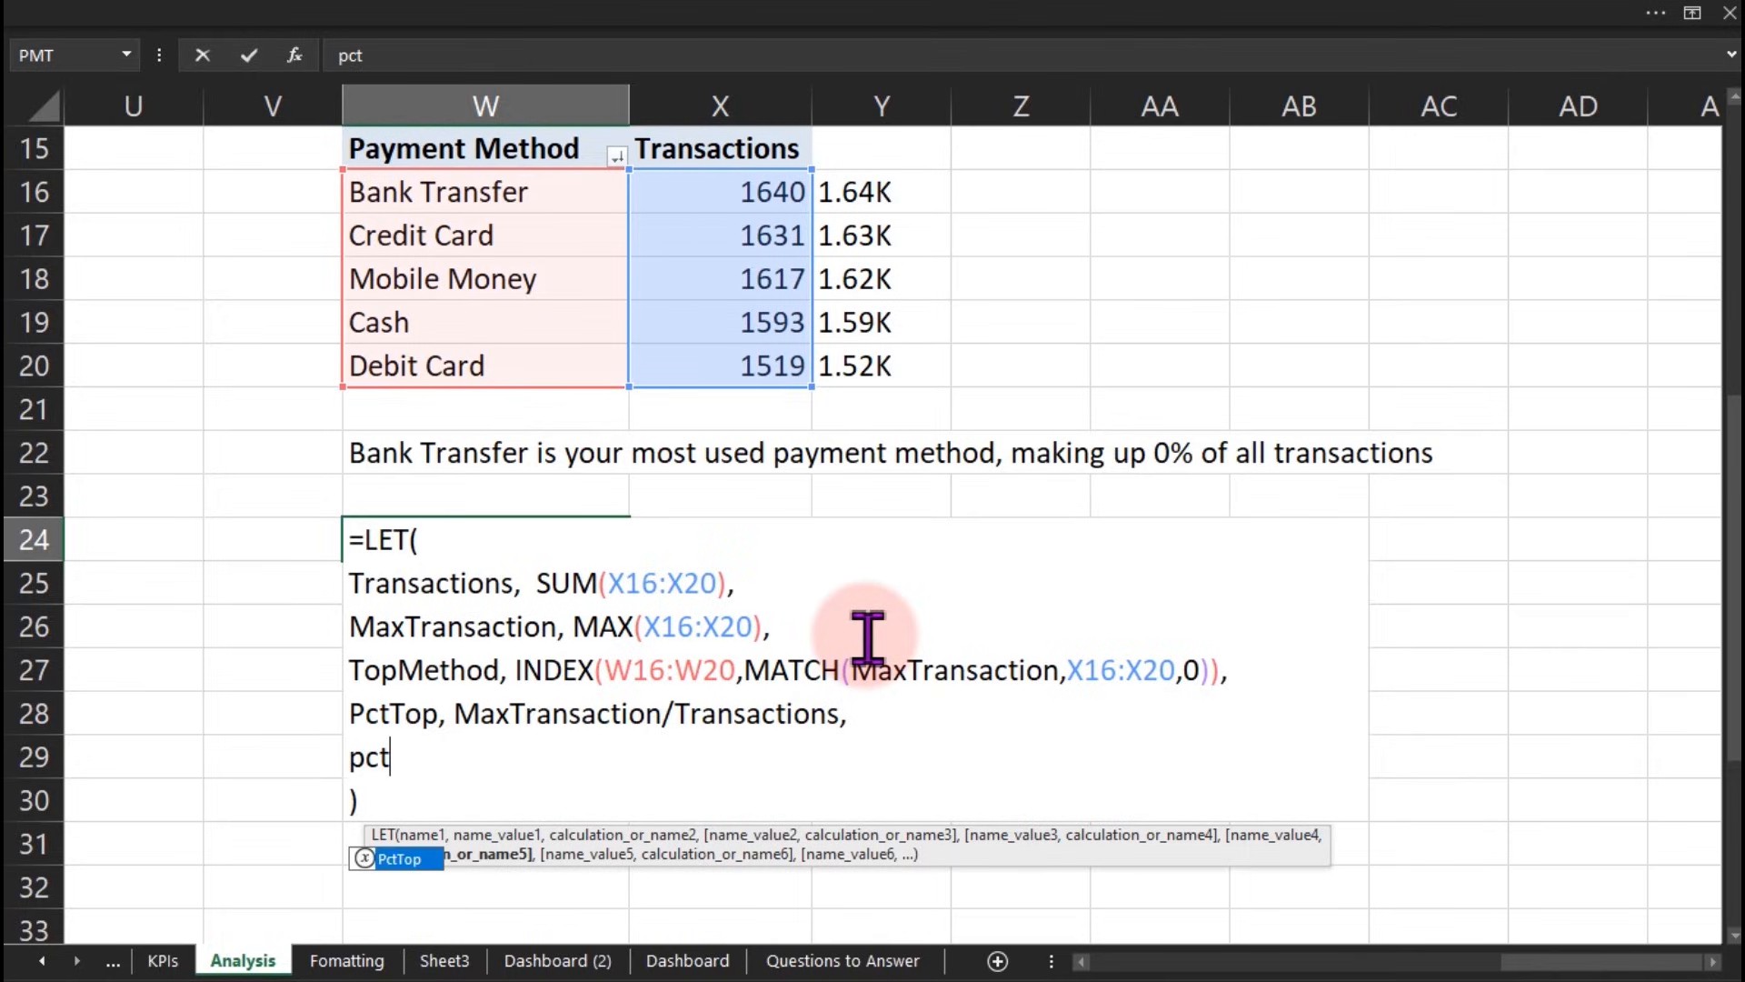
pyautogui.press('Tab')
pyautogui.press('Return')
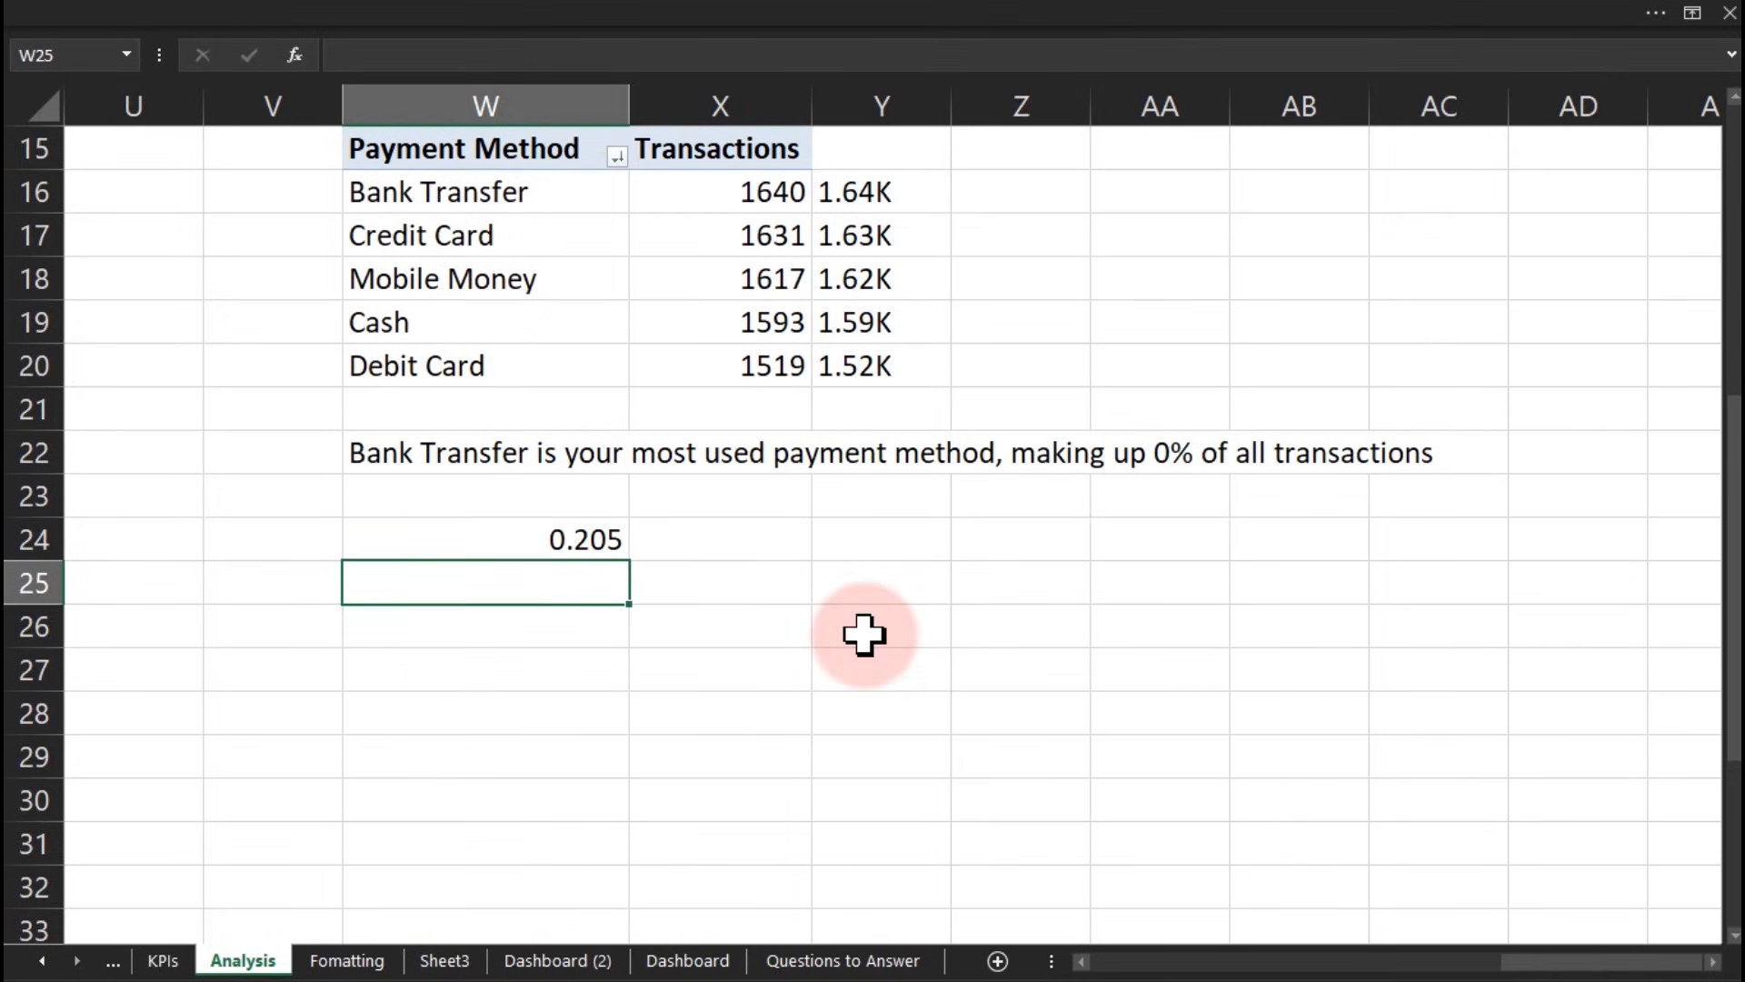
# Step: Format cell W24 as a percentage
pyautogui.click(548, 545)
pyautogui.click(532, 27)
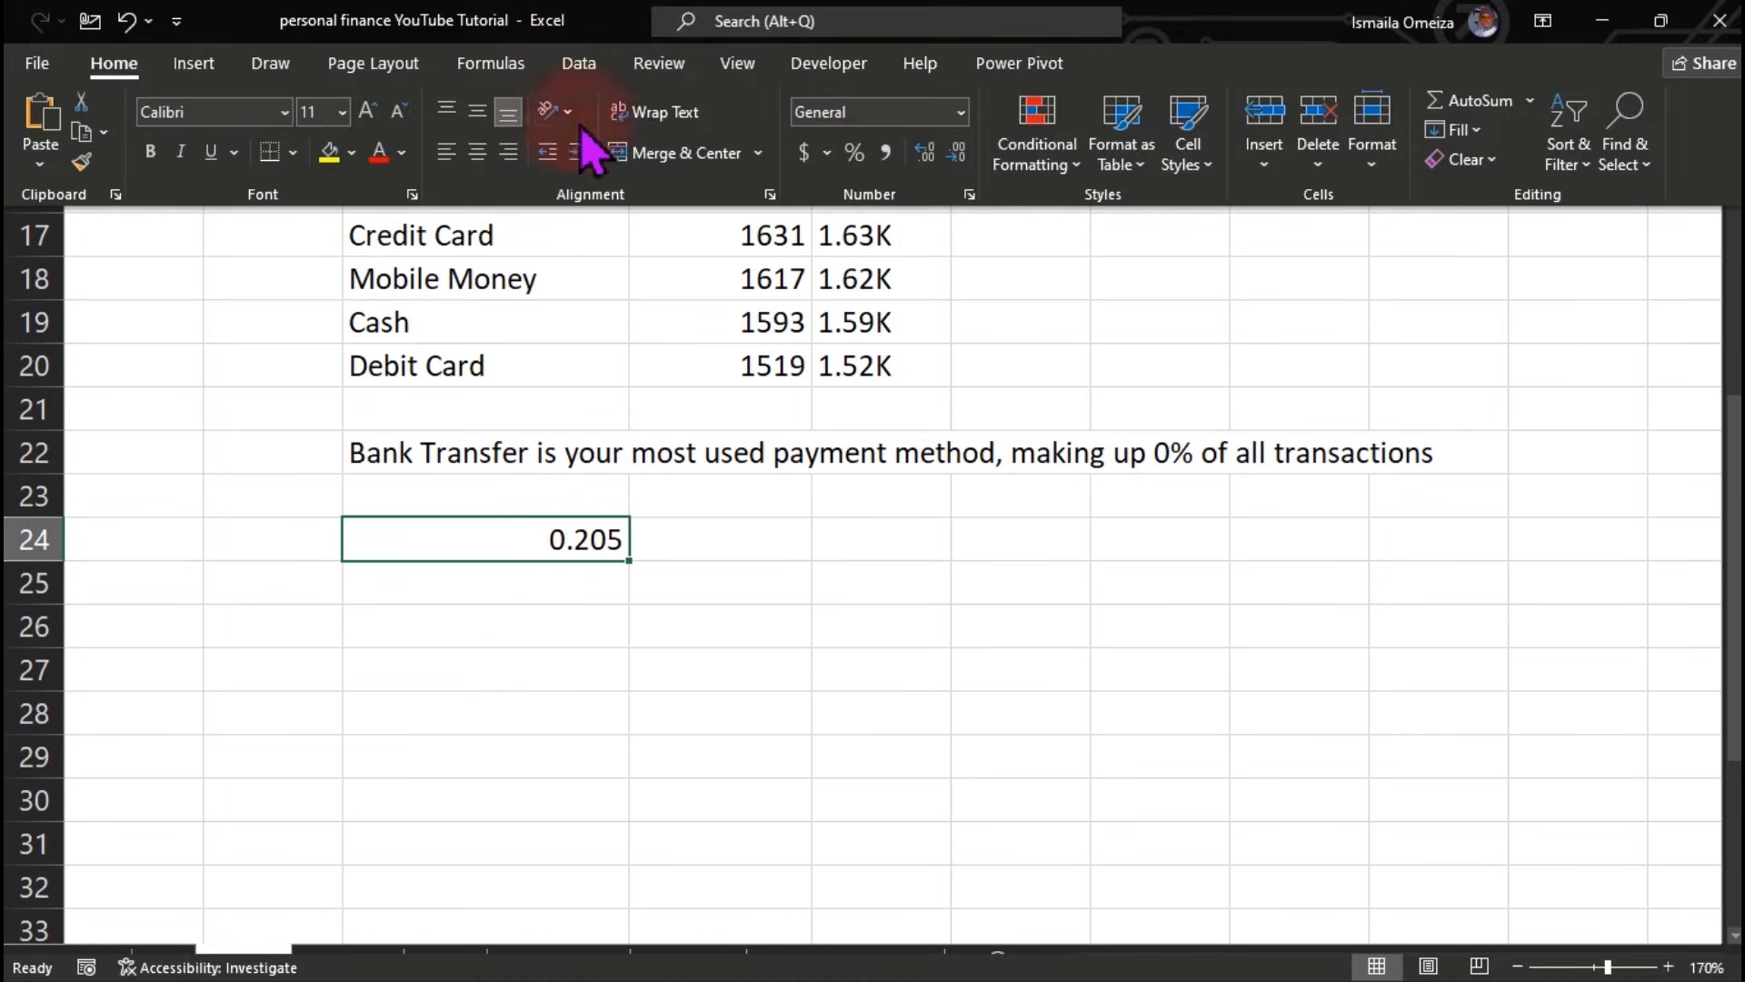
pyautogui.click(855, 153)
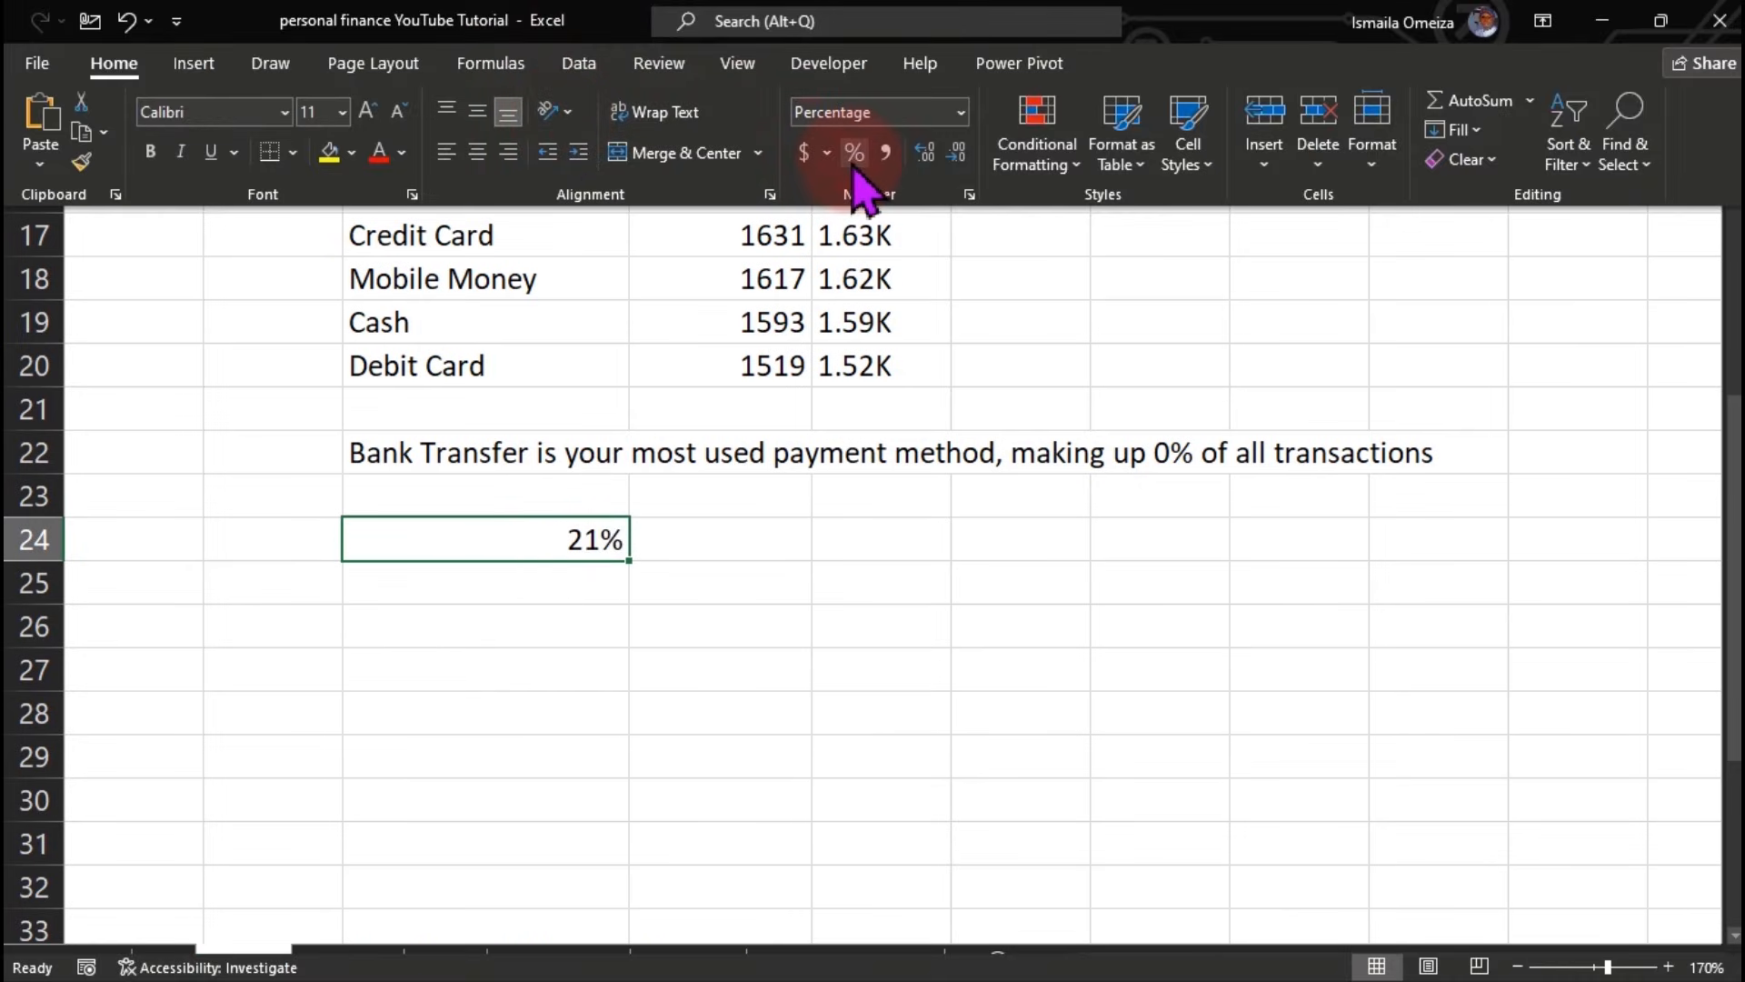
# Step: Remove the returned PctTop from W24's LET formula and leave a blank line after the PctTop definition
pyautogui.click(578, 541)
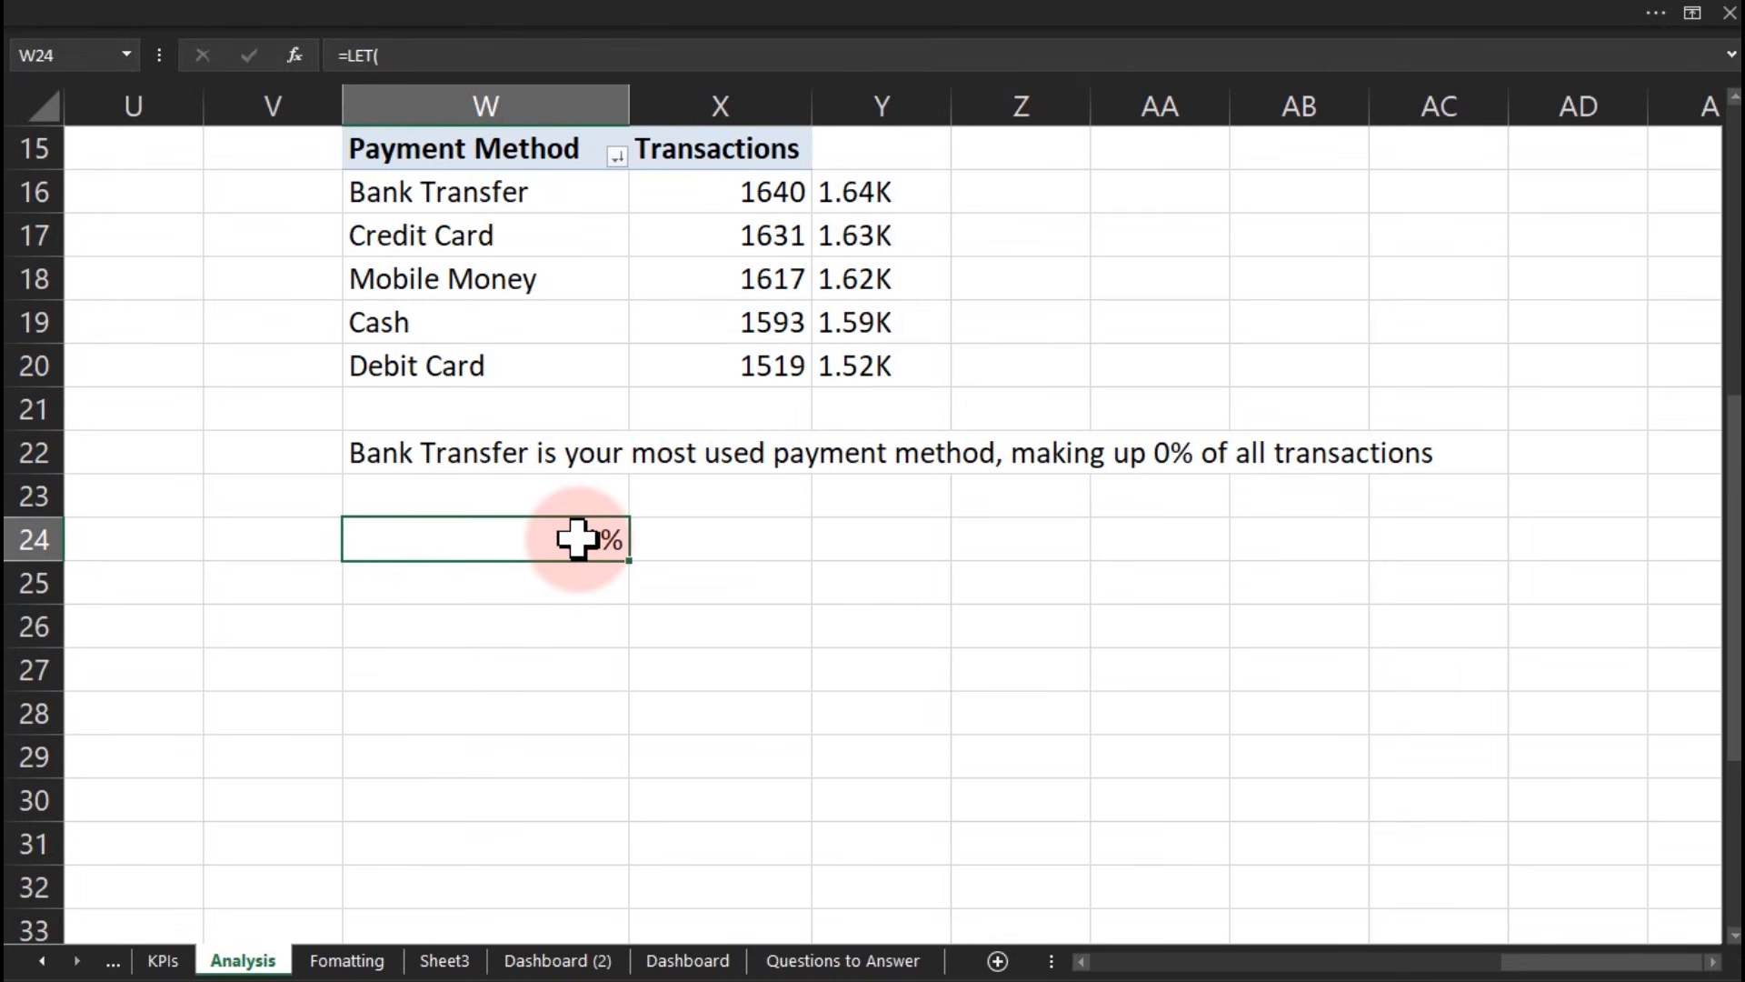
pyautogui.doubleClick(578, 541)
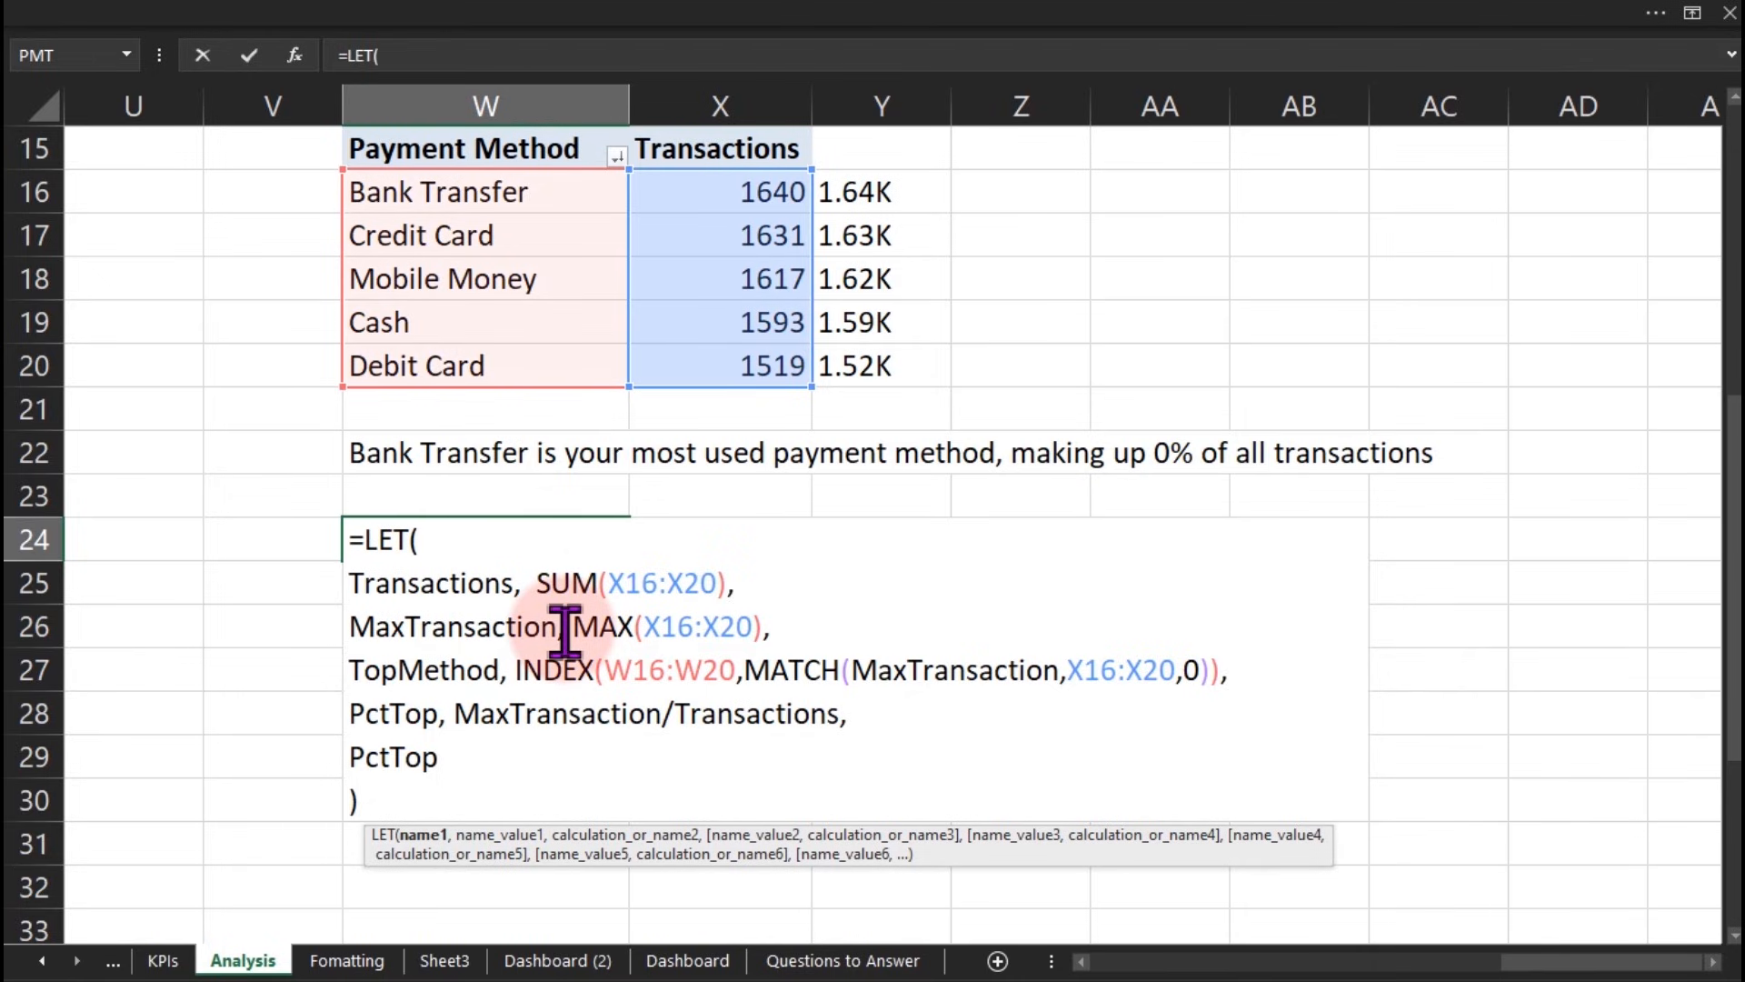
pyautogui.moveTo(454, 758); pyautogui.dragTo(337, 756)
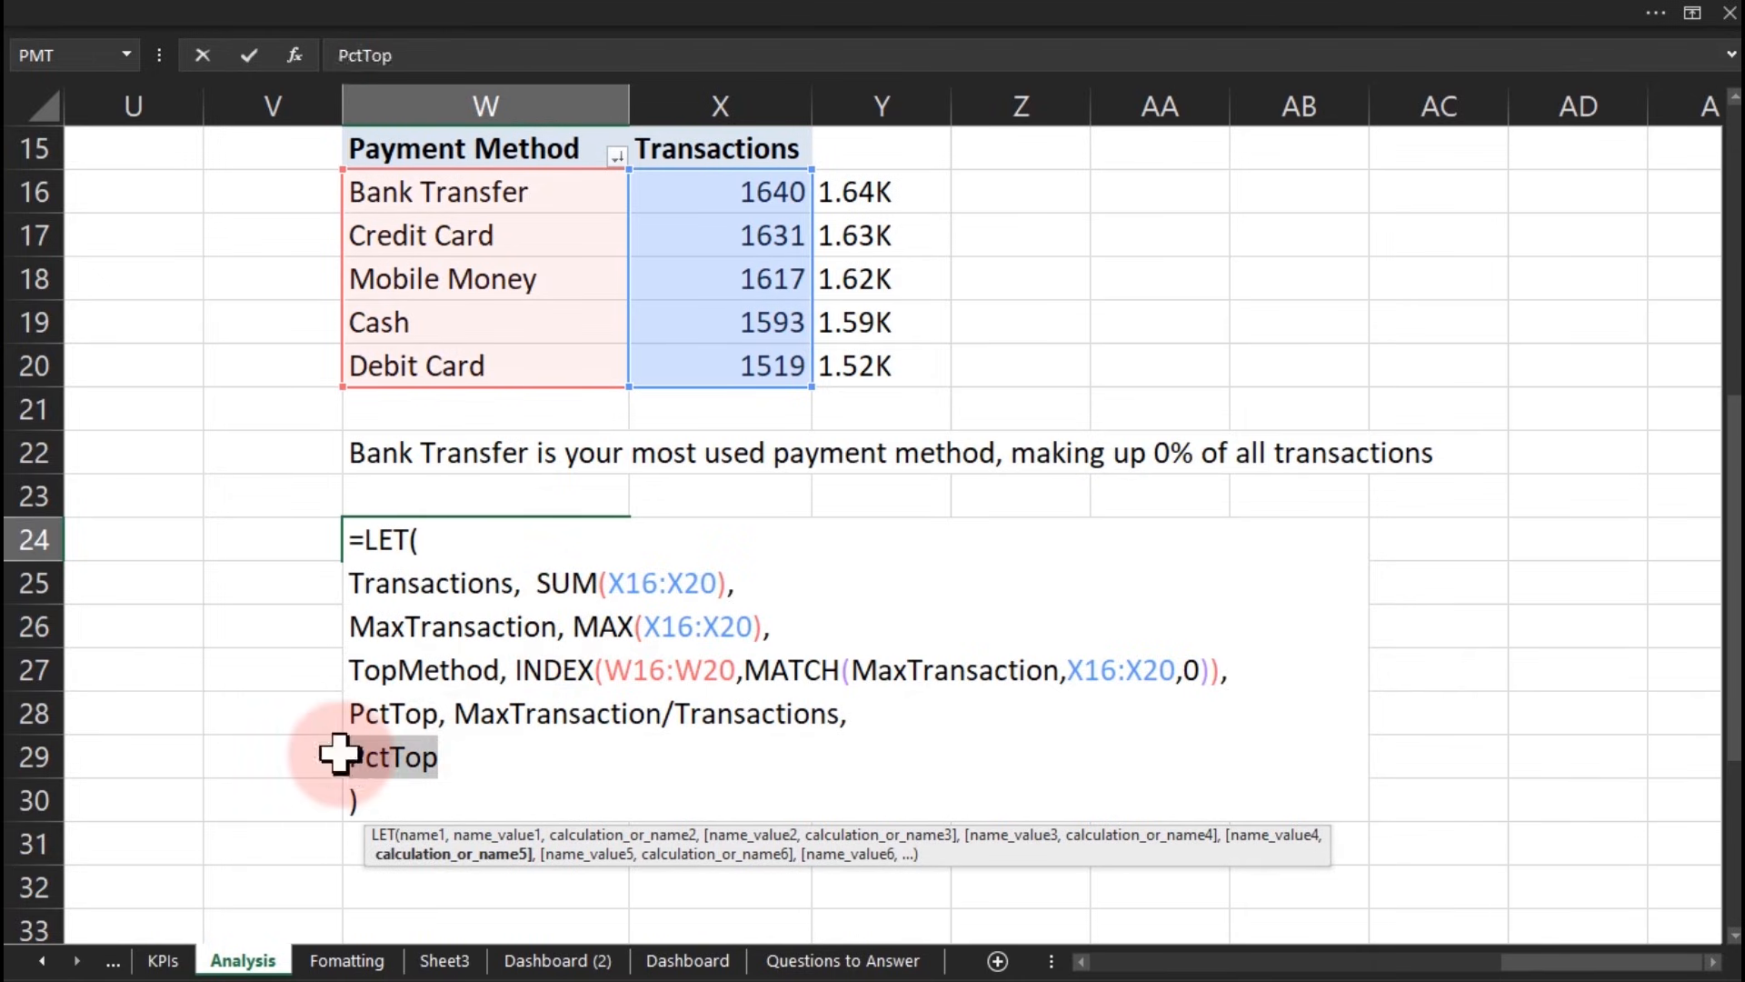
pyautogui.press('Delete')
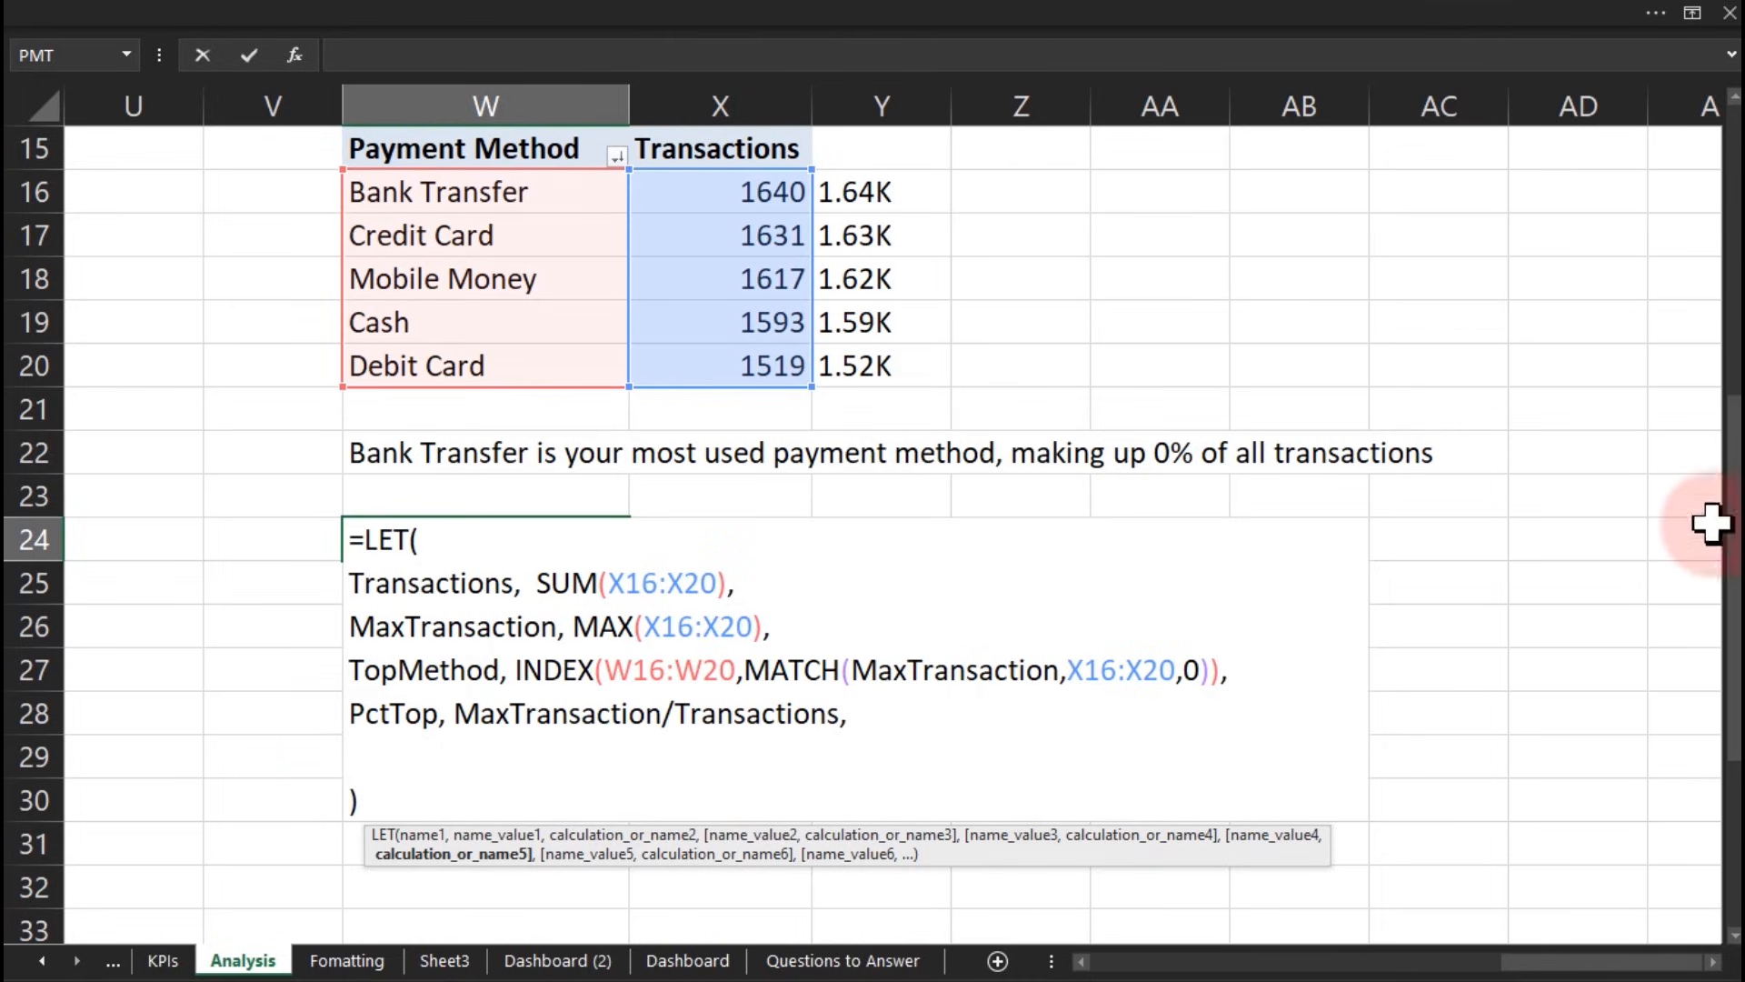
pyautogui.moveTo(1735, 525); pyautogui.dragTo(1735, 542)
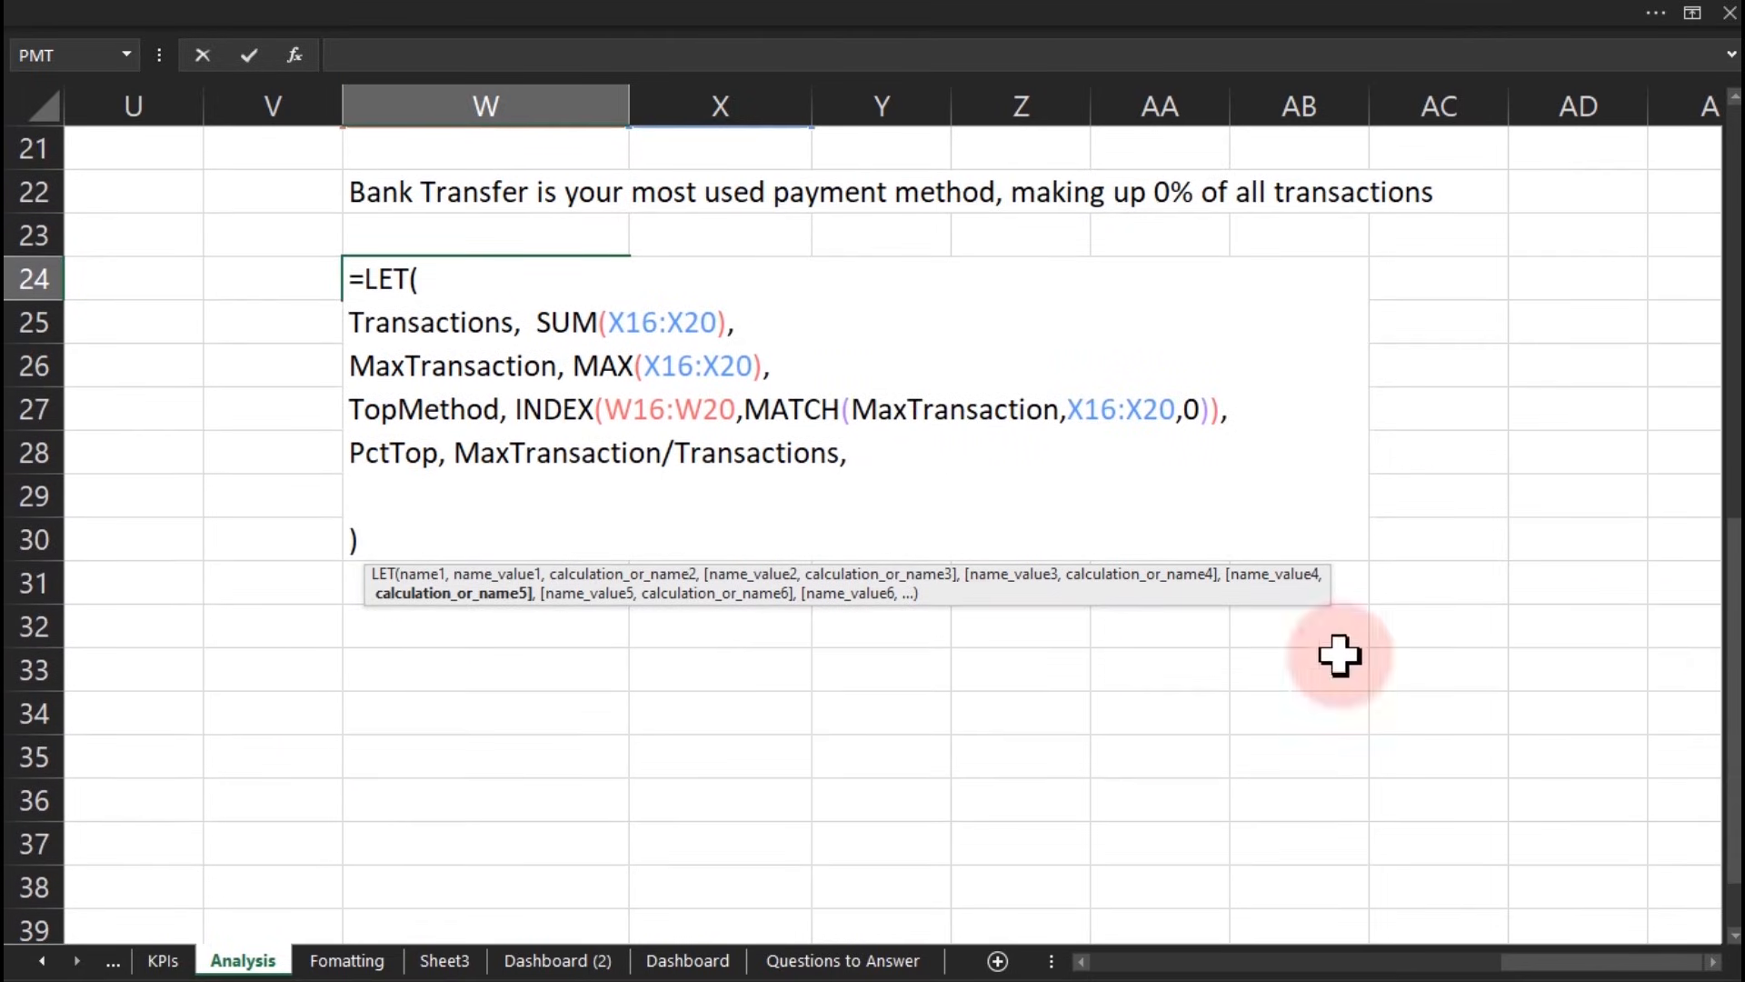
pyautogui.hotkey('alt', 'Return')
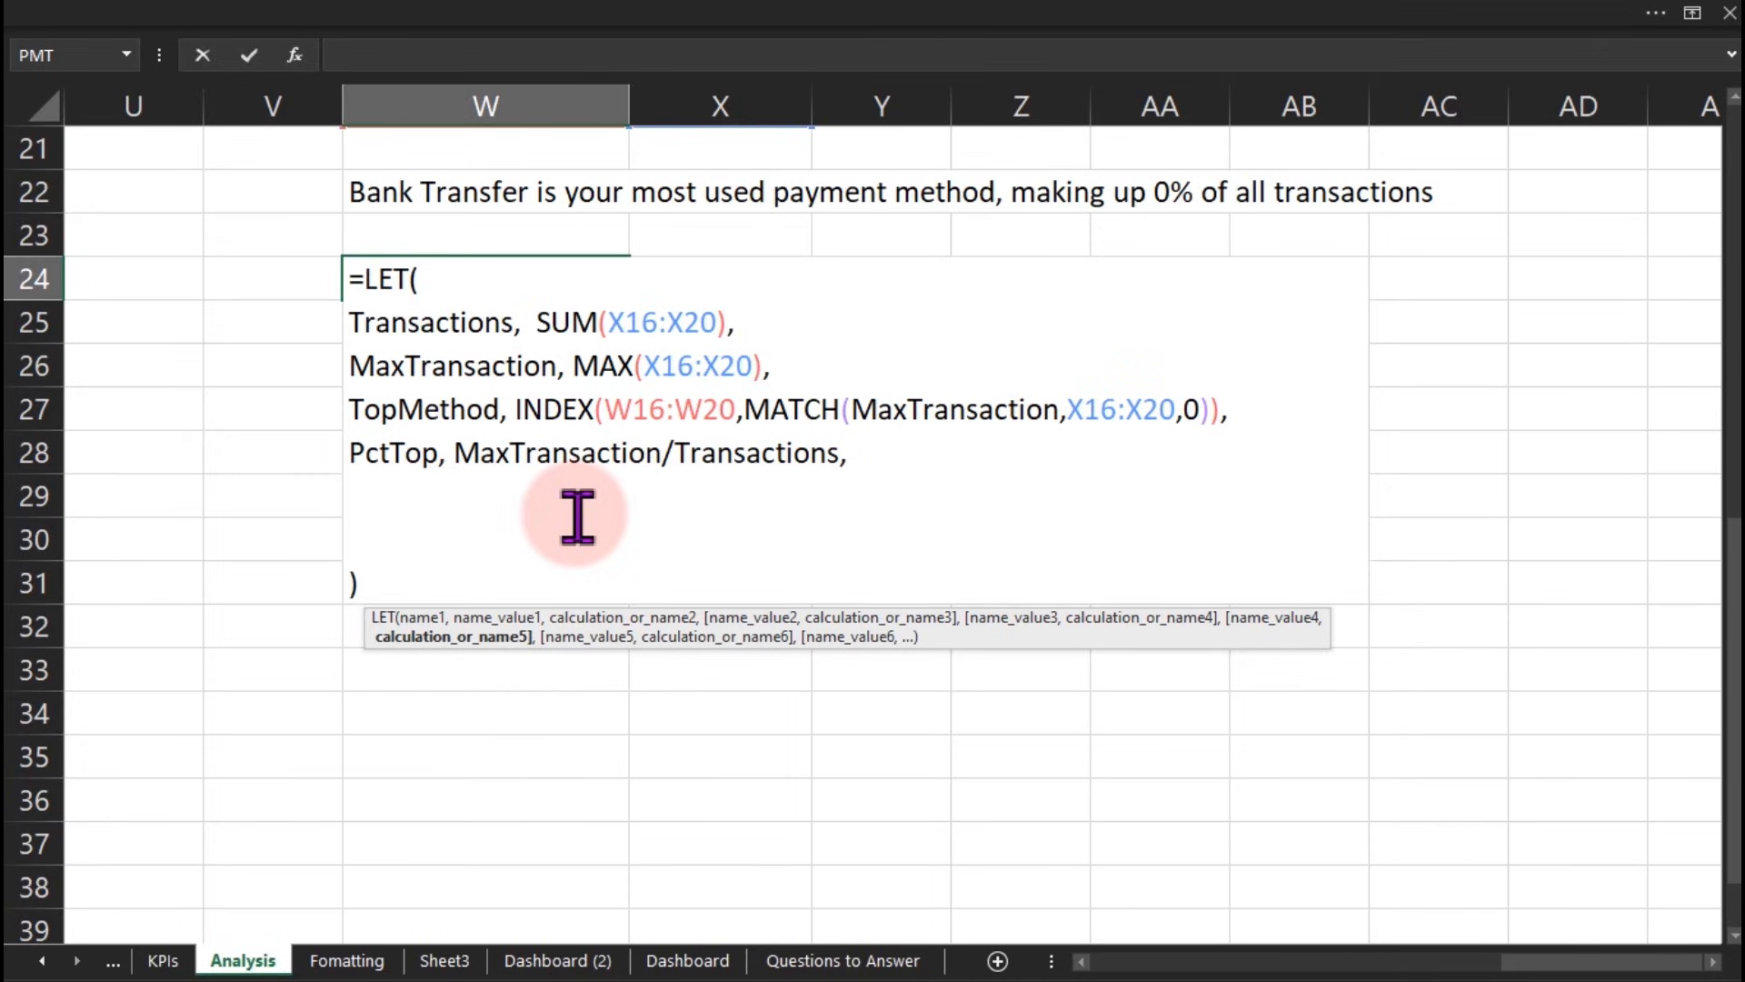
# Step: Add a new name, _Result, followed by a comma and a new line in W24's LET formula
pyautogui.write('_Resul t')
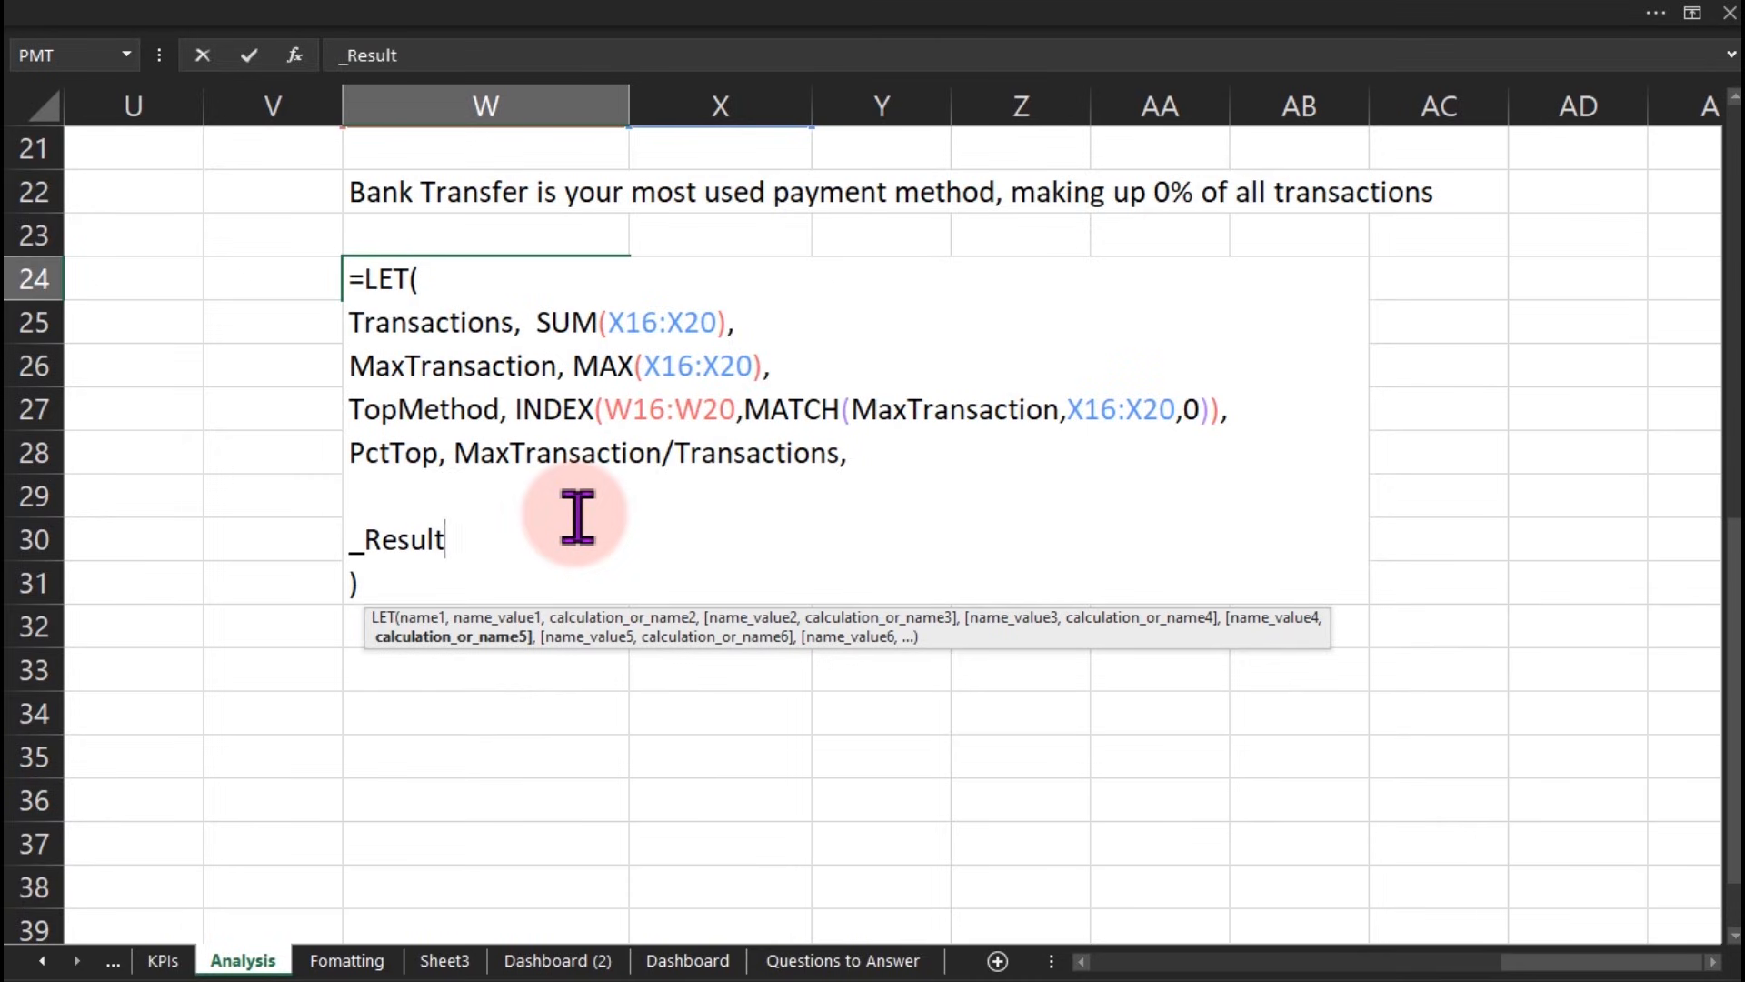
pyautogui.write(',')
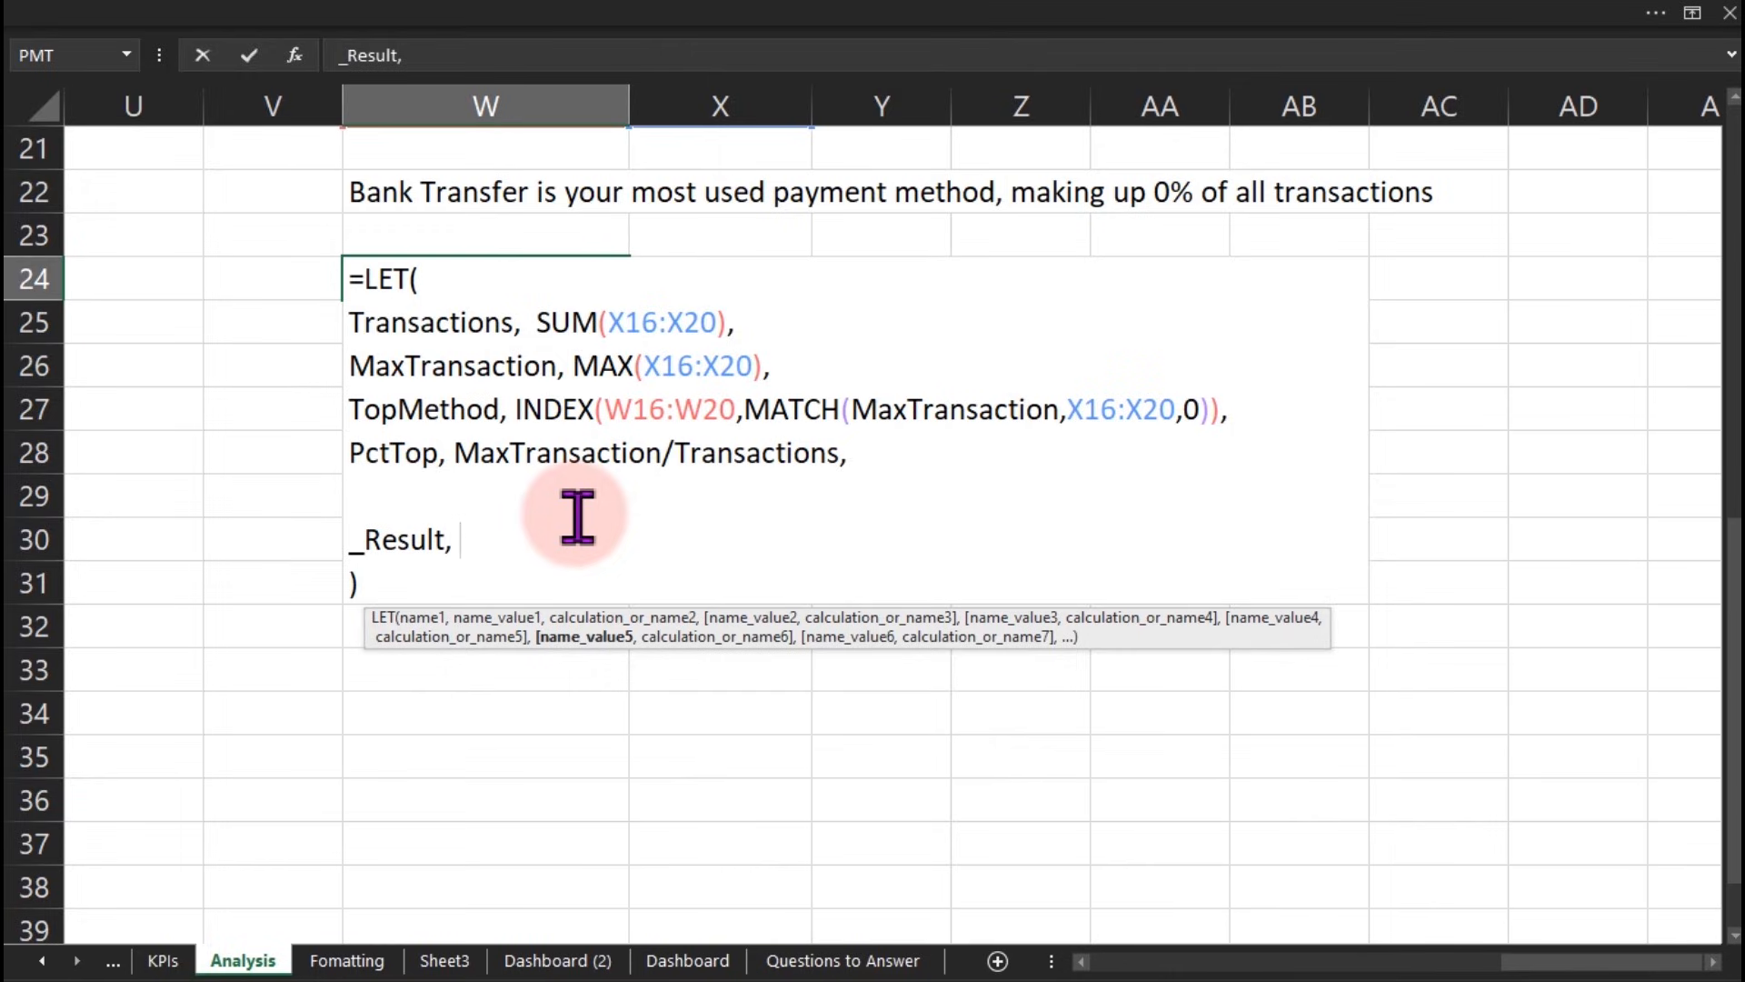
pyautogui.hotkey('alt', 'Return')
pyautogui.press('Return')
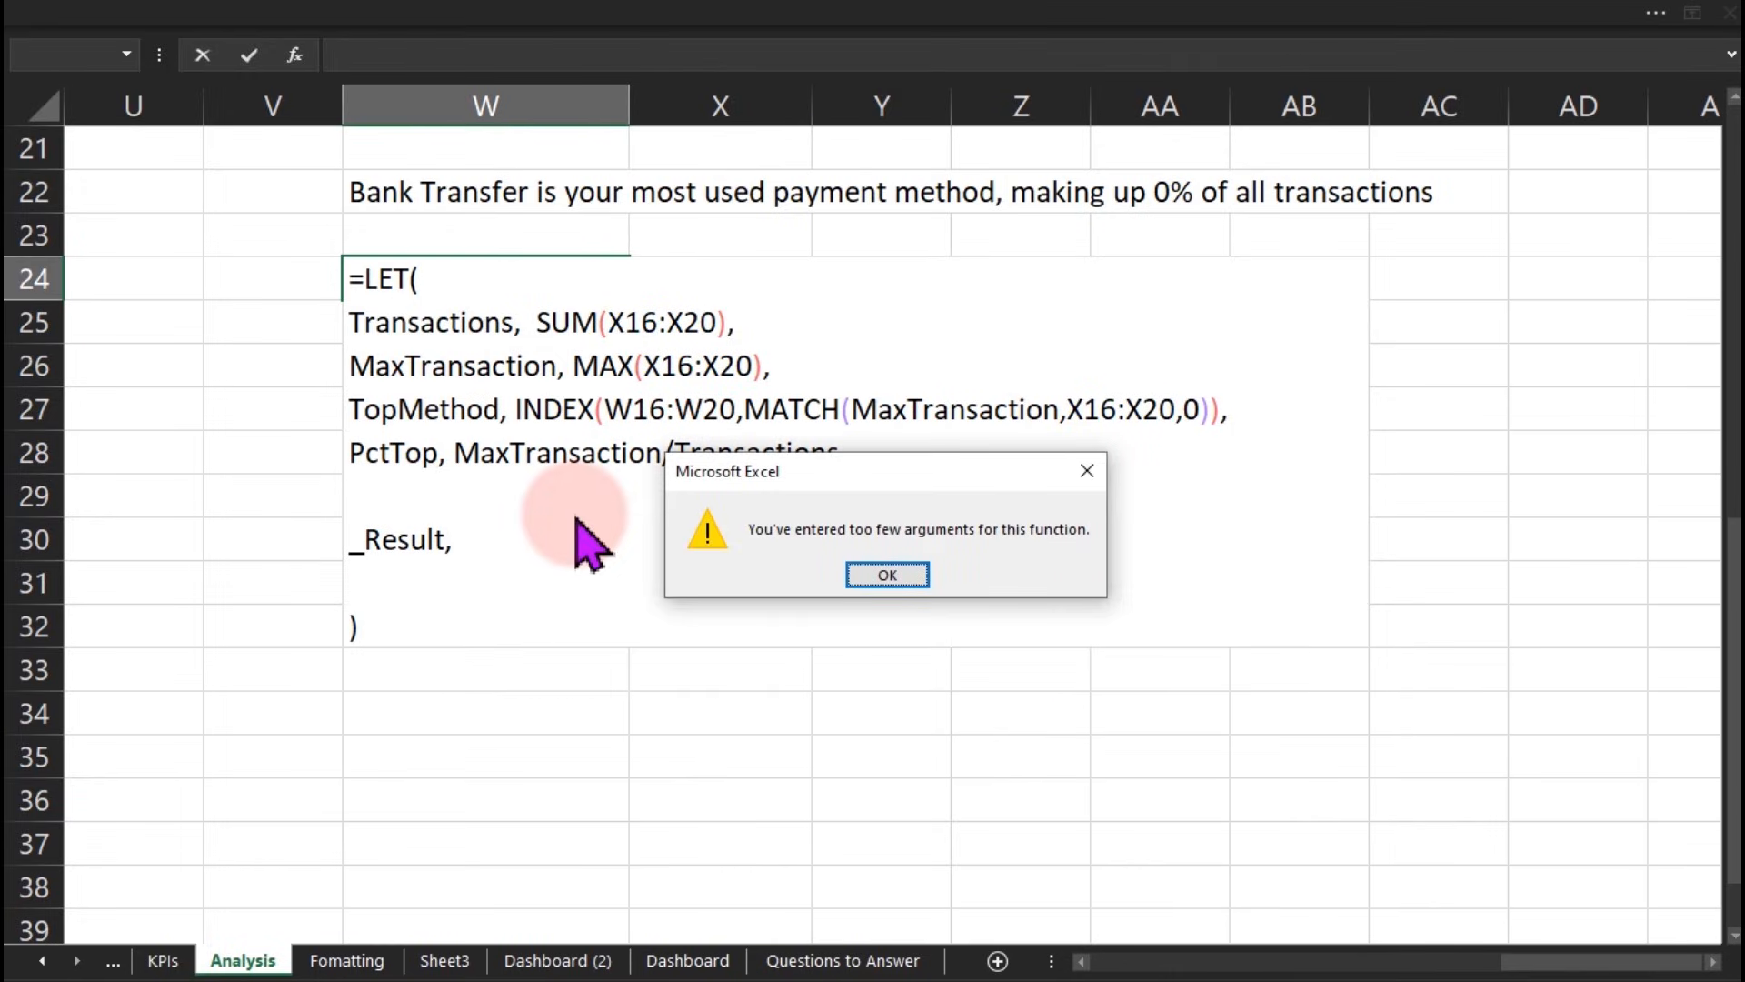
pyautogui.press('Return')
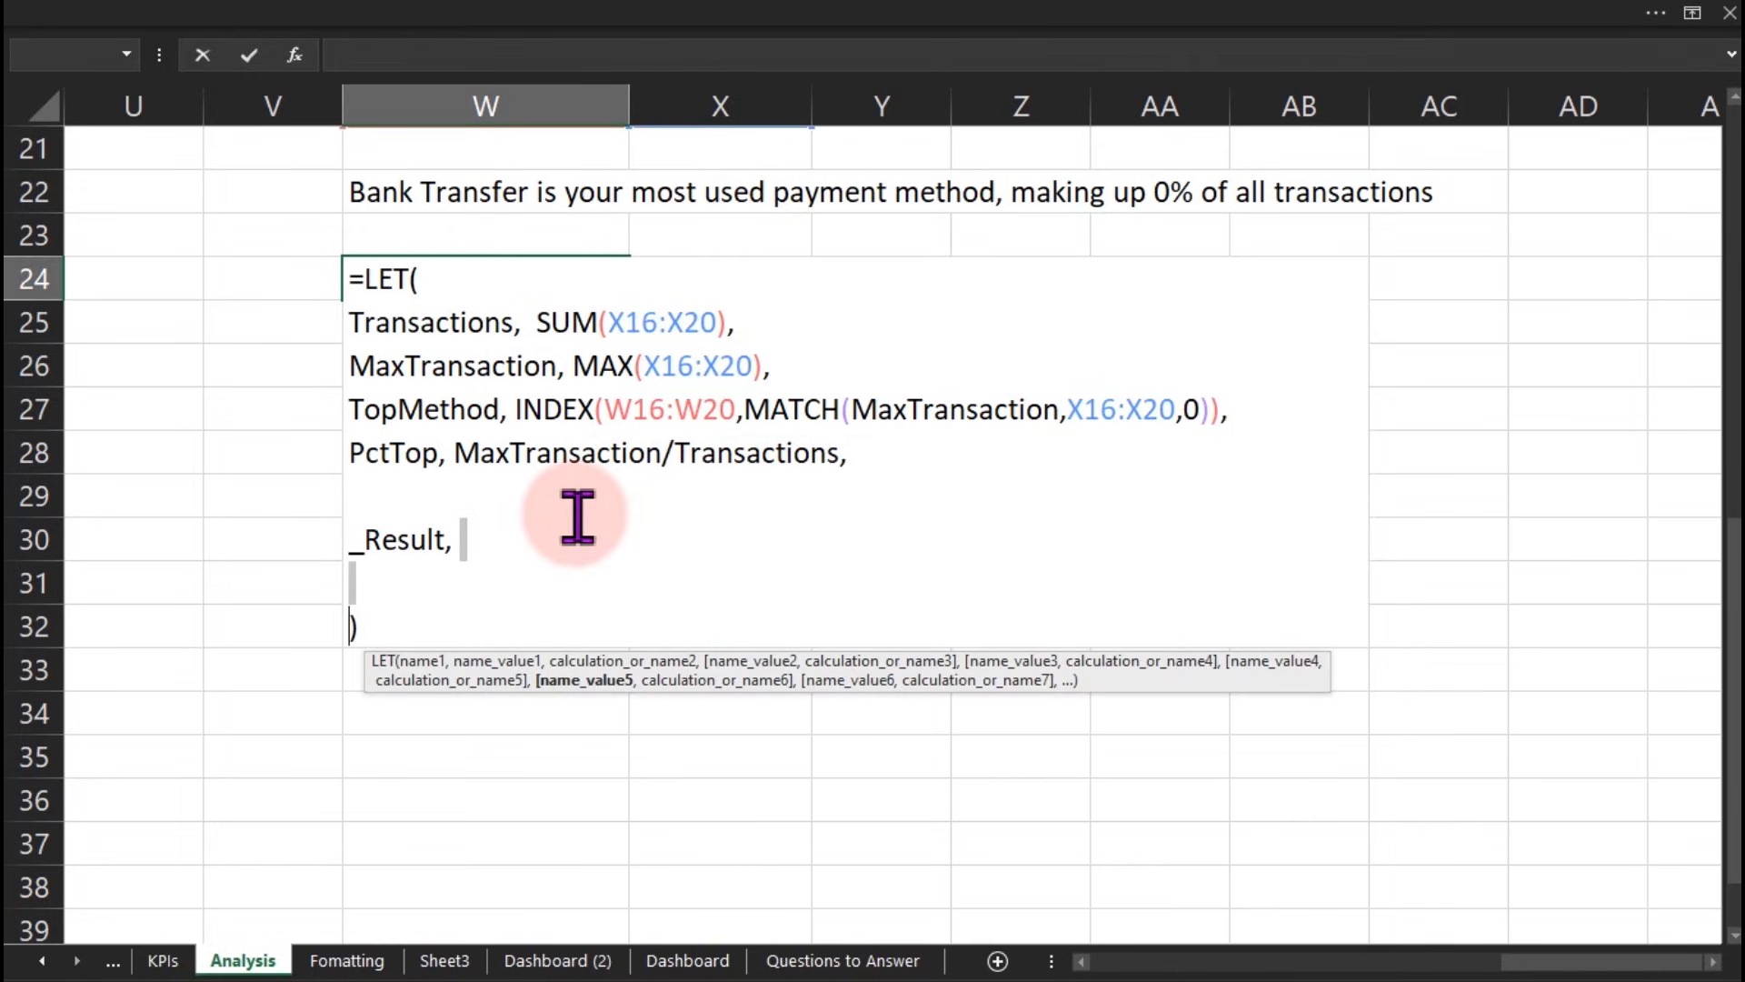
# Step: Start the _Result expression with TopMethod& "is your most used payment method, making up "& and continue on a new line
pyautogui.click(407, 583)
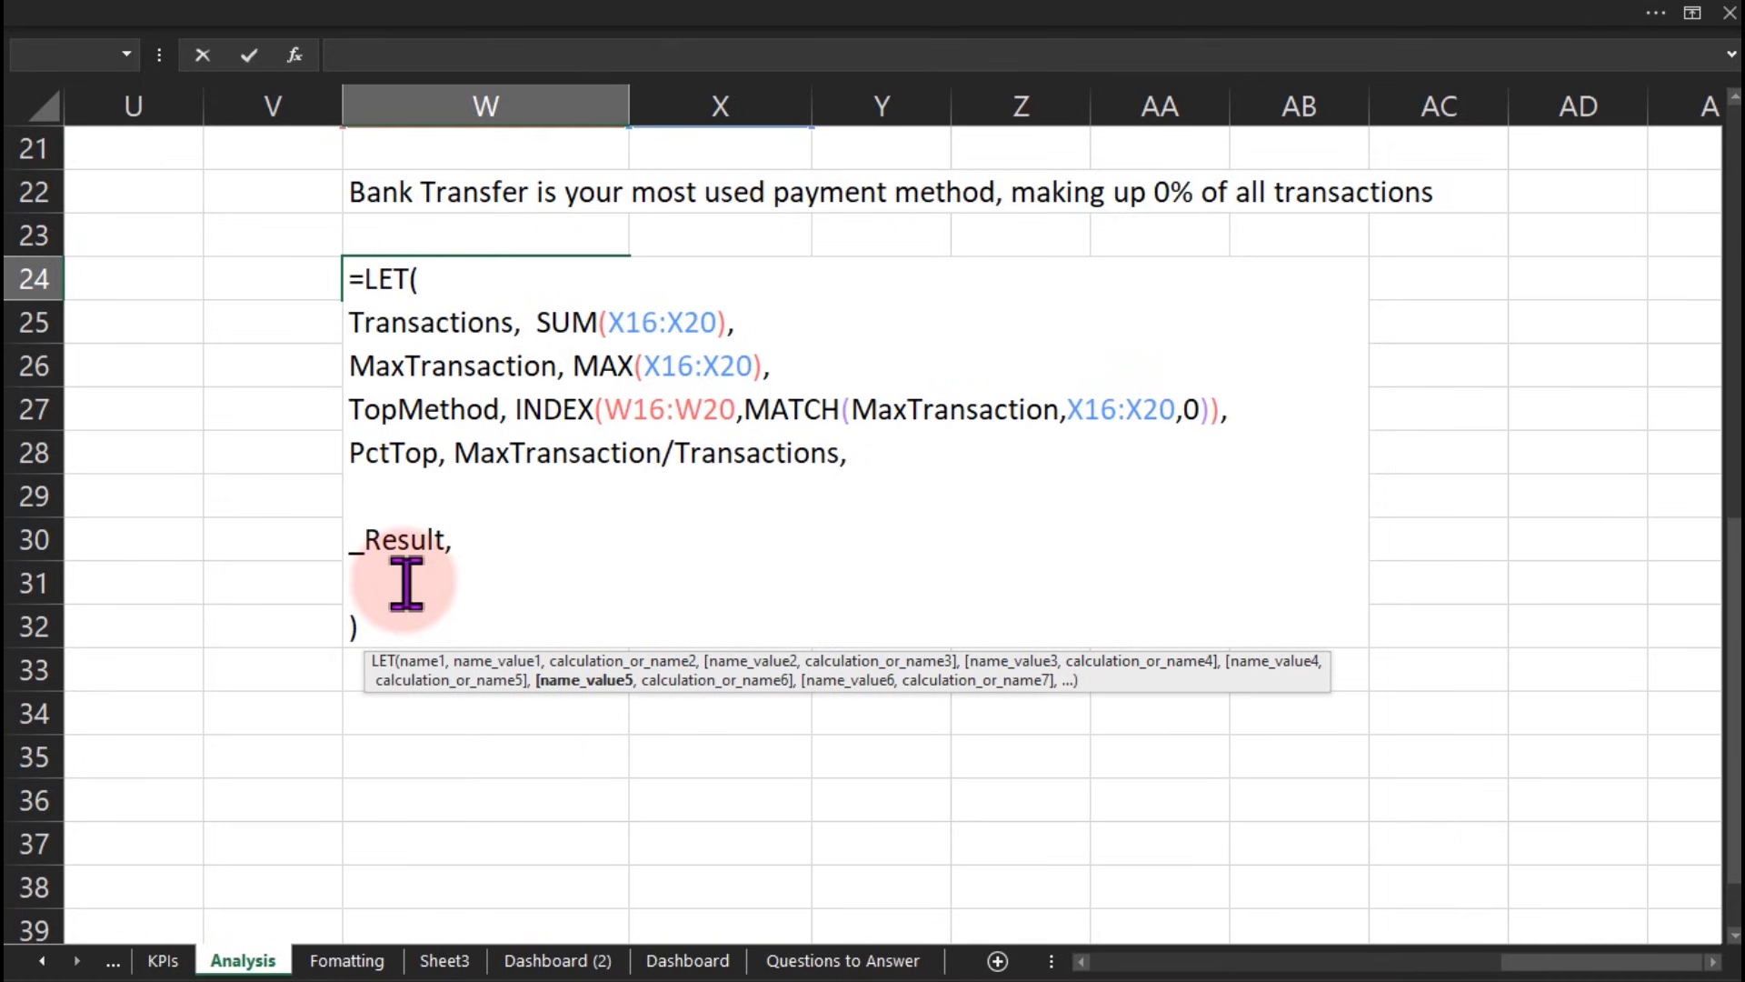
pyautogui.write('top')
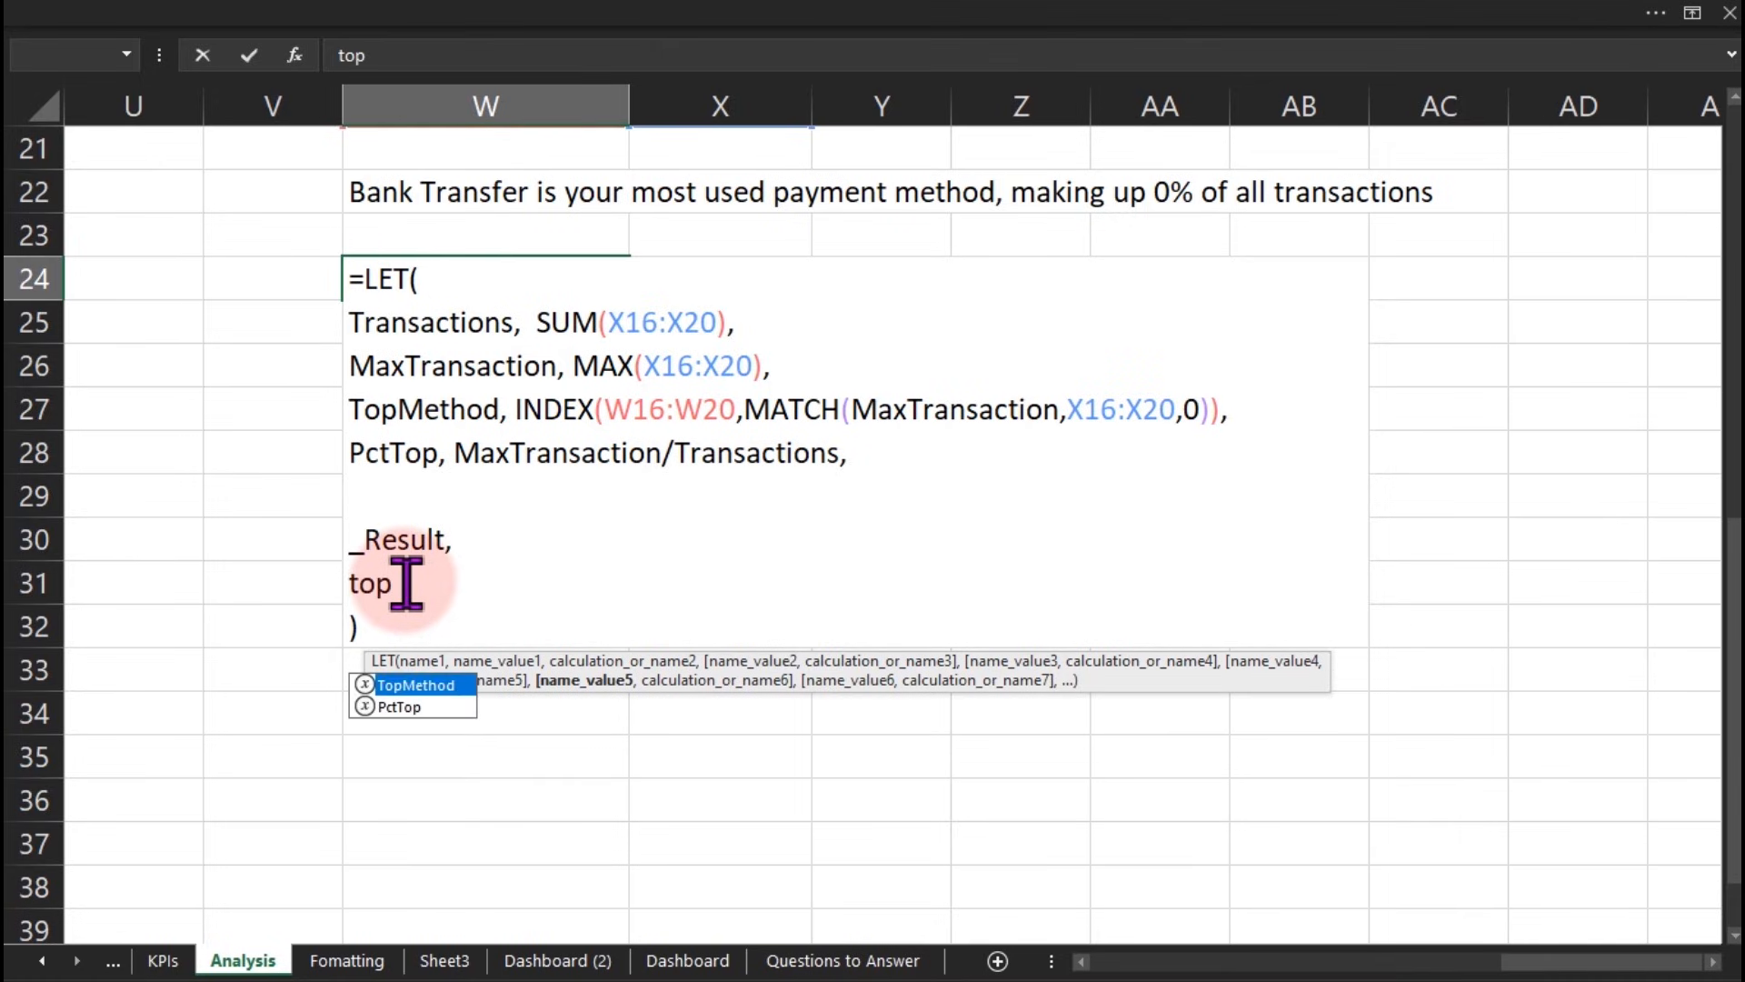
pyautogui.press('Tab')
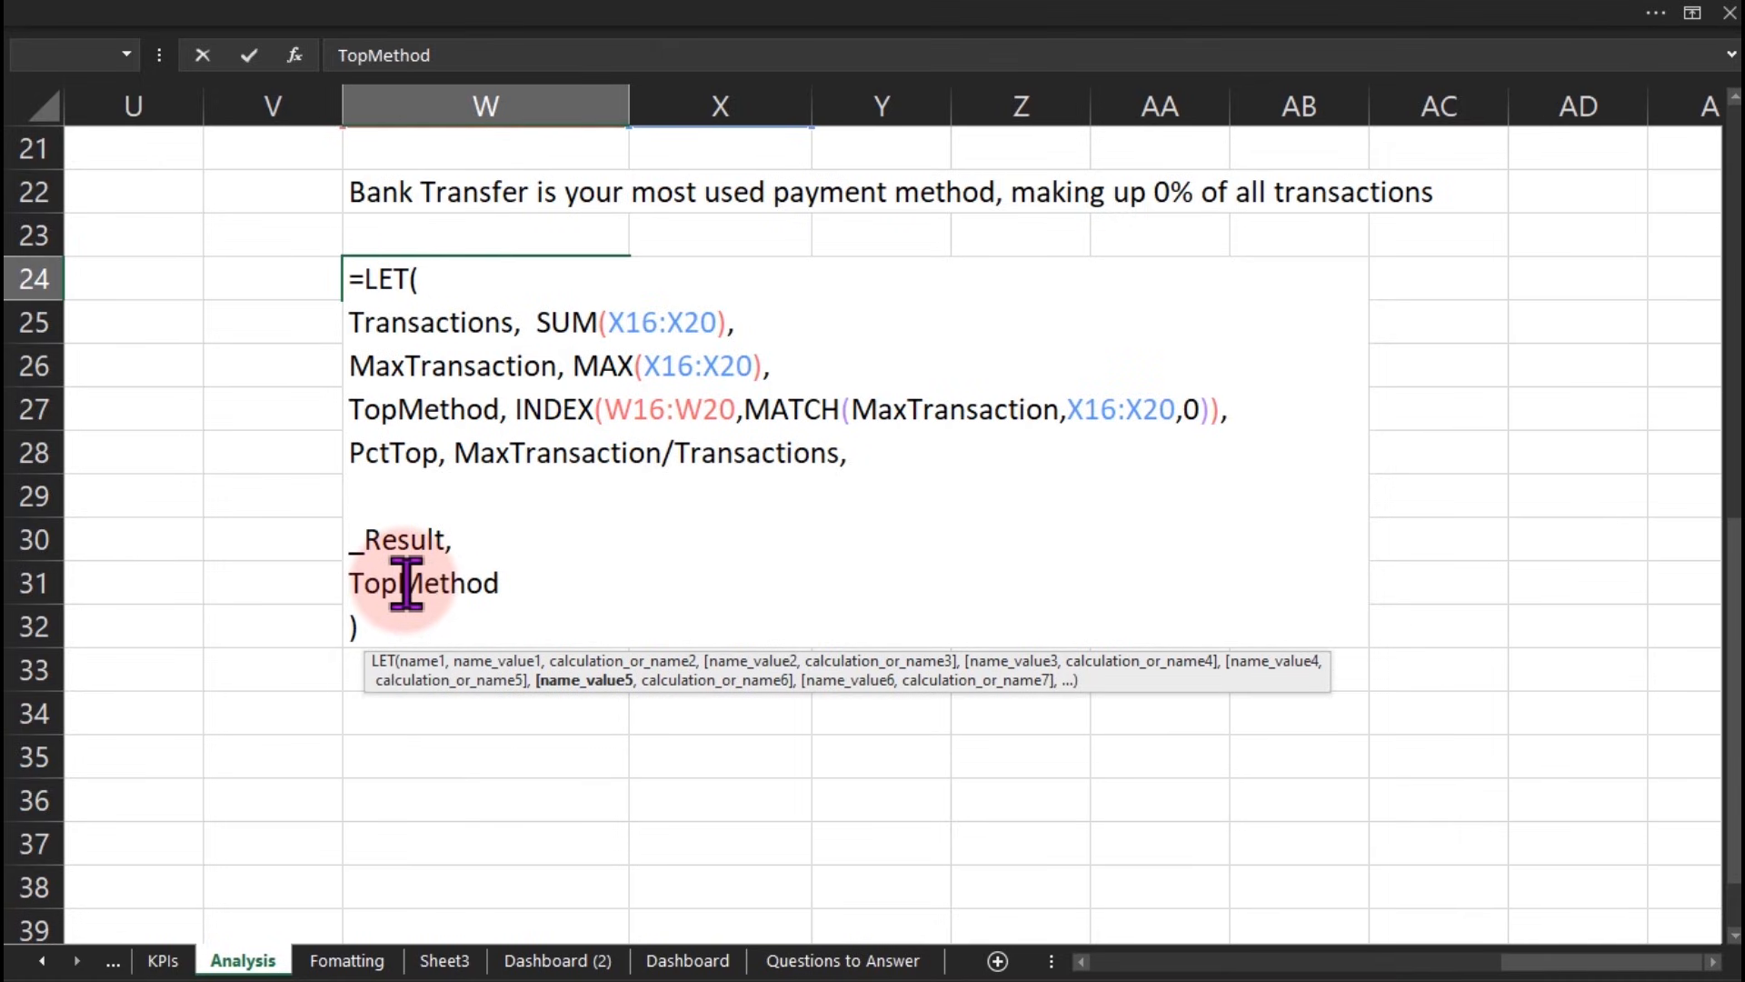
pyautogui.write('& "is')
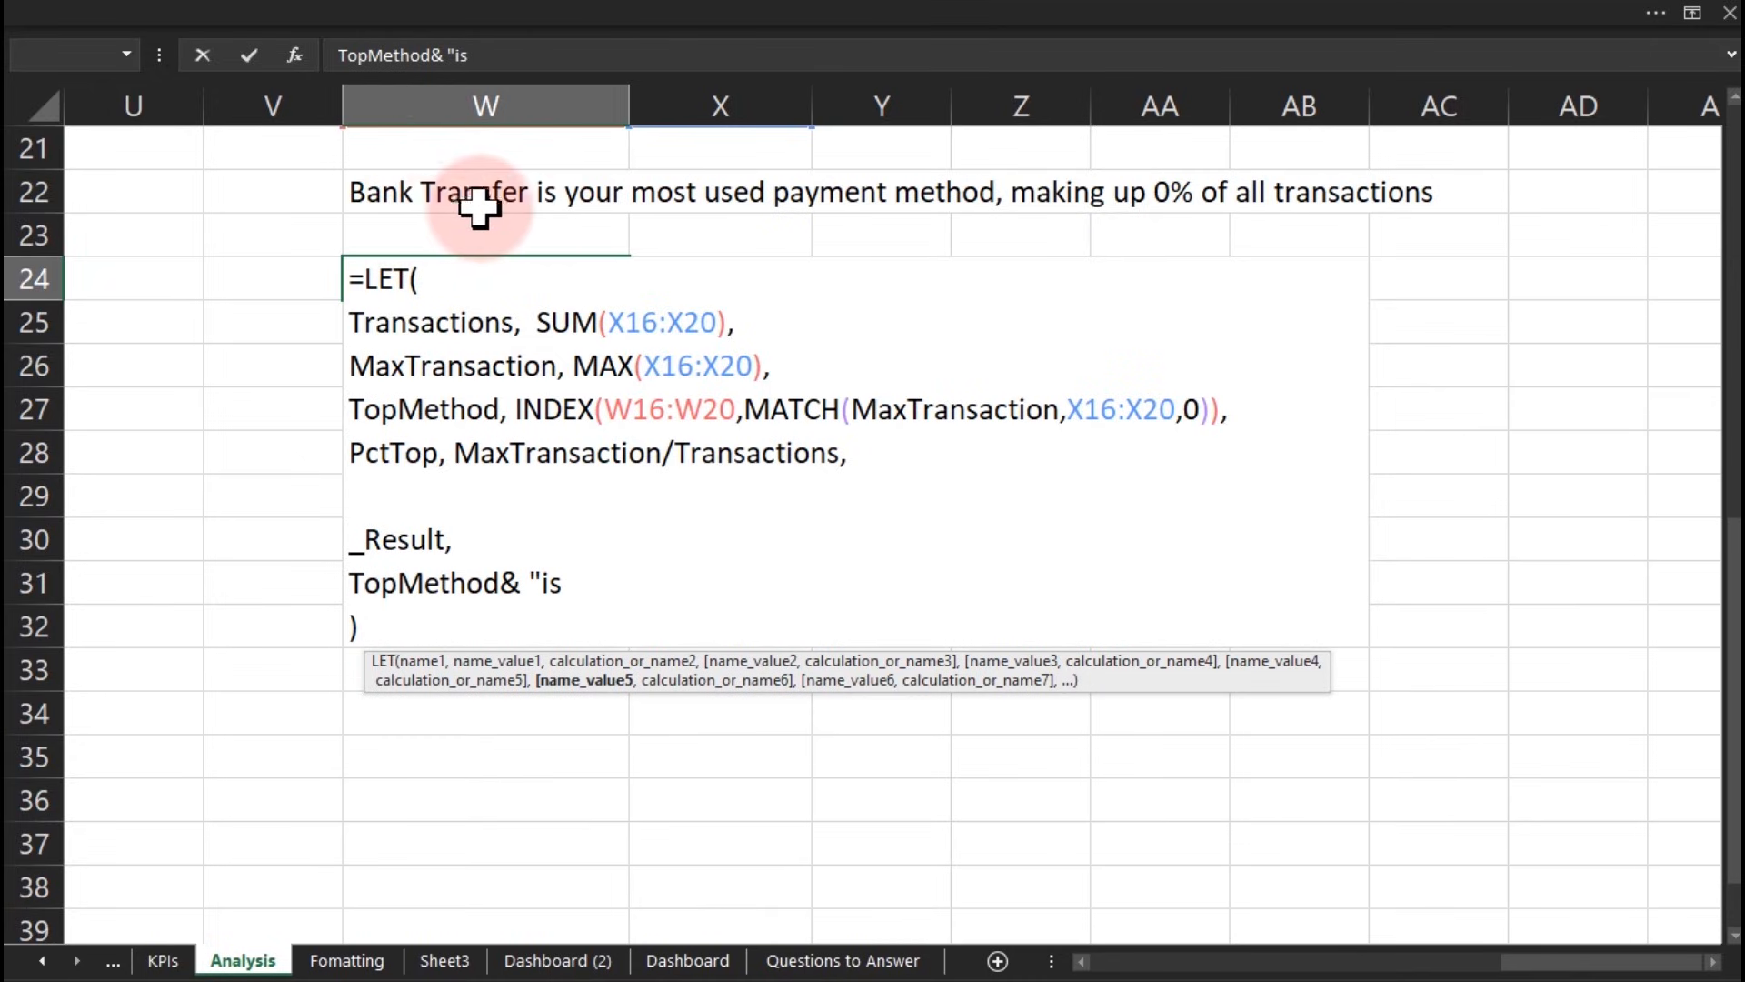
pyautogui.write('you')
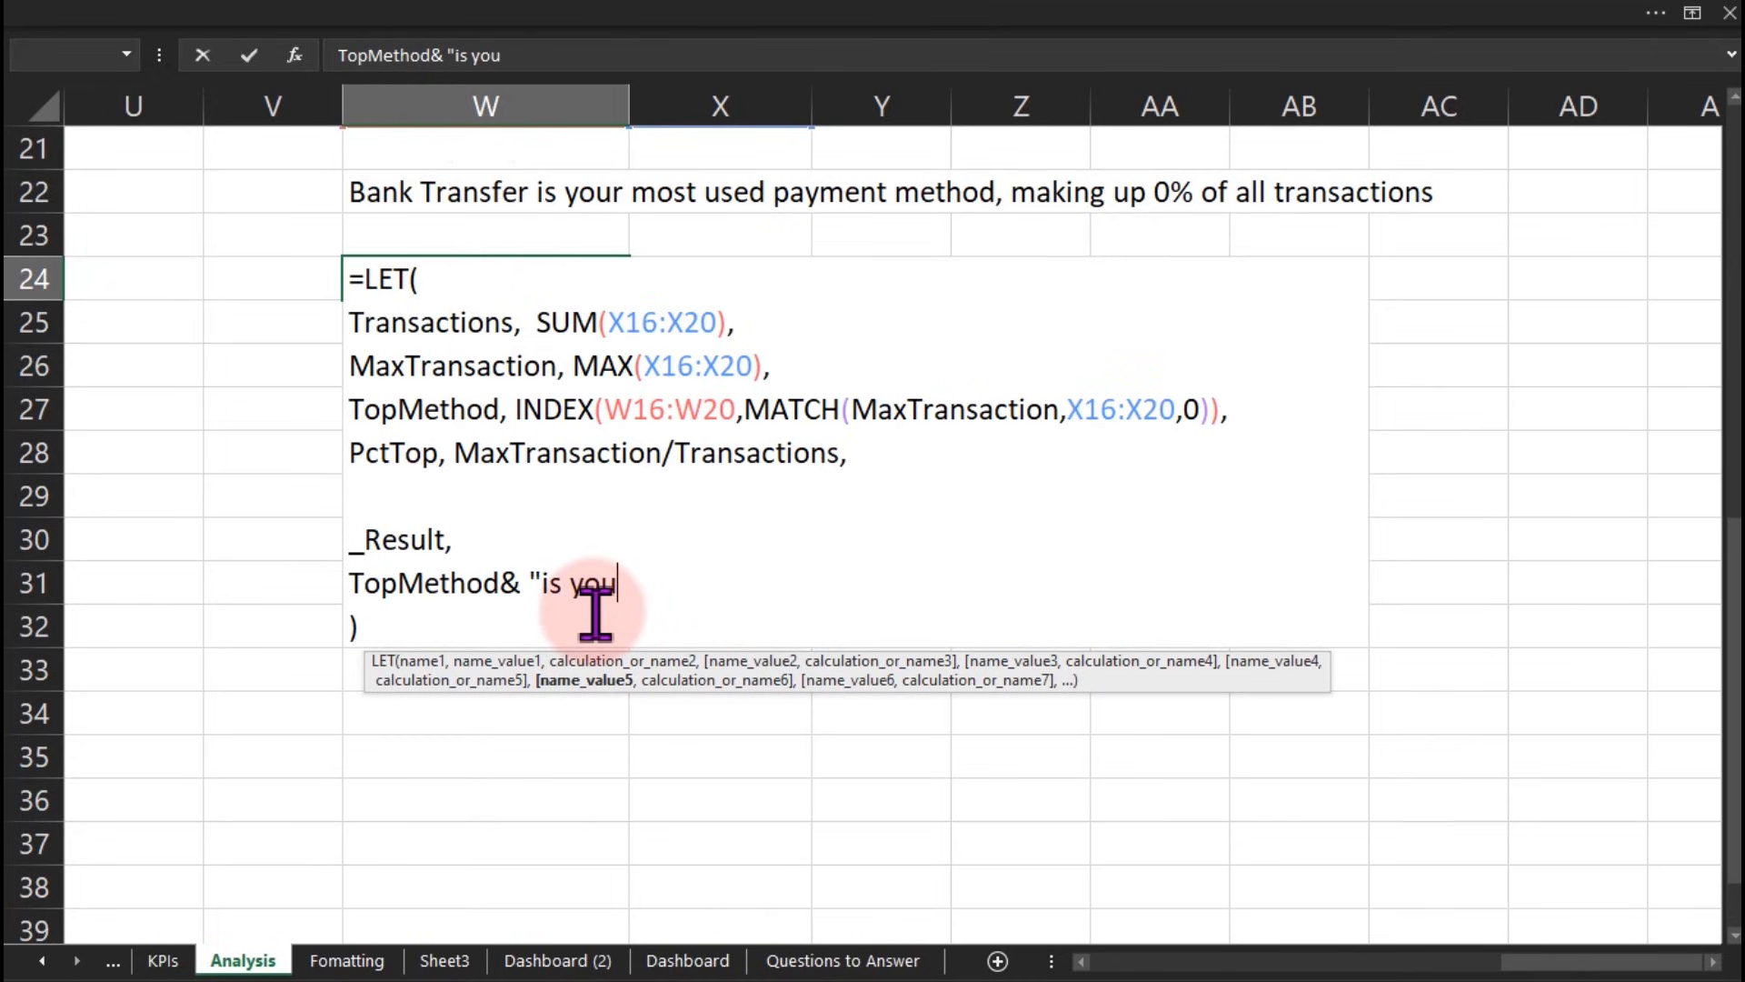
pyautogui.write('r most used paym')
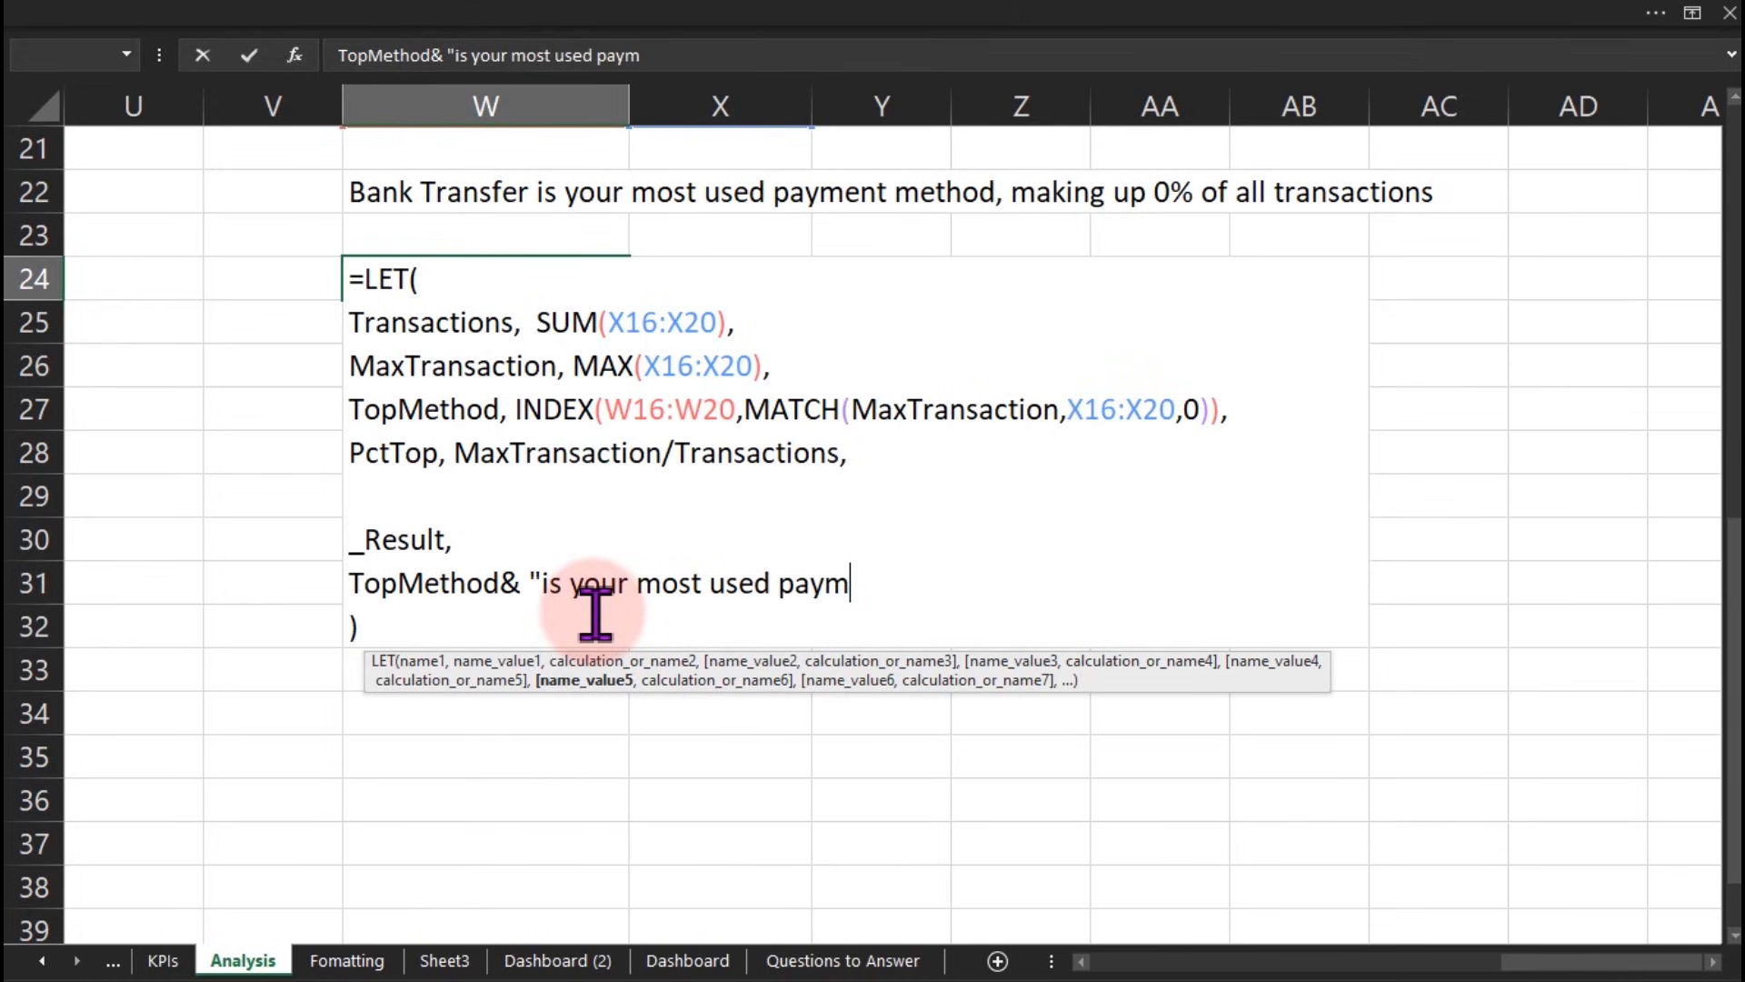
pyautogui.write('ent method')
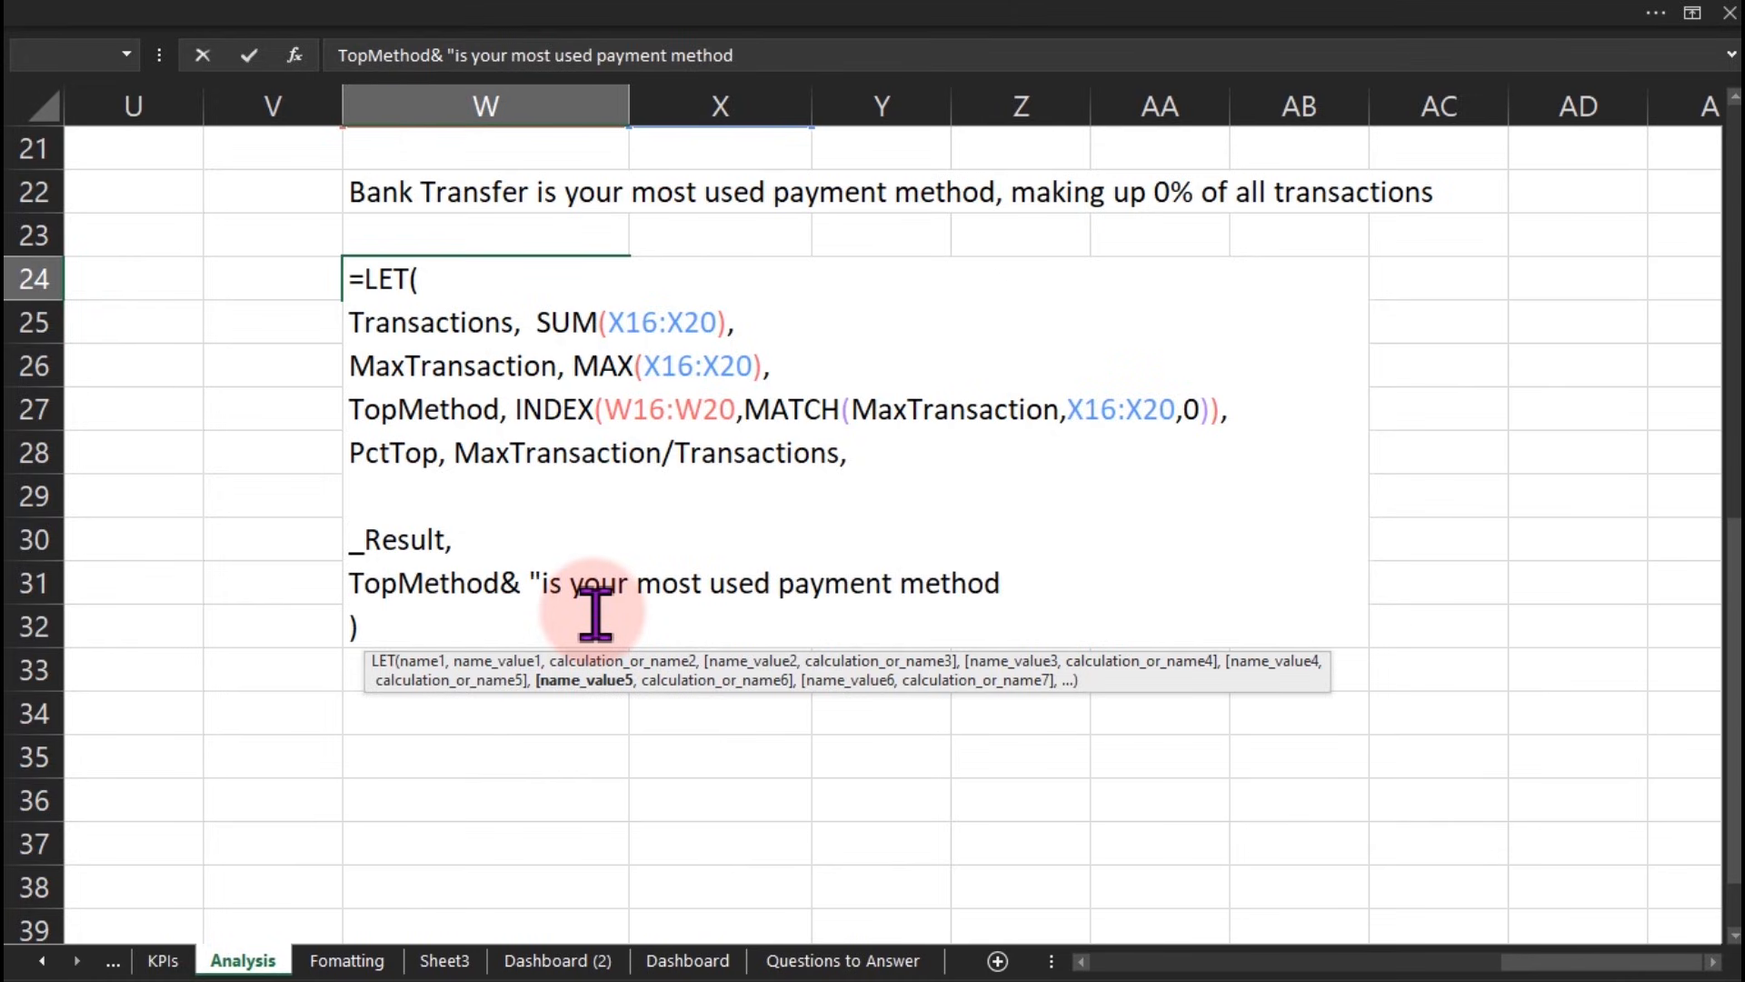
pyautogui.write(', making up ')
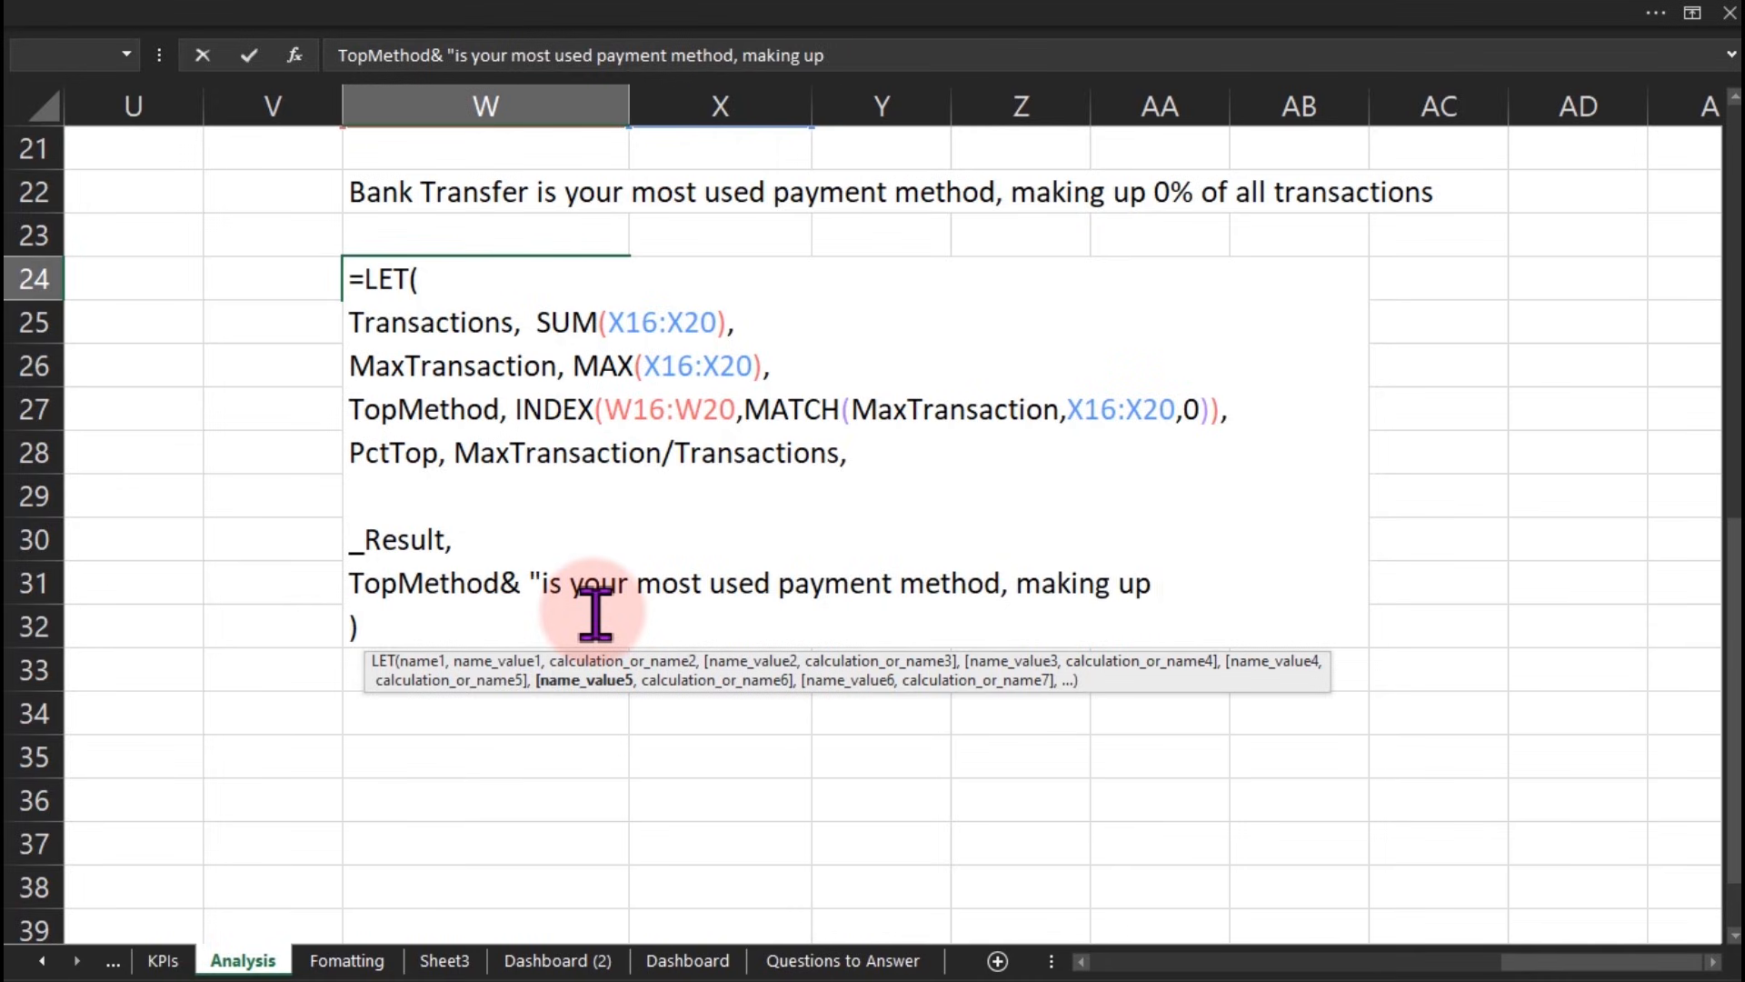
pyautogui.write('"&')
pyautogui.hotkey('alt', 'Return')
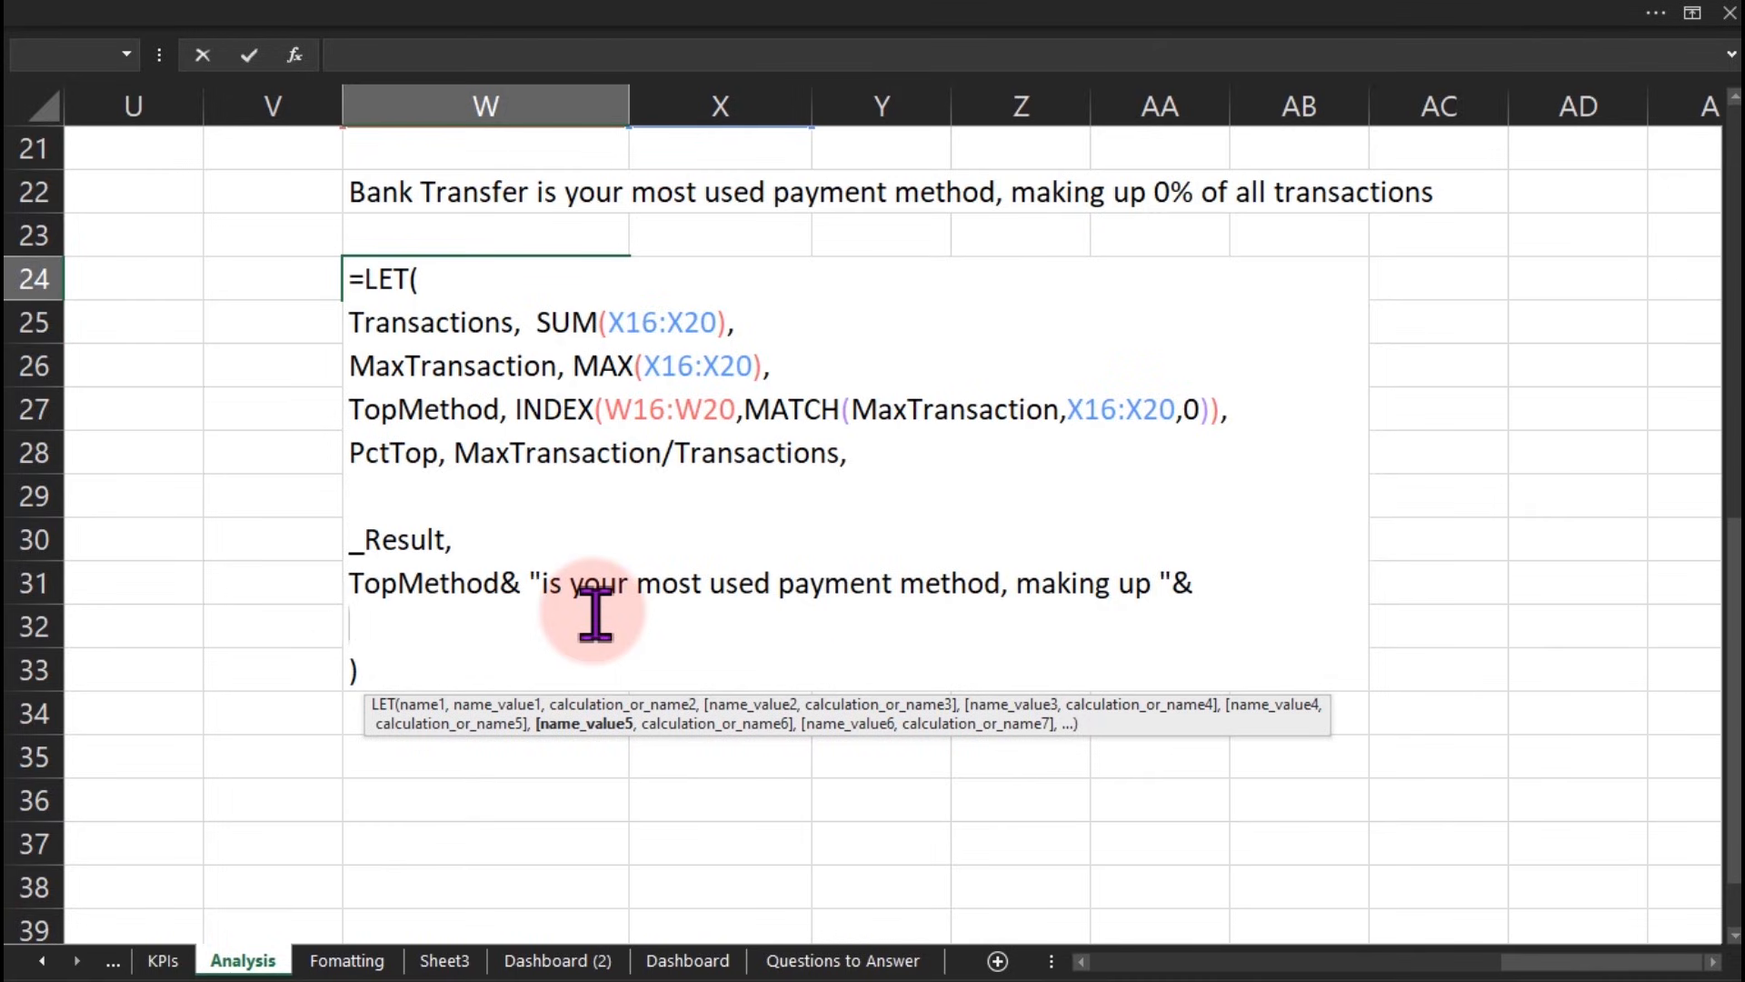
# Step: Append TEXT(PctTop,"0.0%") to the _Result expression
pyautogui.write('tex')
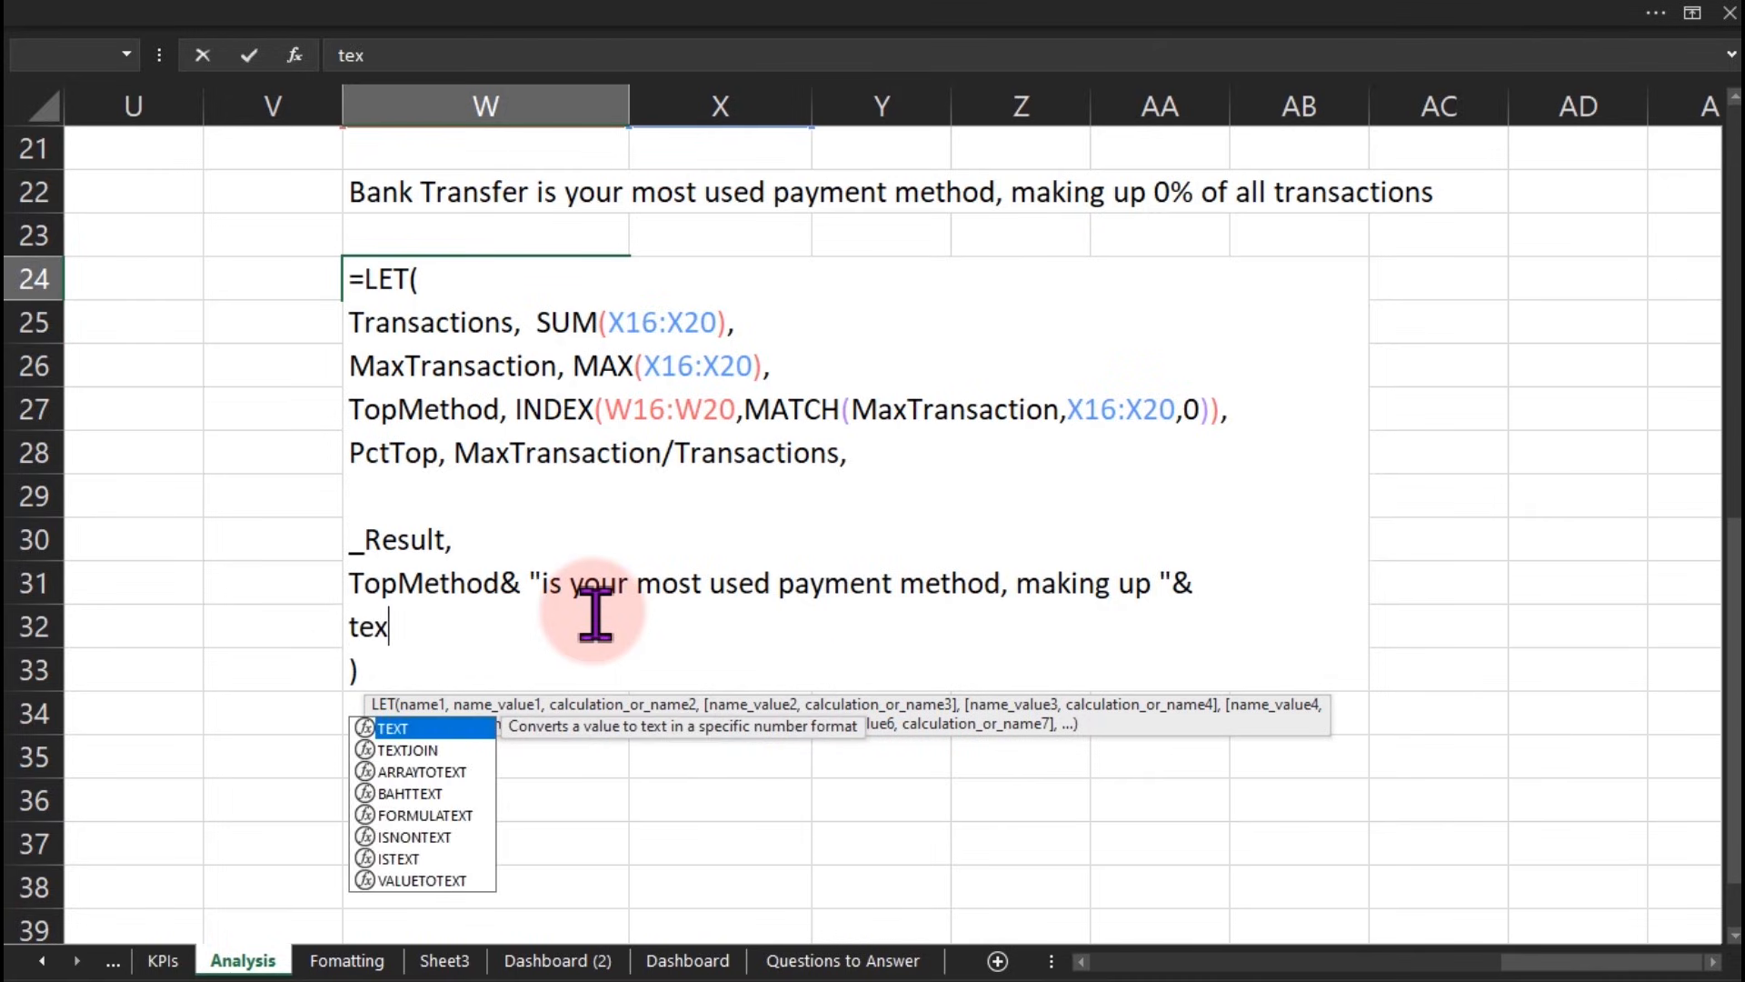
pyautogui.press('Tab')
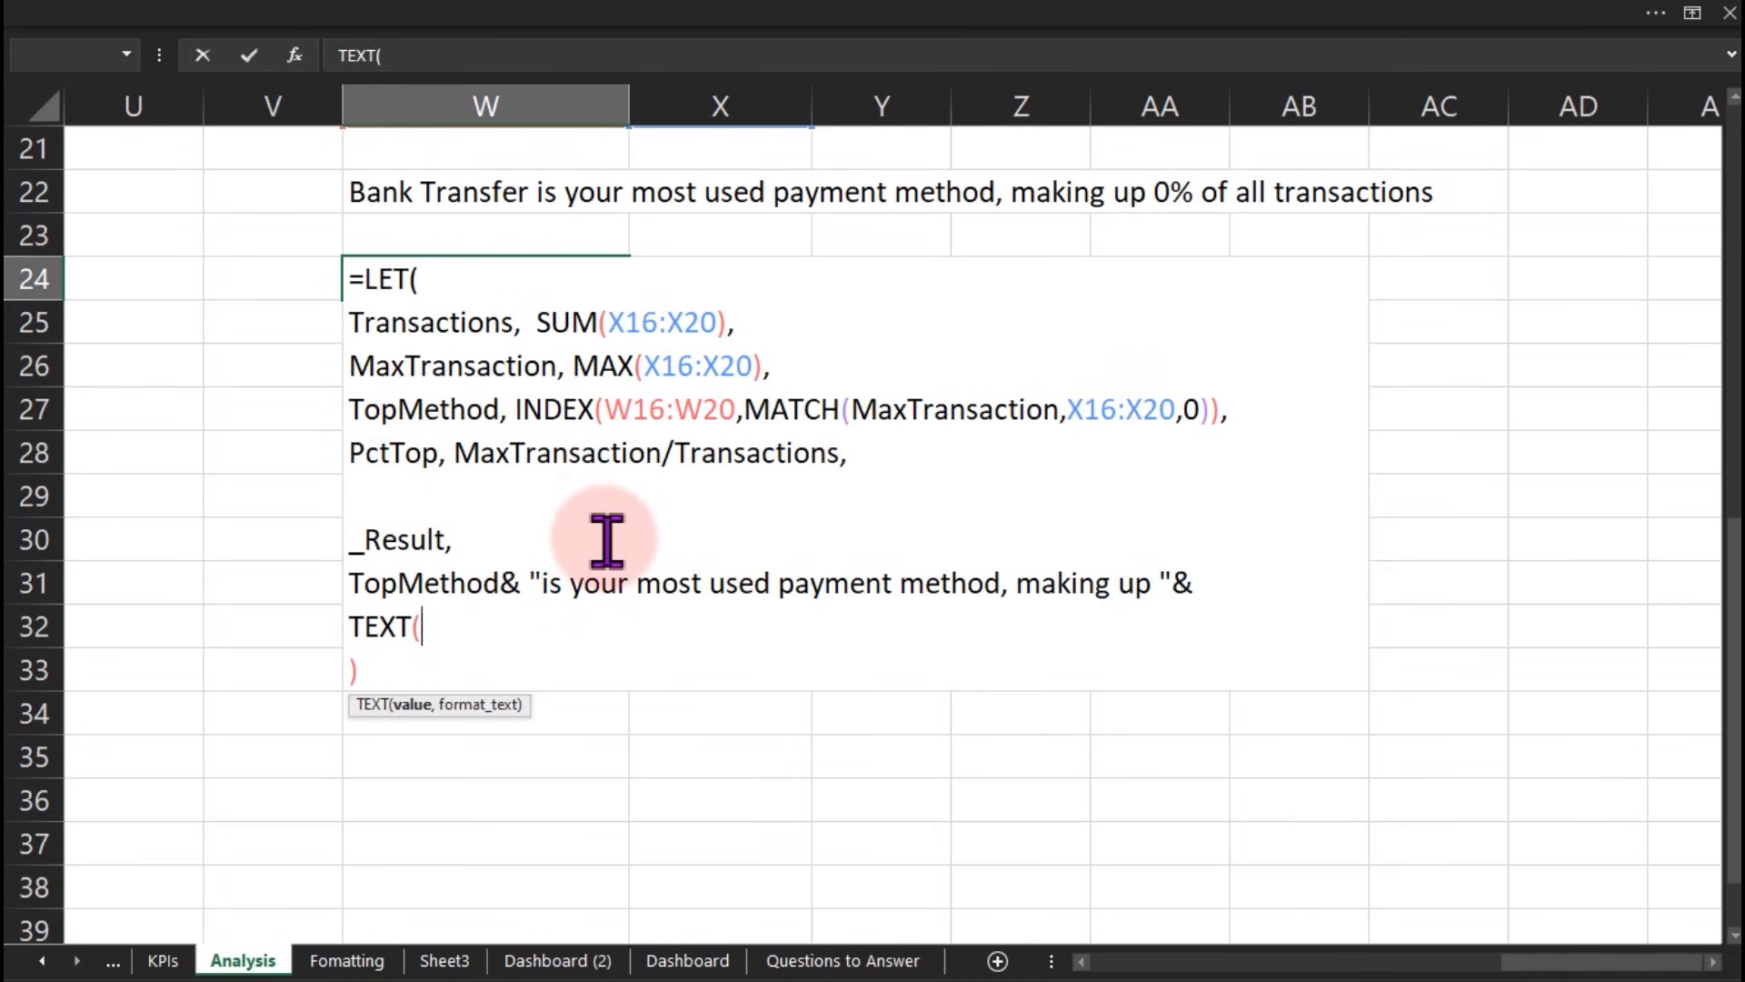
pyautogui.write('pct')
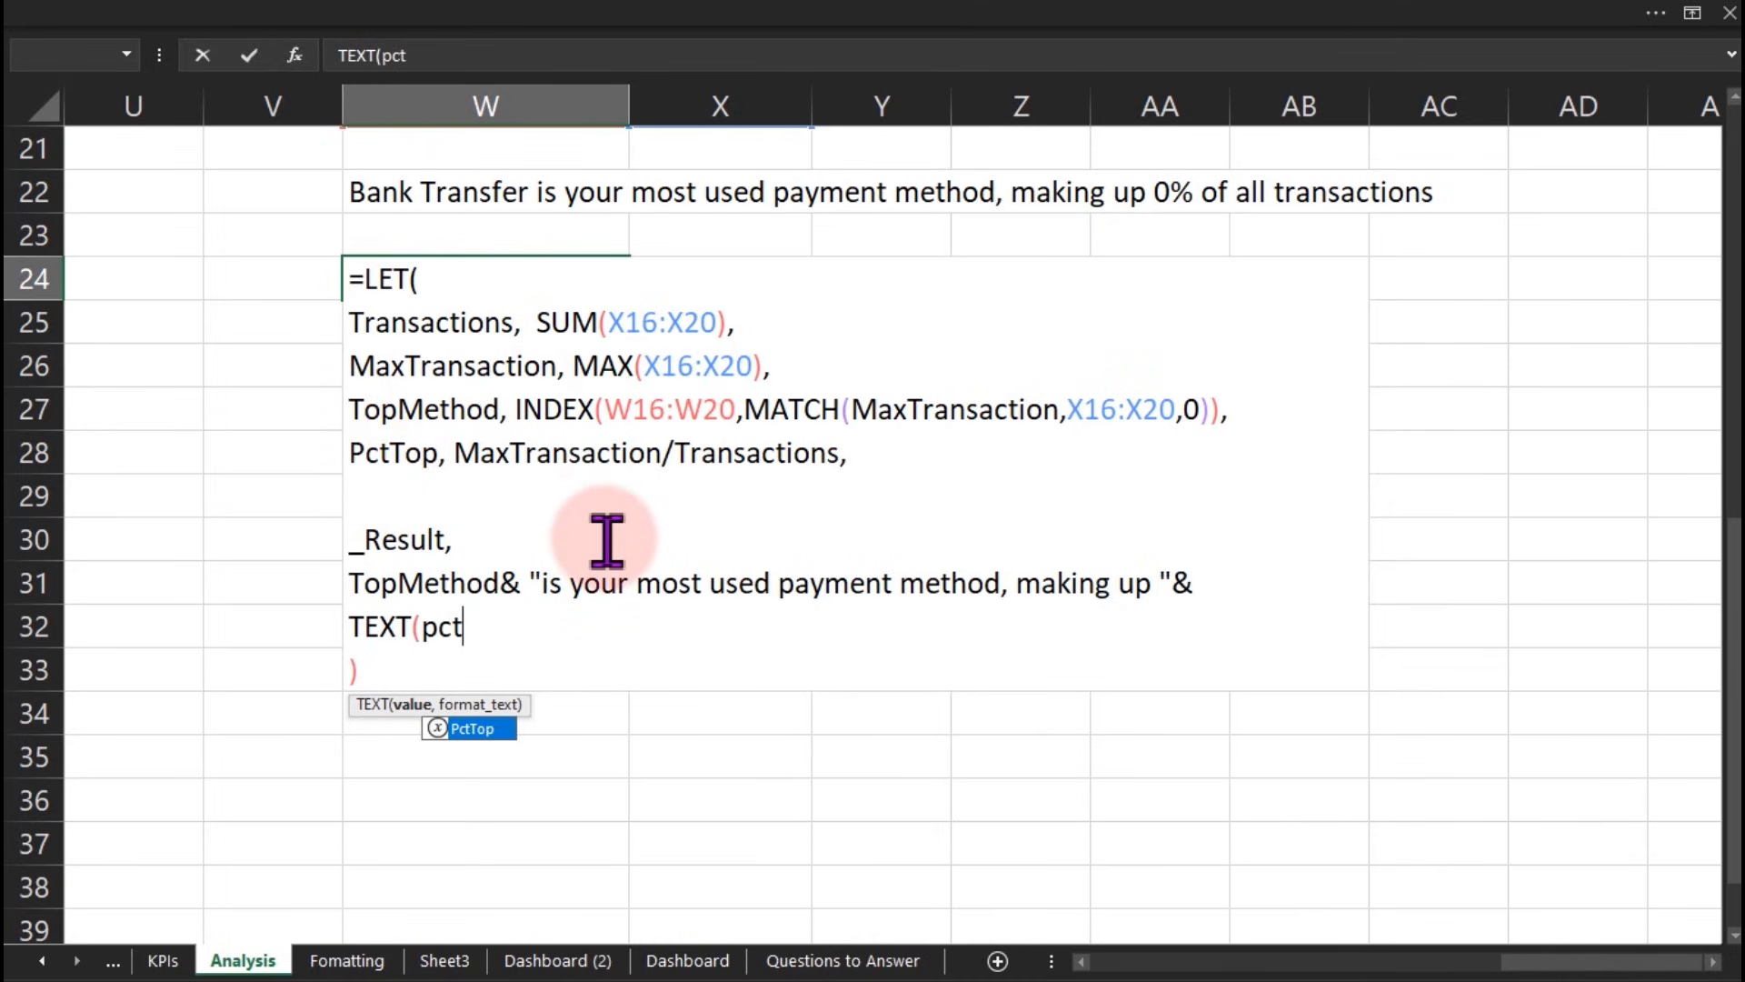
pyautogui.press('Tab')
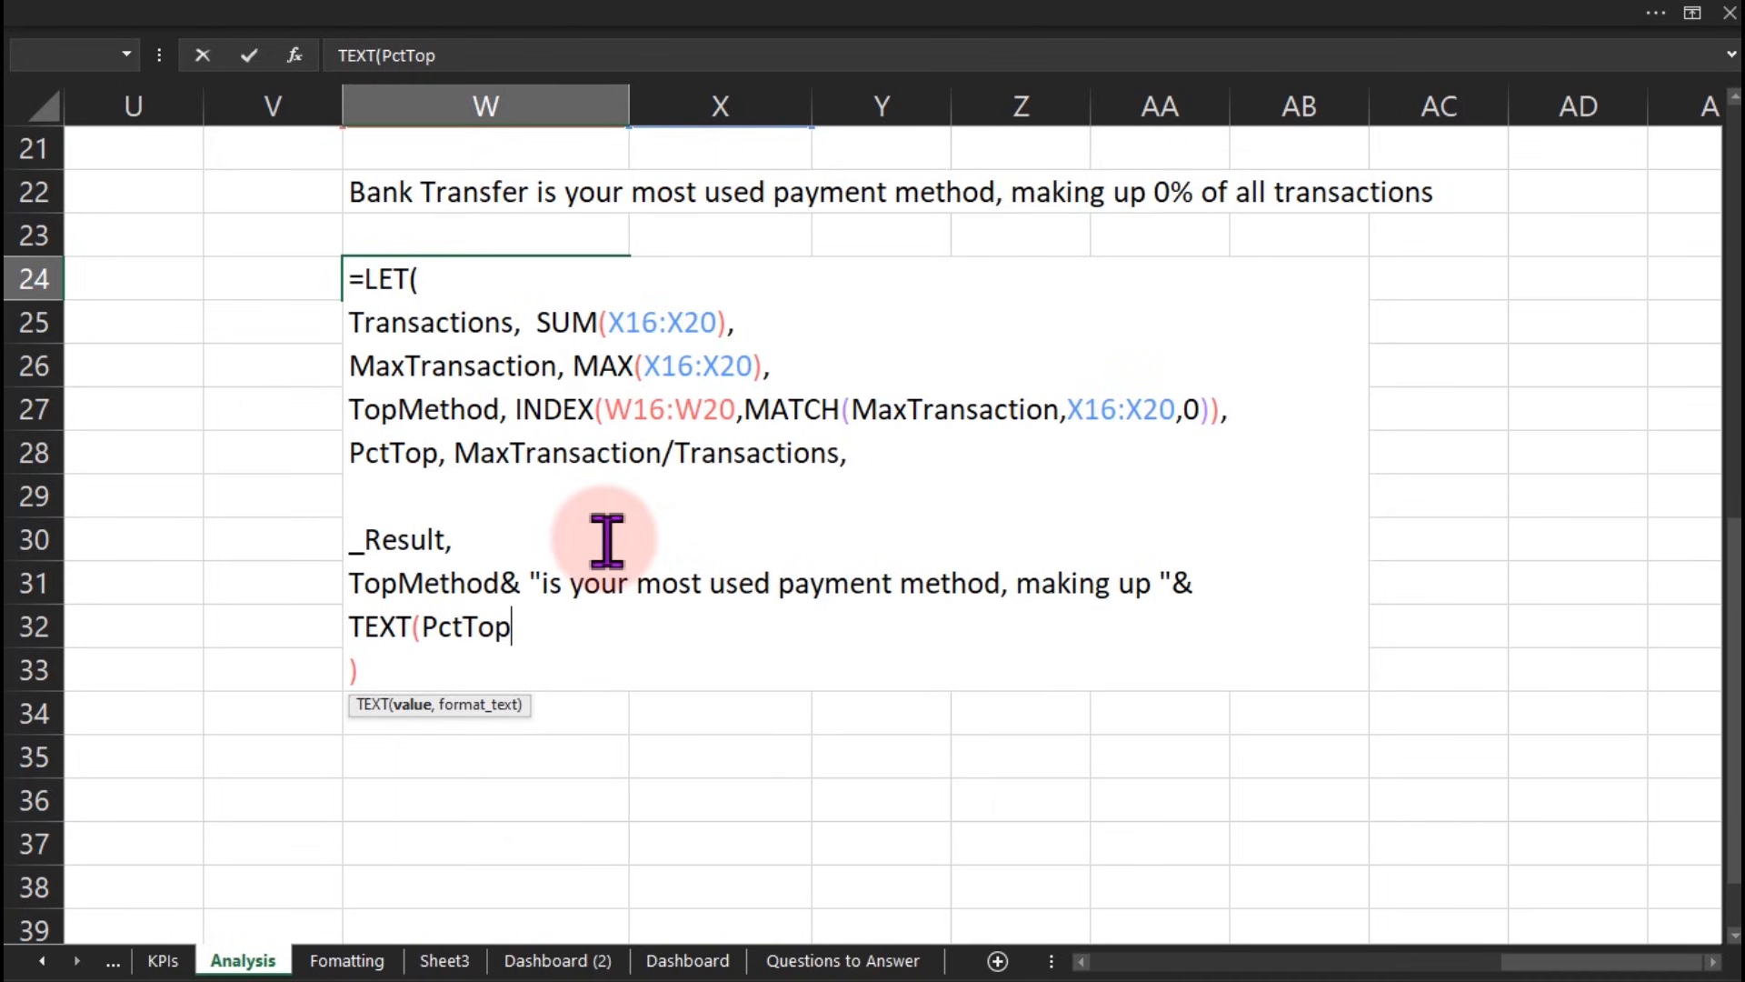
pyautogui.write(',"0.')
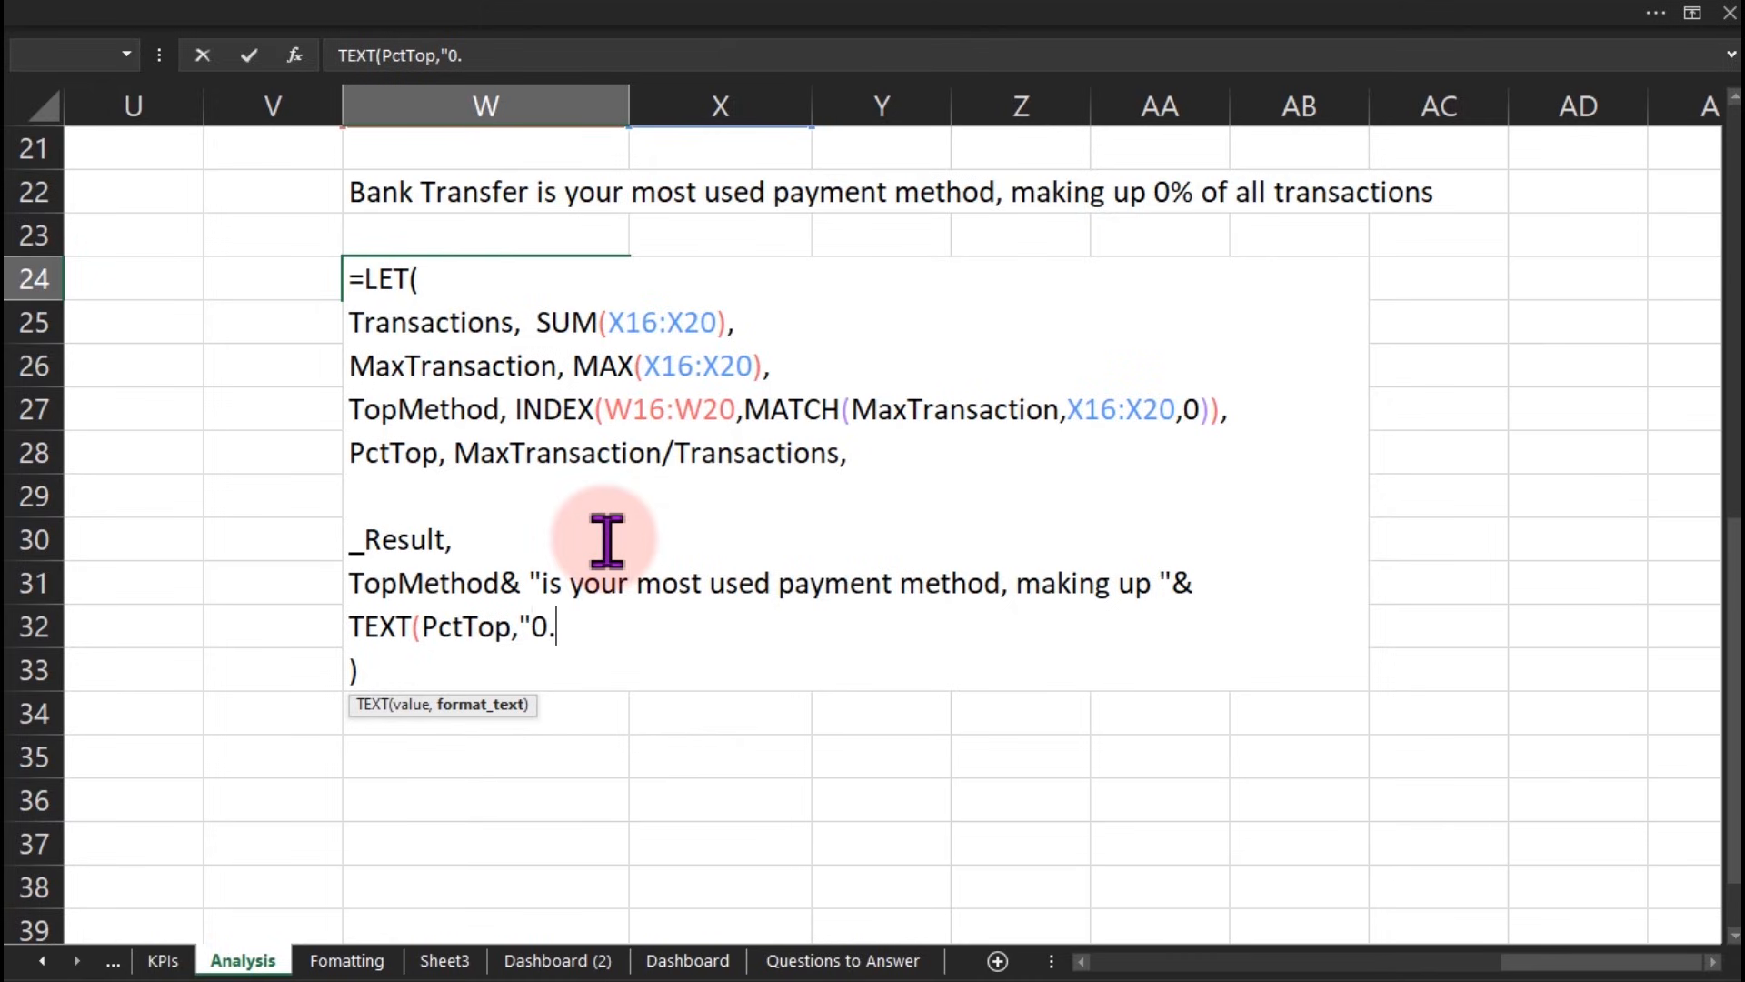
pyautogui.write('0%")')
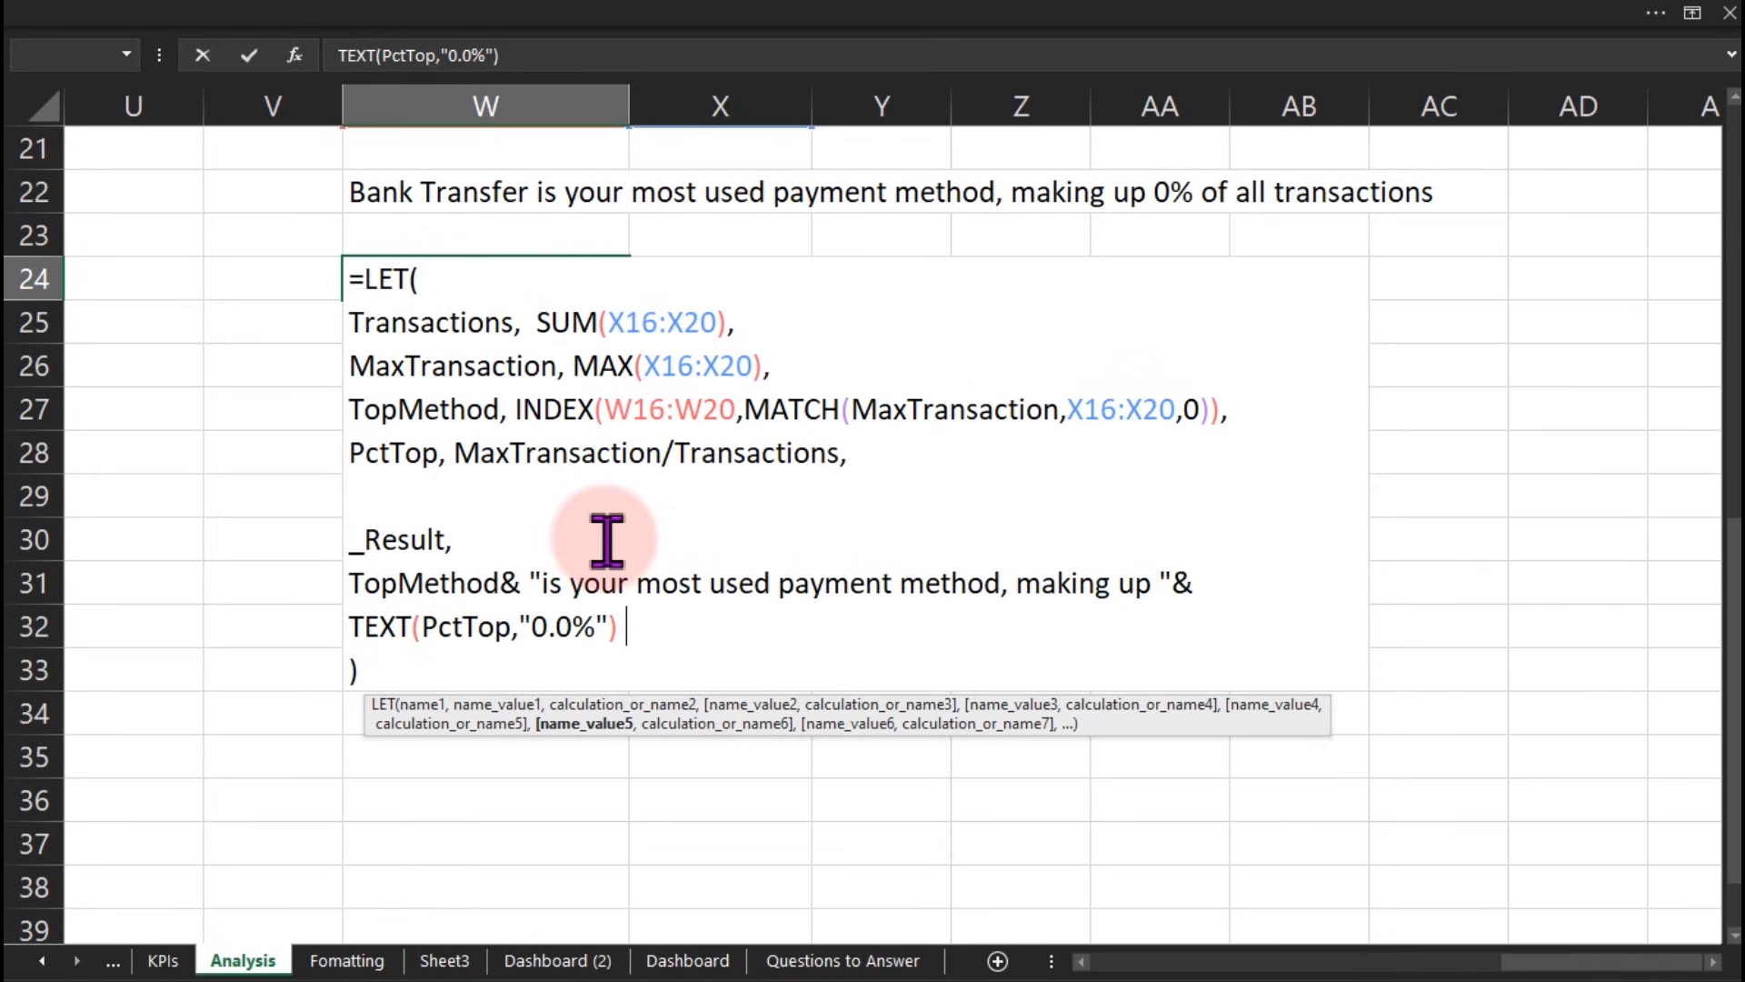
# Step: Append &" of all transactions" to the _Result expression and try to enter the LET formula
pyautogui.write(' &" of all t')
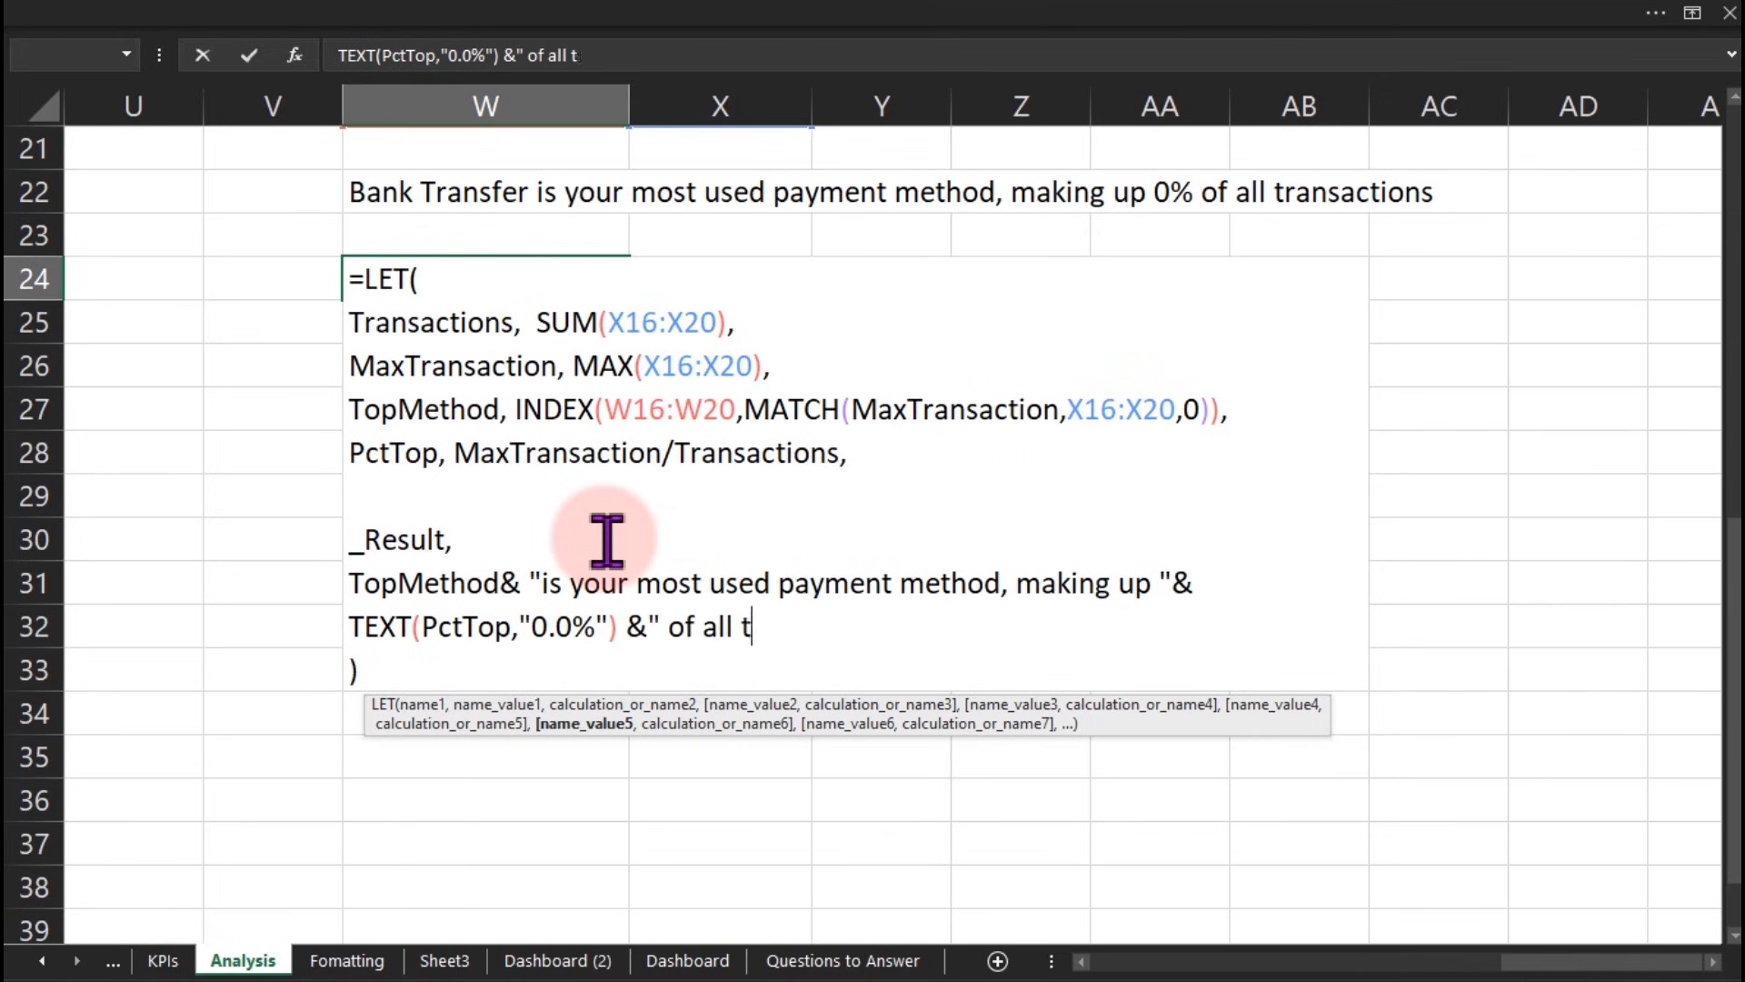
pyautogui.write('ransactions')
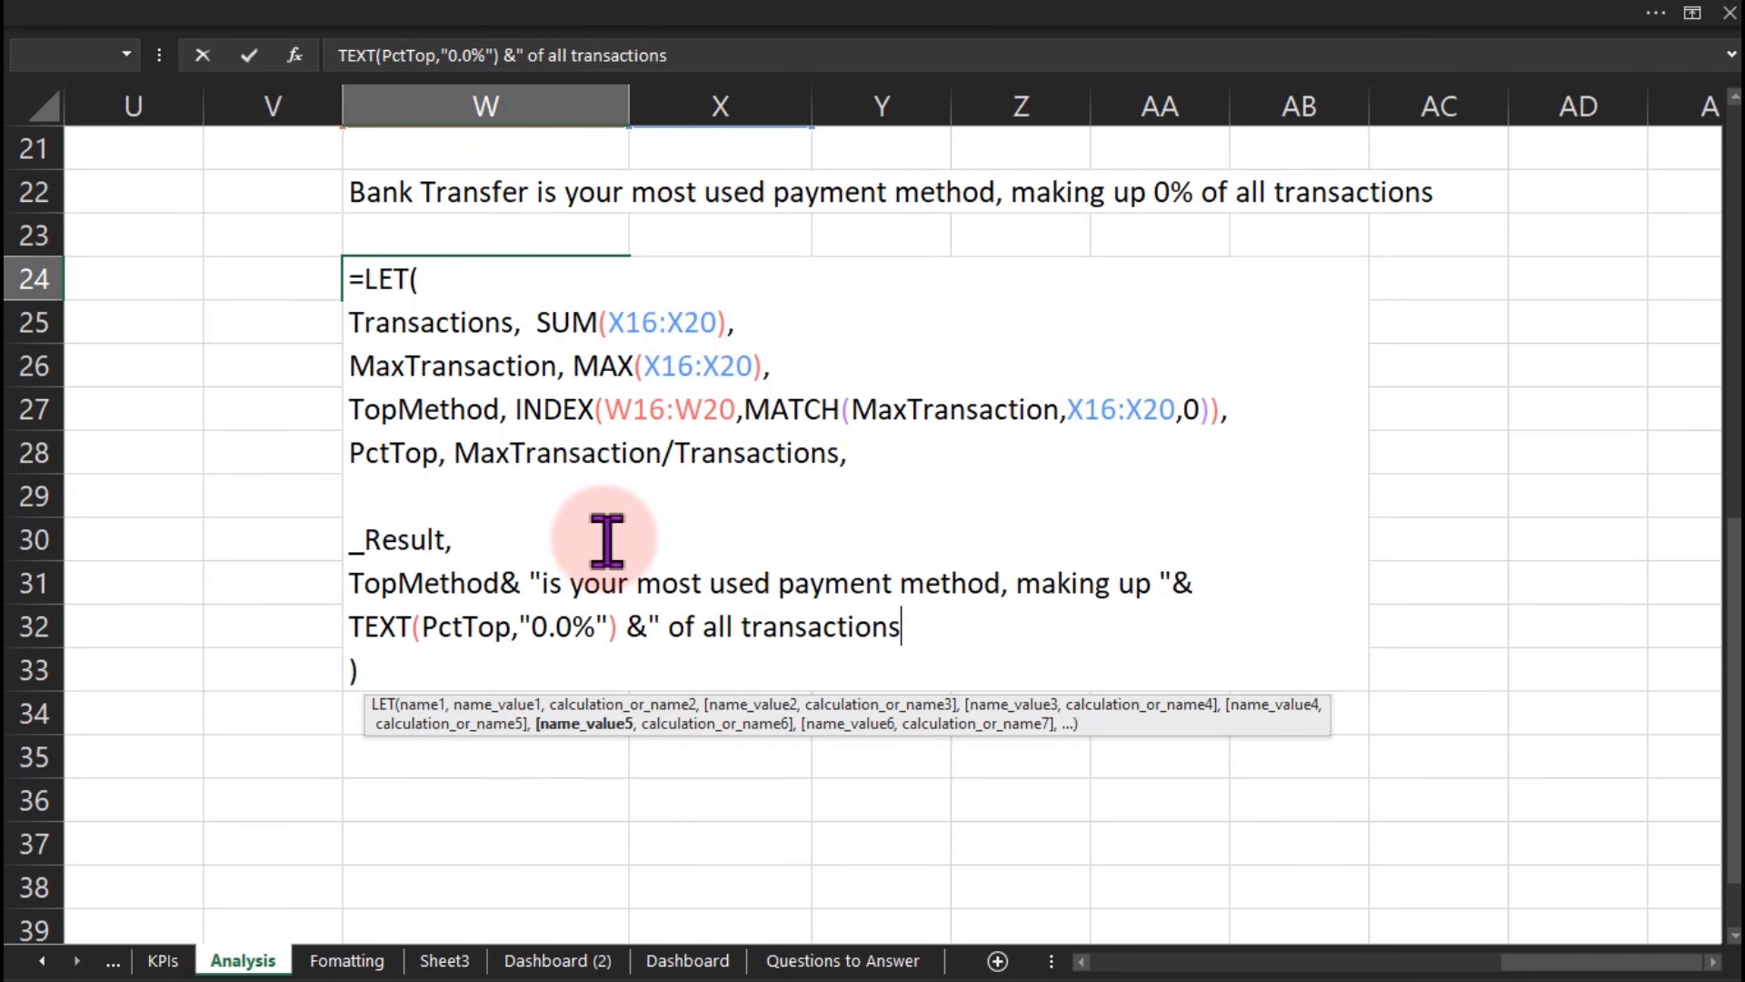
pyautogui.write('"')
pyautogui.press('Return')
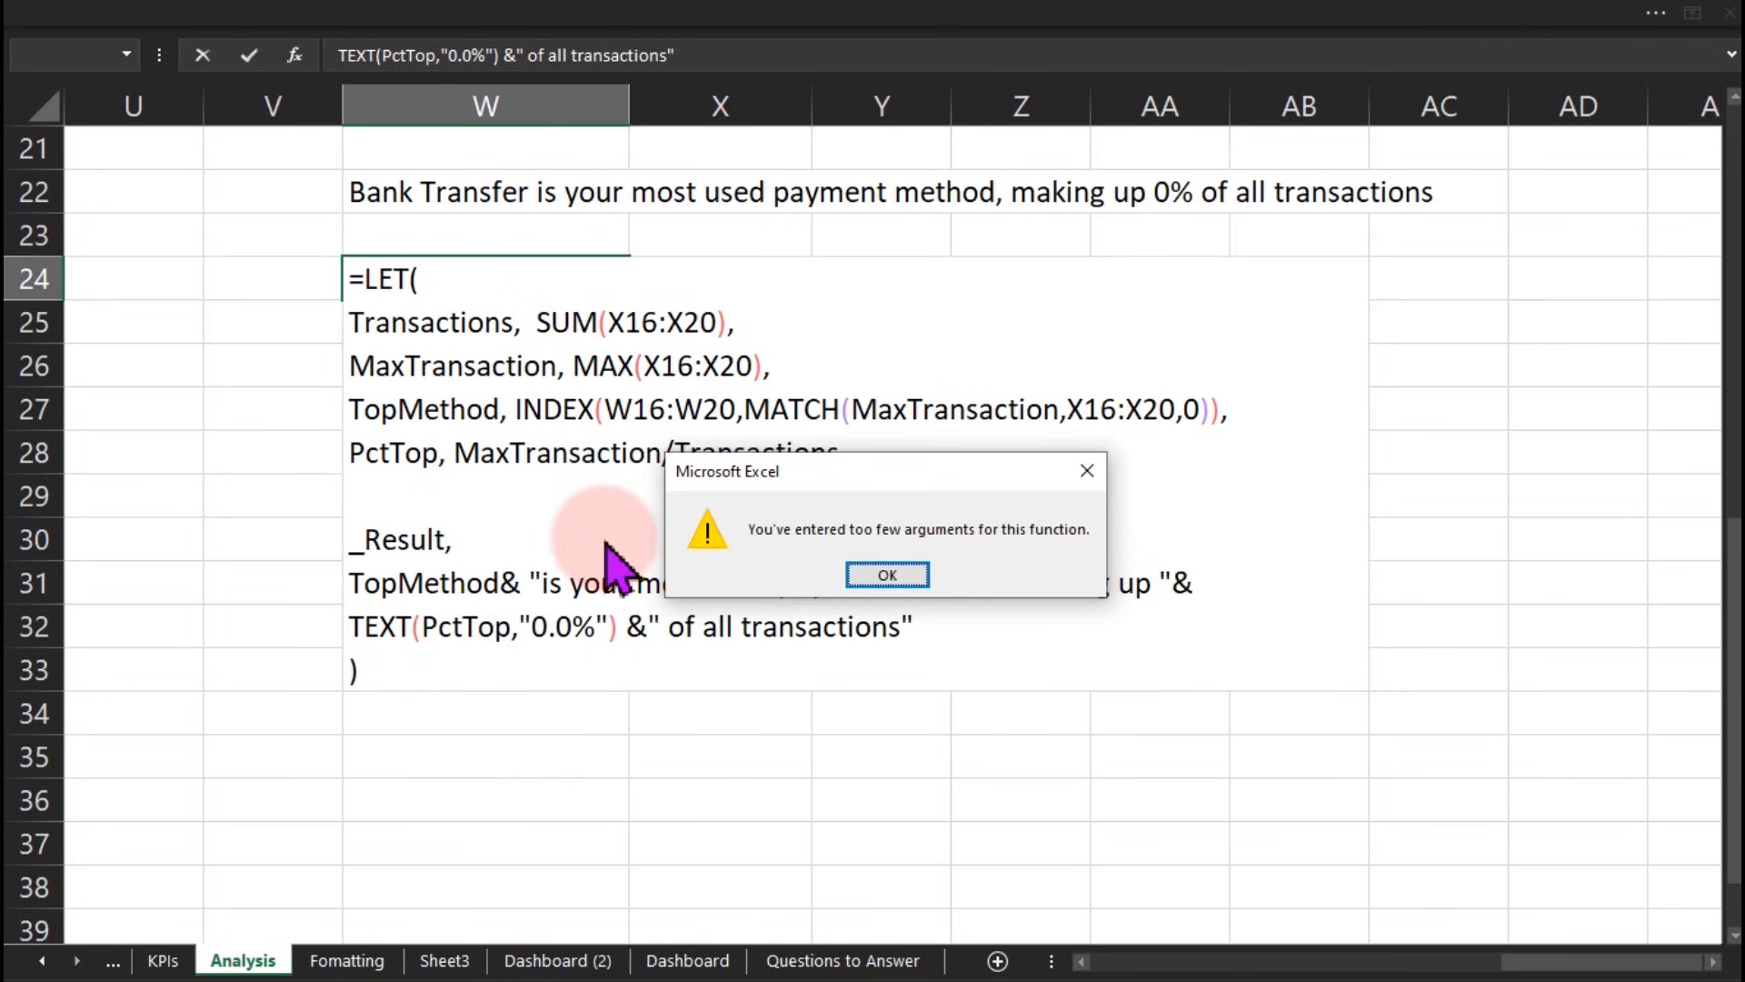
pyautogui.press('Return')
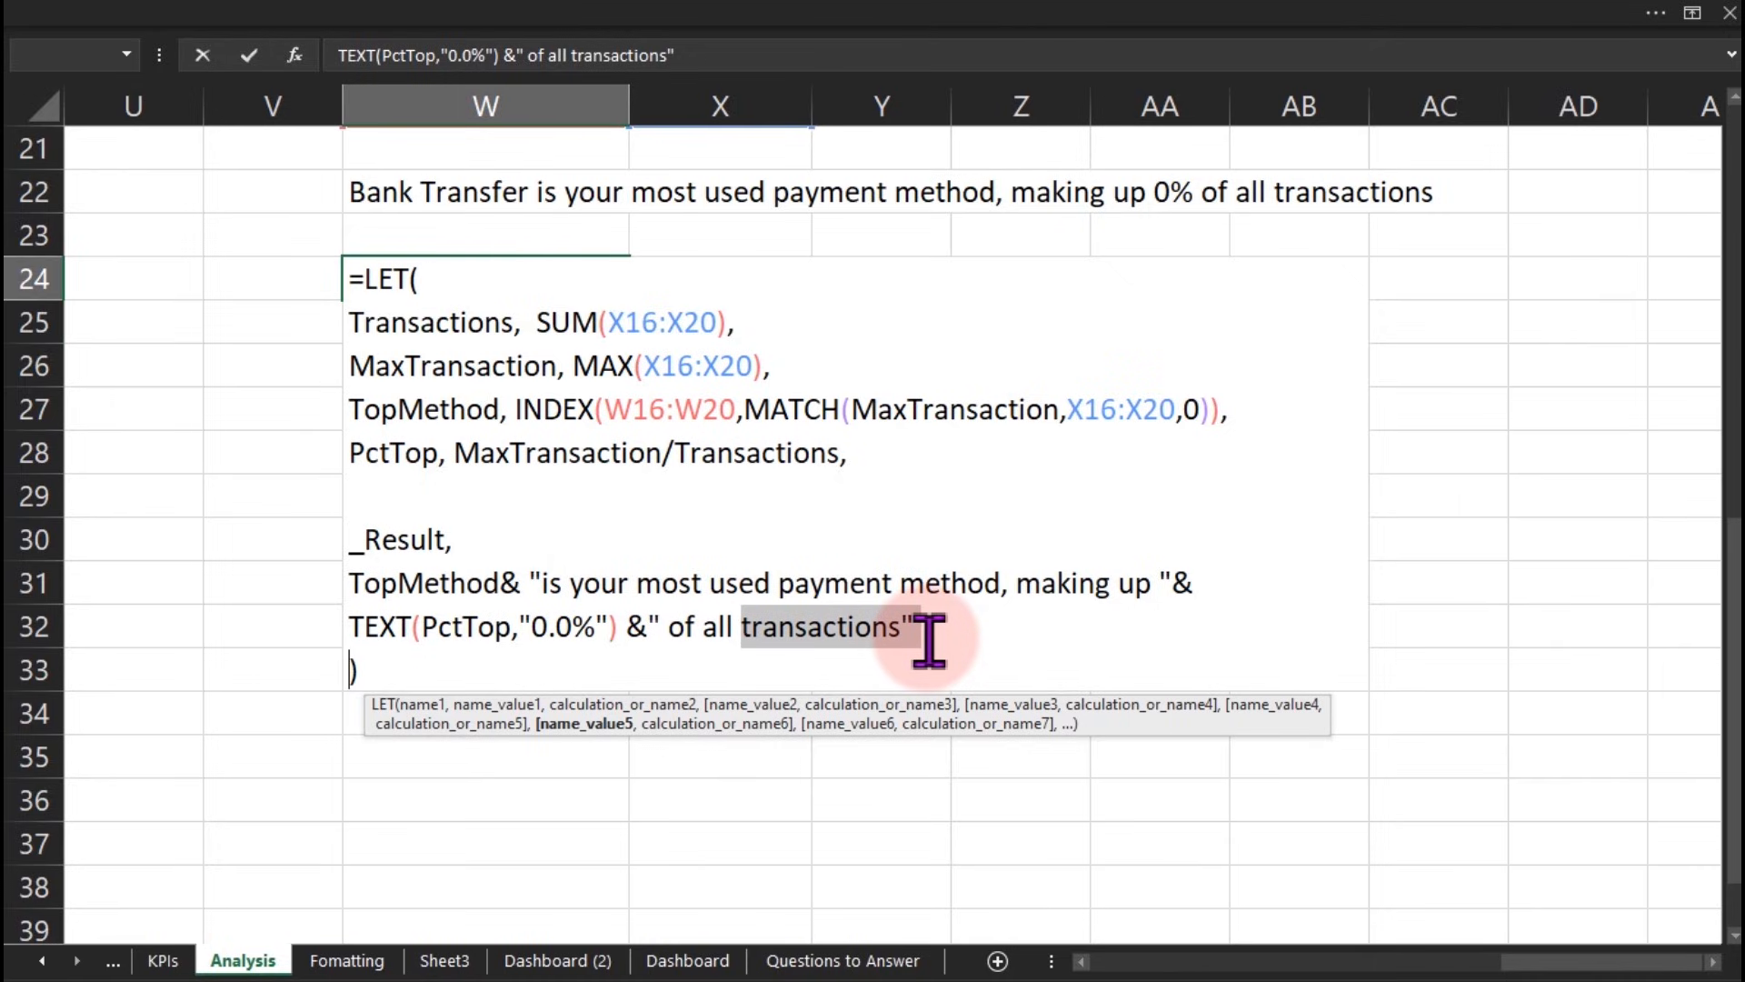
pyautogui.press('Return')
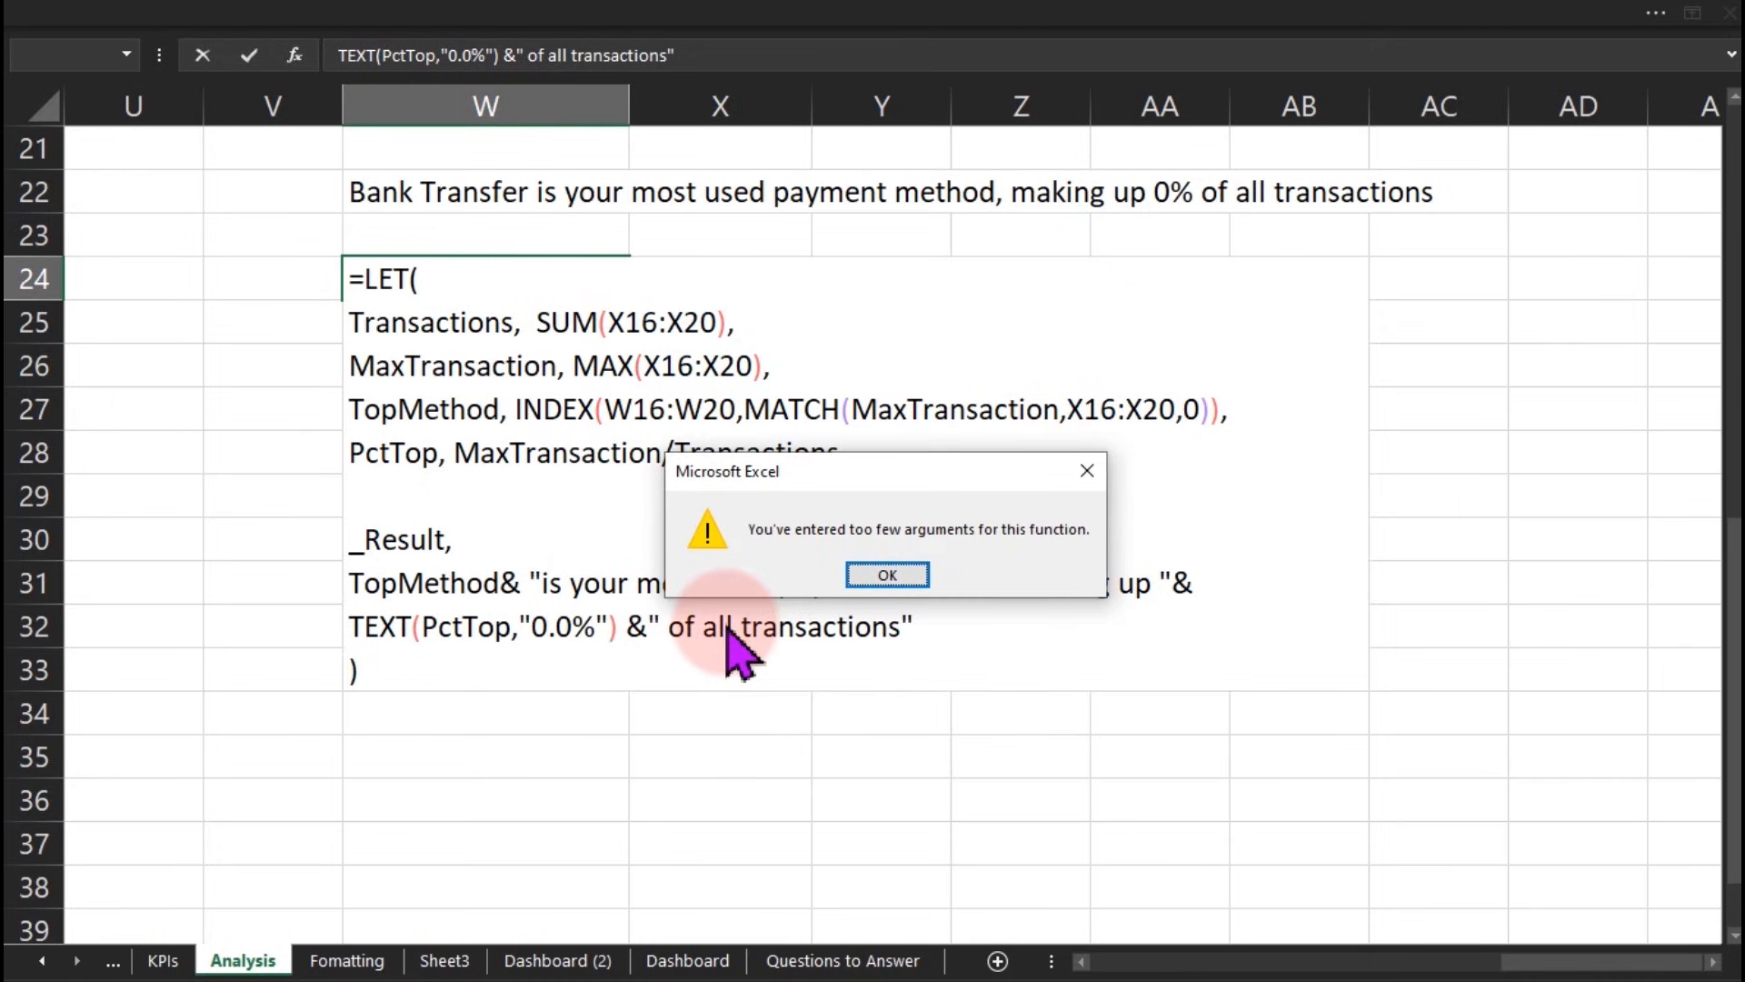
pyautogui.press('Return')
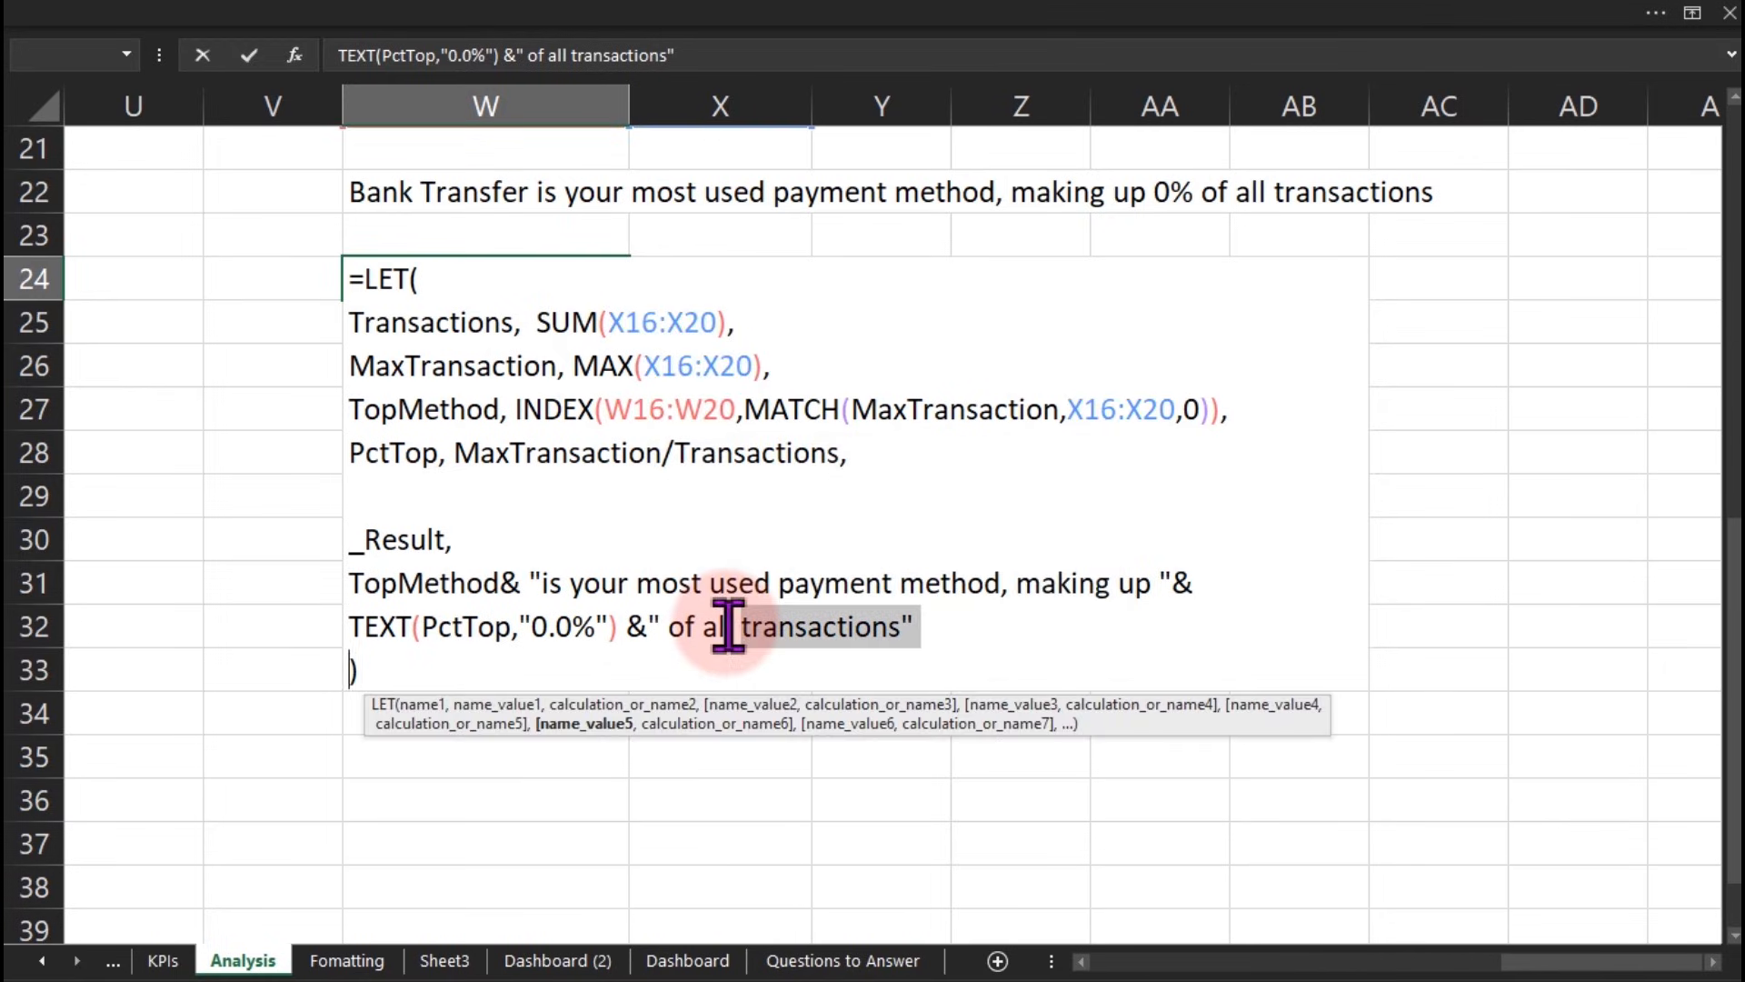
# Step: Insert a new line after the _Result expression, before the closing parenthesis, and try to enter the LET formula again
pyautogui.click(944, 626)
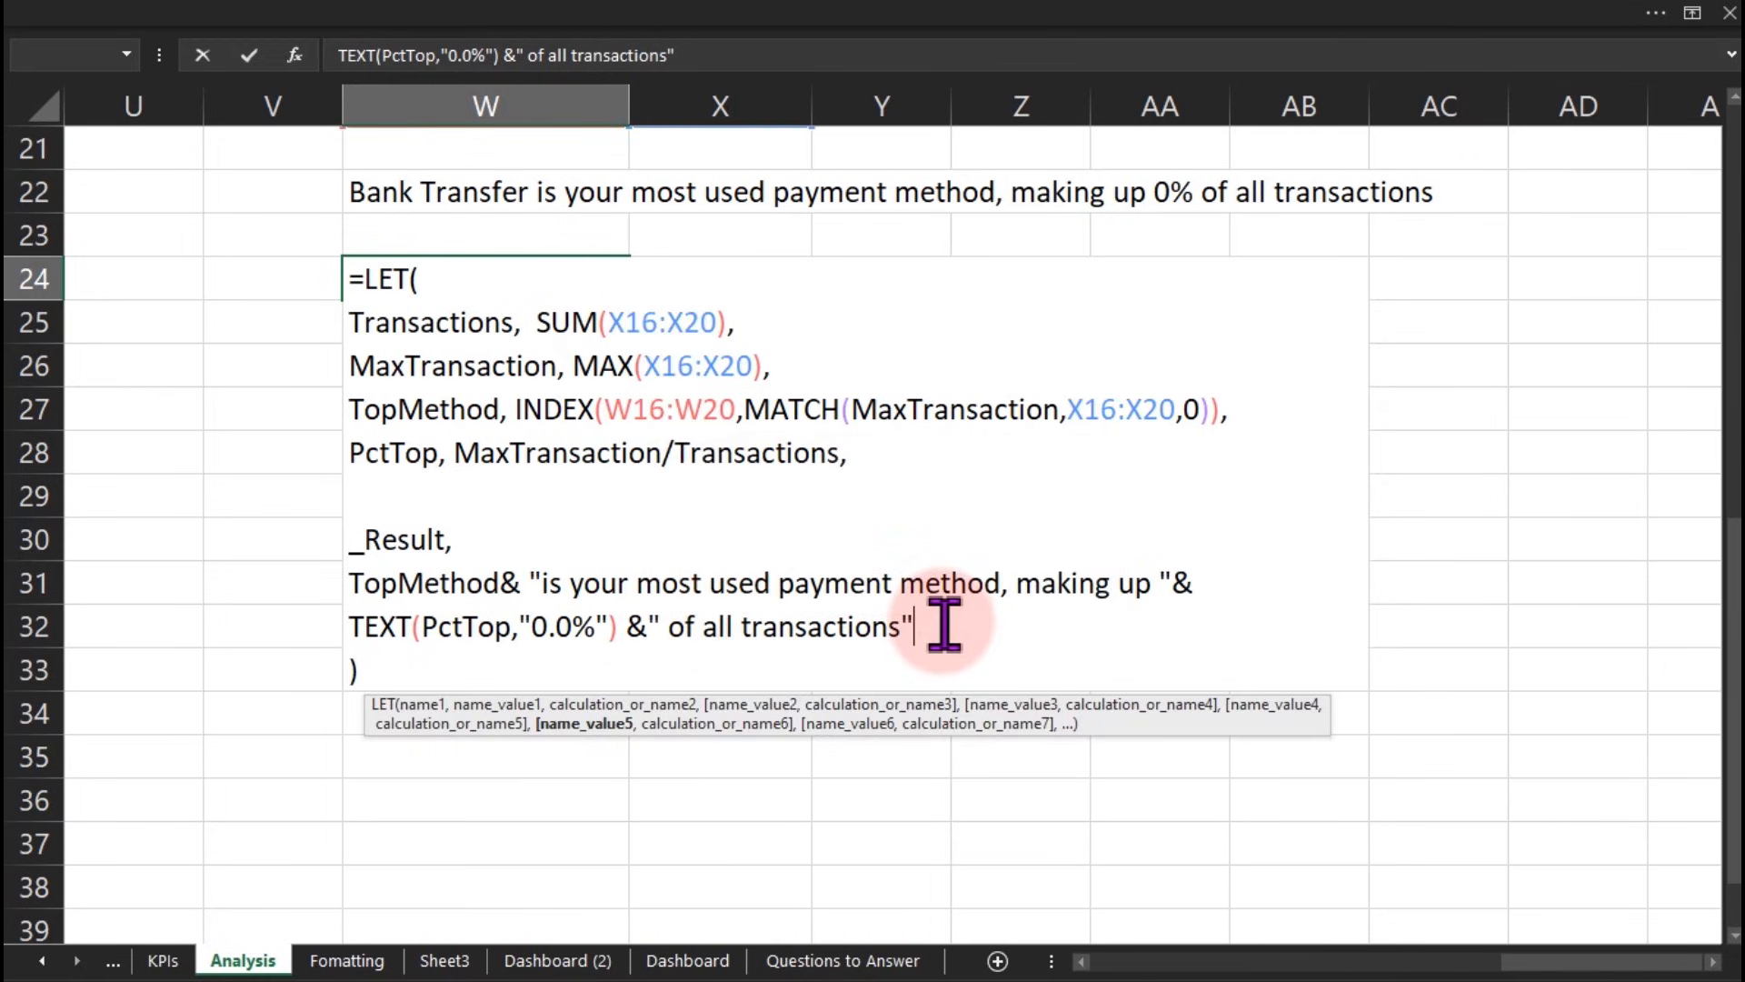
pyautogui.hotkey('alt', 'Return')
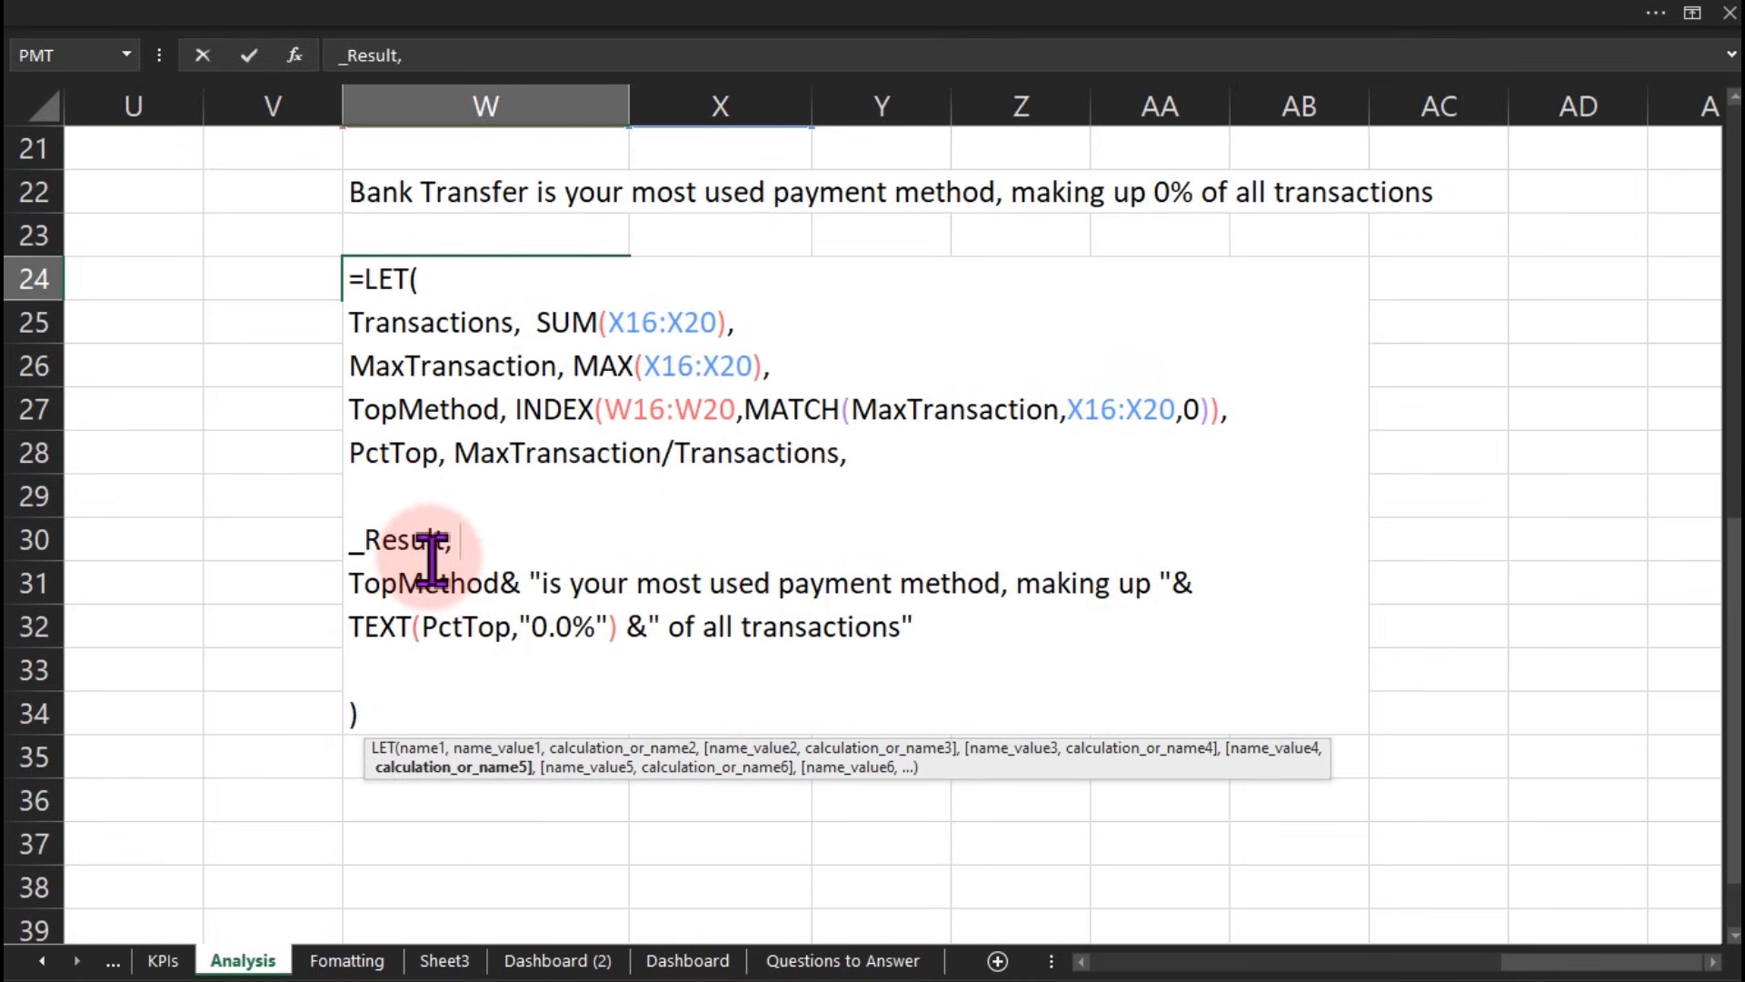
pyautogui.press('Return')
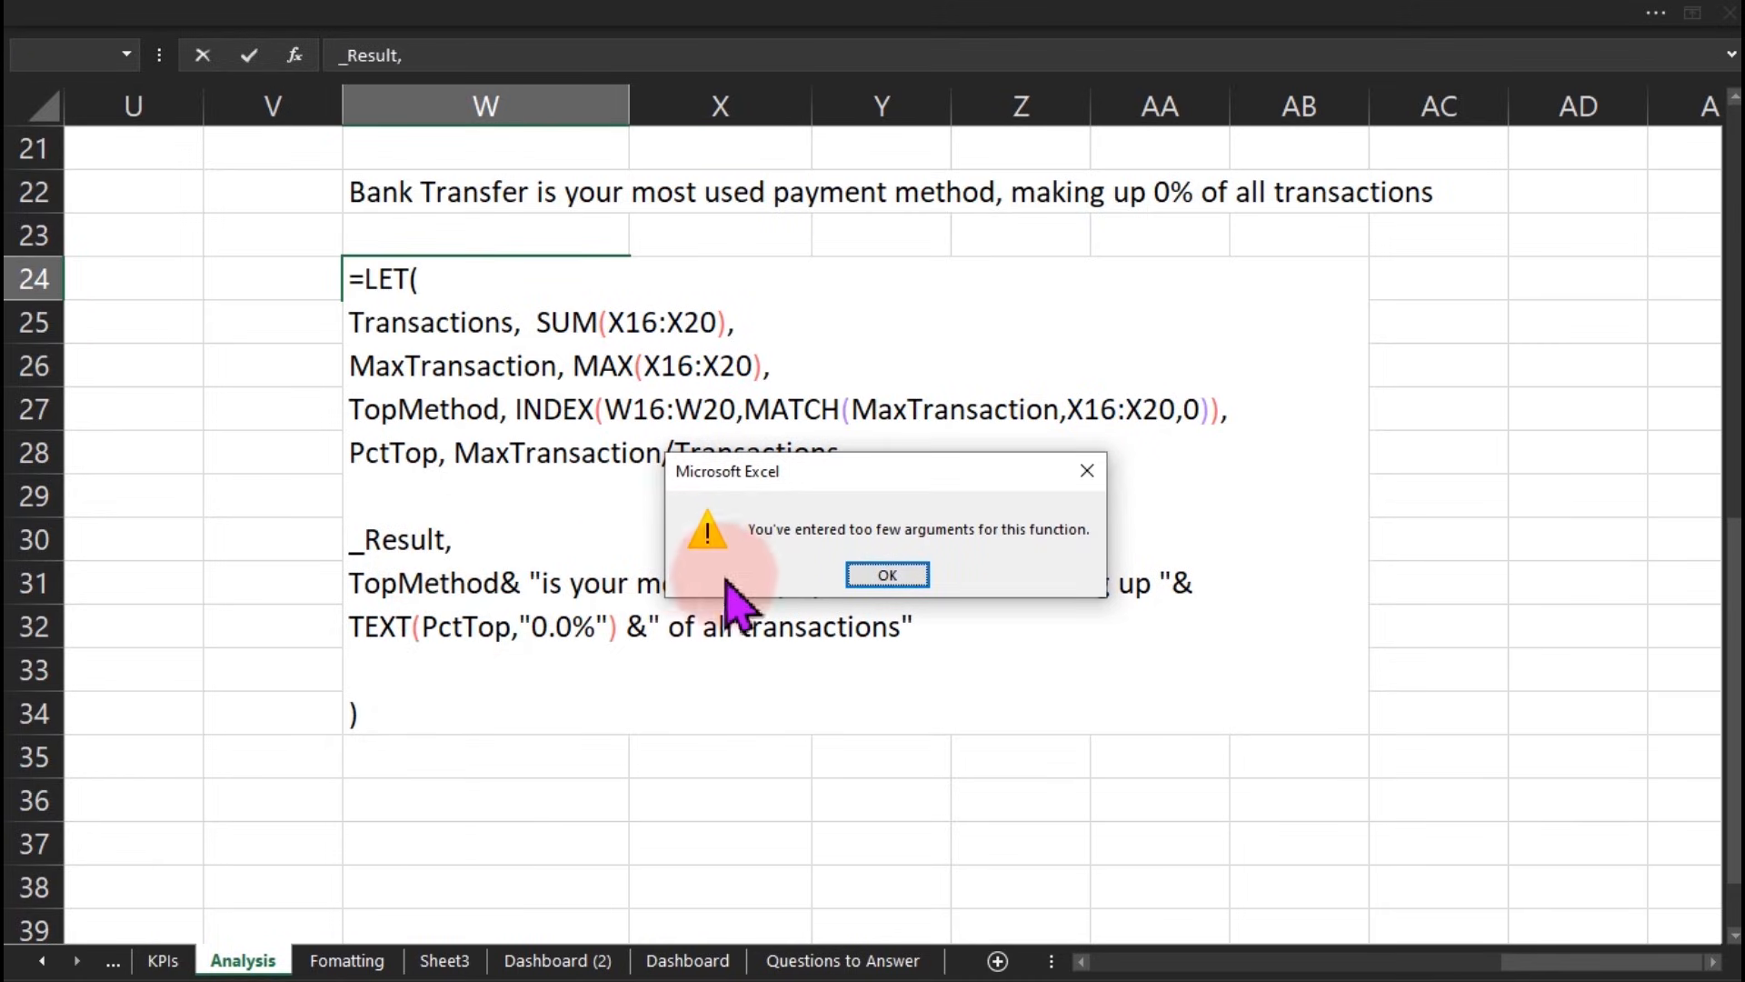
pyautogui.click(864, 580)
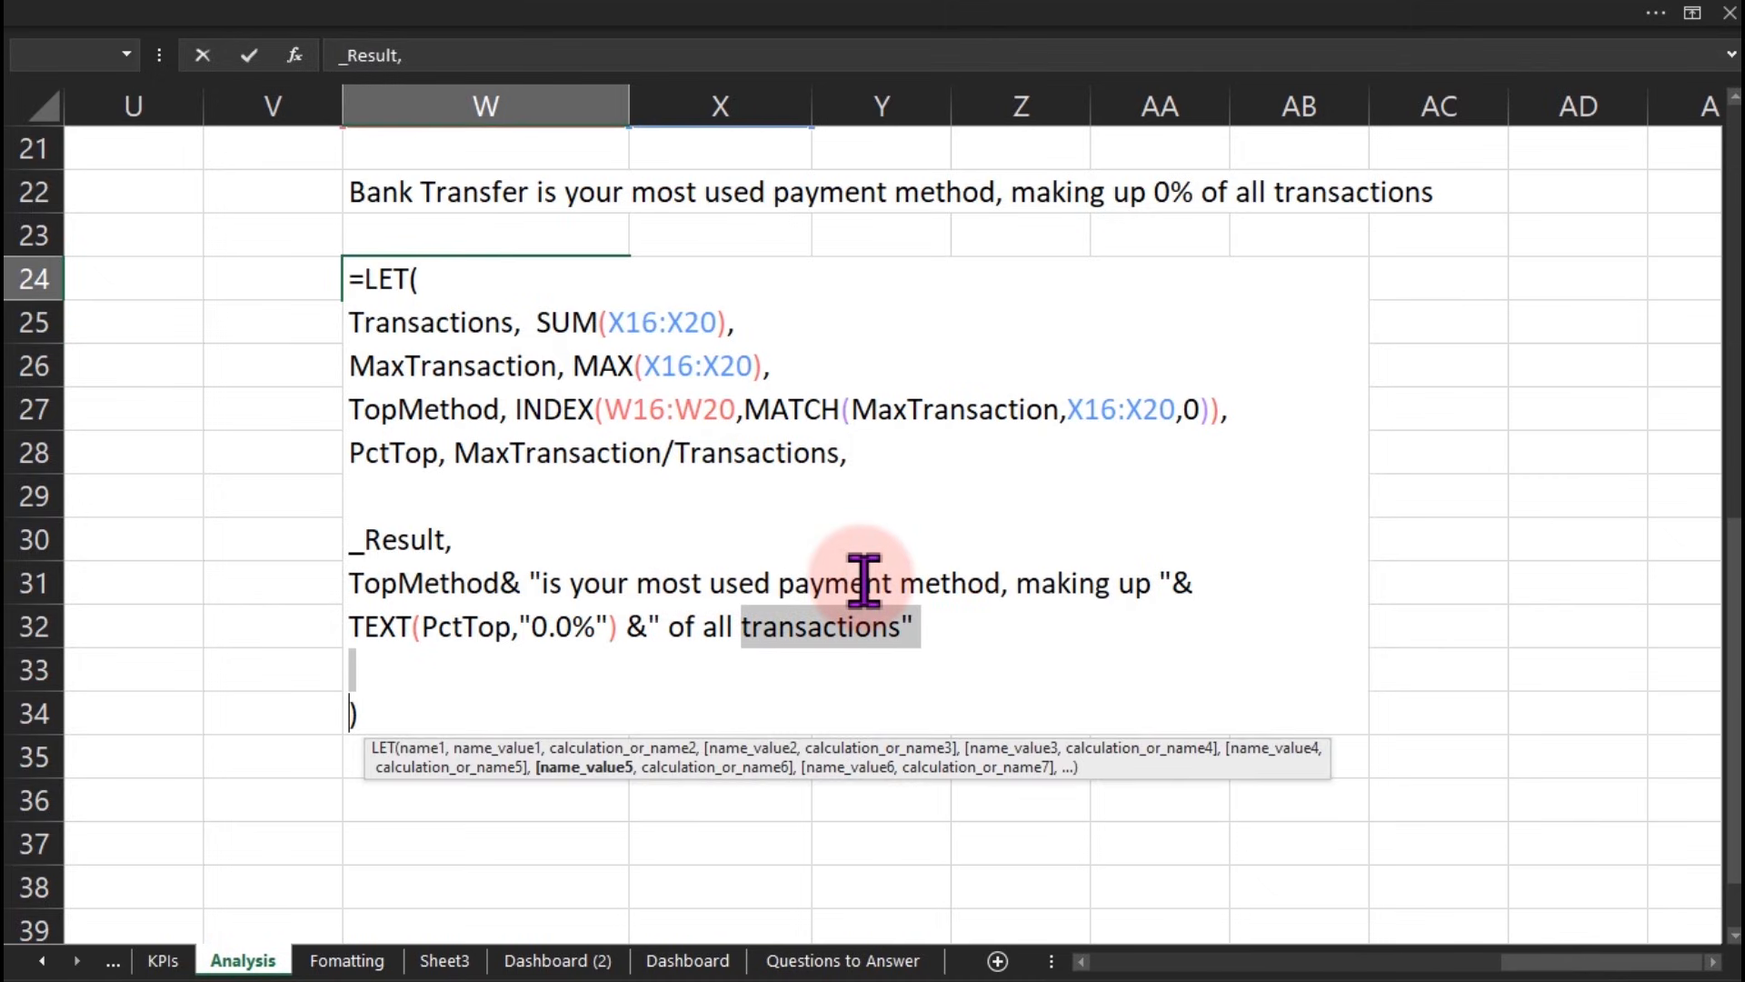
# Step: Add _Result on the line before the LET formula's closing parenthesis and try to enter the formula
pyautogui.click(408, 669)
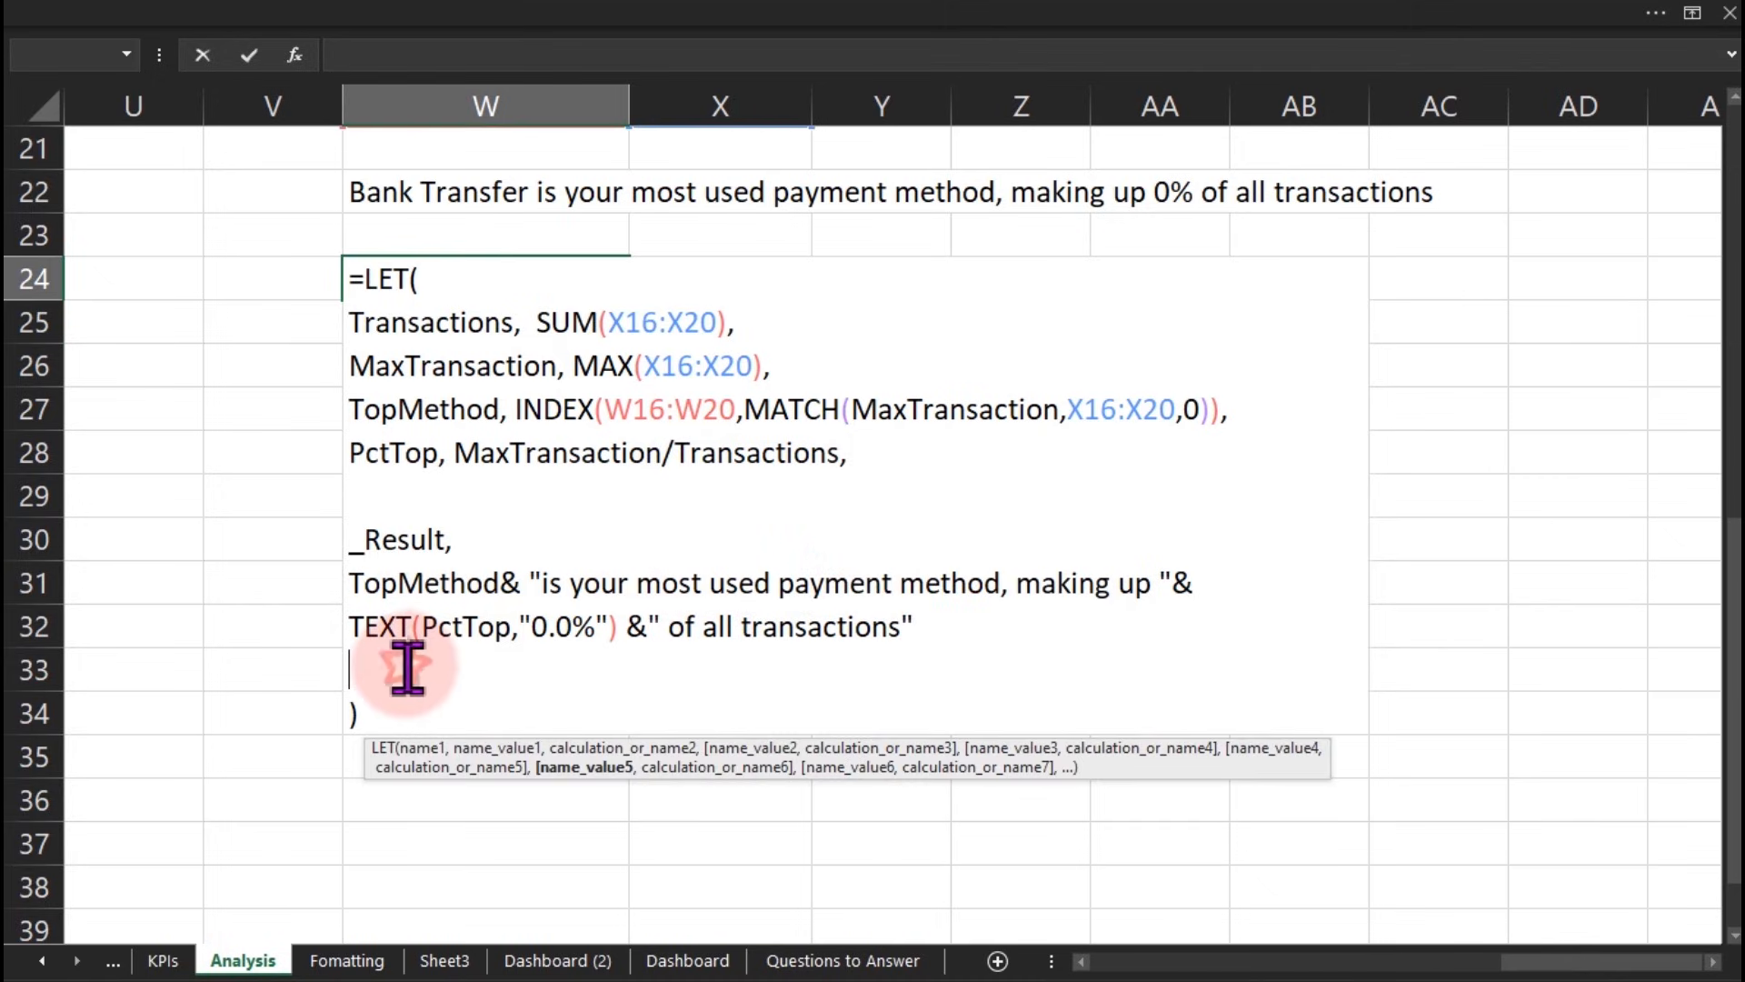
pyautogui.press('Left')
pyautogui.press('Left')
pyautogui.press('Return')
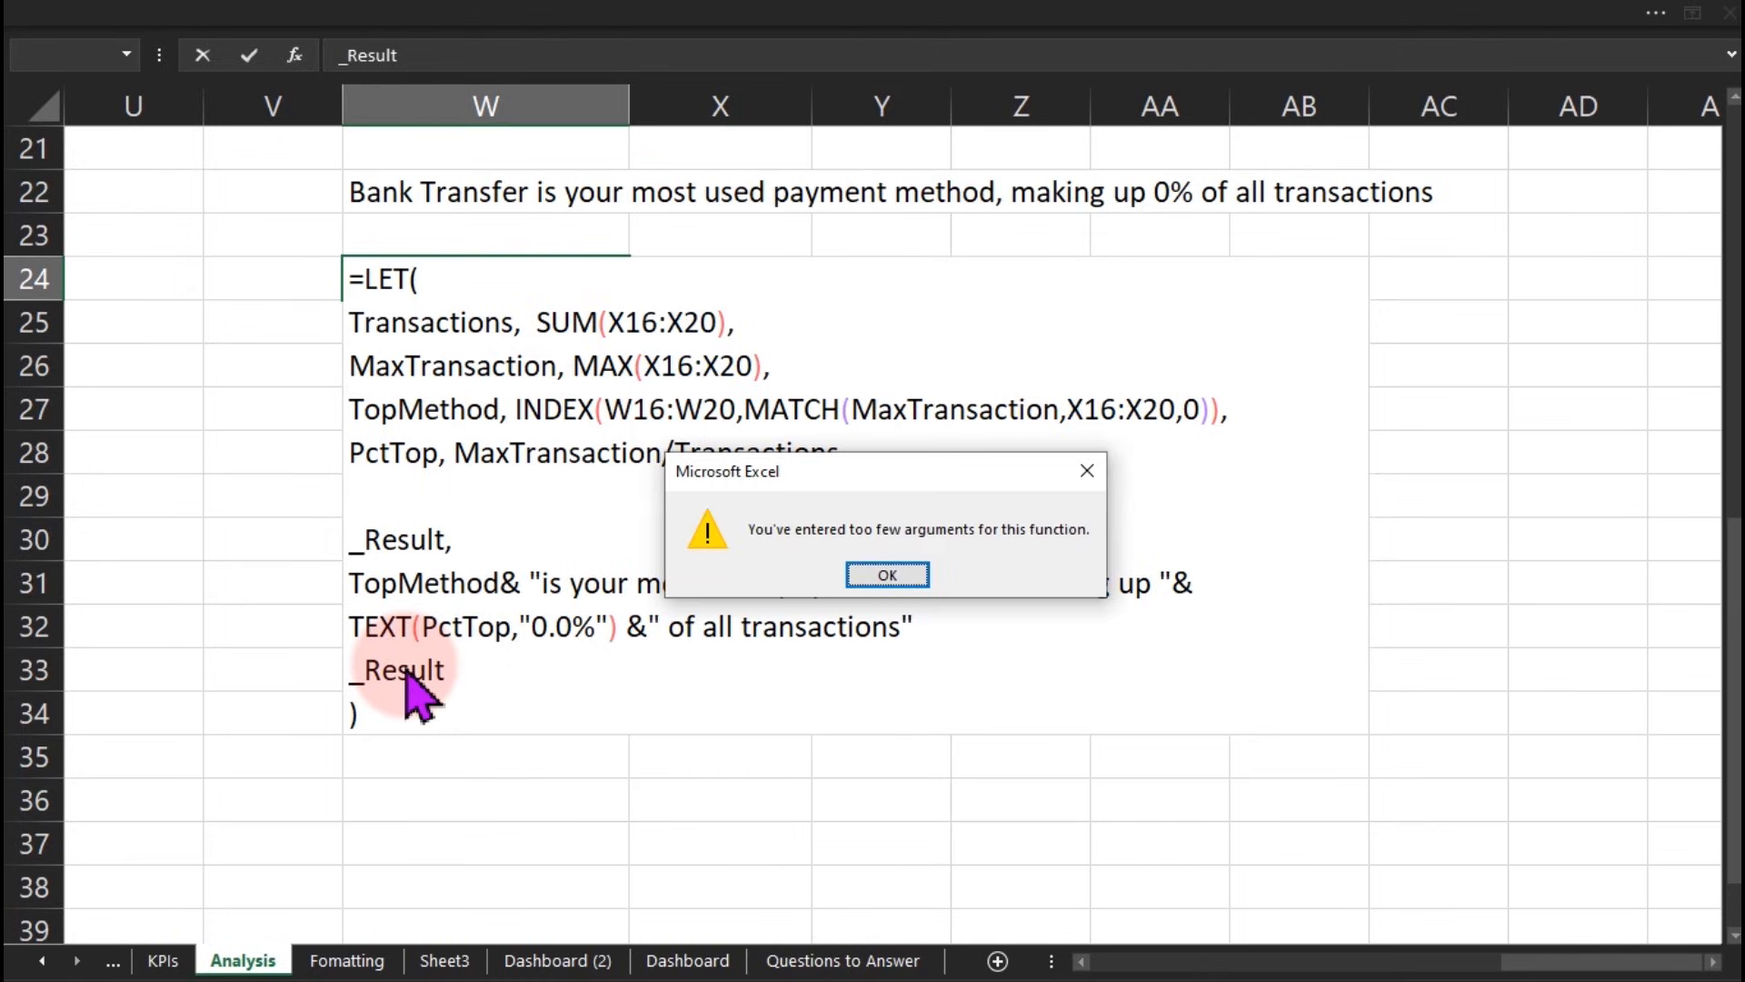
pyautogui.press('Return')
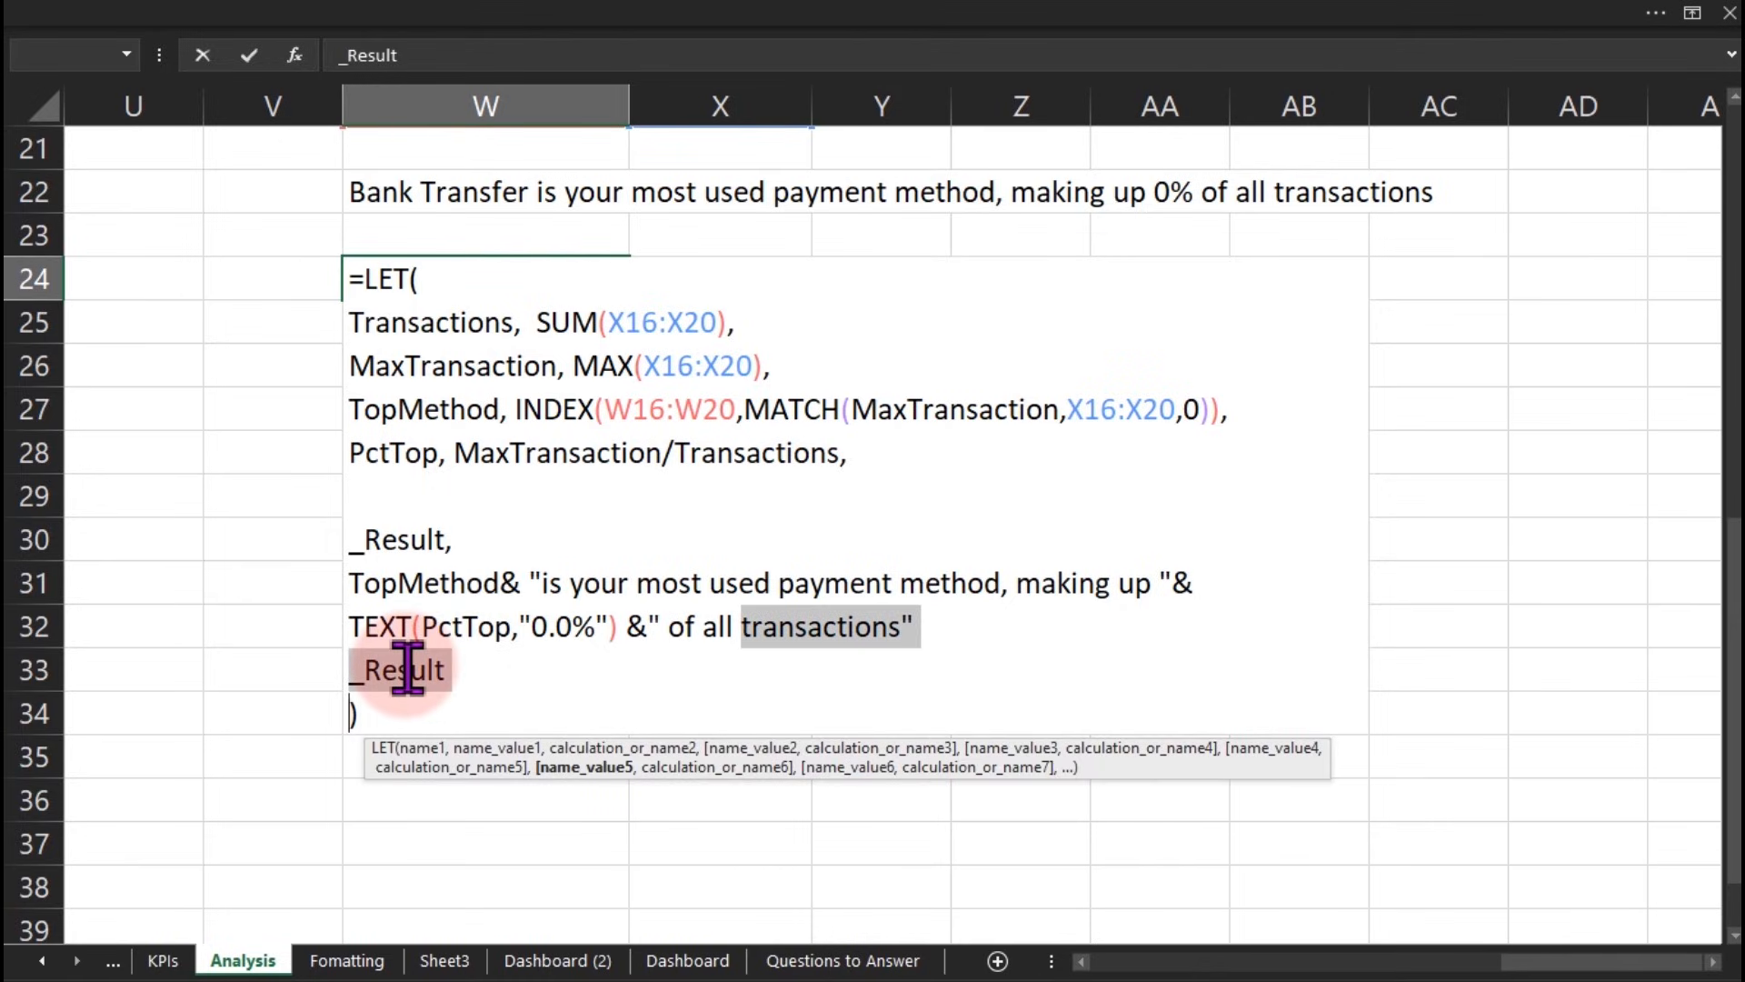
# Step: Remove both _Result entries from the LET formula in W24, keeping the sentence expression as the final calculation, and enter the formula
pyautogui.moveTo(467, 668); pyautogui.dragTo(353, 673)
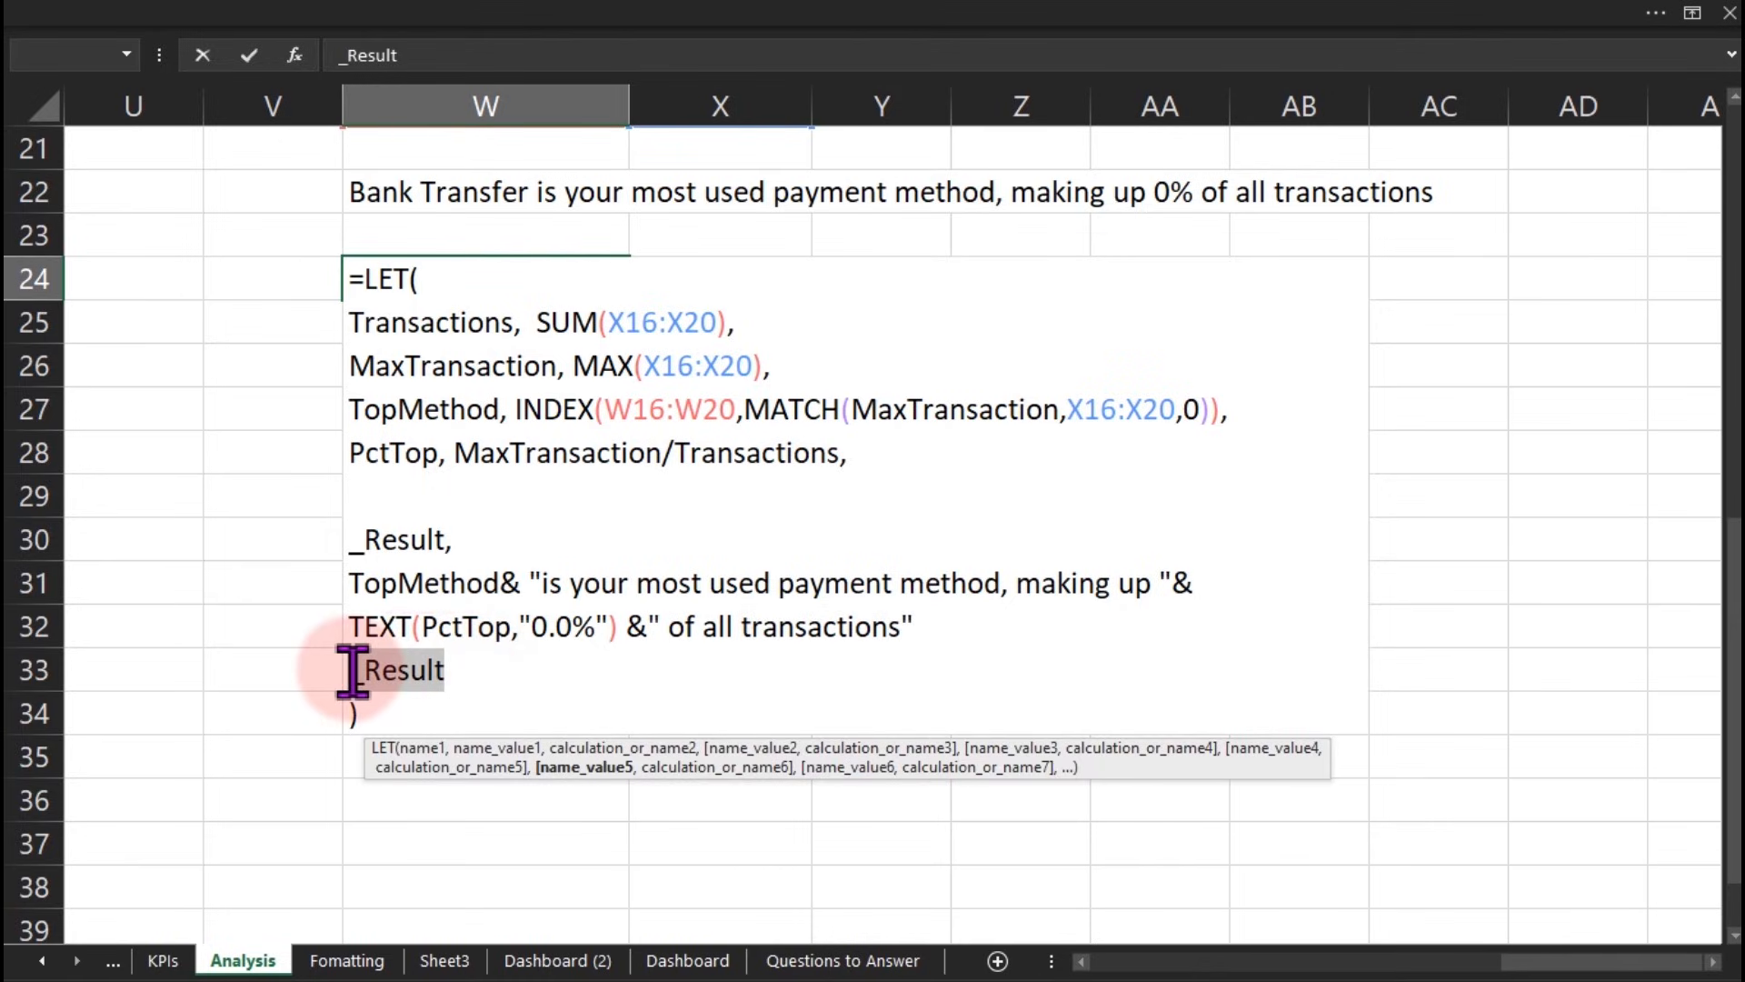
pyautogui.press('BackSpace')
pyautogui.moveTo(477, 540); pyautogui.dragTo(352, 545)
pyautogui.press('BackSpace')
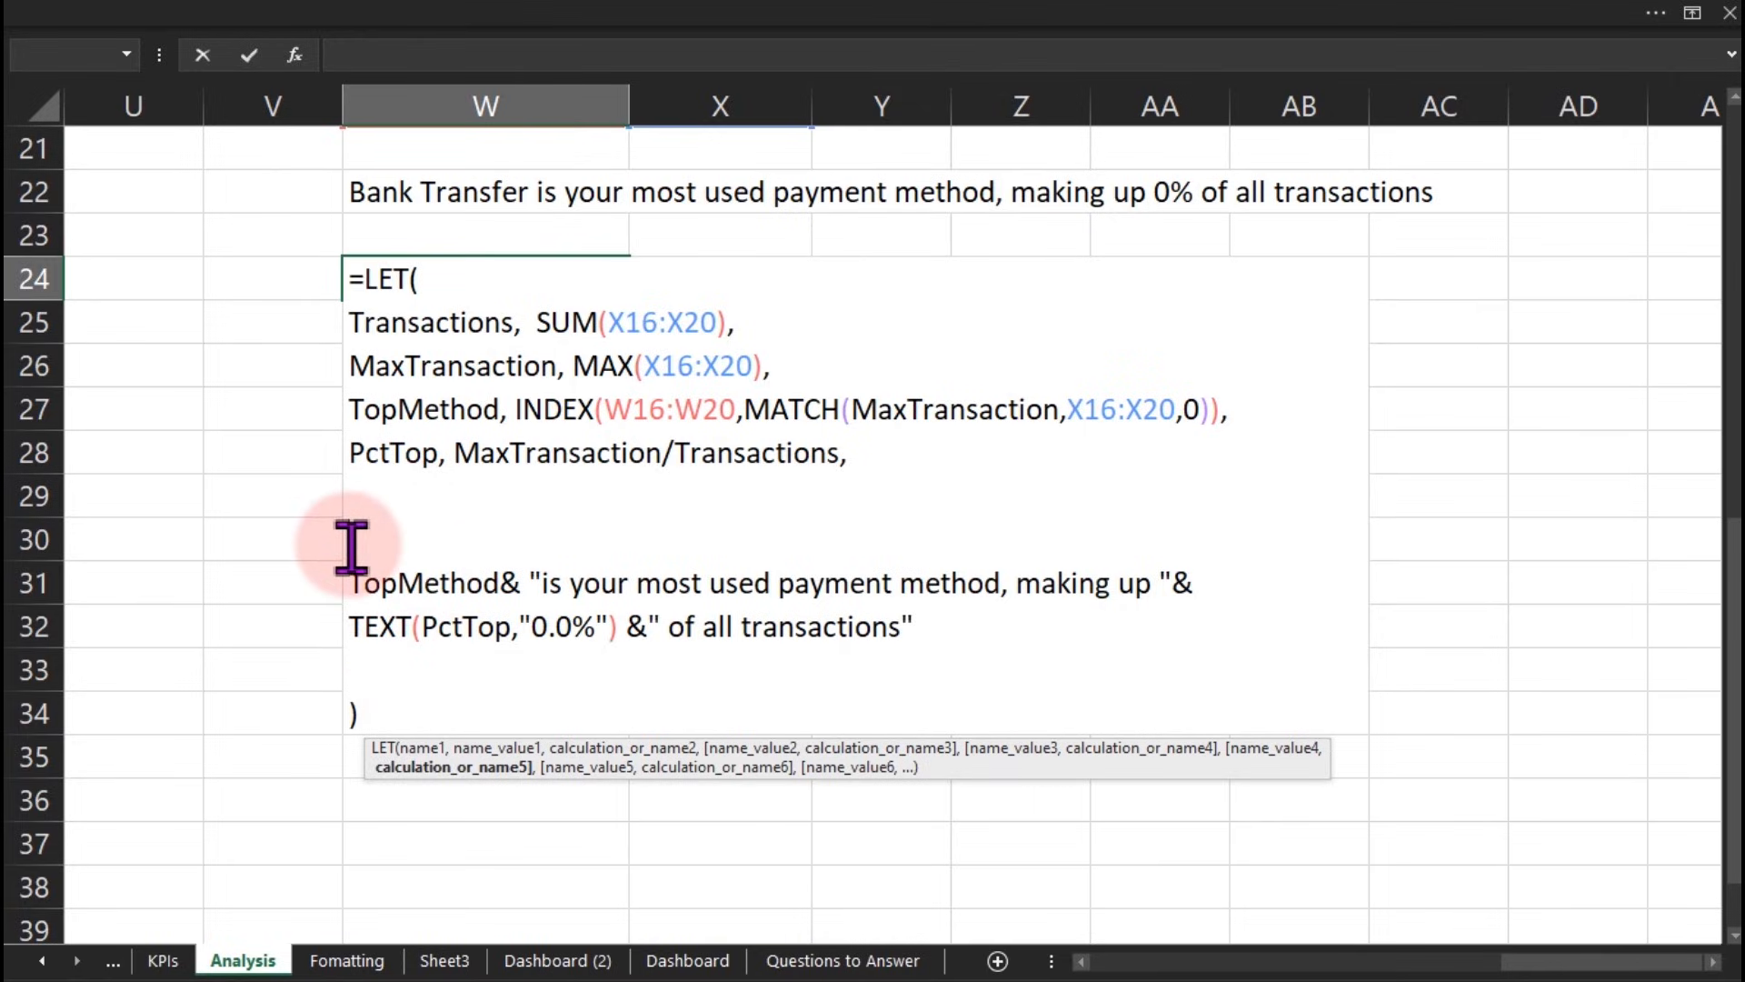
pyautogui.press('Return')
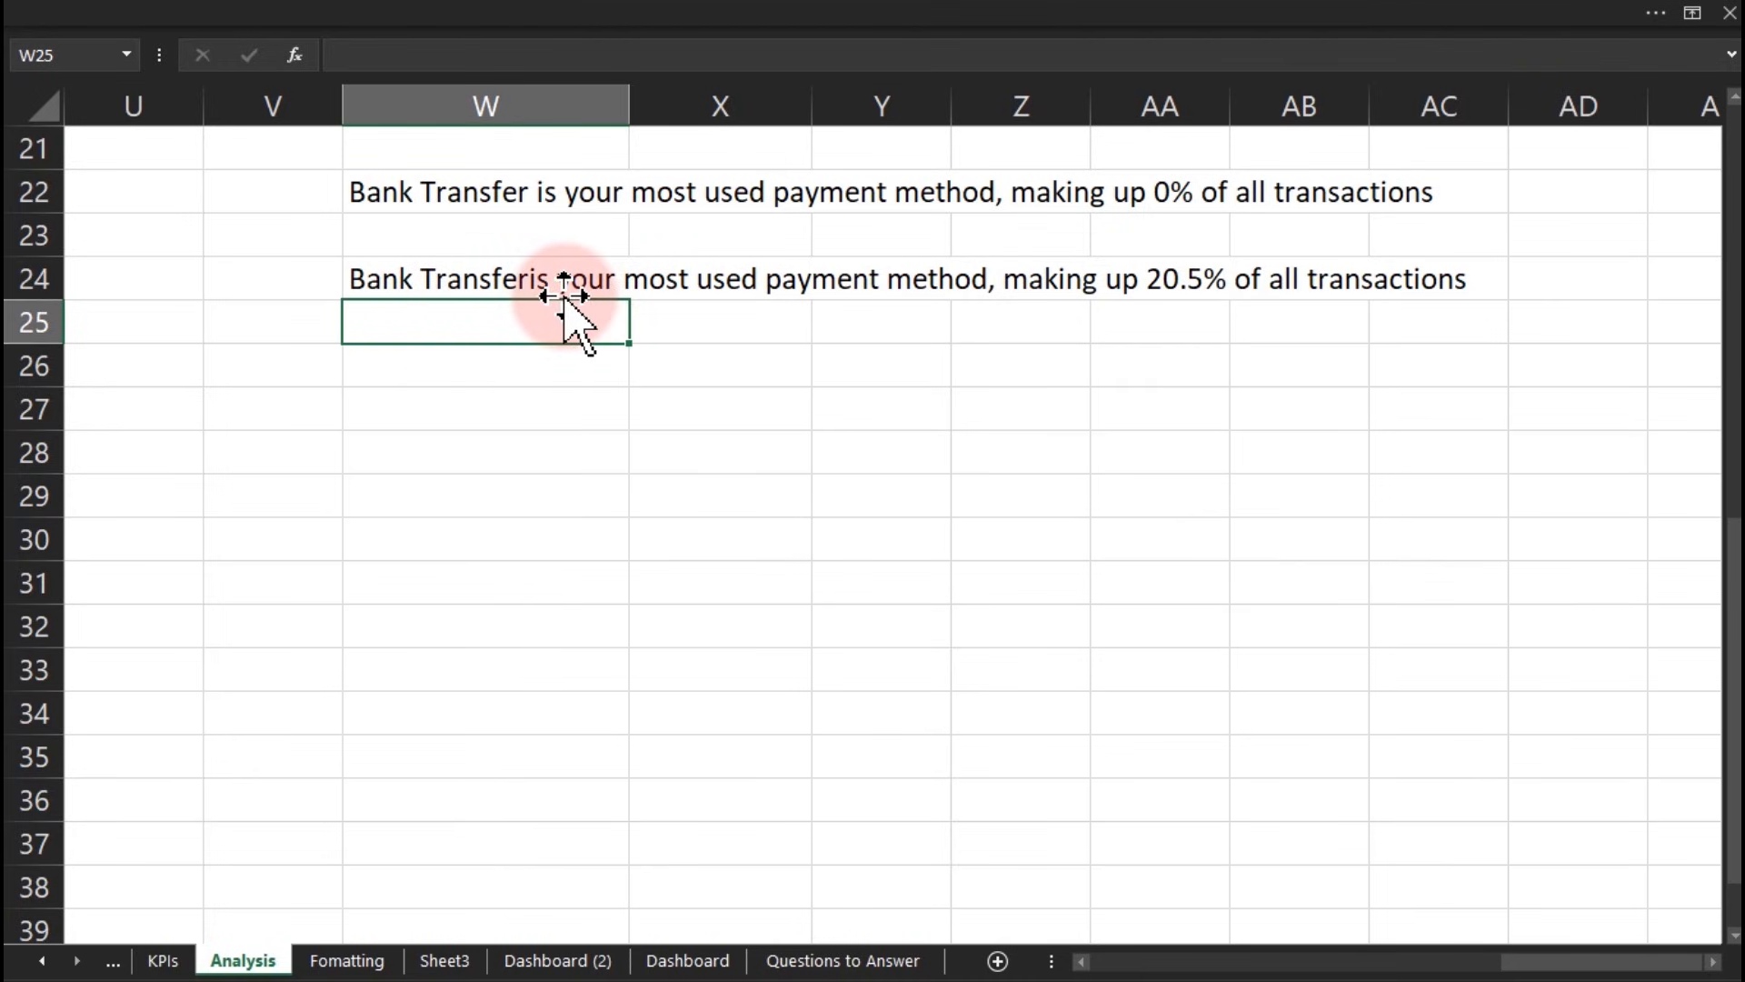
# Step: Insert a space after TopMethod and another before "is" in W24's sentence expression, and enter the formula
pyautogui.doubleClick(416, 280)
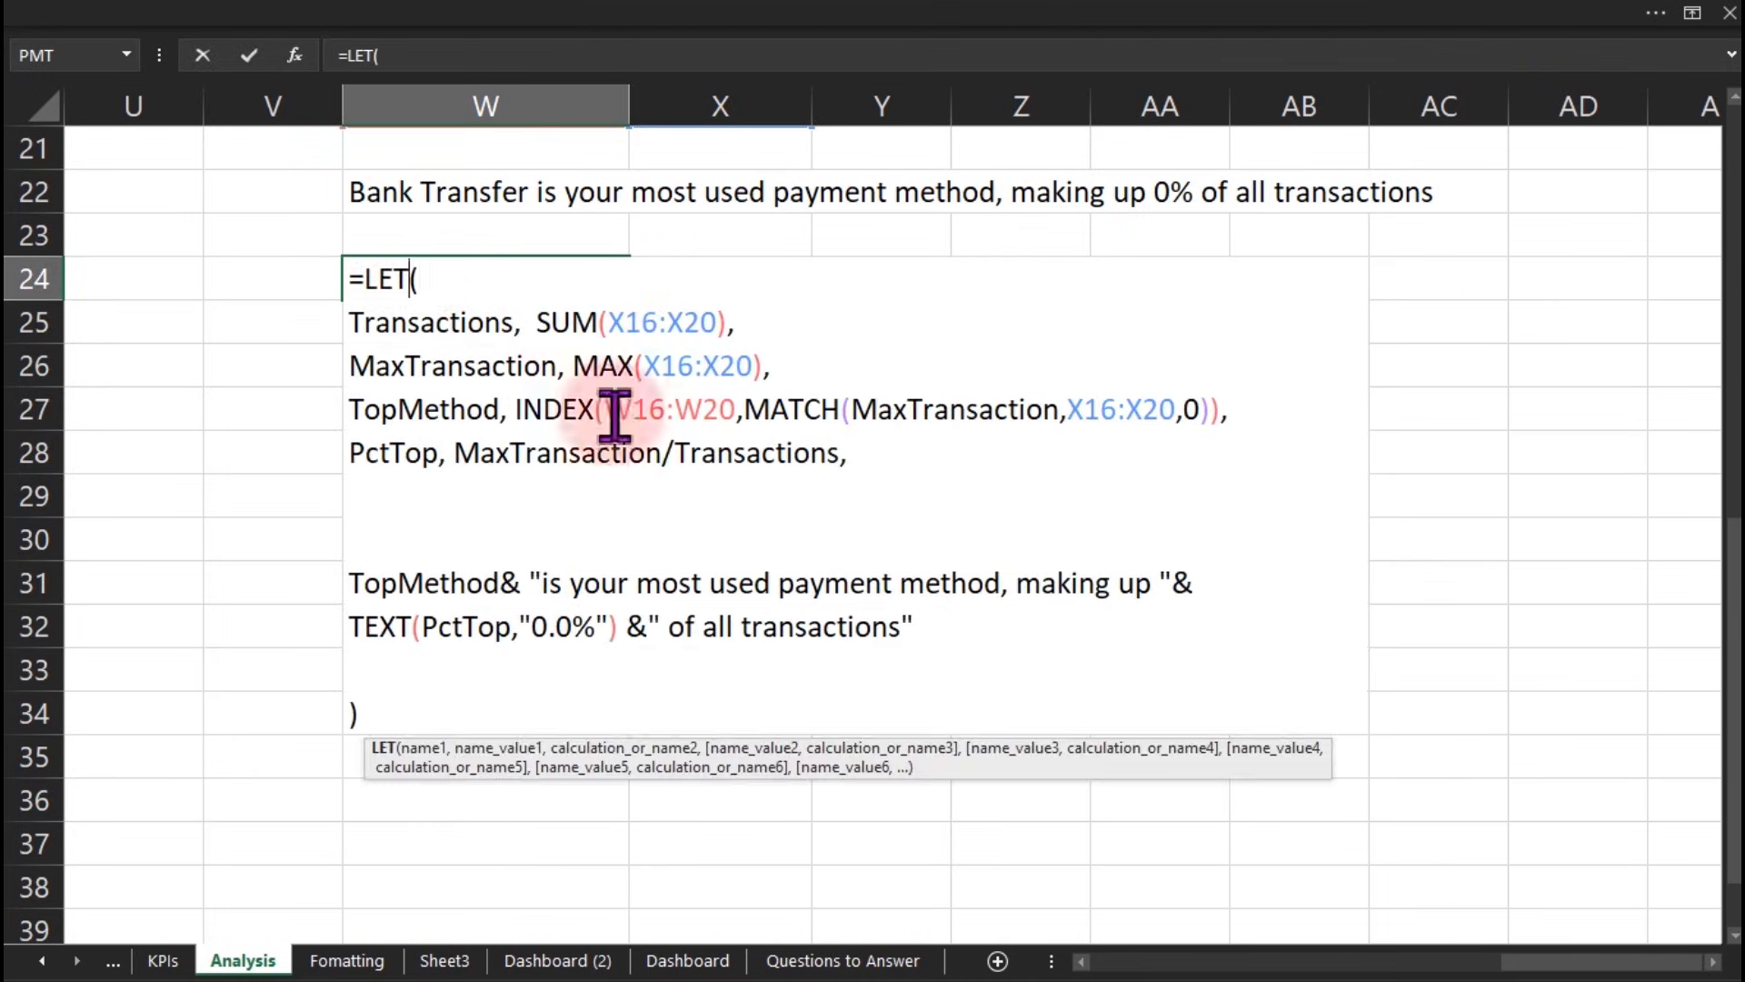
pyautogui.click(544, 583)
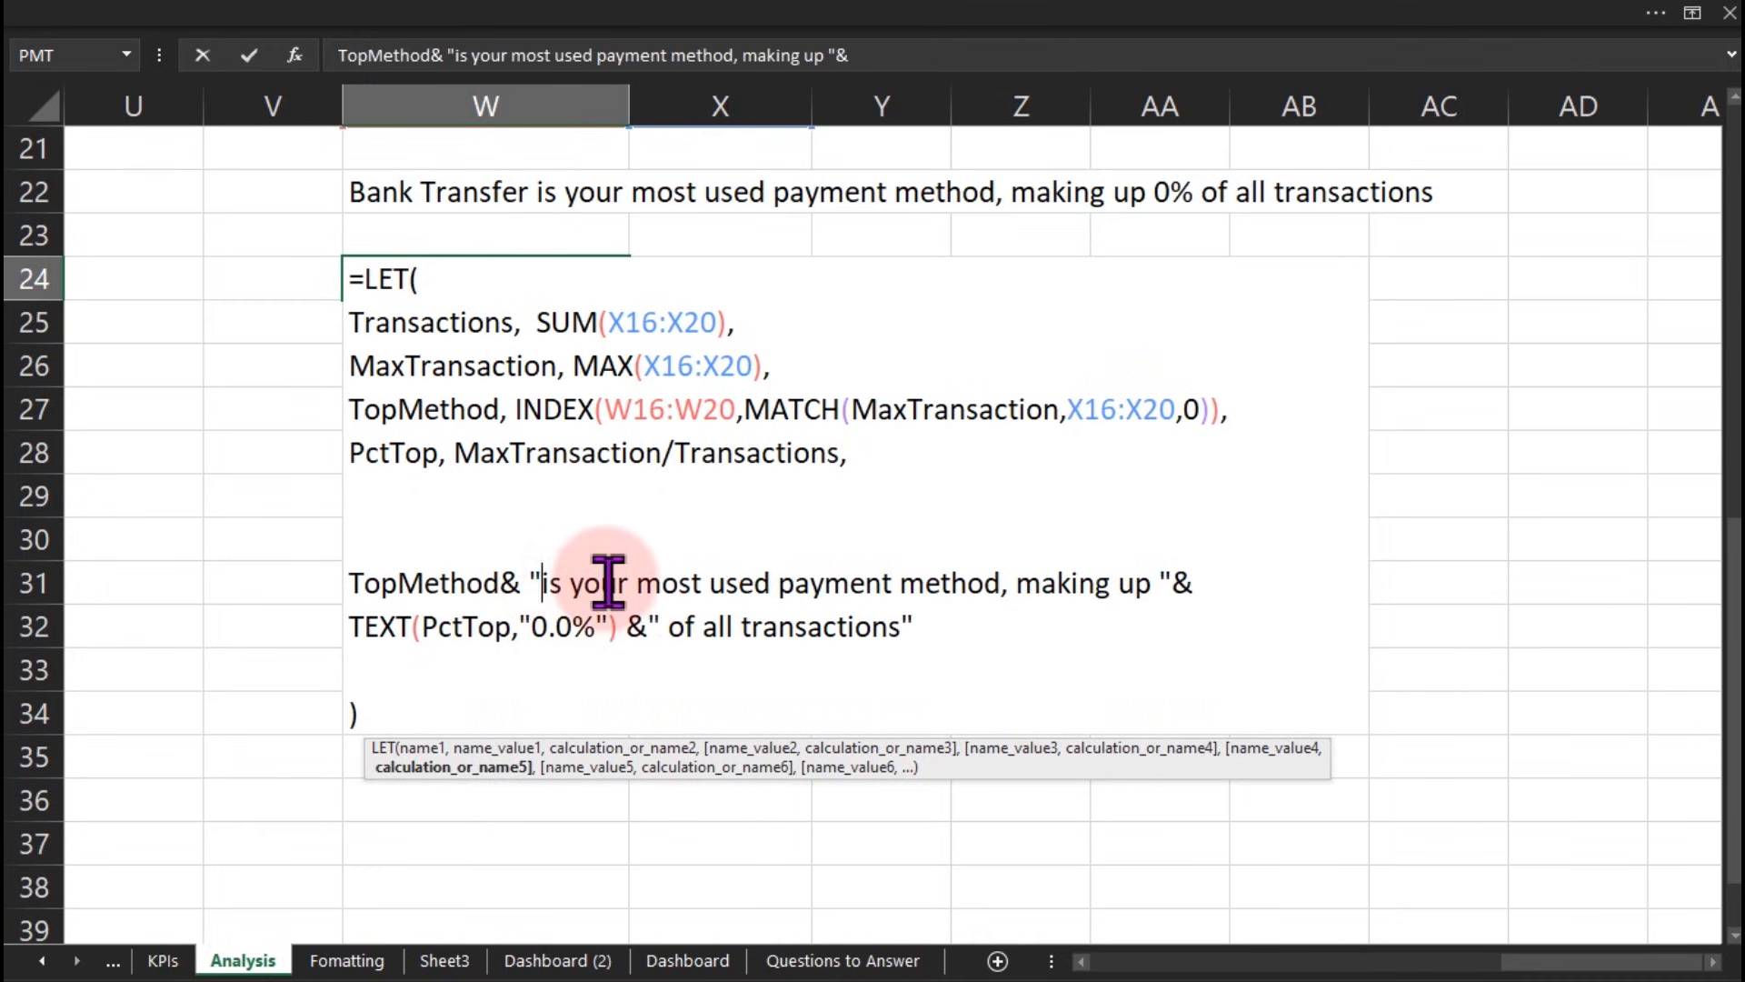
pyautogui.click(507, 583)
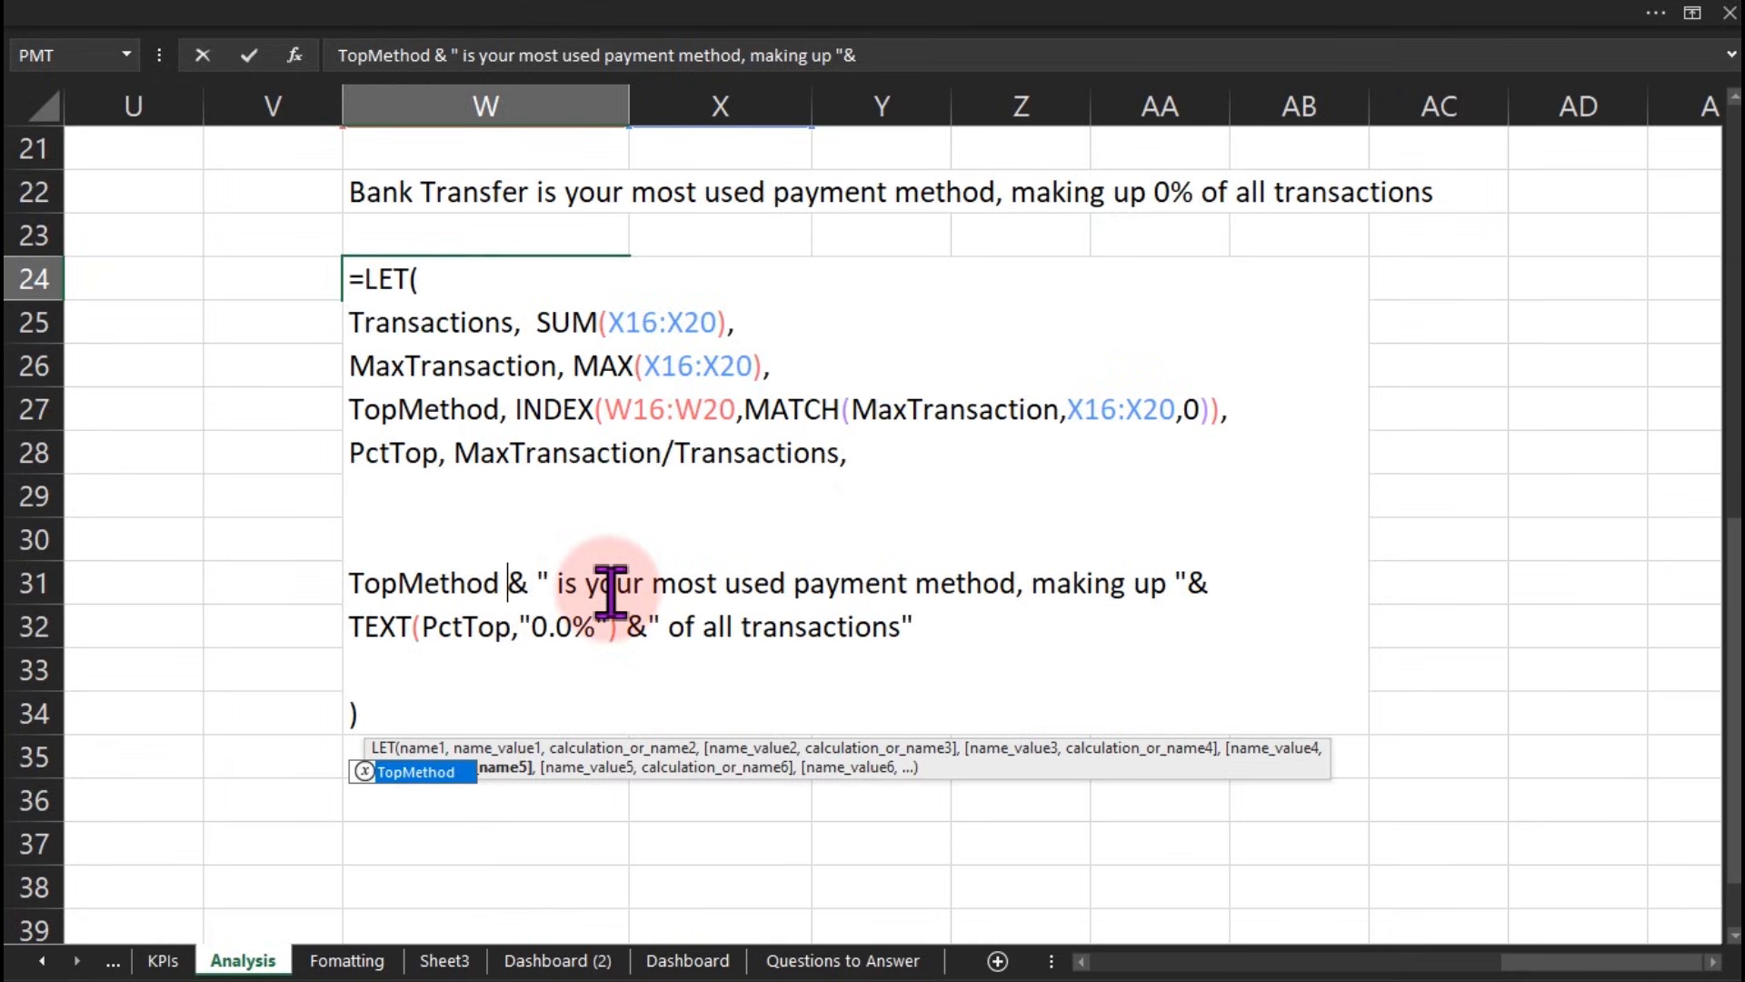
pyautogui.press('Return')
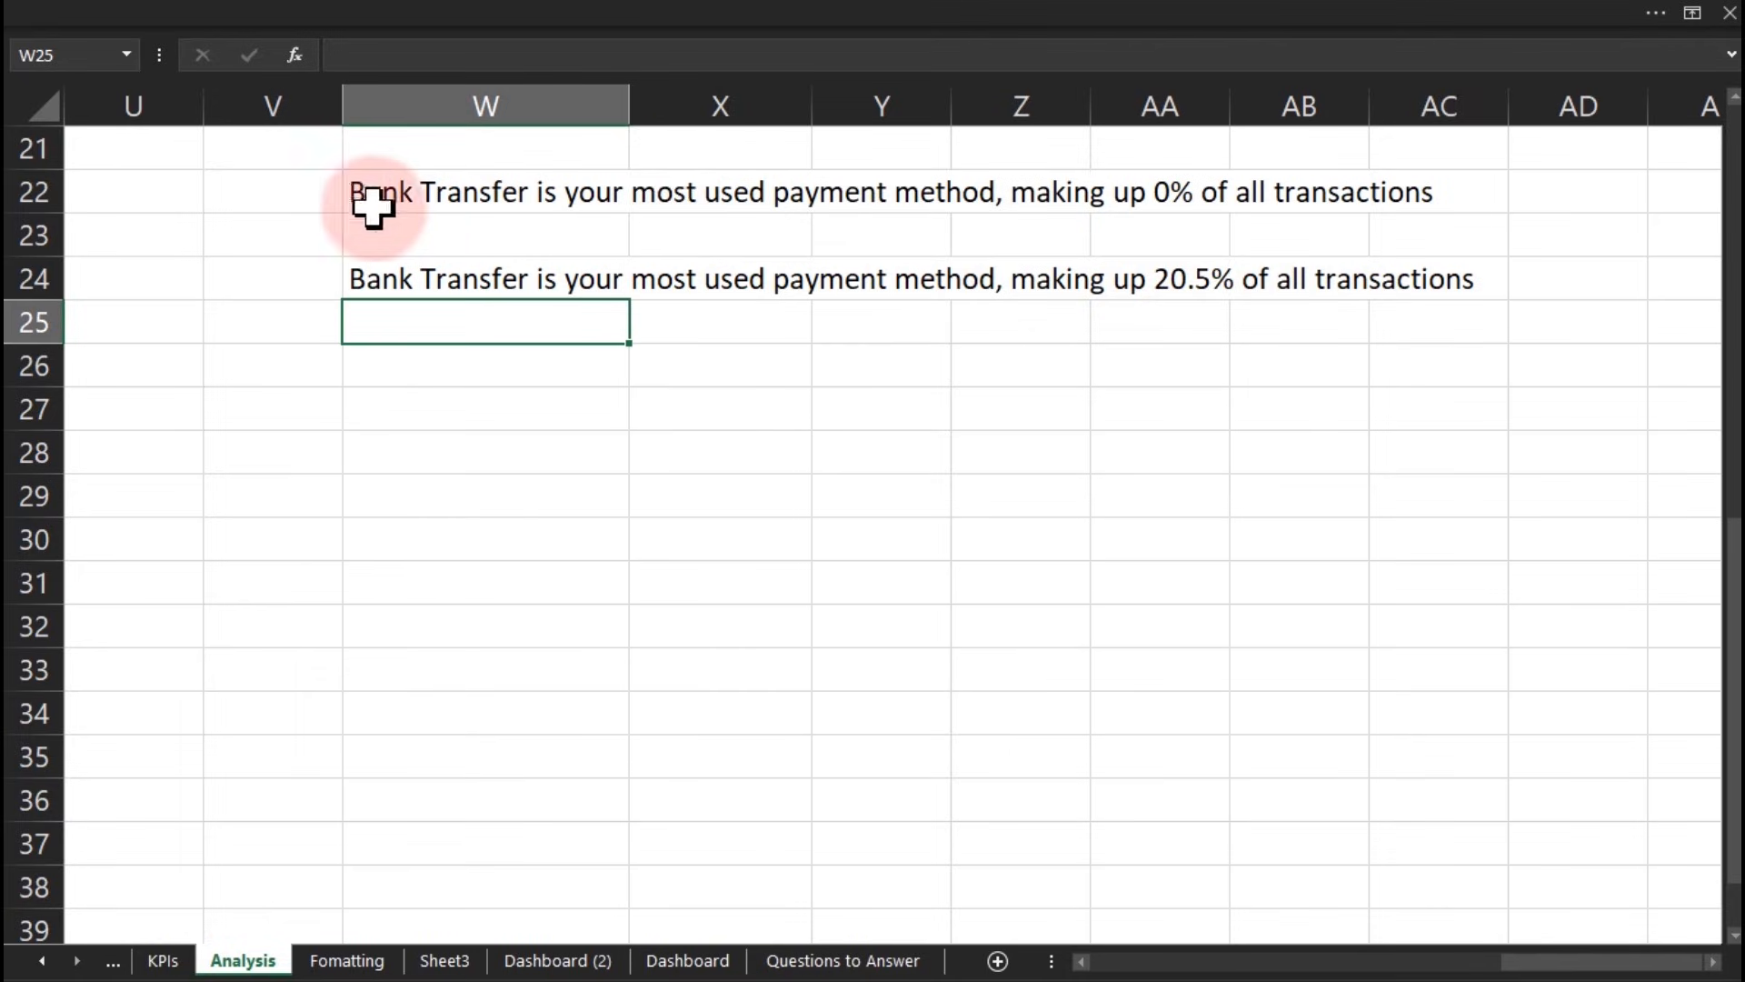
pyautogui.doubleClick(1161, 193)
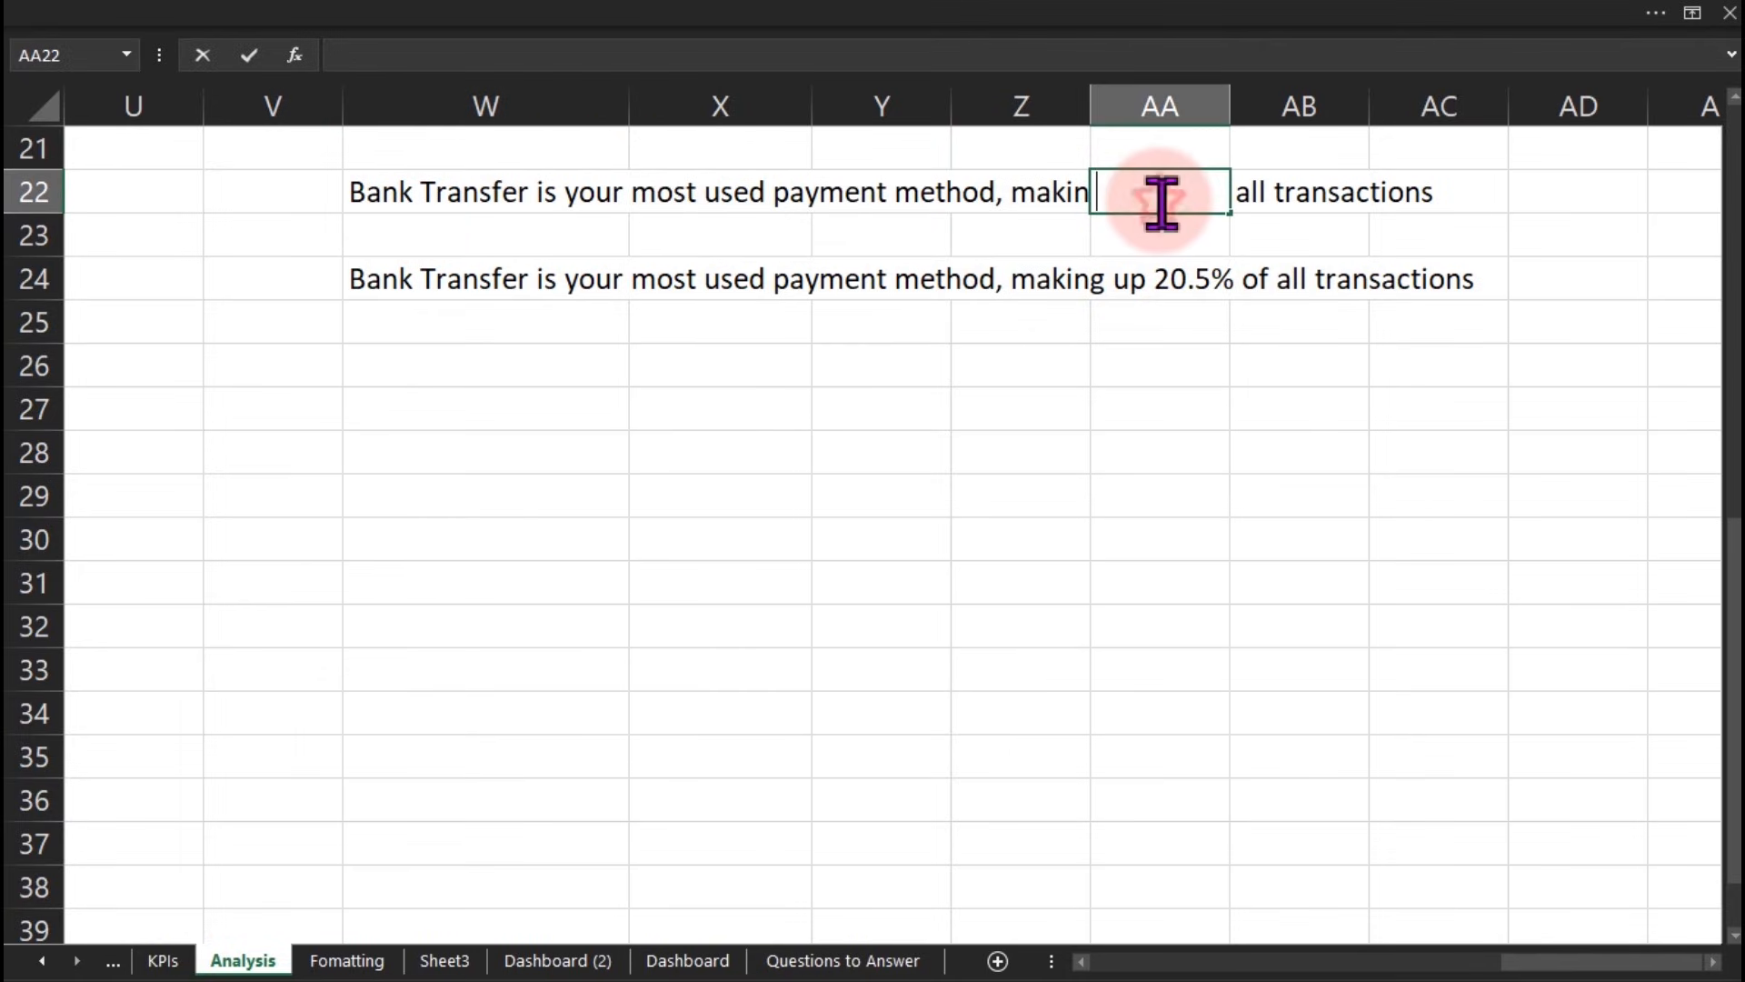
pyautogui.click(781, 227)
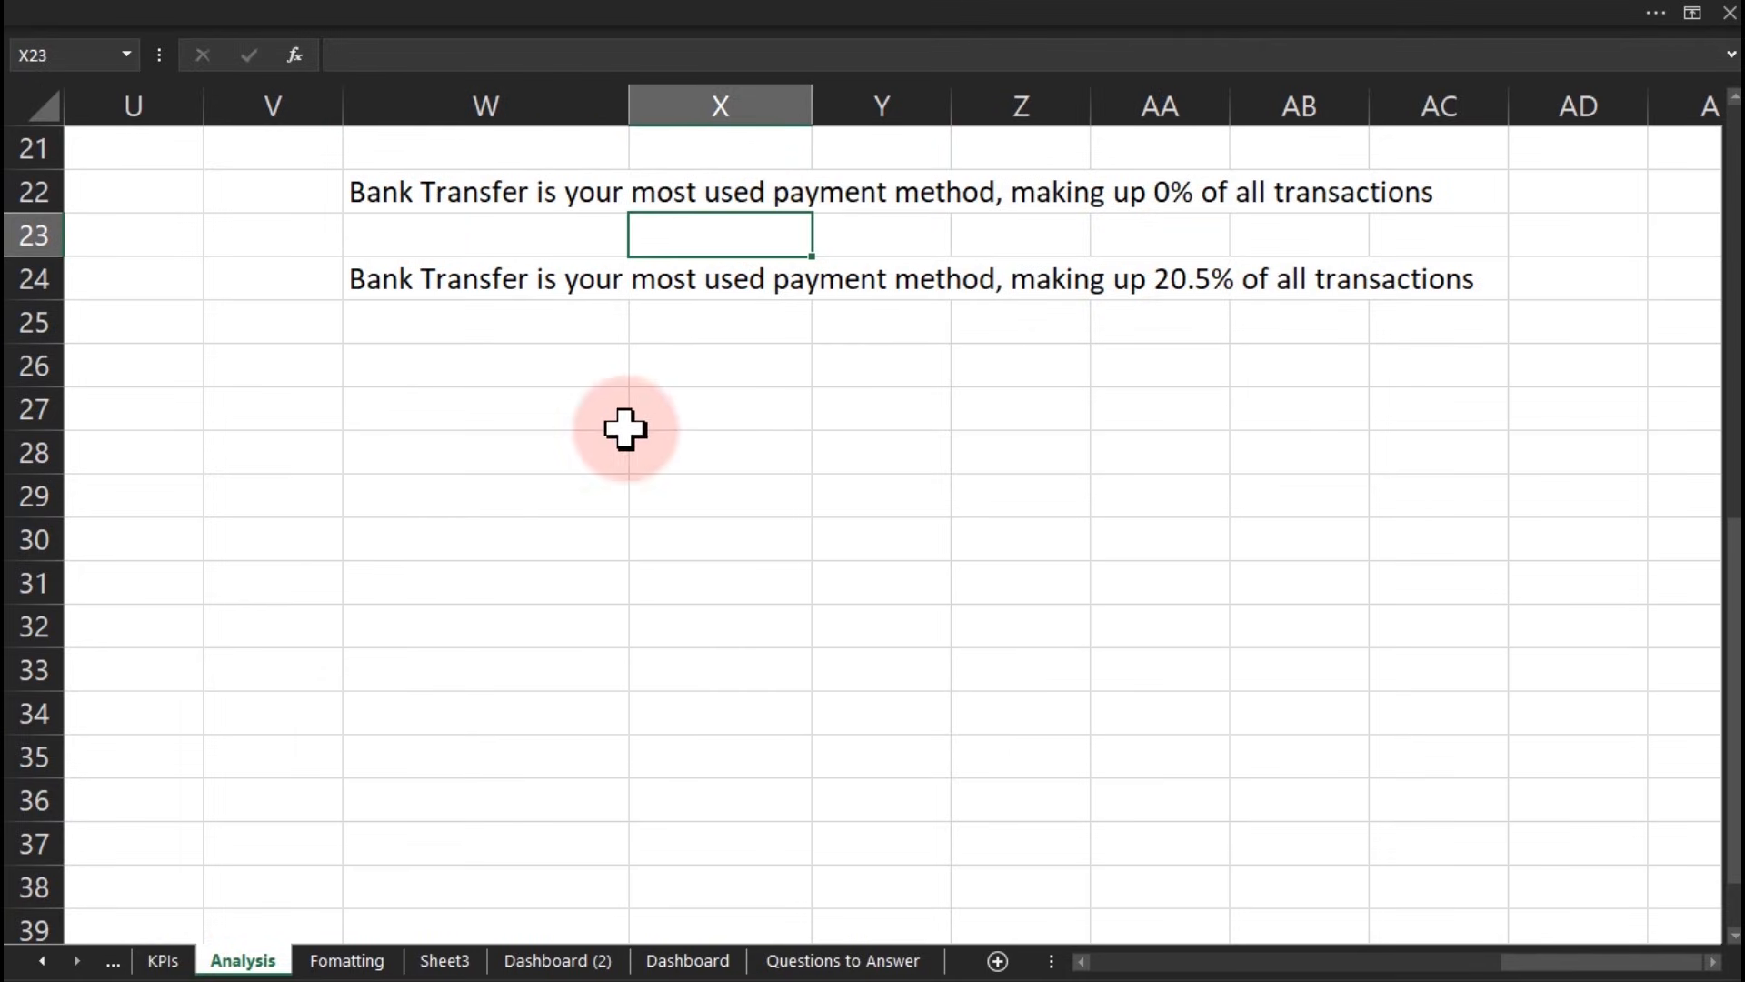
# Step: Copy the account insight text box from the Dashboard sheet to Dashboard (2), place it beneath the payment methods title, and widen it to fit the card
pyautogui.click(573, 961)
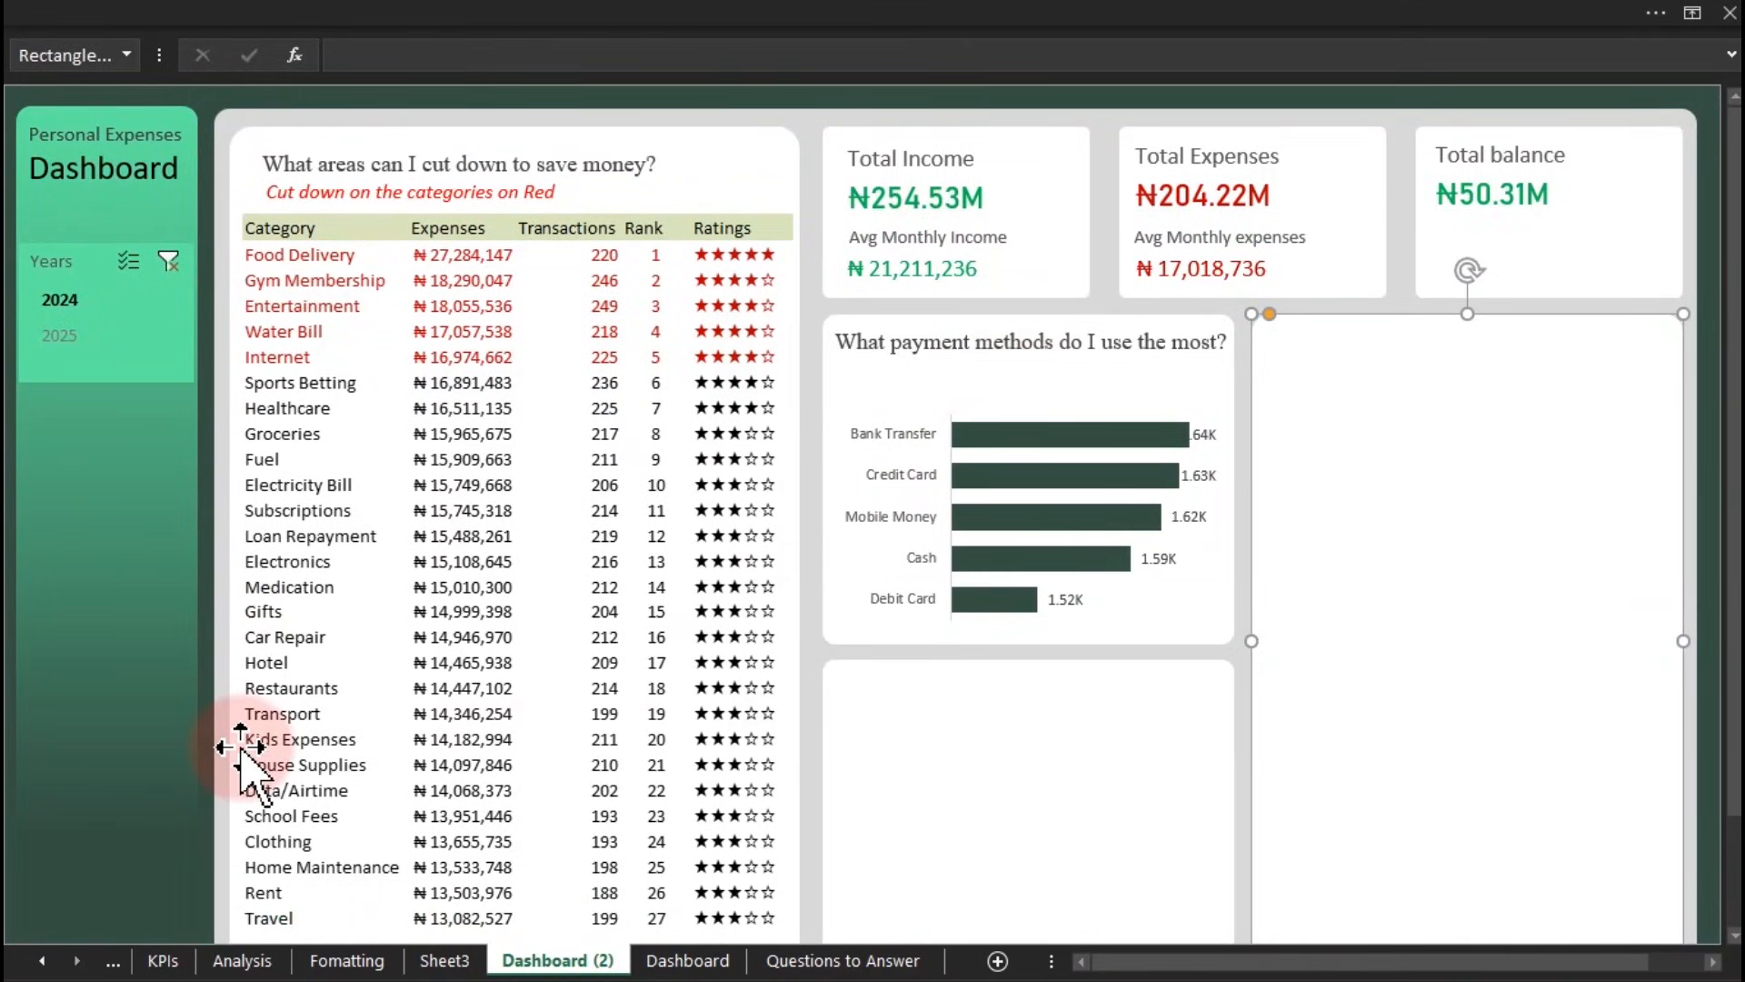
pyautogui.click(673, 964)
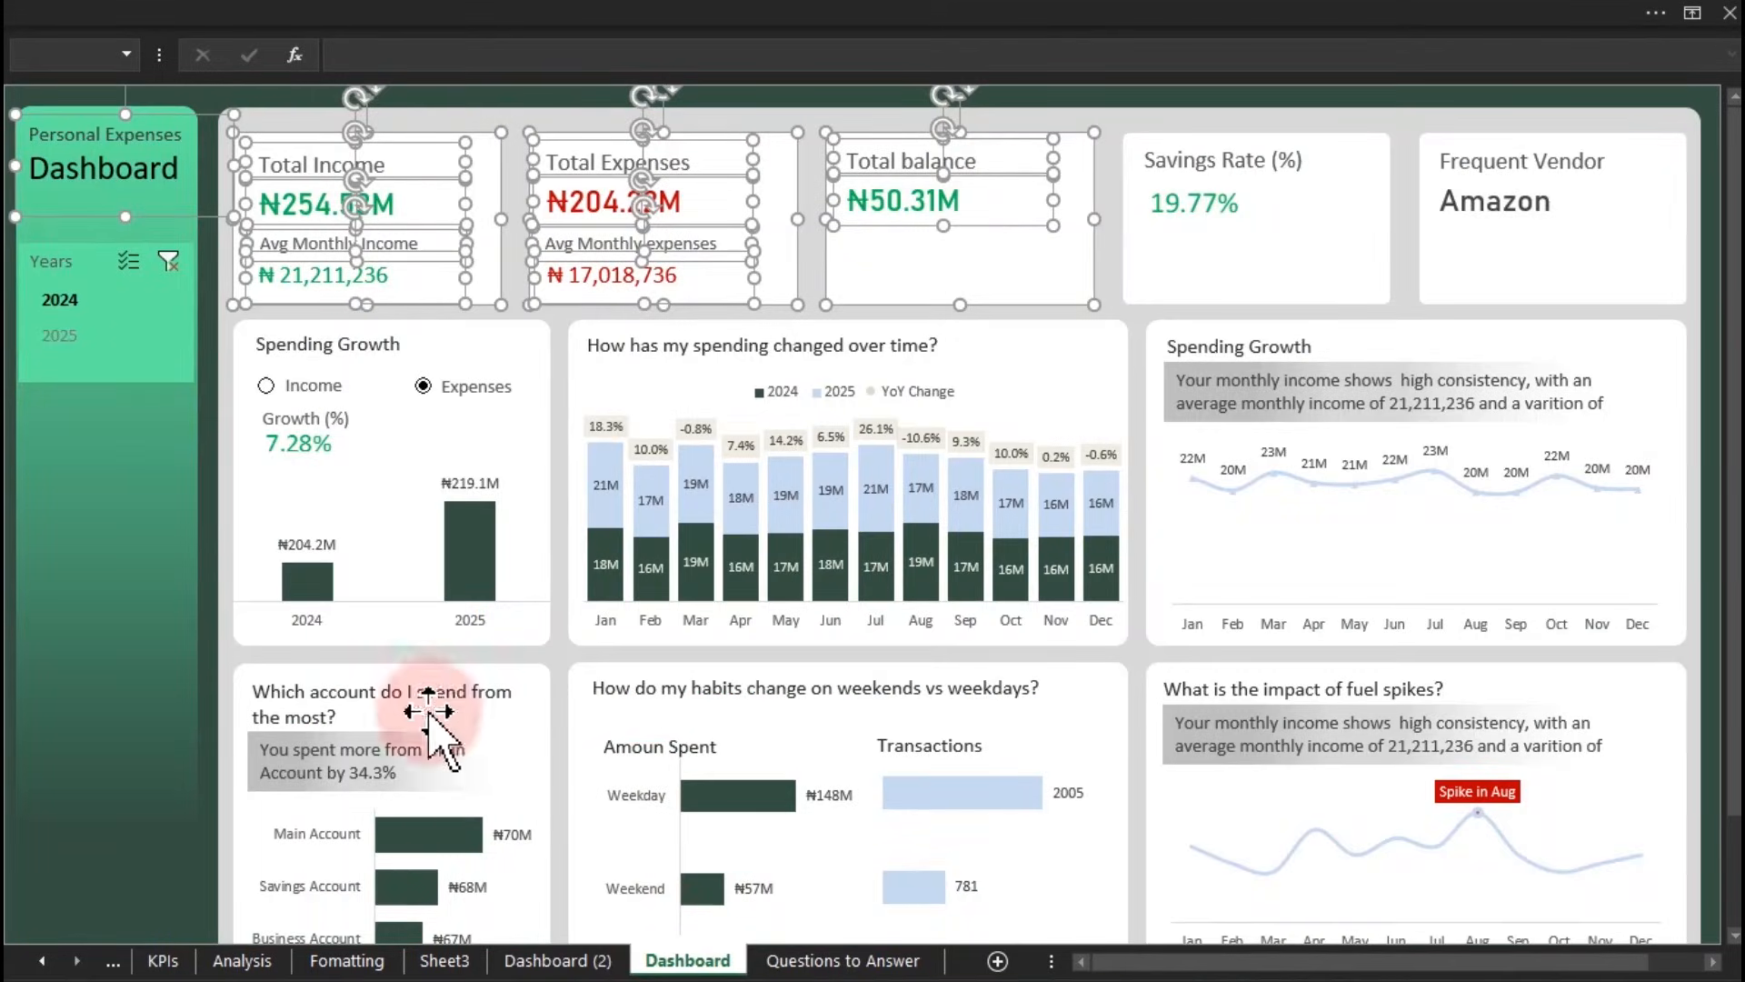
pyautogui.click(388, 757)
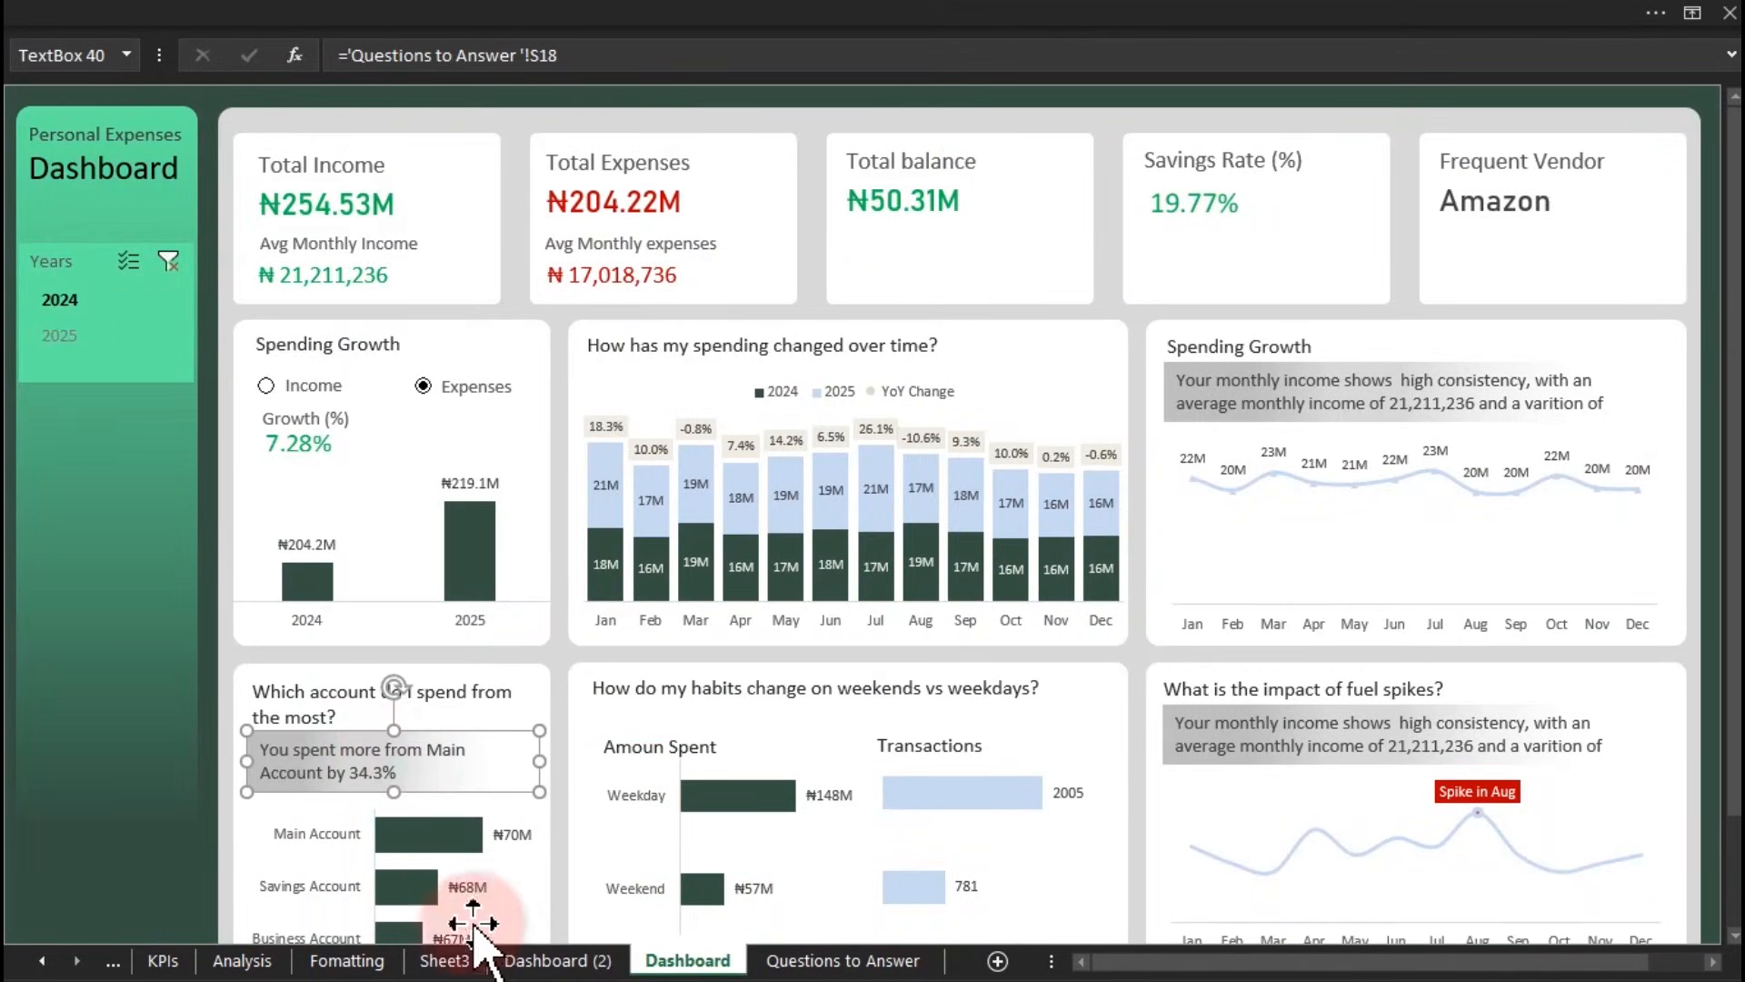
pyautogui.click(507, 962)
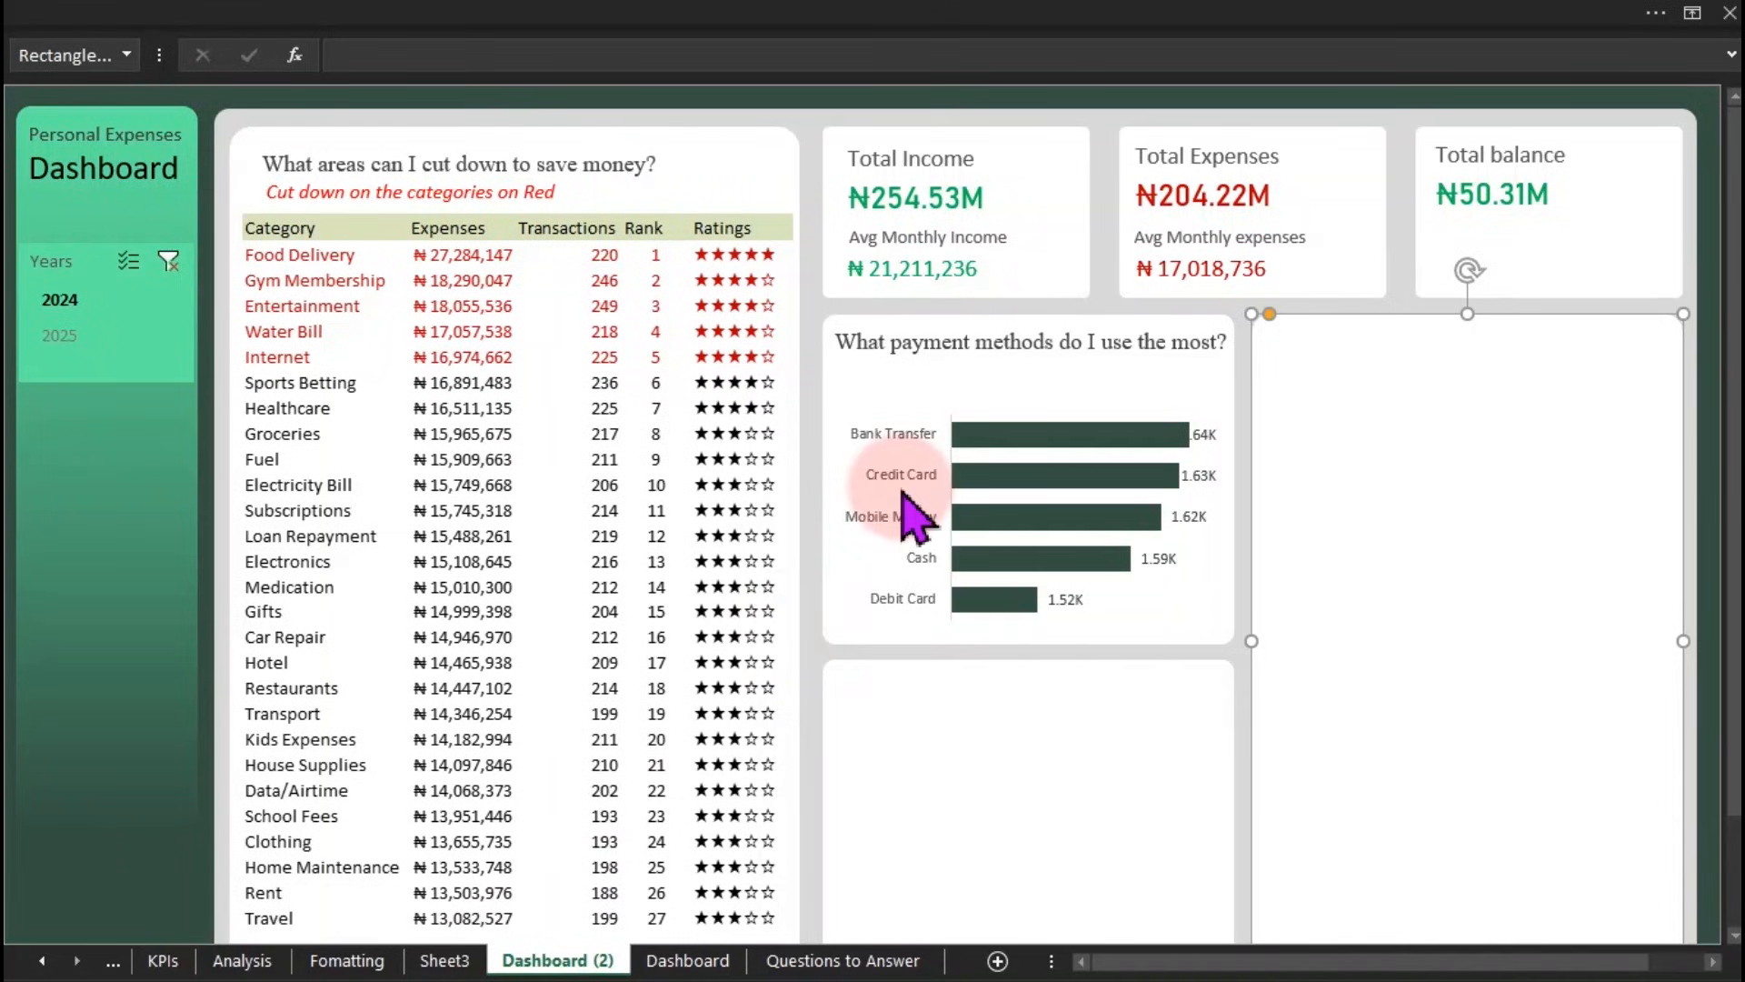
pyautogui.hotkey('ctrl', 'v')
pyautogui.moveTo(1523, 331); pyautogui.dragTo(986, 373)
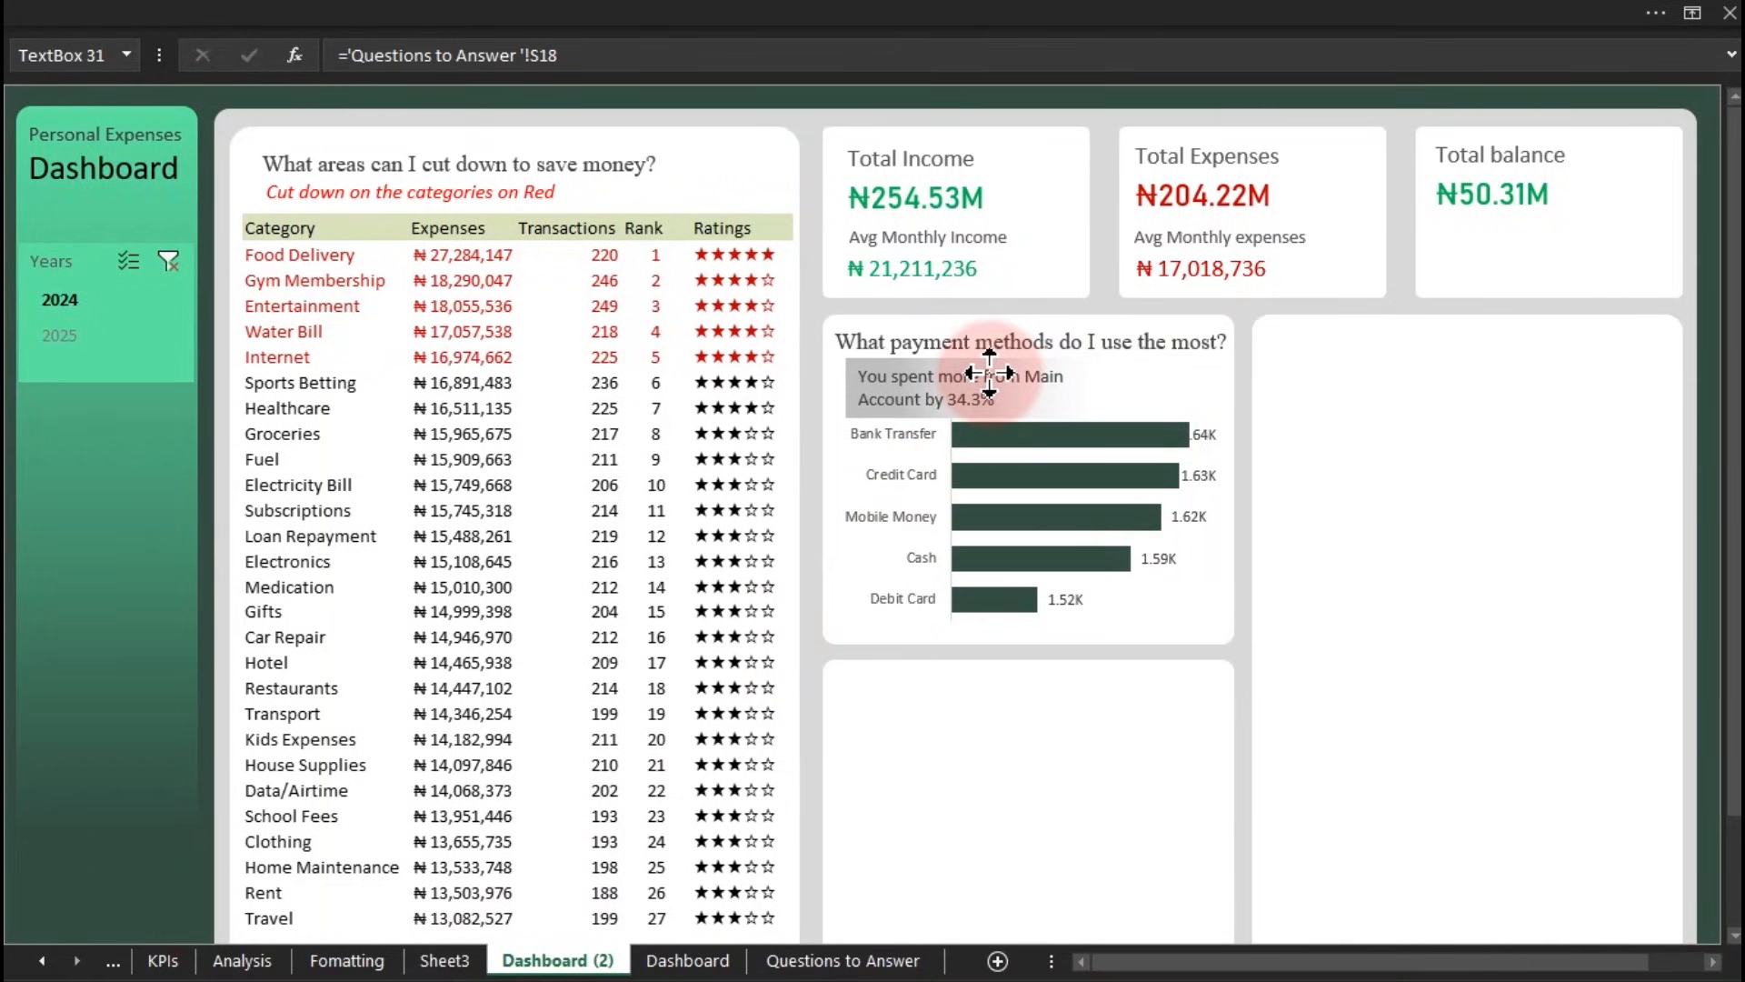
pyautogui.moveTo(1140, 388); pyautogui.dragTo(1217, 389)
# Step: Link the pasted insight text box to cell W24 on the Analysis sheet
pyautogui.click(581, 56)
pyautogui.click(370, 56)
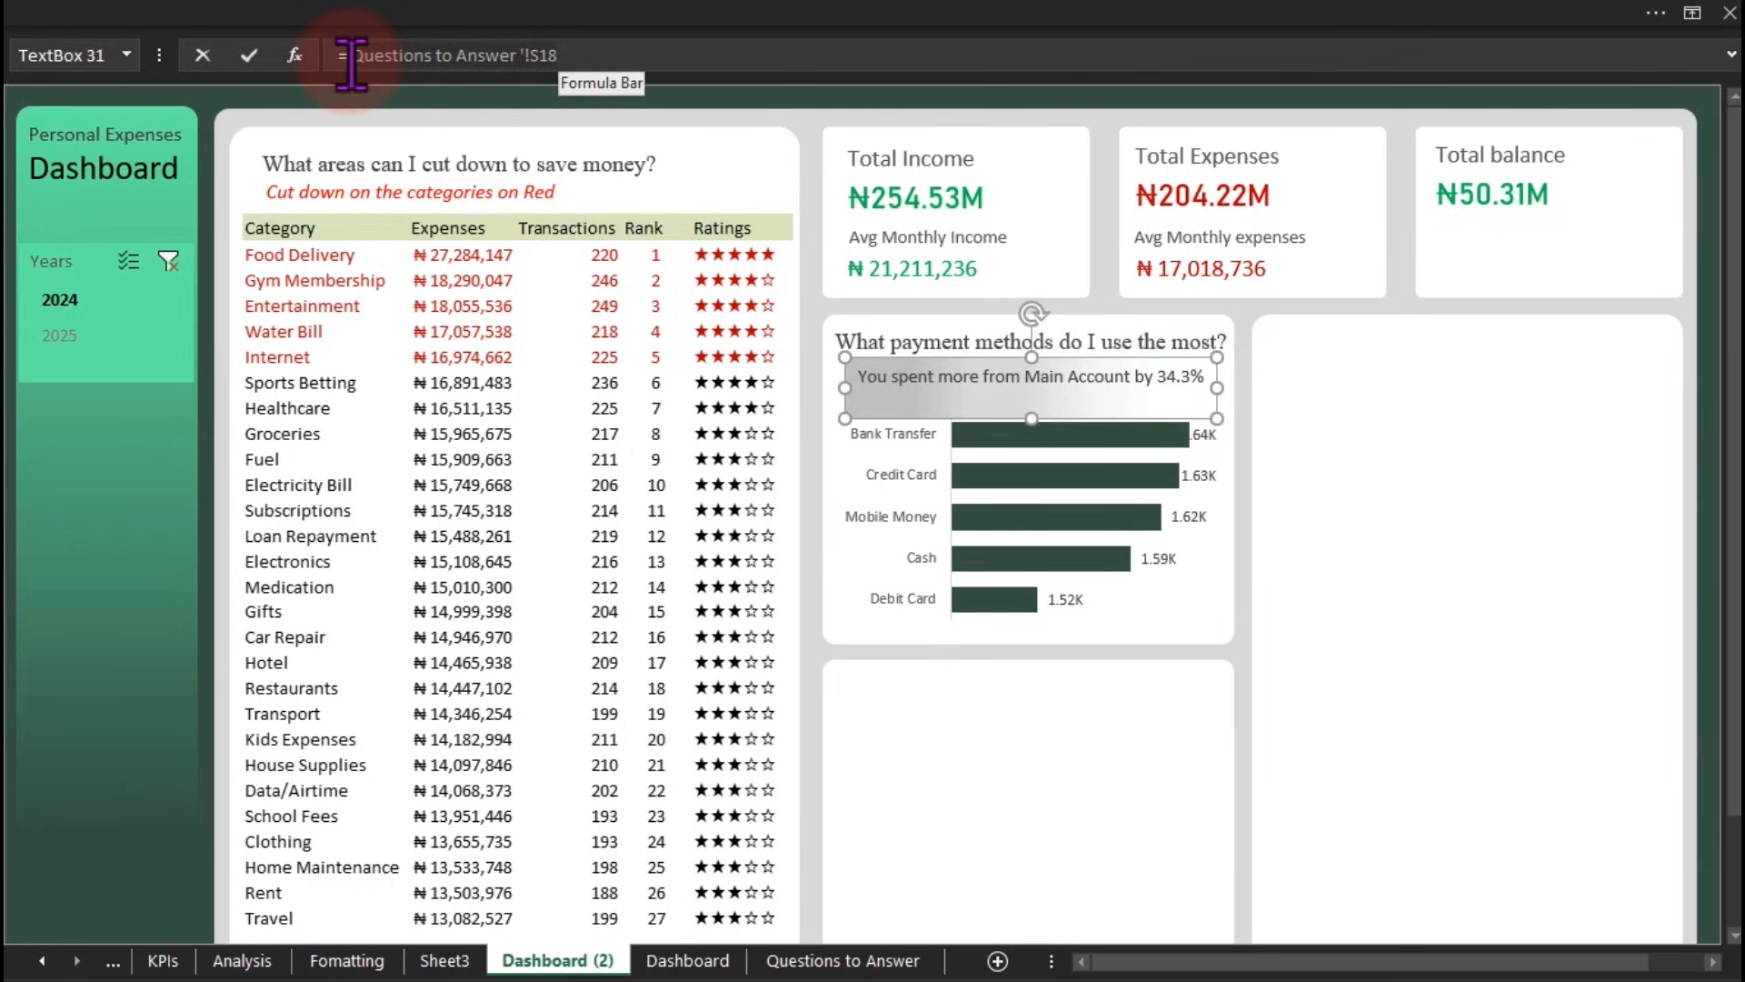
pyautogui.click(673, 962)
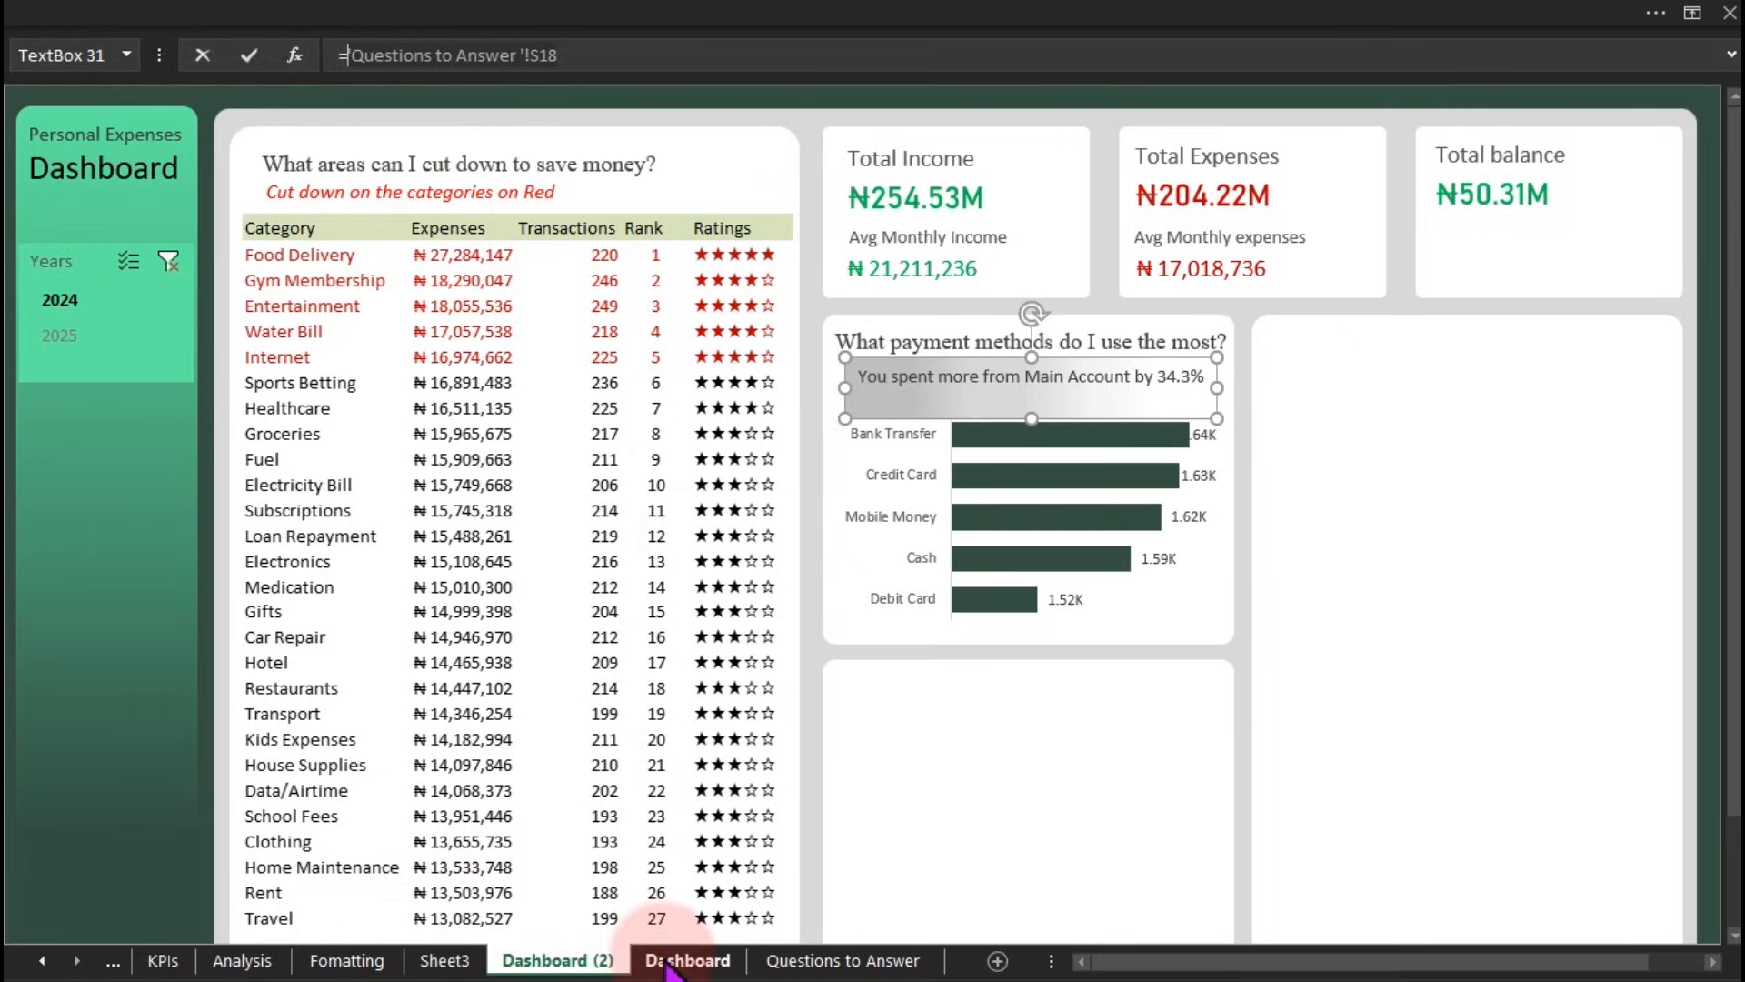
pyautogui.click(240, 964)
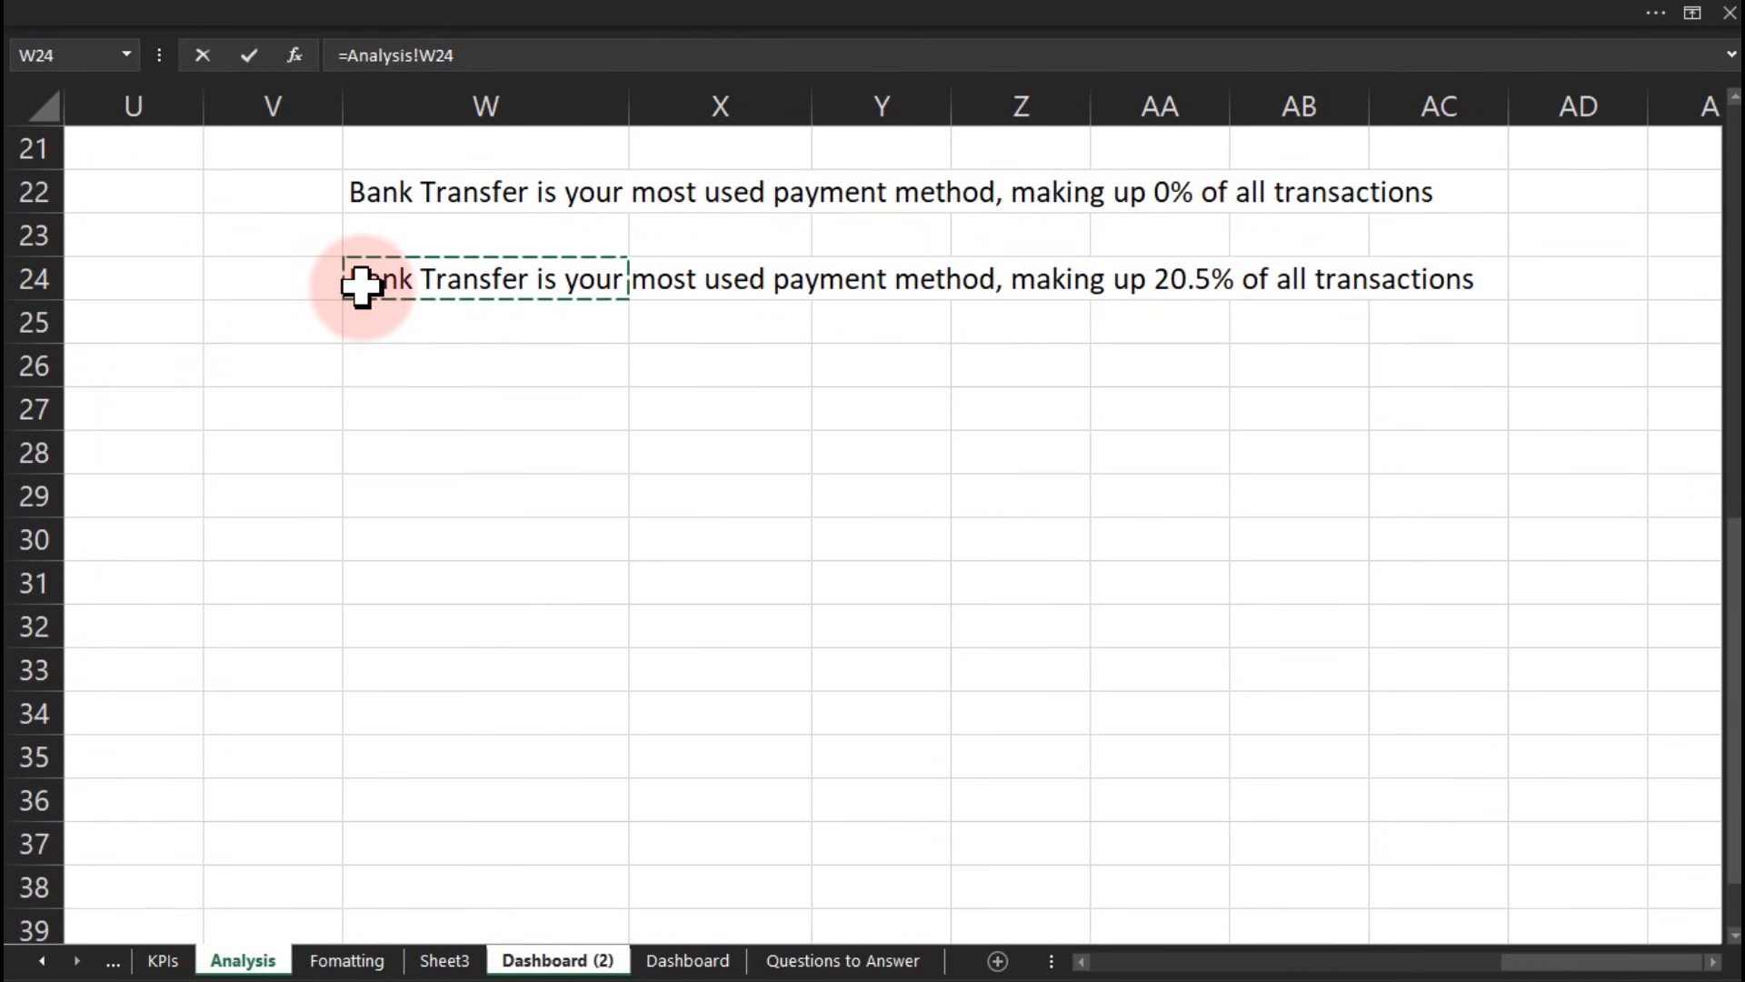
pyautogui.press('Return')
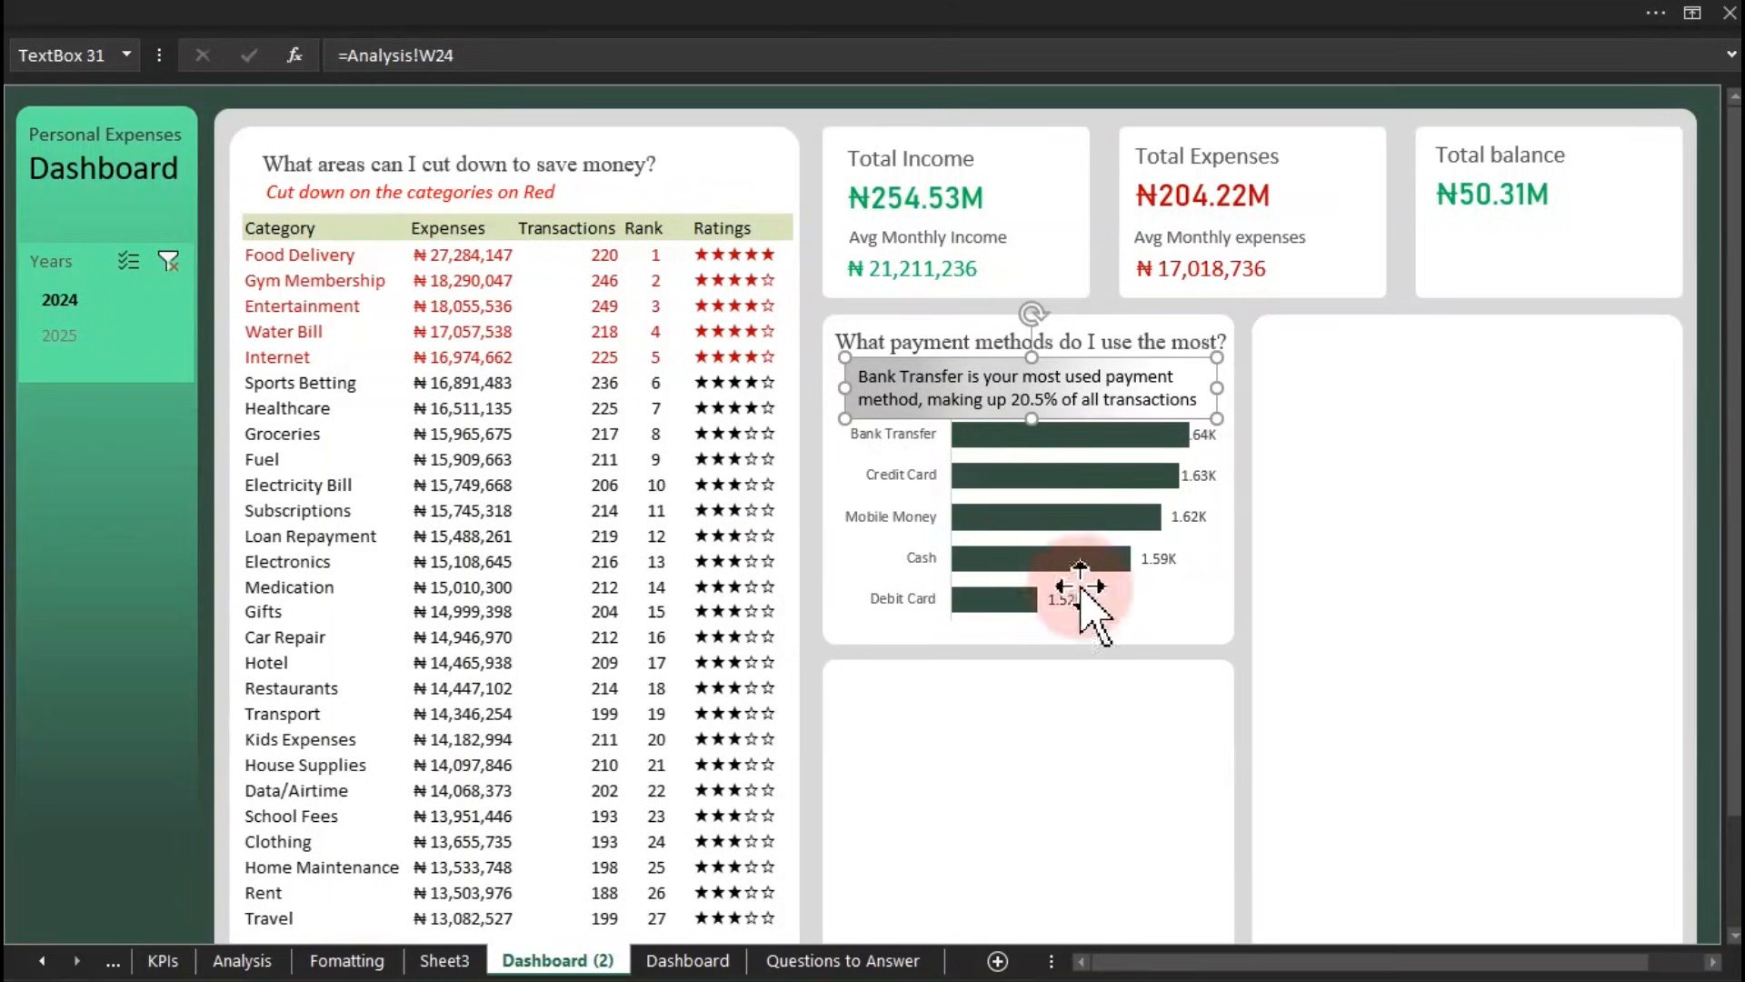
# Step: Paste a temporary copy of the account insight box, apply its formatting to the payment method insight with Format Painter, and delete the copy
pyautogui.click(82, 554)
pyautogui.hotkey('ctrl', 'v')
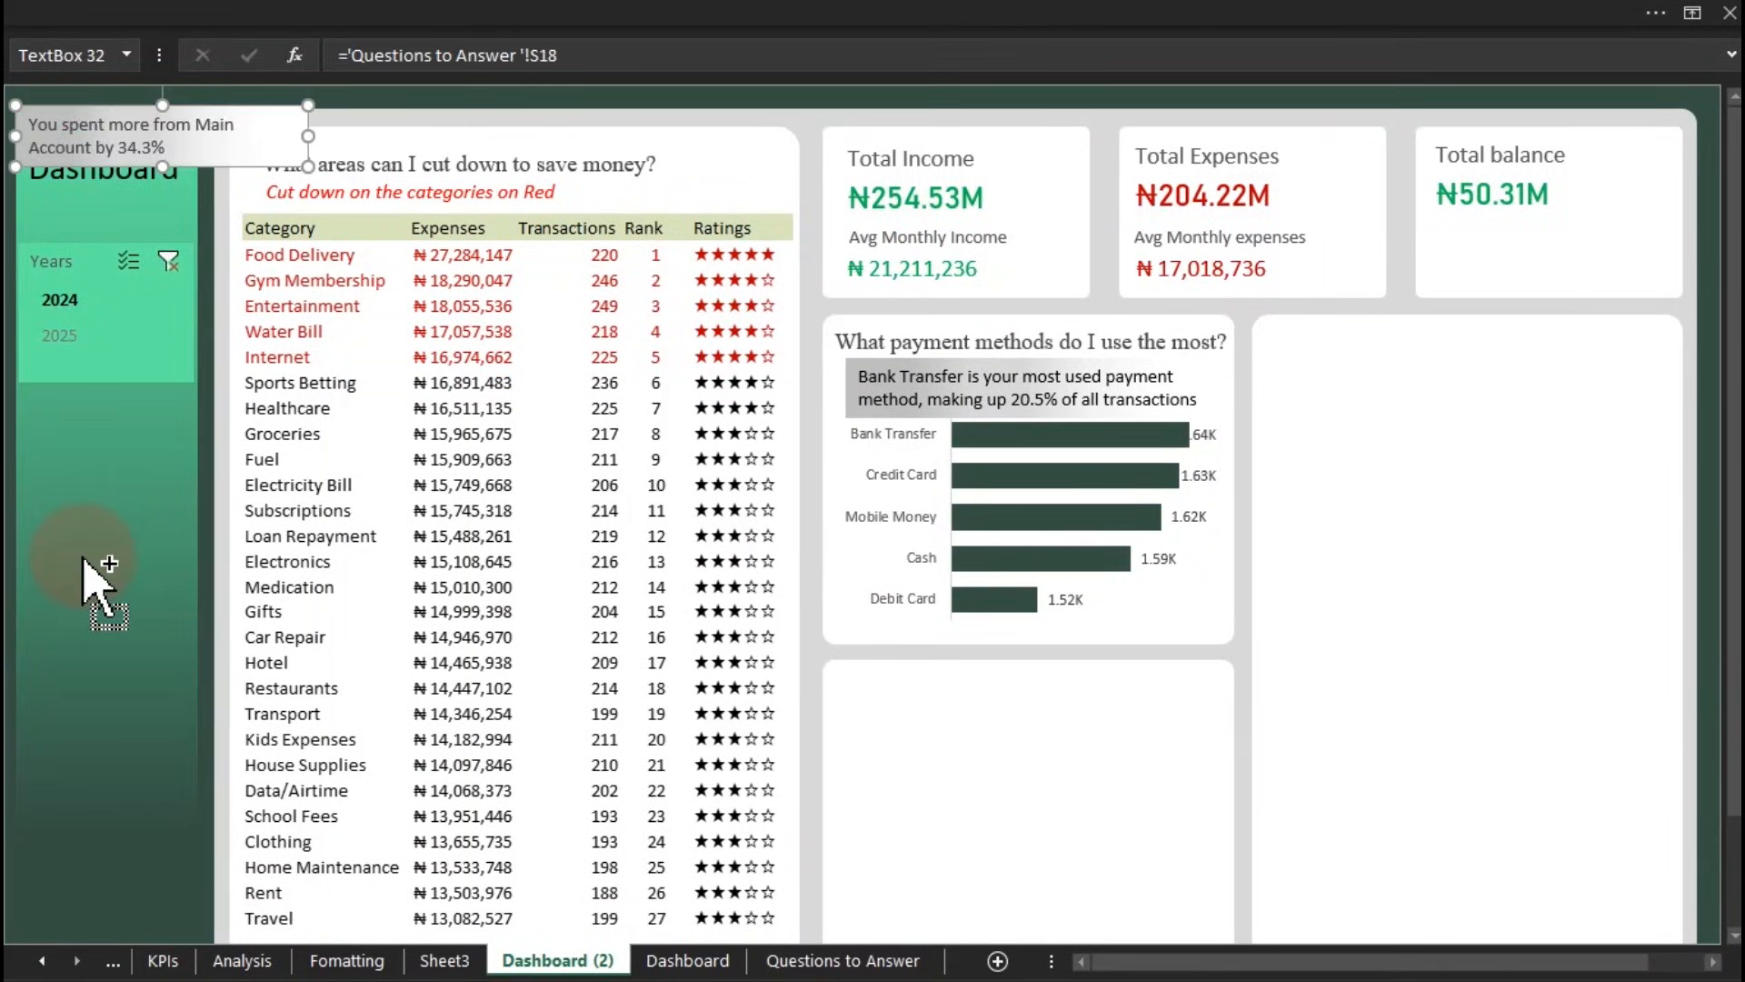
pyautogui.moveTo(191, 127); pyautogui.dragTo(1534, 468)
pyautogui.click(307, 9)
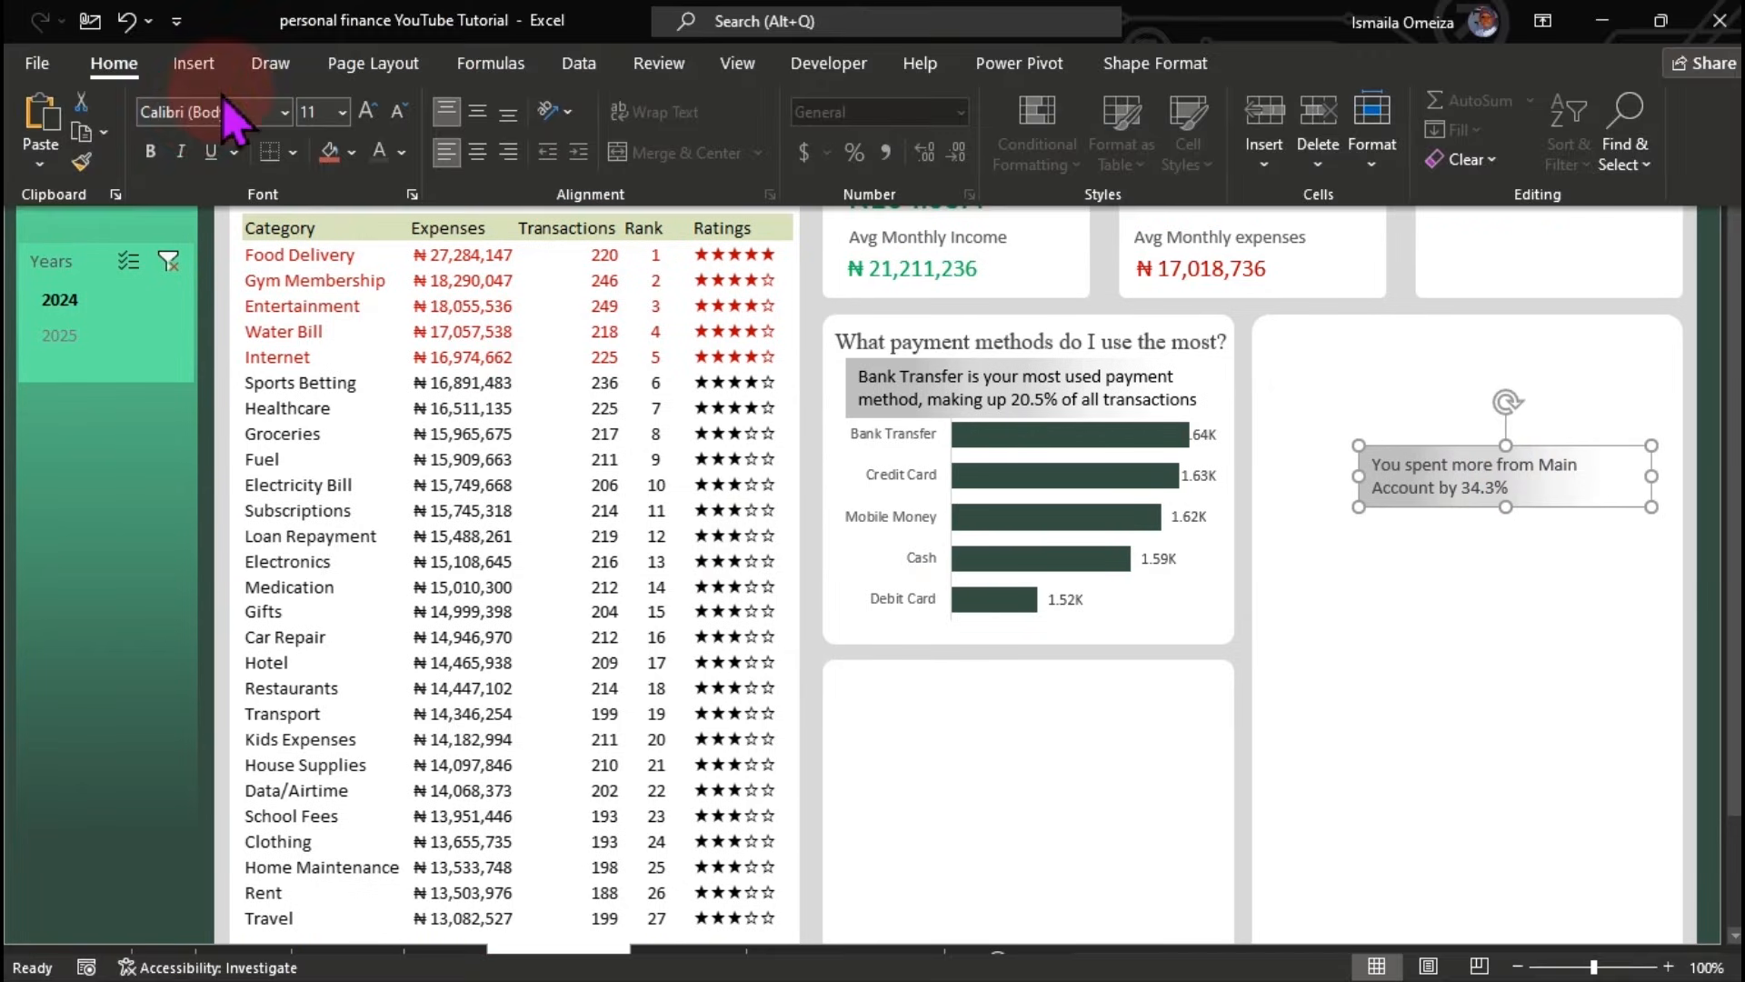
pyautogui.click(82, 166)
pyautogui.click(1103, 411)
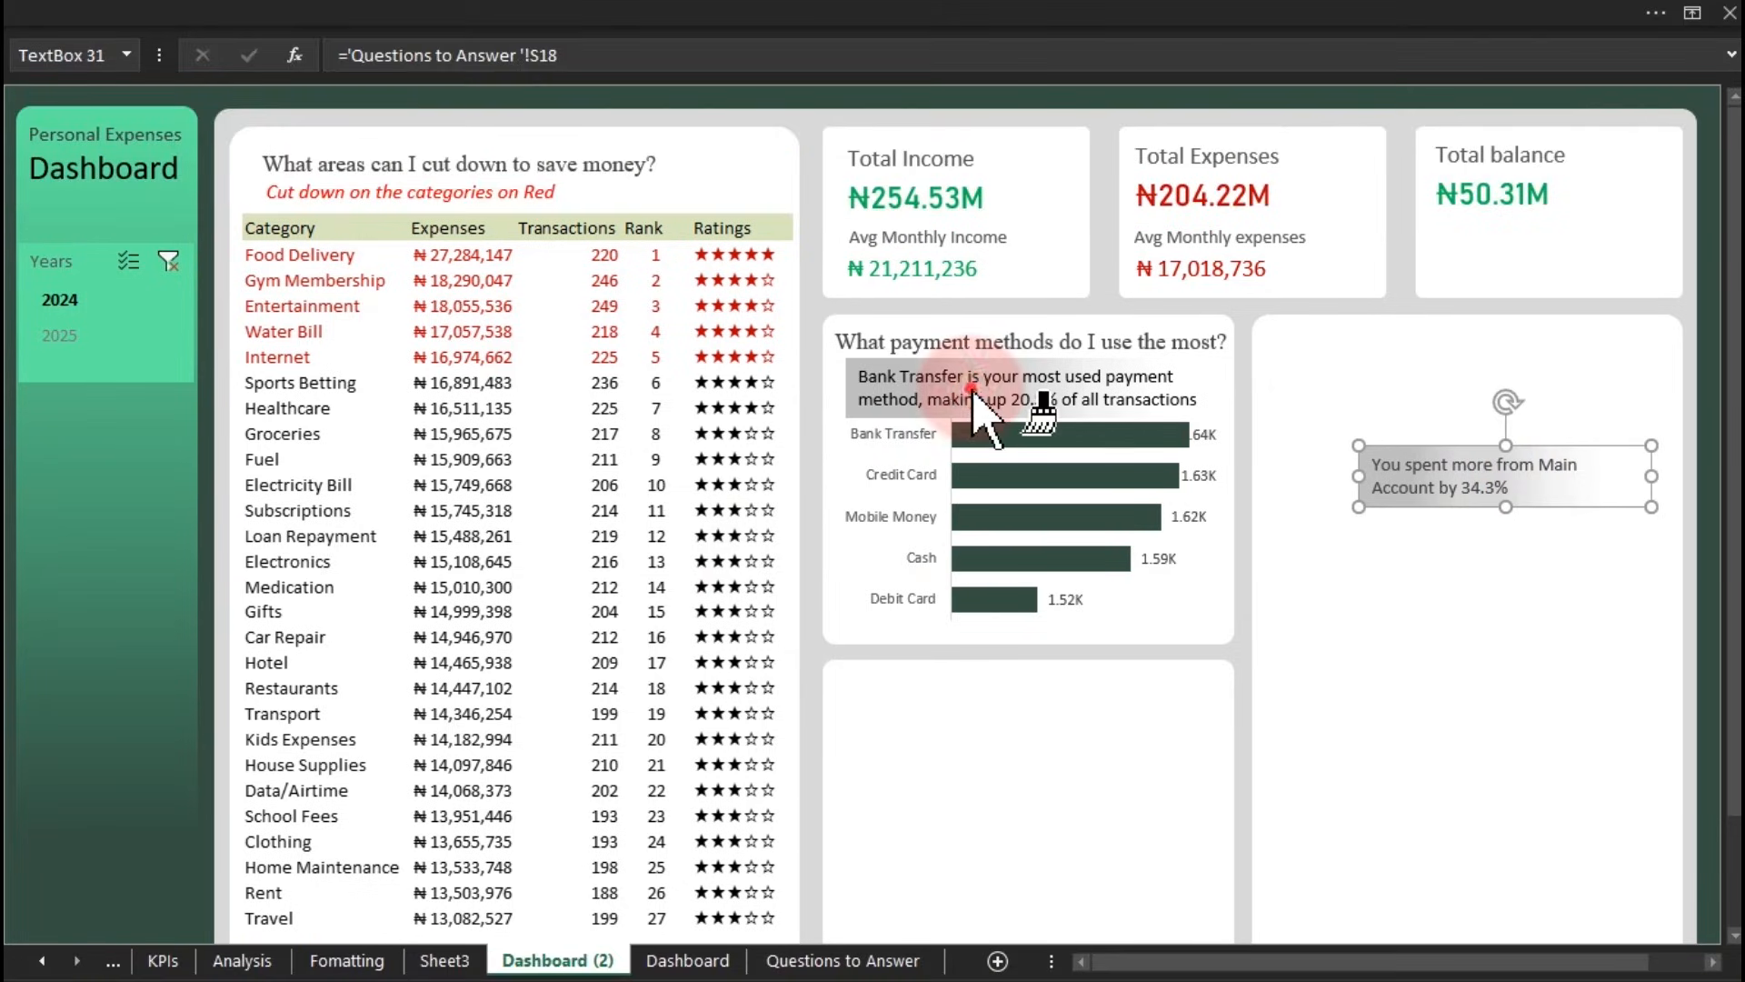
pyautogui.click(1461, 491)
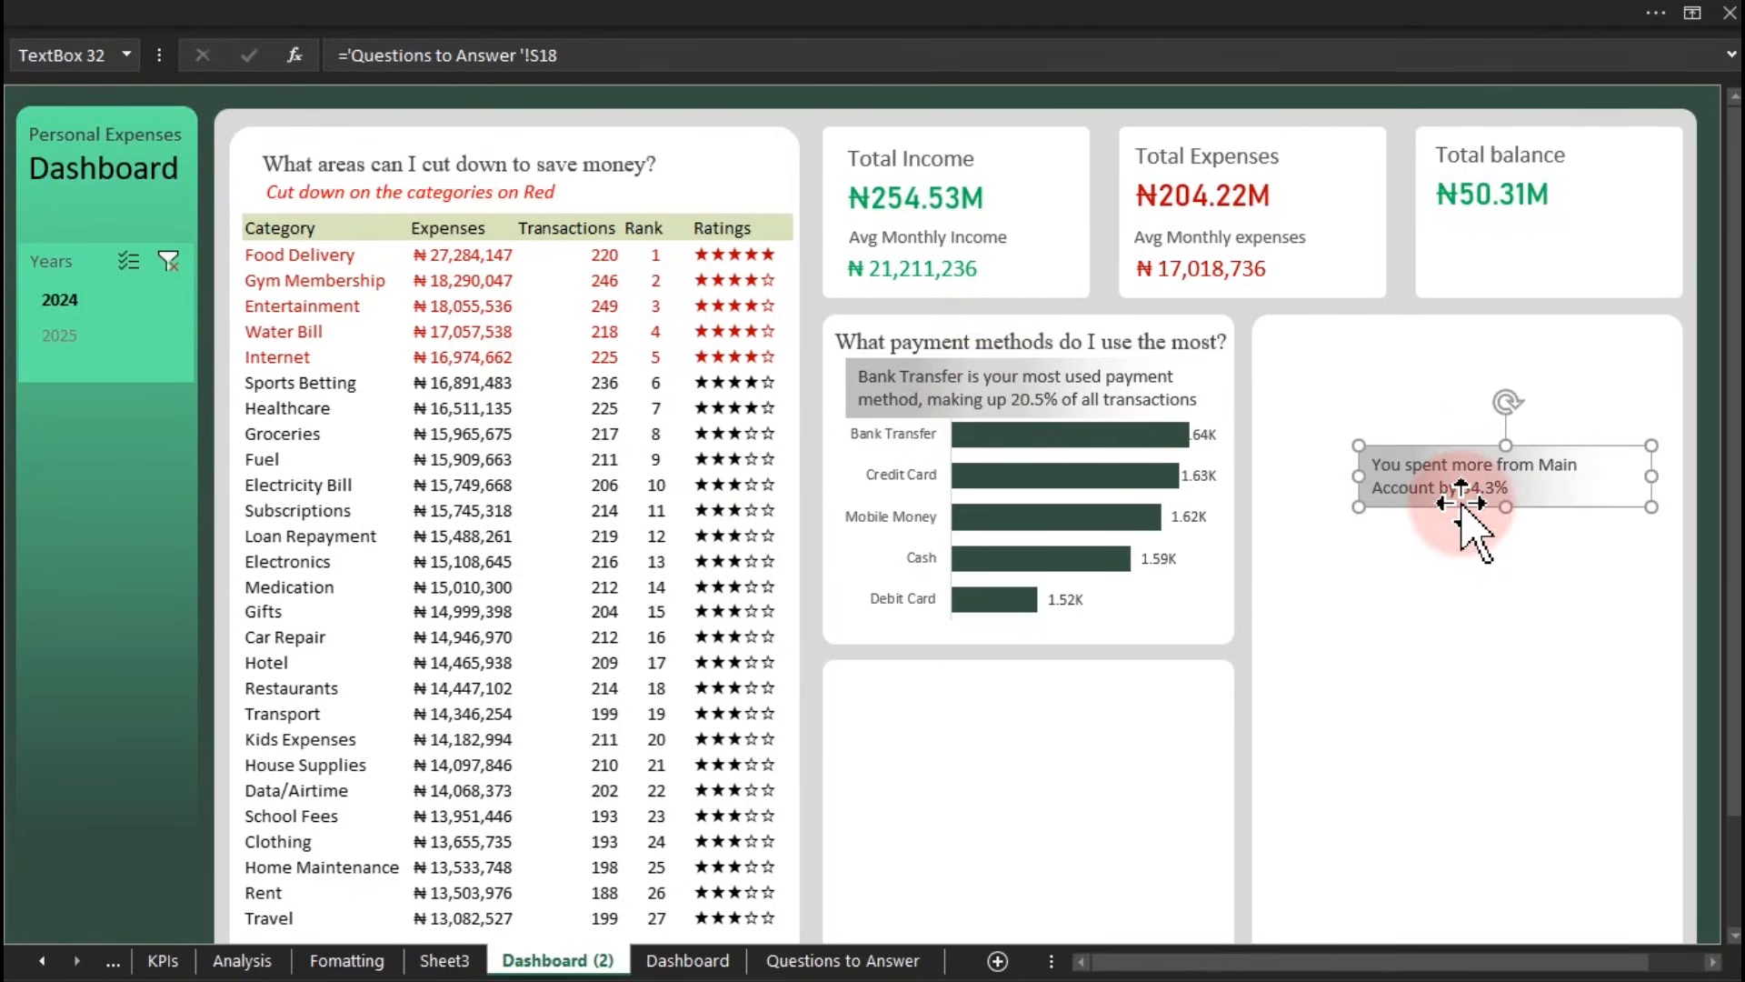
pyautogui.press('Delete')
# Step: Lower the top edge of the payment methods bar chart slightly to separate its bars from the insight text
pyautogui.click(1152, 600)
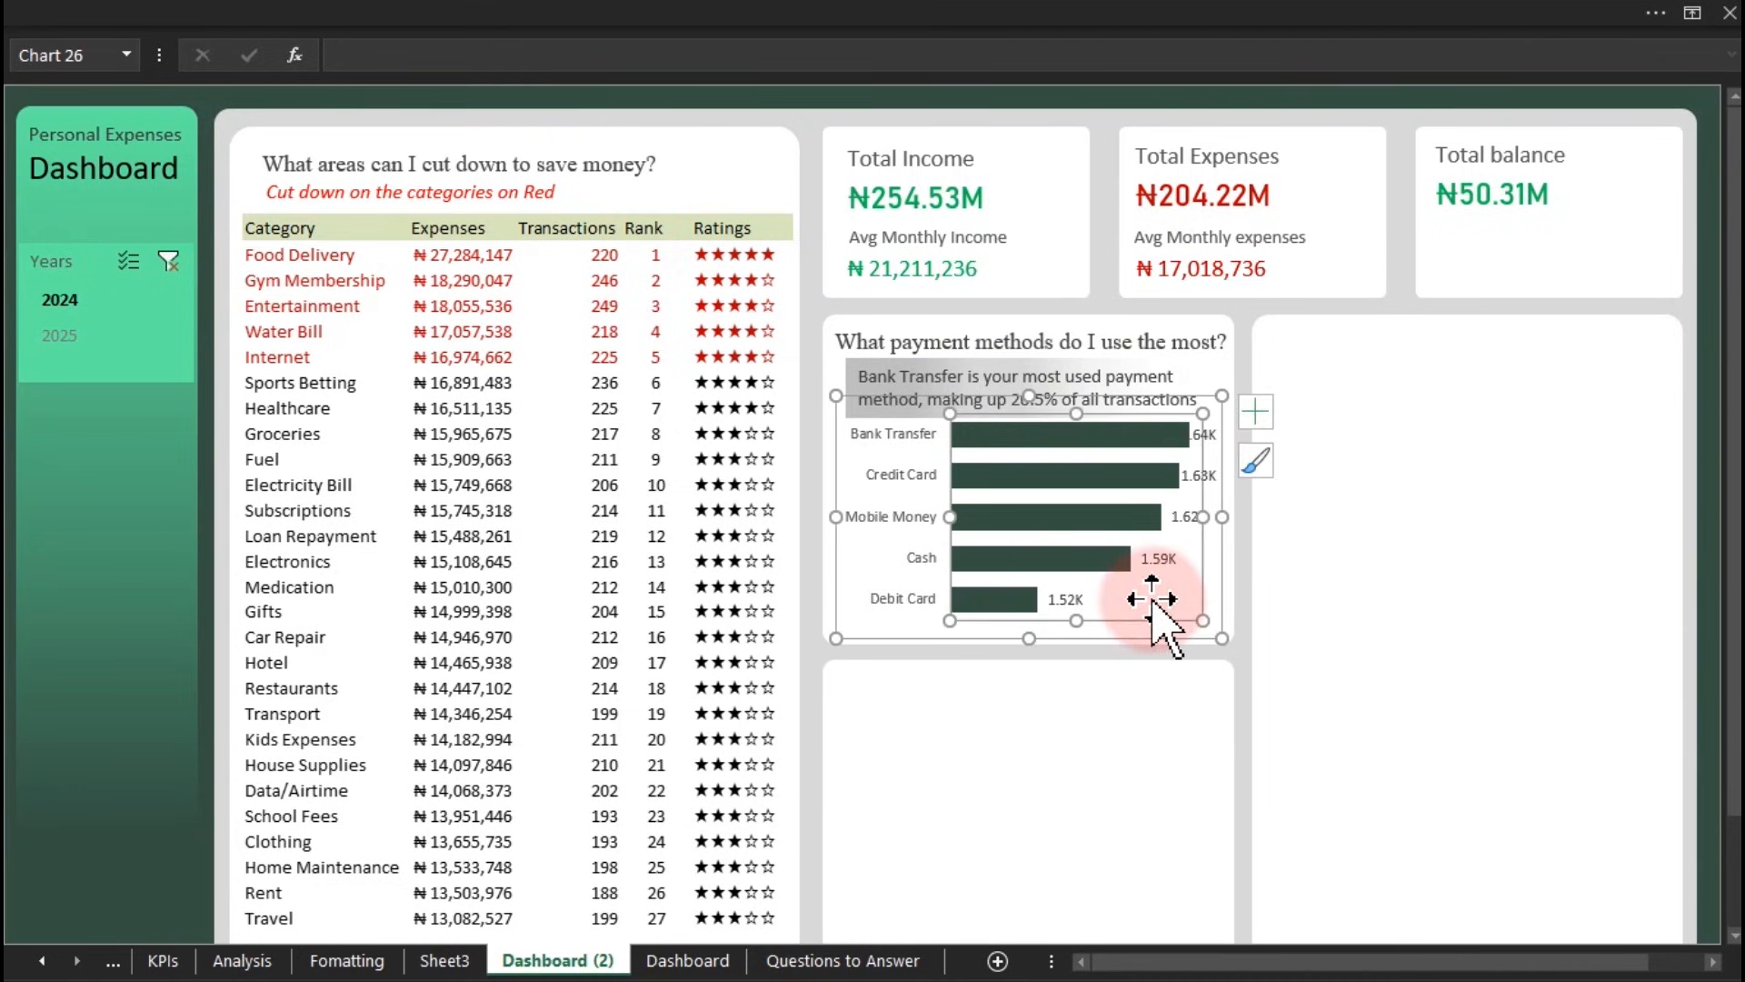
pyautogui.moveTo(1029, 396); pyautogui.dragTo(1030, 410)
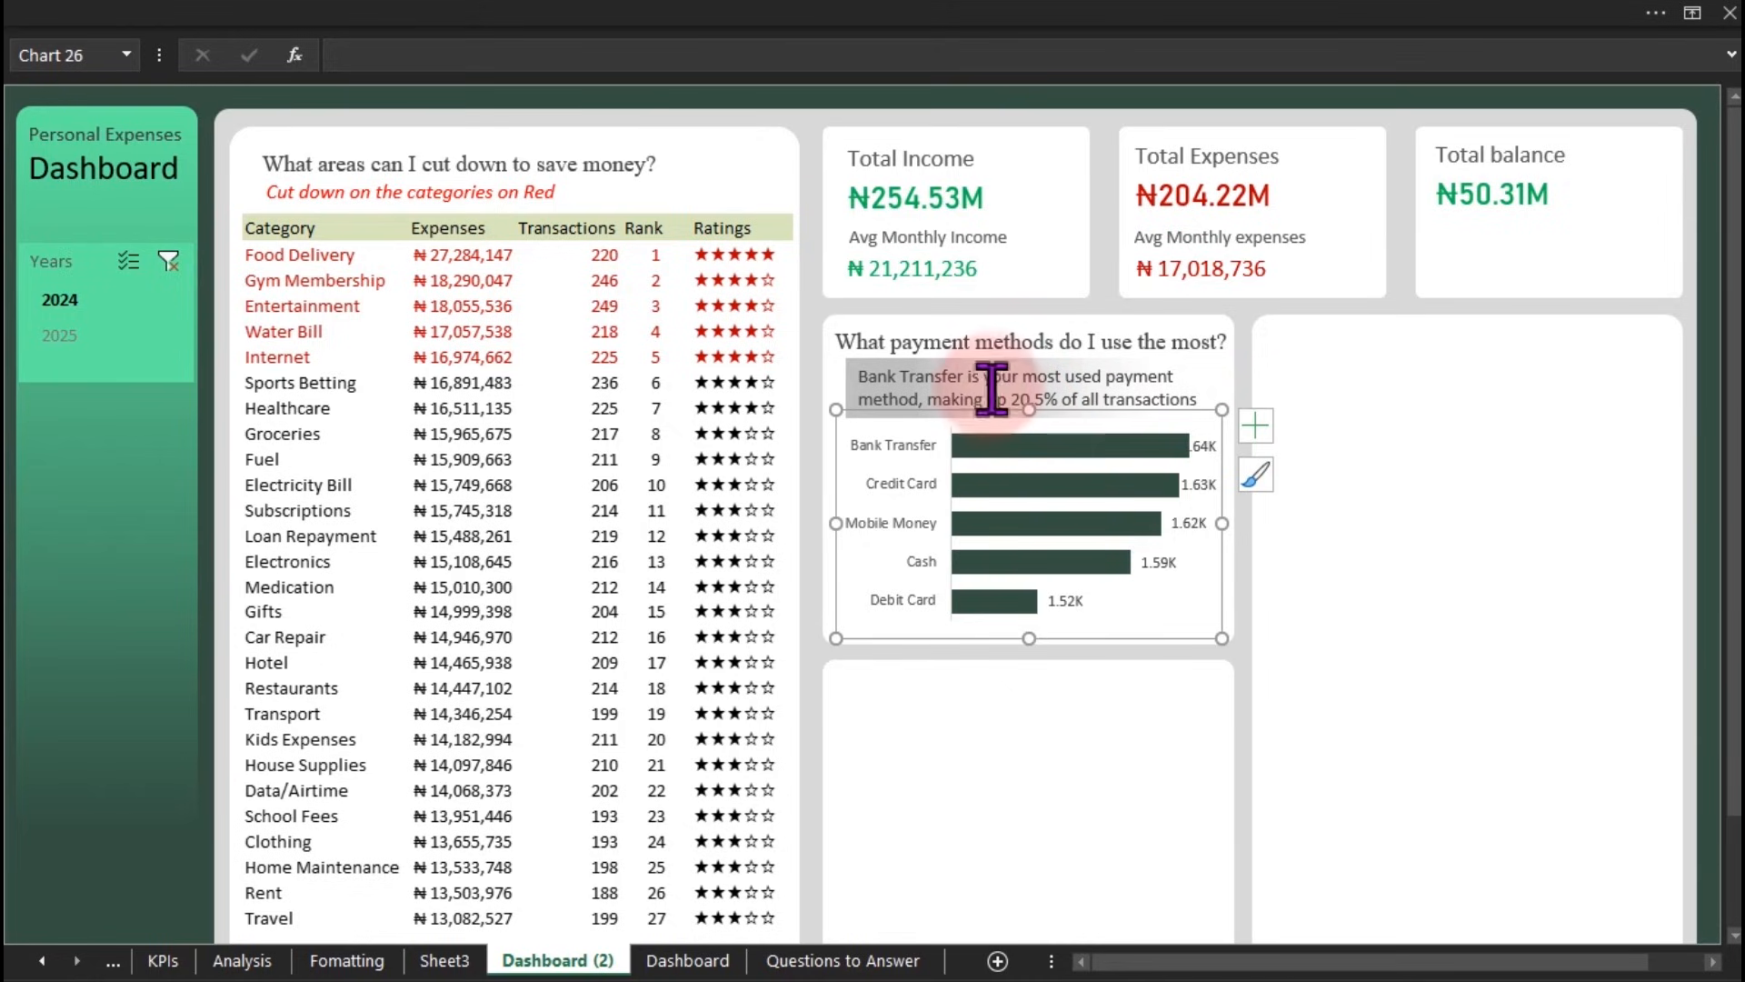
# Step: Reduce the font size of the payment methods and cut-down areas titles to 12
pyautogui.click(1003, 351)
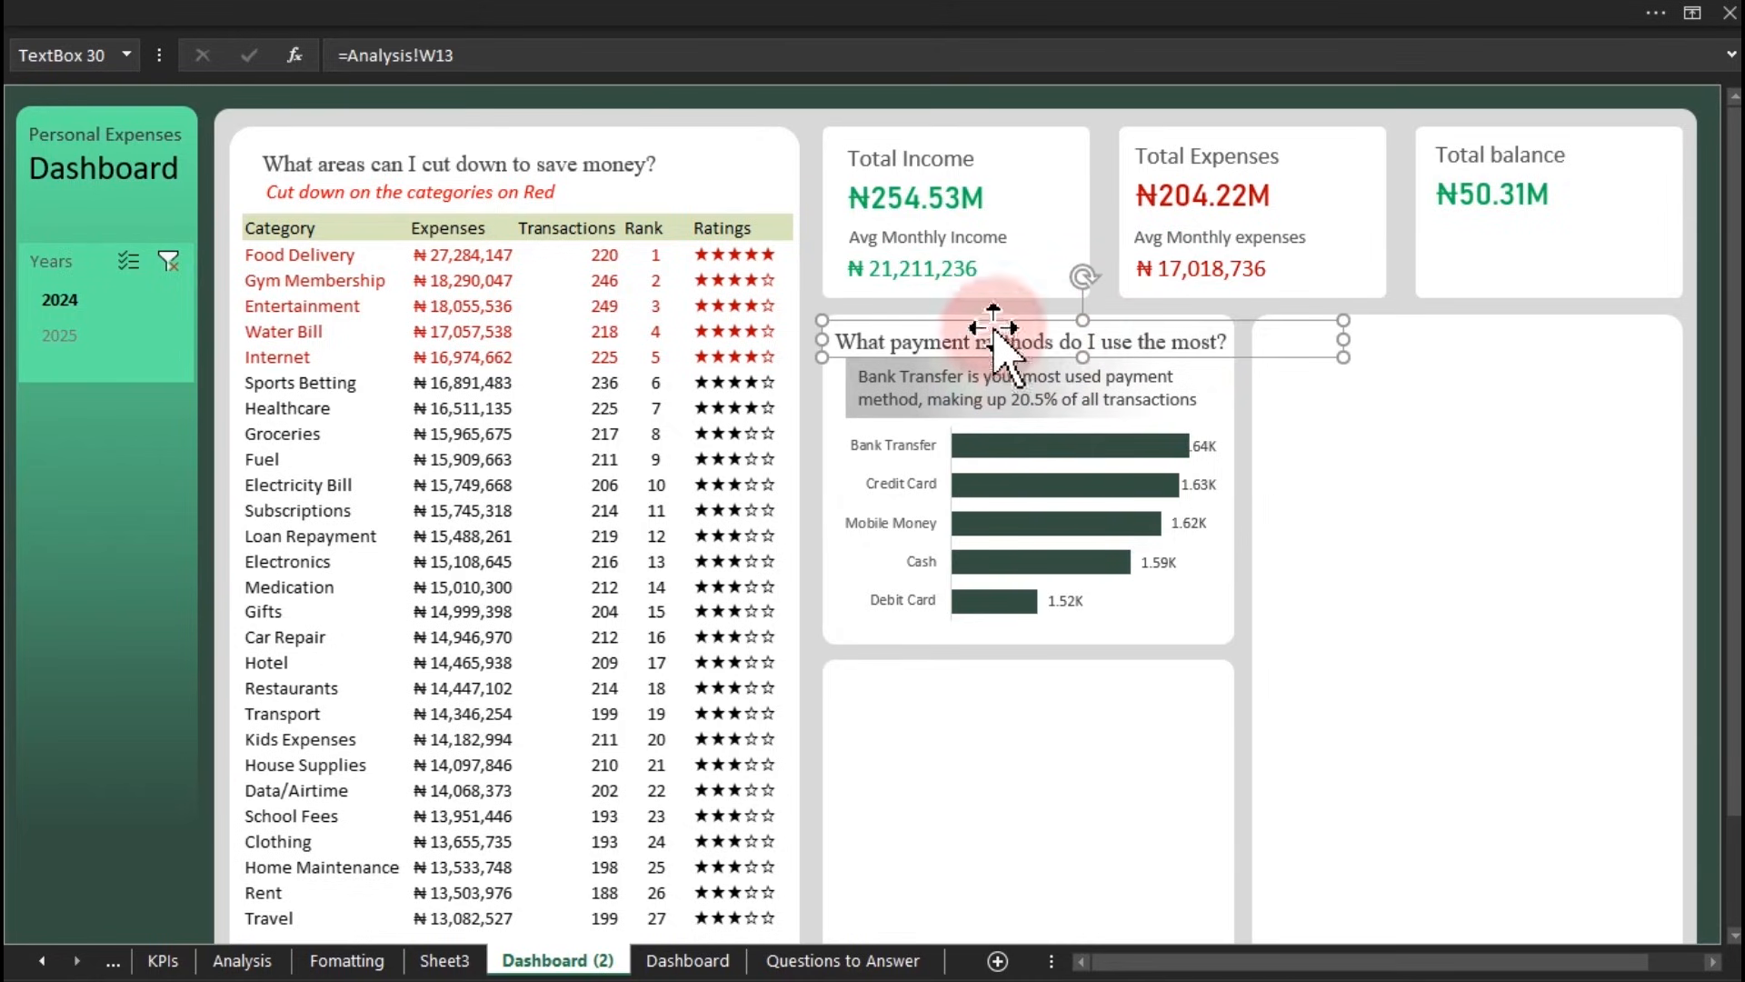
pyautogui.keyDown('ctrl'); pyautogui.click(513, 153); pyautogui.keyUp('ctrl')
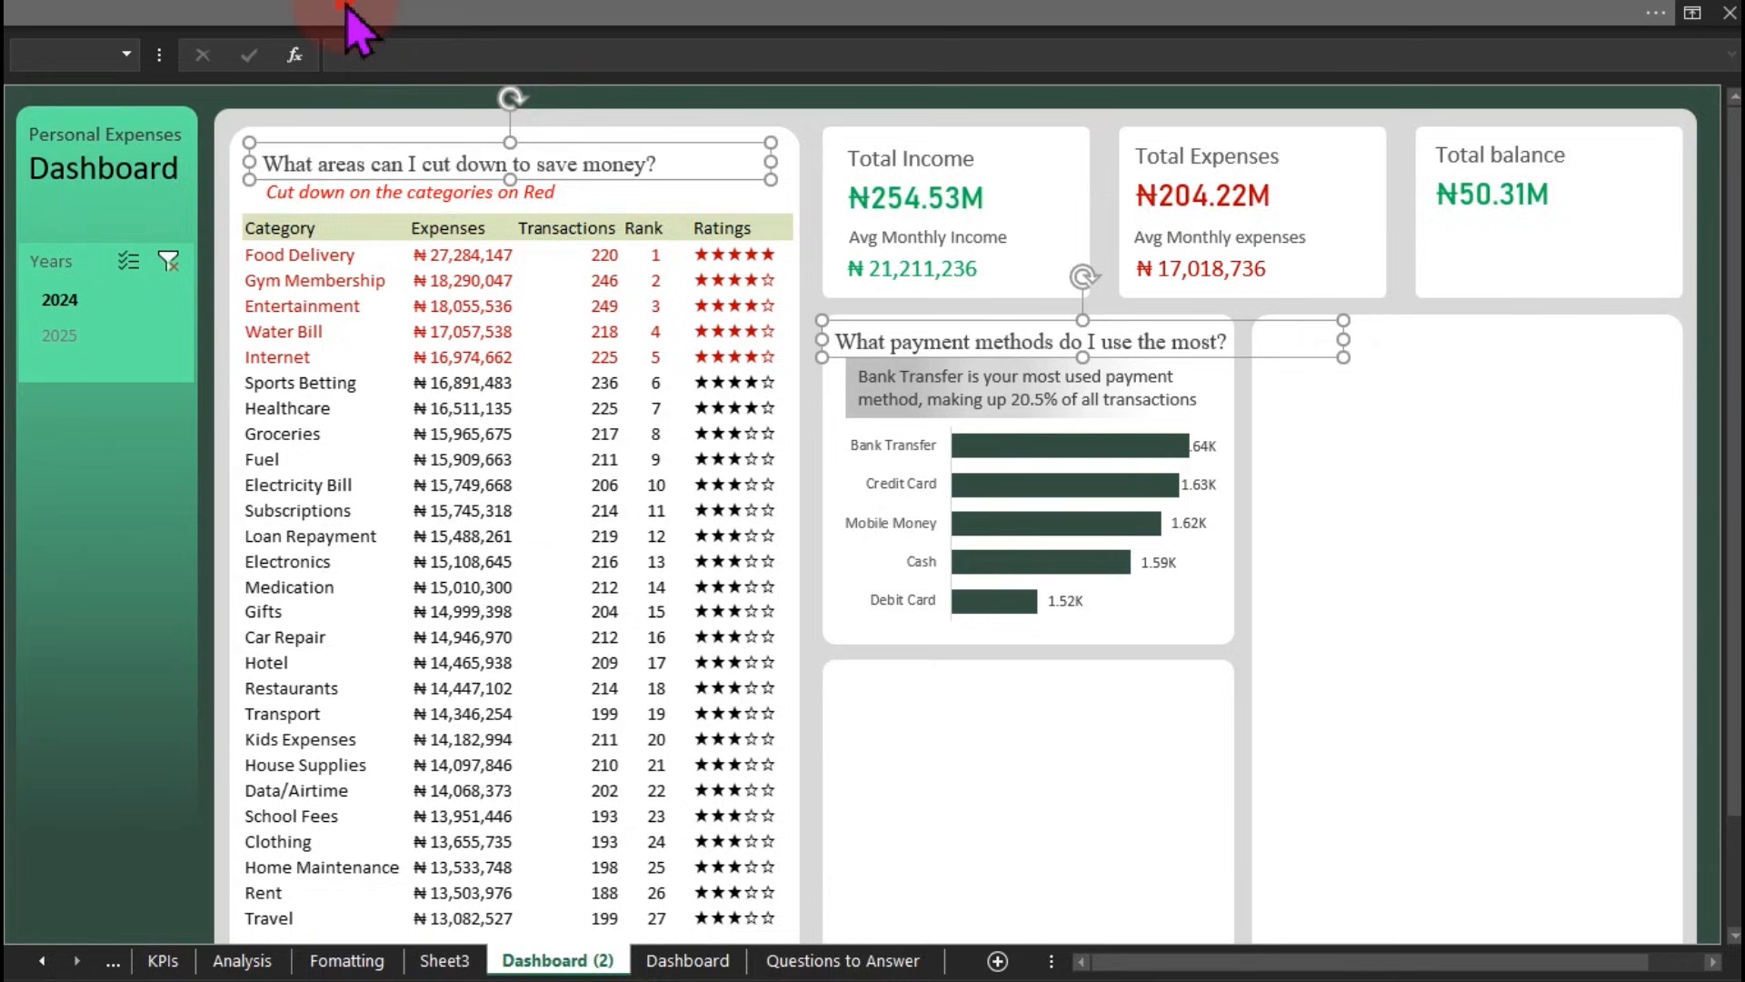
pyautogui.click(347, 11)
pyautogui.click(401, 116)
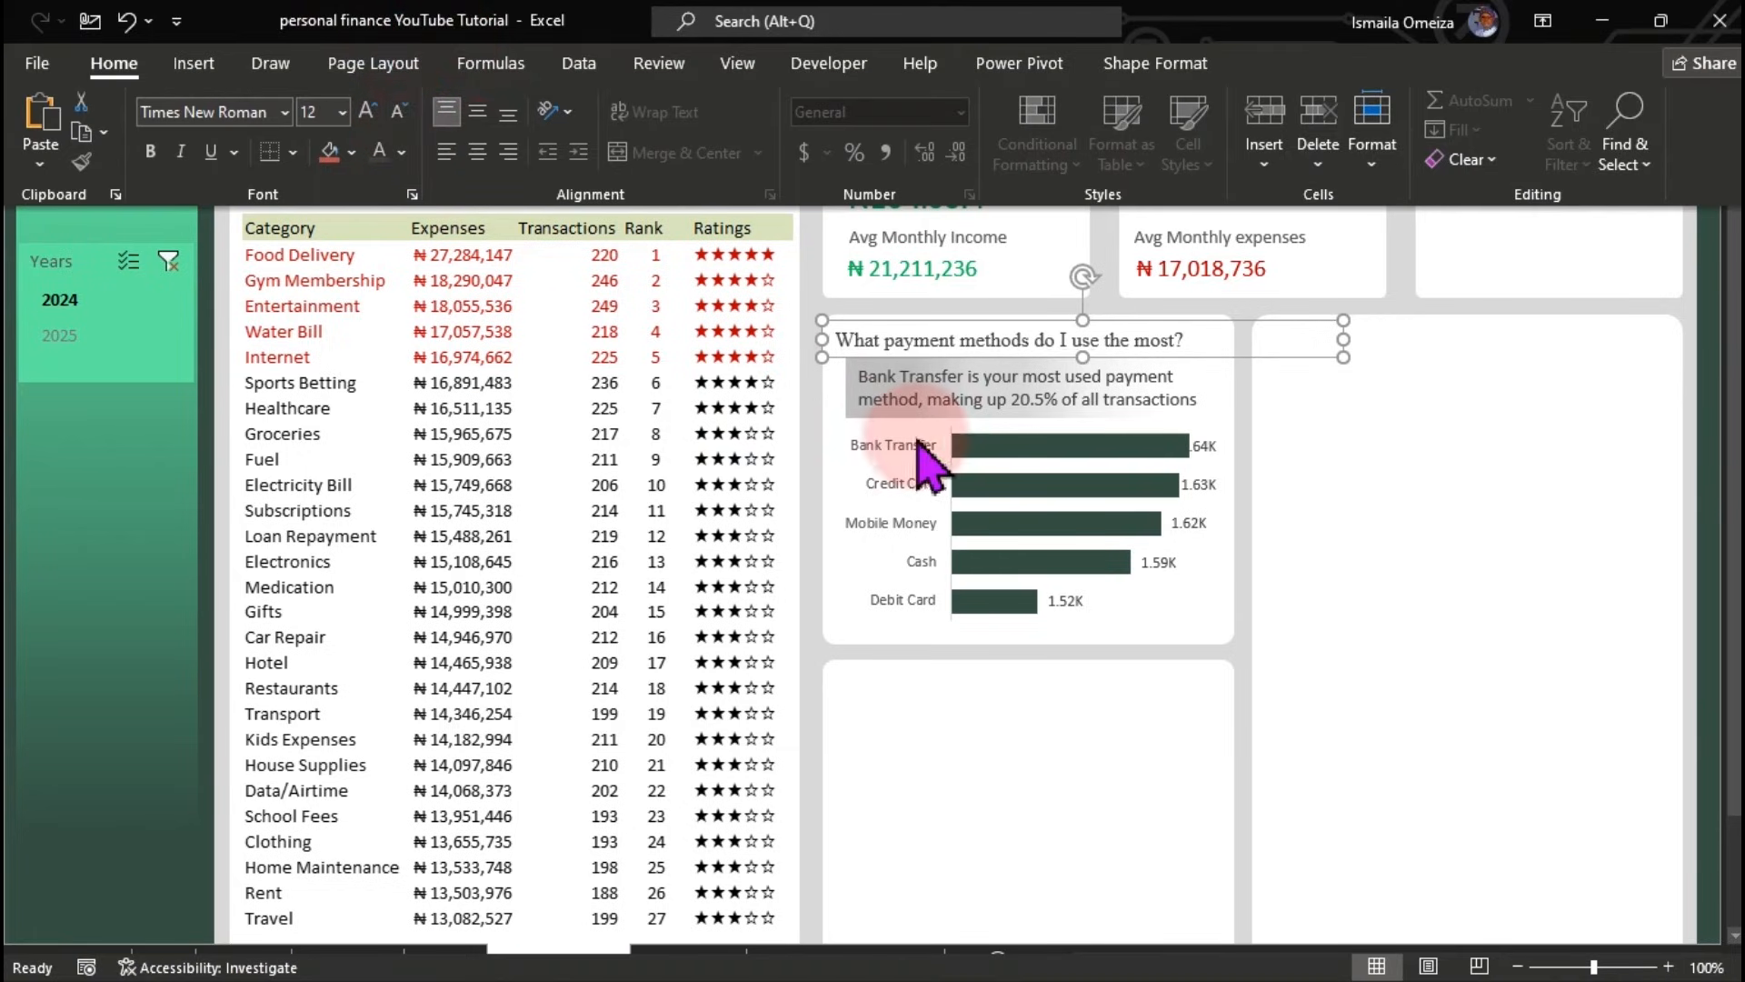
pyautogui.click(1413, 479)
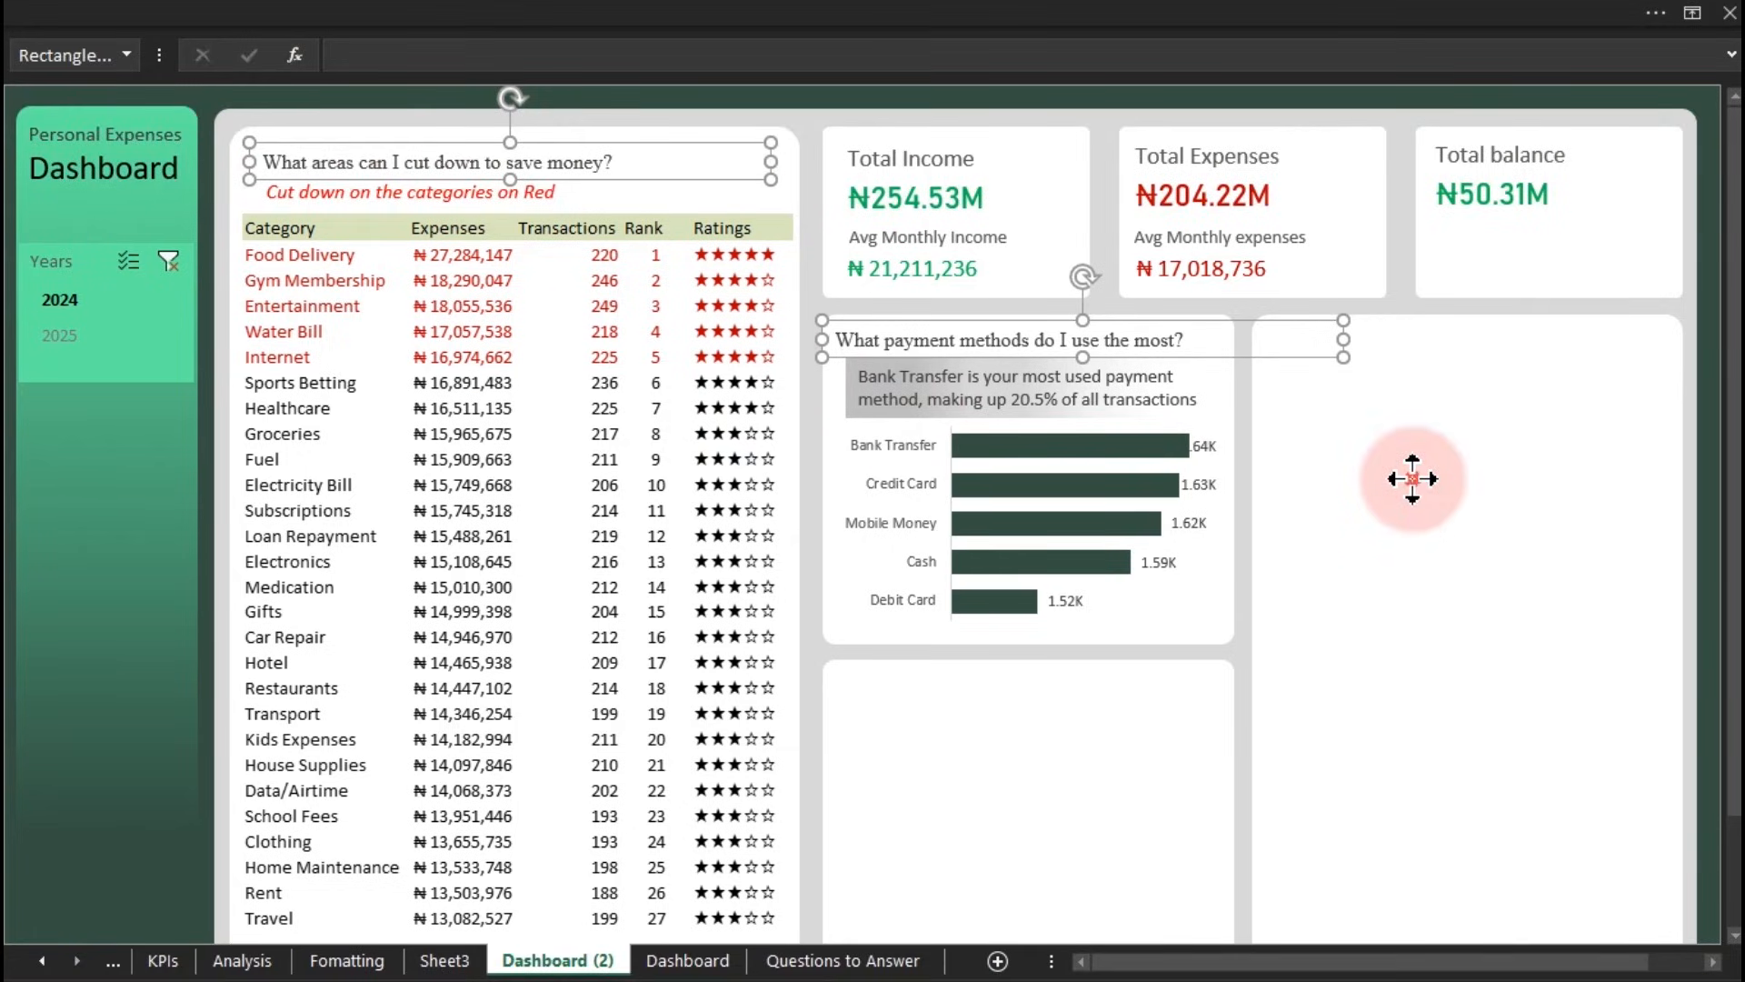
# Step: Nudge the payment methods title up slightly and narrow its text box to the card's width
pyautogui.click(1079, 342)
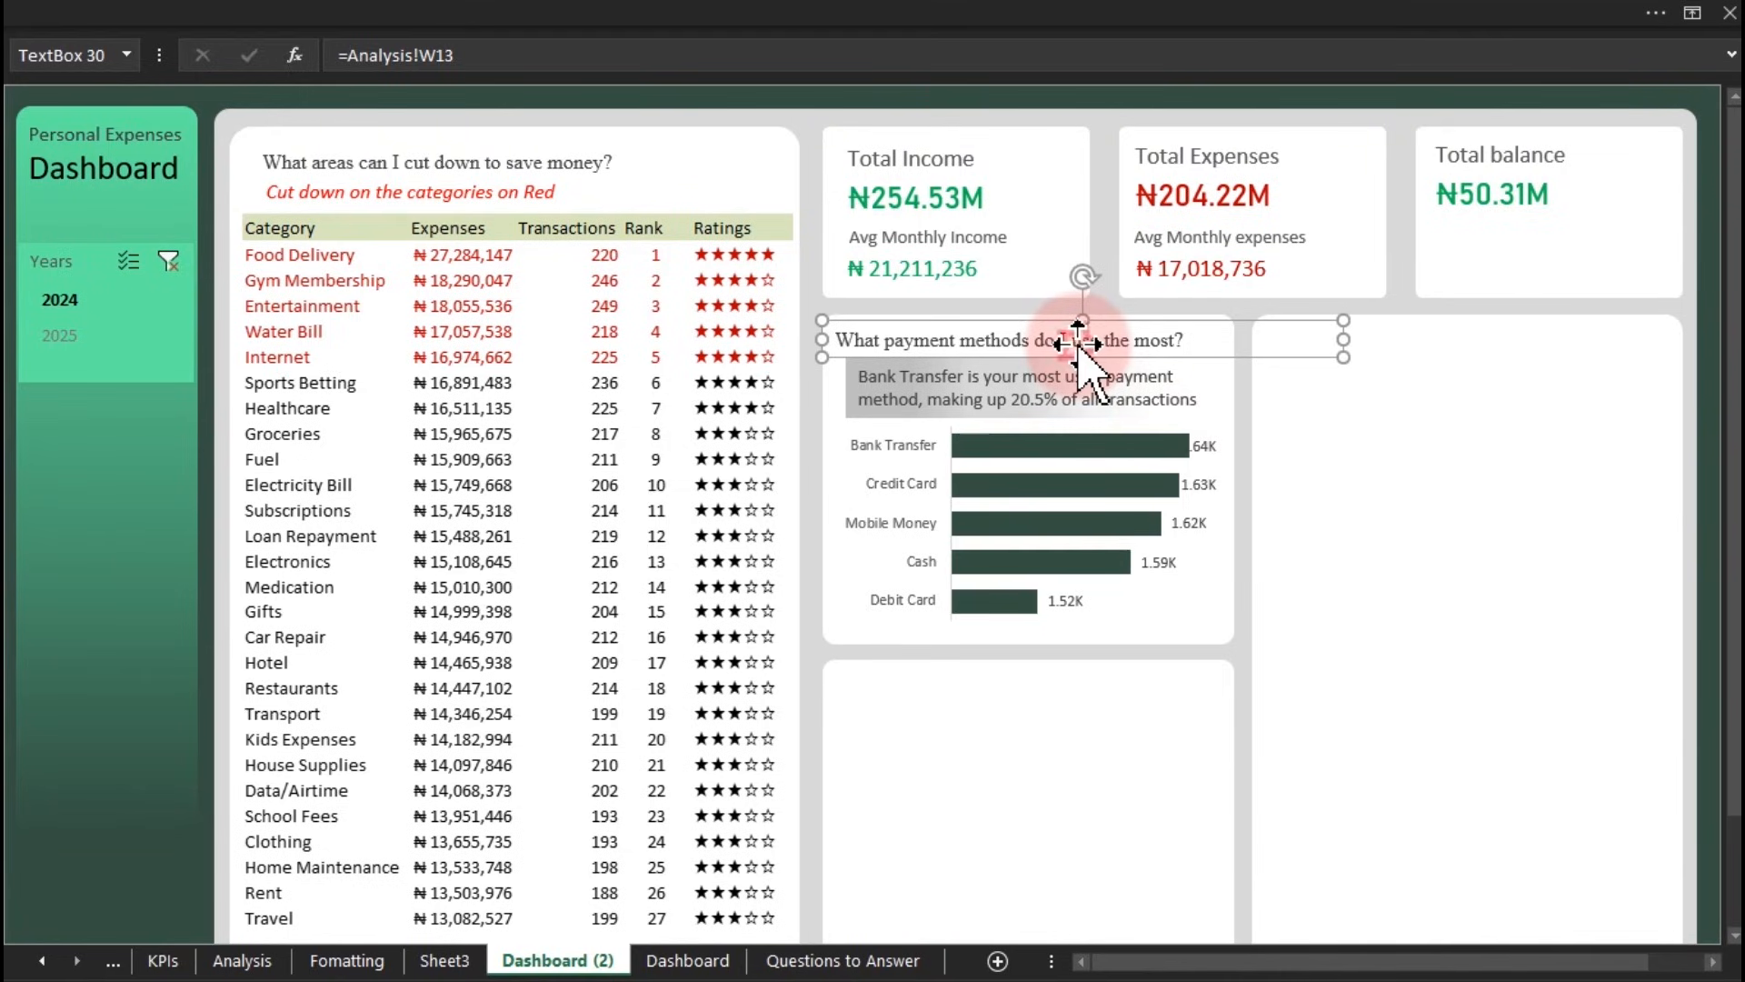
pyautogui.press('Up')
pyautogui.press('Up')
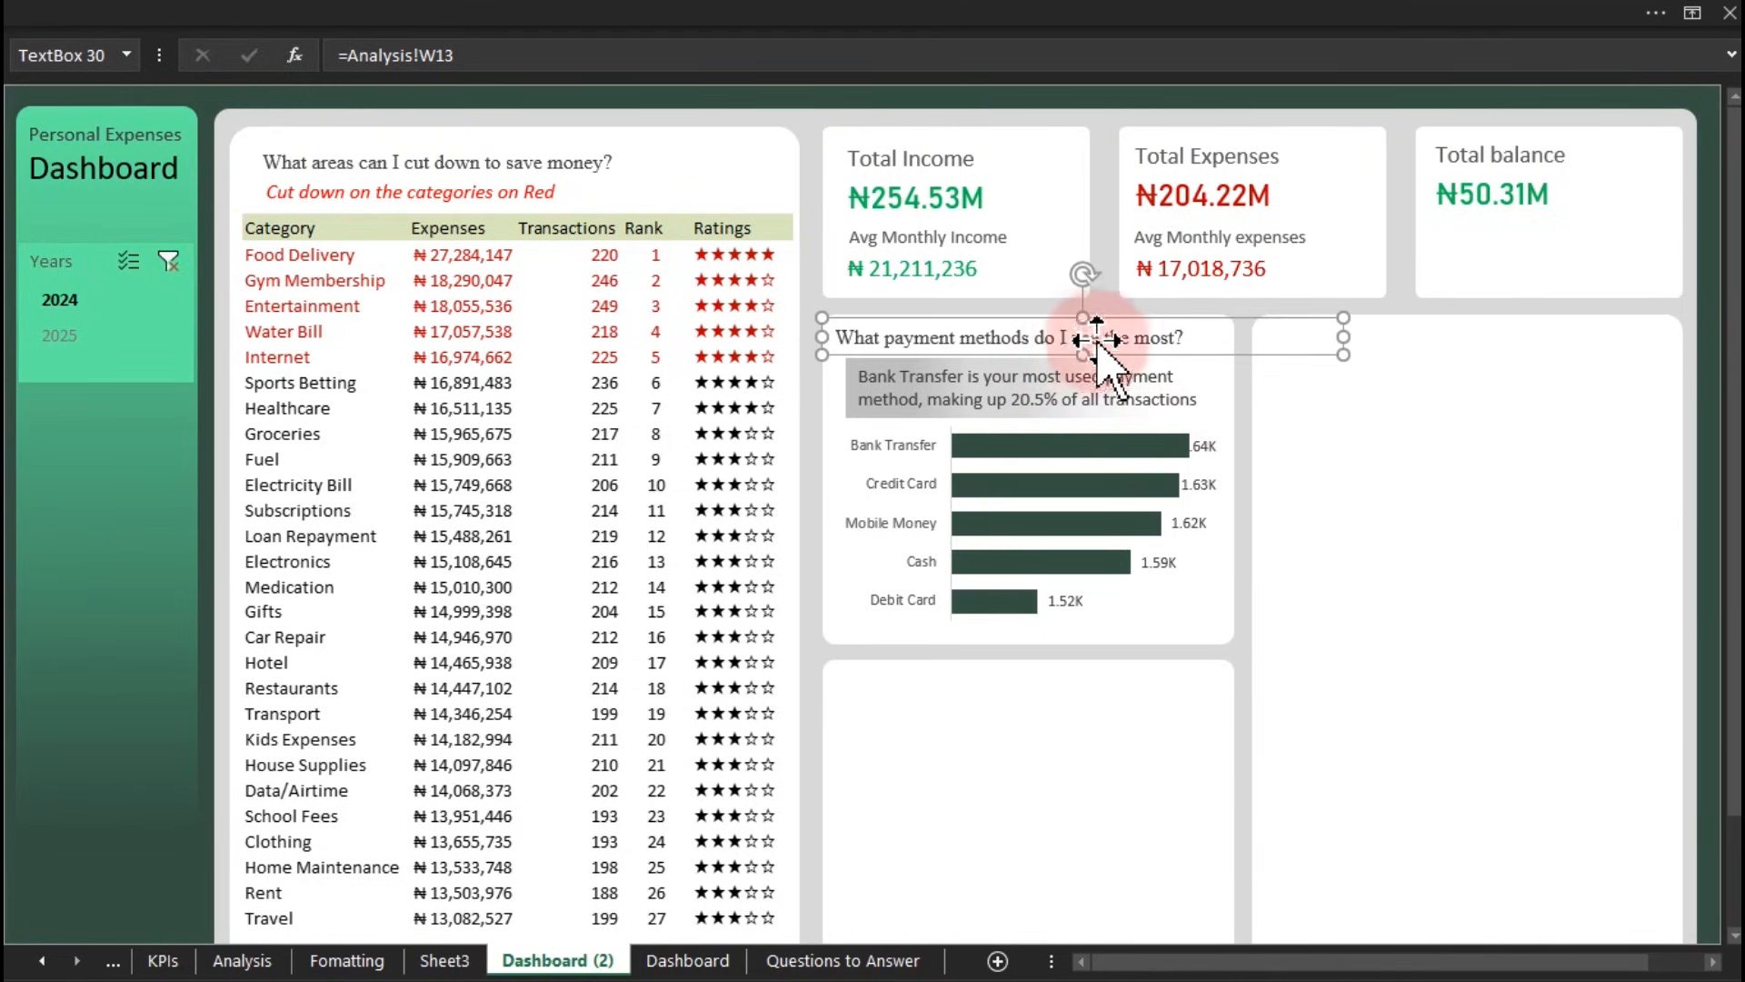
pyautogui.moveTo(1344, 353); pyautogui.dragTo(1234, 348)
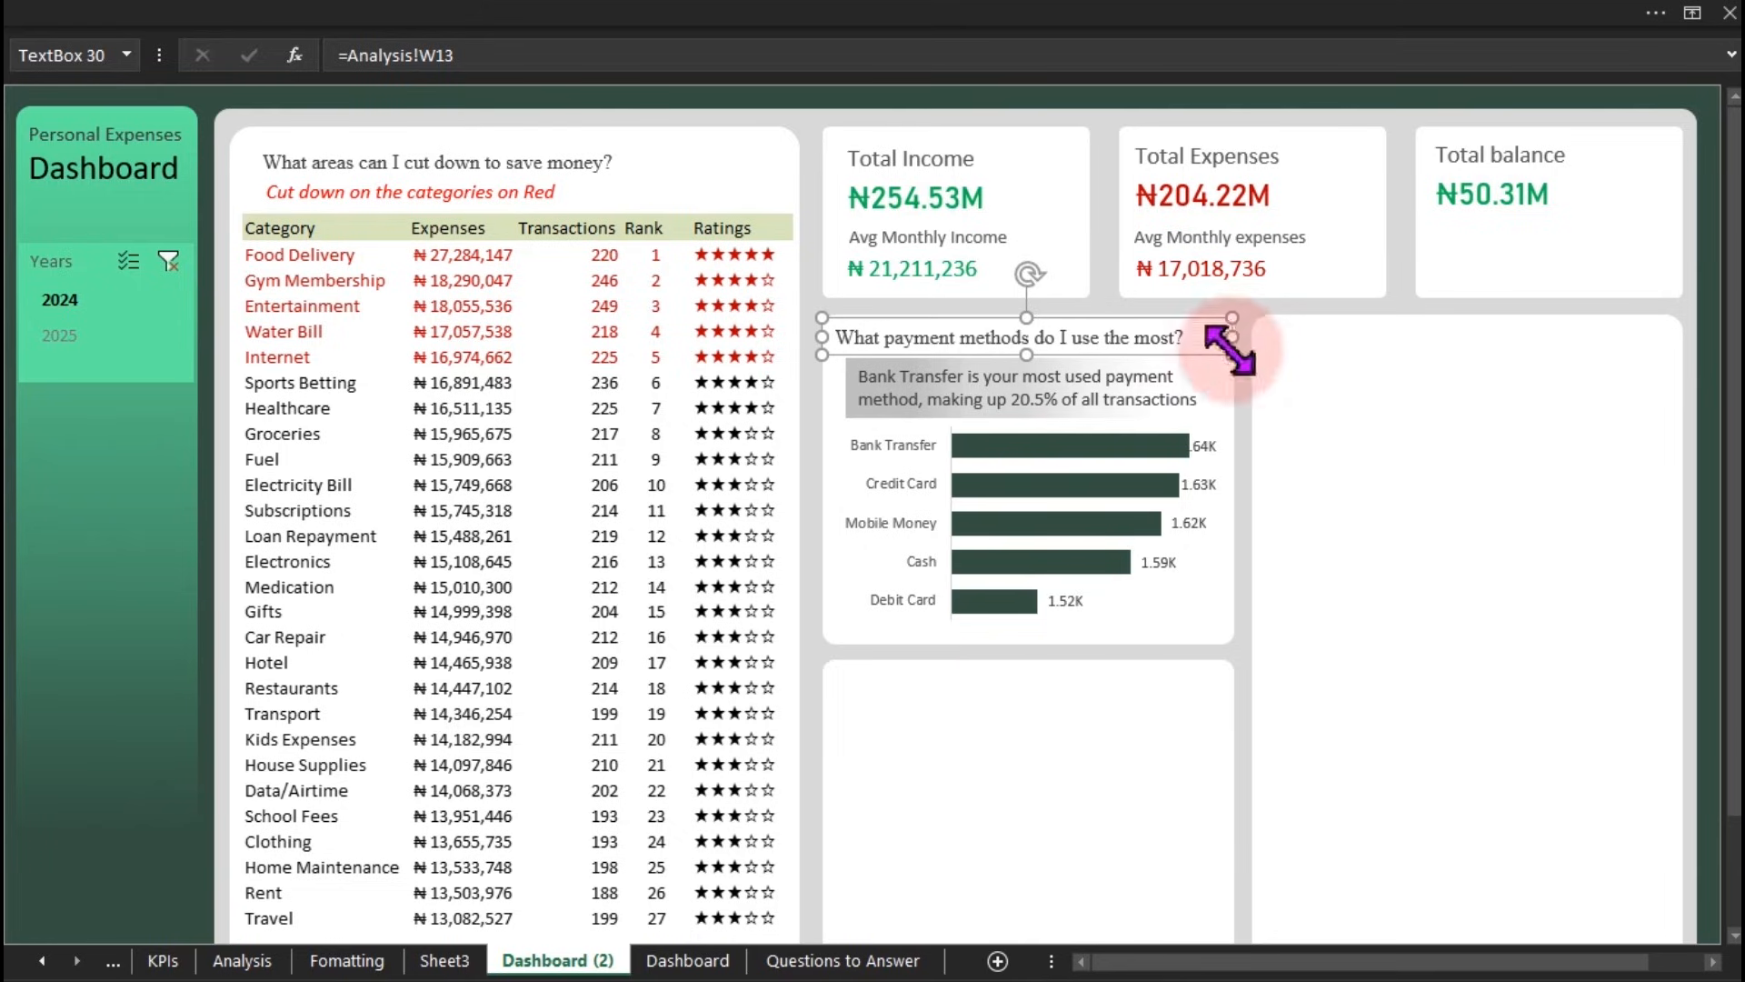
pyautogui.click(13, 605)
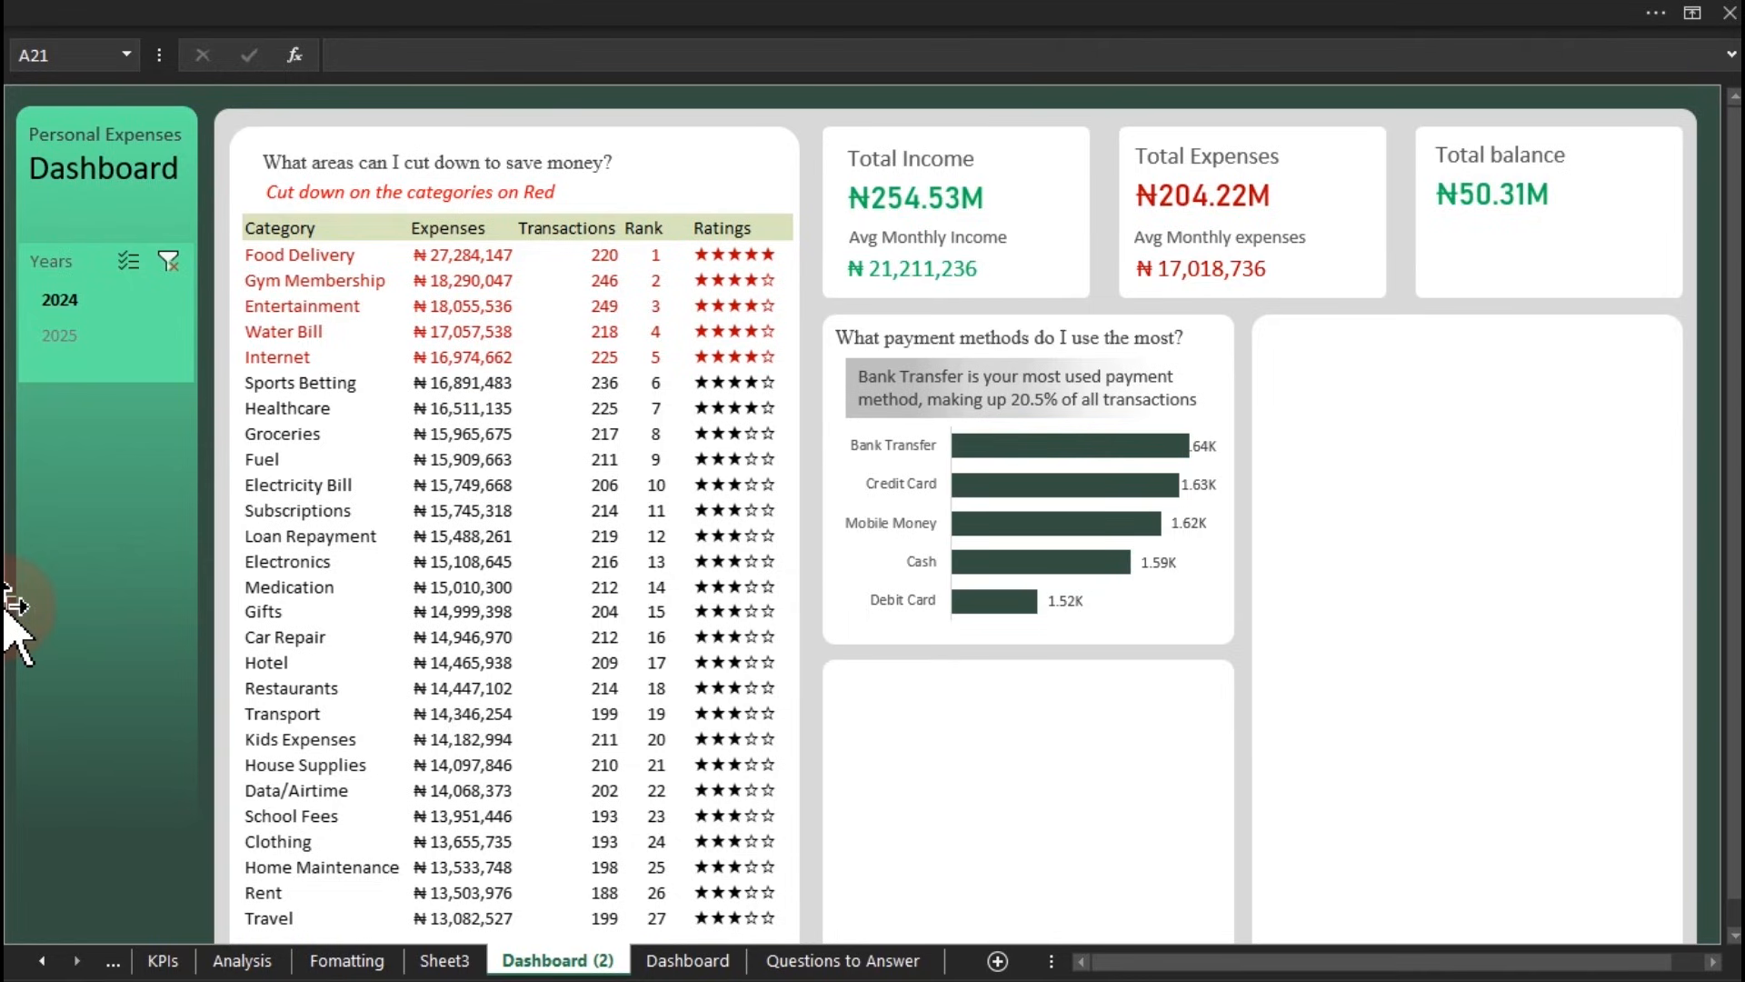
# Step: Duplicate the payment methods title and insight box together into the empty card below and the large empty card beside it
pyautogui.click(1034, 329)
pyautogui.keyDown('shift'); pyautogui.click(1016, 389); pyautogui.keyUp('shift')
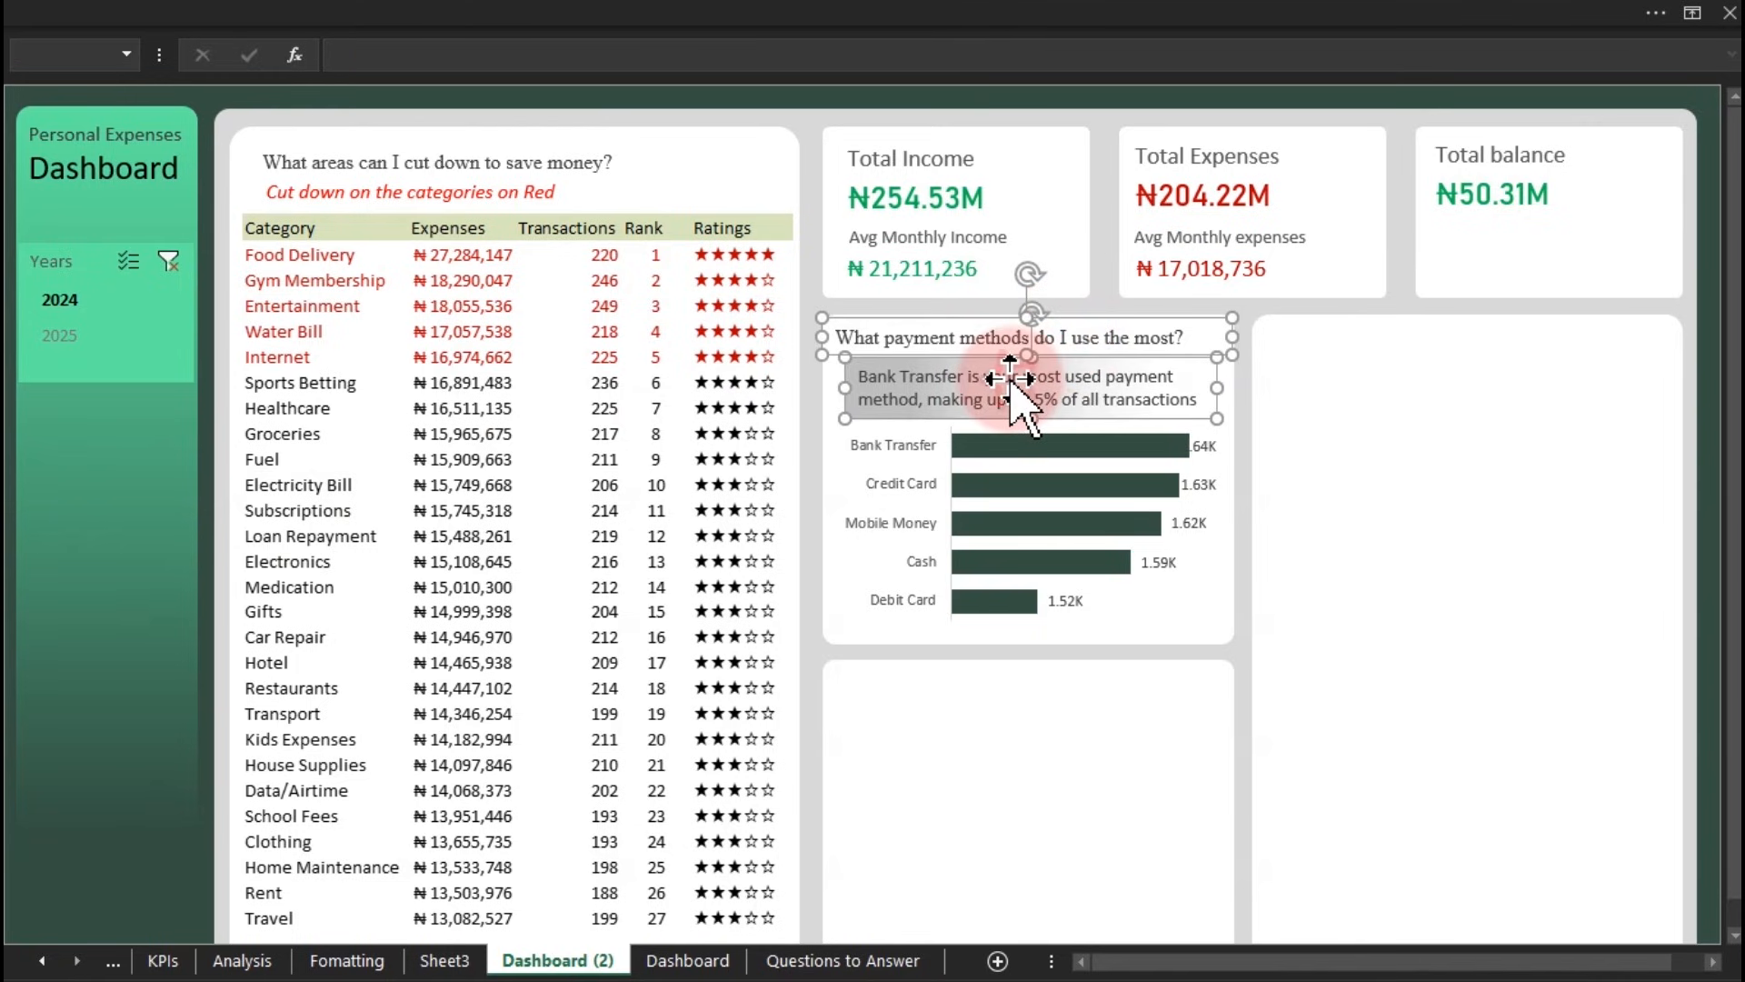
pyautogui.moveTo(1011, 386); pyautogui.dragTo(997, 725)
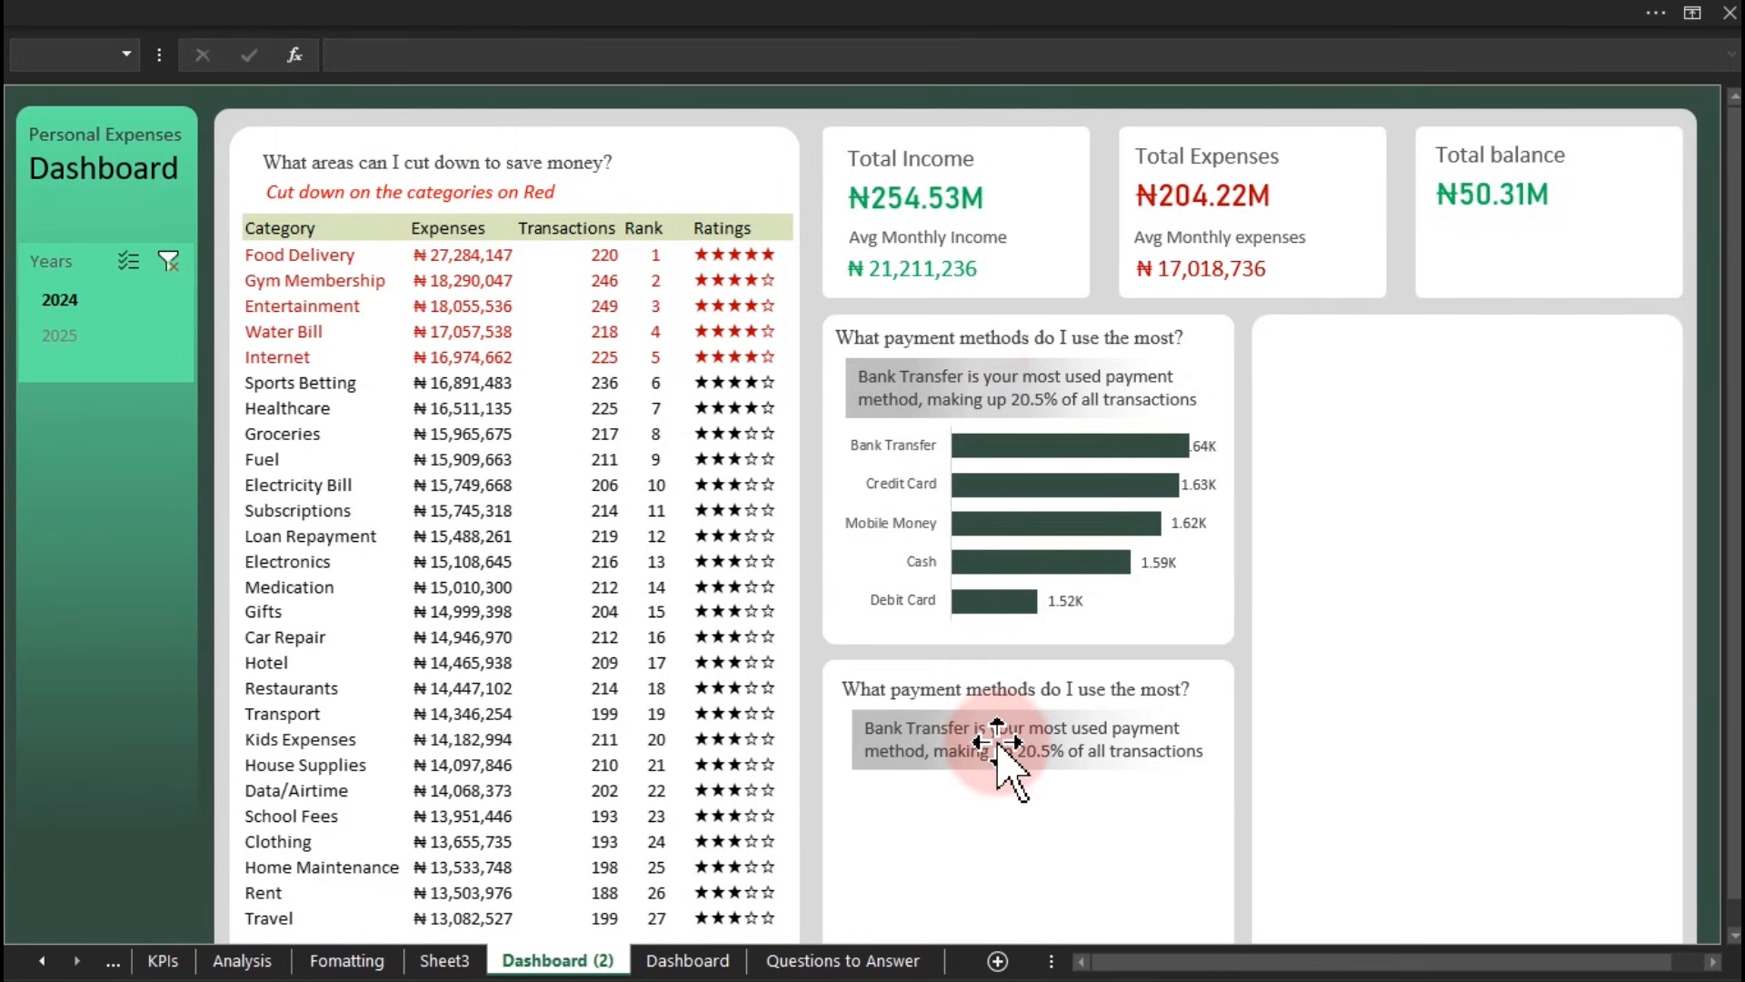
pyautogui.moveTo(998, 742); pyautogui.dragTo(1406, 386)
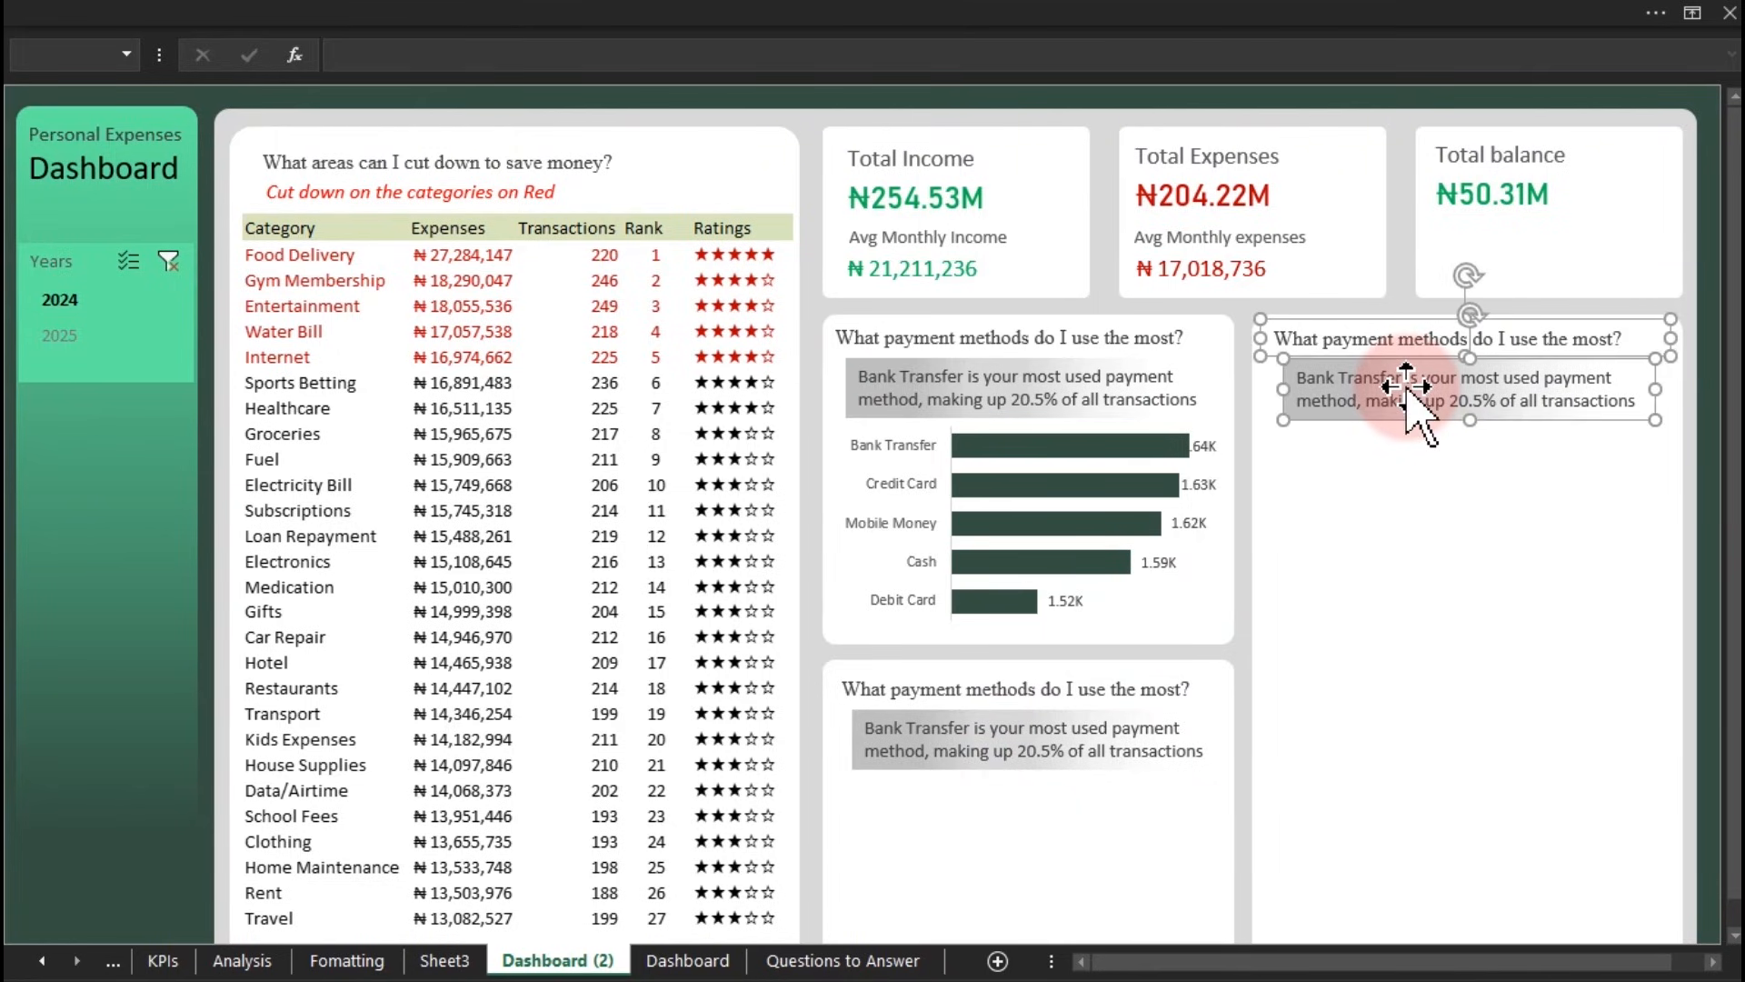
# Step: Move the question "Which vendors take most of my money?" from C13 to AC13 on the Analysis sheet
pyautogui.click(921, 692)
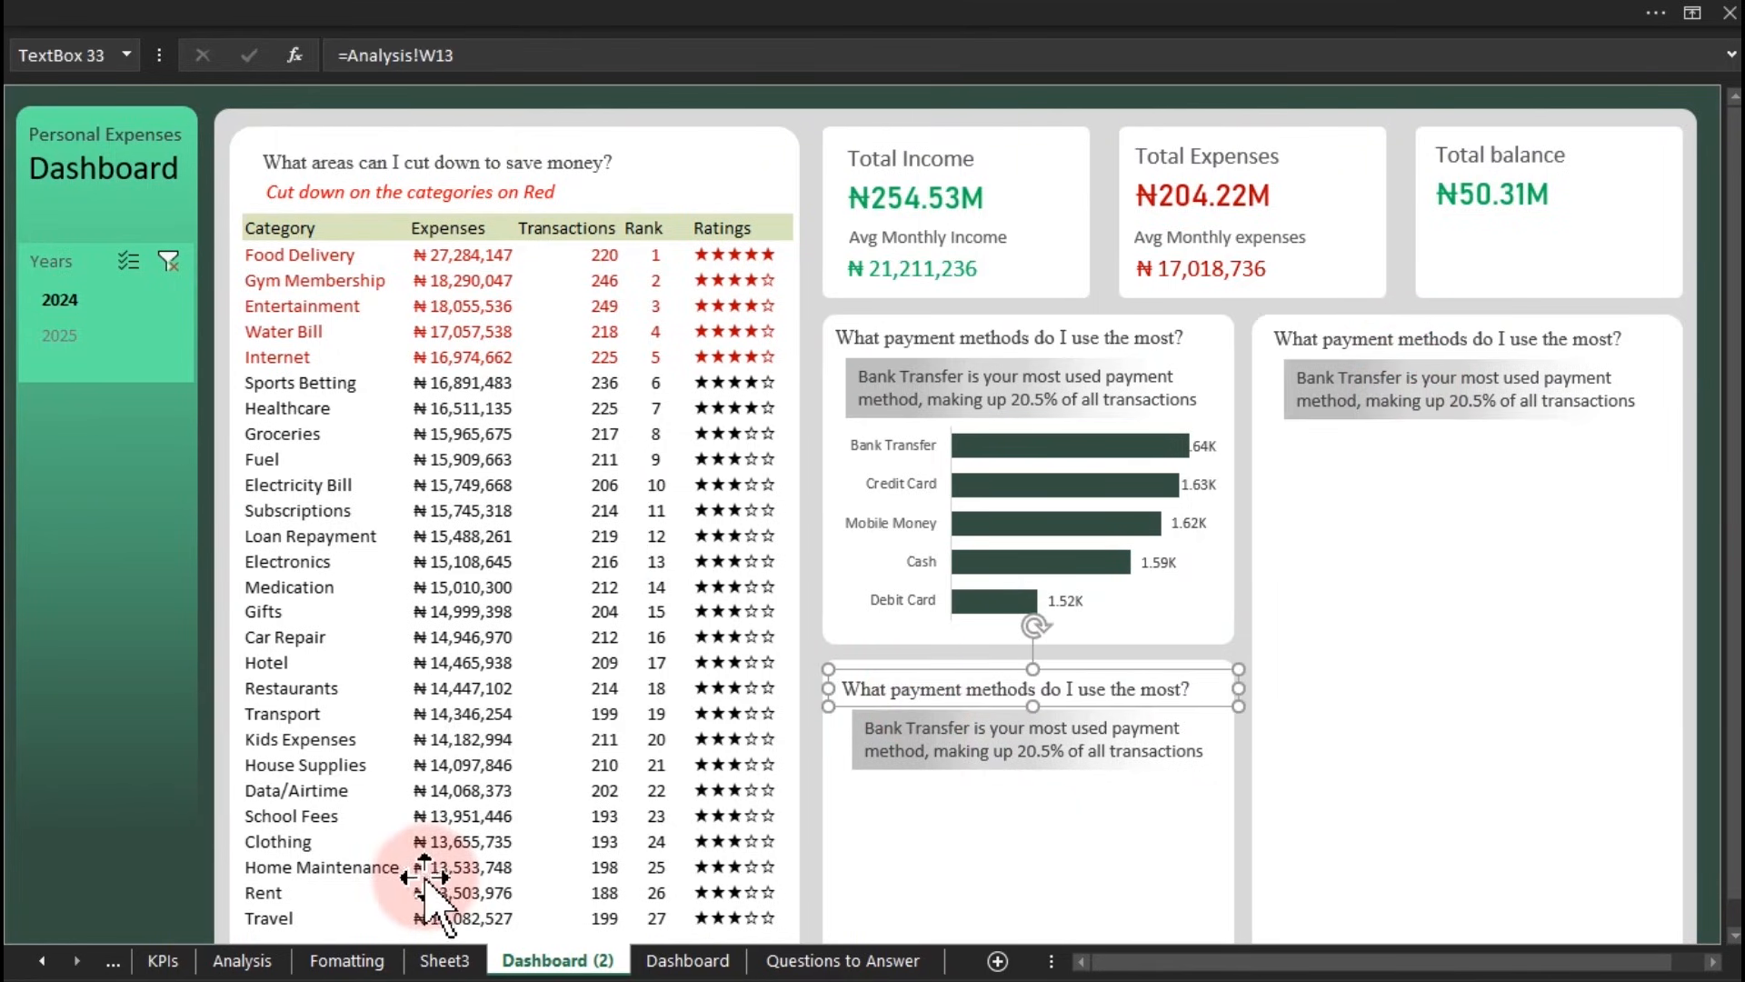
pyautogui.click(257, 965)
pyautogui.moveTo(1551, 962); pyautogui.dragTo(1000, 965)
pyautogui.moveTo(1732, 648); pyautogui.dragTo(1735, 273)
pyautogui.click(689, 667)
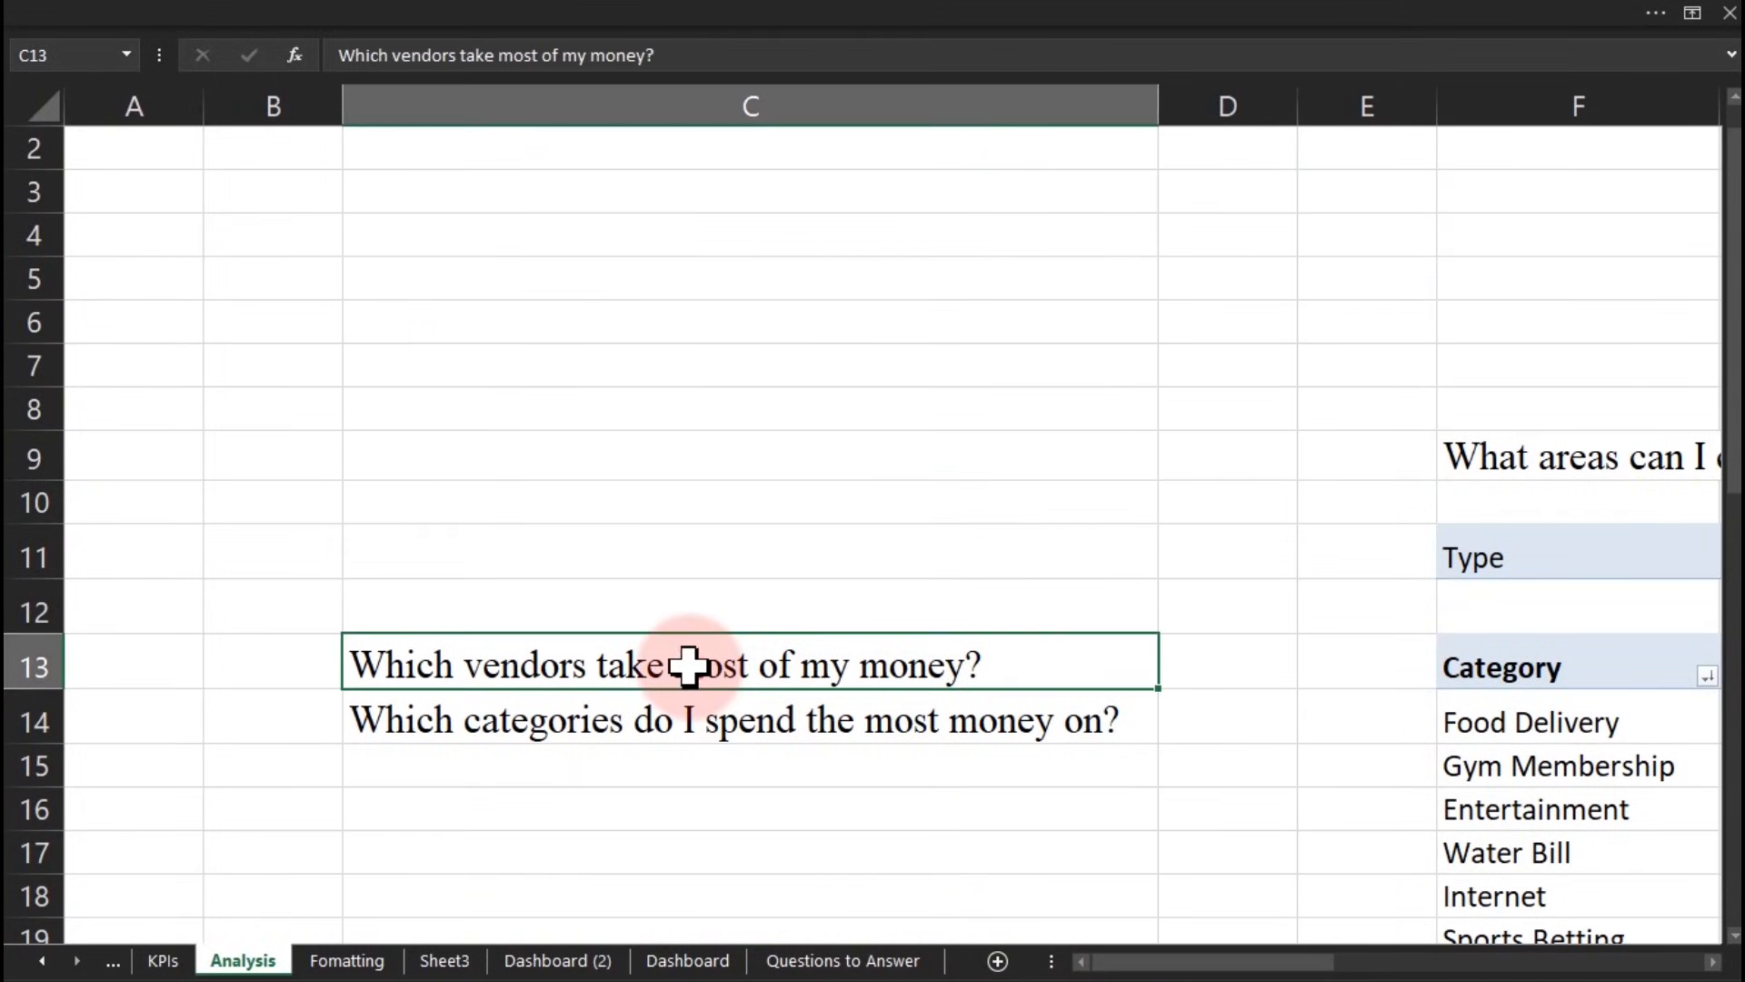
pyautogui.moveTo(696, 688); pyautogui.dragTo(1317, 661)
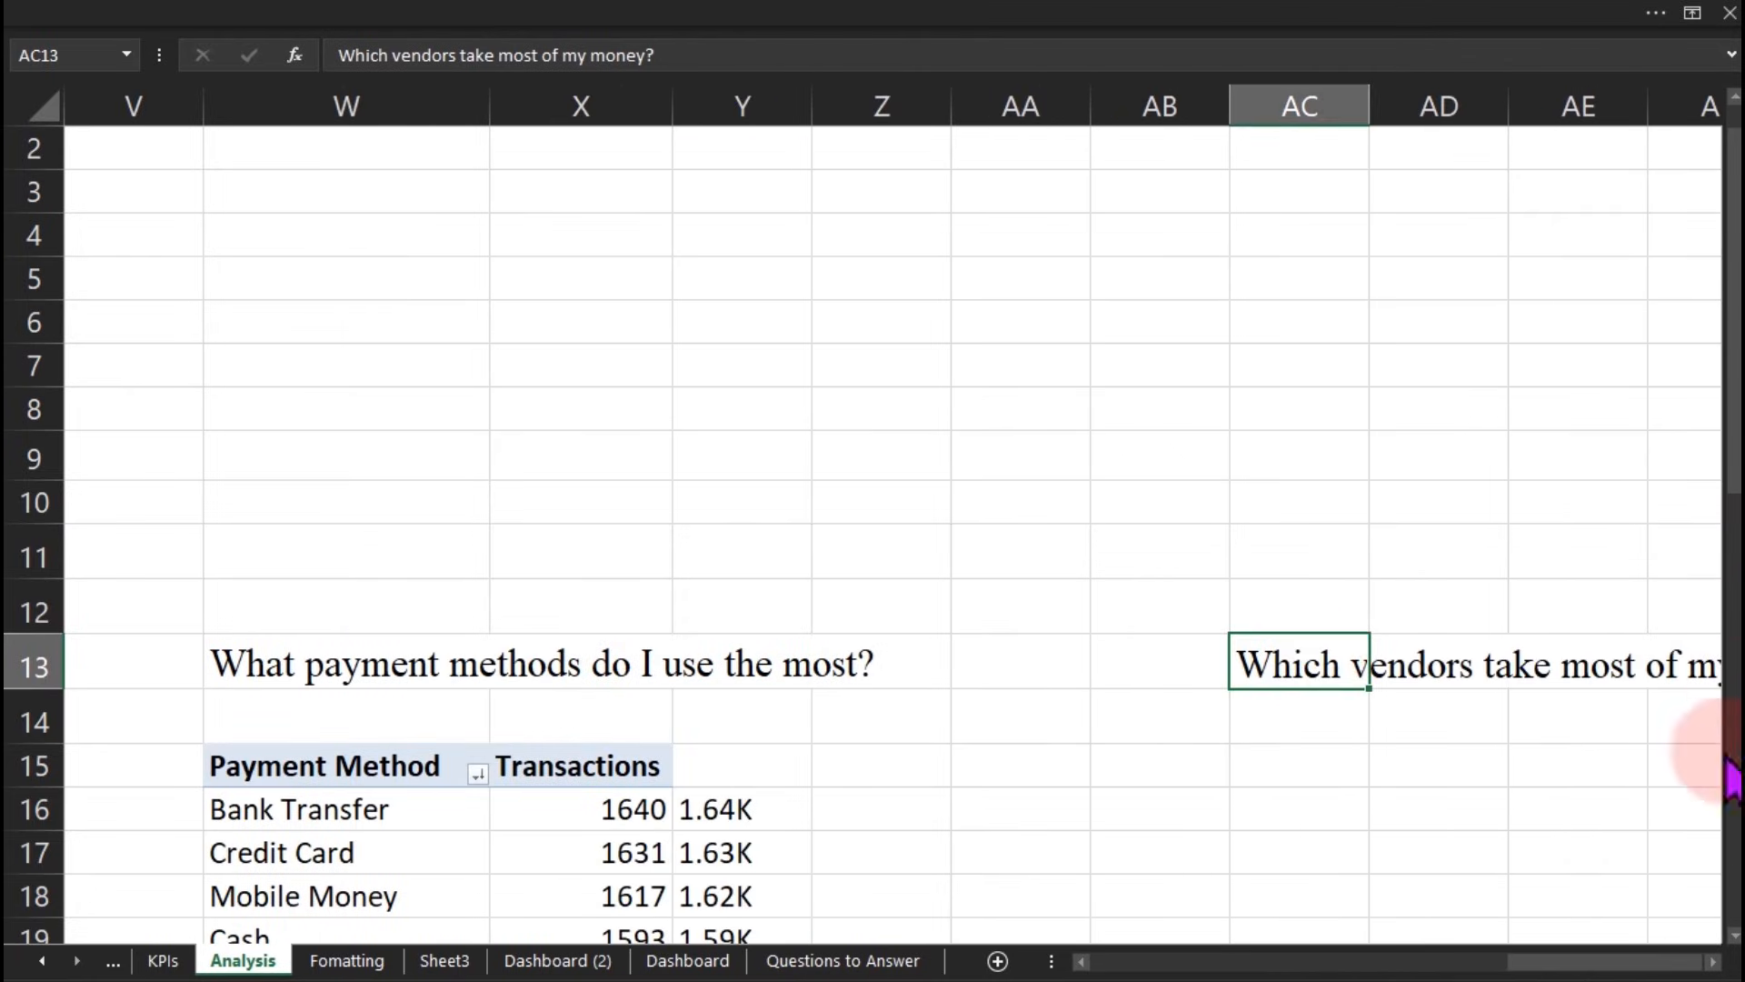
# Step: Relink the copied title in the card below the payment methods chart to the vendors question on the Analysis sheet
pyautogui.click(1735, 936)
pyautogui.click(1735, 937)
pyautogui.click(1735, 937)
pyautogui.click(1735, 936)
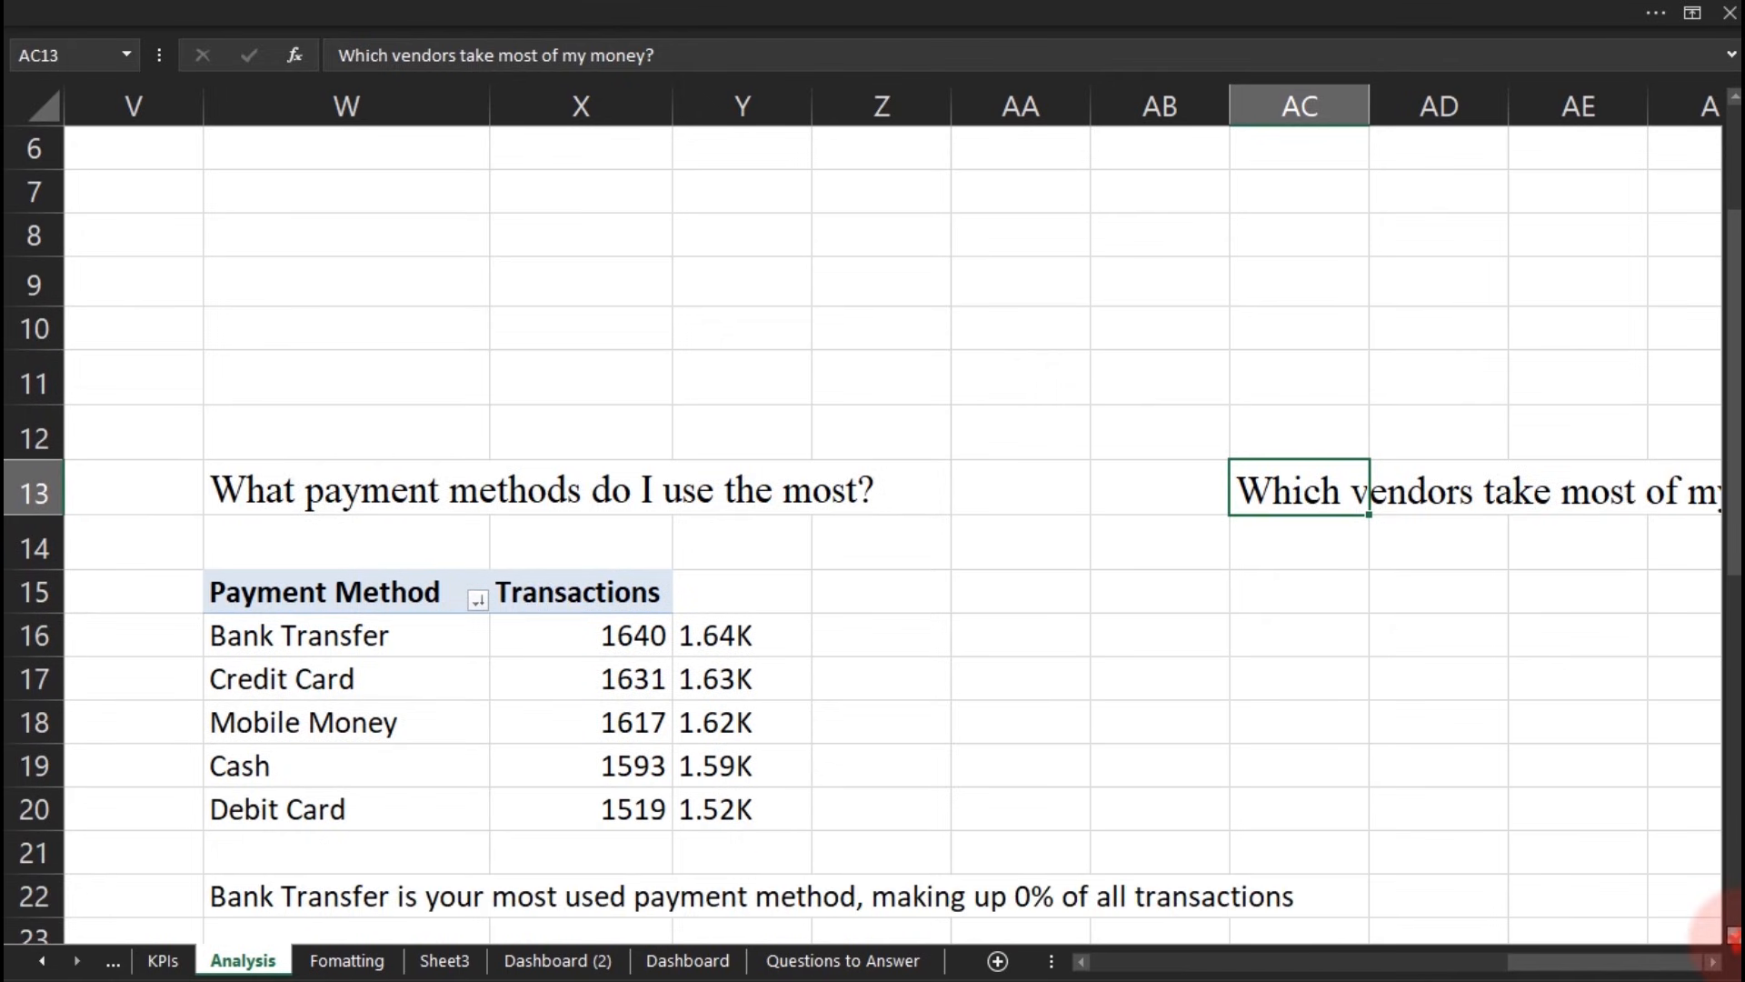
pyautogui.click(1735, 936)
pyautogui.click(1712, 962)
pyautogui.click(1713, 962)
pyautogui.click(1713, 962)
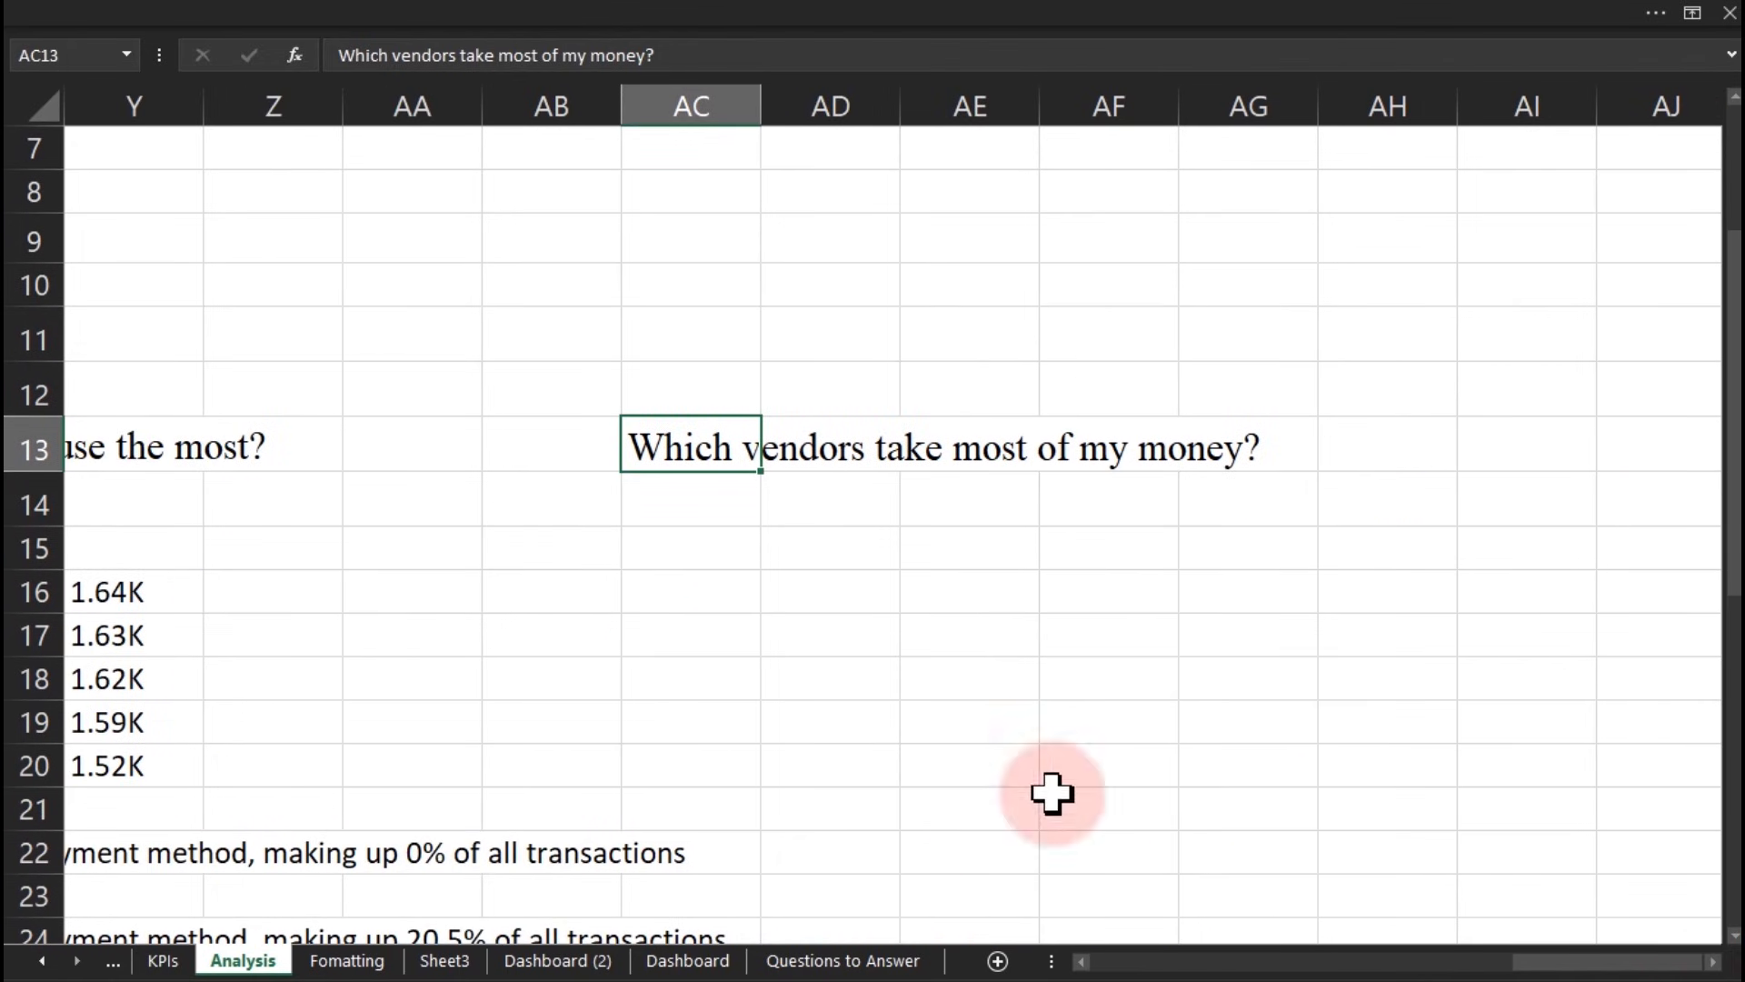
pyautogui.click(571, 960)
pyautogui.click(1000, 698)
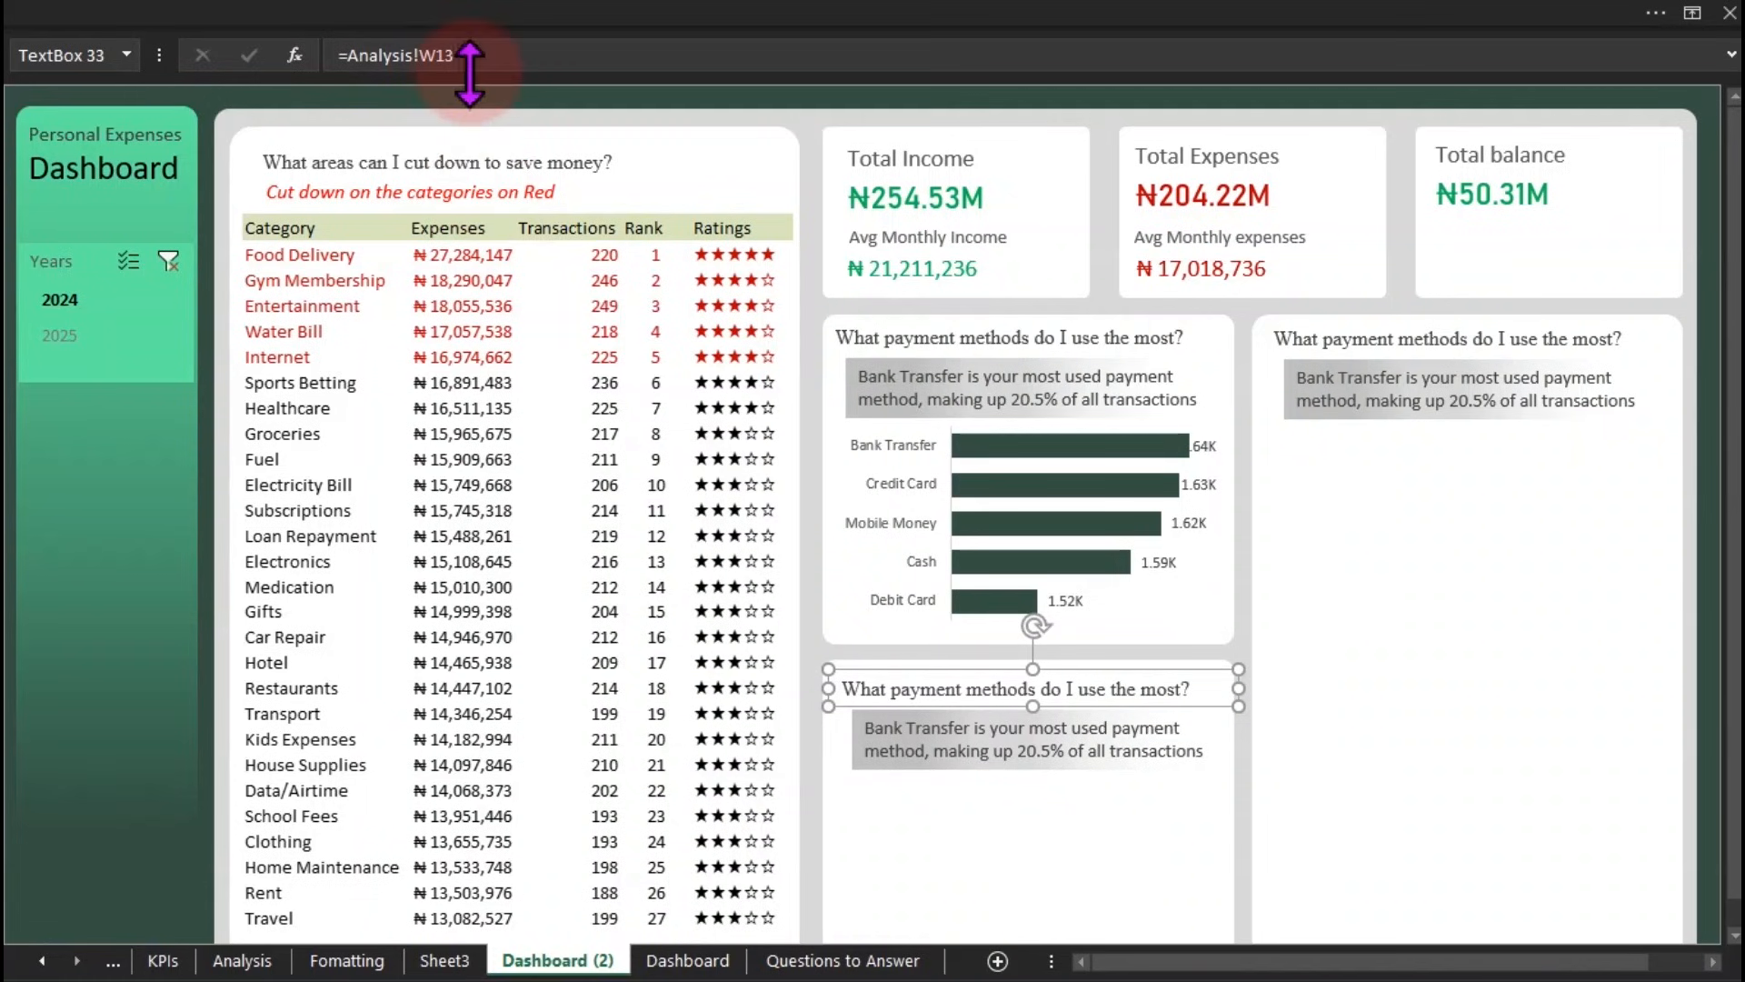
pyautogui.click(411, 54)
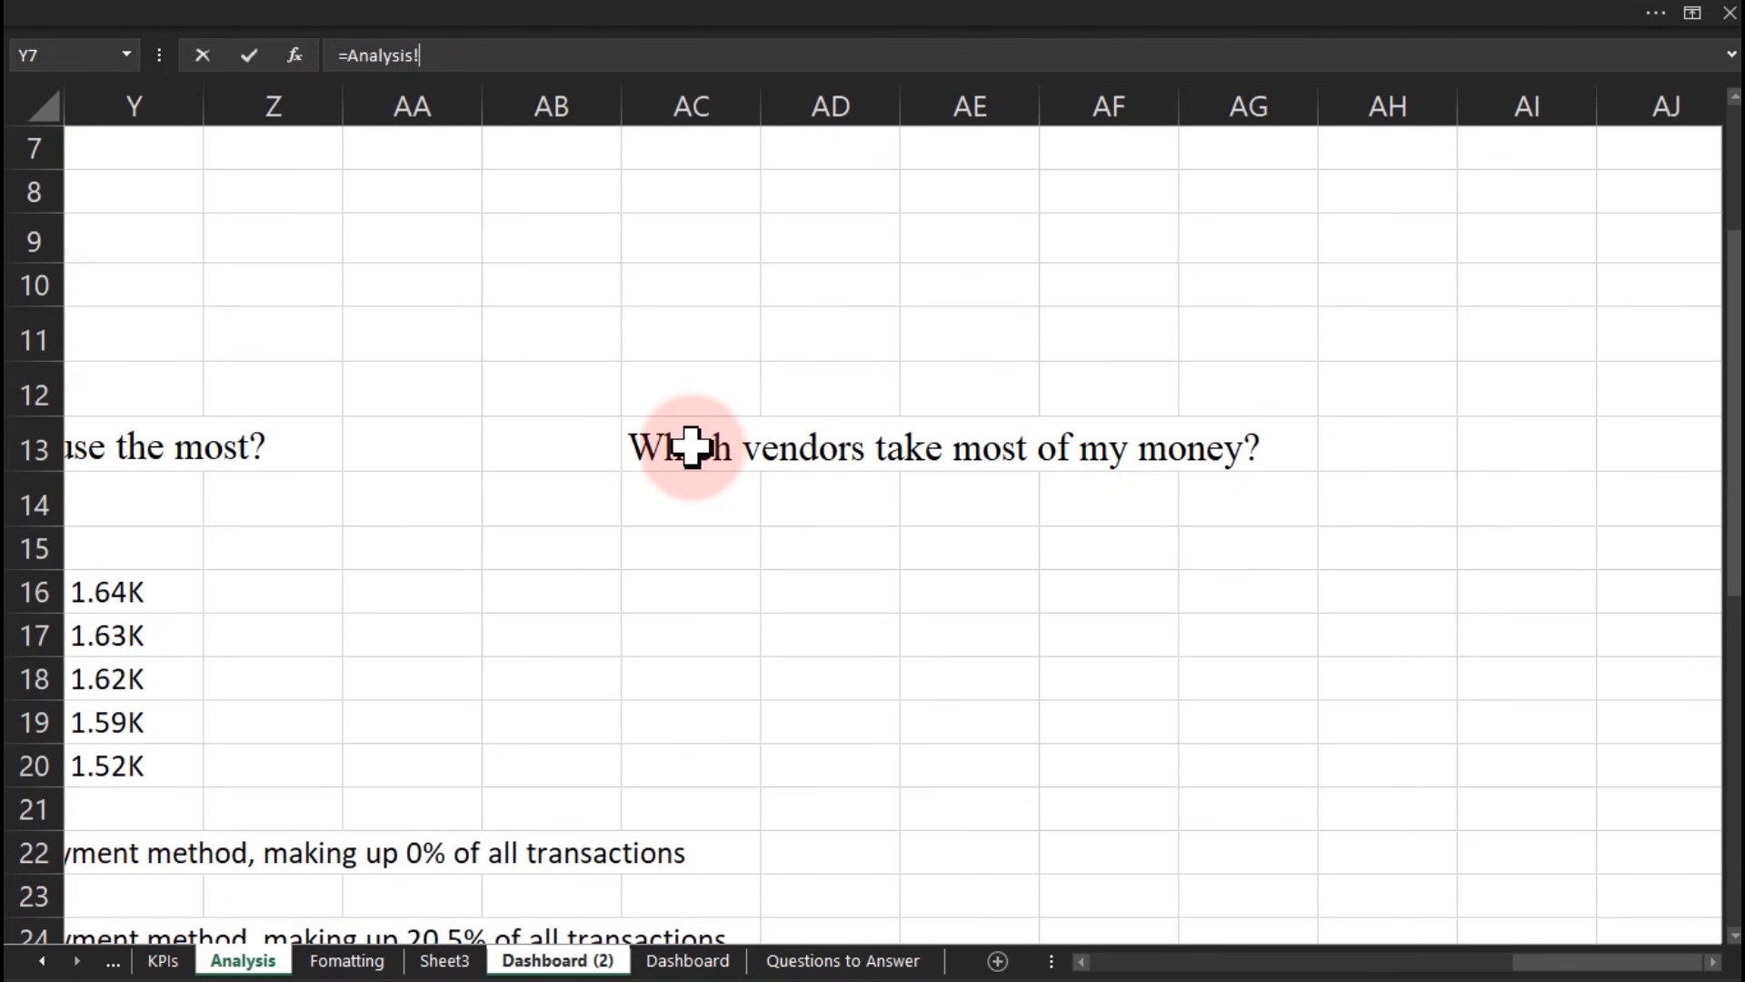
# Step: Link the lower title text box to Analysis!AC13 and copy the payment-methods title's formatting onto it
pyautogui.press('Return')
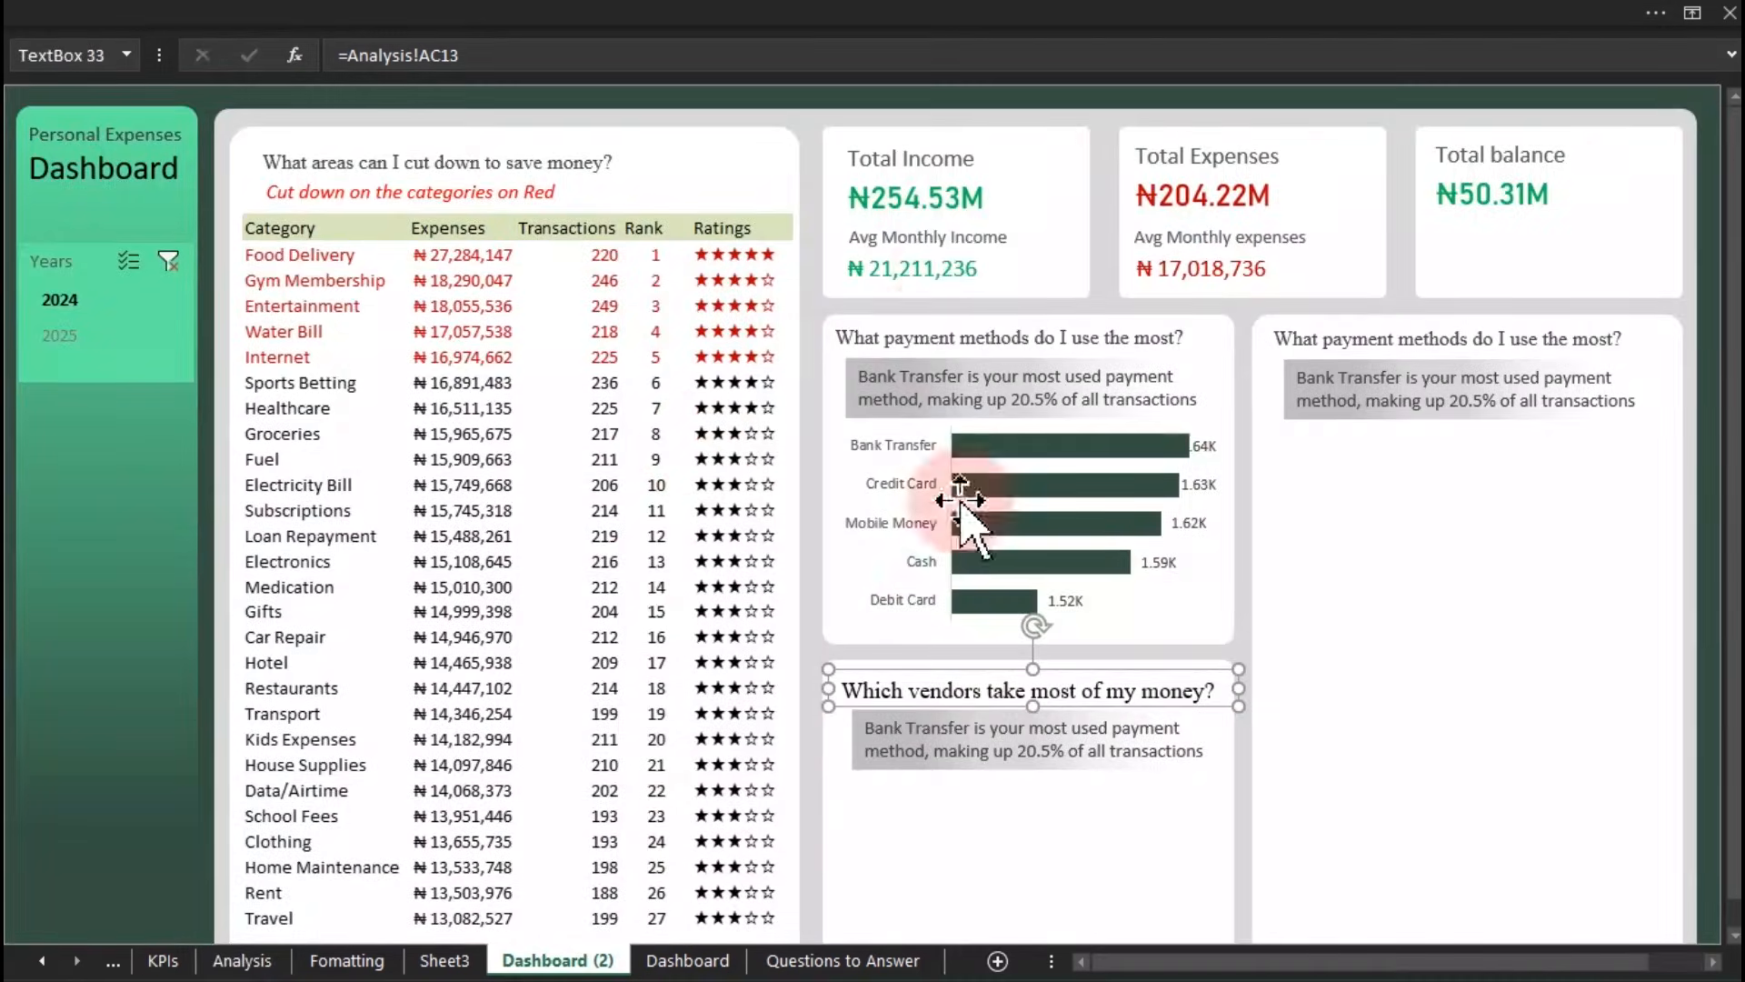
pyautogui.click(928, 336)
pyautogui.click(304, 9)
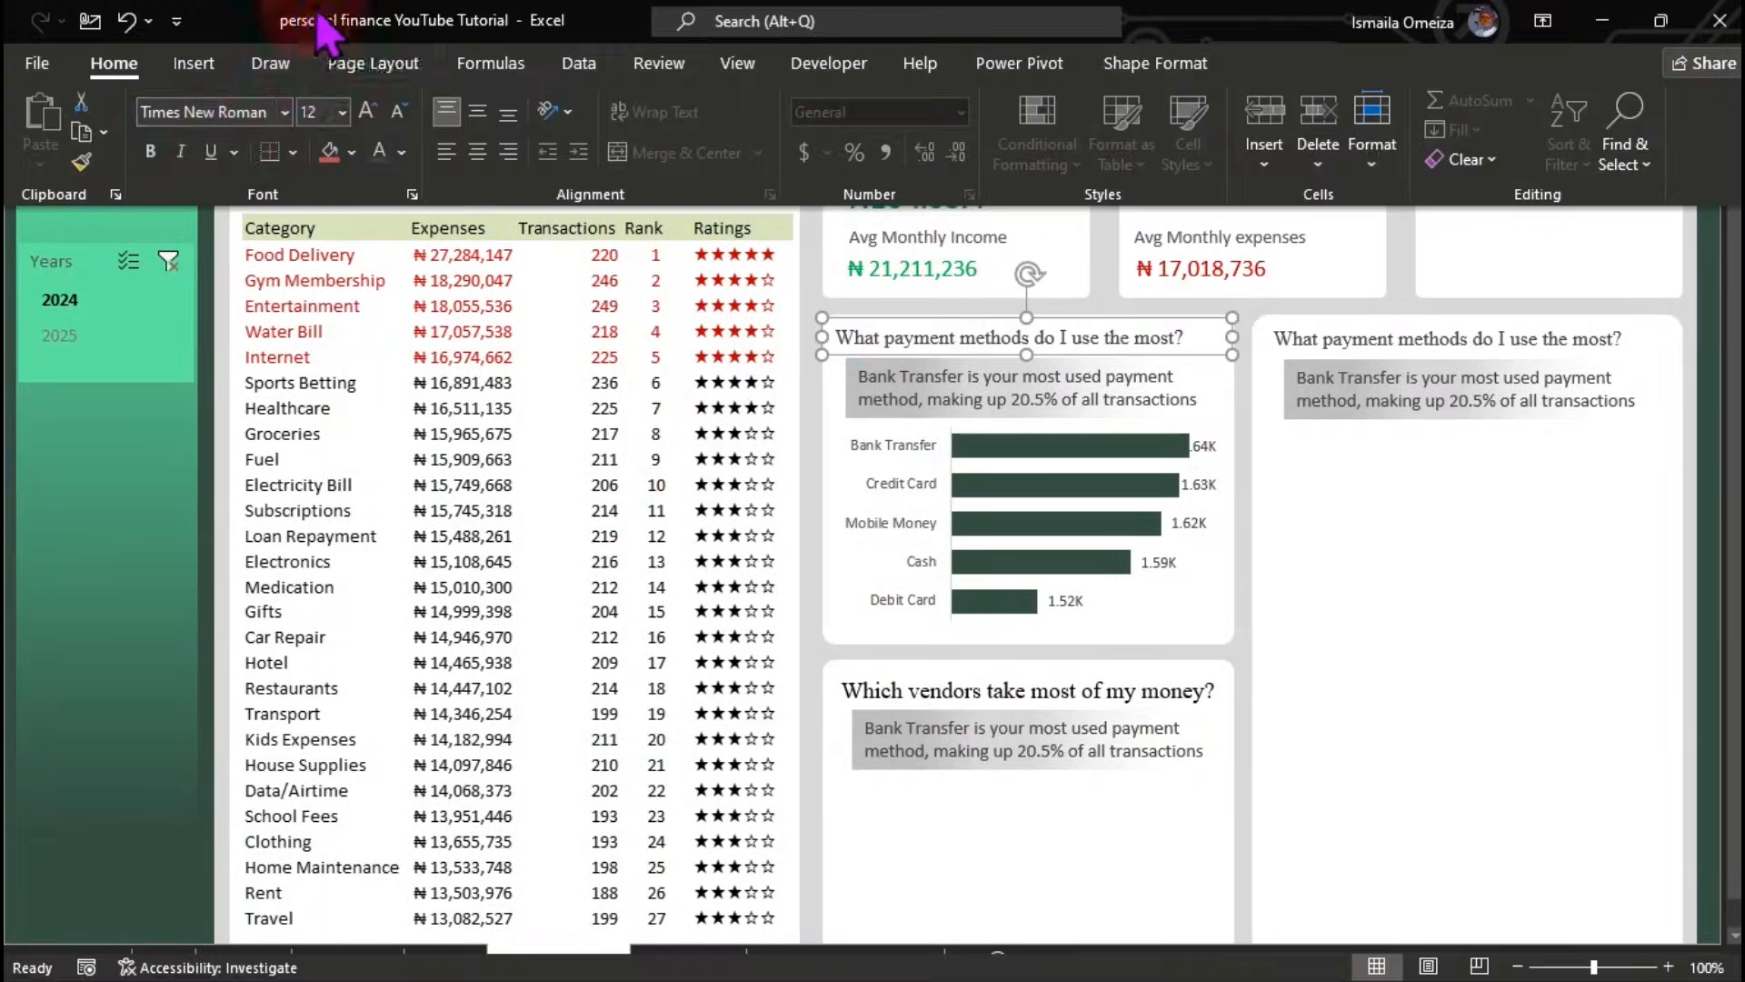
pyautogui.click(81, 162)
pyautogui.click(946, 688)
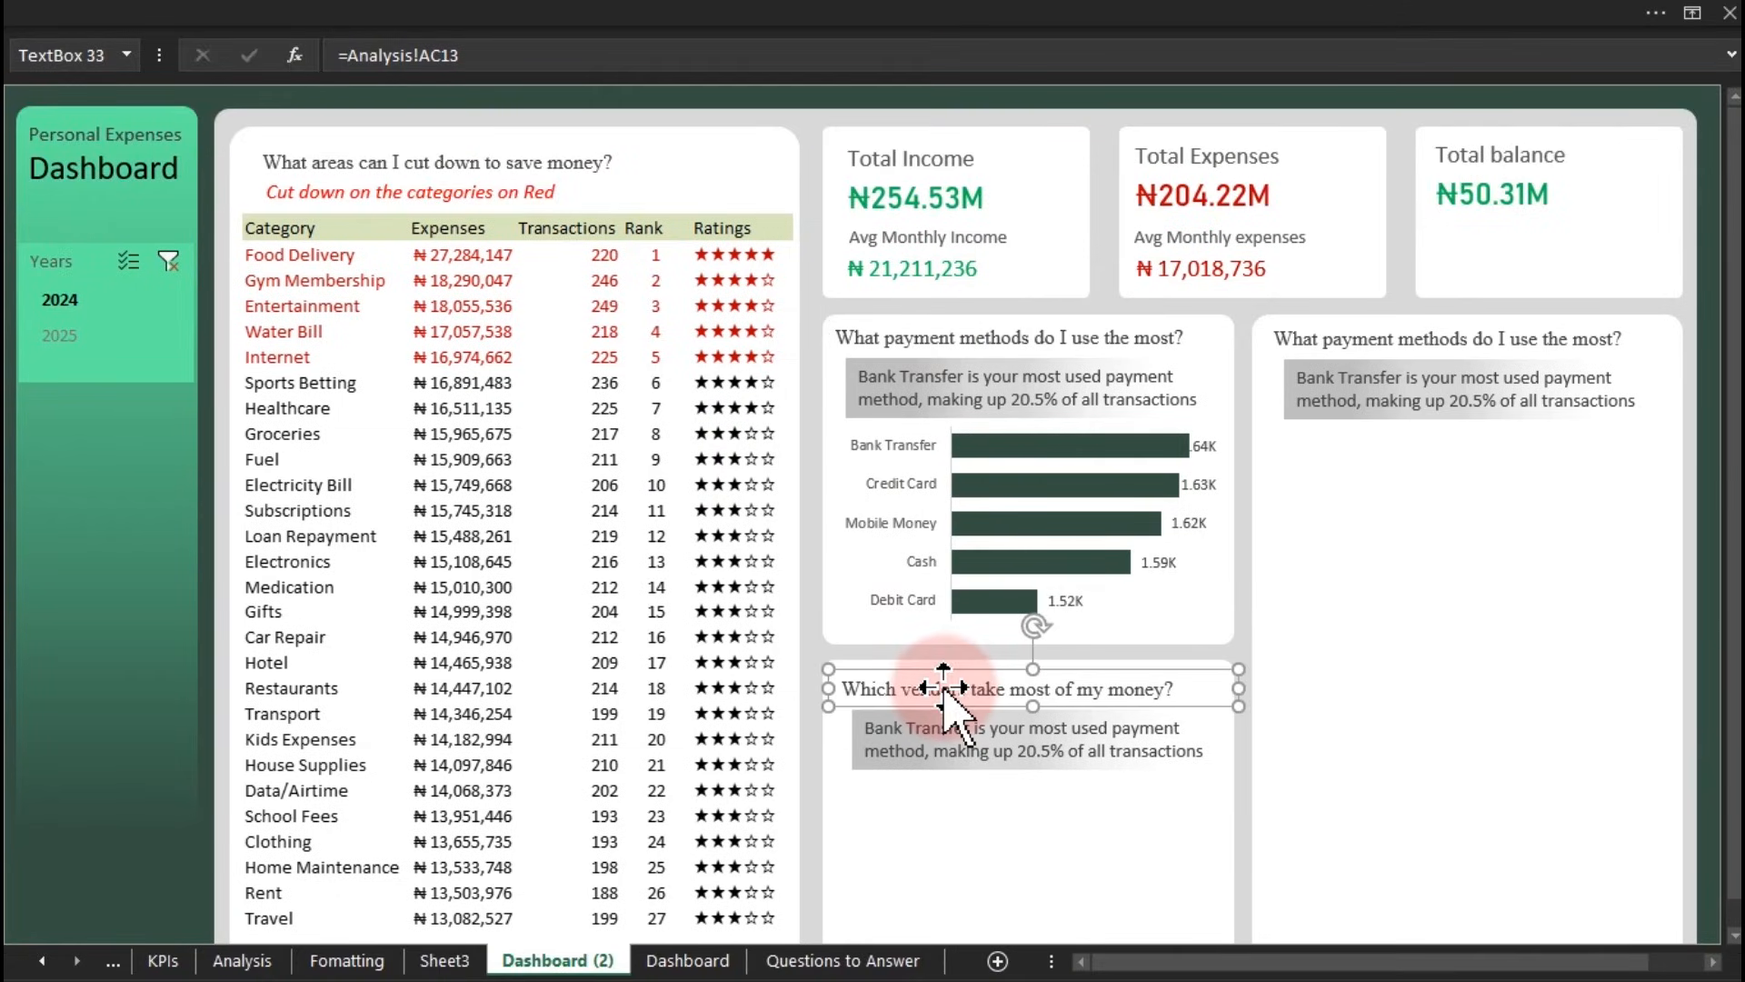
pyautogui.moveTo(1734, 514); pyautogui.dragTo(1734, 525)
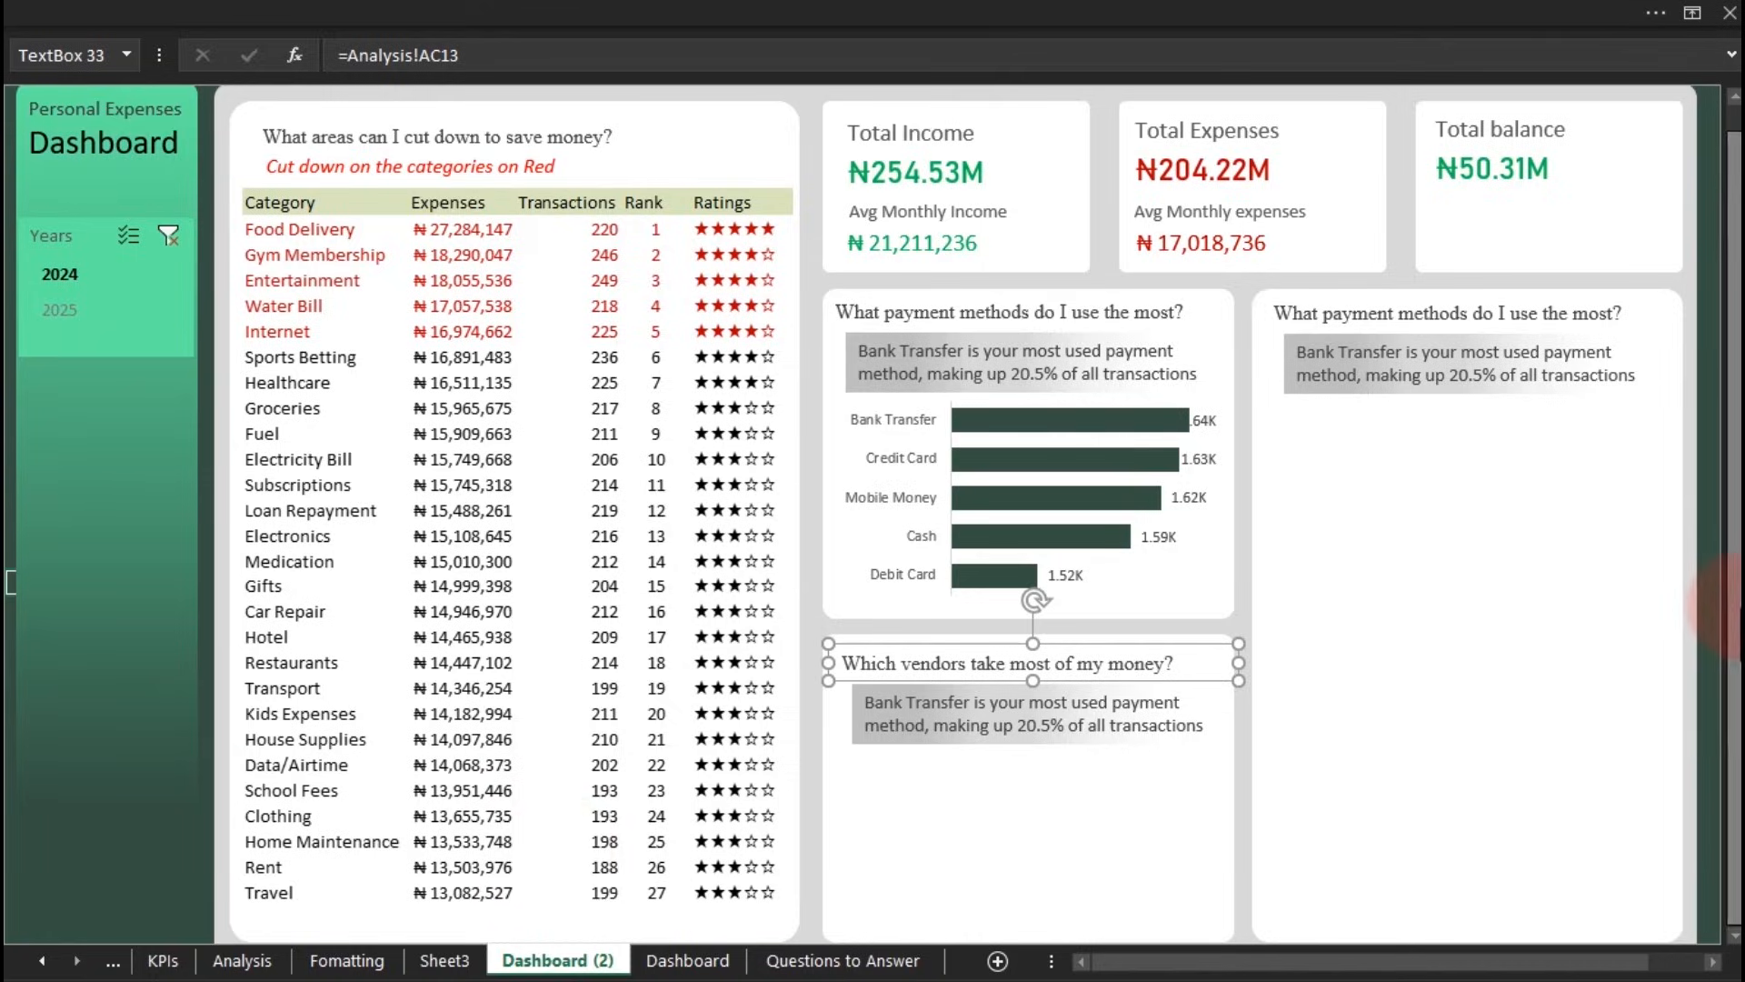
# Step: On the Analysis sheet, copy the payment method pivot table with its label column (W15:Y20) to AC15 under the vendor question
pyautogui.click(272, 963)
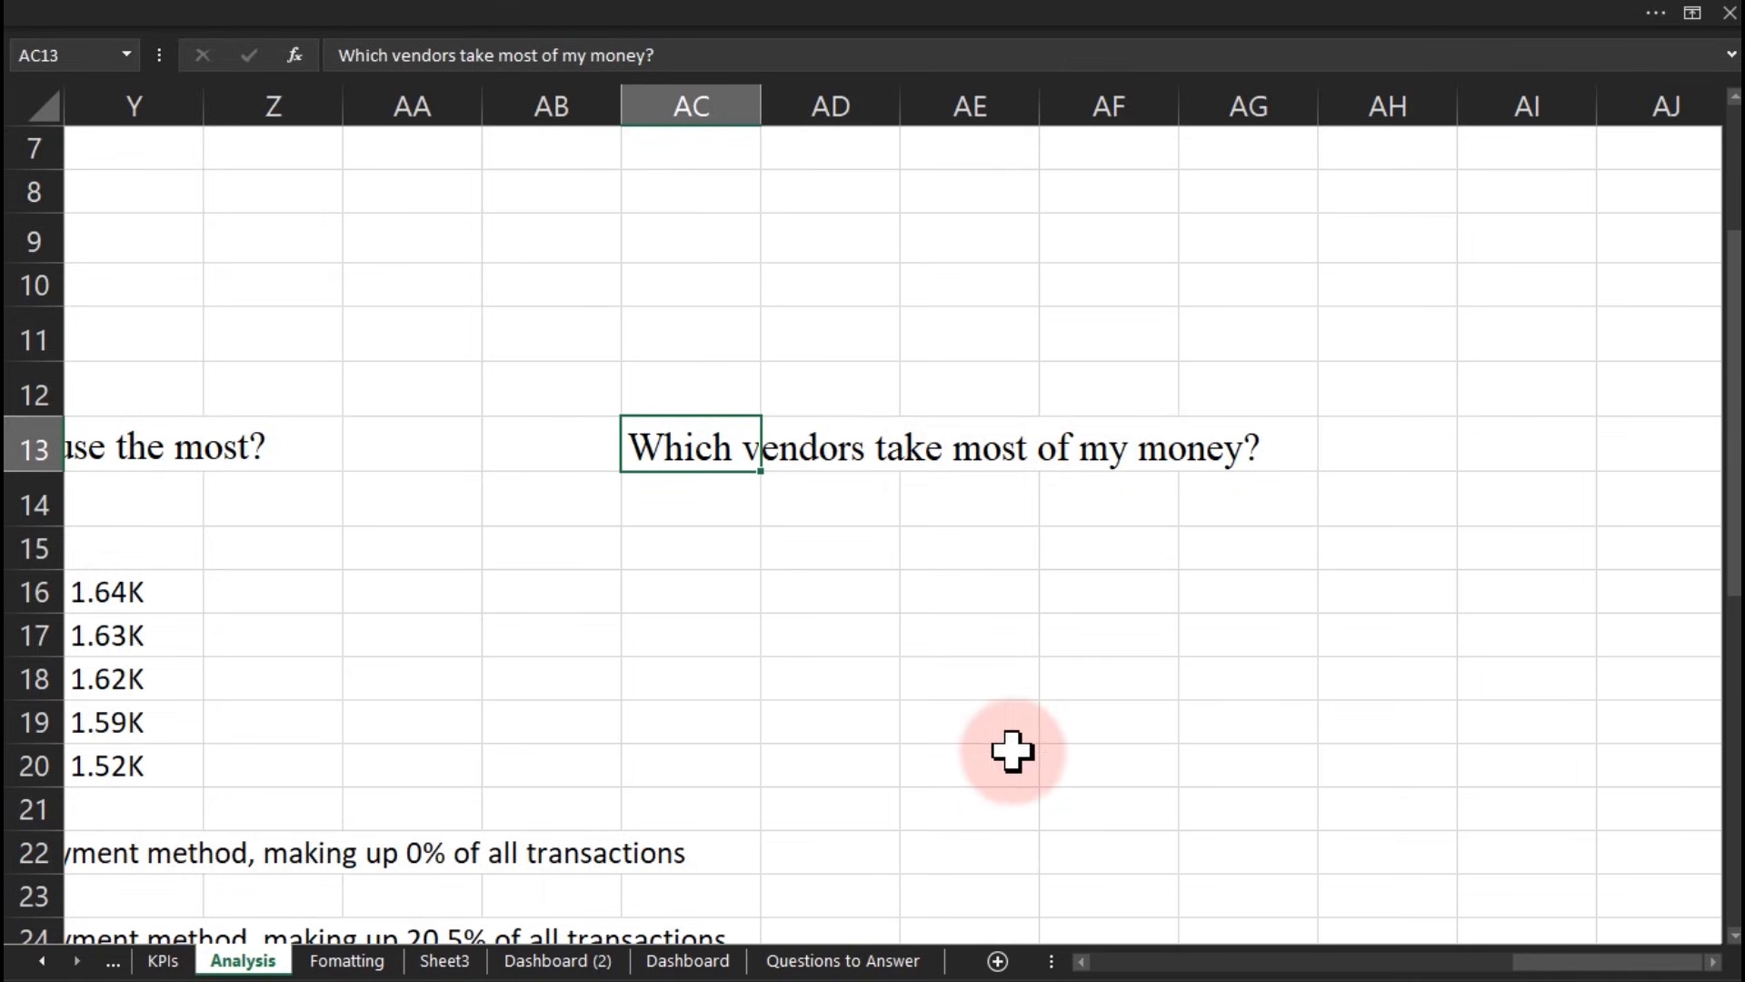
pyautogui.moveTo(229, 580)
pyautogui.mouseDown()
pyautogui.moveTo(70, 592)
pyautogui.moveTo(175, 565)
pyautogui.moveTo(218, 586)
pyautogui.mouseUp()
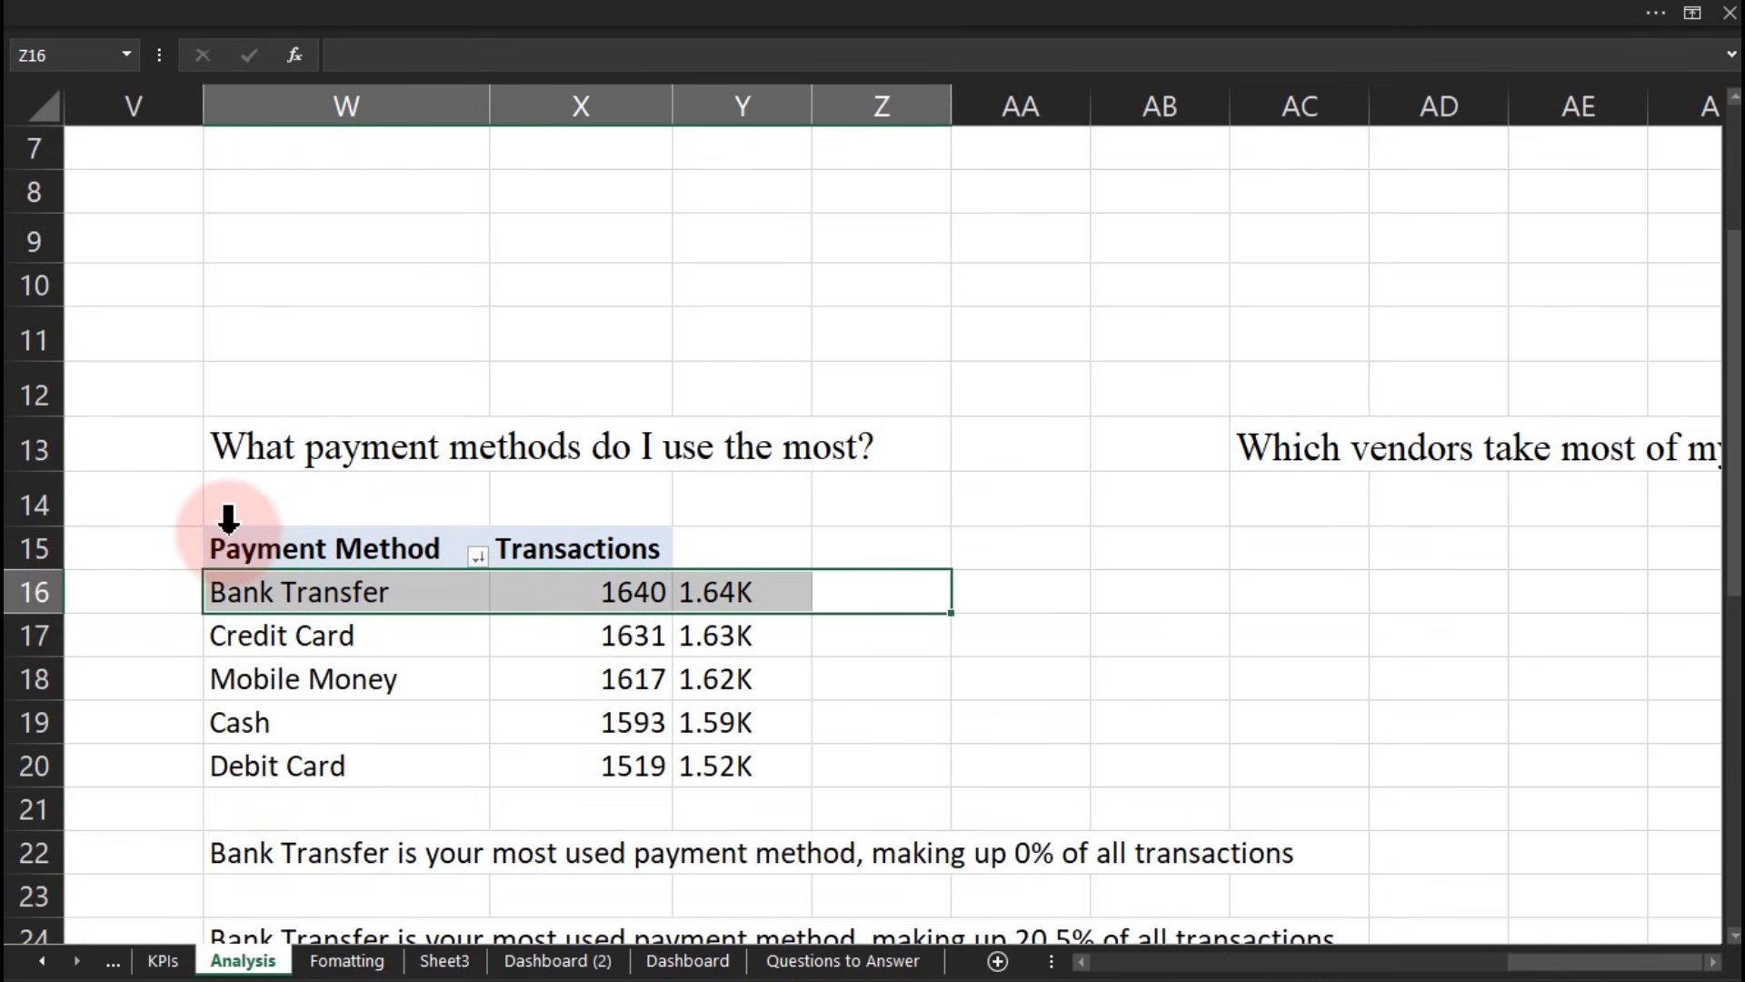
pyautogui.moveTo(225, 548); pyautogui.dragTo(720, 771)
pyautogui.hotkey('ctrl', 'c')
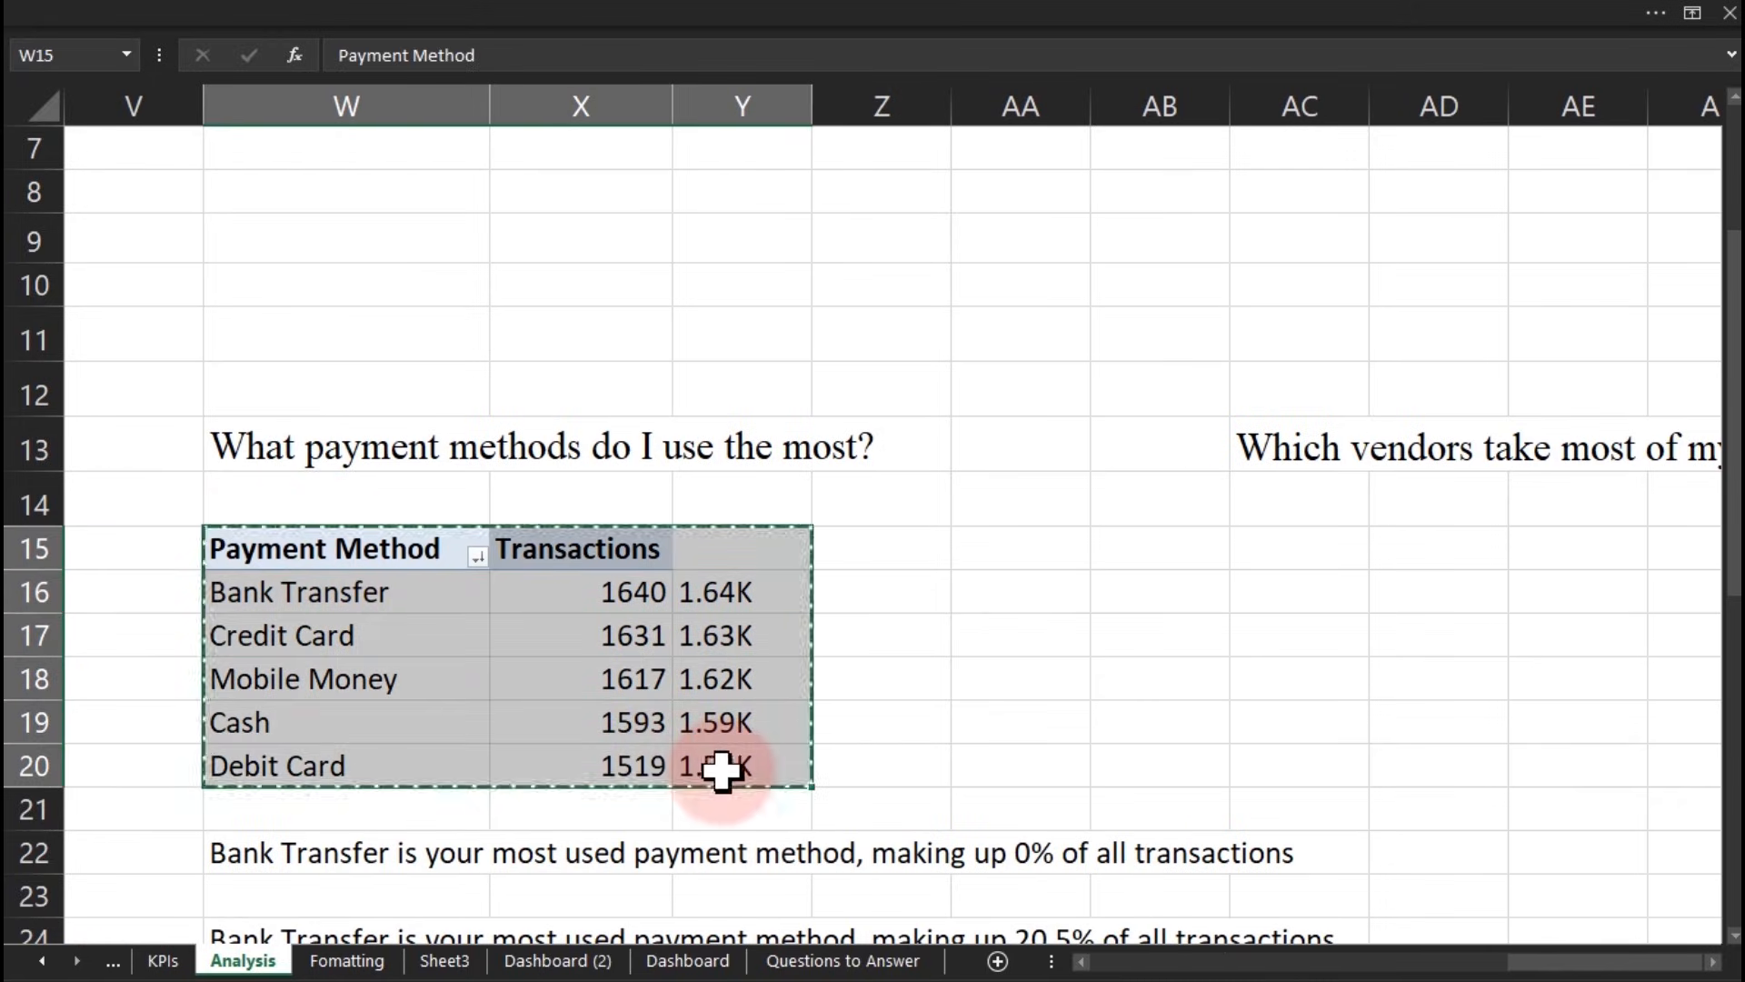
pyautogui.click(1326, 551)
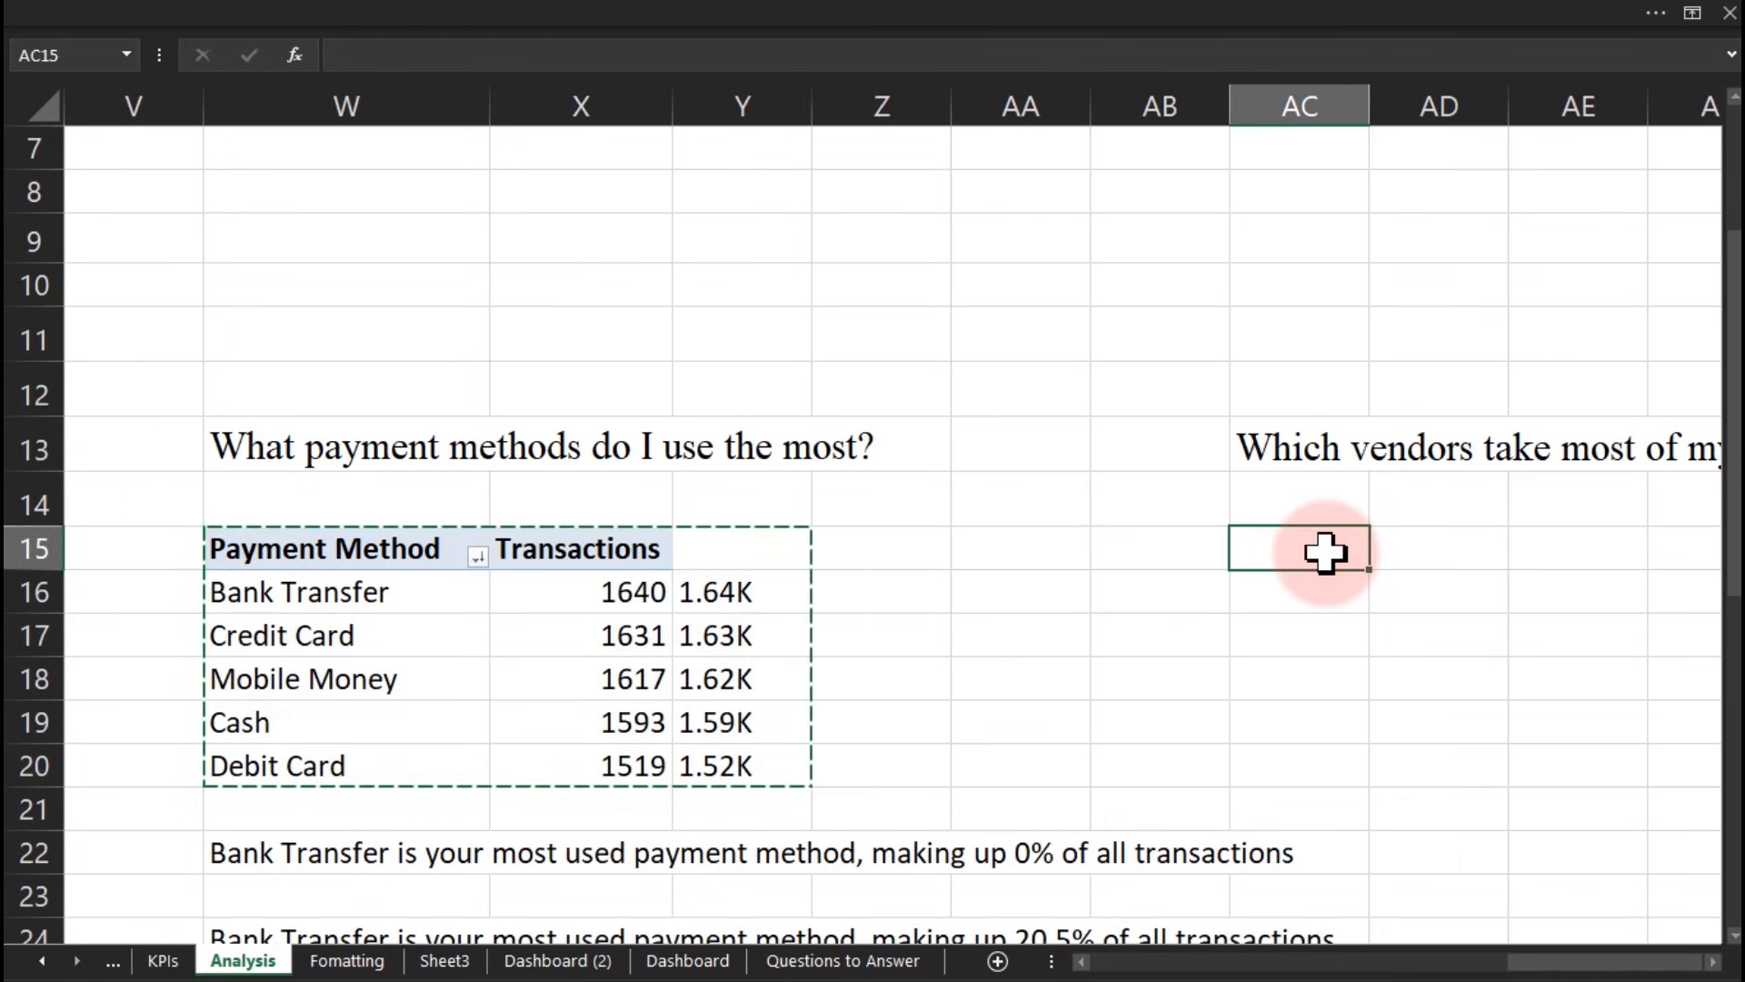
pyautogui.hotkey('ctrl', 'v')
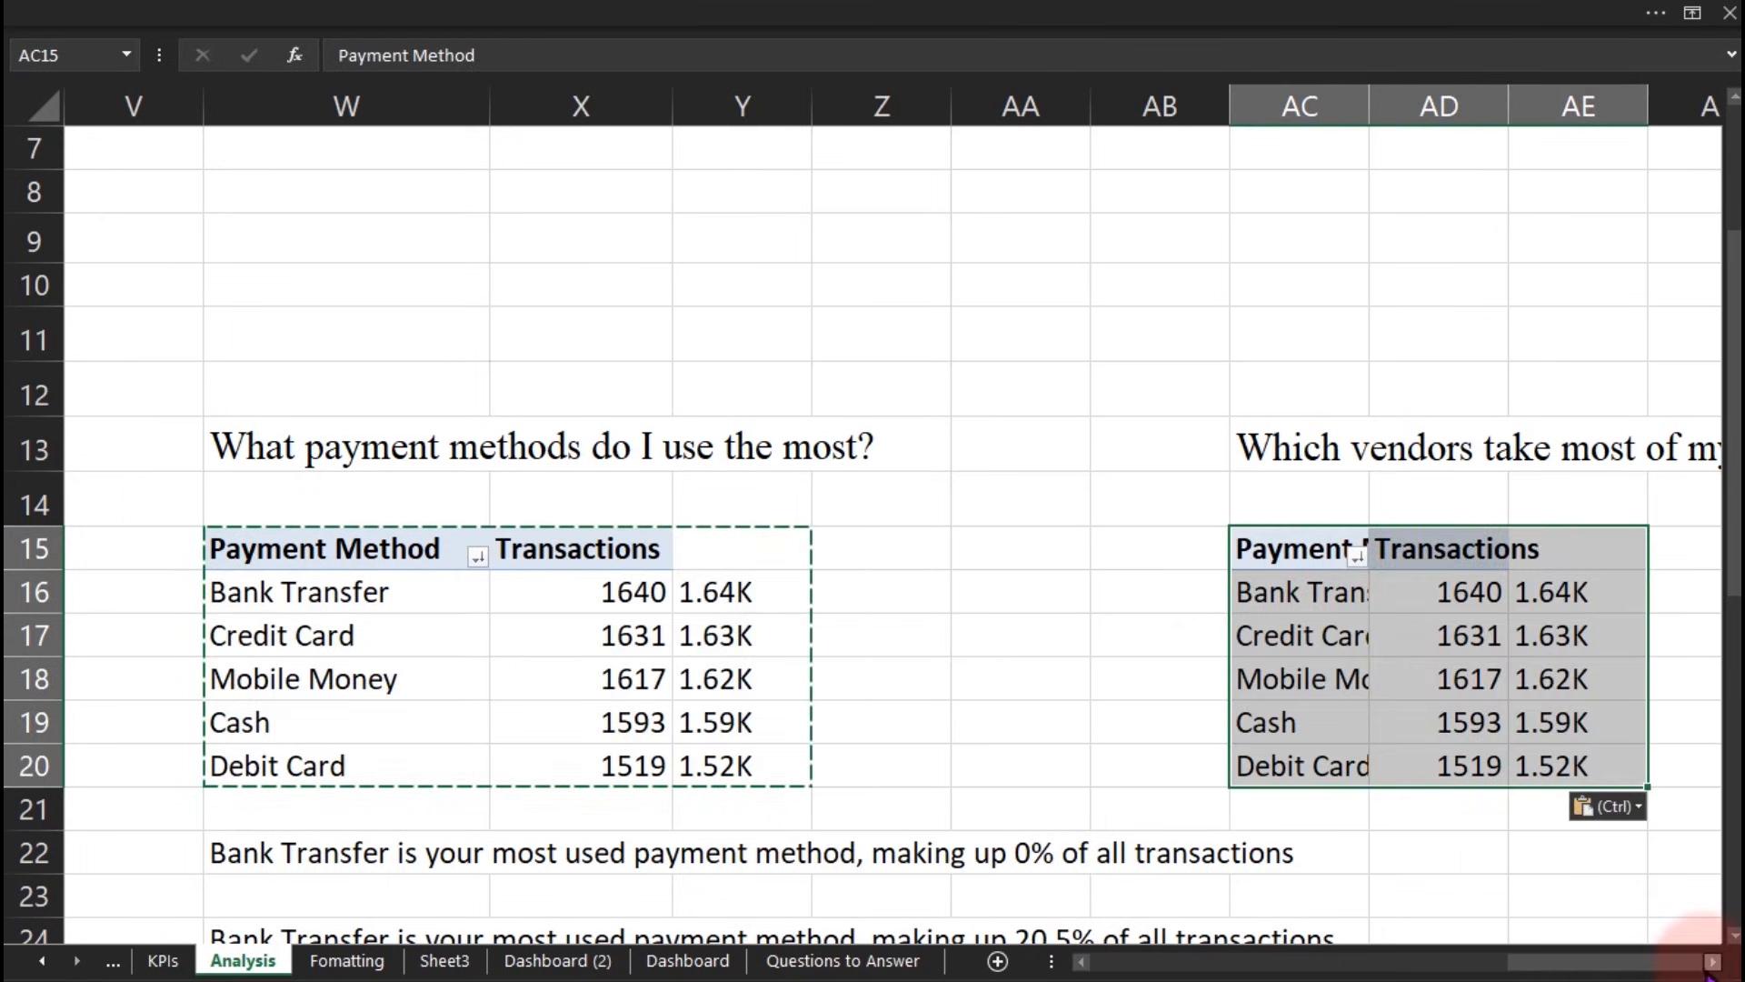
pyautogui.click(1713, 961)
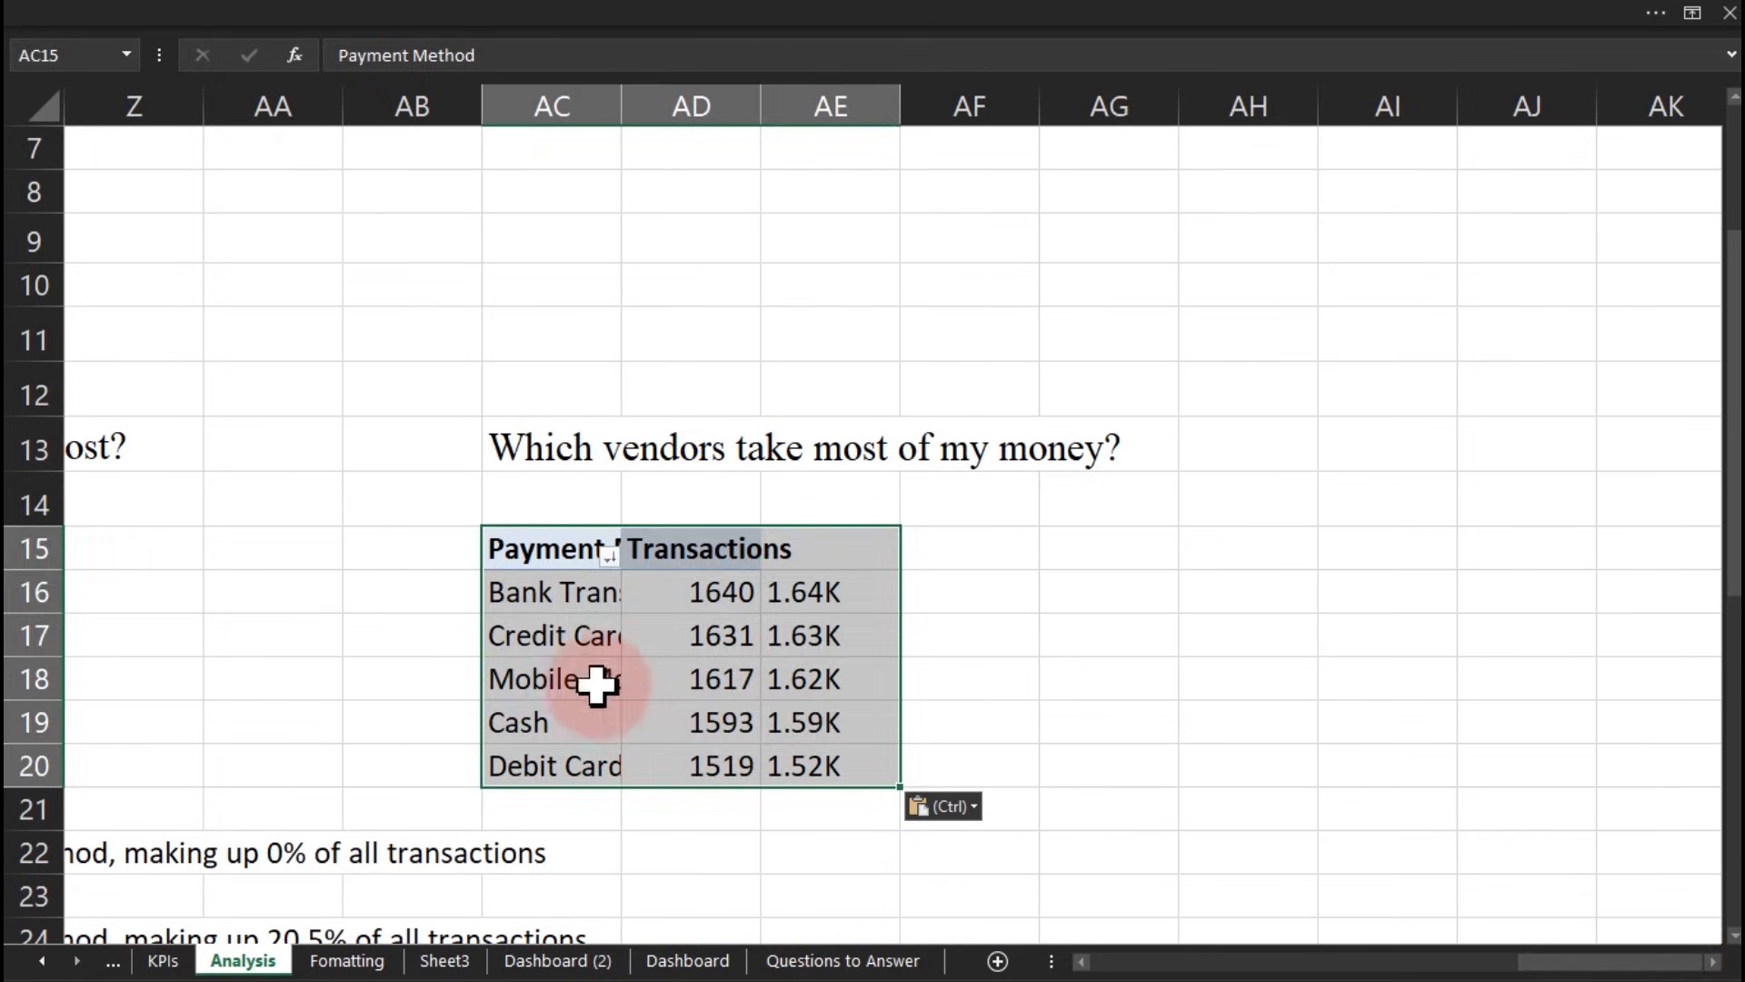
# Step: Show the field list for the pasted pivot table at AC15
pyautogui.click(591, 680)
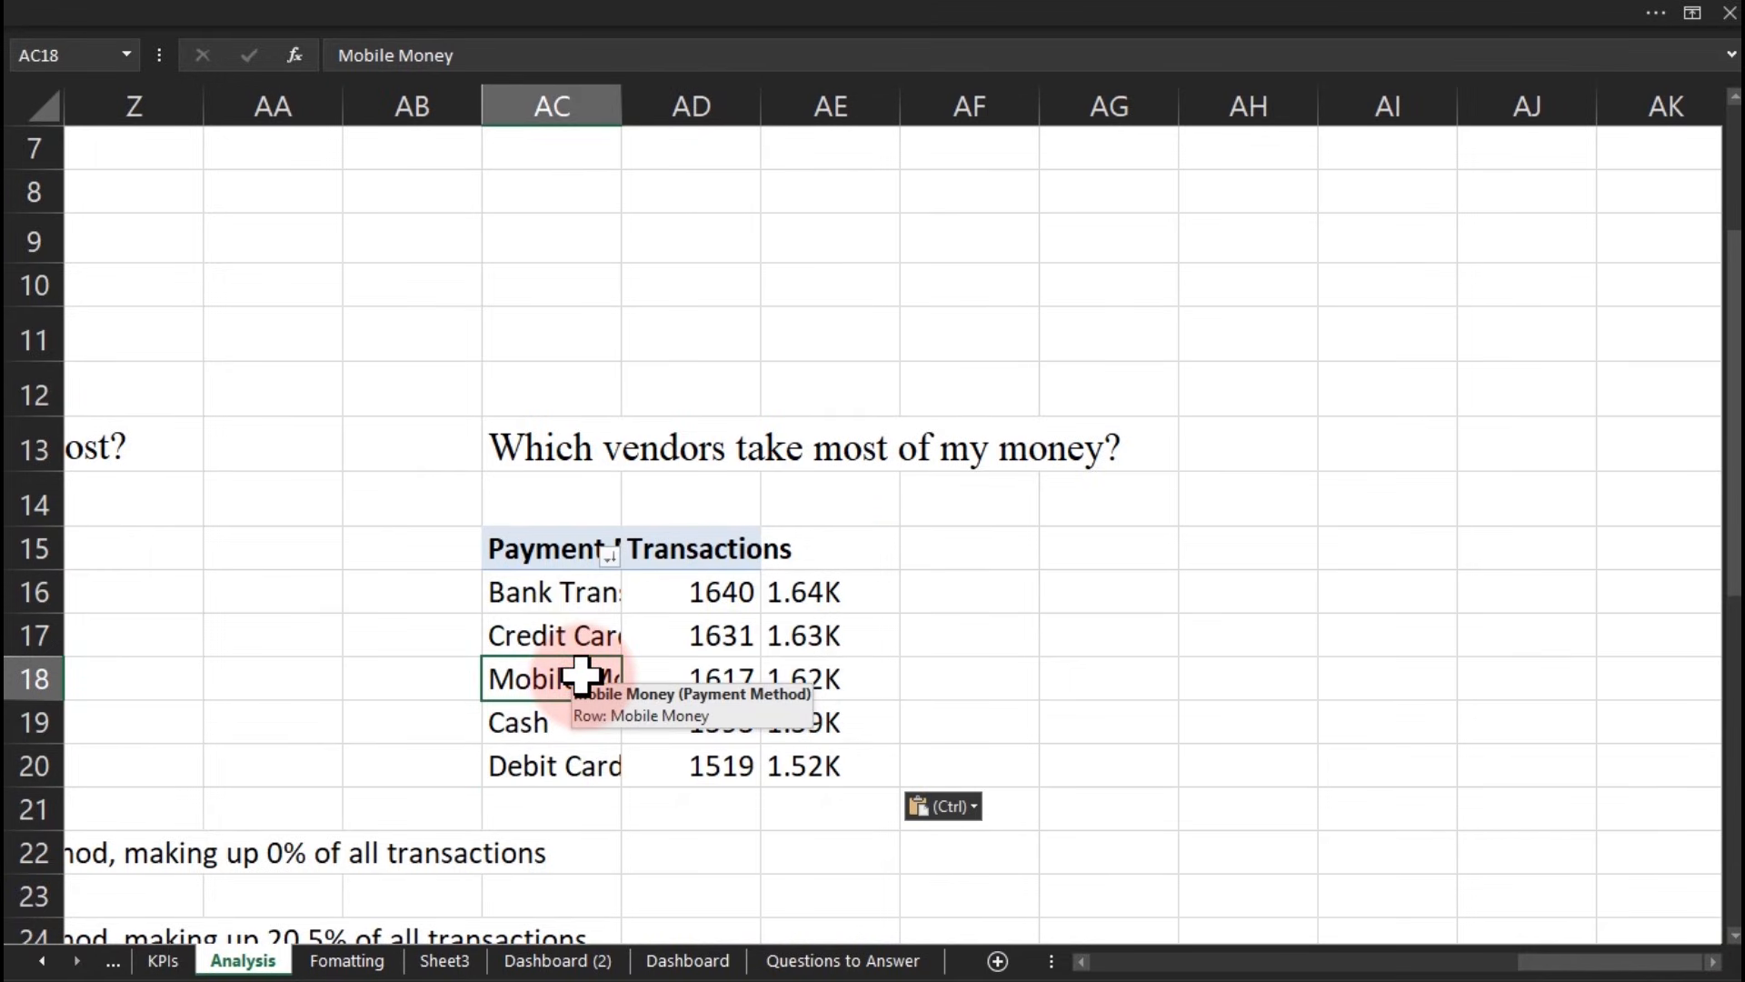
pyautogui.rightClick(582, 676)
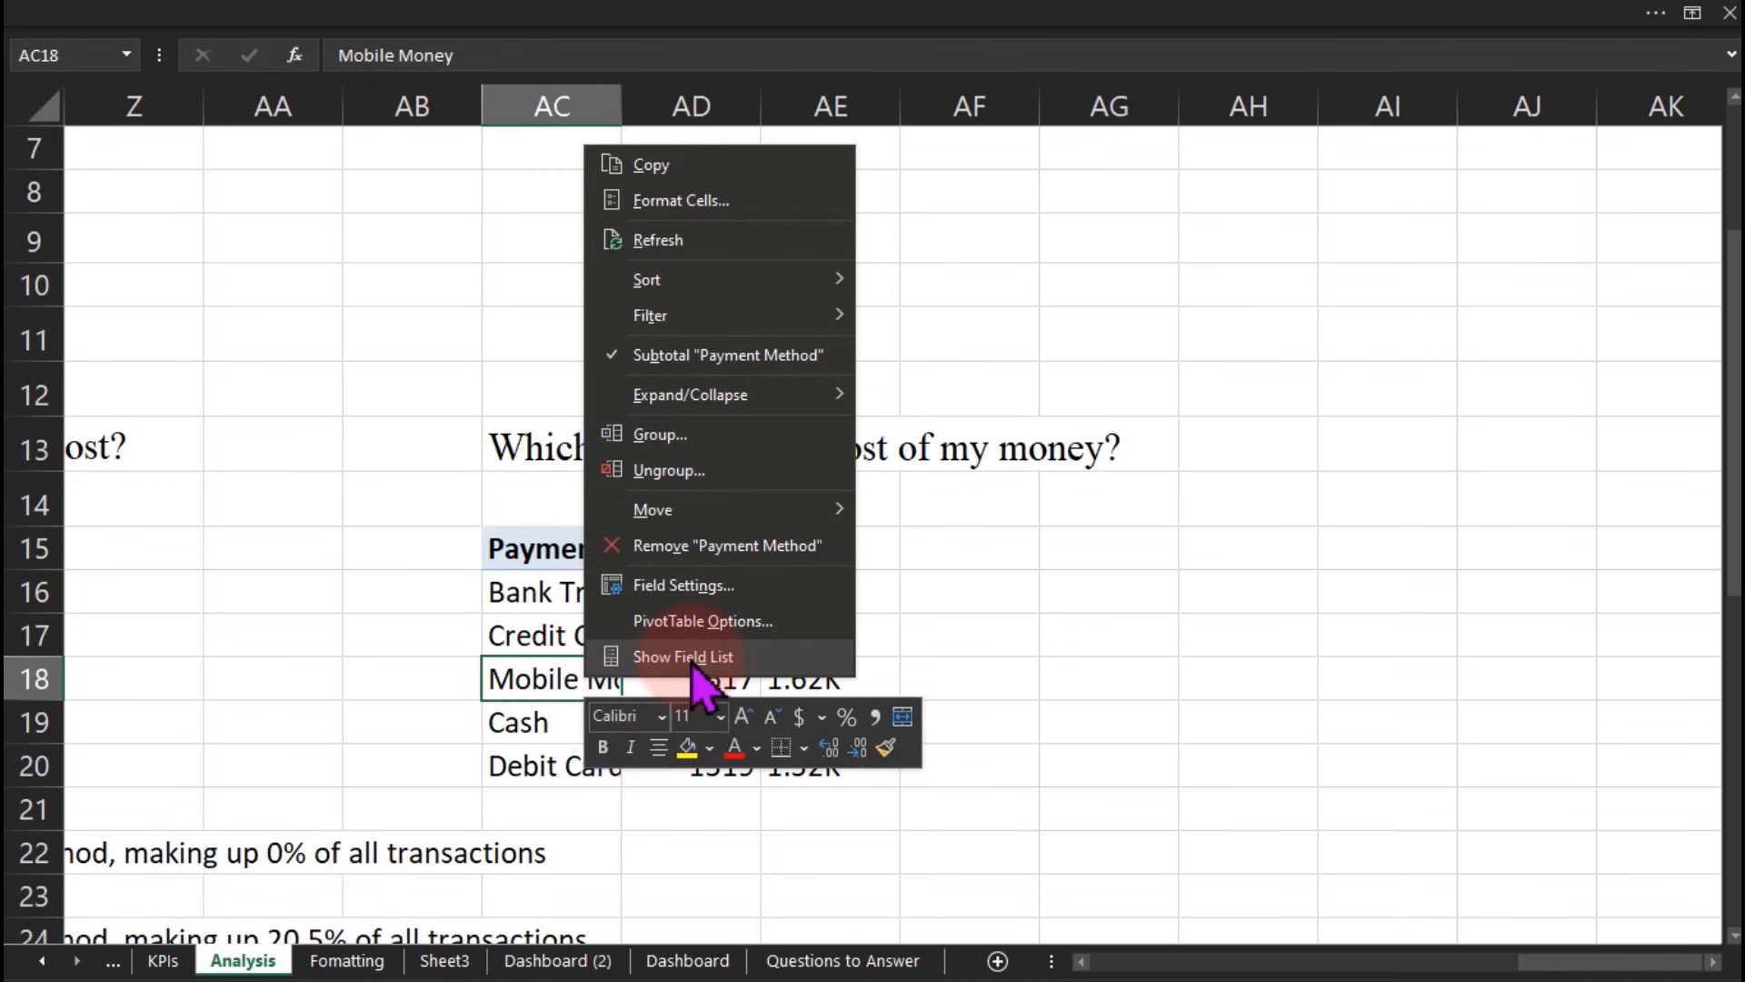
pyautogui.click(694, 664)
# Step: Remove the Payment Method and Transactions fields from the pasted pivot table, accepting replacement of existing cell data
pyautogui.moveTo(1375, 808); pyautogui.dragTo(1046, 800)
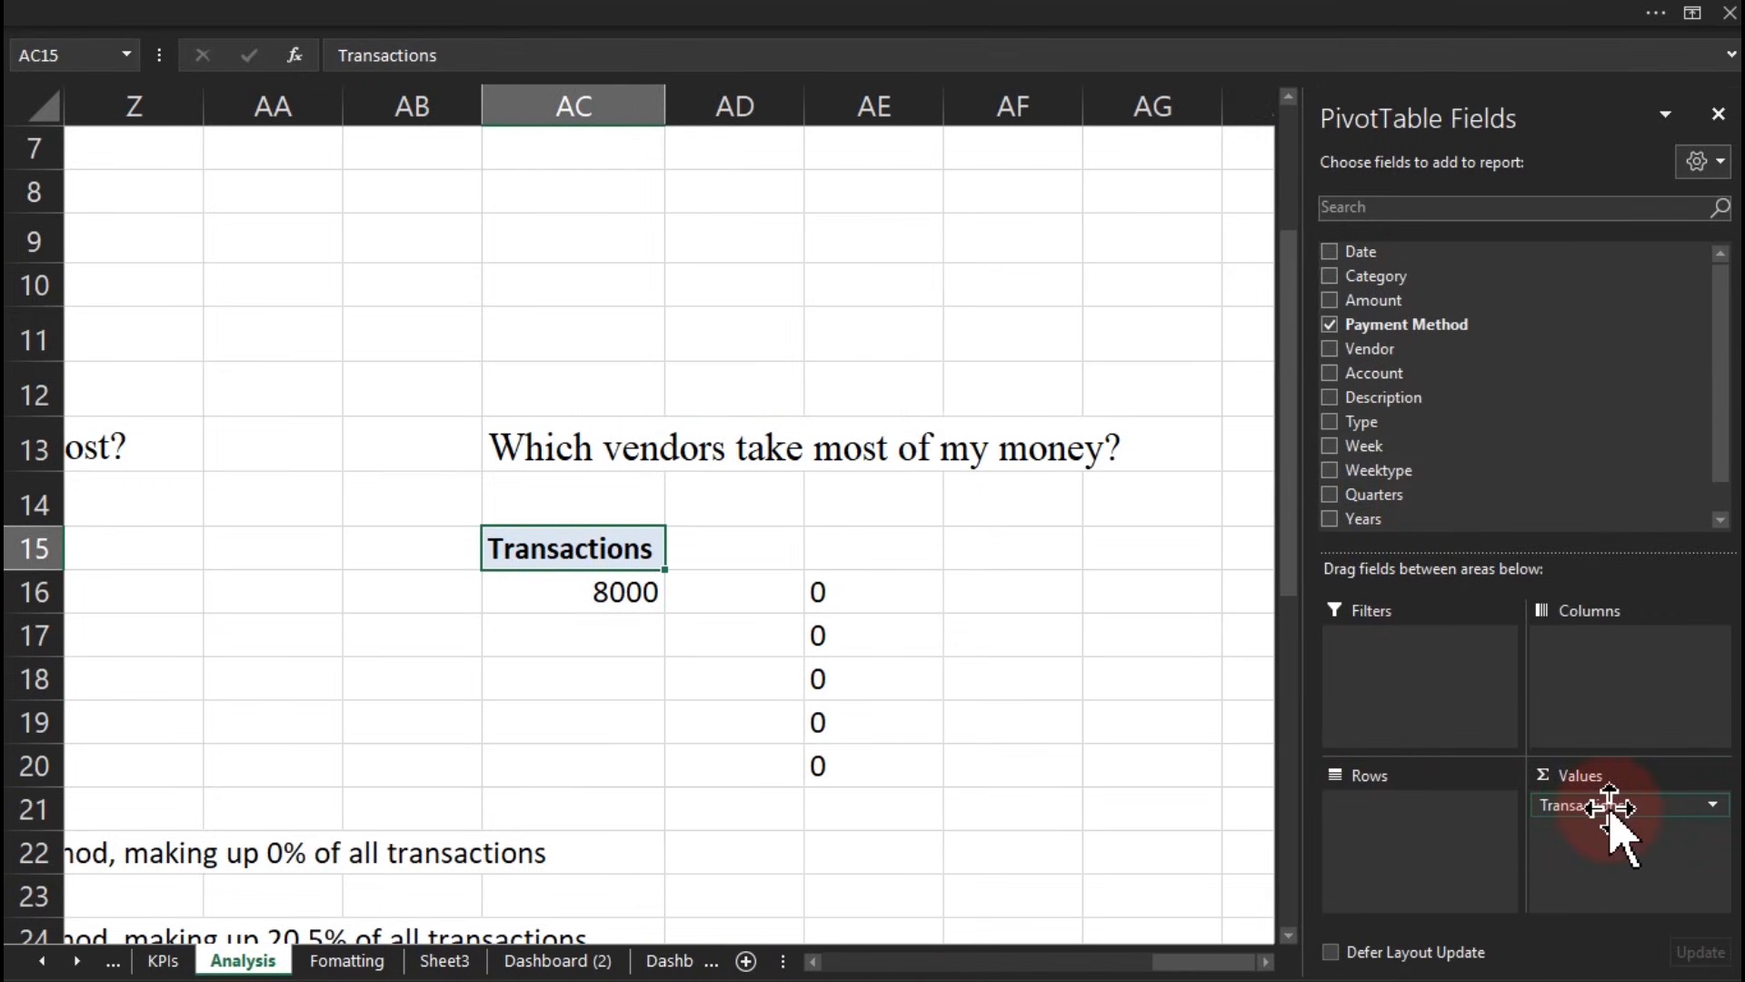
pyautogui.moveTo(1613, 818); pyautogui.dragTo(1157, 810)
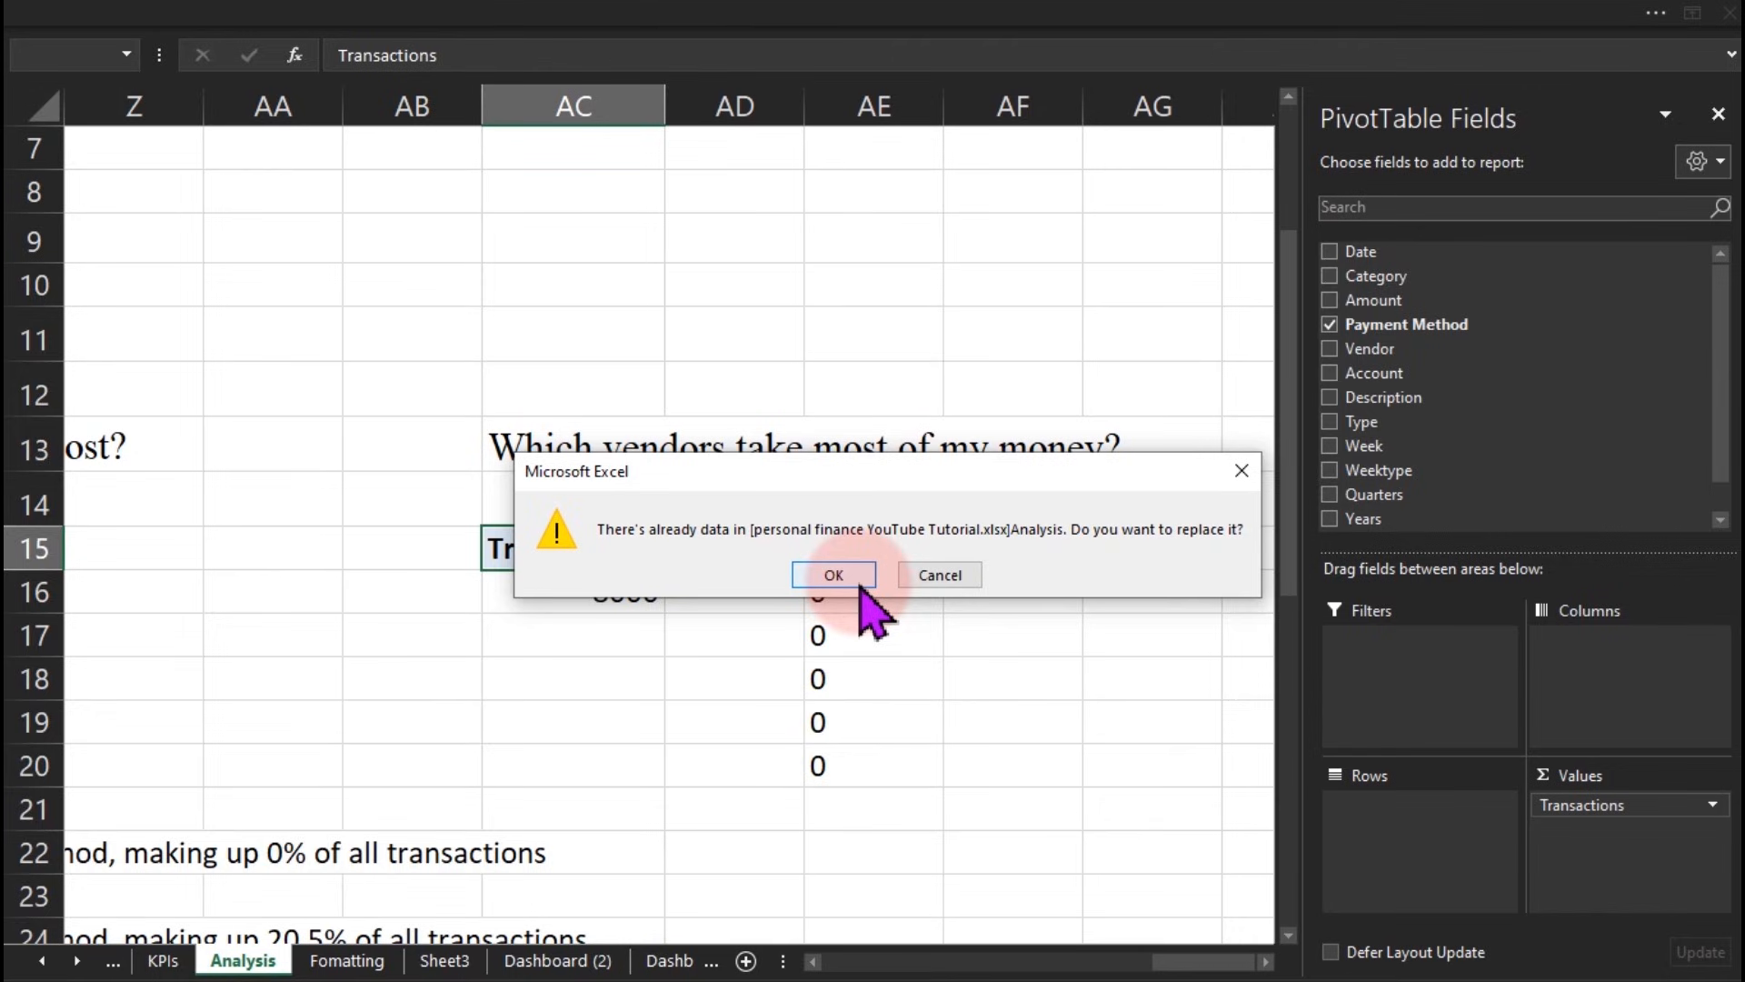
pyautogui.click(859, 585)
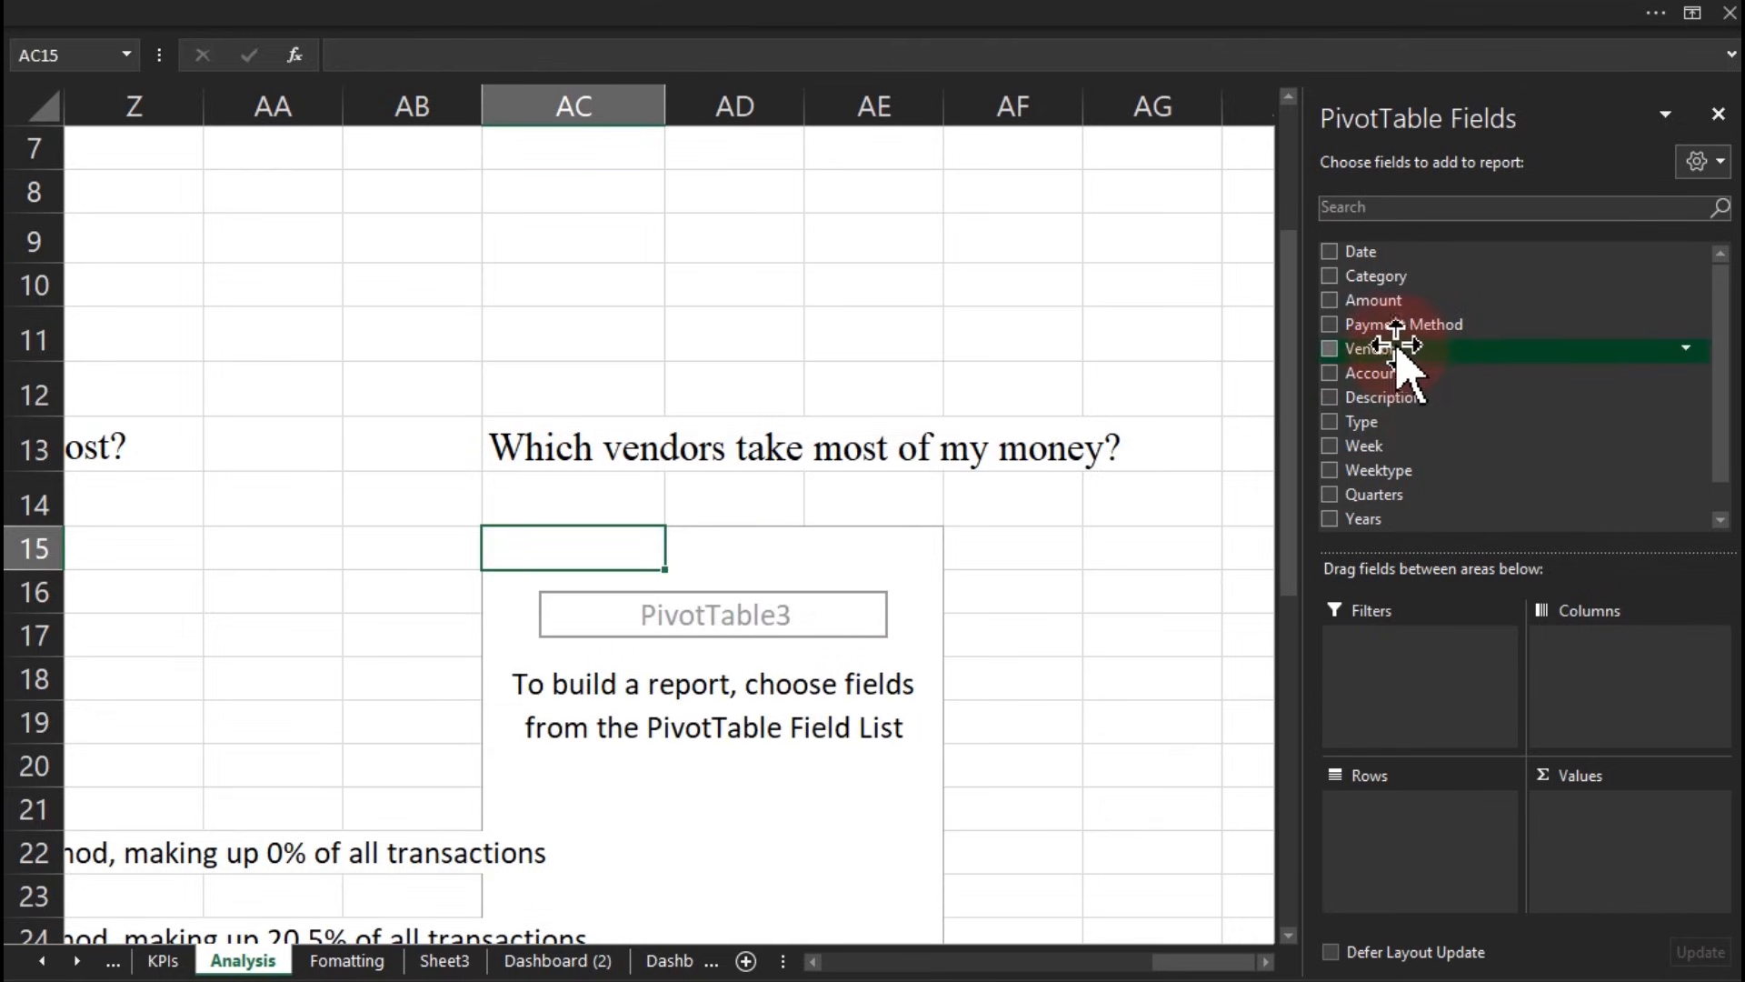
# Step: Move the vendor question heading from AC13 up to AC10 and reselect the empty pivot table
pyautogui.click(513, 444)
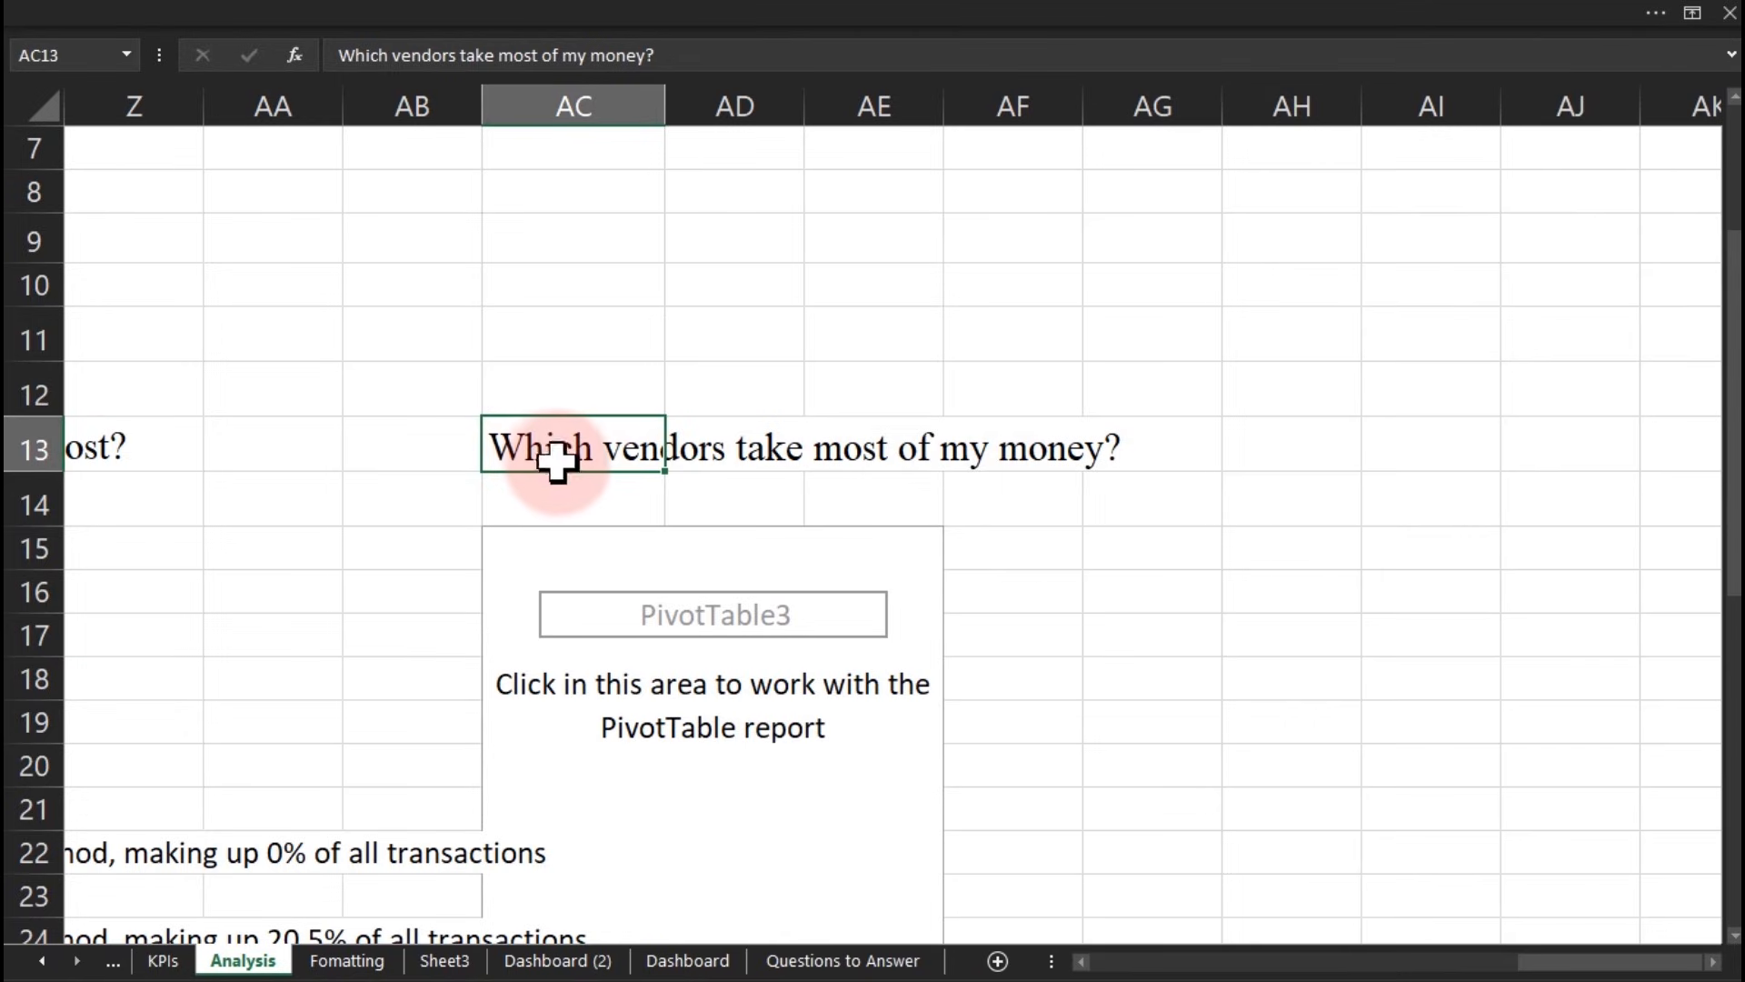
pyautogui.moveTo(561, 472); pyautogui.dragTo(565, 297)
pyautogui.click(574, 609)
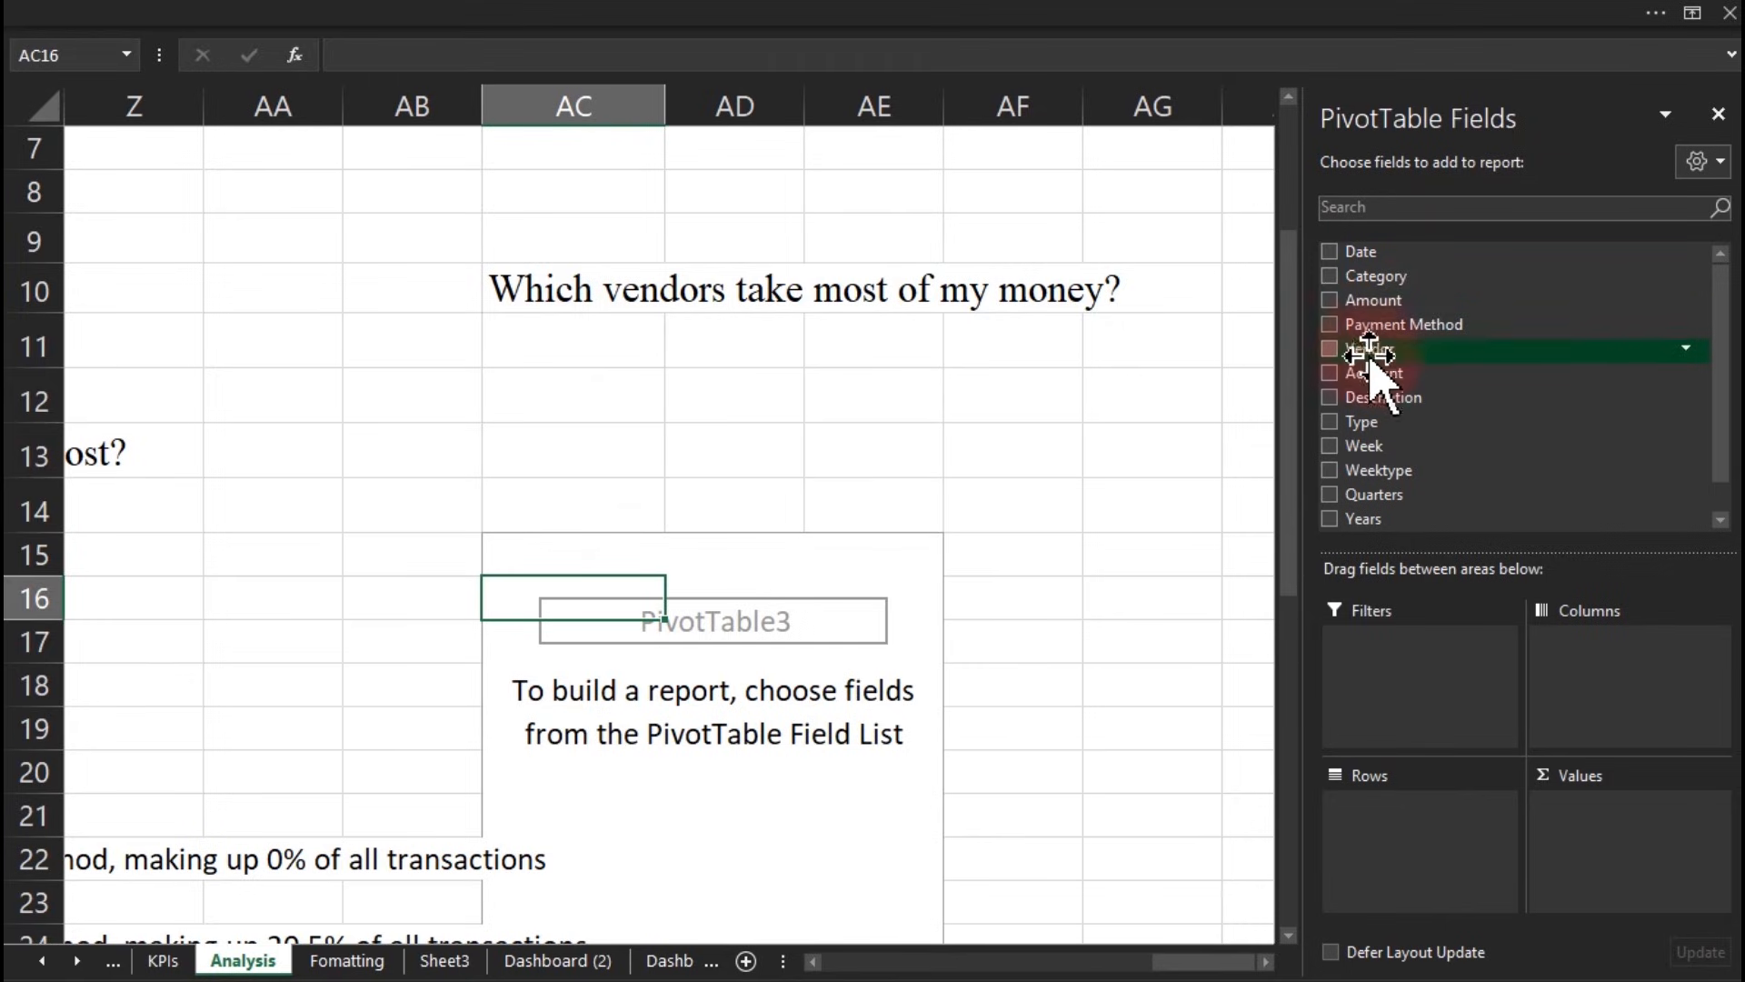
# Step: Lay out the empty pivot table with Type as the filter, Vendor in the rows and Account in the values
pyautogui.moveTo(1372, 421); pyautogui.dragTo(1391, 698)
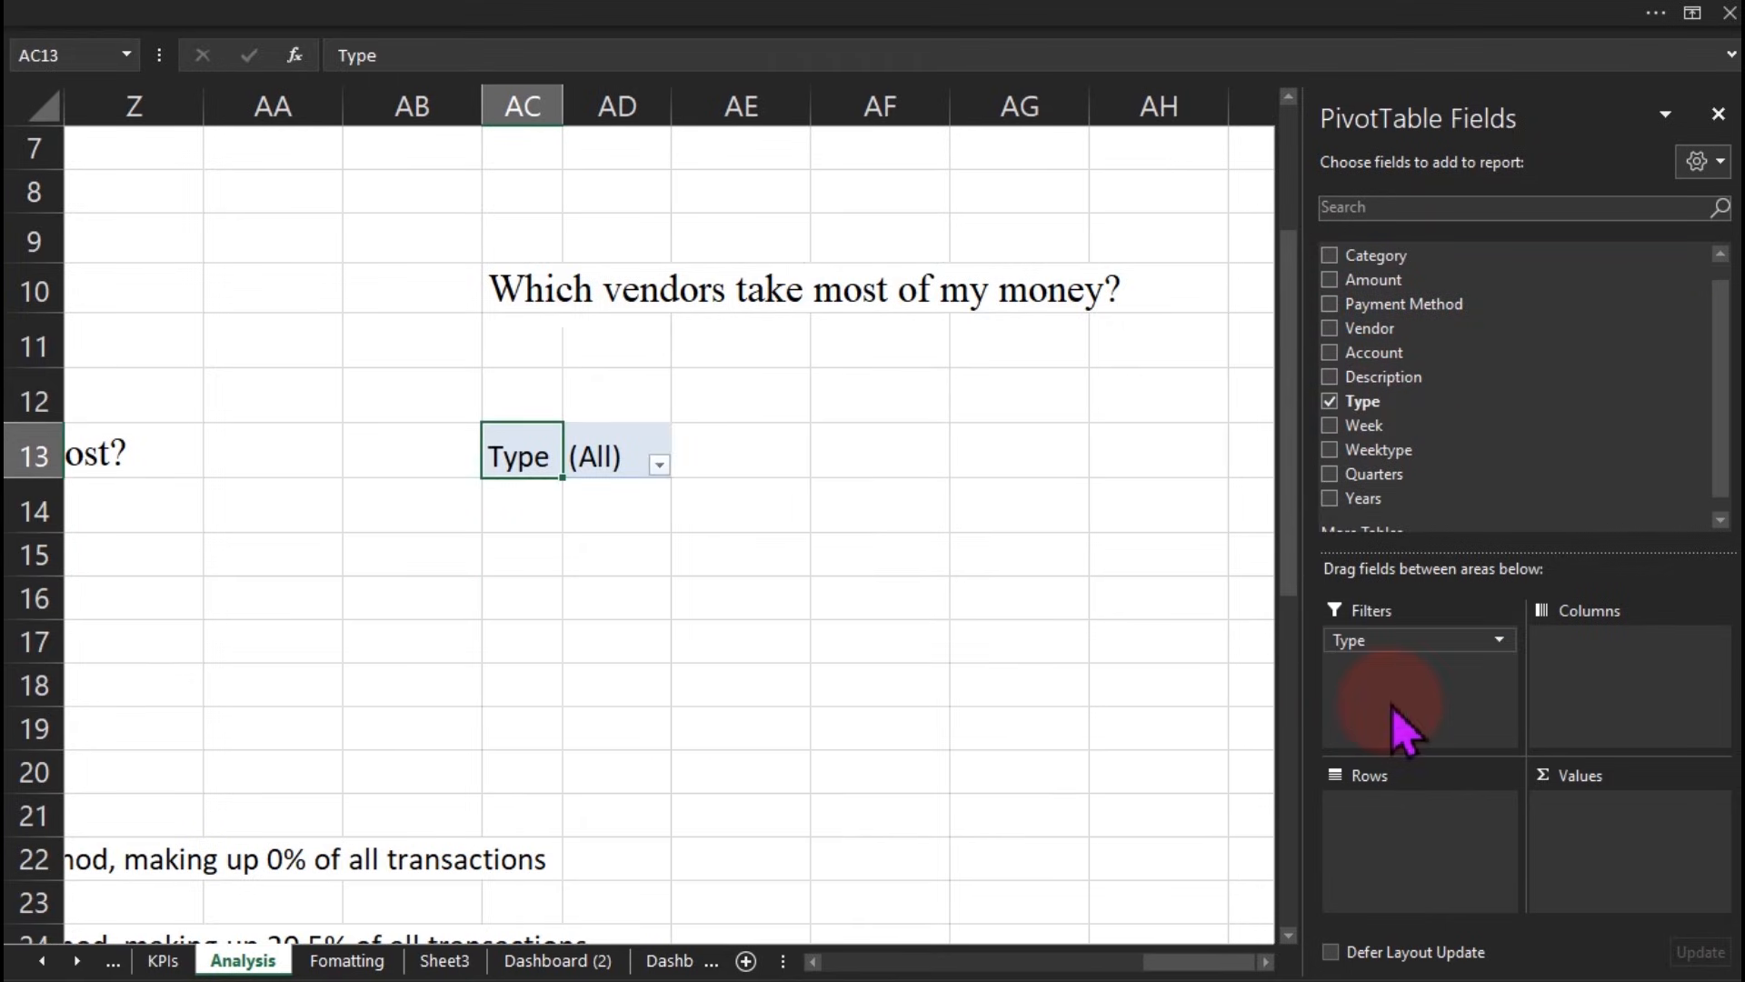
pyautogui.moveTo(1382, 353); pyautogui.dragTo(1620, 873)
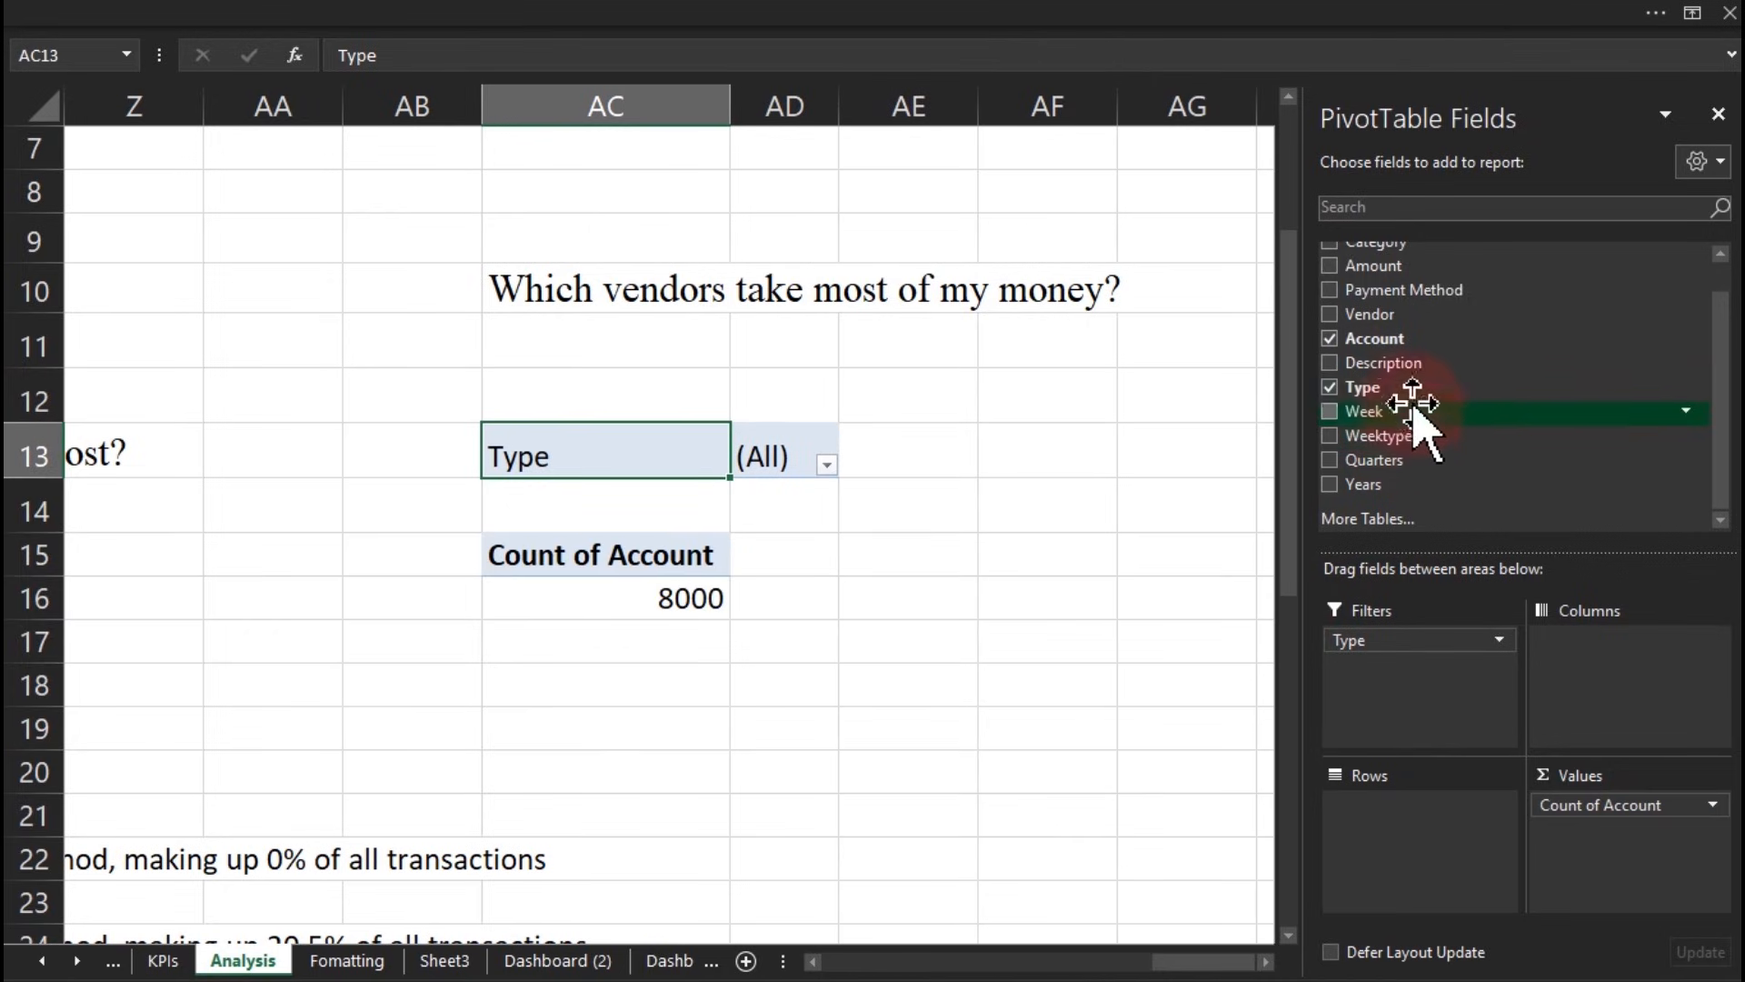
pyautogui.moveTo(1389, 320); pyautogui.dragTo(1427, 832)
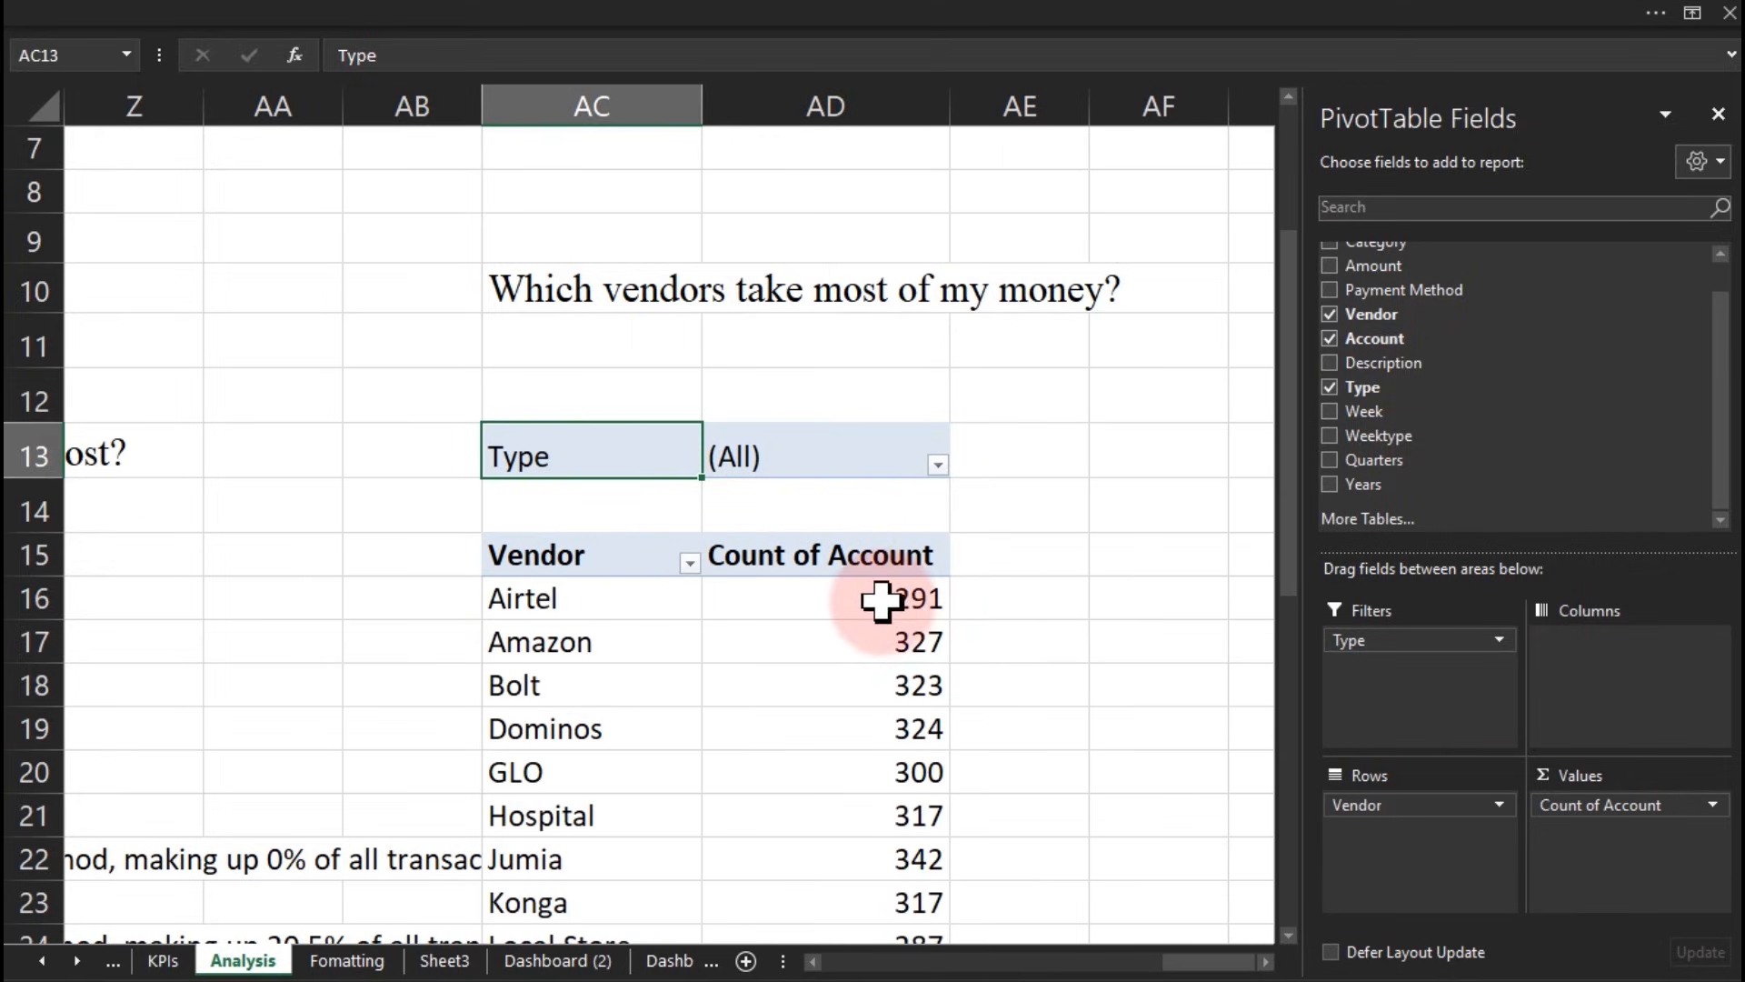
# Step: Change the Account value field's summary calculation from Count to Sum
pyautogui.moveTo(874, 604)
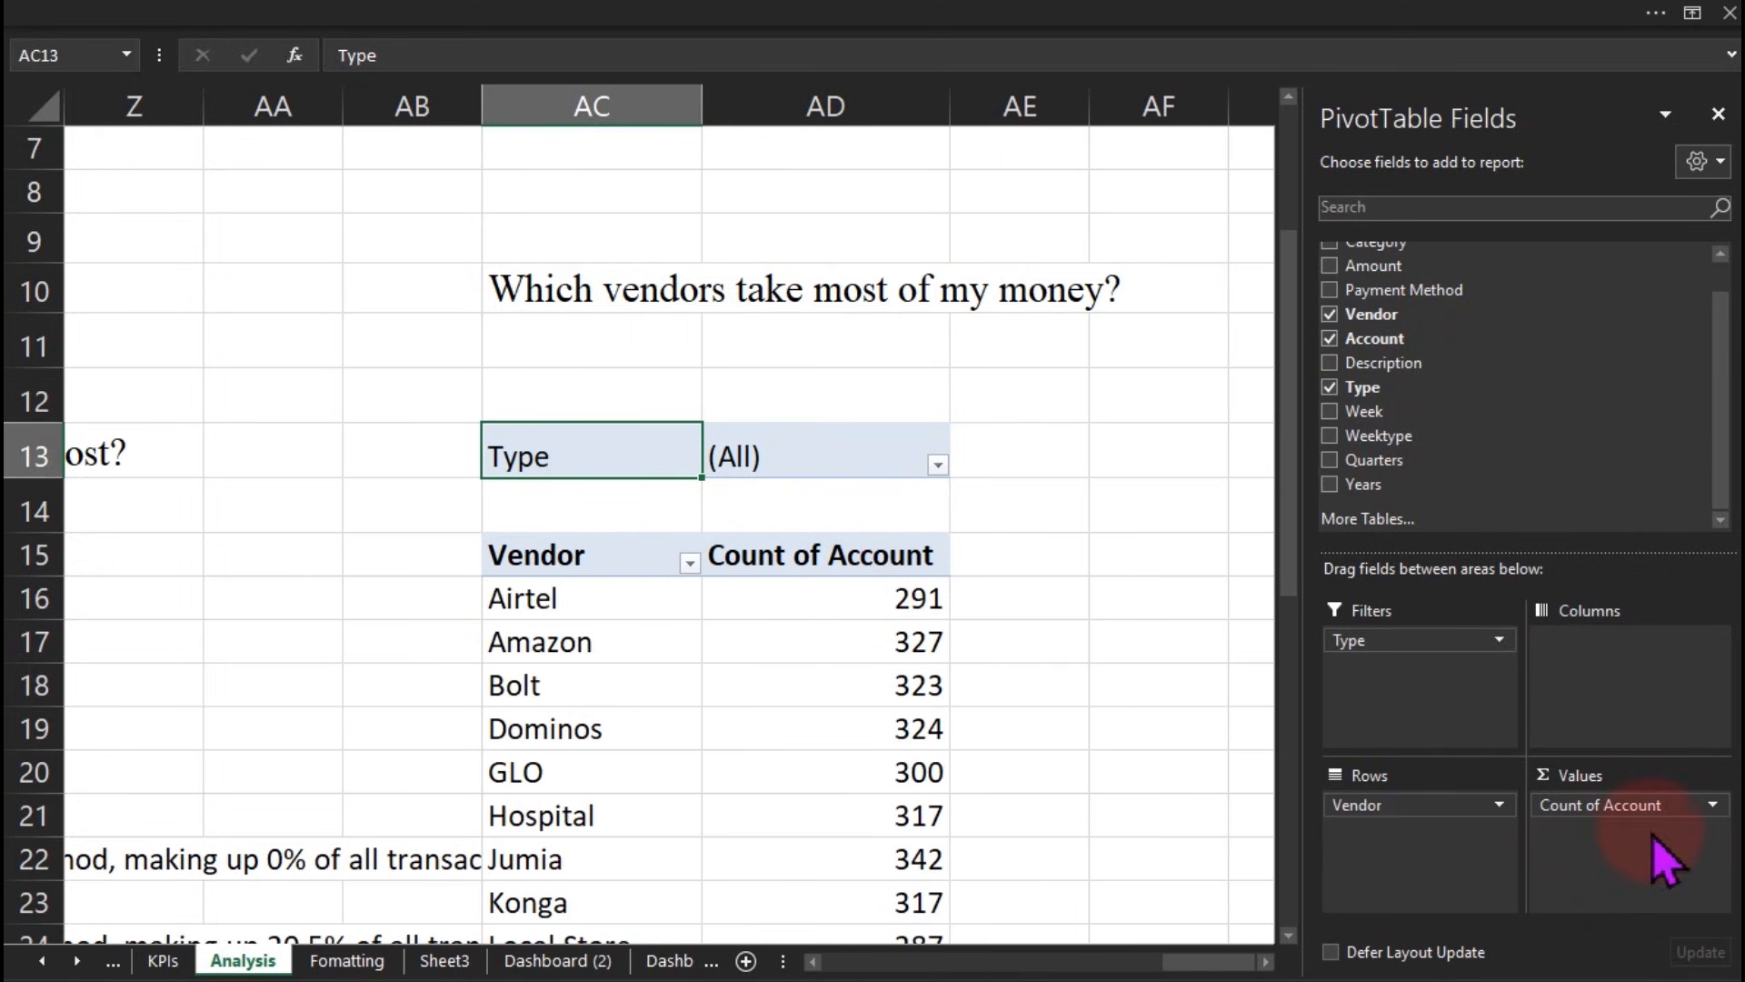
pyautogui.click(1628, 804)
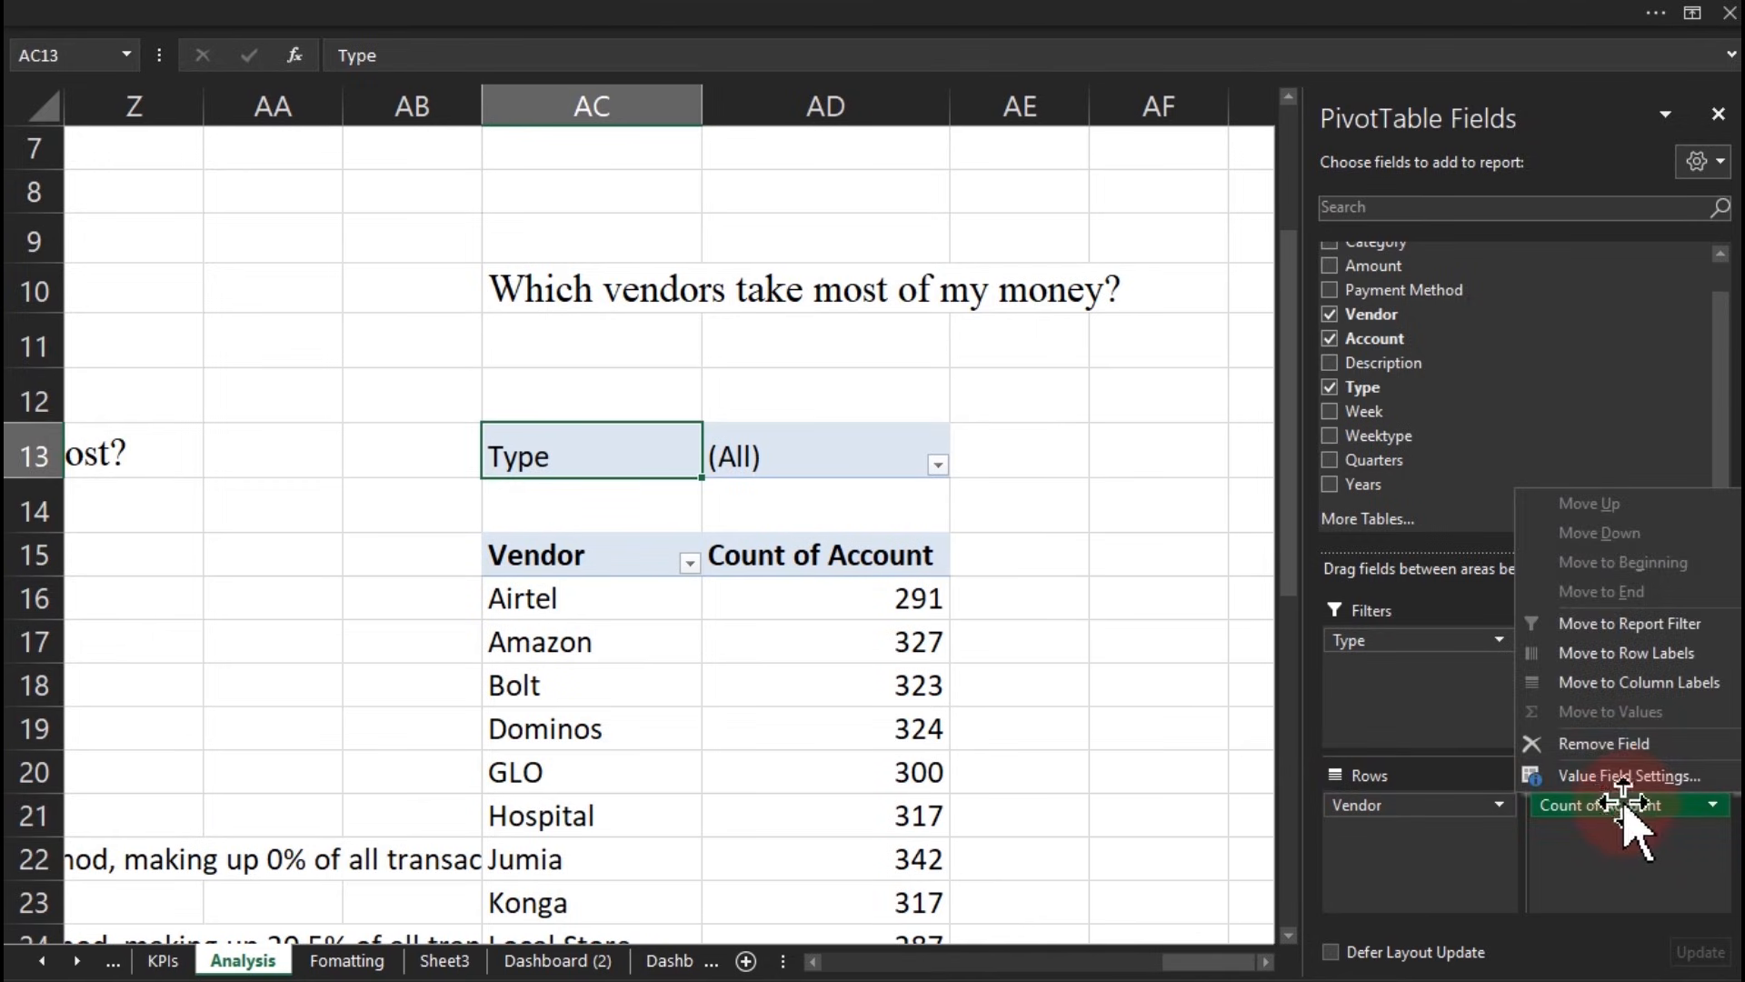
pyautogui.click(1615, 777)
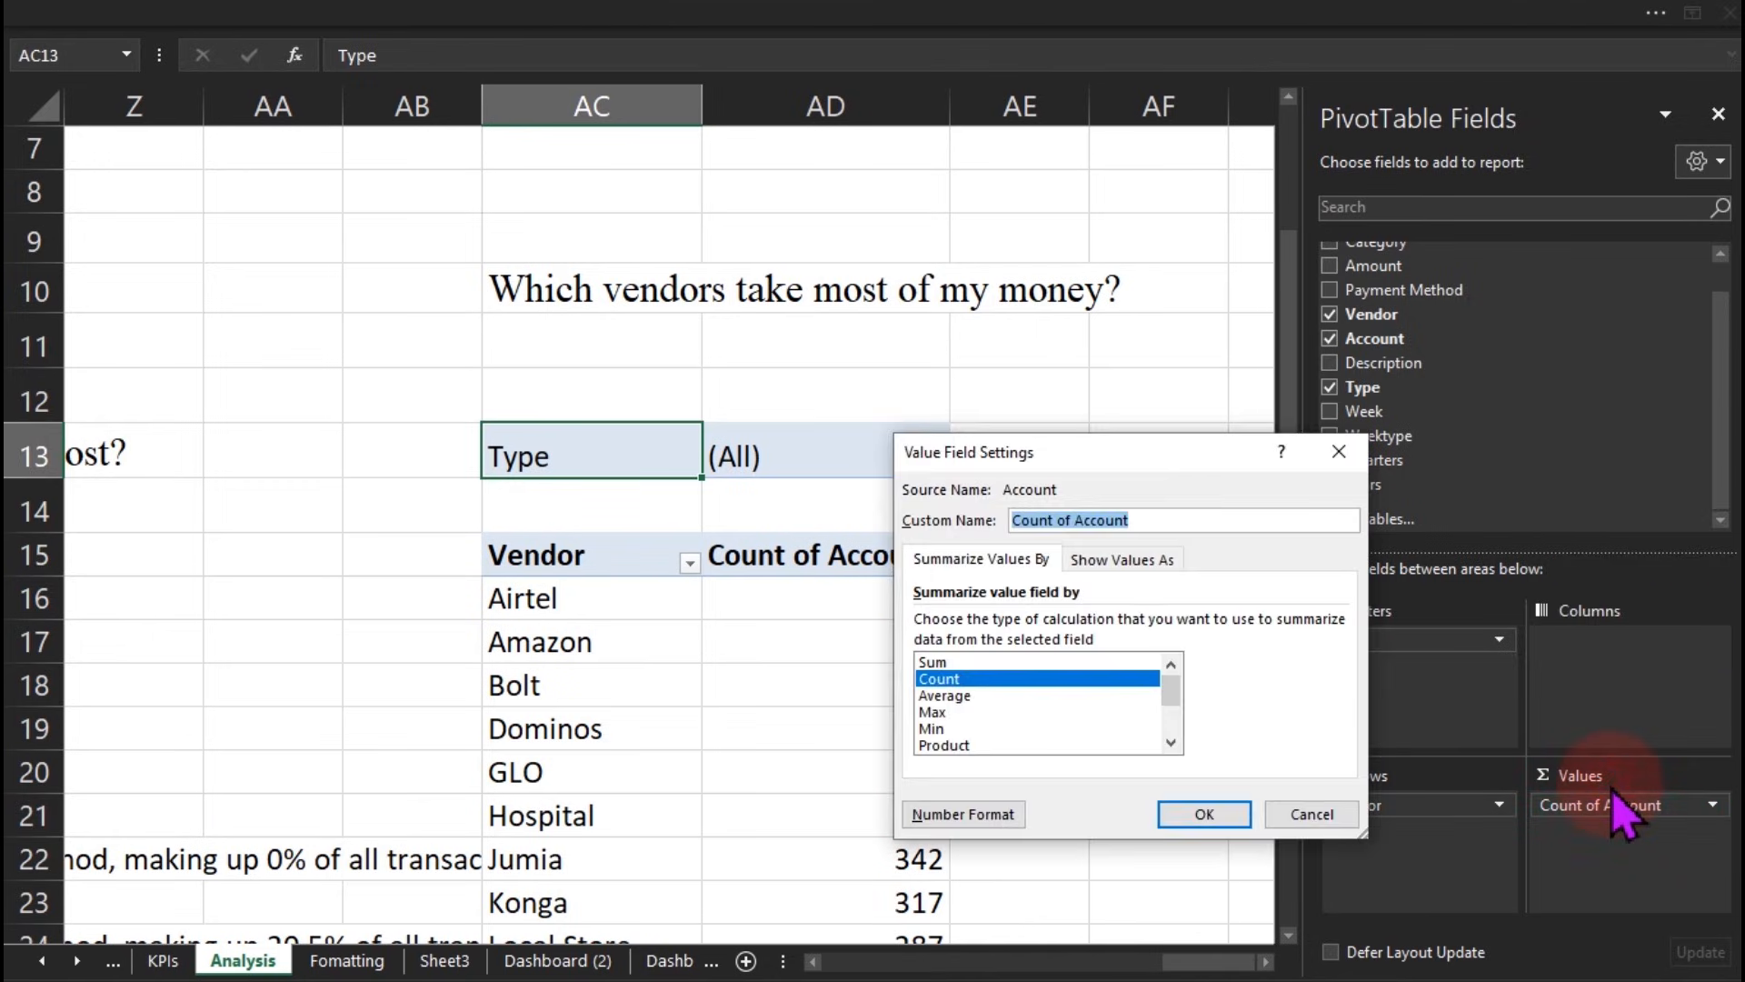
pyautogui.click(938, 662)
pyautogui.click(1205, 814)
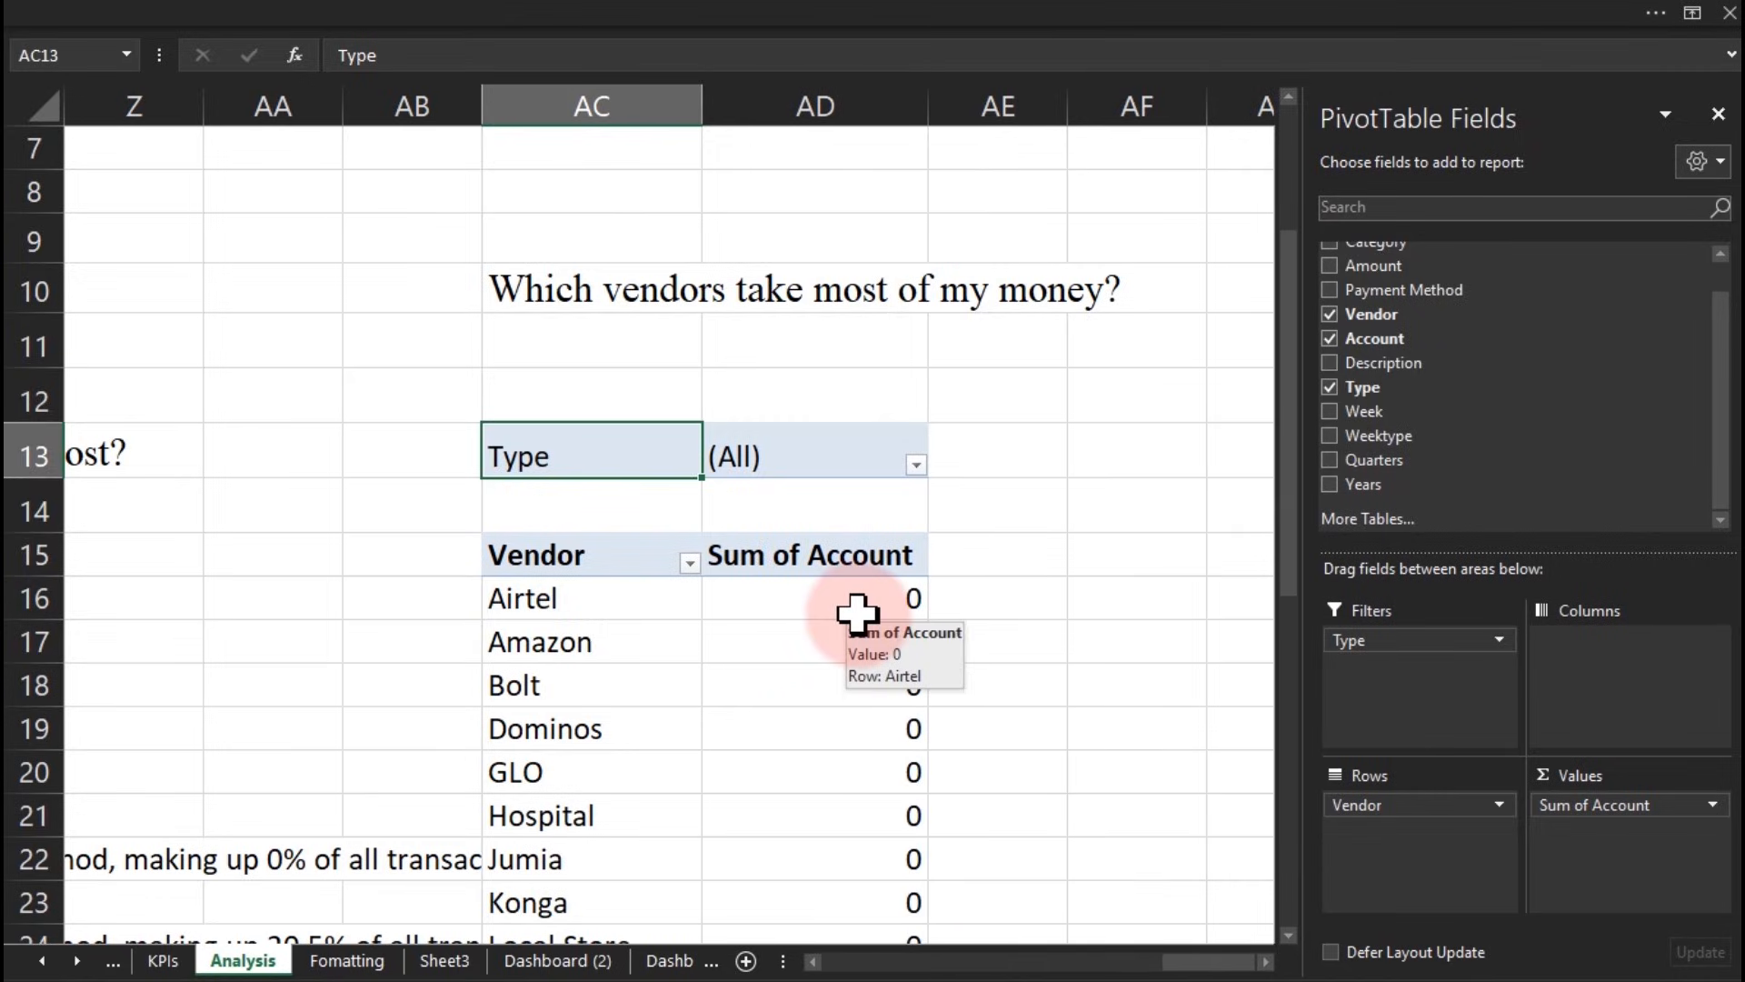
pyautogui.moveTo(1286, 527); pyautogui.dragTo(1273, 565)
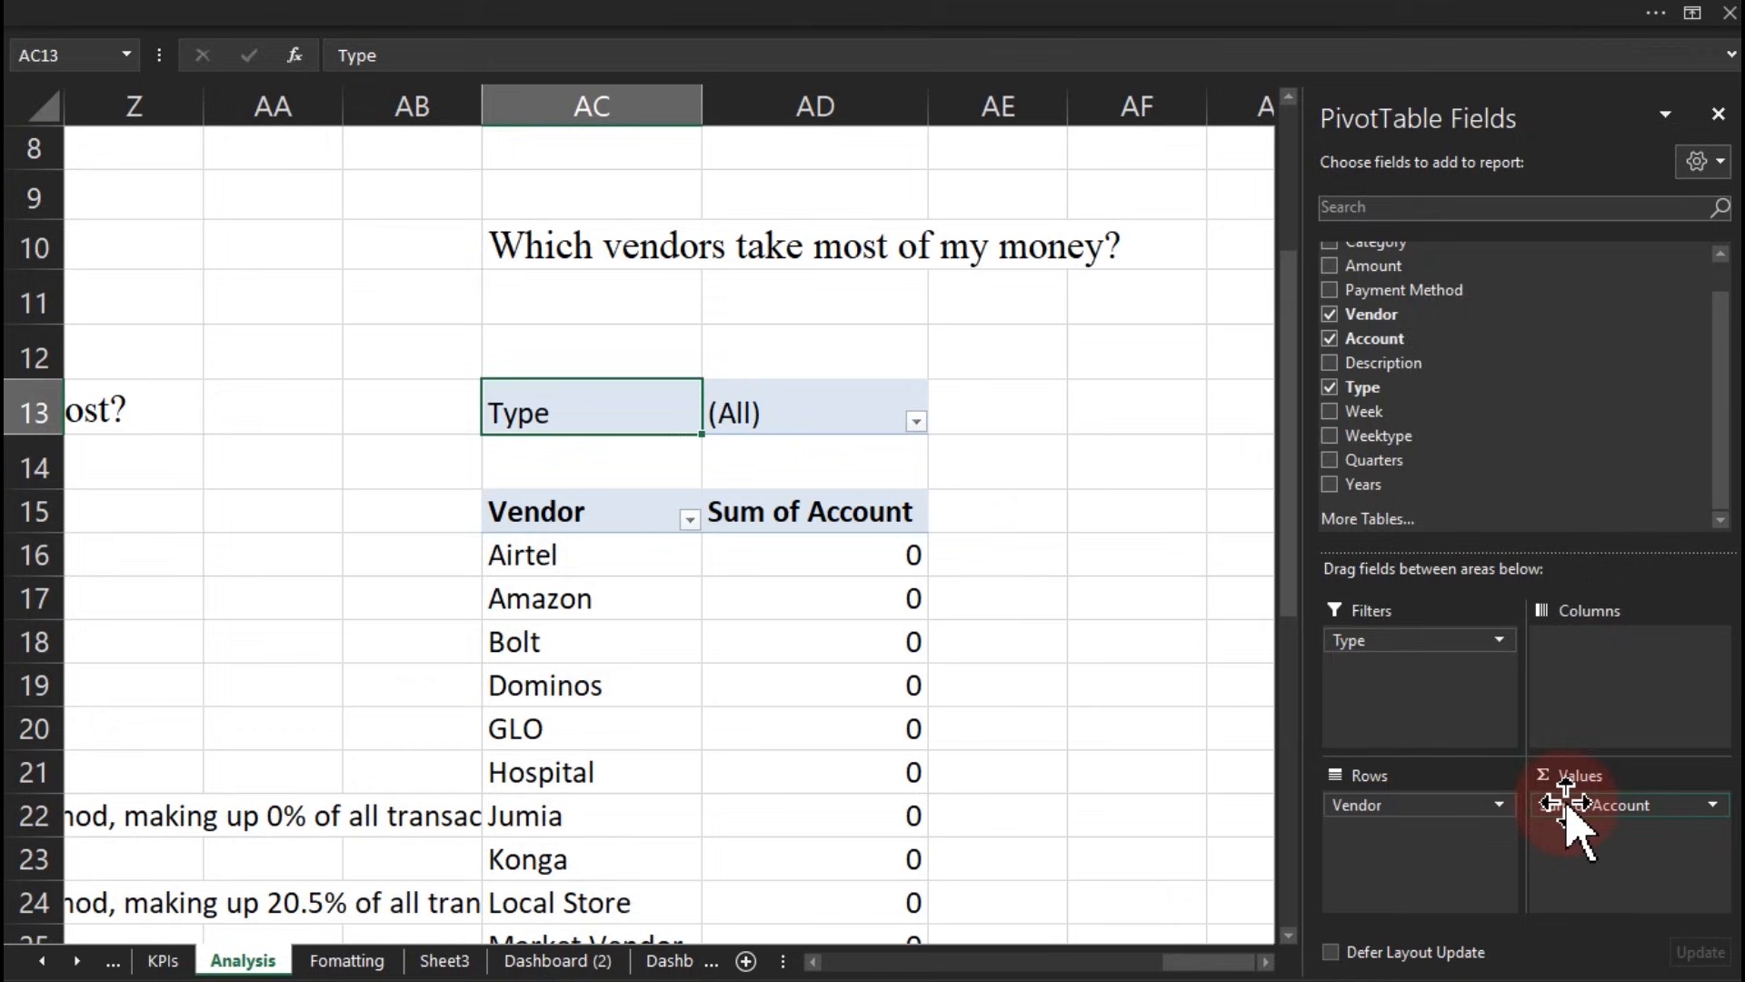
# Step: Replace the Account value field in the vendor pivot table with Amount
pyautogui.moveTo(1587, 809); pyautogui.dragTo(1005, 572)
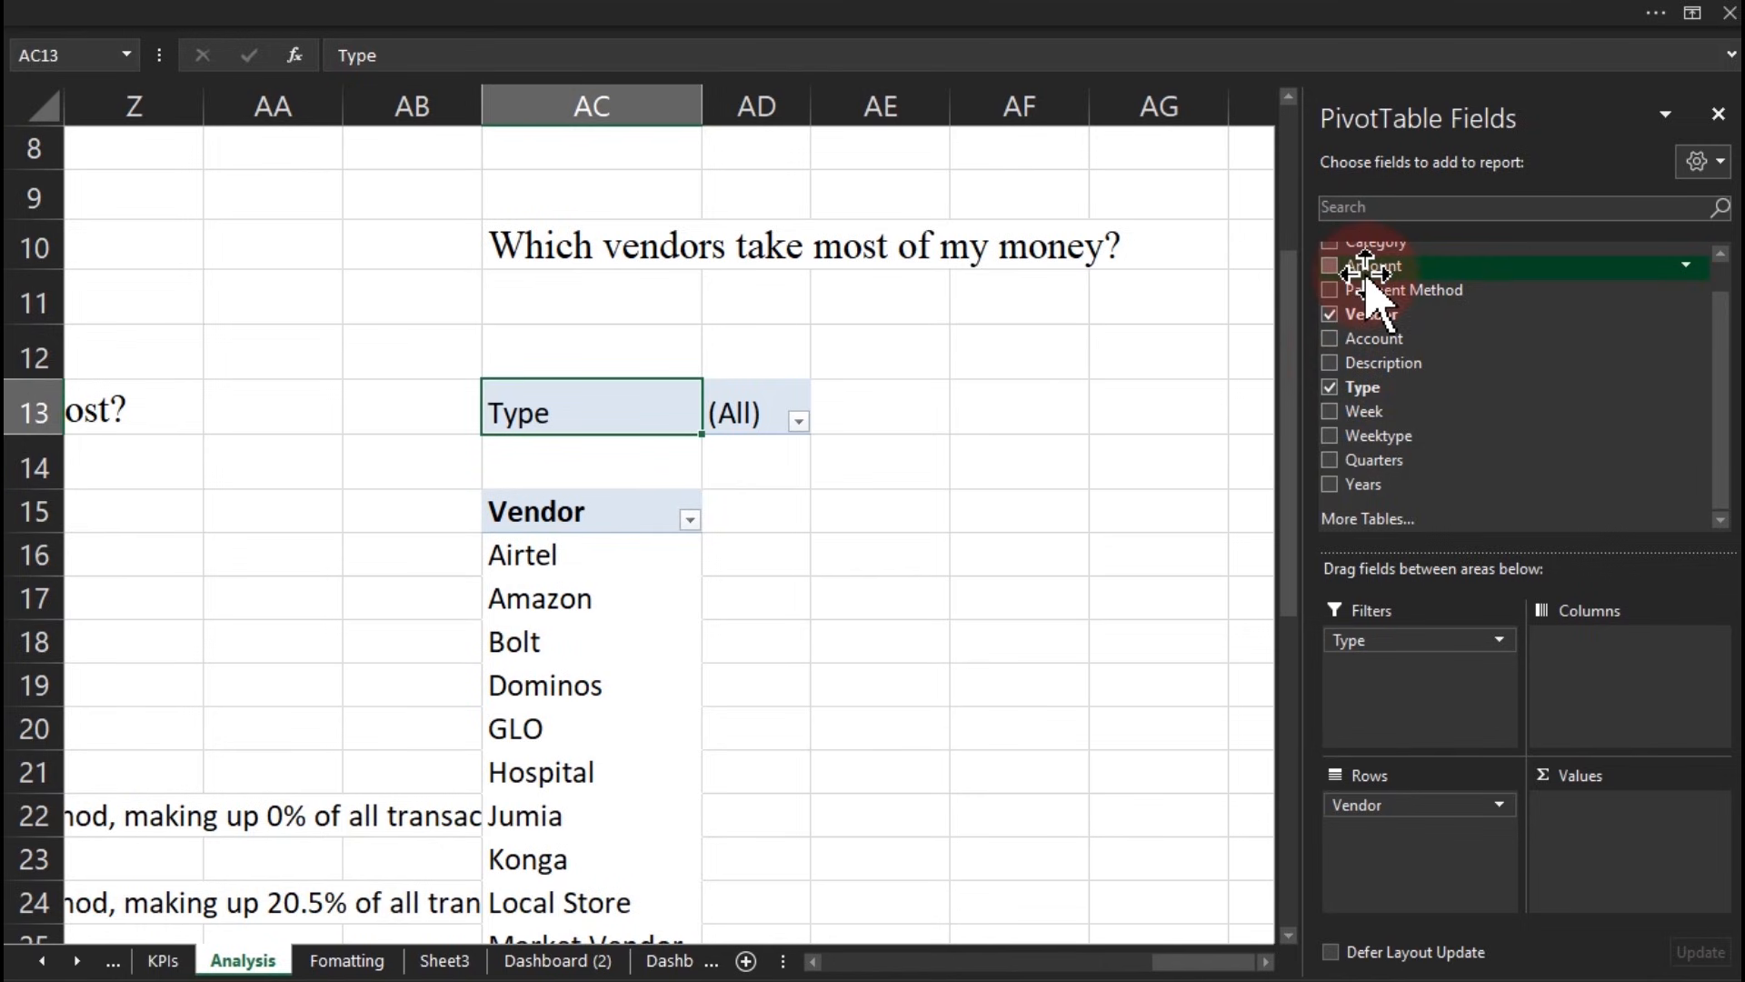
pyautogui.moveTo(1366, 270); pyautogui.dragTo(1578, 838)
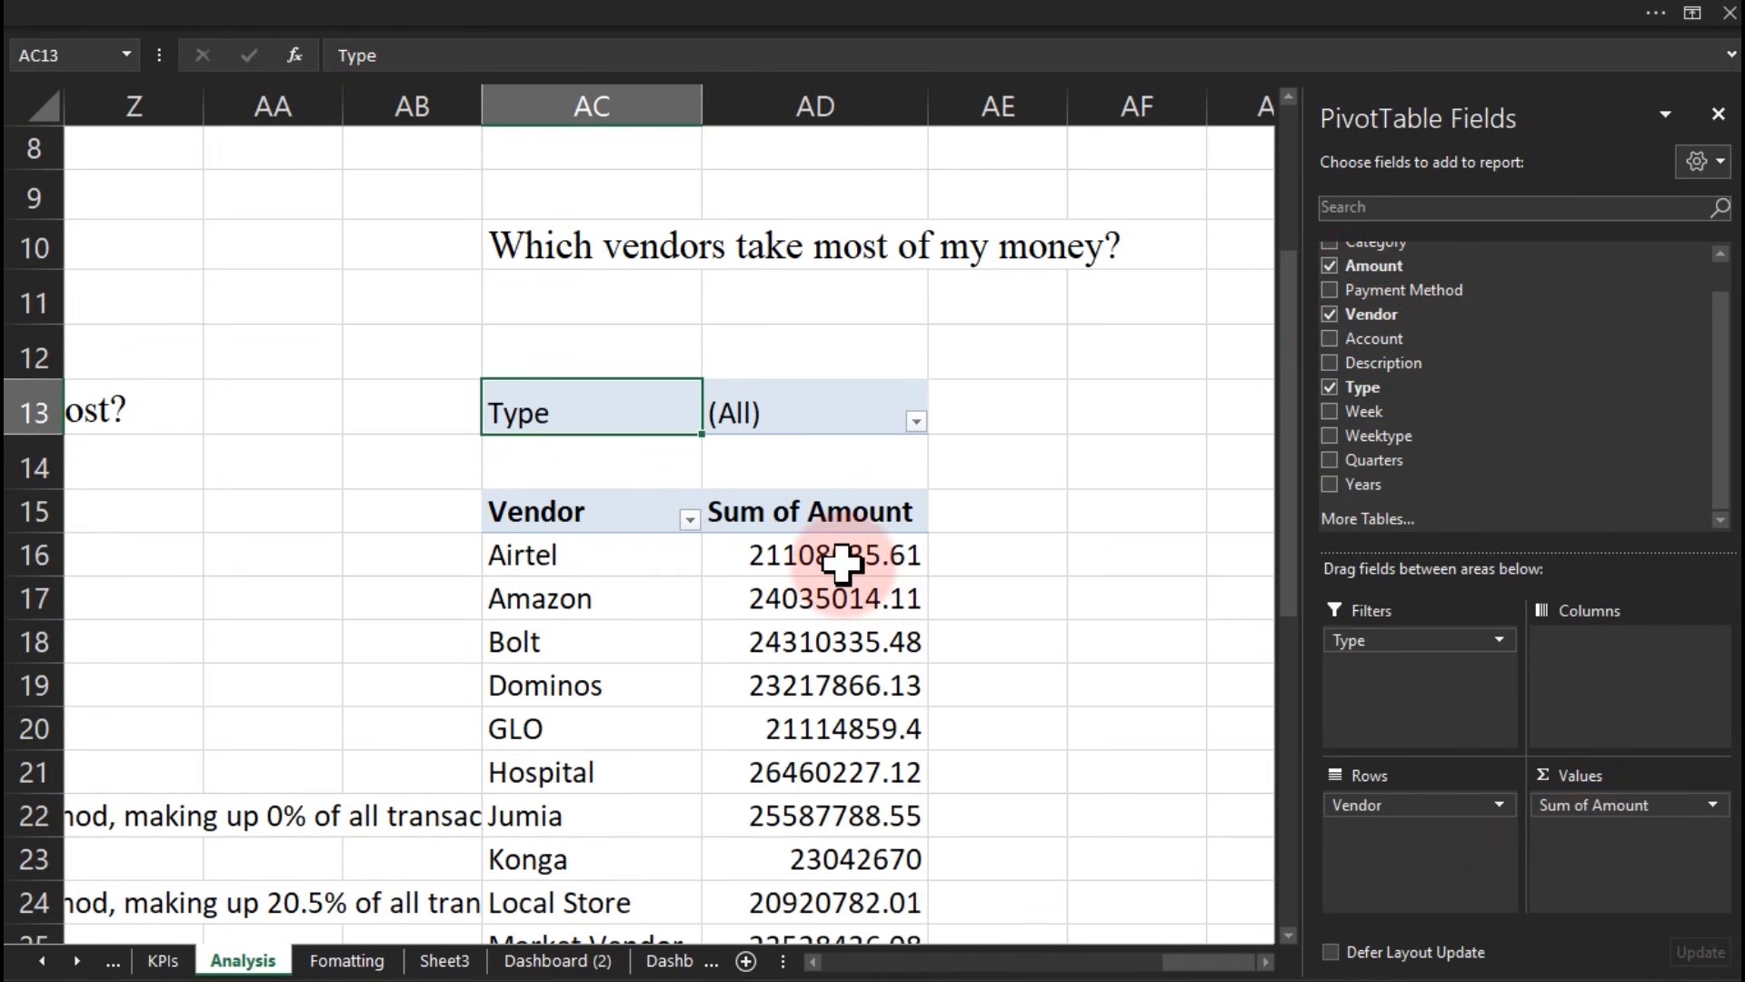
pyautogui.moveTo(841, 563)
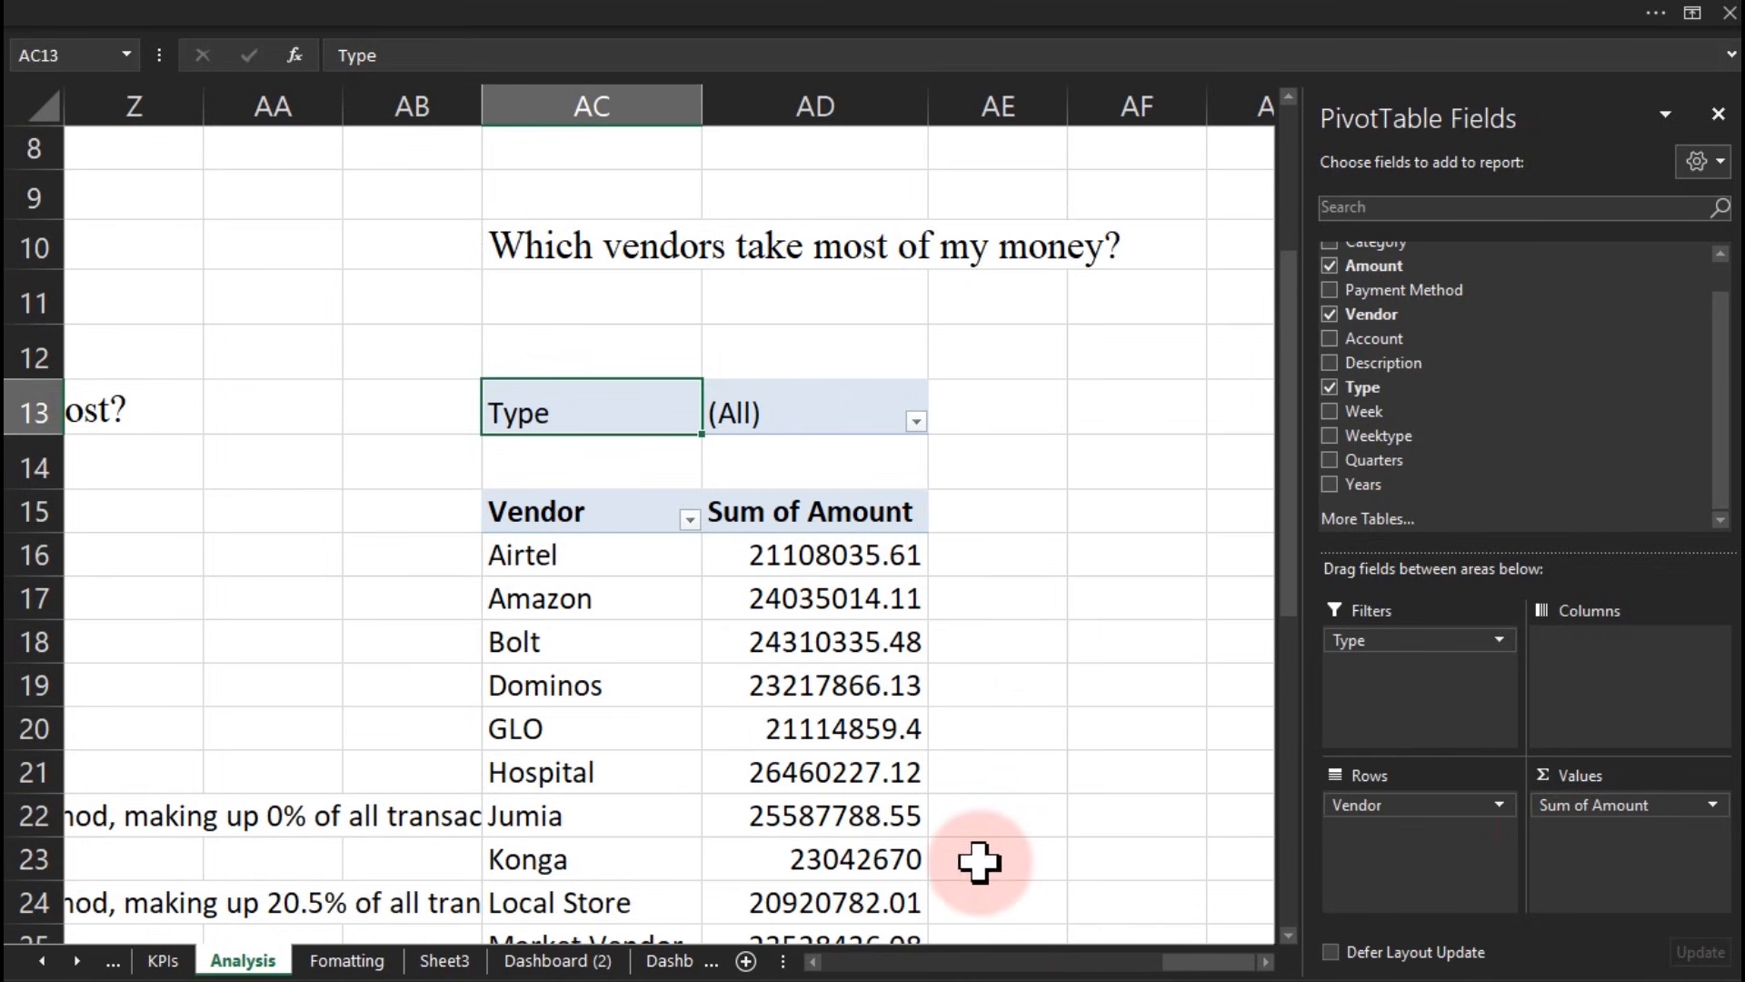
pyautogui.click(1264, 962)
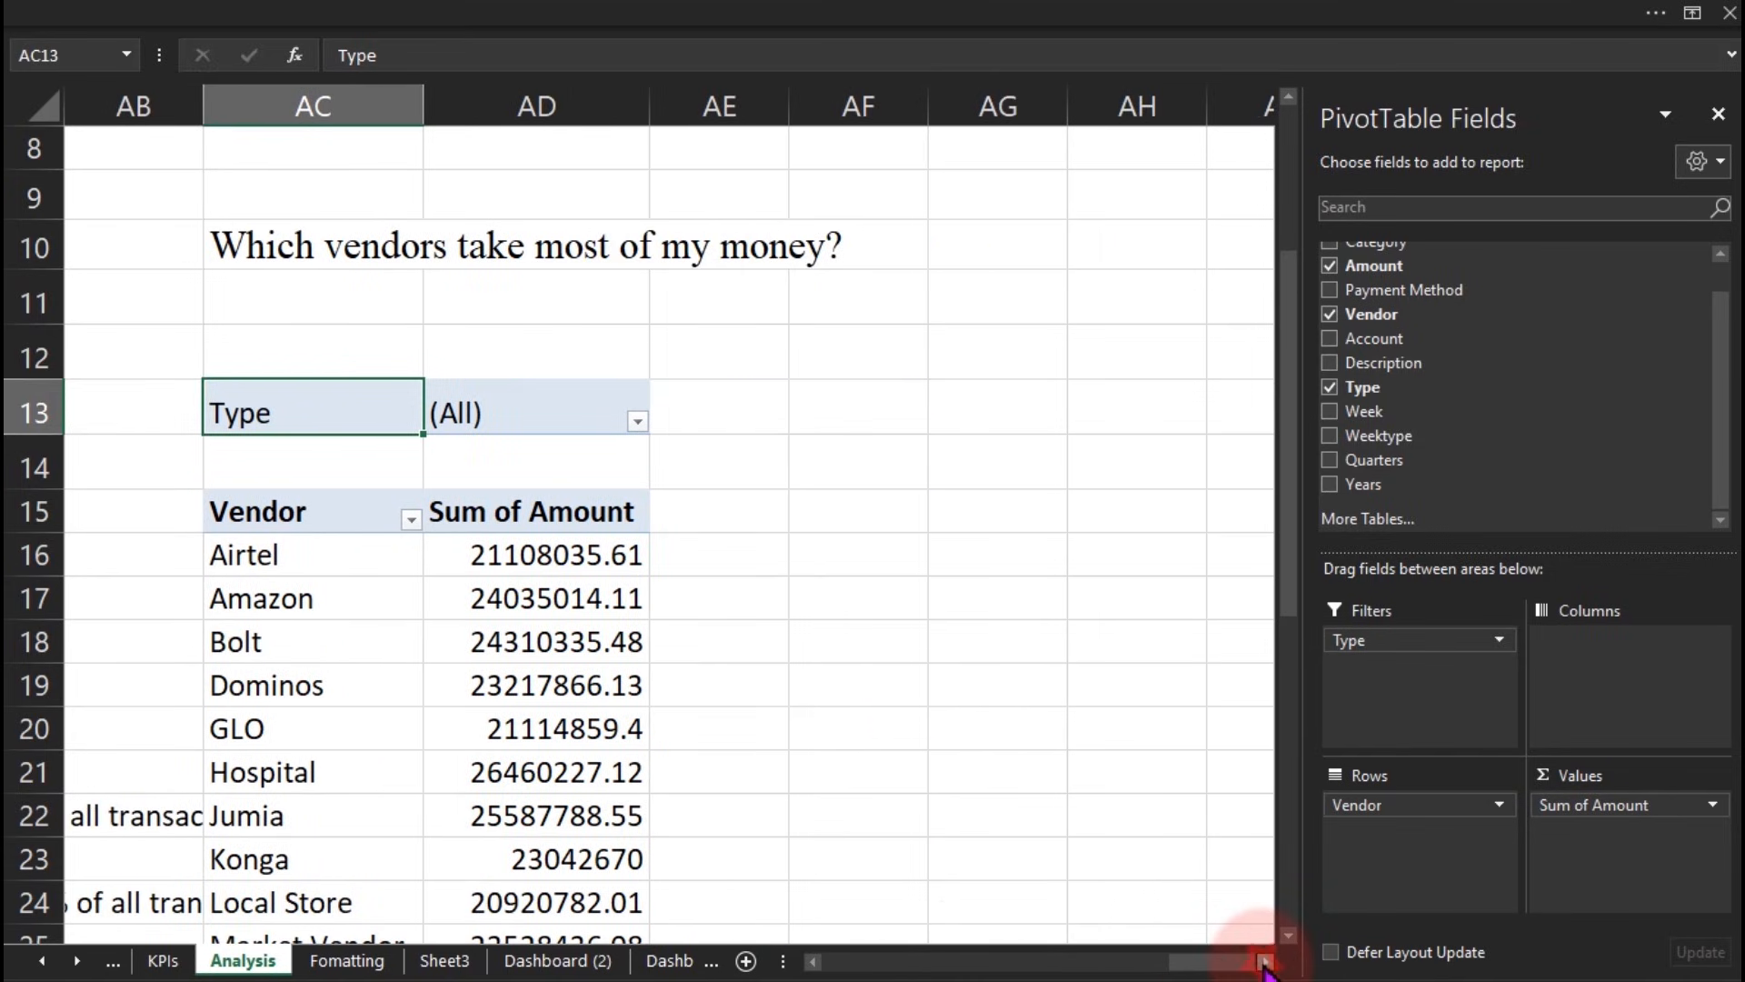
pyautogui.moveTo(1250, 971)
pyautogui.mouseDown()
pyautogui.moveTo(1200, 971)
pyautogui.moveTo(1223, 967)
pyautogui.mouseUp()
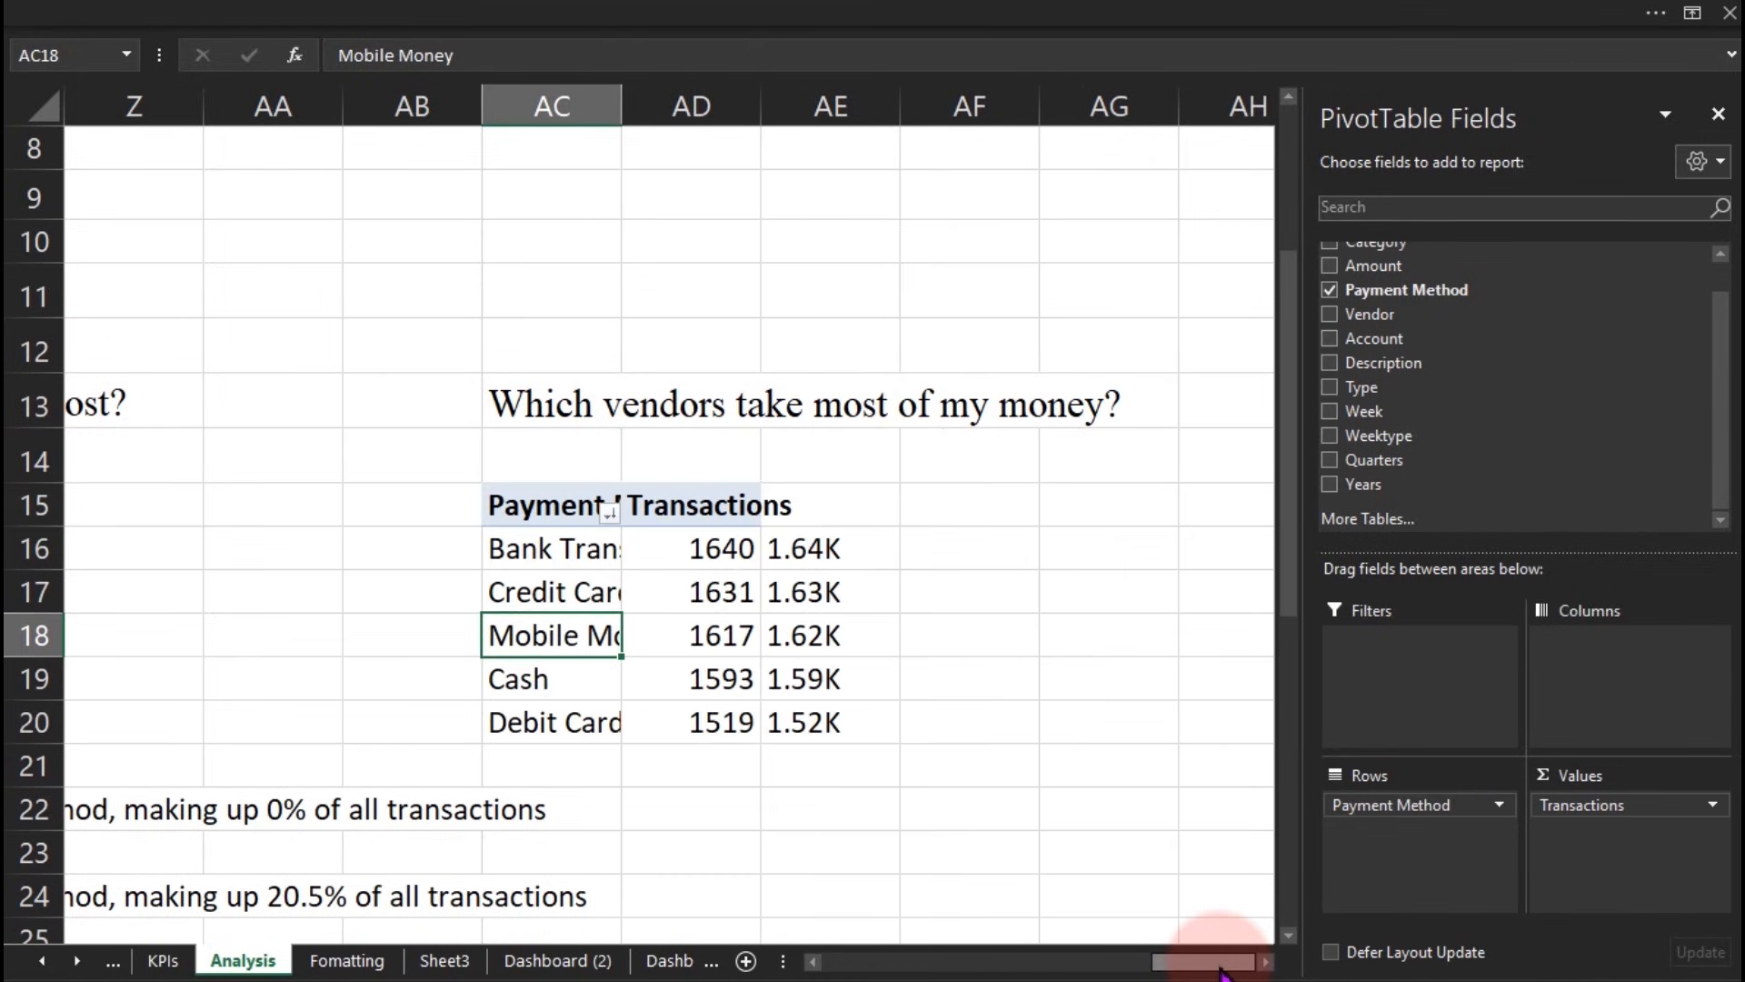
# Step: Move the heading "Which vendors take most of my money?" from AC13 to AC10, above the restored pivot table copy
pyautogui.moveTo(800, 561); pyautogui.dragTo(806, 672)
pyautogui.click(556, 410)
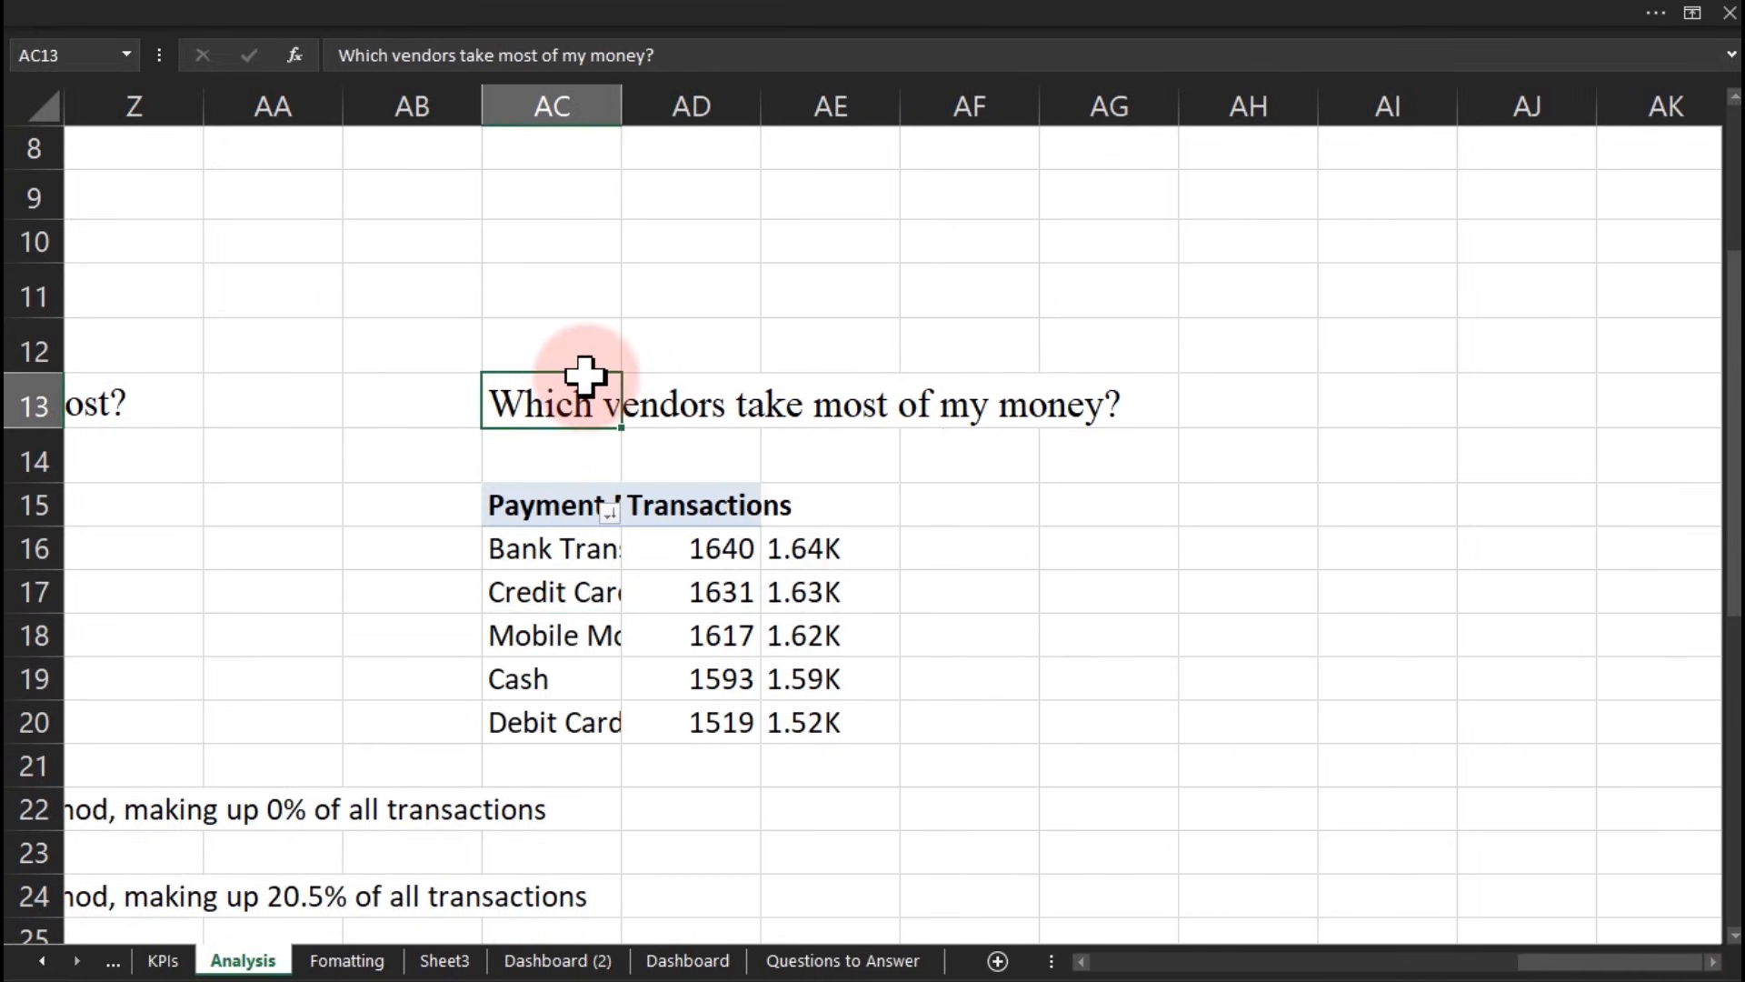
pyautogui.moveTo(582, 371); pyautogui.dragTo(584, 242)
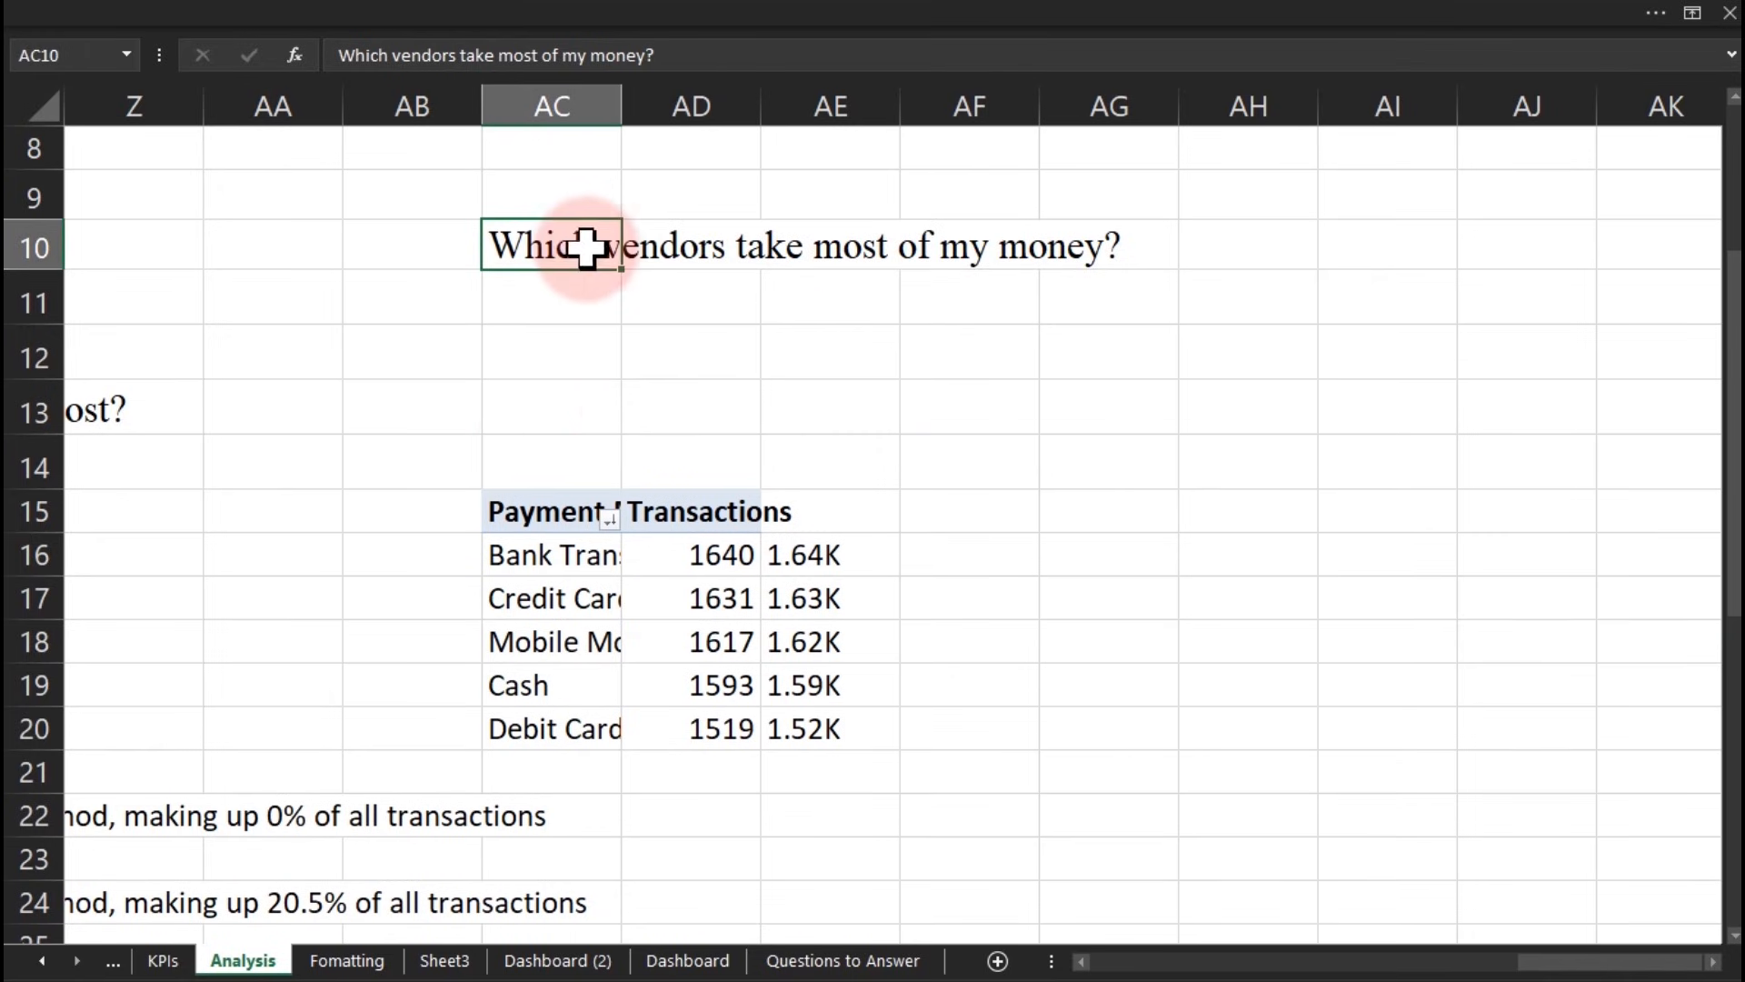
# Step: Add the Vendor field to the rows of the copied pivot table below Payment Method, accepting replacement of existing cell data
pyautogui.click(614, 561)
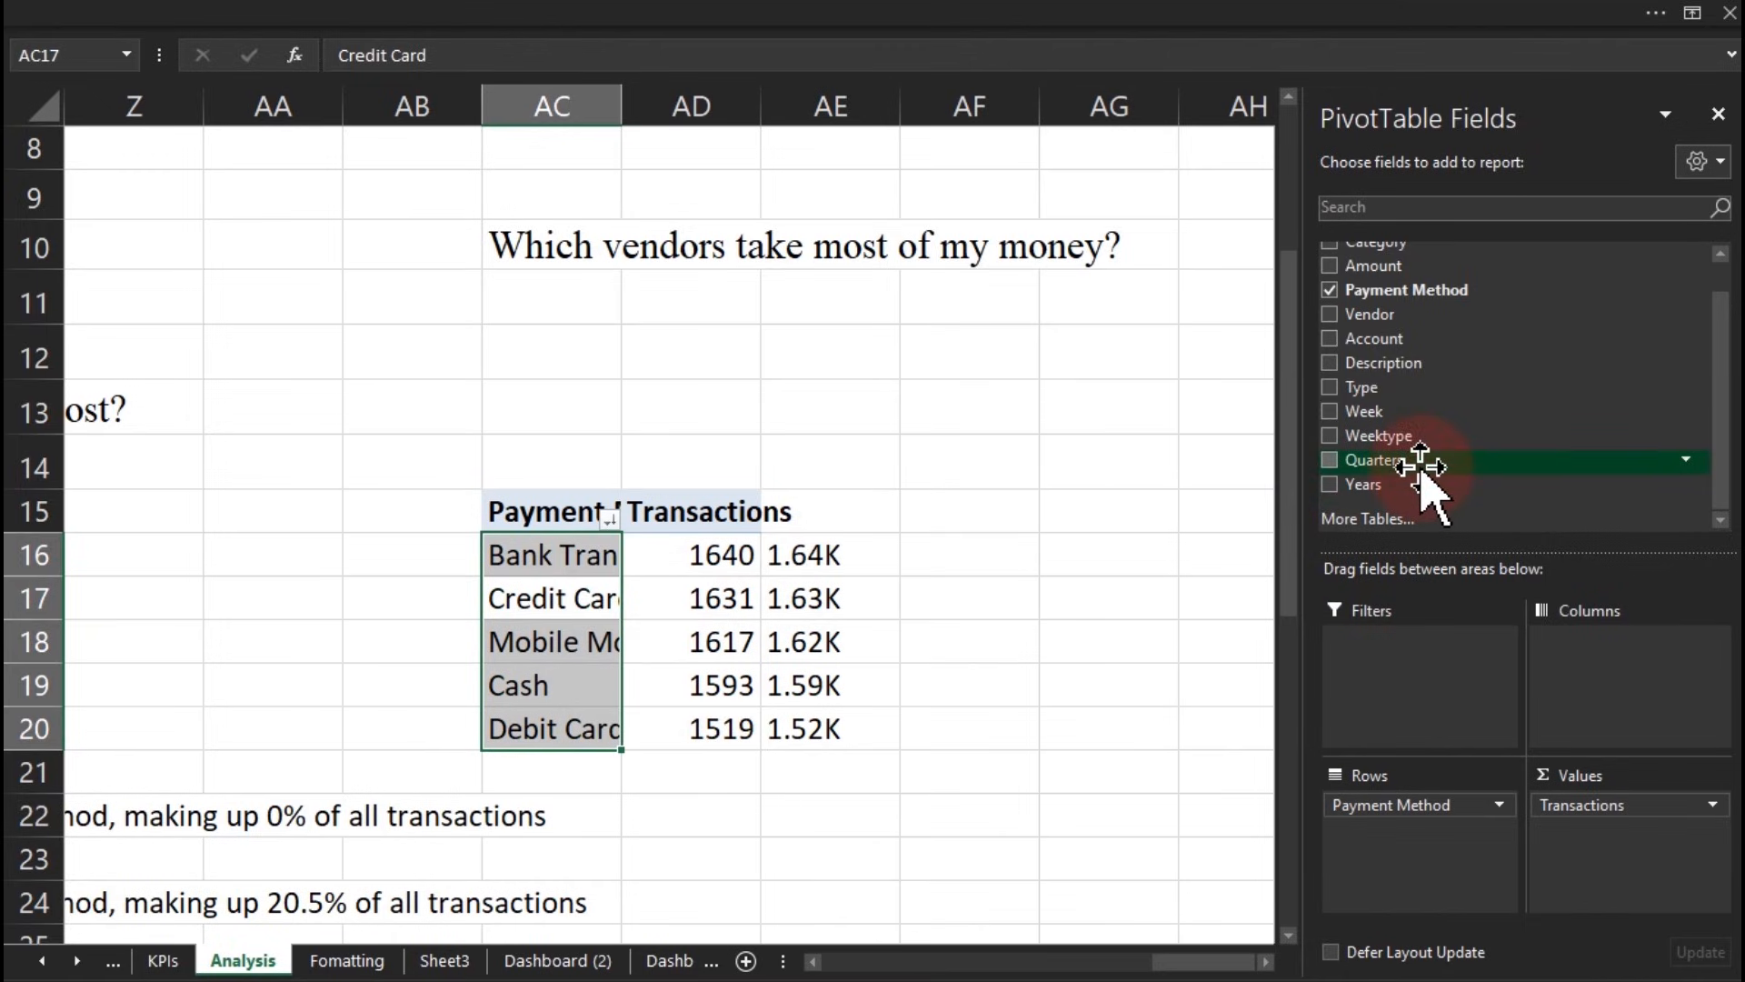
pyautogui.moveTo(1373, 397); pyautogui.dragTo(1455, 896)
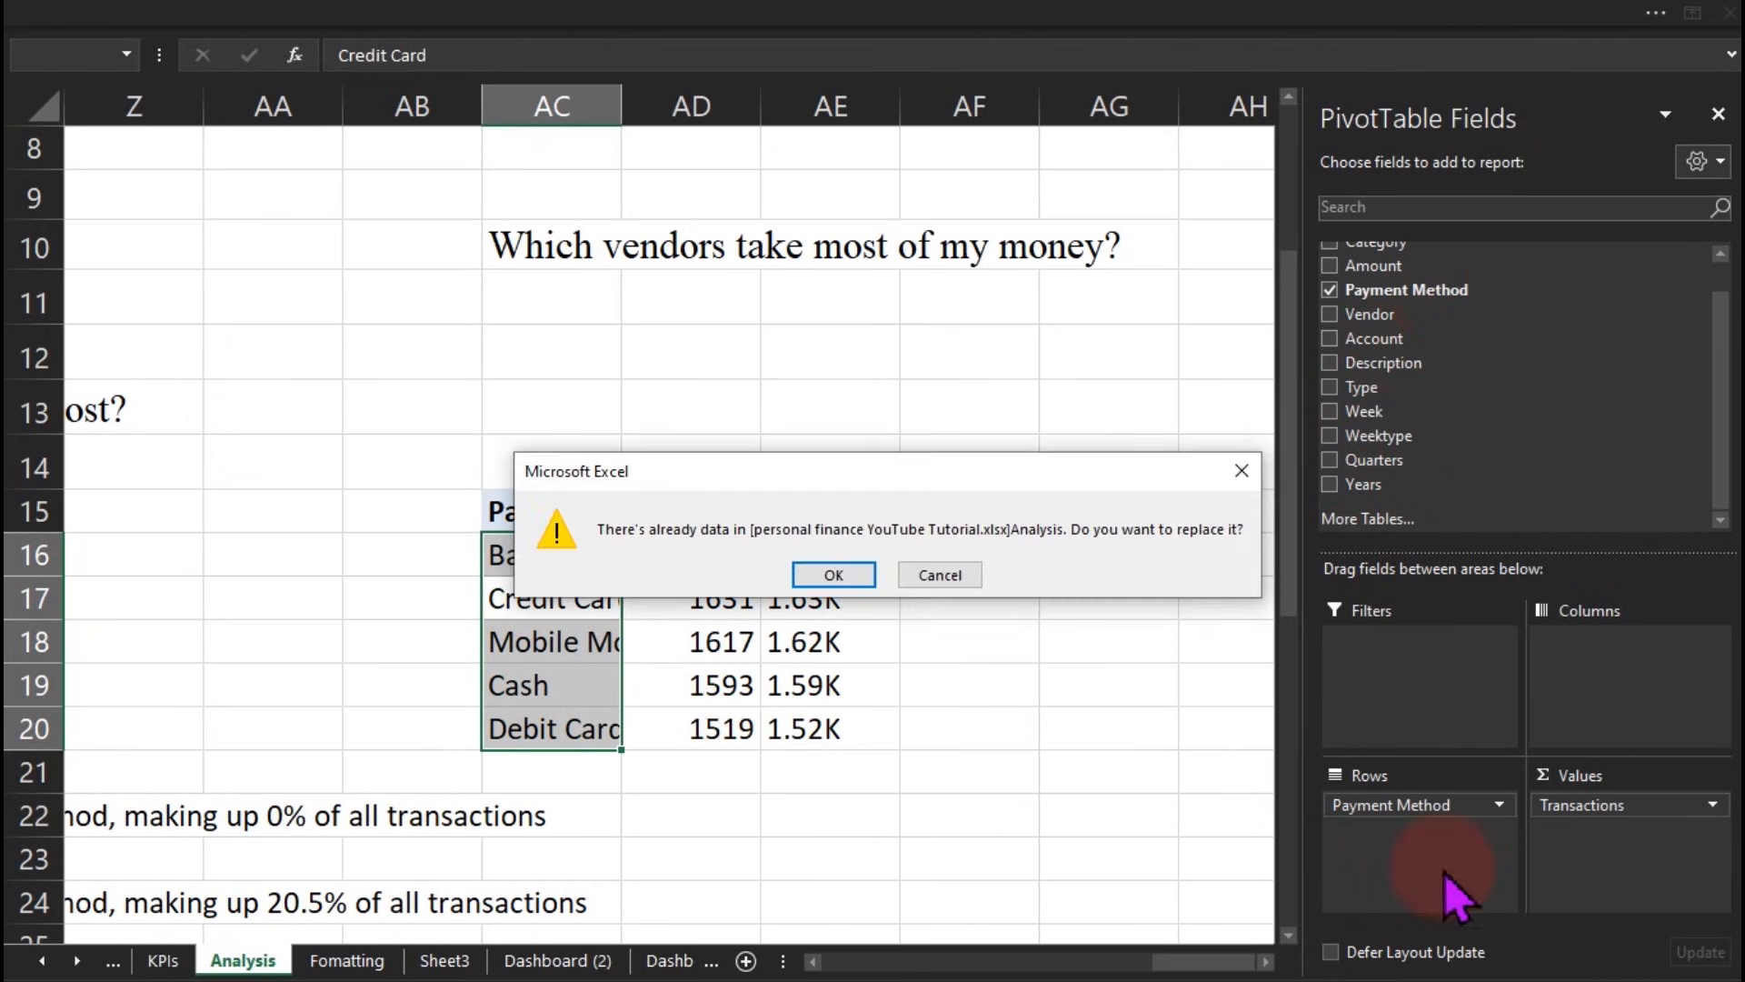
pyautogui.click(854, 582)
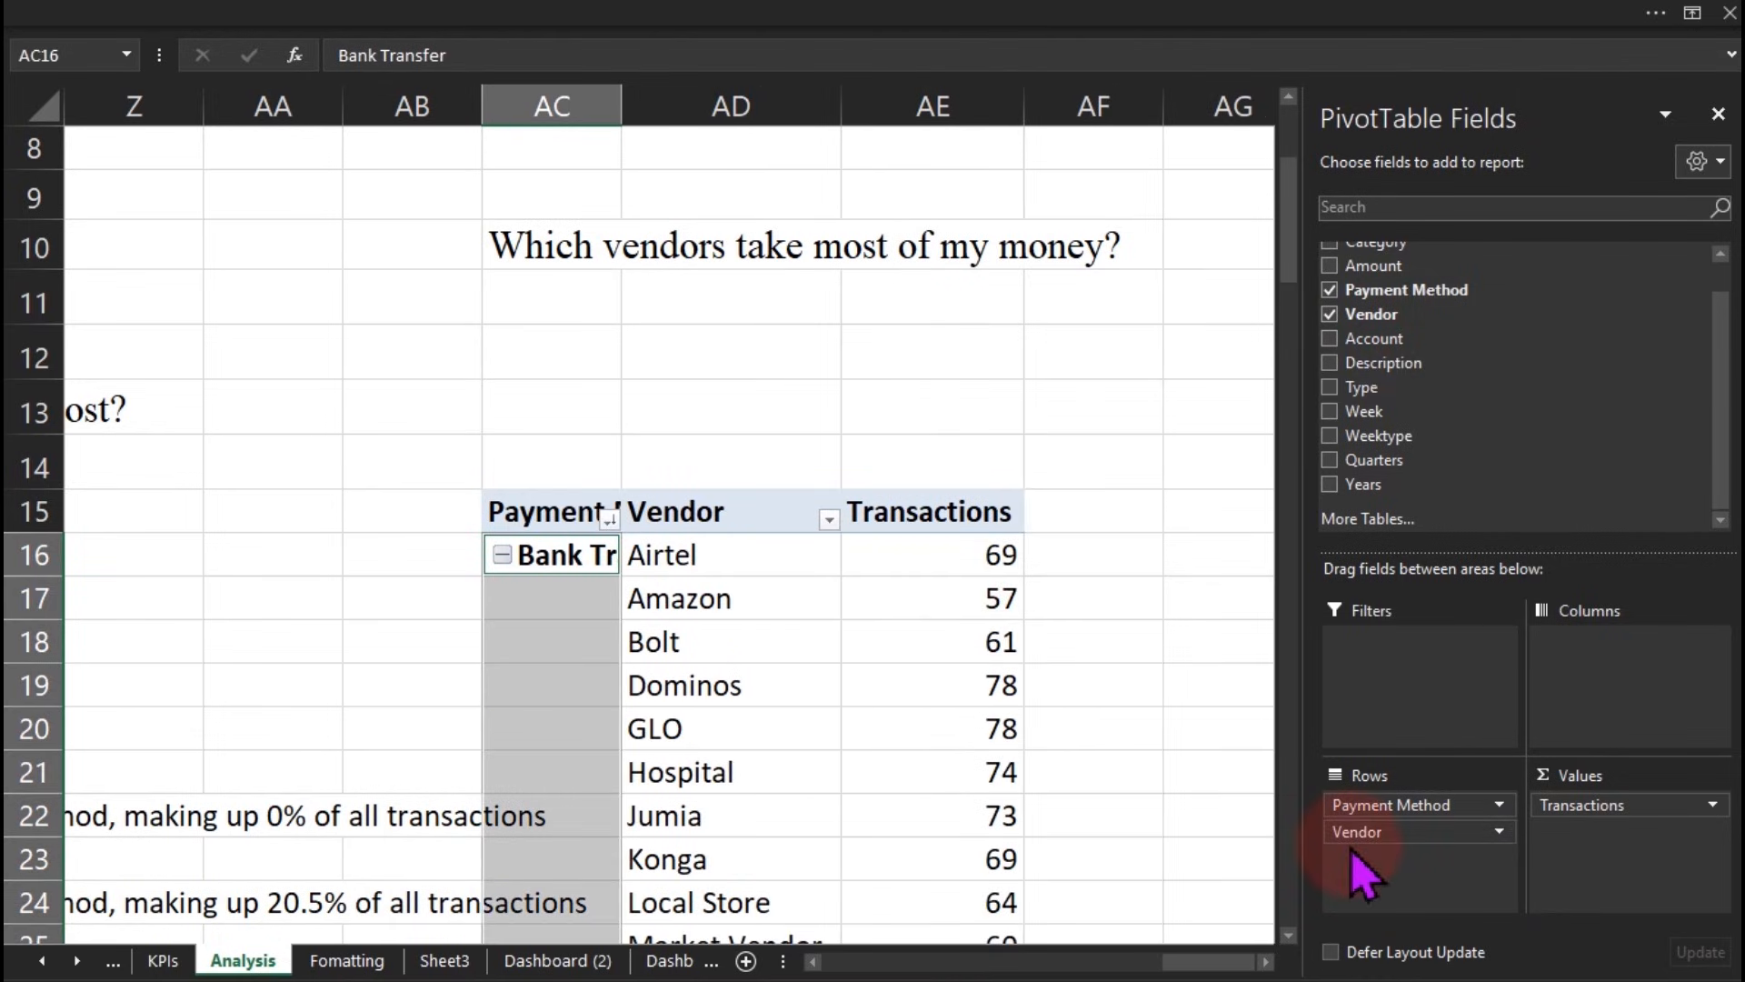
# Step: Undo adding Vendor to the copied pivot table's rows and move the abbreviated-number formulas from AE16:AE20 to AH16:AH20
pyautogui.hotkey('ctrl', 'z')
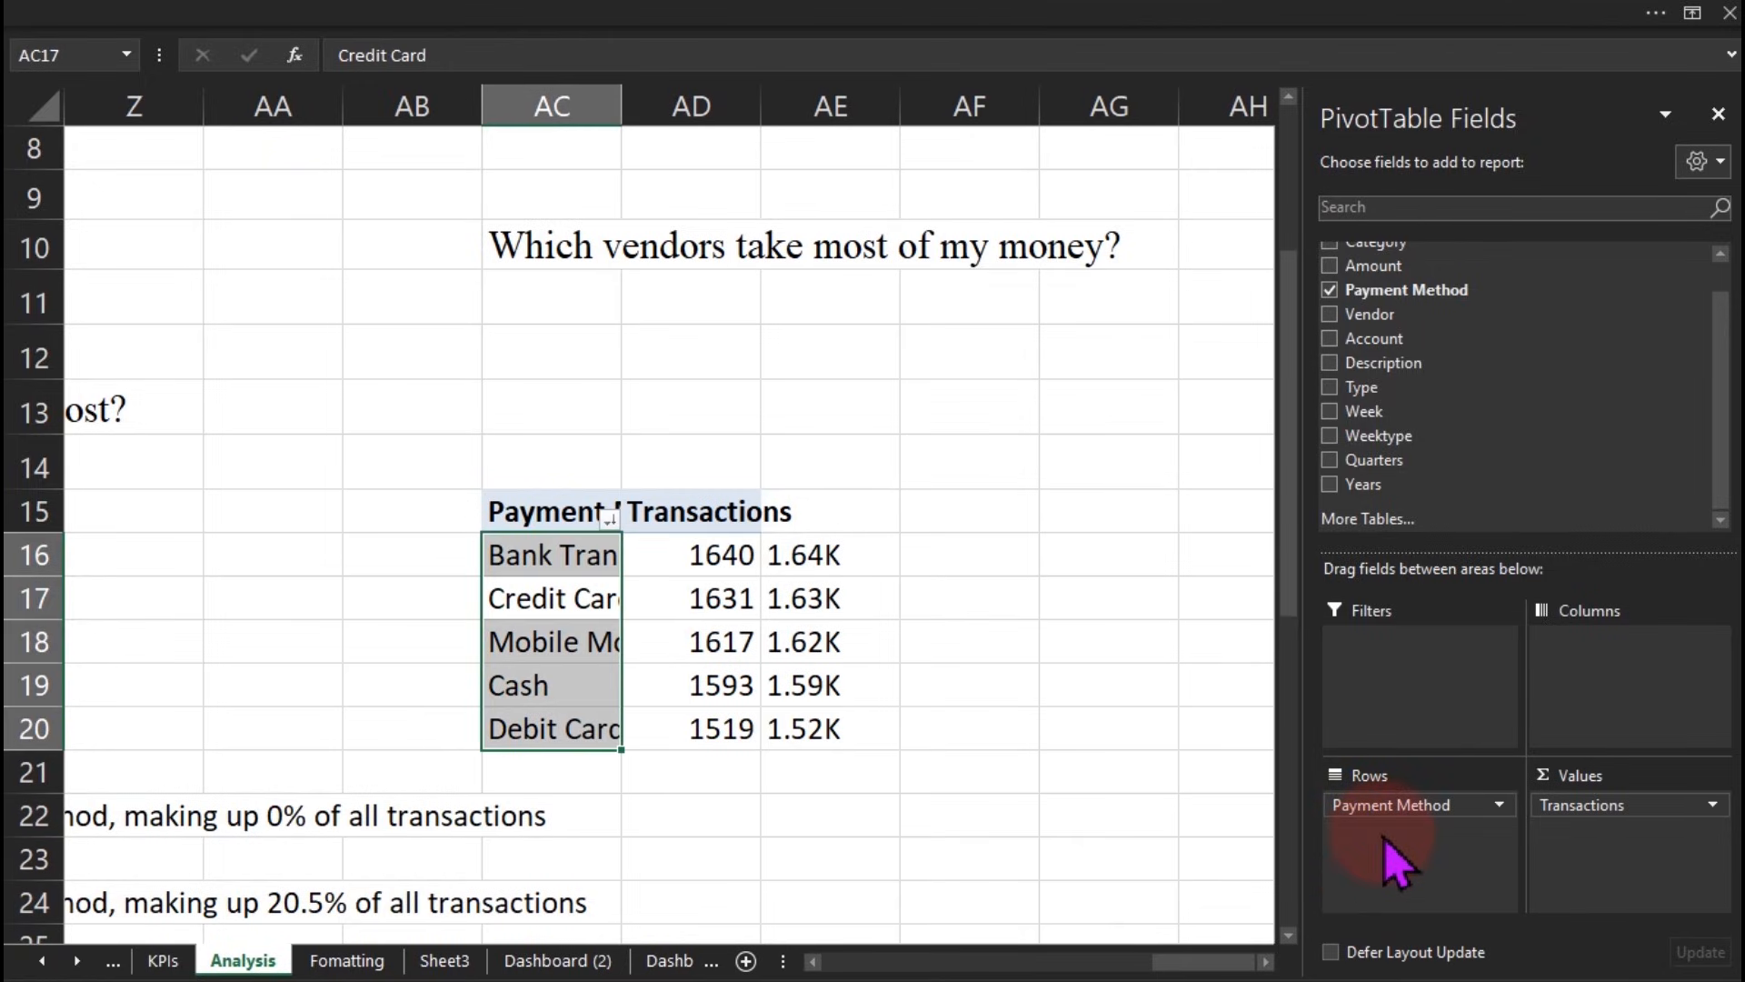
pyautogui.moveTo(823, 567); pyautogui.dragTo(803, 714)
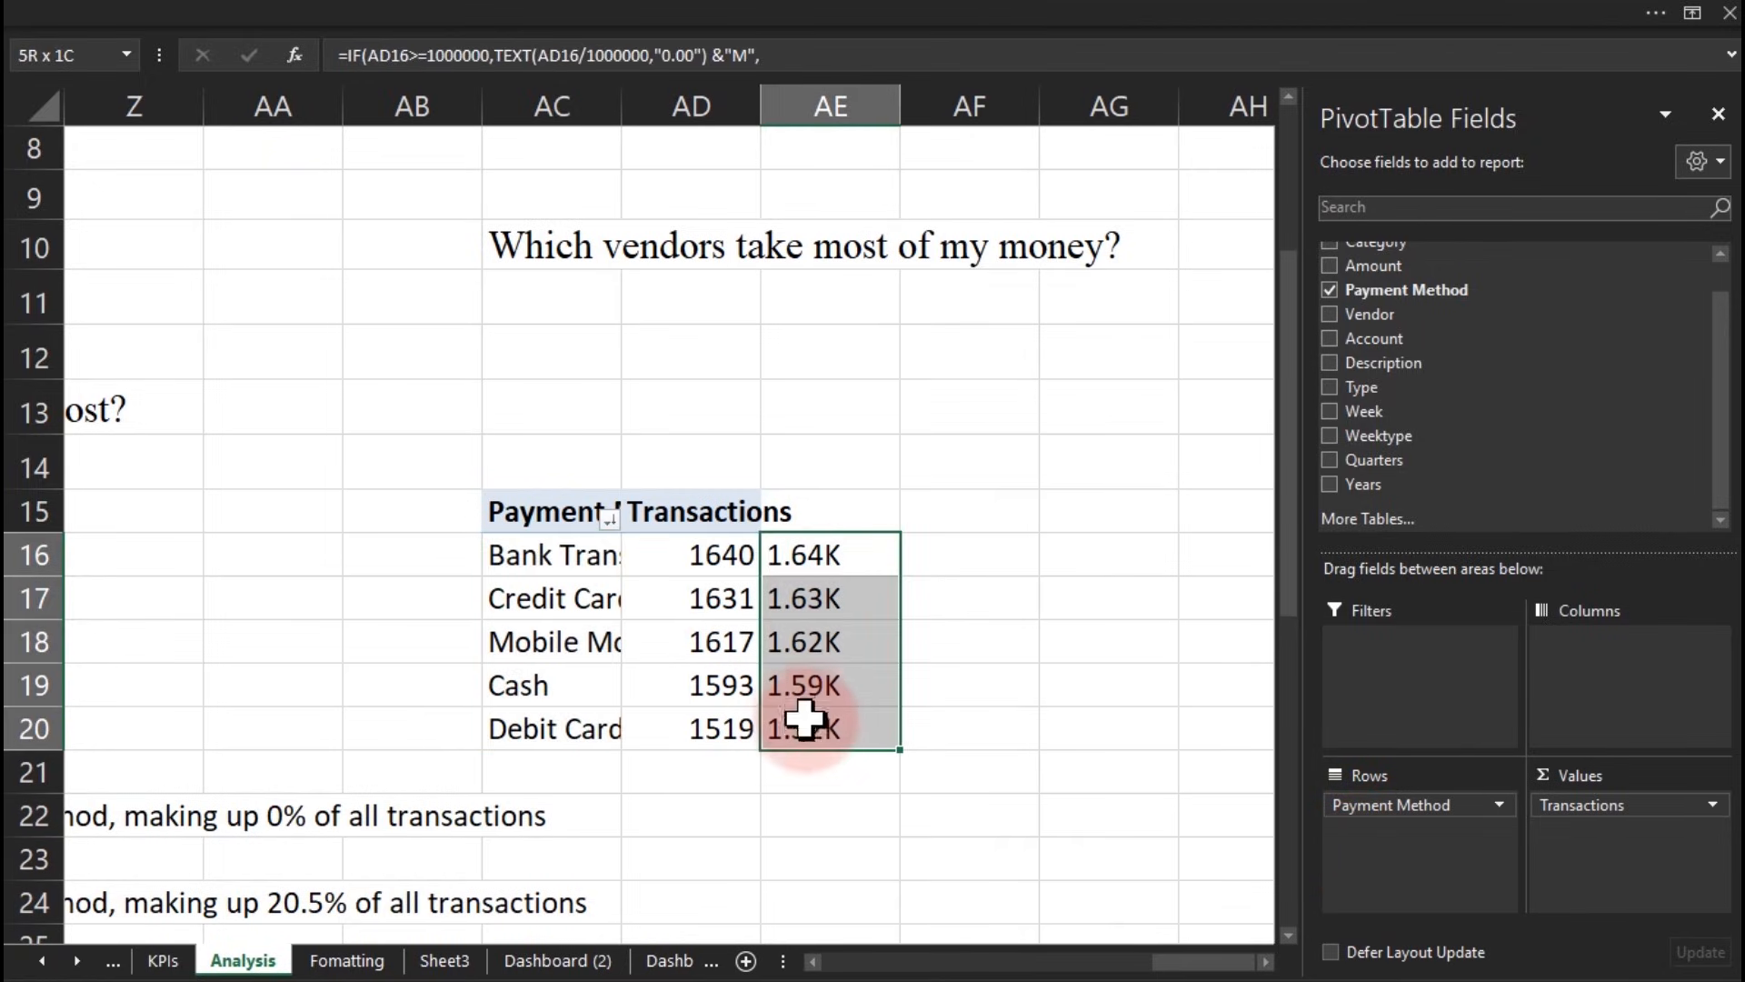
pyautogui.moveTo(903, 624); pyautogui.dragTo(1219, 612)
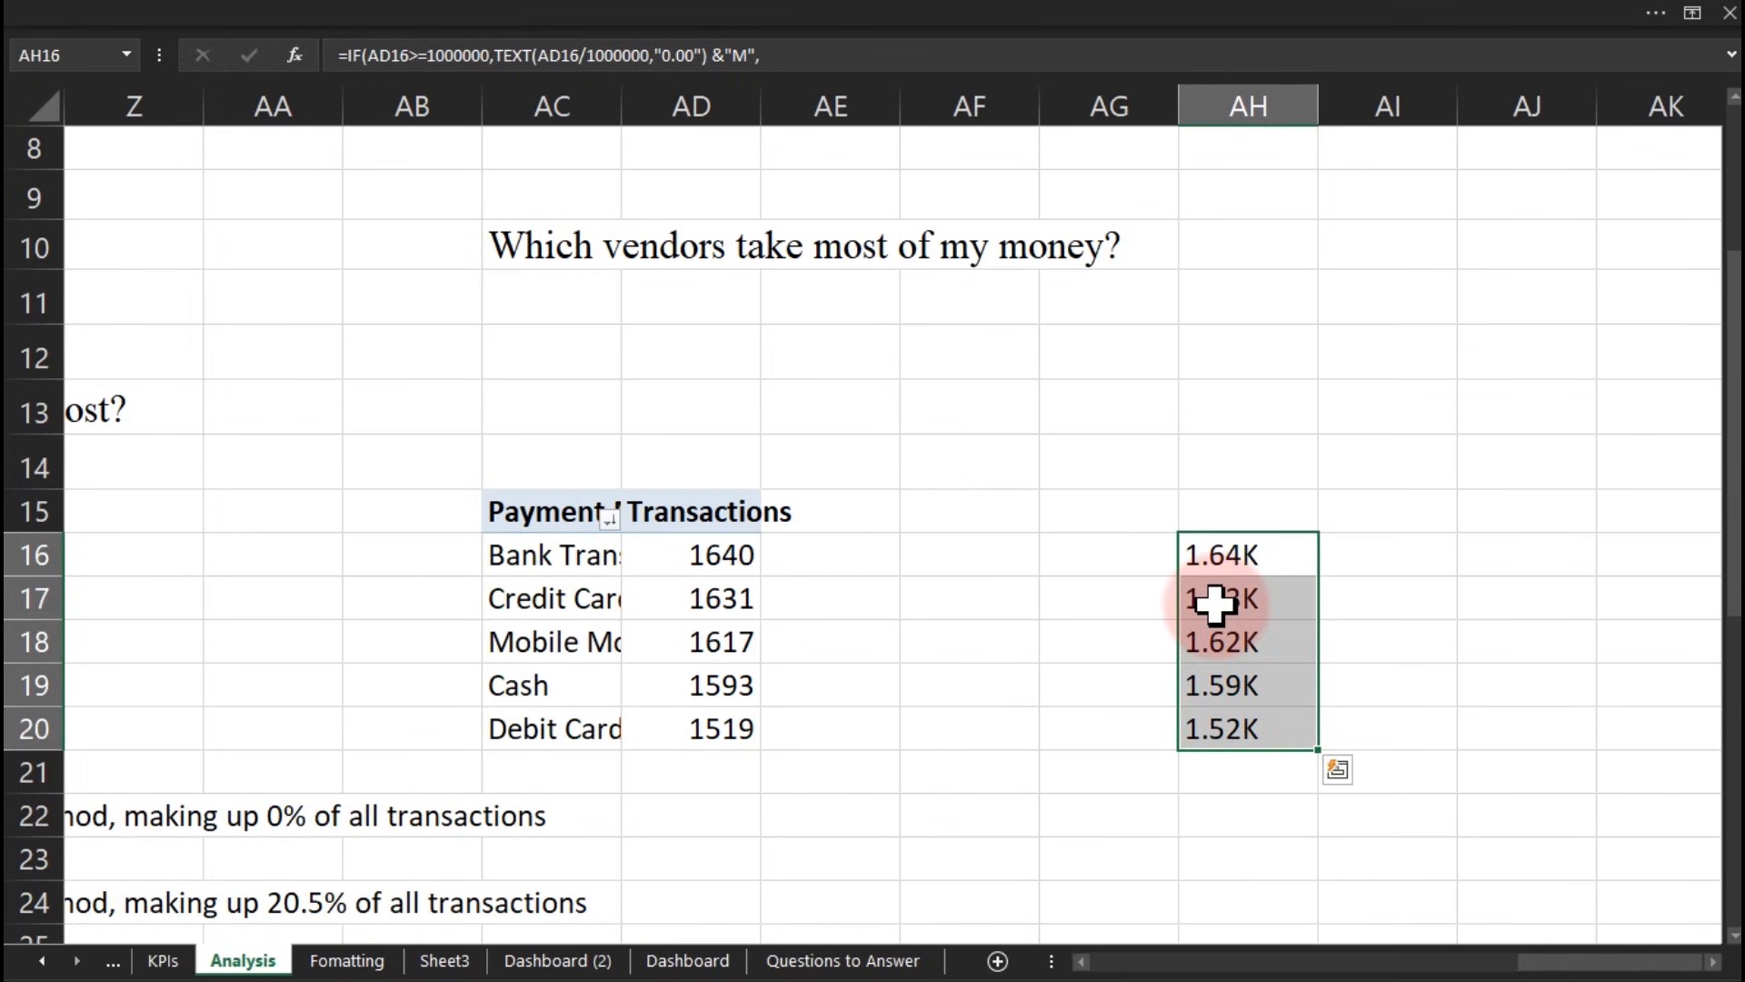
# Step: Replace Payment Method with Vendor in the copied pivot table's rows and check the relocated formula in AH16
pyautogui.moveTo(499, 556); pyautogui.dragTo(673, 559)
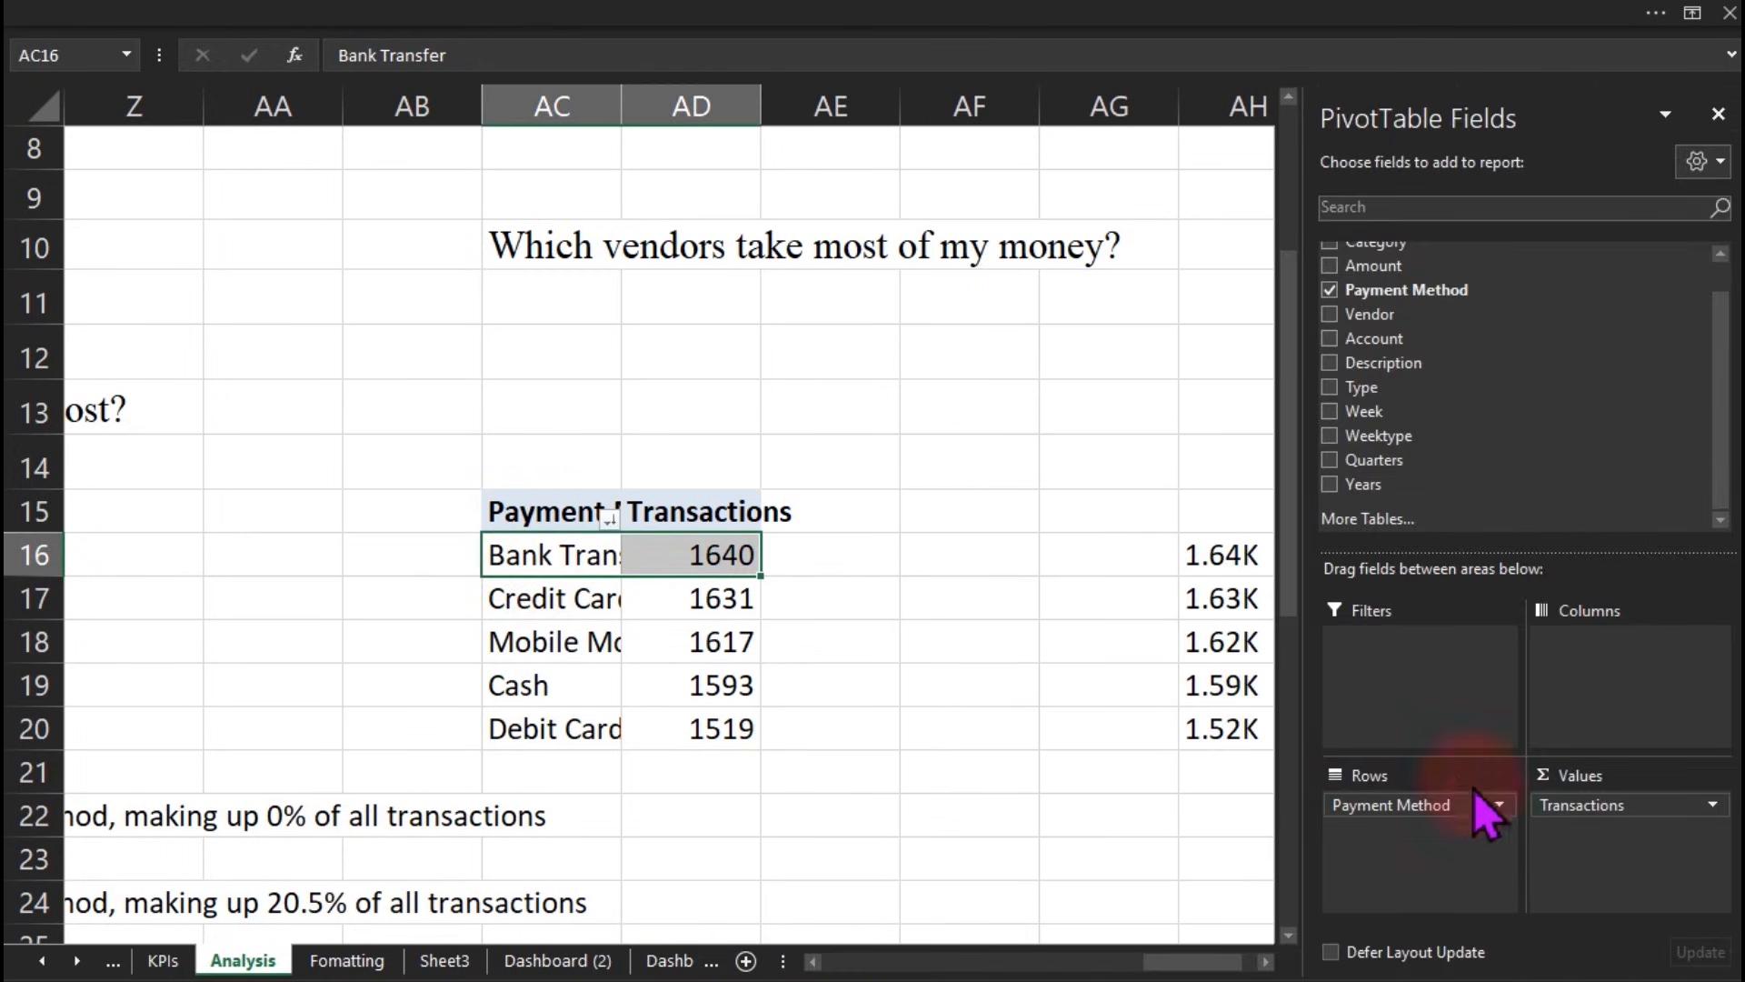
pyautogui.moveTo(1448, 805); pyautogui.dragTo(1021, 670)
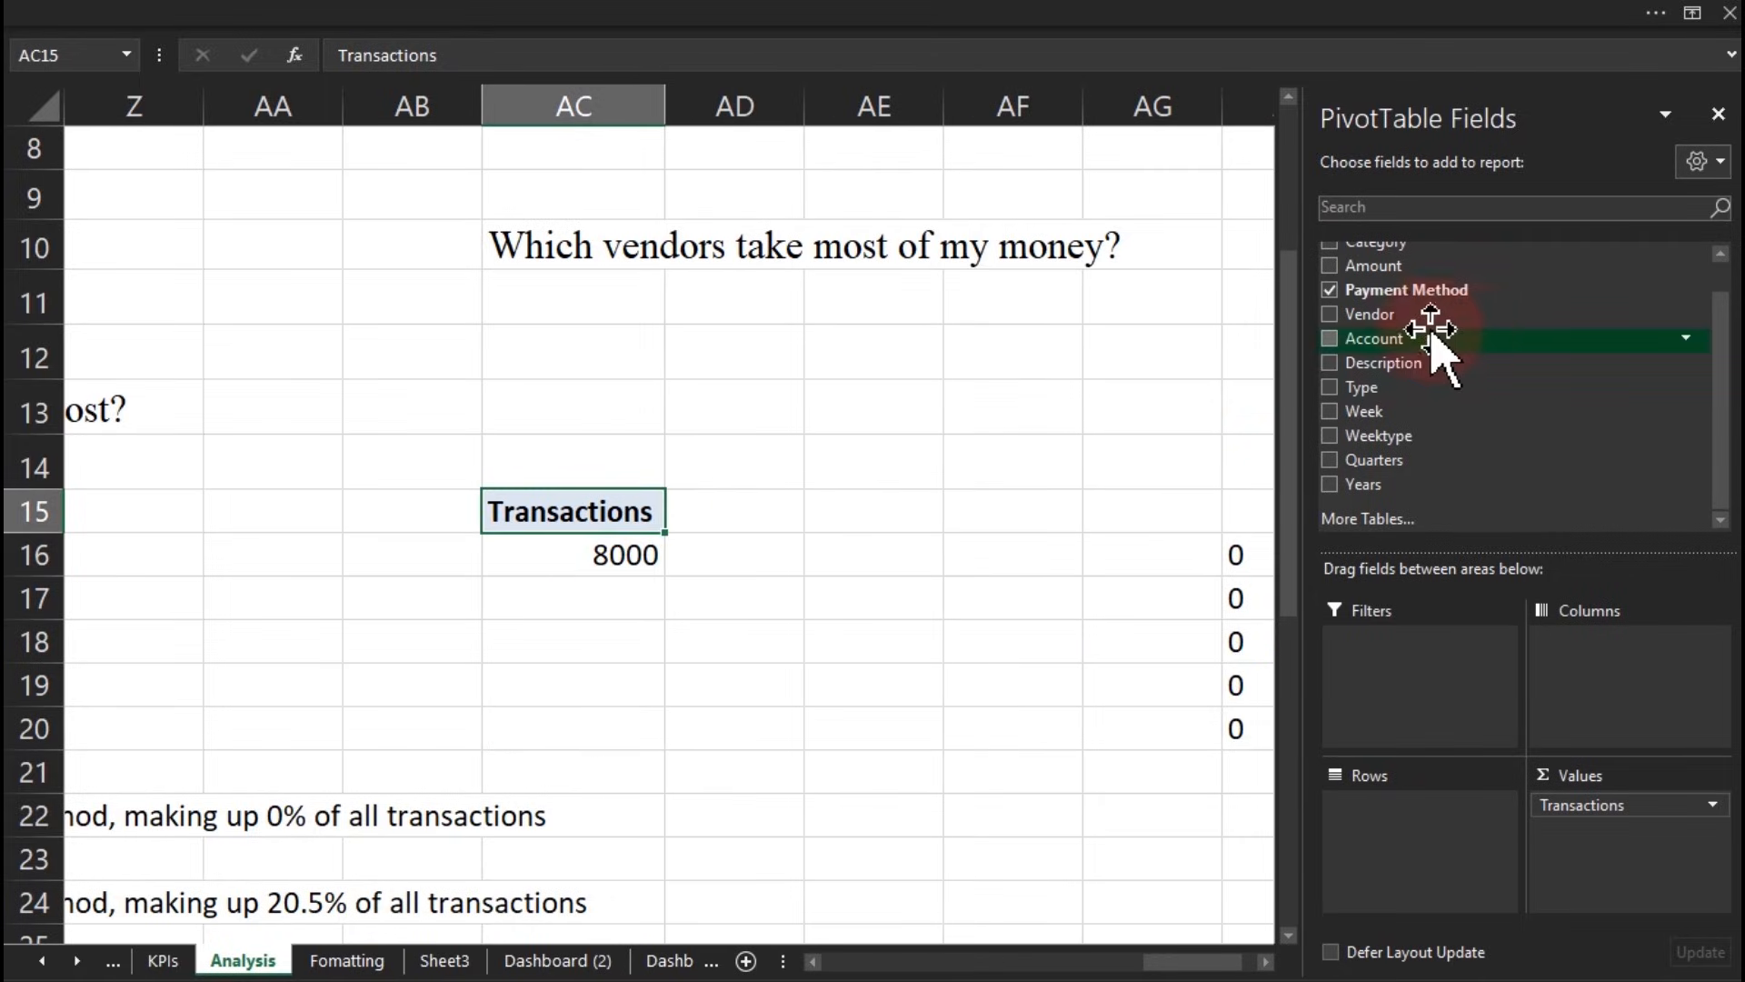
pyautogui.moveTo(1382, 314); pyautogui.dragTo(1437, 846)
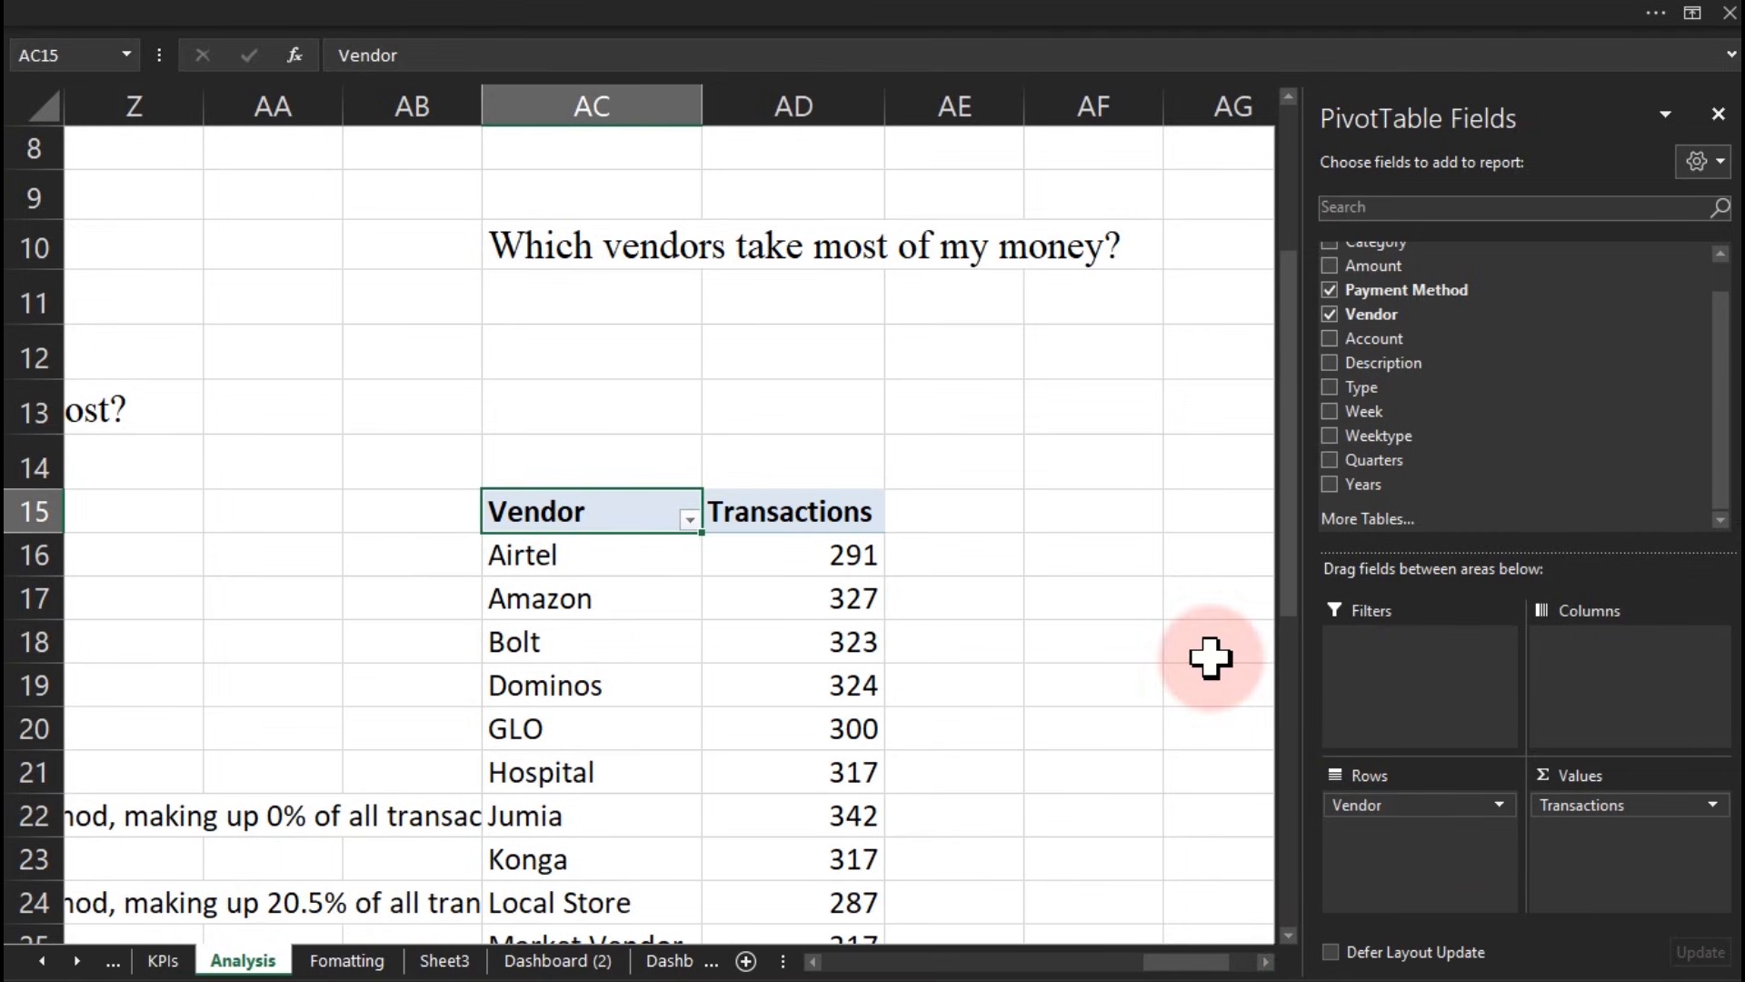
pyautogui.click(1265, 961)
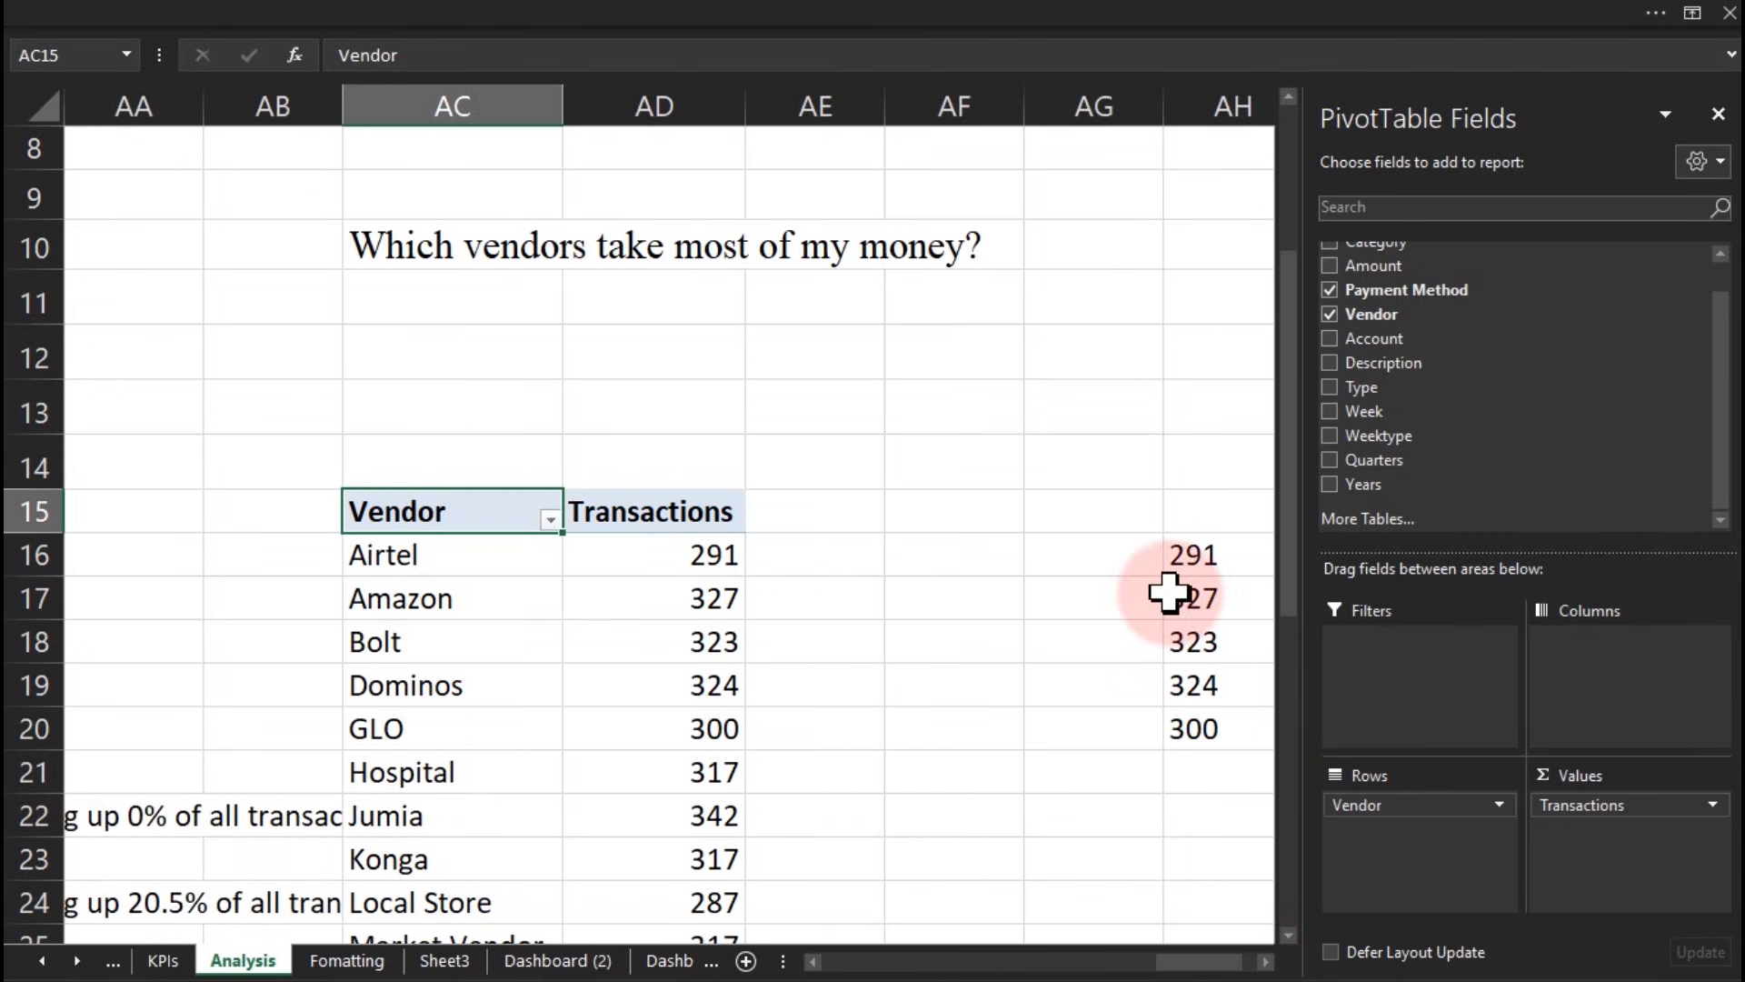
pyautogui.doubleClick(1189, 554)
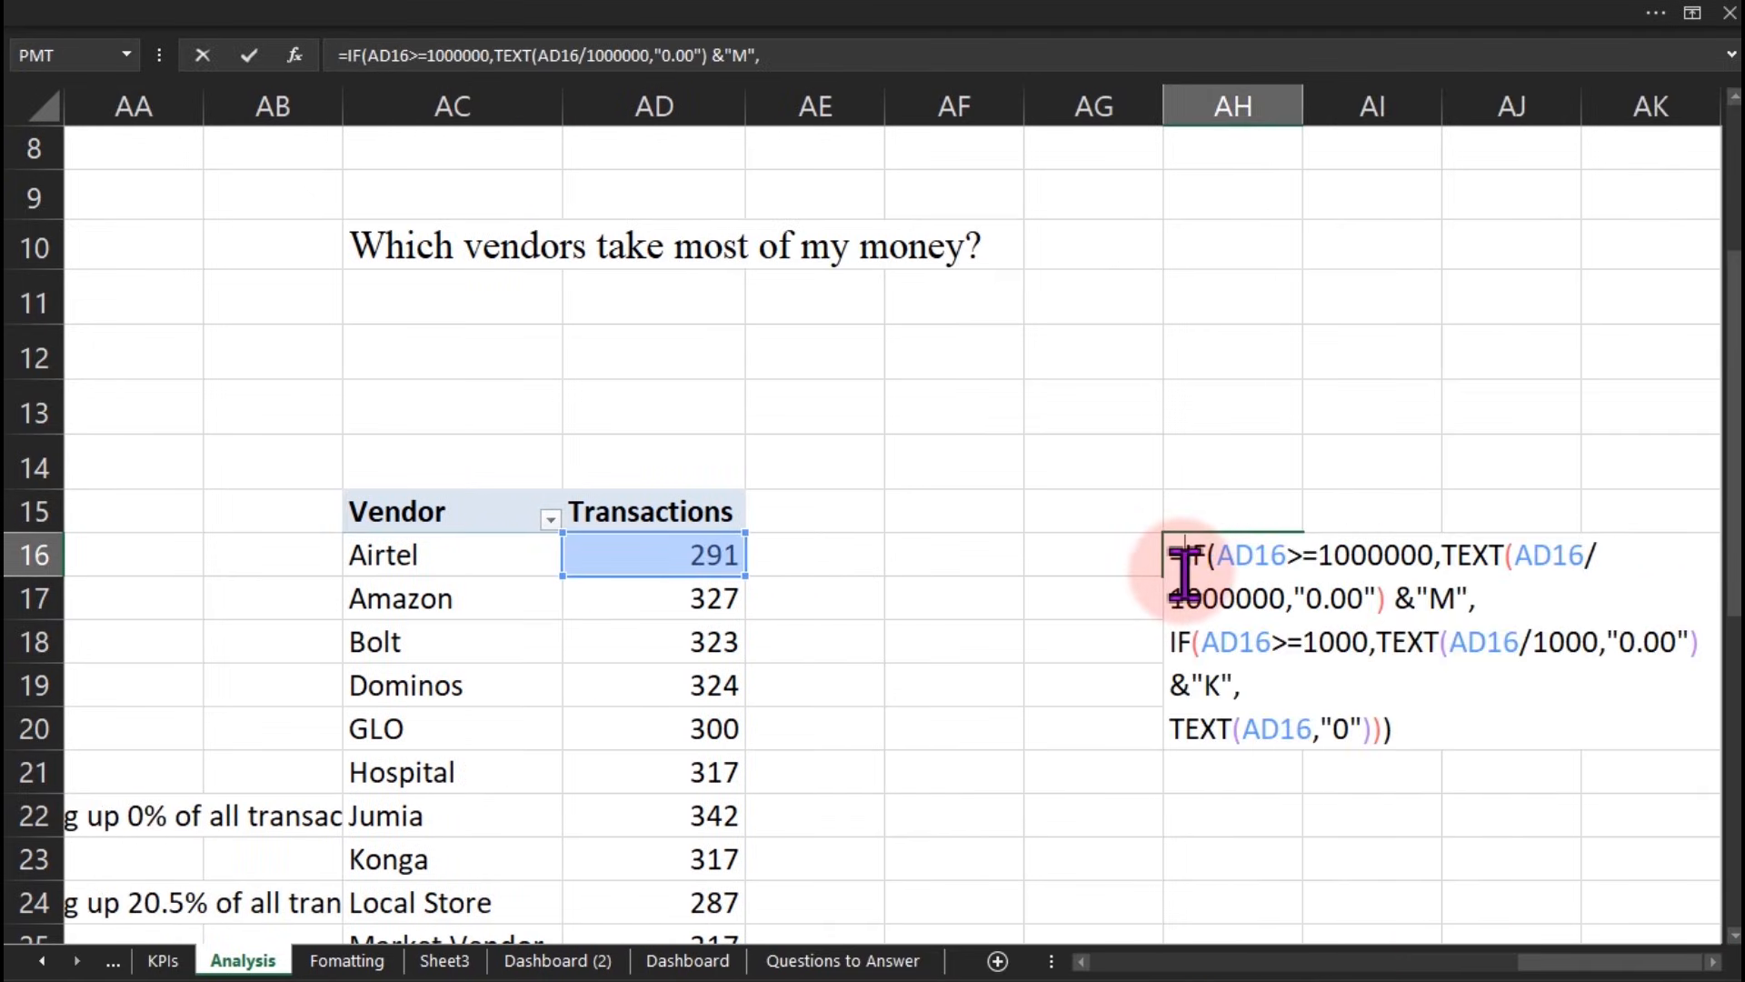
pyautogui.press('Escape')
# Step: Replace the Transactions value field in the vendor pivot table with Amount
pyautogui.click(545, 595)
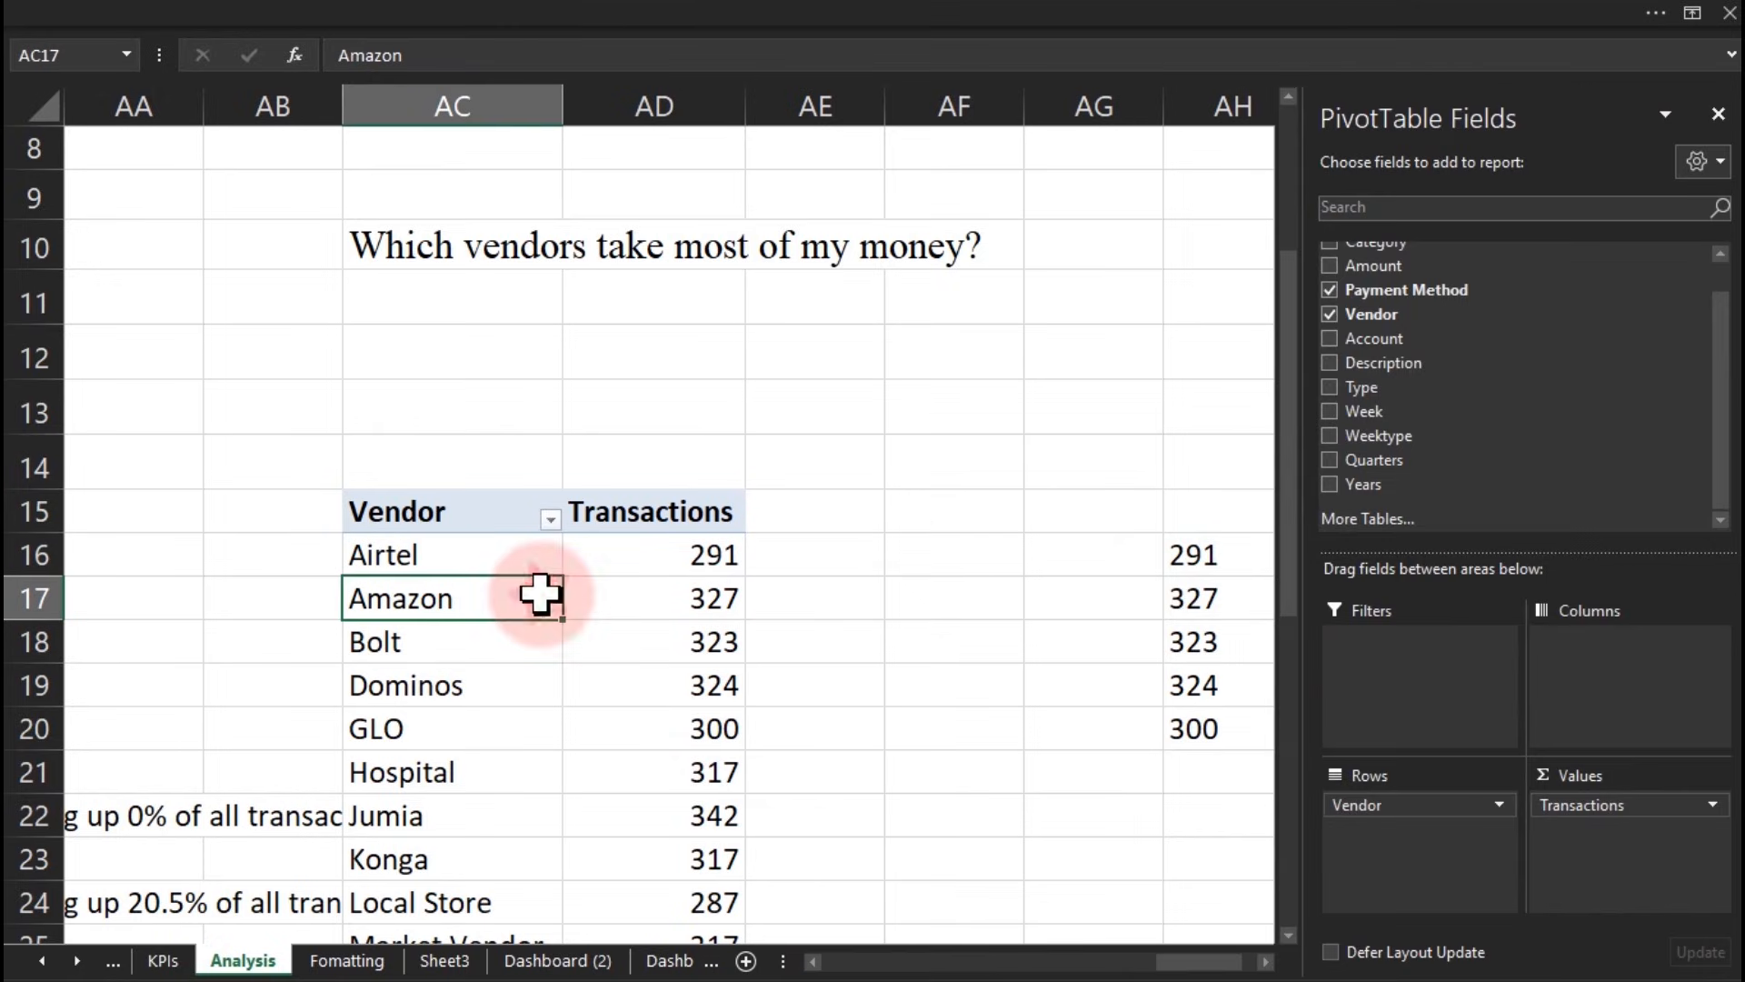
pyautogui.moveTo(1573, 818); pyautogui.dragTo(1044, 701)
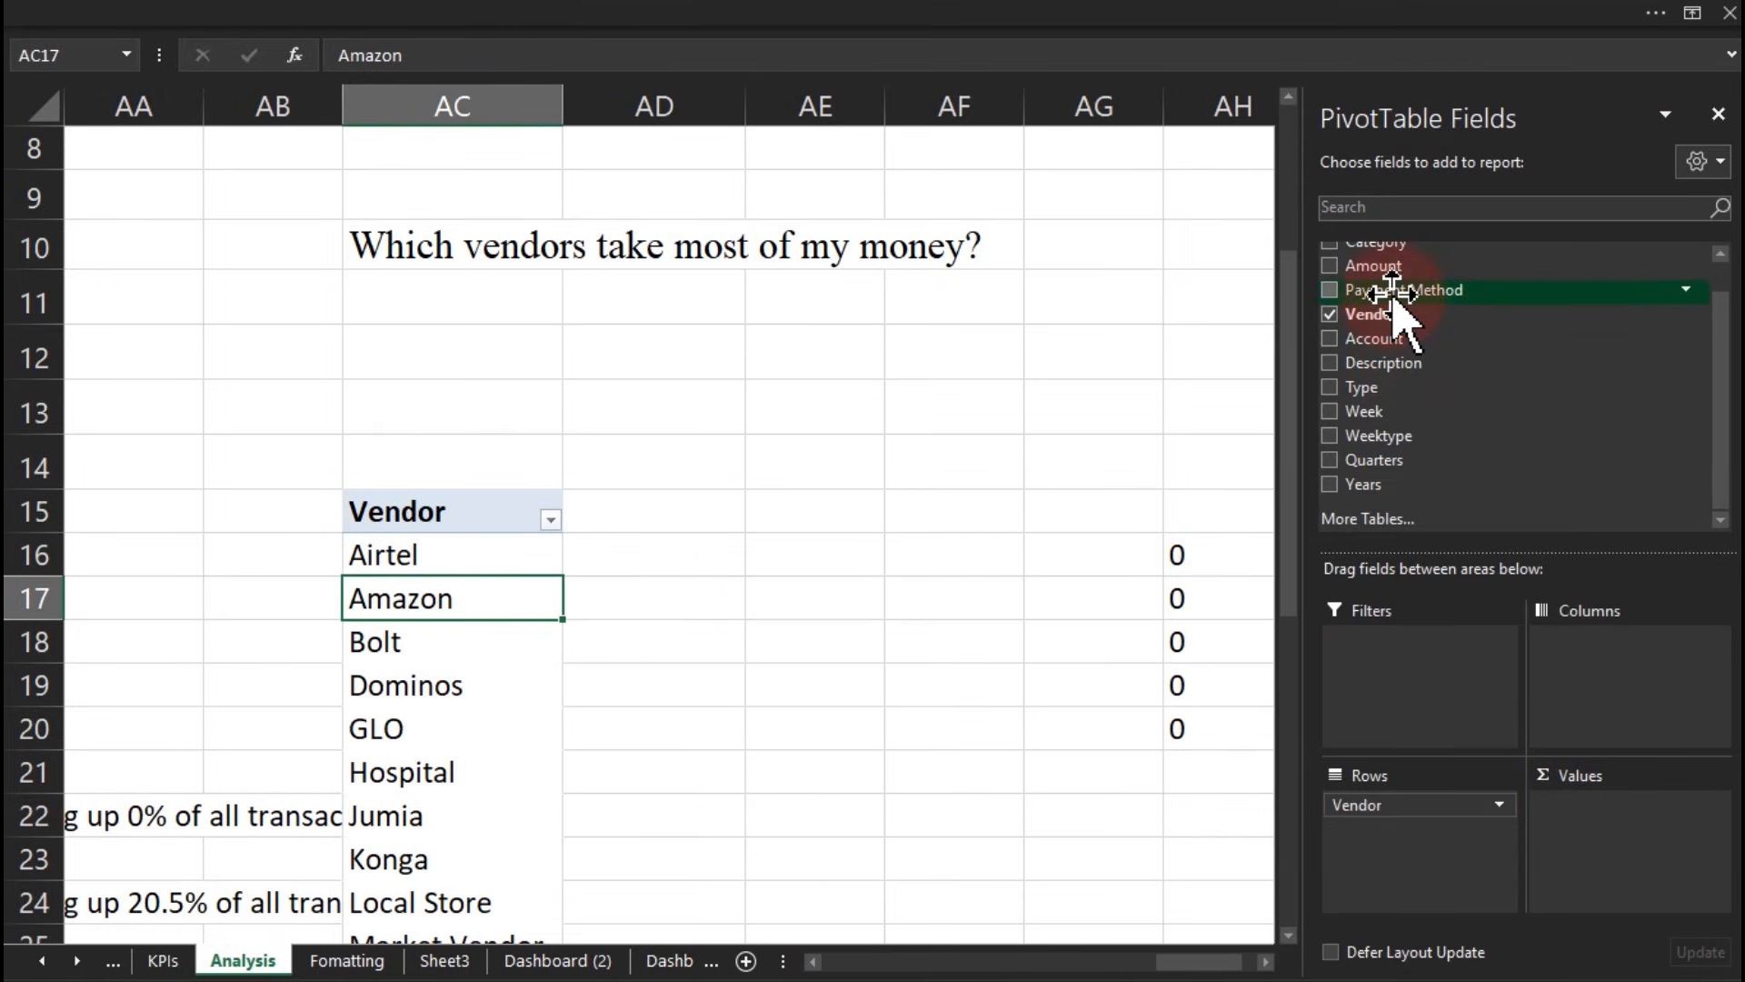
pyautogui.moveTo(1389, 272); pyautogui.dragTo(1641, 859)
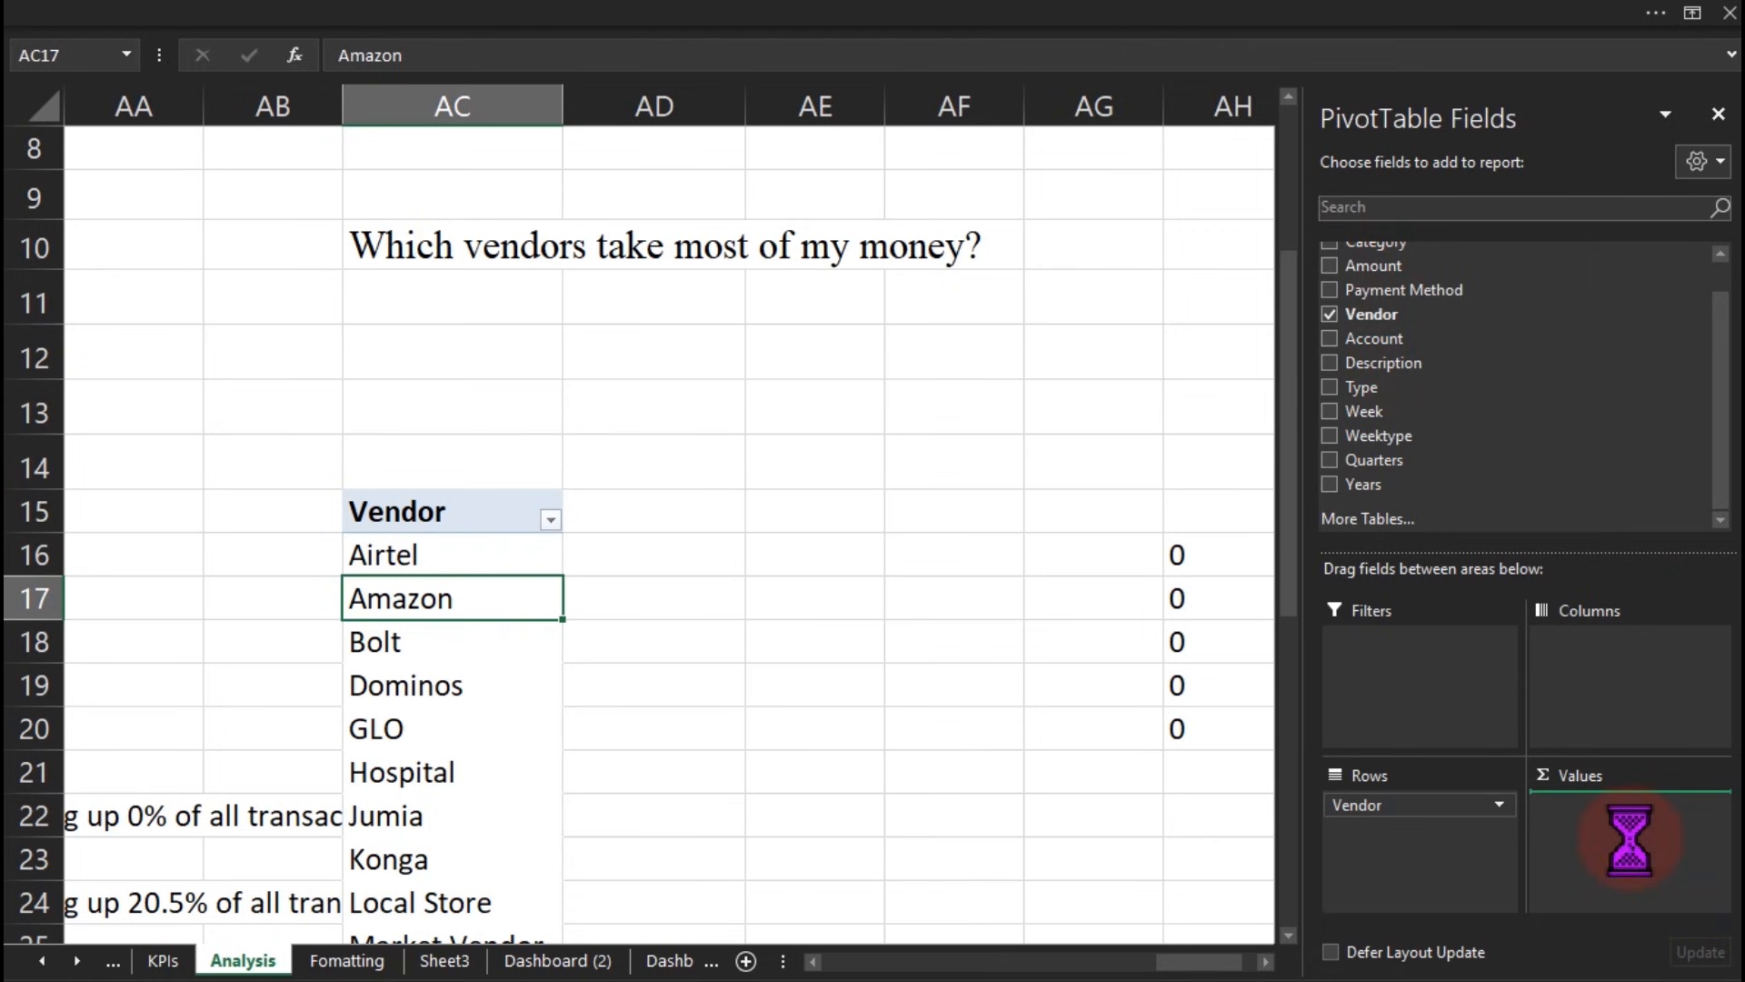
# Step: Add Type as a report filter to the vendor pivot table and filter it to Expense
pyautogui.moveTo(1384, 344); pyautogui.dragTo(1377, 671)
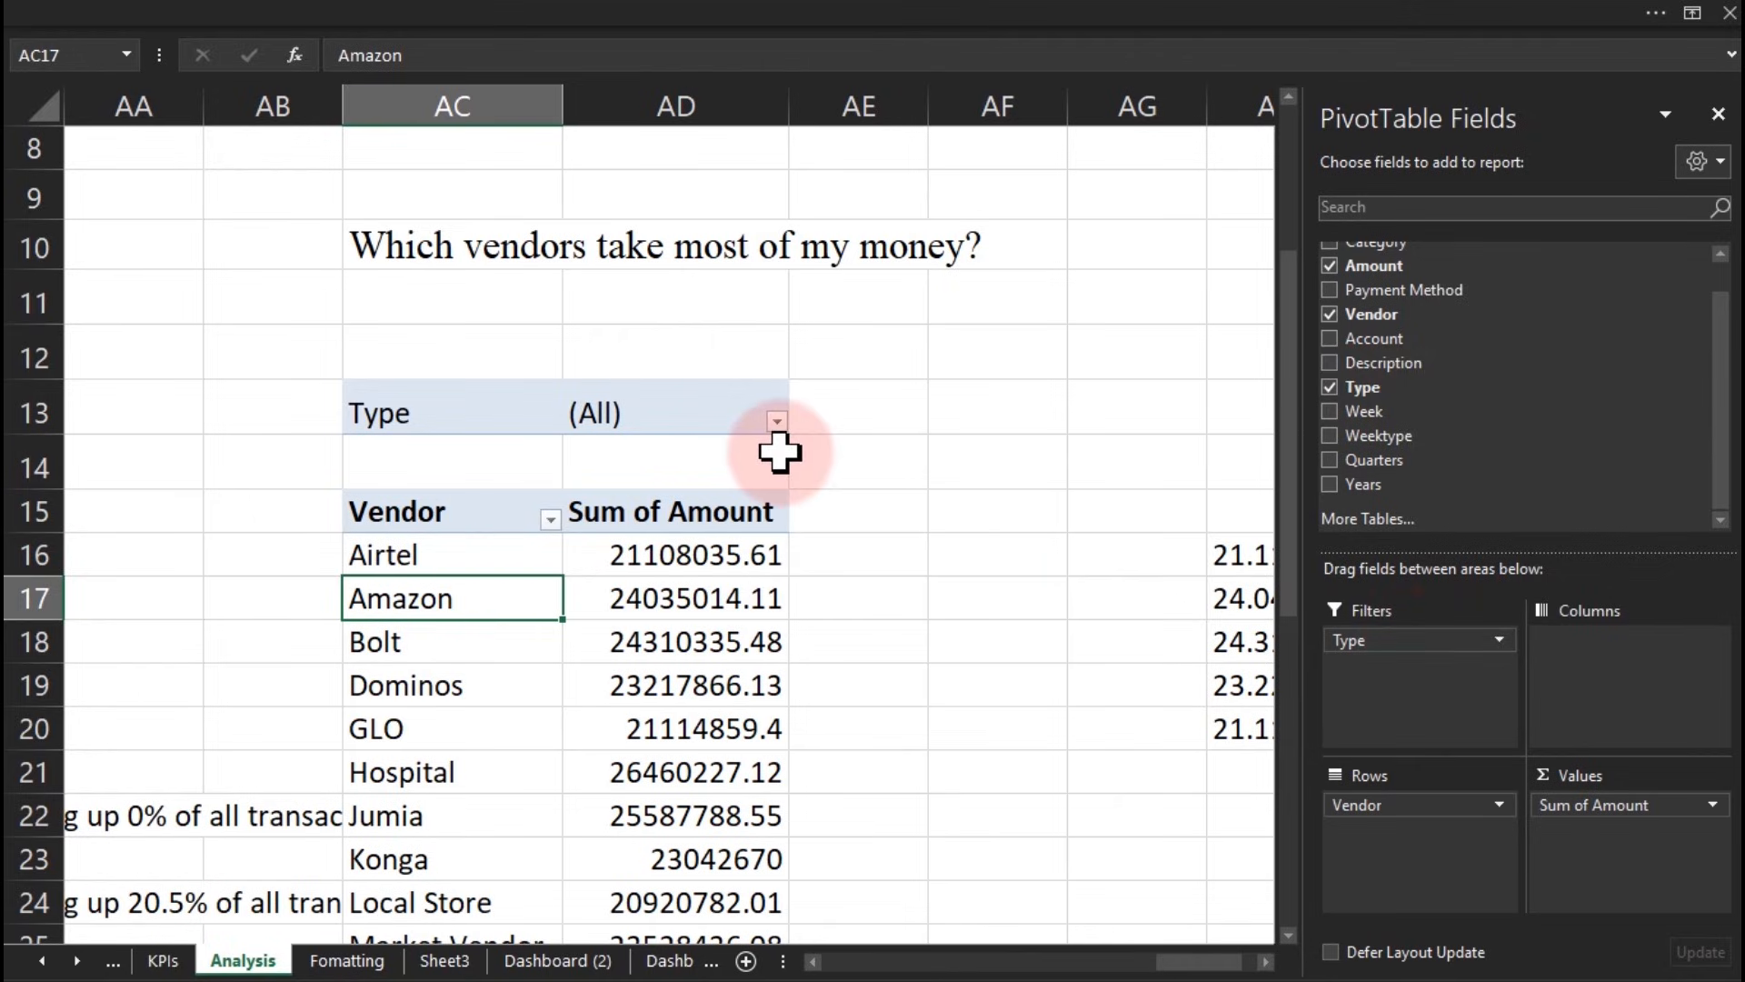
pyautogui.click(777, 421)
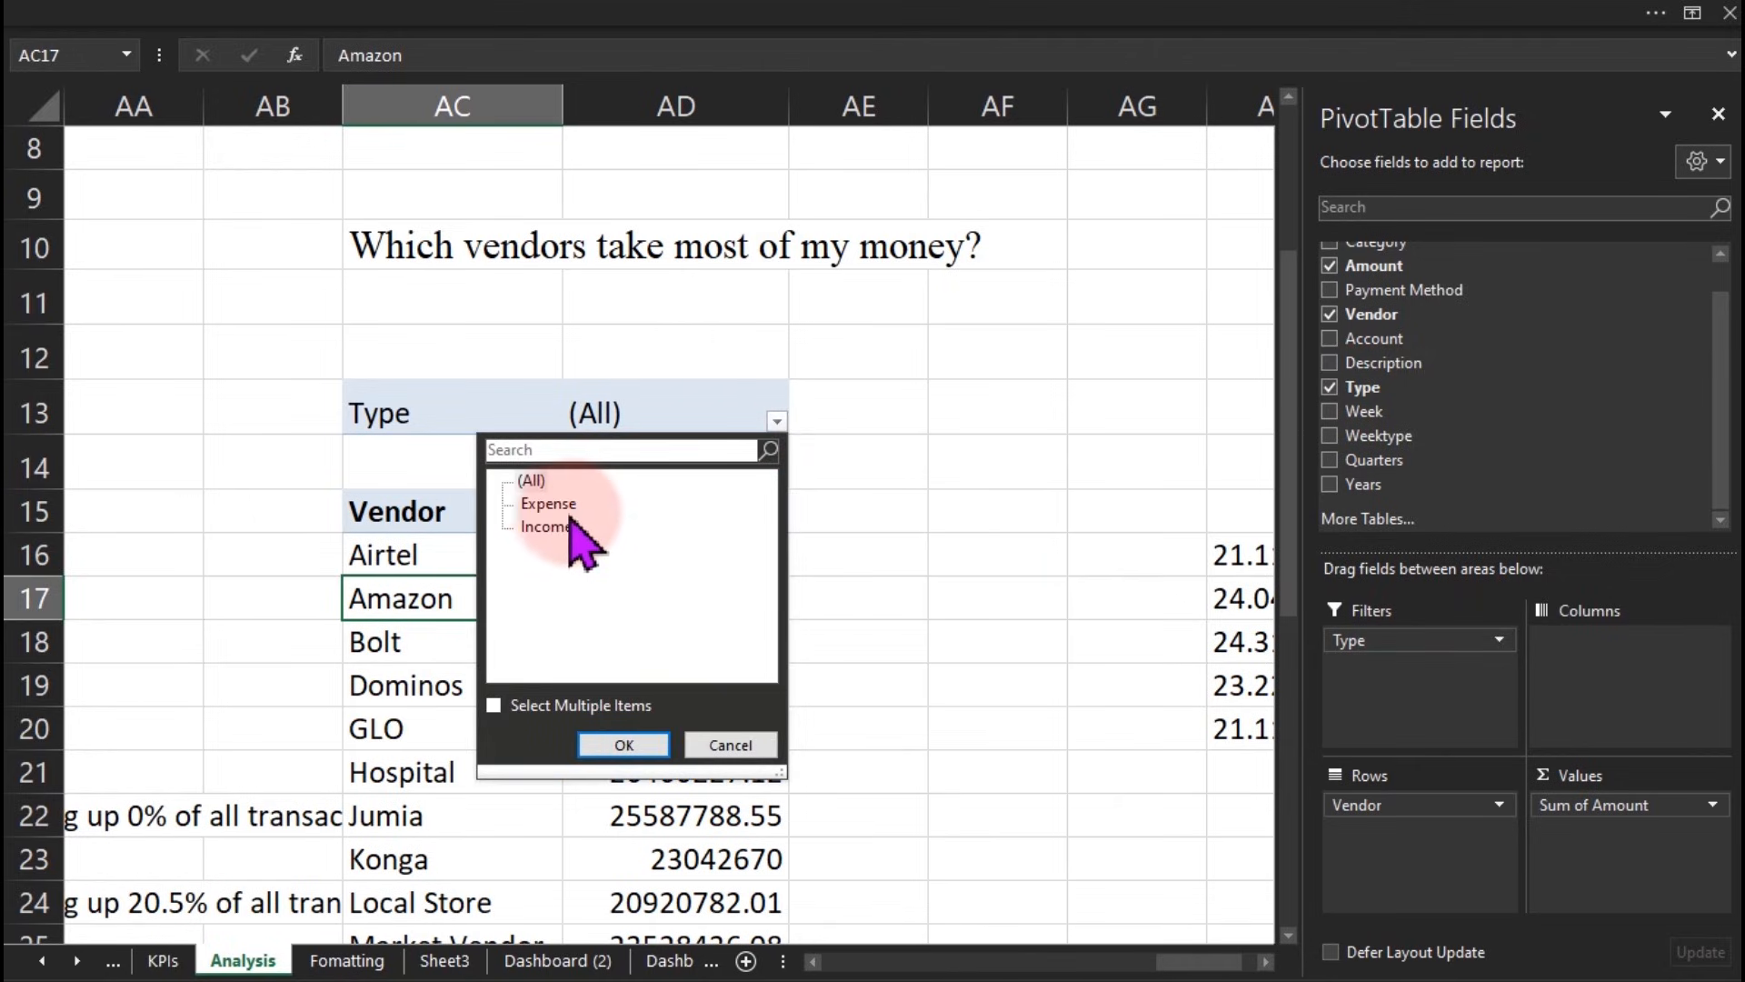
pyautogui.click(636, 745)
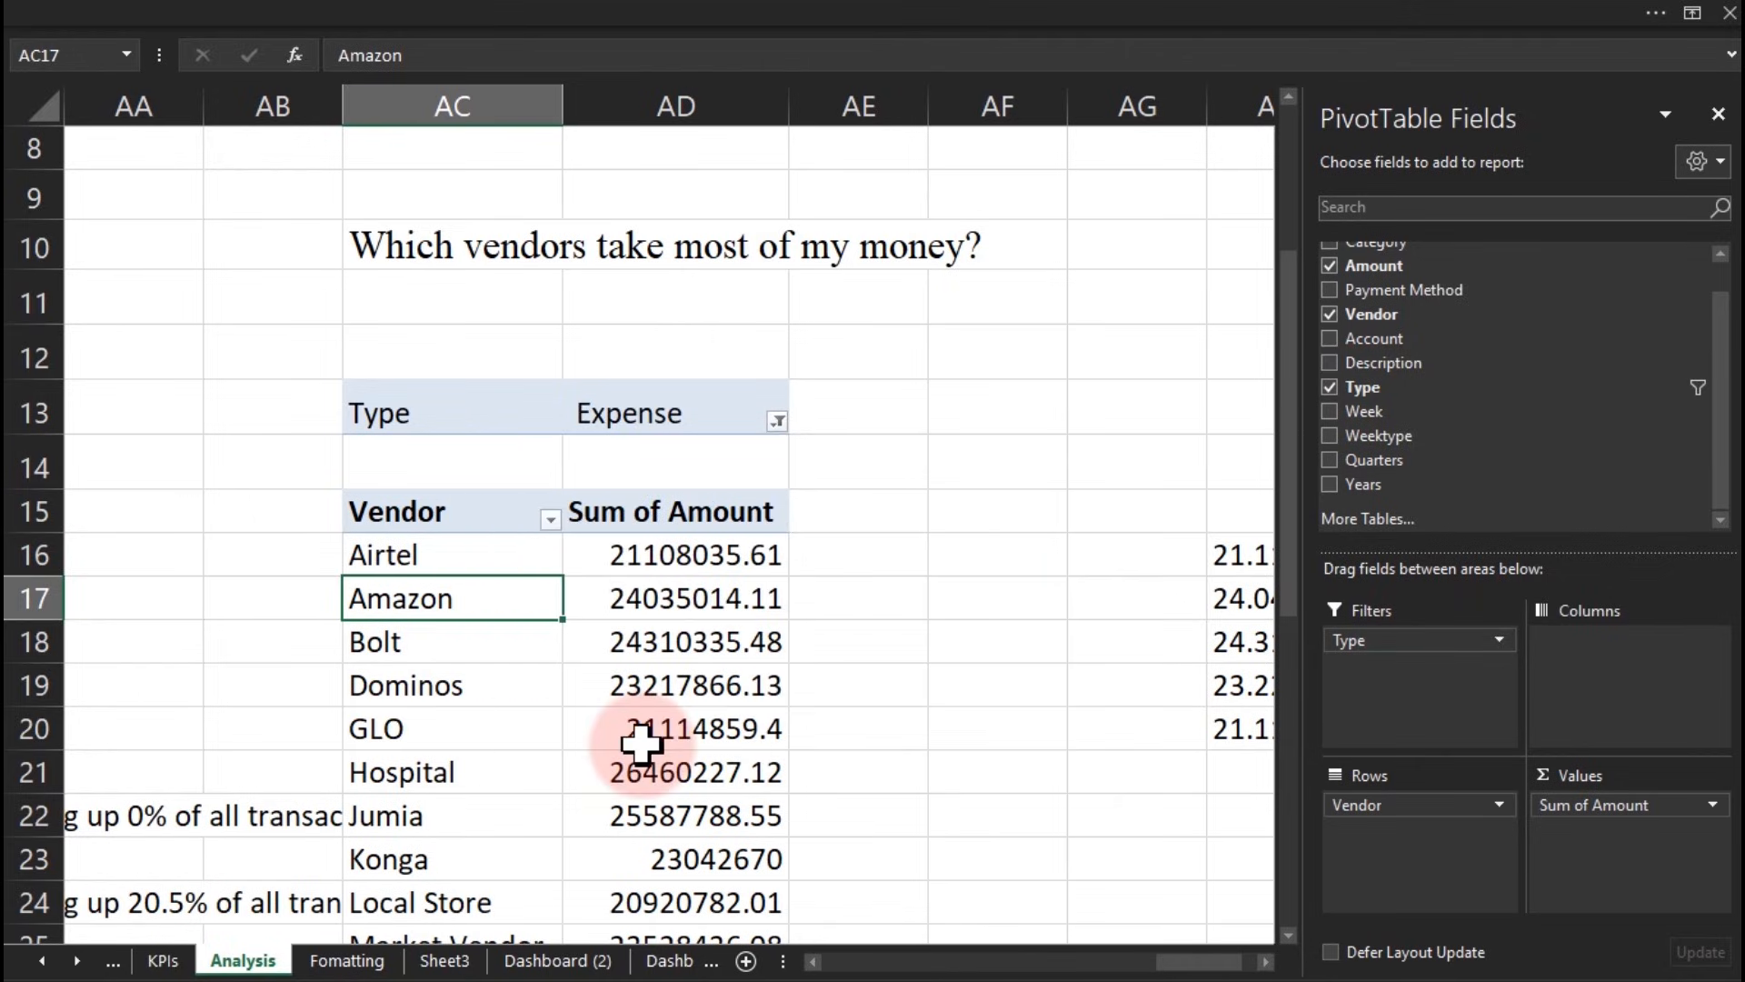
pyautogui.moveTo(675, 792)
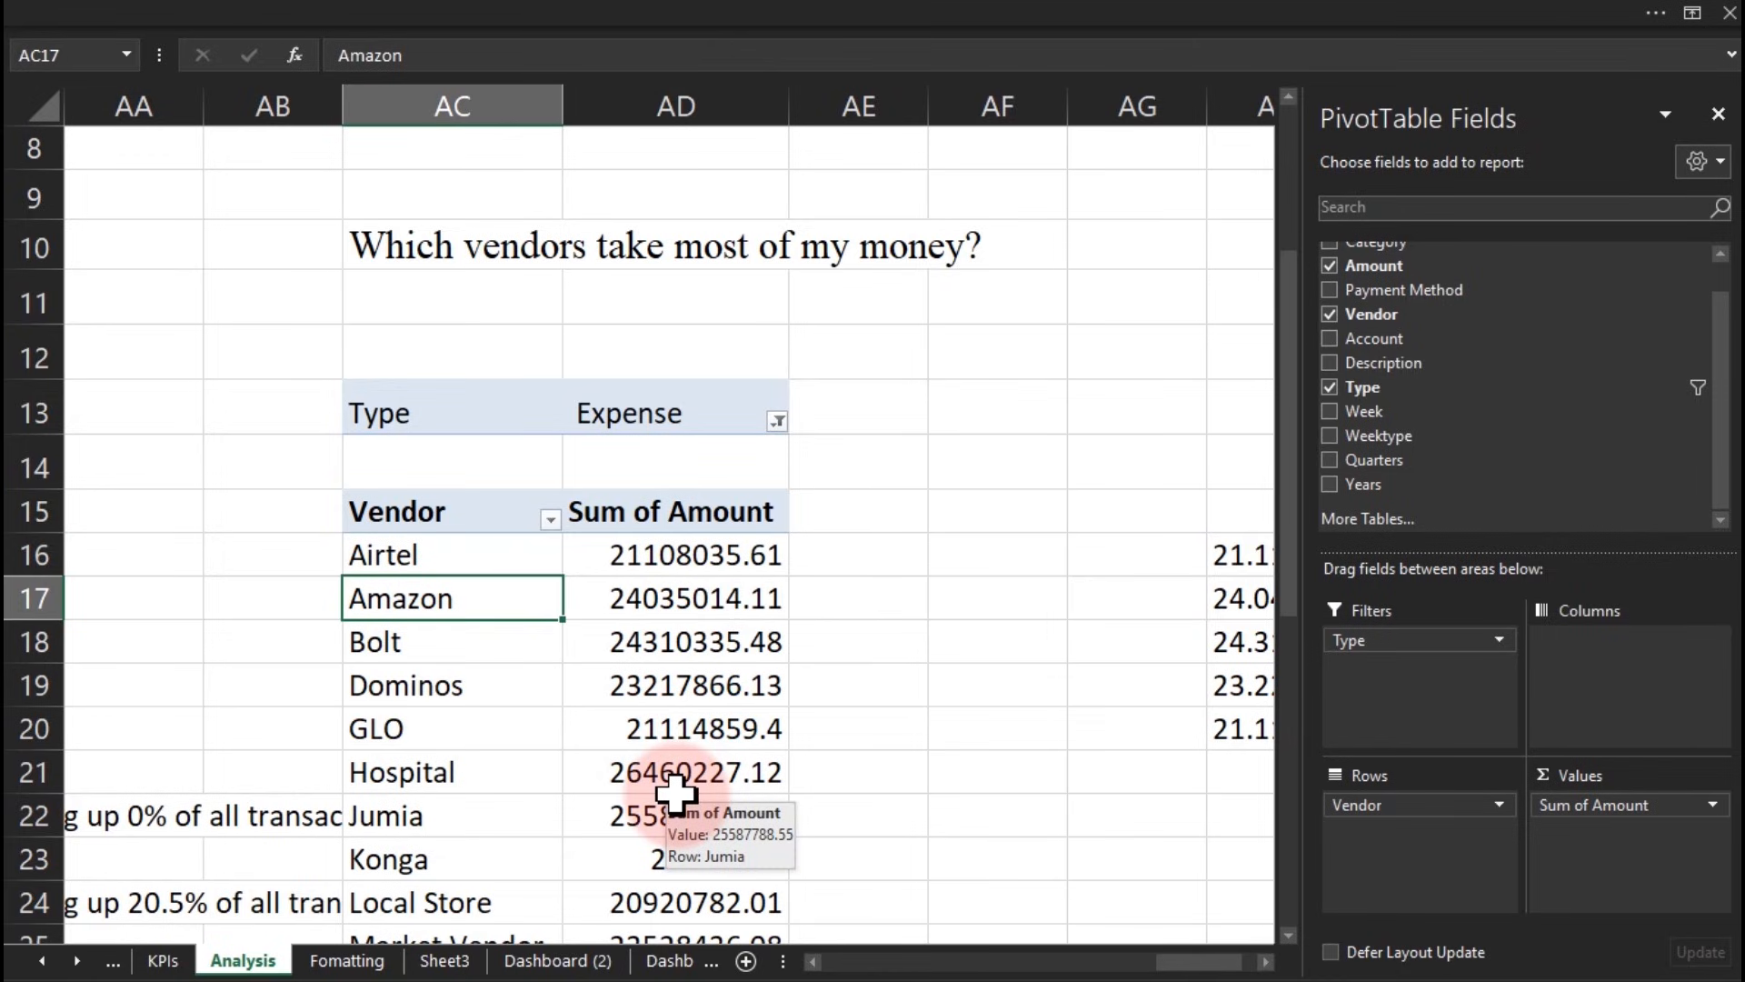
# Step: Limit the vendor pivot table to the top 5 items by Sum of Amount
pyautogui.rightClick(461, 556)
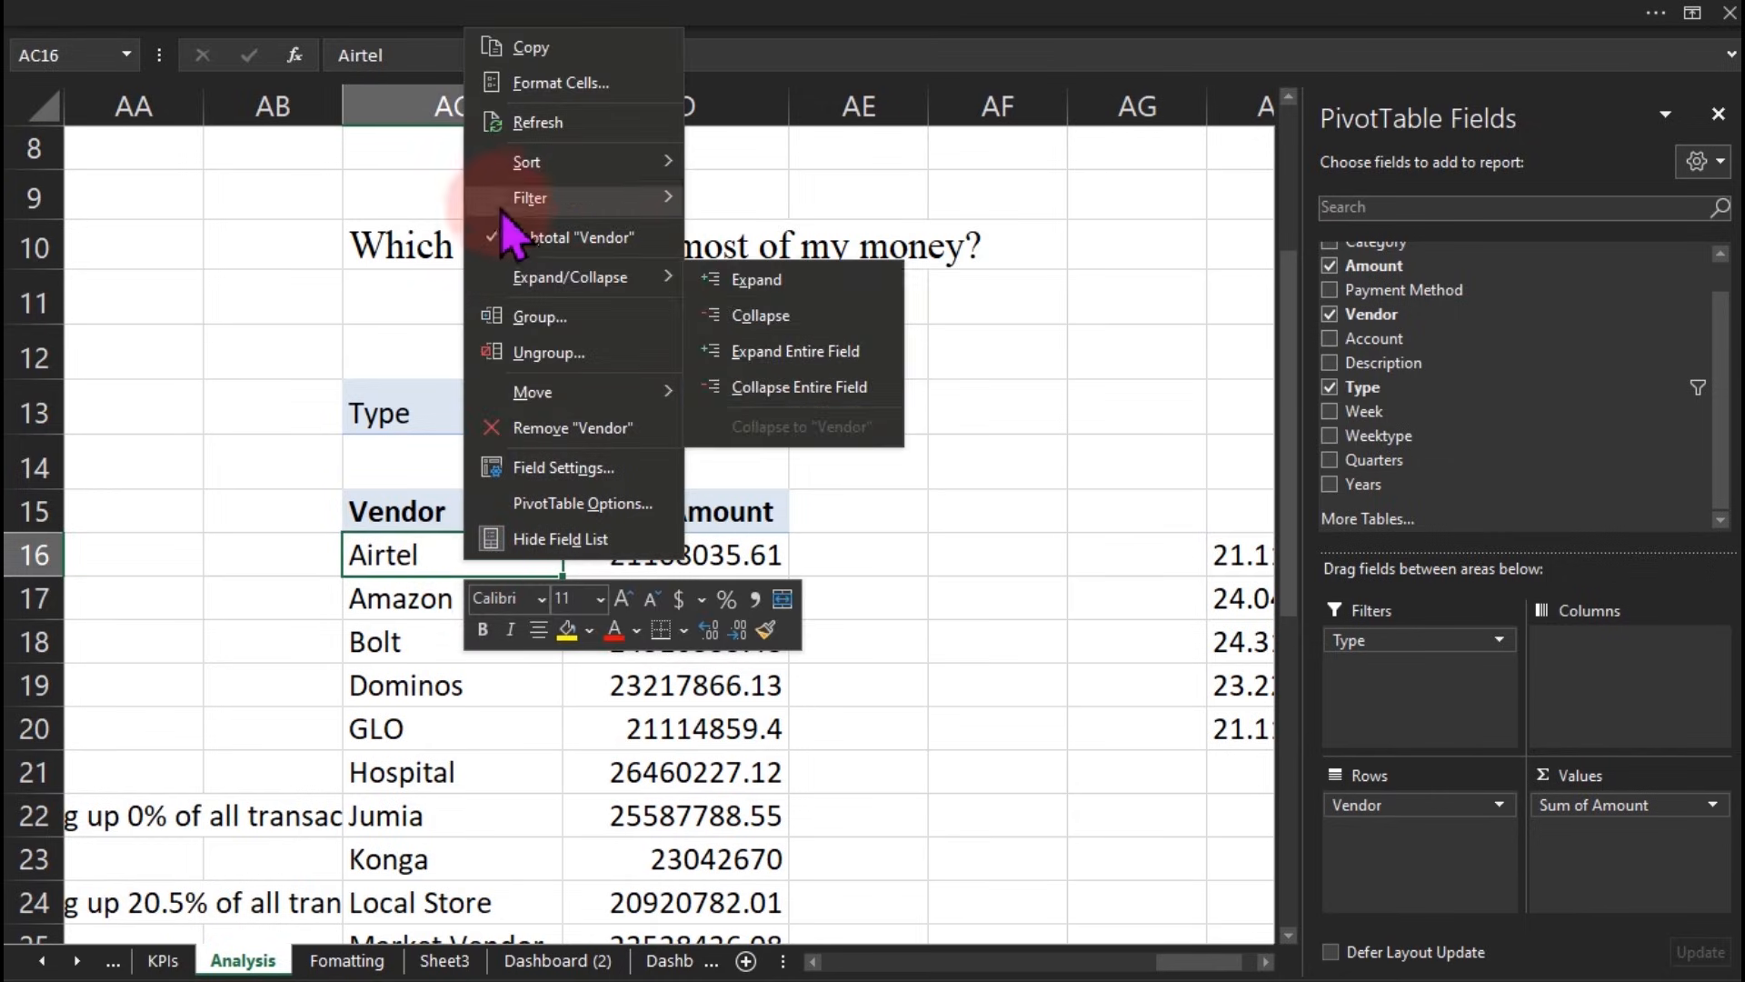
pyautogui.moveTo(527, 194)
pyautogui.click(782, 313)
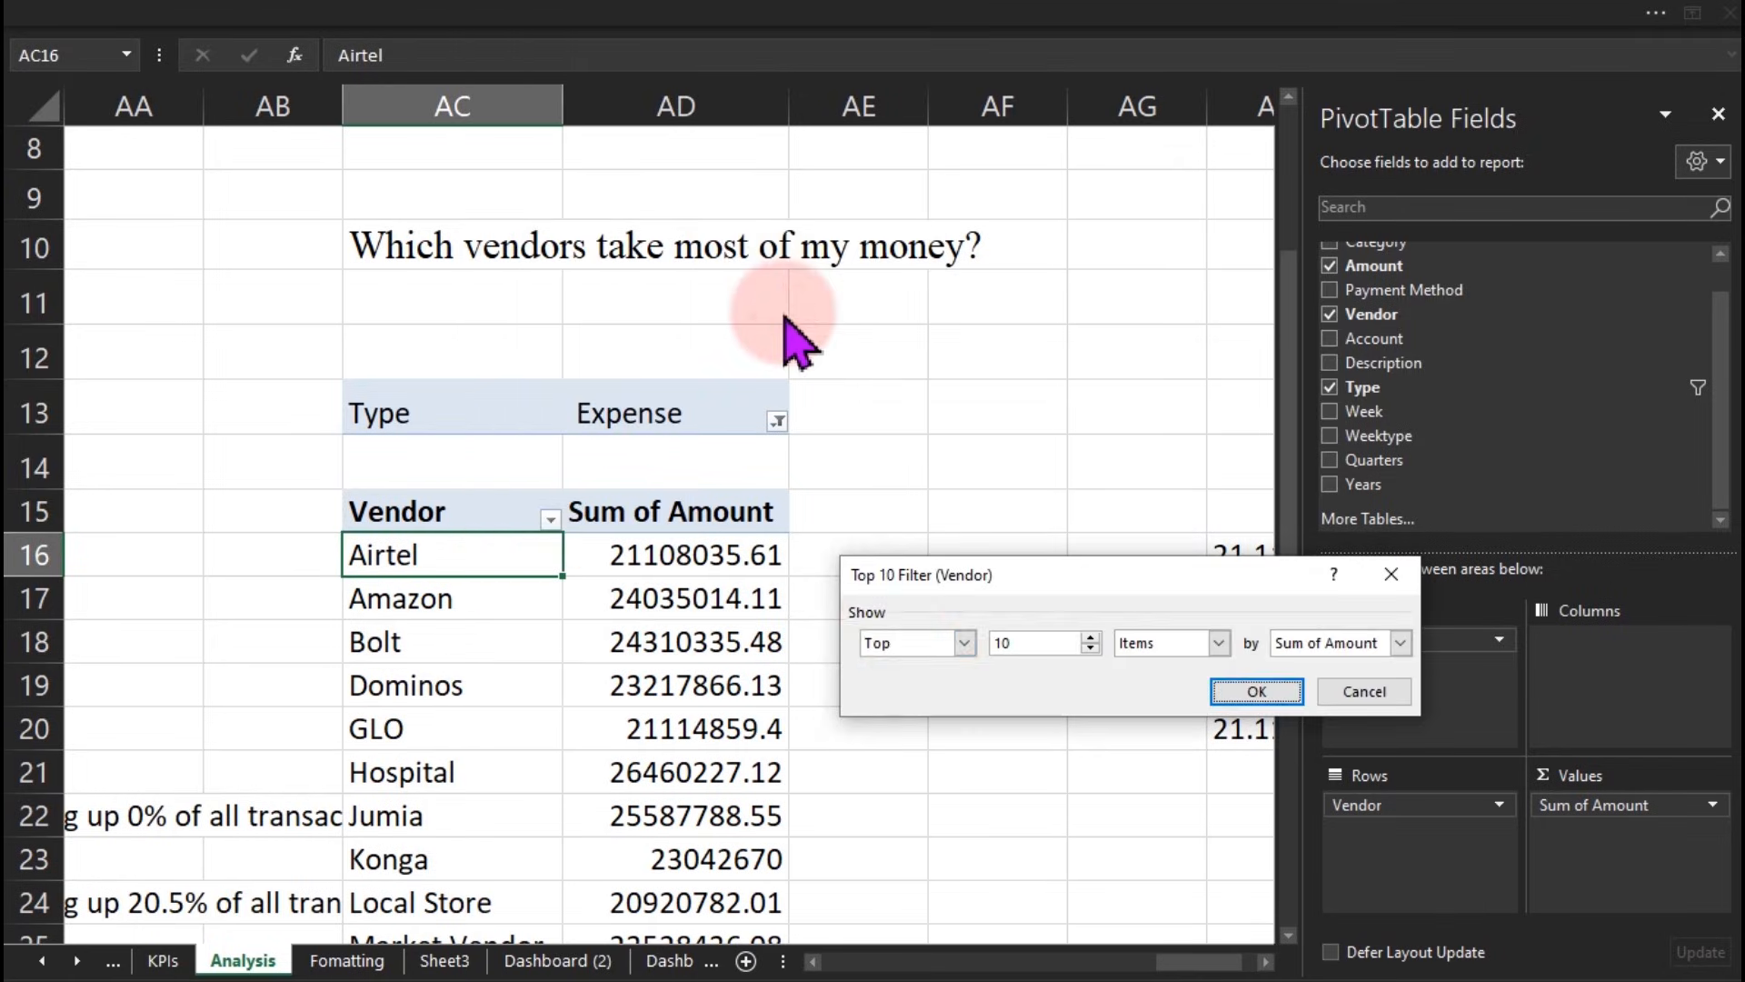
pyautogui.doubleClick(1044, 643)
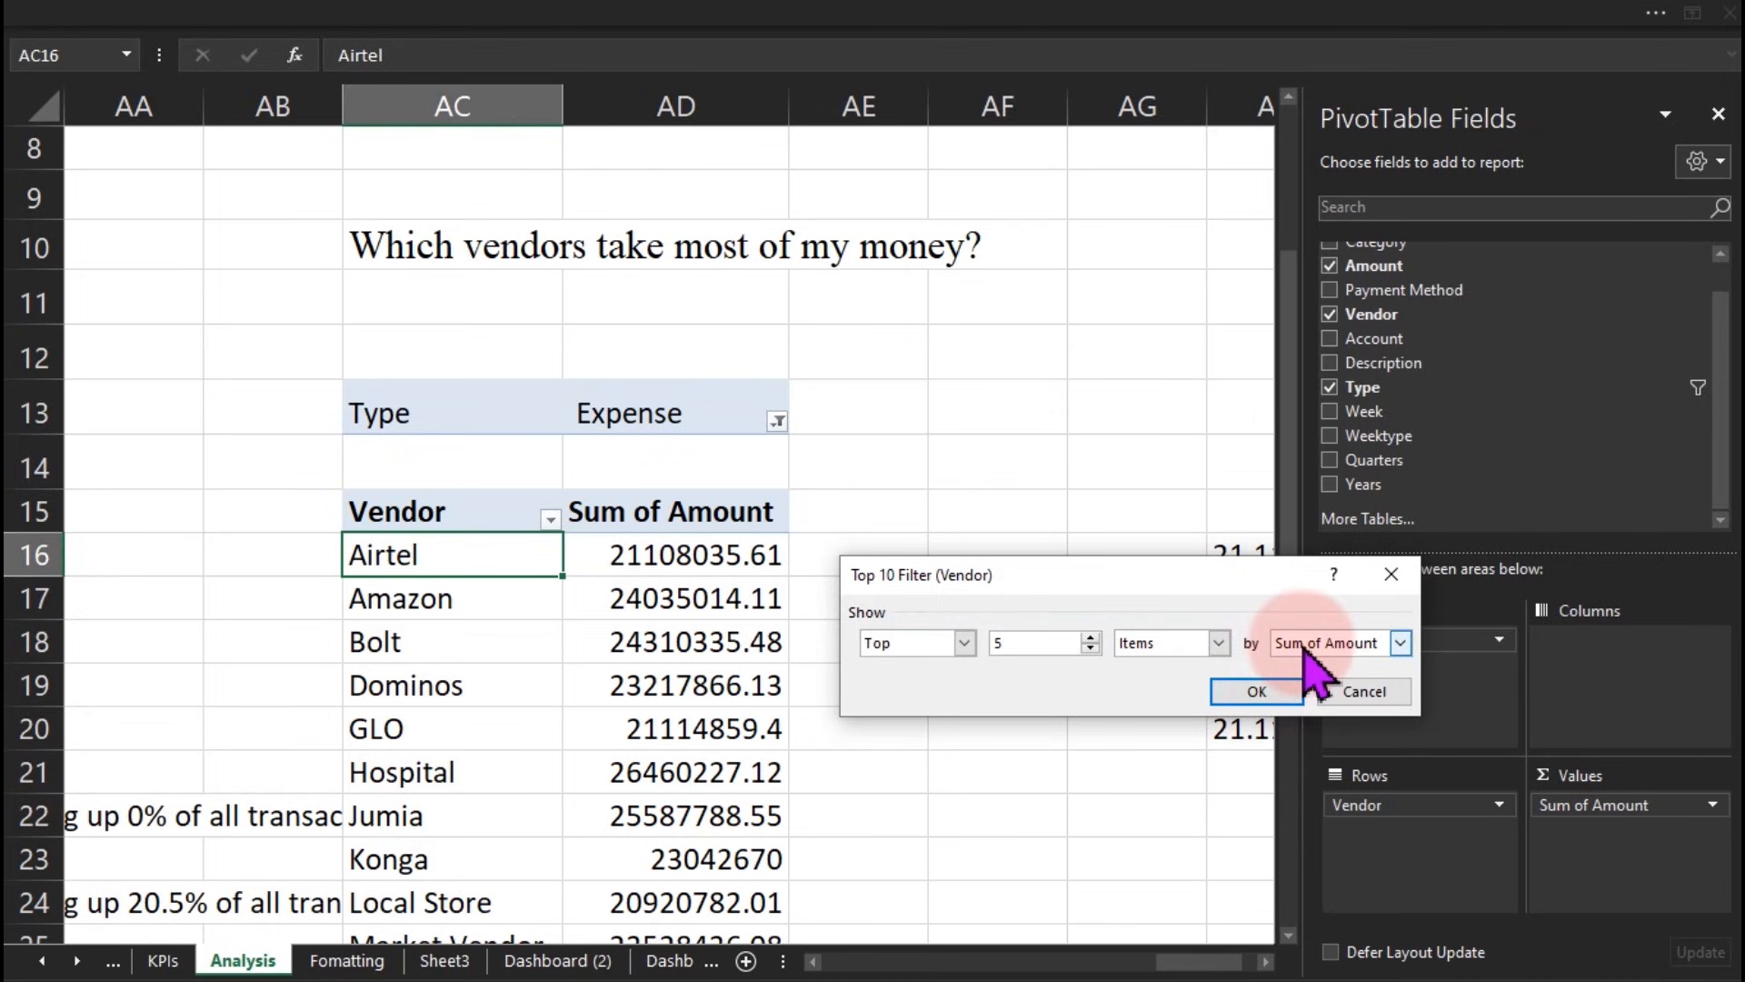
pyautogui.click(1257, 691)
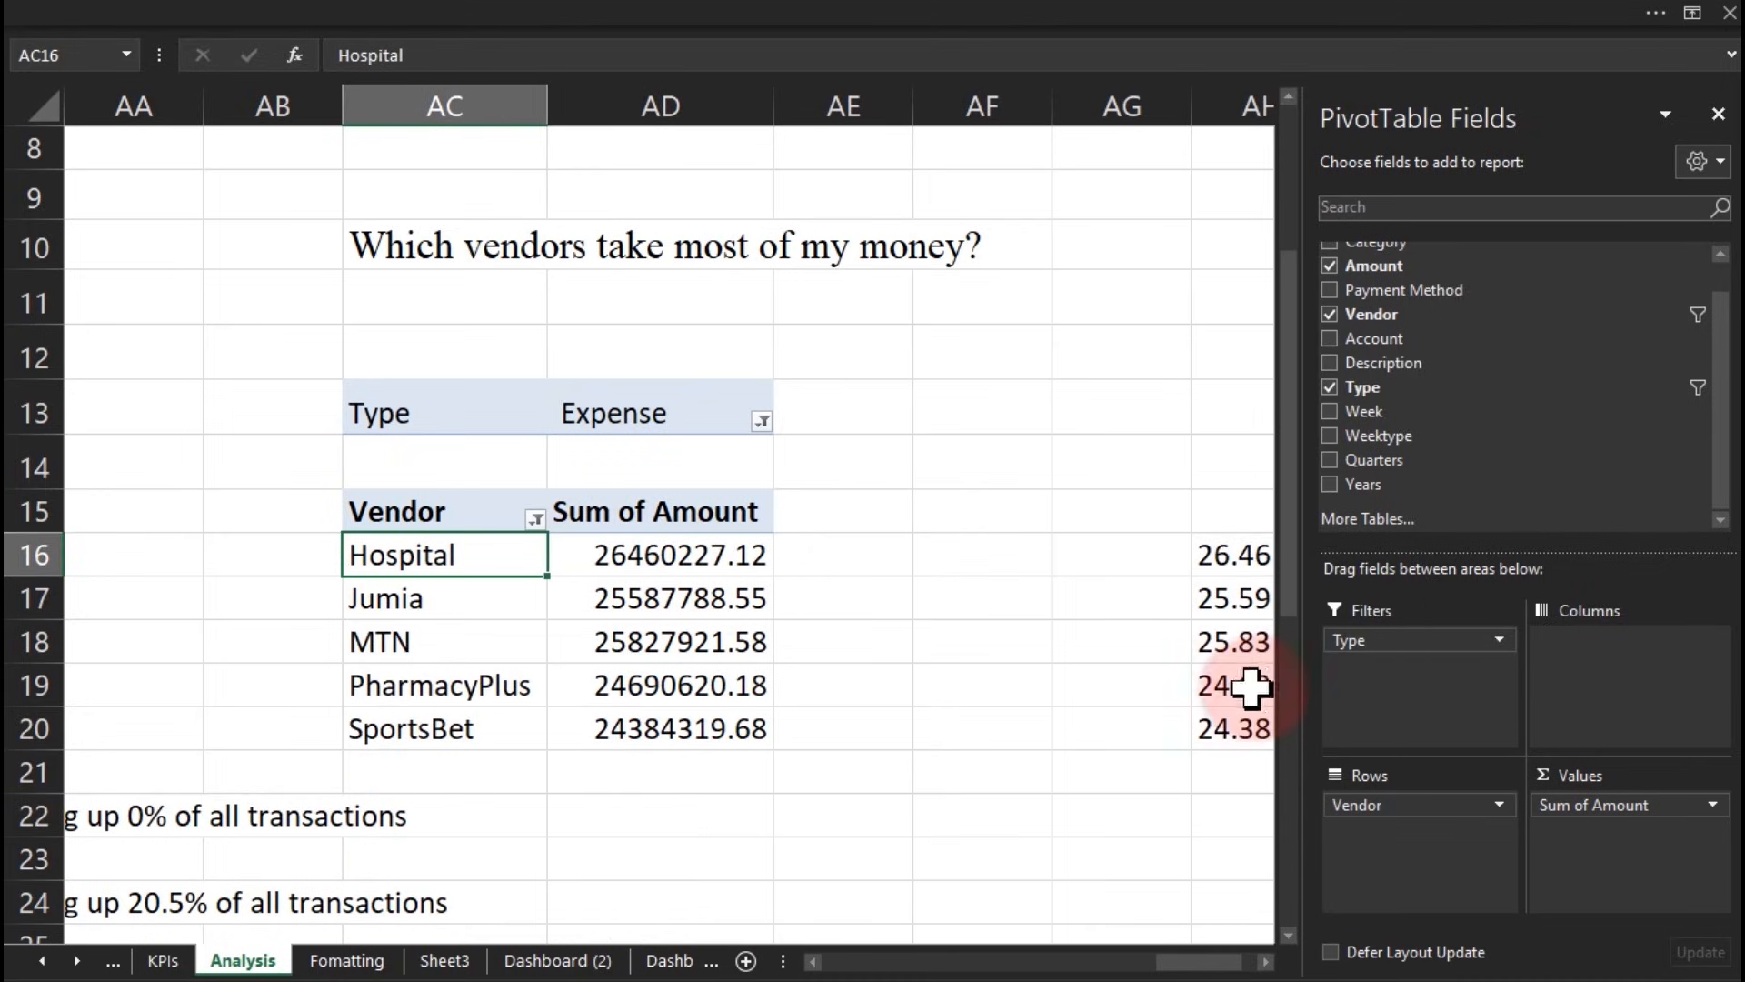
# Step: Move the abbreviated-number formulas from AH16:AH20 to AE16:AE20 beside the vendor amounts and check the formula in AE17
pyautogui.moveTo(1241, 571); pyautogui.dragTo(862, 700)
pyautogui.doubleClick(832, 602)
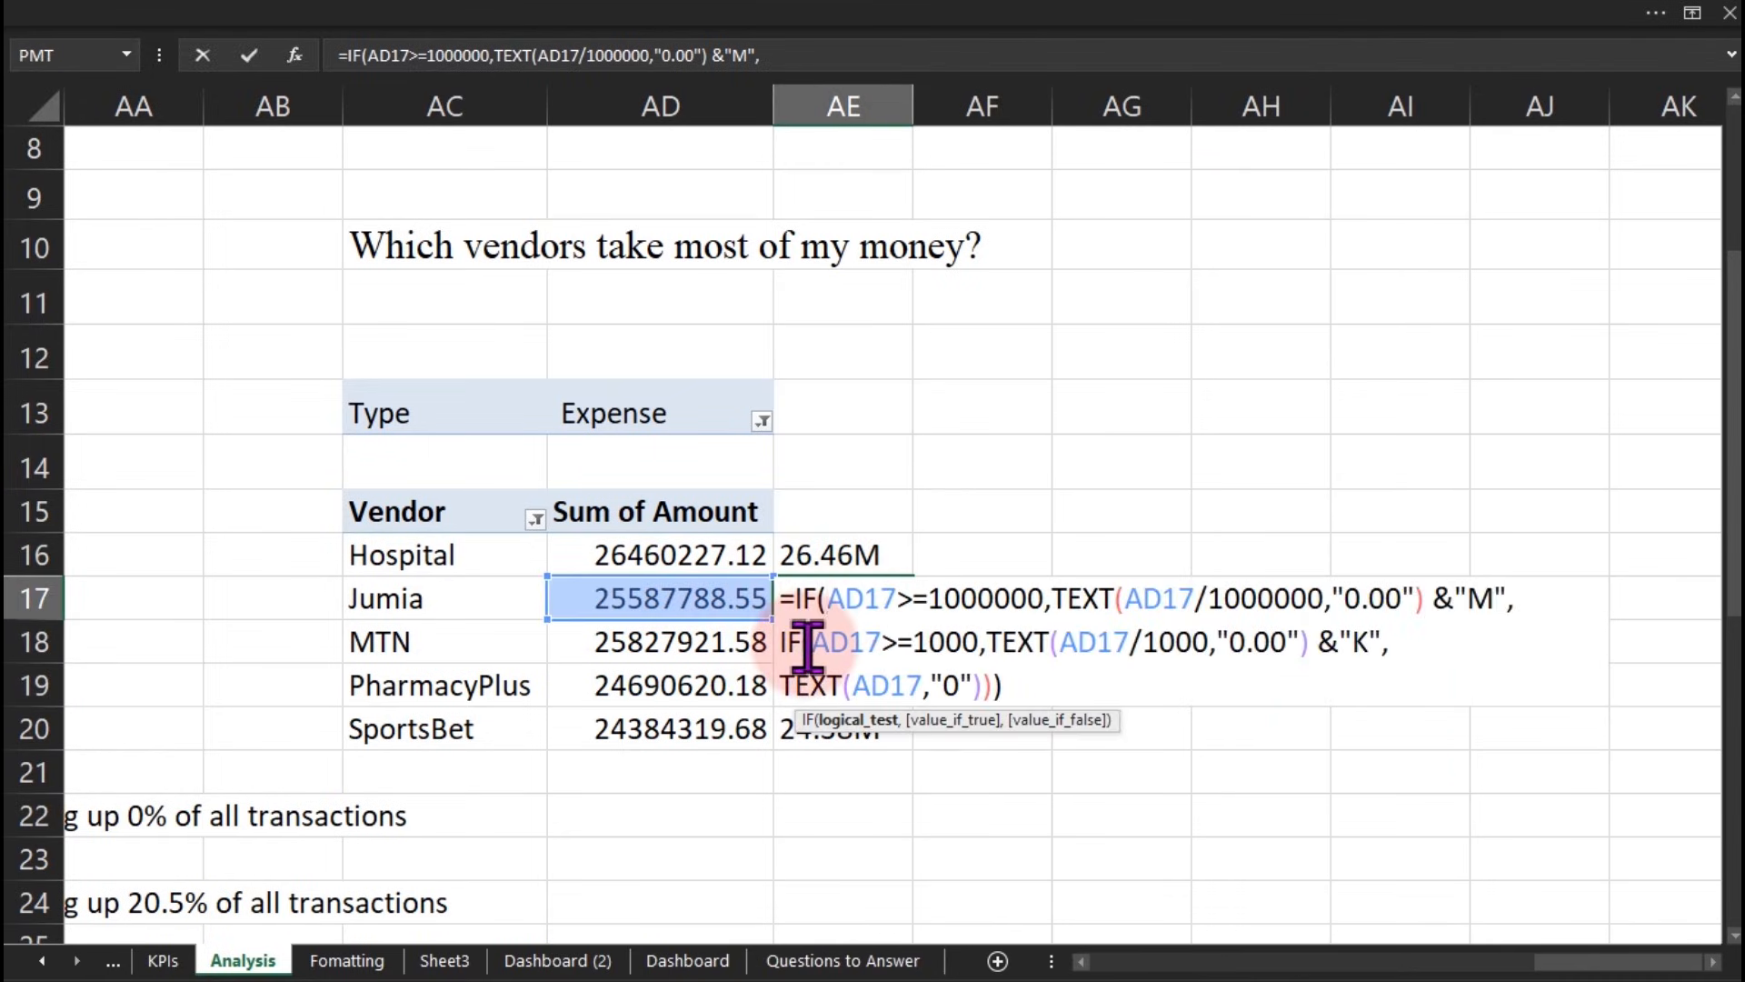
pyautogui.press('Escape')
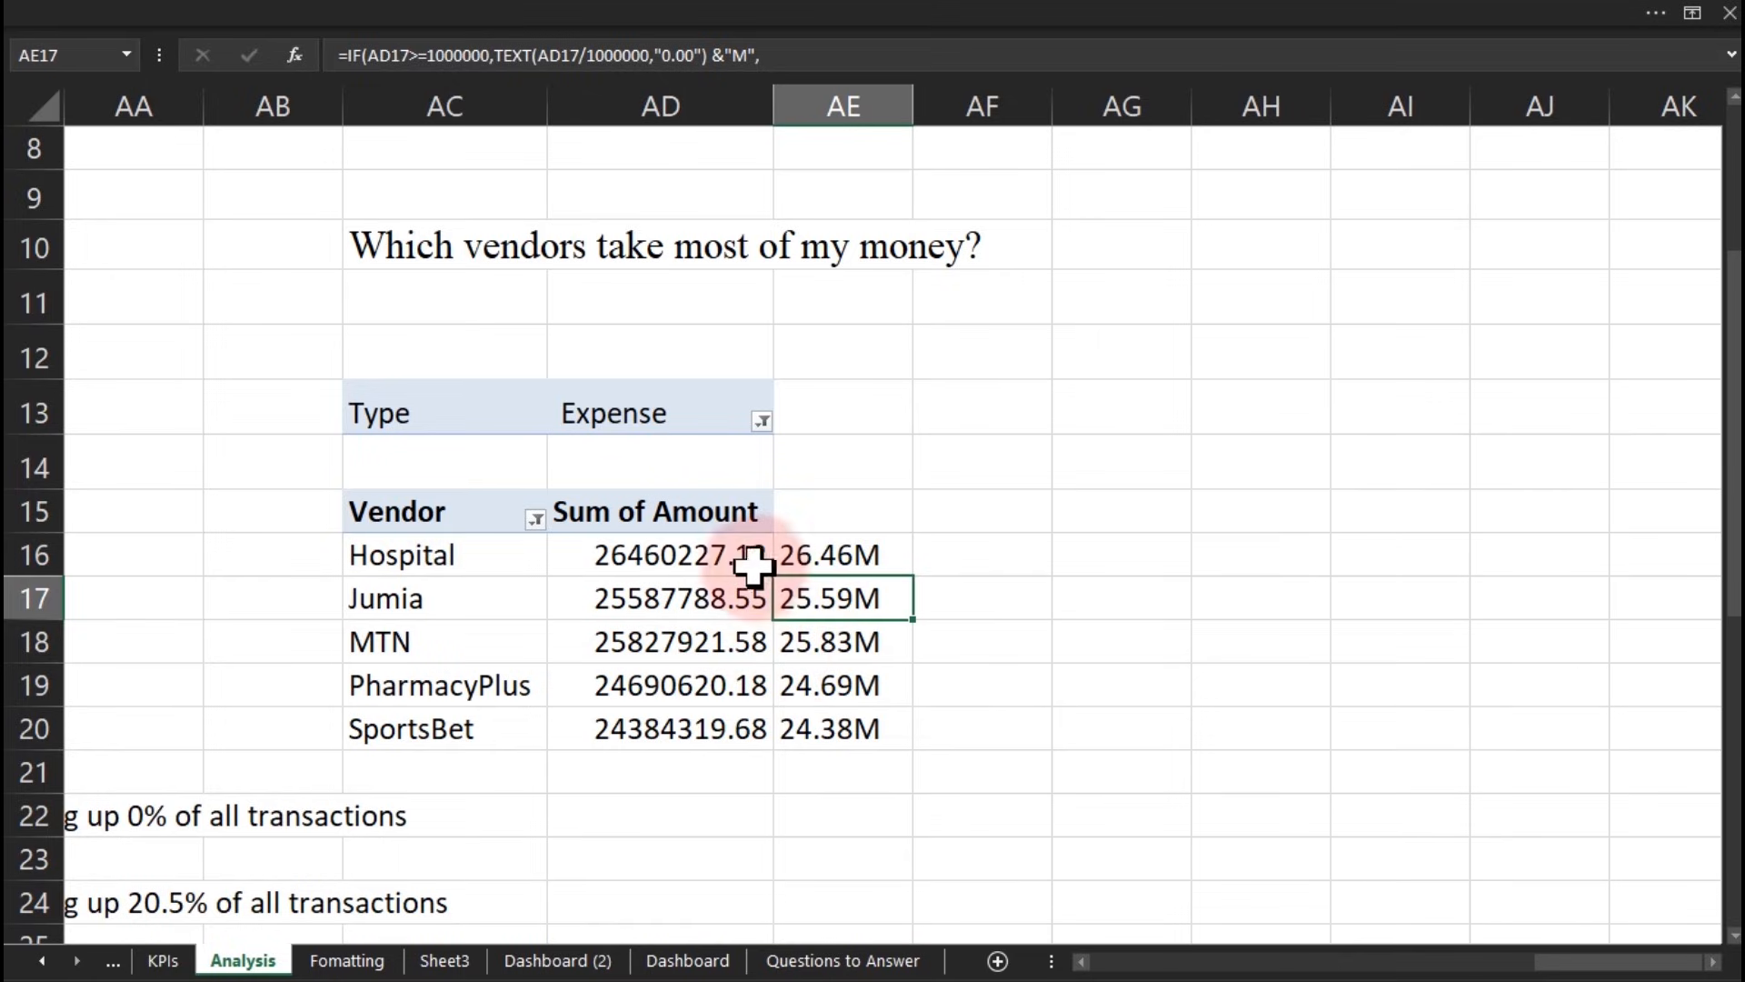
pyautogui.click(802, 555)
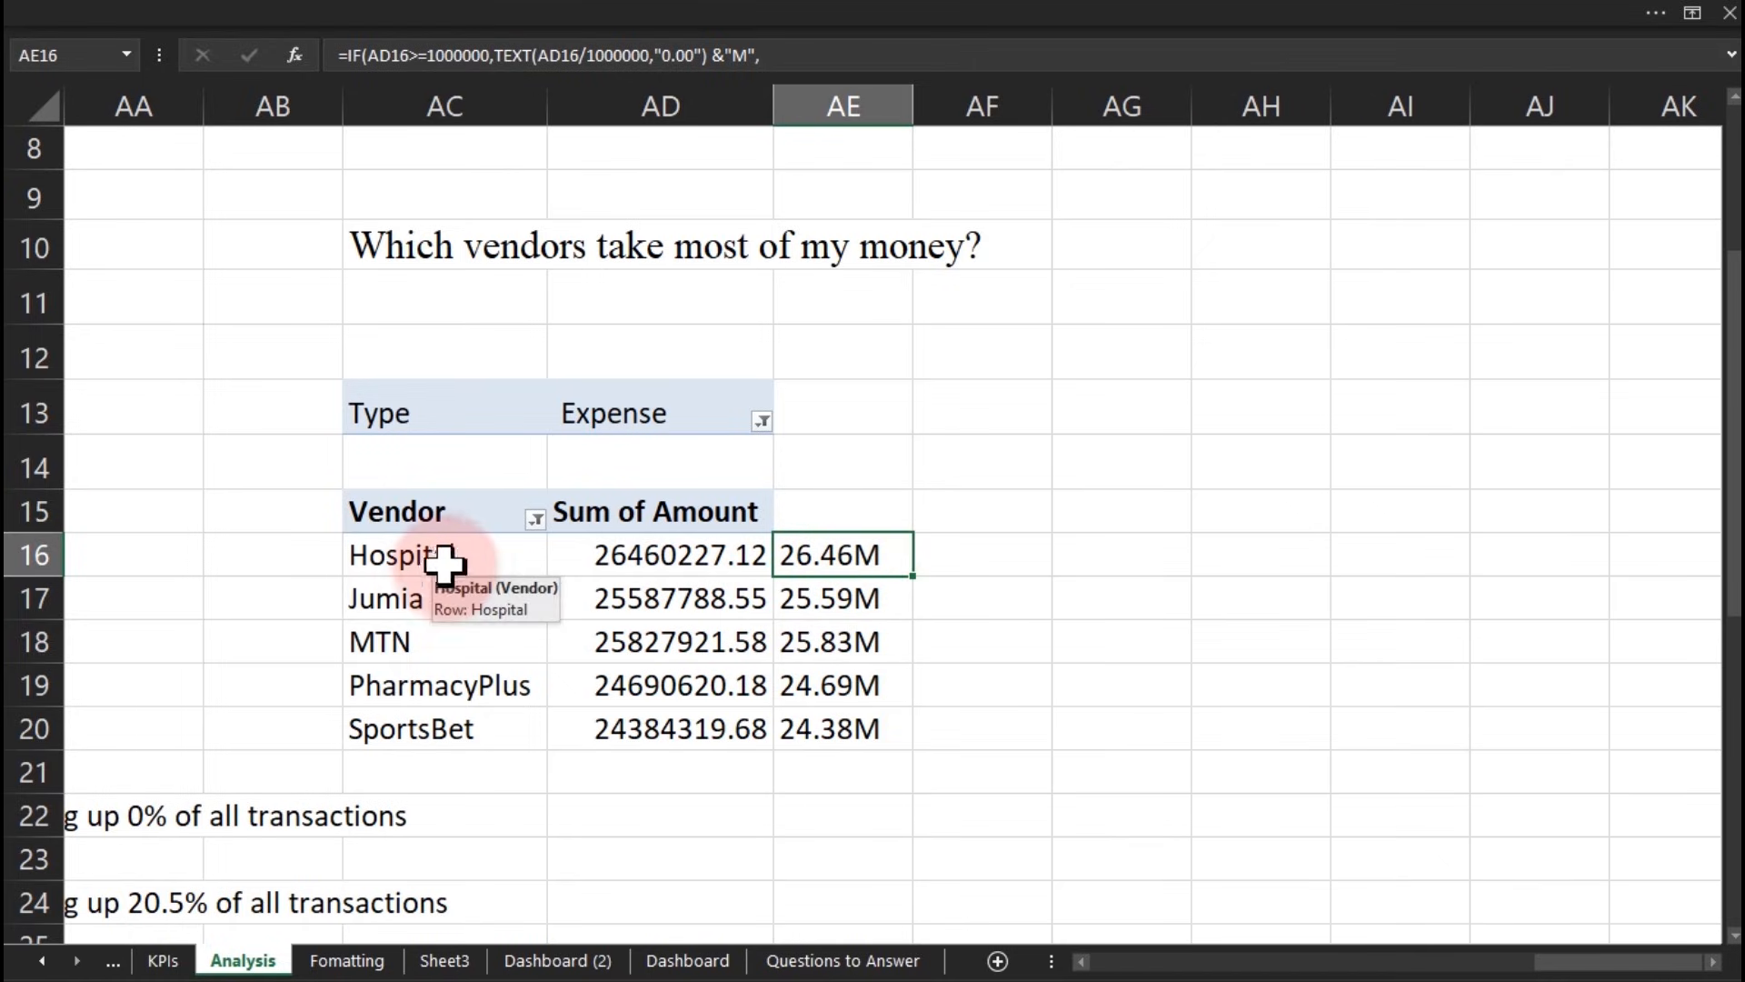
# Step: Examine the payment method summary formula in W24 as a reference for the vendor summary
pyautogui.click(1009, 468)
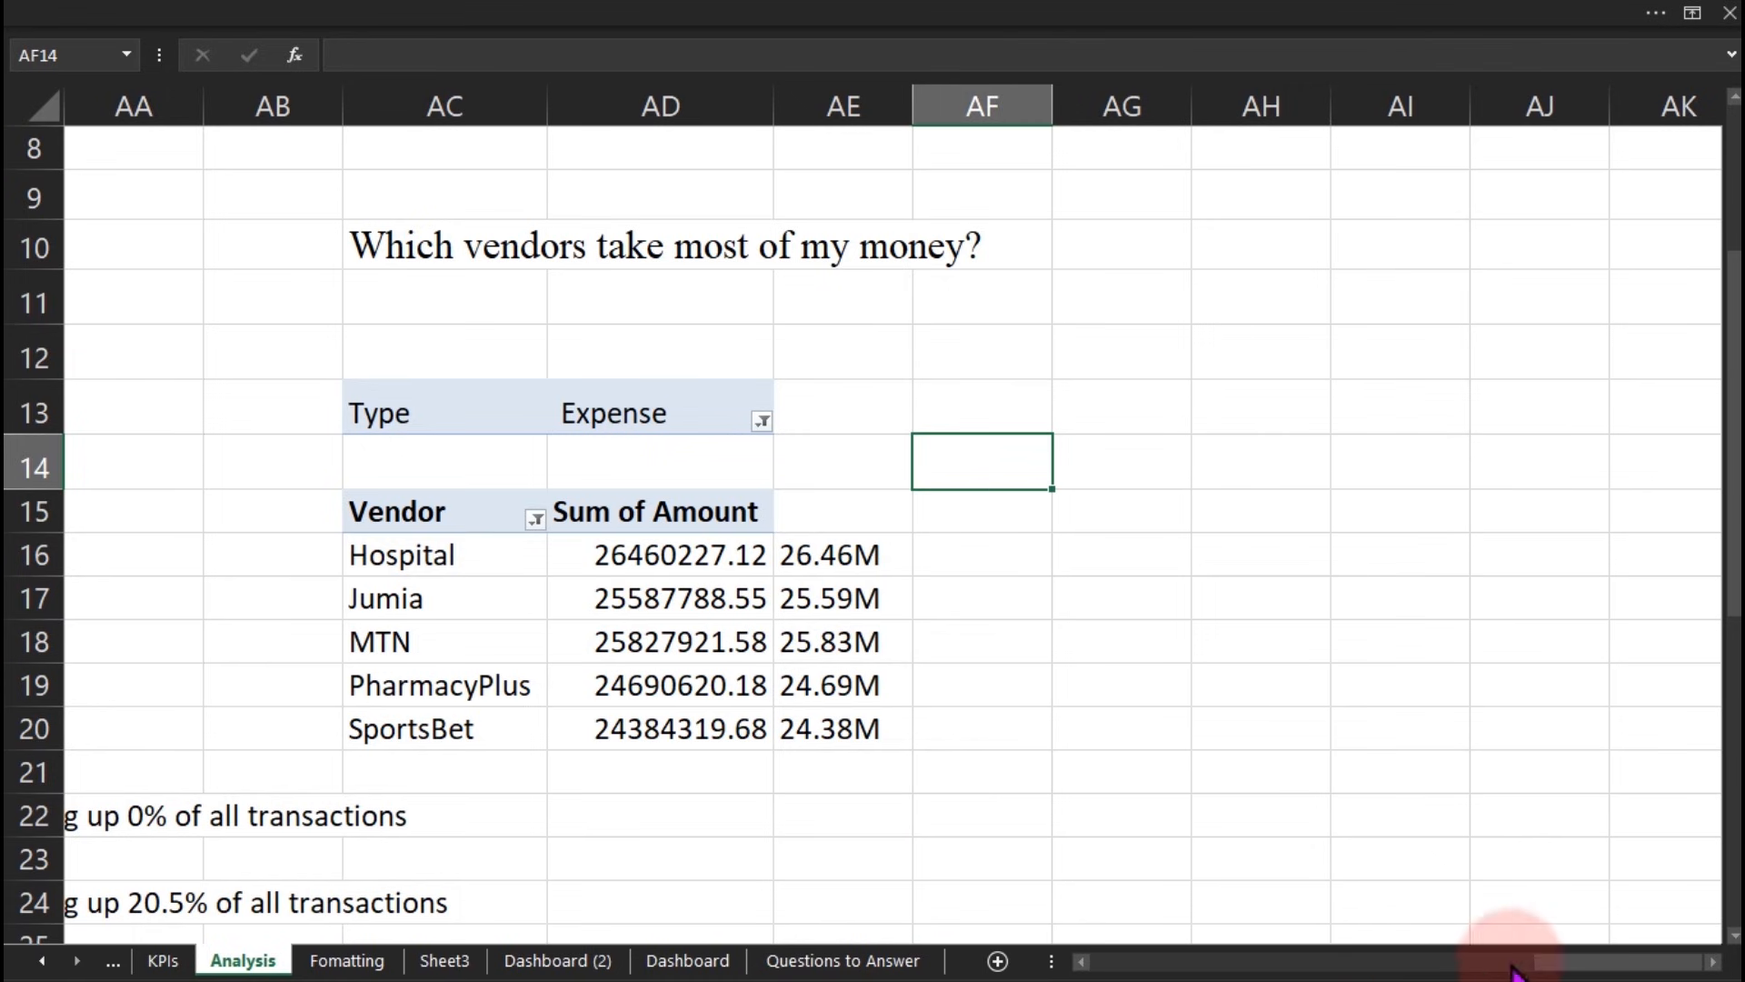
pyautogui.moveTo(1574, 965); pyautogui.dragTo(1496, 963)
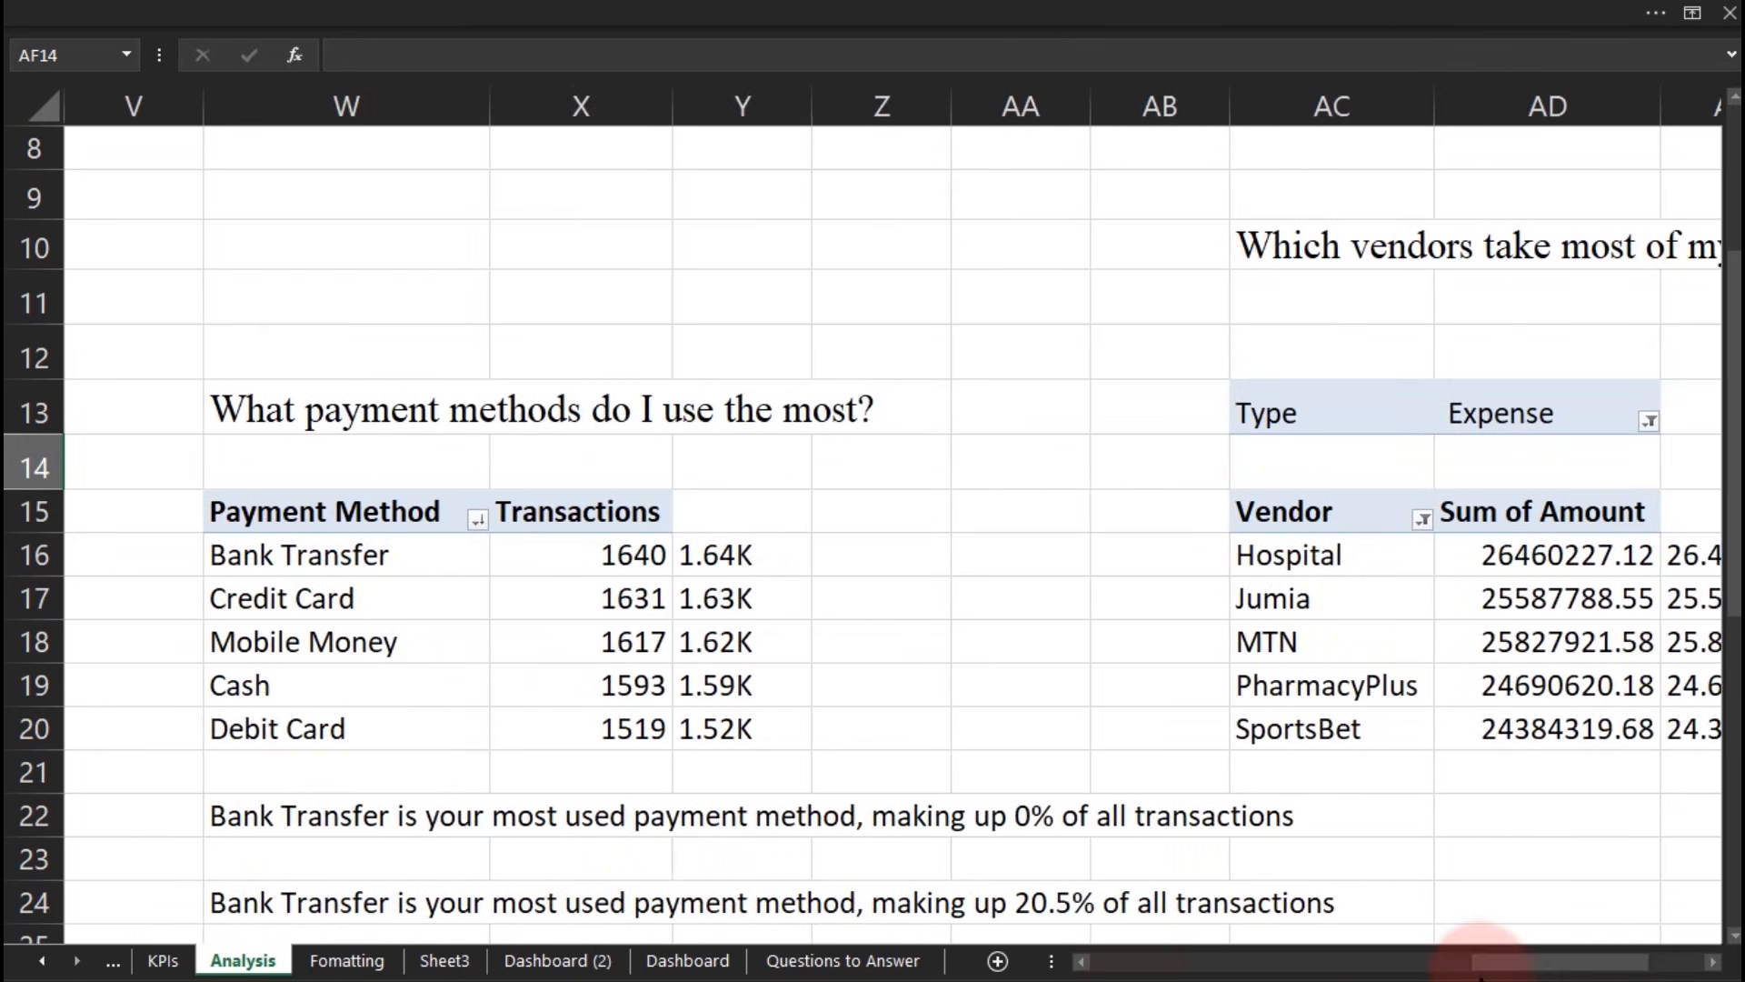
pyautogui.doubleClick(268, 904)
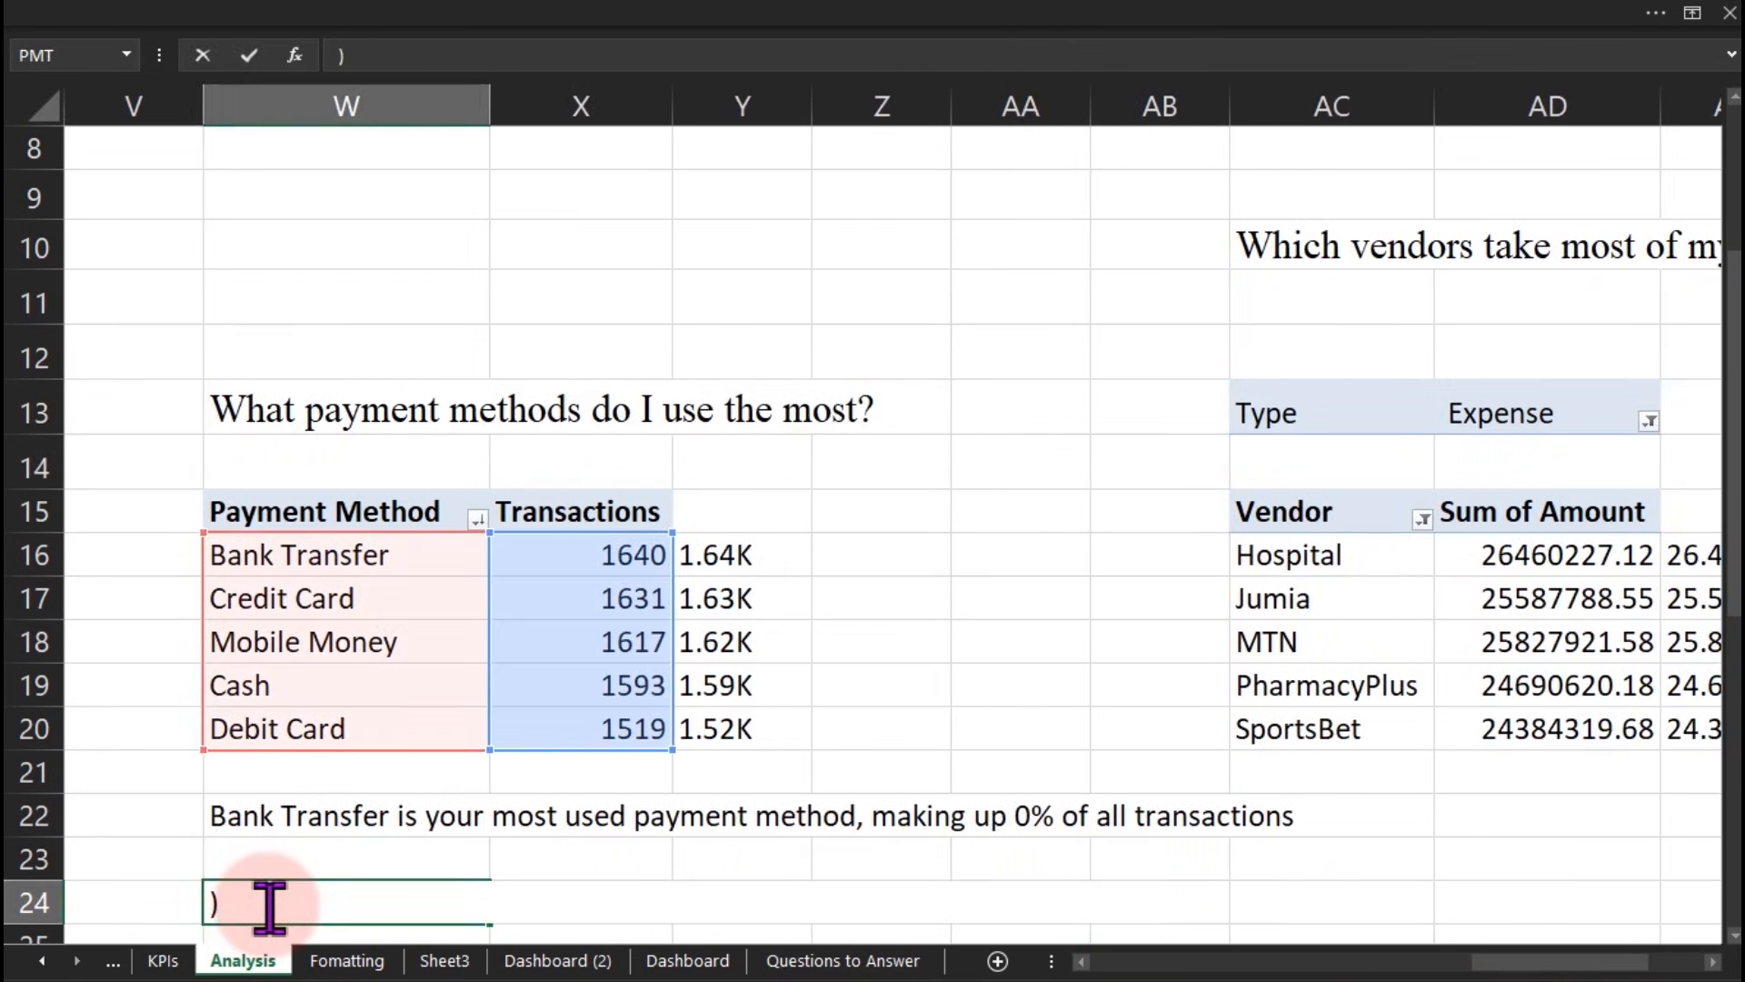
pyautogui.press('Escape')
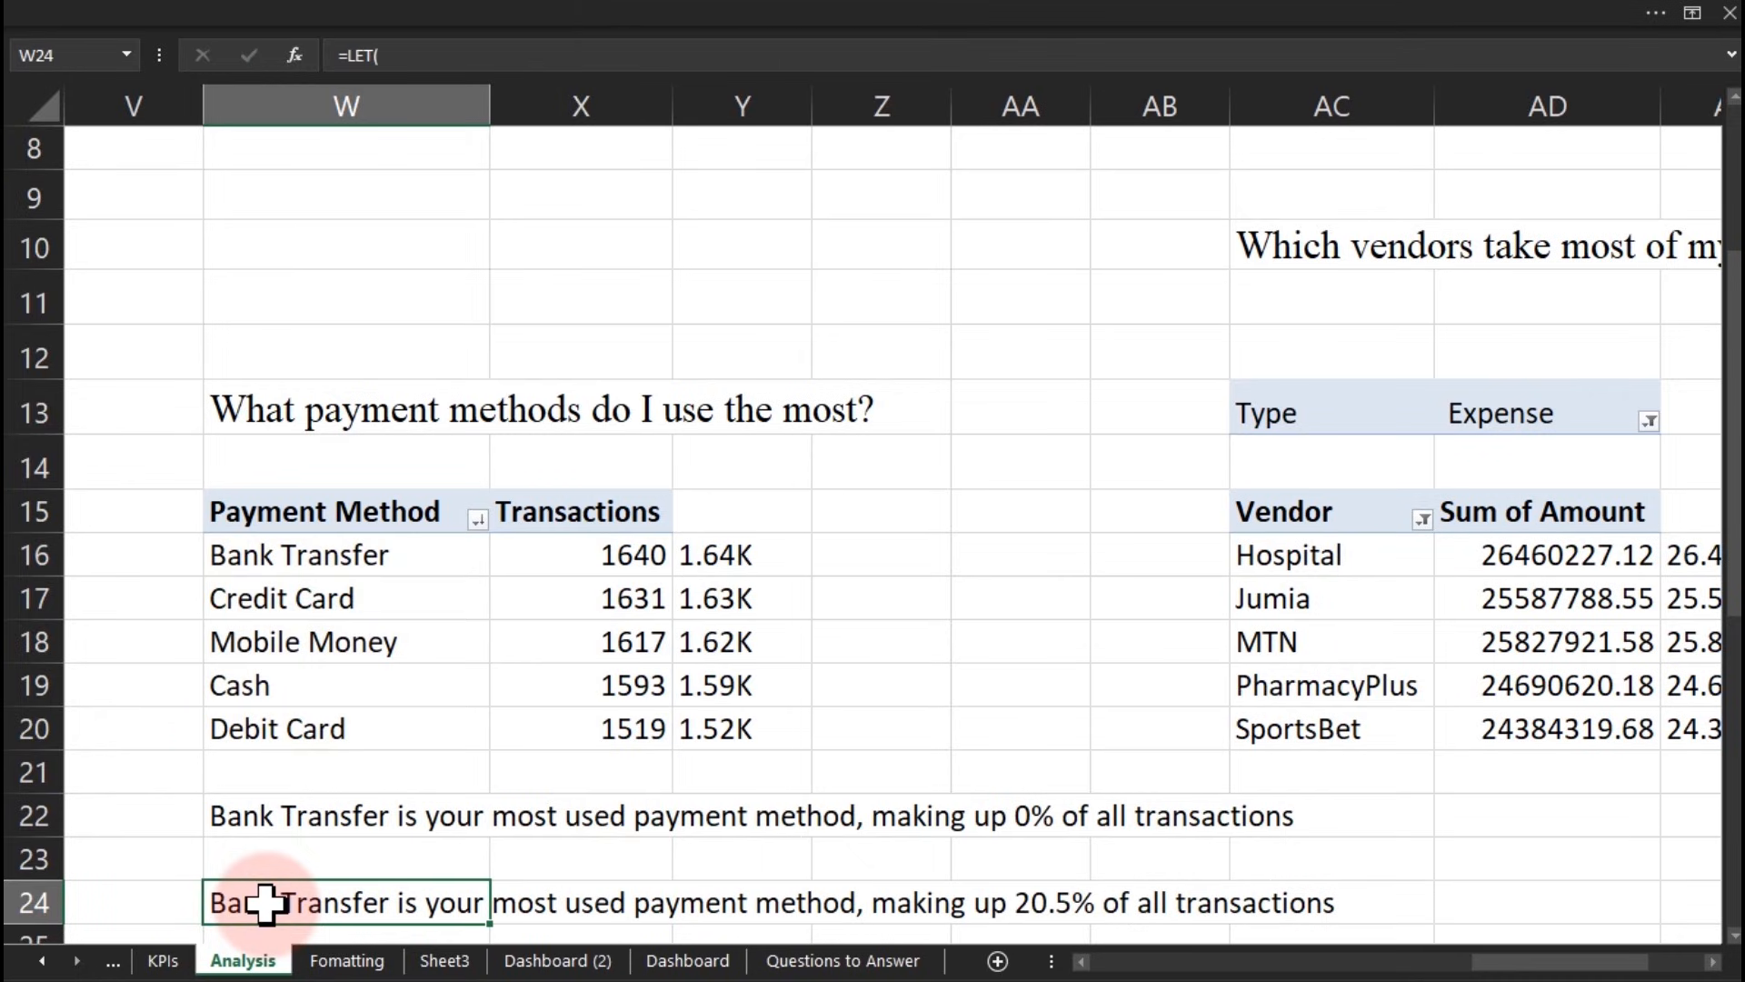
pyautogui.moveTo(1487, 964); pyautogui.dragTo(1636, 974)
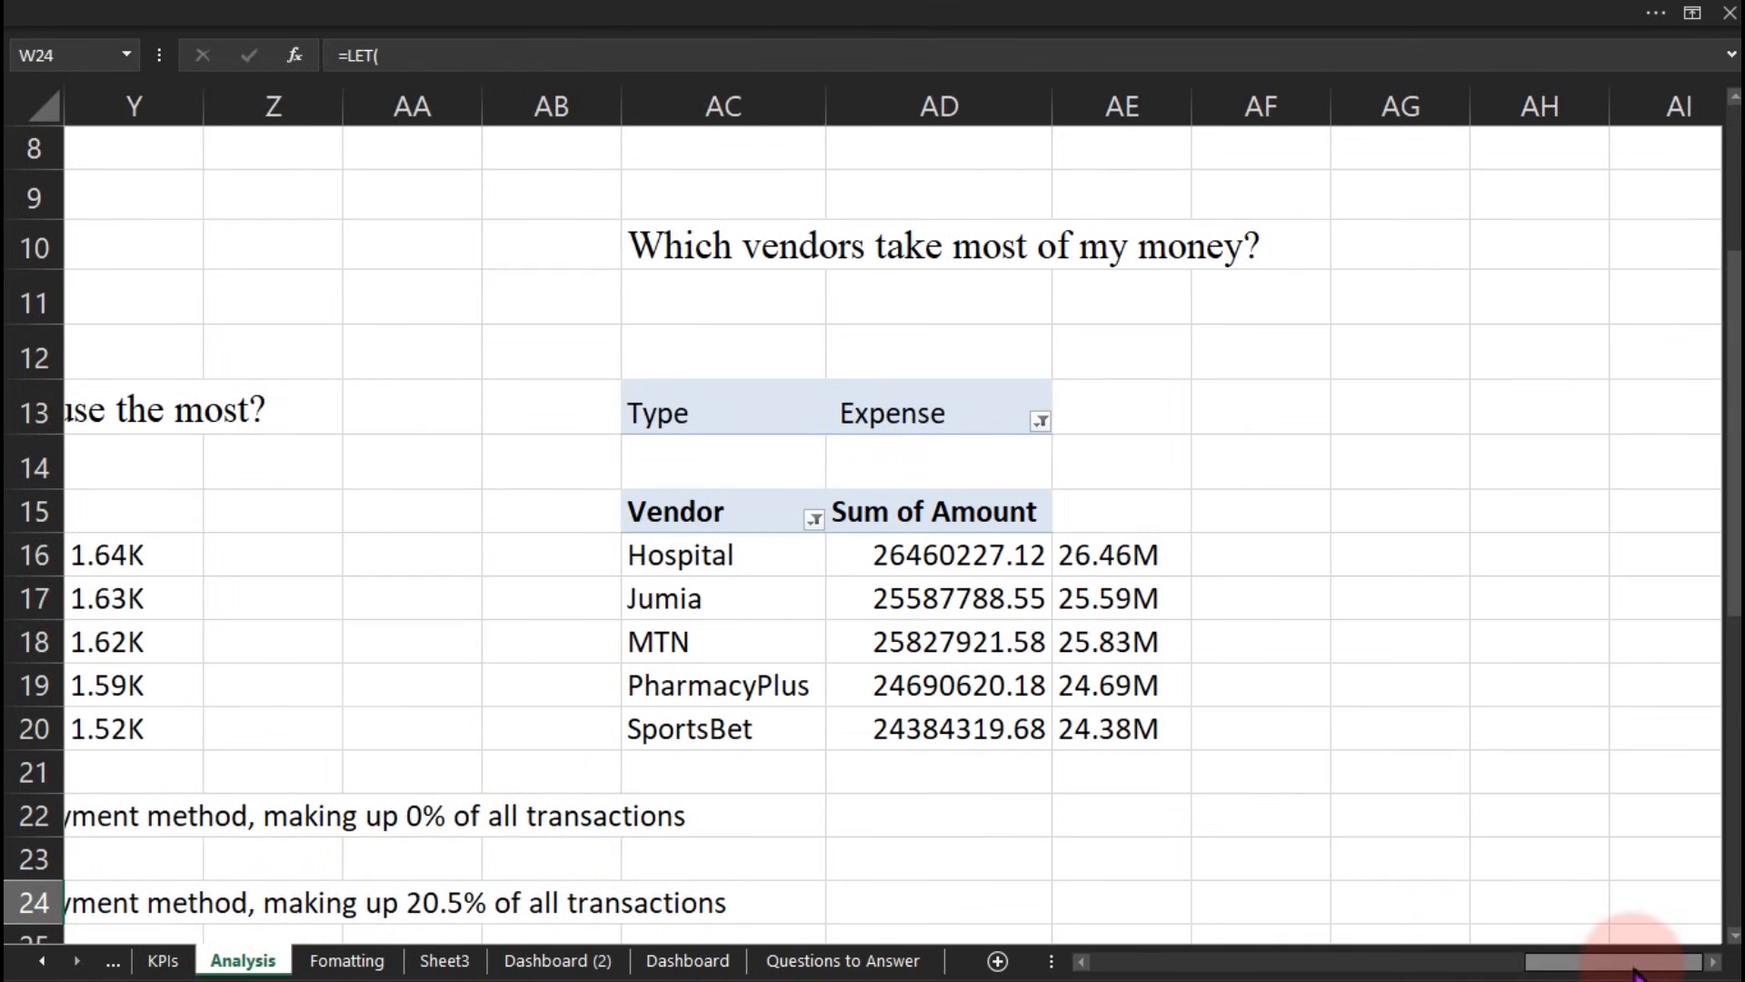
pyautogui.click(1713, 963)
pyautogui.click(1714, 962)
pyautogui.click(1714, 963)
# Step: Start a LET formula in cell AF14 and continue it on a new line
pyautogui.click(857, 462)
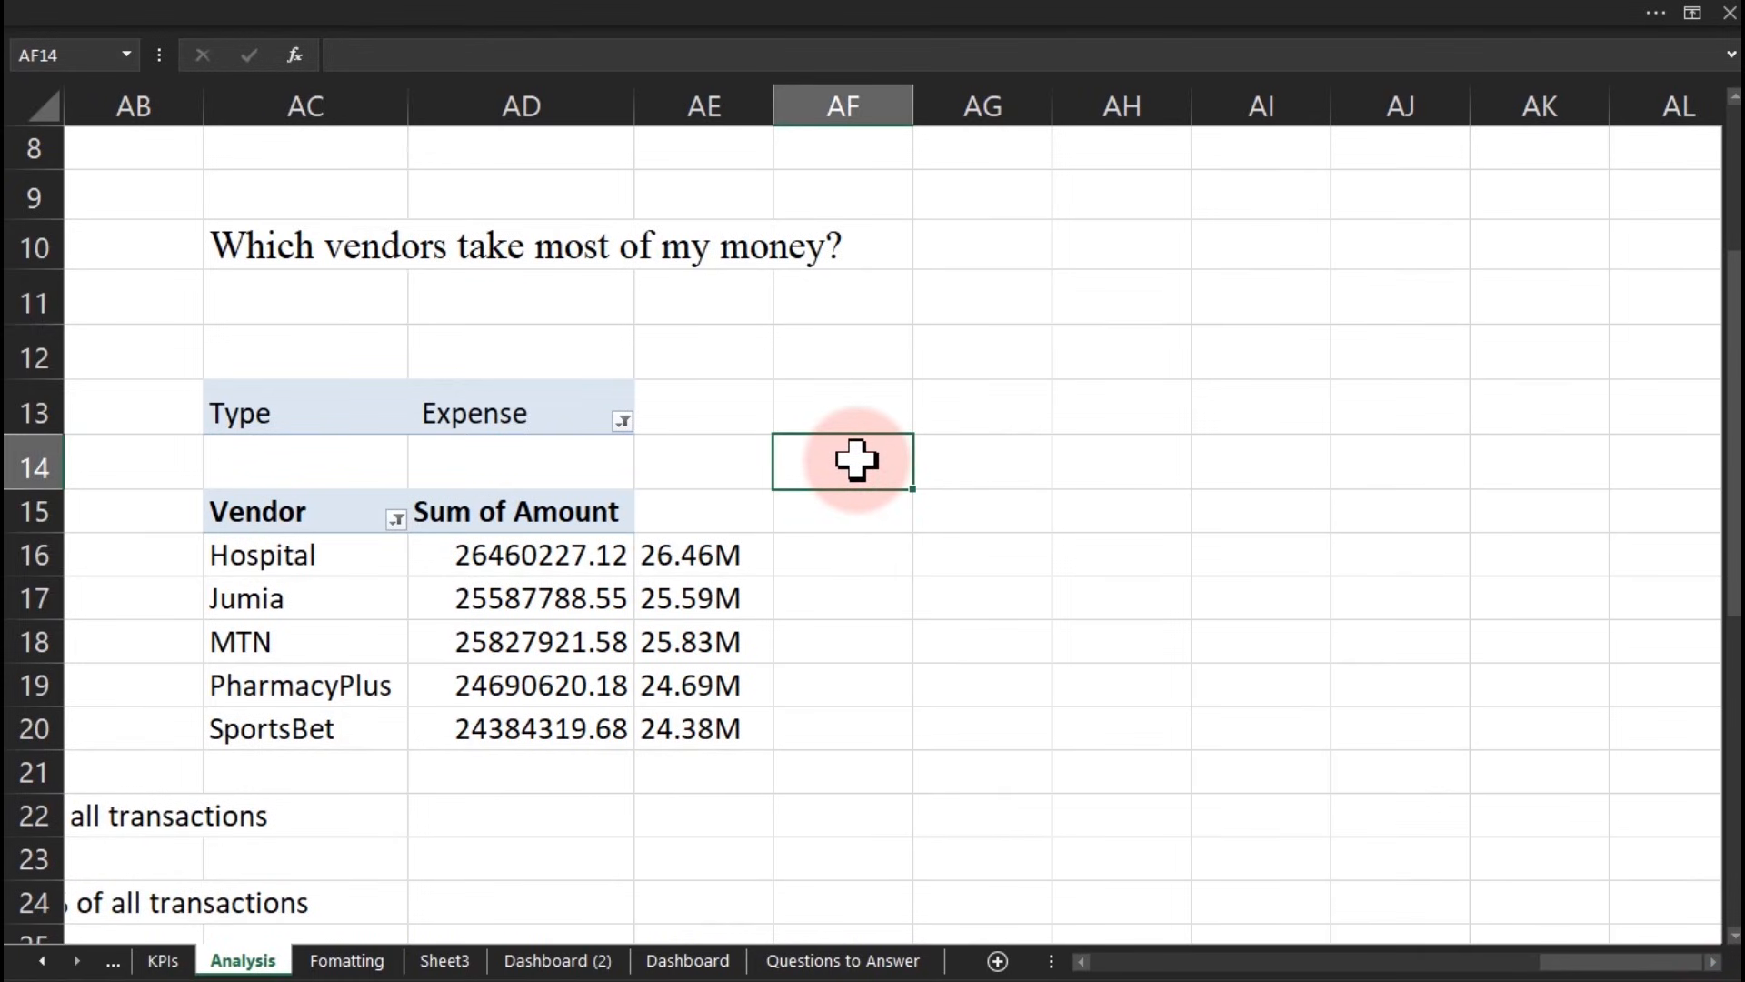
pyautogui.write('=lwr')
pyautogui.press('BackSpace')
pyautogui.press('BackSpace')
pyautogui.write('wr')
pyautogui.press('BackSpace')
pyautogui.press('BackSpace')
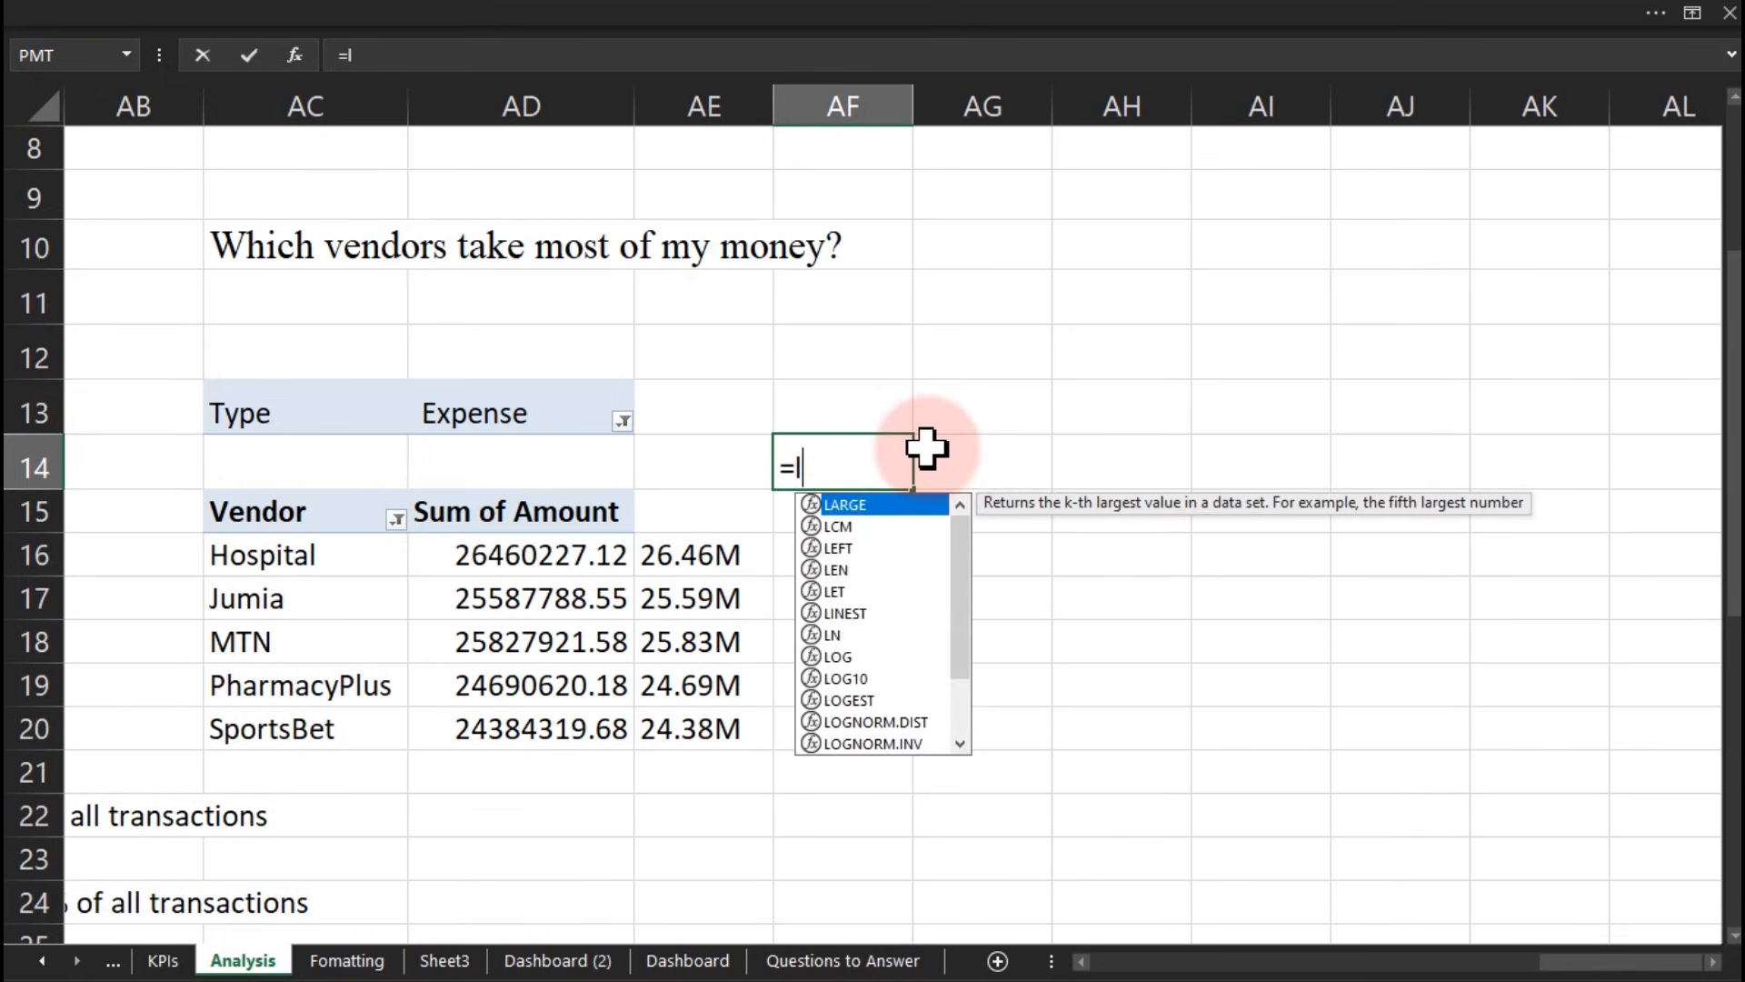
pyautogui.write('et')
pyautogui.press('Tab')
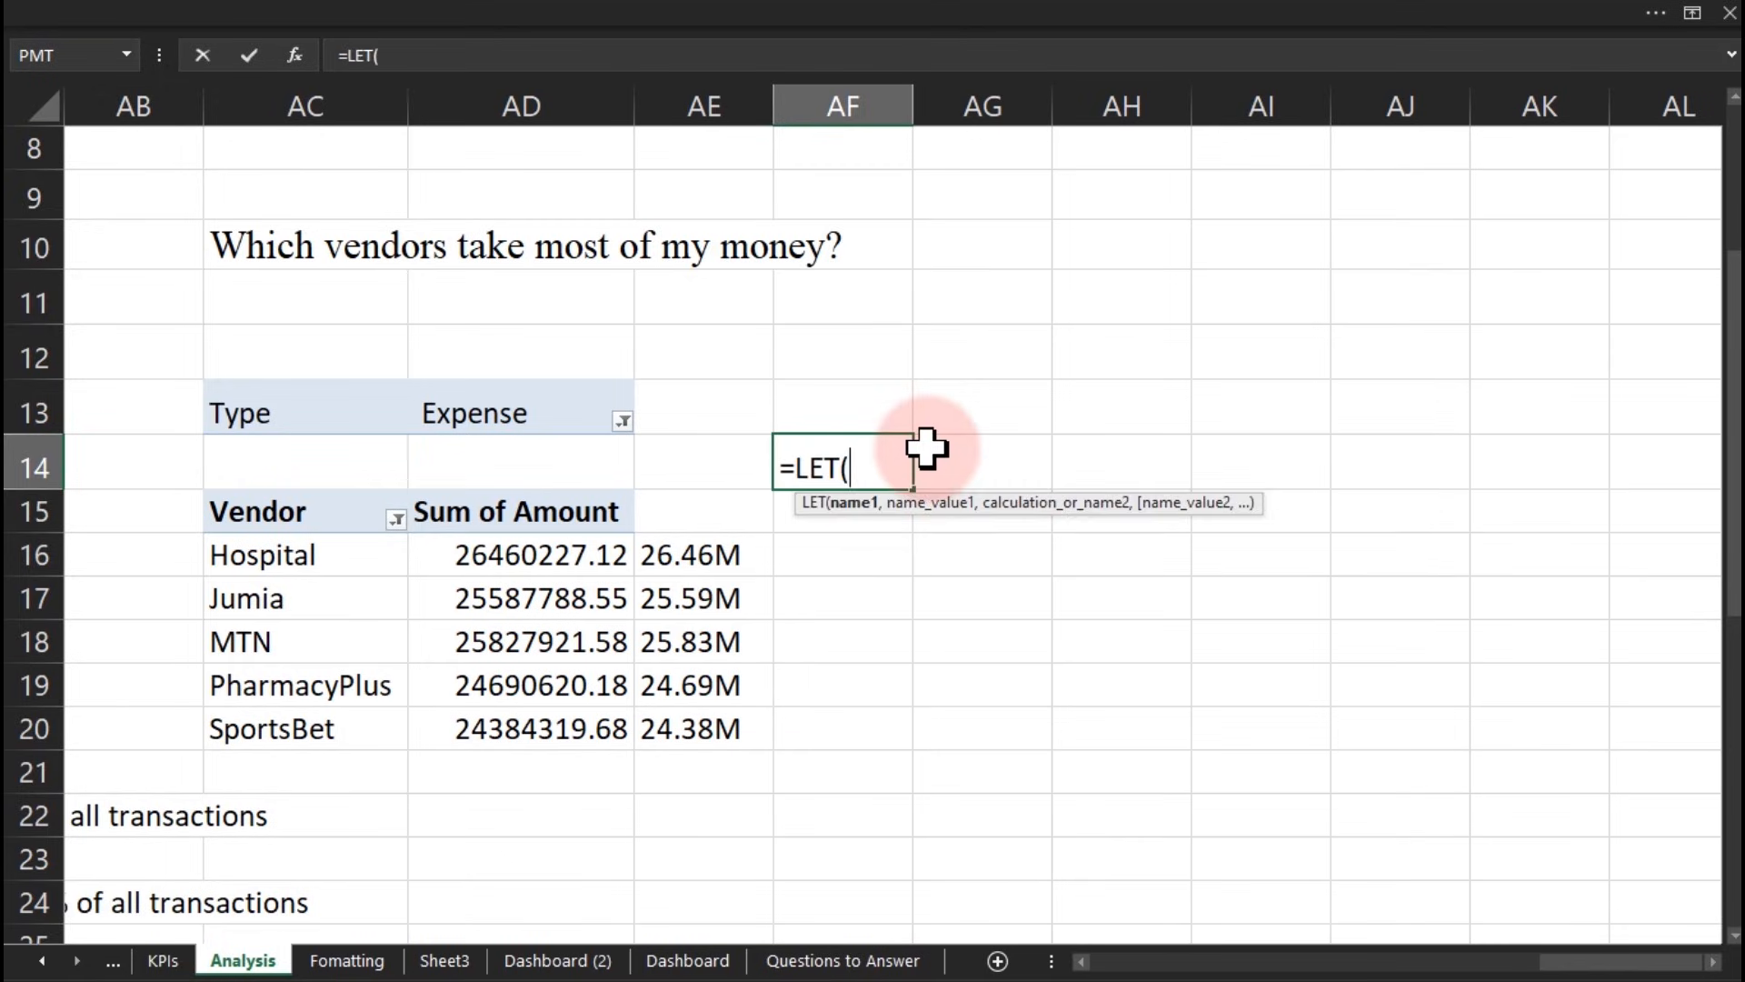
pyautogui.hotkey('alt', 'Return')
pyautogui.write('cw')
pyautogui.press('BackSpace')
pyautogui.press('BackSpace')
pyautogui.press('BackSpace')
pyautogui.hotkey('alt', 'Return')
# Step: Define the LET variable _Vendor as the vendor names in AC16:AC20
pyautogui.write('vendor')
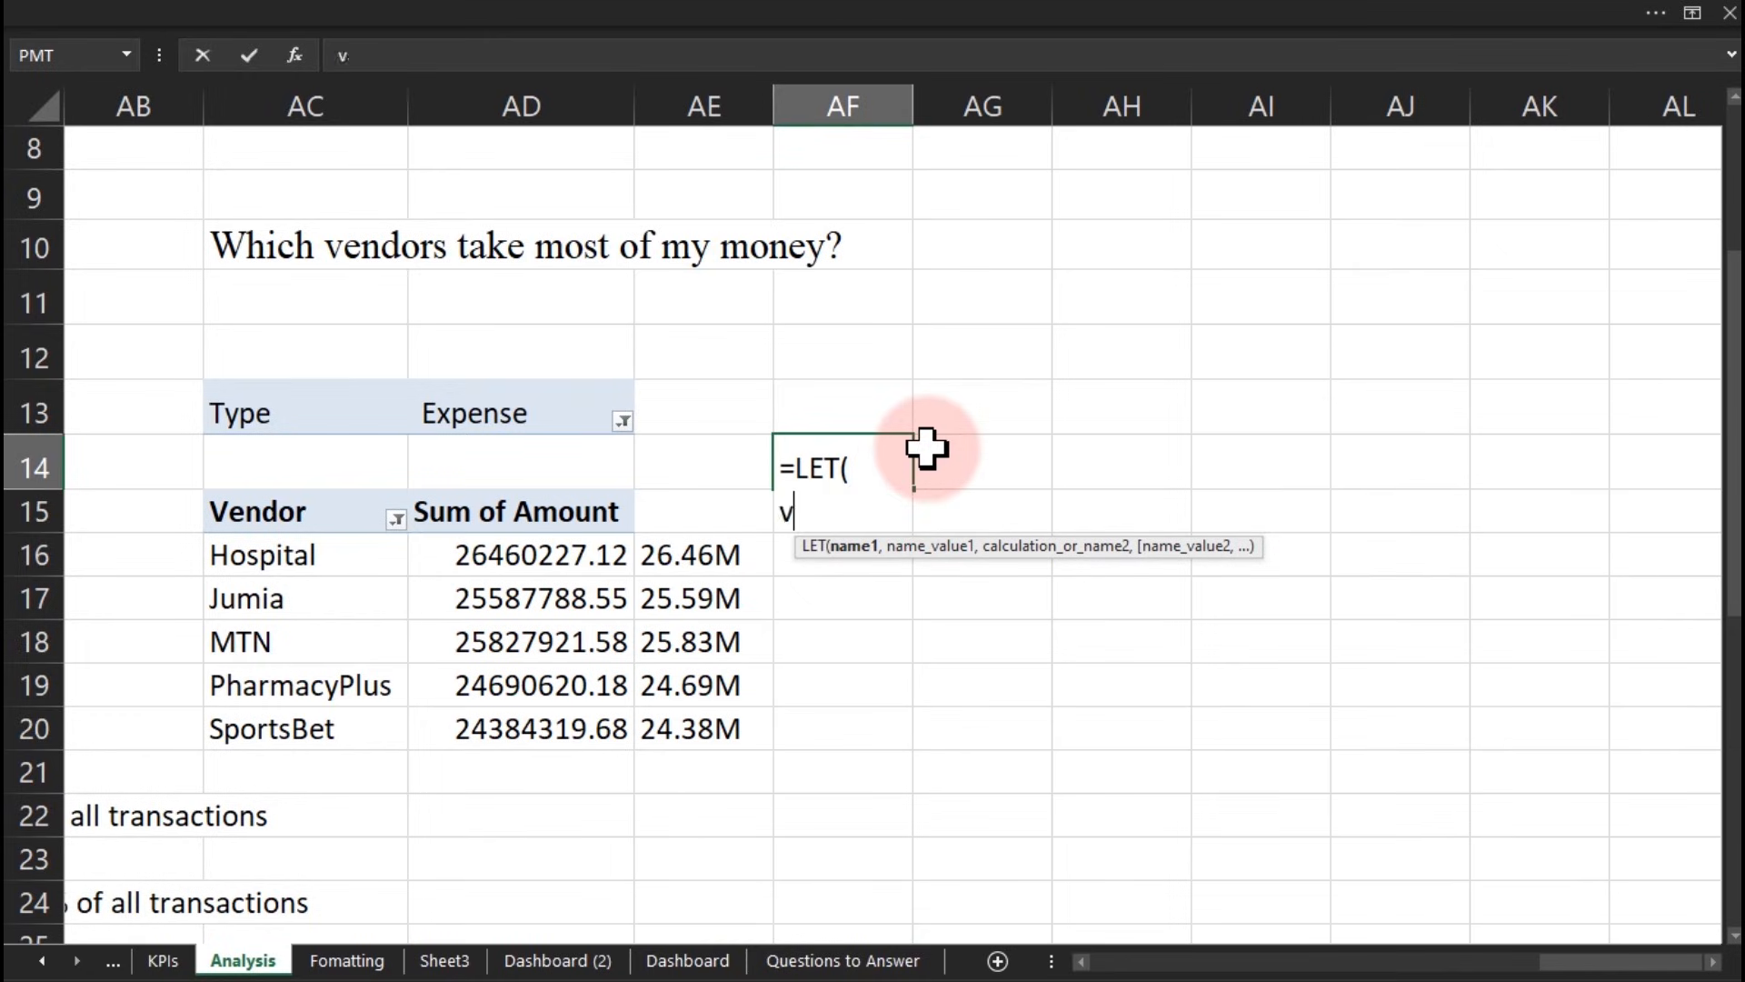
pyautogui.press('BackSpace')
pyautogui.press('BackSpace')
pyautogui.press('BackSpace')
pyautogui.press('BackSpace')
pyautogui.press('BackSpace')
pyautogui.press('BackSpace')
pyautogui.write('_Venda')
pyautogui.press('BackSpace')
pyautogui.write('ir')
pyautogui.press('BackSpace')
pyautogui.press('BackSpace')
pyautogui.write('or,')
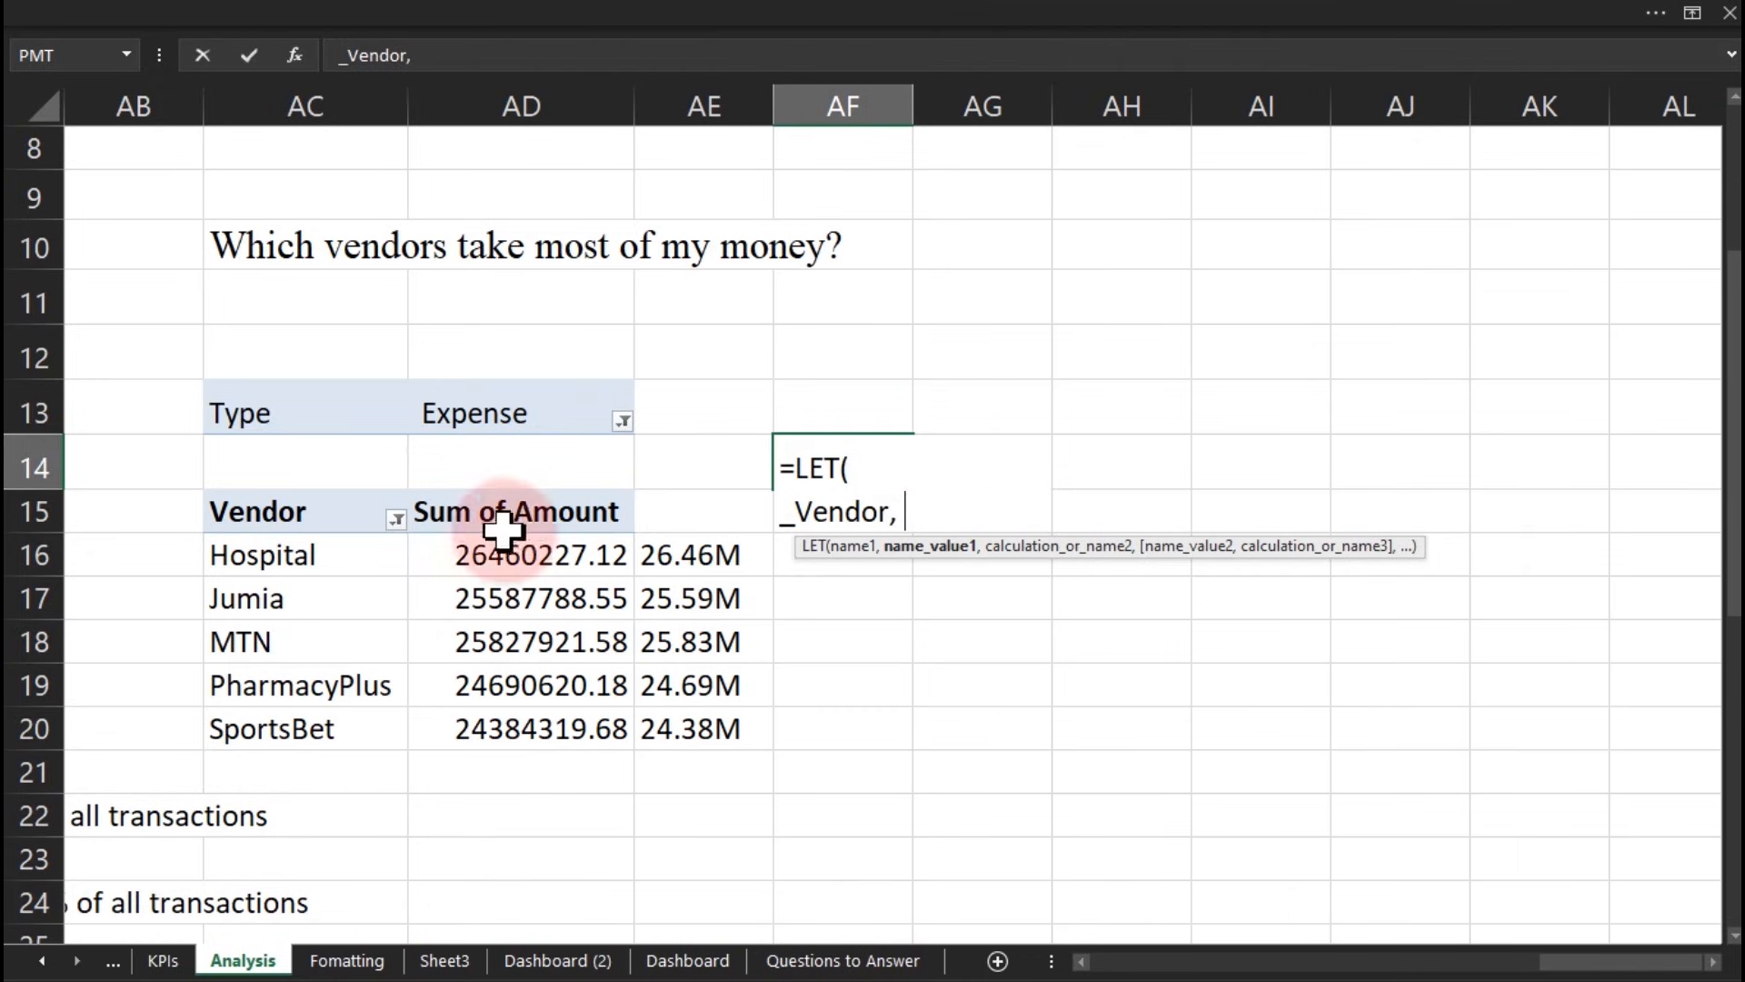
pyautogui.moveTo(312, 557); pyautogui.dragTo(303, 705)
pyautogui.write(',')
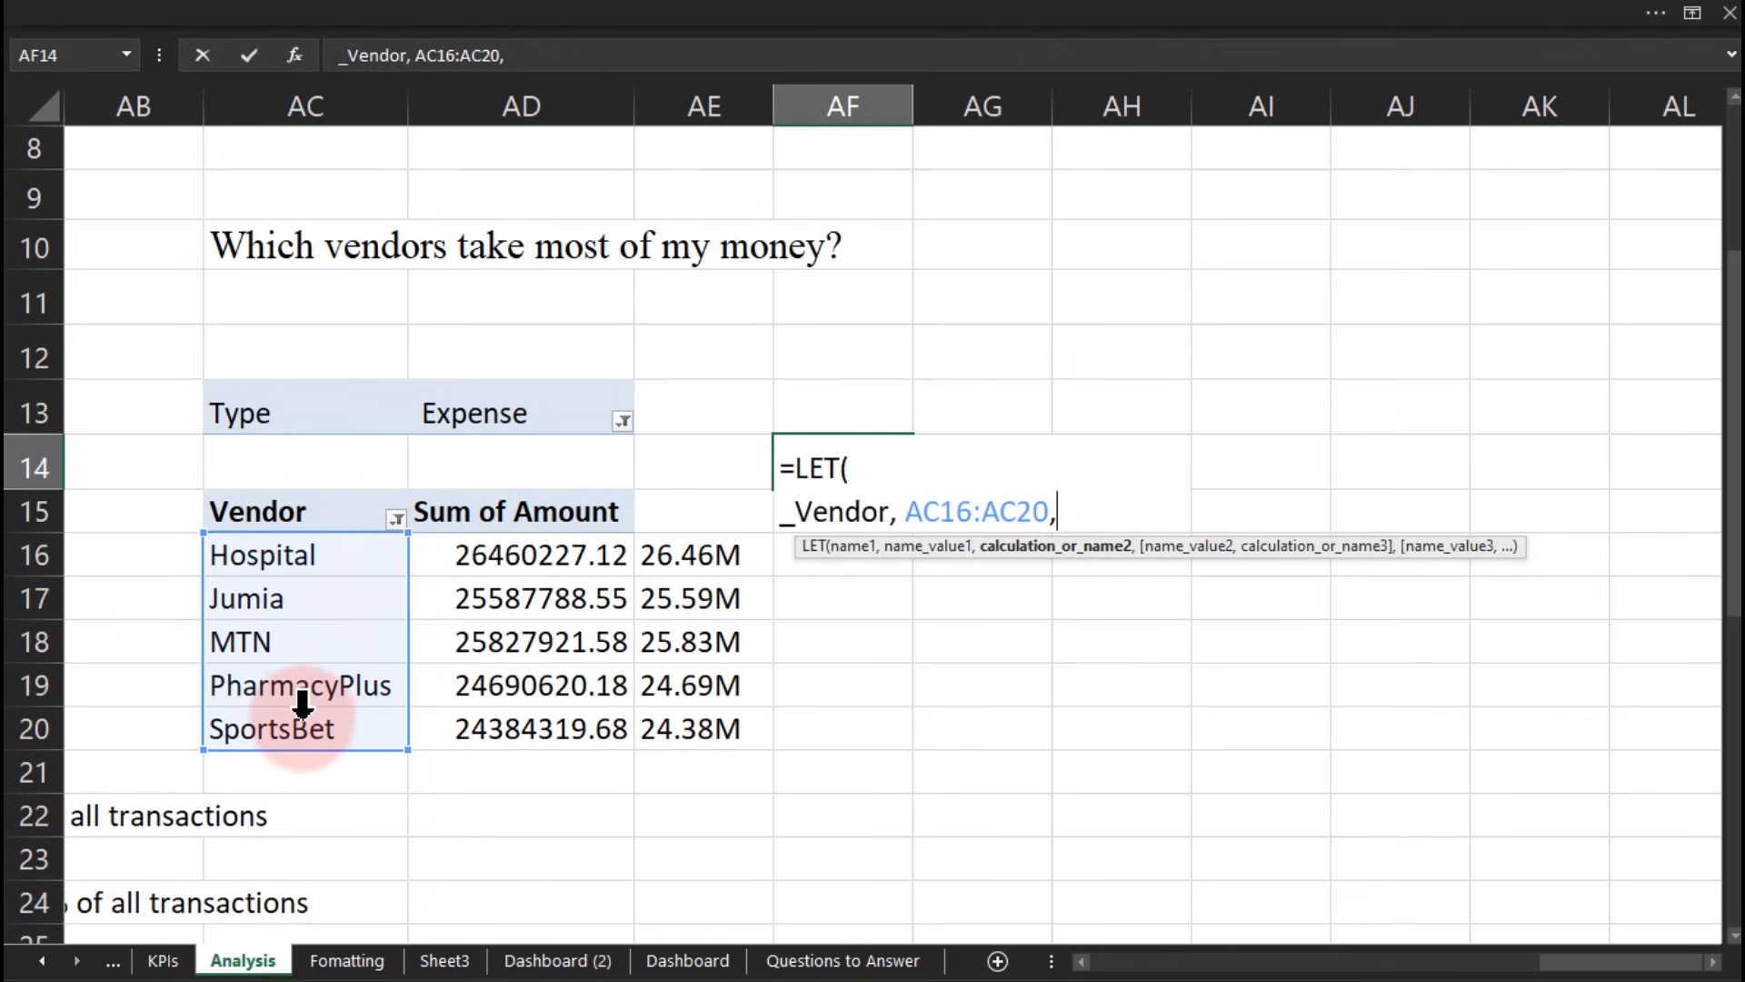
# Step: Define the LET variable _Spend on a new line as the vendor amounts in AD16:AD20
pyautogui.hotkey('alt', 'Return')
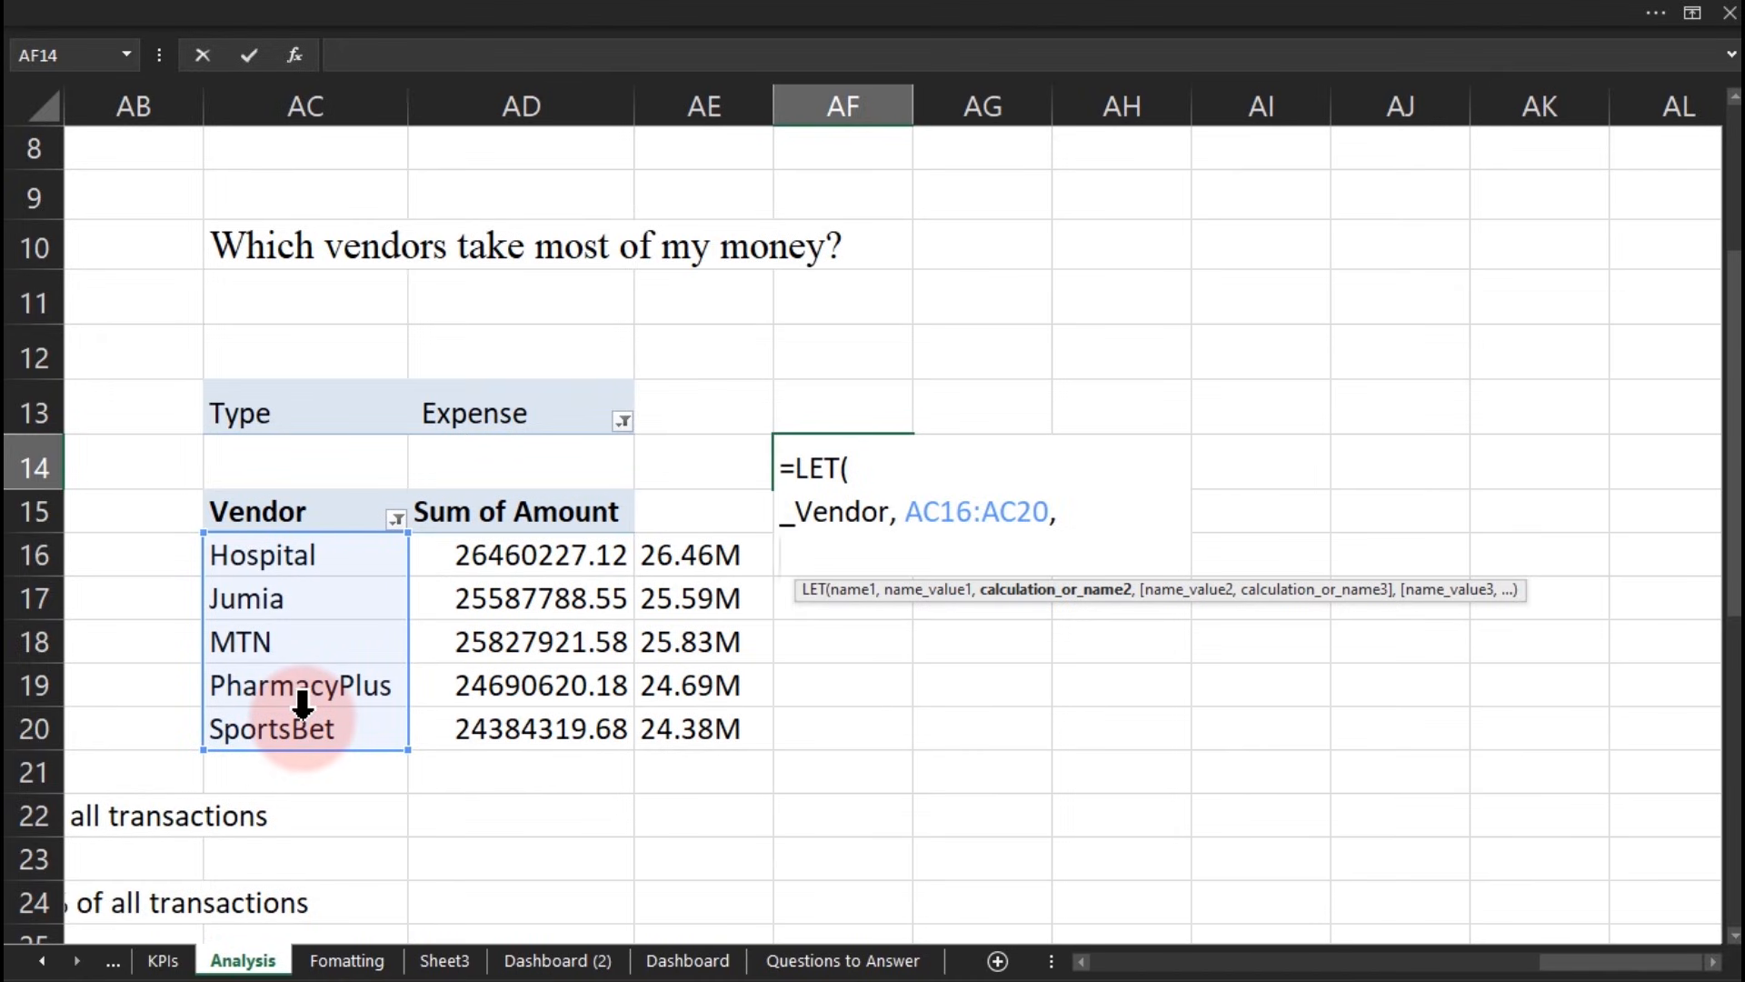
pyautogui.write('S')
pyautogui.press('BackSpace')
pyautogui.write('_Spend')
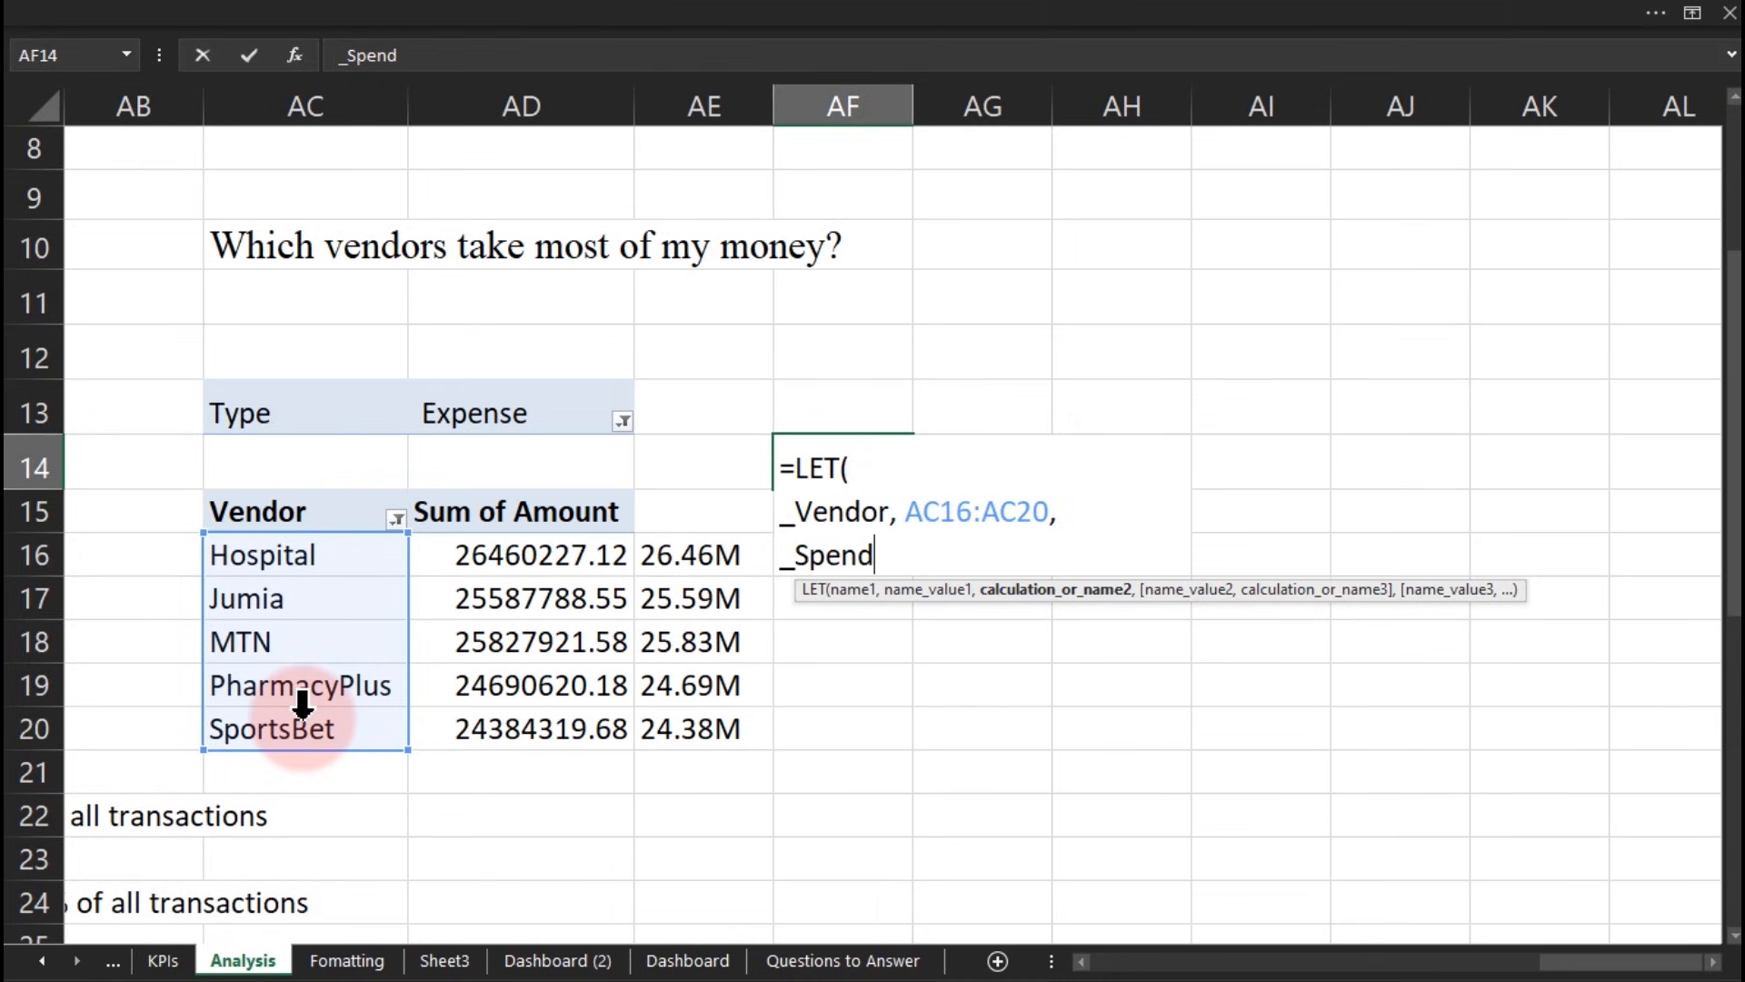
pyautogui.write(',')
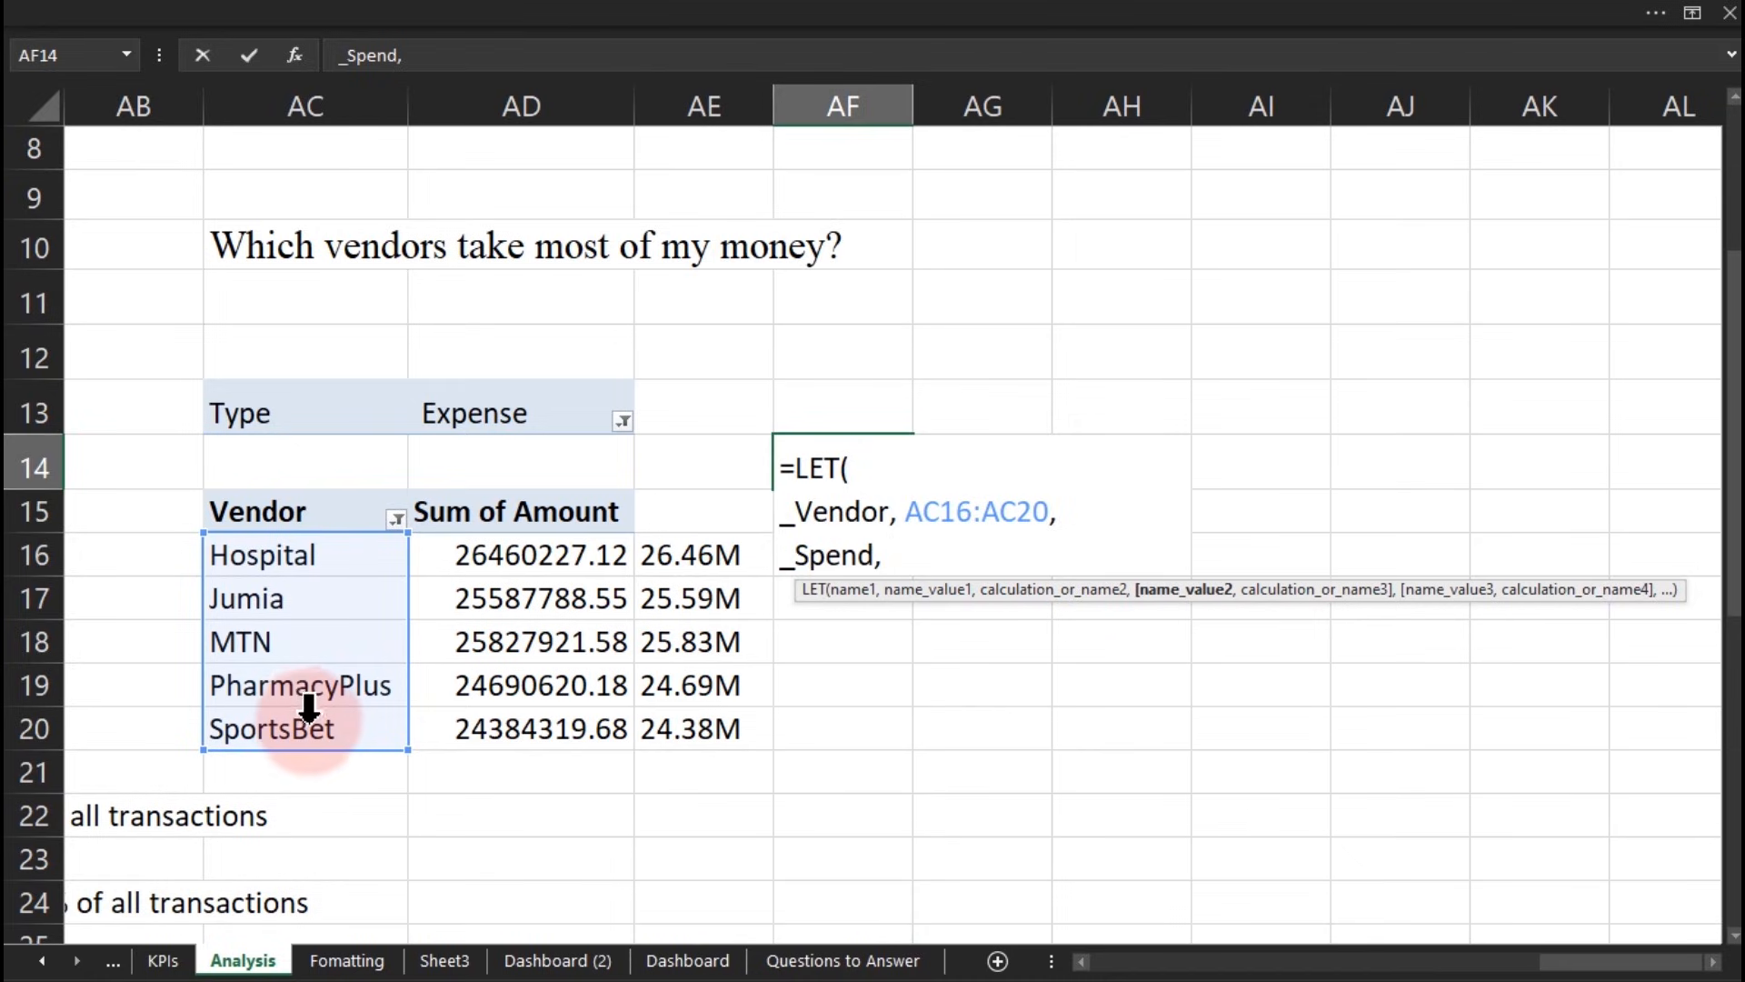
pyautogui.moveTo(530, 553); pyautogui.dragTo(523, 721)
pyautogui.write(',')
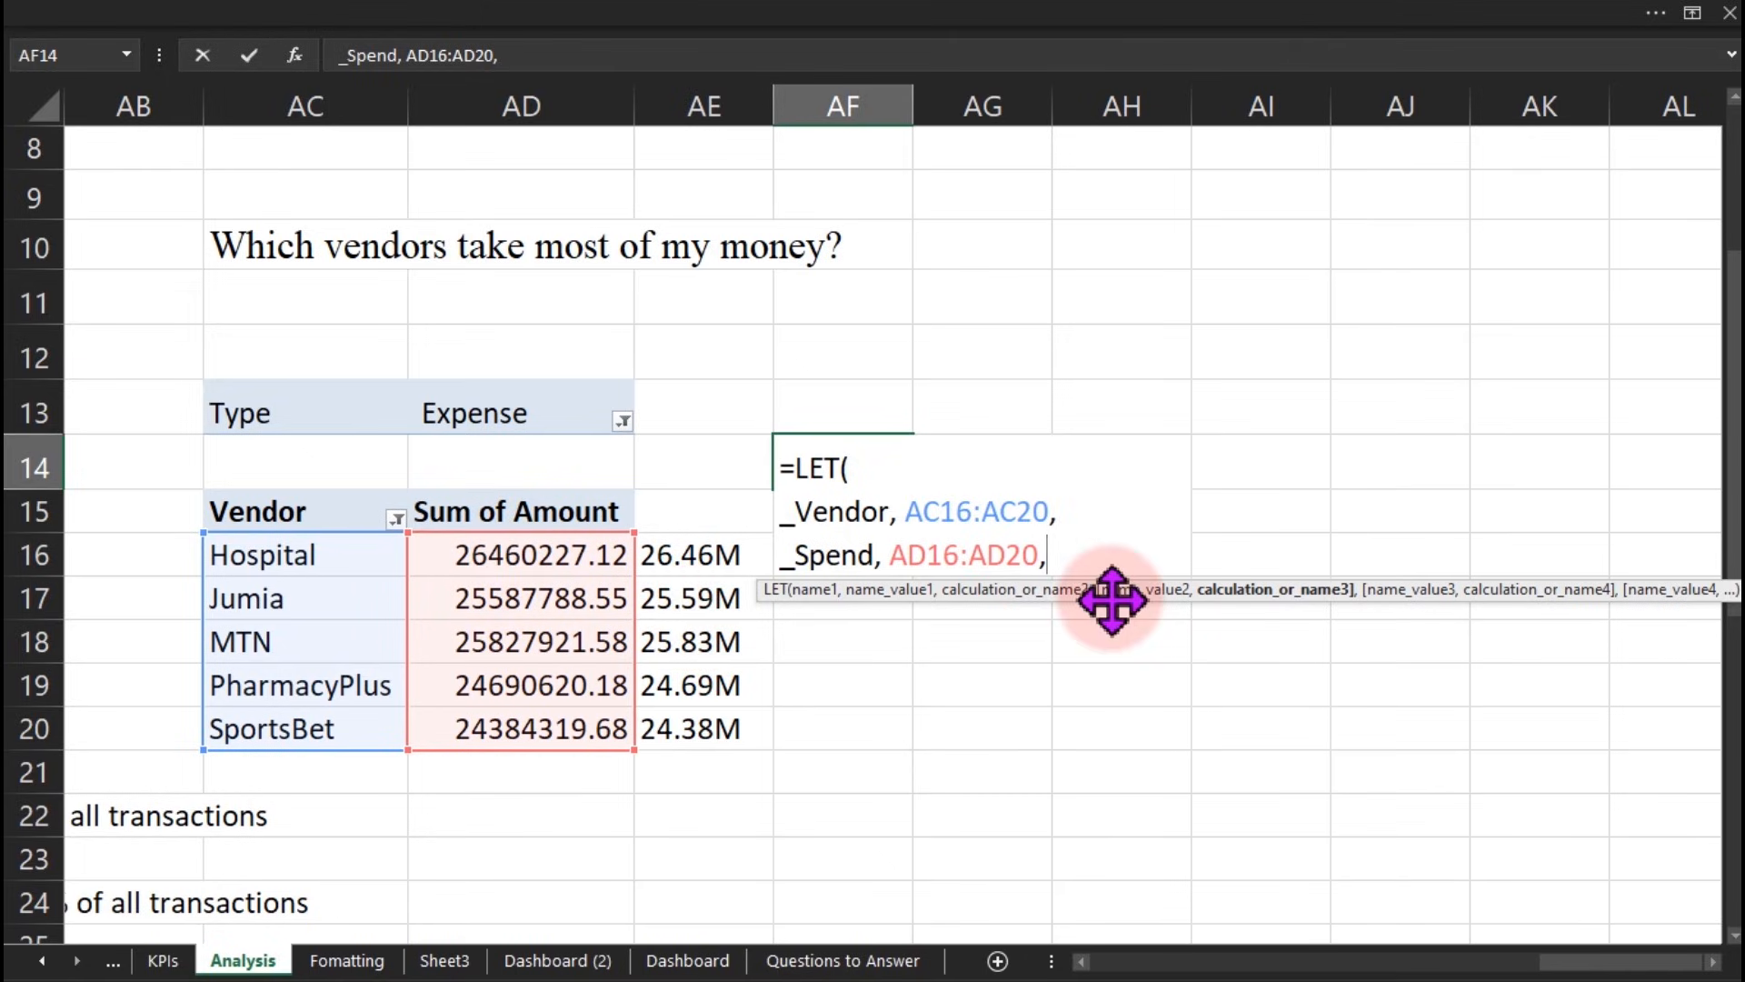
# Step: Define the LET variable _TotalAmount on a new line as SUM(AD16:AD20)
pyautogui.hotkey('alt', 'Return')
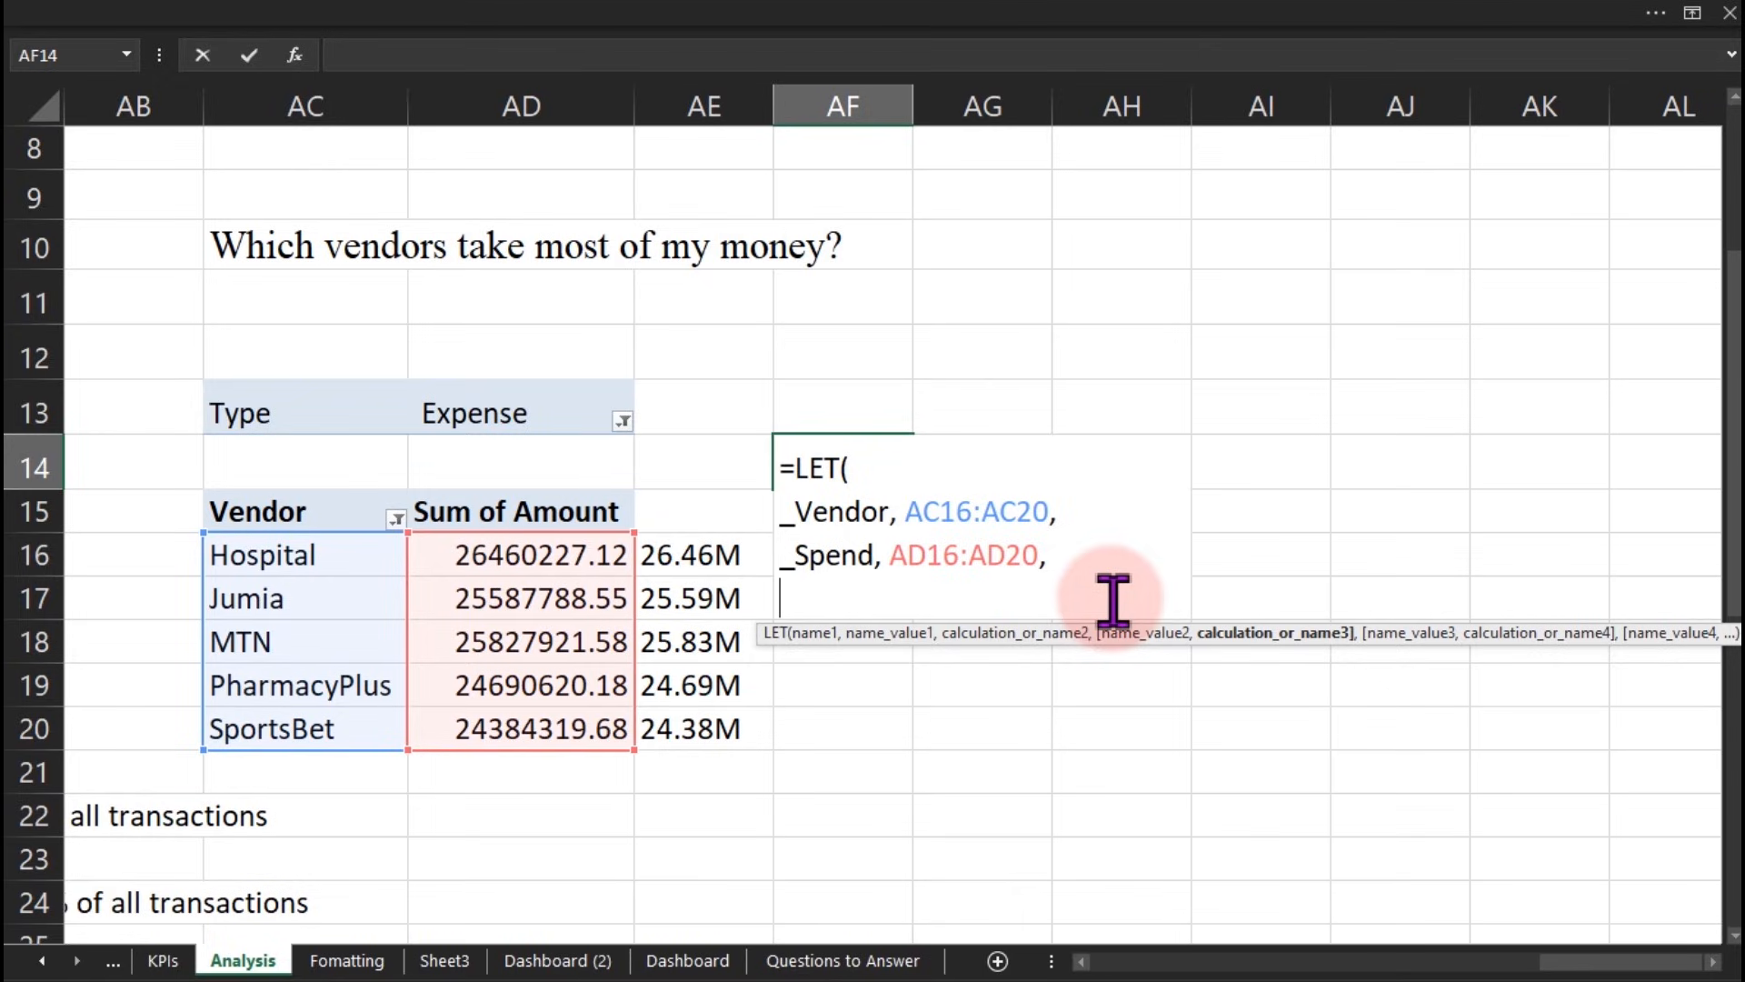
pyautogui.write('_')
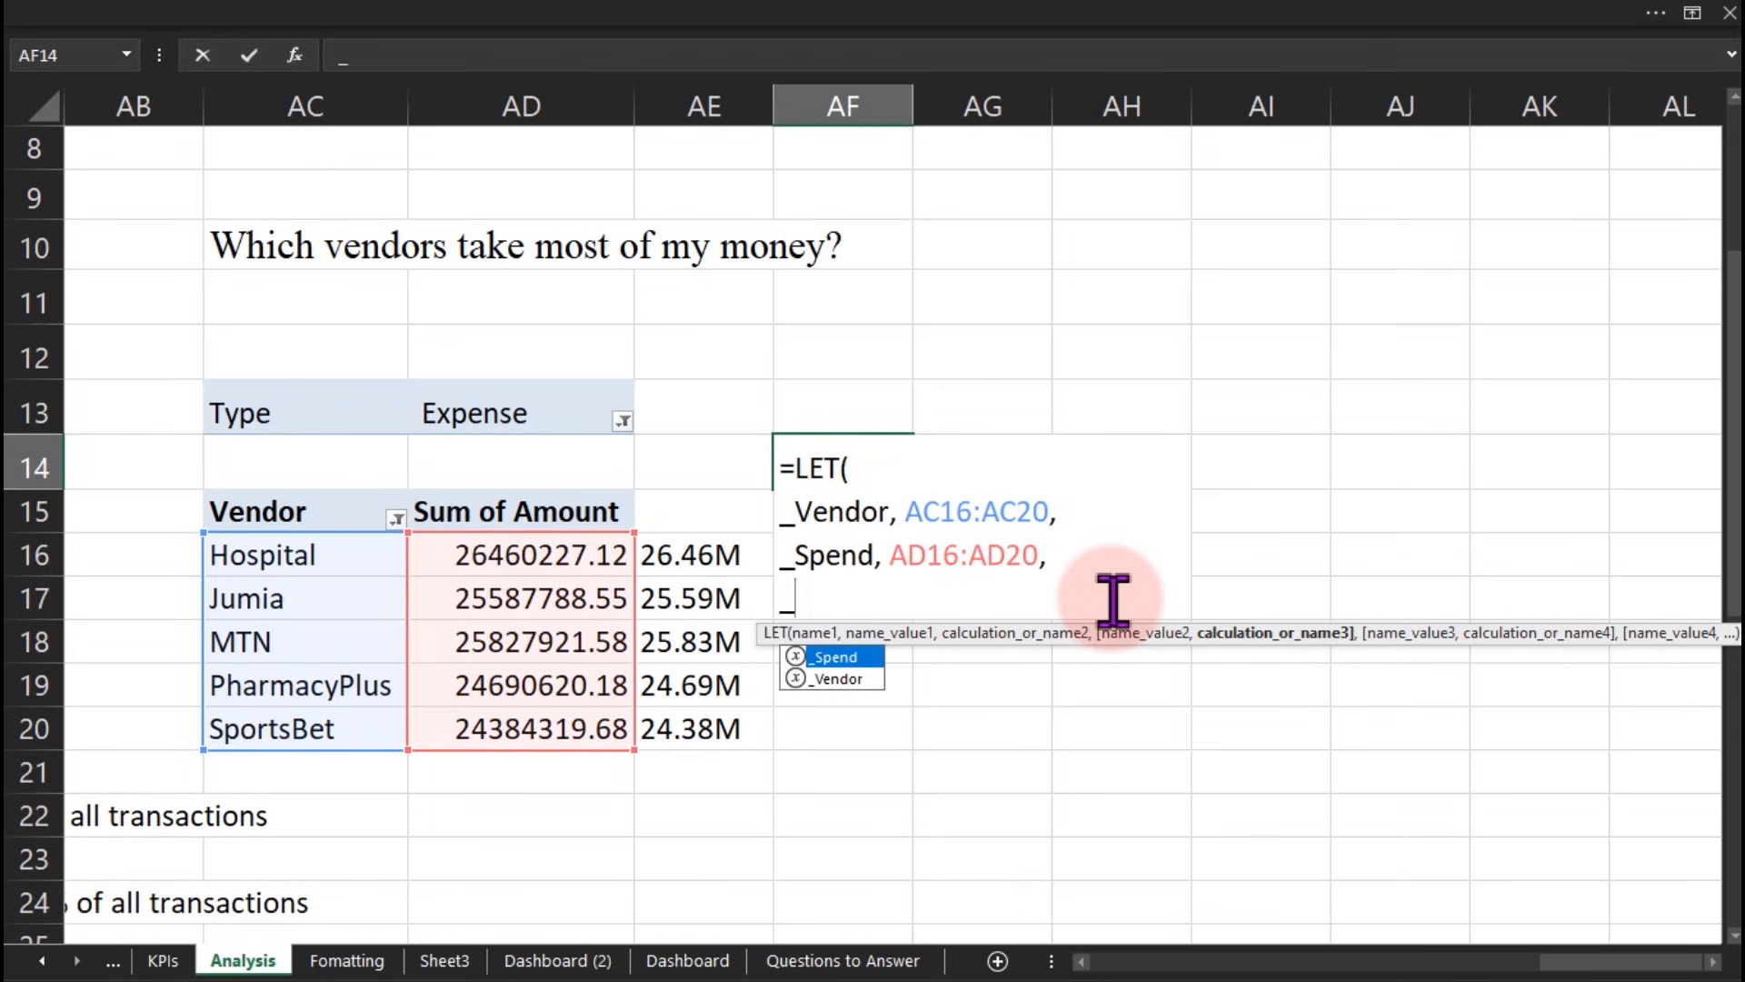
pyautogui.write('TotalA')
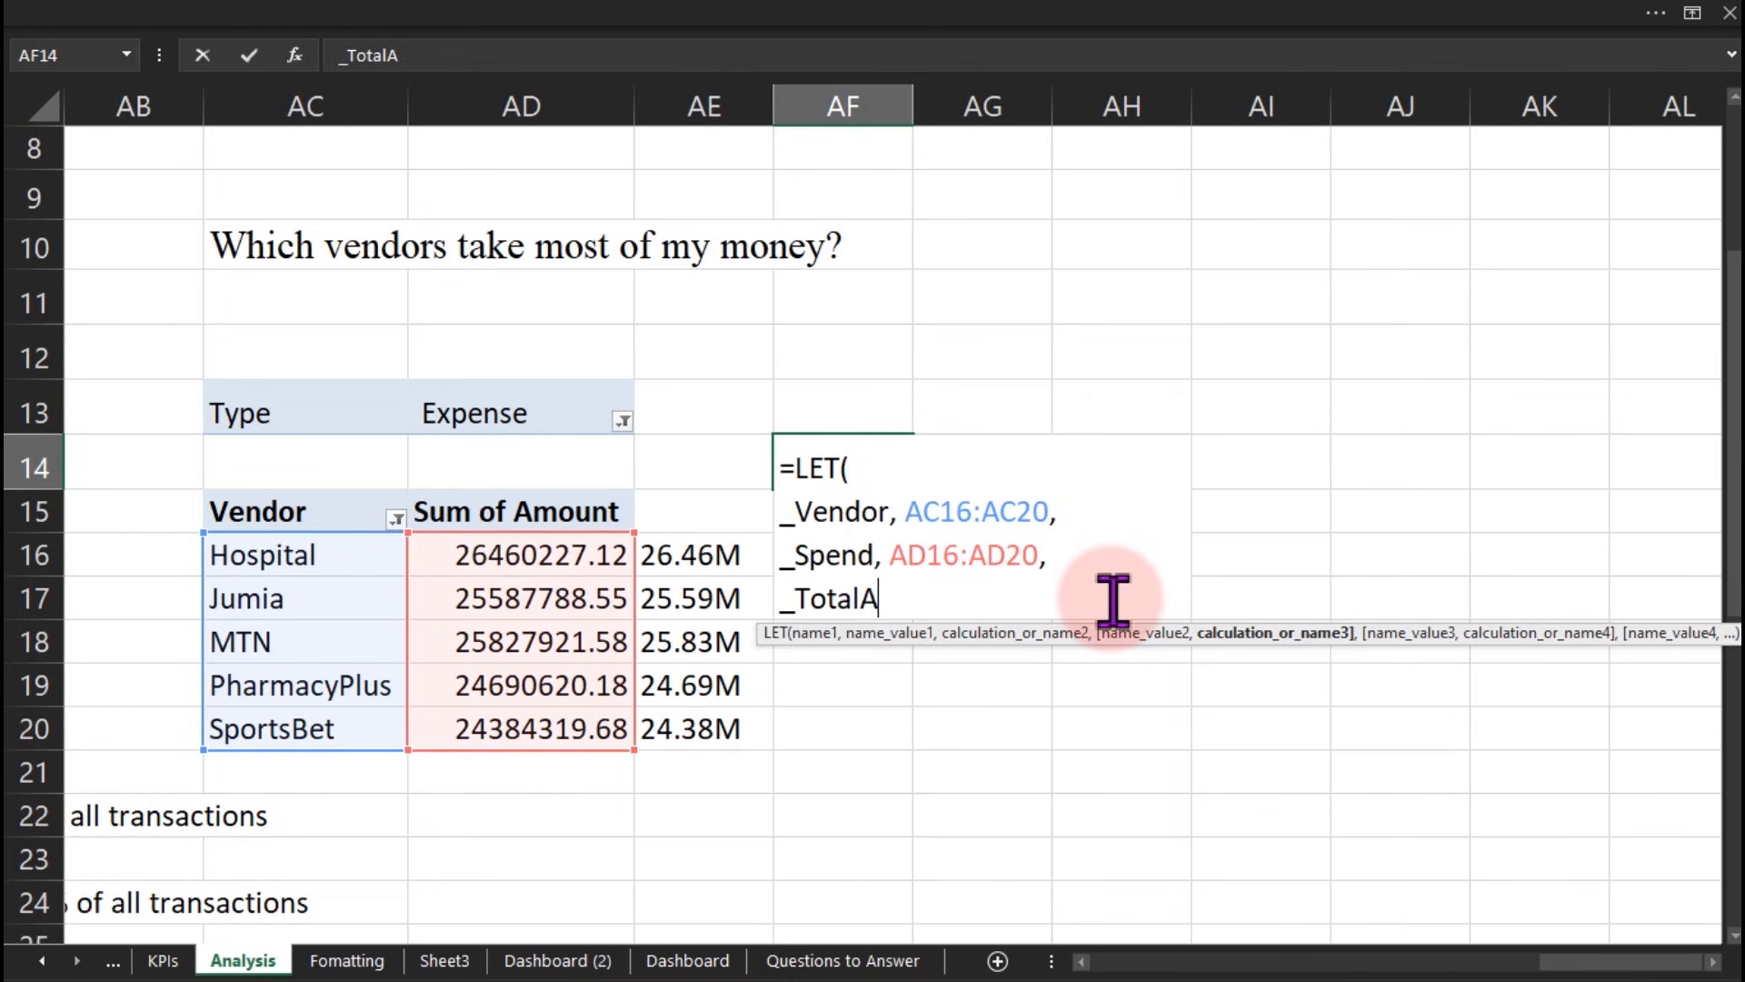
pyautogui.write('mount')
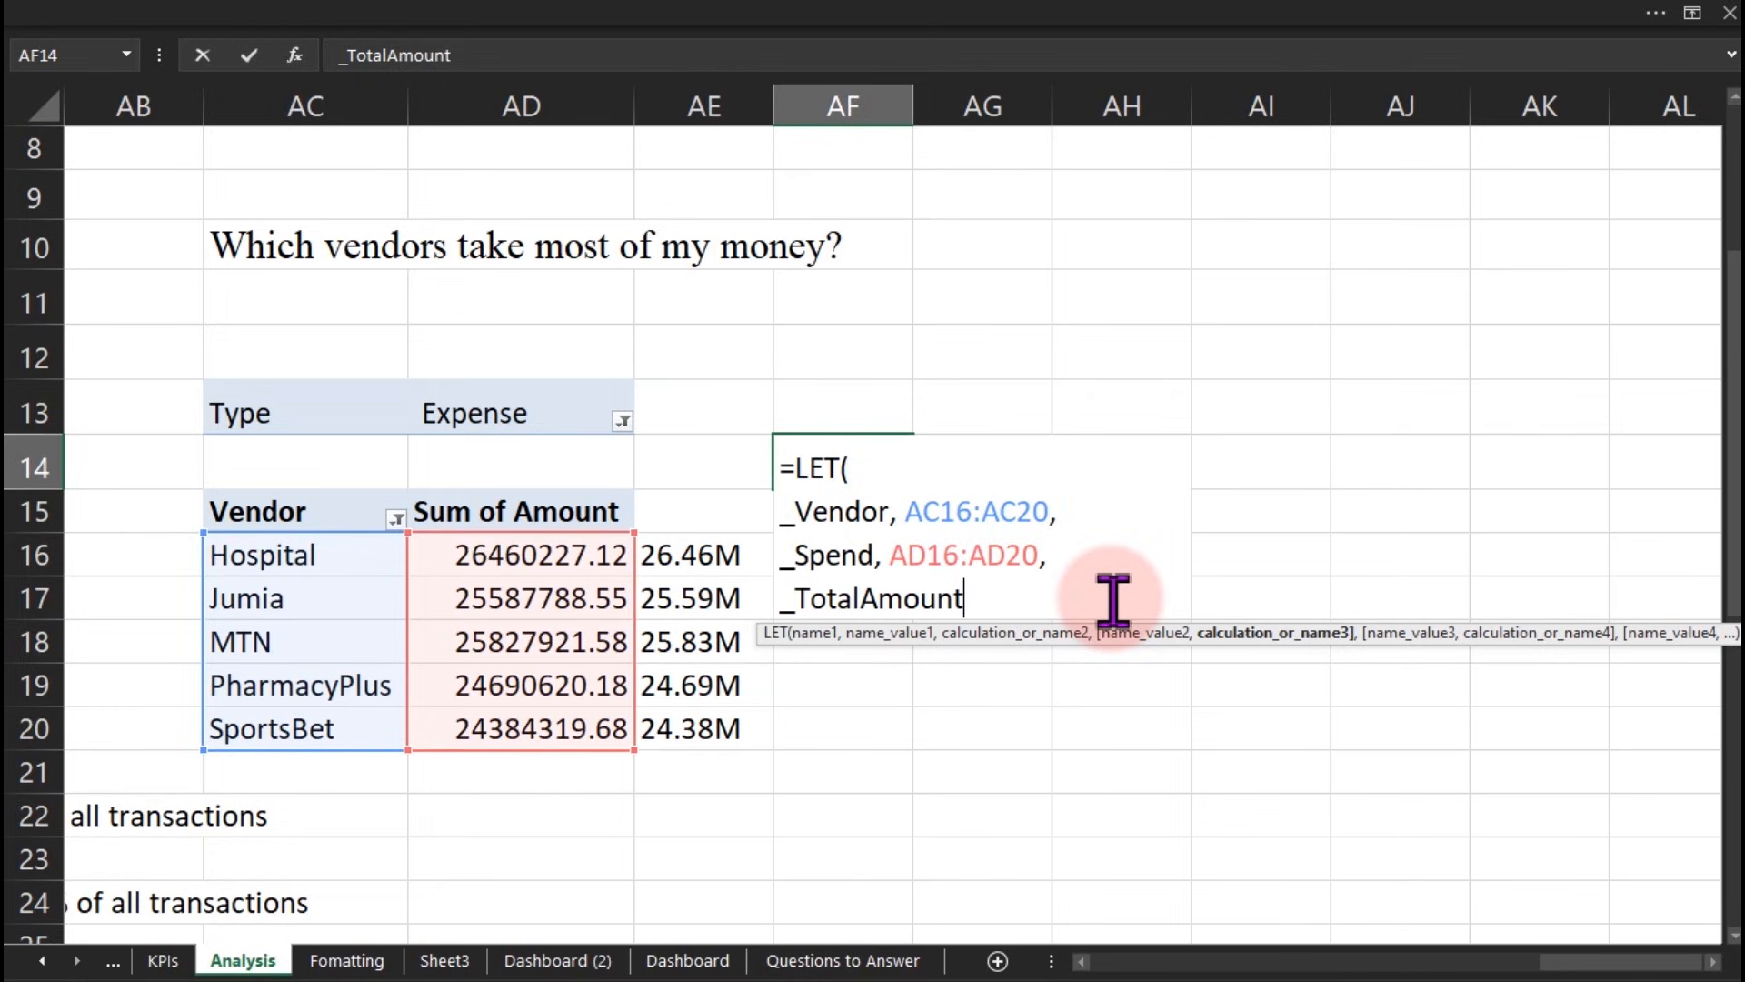
pyautogui.write(', sum')
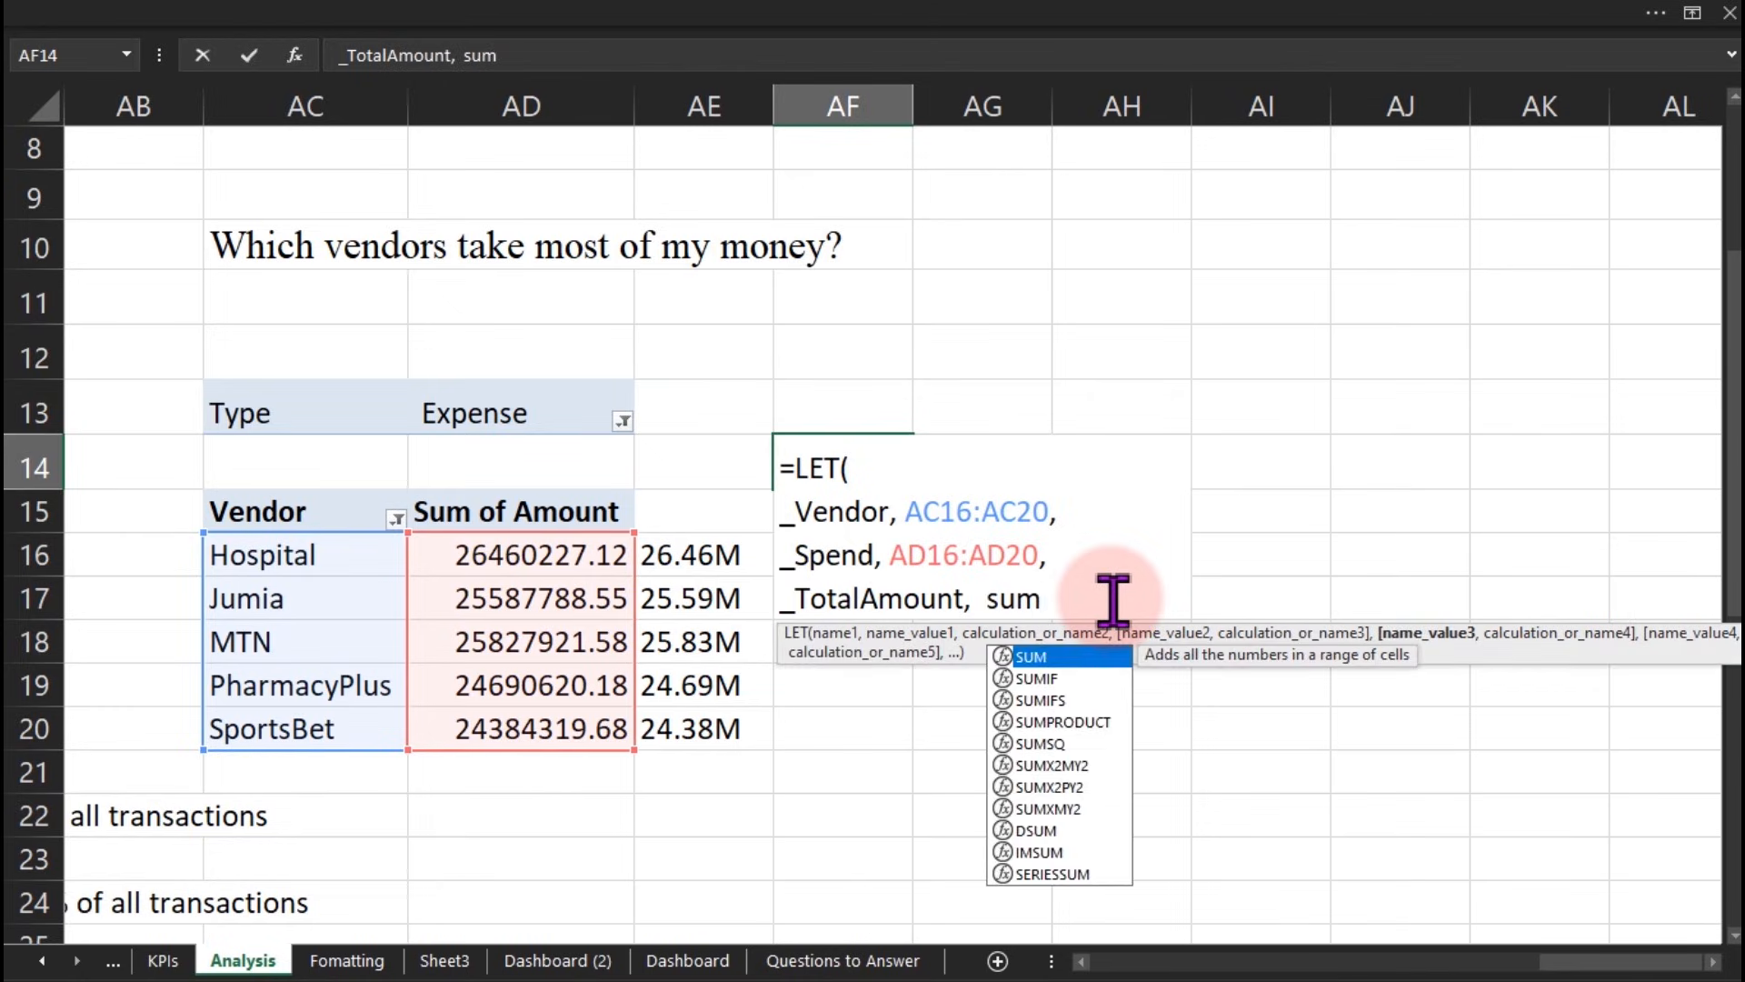
pyautogui.press('Tab')
pyautogui.moveTo(569, 556); pyautogui.dragTo(563, 736)
pyautogui.write(')')
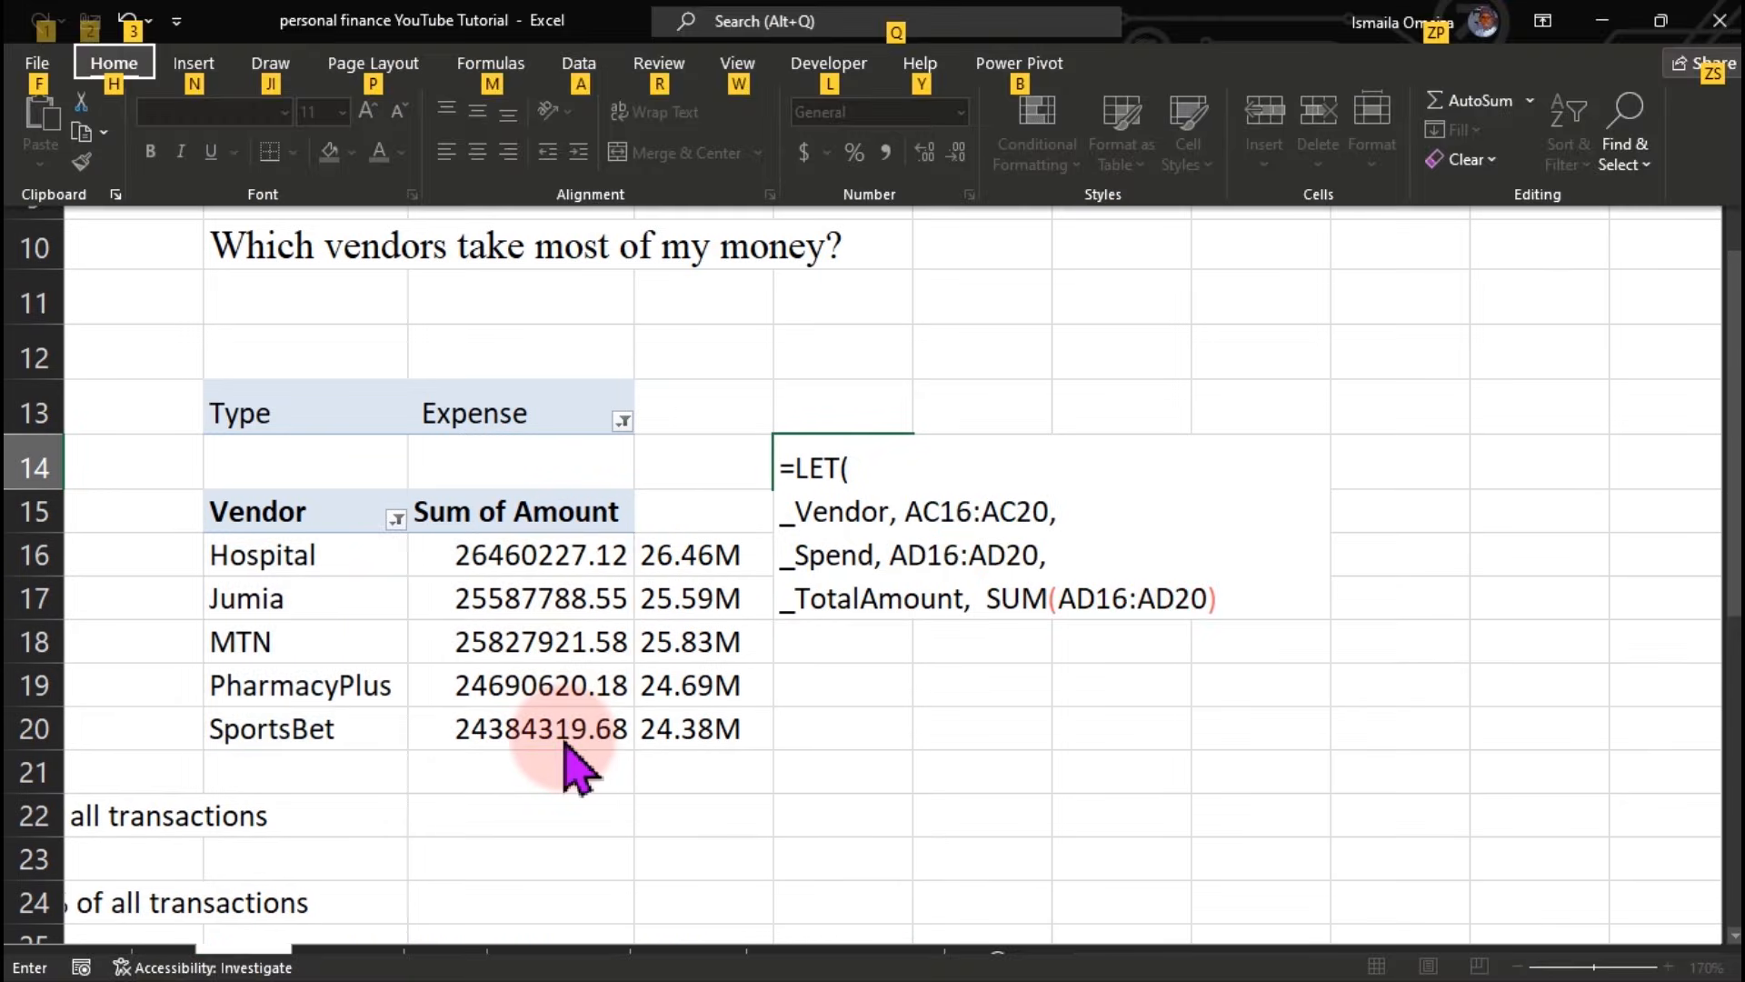
pyautogui.write(',')
# Step: Define the LET variable _TopSpend on a new line as MAX(_Spend)
pyautogui.hotkey('alt', 'Return')
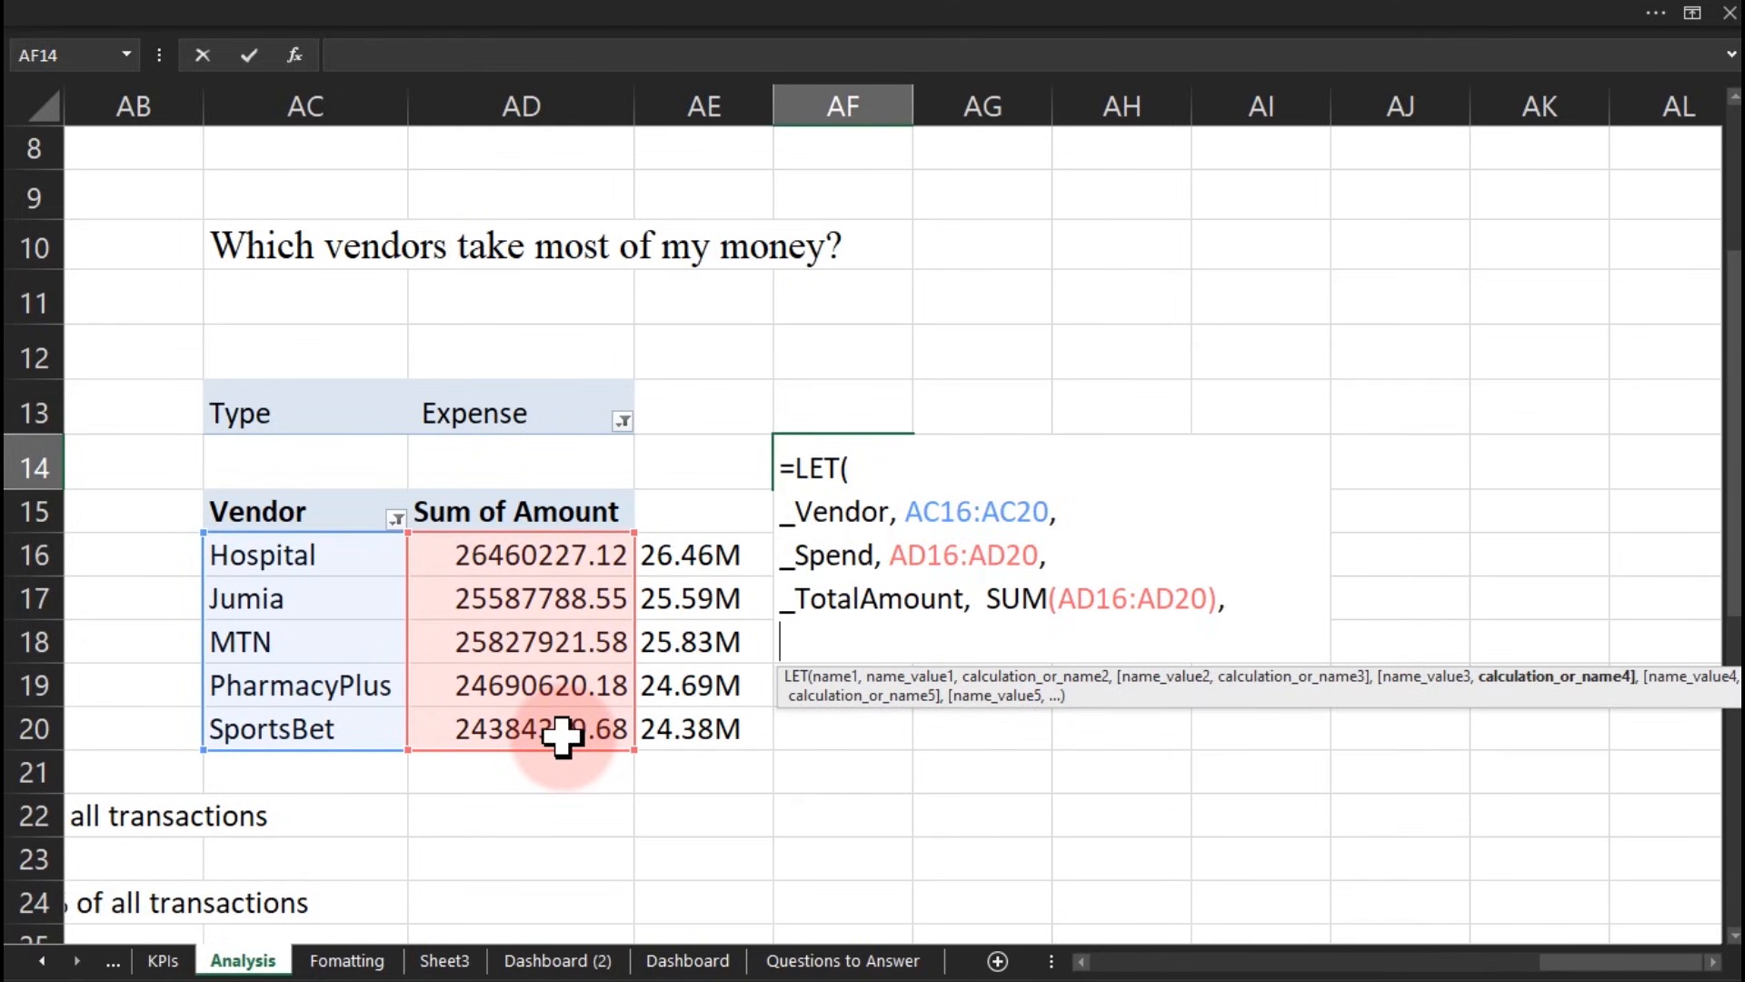
pyautogui.write('_Top')
pyautogui.write('Am')
pyautogui.press('BackSpace')
pyautogui.press('BackSpace')
pyautogui.write('S')
pyautogui.press('BackSpace')
pyautogui.write('pen')
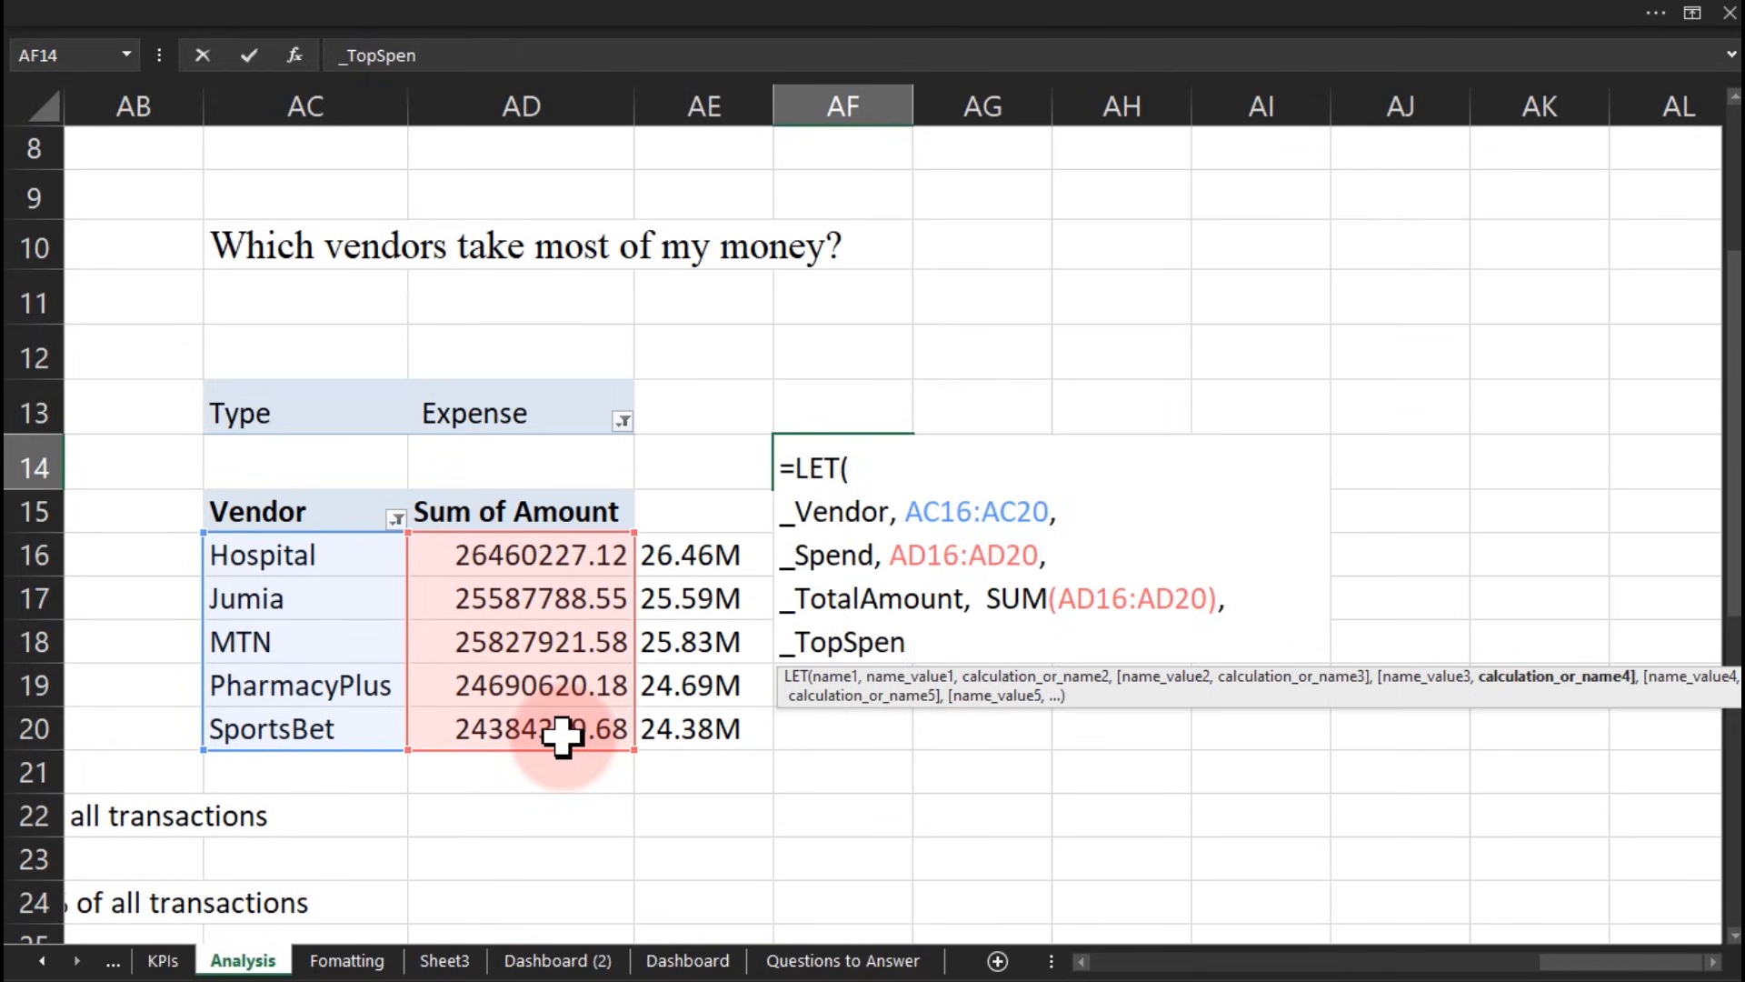
pyautogui.write('d,  max')
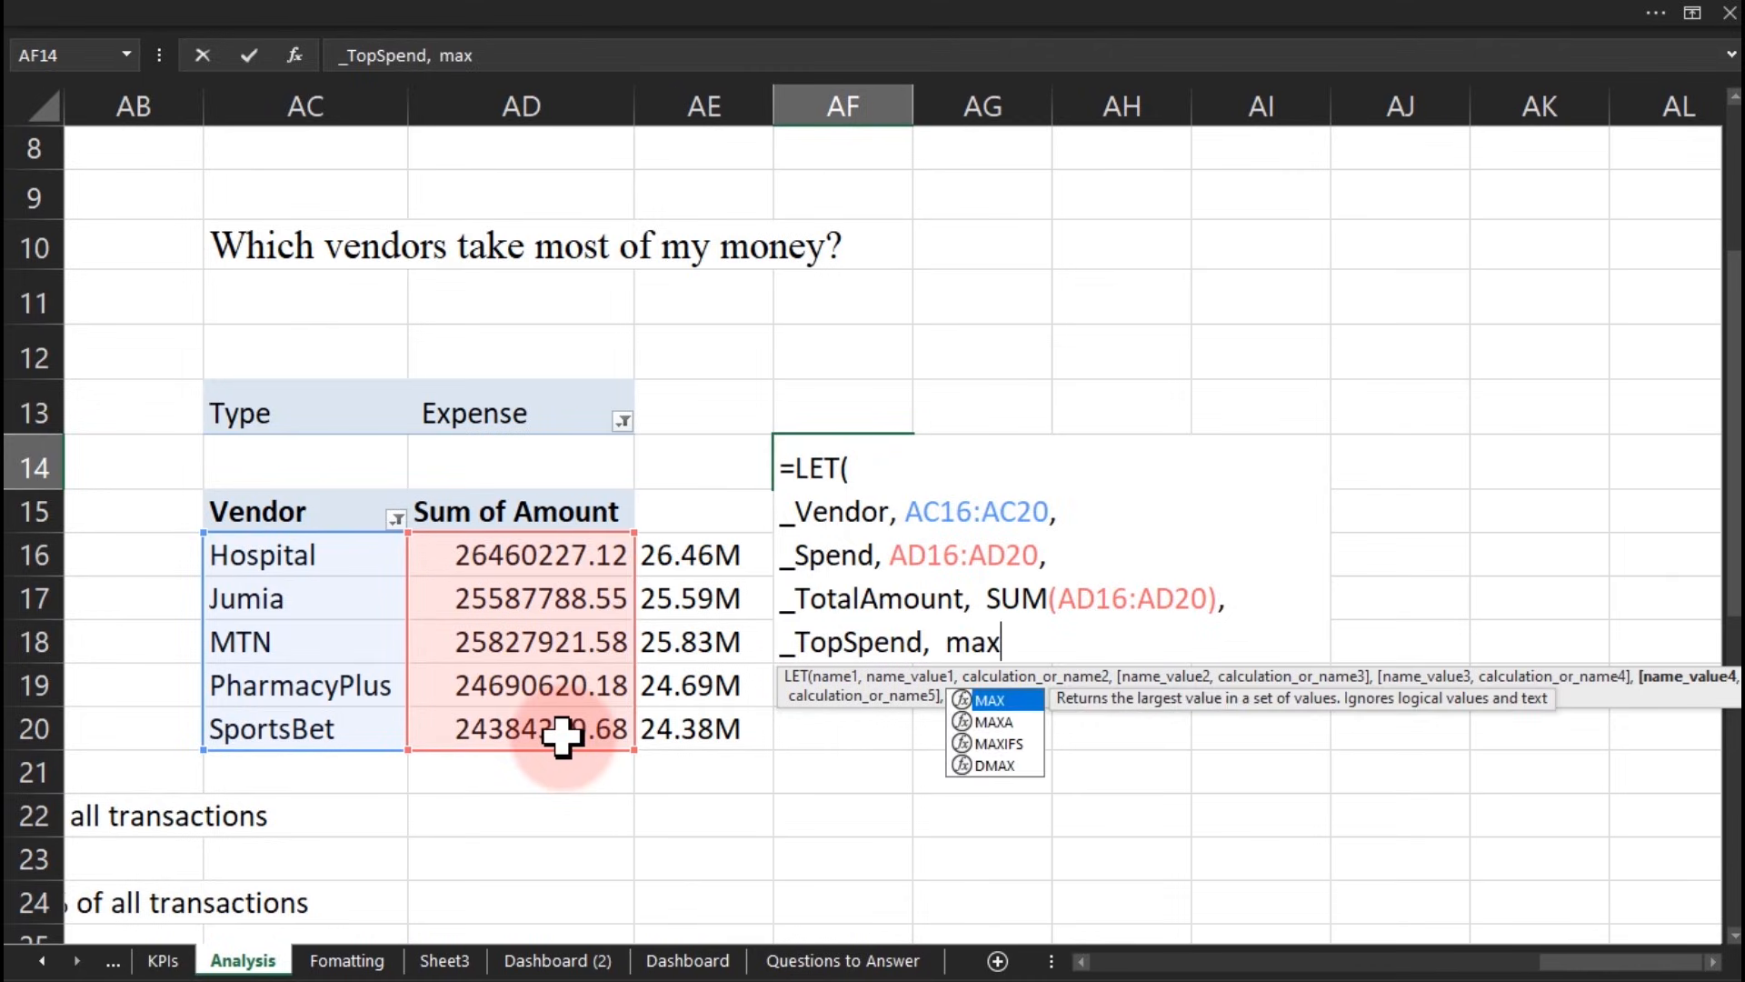
pyautogui.press('Tab')
pyautogui.write('_')
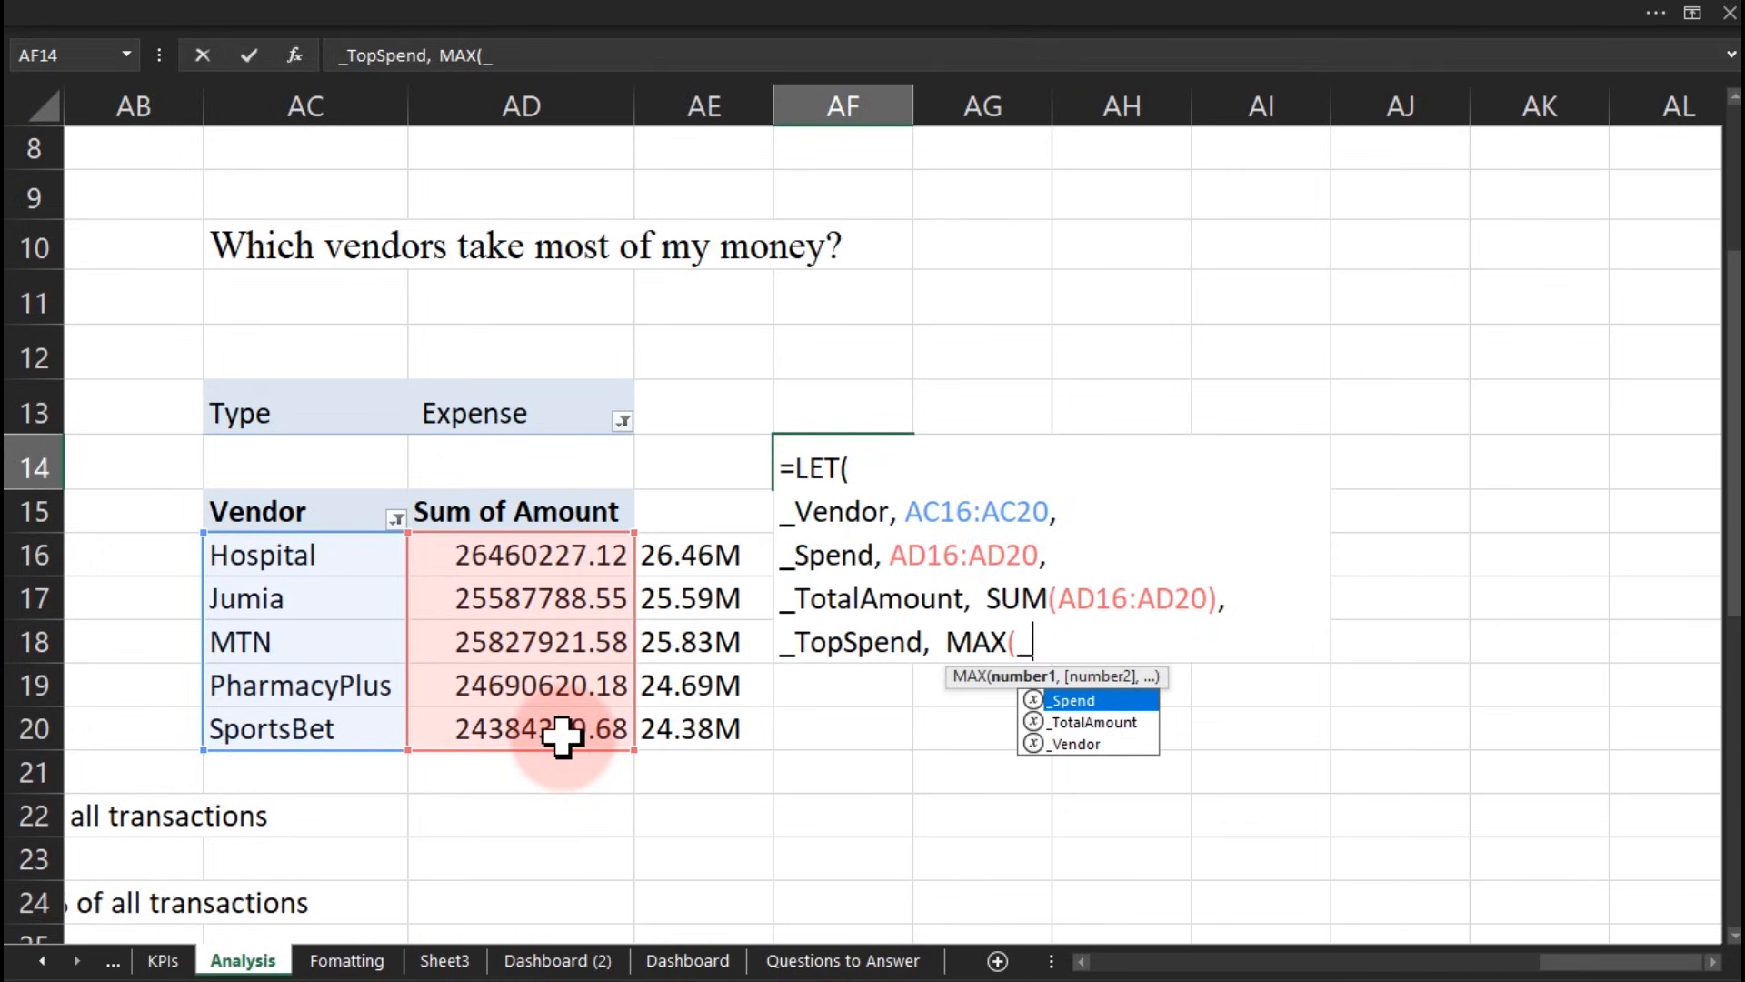
pyautogui.press('Tab')
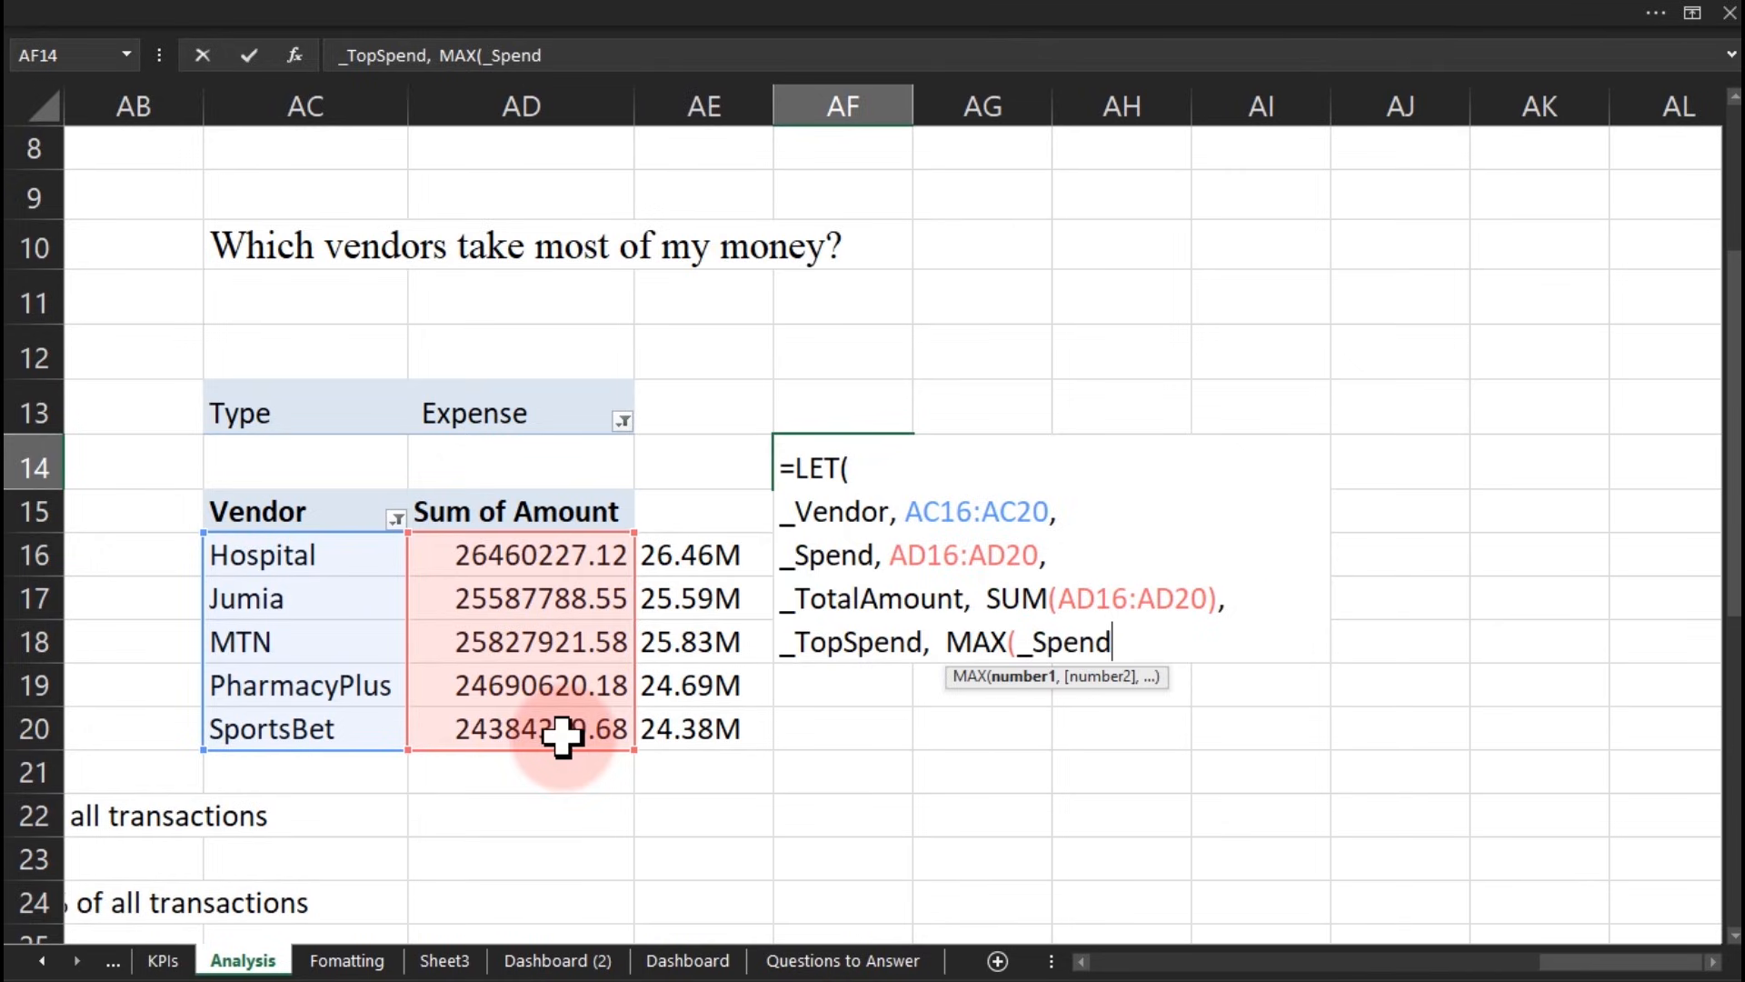
pyautogui.write(')')
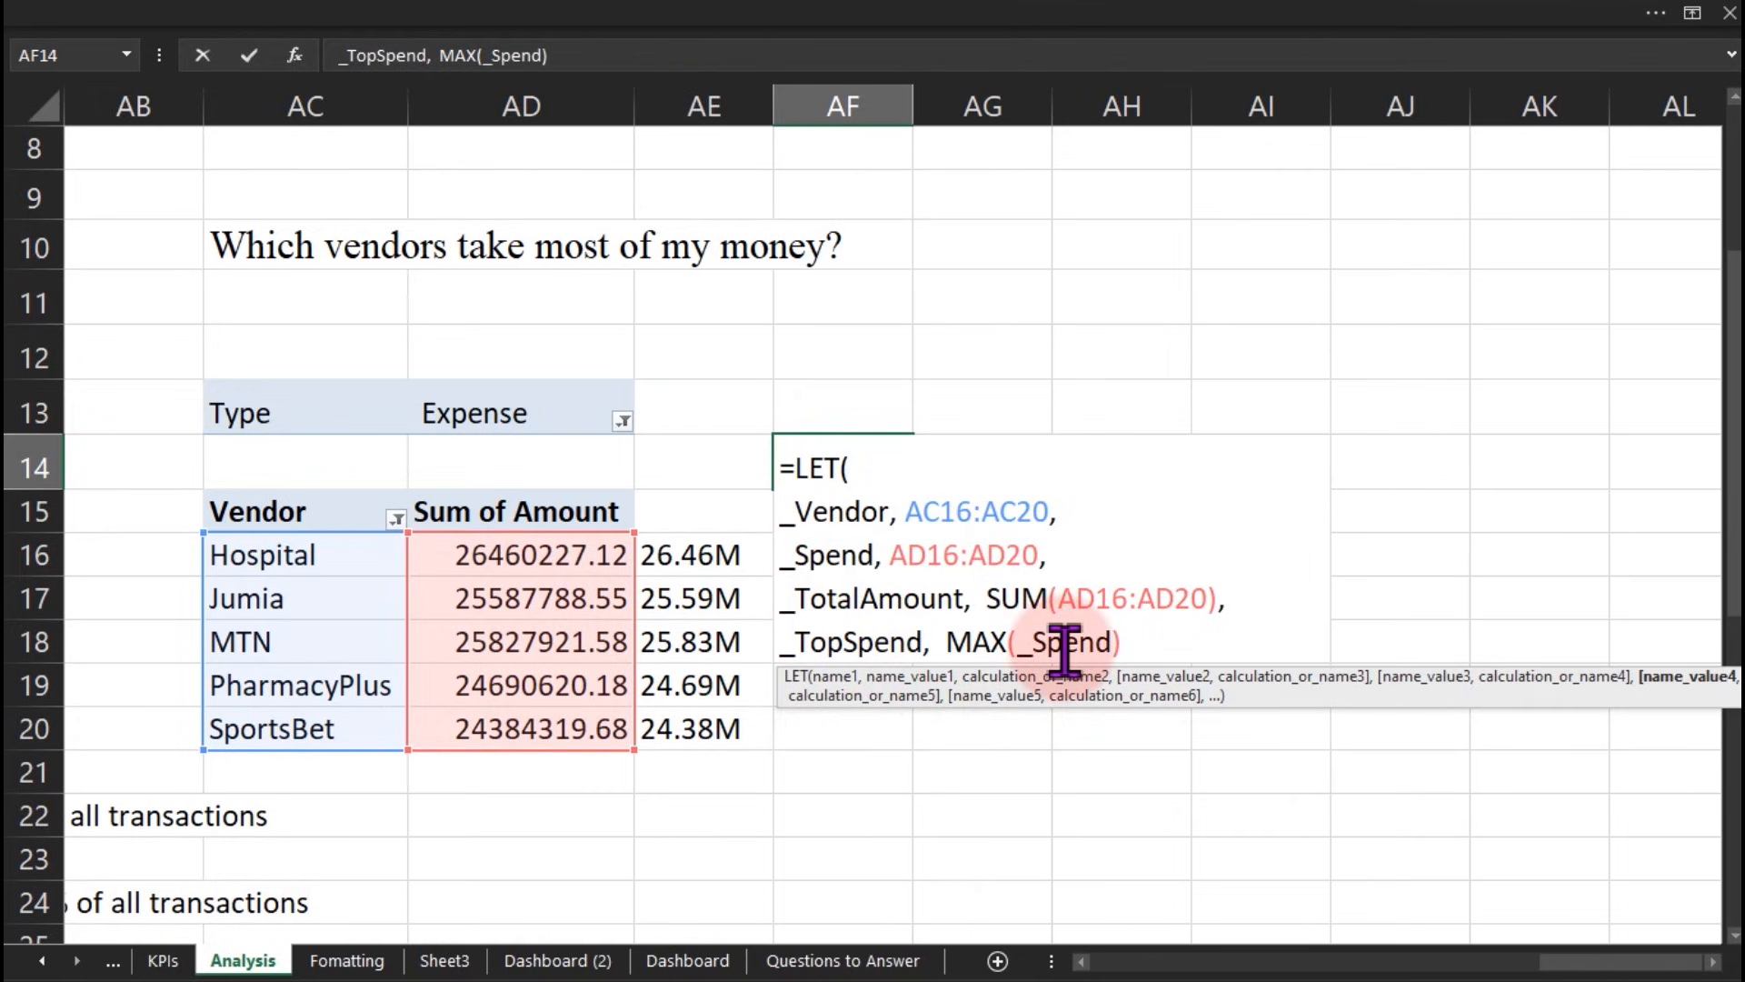
pyautogui.write(',')
# Step: Start the LET variable _TopVendor on a new line with an INDEX function that uses _Vendor as its array
pyautogui.hotkey('alt', 'Return')
pyautogui.write('_')
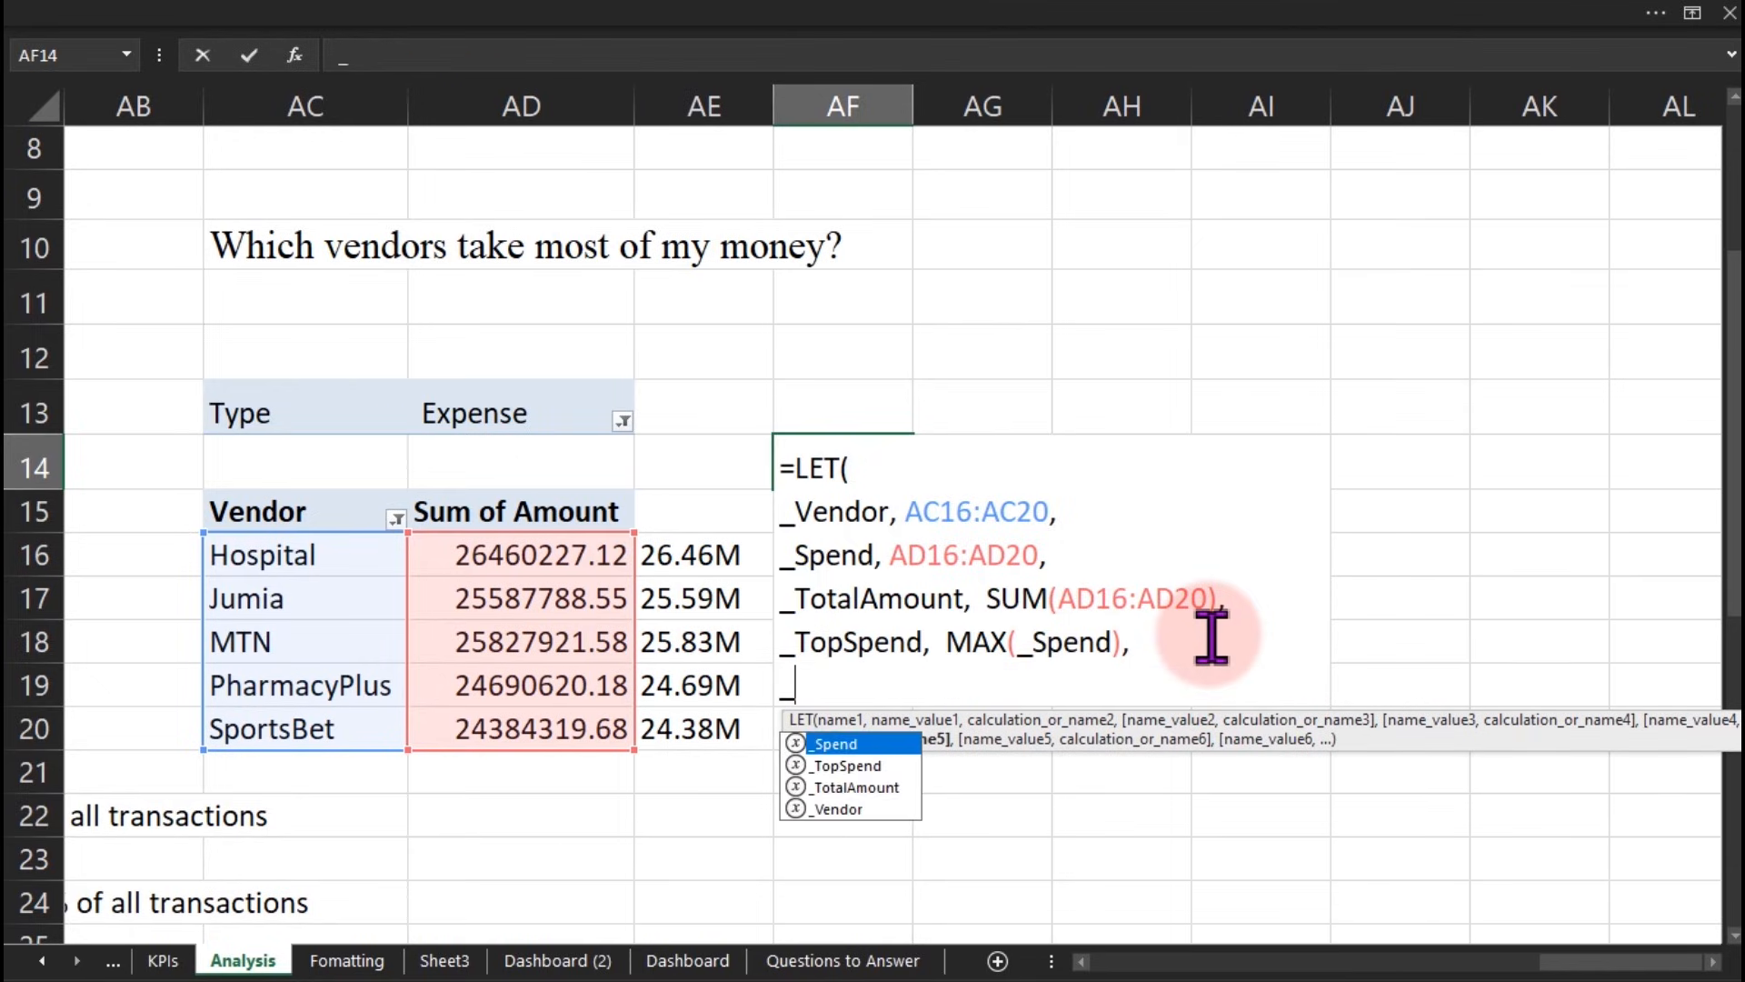
pyautogui.write('Top')
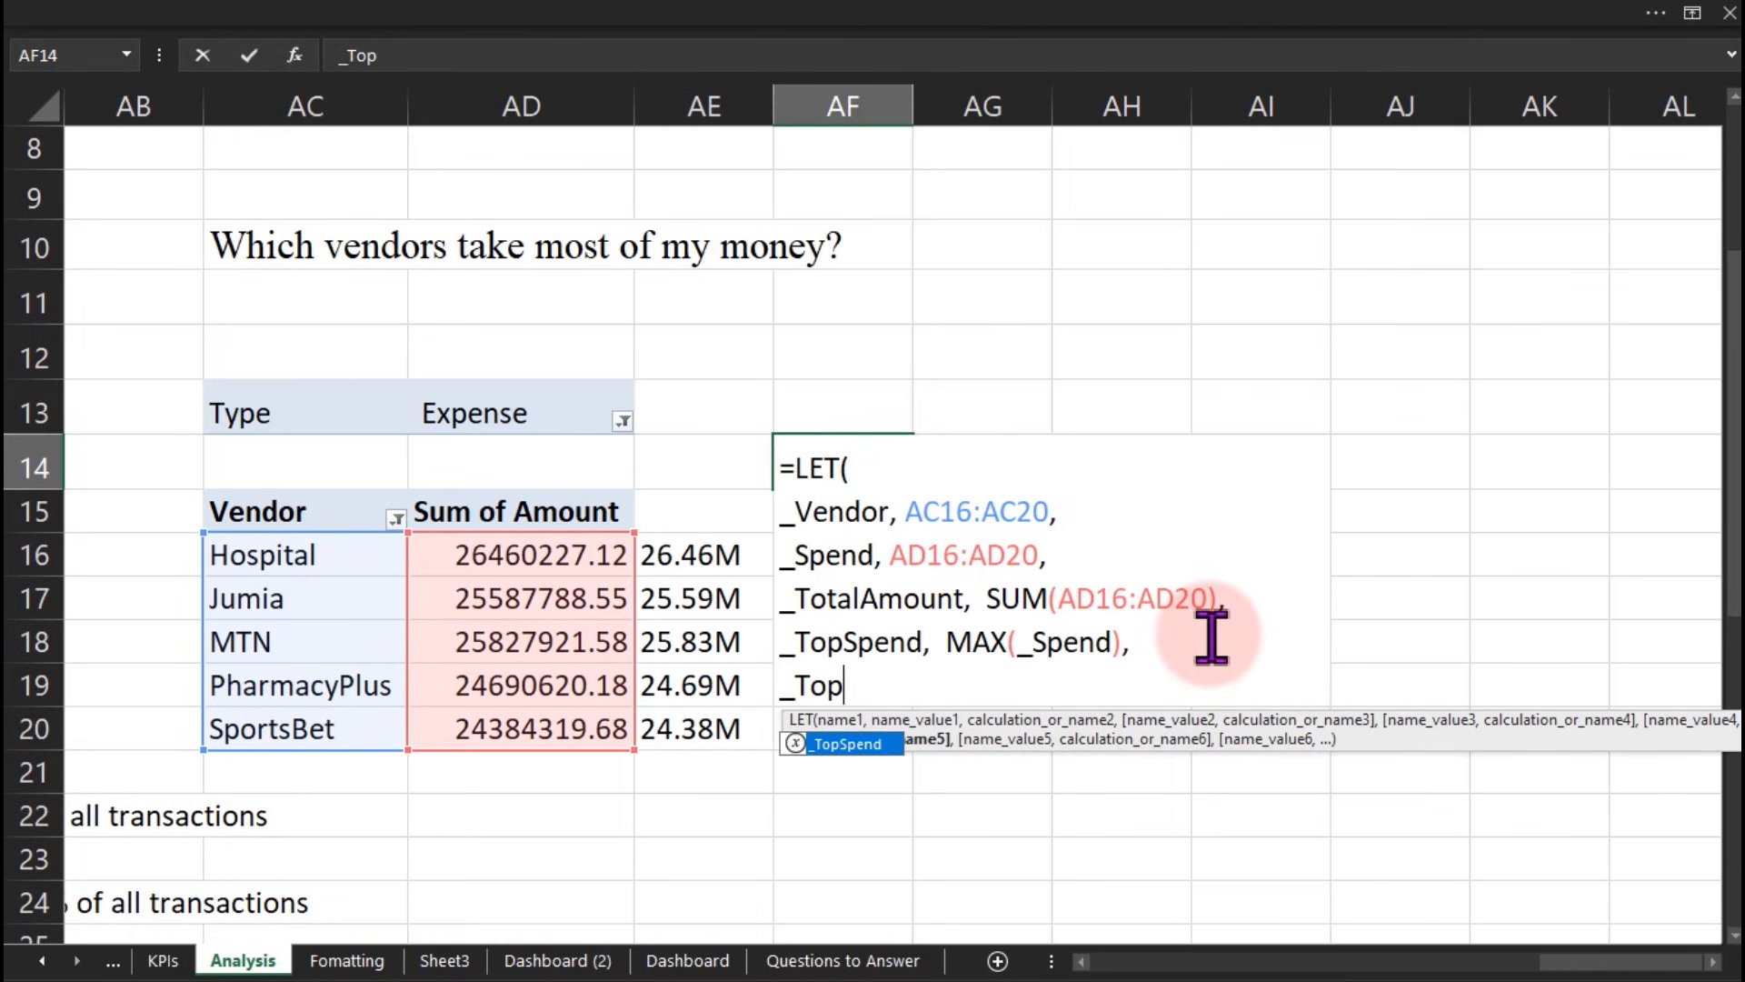
pyautogui.write('Ve')
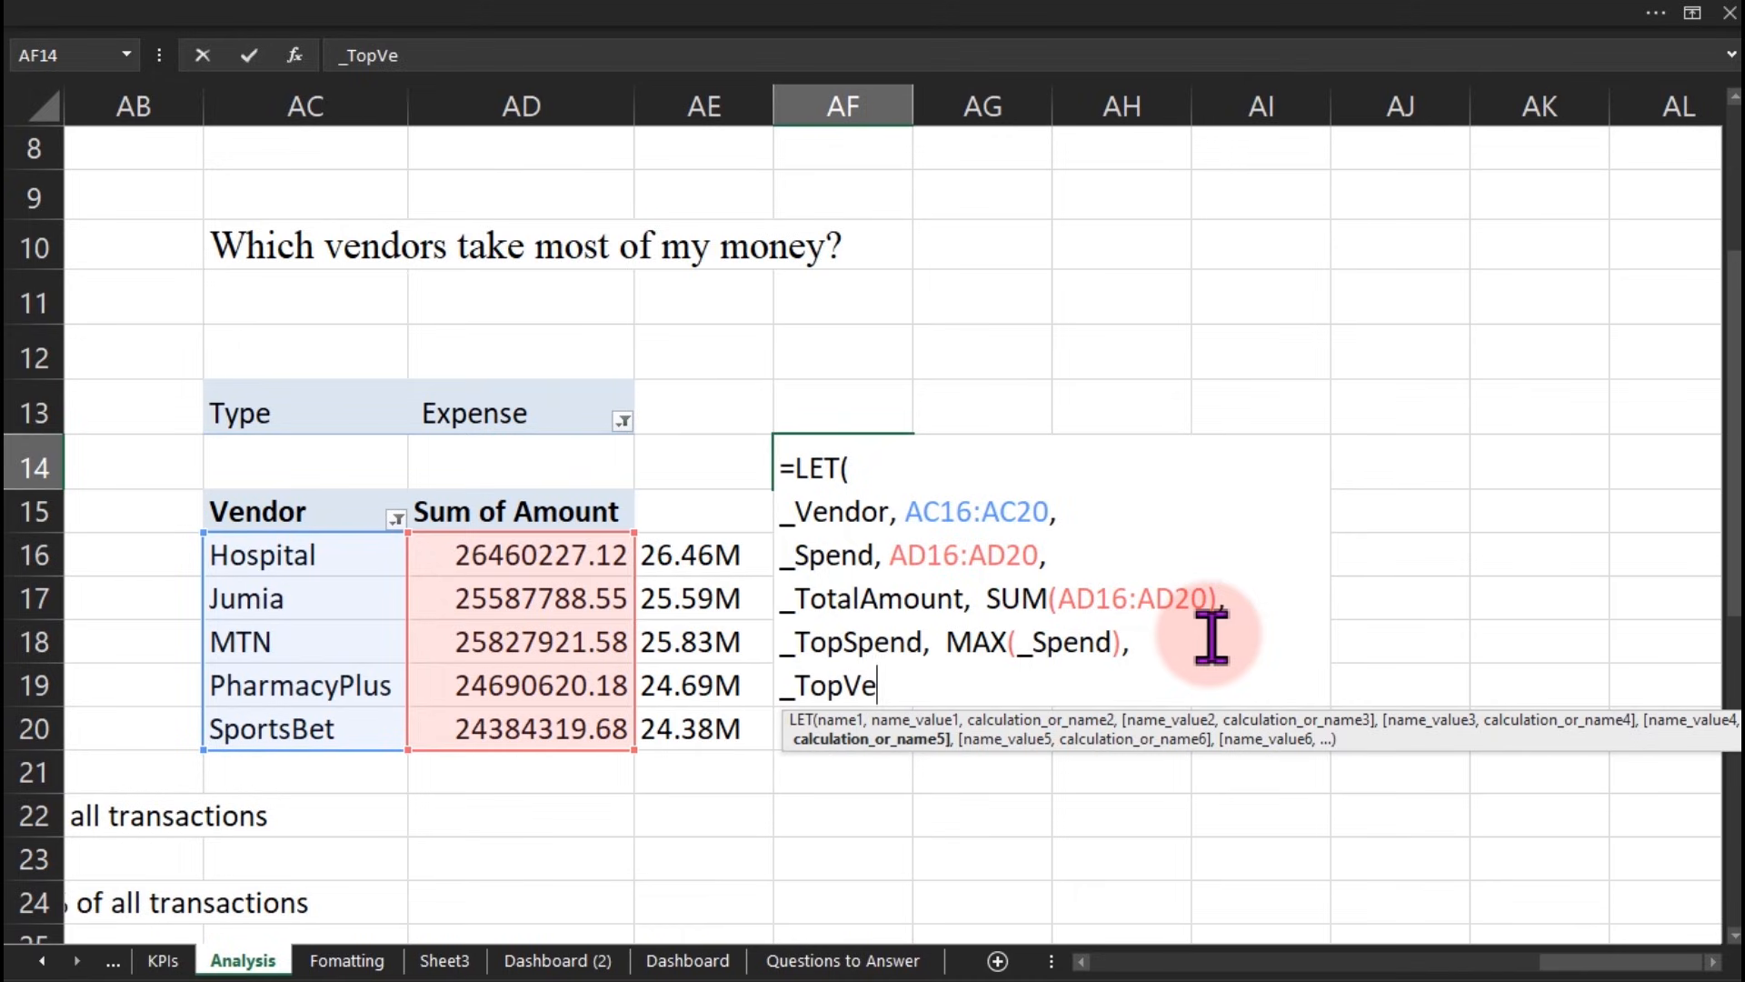
pyautogui.write('ndor, ind')
pyautogui.press('Tab')
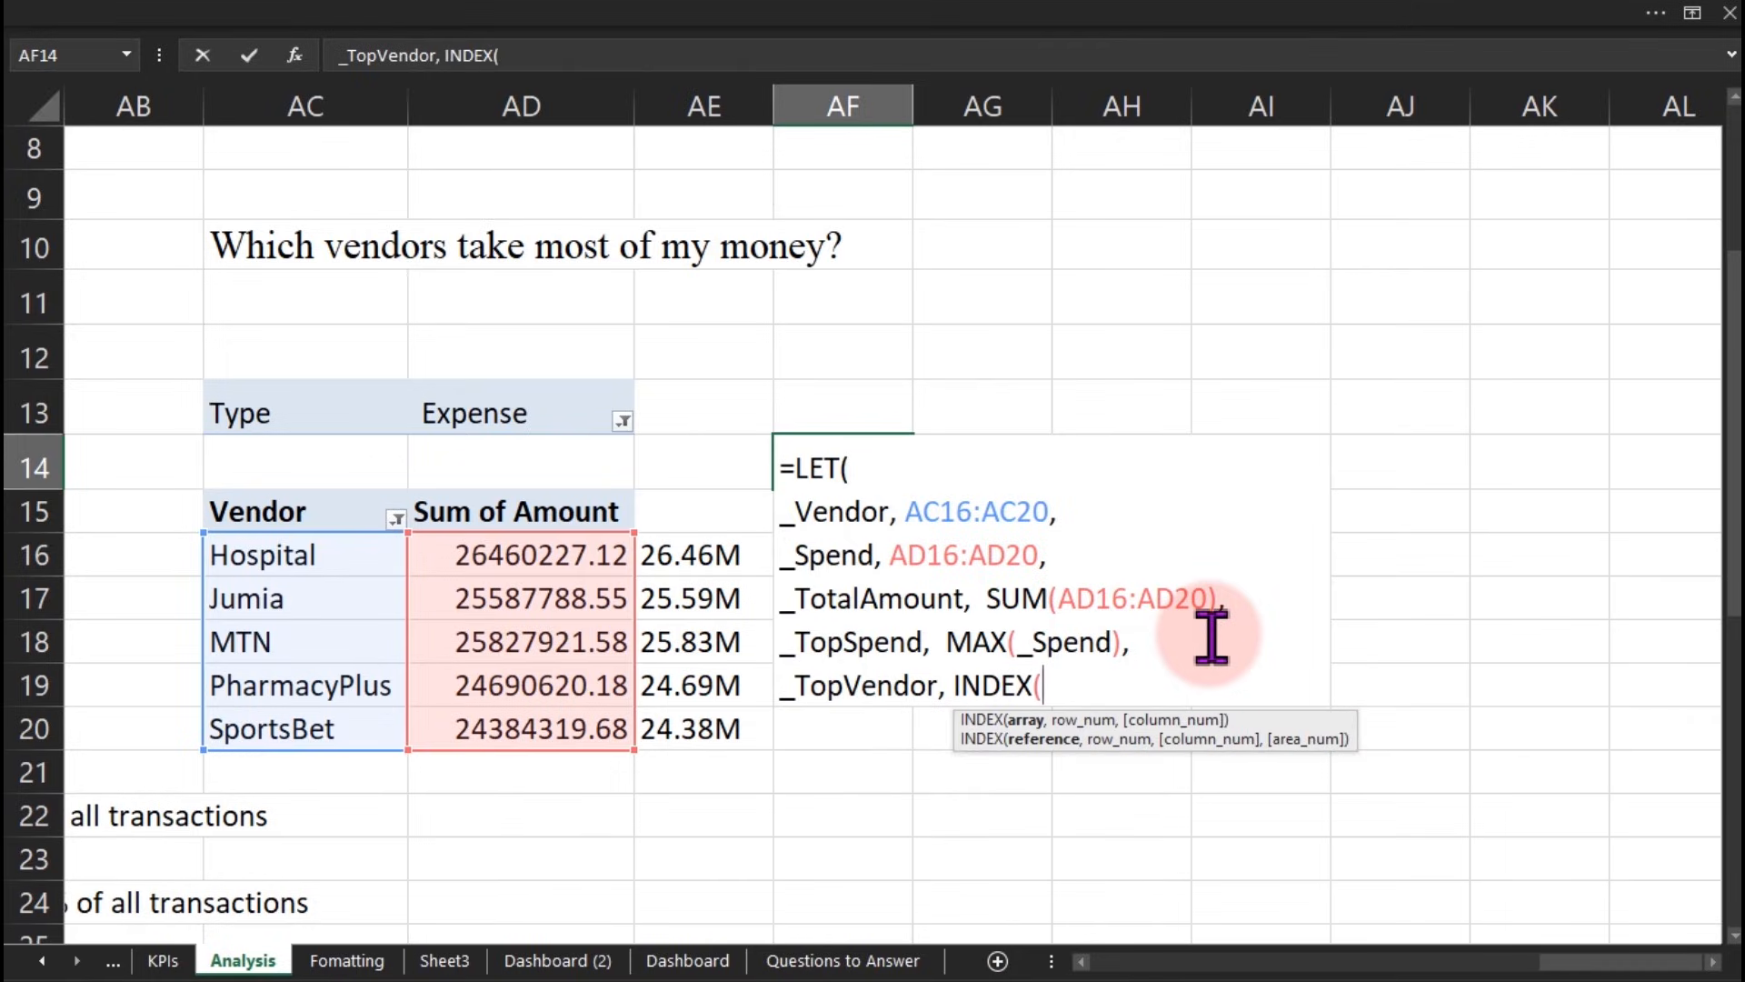
pyautogui.write('_')
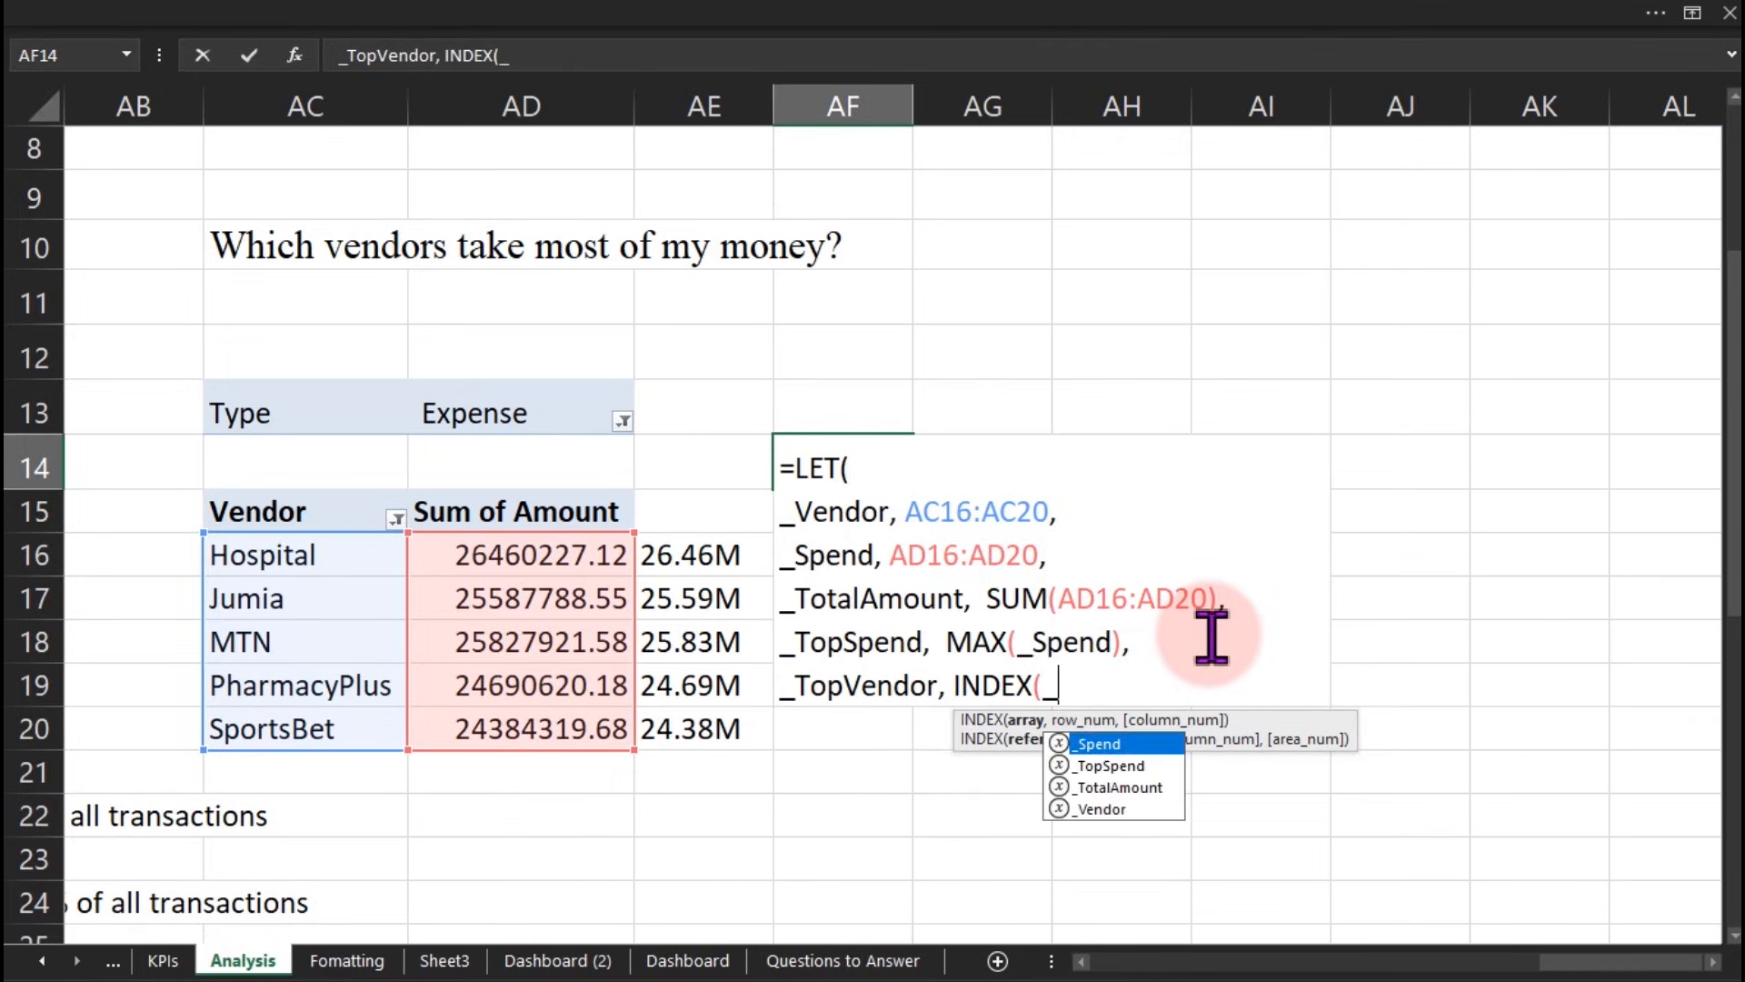
pyautogui.press('Down')
pyautogui.press('Down')
pyautogui.press('Down')
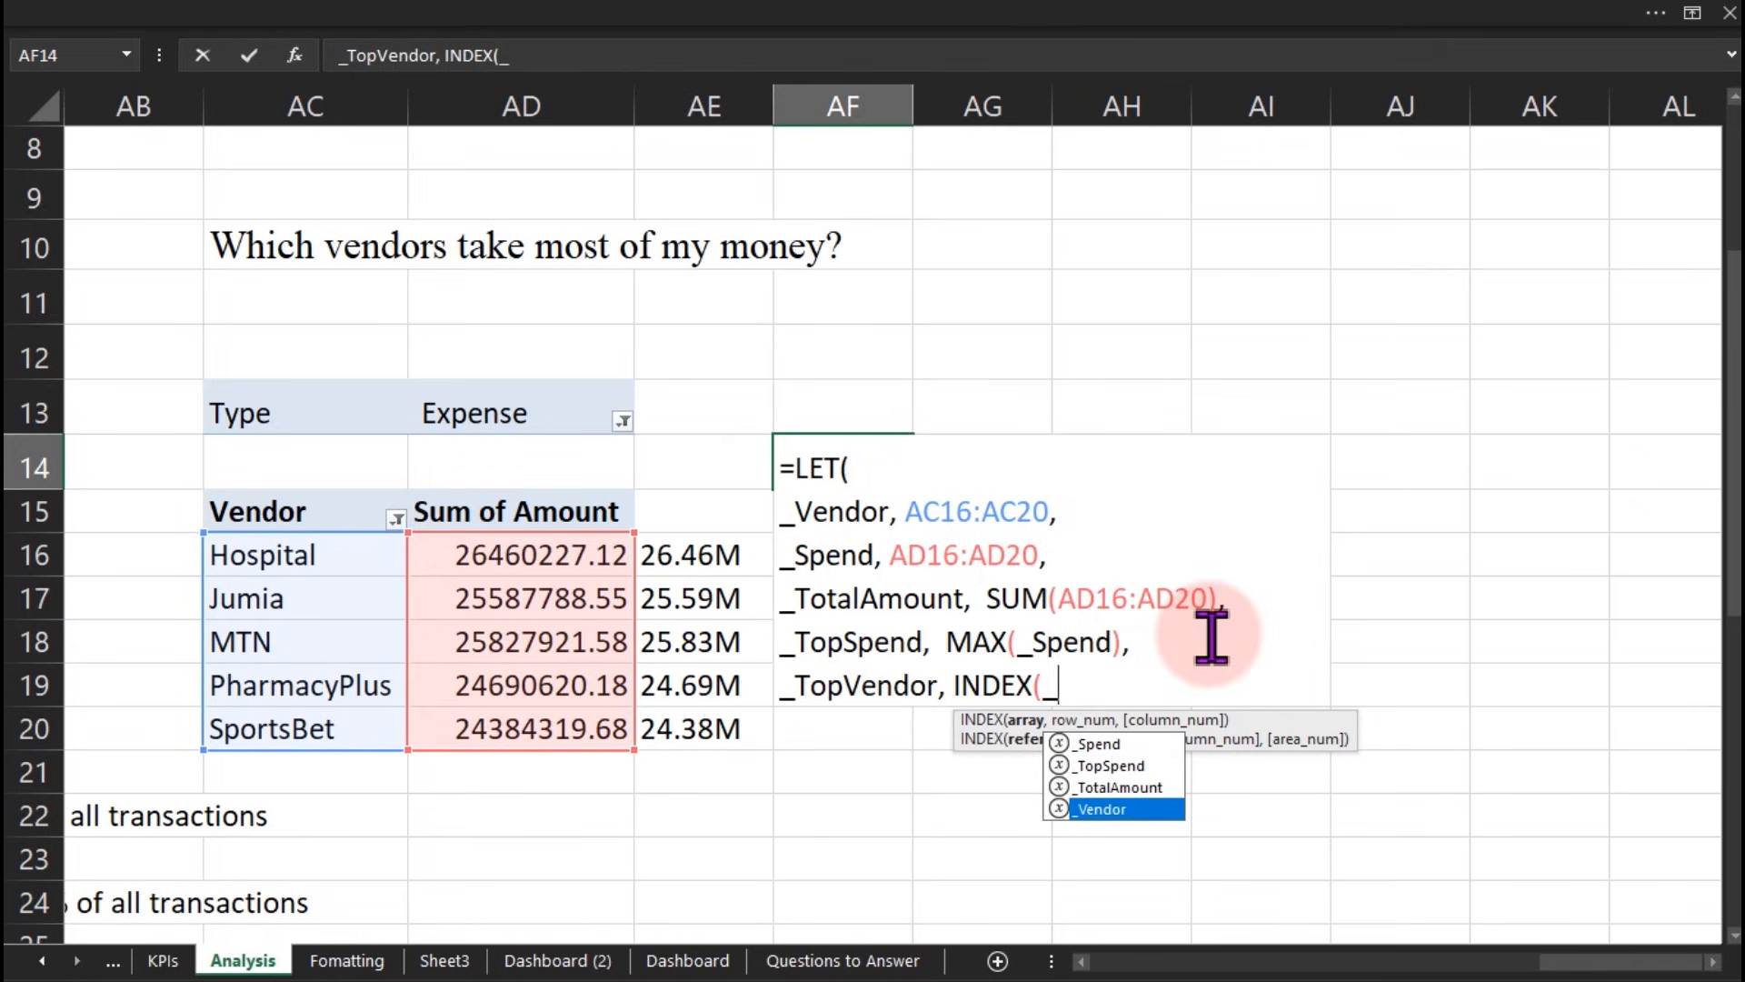
pyautogui.press('Tab')
pyautogui.write(',')
# Step: Complete the _TopVendor definition with MATCH(_TopSpend,_Spend,0) as the row number of the INDEX function
pyautogui.write('mat')
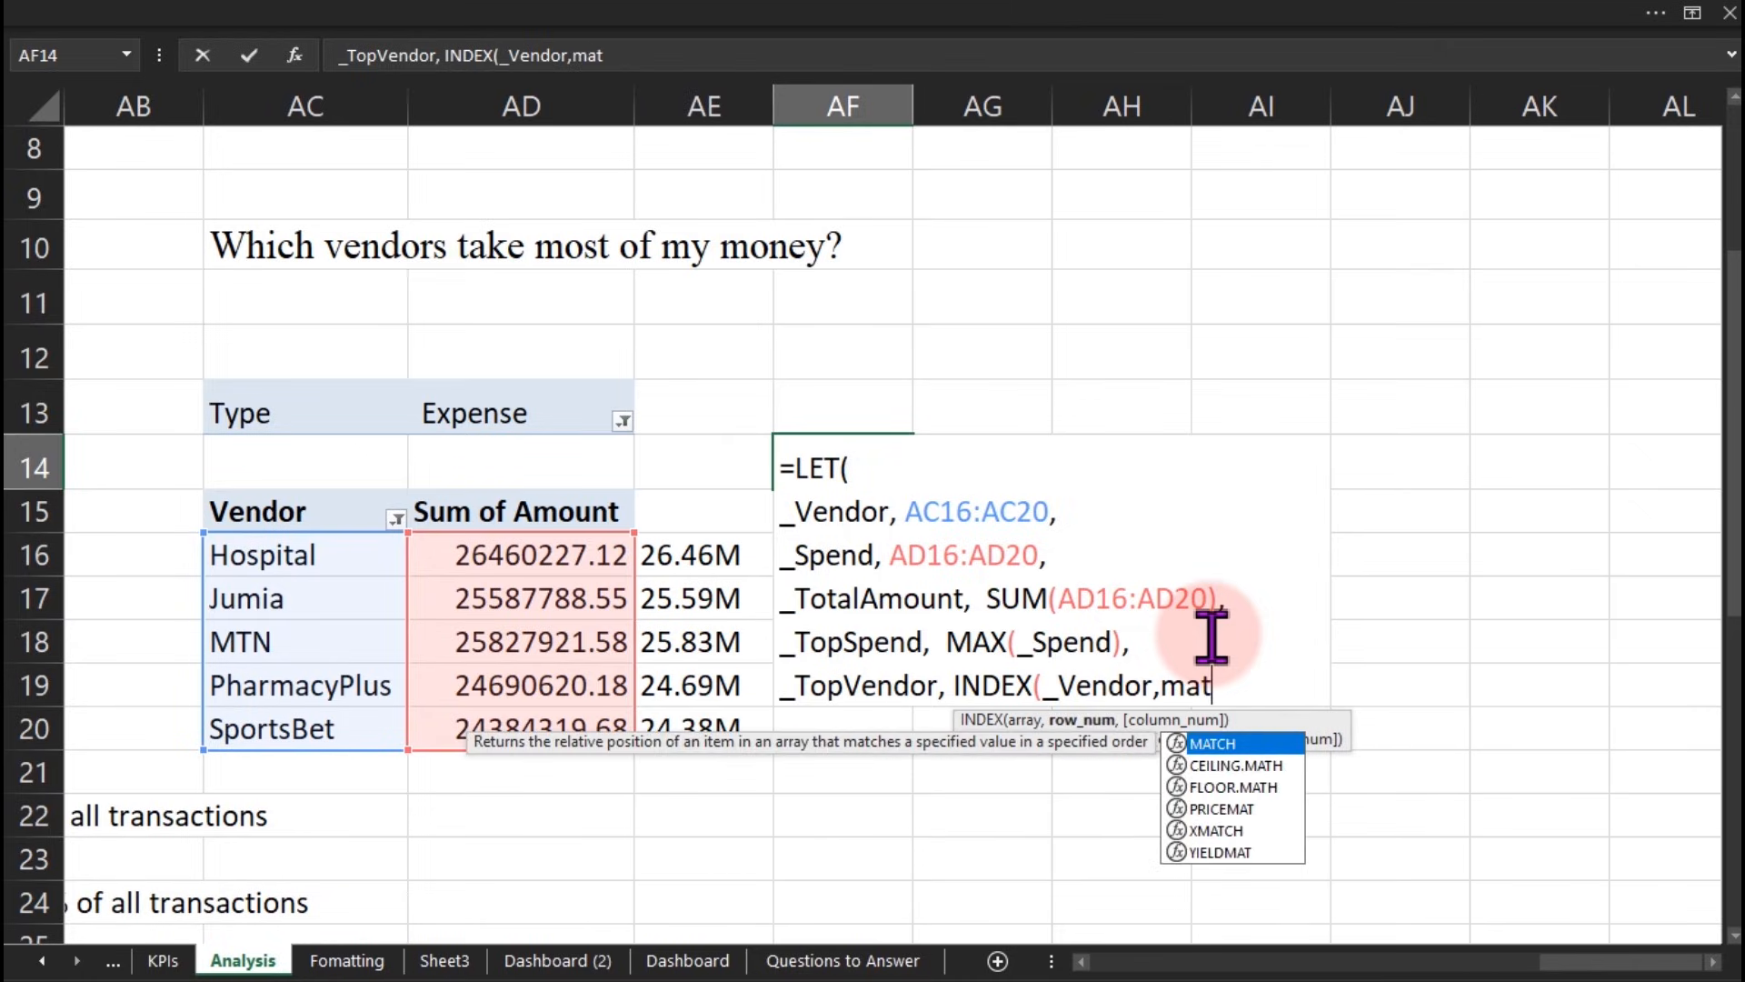
pyautogui.press('Tab')
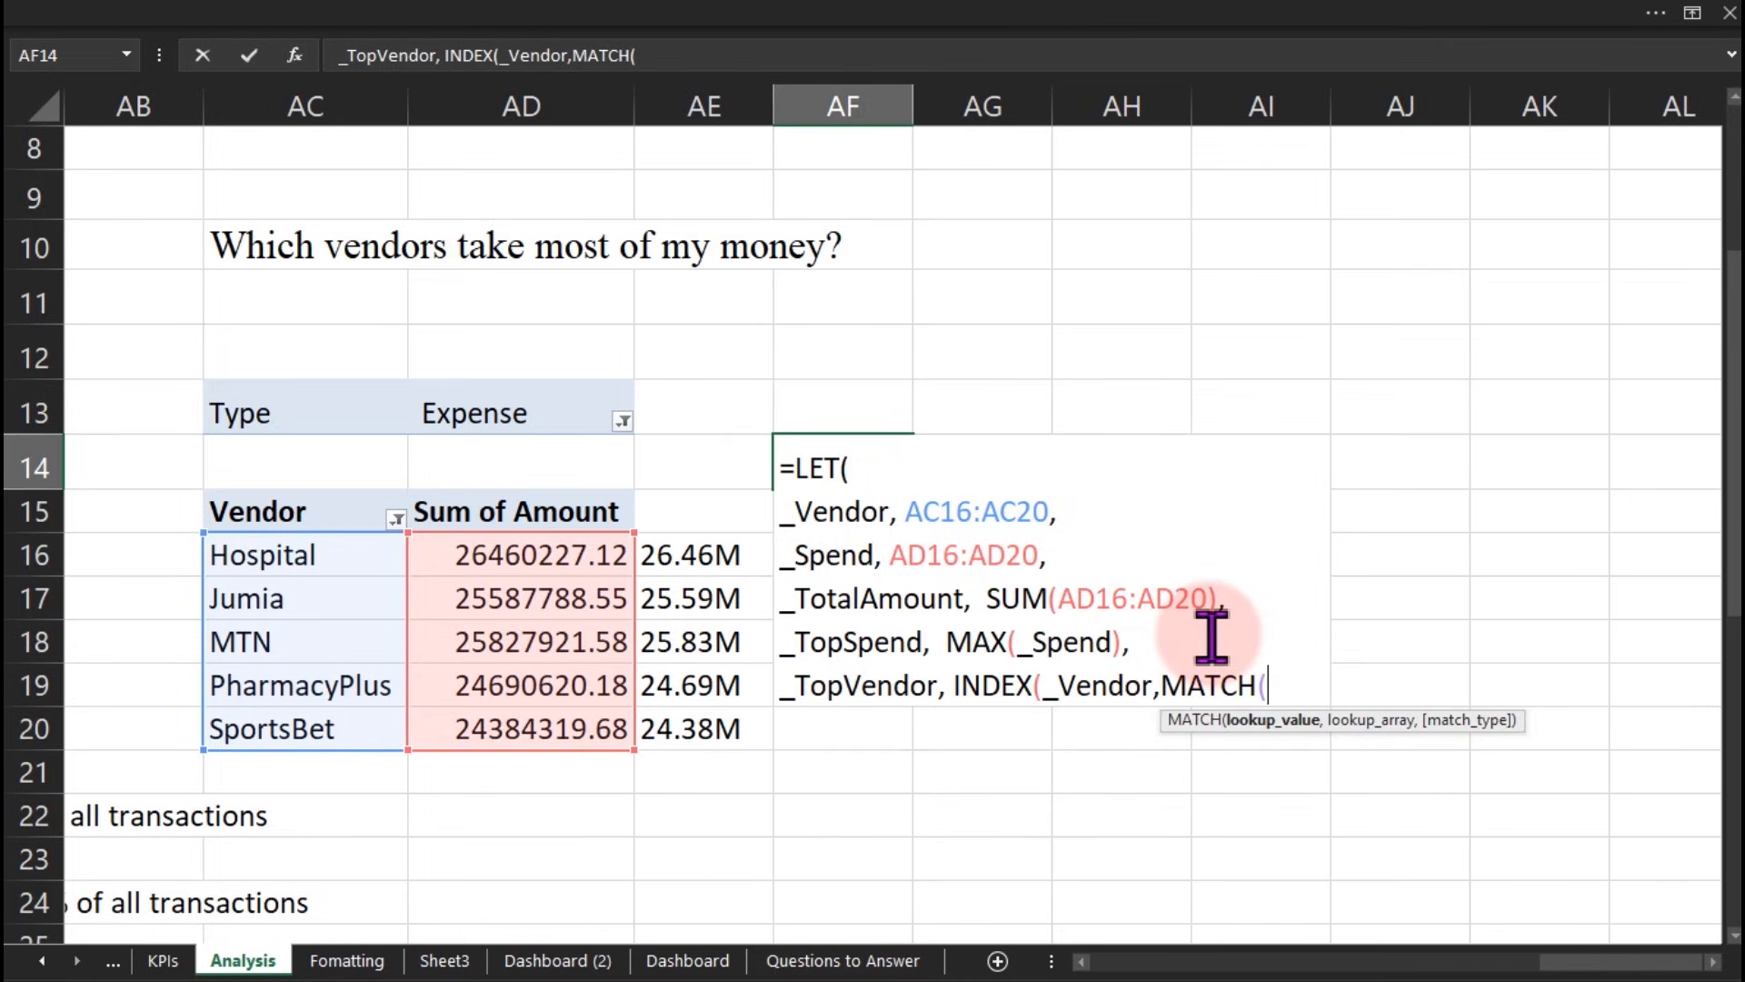
pyautogui.write('_')
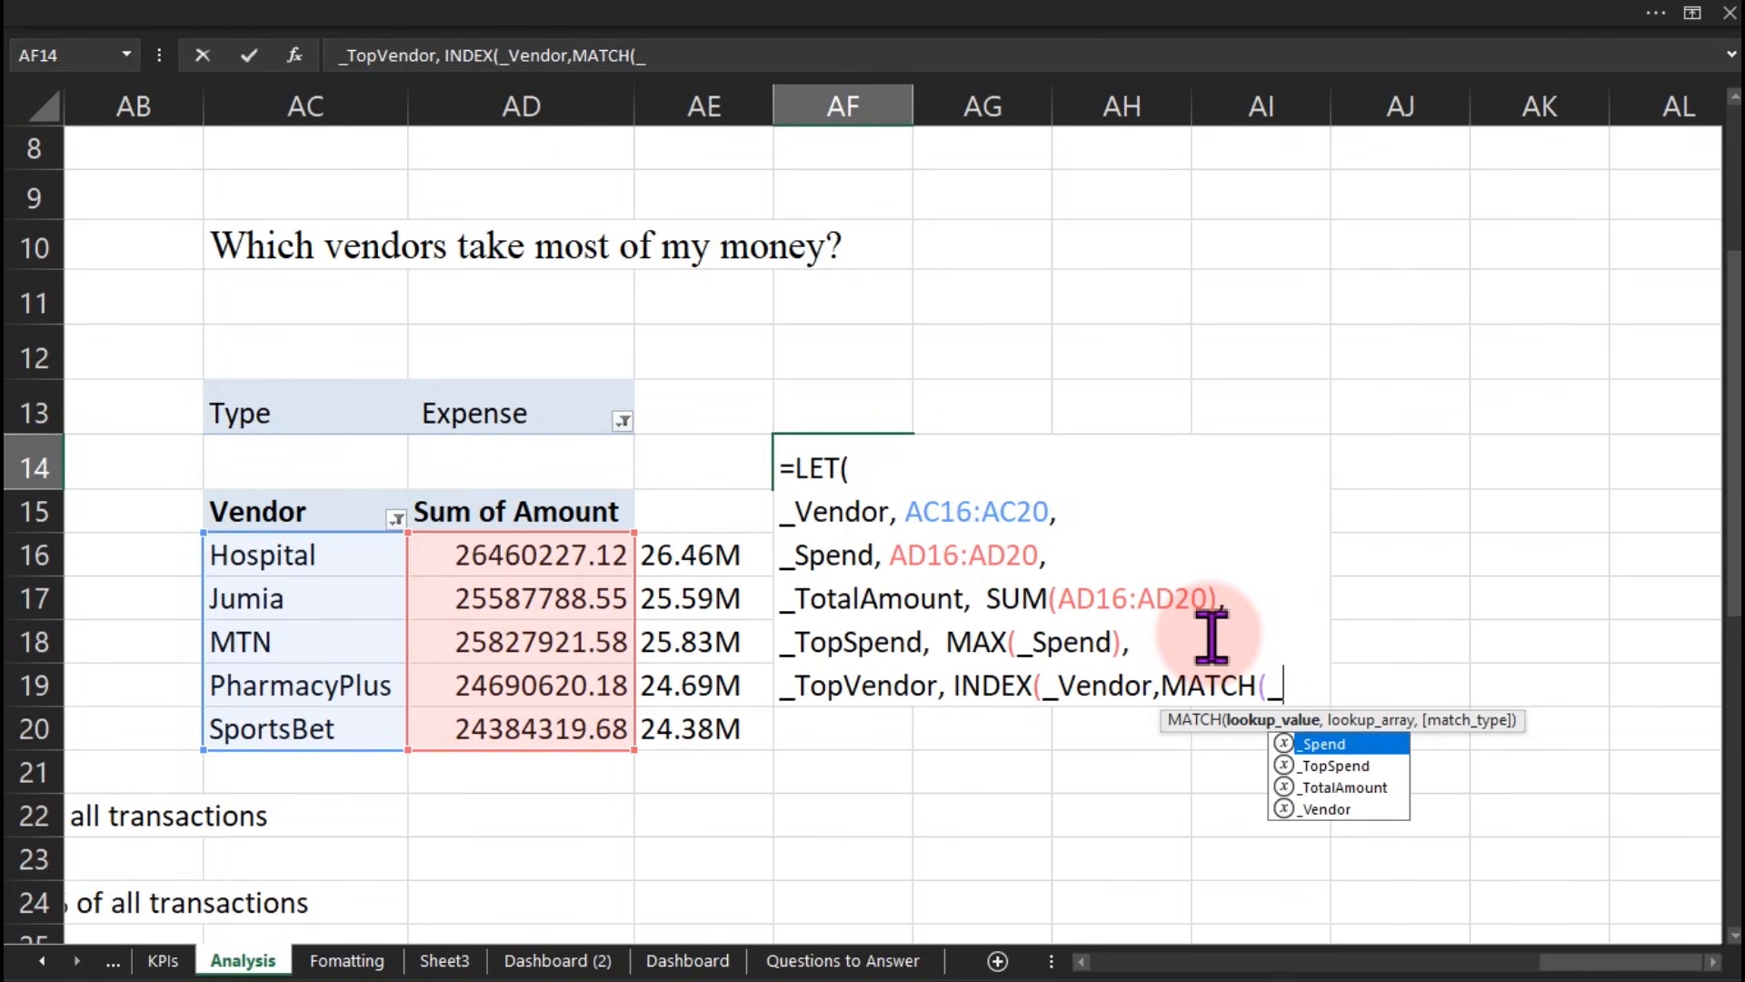
pyautogui.press('Down')
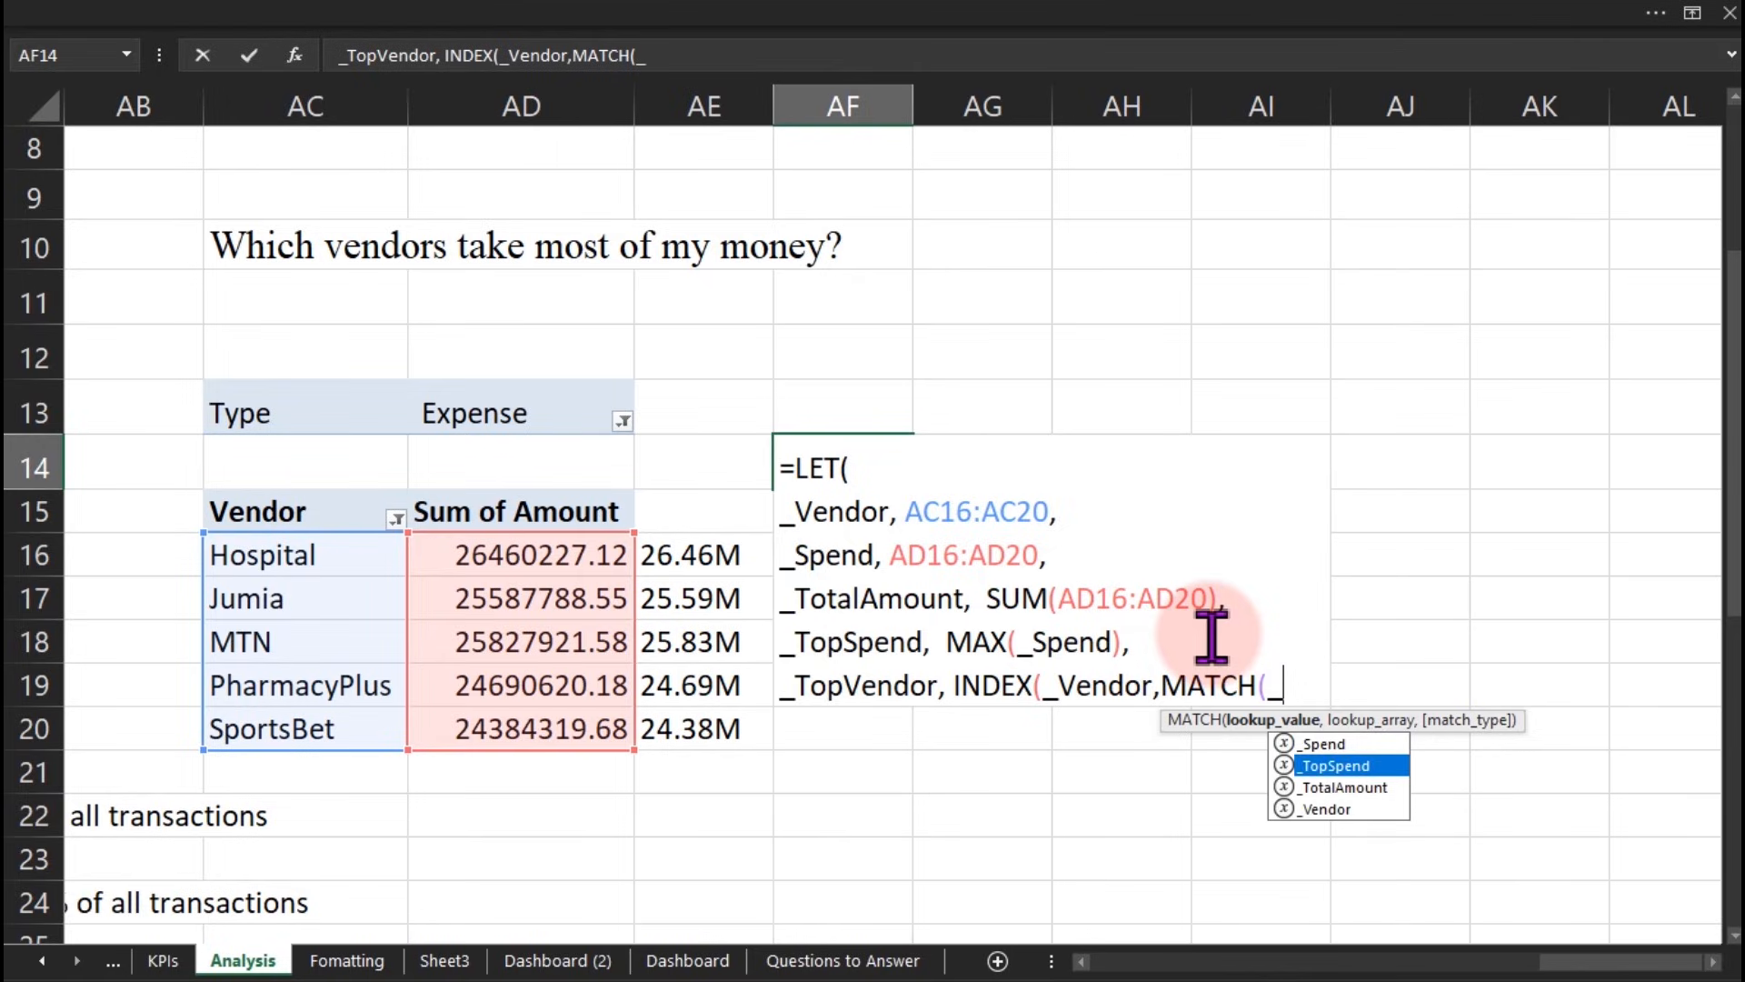
pyautogui.press('Tab')
pyautogui.write(',')
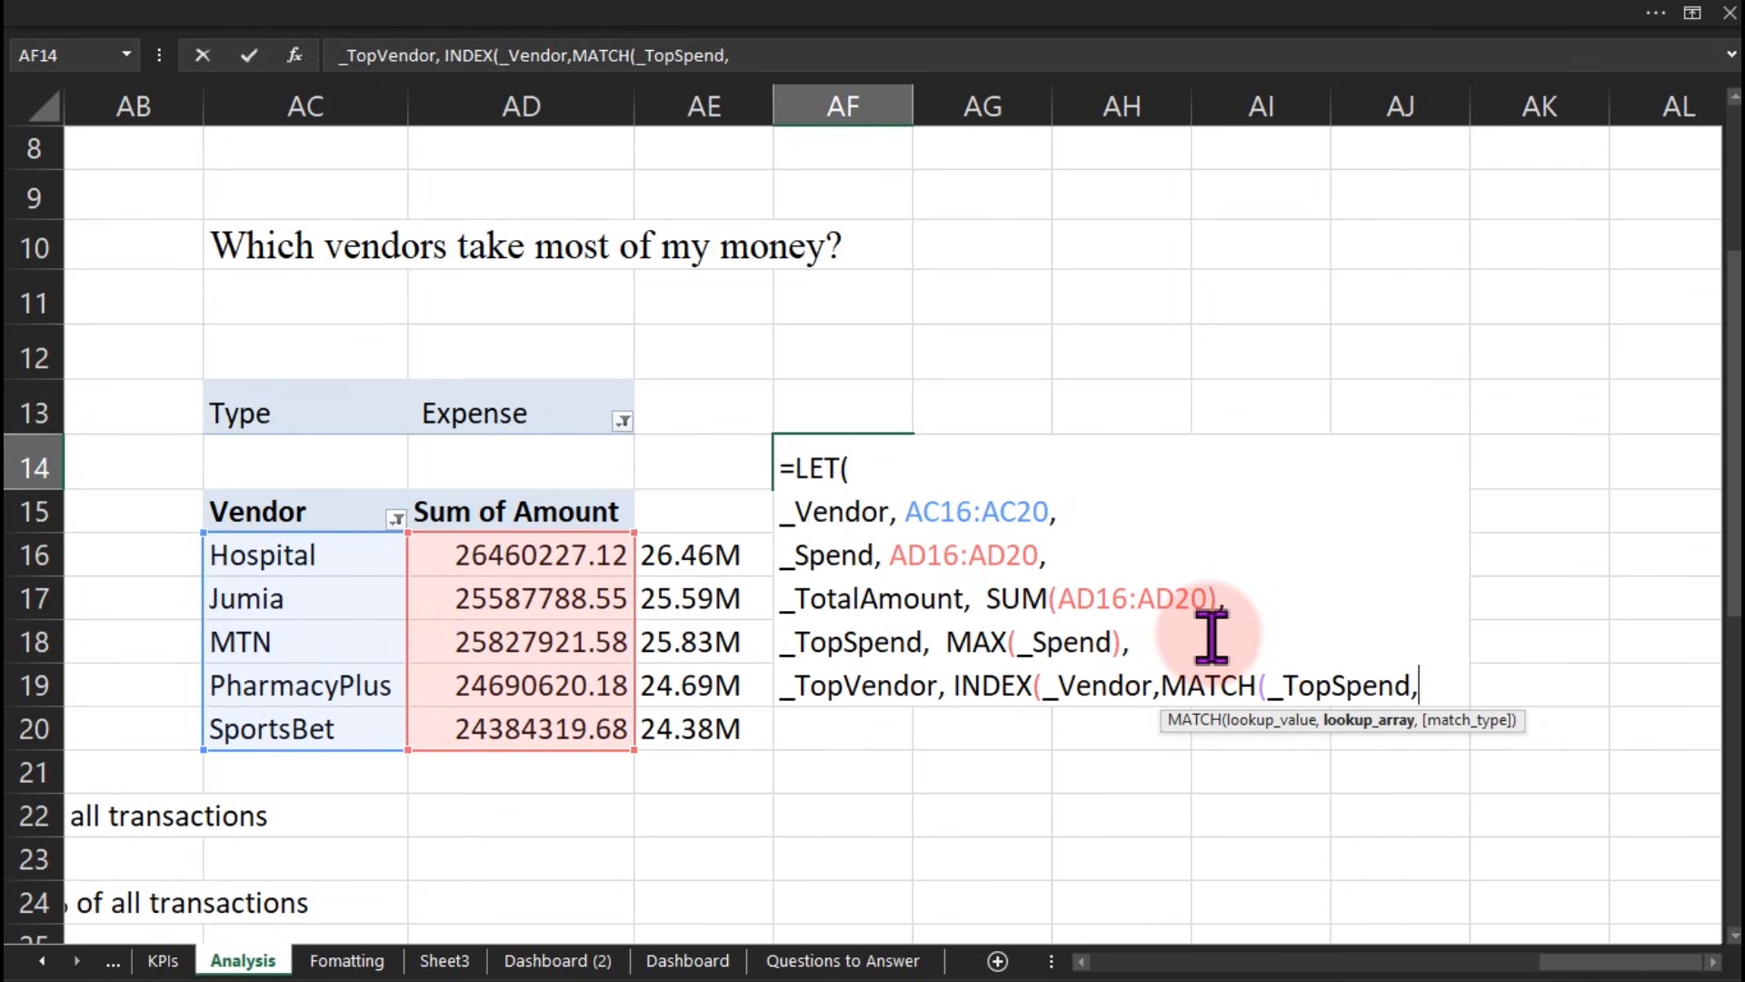
pyautogui.write('_')
pyautogui.press('Tab')
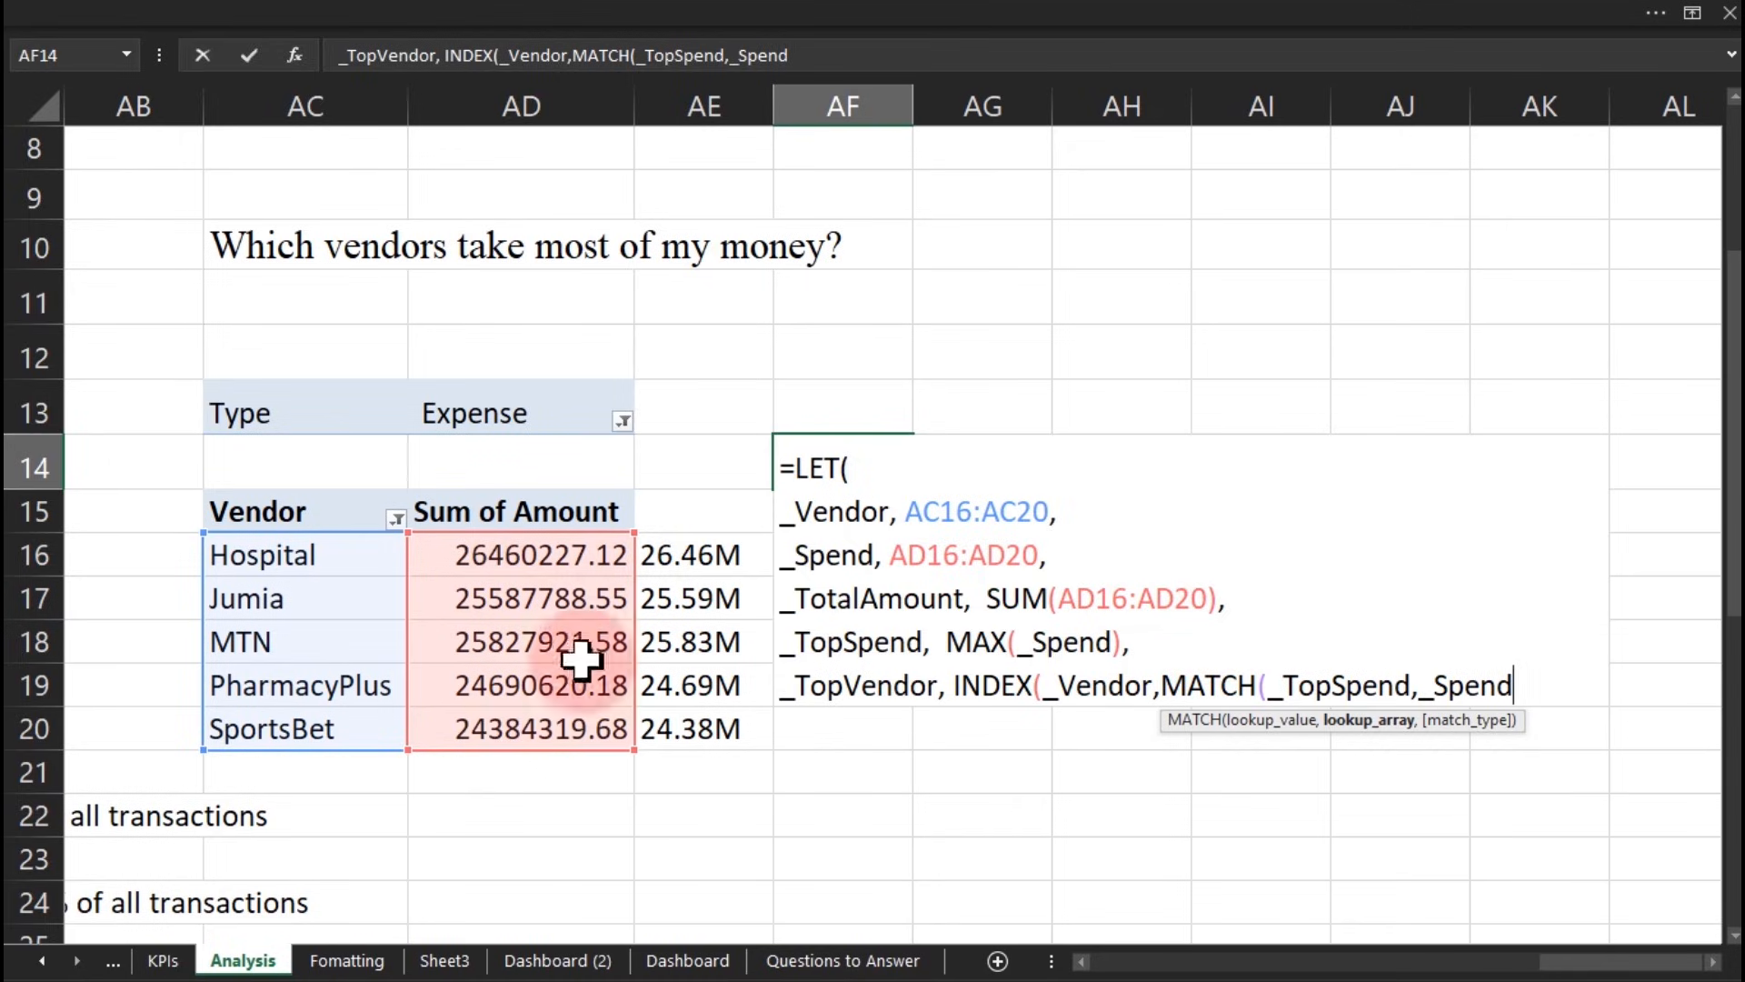
pyautogui.write(',0')
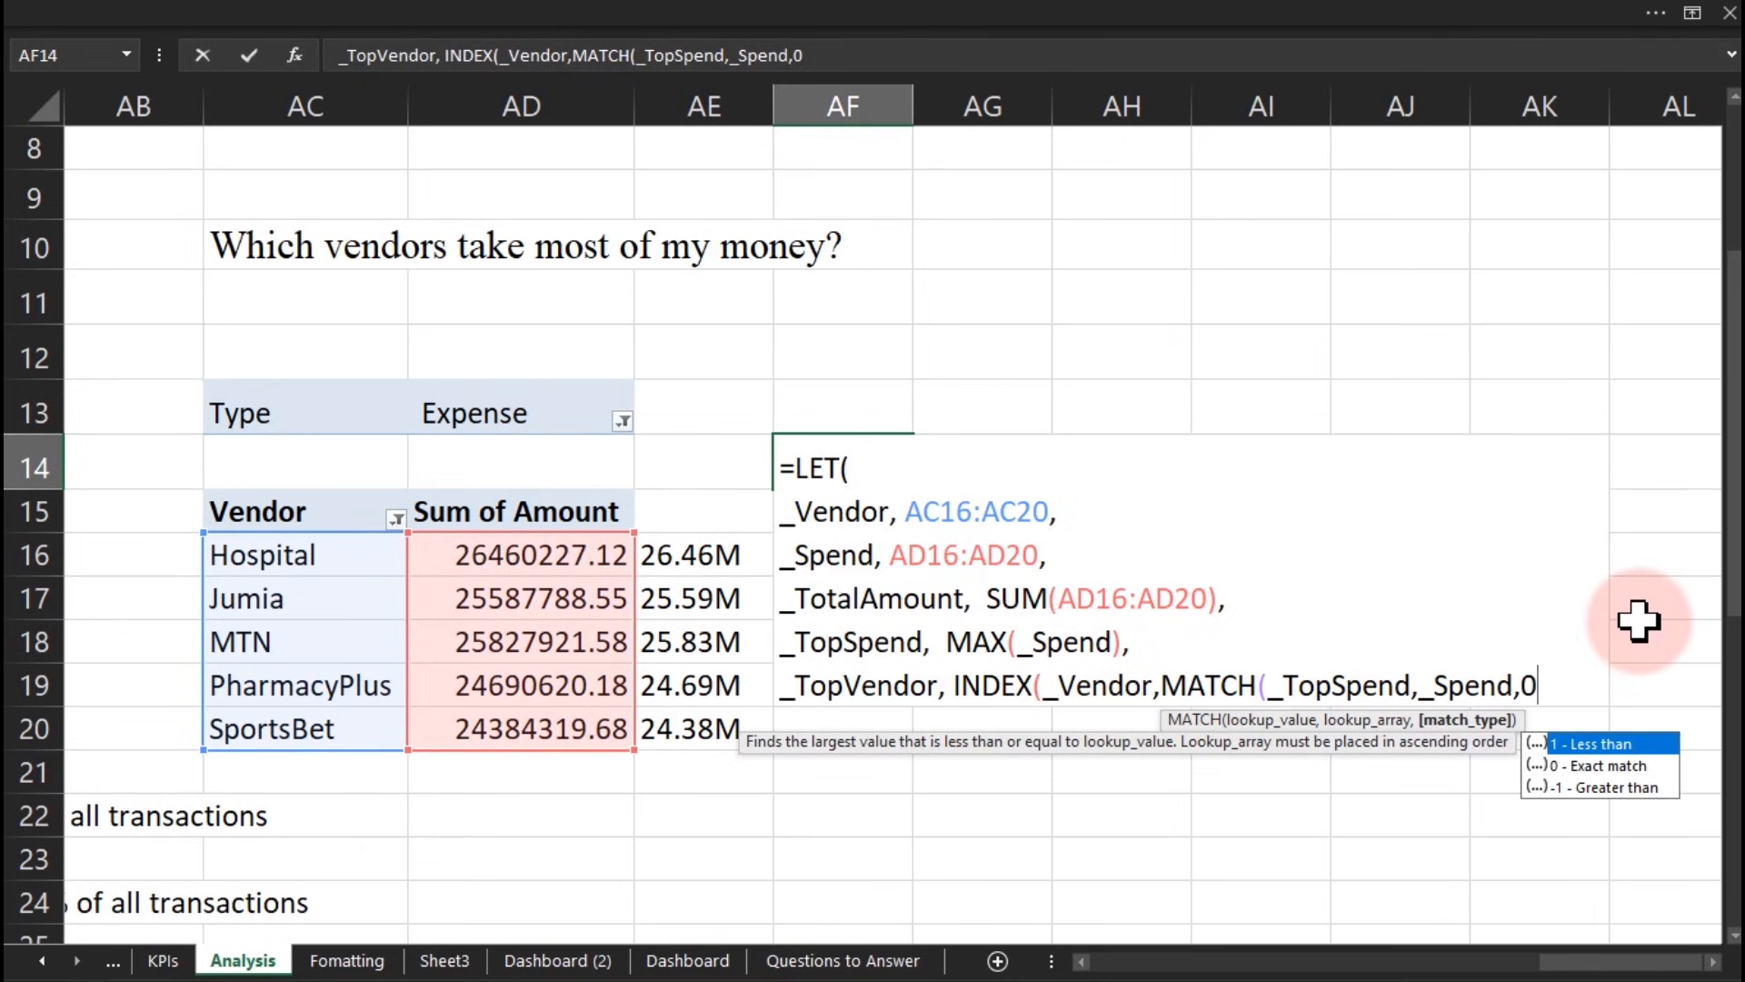
pyautogui.write('))')
pyautogui.write(',')
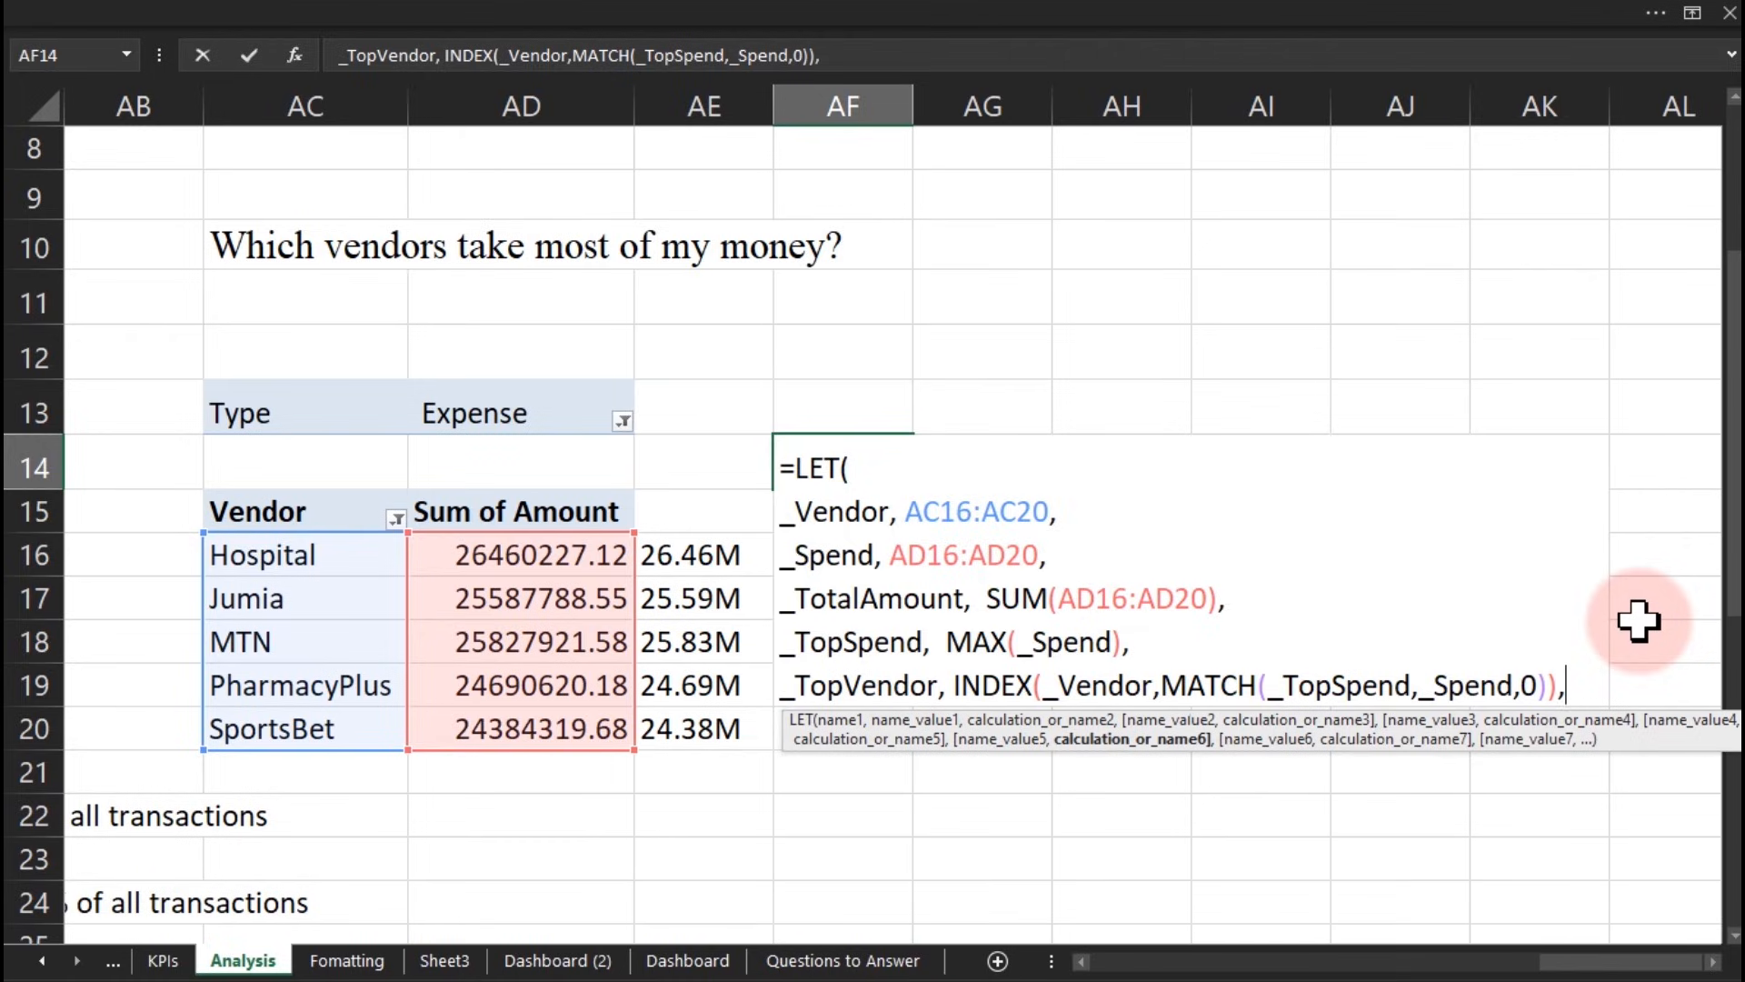
# Step: Define the LET variable _PctTop on a new line as _TopSpend/_TotalAmount
pyautogui.hotkey('alt', 'Return')
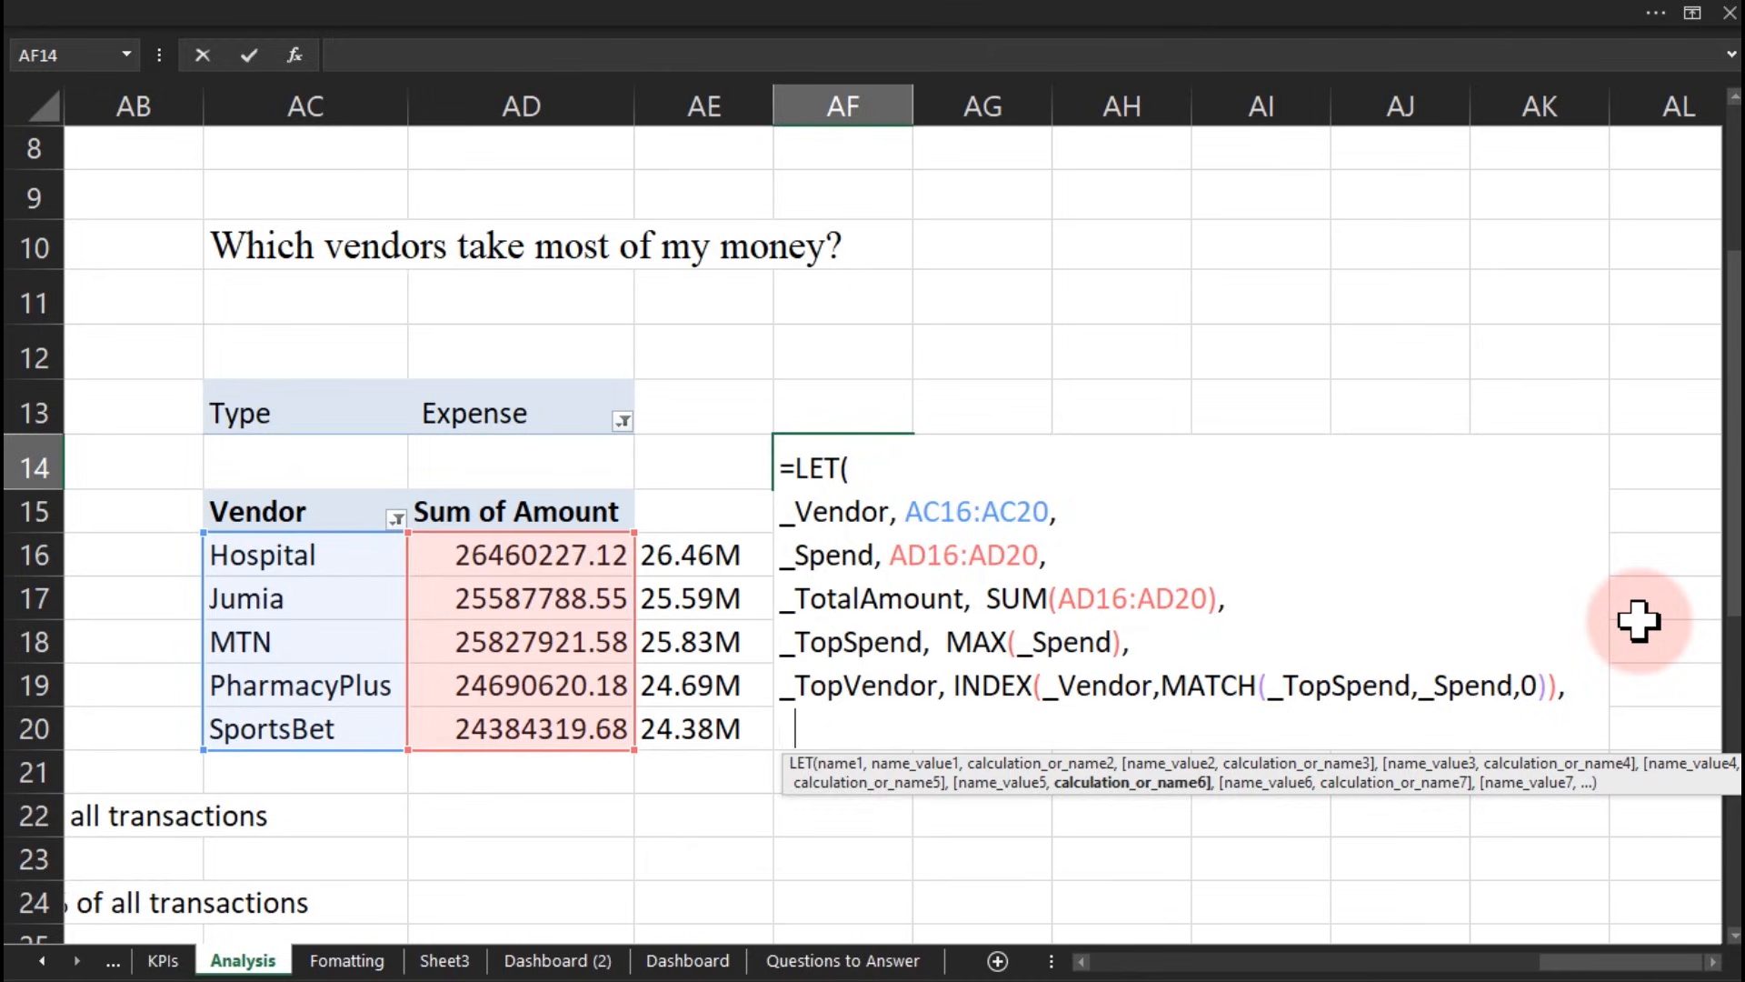
pyautogui.write('_PctTop')
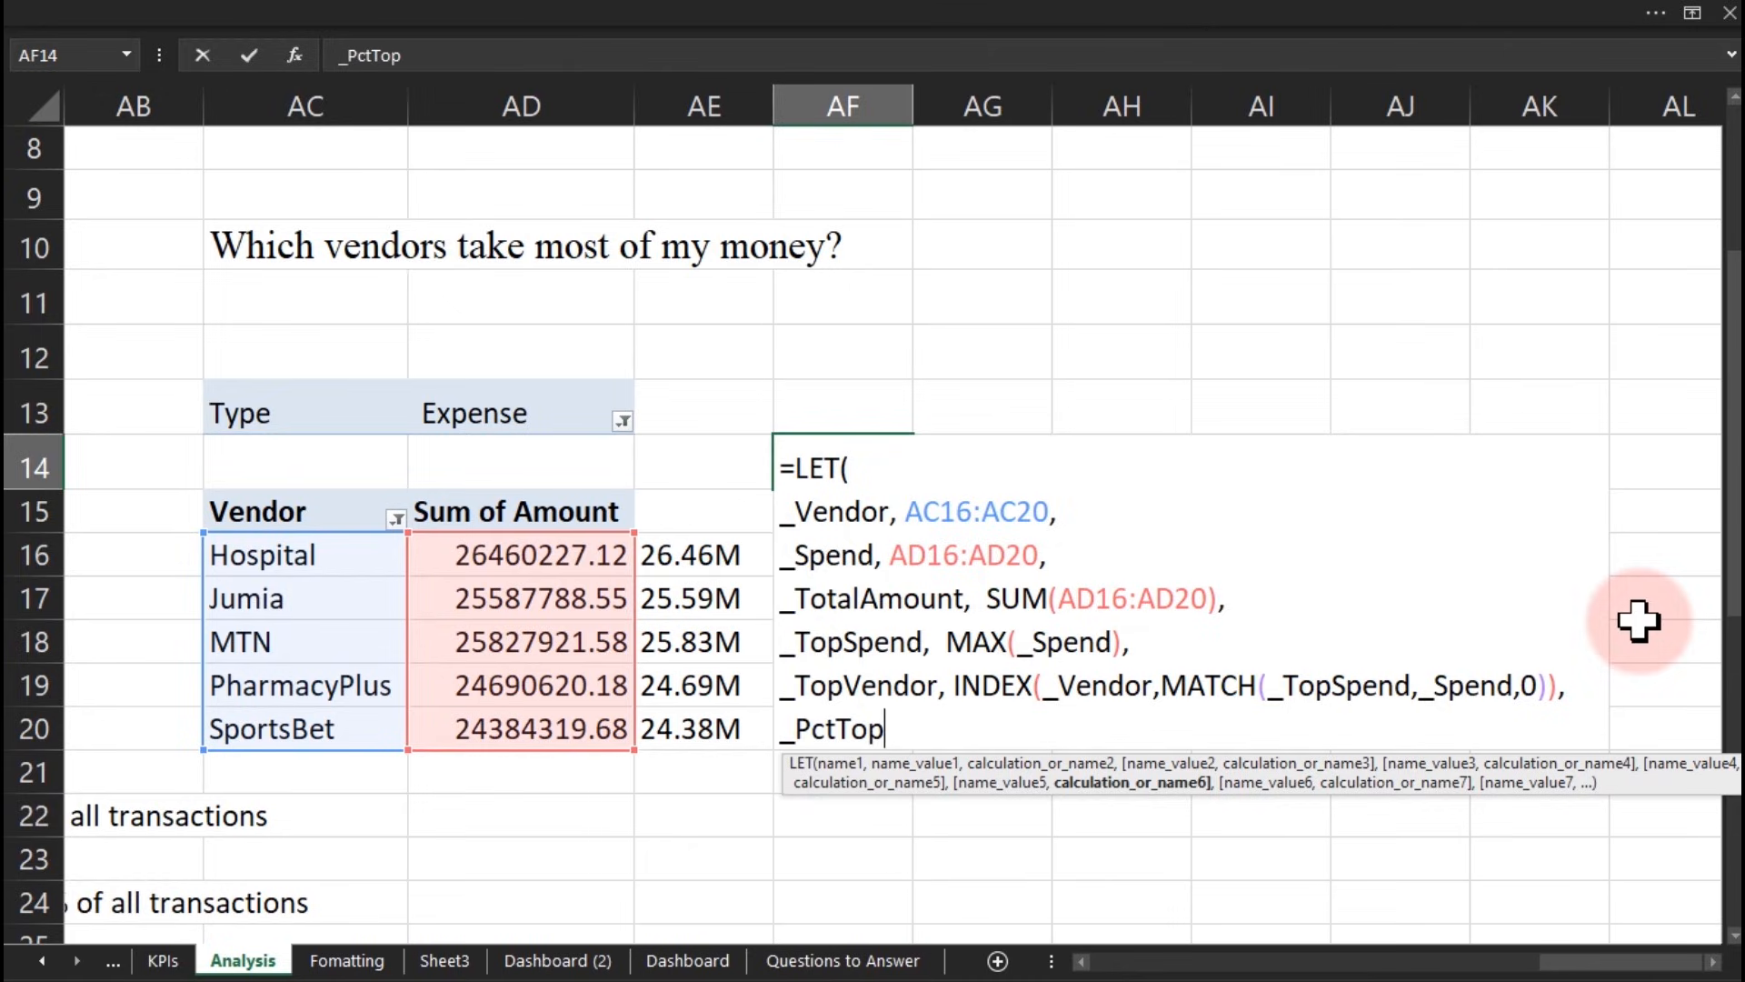
pyautogui.write(',')
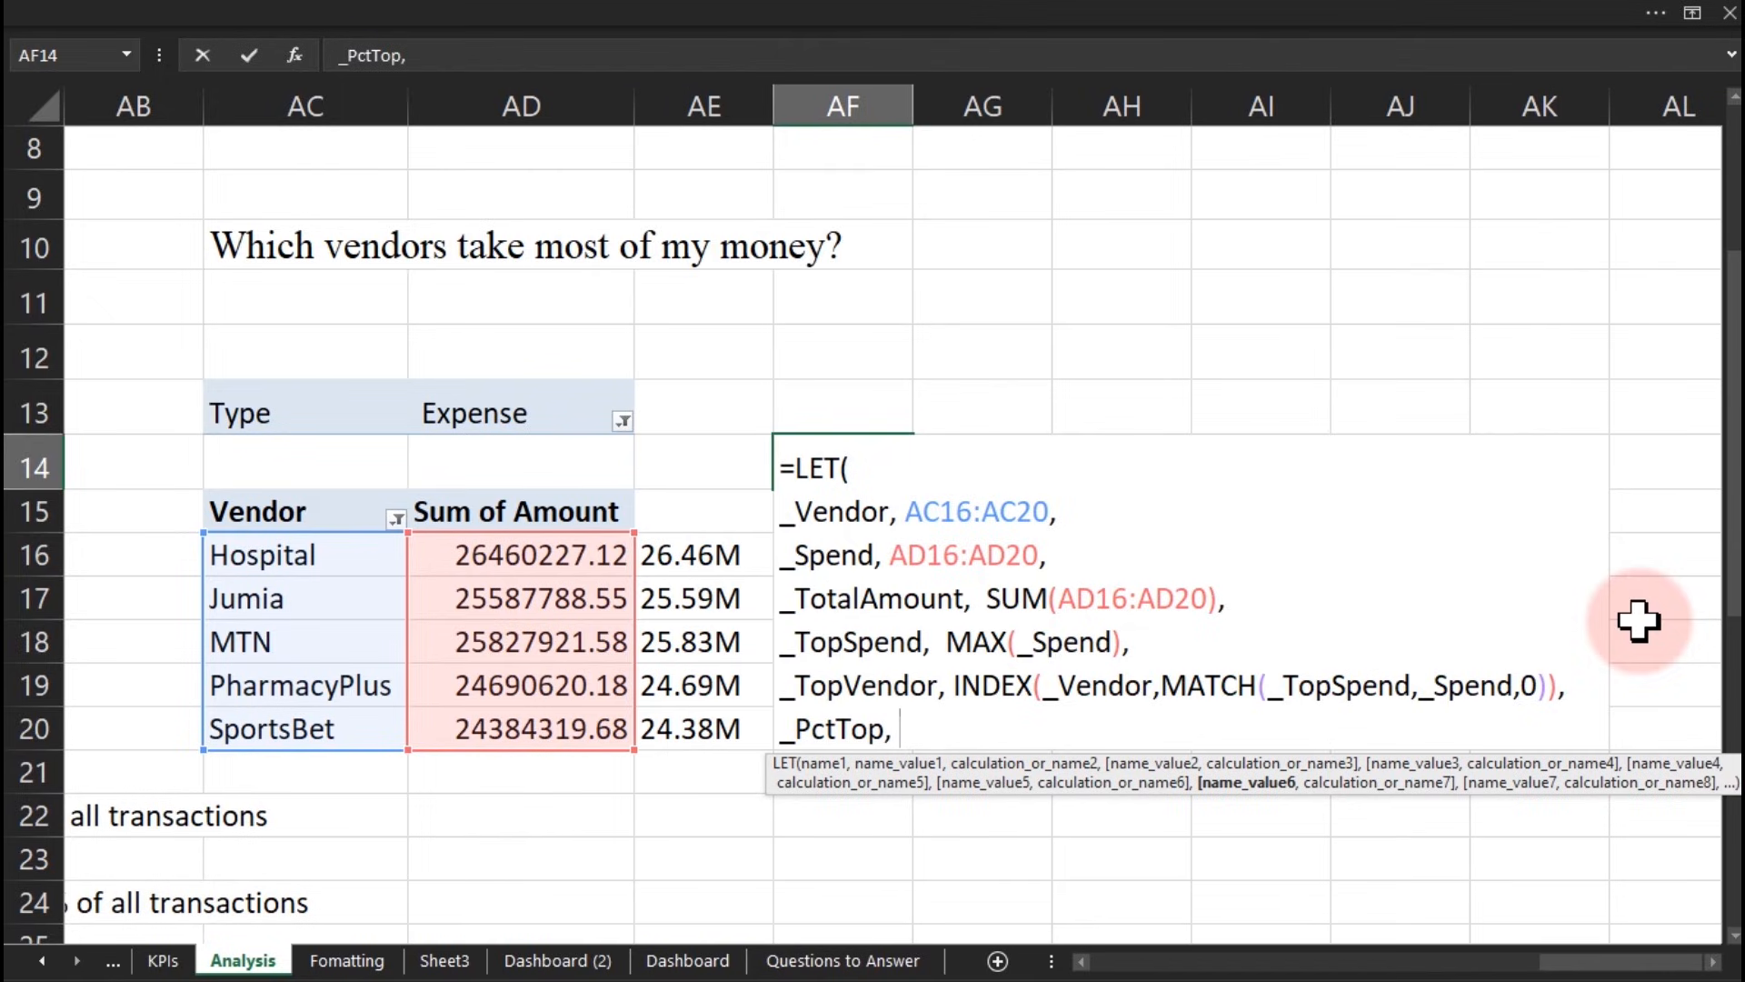
pyautogui.write(' _')
pyautogui.press('Down')
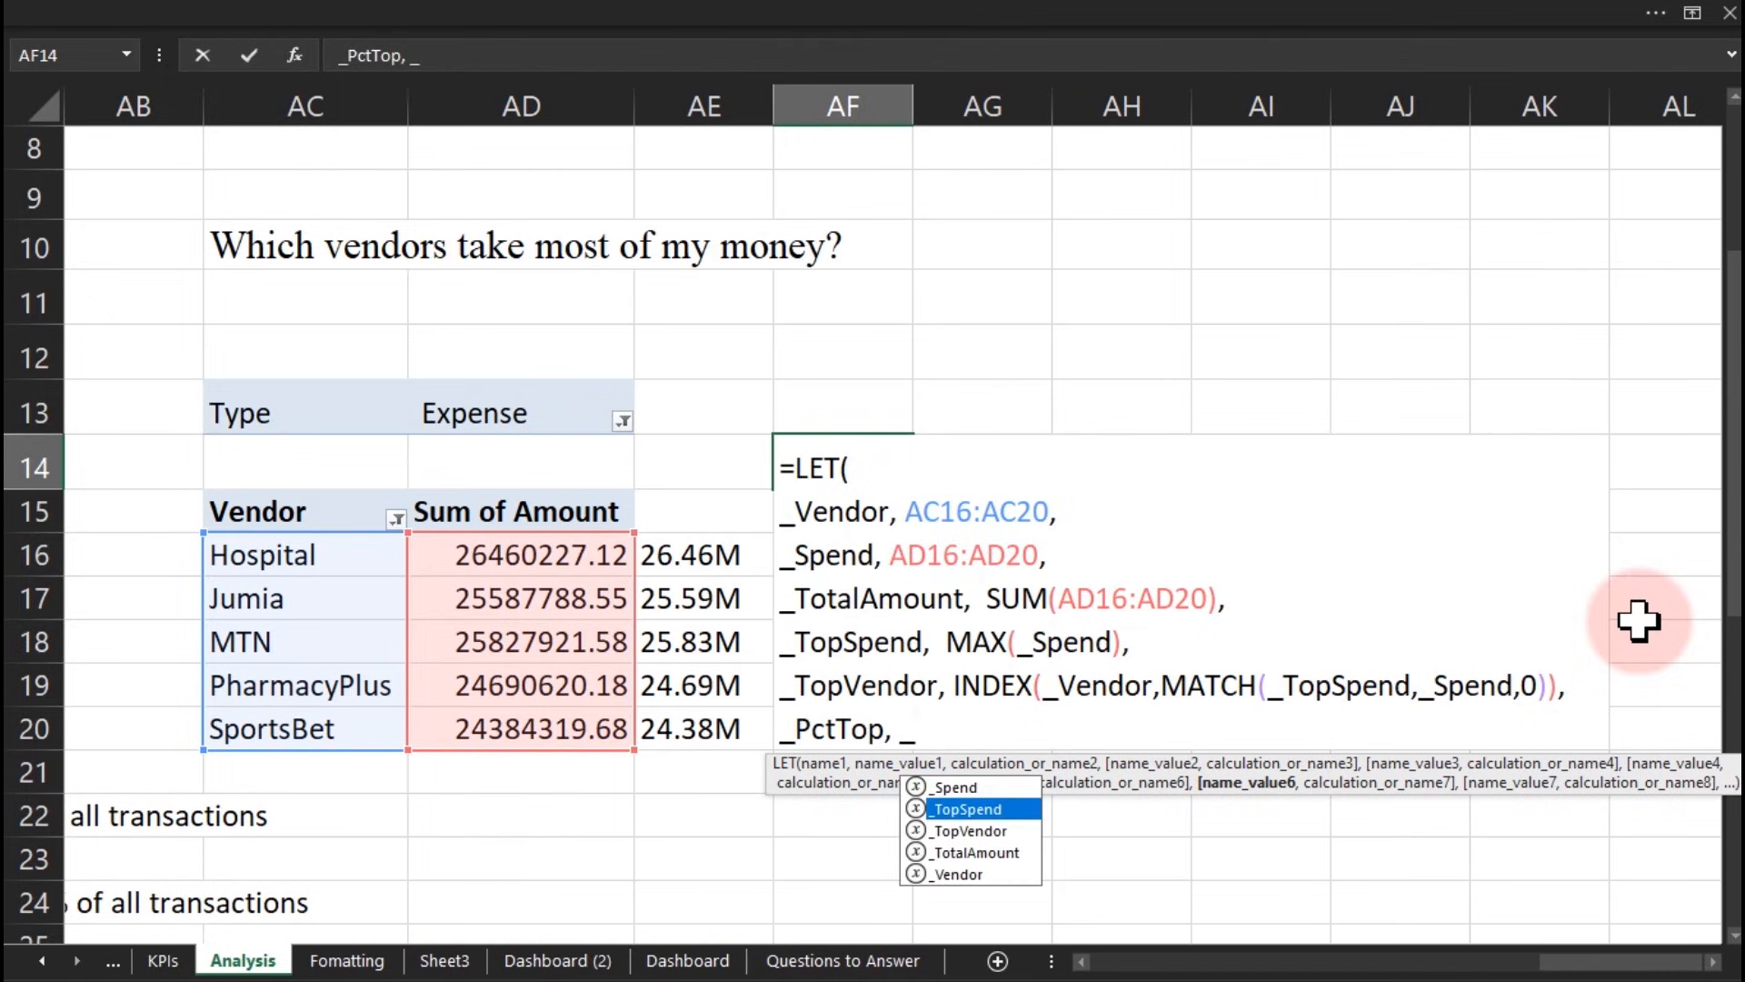
pyautogui.press('Tab')
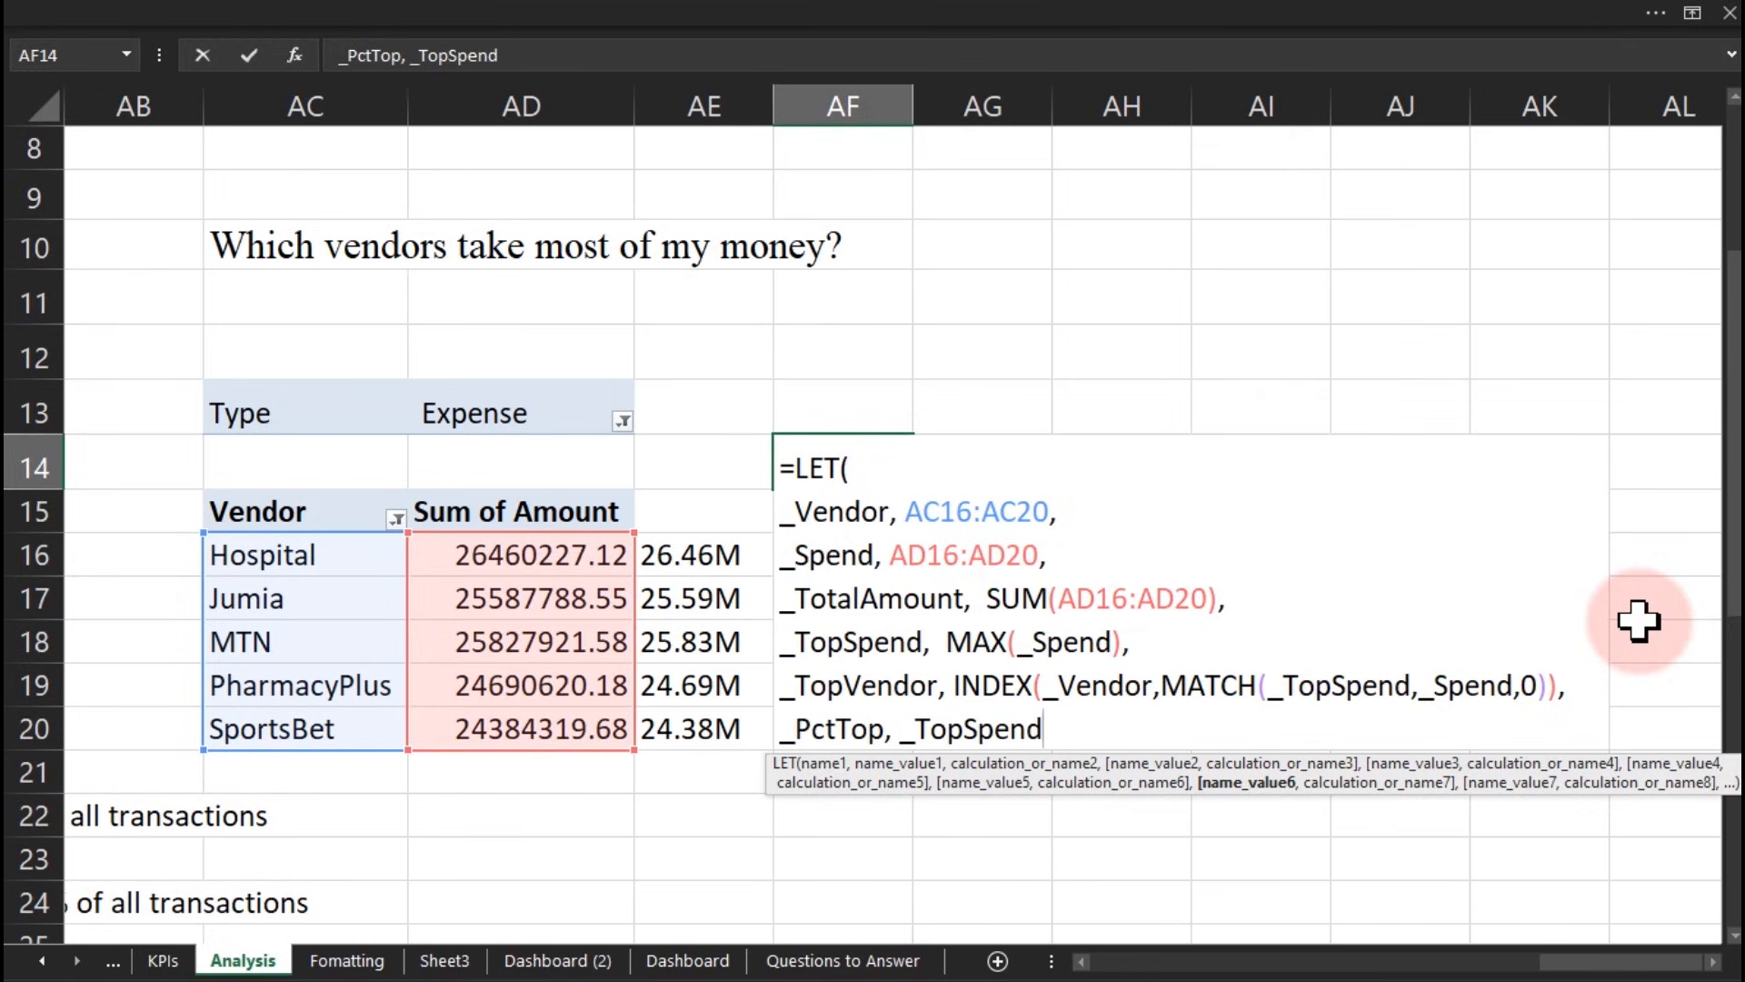
pyautogui.write('/_')
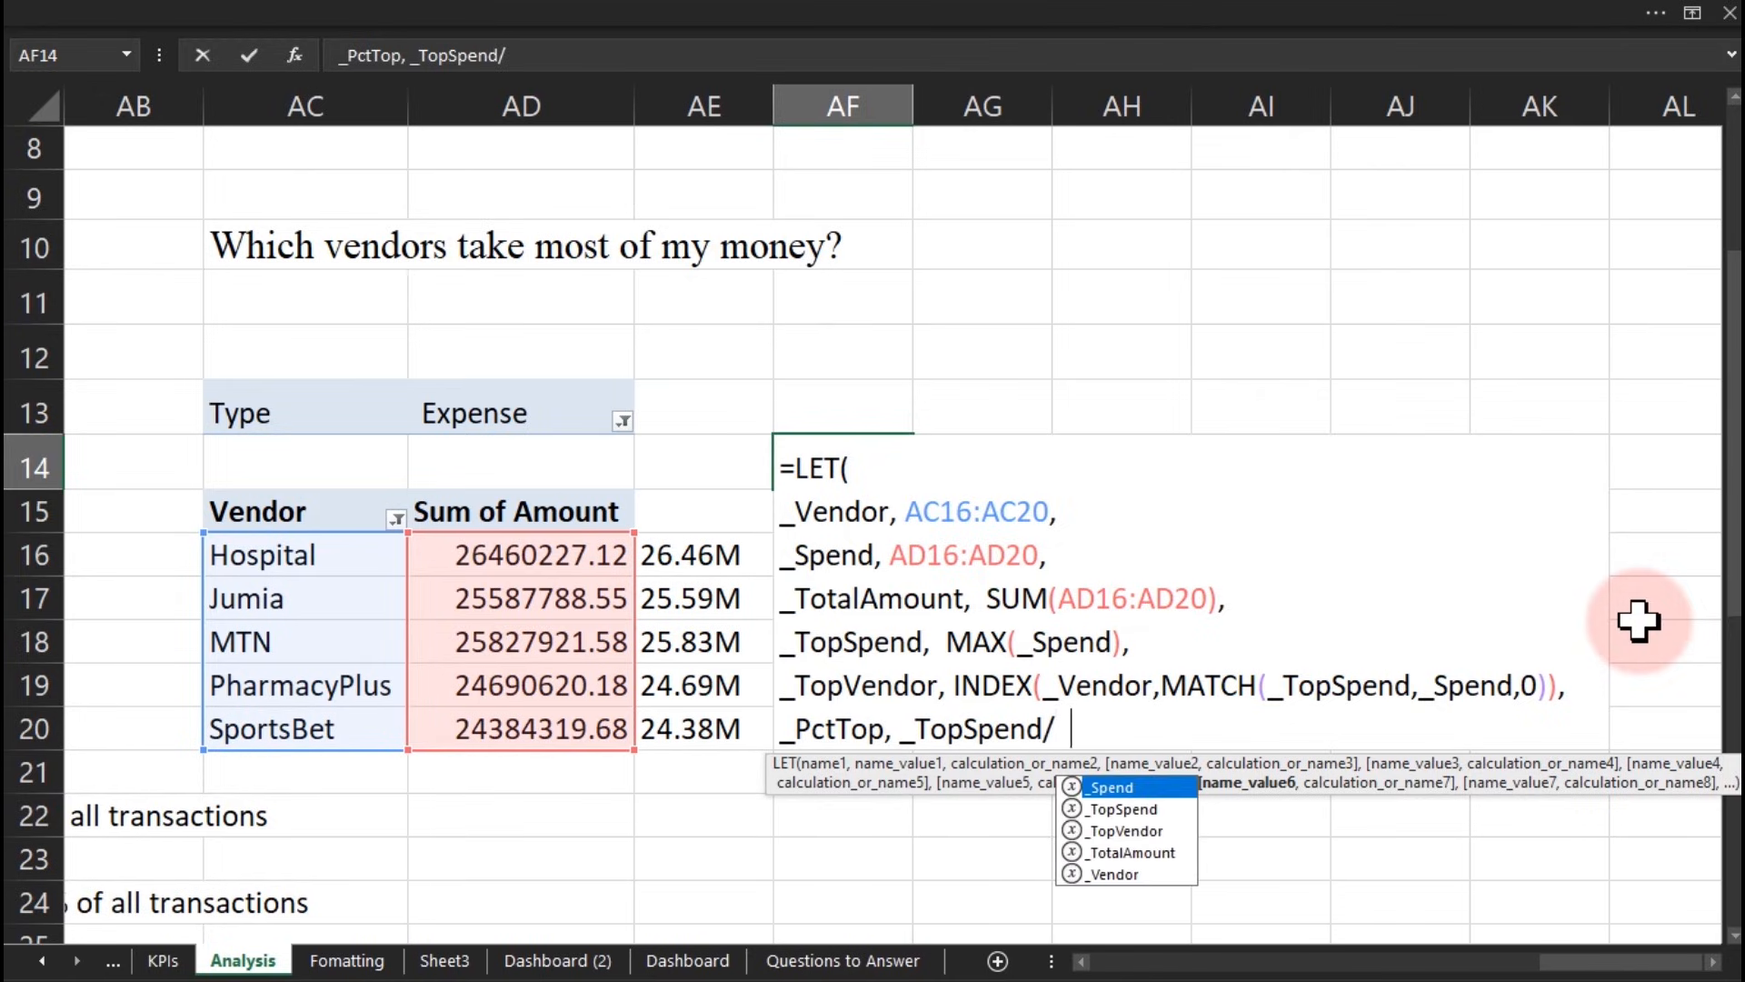
pyautogui.press('Down')
pyautogui.press('Down')
pyautogui.press('Down')
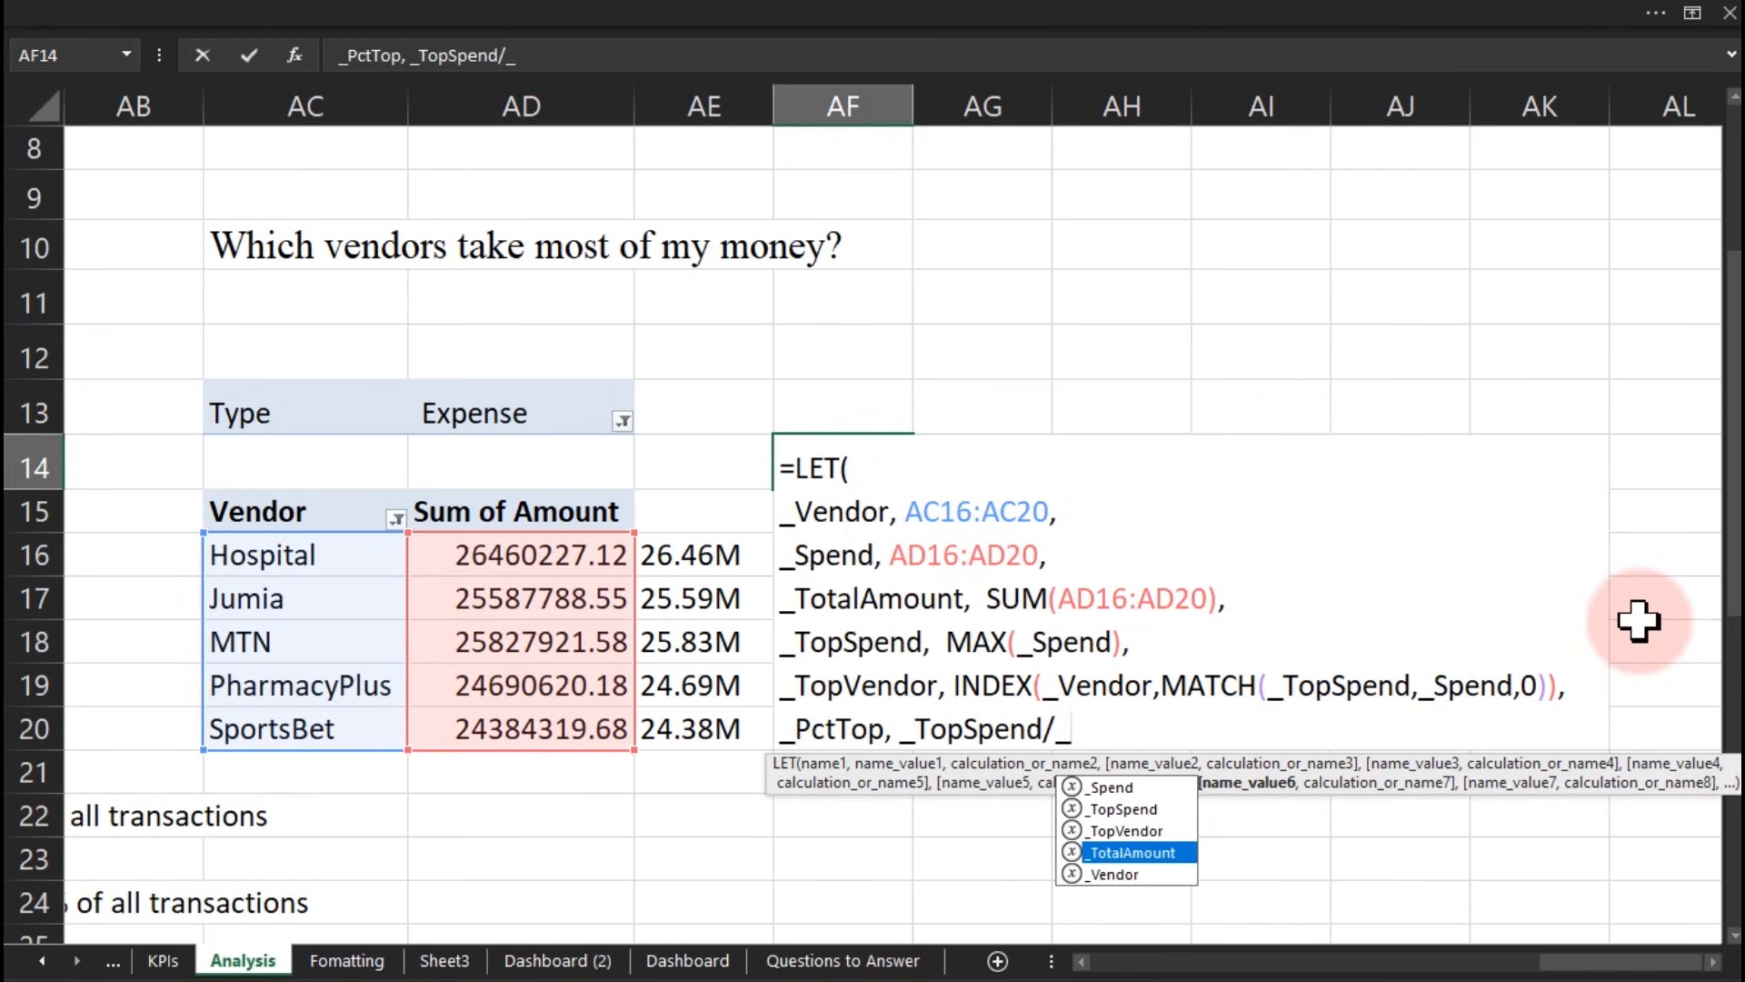
pyautogui.press('Tab')
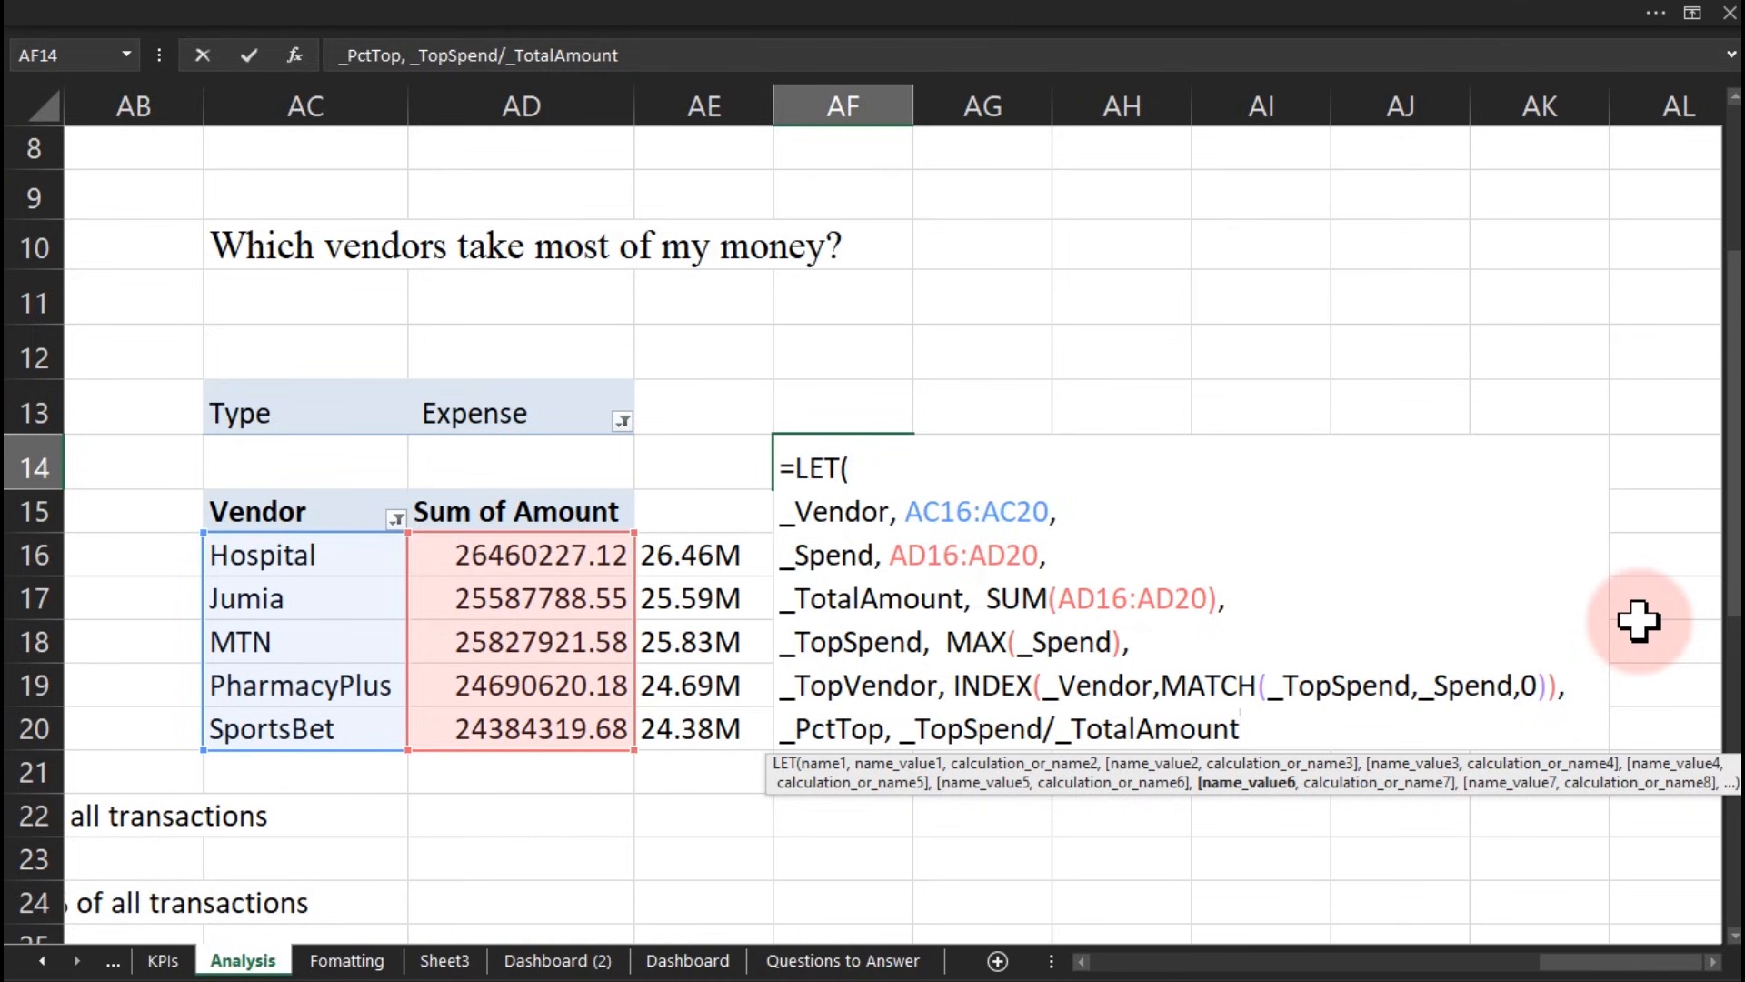
pyautogui.moveTo(1733, 587); pyautogui.dragTo(1735, 704)
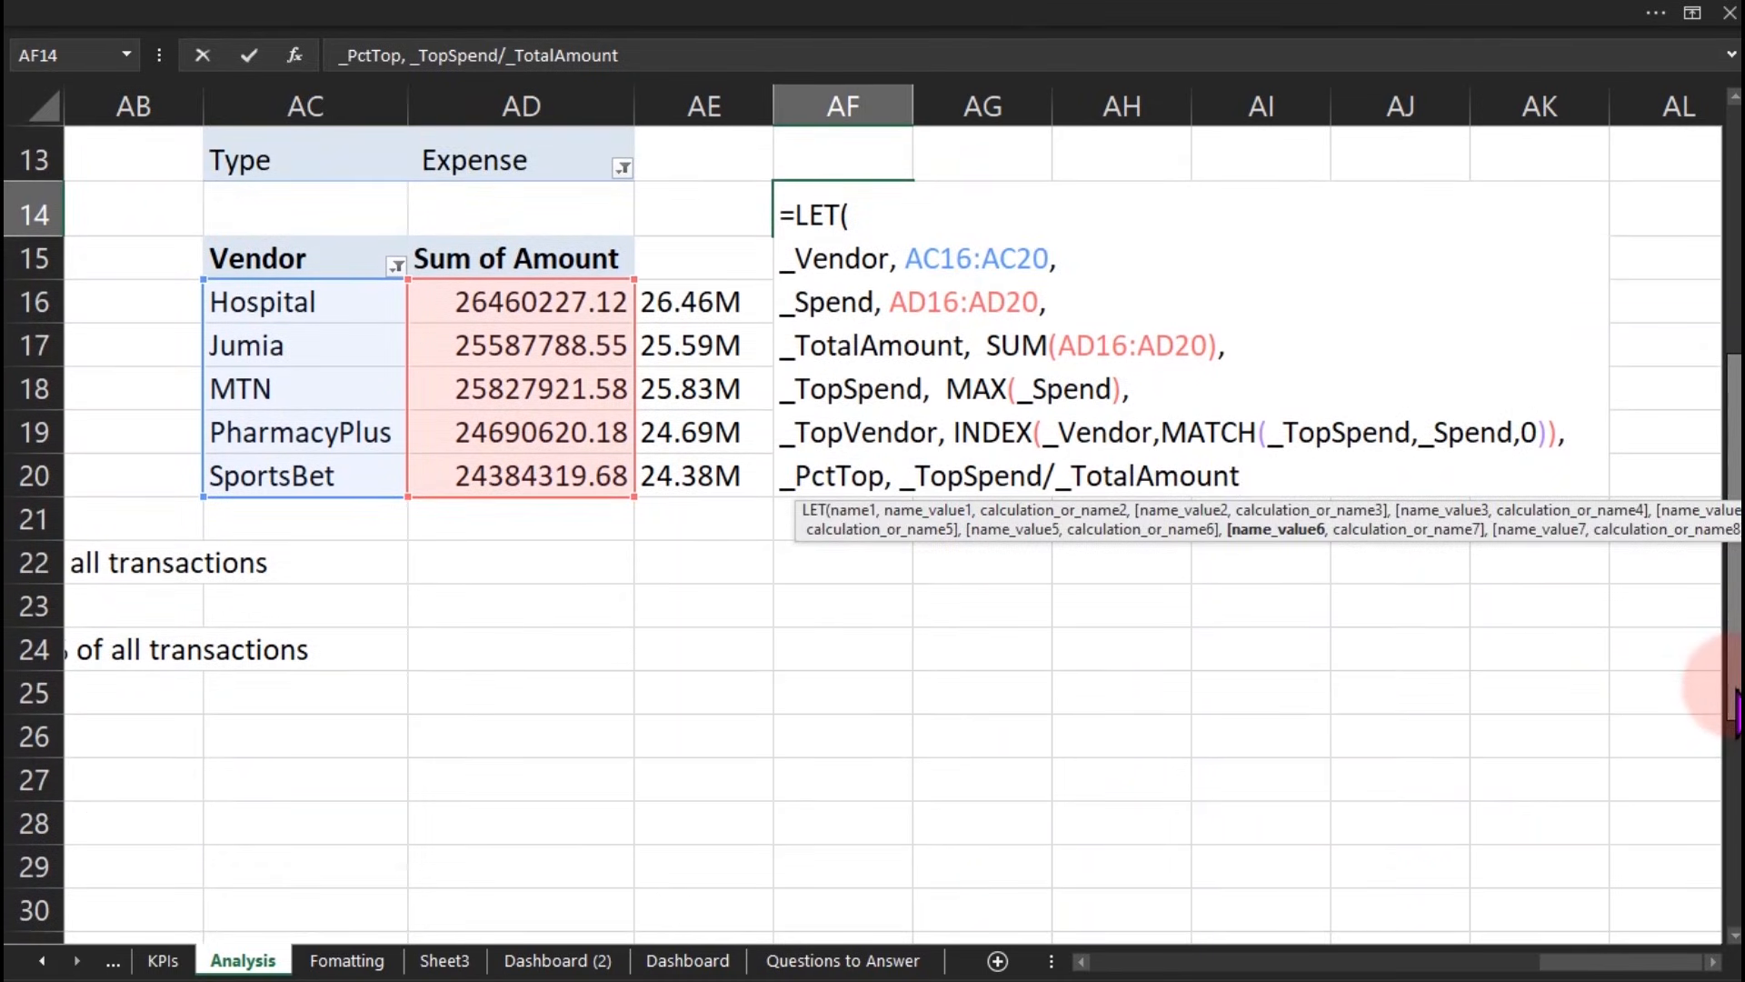
pyautogui.write(',')
# Step: After a blank line, start the LET result with _TopVendor & " takes the largest share of your spending at "&
pyautogui.hotkey('alt', 'Return')
pyautogui.hotkey('alt', 'Return')
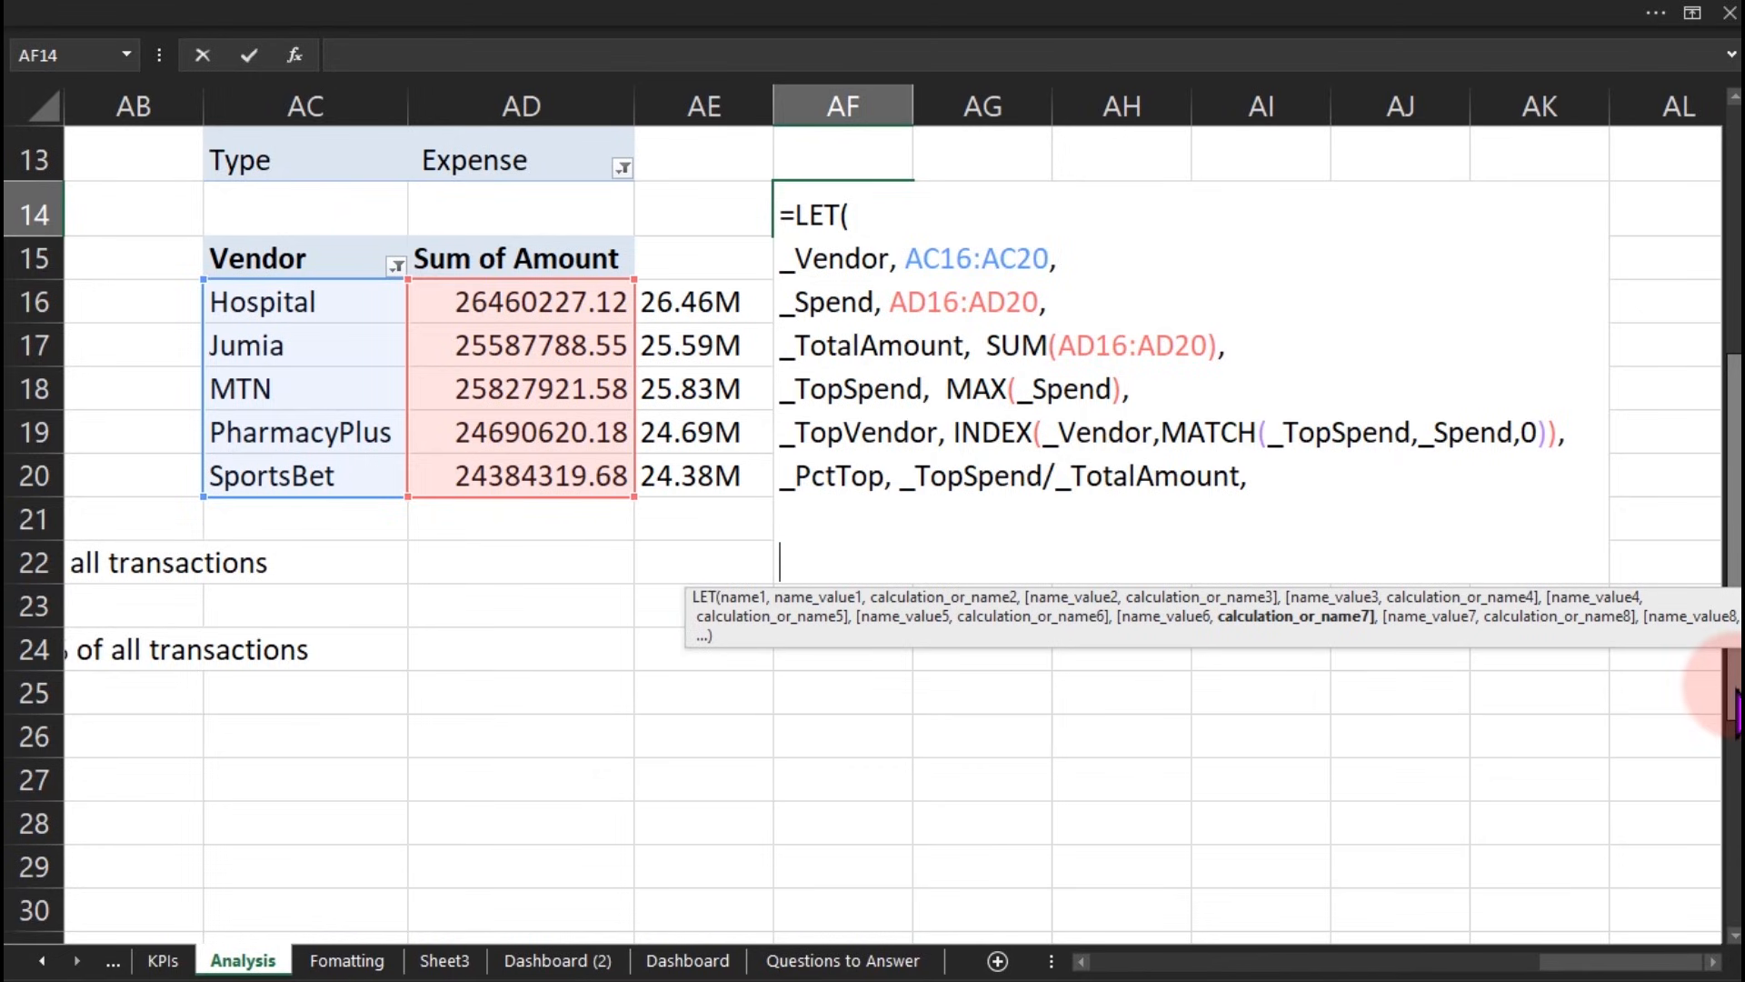
pyautogui.write('_')
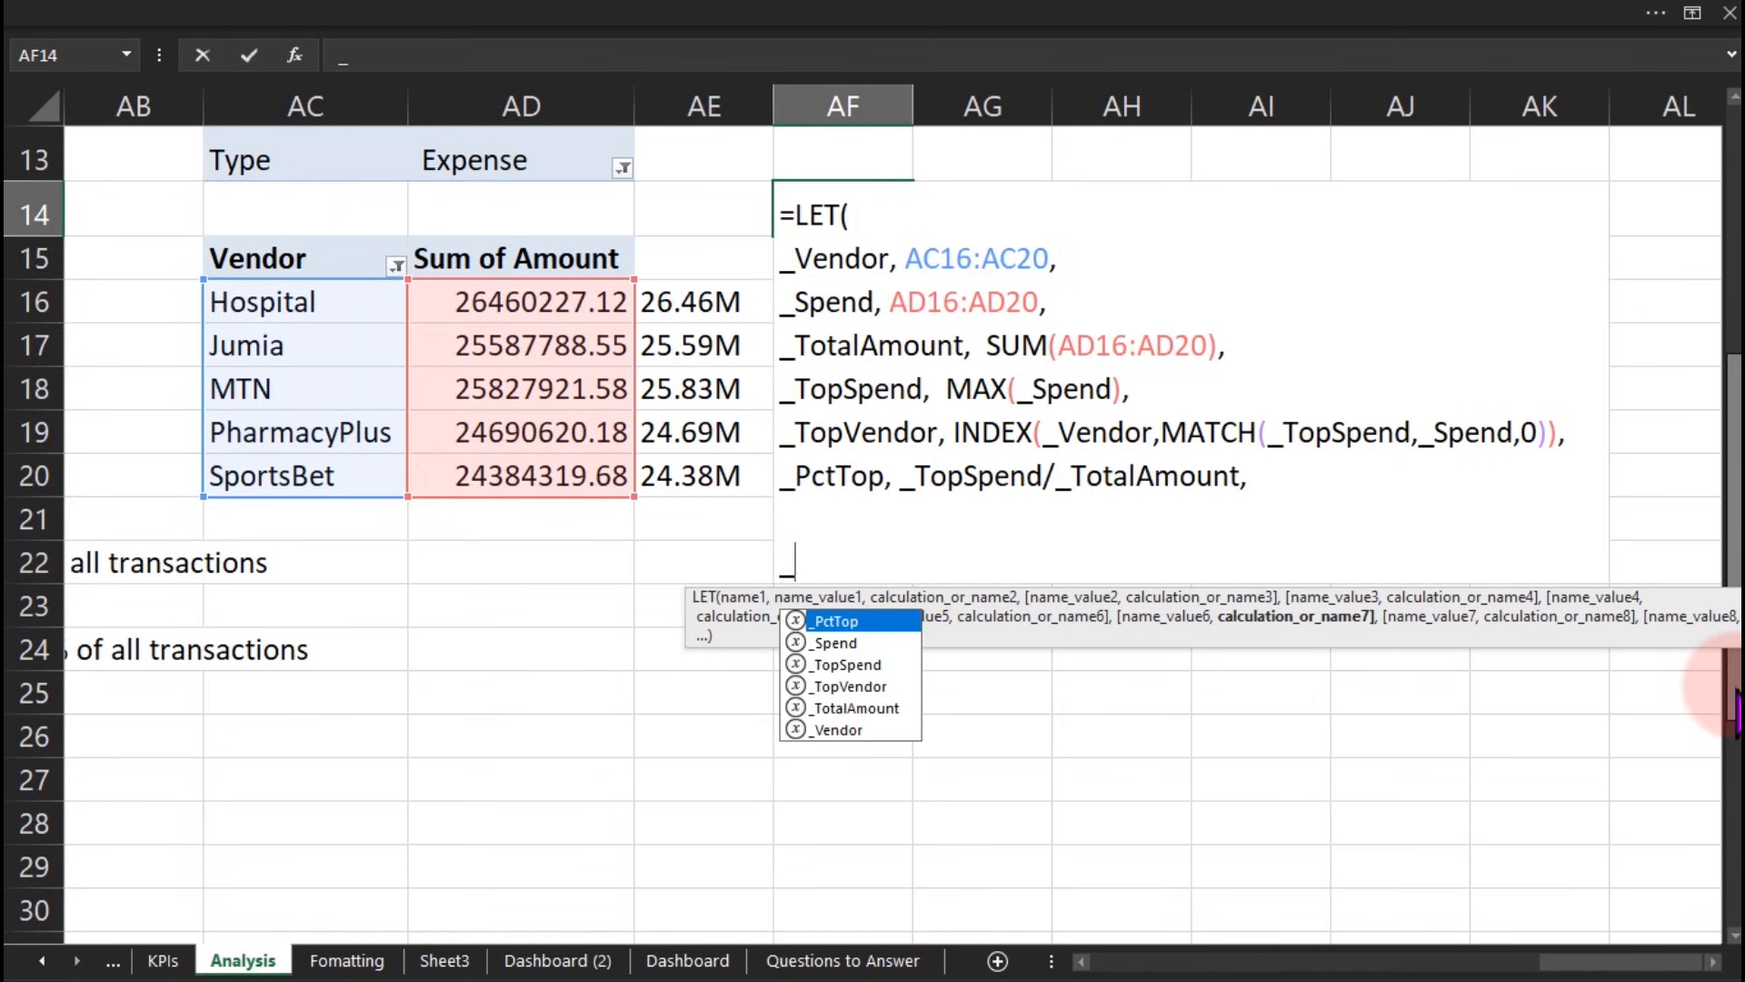
pyautogui.press('Down')
pyautogui.press('Down')
pyautogui.press('Down')
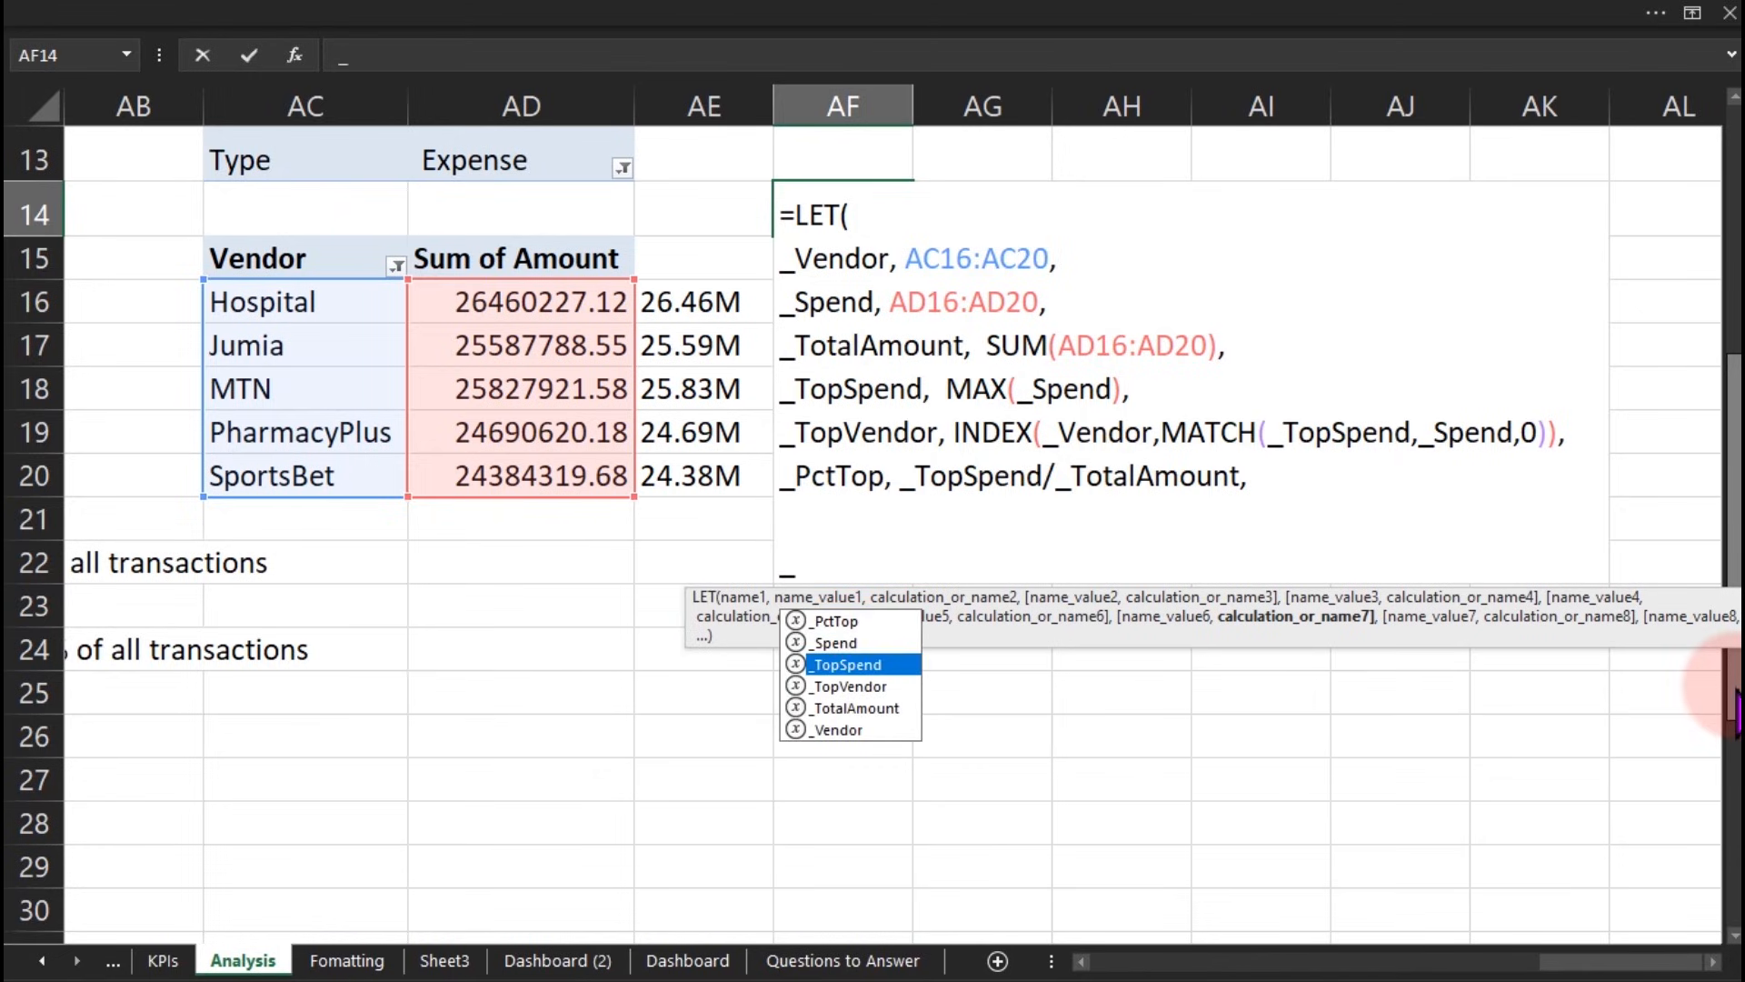
pyautogui.press('Tab')
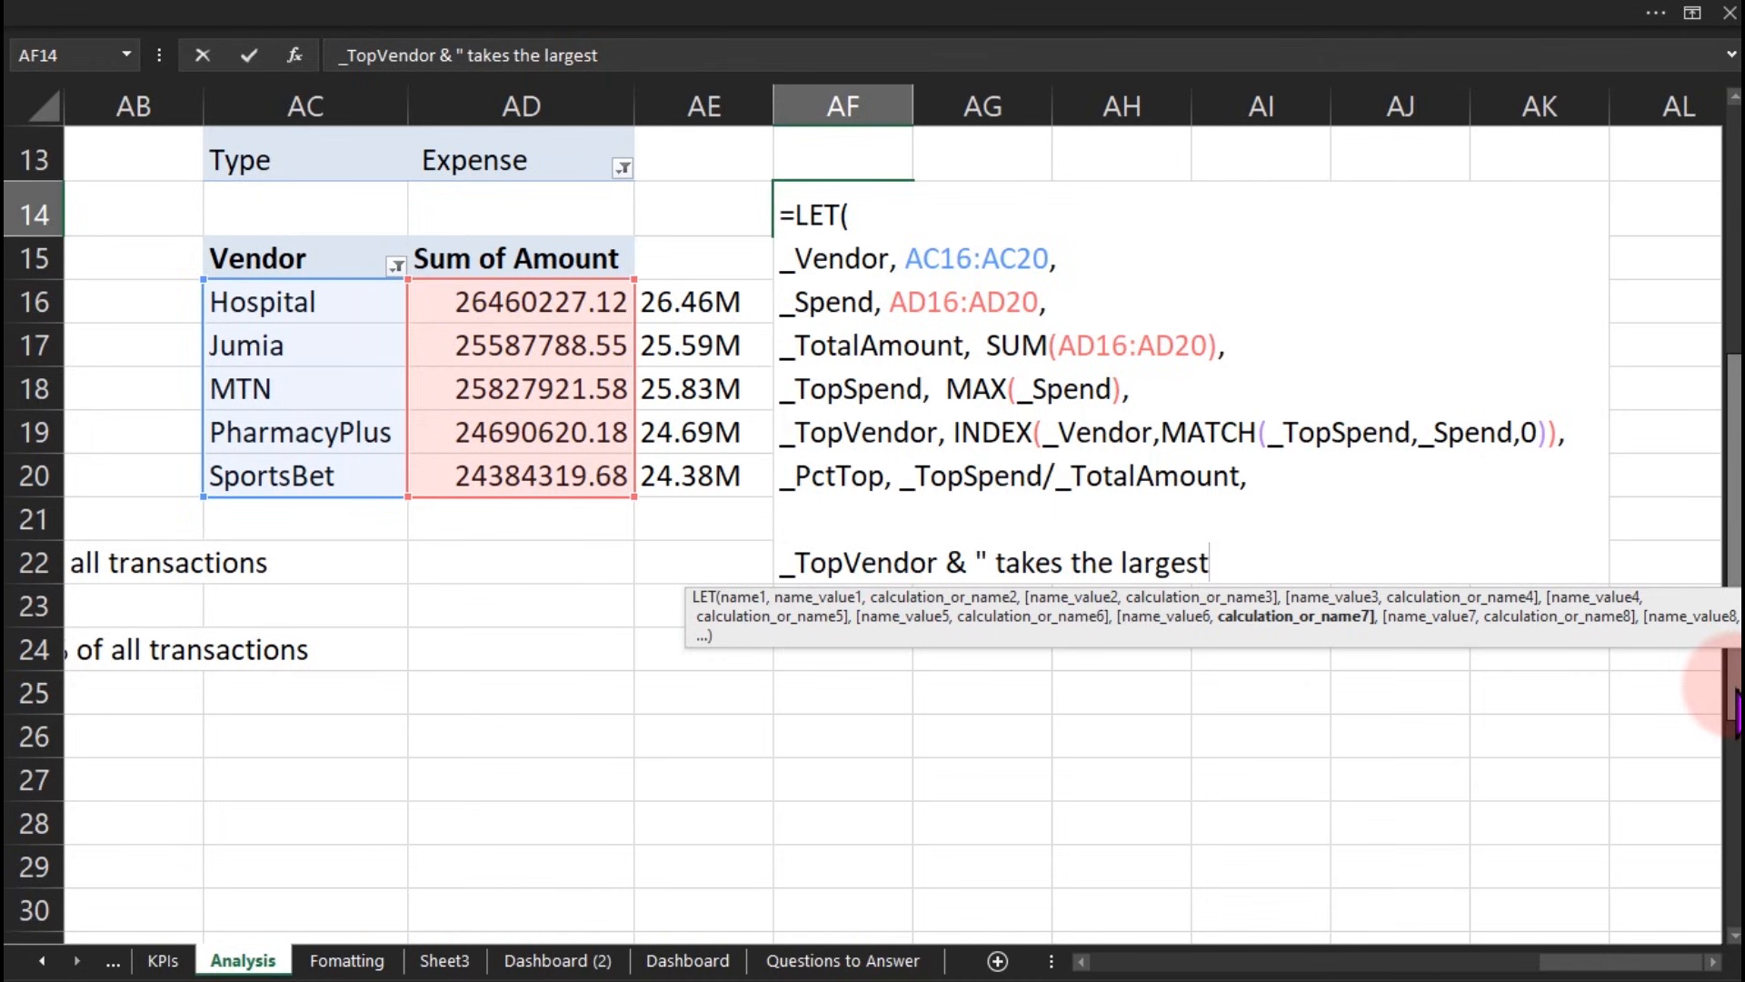
pyautogui.write('are')
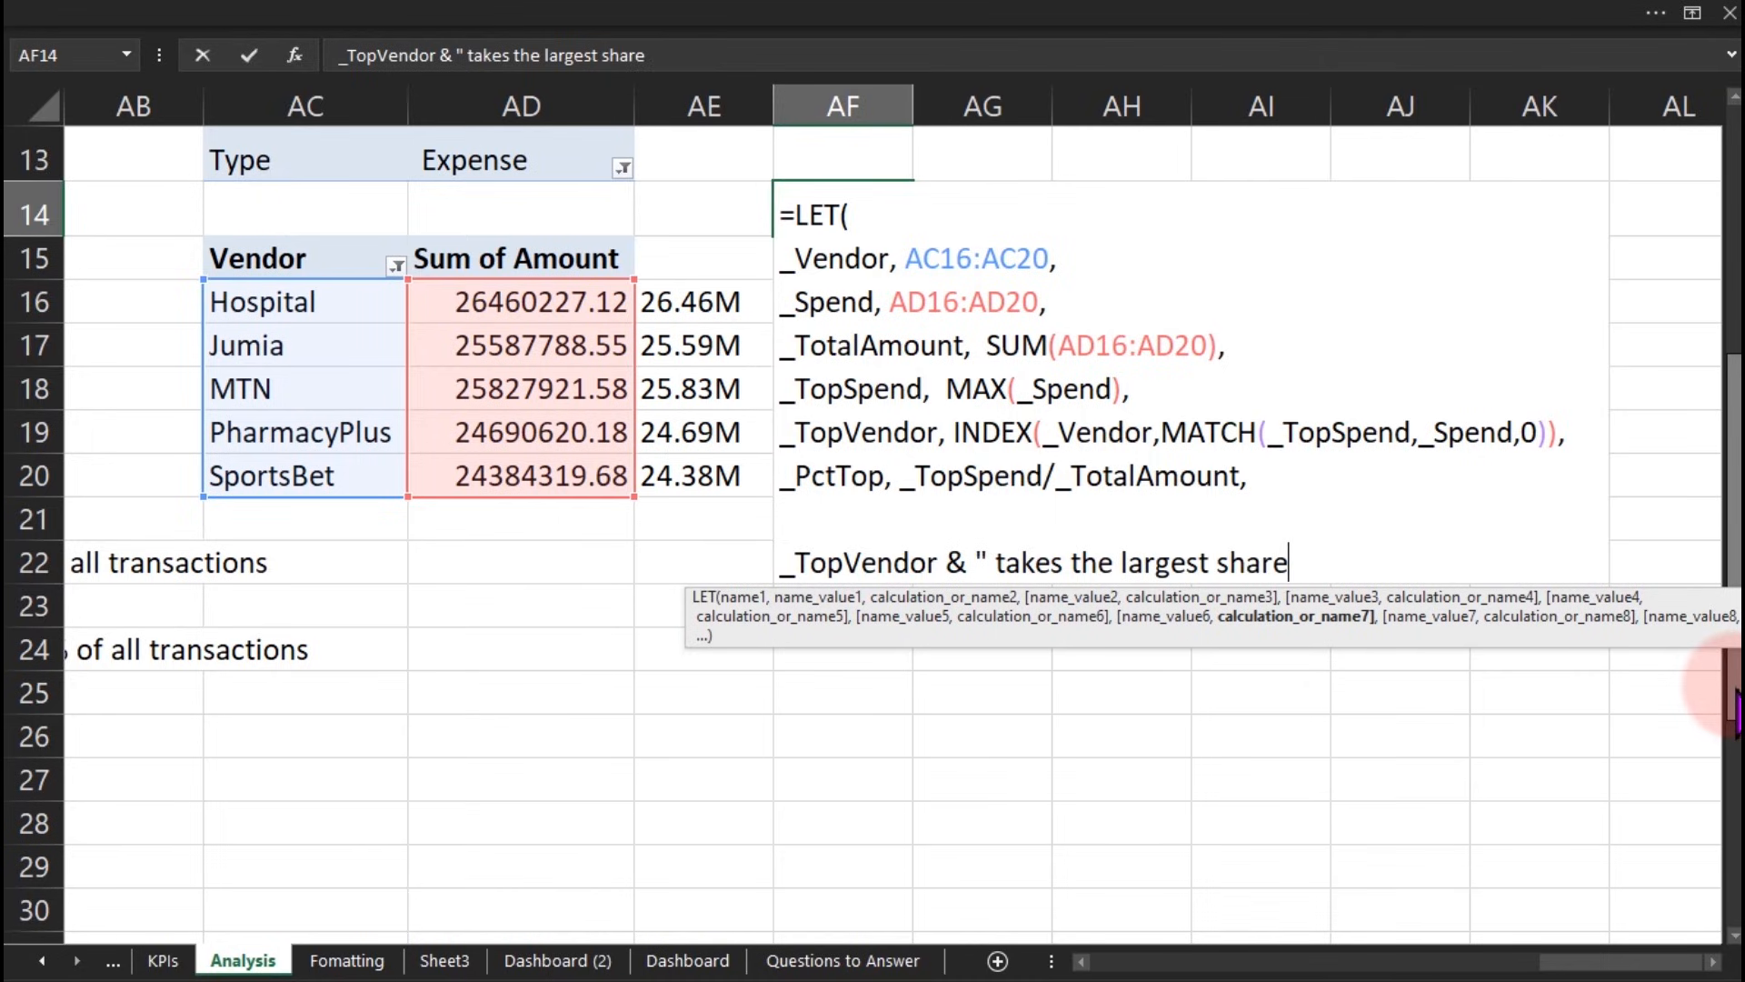
pyautogui.write(' of your spending at "&')
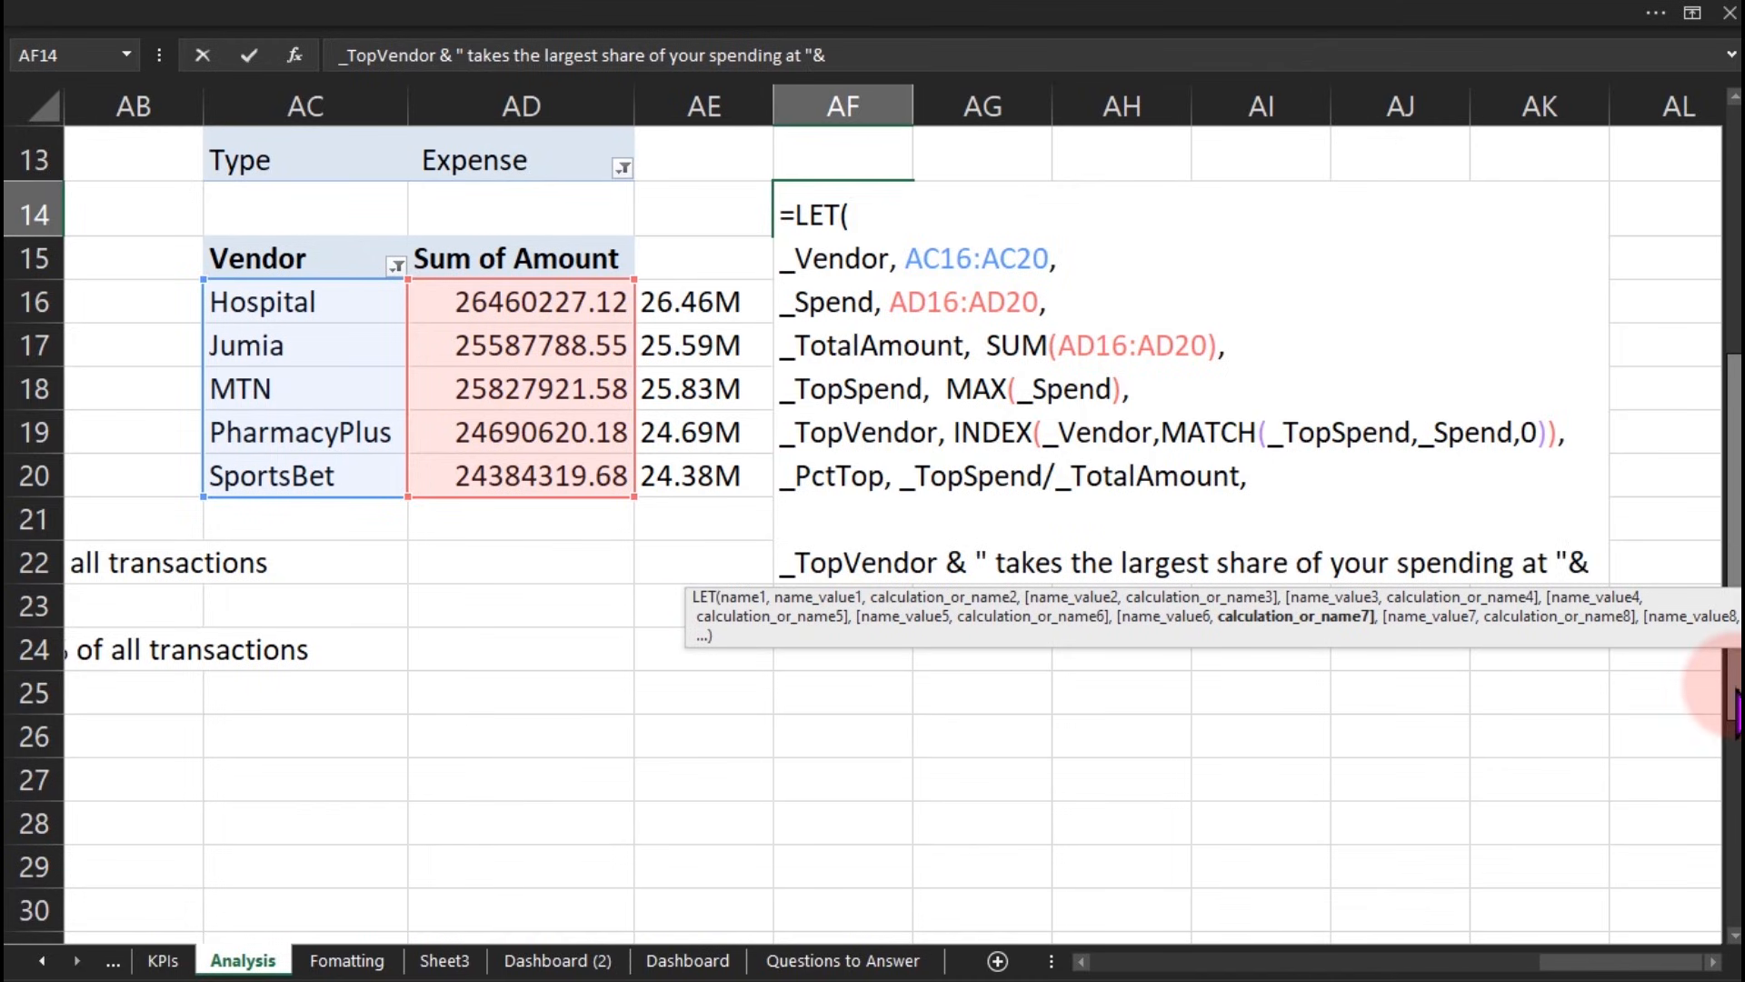
# Step: Append TEXT(_PctTop,"0.0%") on a new line to finish the result text, close the LET function and enter the formula
pyautogui.hotkey('alt', 'Return')
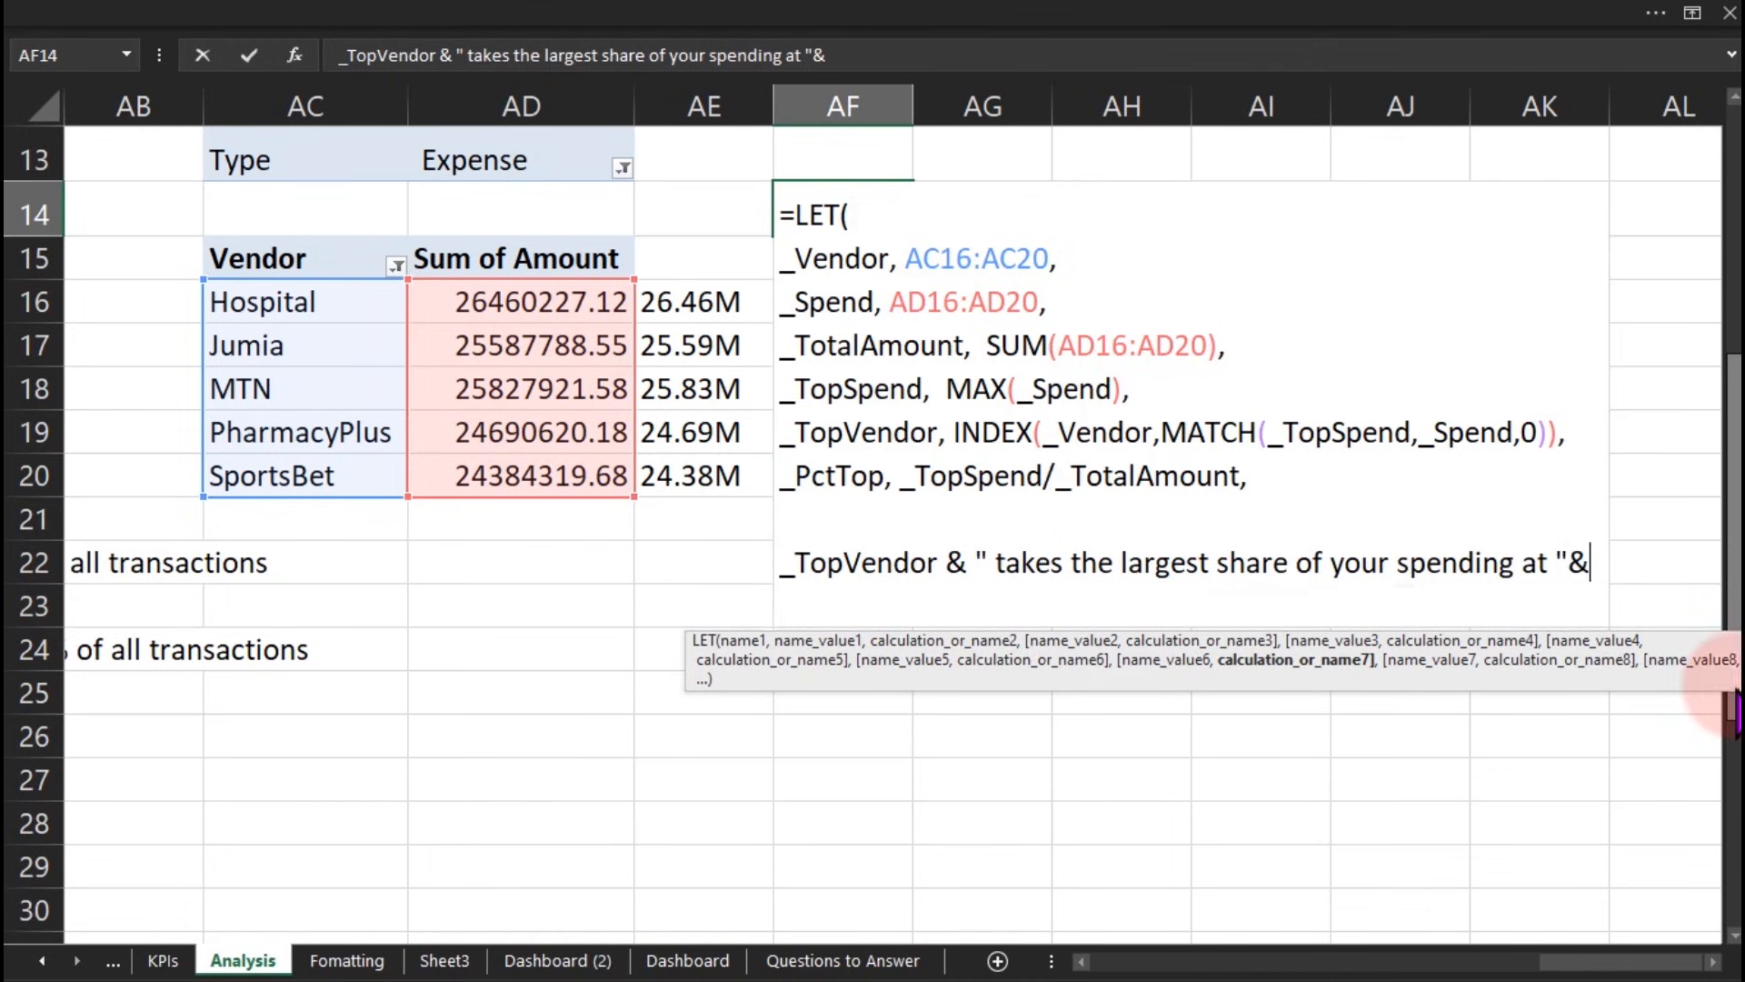
pyautogui.write('tex')
pyautogui.press('Tab')
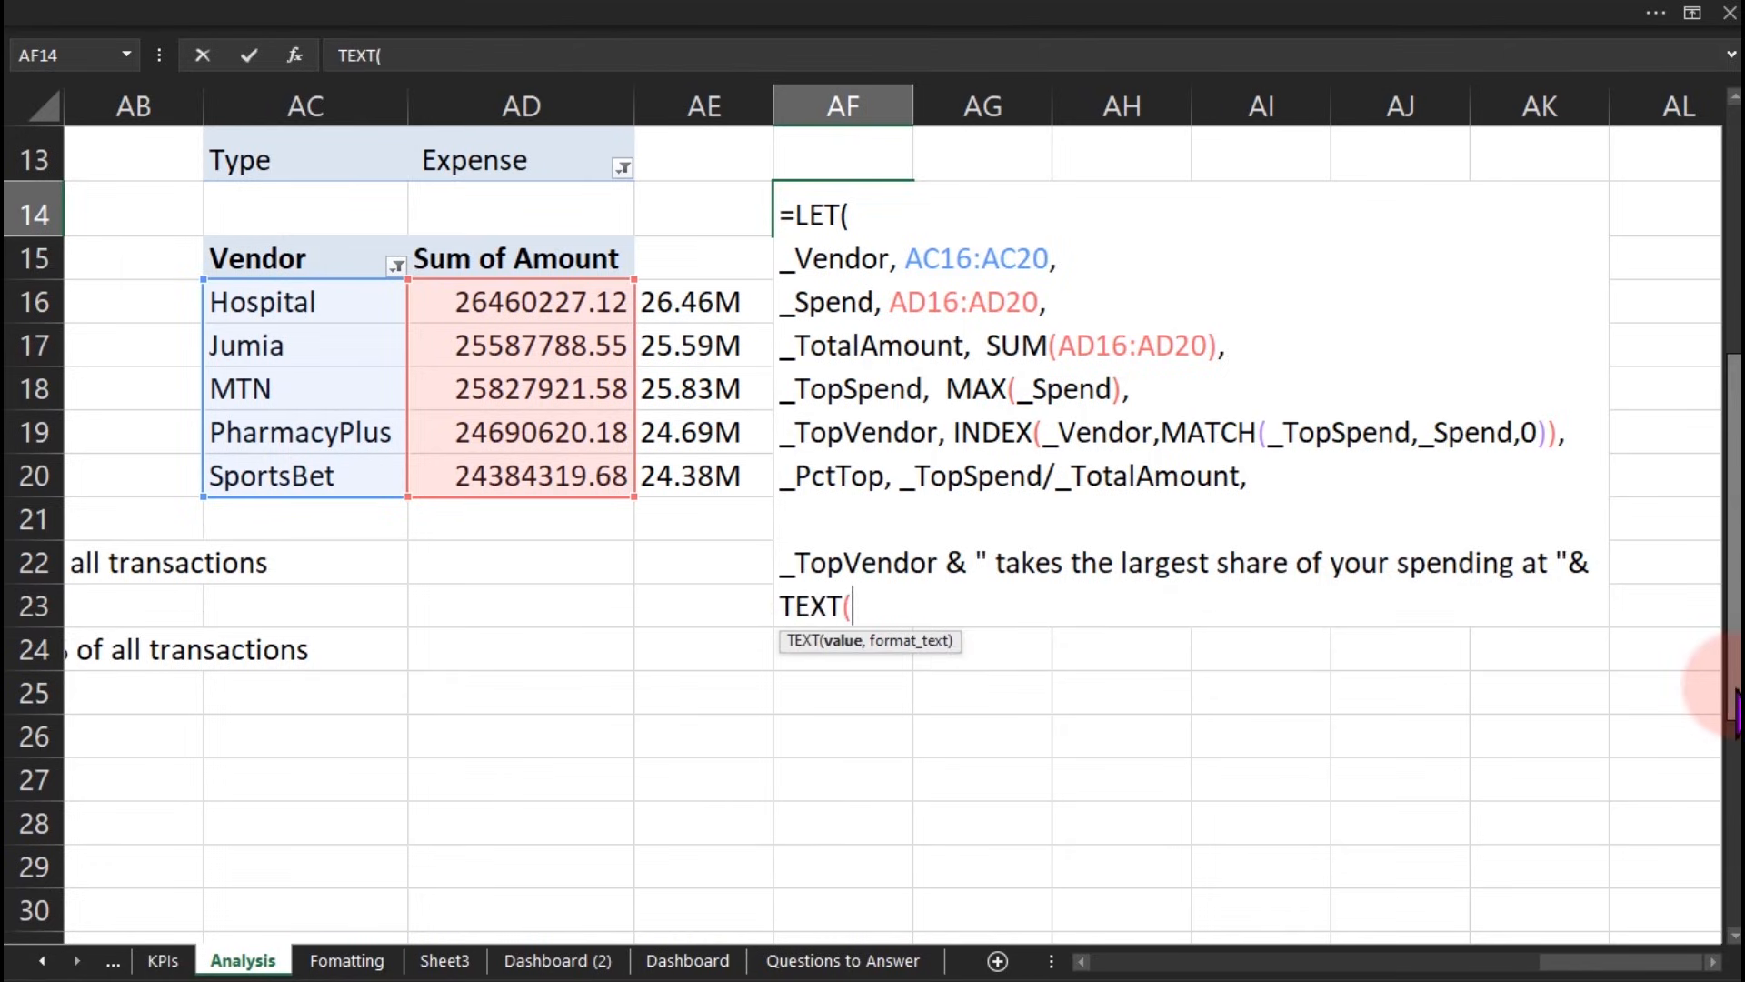
pyautogui.write('_')
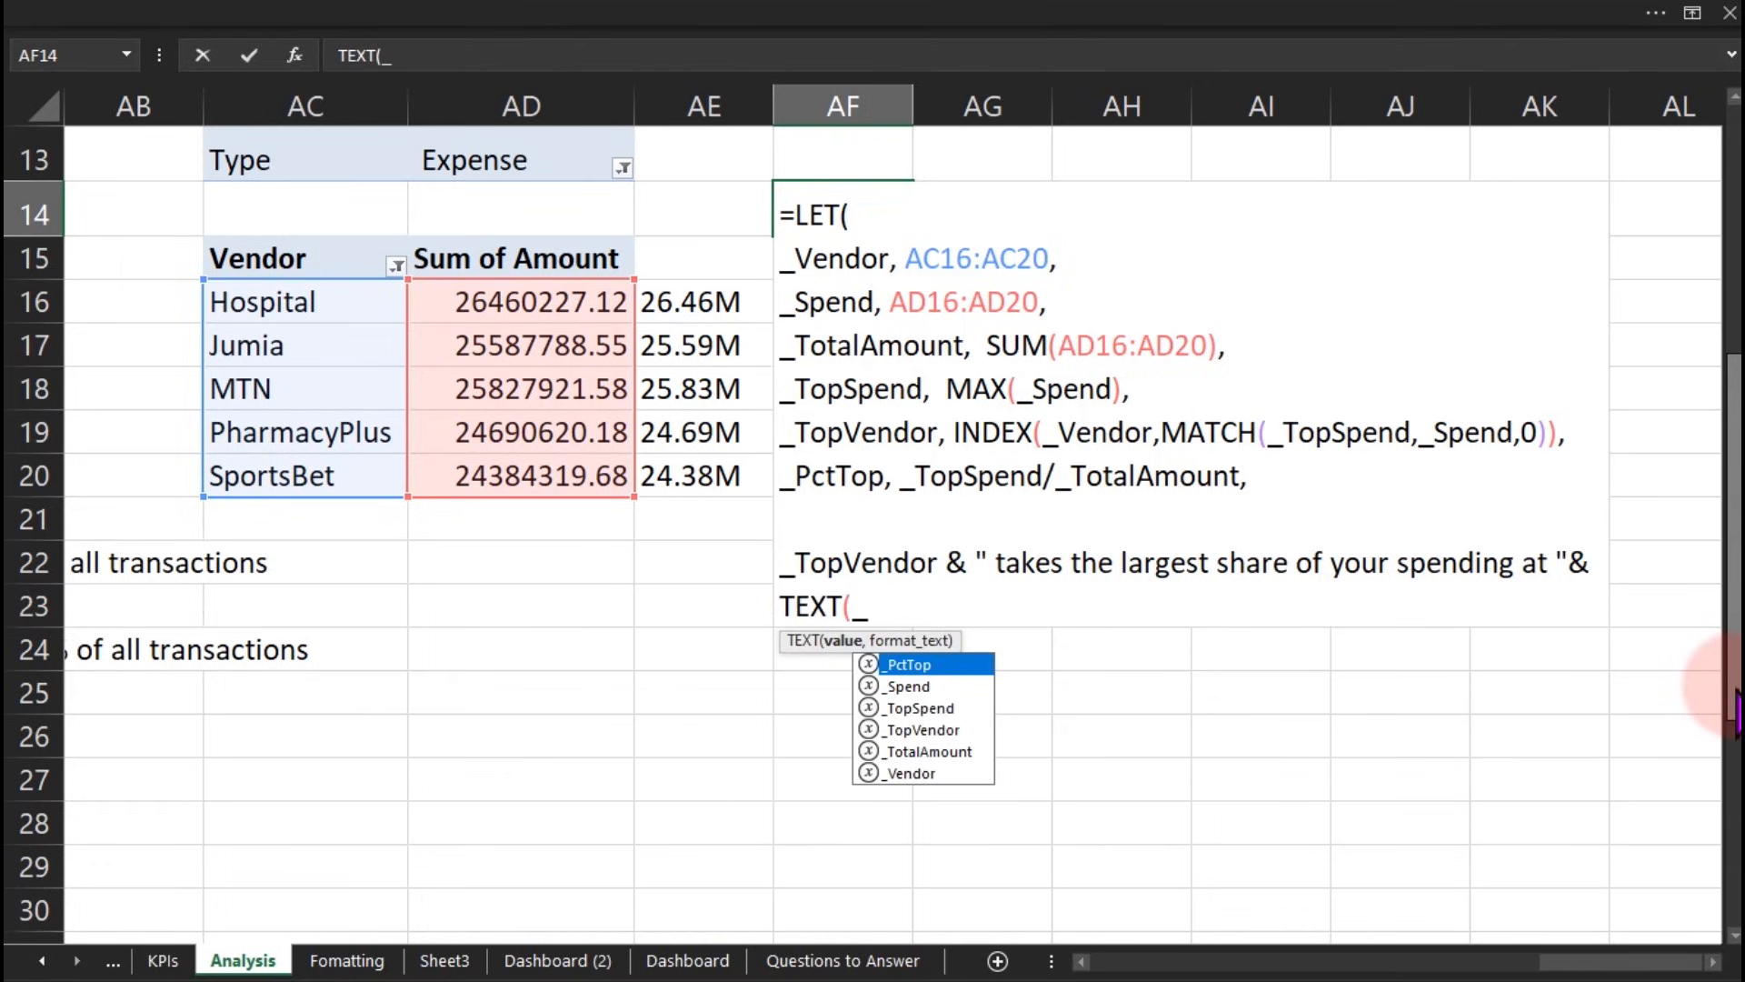
pyautogui.press('Tab')
pyautogui.write(',')
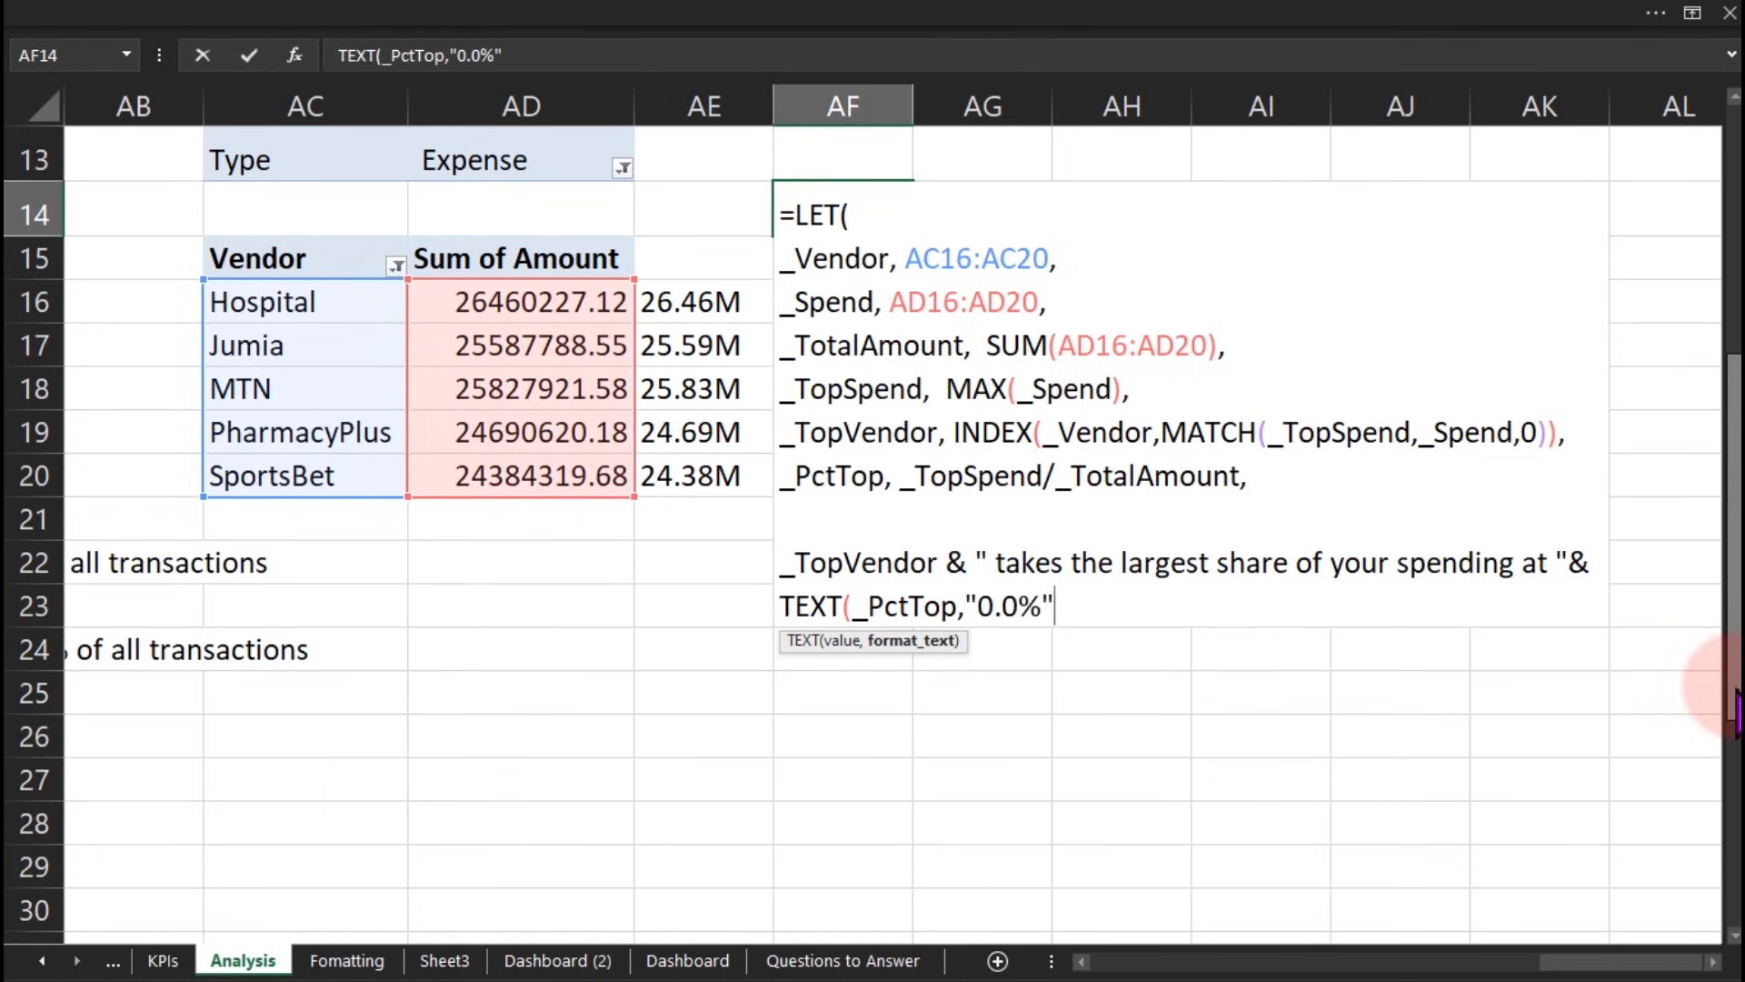
pyautogui.write('"0.0%")')
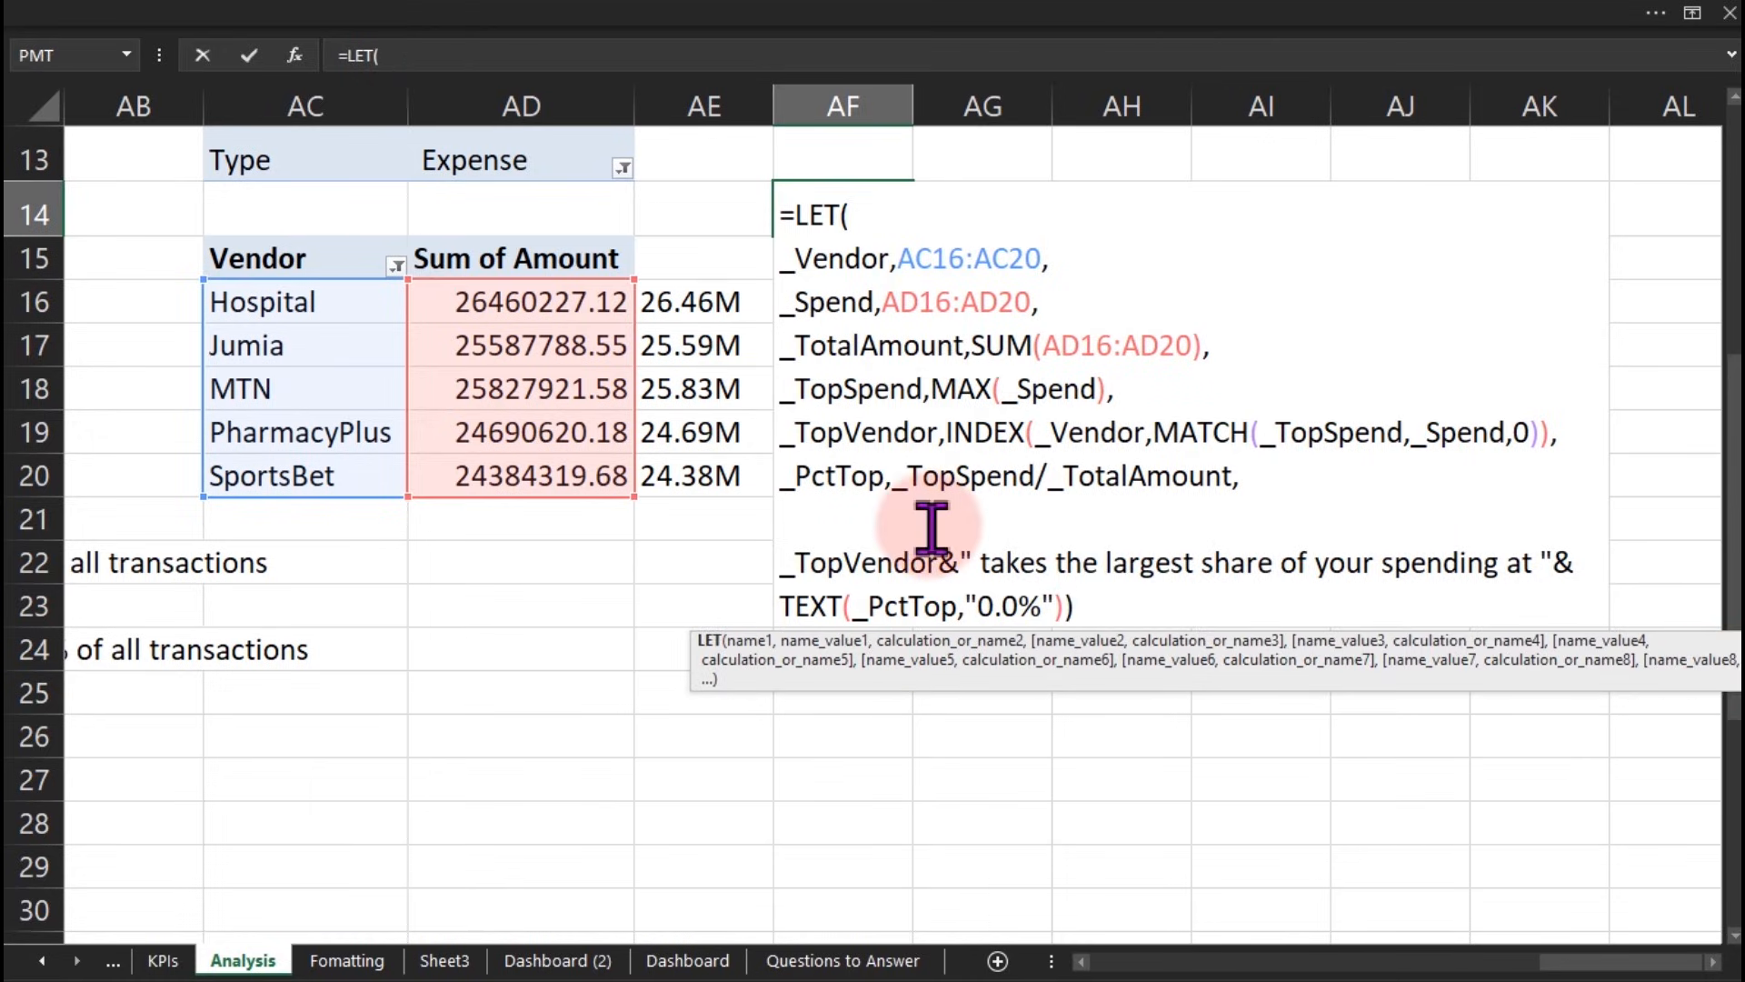
pyautogui.press('Return')
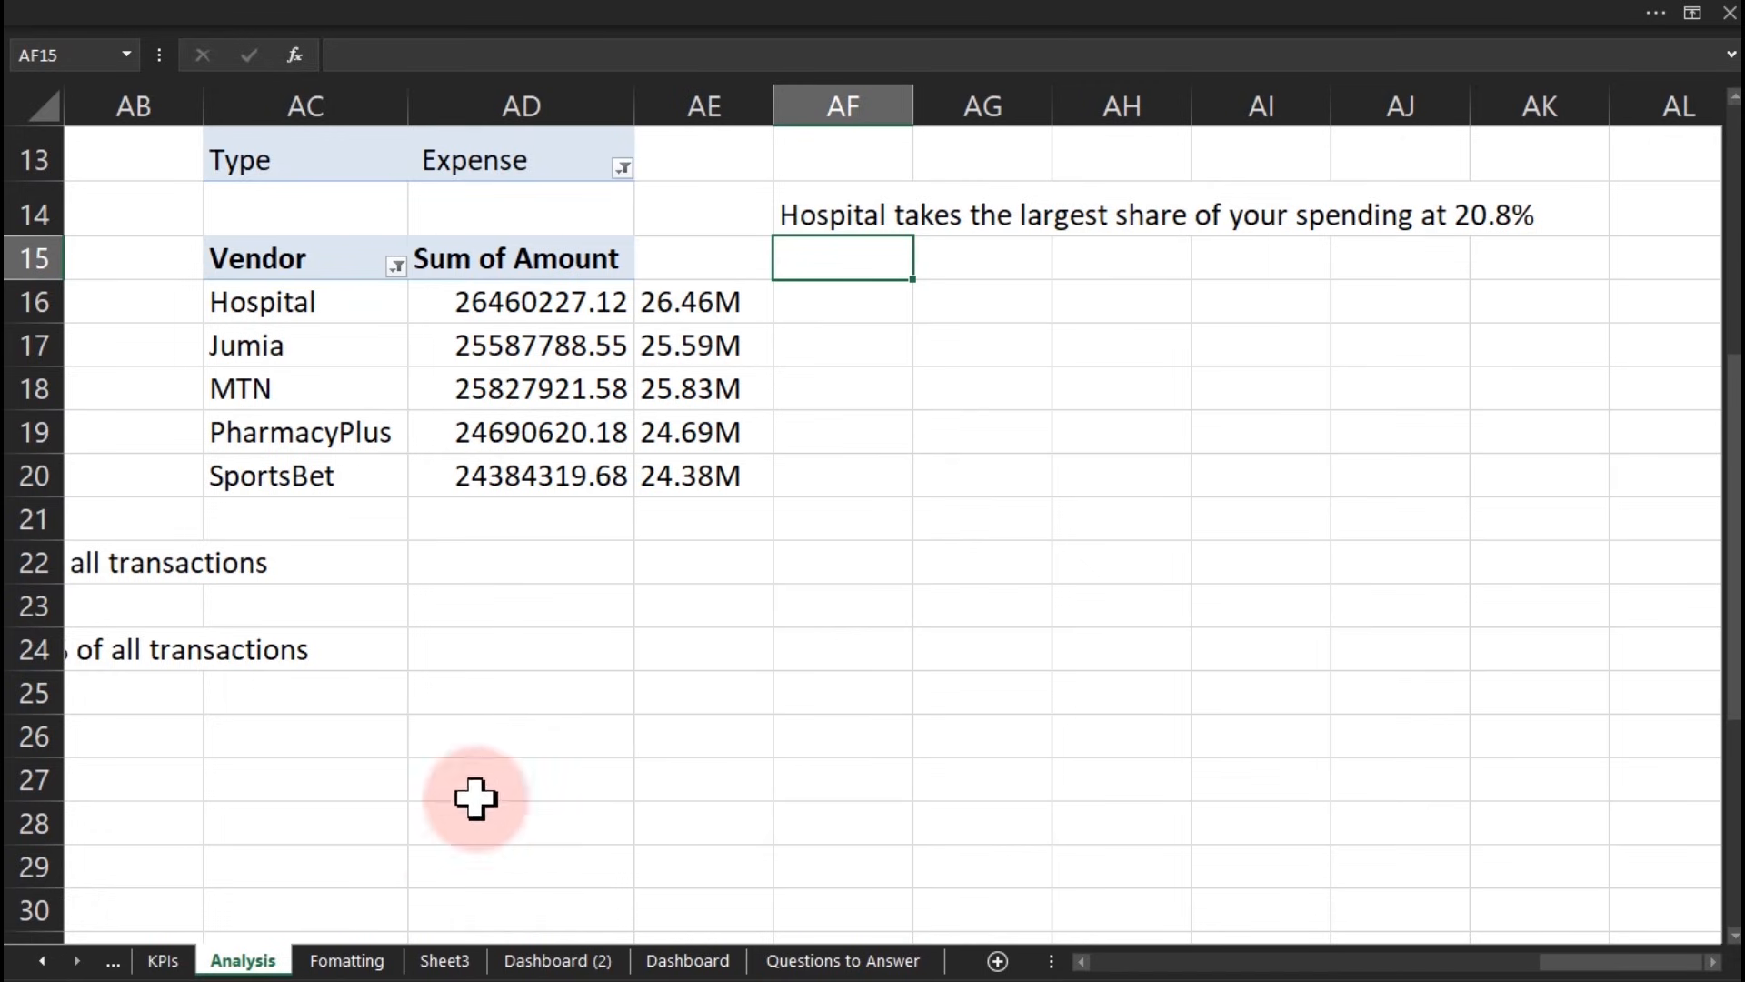
# Step: Insert a 2-D clustered bar chart from the vendor pivot table and hide all its field buttons
pyautogui.click(264, 352)
pyautogui.click(752, 24)
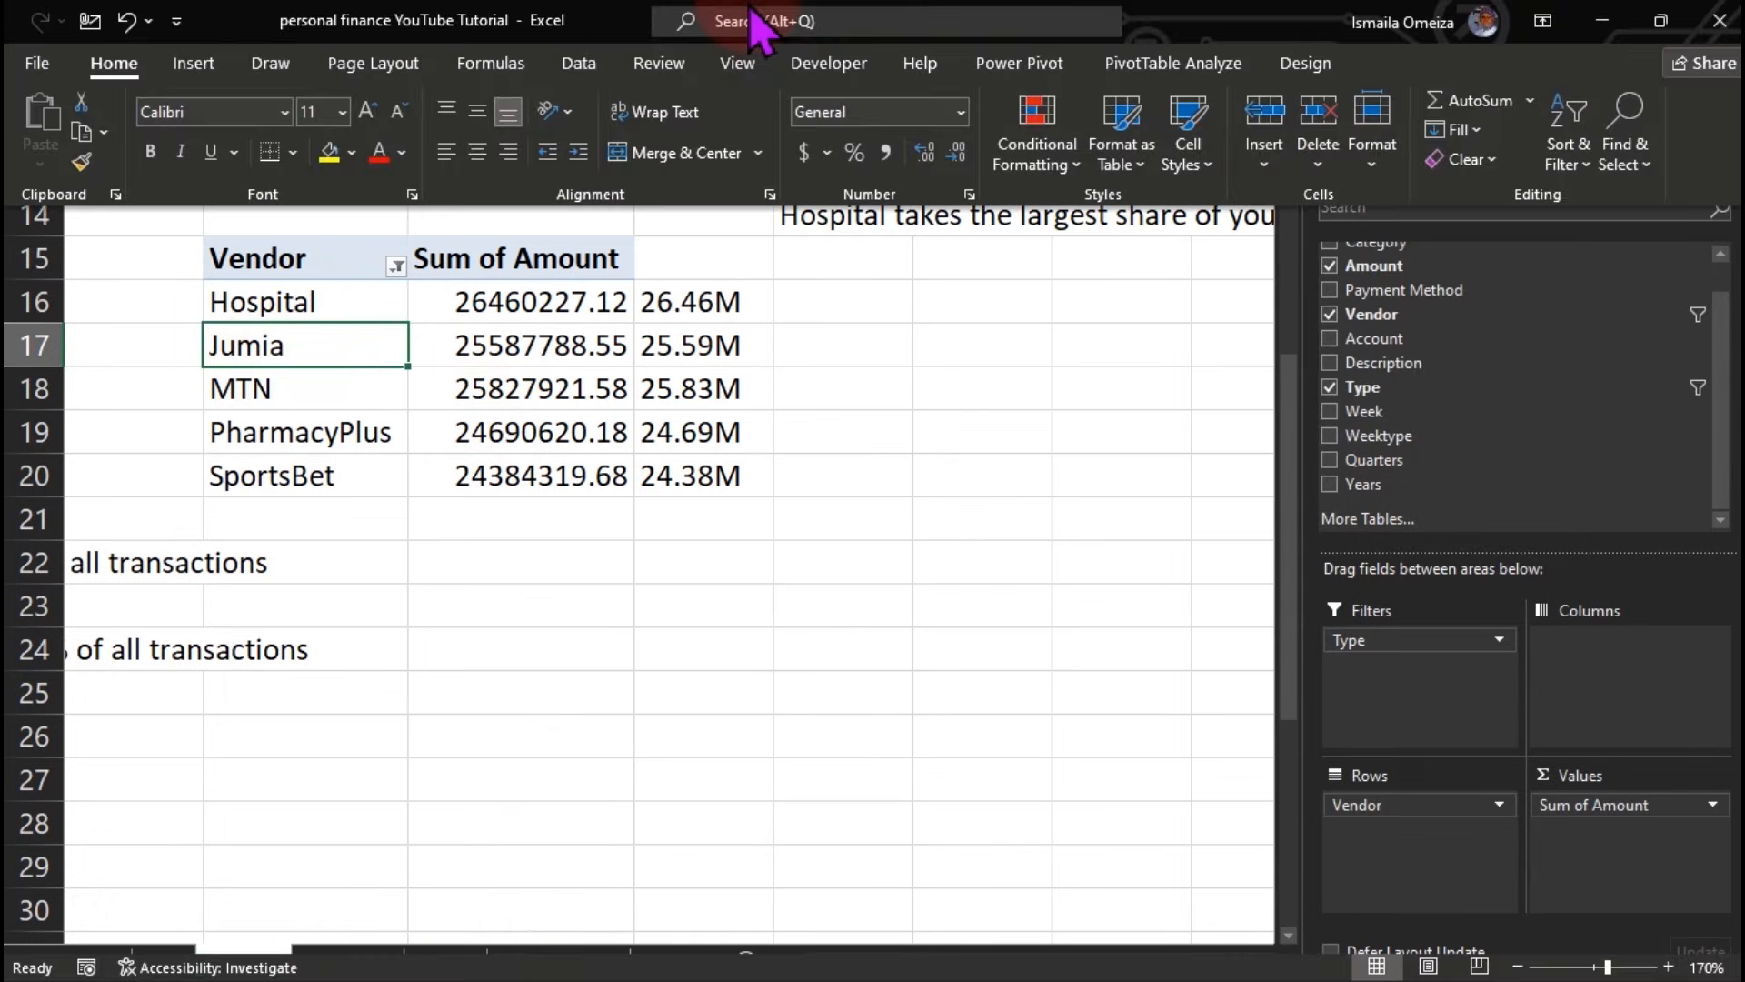
pyautogui.click(193, 63)
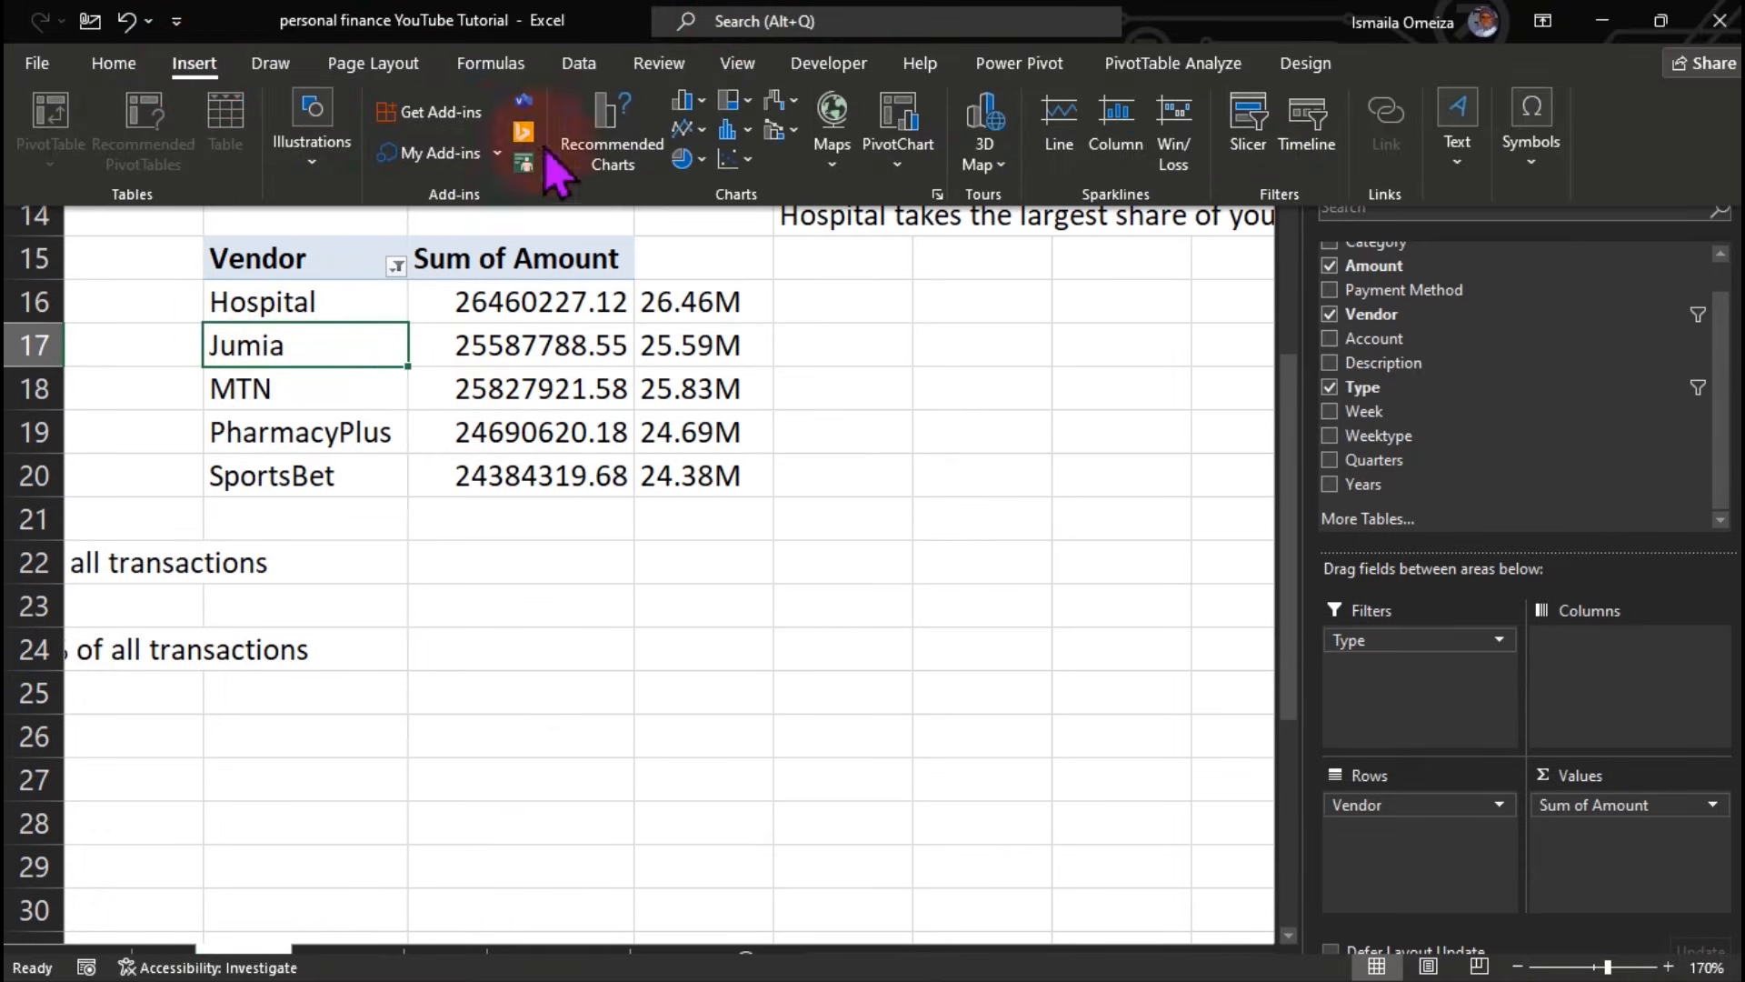
pyautogui.click(689, 100)
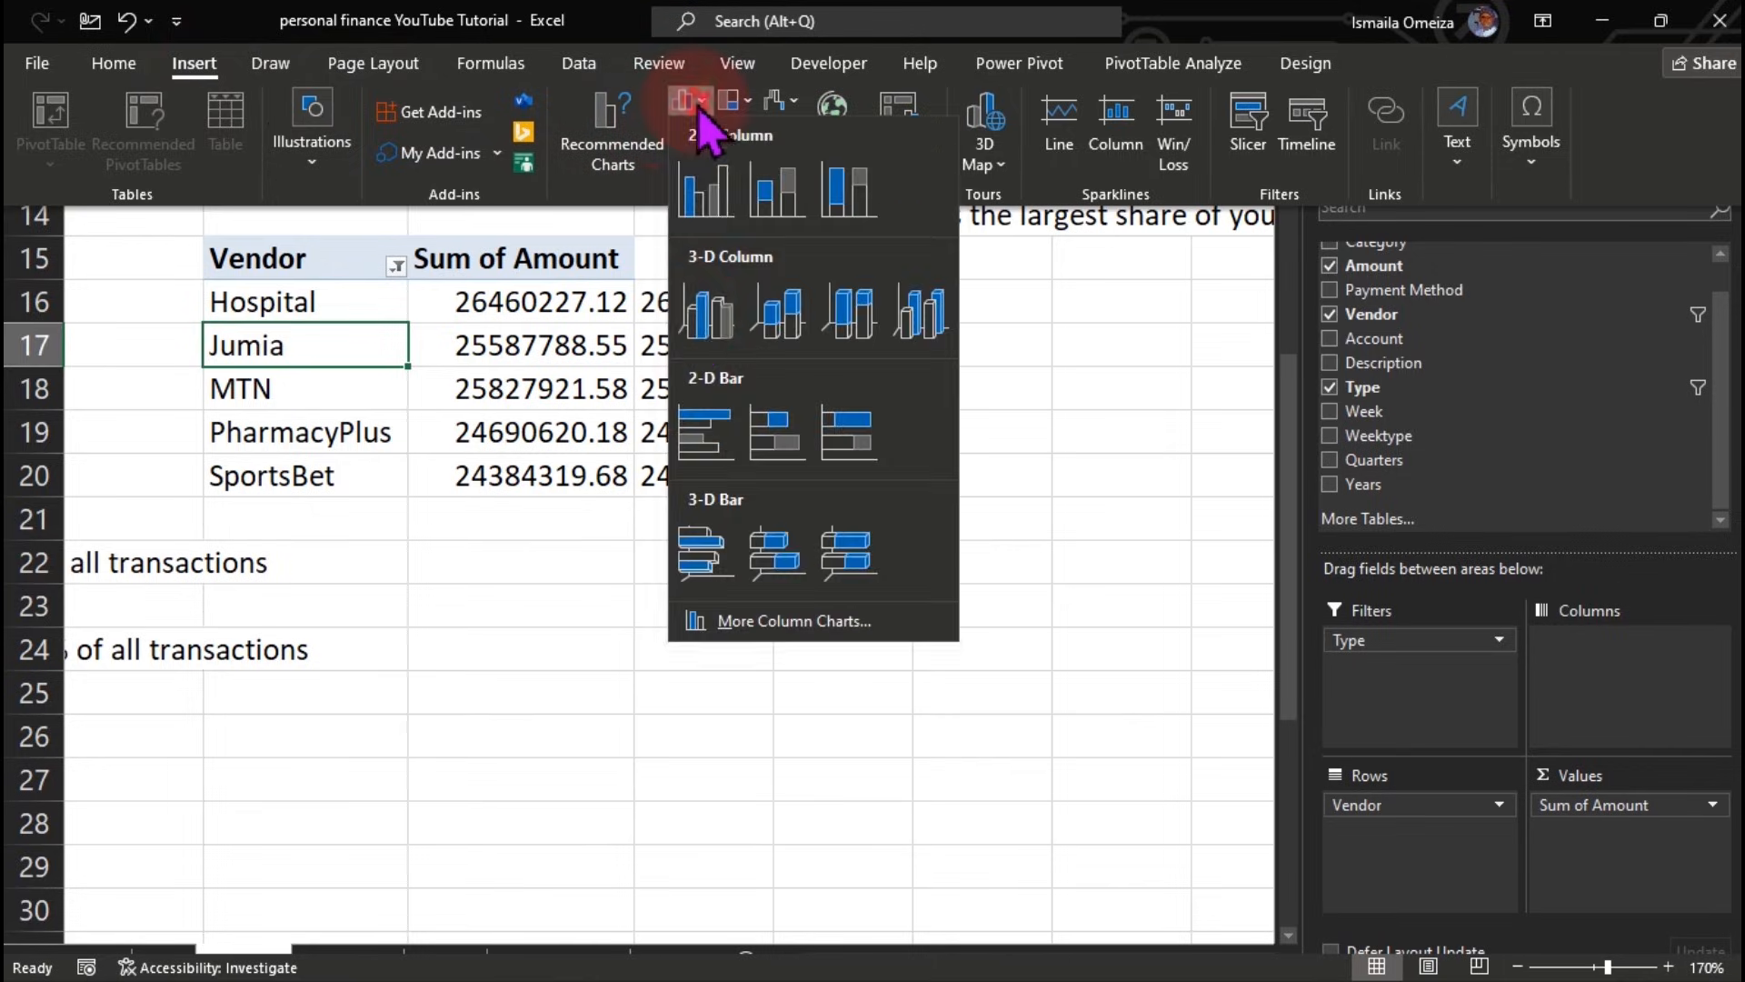
pyautogui.click(706, 432)
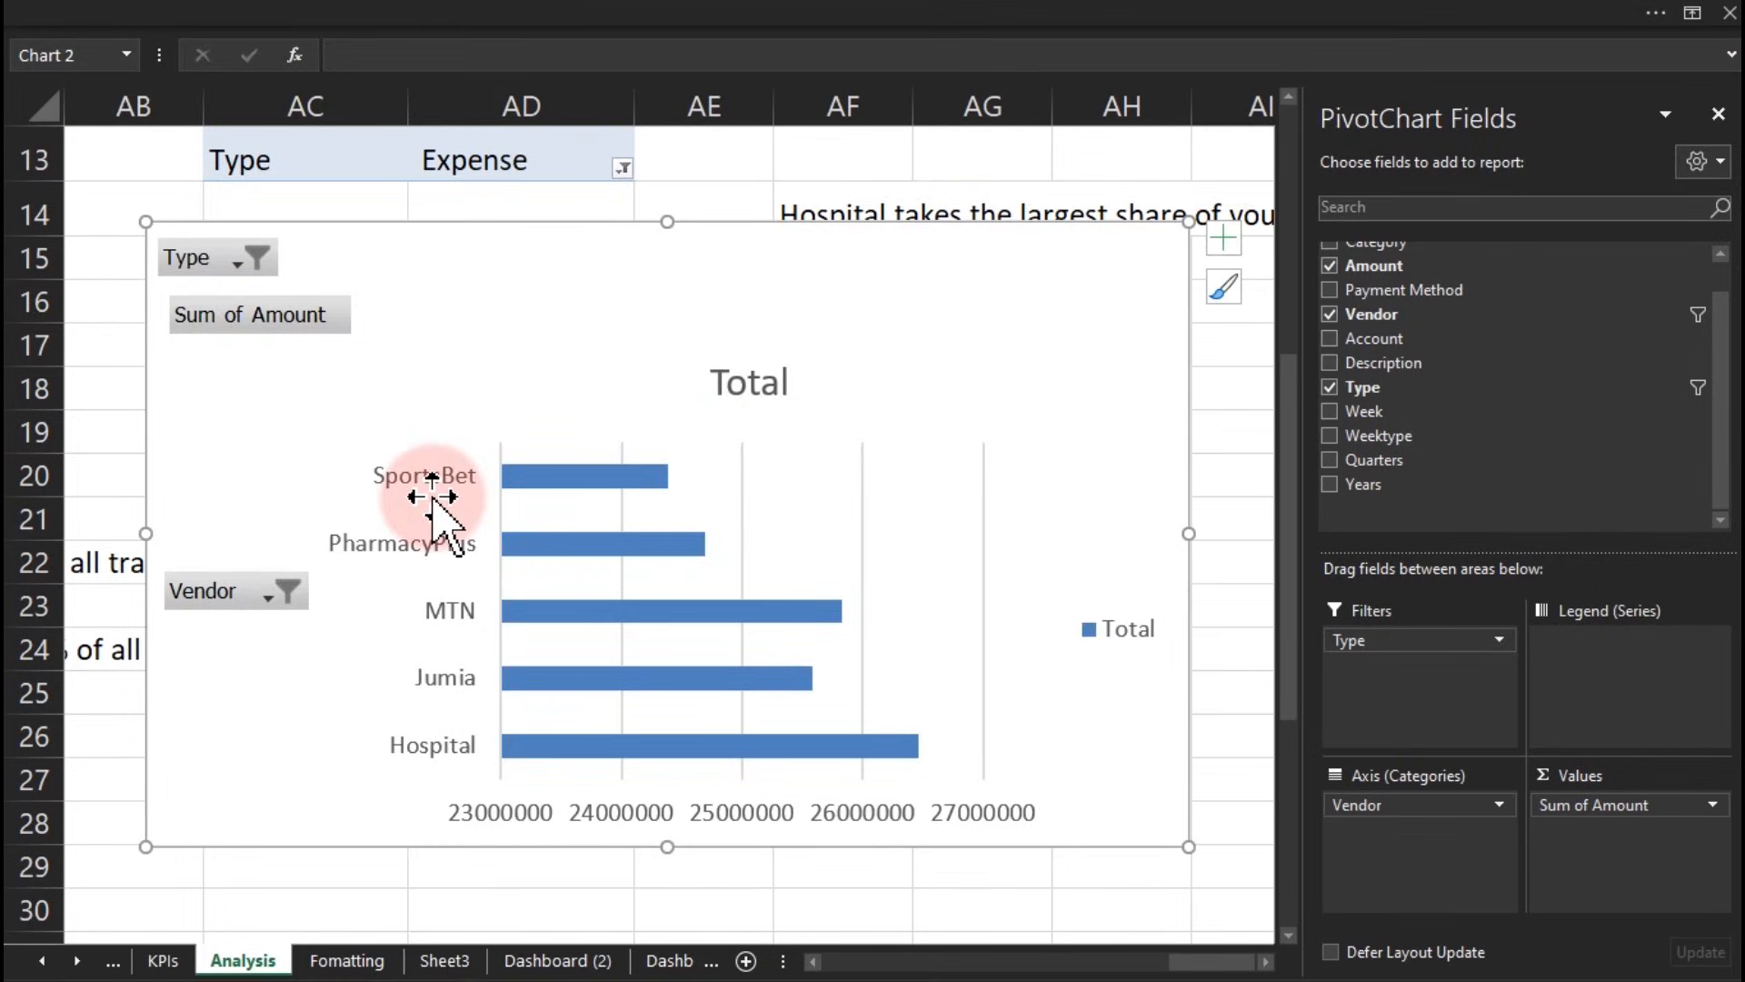
pyautogui.rightClick(221, 605)
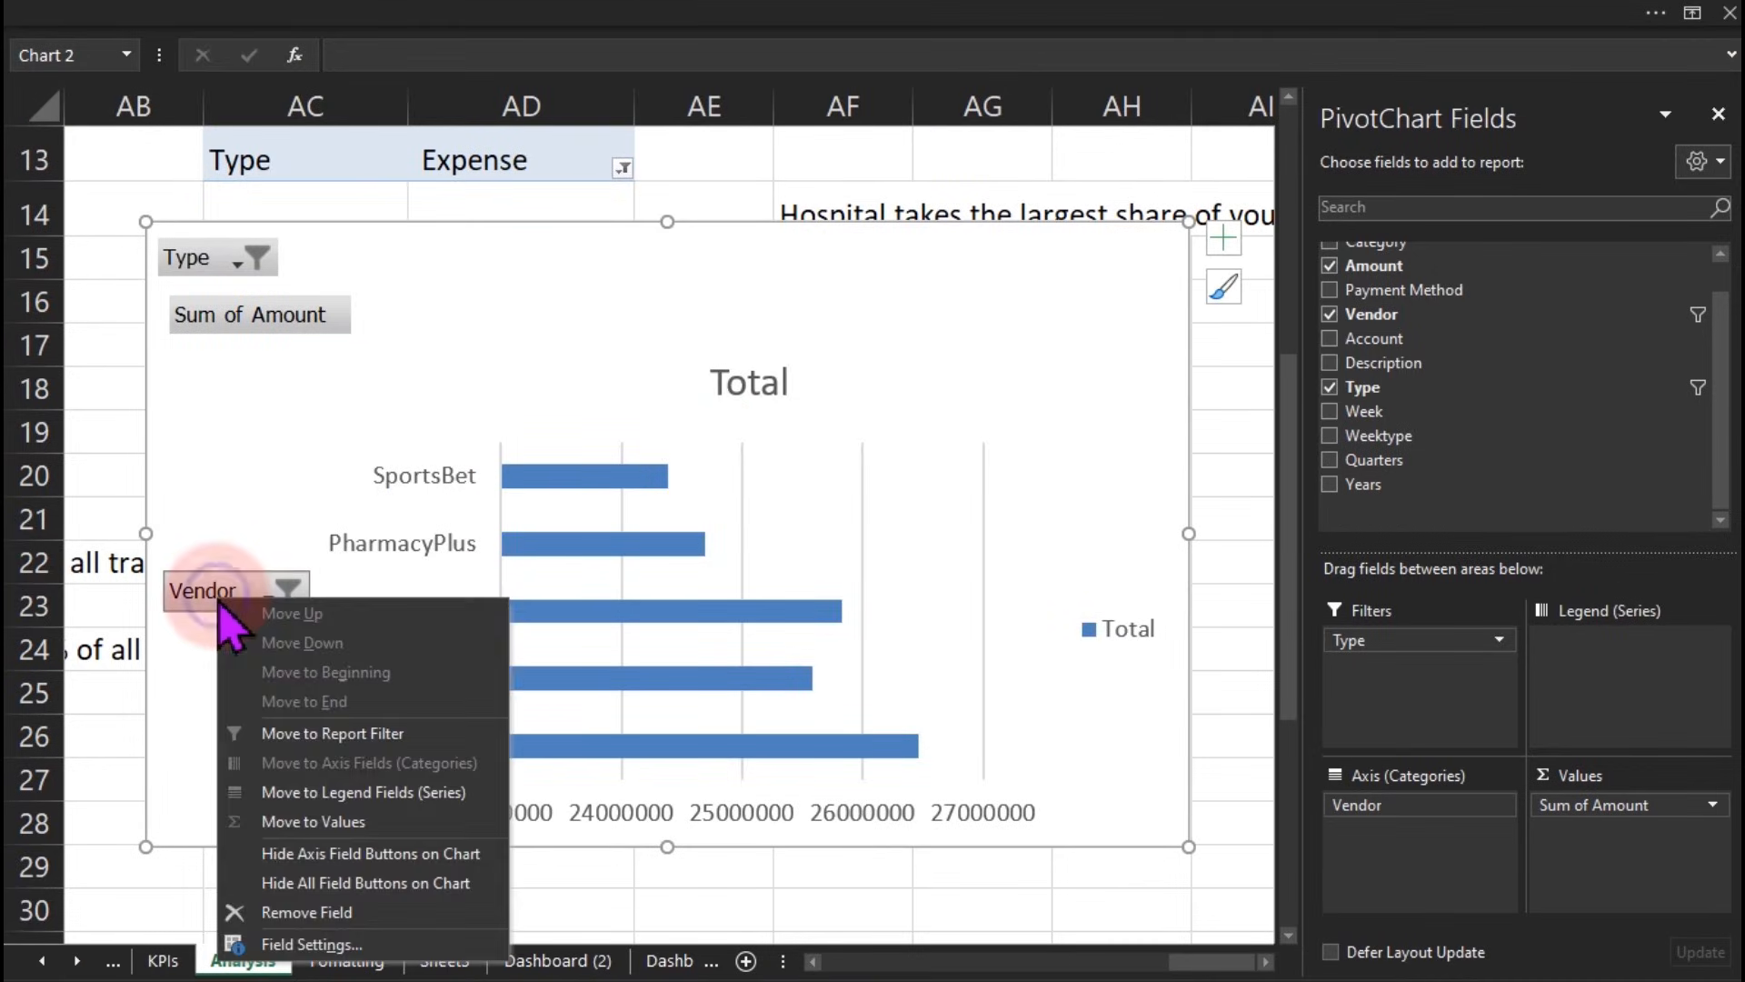
pyautogui.click(330, 877)
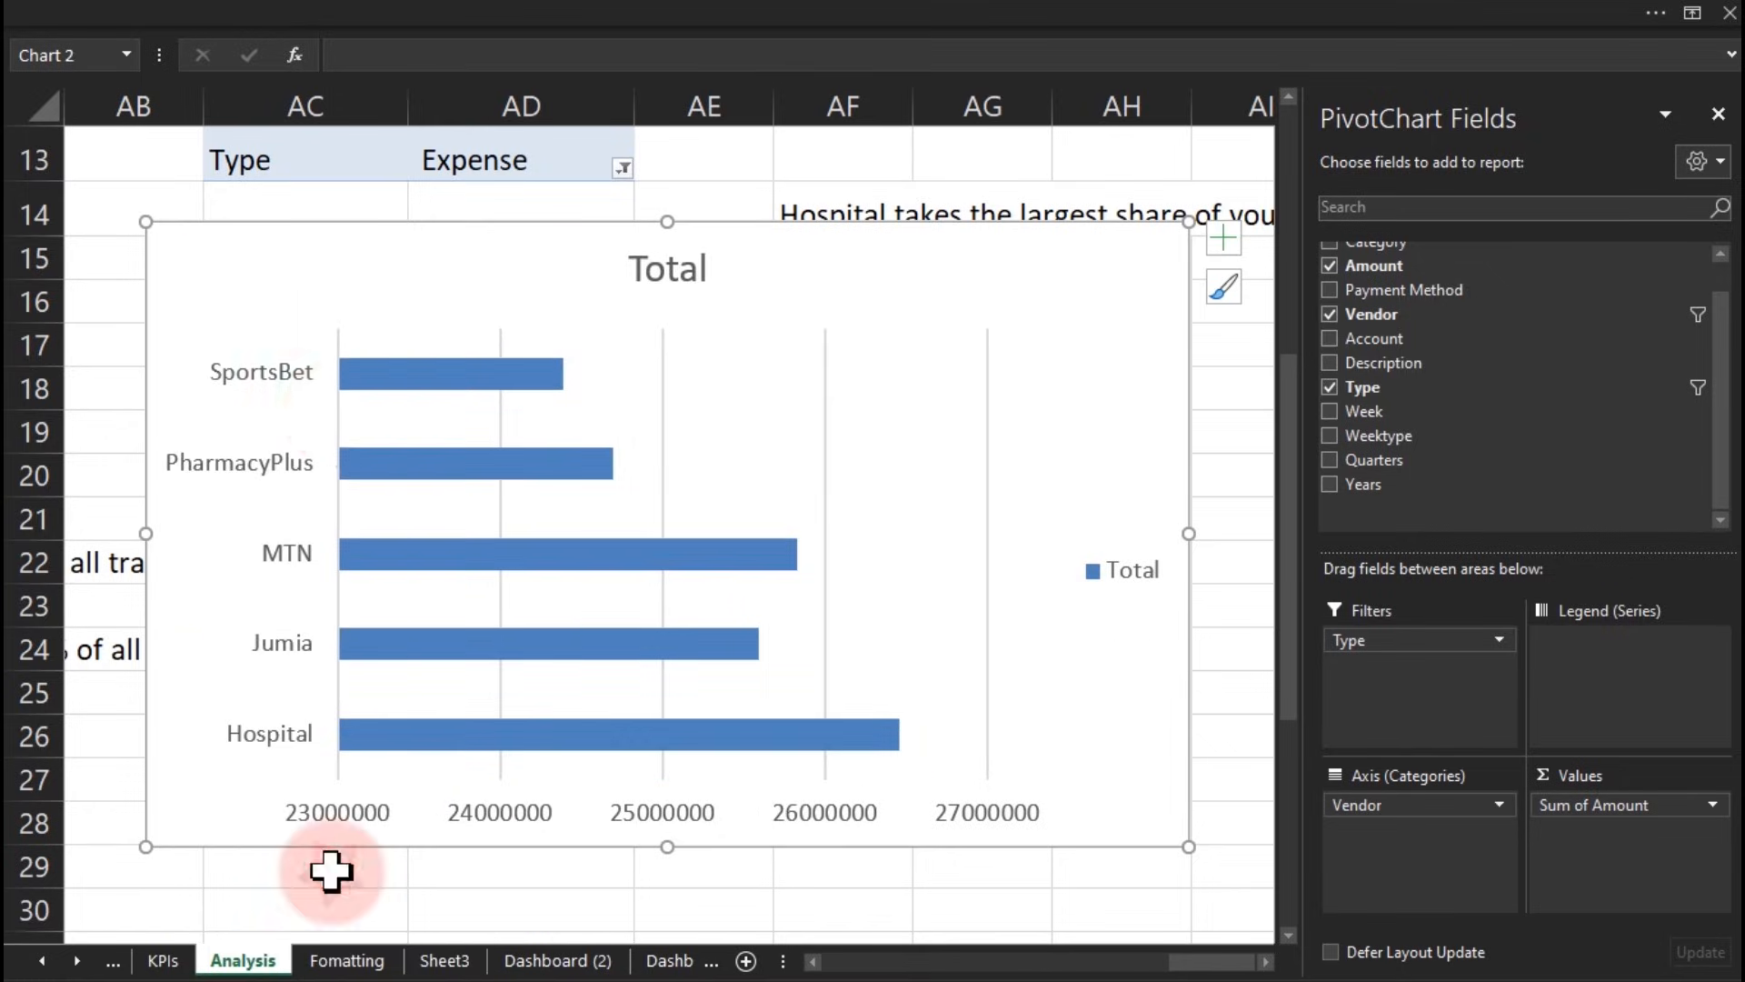
# Step: Delete the title, legend, horizontal value axis and gridlines from the vendor bar chart
pyautogui.click(680, 286)
pyautogui.press('Delete')
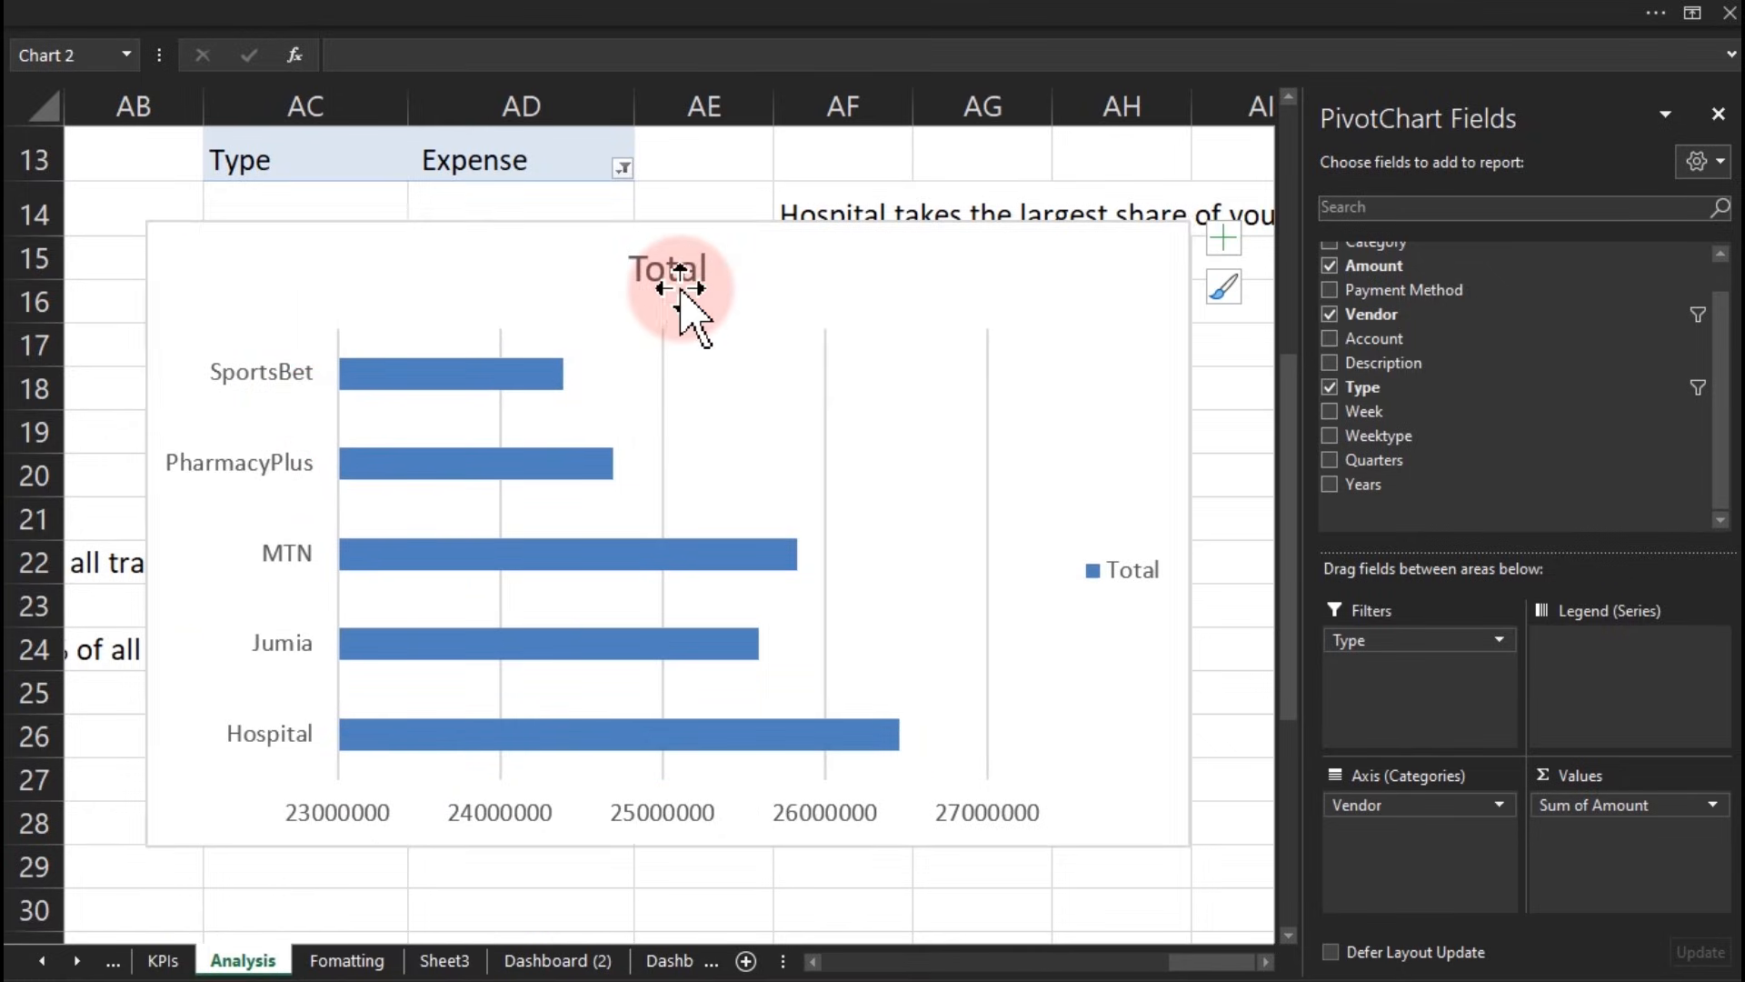
pyautogui.click(1146, 537)
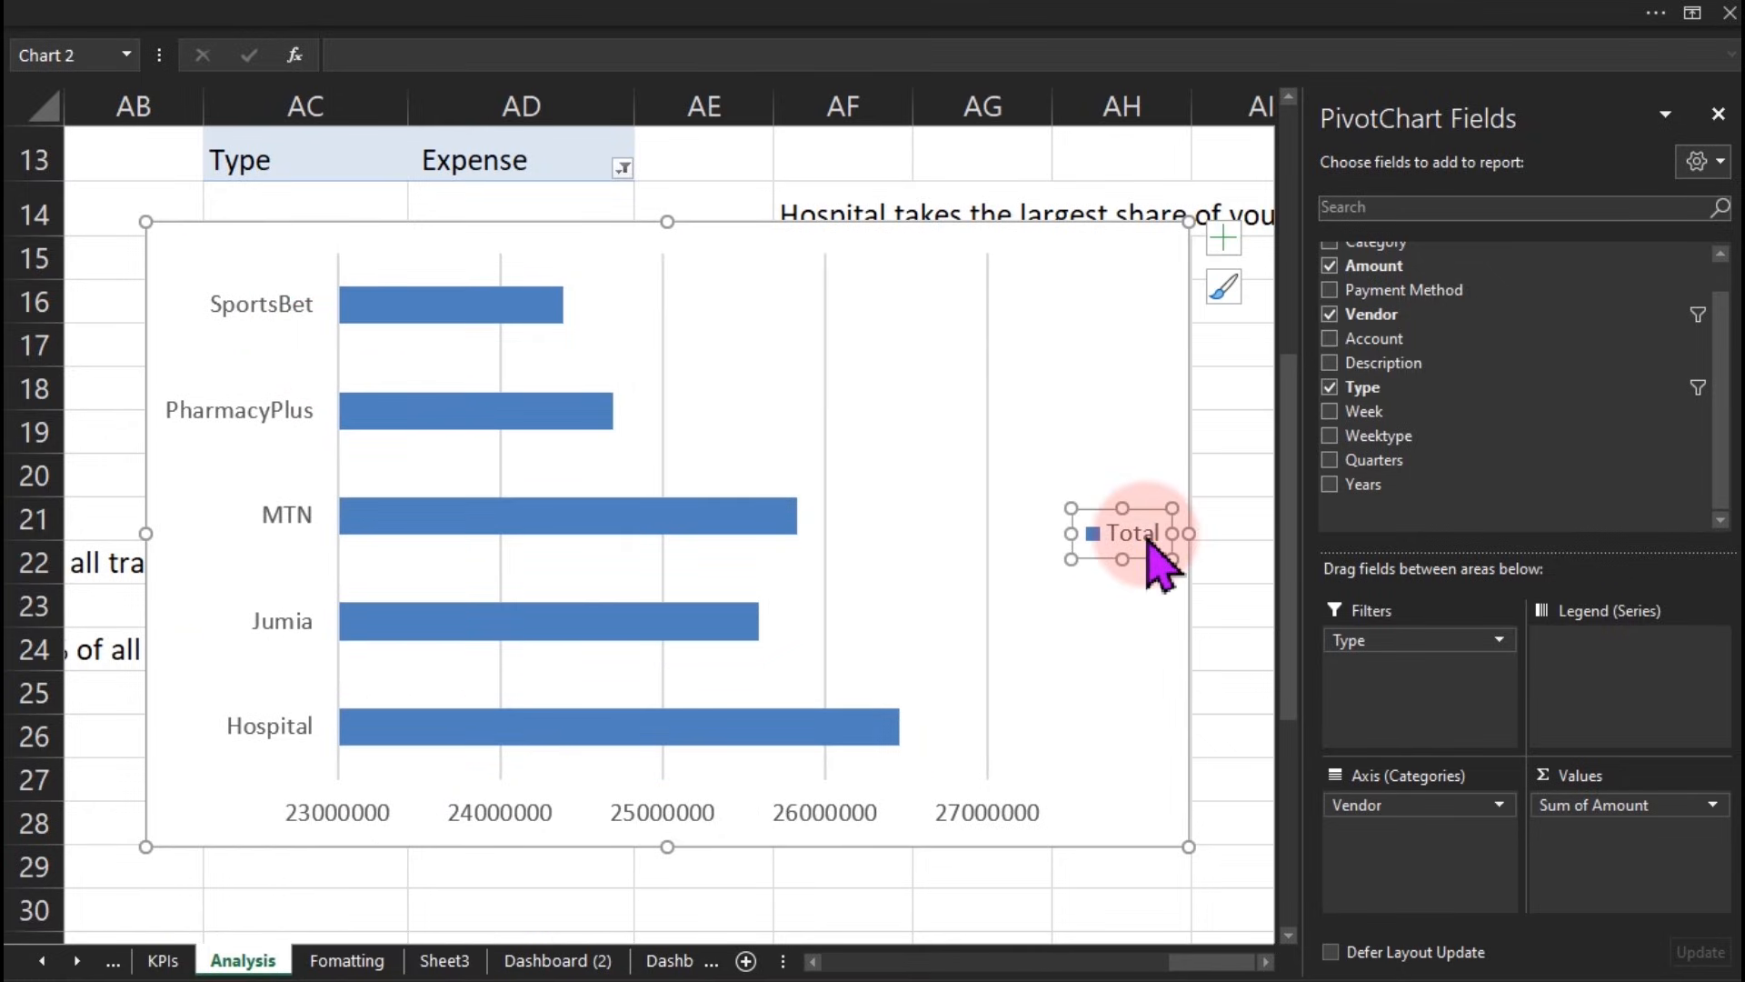
pyautogui.press('Delete')
pyautogui.click(913, 822)
pyautogui.press('Delete')
pyautogui.click(1145, 378)
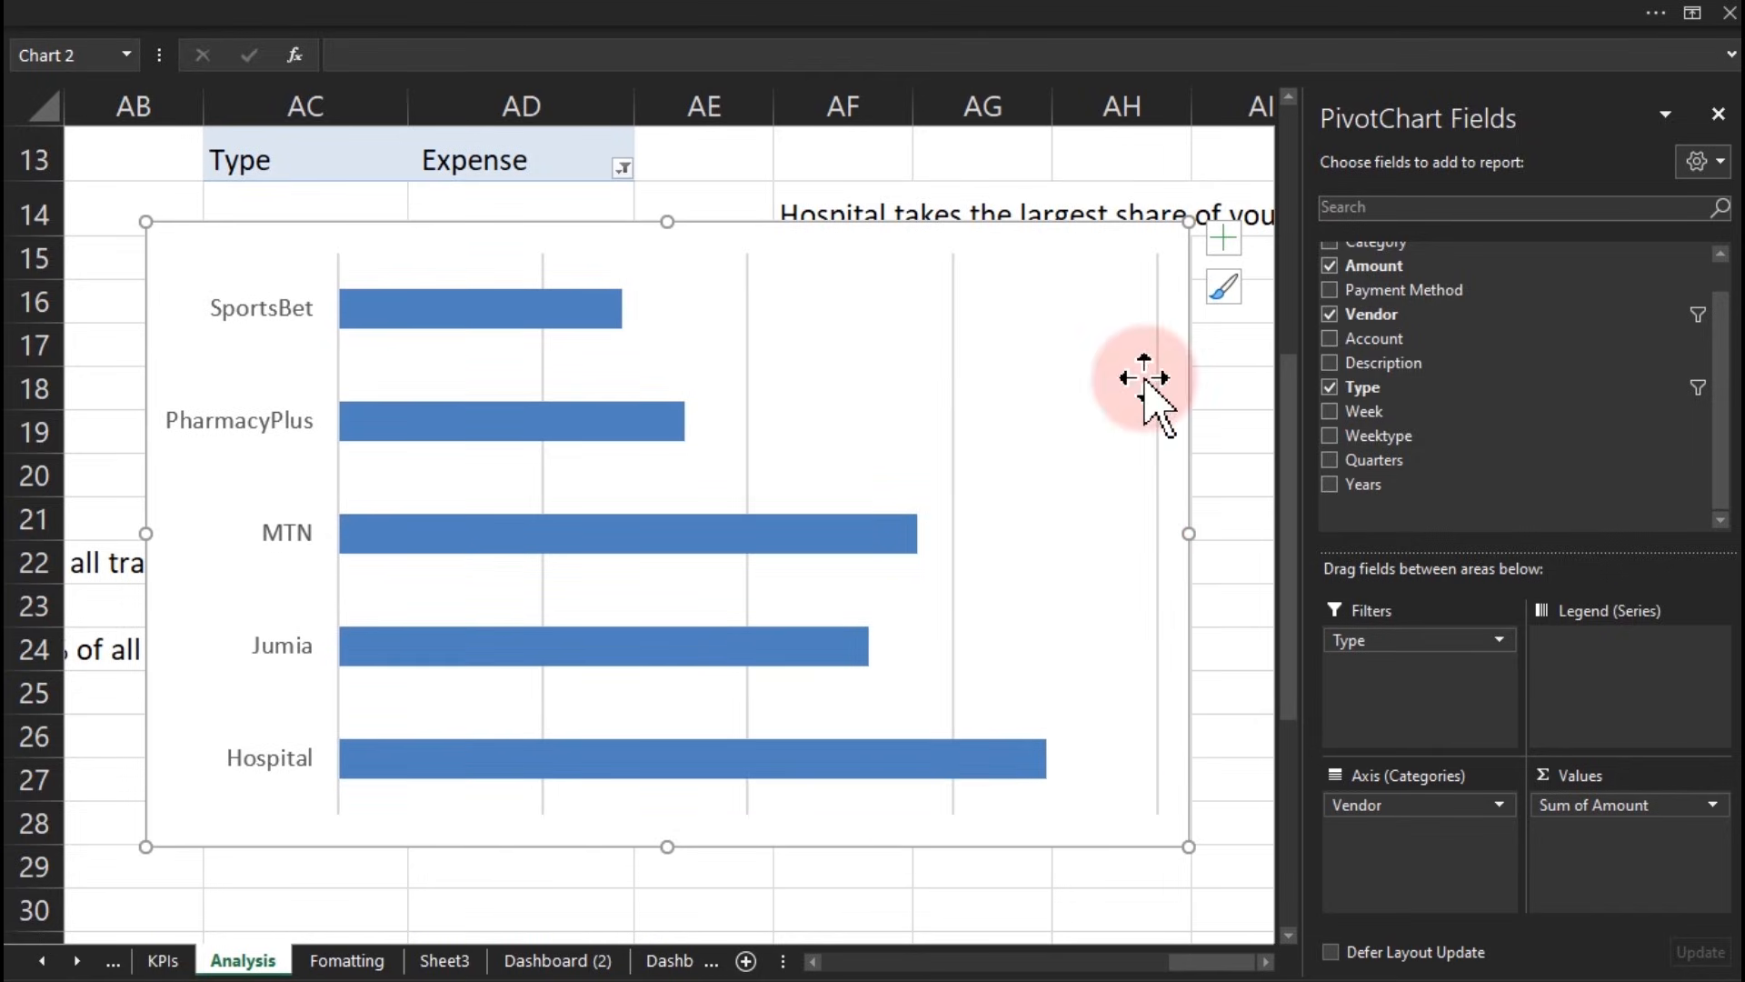
pyautogui.click(951, 365)
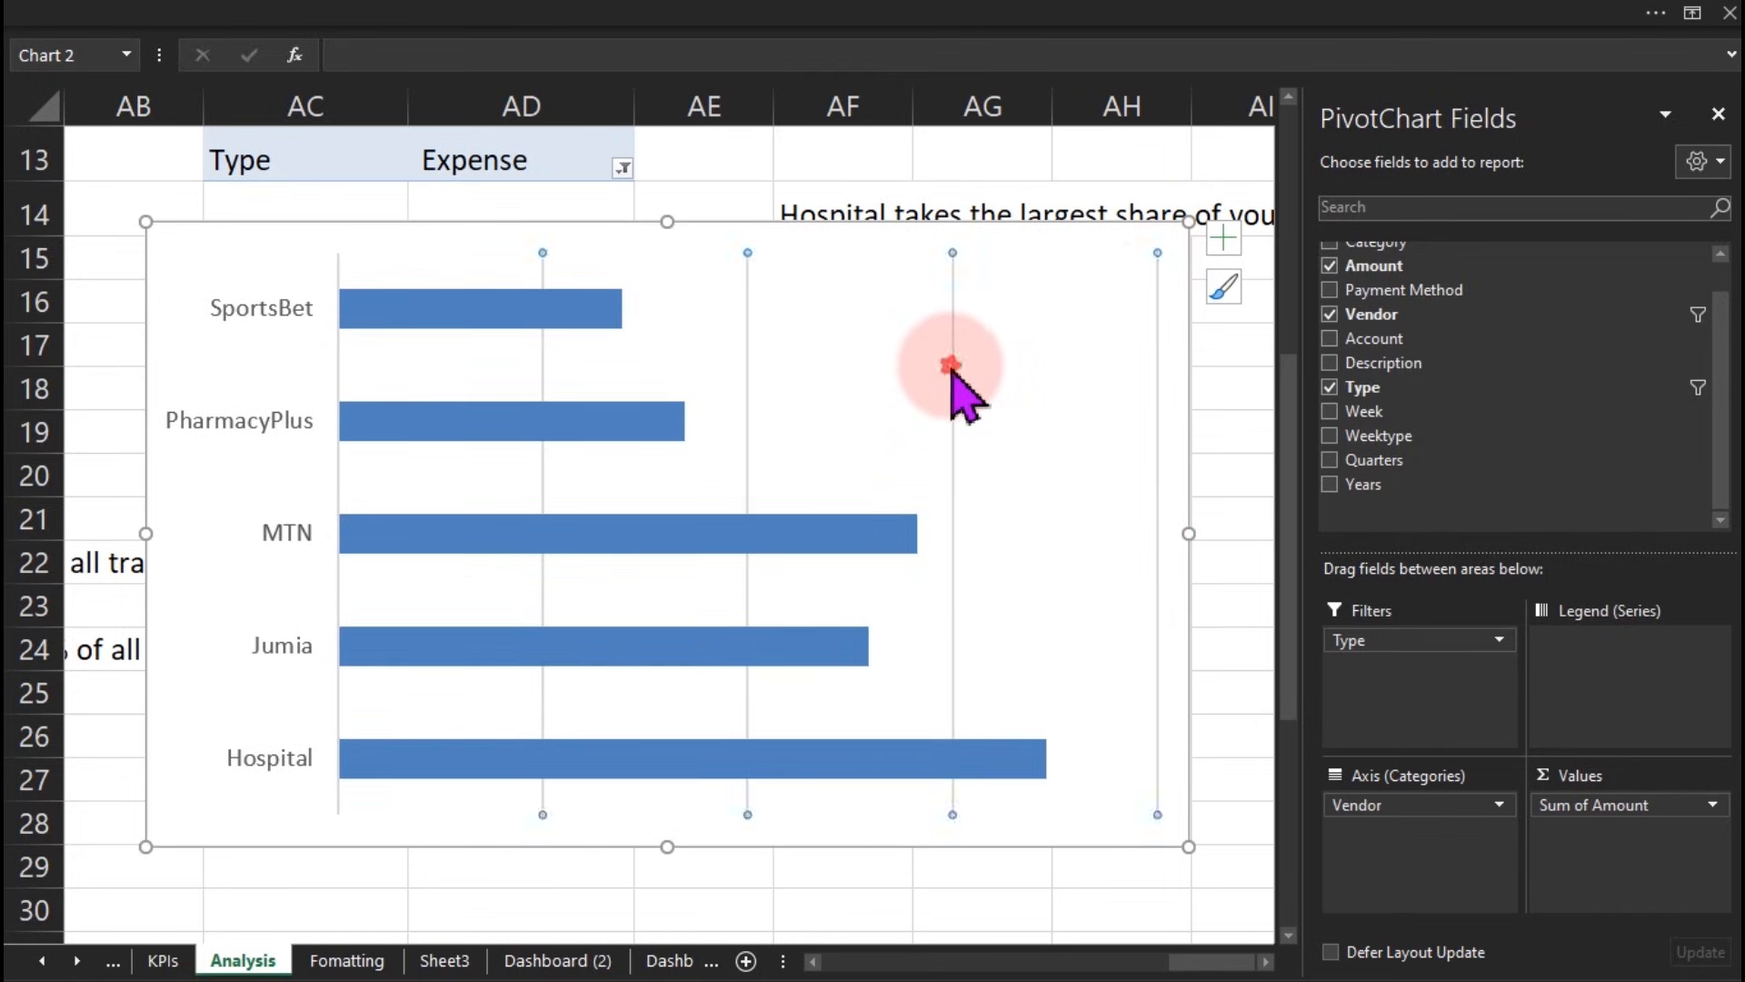
pyautogui.press('Delete')
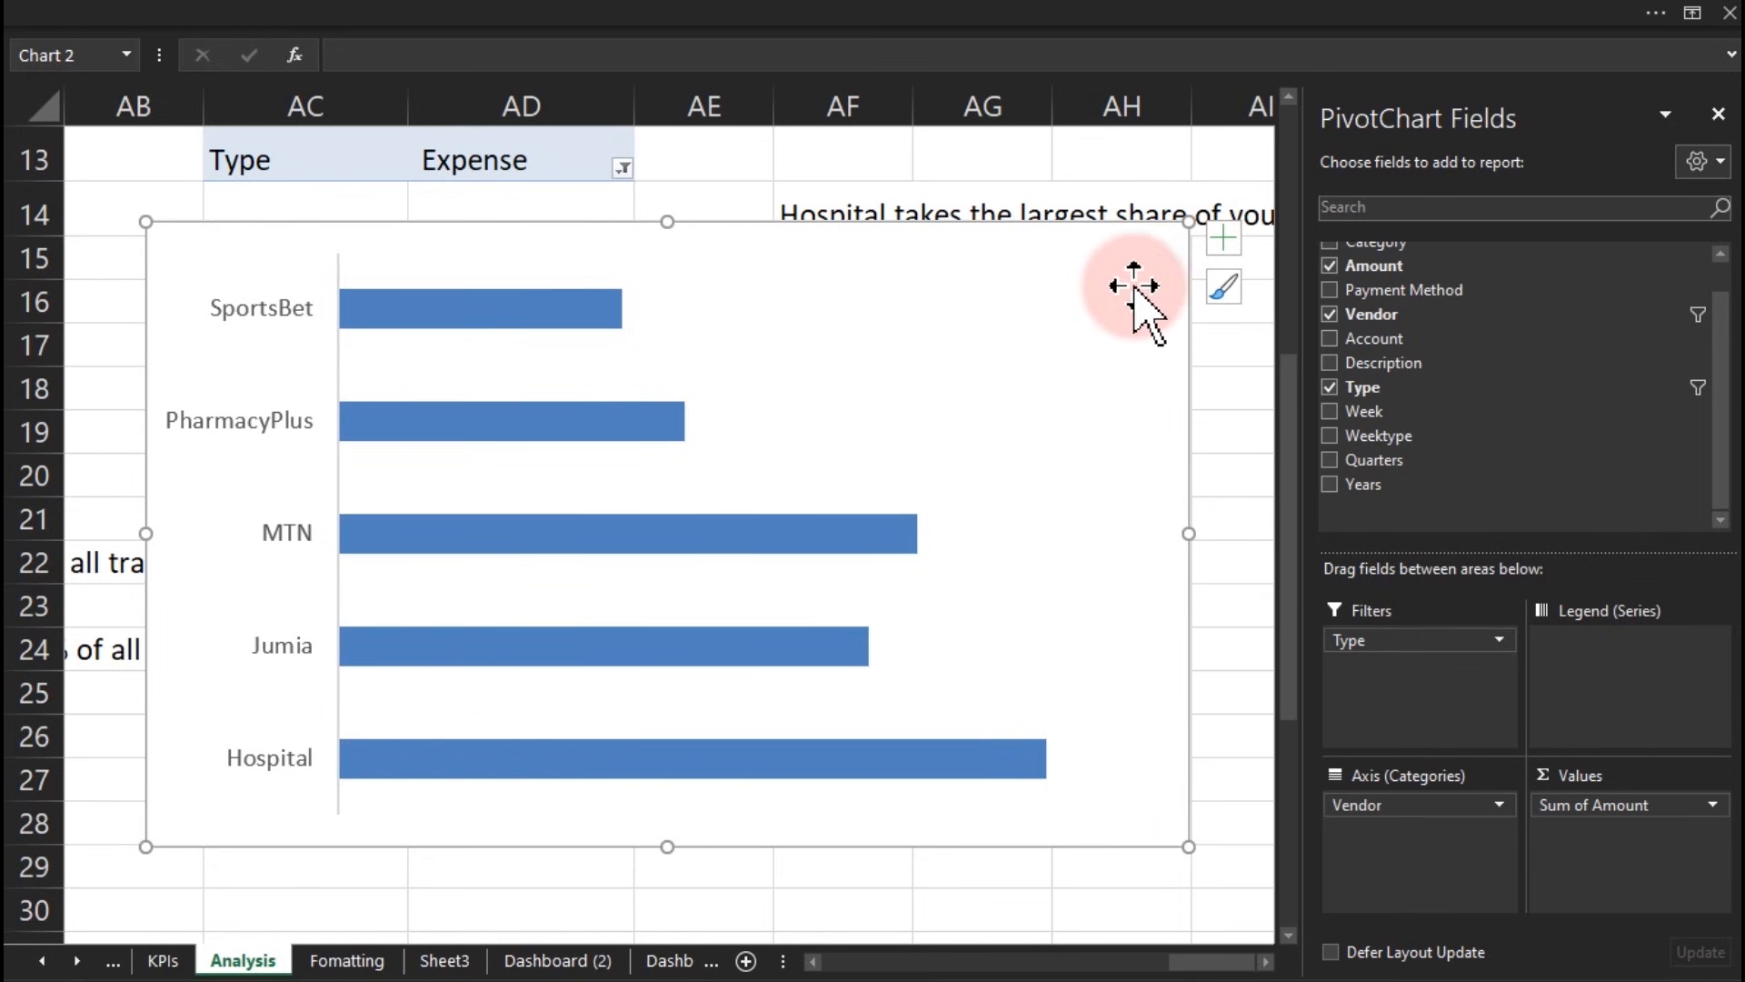
# Step: Cut the vendor bar chart from the Analysis sheet and paste it onto the Dashboard (2) sheet
pyautogui.press('Delete')
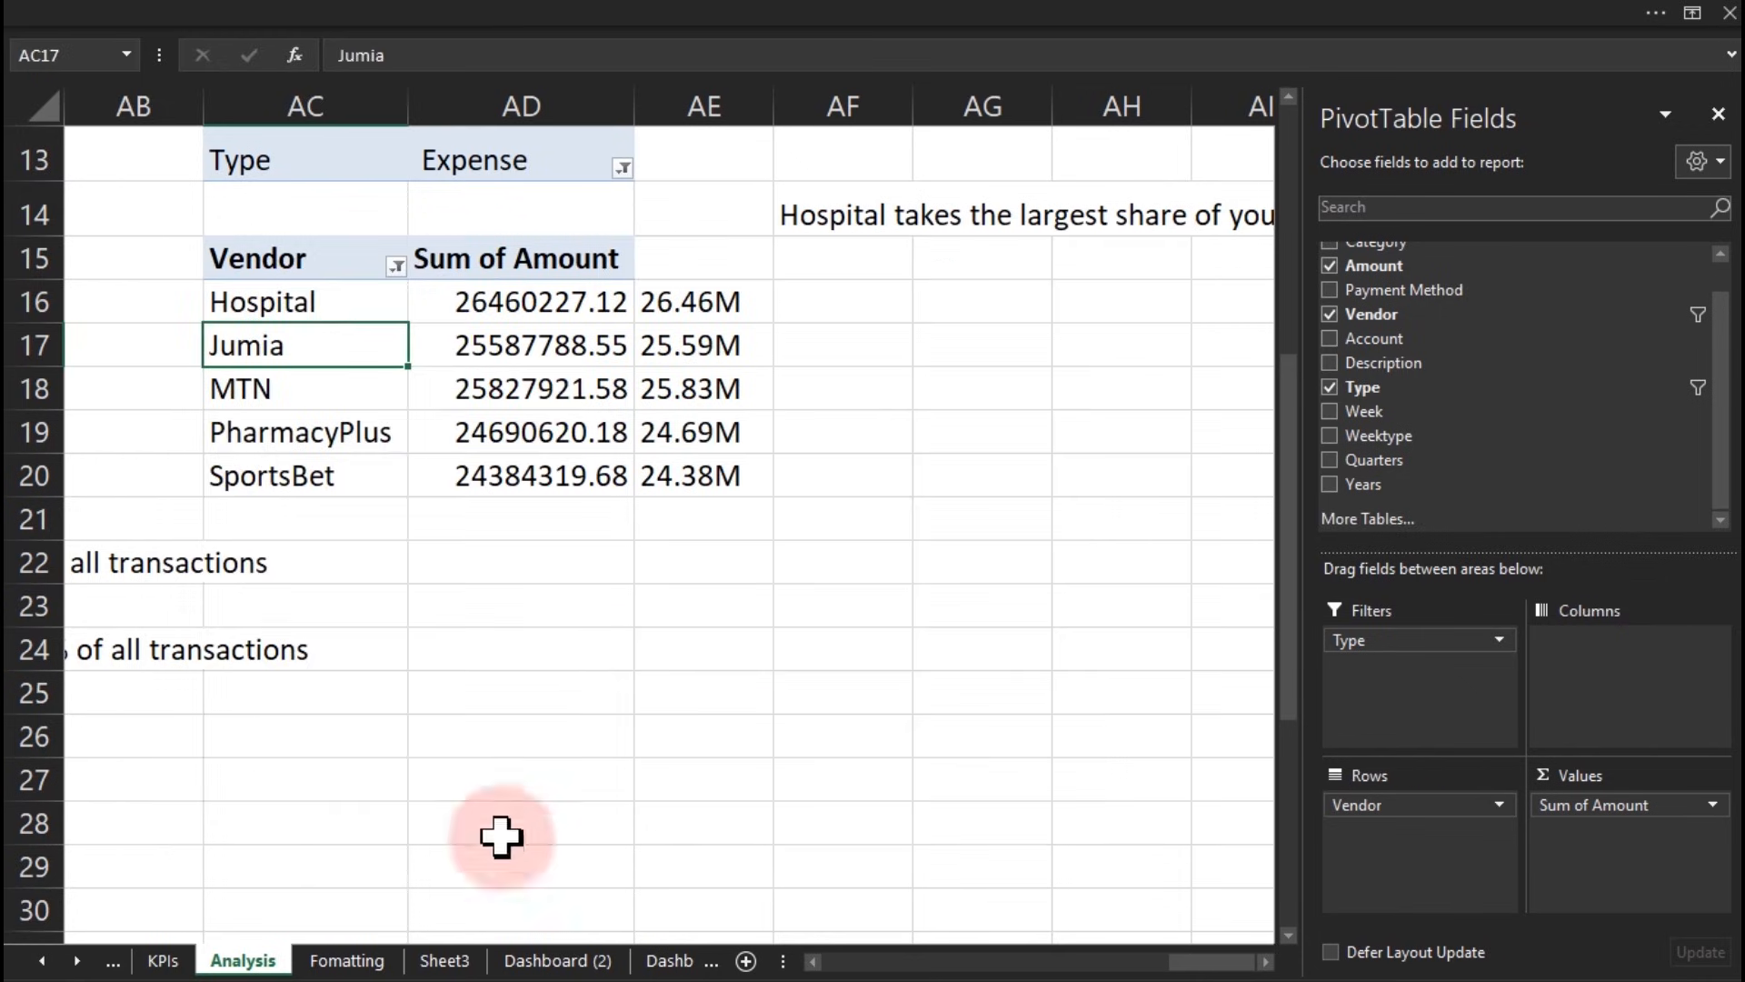
pyautogui.click(526, 962)
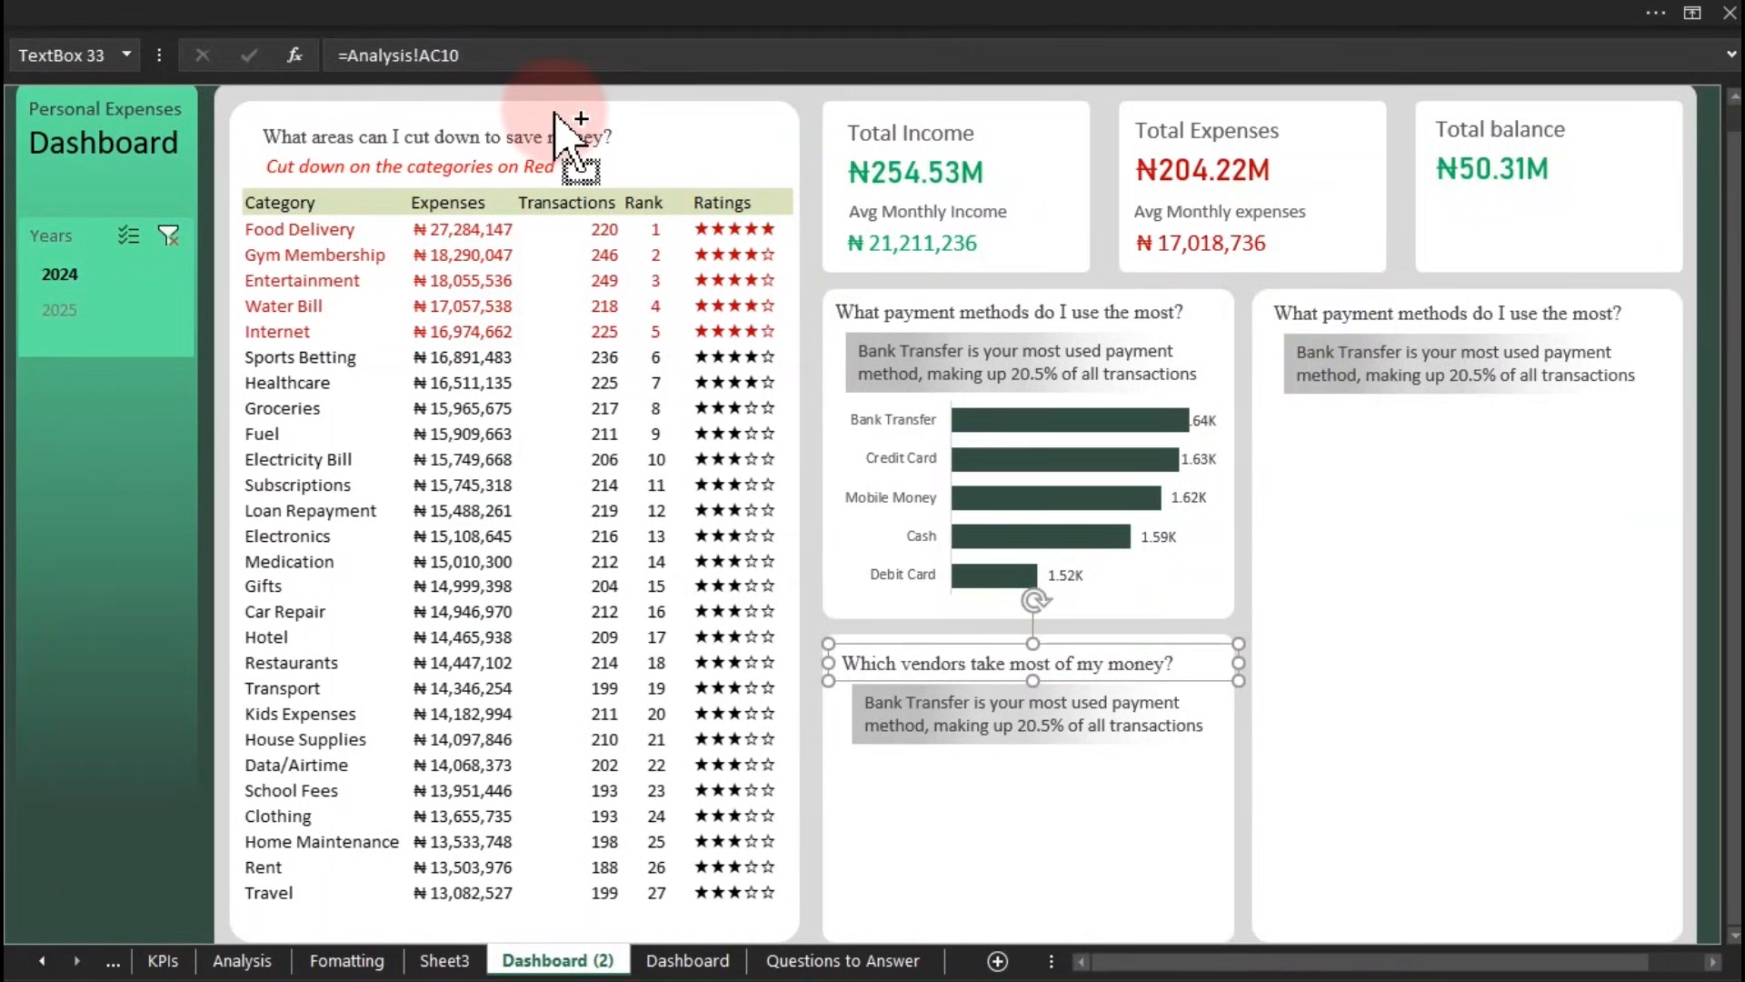
pyautogui.hotkey('ctrl', 'v')
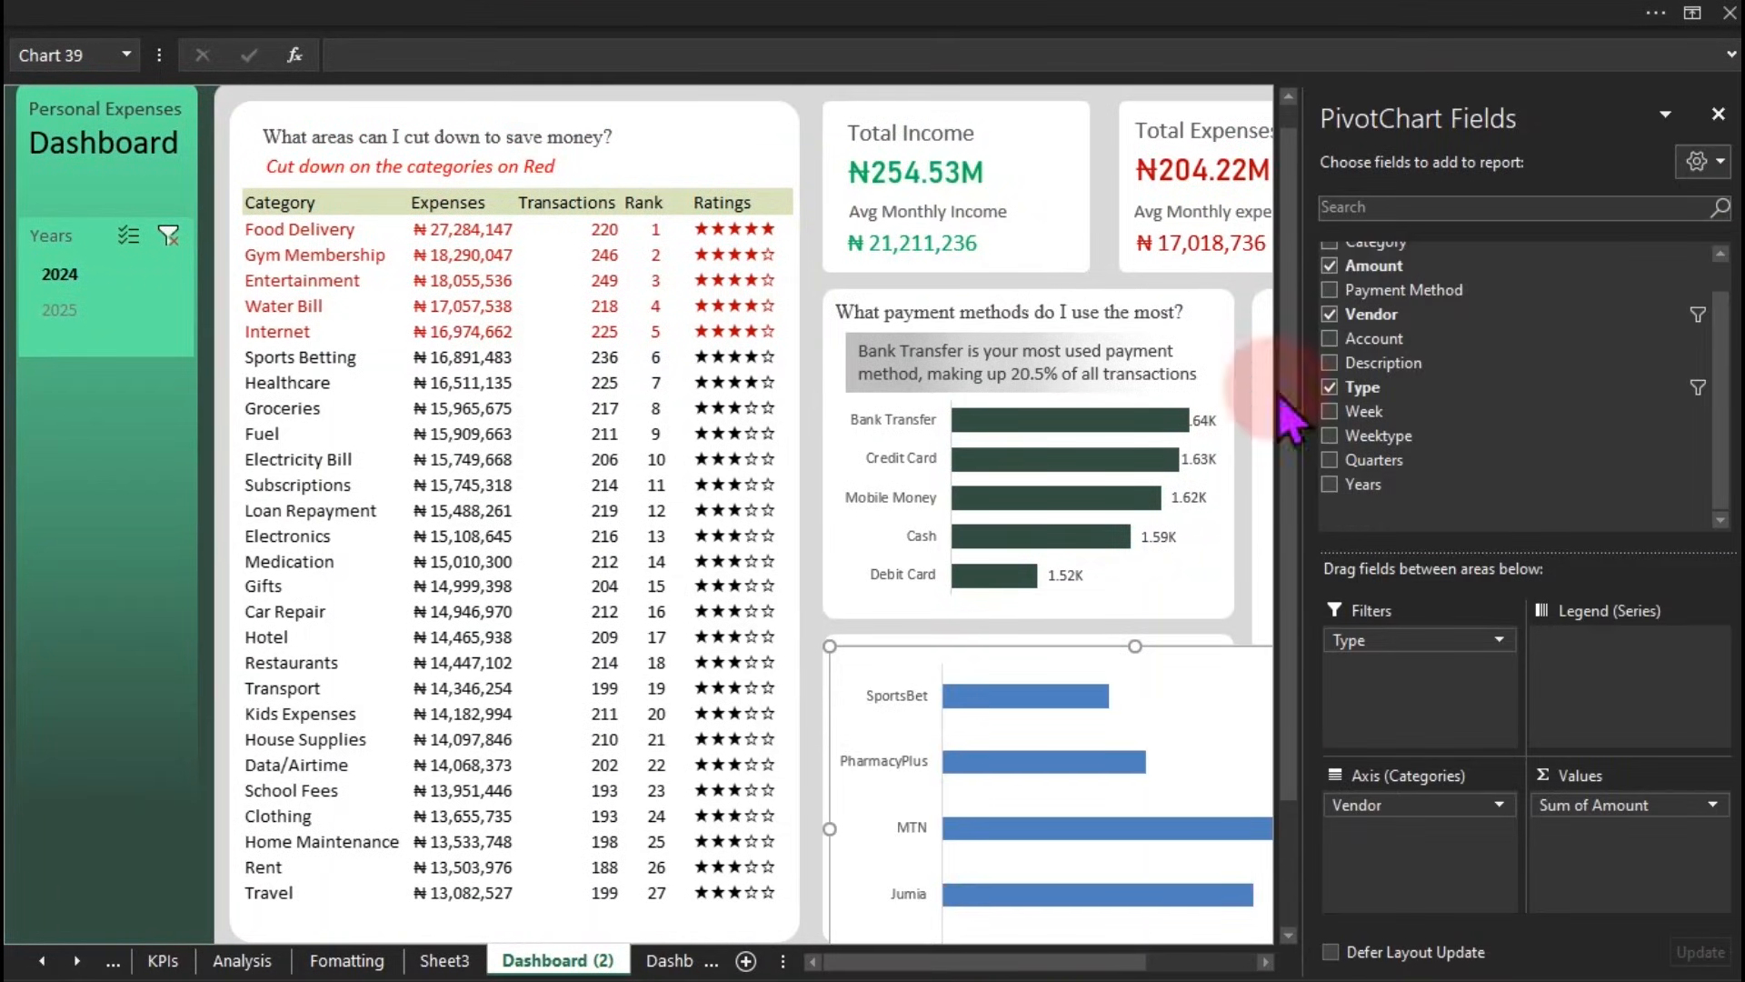
# Step: Resize the vendor bar chart to fit below the text box in the vendors card, and remove the chart area's fill and border
pyautogui.click(1718, 114)
pyautogui.moveTo(1442, 646); pyautogui.dragTo(1202, 730)
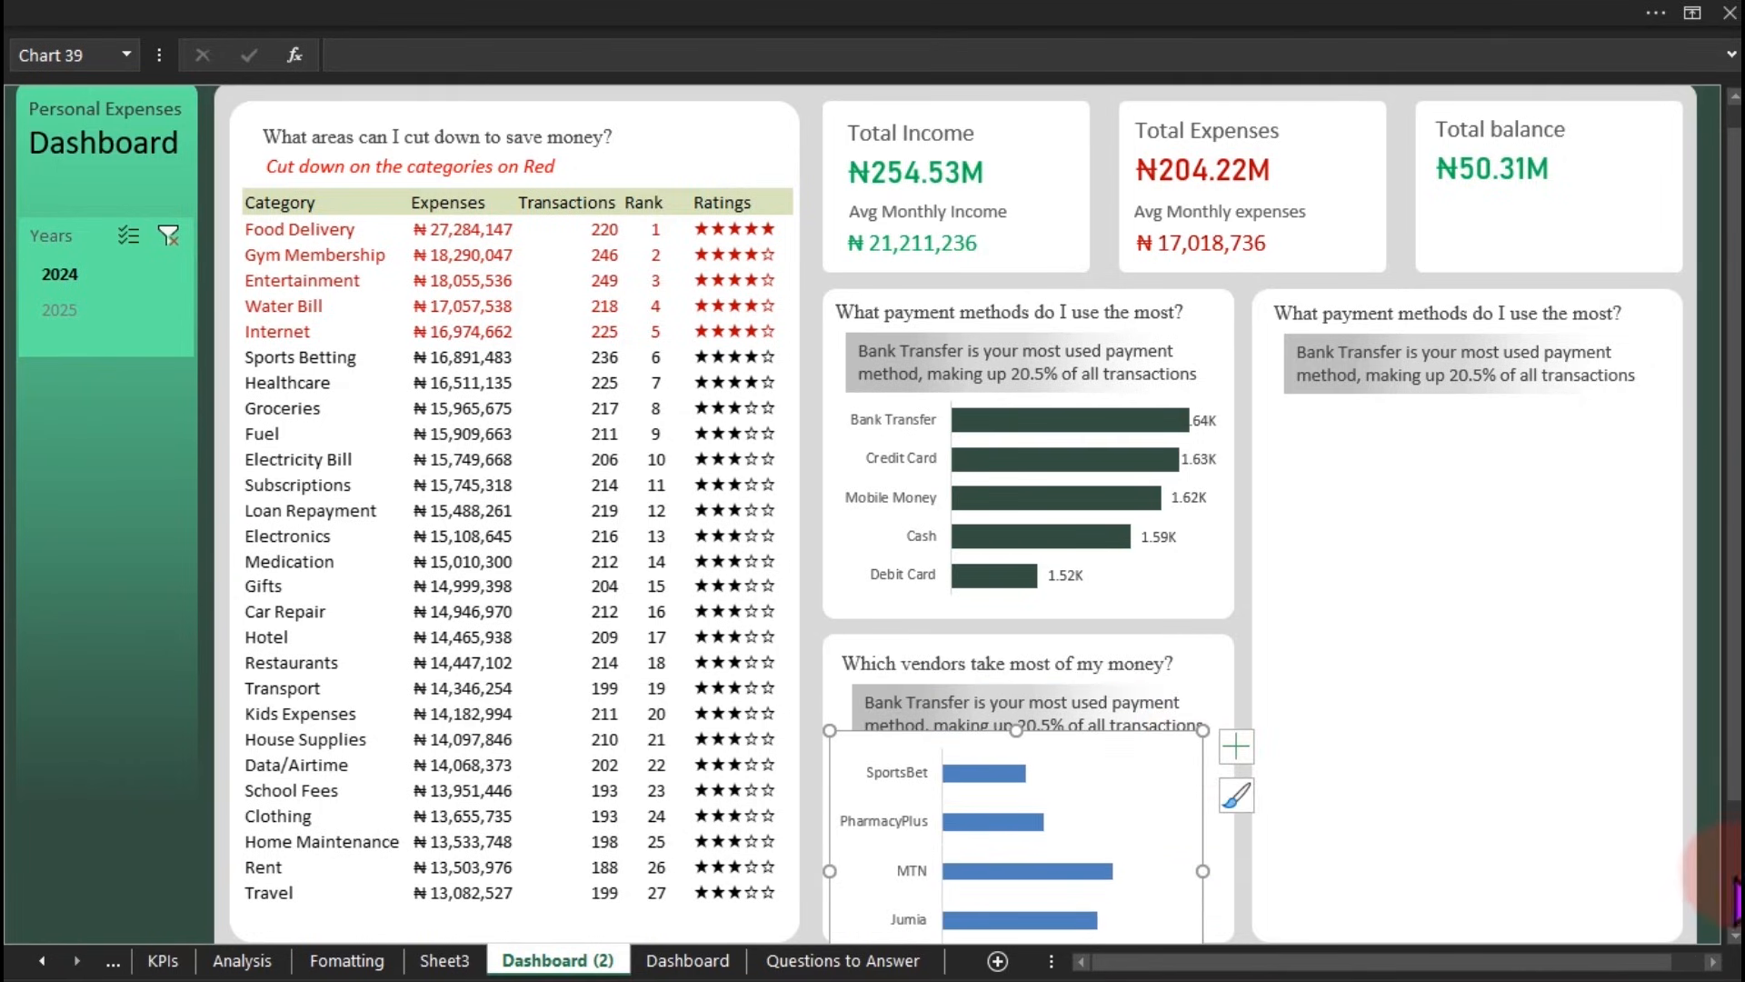
pyautogui.scroll(-2, 1317, 861)
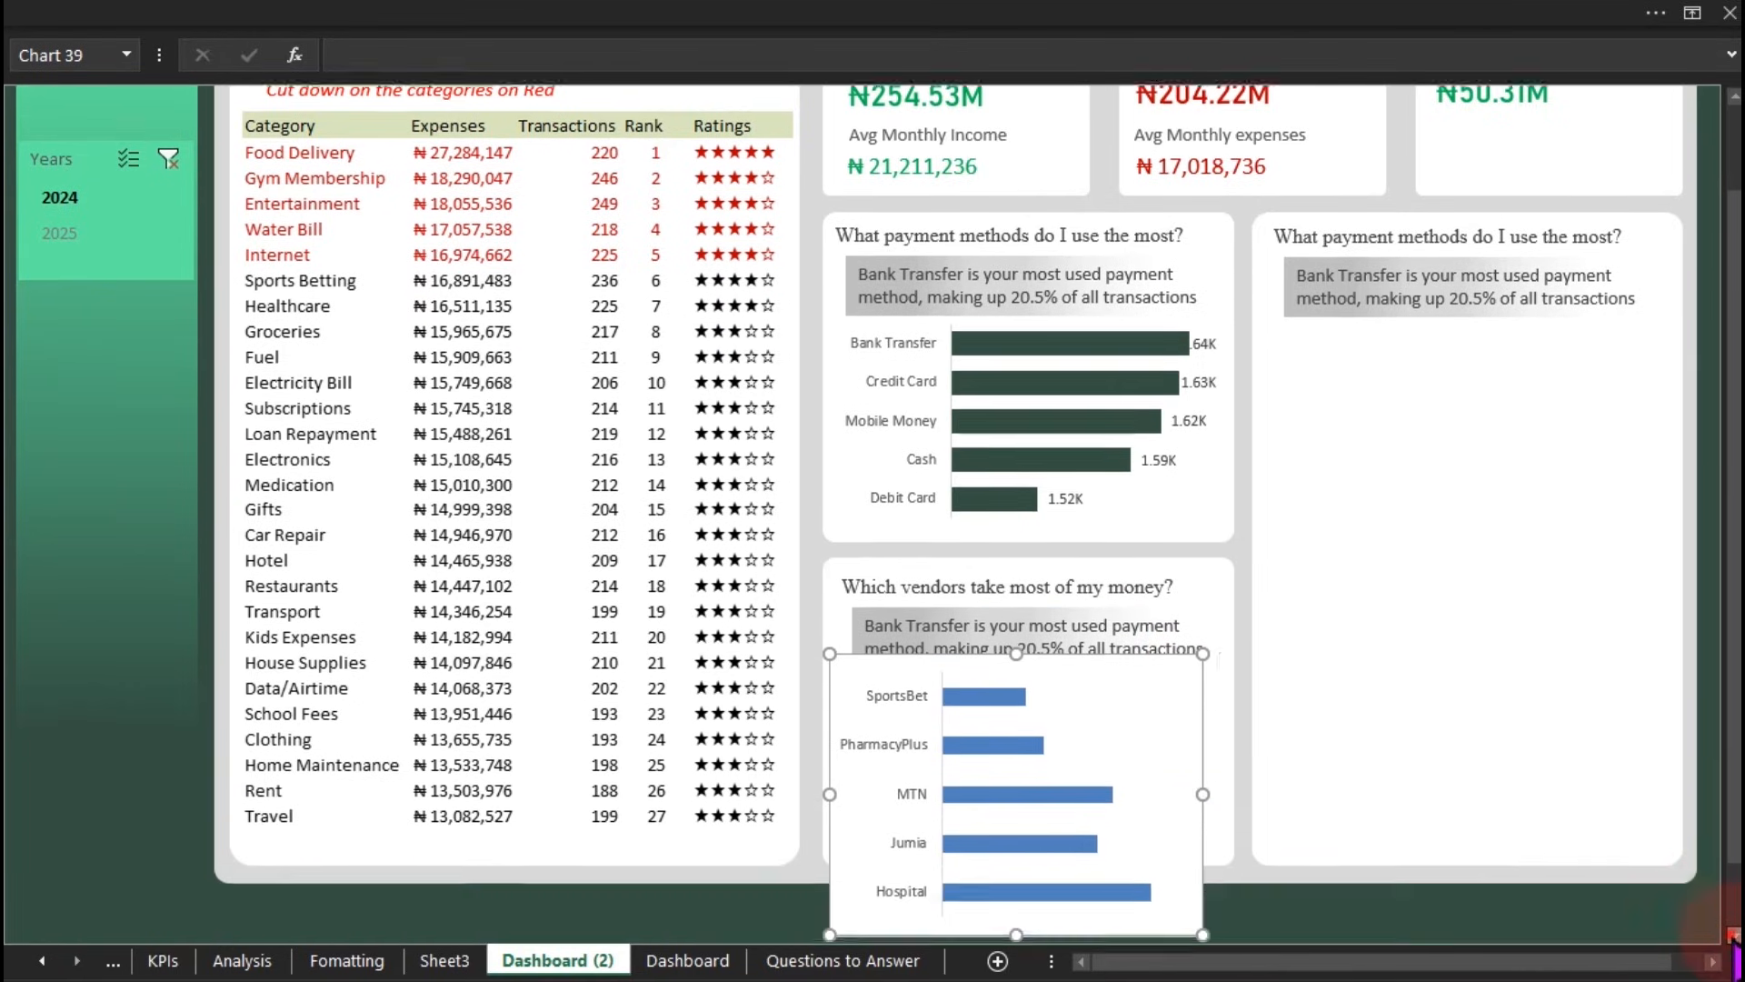
pyautogui.moveTo(1203, 858); pyautogui.dragTo(1219, 790)
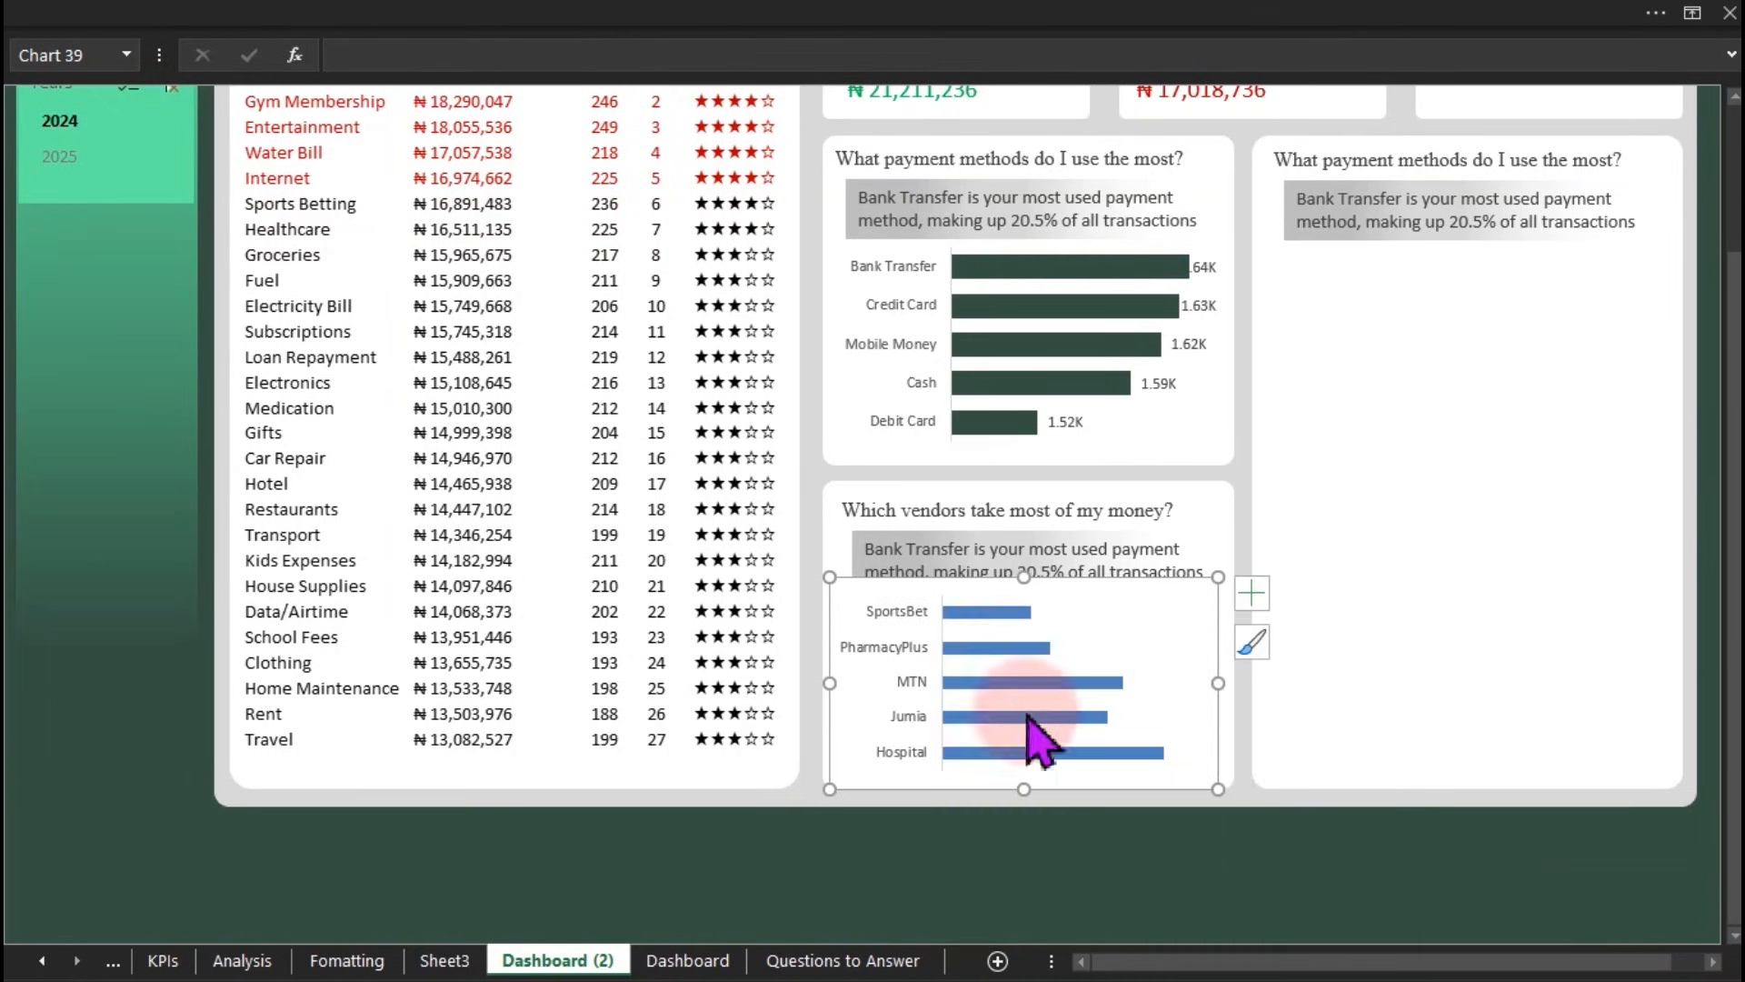
pyautogui.moveTo(831, 581); pyautogui.dragTo(835, 596)
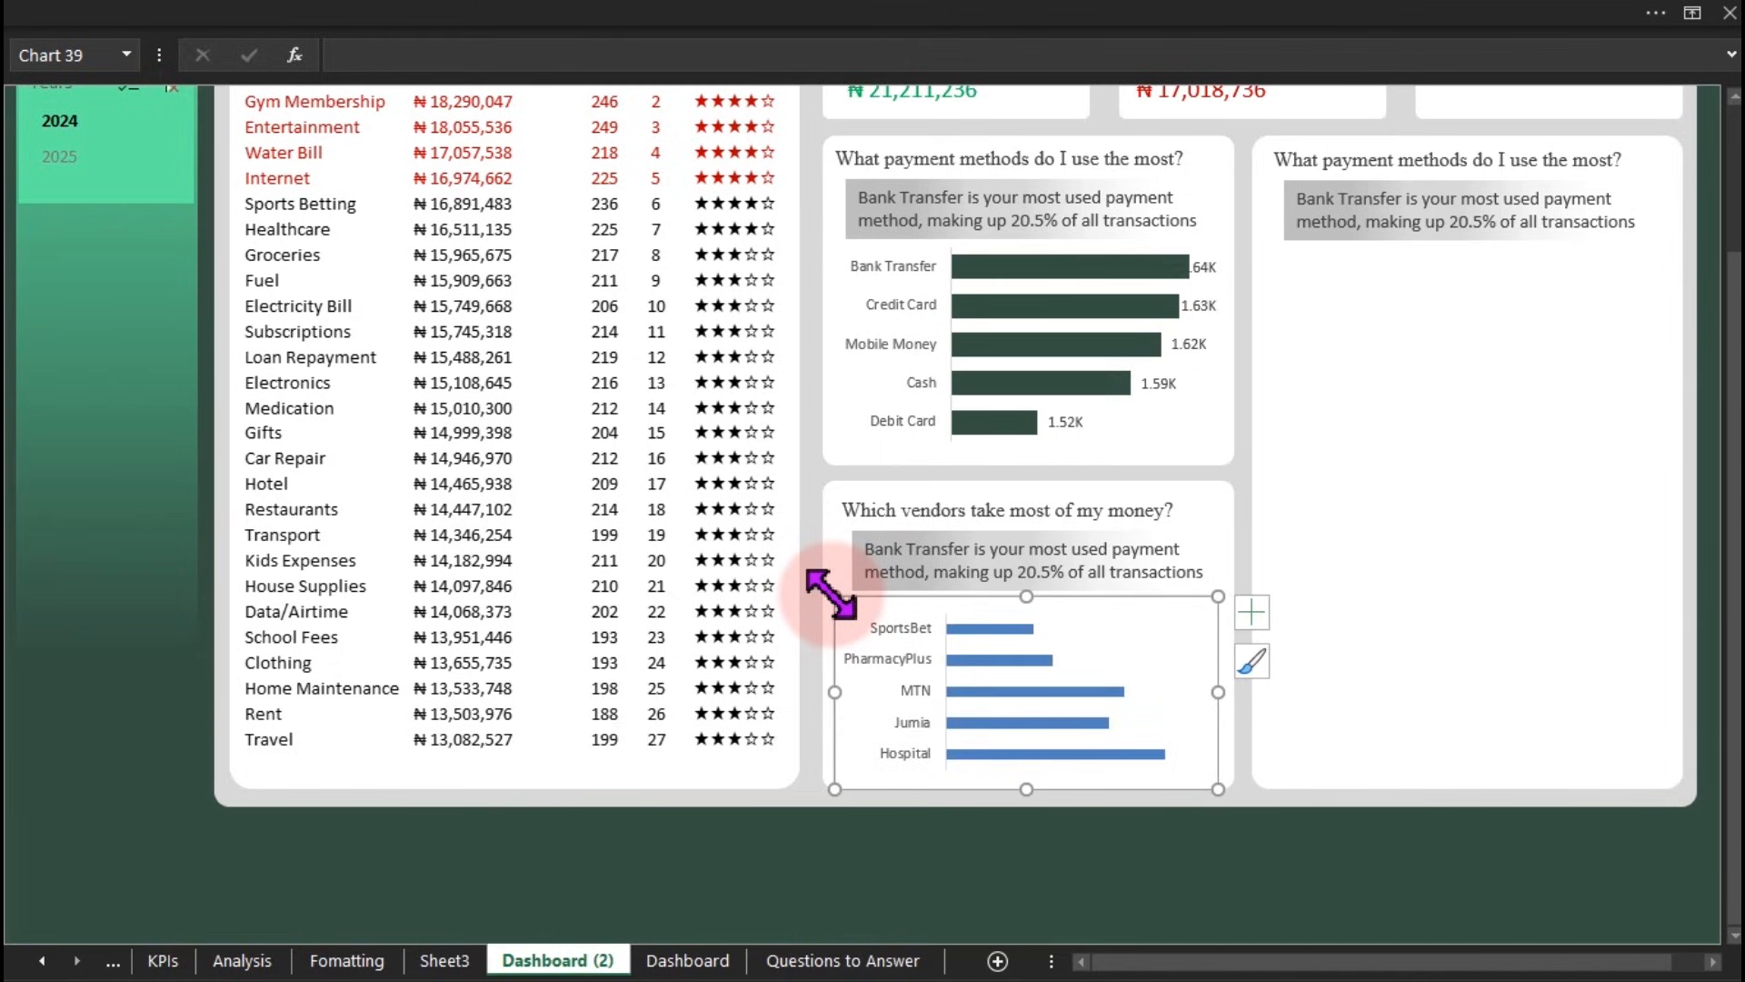
pyautogui.doubleClick(829, 593)
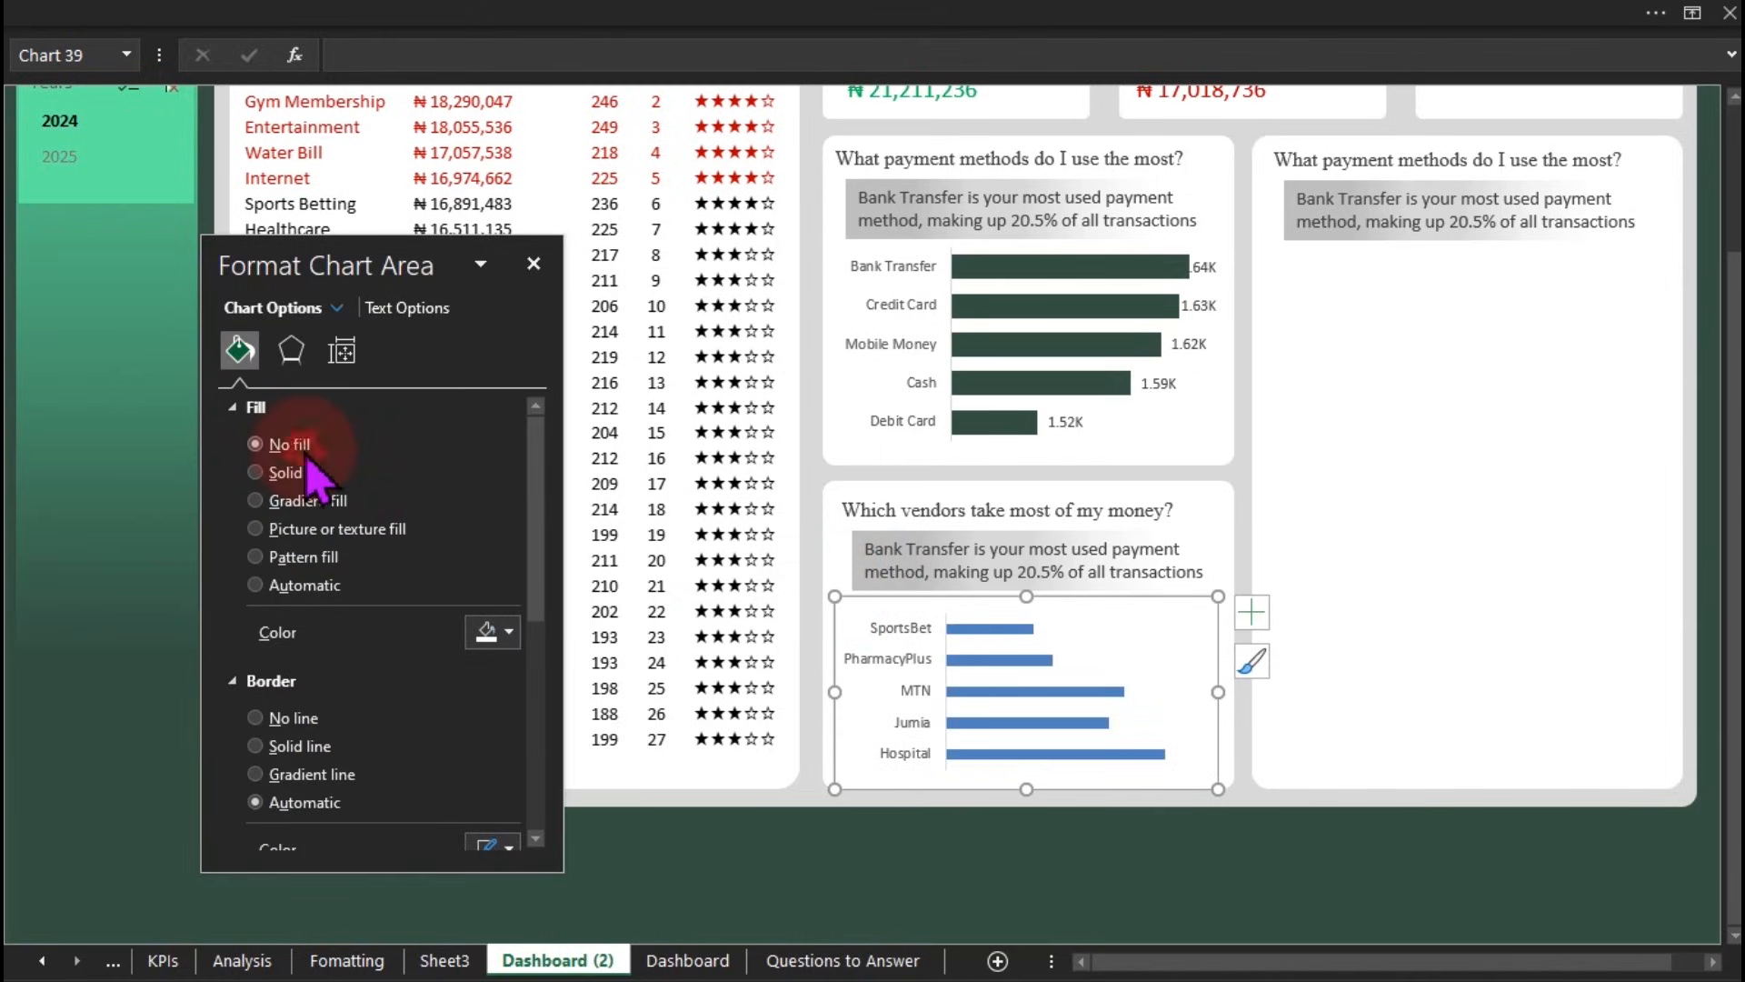
pyautogui.click(277, 665)
# Step: Set the vendor bars' gap width to 48% and fill them with the dark green used in the payment methods chart
pyautogui.click(1035, 627)
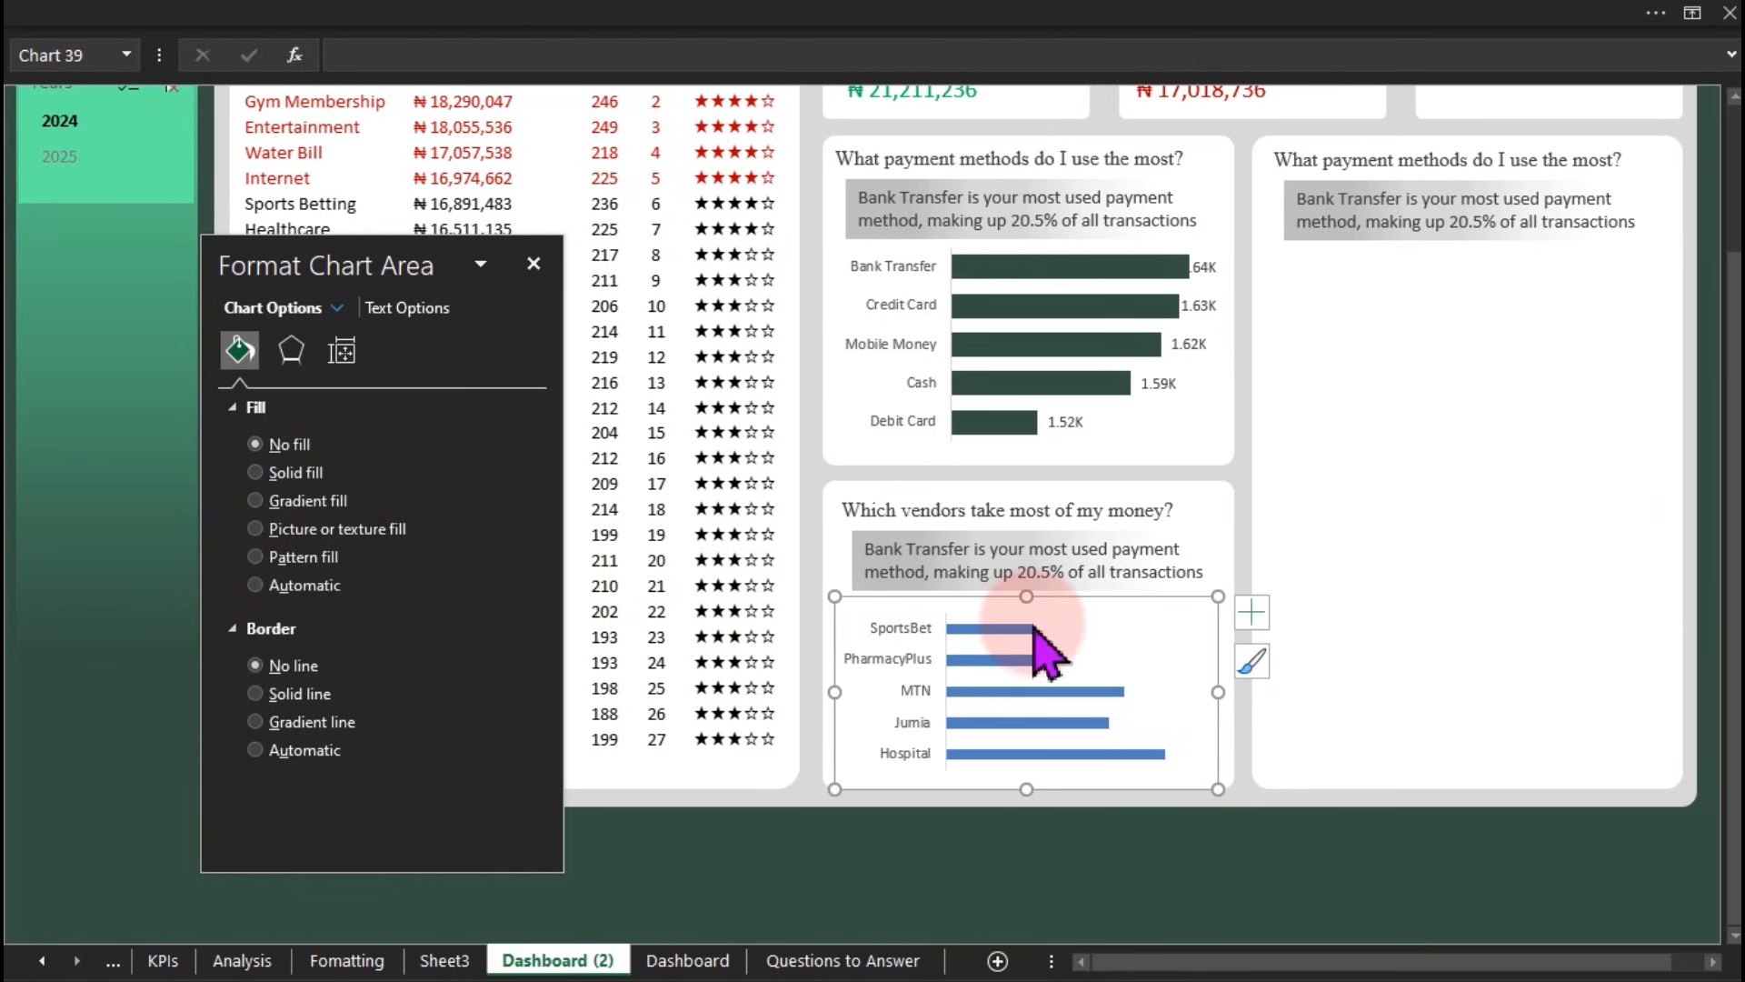
pyautogui.click(345, 352)
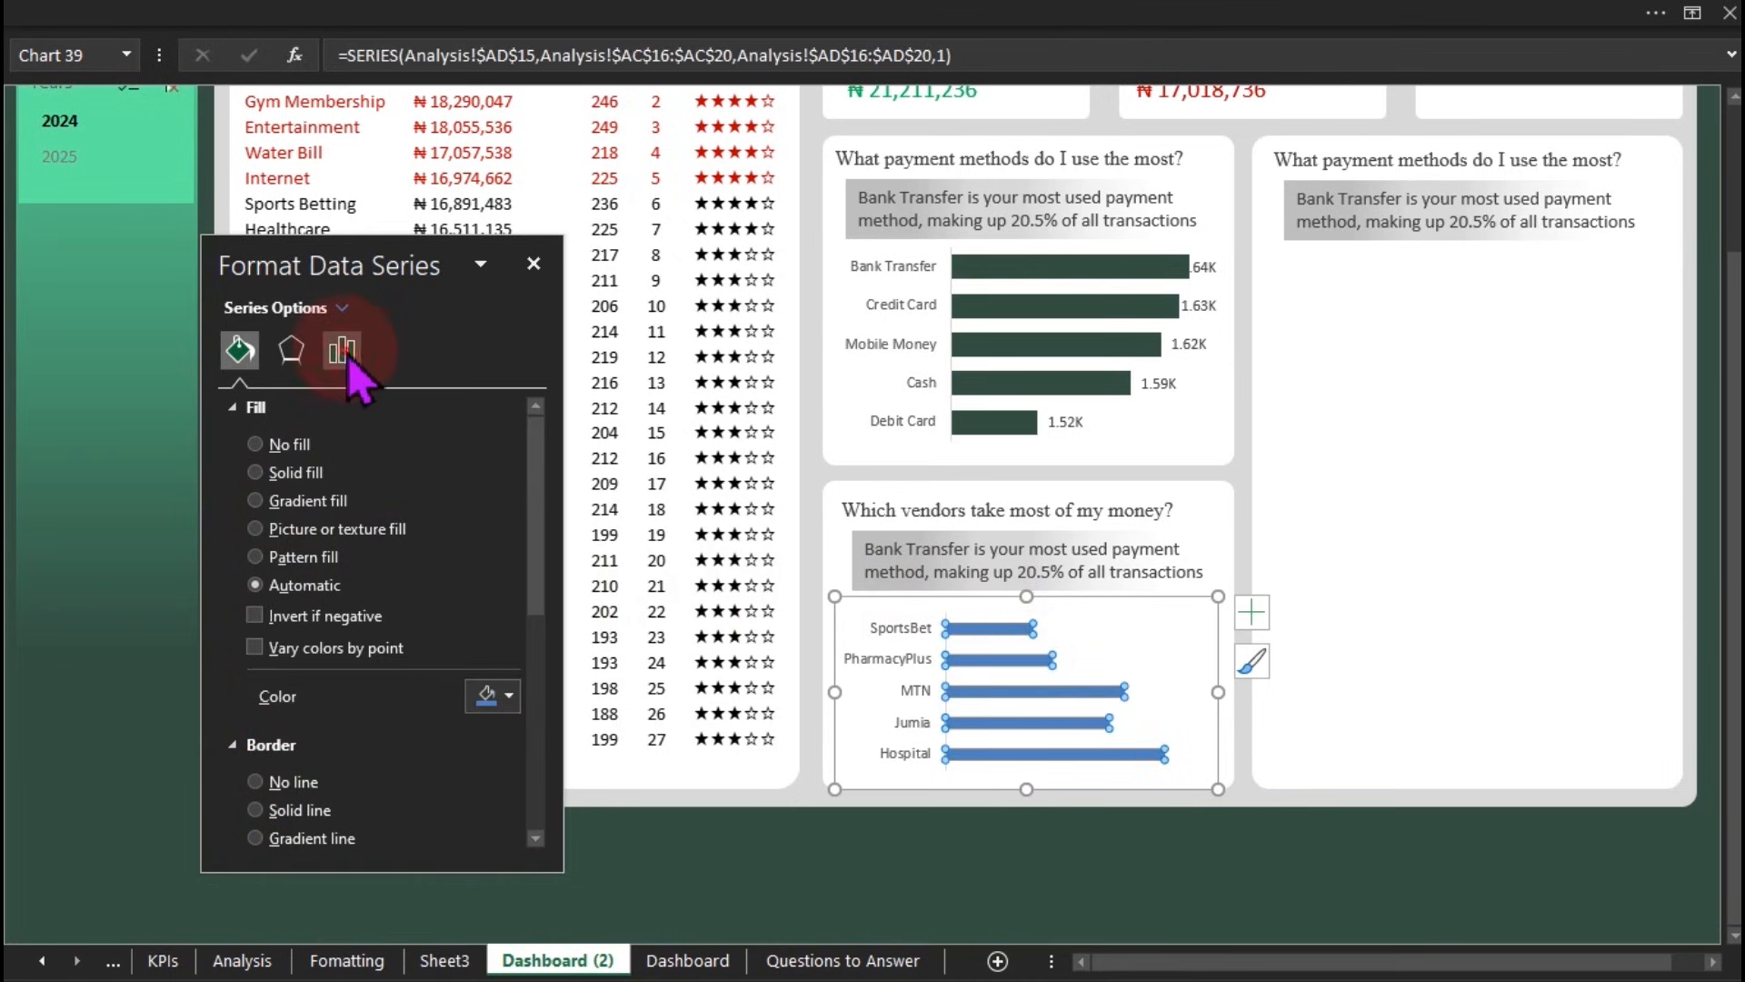
pyautogui.moveTo(374, 570); pyautogui.dragTo(366, 575)
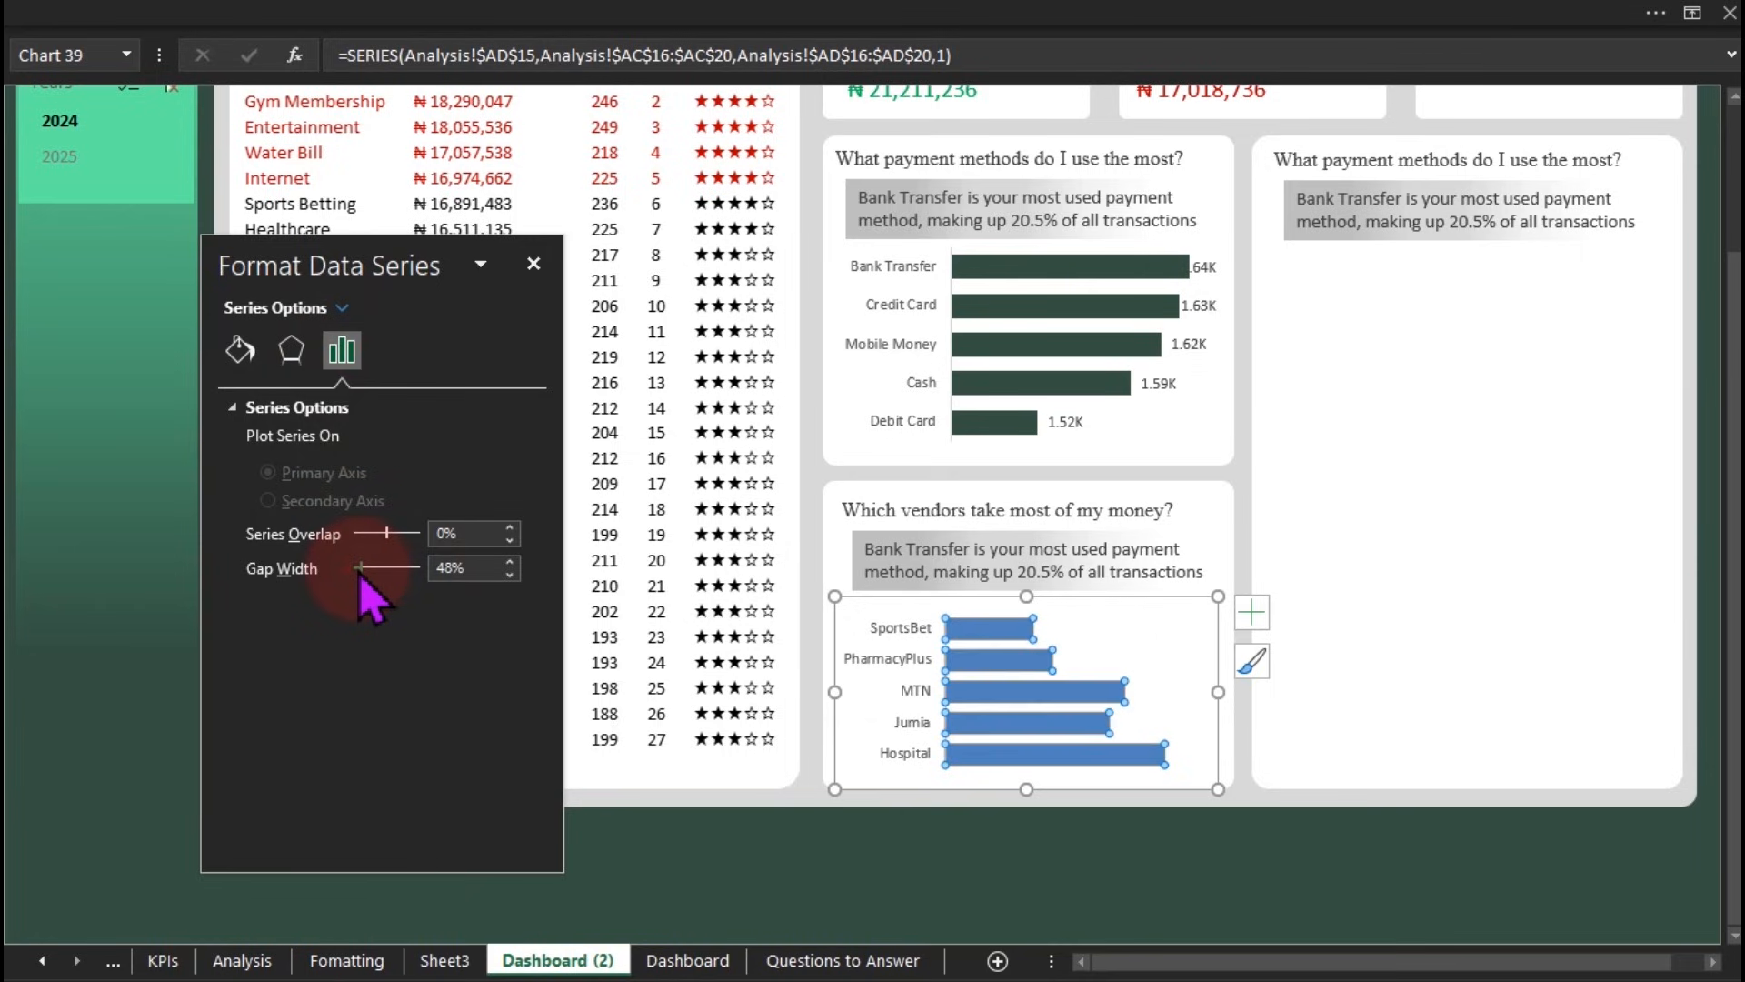
pyautogui.click(240, 349)
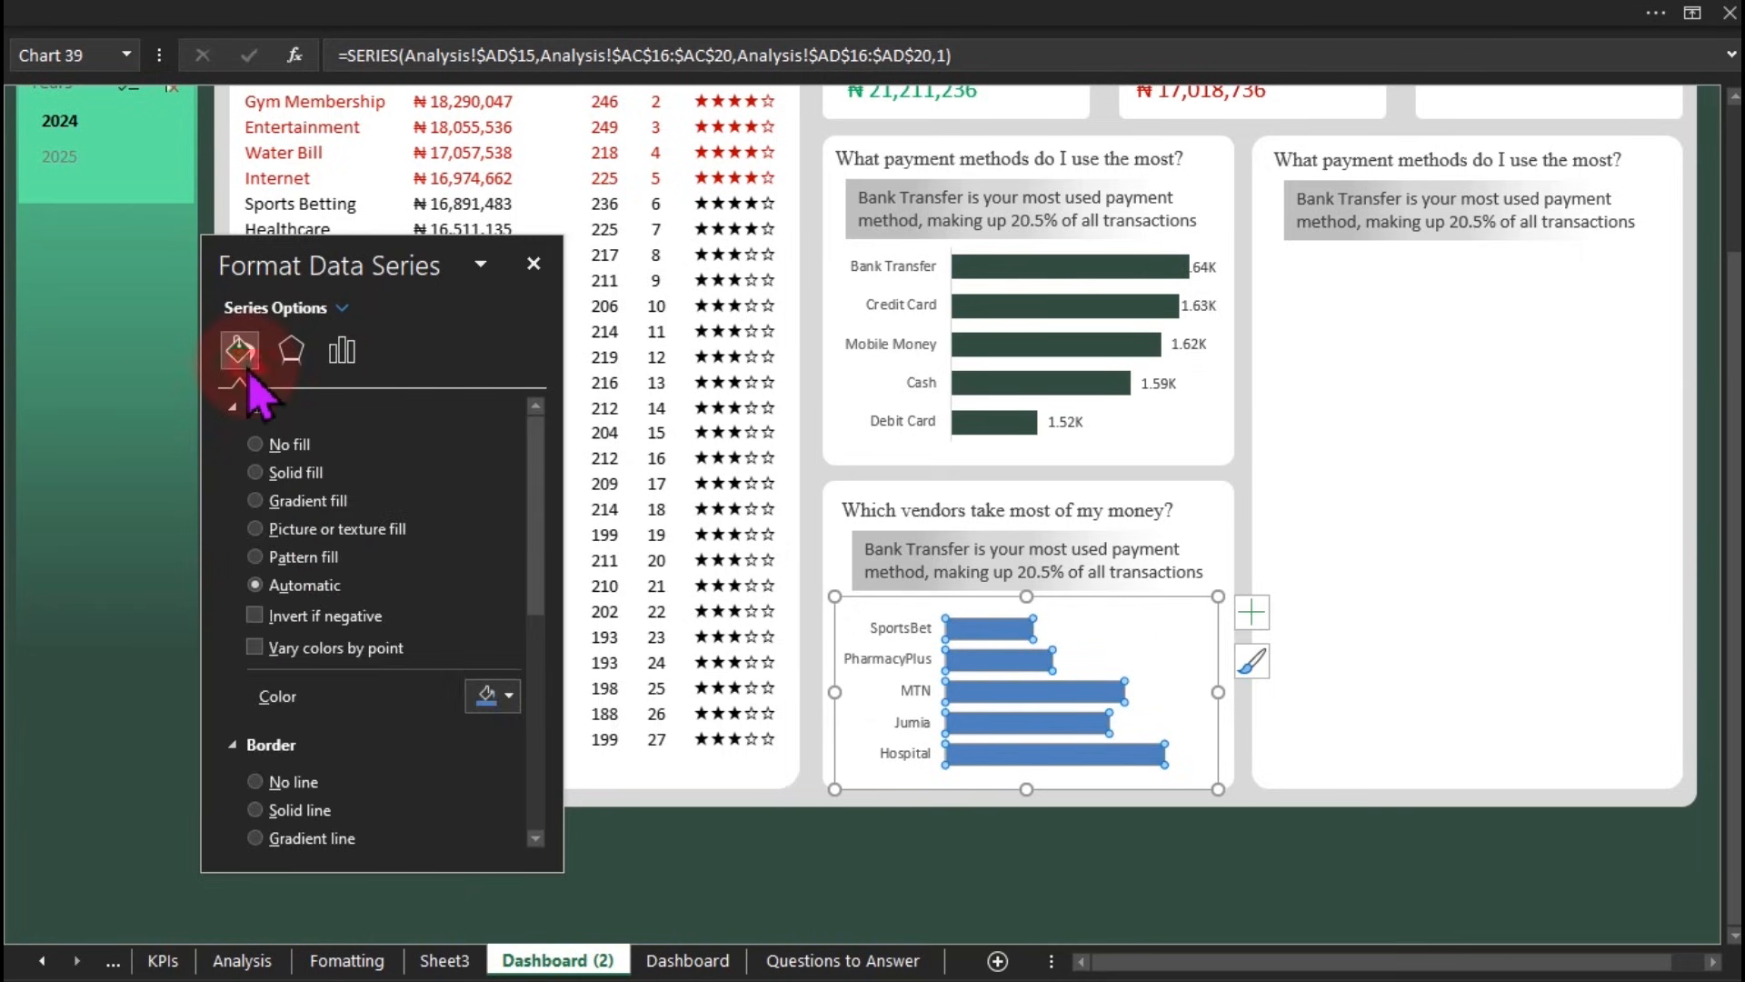
pyautogui.click(496, 695)
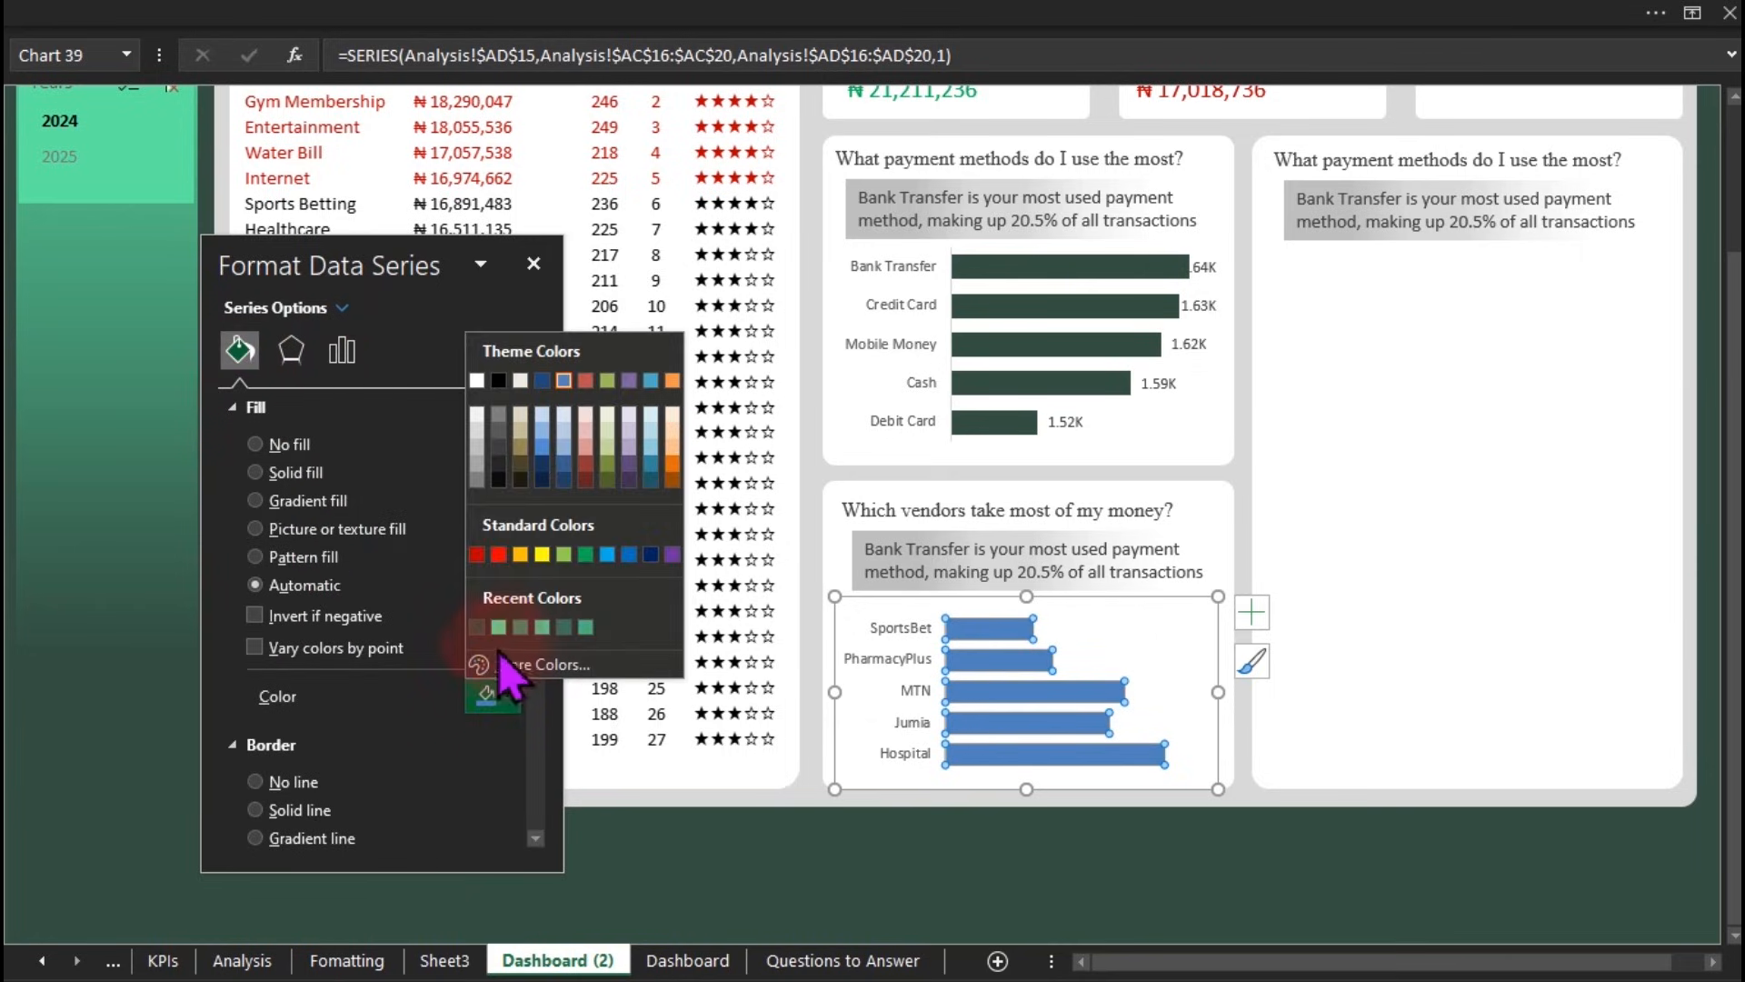
pyautogui.click(477, 628)
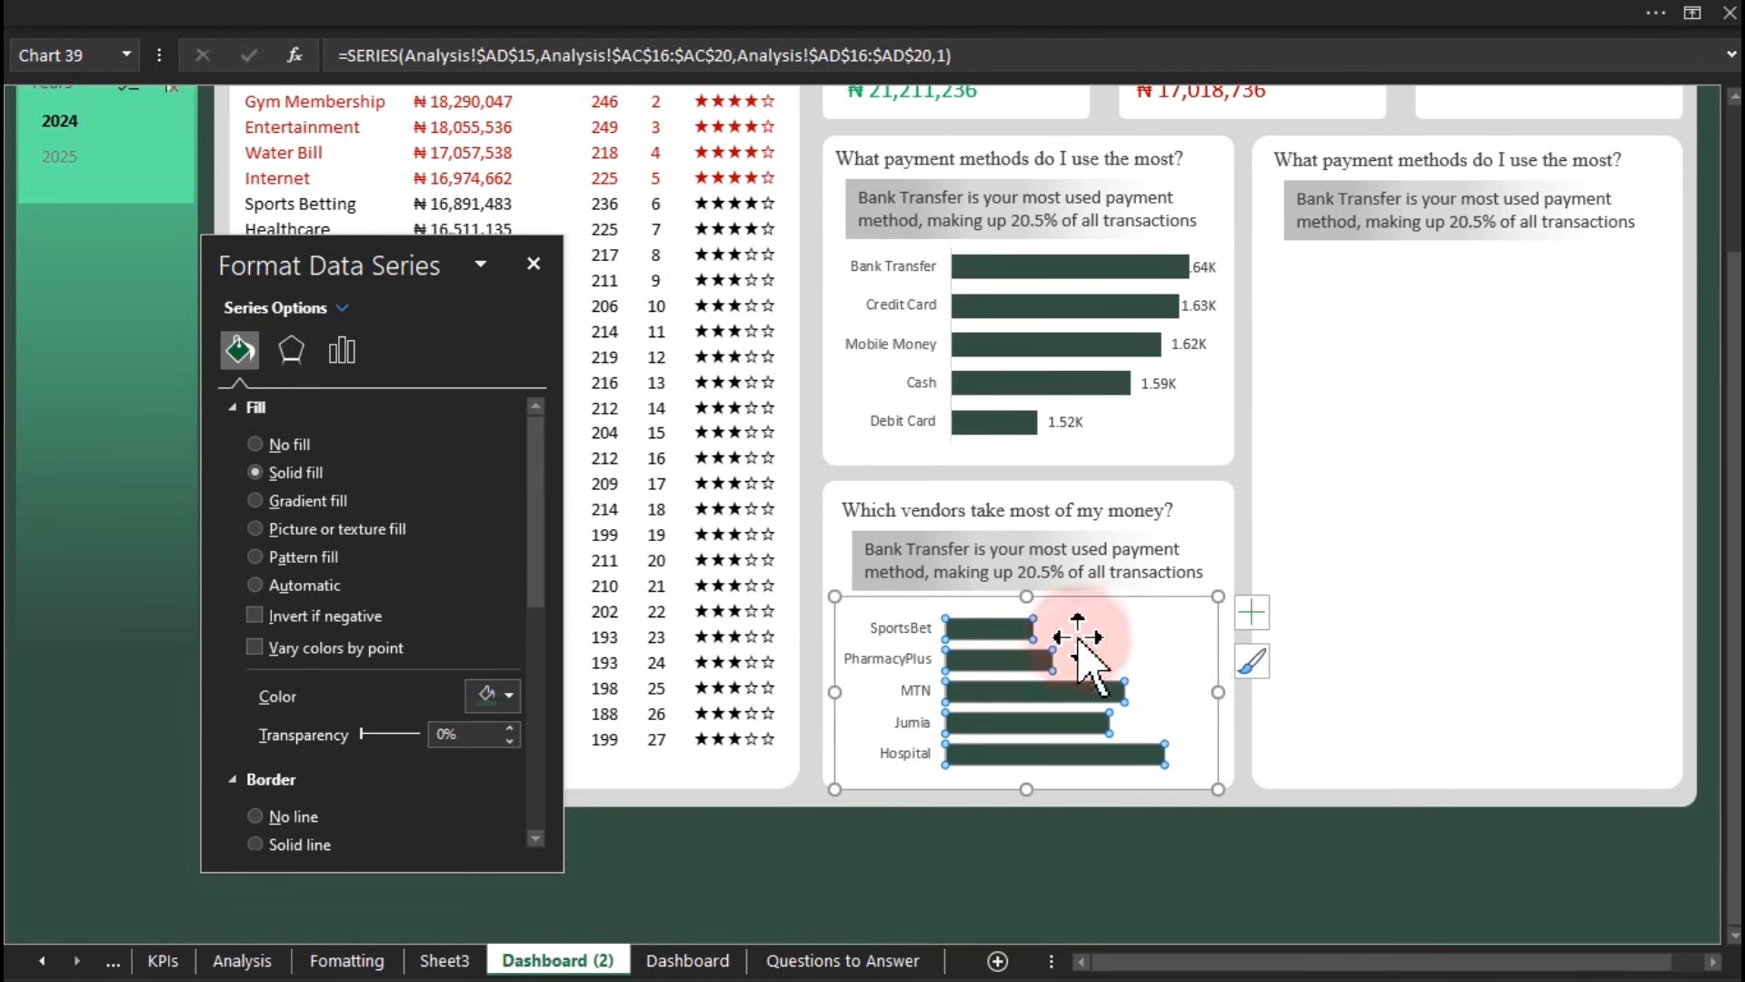
# Step: Reverse the category order on the vendor chart's vertical axis
pyautogui.click(901, 627)
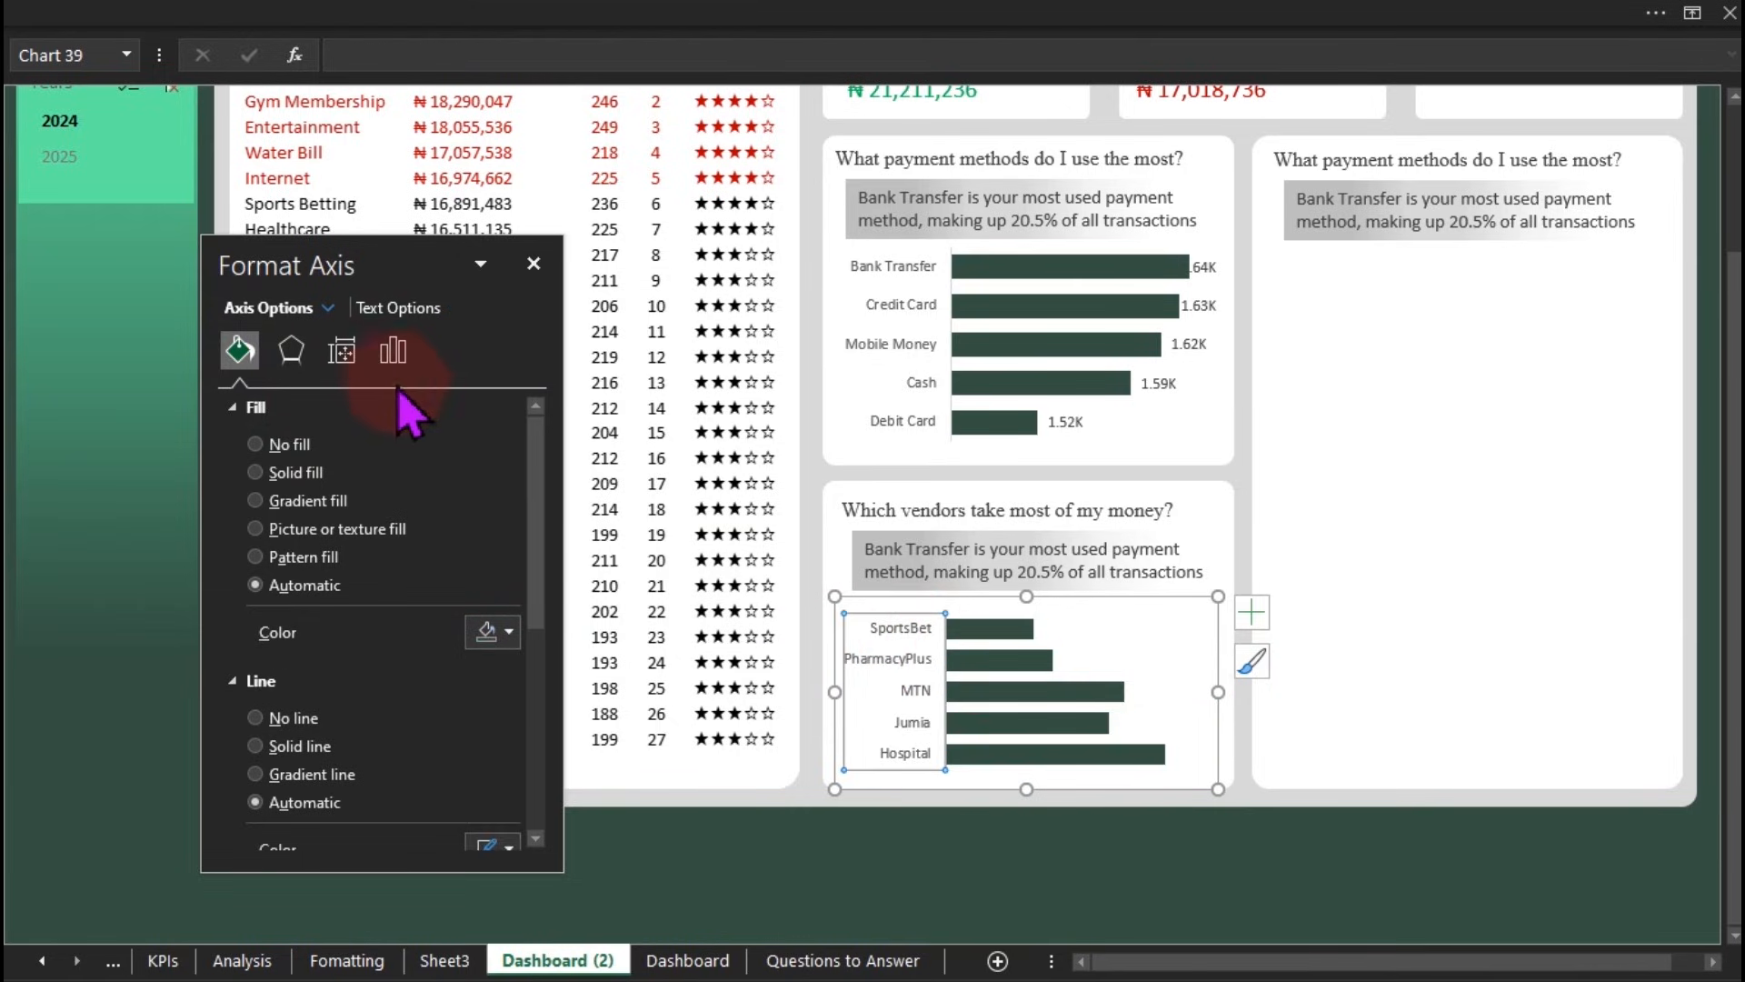
pyautogui.click(393, 350)
pyautogui.click(330, 820)
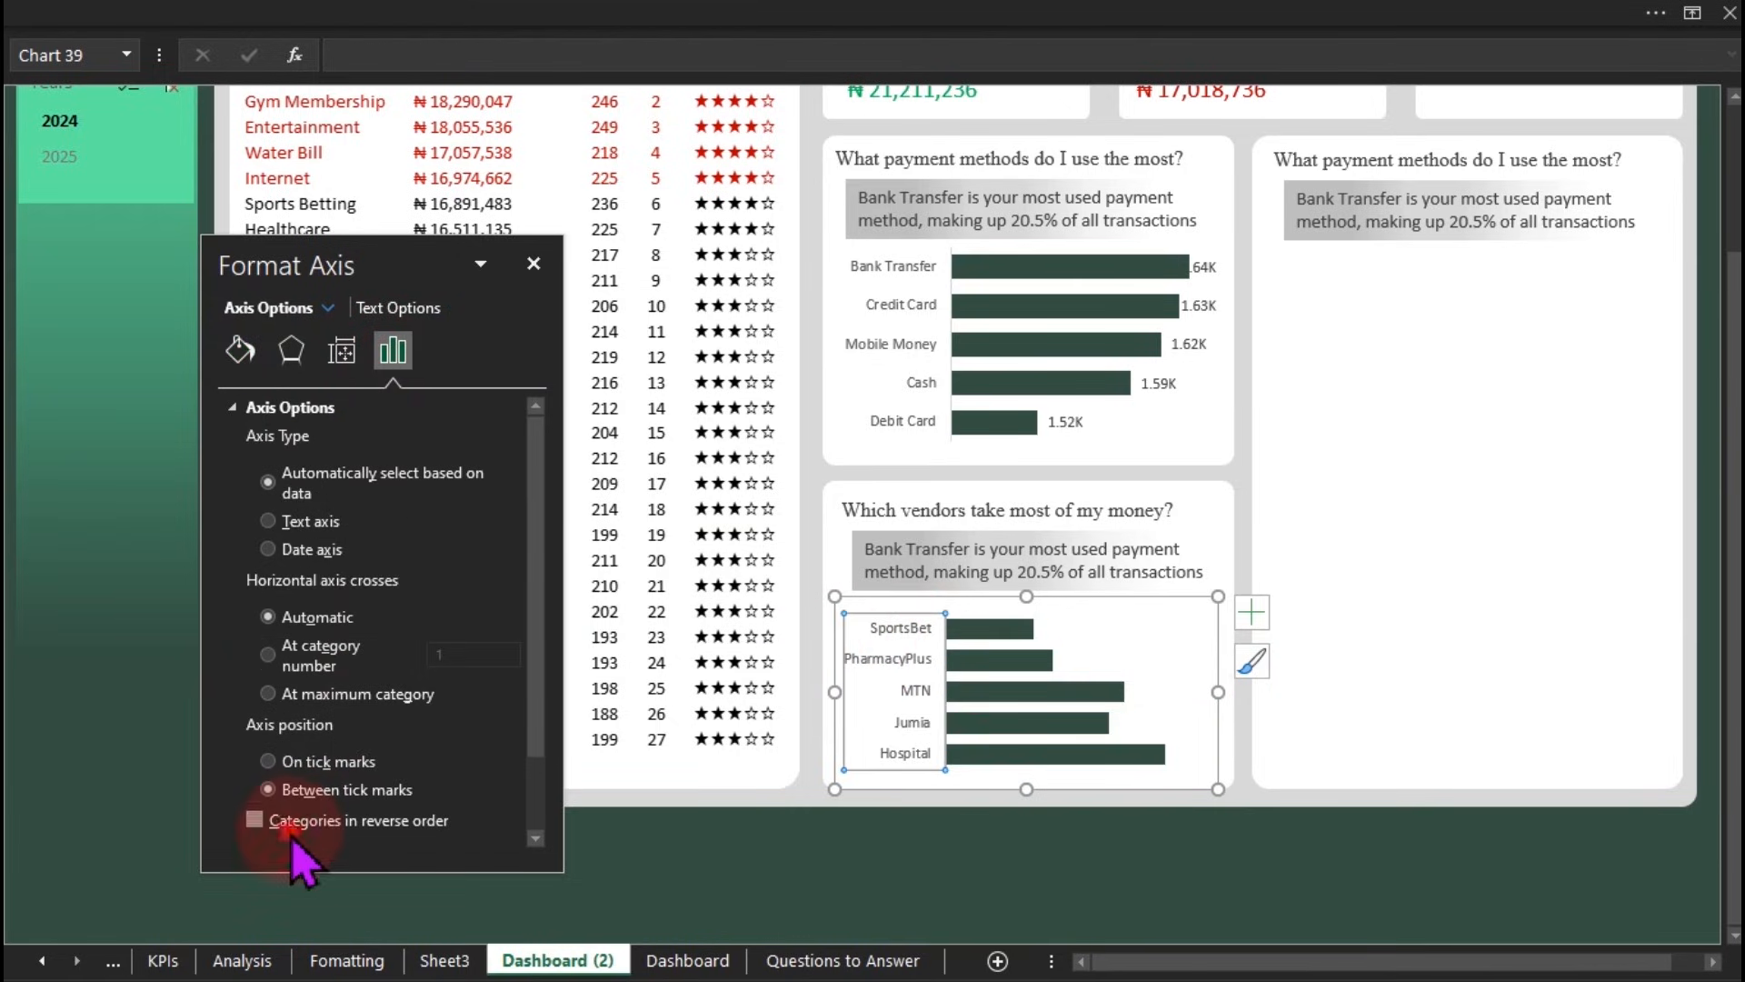
# Step: Add data labels to the vendor bars taken from cells AE16:AE20 of the Analysis sheet, without the raw values
pyautogui.click(1252, 614)
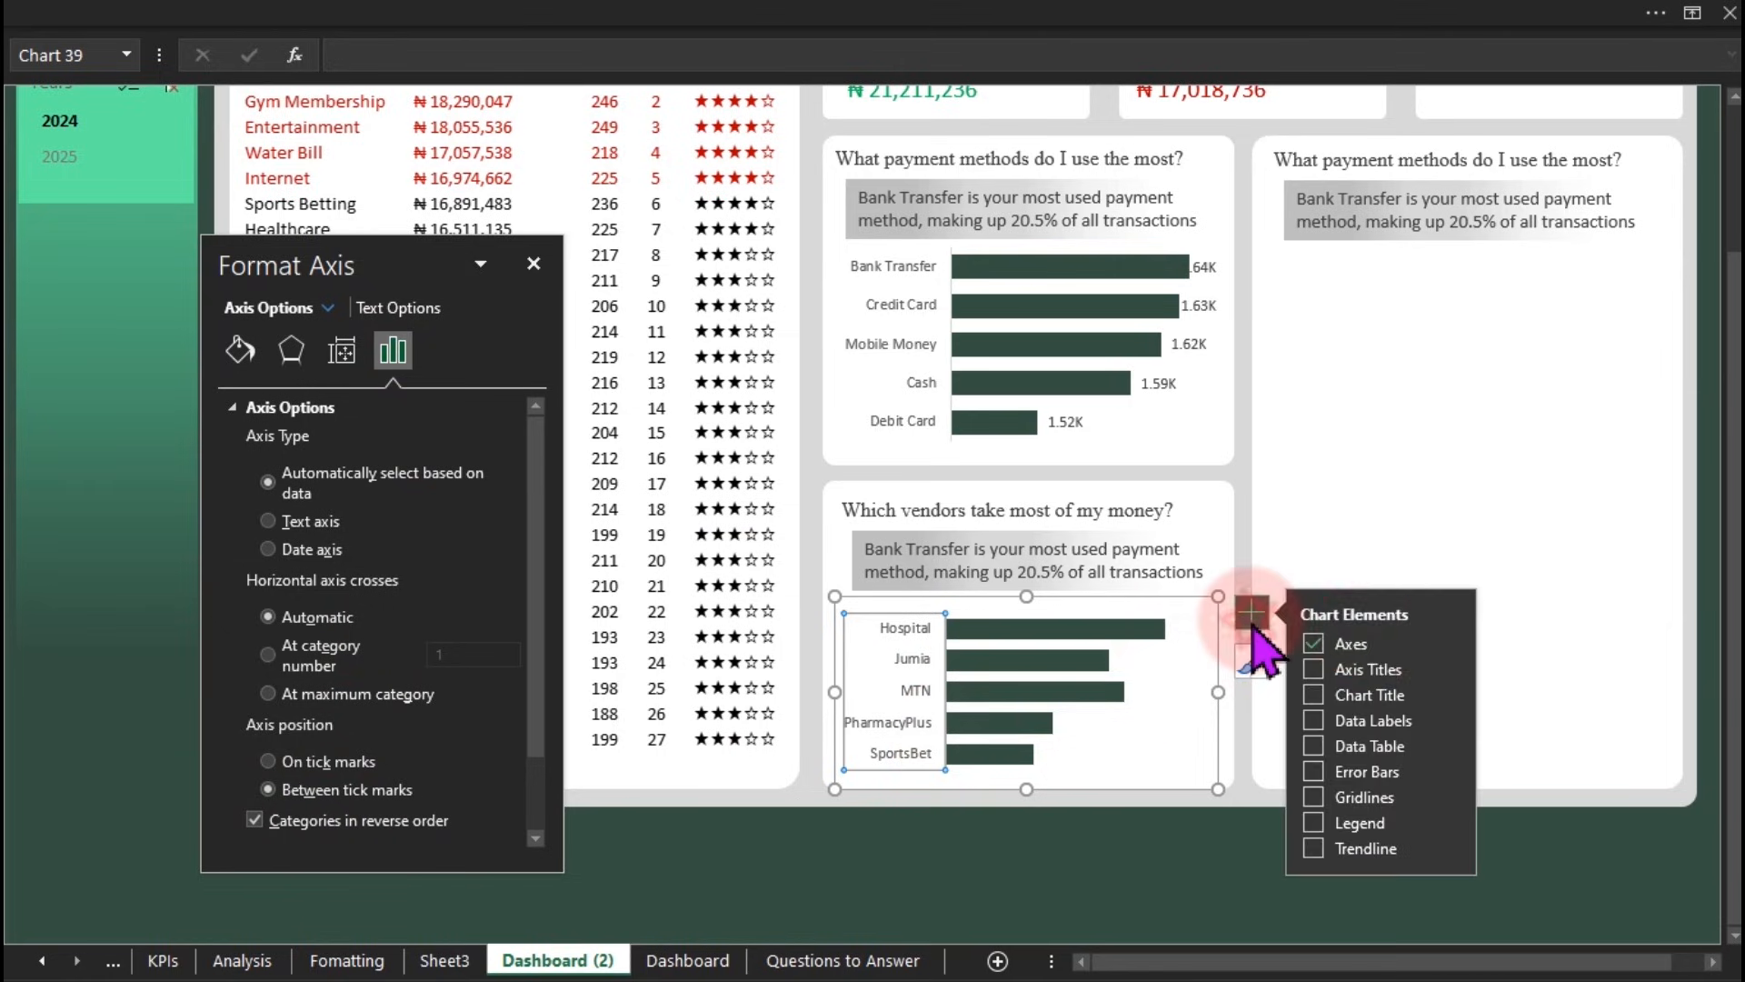
pyautogui.click(1315, 721)
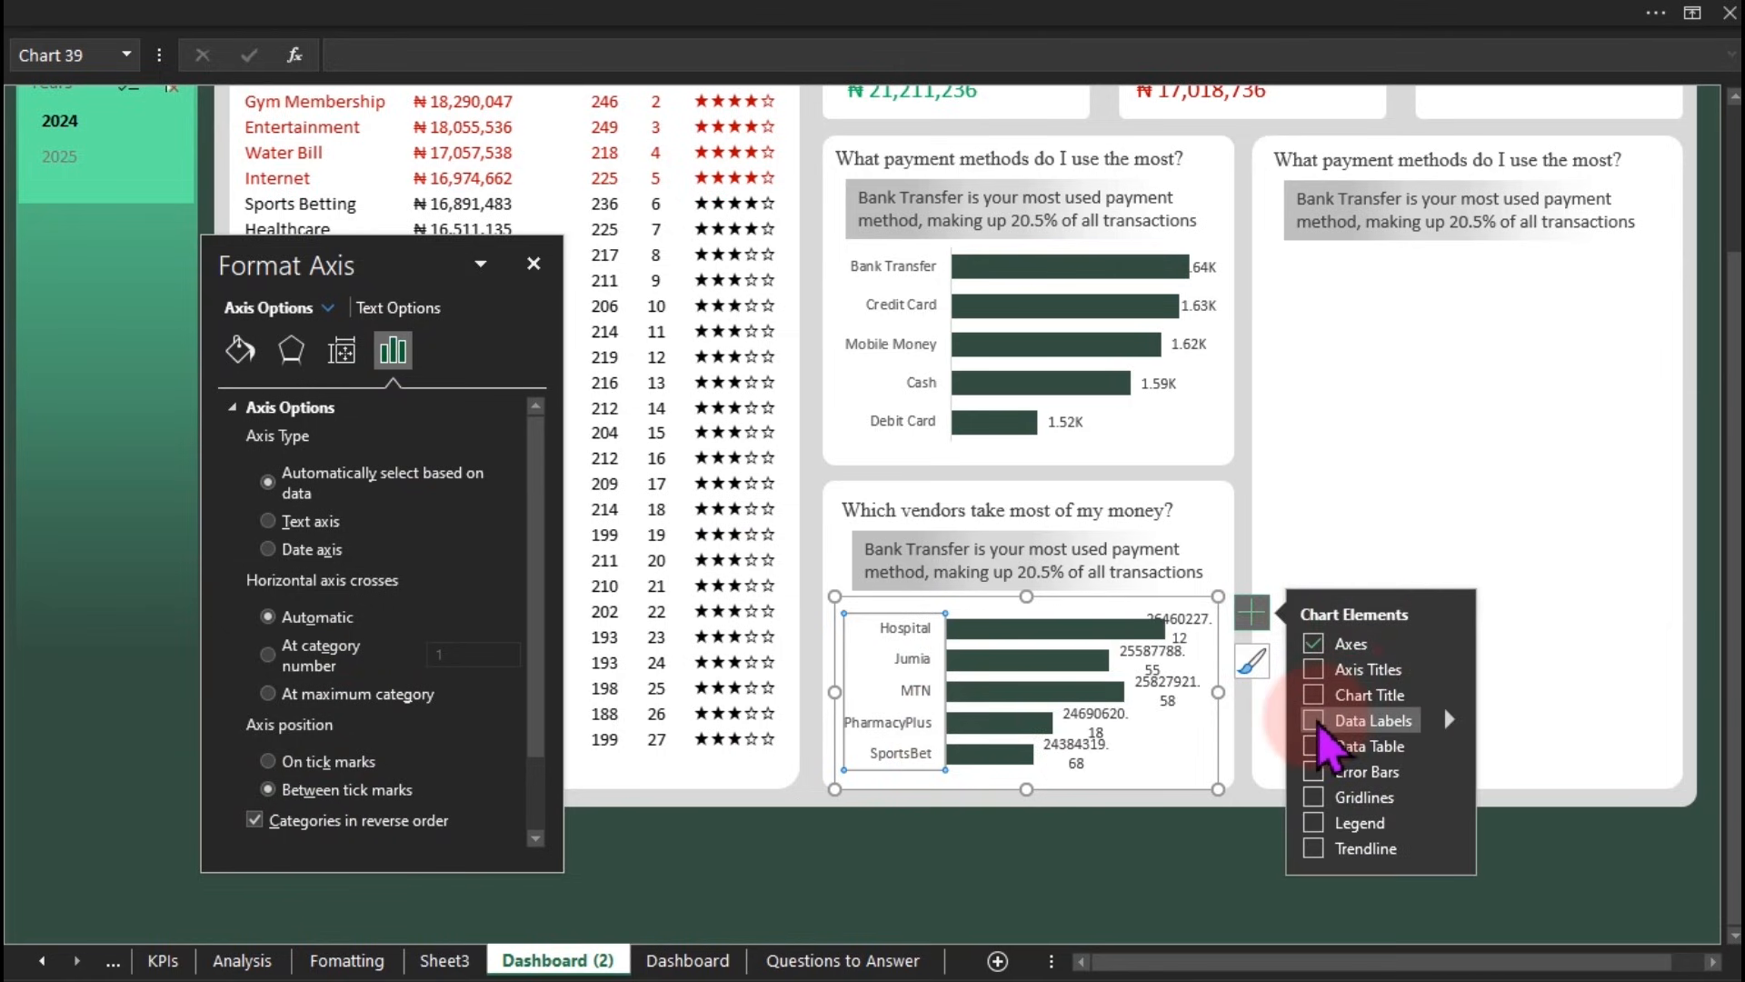
pyautogui.click(1169, 668)
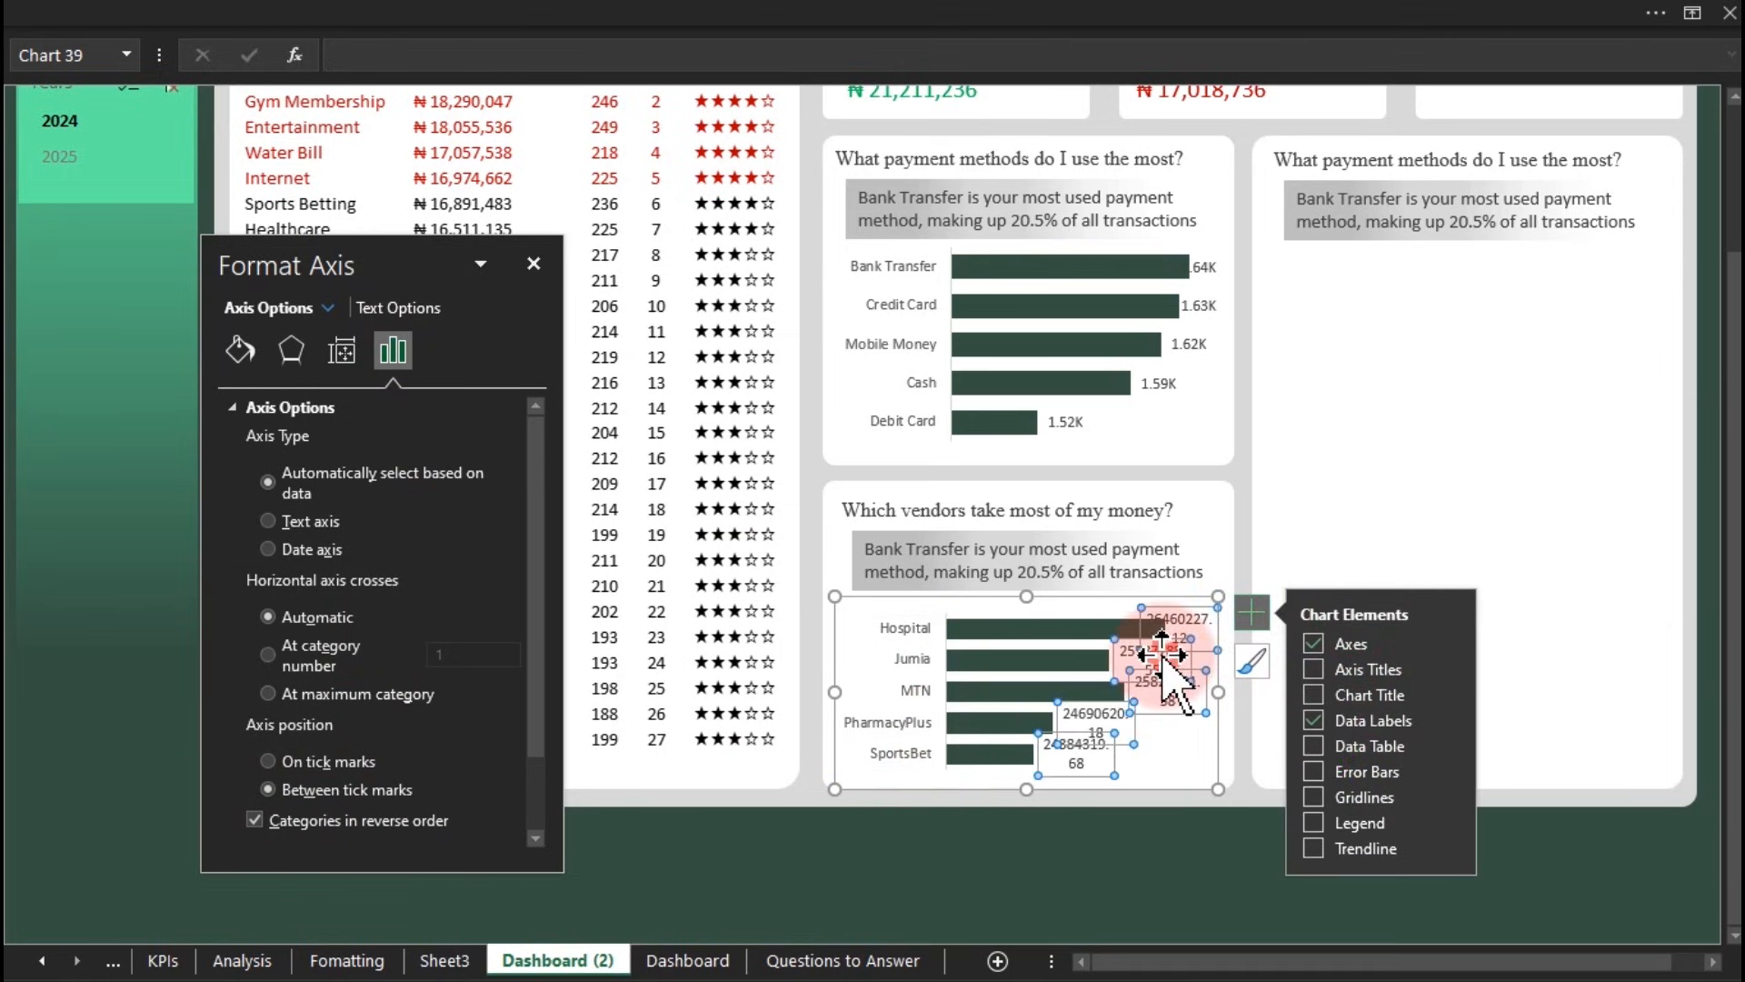
pyautogui.click(267, 463)
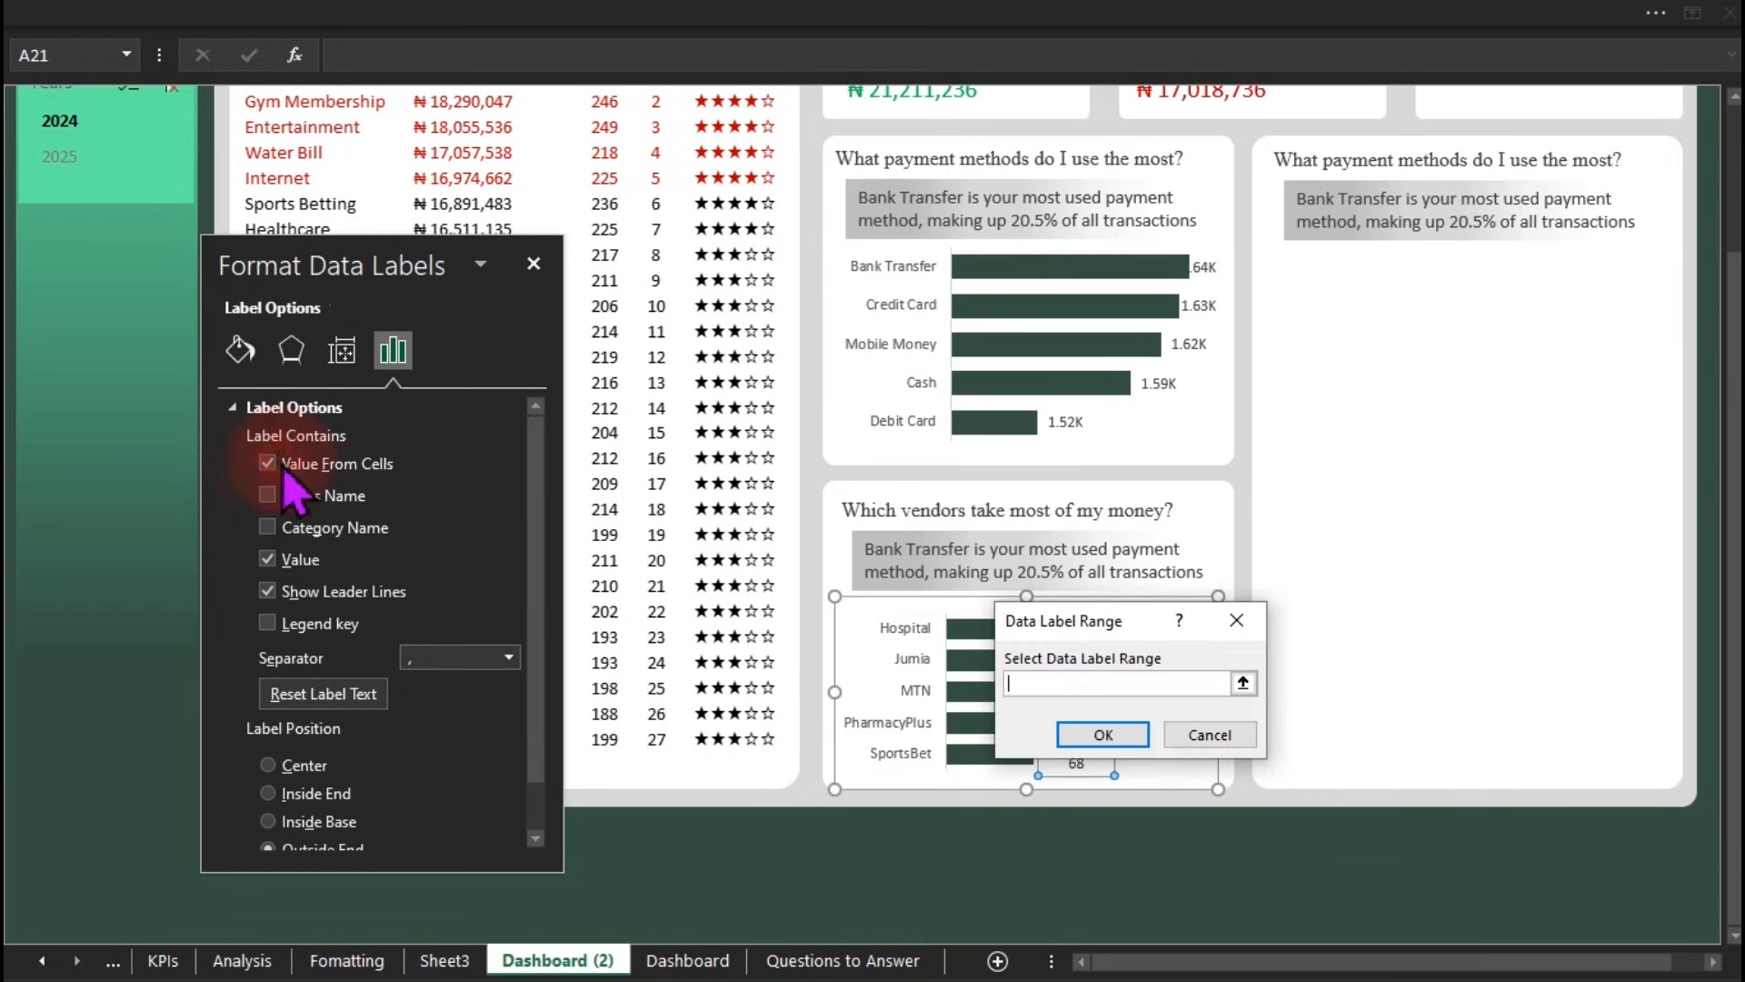
pyautogui.click(242, 961)
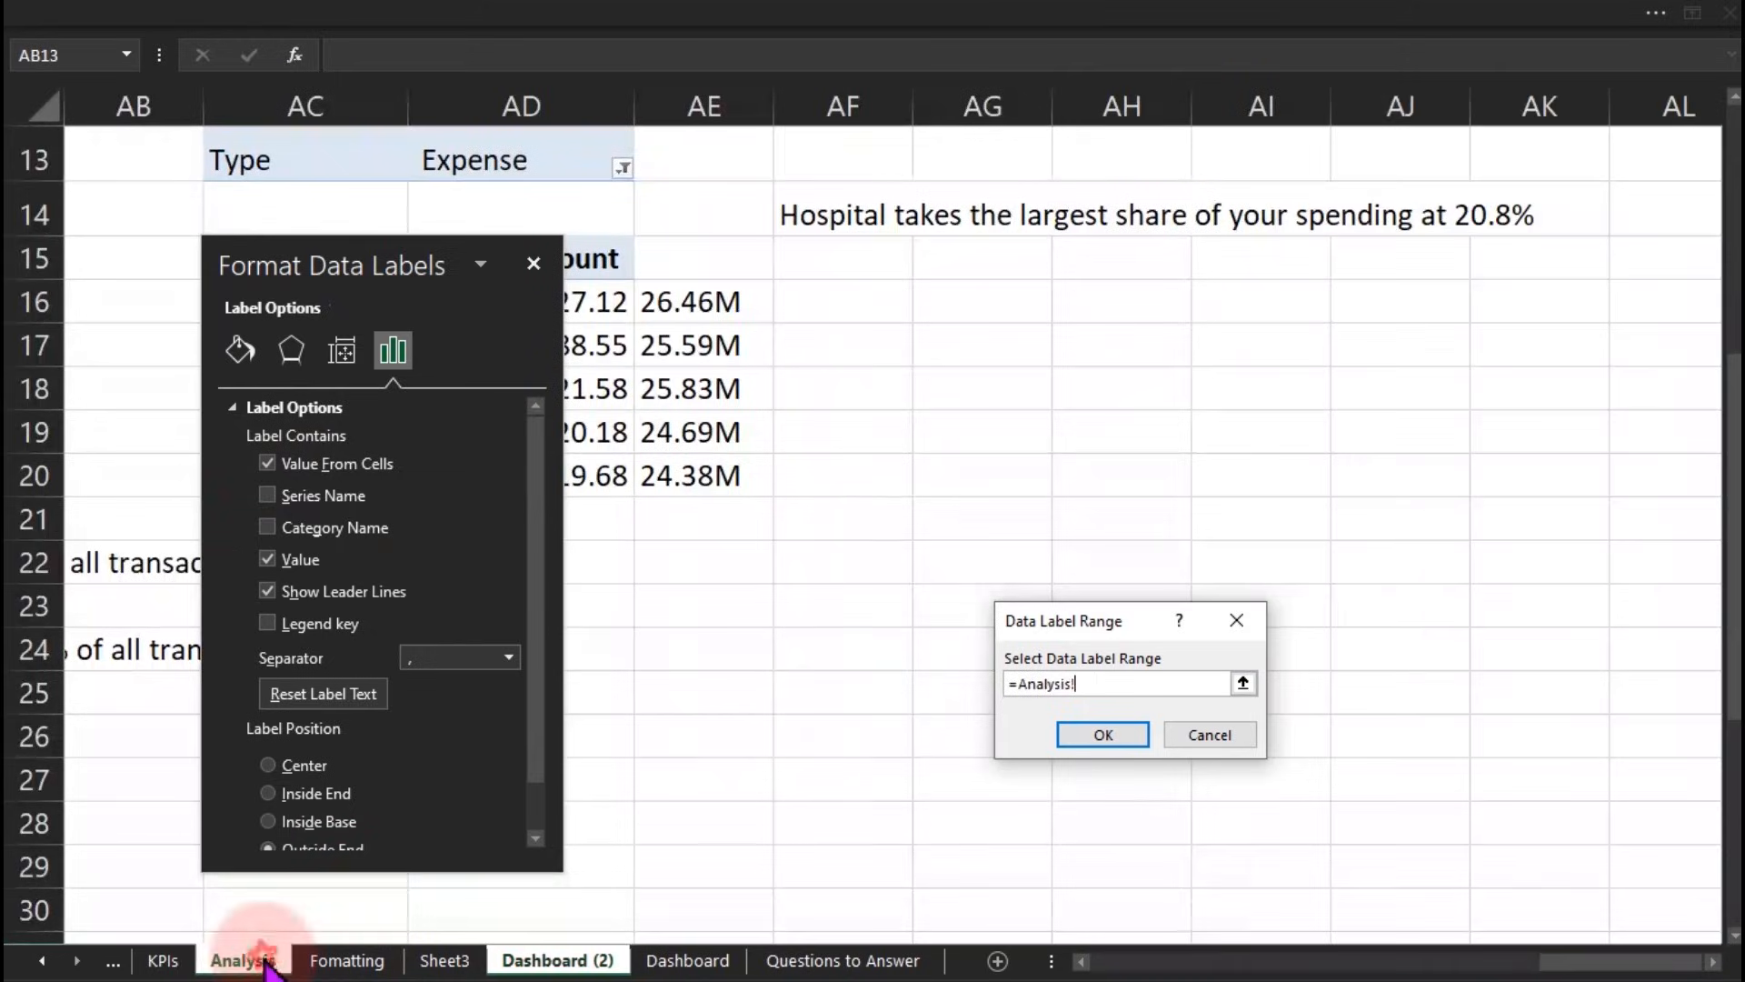
pyautogui.moveTo(732, 303); pyautogui.dragTo(710, 466)
pyautogui.click(1109, 732)
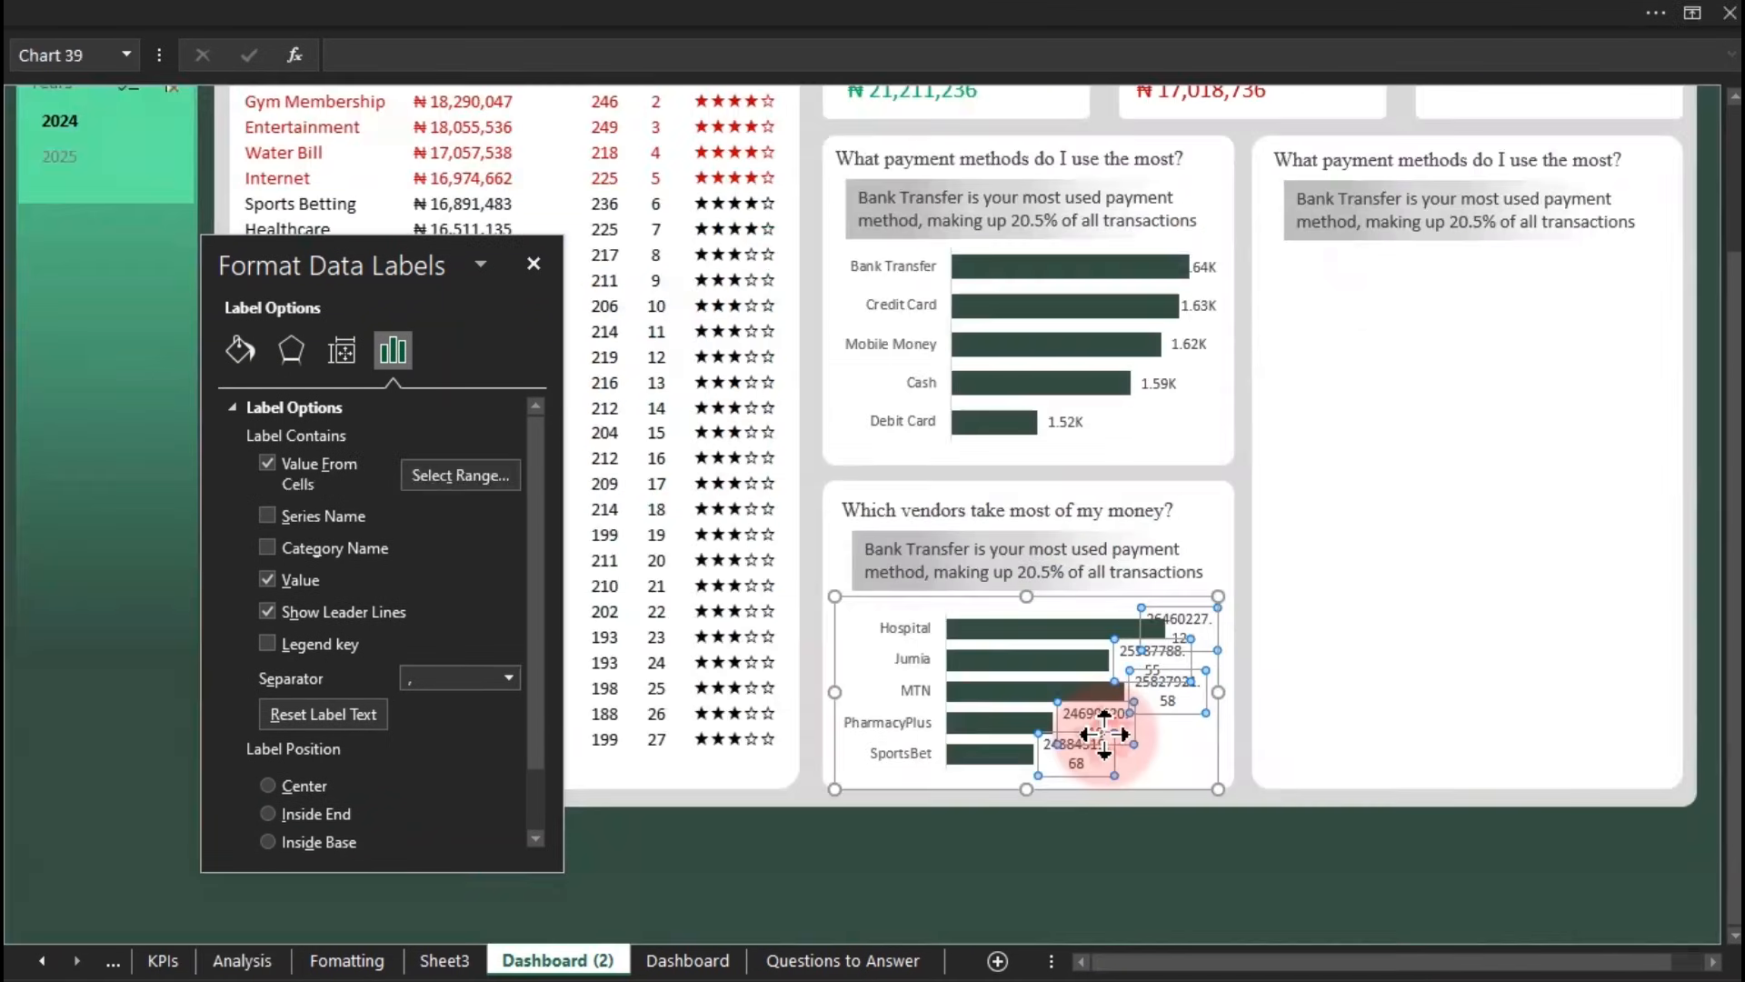
pyautogui.click(267, 463)
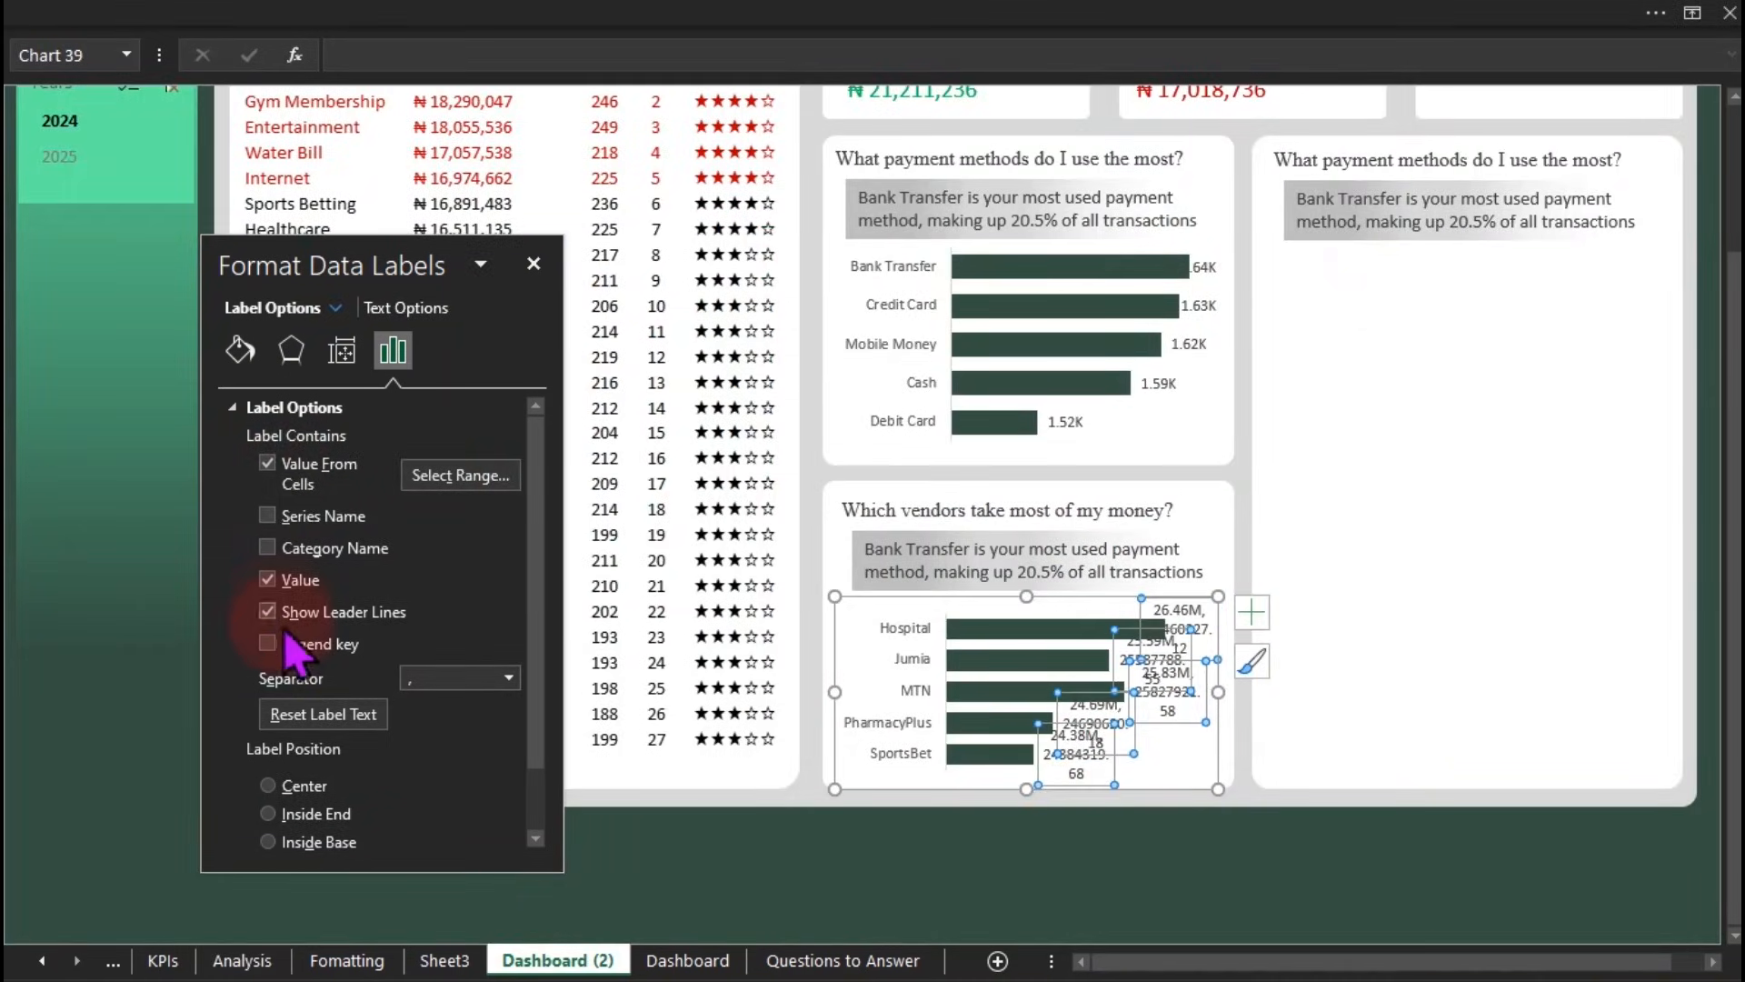
pyautogui.click(268, 579)
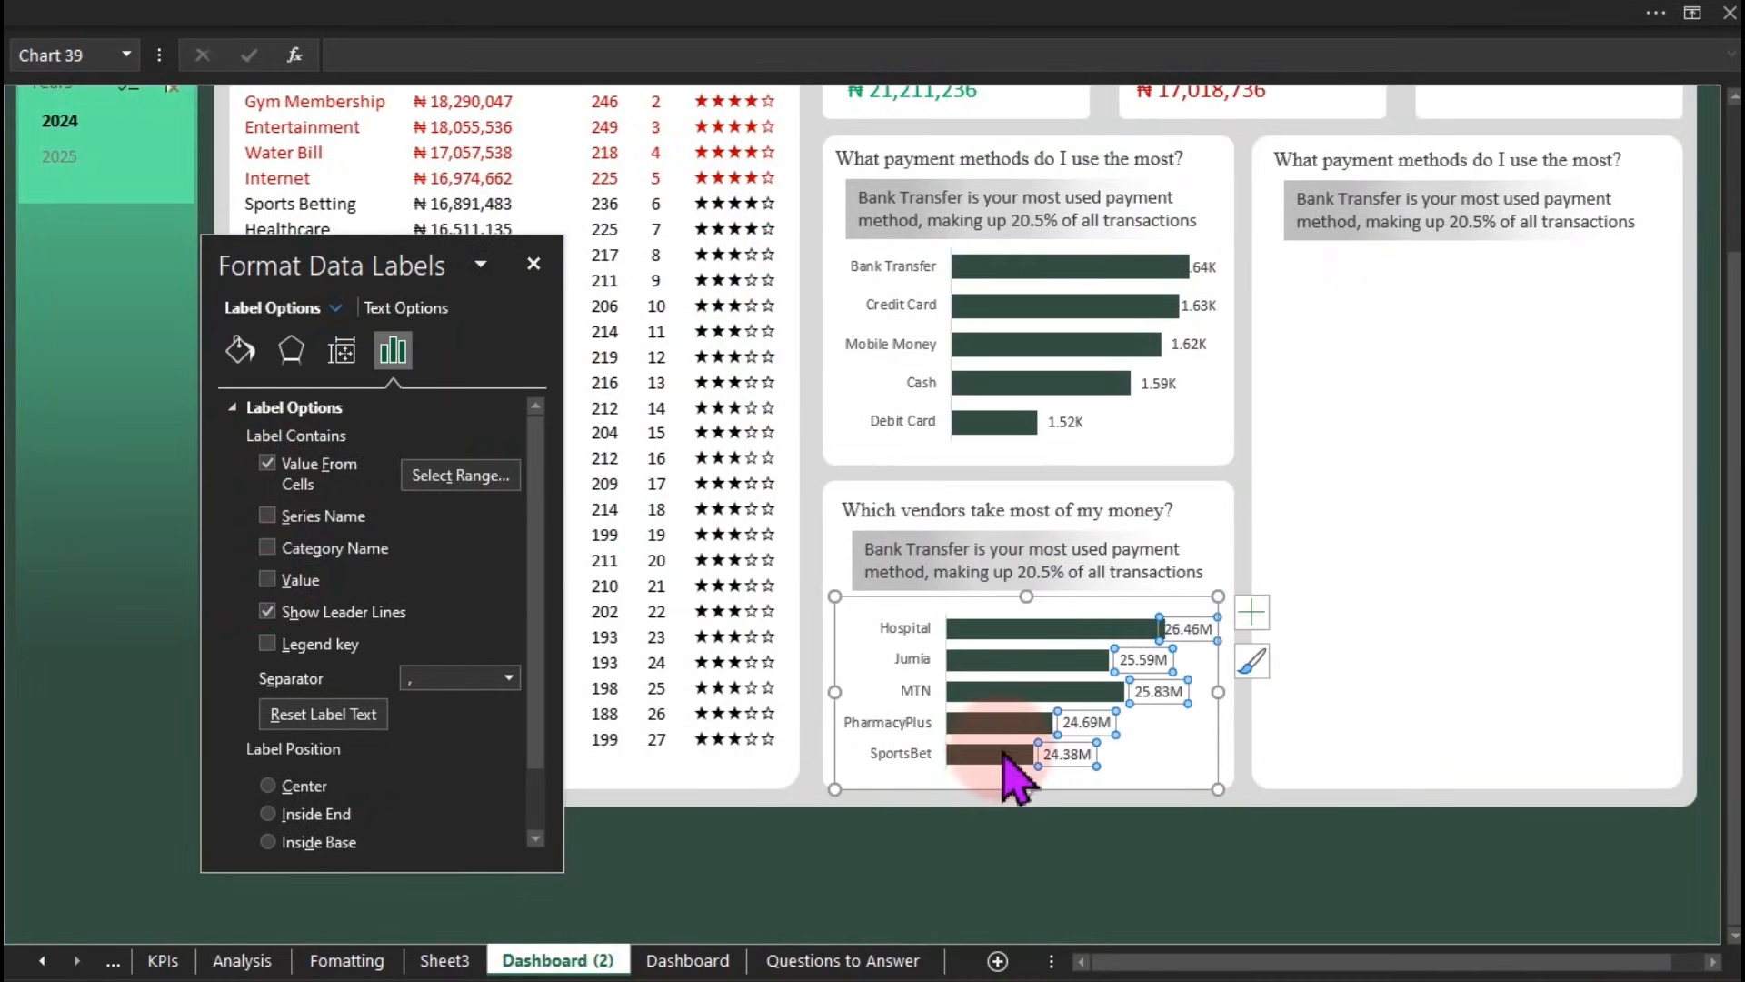
pyautogui.click(1219, 863)
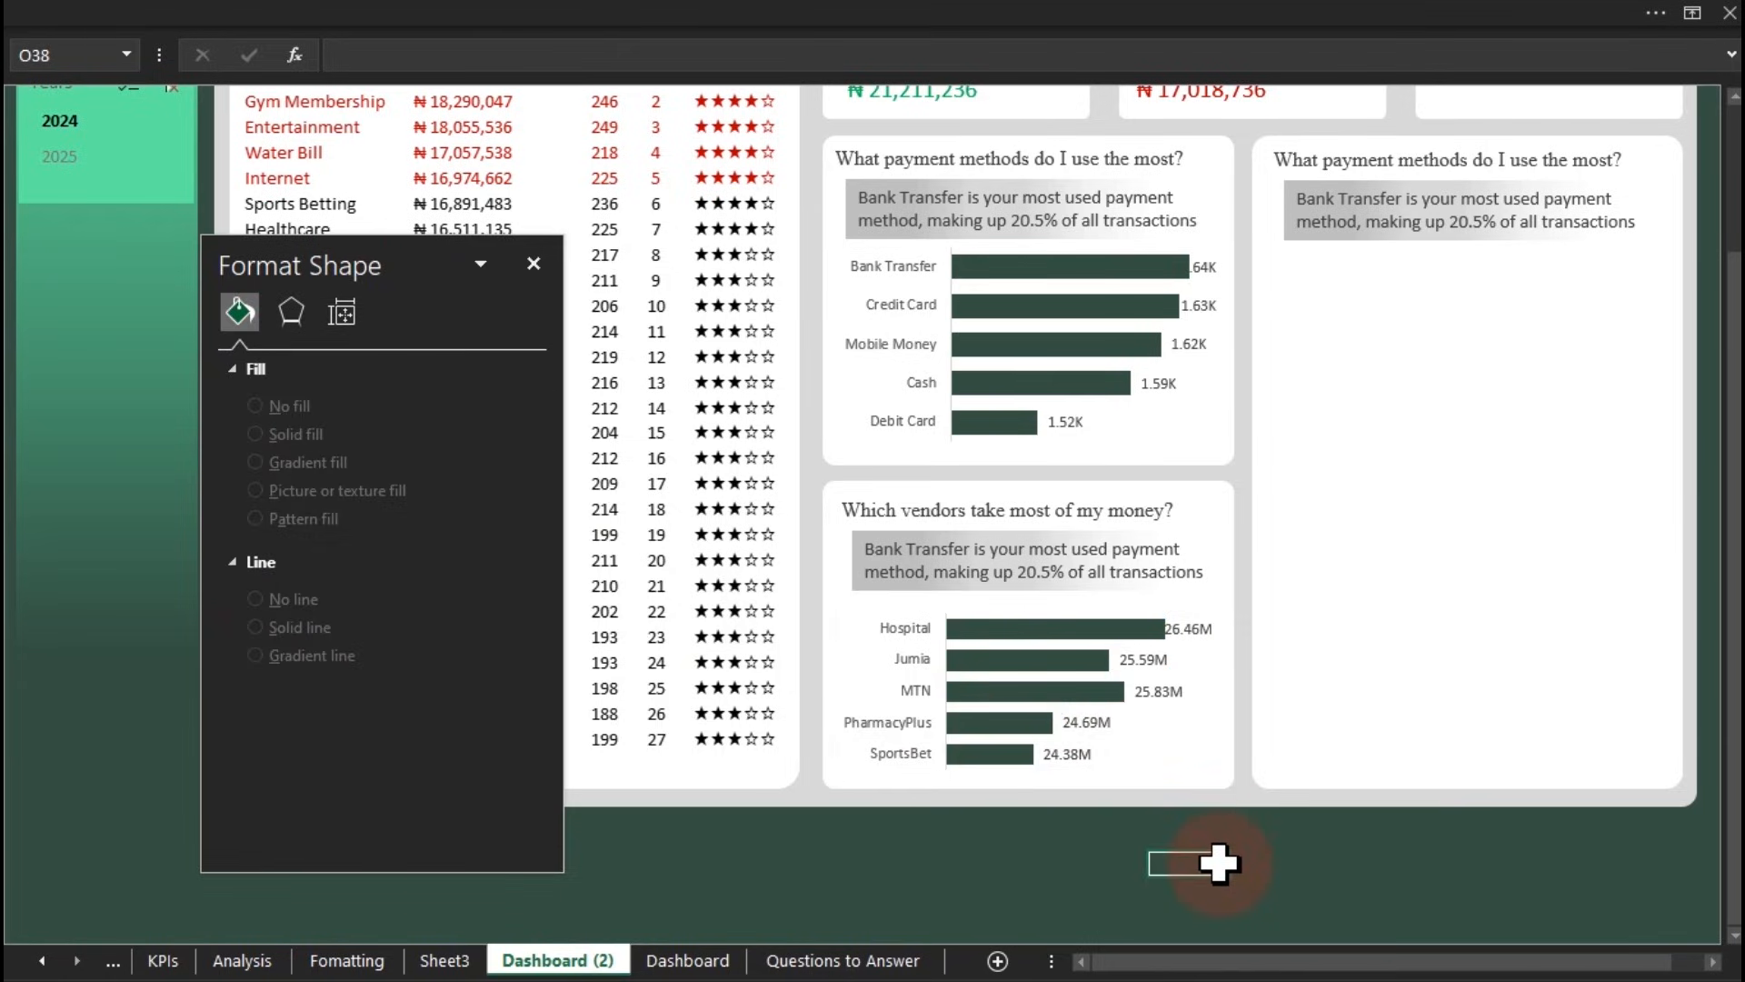
# Step: Narrow the vendor chart's plot area from its right edge to make room for the Hospital bar's label
pyautogui.click(1059, 695)
pyautogui.click(1087, 662)
pyautogui.click(1140, 644)
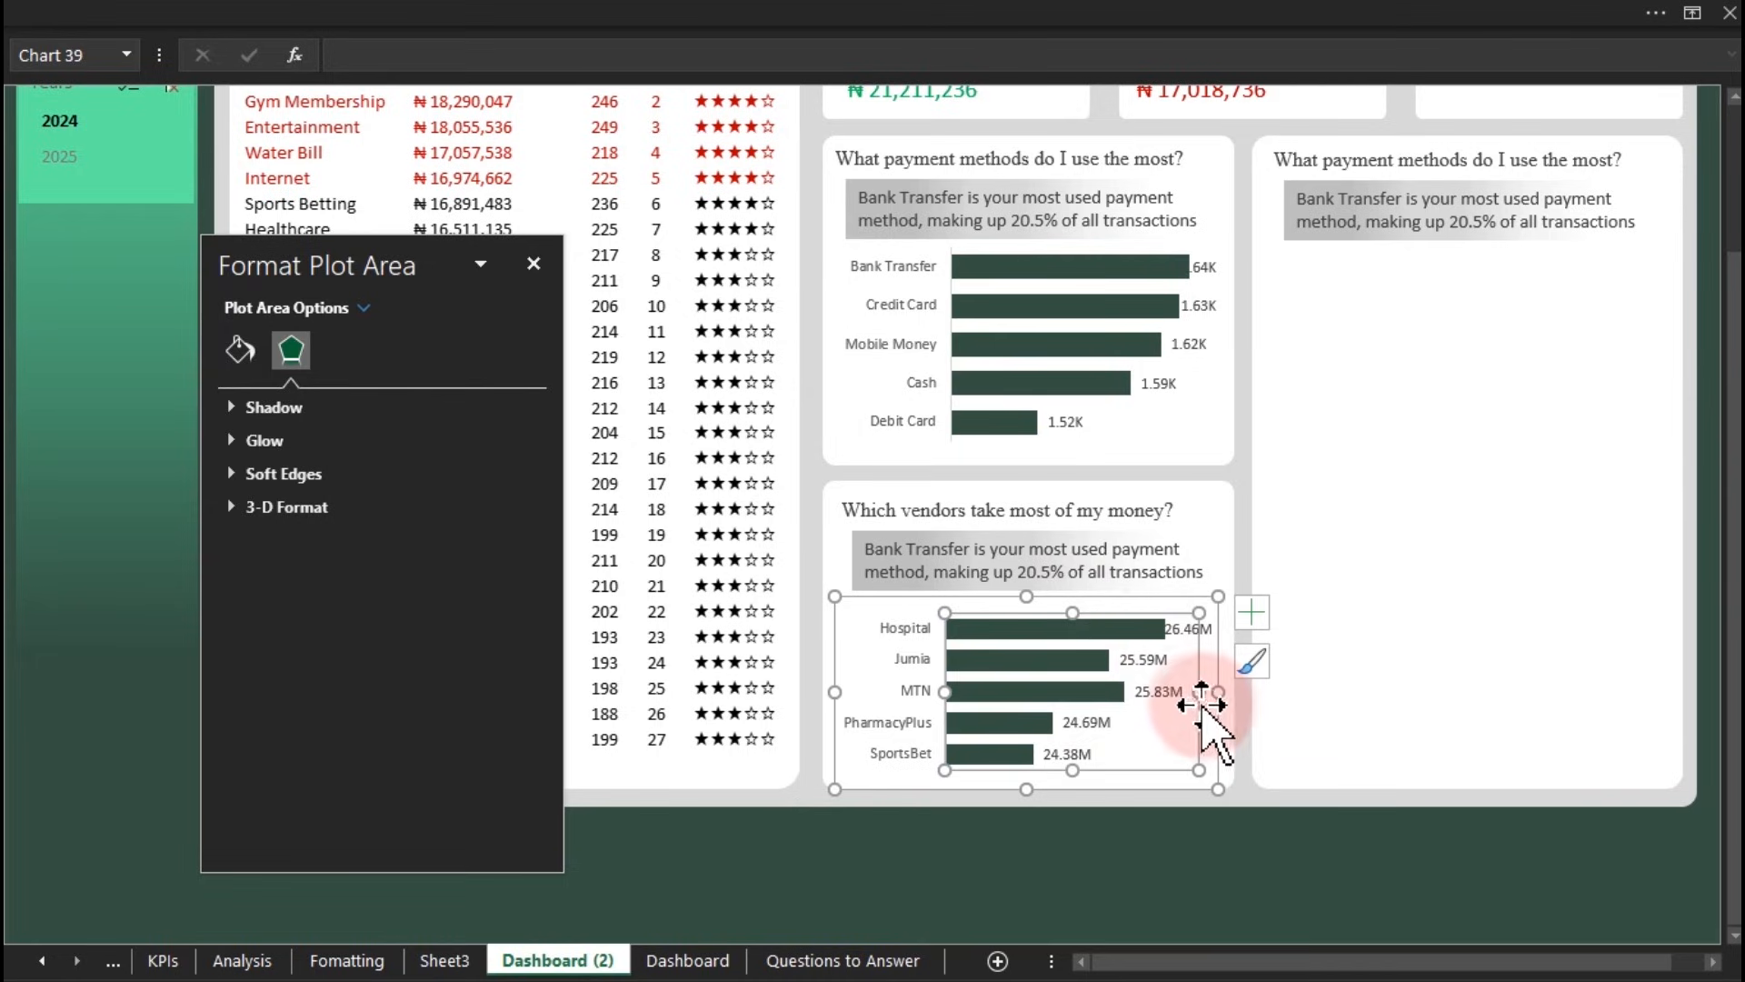
pyautogui.moveTo(1200, 698); pyautogui.dragTo(1176, 696)
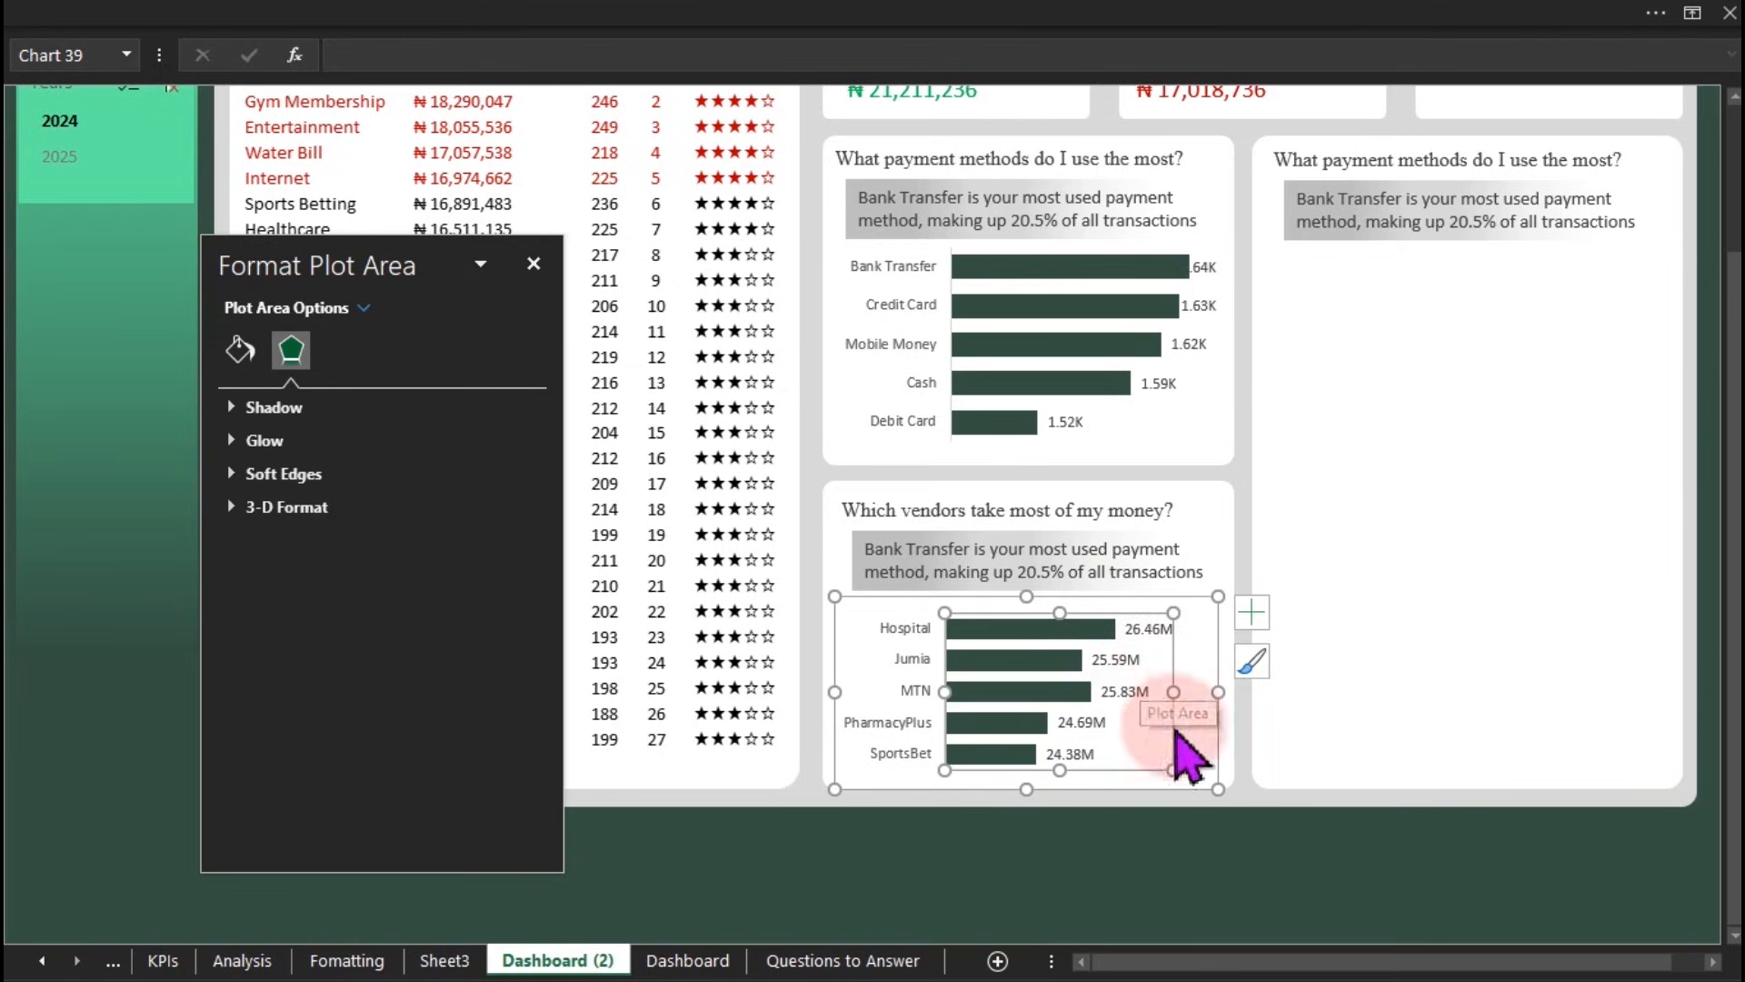
# Step: Link the text box under "Which vendors take most of my money?" to cell AF14 of the Analysis sheet
pyautogui.click(1098, 558)
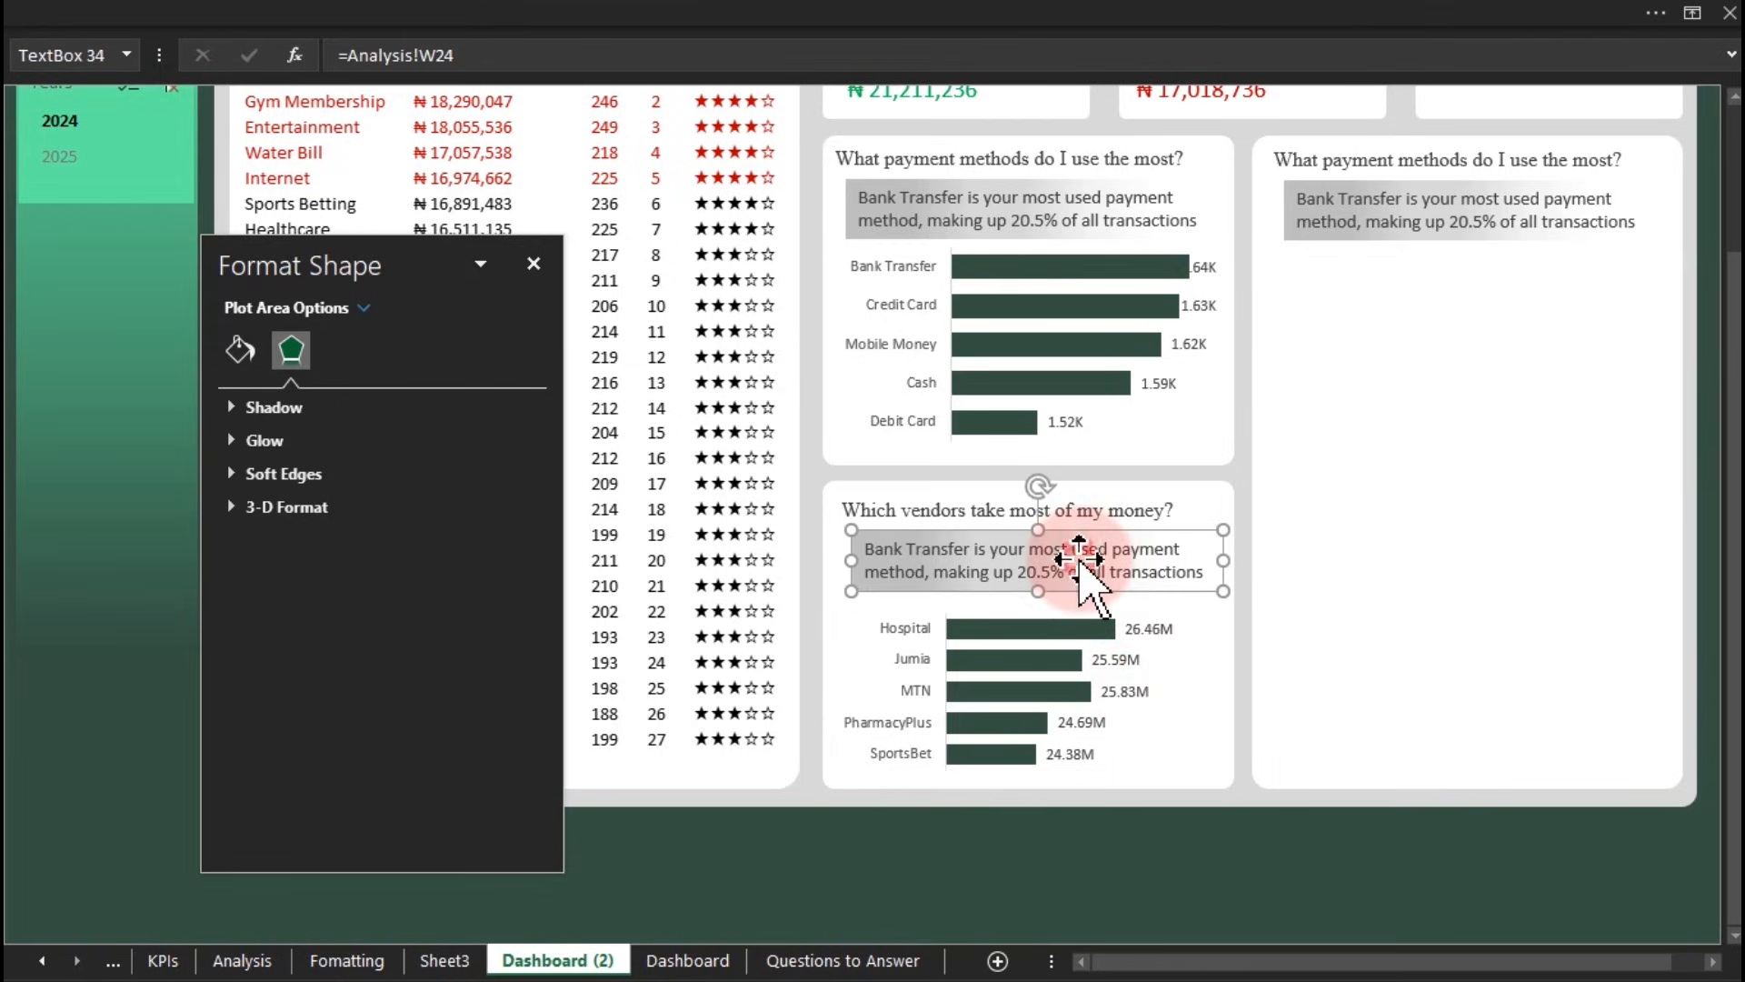
pyautogui.click(441, 54)
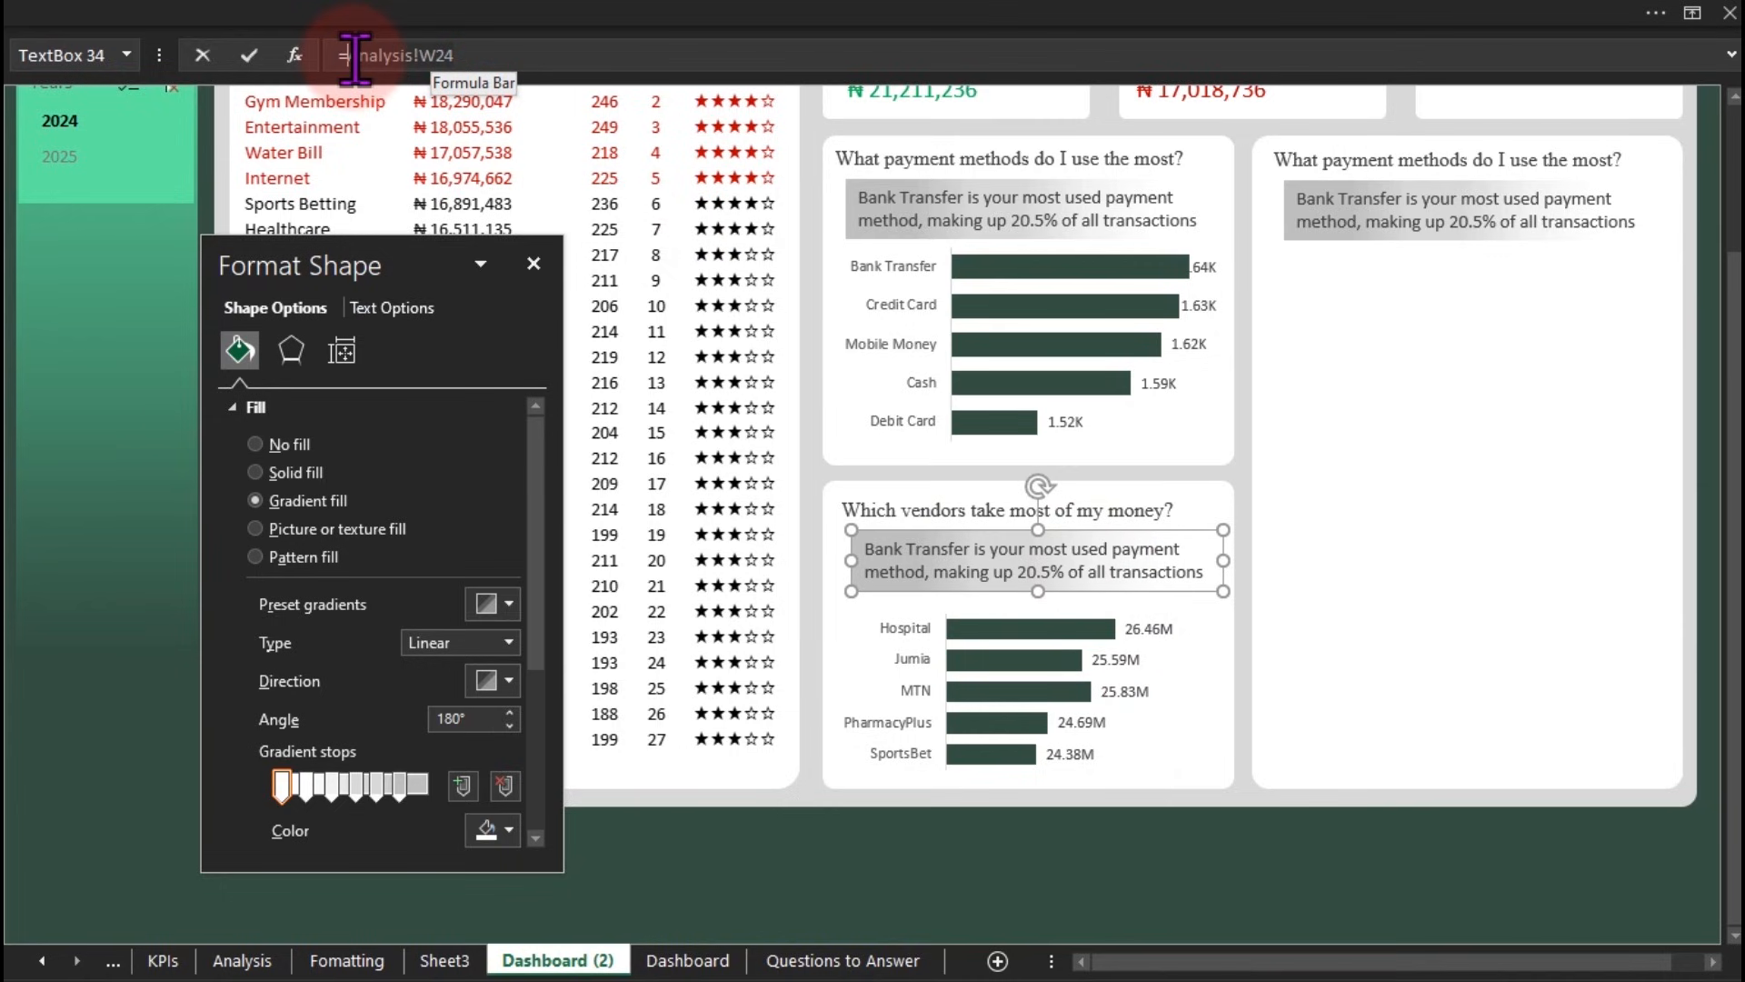
pyautogui.click(245, 954)
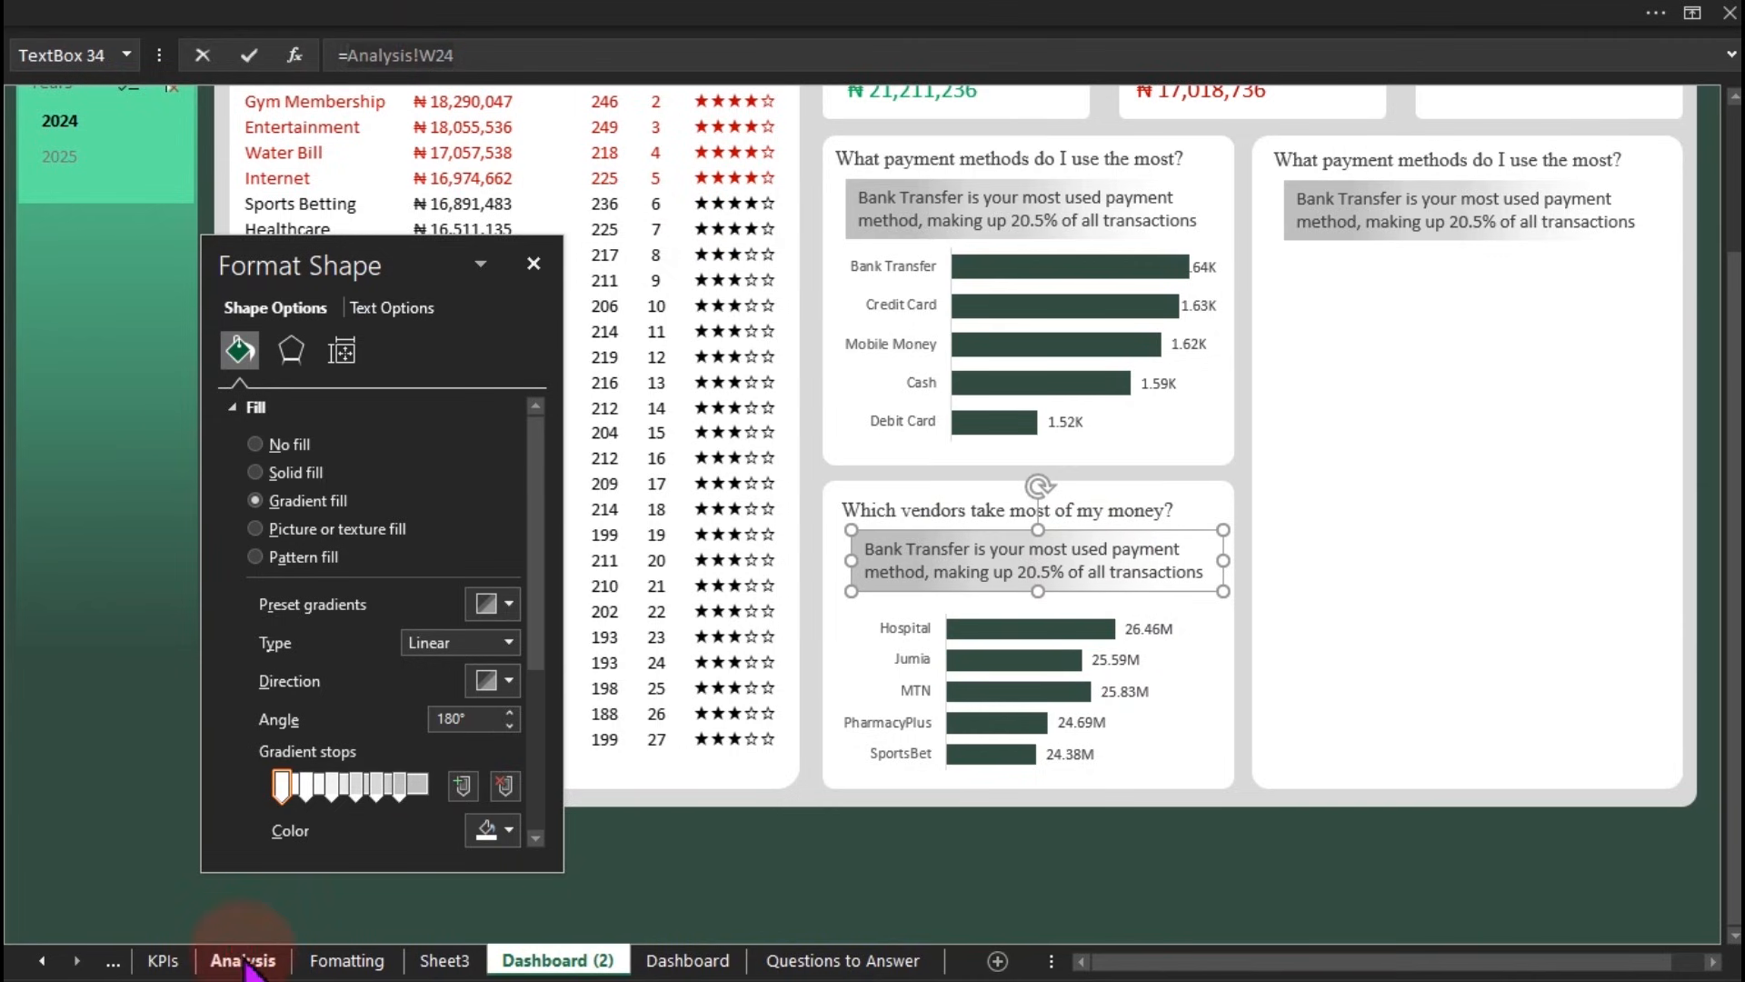
pyautogui.click(835, 213)
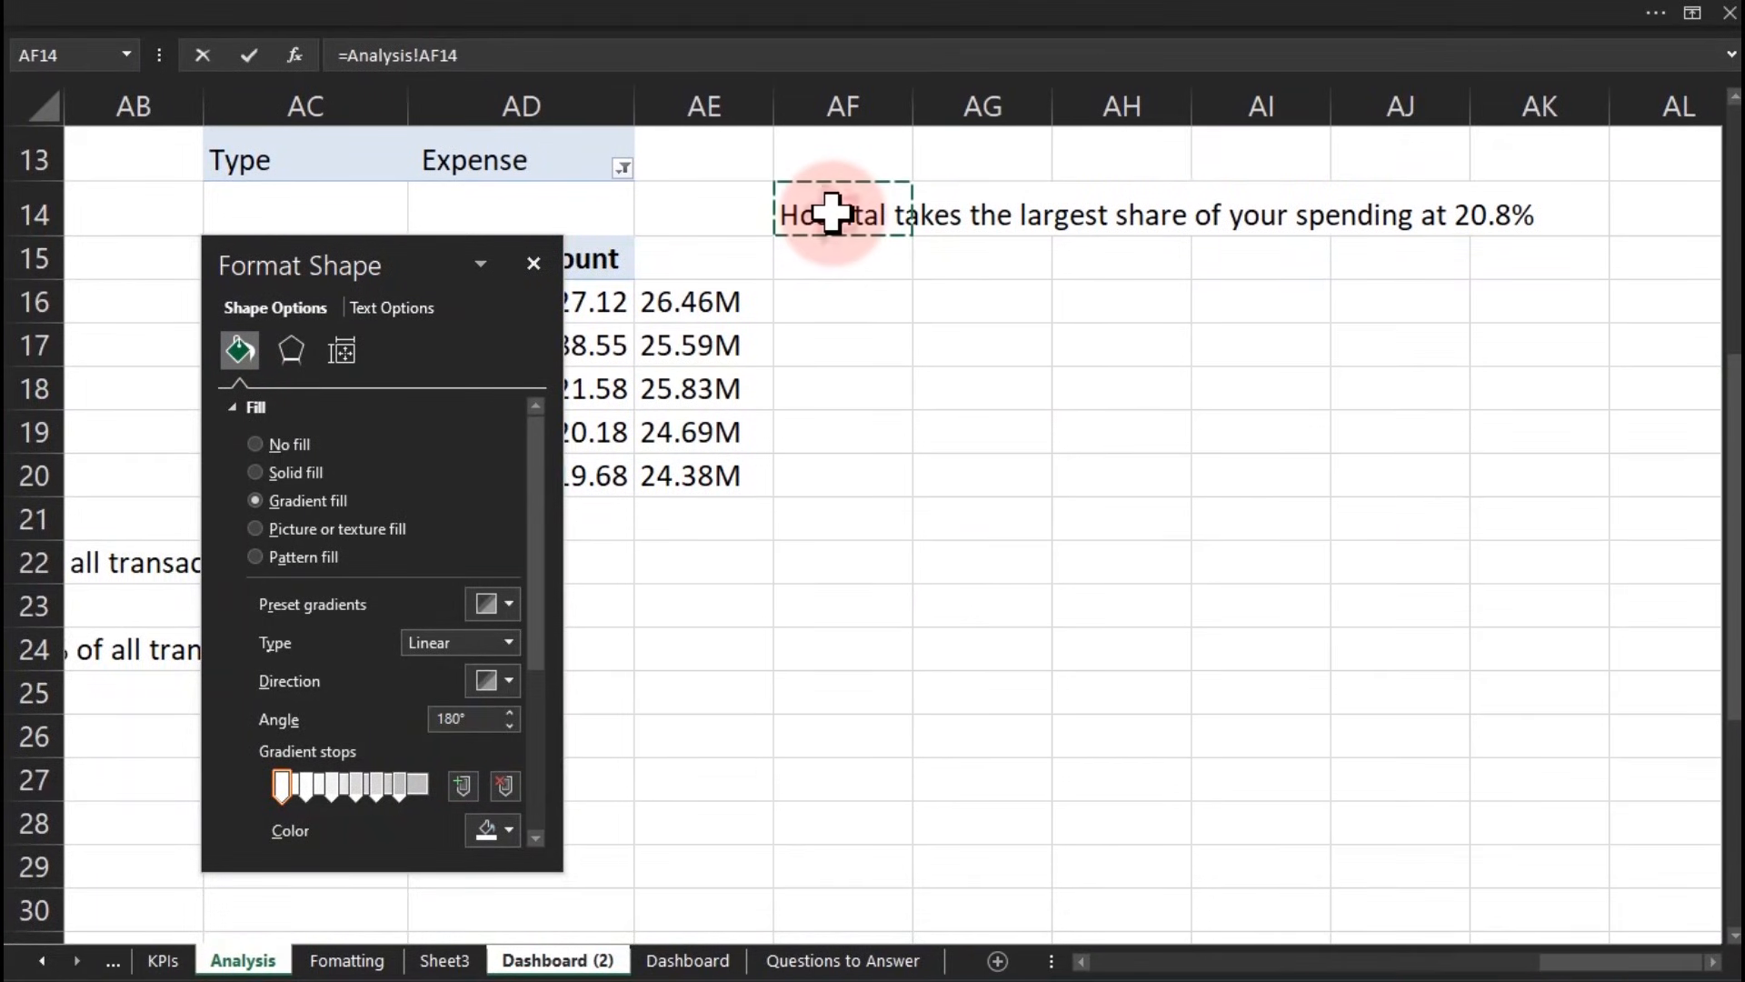
pyautogui.press('Return')
# Step: Copy the formatting of the payment methods summary text box onto the vendor summary text box with Format Painter
pyautogui.click(1229, 259)
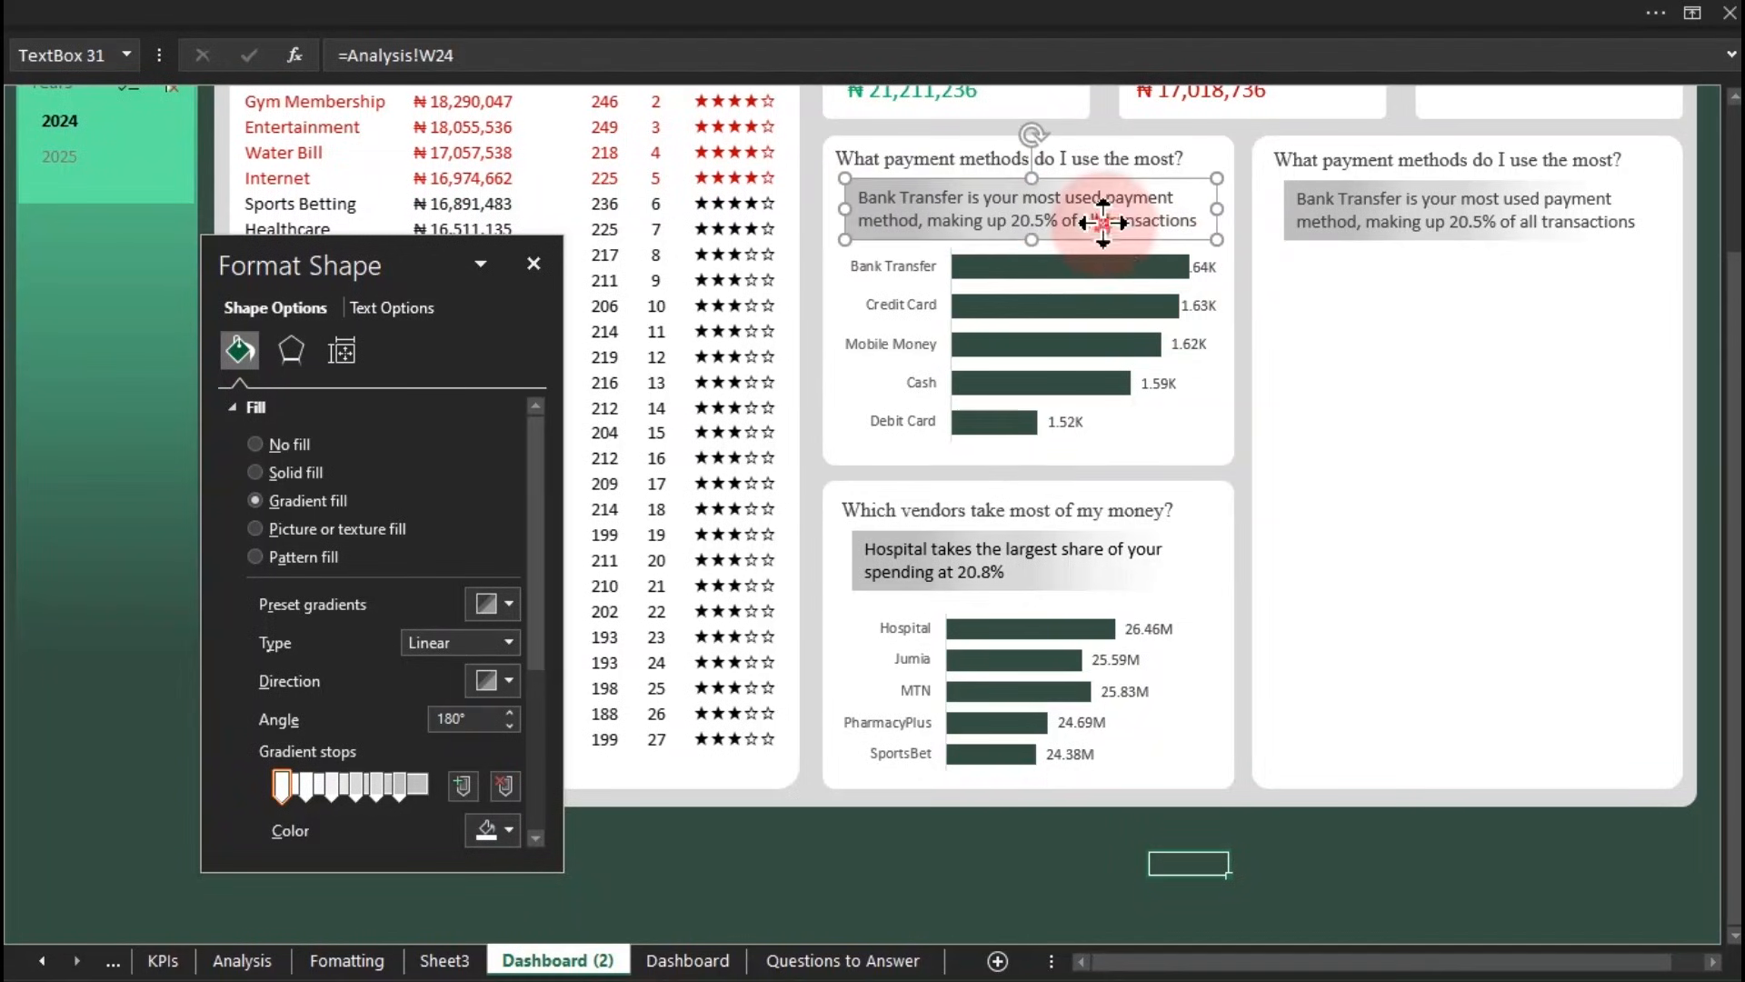
pyautogui.click(351, 19)
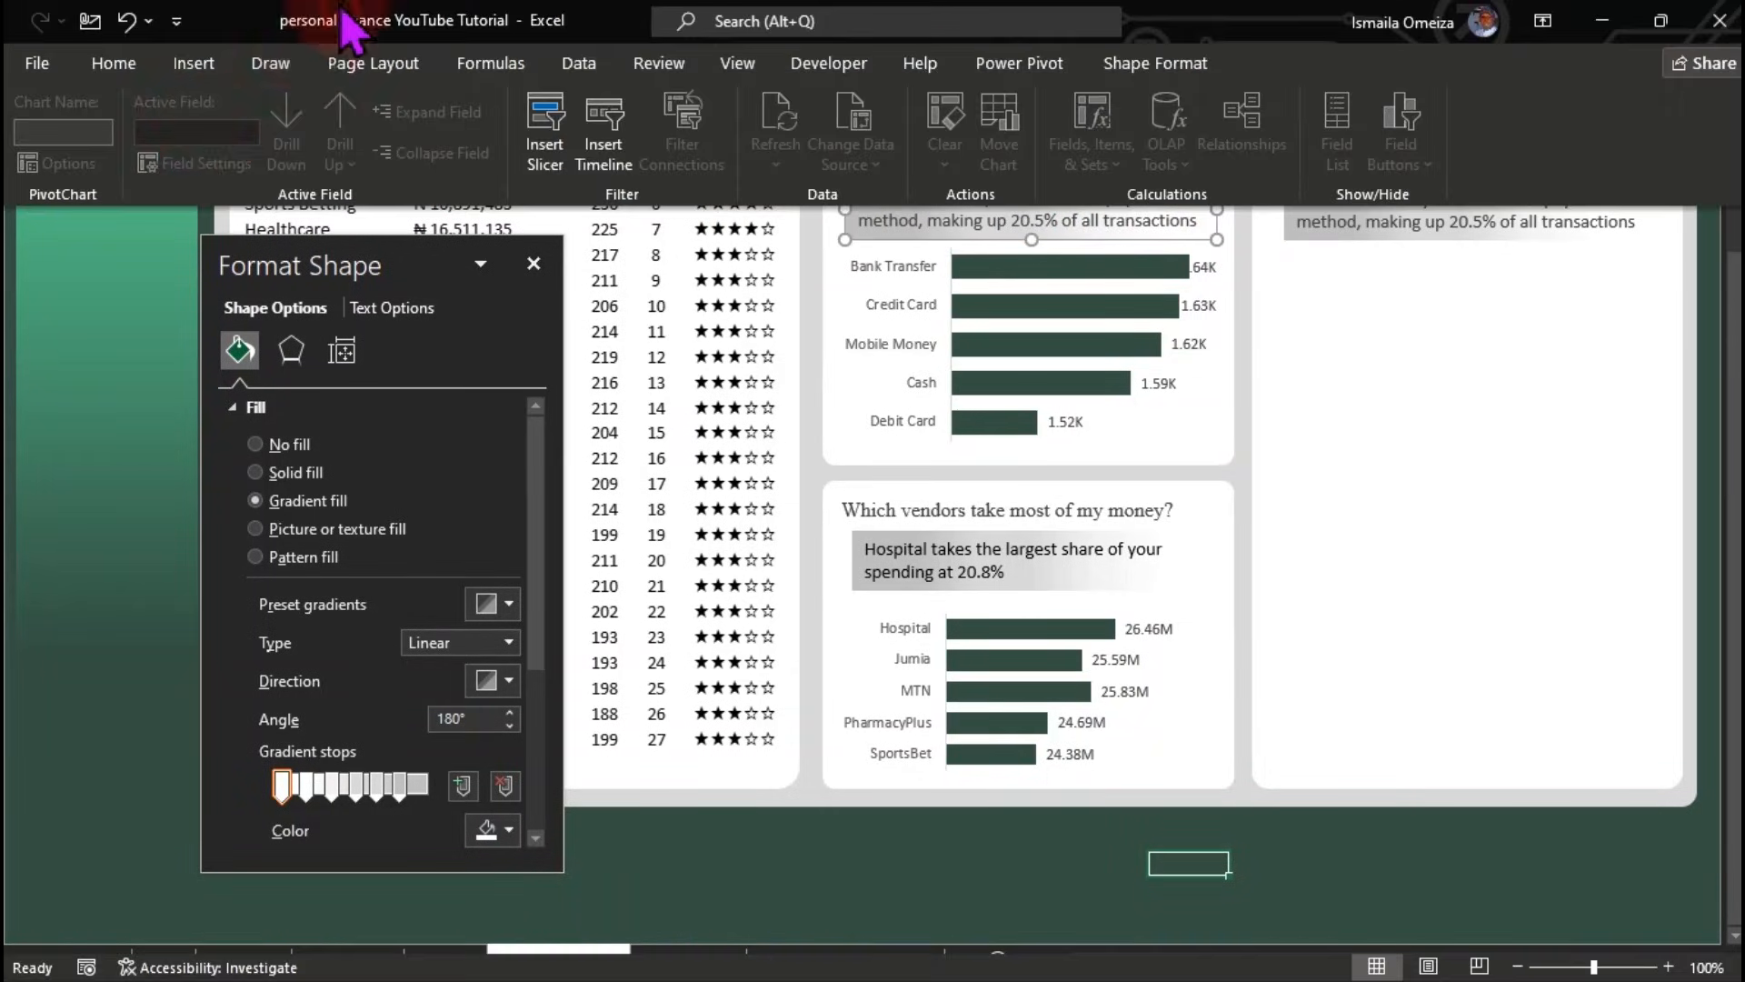
pyautogui.click(113, 63)
pyautogui.click(81, 162)
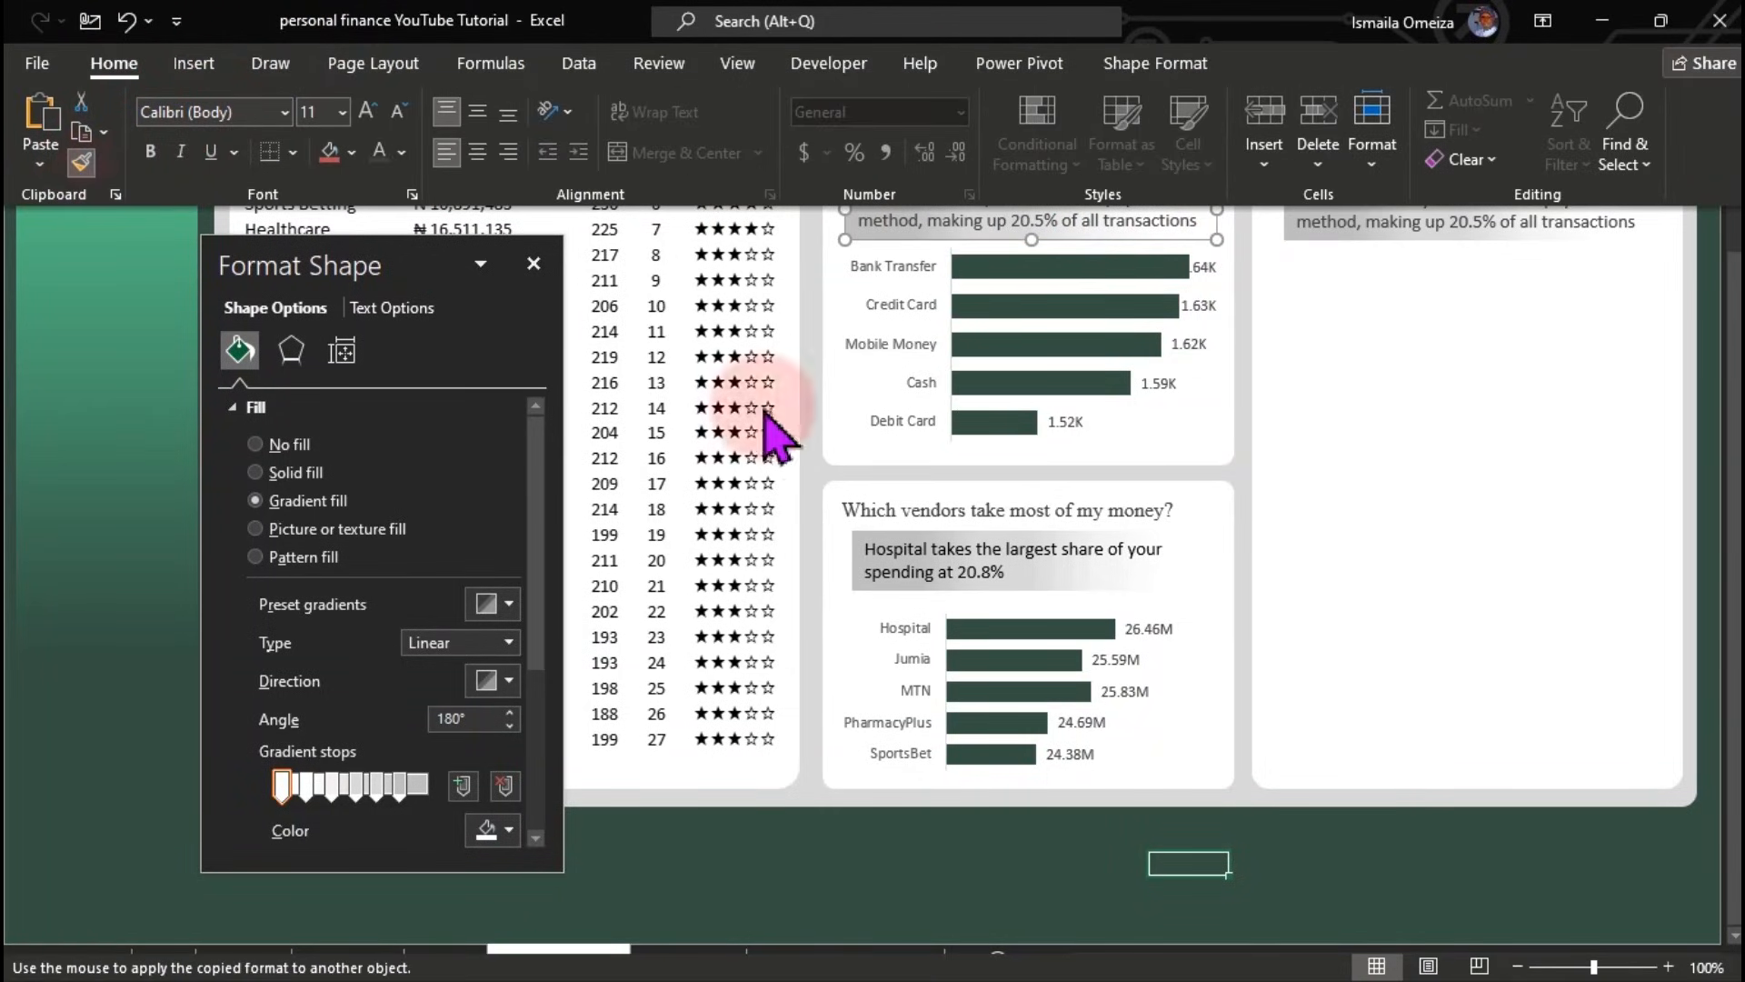
pyautogui.click(941, 557)
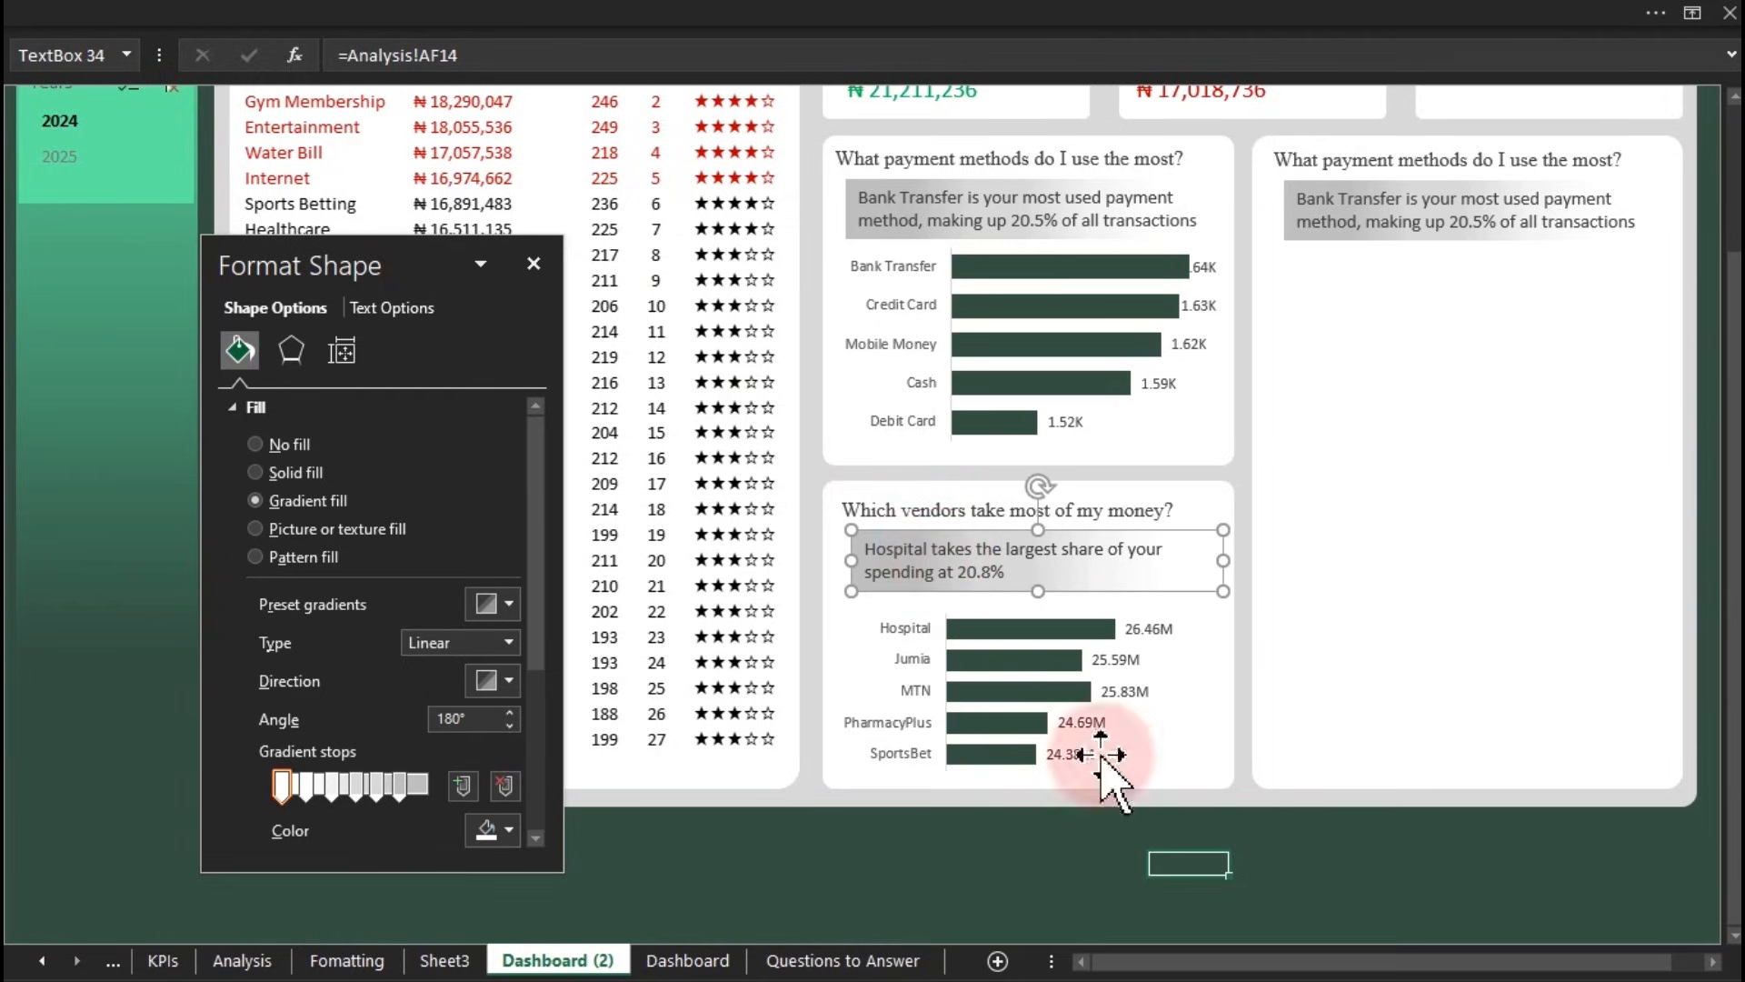
pyautogui.click(1248, 909)
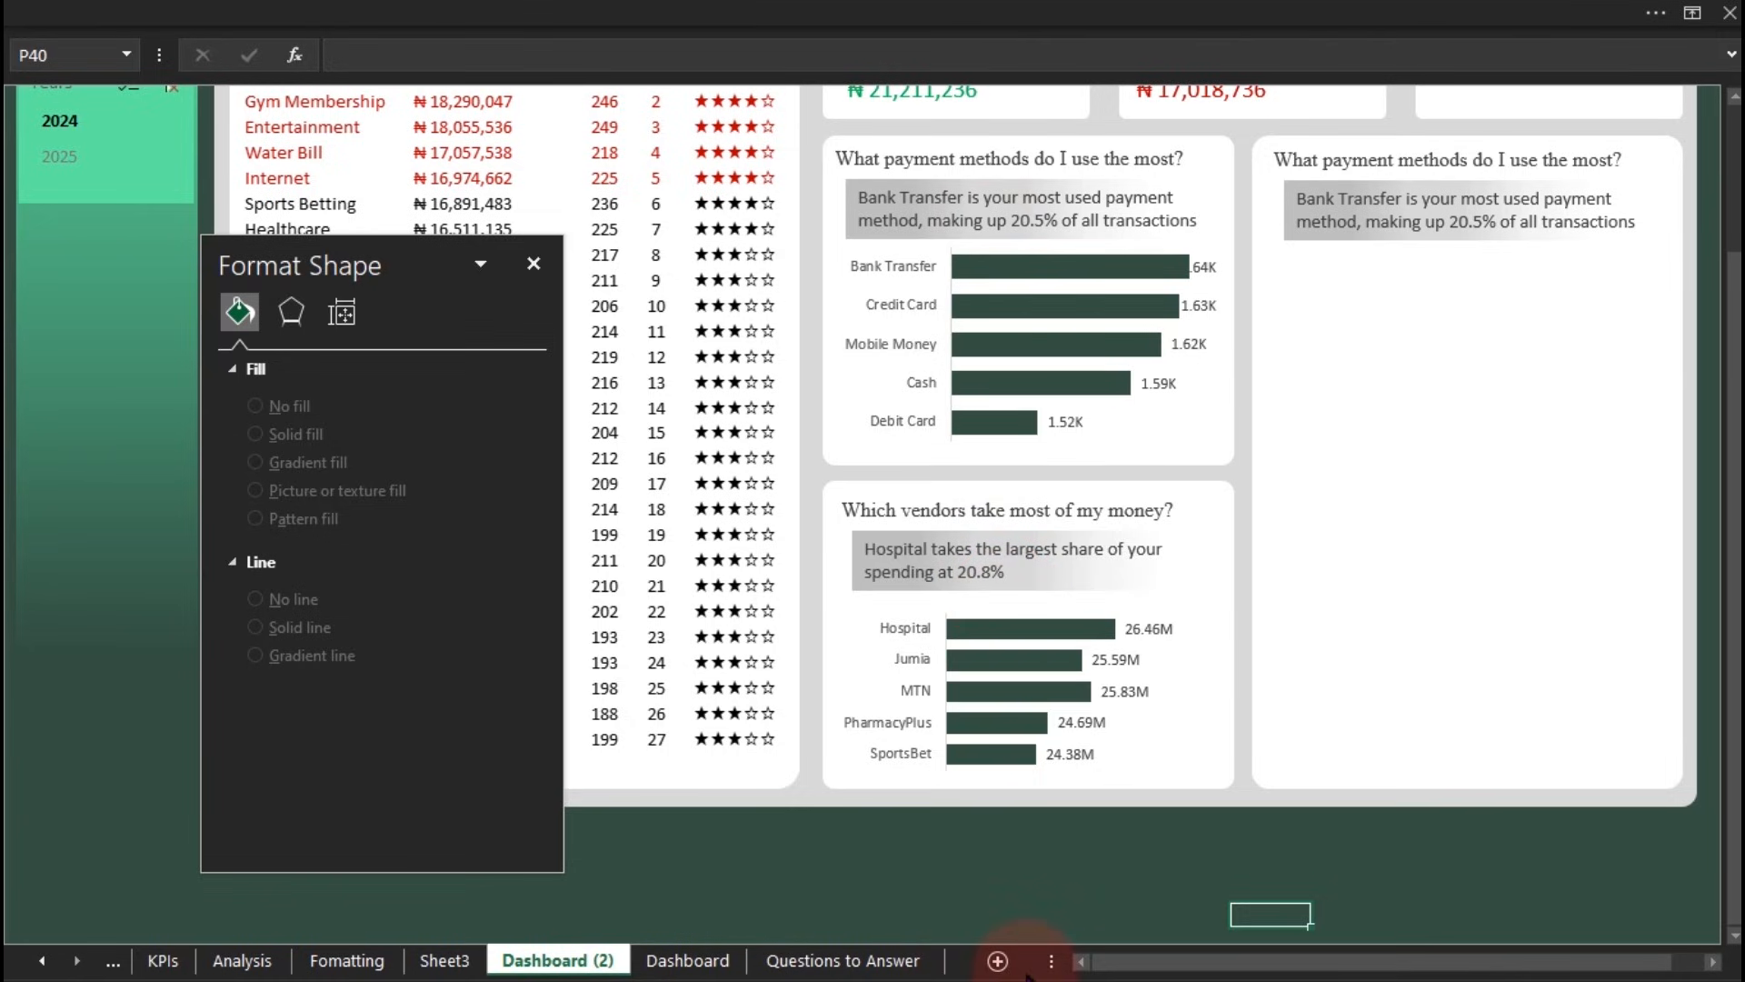
# Step: Copy the payment method pivot table with its label column, W15:Y20, from the Analysis sheet
pyautogui.click(533, 263)
pyautogui.click(242, 961)
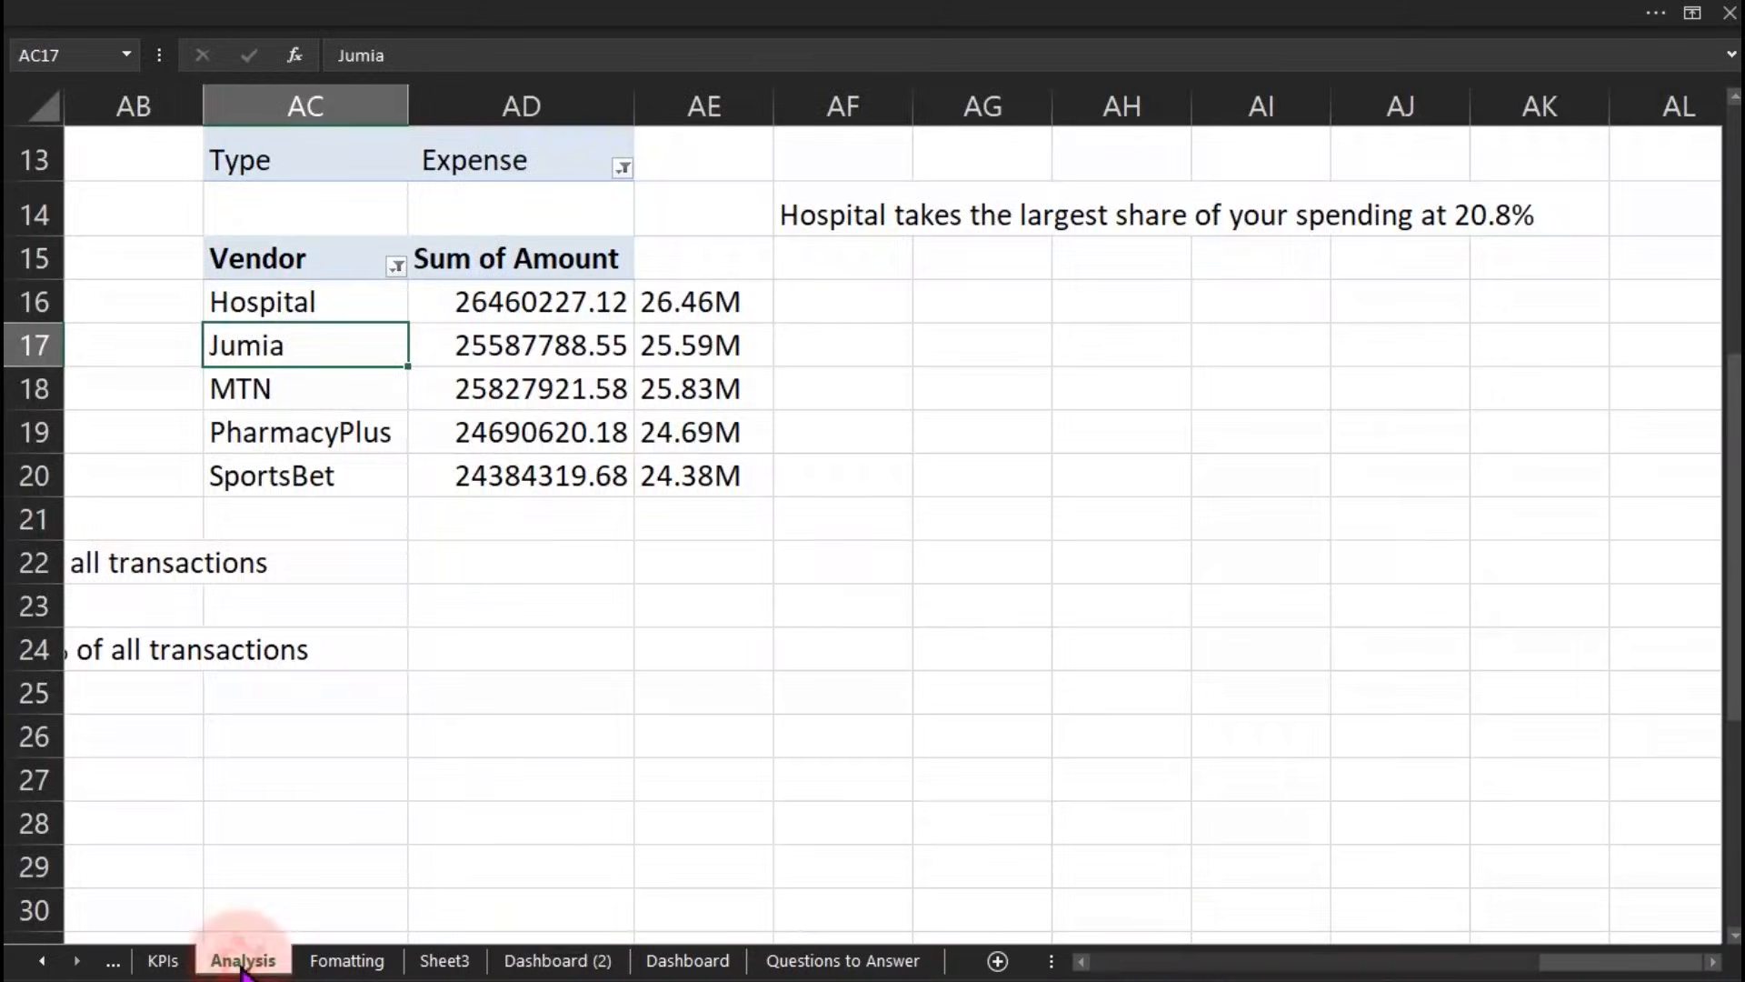
pyautogui.moveTo(1566, 964); pyautogui.dragTo(1045, 945)
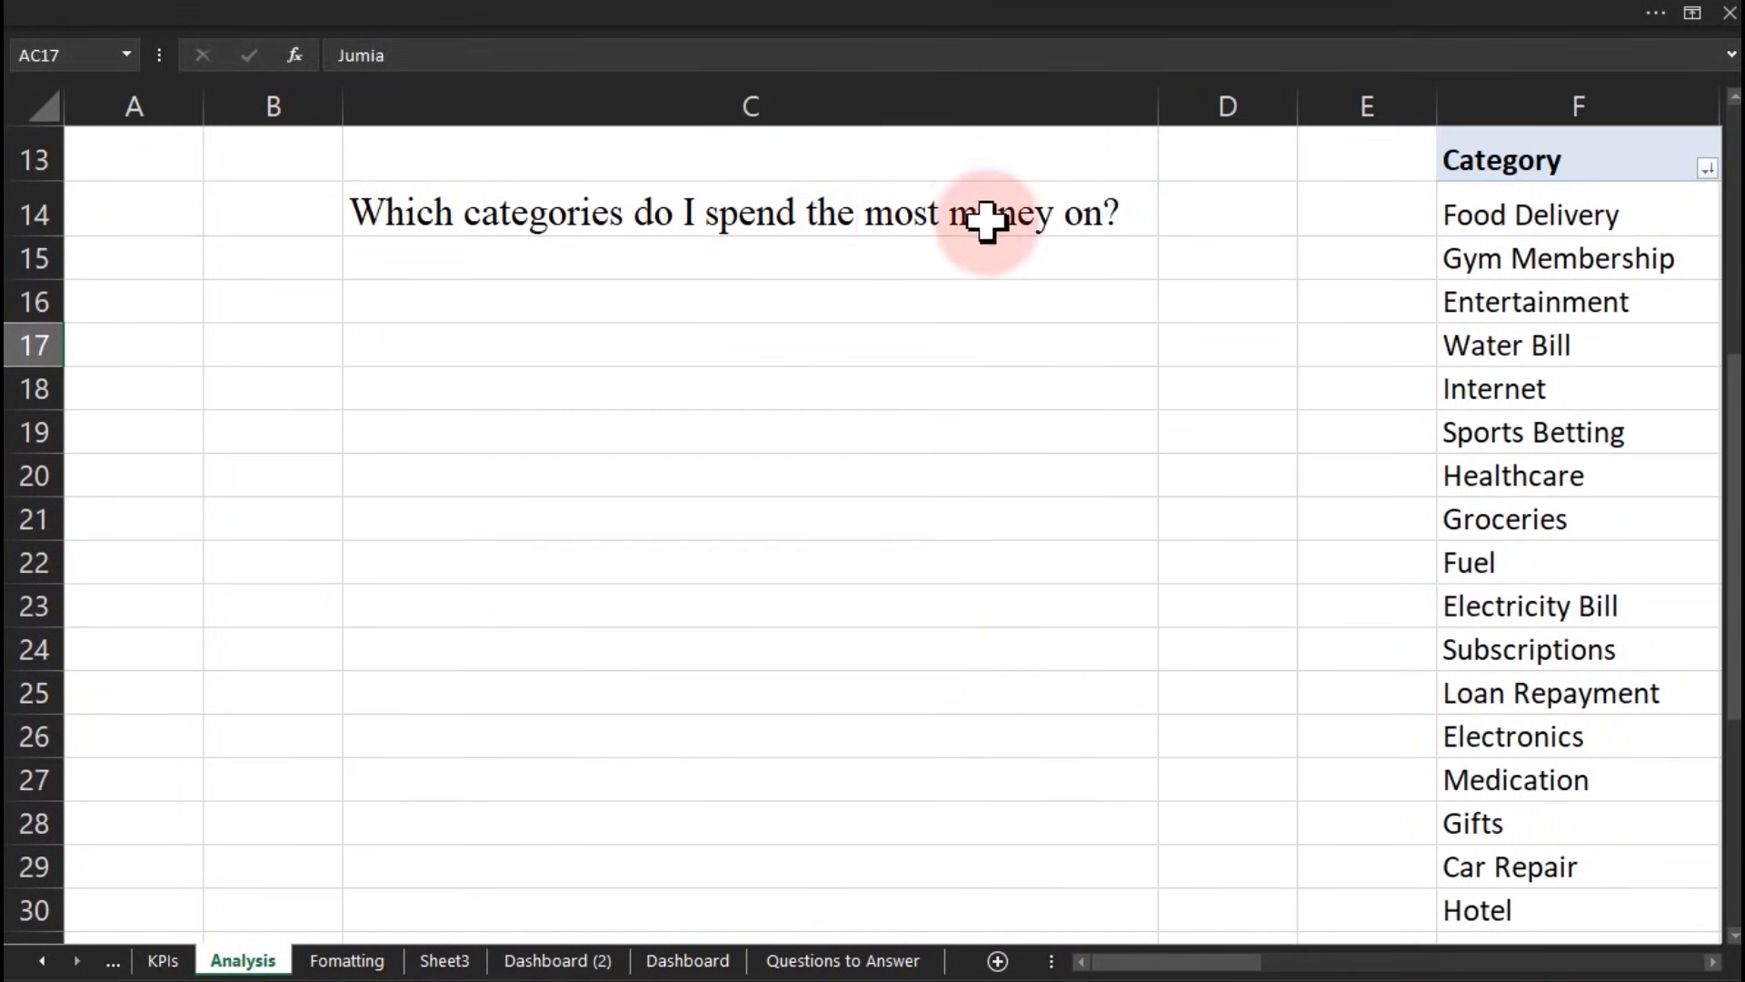
pyautogui.moveTo(1223, 957); pyautogui.dragTo(1558, 923)
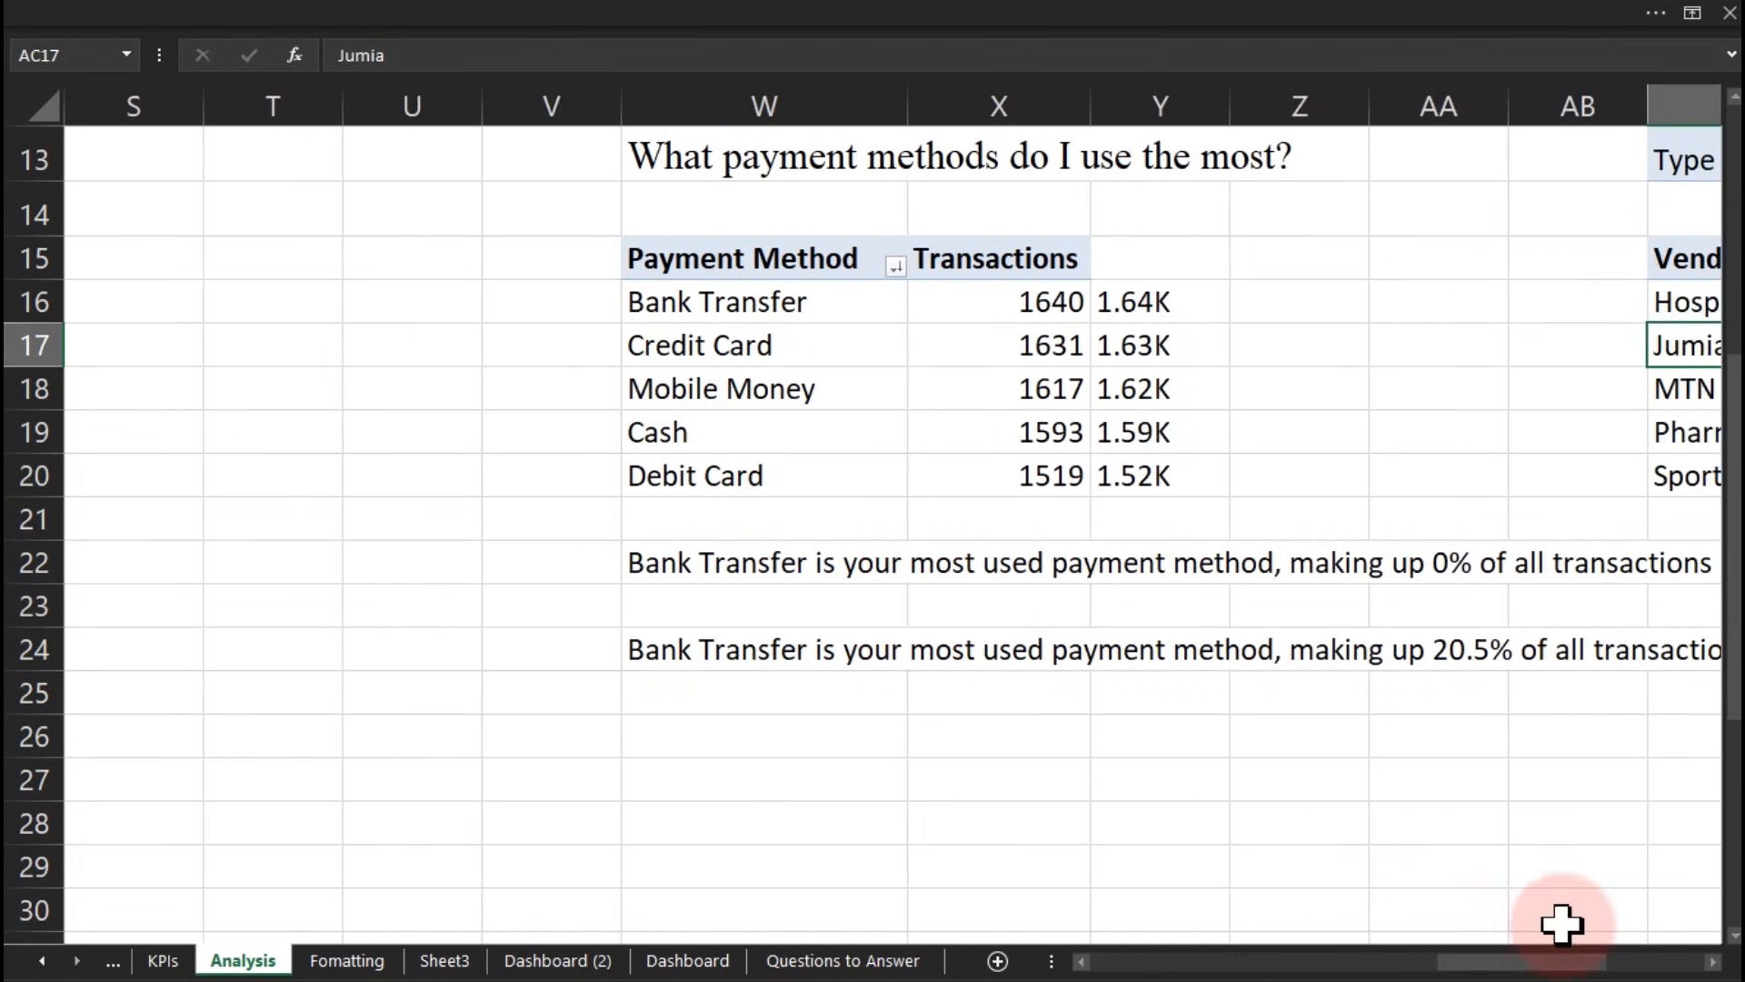
pyautogui.moveTo(722, 263); pyautogui.dragTo(1115, 473)
pyautogui.hotkey('ctrl', 'c')
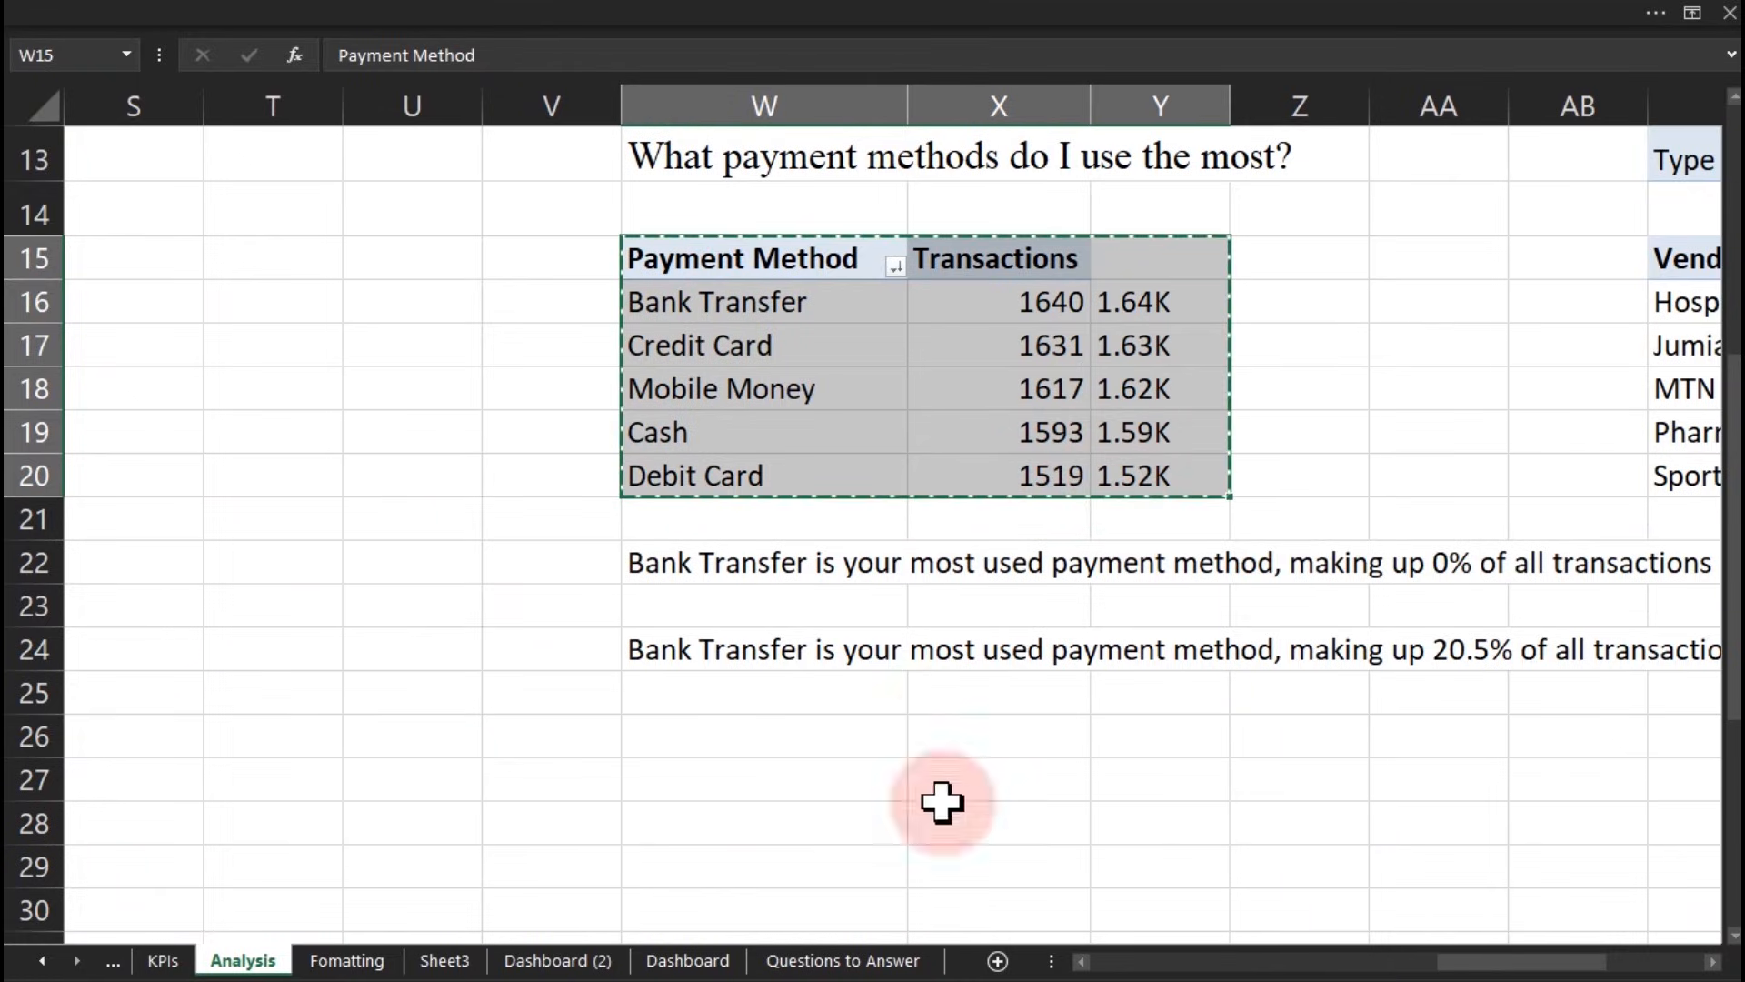
# Step: Narrow column C near the start of the Analysis sheet and paste the copied pivot table with its labels at B16
pyautogui.moveTo(1449, 960); pyautogui.dragTo(1000, 955)
pyautogui.click(391, 300)
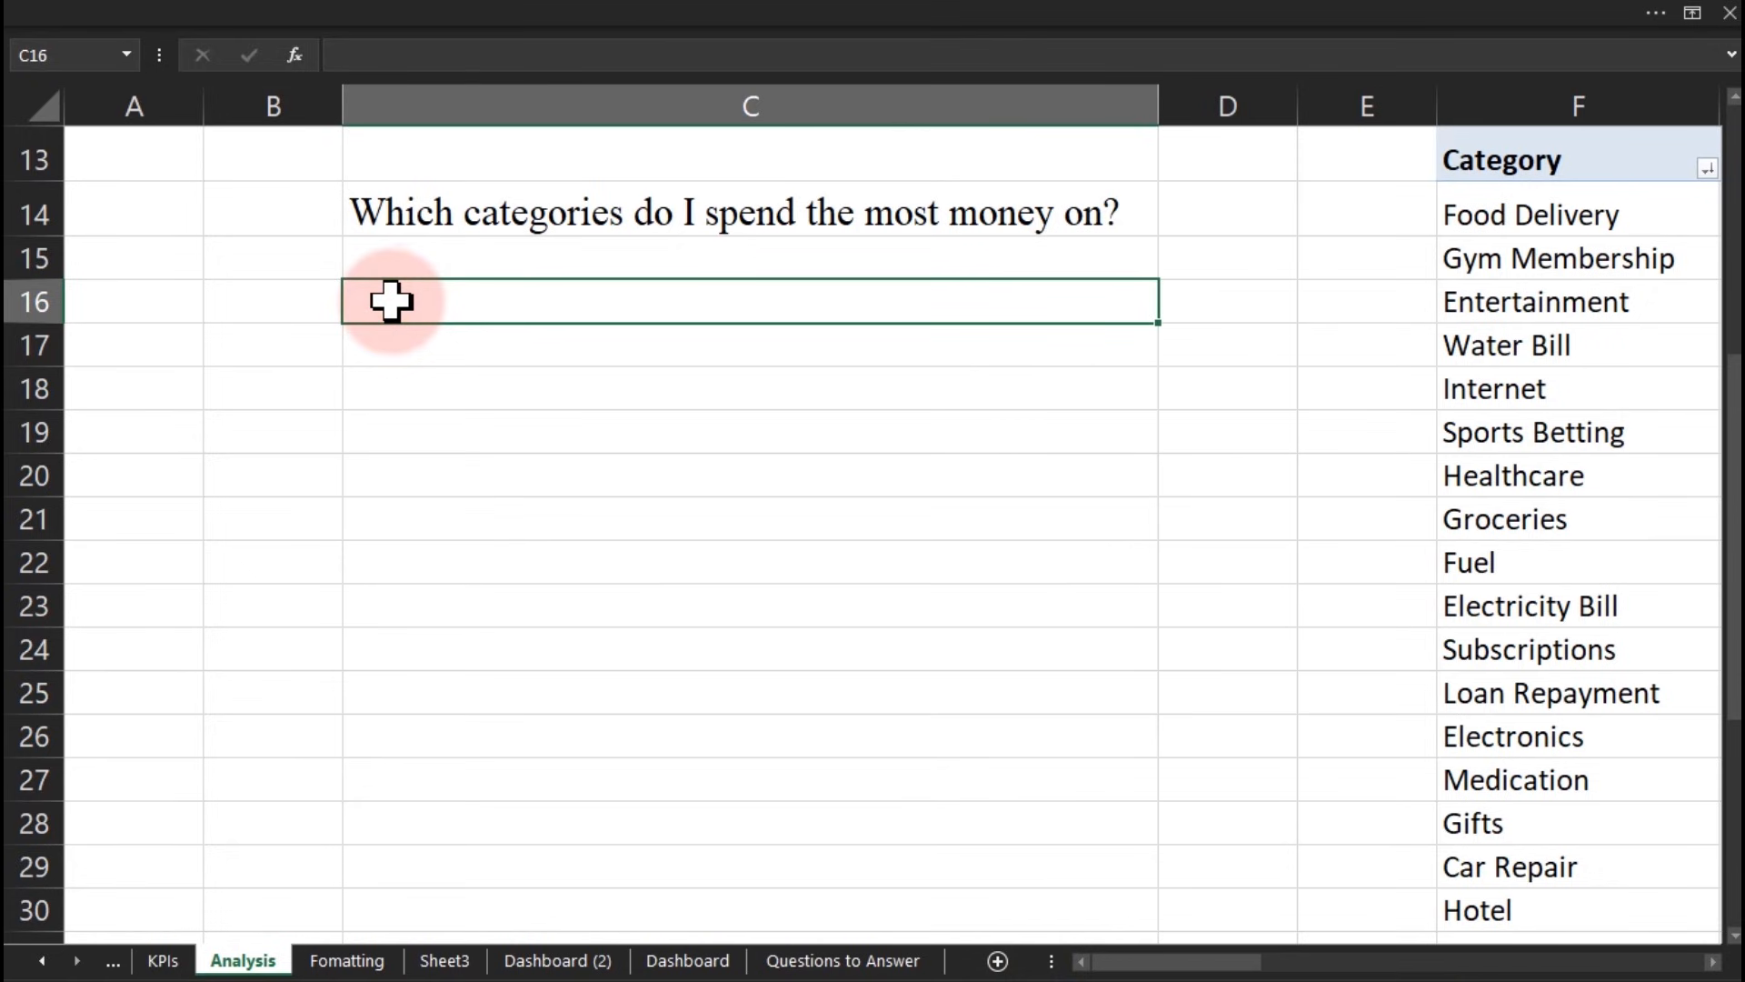
pyautogui.click(1082, 96)
pyautogui.moveTo(1159, 109); pyautogui.dragTo(750, 145)
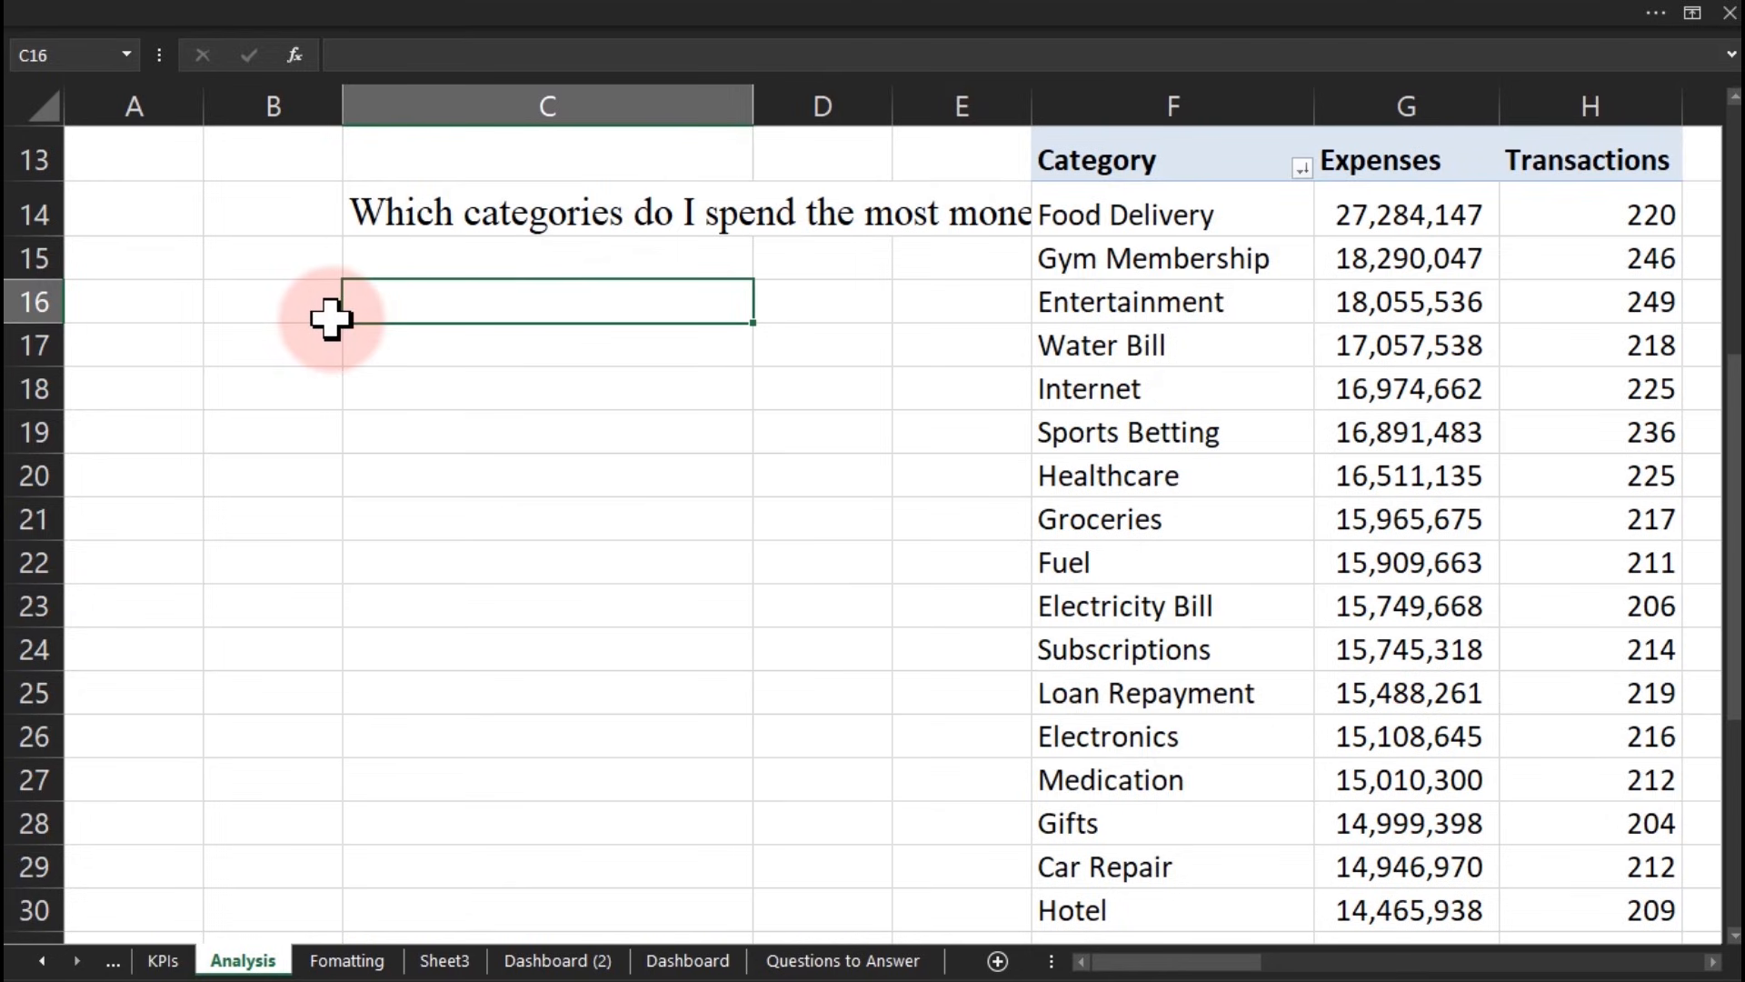
pyautogui.click(280, 307)
pyautogui.hotkey('ctrl', 'v')
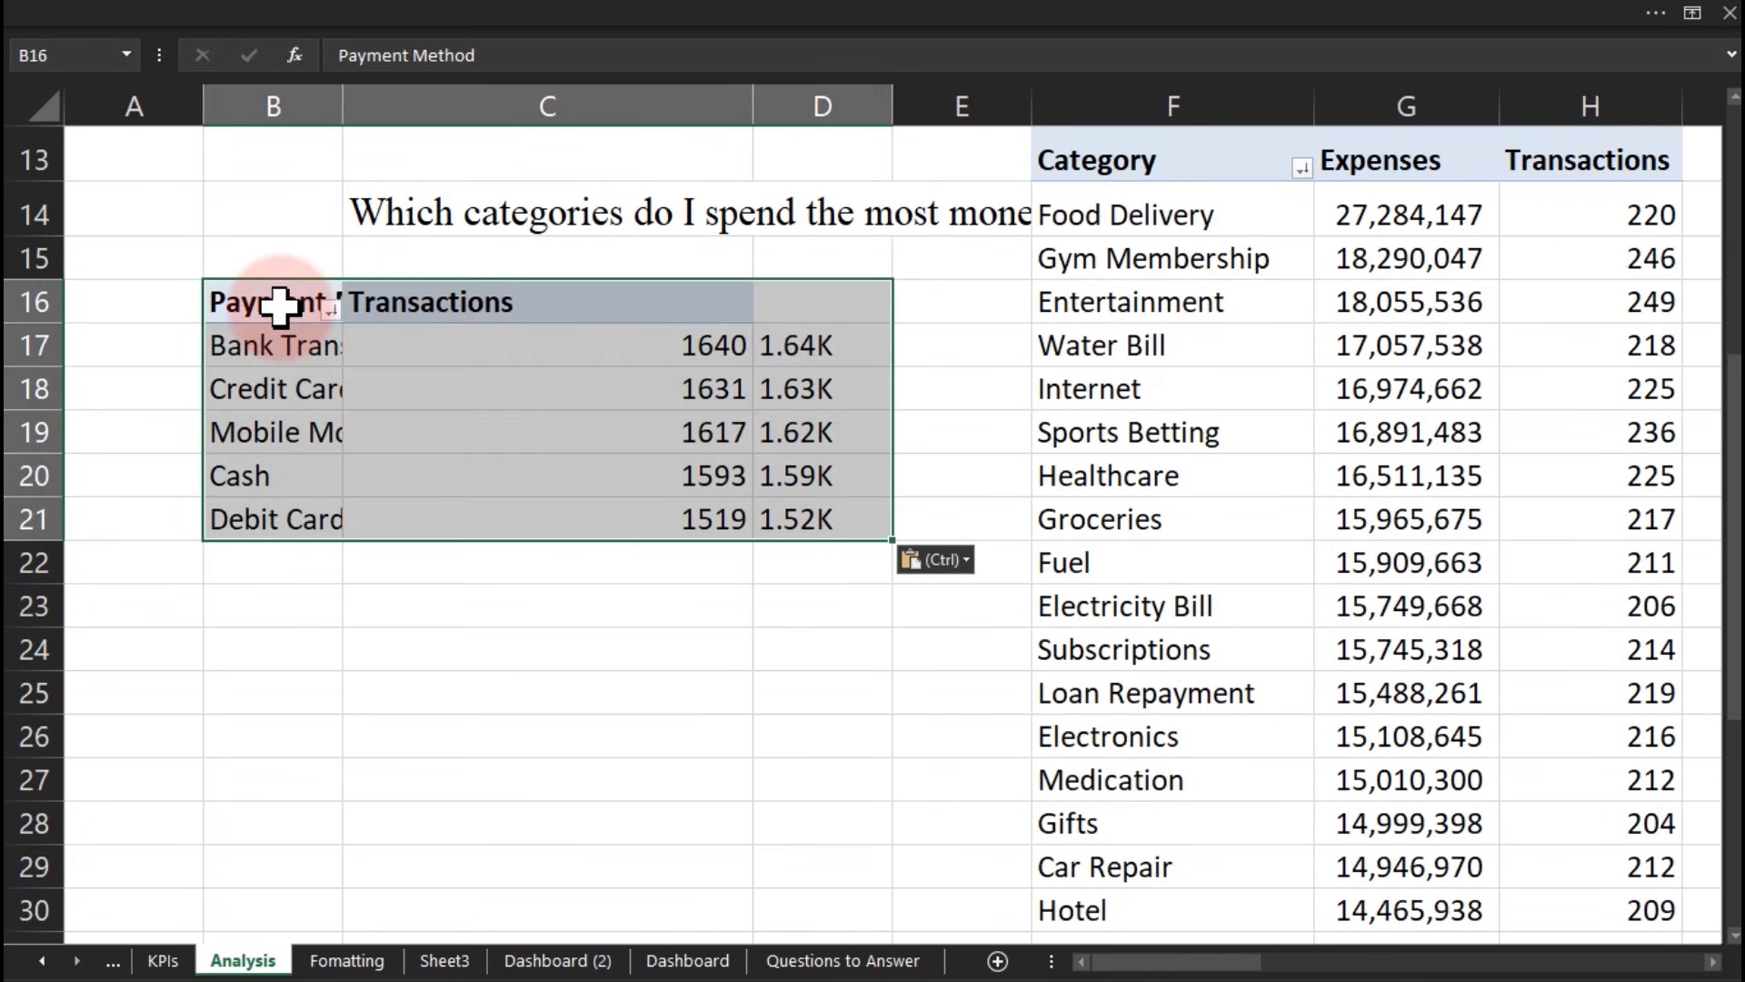
# Step: Insert six blank columns before column E and move the label formulas from D17:D21 to G17:G21
pyautogui.click(828, 102)
pyautogui.moveTo(932, 102); pyautogui.dragTo(1171, 91)
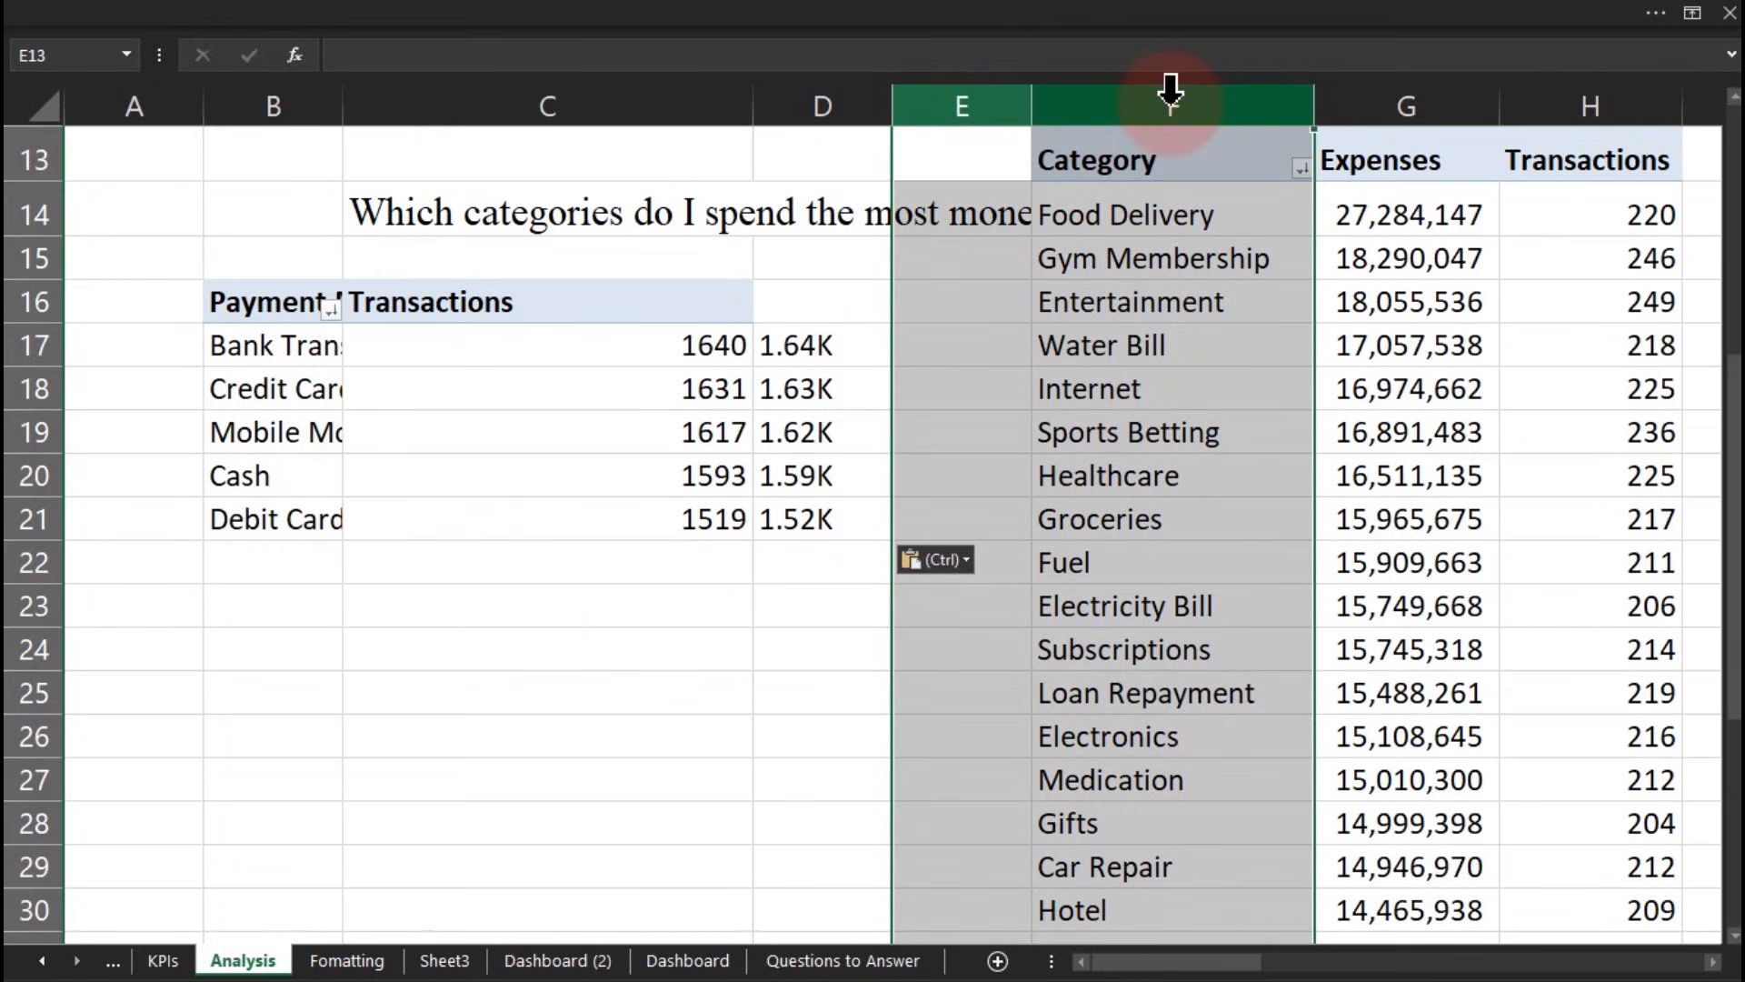
pyautogui.hotkey('ctrl', 'shift', '+')
pyautogui.hotkey('ctrl', 'shift', '+')
pyautogui.hotkey('ctrl', 'shift', '+')
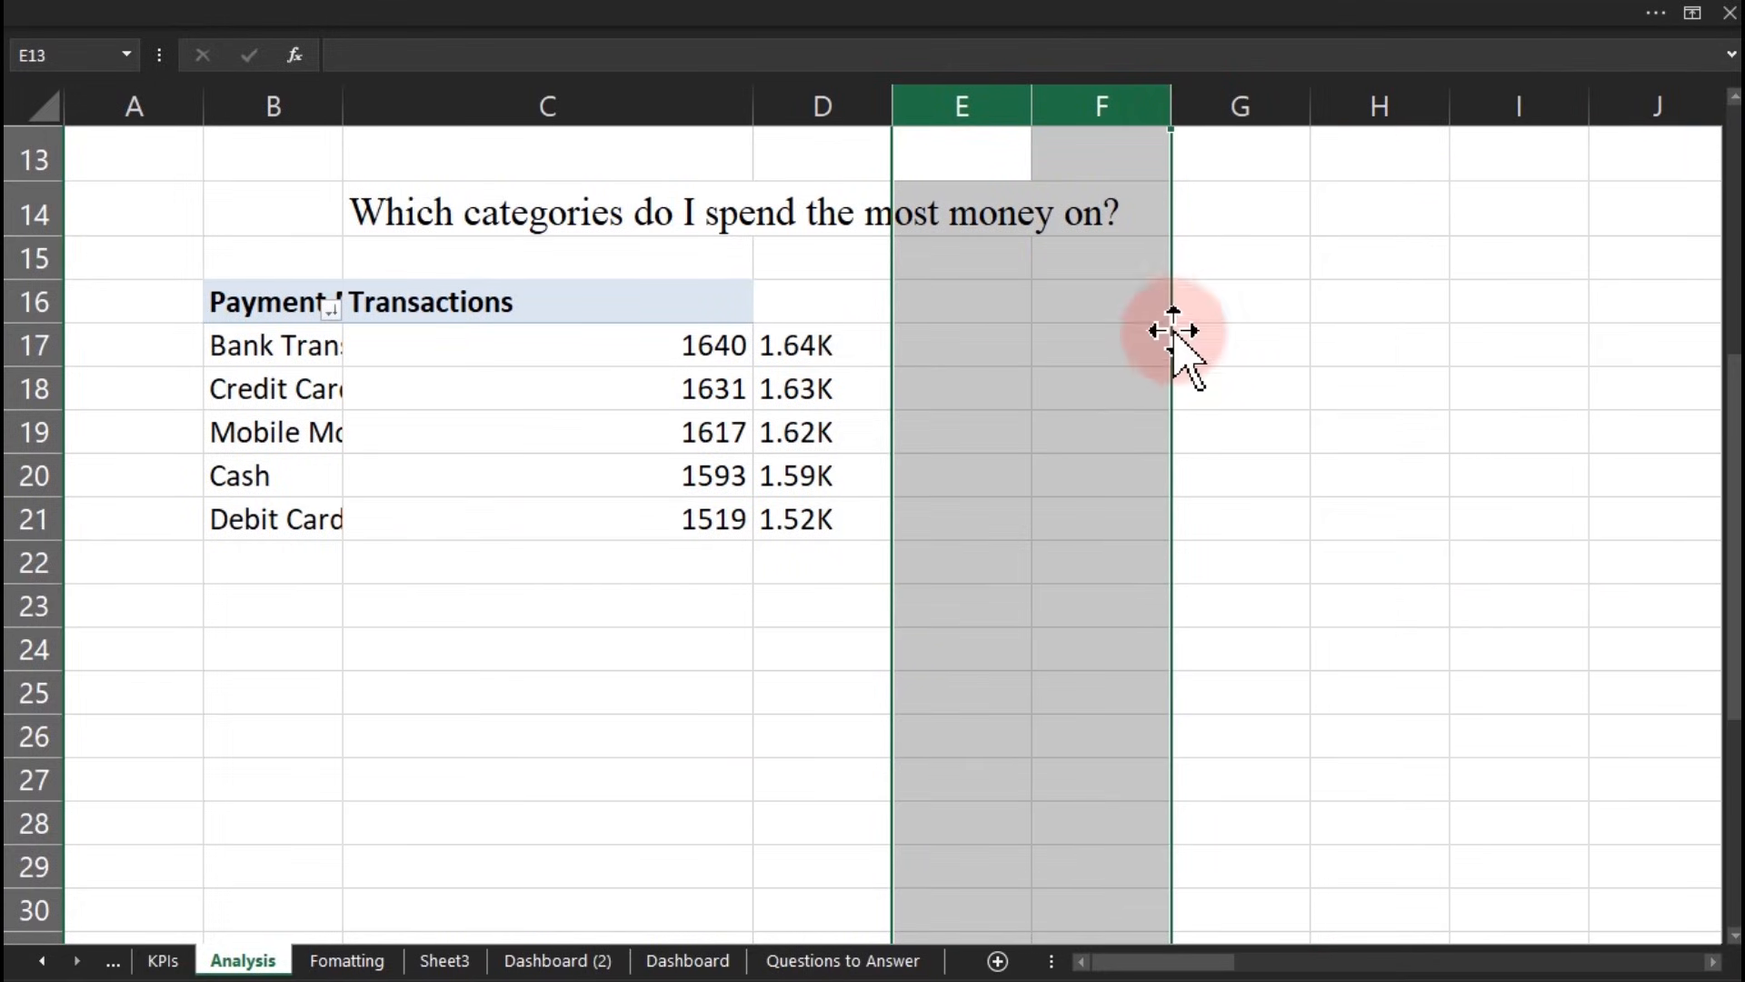
pyautogui.moveTo(794, 347); pyautogui.dragTo(799, 517)
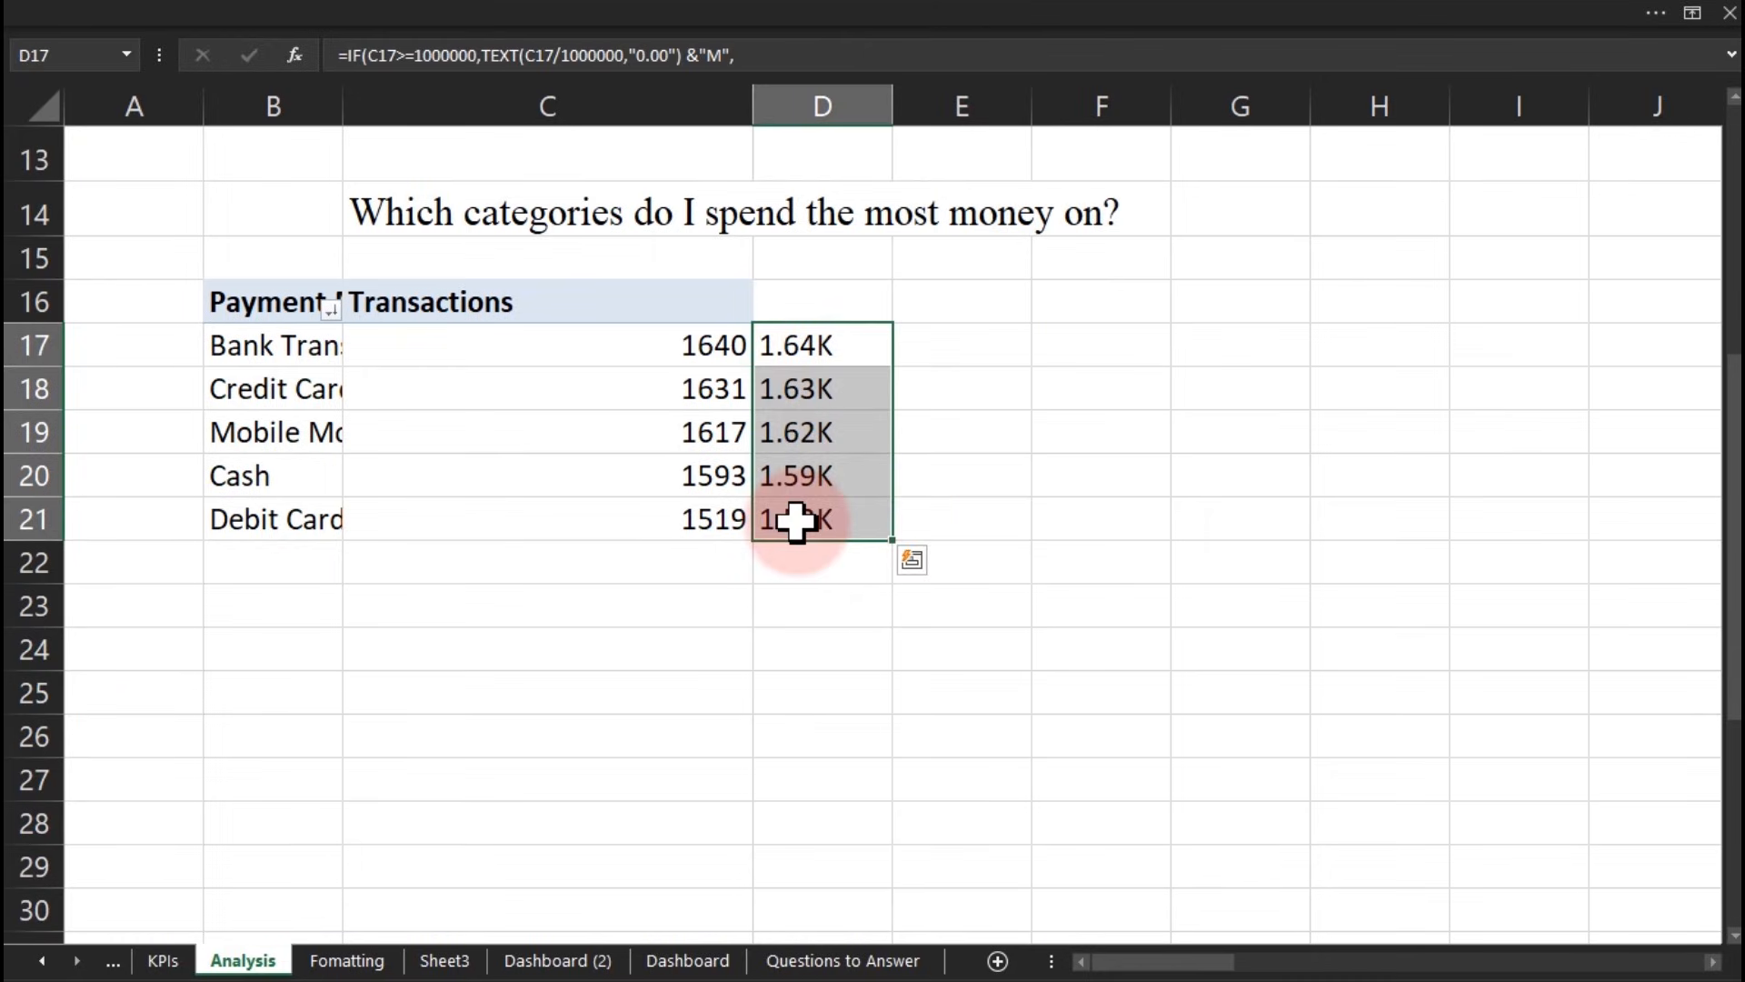
pyautogui.moveTo(889, 444); pyautogui.dragTo(1176, 434)
# Step: Replace Payment Method with Category as the row field of the pasted pivot table
pyautogui.click(406, 401)
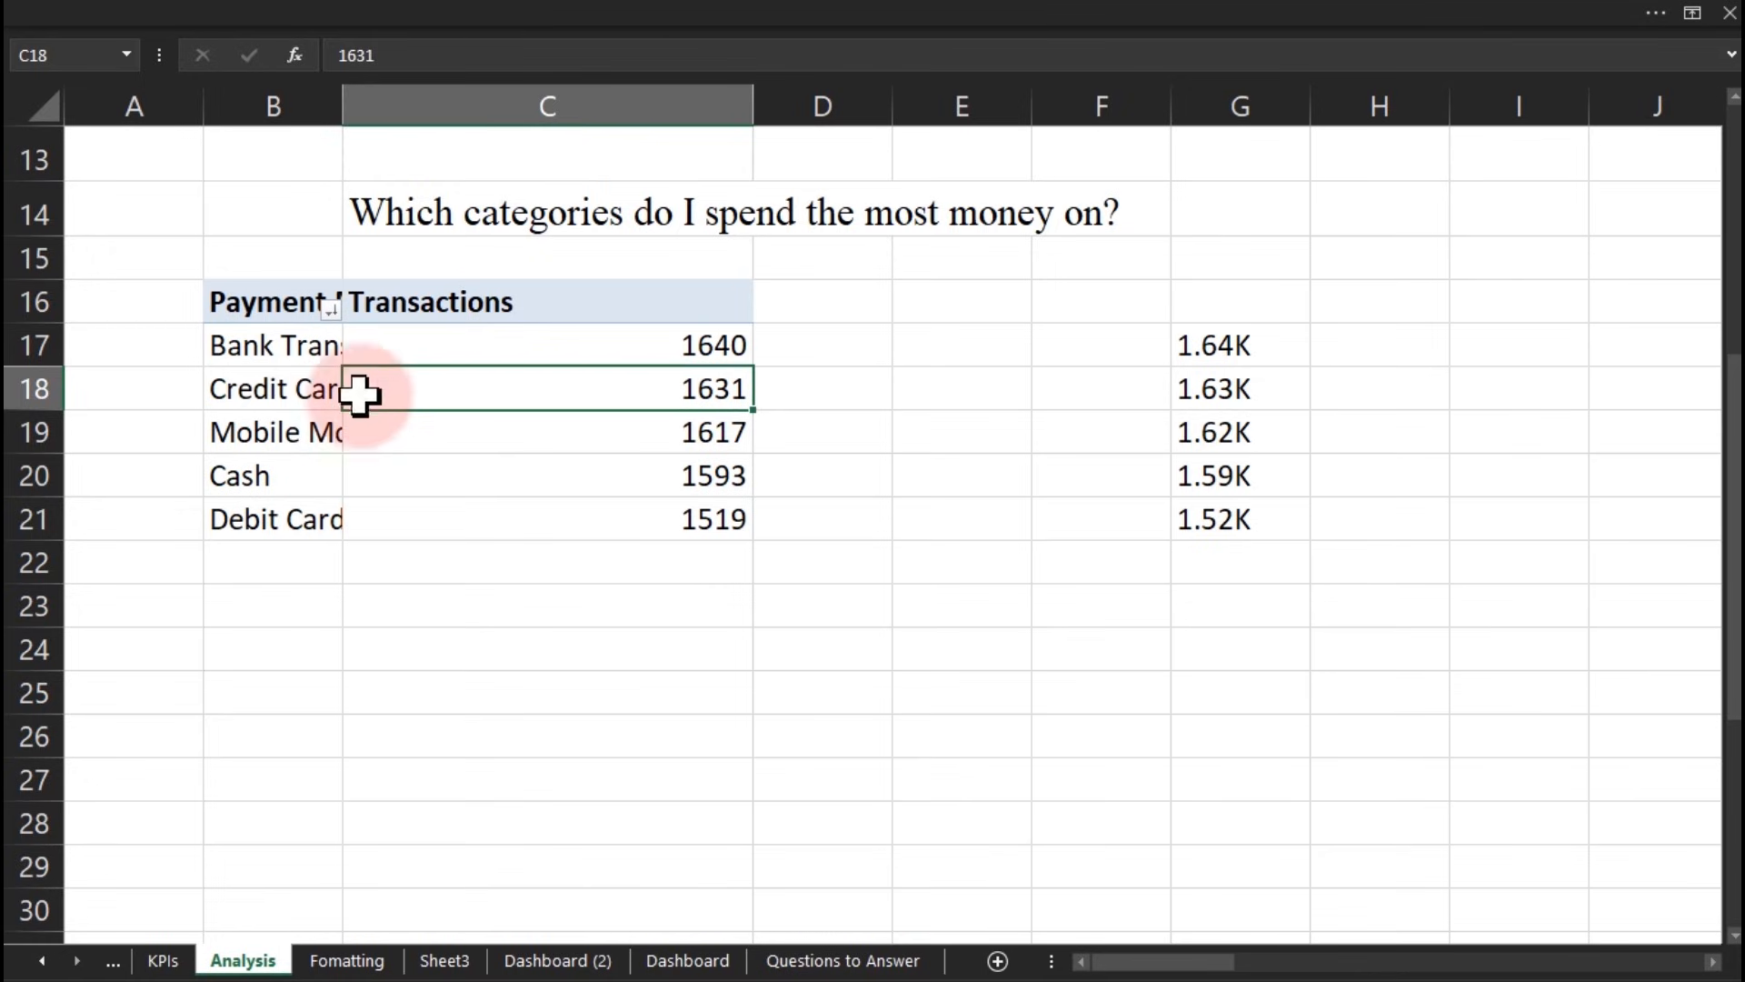
pyautogui.rightClick(398, 396)
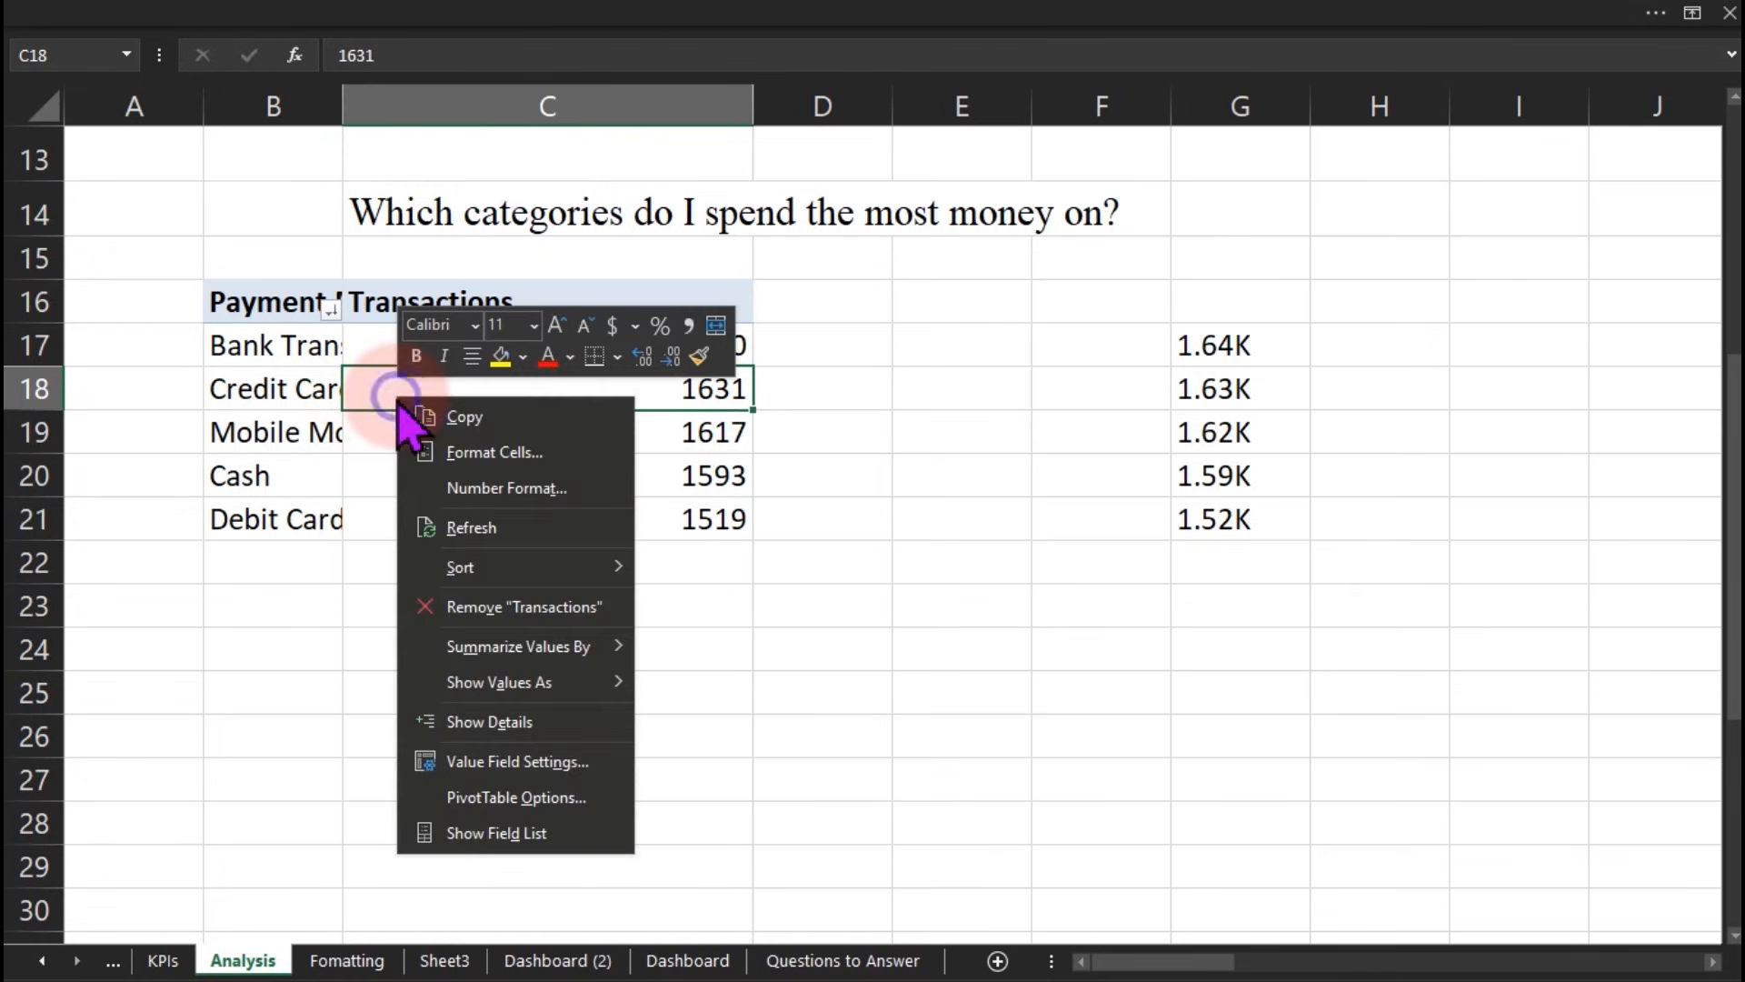
pyautogui.click(491, 832)
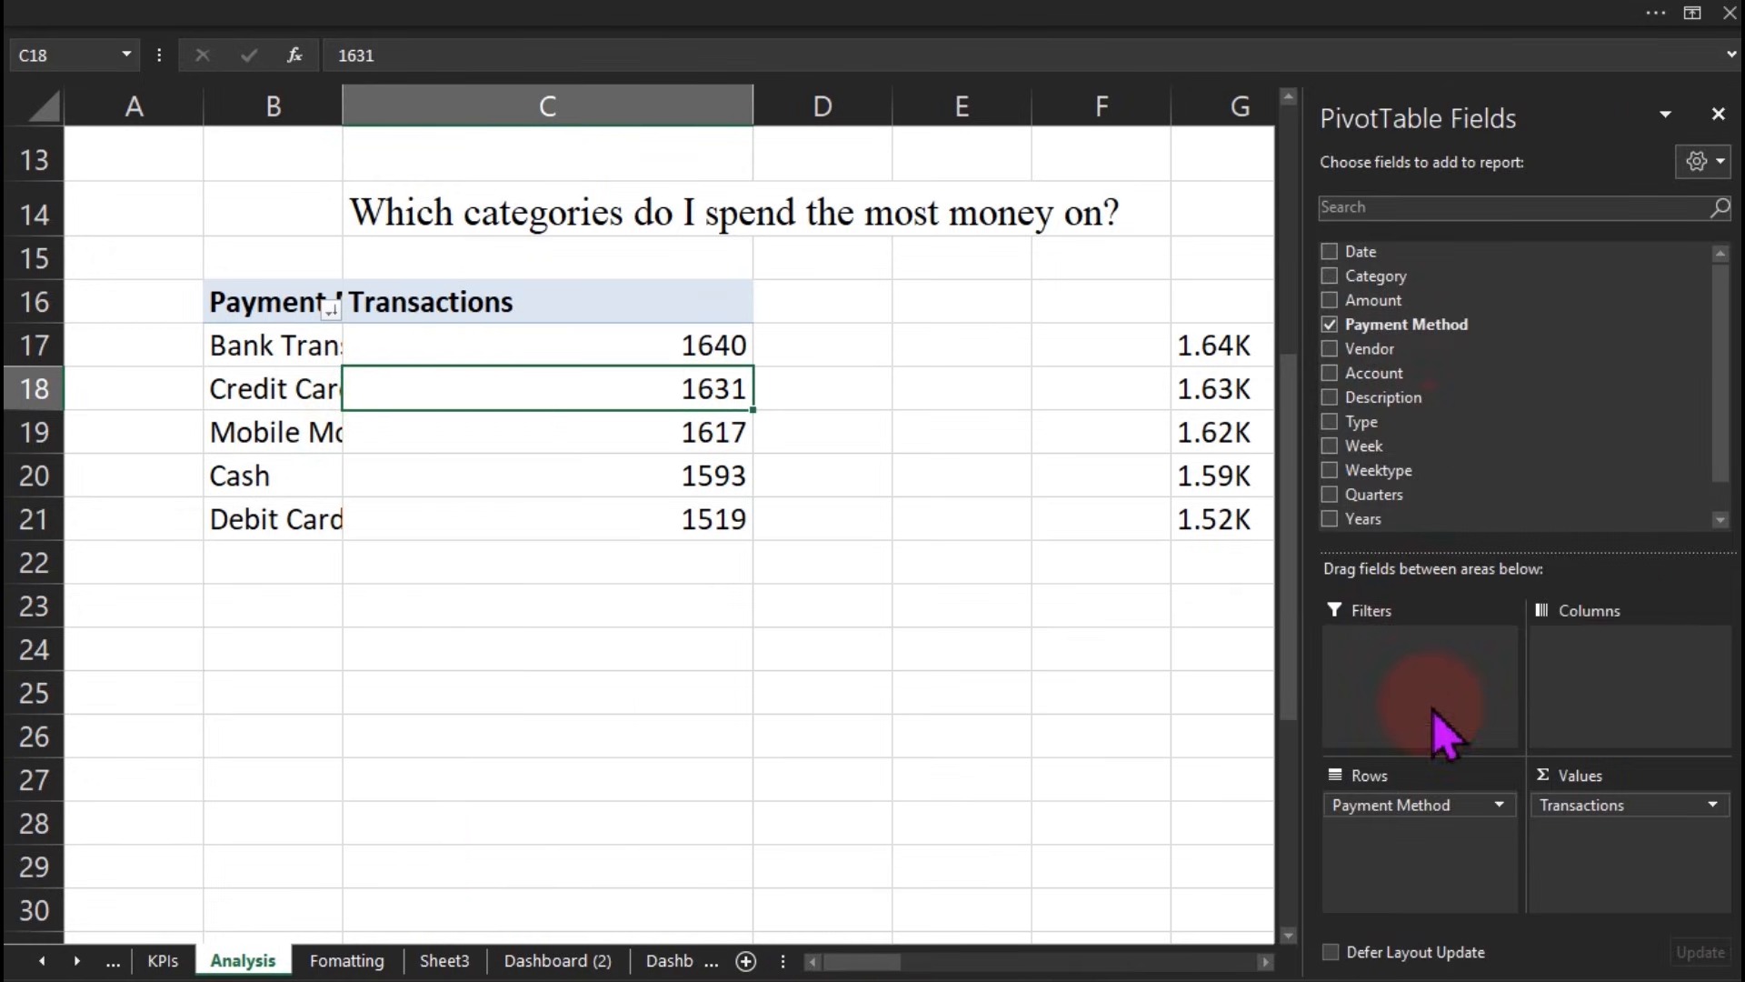
pyautogui.moveTo(1391, 284); pyautogui.dragTo(1445, 886)
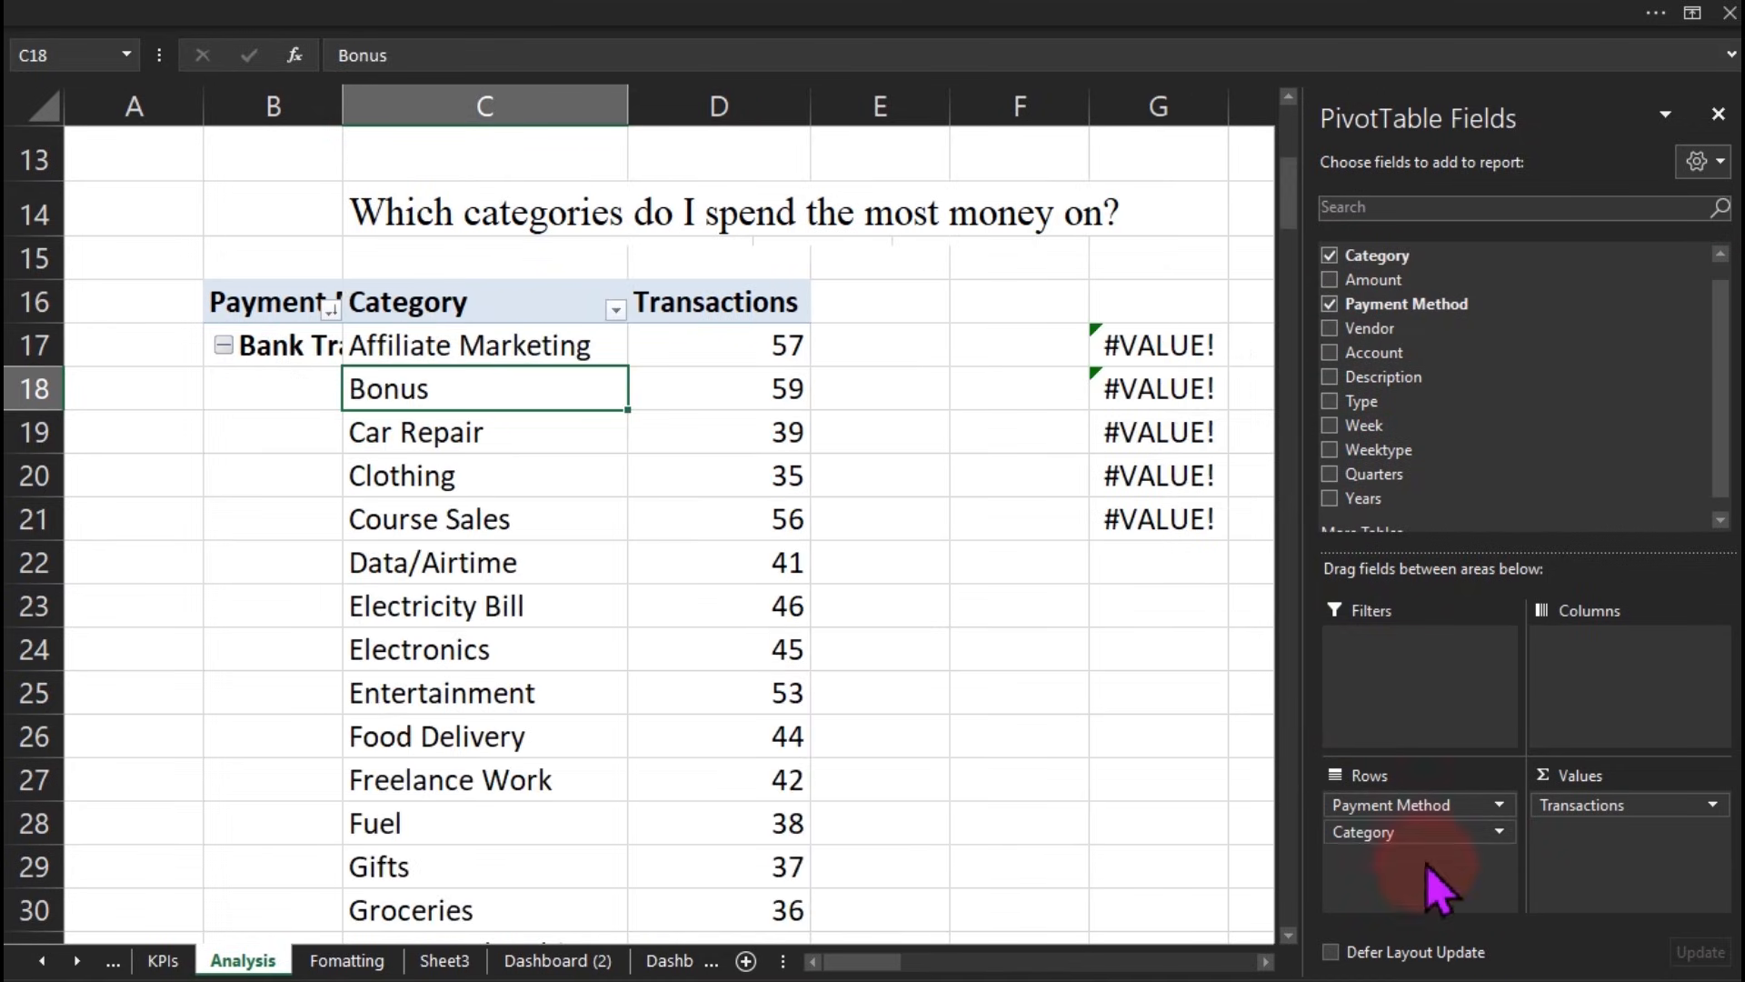
pyautogui.moveTo(1418, 807); pyautogui.dragTo(1021, 701)
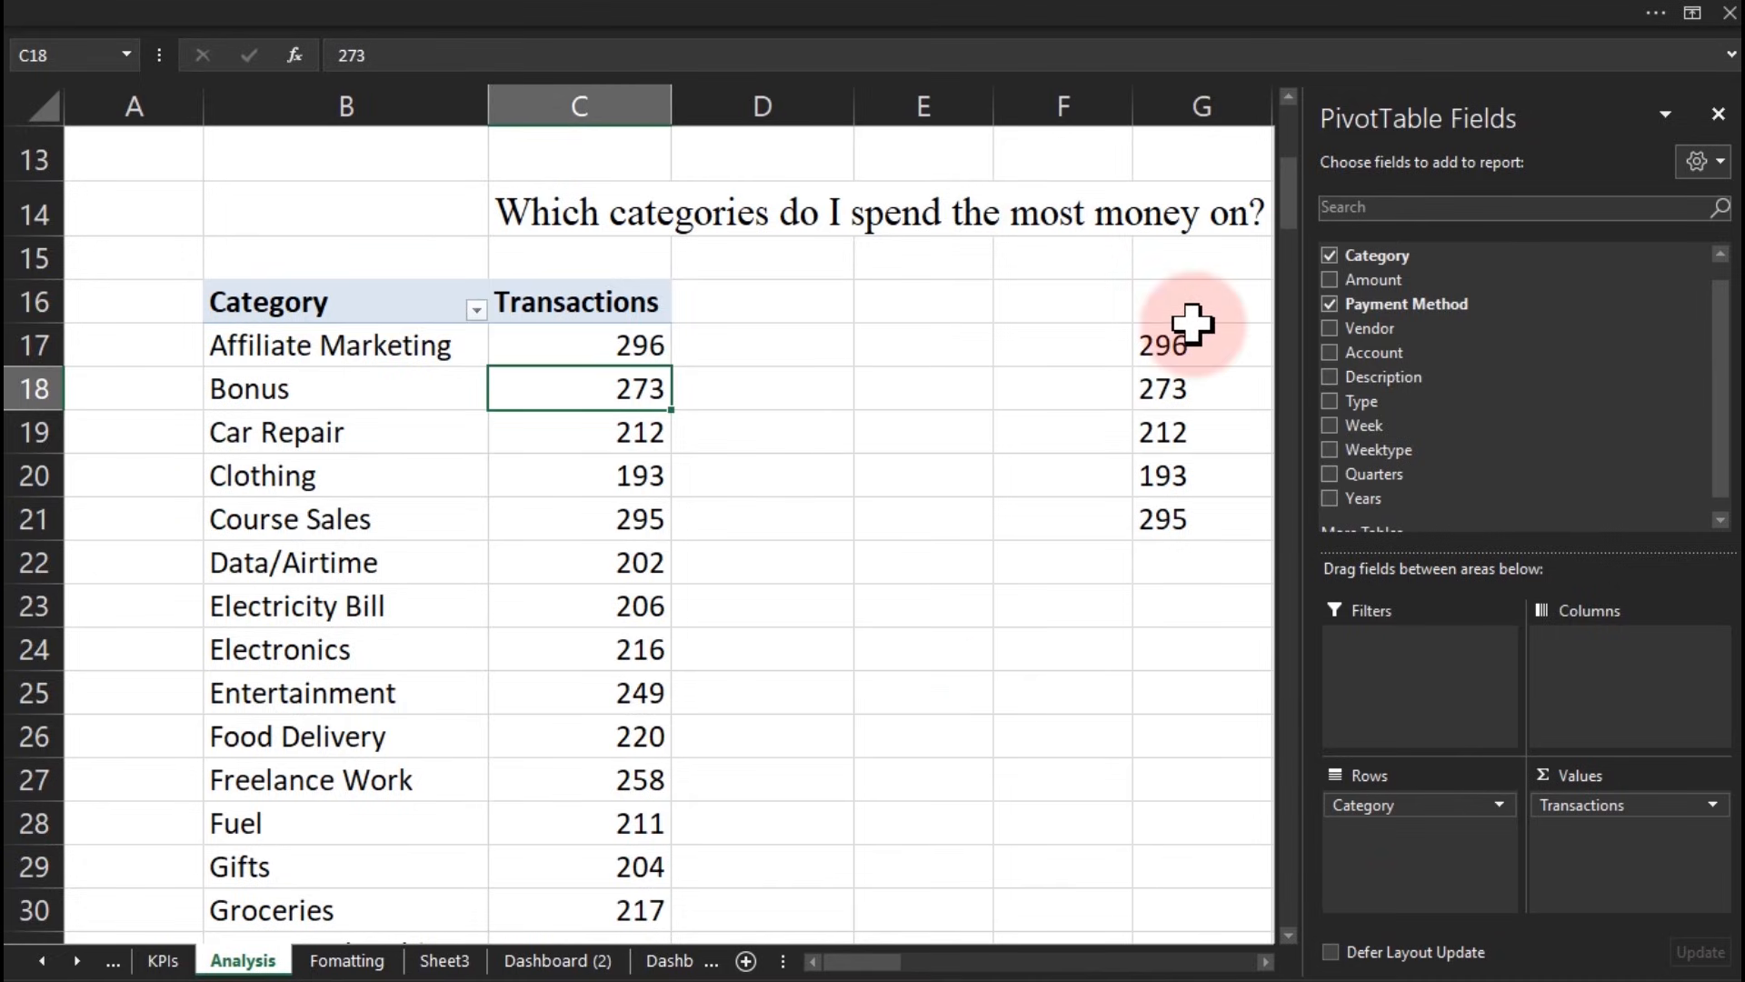
# Step: Move the heading "Which categories do I spend the most money on?" from C14 to D13
pyautogui.click(655, 195)
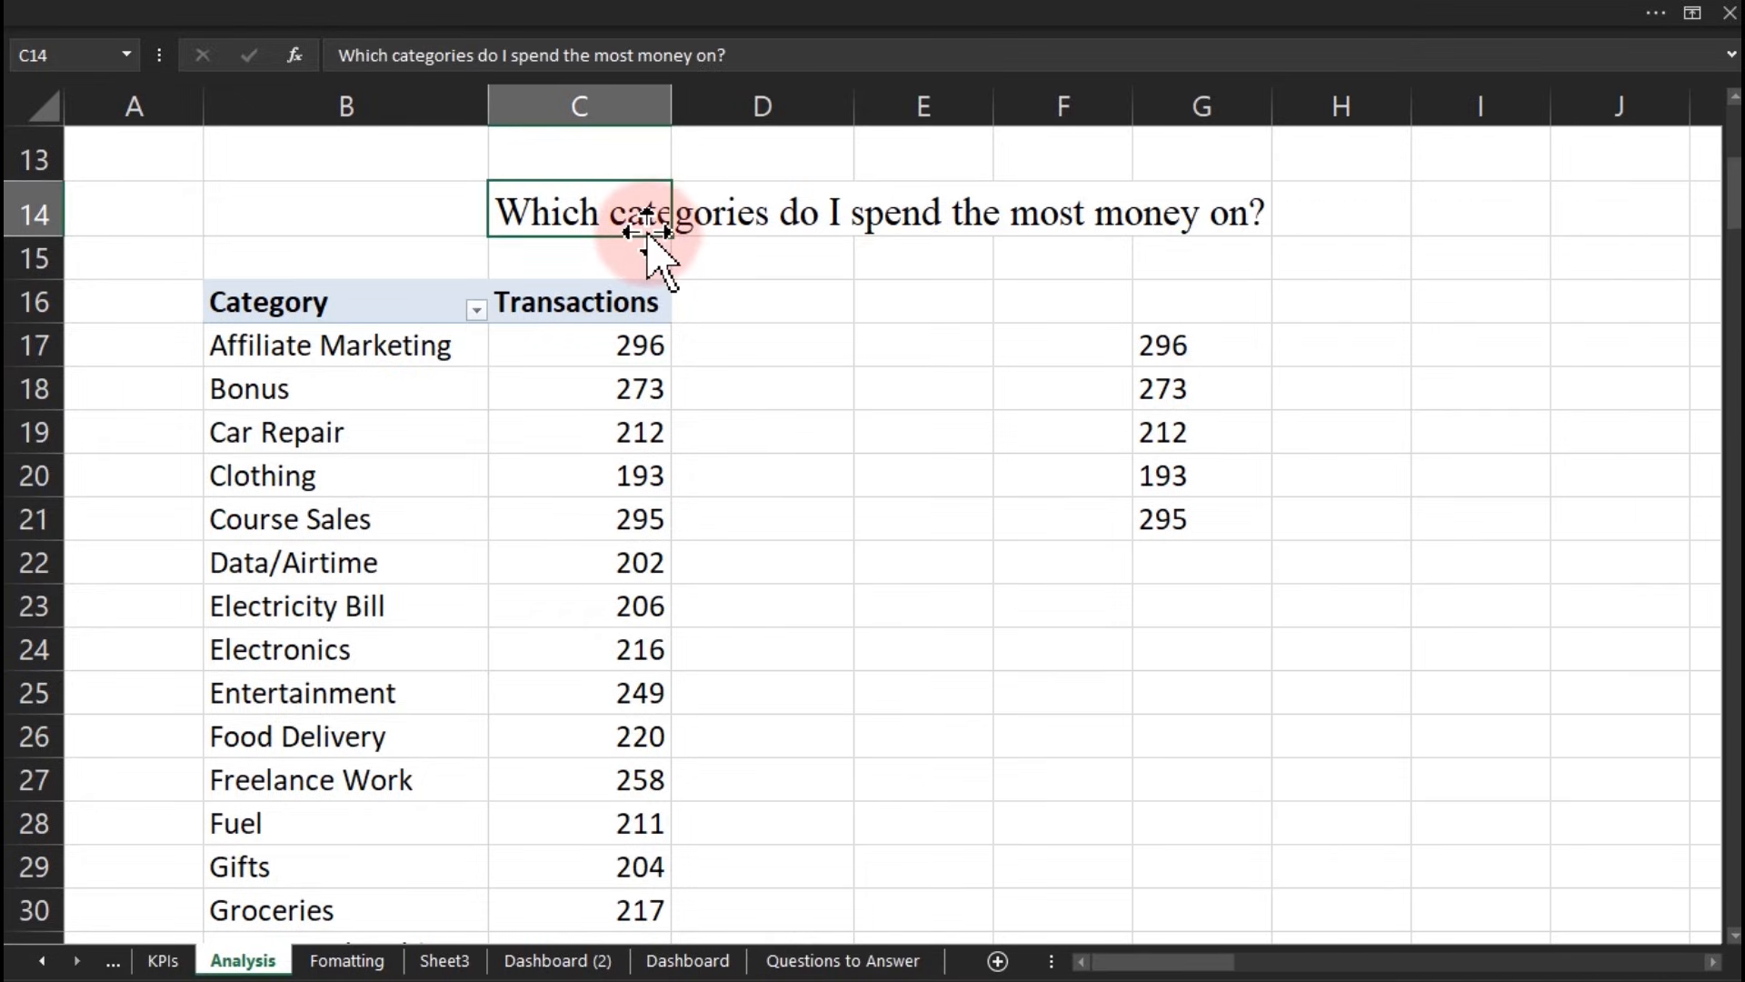
pyautogui.moveTo(643, 235); pyautogui.dragTo(585, 160)
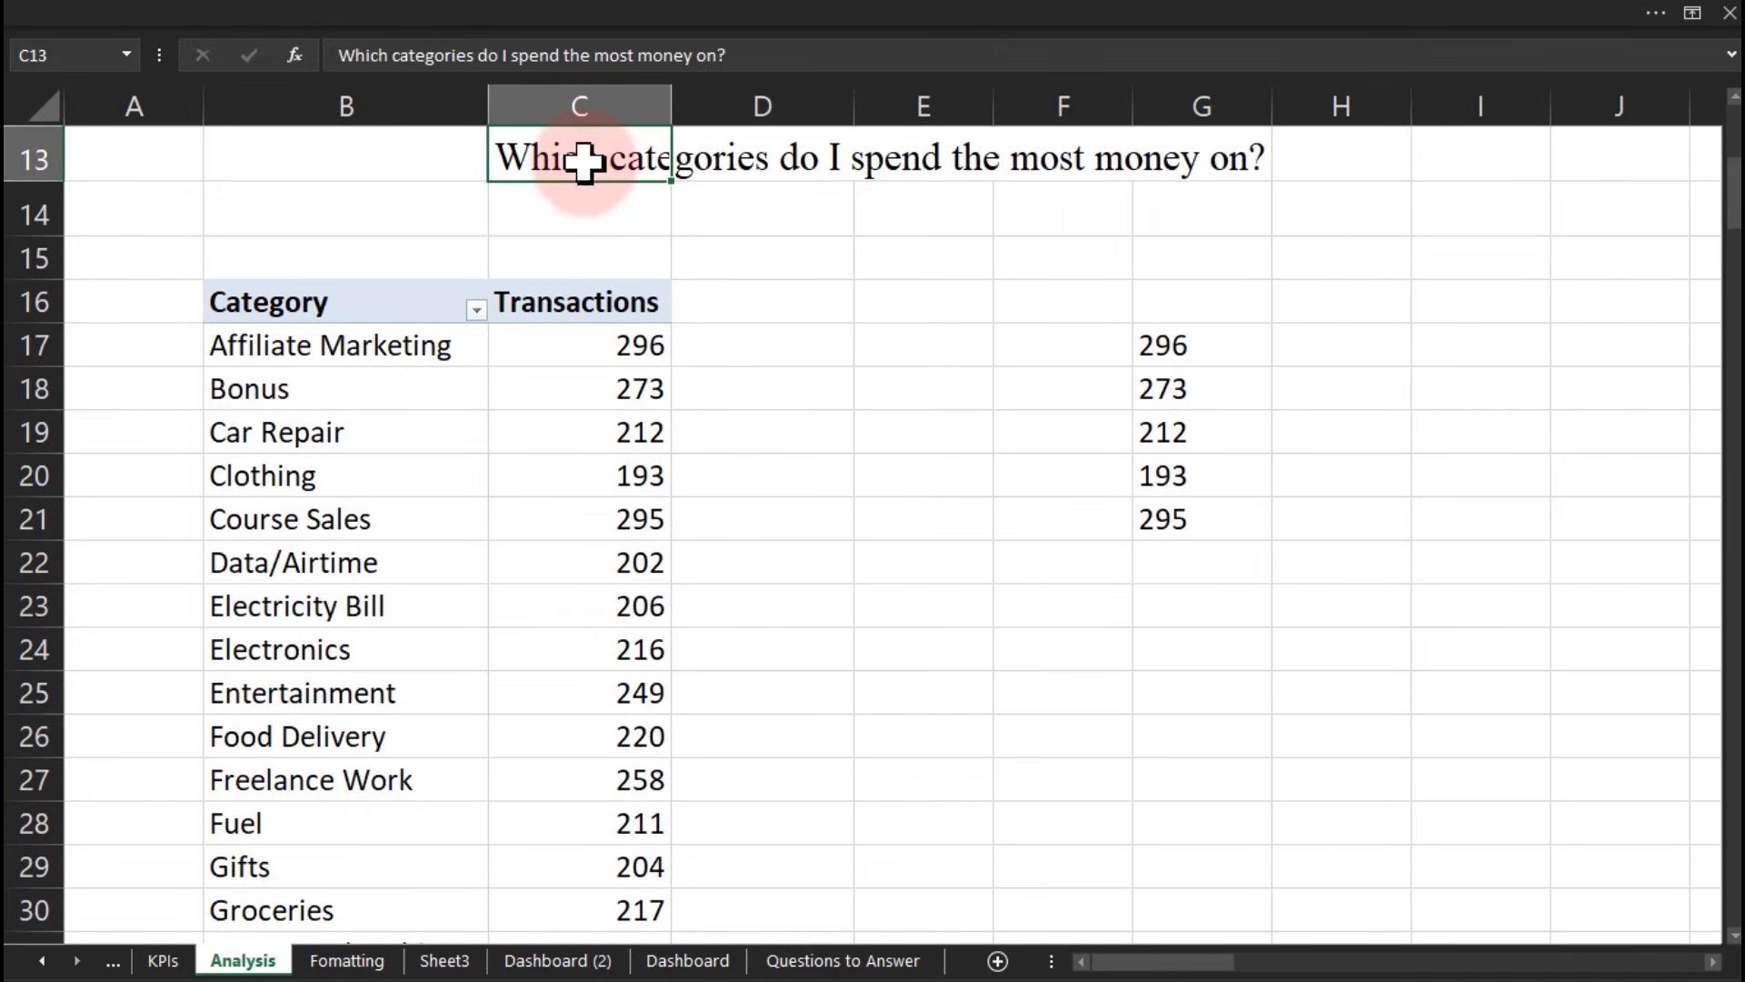
pyautogui.moveTo(591, 181); pyautogui.dragTo(713, 177)
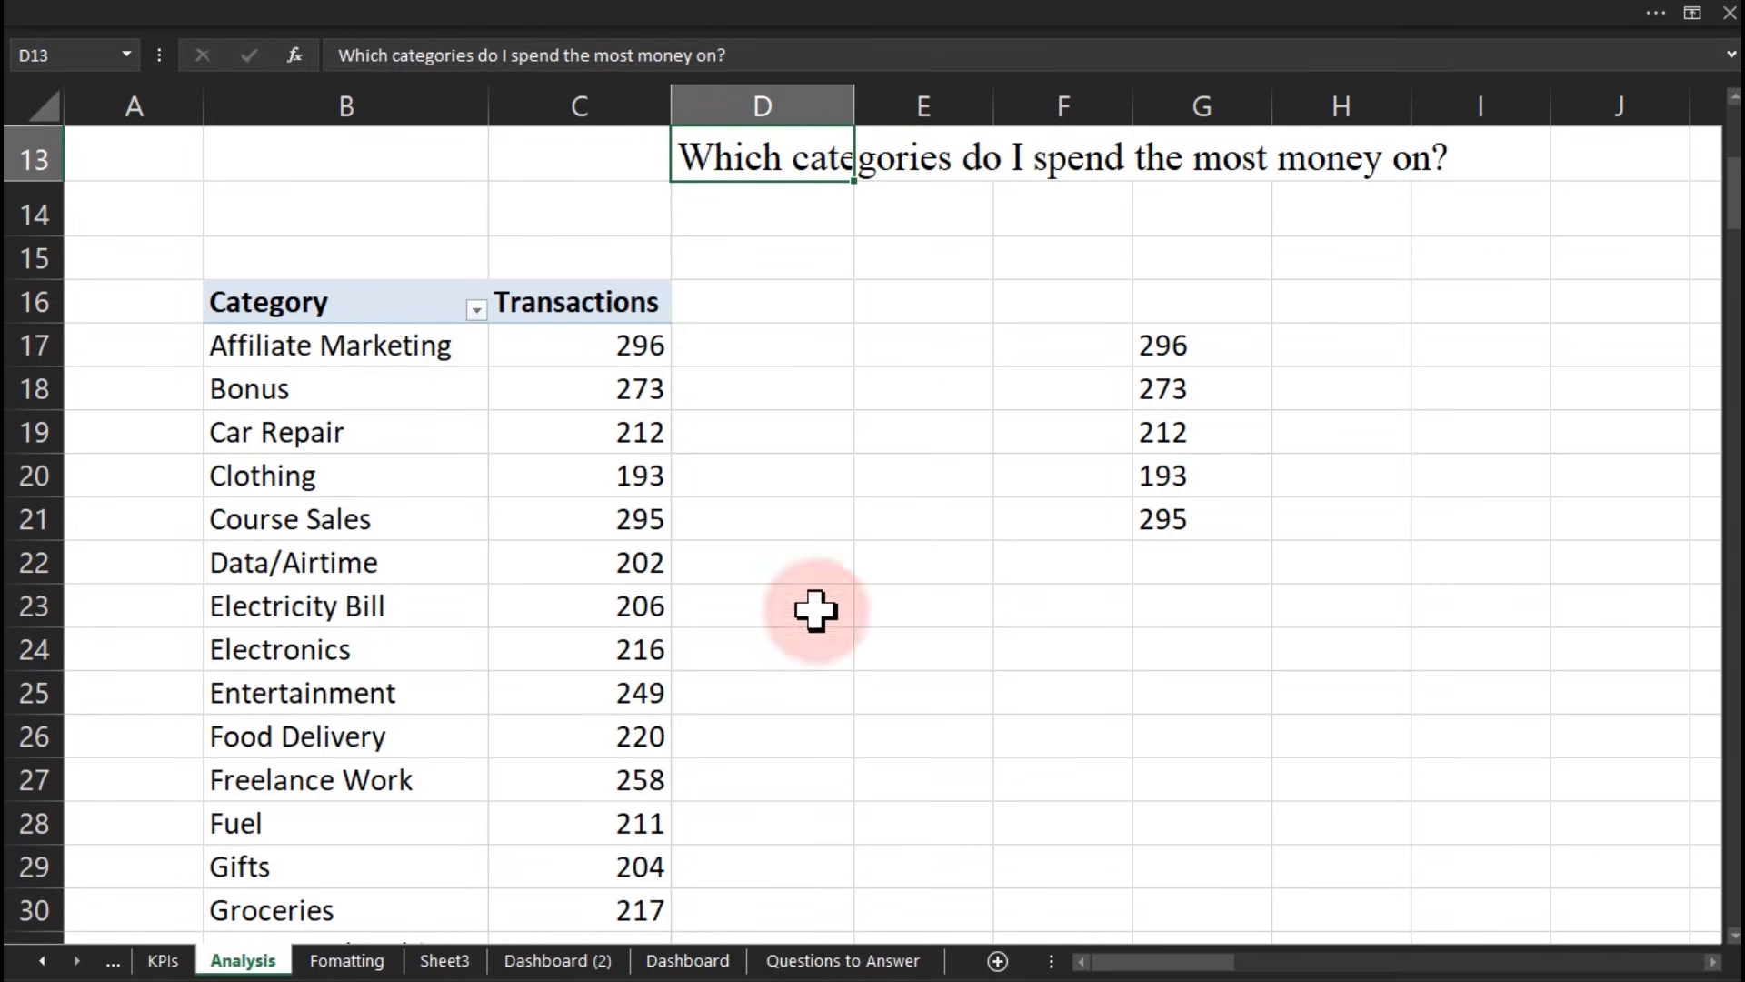
# Step: Add Type as a report filter of the category pivot table and set it to Expense
pyautogui.click(587, 643)
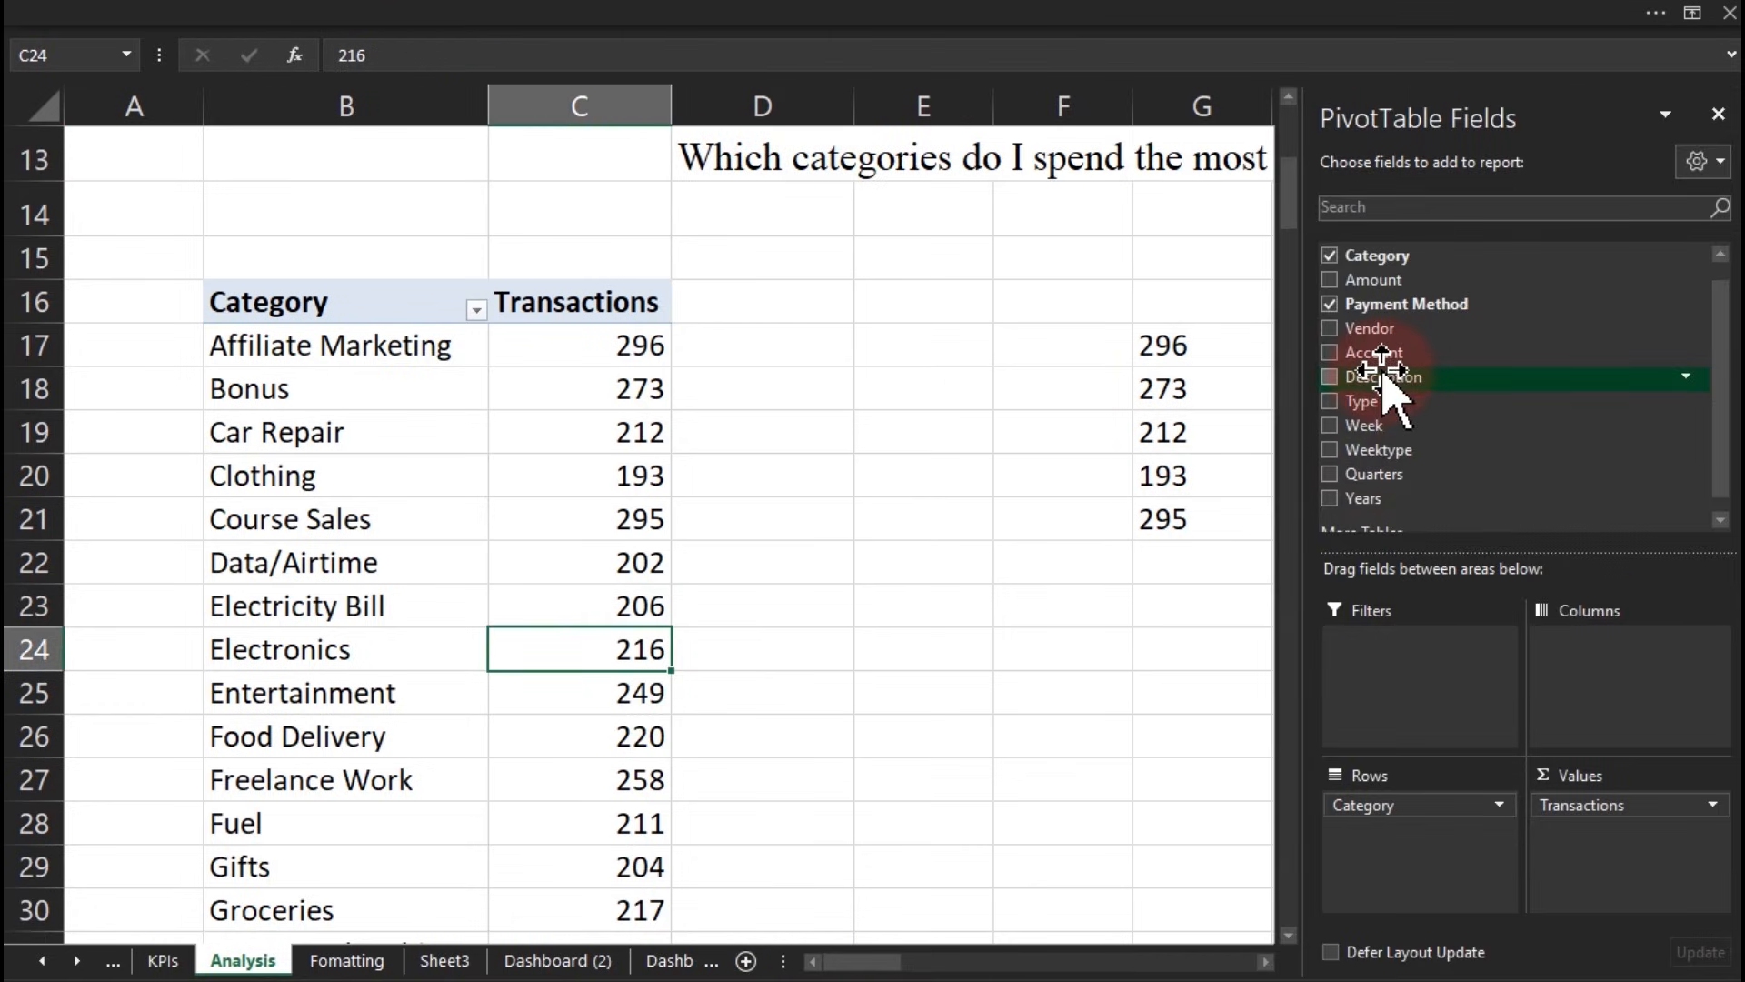
pyautogui.moveTo(1371, 394); pyautogui.dragTo(1376, 685)
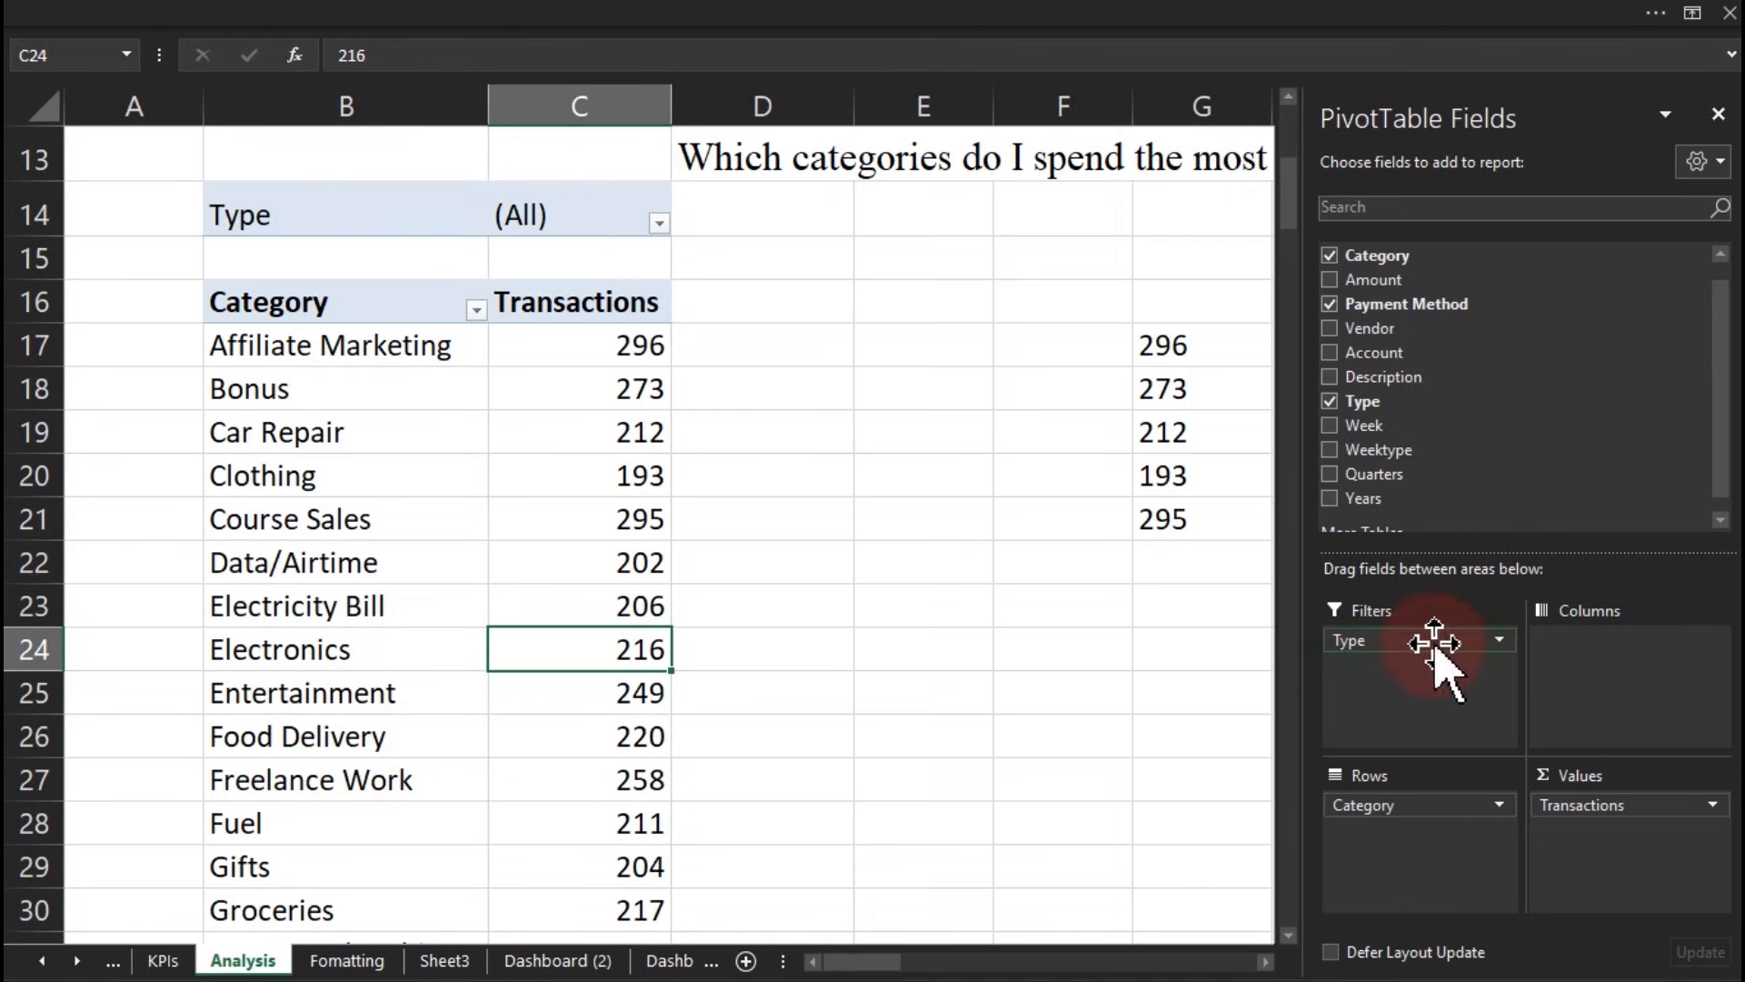
pyautogui.click(659, 223)
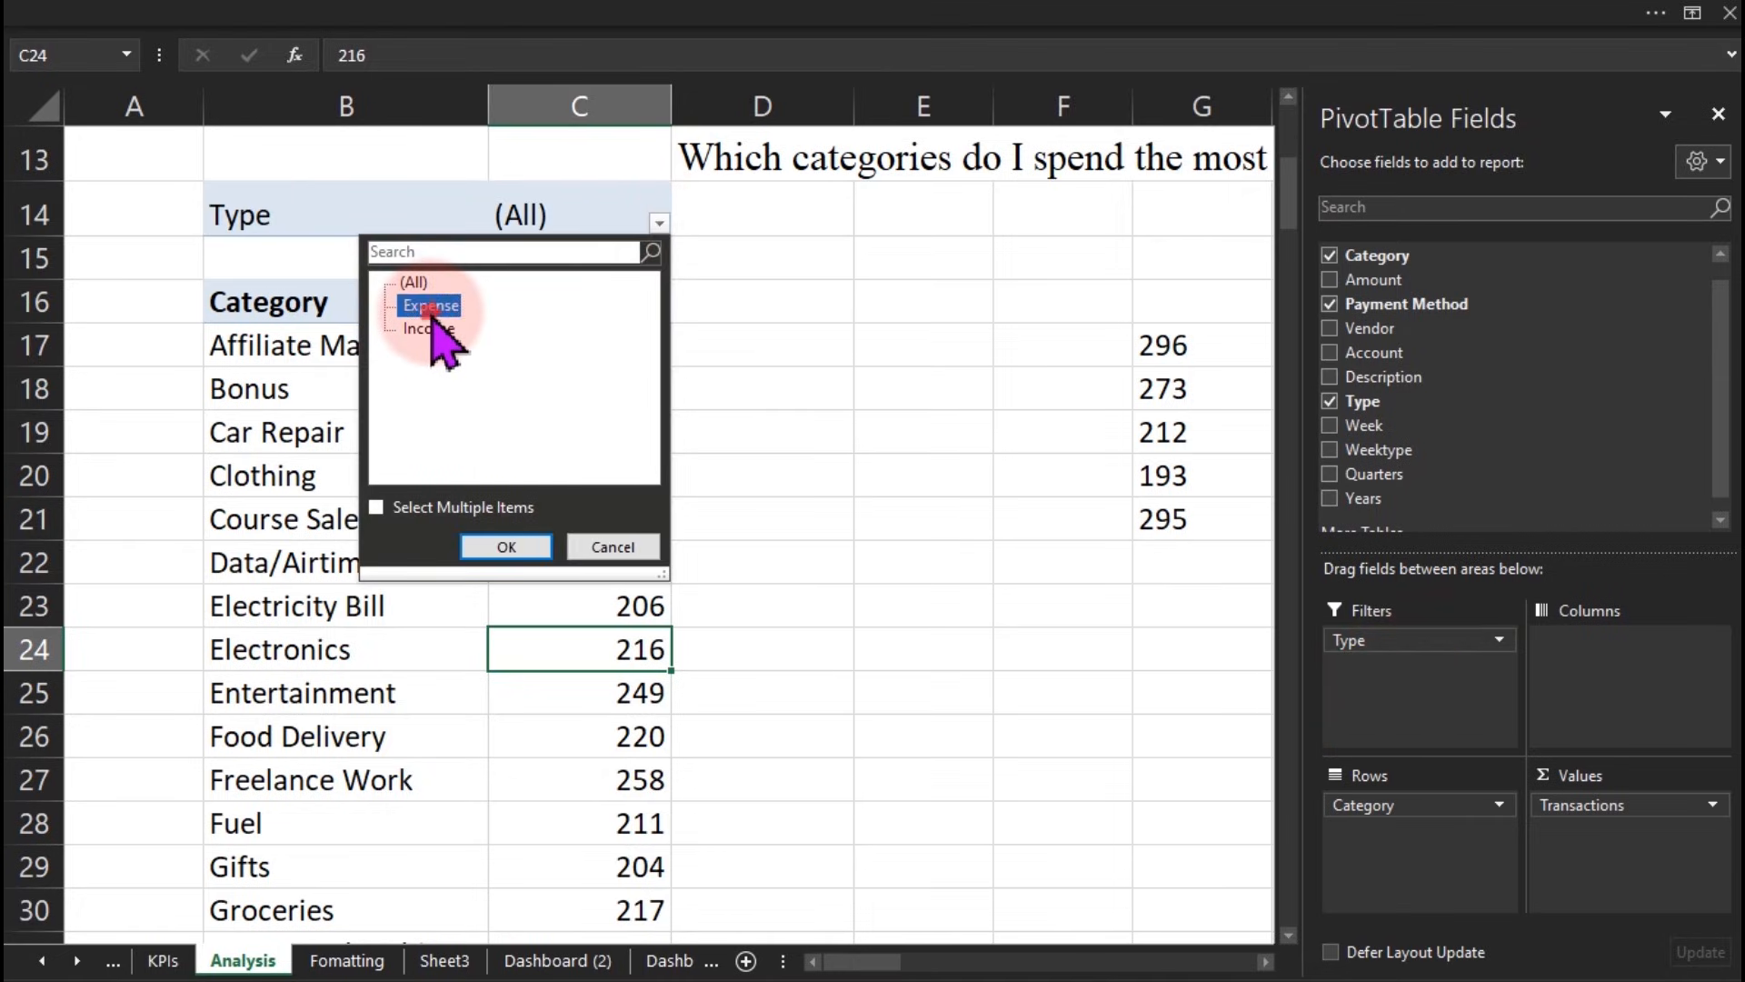
pyautogui.click(509, 549)
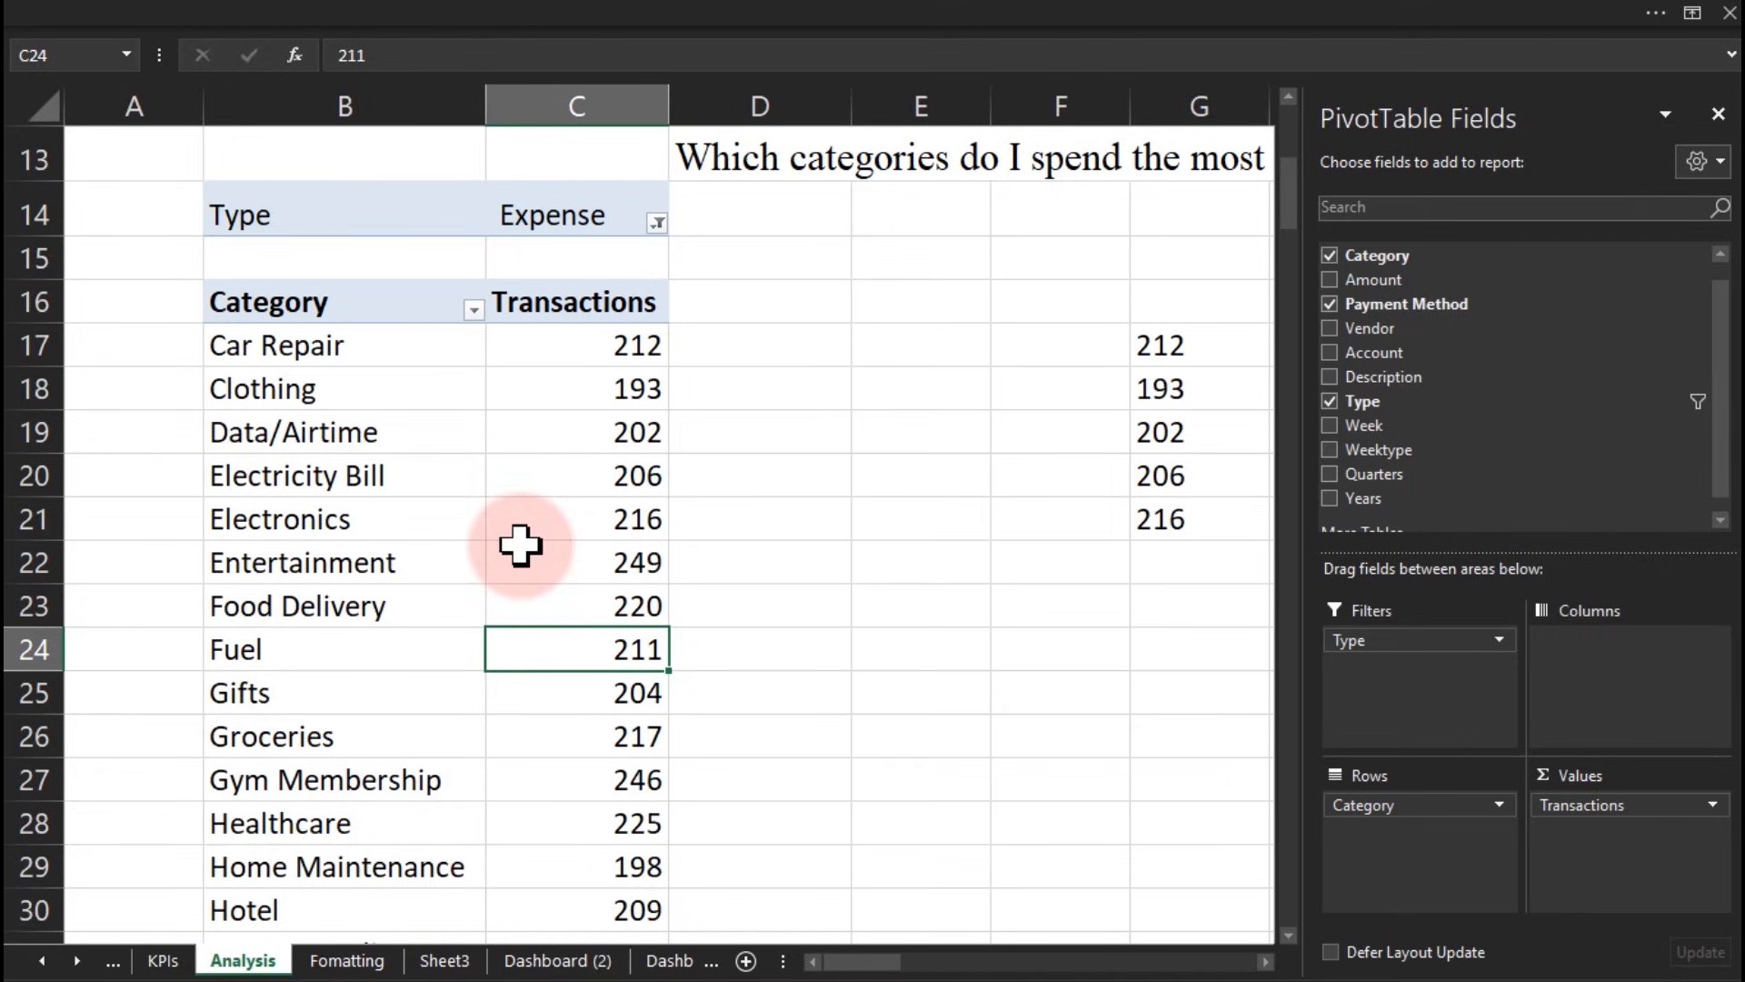
# Step: Filter the pivot table's categories to the top 10 items by Transactions
pyautogui.rightClick(350, 359)
pyautogui.moveTo(509, 531)
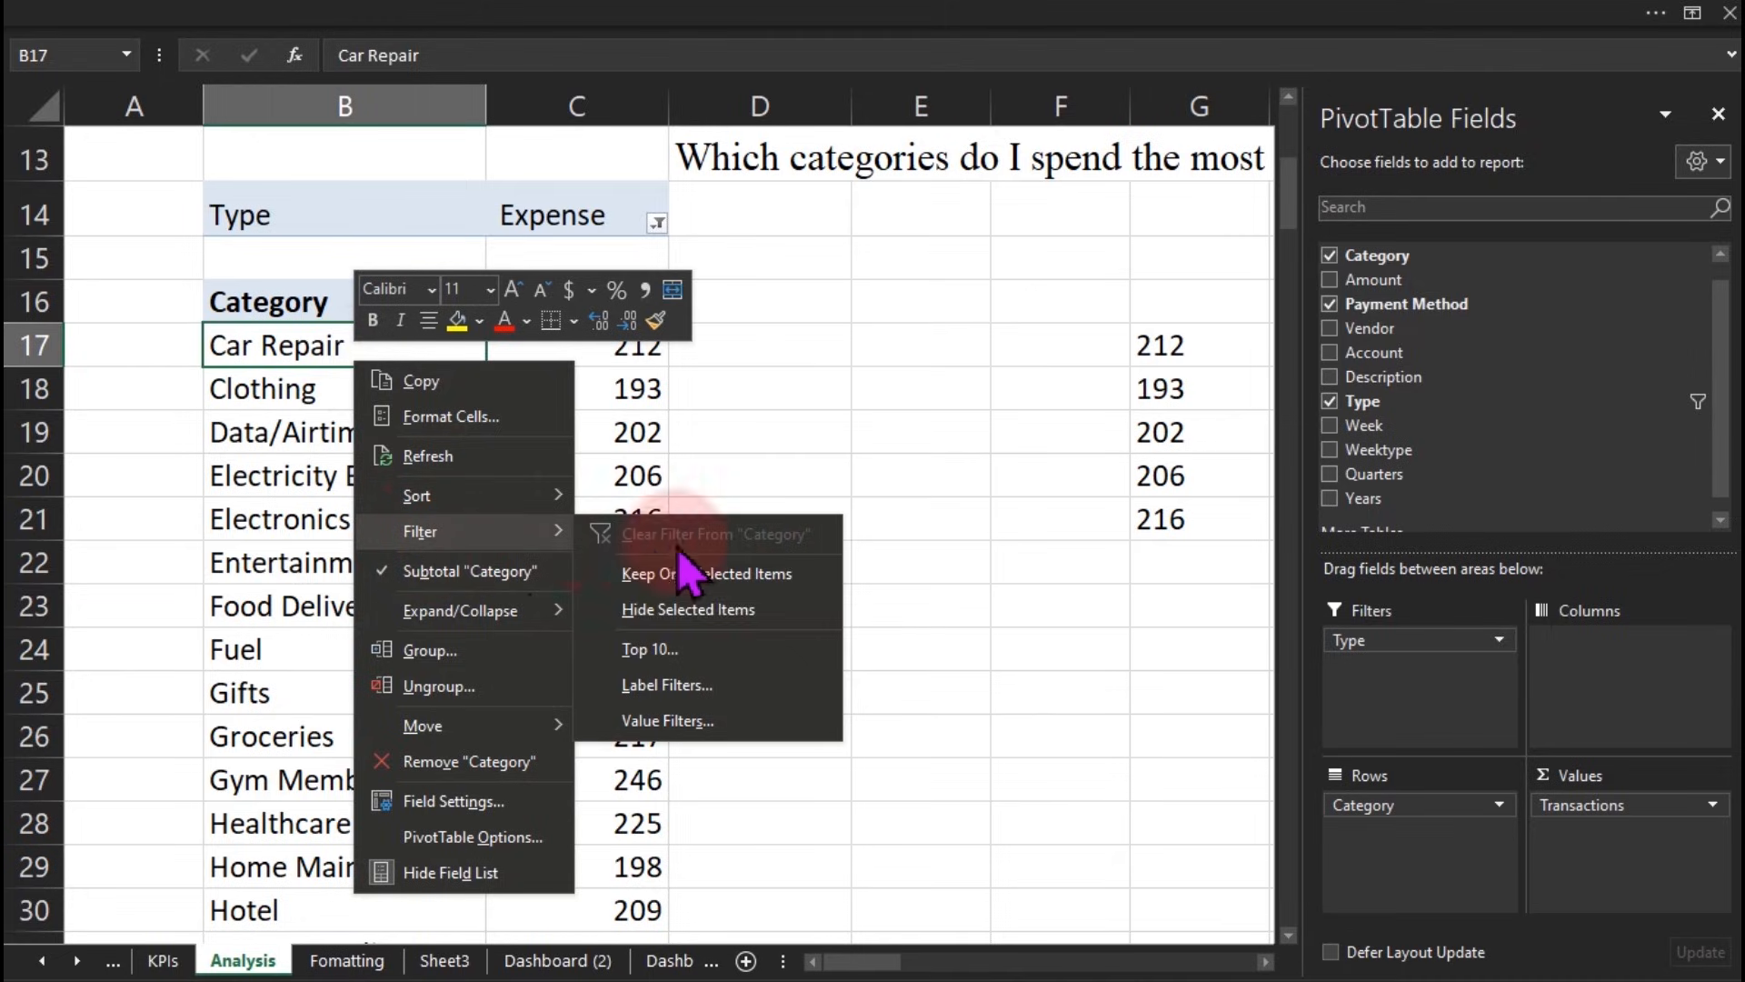
pyautogui.click(683, 649)
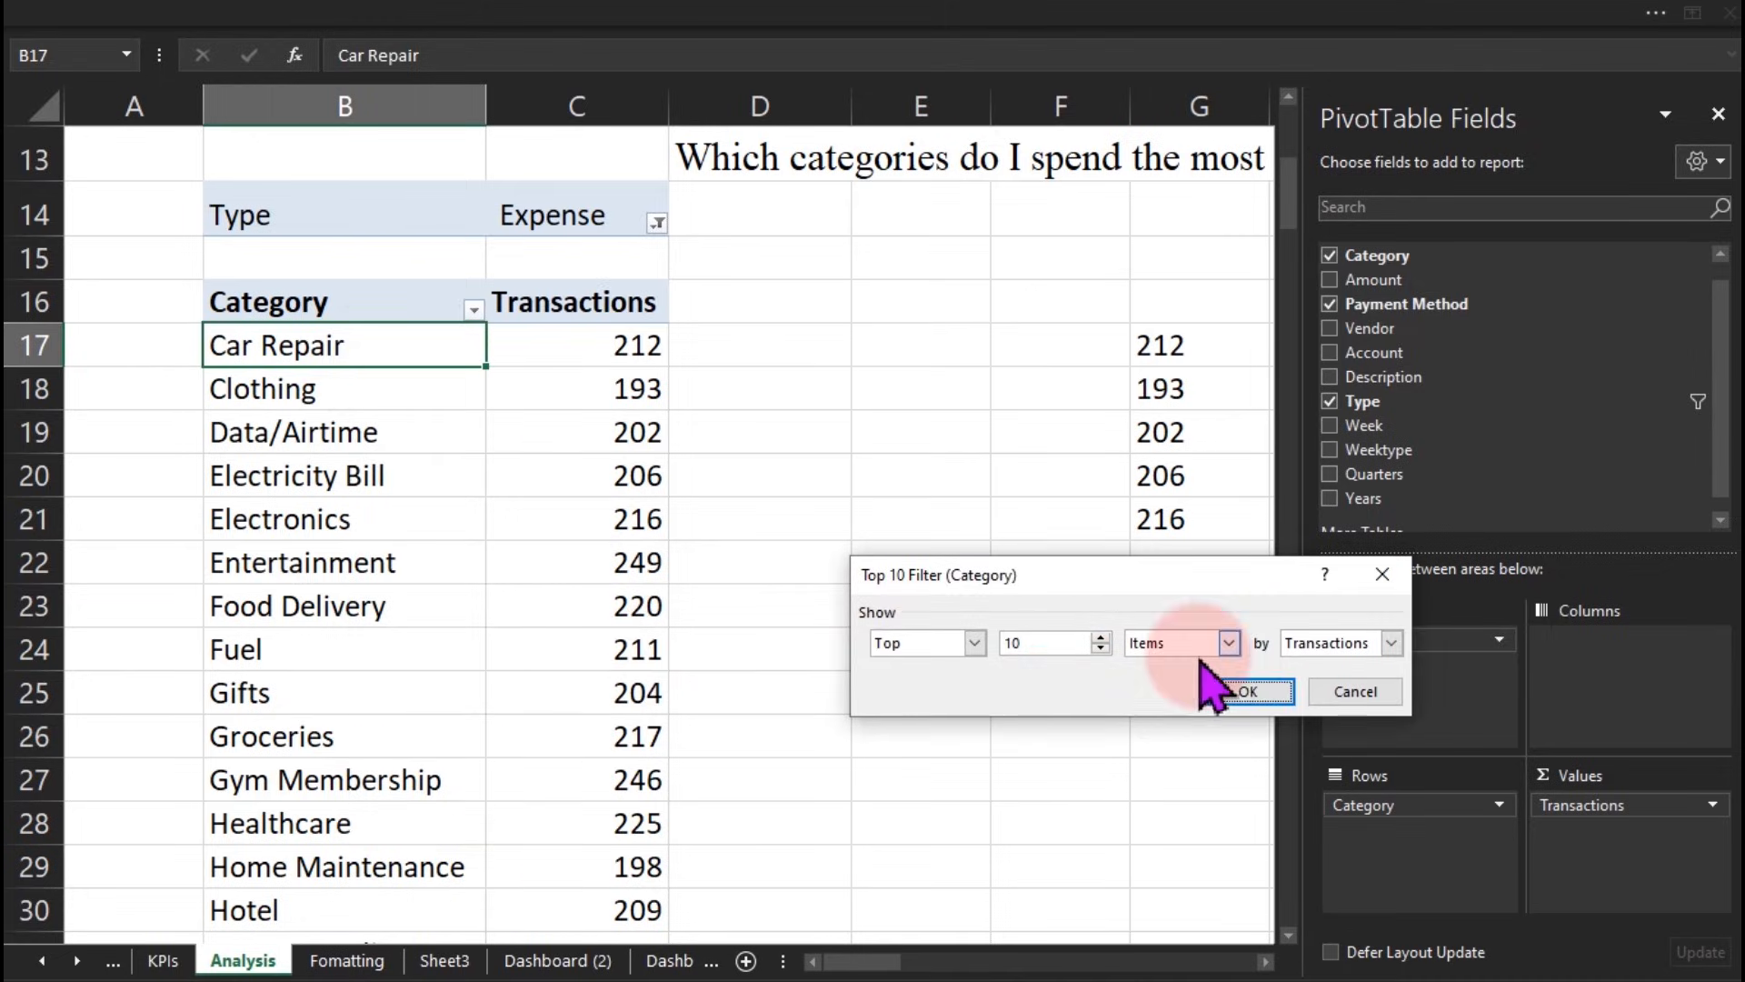
pyautogui.click(1250, 693)
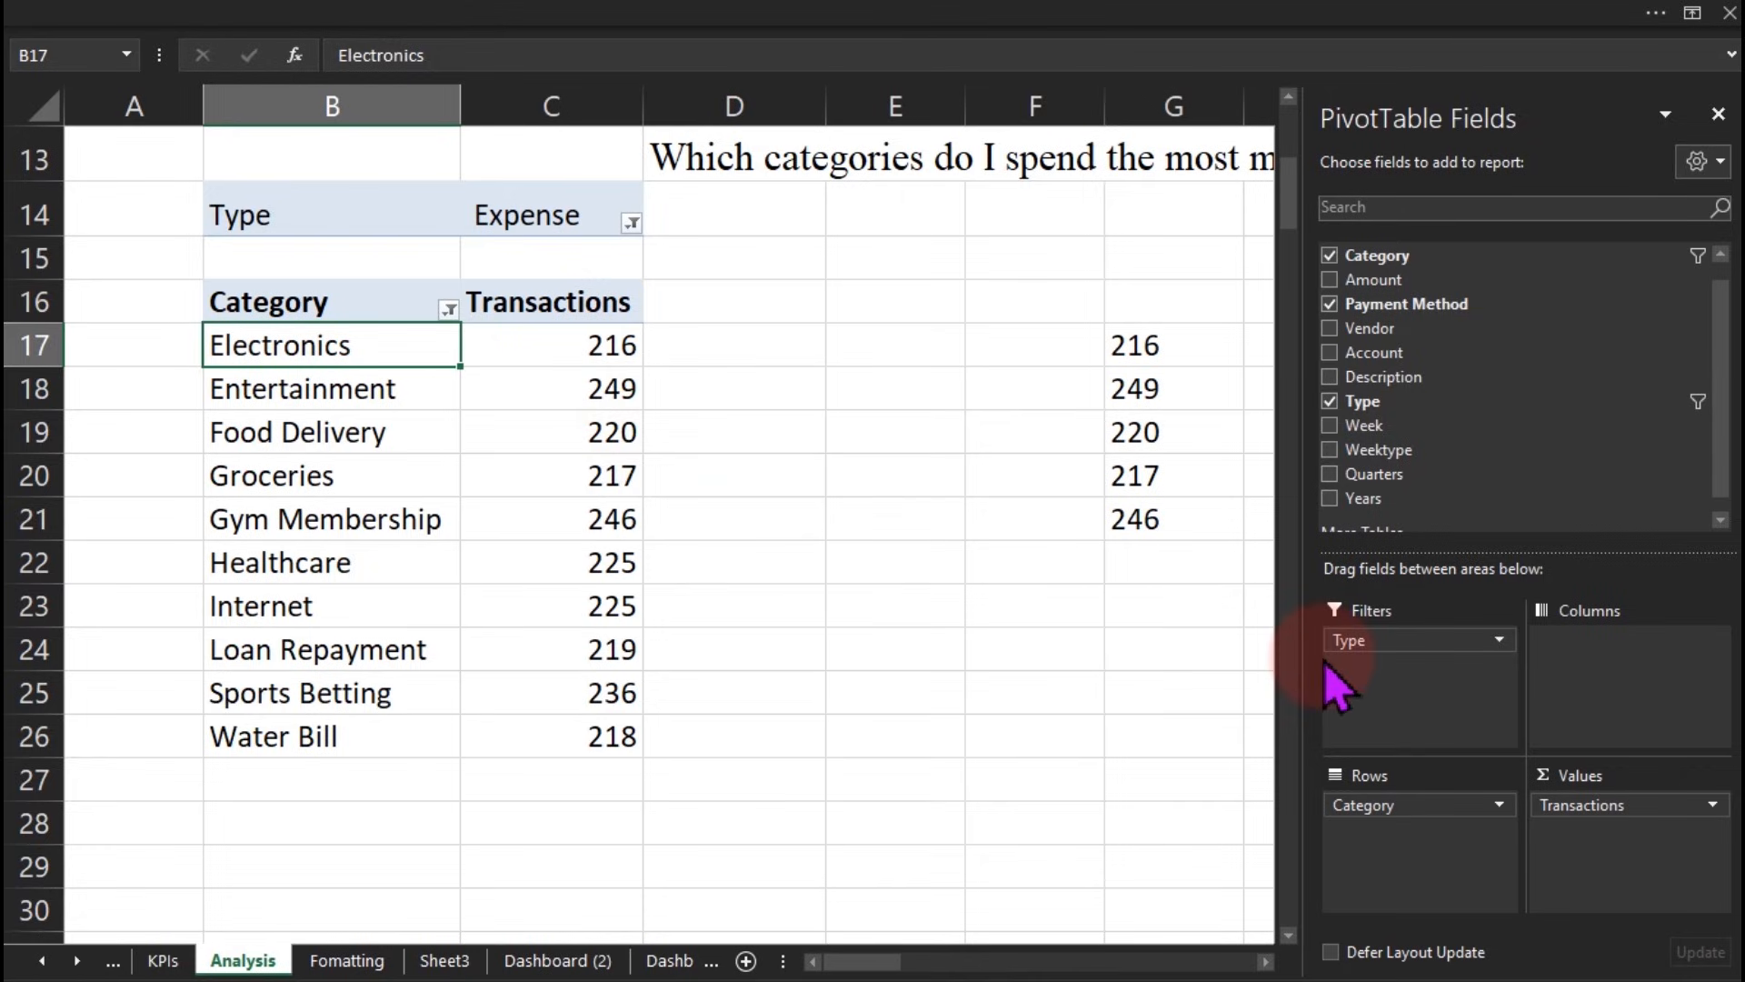
# Step: Replace Transactions with the sum of Amount in the pivot table's values and filter the categories to the top 10 items by Sum of Amount
pyautogui.moveTo(1650, 806); pyautogui.dragTo(1188, 728)
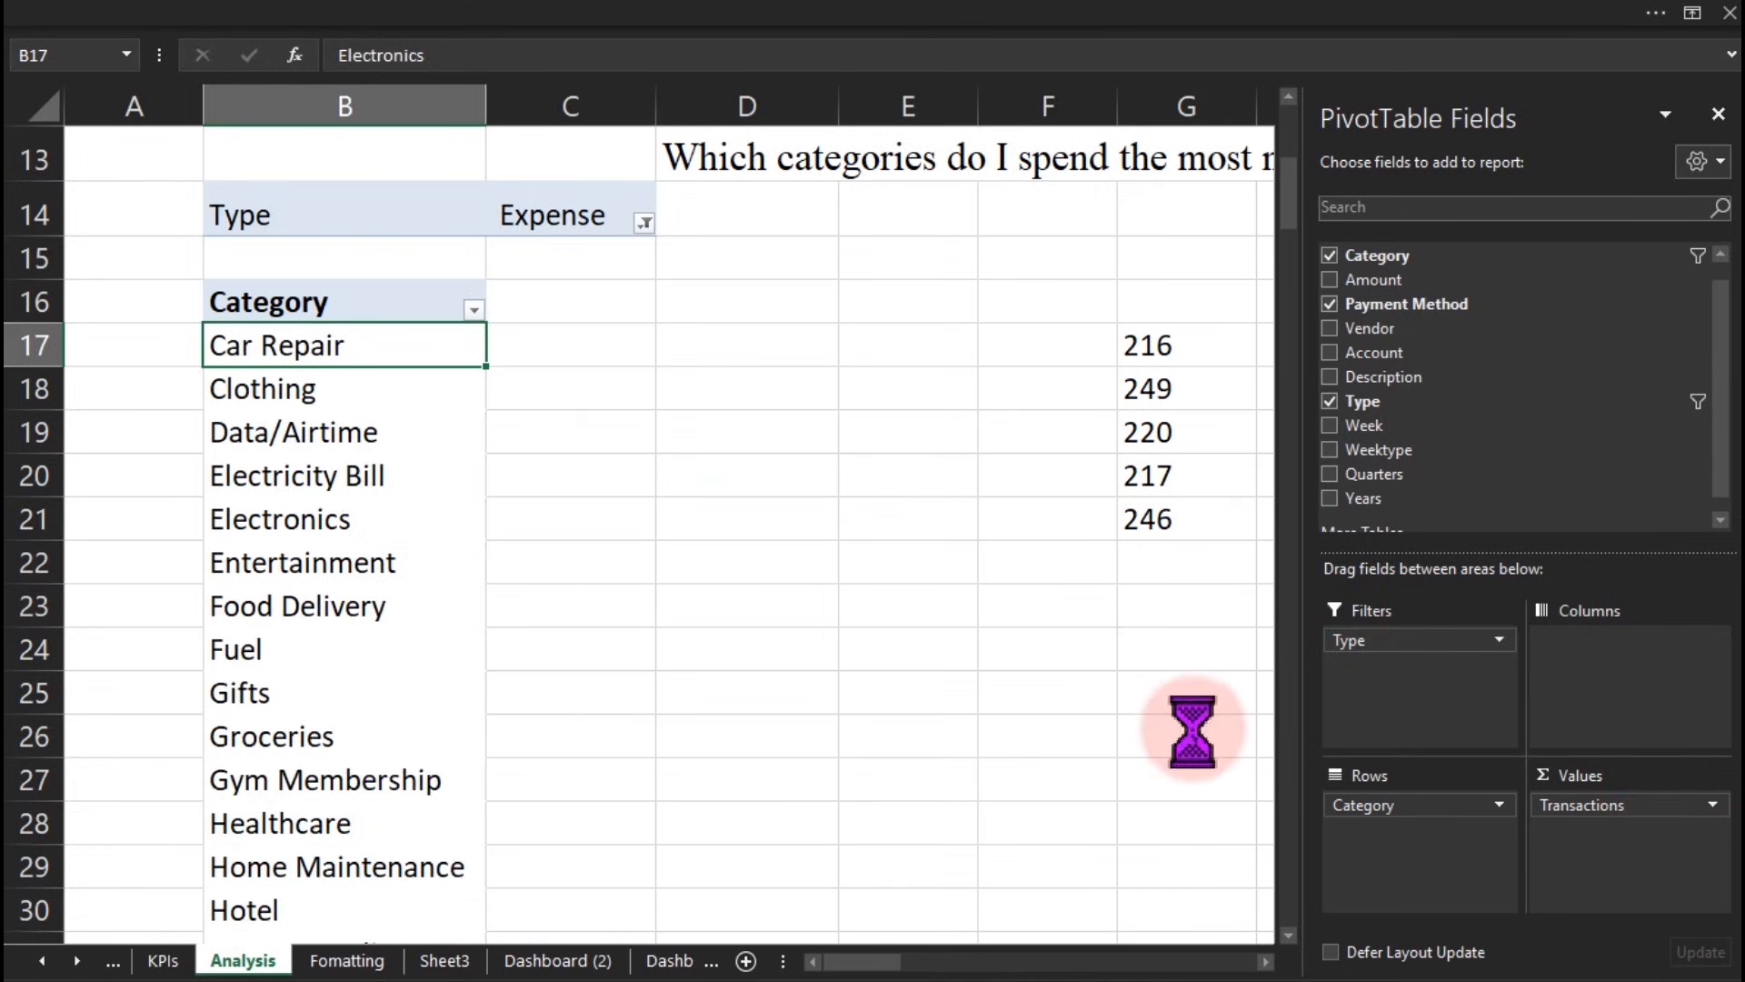
pyautogui.moveTo(1378, 282); pyautogui.dragTo(1582, 845)
pyautogui.click(354, 348)
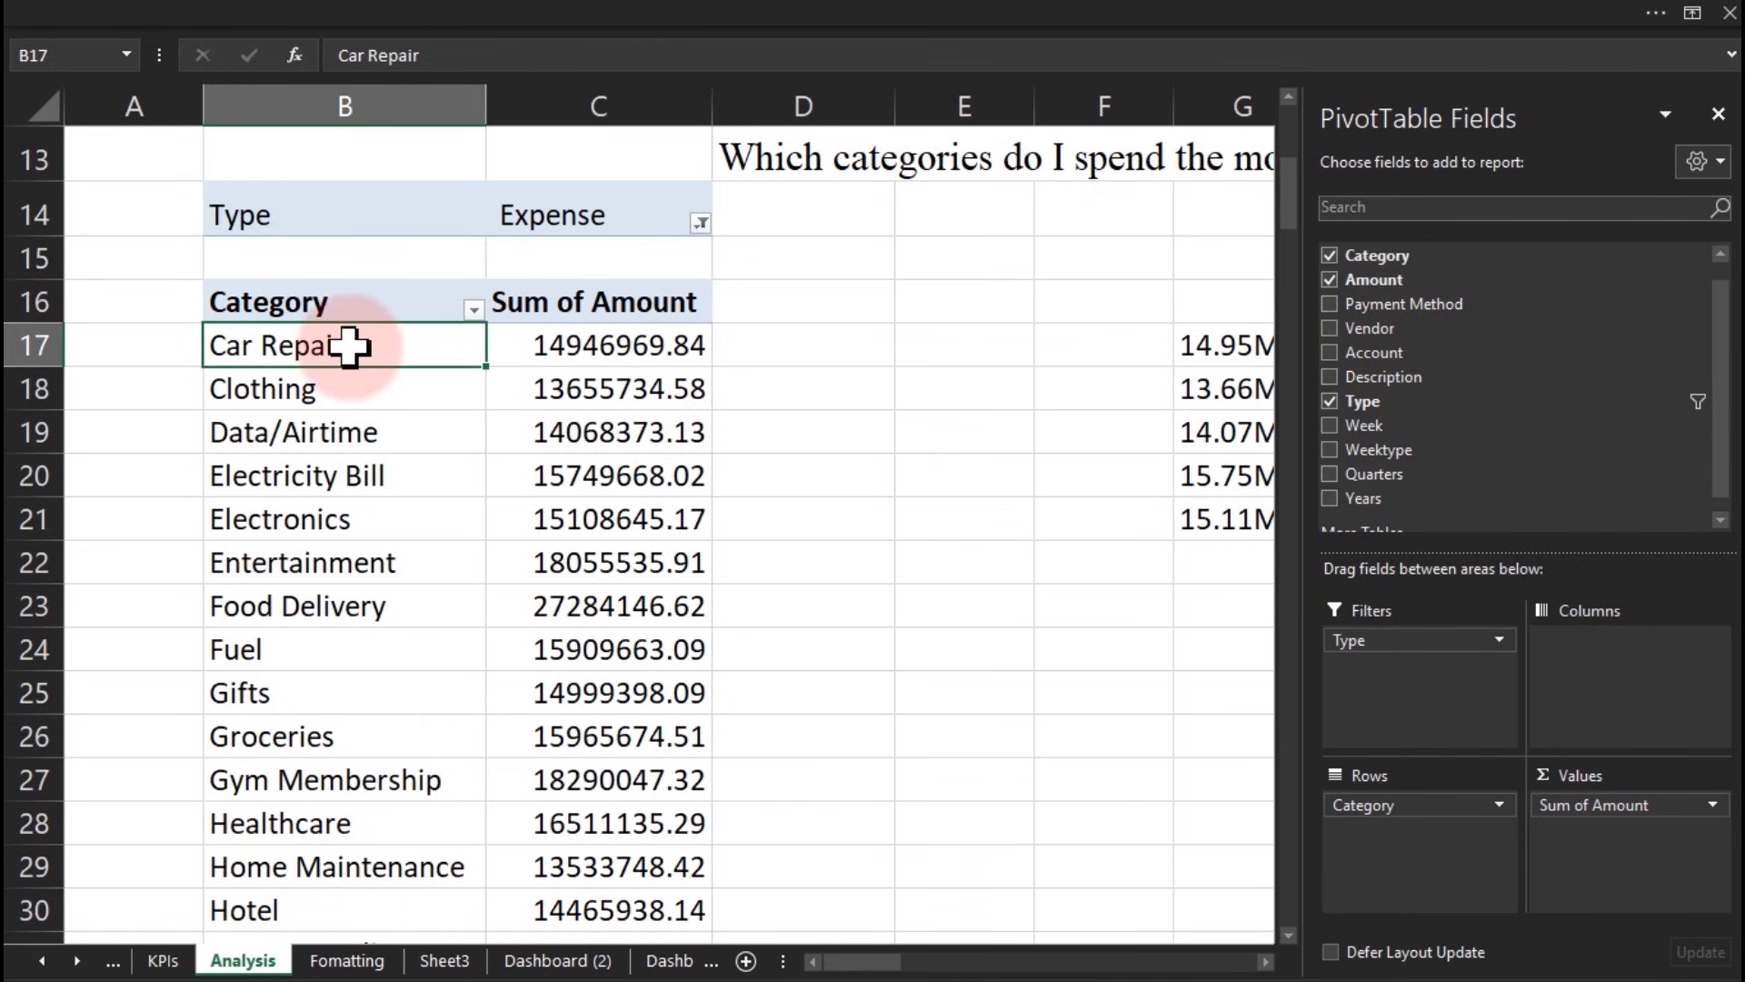
pyautogui.rightClick(350, 347)
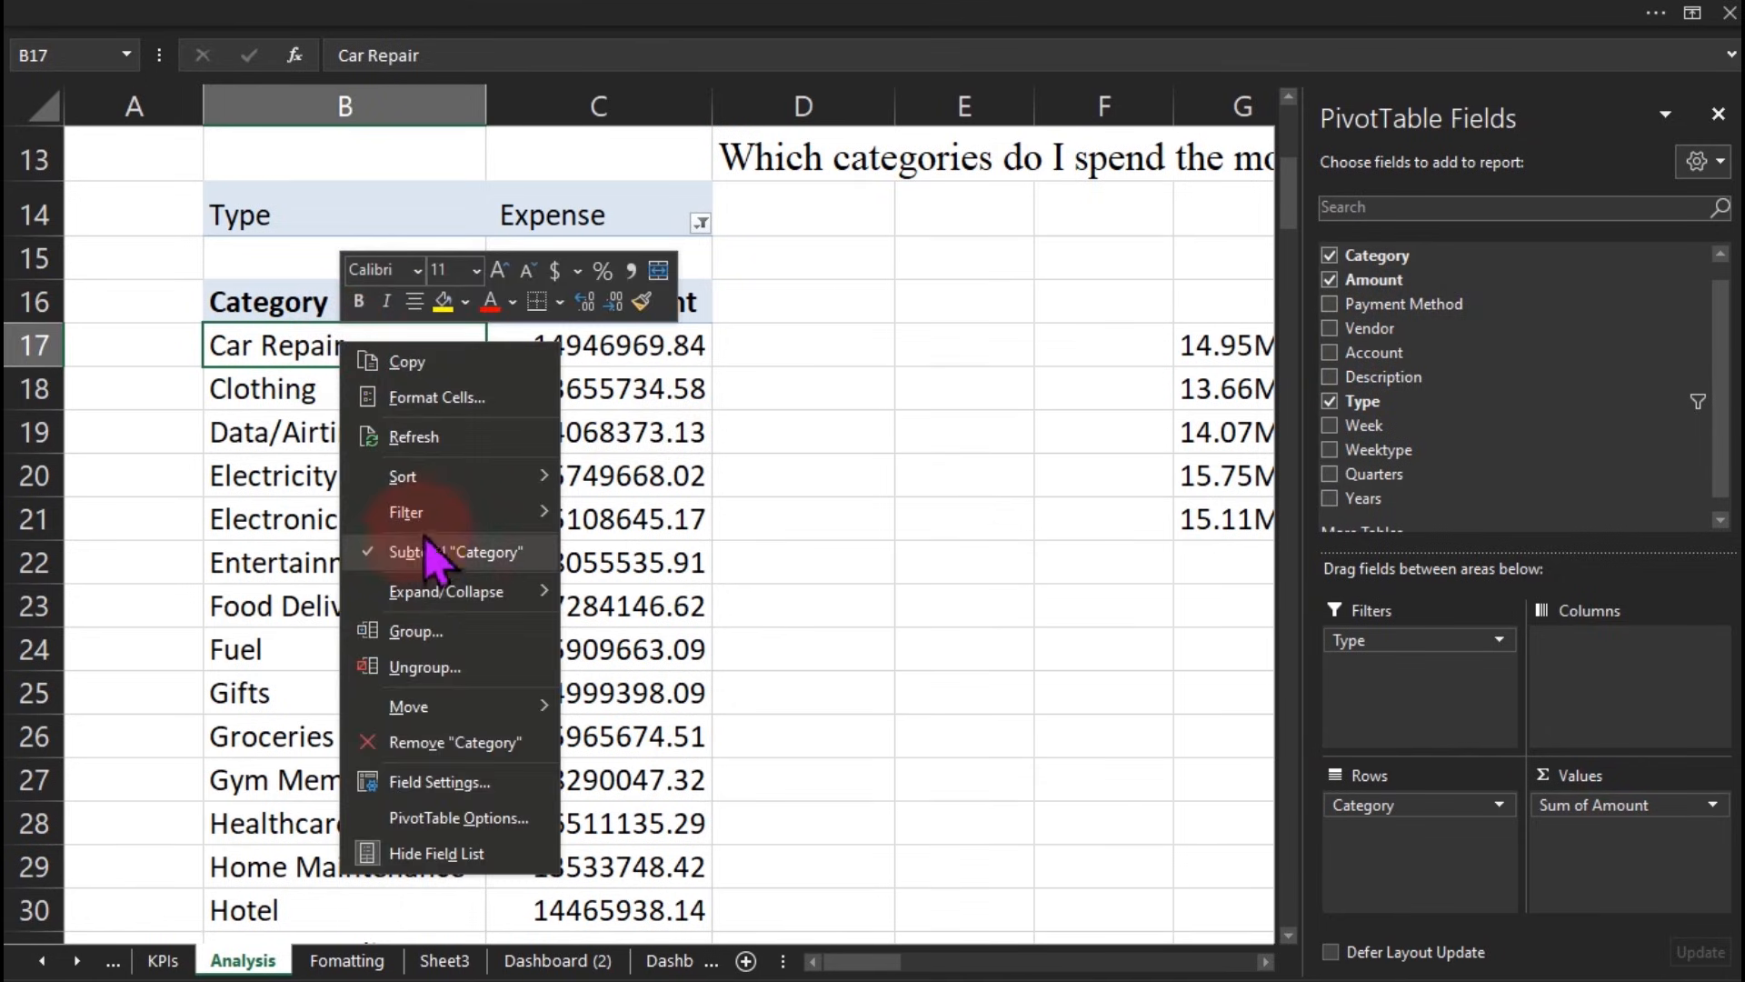
pyautogui.moveTo(431, 516)
pyautogui.click(635, 630)
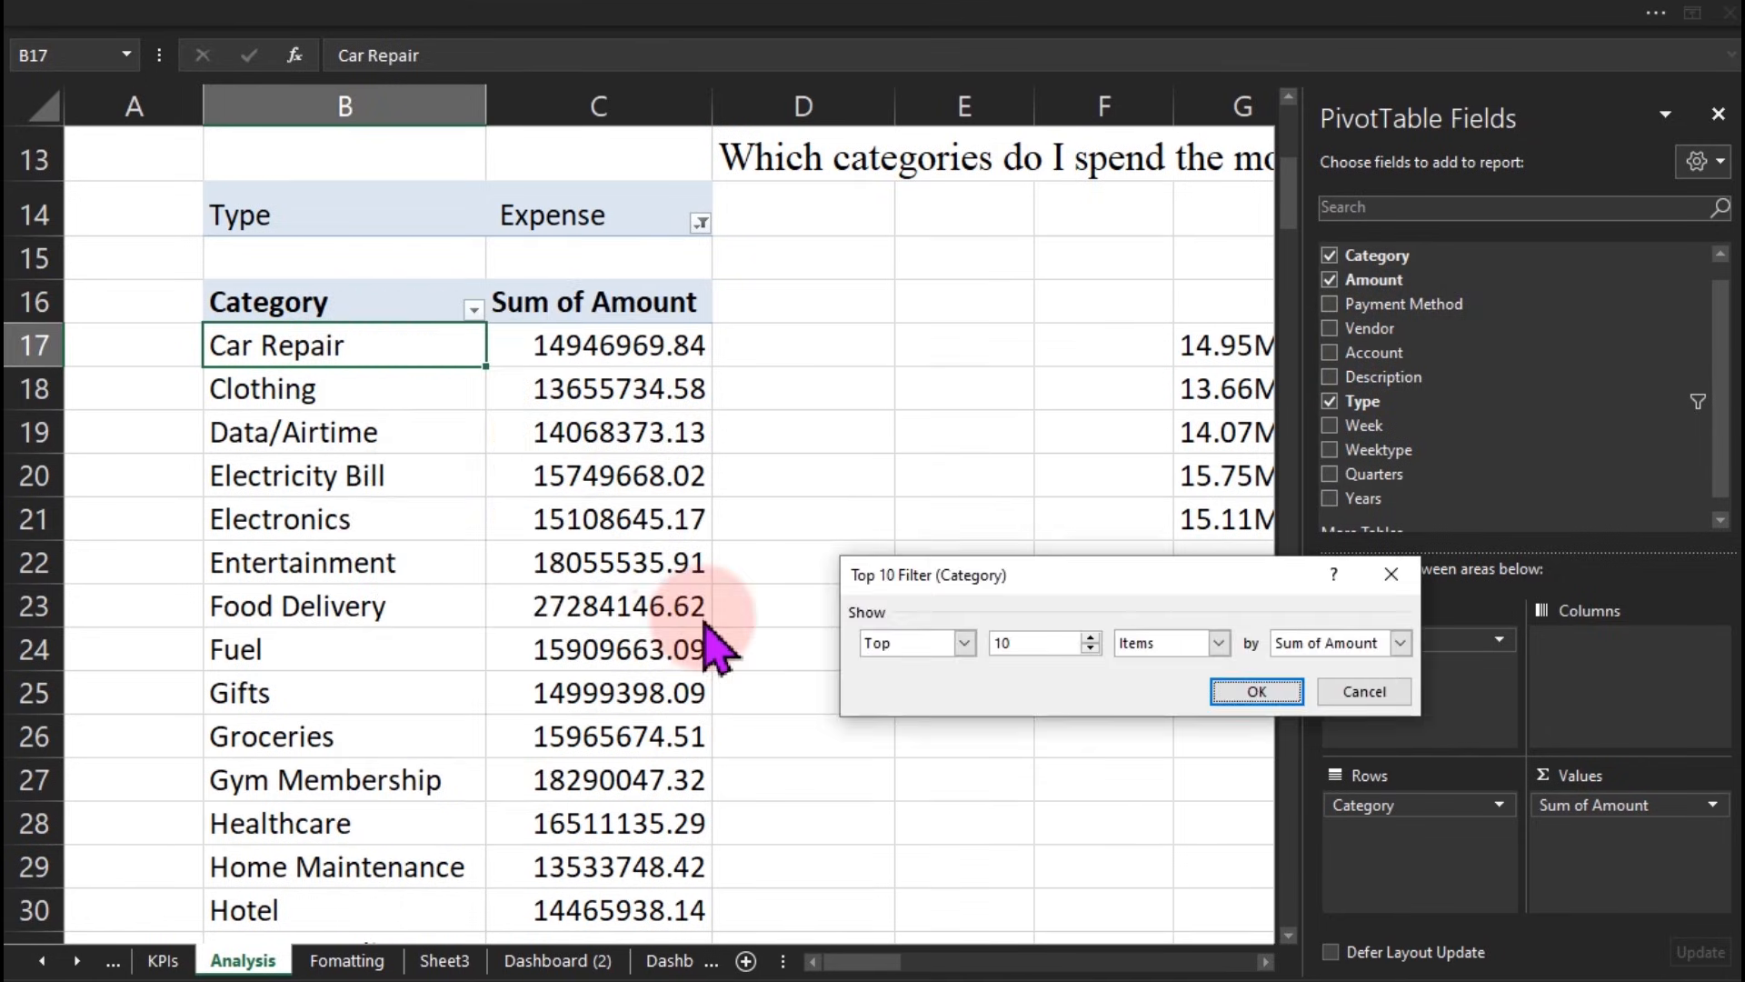
pyautogui.click(1258, 692)
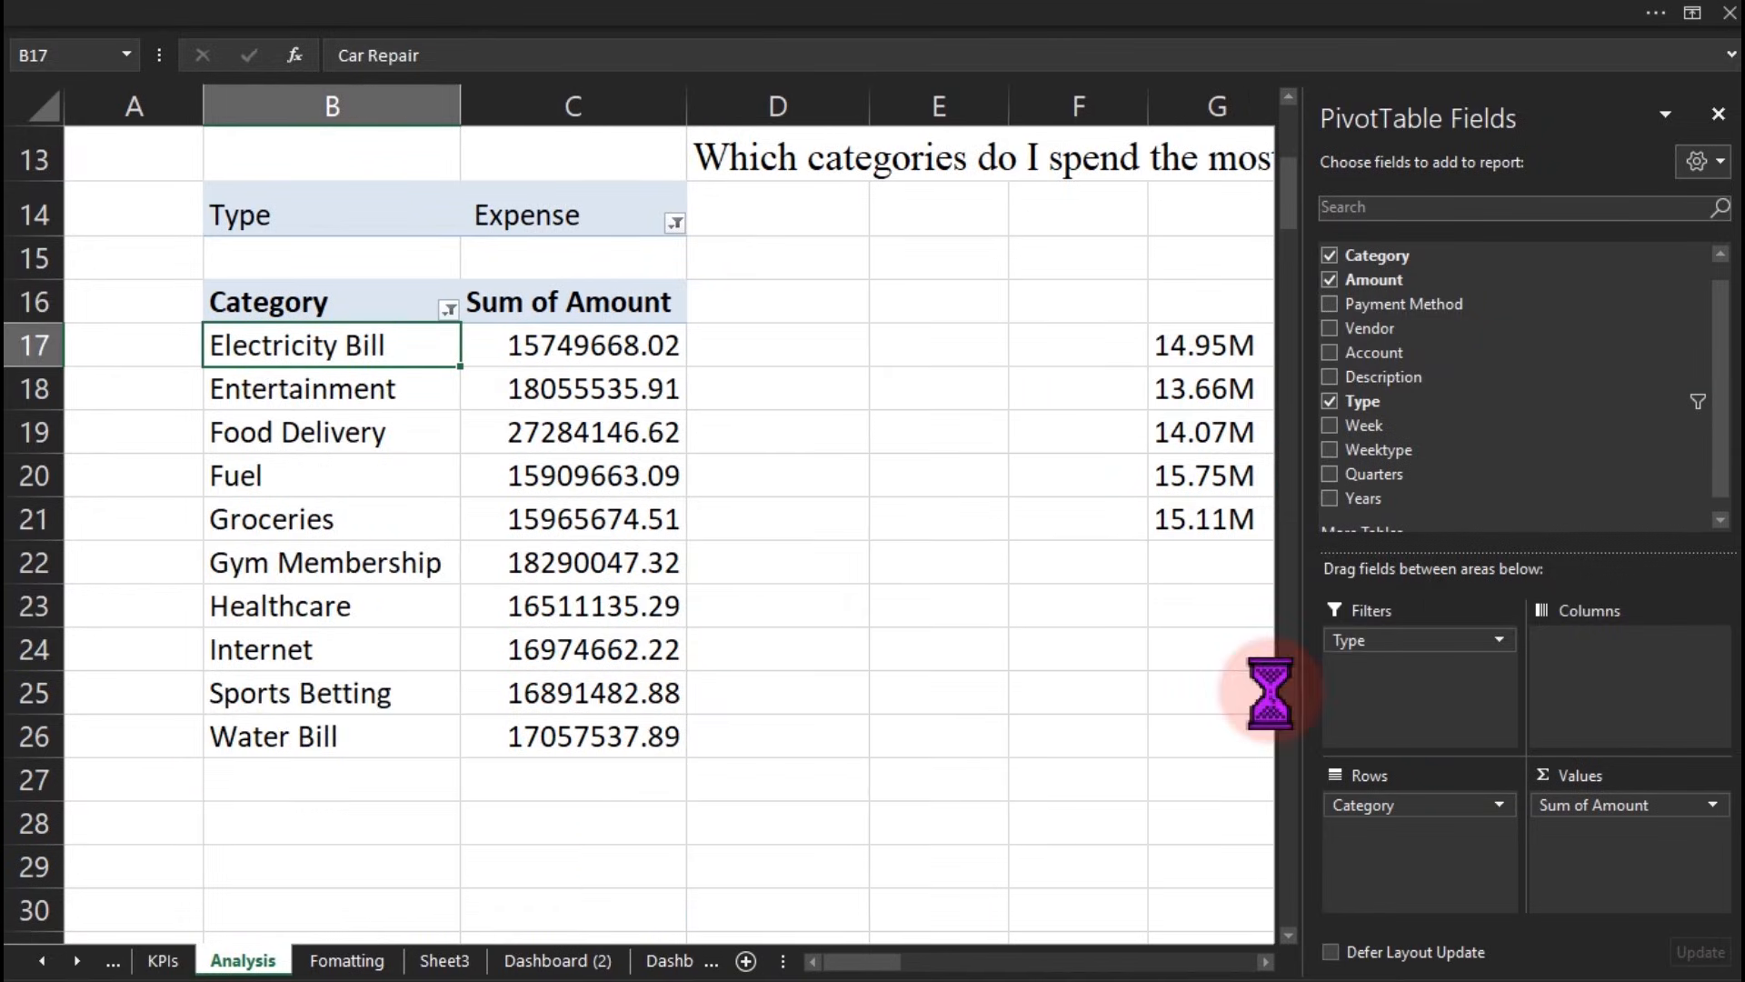
# Step: Move the label formulas from column G to D17, fill them down to D26, and check the formula in D25
pyautogui.moveTo(1205, 343); pyautogui.dragTo(818, 459)
pyautogui.moveTo(871, 542); pyautogui.dragTo(832, 759)
pyautogui.doubleClick(755, 691)
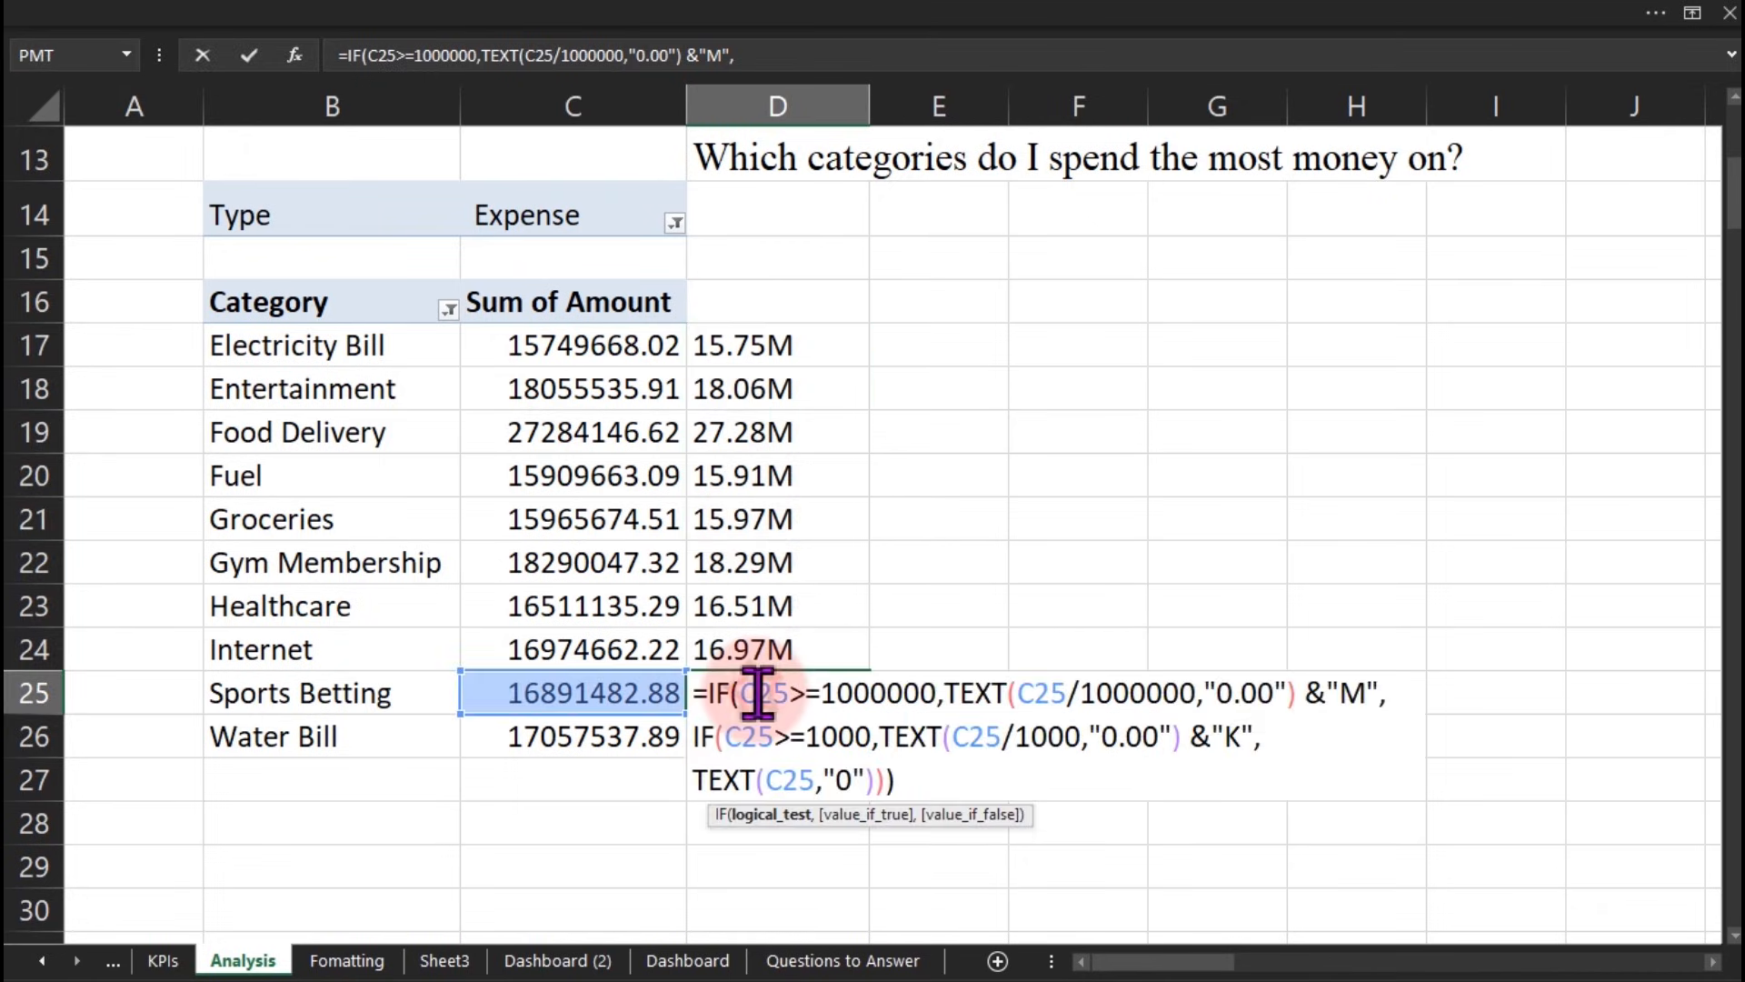
pyautogui.press('Escape')
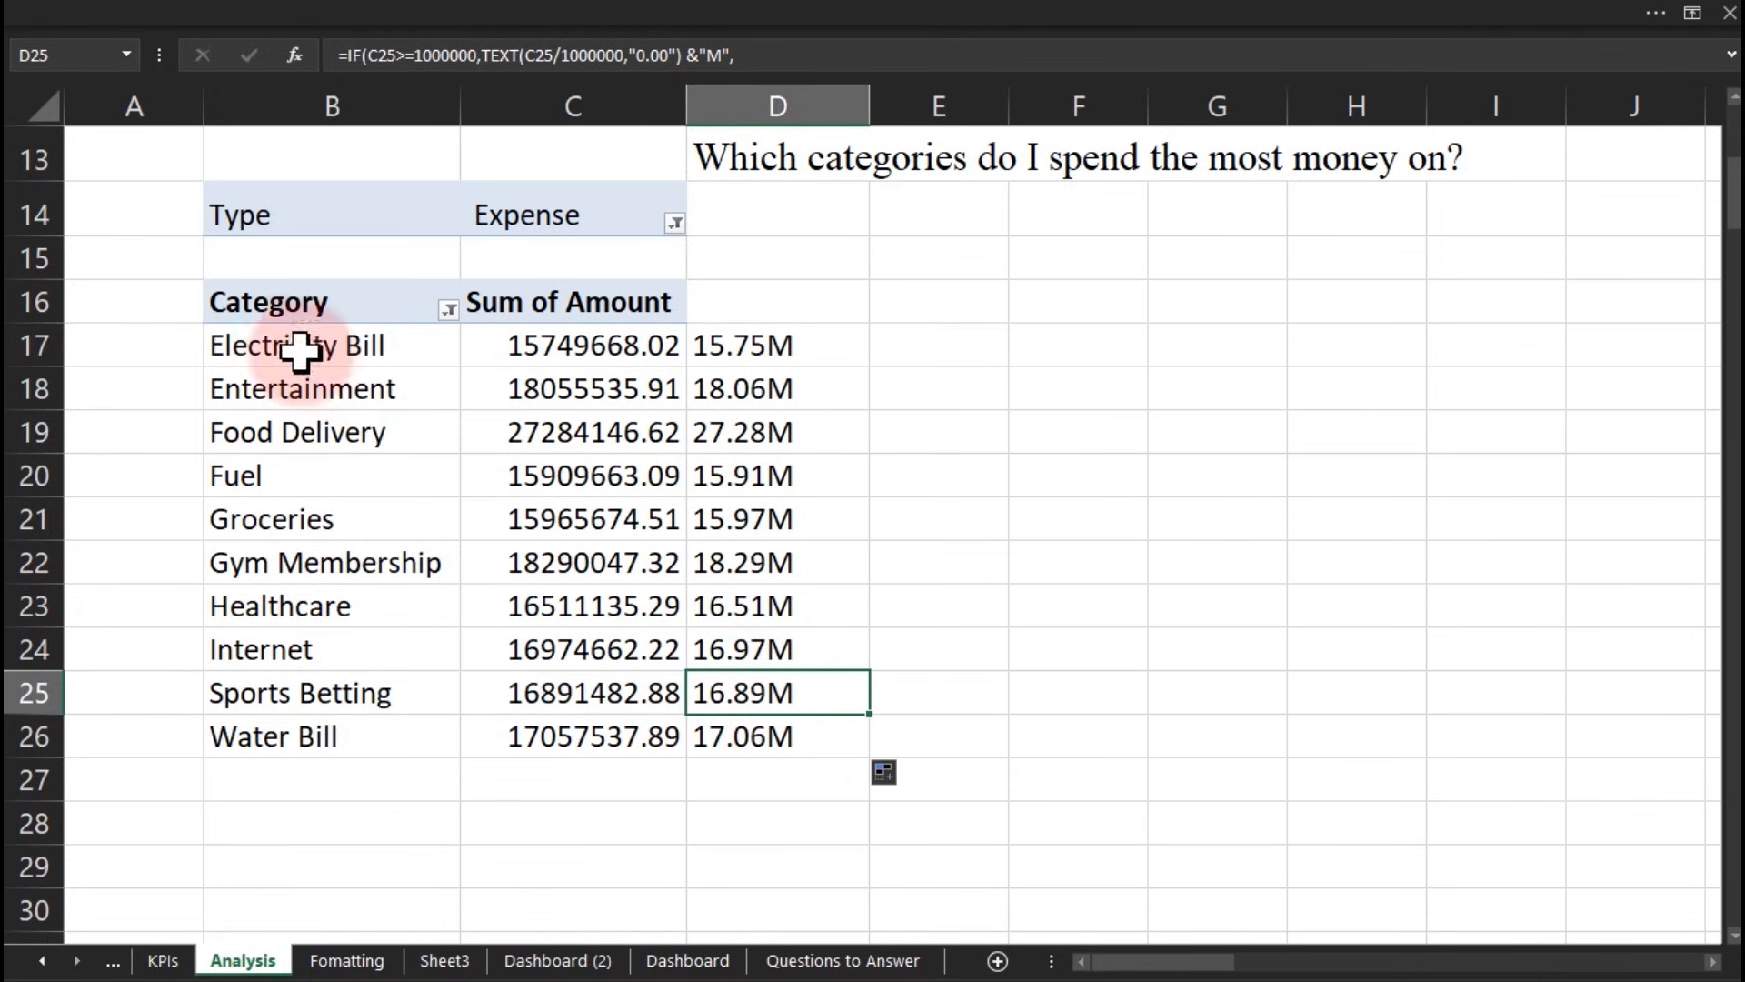
# Step: Insert a 2-D clustered bar chart based on the top 10 category pivot table
pyautogui.click(275, 409)
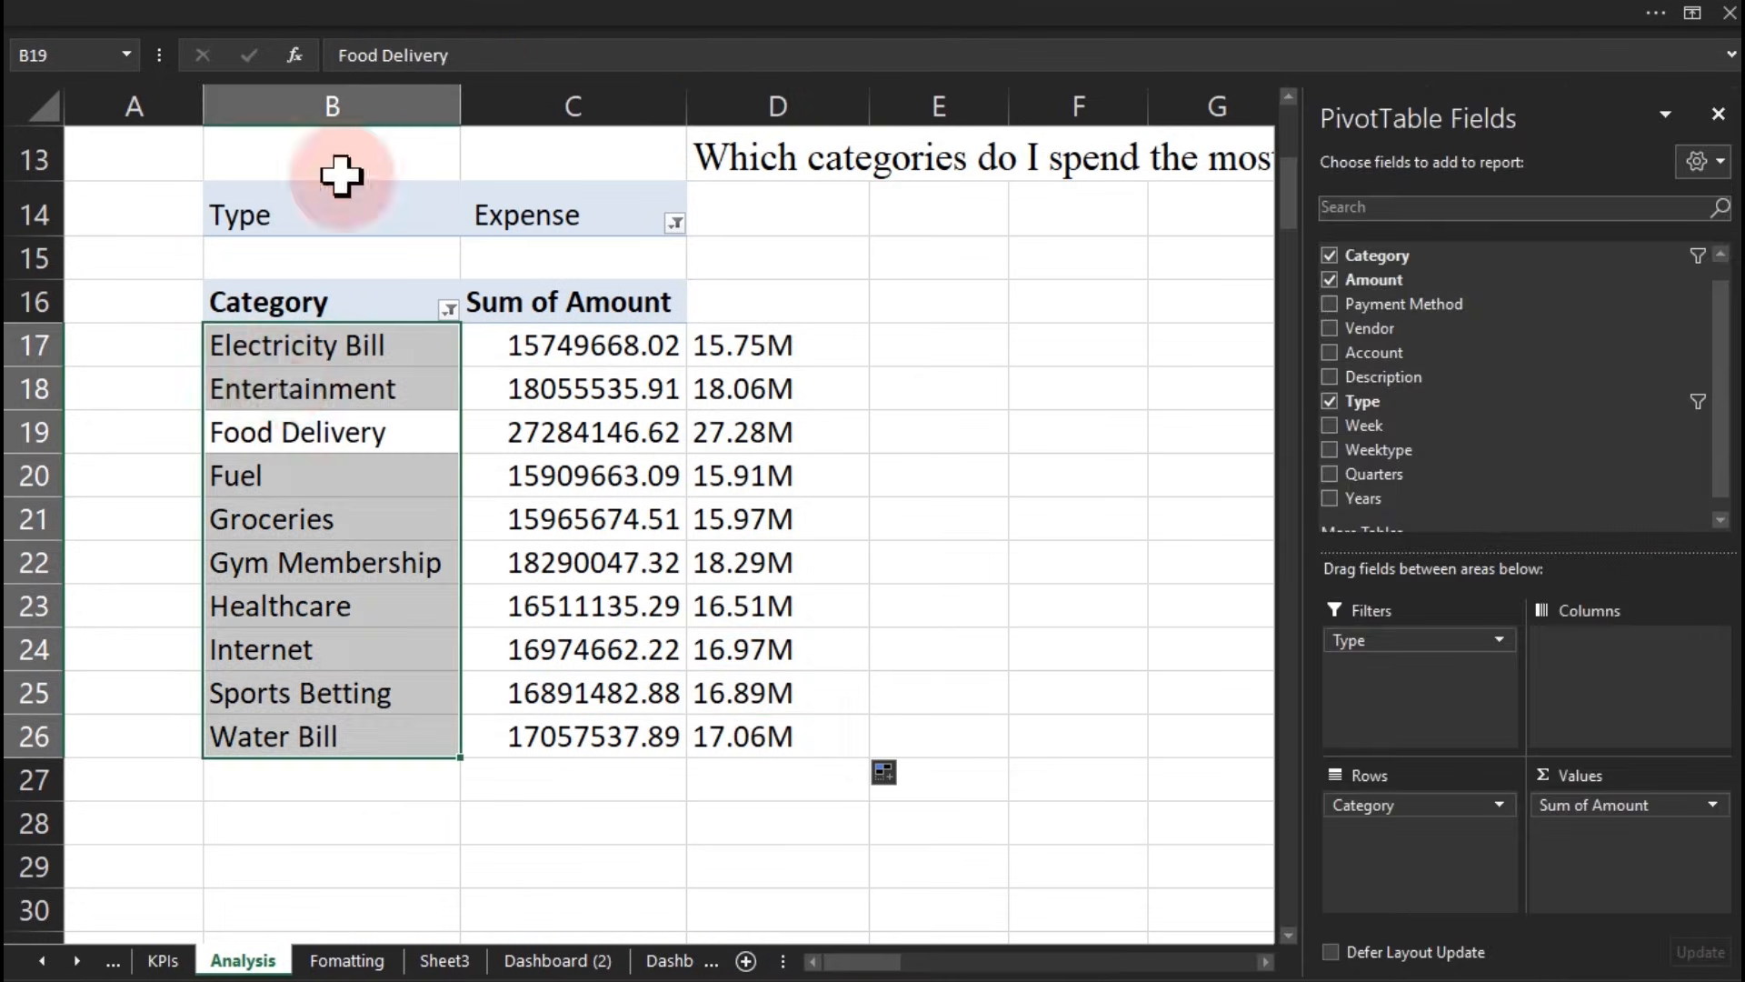
pyautogui.click(723, 13)
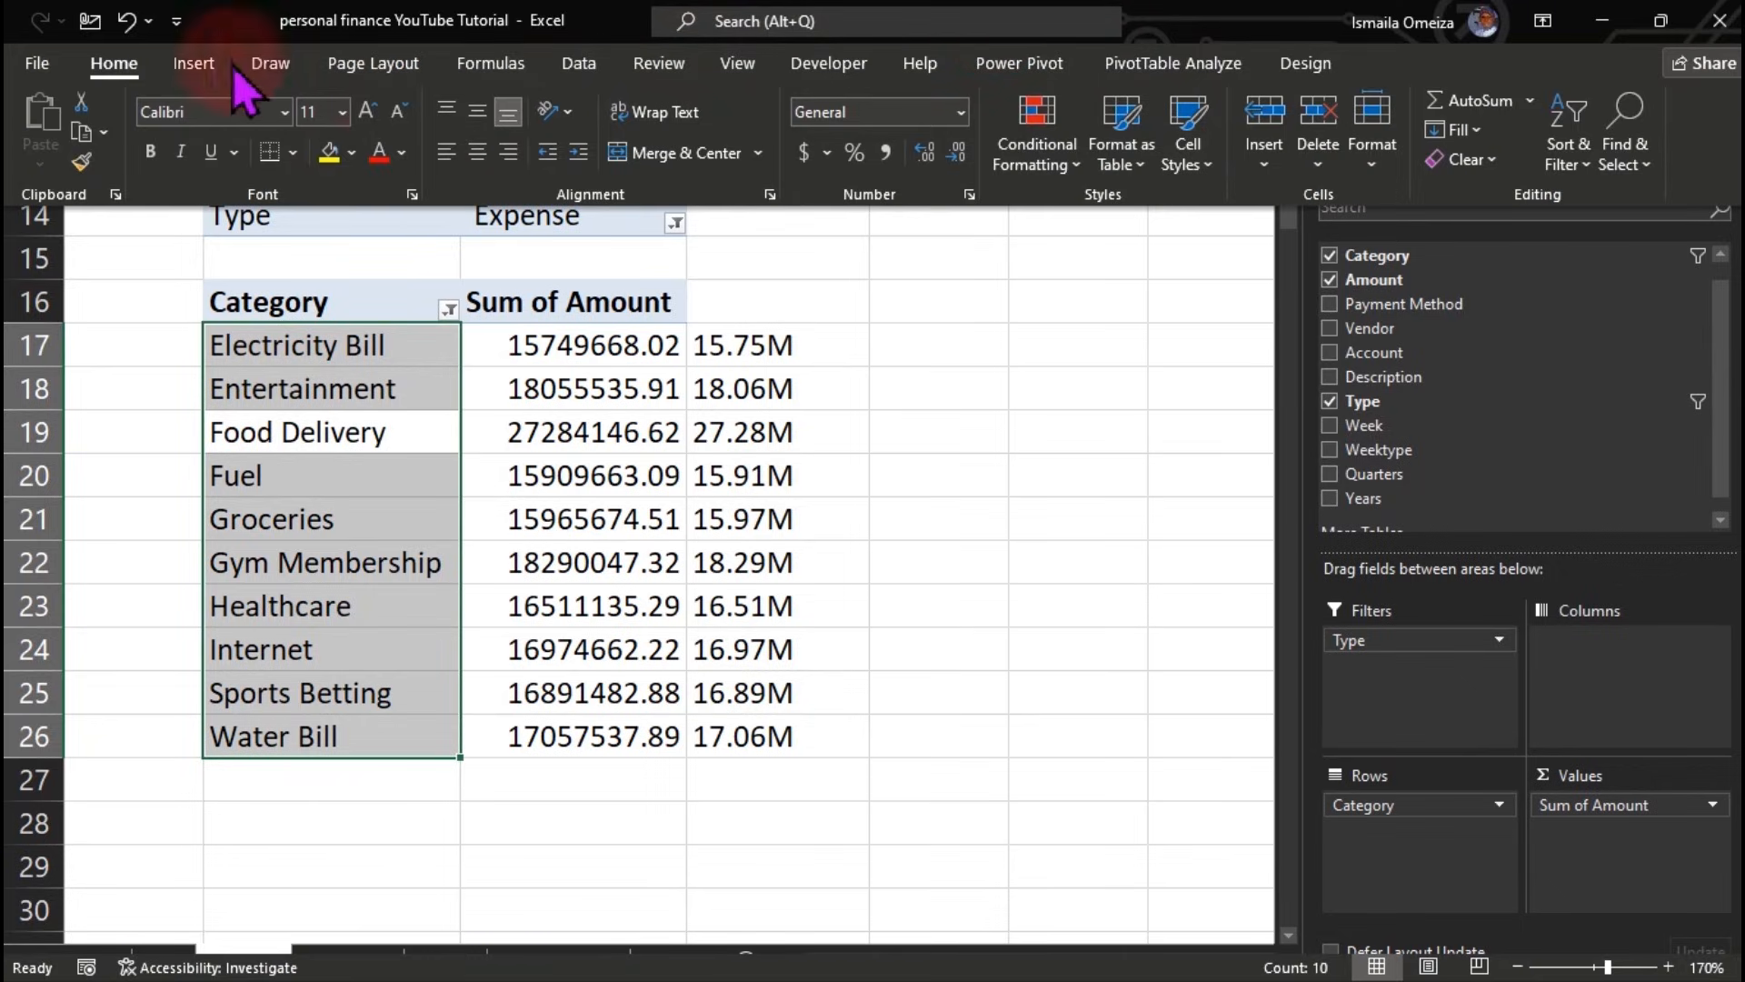
pyautogui.click(198, 63)
pyautogui.click(683, 100)
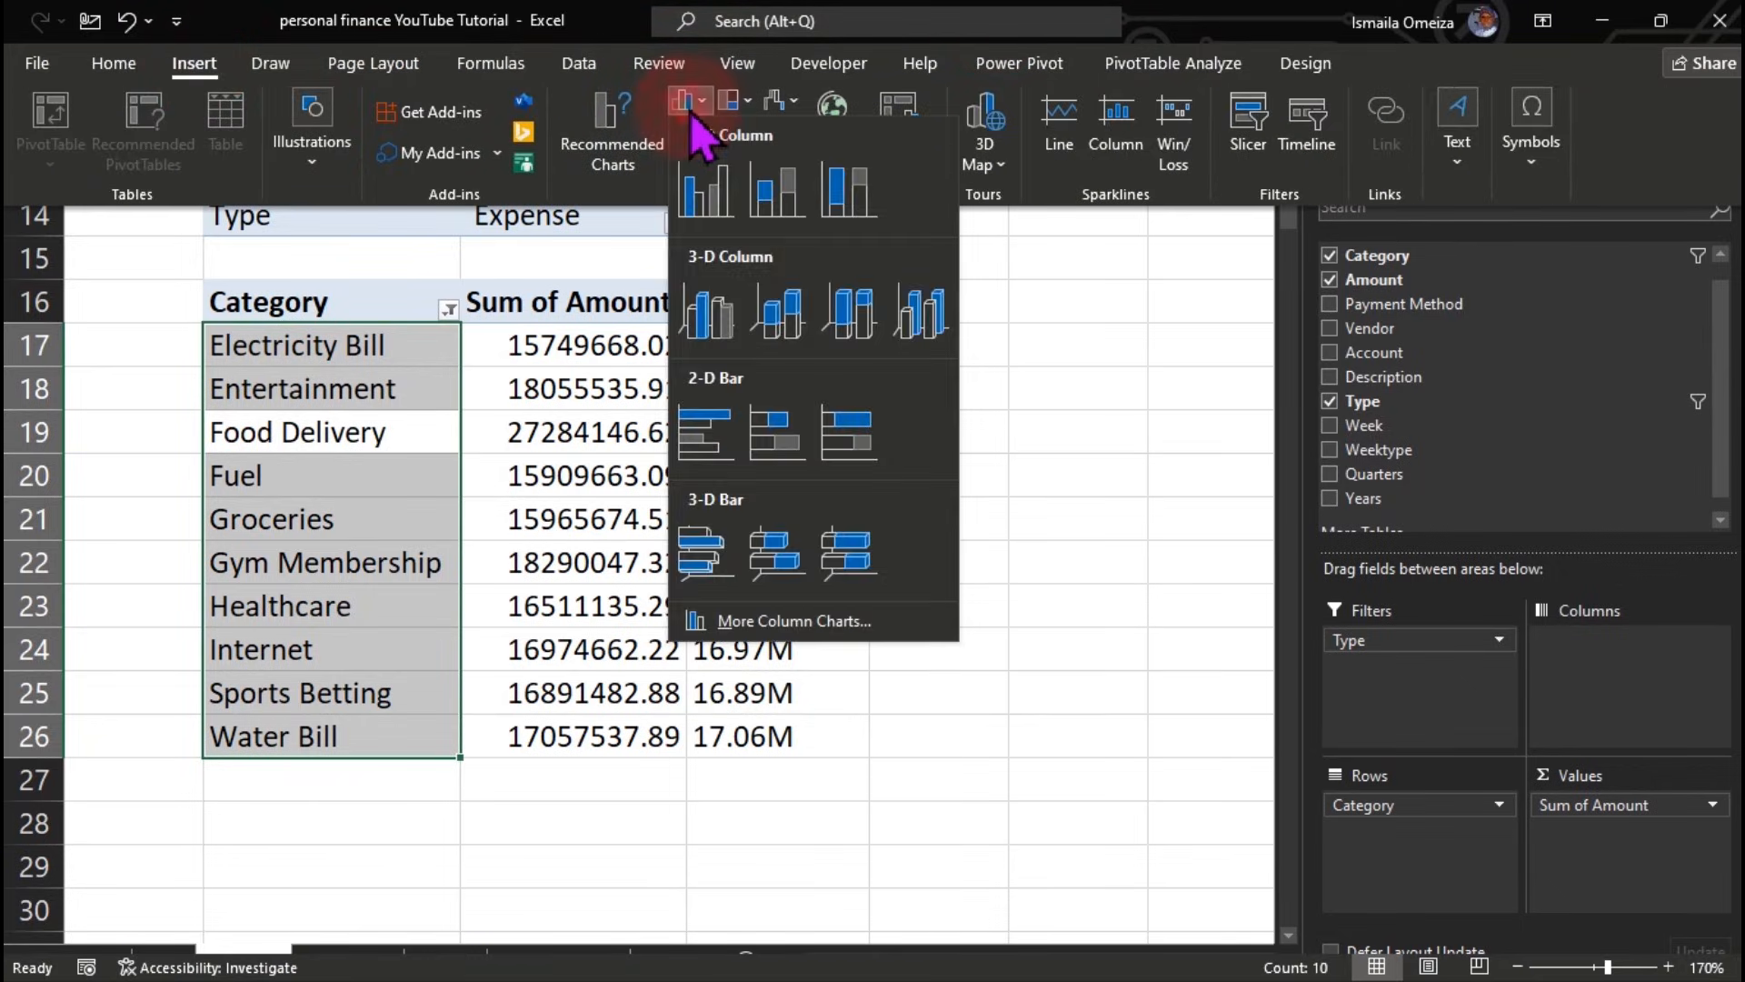
pyautogui.click(704, 436)
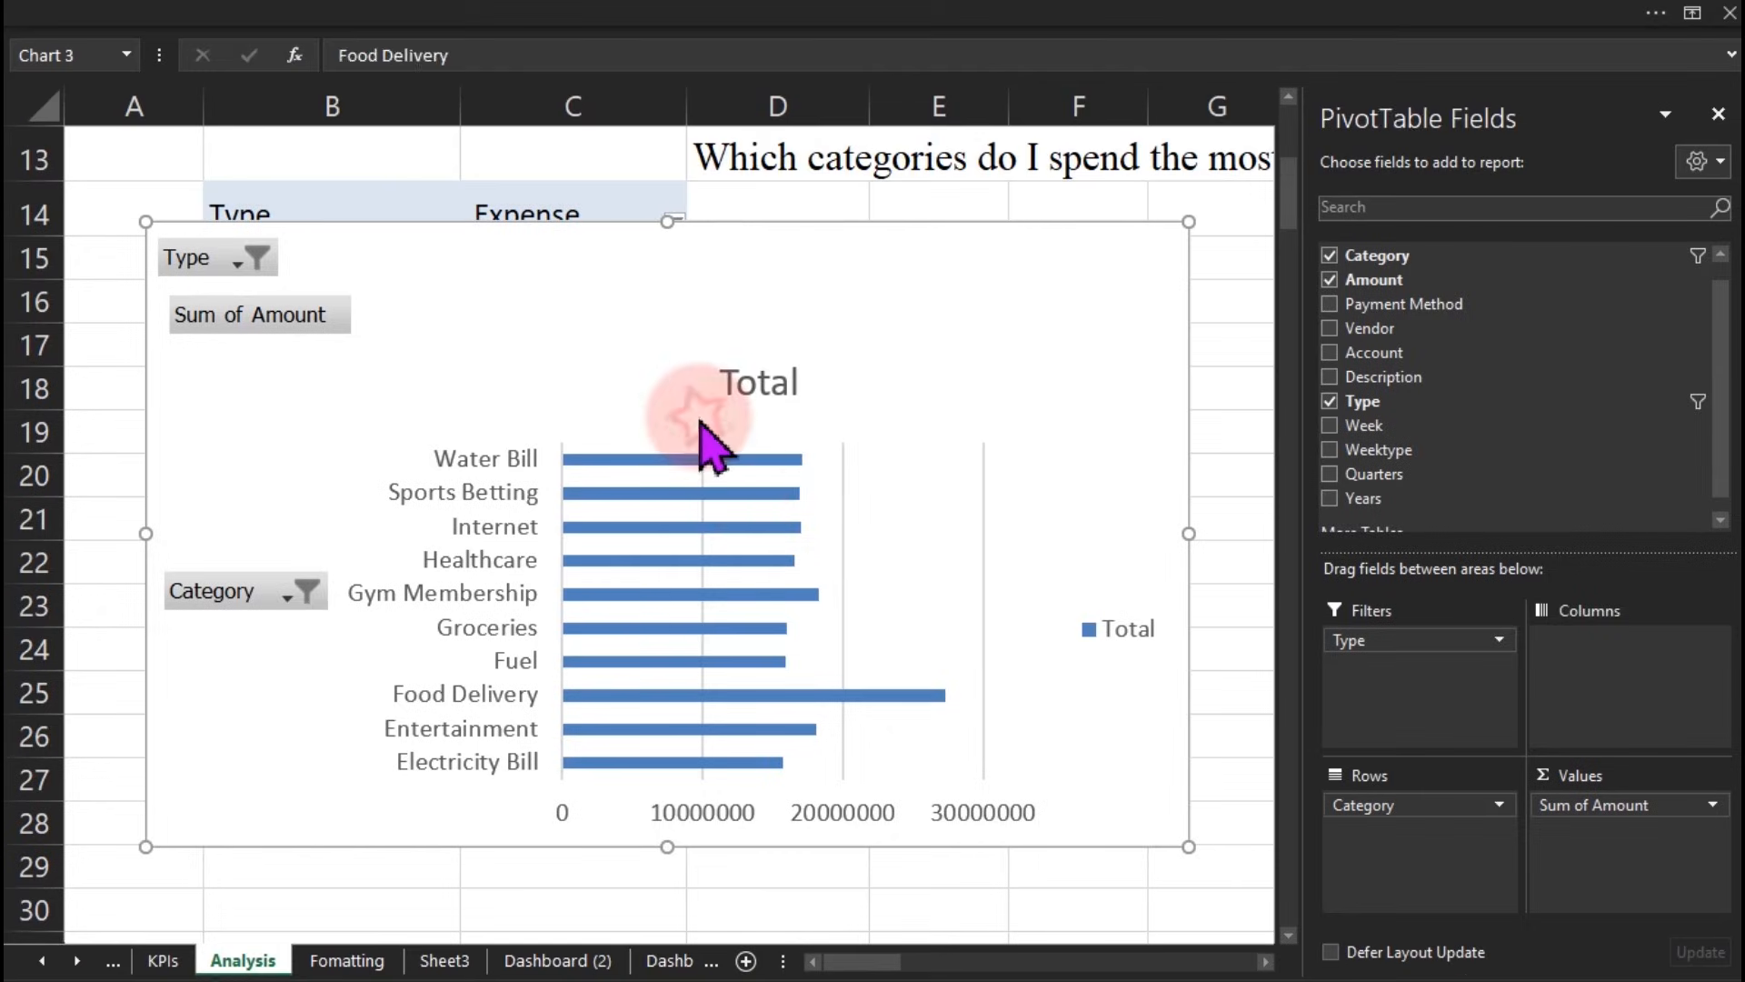
# Step: Hide all field buttons on the category bar chart and delete its title and legend
pyautogui.rightClick(260, 325)
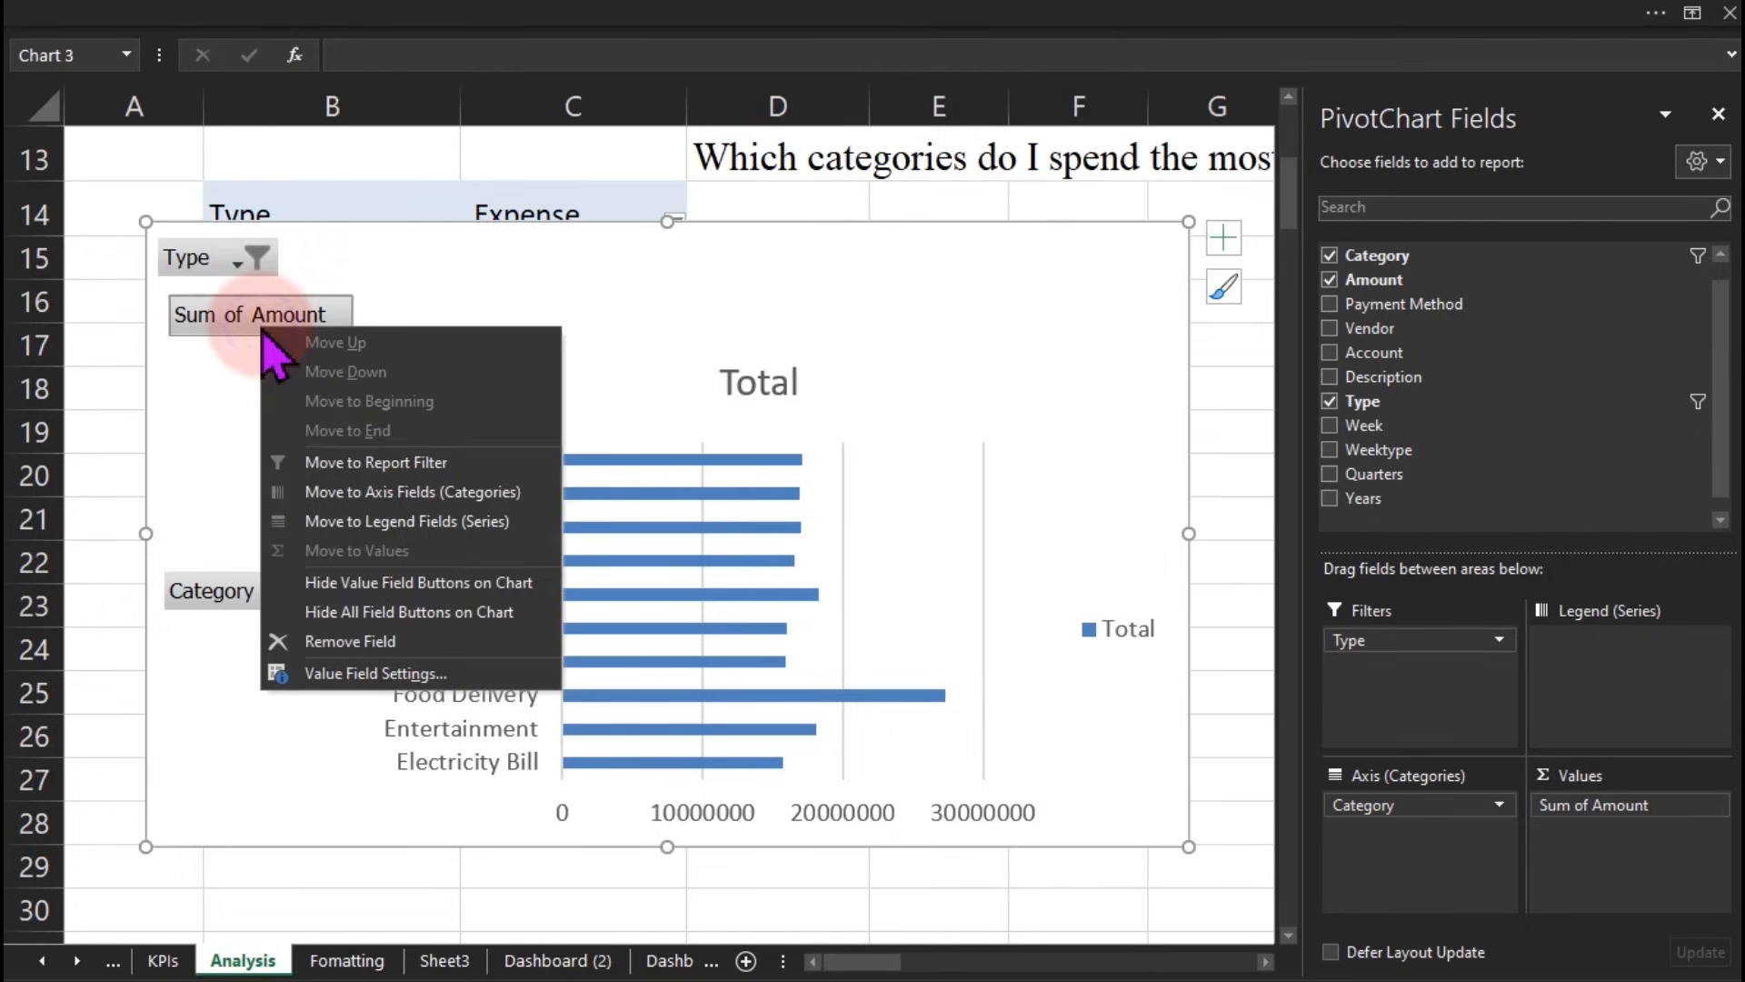
pyautogui.click(360, 598)
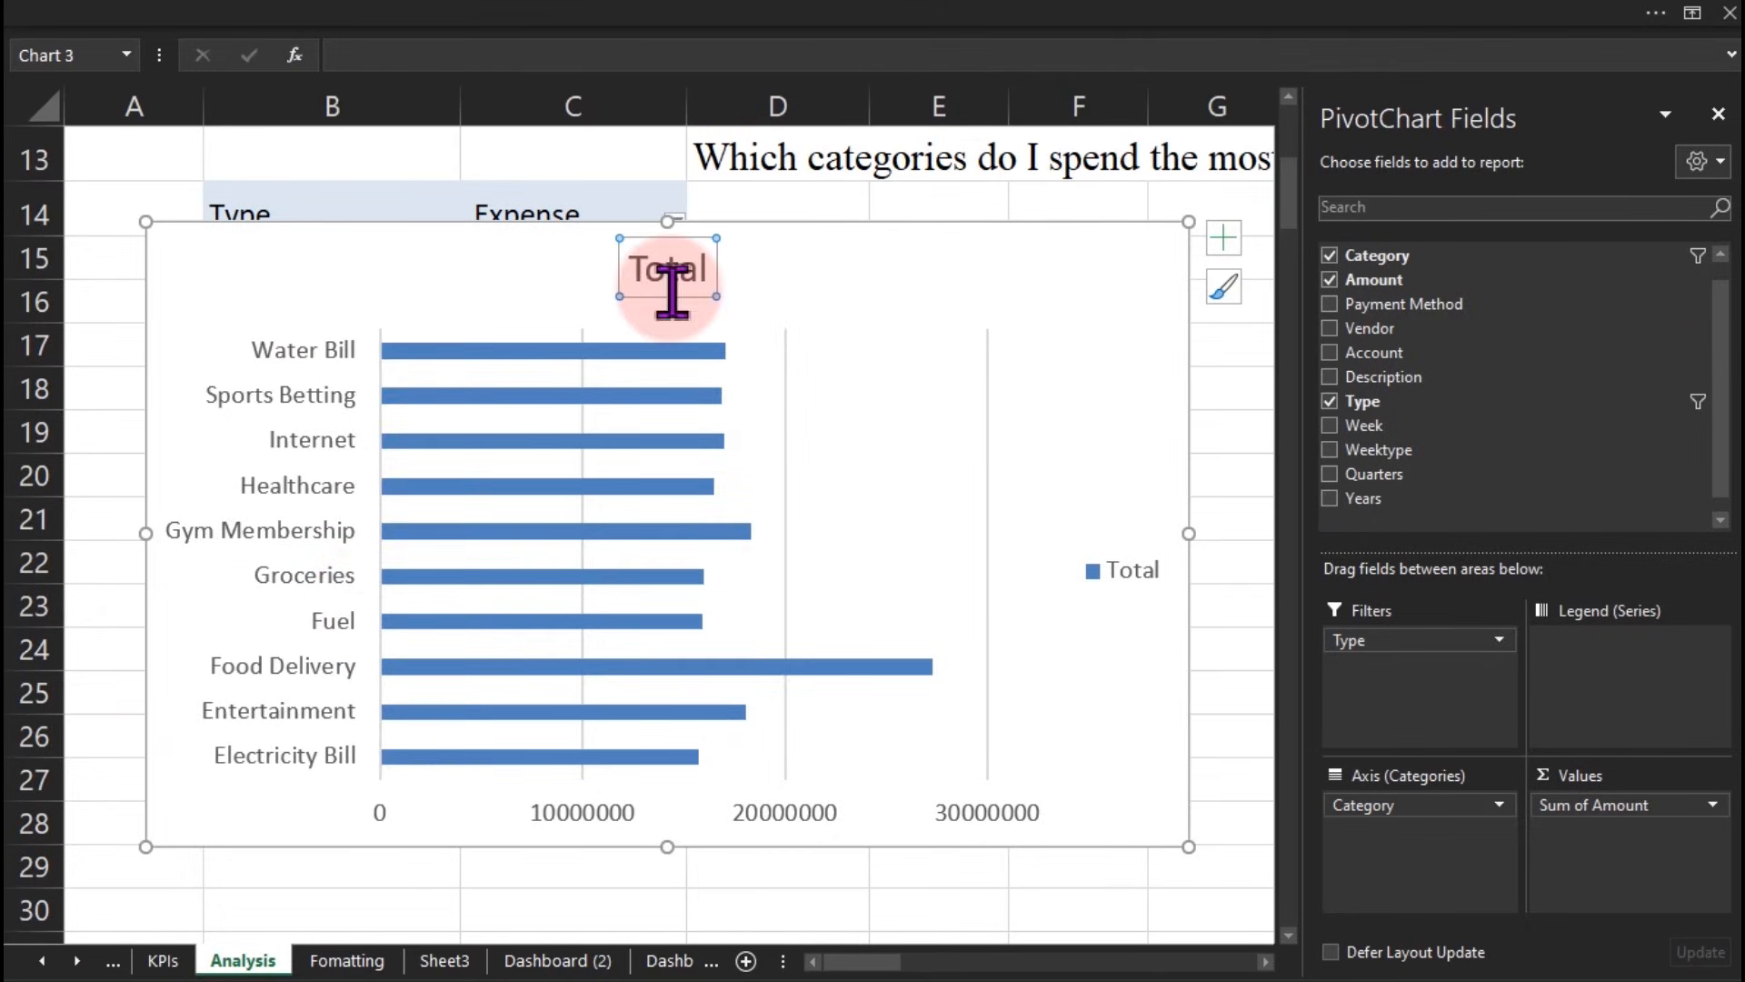
pyautogui.press('Delete')
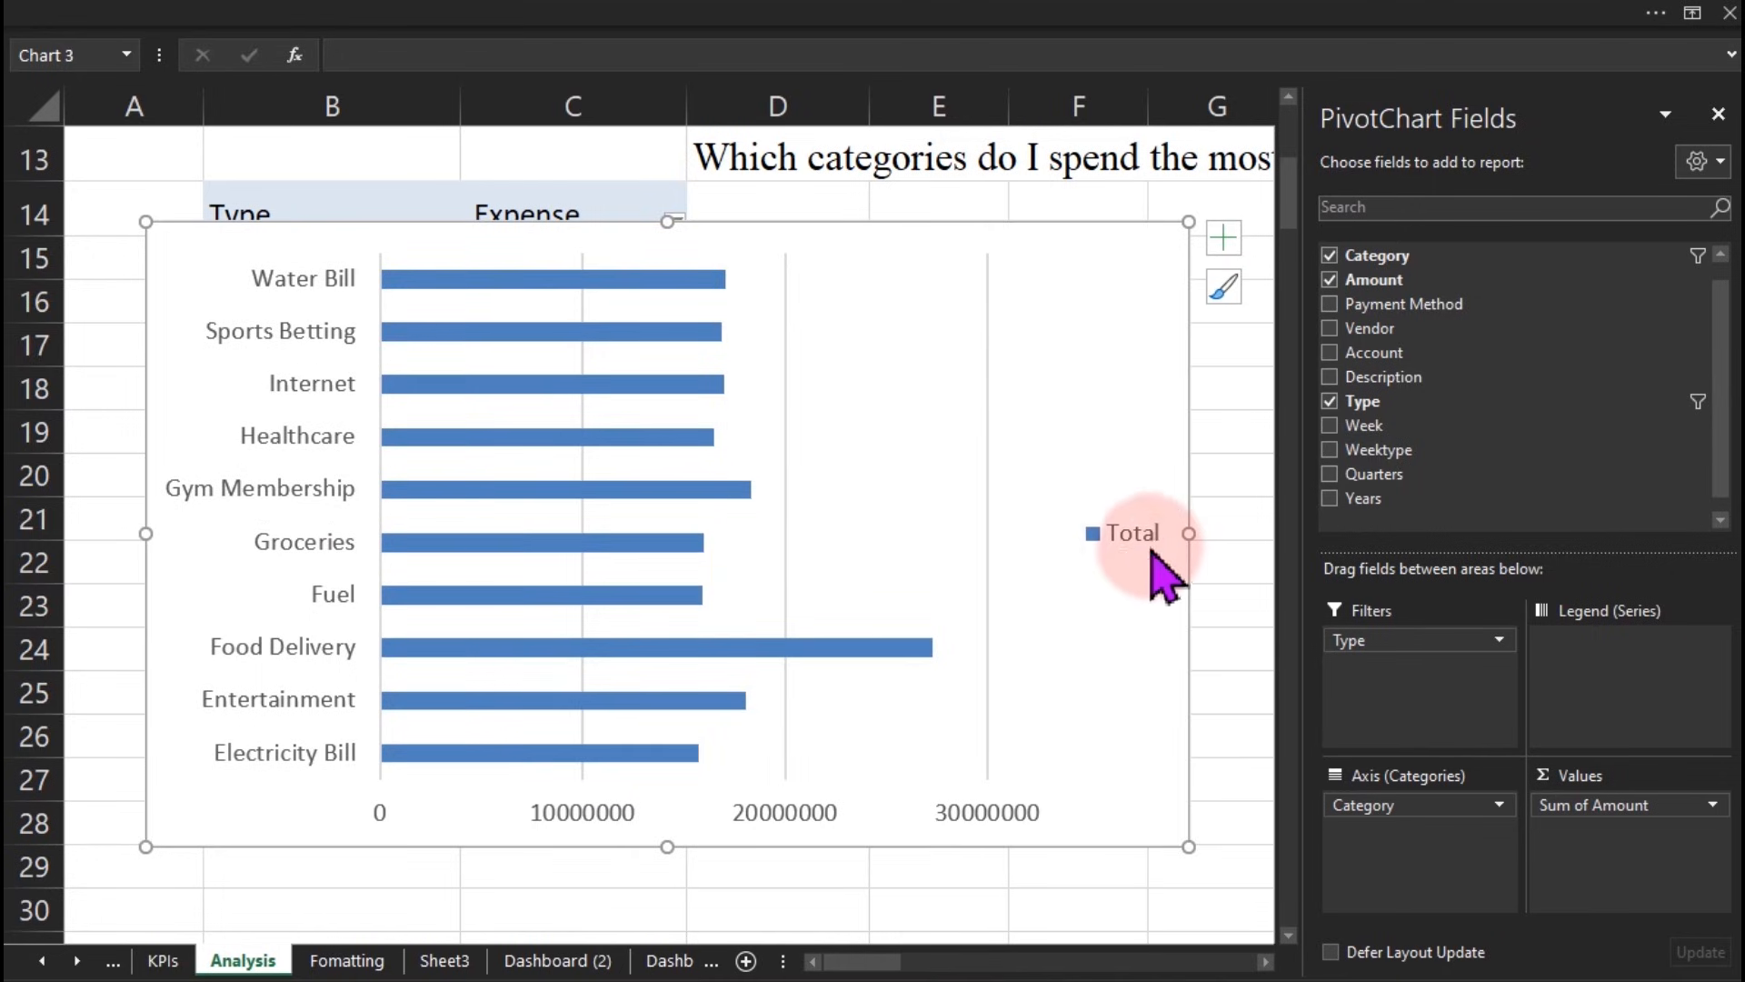
pyautogui.press('Delete')
pyautogui.press('Delete')
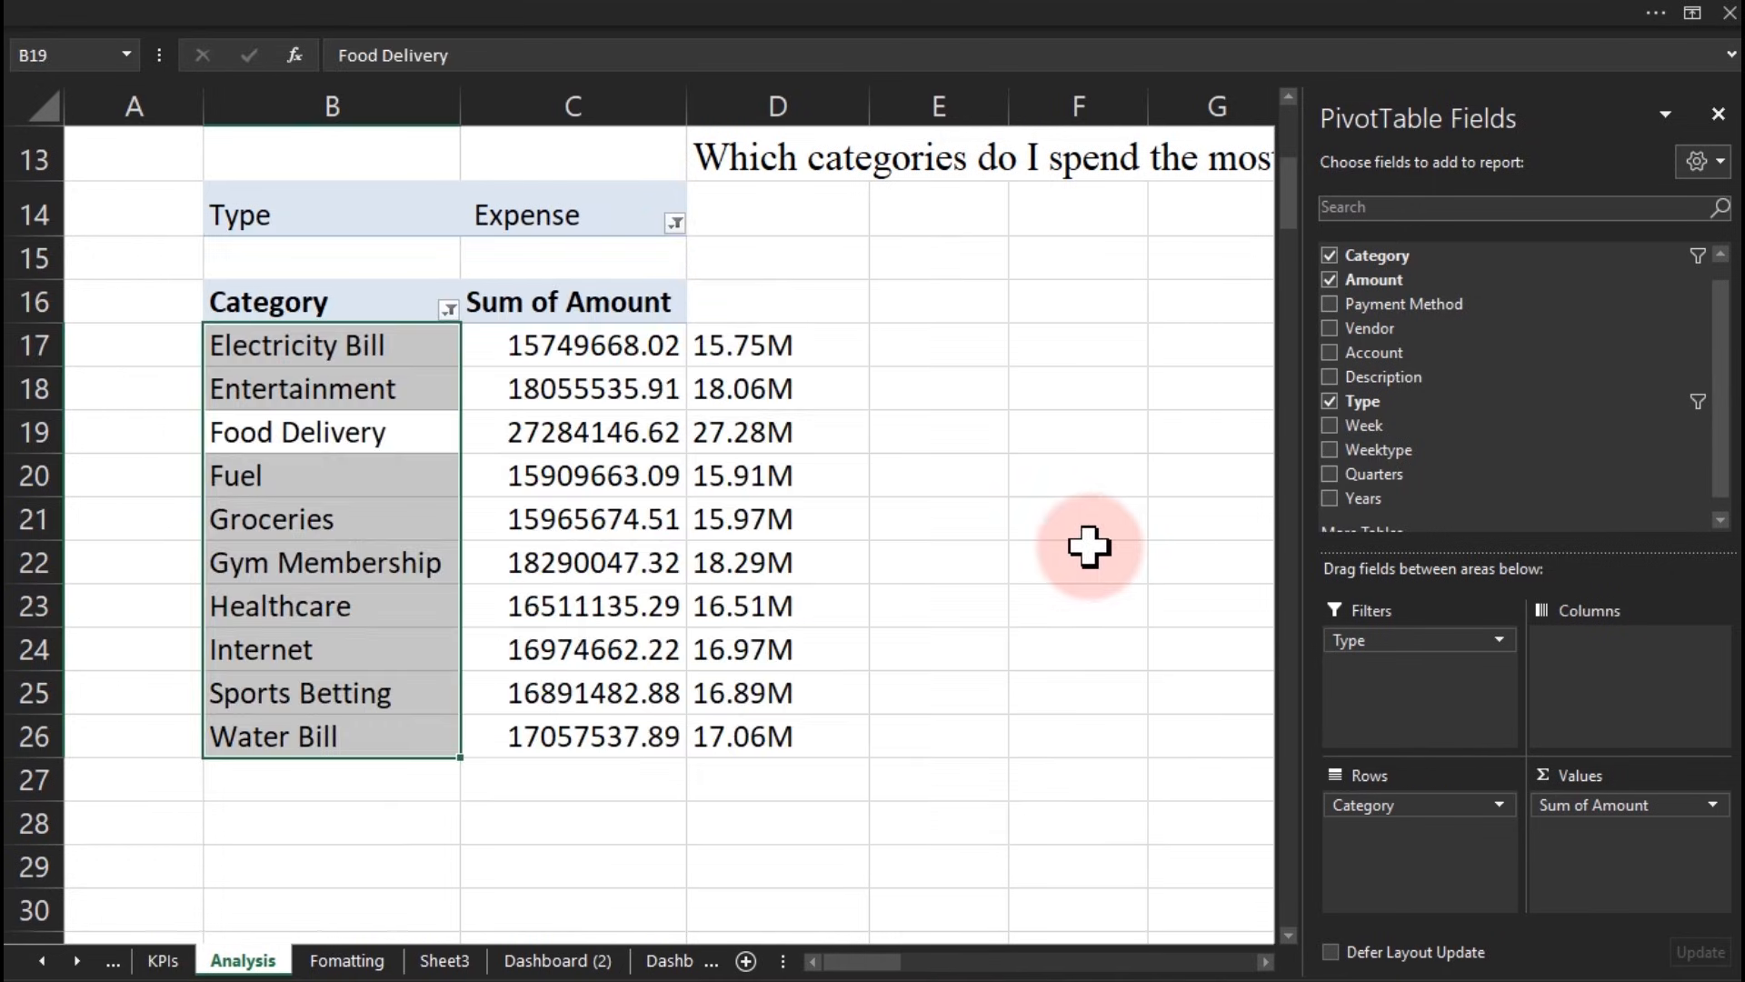
pyautogui.hotkey('ctrl', 'z')
# Step: Delete the value axis and the gridlines from the category bar chart
pyautogui.click(853, 814)
pyautogui.press('Delete')
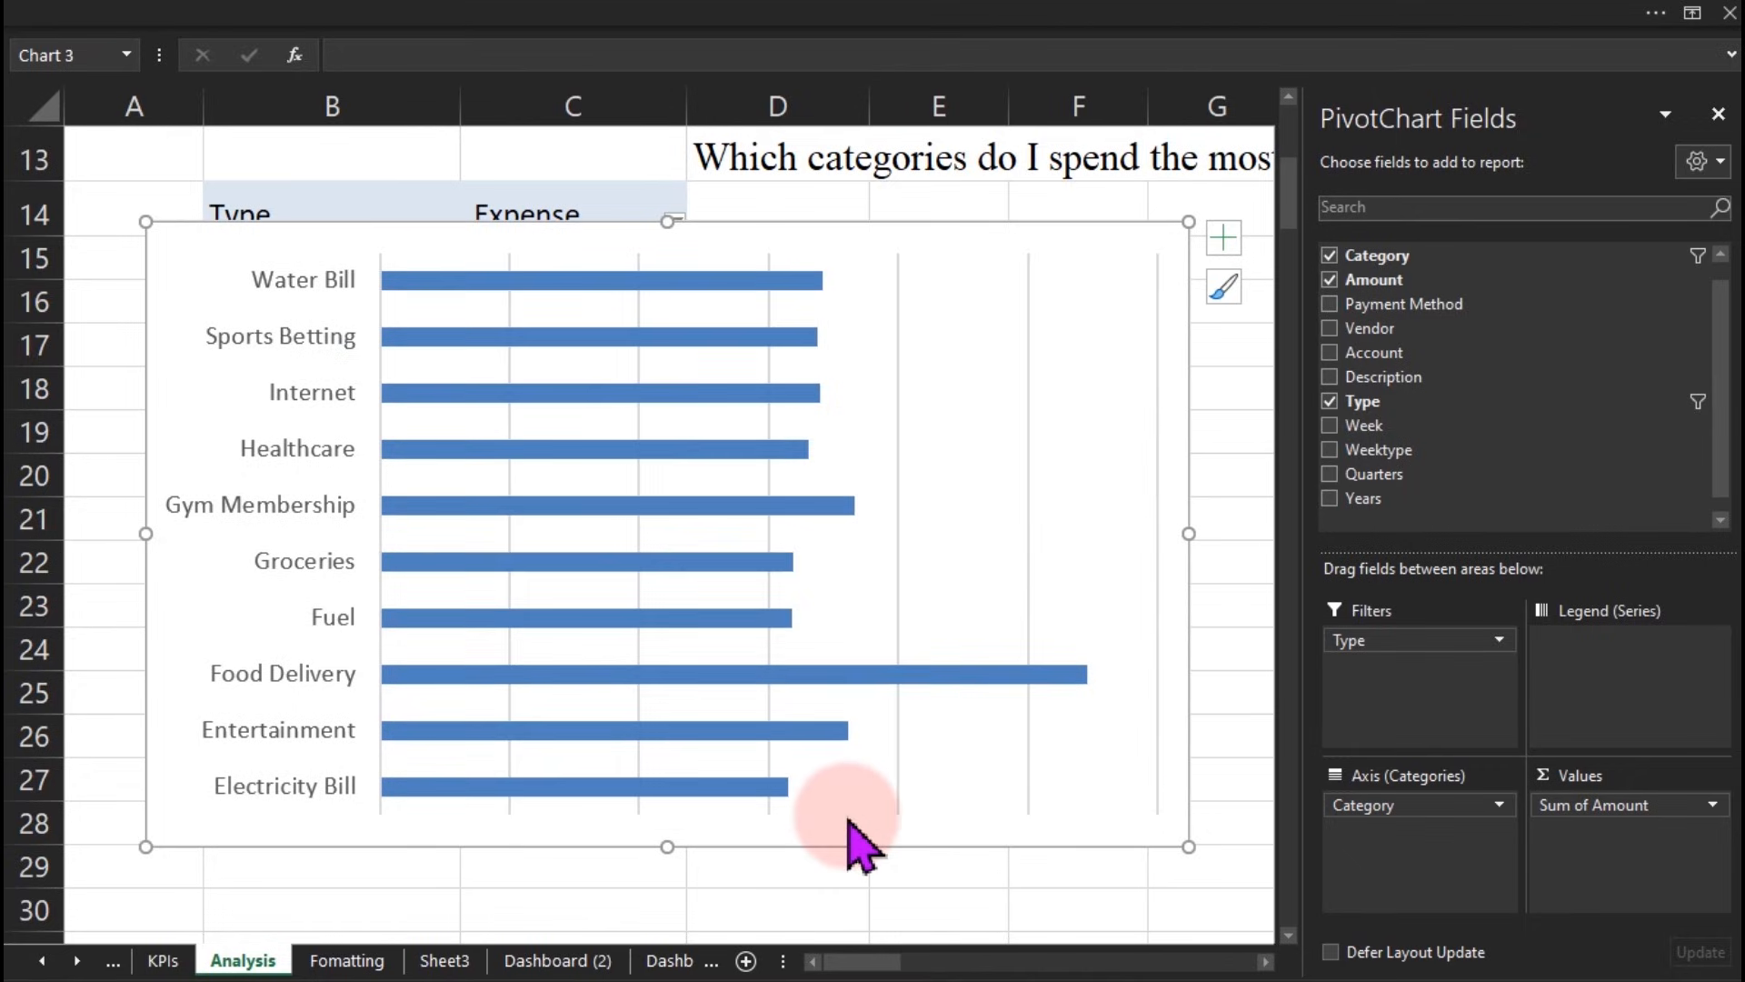
pyautogui.click(895, 630)
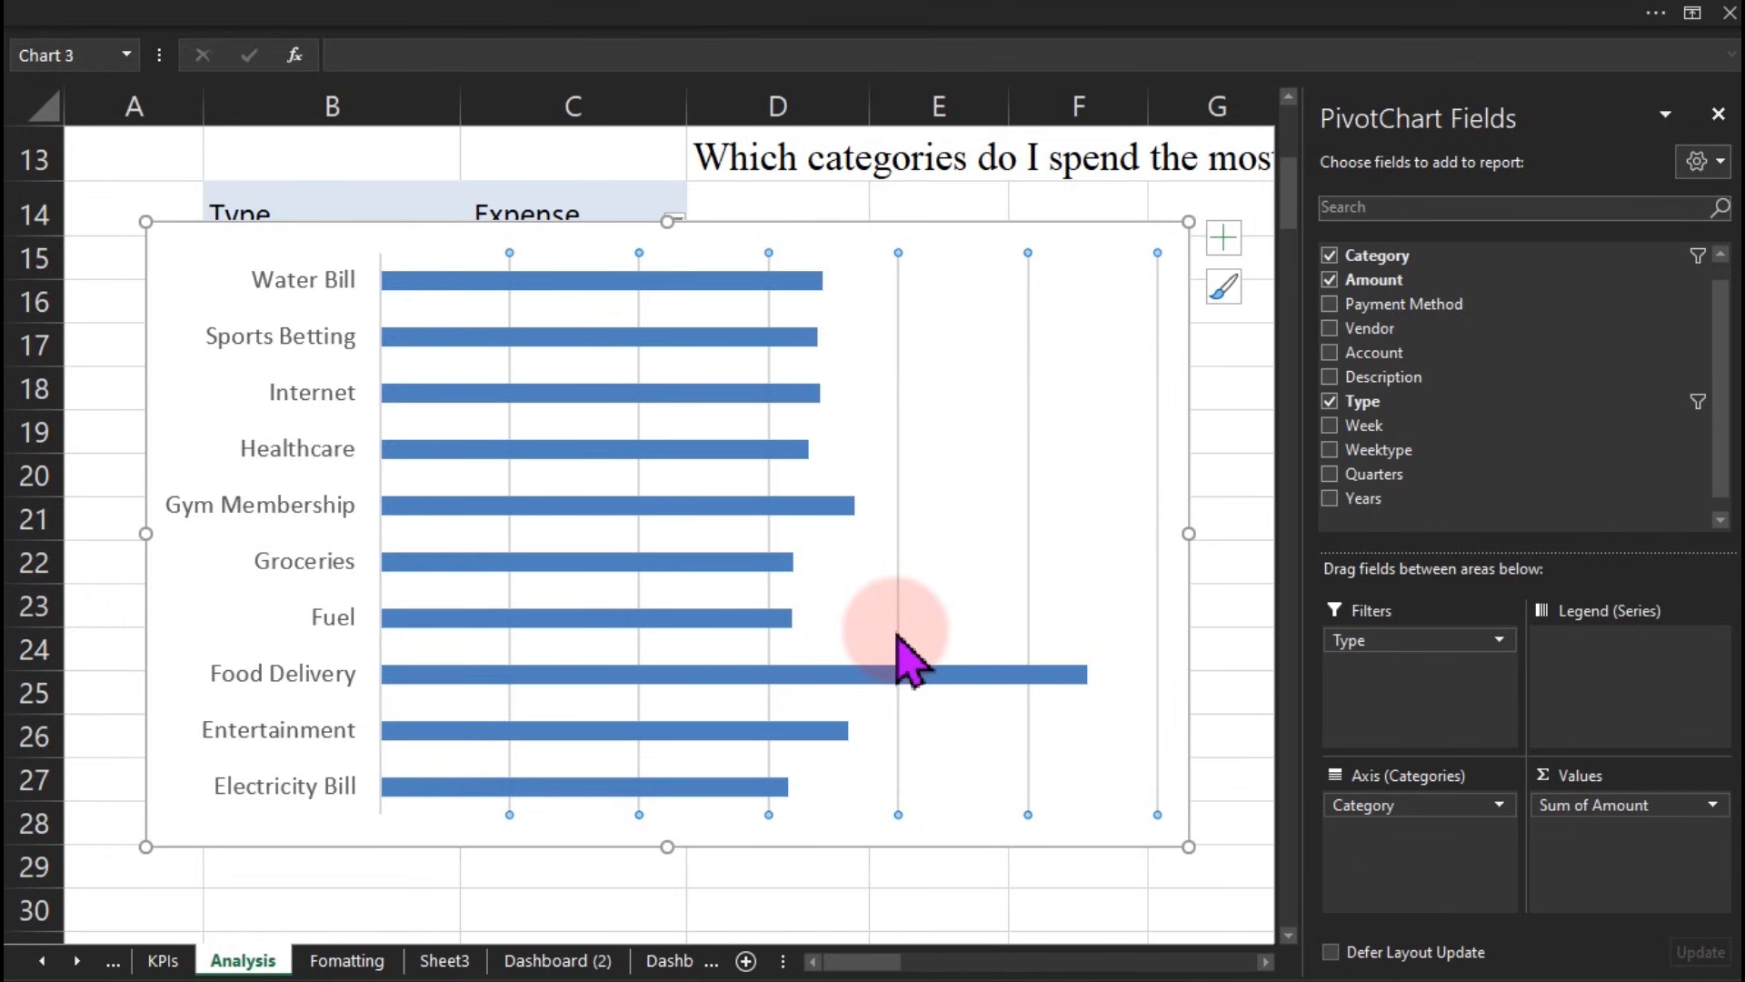
pyautogui.press('Delete')
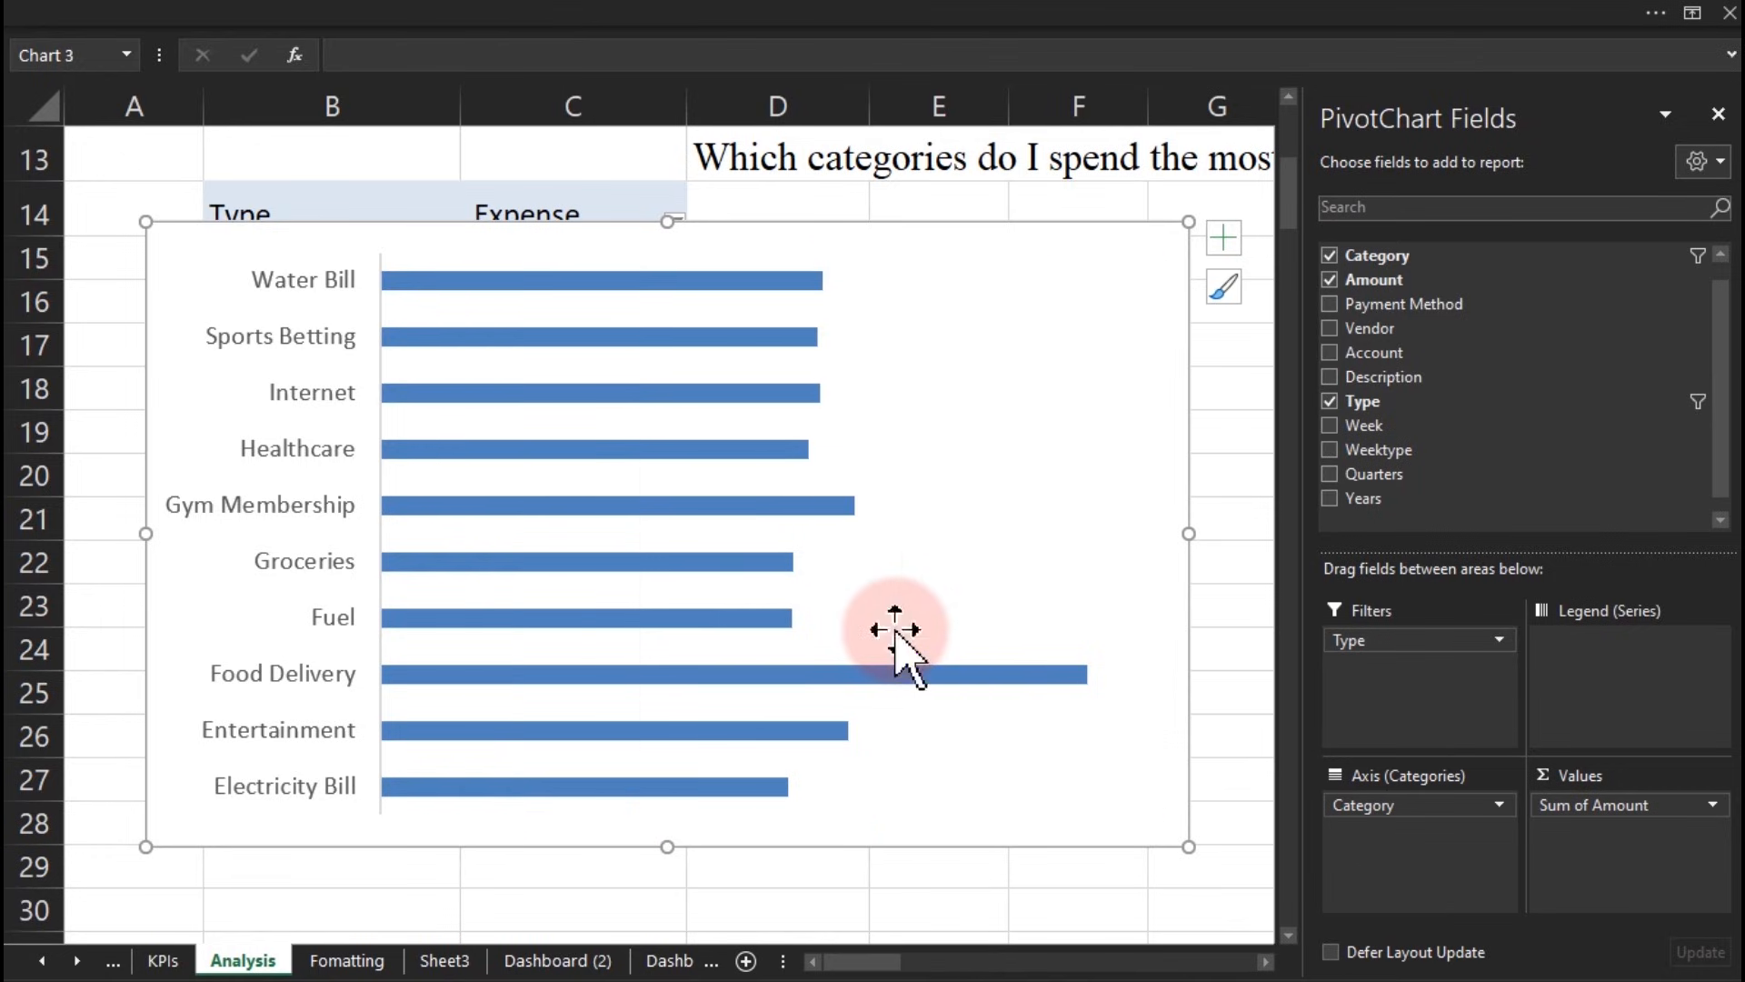
# Step: Cut the category bar chart, paste it on the Dashboard (2) sheet, and place it over the empty card beside the vendors chart
pyautogui.press('Delete')
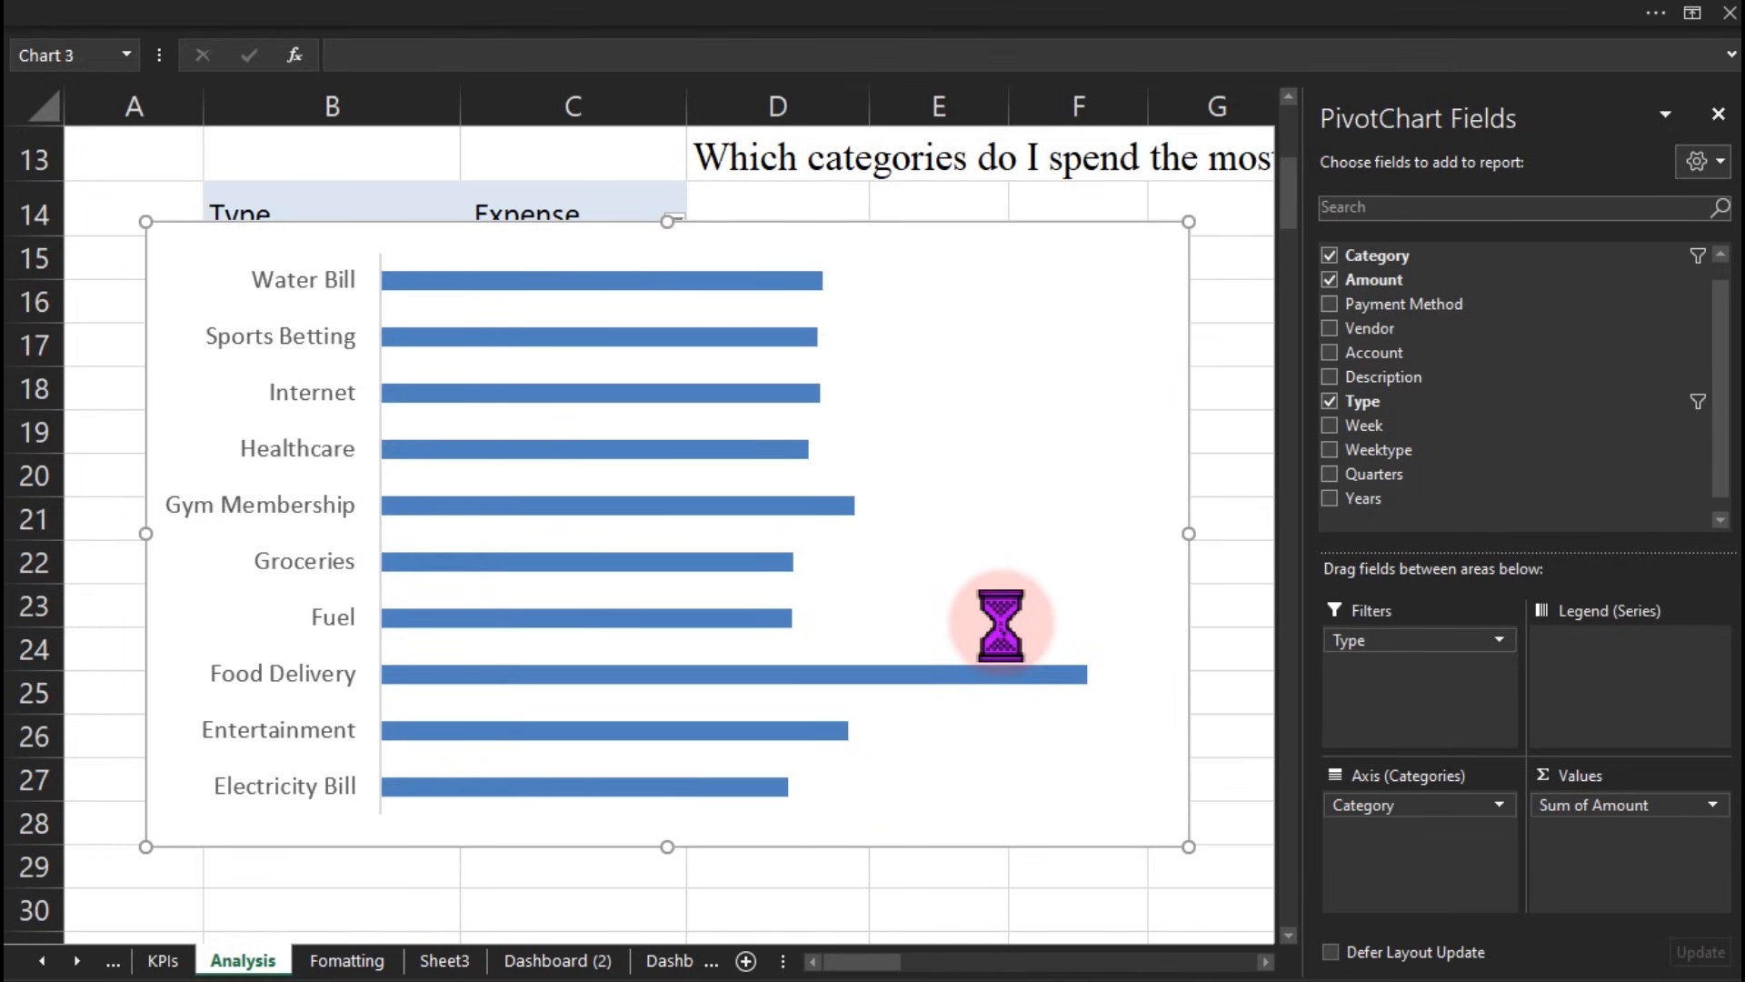
pyautogui.click(562, 962)
pyautogui.hotkey('ctrl', 'v')
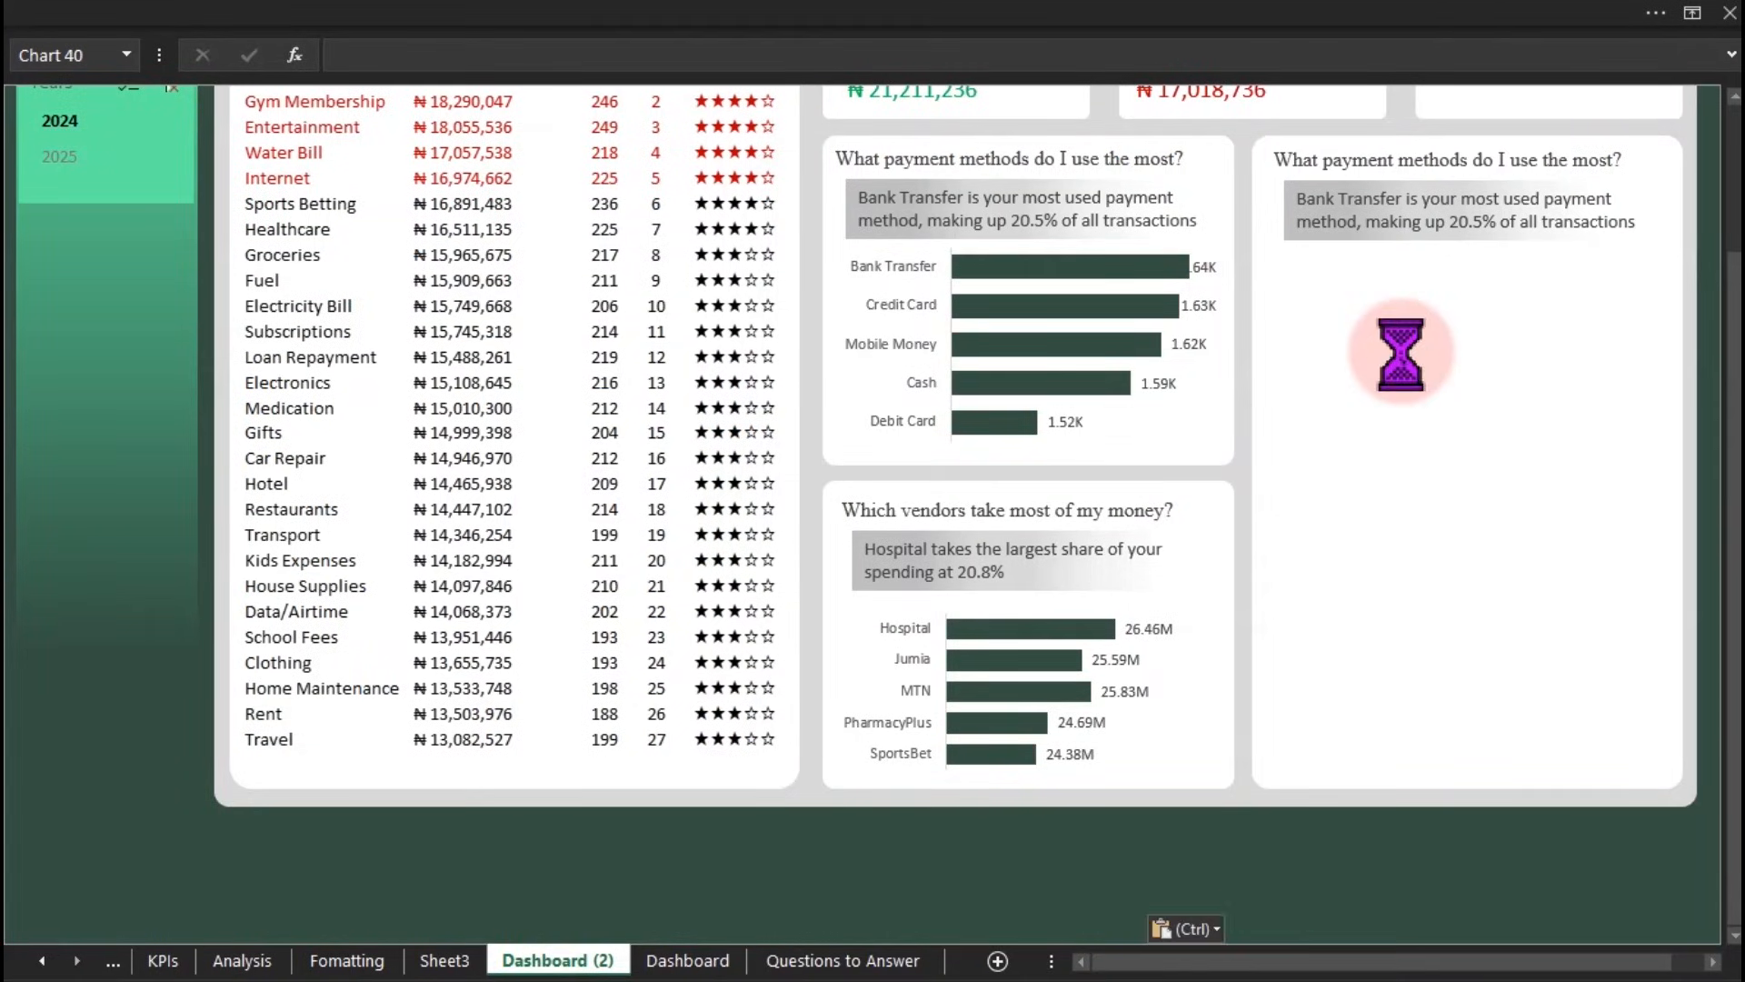
pyautogui.moveTo(1388, 320); pyautogui.dragTo(1353, 298)
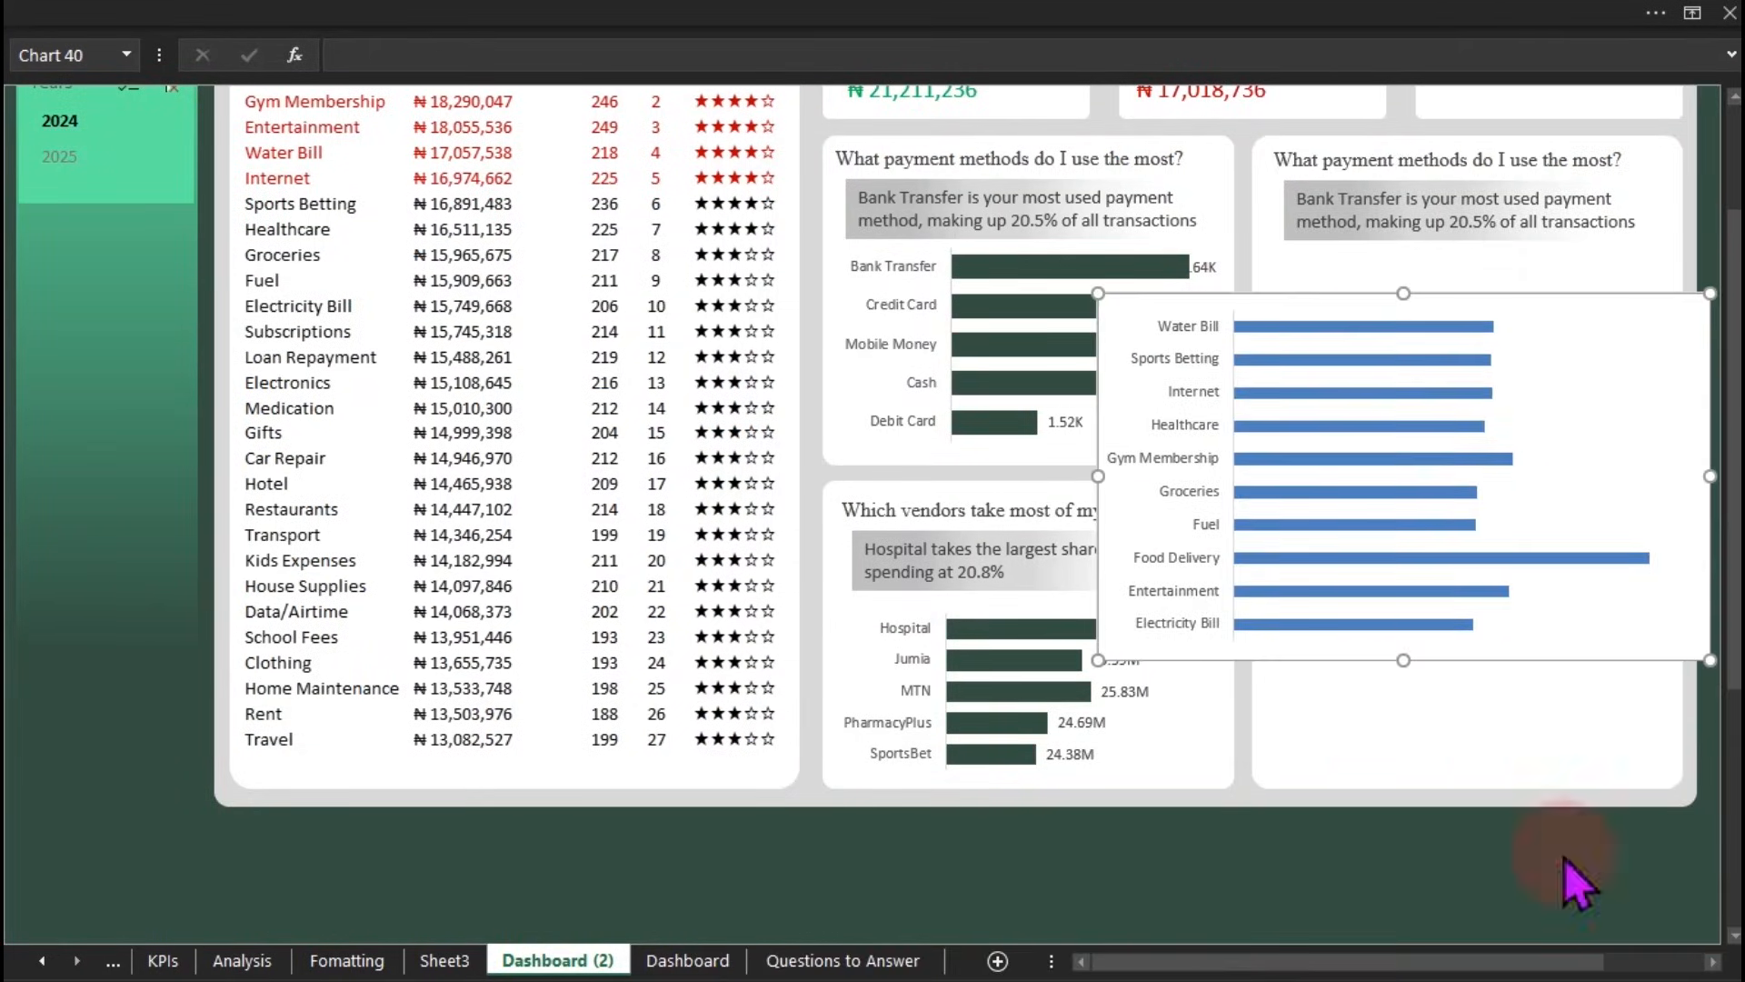
pyautogui.moveTo(1577, 959); pyautogui.dragTo(1659, 959)
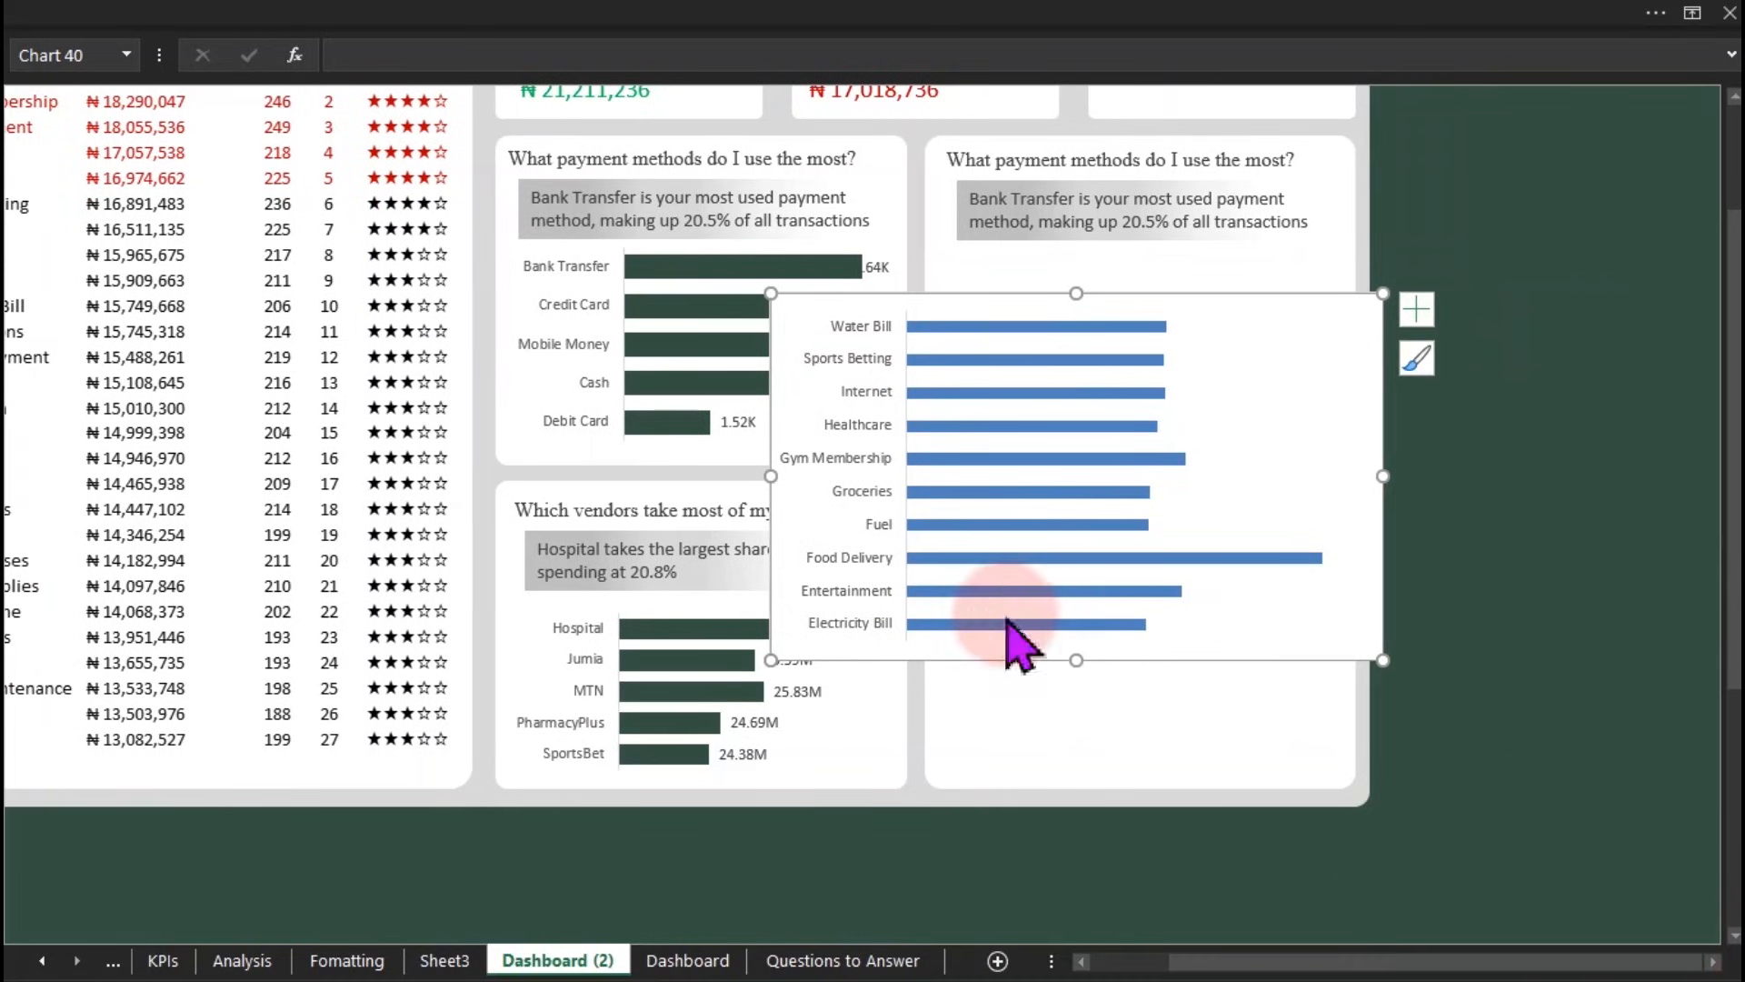
# Step: Resize the category chart to fit inside its card and place it just below the summary text box
pyautogui.moveTo(773, 662); pyautogui.dragTo(947, 698)
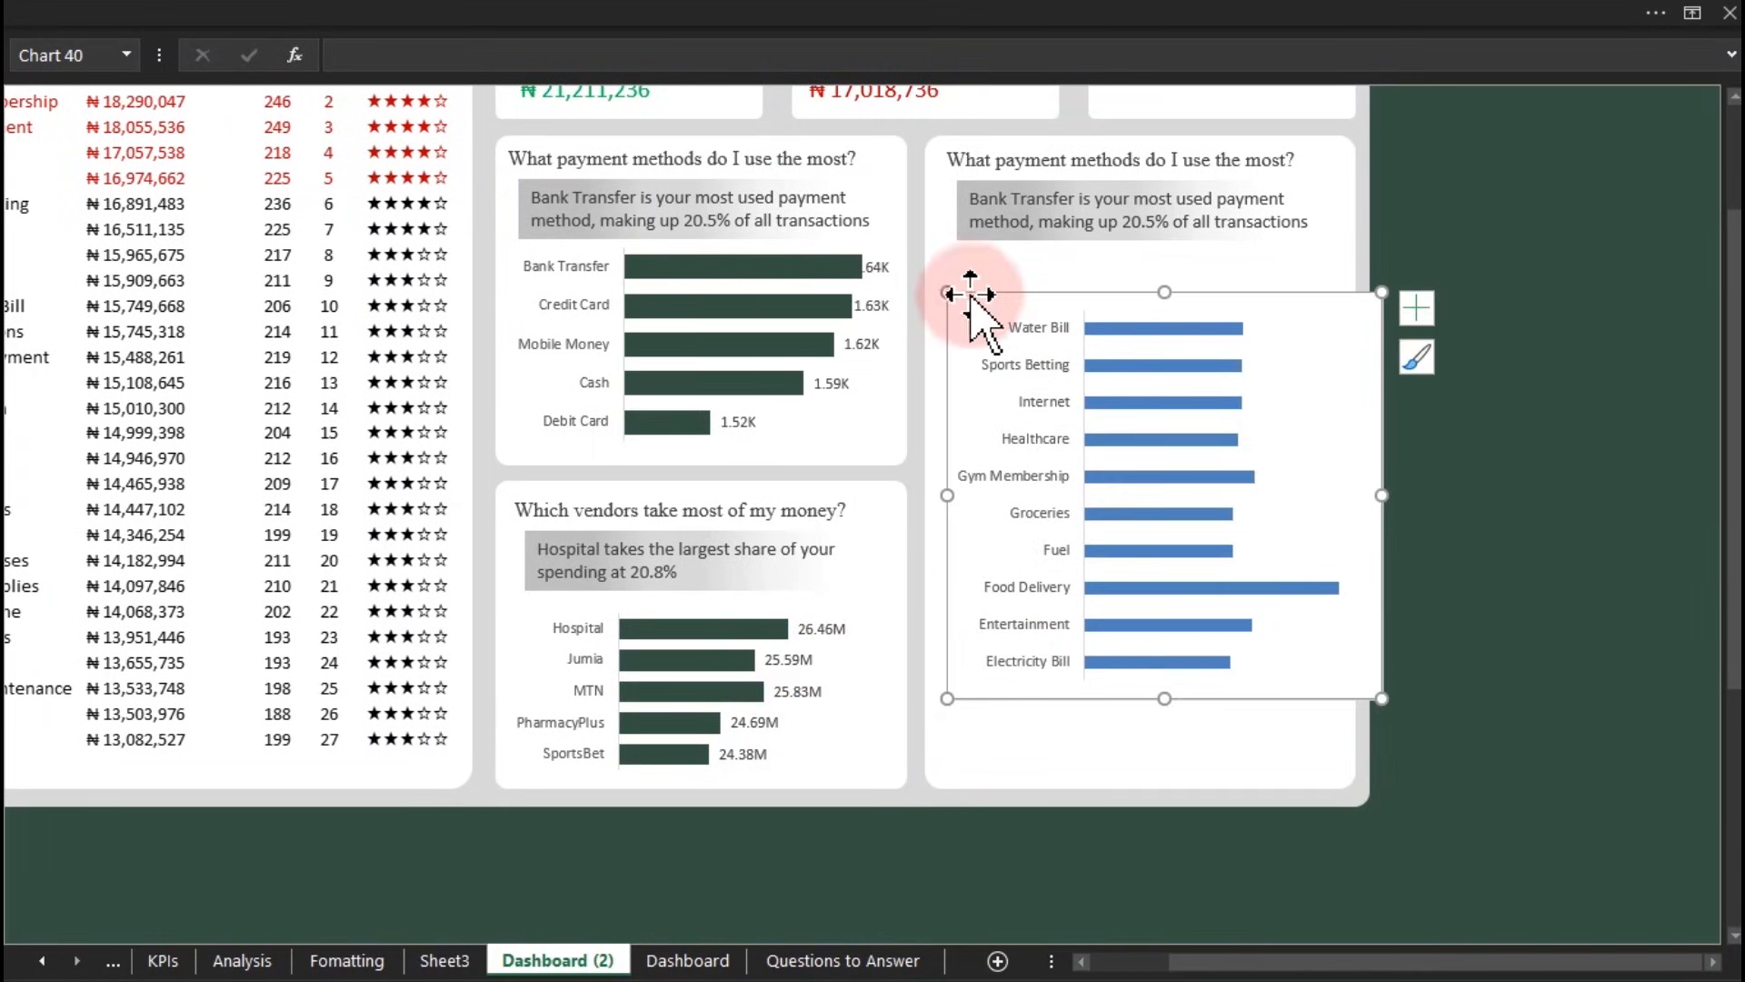
pyautogui.moveTo(948, 291); pyautogui.dragTo(938, 274)
pyautogui.moveTo(1383, 700); pyautogui.dragTo(1348, 689)
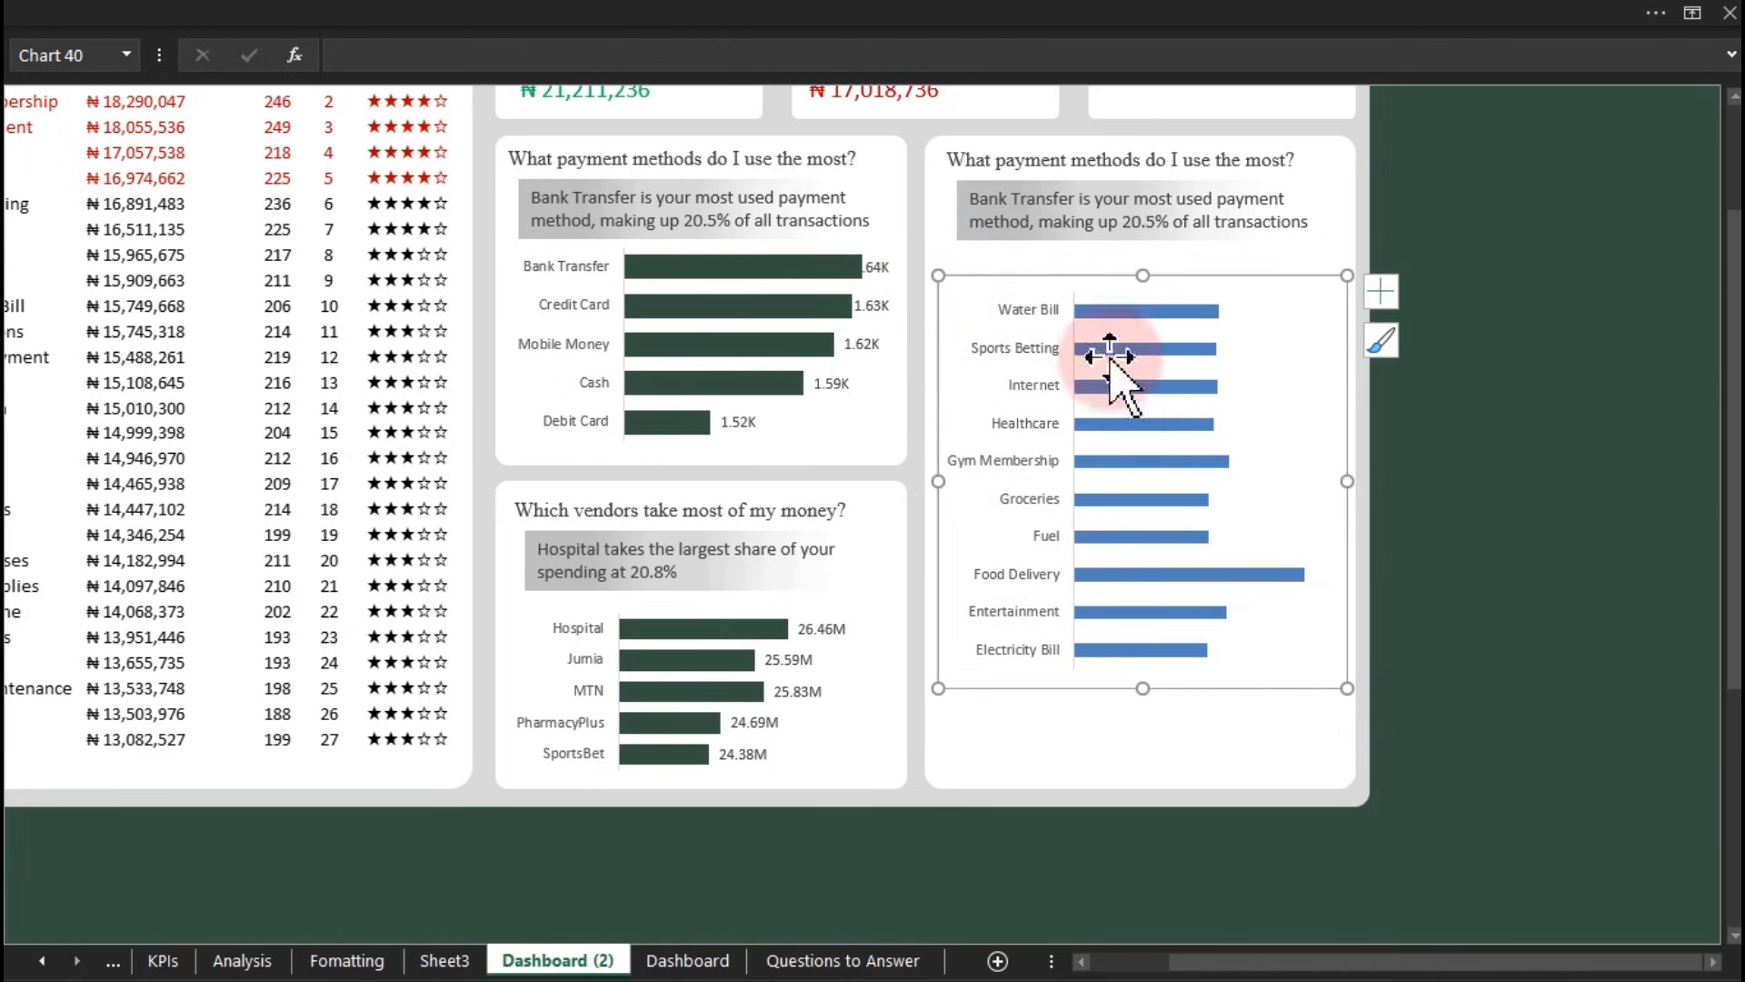
pyautogui.moveTo(1086, 277); pyautogui.dragTo(1085, 266)
# Step: Set the category chart area to no fill and no border line, and show its axis categories in reverse order
pyautogui.doubleClick(1084, 266)
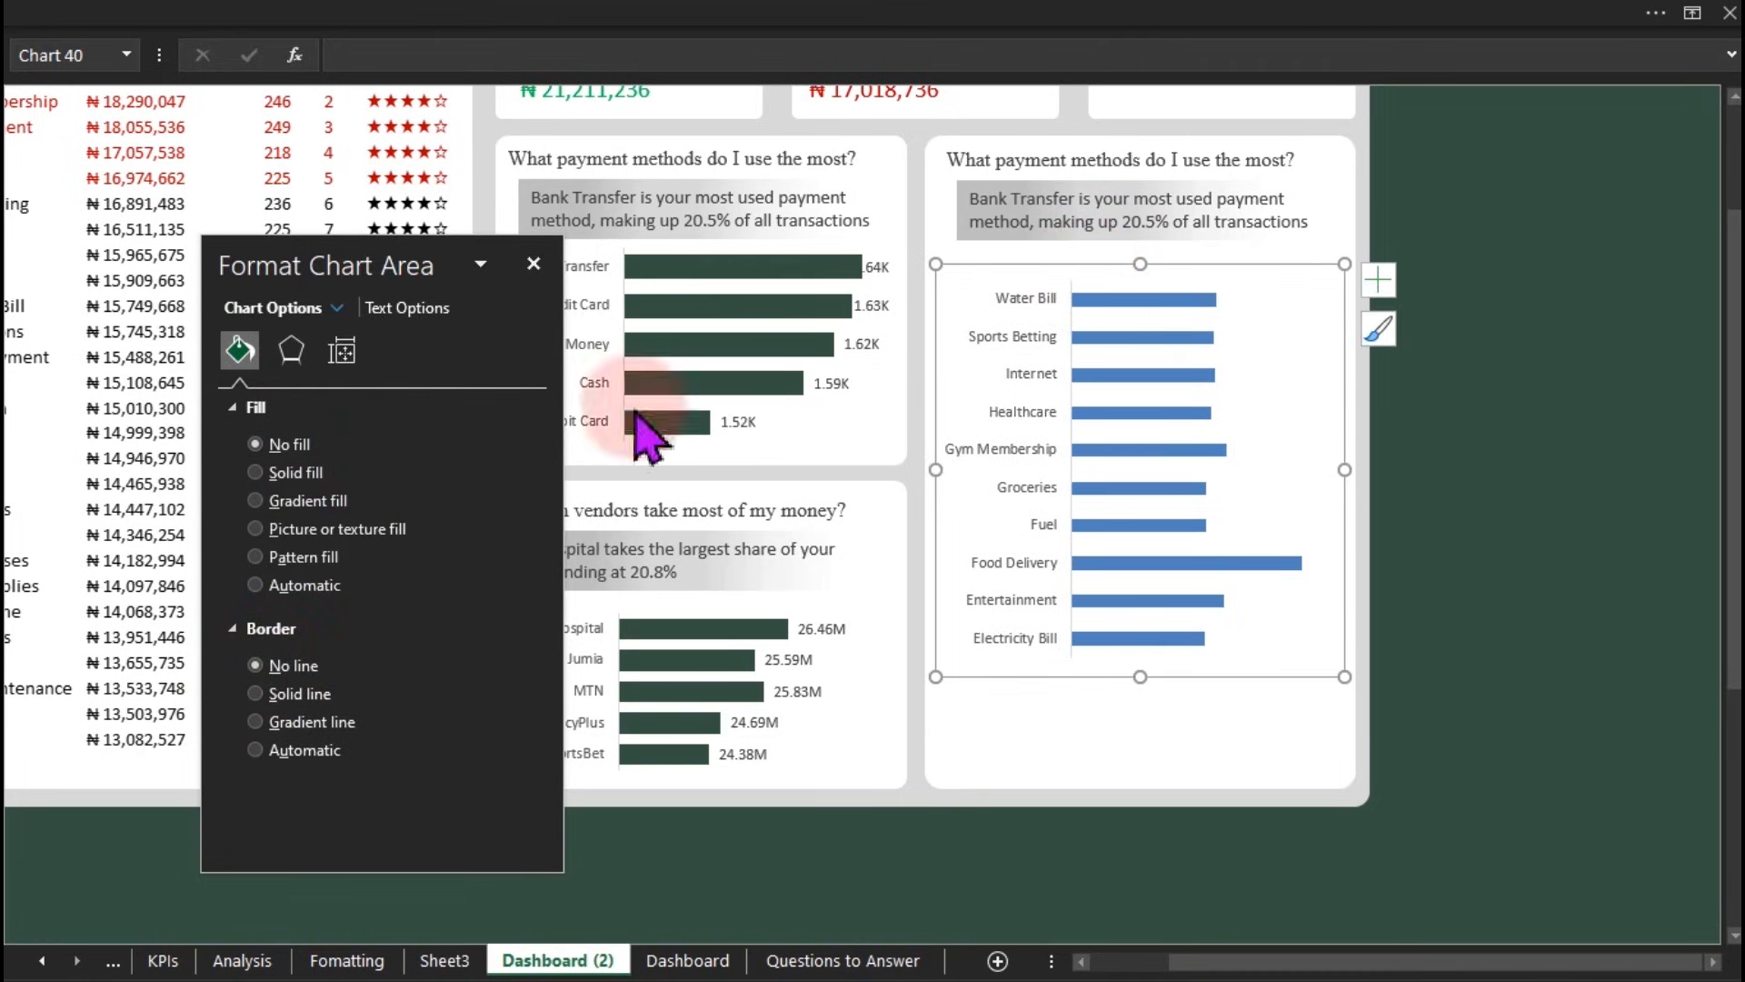
pyautogui.click(1042, 373)
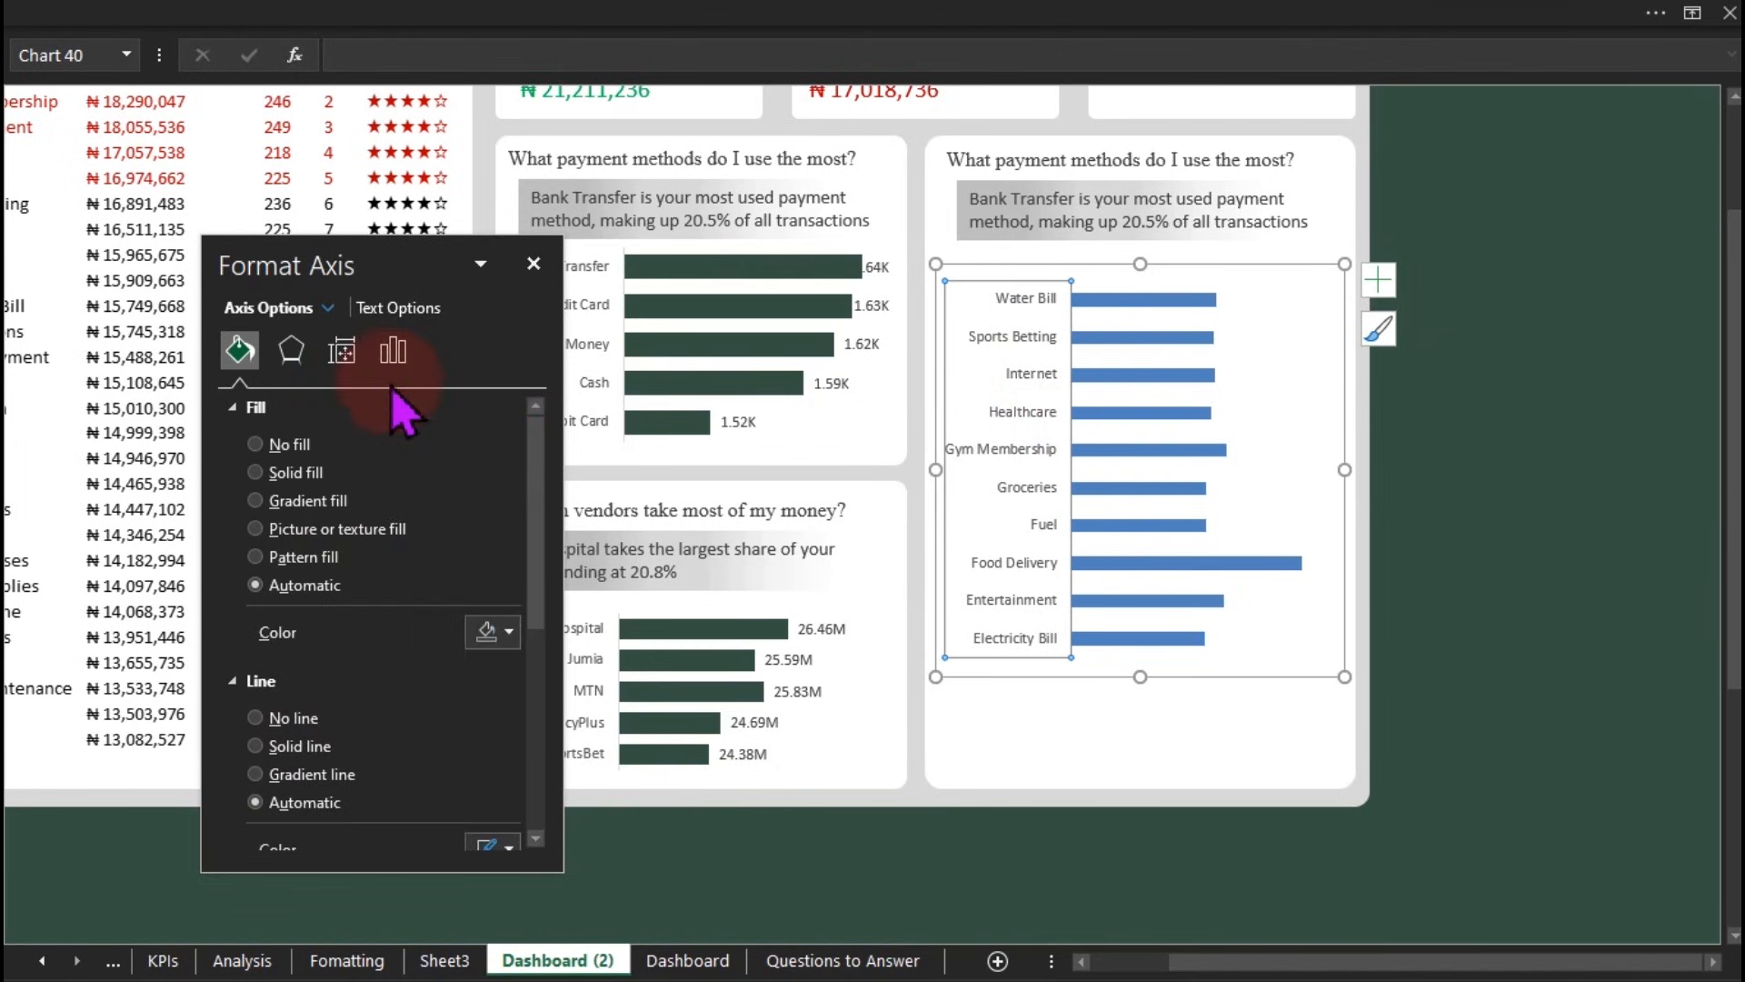
pyautogui.click(393, 353)
pyautogui.click(273, 407)
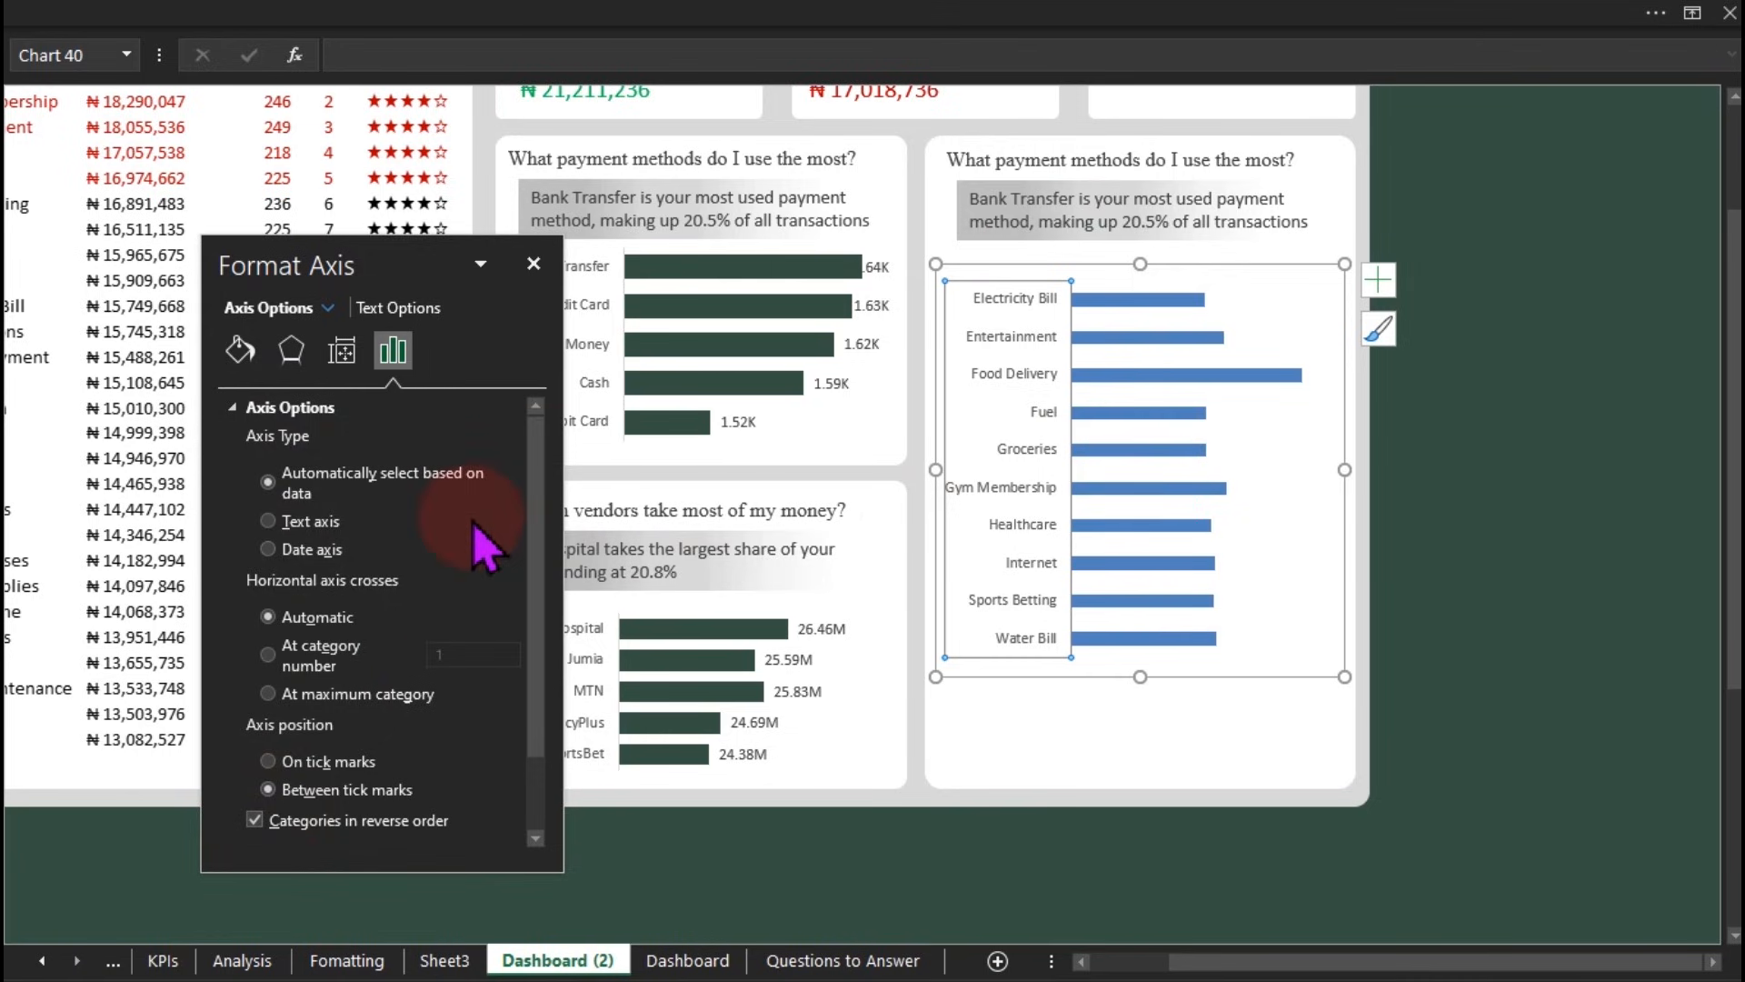
# Step: Sort the category pivot table on the Analysis sheet by Sum of Amount from largest to smallest
pyautogui.click(242, 960)
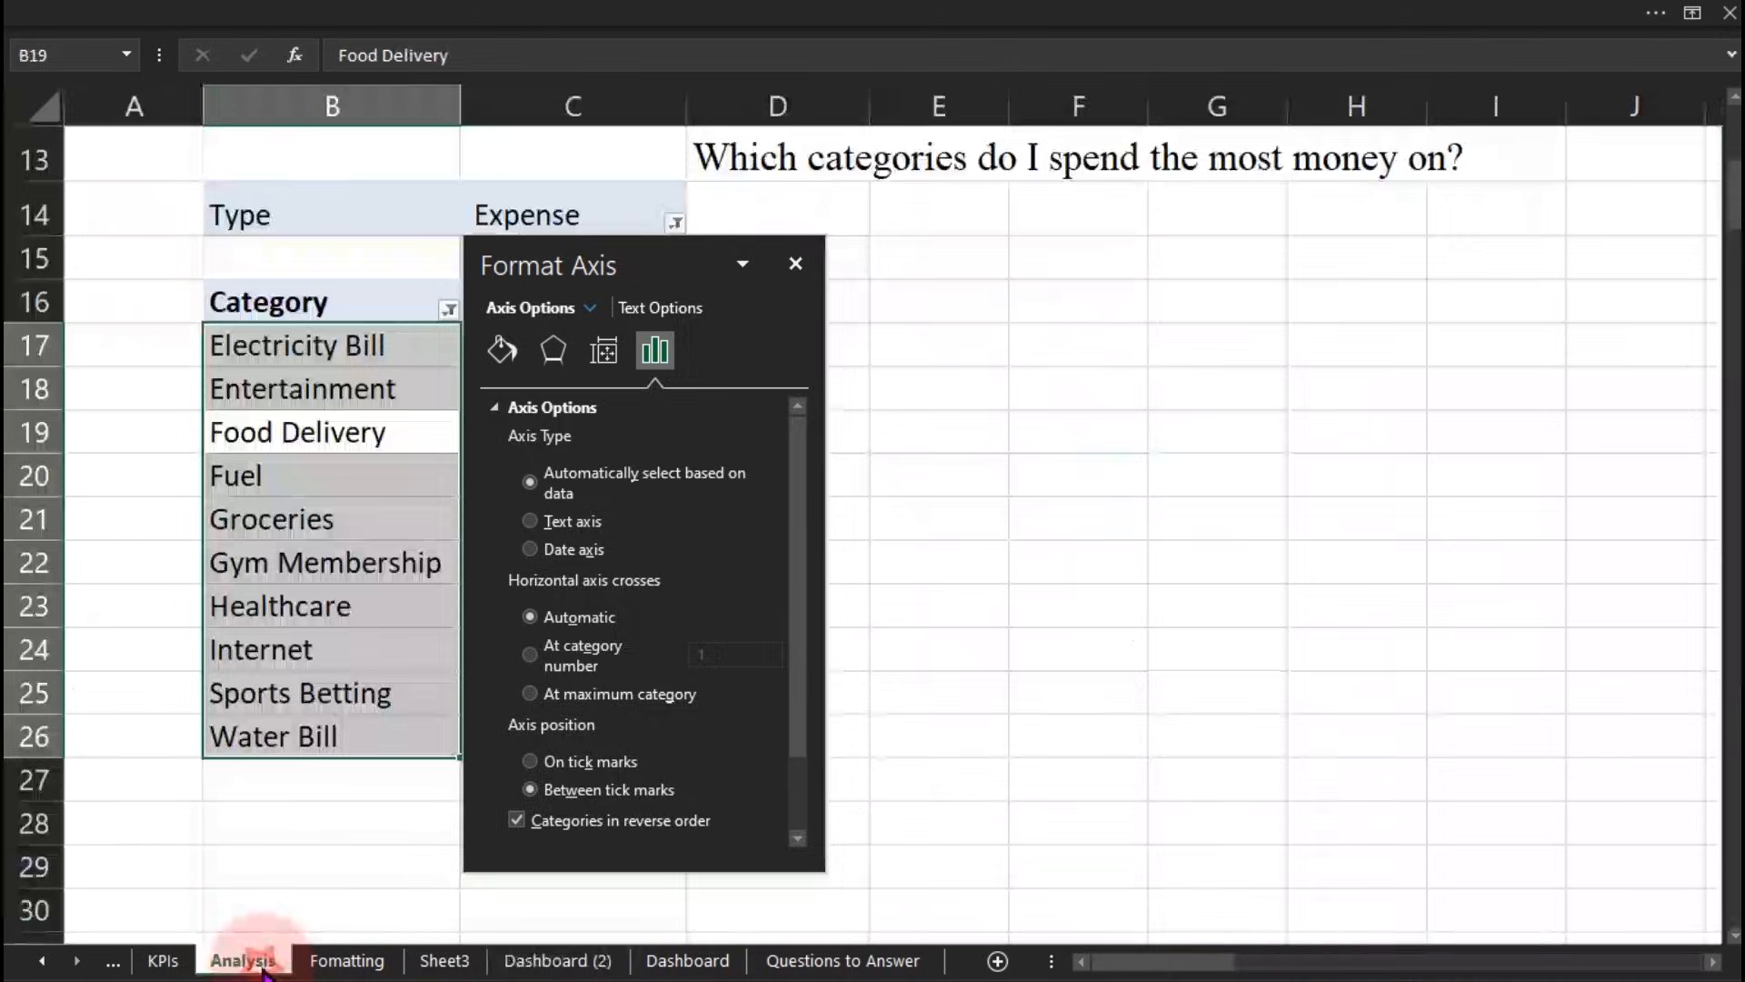
pyautogui.moveTo(627, 270); pyautogui.dragTo(1255, 209)
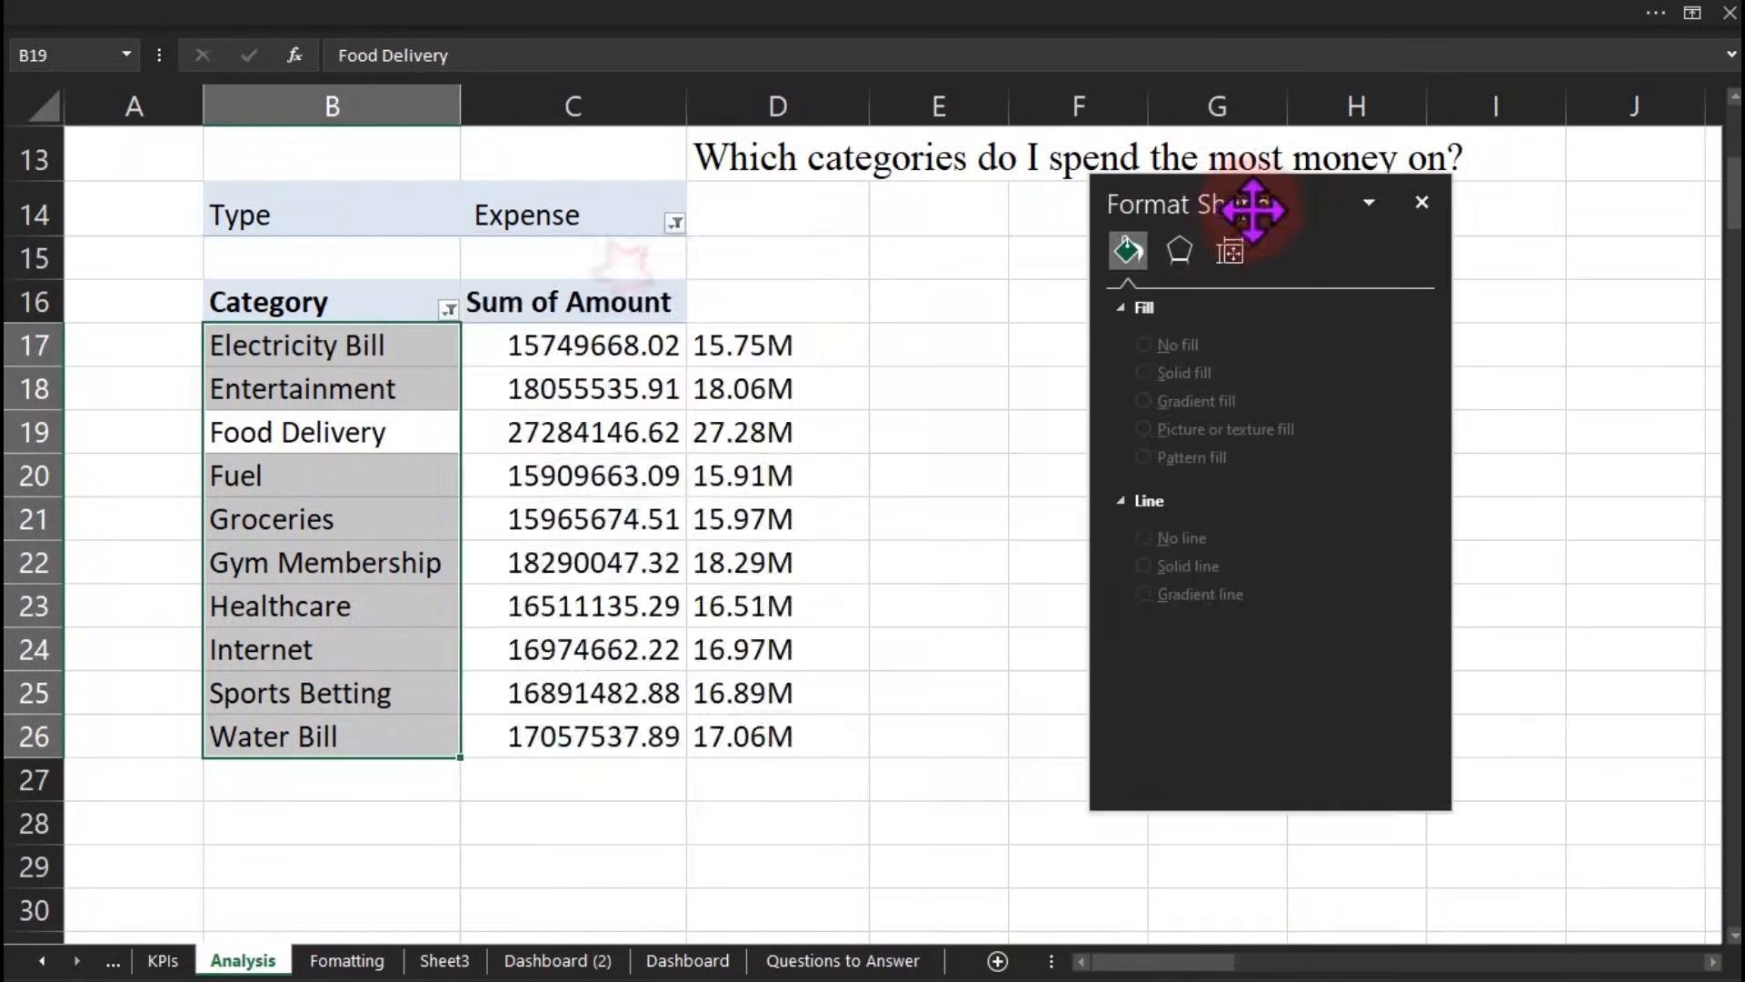
pyautogui.click(591, 344)
pyautogui.rightClick(591, 344)
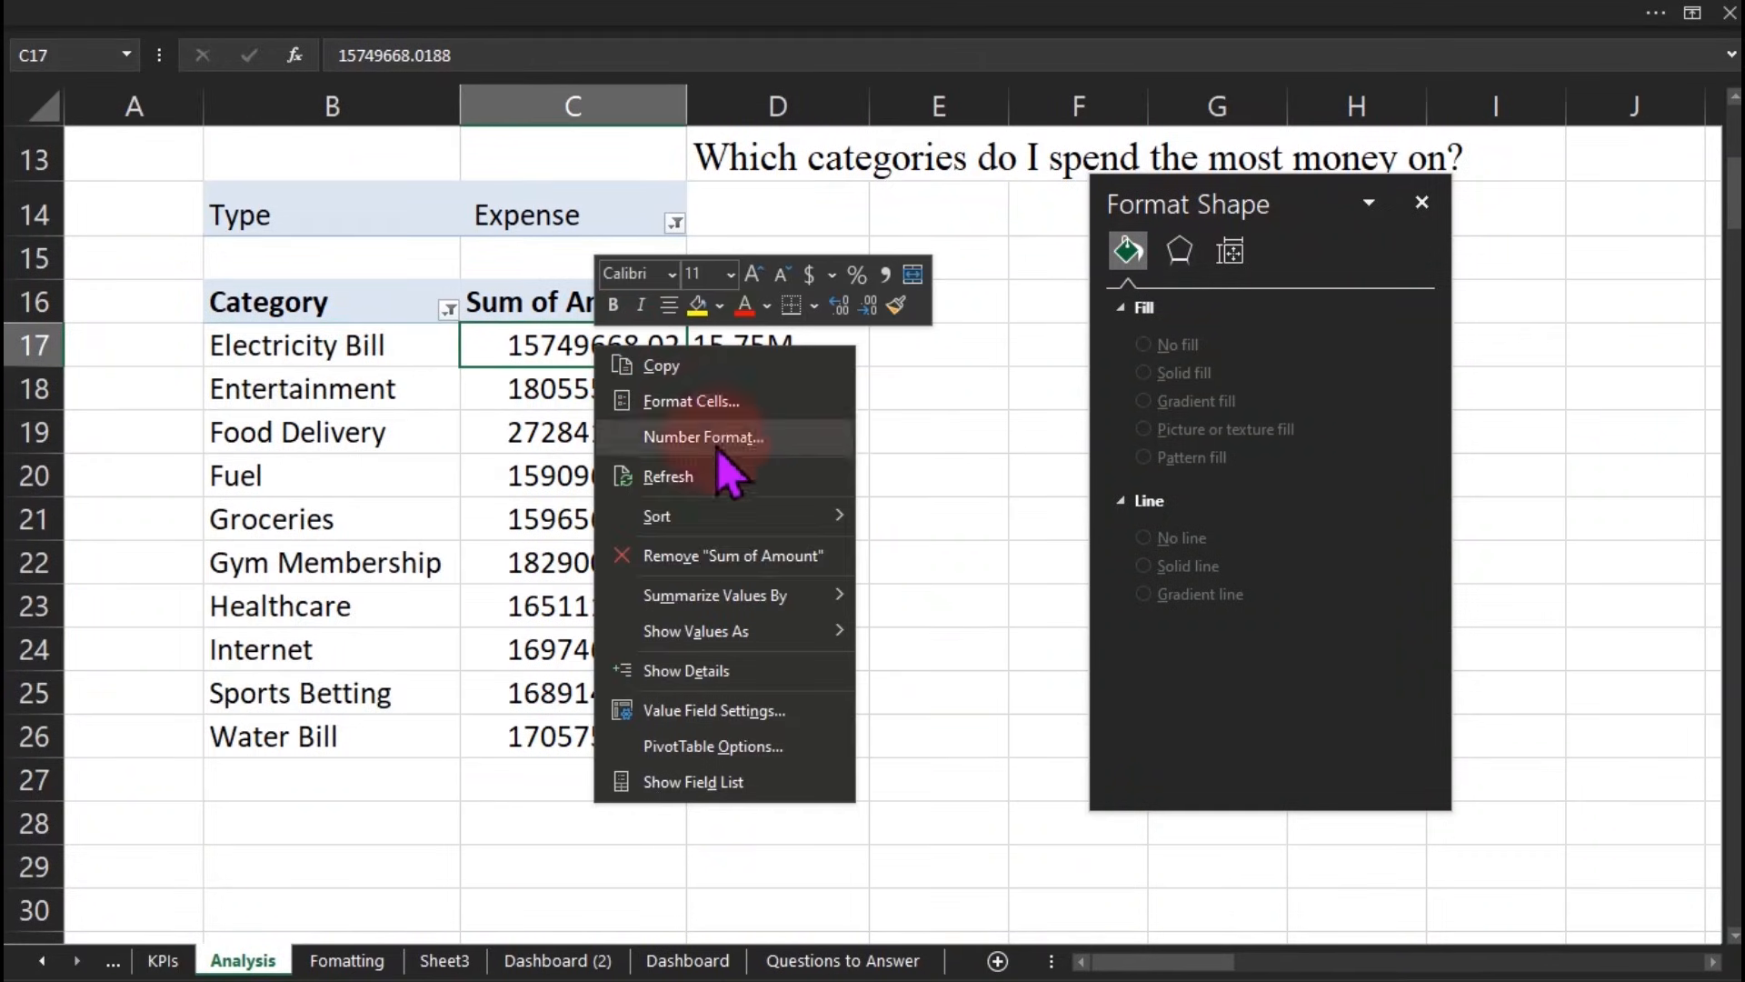
pyautogui.moveTo(696, 516)
pyautogui.click(989, 556)
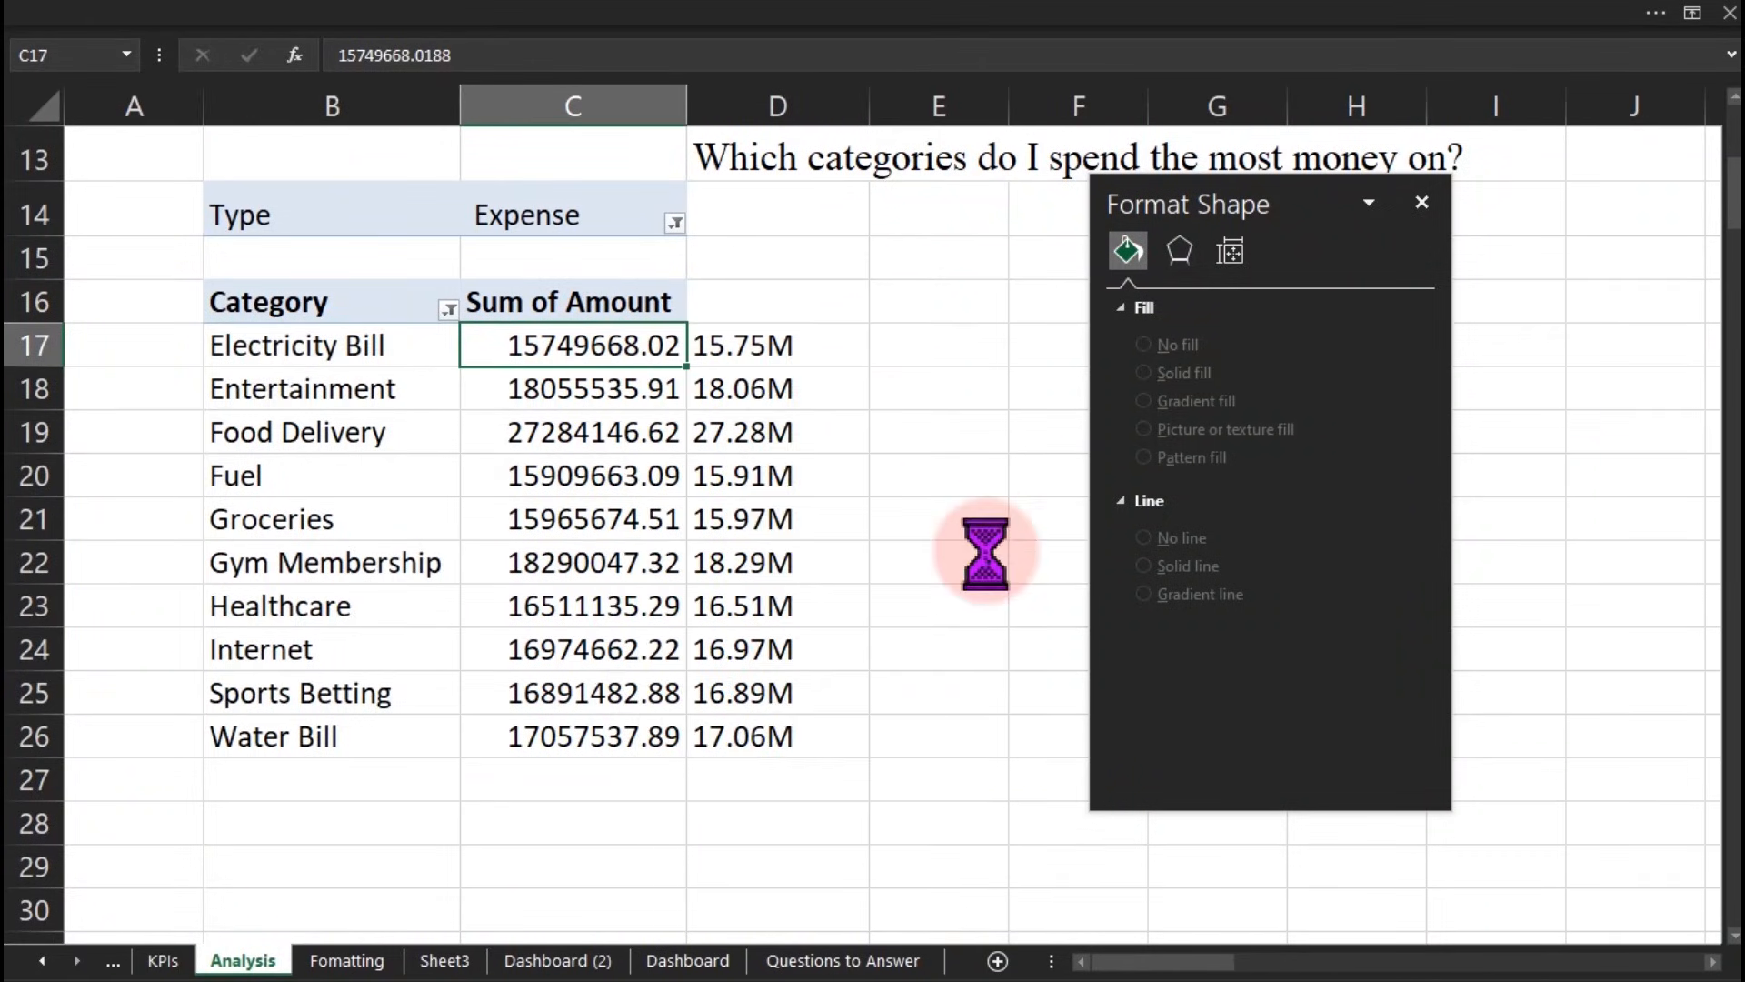
# Step: Set the category chart's bar gap width to 48% on Dashboard (2) and fill the bars with the recent dark green
pyautogui.click(517, 957)
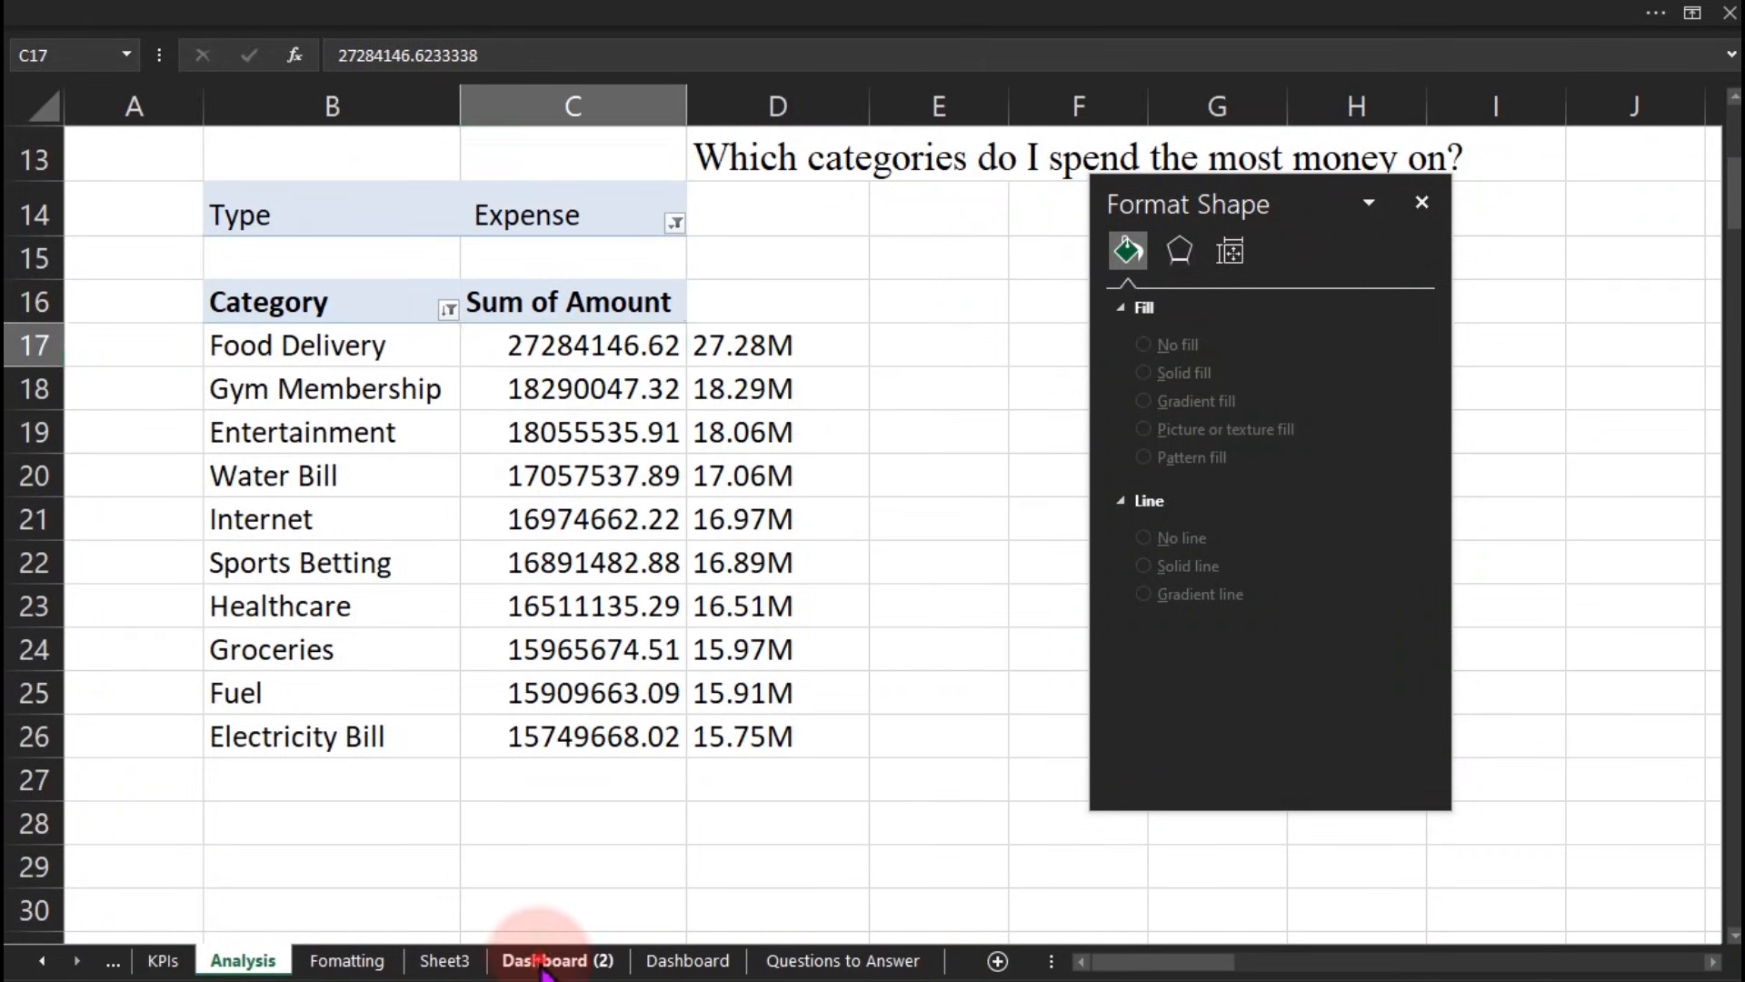
pyautogui.moveTo(1271, 211); pyautogui.dragTo(558, 188)
pyautogui.click(1181, 335)
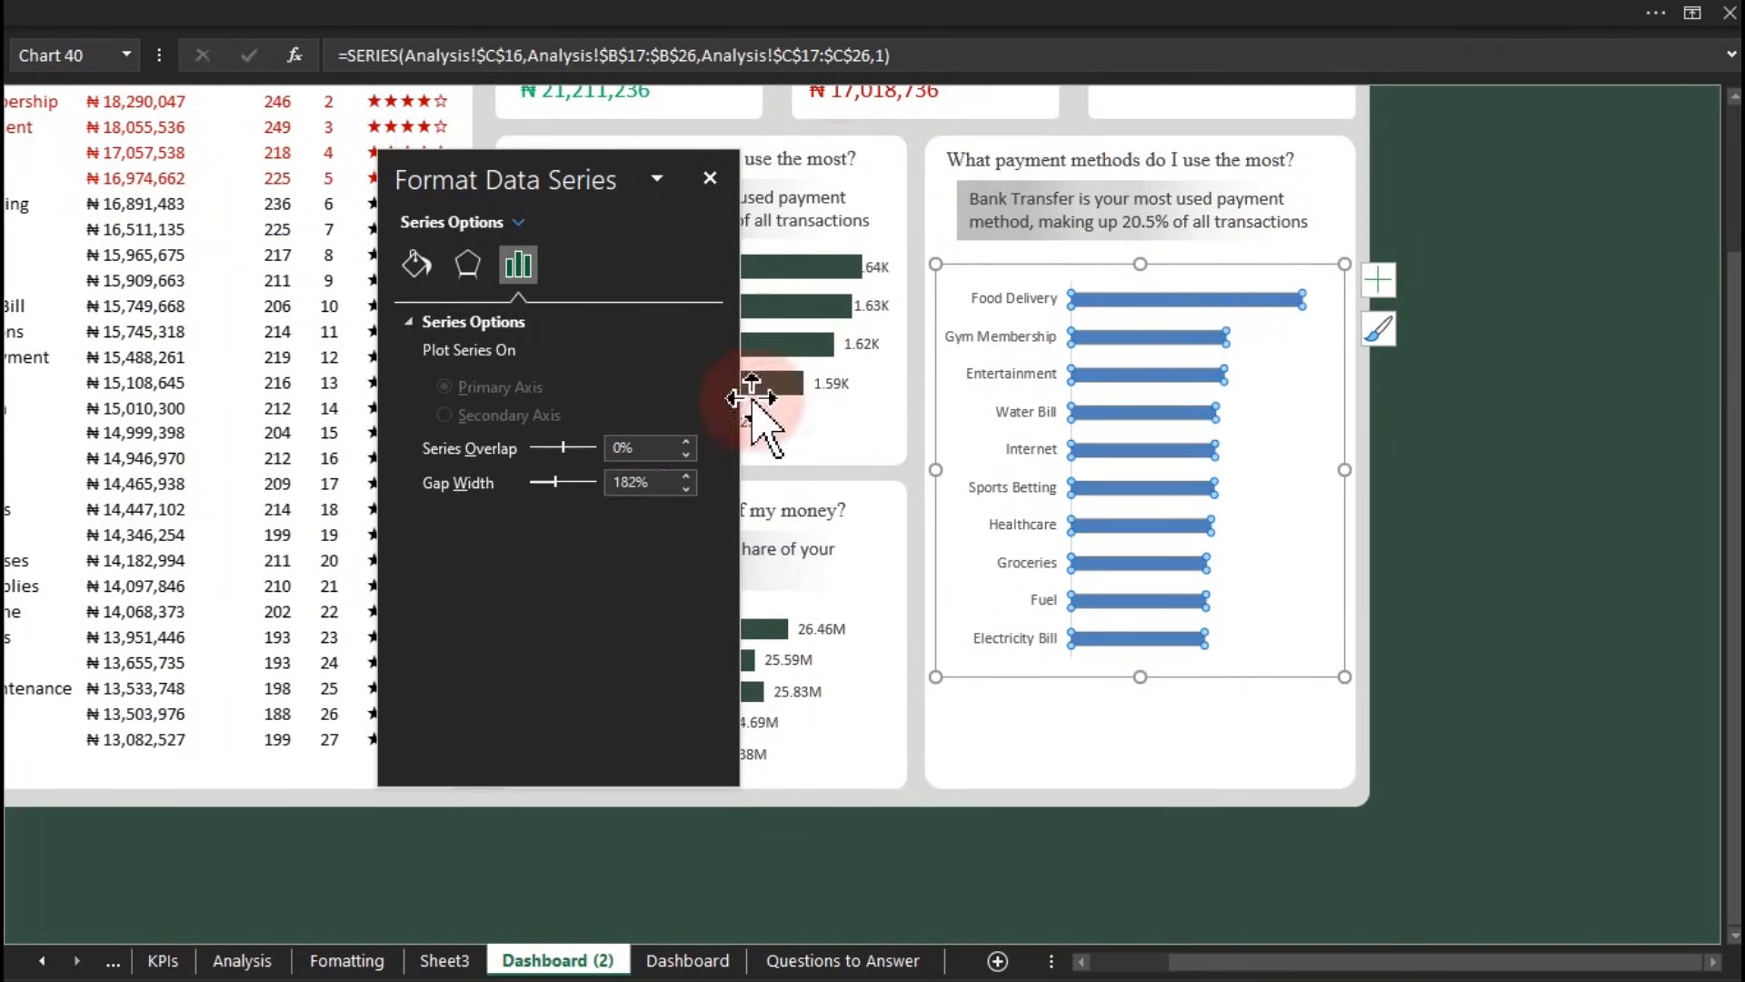
pyautogui.moveTo(548, 483)
pyautogui.mouseDown()
pyautogui.moveTo(556, 514)
pyautogui.moveTo(540, 500)
pyautogui.mouseUp()
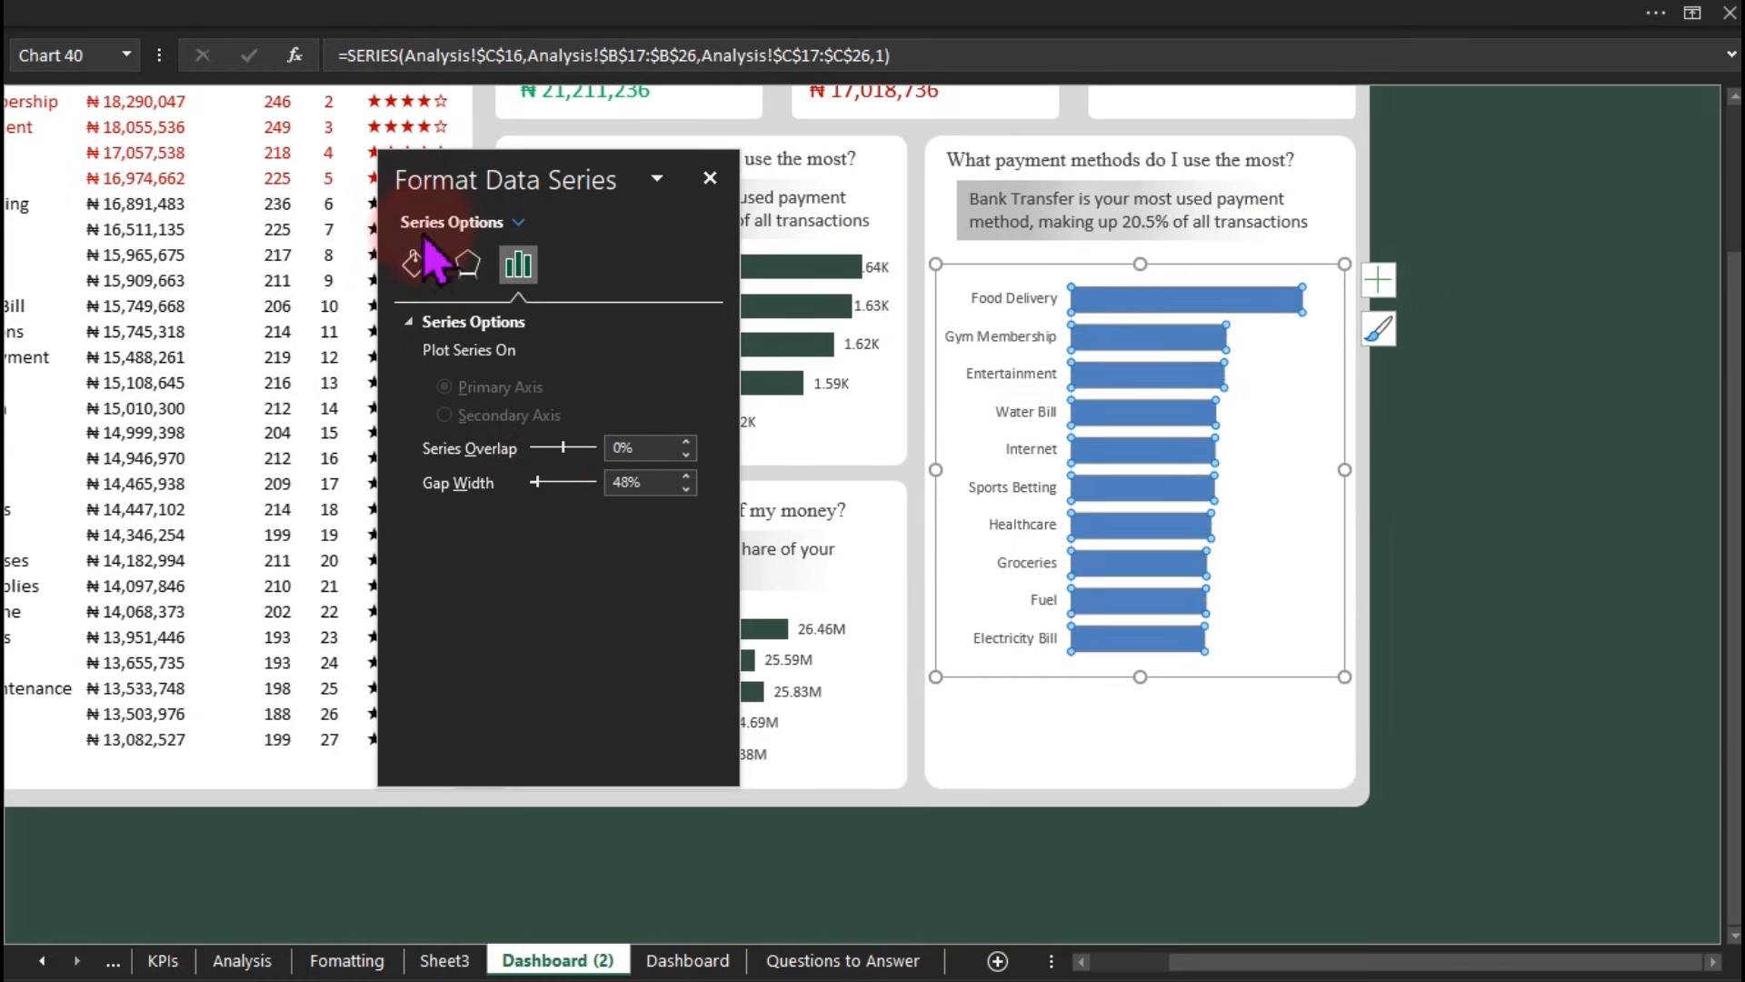
pyautogui.click(416, 264)
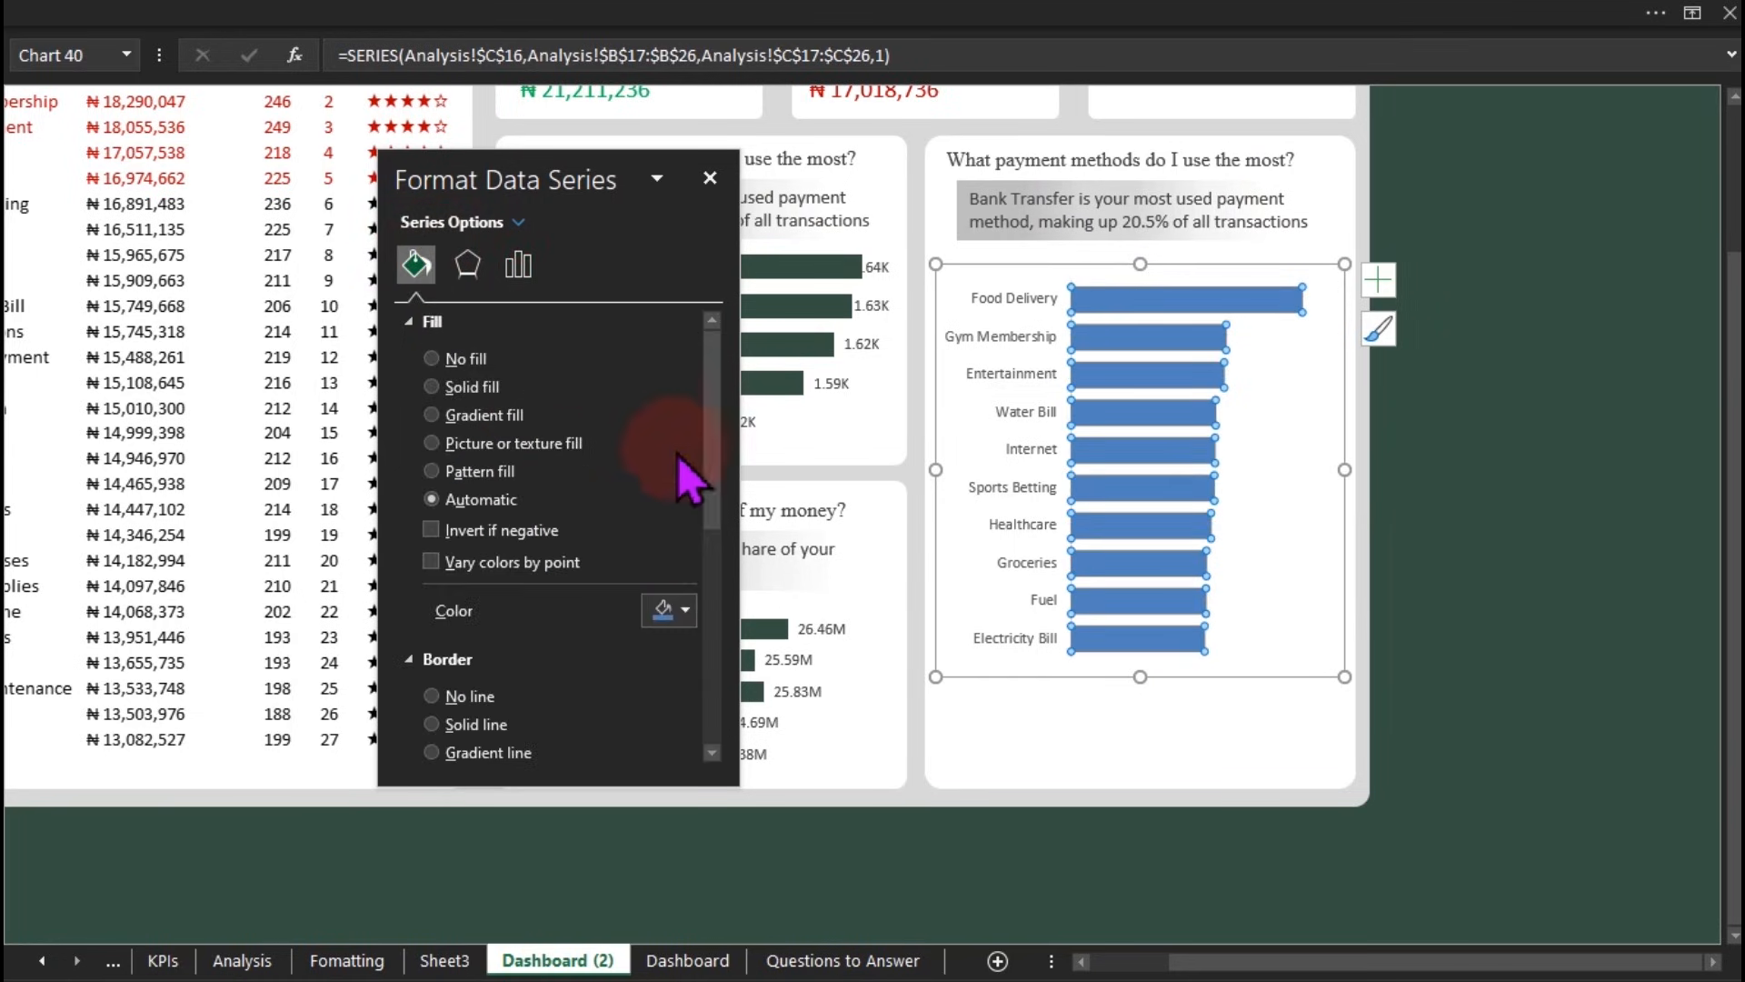
pyautogui.click(682, 610)
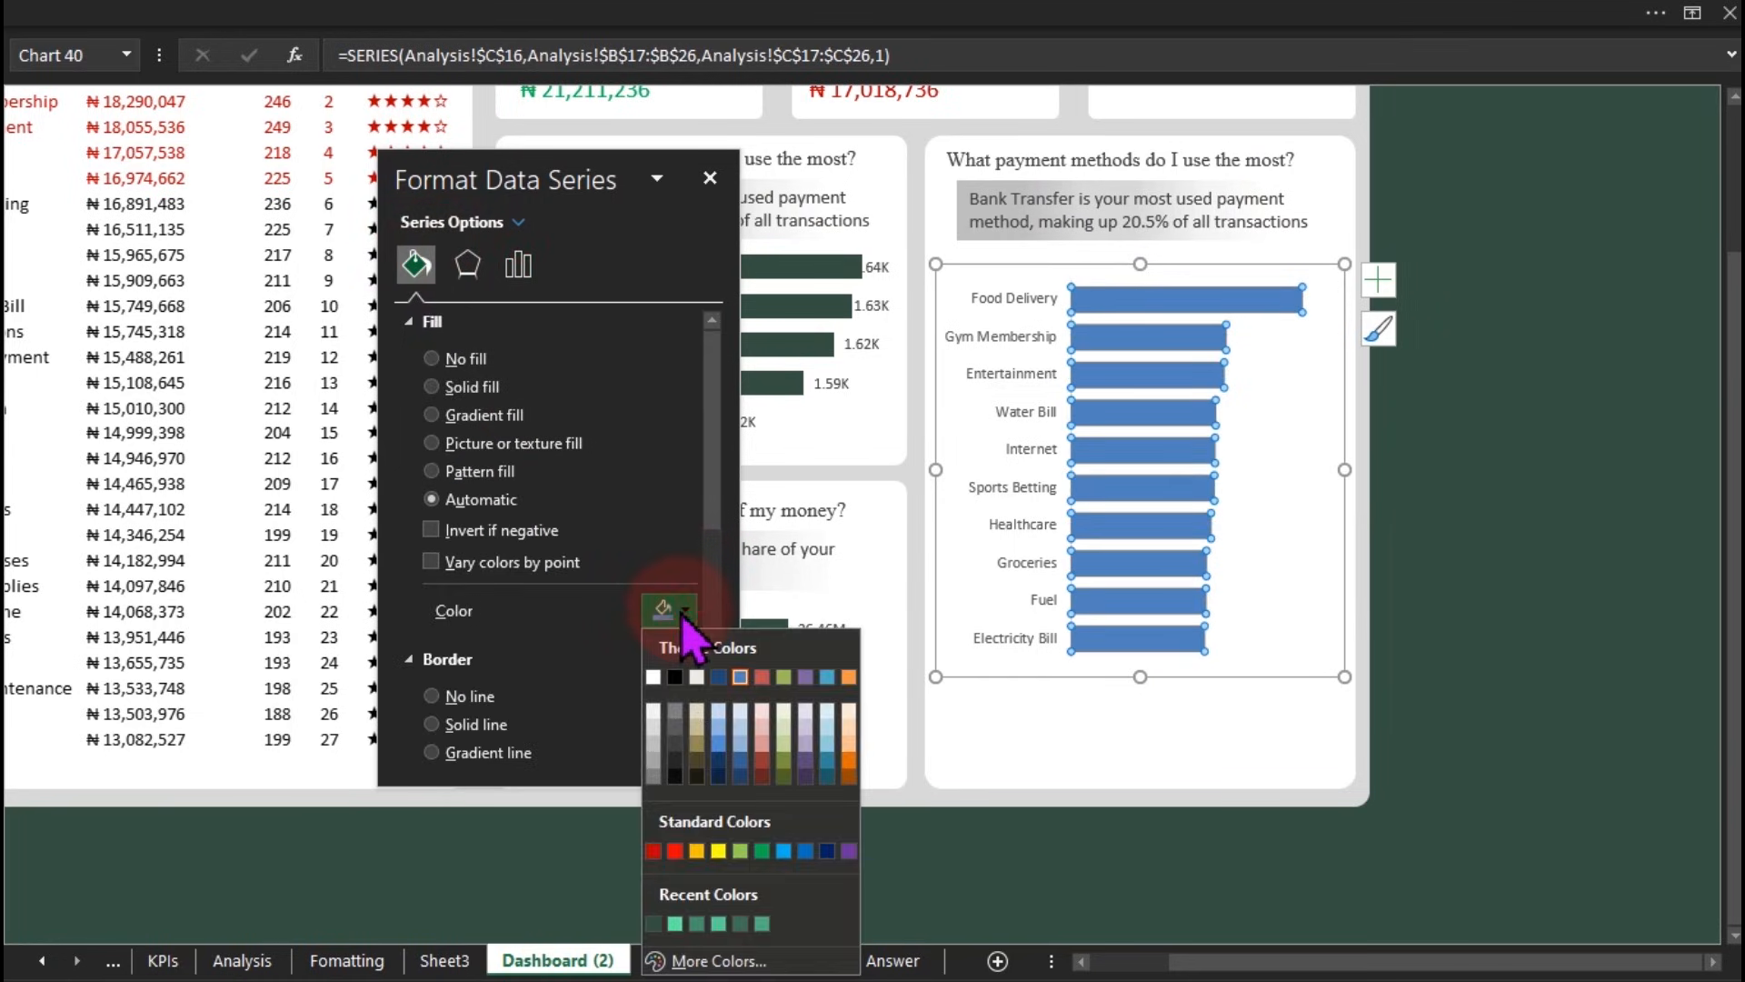
pyautogui.click(653, 924)
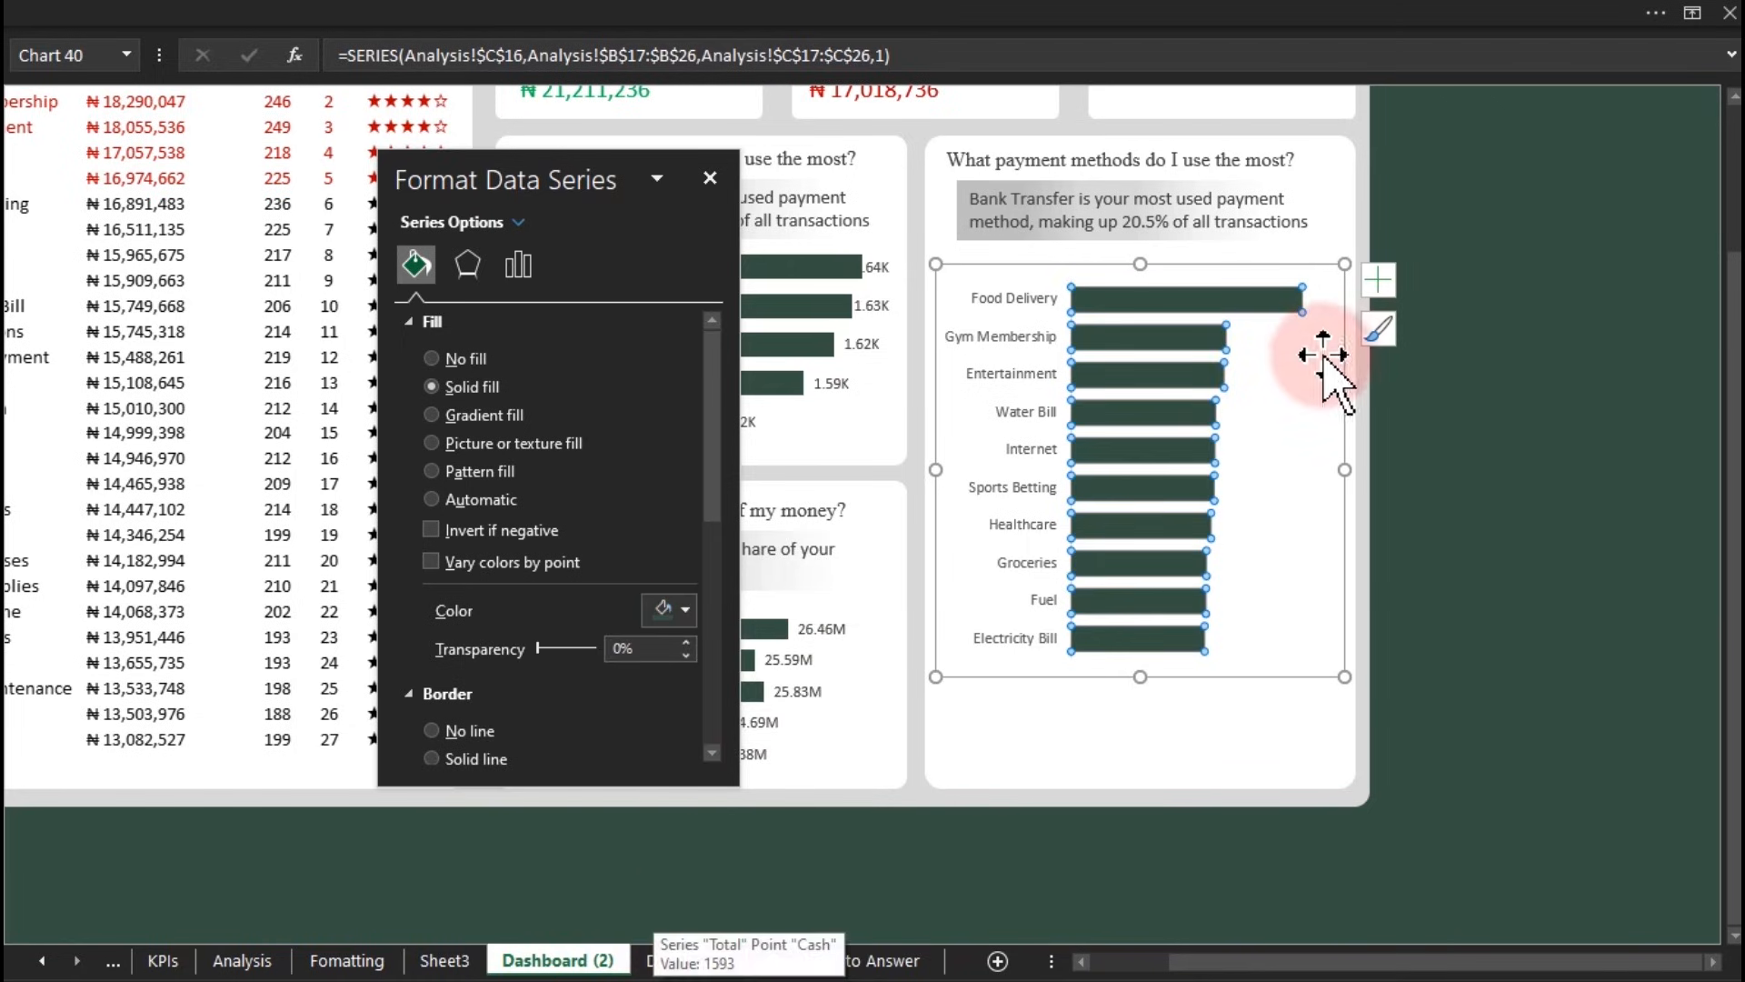
# Step: Add data labels to the category chart's bars and select the labels for formatting
pyautogui.click(1379, 289)
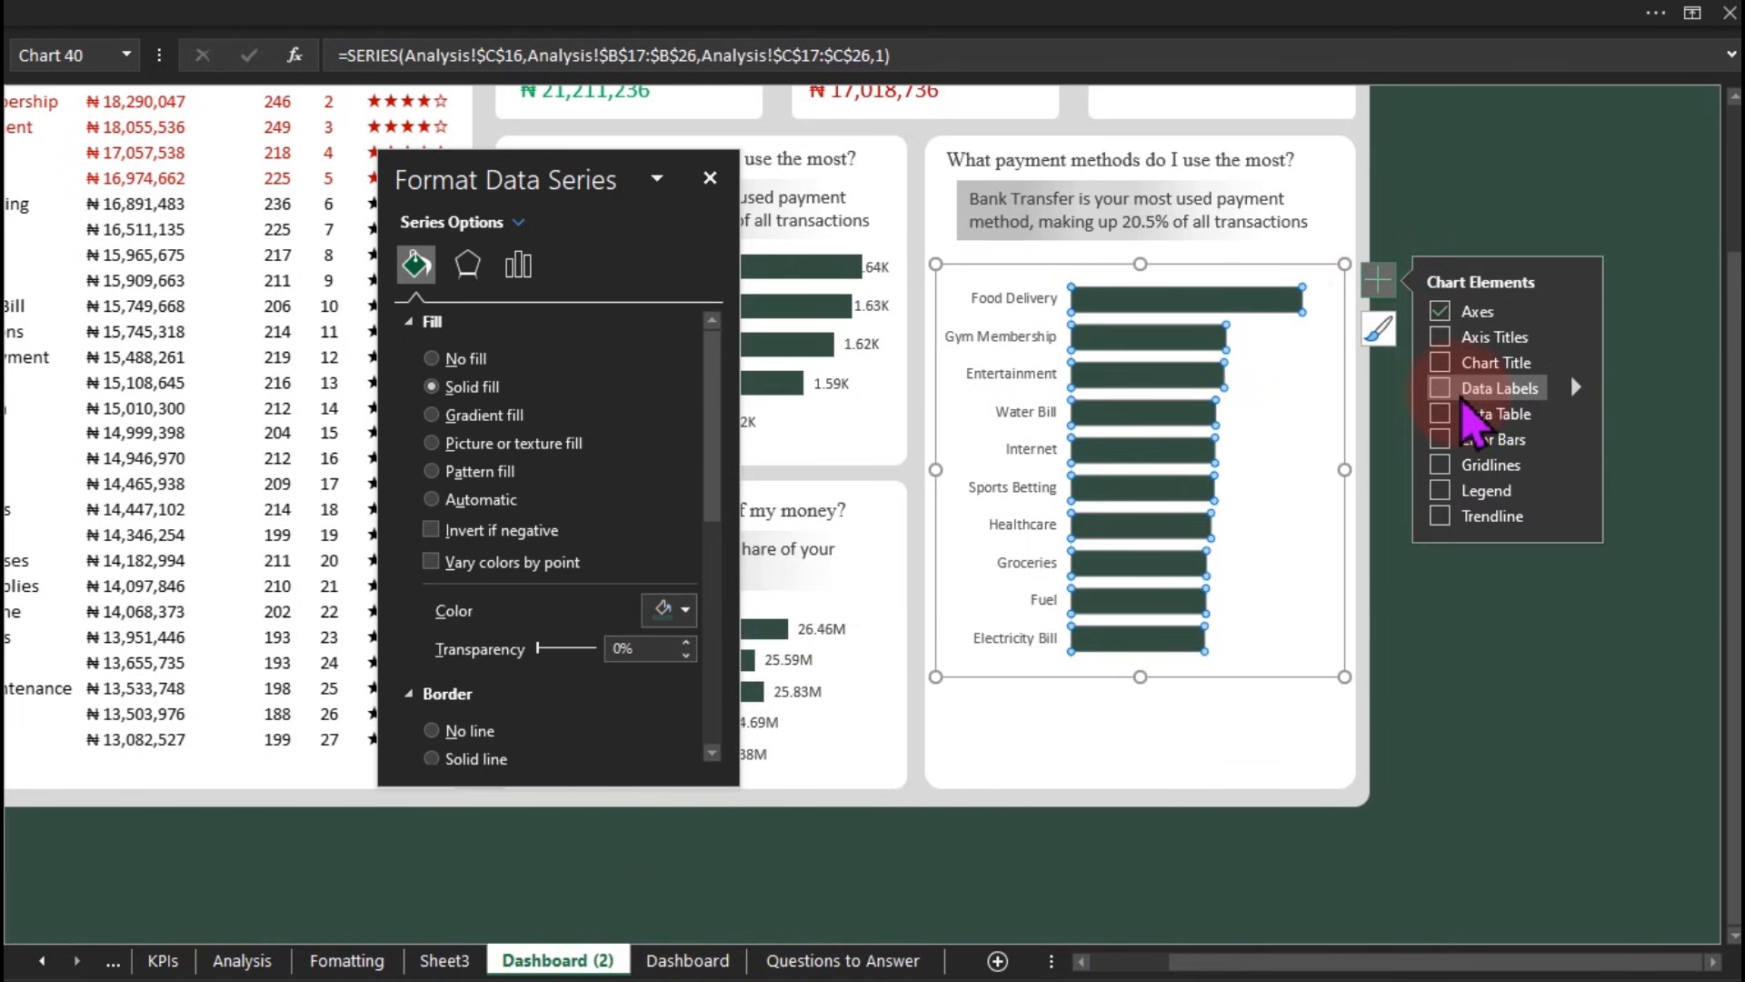
pyautogui.click(1464, 389)
pyautogui.click(1289, 368)
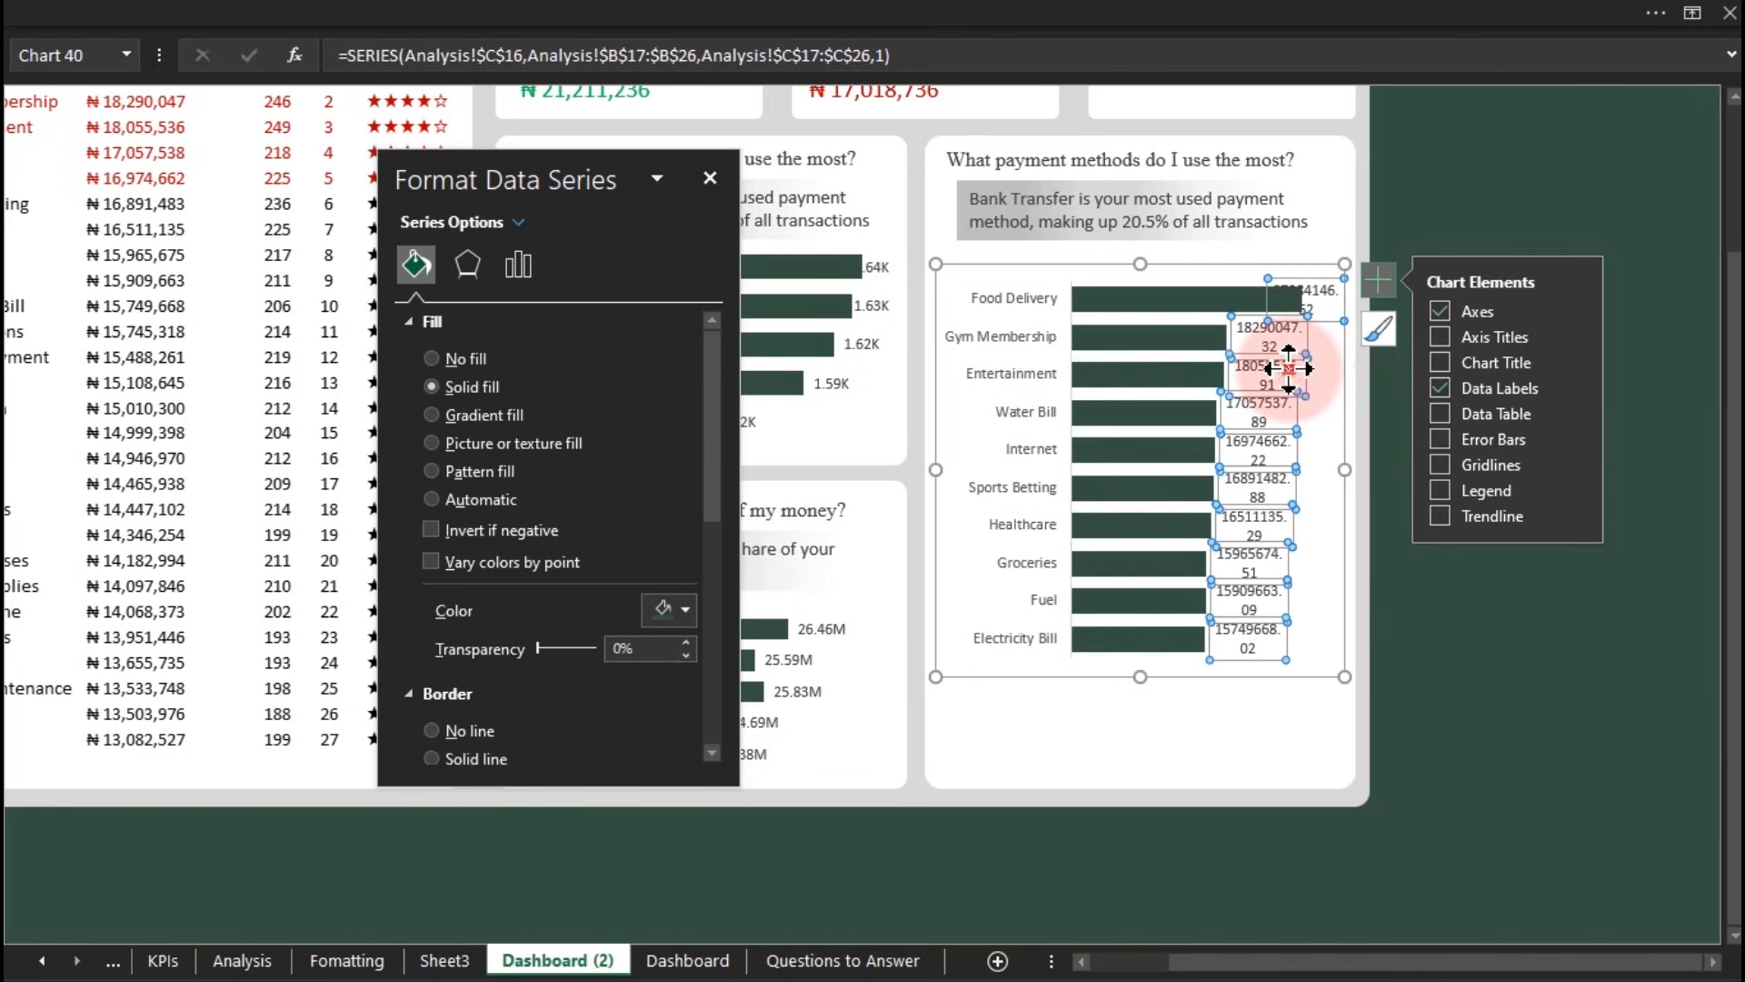
# Step: Make the category chart's data labels take their text from Analysis cells D17:D26 and stop showing the default value
pyautogui.click(569, 265)
pyautogui.click(445, 378)
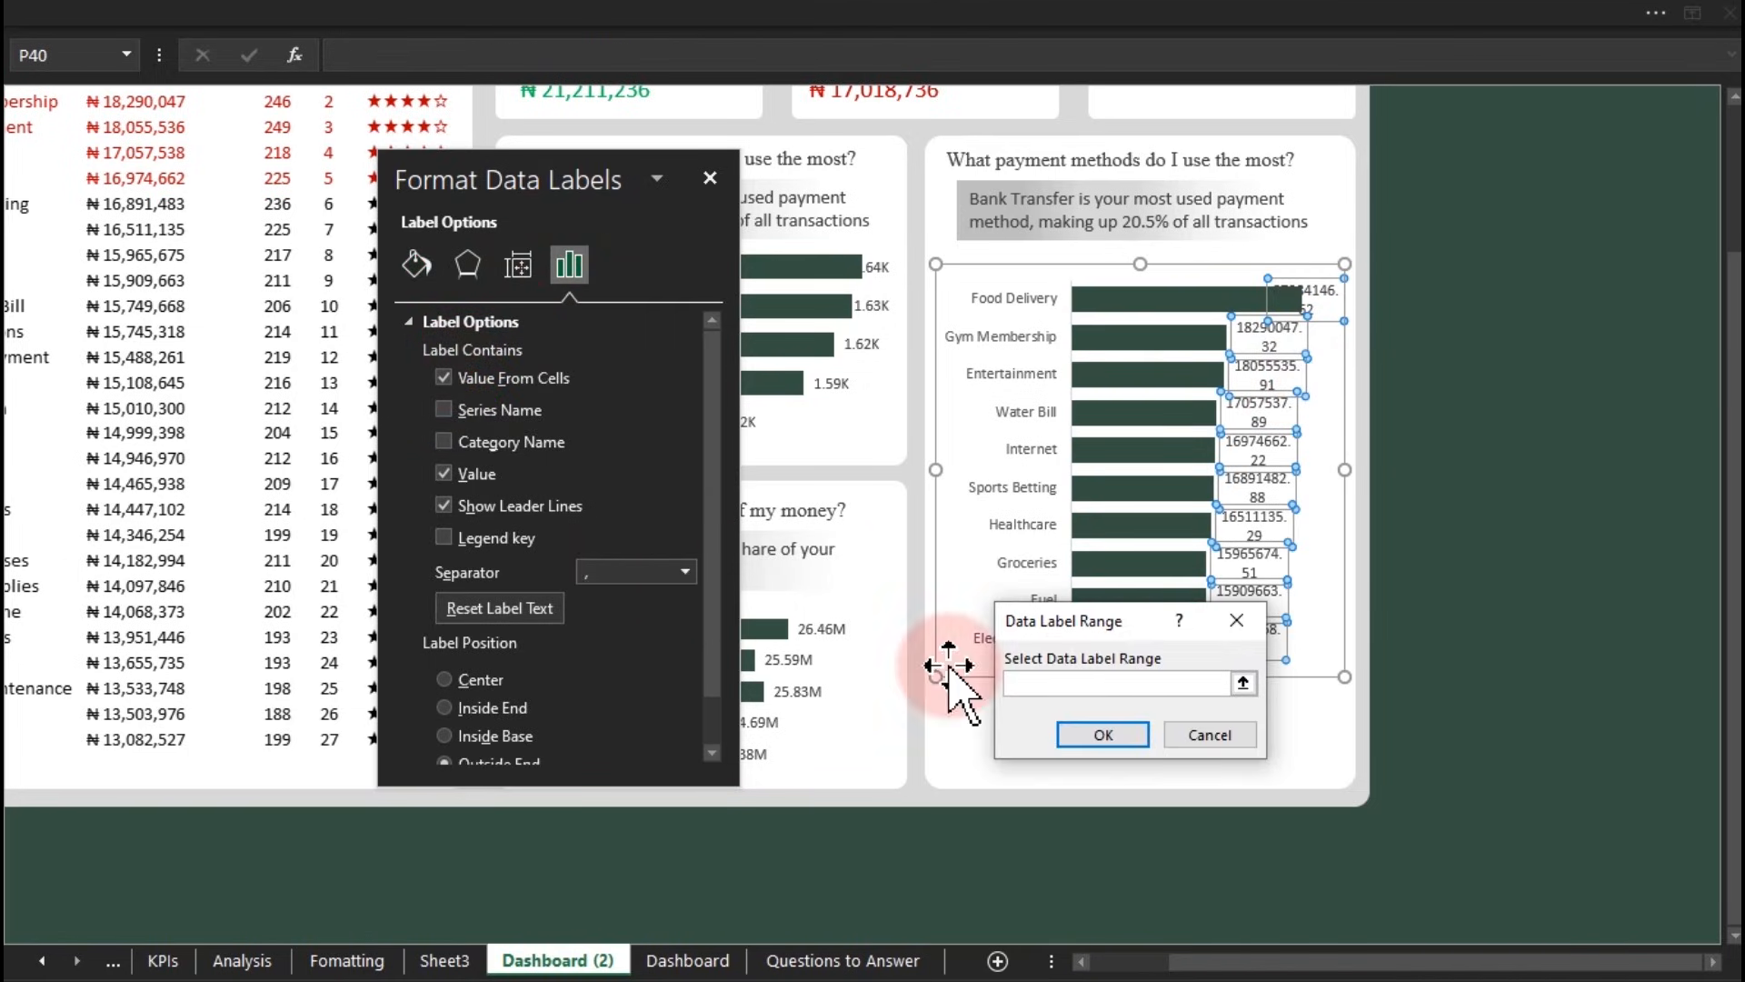
pyautogui.click(244, 959)
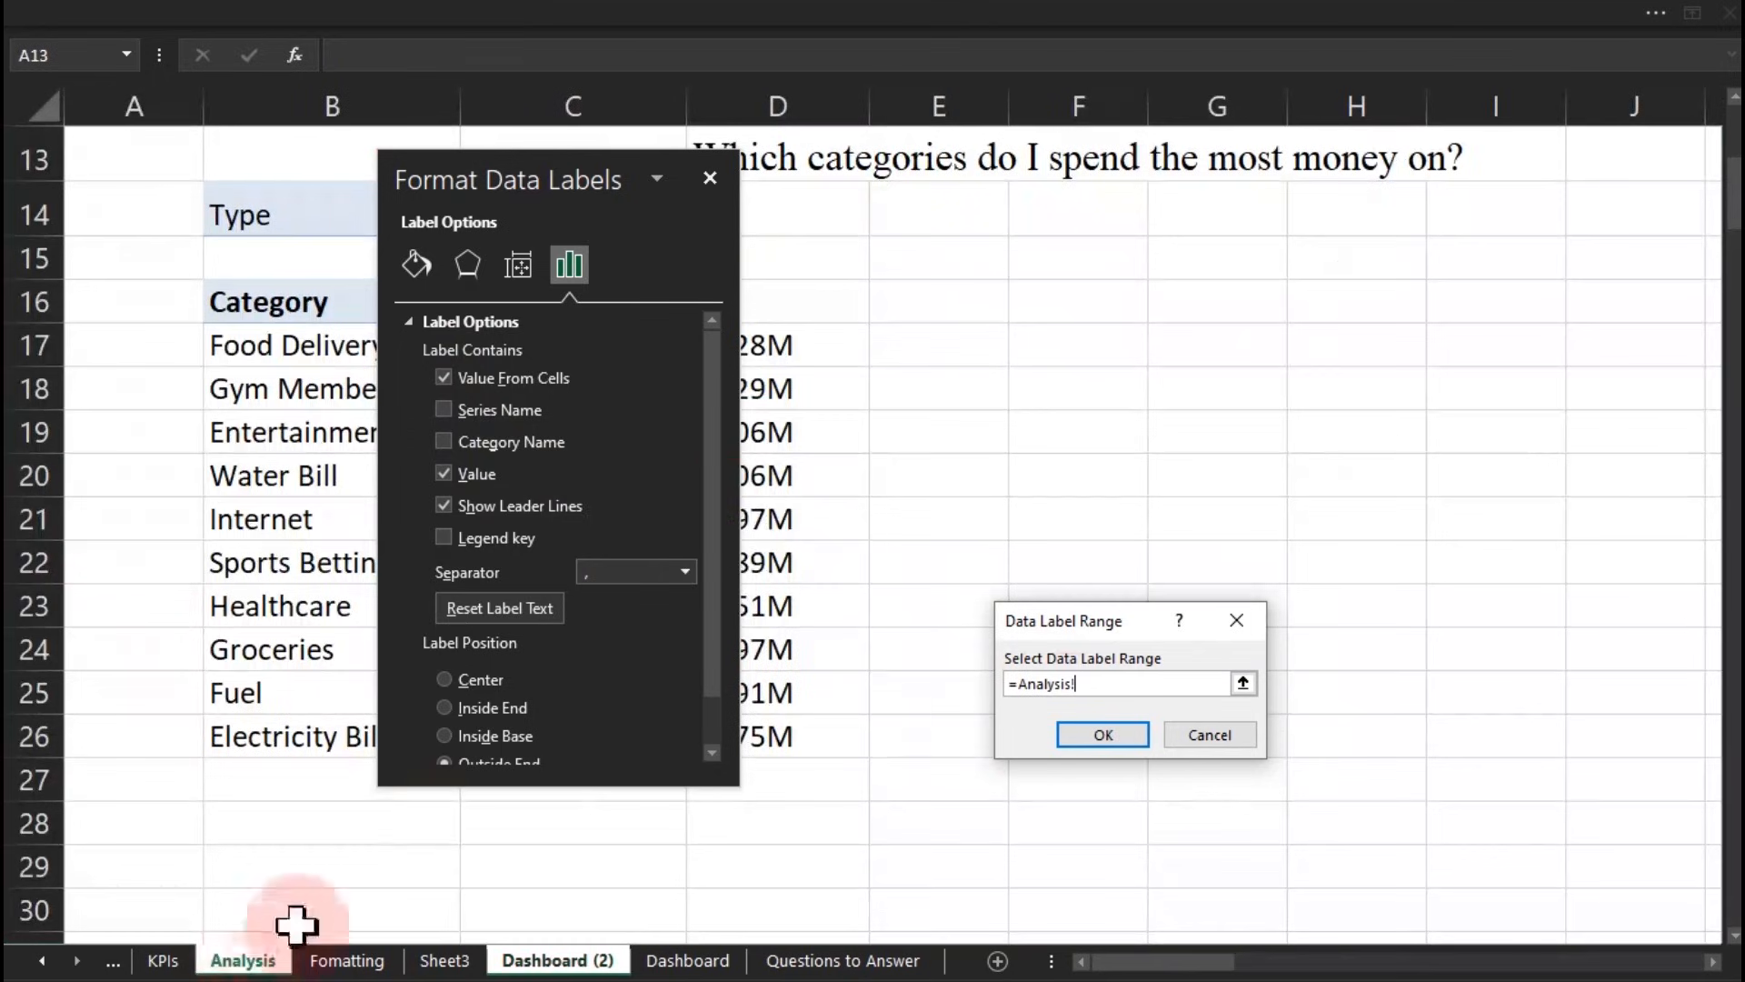
pyautogui.moveTo(518, 177); pyautogui.dragTo(357, 234)
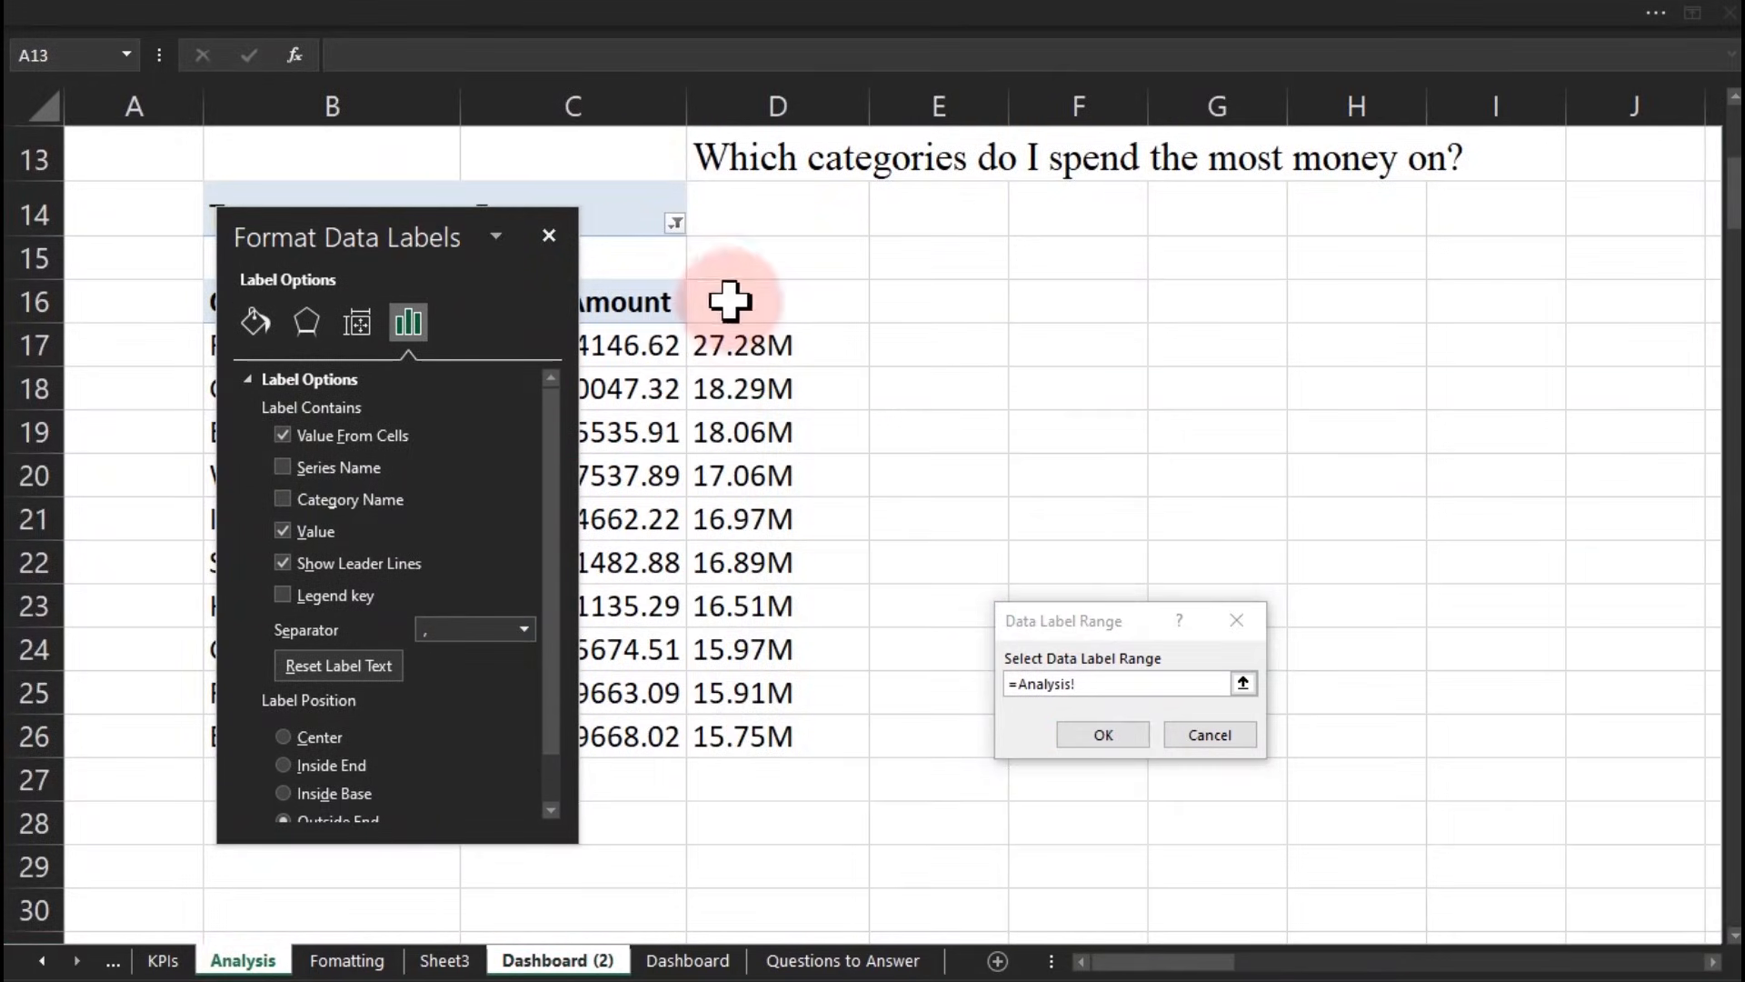
pyautogui.moveTo(738, 335); pyautogui.dragTo(730, 723)
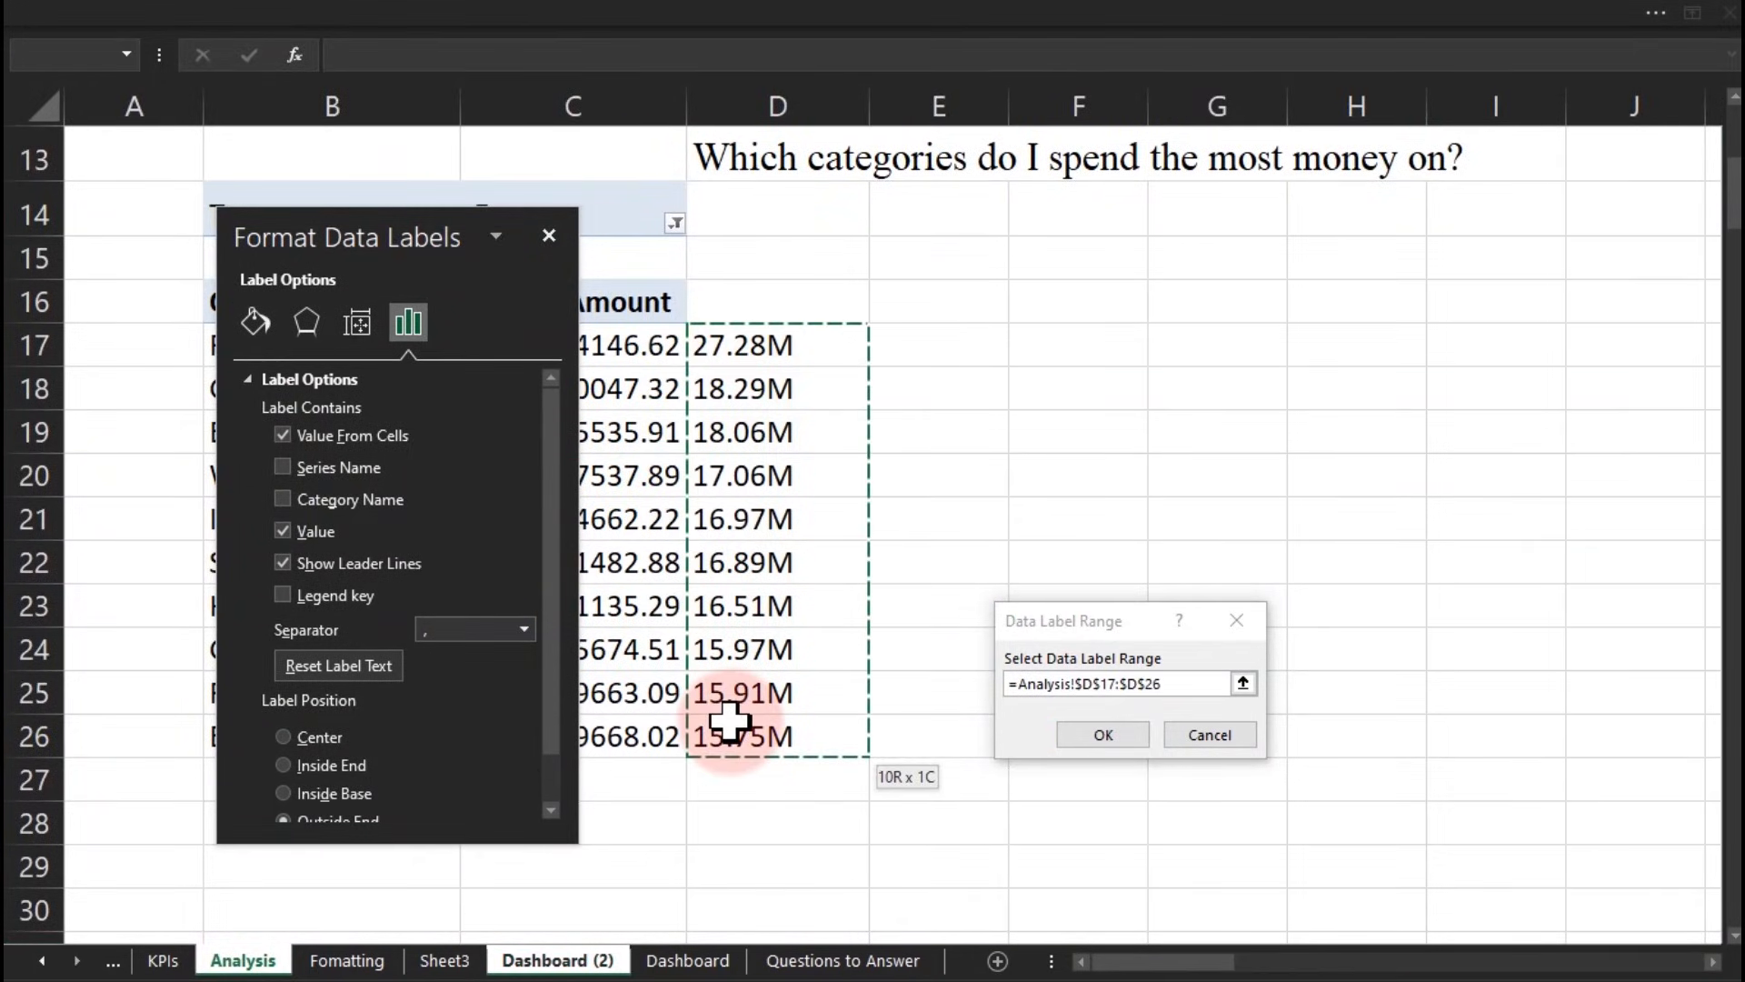
pyautogui.click(1106, 736)
pyautogui.click(284, 447)
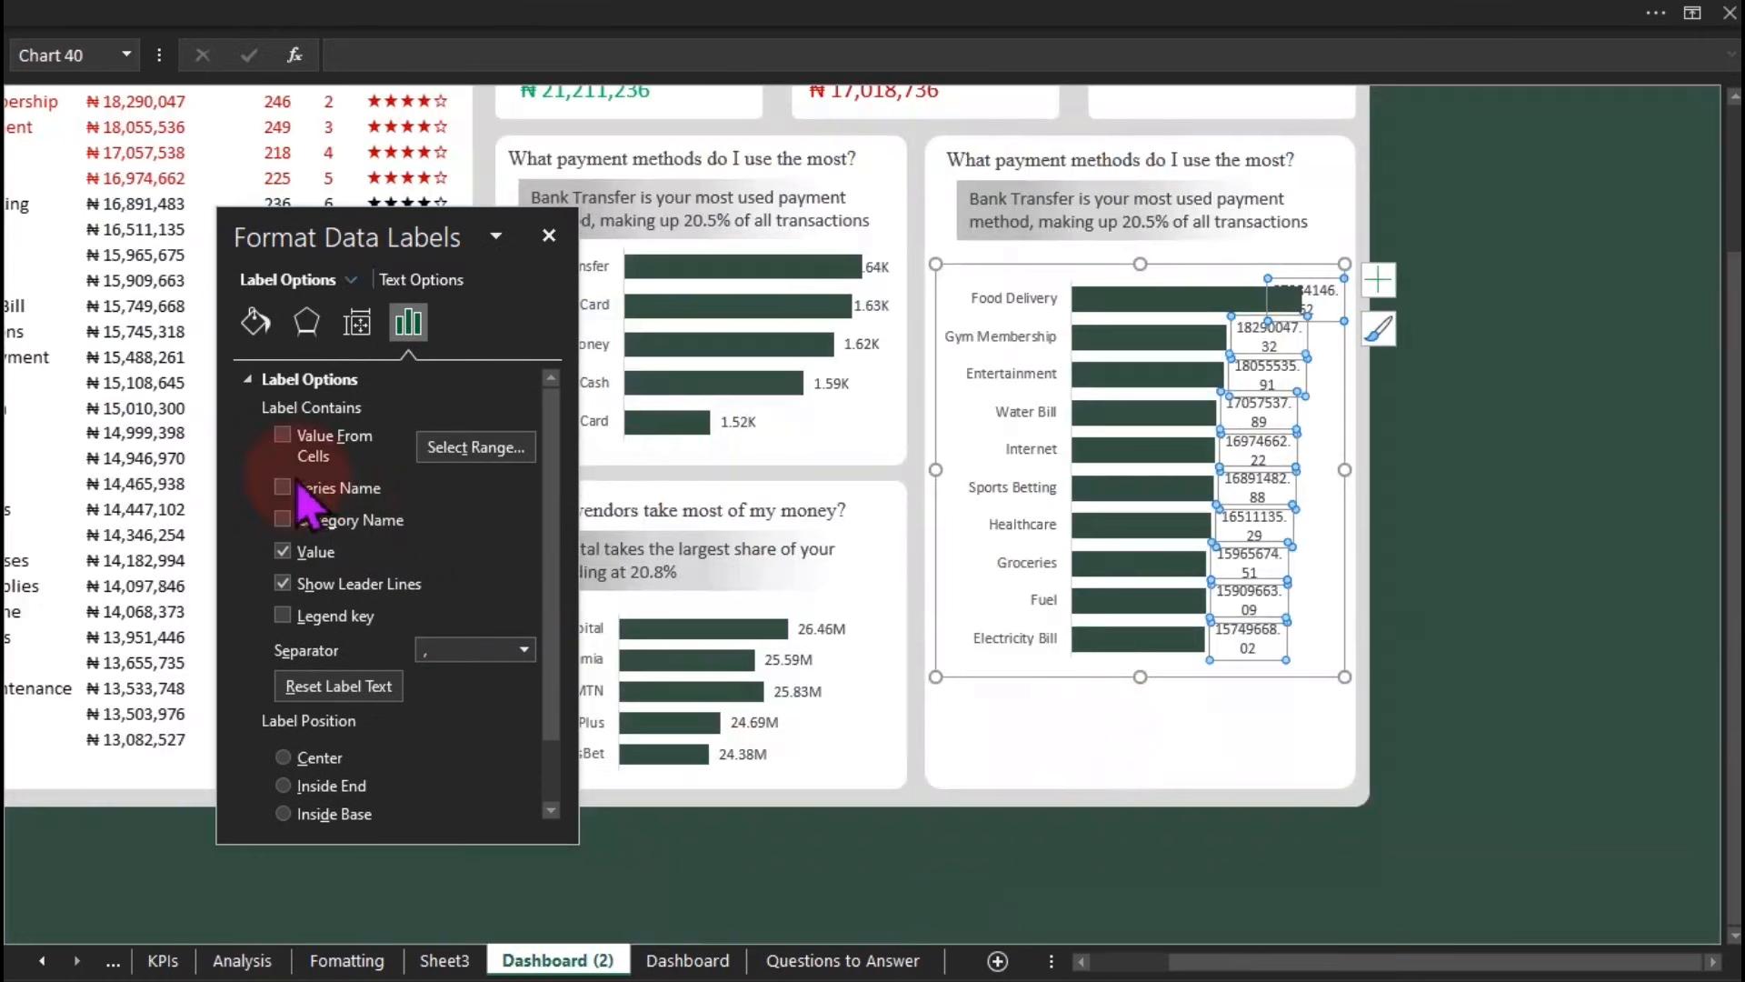
pyautogui.click(282, 435)
pyautogui.click(283, 552)
pyautogui.click(1482, 385)
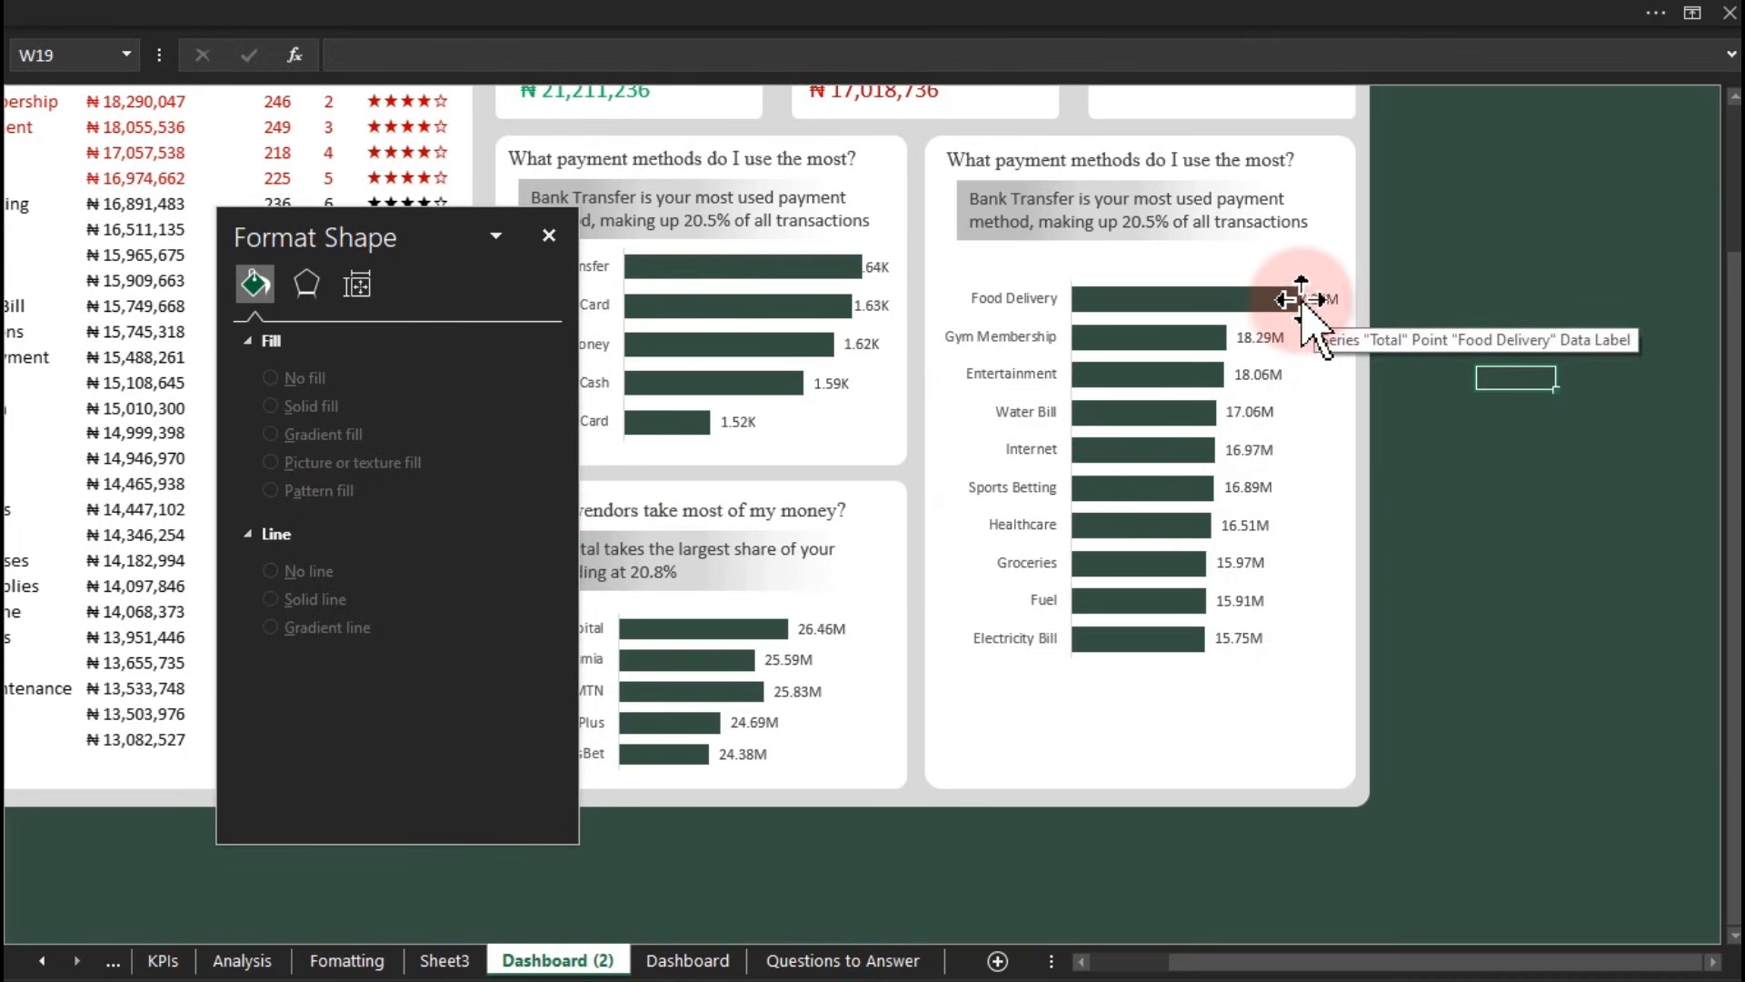
# Step: Narrow the category chart's plot area so the Food Delivery label clears its bar, and nudge the chart slightly upward
pyautogui.click(1207, 325)
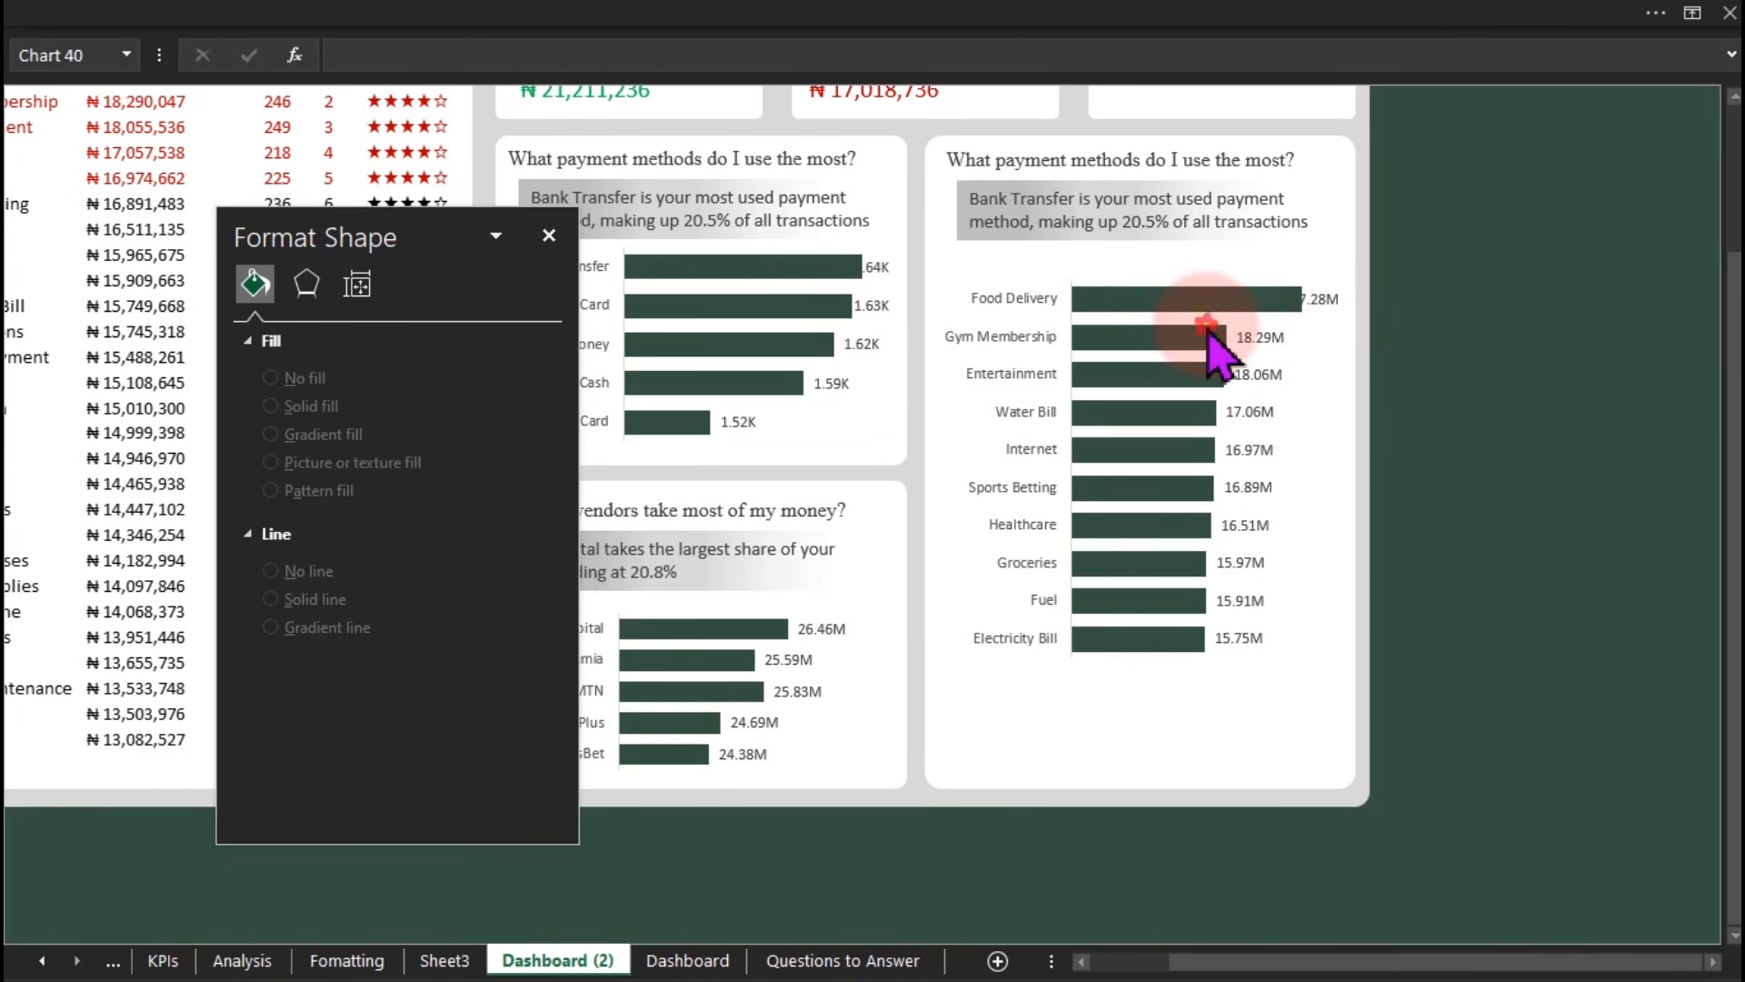
pyautogui.click(1207, 329)
pyautogui.click(1209, 306)
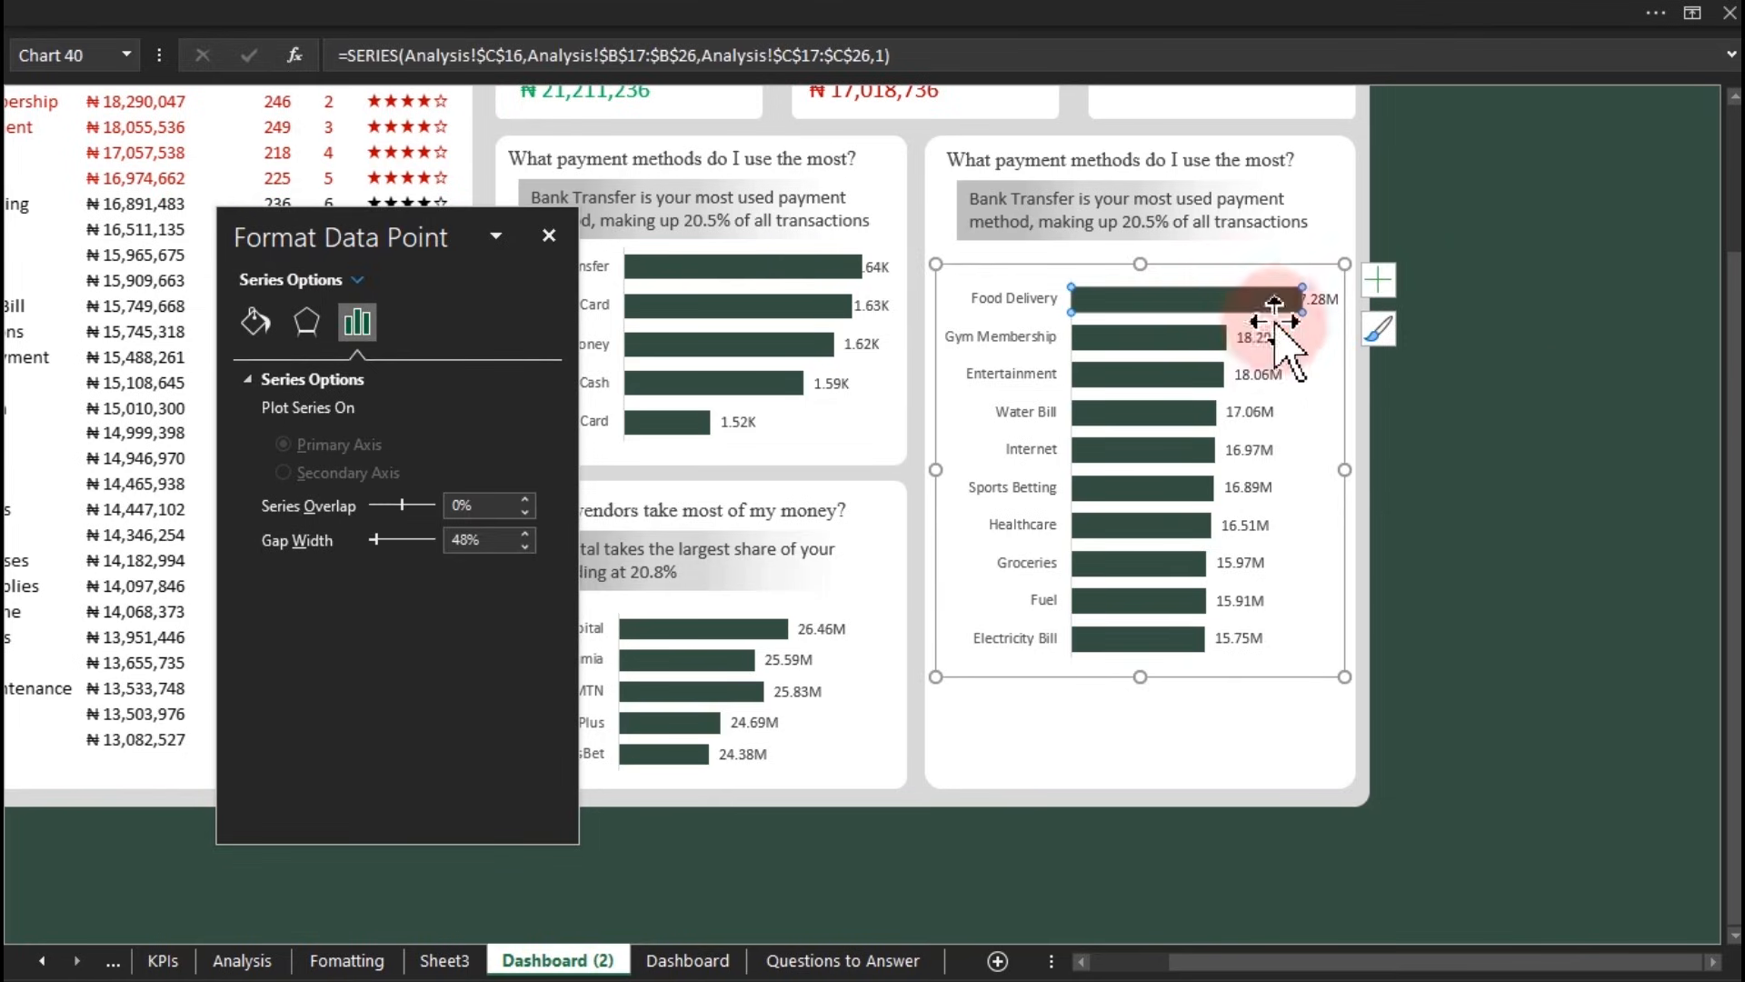
pyautogui.click(1313, 387)
pyautogui.moveTo(1328, 469); pyautogui.dragTo(1304, 470)
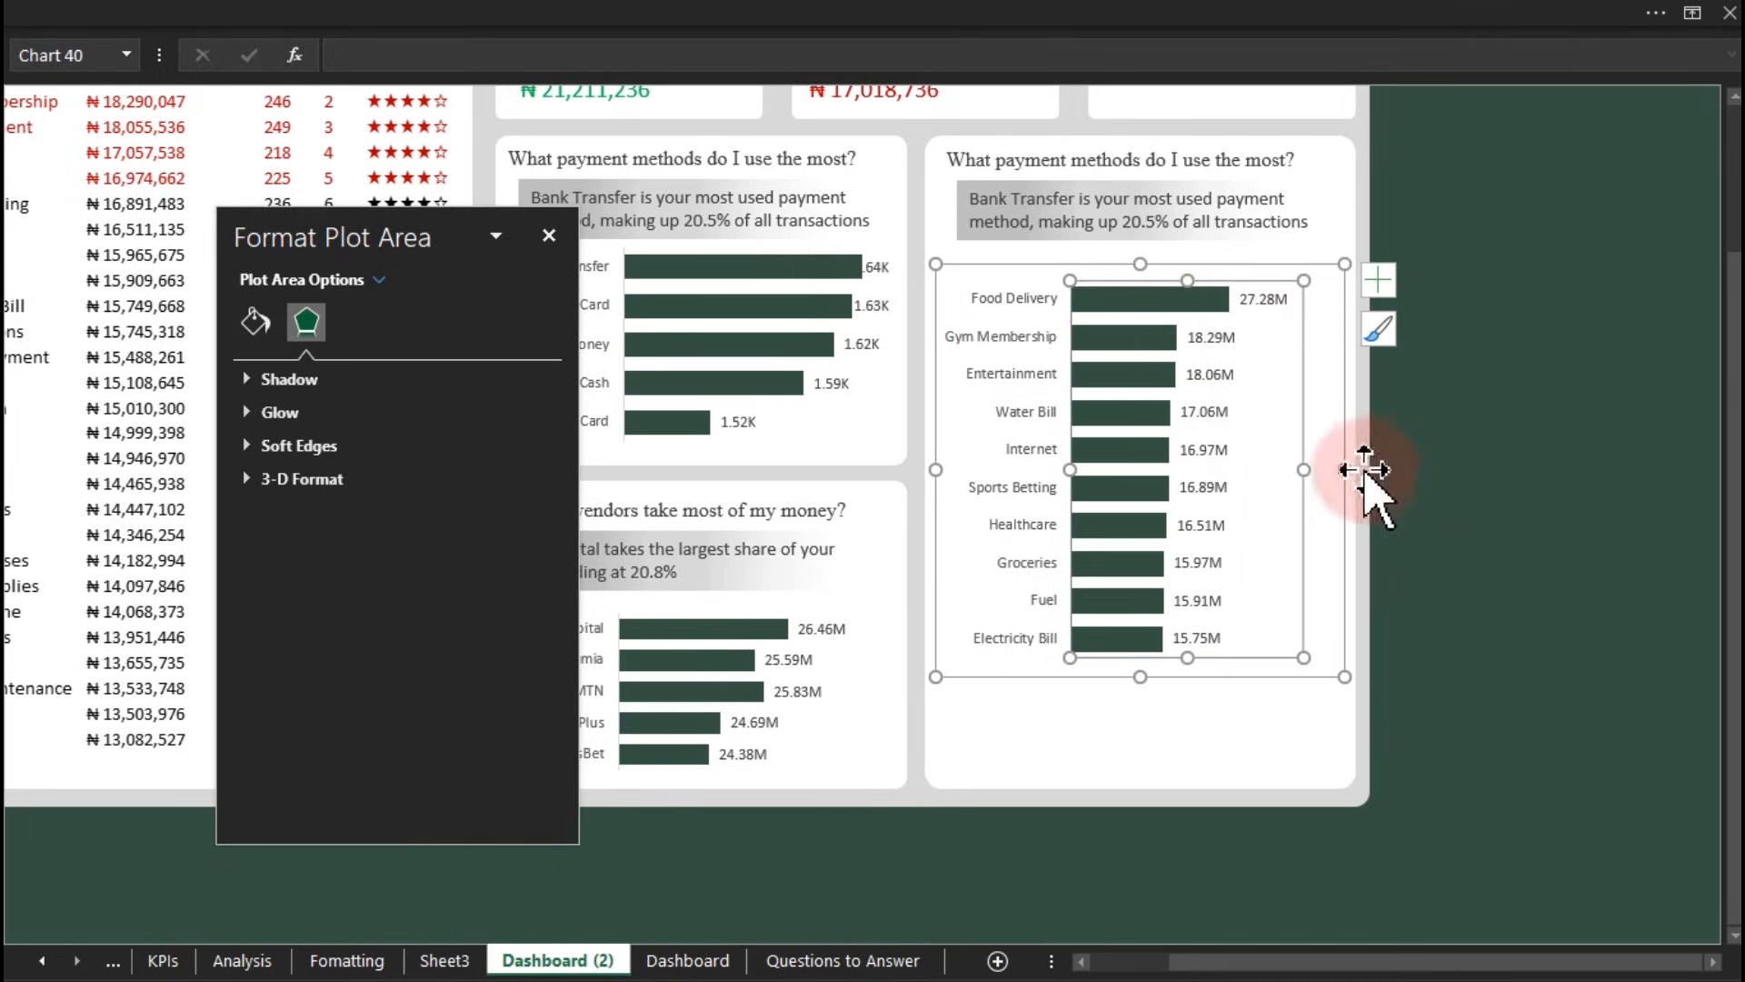
pyautogui.moveTo(1346, 458); pyautogui.dragTo(1347, 450)
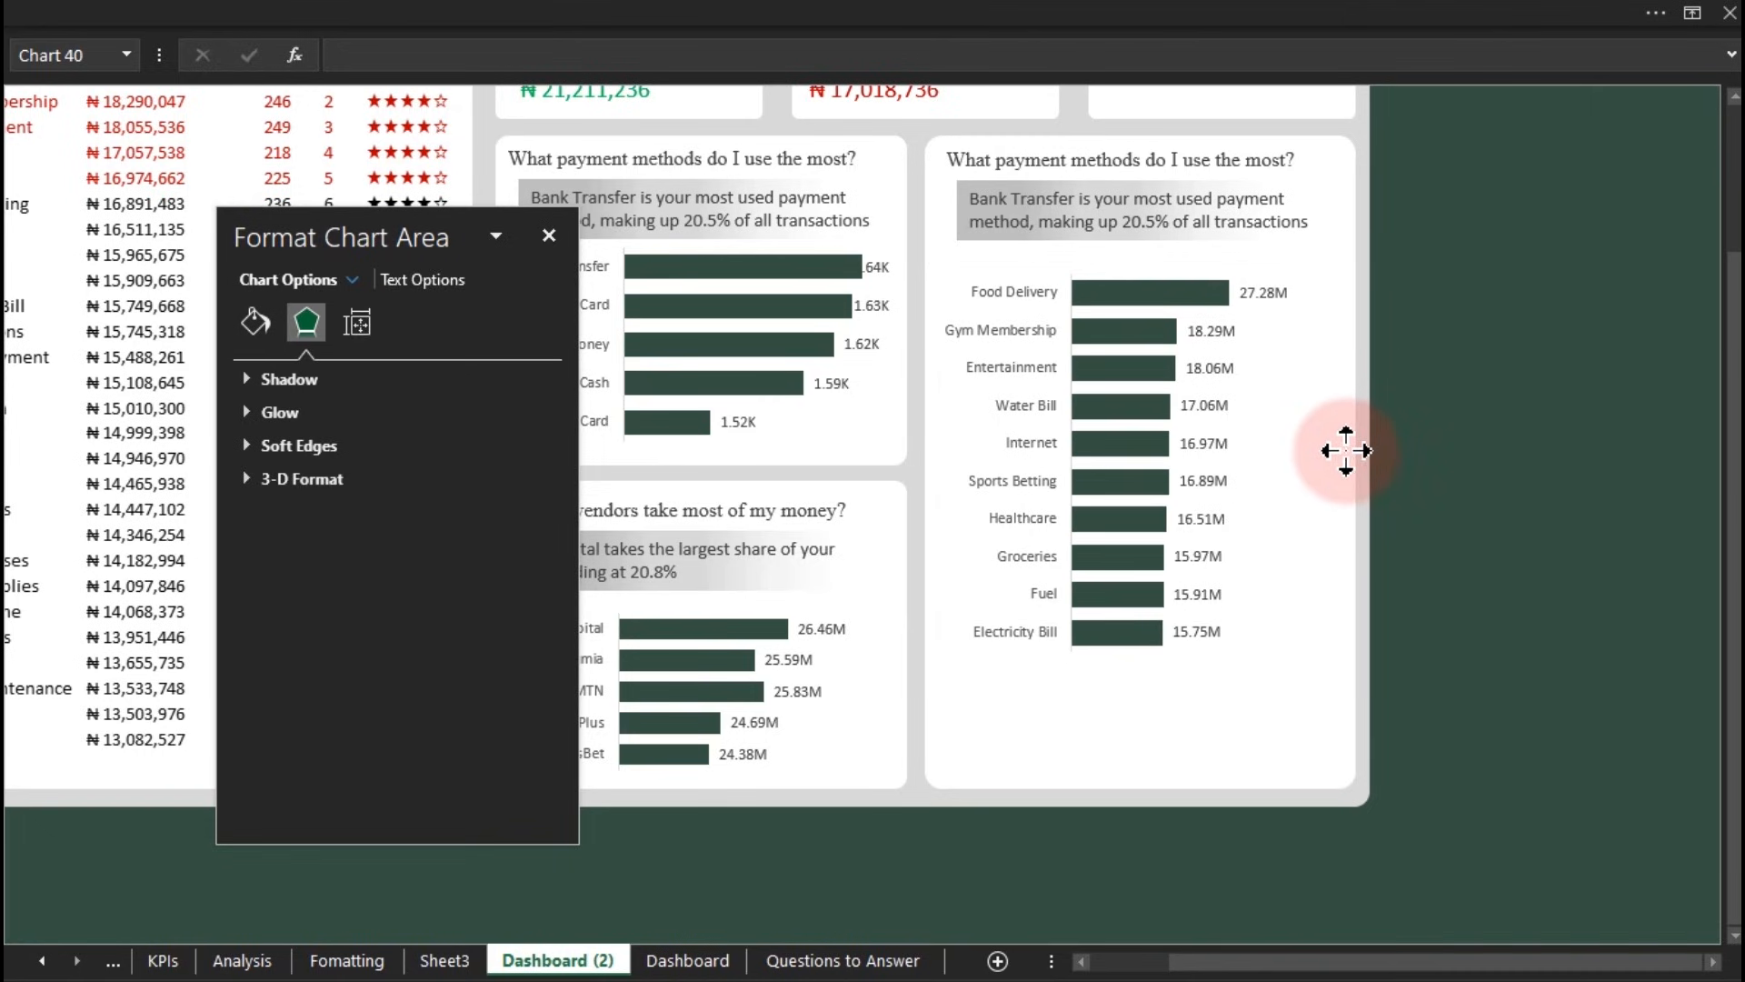
# Step: Link the title text box above the category chart to cell D13 on the Analysis sheet
pyautogui.click(1088, 164)
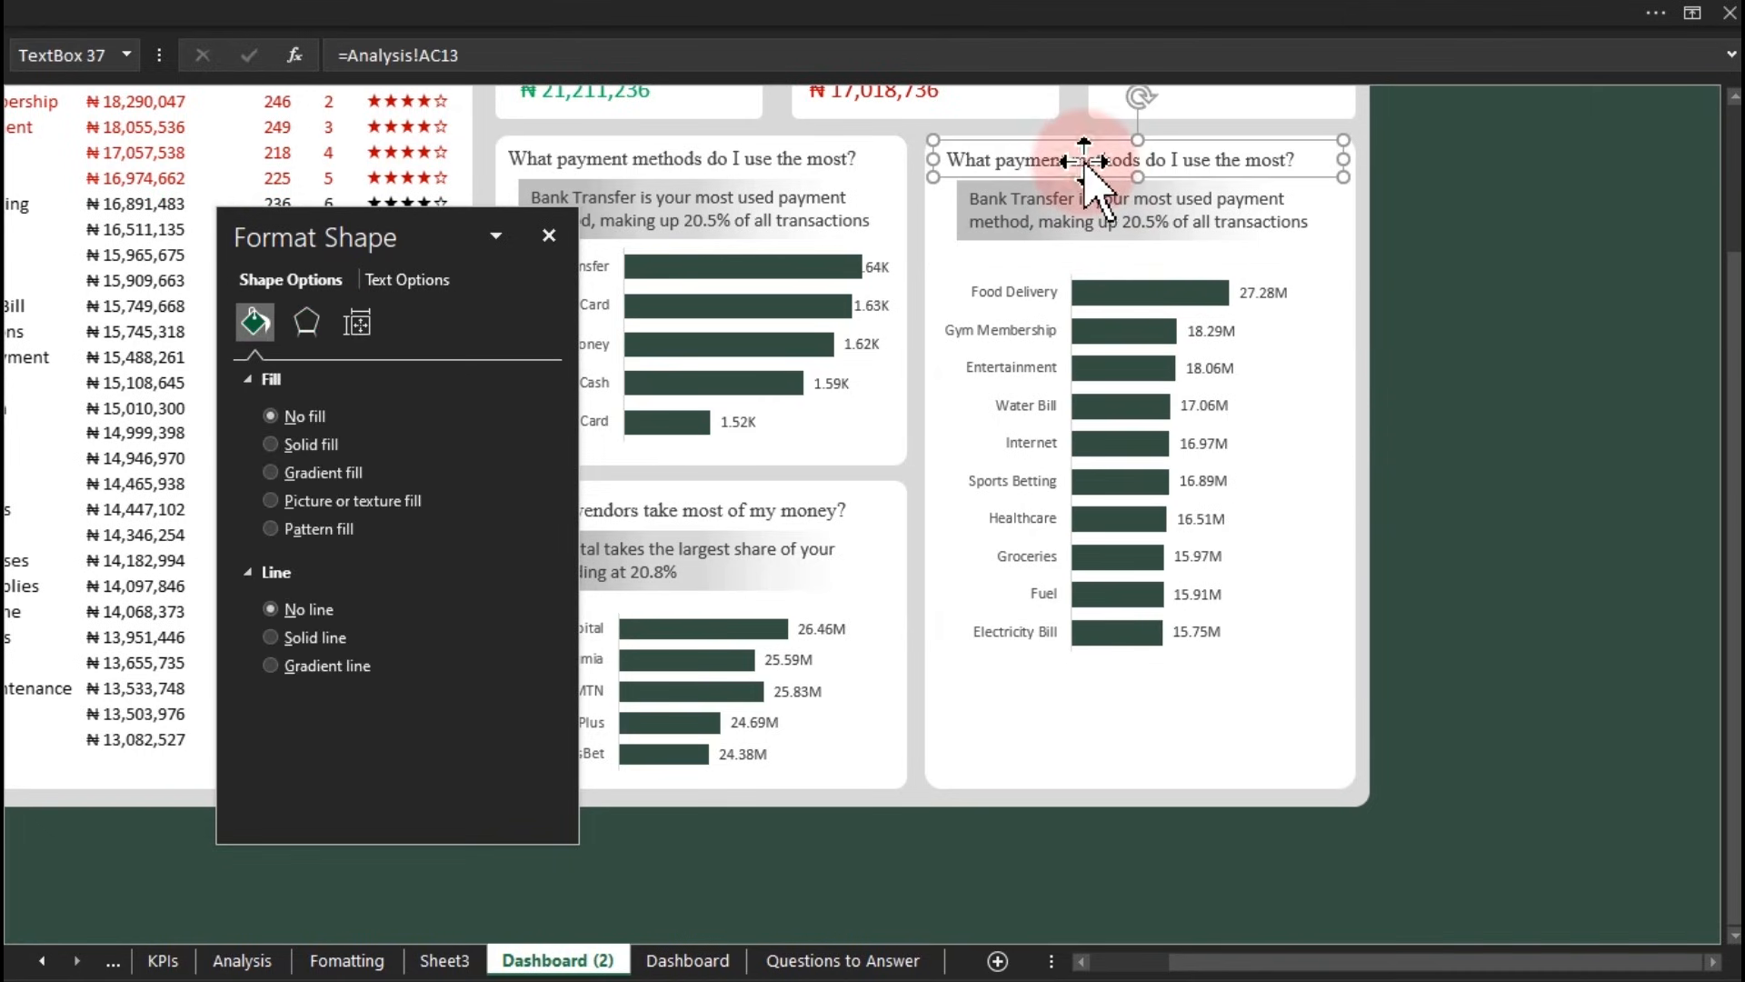
pyautogui.click(356, 54)
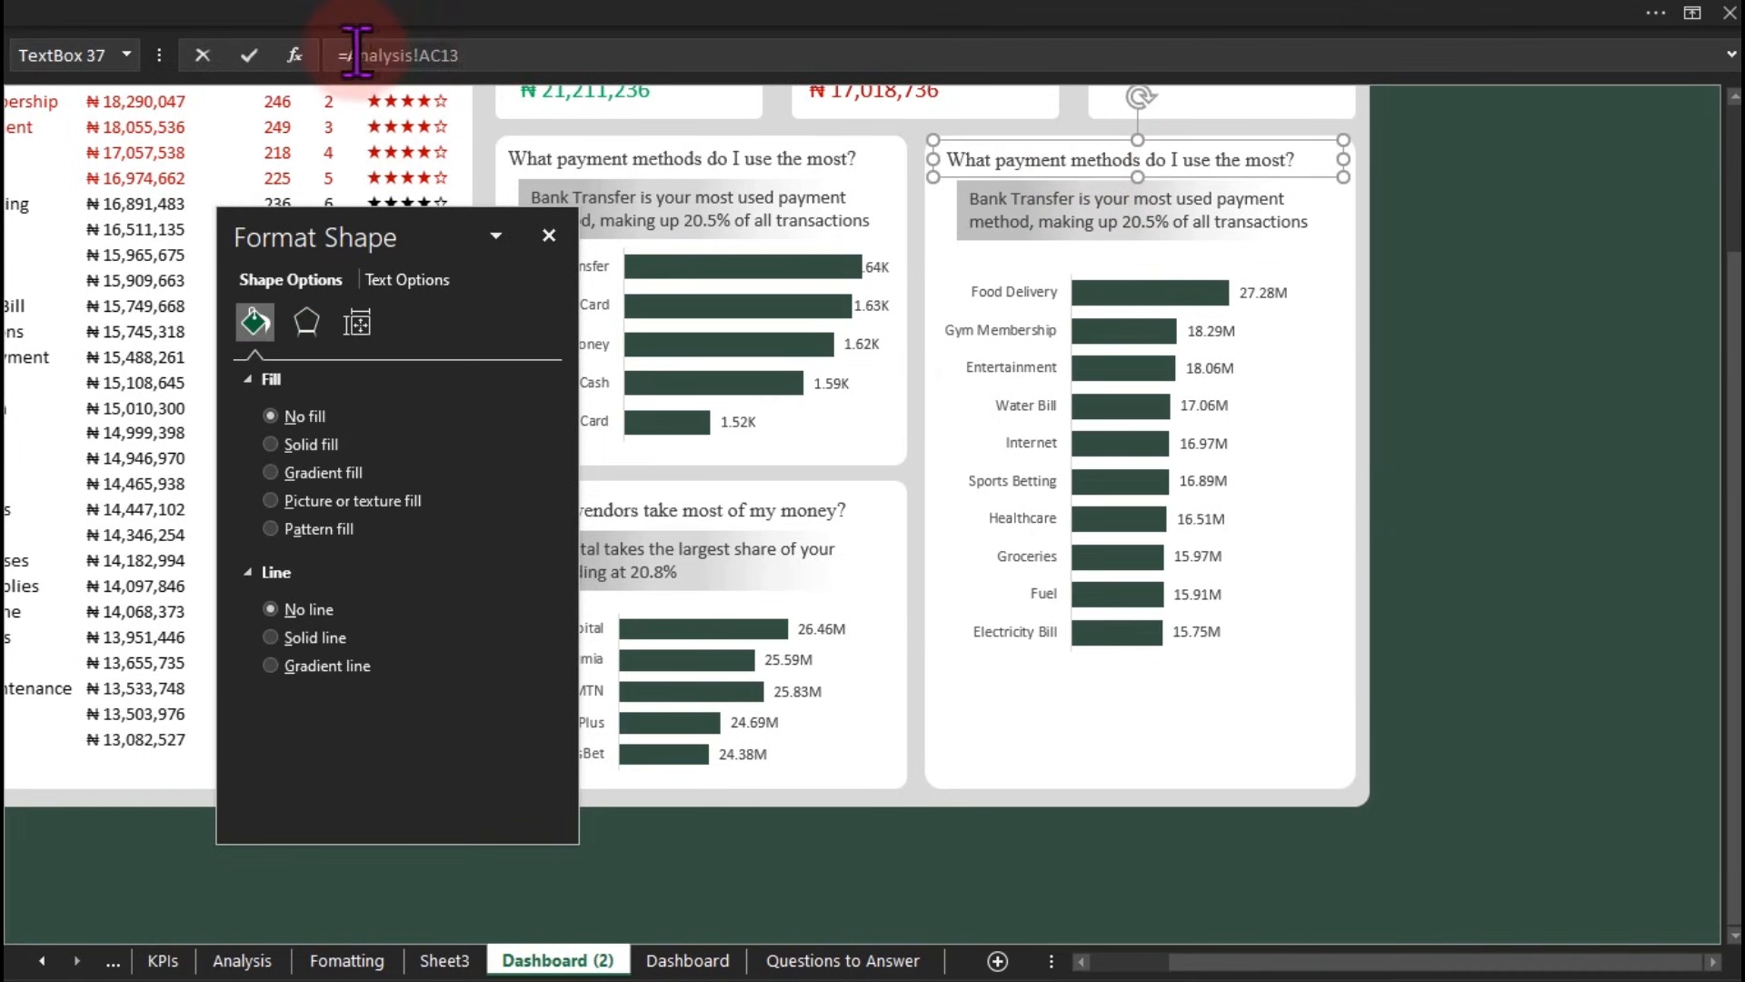
pyautogui.click(377, 960)
pyautogui.click(242, 960)
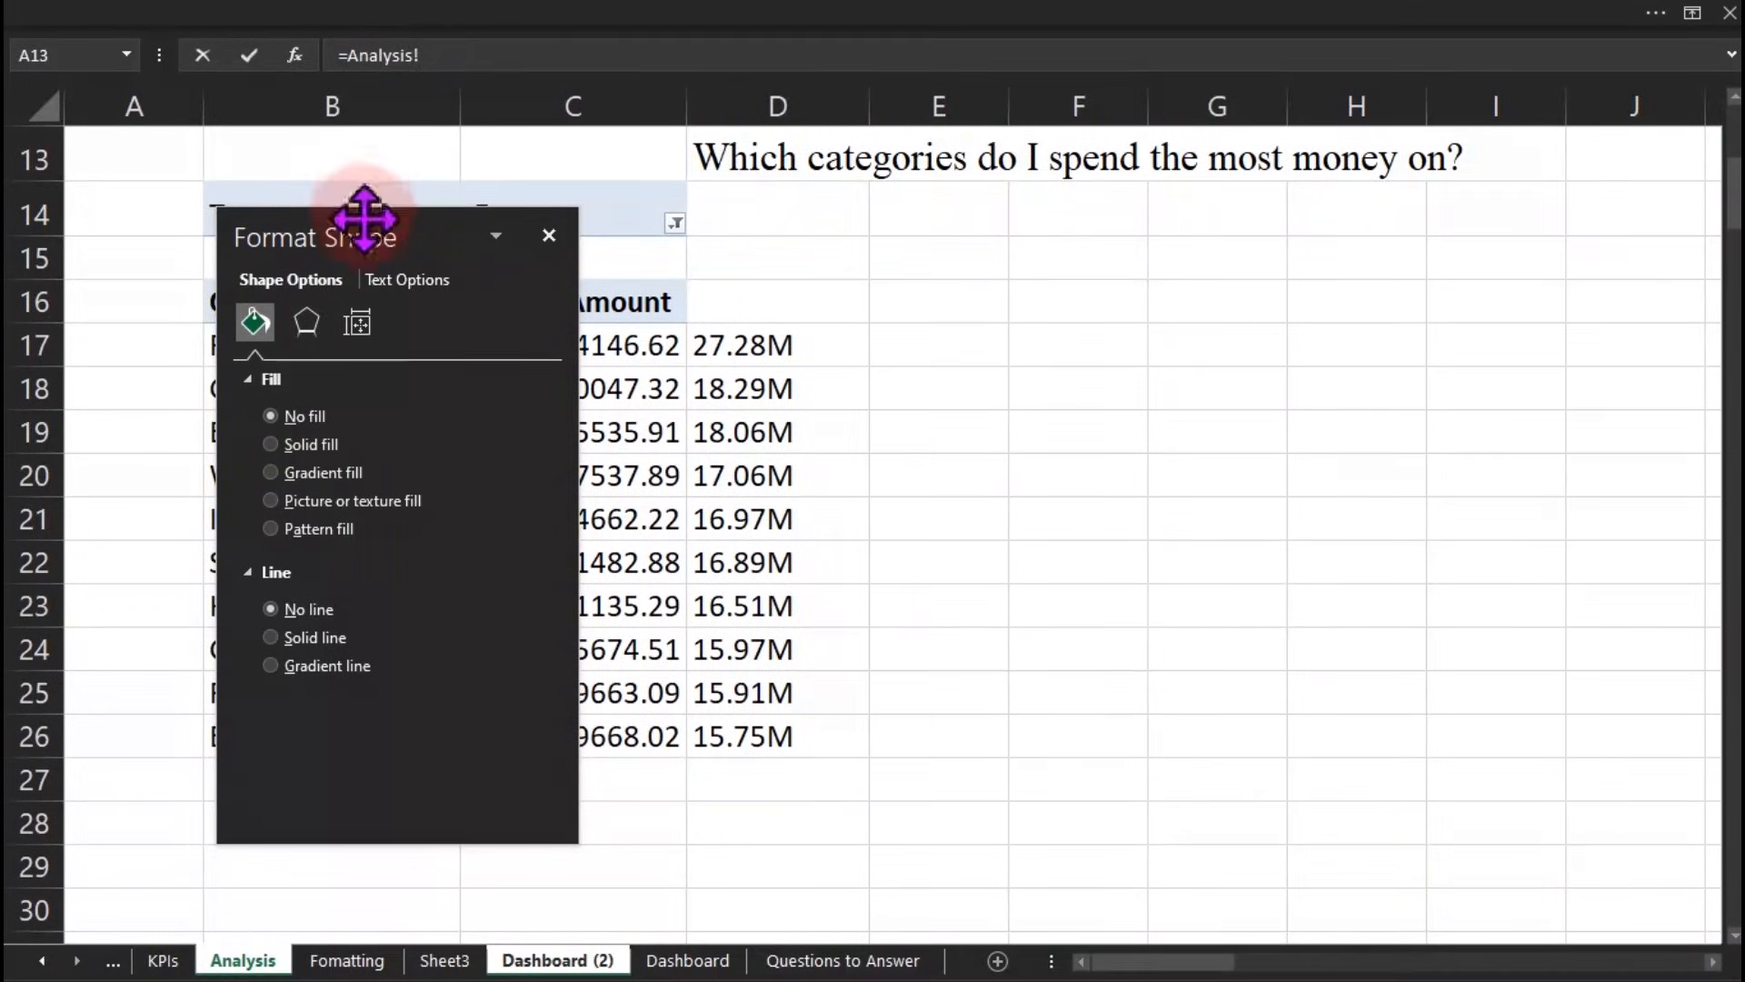
pyautogui.click(787, 156)
pyautogui.press('Return')
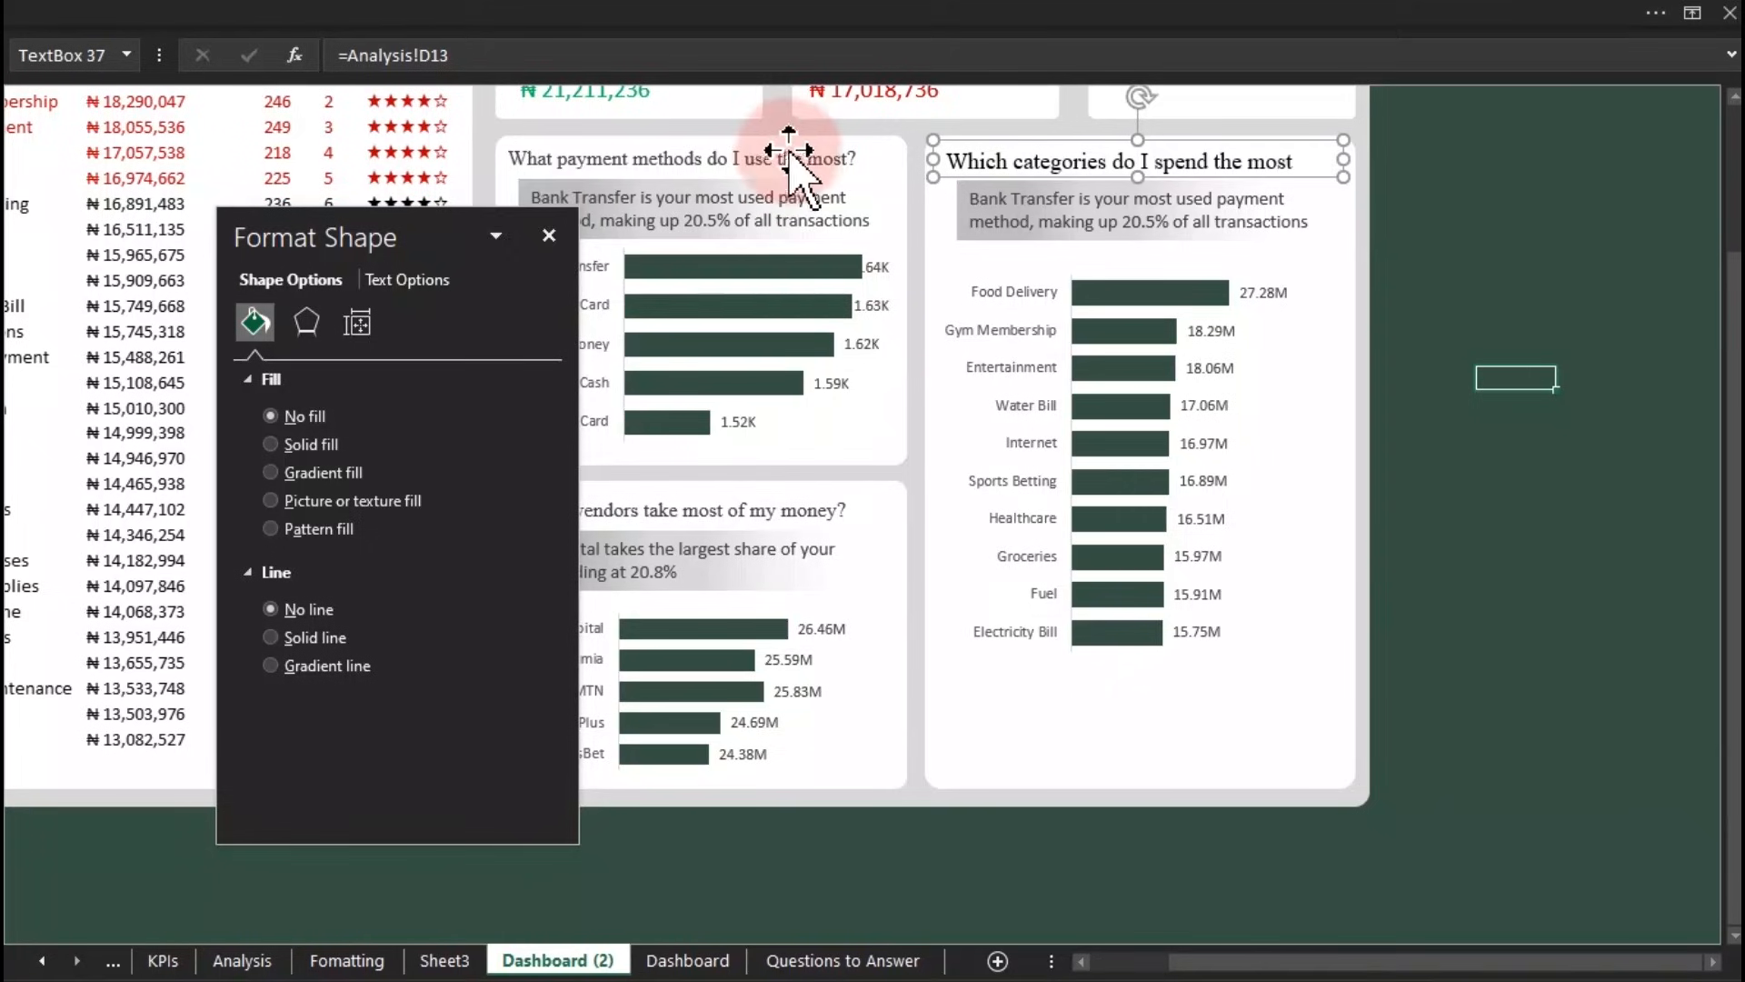
# Step: Copy the formatting of the payment methods title text box onto the category chart's title with Format Painter
pyautogui.click(670, 150)
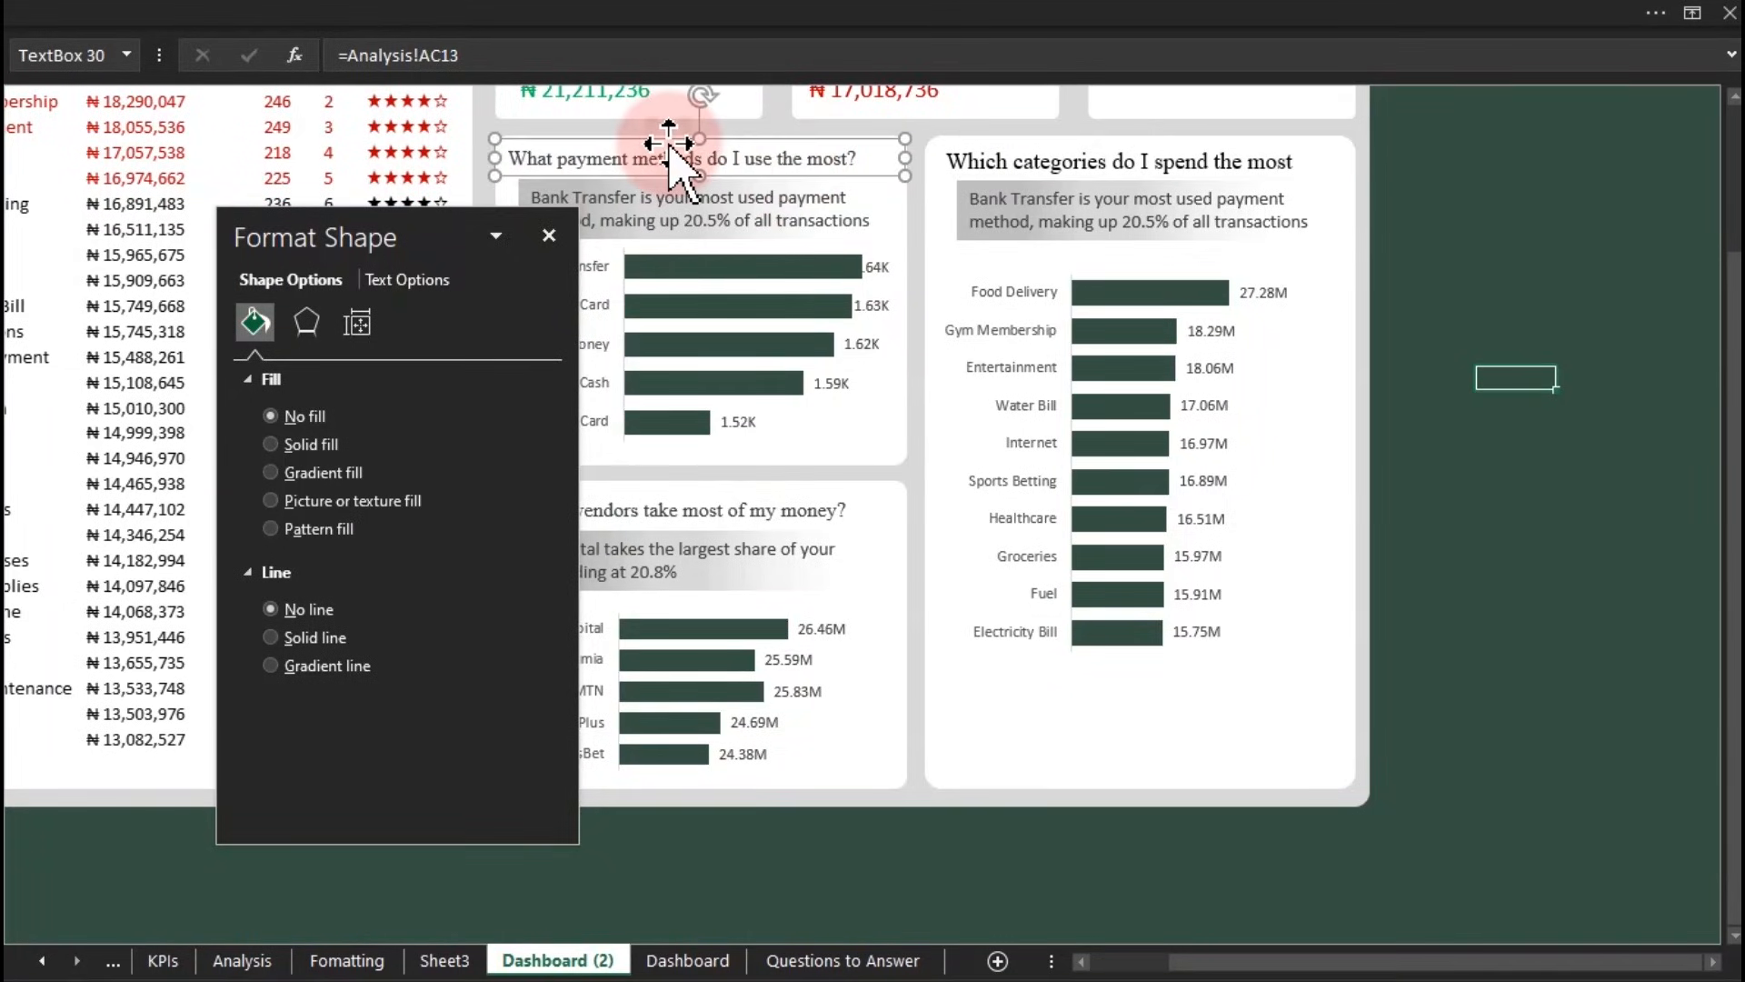
pyautogui.click(254, 14)
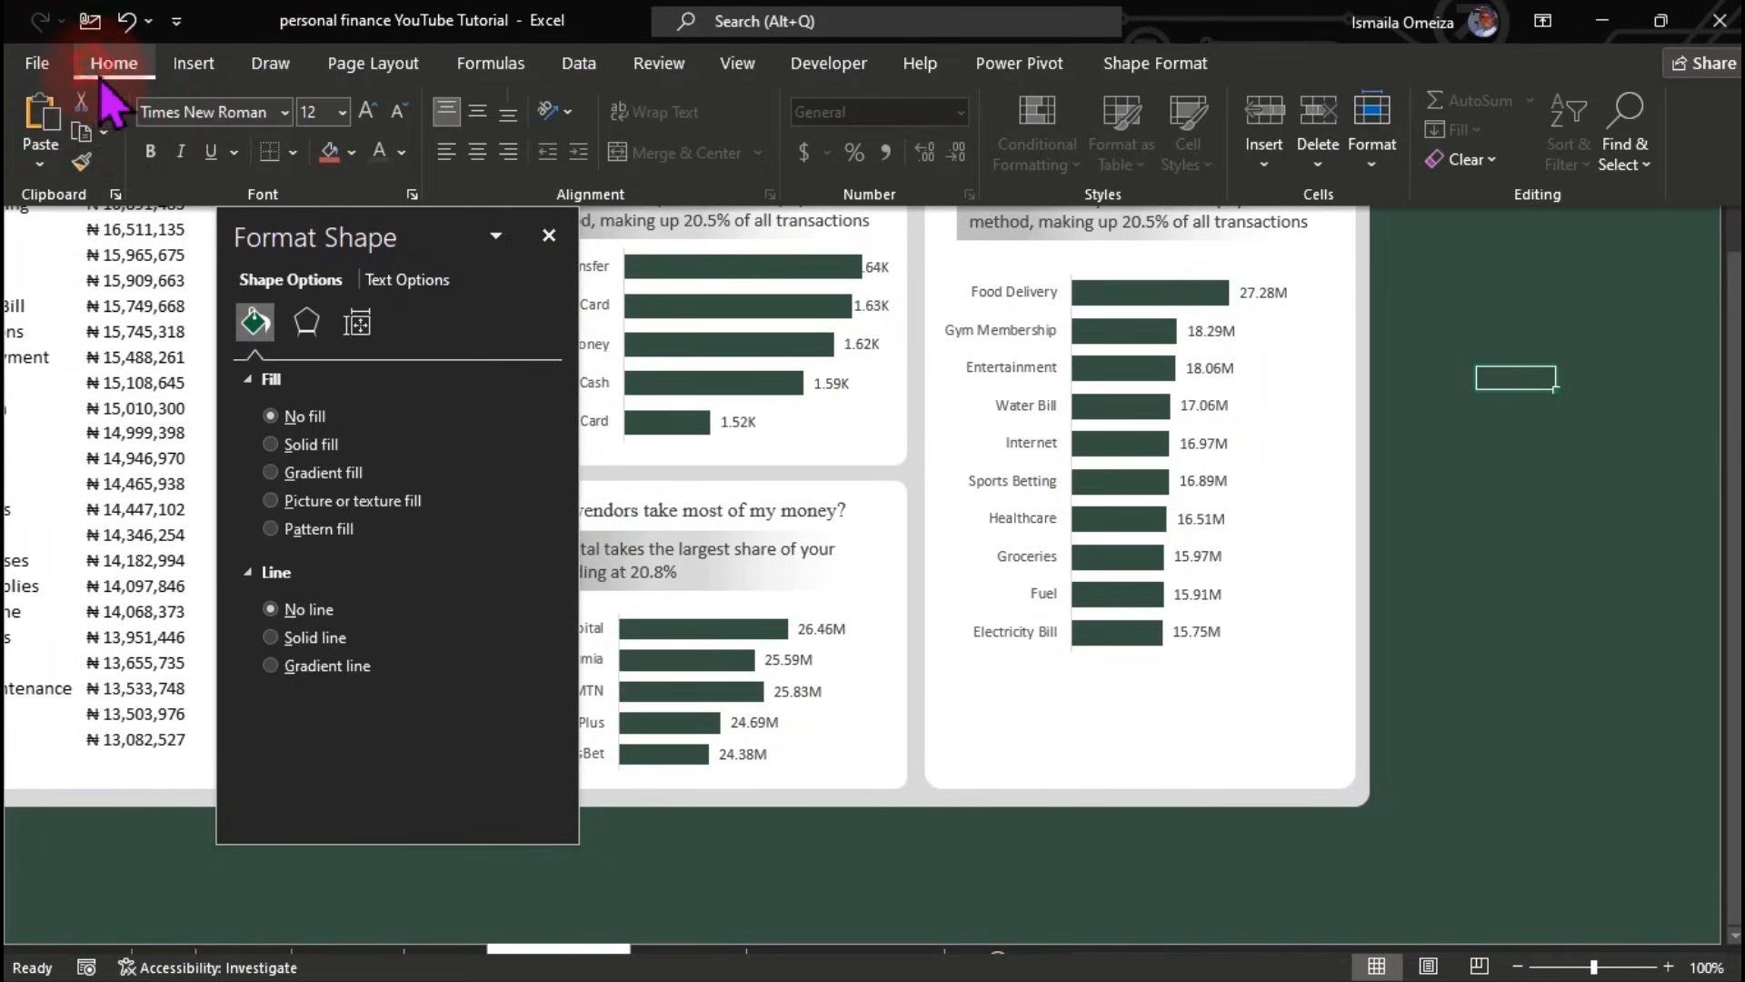
pyautogui.click(81, 162)
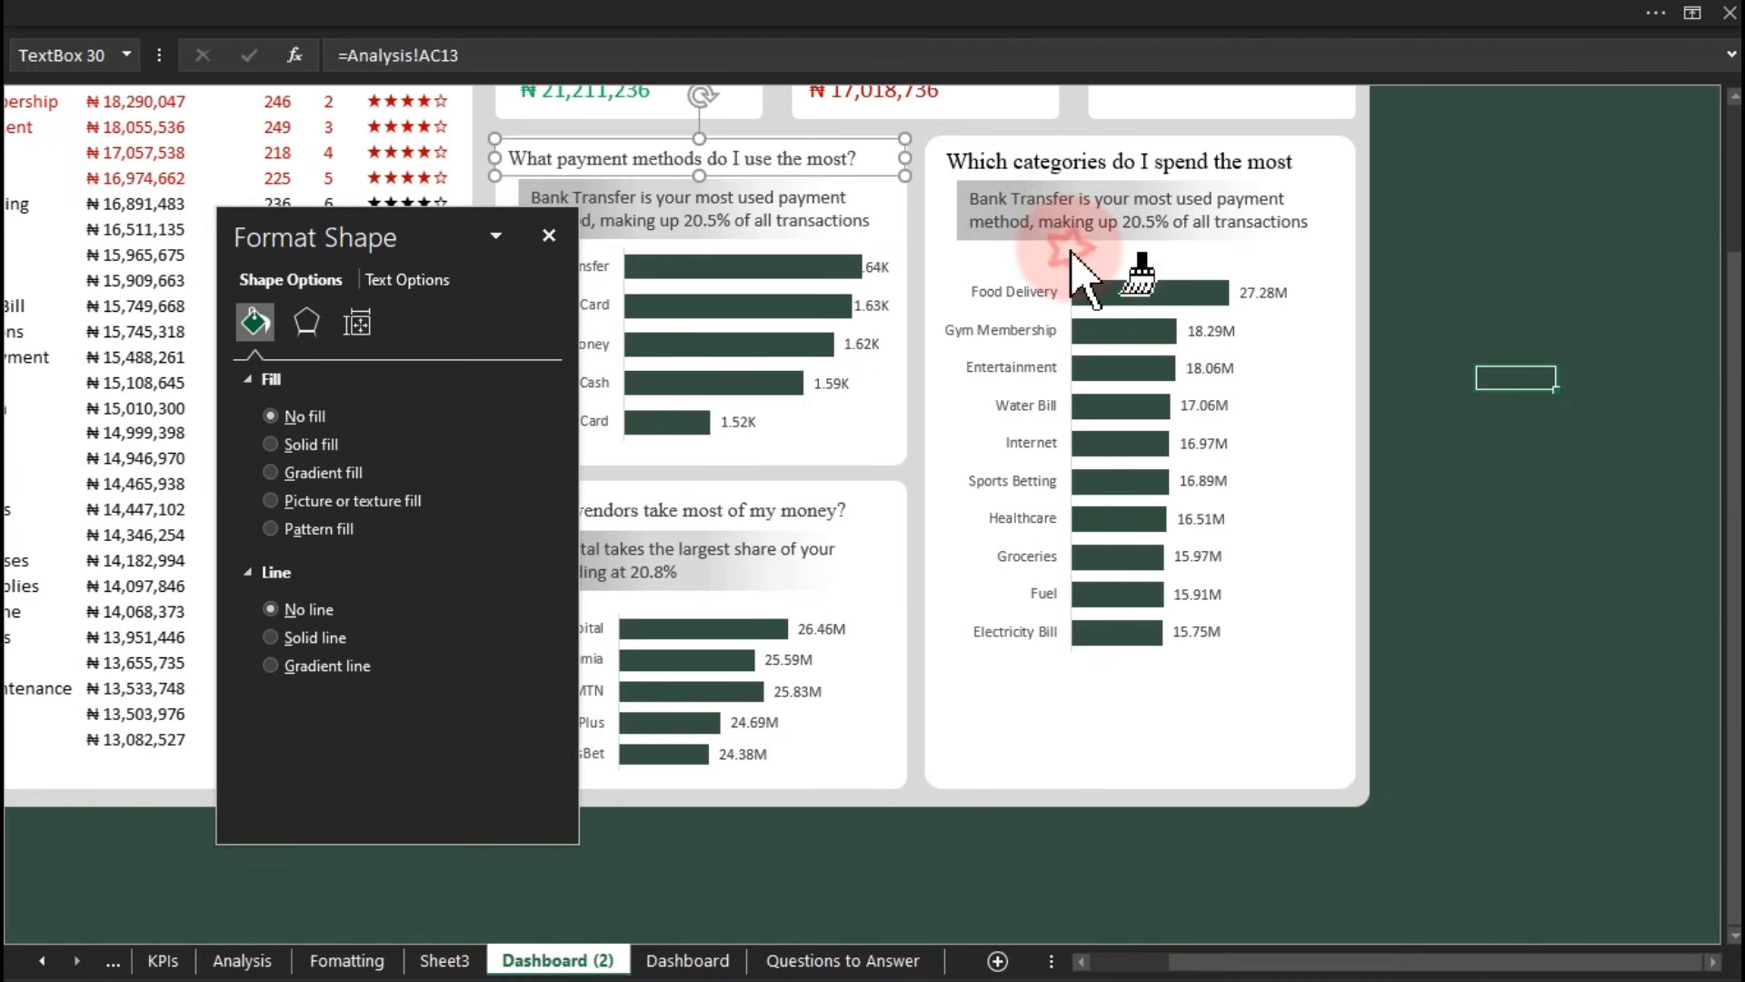
pyautogui.click(1055, 166)
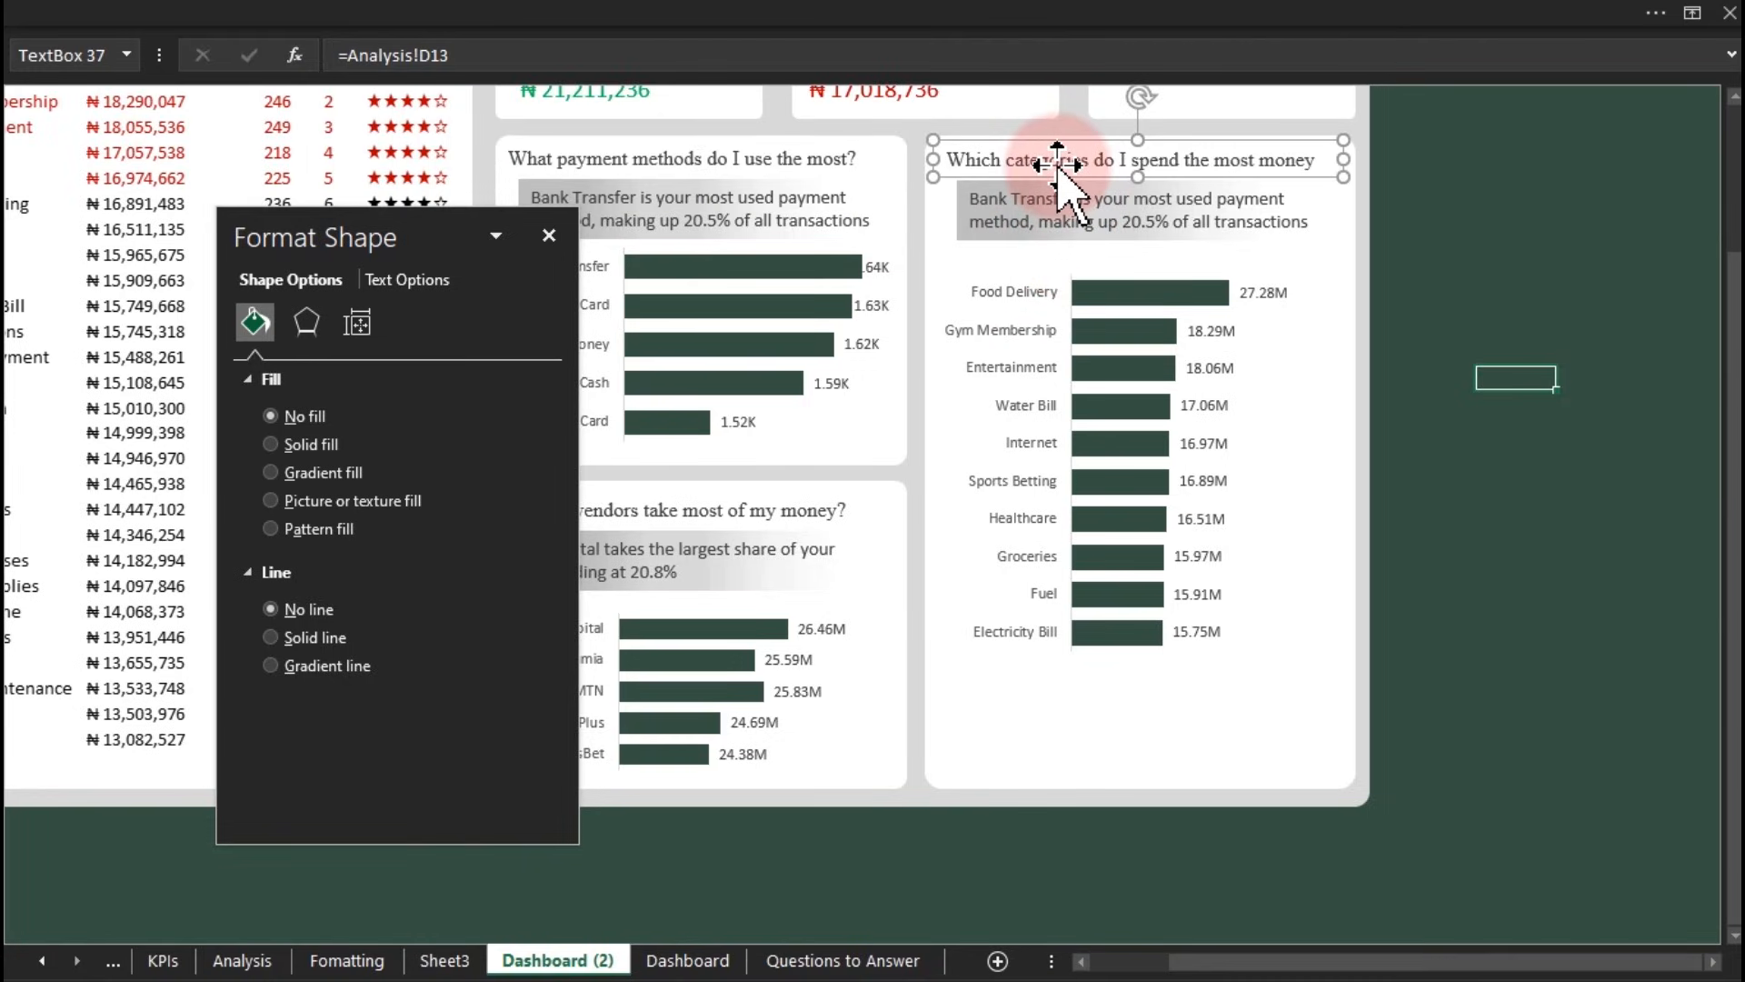
pyautogui.click(1590, 242)
# Step: Select the summary text box on the category card and close the shape formatting pane
pyautogui.click(1140, 202)
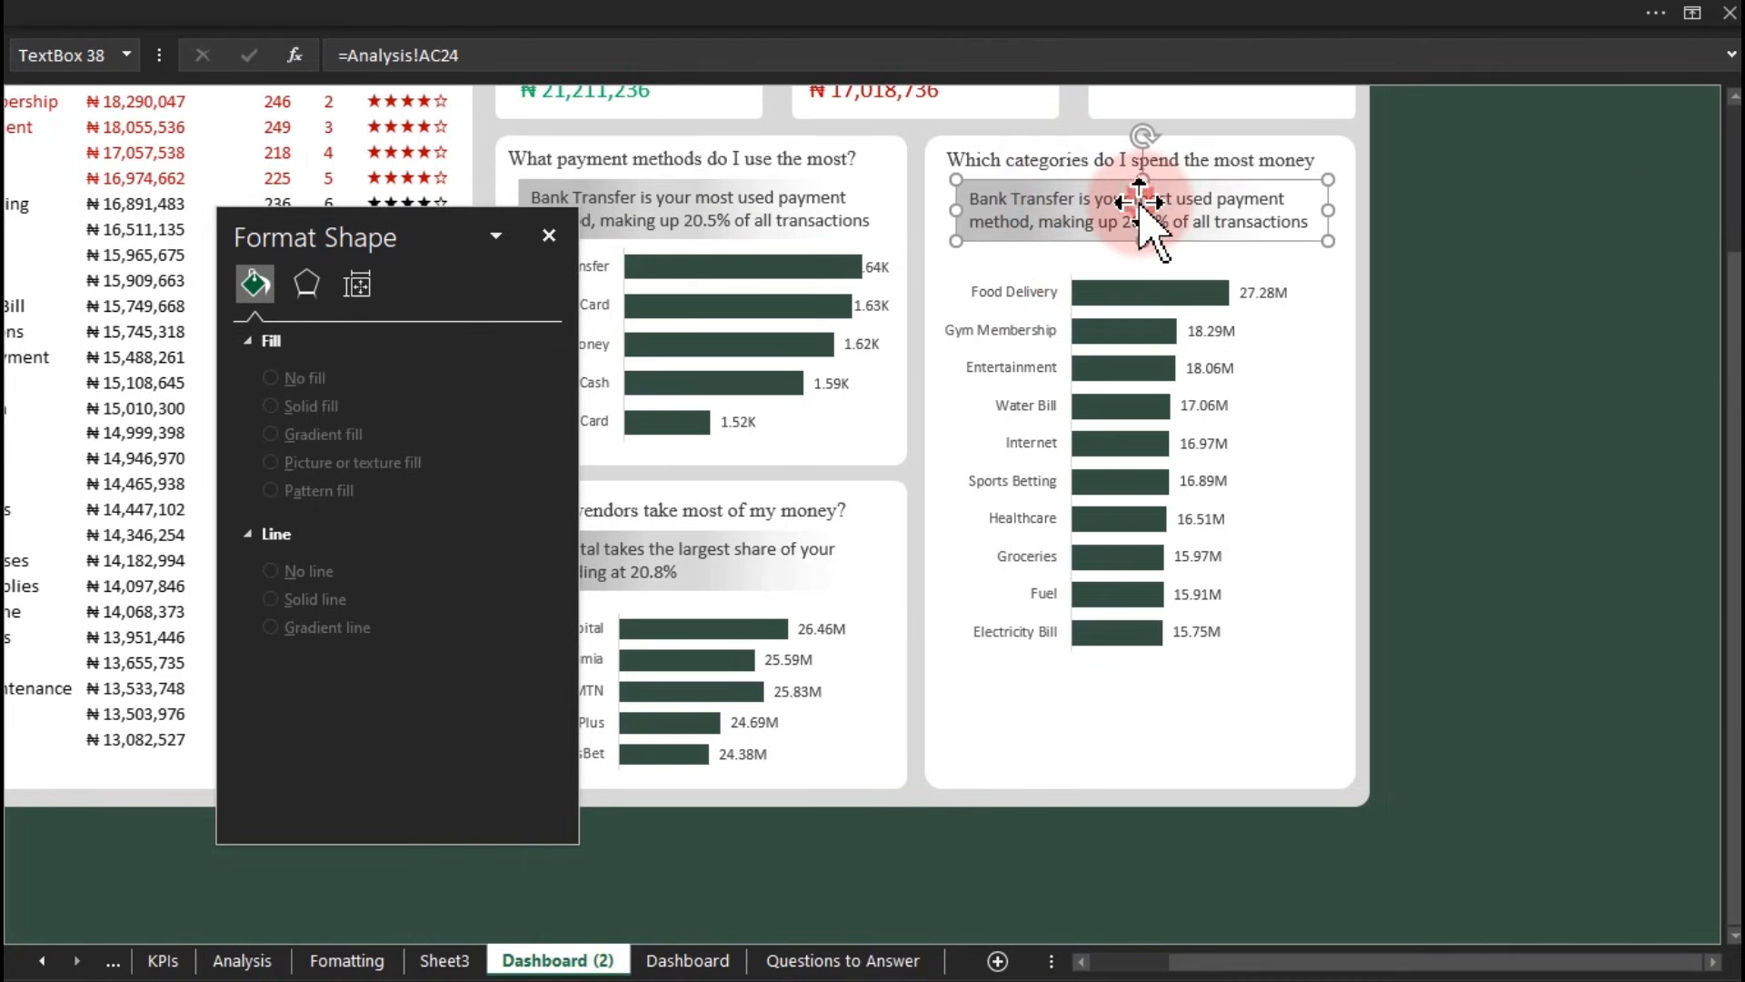
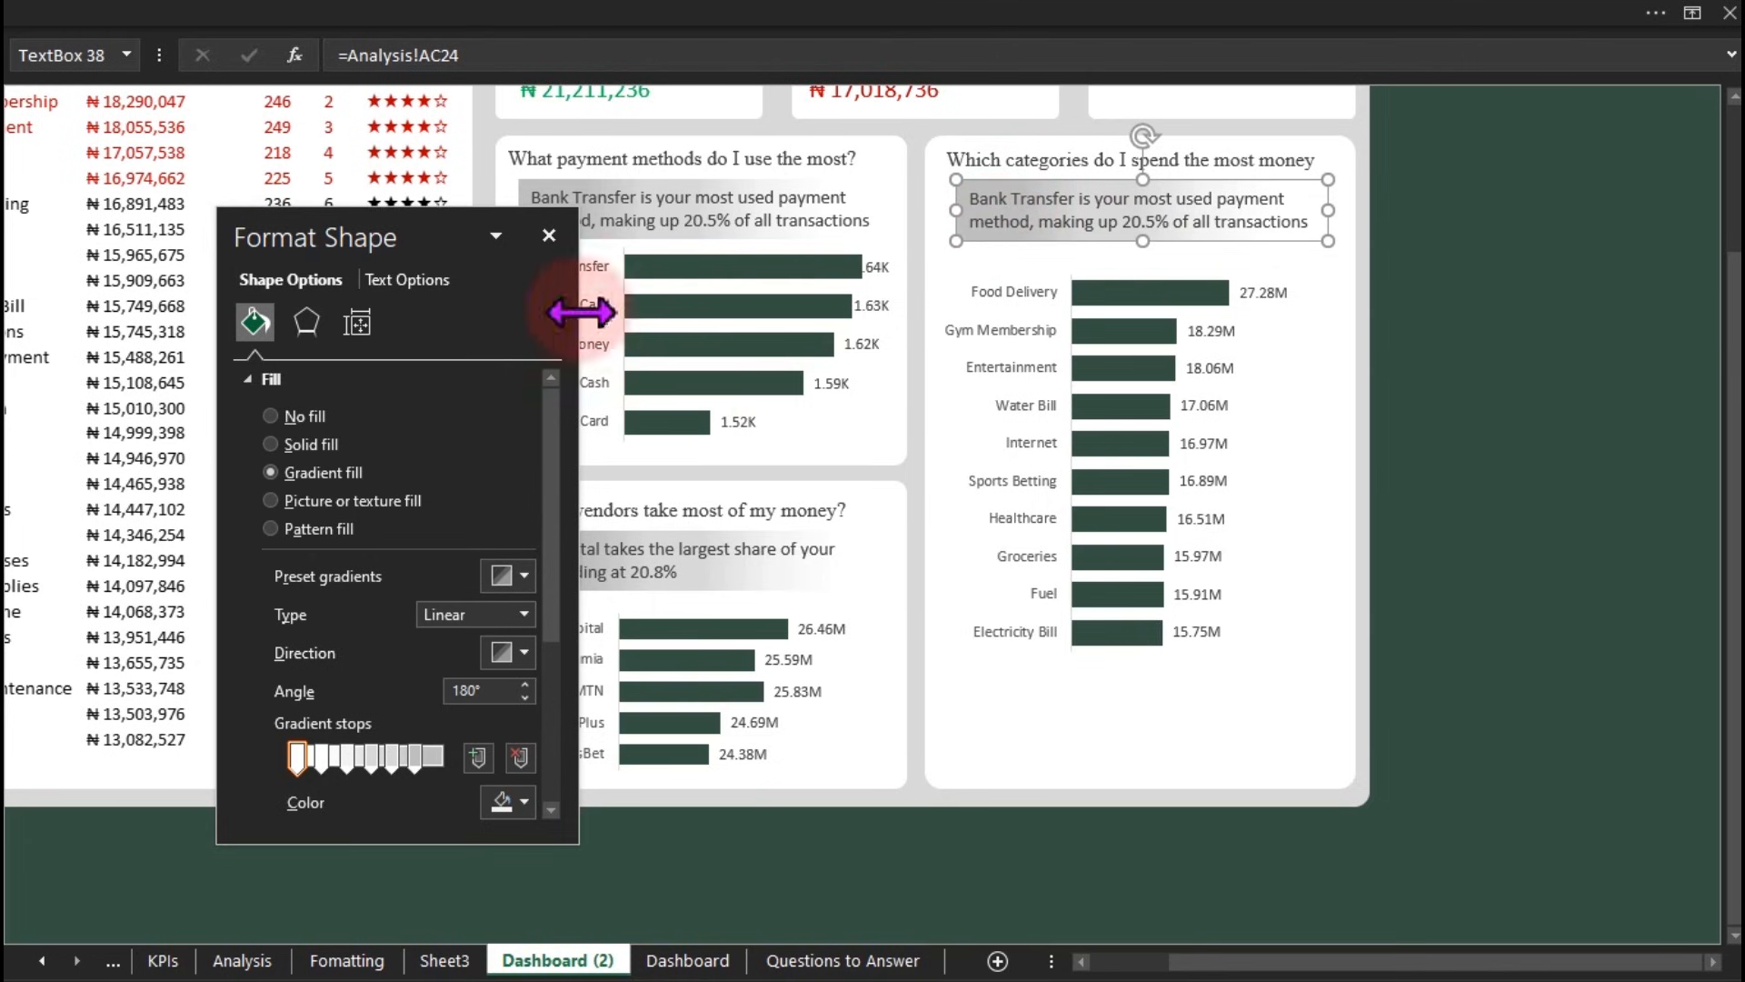
pyautogui.click(548, 235)
pyautogui.moveTo(1736, 595); pyautogui.dragTo(1736, 445)
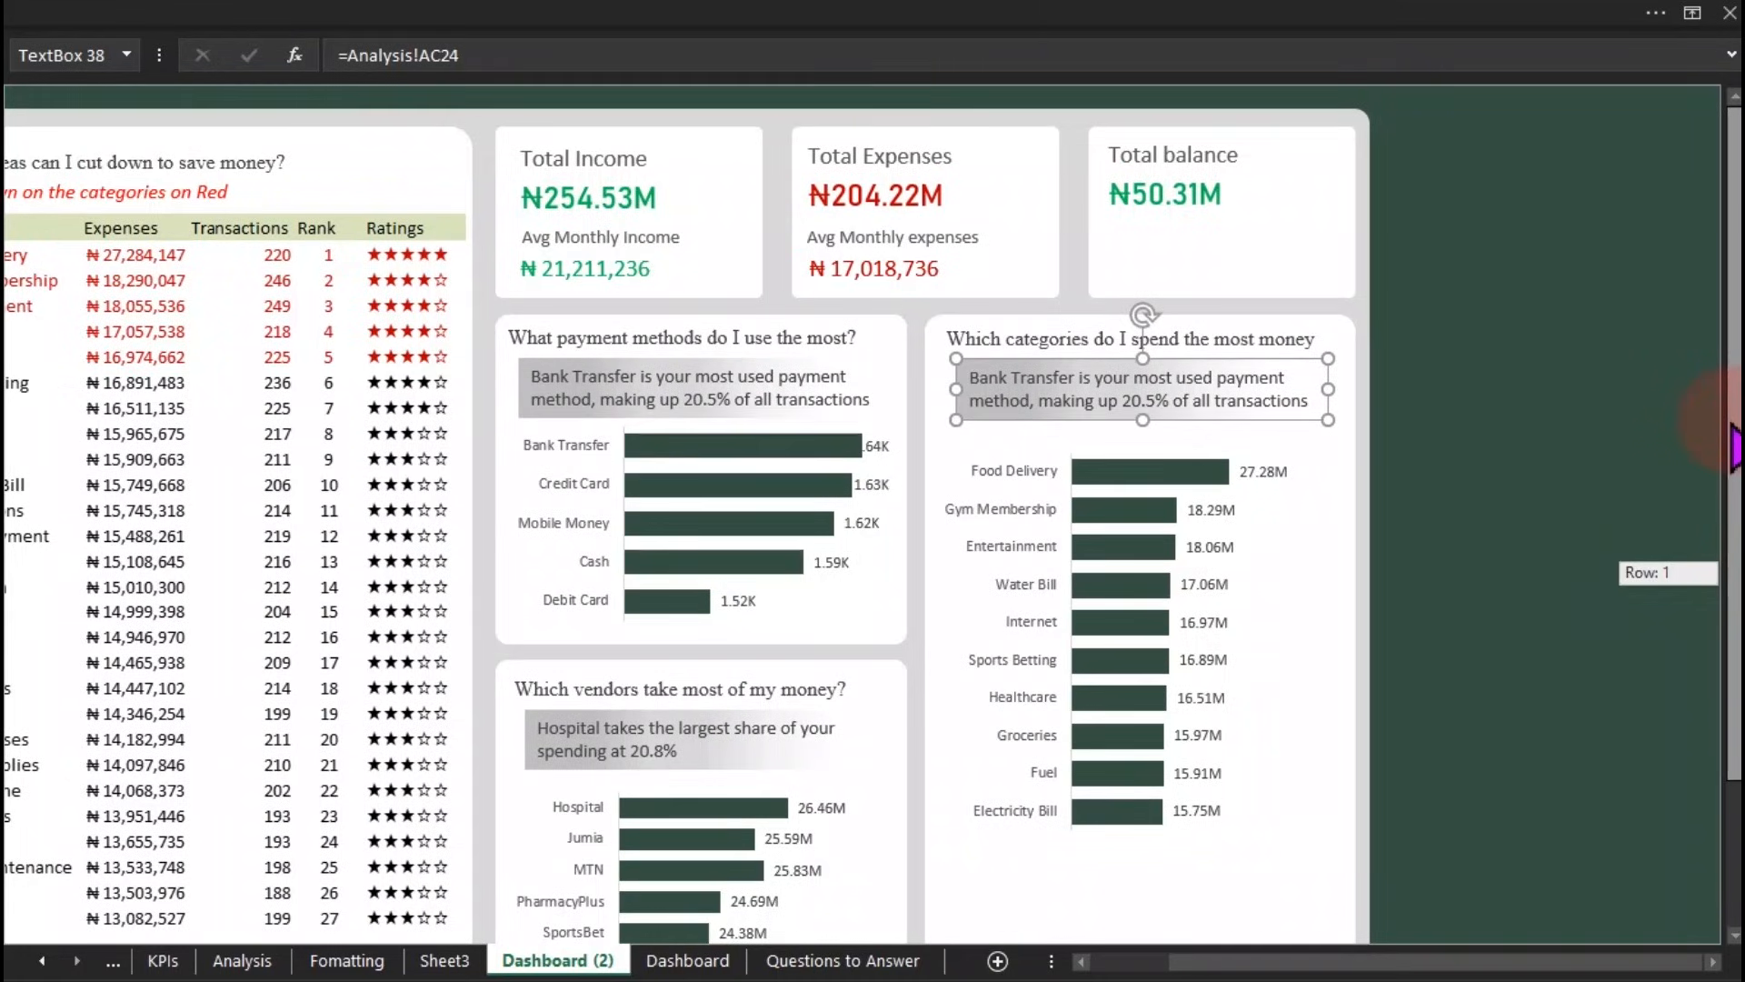
# Step: Start a LET formula in cell E17 of the Analysis sheet, defining _Cats as B17:B26 on its own line
pyautogui.click(241, 962)
pyautogui.click(926, 343)
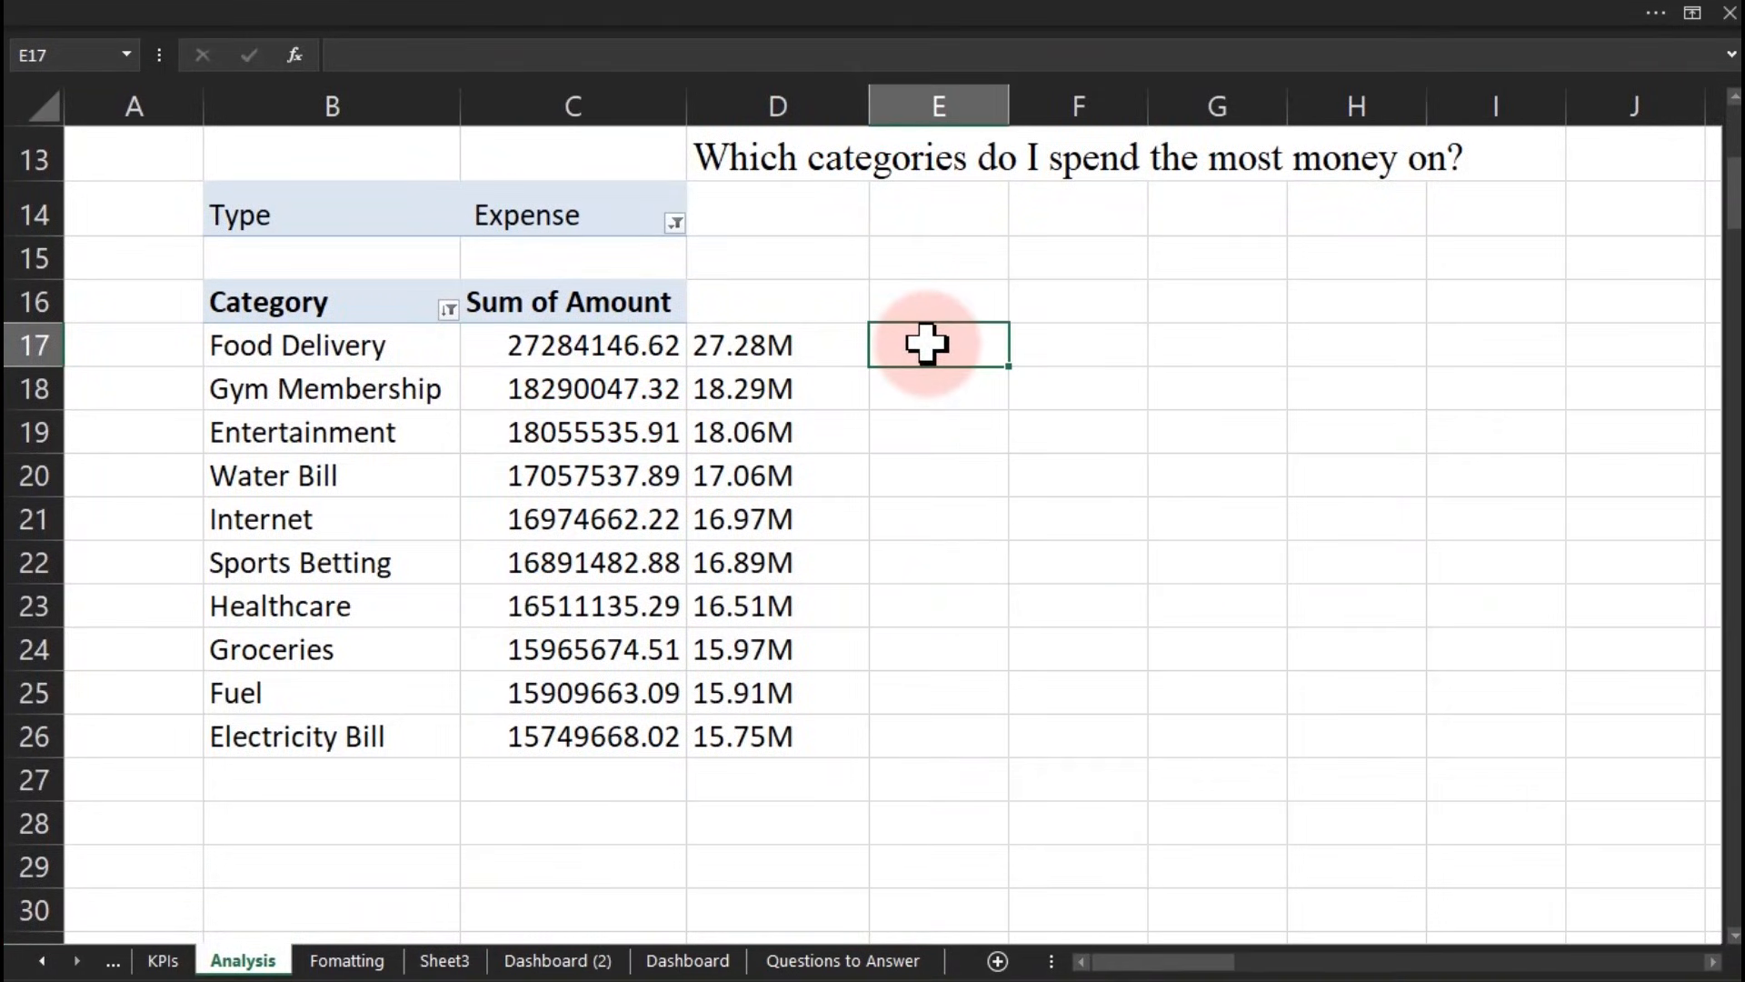
pyautogui.write('=')
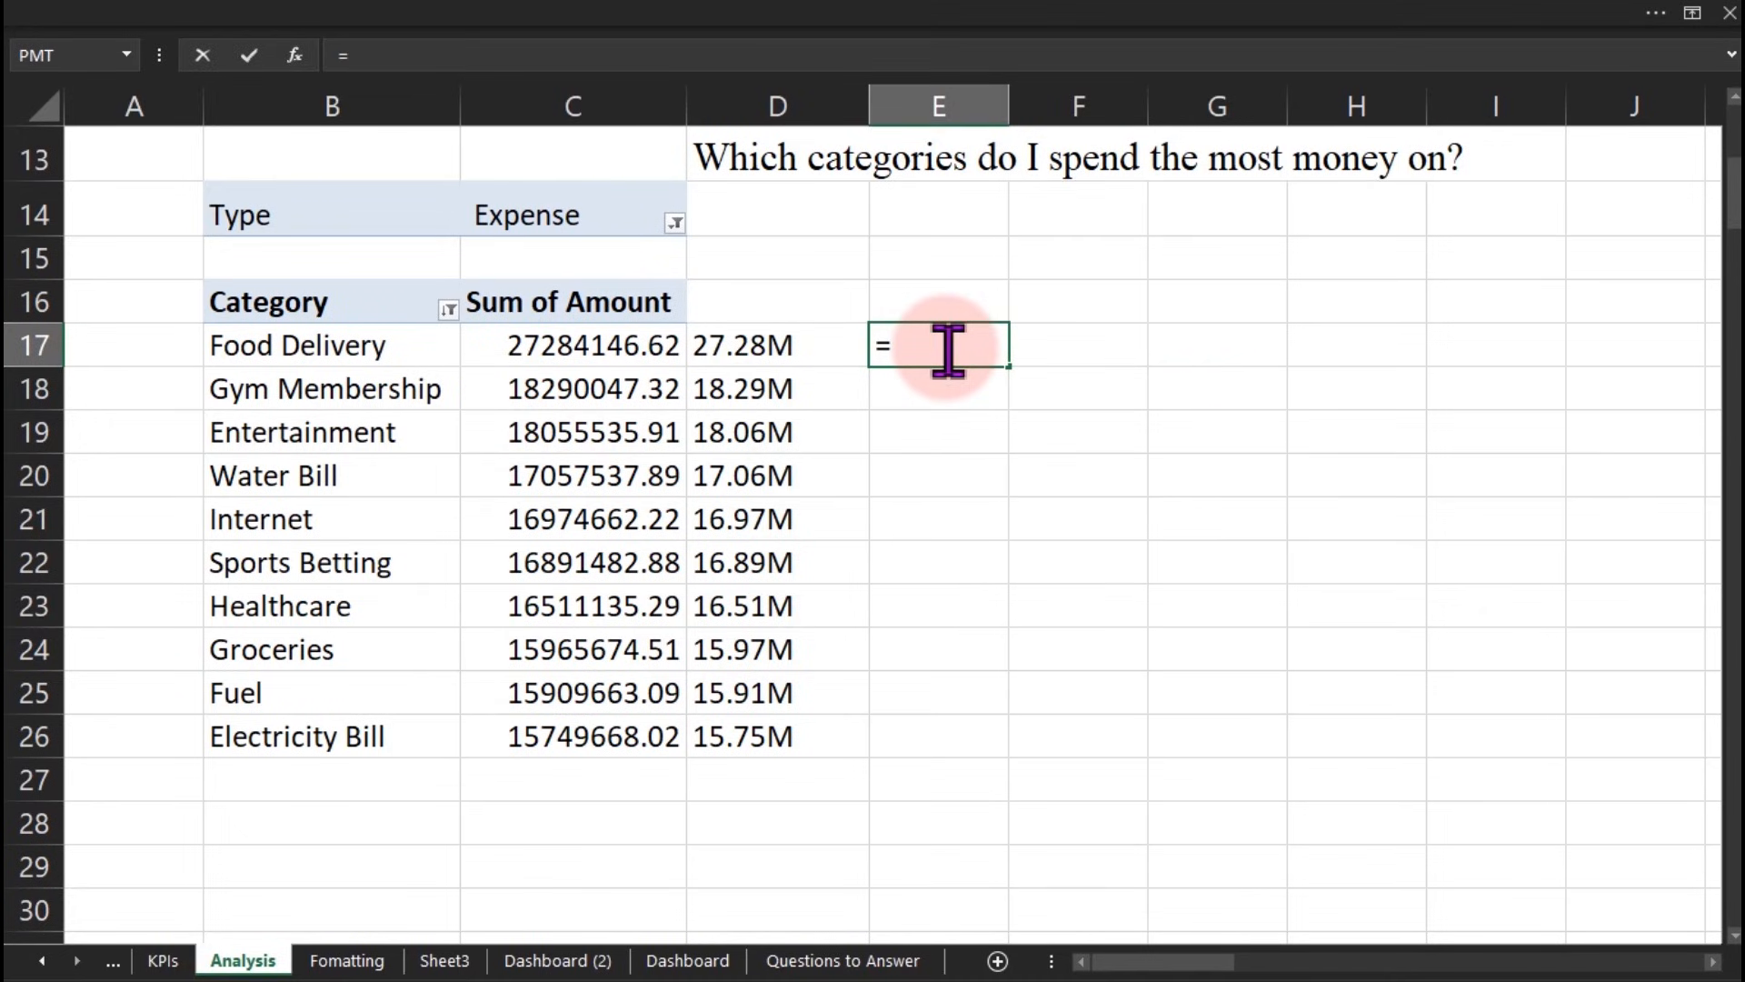
pyautogui.write('let')
pyautogui.press('Tab')
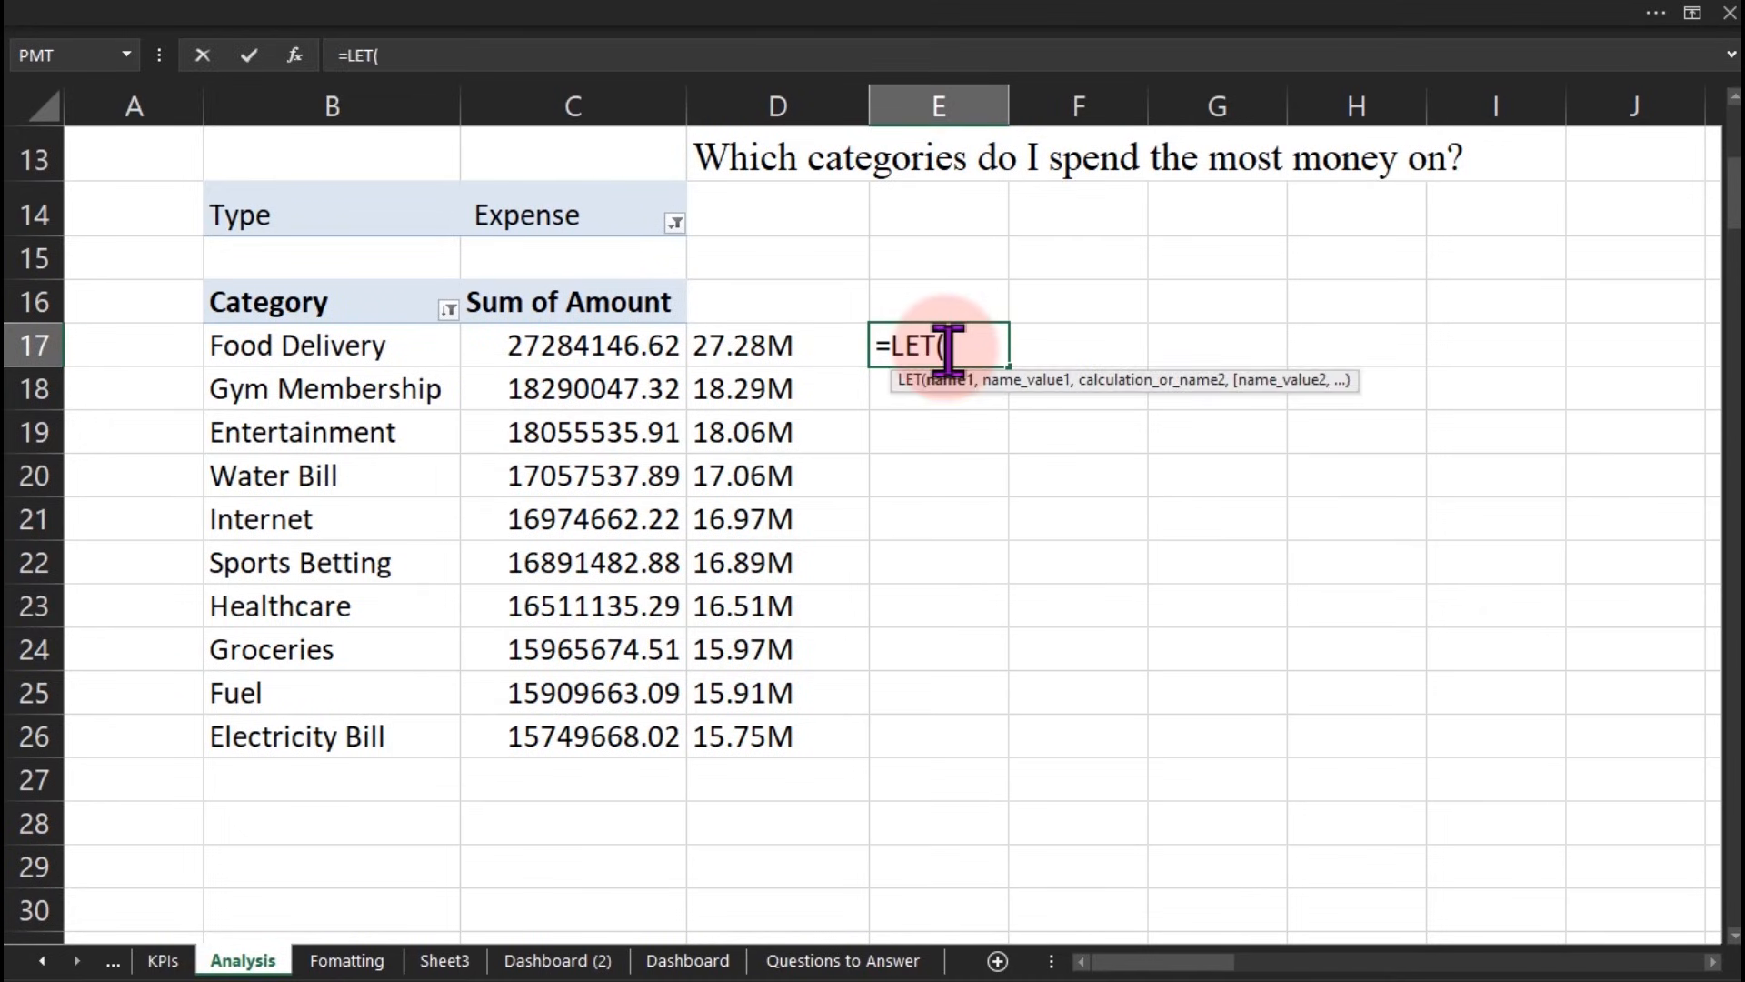
pyautogui.hotkey('alt', 'Return')
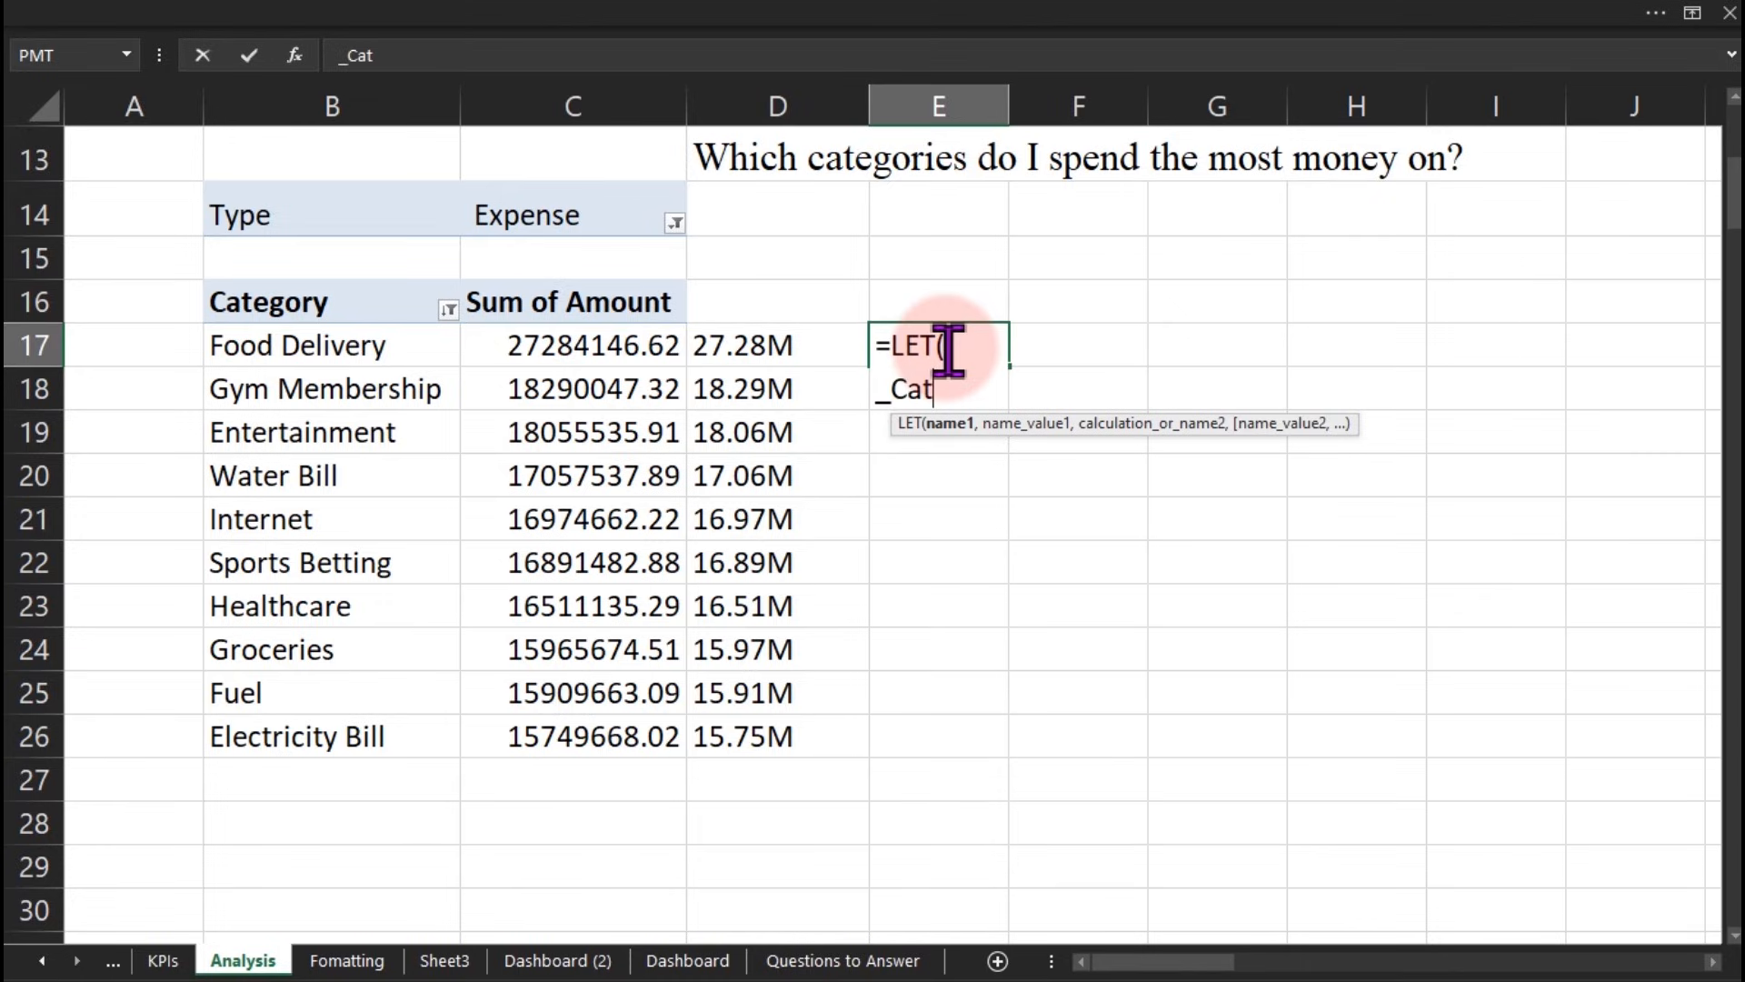
pyautogui.write(',')
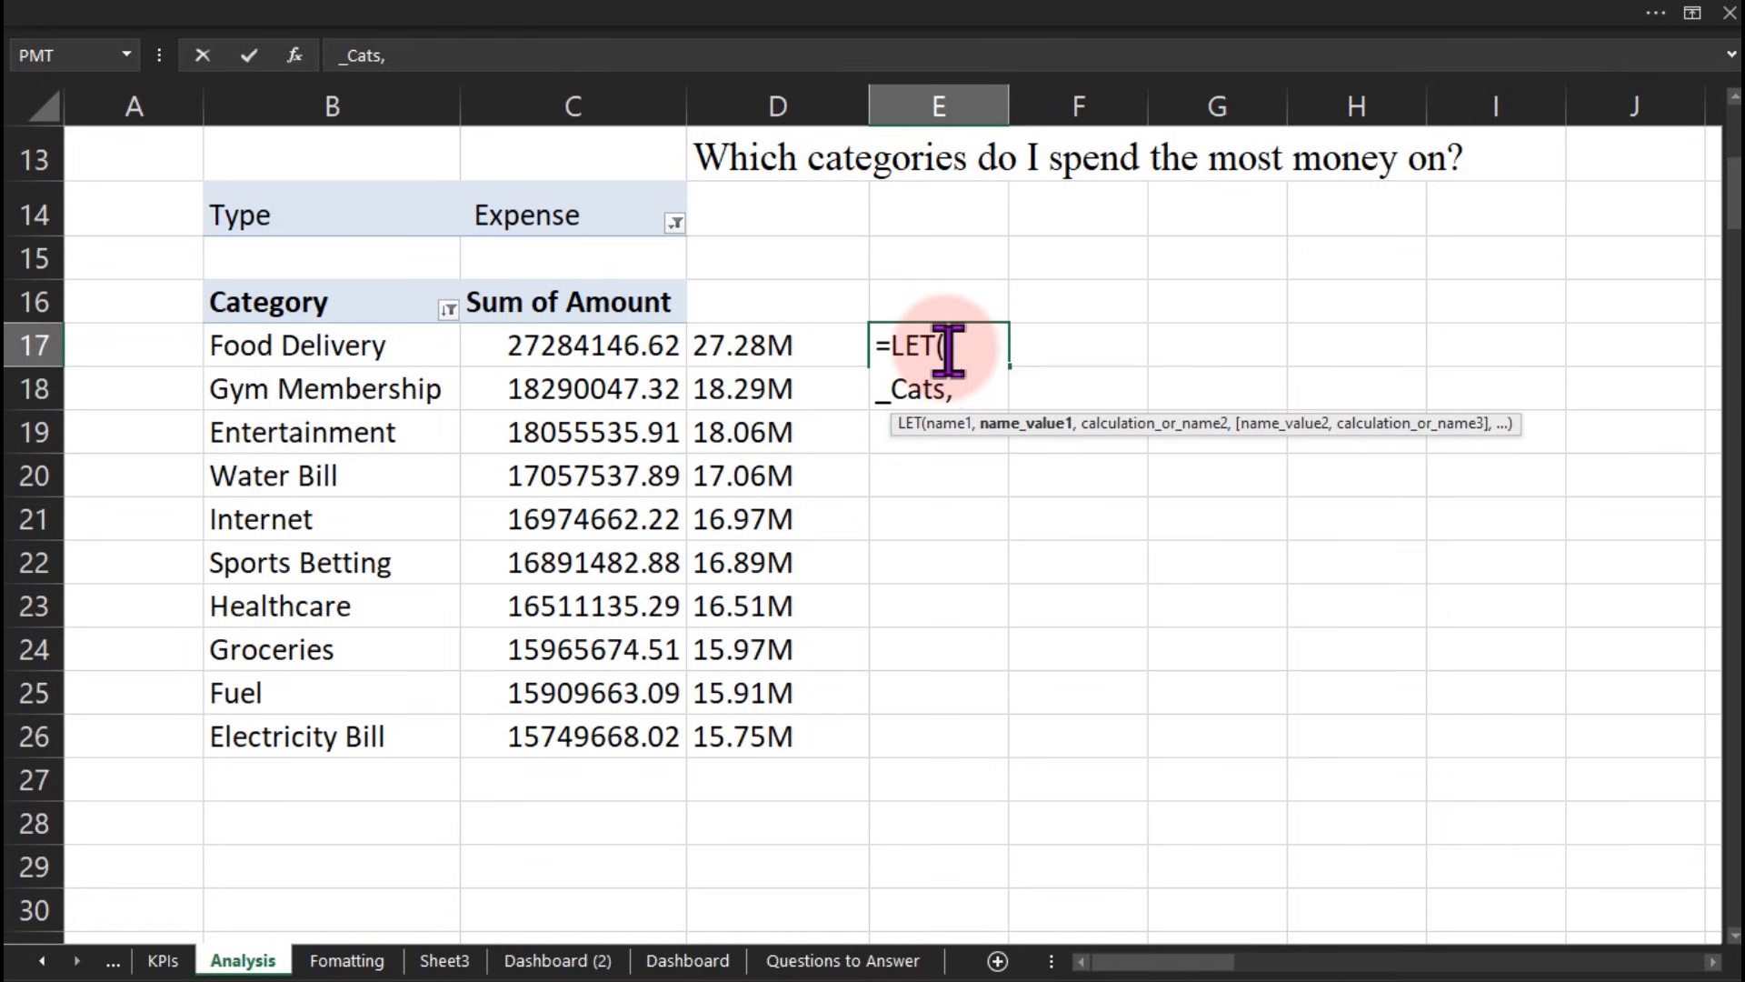
pyautogui.moveTo(382, 350); pyautogui.dragTo(378, 748)
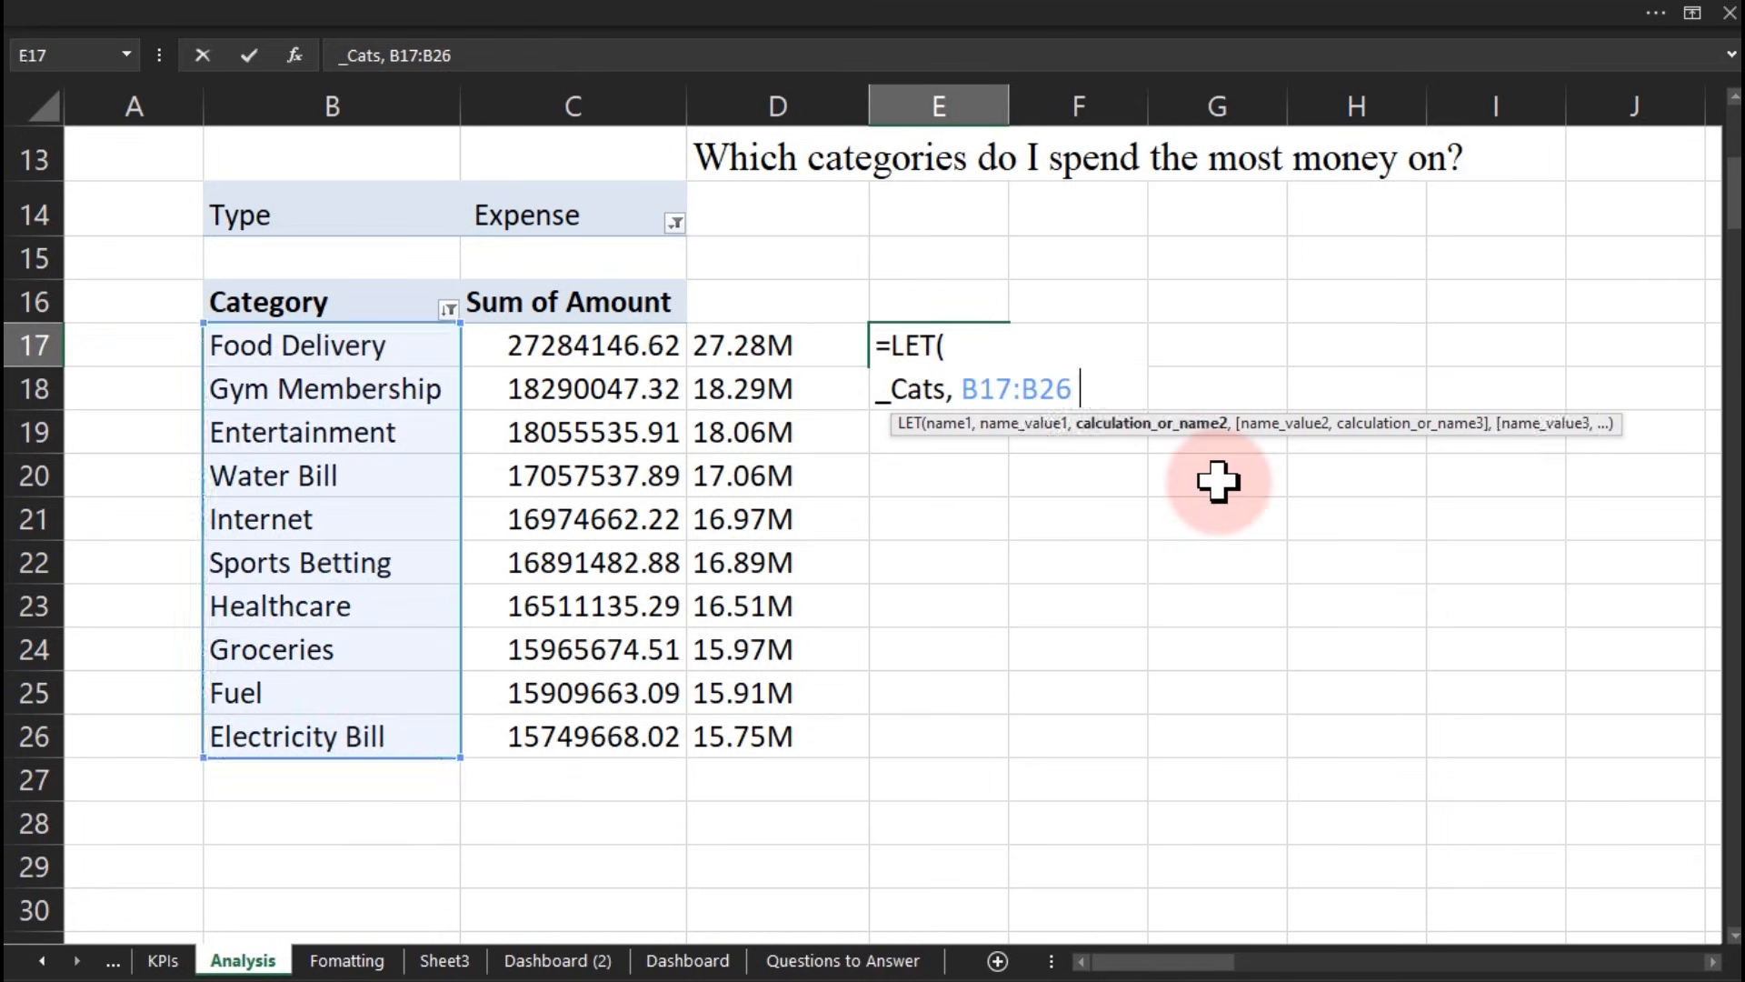
pyautogui.hotkey('alt', 'Return')
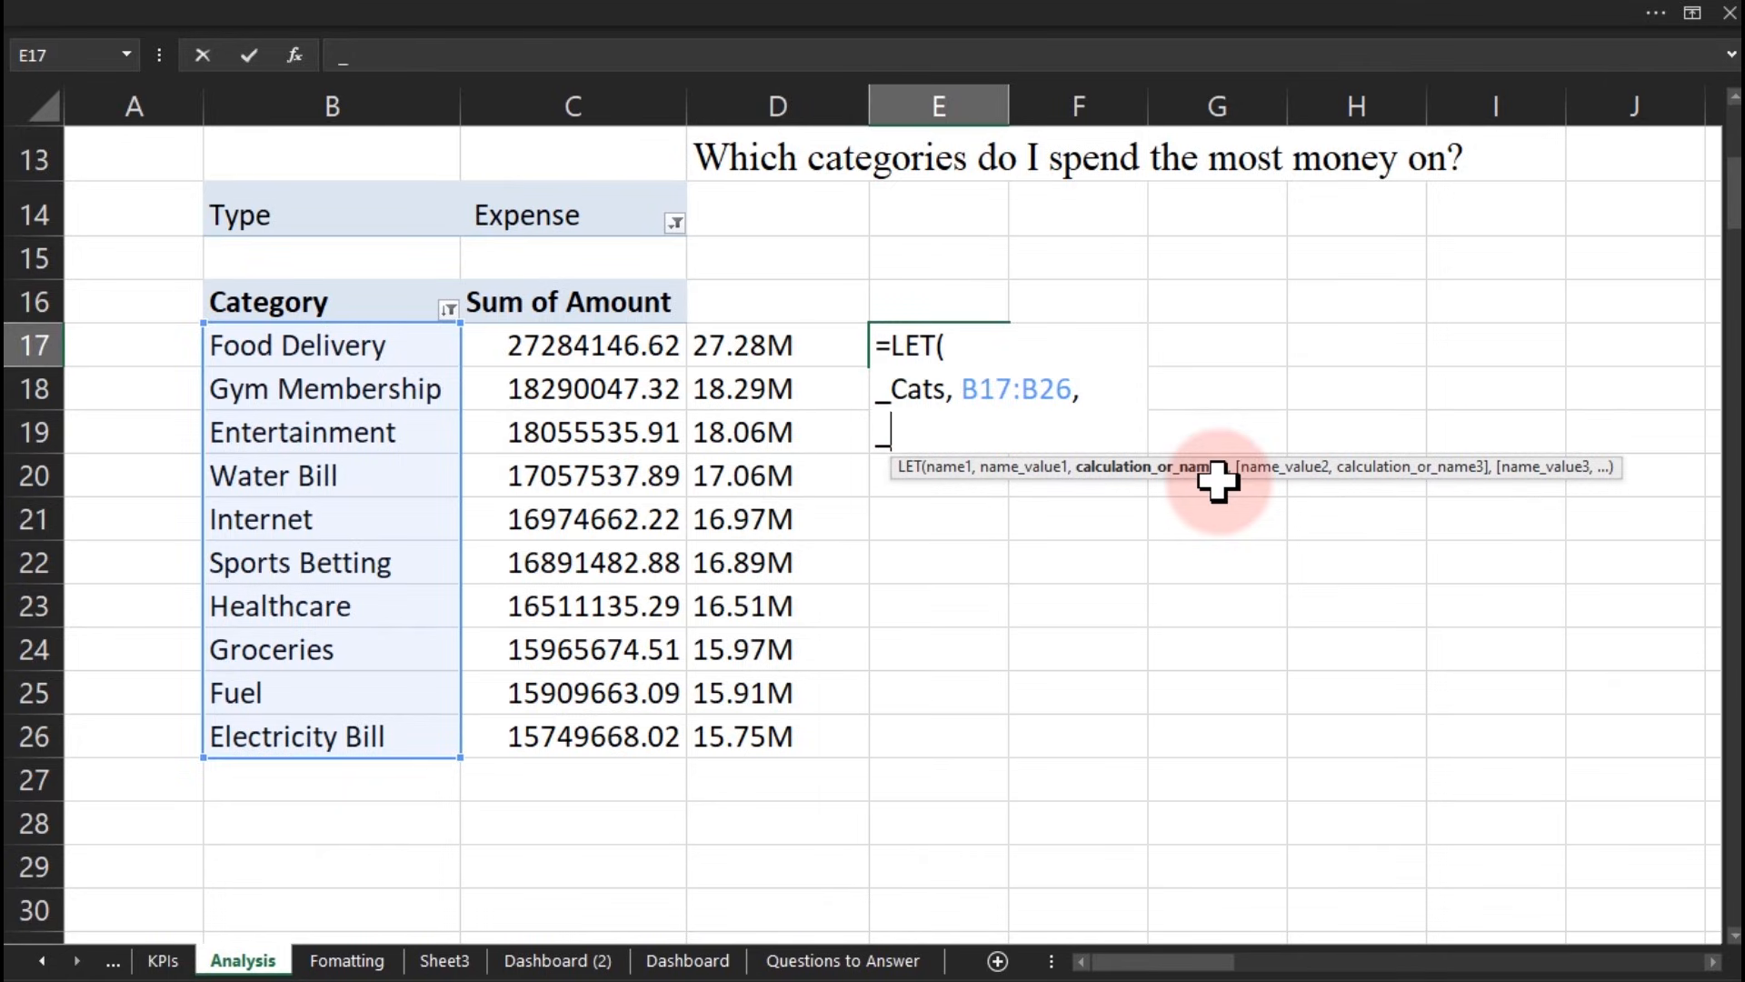
# Step: Define _Spend as C17:C26 on the next line of the LET formula in E17
pyautogui.write('_Spend,')
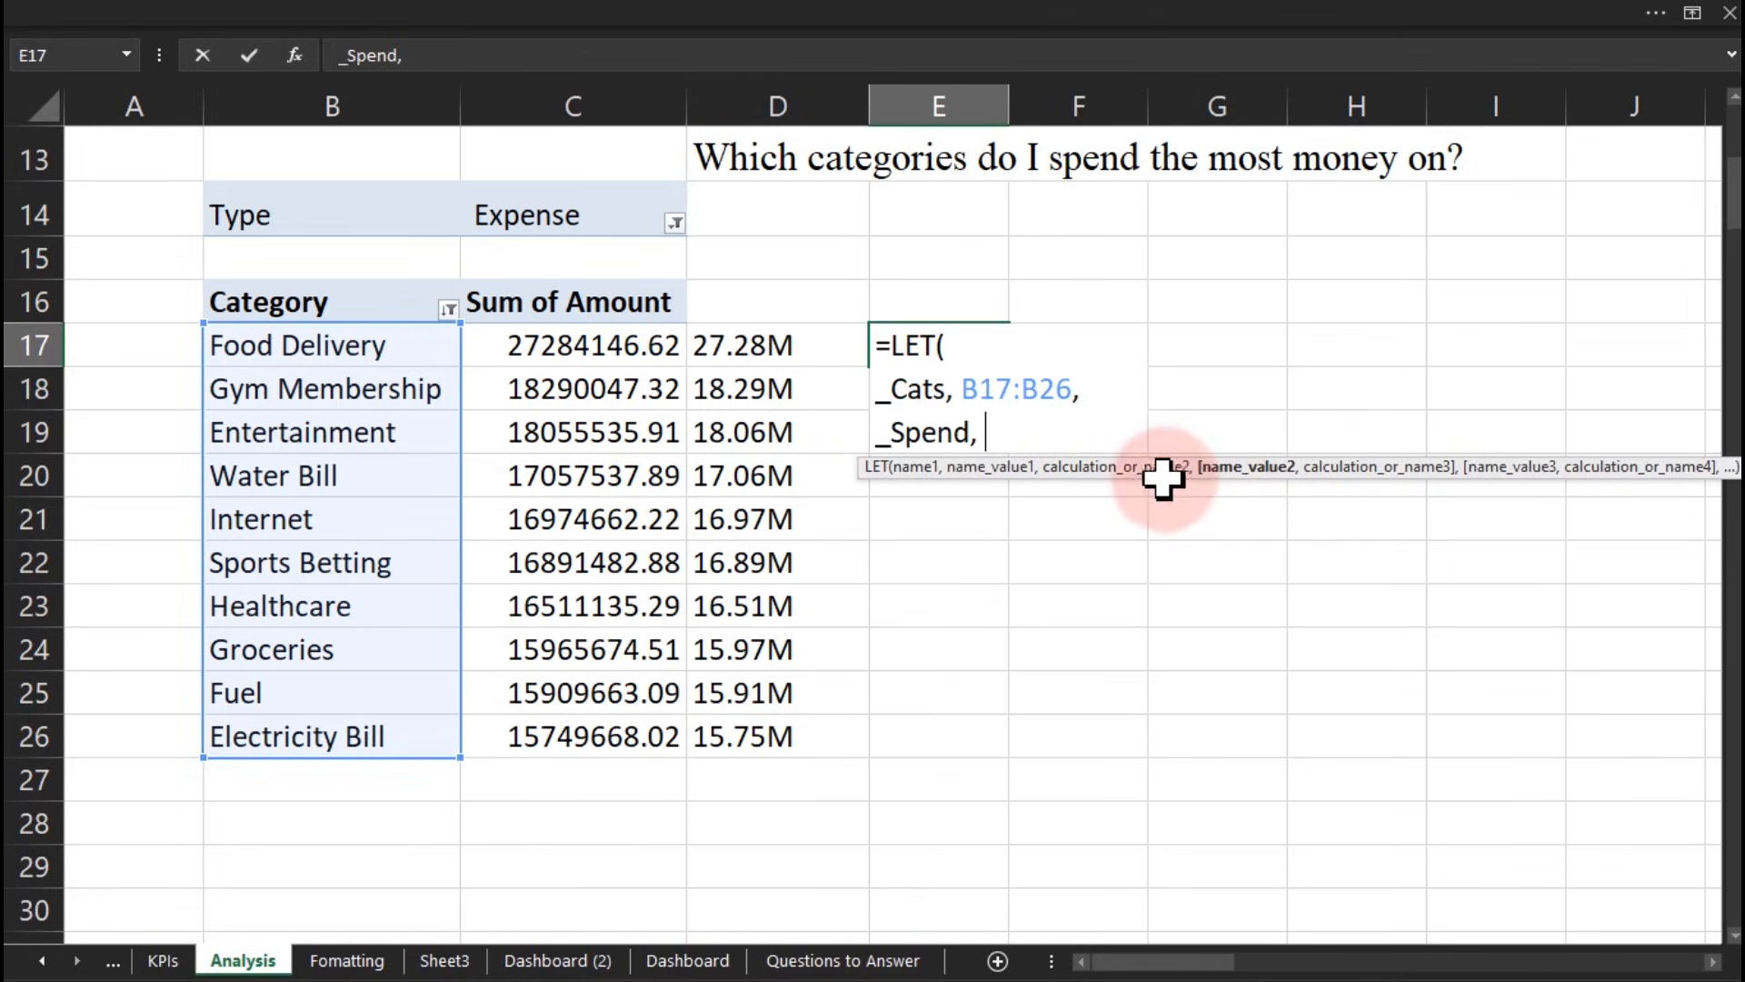
pyautogui.moveTo(624, 342); pyautogui.dragTo(624, 732)
pyautogui.write(',')
pyautogui.hotkey('alt', 'Return')
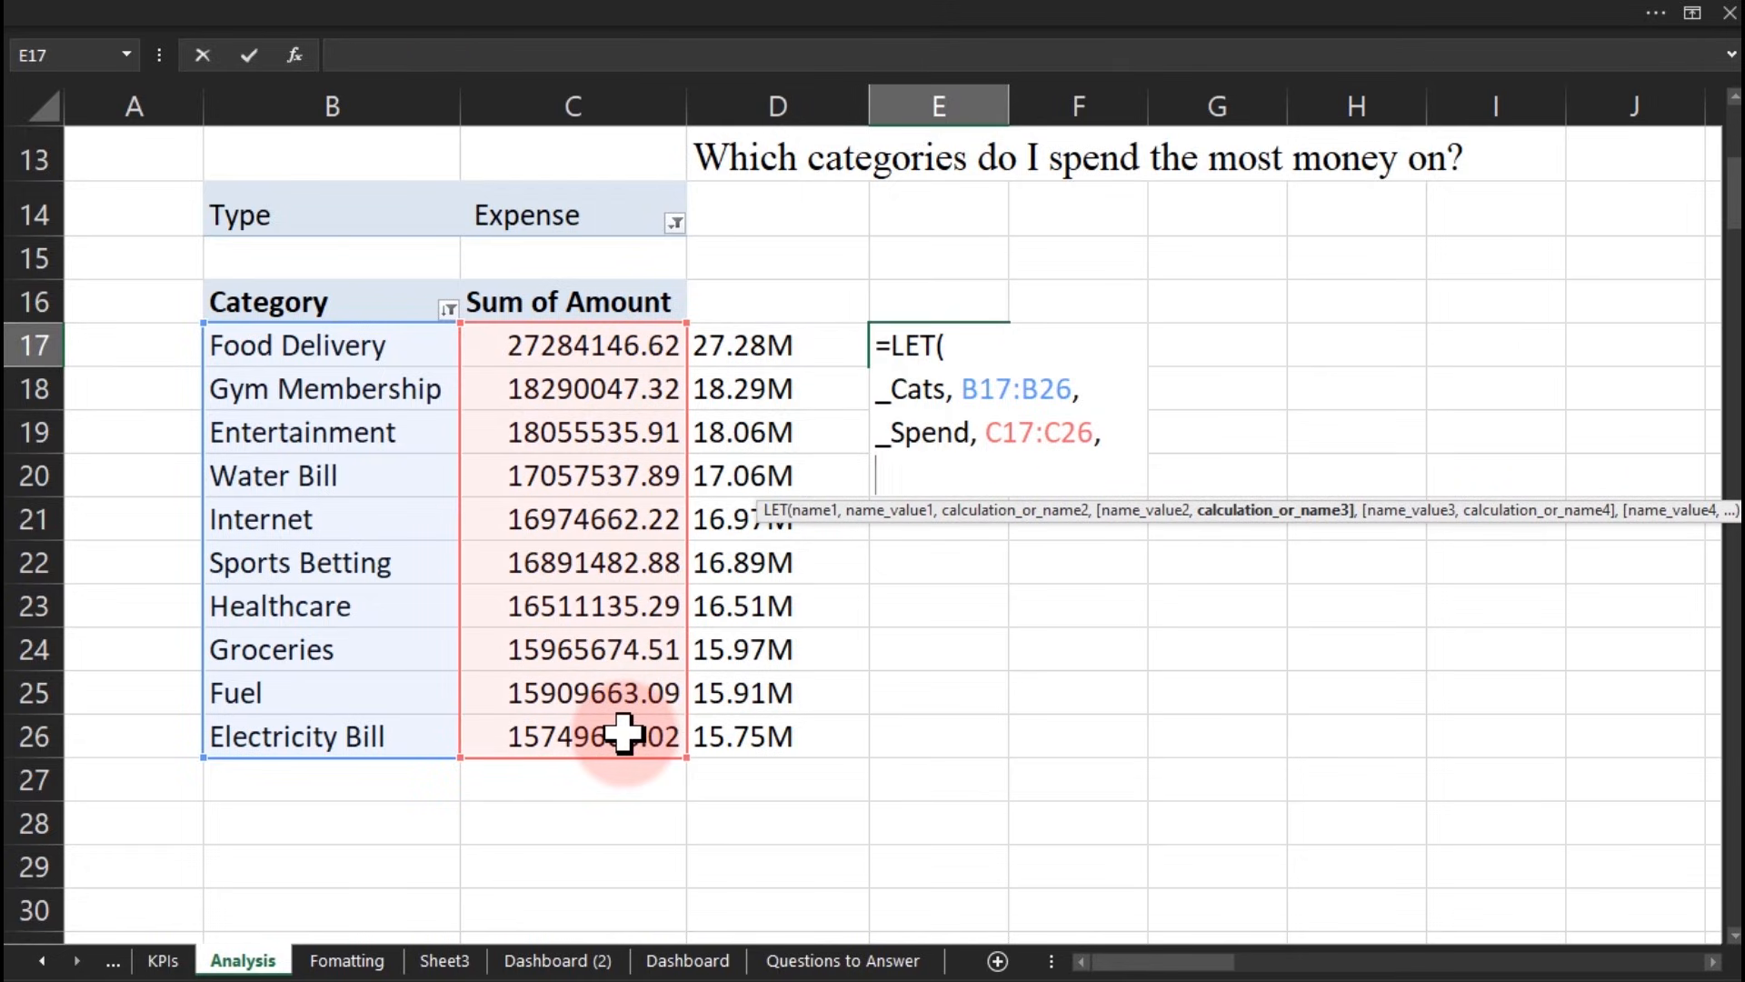
# Step: Define _TotalSpend as SUM(C17:C26) in the E17 LET formula and leave an empty line below it
pyautogui.write('_Total')
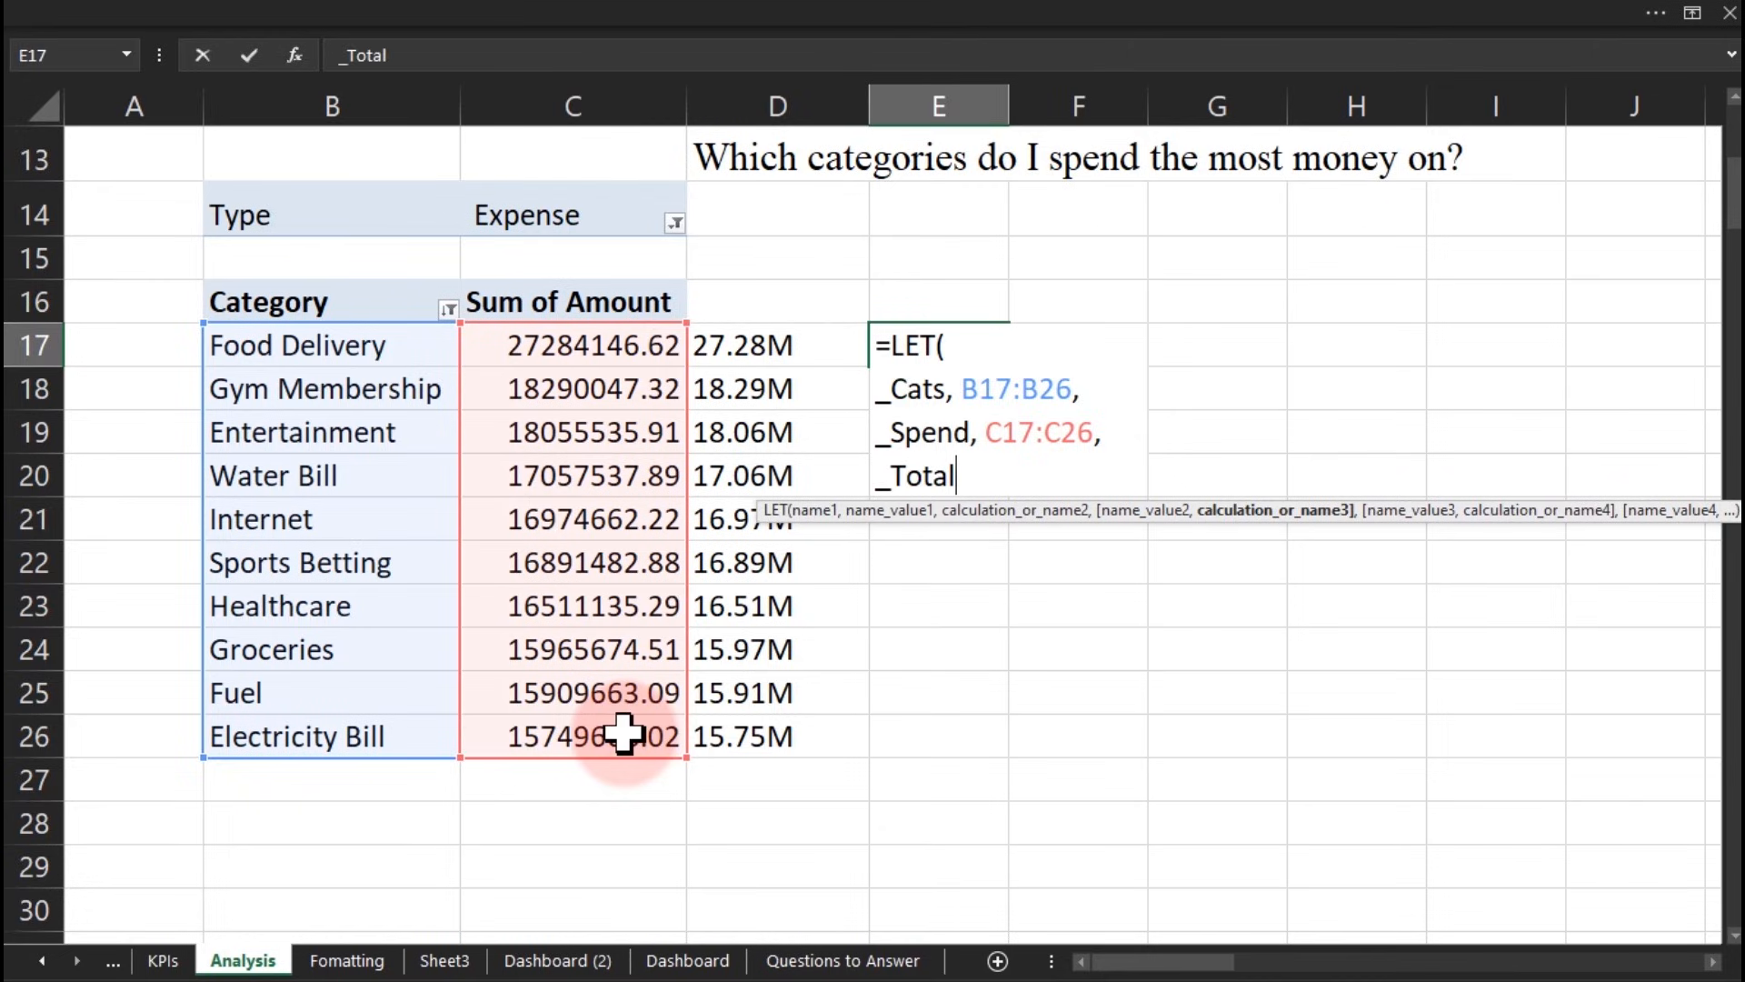
pyautogui.write('Spend')
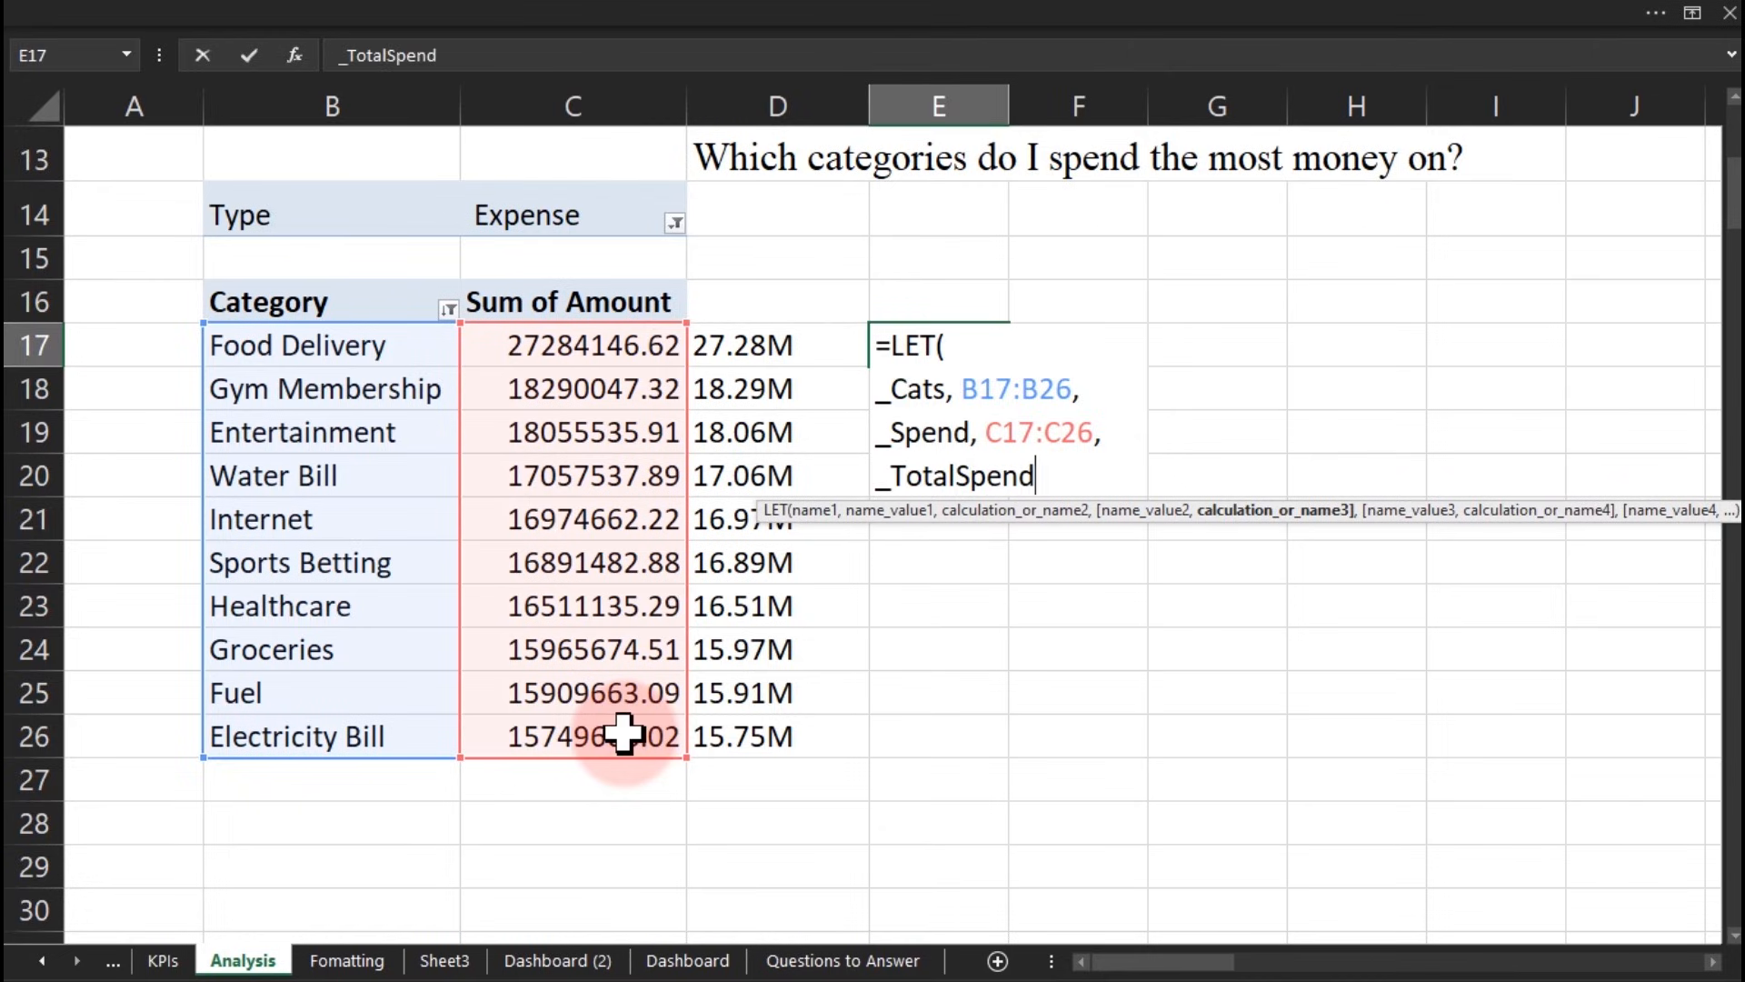
pyautogui.write(', sum')
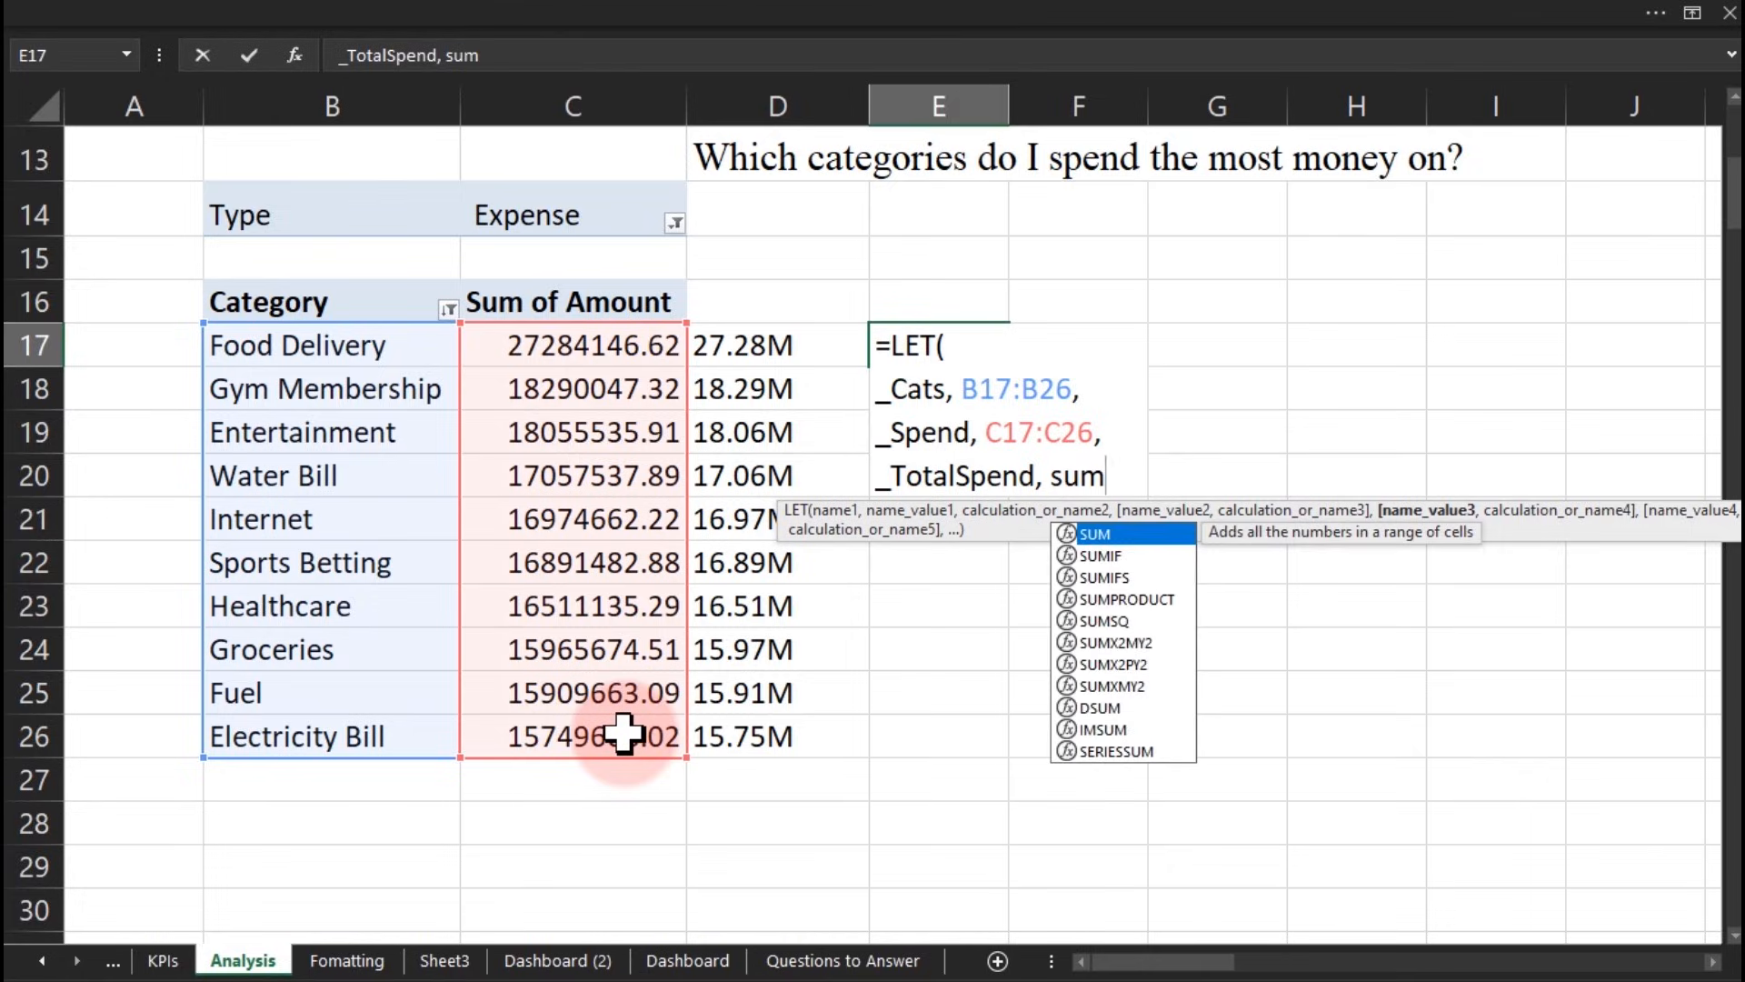
pyautogui.press('Tab')
pyautogui.moveTo(556, 343); pyautogui.dragTo(555, 723)
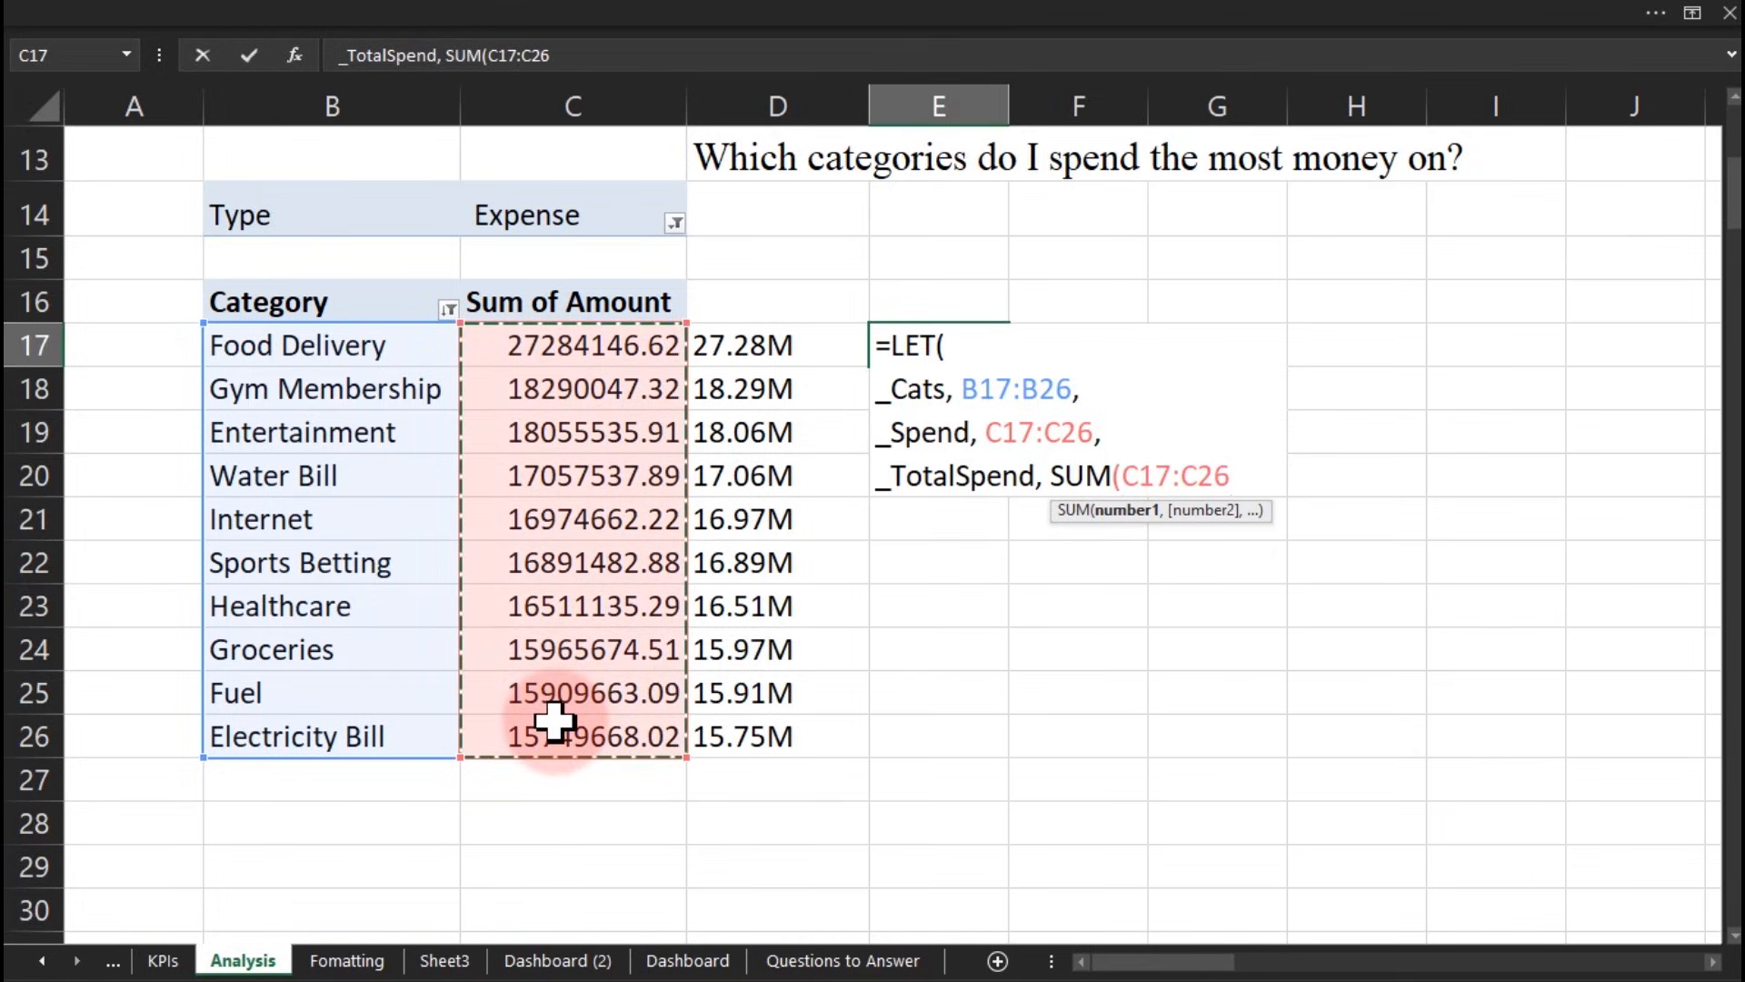
pyautogui.write('),')
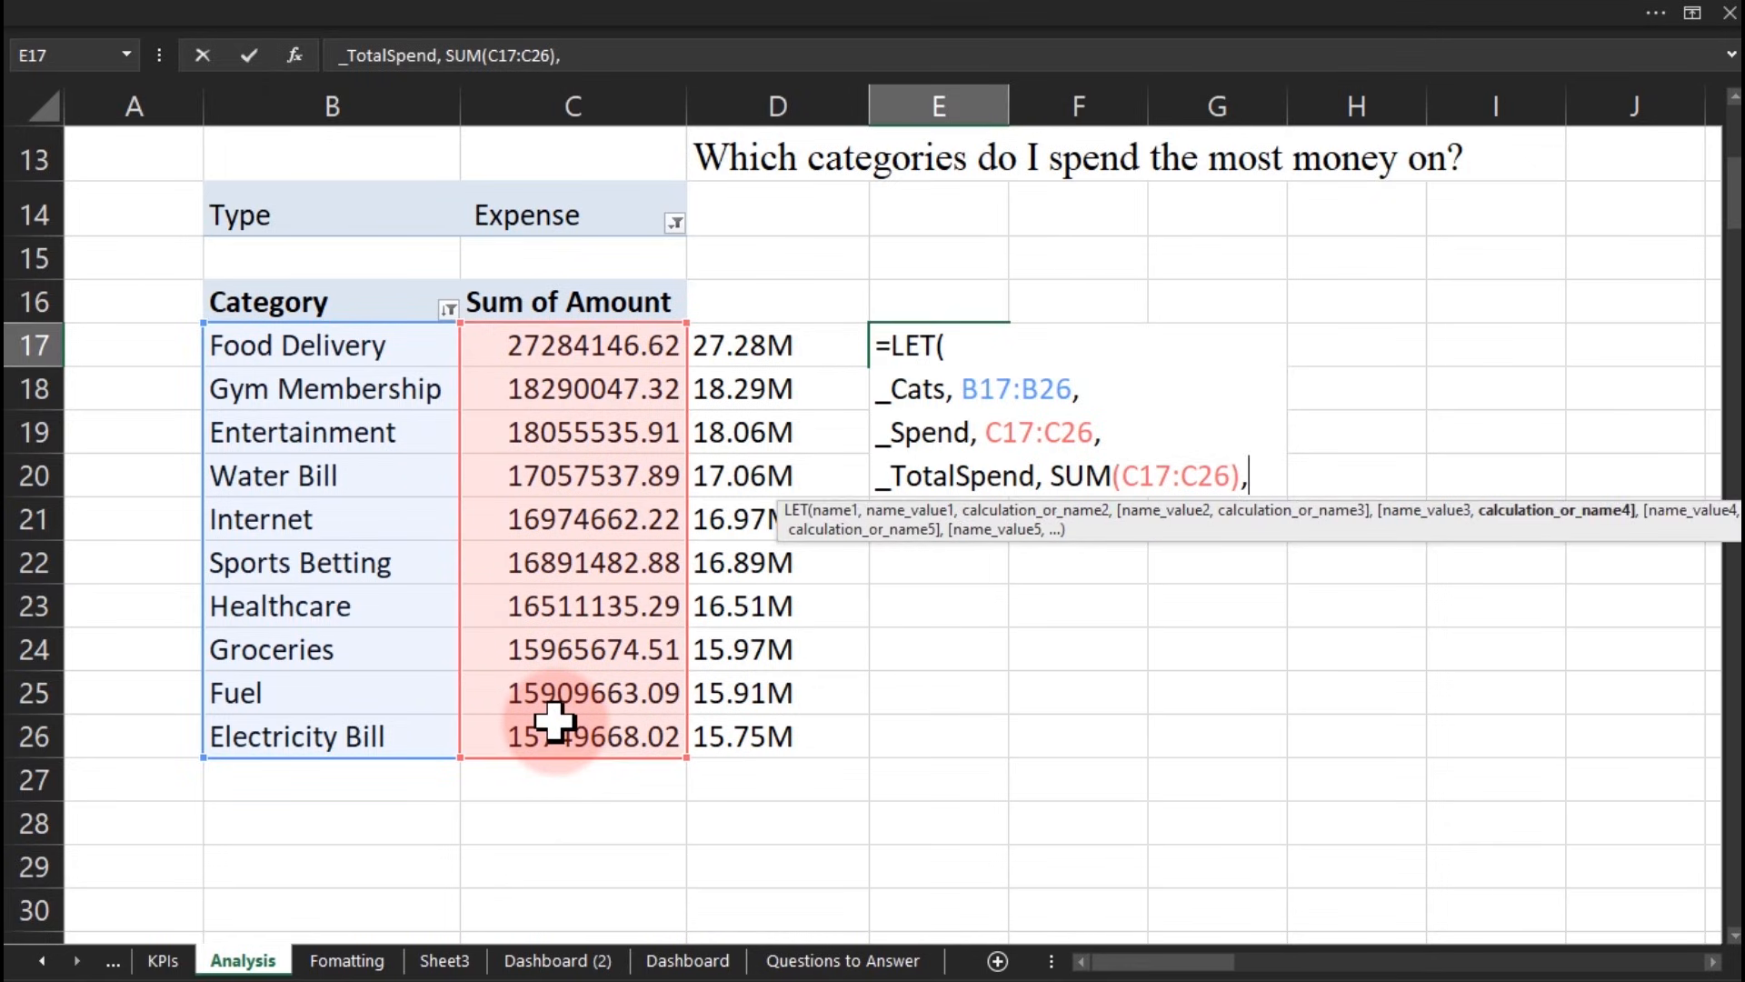
pyautogui.hotkey('alt', 'Return')
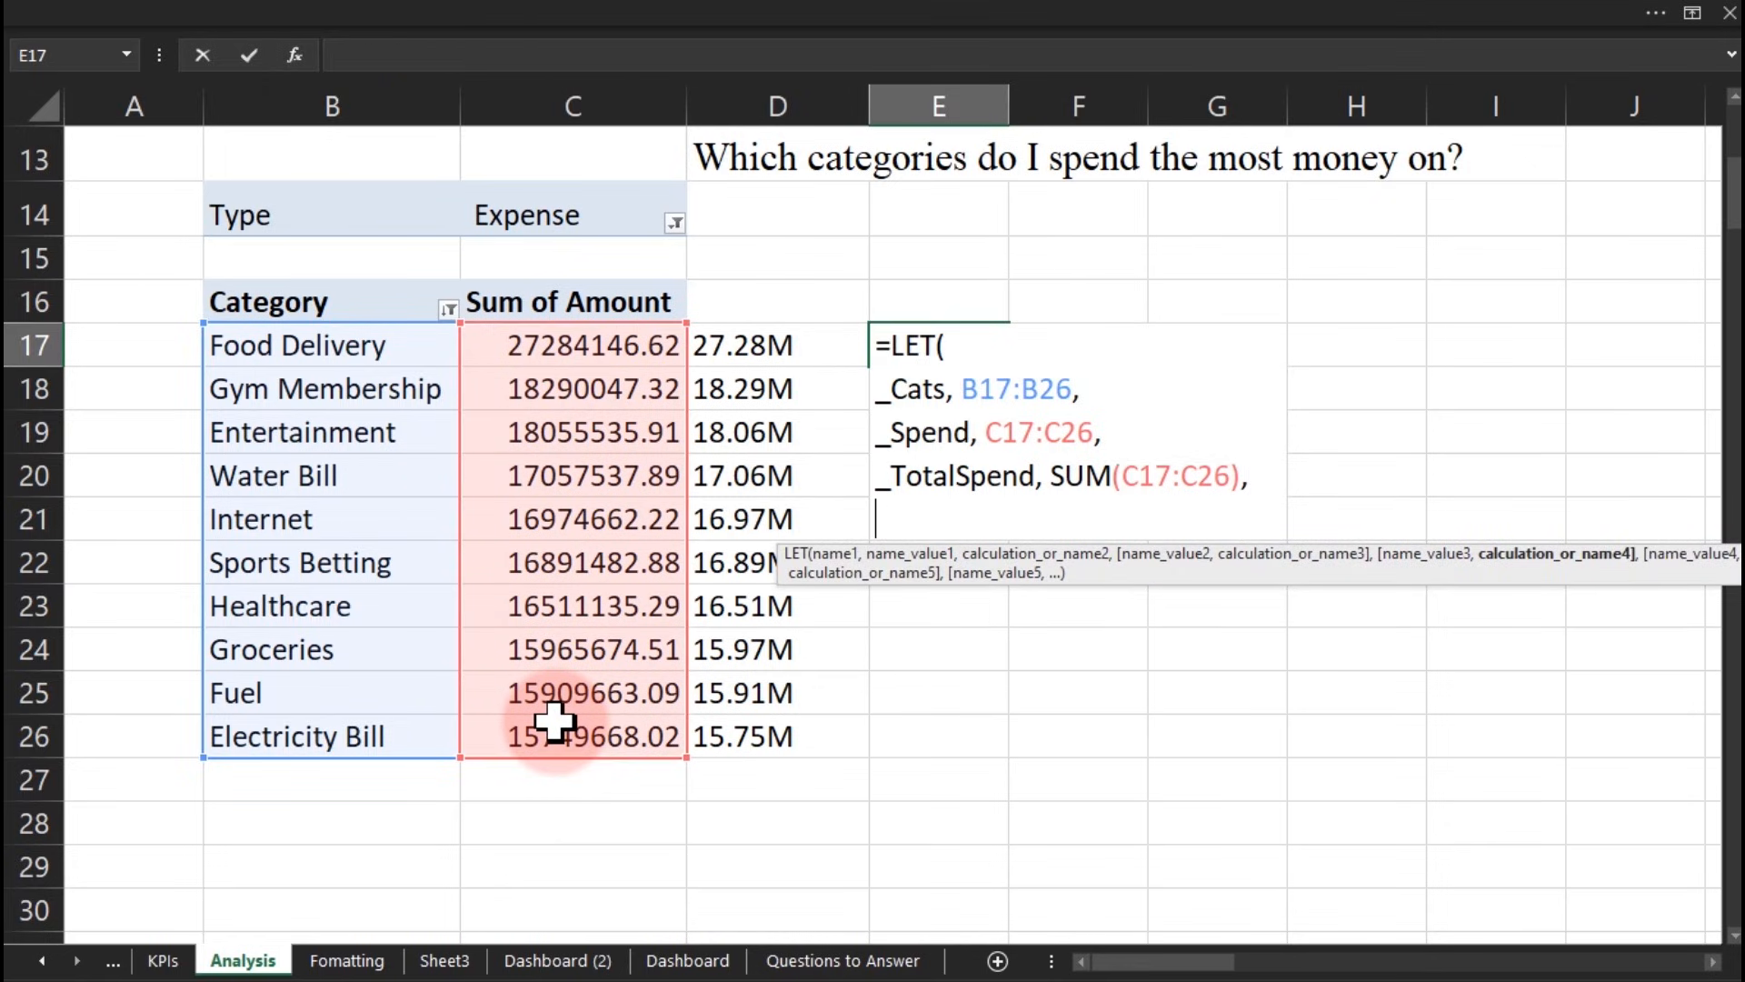
pyautogui.hotkey('alt', 'Return')
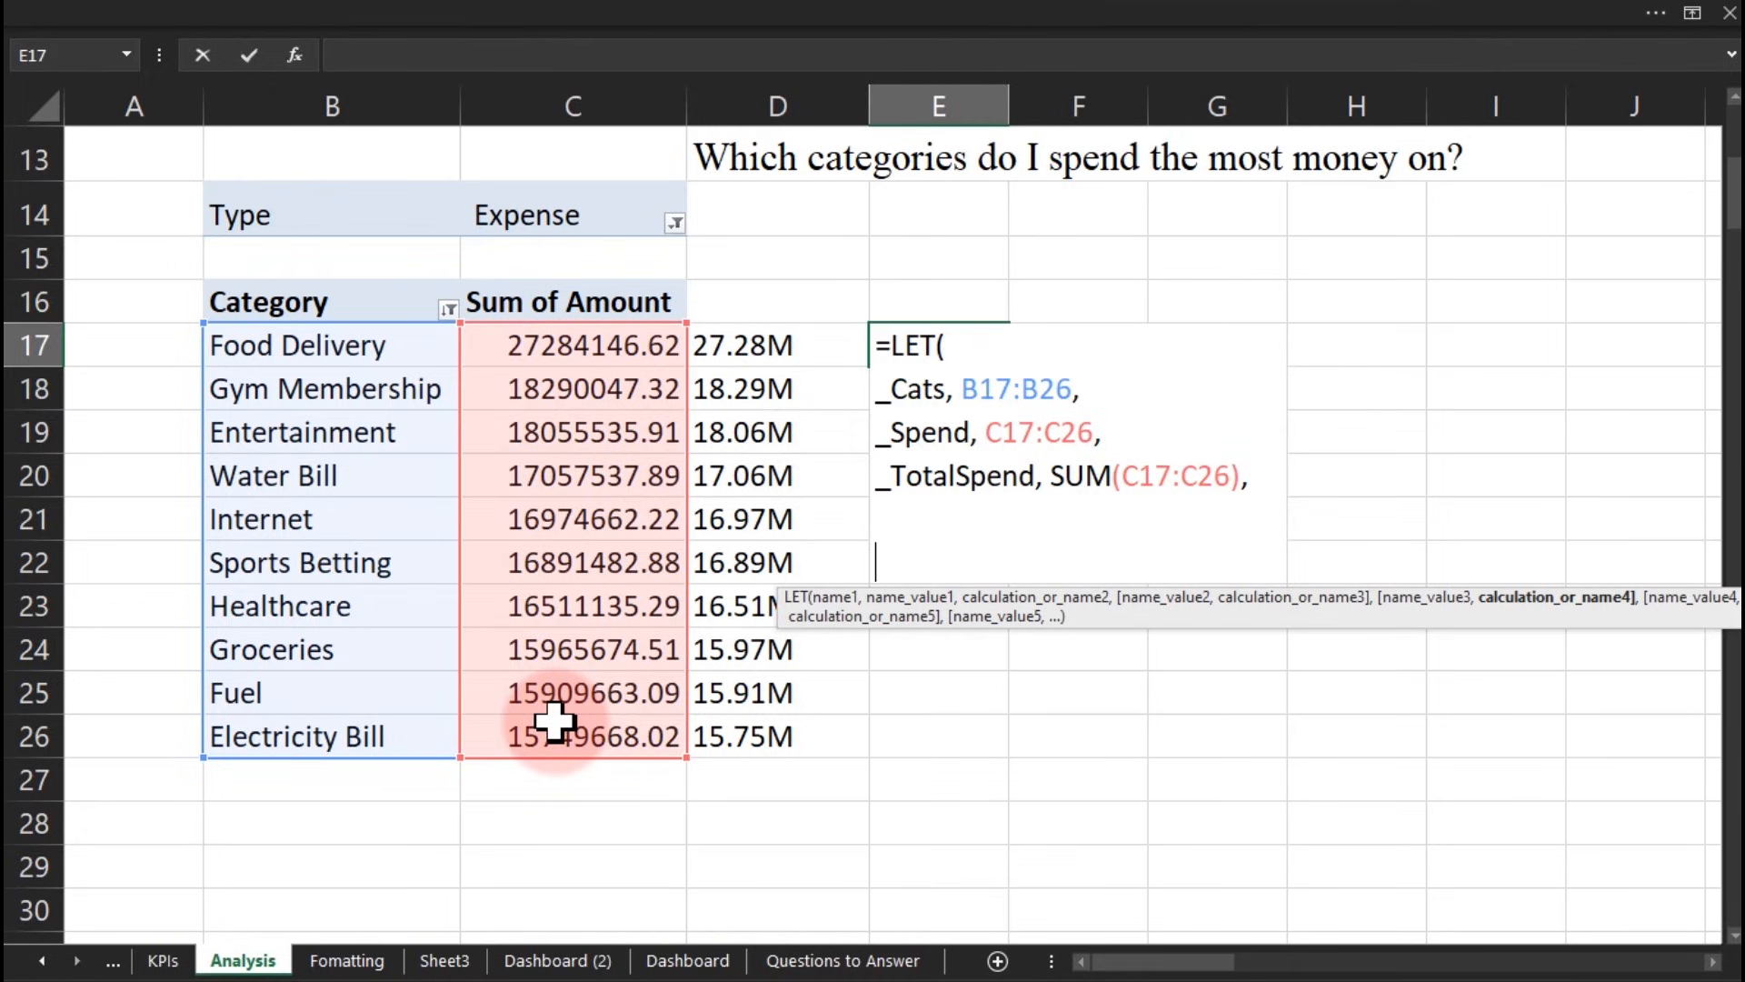
# Step: Define _TopAmount as MAX(_Spend) in the LET formula and end the line
pyautogui.write('_TopAmount')
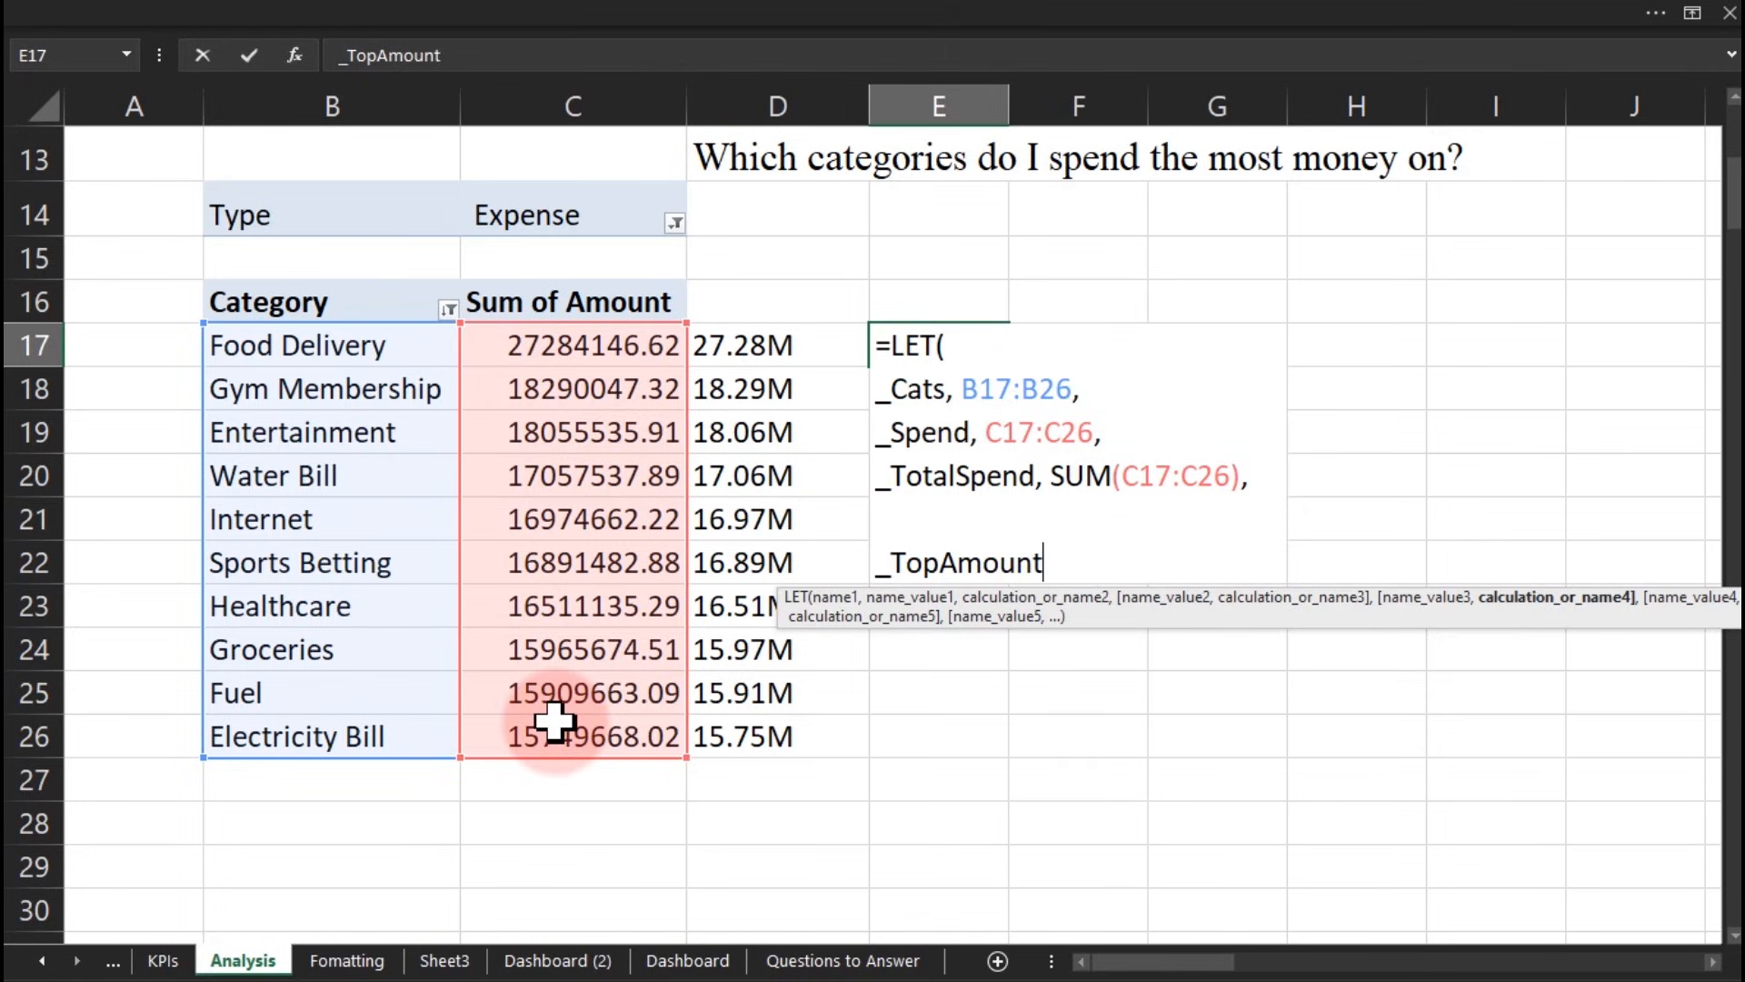
pyautogui.write(', ')
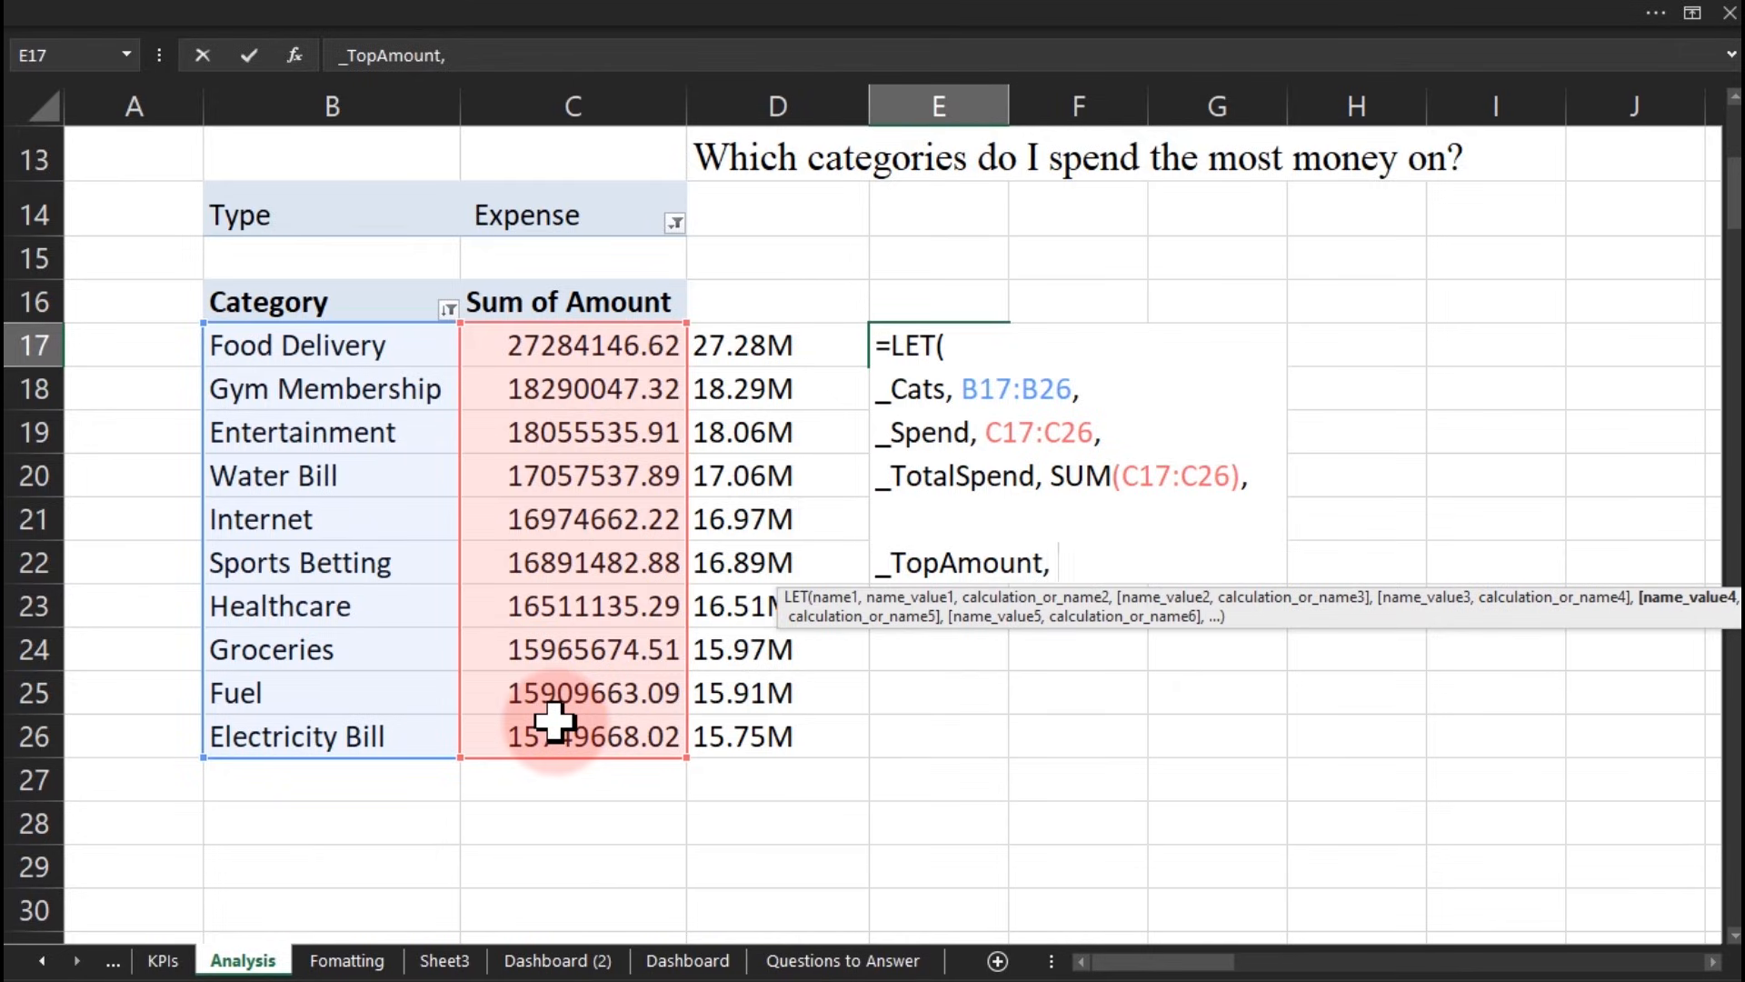
pyautogui.write('max')
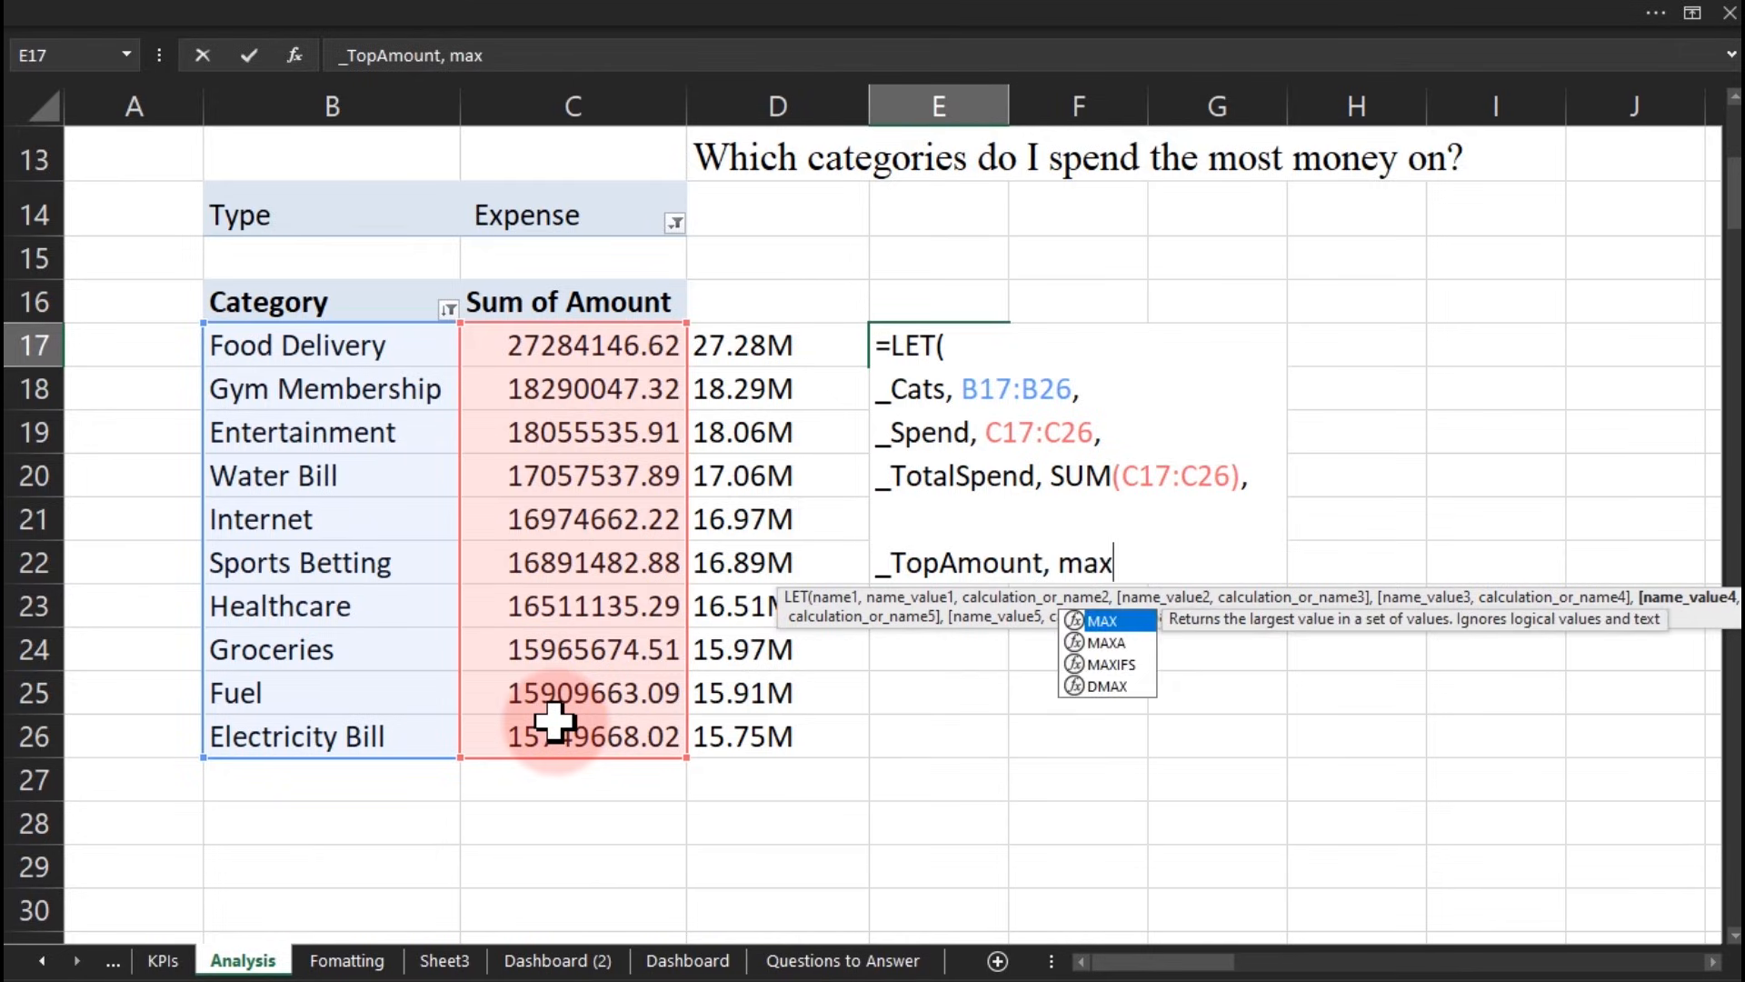
pyautogui.press('Tab')
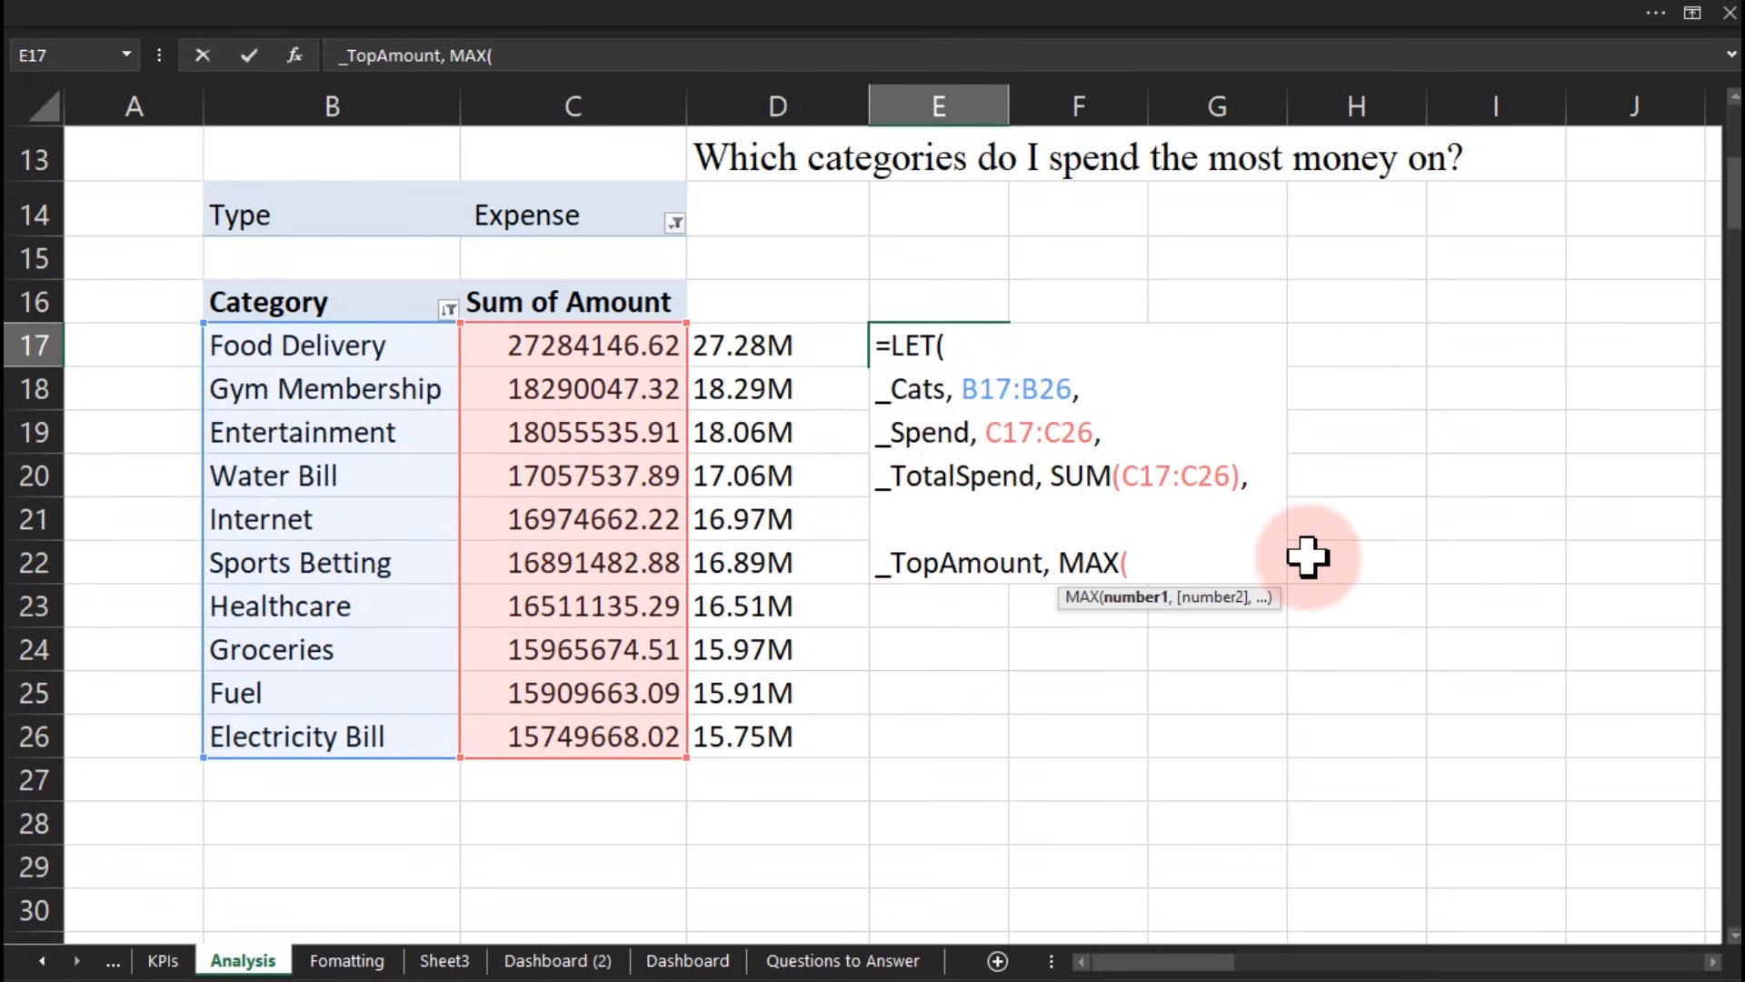
pyautogui.write('_')
pyautogui.press('Down')
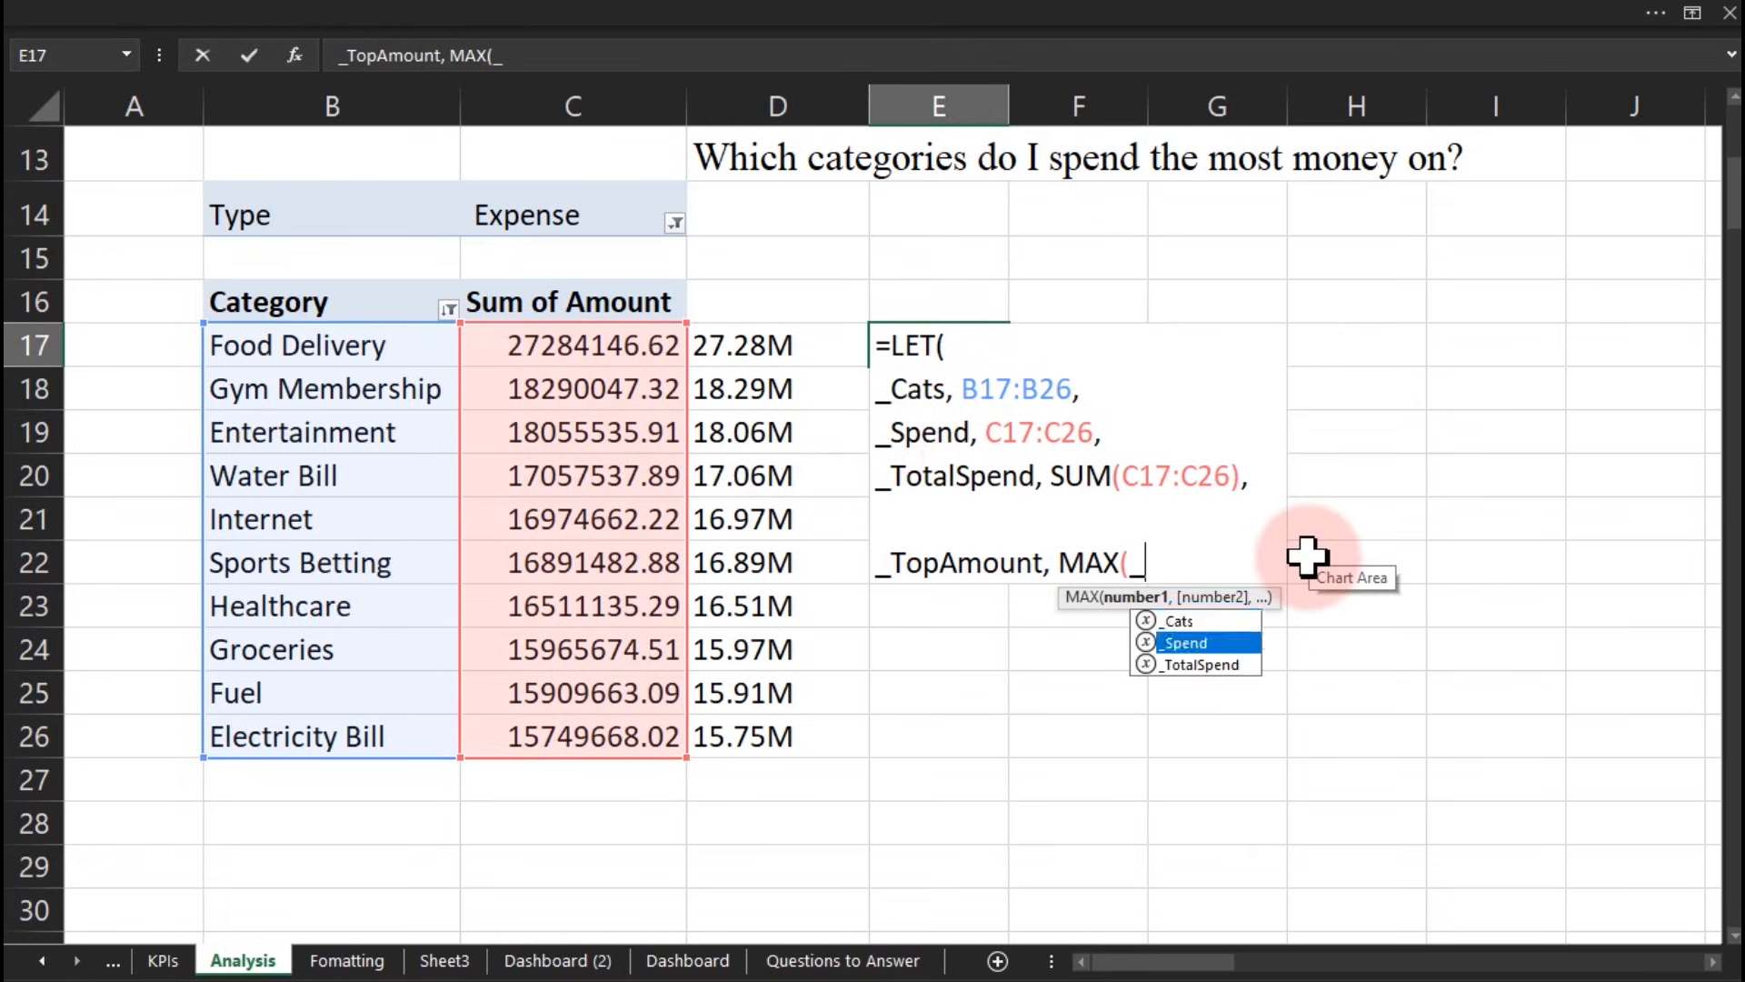
pyautogui.press('Tab')
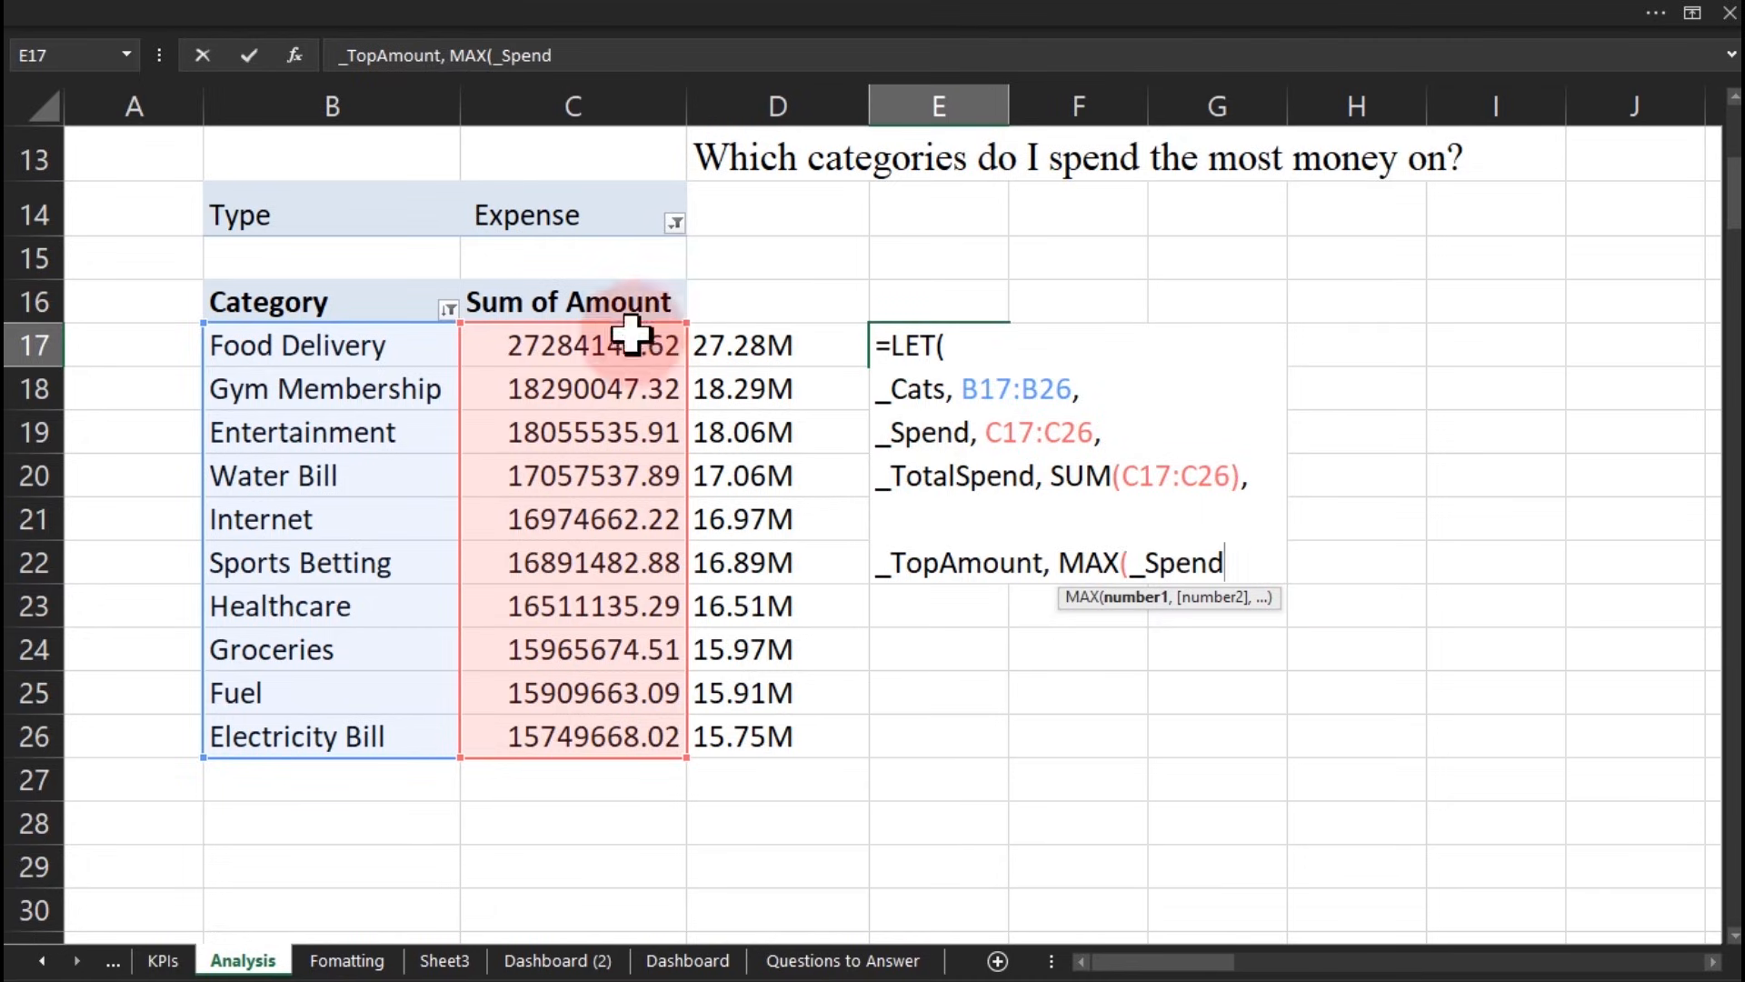
pyautogui.write(')')
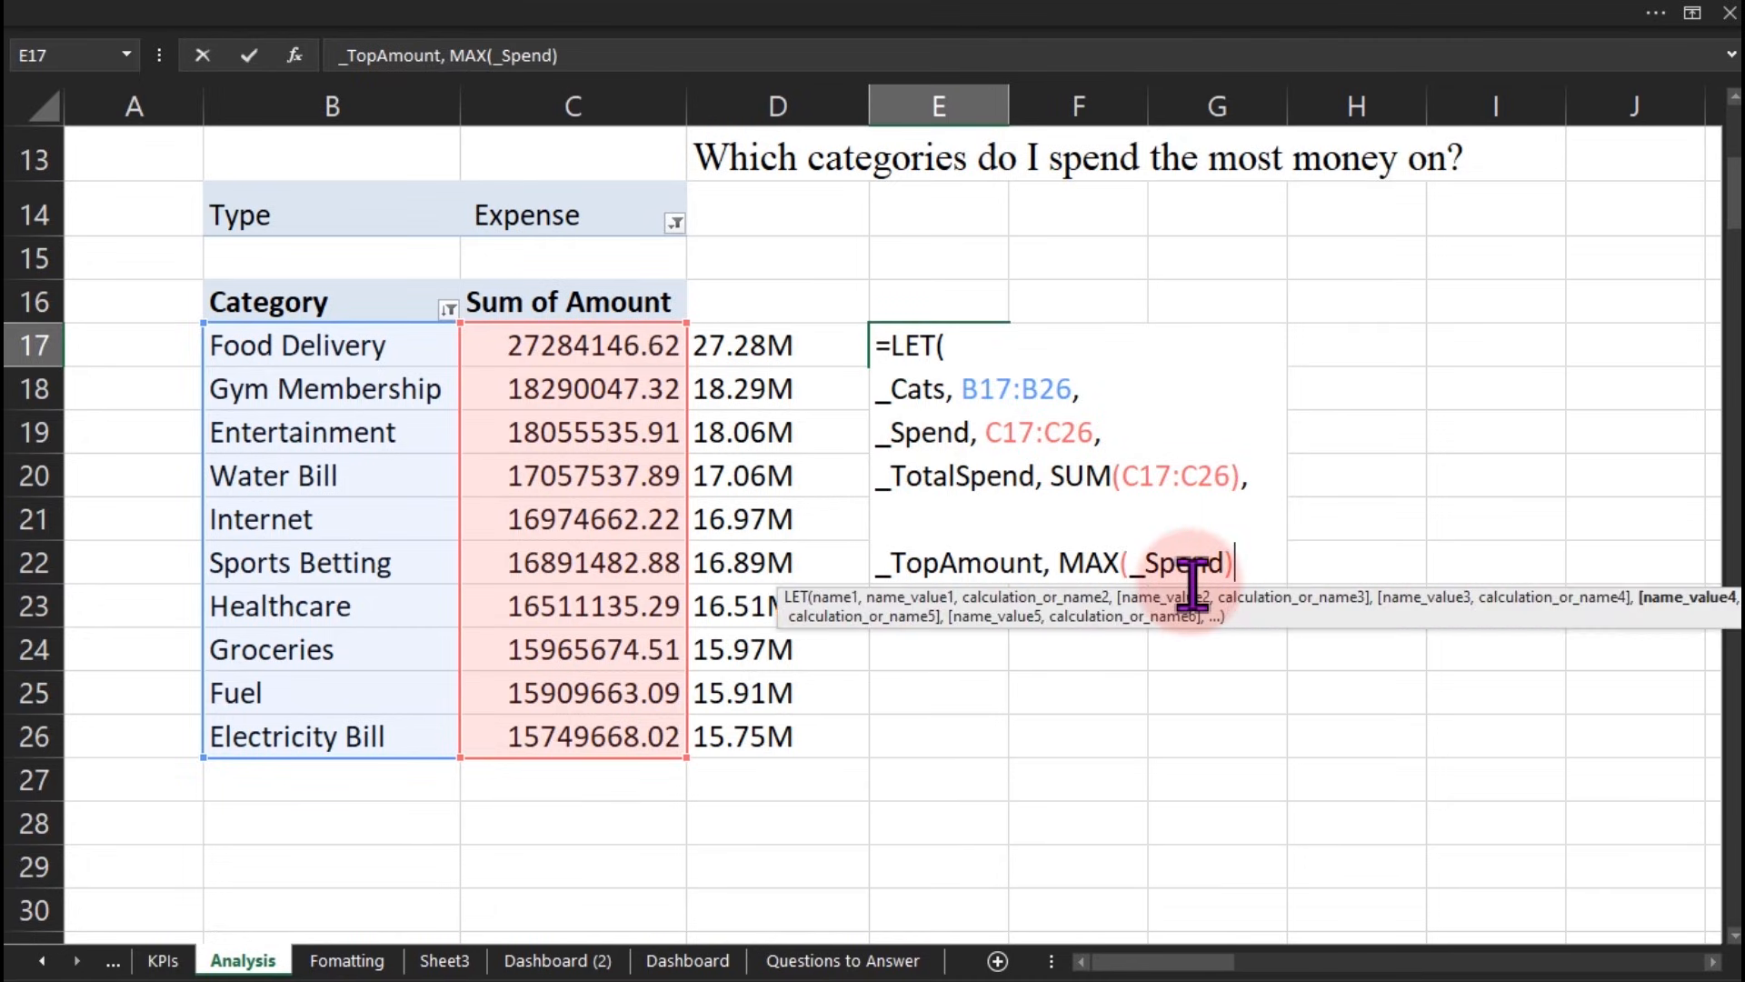
pyautogui.write(',')
pyautogui.hotkey('alt', 'Return')
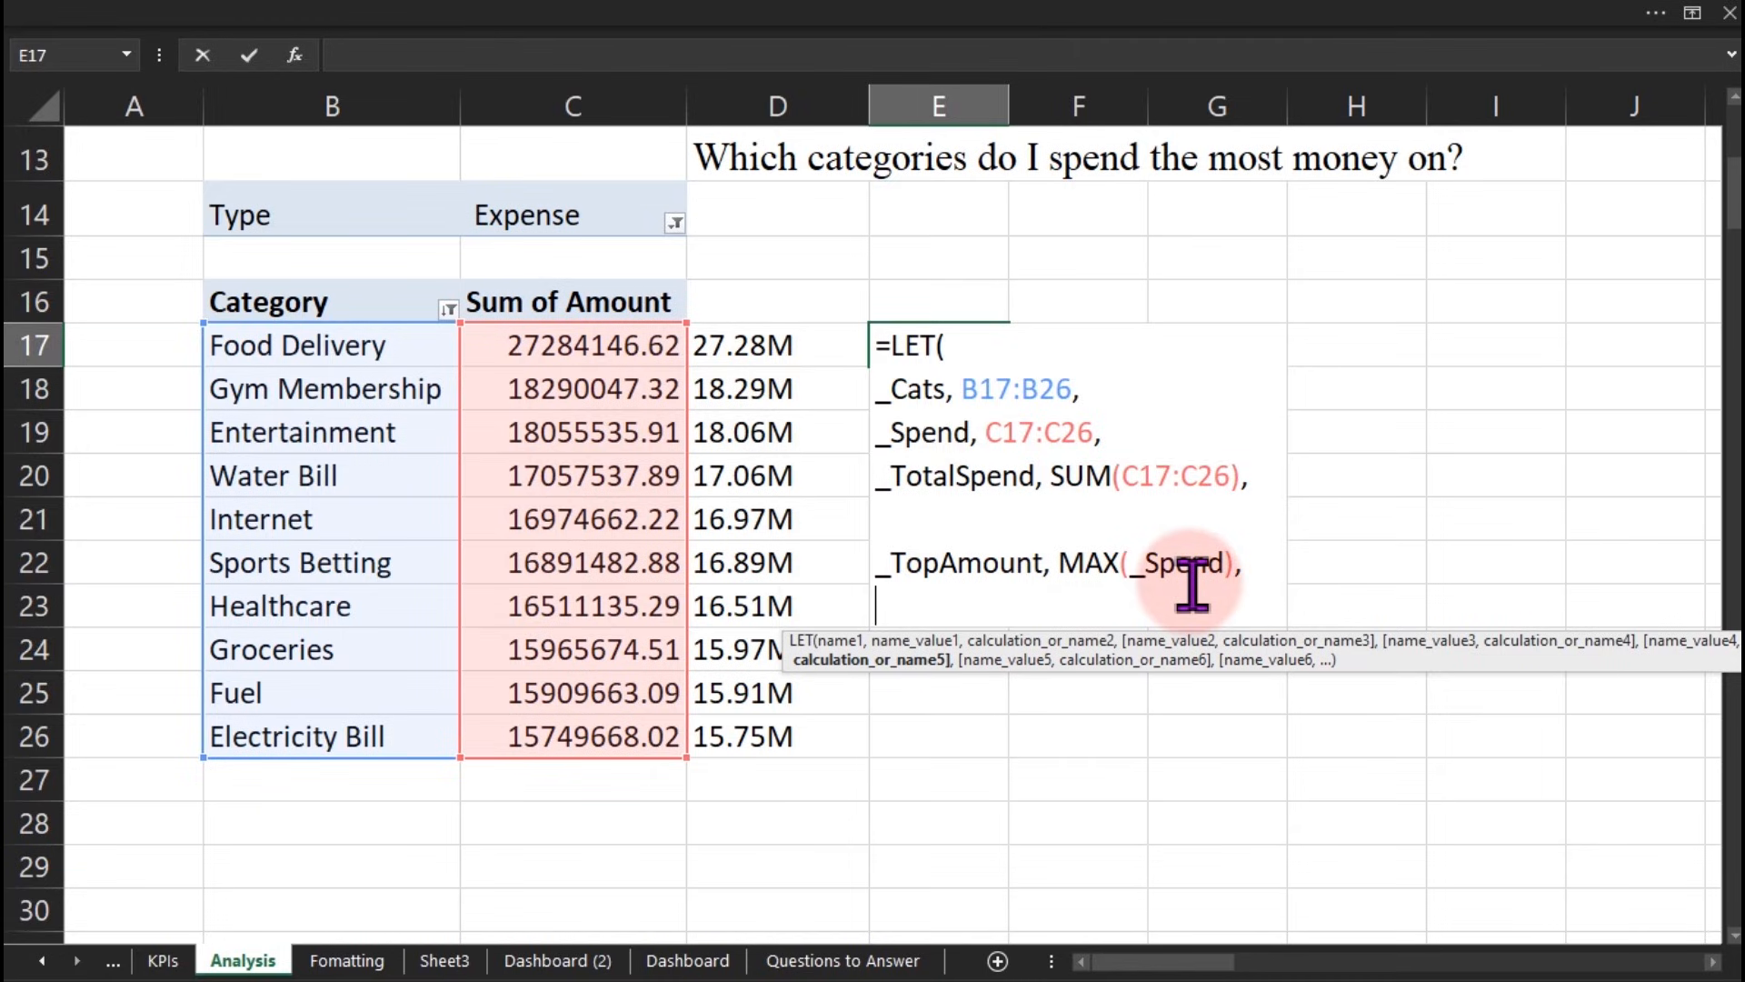
# Step: Begin the _TopCat definition with an INDEX over _Cats that uses a nested MATCH for the row number
pyautogui.write('_')
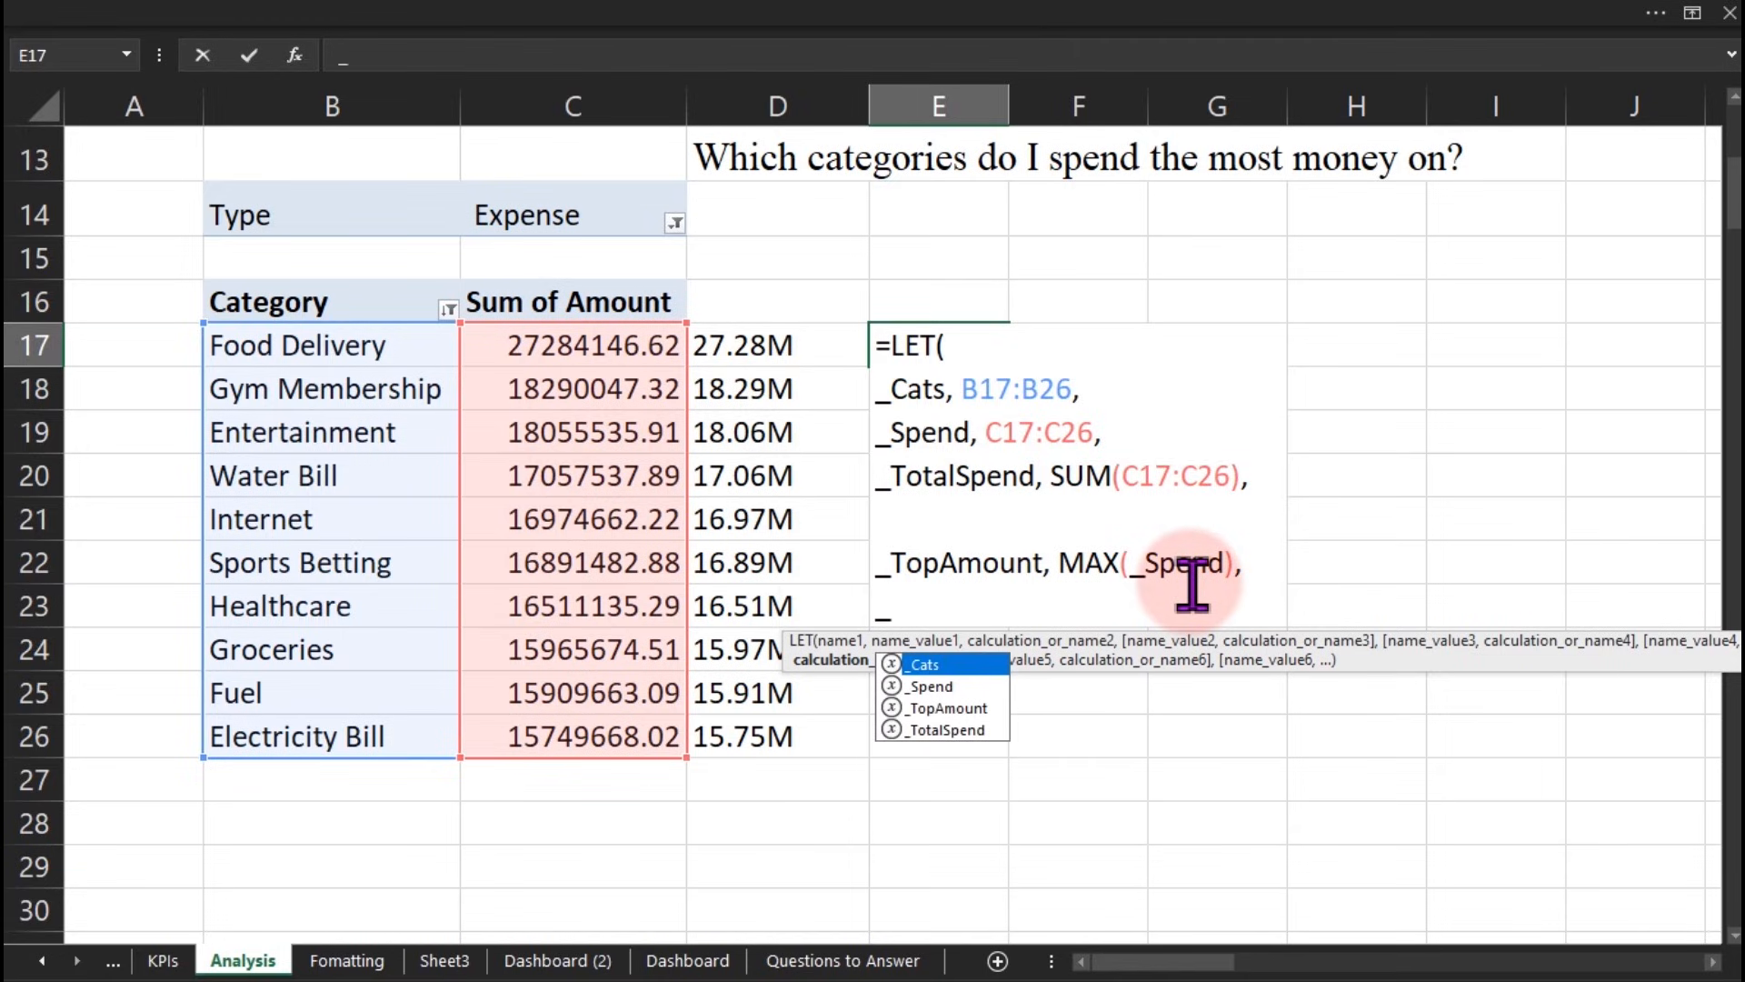
pyautogui.write('Top')
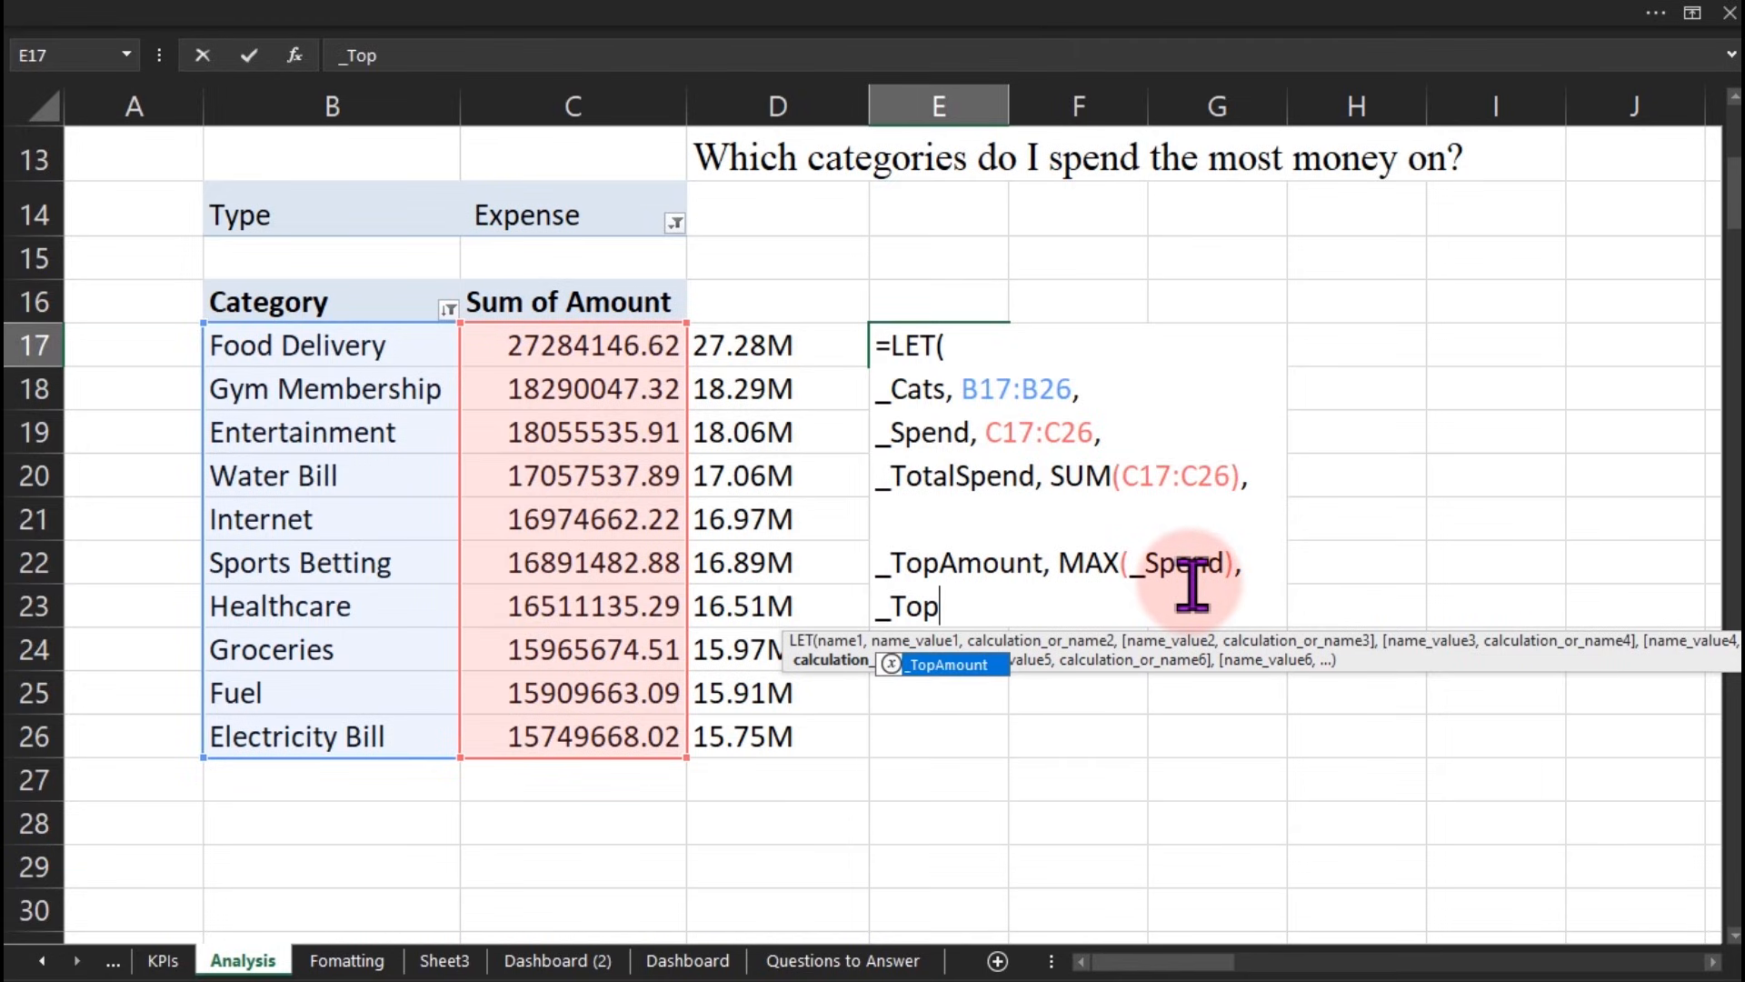
pyautogui.write('Cat,')
pyautogui.write('ind')
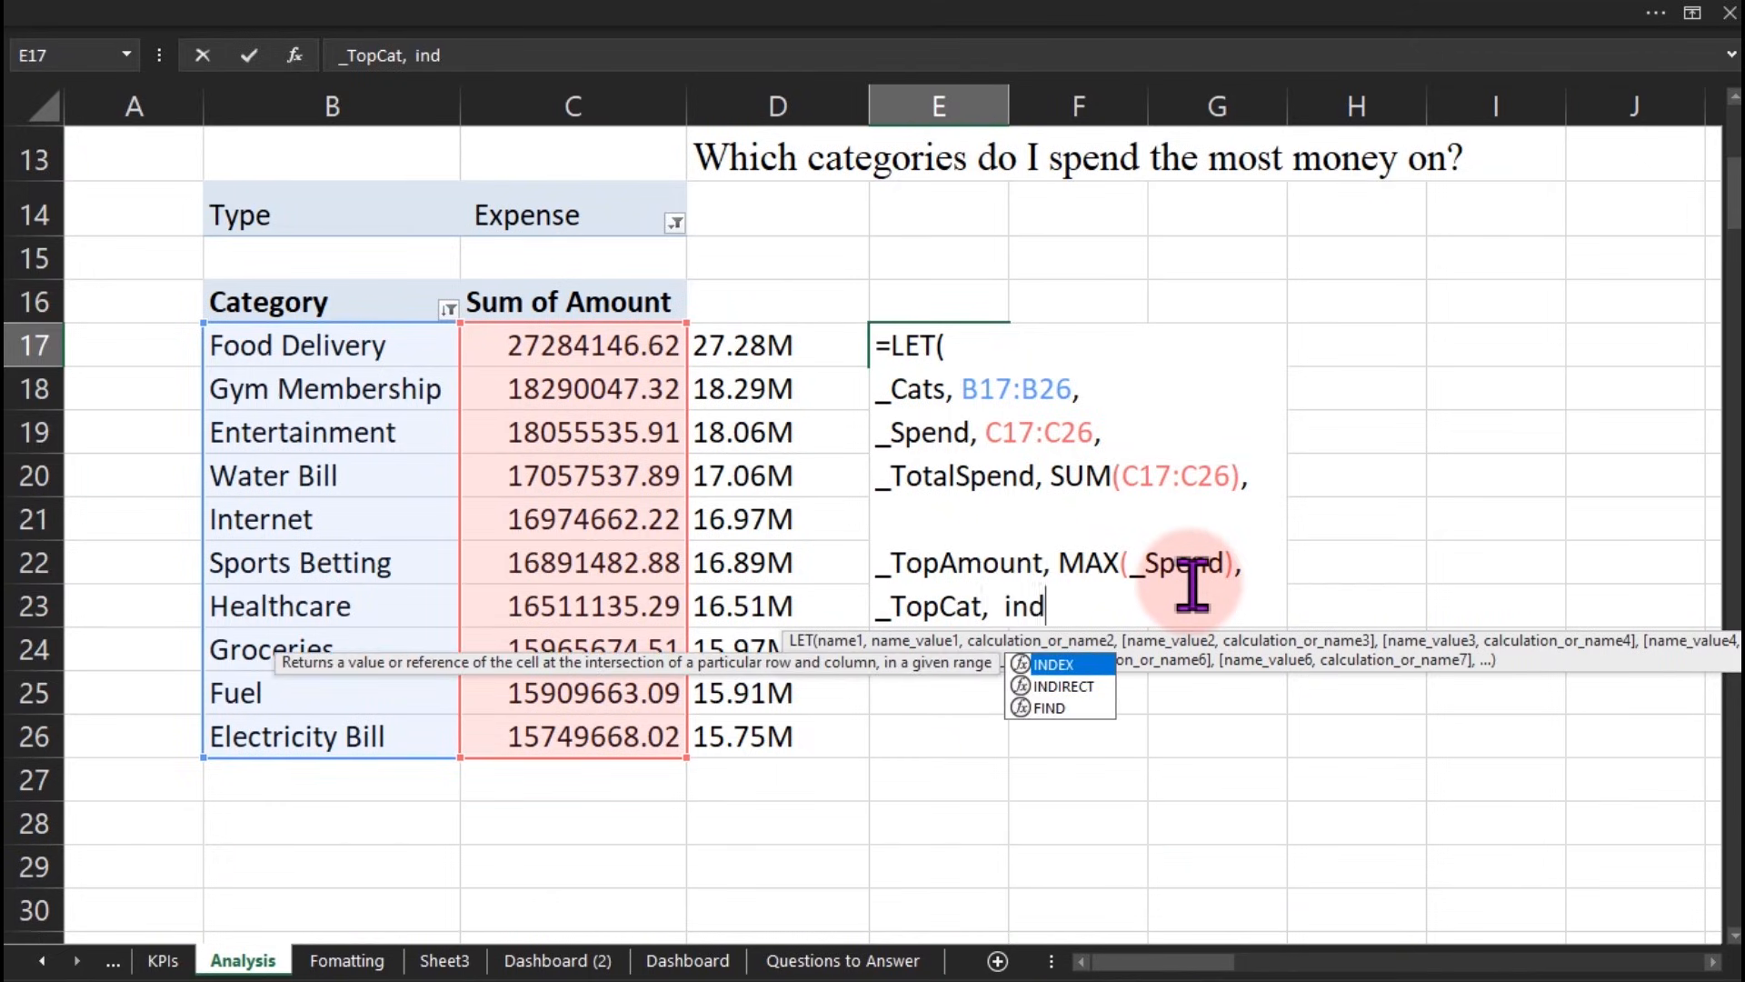
pyautogui.press('Tab')
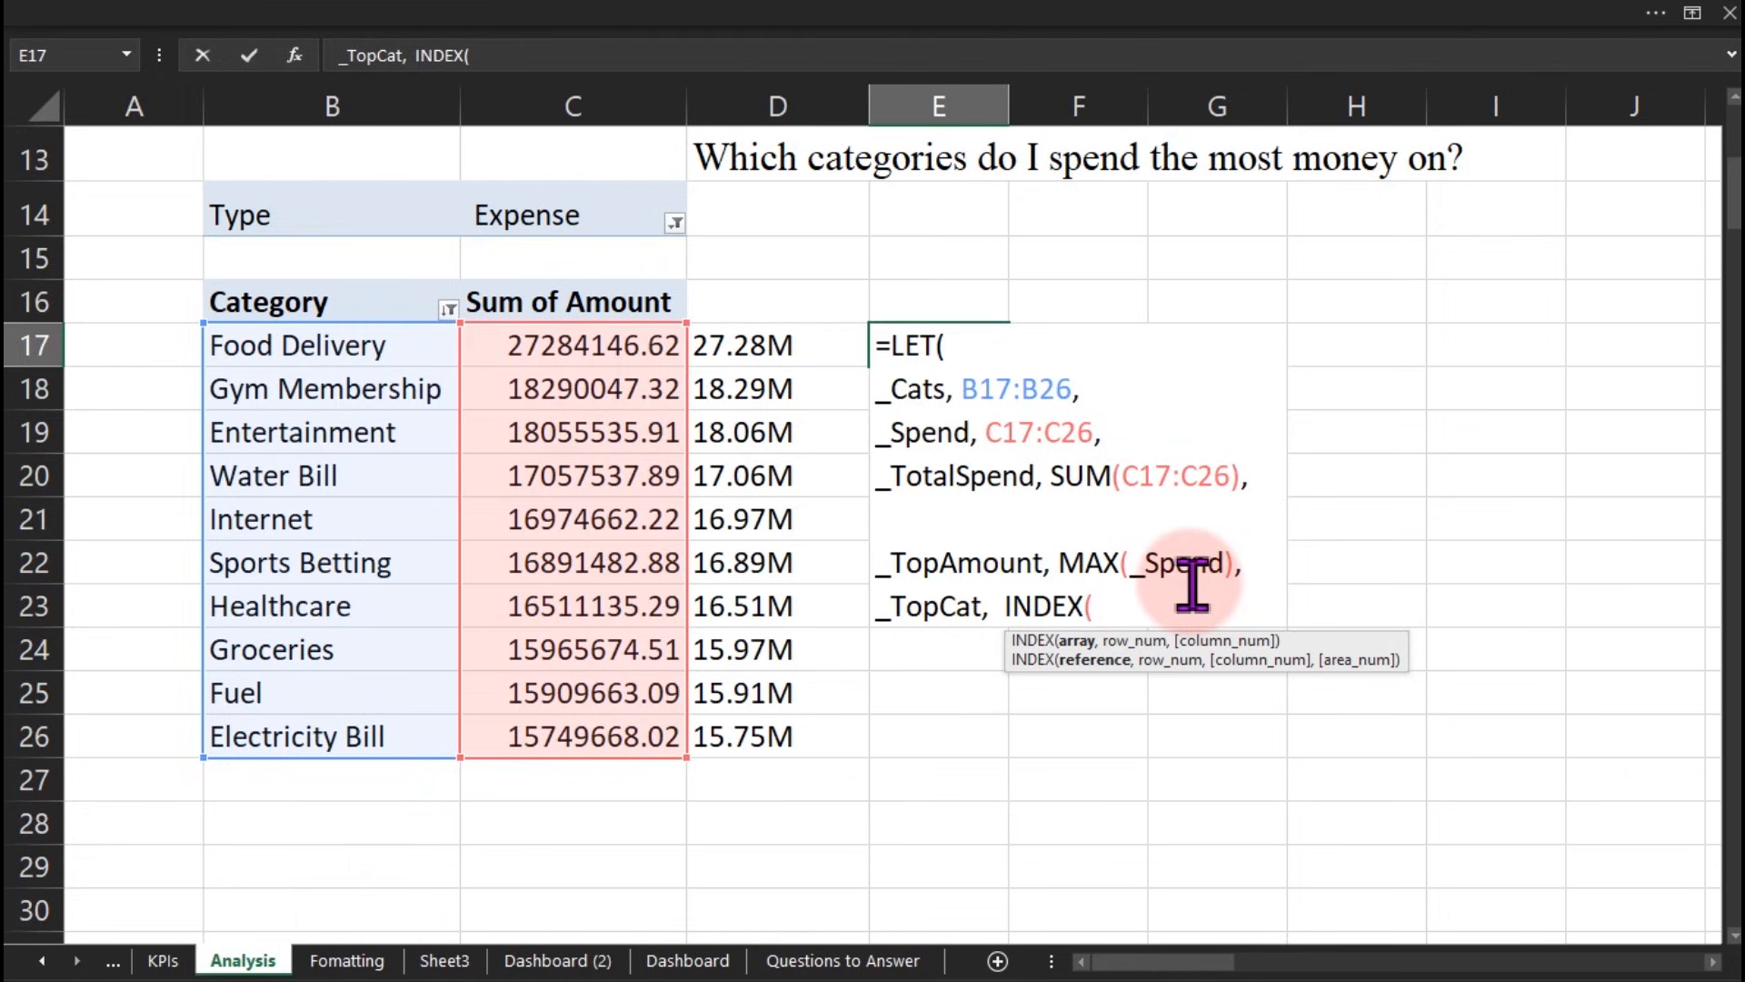
pyautogui.write('_')
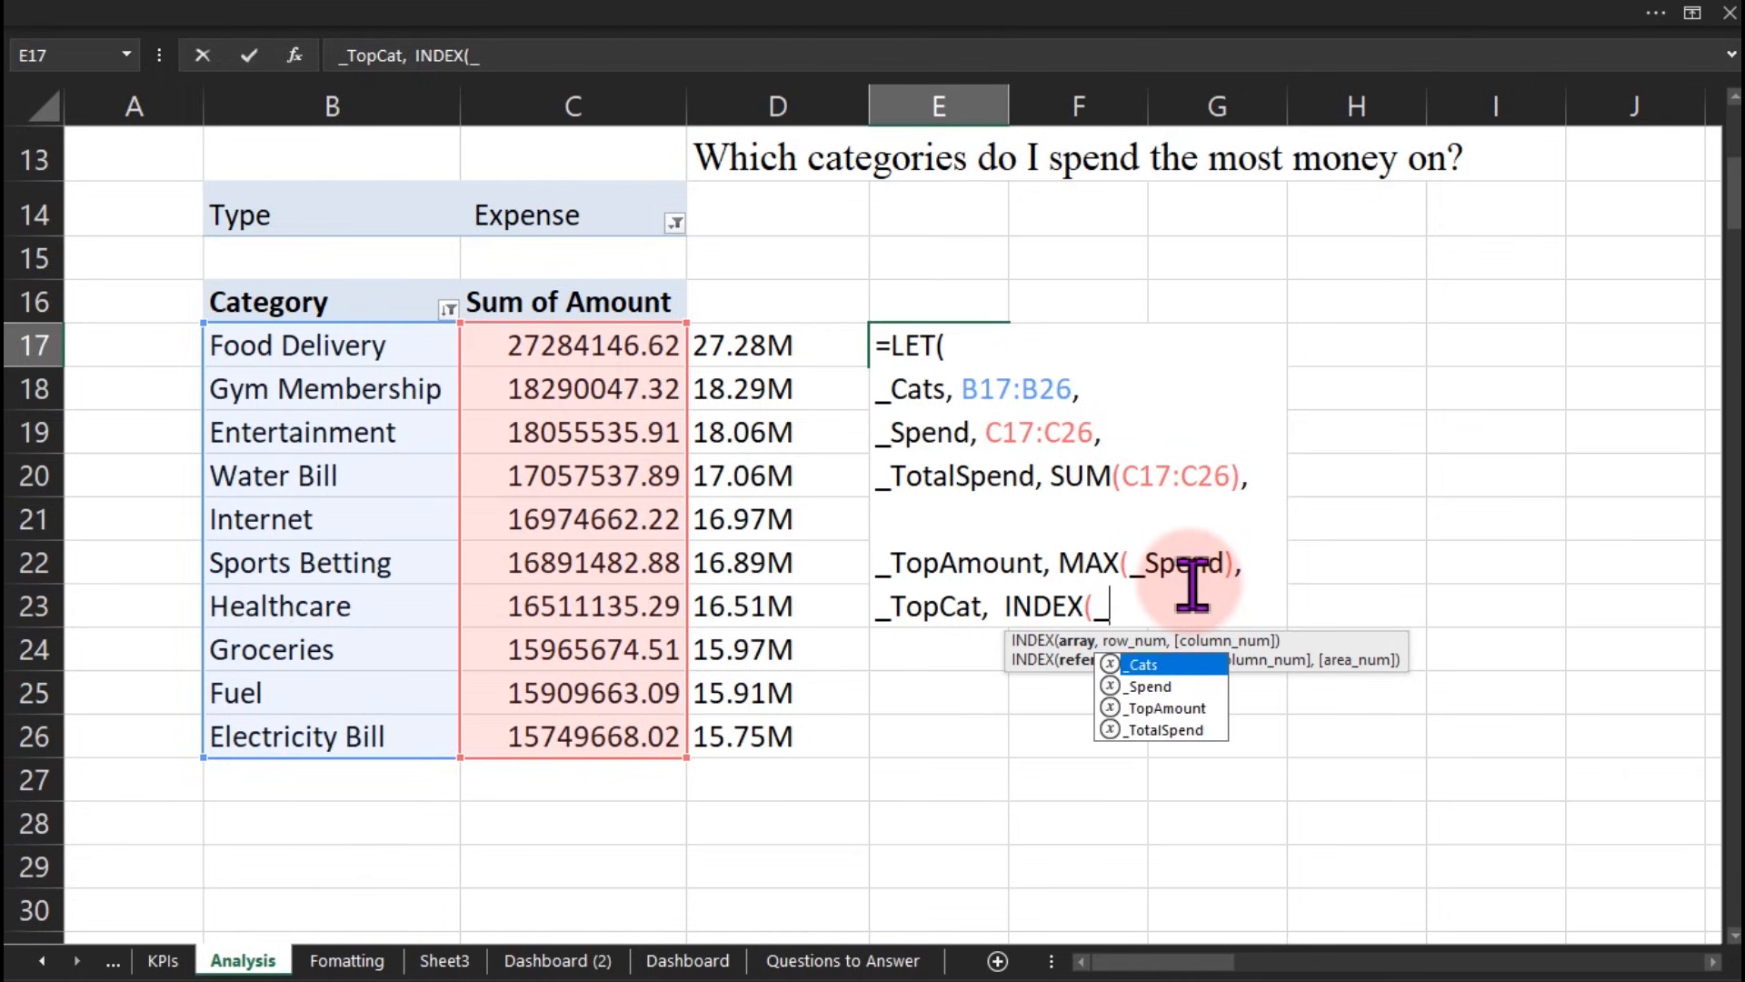
pyautogui.press('Tab')
pyautogui.write(',mat')
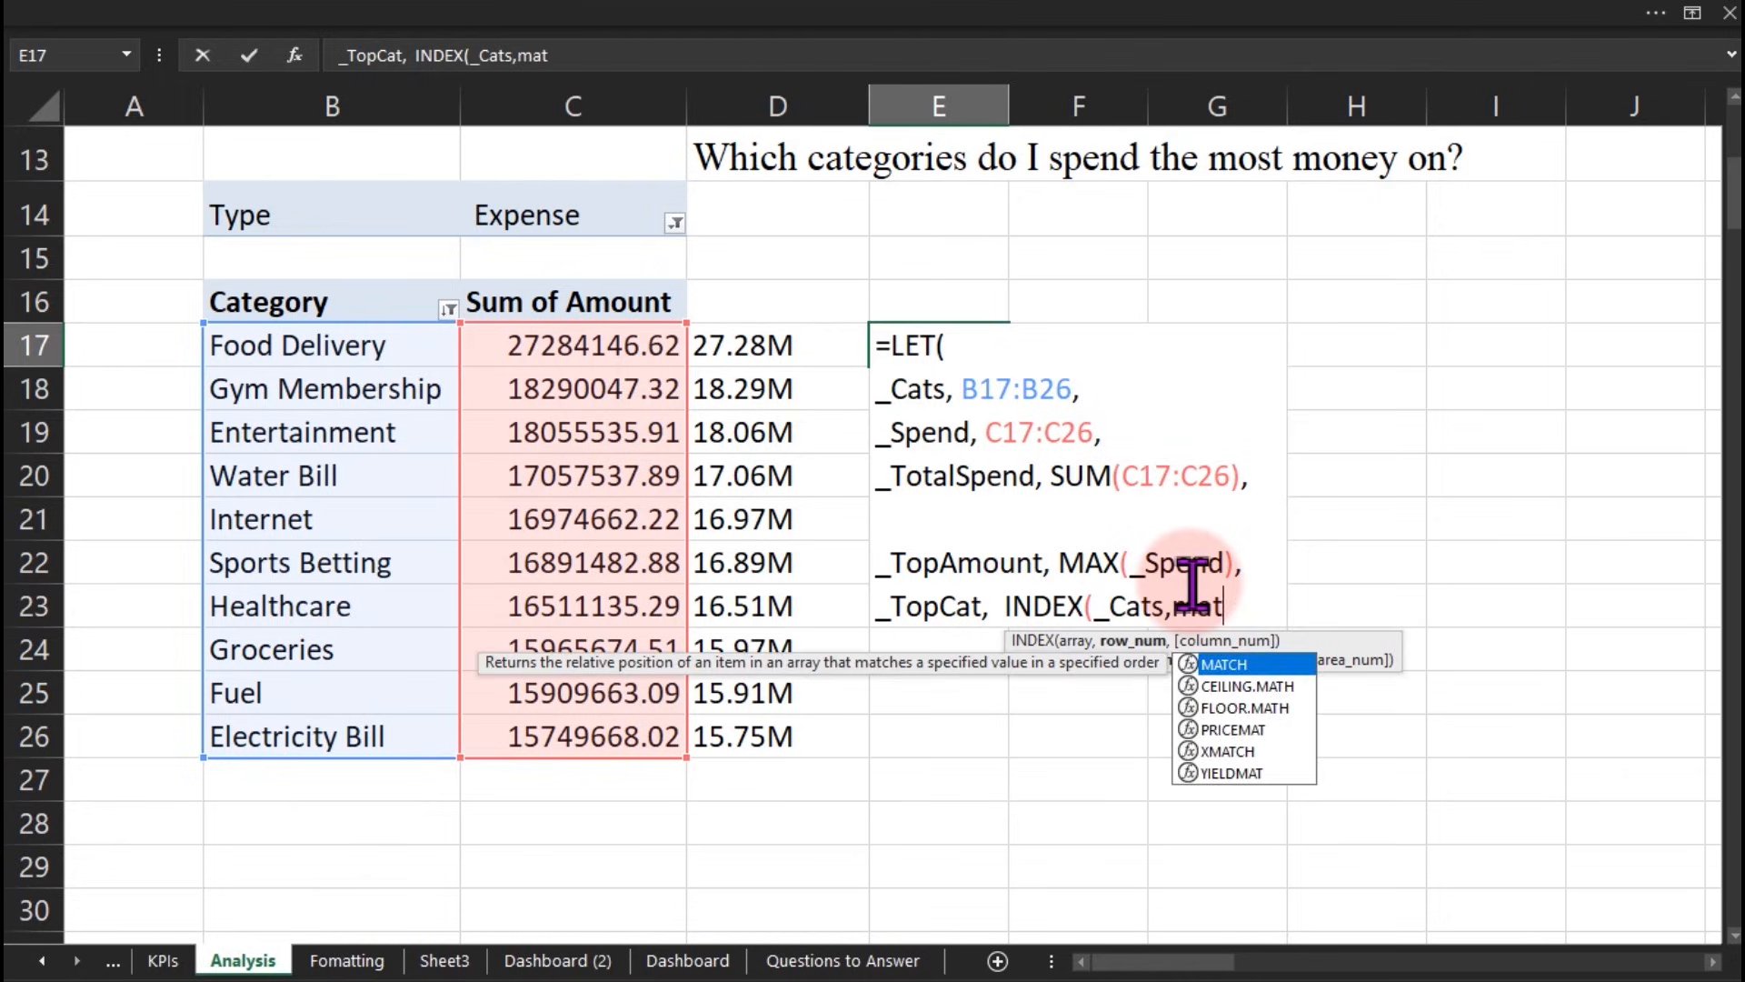
pyautogui.press('Tab')
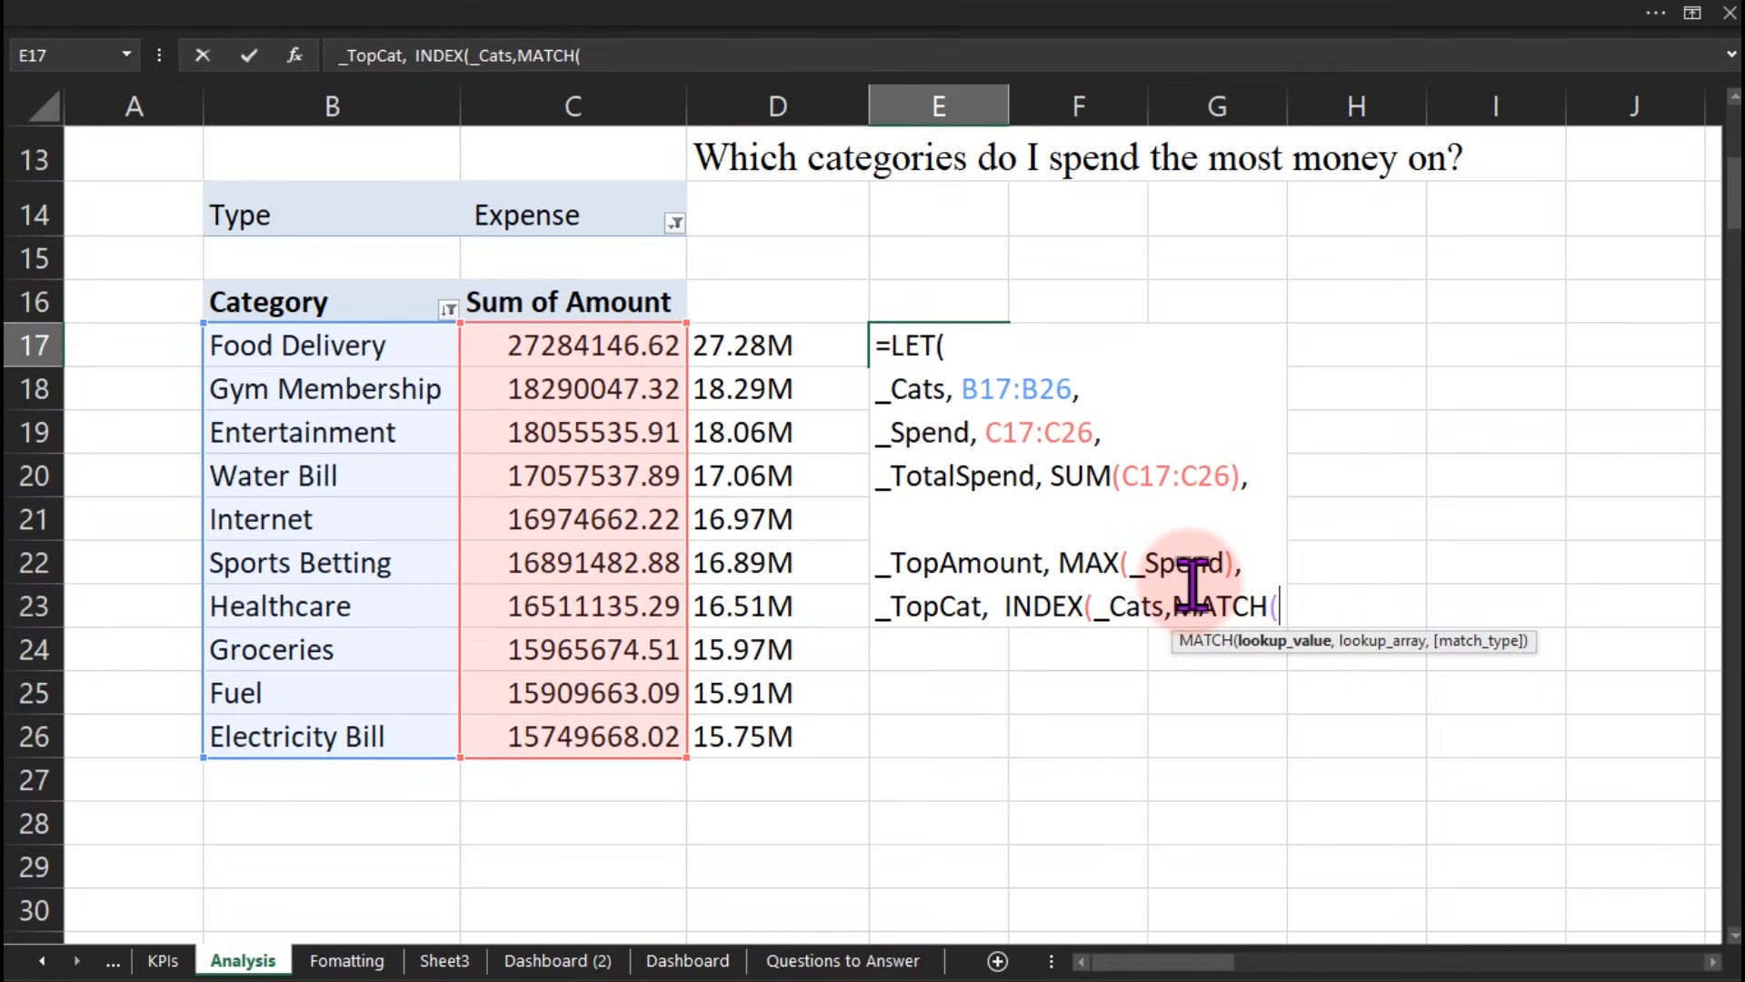
# Step: Complete _TopCat's MATCH with _TotalSpend as lookup value, _Spend as lookup array and match type 0, and end the line
pyautogui.write('_')
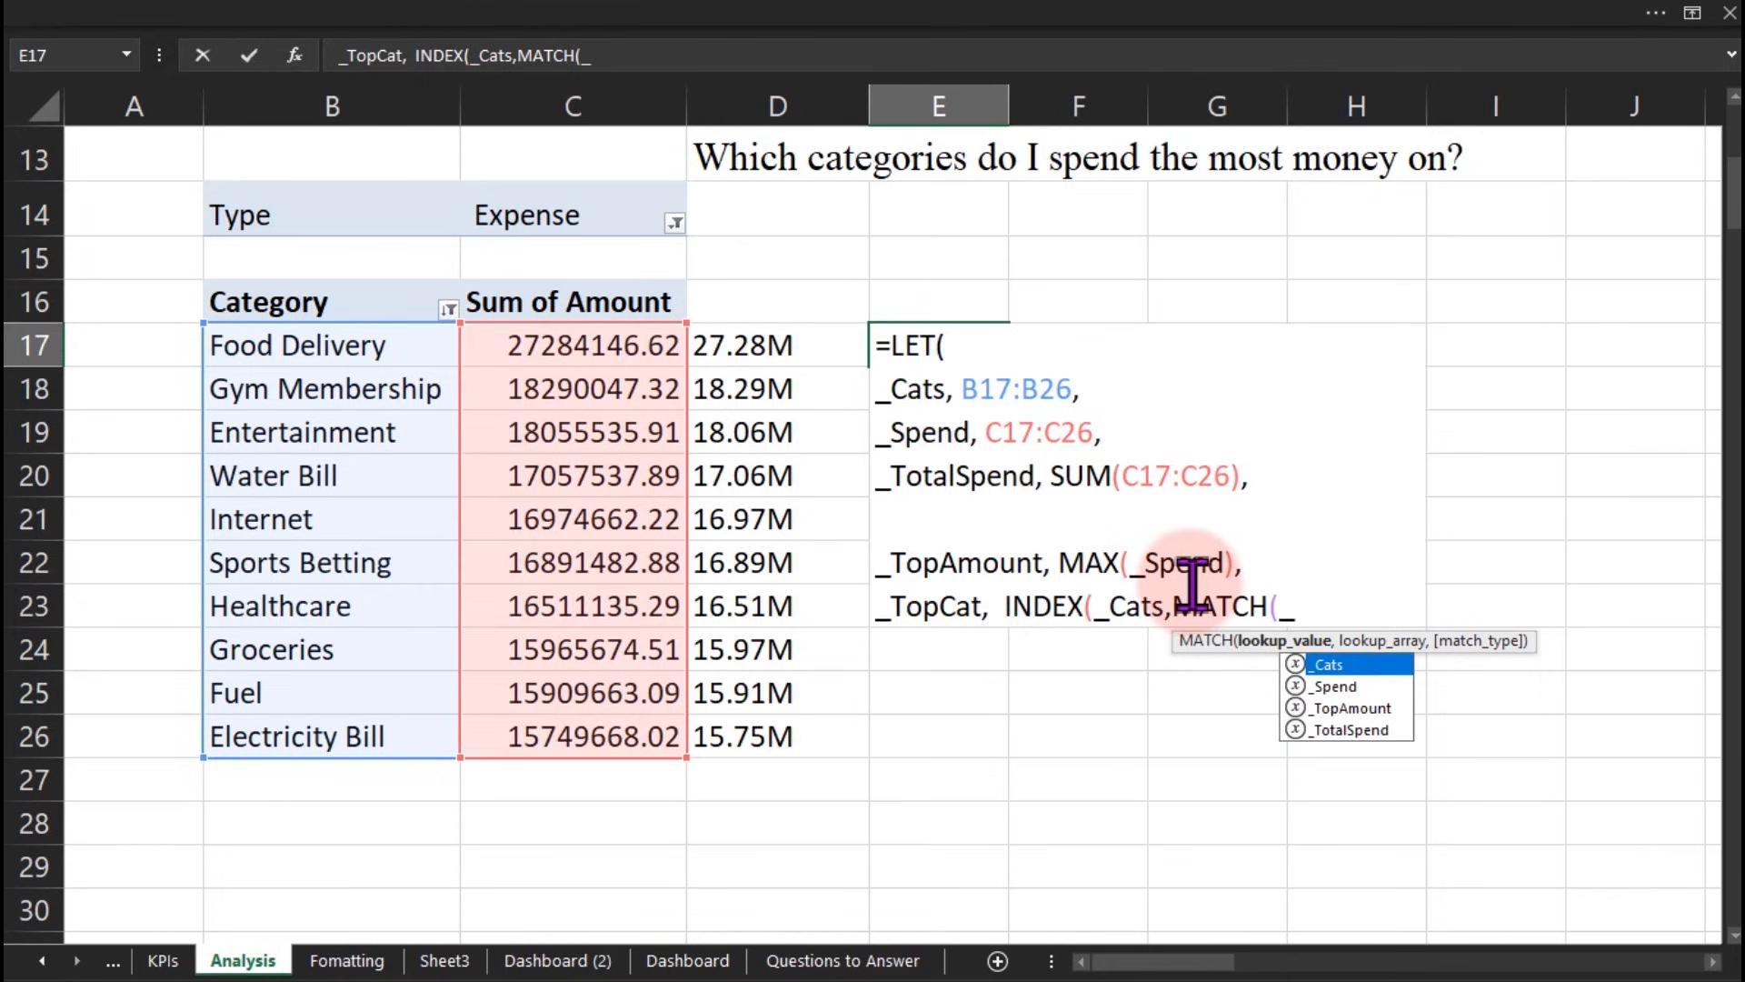
pyautogui.press('Down')
pyautogui.press('Down')
pyautogui.press('Down')
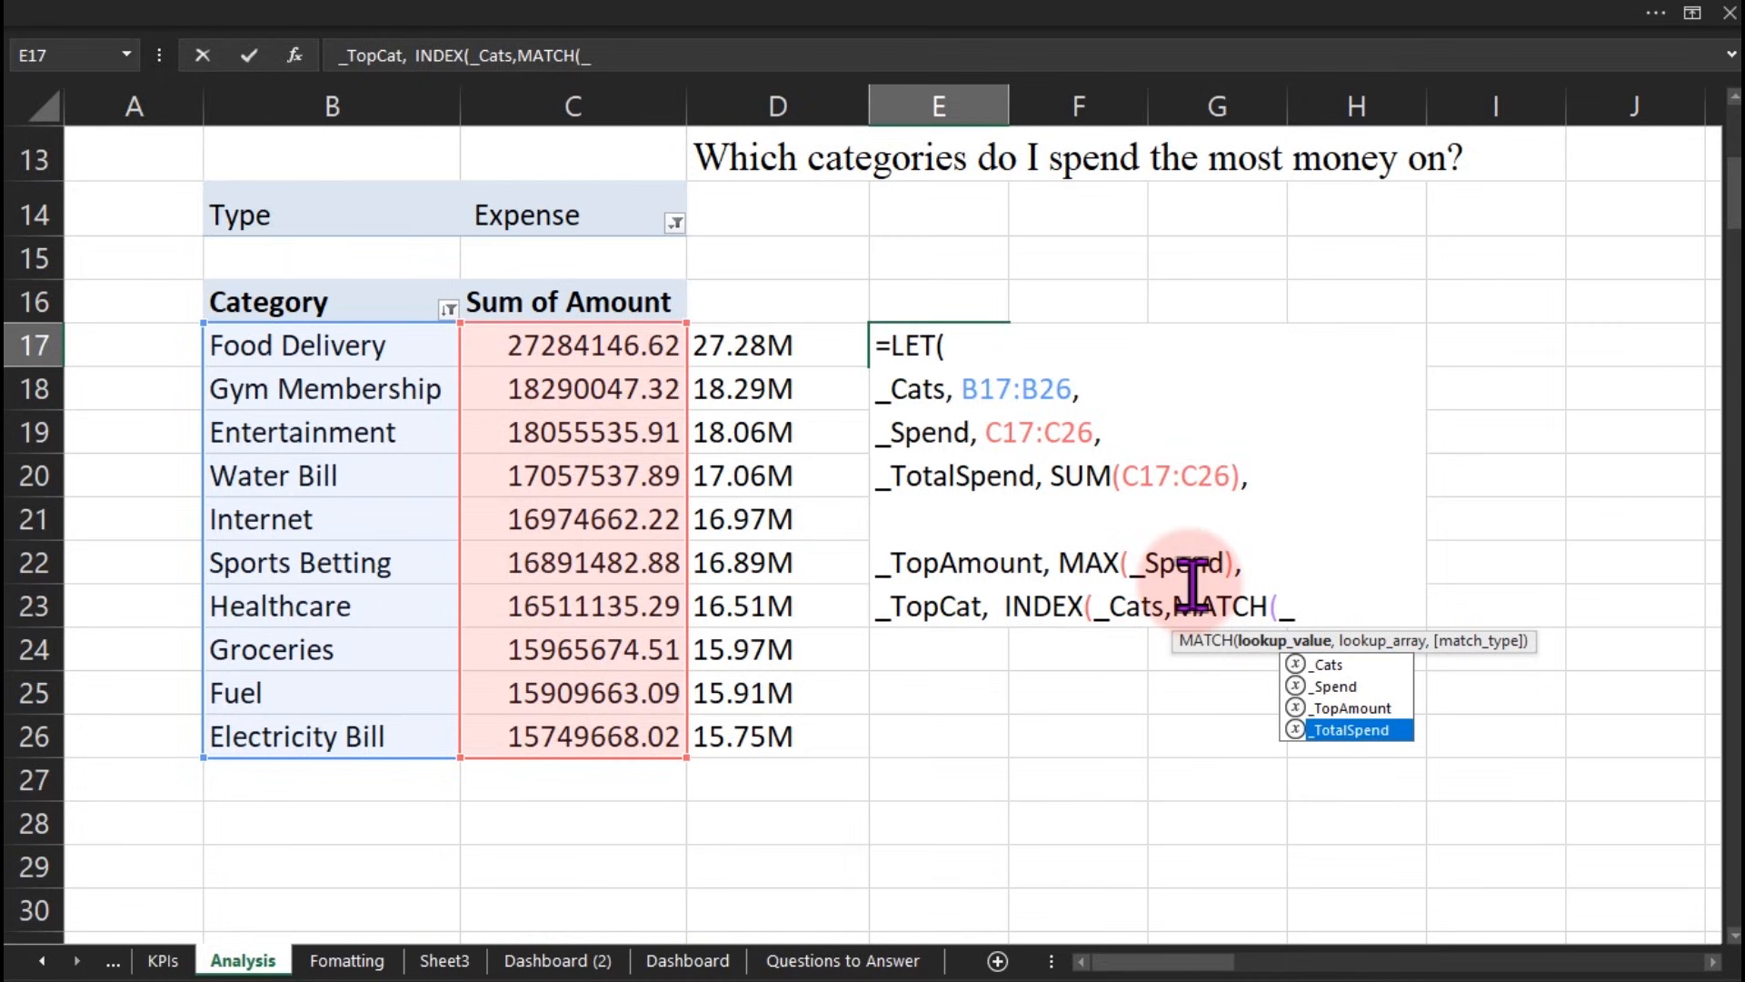
pyautogui.press('Tab')
pyautogui.write(',')
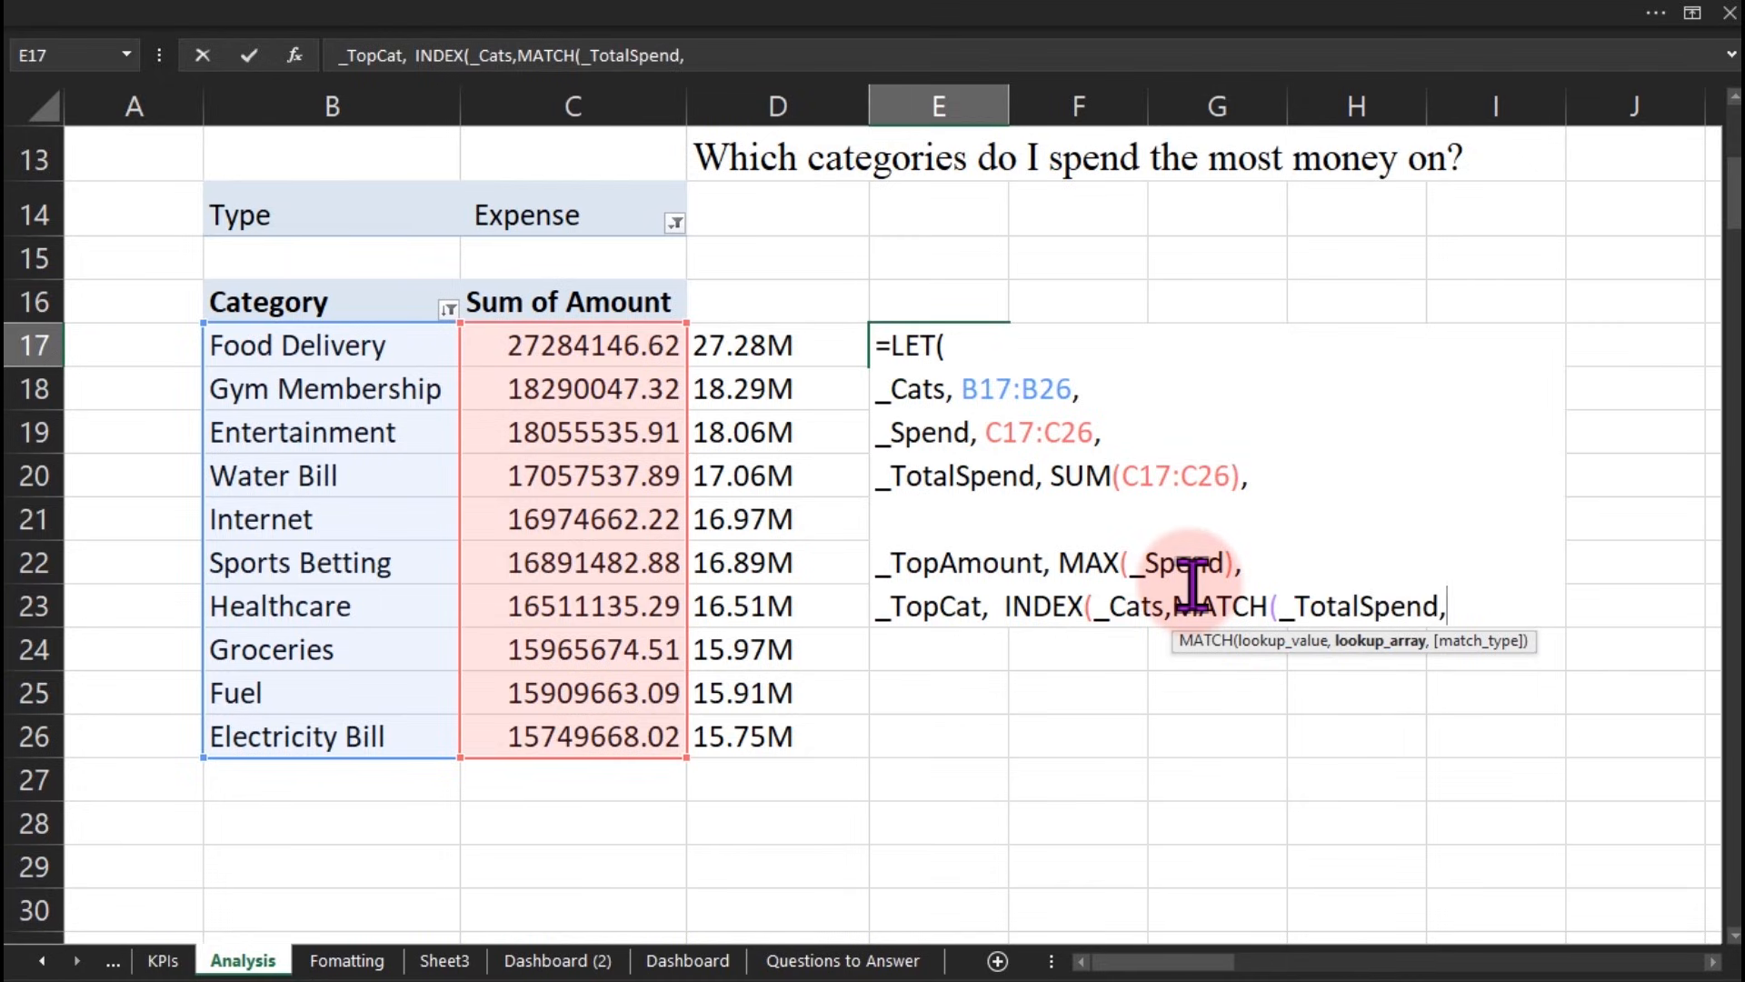
pyautogui.write('_')
pyautogui.press('Down')
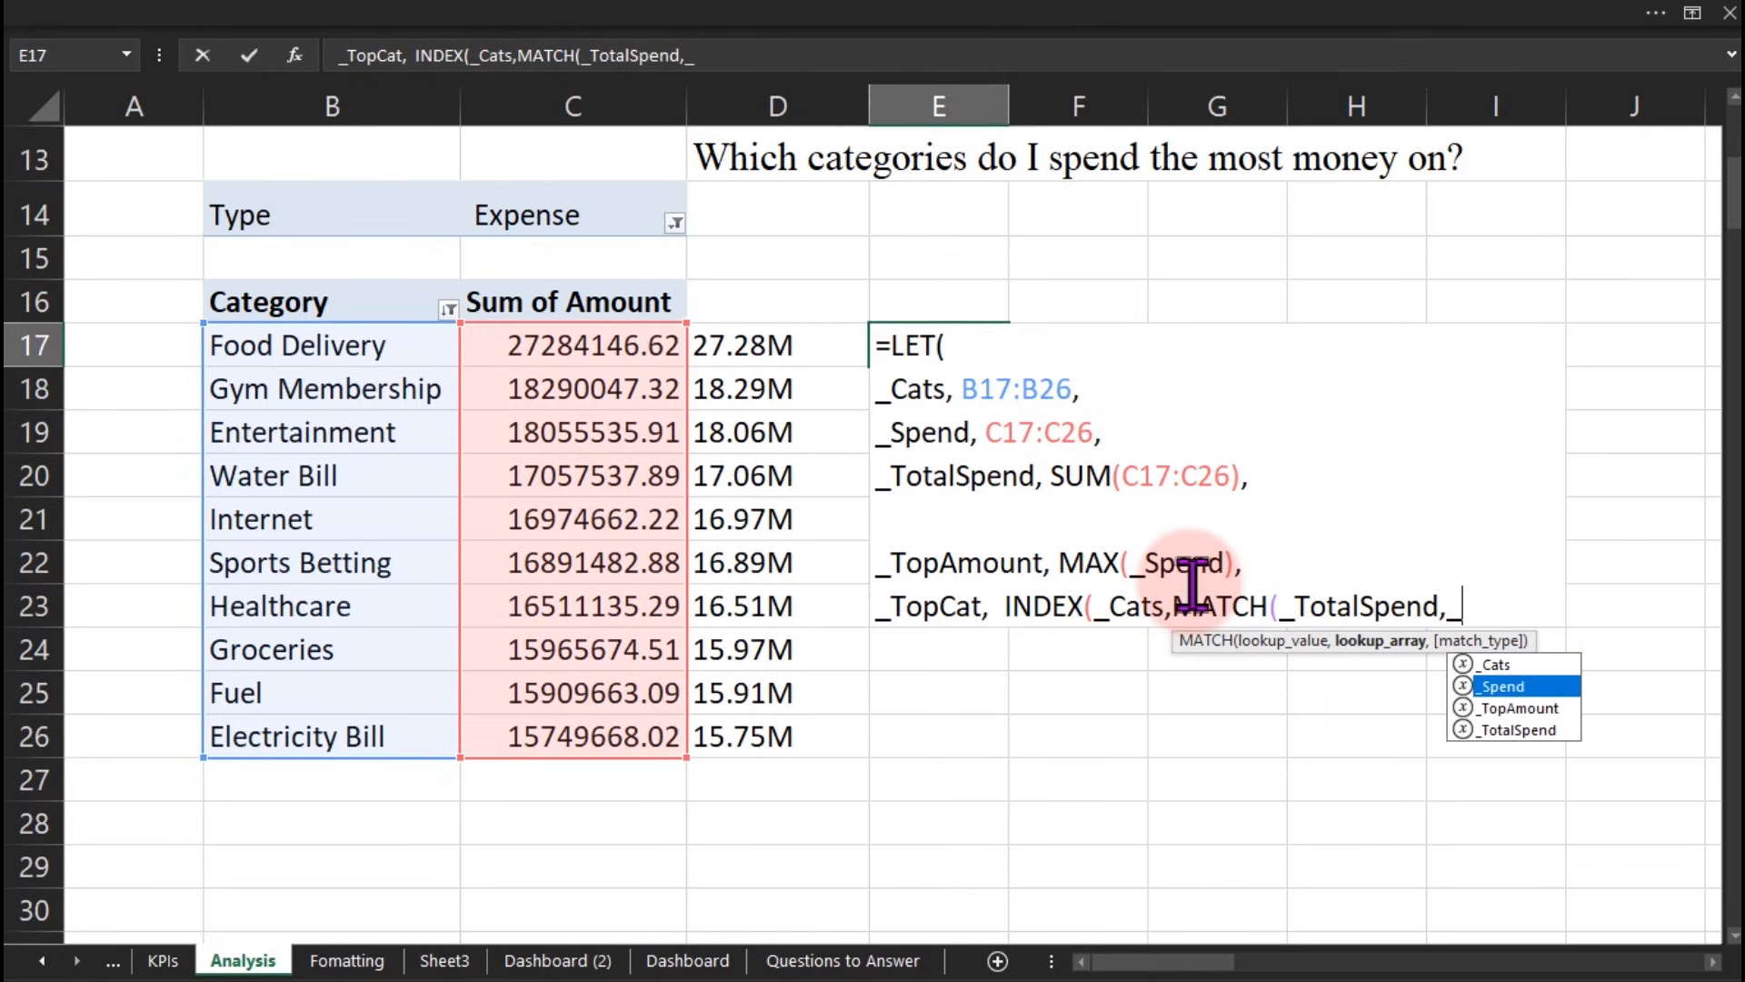
pyautogui.press('Tab')
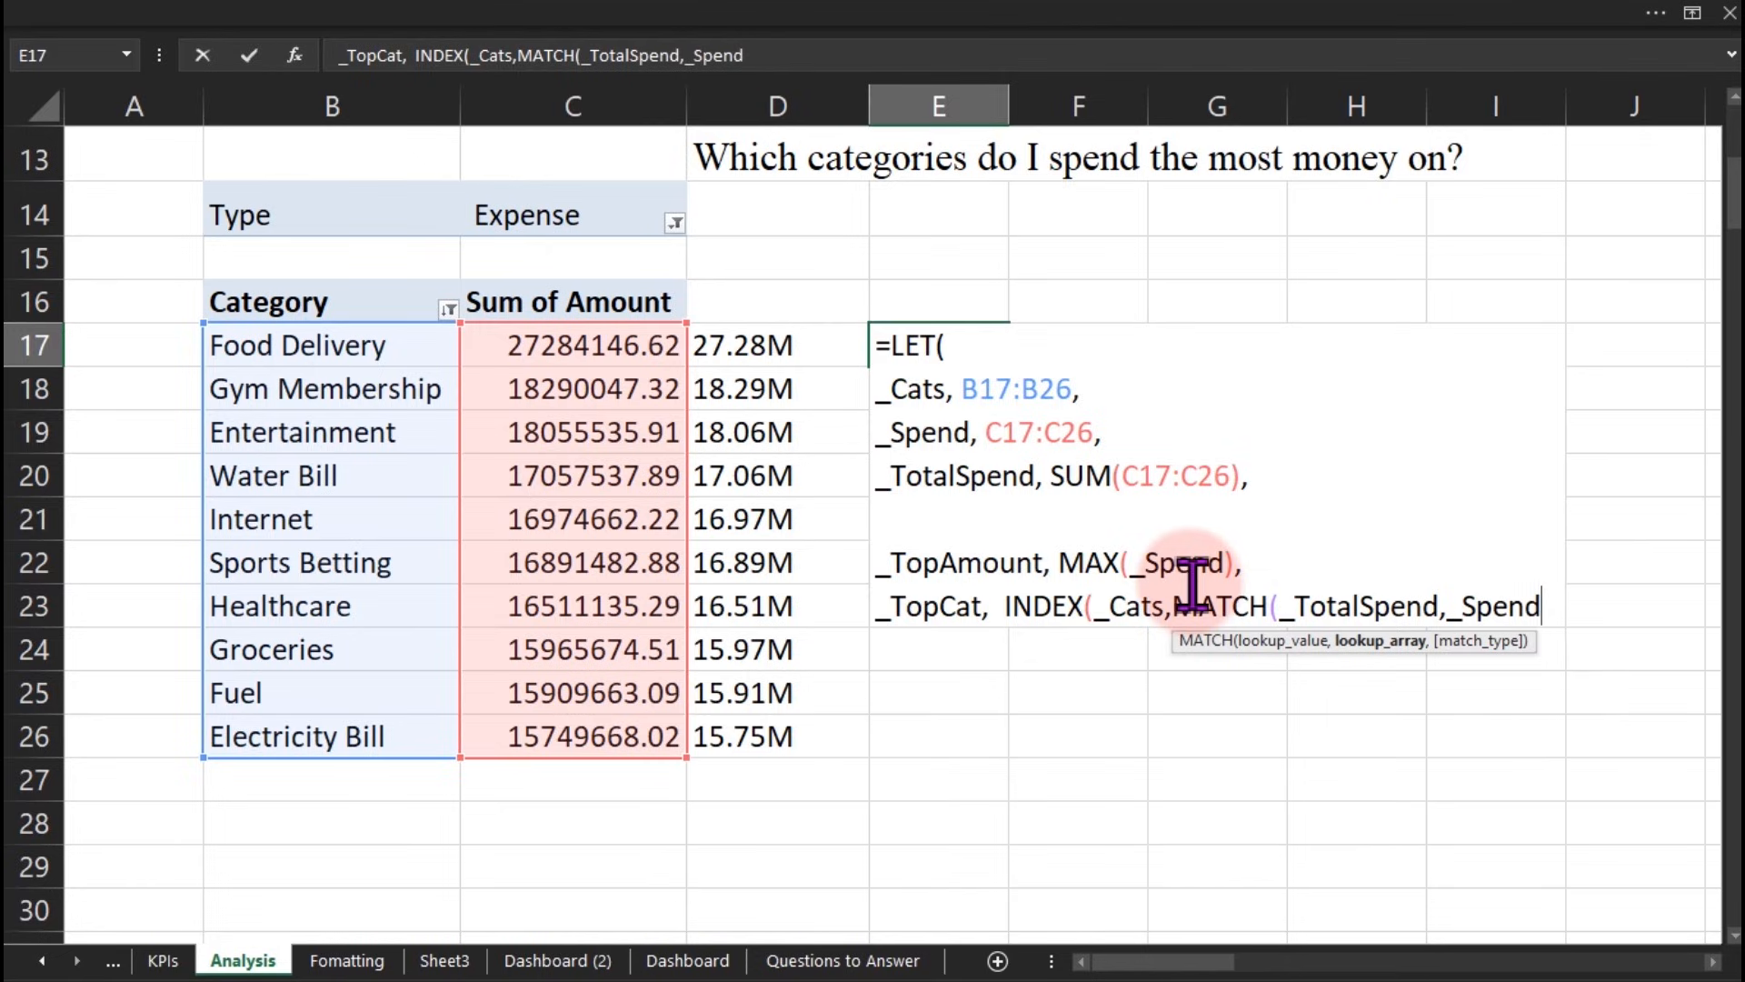
pyautogui.write(',0')
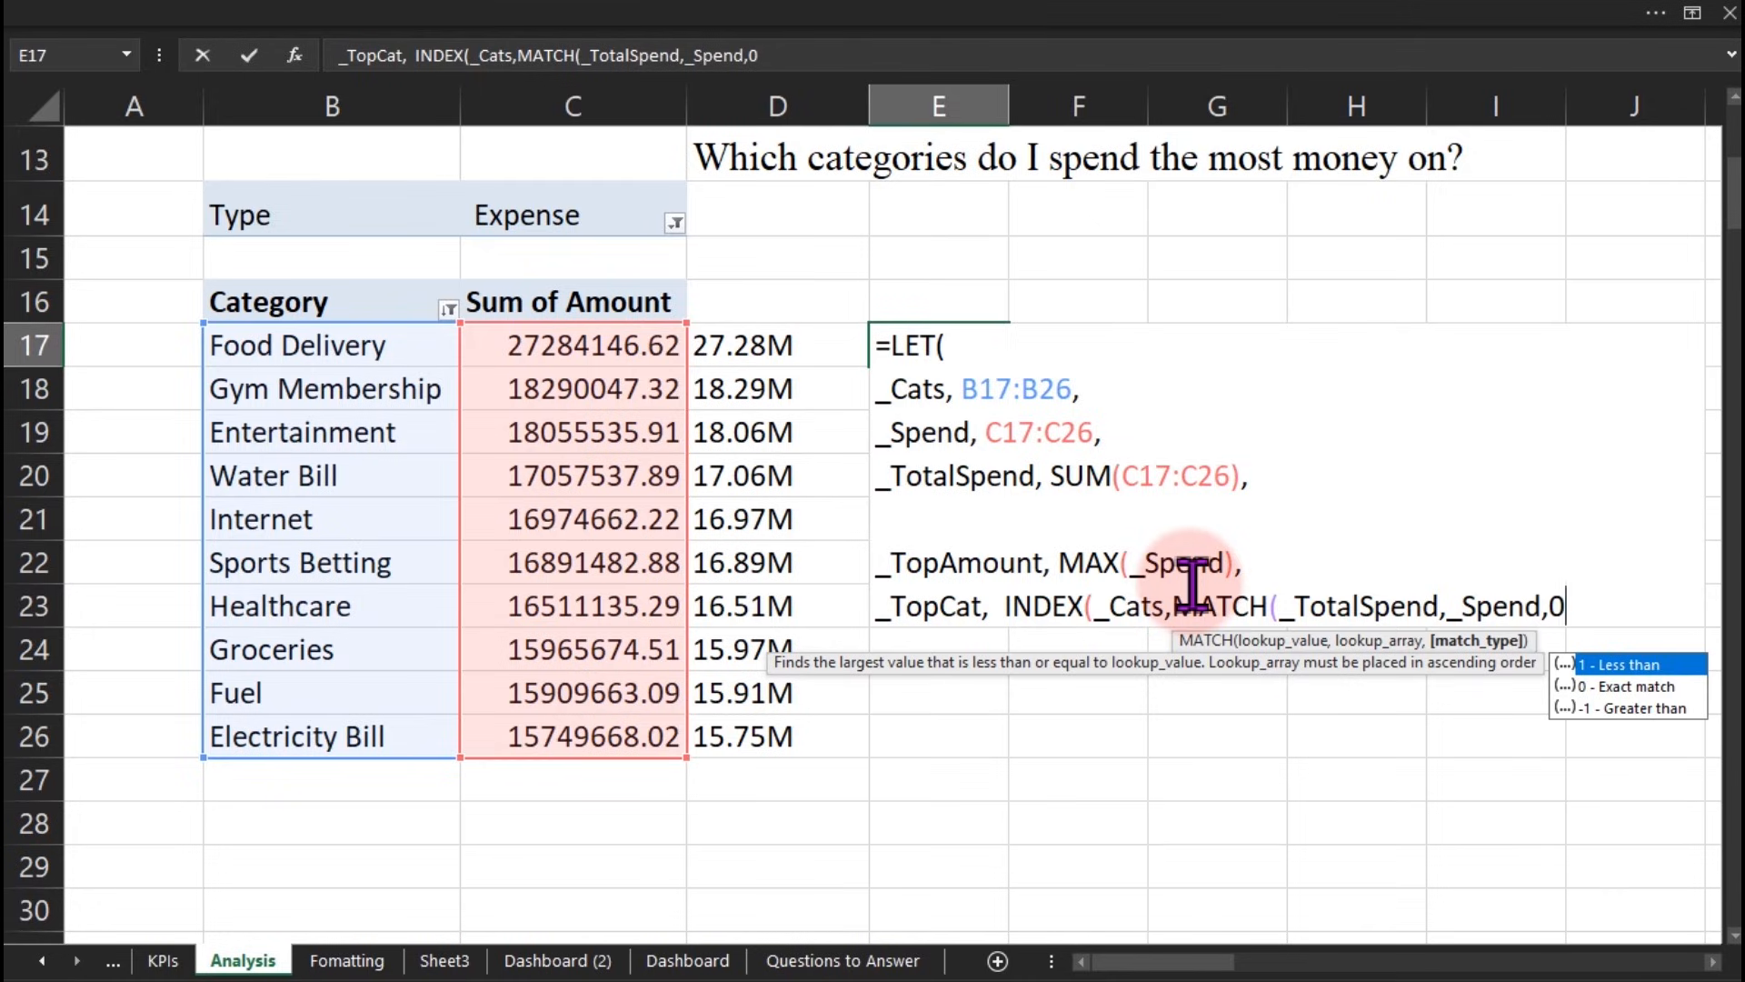
pyautogui.write('))')
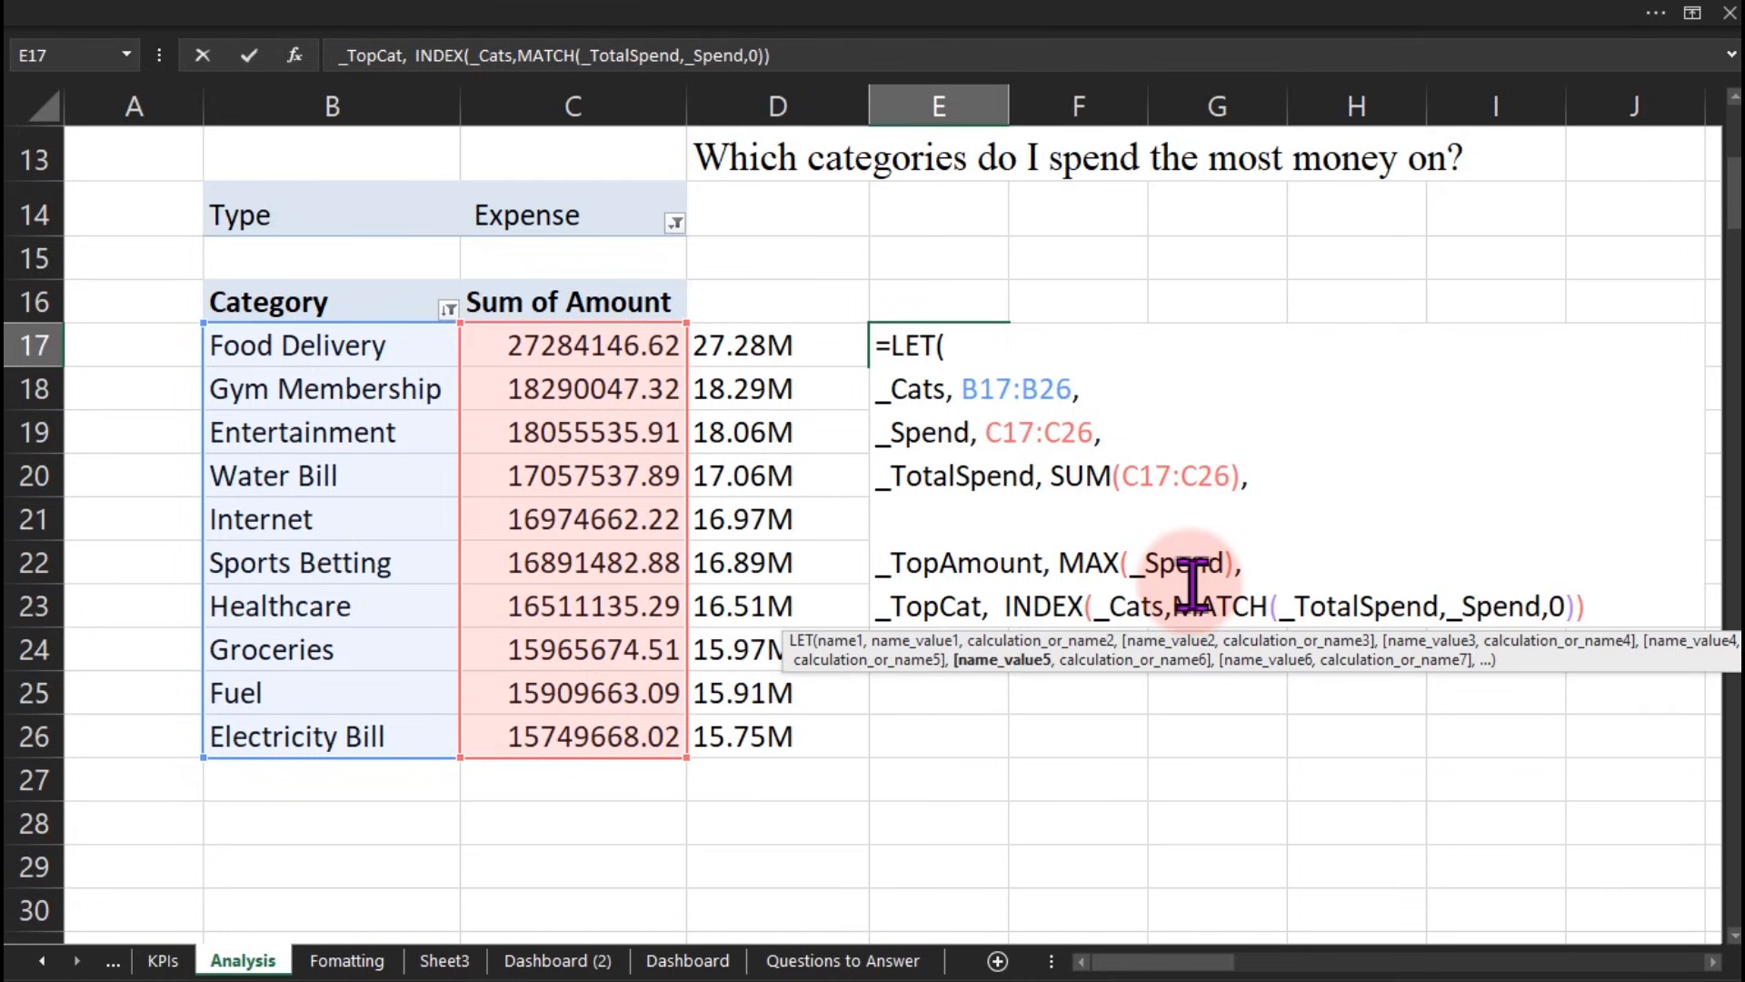
pyautogui.write(',')
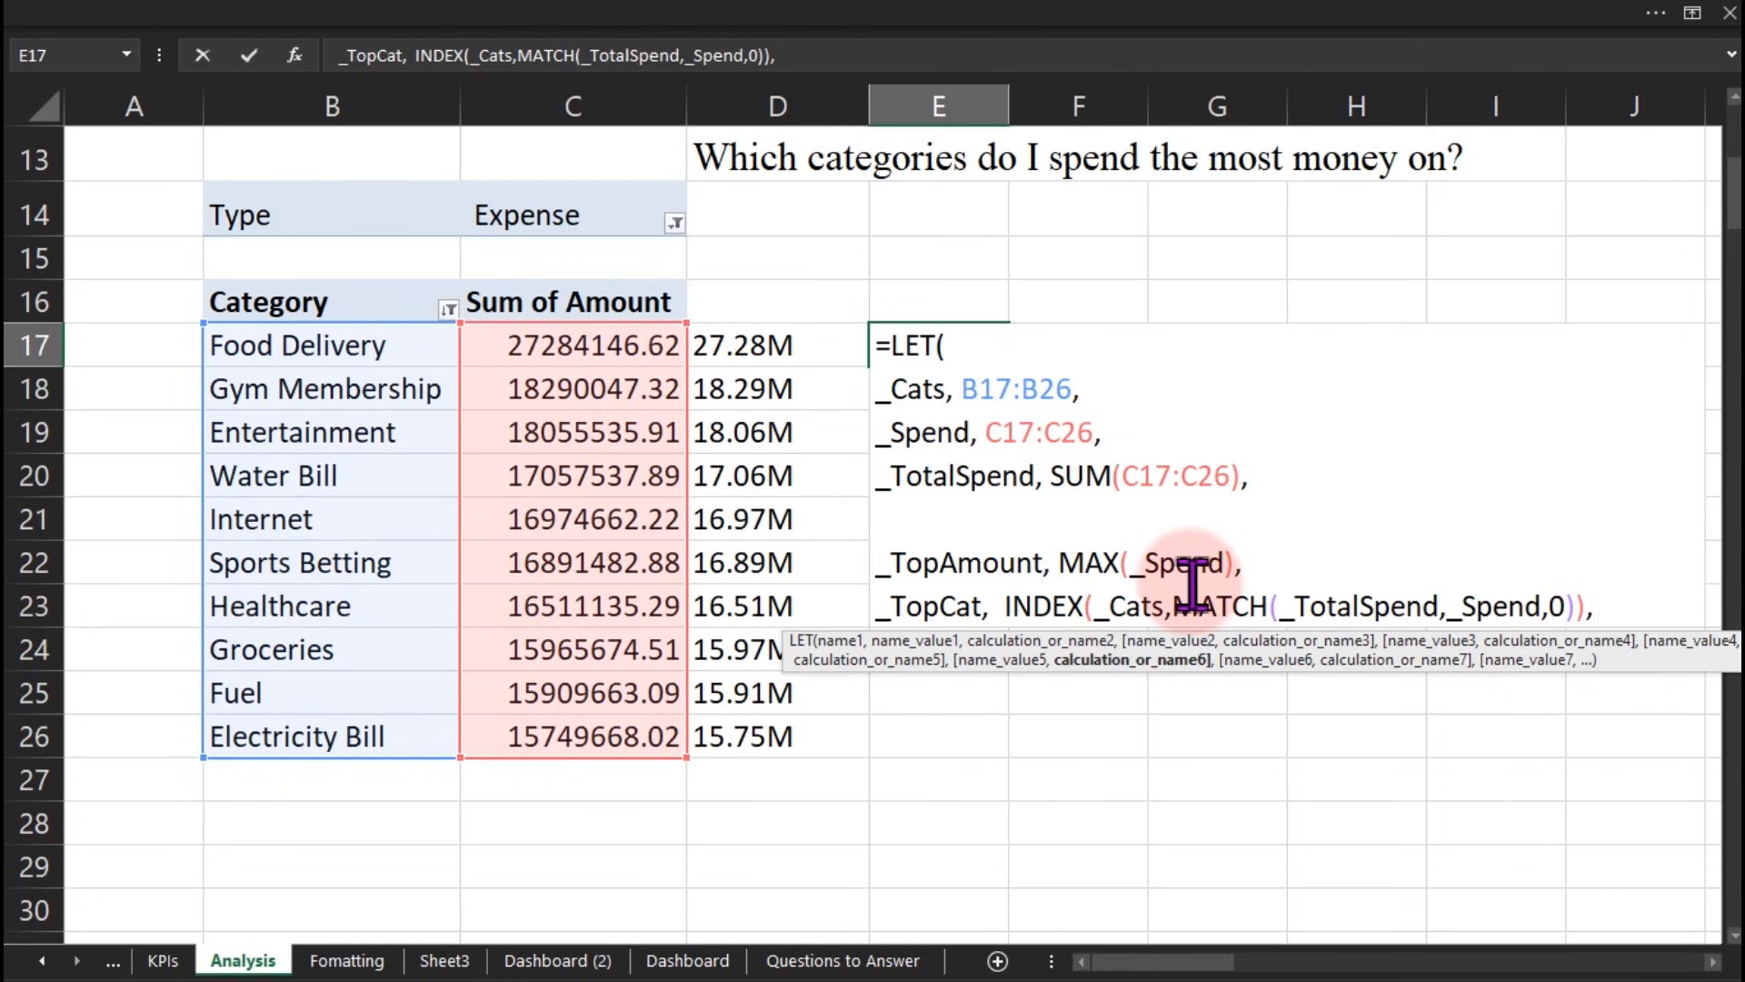
pyautogui.hotkey('alt', 'Return')
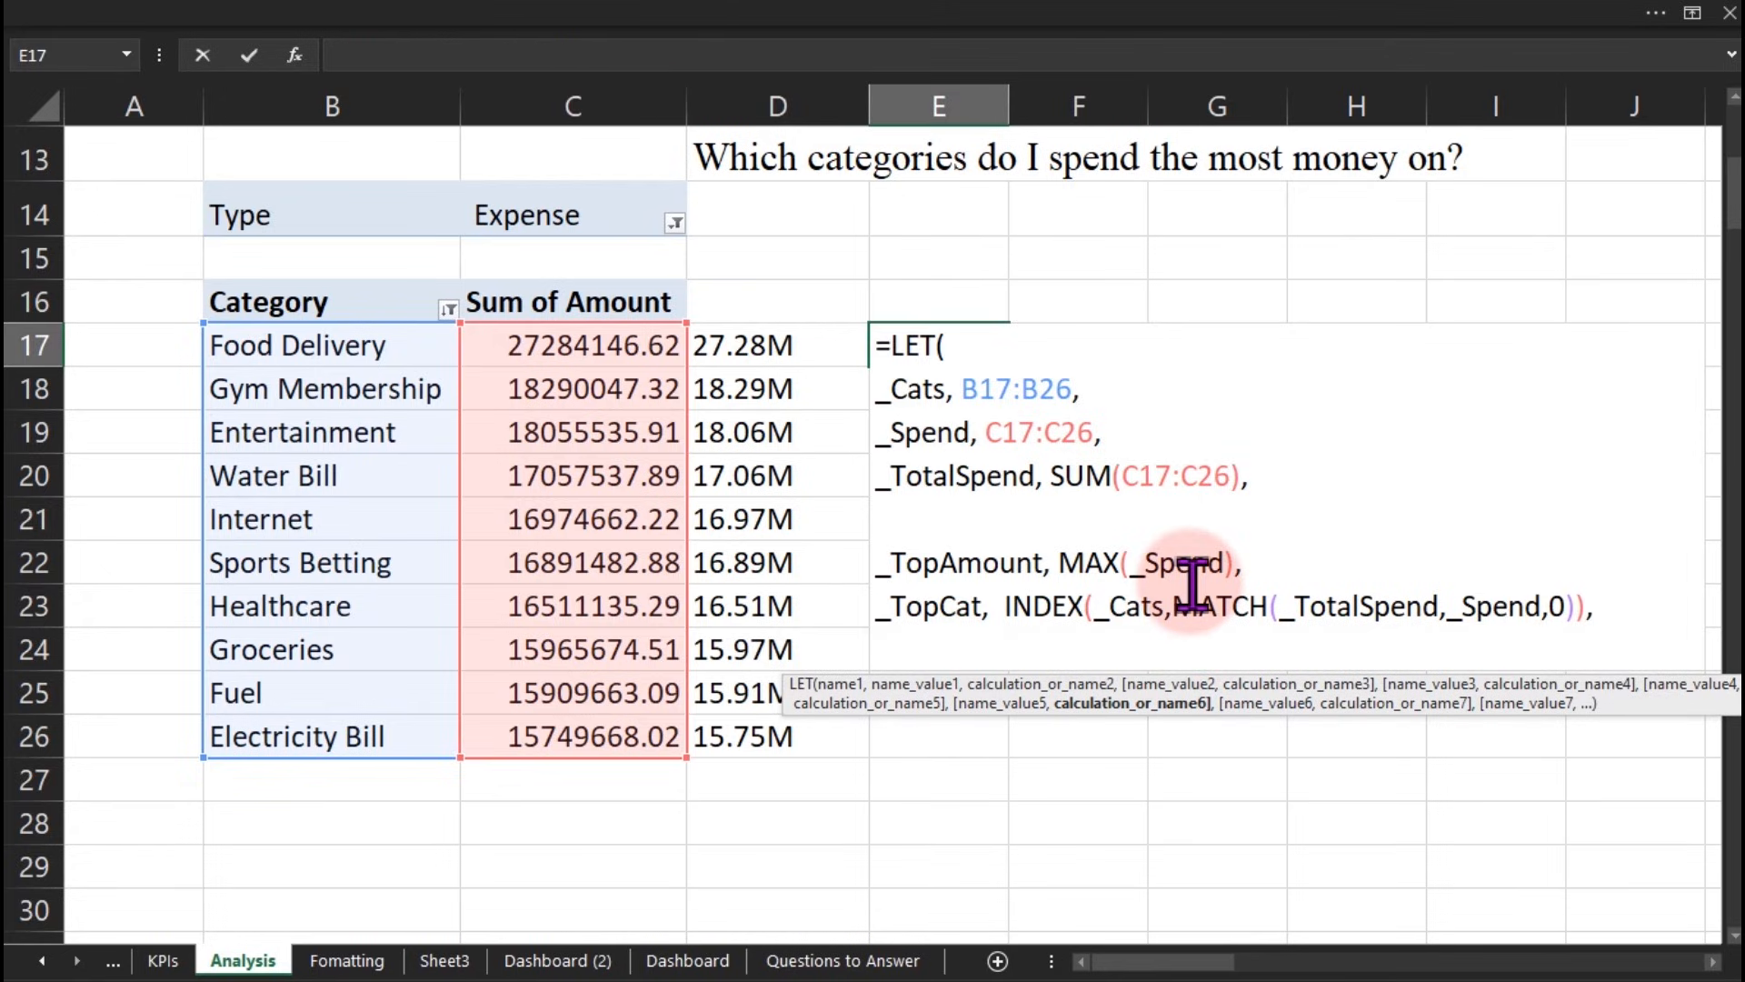
# Step: Begin a new variable named _PctTop on the next line of the LET formula
pyautogui.write('_')
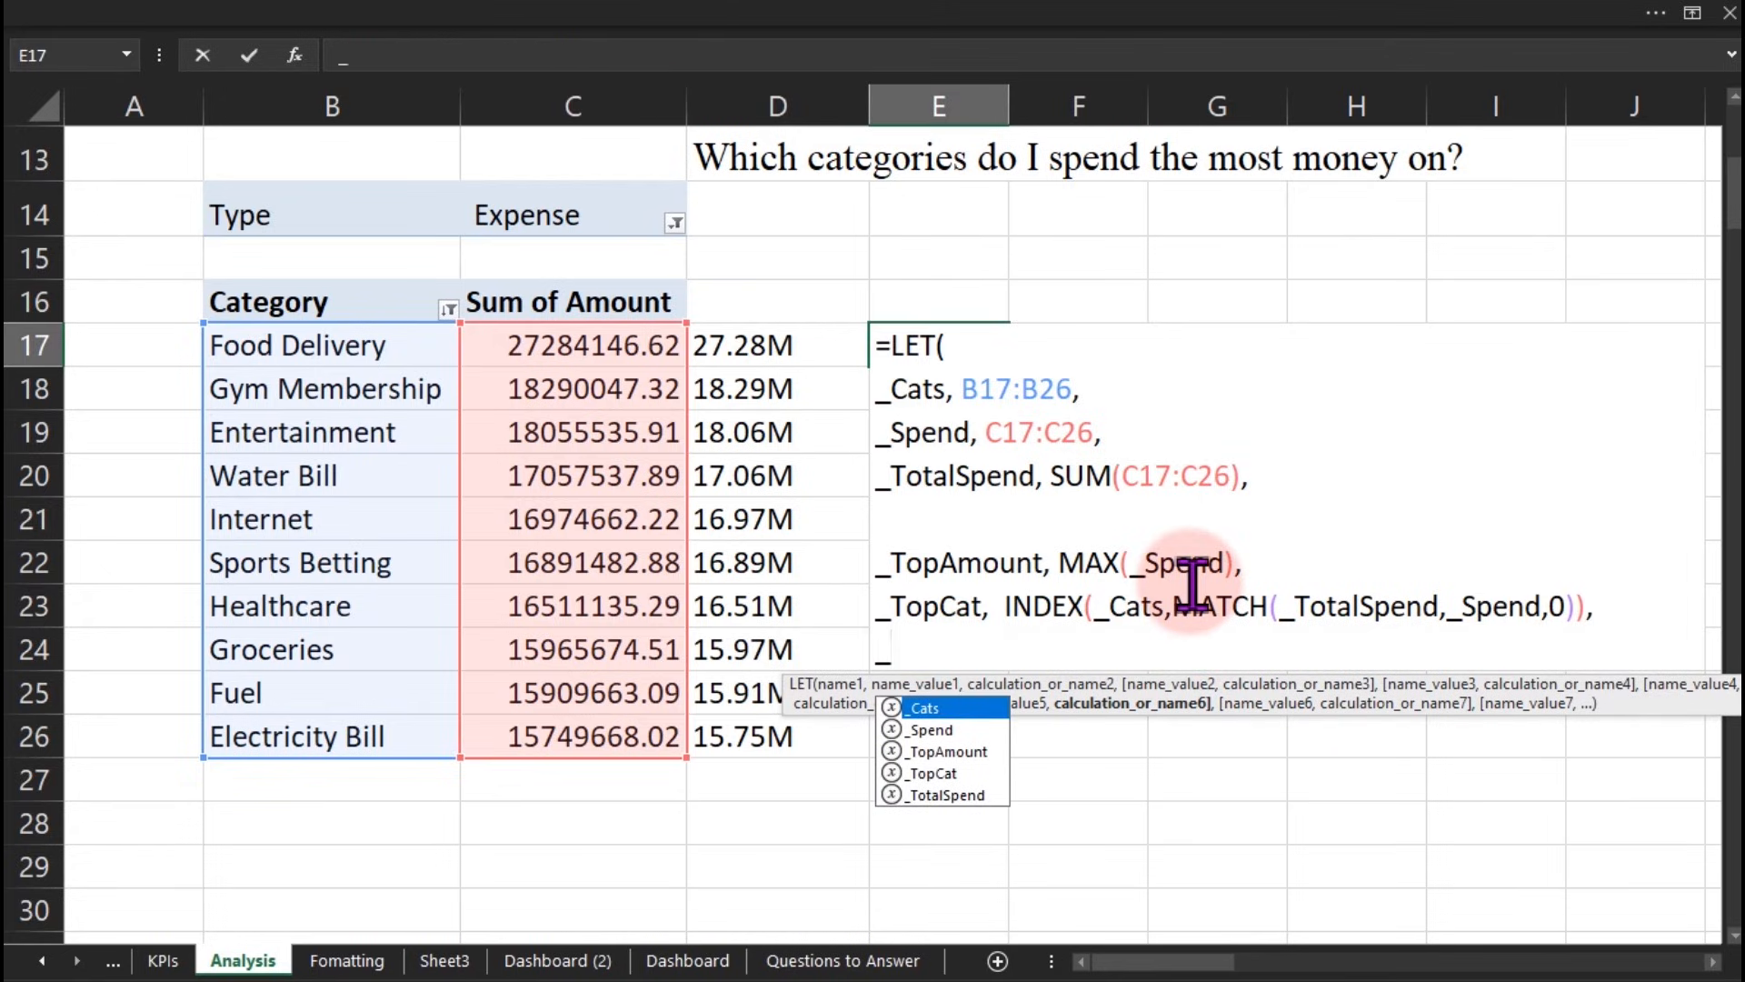
pyautogui.write('Top')
pyautogui.press('BackSpace')
pyautogui.press('BackSpace')
pyautogui.press('BackSpace')
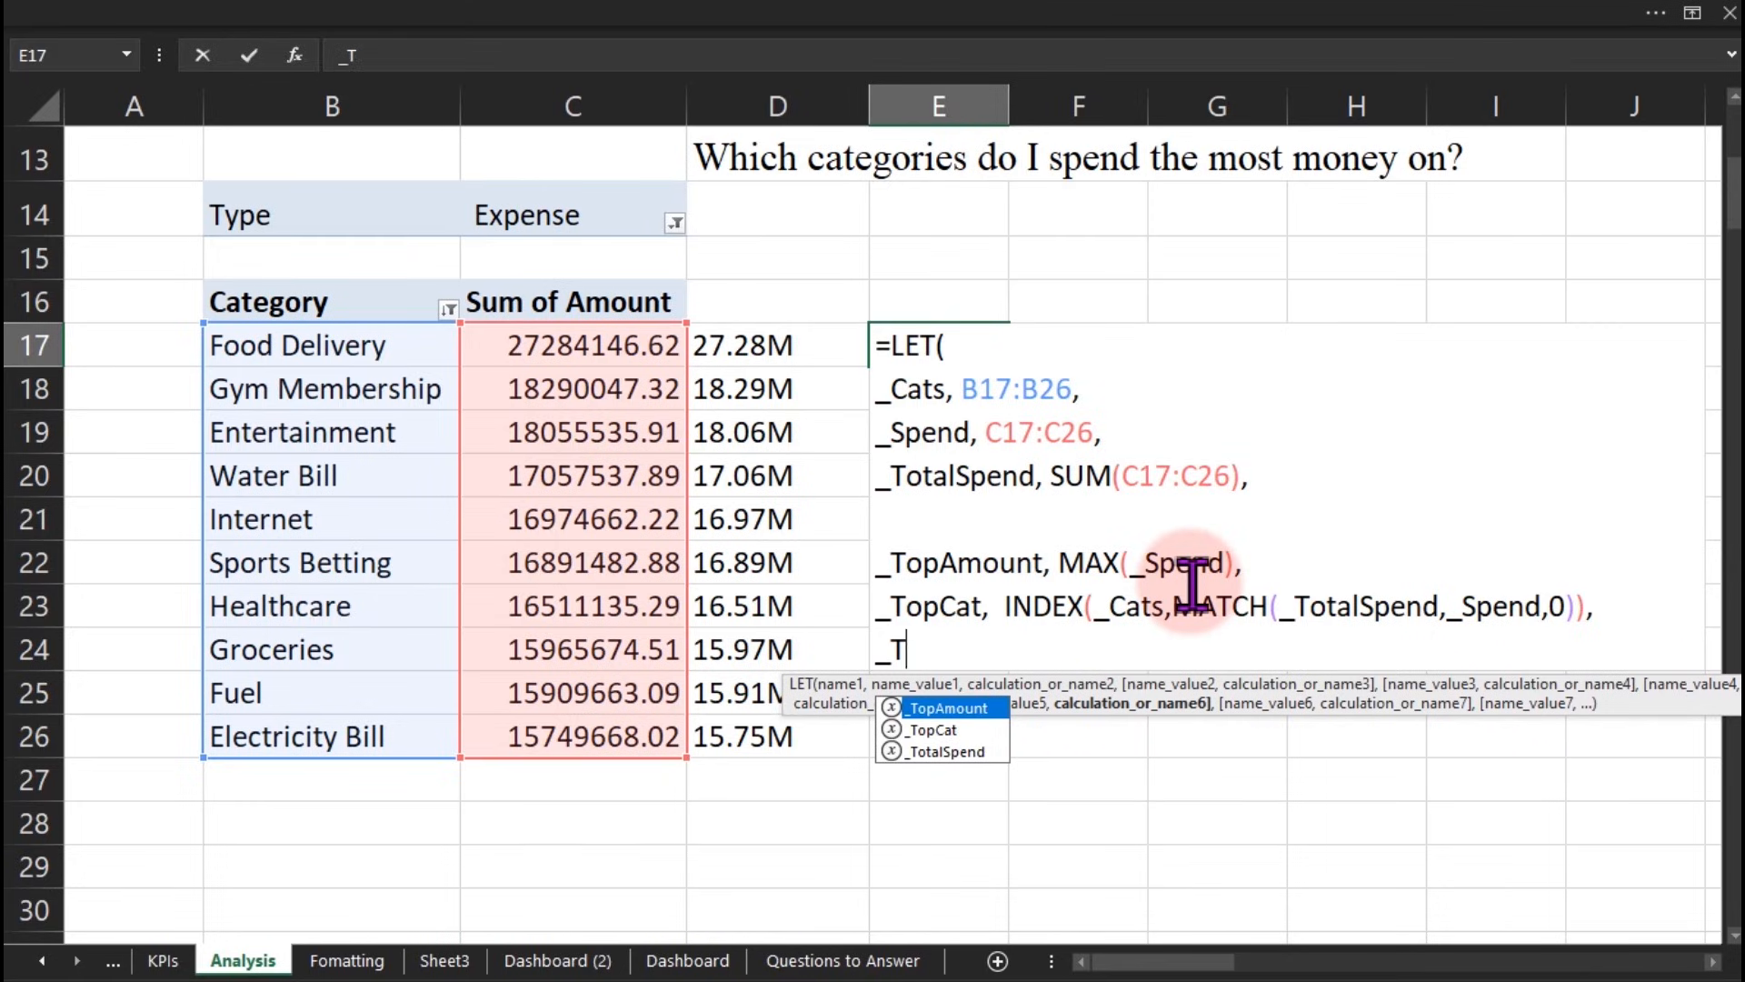
pyautogui.write('Pc')
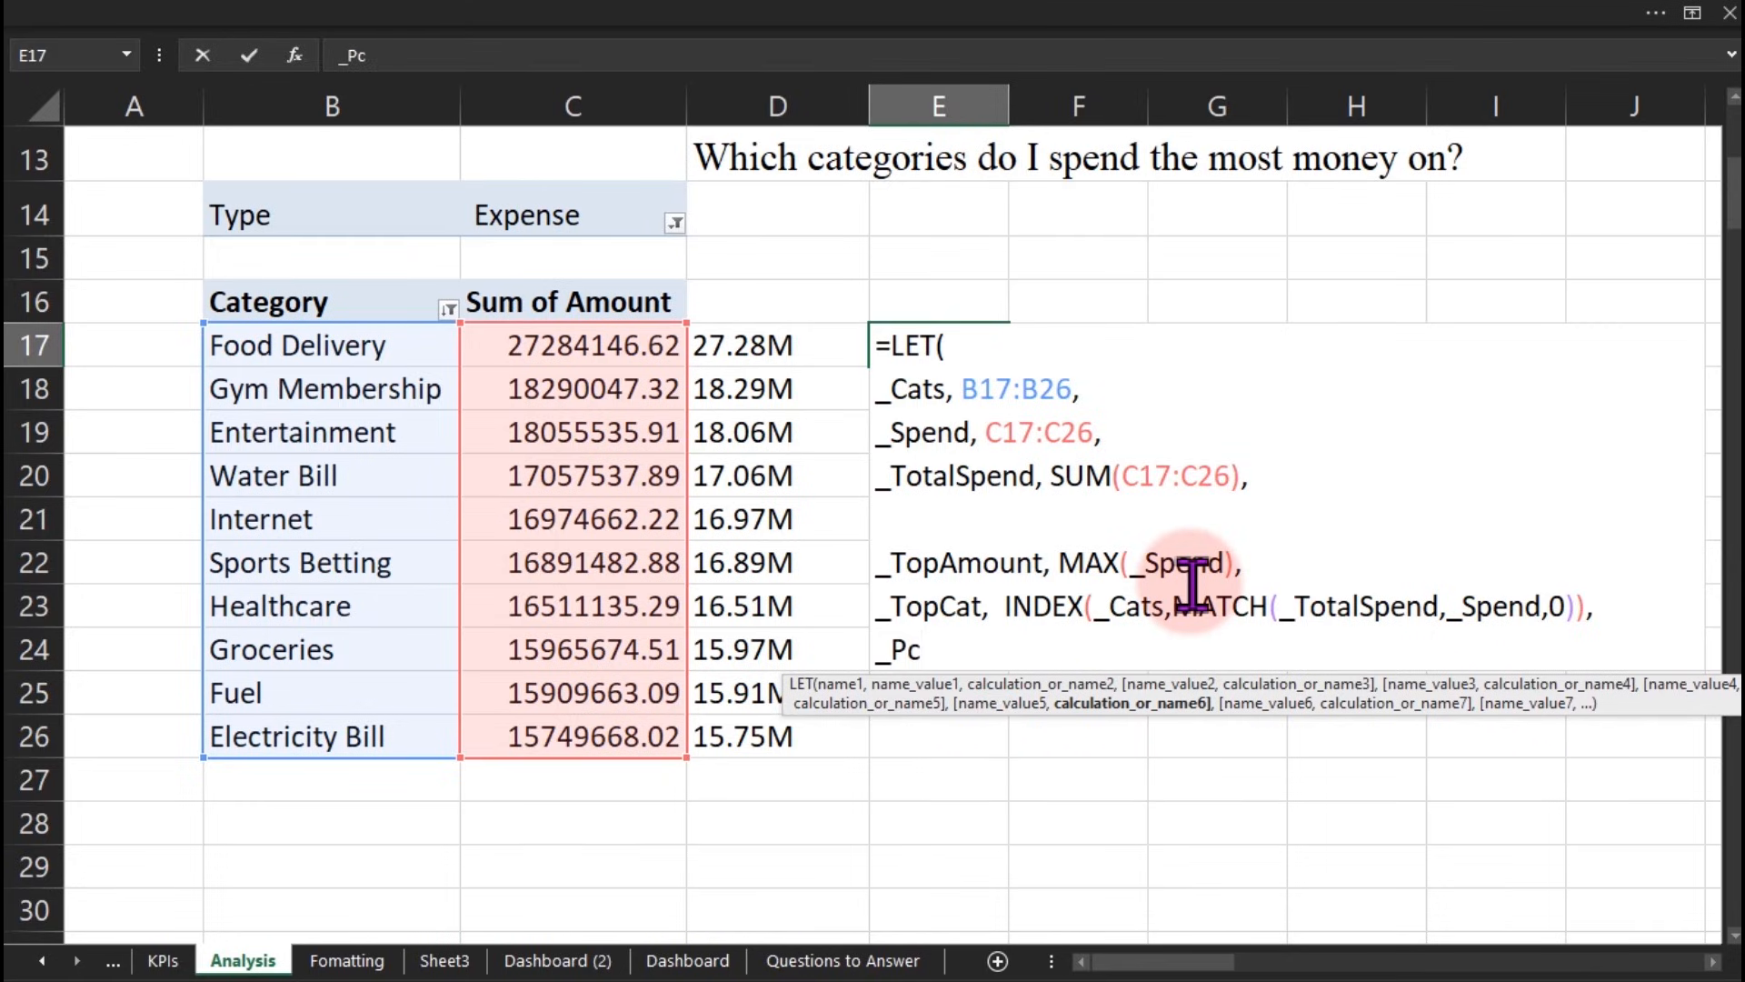
pyautogui.write('To')
pyautogui.press('BackSpace')
pyautogui.press('BackSpace')
pyautogui.write('tTop,')
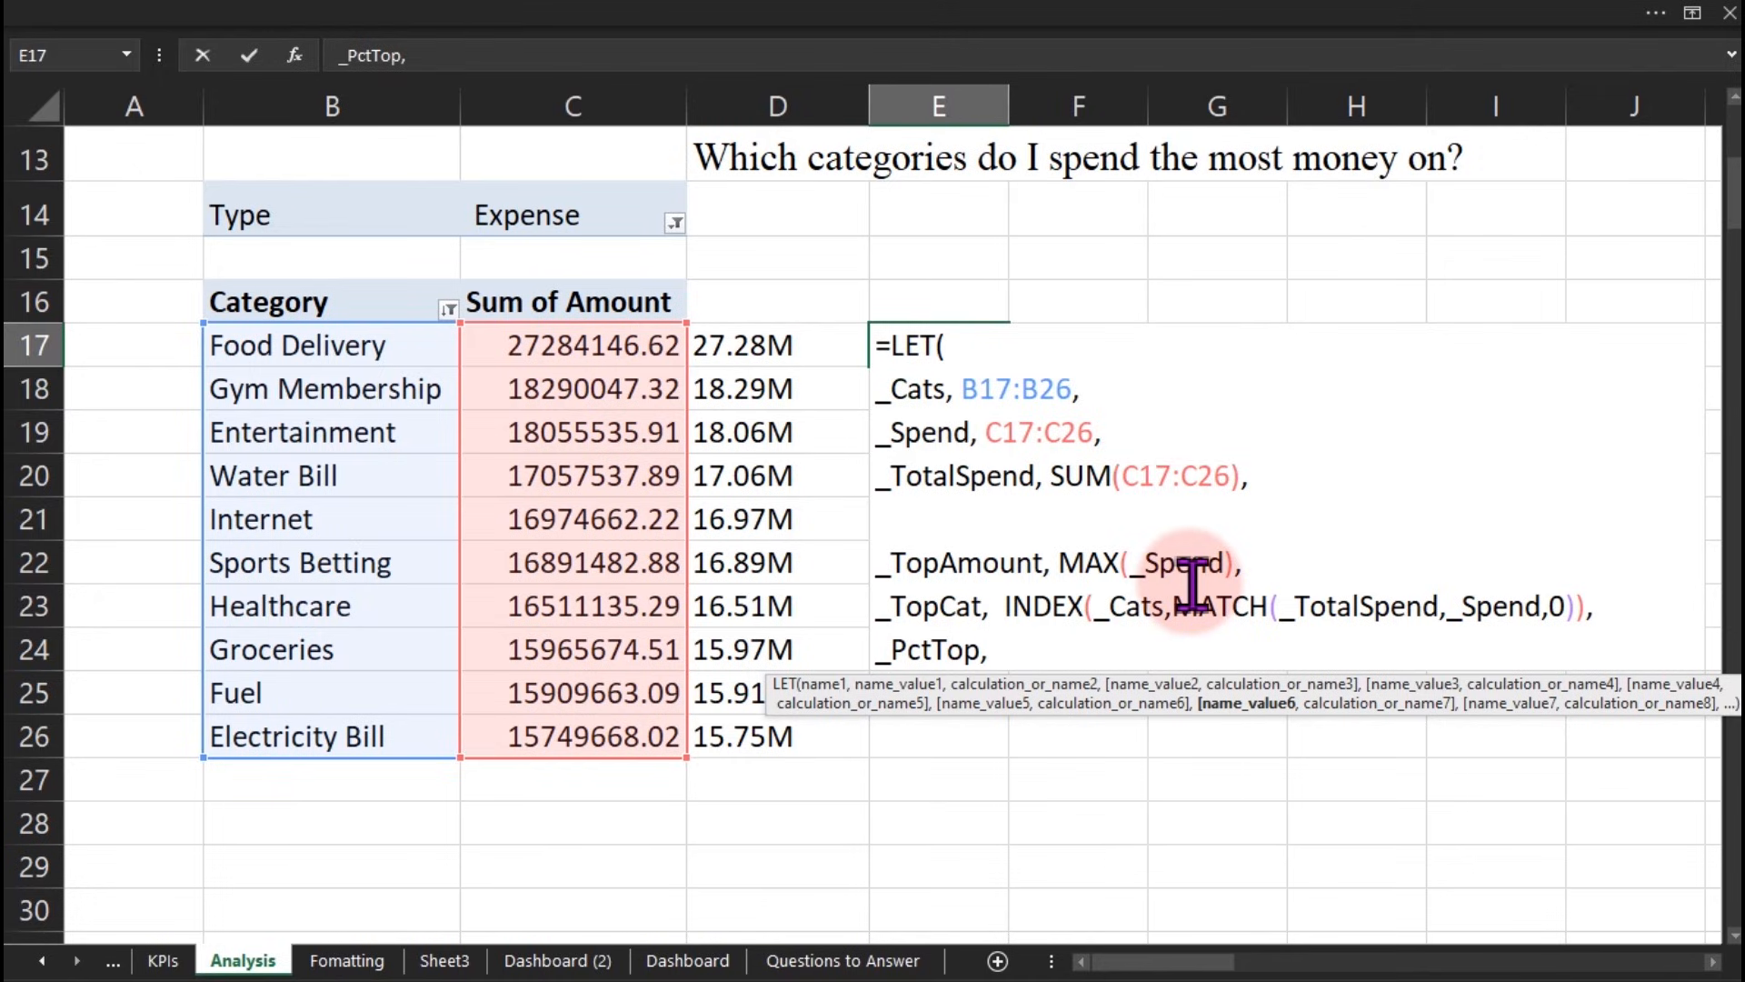
# Step: Define _PctTop as _TotalSpend/_TopAmount in the LET formula and leave an empty line below it
pyautogui.write('_')
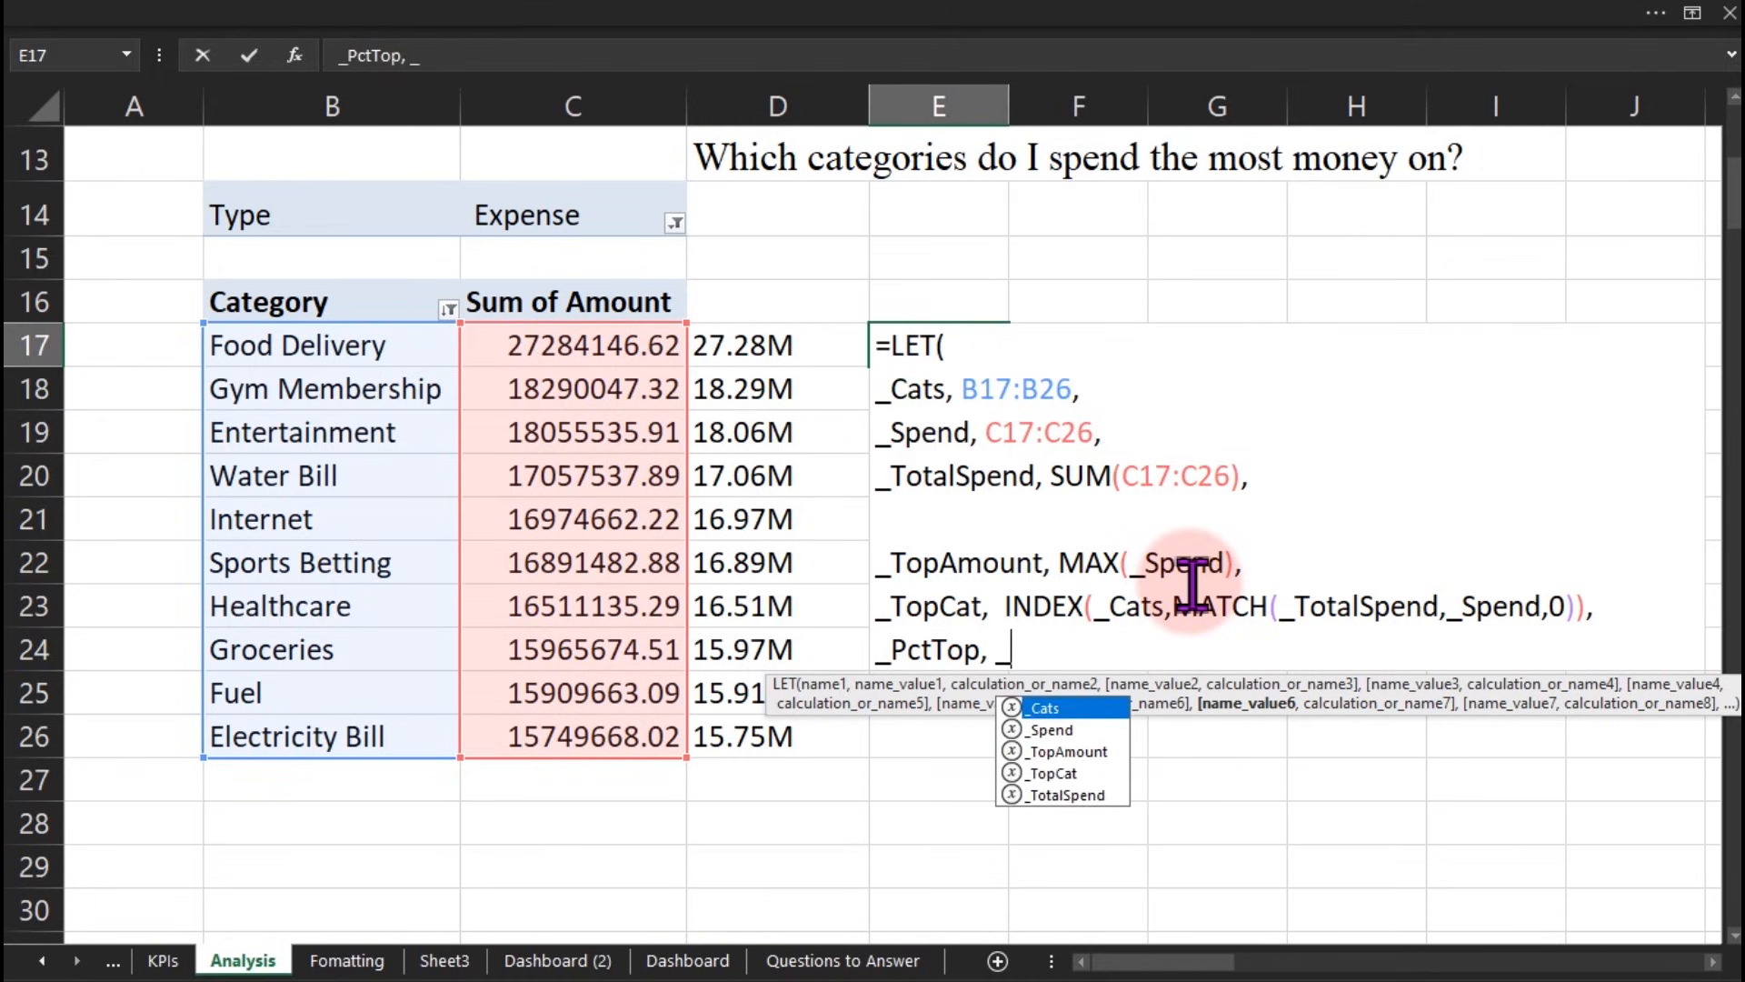
pyautogui.press('Down')
pyautogui.press('Down')
pyautogui.press('Down')
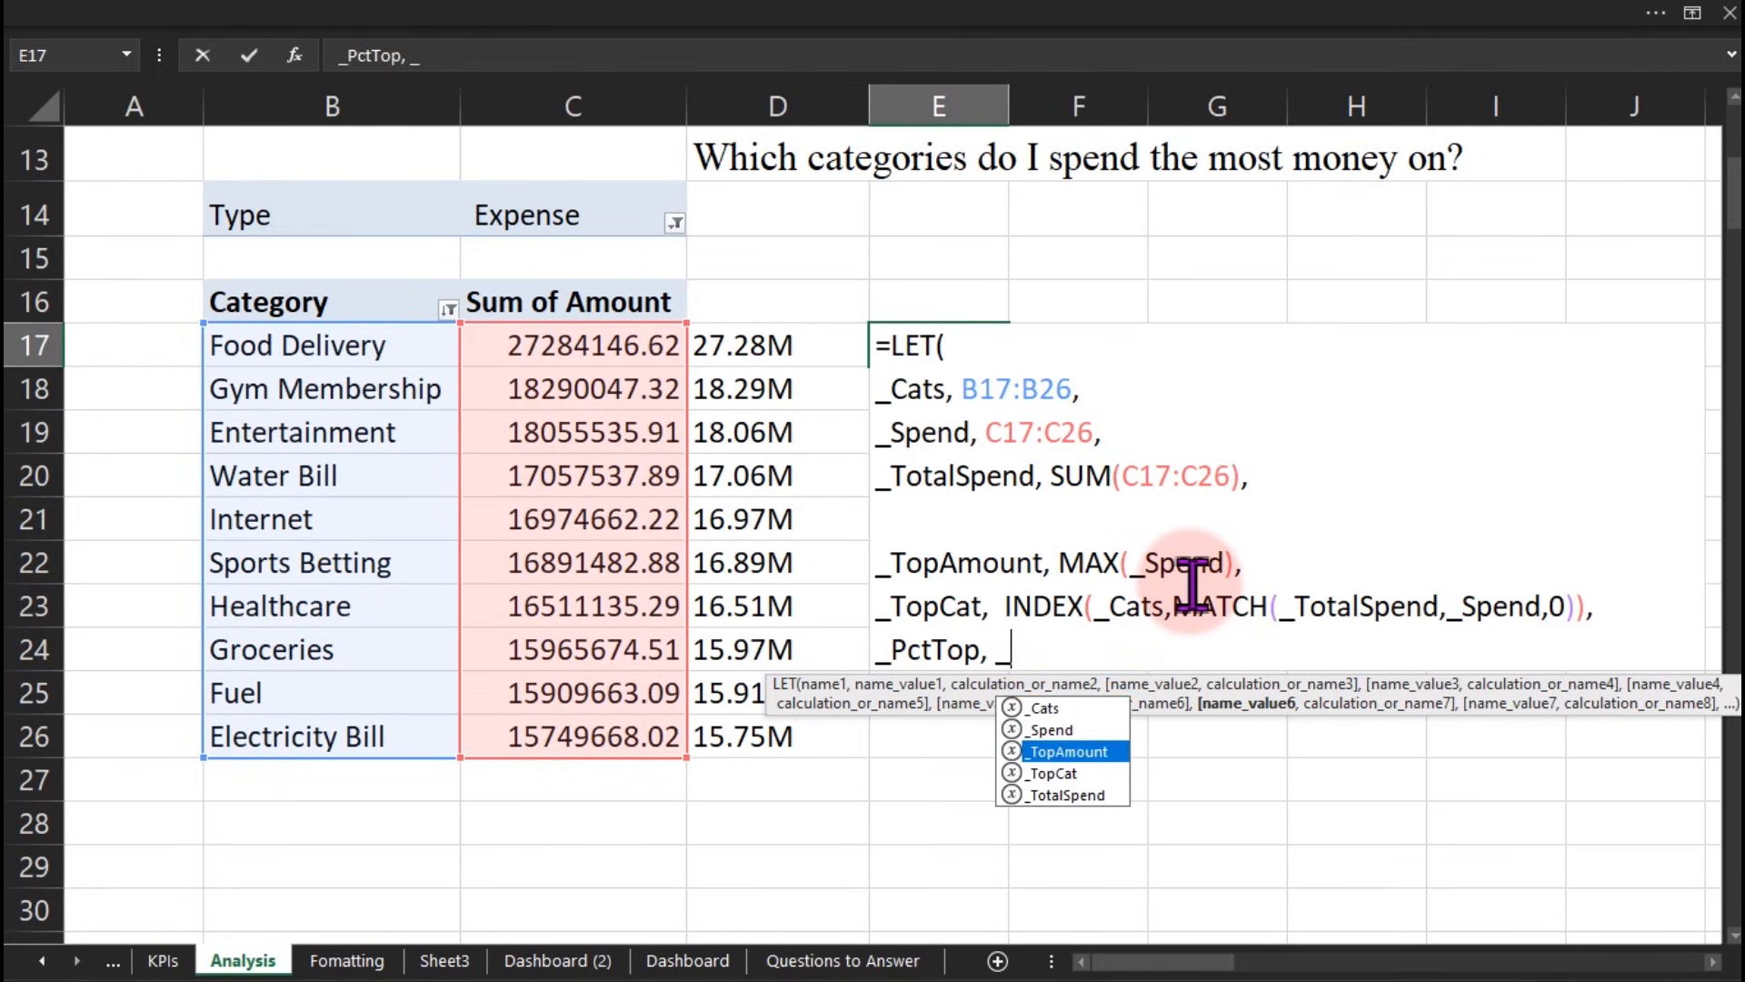
pyautogui.press('Down')
pyautogui.press('Tab')
pyautogui.write('/_')
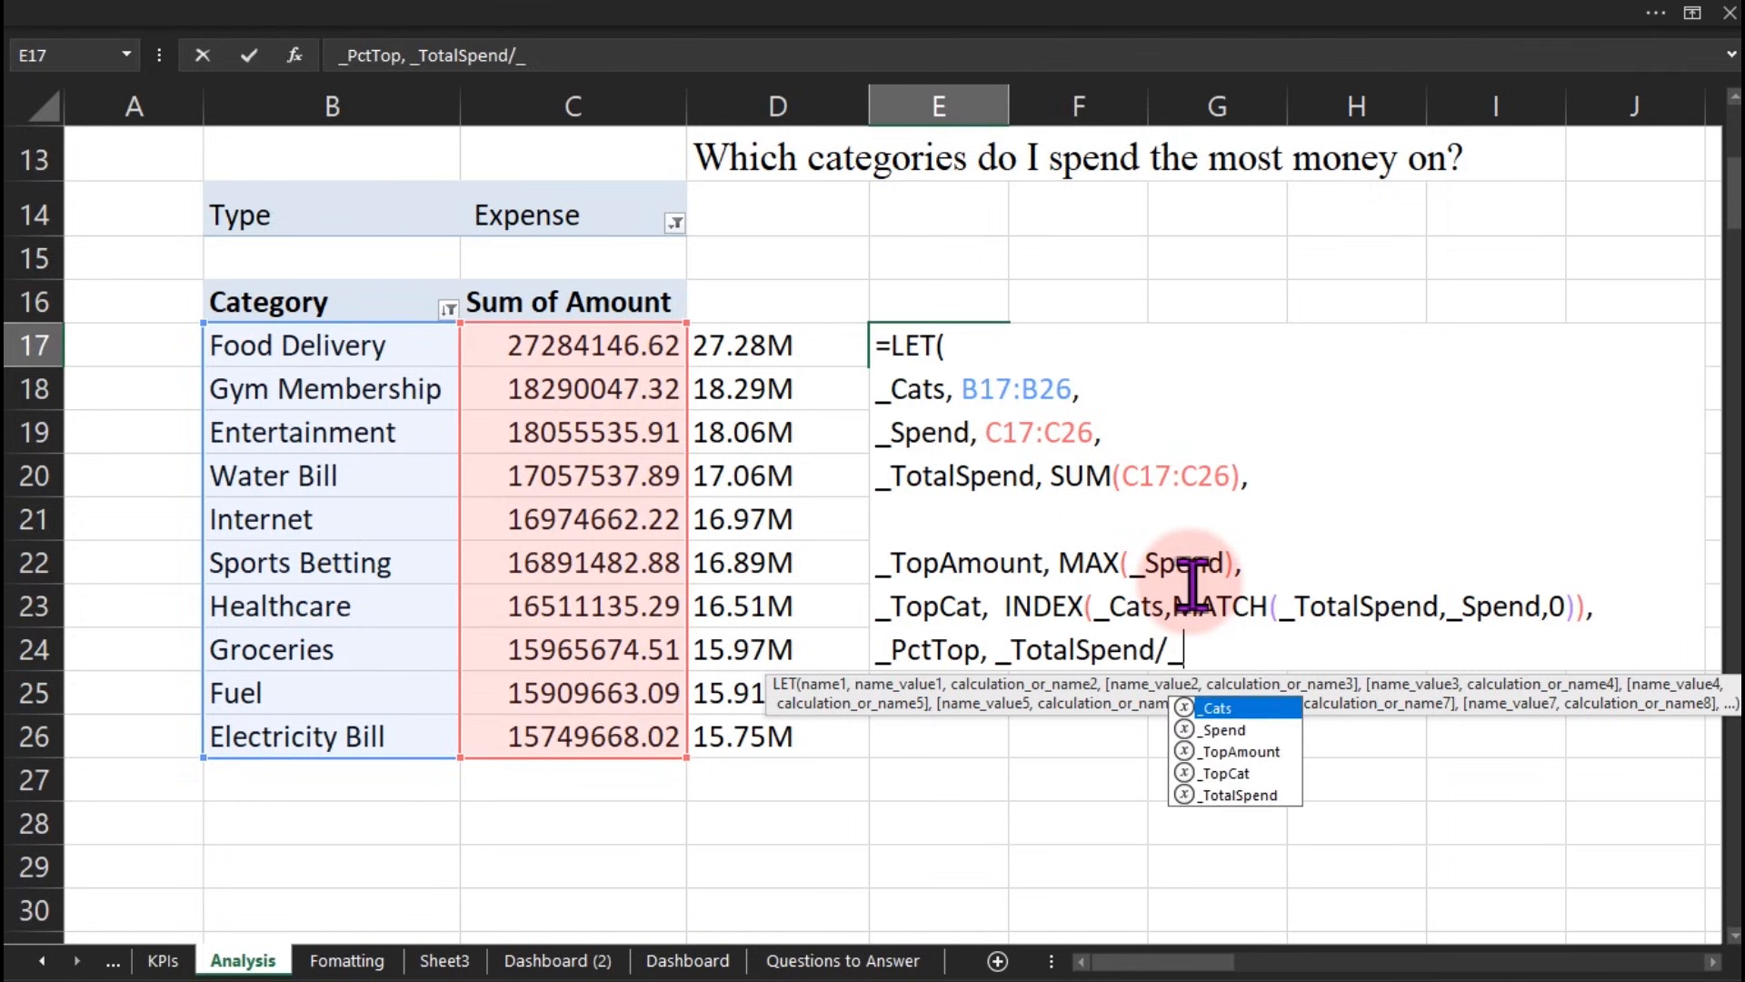
pyautogui.press('Down')
pyautogui.press('Down')
pyautogui.press('Down')
pyautogui.press('Up')
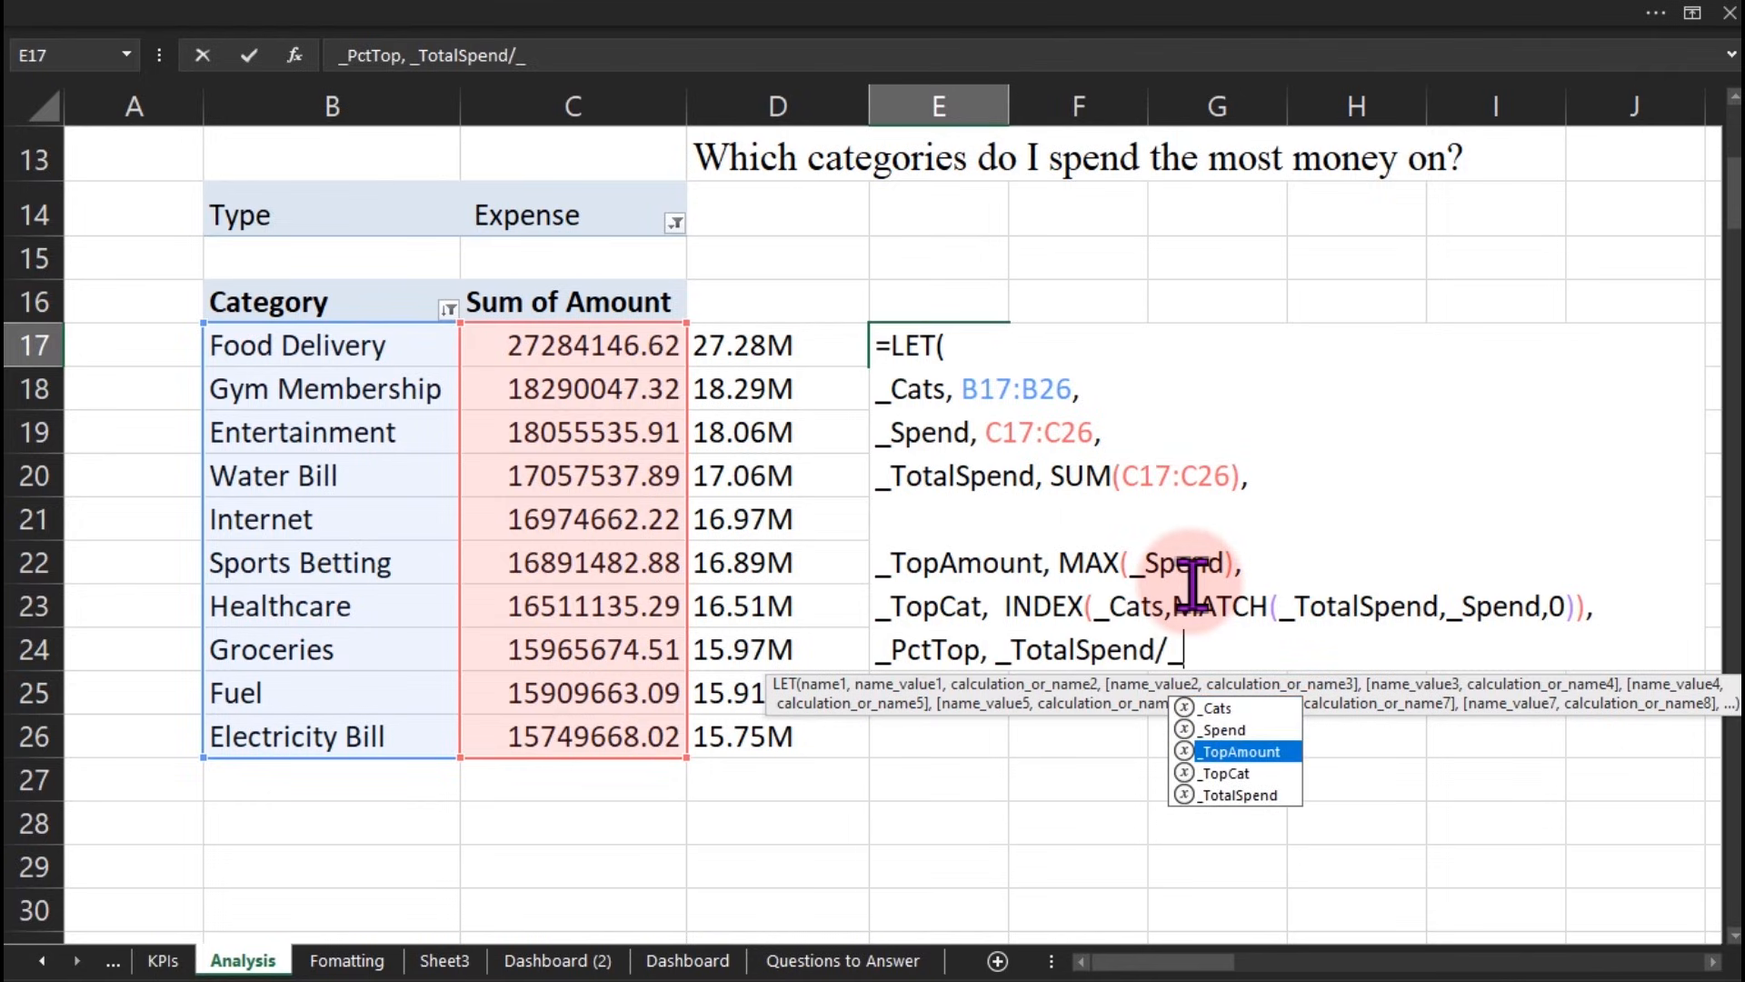
pyautogui.press('Tab')
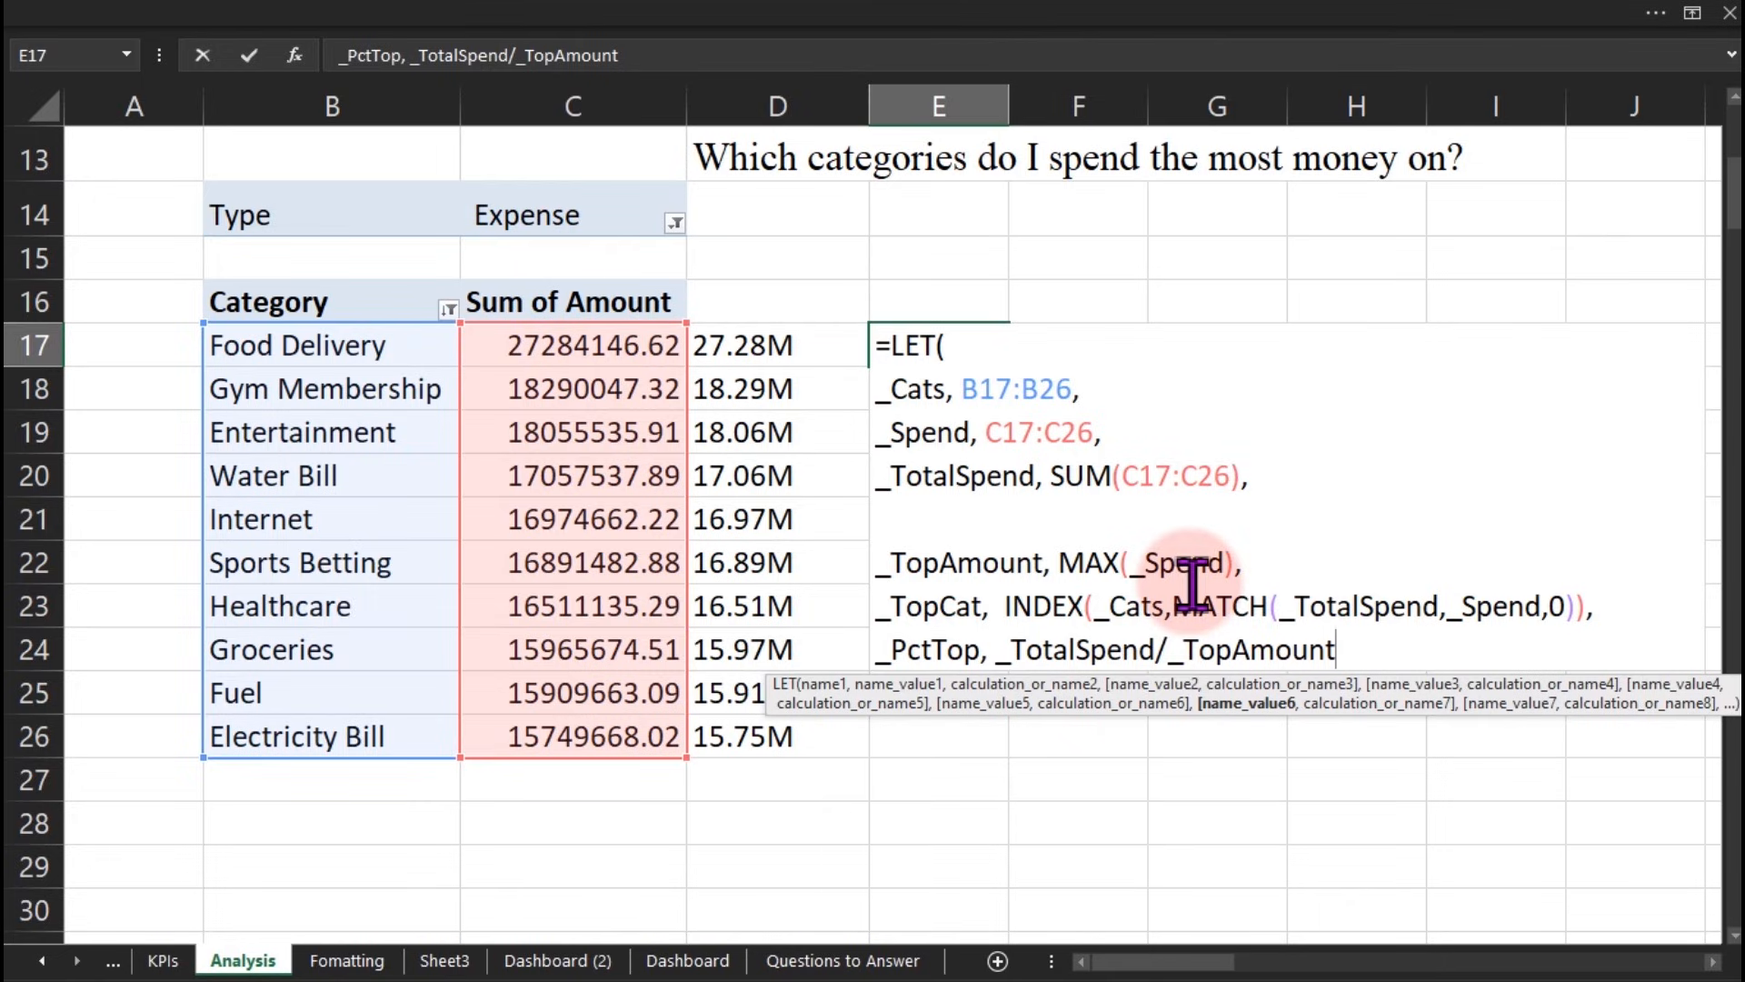
pyautogui.write(',')
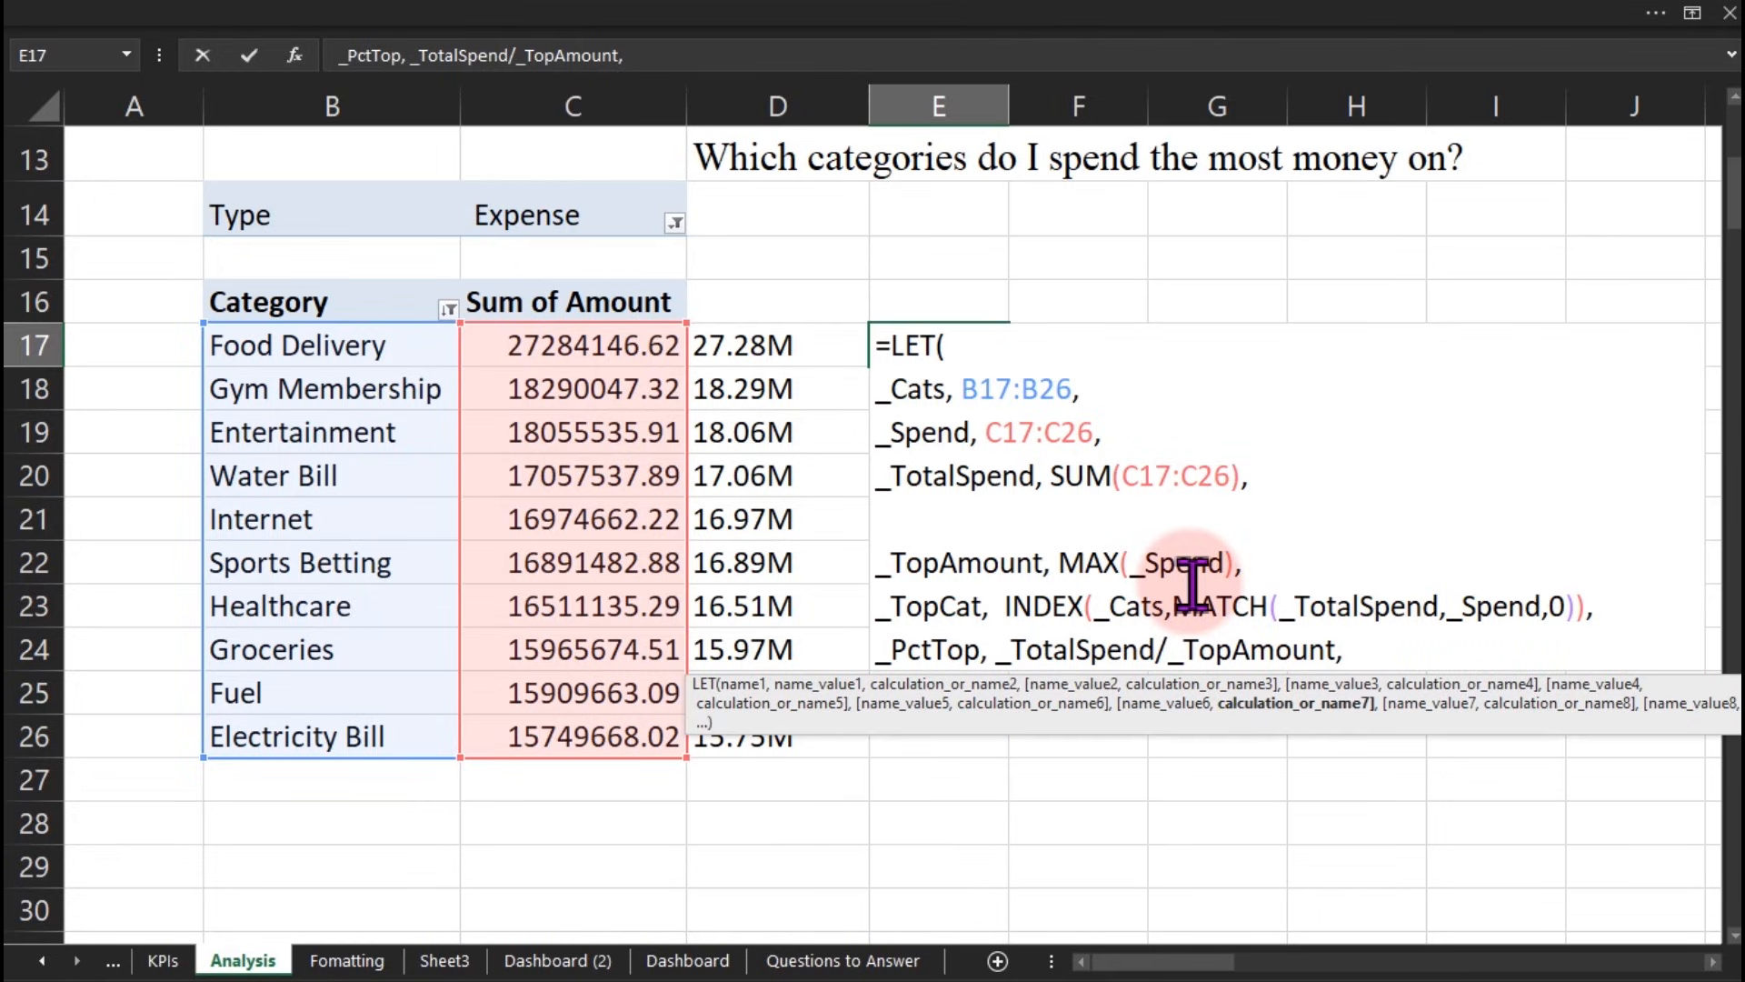
pyautogui.hotkey('alt', 'Return')
pyautogui.hotkey('alt', 'Return')
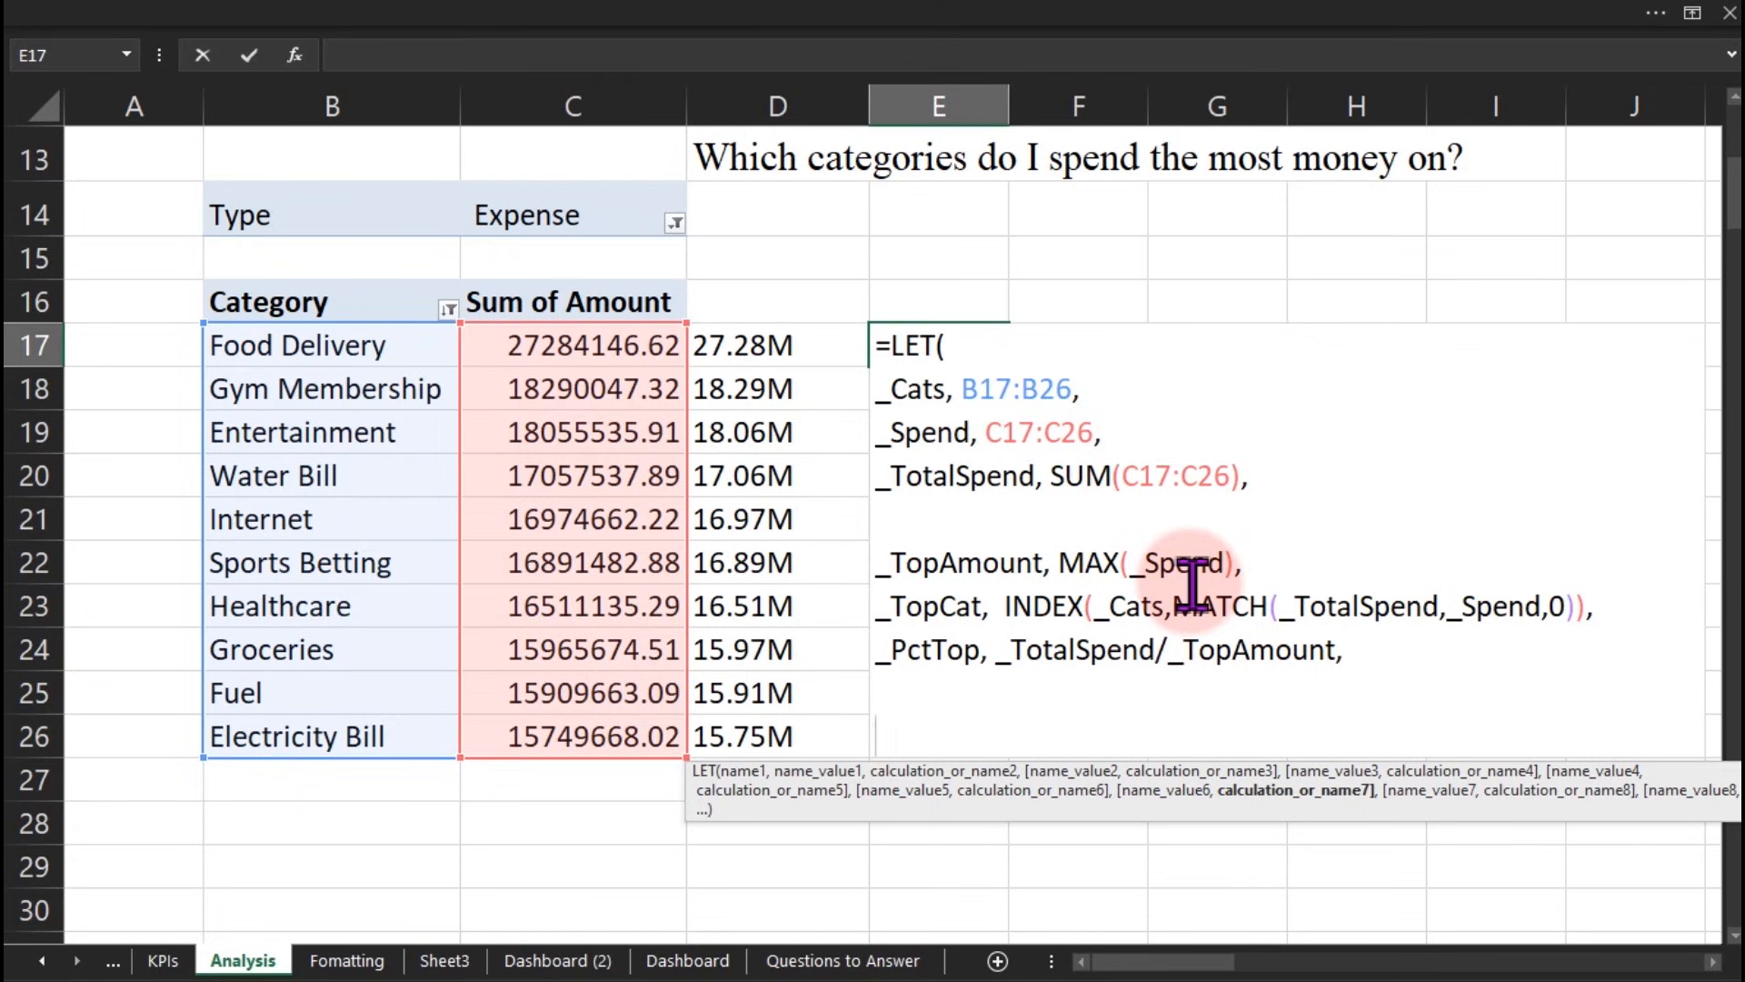
# Step: Start the LET formula's result expression with the _TopCat variable
pyautogui.write('_')
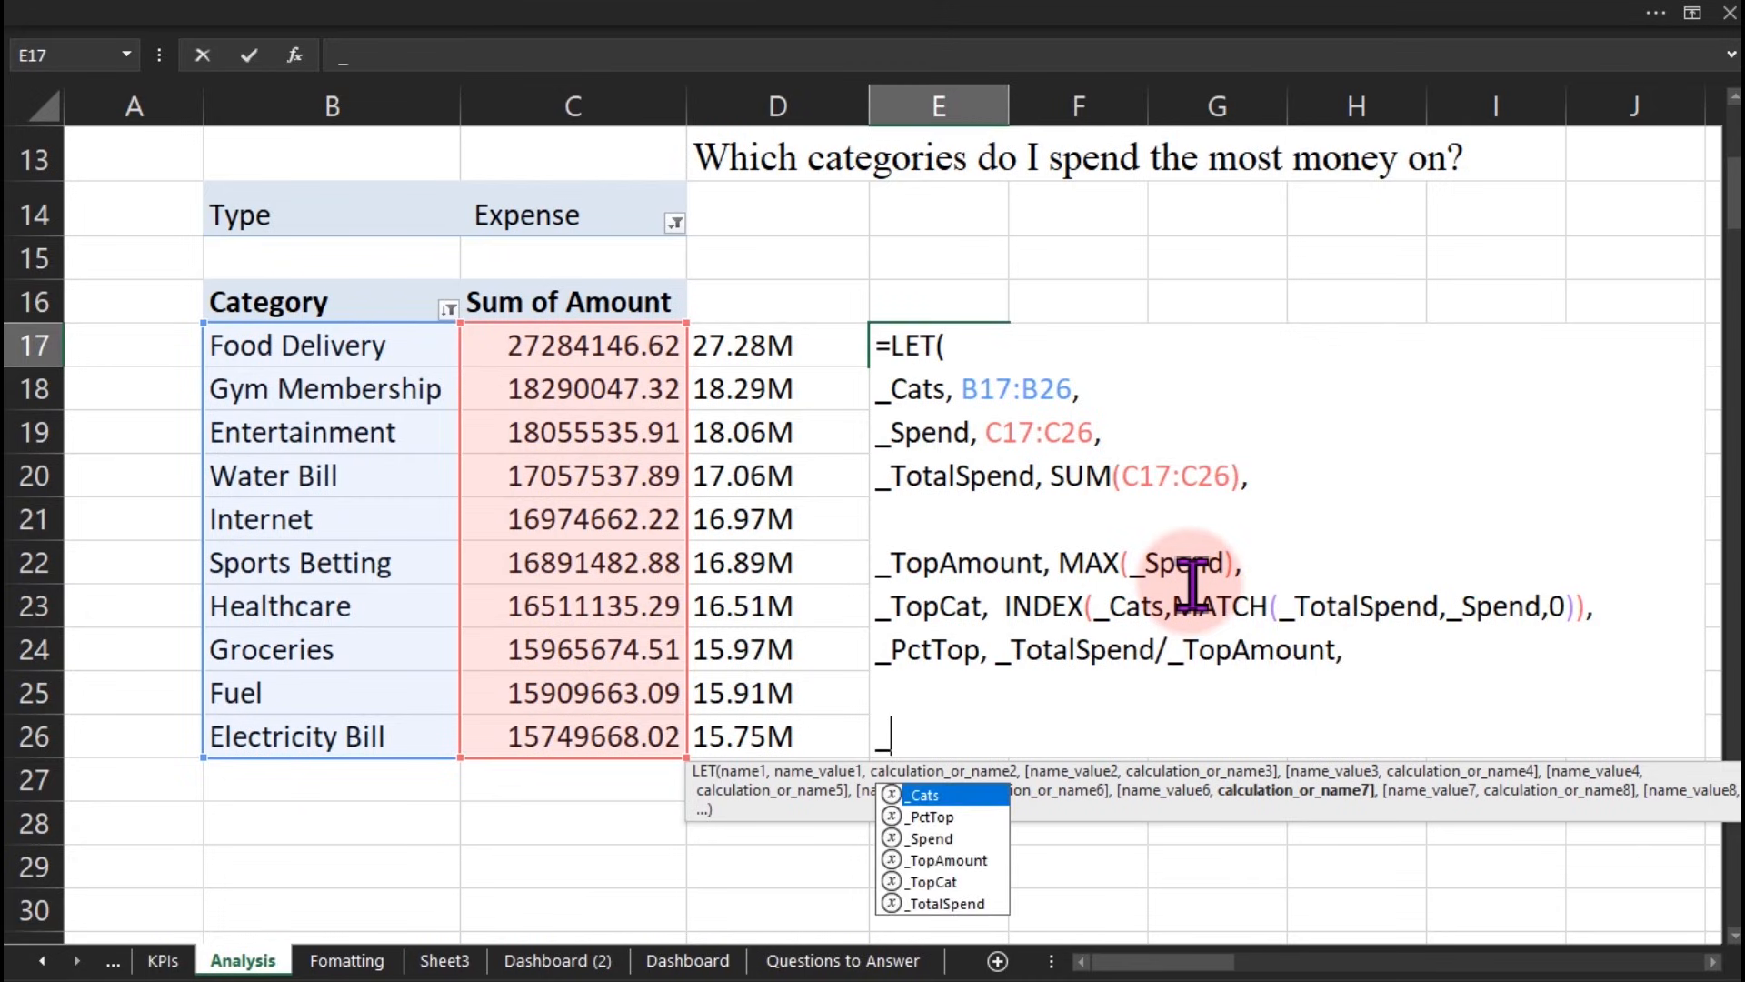
pyautogui.press('Down')
pyautogui.press('Down')
pyautogui.press('Down')
pyautogui.press('Down')
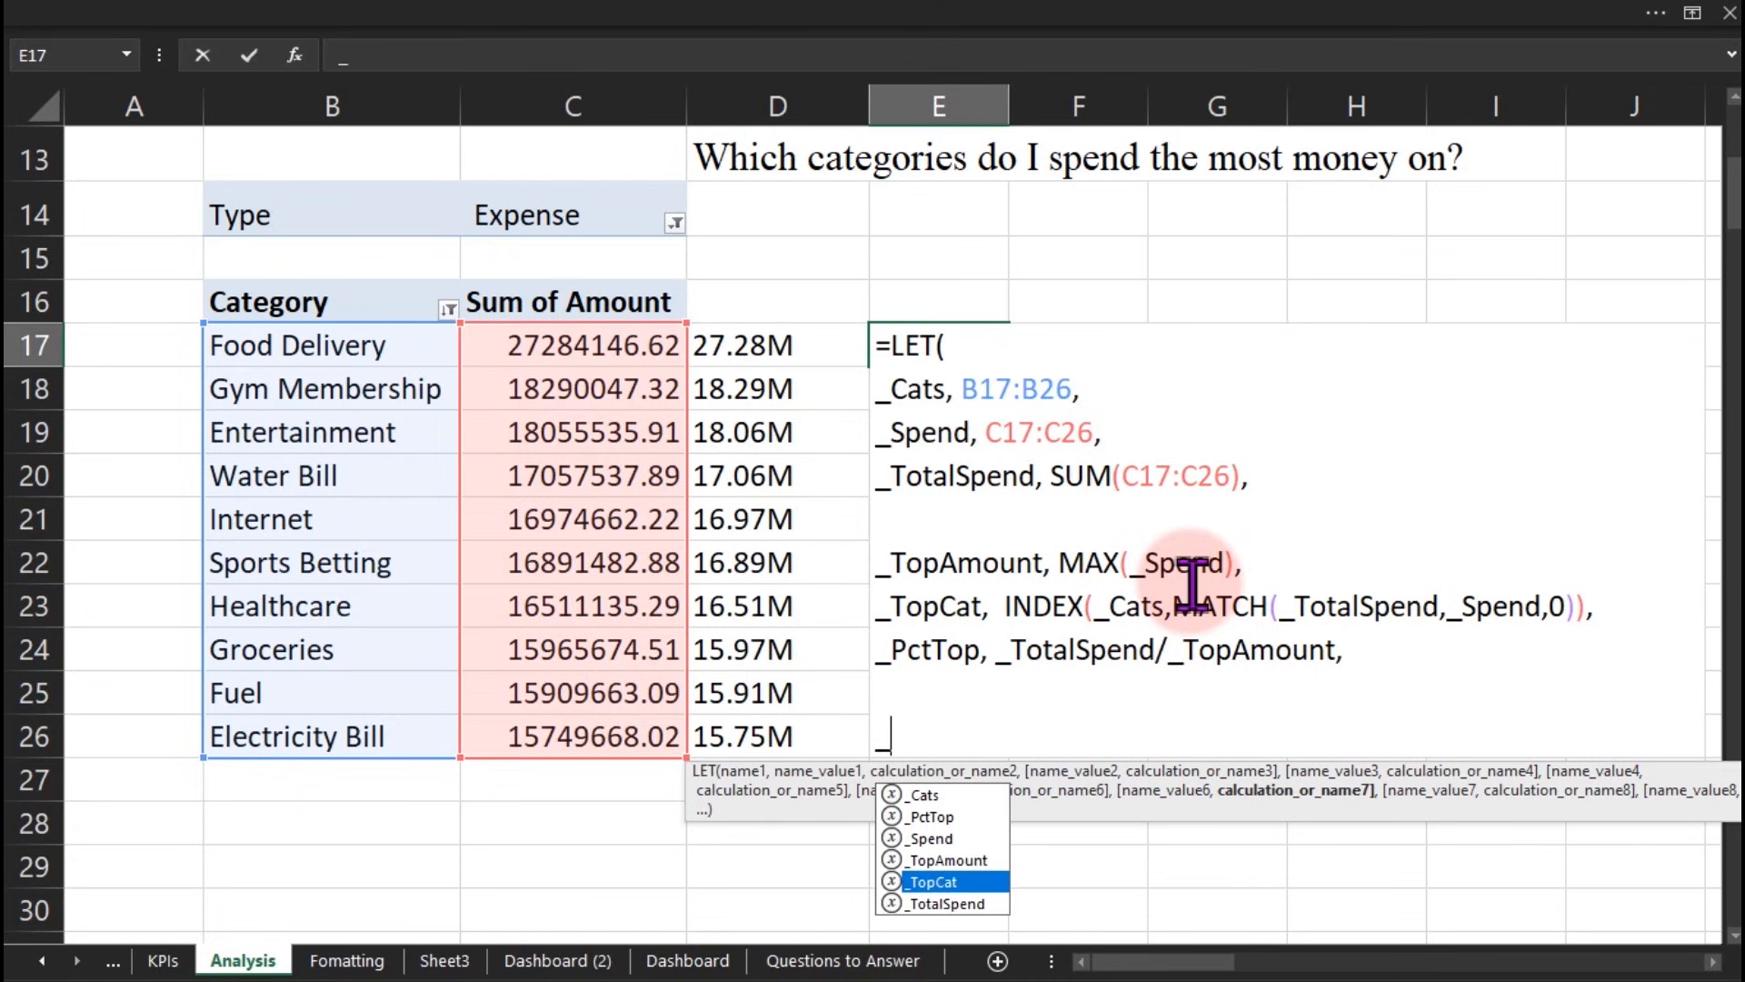
pyautogui.press('Tab')
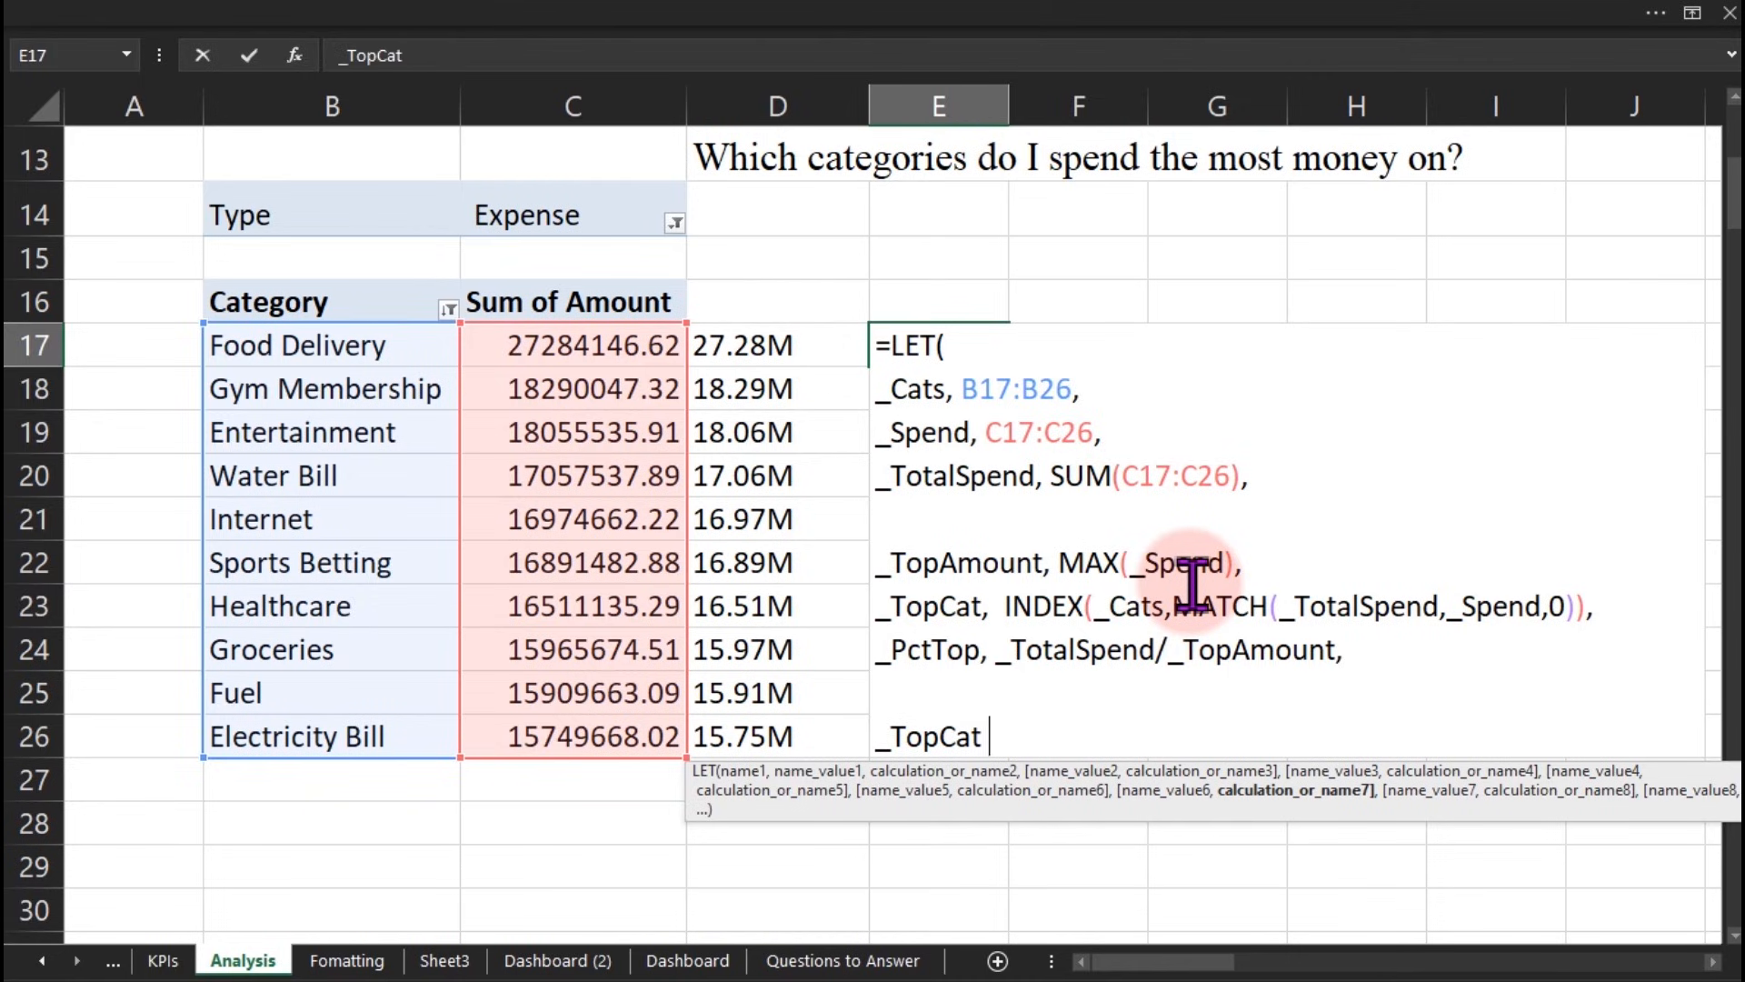
# Step: Join the text " is your biggest spending cartegory, taking up " to _TopCat, followed by an ampersand and a line break
pyautogui.write('& " is your big ges')
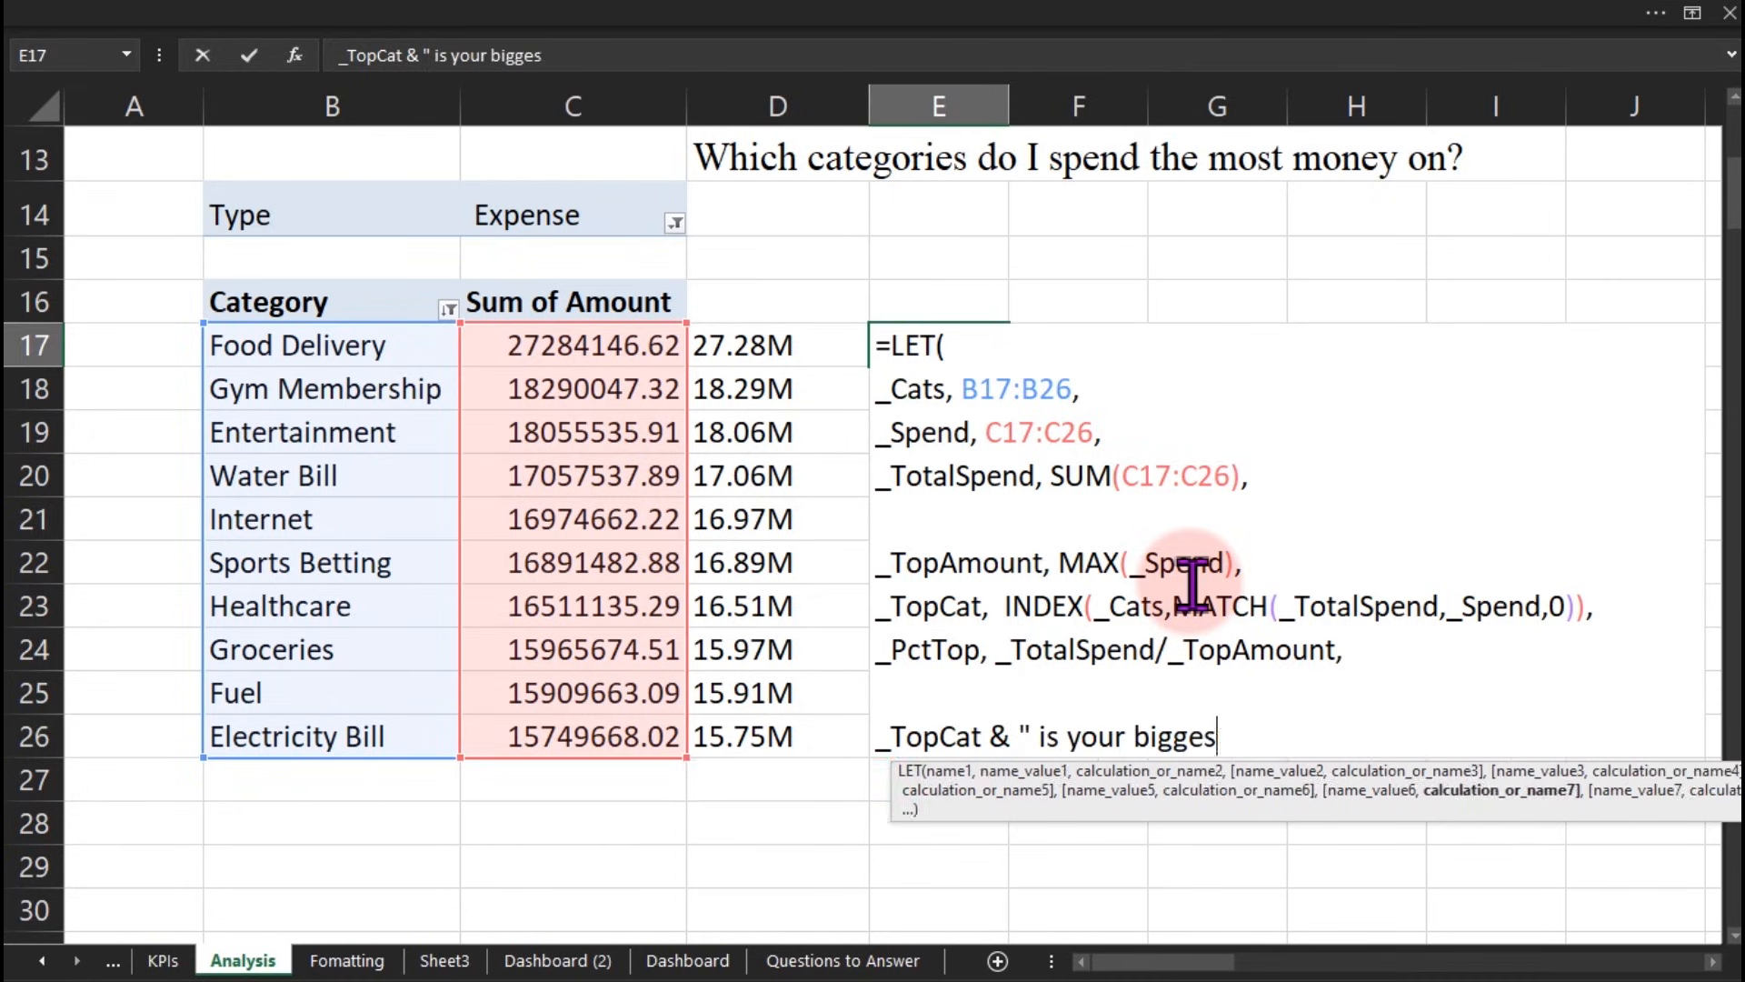
pyautogui.write('t s')
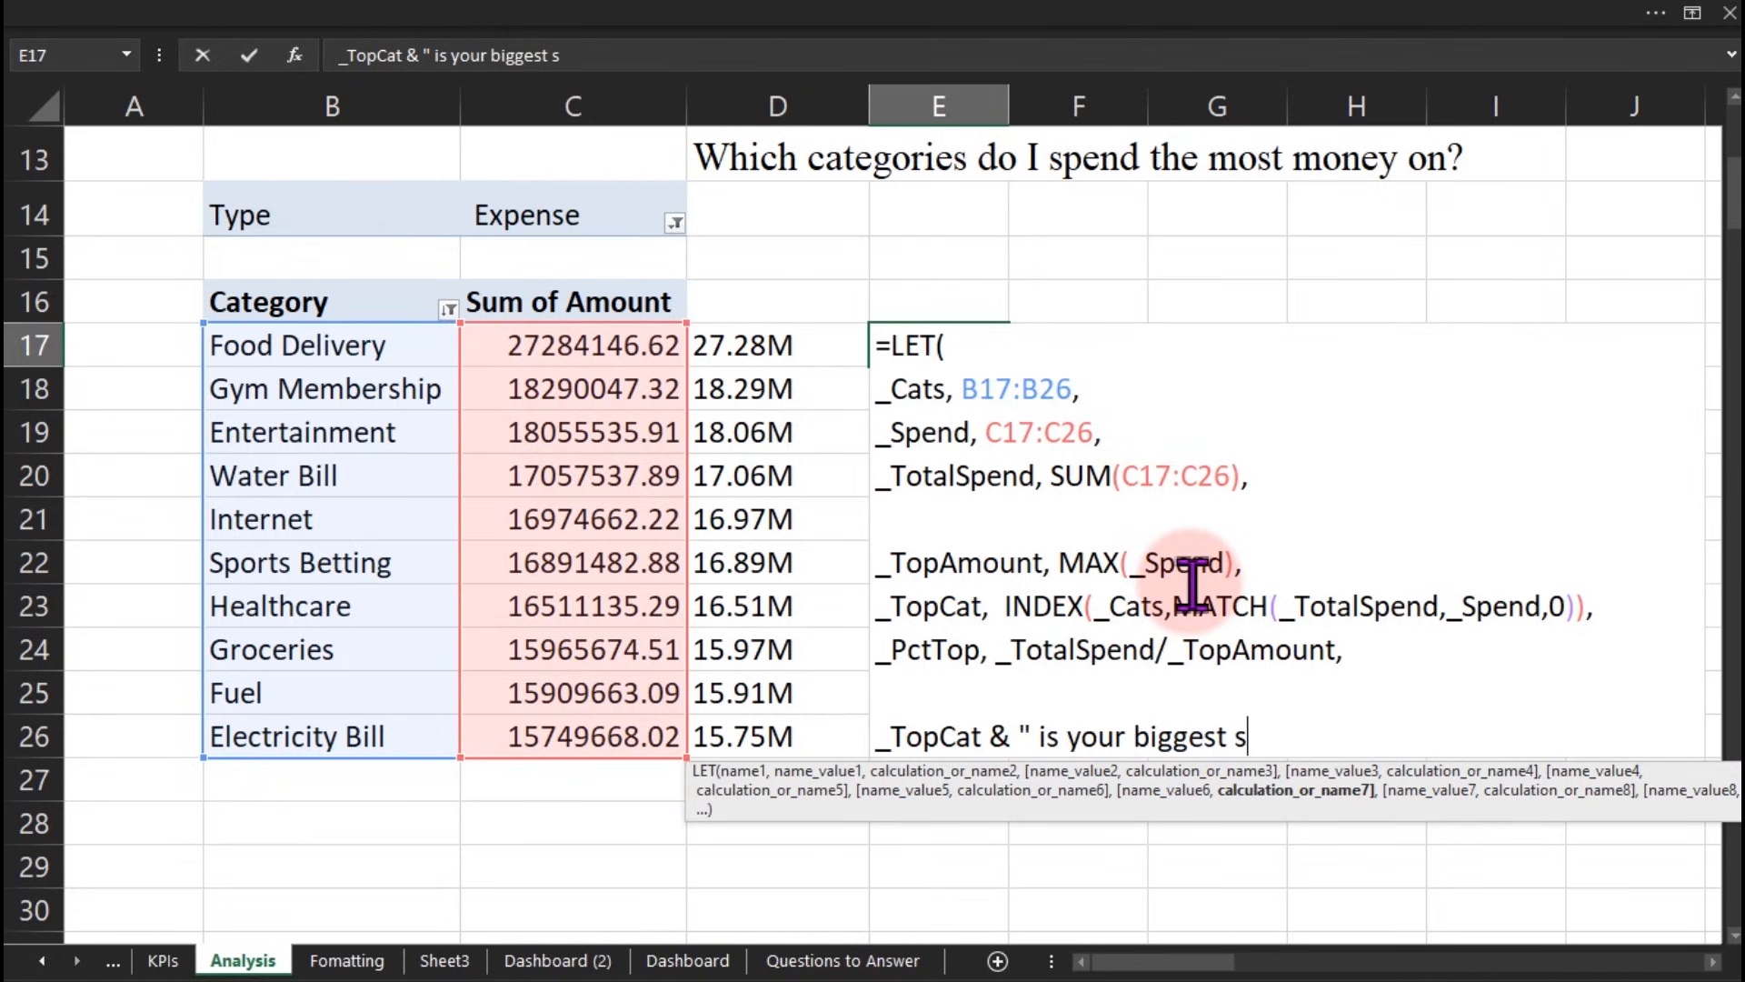
pyautogui.write('pending cart')
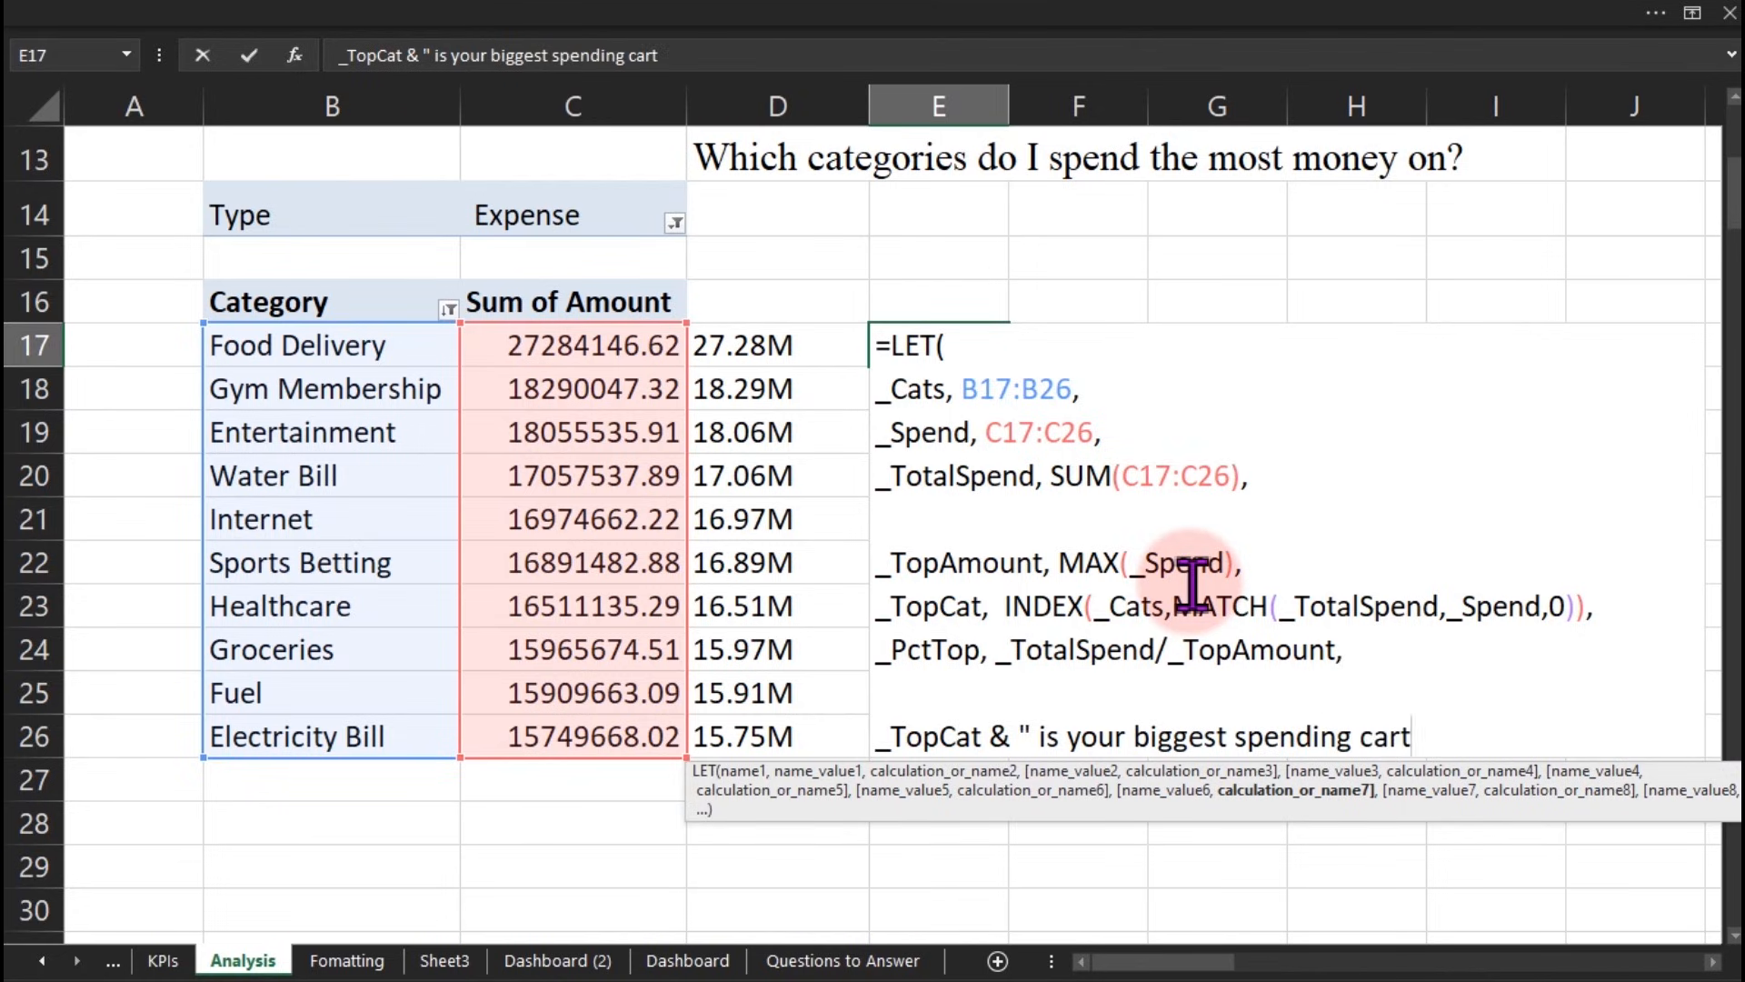
pyautogui.write('egory')
pyautogui.press('BackSpace')
pyautogui.write(', kat')
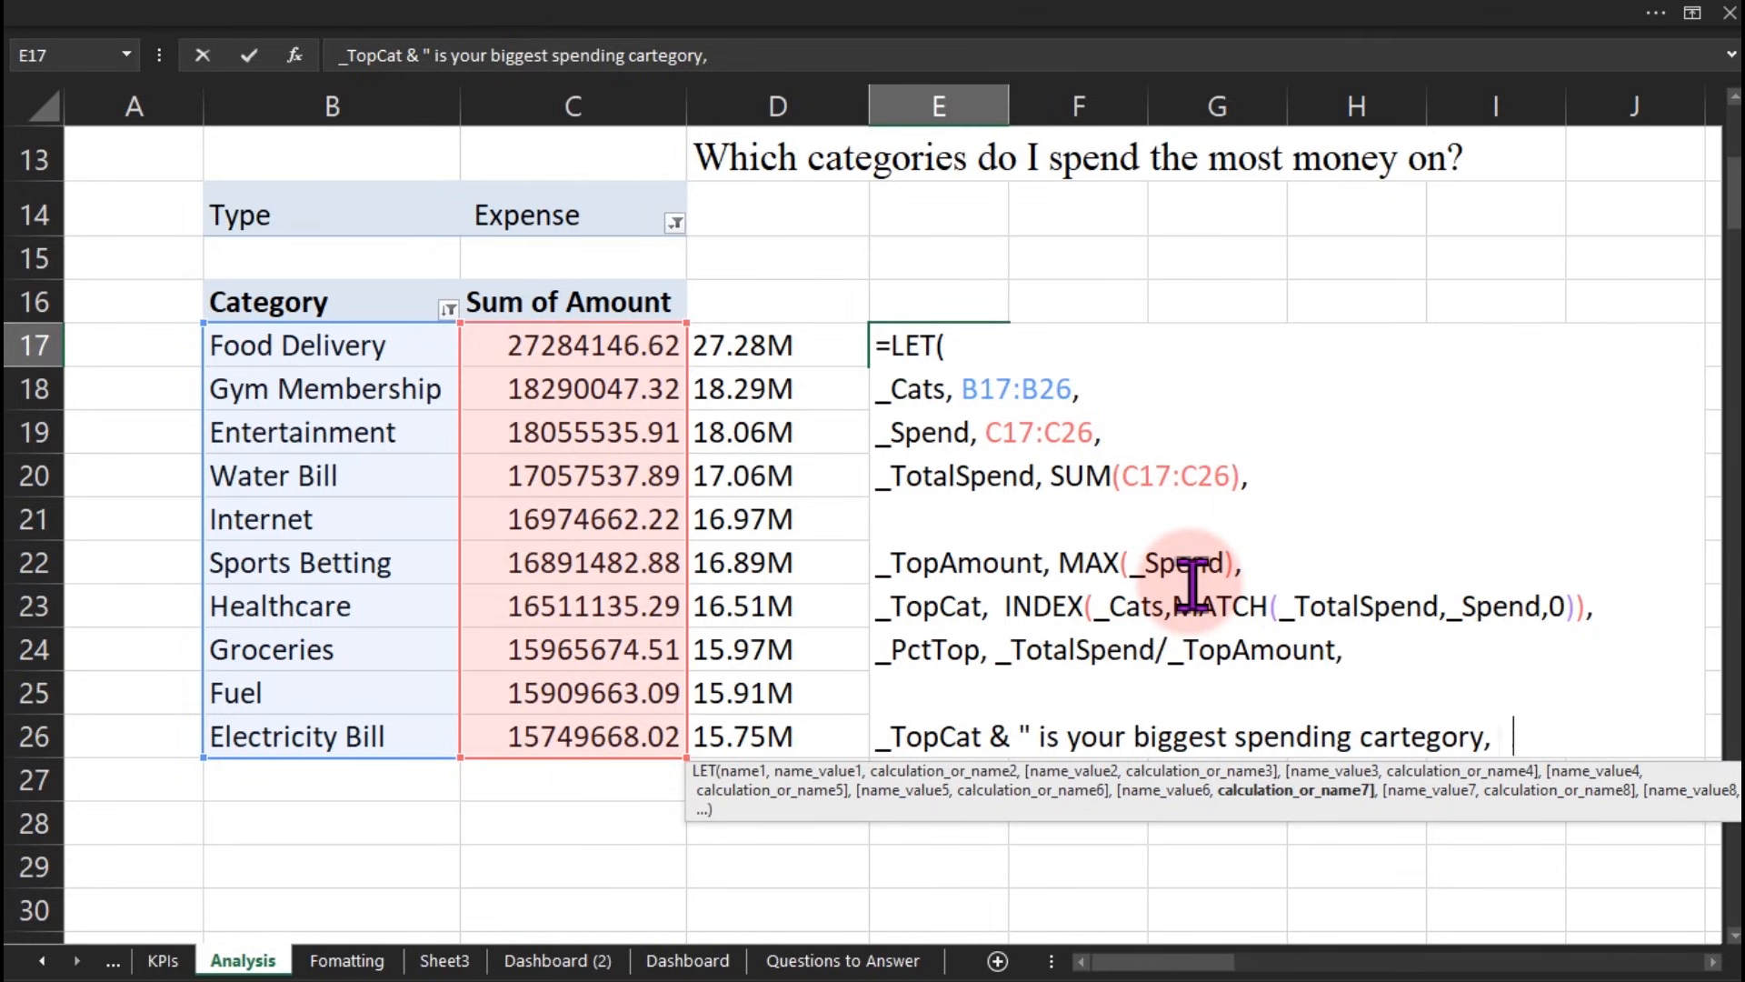
pyautogui.press('BackSpace')
pyautogui.press('BackSpace')
pyautogui.press('BackSpace')
pyautogui.write('taking')
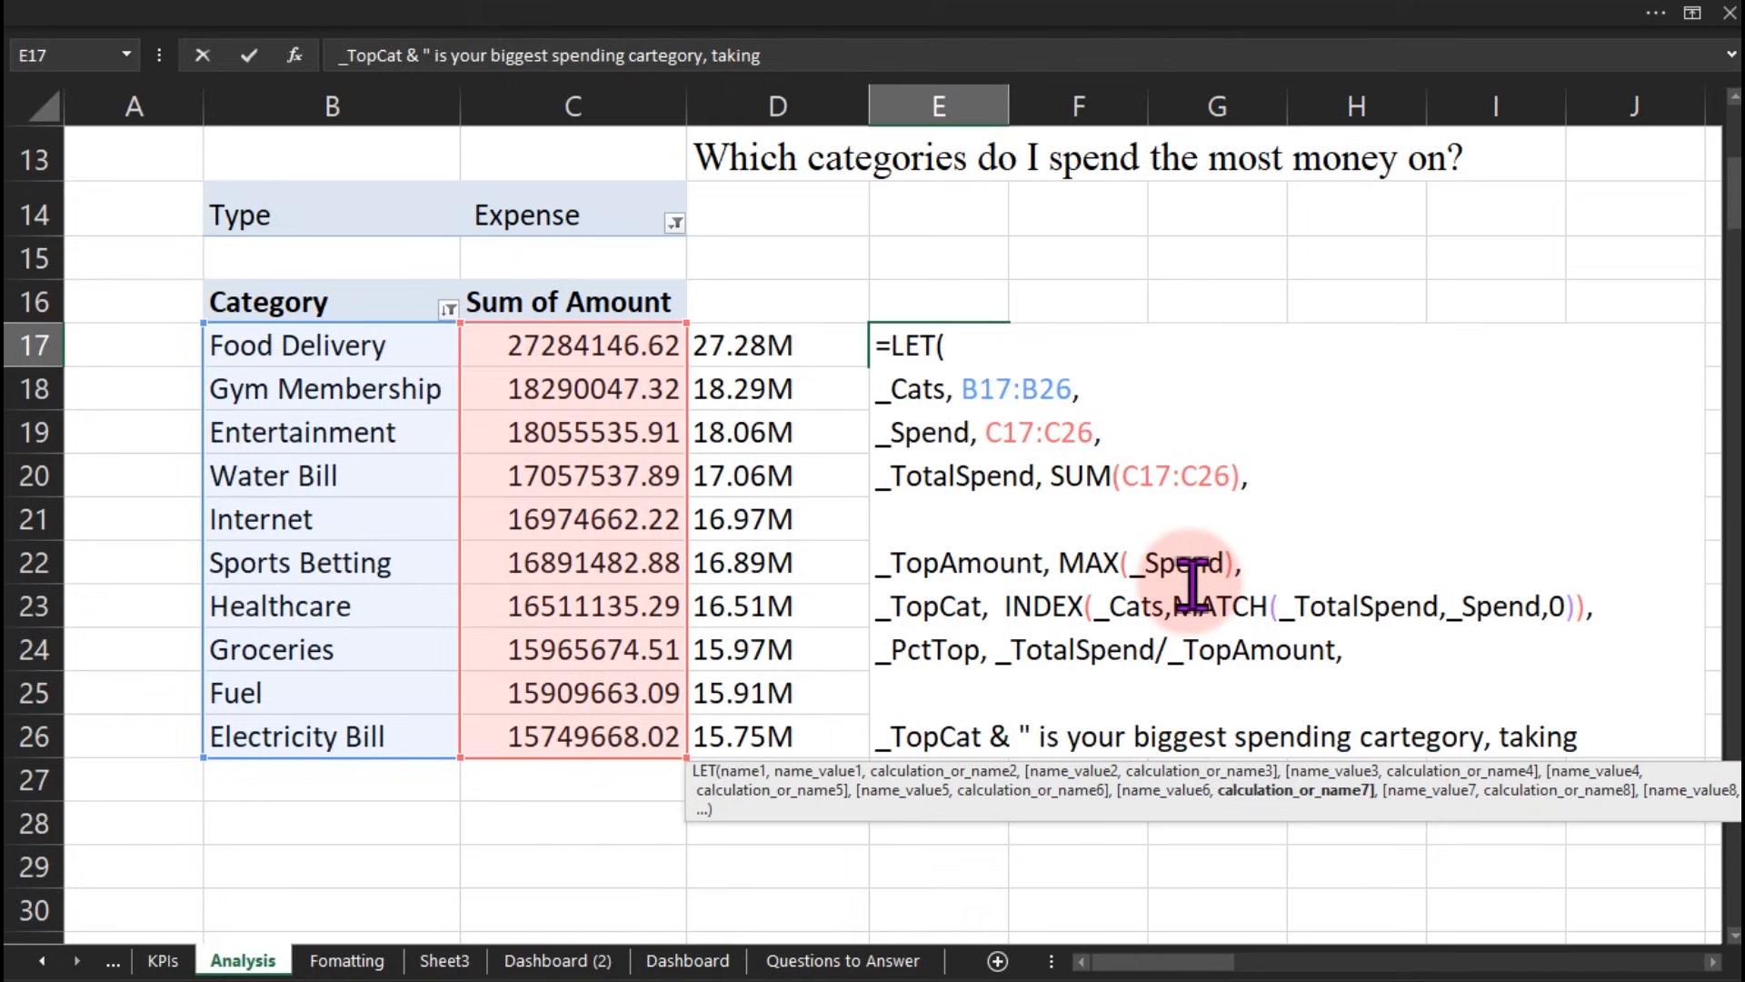
pyautogui.write(' up "&')
pyautogui.hotkey('alt', 'Return')
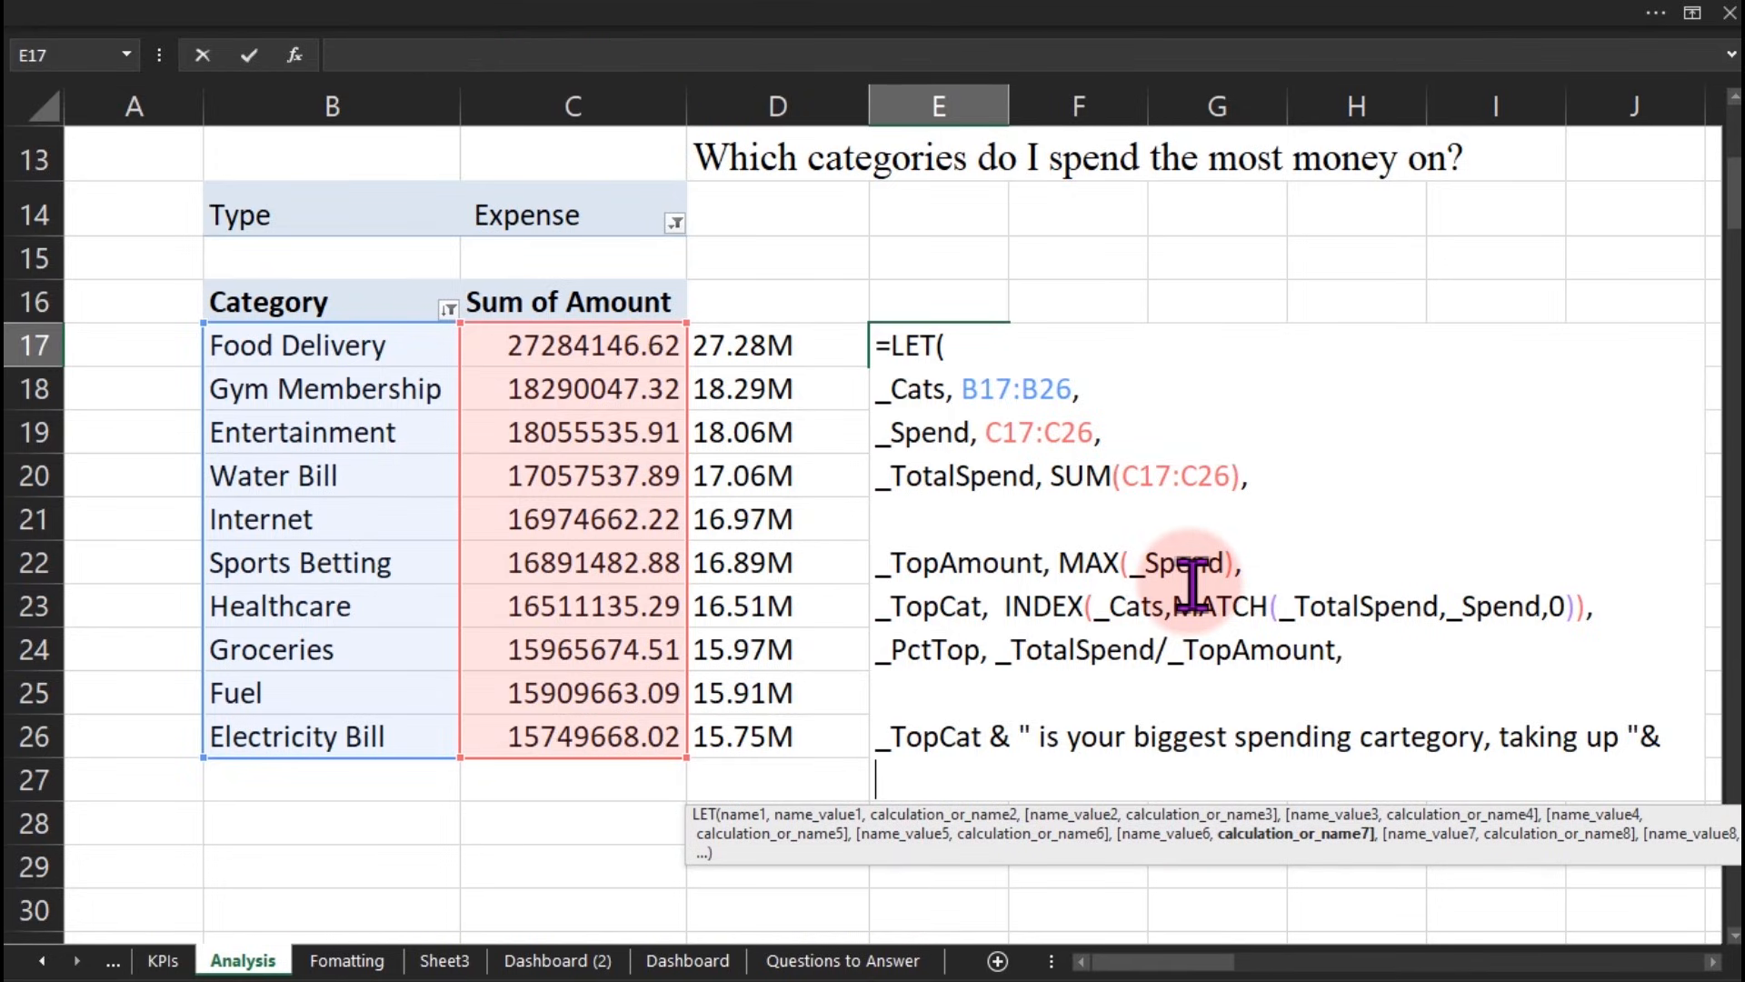
# Step: Add TEXT(_PctTop,"0.0%") to the result expression to format the share as a percentage
pyautogui.write('text')
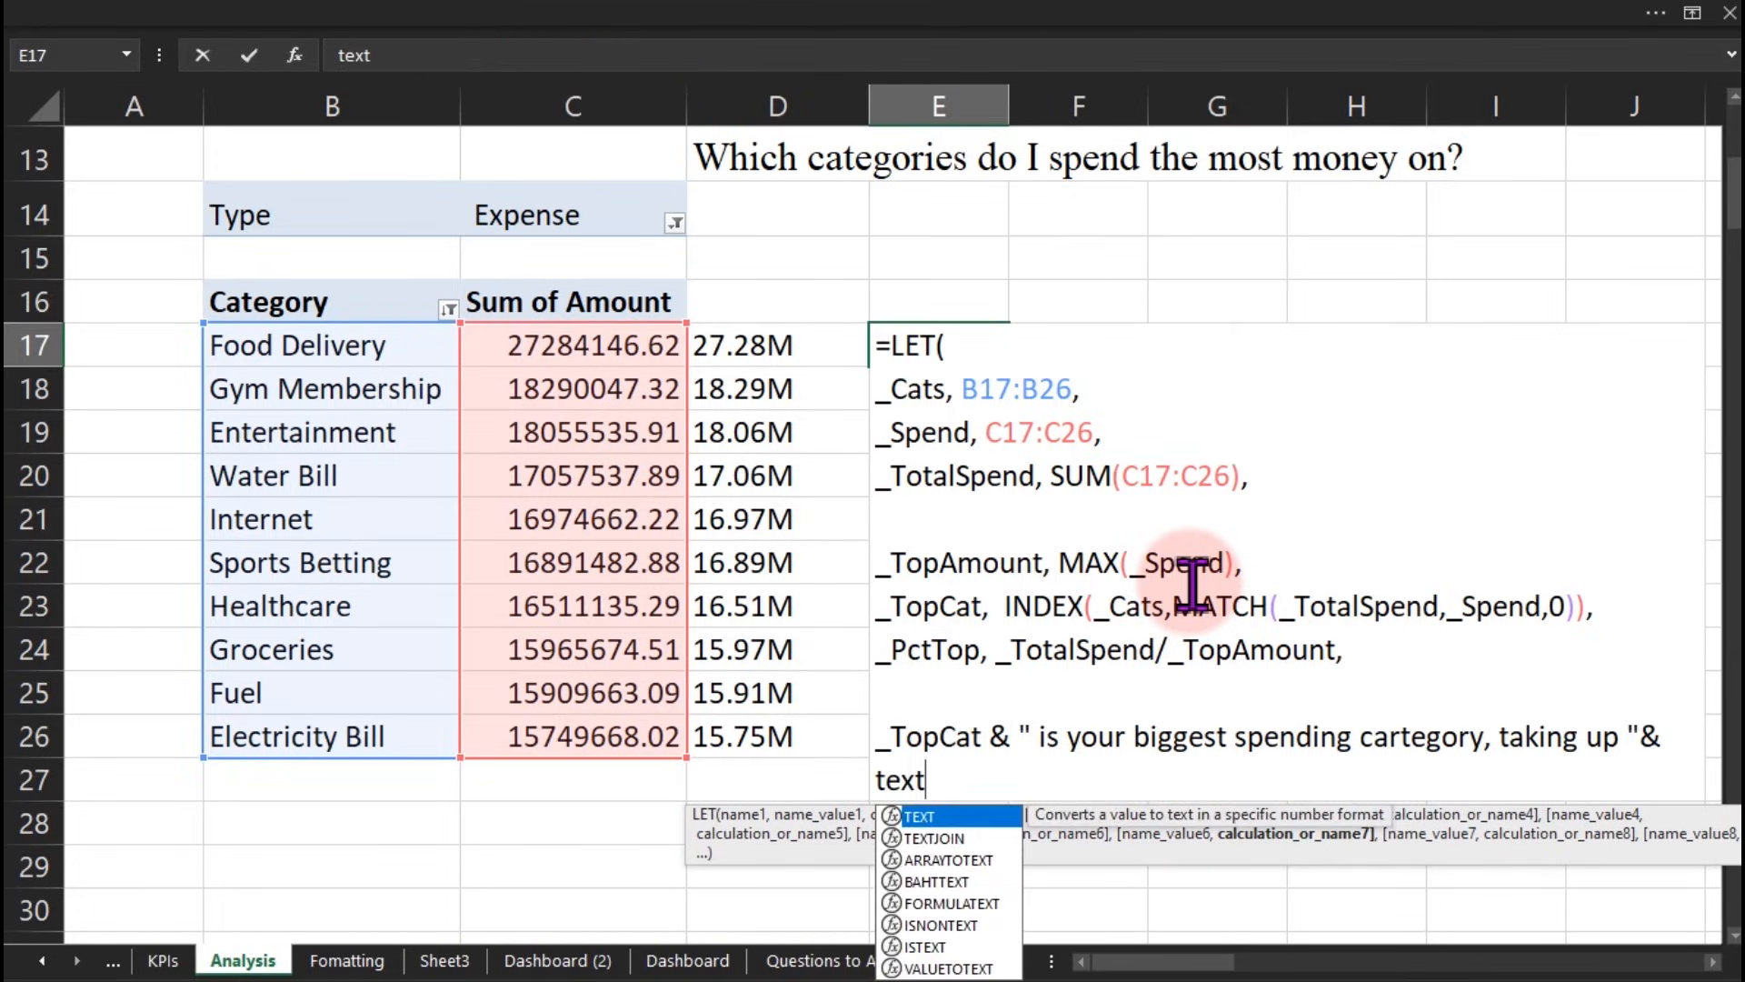
pyautogui.press('Tab')
pyautogui.write('_')
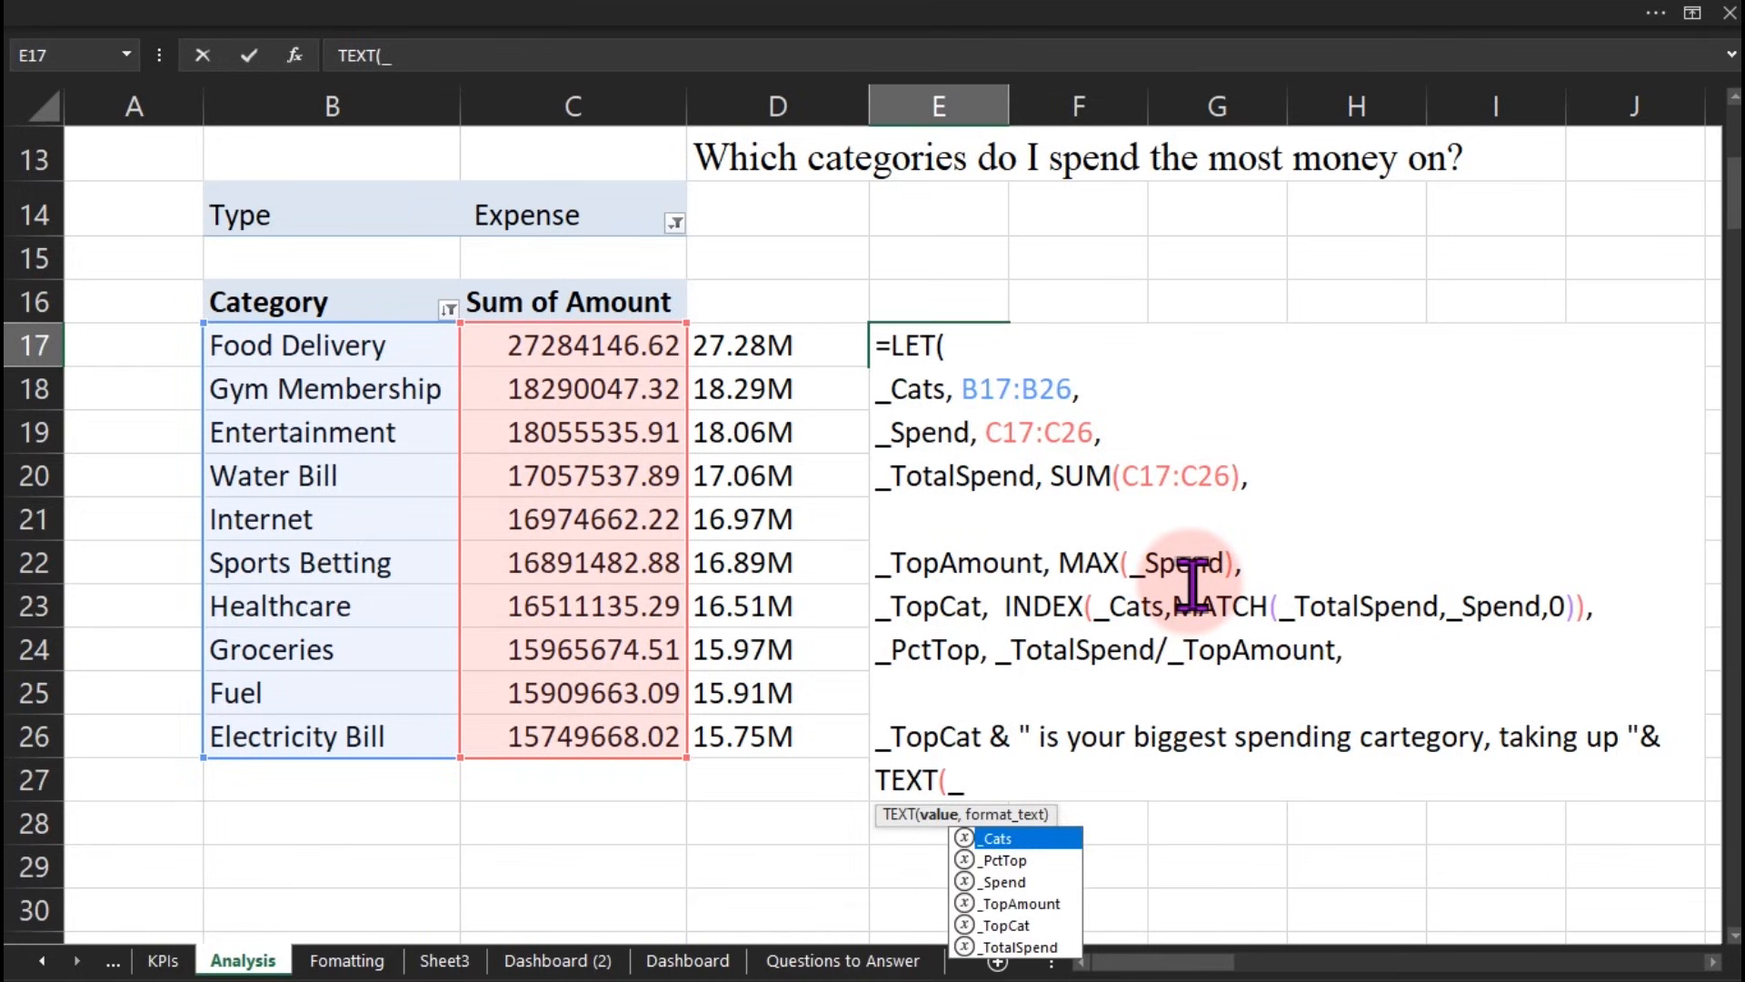
pyautogui.press('Down')
pyautogui.press('Tab')
pyautogui.write(',"0.0')
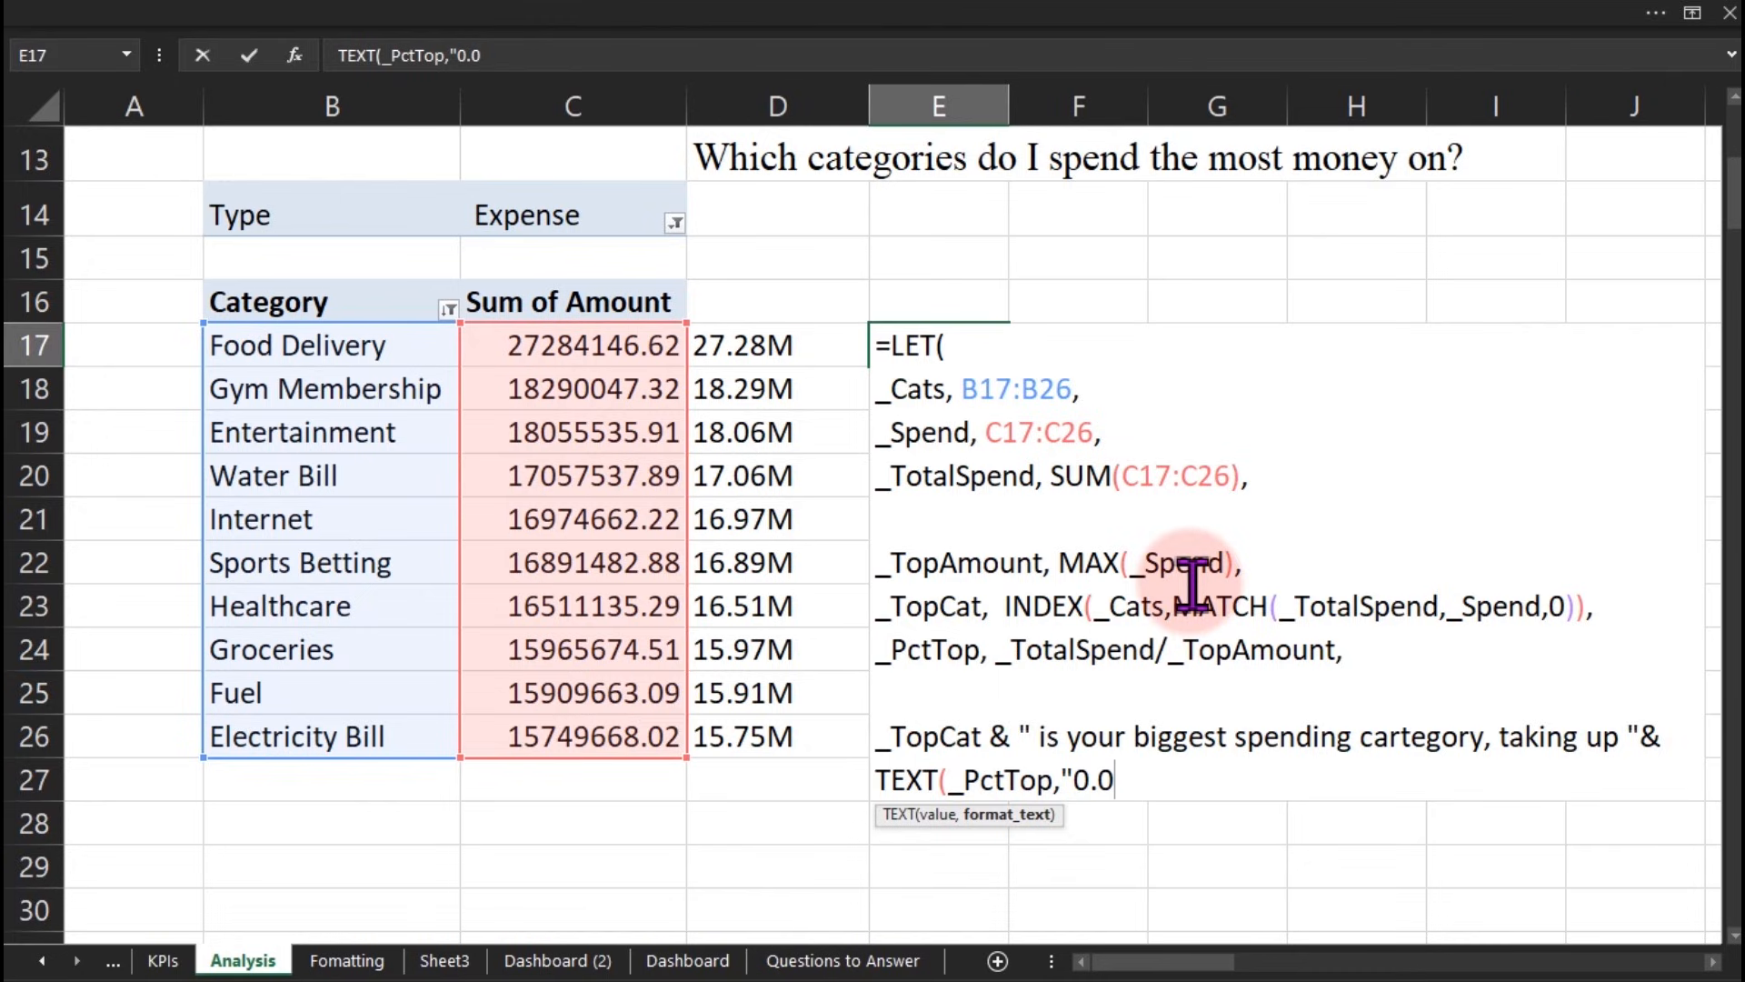
pyautogui.write('%")')
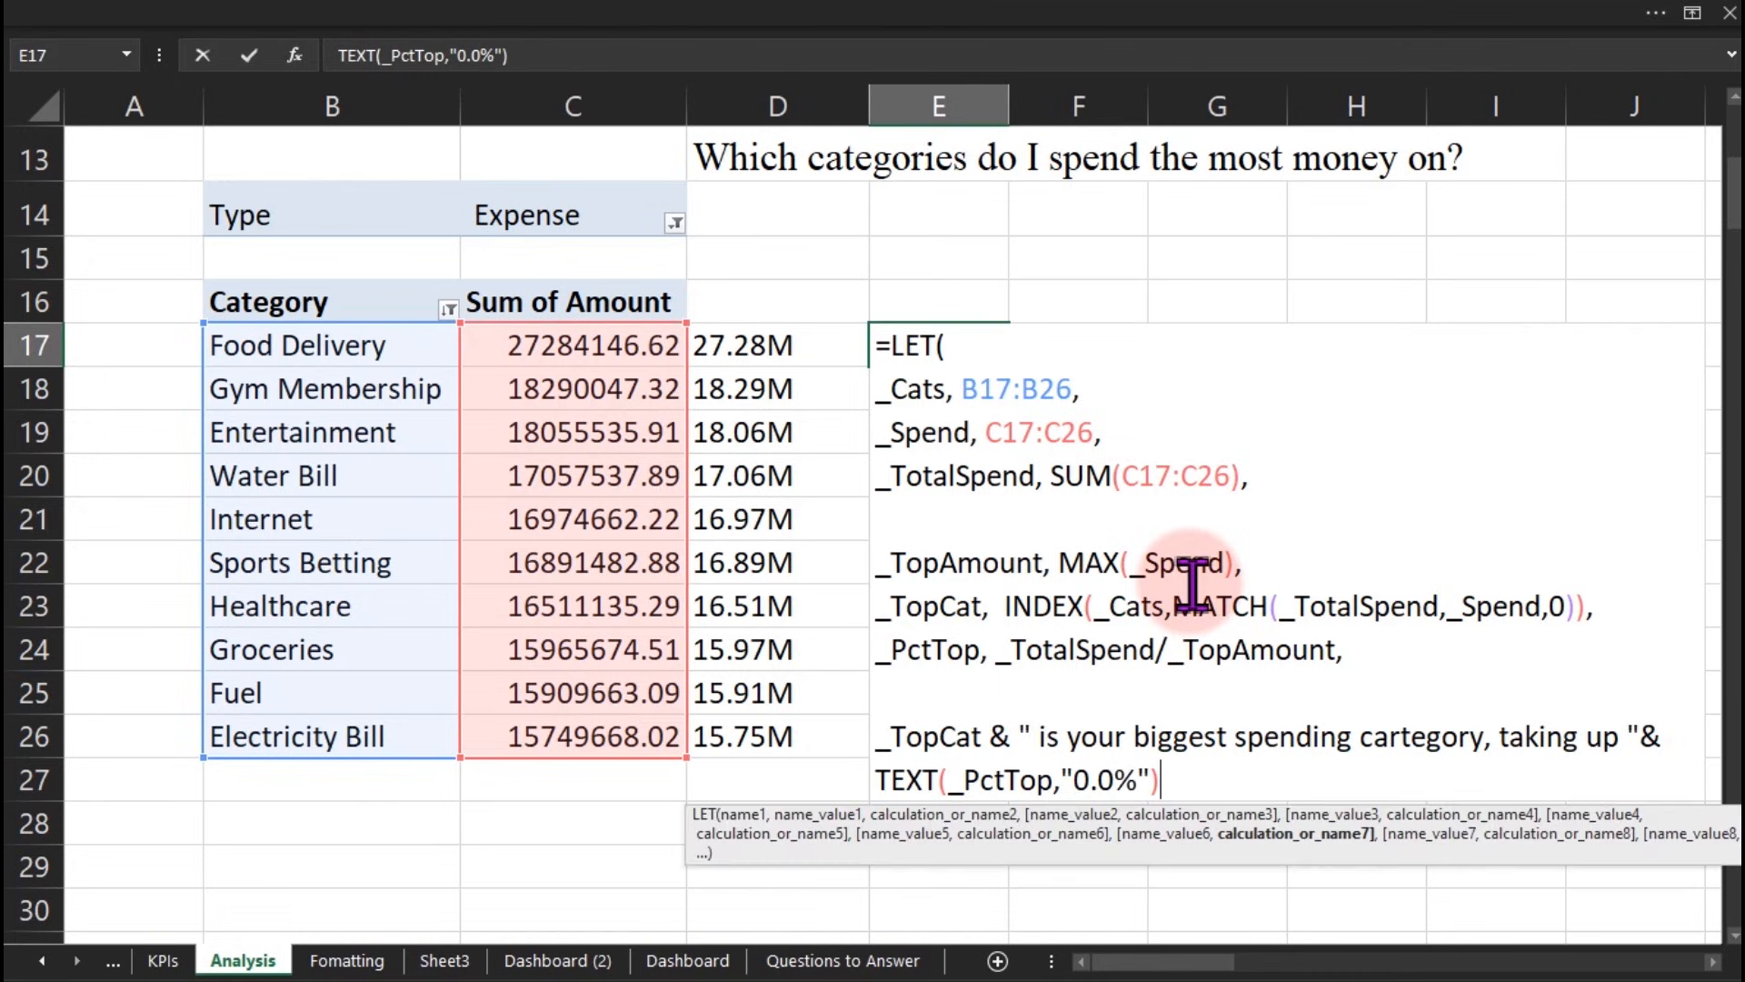
# Step: Append & " of your total expenses" to the result, close the LET function on a new line and commit the formula
pyautogui.write(' & " of y')
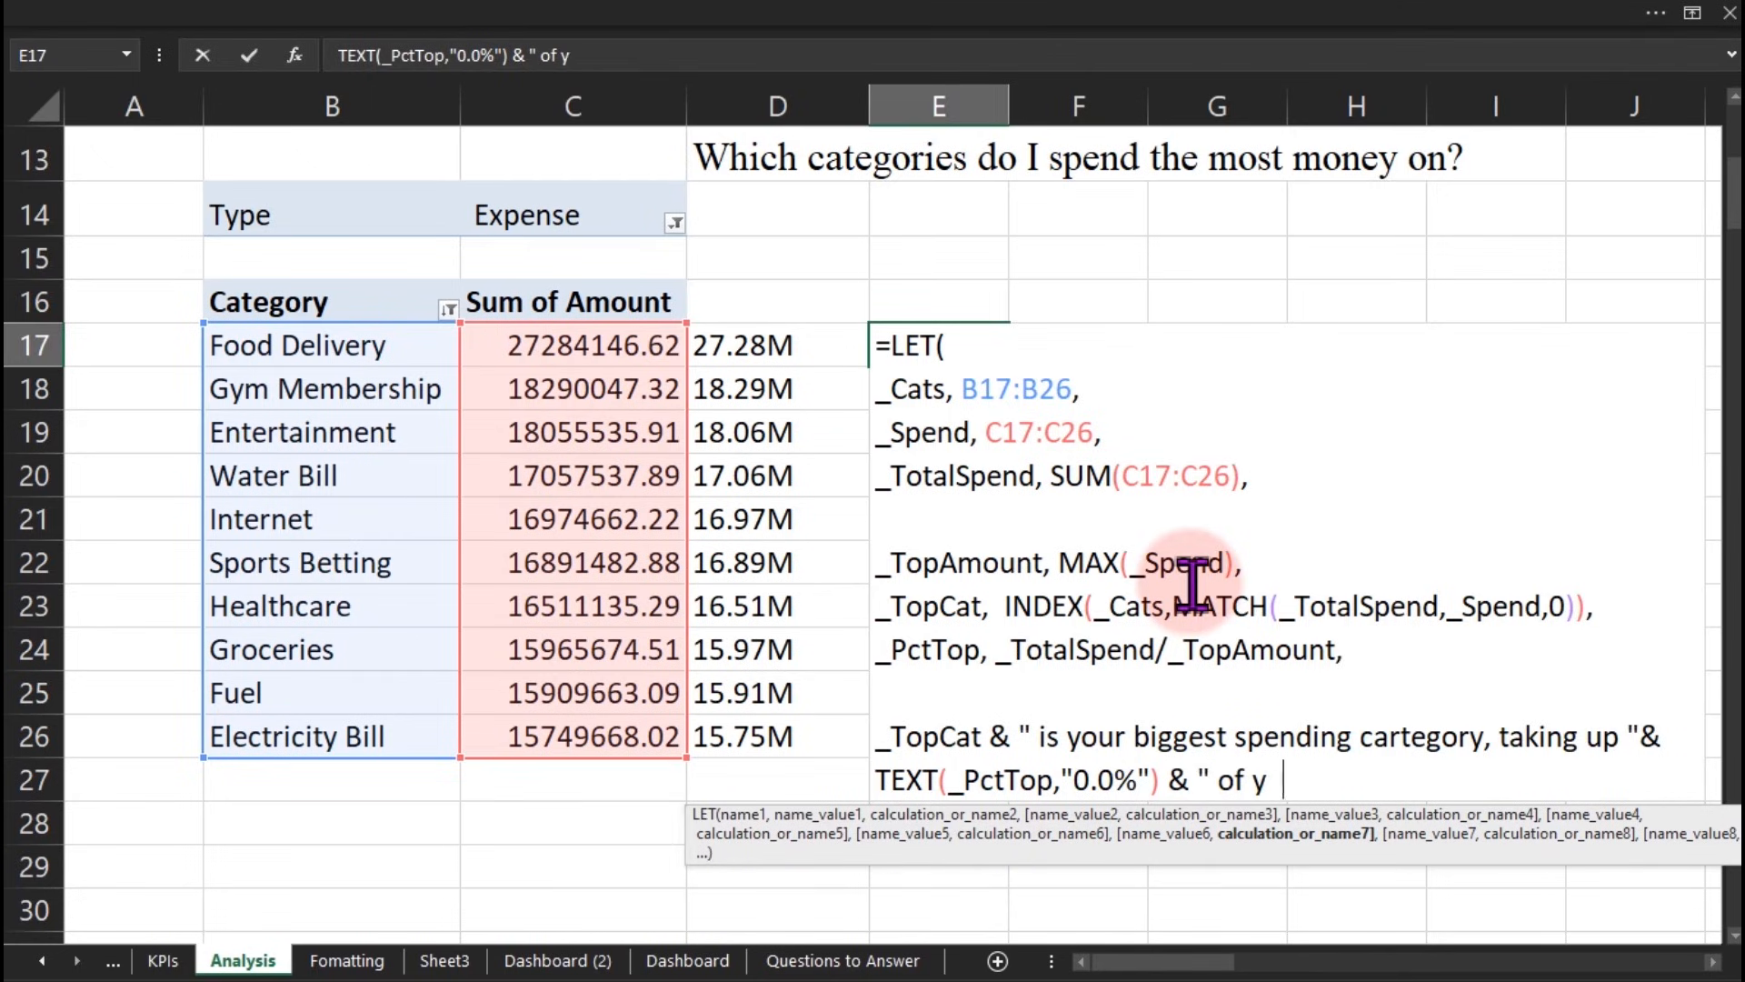
pyautogui.write('our total ex')
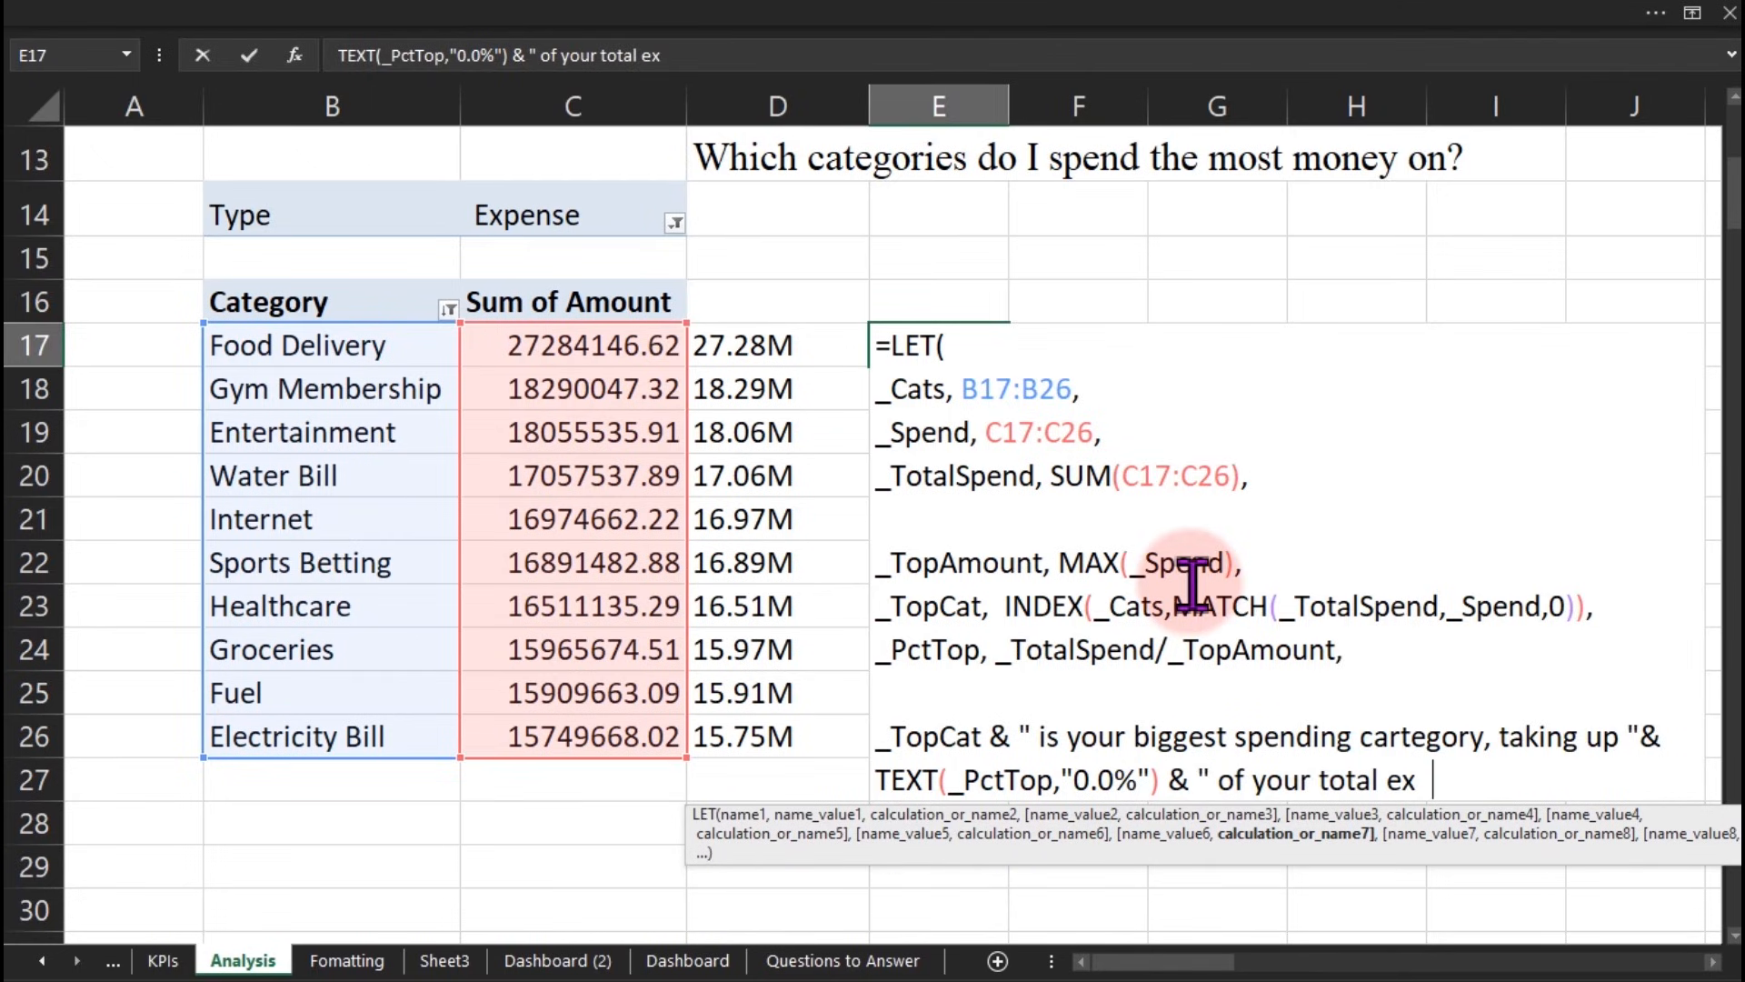
pyautogui.write('pens')
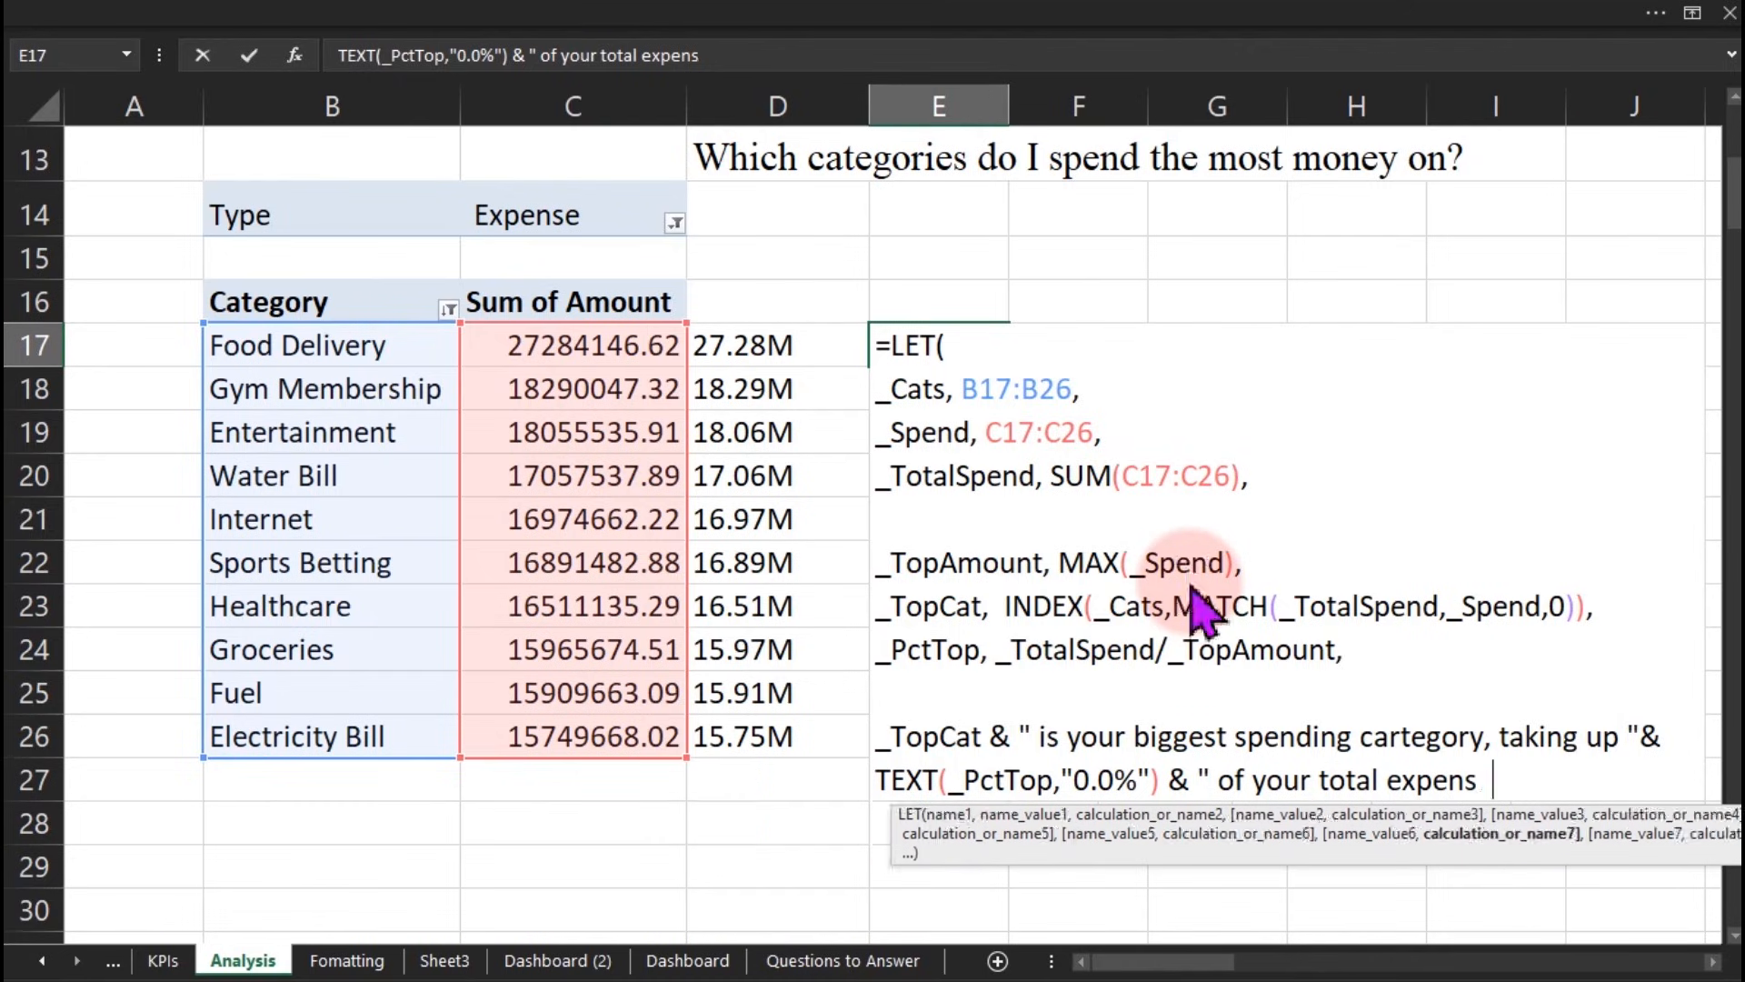
pyautogui.write('es"')
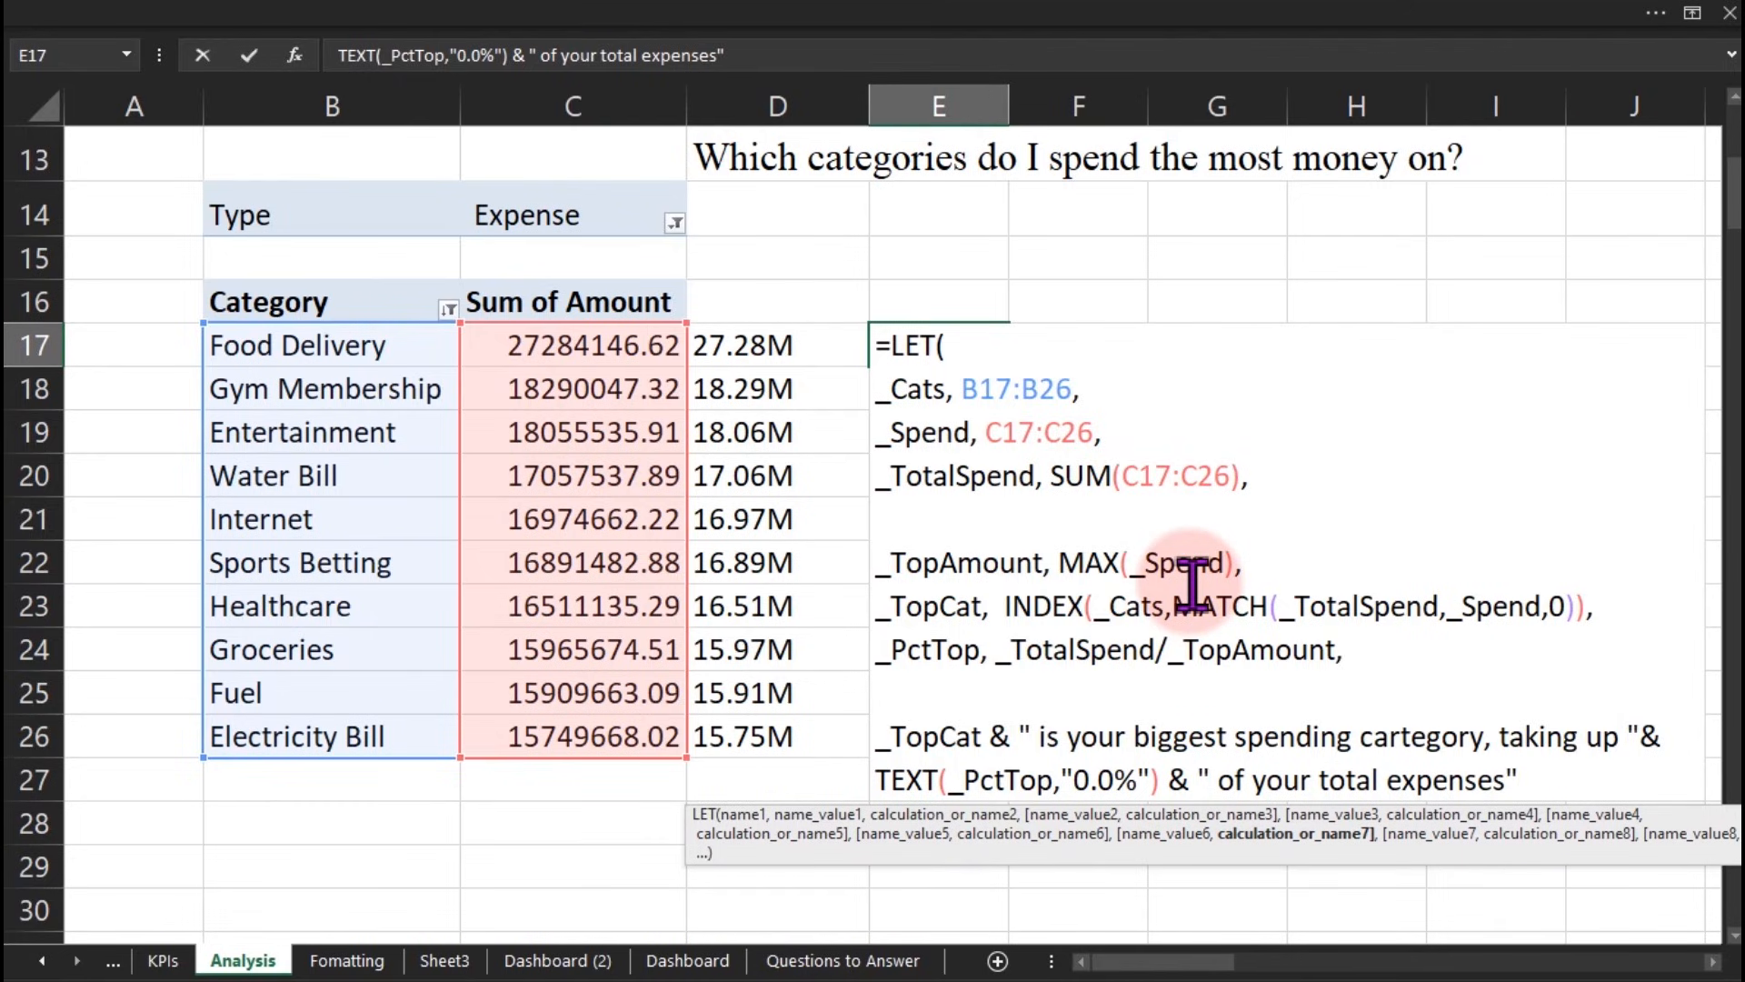
pyautogui.hotkey('alt', 'Return')
pyautogui.write(')')
pyautogui.press('Return')
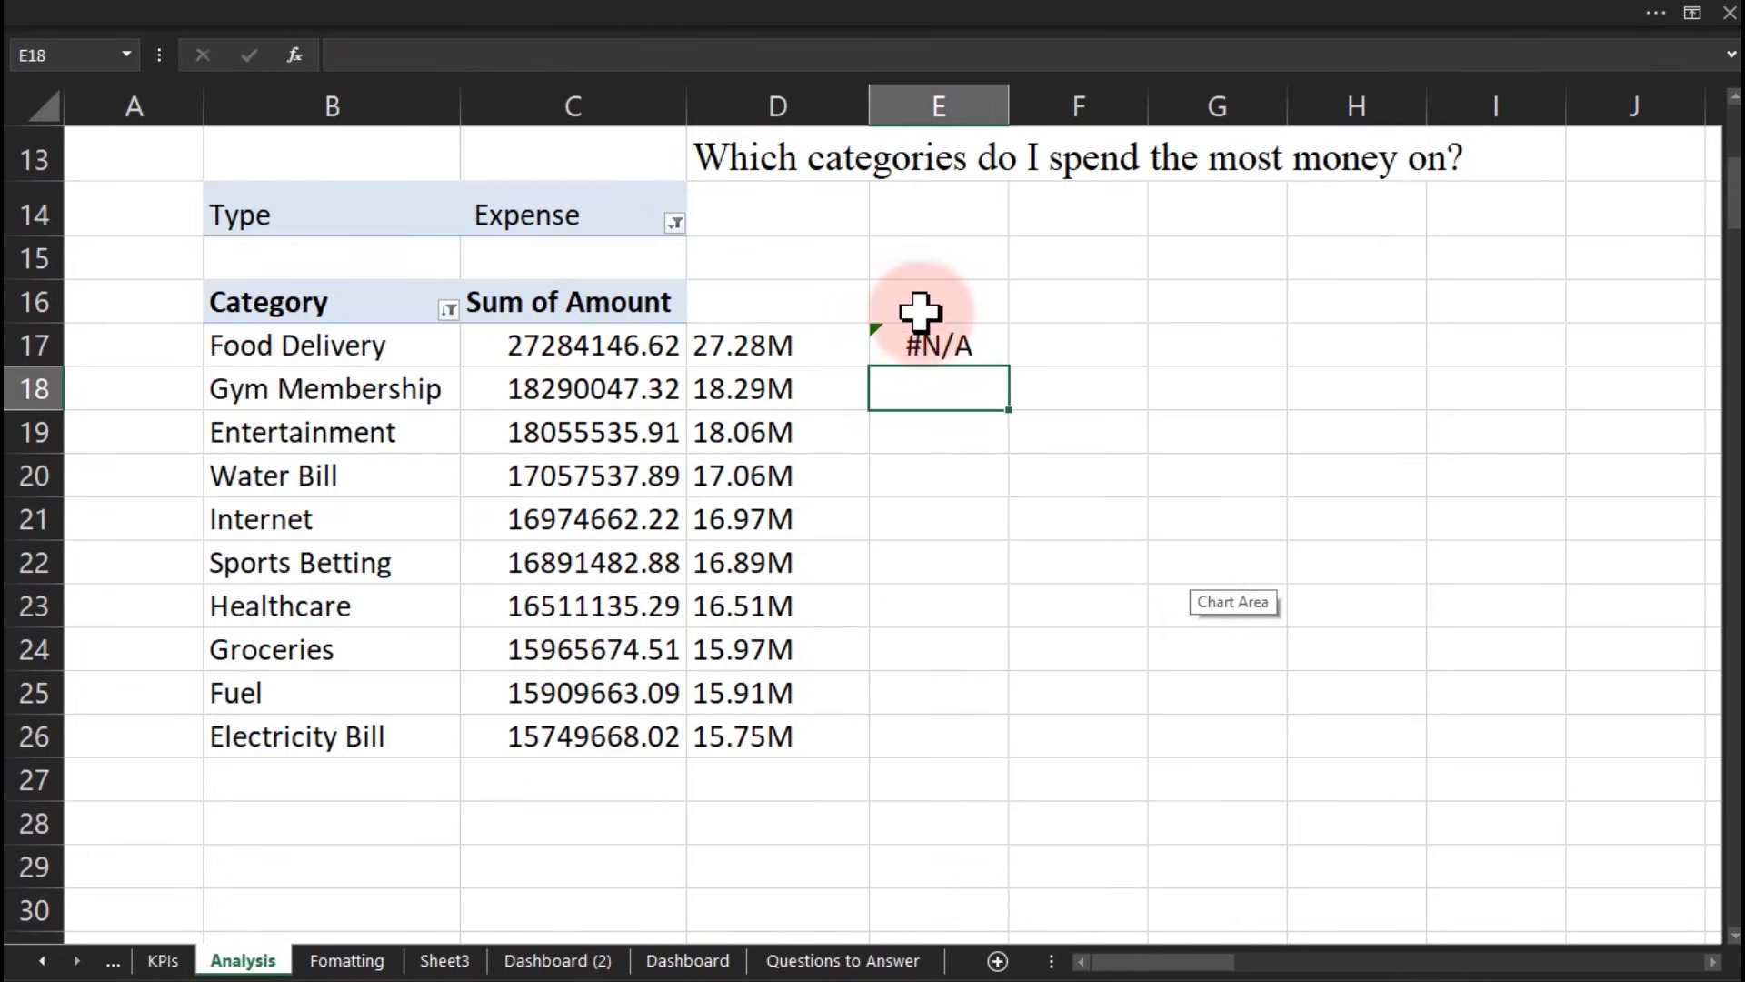
# Step: Replace the MATCH lookup value in E17's _TopCat definition with _TopAmount and commit the formula
pyautogui.doubleClick(925, 344)
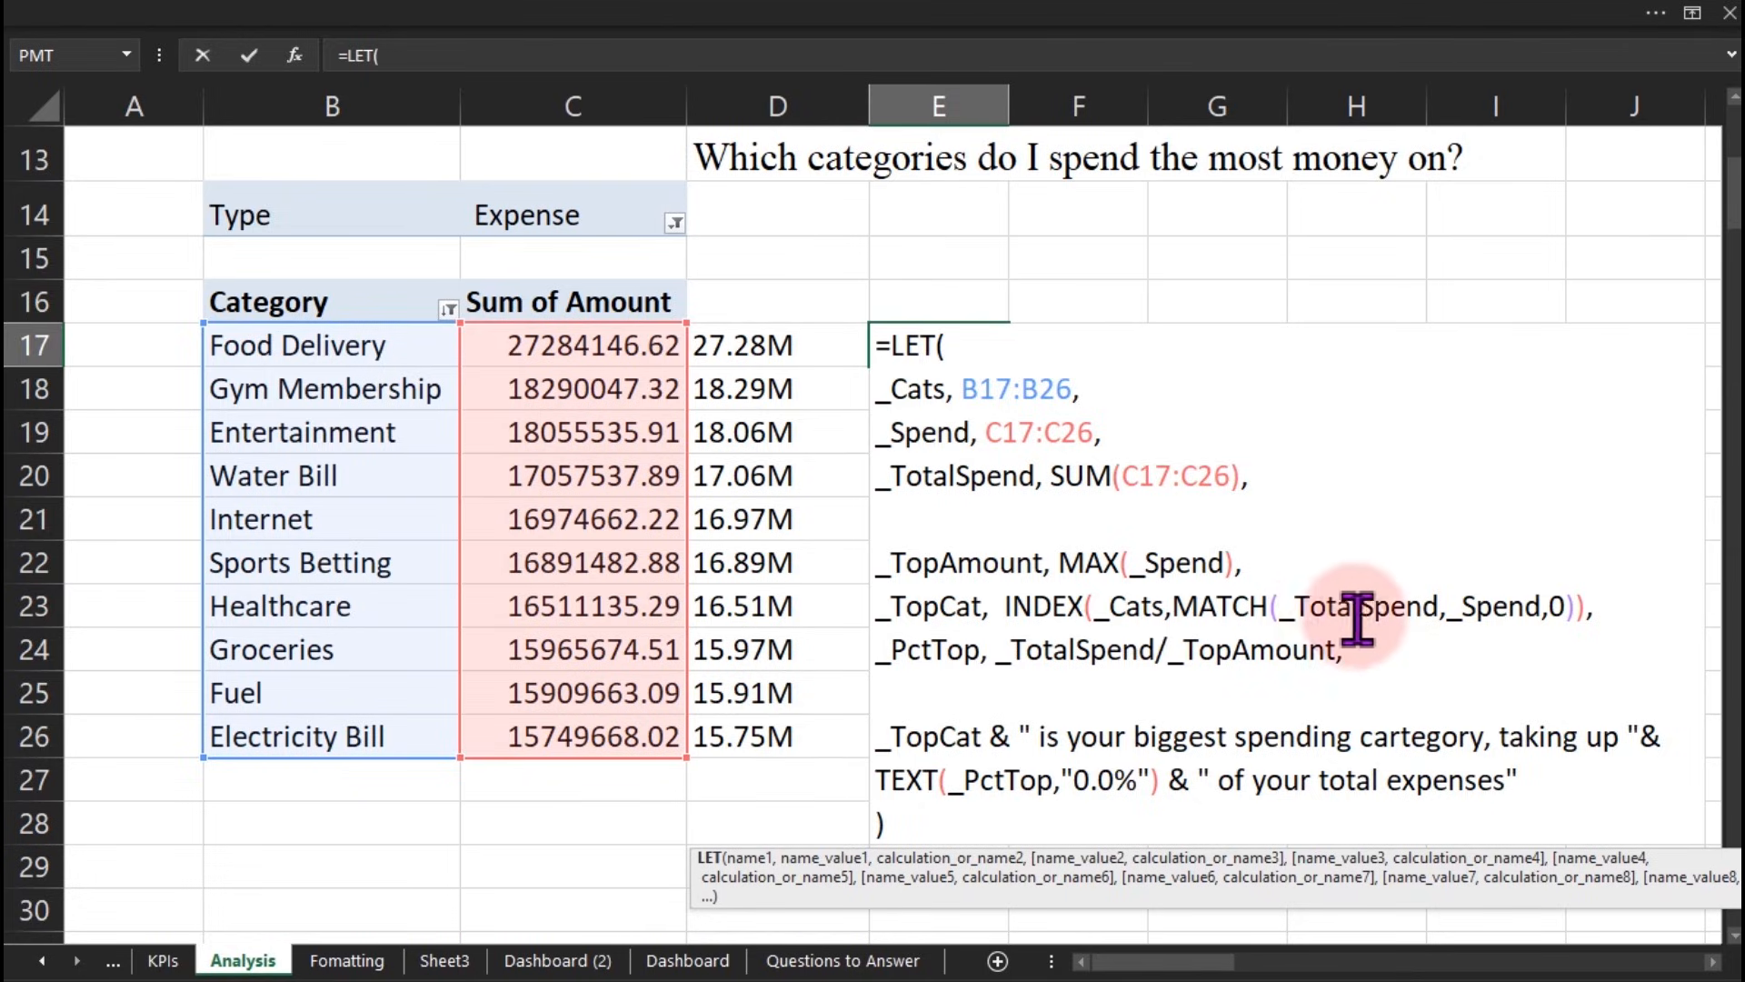
pyautogui.click(1440, 607)
pyautogui.press('BackSpace')
pyautogui.press('BackSpace')
pyautogui.press('BackSpace')
pyautogui.press('BackSpace')
pyautogui.press('BackSpace')
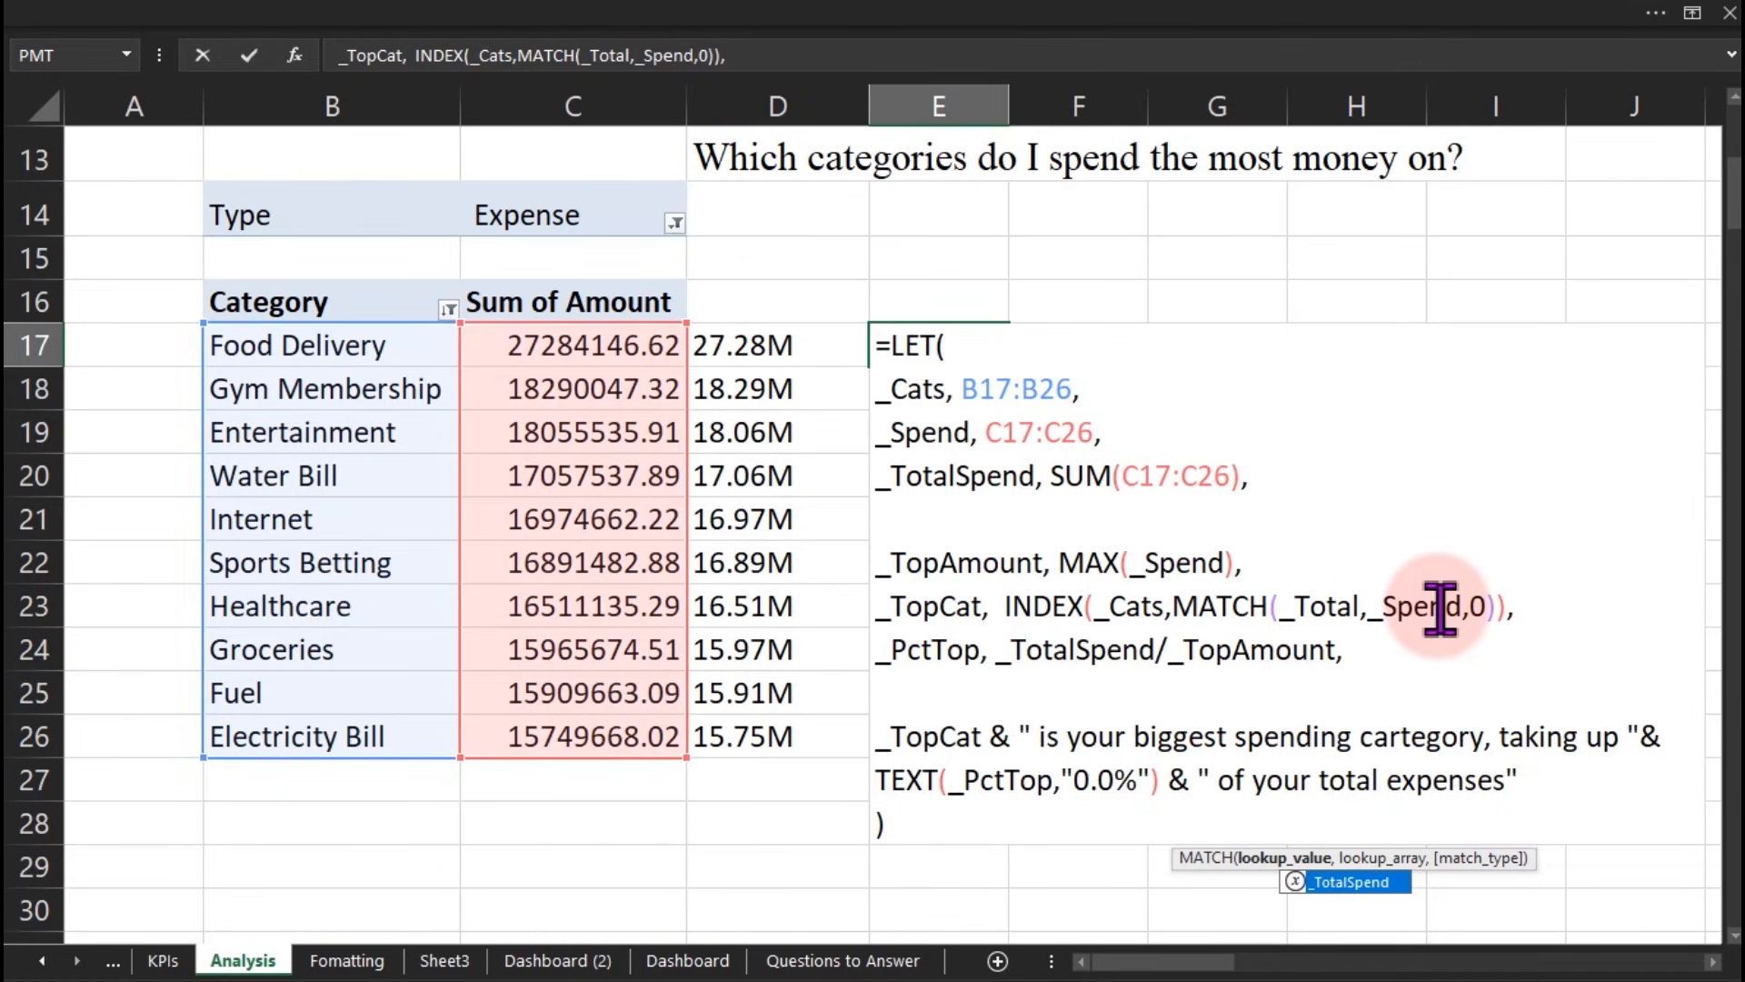
pyautogui.press('Left')
pyautogui.press('BackSpace')
pyautogui.press('BackSpace')
pyautogui.press('BackSpace')
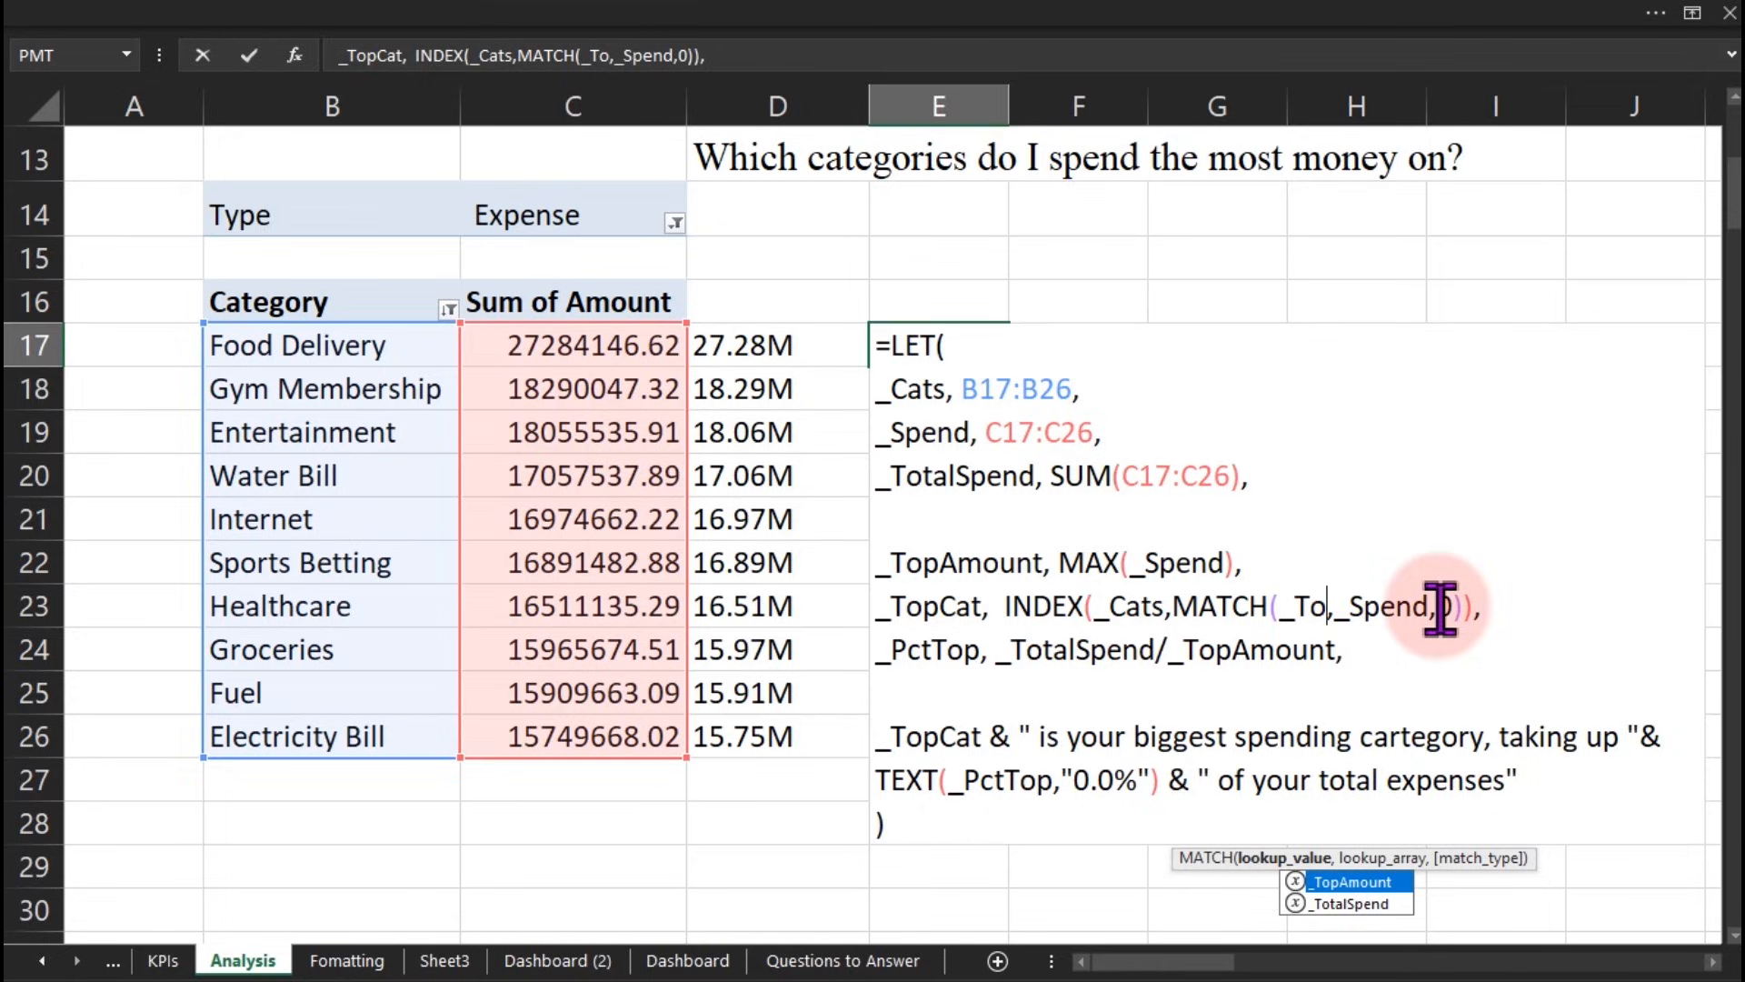
pyautogui.press('Tab')
pyautogui.press('Return')
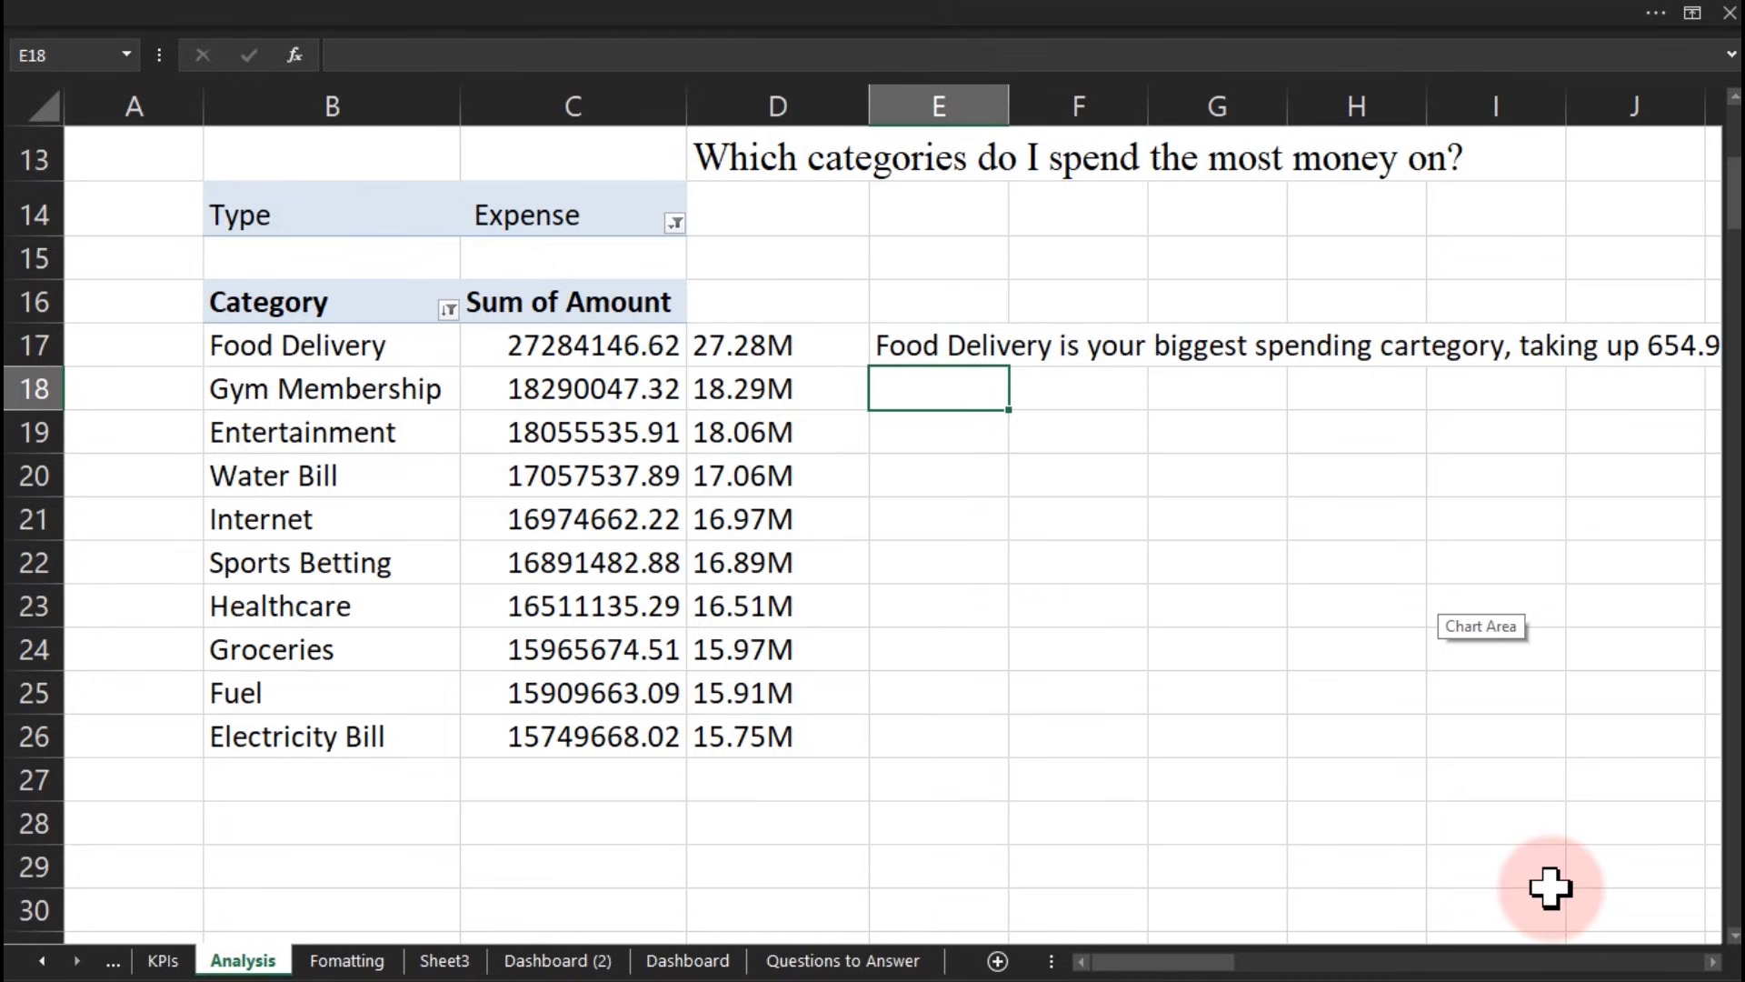
# Step: Check the full summary text generated in E17
pyautogui.click(1703, 955)
pyautogui.click(1703, 957)
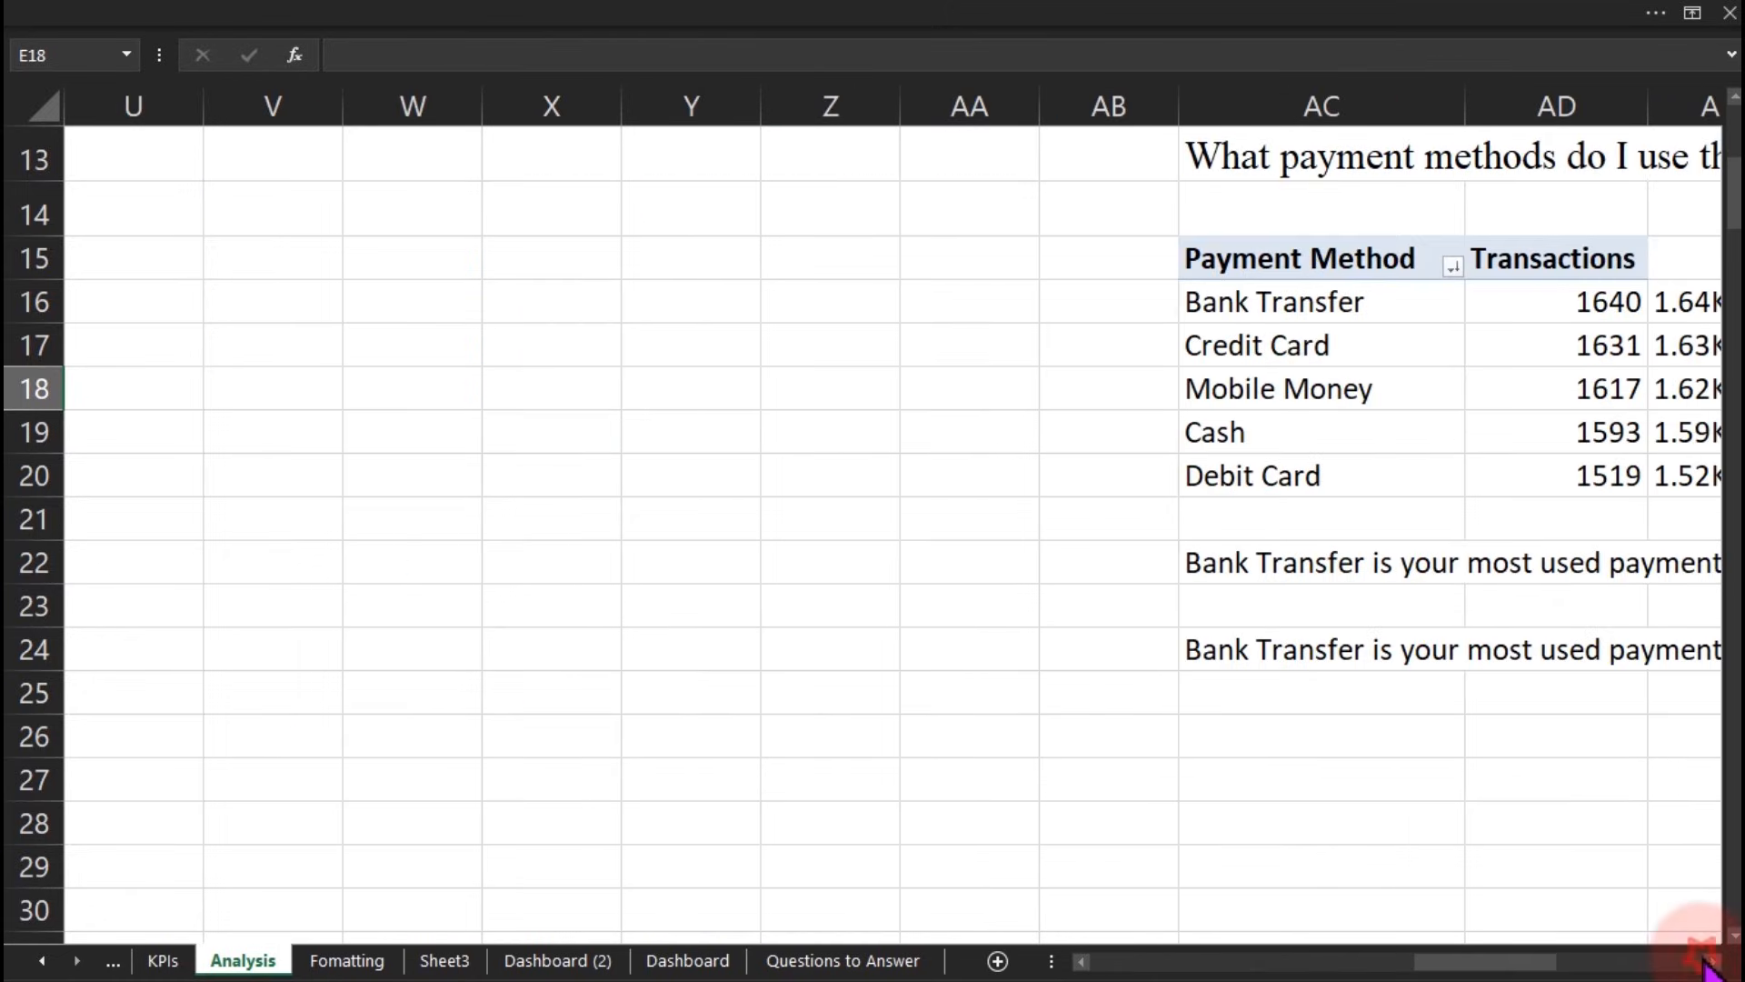
pyautogui.moveTo(1555, 959); pyautogui.dragTo(1272, 968)
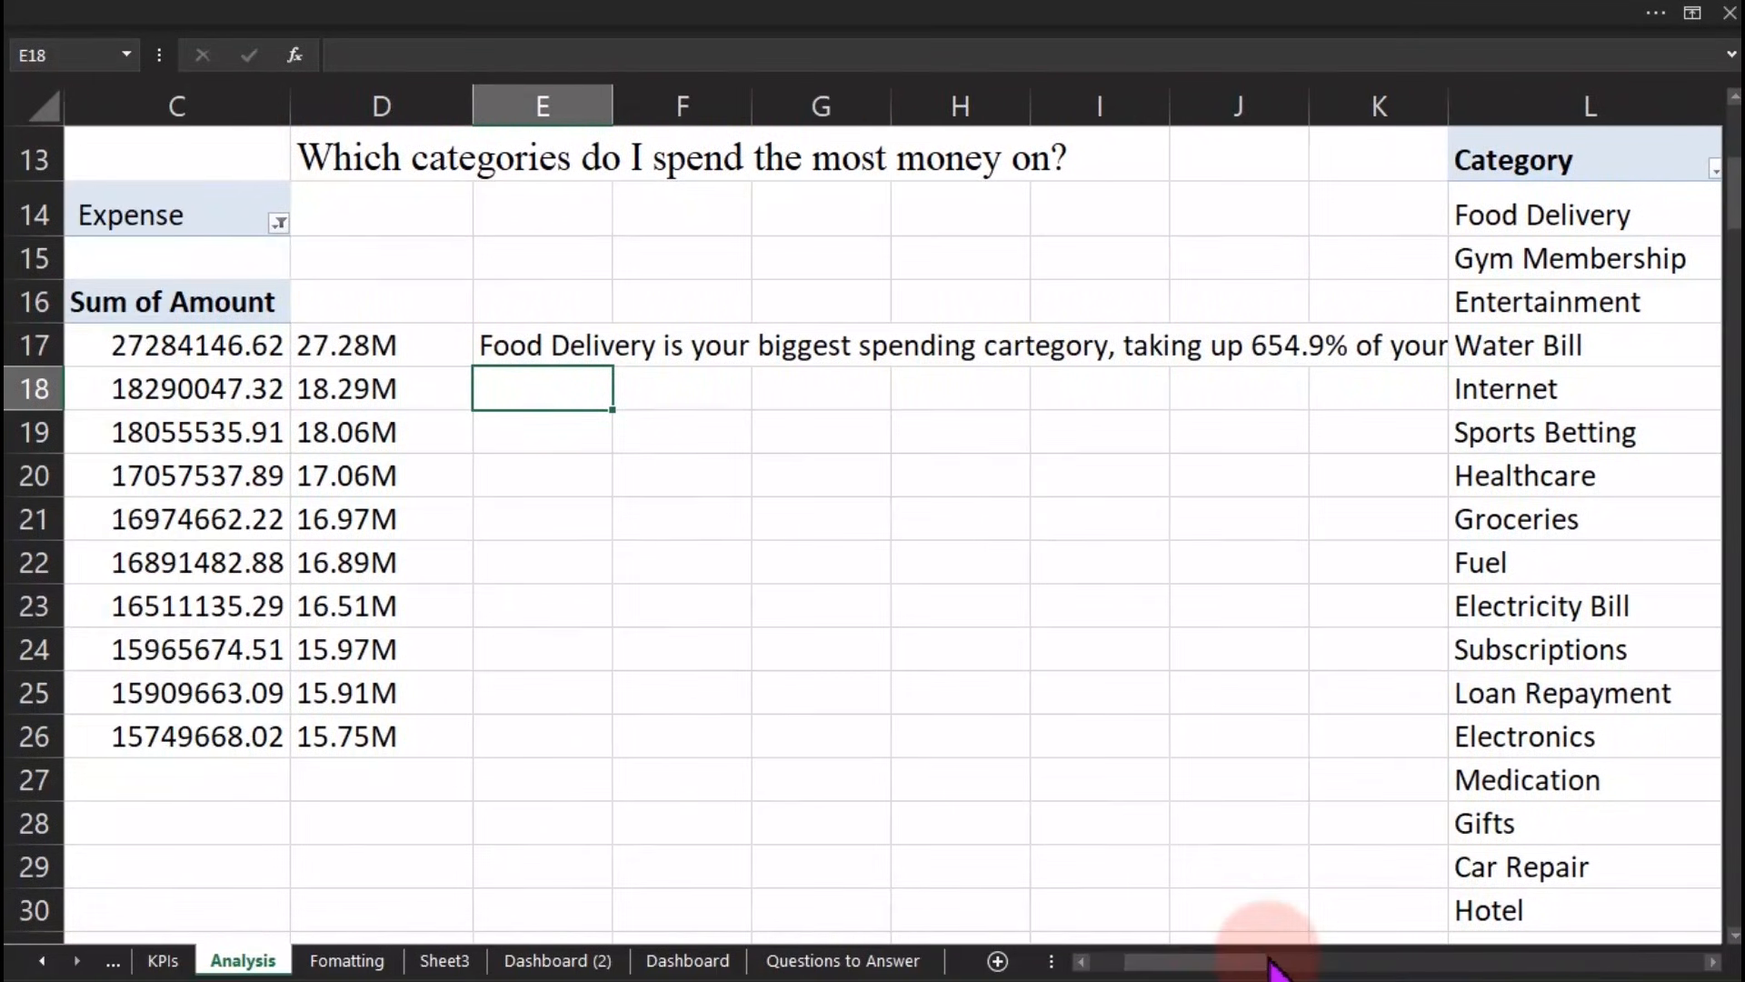
# Step: Re-enter _TotalSpend as the numerator of _PctTop in E17's LET formula and commit it
pyautogui.click(549, 347)
pyautogui.doubleClick(538, 346)
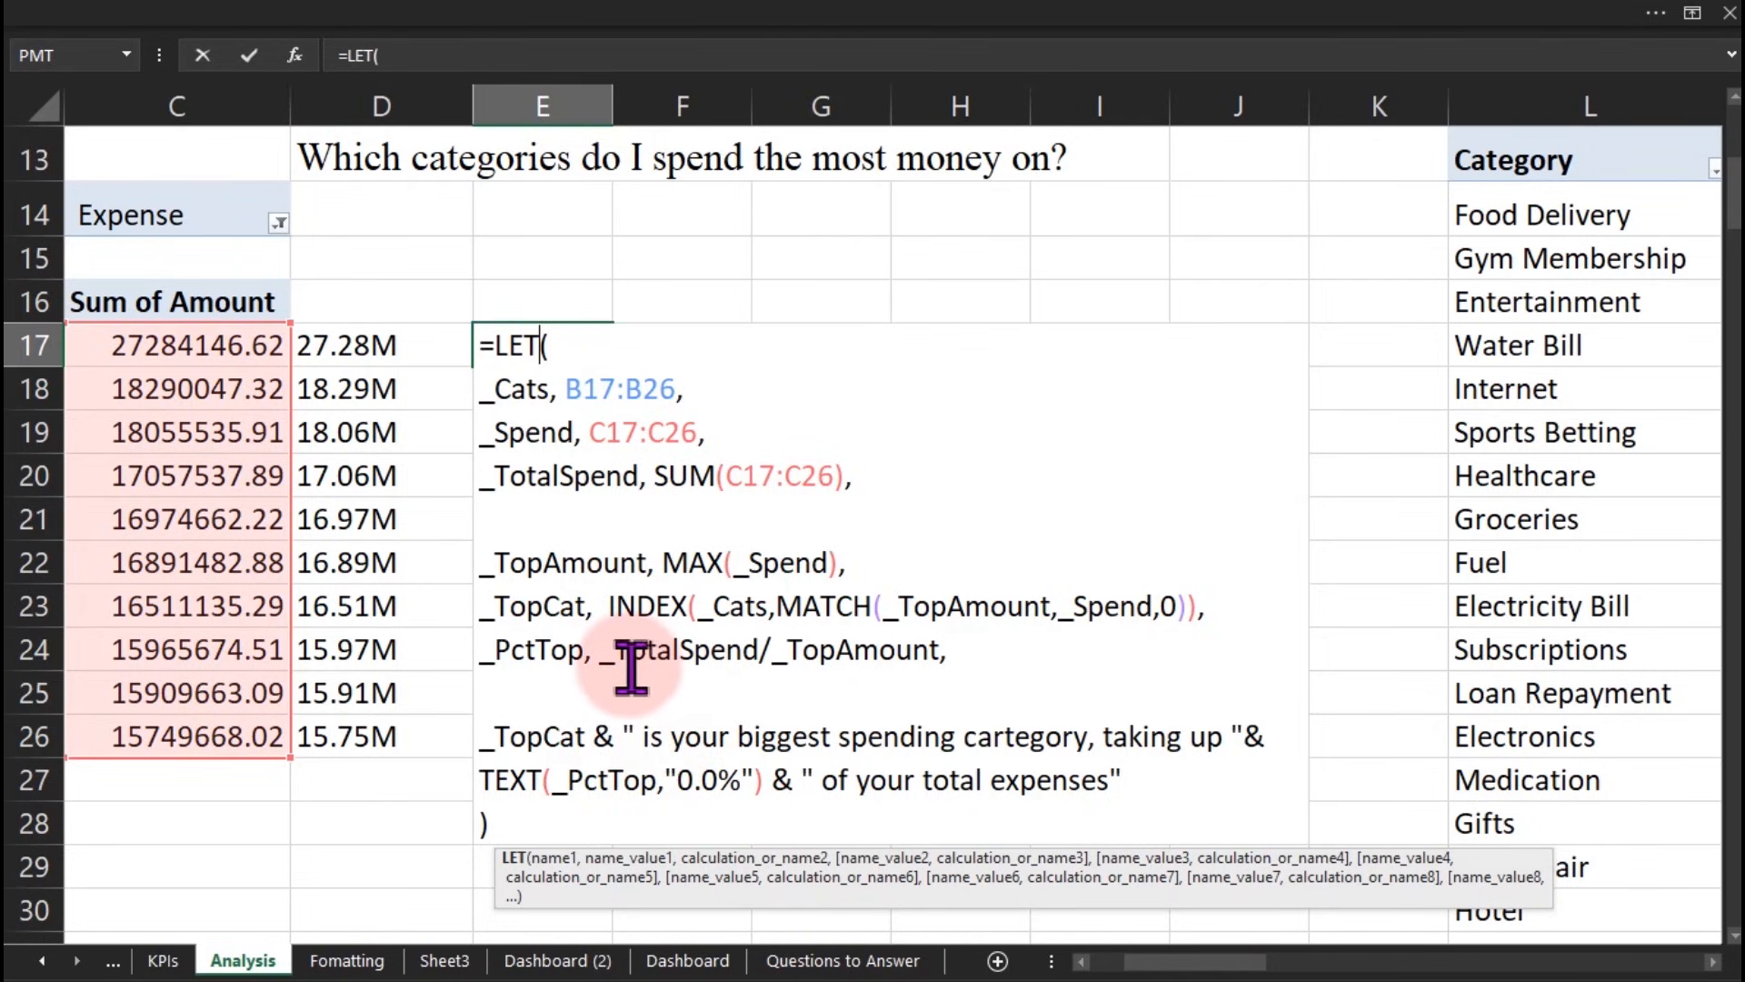
pyautogui.click(767, 651)
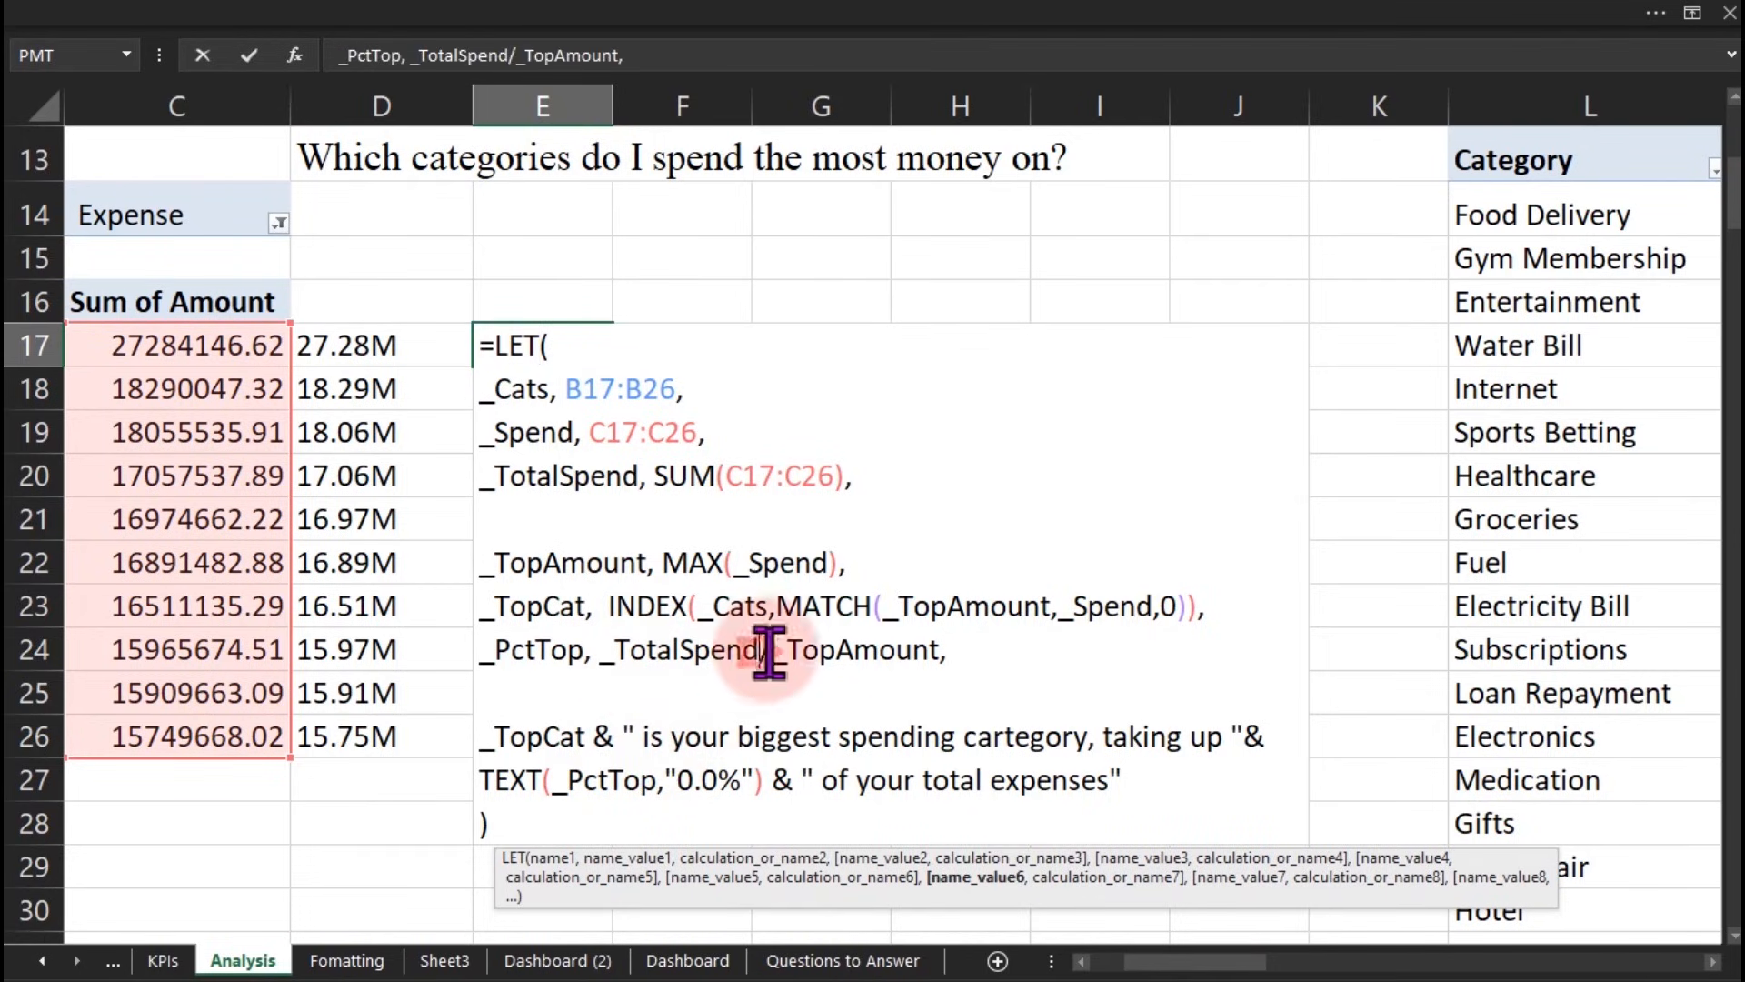
pyautogui.press('BackSpace')
pyautogui.press('BackSpace')
pyautogui.press('BackSpace')
pyautogui.press('BackSpace')
pyautogui.press('BackSpace')
pyautogui.press('BackSpace')
pyautogui.press('BackSpace')
pyautogui.press('BackSpace')
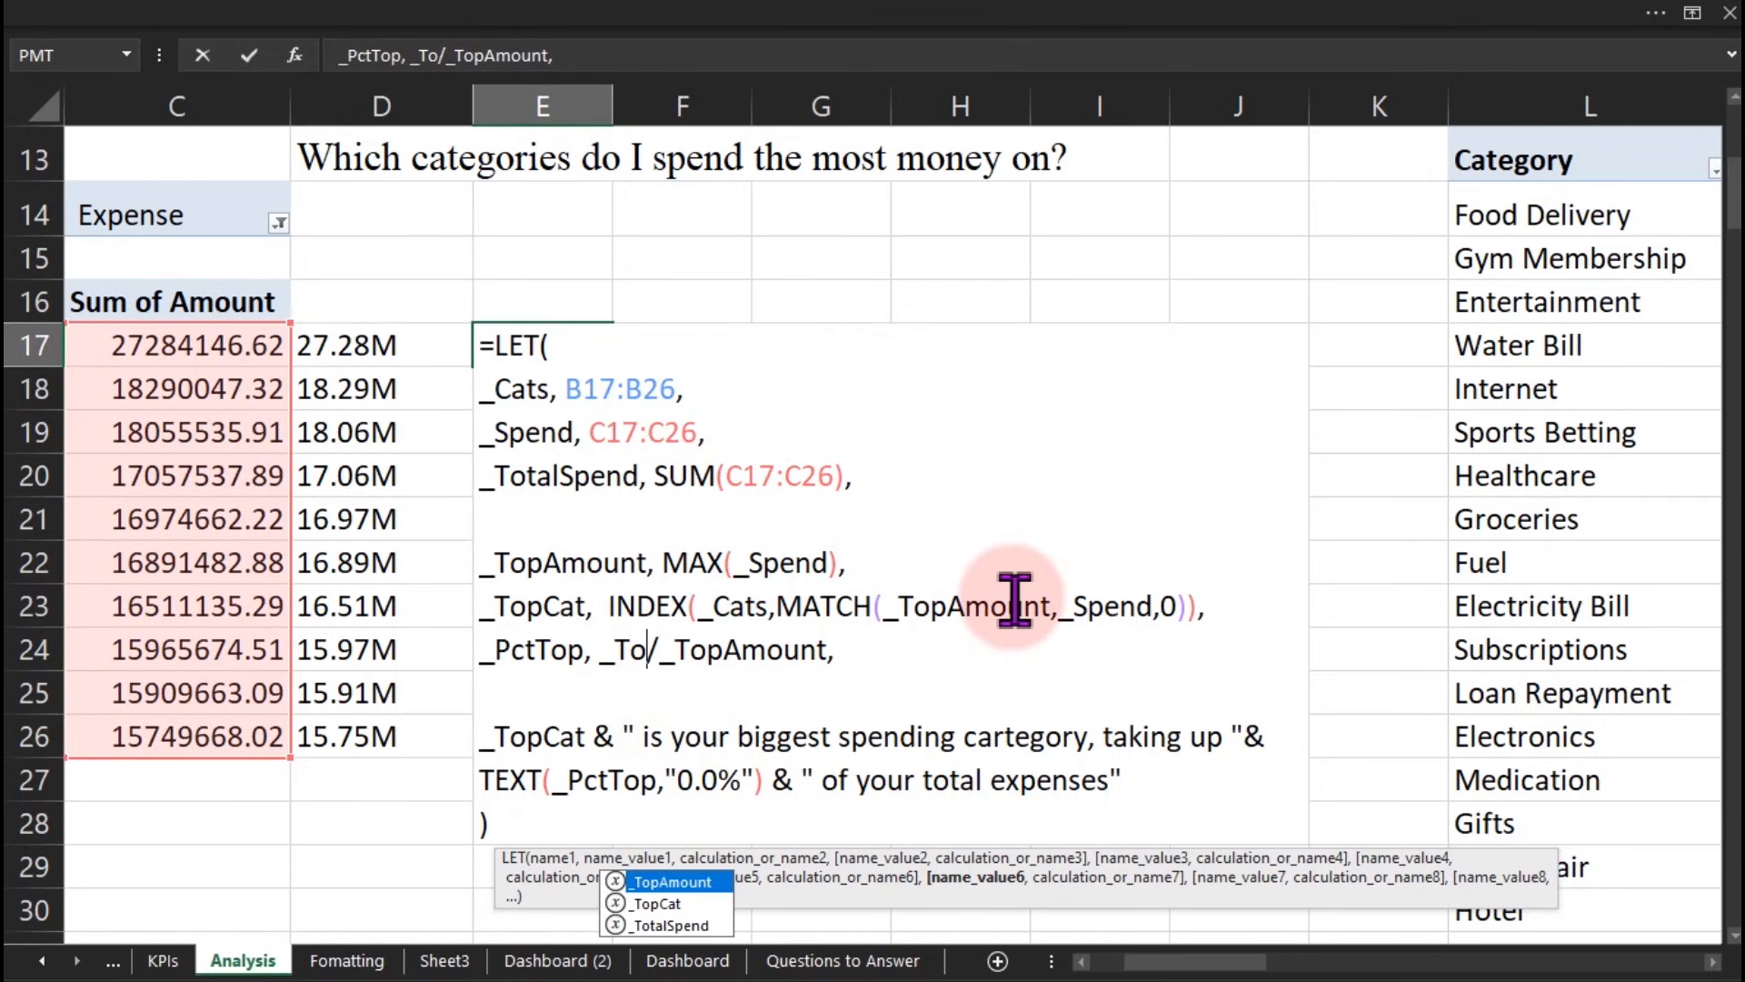
pyautogui.press('Down')
pyautogui.press('Down')
pyautogui.press('Tab')
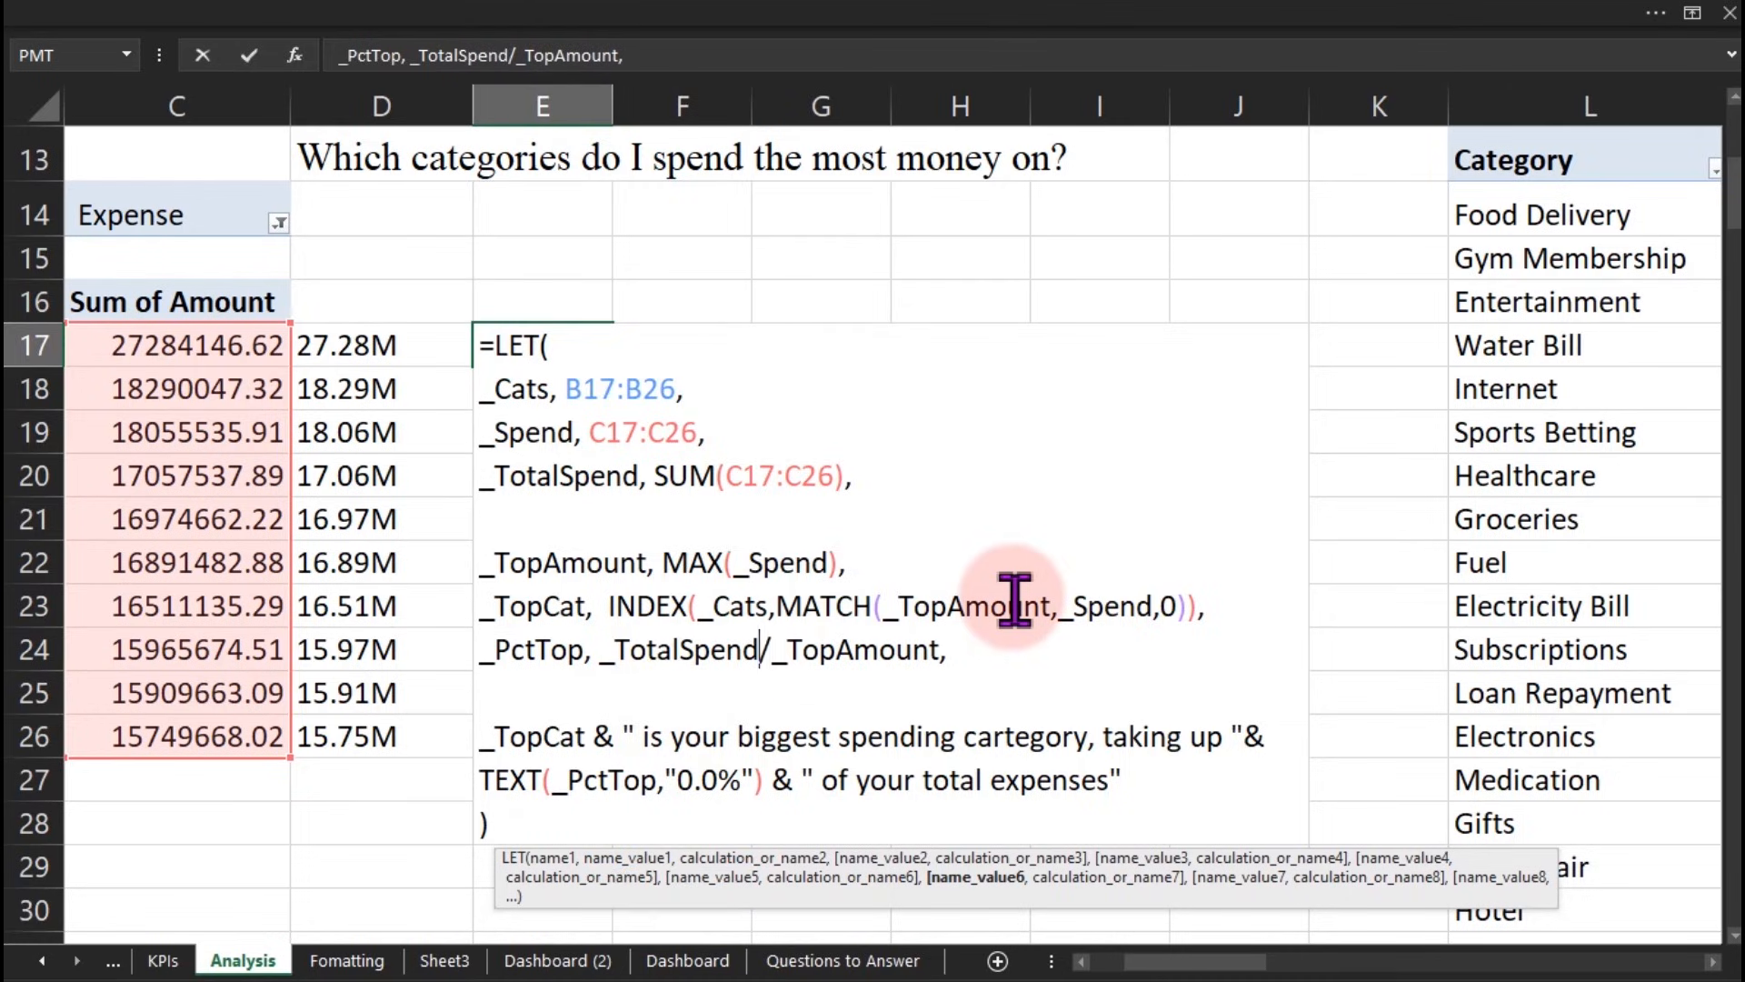
pyautogui.press('Return')
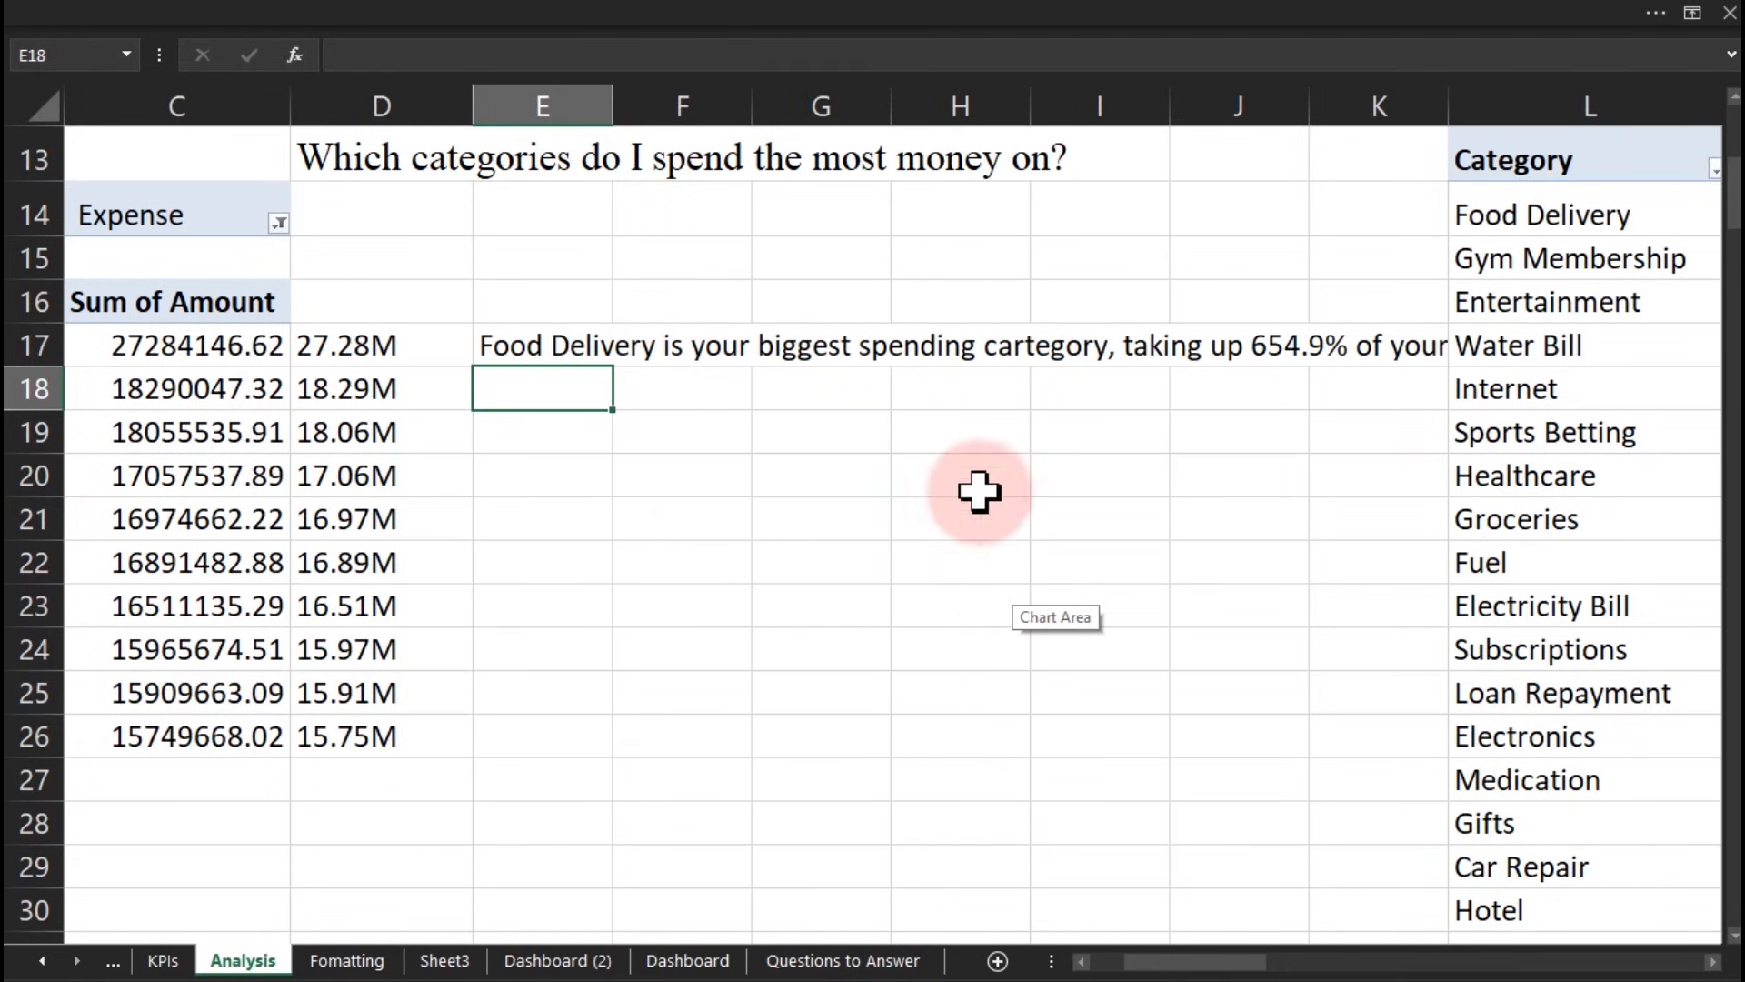
# Step: Replace the numerator of _PctTop in E17's LET formula with _TopAmount and commit it
pyautogui.doubleClick(521, 345)
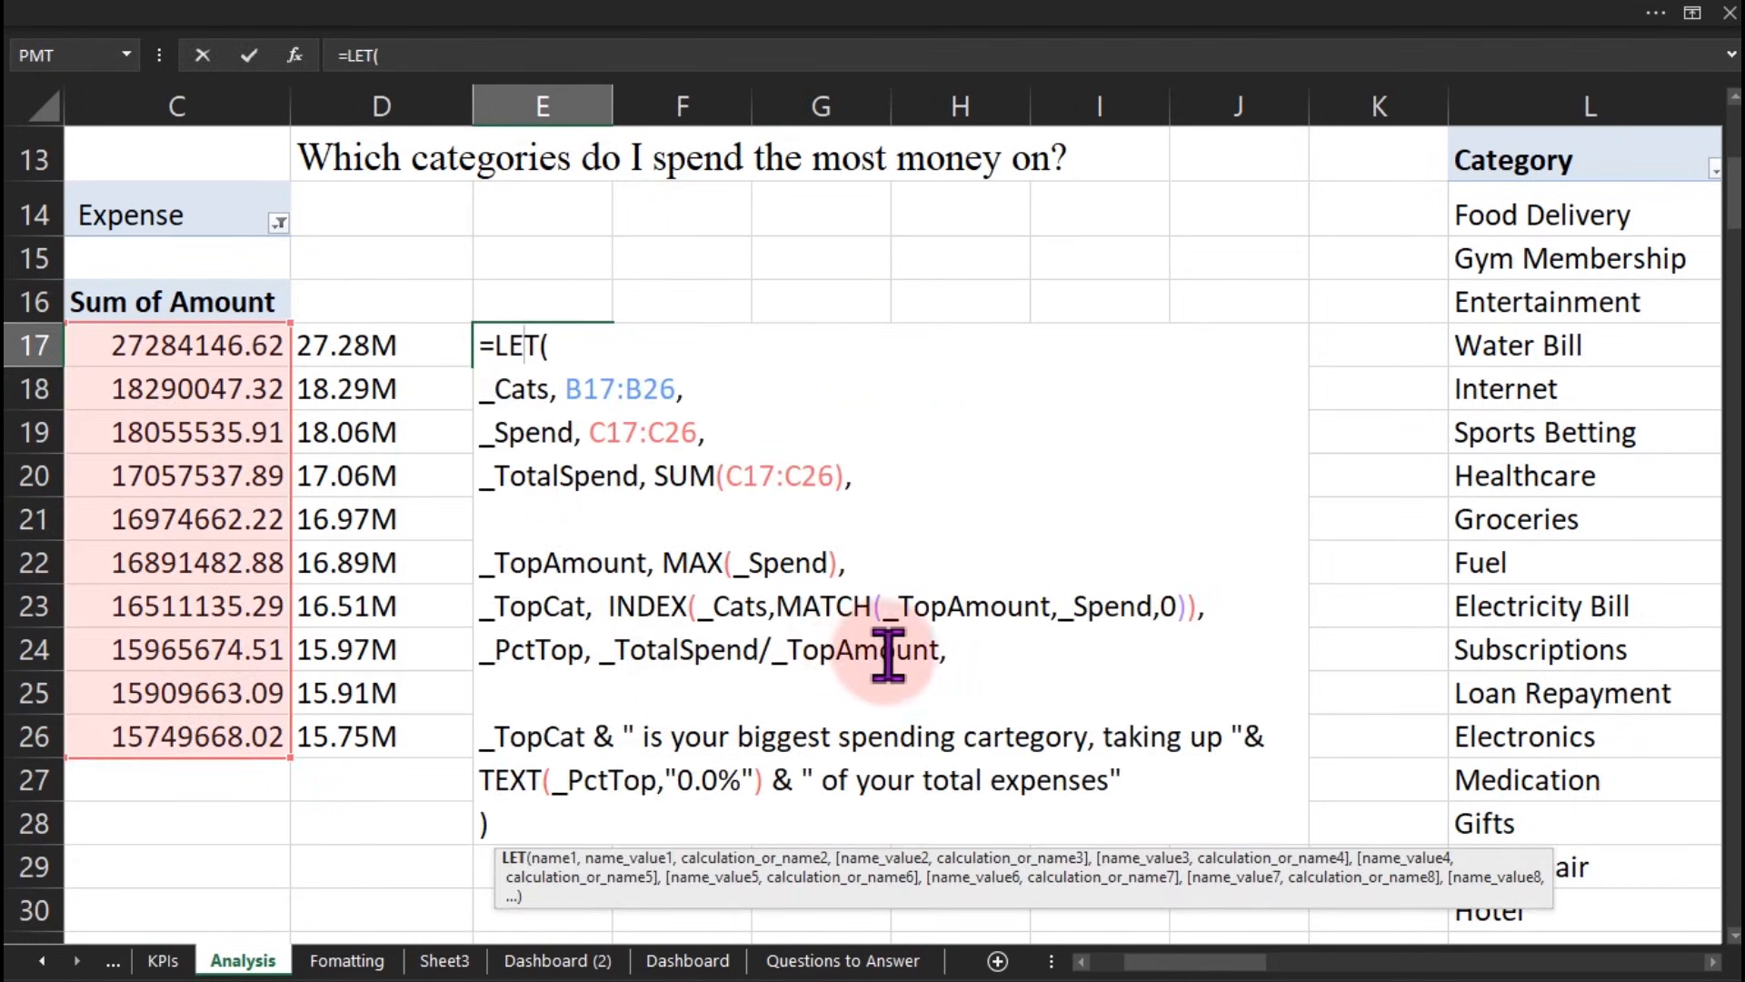
pyautogui.click(762, 650)
pyautogui.press('BackSpace')
pyautogui.press('BackSpace')
pyautogui.press('BackSpace')
pyautogui.press('BackSpace')
pyautogui.press('BackSpace')
pyautogui.press('BackSpace')
pyautogui.press('BackSpace')
pyautogui.press('BackSpace')
pyautogui.press('BackSpace')
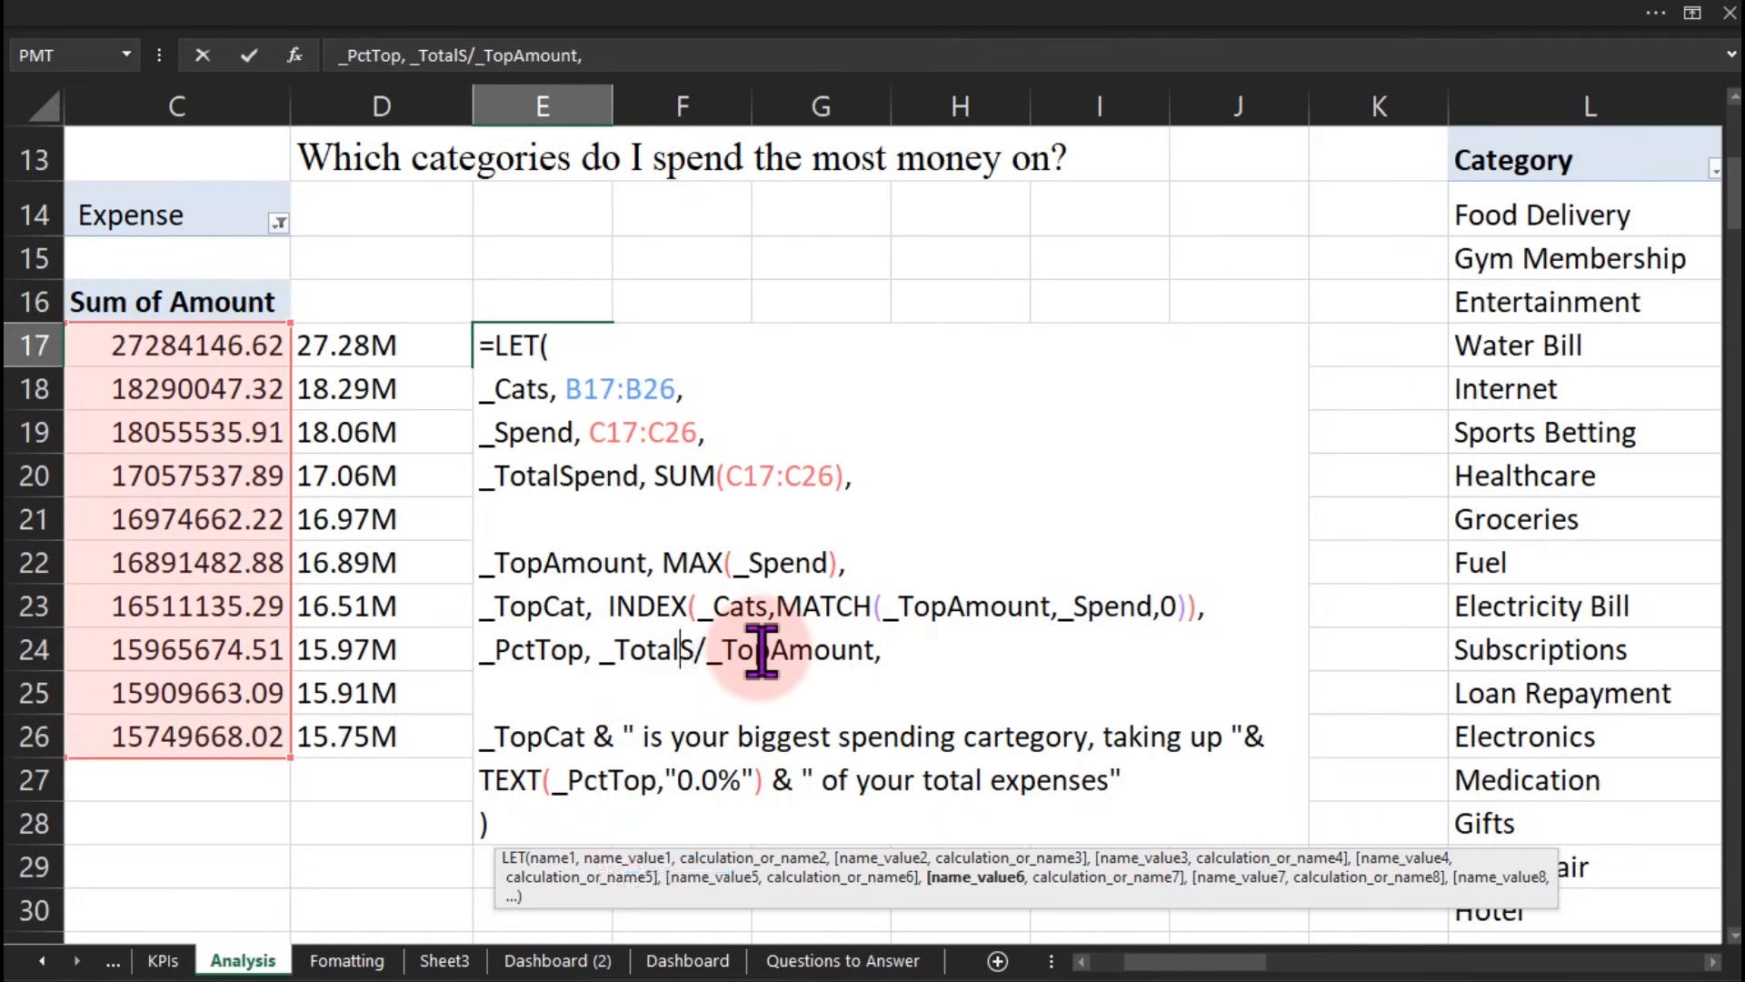
pyautogui.press('Down')
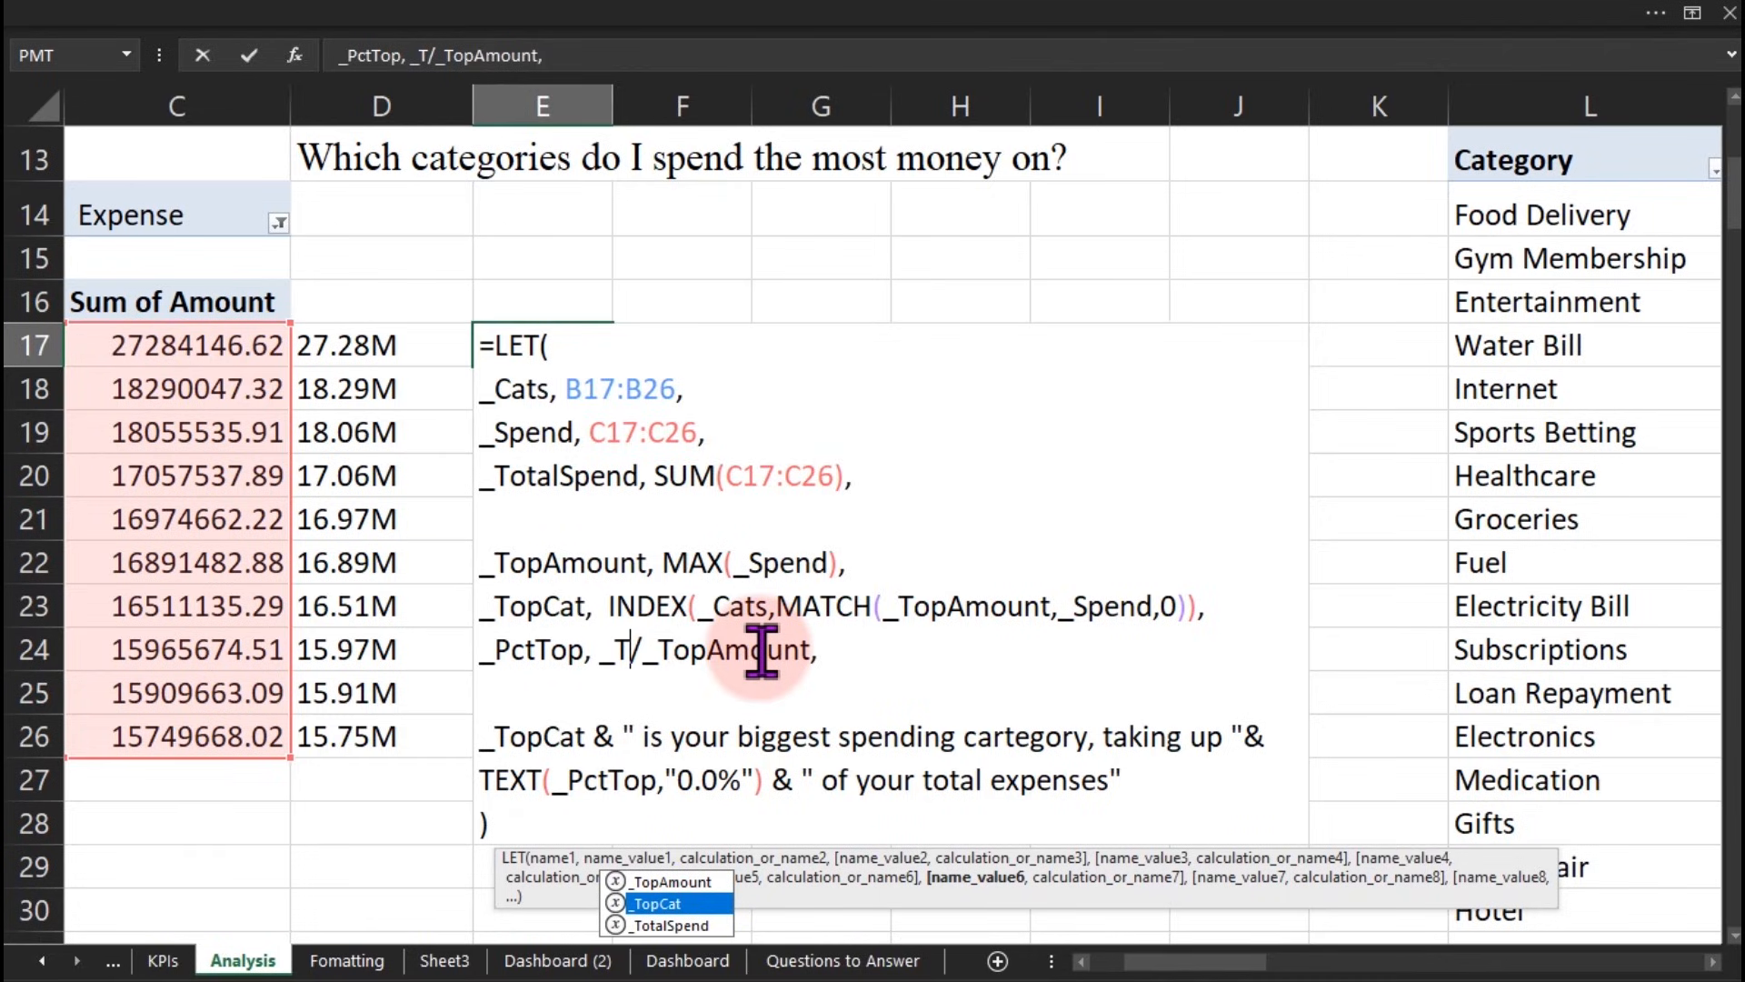
pyautogui.press('Up')
pyautogui.press('Tab')
pyautogui.press('Return')
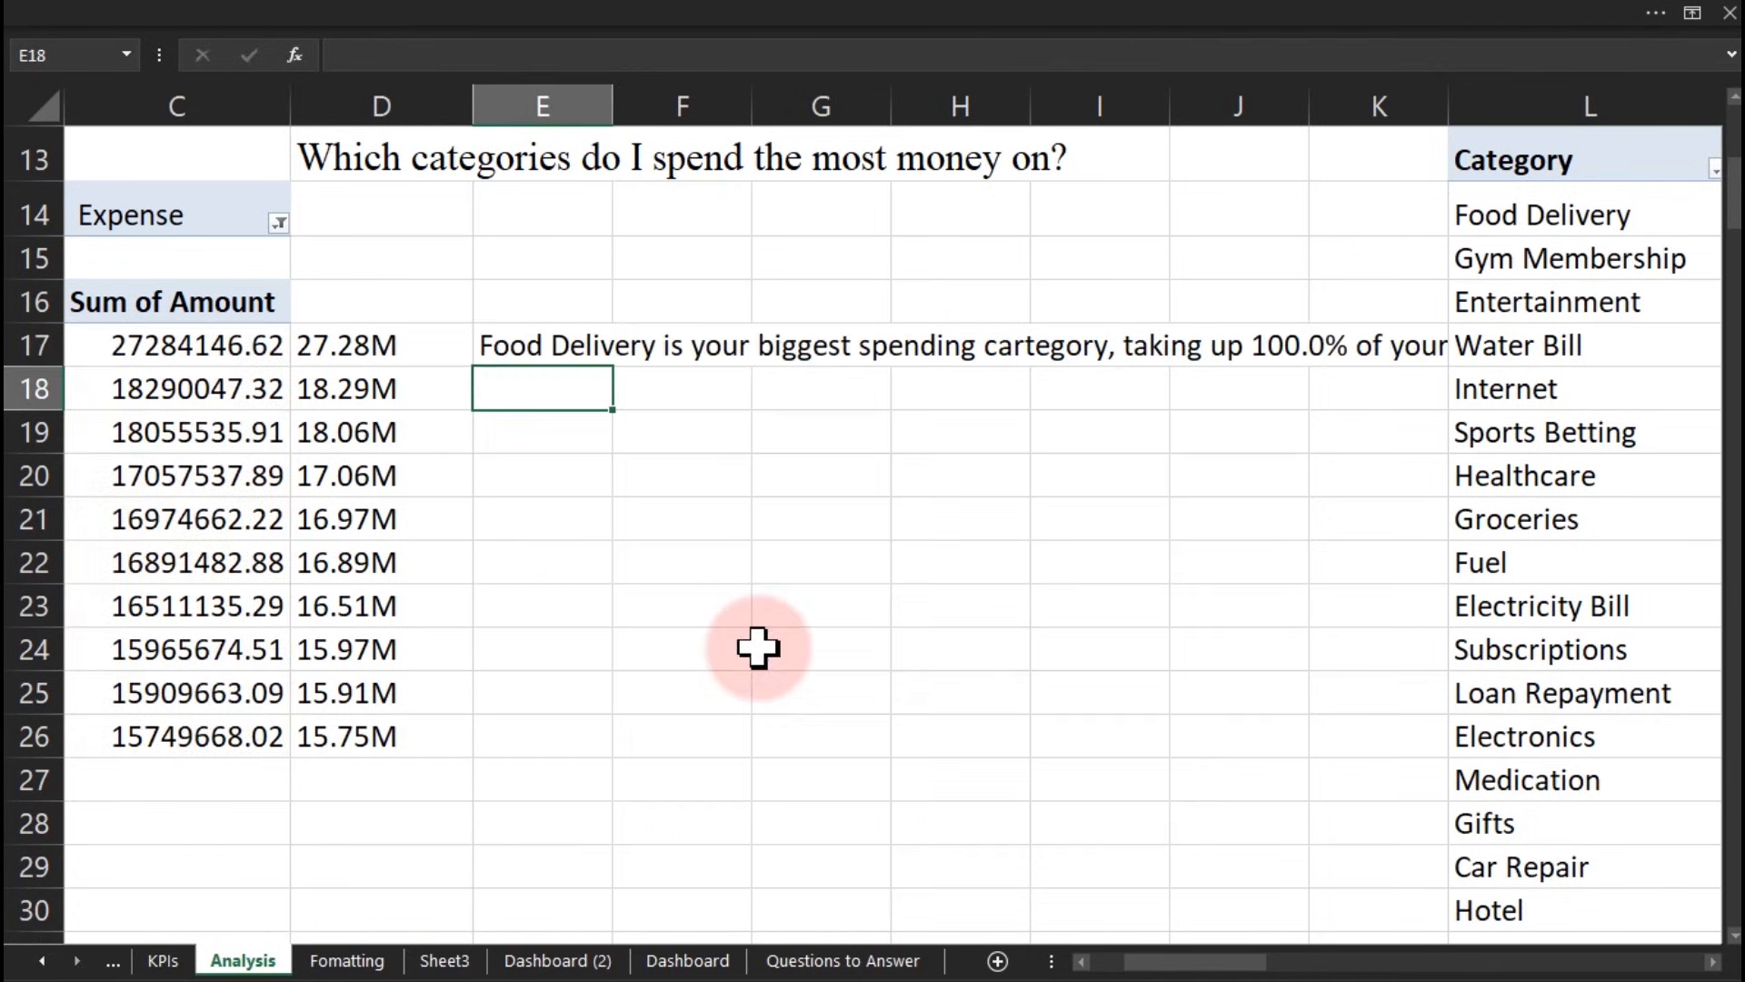
# Step: Replace the denominator of _PctTop in E17 with _TotalSpend and commit the formula
pyautogui.doubleClick(527, 345)
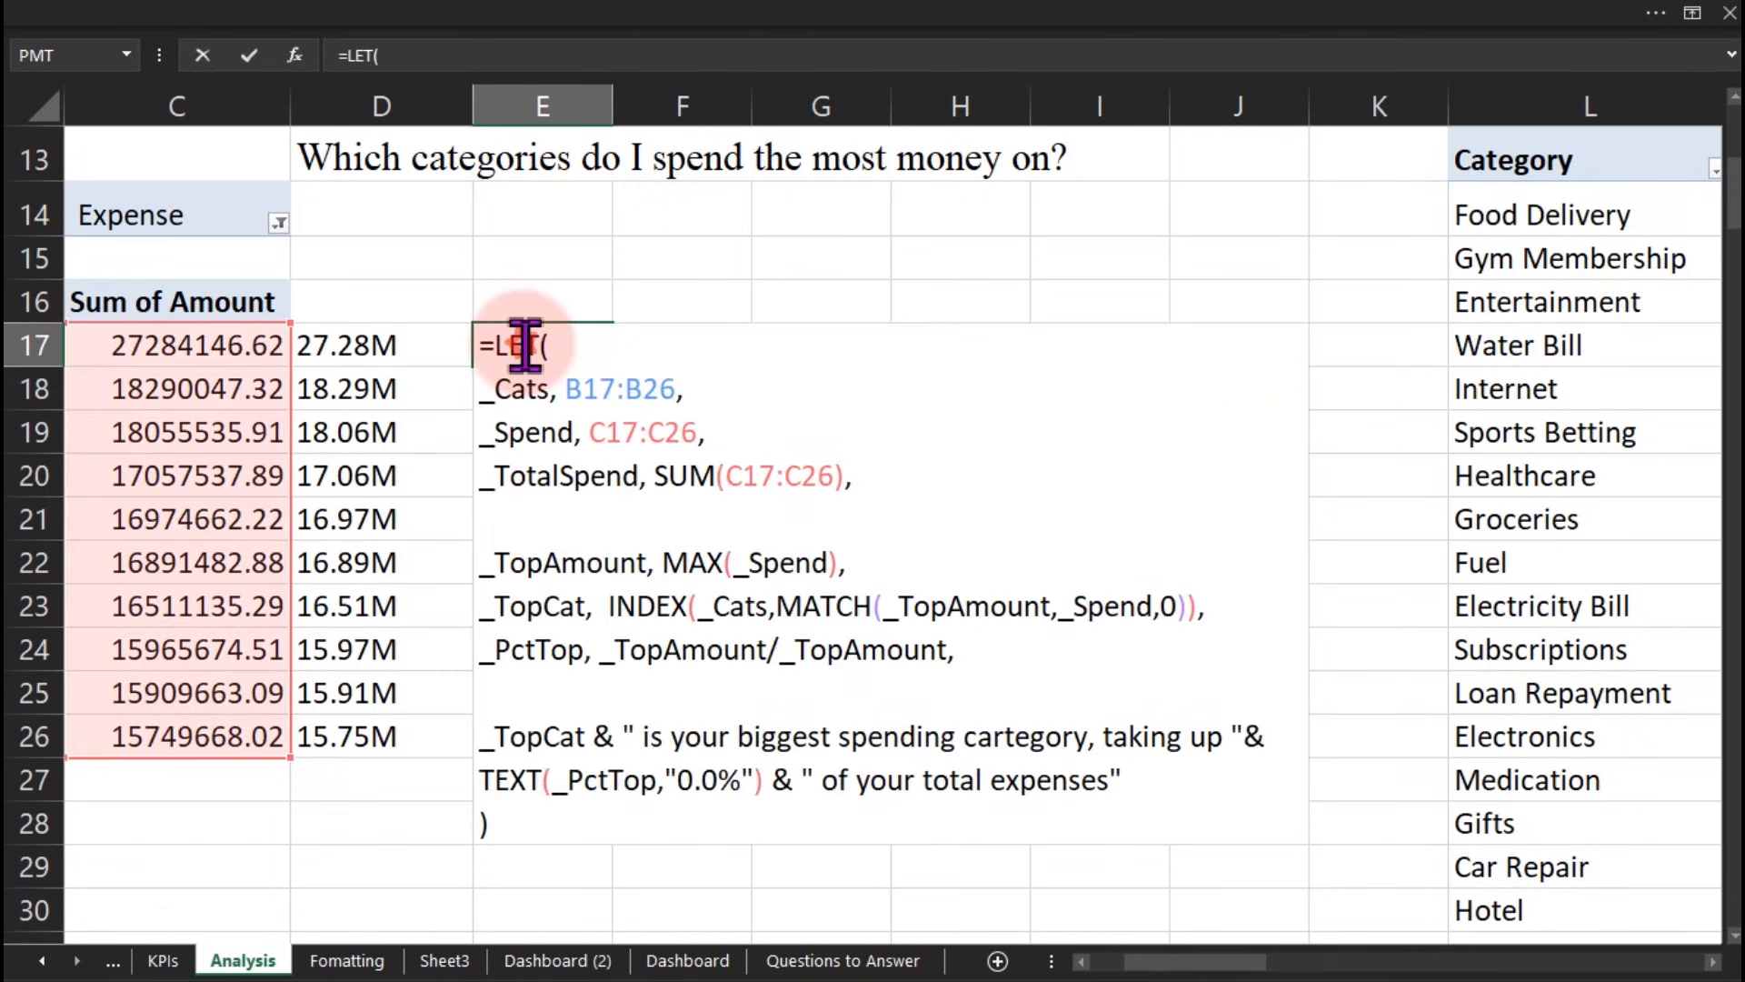
pyautogui.click(950, 652)
pyautogui.press('BackSpace')
pyautogui.press('BackSpace')
pyautogui.press('BackSpace')
pyautogui.press('BackSpace')
pyautogui.press('BackSpace')
pyautogui.press('BackSpace')
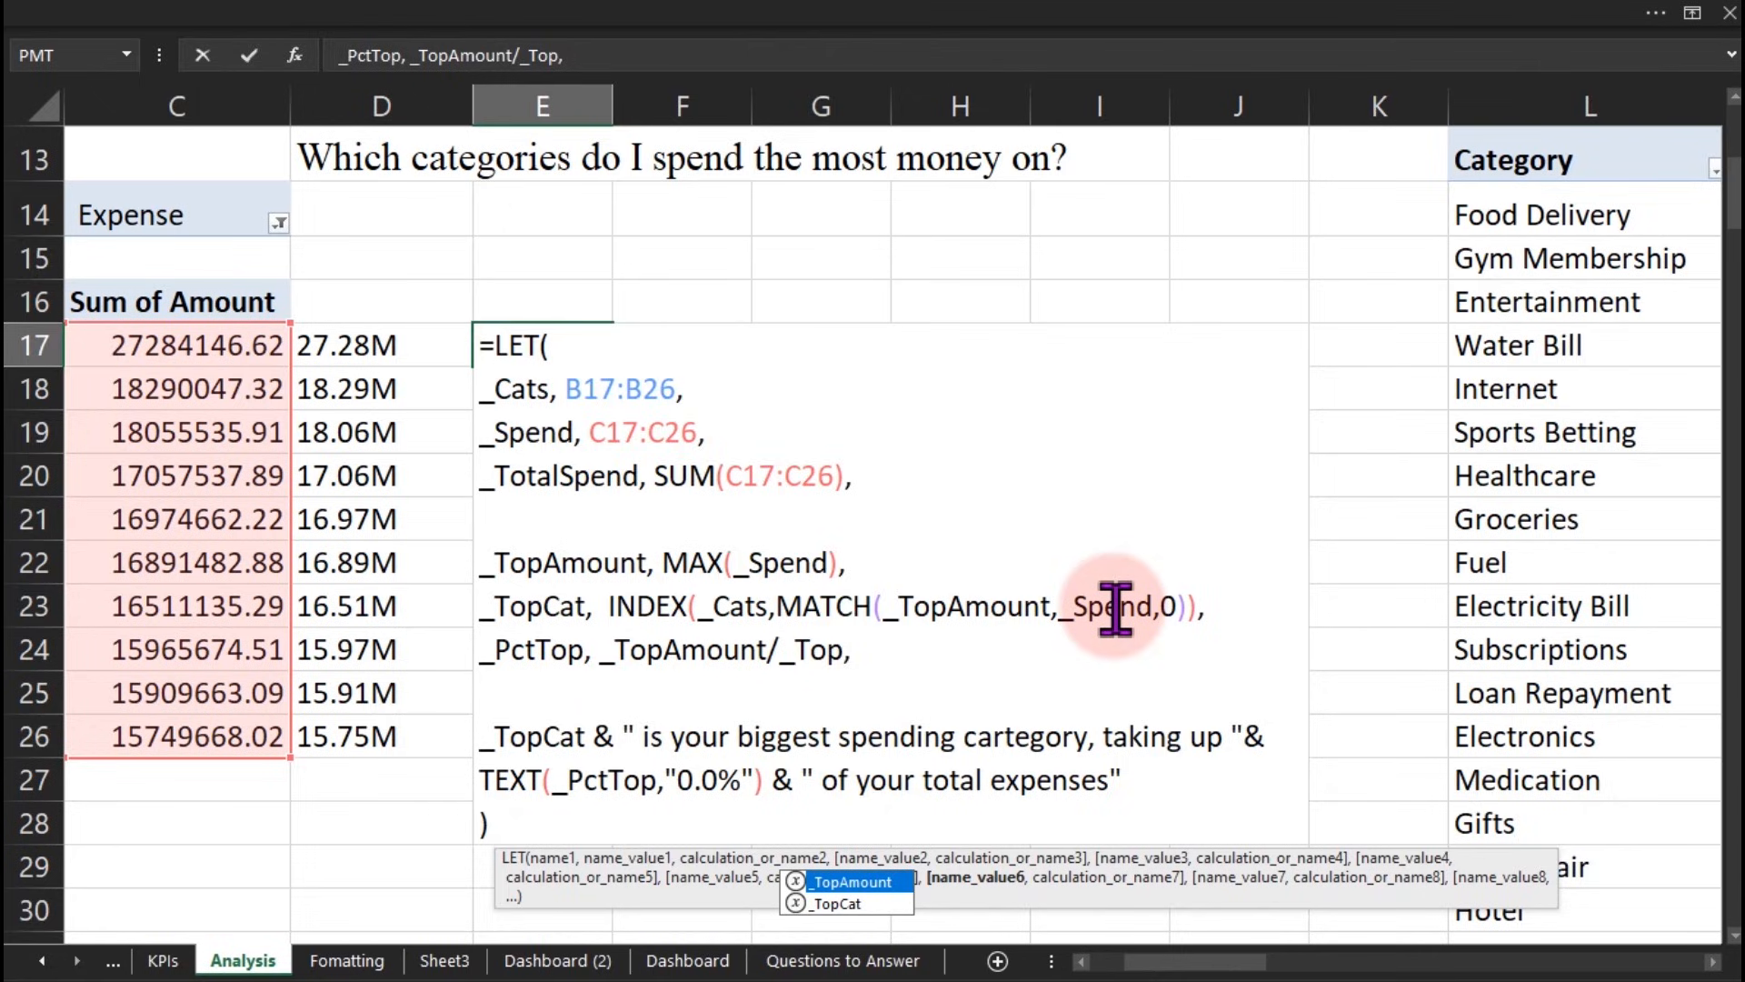
pyautogui.press('Down')
pyautogui.press('Down')
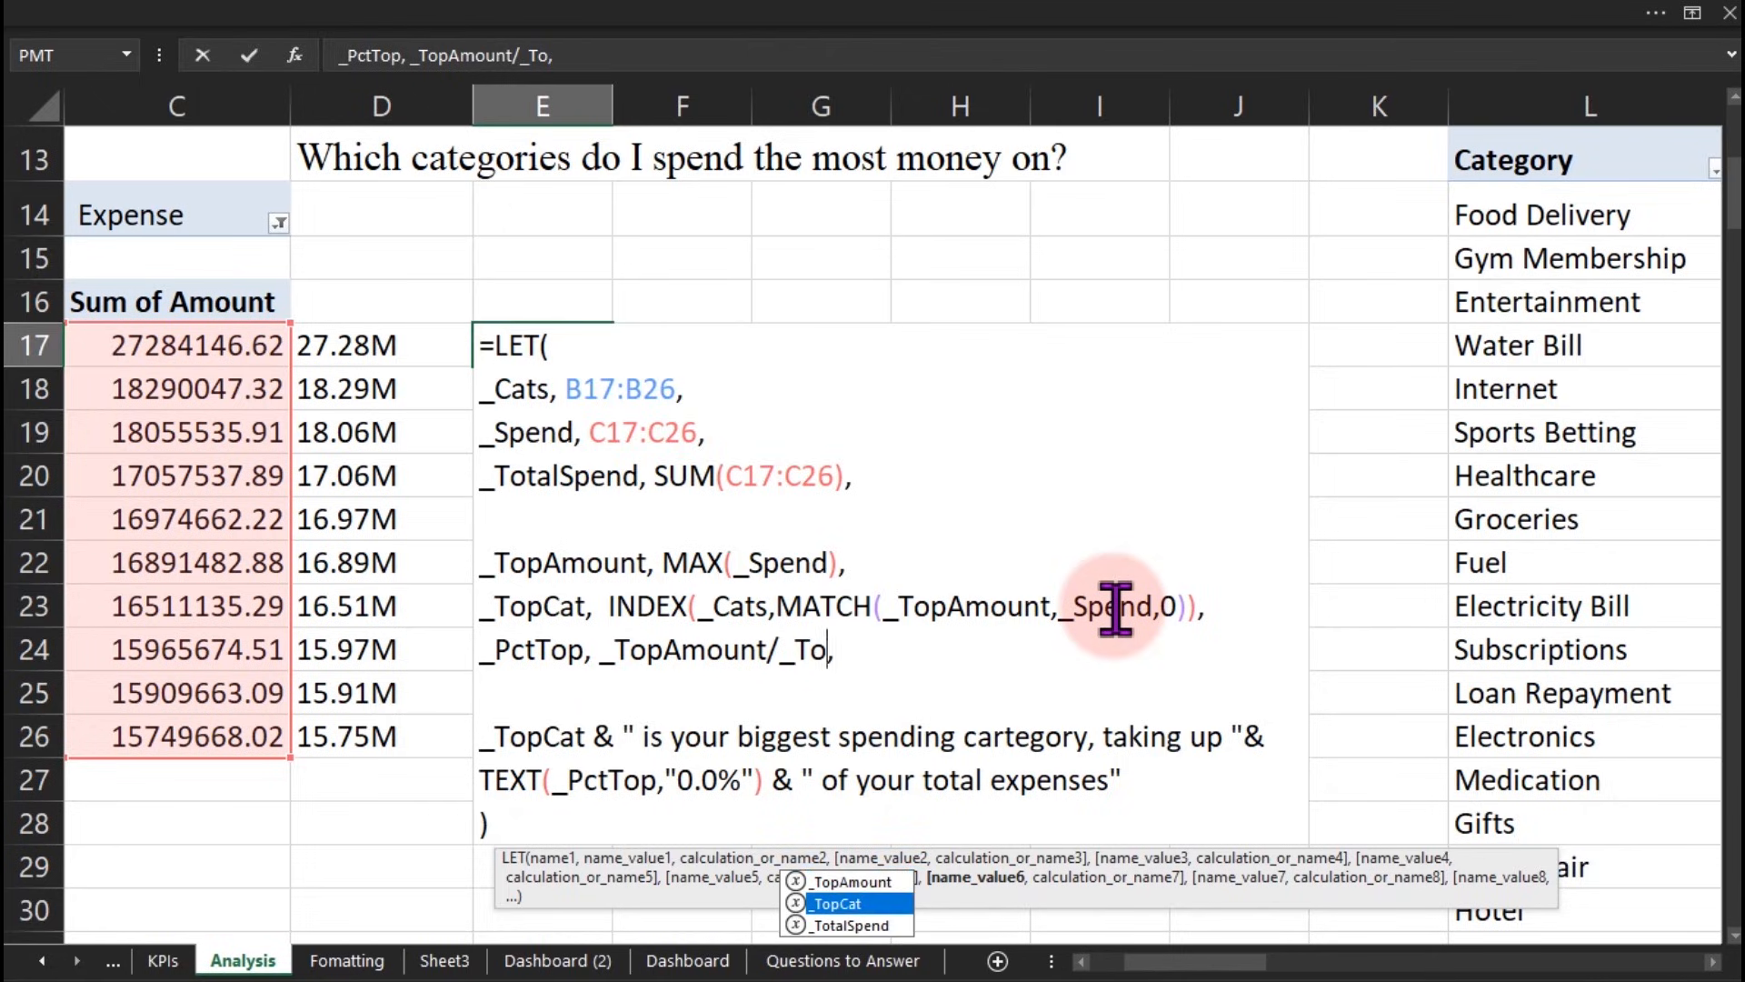
pyautogui.press('Tab')
pyautogui.press('Return')
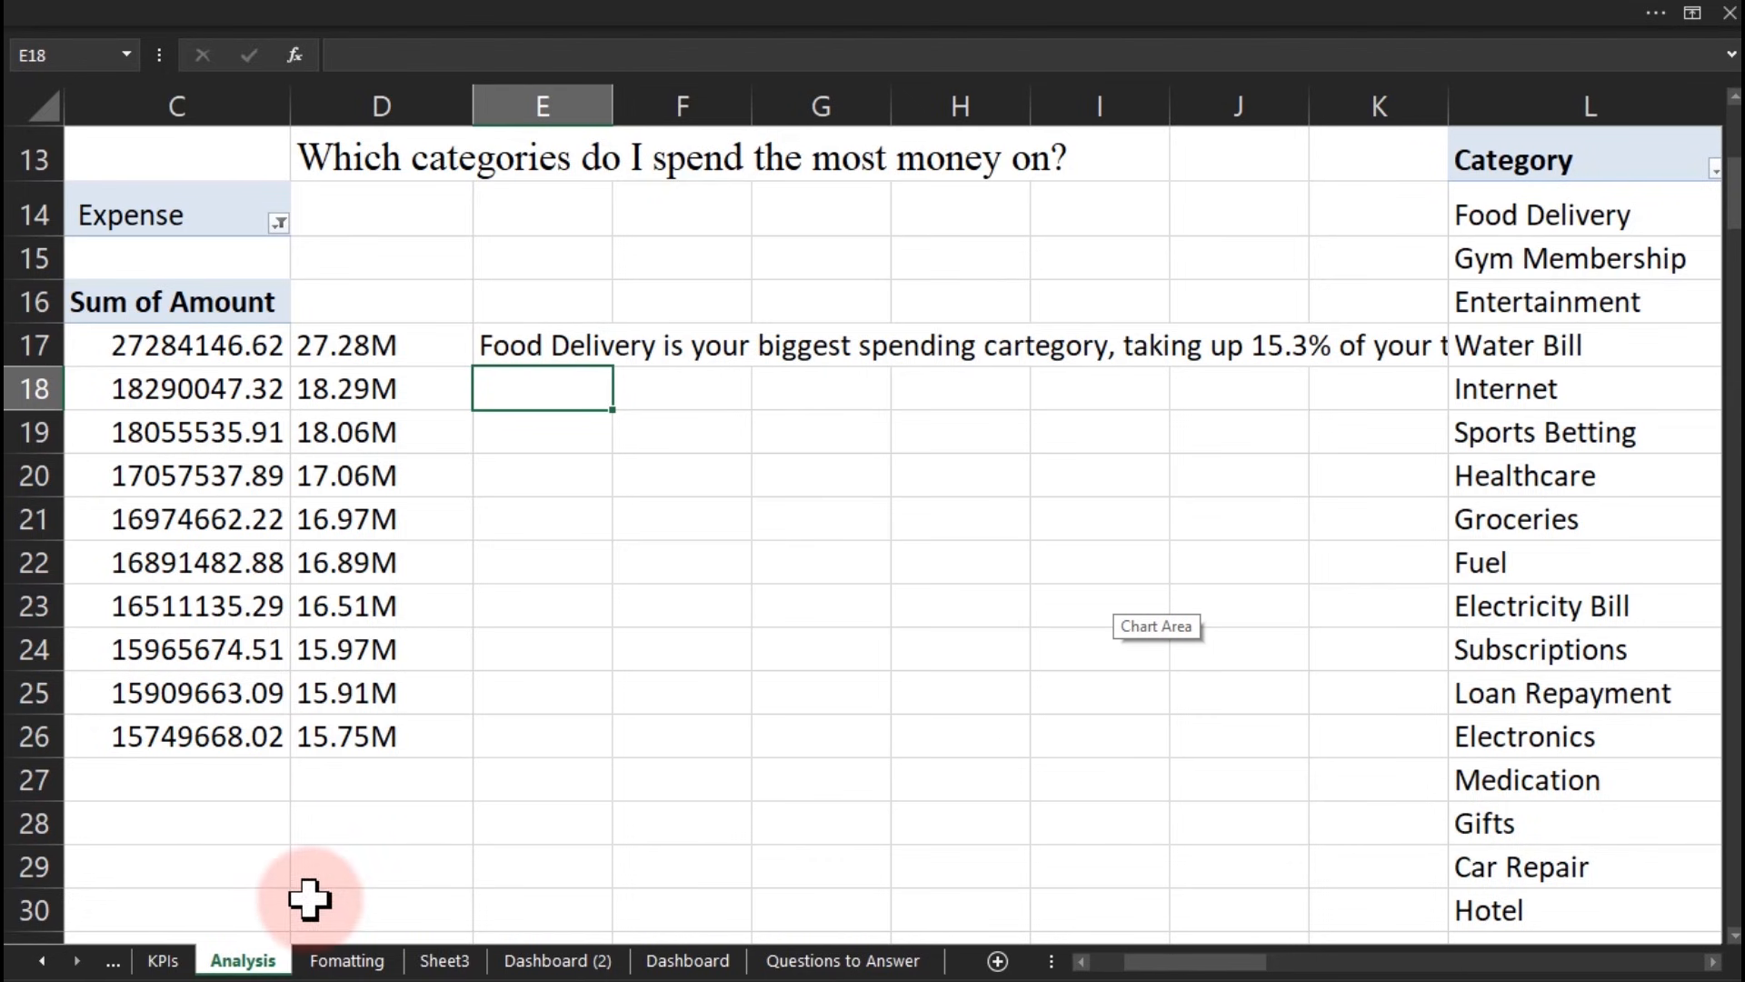
# Step: Link the summary text box of the spending categories card on Dashboard (2) to Analysis!E17
pyautogui.click(512, 964)
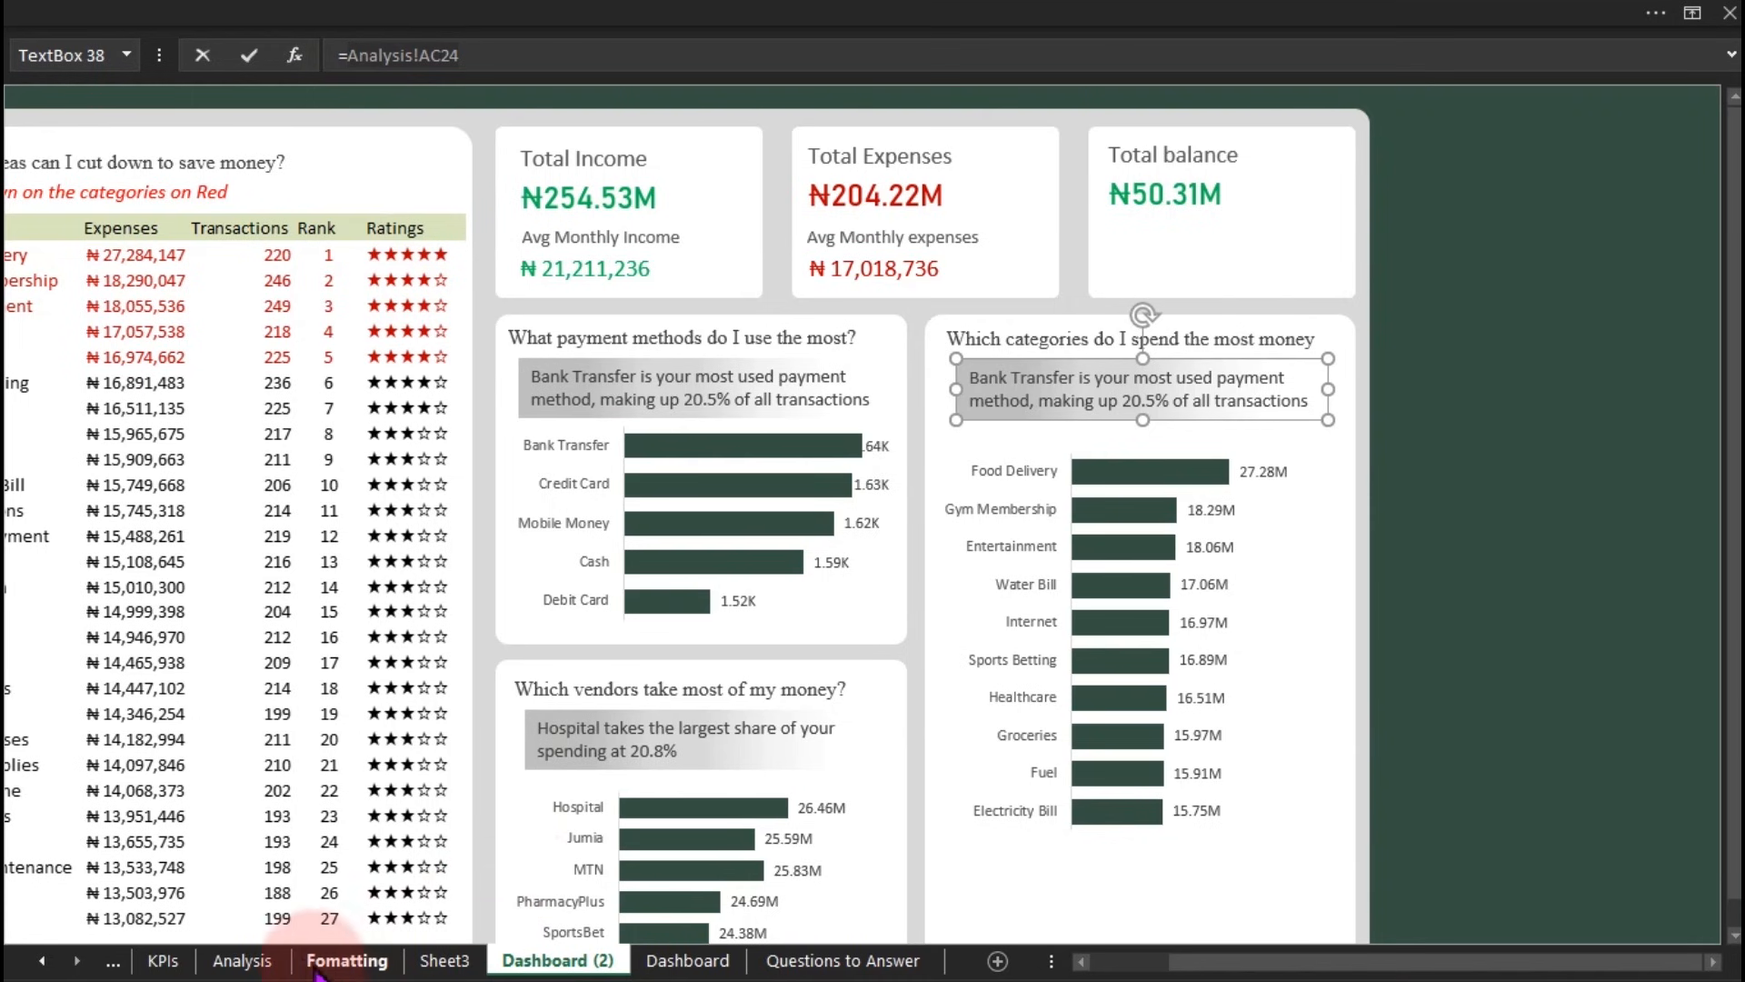
pyautogui.click(241, 961)
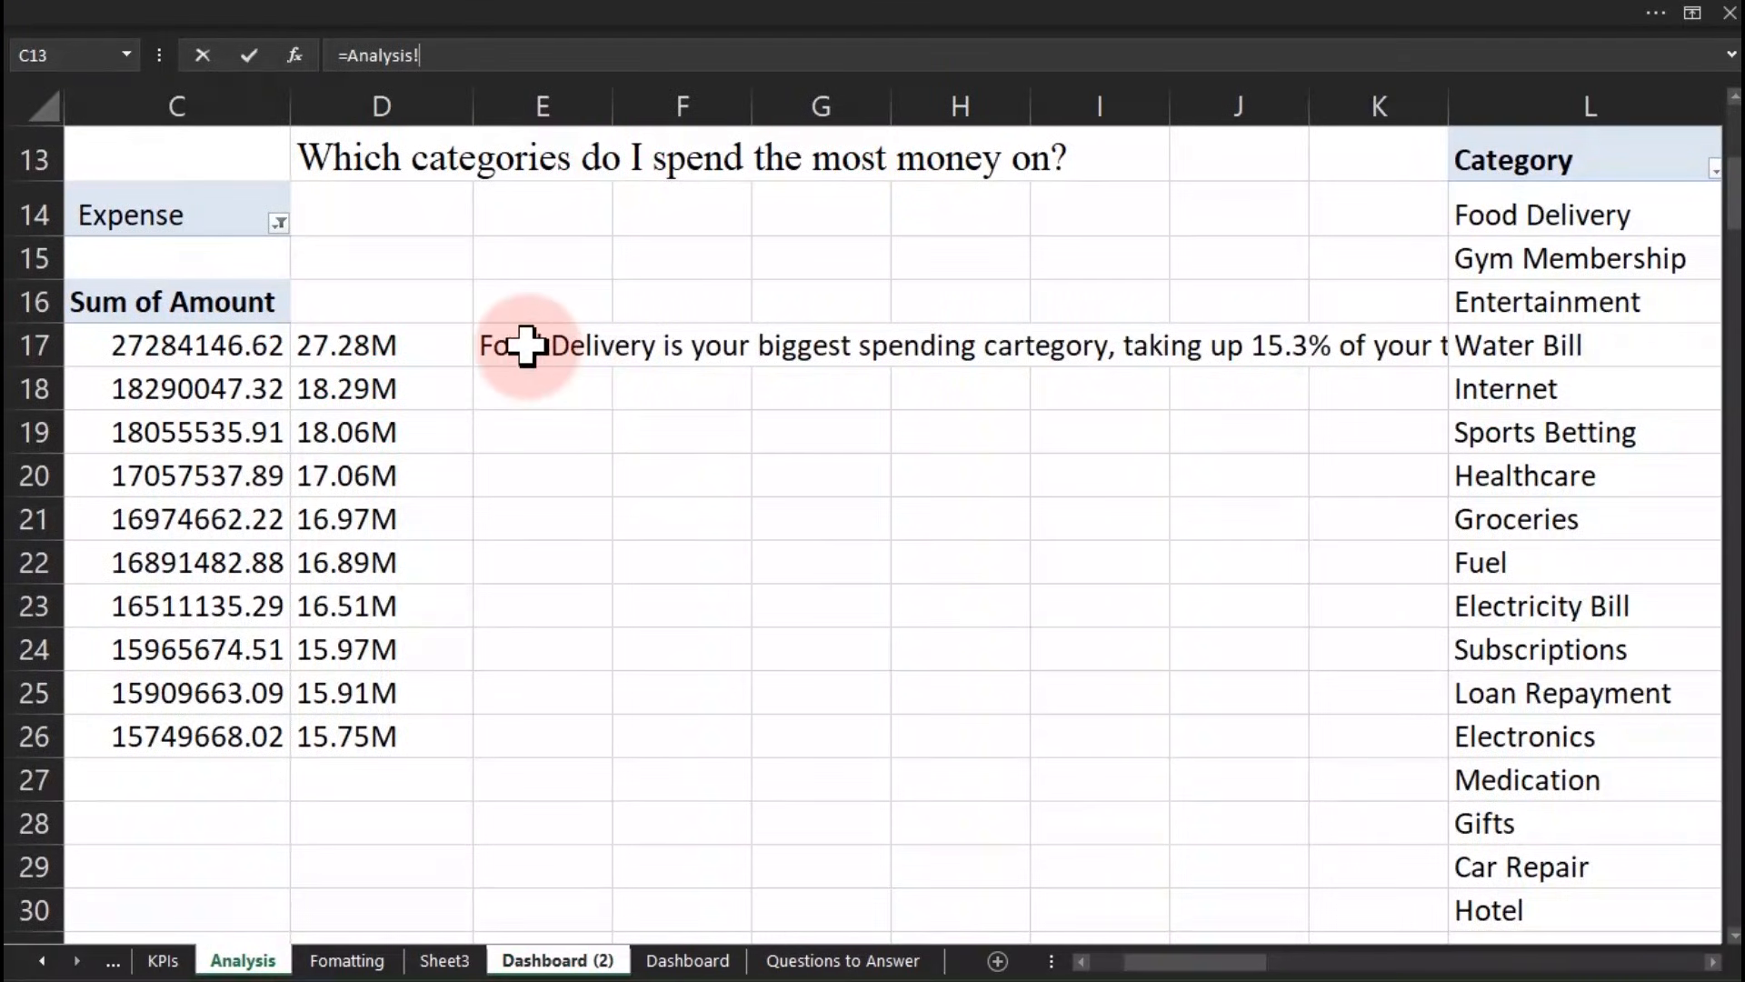
pyautogui.press('Return')
# Step: Copy the formatting of the payment methods summary text box onto the spending categories summary text box
pyautogui.click(654, 400)
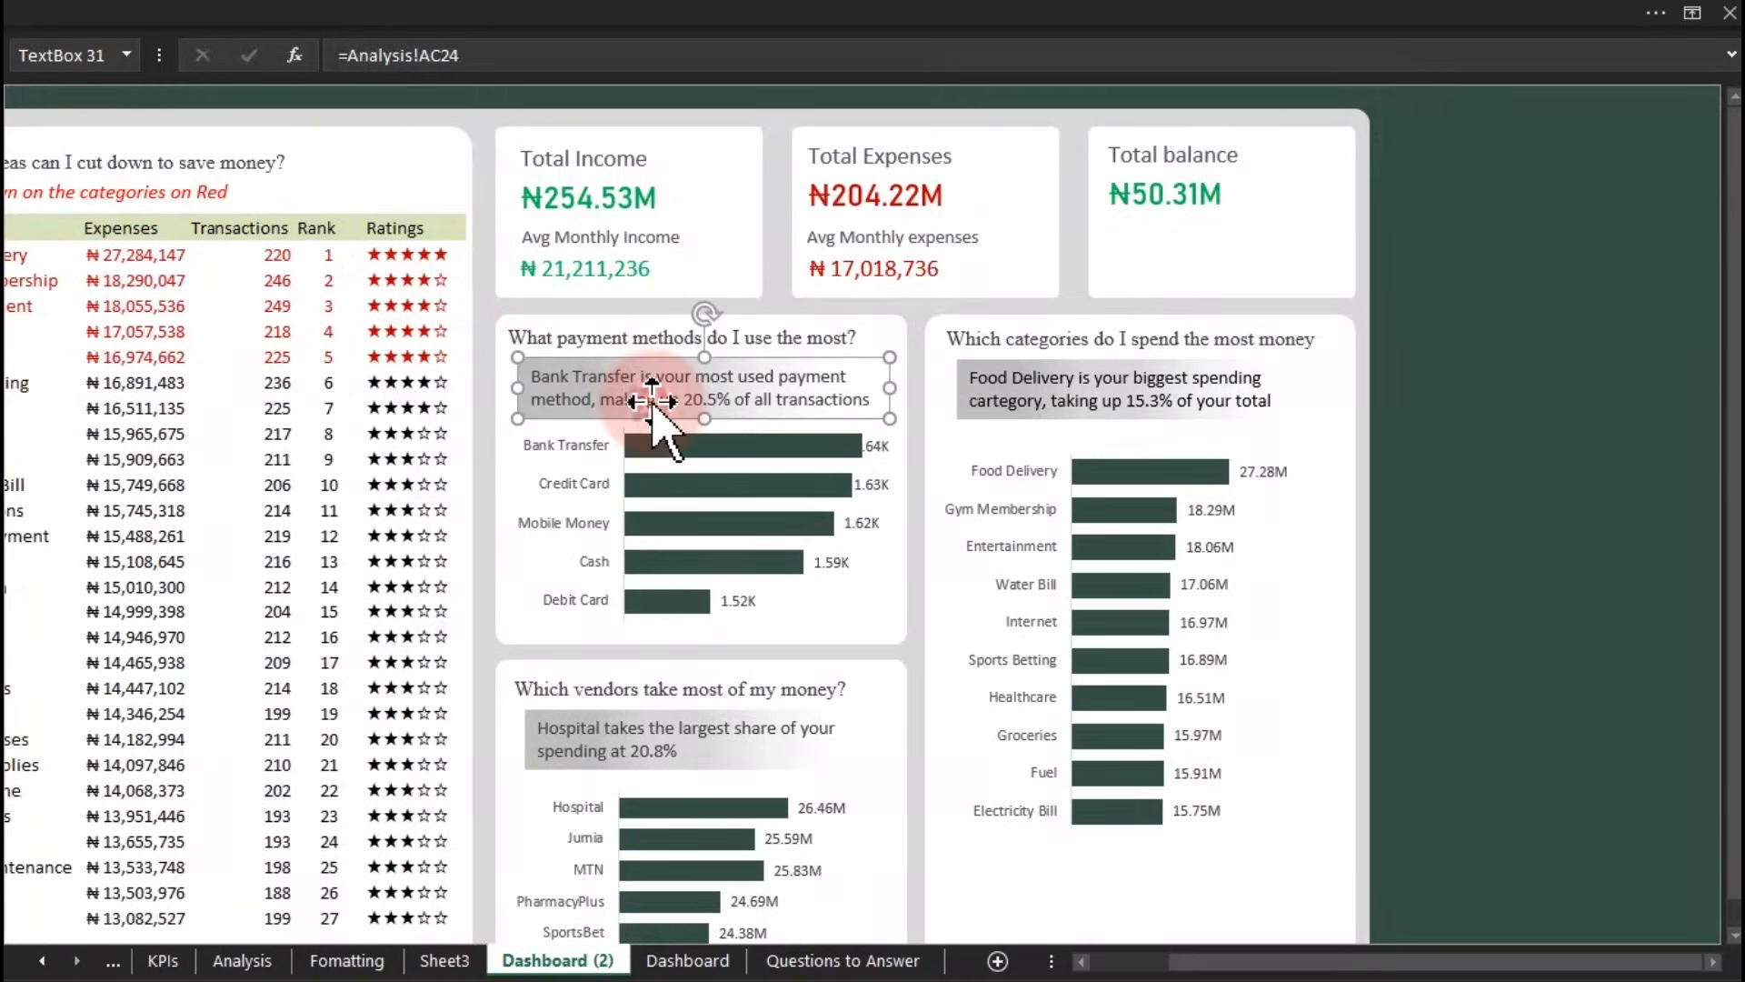
pyautogui.click(121, 11)
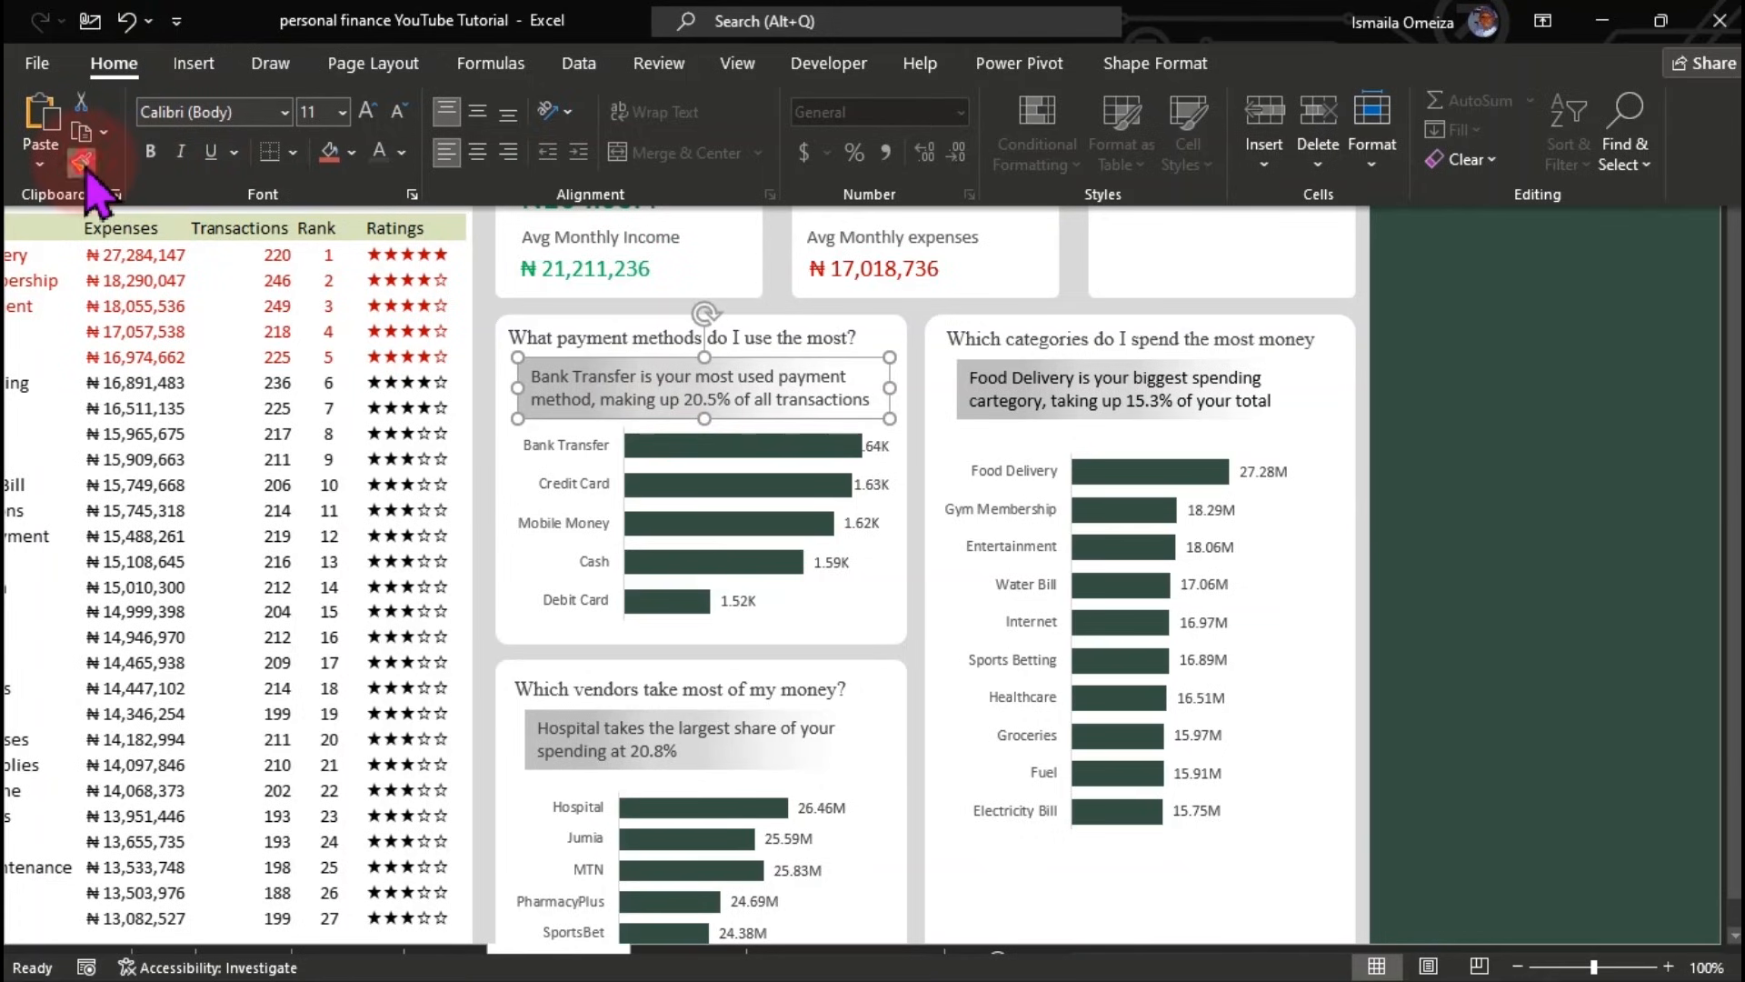
pyautogui.click(81, 161)
pyautogui.click(1087, 377)
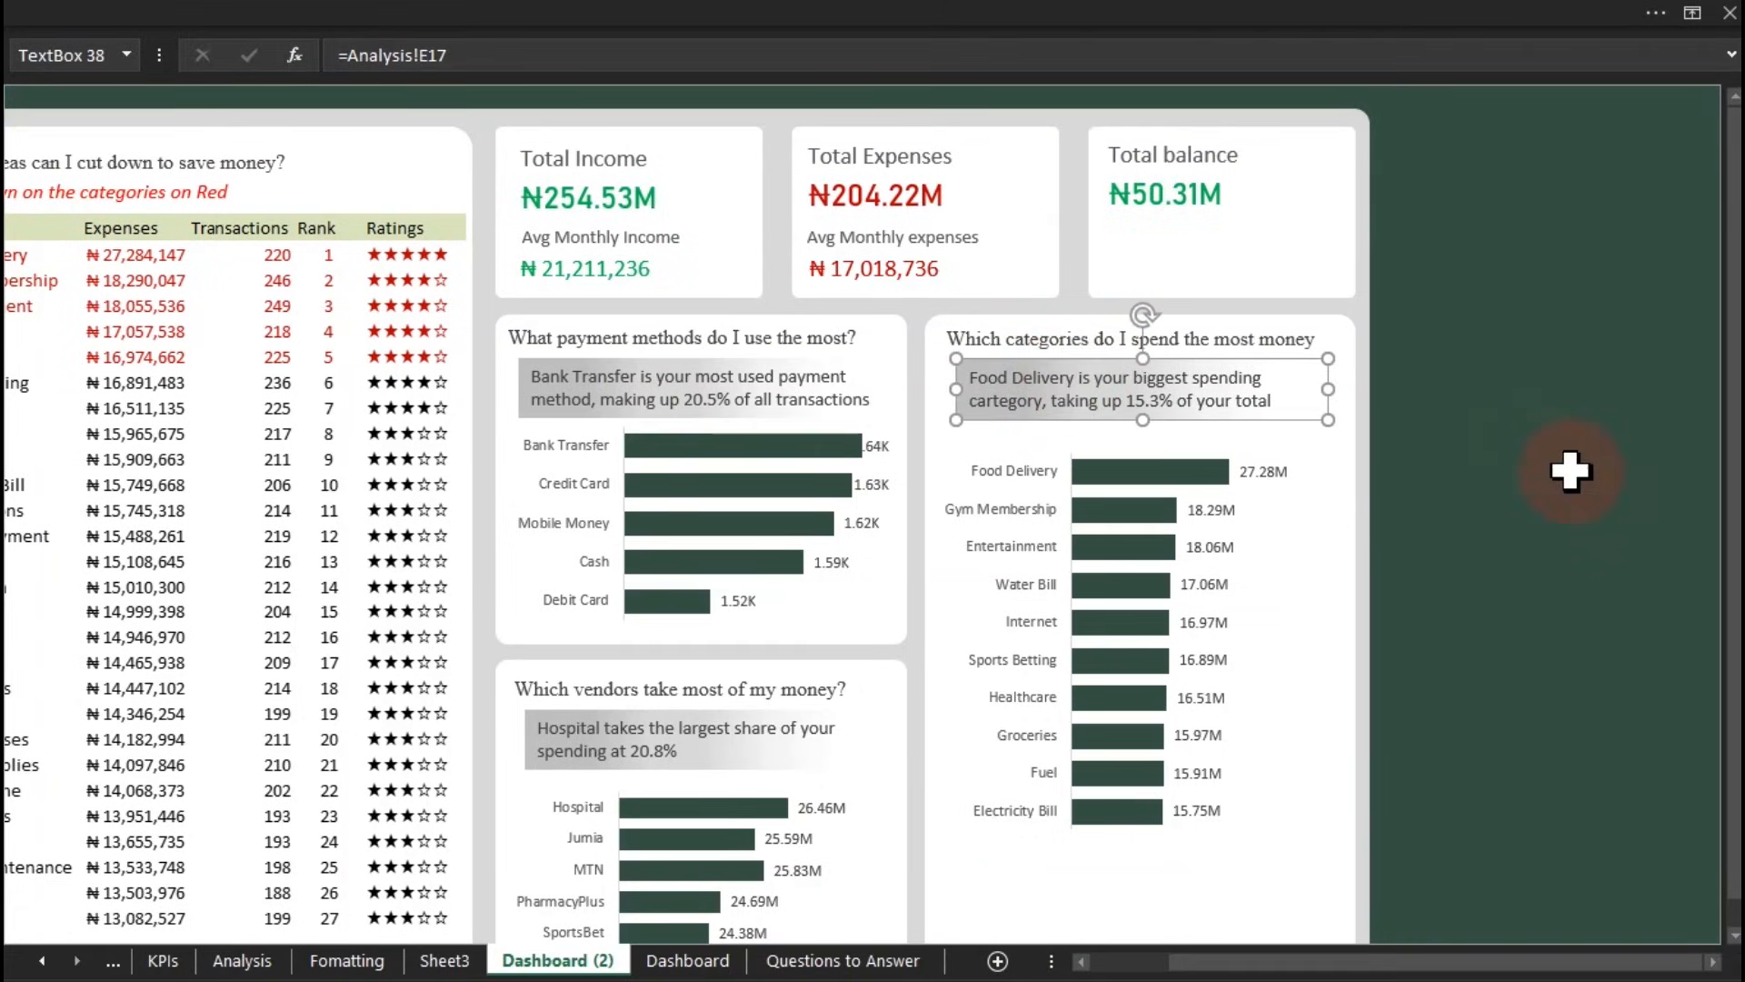
# Step: Deselect the summary text box and hide the formula bar
pyautogui.click(1595, 520)
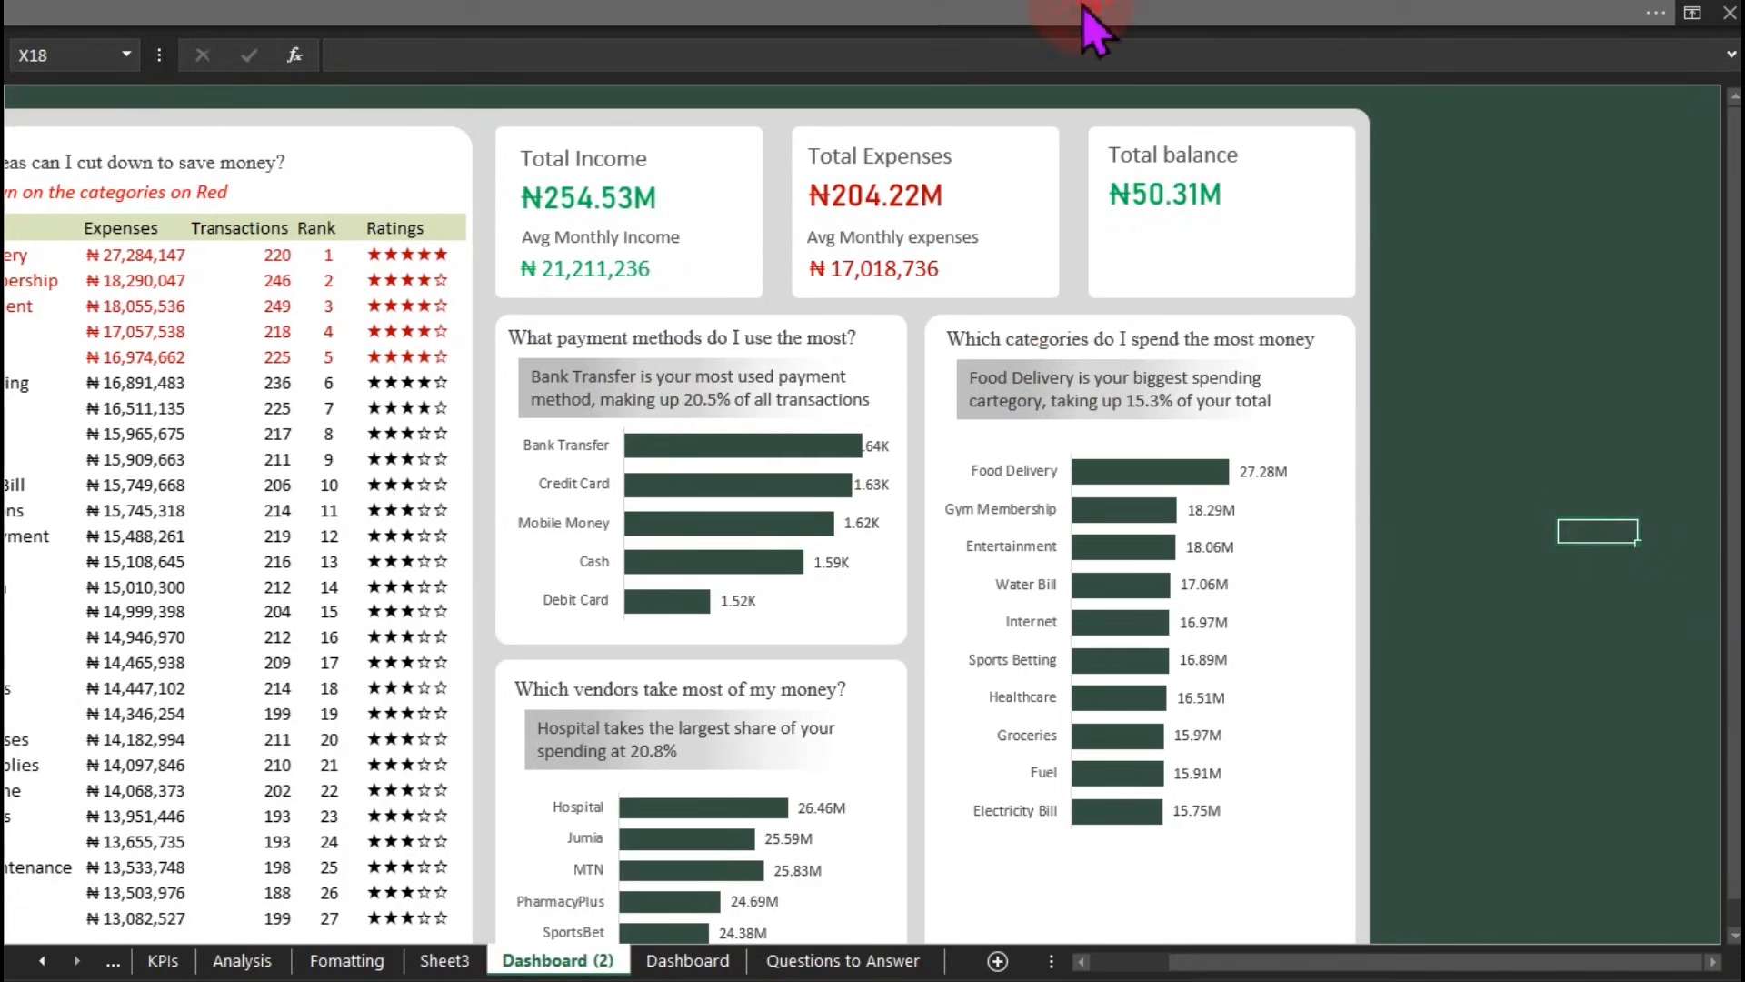
pyautogui.click(1103, 19)
pyautogui.click(714, 71)
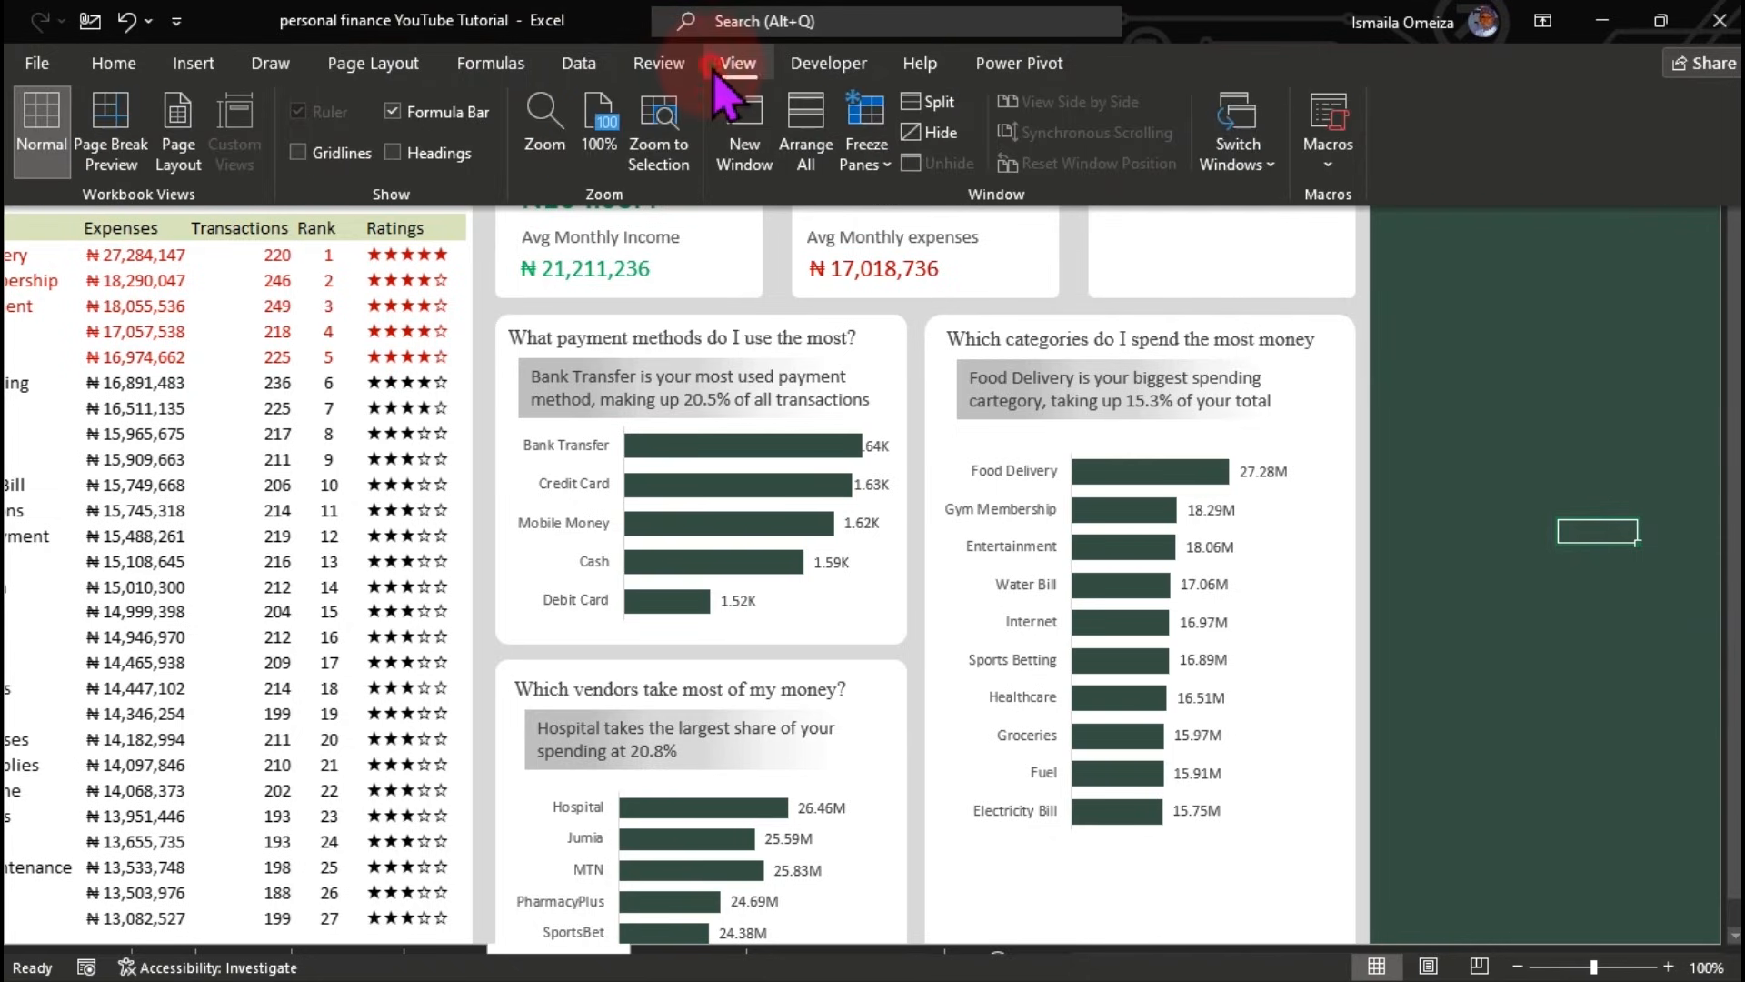
pyautogui.click(427, 113)
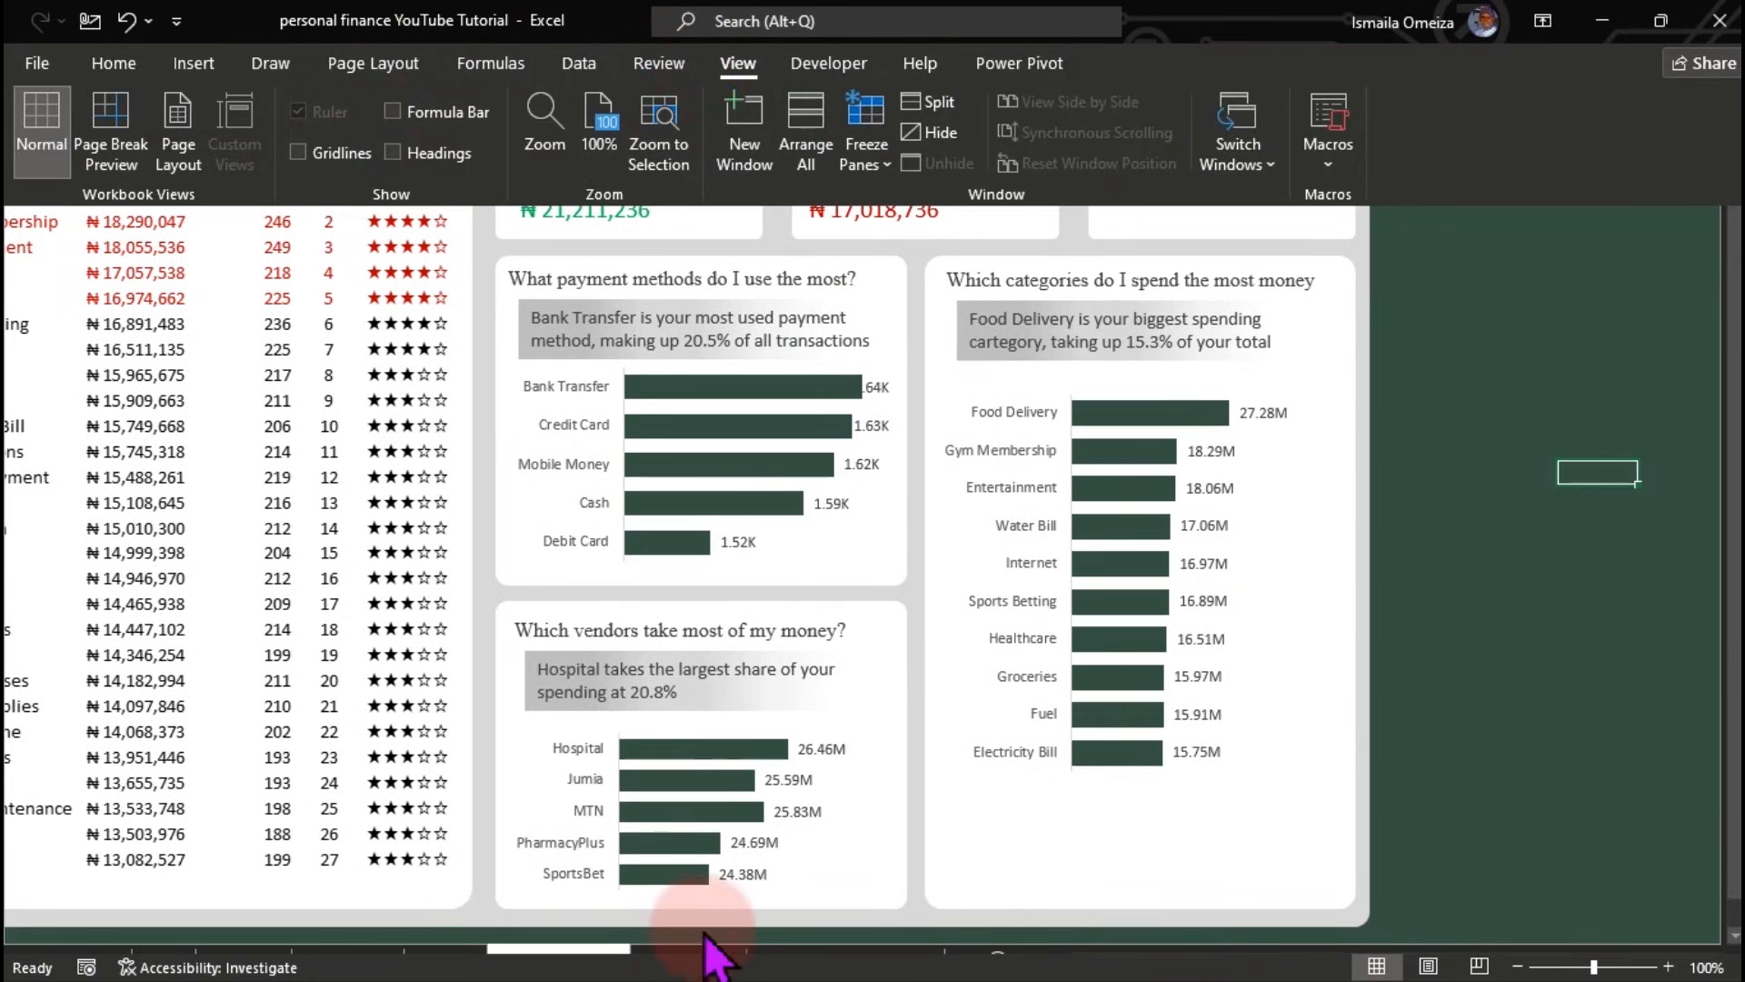
pyautogui.click(1640, 646)
pyautogui.moveTo(1445, 961); pyautogui.dragTo(1364, 962)
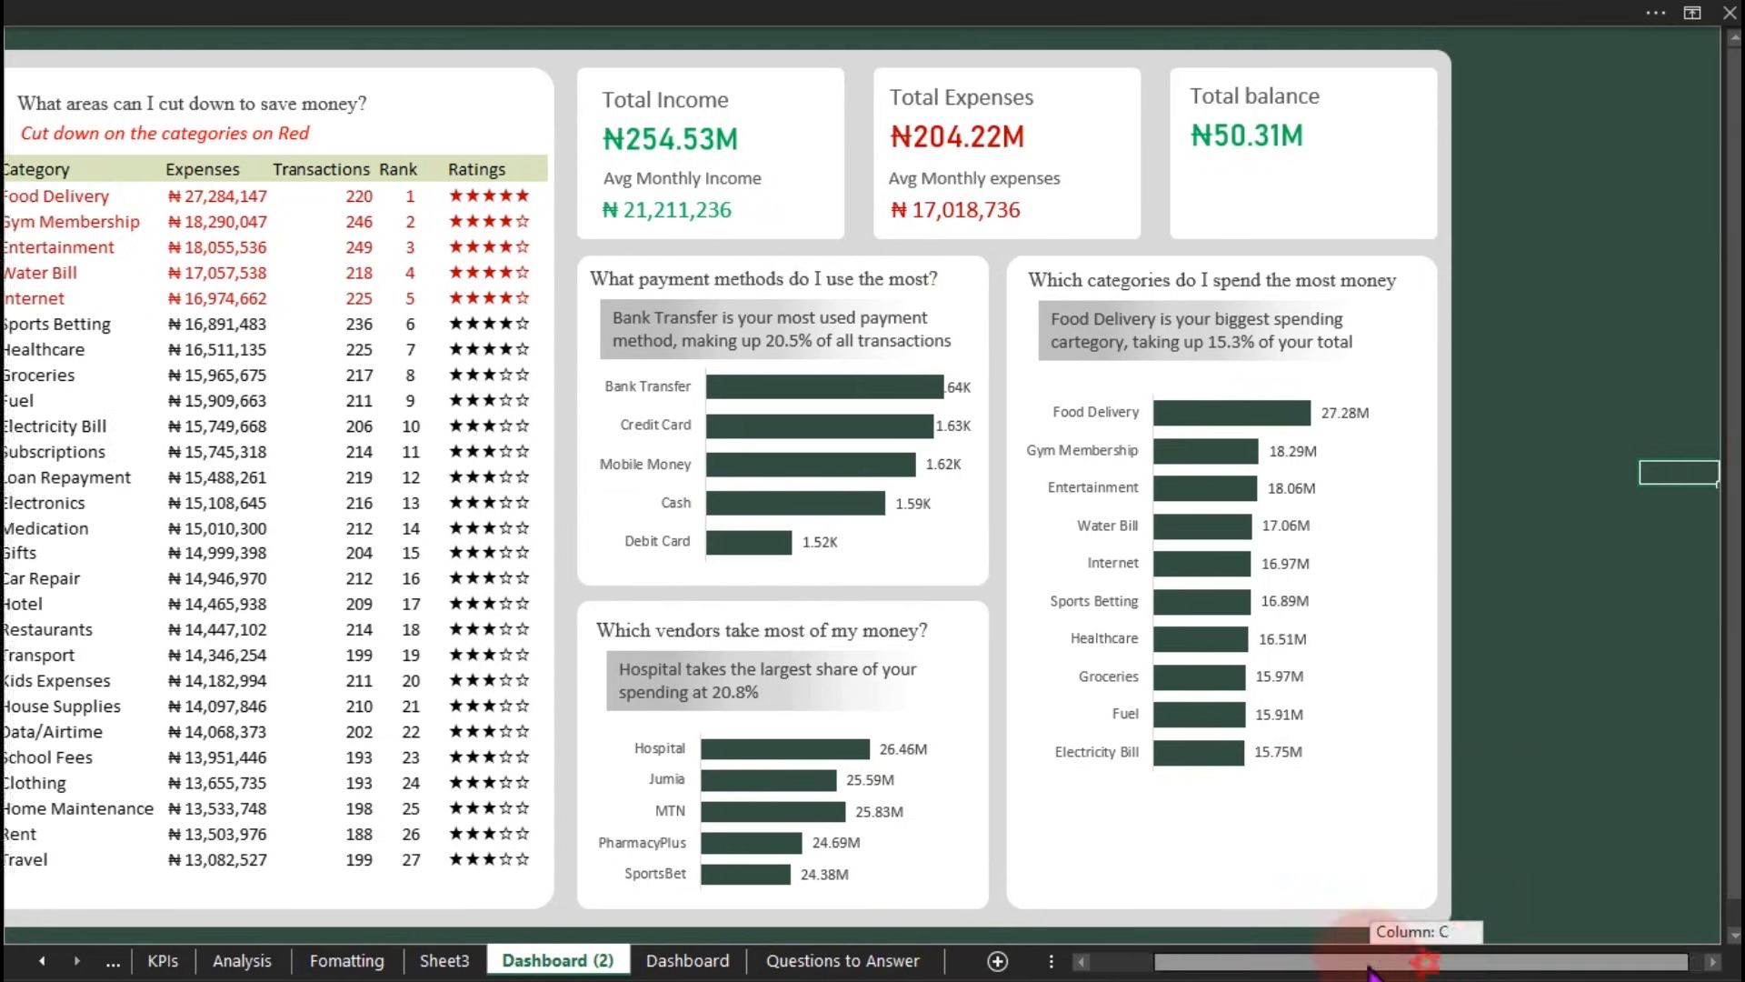
pyautogui.click(80, 275)
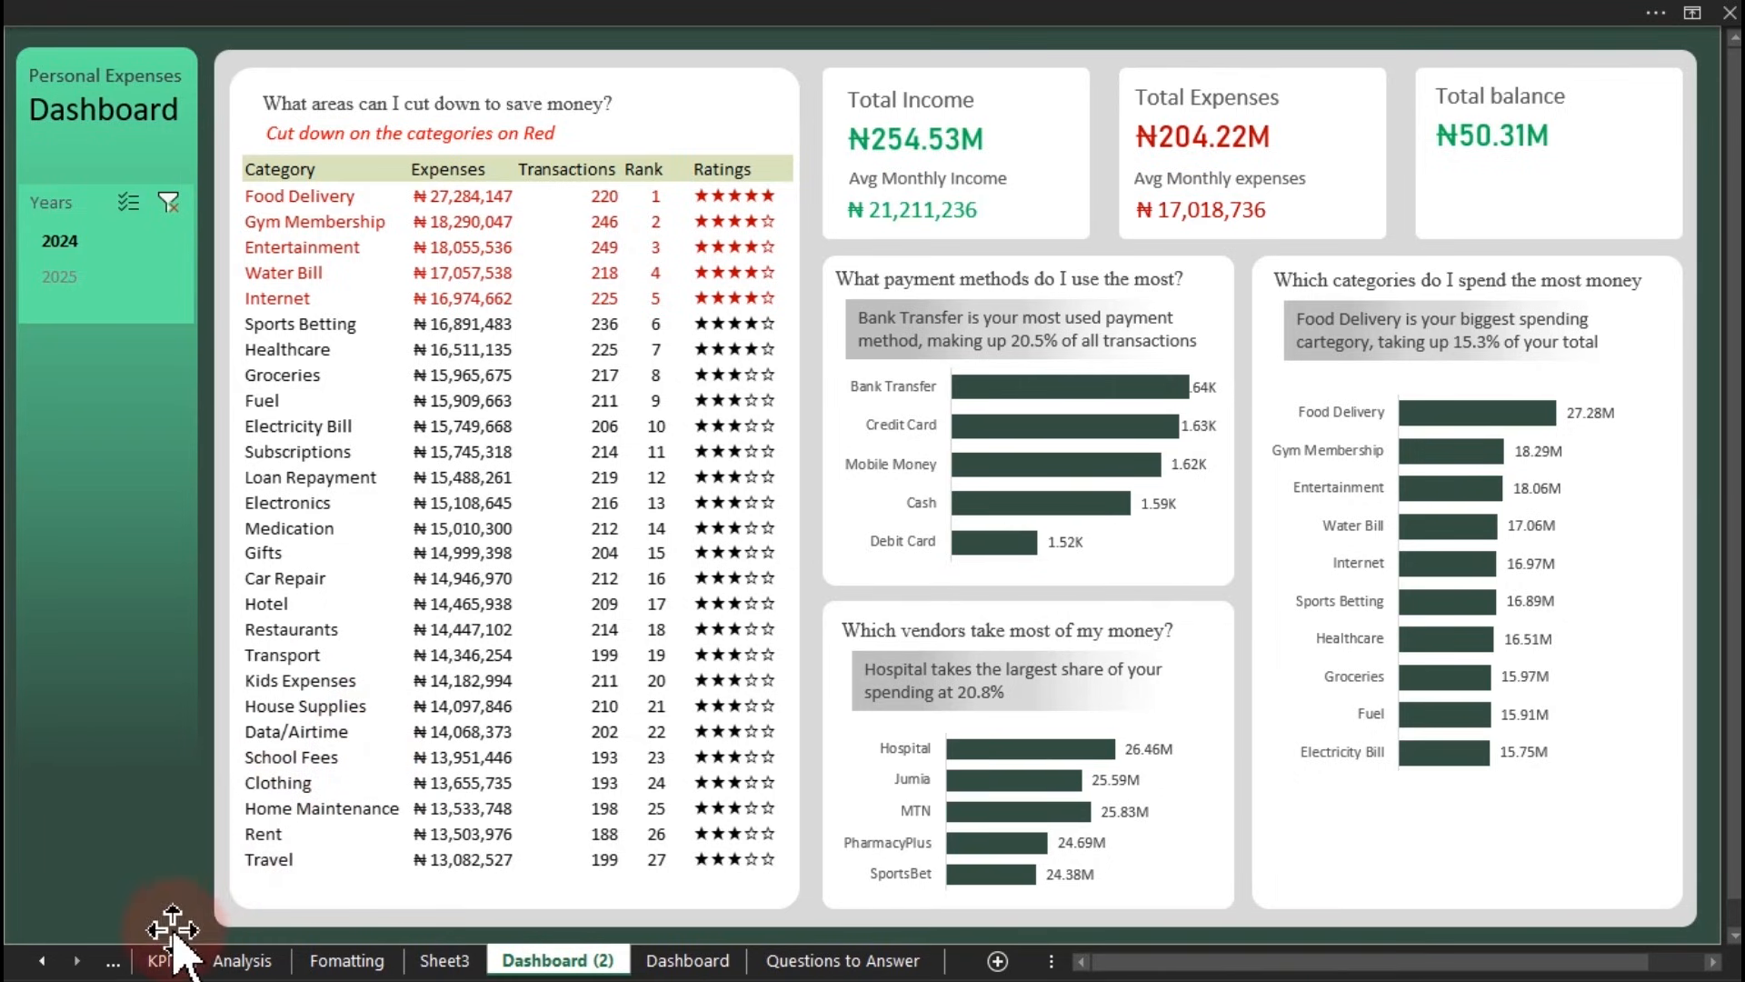
# Step: Add an Account slicer from the top categories PivotTable on the Analysis sheet and place it below the summary text
pyautogui.click(227, 956)
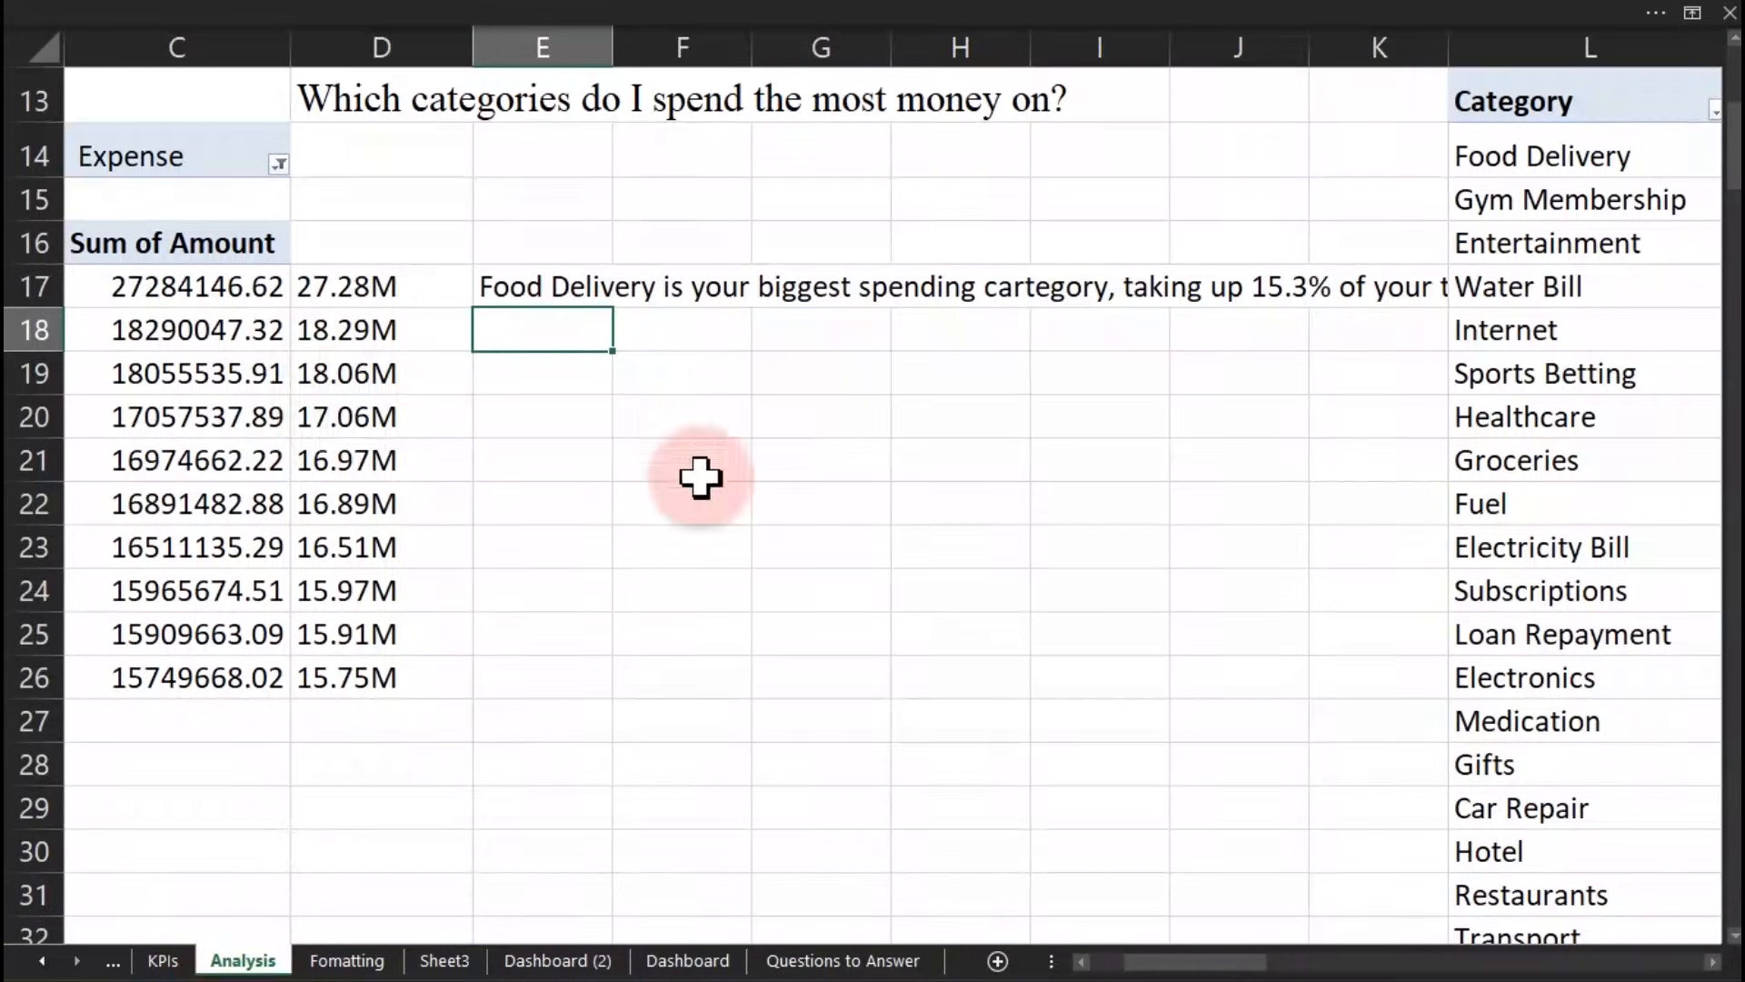
pyautogui.click(207, 374)
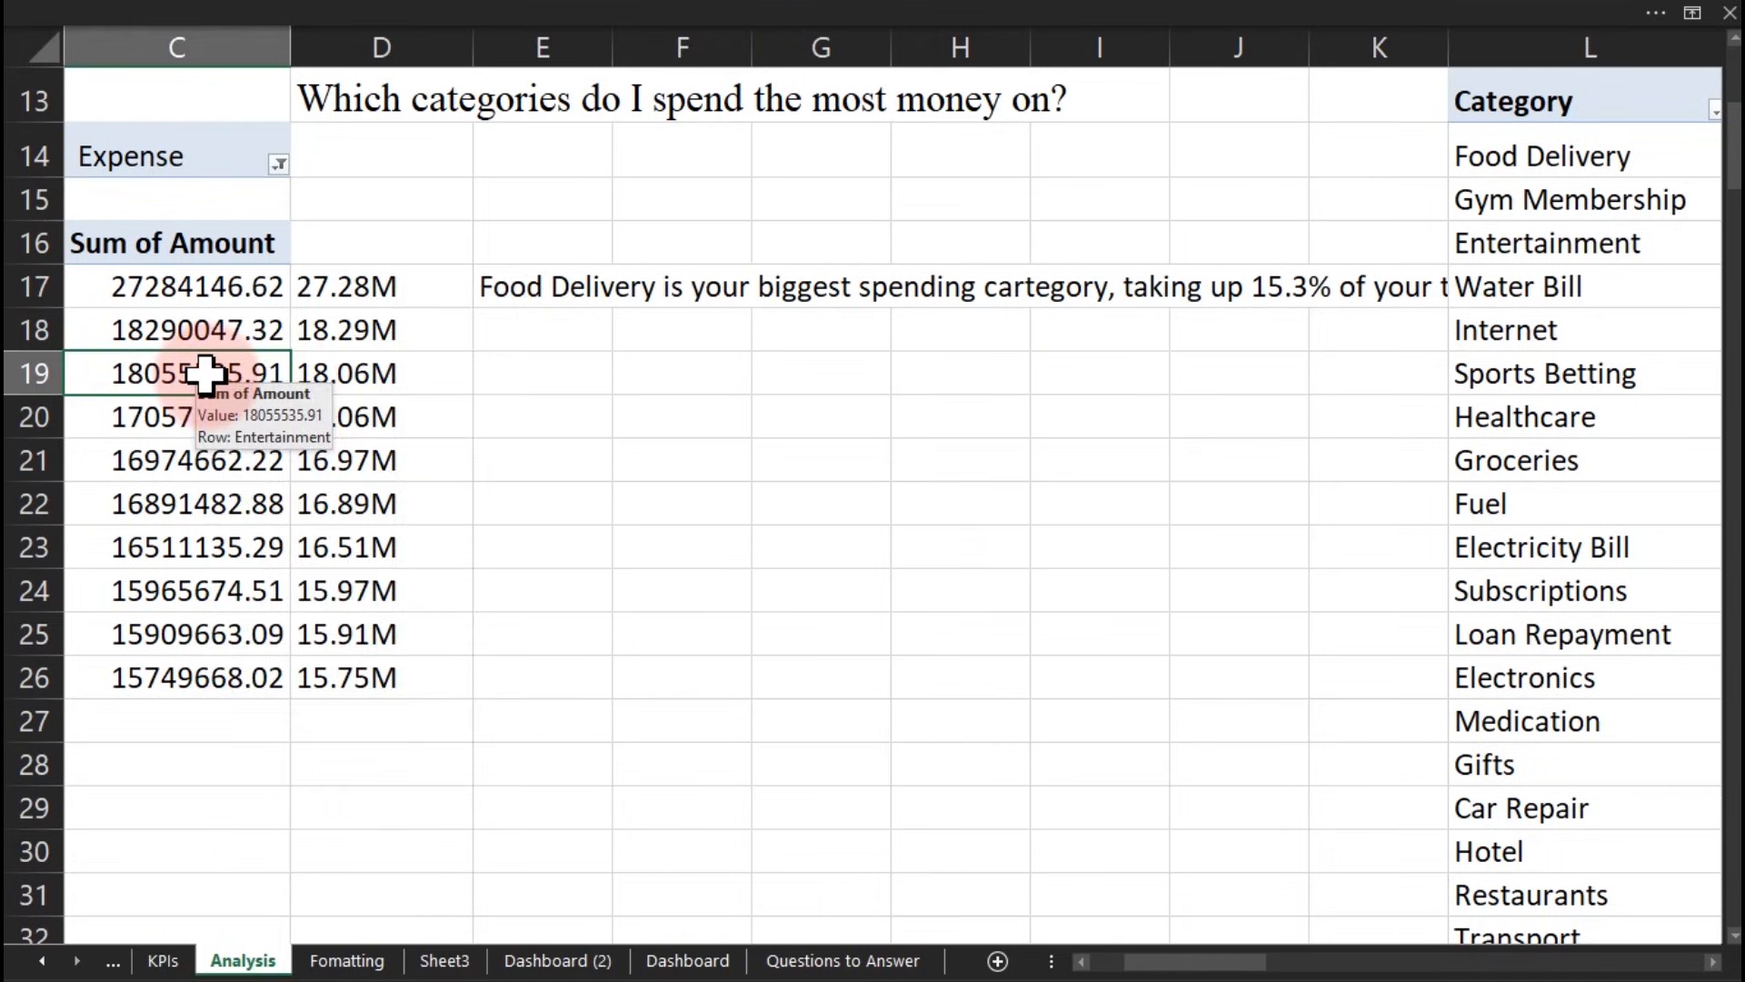
pyautogui.rightClick(207, 374)
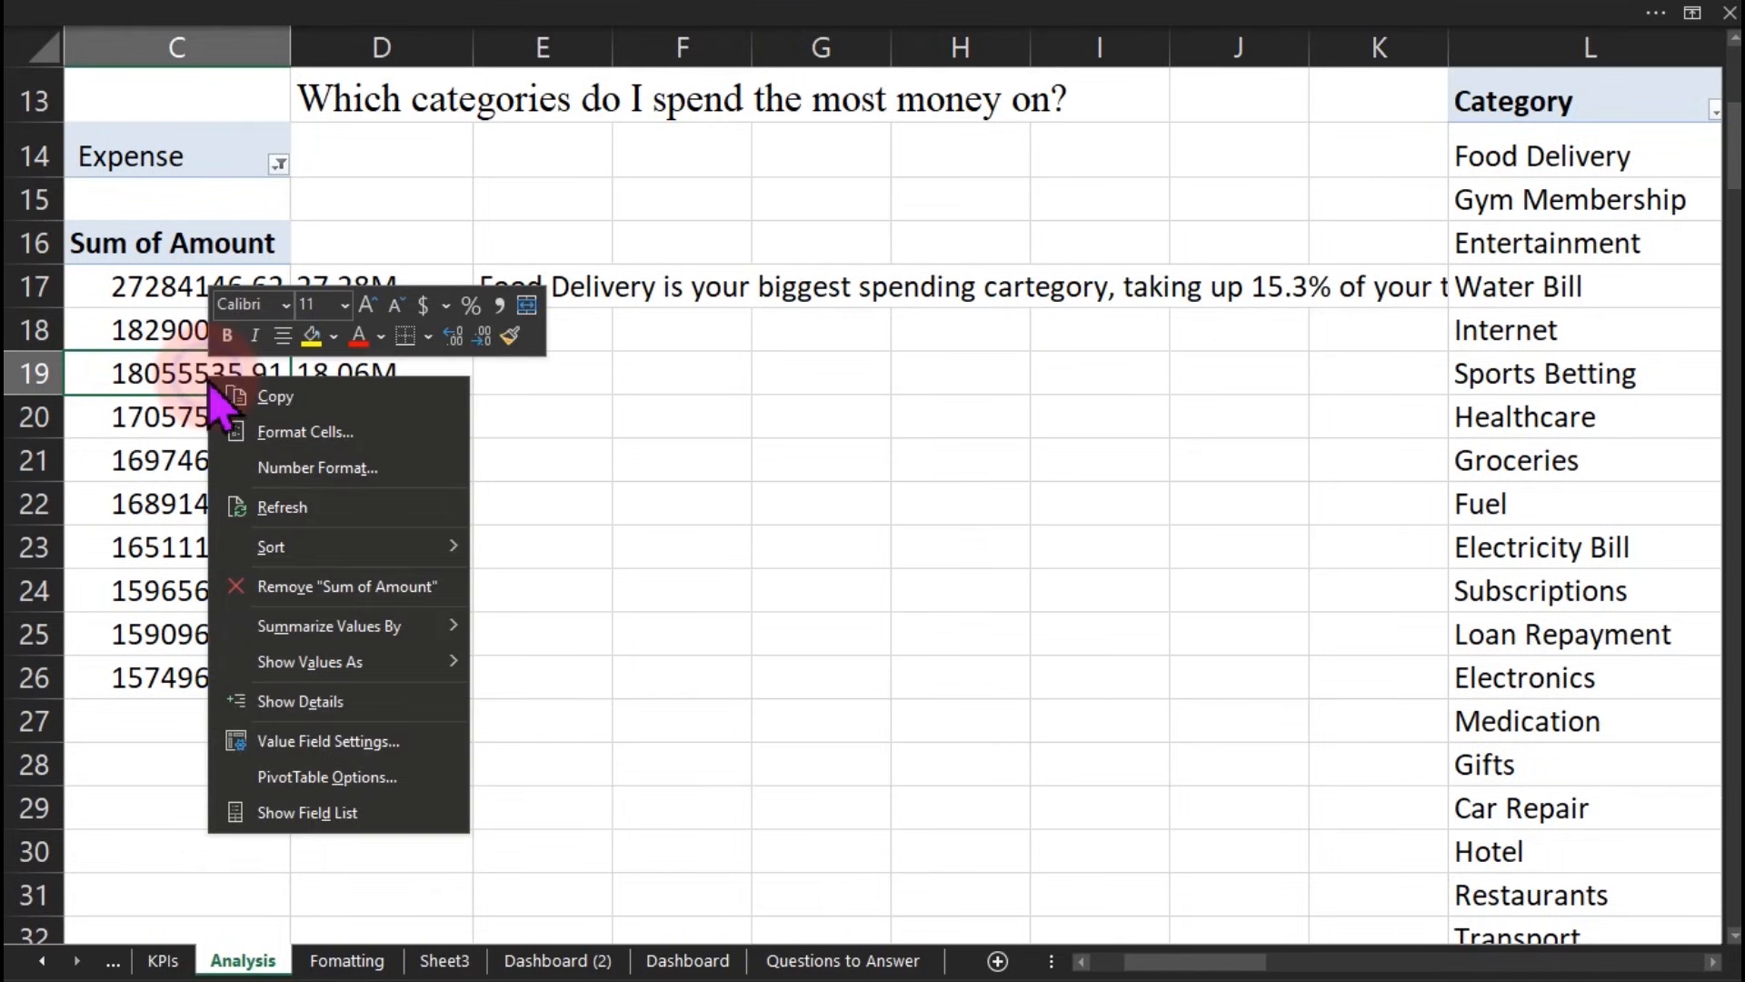
pyautogui.click(344, 815)
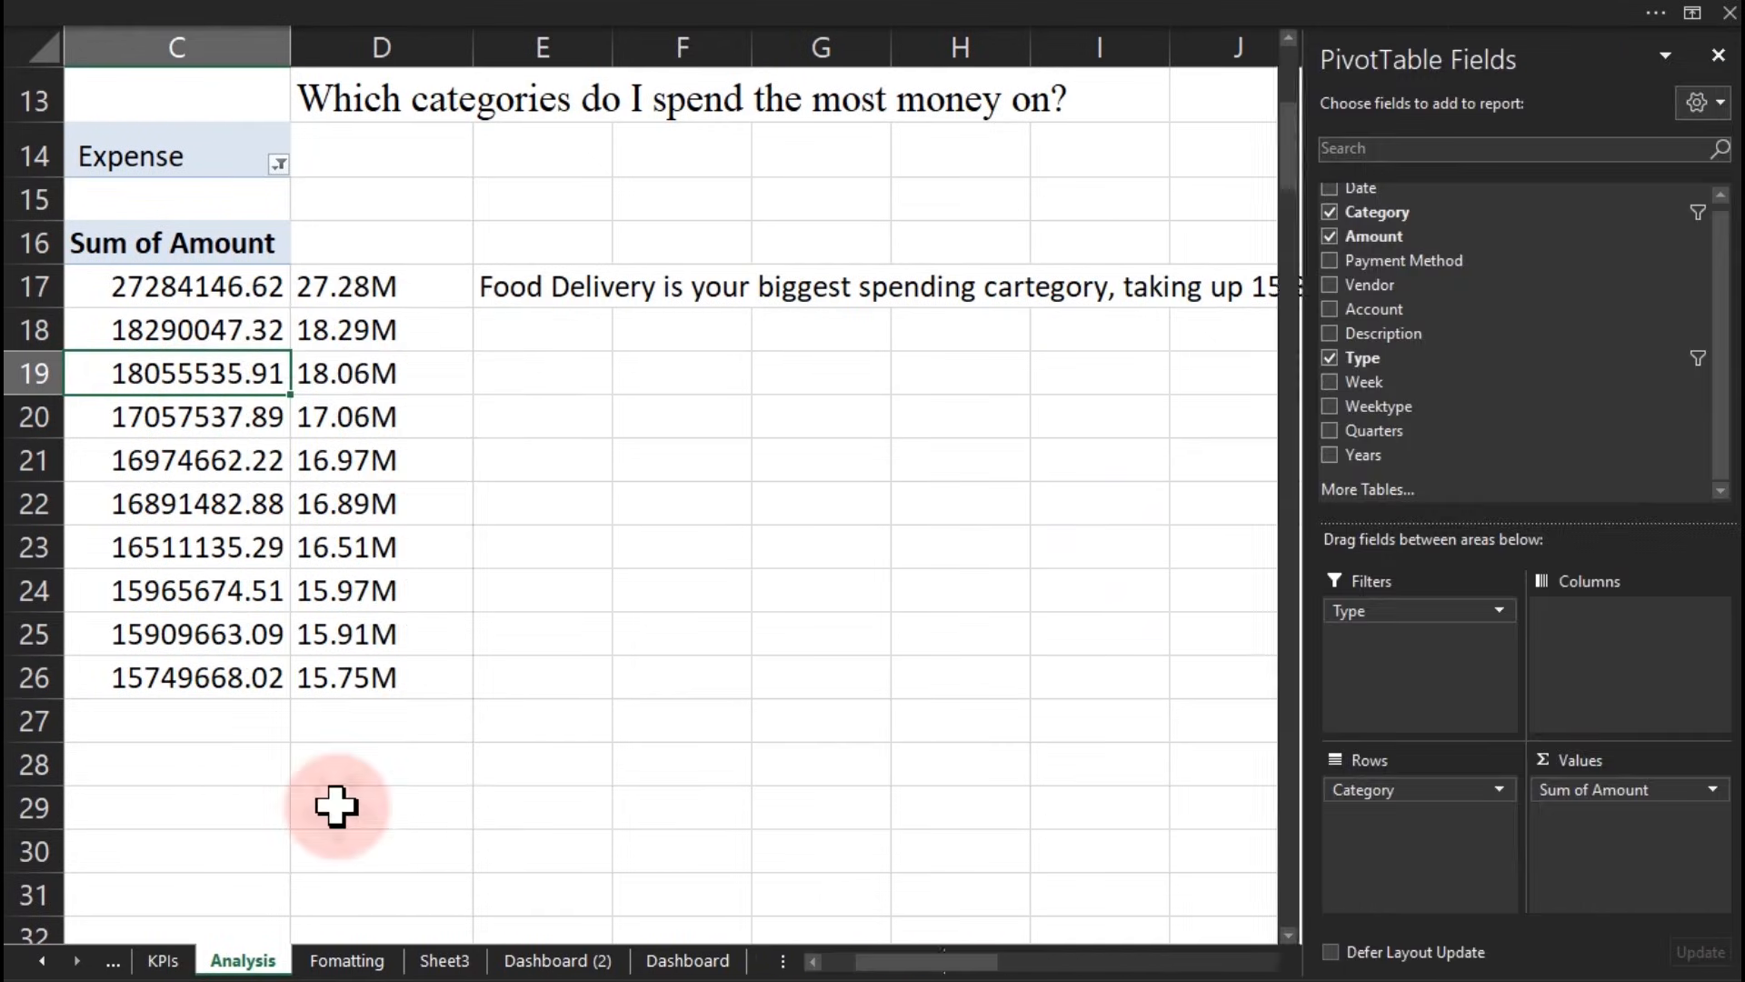
pyautogui.rightClick(1391, 309)
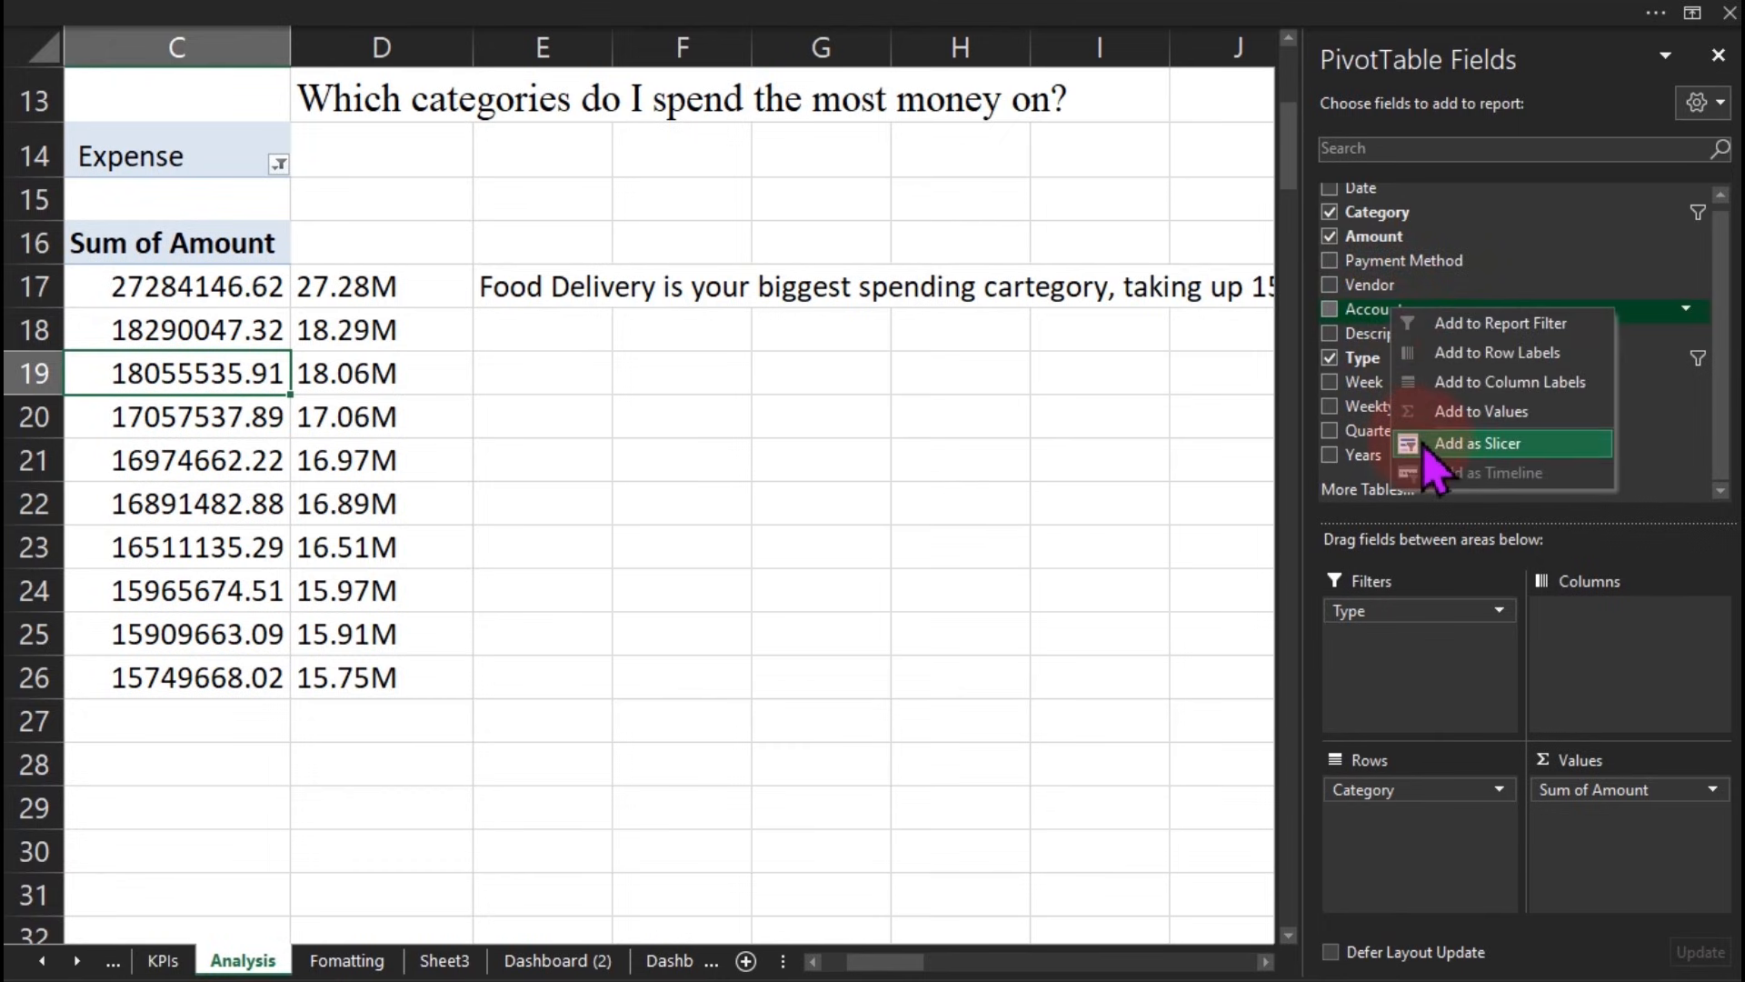
pyautogui.click(1424, 445)
pyautogui.moveTo(680, 257); pyautogui.dragTo(697, 473)
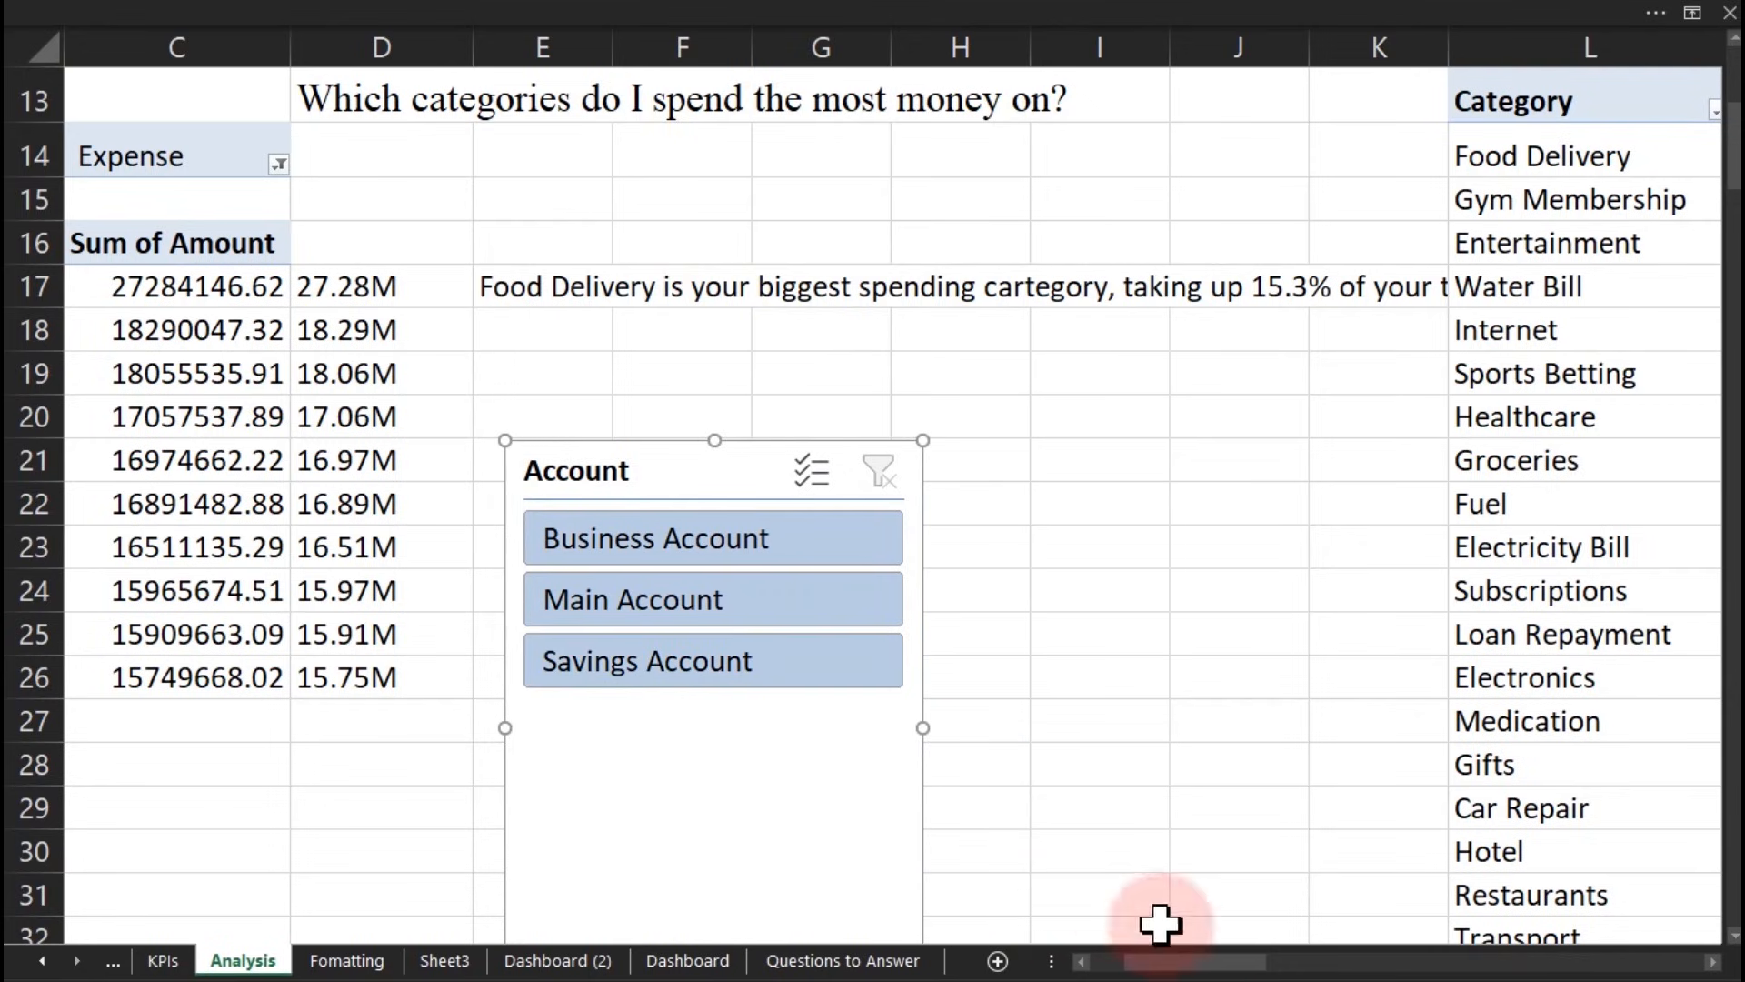
# Step: Give the top categories PivotTable with Category and Sum of Amount a new PivotTable name
pyautogui.moveTo(1188, 959); pyautogui.dragTo(1149, 960)
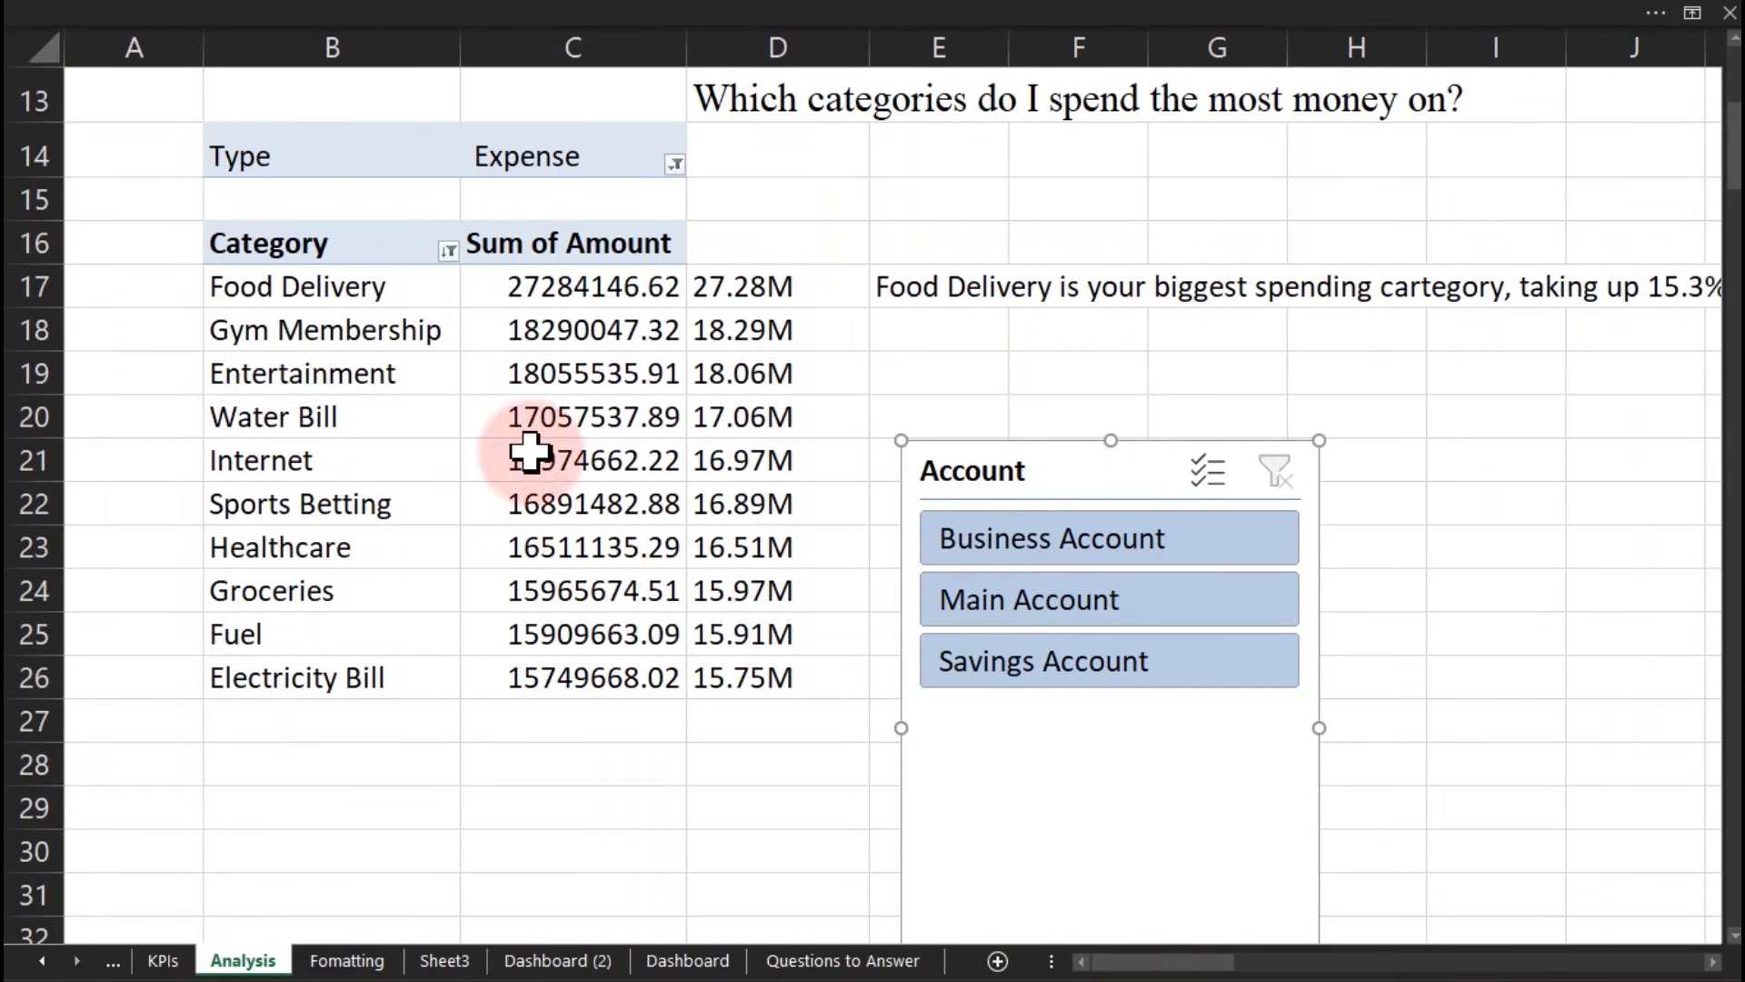
pyautogui.click(287, 355)
pyautogui.moveTo(505, 32)
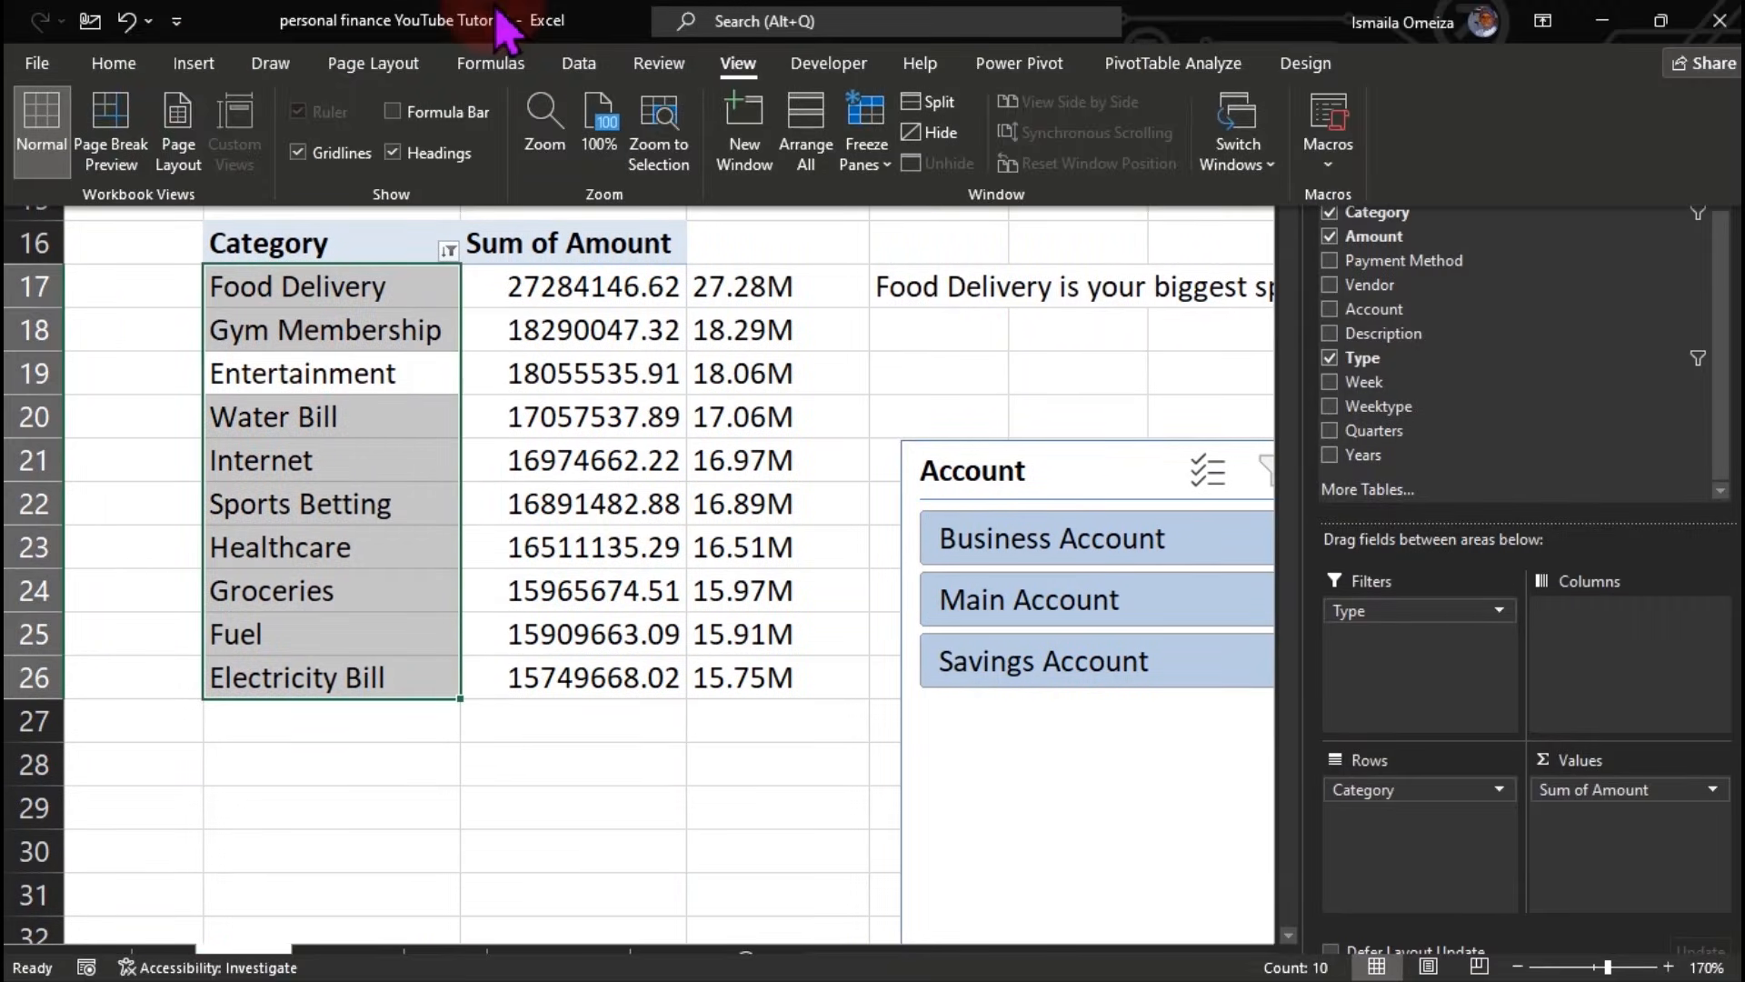
pyautogui.click(1302, 62)
pyautogui.click(1177, 62)
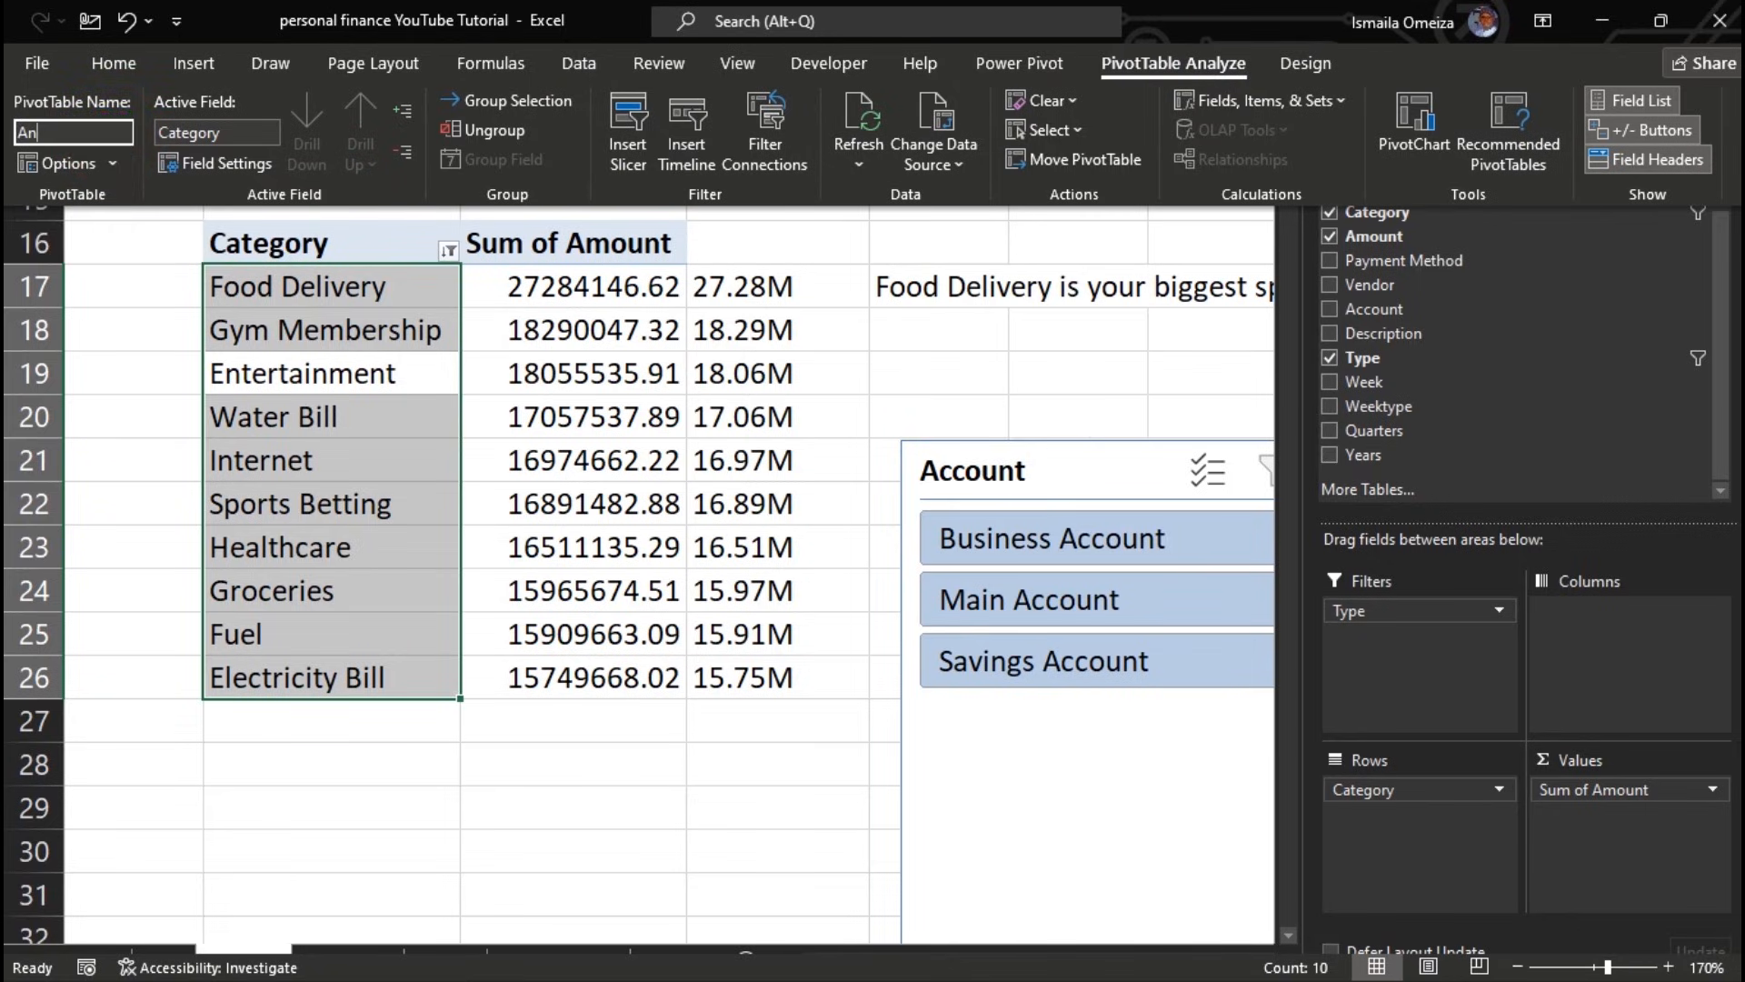
pyautogui.click(109, 133)
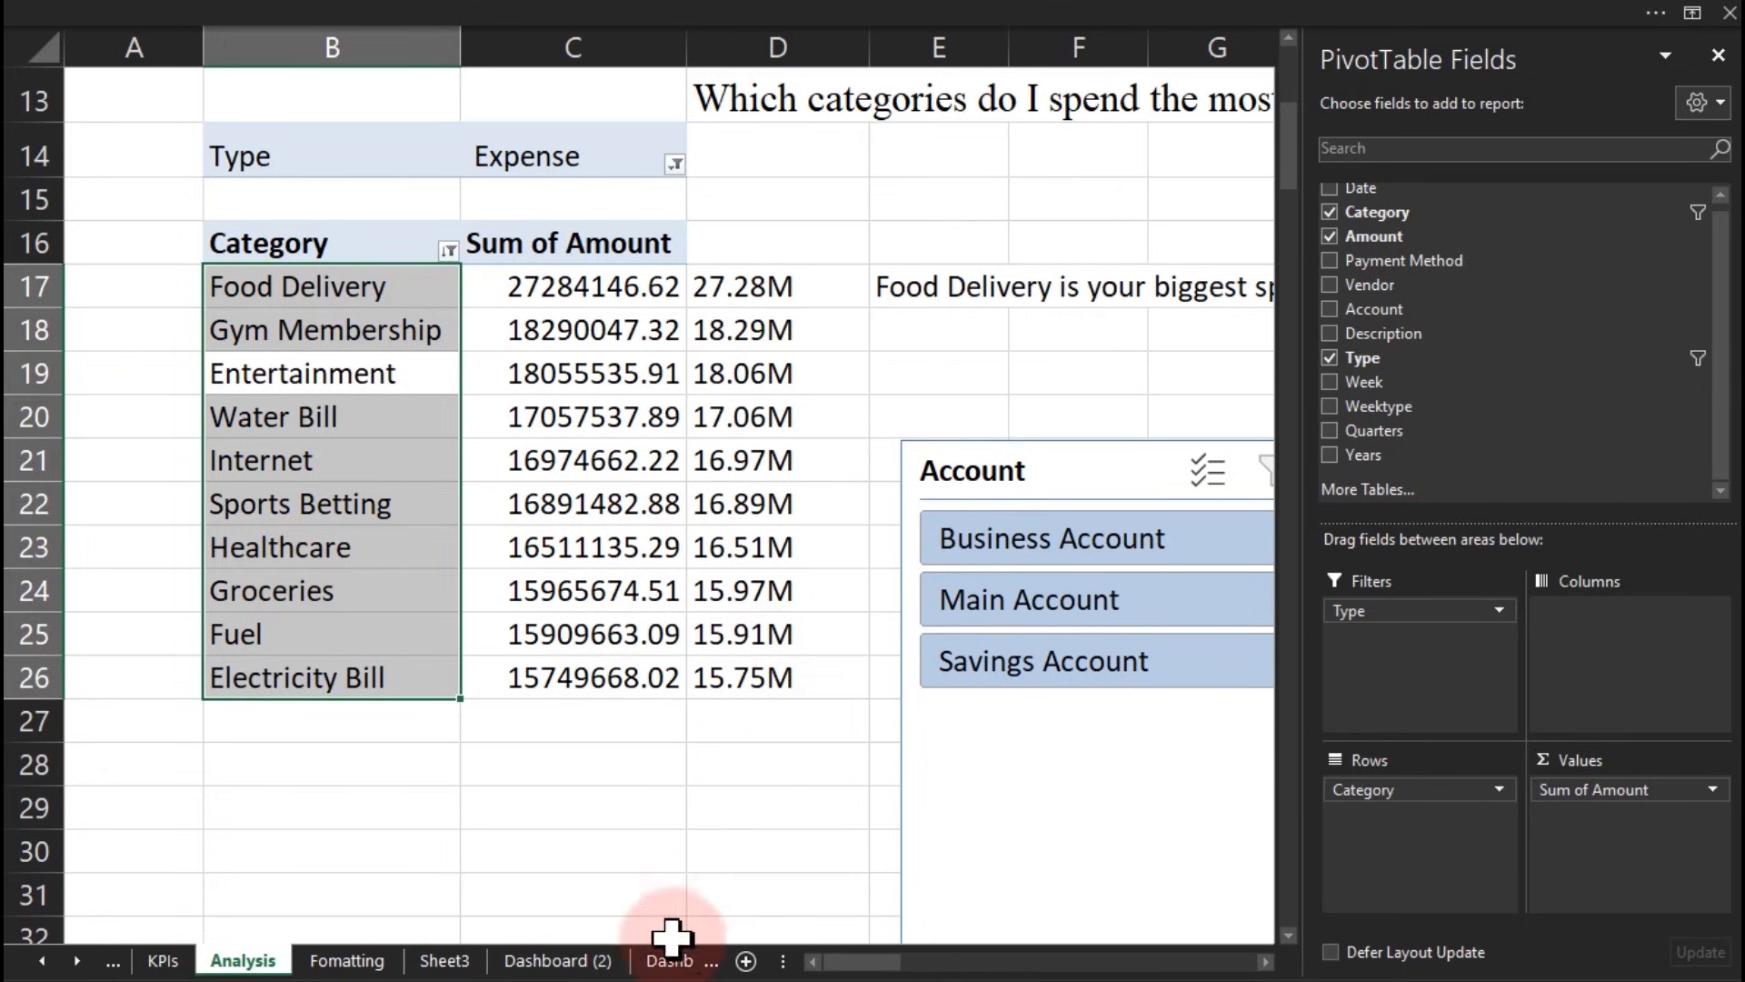
# Step: Name the PivotTable with Category, Expenses and Transactions on the Analysis sheet "an 2"
pyautogui.moveTo(836, 971); pyautogui.dragTo(918, 977)
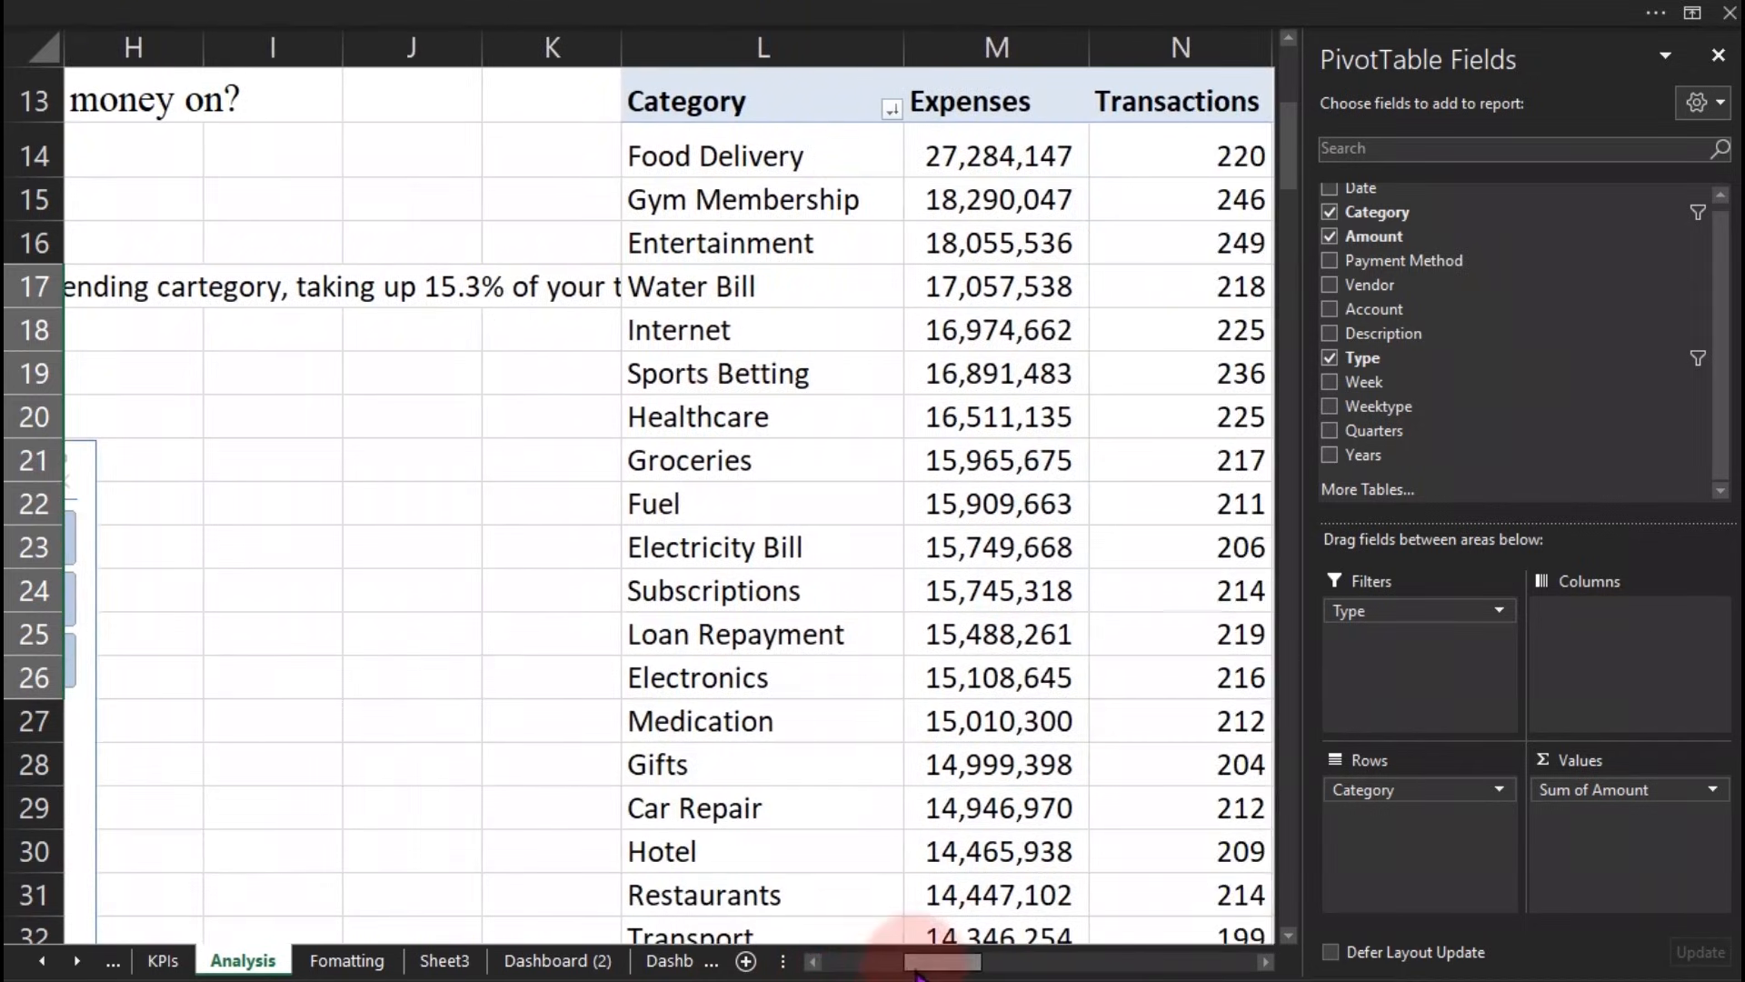
pyautogui.click(721, 339)
pyautogui.click(767, 27)
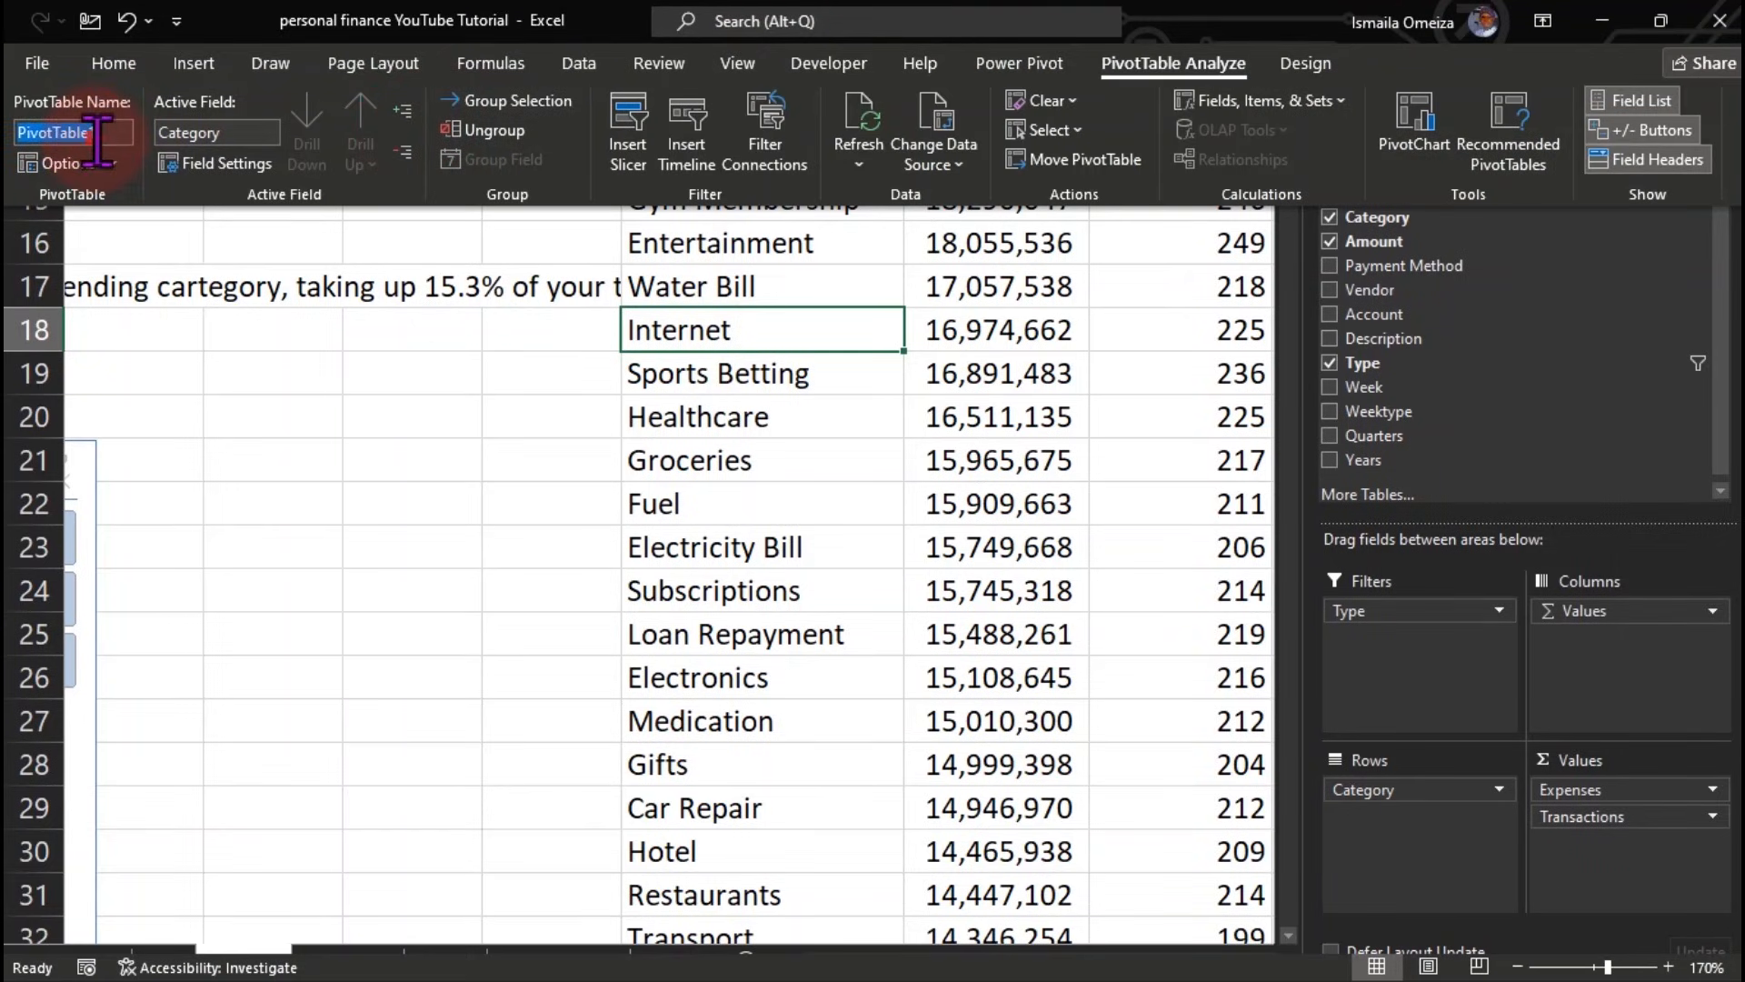
pyautogui.write('an')
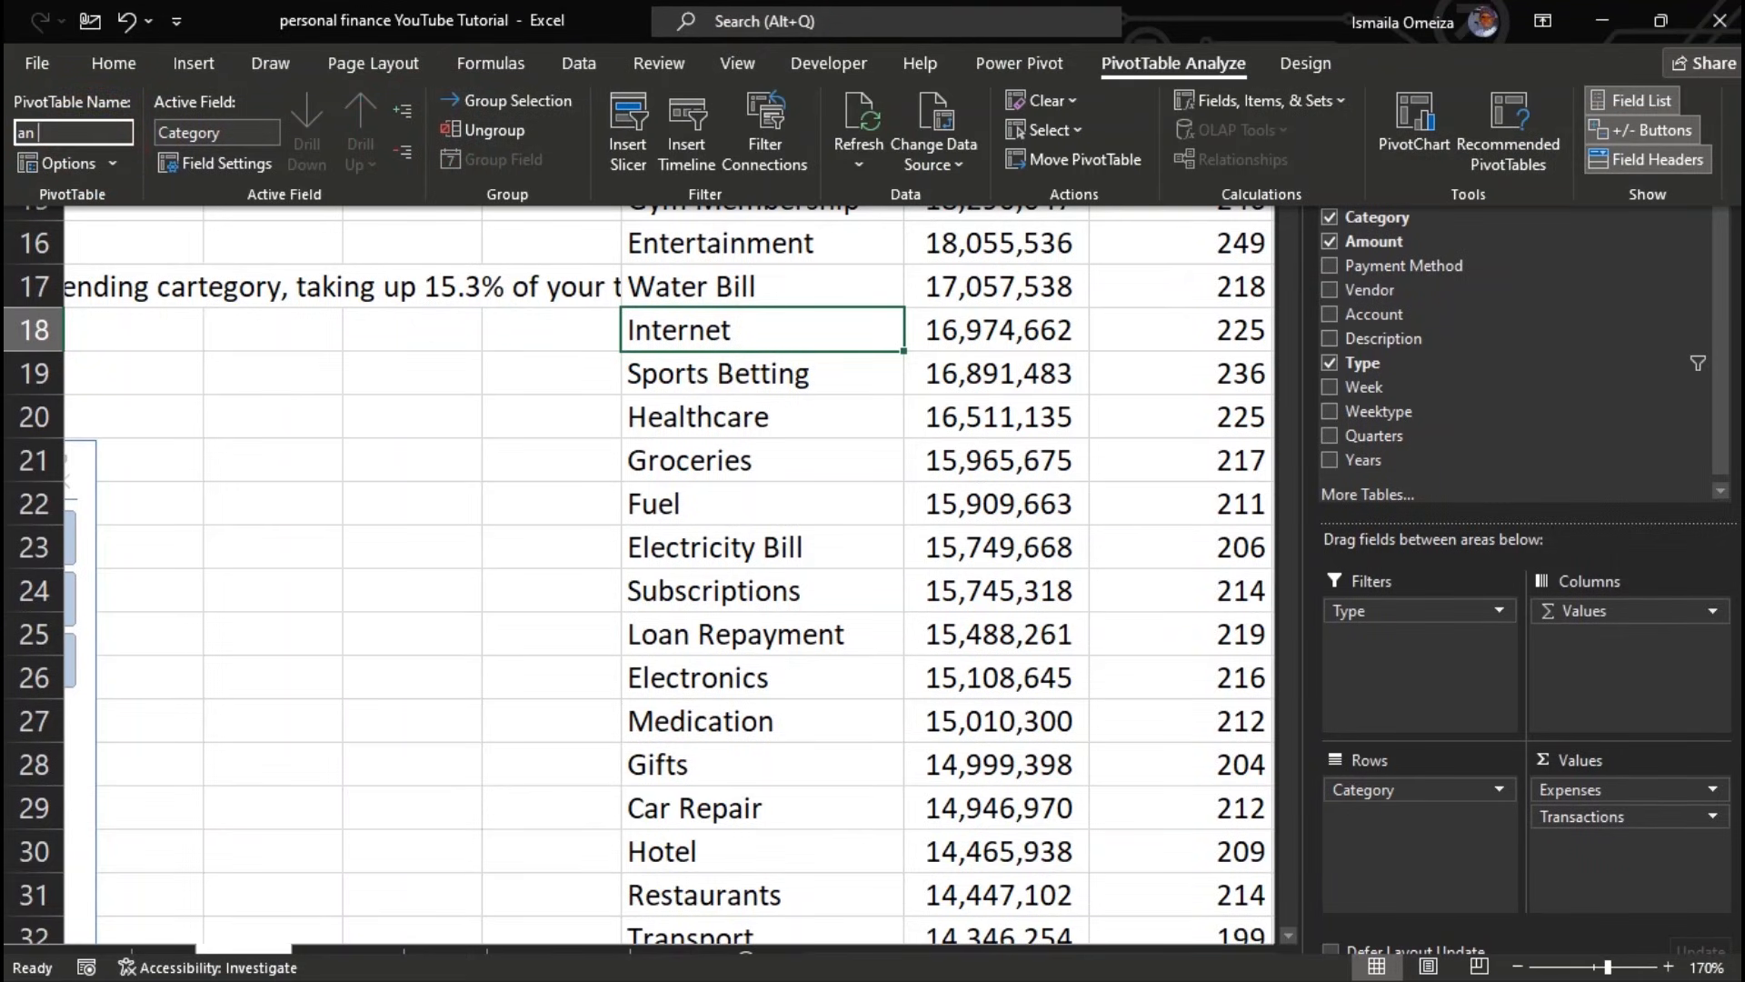
pyautogui.write(' 2')
pyautogui.press('Return')
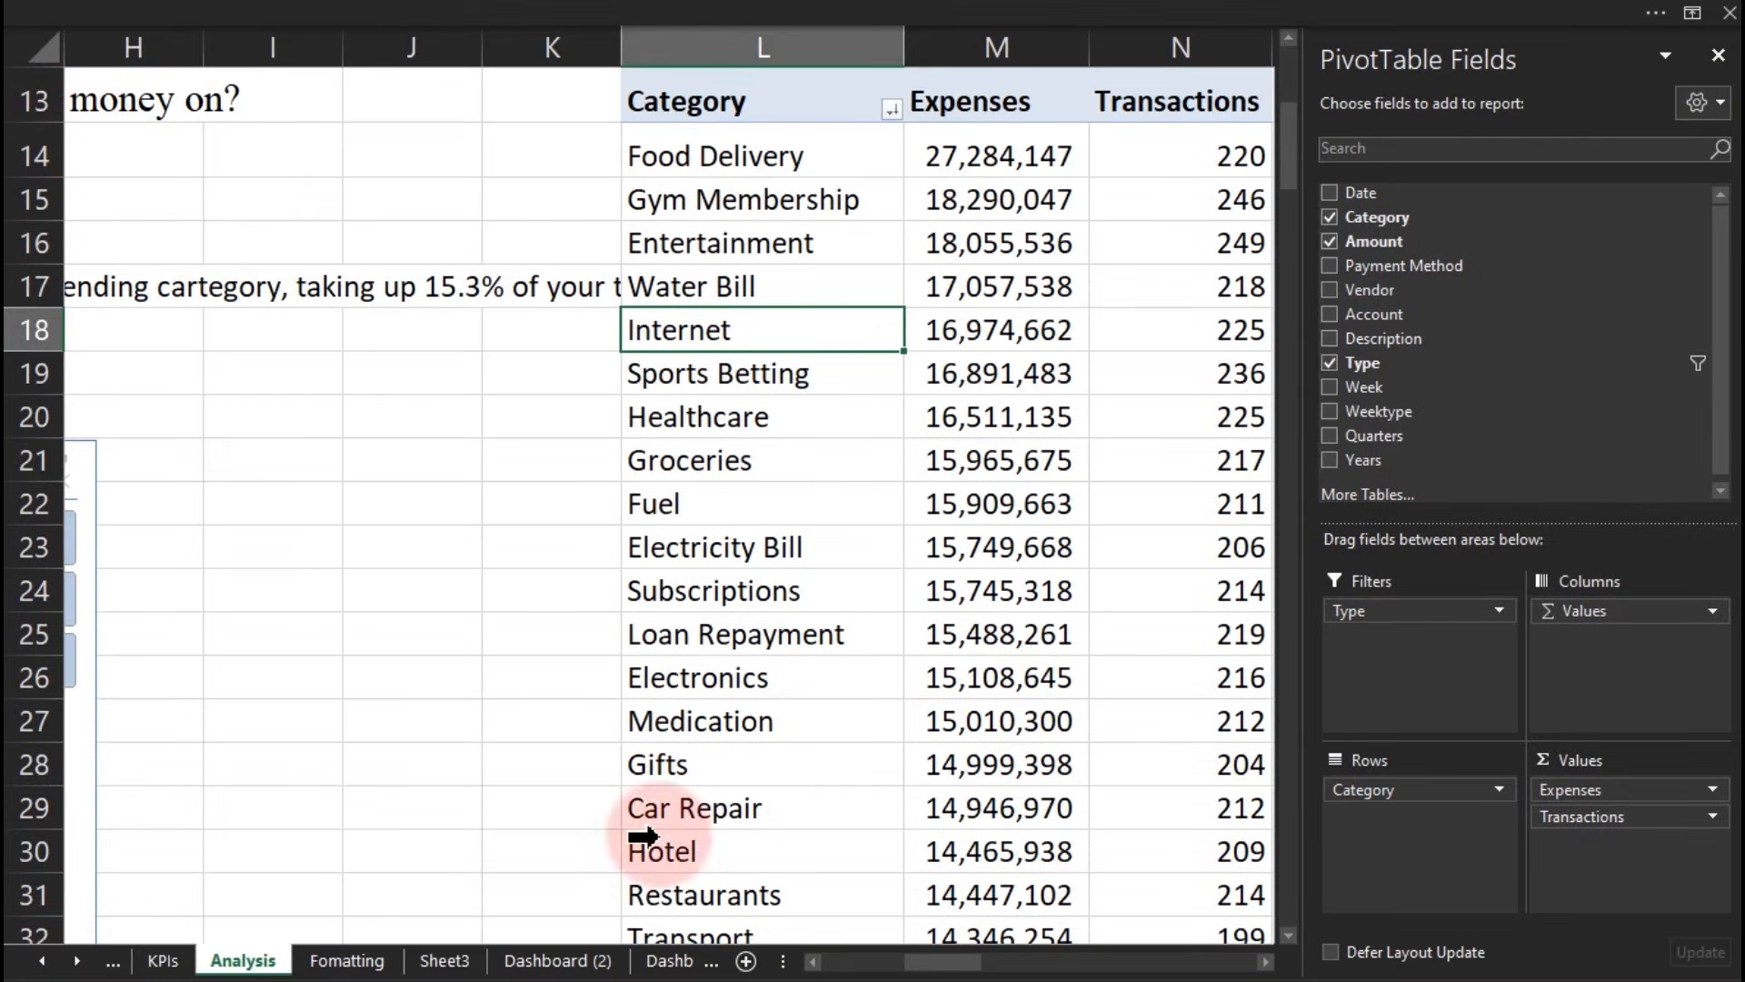
# Step: Name the PivotTable with Payment Method and Transactions on the Analysis sheet "an 3"
pyautogui.moveTo(934, 974); pyautogui.dragTo(1132, 966)
pyautogui.click(698, 305)
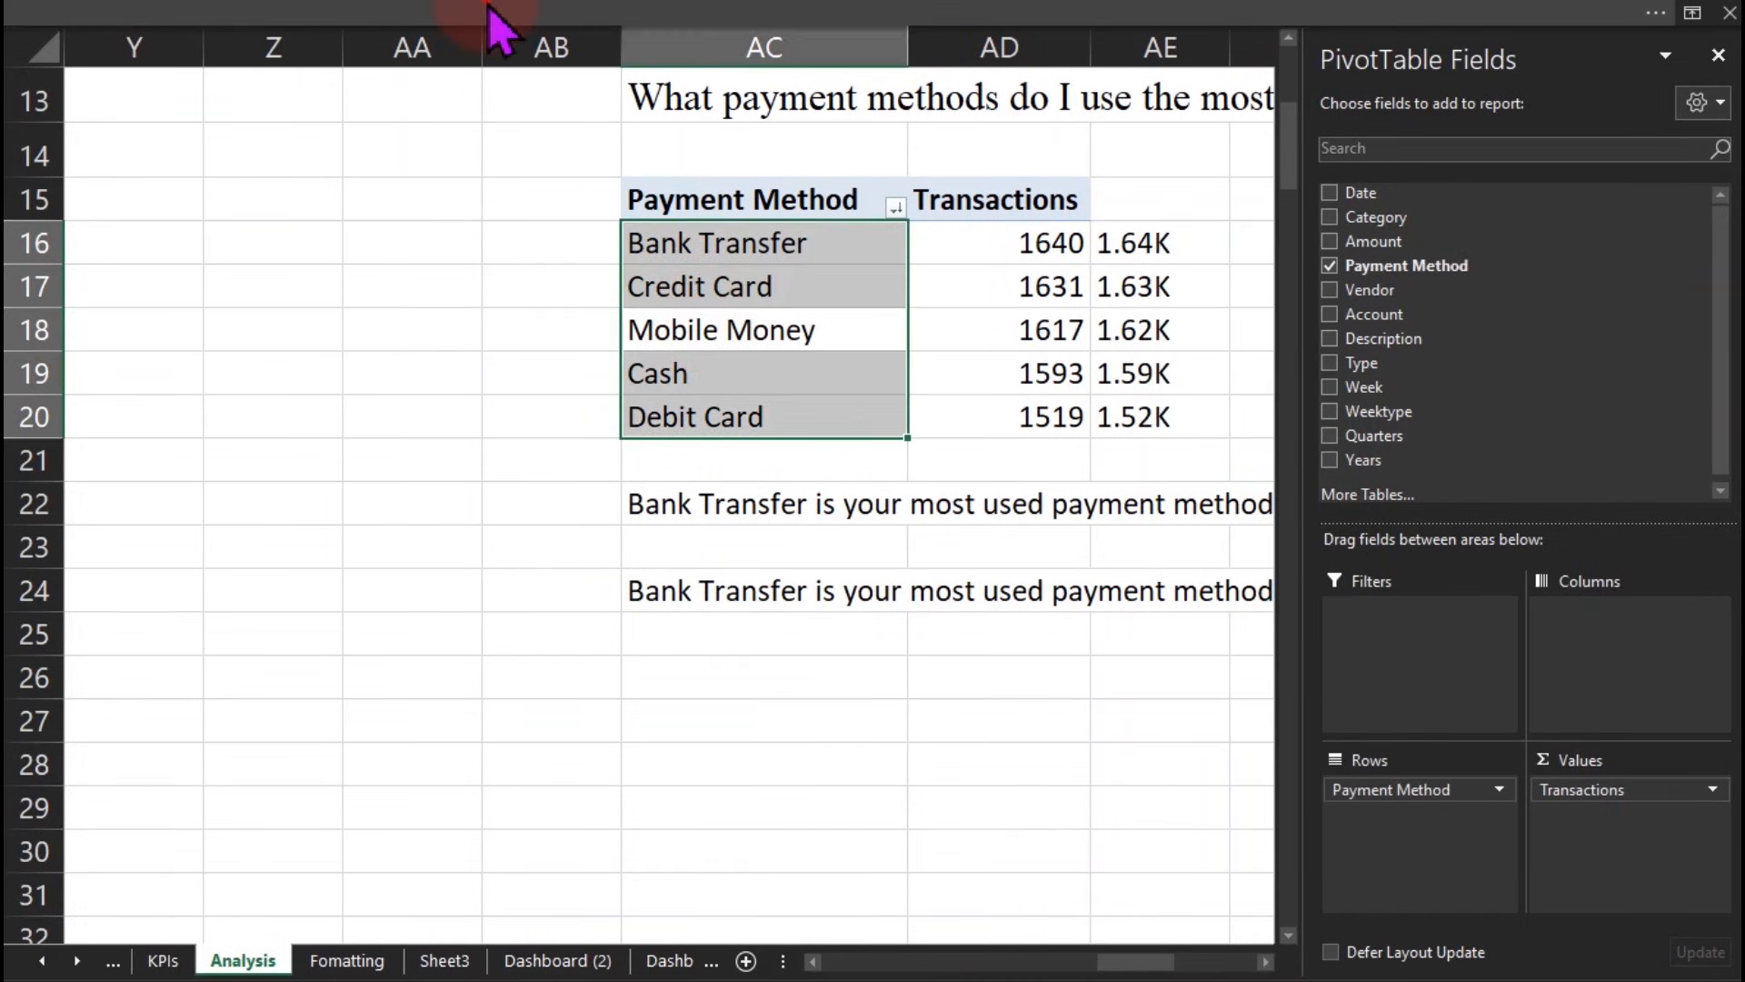
pyautogui.click(496, 19)
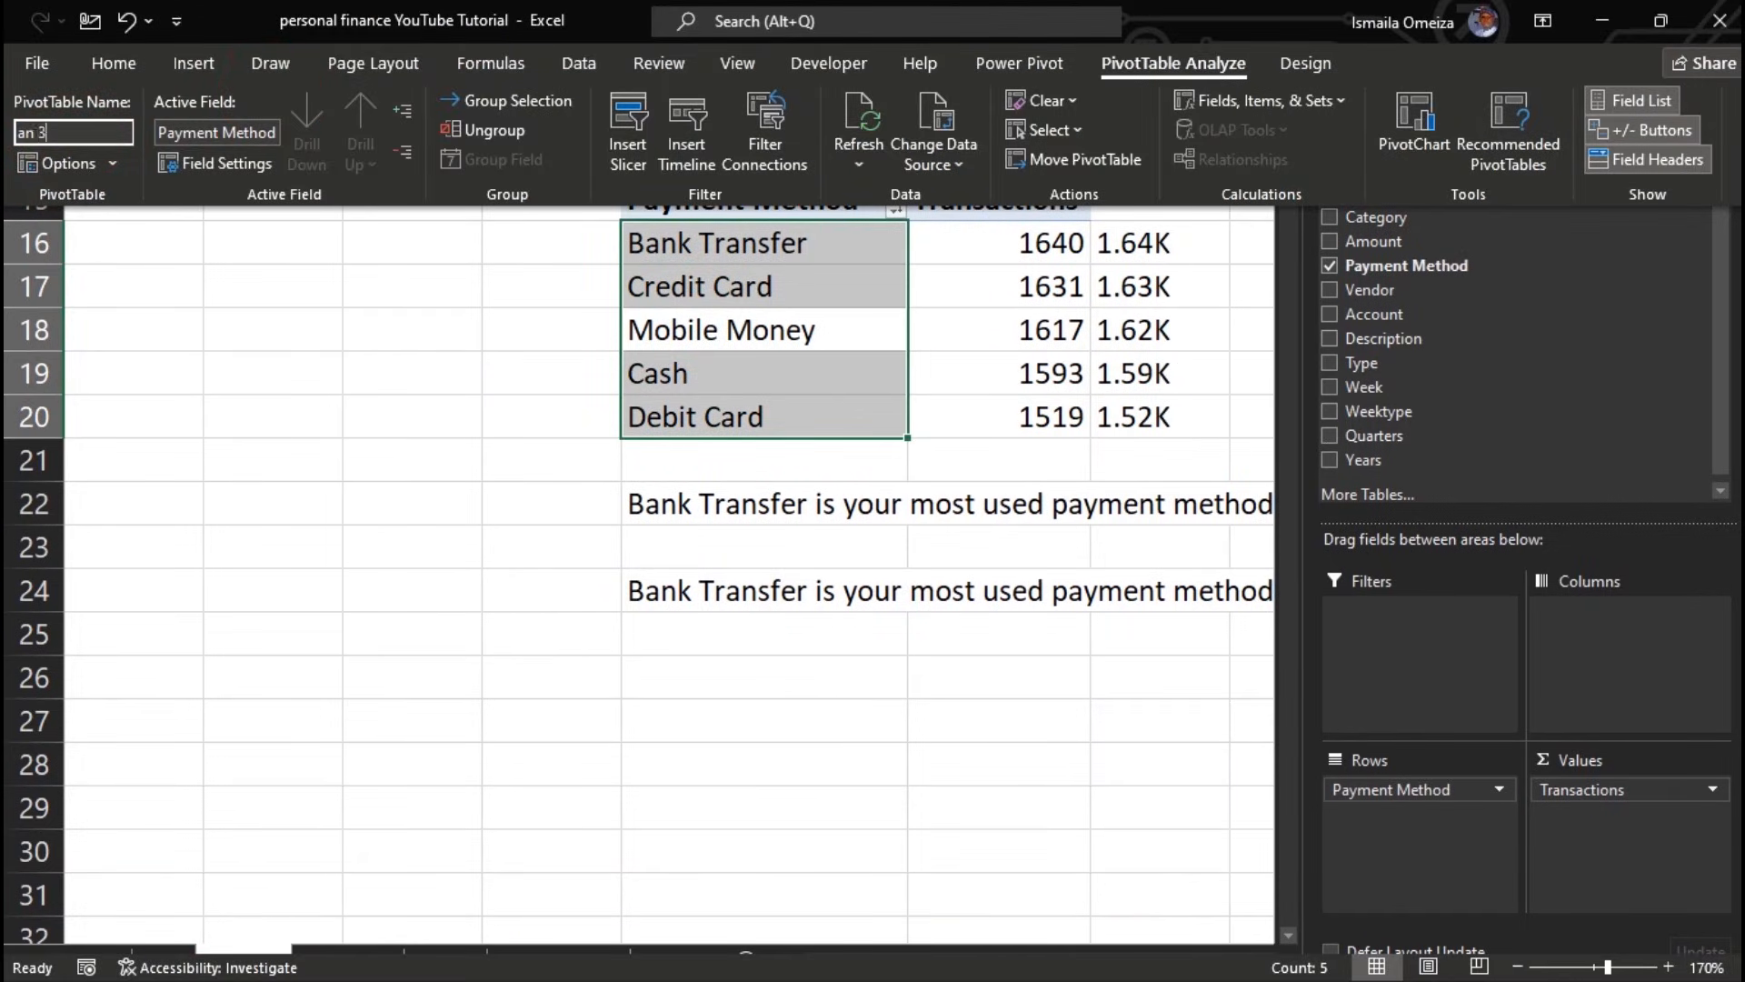
pyautogui.click(73, 138)
# Step: Cut the Account slicer from the Analysis sheet, paste it into Dashboard (2) and place it beneath the top categories chart
pyautogui.moveTo(1019, 966); pyautogui.dragTo(870, 967)
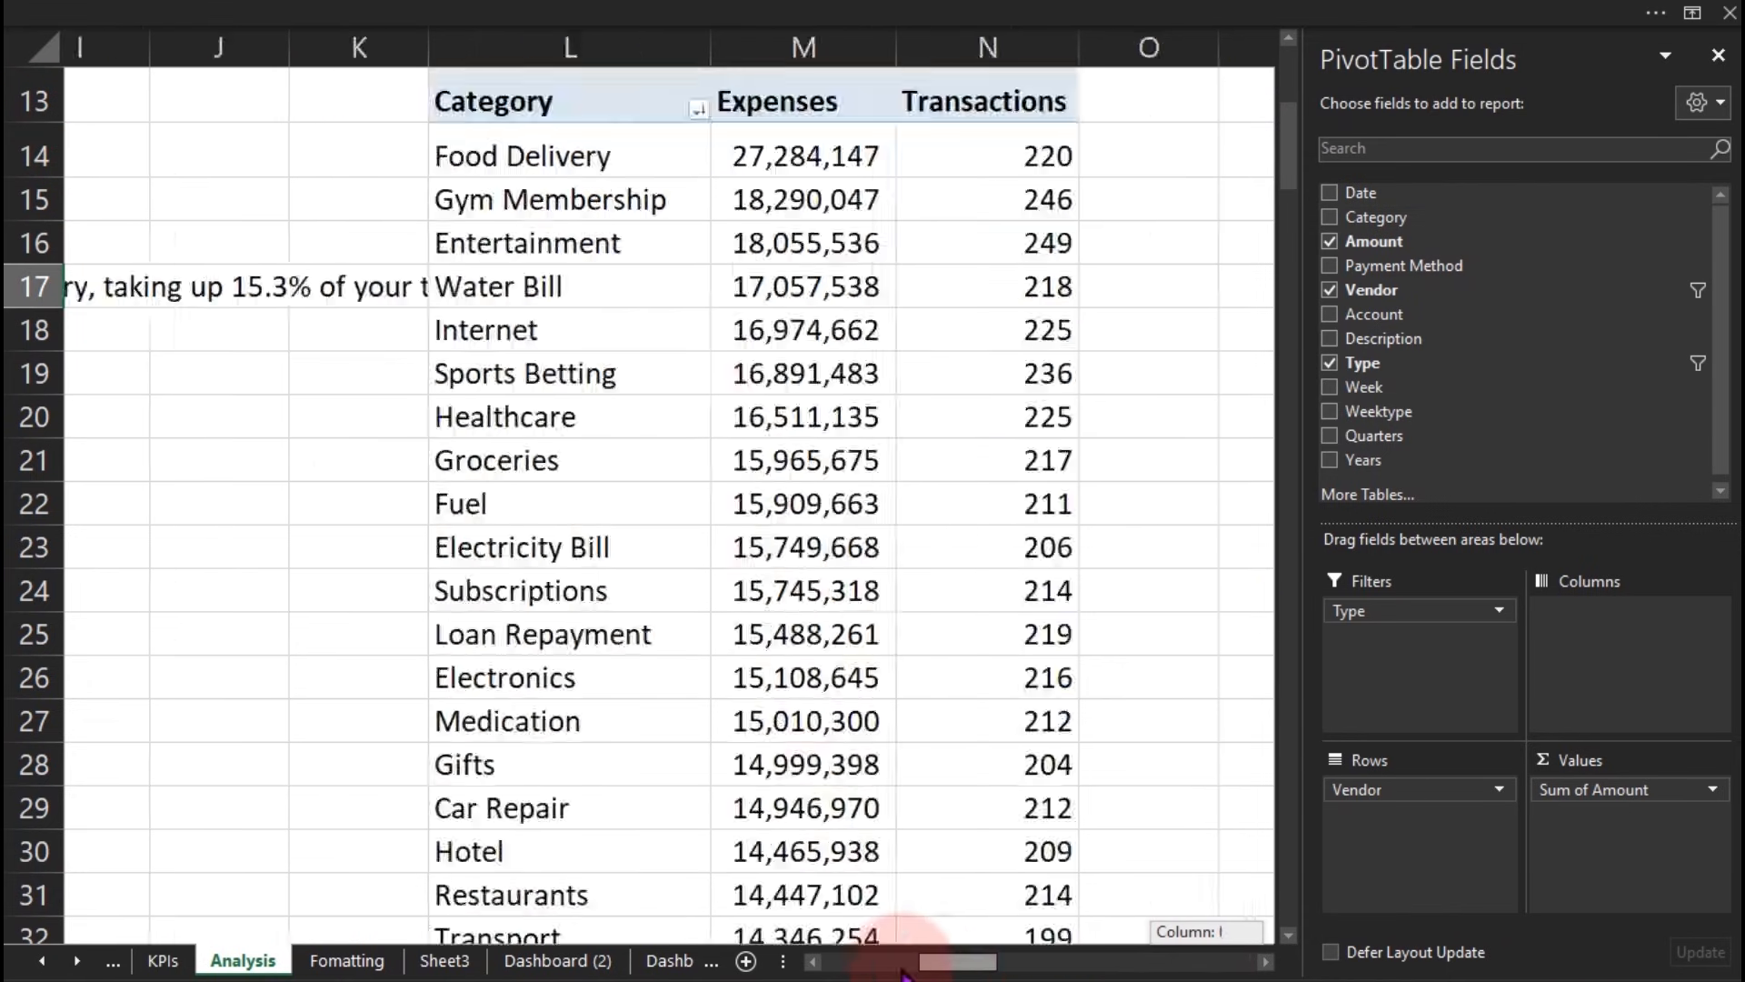
pyautogui.click(1100, 473)
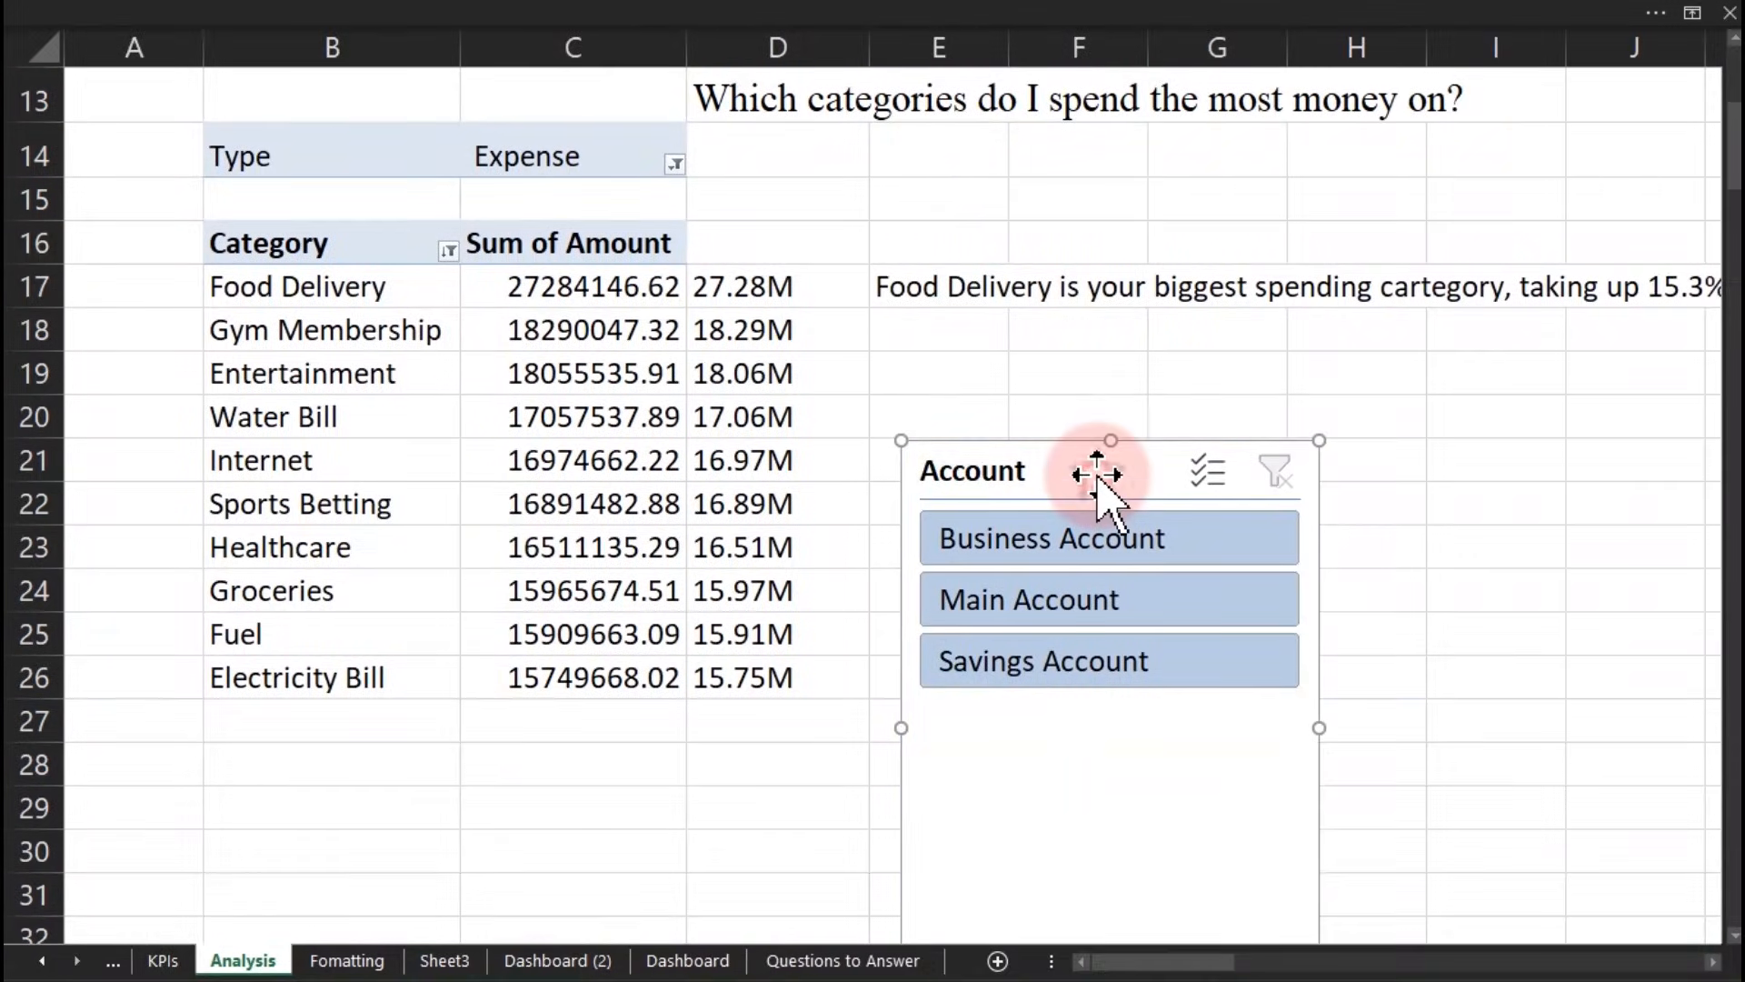
pyautogui.hotkey('ctrl', 'x')
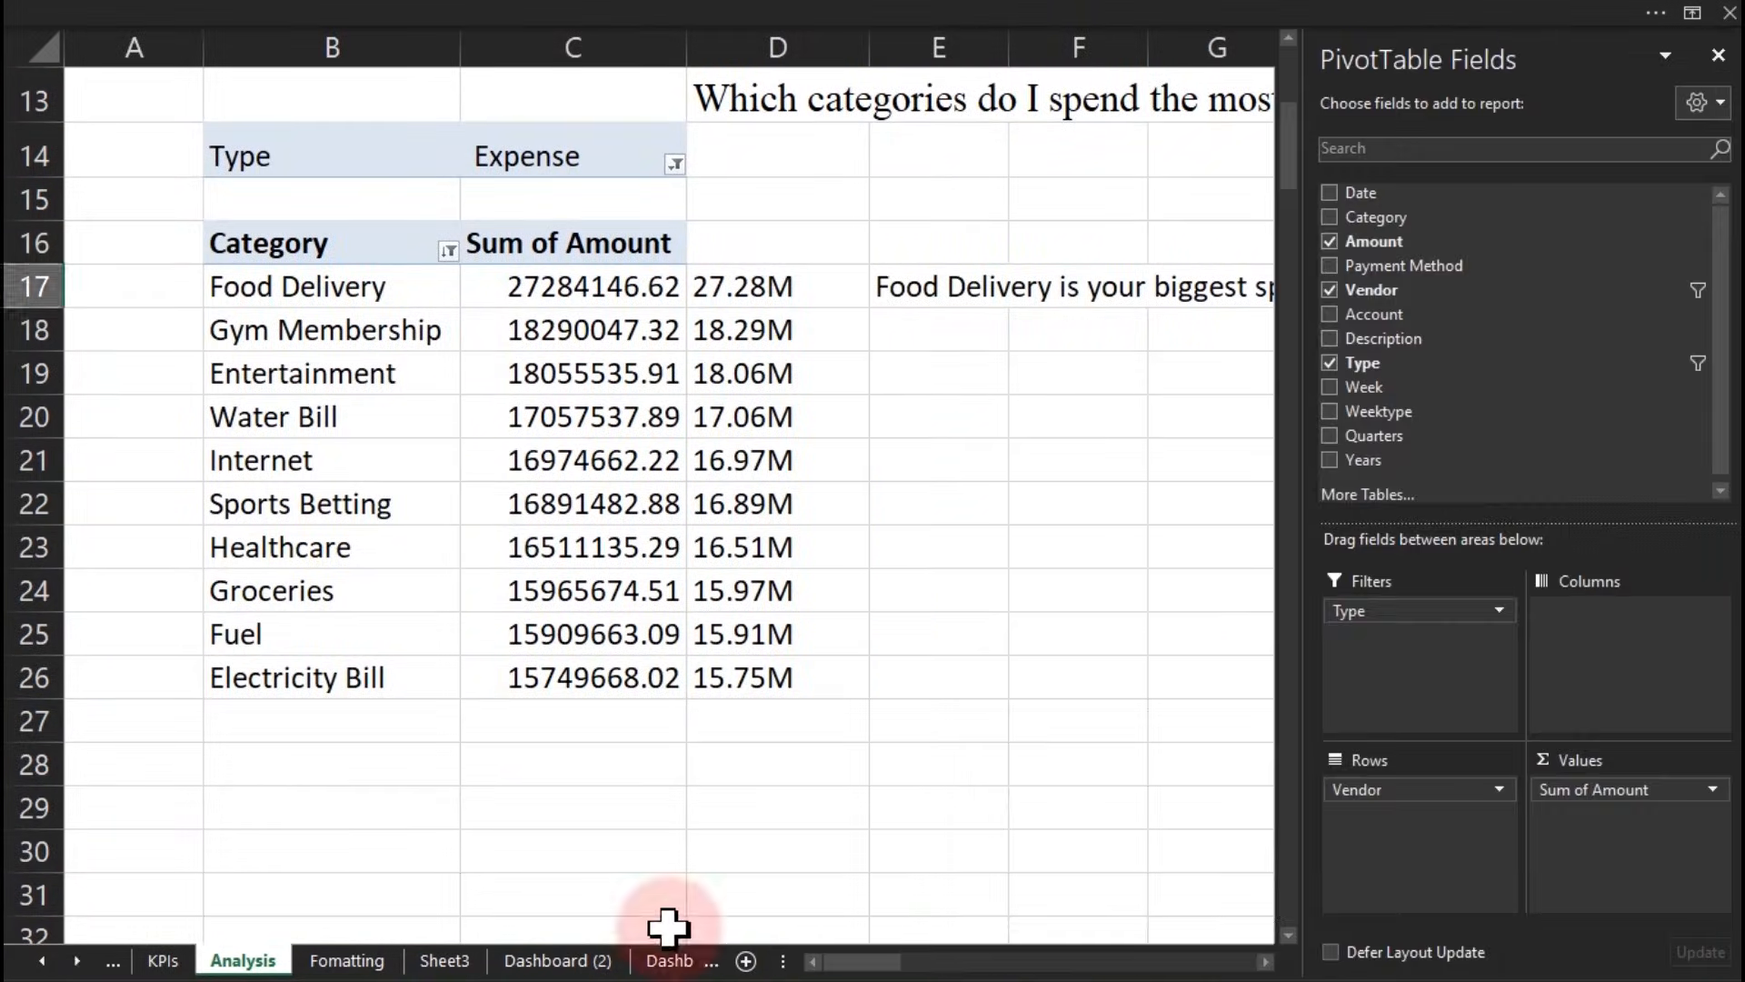
pyautogui.click(584, 961)
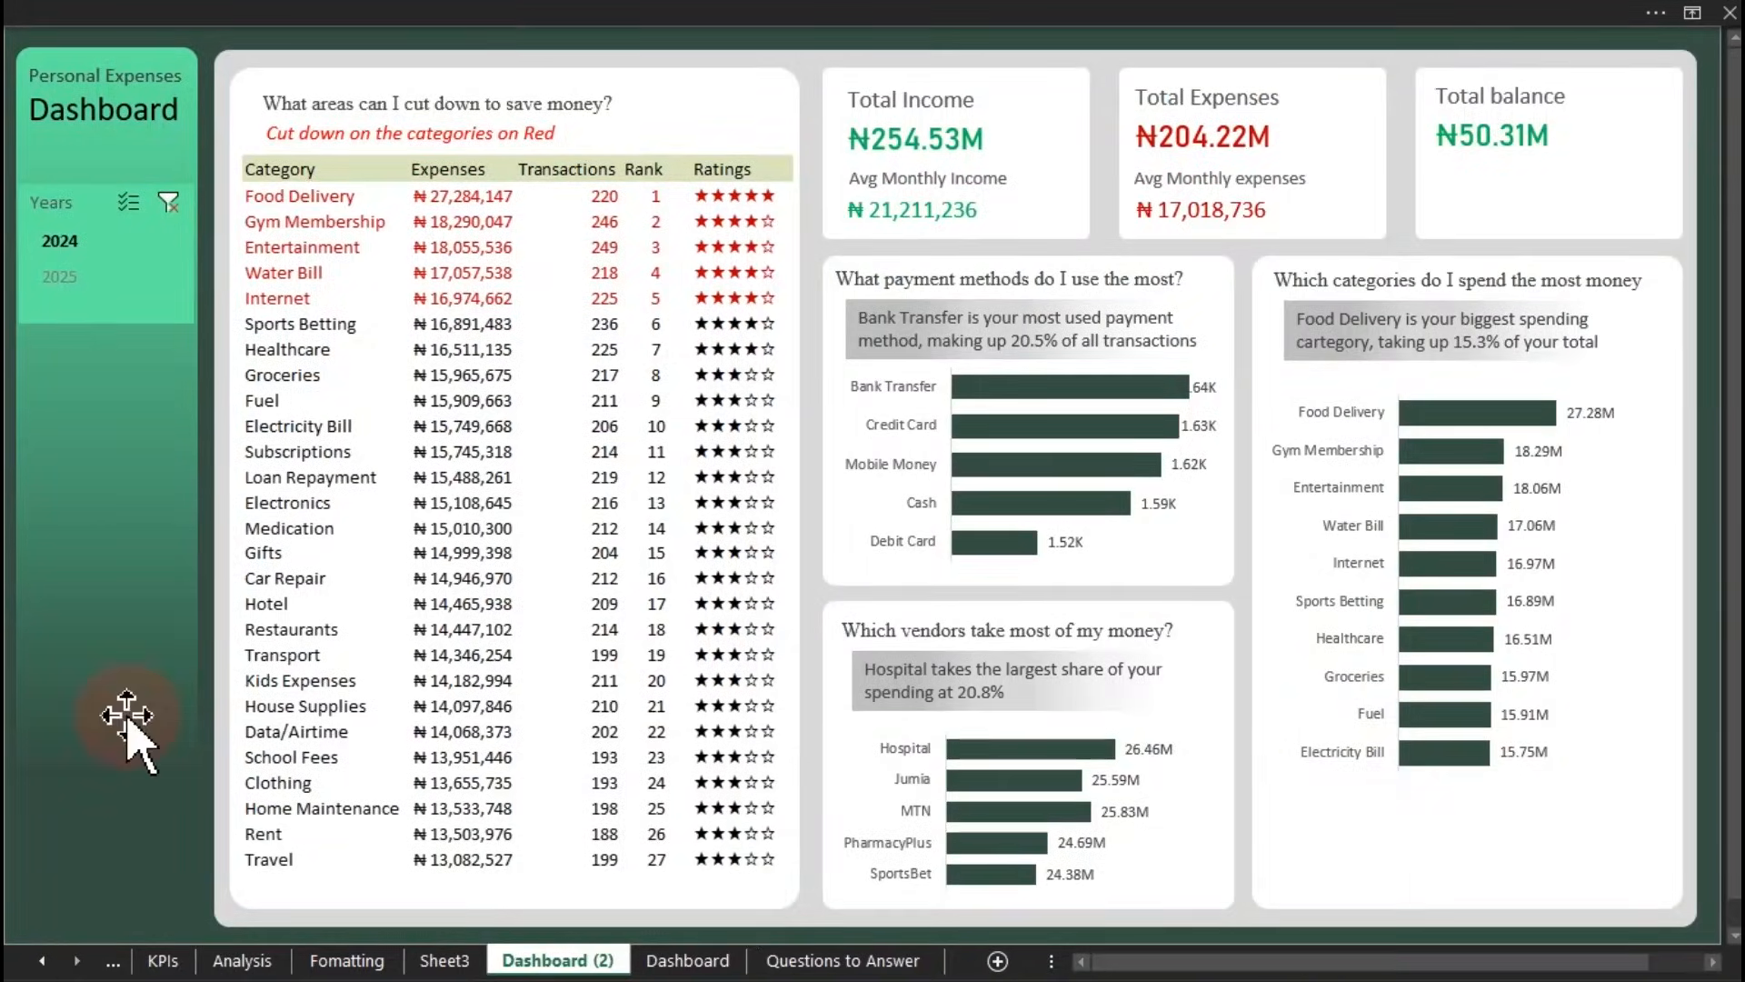
pyautogui.hotkey('ctrl', 'v')
pyautogui.moveTo(859, 468); pyautogui.dragTo(314, 797)
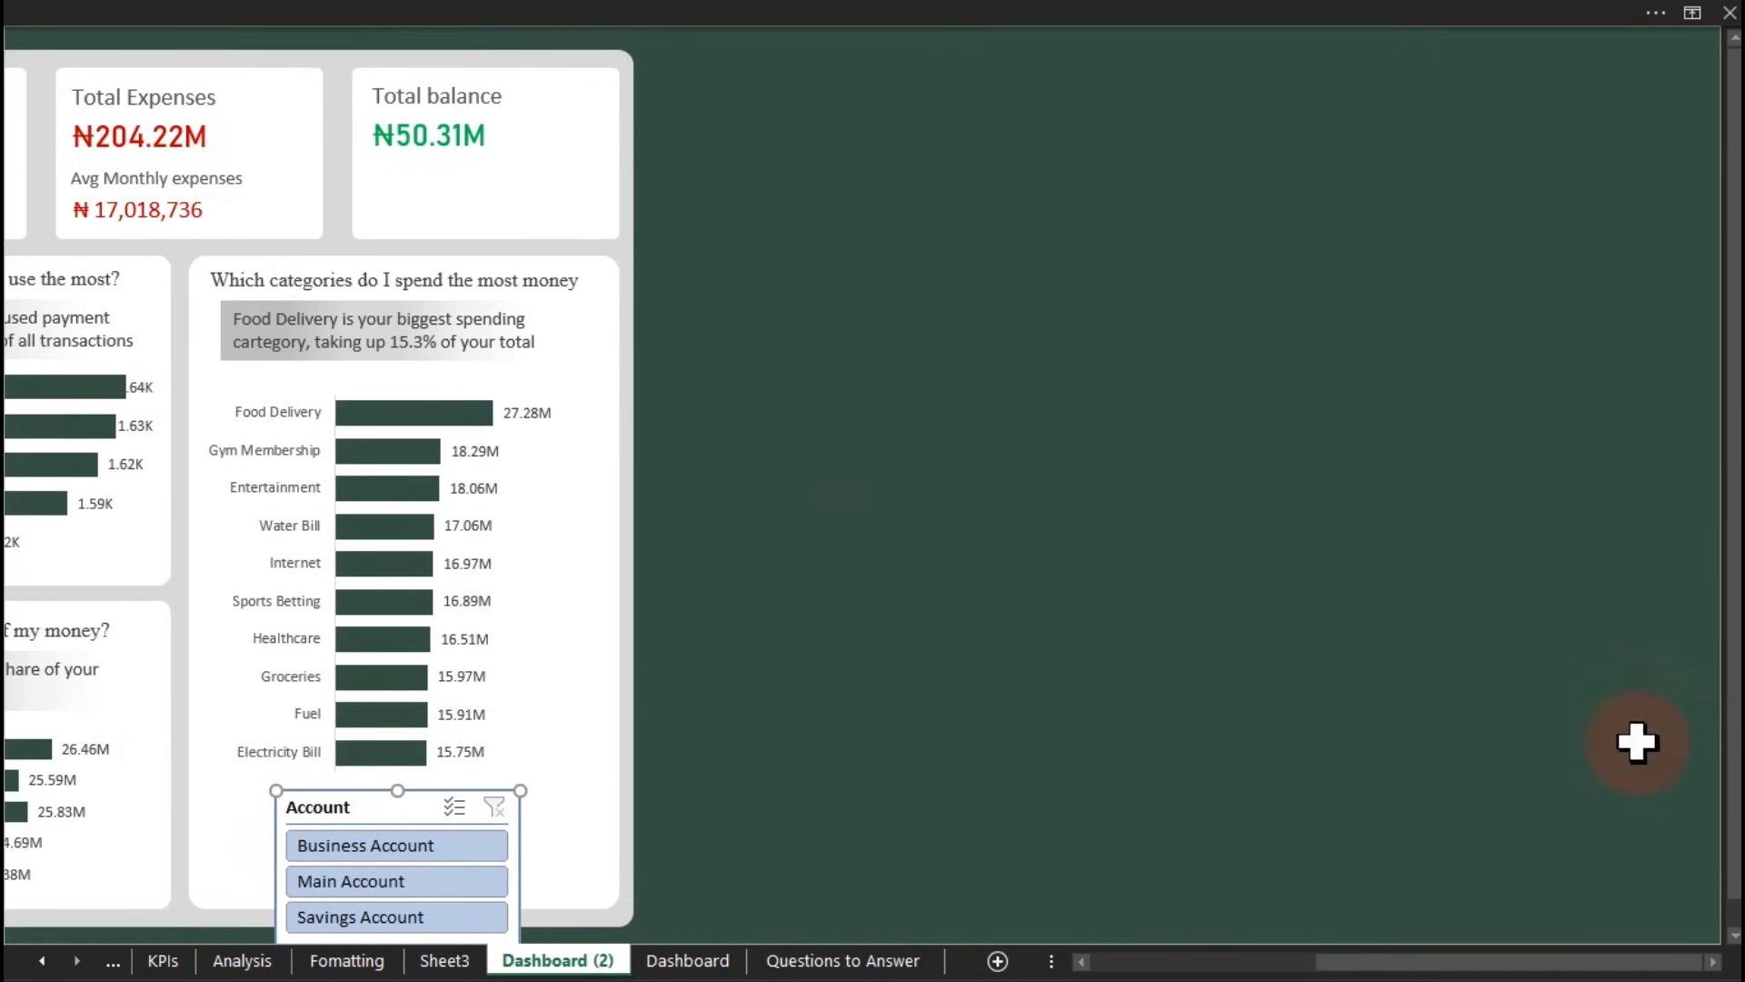
pyautogui.moveTo(1487, 965); pyautogui.dragTo(1318, 966)
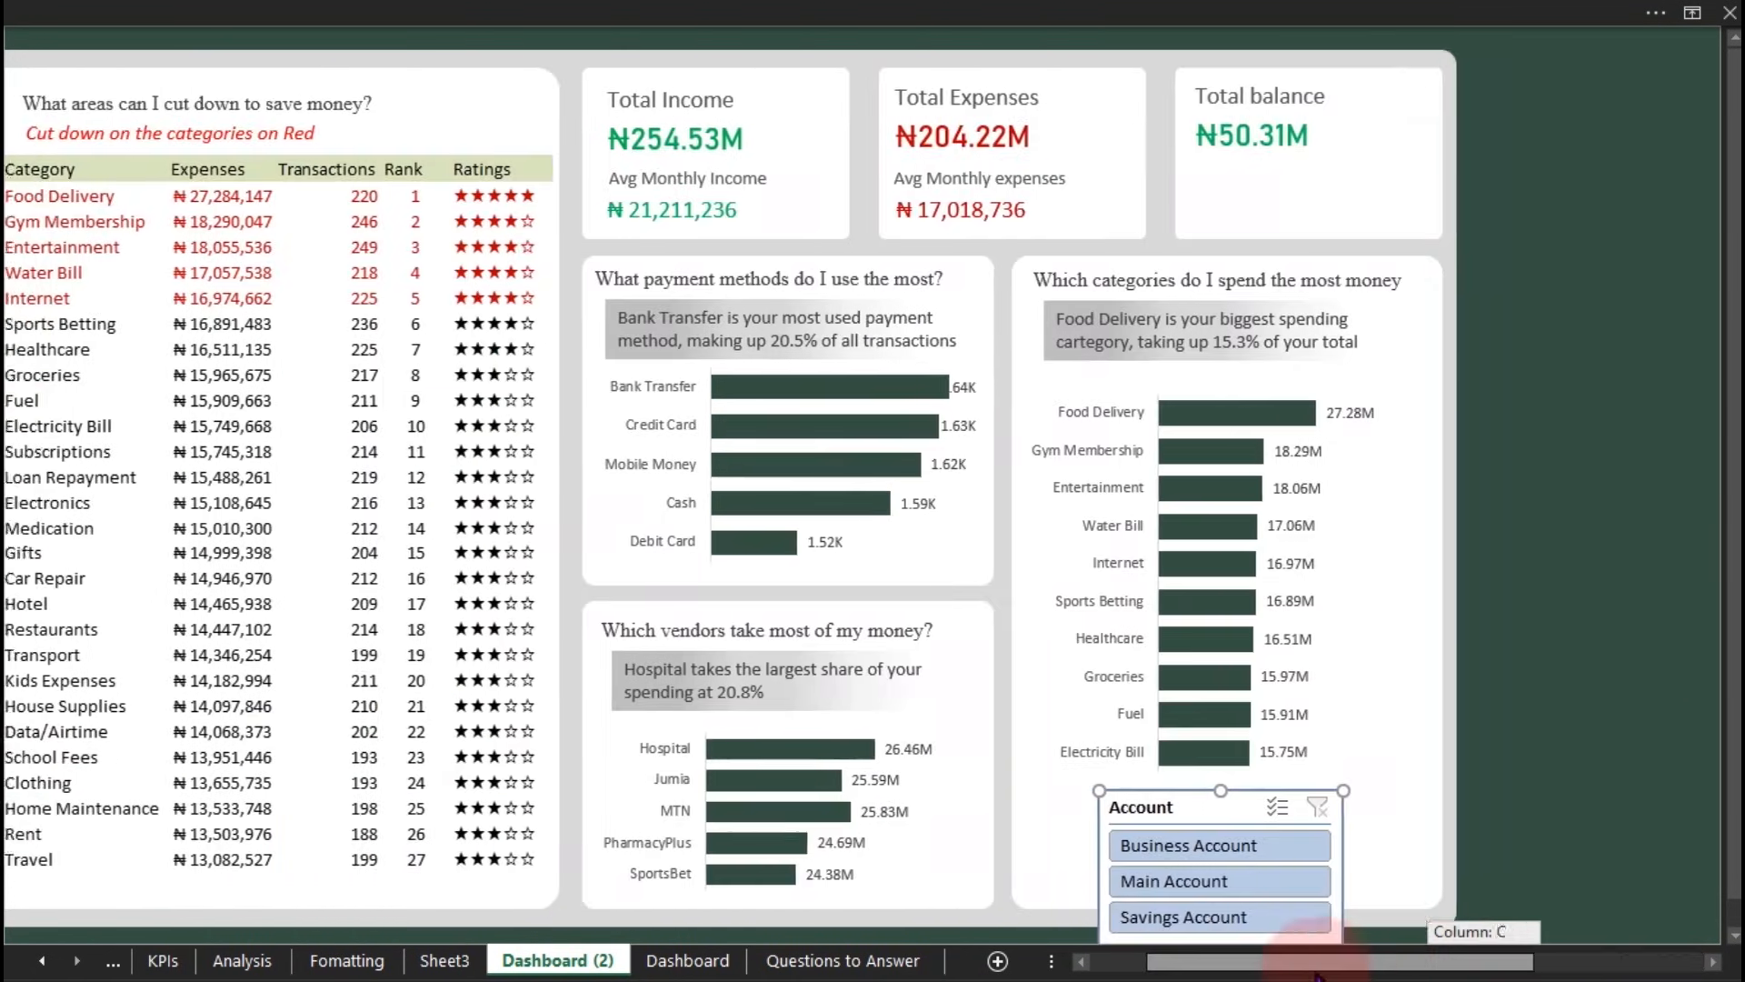
pyautogui.click(1144, 823)
pyautogui.moveTo(1144, 823); pyautogui.dragTo(1087, 805)
# Step: Arrange the Account slicer in 2 columns and resize it to fit inside the categories card below the chart
pyautogui.click(800, 20)
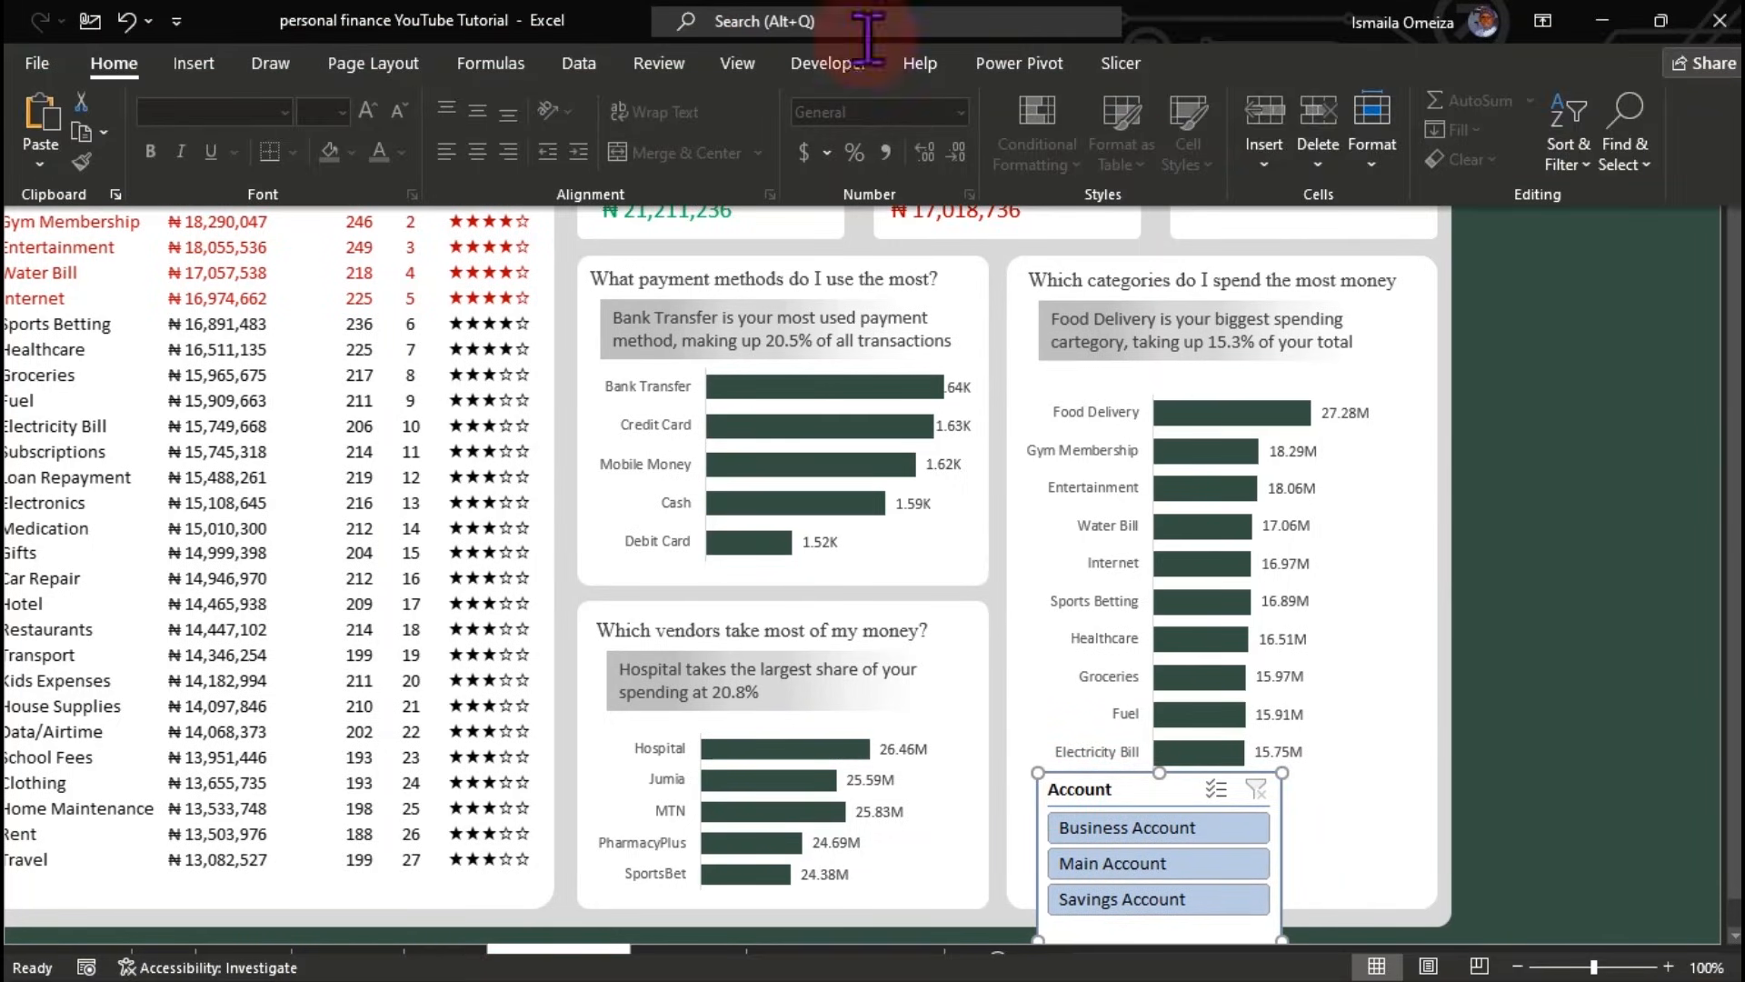
pyautogui.click(1127, 67)
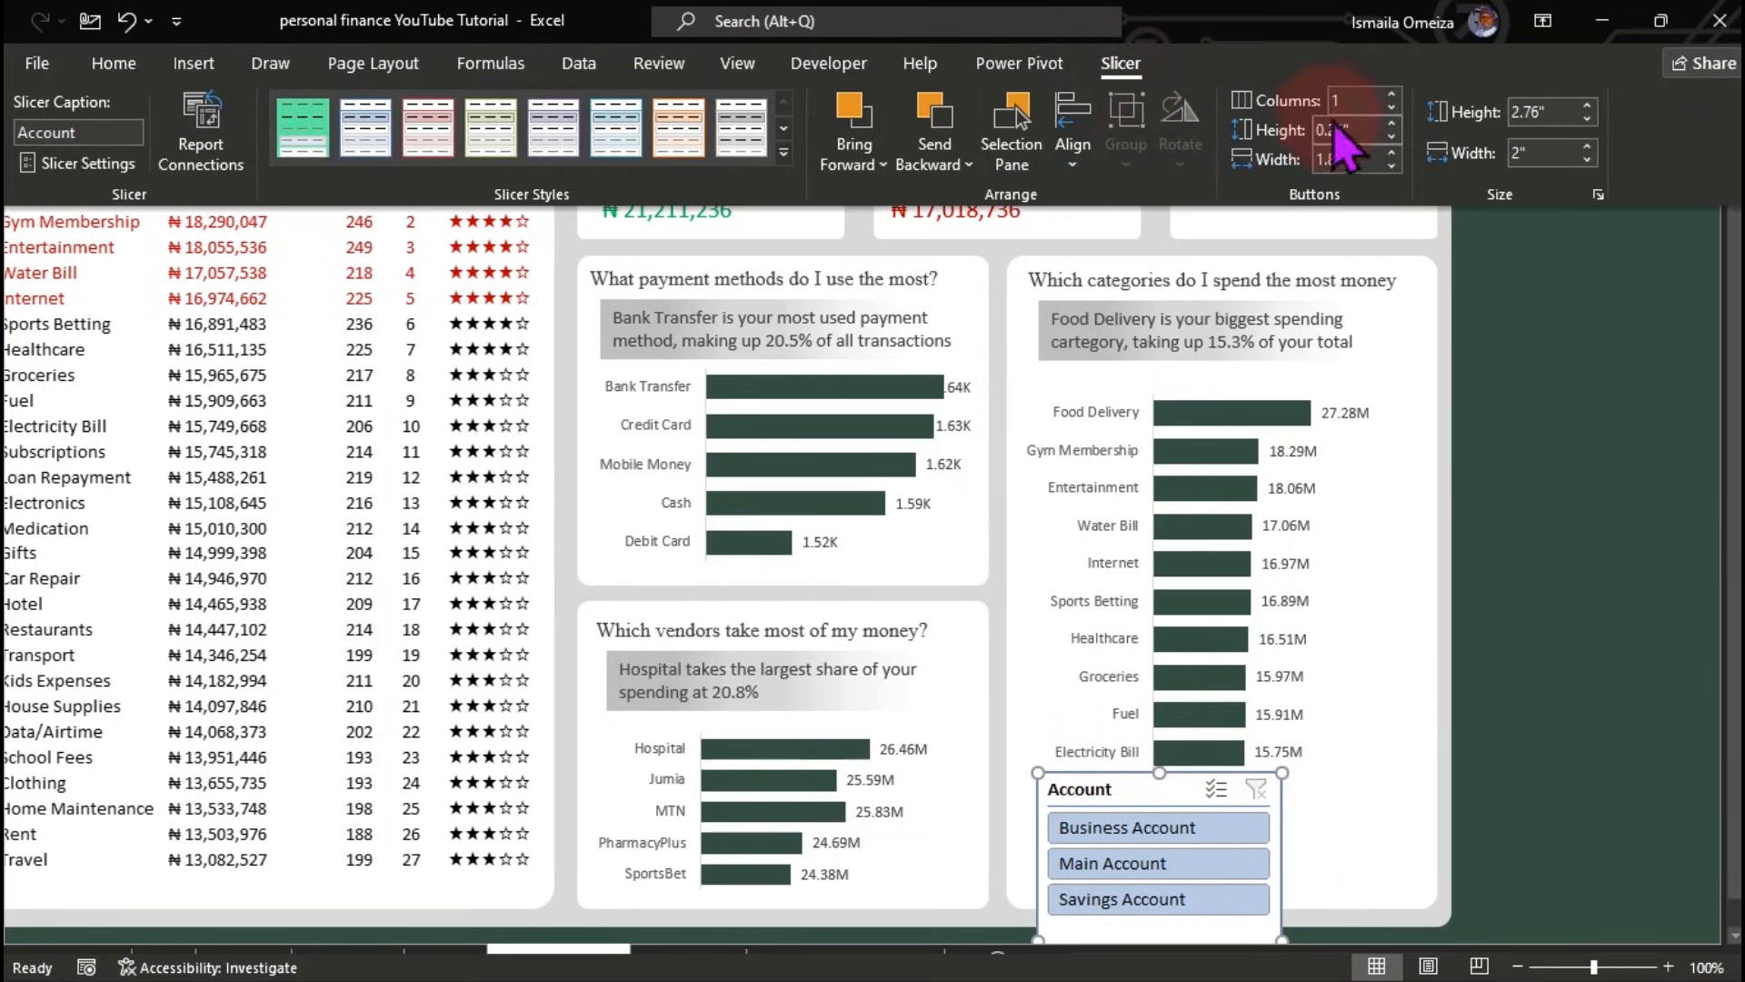
pyautogui.click(1392, 94)
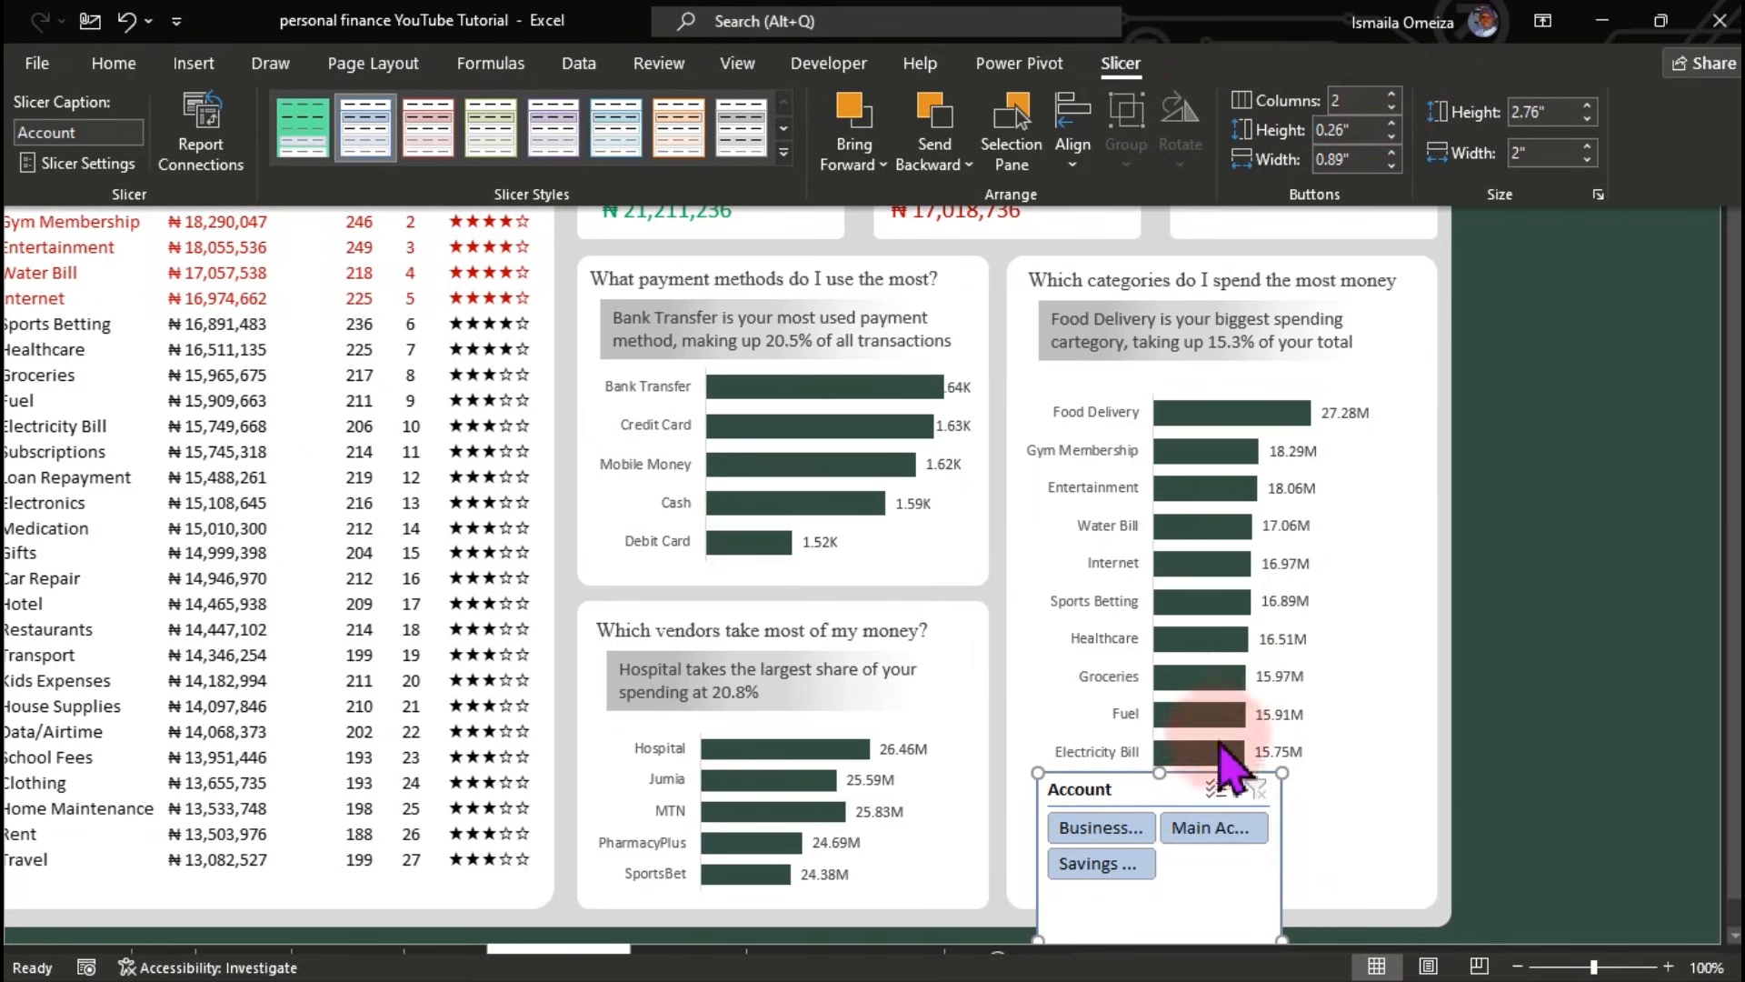
pyautogui.moveTo(1230, 907); pyautogui.dragTo(1410, 684)
pyautogui.moveTo(1212, 549); pyautogui.dragTo(1220, 807)
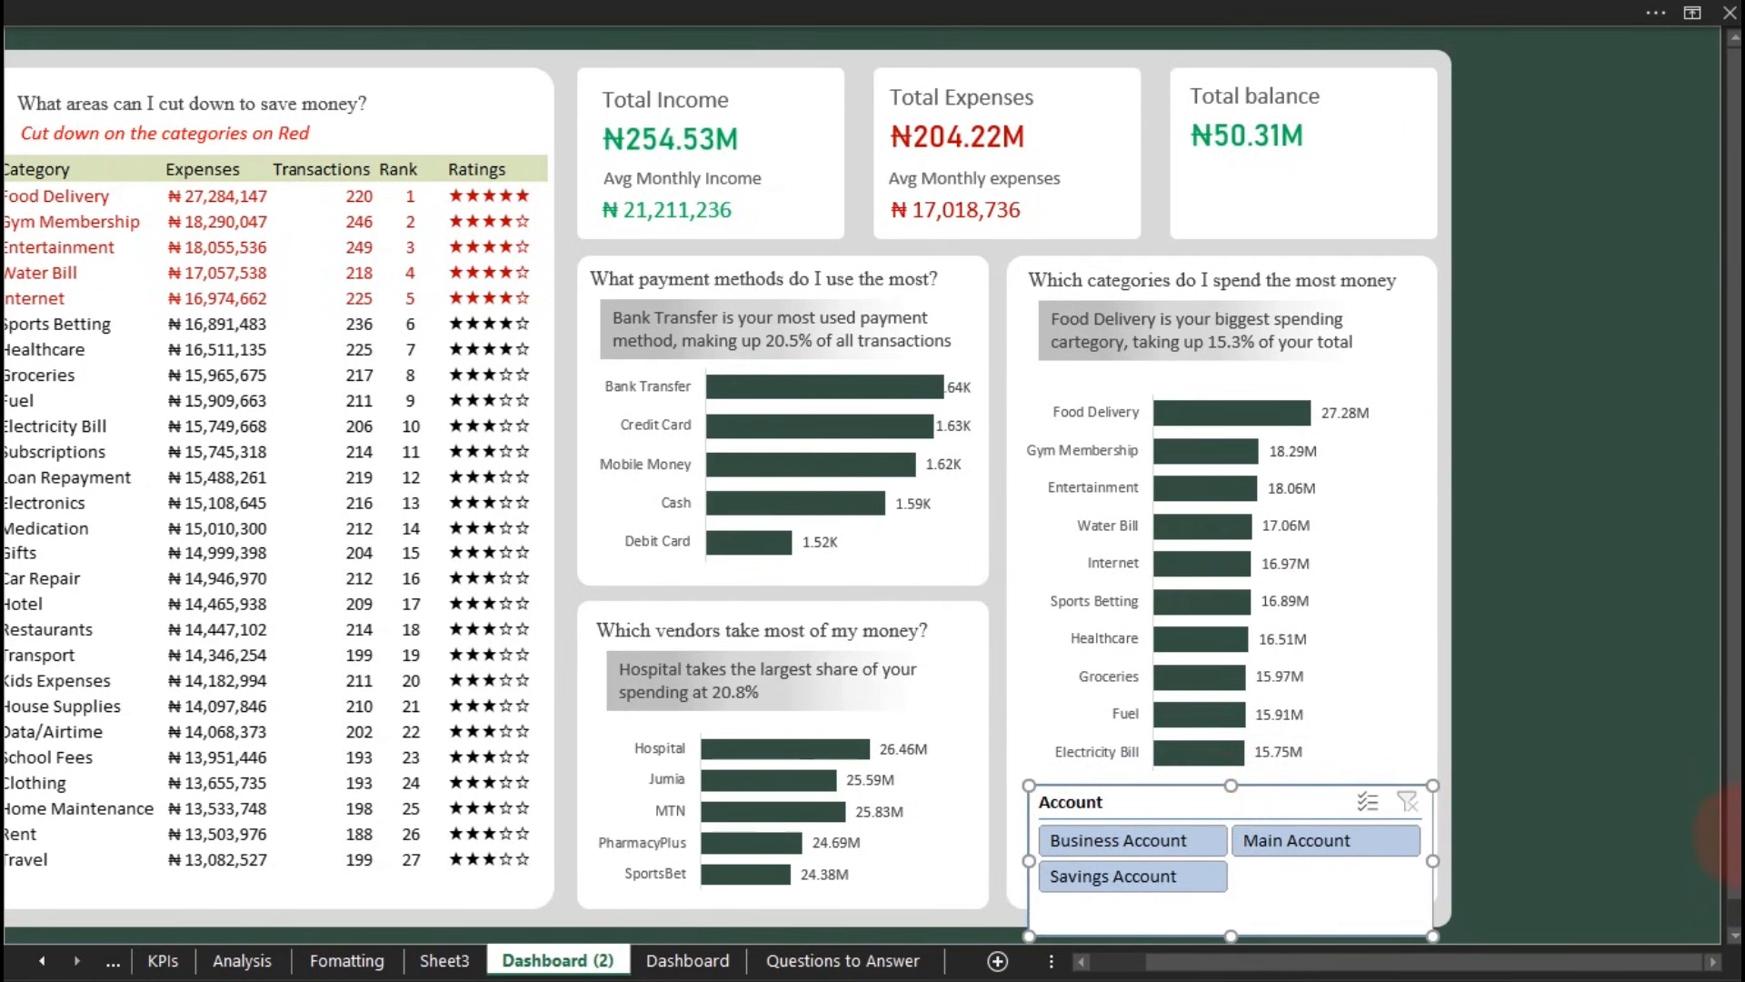
pyautogui.moveTo(1735, 841); pyautogui.dragTo(1734, 866)
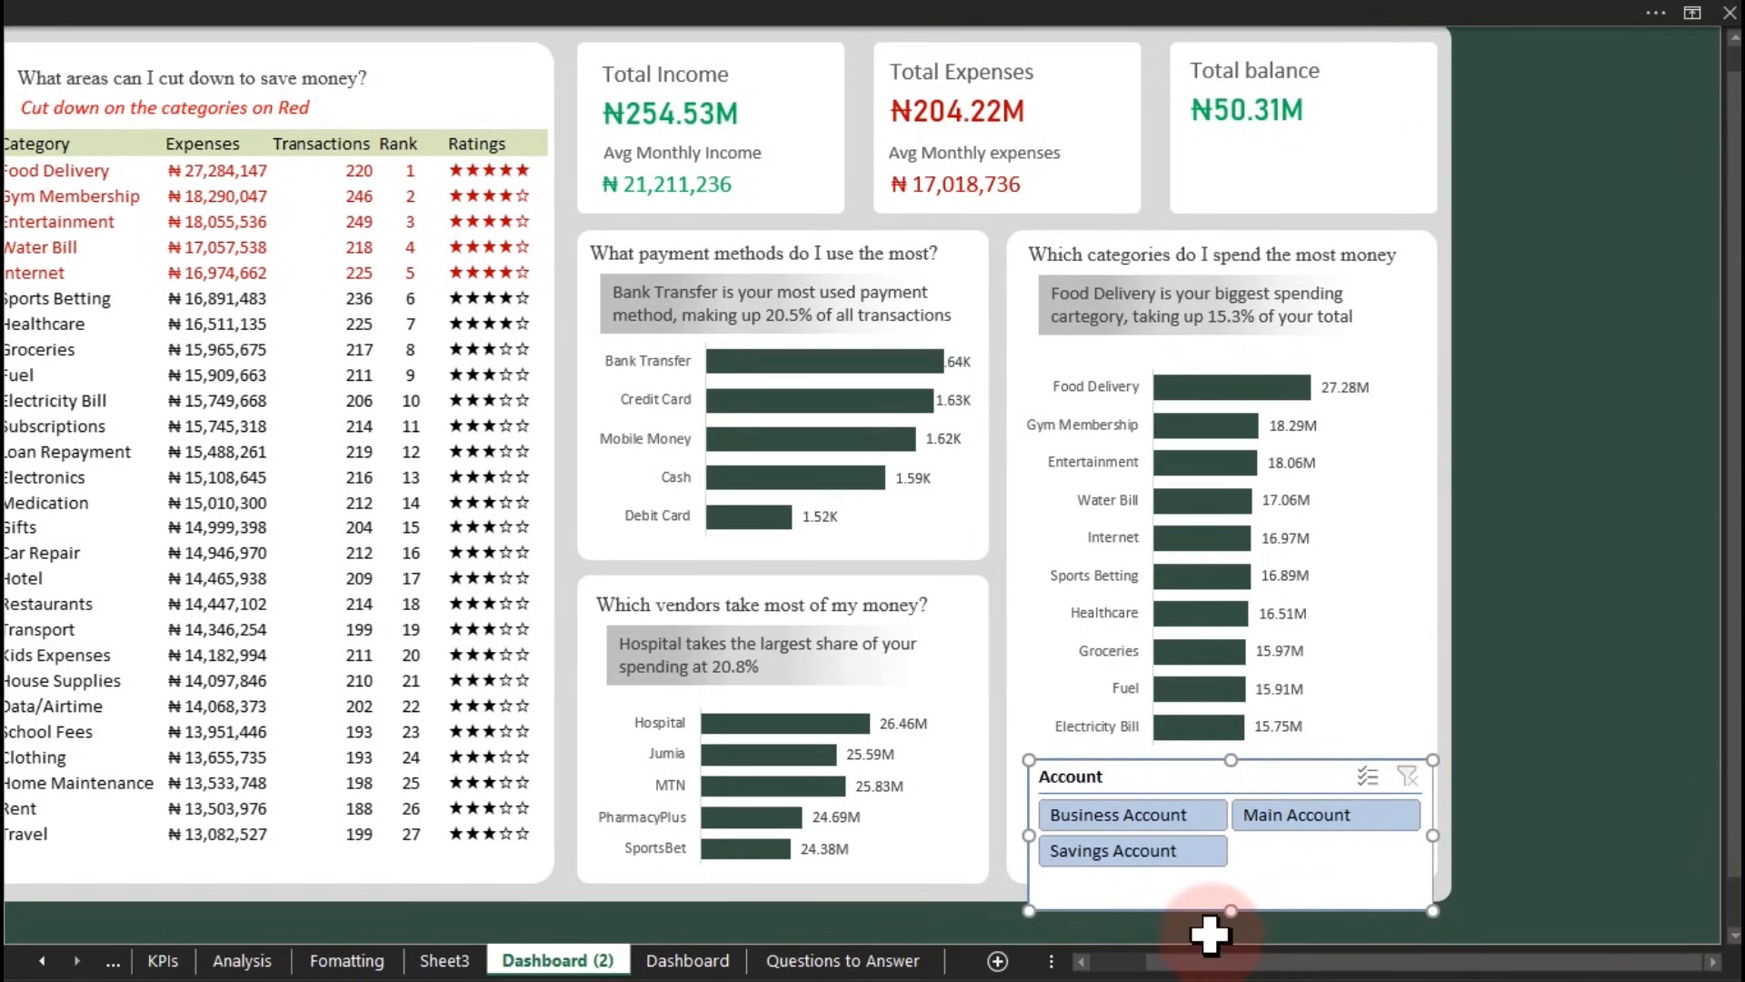
pyautogui.moveTo(1237, 913); pyautogui.dragTo(1232, 880)
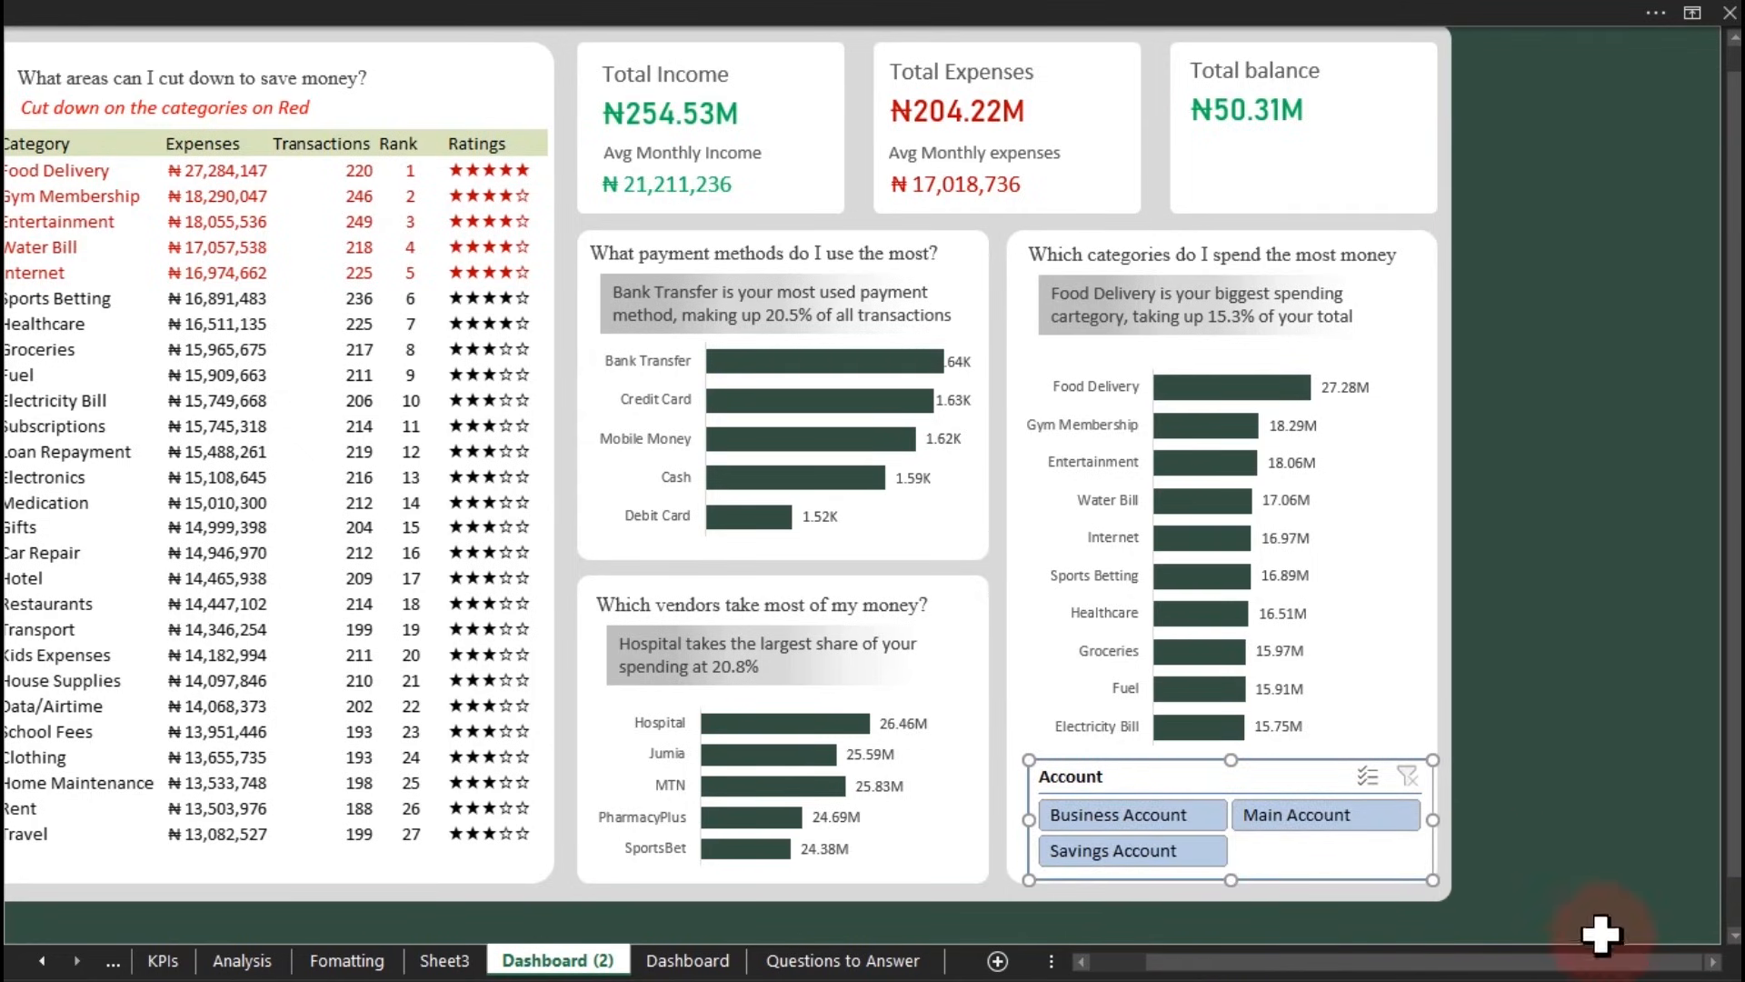
# Step: Filter the Account slicer by Business Account and also connect it to the PivotTables an 2, an 3 and an 4
pyautogui.moveTo(1581, 964); pyautogui.dragTo(1306, 968)
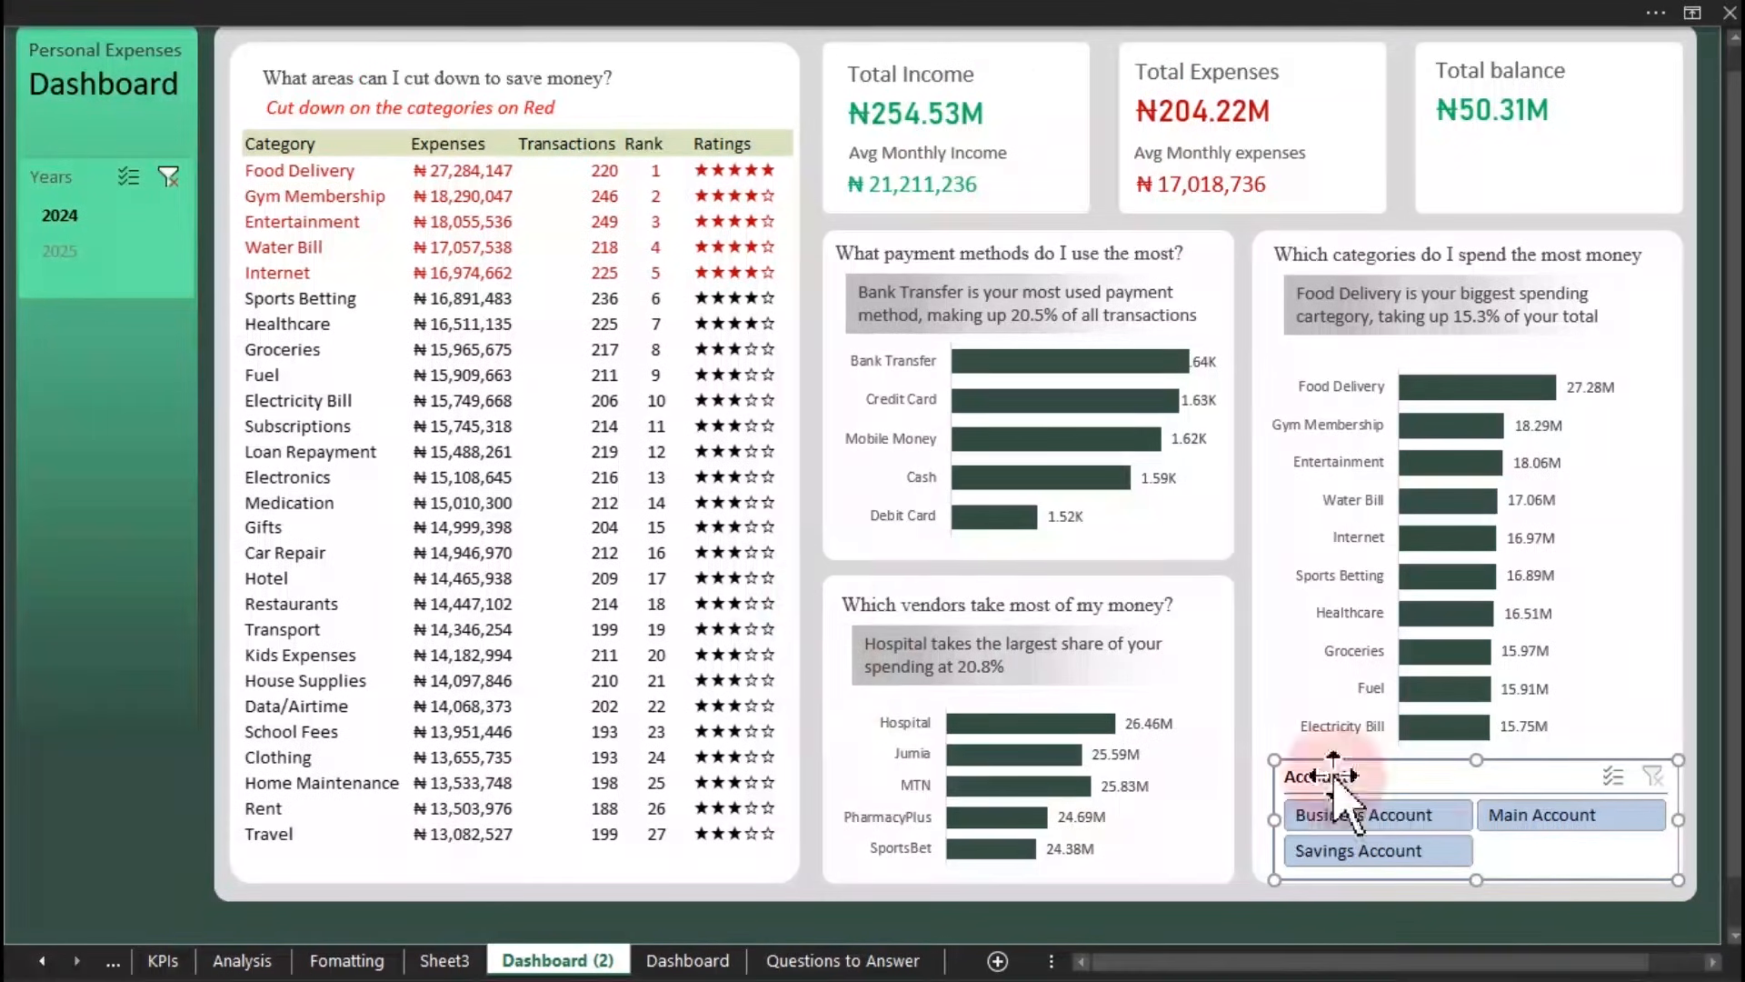
pyautogui.click(1397, 817)
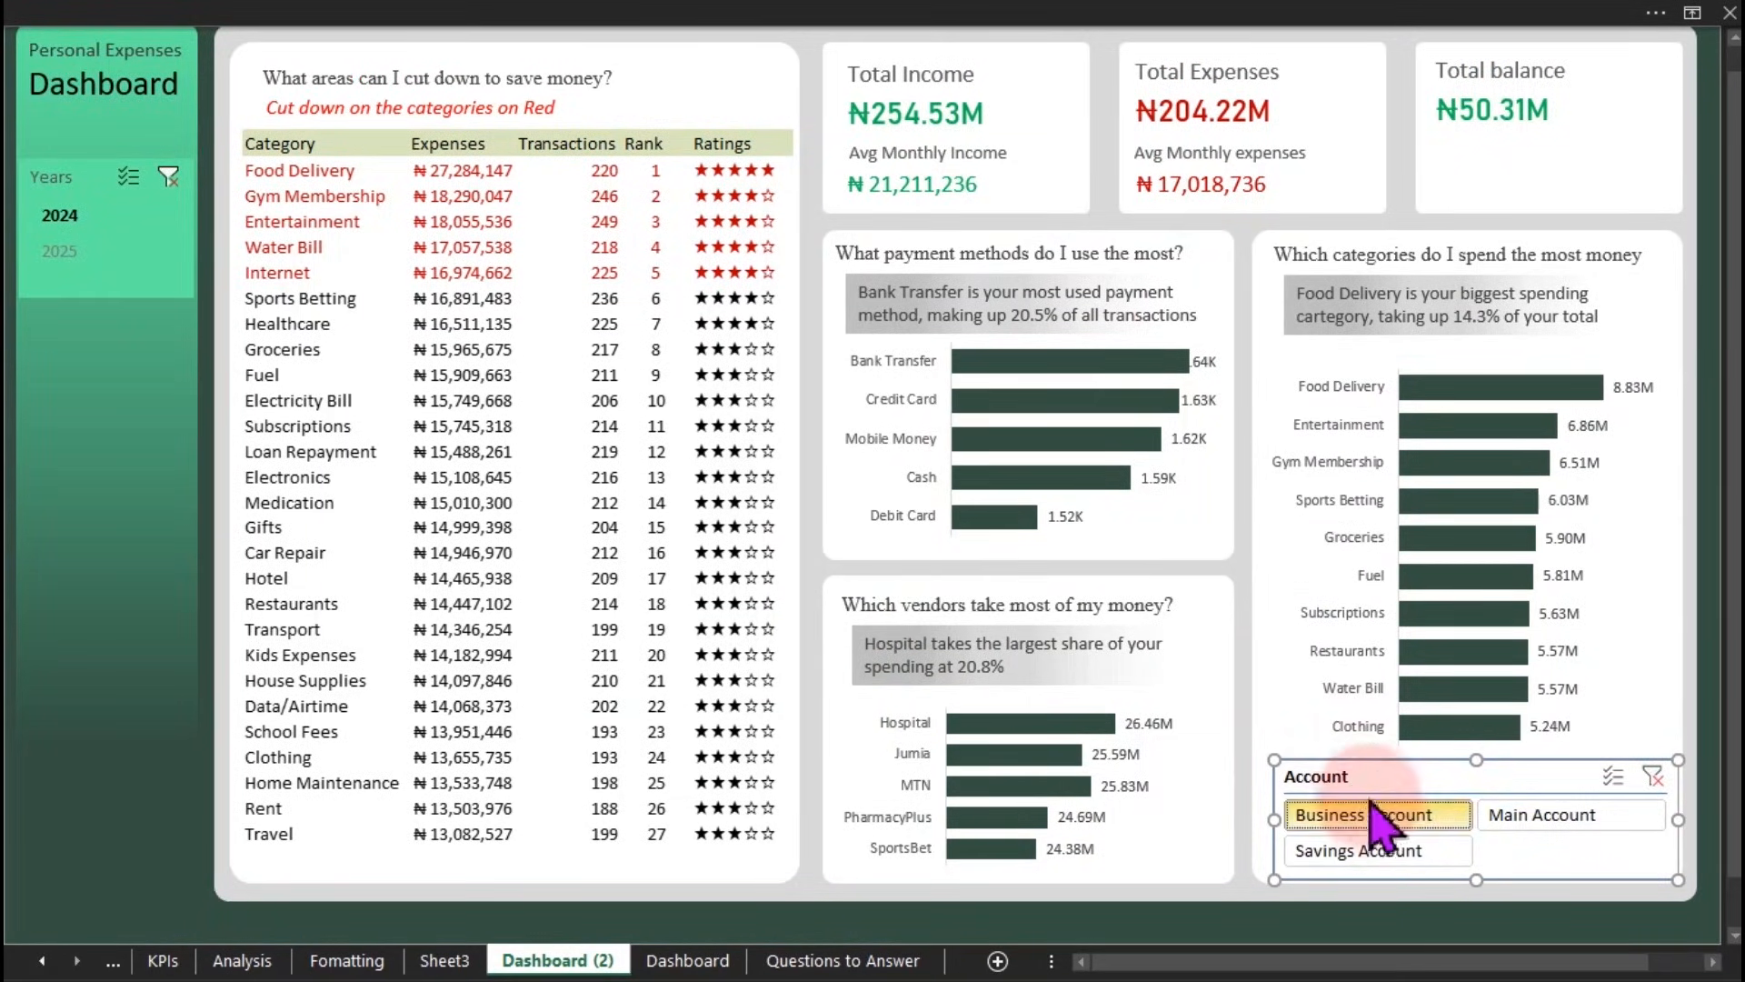
pyautogui.rightClick(1363, 782)
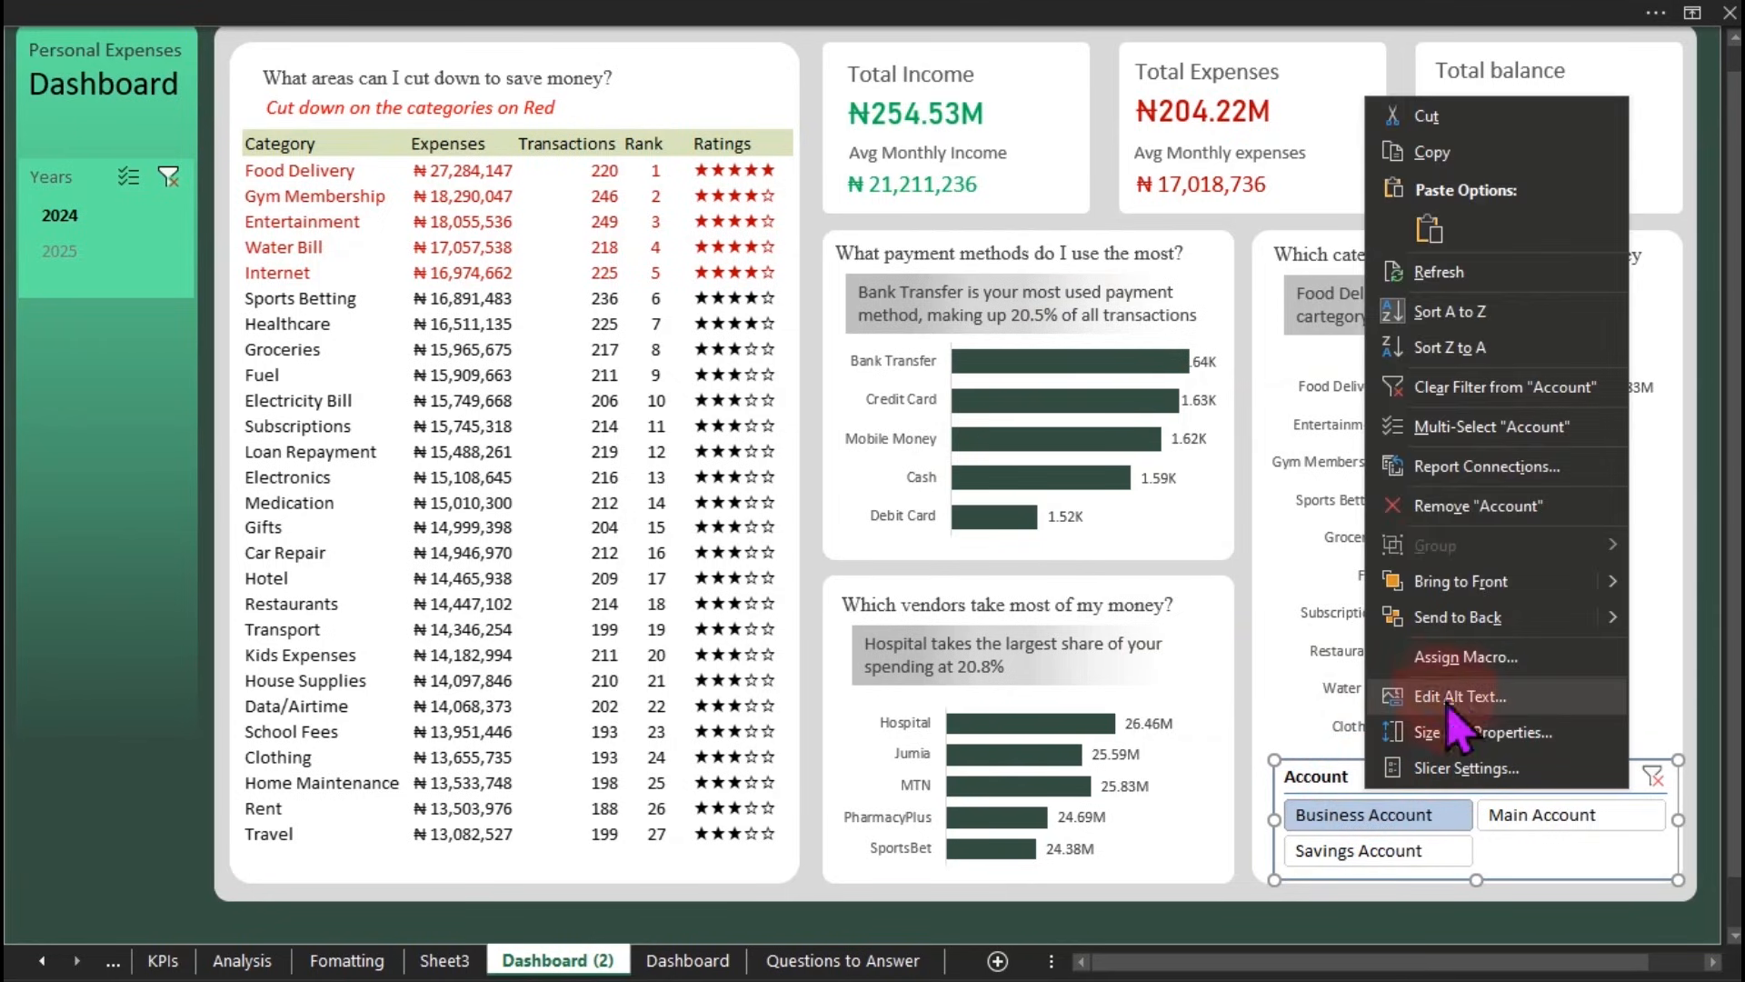
pyautogui.click(1480, 469)
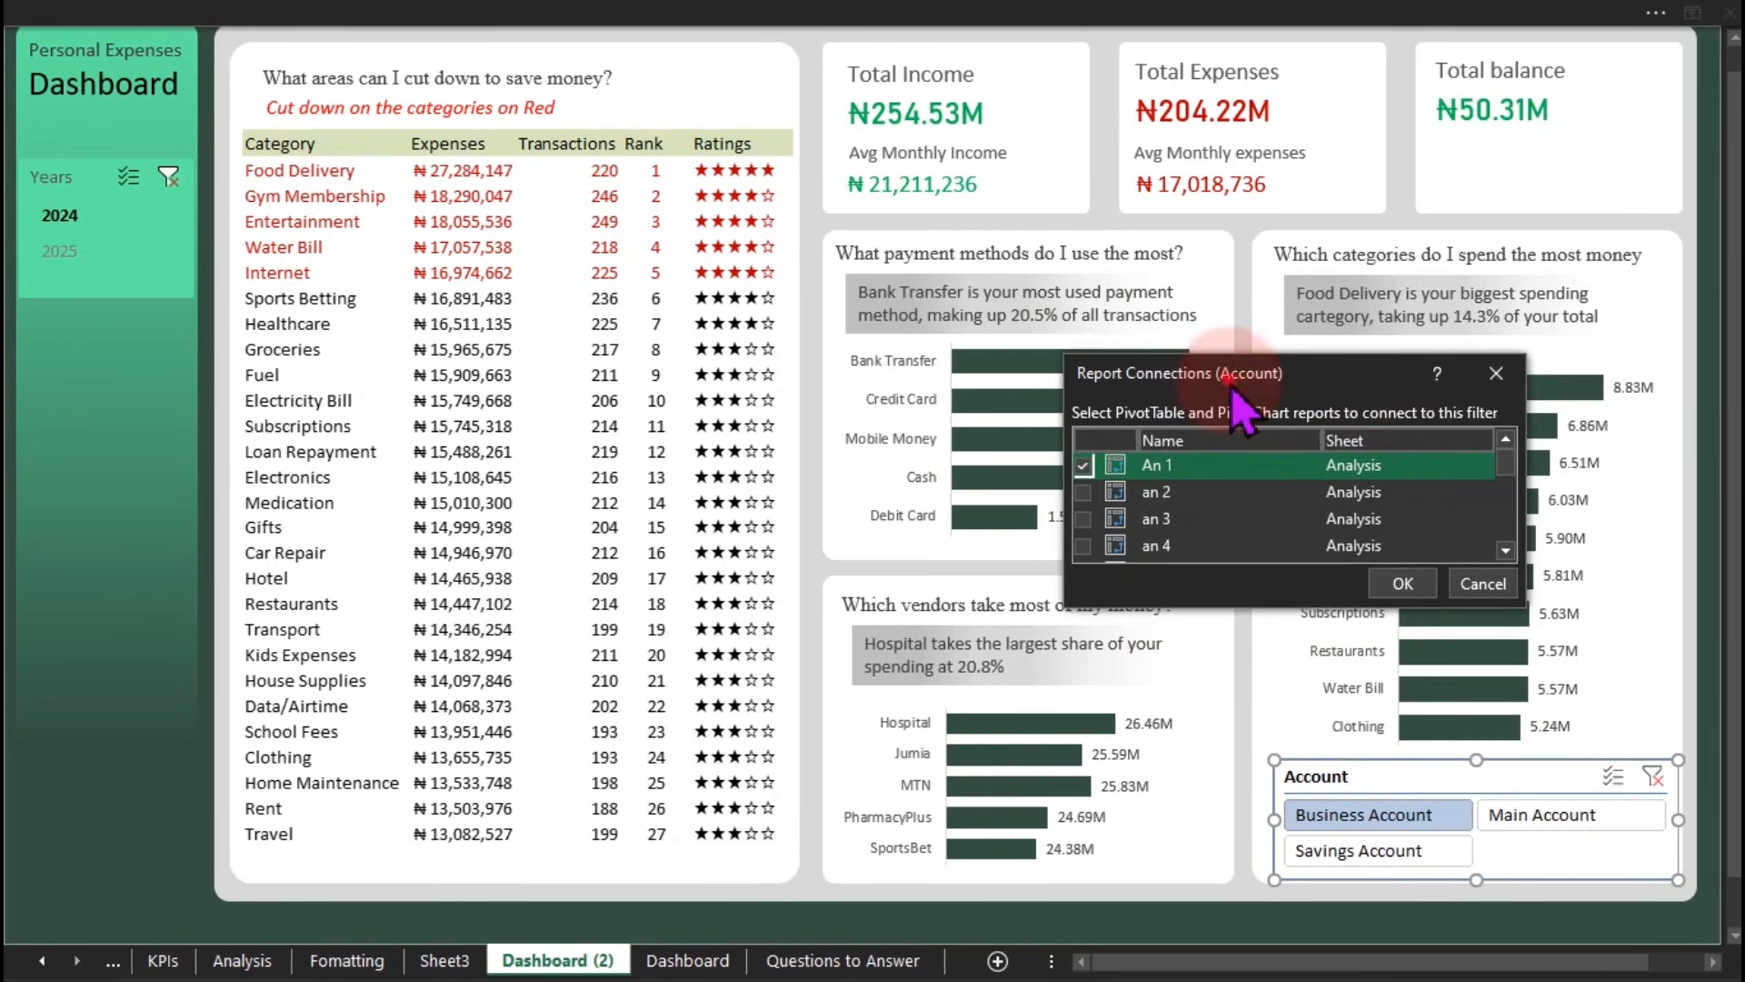
pyautogui.moveTo(1405, 398); pyautogui.dragTo(791, 240)
pyautogui.moveTo(1100, 466); pyautogui.dragTo(1215, 886)
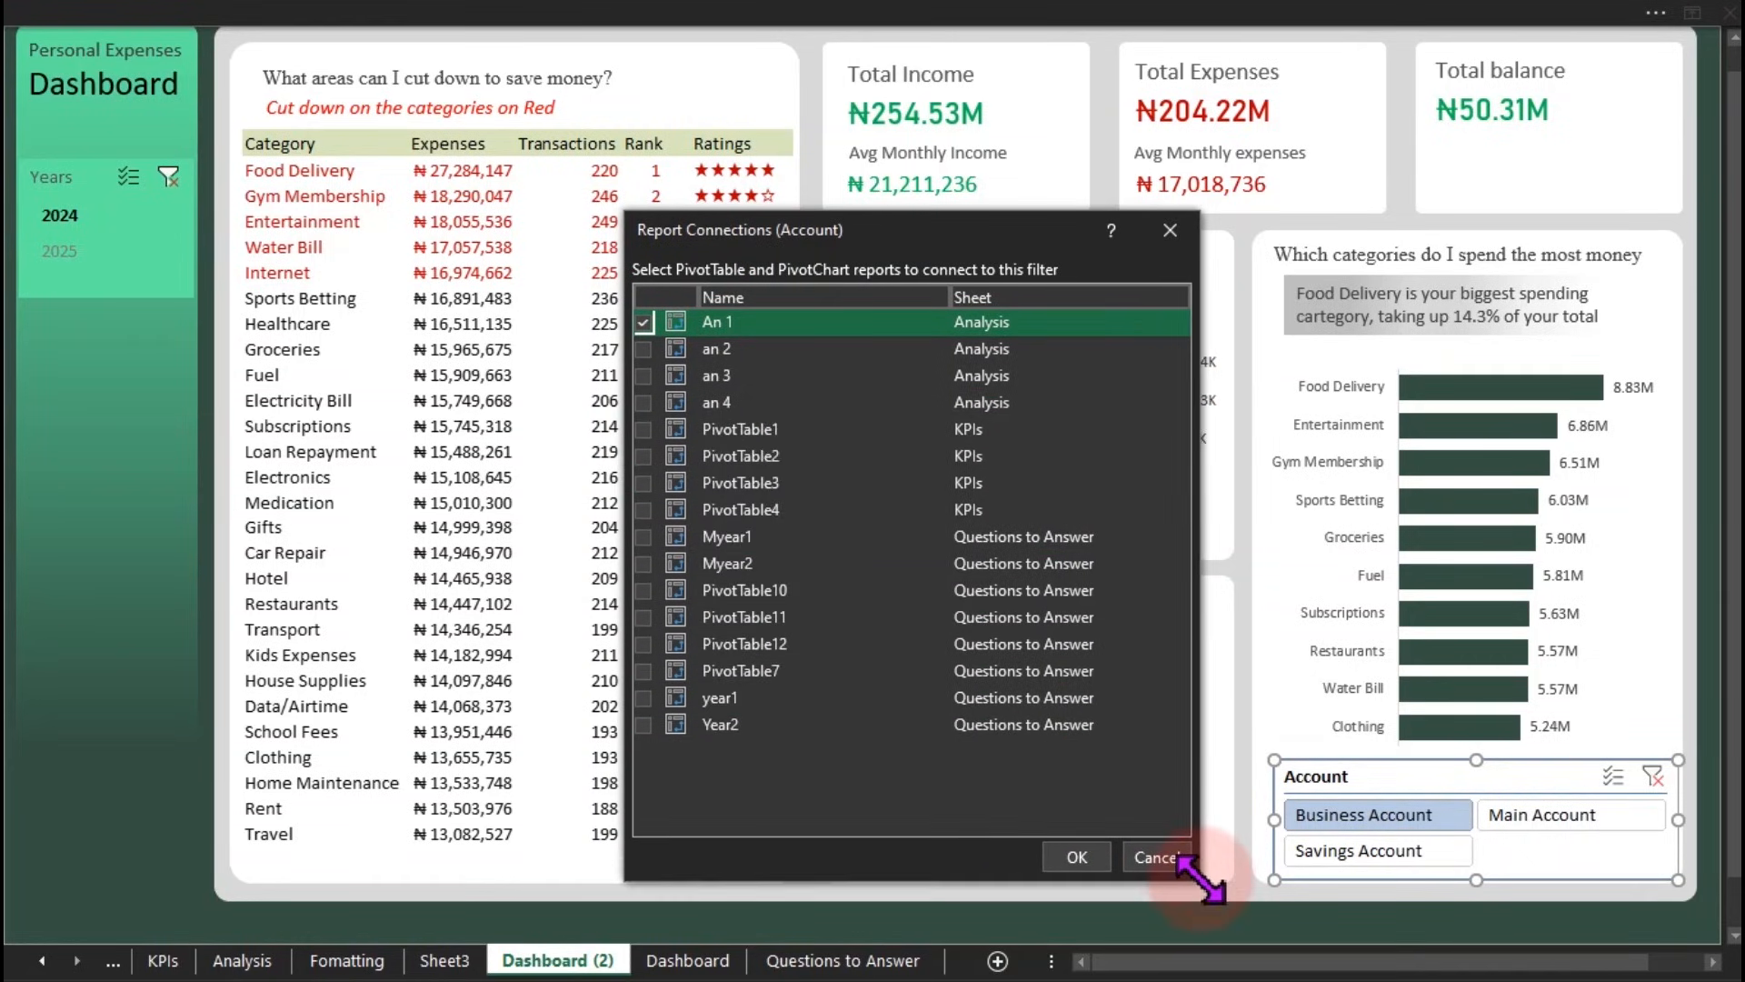
pyautogui.click(643, 349)
pyautogui.click(644, 376)
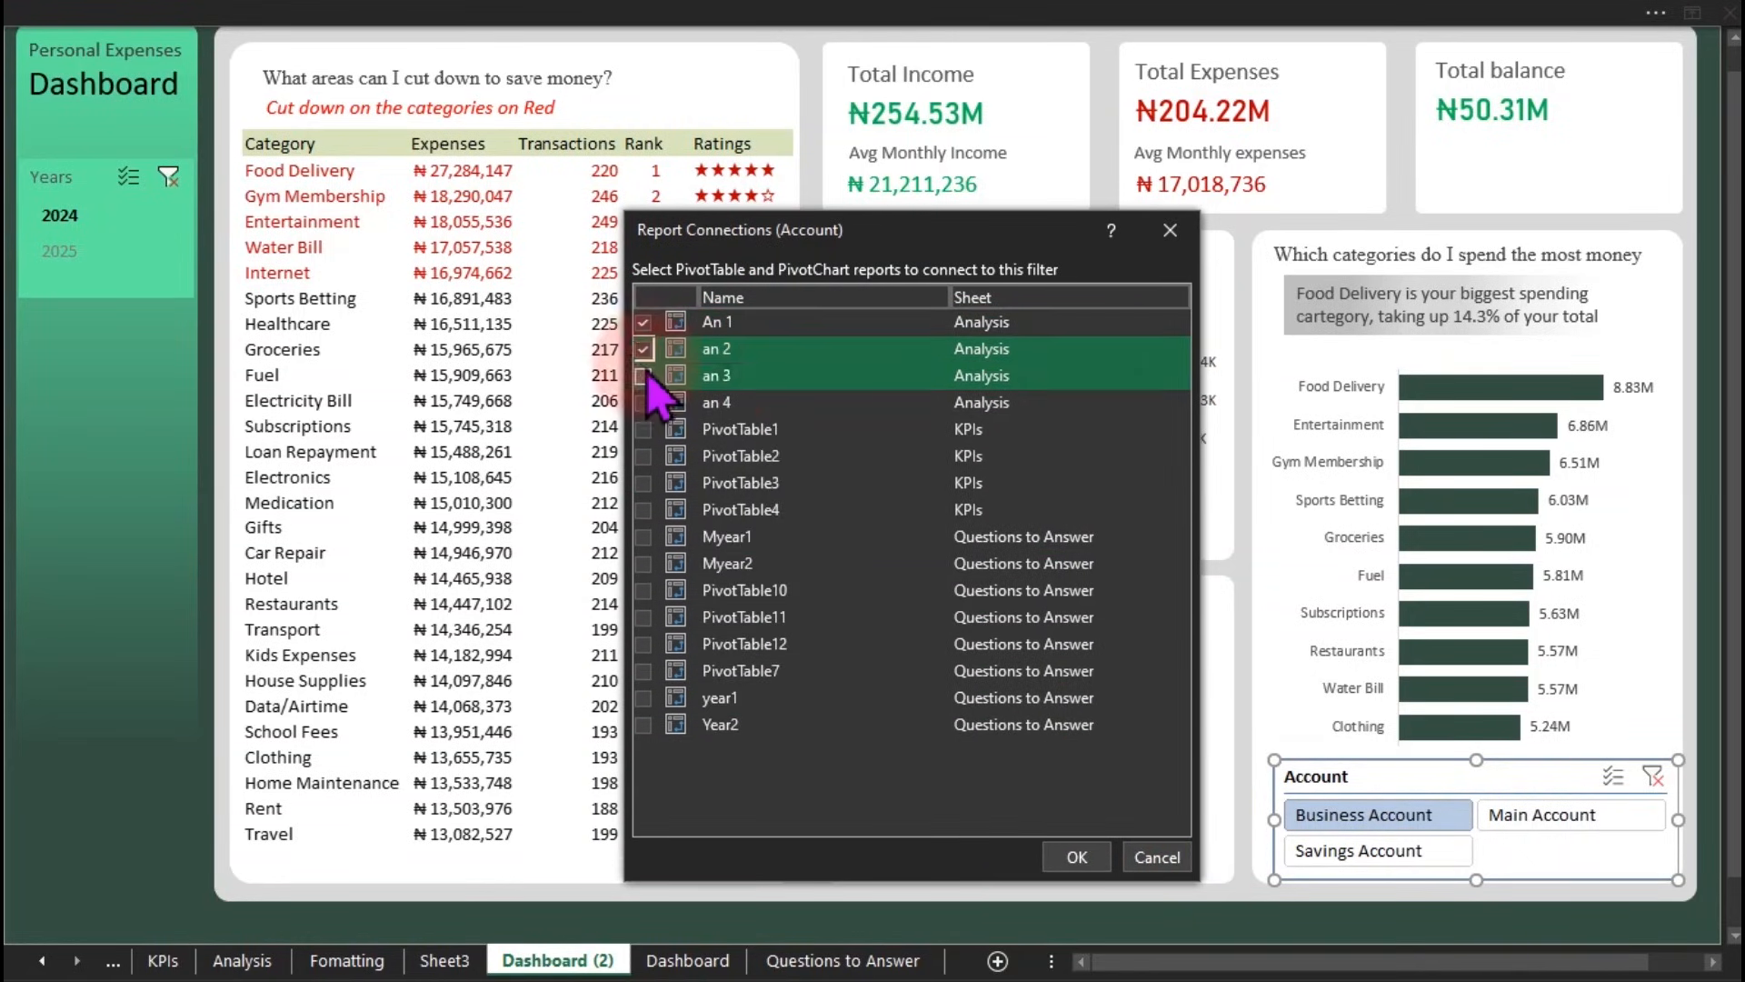
pyautogui.click(643, 402)
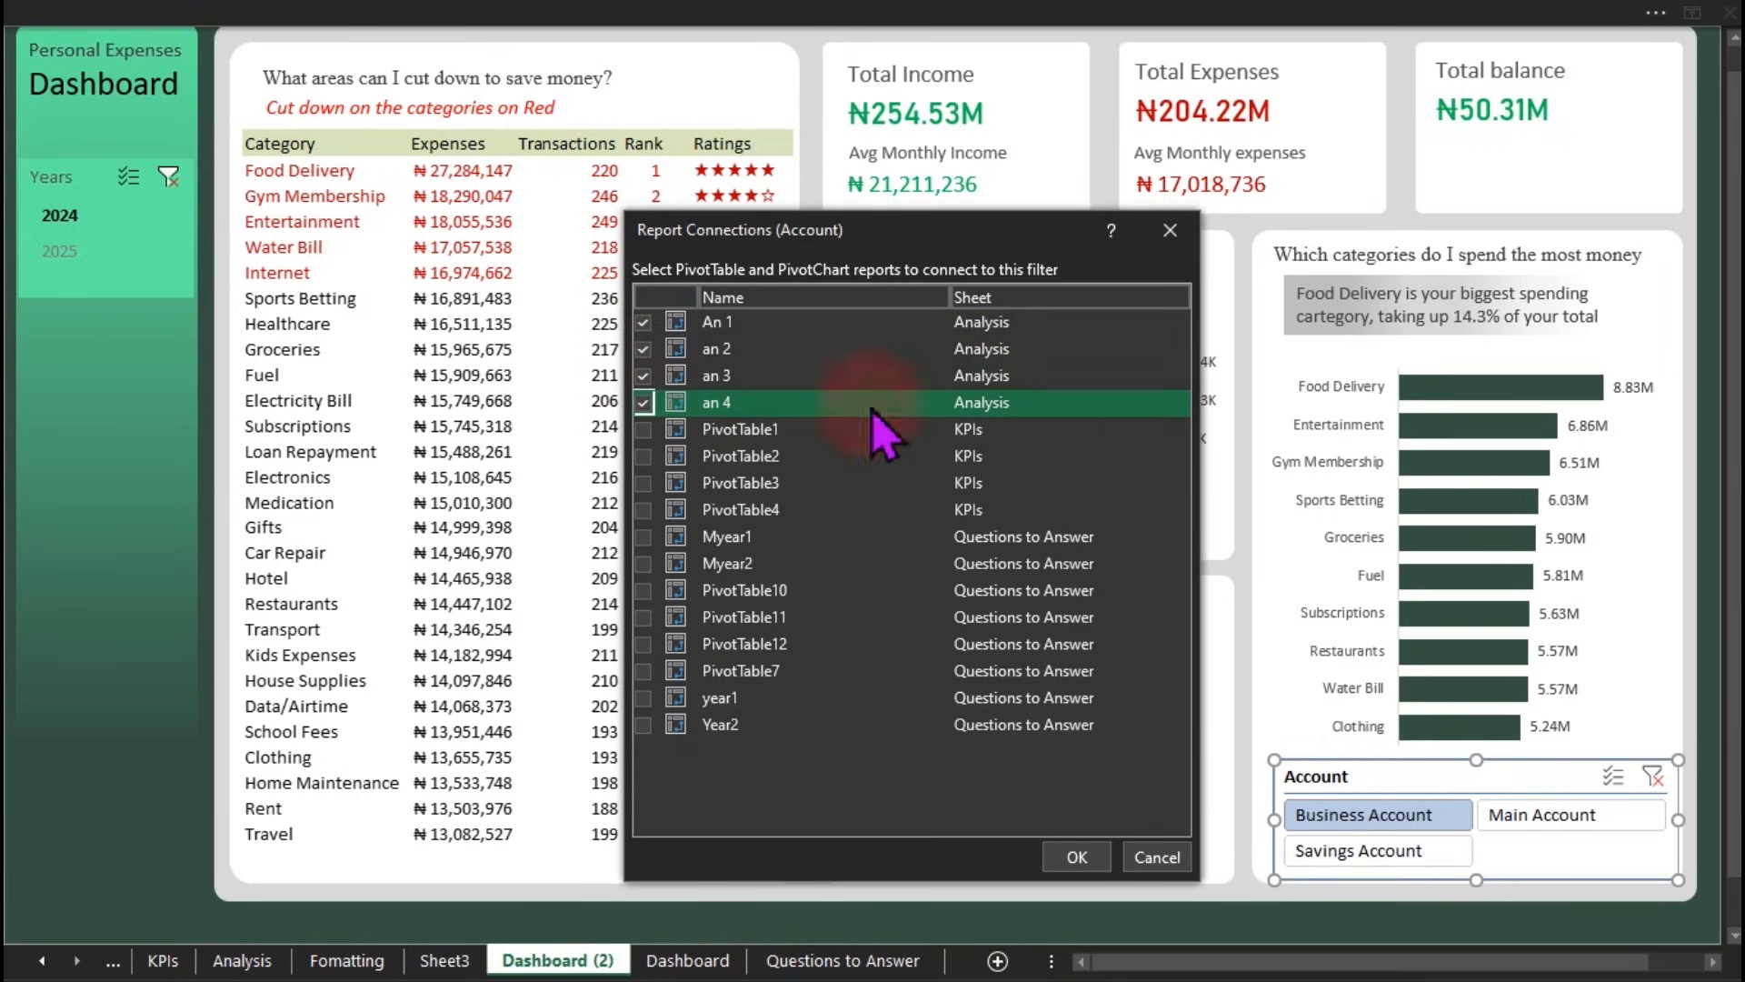
pyautogui.click(1065, 858)
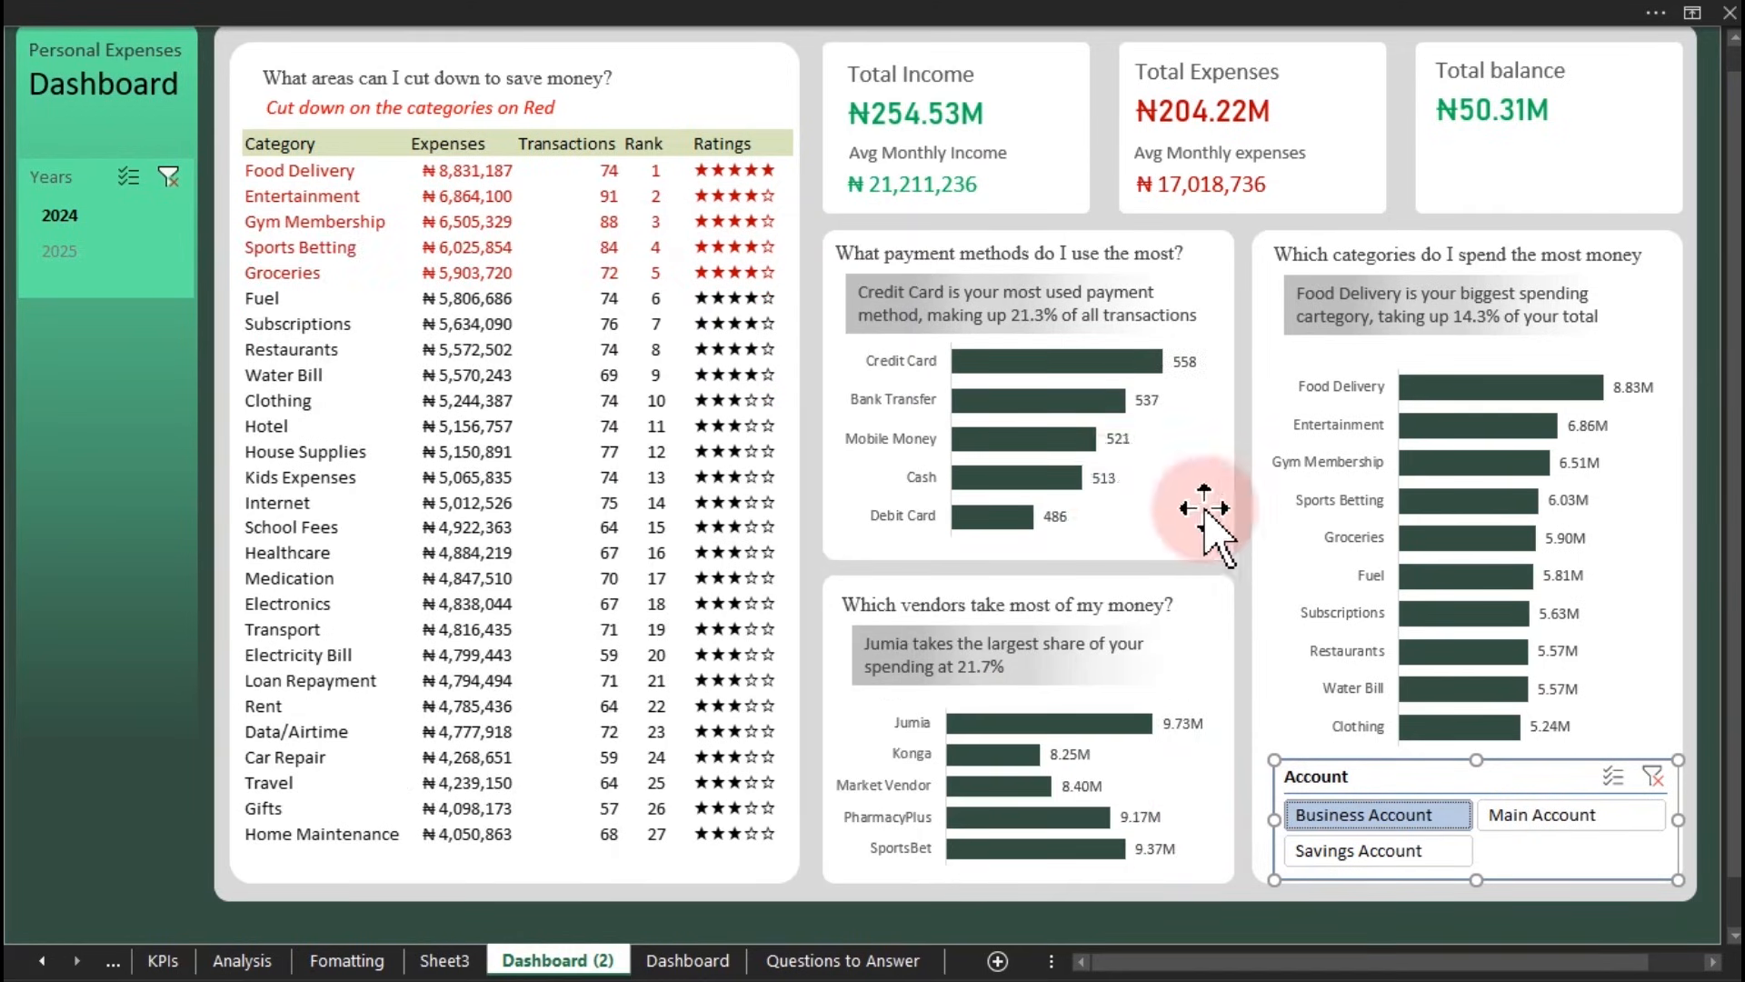
# Step: Switch the account filter to Main Account and connect the Years slicer to the PivotTables An 1, an 2, an 3 and an 4
pyautogui.click(1504, 816)
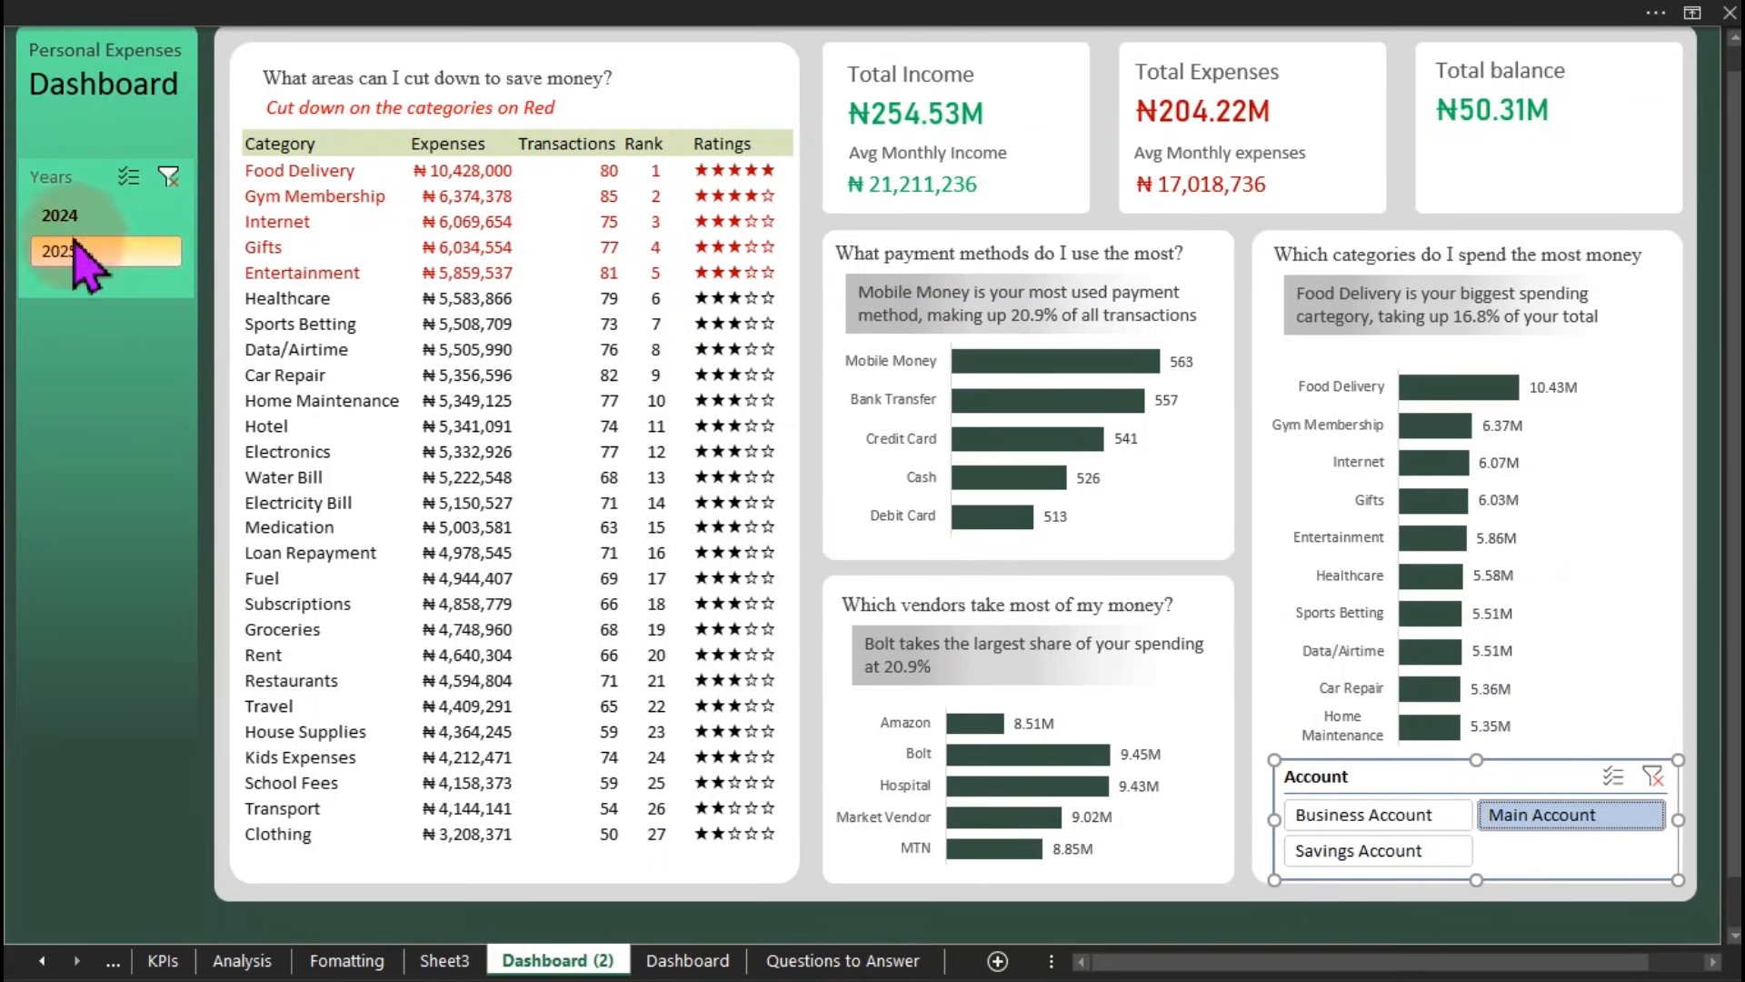
pyautogui.click(58, 178)
pyautogui.rightClick(58, 181)
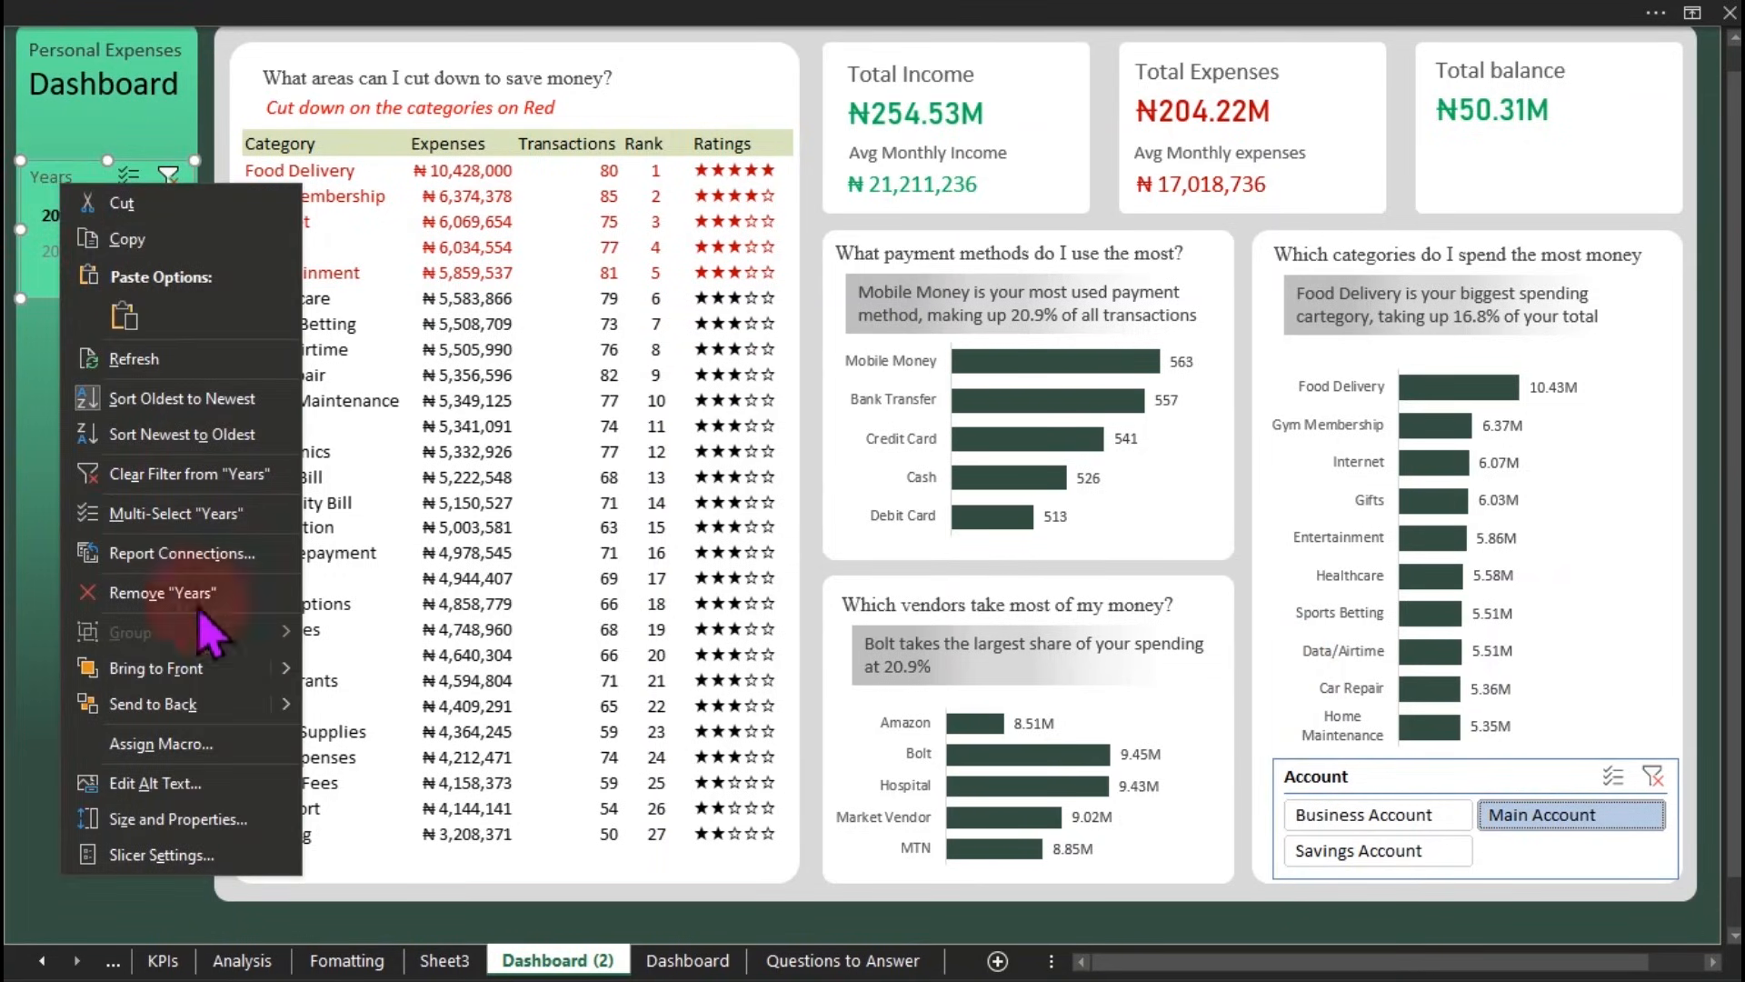
pyautogui.click(191, 553)
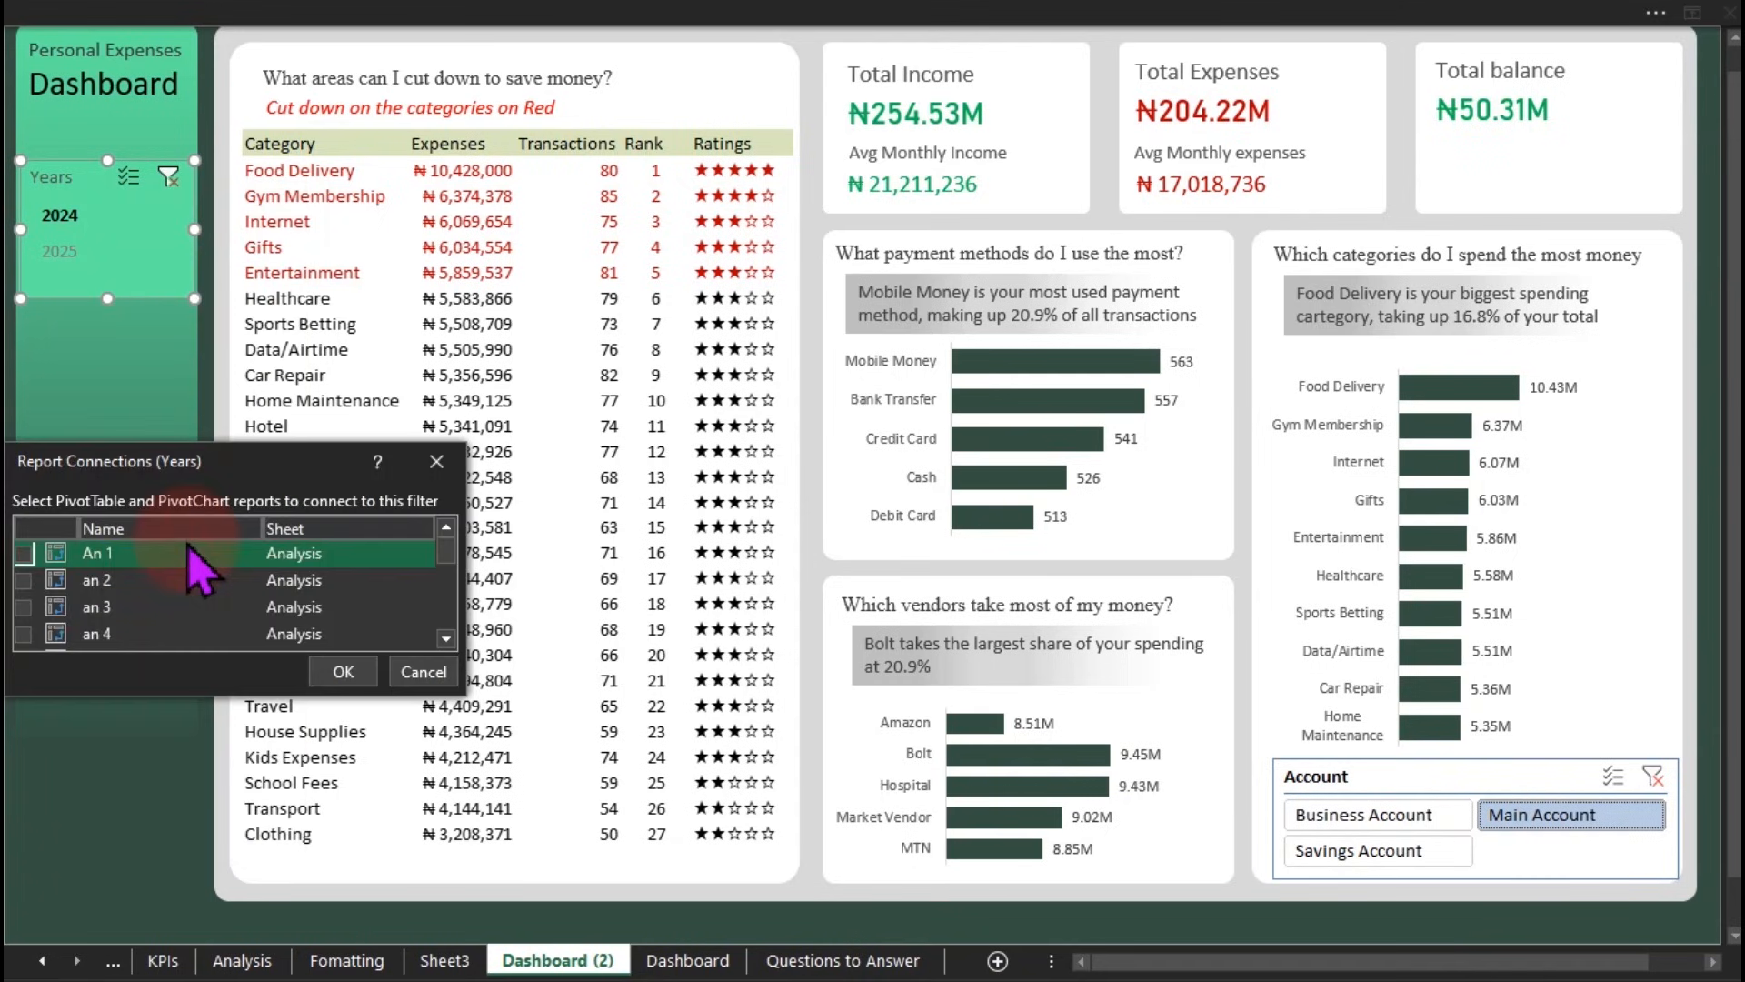
pyautogui.moveTo(182, 464); pyautogui.dragTo(443, 237)
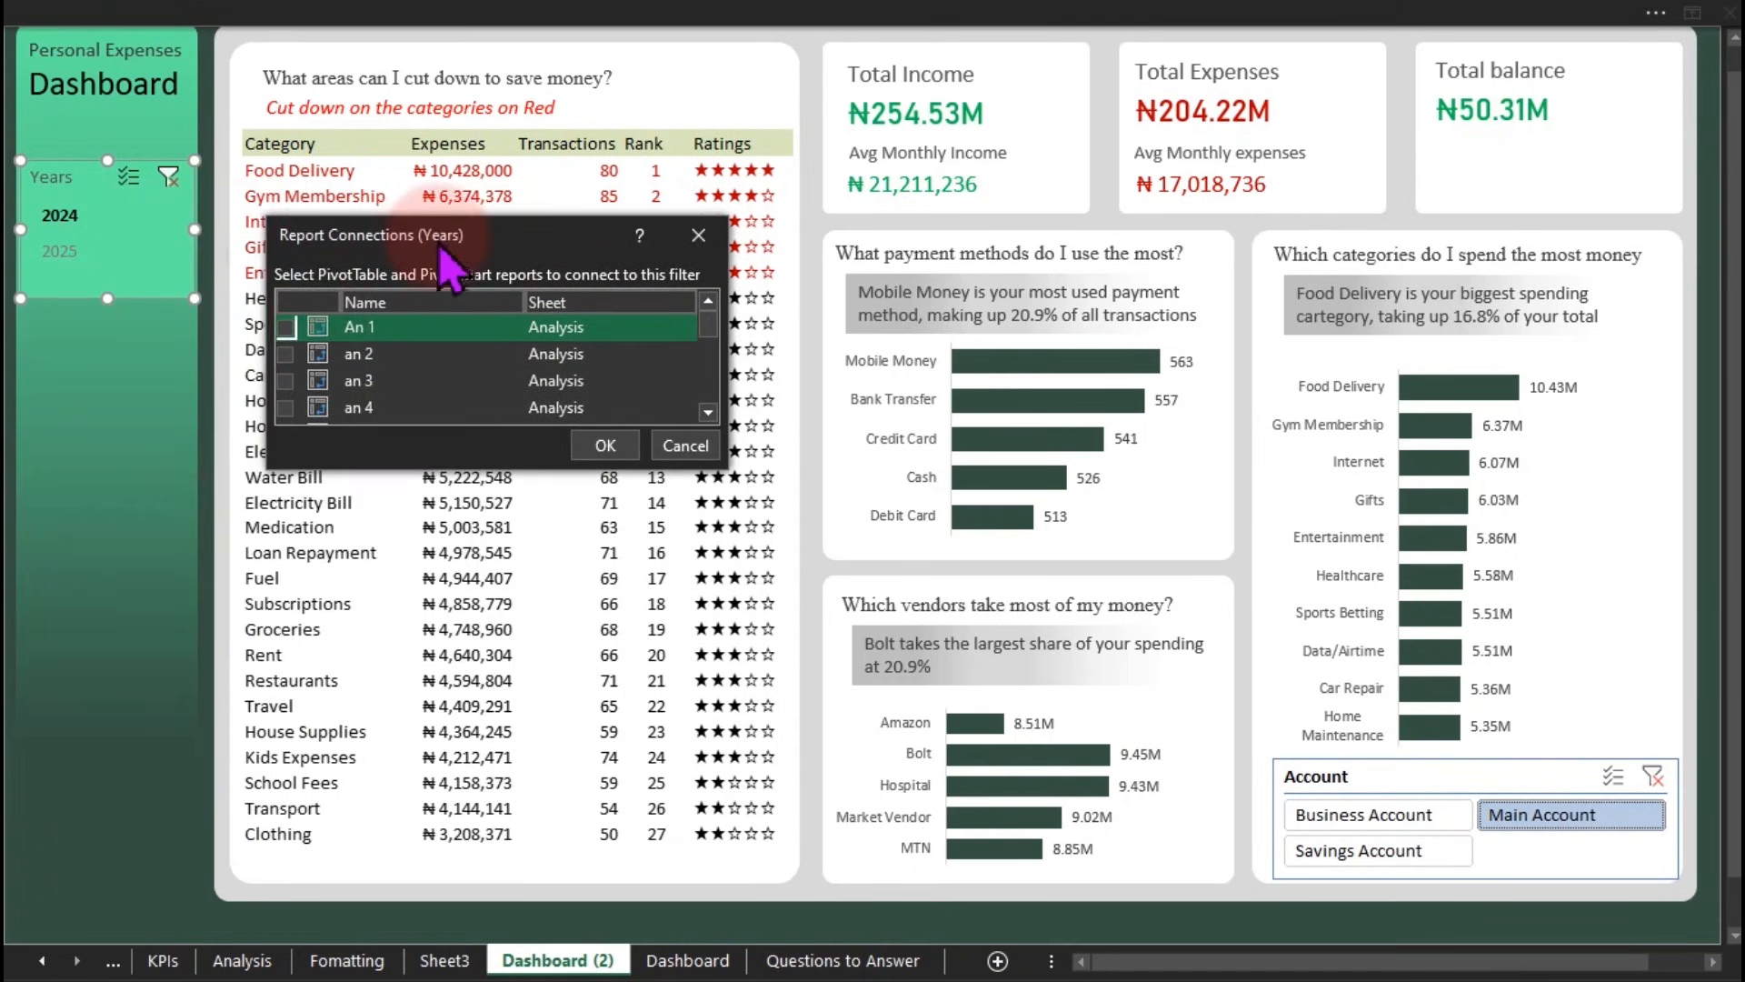
pyautogui.click(286, 326)
pyautogui.click(286, 353)
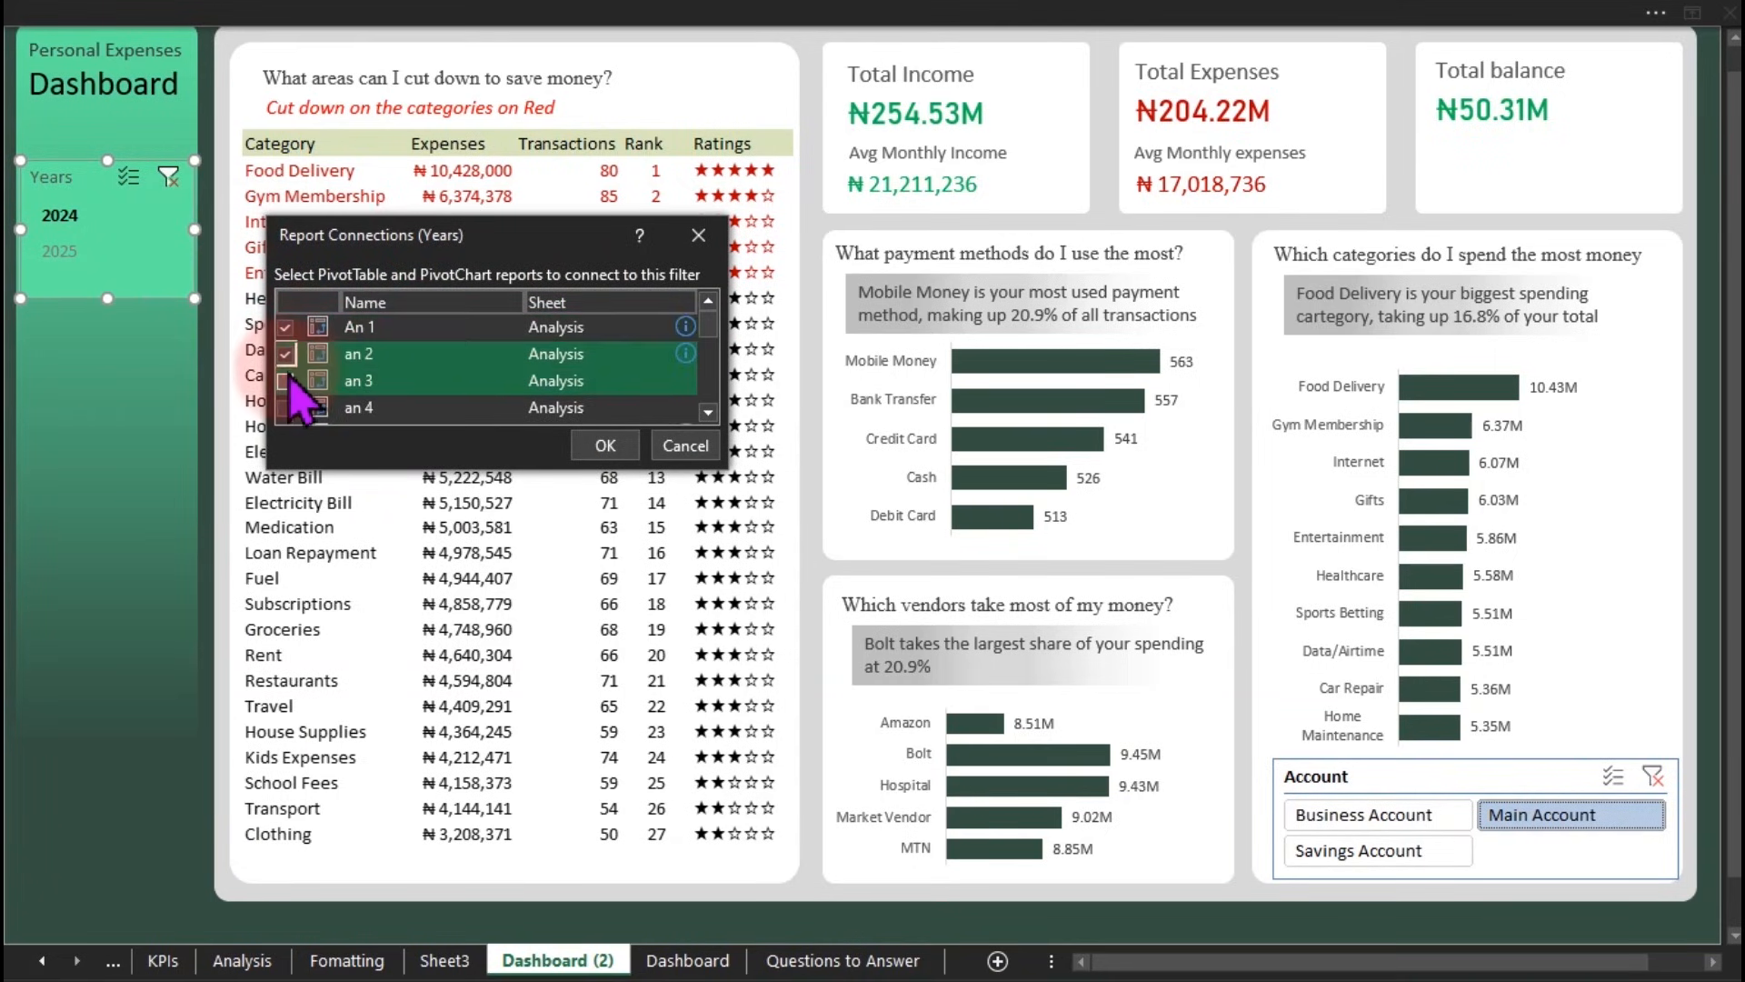
pyautogui.click(286, 380)
pyautogui.click(286, 407)
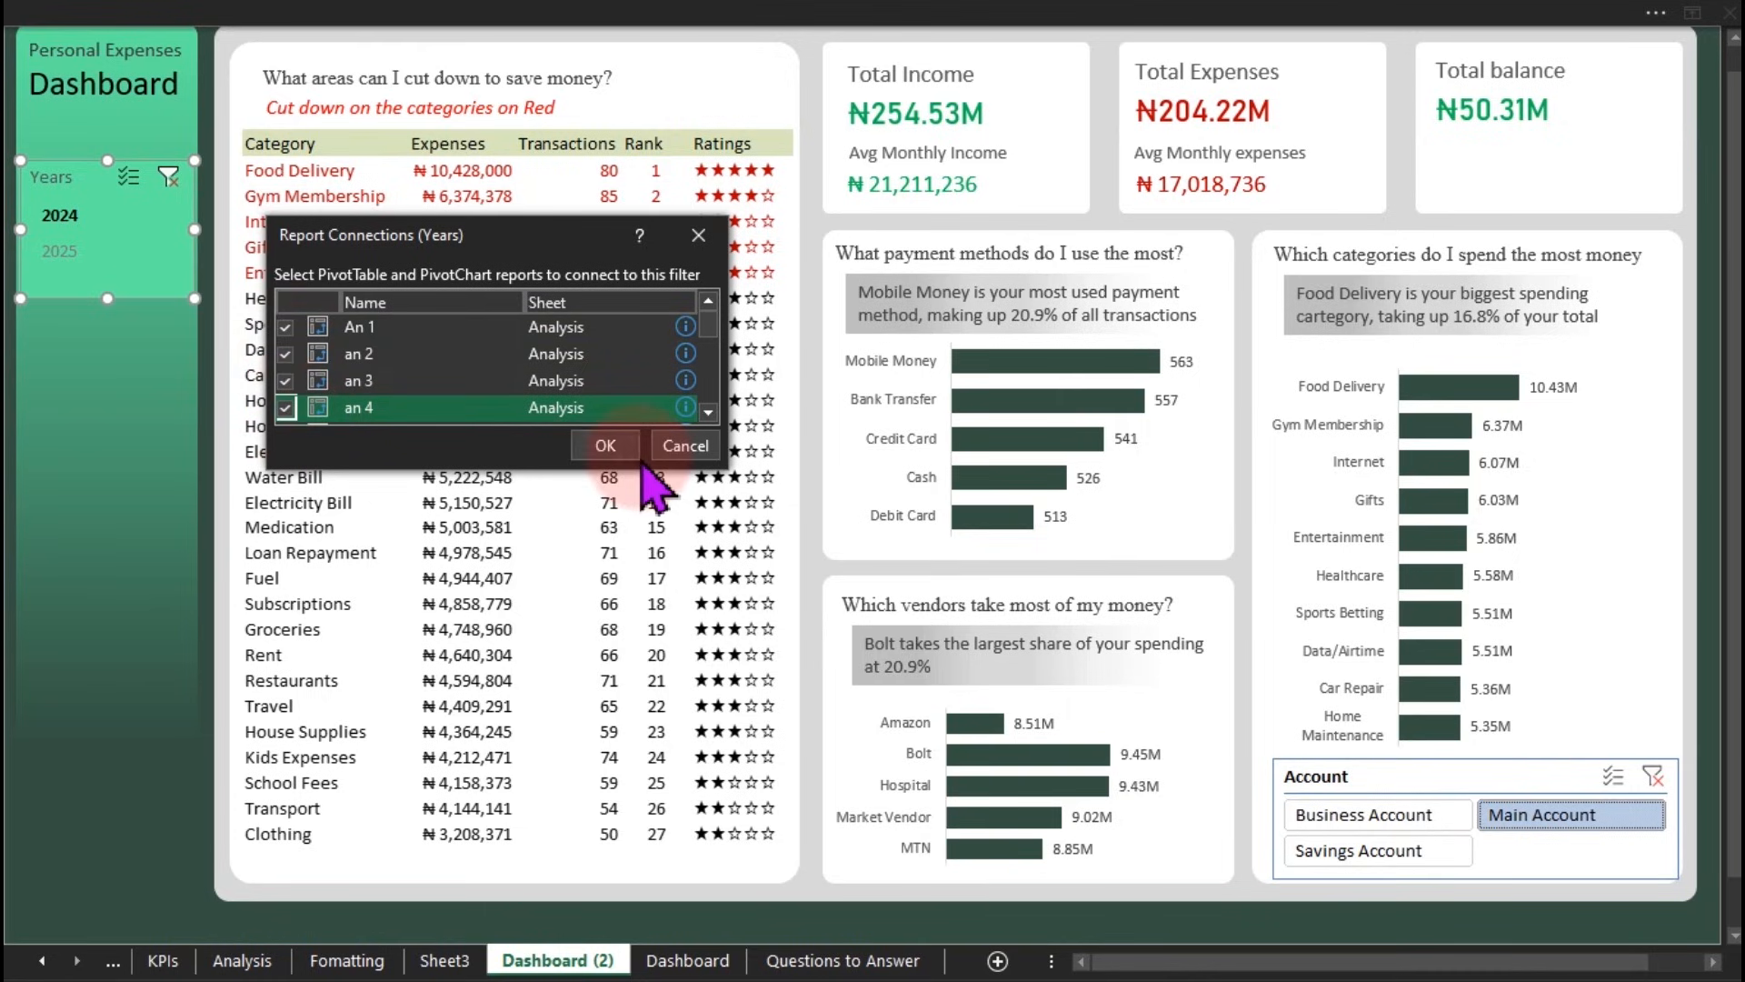
pyautogui.click(604, 446)
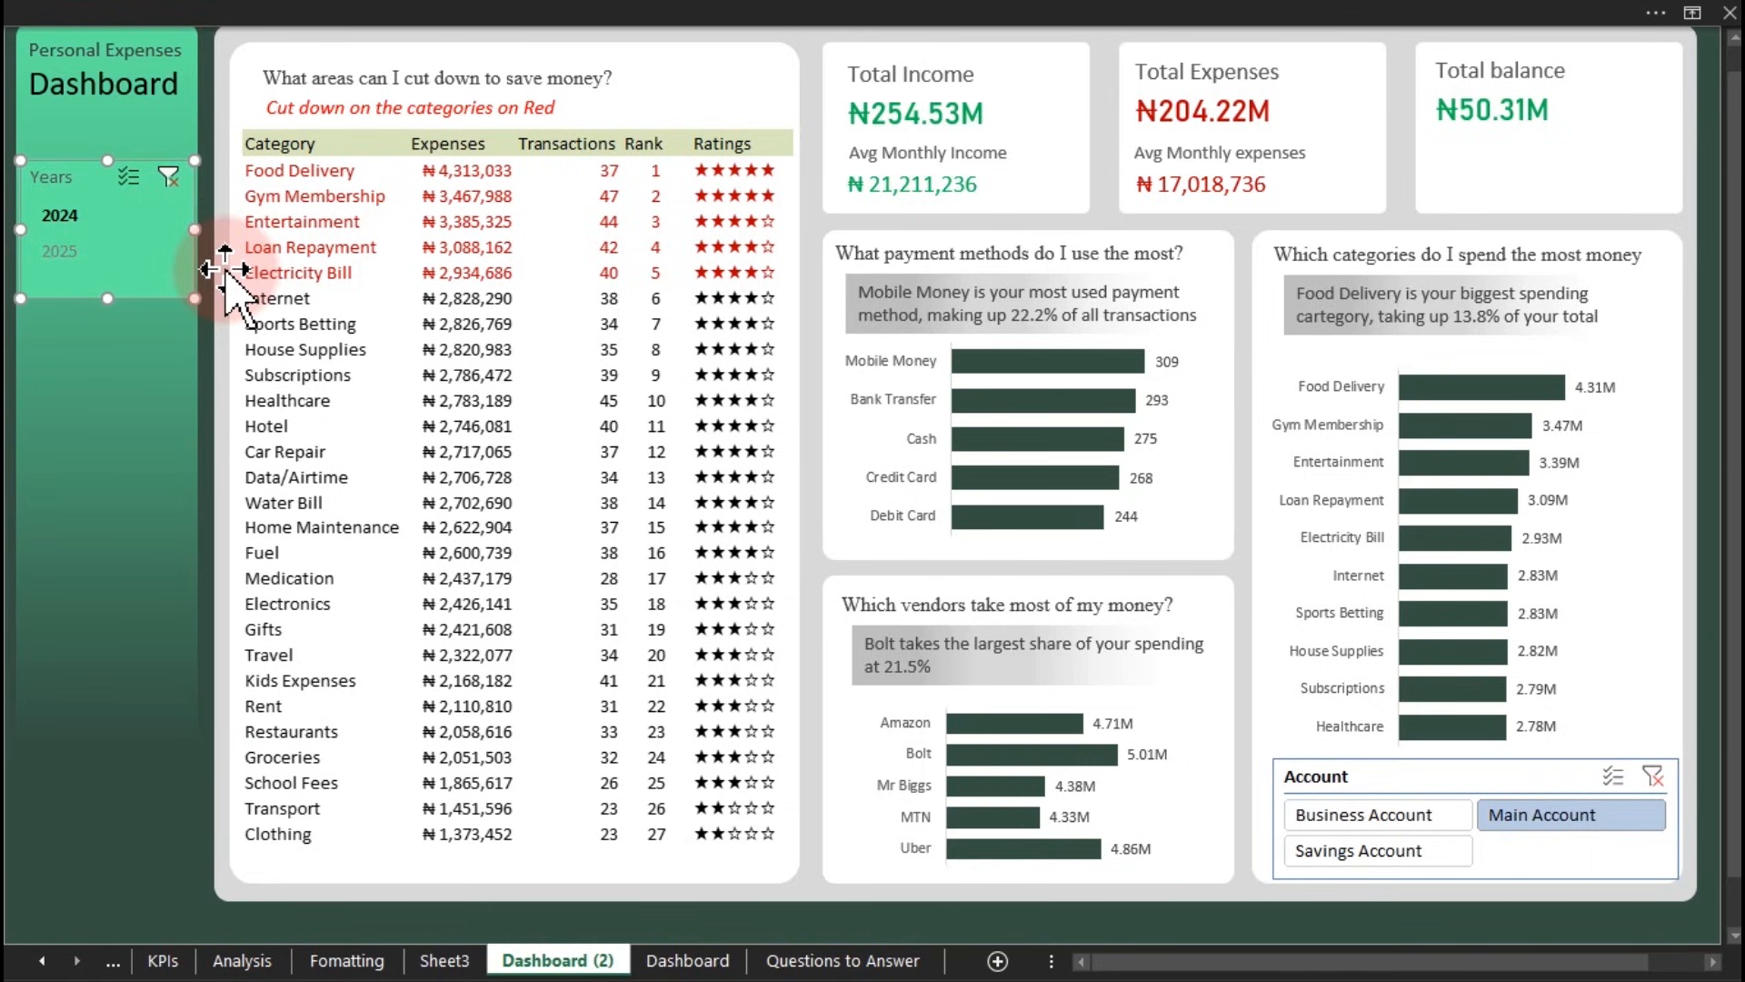
# Step: On the Dashboard sheet, try the growth card's Expenses option and switch it to Income
pyautogui.click(659, 960)
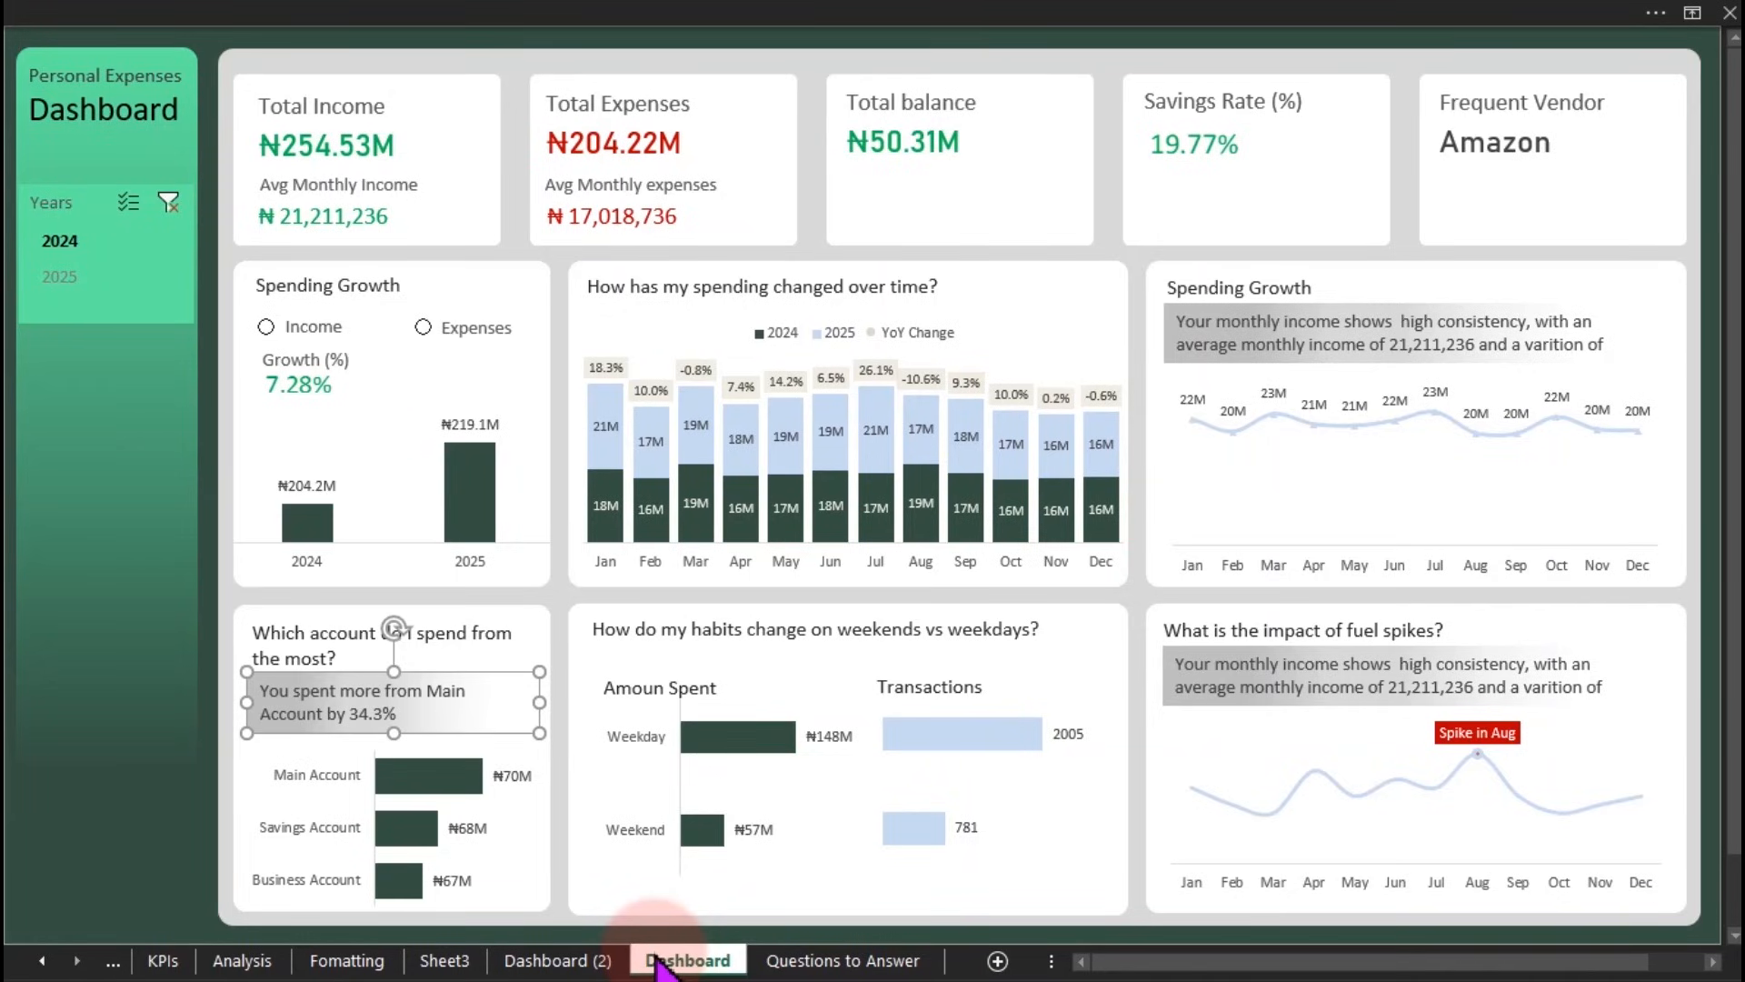
pyautogui.click(424, 328)
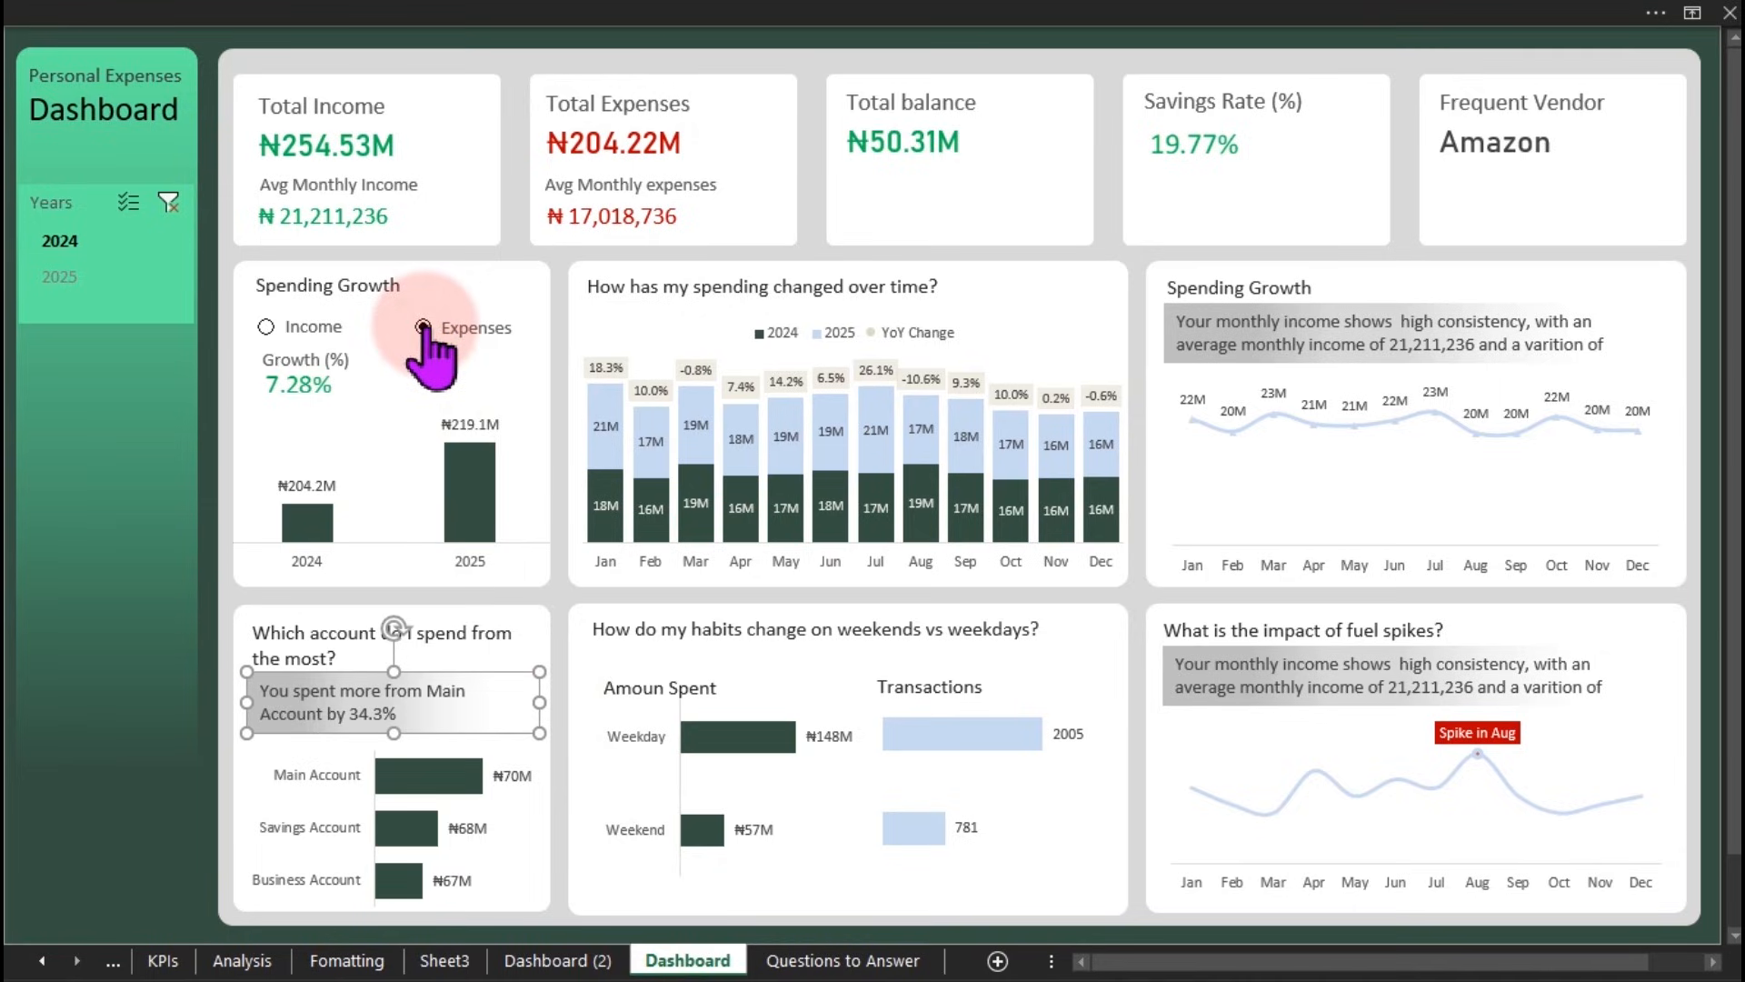
pyautogui.click(307, 329)
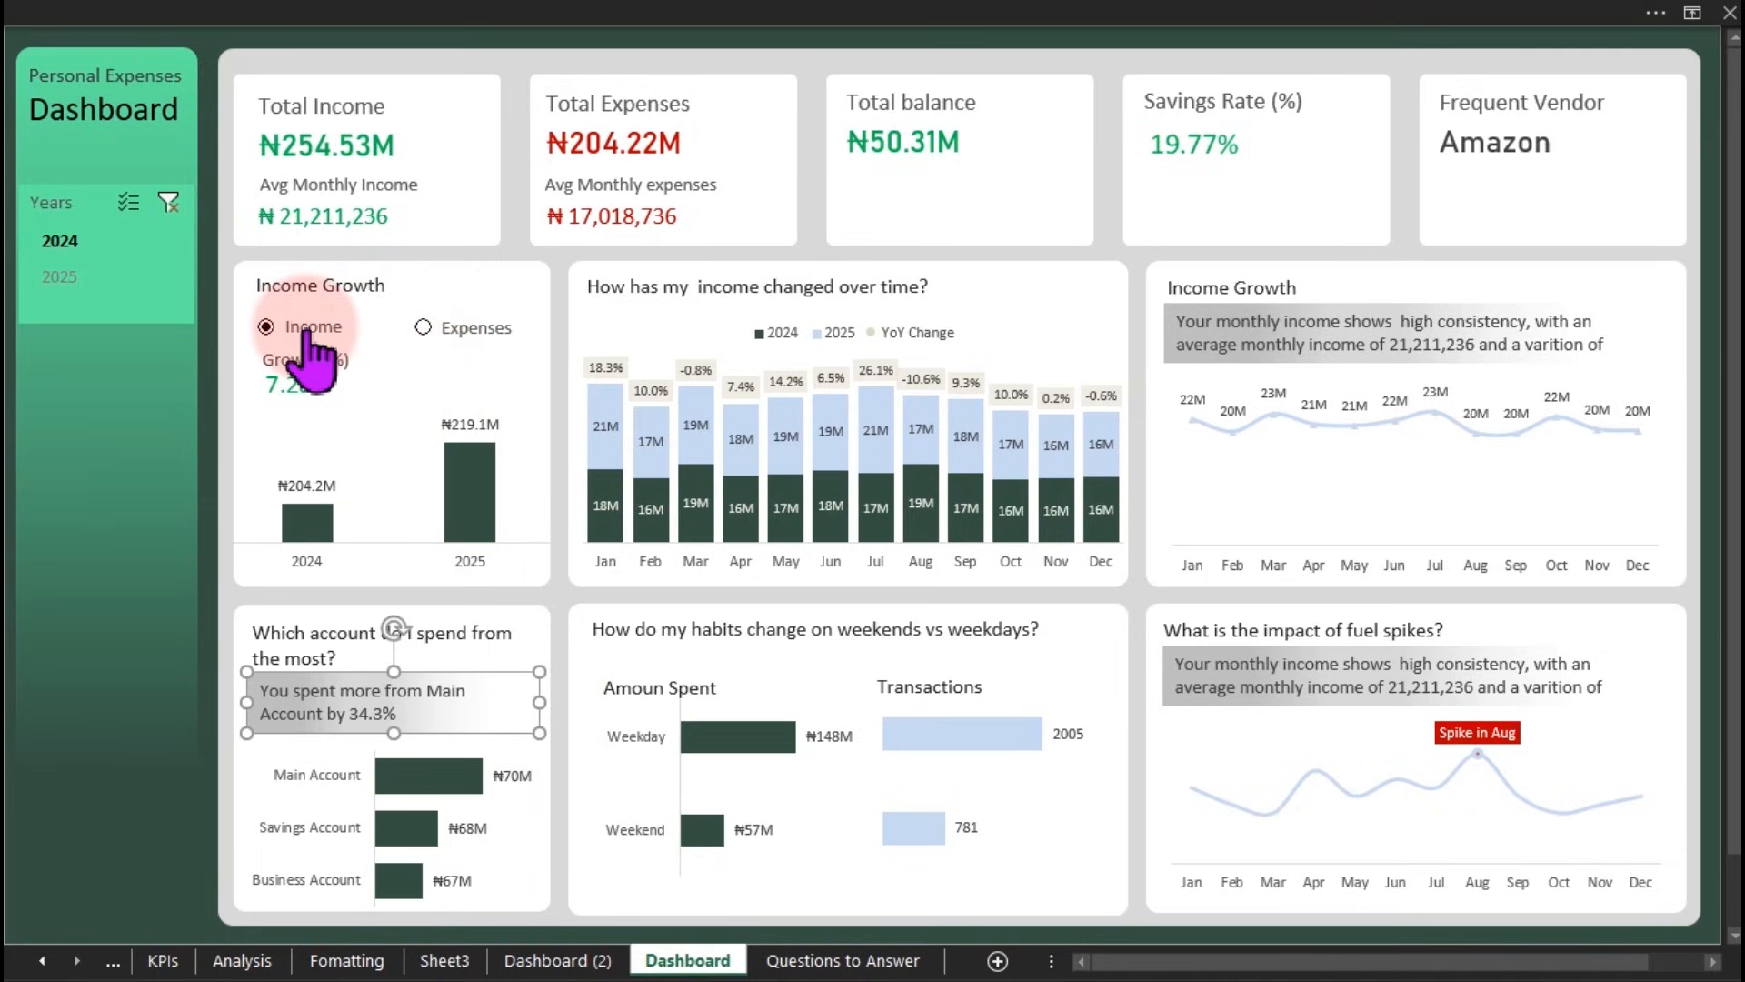